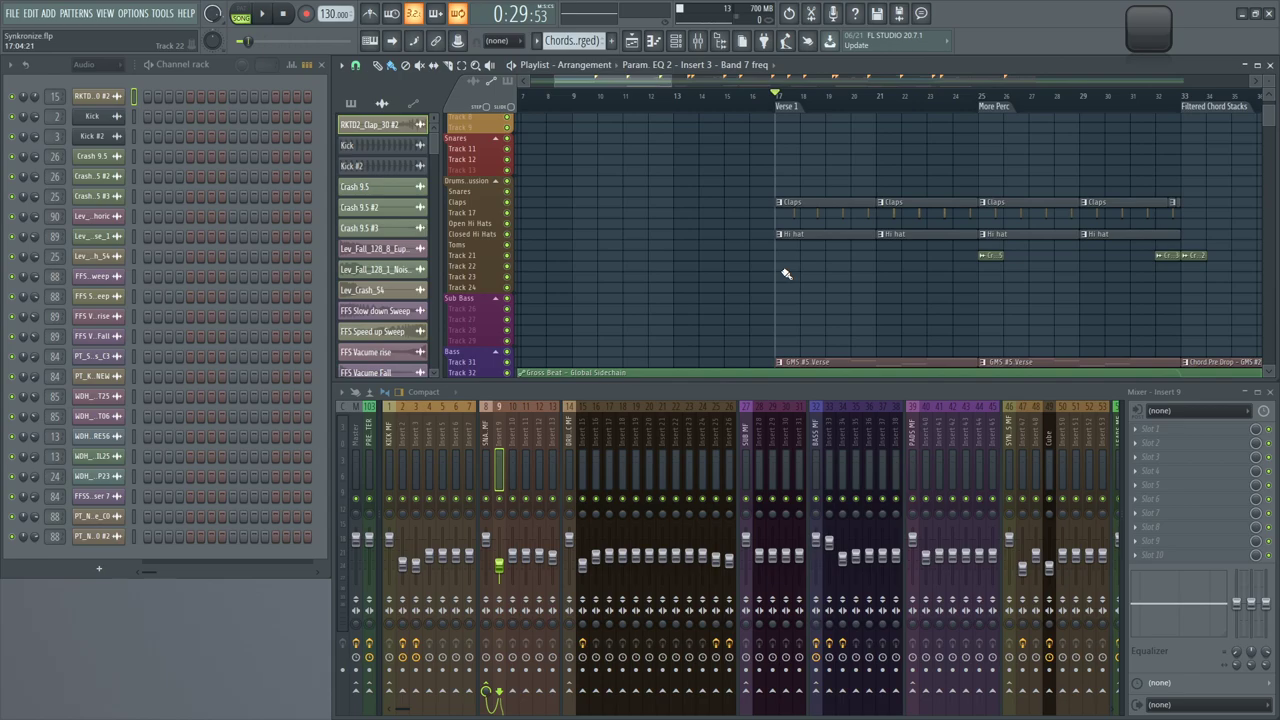
# Look over the whole playlist arrangement, from the kick and percussion tracks through bass and pads to the leads
pyautogui.scroll(-1, 788, 284)
pyautogui.scroll(3, 790, 295)
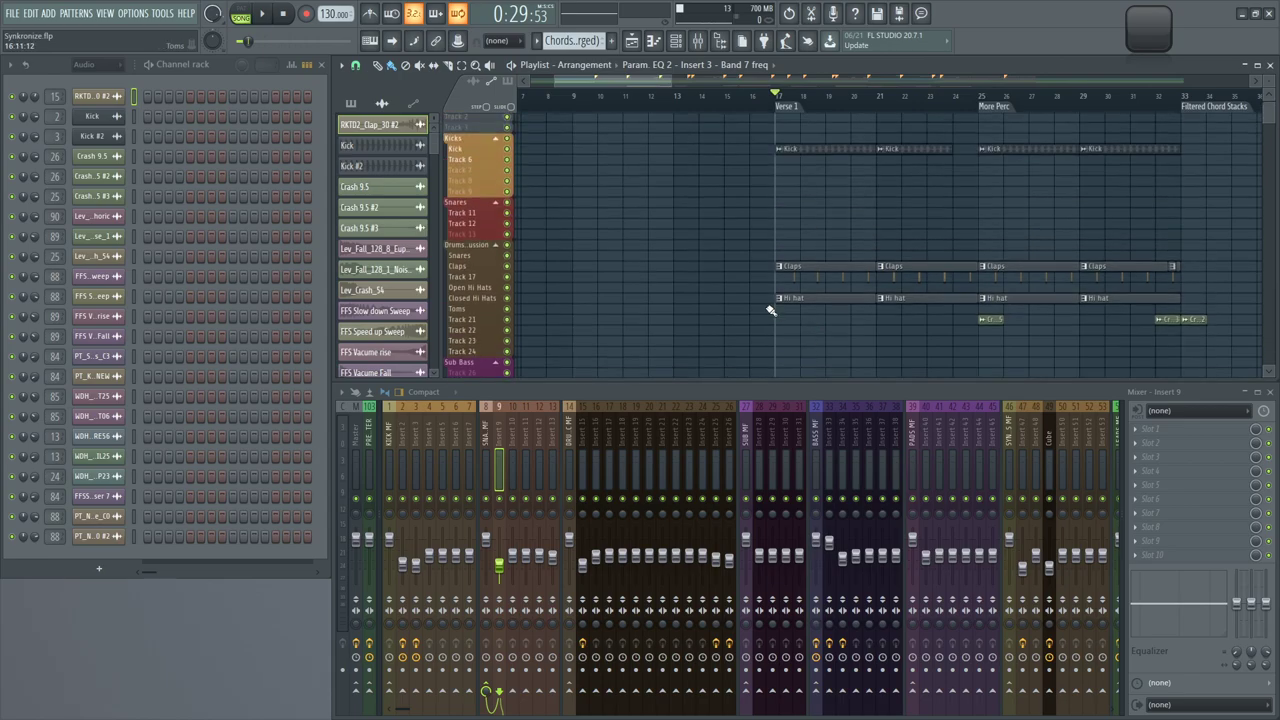
pyautogui.scroll(-5, 768, 309)
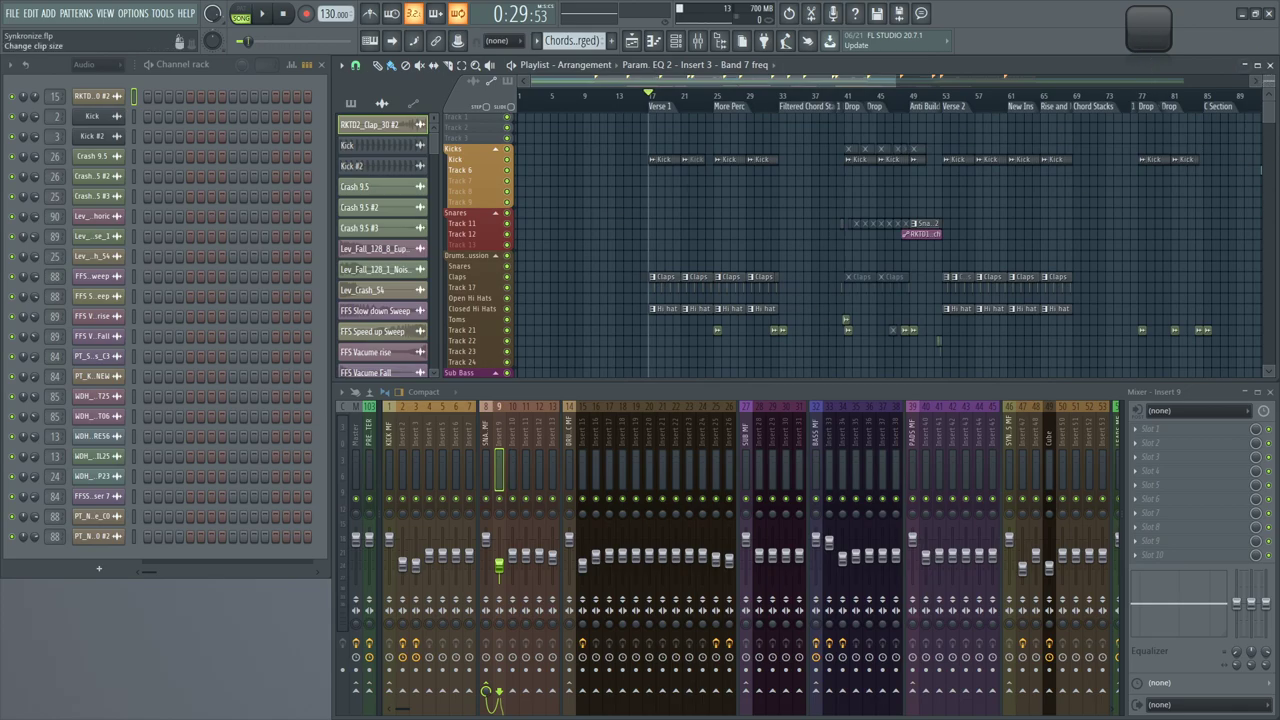
pyautogui.moveTo(1270, 80)
pyautogui.mouseDown()
pyautogui.moveTo(1270, 130)
pyautogui.moveTo(1270, 80)
pyautogui.mouseUp()
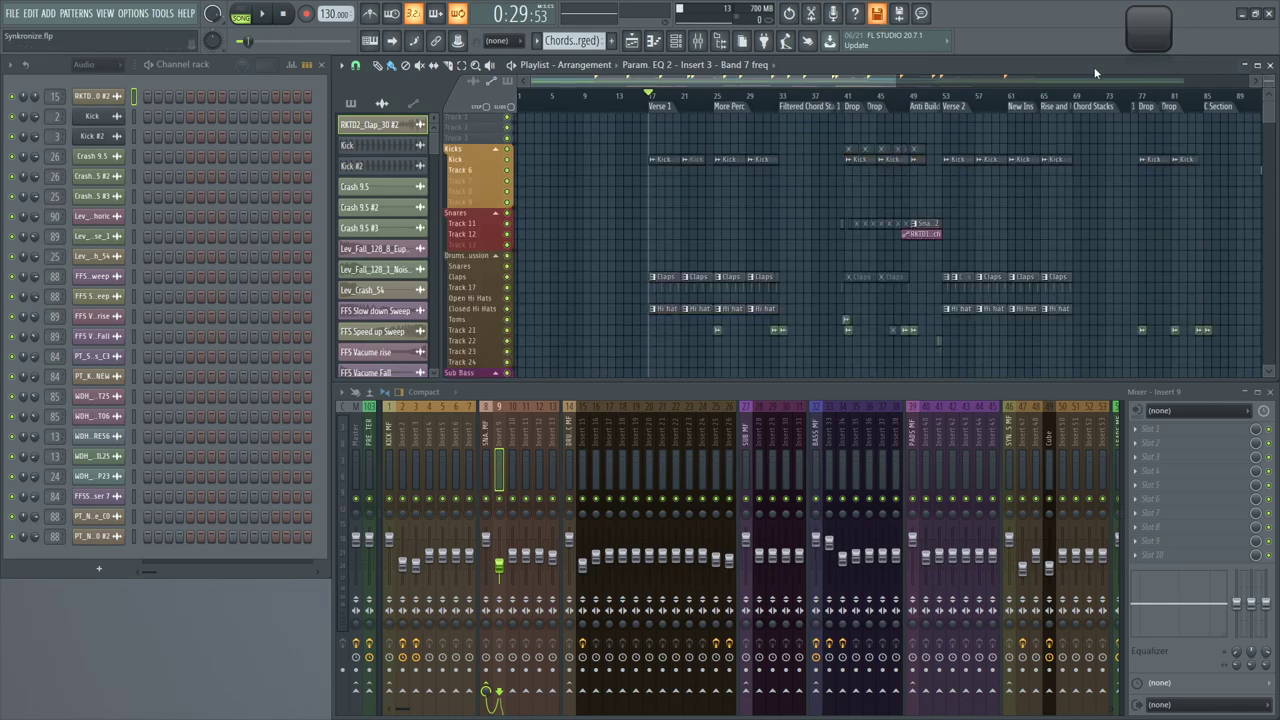
pyautogui.scroll(-3, 723, 244)
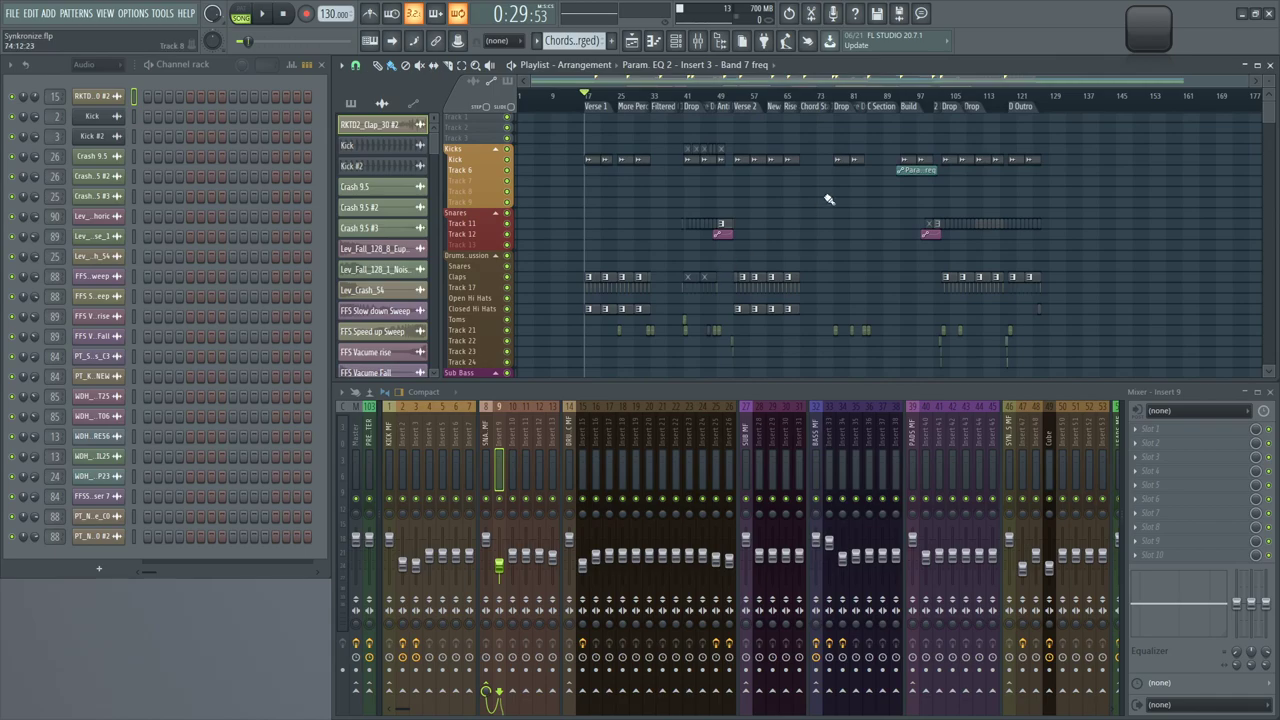
pyautogui.scroll(-8, 800, 210)
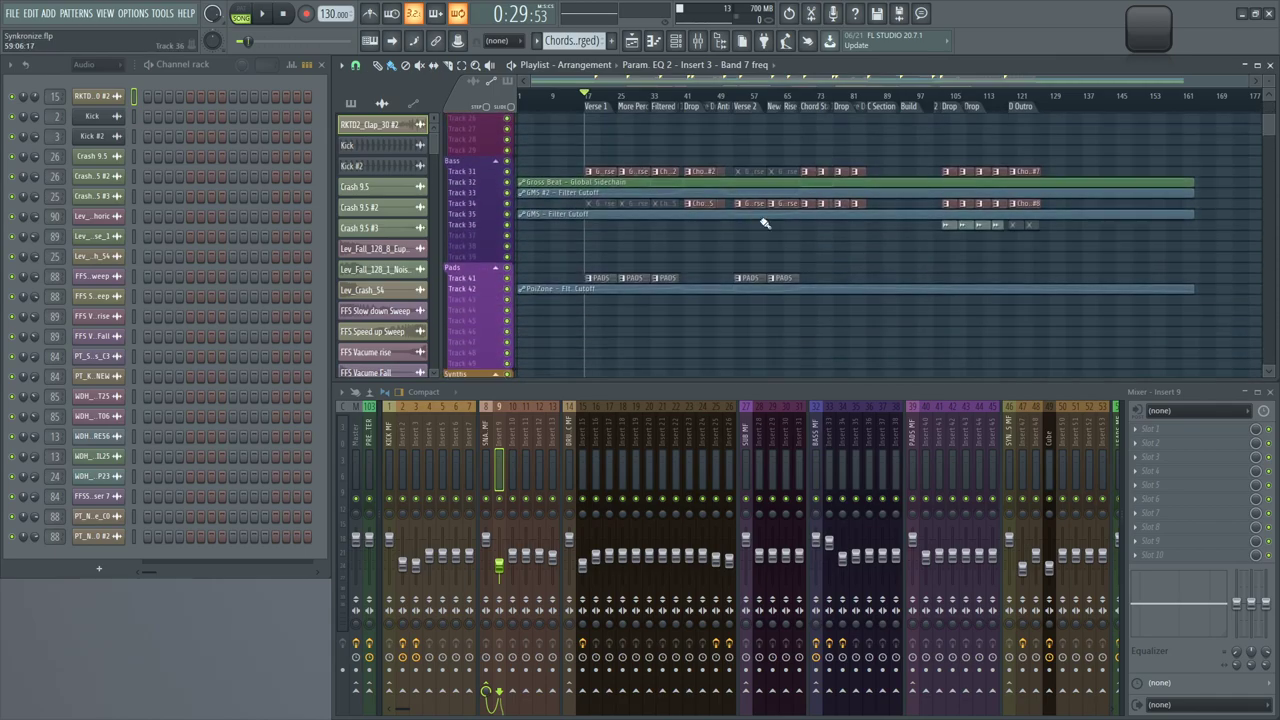
pyautogui.scroll(-8, 765, 224)
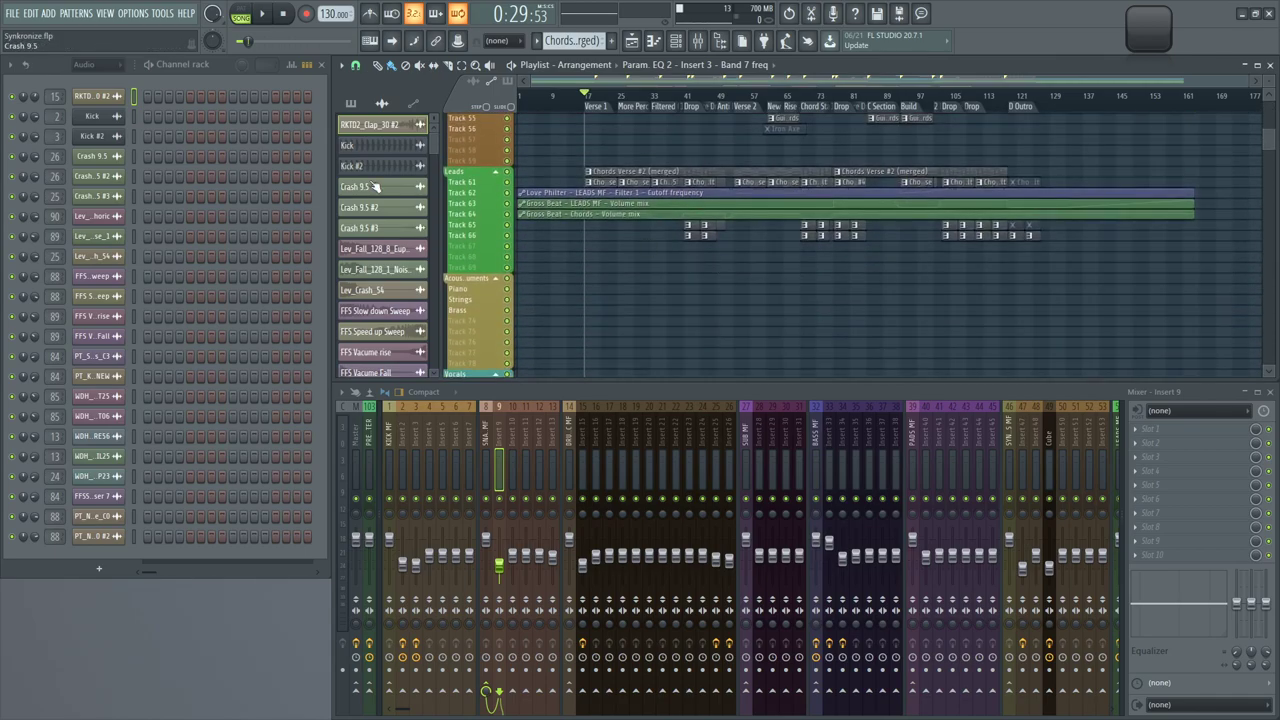
# Set the channel rack filter to All and look through the full channel list
pyautogui.click(108, 64)
pyautogui.click(103, 80)
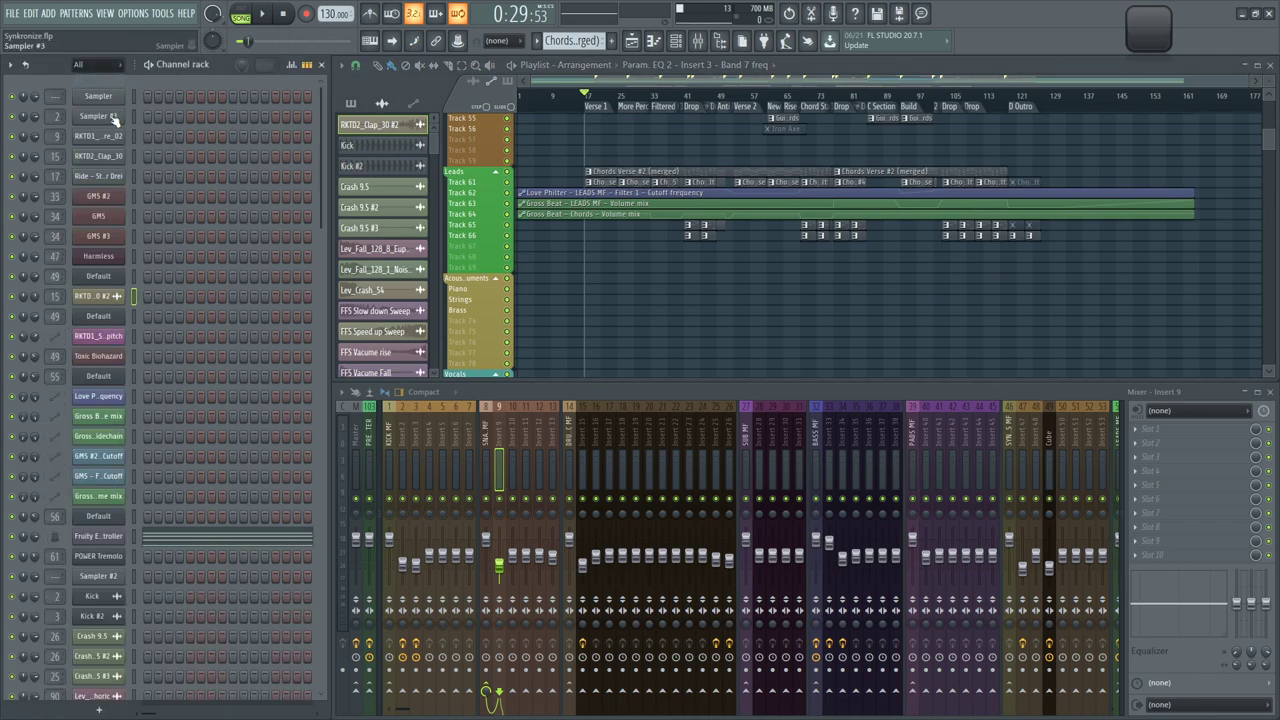
pyautogui.scroll(-8, 100, 300)
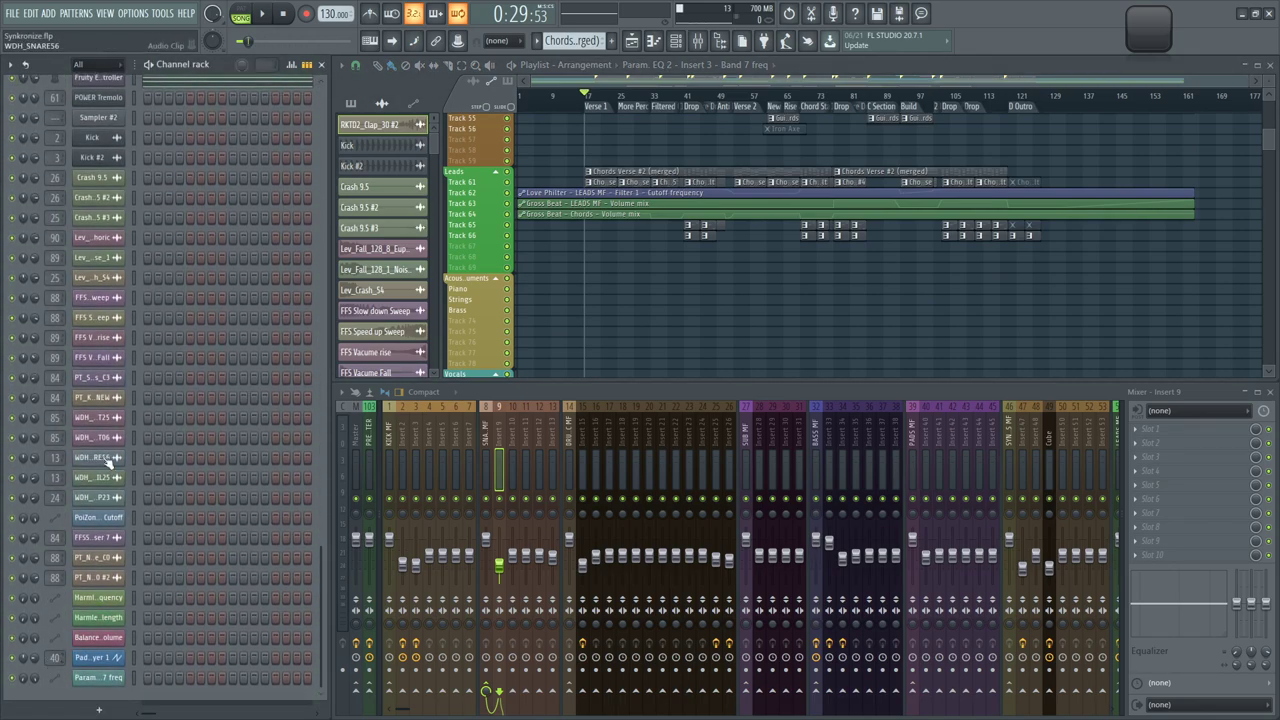
pyautogui.scroll(8, 110, 460)
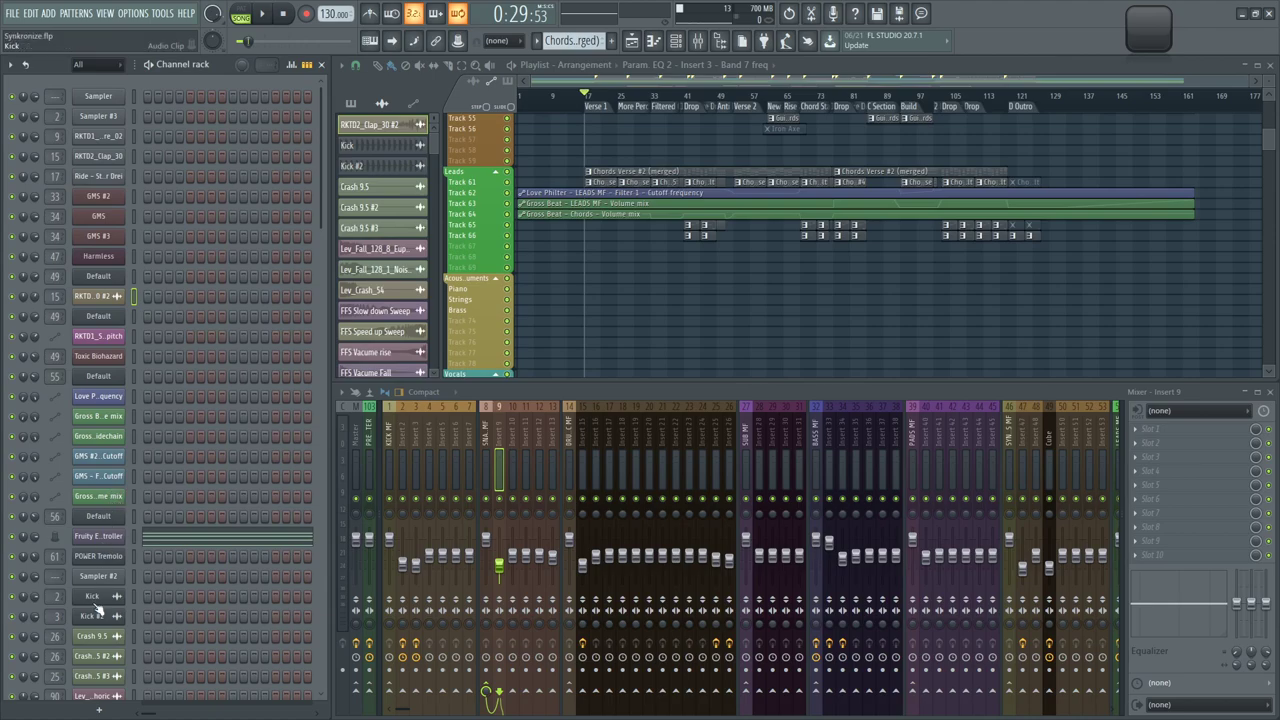
# View only the Unsorted channels in the channel rack, and restore the filter to All
pyautogui.click(85, 68)
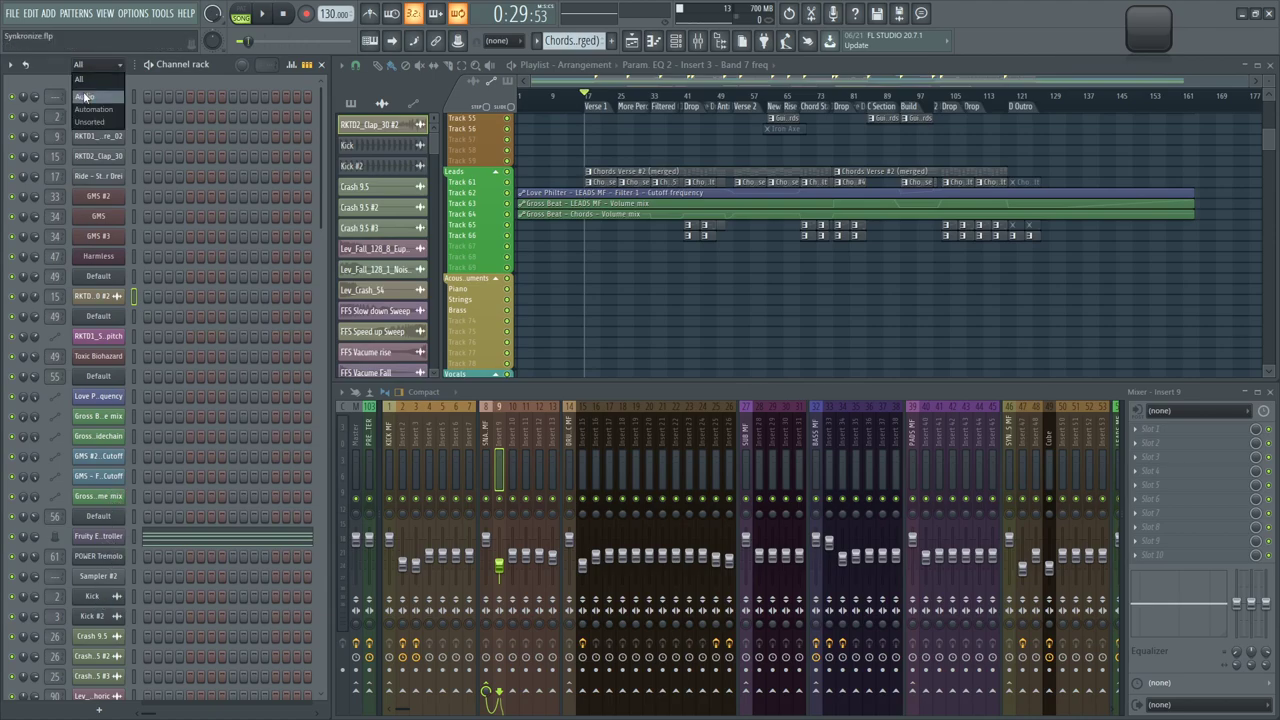
pyautogui.click(105, 122)
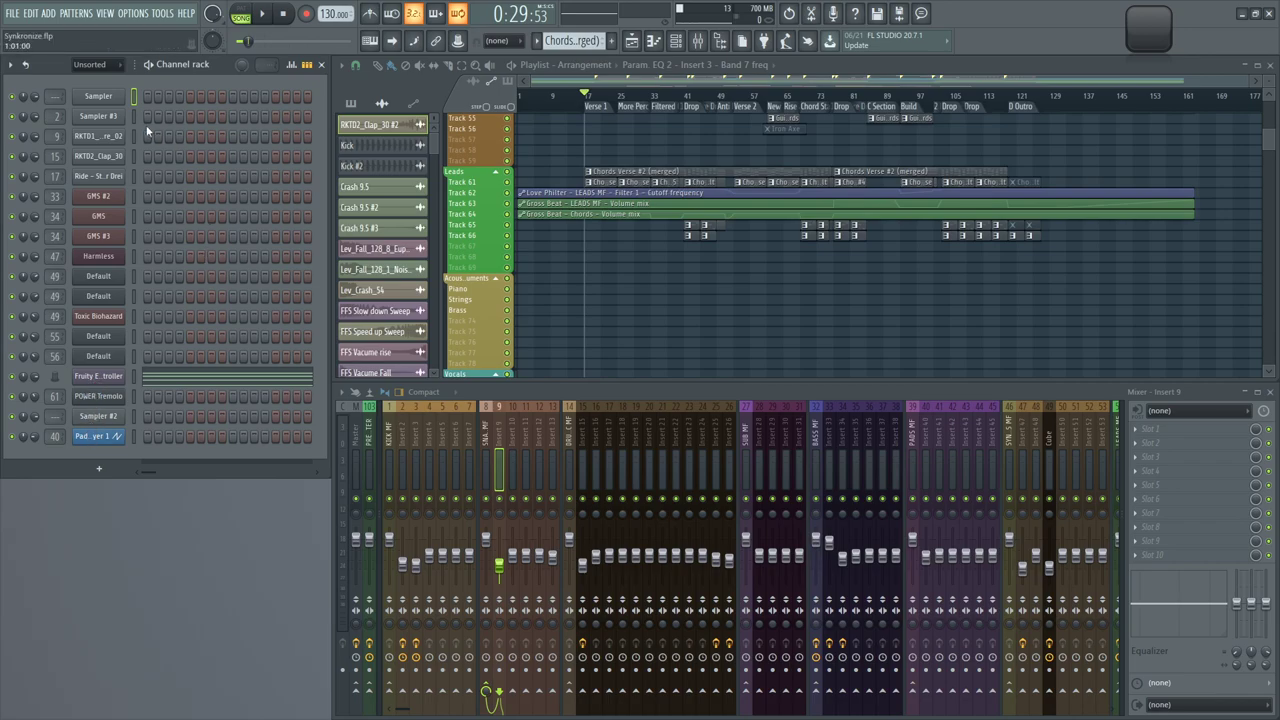
pyautogui.click(104, 68)
pyautogui.click(95, 84)
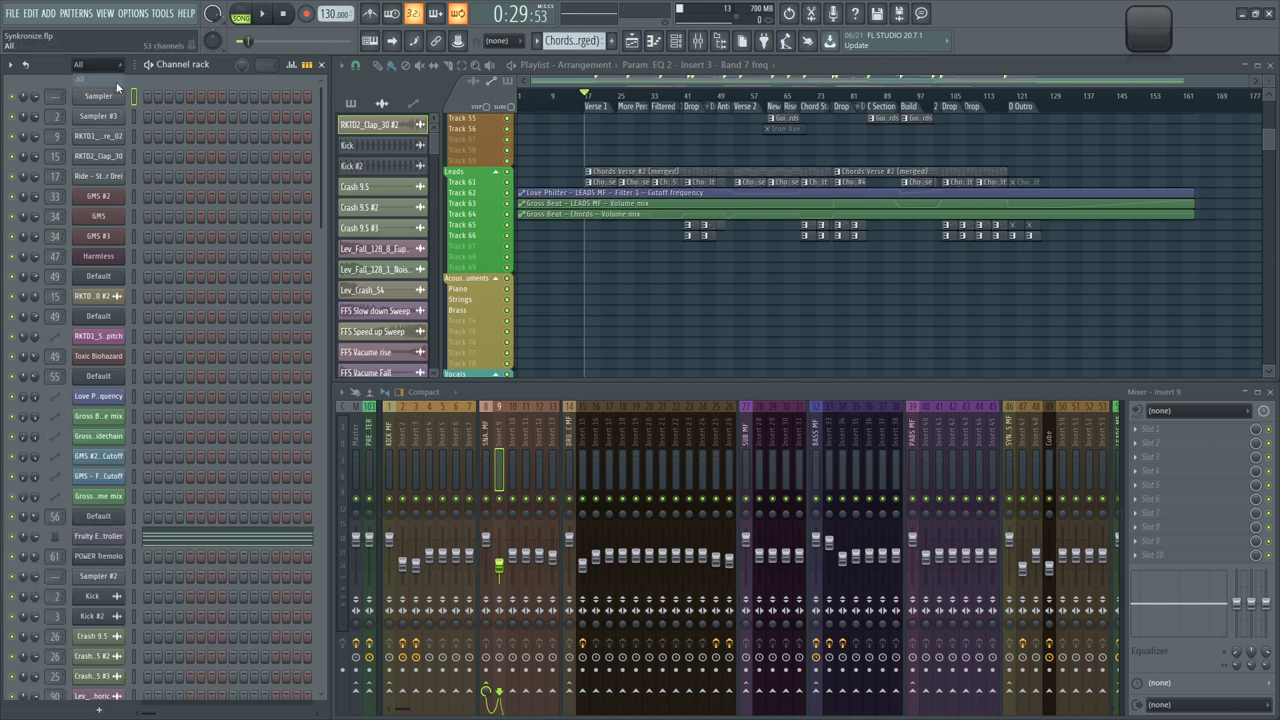
pyautogui.scroll(-10, 233, 340)
pyautogui.scroll(5, 252, 345)
pyautogui.click(92, 67)
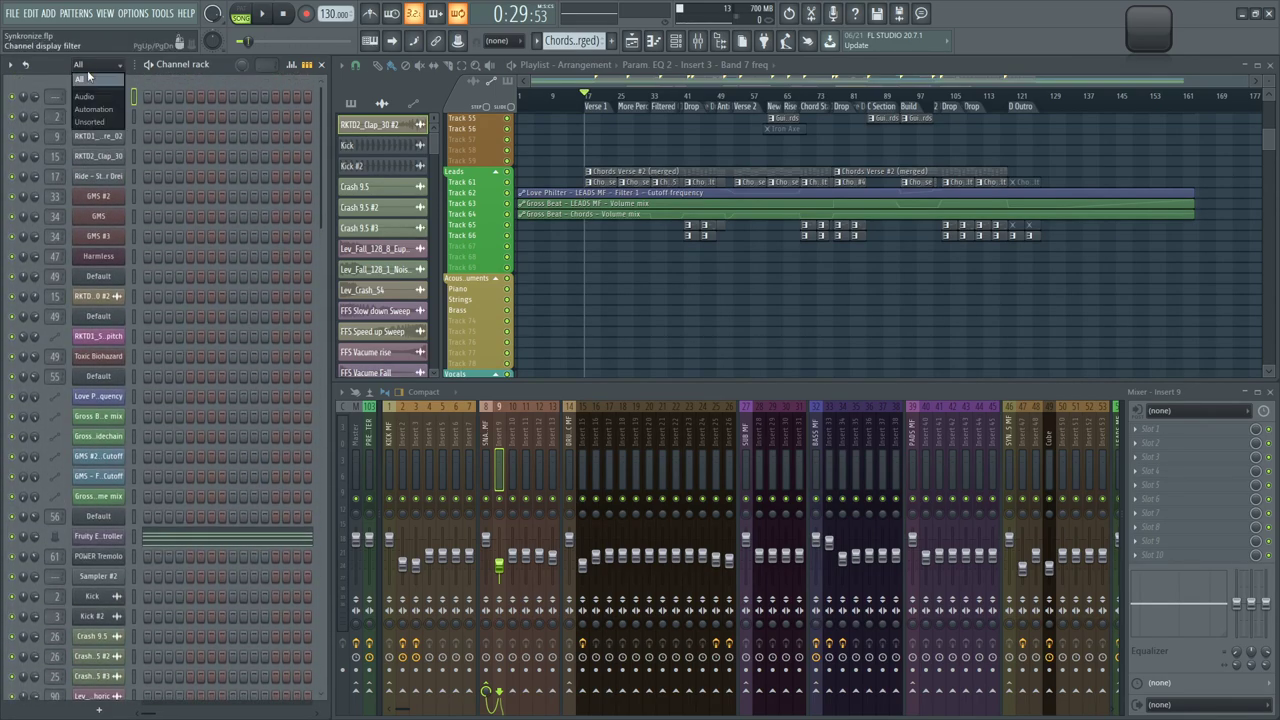
pyautogui.click(655, 305)
# Examine the kick, snare and percussion tracks in the playlist, focusing on the claps in Verse 1
pyautogui.scroll(5, 557, 254)
pyautogui.scroll(8, 929, 308)
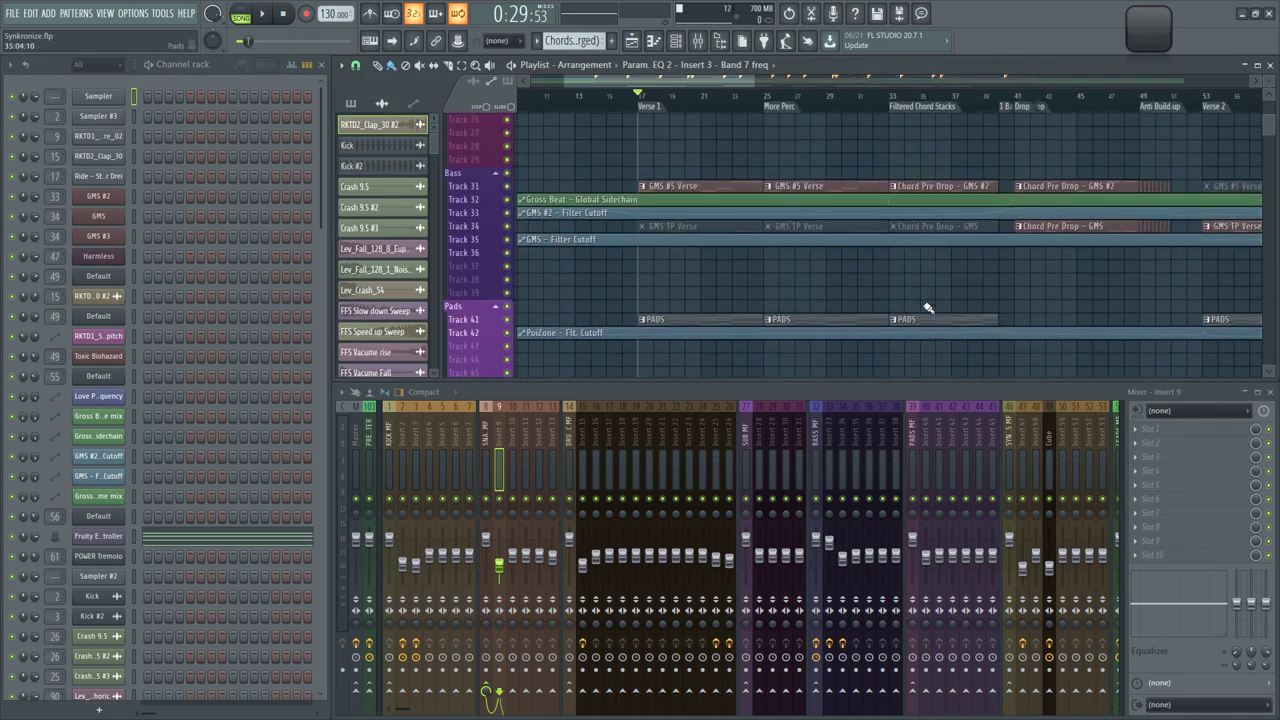
pyautogui.scroll(2, 929, 305)
pyautogui.scroll(-4, 929, 300)
pyautogui.scroll(5, 852, 327)
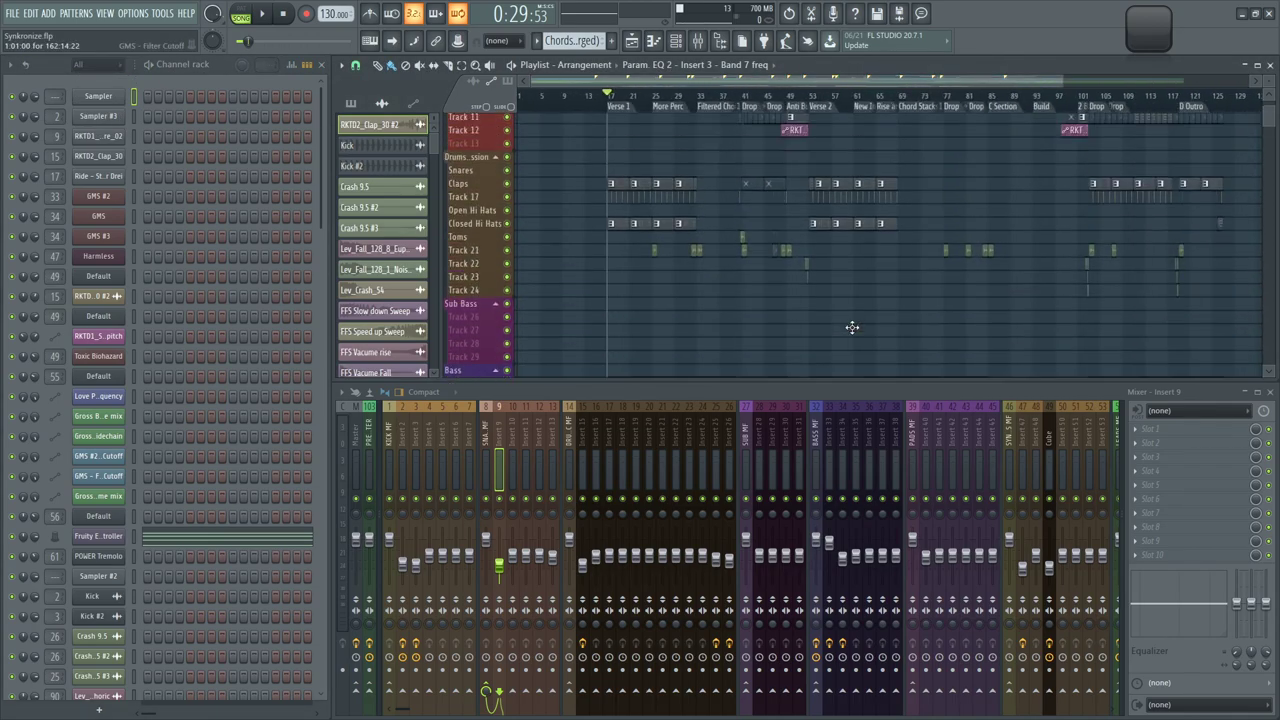
pyautogui.scroll(1, 852, 327)
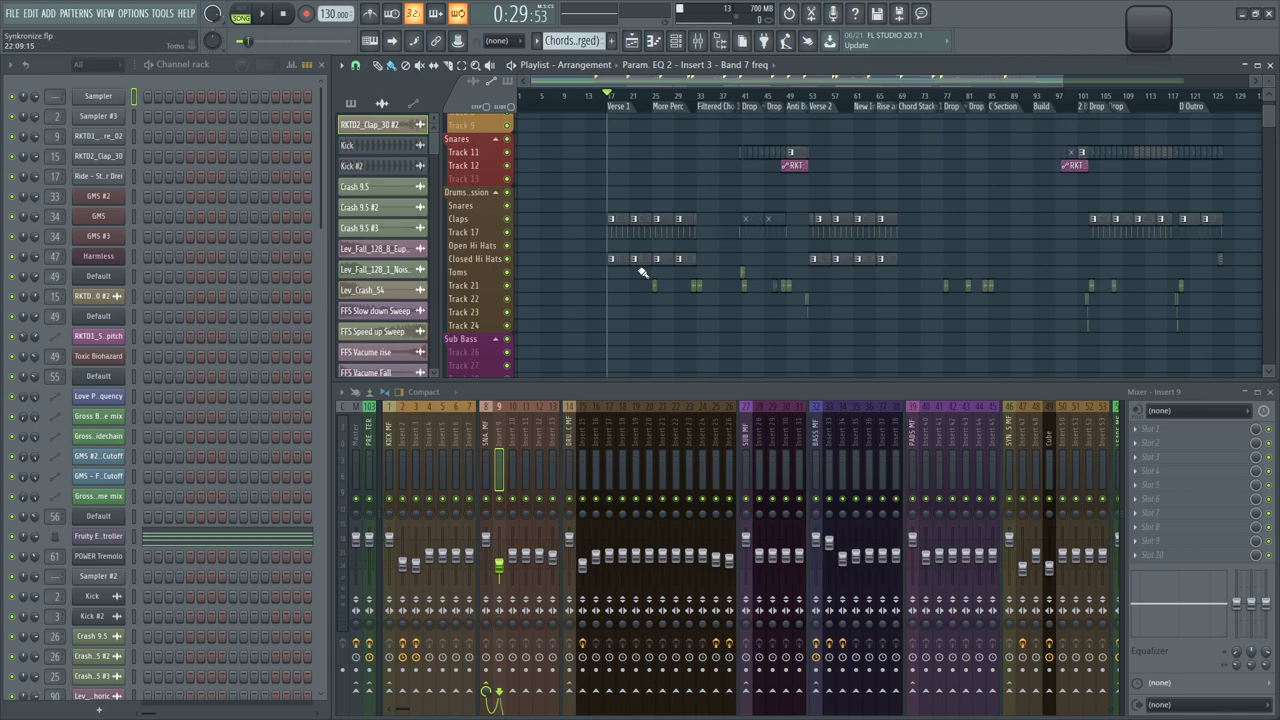
pyautogui.scroll(3, 643, 272)
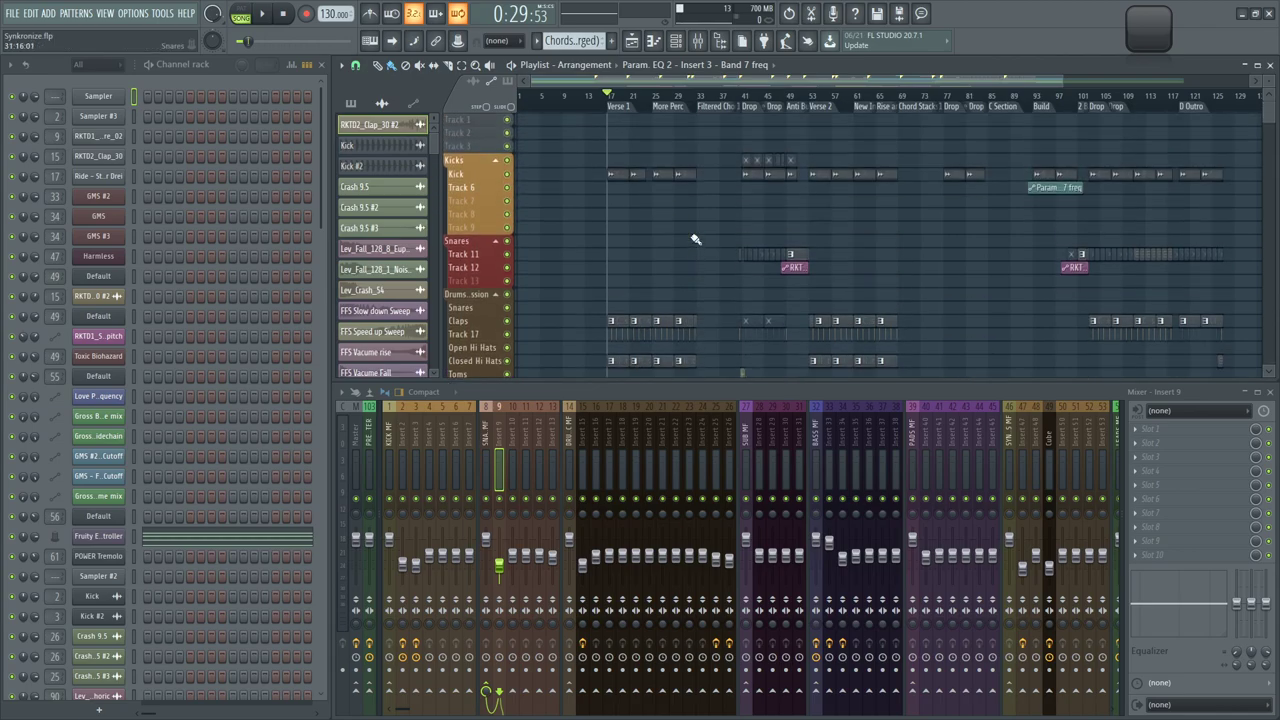
pyautogui.scroll(-2, 695, 288)
pyautogui.moveTo(573, 346); pyautogui.dragTo(648, 277)
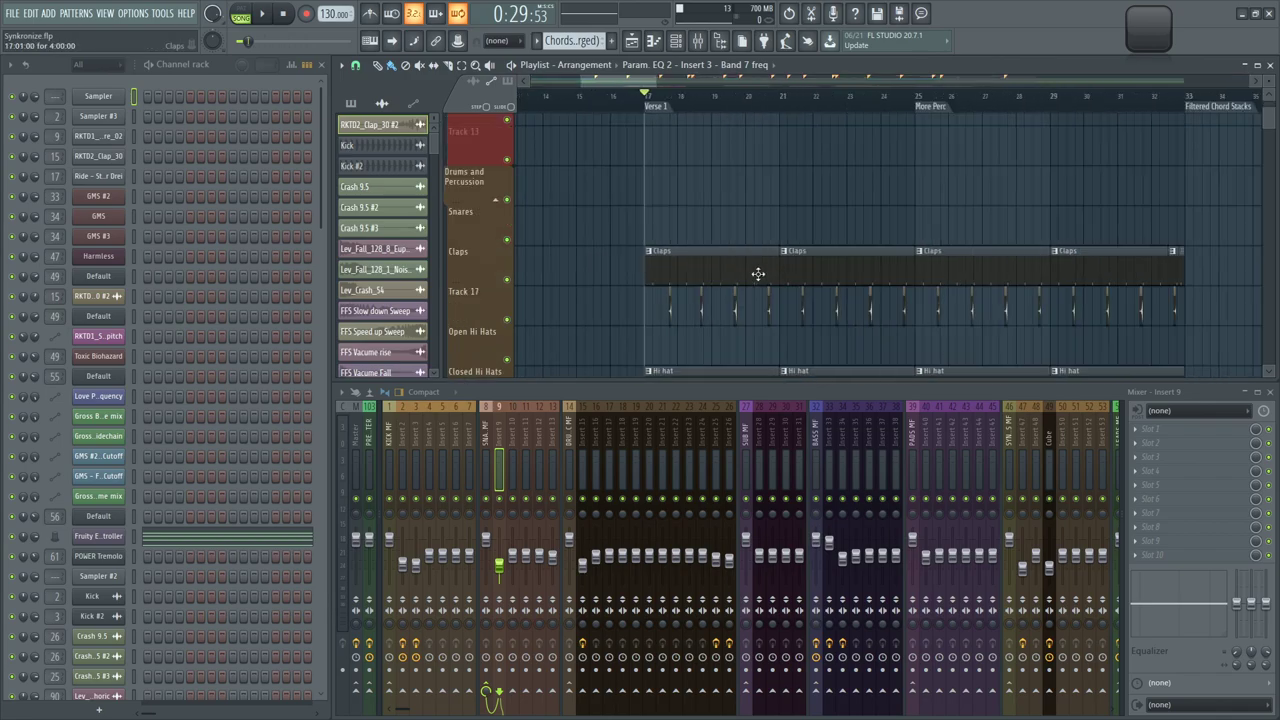
# Examine the bass patterns and their automation clips in the playlist, along with the grouped mixer inserts
pyautogui.scroll(-8, 814, 295)
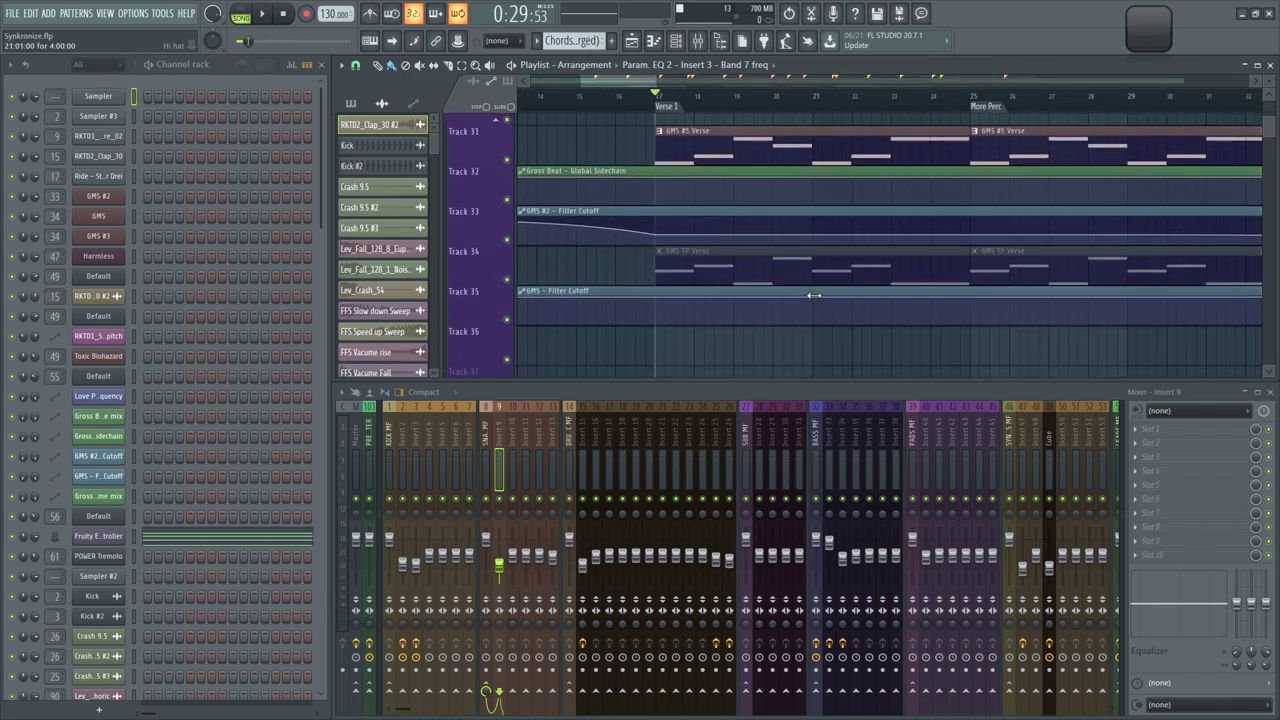
pyautogui.scroll(1, 800, 250)
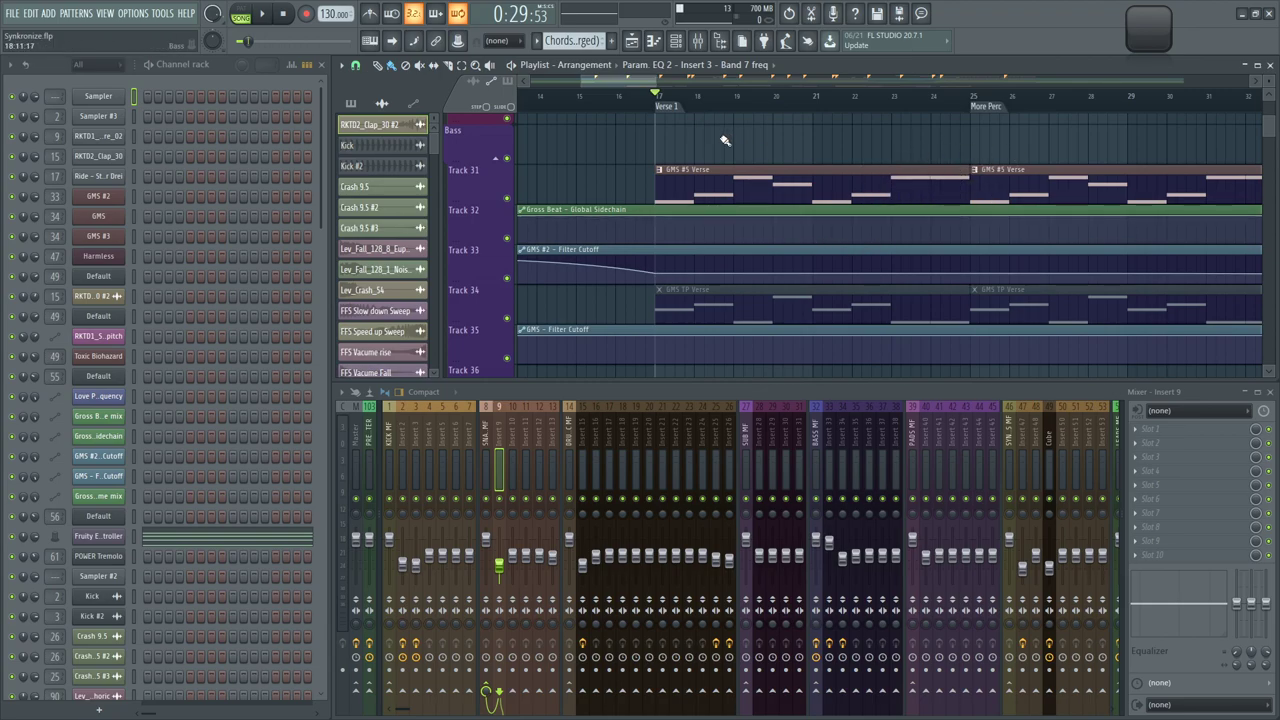
pyautogui.scroll(-2, 725, 140)
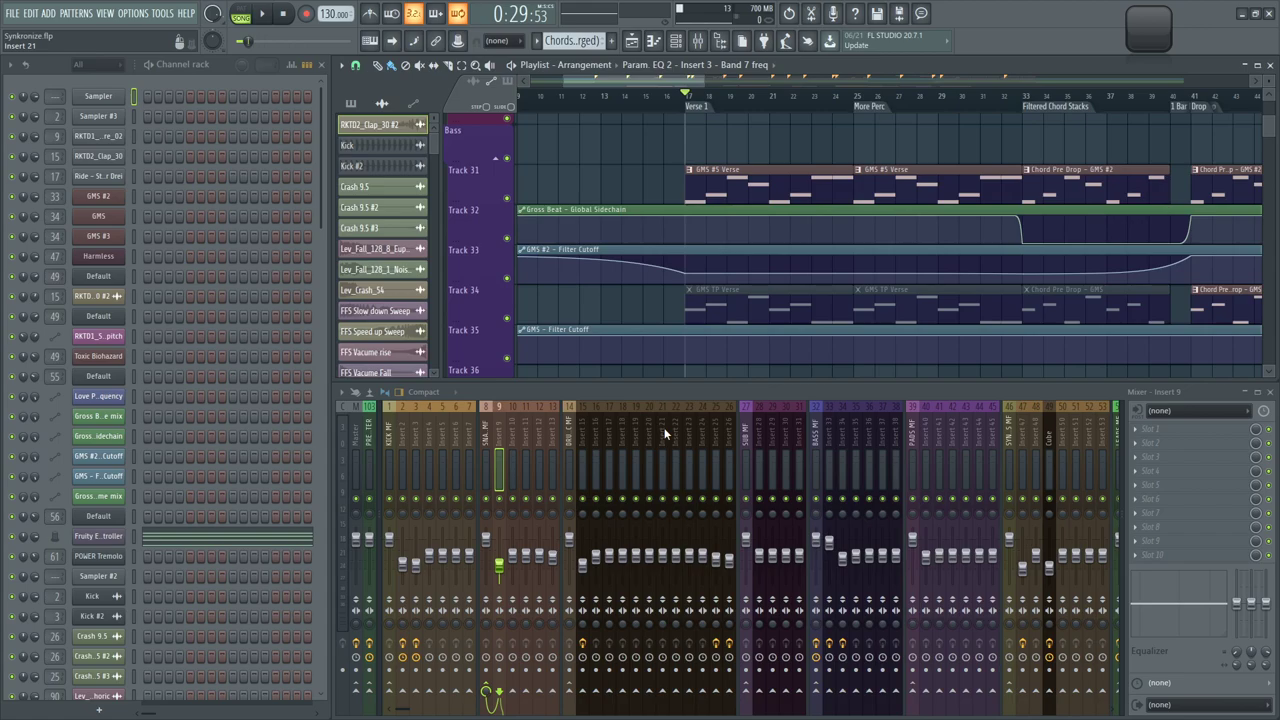
pyautogui.scroll(-5, 660, 430)
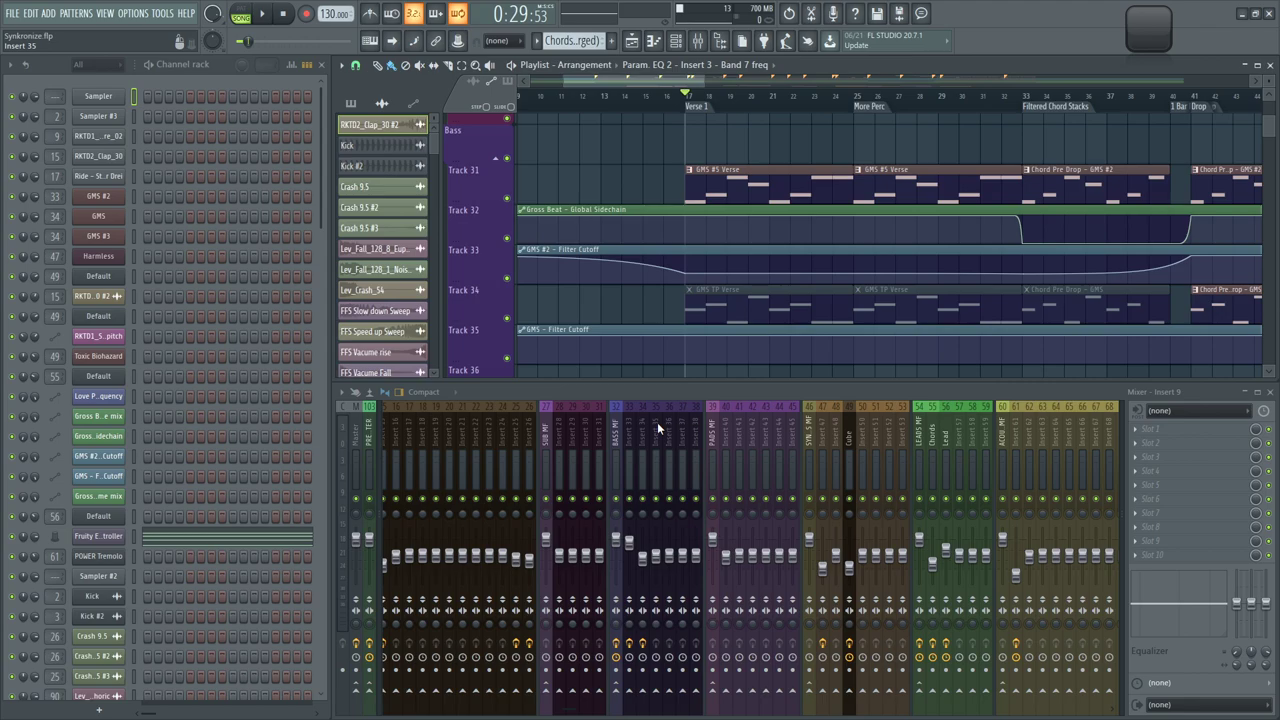
pyautogui.scroll(-4, 660, 275)
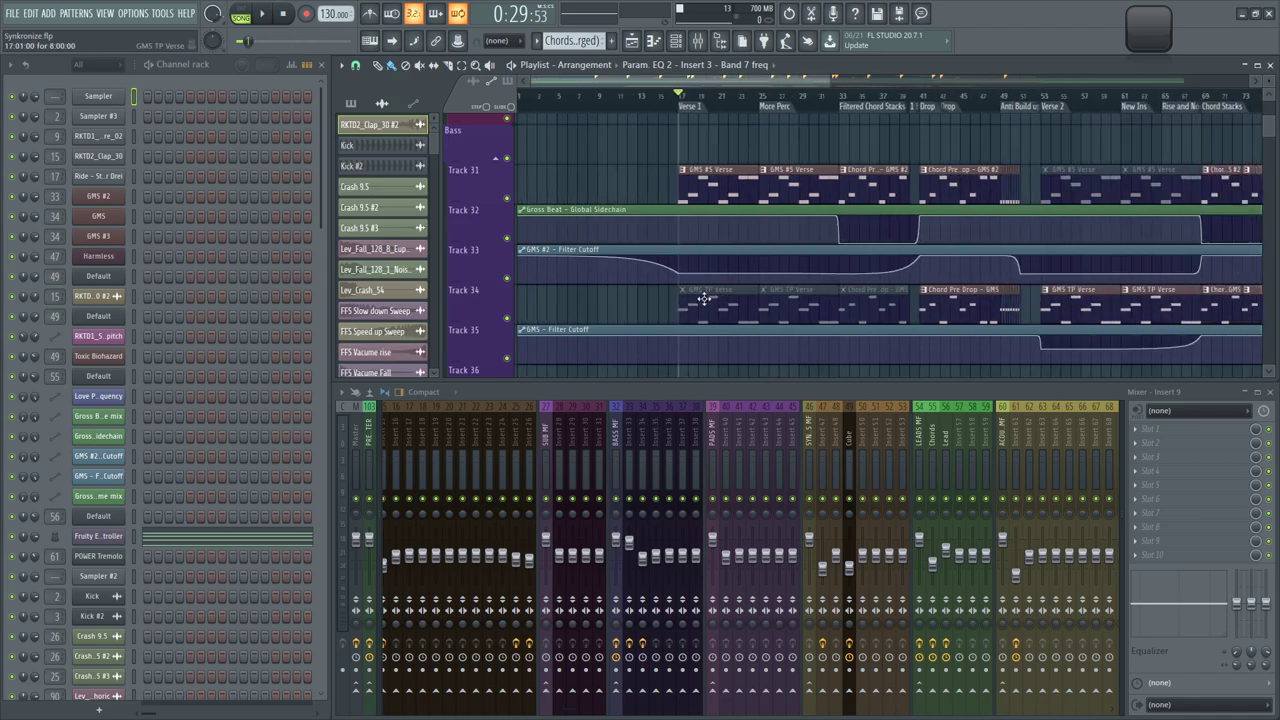
# Play the song from Verse 1 with the Wave Candy spectrum window open and playlist auto-scrolling enabled
pyautogui.press('space')
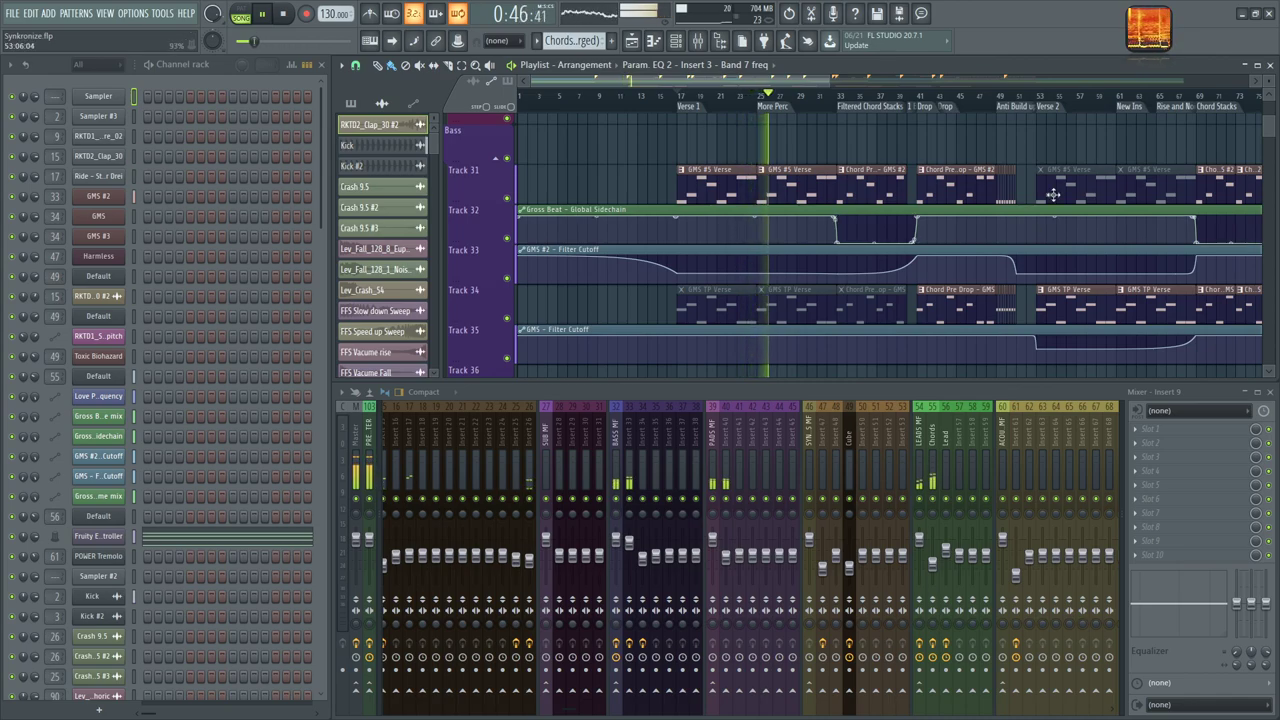
pyautogui.click(1141, 33)
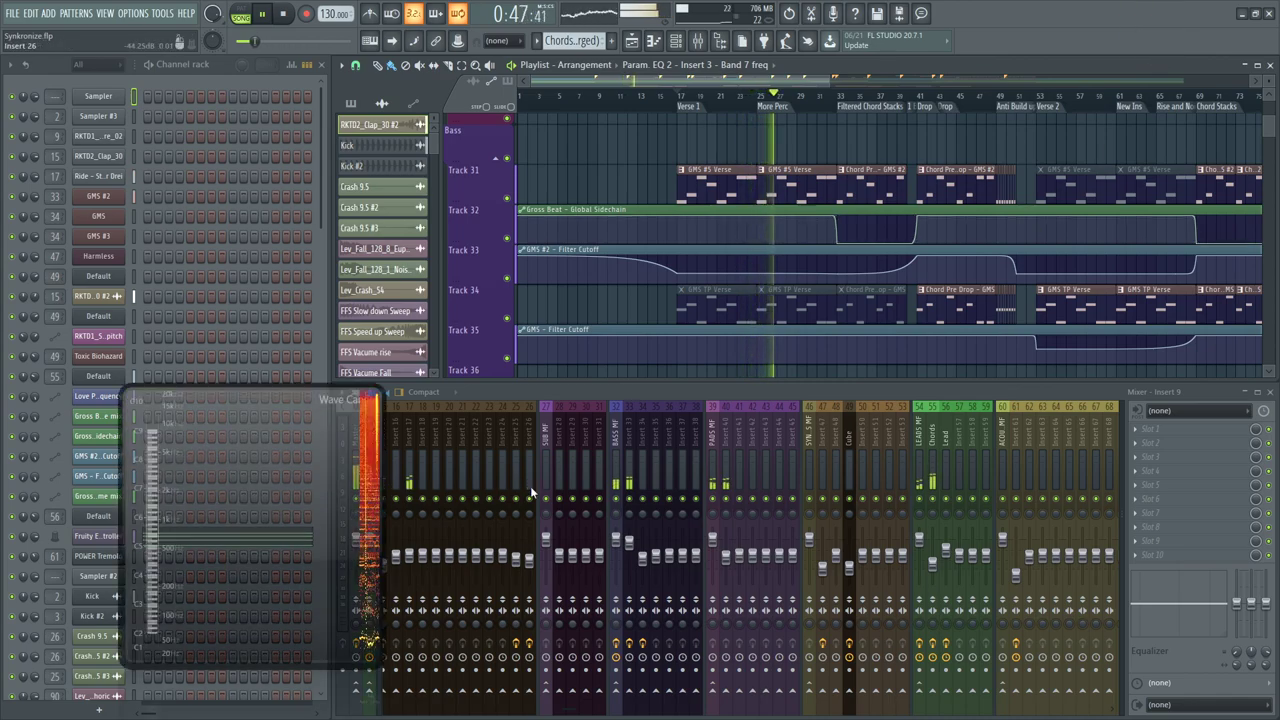
pyautogui.click(400, 40)
# Follow the playback through the pads, leads and FX tracks in the playlist up to the Anti Build up section
pyautogui.scroll(-5, 770, 300)
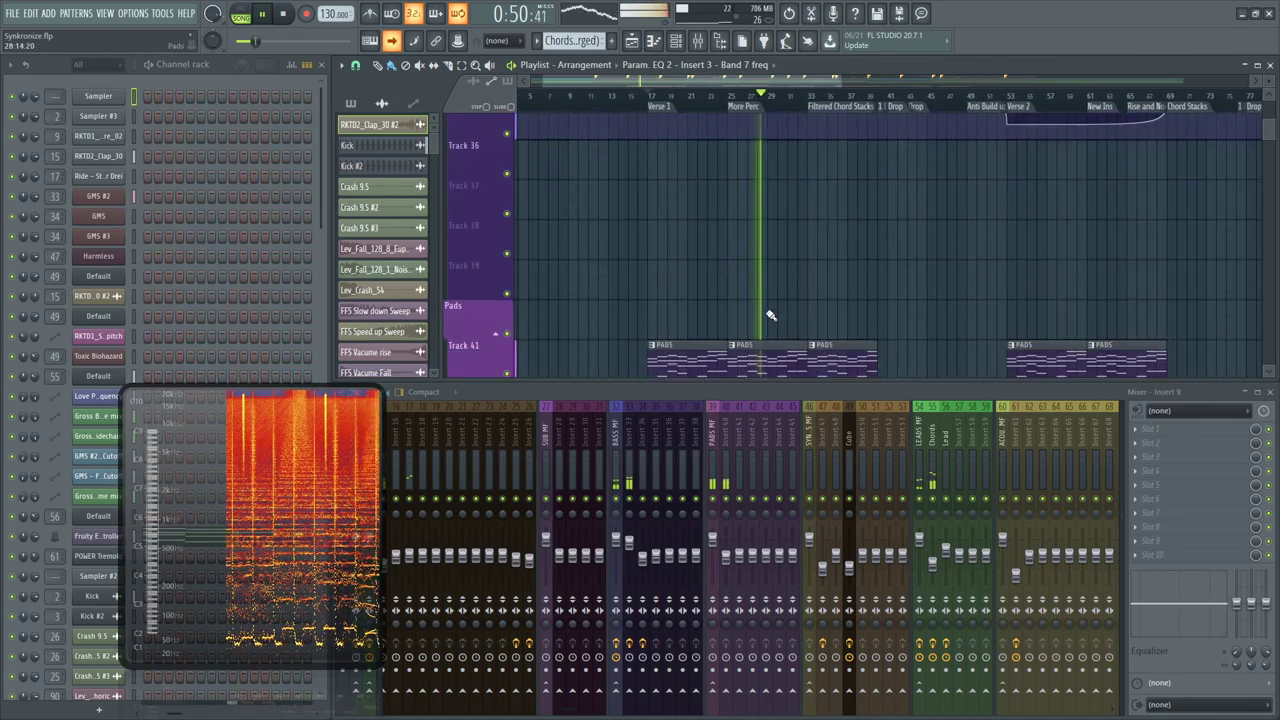
pyautogui.scroll(-8, 770, 316)
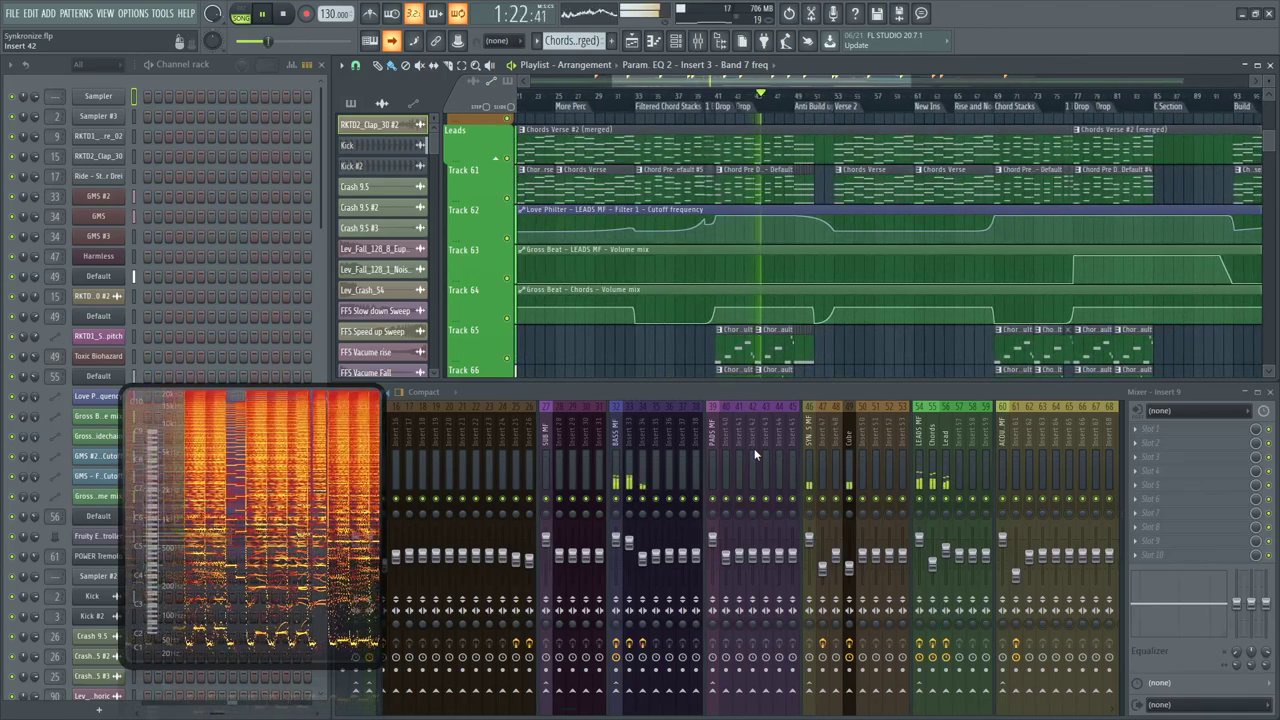
pyautogui.keyDown('ctrl'); pyautogui.scroll(4, 806, 297); pyautogui.keyUp('ctrl')
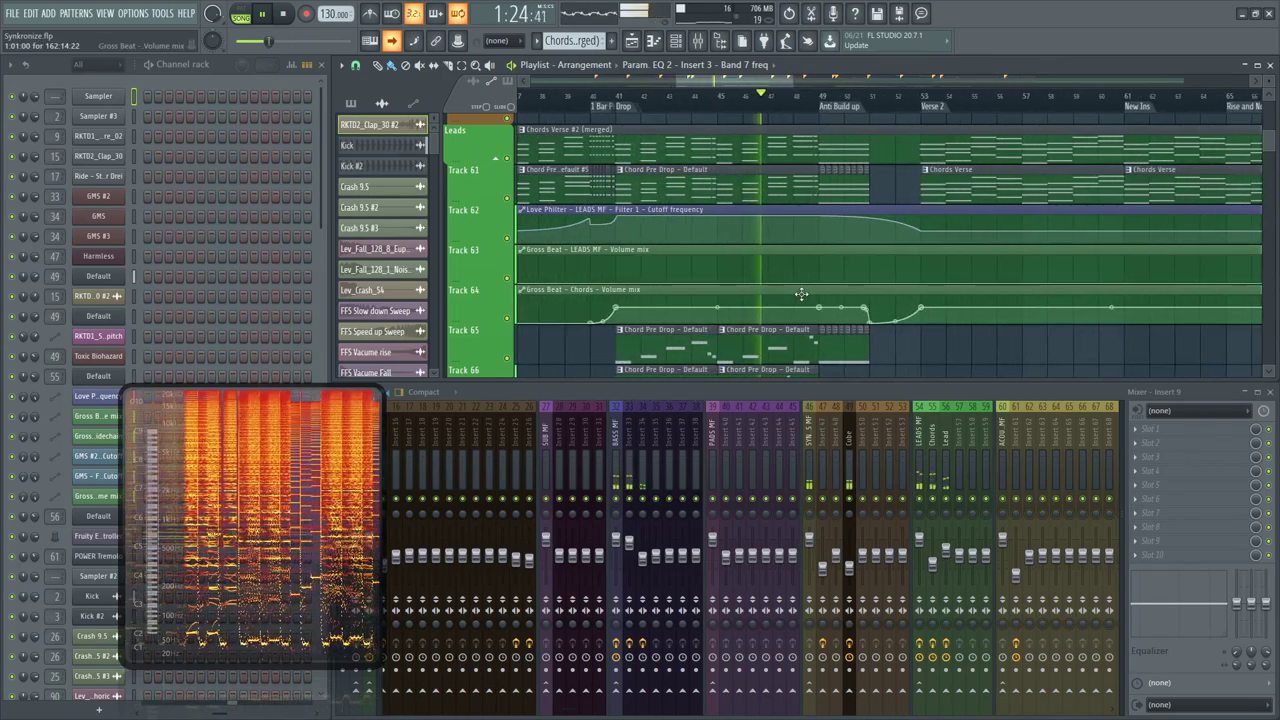
pyautogui.scroll(-4, 806, 297)
pyautogui.scroll(-10, 806, 297)
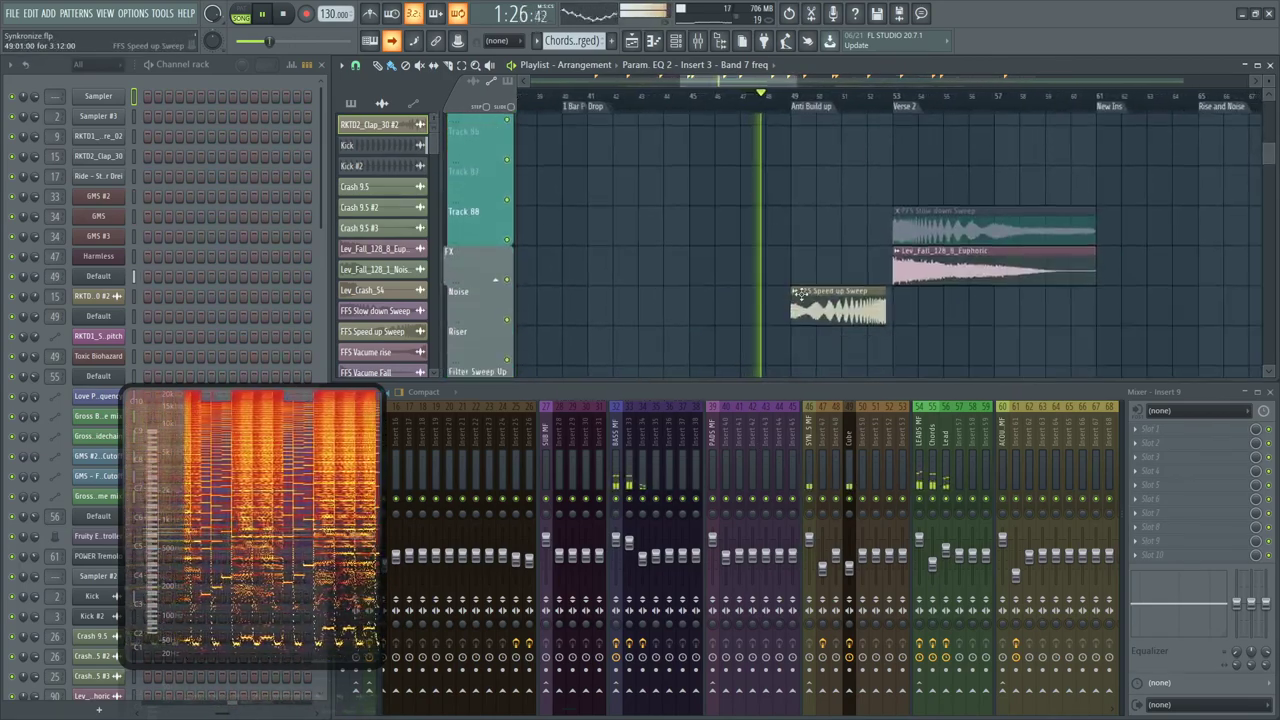
# Examine the FX, synth and pad tracks around the Anti Build up and Verse 2 sections during playback
pyautogui.scroll(3, 830, 296)
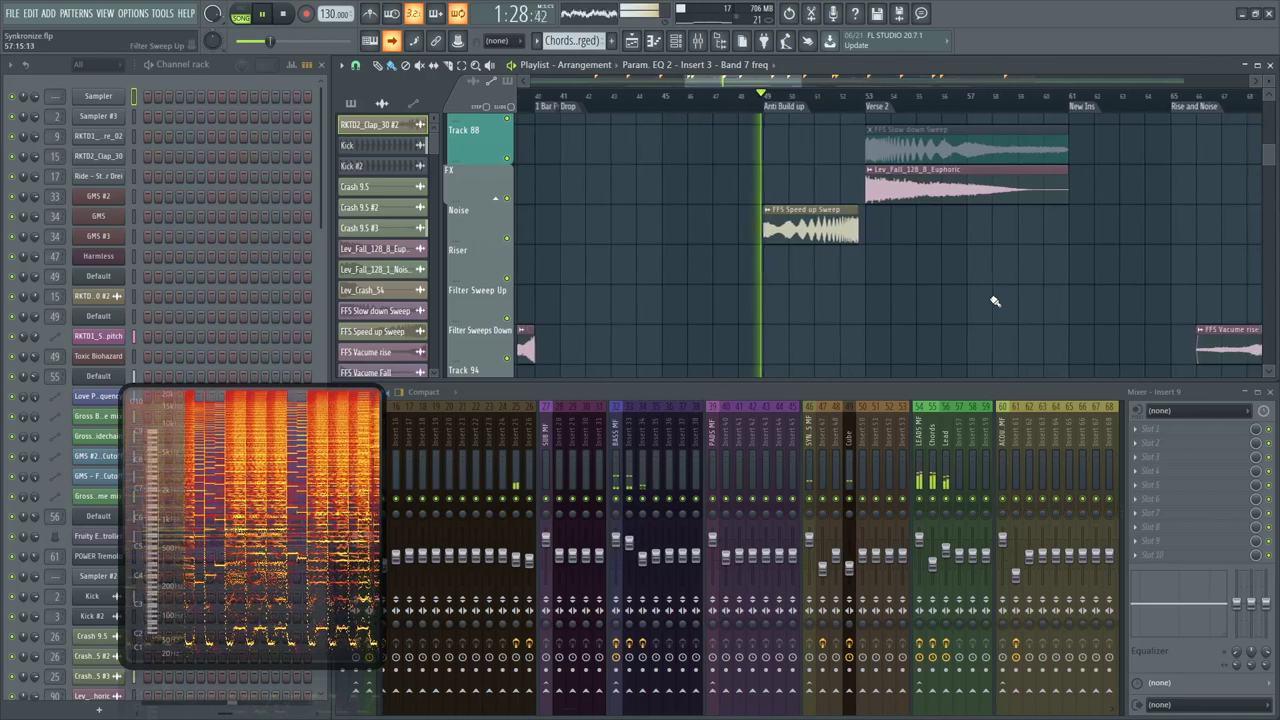
pyautogui.scroll(6, 943, 291)
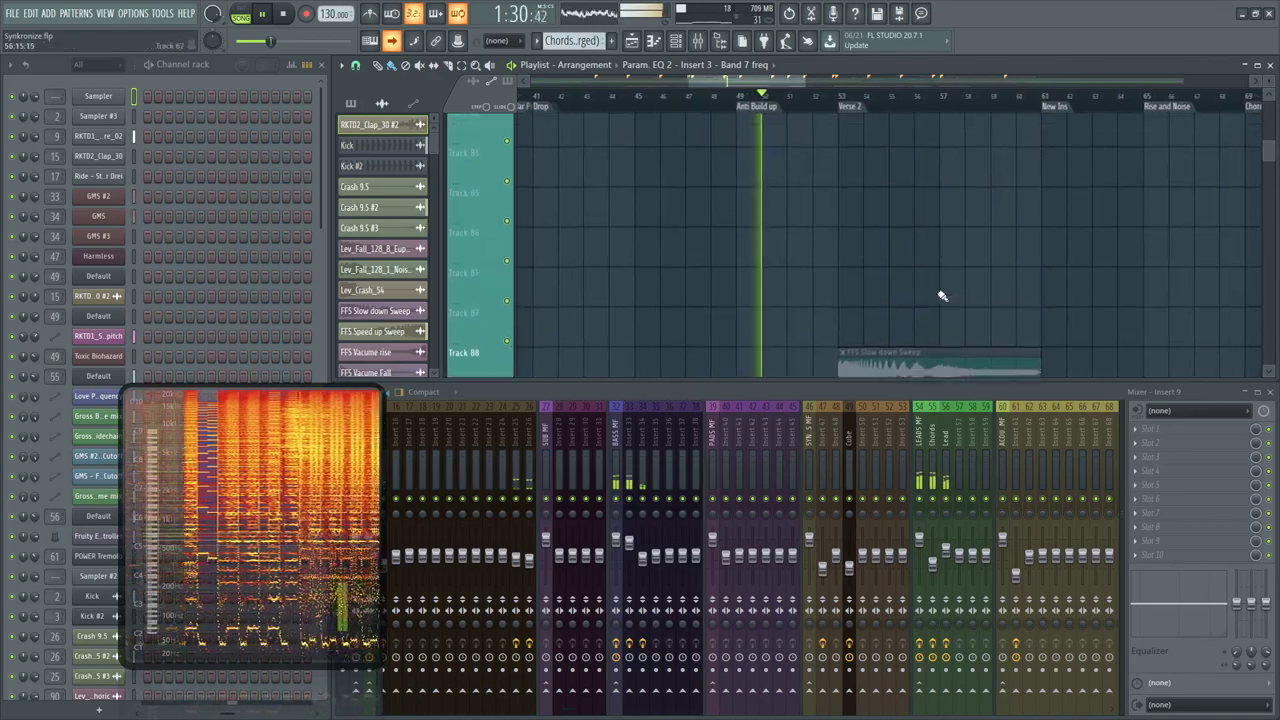
pyautogui.scroll(12, 925, 288)
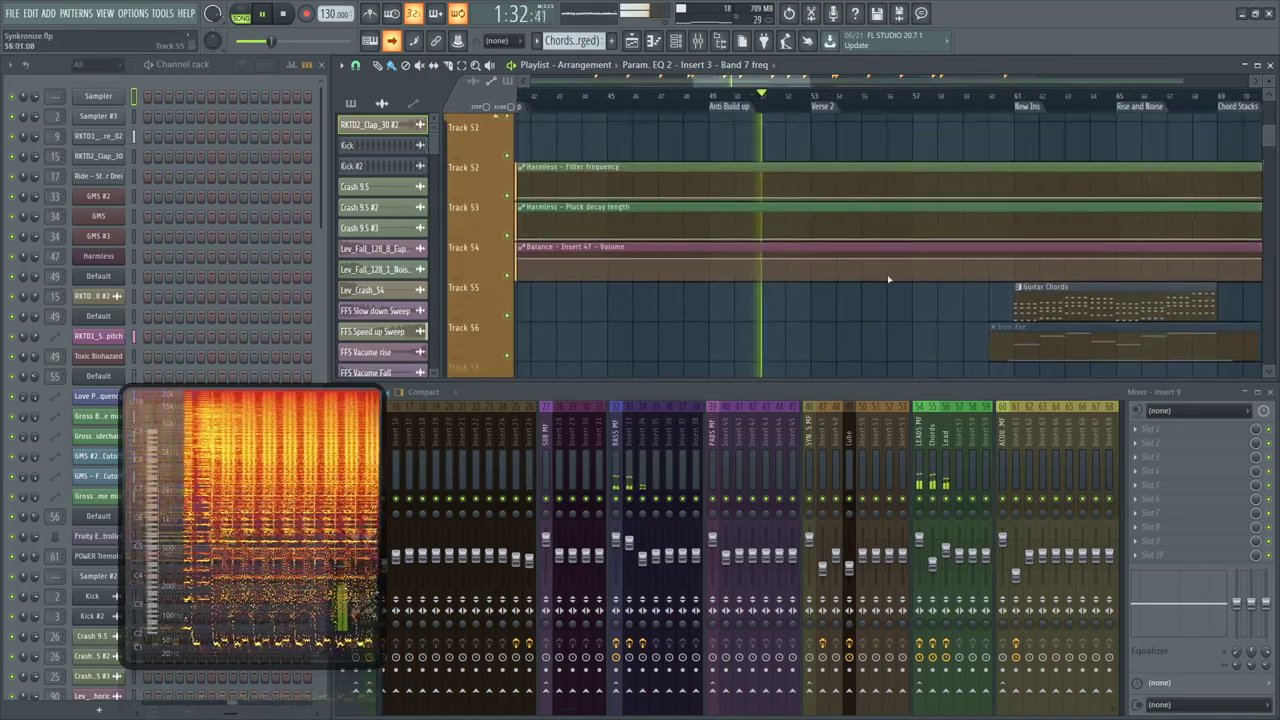
pyautogui.scroll(5, 888, 292)
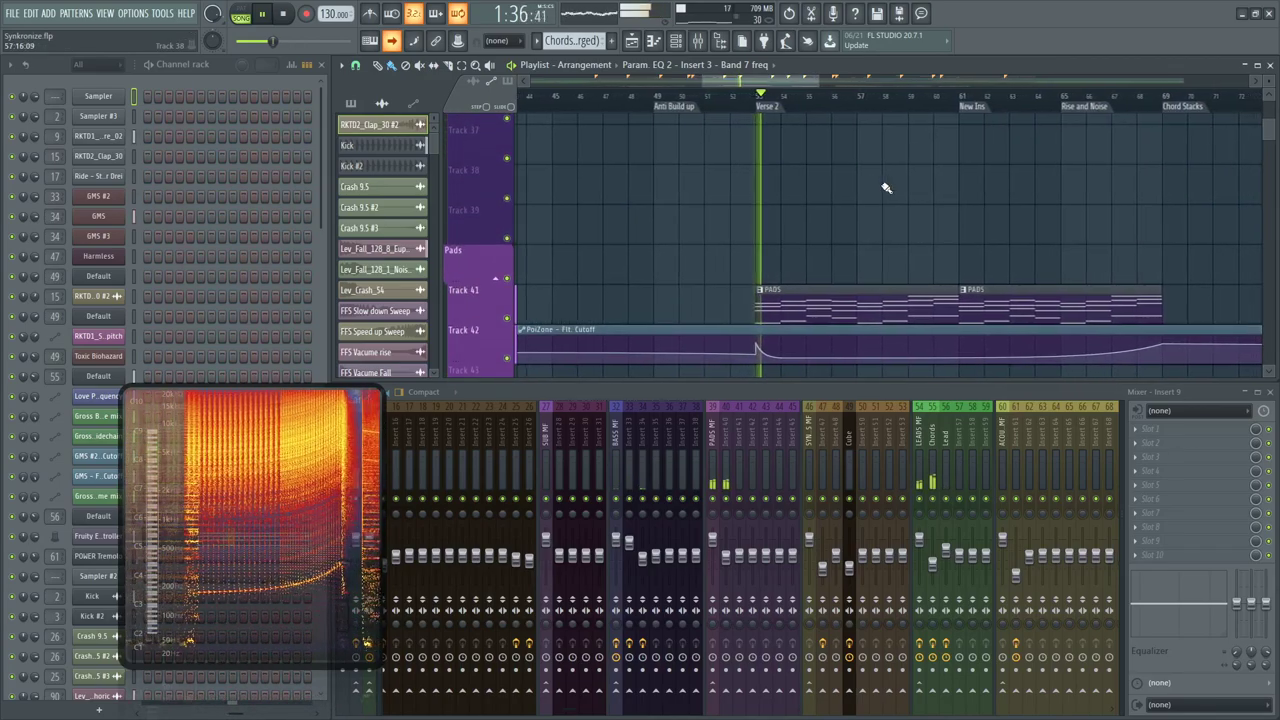
pyautogui.scroll(-4, 829, 263)
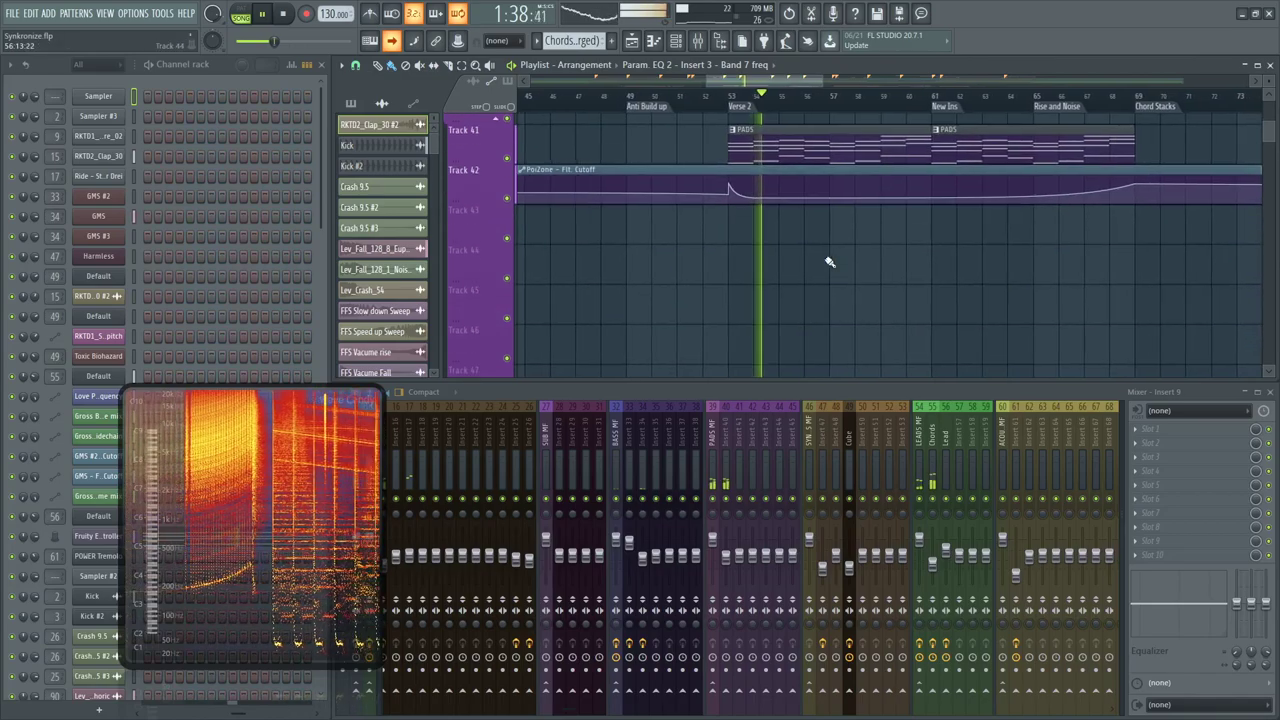
pyautogui.scroll(-3, 860, 317)
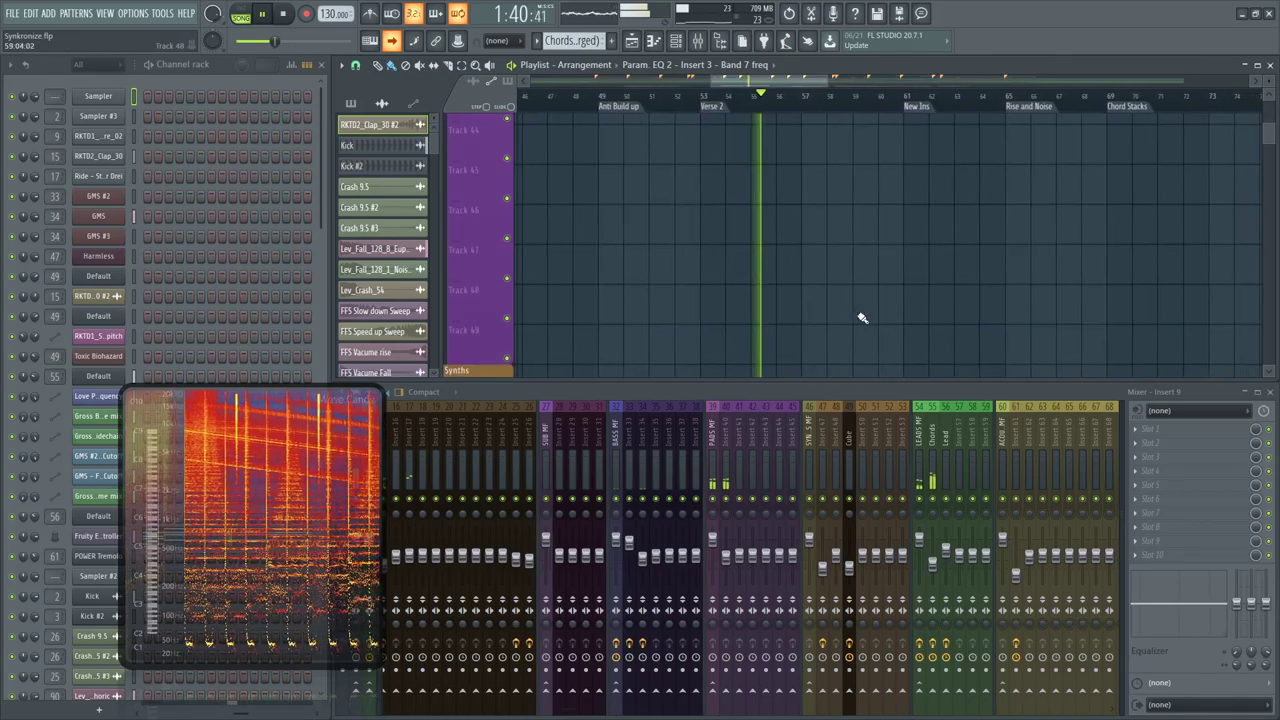
# Examine the Synths and Leads tracks and their automation clips in the playlist as playback moves from Verse 2 to New Ins
pyautogui.scroll(-12, 860, 317)
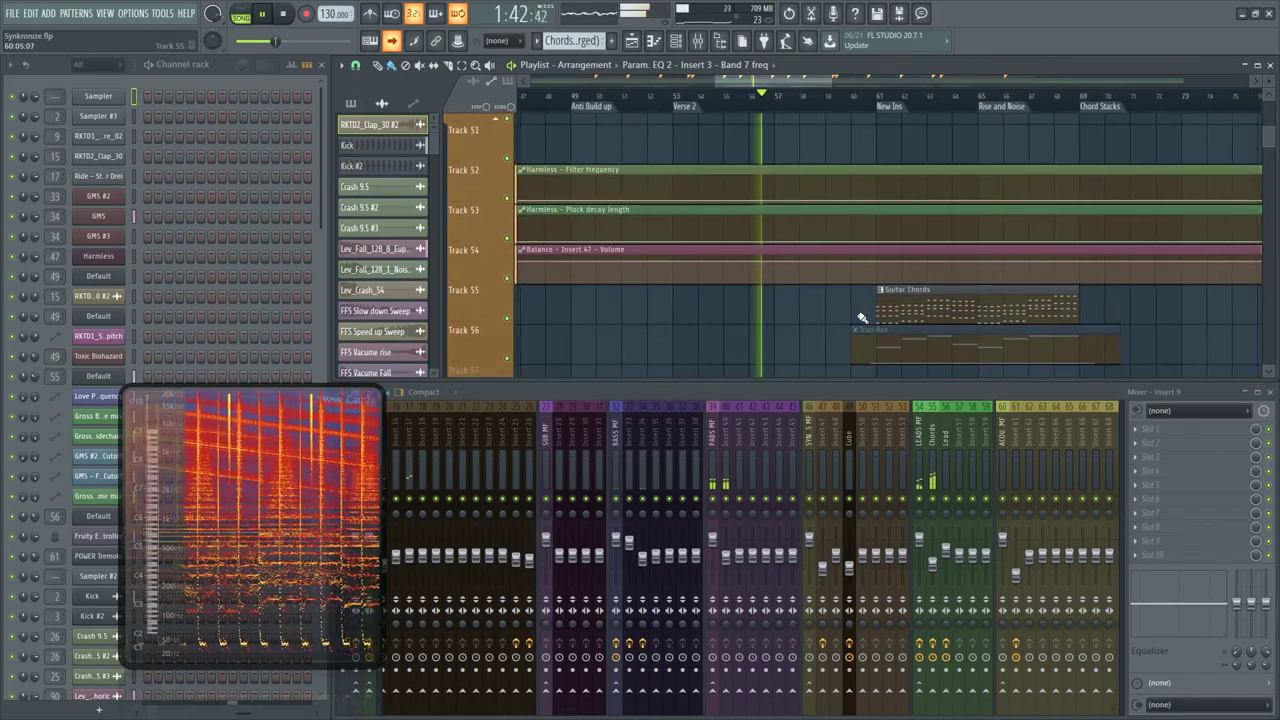
pyautogui.scroll(-4, 858, 314)
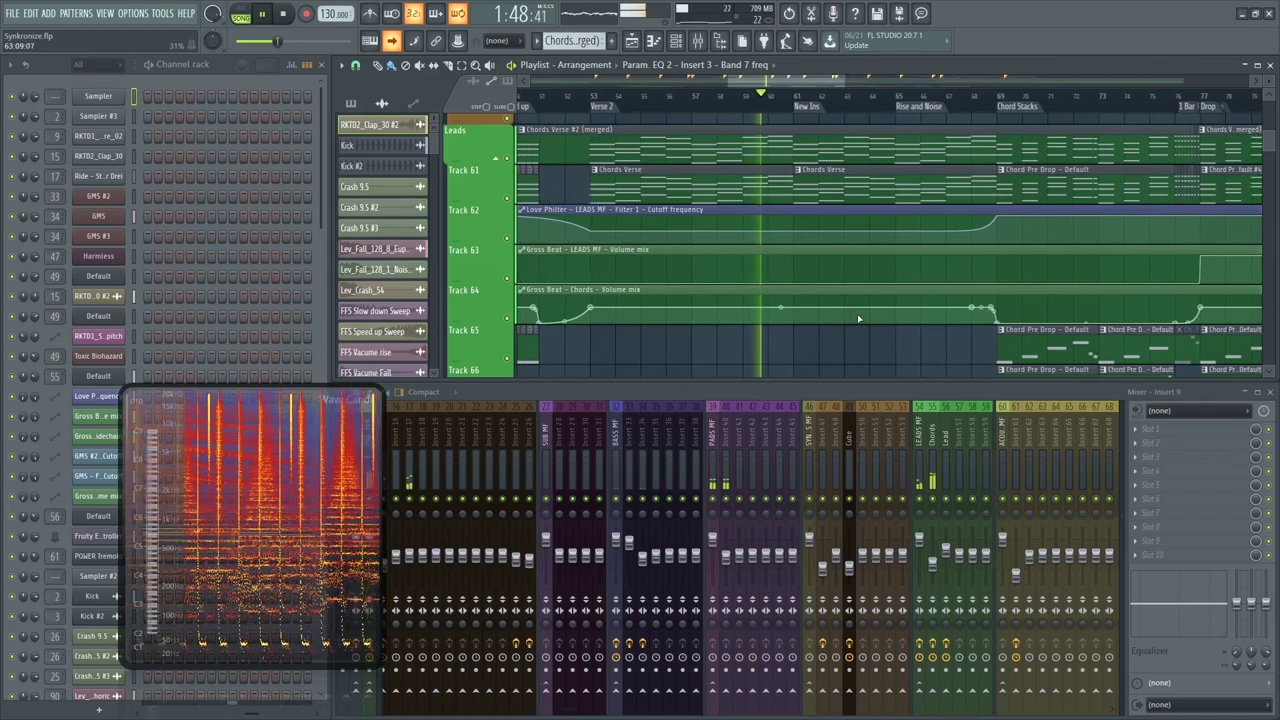
pyautogui.scroll(2, 858, 318)
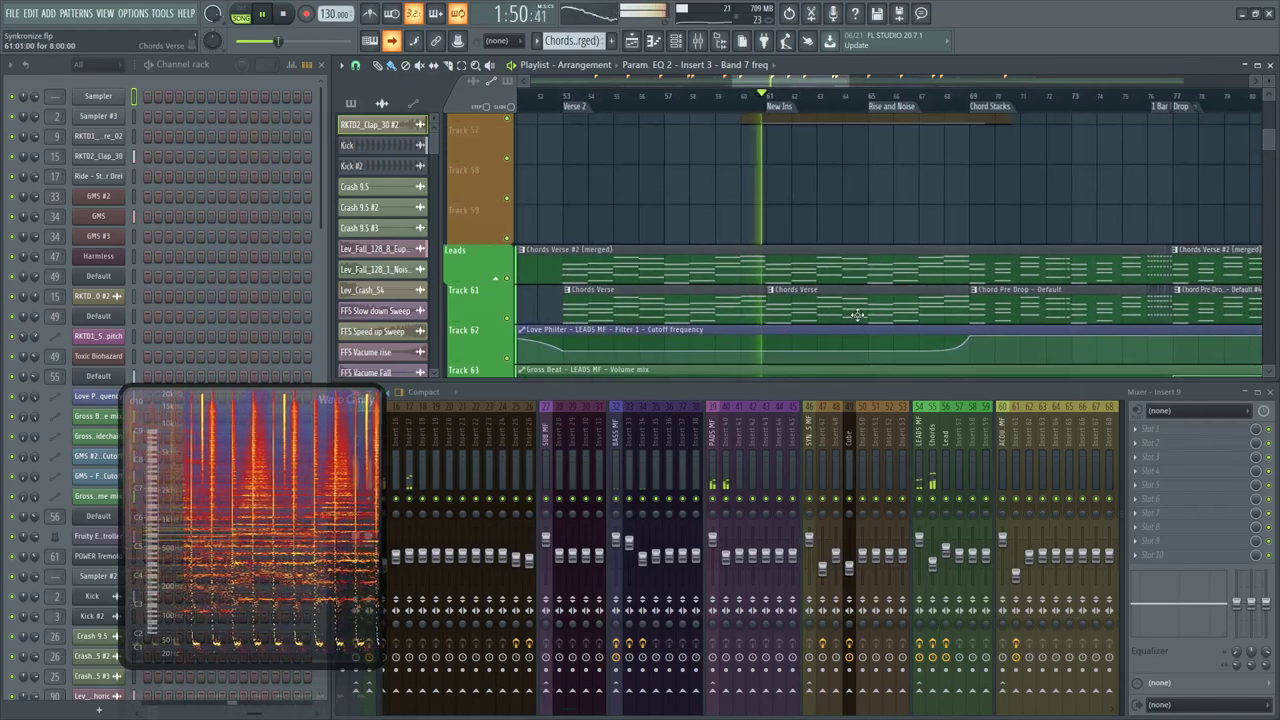
pyautogui.scroll(-4, 647, 437)
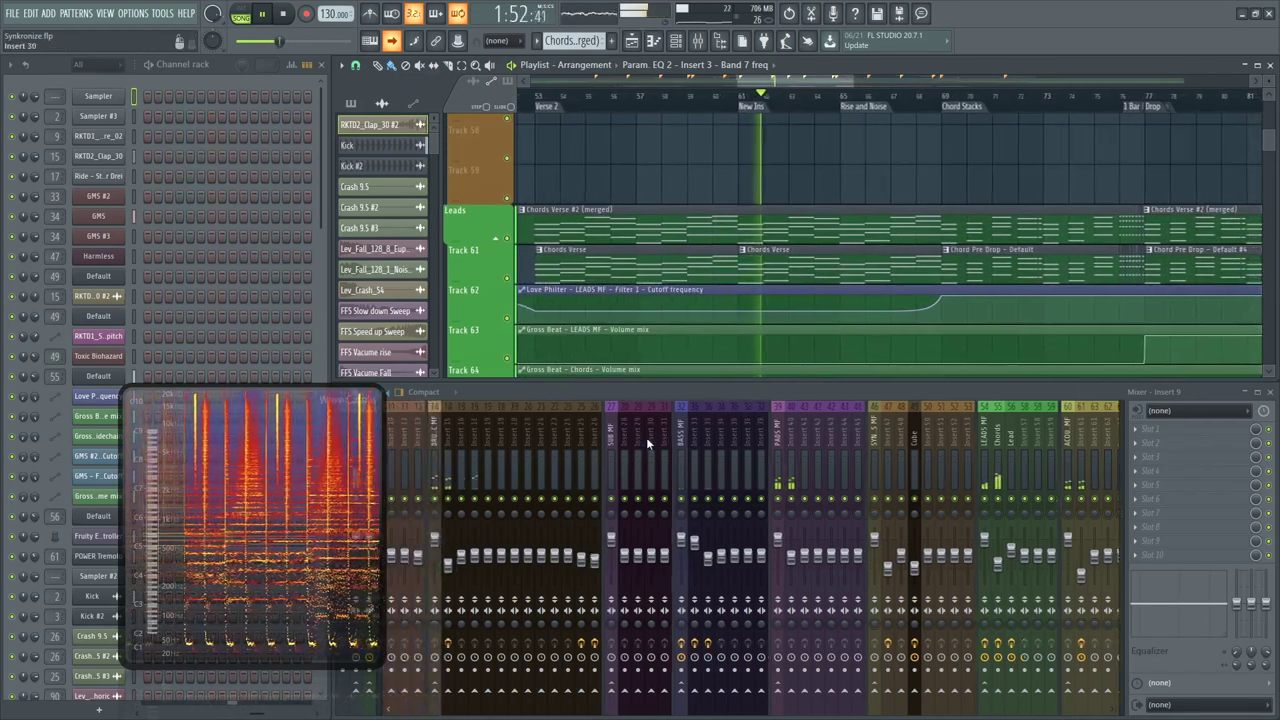
# Move the Wave Candy spectrum window over the channel rack, clear of the mixer tracks
pyautogui.scroll(-3, 646, 437)
pyautogui.moveTo(238, 414); pyautogui.dragTo(126, 370)
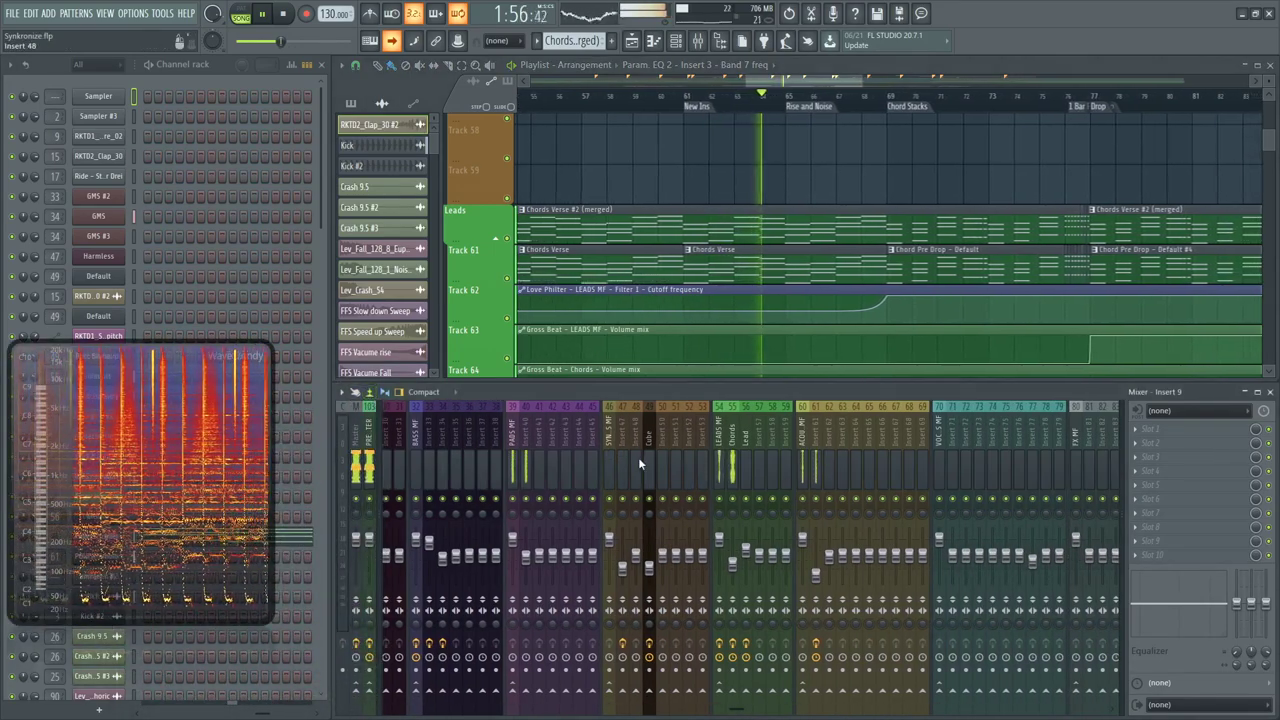
pyautogui.scroll(3, 638, 457)
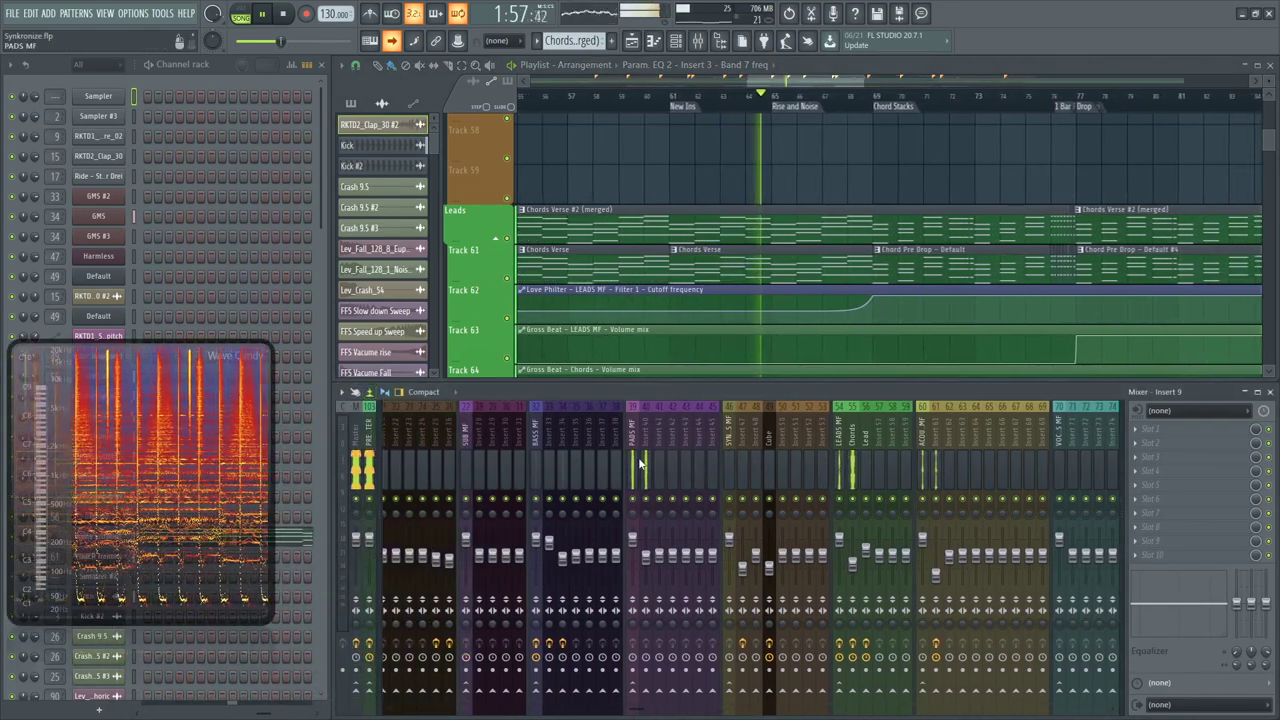
# Maximize the mixer and set its layout to Extra large
pyautogui.click(1259, 393)
pyautogui.click(64, 60)
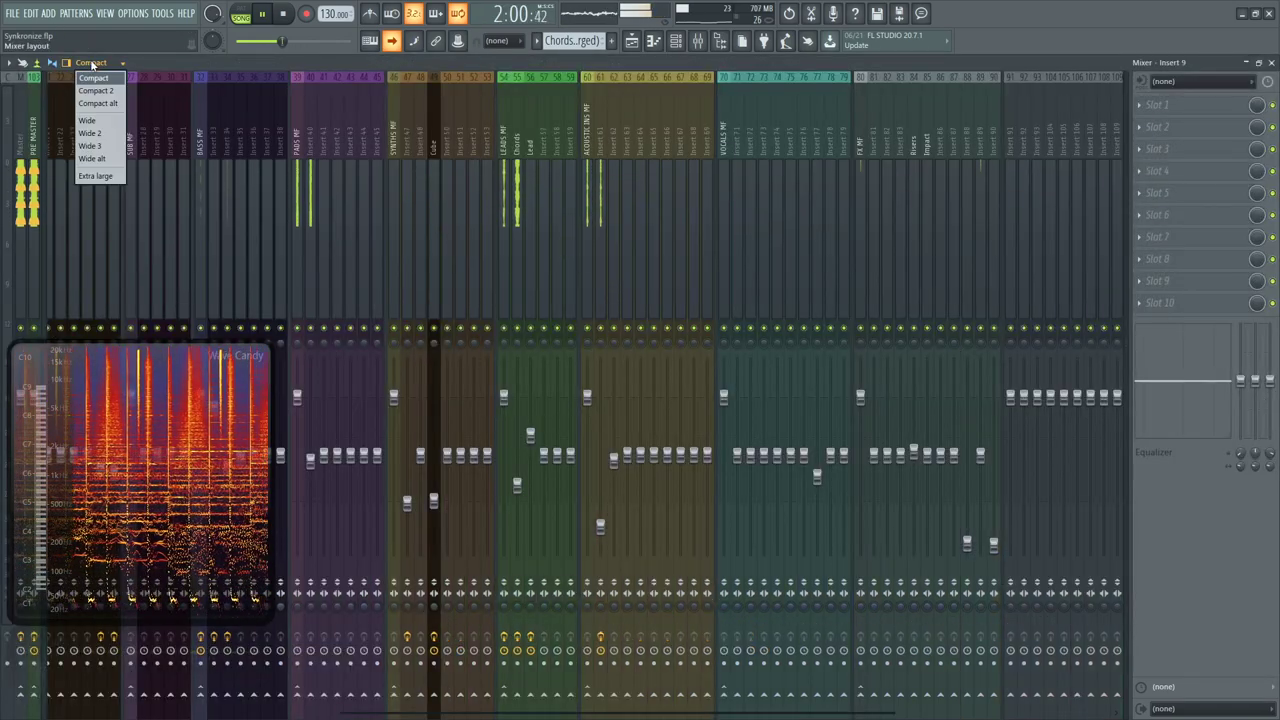
pyautogui.click(100, 178)
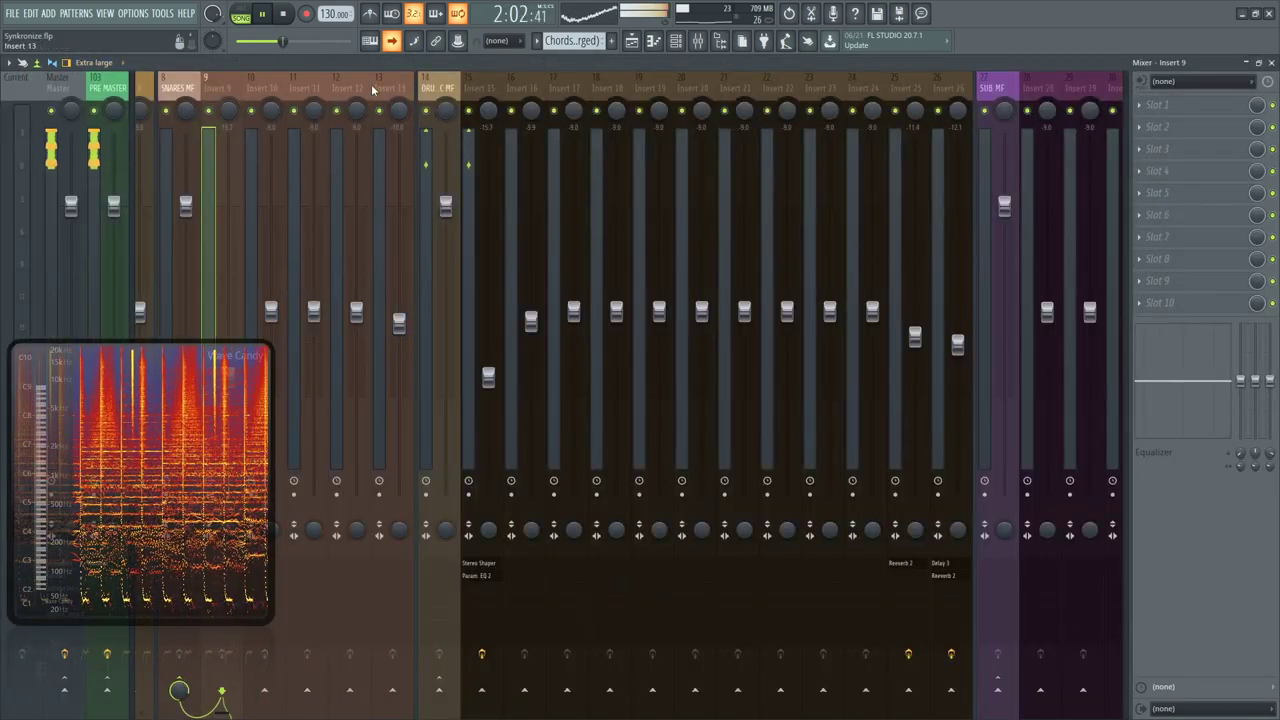
# Examine the mixer groups from the snares through the bass, pads, synths, leads and acoustic instruments during playback
pyautogui.scroll(-5, 371, 84)
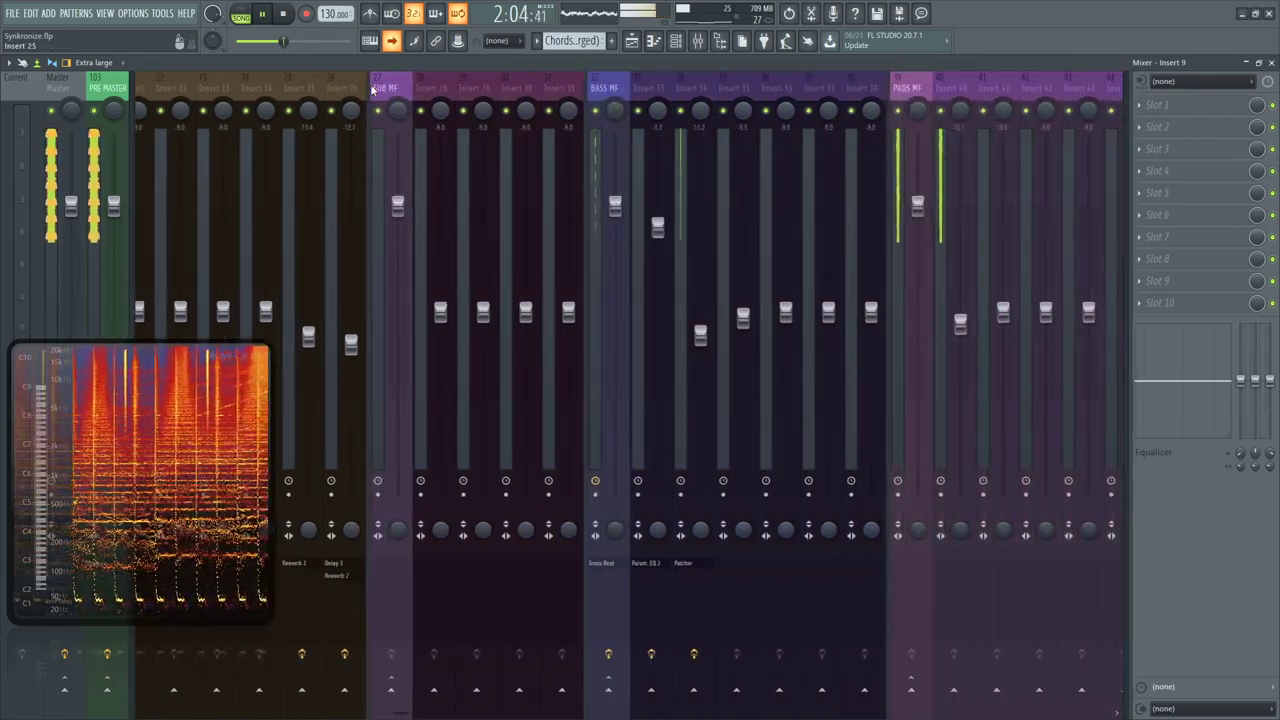
pyautogui.scroll(-9, 372, 88)
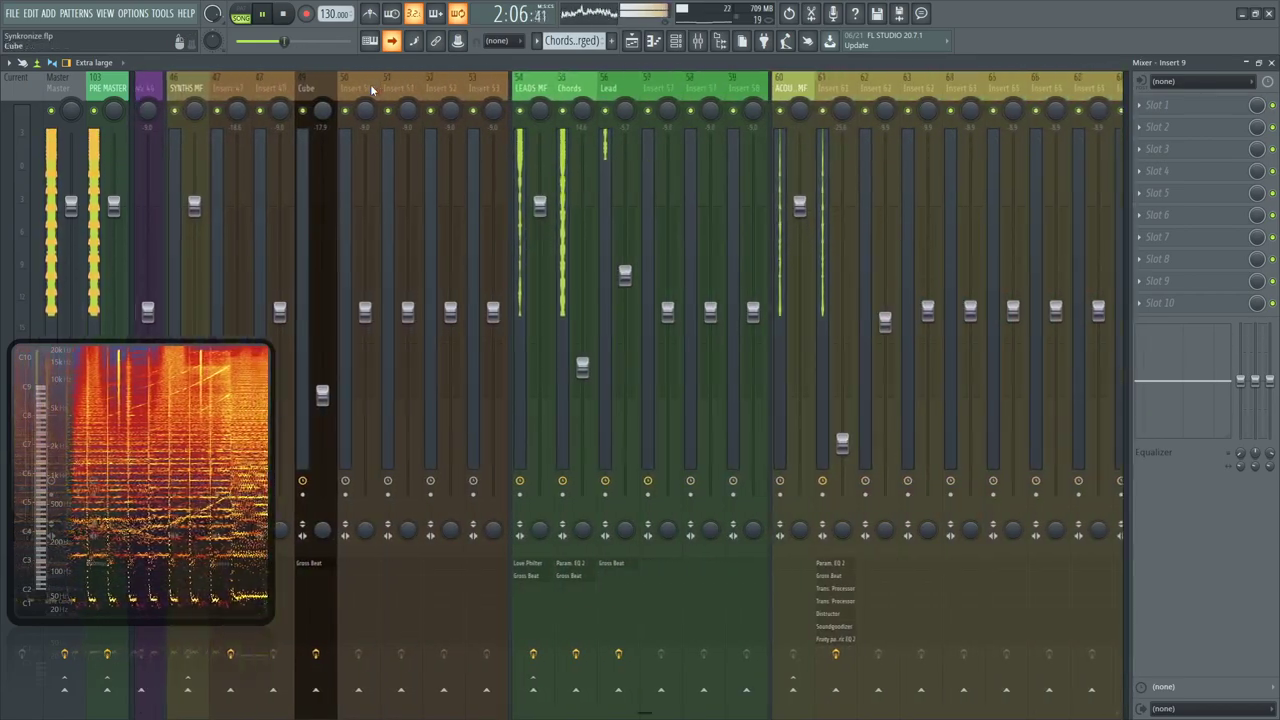
pyautogui.scroll(-4, 371, 86)
pyautogui.scroll(4, 371, 86)
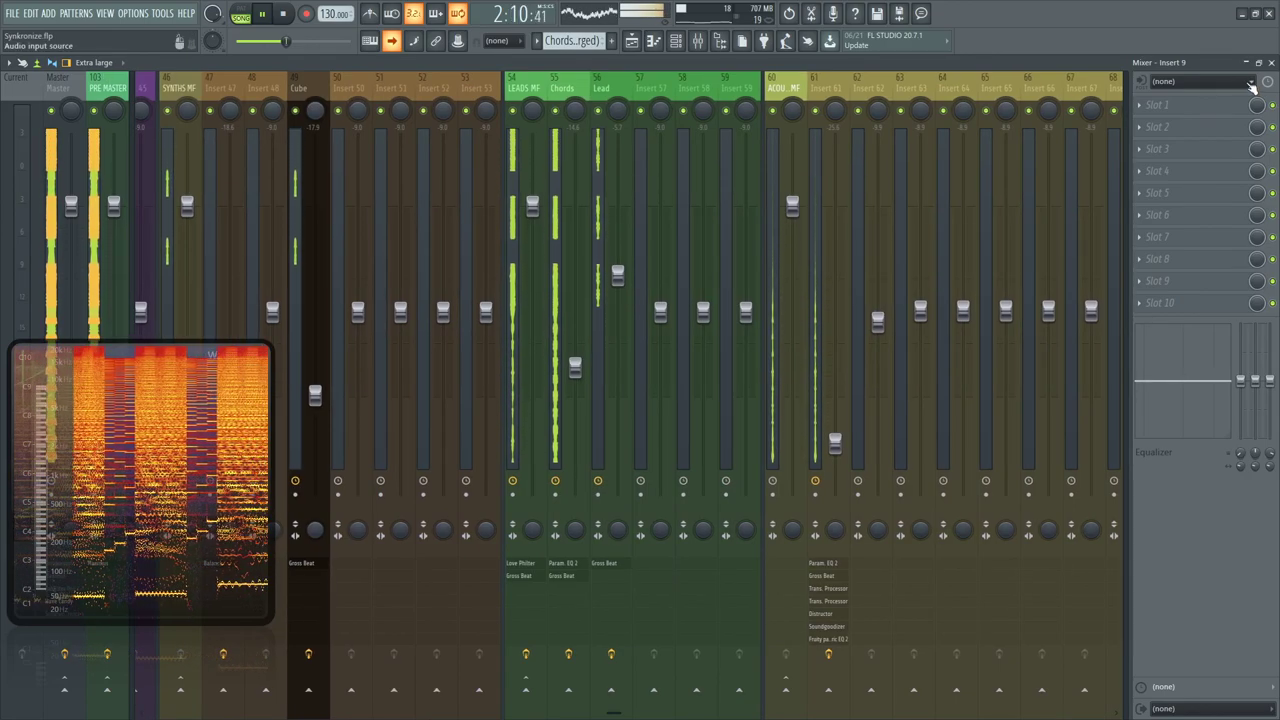
# Restore the mixer to its smaller size below the playlist and review the acoustic, vocals and FX groups
pyautogui.click(1259, 63)
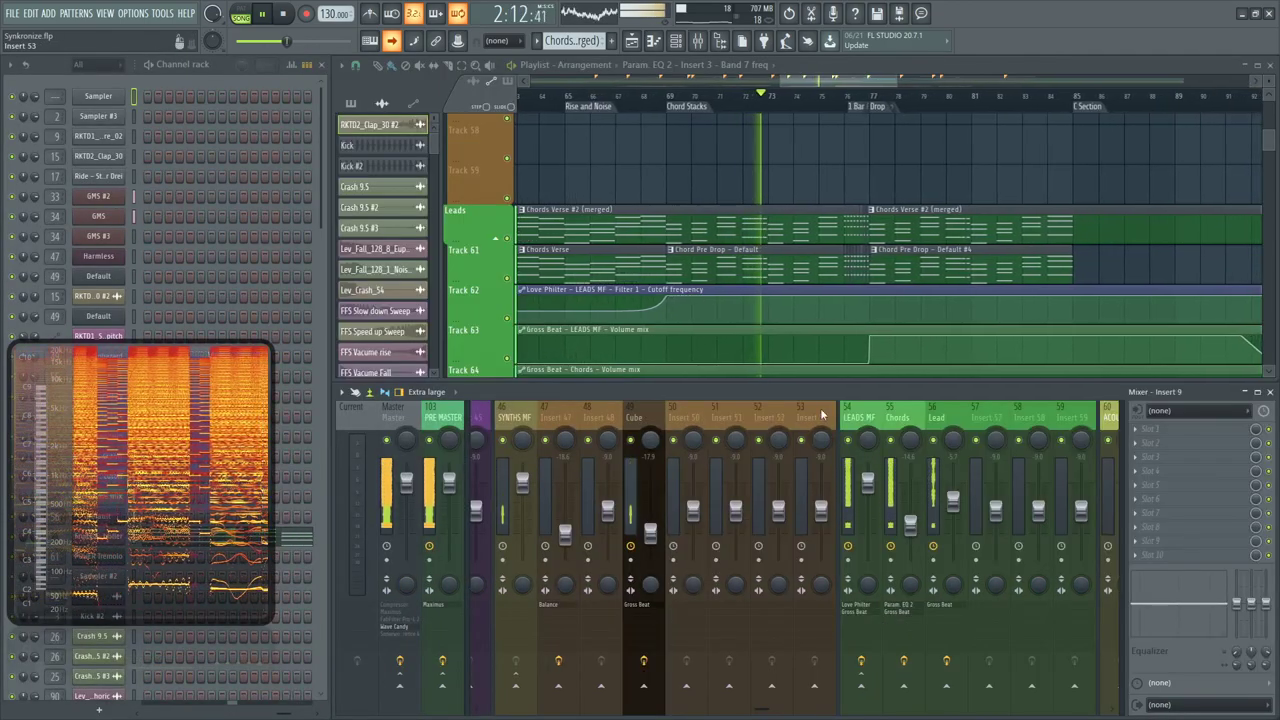
pyautogui.scroll(-4, 820, 410)
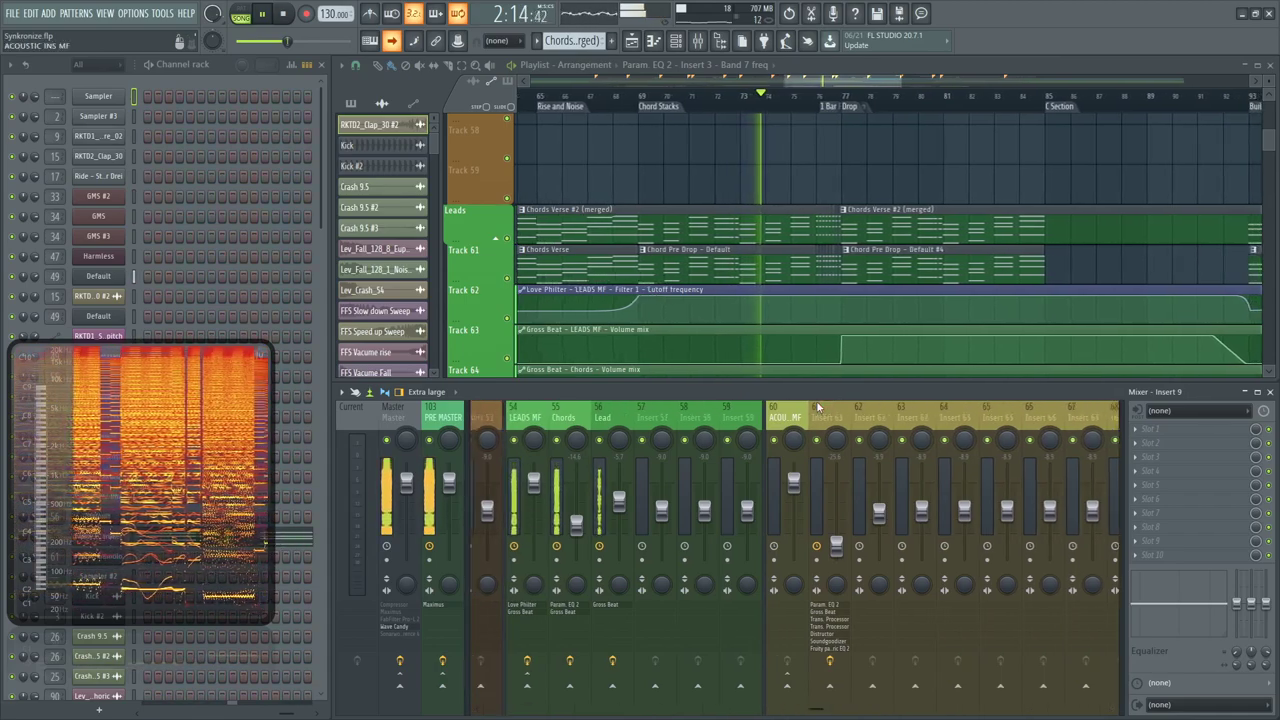
pyautogui.scroll(-8, 818, 407)
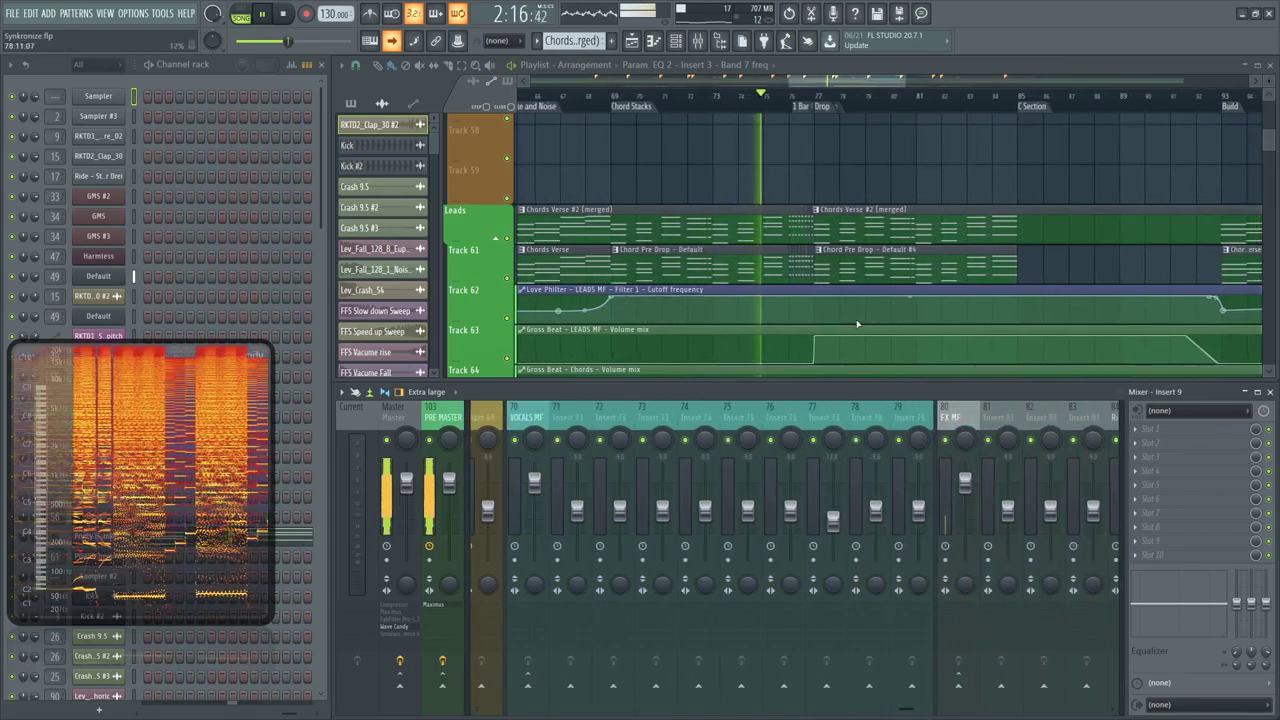
# Examine the synth patterns, chord patterns and Gross Beat automation clips in the playlist around the Drop
pyautogui.scroll(5, 856, 322)
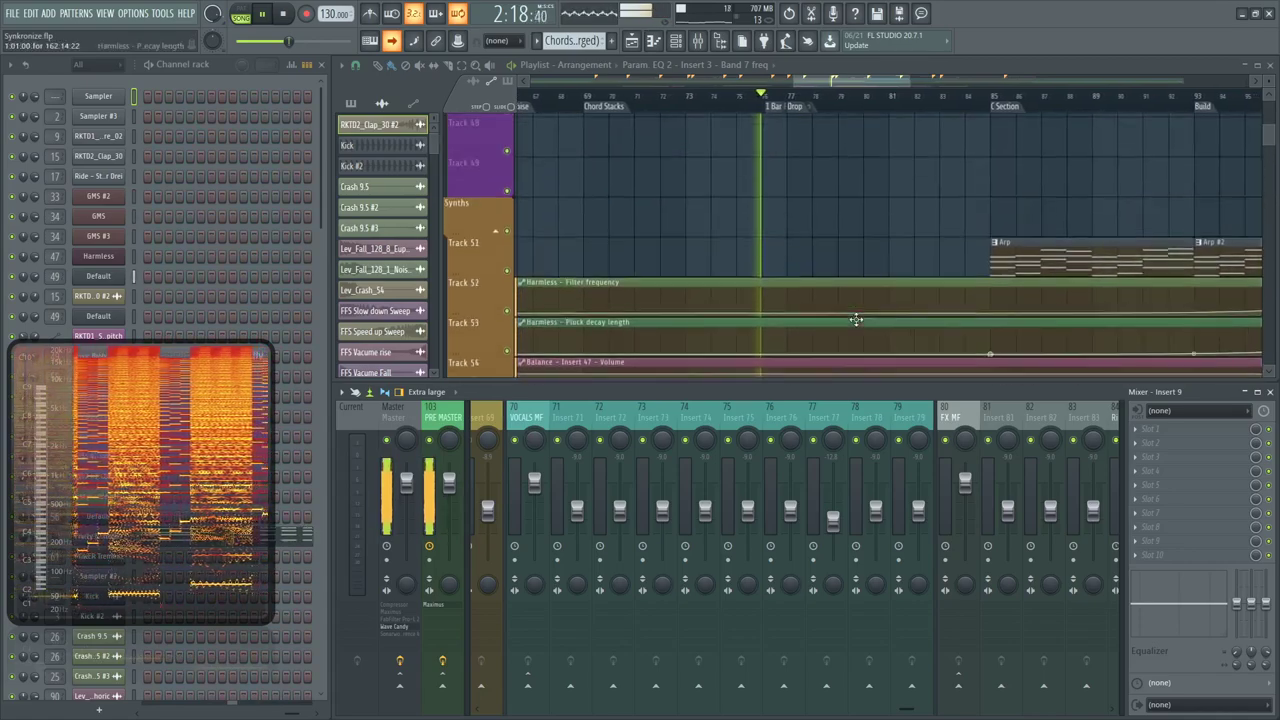
pyautogui.scroll(2, 856, 320)
pyautogui.scroll(-1, 858, 320)
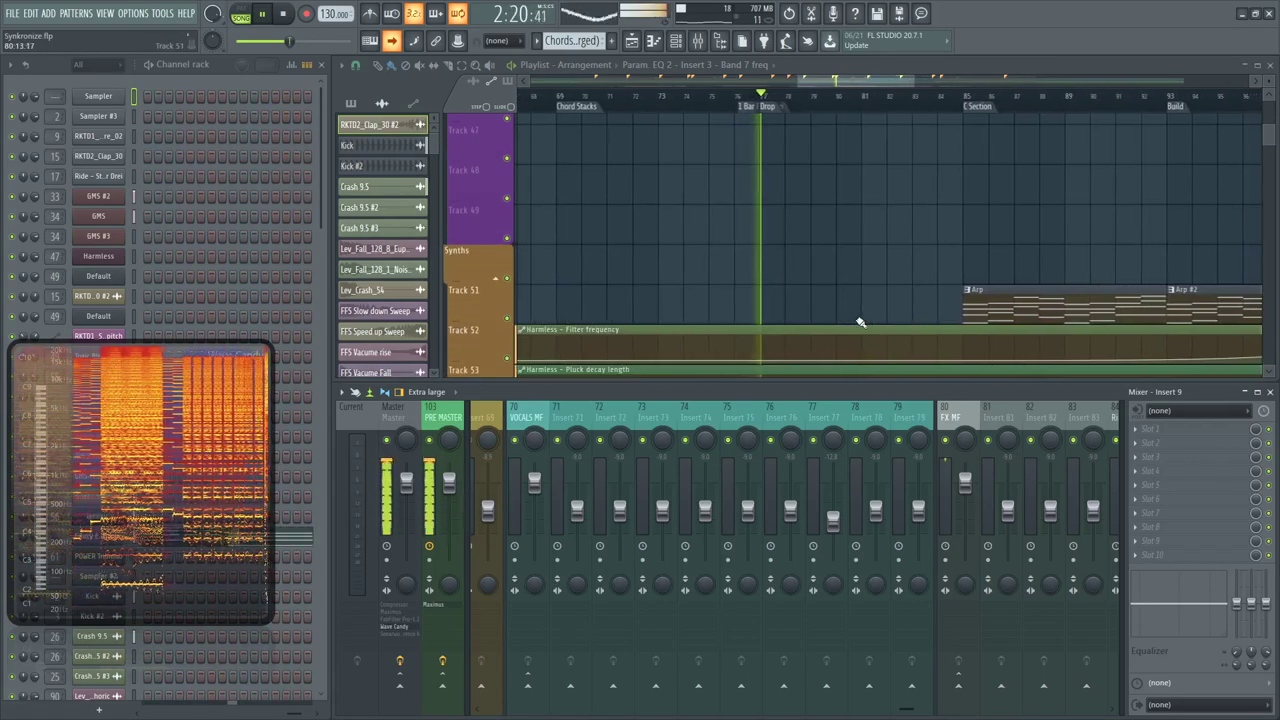
pyautogui.scroll(-5, 858, 321)
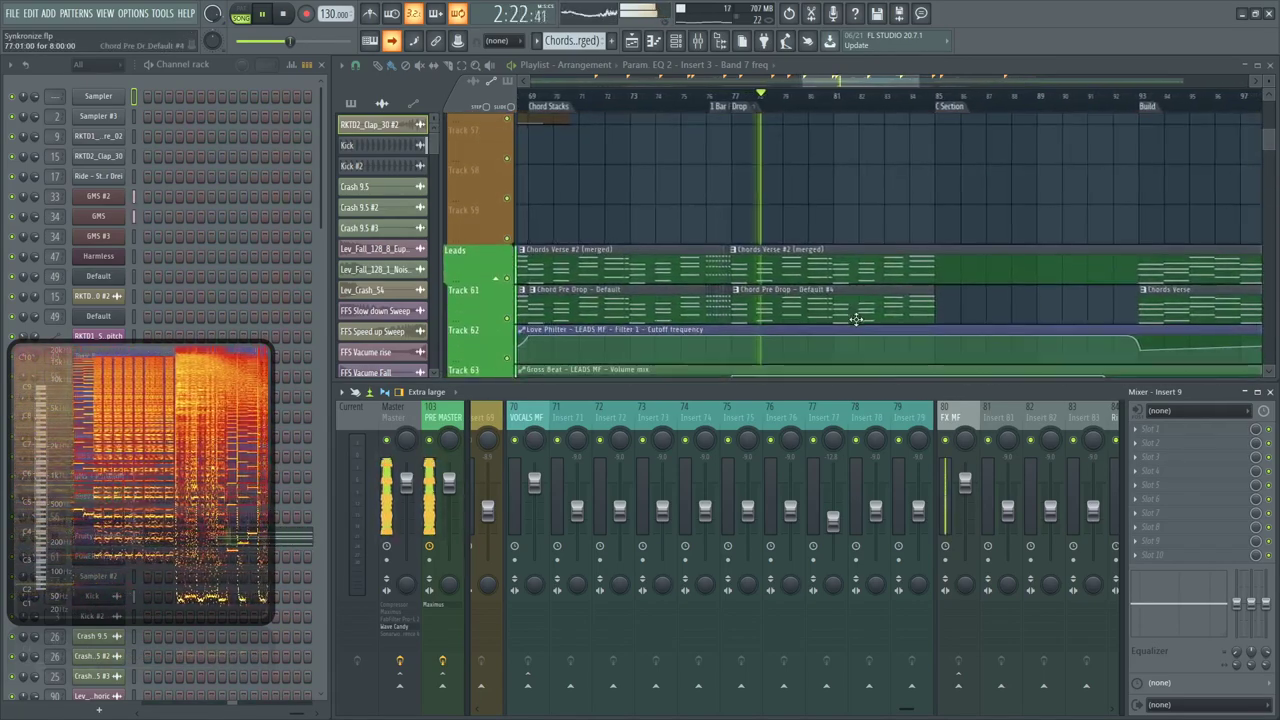
pyautogui.scroll(-3, 856, 320)
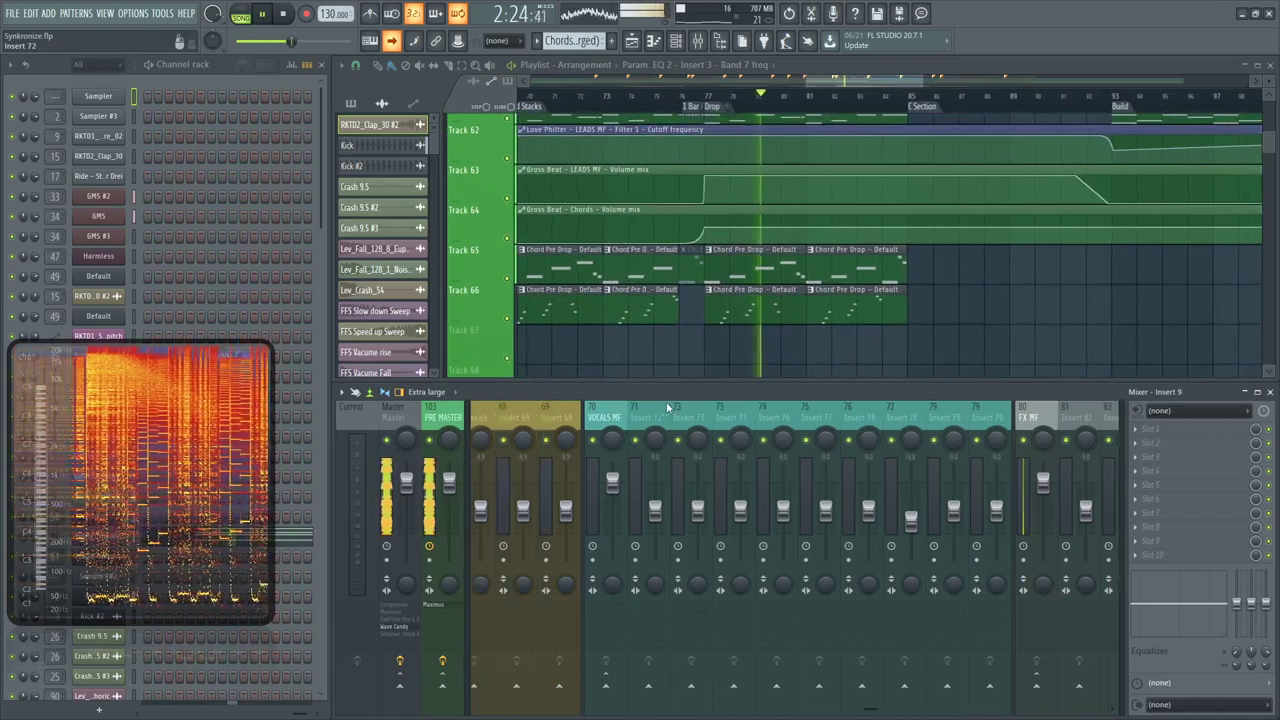
# View the Gross Beat volume gate on the LEADS MF mixer track, and close the plugin
pyautogui.scroll(5, 668, 406)
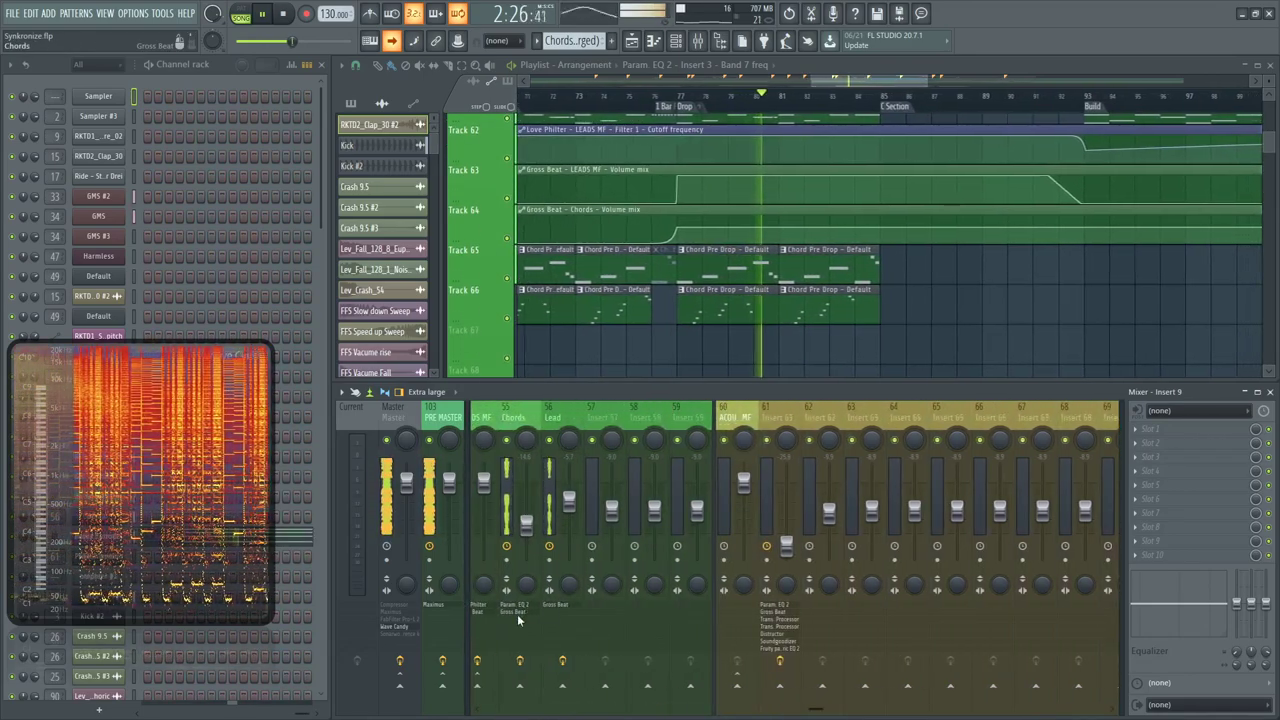
pyautogui.scroll(2, 518, 621)
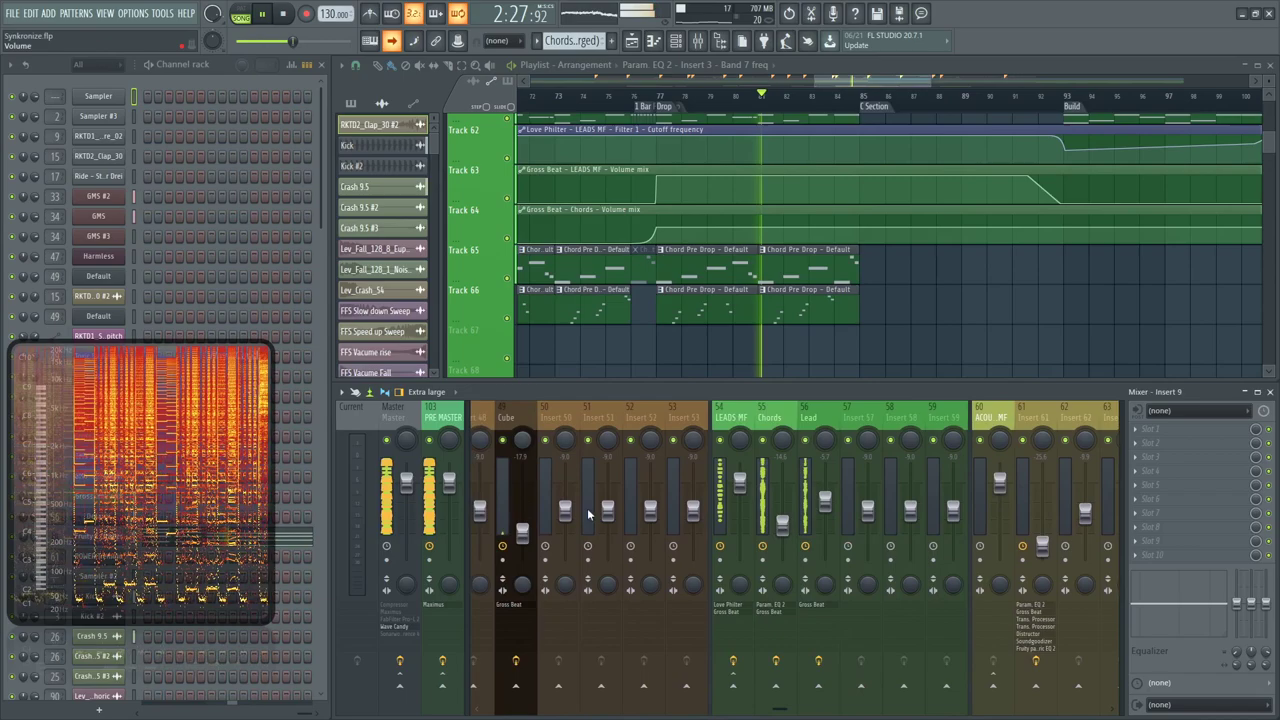
pyautogui.click(731, 611)
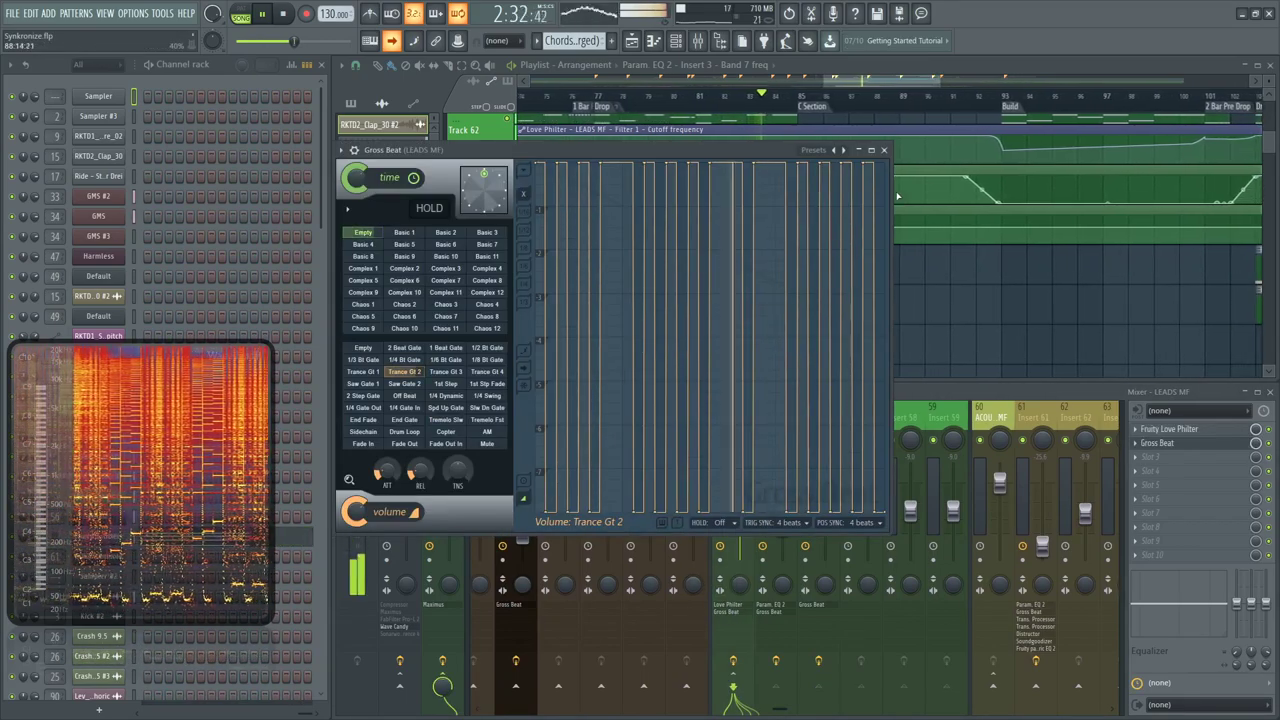
pyautogui.click(884, 150)
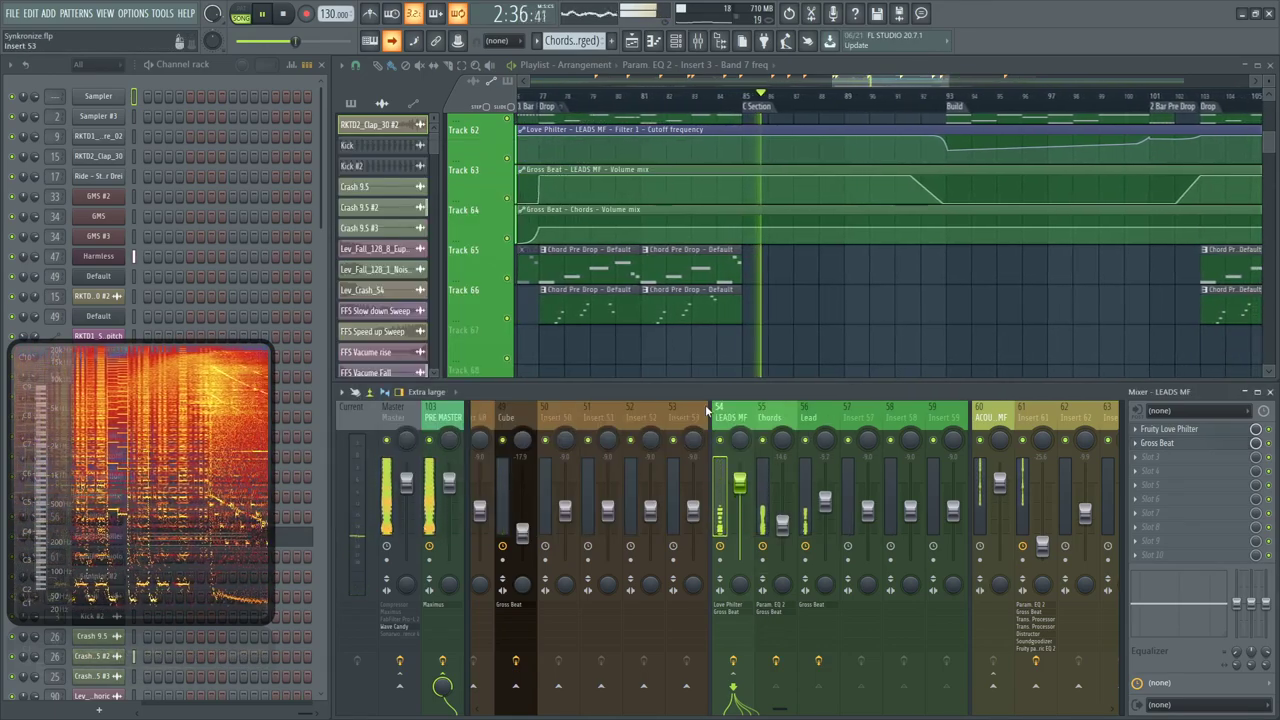
# Inspect the Gross Beat and Distructor effects on mixer Insert 61 and close both plugin windows
pyautogui.scroll(8, 705, 410)
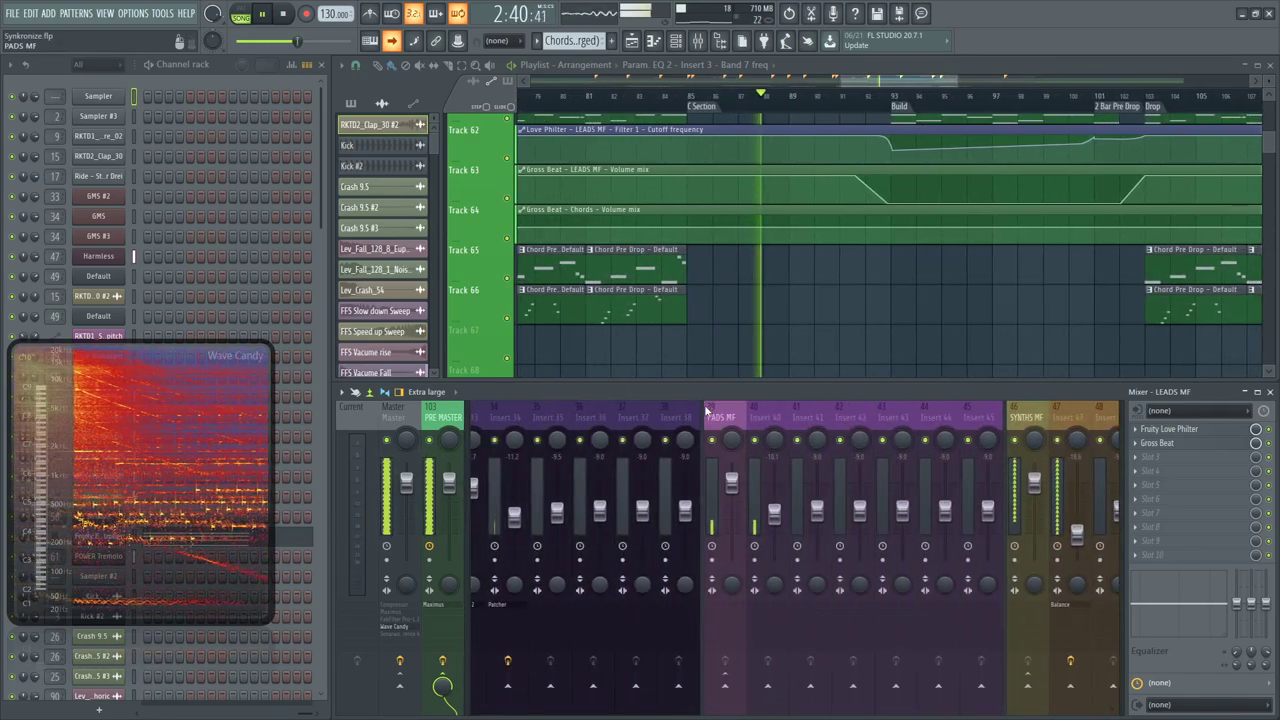
pyautogui.scroll(-6, 705, 409)
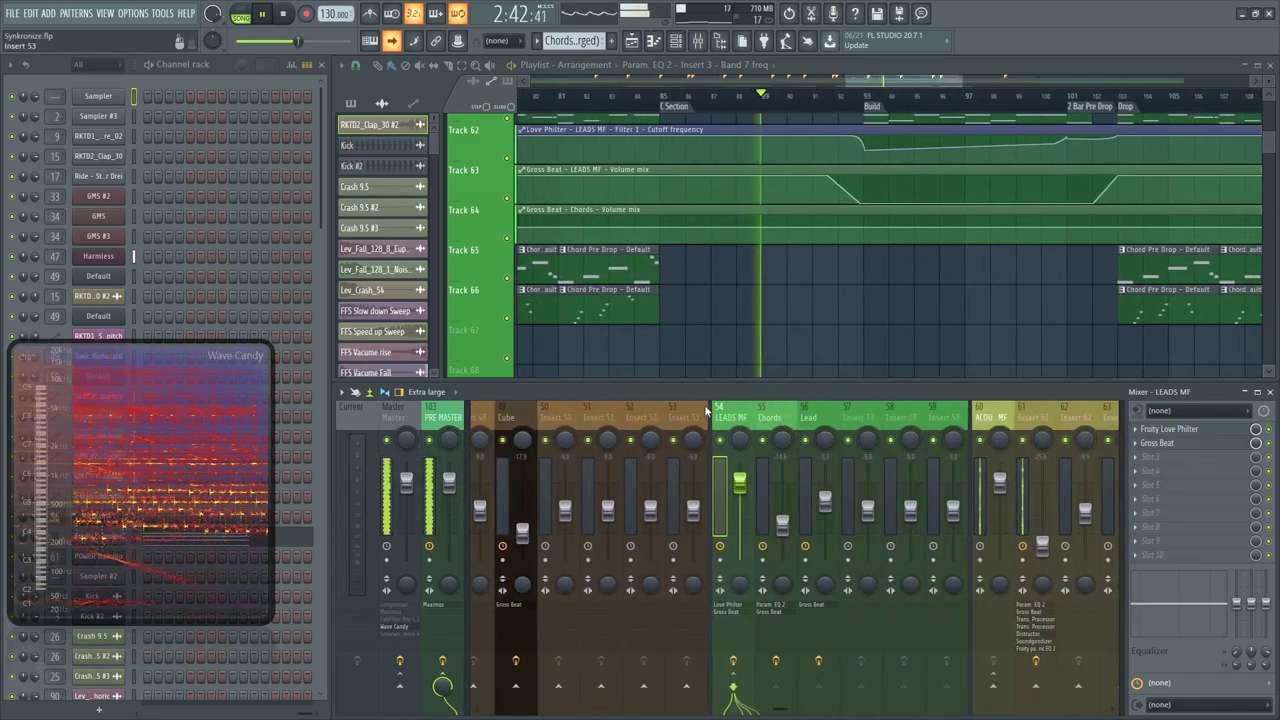
pyautogui.click(774, 617)
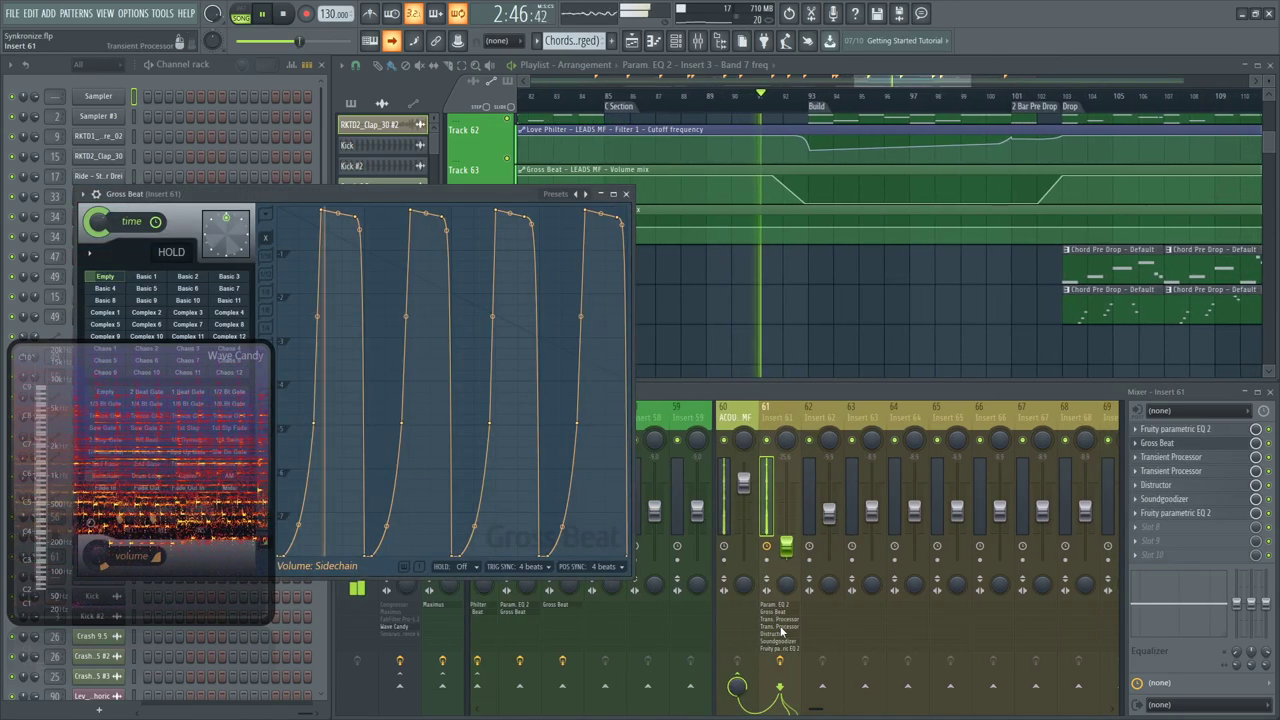
pyautogui.click(783, 635)
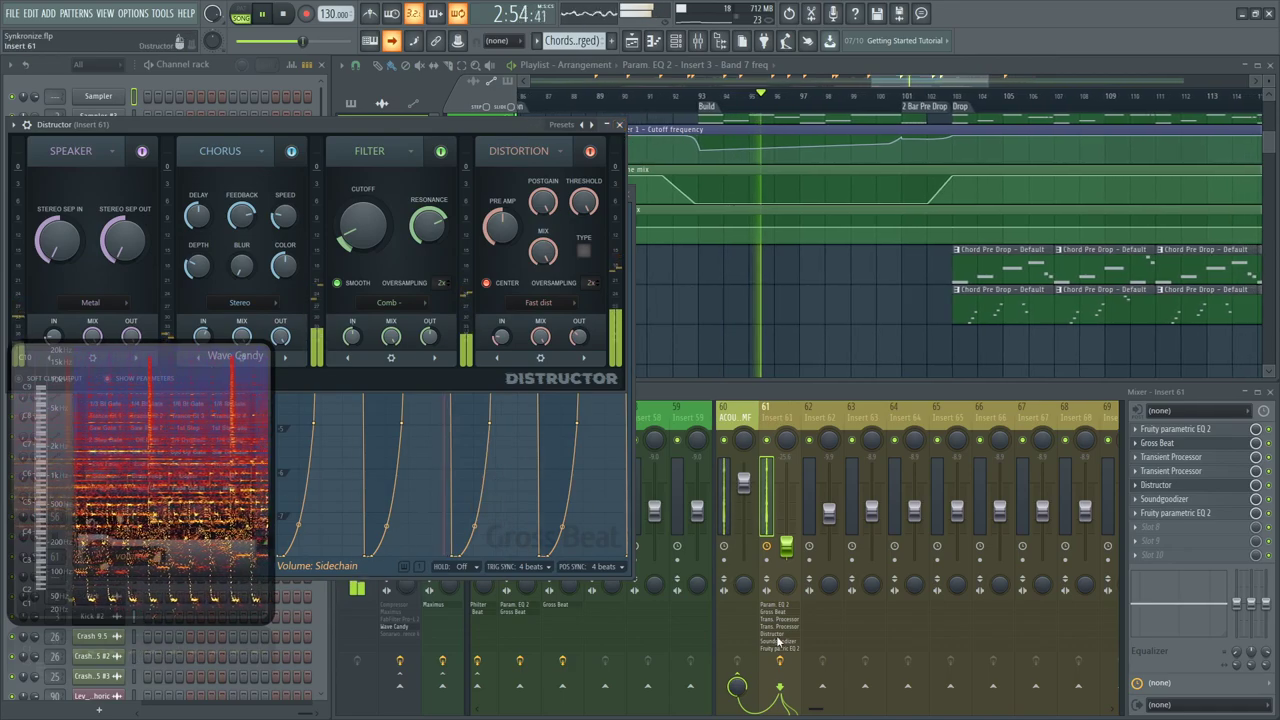
pyautogui.click(621, 128)
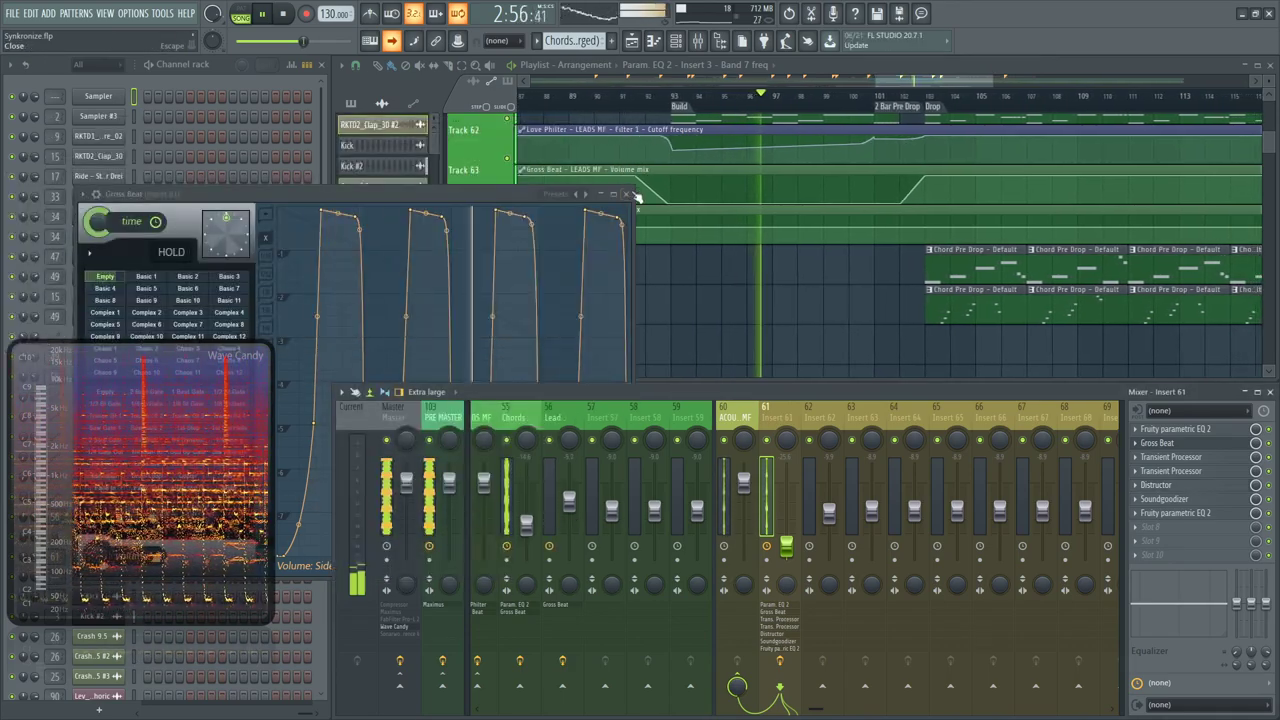
pyautogui.press('Escape')
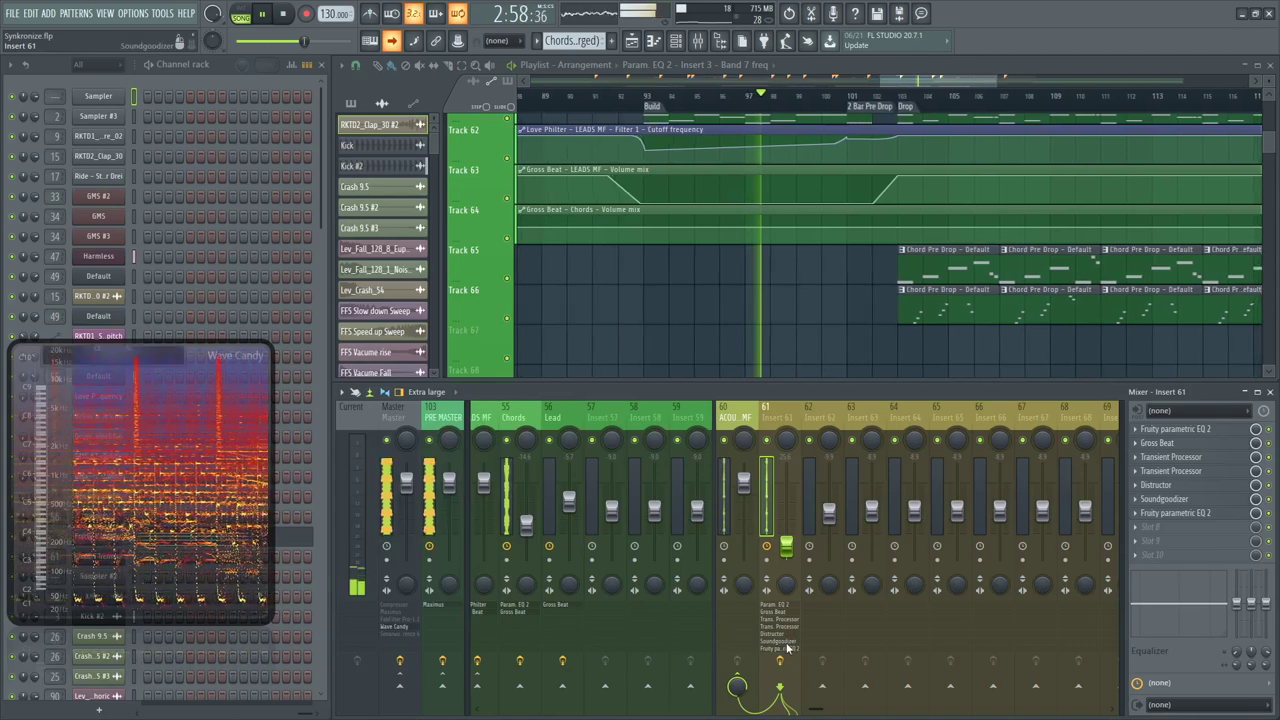
# Inspect the Soundgoodizer and the last Fruity parametric EQ 2 on Insert 61, and close both windows
pyautogui.click(786, 643)
pyautogui.click(787, 649)
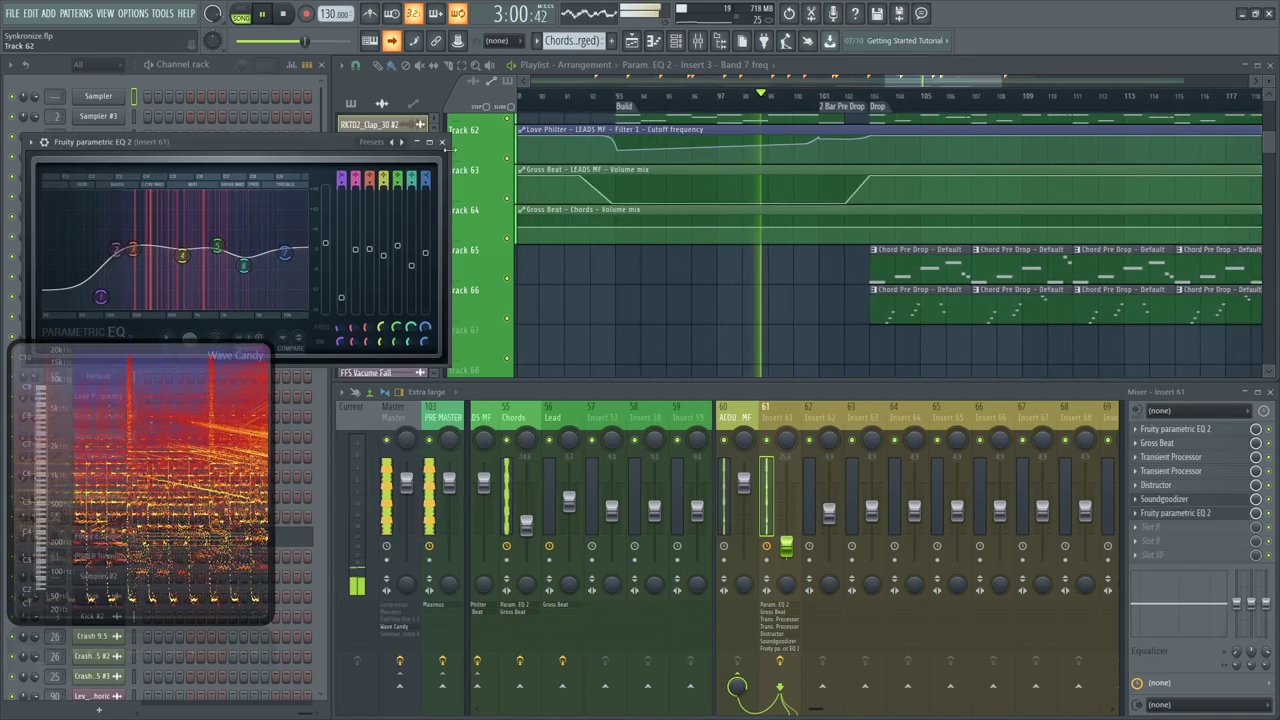
pyautogui.click(442, 142)
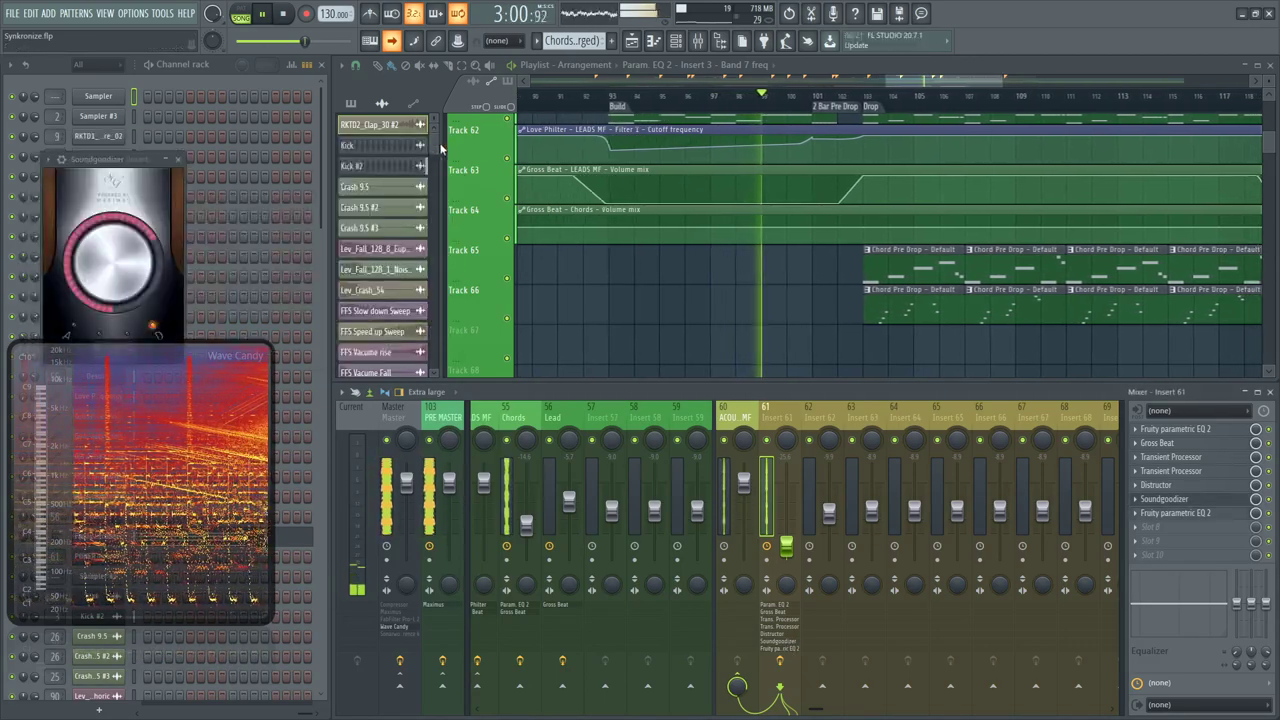
pyautogui.click(178, 160)
# Reset the panning of the LEADS MF mixer track
pyautogui.scroll(-3, 737, 349)
pyautogui.hscroll(-8, 737, 456)
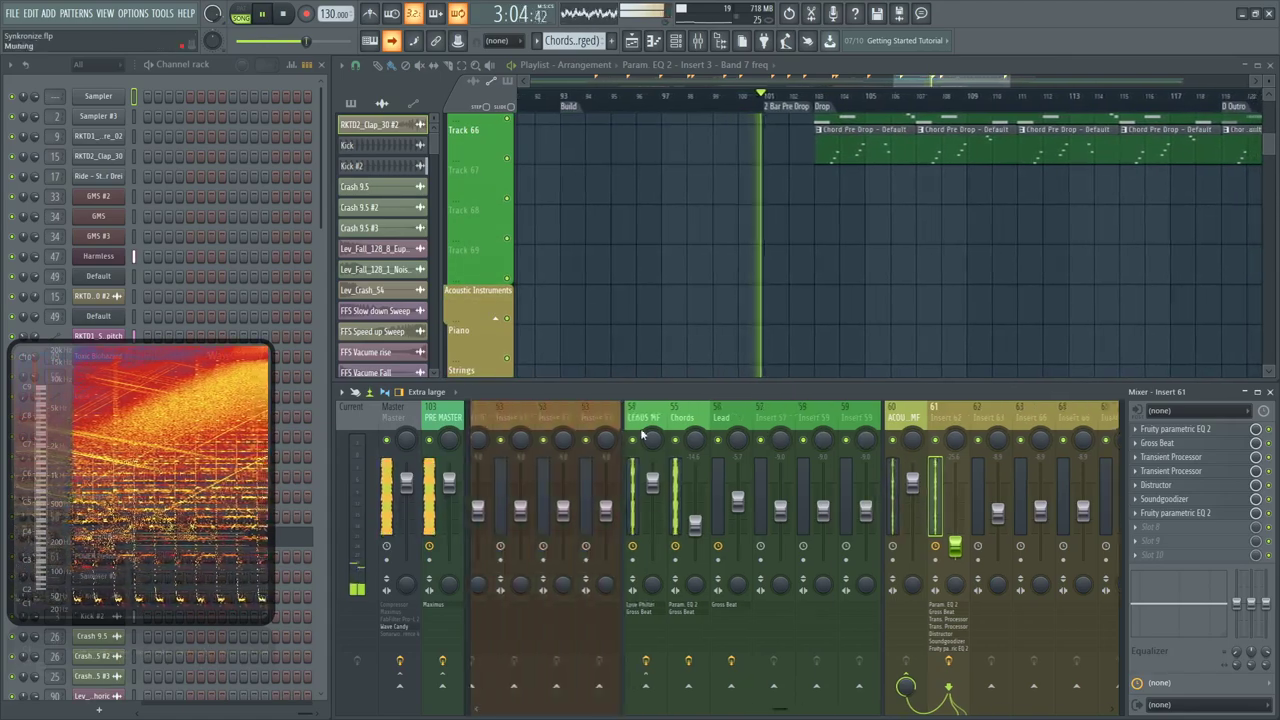
pyautogui.hscroll(6, 668, 411)
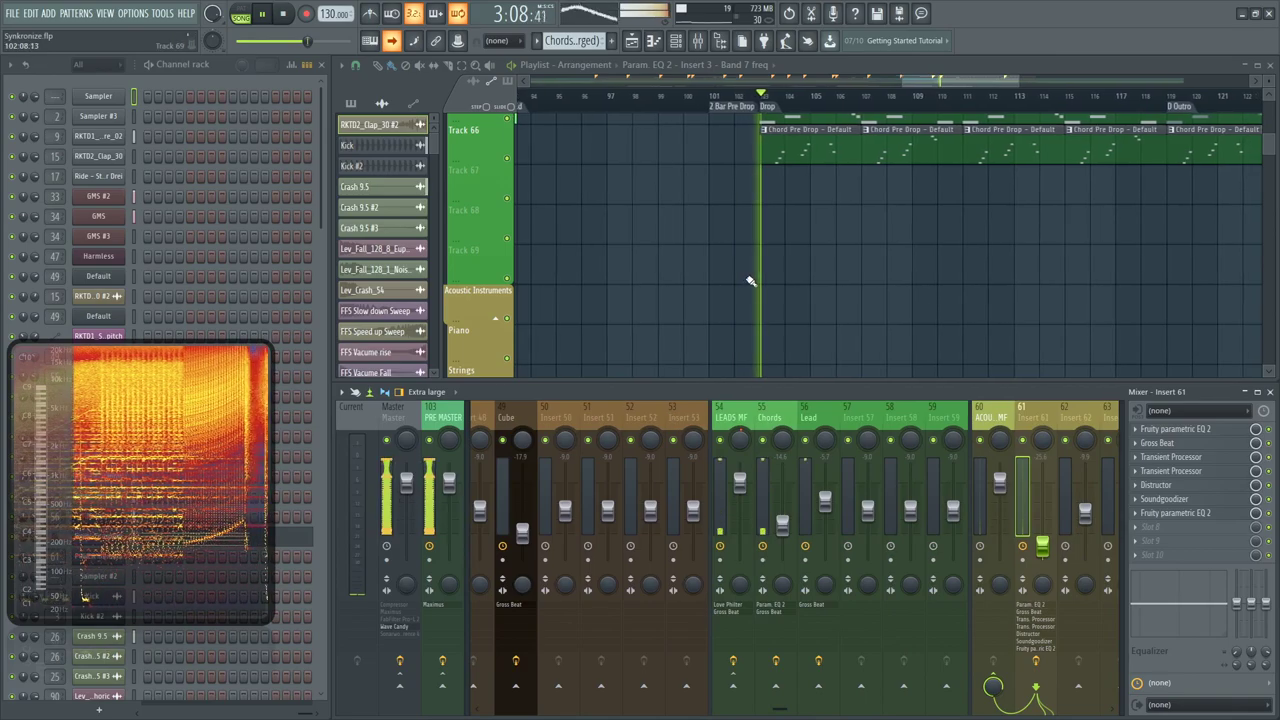
pyautogui.rightClick(742, 433)
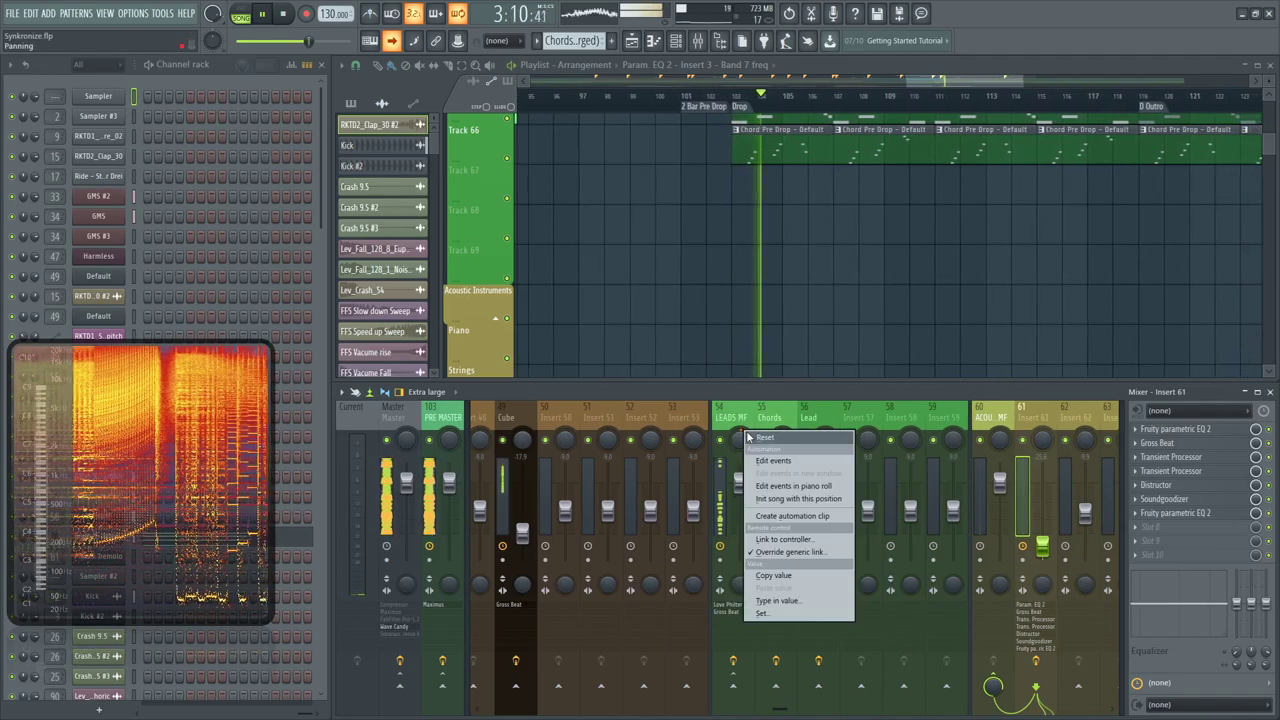
pyautogui.click(756, 438)
# Review the synths, pads and bass groups in the mixer while the final drop plays
pyautogui.hscroll(-6, 714, 412)
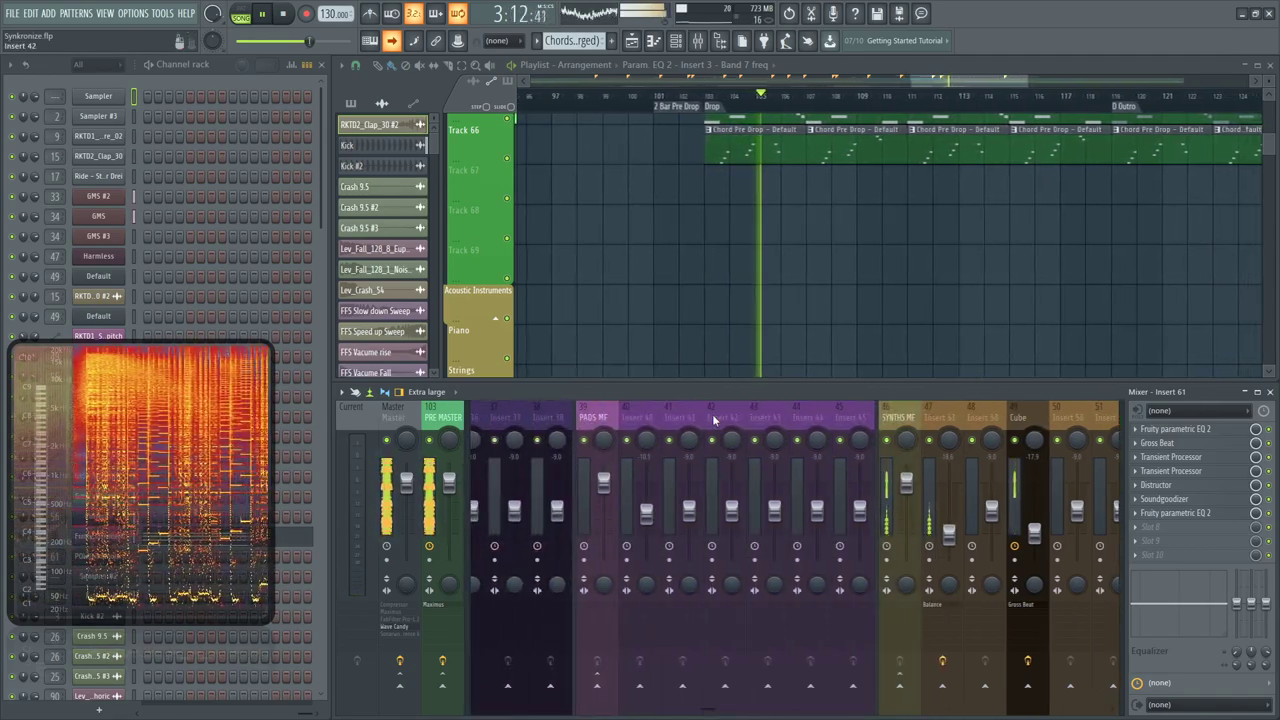
pyautogui.hscroll(-2, 712, 414)
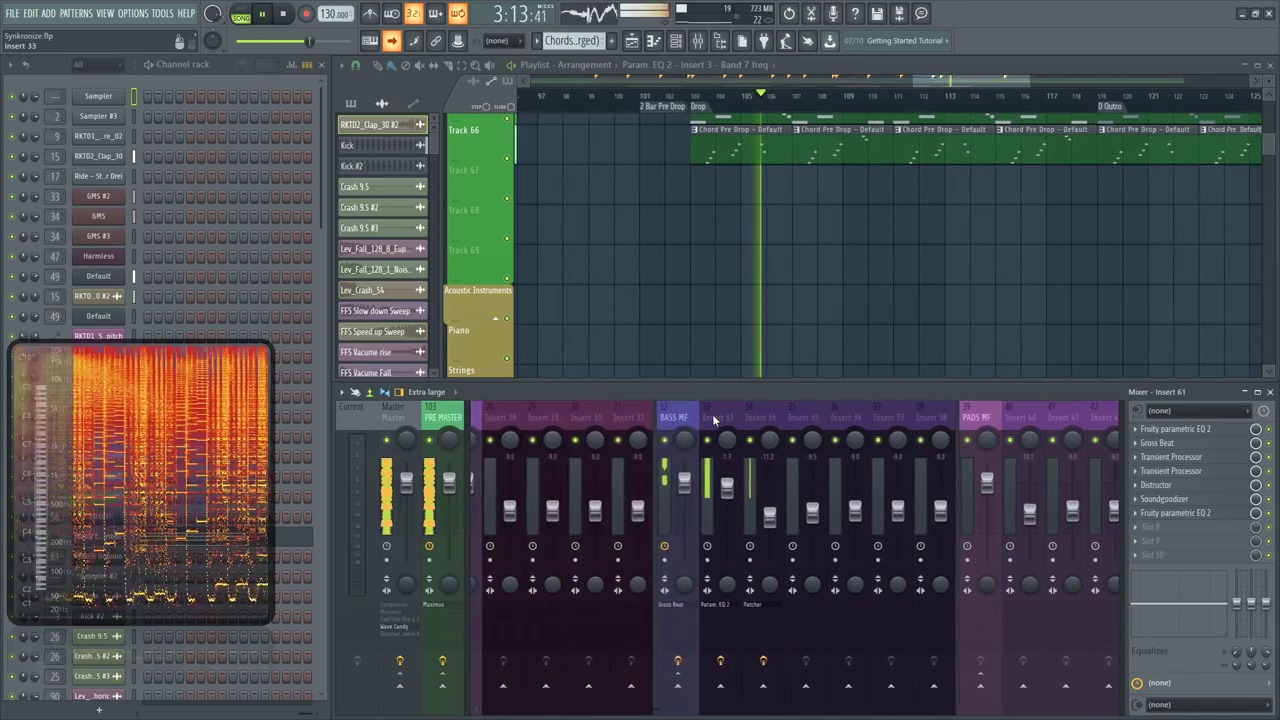
# Inspect the Fruity parametric EQ 2 curve on mixer Insert 33 in an enlarged view, and close the plugin window
pyautogui.click(716, 604)
pyautogui.click(499, 212)
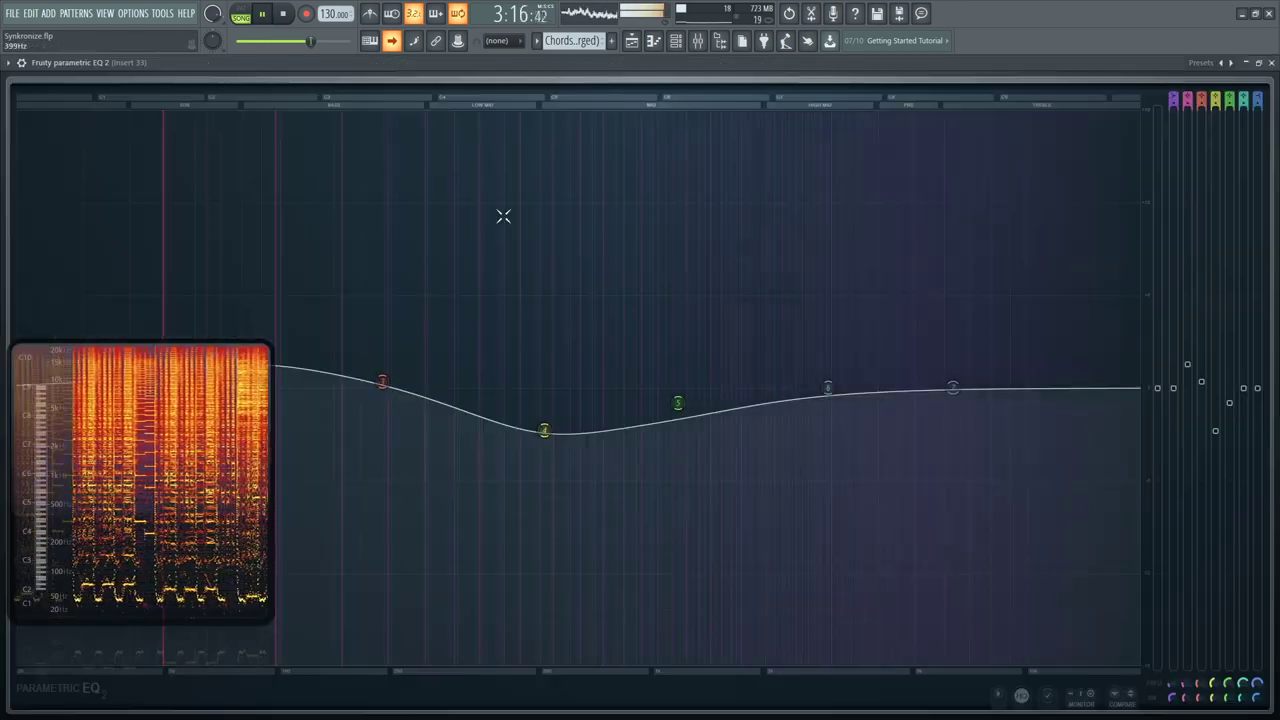
pyautogui.click(1258, 62)
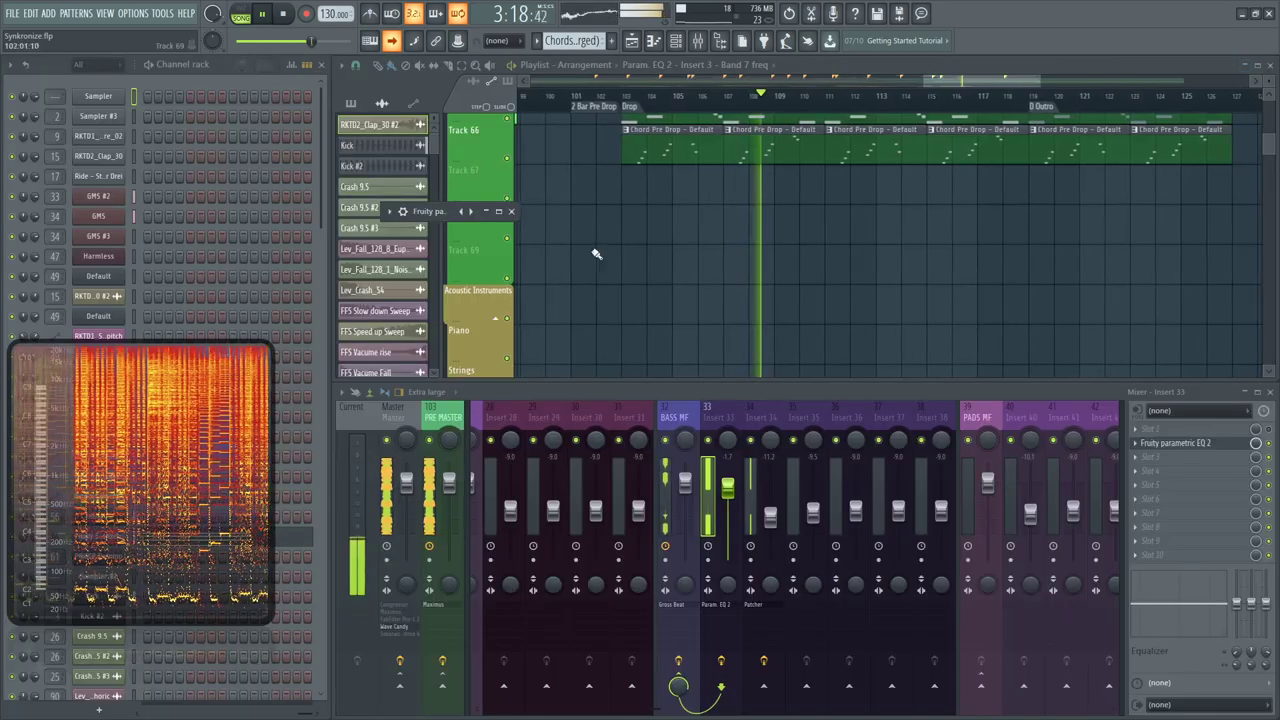
pyautogui.click(499, 212)
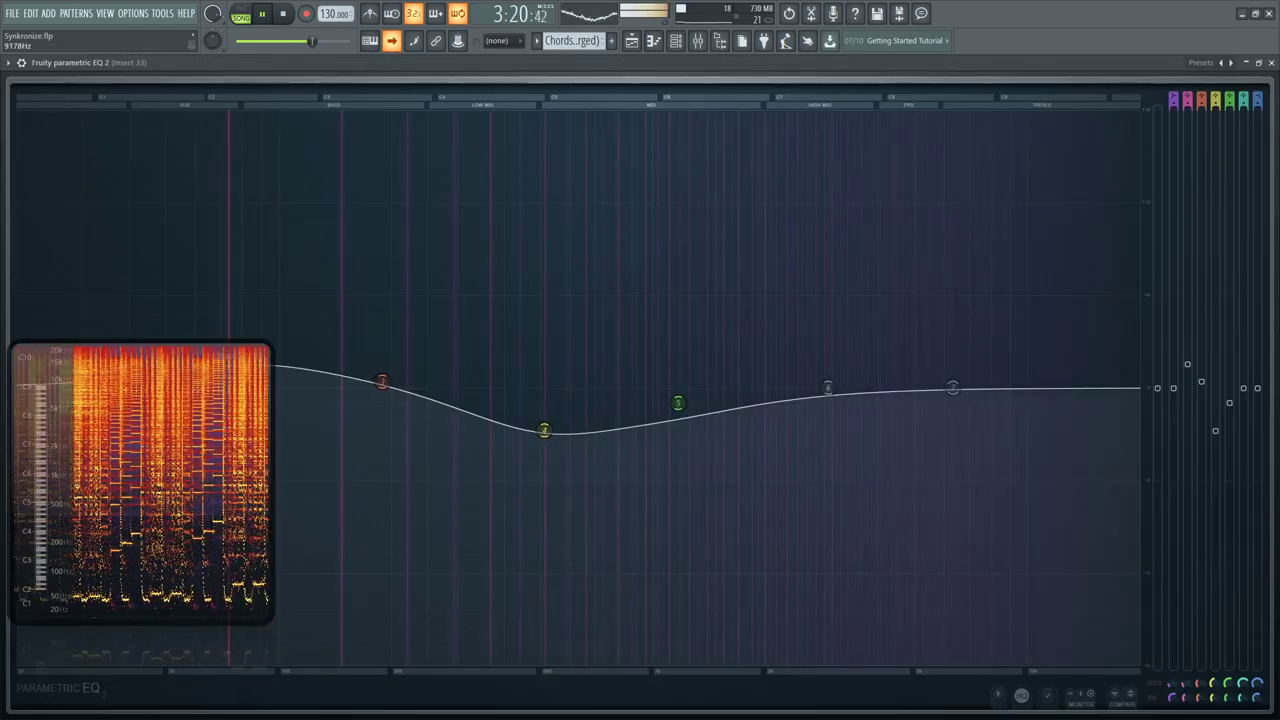
pyautogui.click(1246, 63)
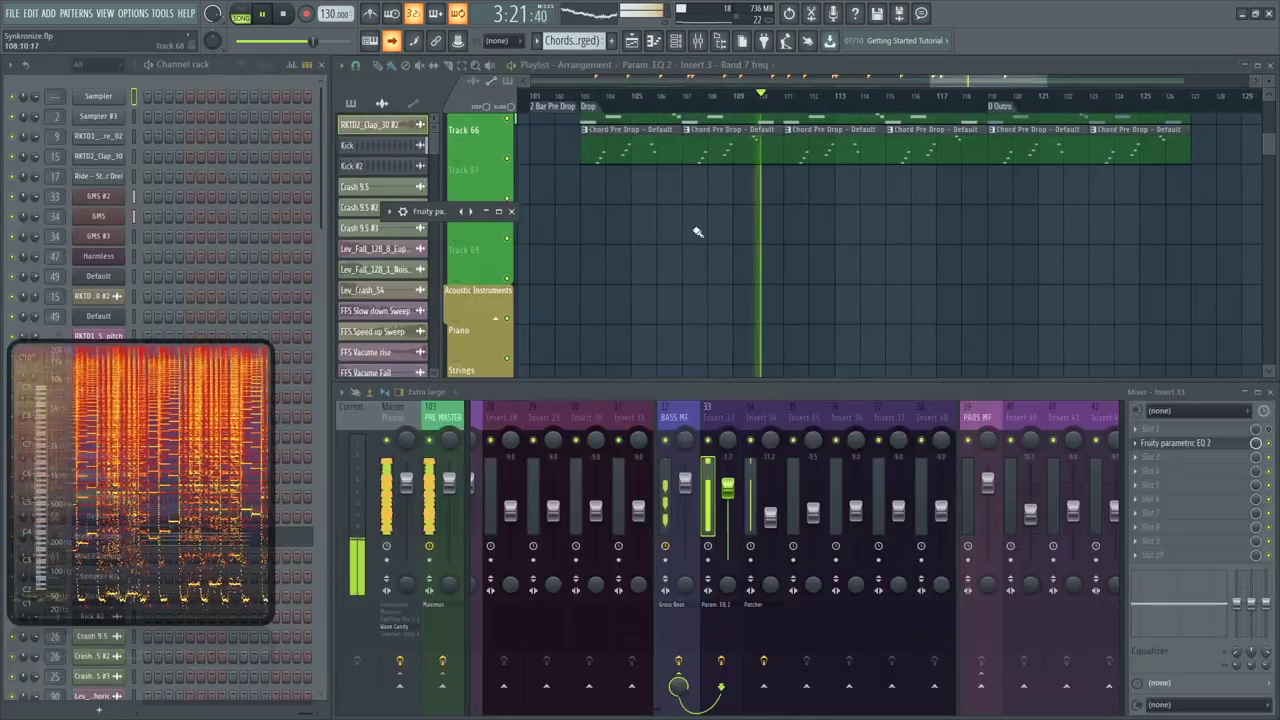
pyautogui.click(487, 212)
pyautogui.click(804, 211)
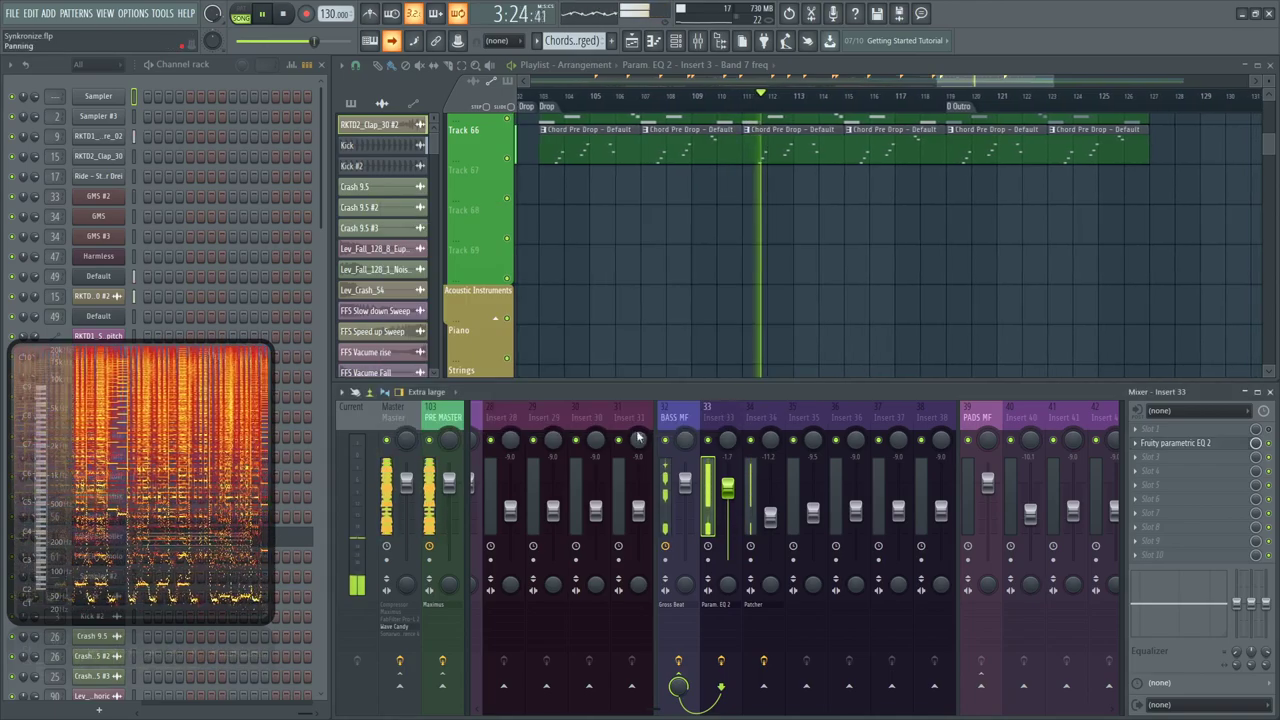
# Inspect the high, mid and low bands of Maximus on the PRE MASTER mixer track, and close the plugin
pyautogui.scroll(4, 630, 420)
pyautogui.scroll(1, 627, 408)
pyautogui.click(443, 417)
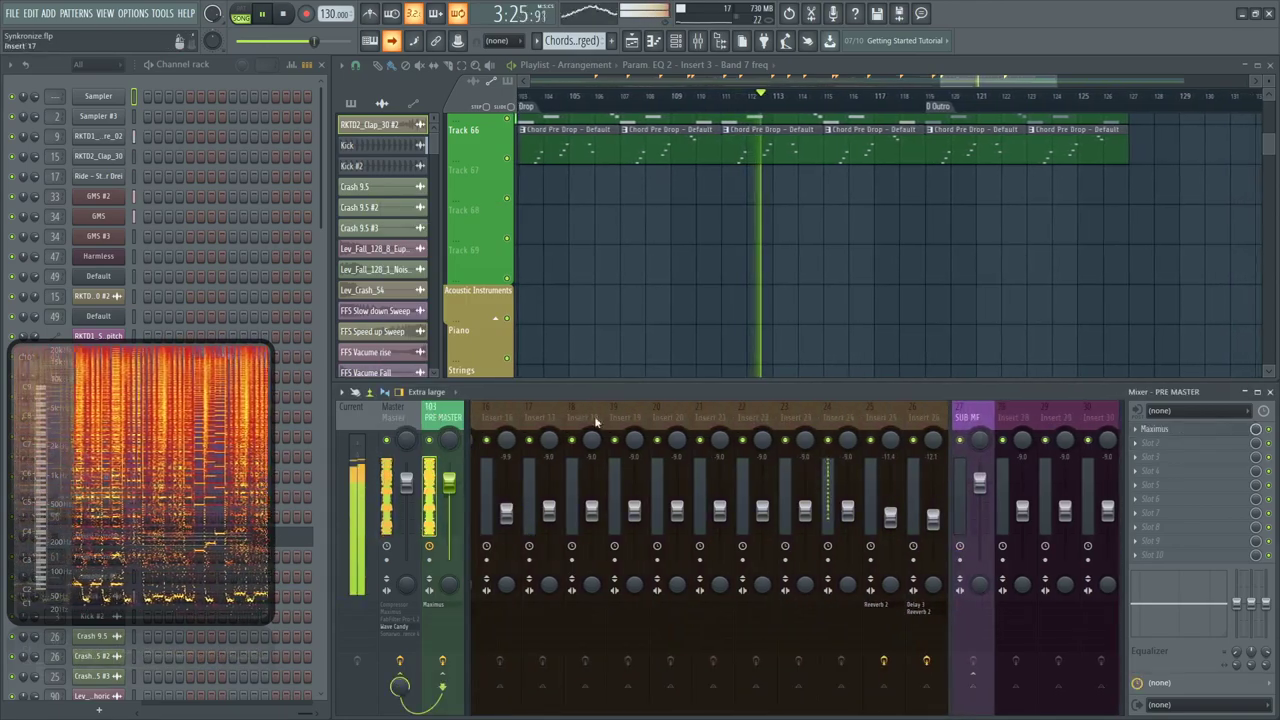
pyautogui.click(1210, 429)
pyautogui.moveTo(306, 120); pyautogui.dragTo(756, 246)
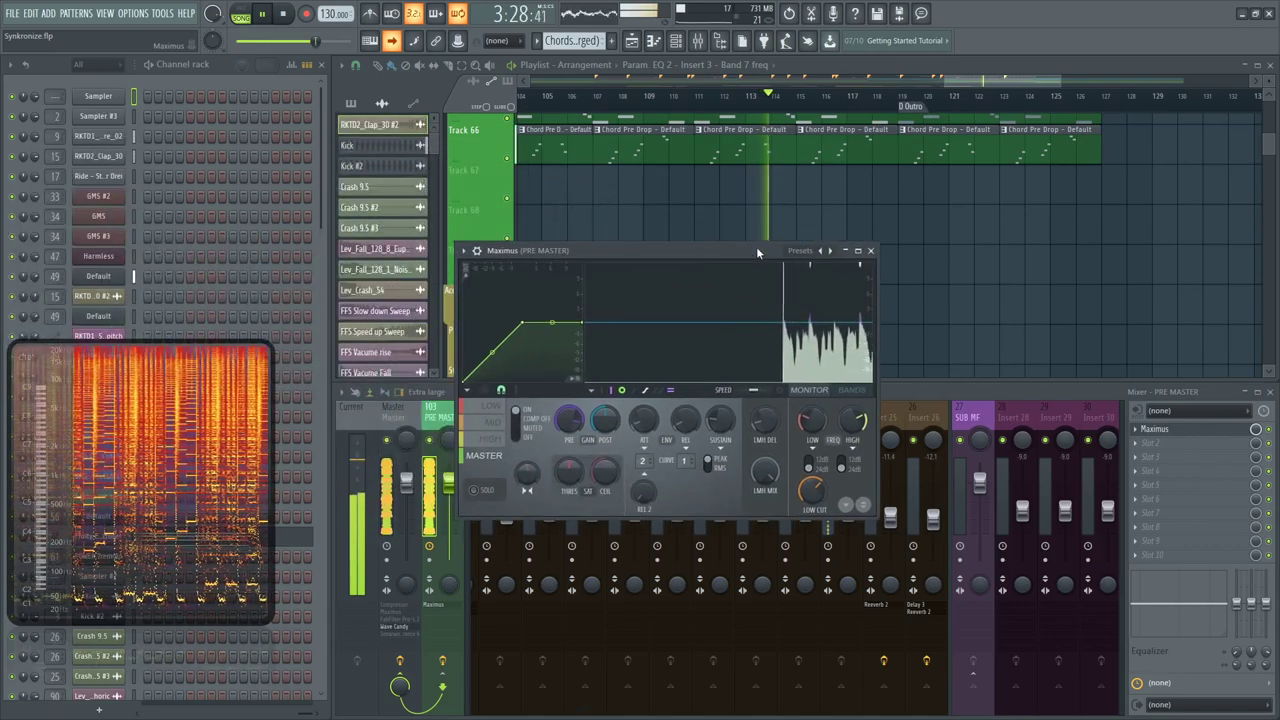
pyautogui.click(485, 442)
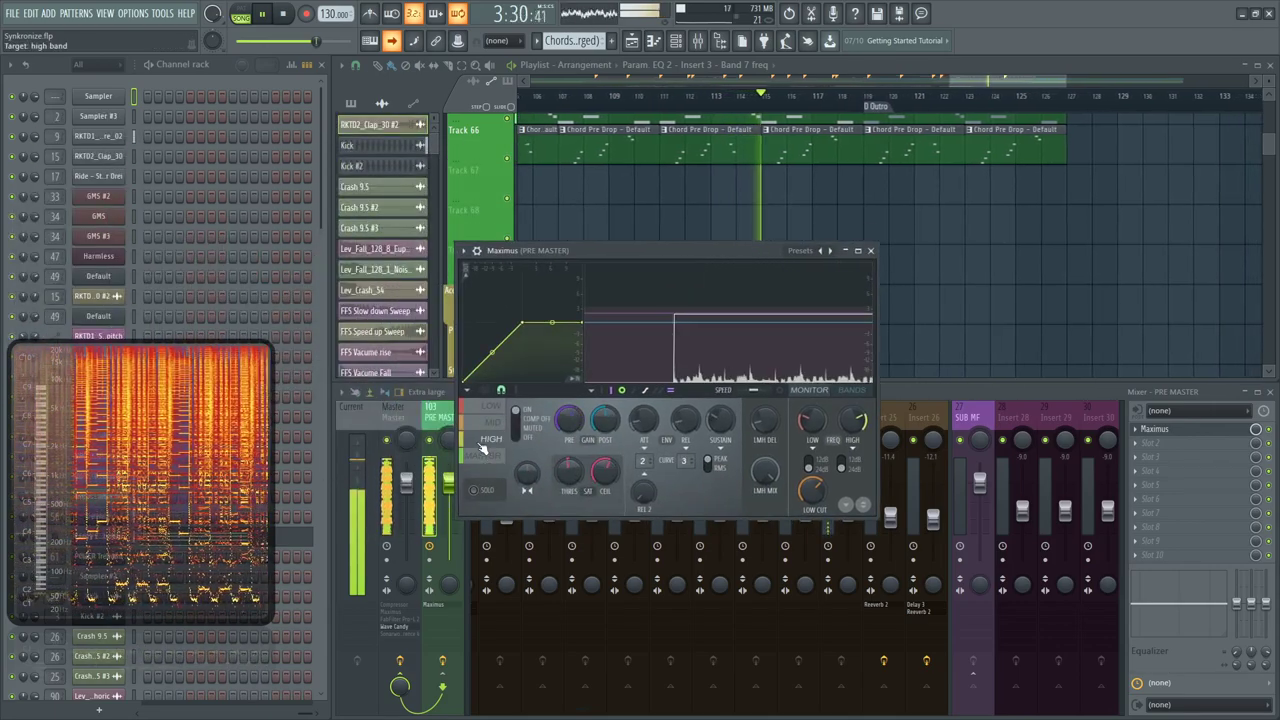
pyautogui.click(494, 422)
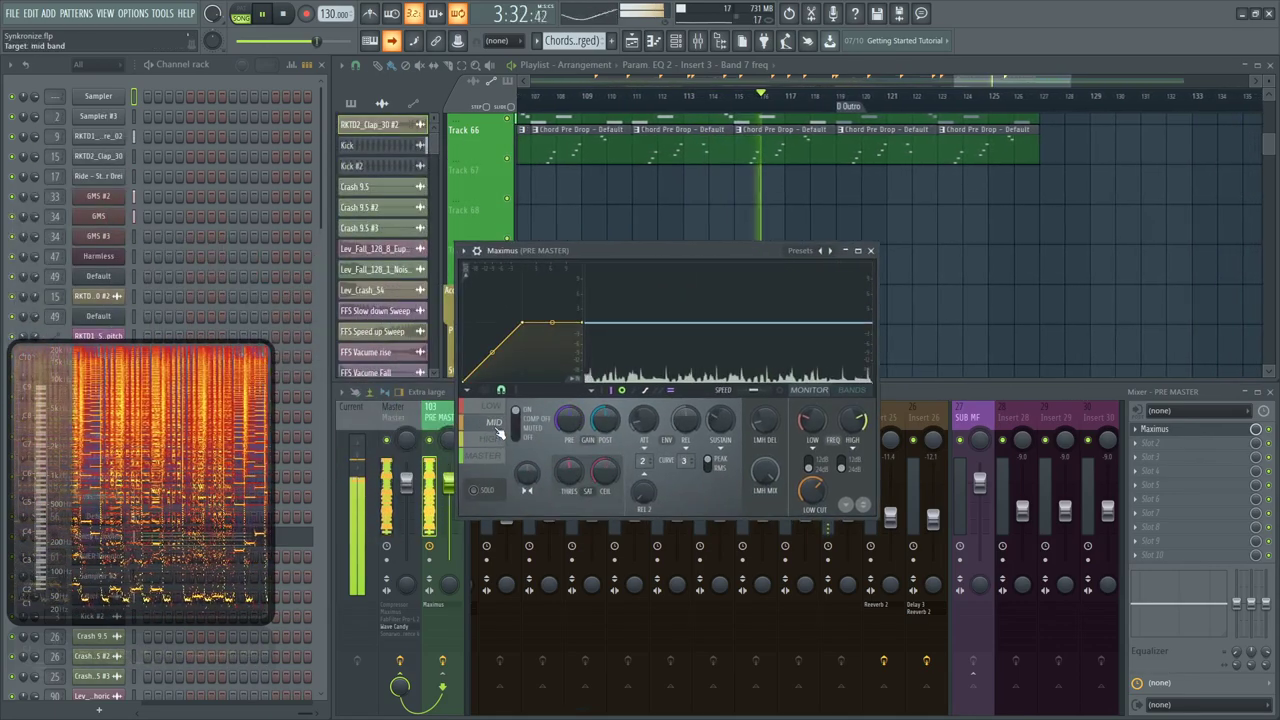
pyautogui.click(492, 406)
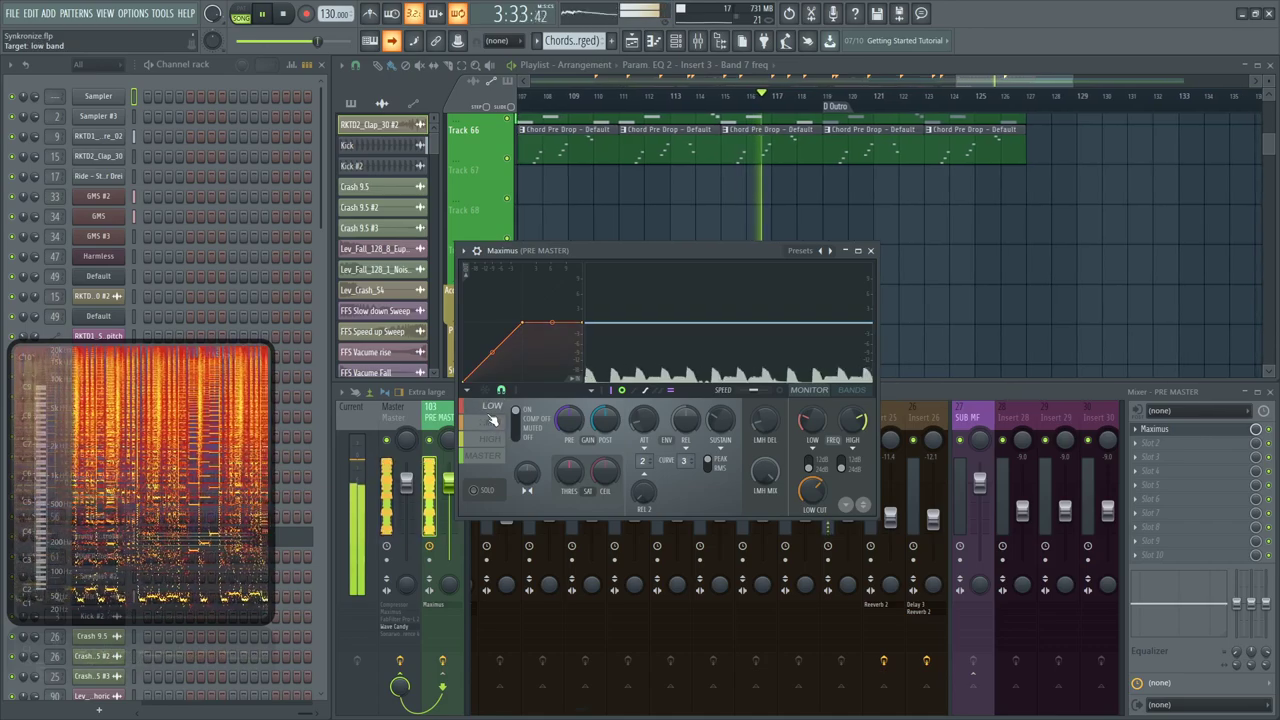
pyautogui.click(871, 251)
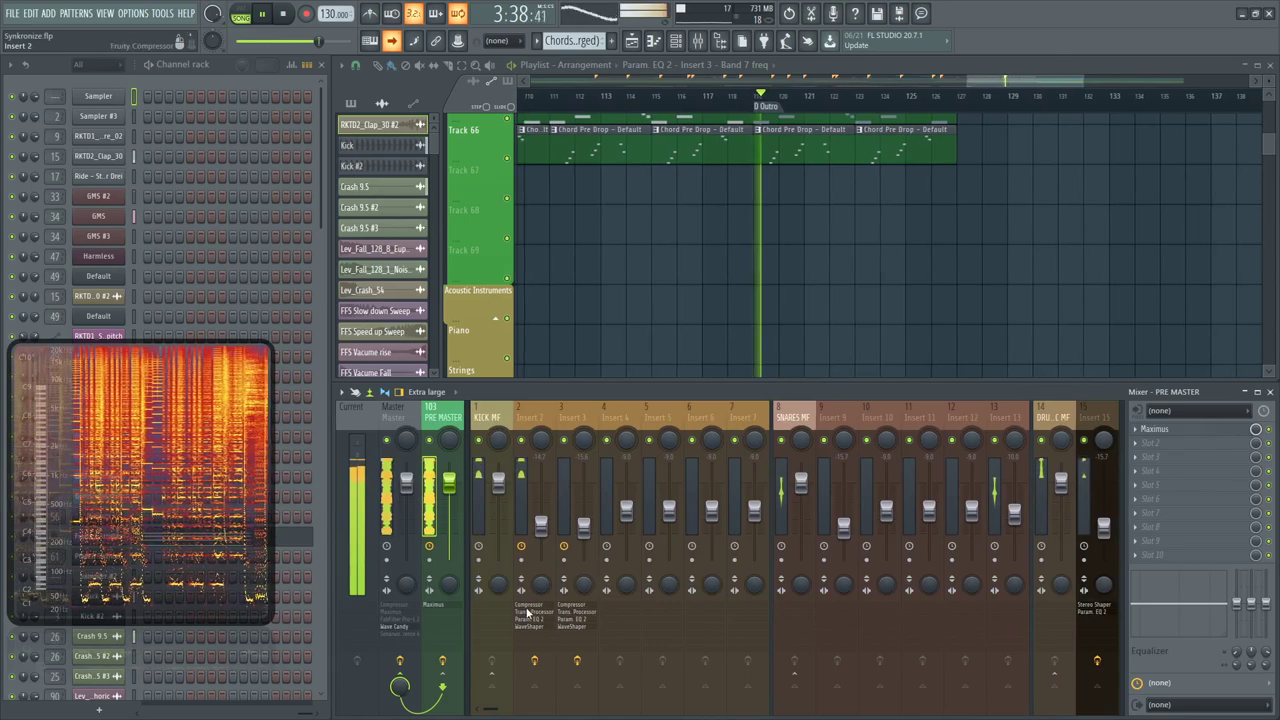
# Inspect the Transient Processor, Fruity parametric EQ 2 and Fruity WaveShaper on Insert 2, and open the Fruity Compressor on Insert 3
pyautogui.click(536, 612)
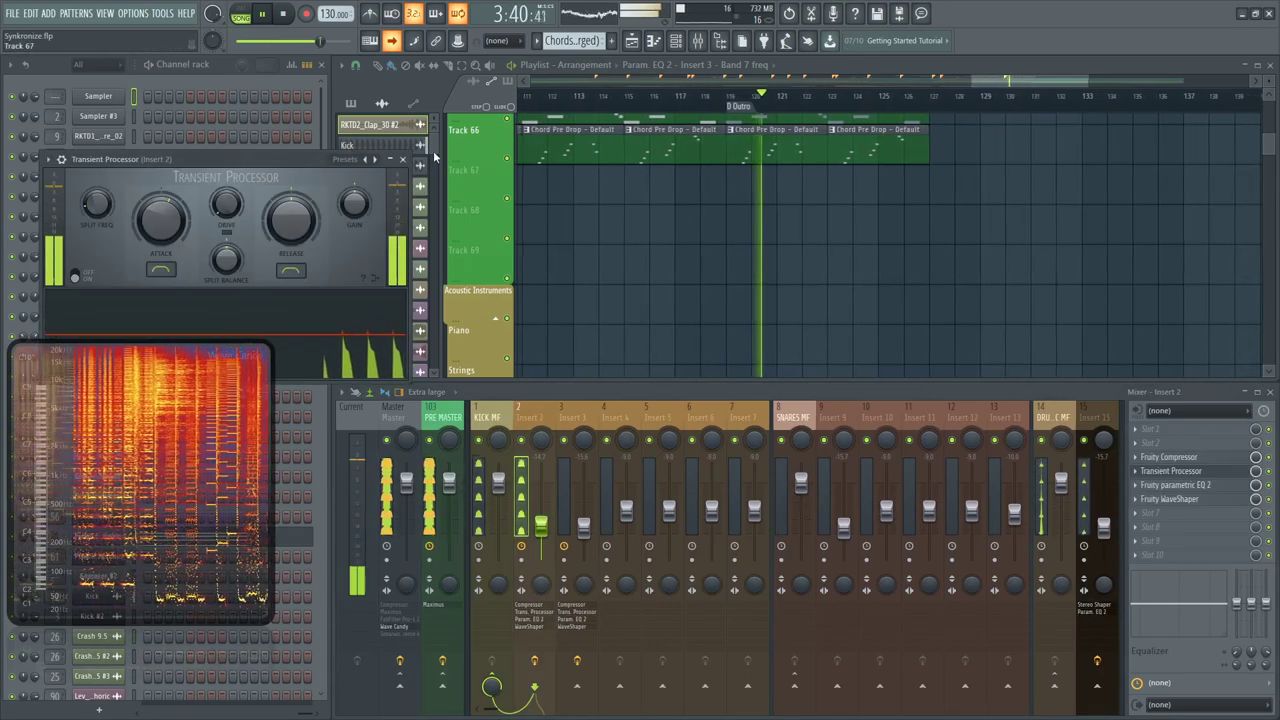
pyautogui.click(403, 159)
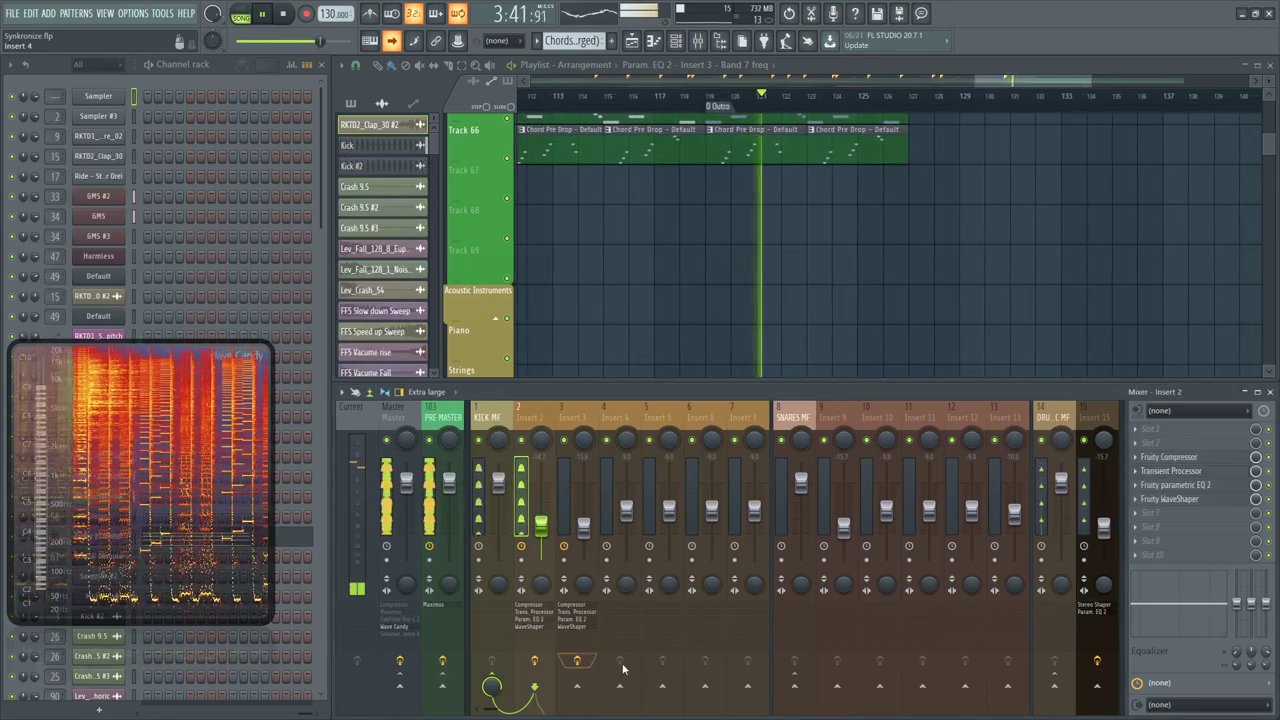
pyautogui.click(526, 619)
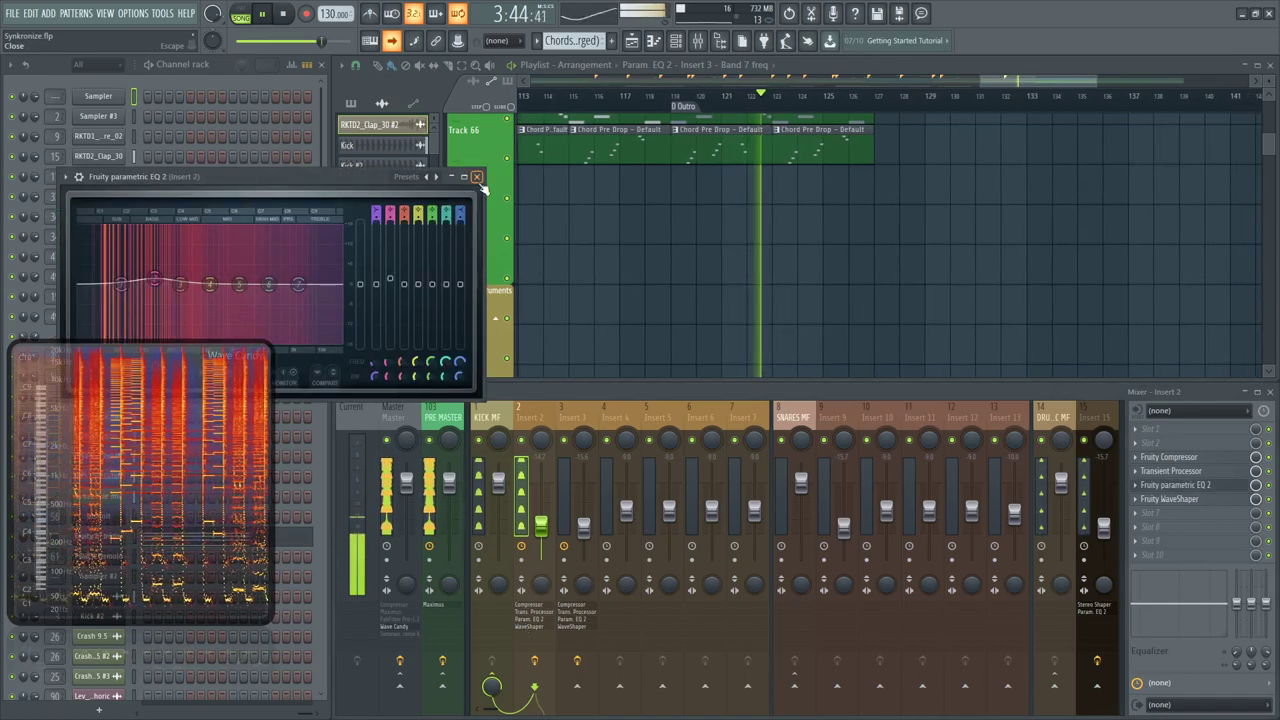
pyautogui.click(472, 180)
pyautogui.click(528, 626)
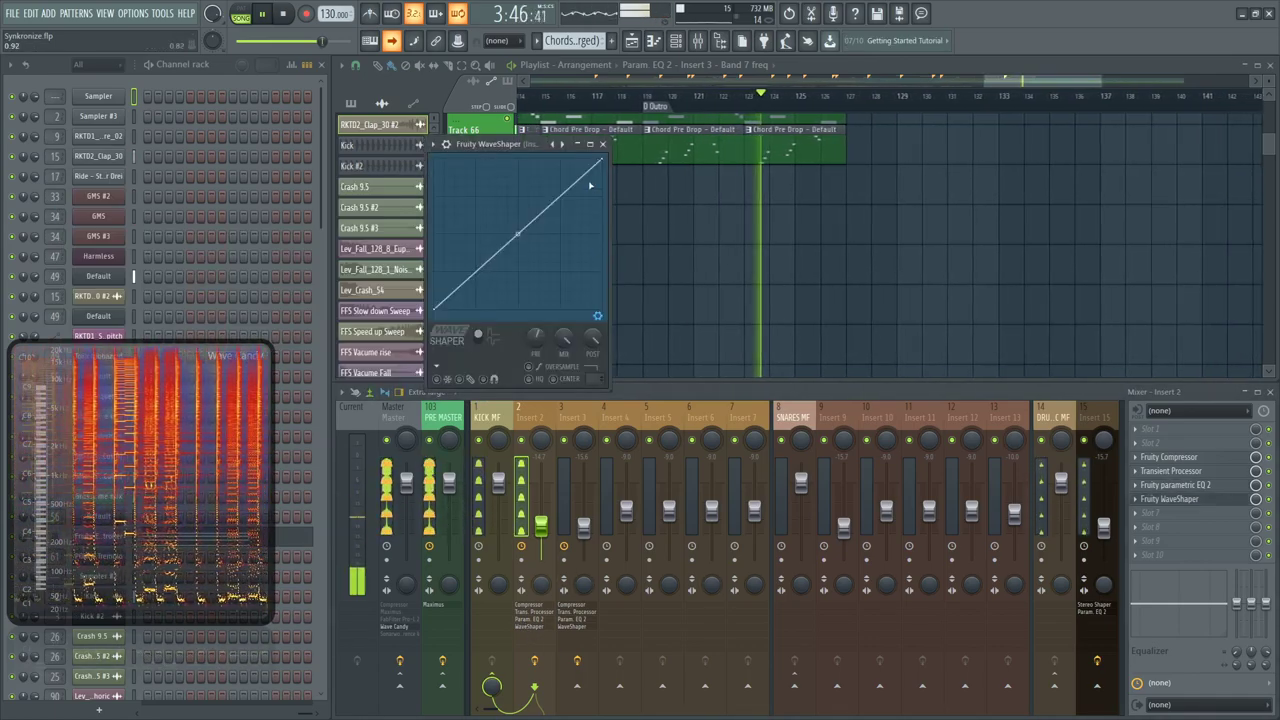
pyautogui.click(605, 146)
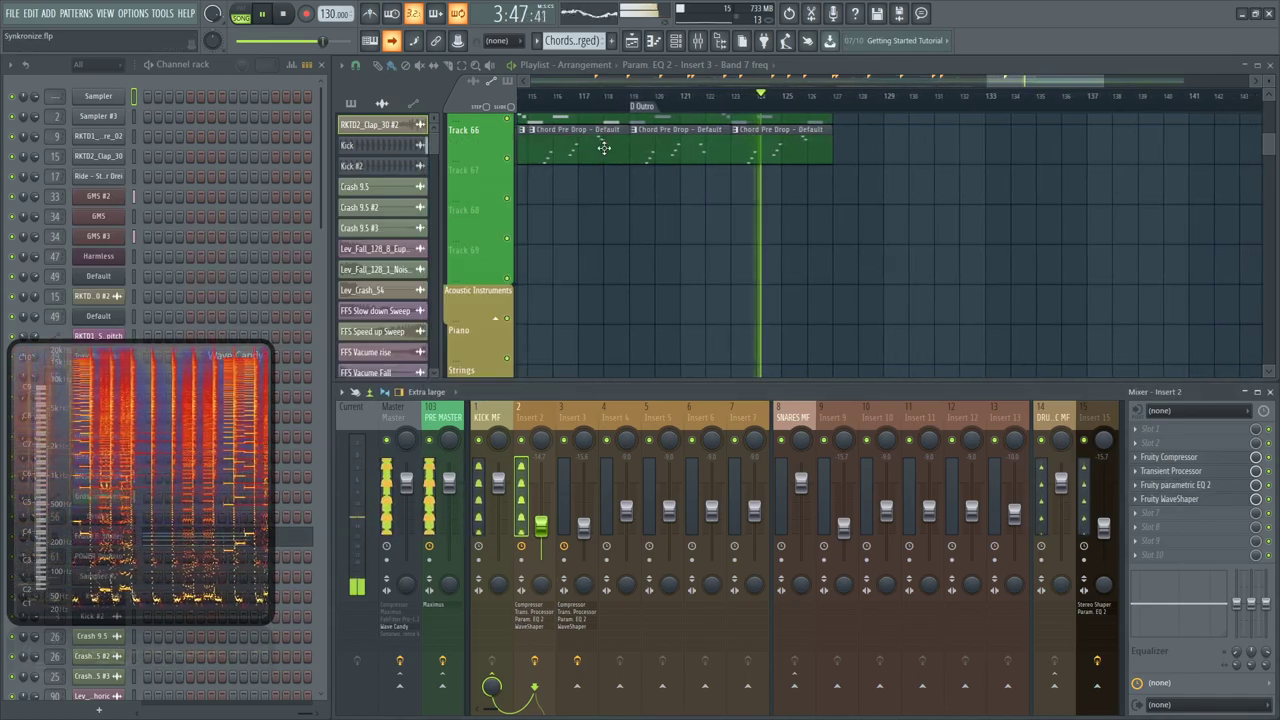
pyautogui.click(574, 607)
pyautogui.click(541, 423)
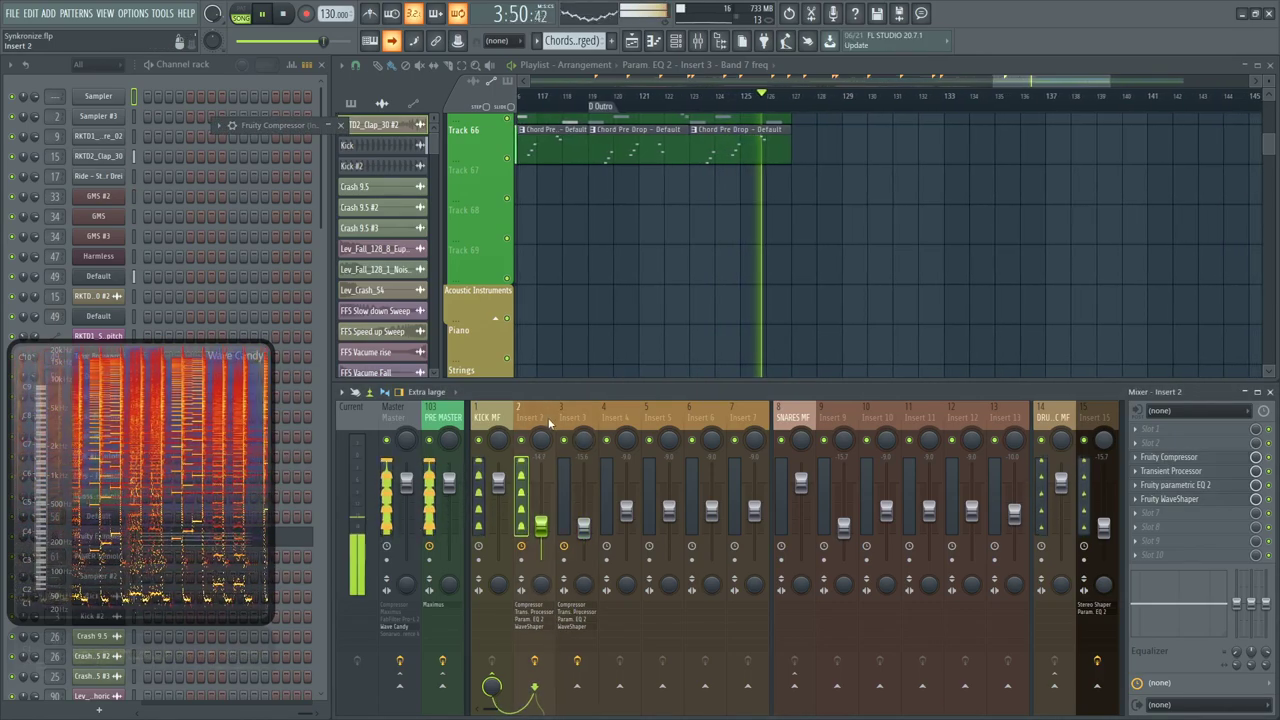
# Review the mixer tracks through to the delay, reverb and chorus sends, and stop playback
pyautogui.scroll(-5, 587, 423)
pyautogui.scroll(-2, 588, 424)
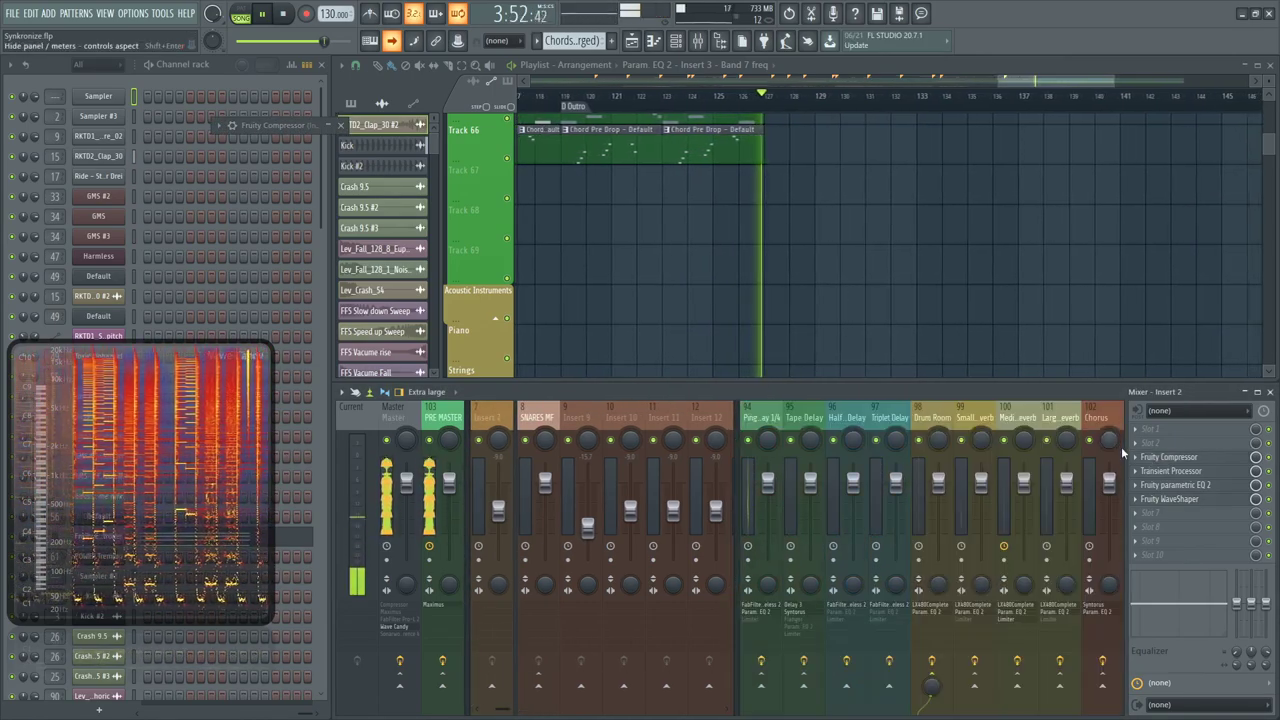
pyautogui.scroll(-3, 640, 419)
pyautogui.press('space')
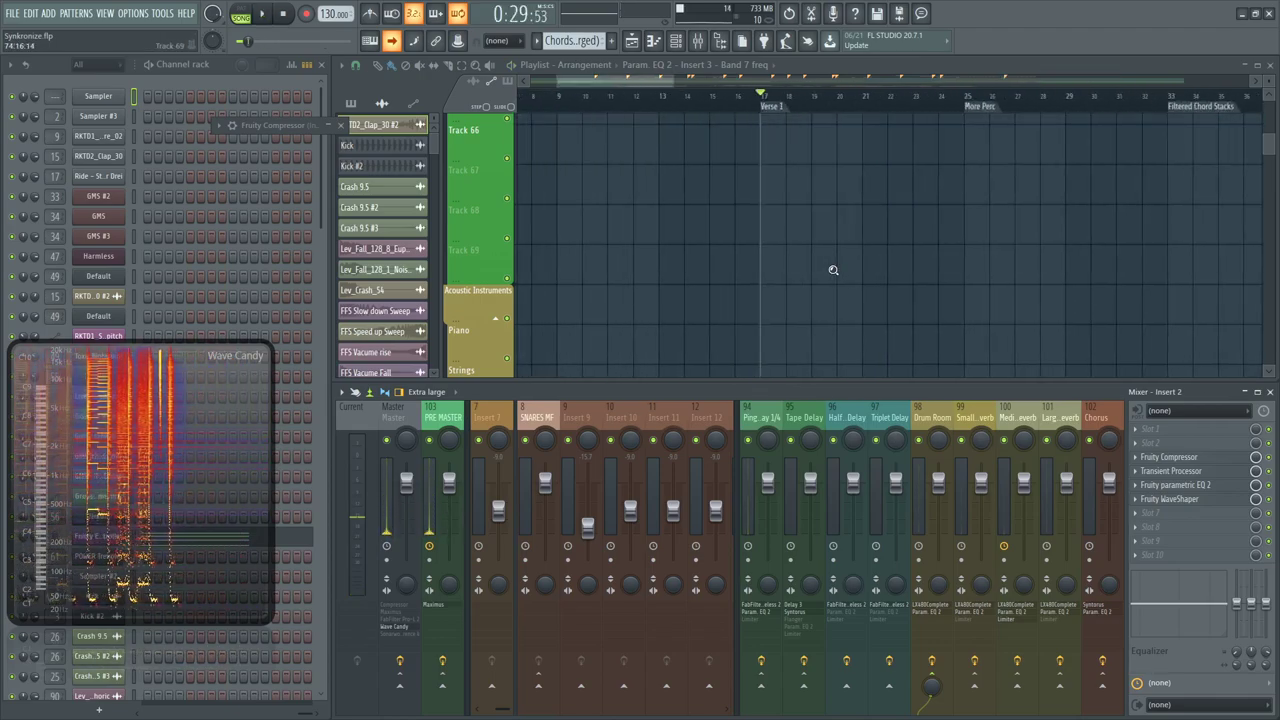
# Show the full length of the arrangement in the playlist and close the Fruity Compressor window
pyautogui.keyDown('ctrl'); pyautogui.rightClick(830, 267); pyautogui.keyUp('ctrl')
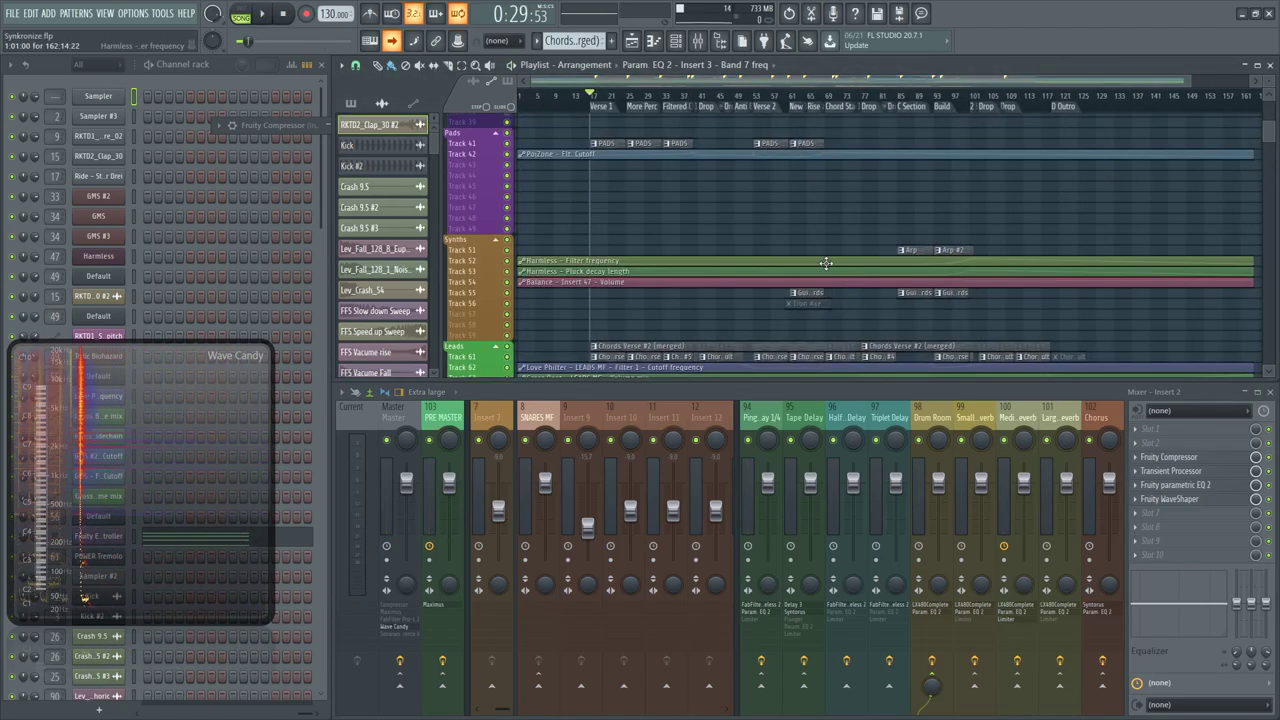
pyautogui.scroll(-2, 826, 263)
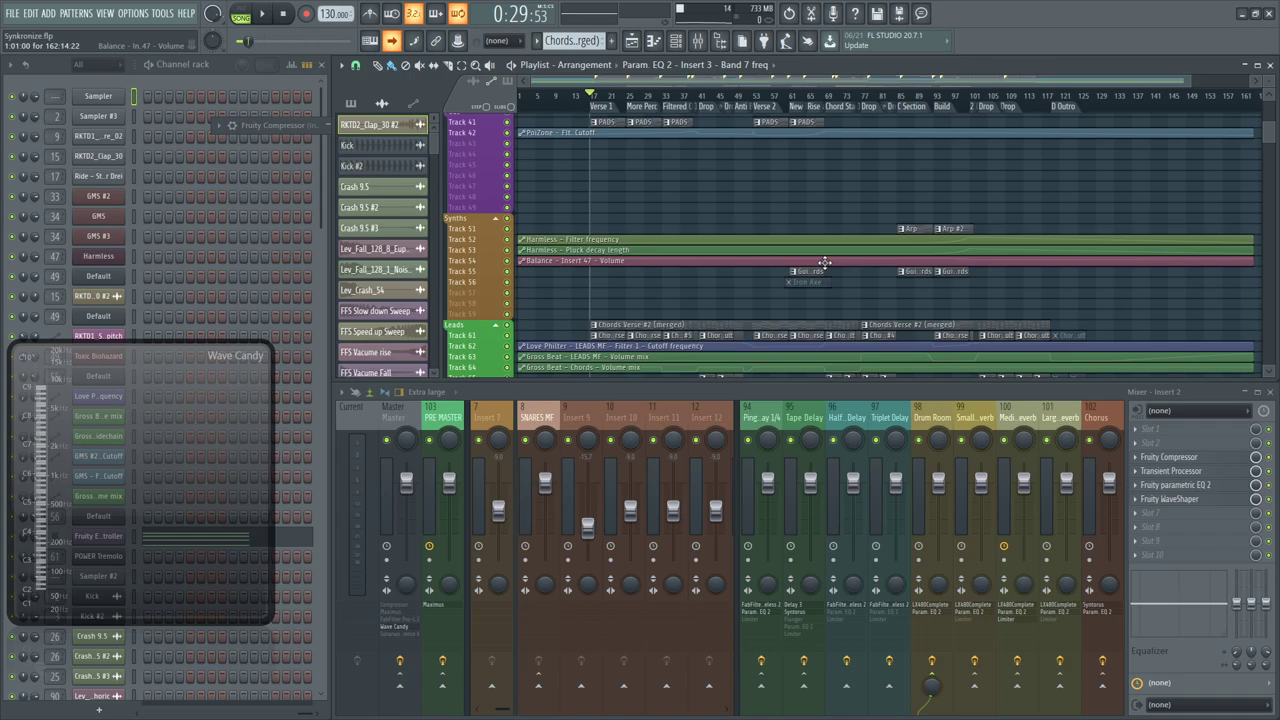
pyautogui.click(265, 125)
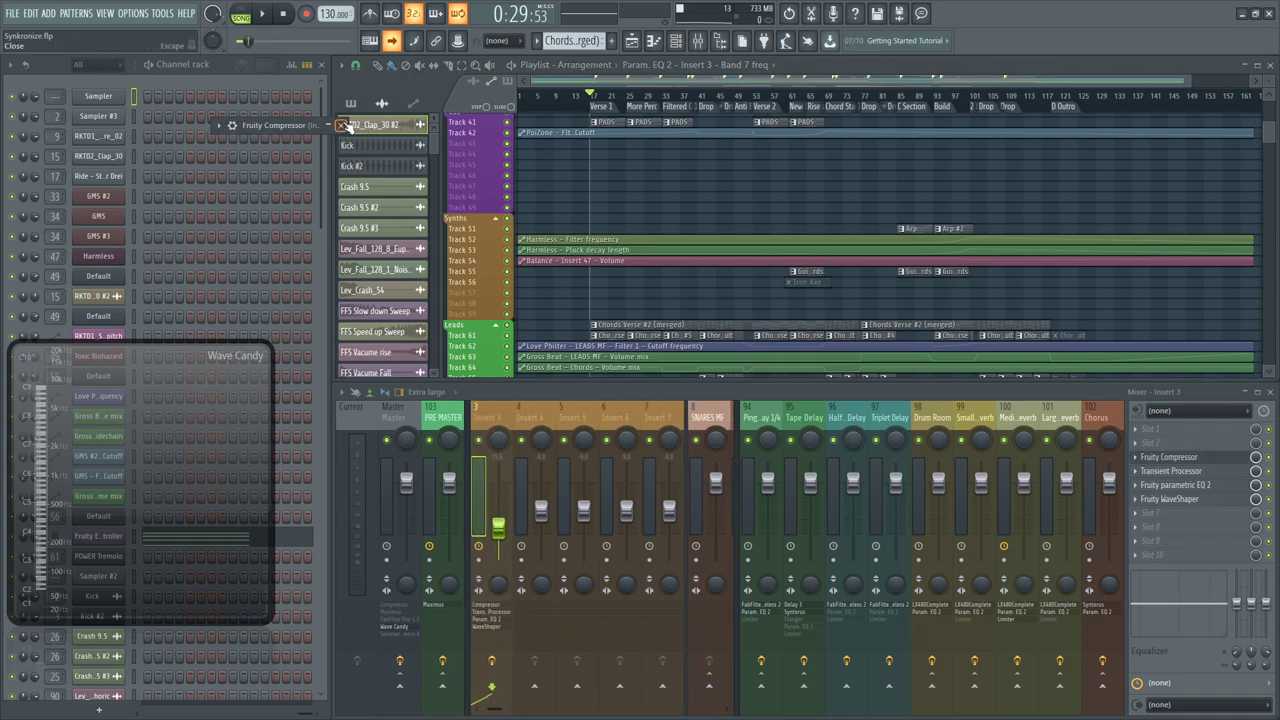
pyautogui.click(346, 125)
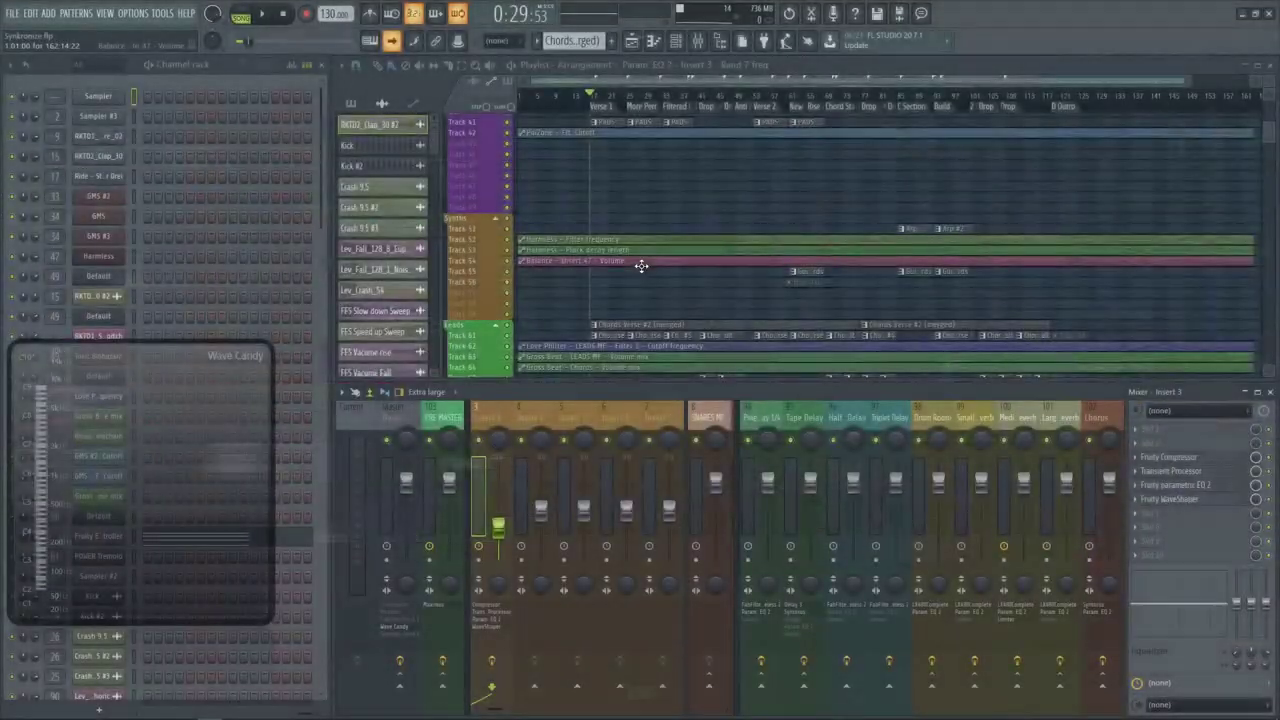
# Browse the Dynamics, Misc, Distortion and Delay reverb effect categories in the plugin picker
pyautogui.press('F8')
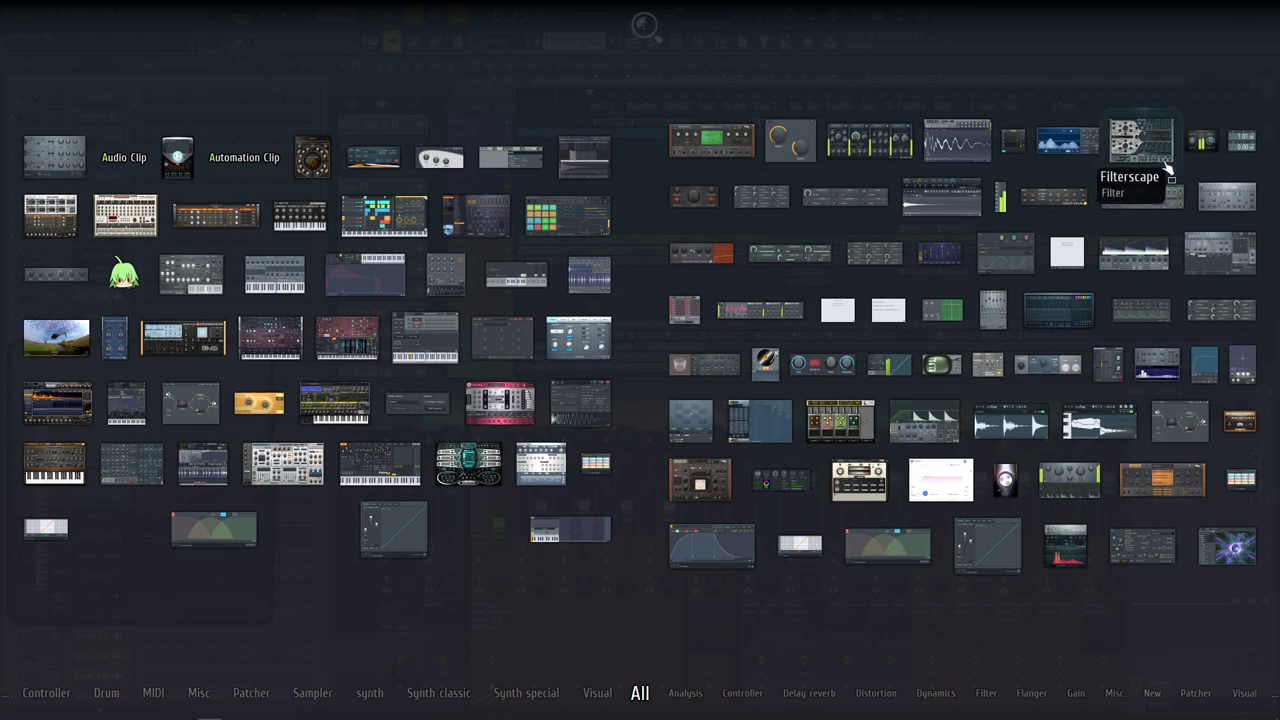
pyautogui.moveTo(688, 700)
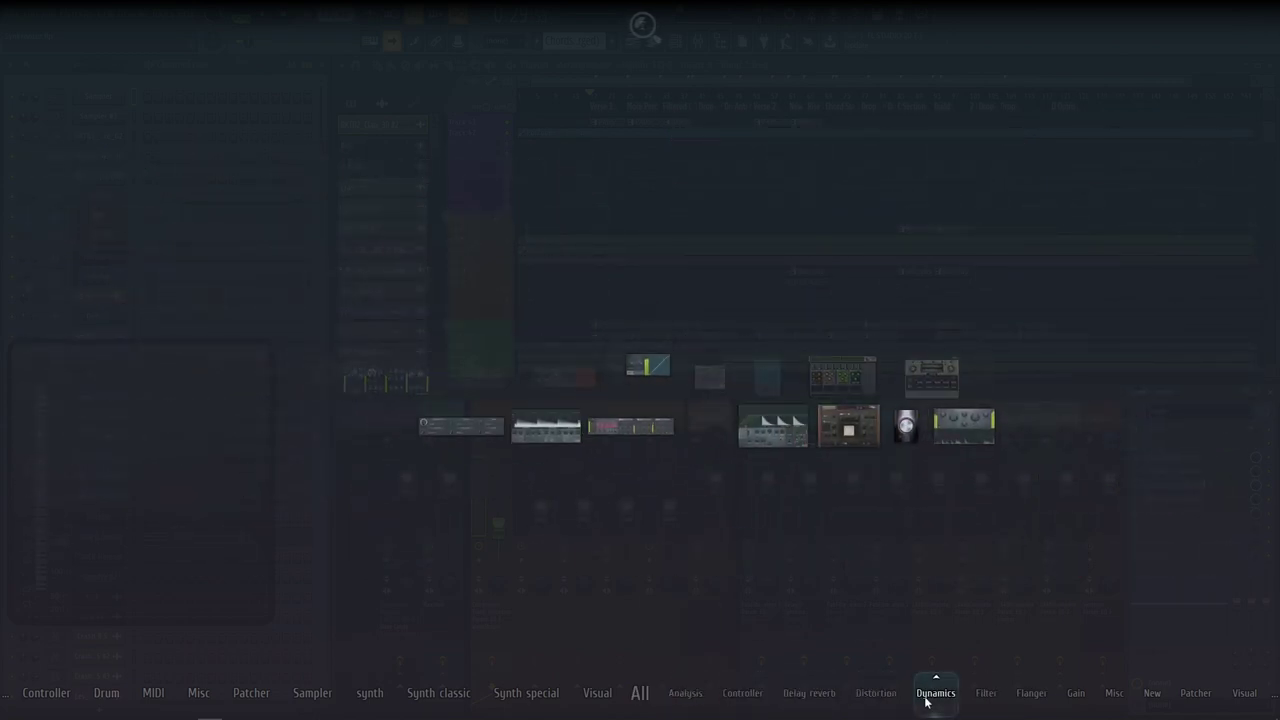
pyautogui.moveTo(935, 693)
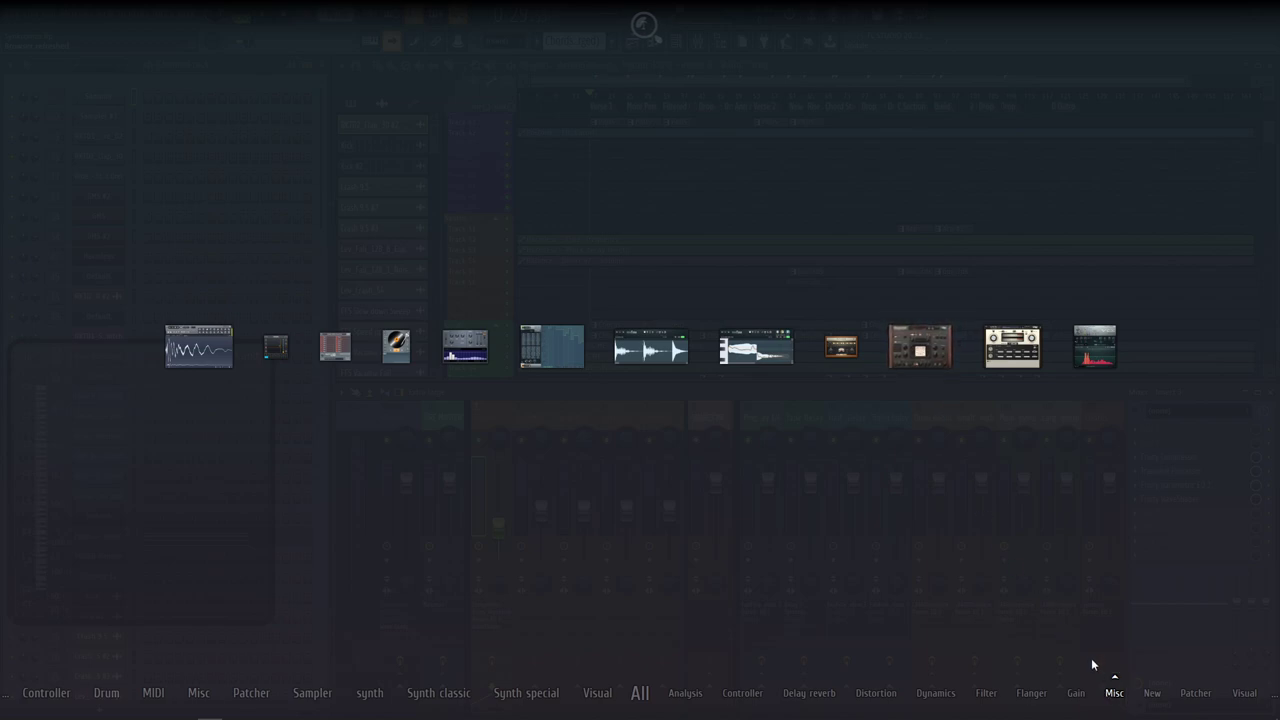
pyautogui.moveTo(816, 698)
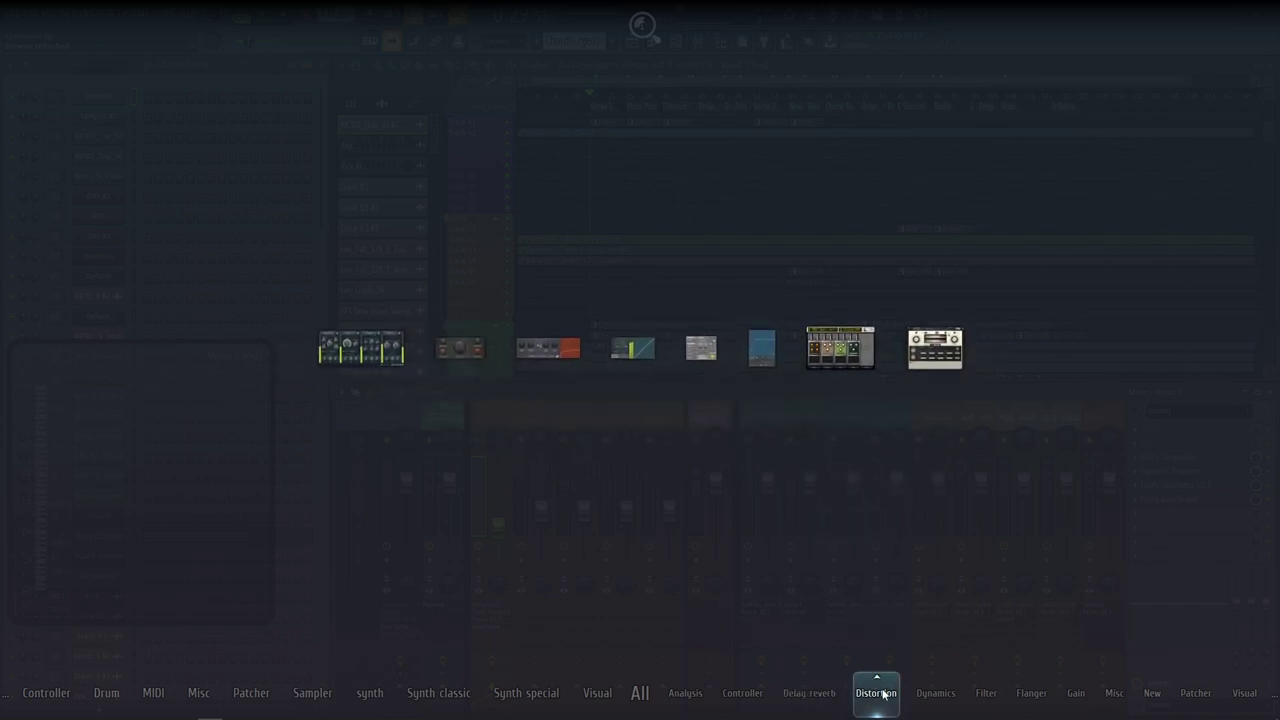
pyautogui.moveTo(995, 700)
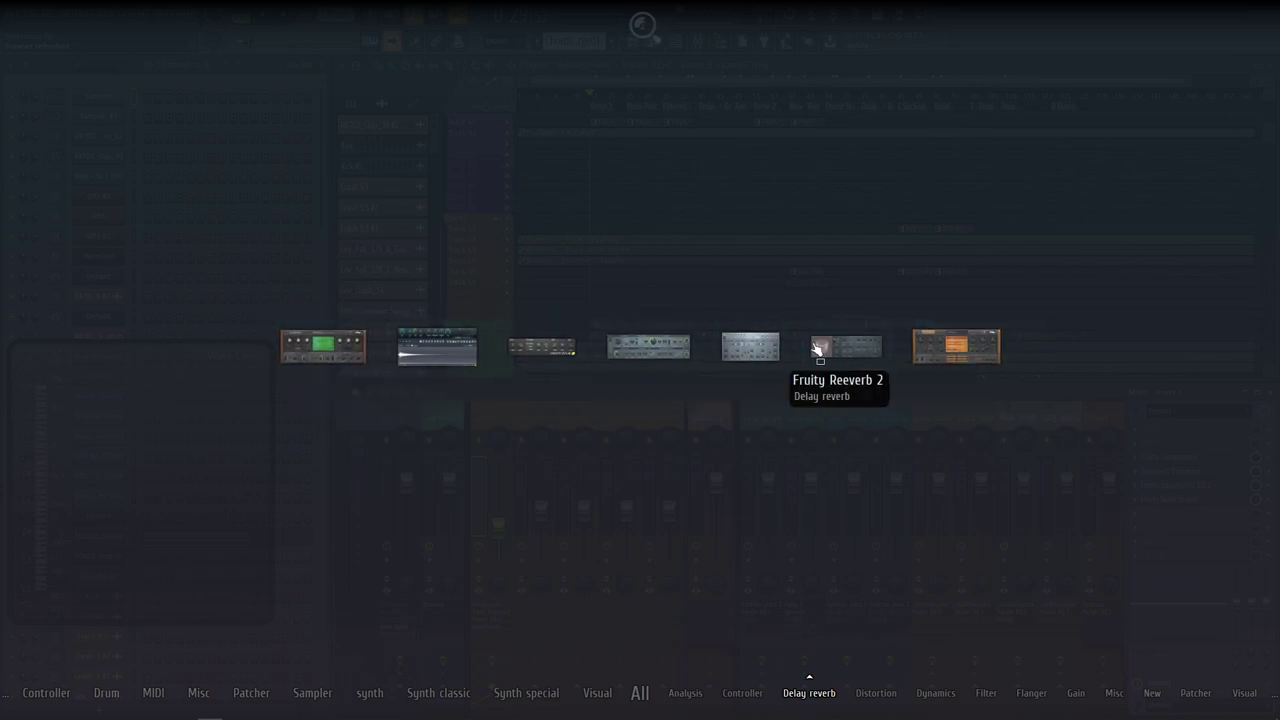
pyautogui.moveTo(866, 371)
pyautogui.mouseDown()
pyautogui.moveTo(1005, 522)
pyautogui.moveTo(1184, 532)
pyautogui.mouseUp()
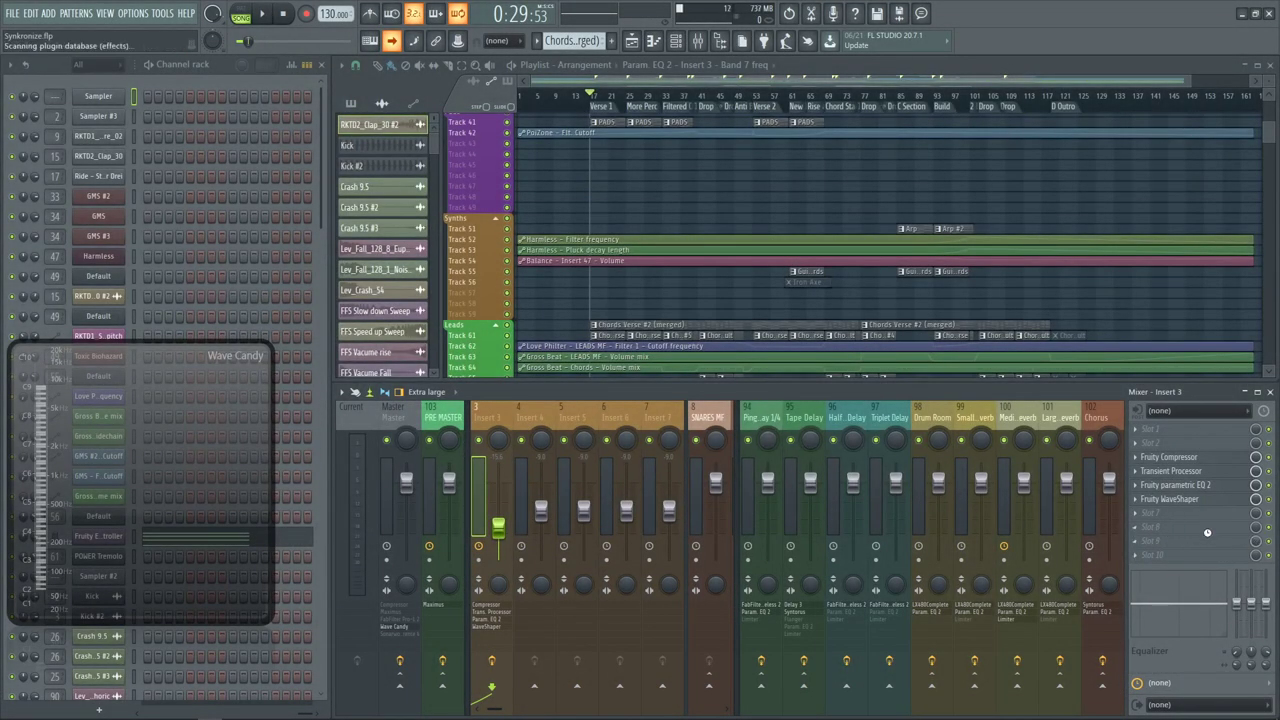
pyautogui.press('F8')
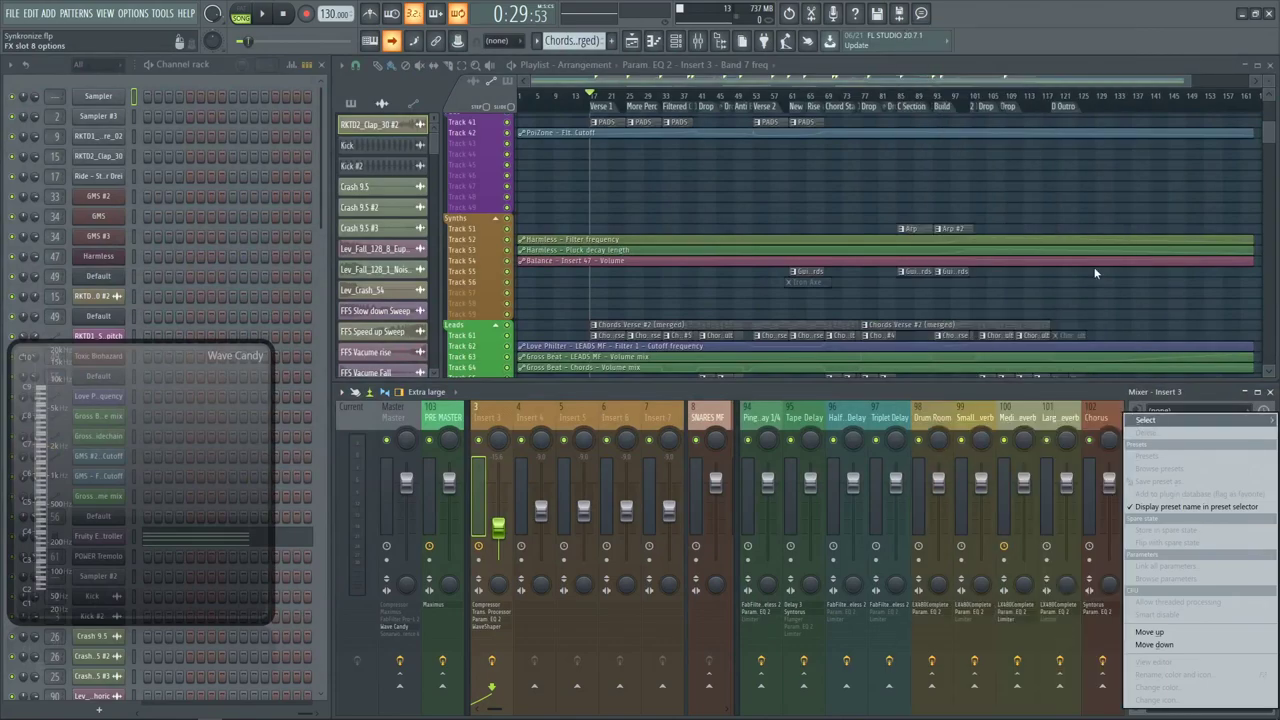
# Search the full effect plugin list for "reev" and load Fruity Reeverb into slot 7 of mixer Insert 3
pyautogui.click(1190, 372)
pyautogui.click(1188, 478)
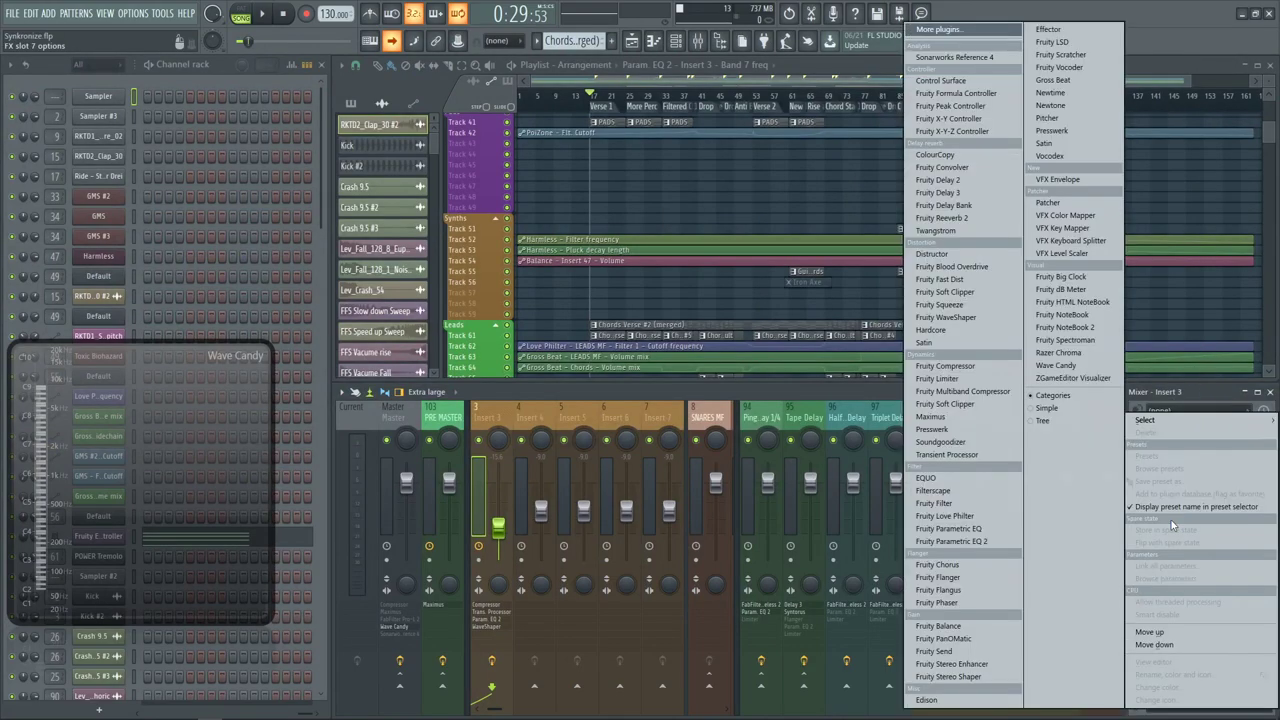
pyautogui.click(968, 28)
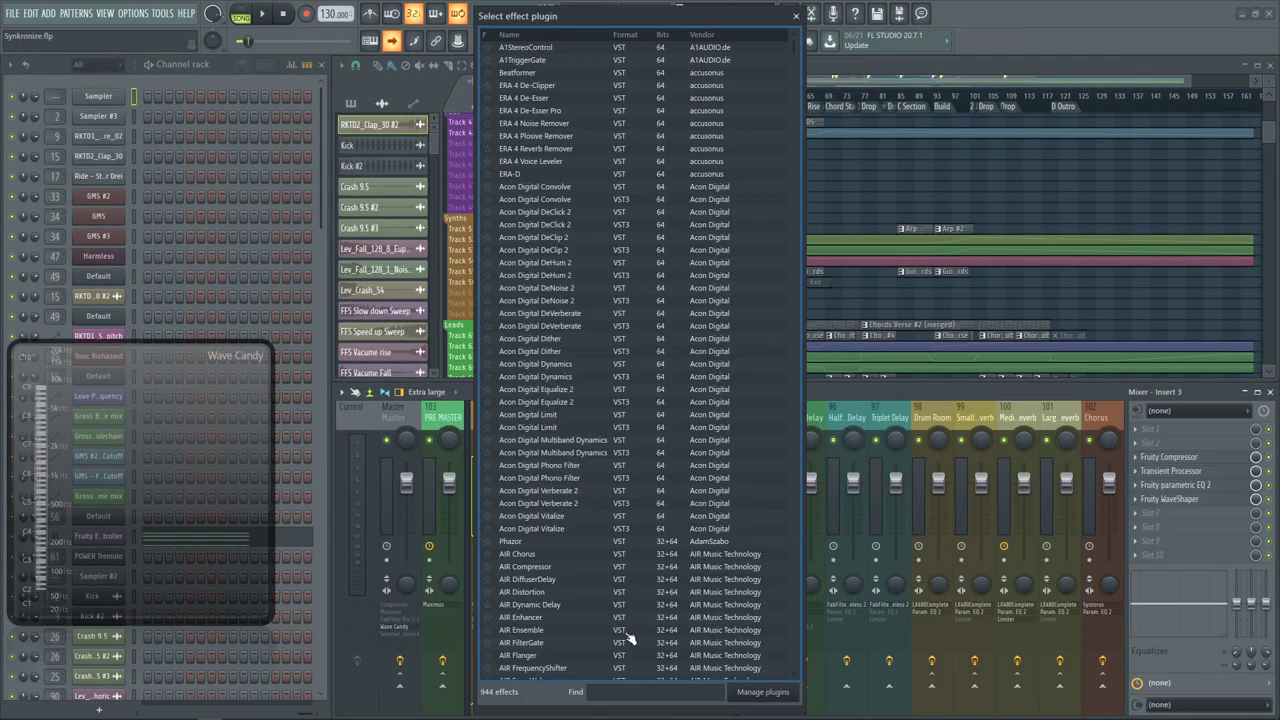
pyautogui.write('fu')
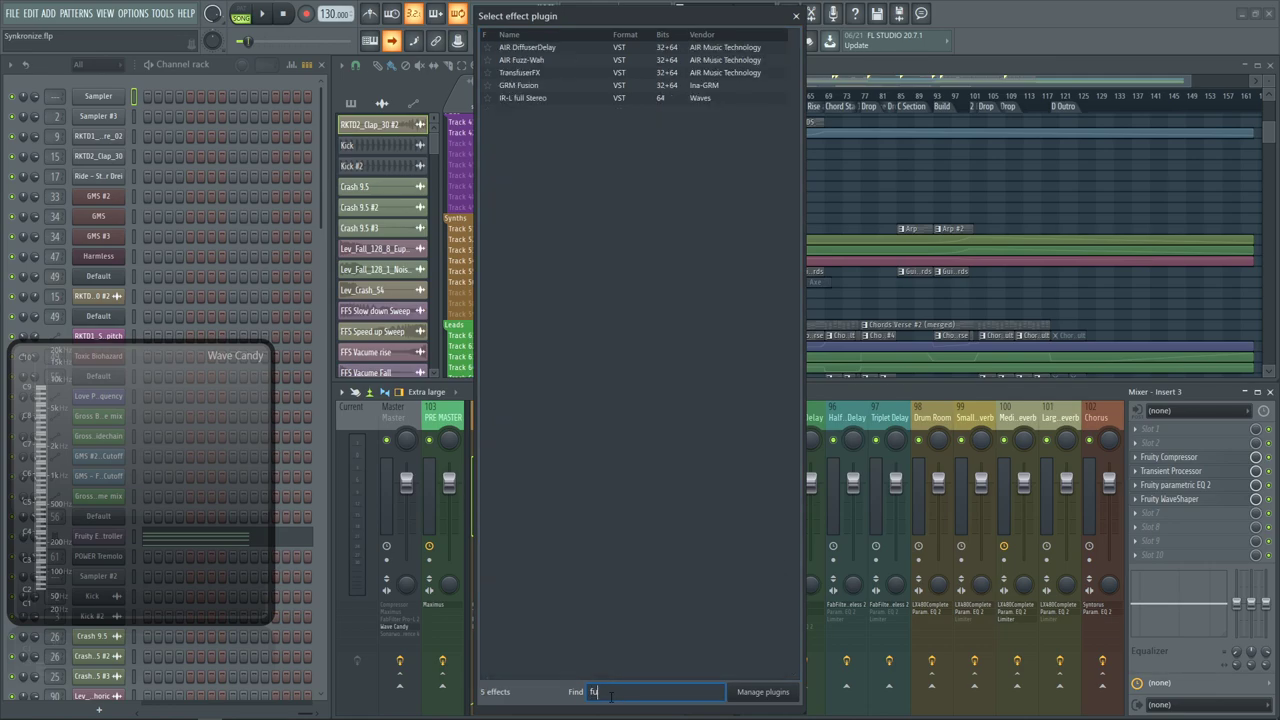
pyautogui.press('BackSpace')
pyautogui.press('BackSpace')
pyautogui.write('ee')
pyautogui.press('BackSpace')
pyautogui.press('BackSpace')
pyautogui.write('reev')
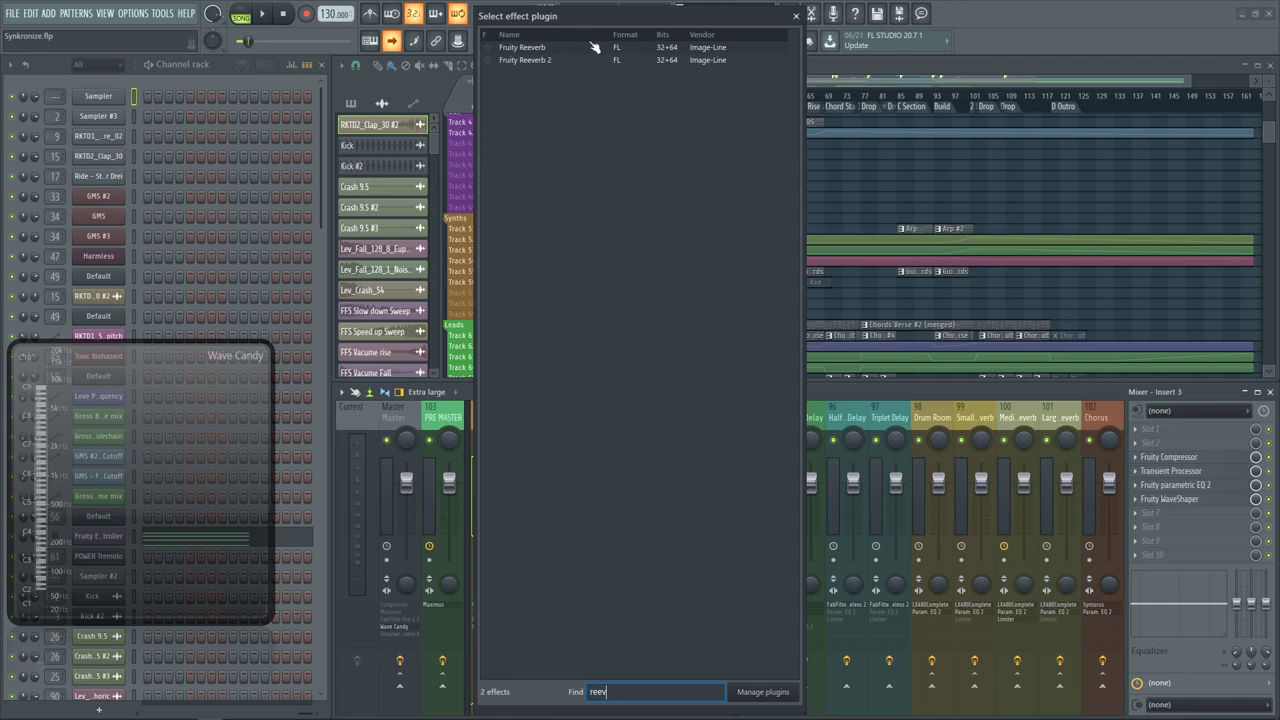
pyautogui.doubleClick(595, 49)
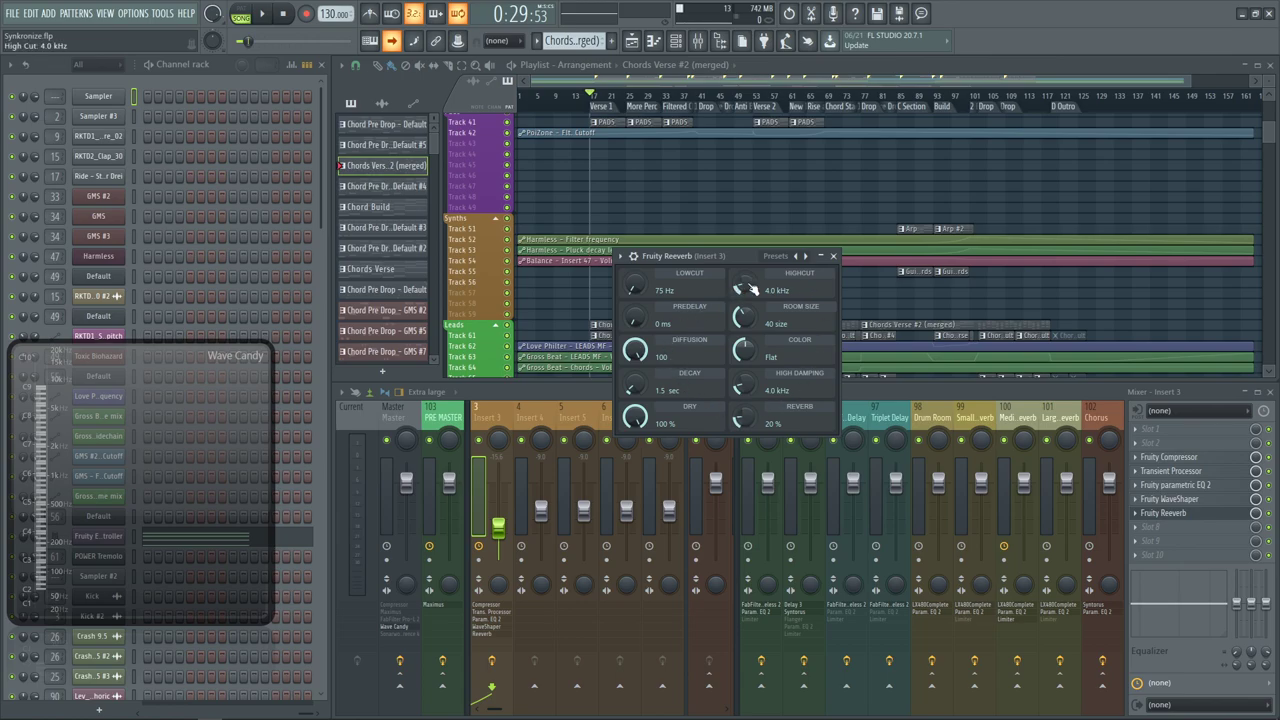
# Look through the Delay reverb category of the plugin picker and return to the Fruity Reeverb window on Insert 3
pyautogui.moveTo(732, 254); pyautogui.dragTo(734, 255)
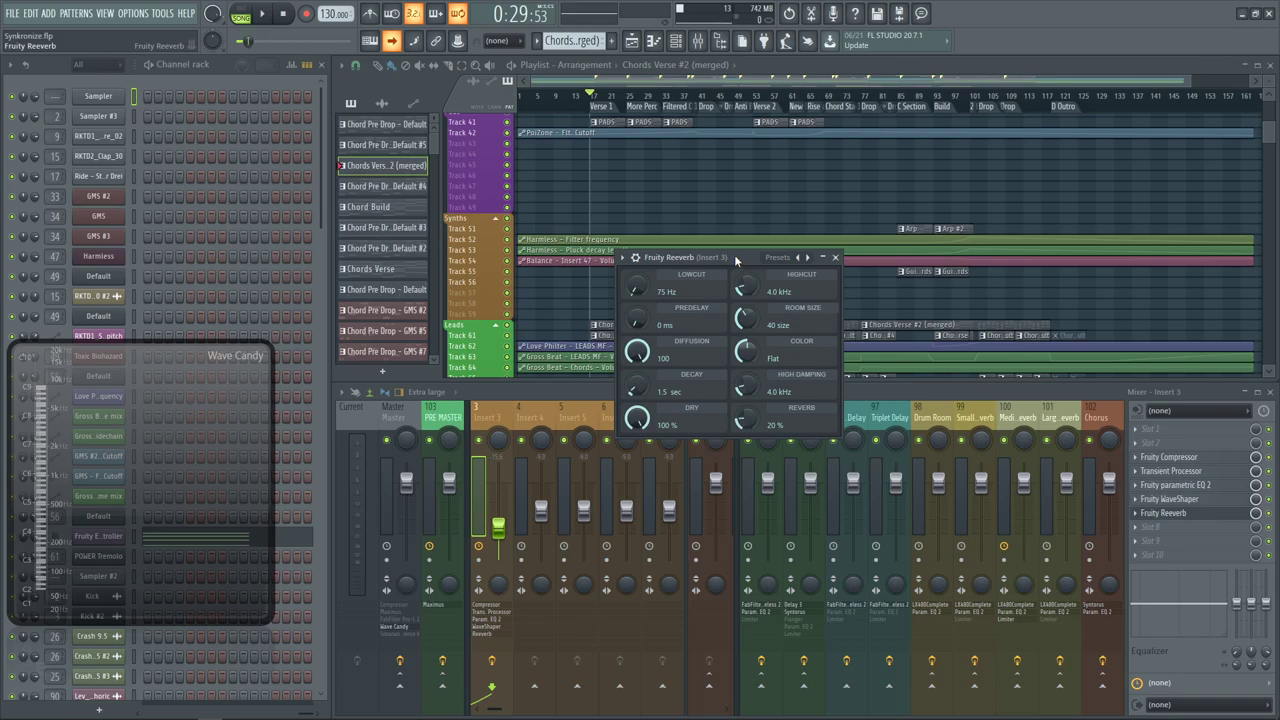
pyautogui.moveTo(734, 258); pyautogui.dragTo(732, 254)
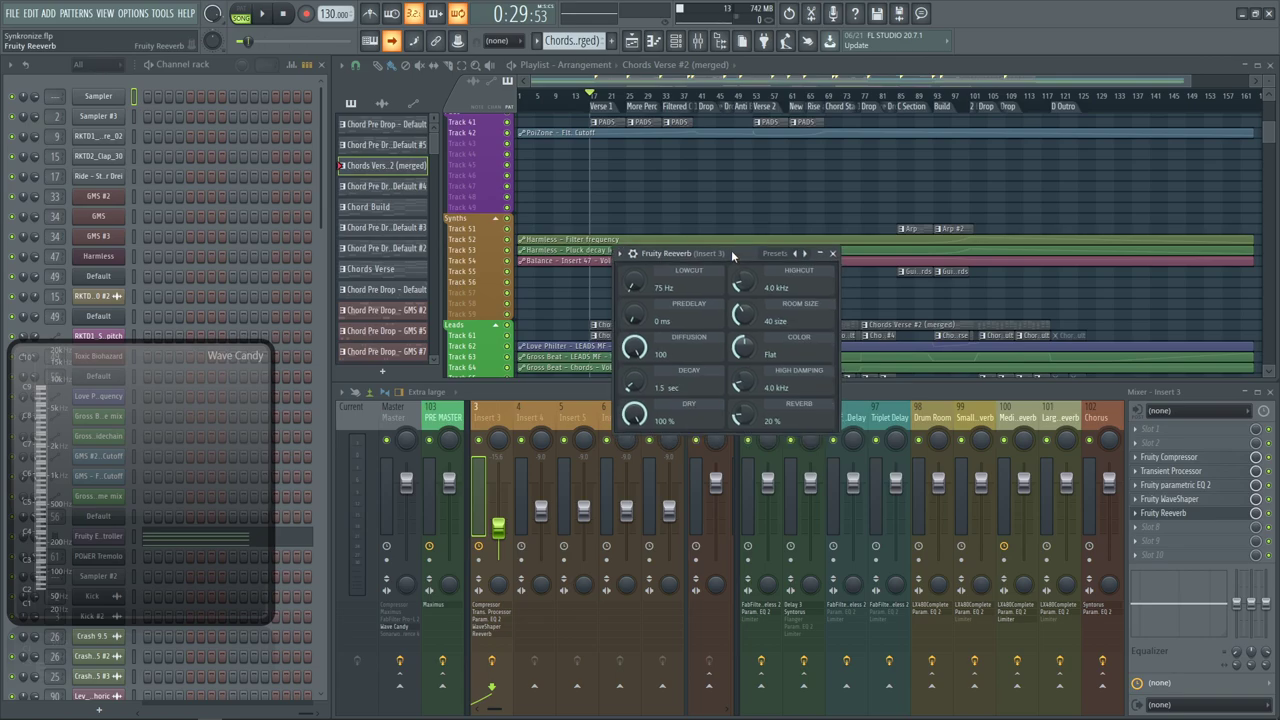
pyautogui.click(832, 253)
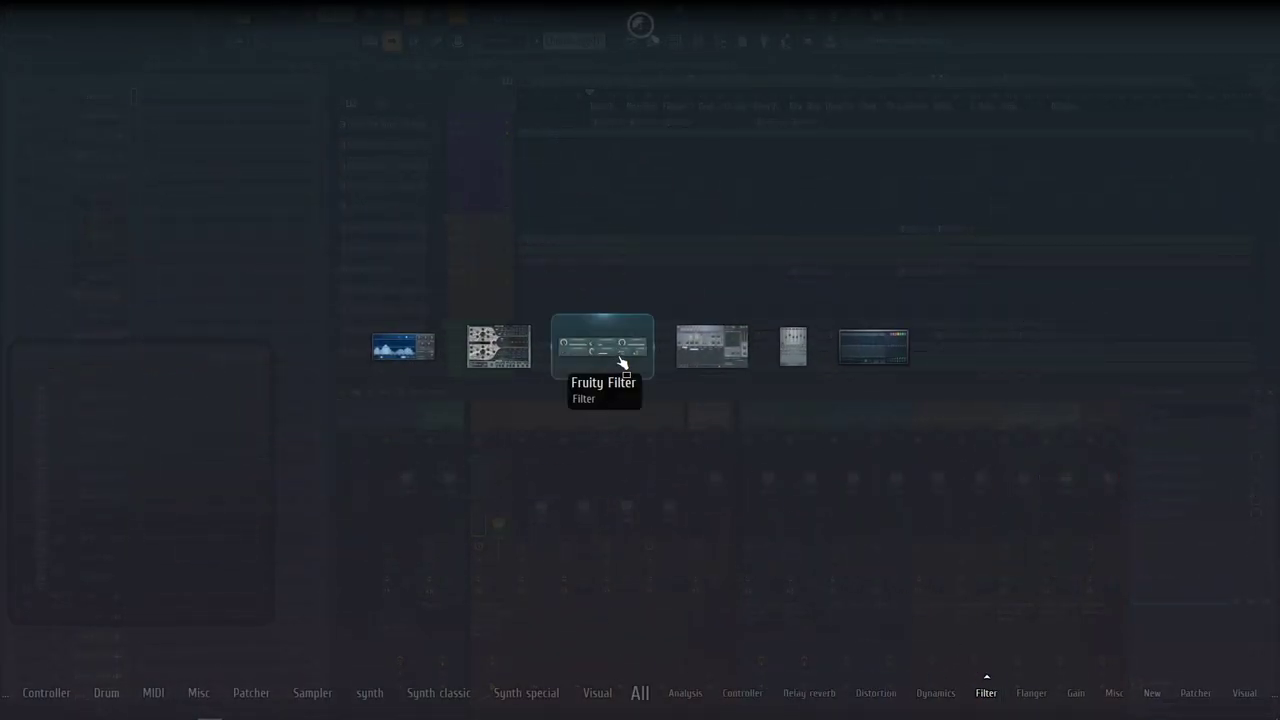
pyautogui.moveTo(809, 692)
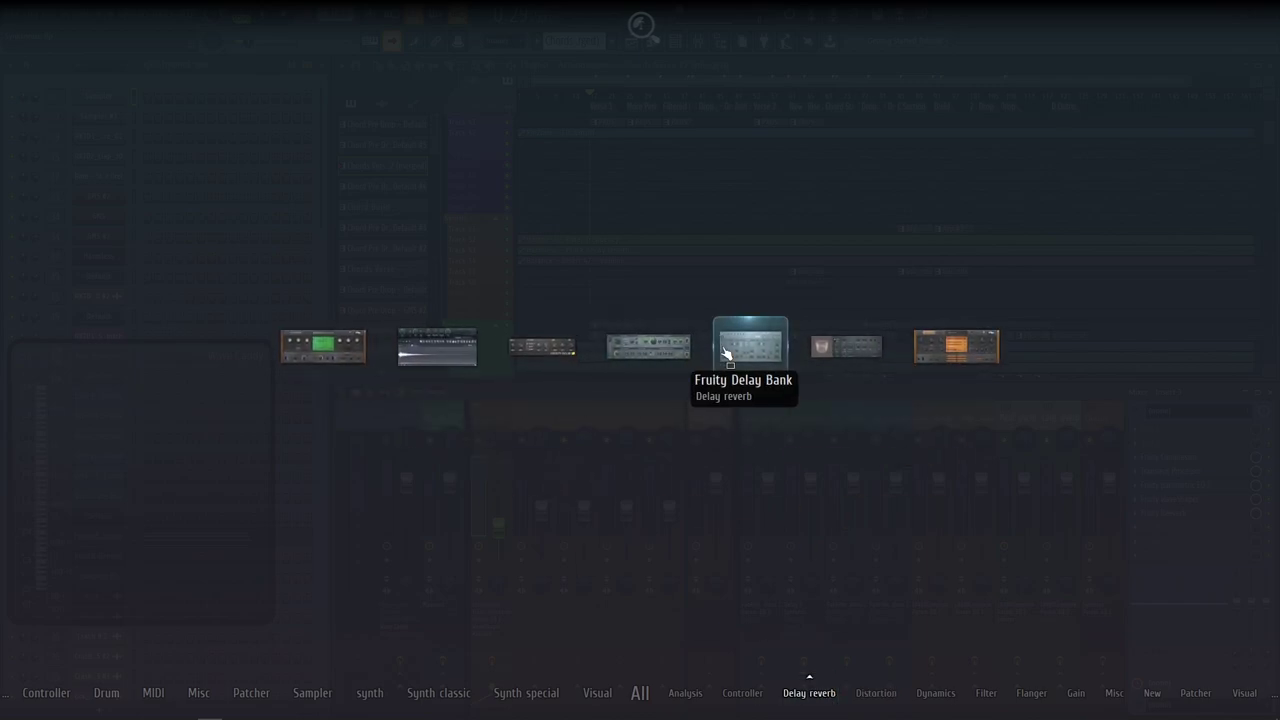
pyautogui.click(873, 355)
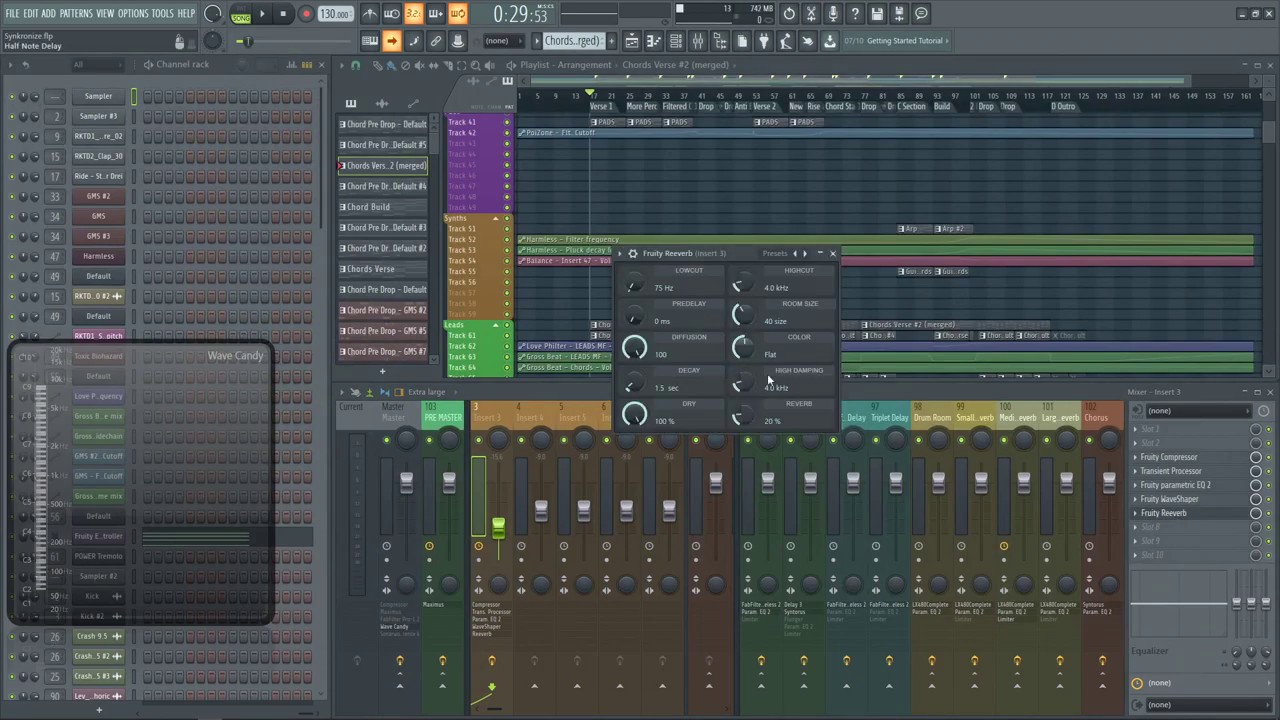
pyautogui.moveTo(720, 256); pyautogui.dragTo(714, 264)
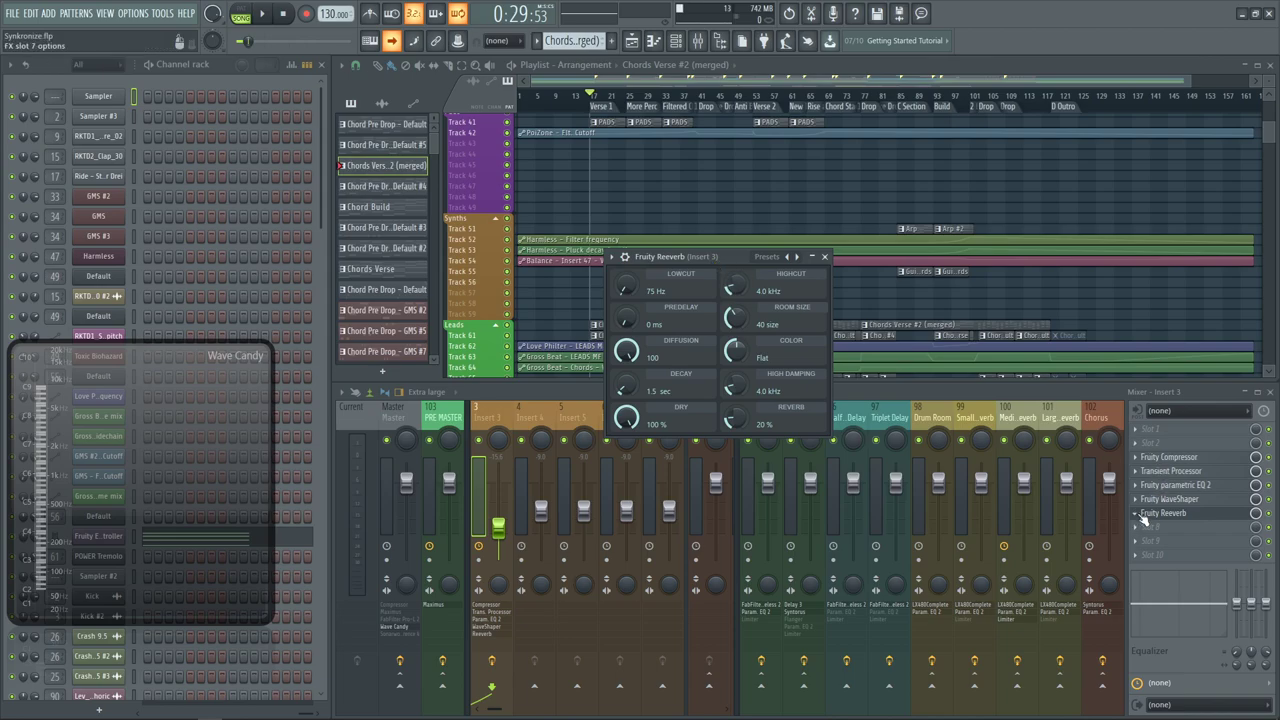
# Delete Fruity Reeverb from slot 7 of mixer Insert 3 and confirm the removal
pyautogui.click(1138, 515)
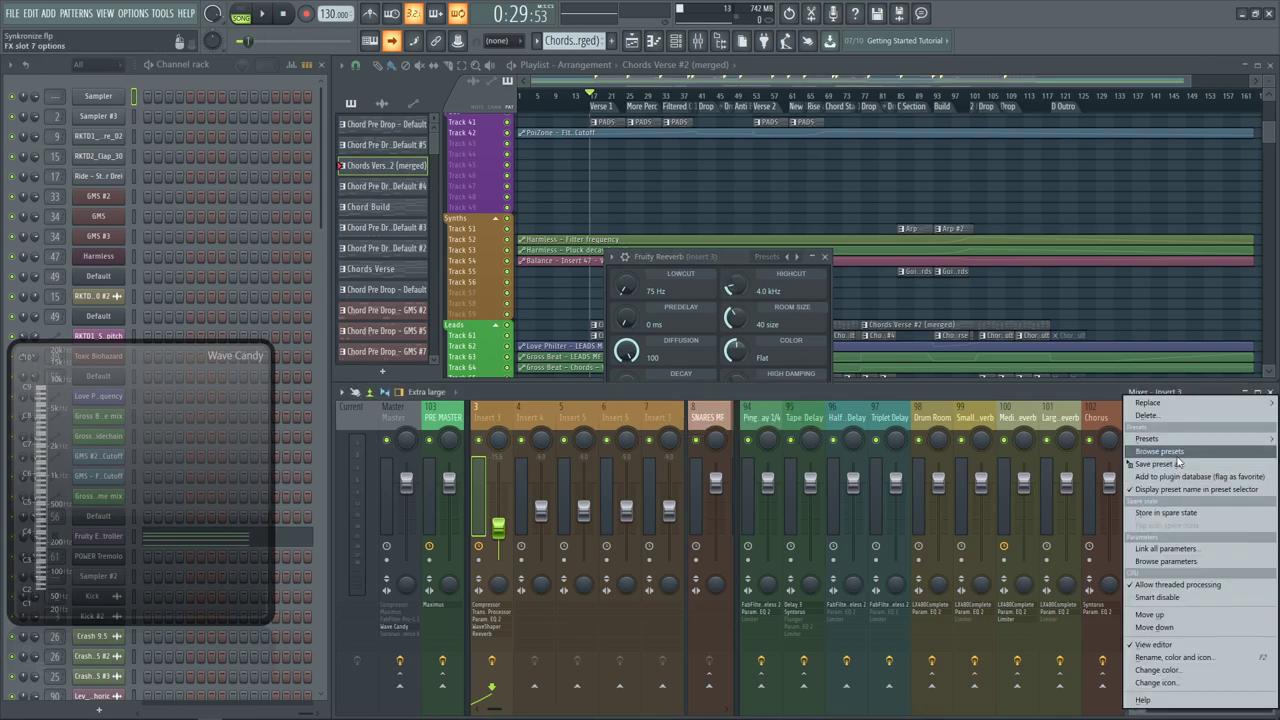
pyautogui.click(1148, 415)
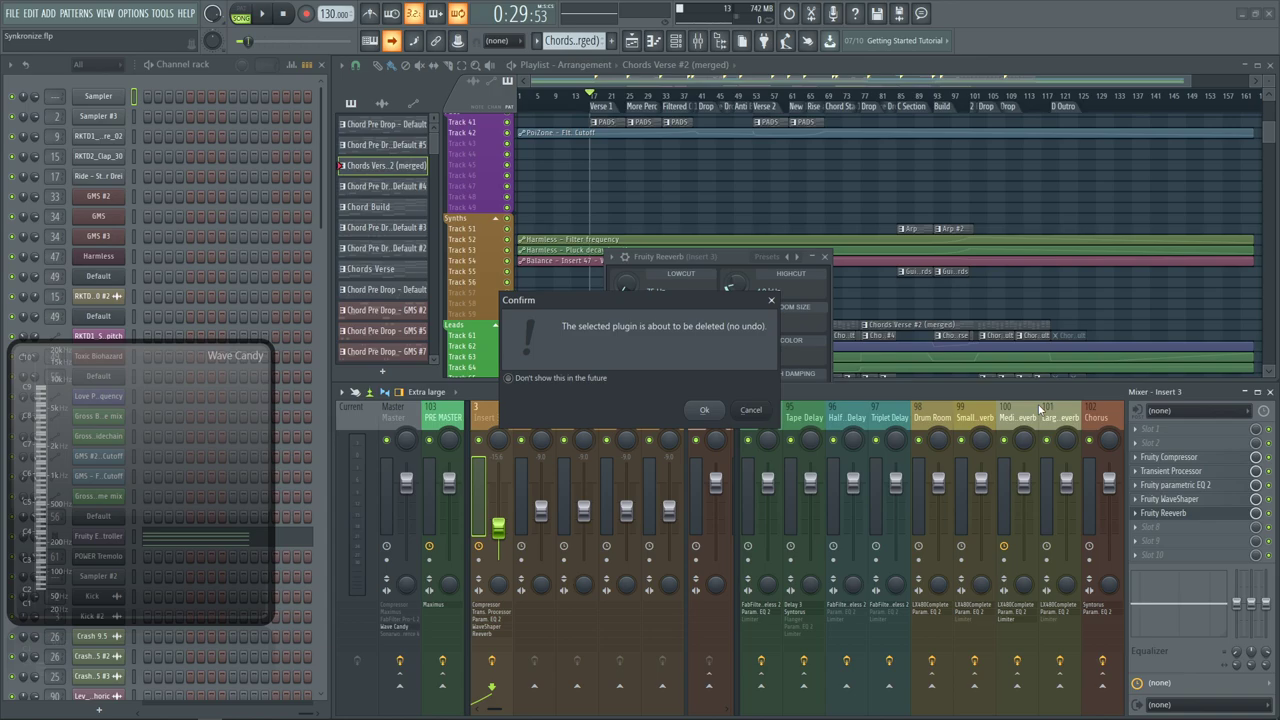
pyautogui.click(704, 411)
# View the full plugin picker briefly, then show the browser's plugin database with the installed VST generators list collapsed
pyautogui.press('F8')
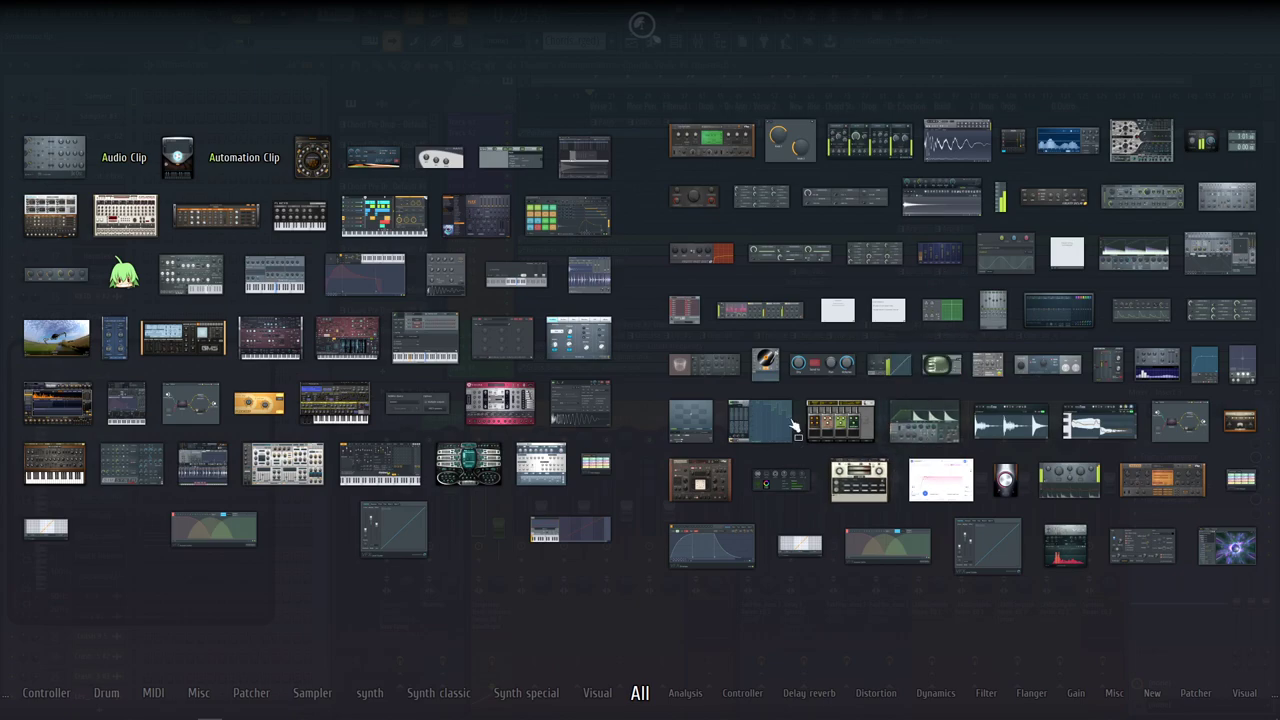
pyautogui.press('F8')
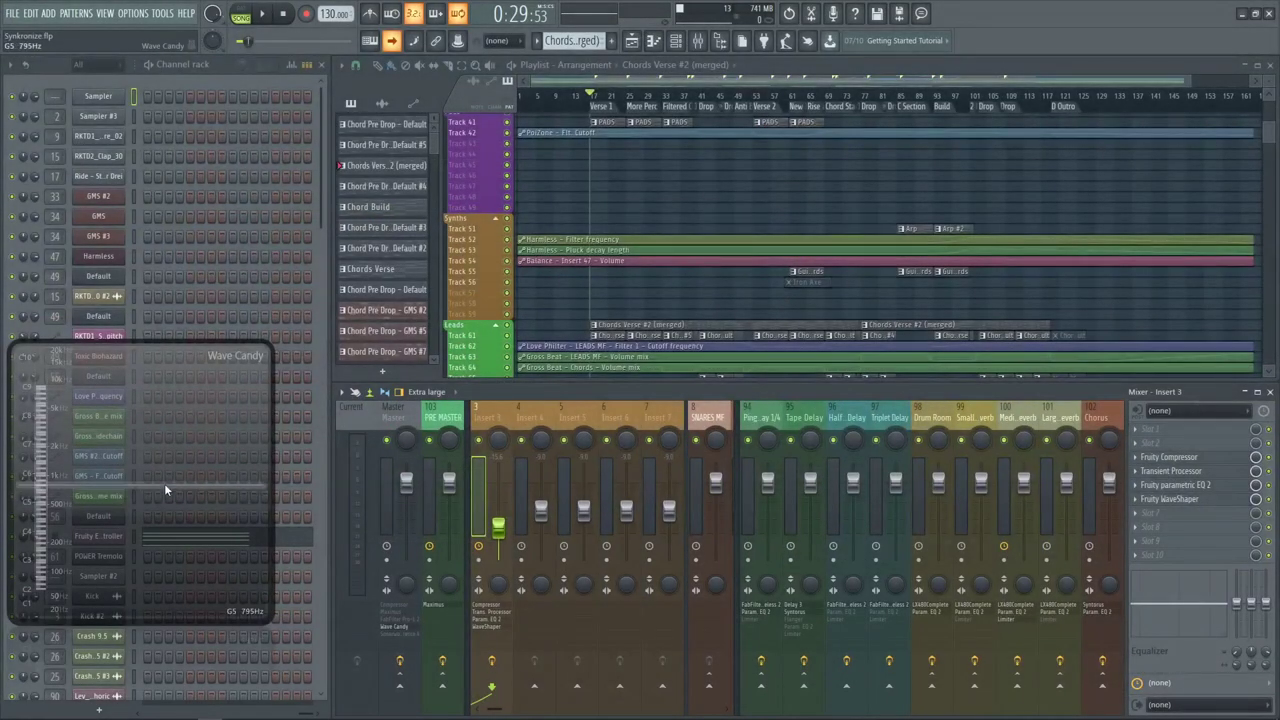
pyautogui.click(719, 44)
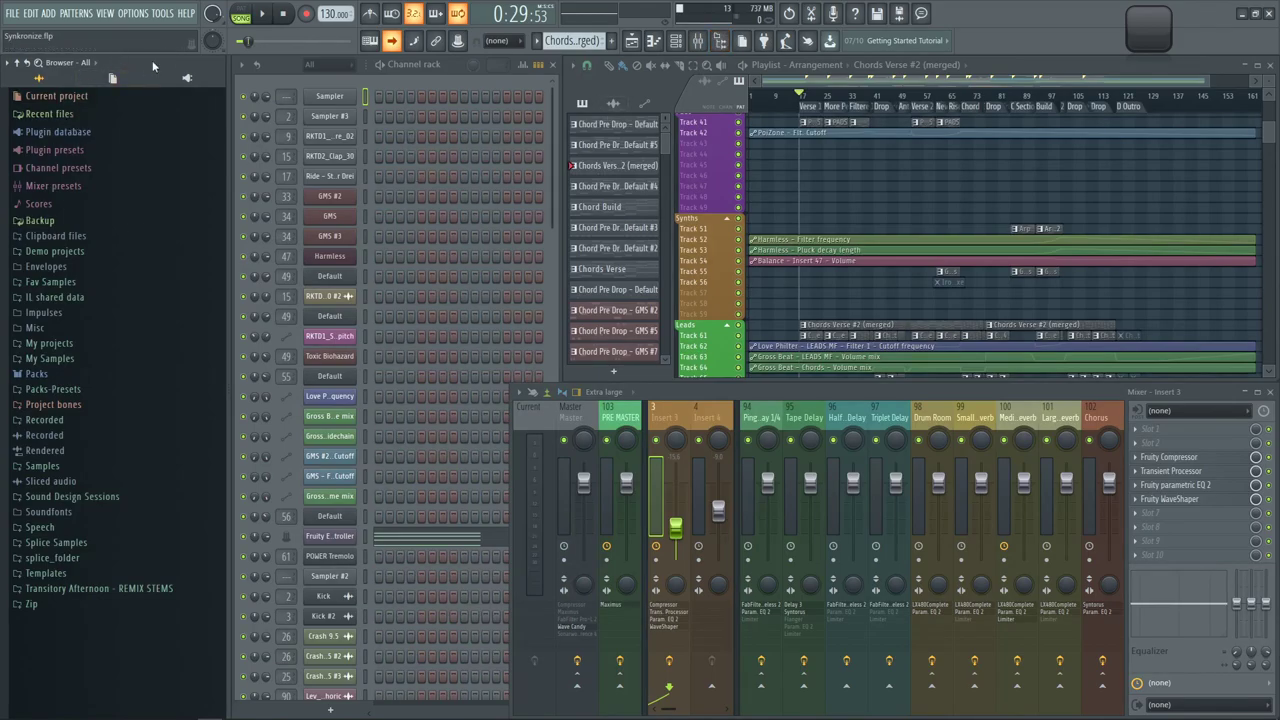
pyautogui.click(199, 77)
pyautogui.scroll(5, 134, 180)
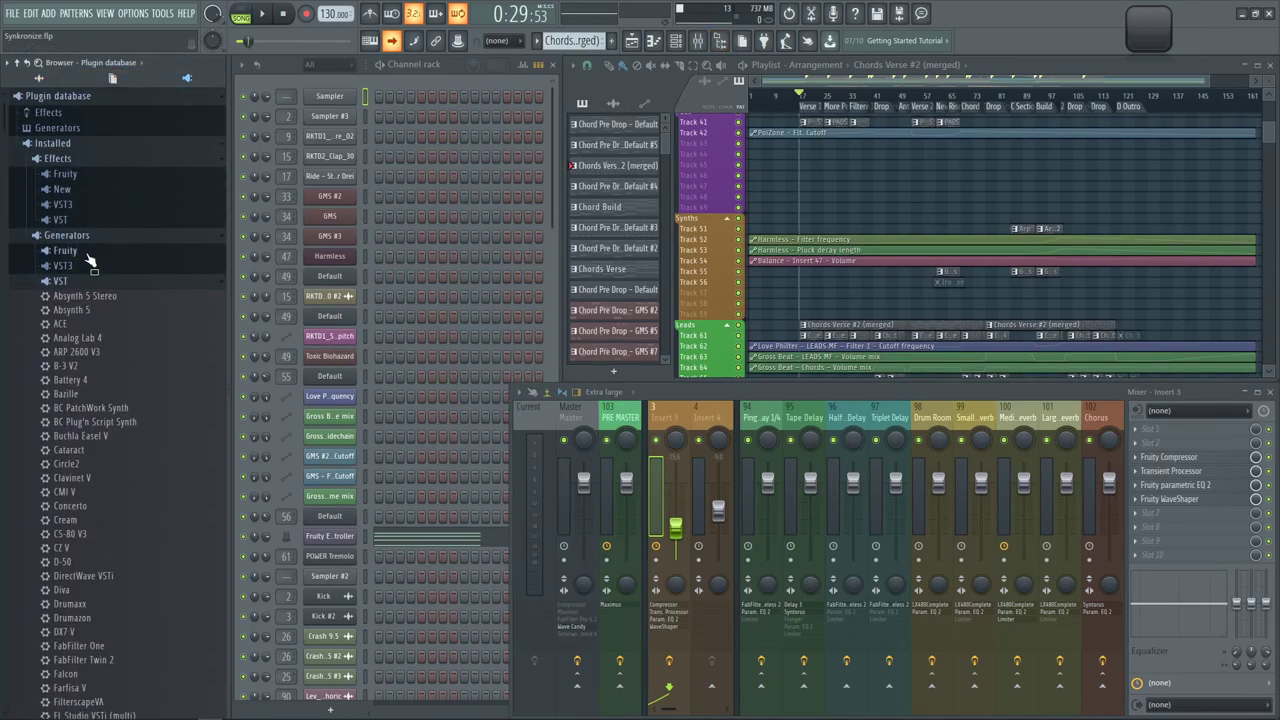
pyautogui.click(99, 281)
# Search the full effect plugin list for "ree" and load Fruity Reeverb into slot 9 of mixer Insert 3
pyautogui.rightClick(1177, 528)
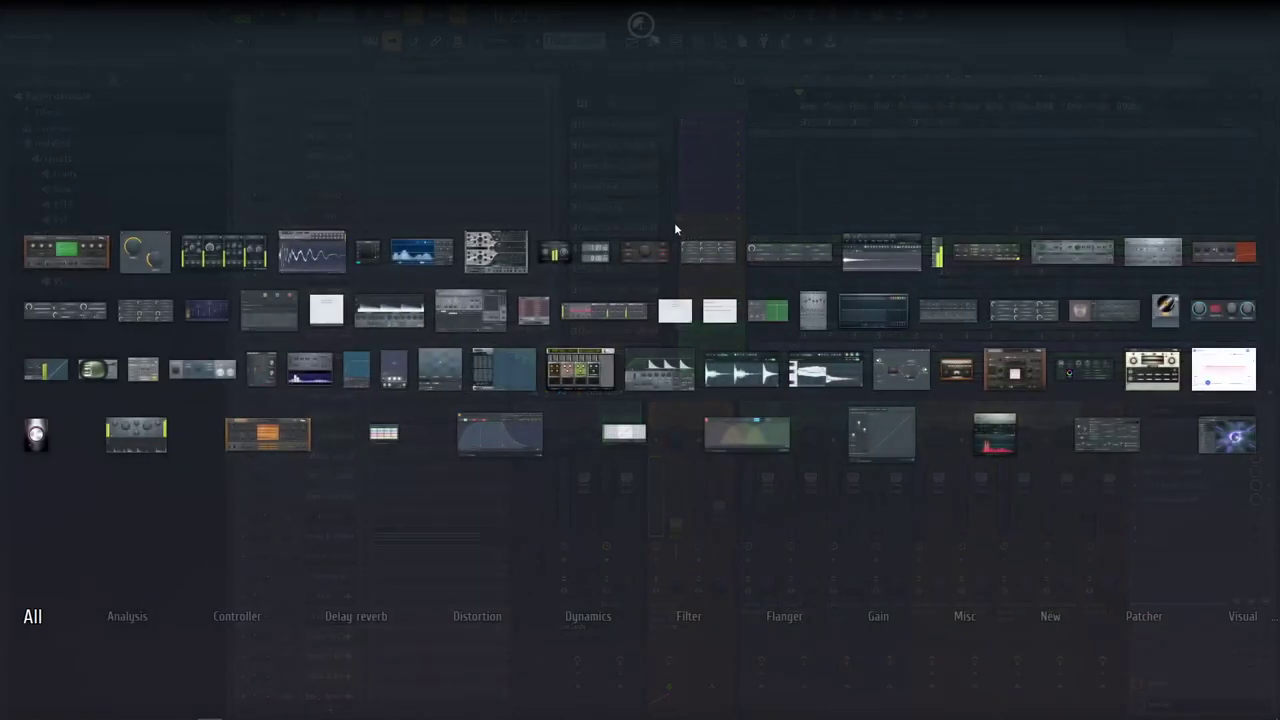
pyautogui.click(674, 224)
pyautogui.click(1206, 536)
pyautogui.click(938, 29)
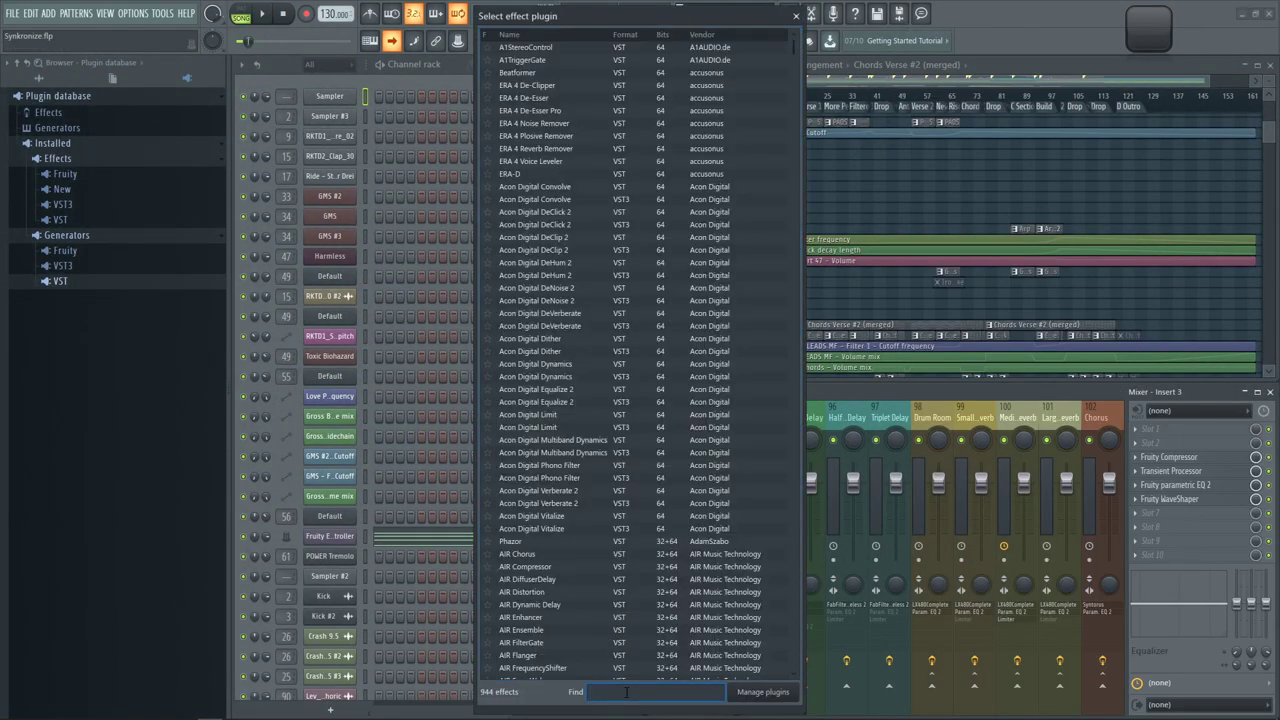
pyautogui.write('ree')
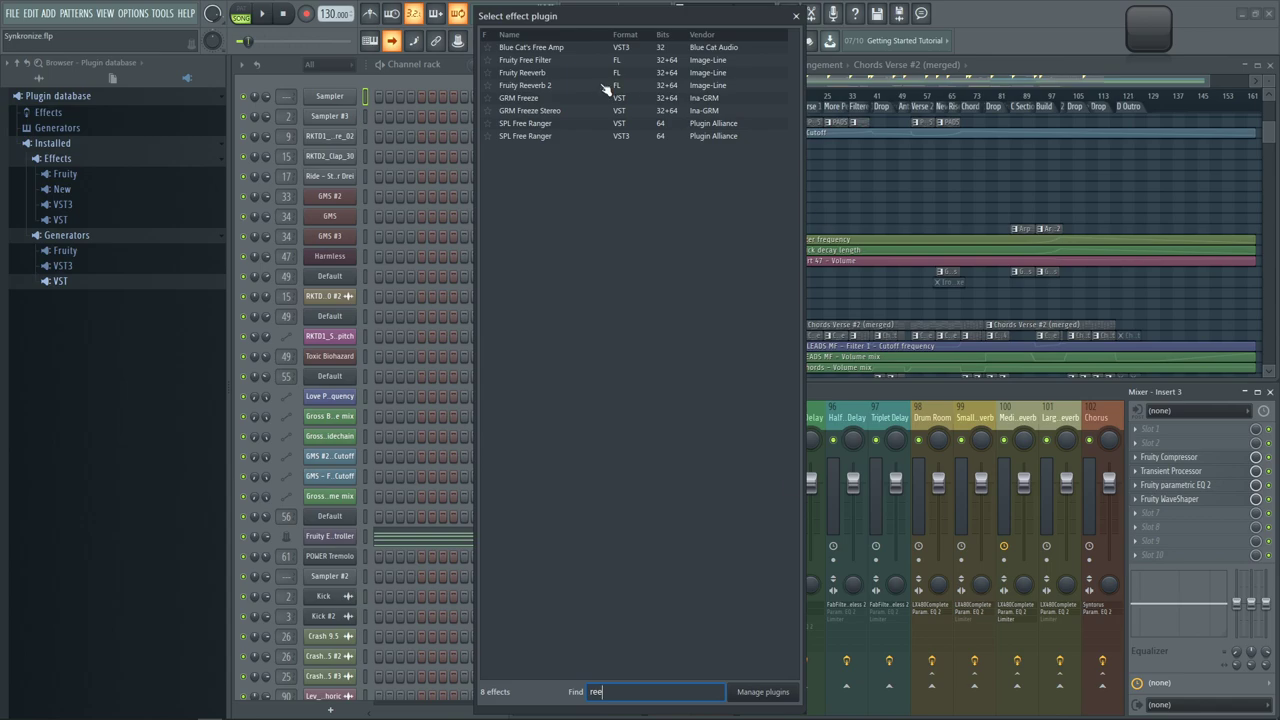
pyautogui.click(560, 73)
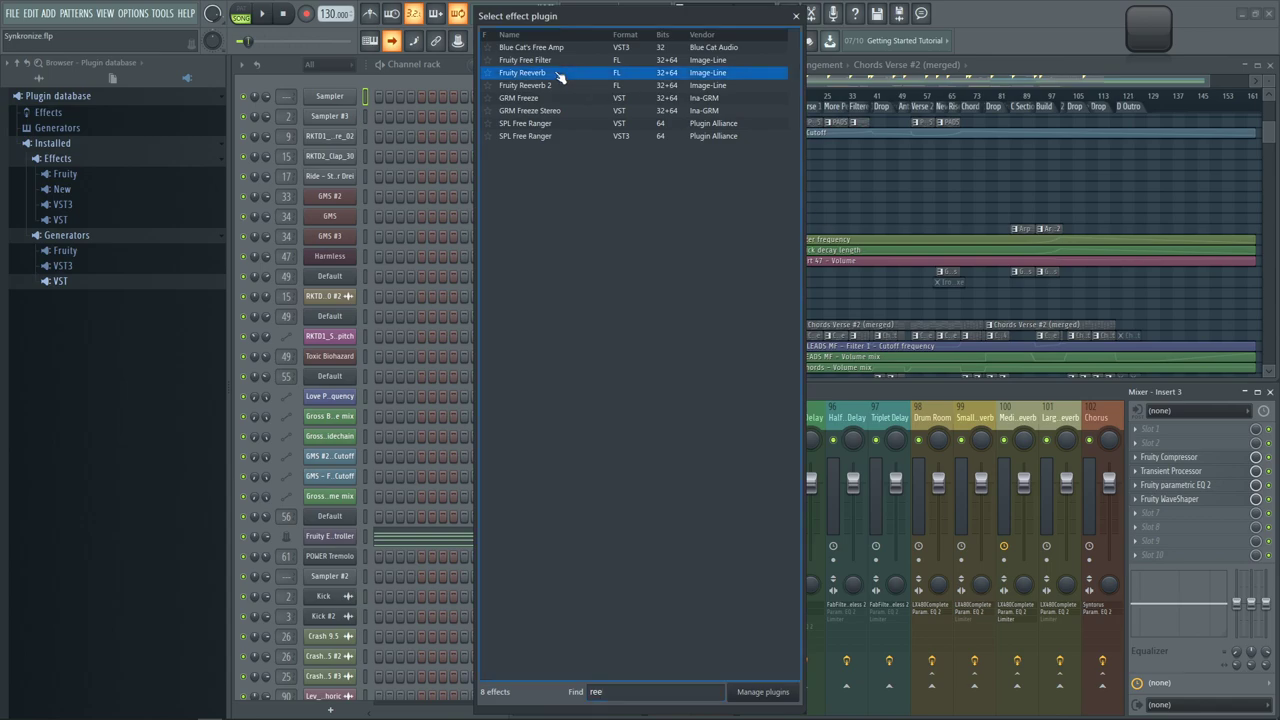
pyautogui.doubleClick(560, 73)
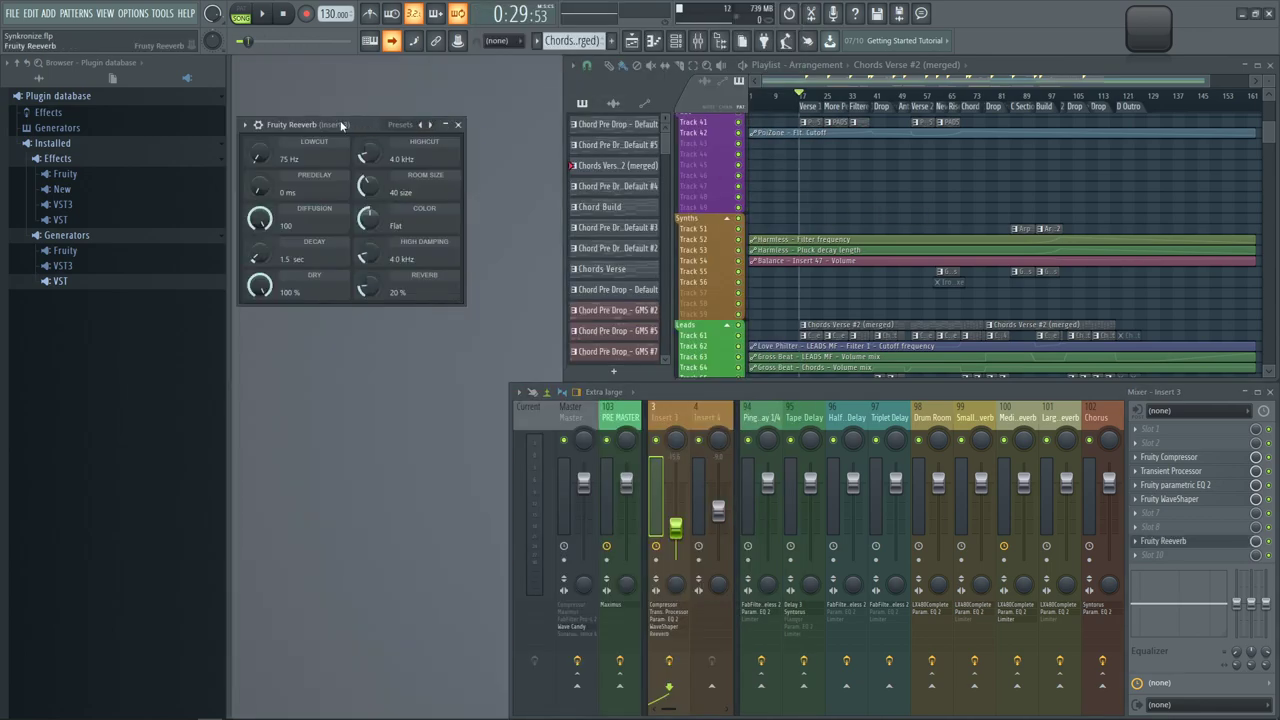
pyautogui.moveTo(340, 125); pyautogui.dragTo(422, 126)
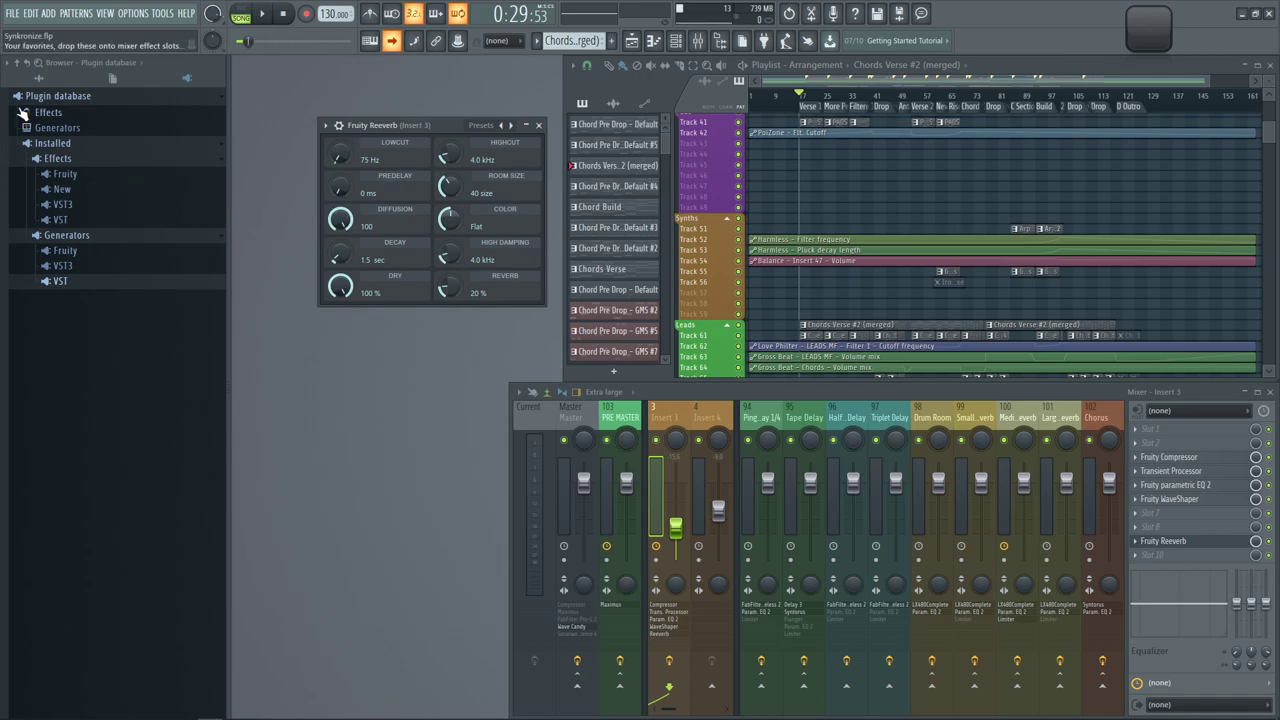
# Return the browser to the plugin database and collapse the installed Generators folder
pyautogui.click(62, 79)
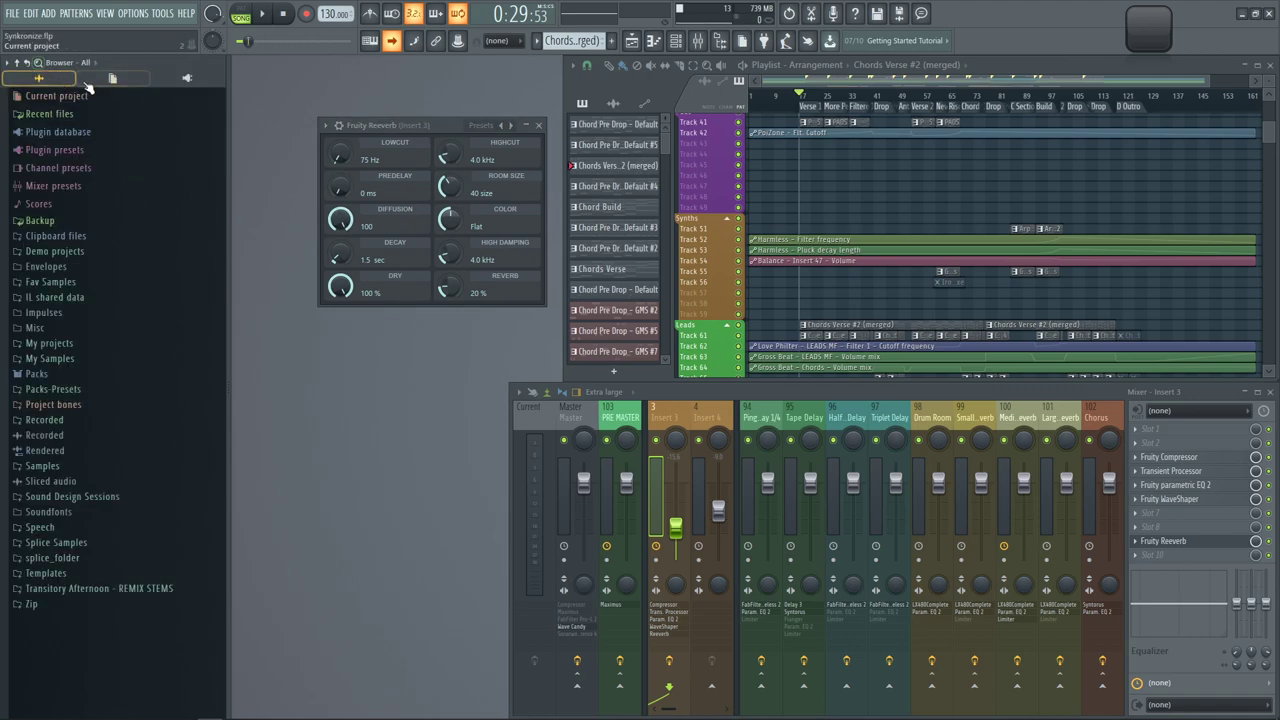
pyautogui.click(190, 79)
pyautogui.click(190, 79)
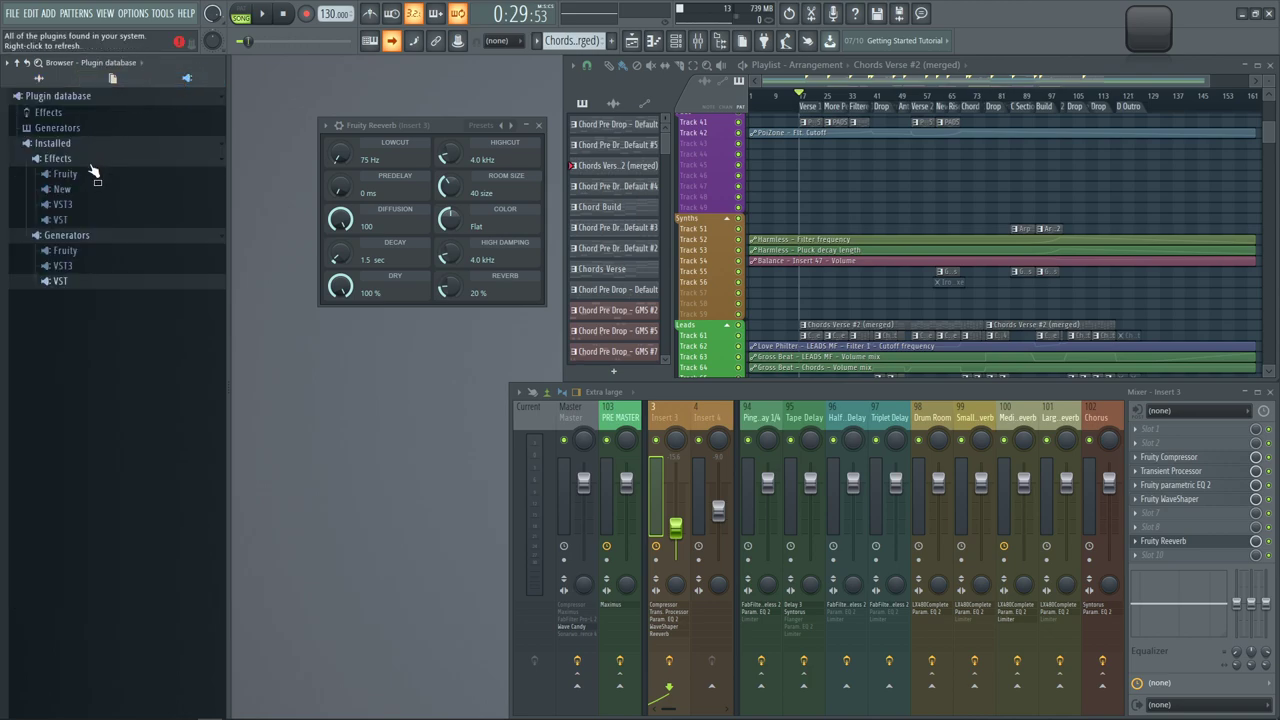
pyautogui.click(63, 237)
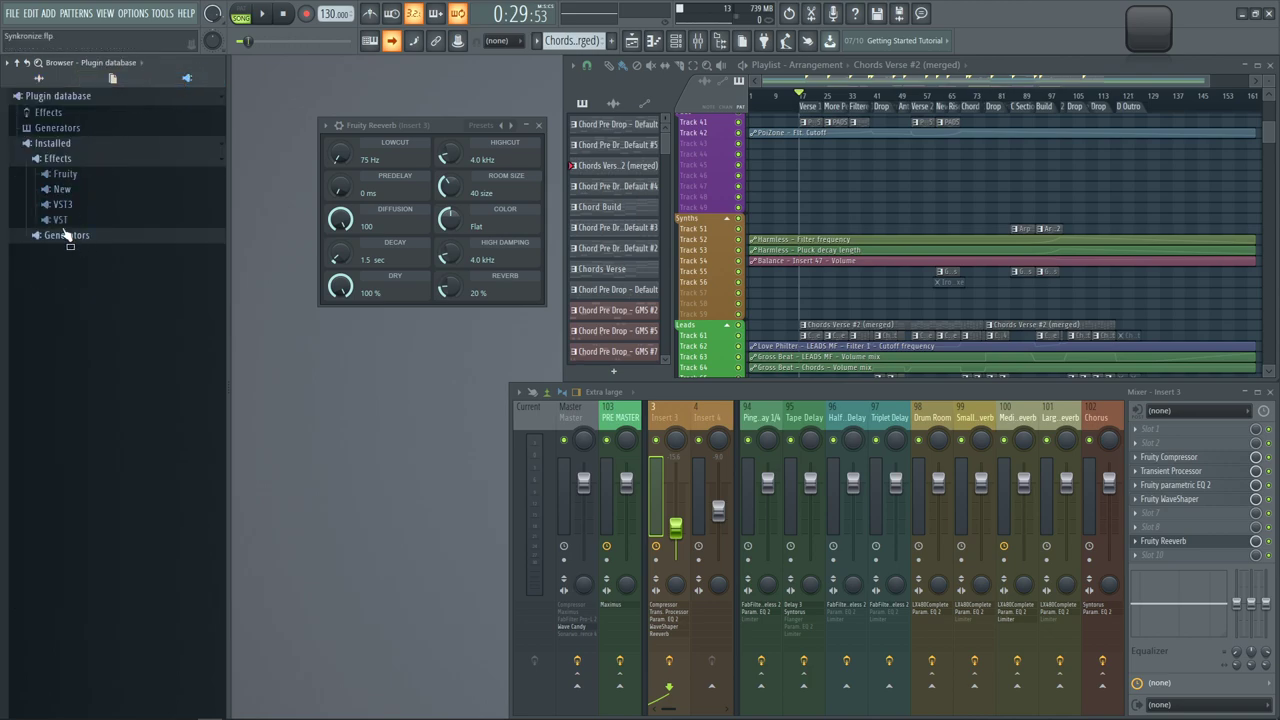
pyautogui.doubleClick(64, 162)
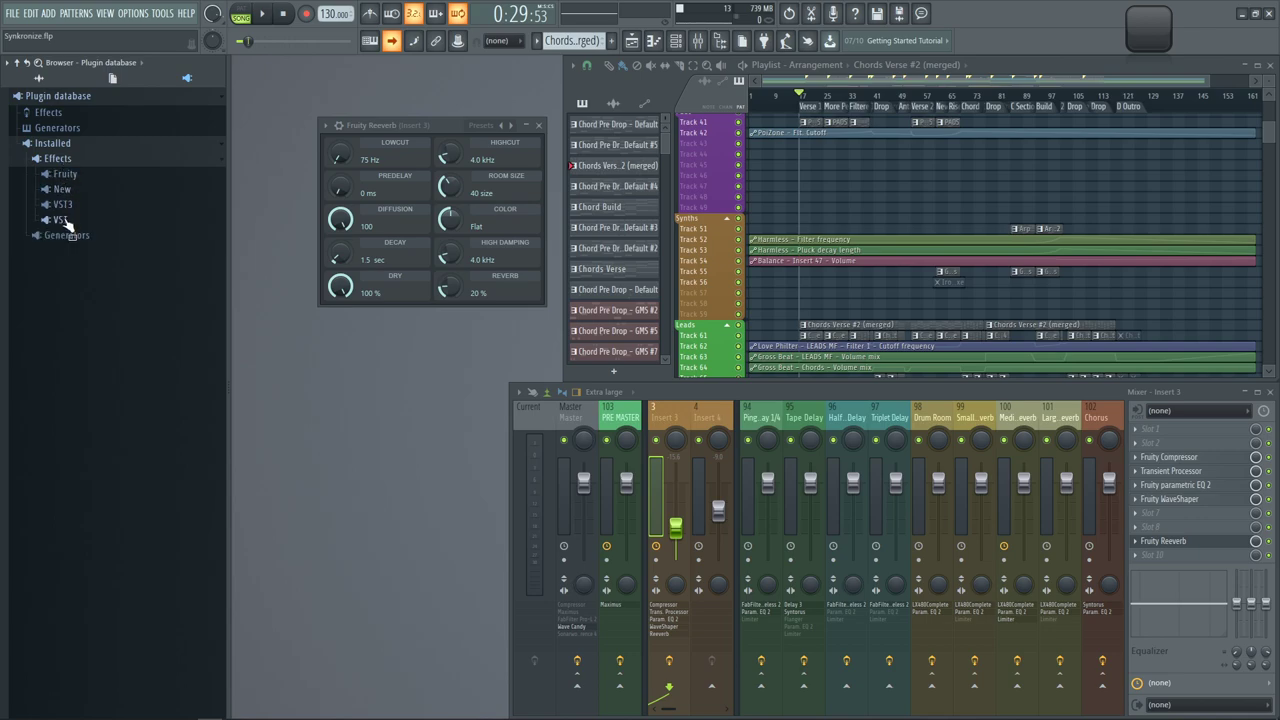
# Review the installed effect folders Fruity, New, VST3 and VST, and collapse the installed Effects folder
pyautogui.click(76, 177)
pyautogui.click(78, 179)
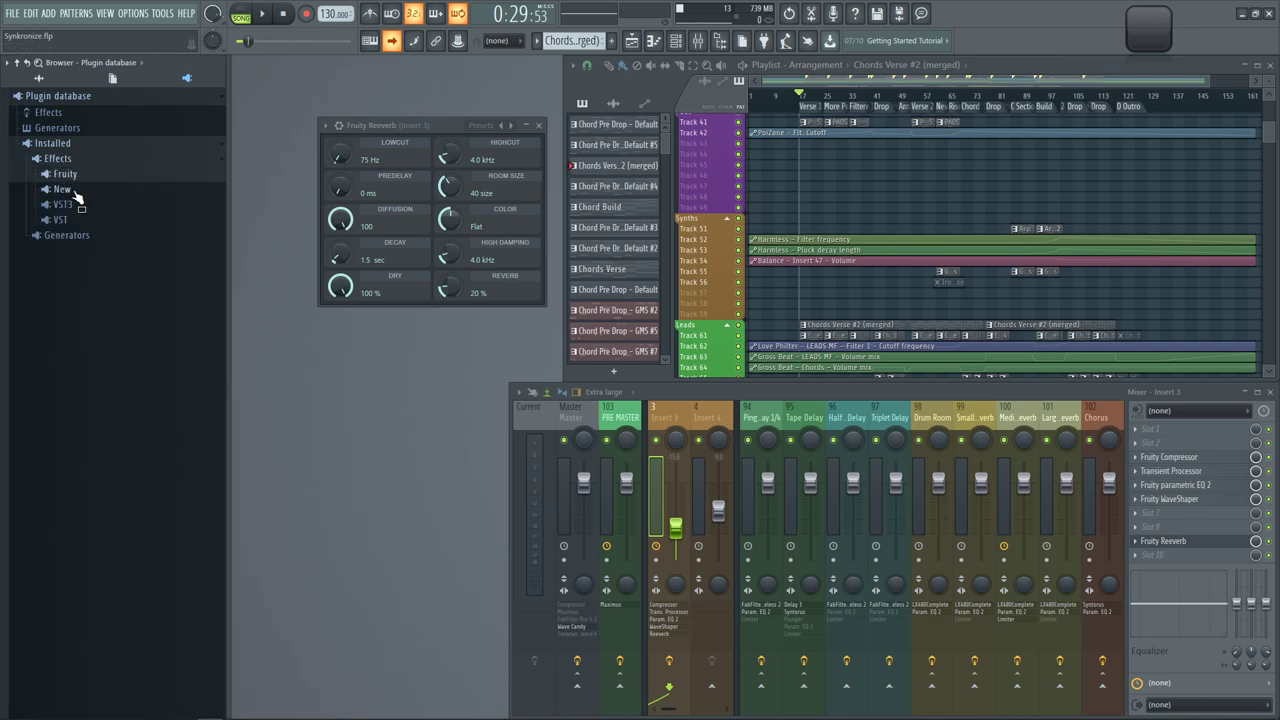
pyautogui.click(64, 190)
pyautogui.click(64, 190)
pyautogui.click(66, 205)
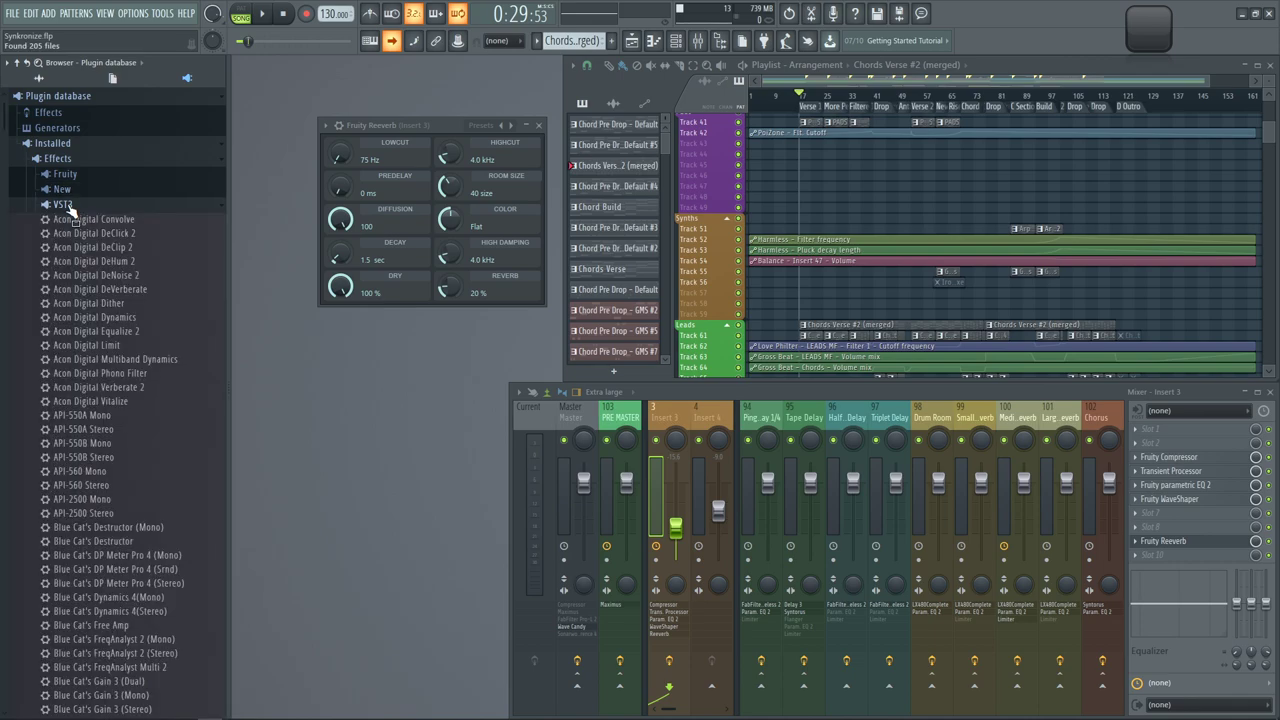
pyautogui.click(66, 205)
pyautogui.click(74, 220)
pyautogui.click(76, 221)
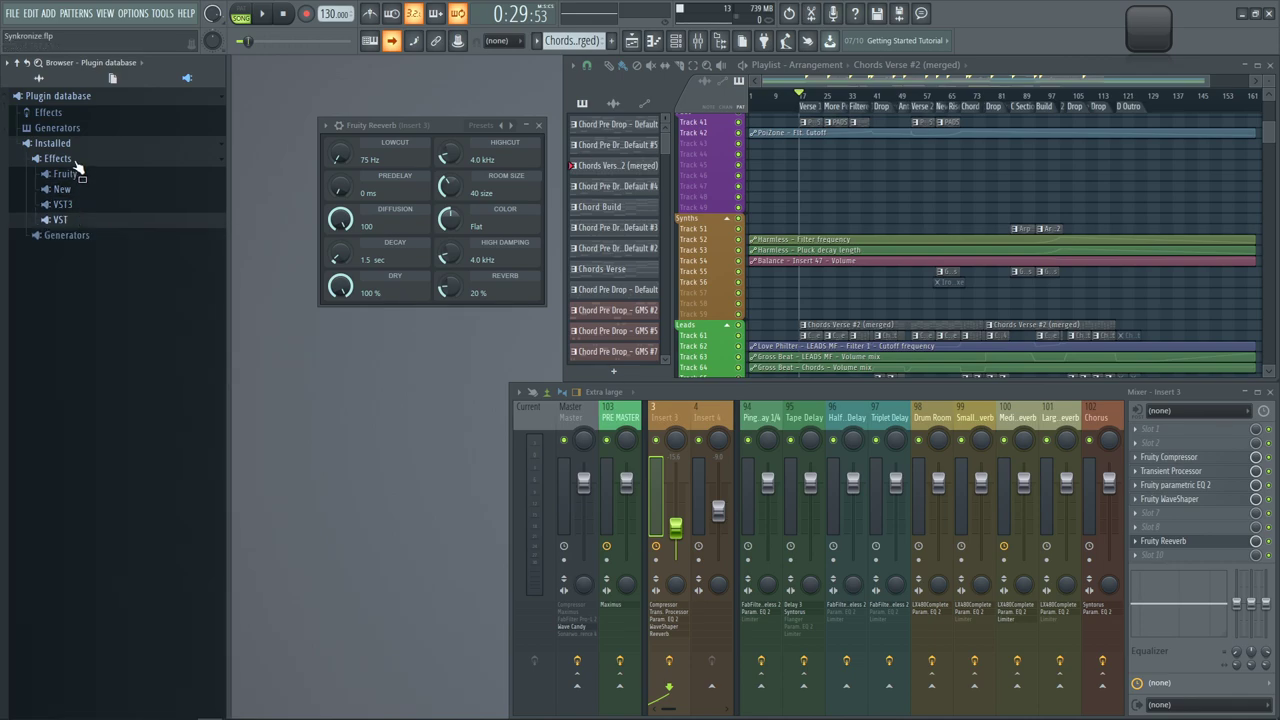
pyautogui.click(76, 161)
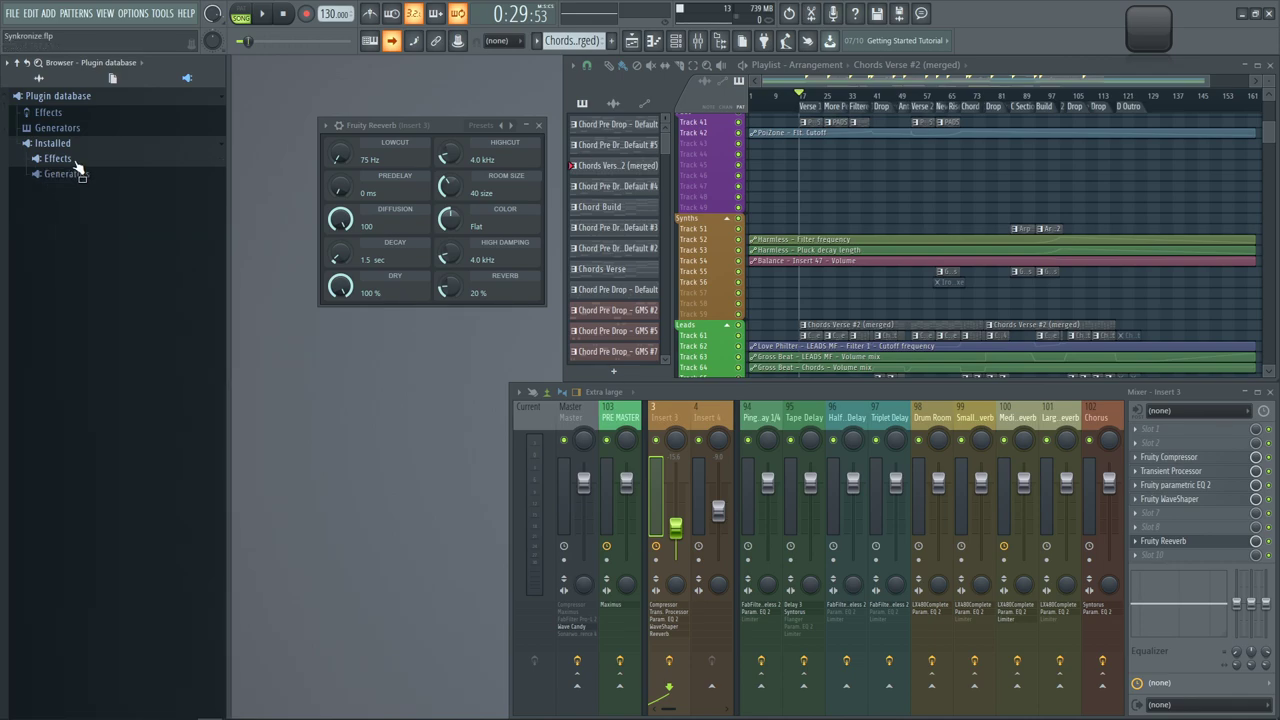
# Expand the favorite Effects in the plugin database and review the Visual, Patcher, New, Misc and Gain categories, collapsing each one
pyautogui.click(48, 112)
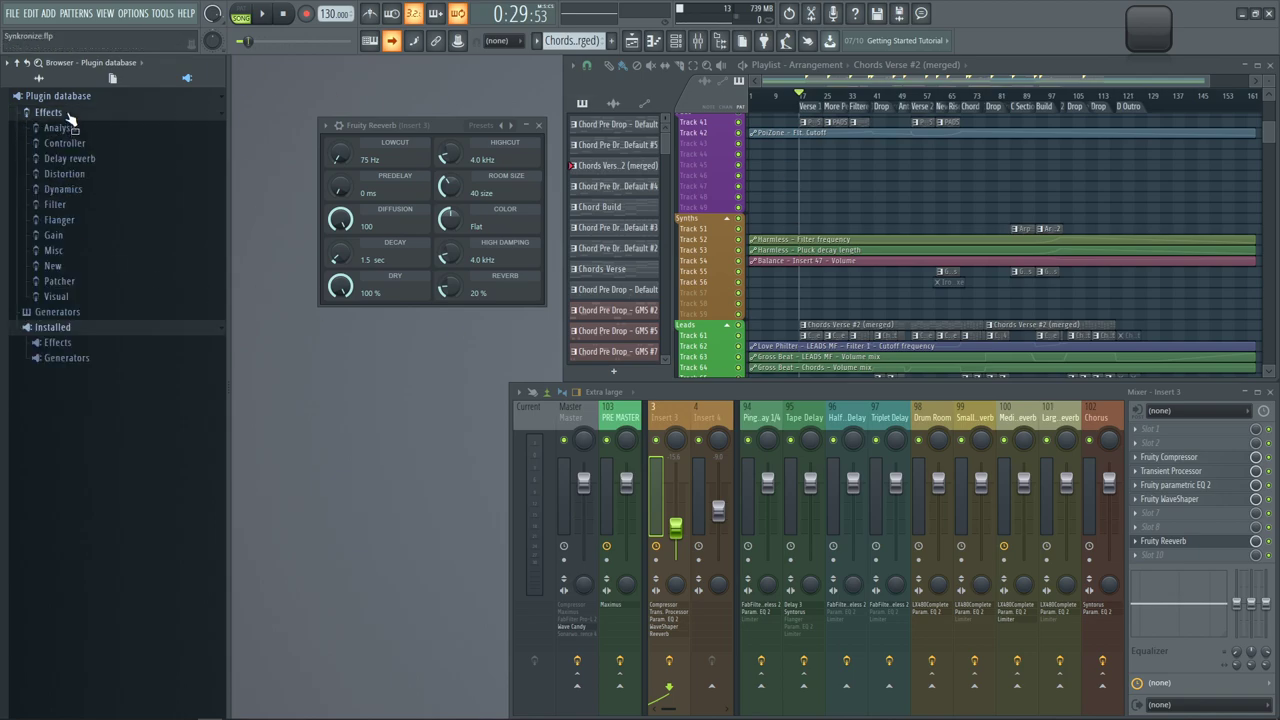
pyautogui.click(80, 296)
pyautogui.click(79, 283)
pyautogui.click(79, 268)
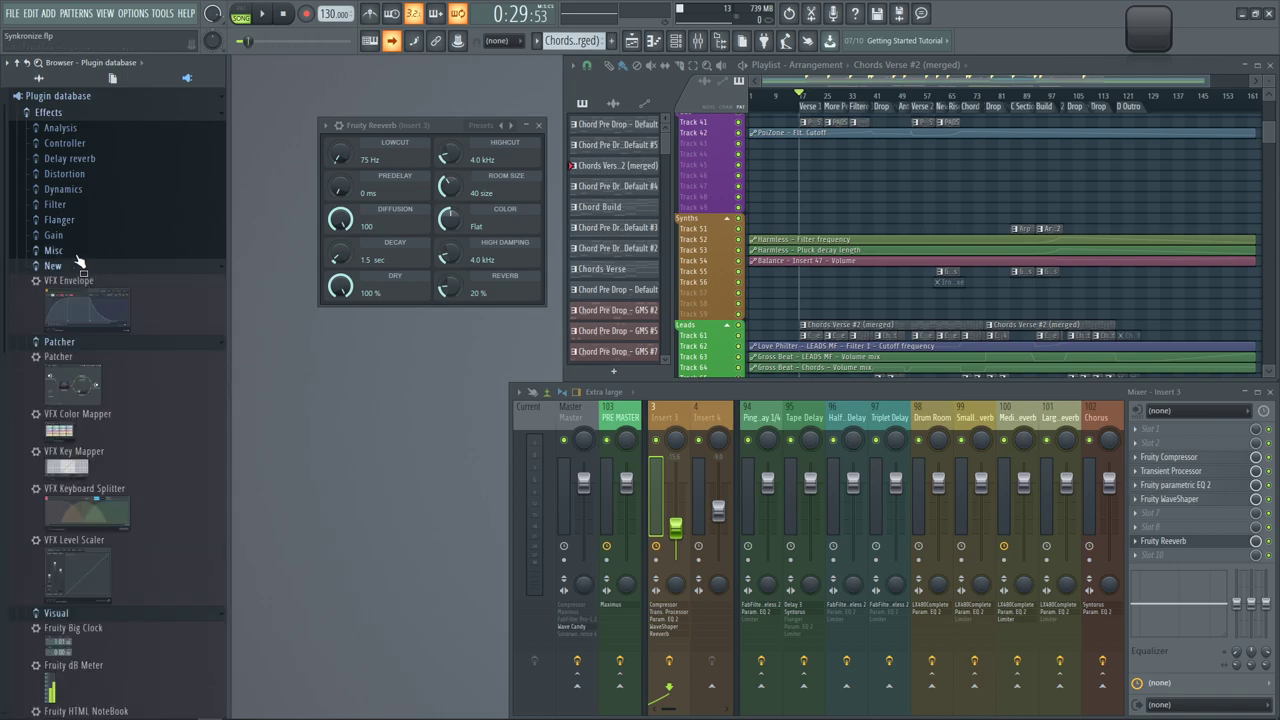
pyautogui.click(77, 253)
pyautogui.scroll(3, 94, 263)
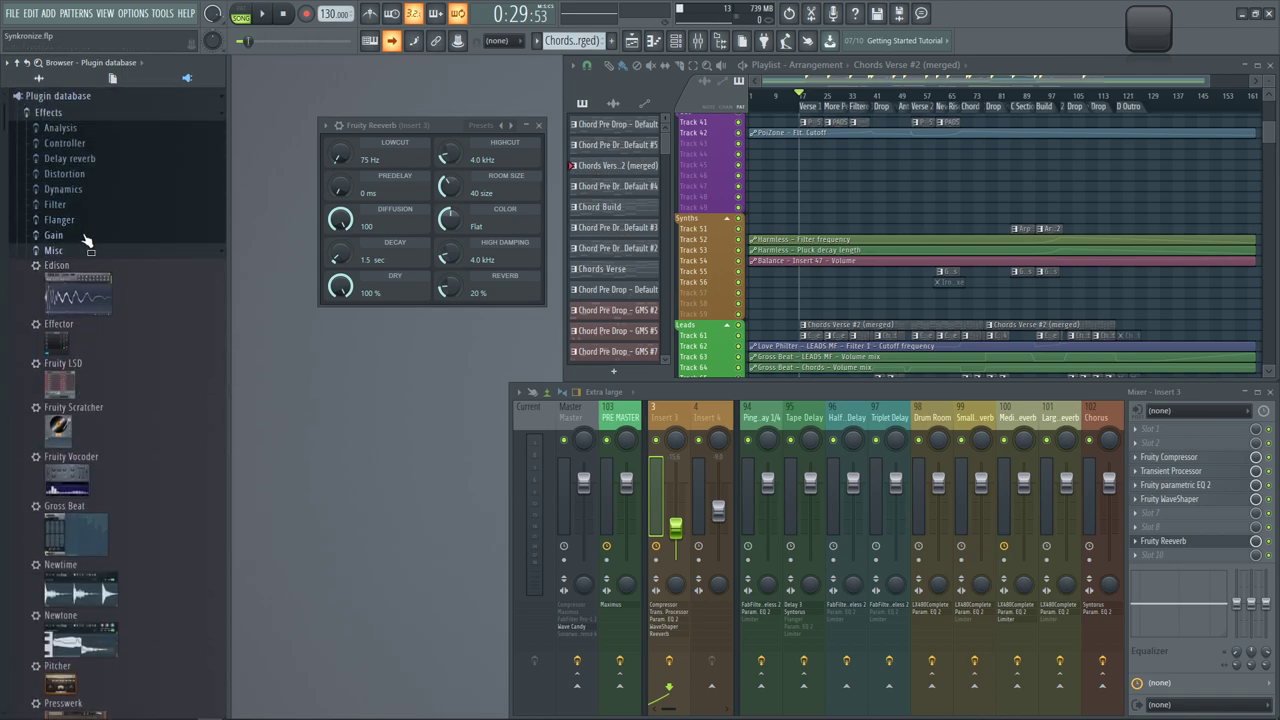
pyautogui.click(86, 236)
pyautogui.click(80, 236)
pyautogui.click(76, 251)
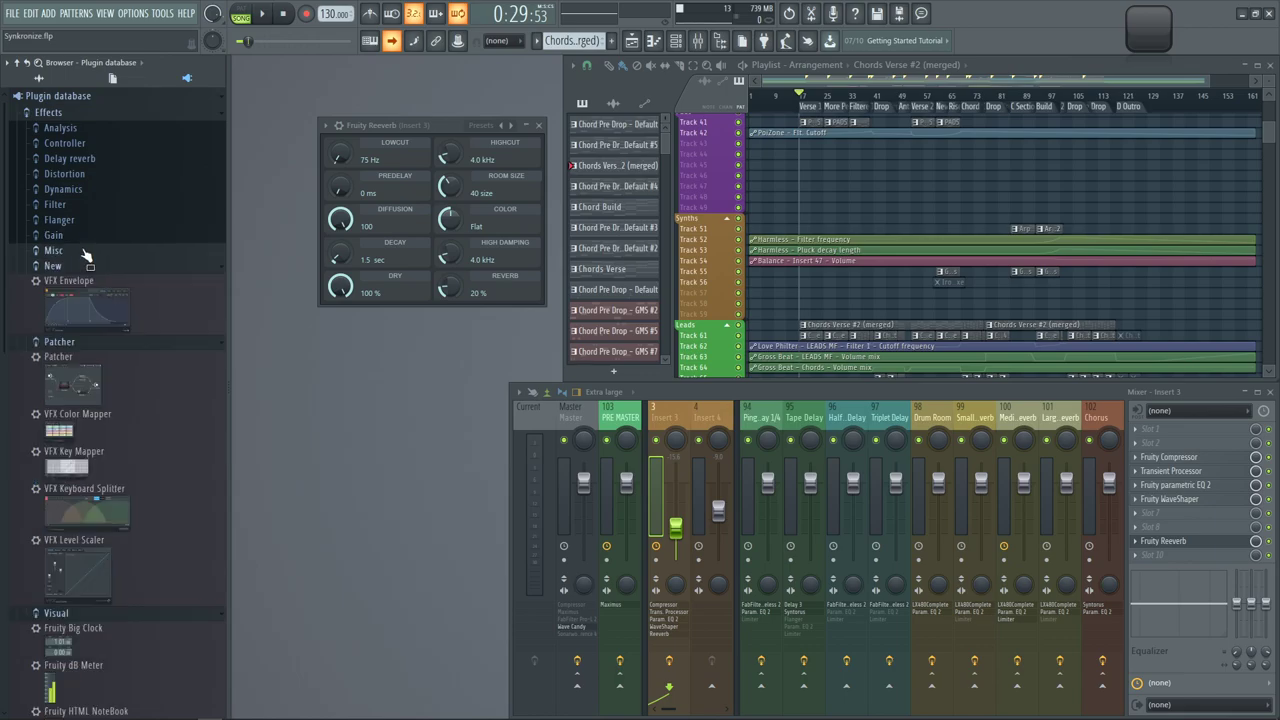
pyautogui.click(72, 266)
pyautogui.click(70, 281)
pyautogui.click(64, 296)
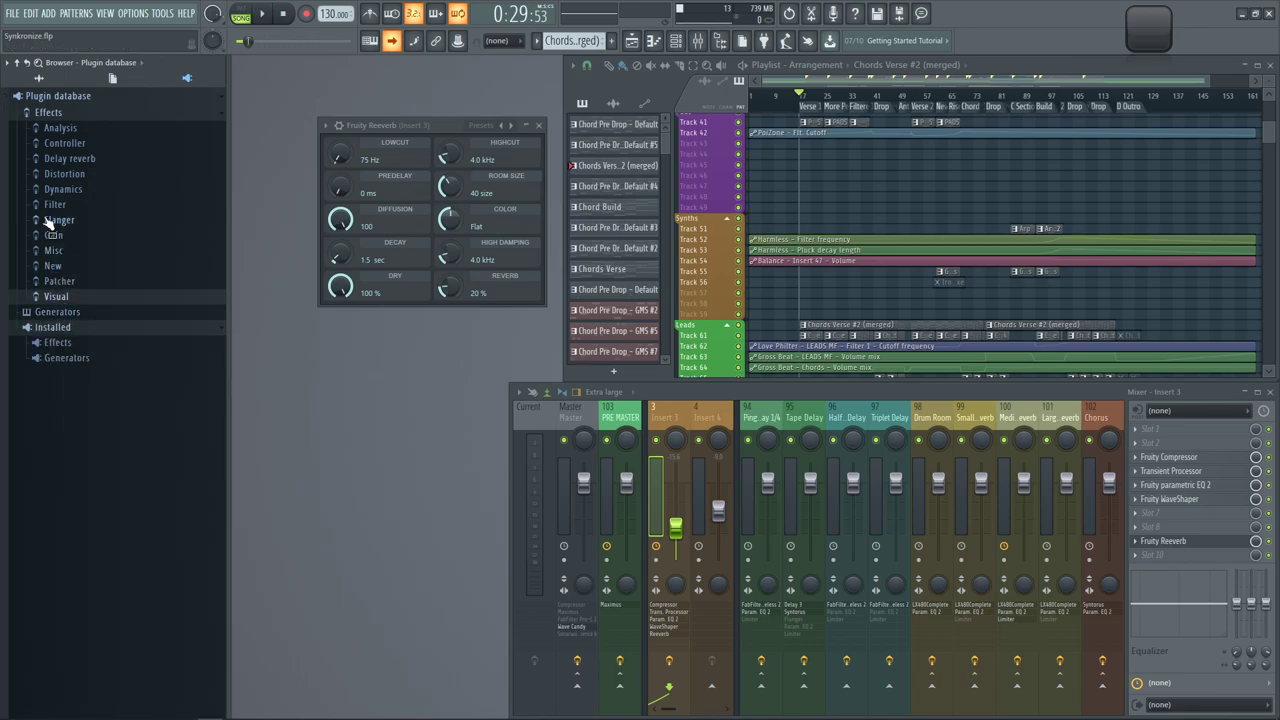
# Flag Fruity Reeverb as a favorite in the Delay reverb category of the plugin database and close its window
pyautogui.click(88, 163)
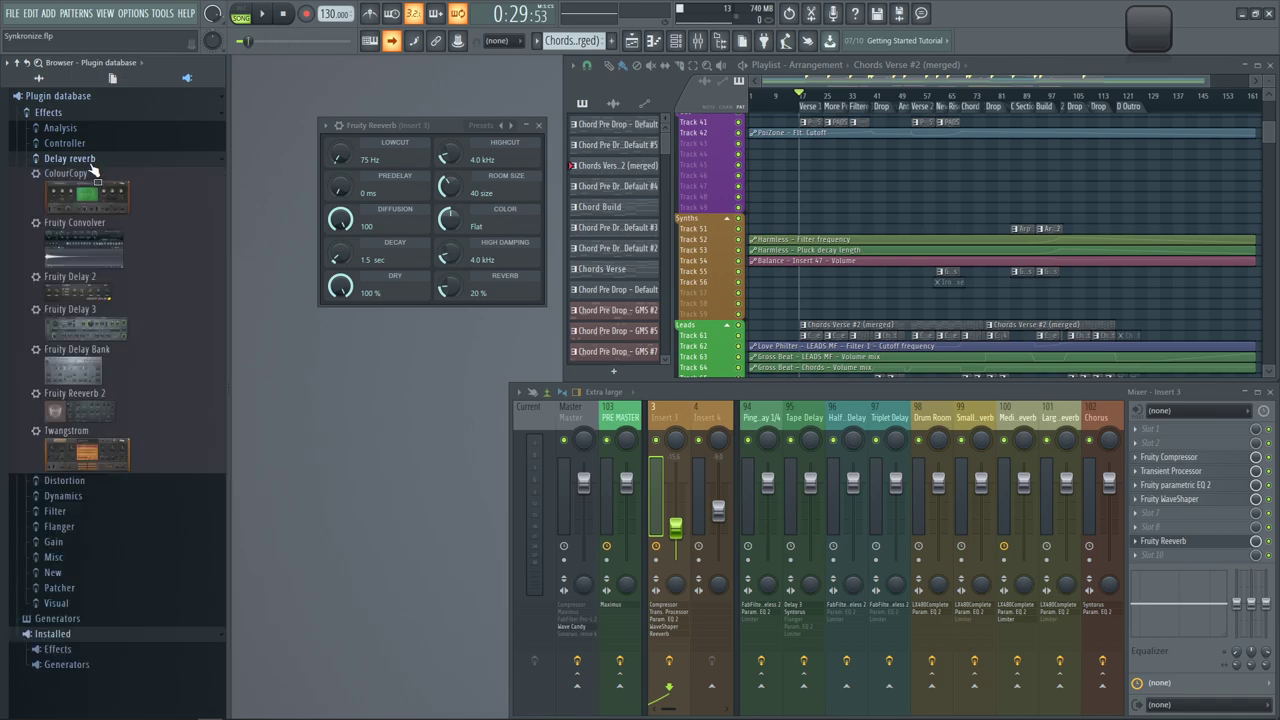
pyautogui.moveTo(384, 122); pyautogui.dragTo(397, 128)
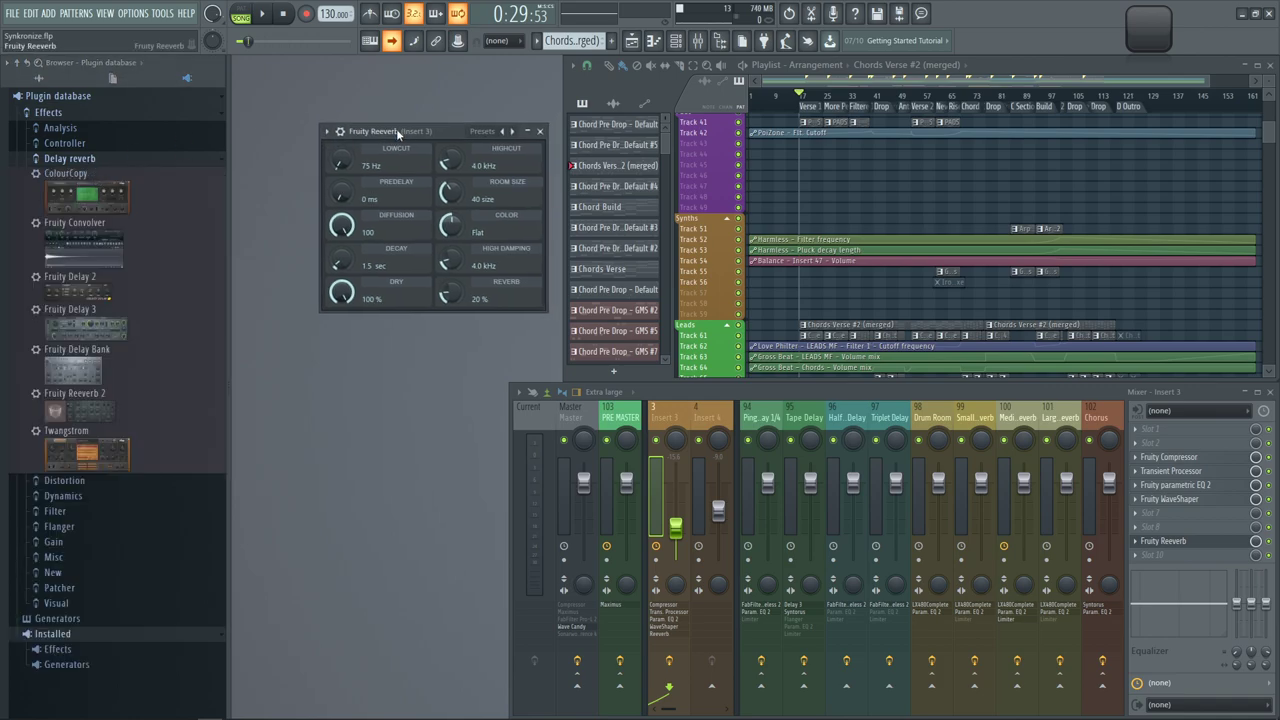
pyautogui.click(326, 132)
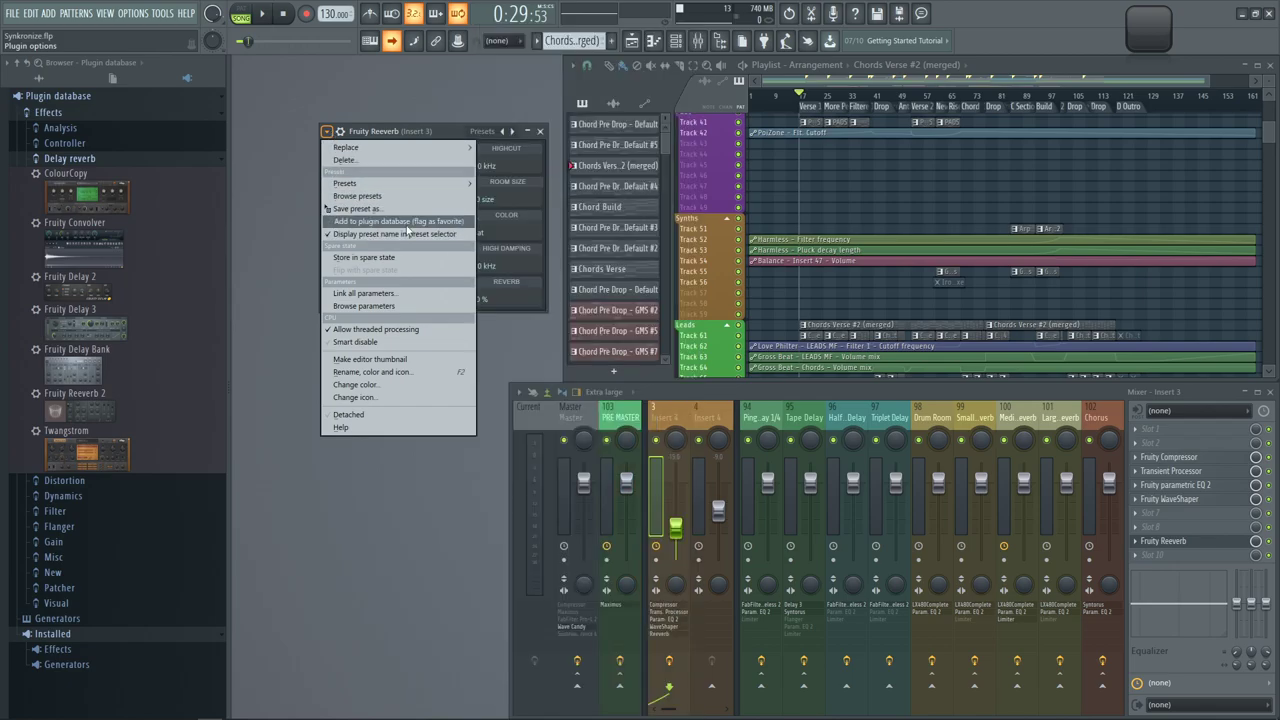
pyautogui.click(440, 222)
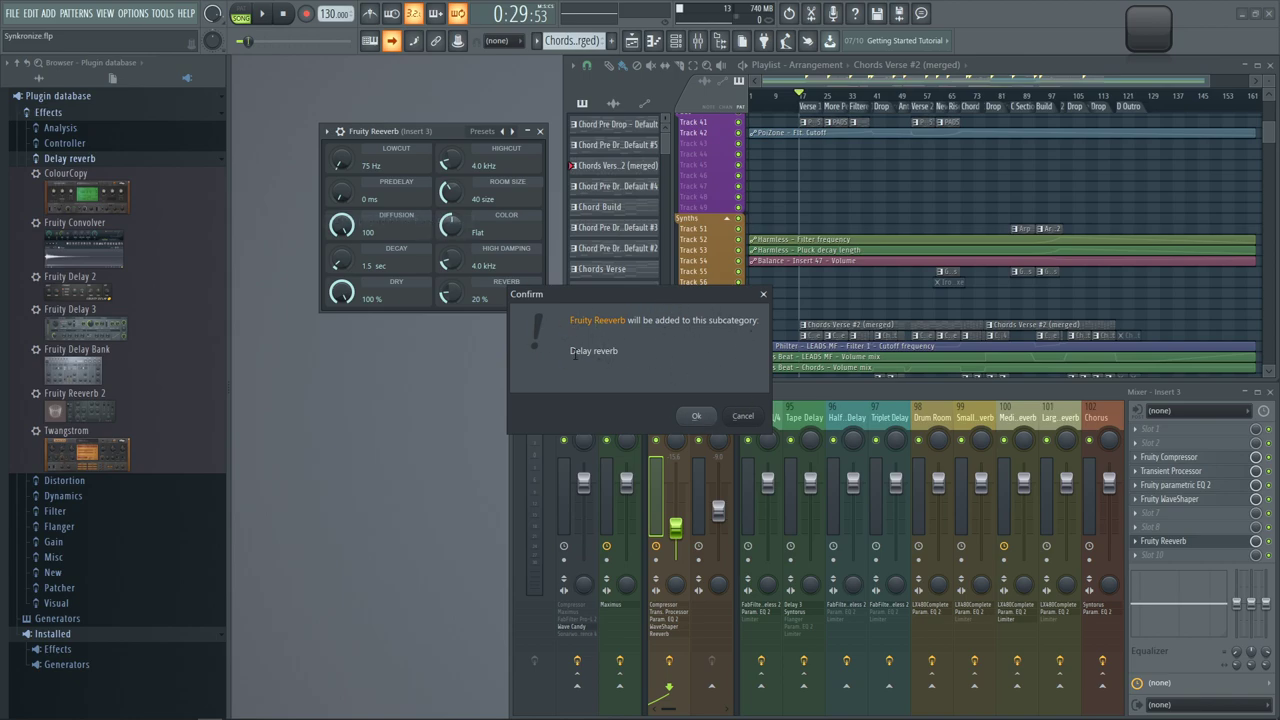
pyautogui.click(698, 417)
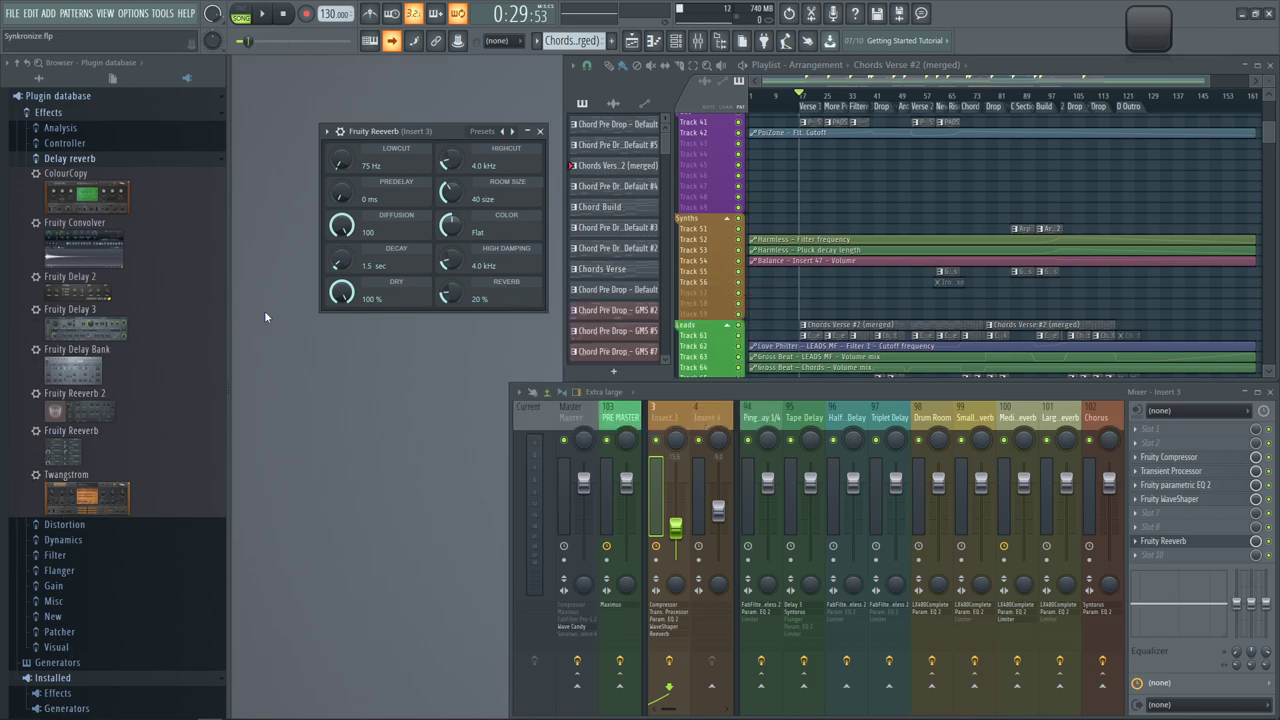
pyautogui.click(540, 135)
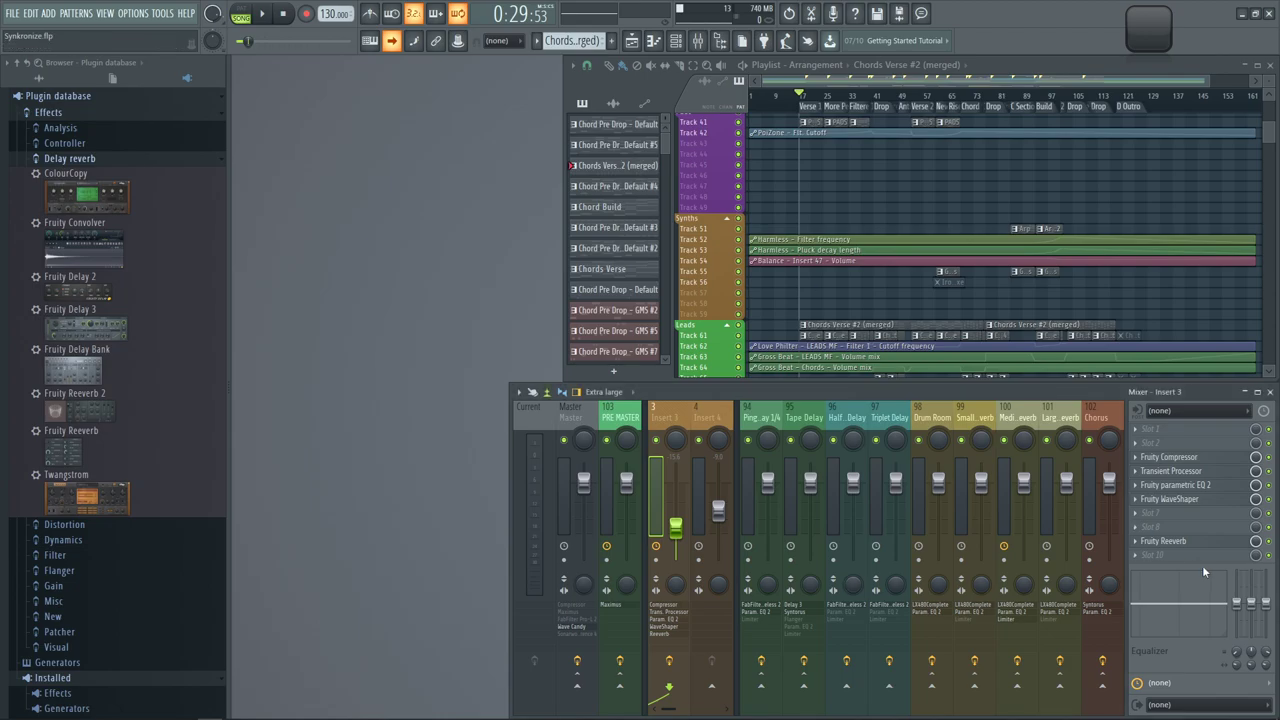
# Search the full effect plugin list for "fabfilter" and load FabFilter Pro-R into slot 8 of mixer Insert 3
pyautogui.press('F8')
pyautogui.press('F8')
pyautogui.click(1178, 524)
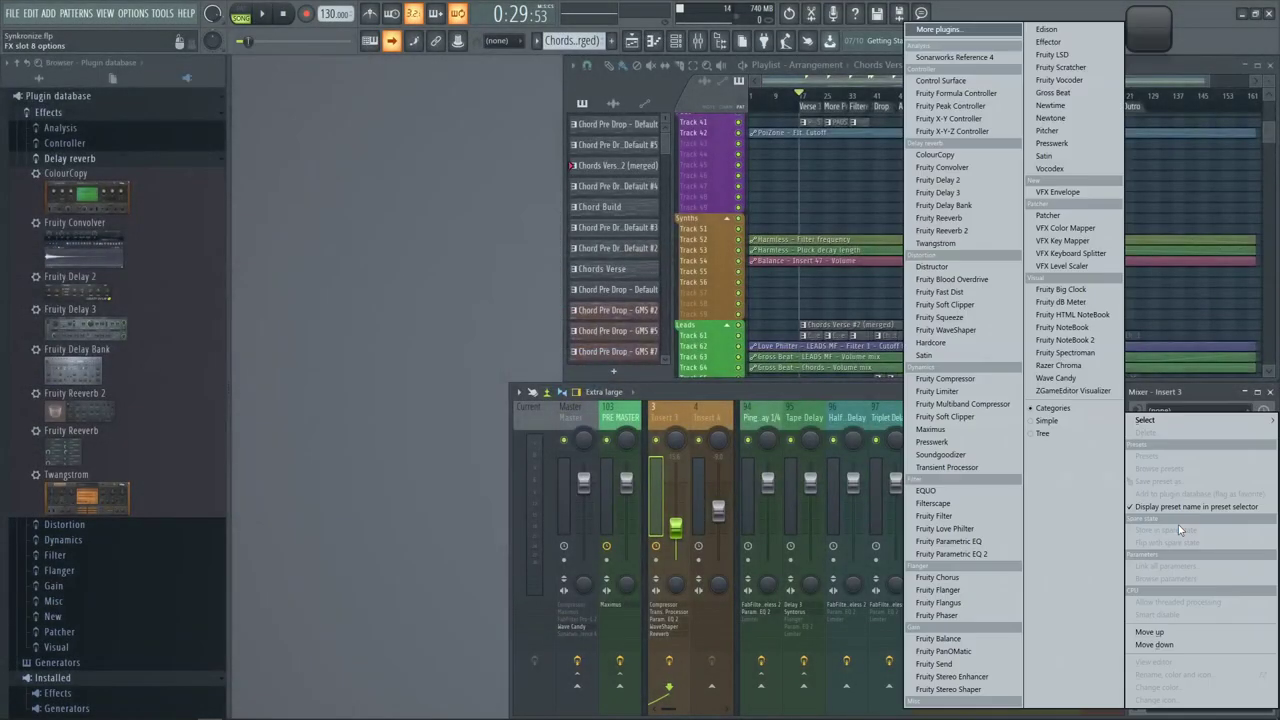
pyautogui.click(938, 29)
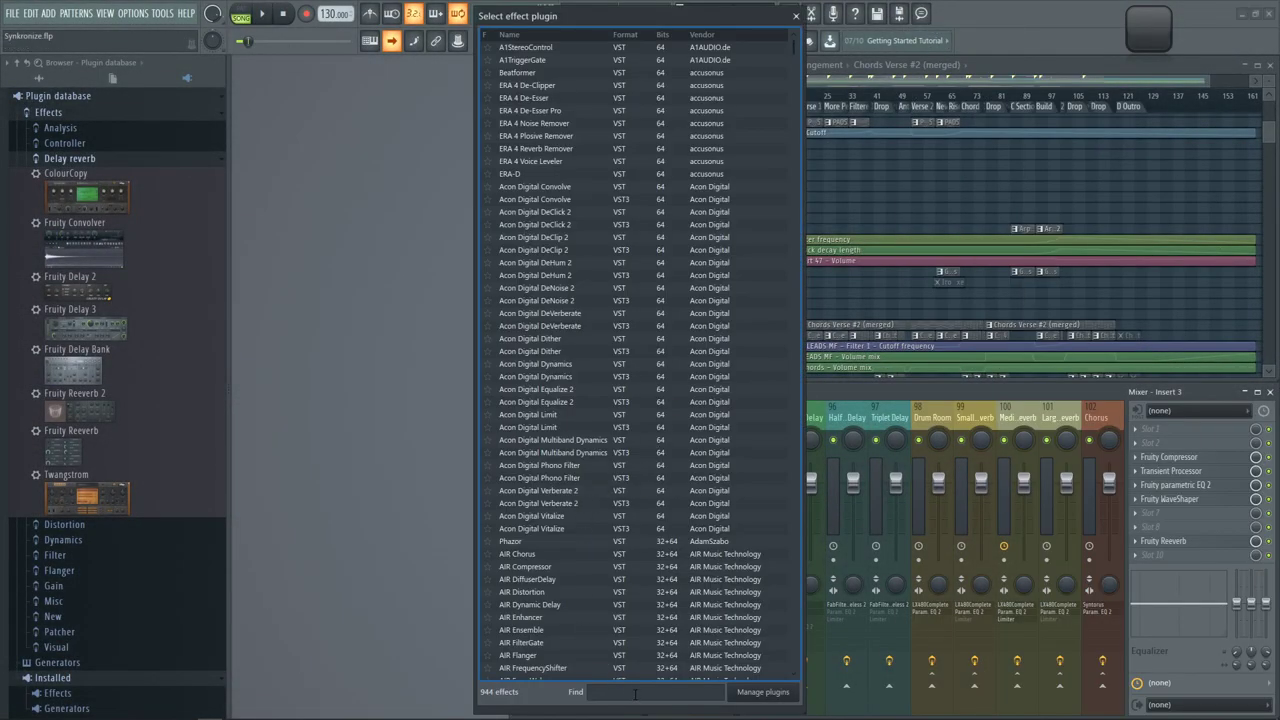
pyautogui.write('fabfilter')
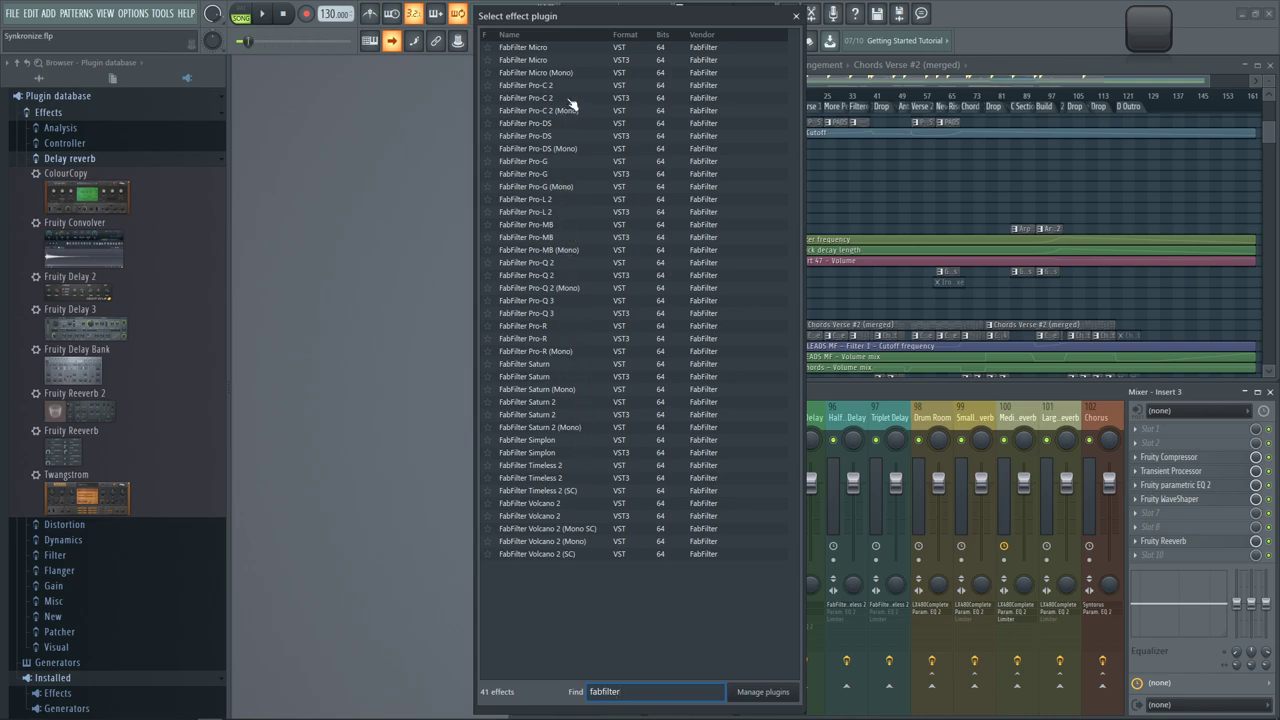
pyautogui.doubleClick(544, 339)
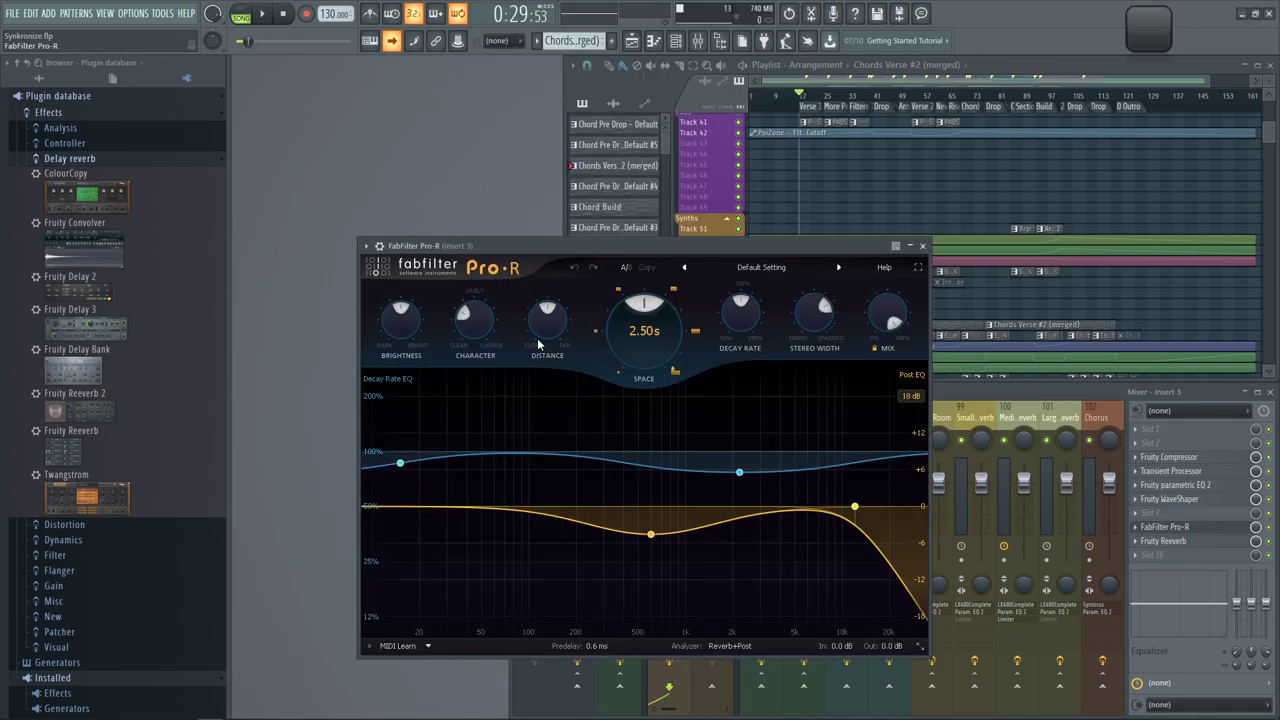
# Flag FabFilter Pro-R as a favorite in the Delay reverb category of the plugin database and close its window
pyautogui.moveTo(599, 258); pyautogui.dragTo(541, 171)
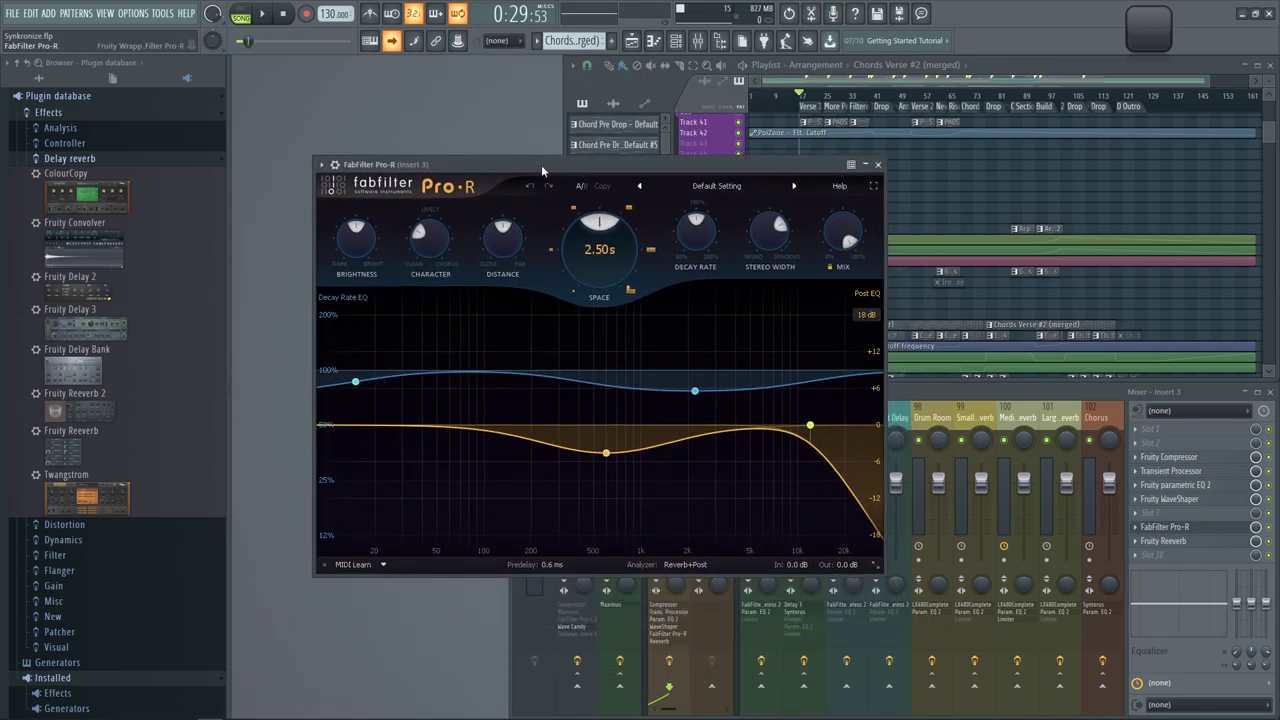
pyautogui.click(321, 165)
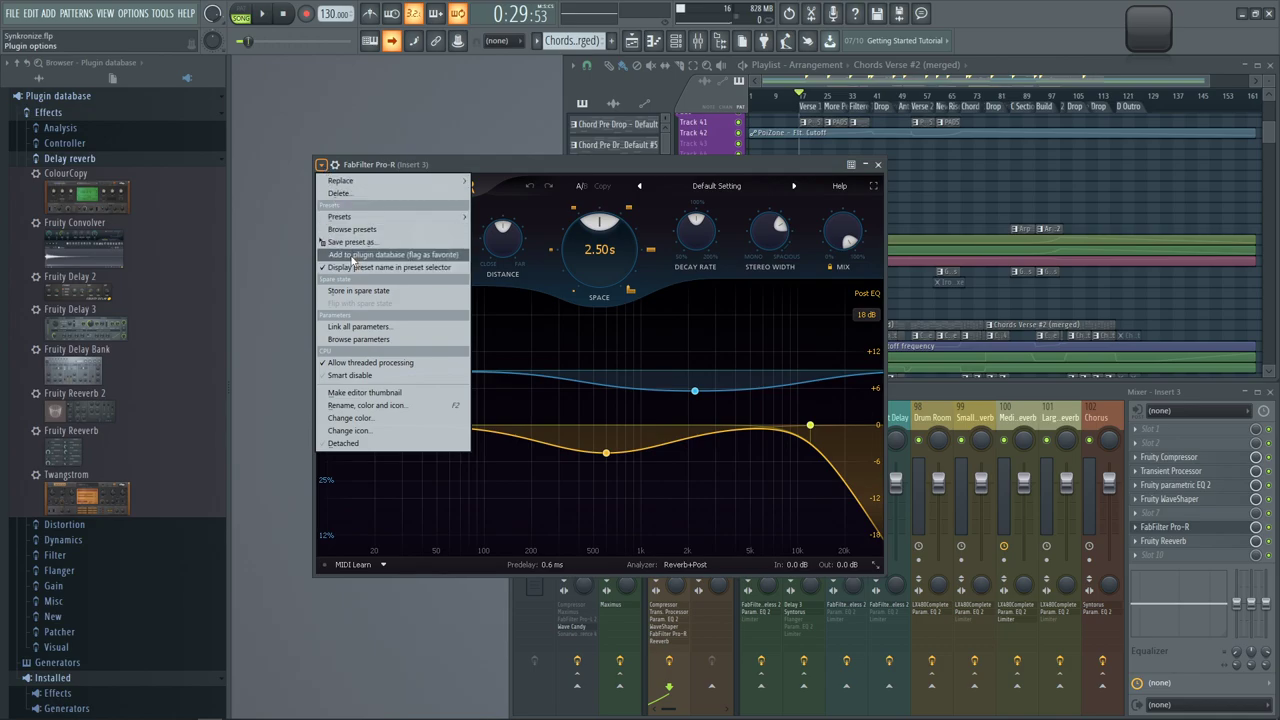
pyautogui.click(352, 256)
pyautogui.click(699, 416)
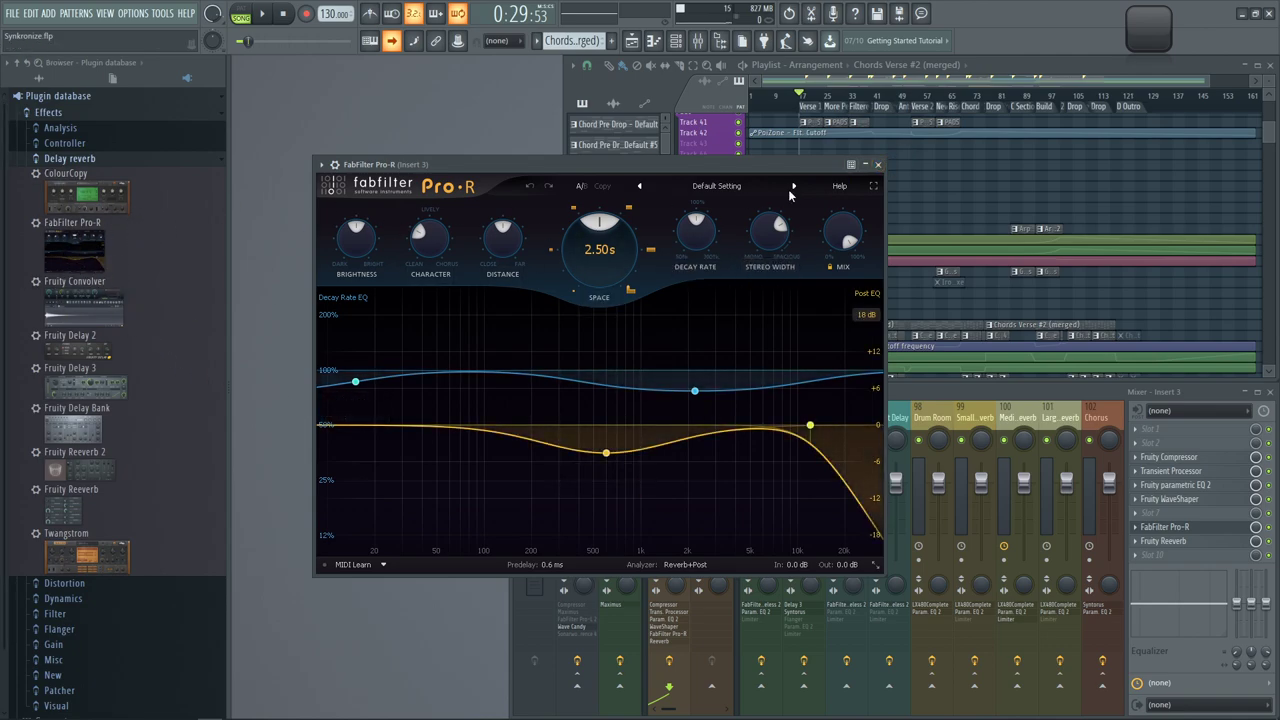
pyautogui.click(878, 164)
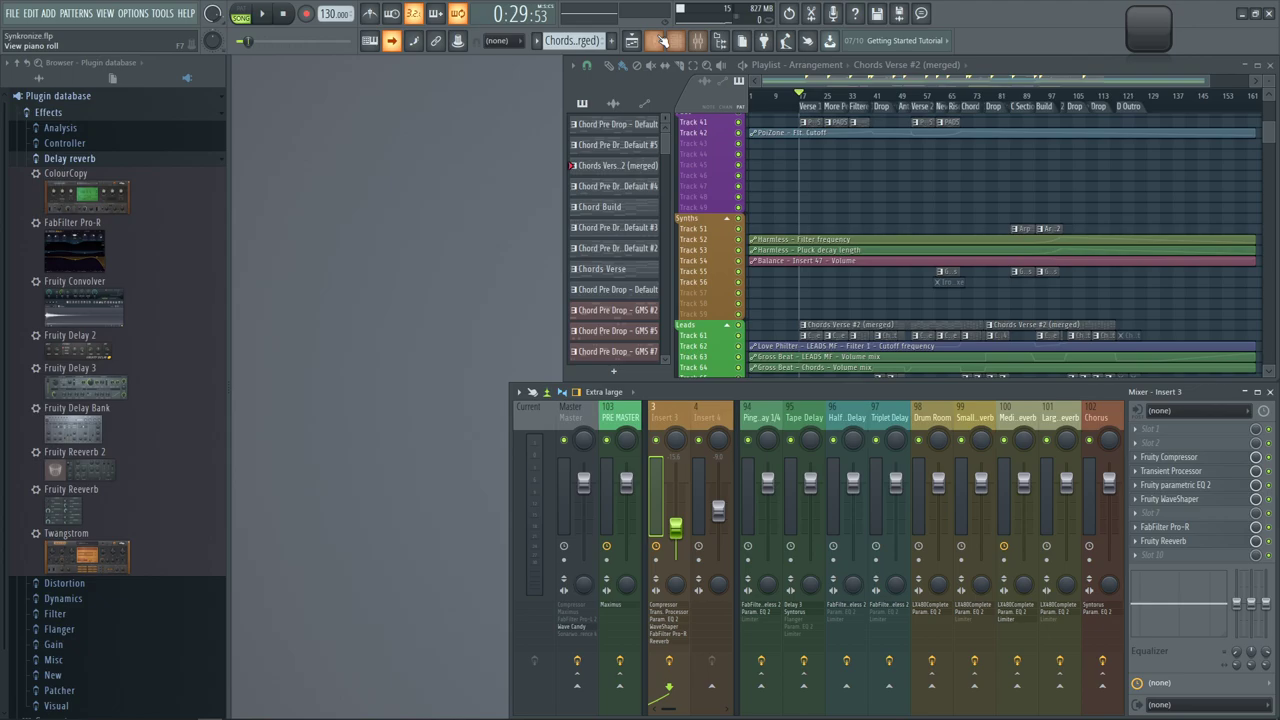
# Examine the Delay reverb category in the plugin picker and close the picker
pyautogui.click(662, 40)
pyautogui.click(662, 40)
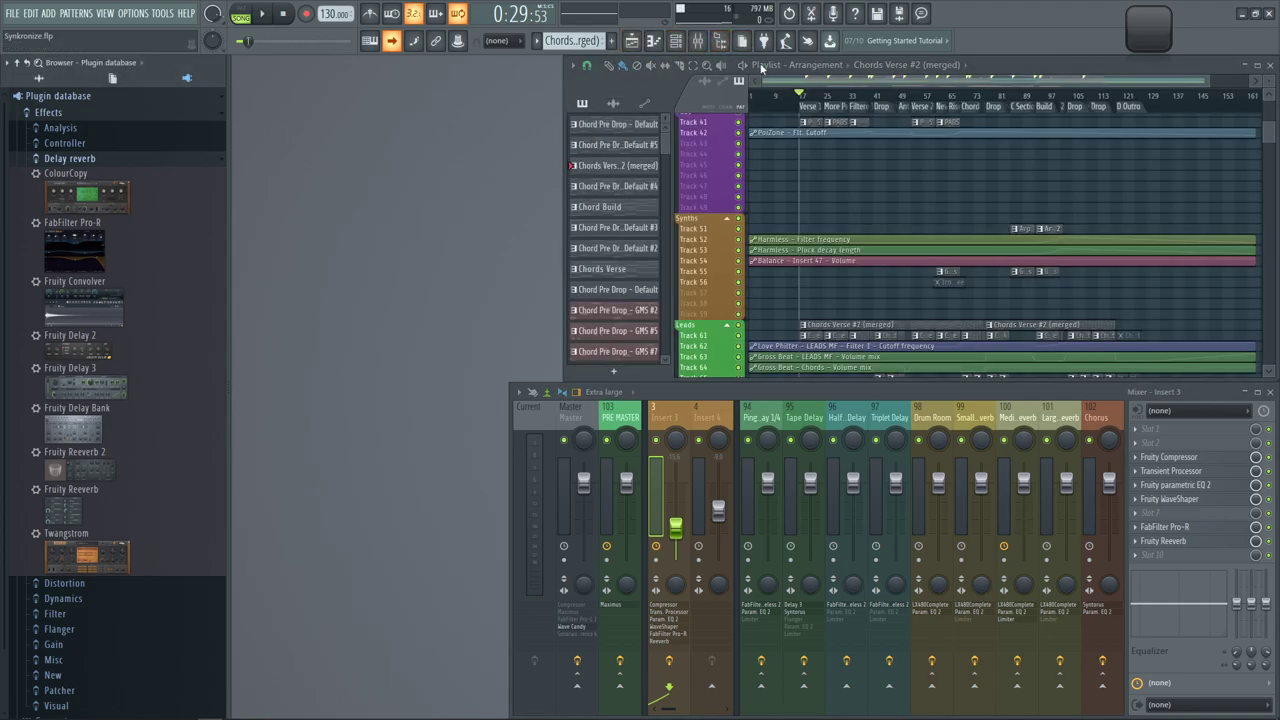
pyautogui.press('F8')
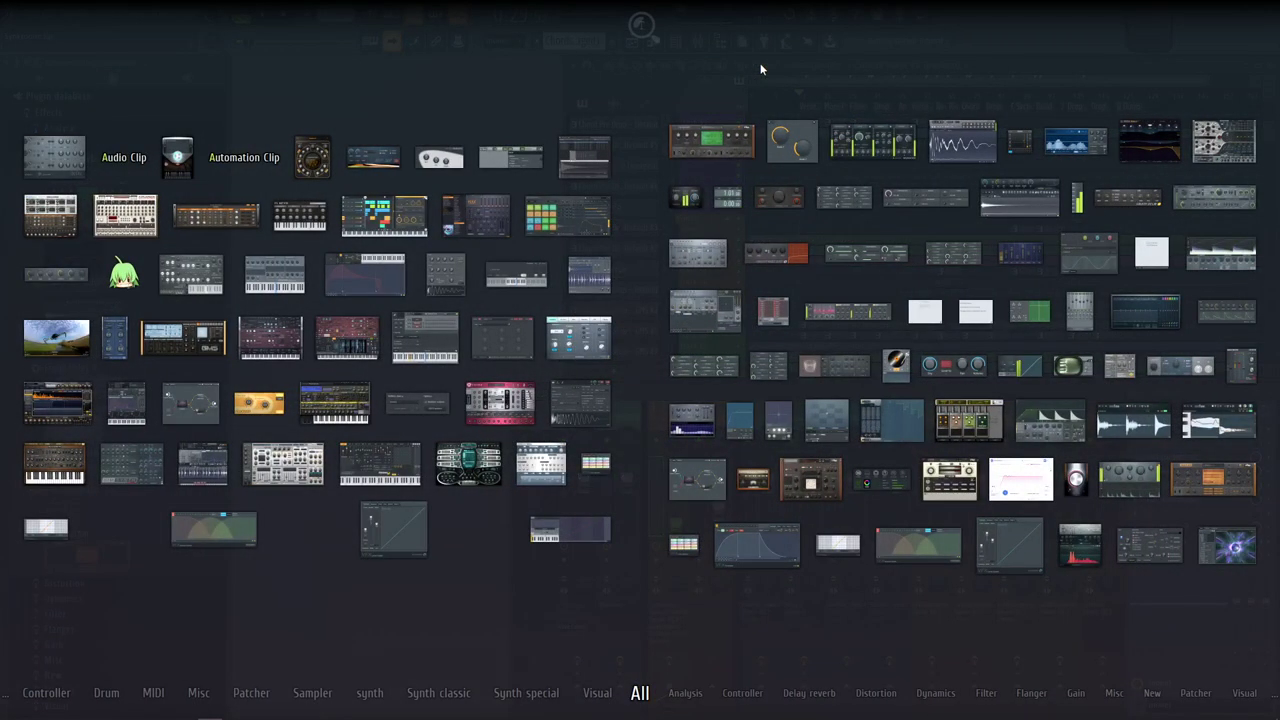
pyautogui.moveTo(820, 689)
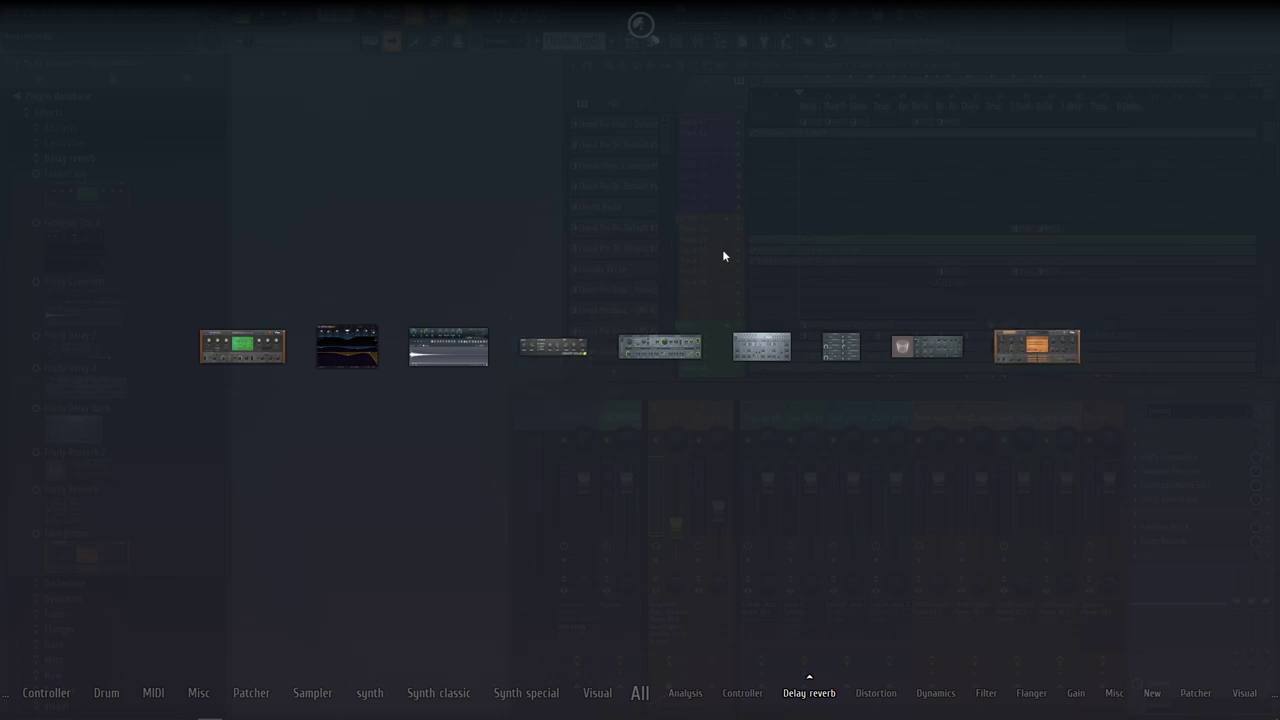
pyautogui.click(765, 240)
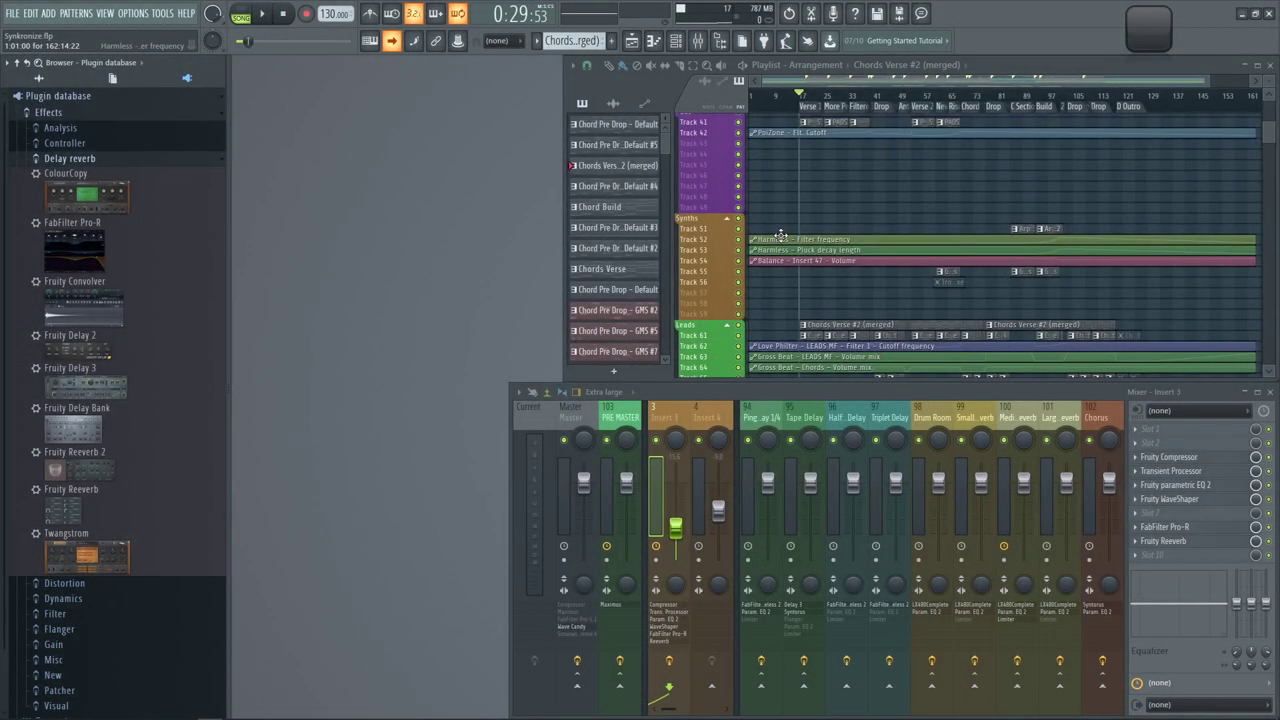
# Find "pro-r" in the plugin picker and load FabFilter Pro-R into slot 1 of mixer Insert 3
pyautogui.press('F8')
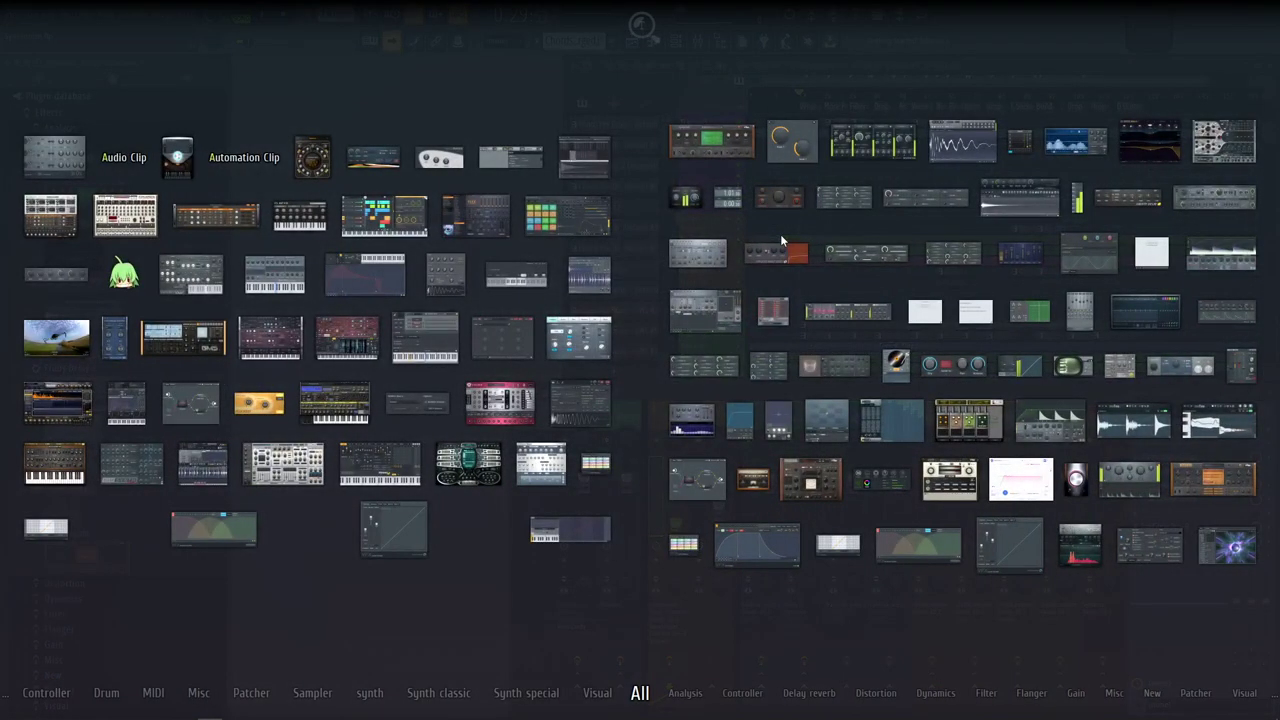
pyautogui.write('pro-r')
pyautogui.click(1155, 148)
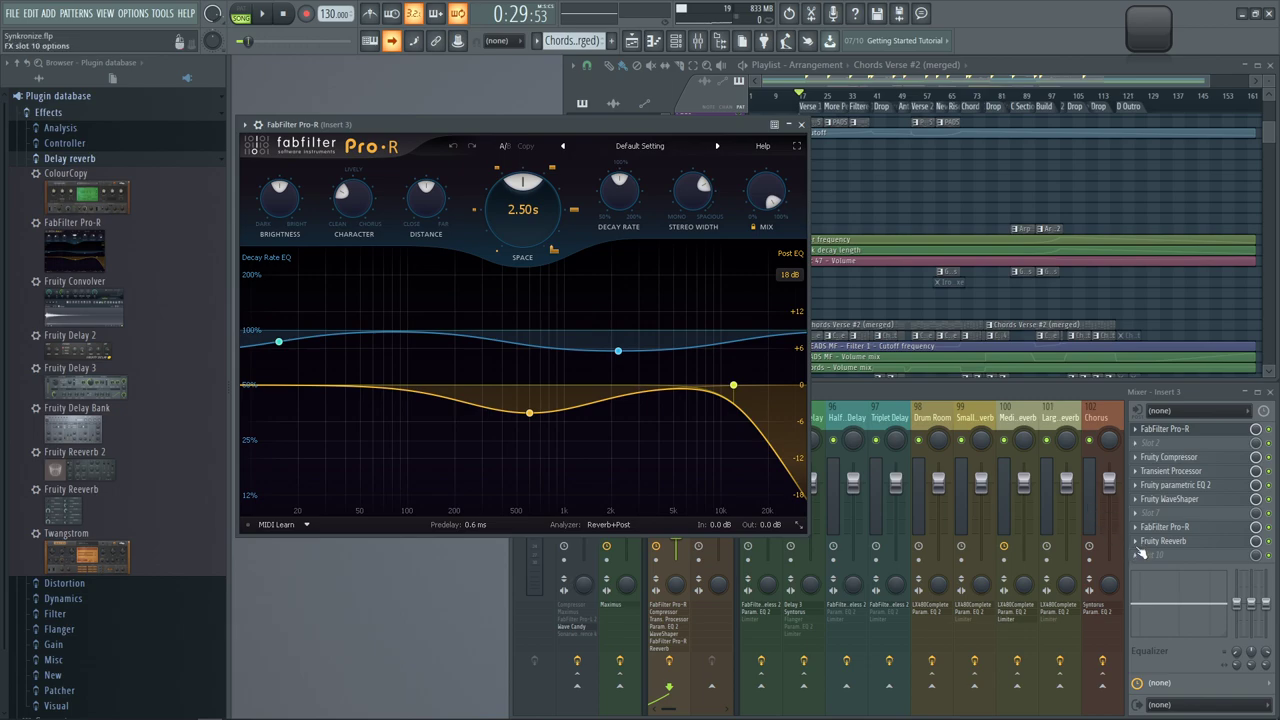
# Delete Fruity Reeverb from slot 9 and FabFilter Pro-R from slot 8 of Insert 3, and close the open plugin window
pyautogui.rightClick(1146, 429)
pyautogui.click(1146, 415)
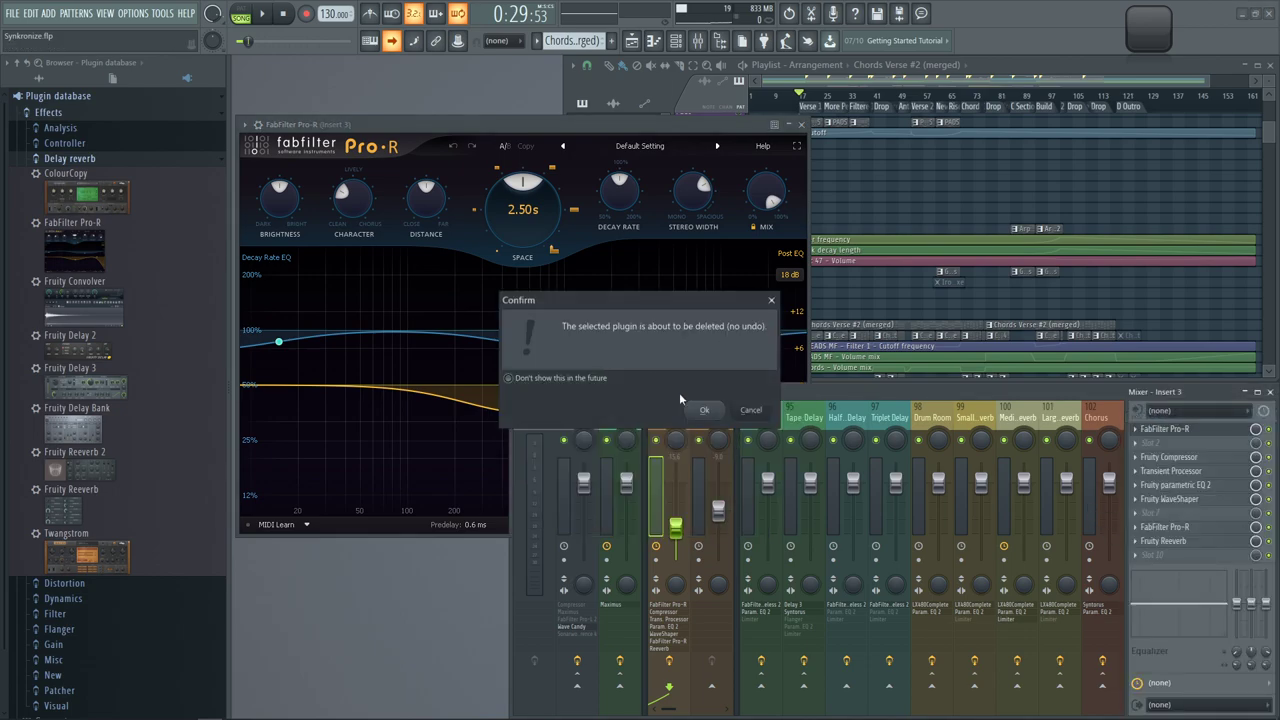
pyautogui.click(704, 409)
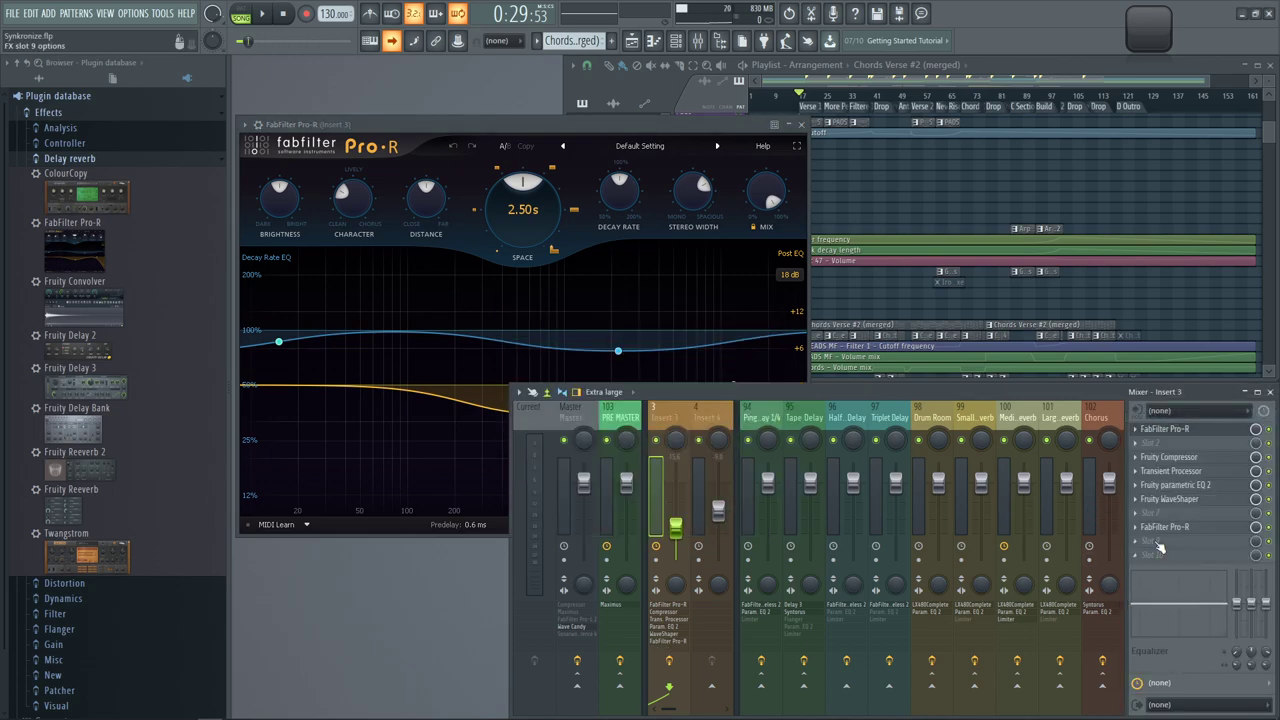
pyautogui.rightClick(1140, 530)
pyautogui.click(1150, 432)
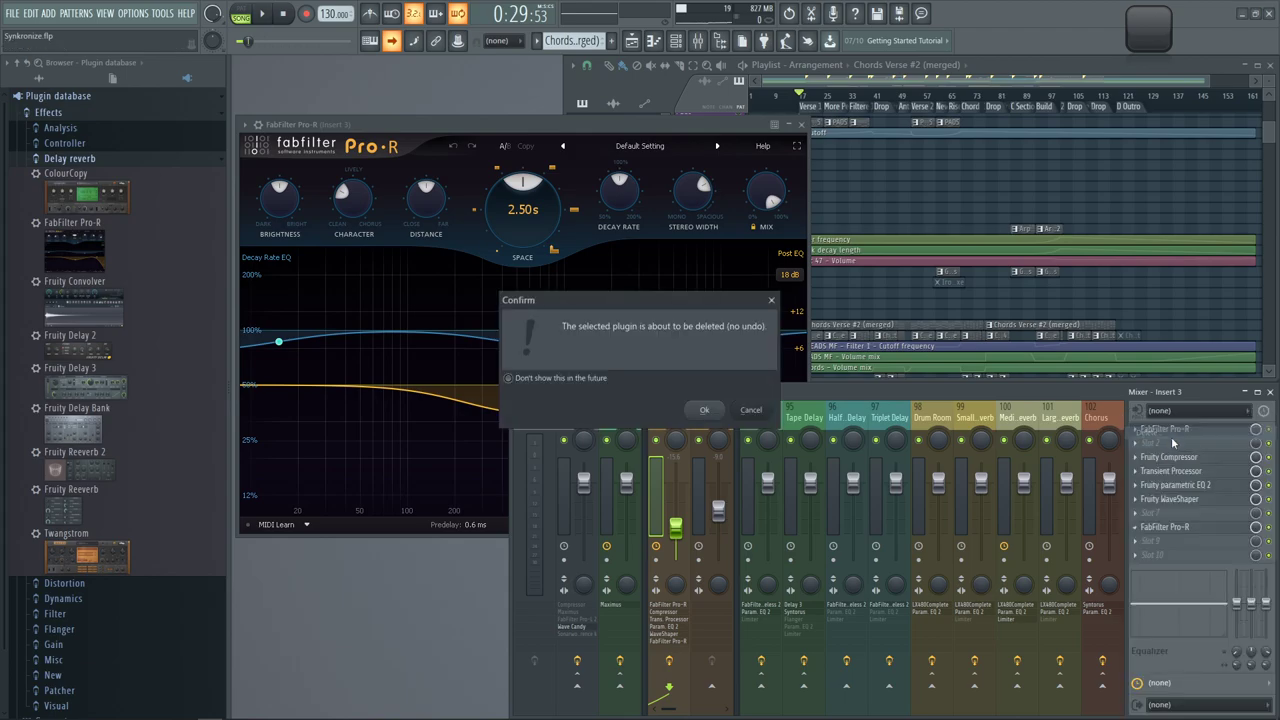
pyautogui.click(704, 412)
pyautogui.click(801, 125)
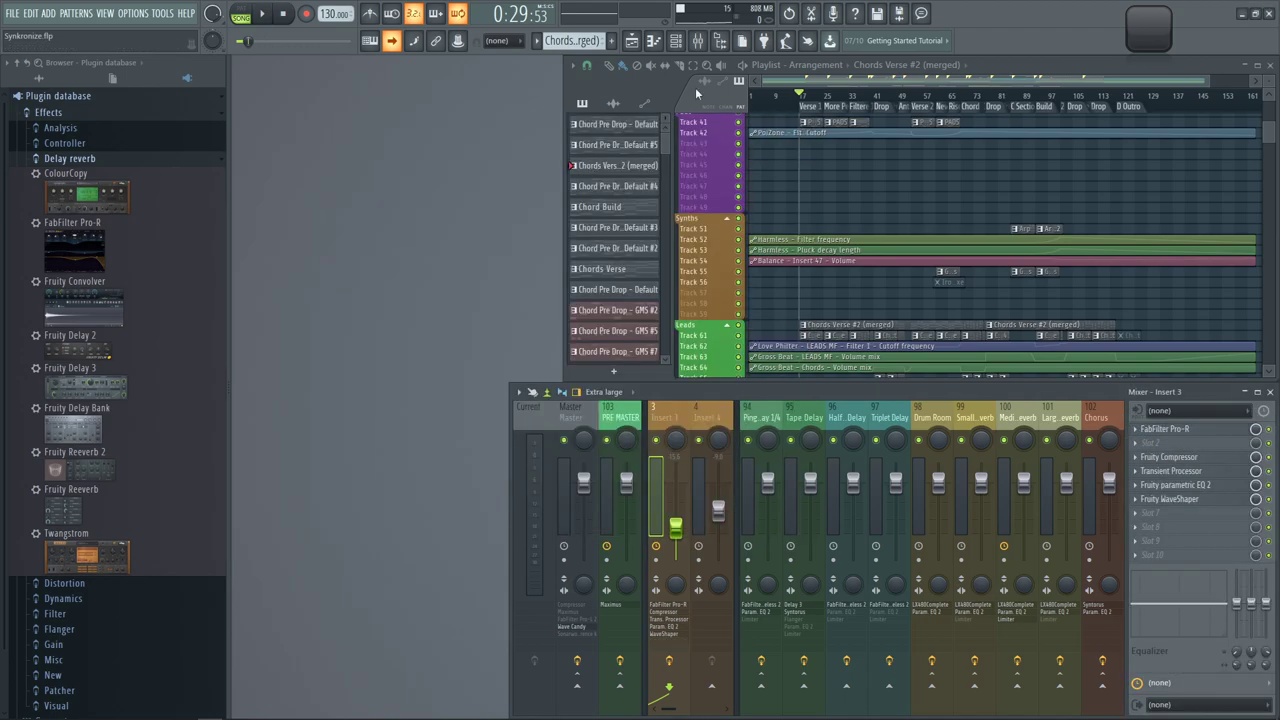
# Hide the browser and show the channel rack alongside the playlist, leaving the piano roll closed
pyautogui.click(640, 40)
pyautogui.click(640, 40)
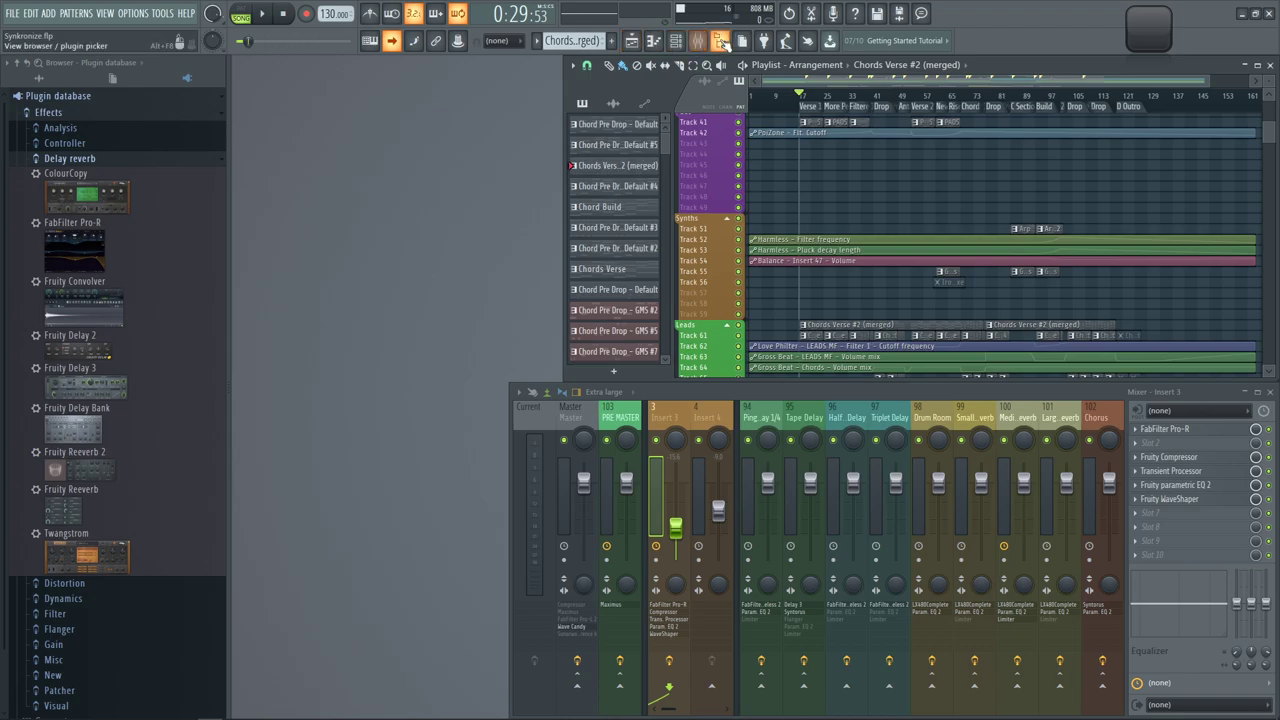
pyautogui.click(719, 40)
pyautogui.click(653, 40)
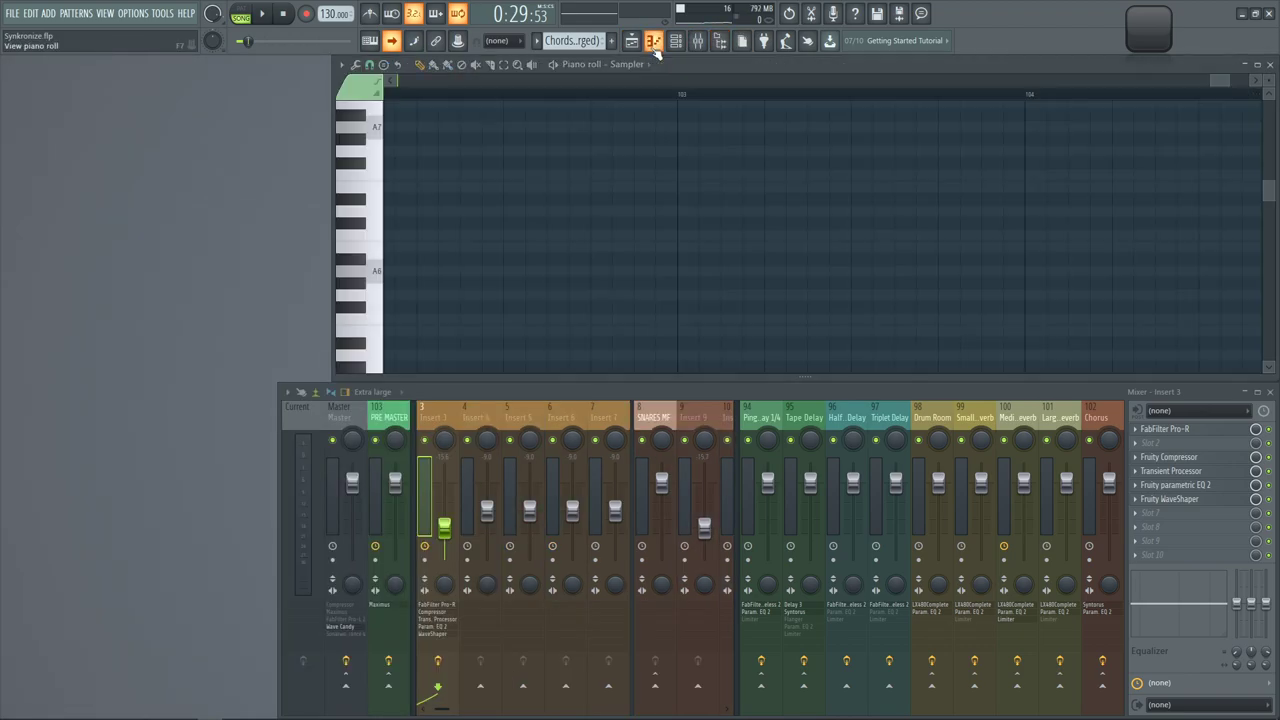
pyautogui.click(653, 40)
pyautogui.click(676, 40)
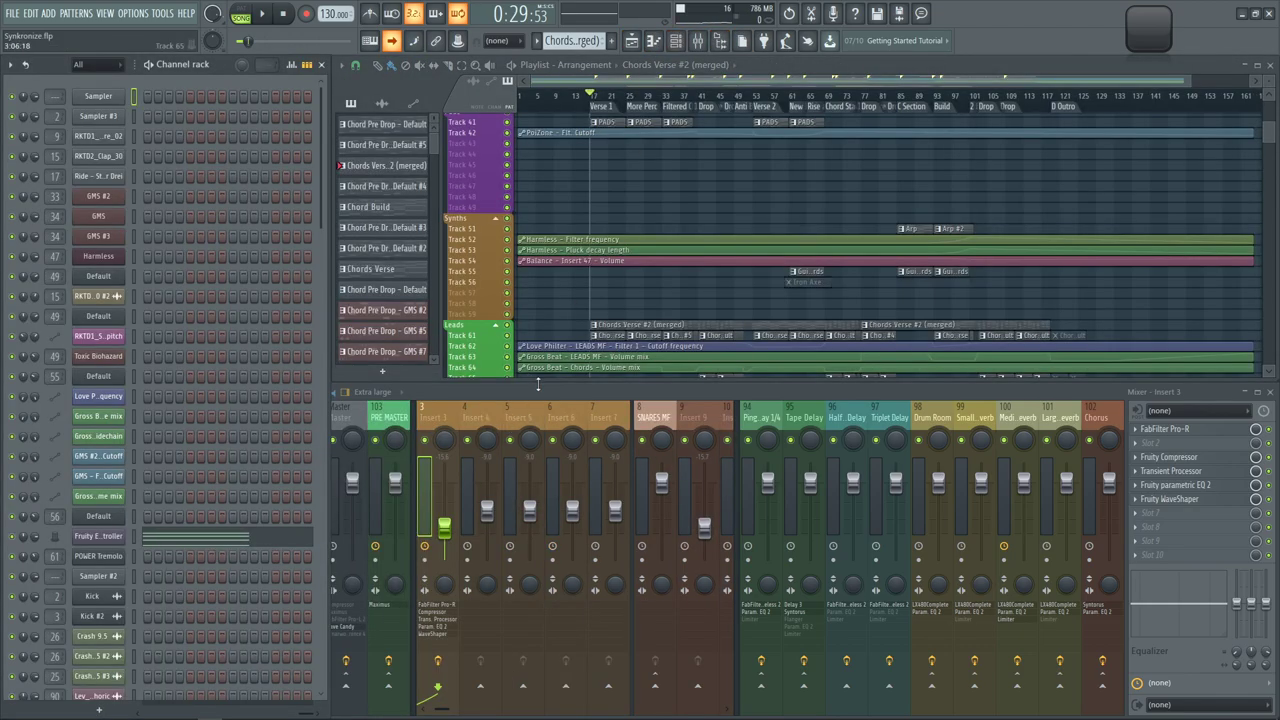
# Set the mixer to the Compact layout and look across all of its insert tracks
pyautogui.moveTo(332, 445)
pyautogui.mouseDown()
pyautogui.moveTo(278, 445)
pyautogui.moveTo(336, 447)
pyautogui.mouseUp()
pyautogui.click(424, 391)
pyautogui.click(435, 408)
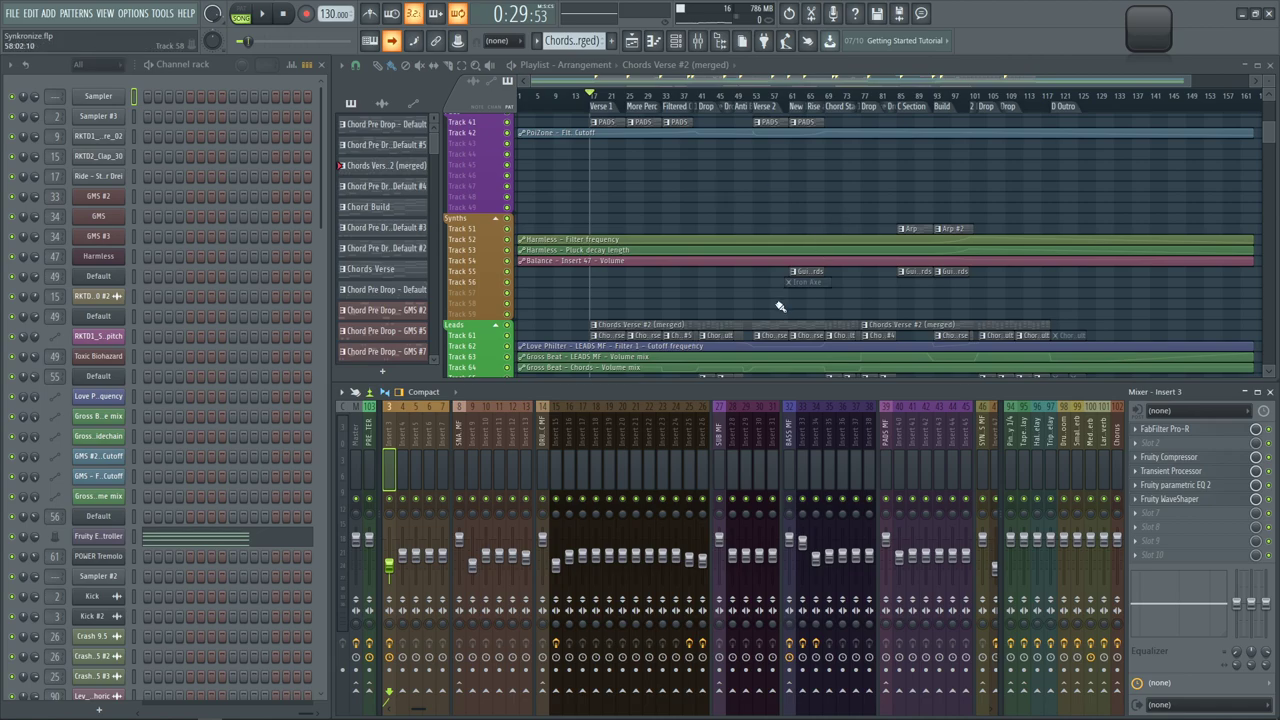
pyautogui.hscroll(-3, 684, 462)
pyautogui.hscroll(10, 684, 462)
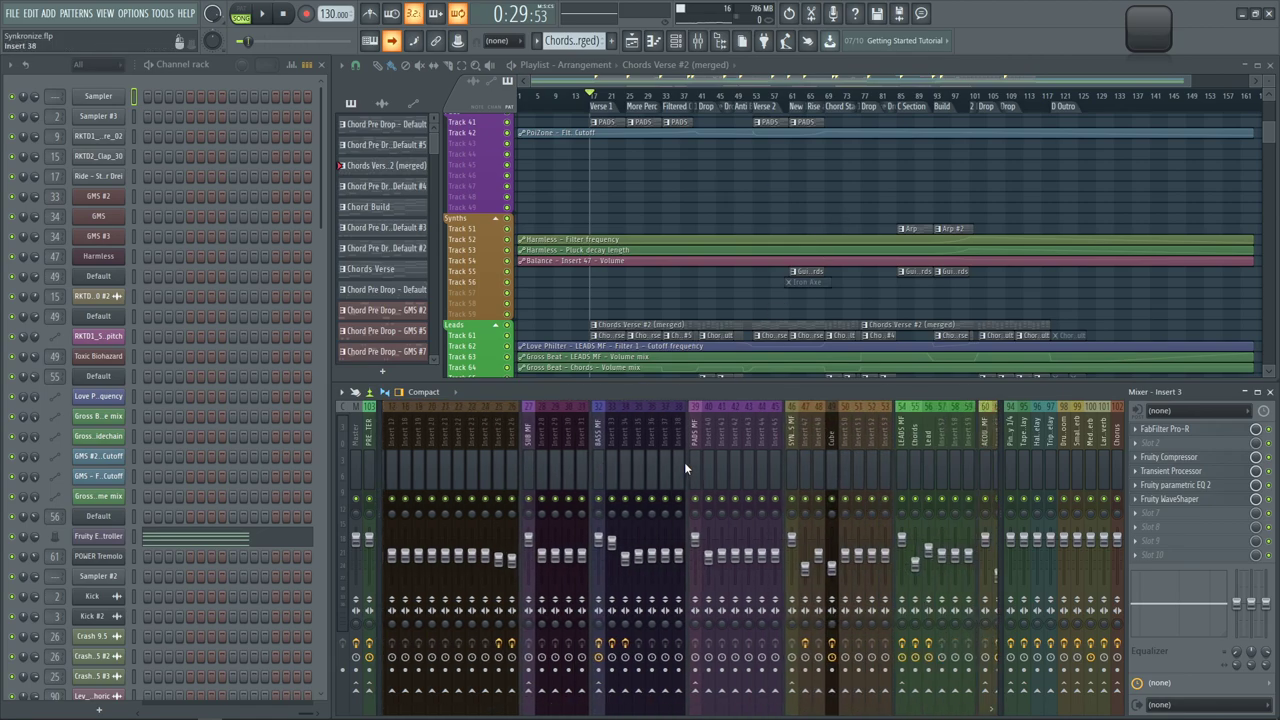
pyautogui.hscroll(15, 684, 462)
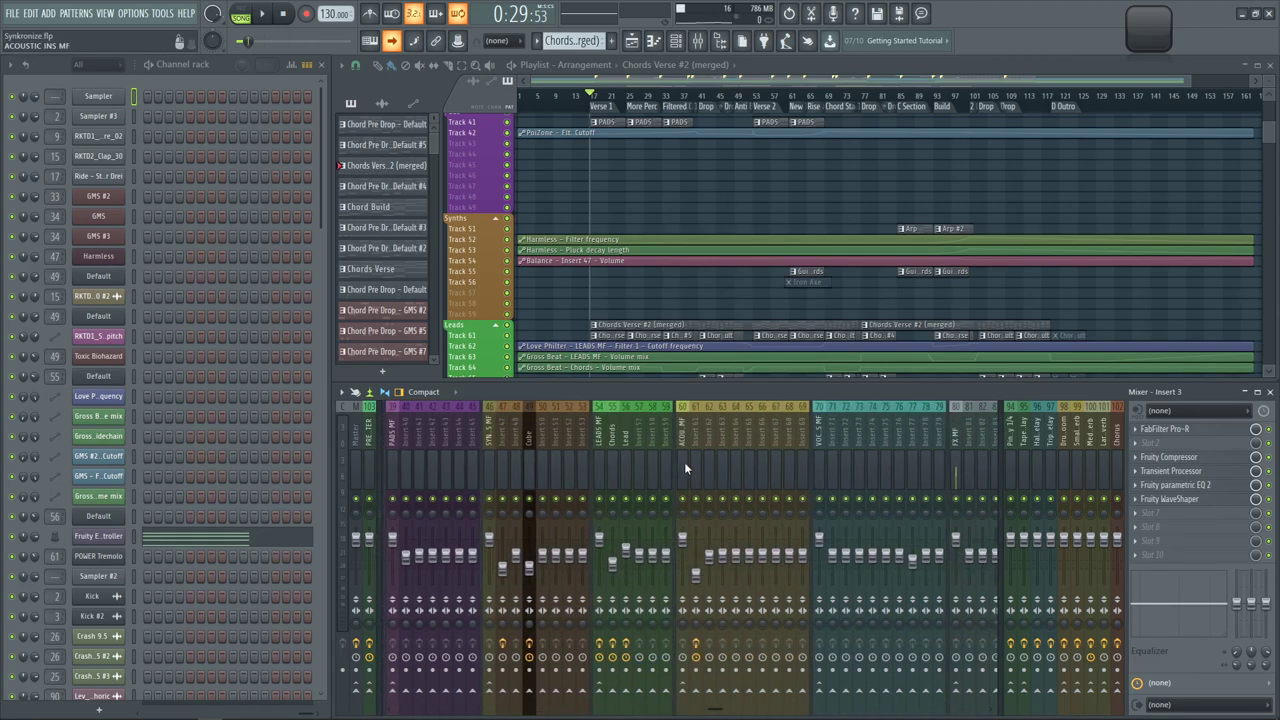
pyautogui.hscroll(1, 684, 462)
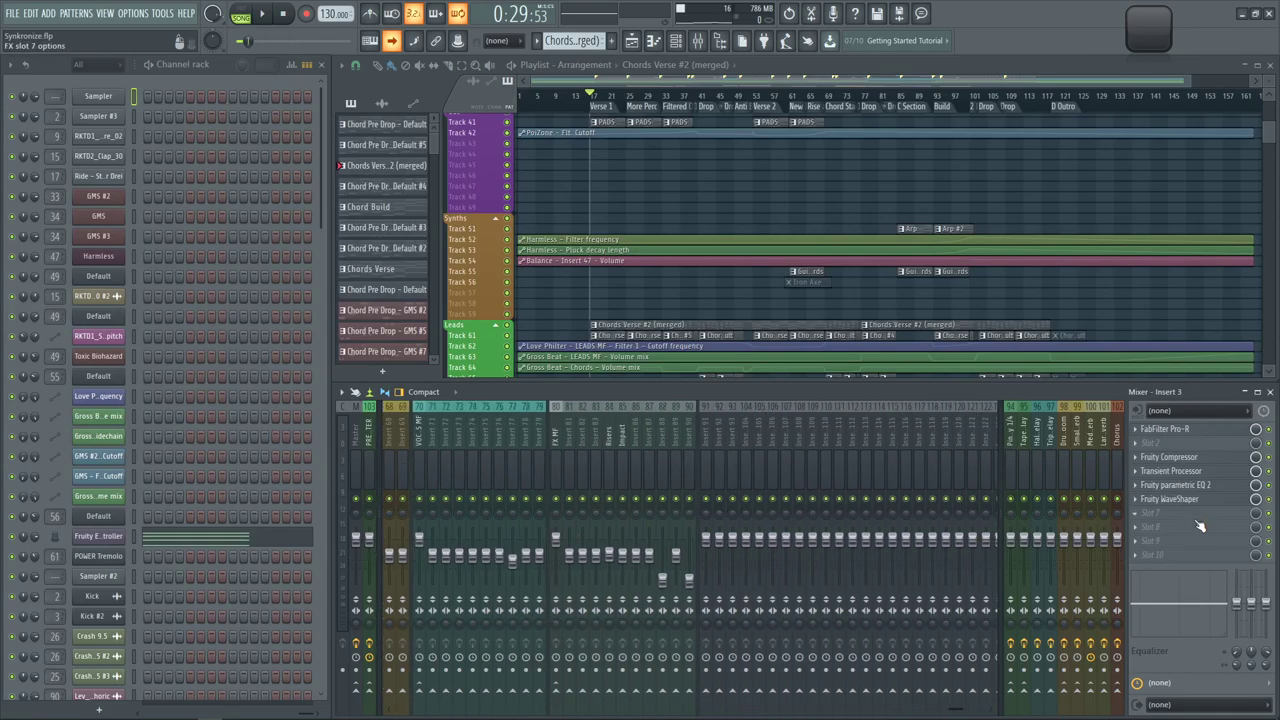
# Look through the plugin picker's generator and effect categories, including Filter, Synth special and Misc, and close the picker
pyautogui.press('F8')
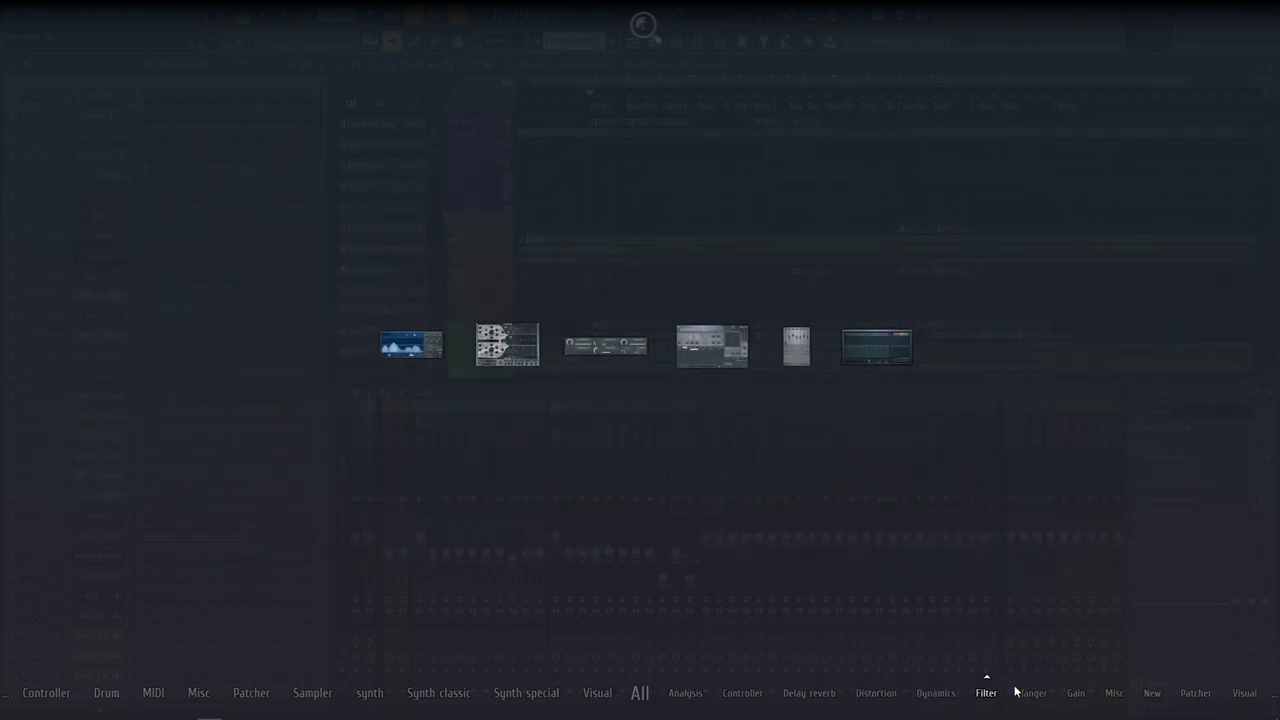
pyautogui.moveTo(1118, 700)
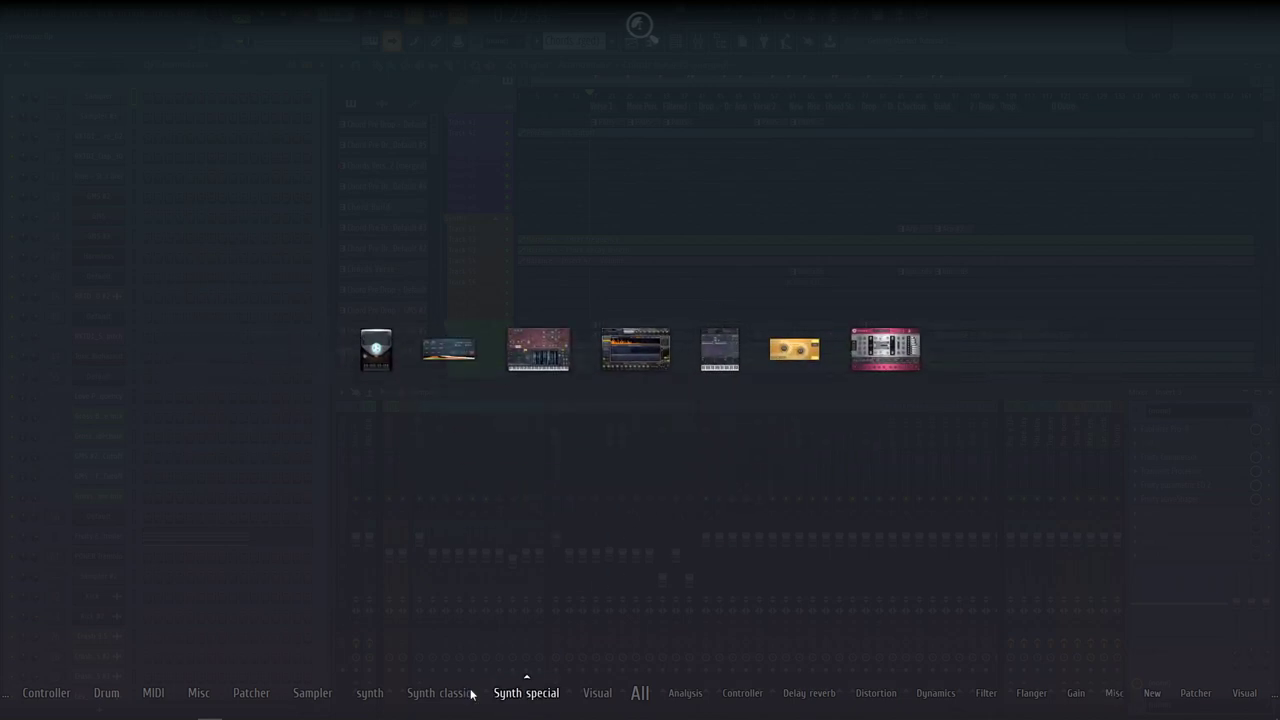
pyautogui.press('super')
pyautogui.press('super')
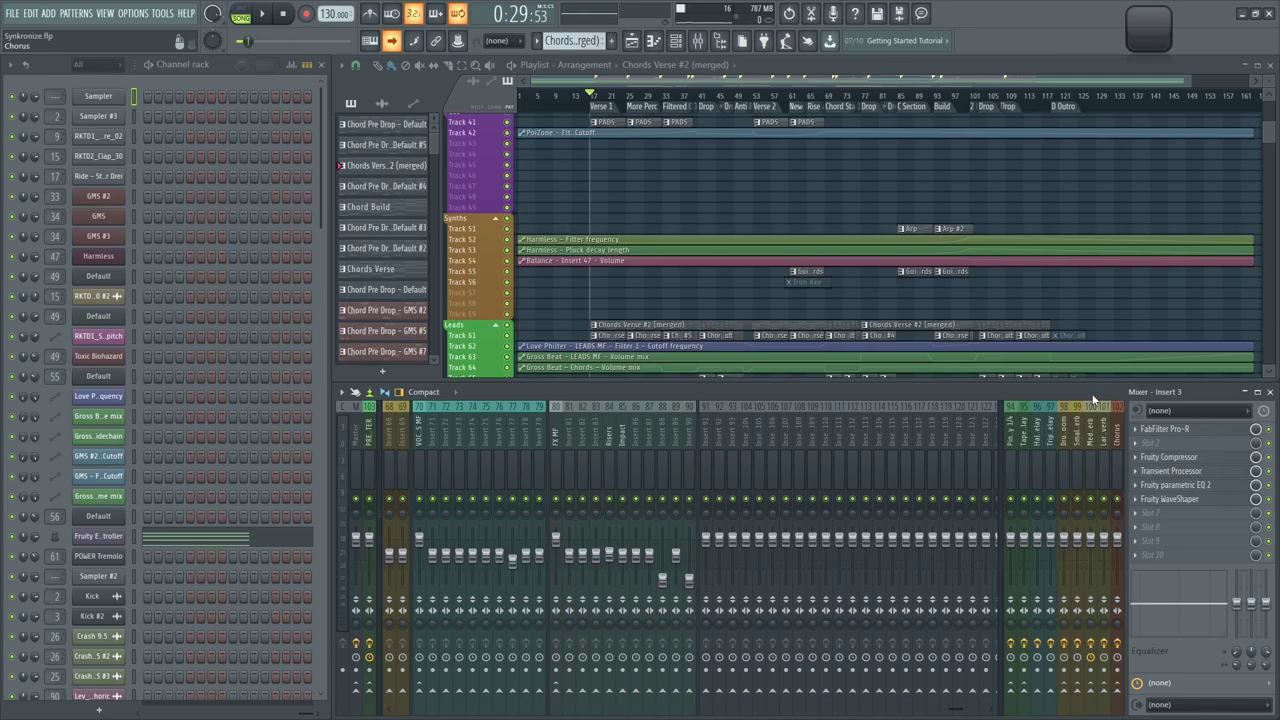
pyautogui.press('F8')
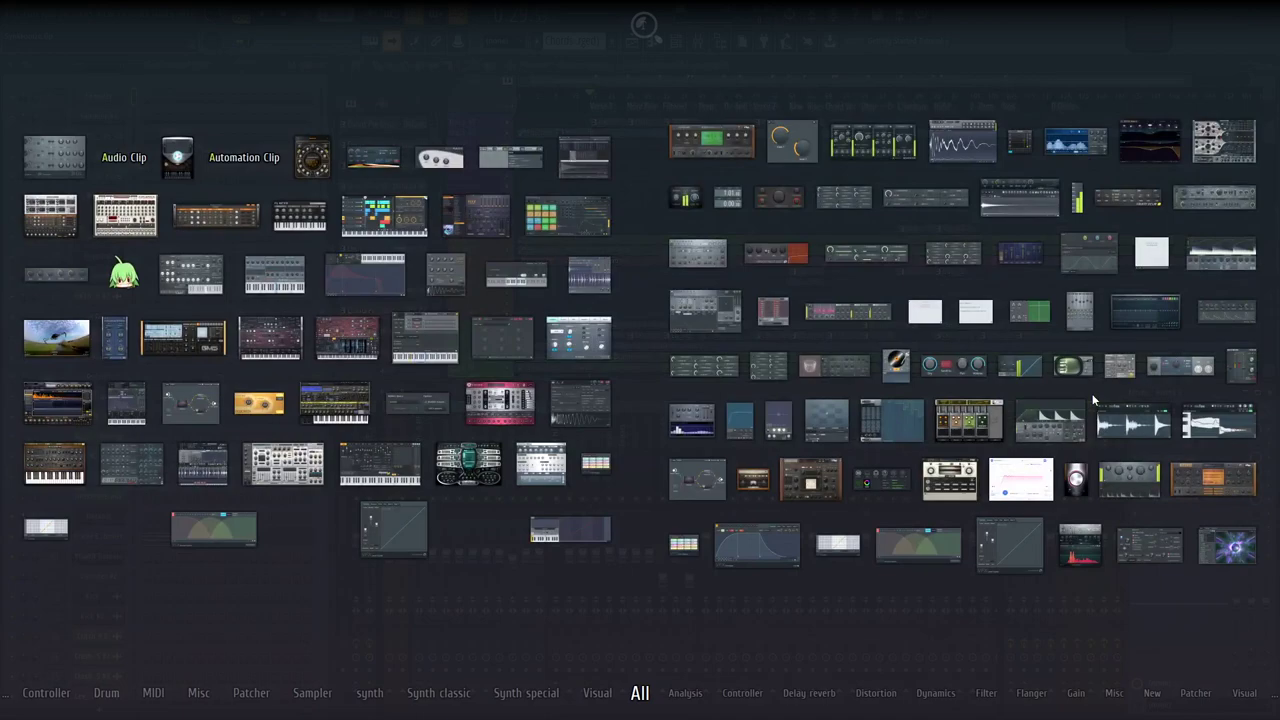
pyautogui.click(641, 361)
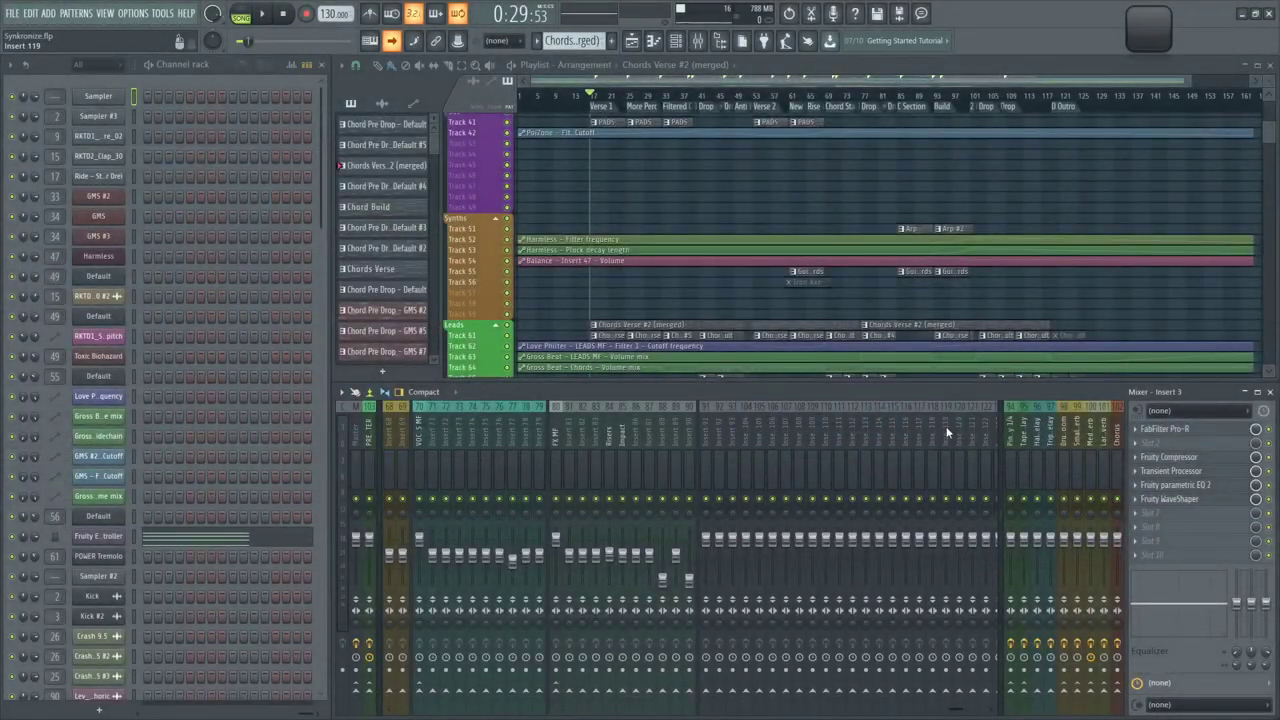
pyautogui.press('F8')
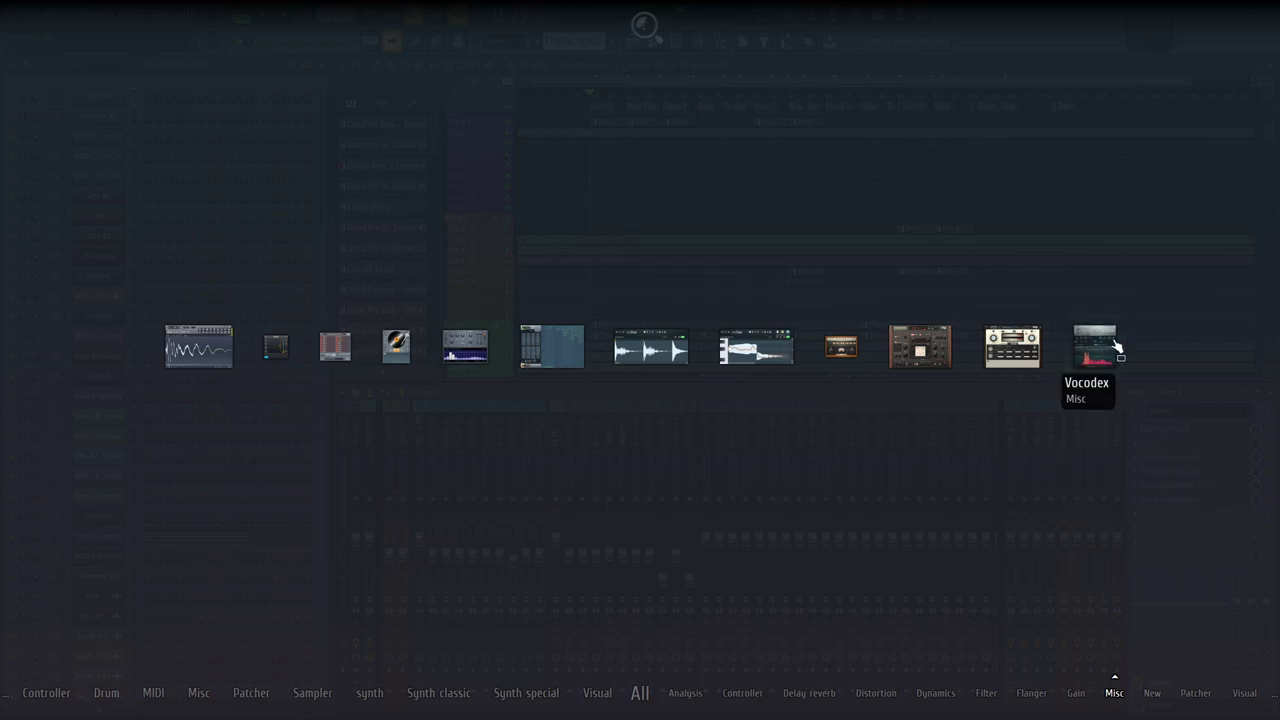
pyautogui.click(1067, 425)
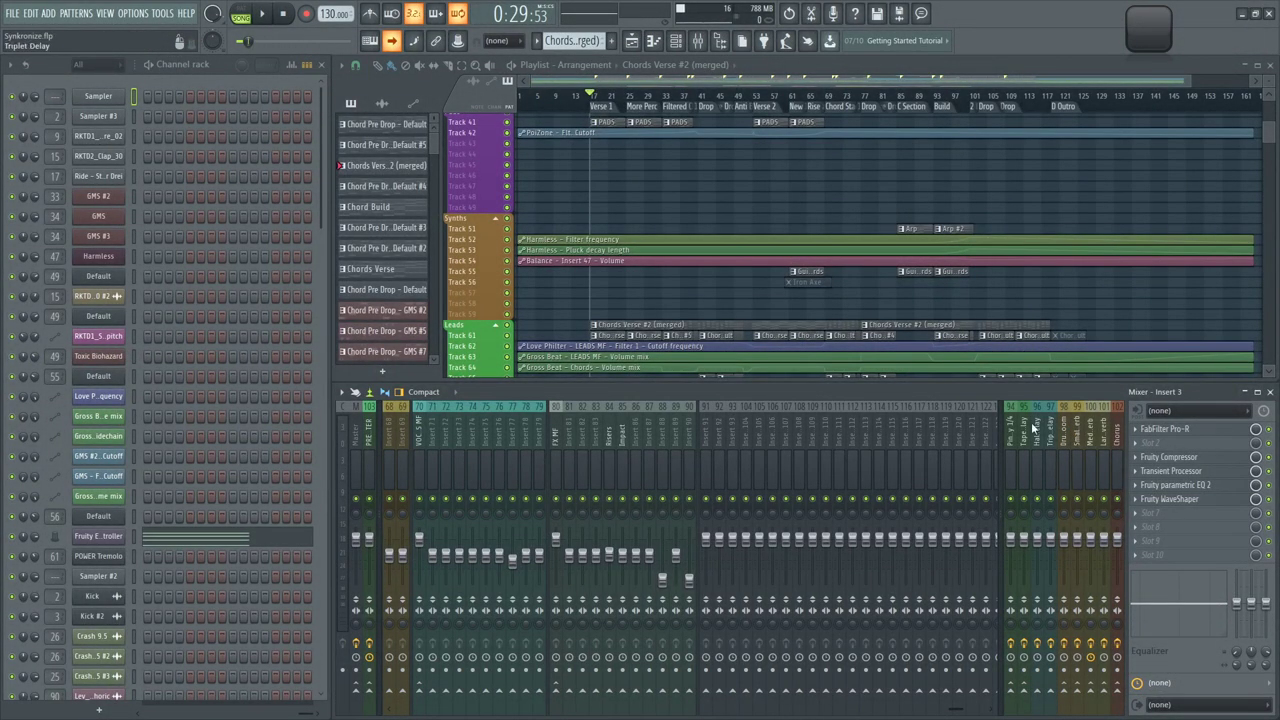
# Look over the synth and lead tracks in the playlist around Verse 1 and the grouped insert tracks in the mixer
pyautogui.scroll(-2, 748, 315)
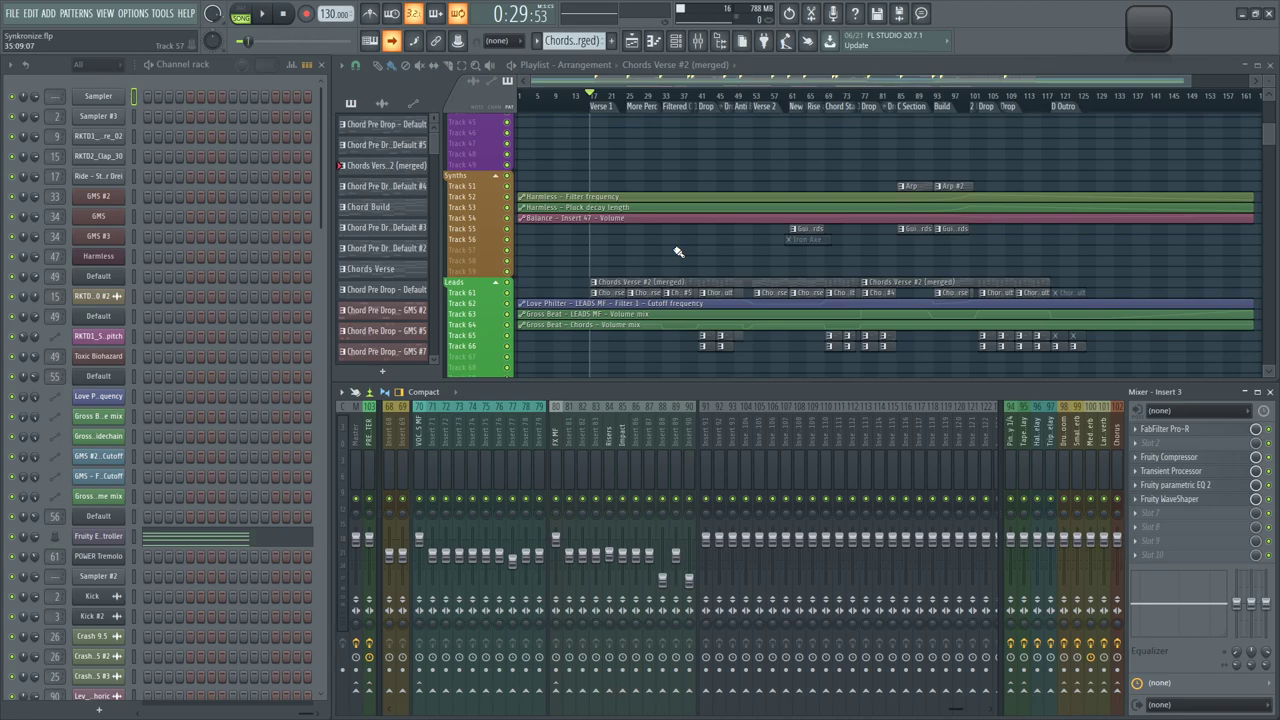
pyautogui.scroll(-1, 748, 174)
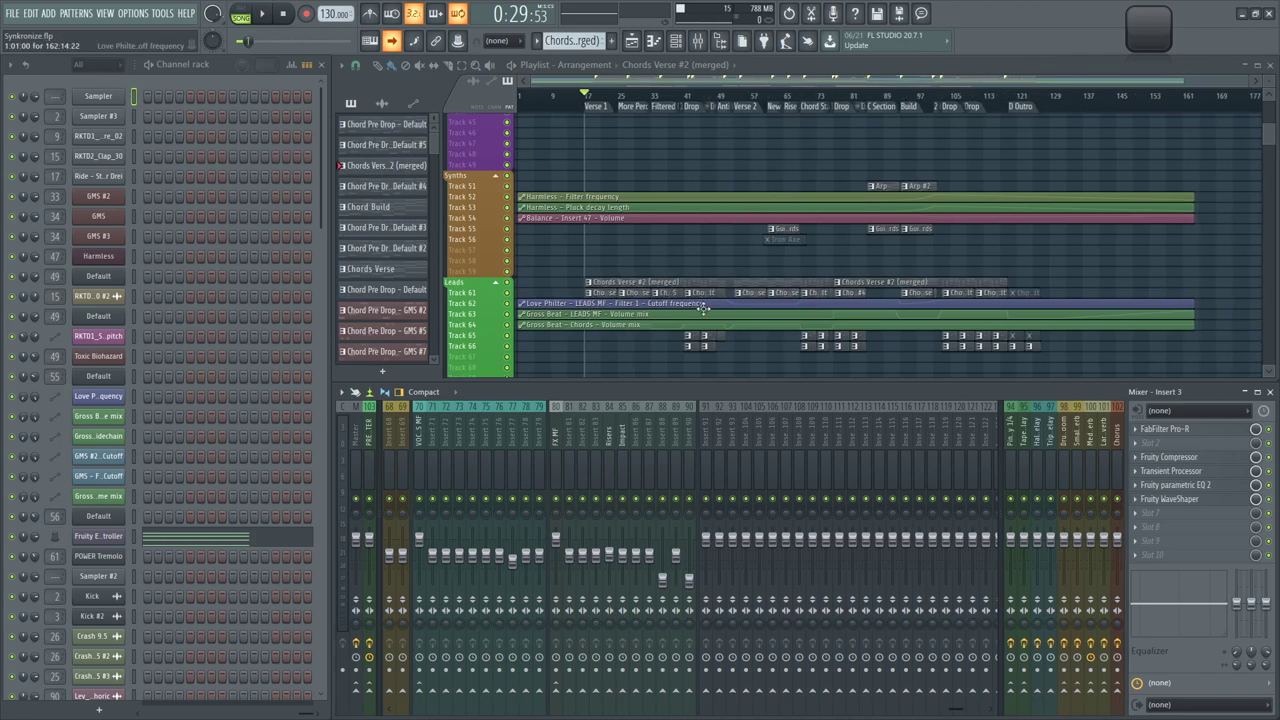
pyautogui.scroll(3, 740, 288)
pyautogui.scroll(-1, 637, 325)
pyautogui.scroll(-1, 606, 334)
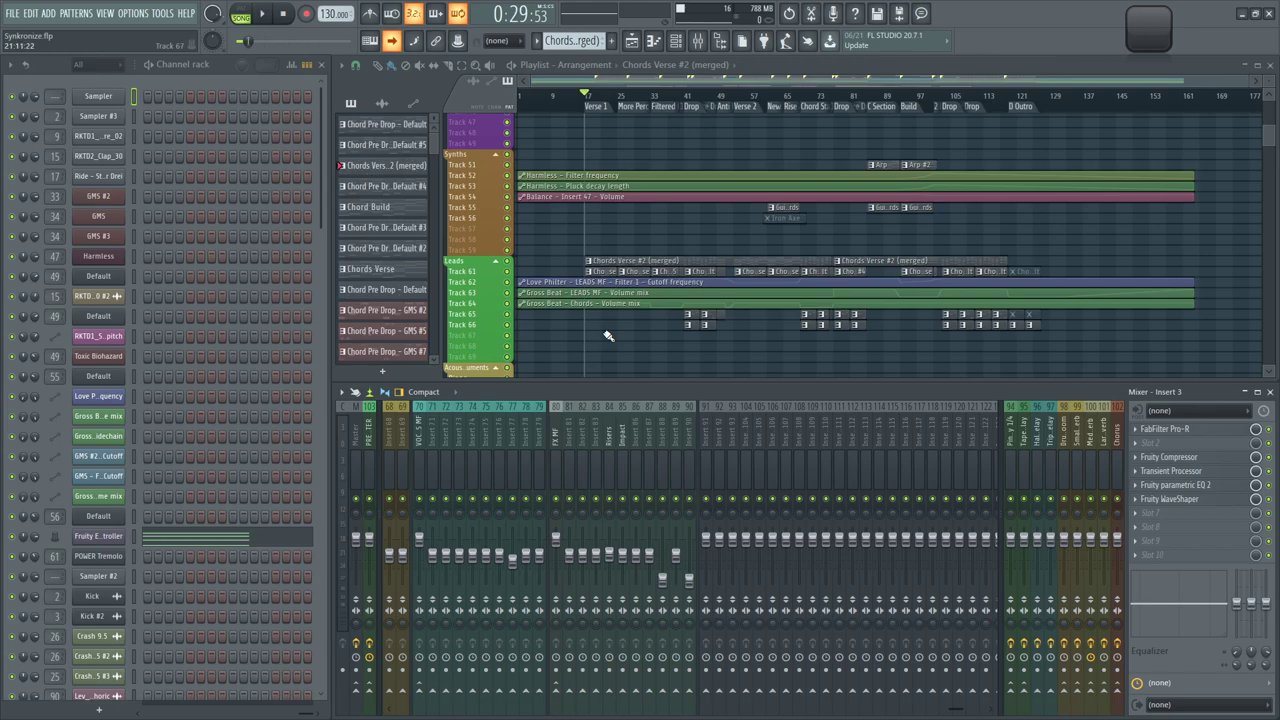
pyautogui.scroll(2, 567, 485)
pyautogui.scroll(15, 574, 462)
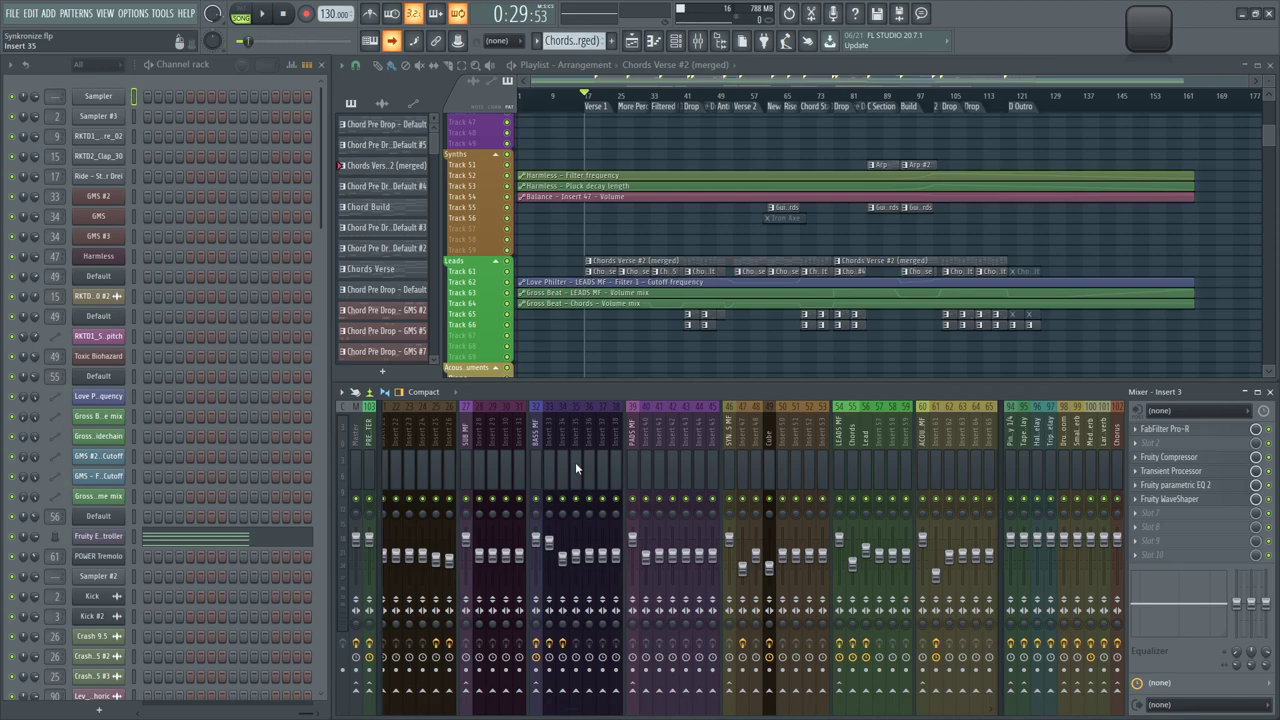
pyautogui.moveTo(567, 336); pyautogui.dragTo(664, 97)
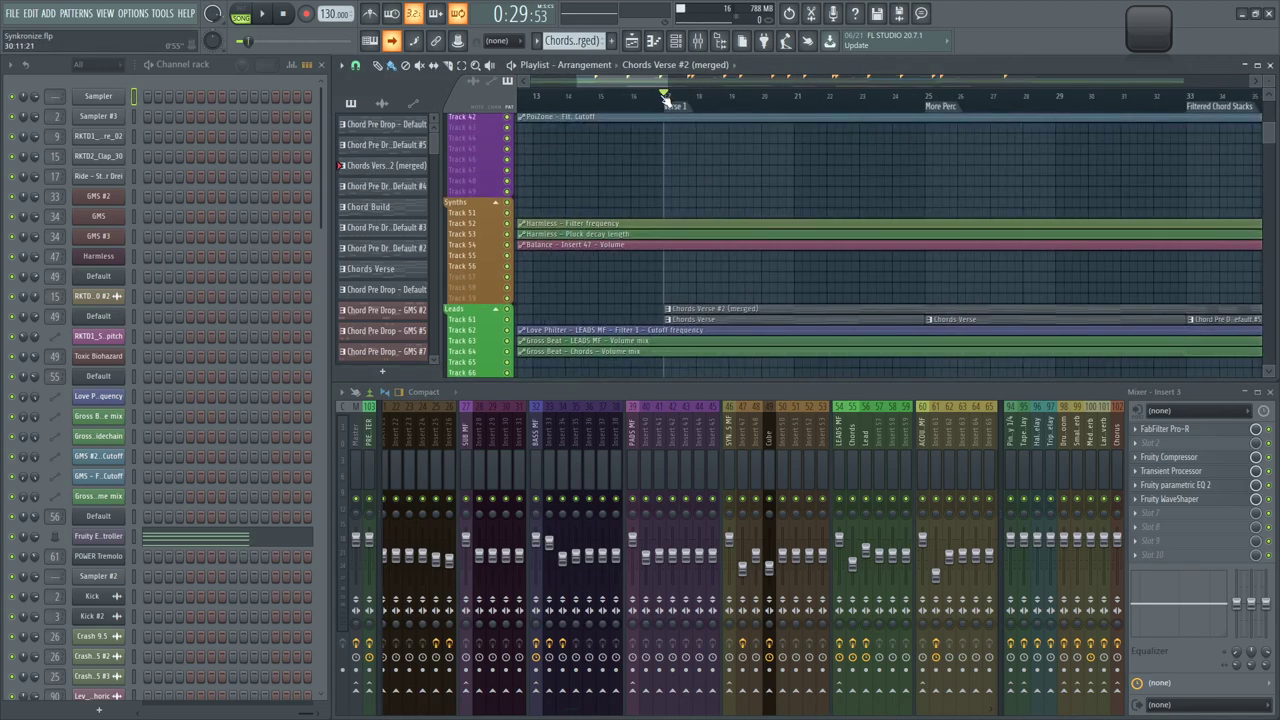
pyautogui.moveTo(664, 100); pyautogui.dragTo(667, 107)
pyautogui.scroll(-5, 726, 174)
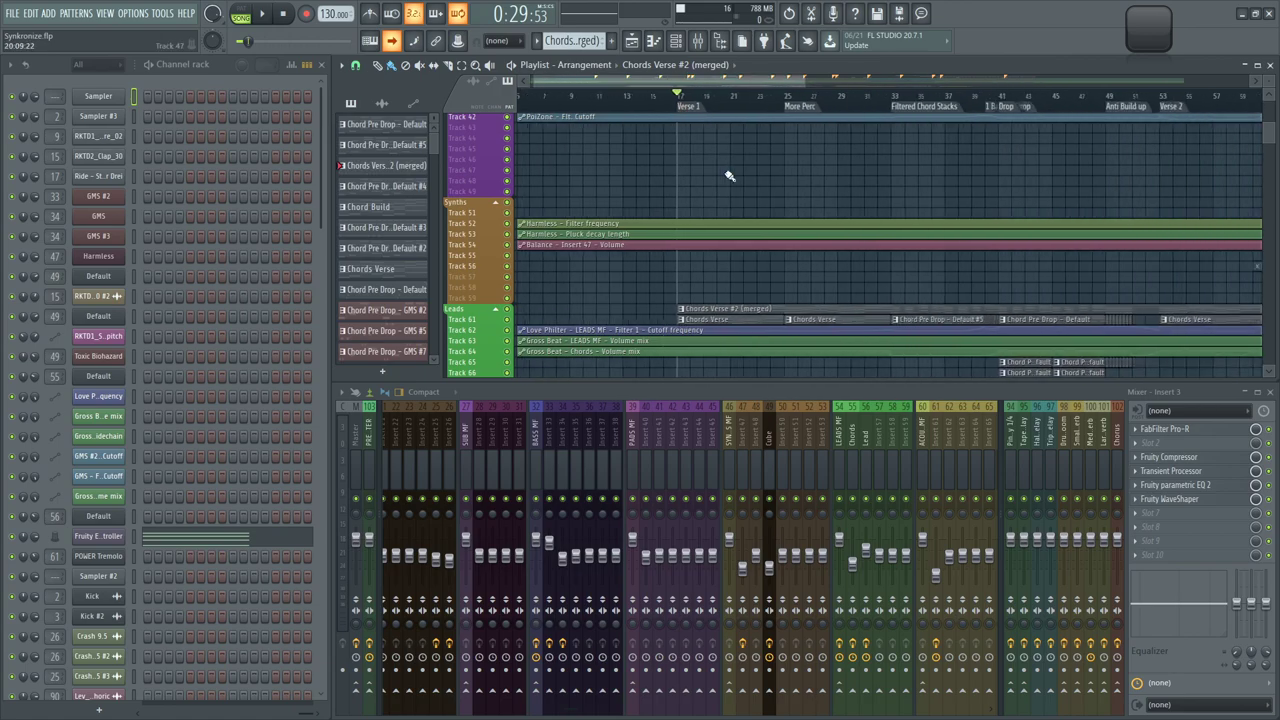
pyautogui.scroll(3, 678, 284)
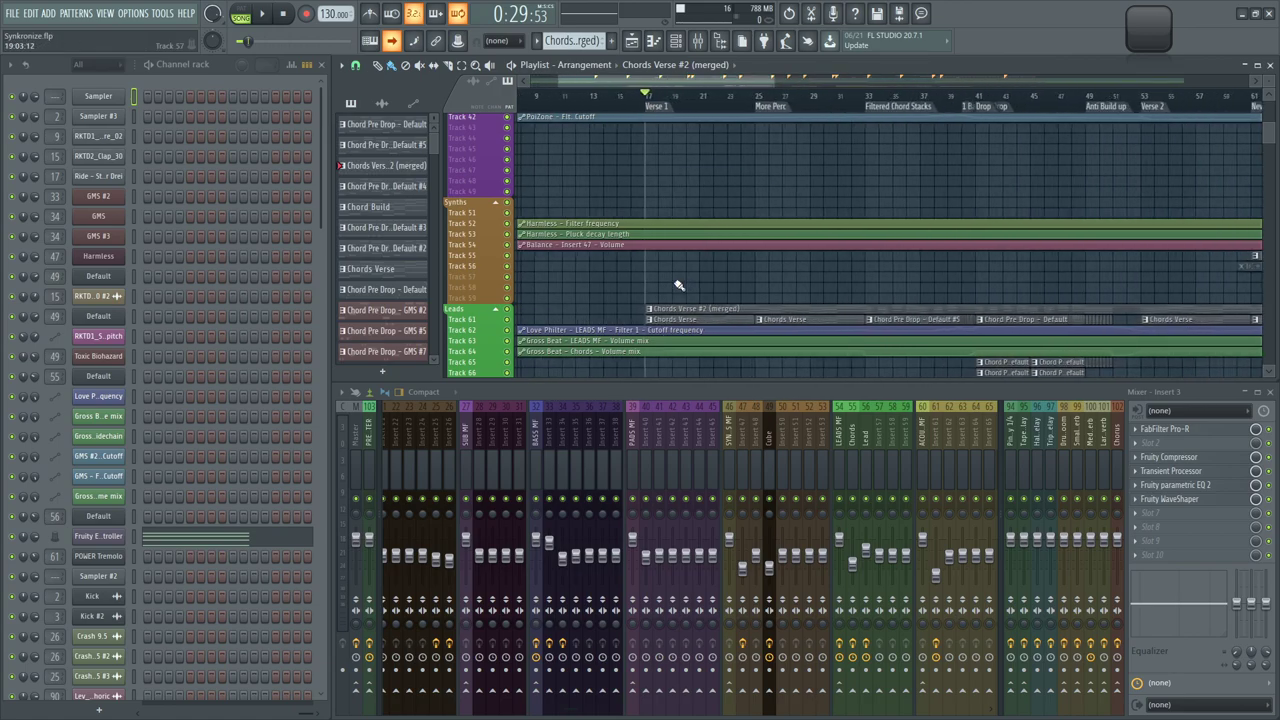
# Select mixer Insert 2 in the kick group and solo it
pyautogui.scroll(8, 749, 460)
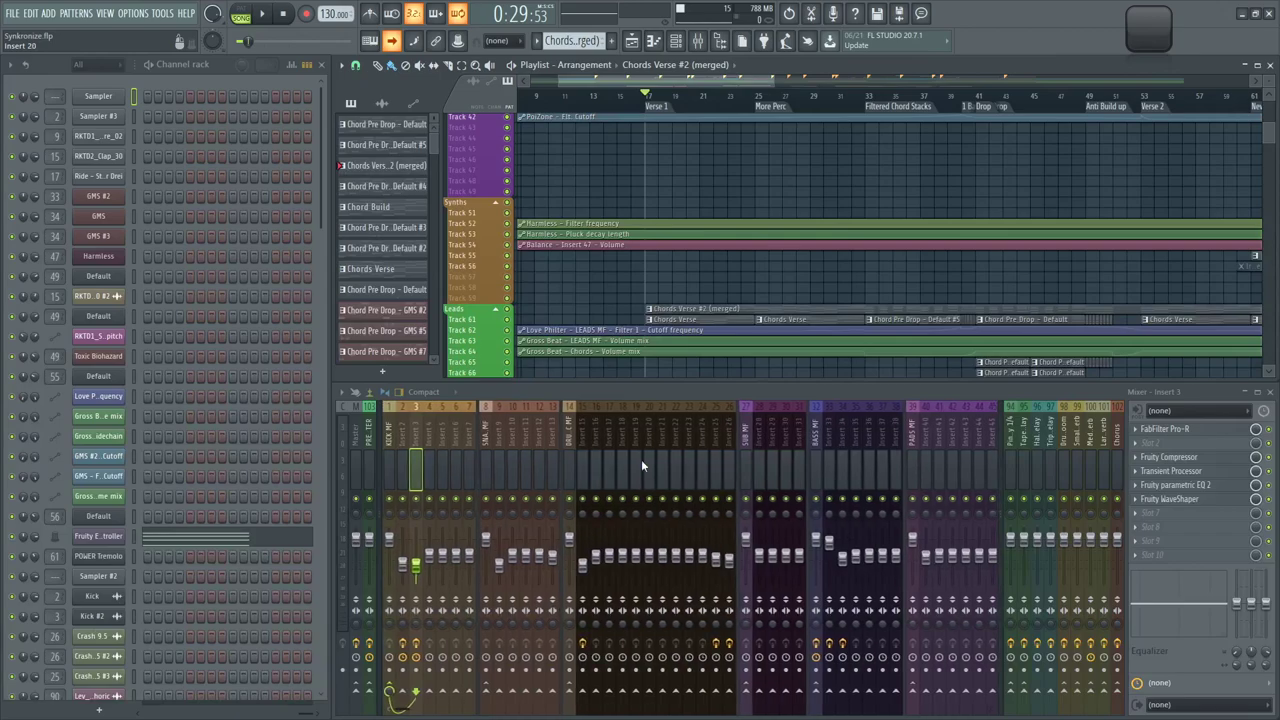
pyautogui.click(405, 435)
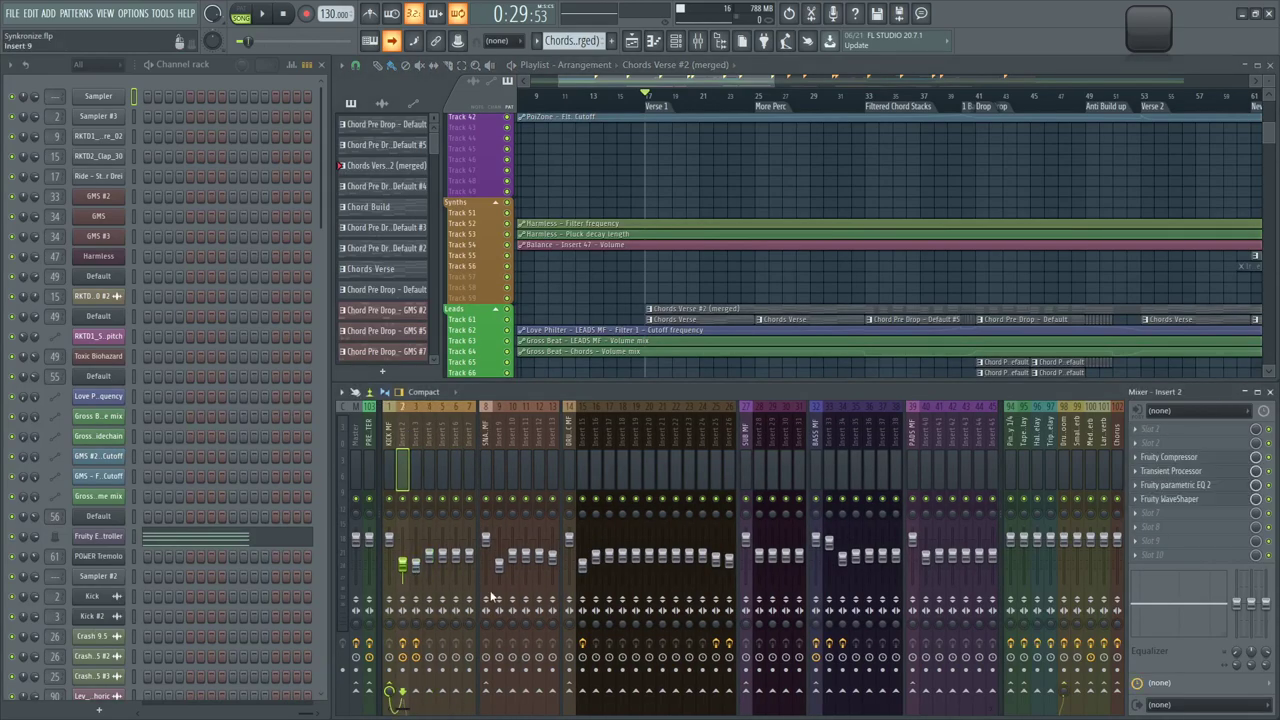
pyautogui.rightClick(402, 500)
# Mark the start of Verse 1, bars 17 to 19, as the playlist's time selection with the drum tracks in view
pyautogui.scroll(4, 735, 193)
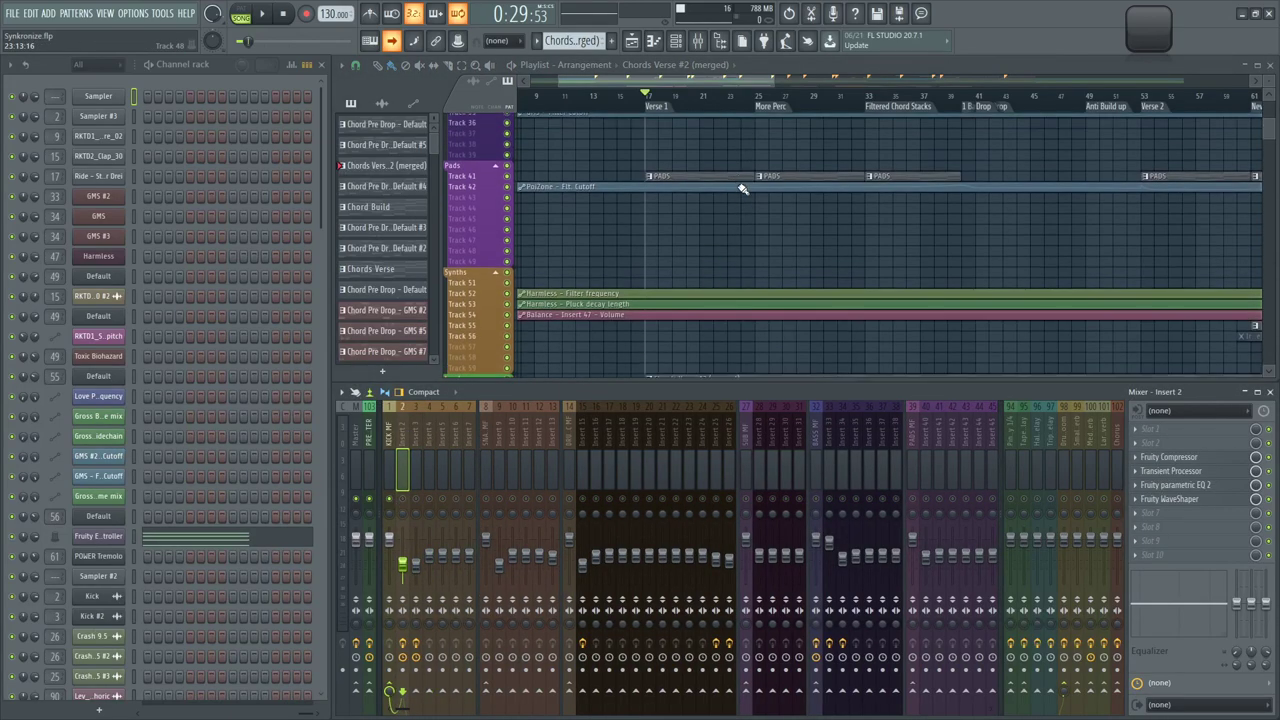
pyautogui.moveTo(617, 246); pyautogui.dragTo(785, 172)
pyautogui.scroll(5, 690, 180)
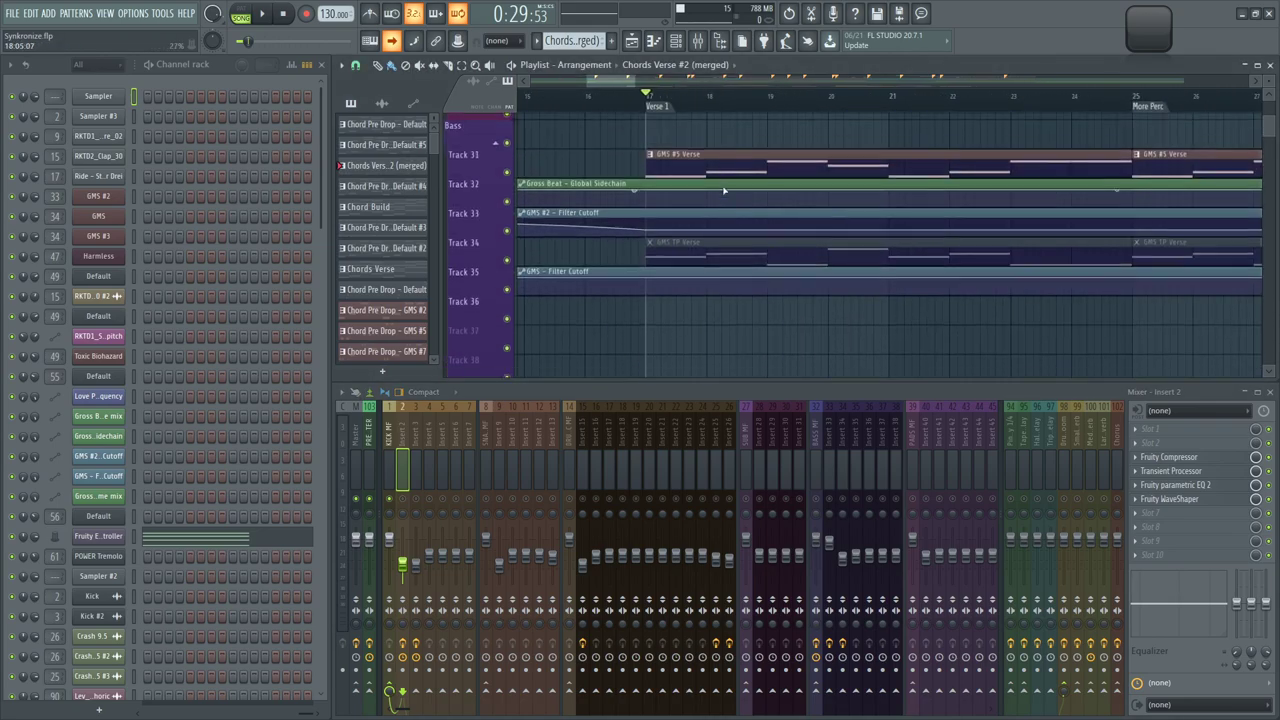
pyautogui.scroll(-2, 668, 108)
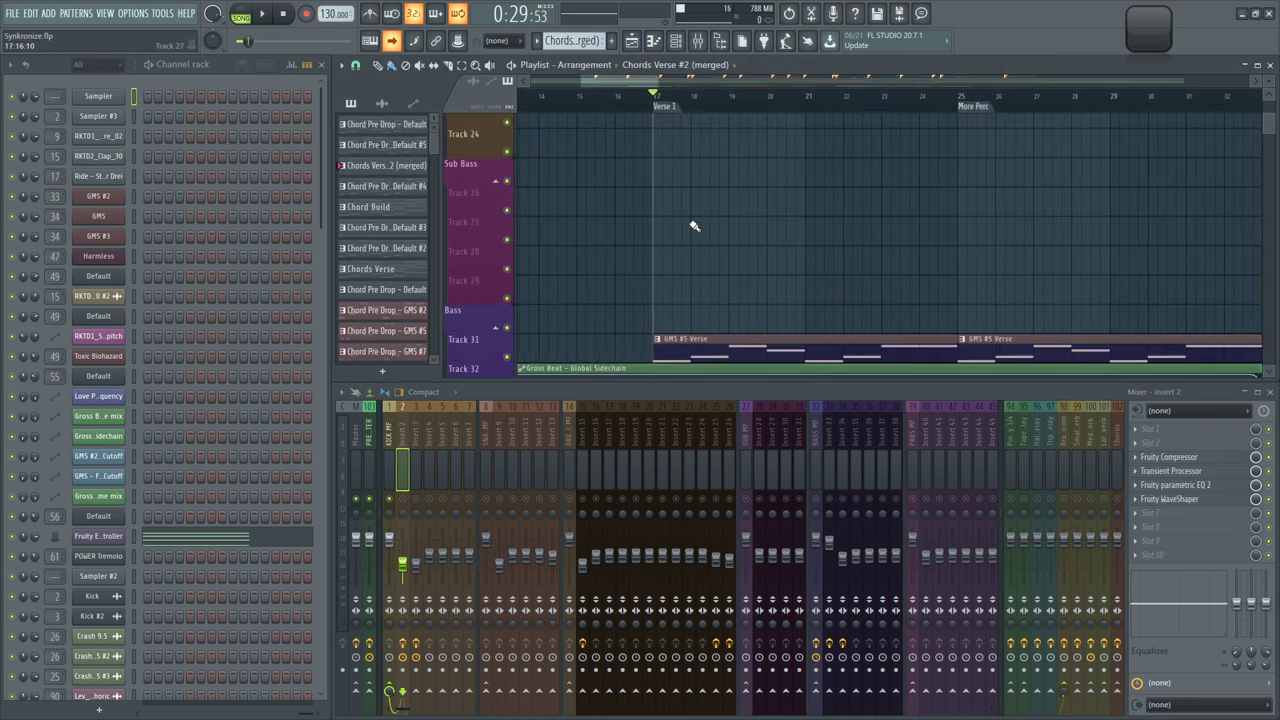
pyautogui.scroll(4, 692, 226)
pyautogui.scroll(2, 680, 270)
pyautogui.scroll(4, 664, 318)
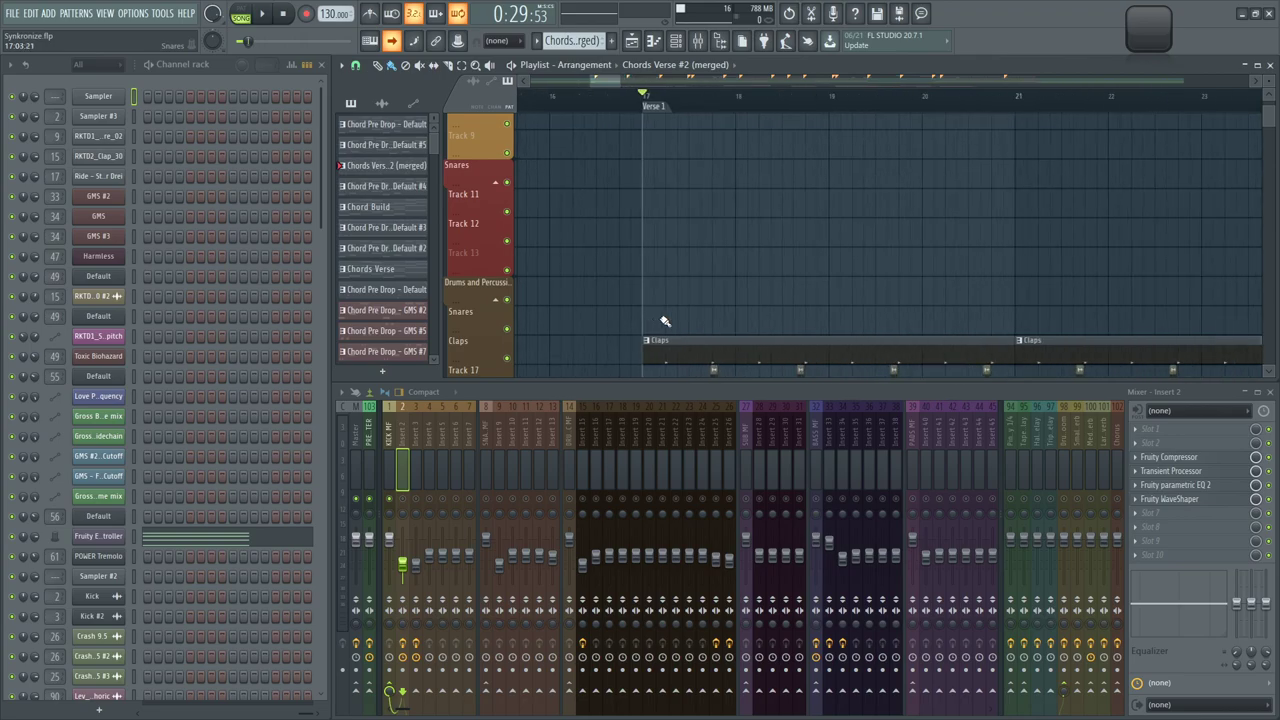
pyautogui.moveTo(630, 100); pyautogui.dragTo(1049, 160)
pyautogui.keyDown('ctrl'); pyautogui.click(1078, 203); pyautogui.keyUp('ctrl')
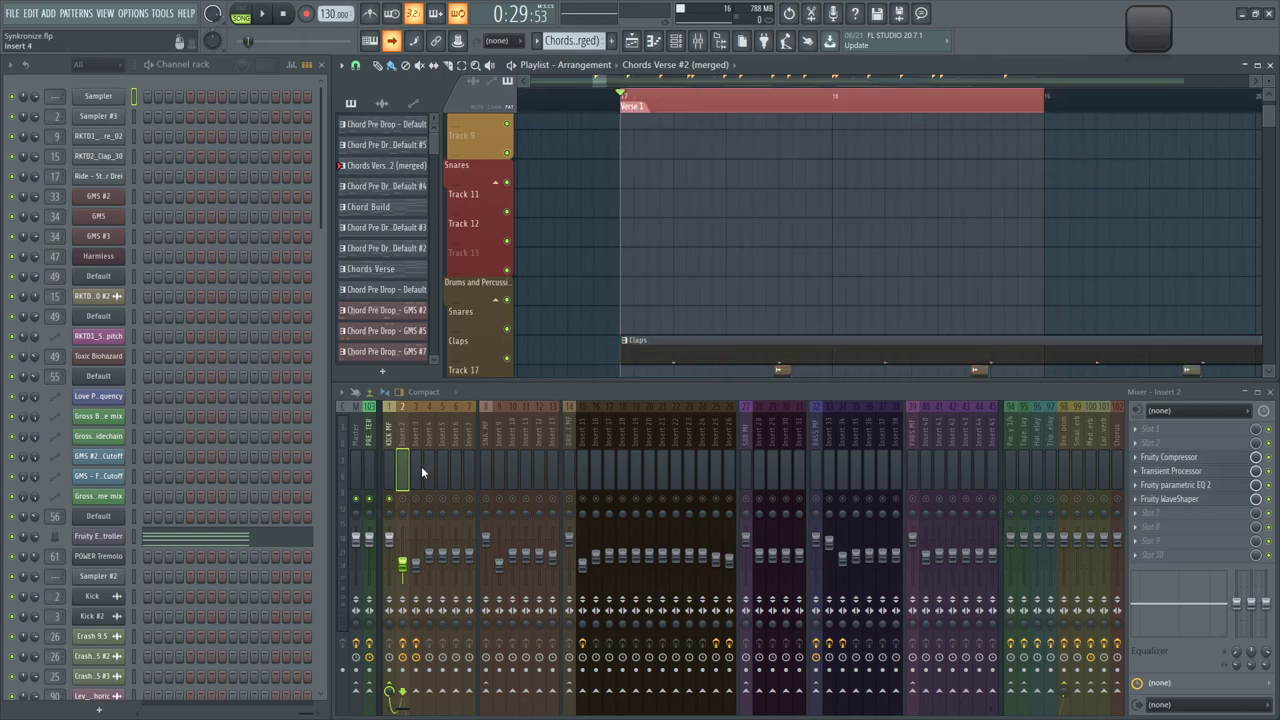
pyautogui.click(404, 498)
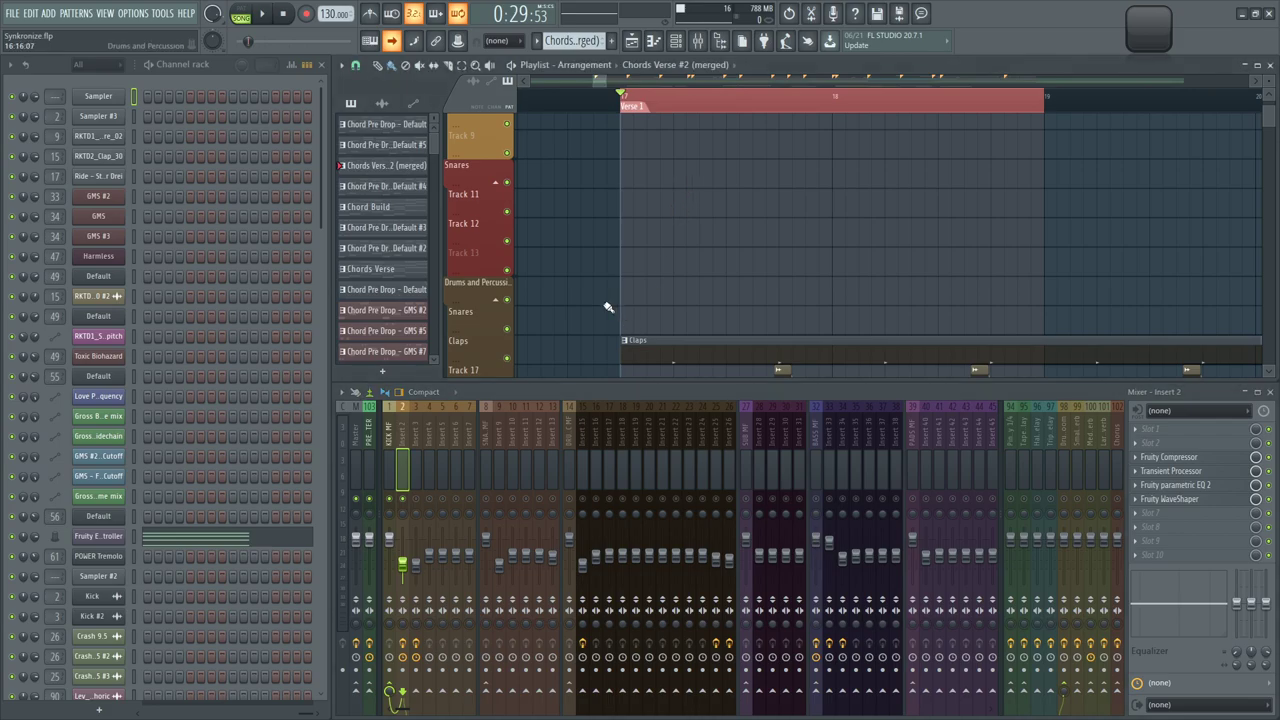
pyautogui.keyDown('ctrl'); pyautogui.click(506, 358); pyautogui.keyUp('ctrl')
pyautogui.press('space')
pyautogui.press('space')
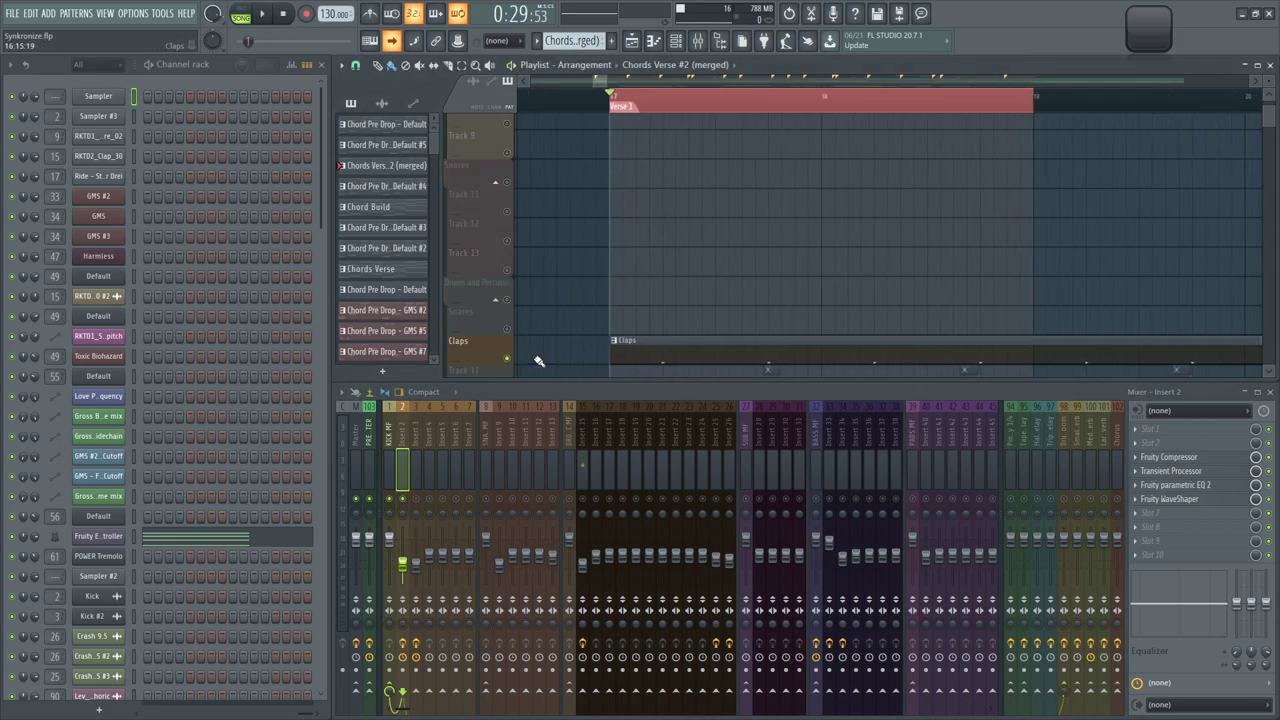
pyautogui.click(507, 329)
# Solo the Kick track in the playlist and play the selected bars
pyautogui.scroll(4, 510, 332)
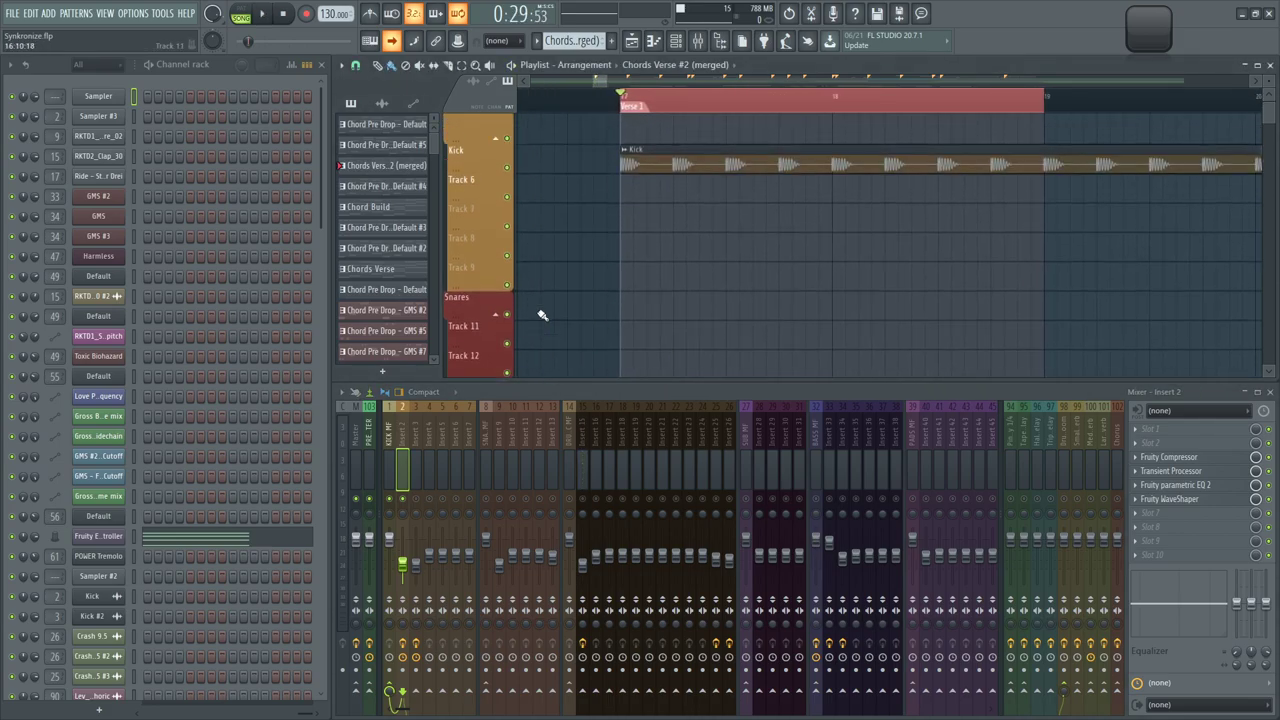
pyautogui.keyDown('ctrl'); pyautogui.click(507, 262); pyautogui.keyUp('ctrl')
pyautogui.press('space')
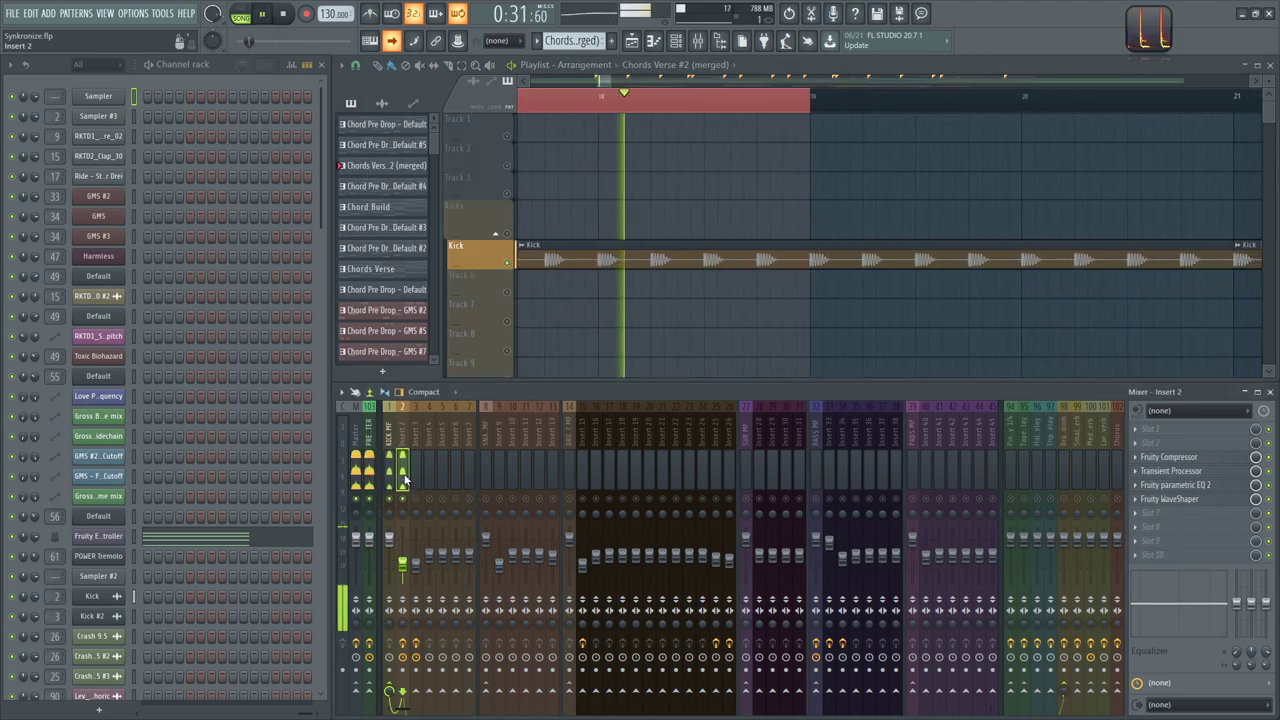
# Bypass the effects on mixer Insert 2 and play the kick again for comparison
pyautogui.press('space')
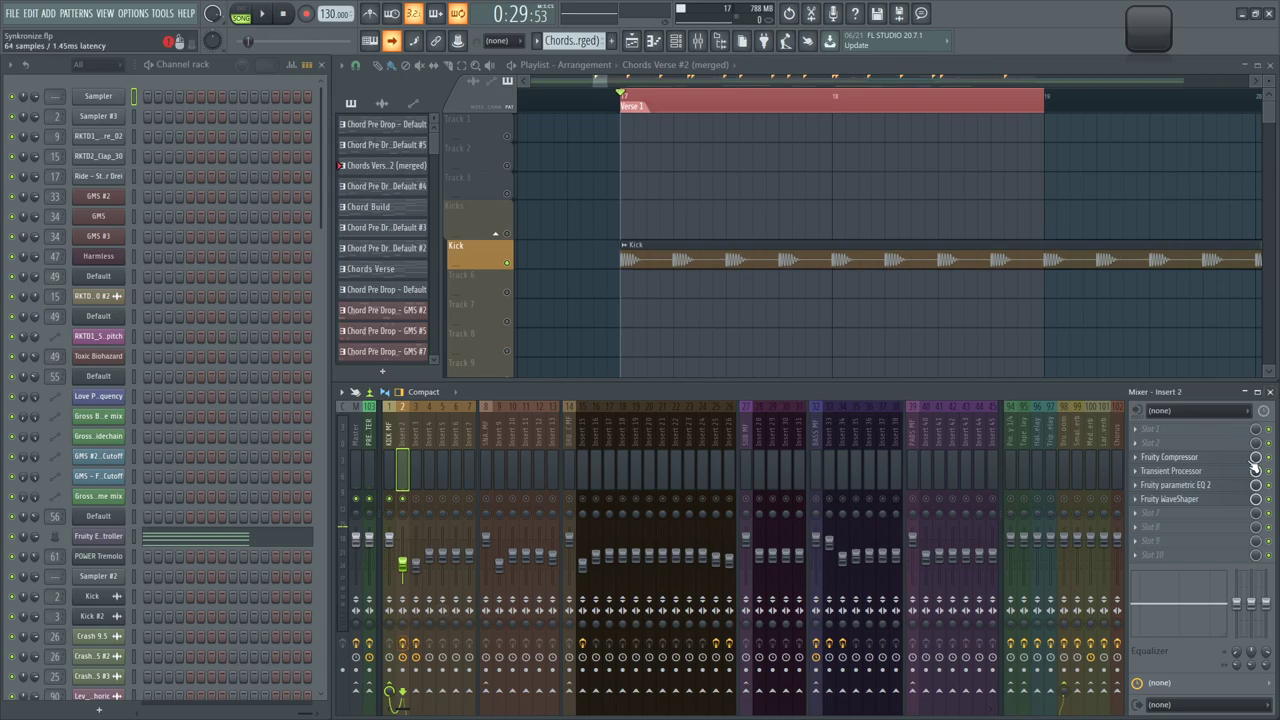
pyautogui.press('space')
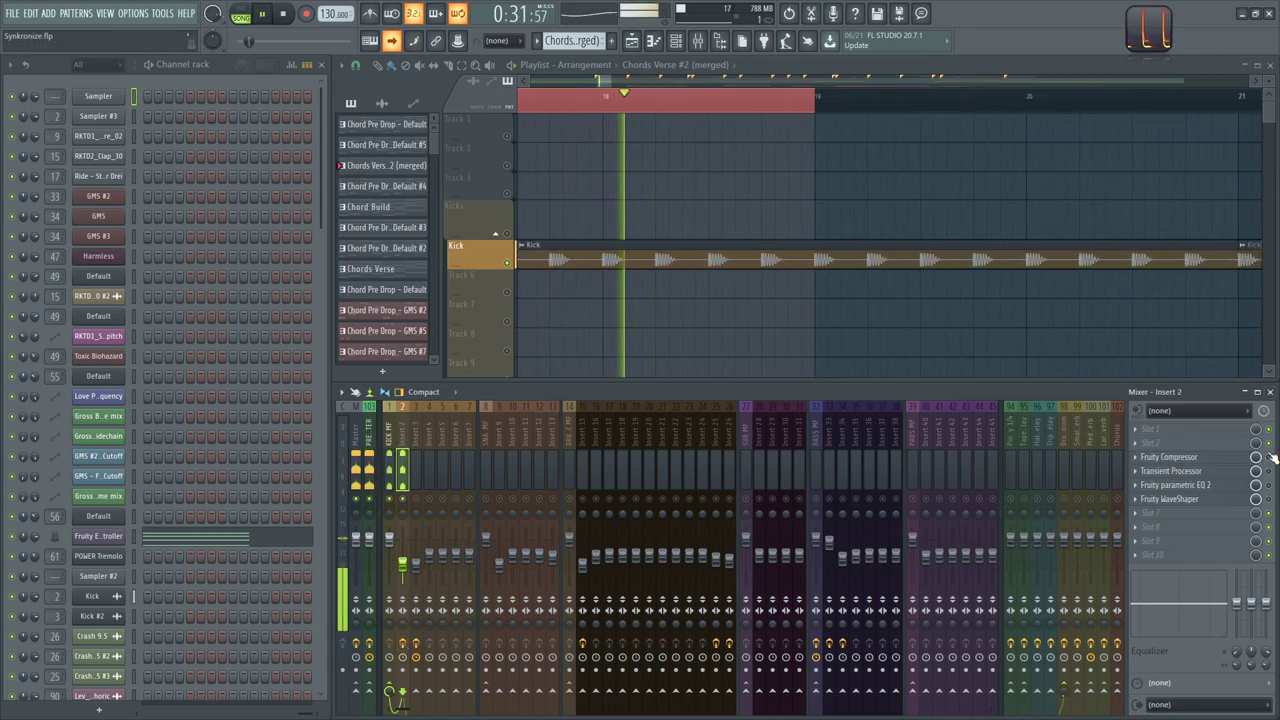
pyautogui.press('space')
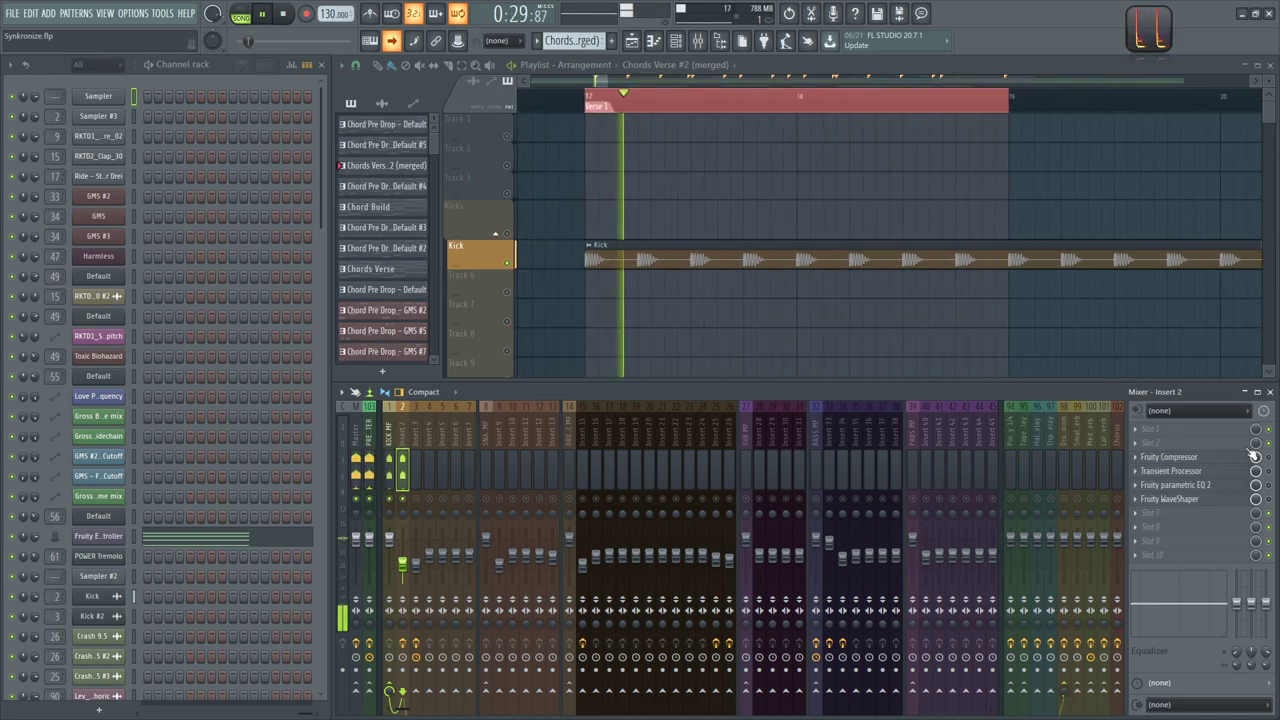
# Open Maximus on the PRE MASTER mixer track to check its settings, and close its window
pyautogui.click(374, 432)
pyautogui.click(1208, 431)
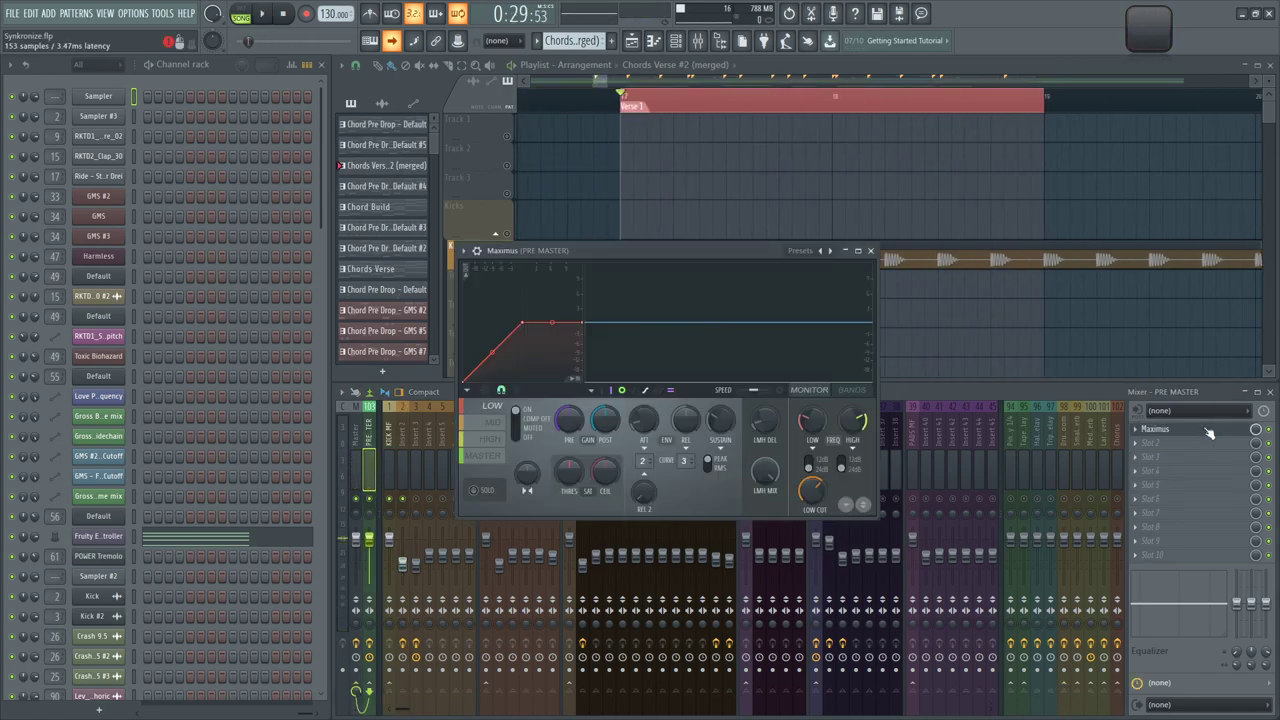
pyautogui.moveTo(605, 251); pyautogui.dragTo(685, 230)
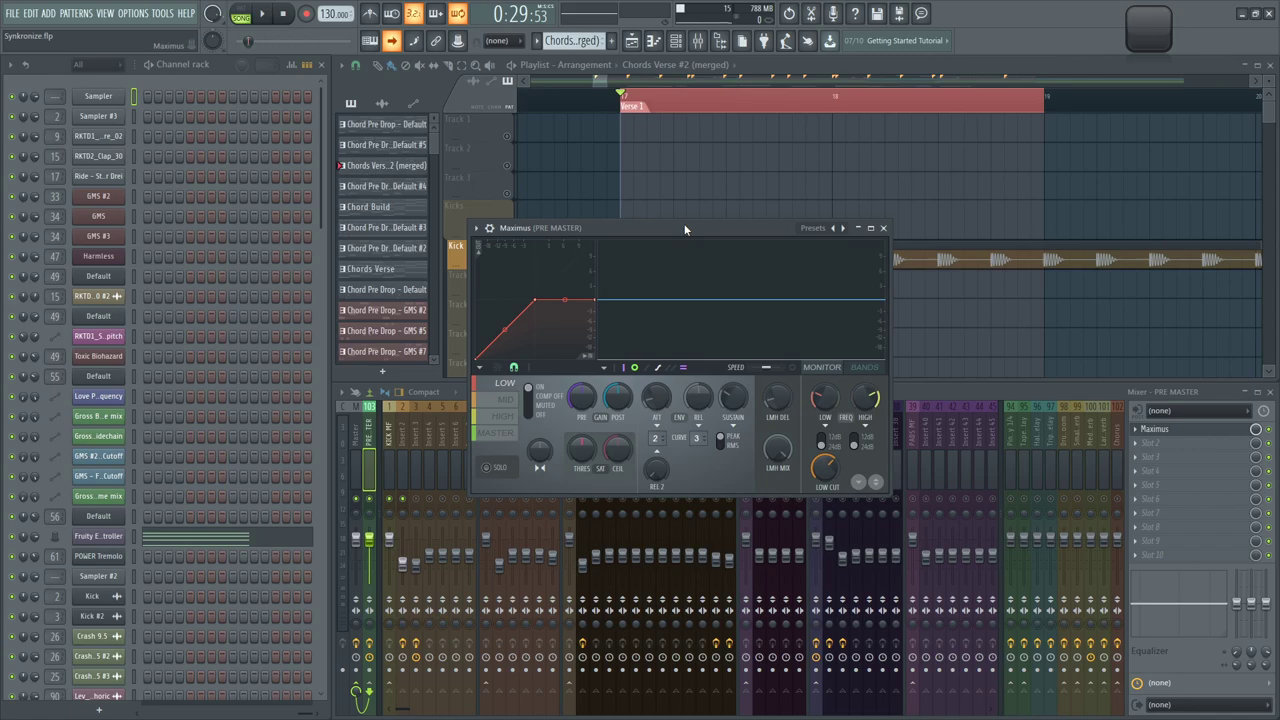
pyautogui.click(884, 228)
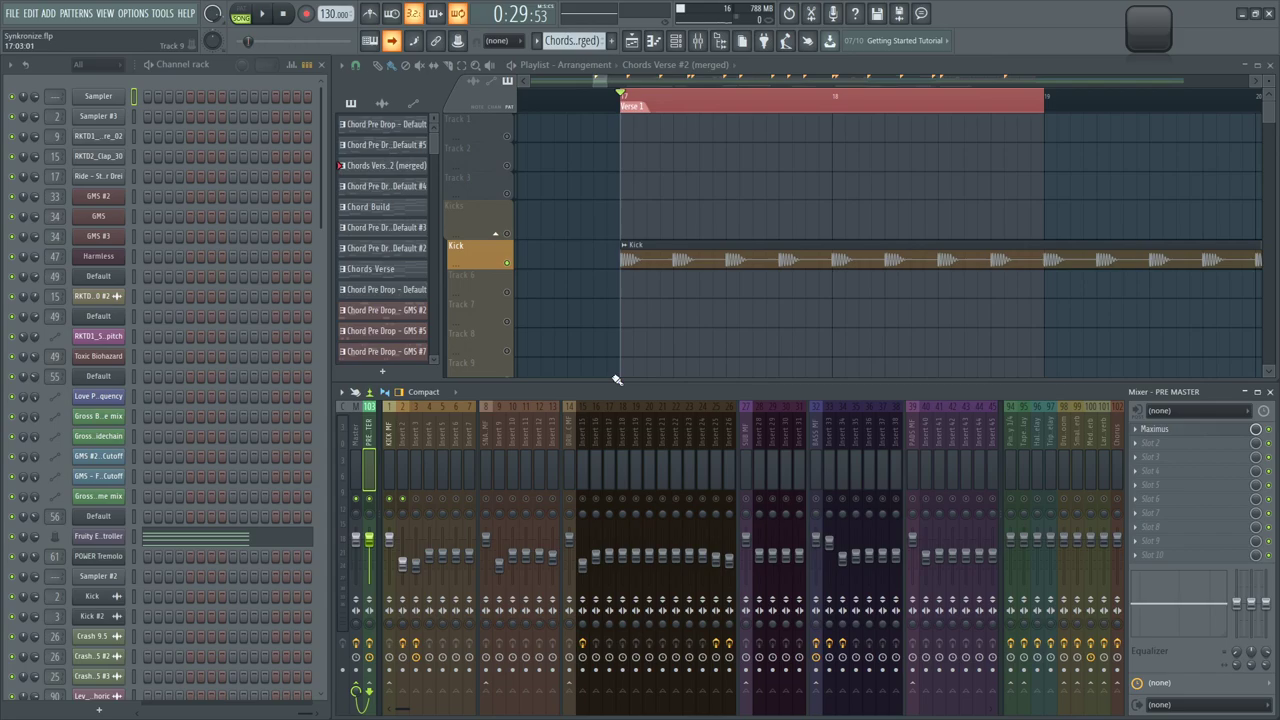
# Enable and open Fruity Compressor on Insert 2, play the kick, and move the plugin window over the playlist's lower area
pyautogui.click(400, 437)
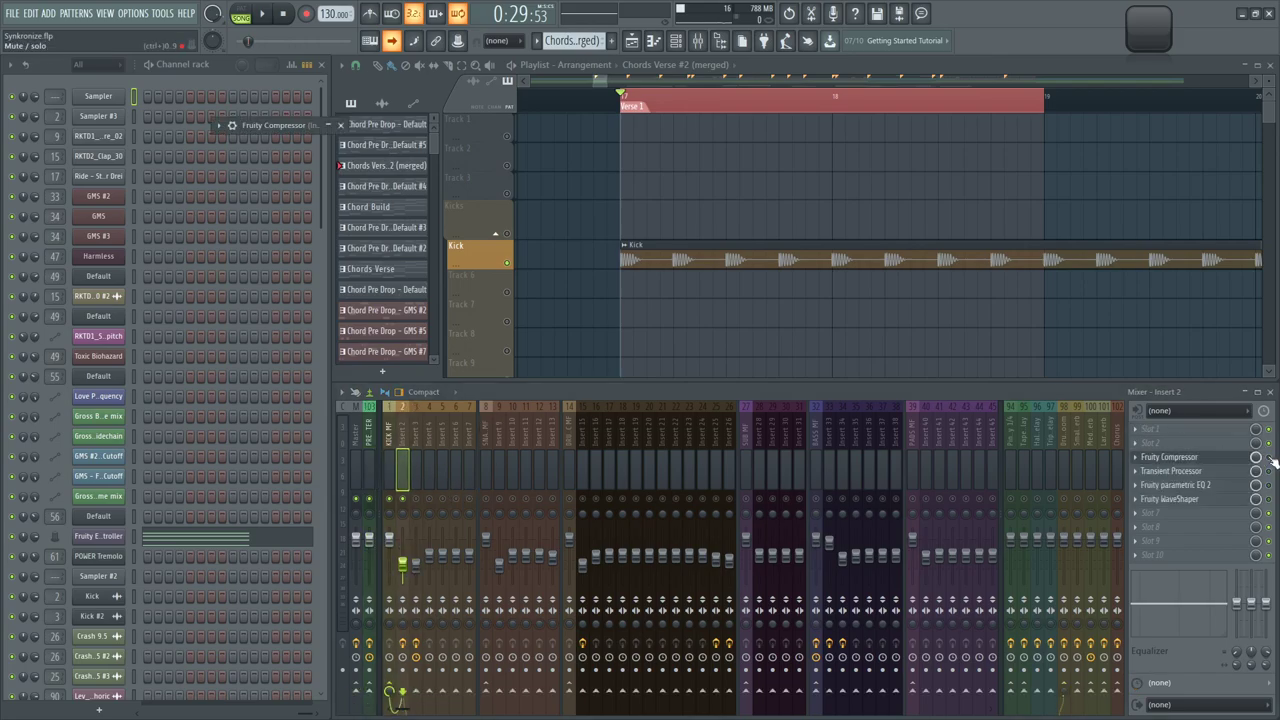
pyautogui.doubleClick(303, 128)
pyautogui.moveTo(302, 127); pyautogui.dragTo(434, 348)
pyautogui.press('space')
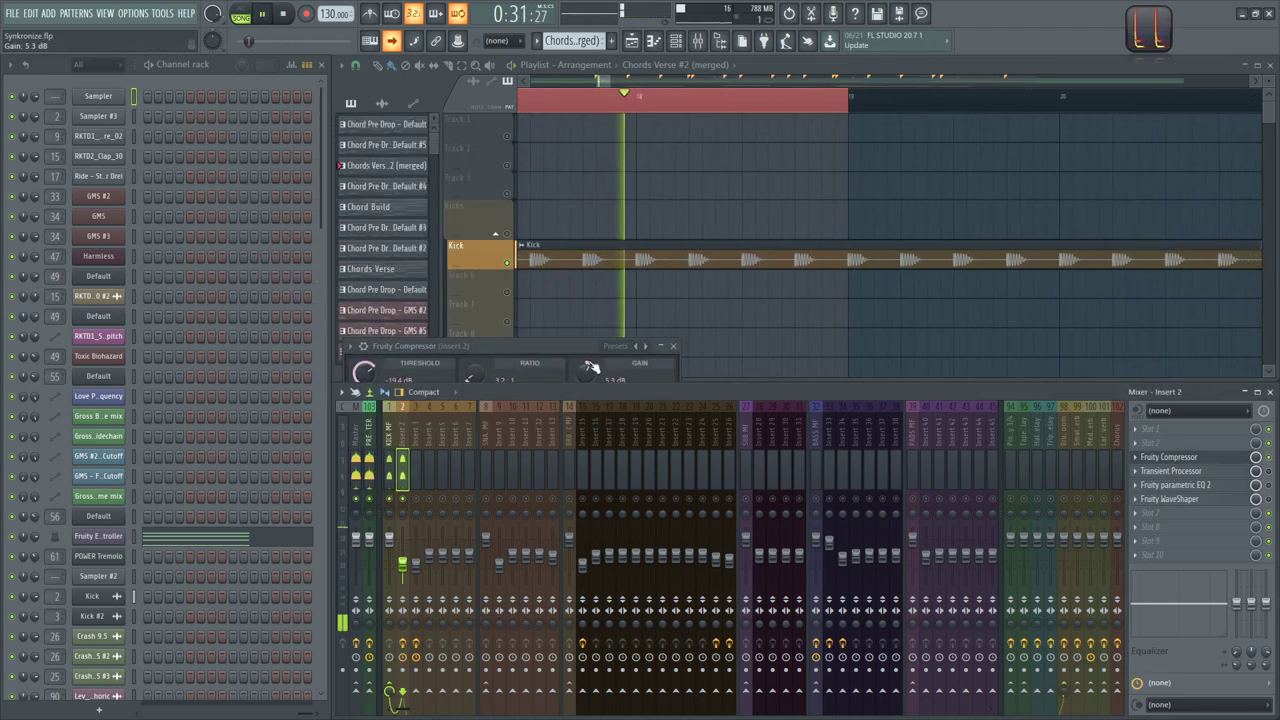
pyautogui.moveTo(512, 349); pyautogui.dragTo(783, 304)
# Expand the Wave Candy display, switch it from spectrum to oscilloscope mode, and place it over the channel rack
pyautogui.click(1141, 32)
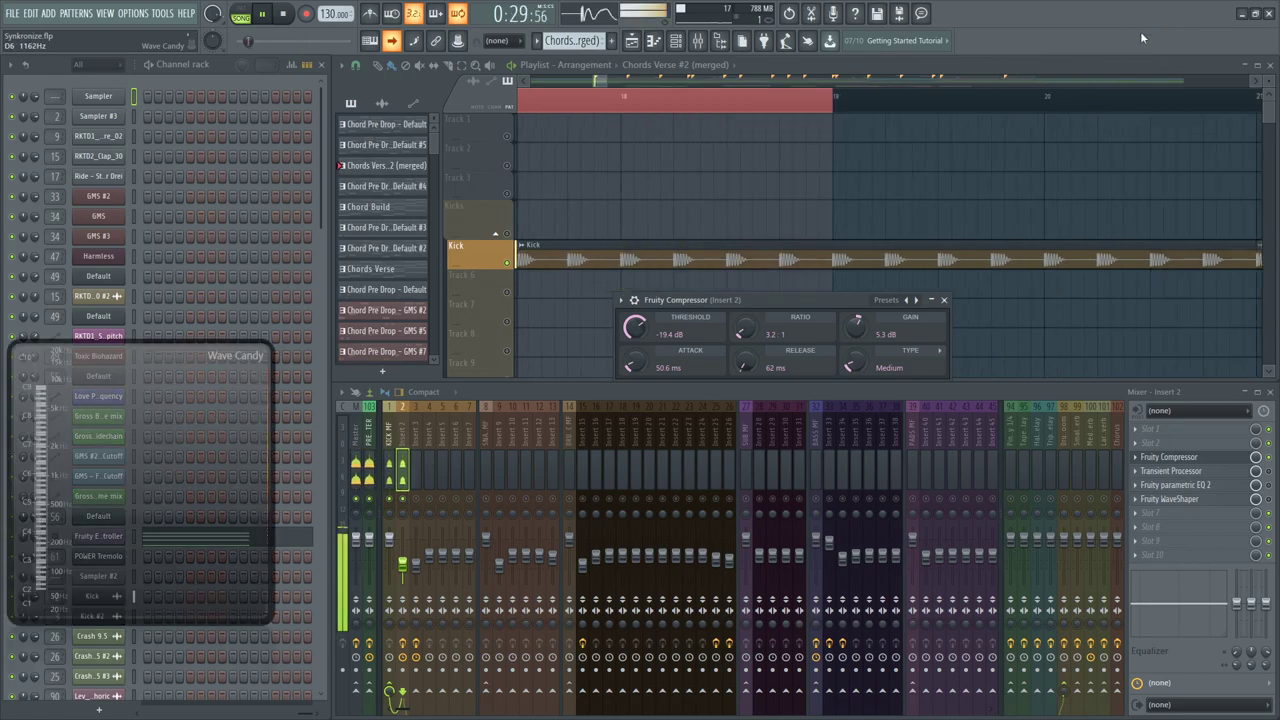
pyautogui.rightClick(140, 428)
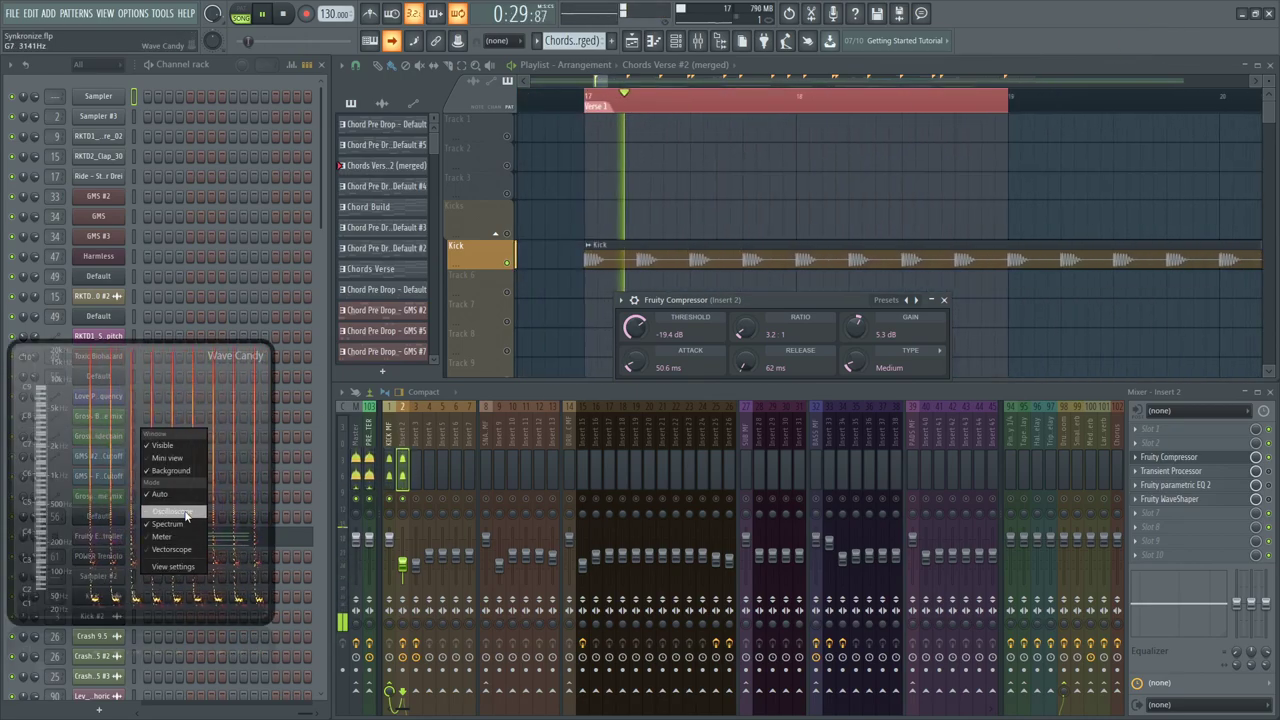
pyautogui.click(187, 516)
pyautogui.moveTo(161, 470); pyautogui.dragTo(270, 478)
pyautogui.rightClick(271, 480)
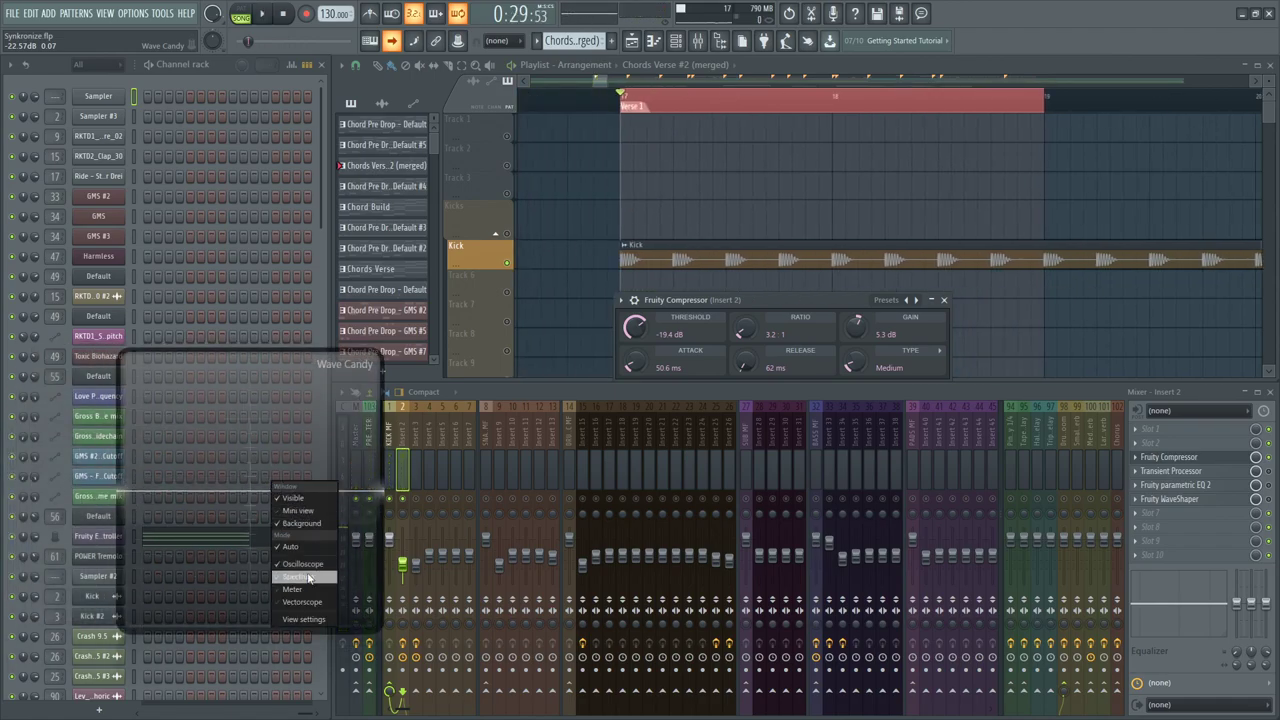
pyautogui.moveTo(293, 422); pyautogui.dragTo(216, 403)
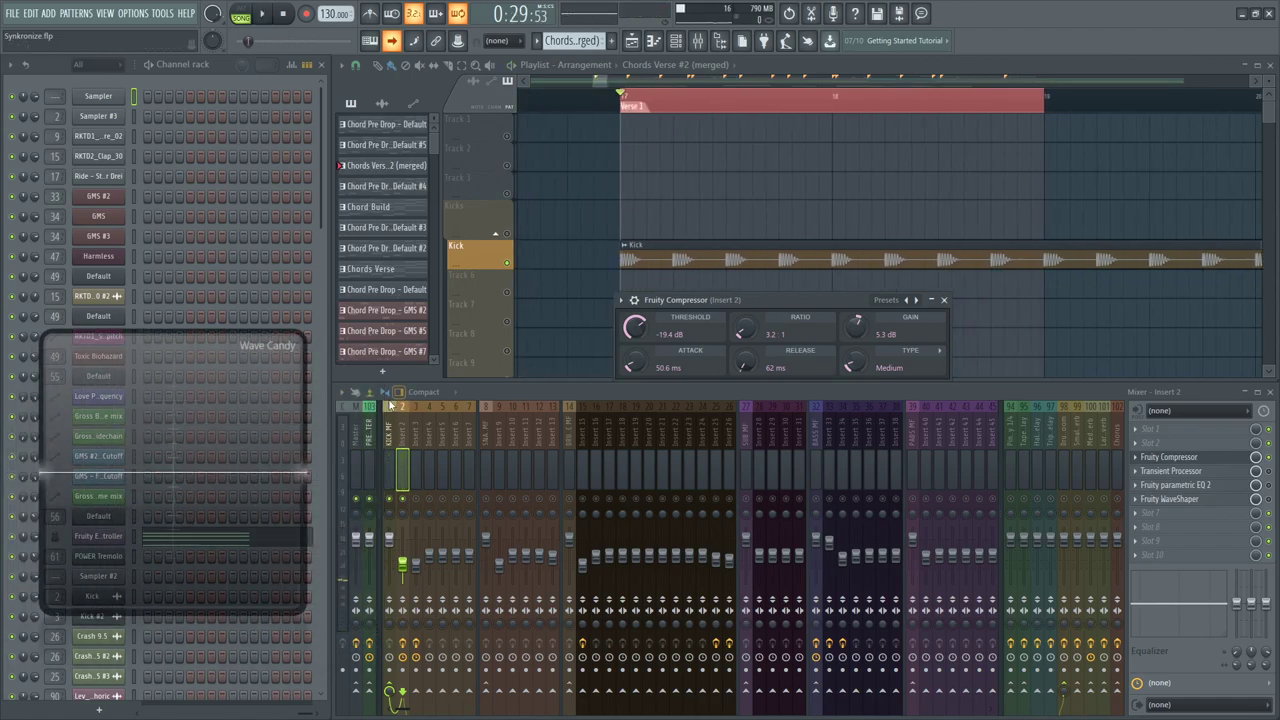
# Play the soloed kick, watch its waveform in the Wave Candy oscilloscope, and stop playback
pyautogui.click(370, 395)
pyautogui.press('space')
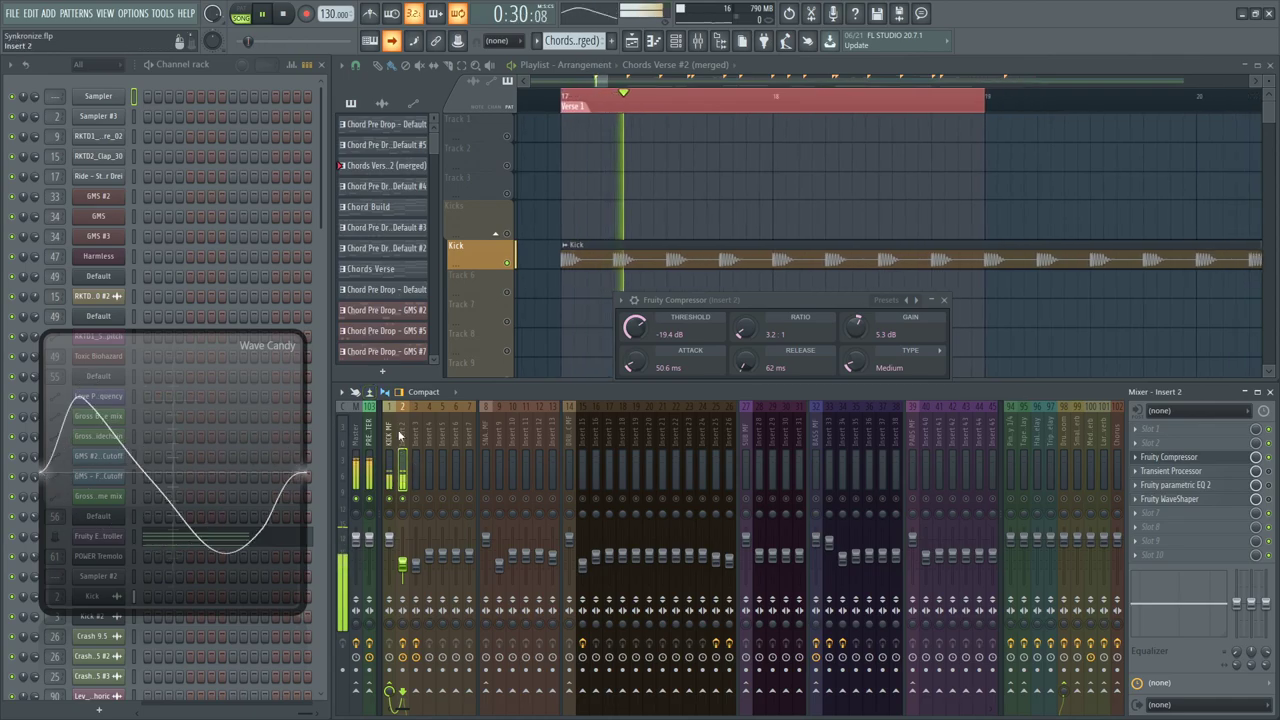
pyautogui.press('space')
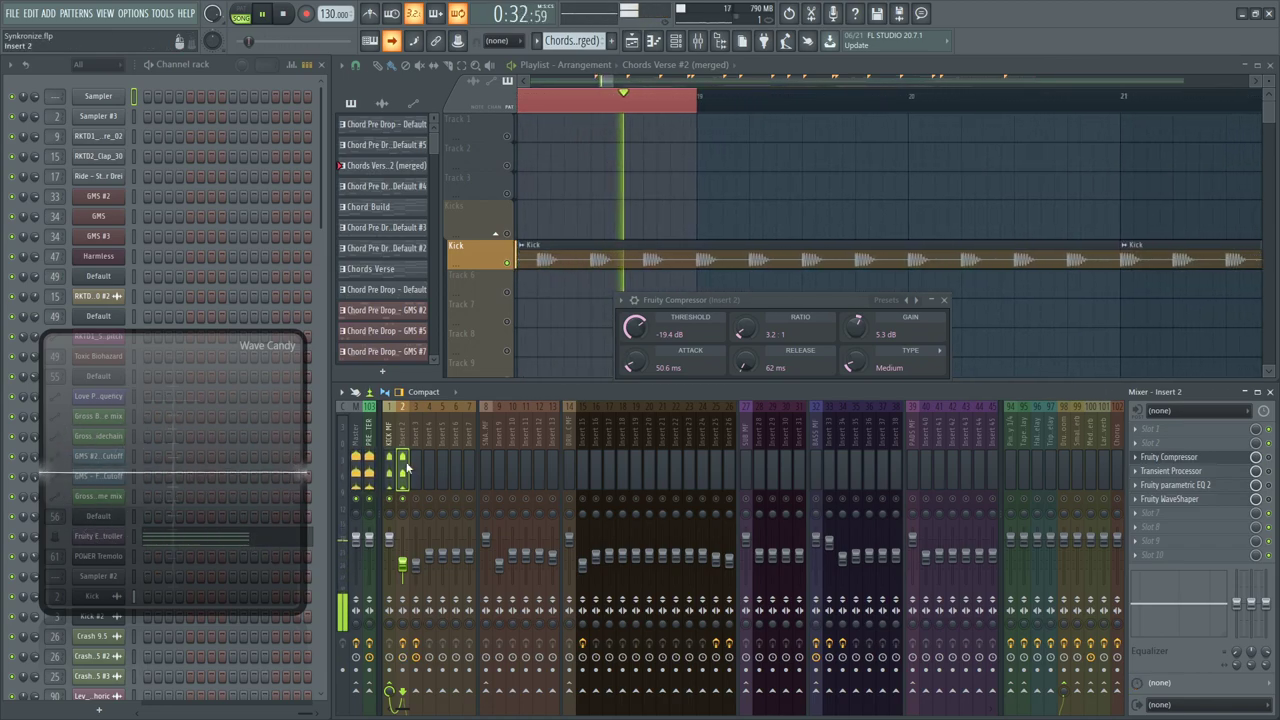
pyautogui.press('space')
# Open the Wave Candy settings over the playlist, check the oscilloscope while the kick plays, and close them
pyautogui.rightClick(172, 434)
pyautogui.click(208, 573)
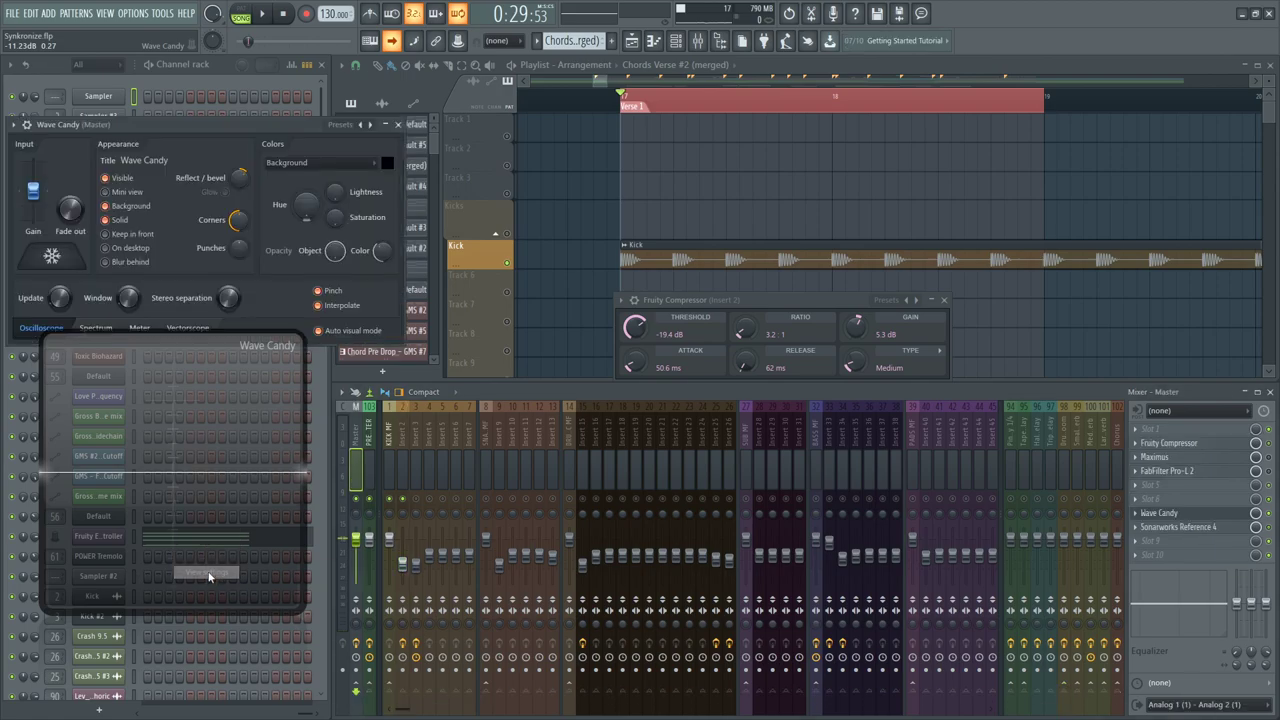
pyautogui.moveTo(242, 128); pyautogui.dragTo(642, 203)
pyautogui.press('space')
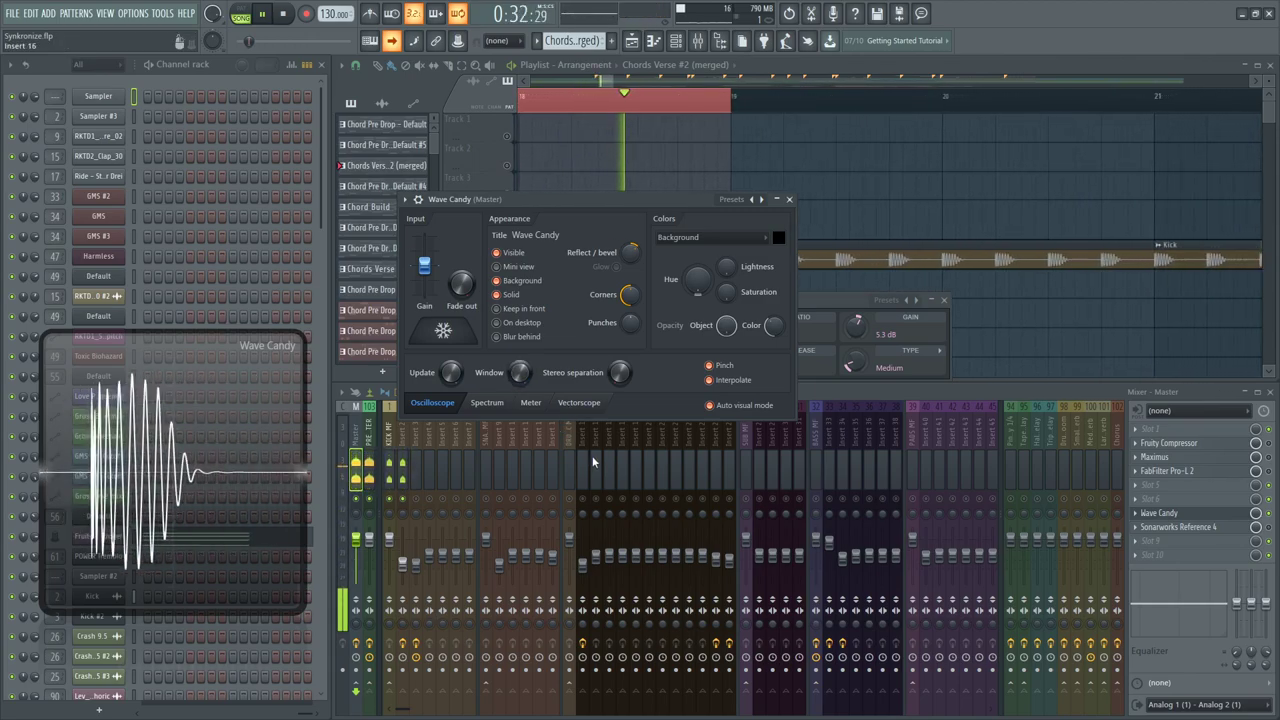
pyautogui.click(789, 200)
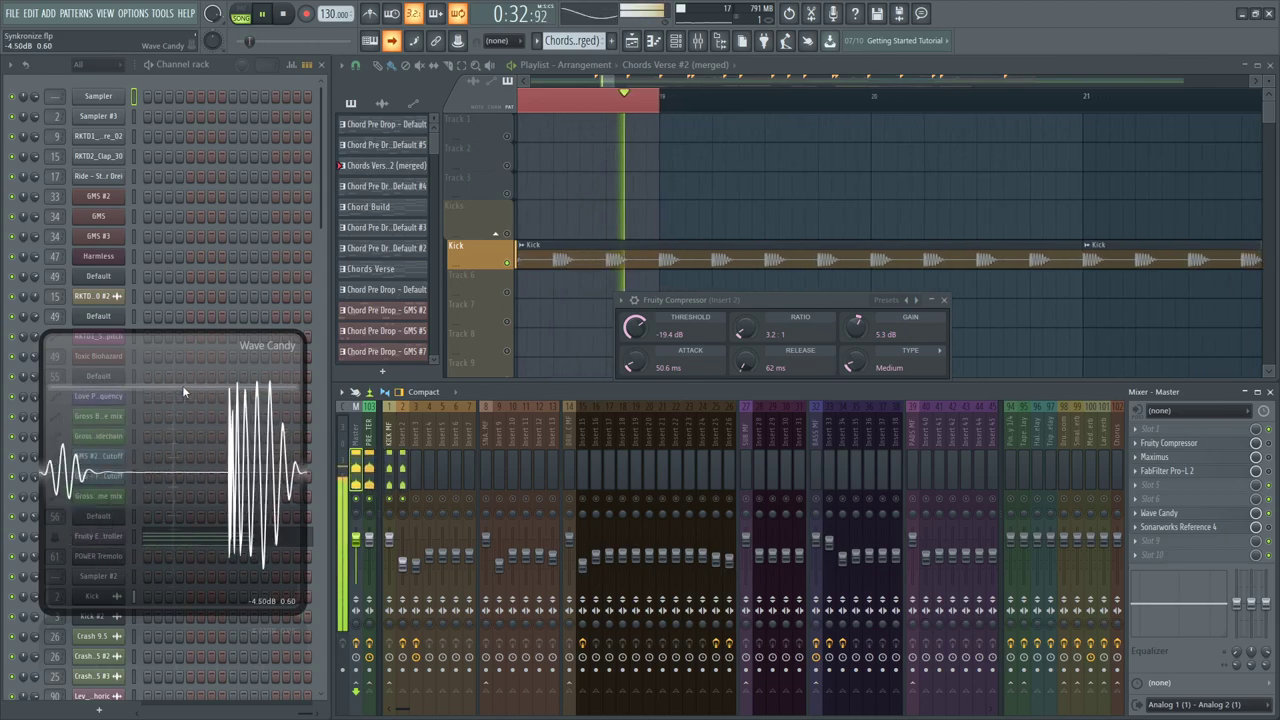
# Restart the kick playback, freeze the Wave Candy oscilloscope on the kick's waveform, and stop playback
pyautogui.press('space')
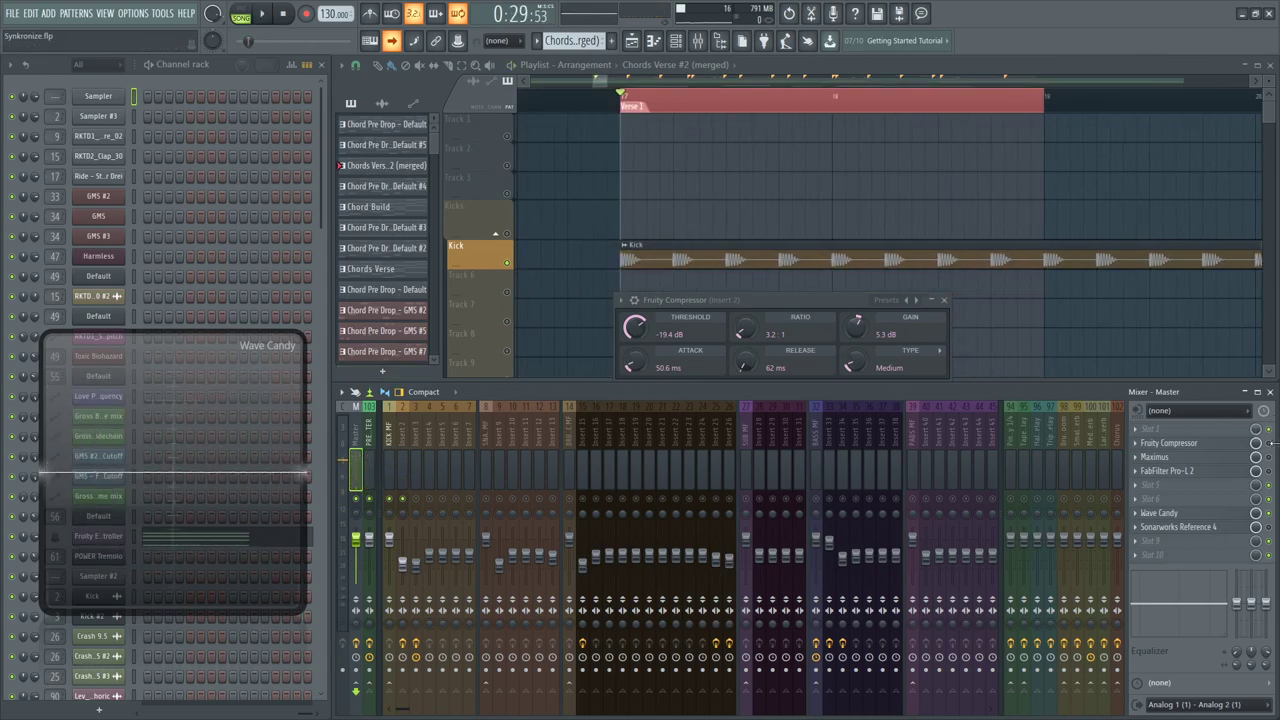
pyautogui.press('space')
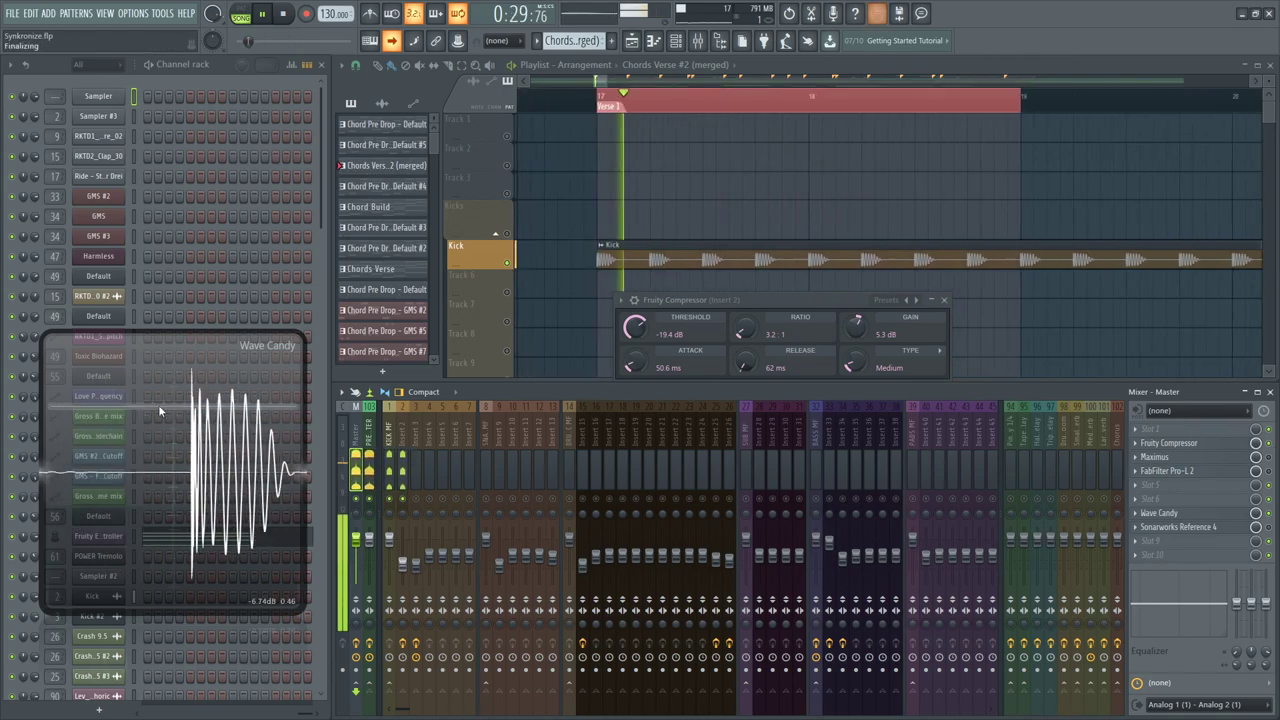
pyautogui.rightClick(183, 414)
pyautogui.click(220, 549)
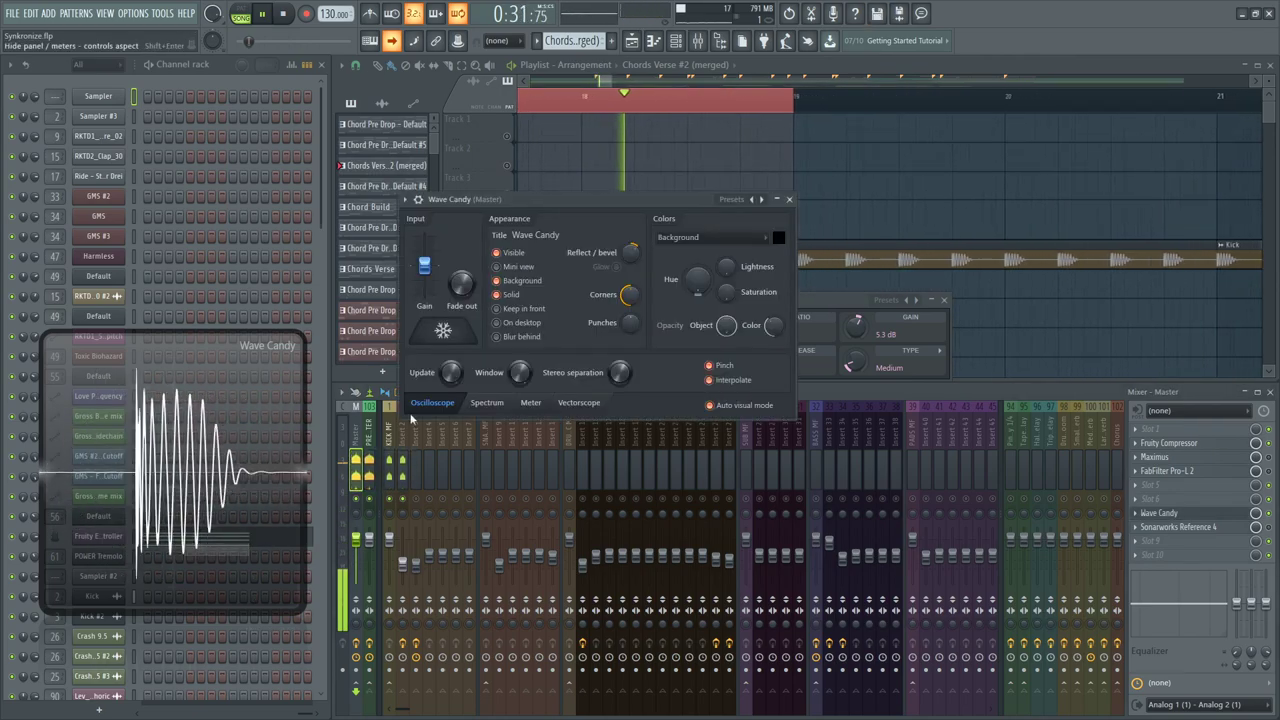
pyautogui.click(443, 330)
pyautogui.press('space')
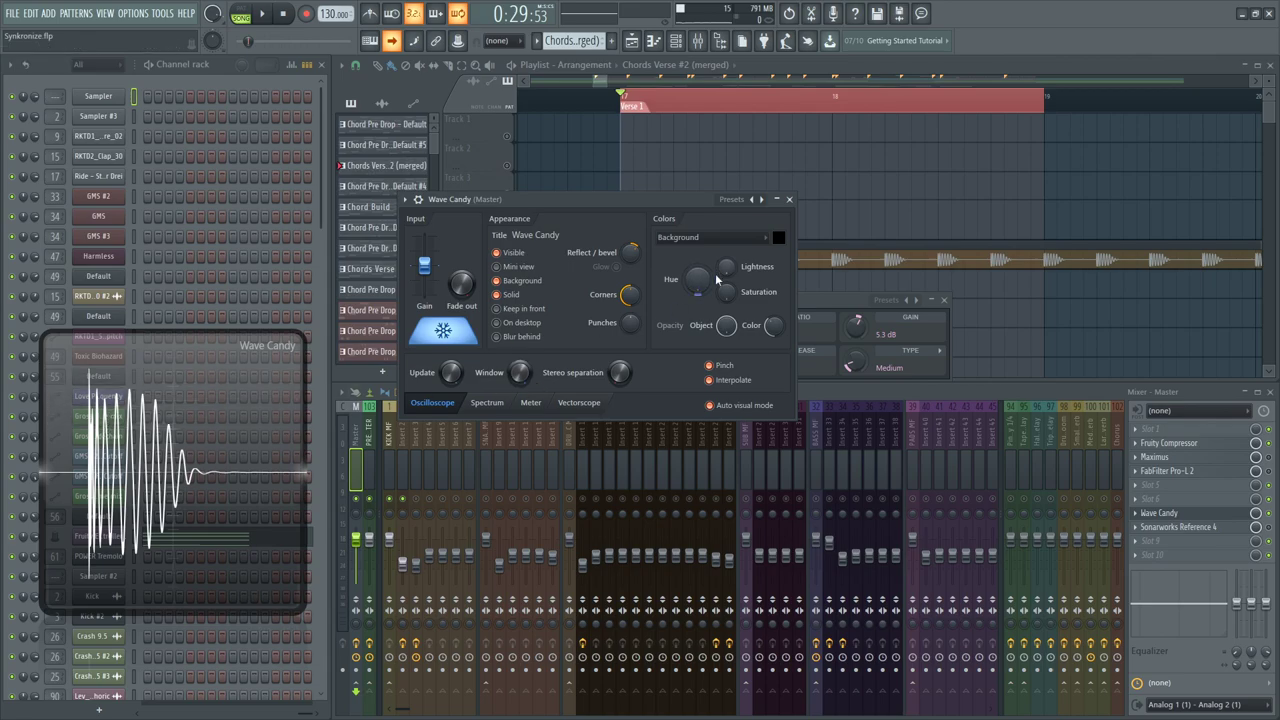
# Unfreeze Wave Candy, toggle Fruity Compressor on the Master track, freeze the kick's waveform for comparison, and close the settings
pyautogui.click(443, 332)
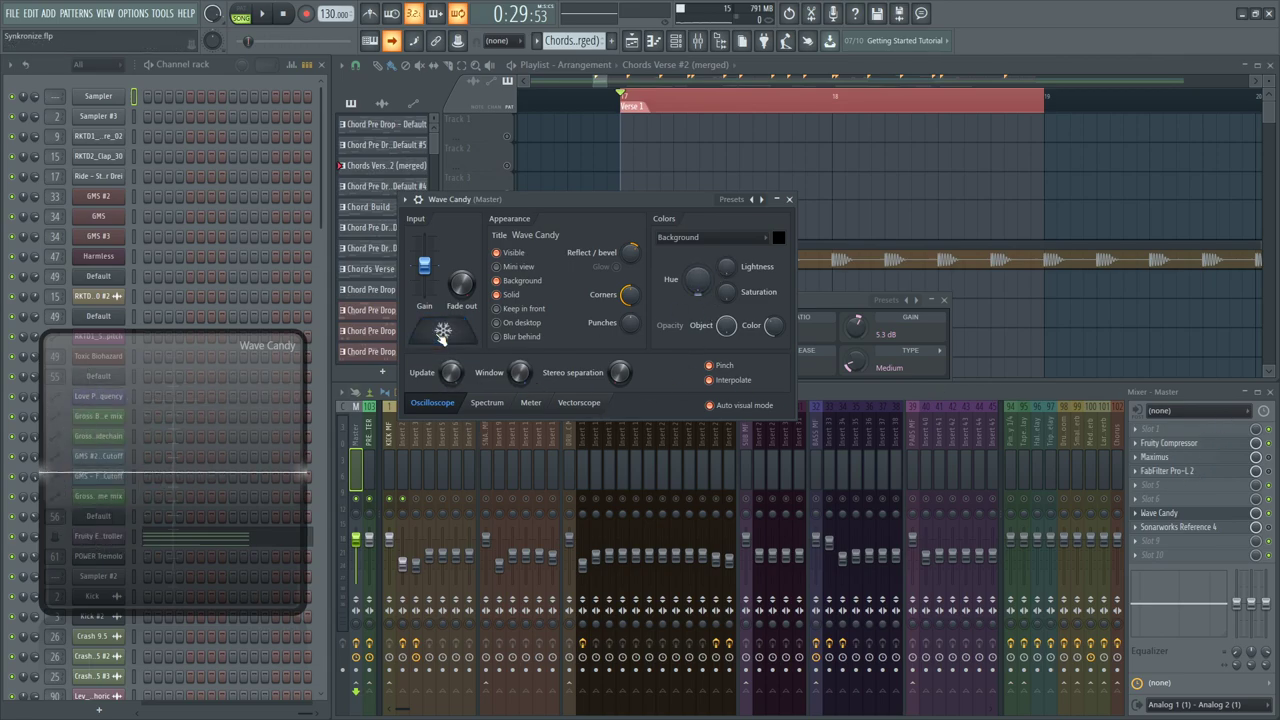
pyautogui.click(1270, 443)
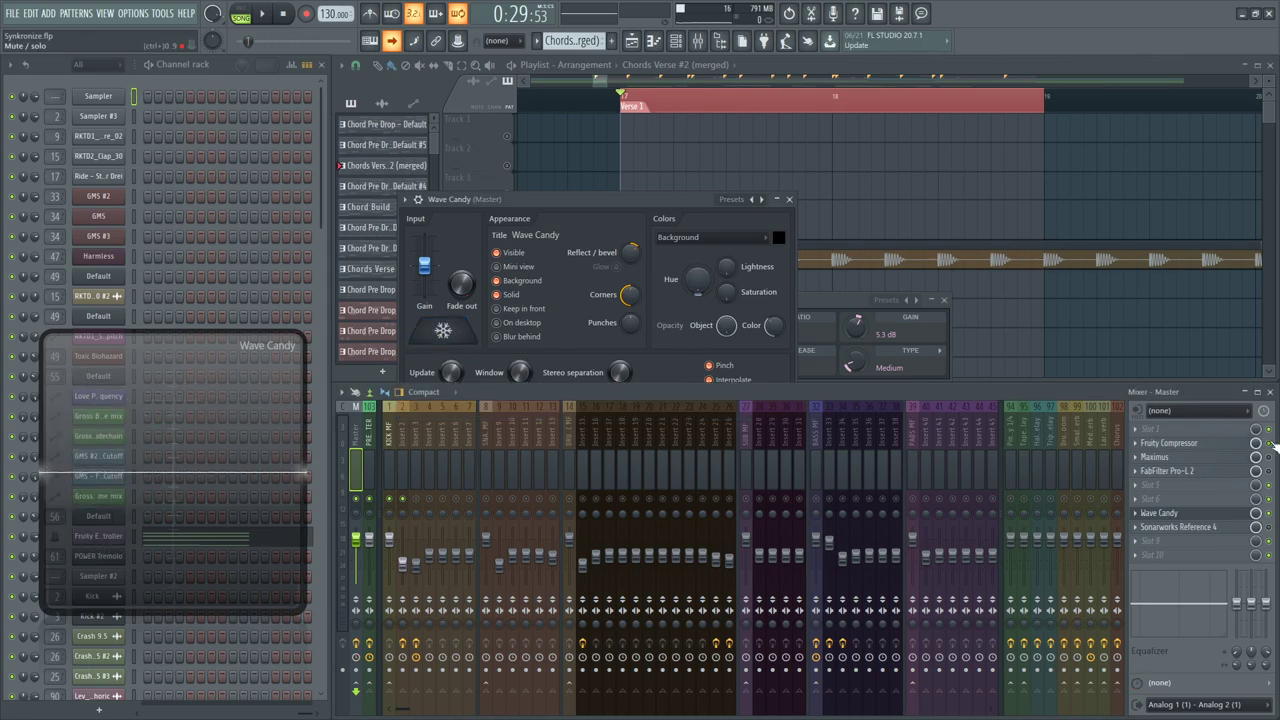
pyautogui.click(443, 331)
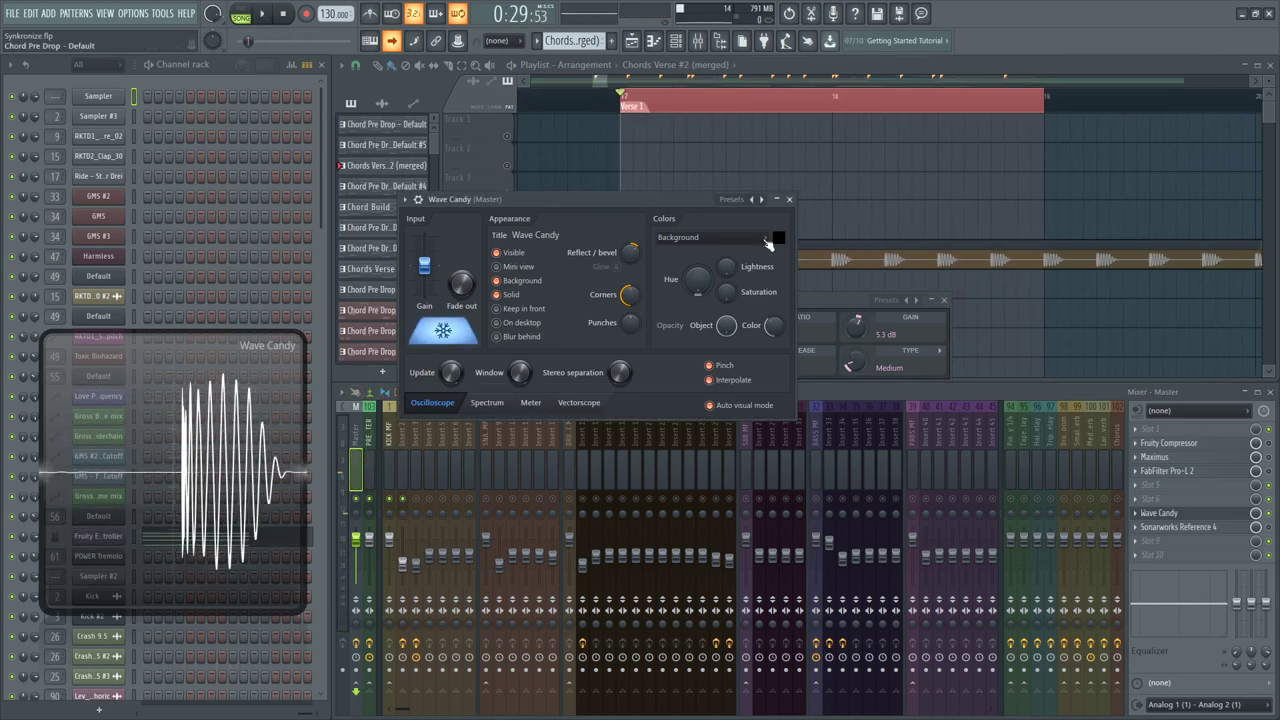
pyautogui.click(1270, 455)
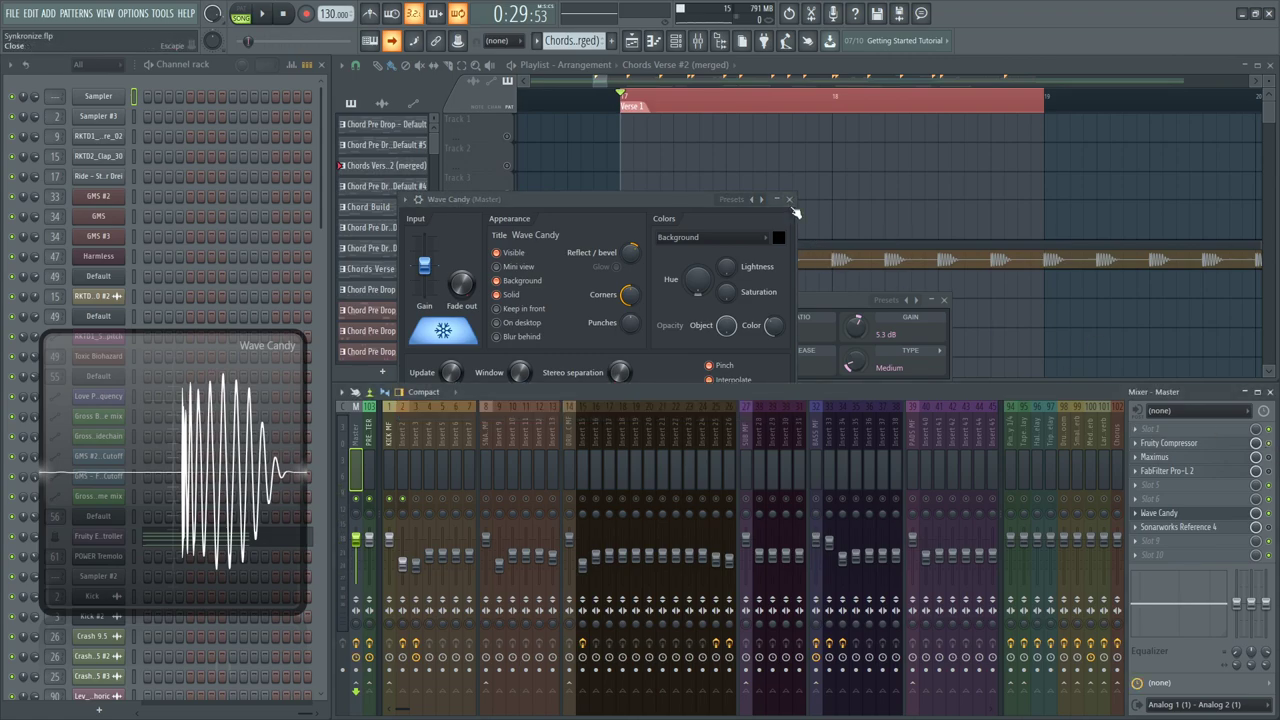
pyautogui.click(793, 208)
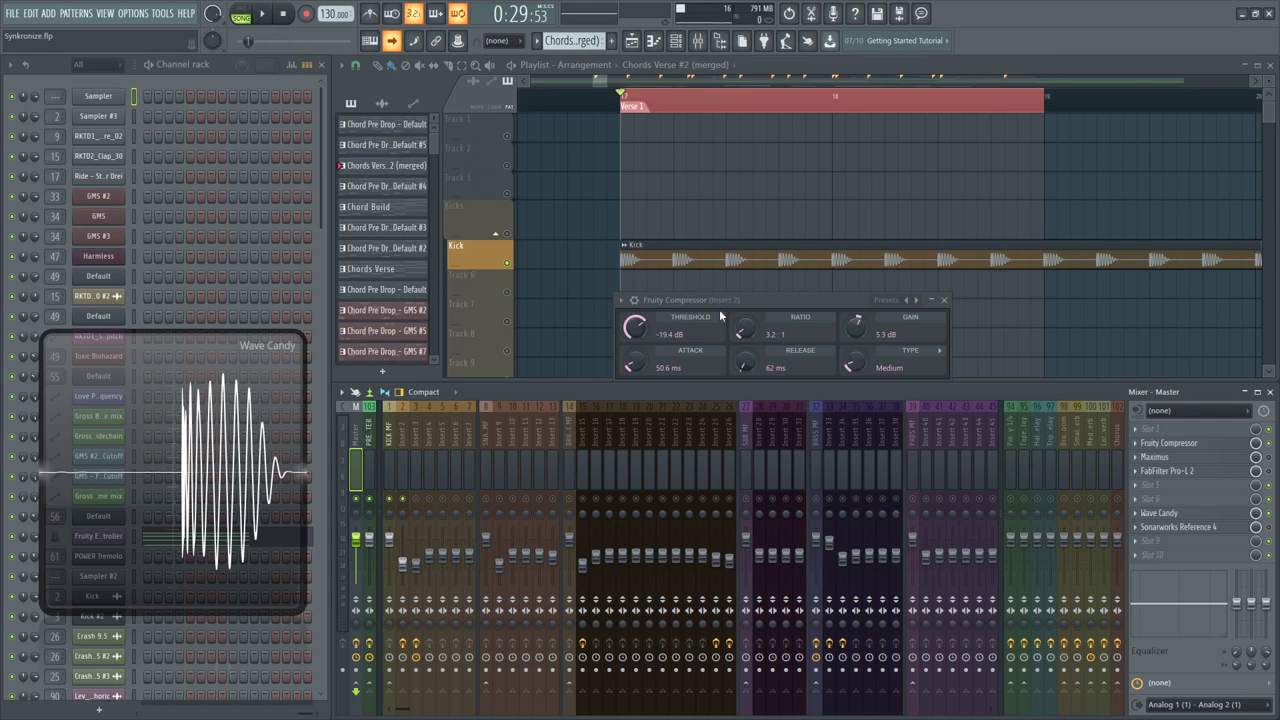
# Set the Insert 2 Fruity Compressor threshold to -23.1 dB while playing the kick
pyautogui.press('space')
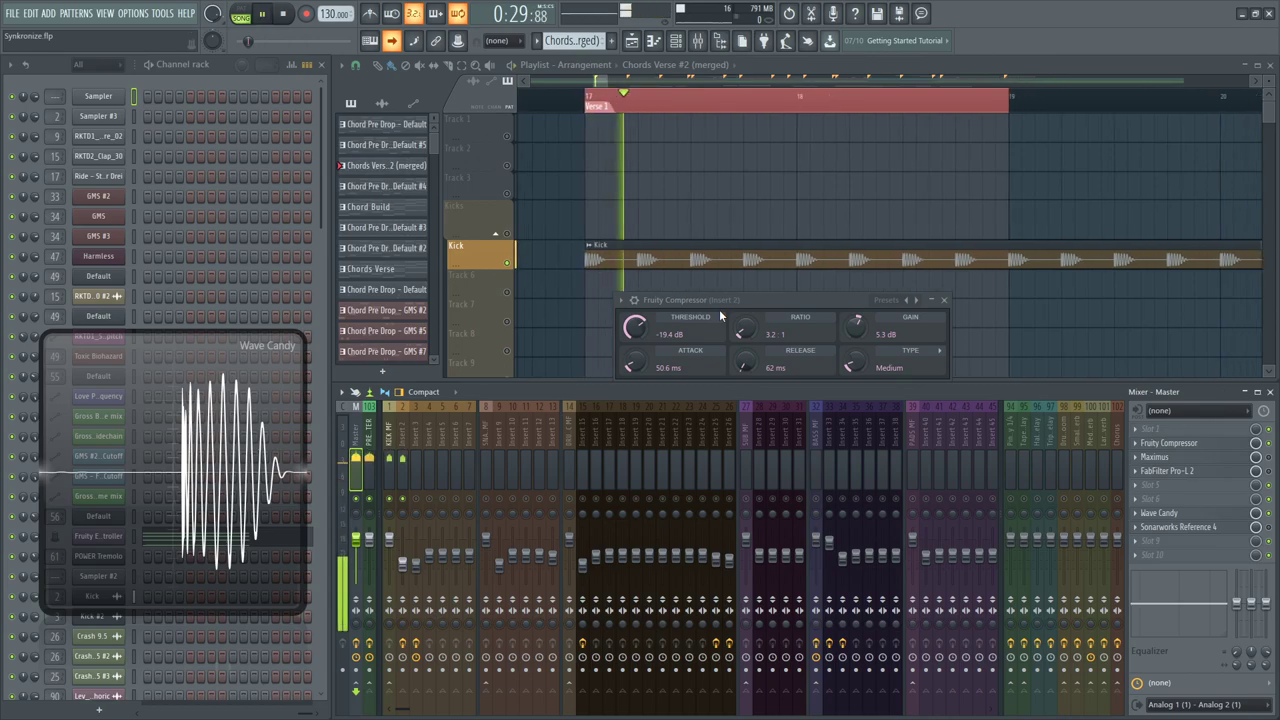
pyautogui.moveTo(645, 338); pyautogui.dragTo(645, 360)
pyautogui.press('space')
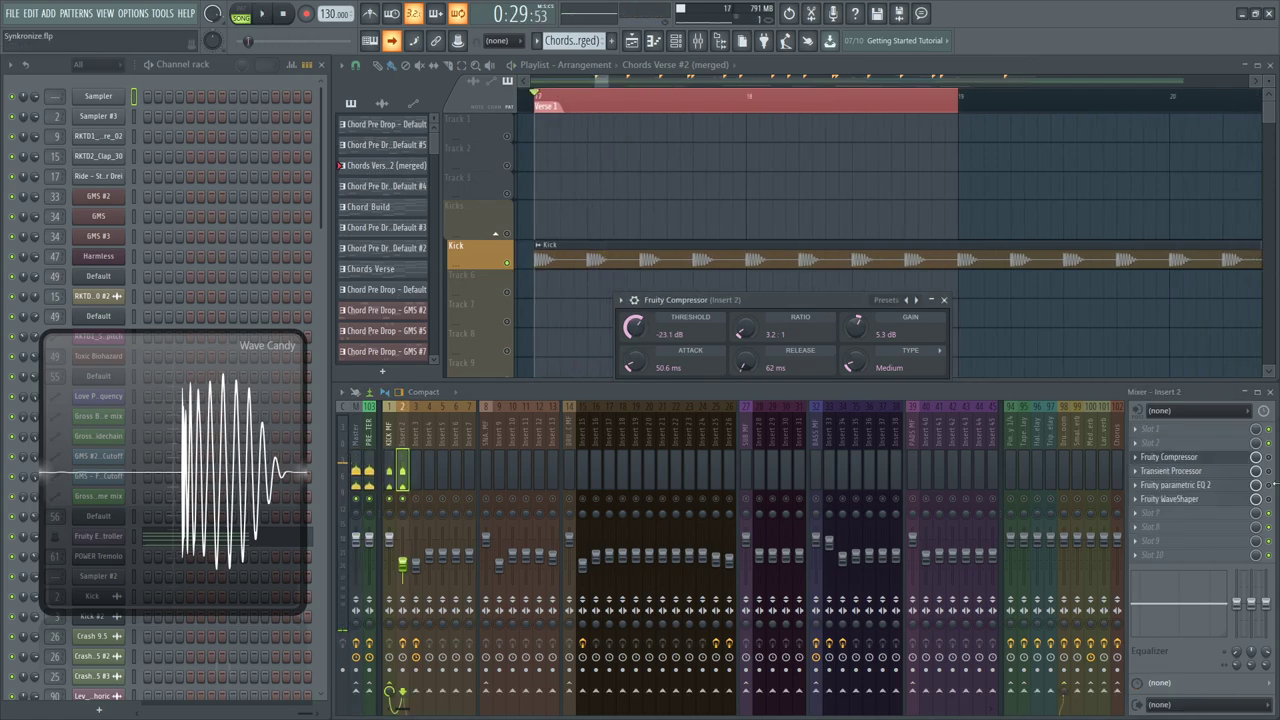
# Open Transient Processor on Insert 2 while the kick plays, close its window, and stop playback
pyautogui.click(1170, 471)
pyautogui.press('space')
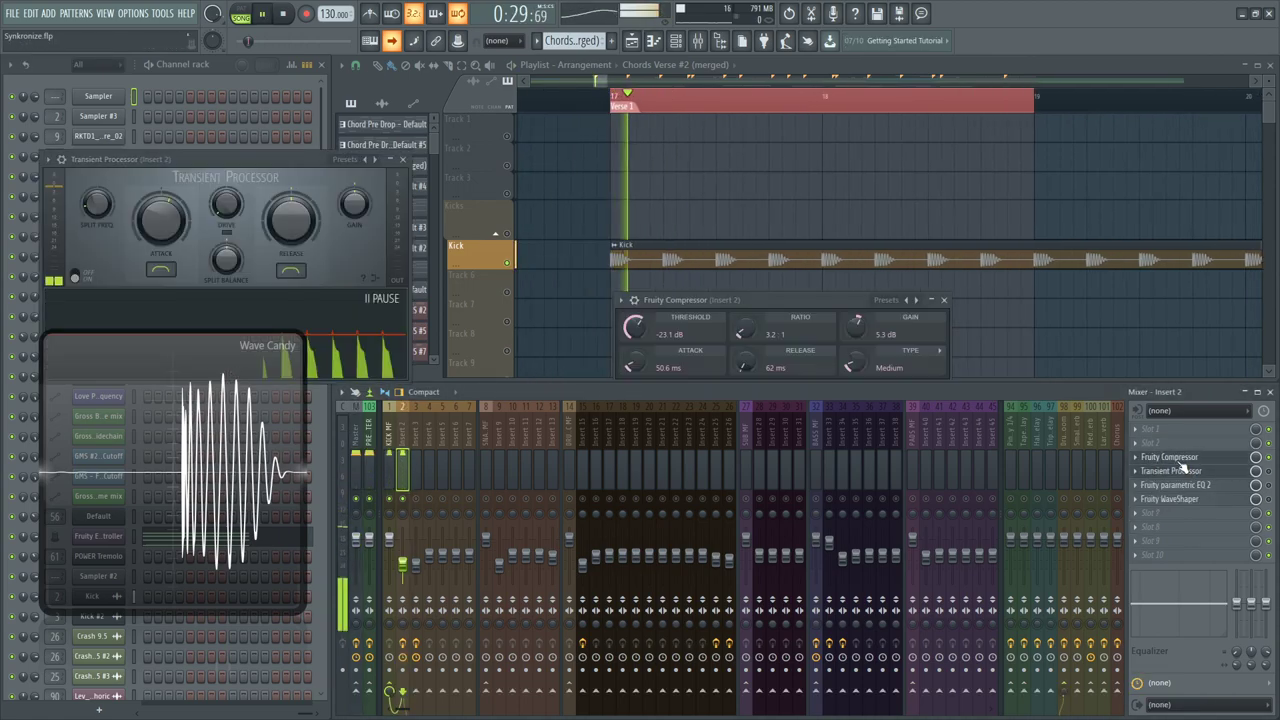
pyautogui.click(402, 158)
pyautogui.press('space')
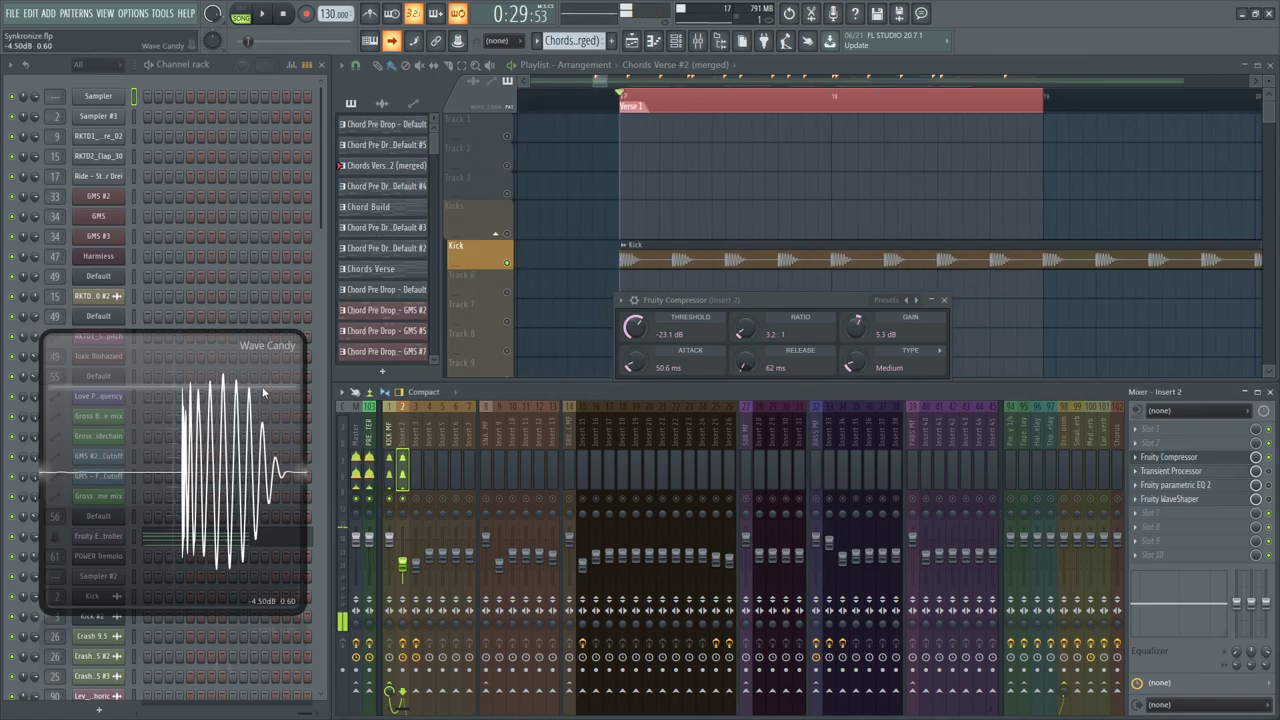
# Open the Wave Candy settings, unfreeze the oscilloscope display, and close the settings window
pyautogui.click(270, 452)
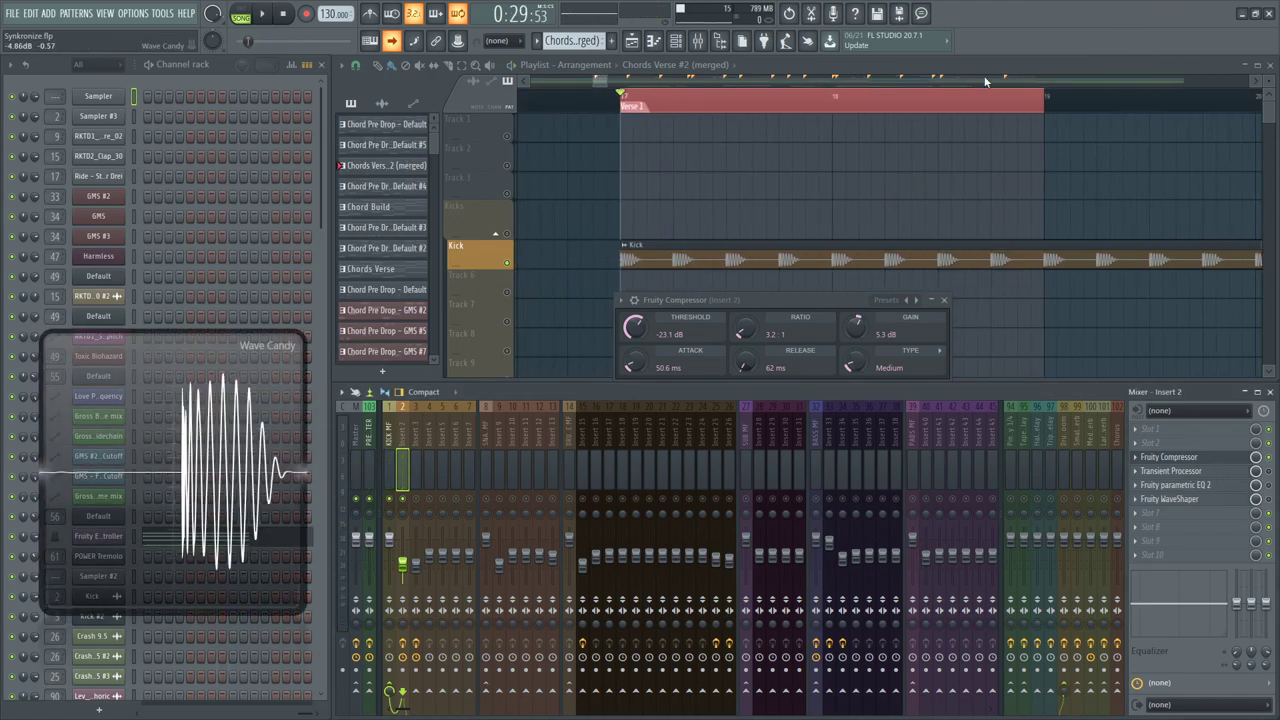
pyautogui.rightClick(184, 524)
pyautogui.click(216, 660)
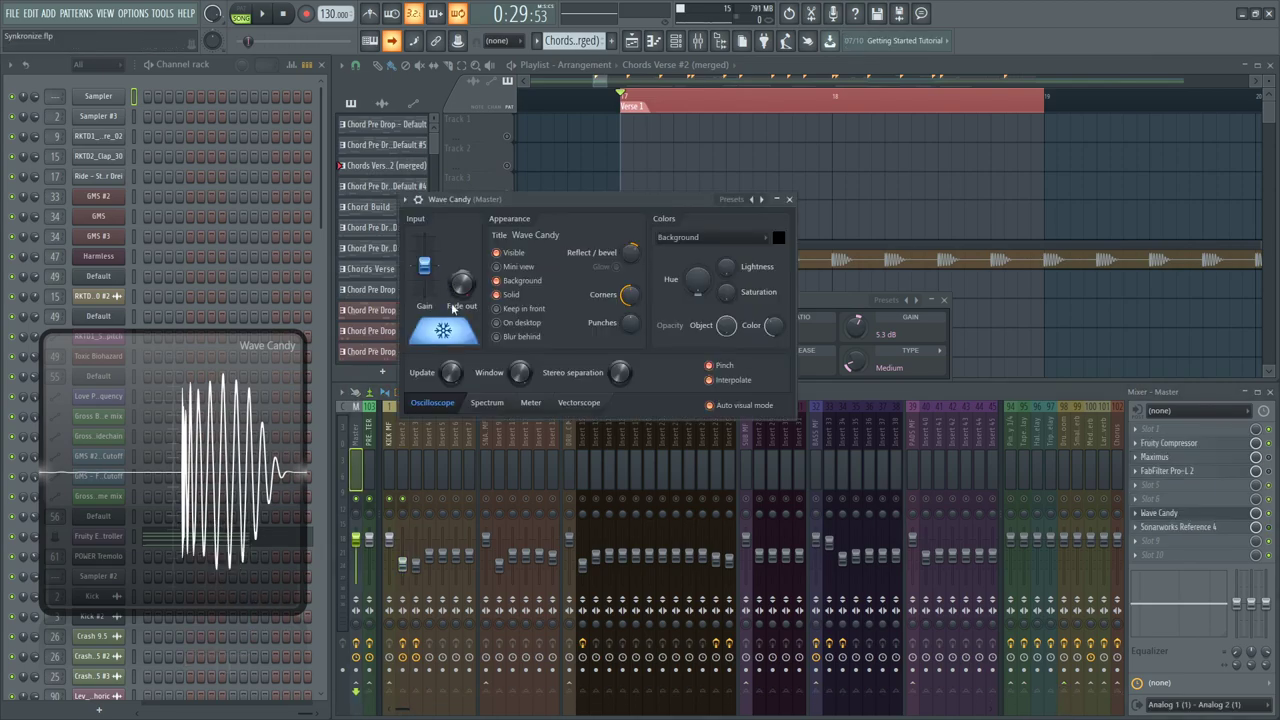
pyautogui.click(789, 199)
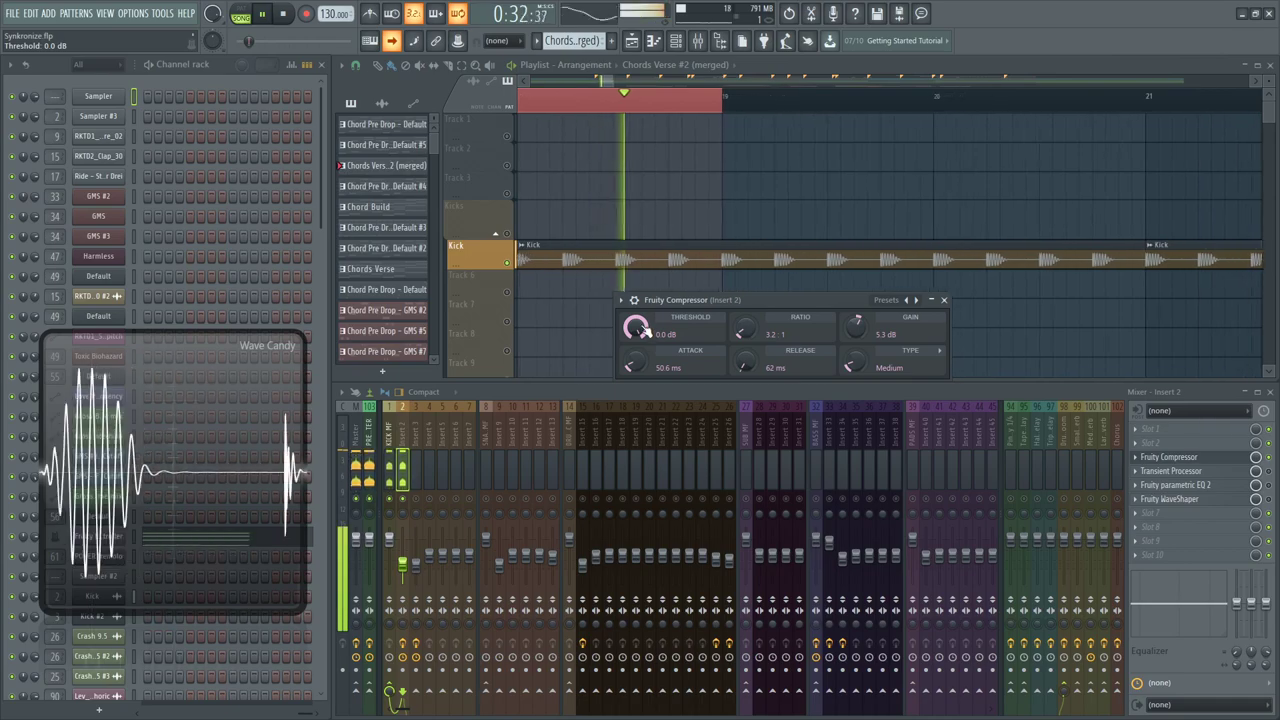
# Lower the Fruity Compressor threshold from 0.0 dB while the kick plays, undo the knob tweak, and close the plugin window
pyautogui.moveTo(635, 328); pyautogui.dragTo(635, 395)
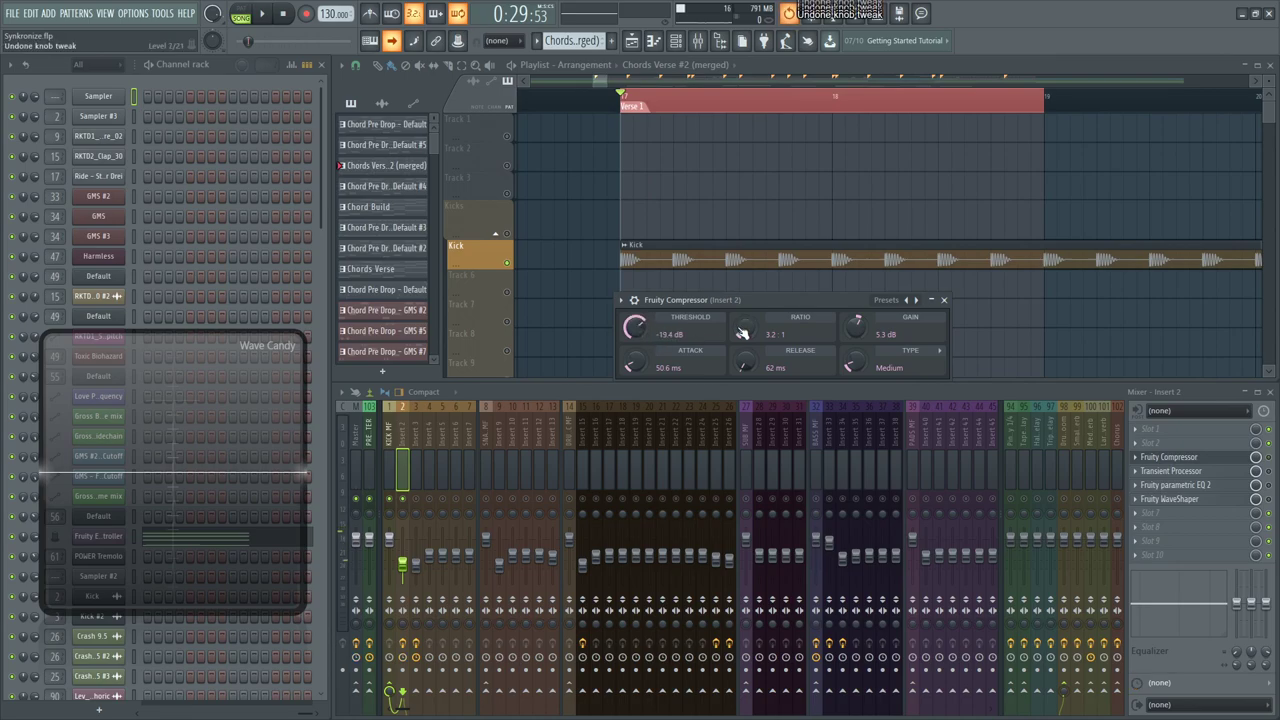
pyautogui.press('space')
pyautogui.press('Escape')
pyautogui.press('space')
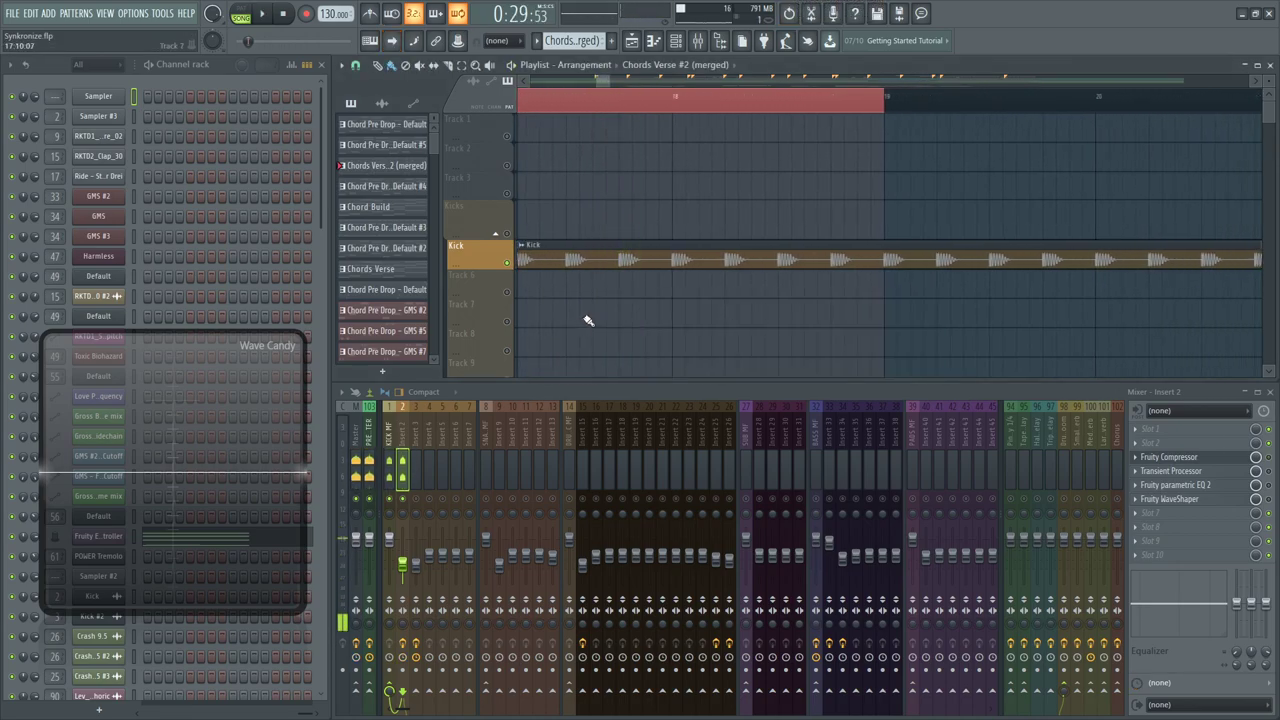
# Reopen the Wave Candy settings, unfreeze the oscilloscope, play the kick, and close the settings window
pyautogui.scroll(-3, 600, 325)
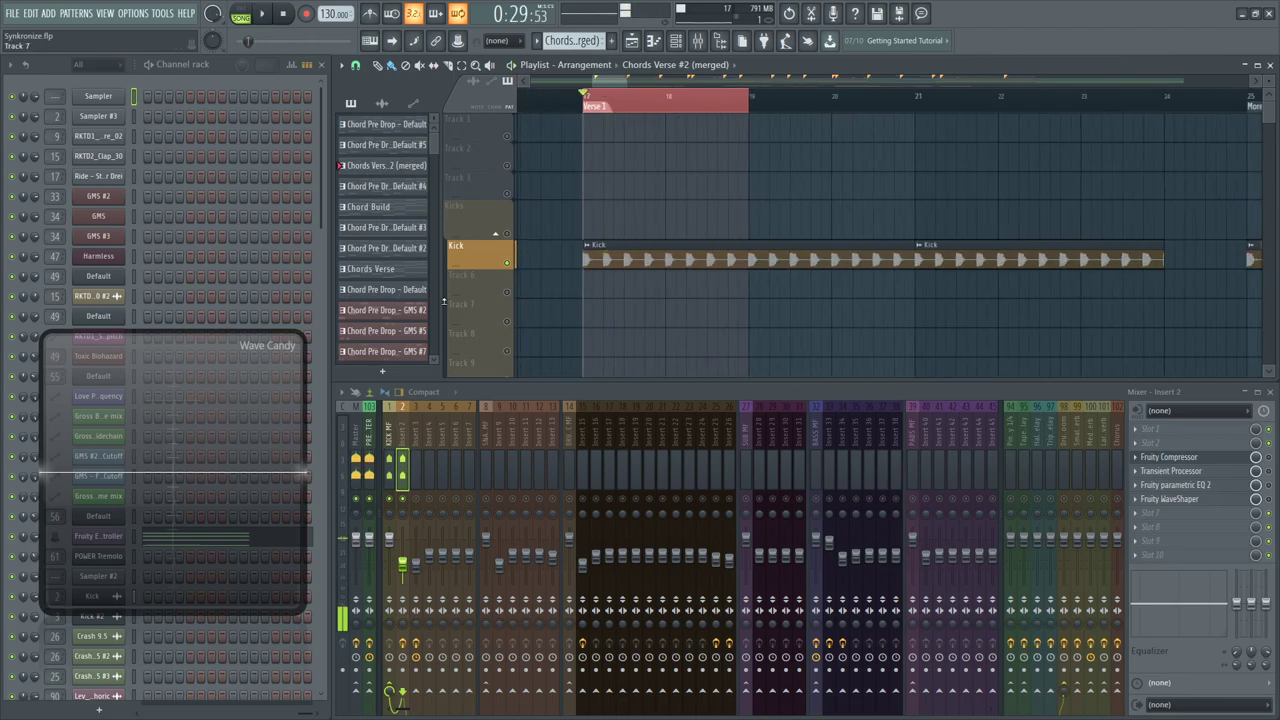
pyautogui.rightClick(216, 429)
pyautogui.click(250, 569)
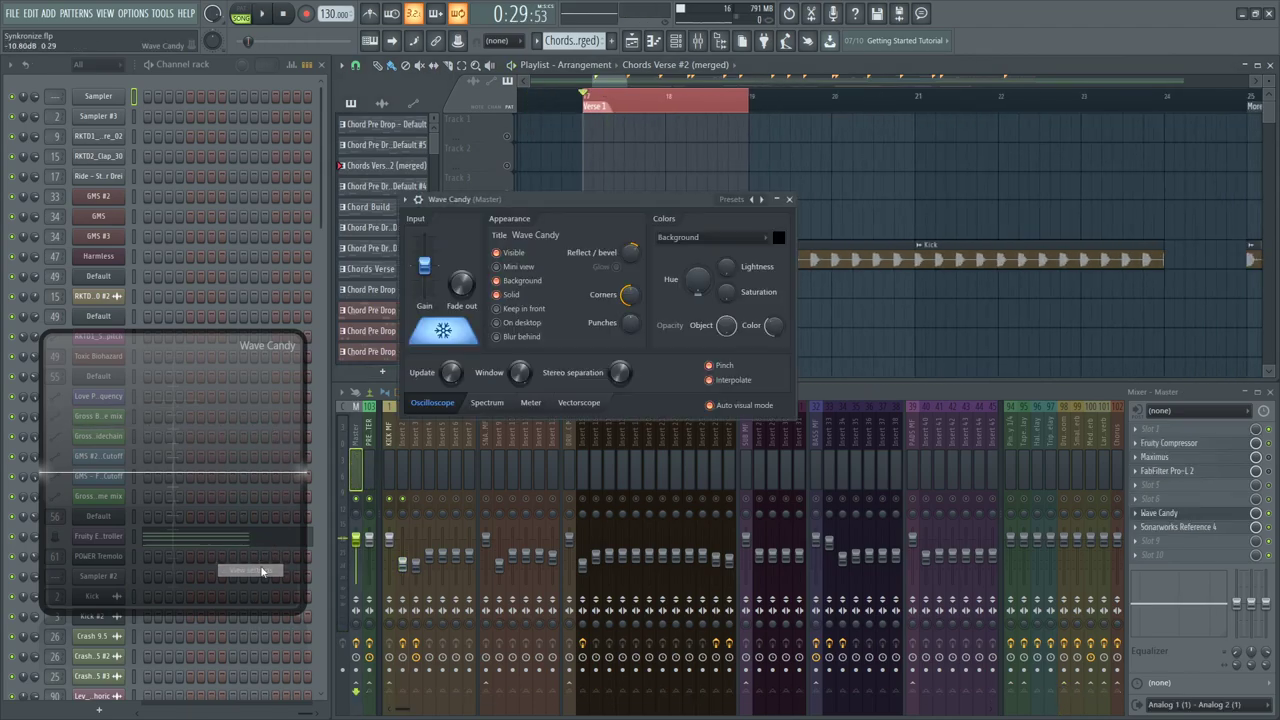
pyautogui.rightClick(218, 434)
pyautogui.click(228, 447)
pyautogui.press('space')
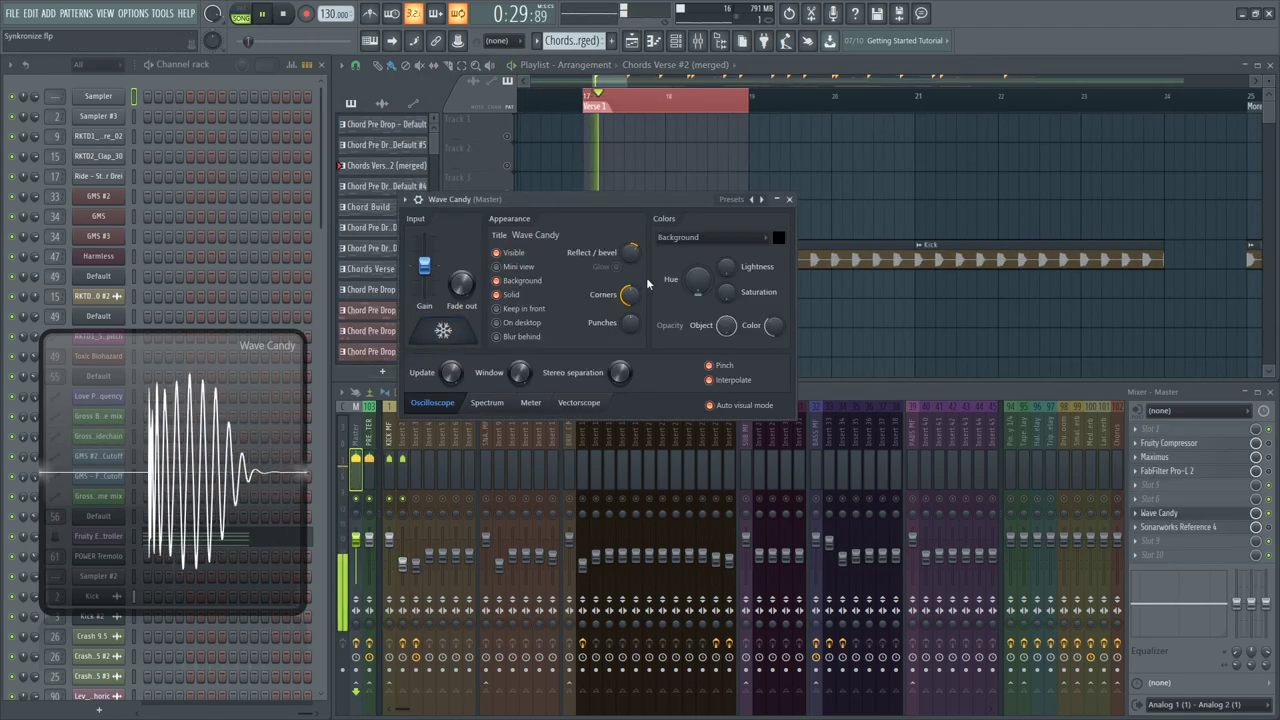
pyautogui.click(788, 199)
# Select mixer Insert 2, stop playback, reopen its Fruity Compressor, and reposition the plugin window over the playlist
pyautogui.click(395, 462)
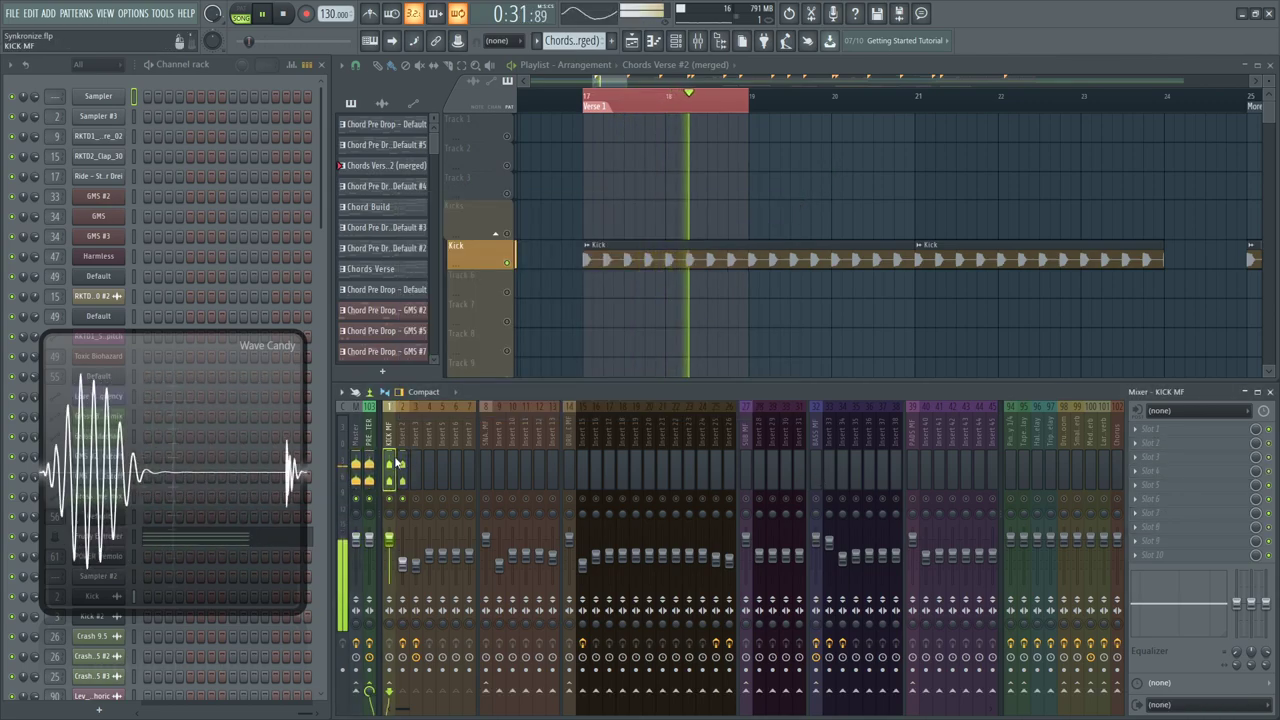
pyautogui.click(401, 462)
pyautogui.press('space')
pyautogui.click(1216, 457)
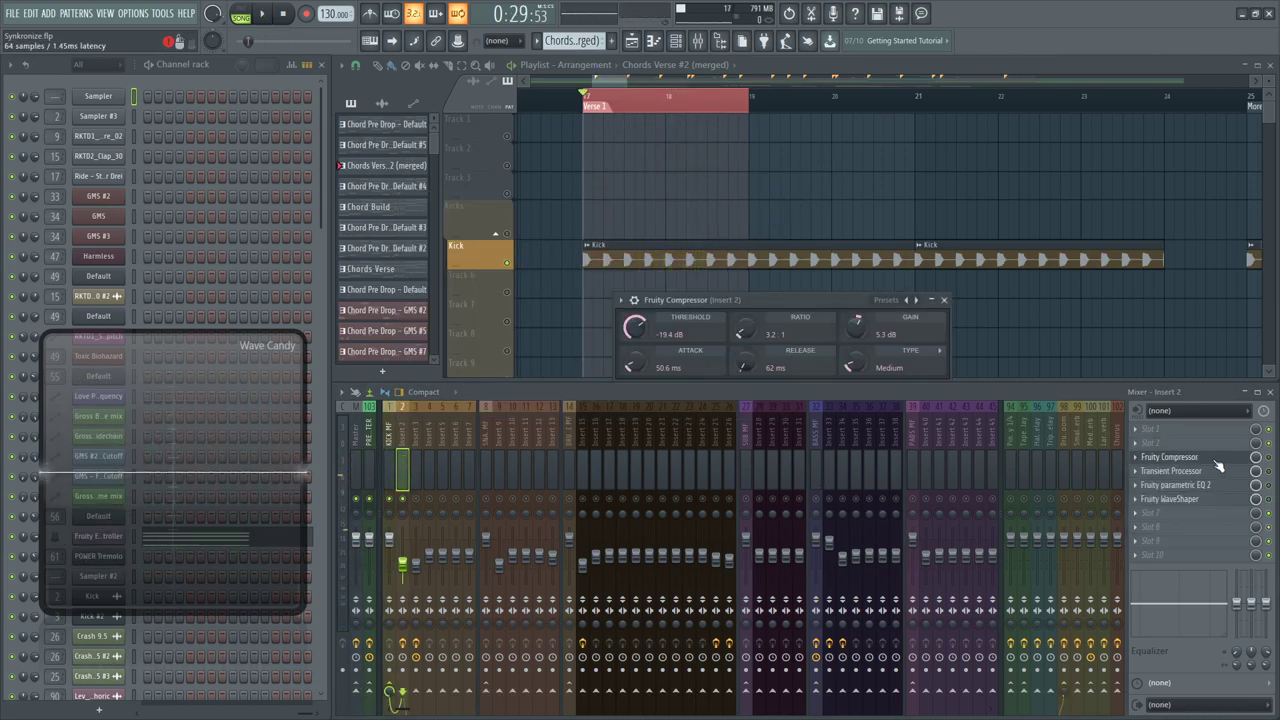
pyautogui.moveTo(729, 302); pyautogui.dragTo(694, 289)
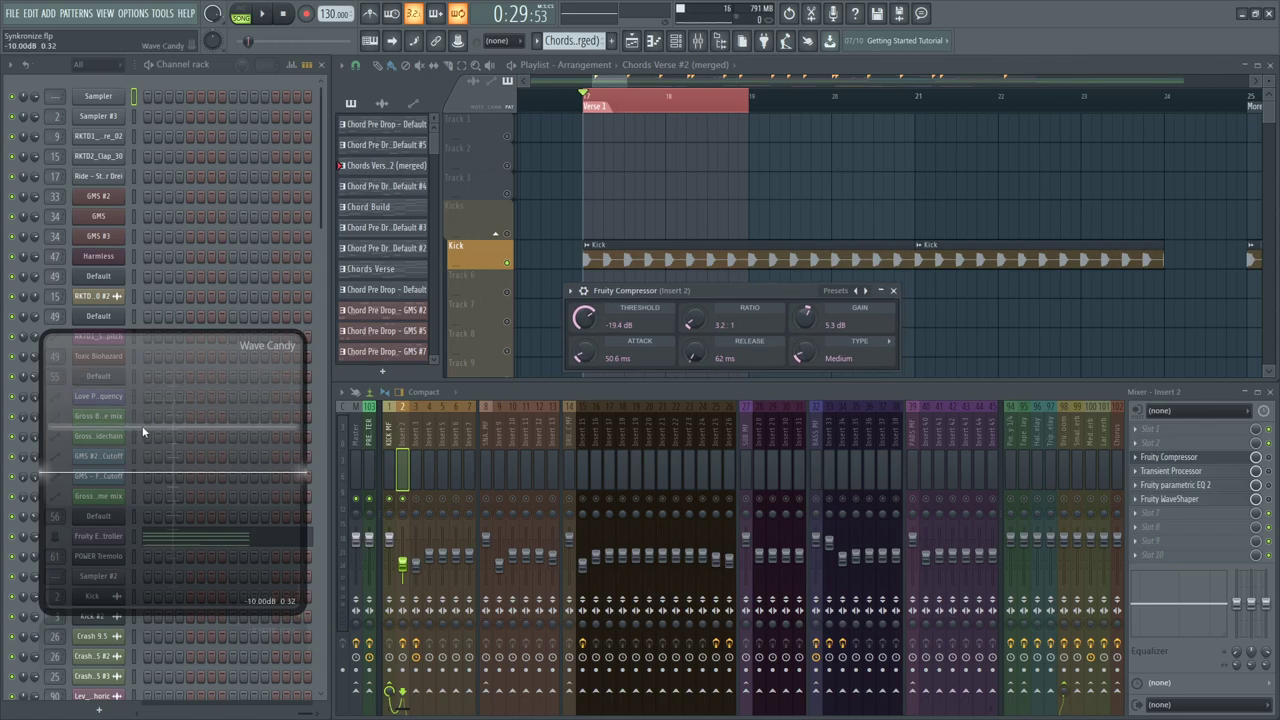
# Show the Browser and switch it to the Current project contents
pyautogui.click(721, 42)
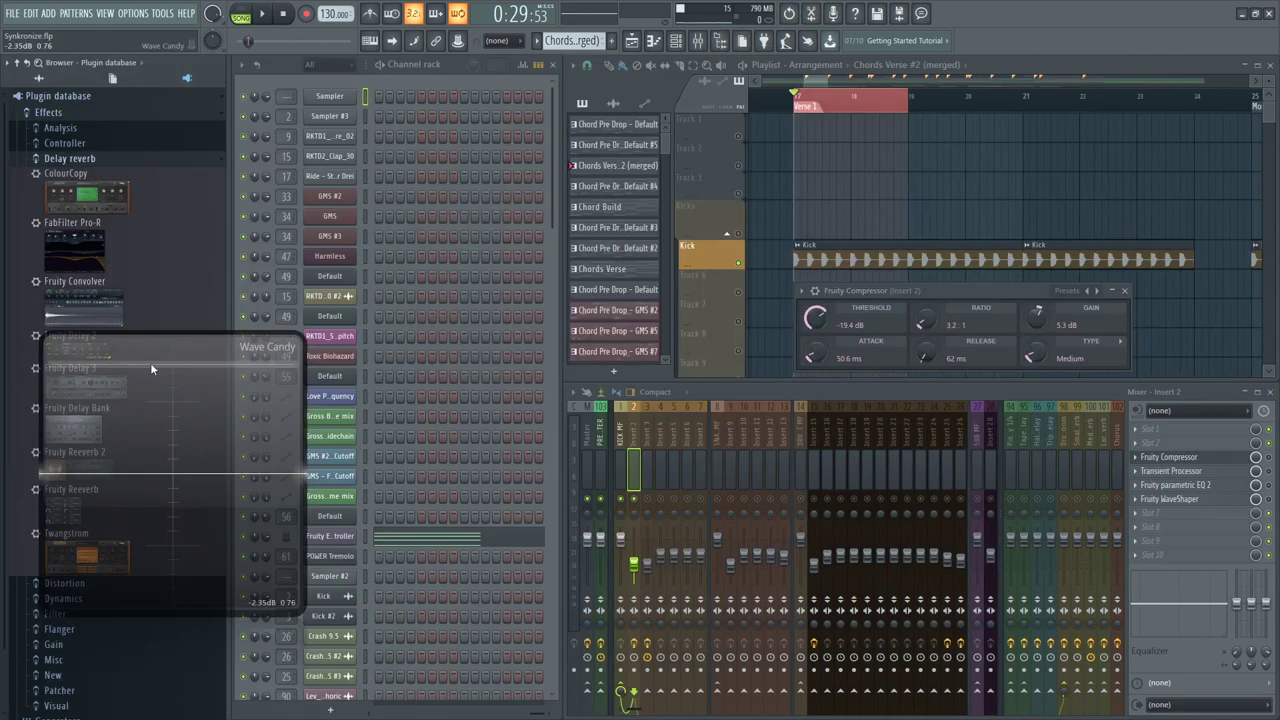
pyautogui.click(112, 80)
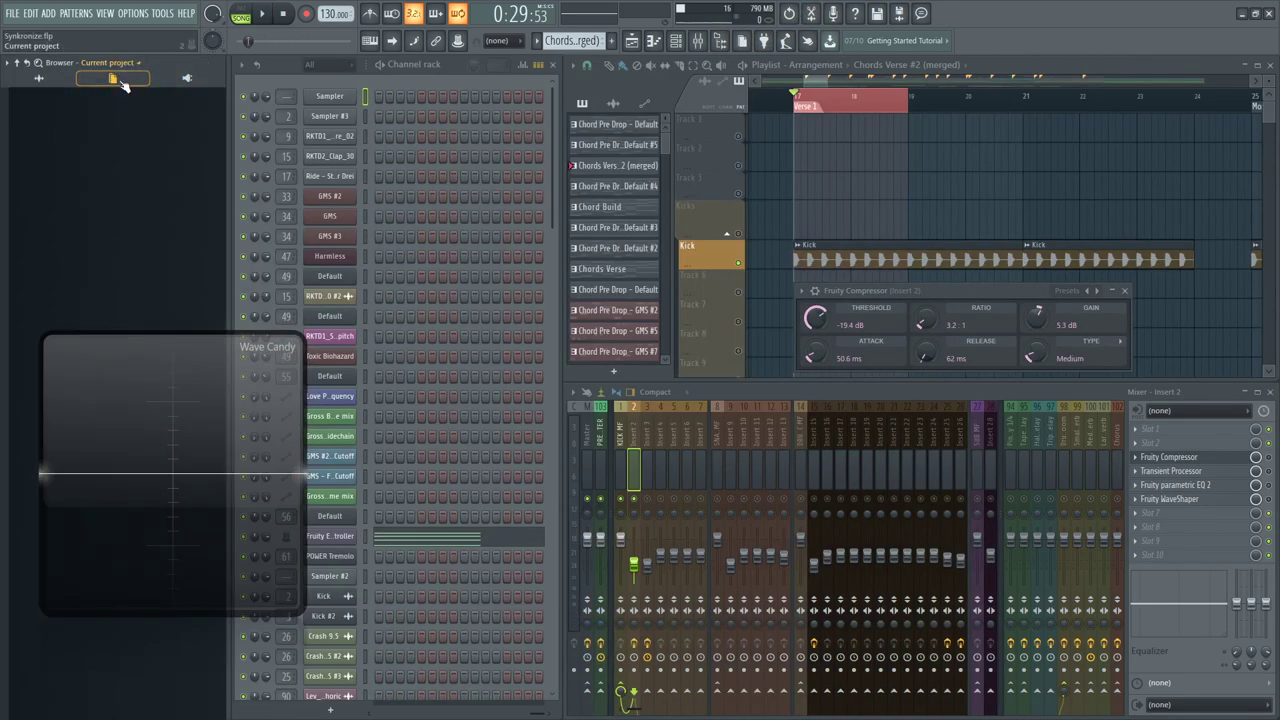
# Expand the current project's History in the full Browser tree and restore the latest Hold visualization entry
pyautogui.click(38, 79)
pyautogui.click(95, 99)
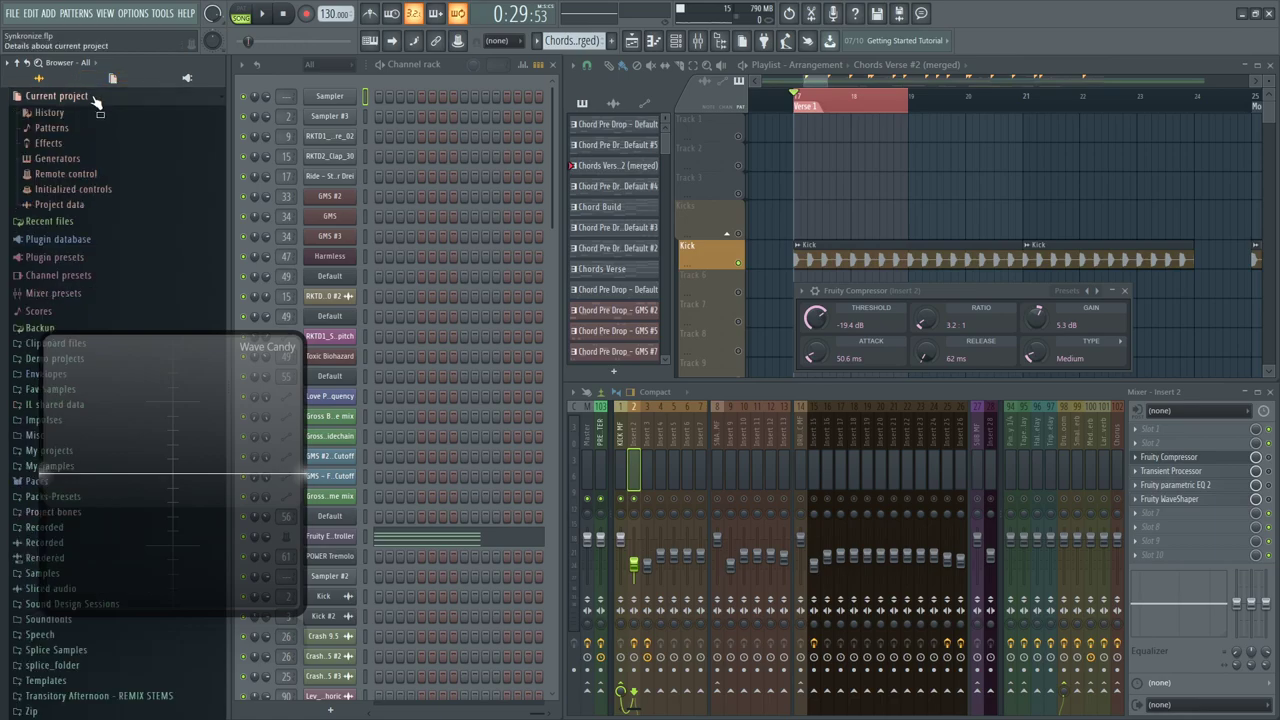
pyautogui.click(80, 115)
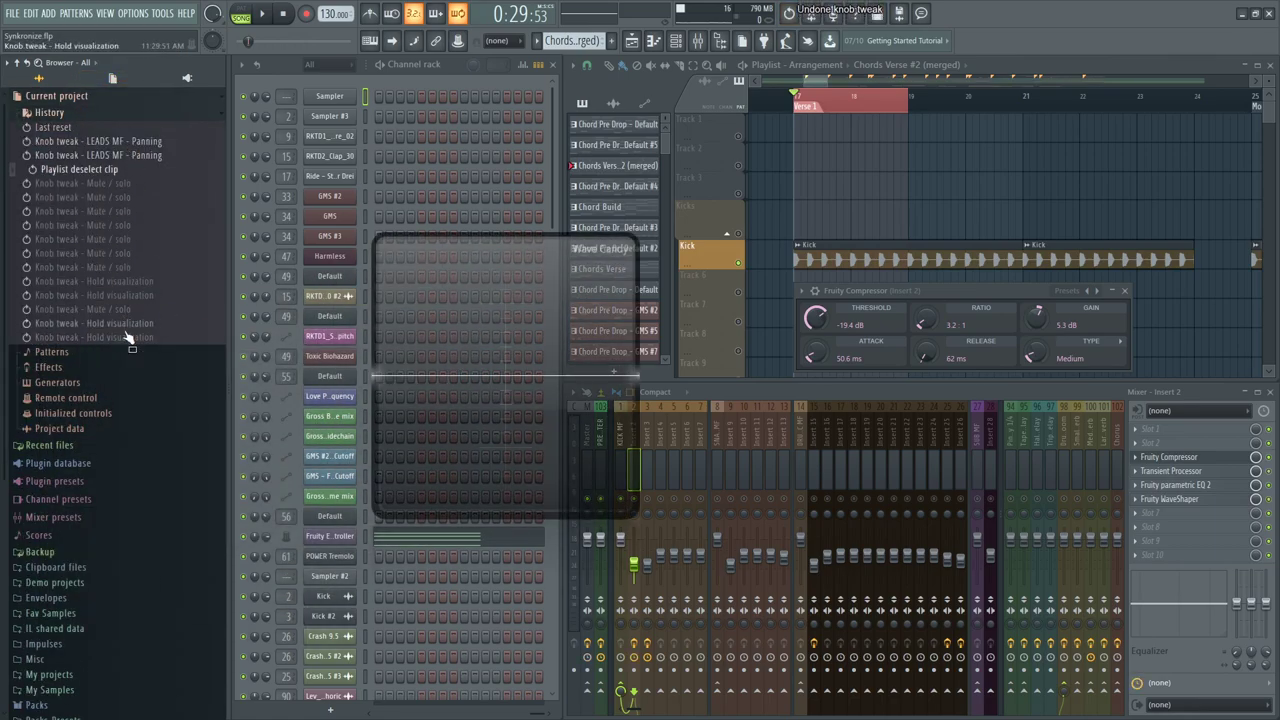
pyautogui.click(133, 338)
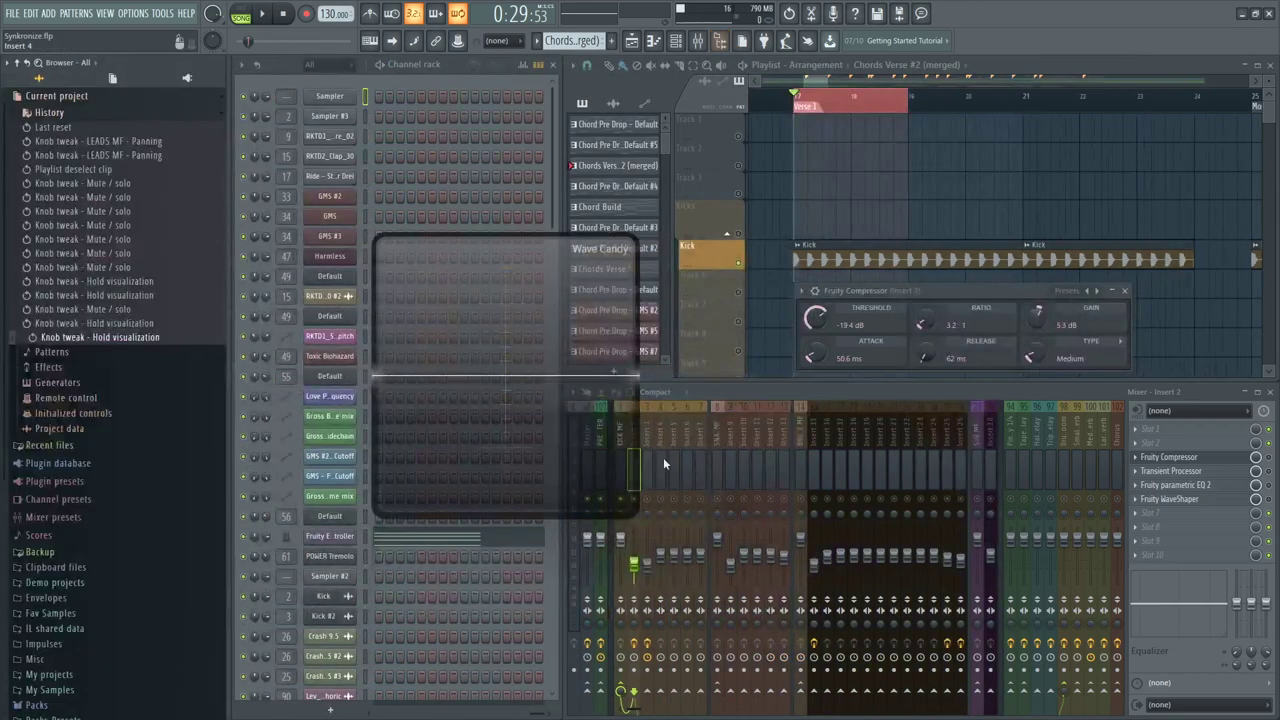
# Hide the Browser and move the Wave Candy overlay over the channel rack
pyautogui.click(738, 40)
pyautogui.moveTo(538, 341); pyautogui.dragTo(154, 451)
pyautogui.moveTo(56, 460); pyautogui.dragTo(250, 428)
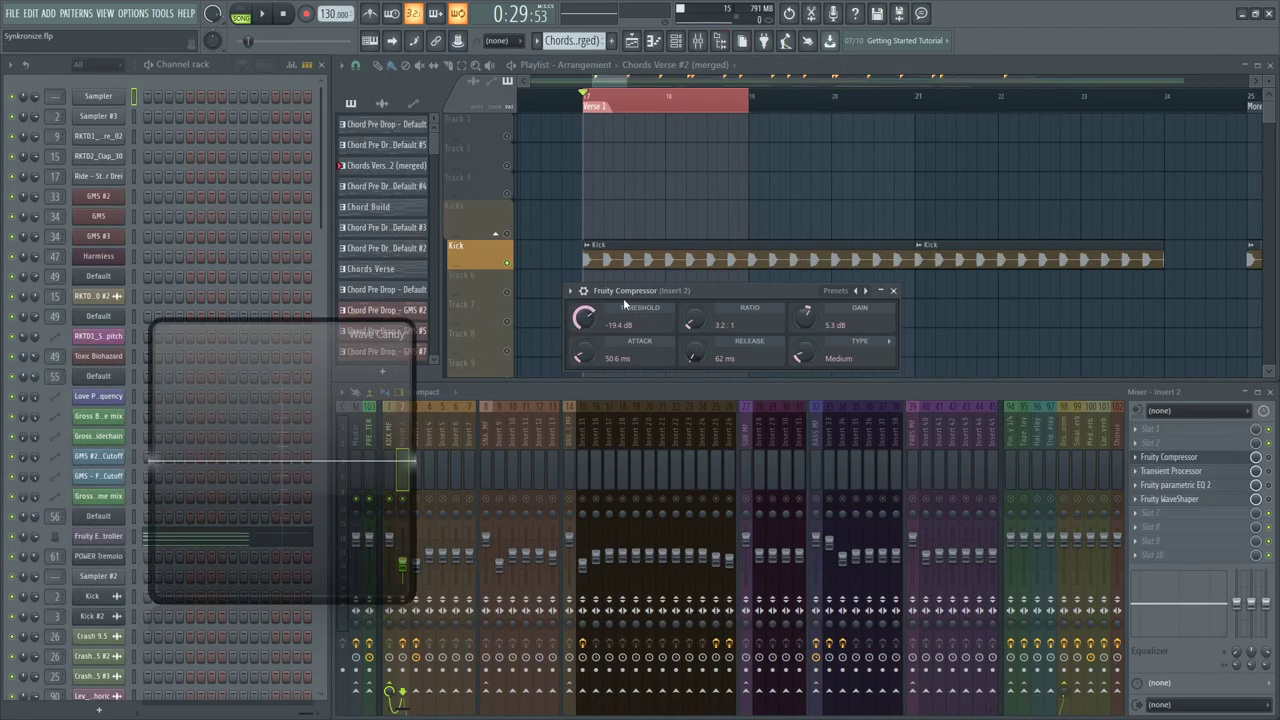
# Raise the Fruity Compressor threshold to 0.0 dB while the kick plays and toggle the three effect slots below it
pyautogui.press('space')
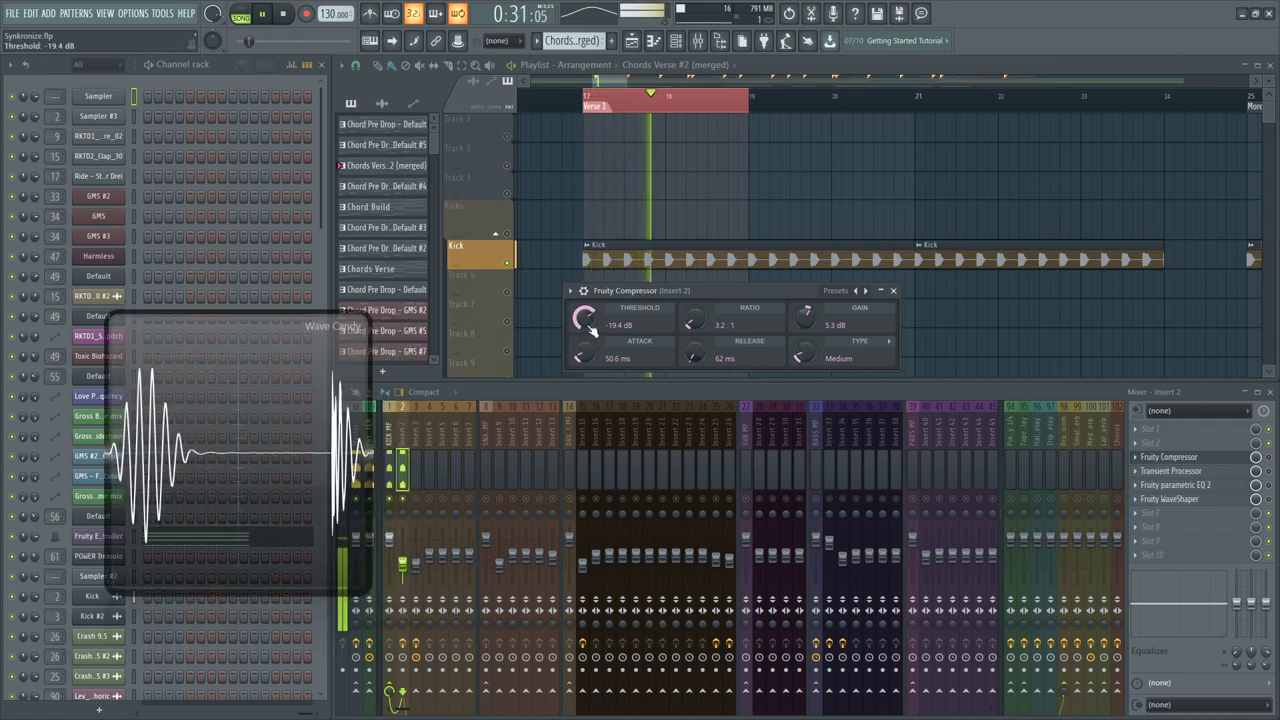
pyautogui.moveTo(589, 327); pyautogui.dragTo(590, 268)
pyautogui.moveTo(1268, 471); pyautogui.dragTo(1268, 499)
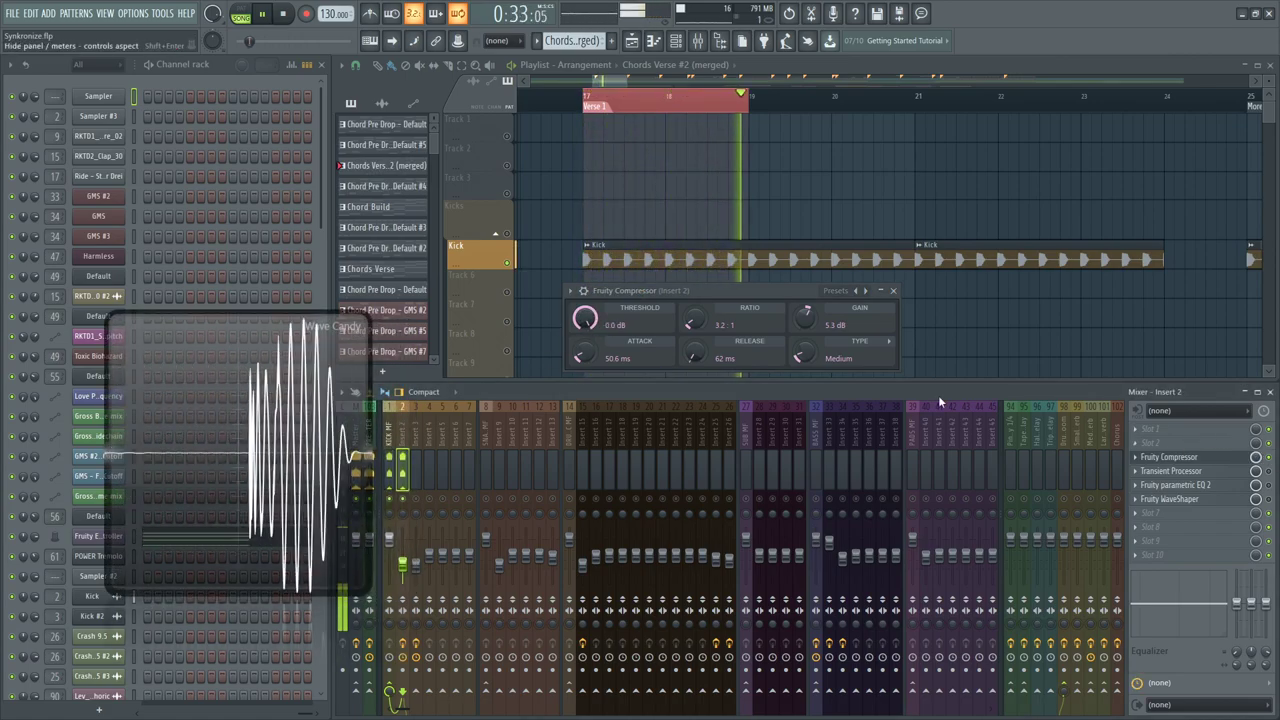
# Lower the Fruity Compressor threshold to -16.9 dB and restart the kick playback
pyautogui.moveTo(590, 320); pyautogui.dragTo(590, 370)
pyautogui.press('space')
pyautogui.press('space')
pyautogui.press('space')
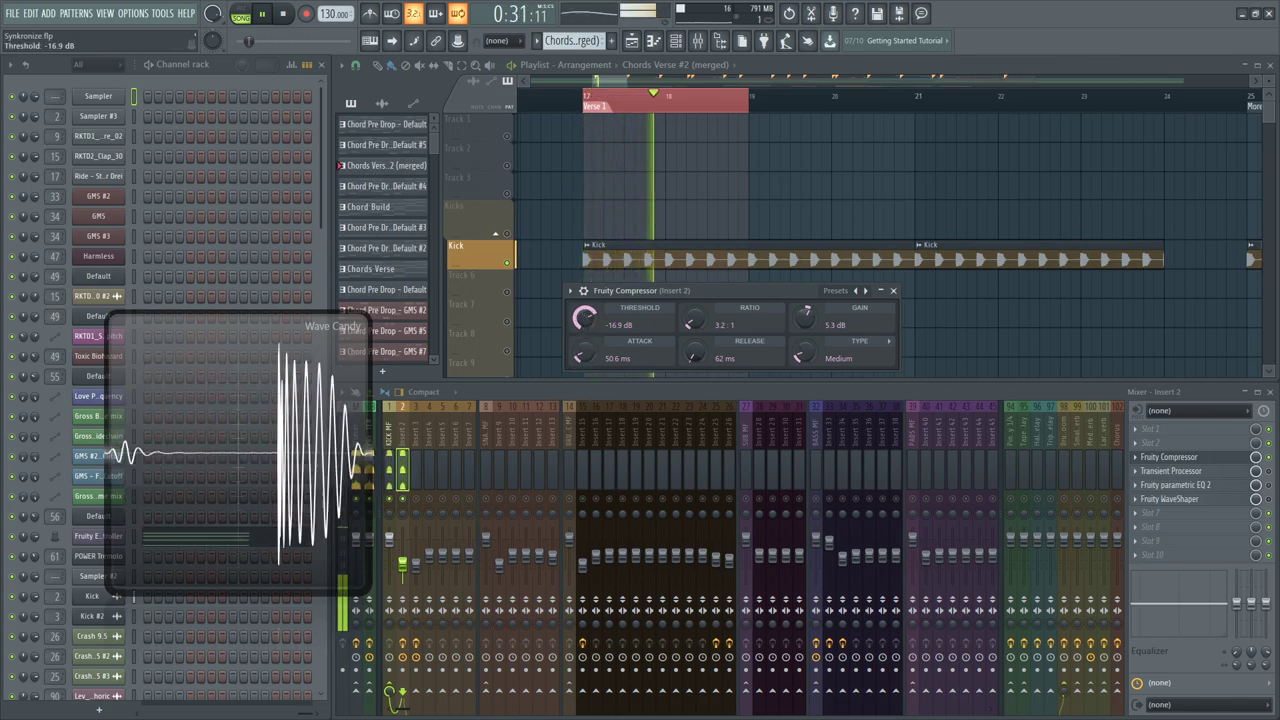
# With the threshold at -35.0 dB, try compressor ratios of 17.7:1, 9.0:1 and finally 3.5:1 while replaying the kick
pyautogui.moveTo(690, 322)
pyautogui.mouseDown()
pyautogui.moveTo(690, 275)
pyautogui.moveTo(692, 337)
pyautogui.moveTo(690, 324)
pyautogui.mouseUp()
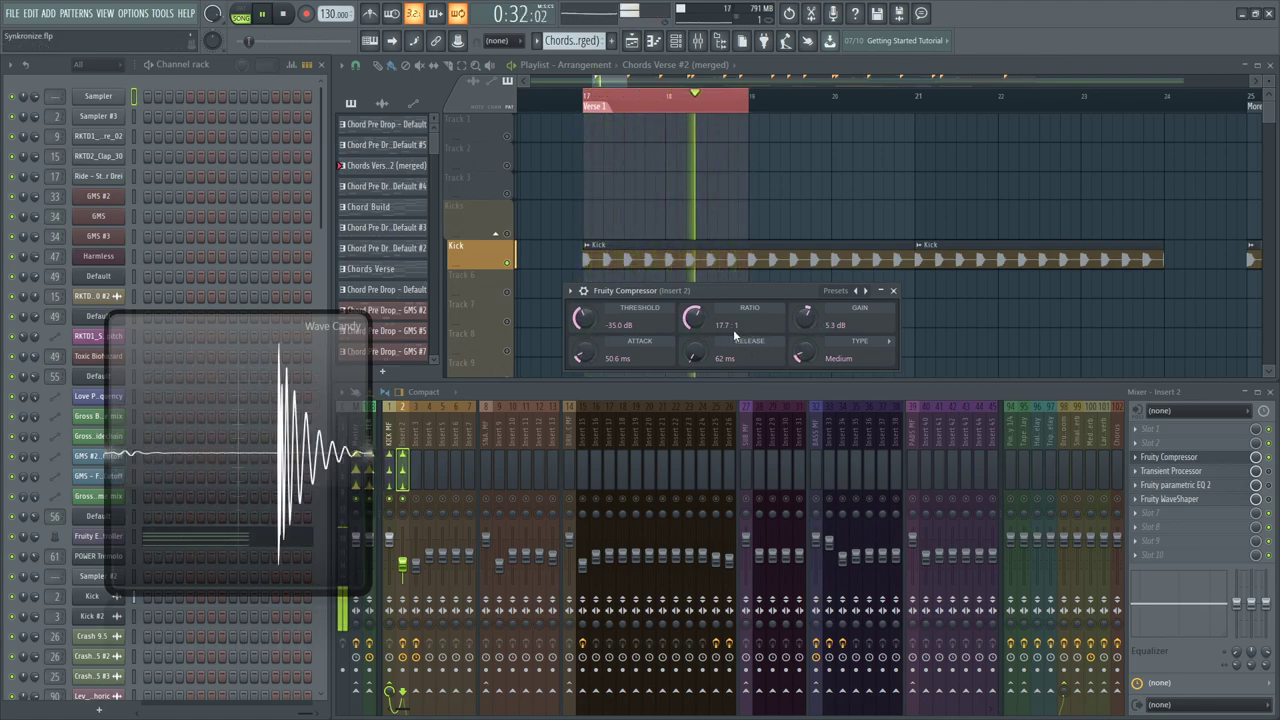
pyautogui.moveTo(696, 328); pyautogui.dragTo(696, 318)
pyautogui.press('space')
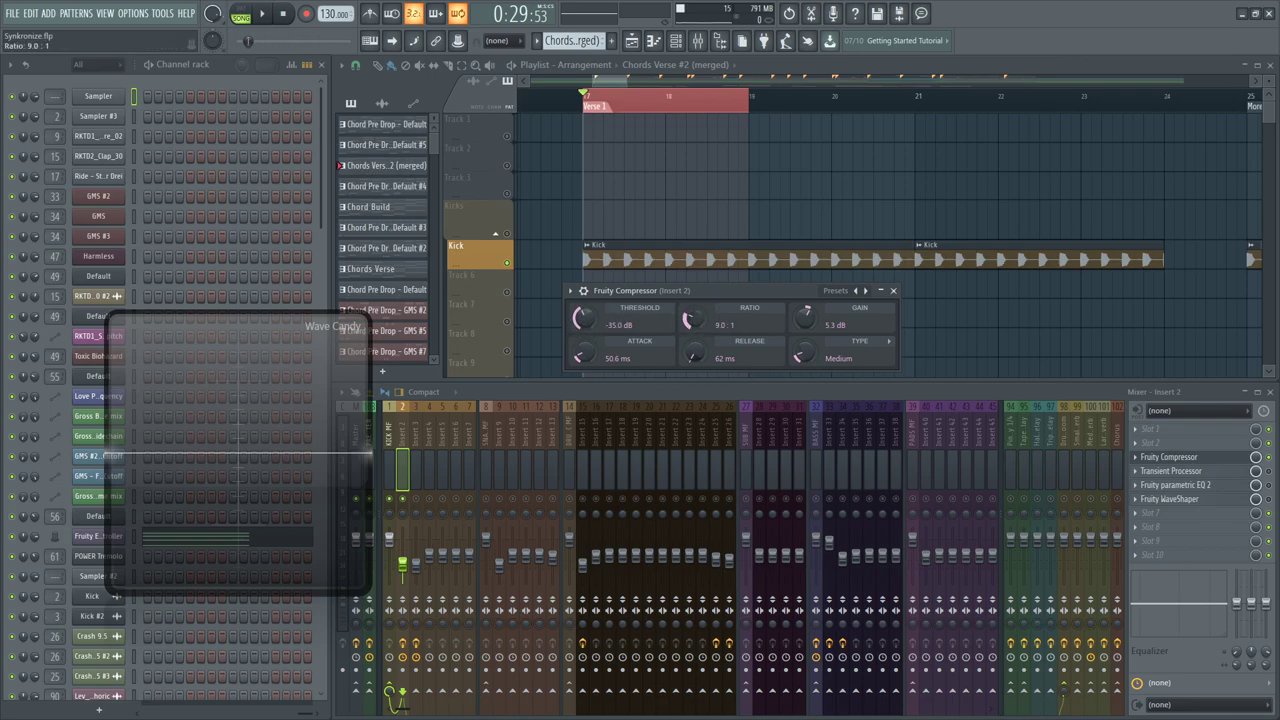
pyautogui.press('space')
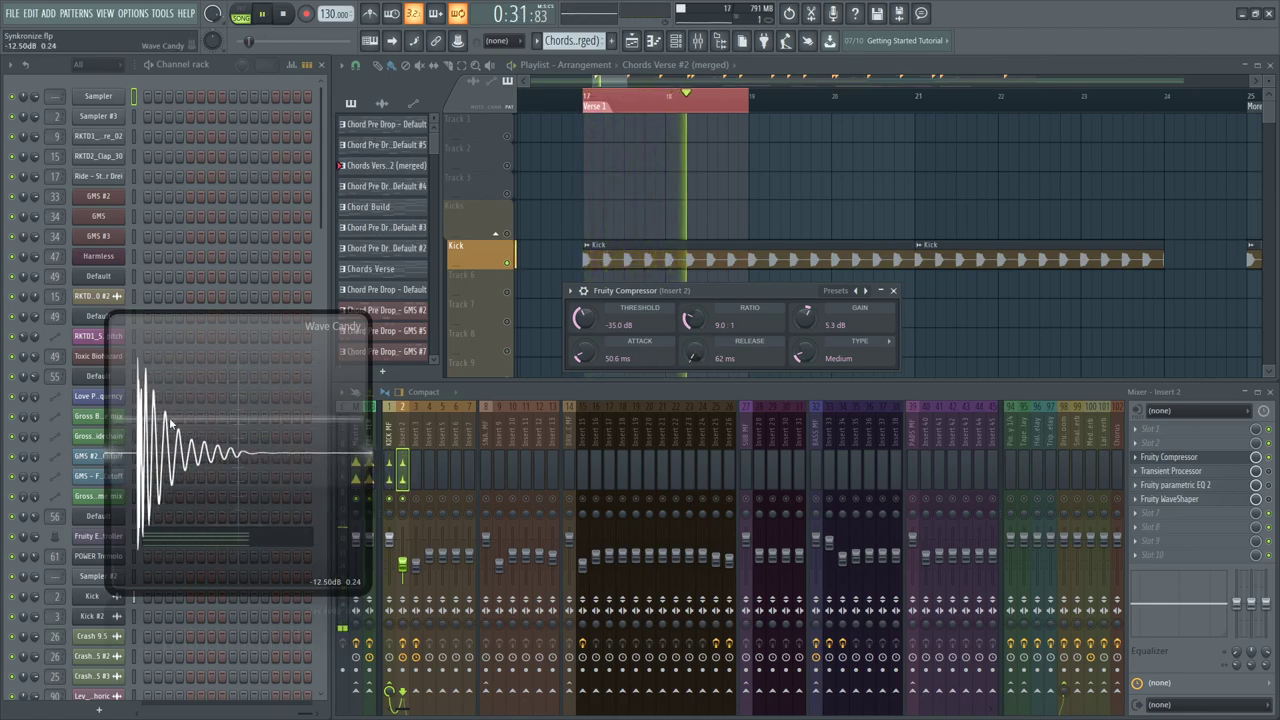
pyautogui.press('space')
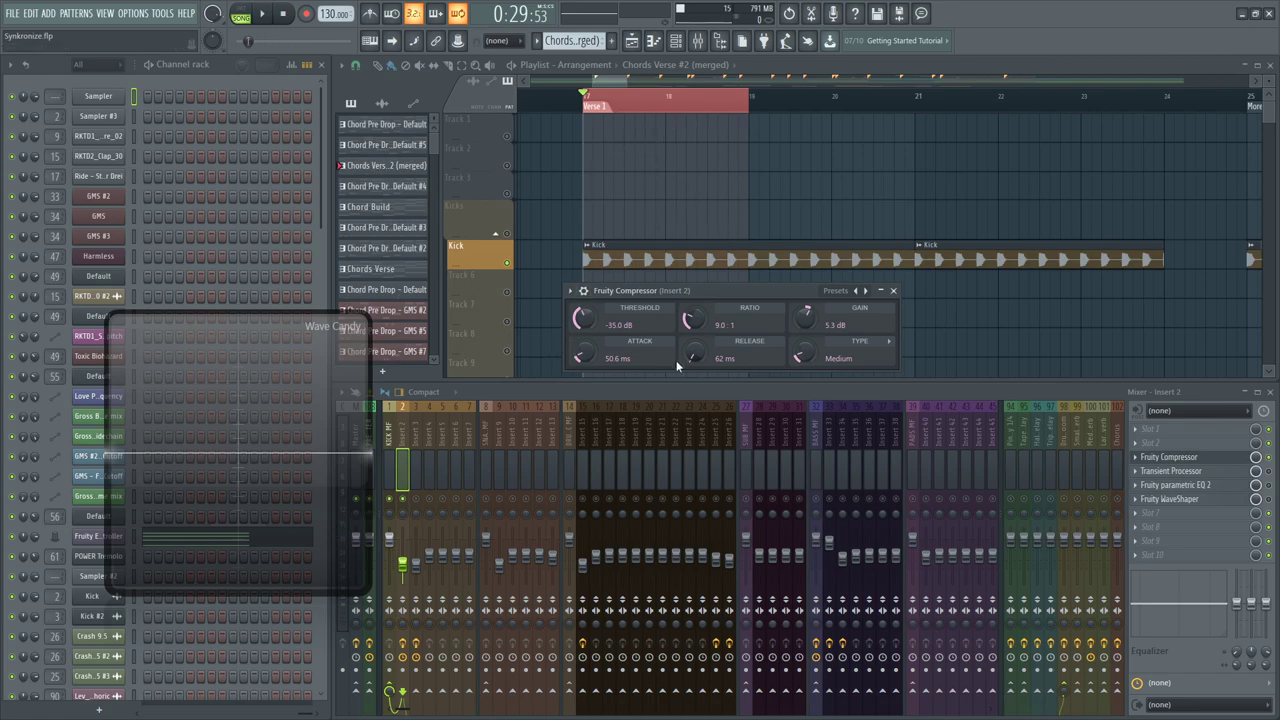
pyautogui.press('space')
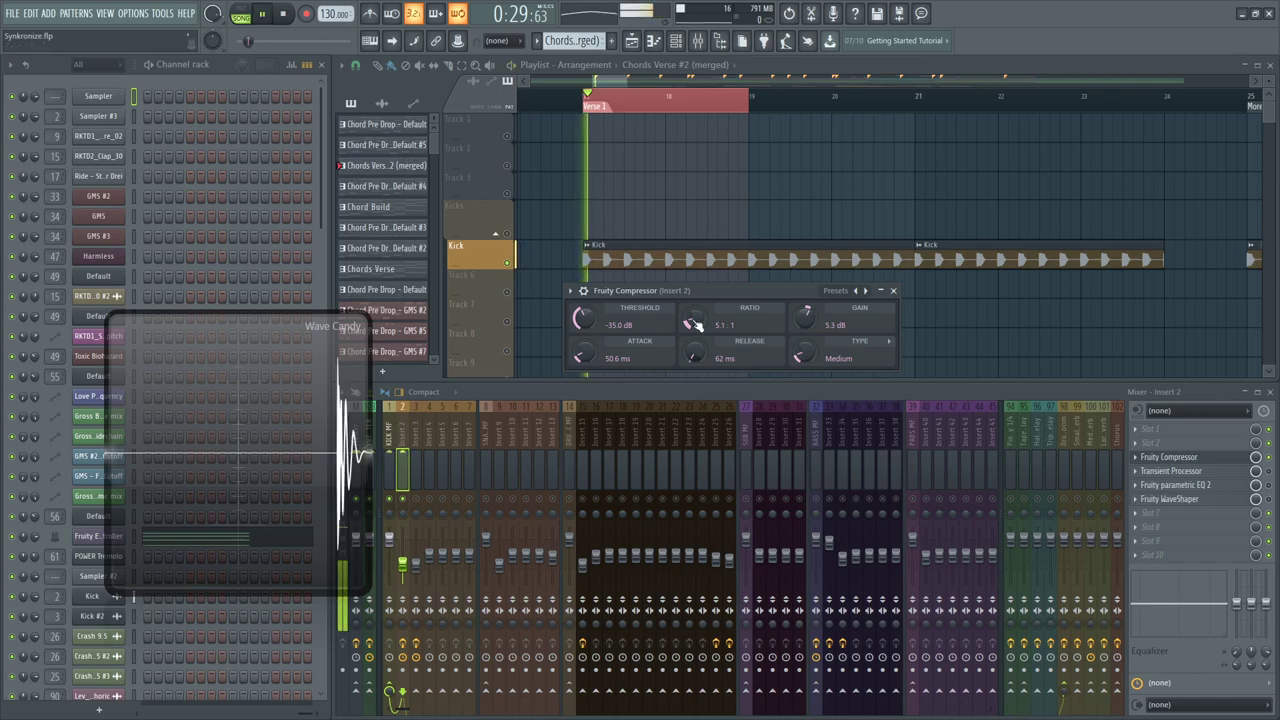
pyautogui.moveTo(695, 321); pyautogui.dragTo(695, 333)
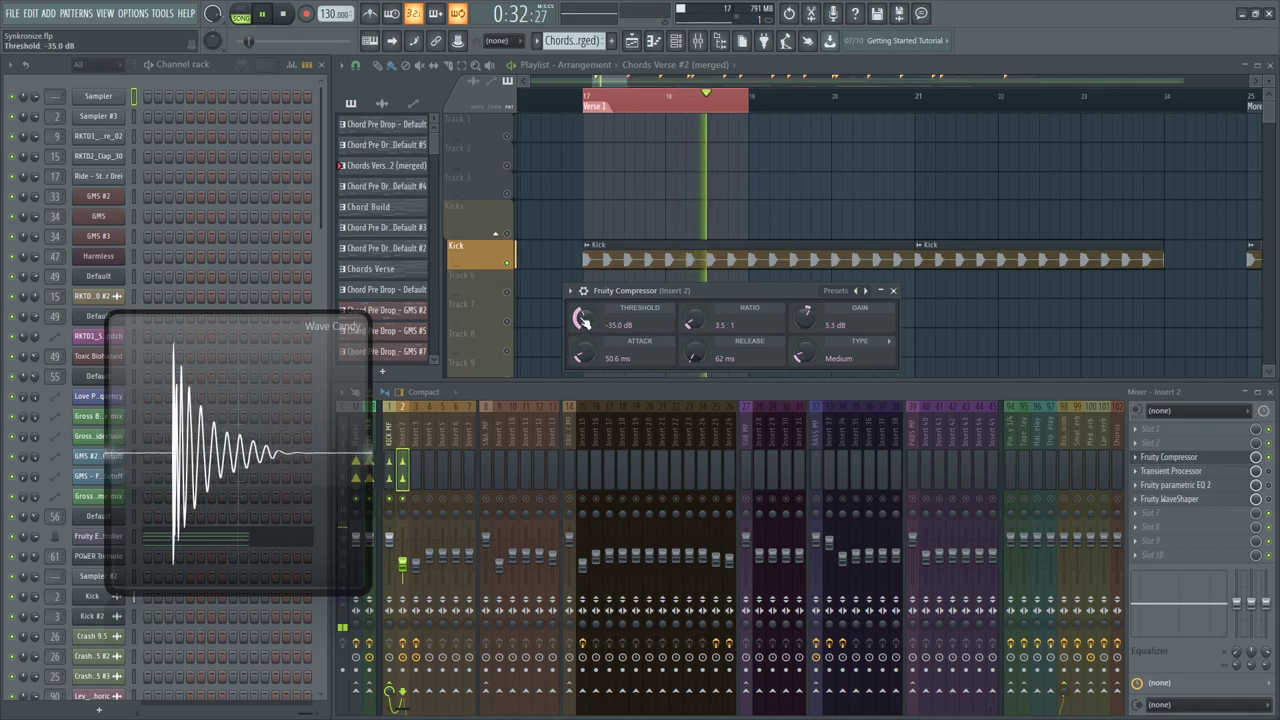
# Set the compressor threshold to -60.0 dB and the attack to 119.1 ms, and restart the kick playback
pyautogui.moveTo(587, 322)
pyautogui.mouseDown()
pyautogui.moveTo(587, 282)
pyautogui.moveTo(580, 350)
pyautogui.moveTo(586, 325)
pyautogui.moveTo(586, 338)
pyautogui.mouseUp()
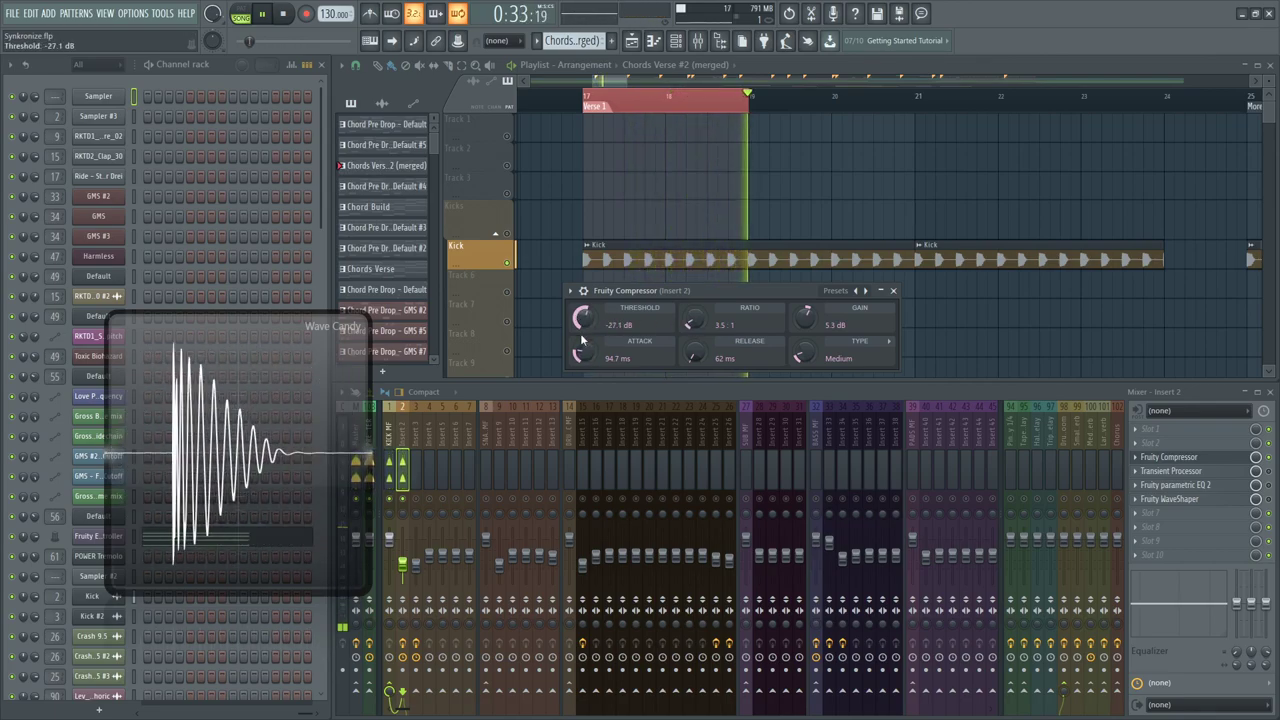
pyautogui.moveTo(583, 356)
pyautogui.mouseDown()
pyautogui.moveTo(585, 325)
pyautogui.moveTo(585, 346)
pyautogui.mouseUp()
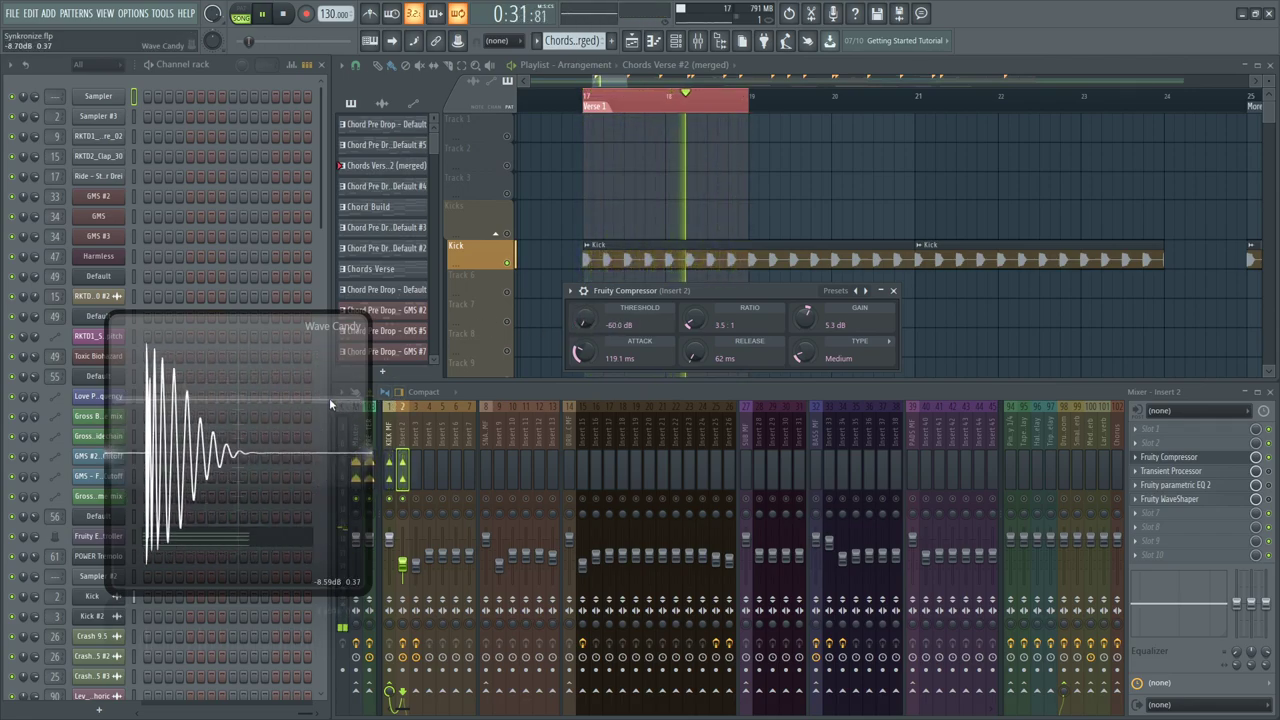
pyautogui.press('space')
pyautogui.press('space')
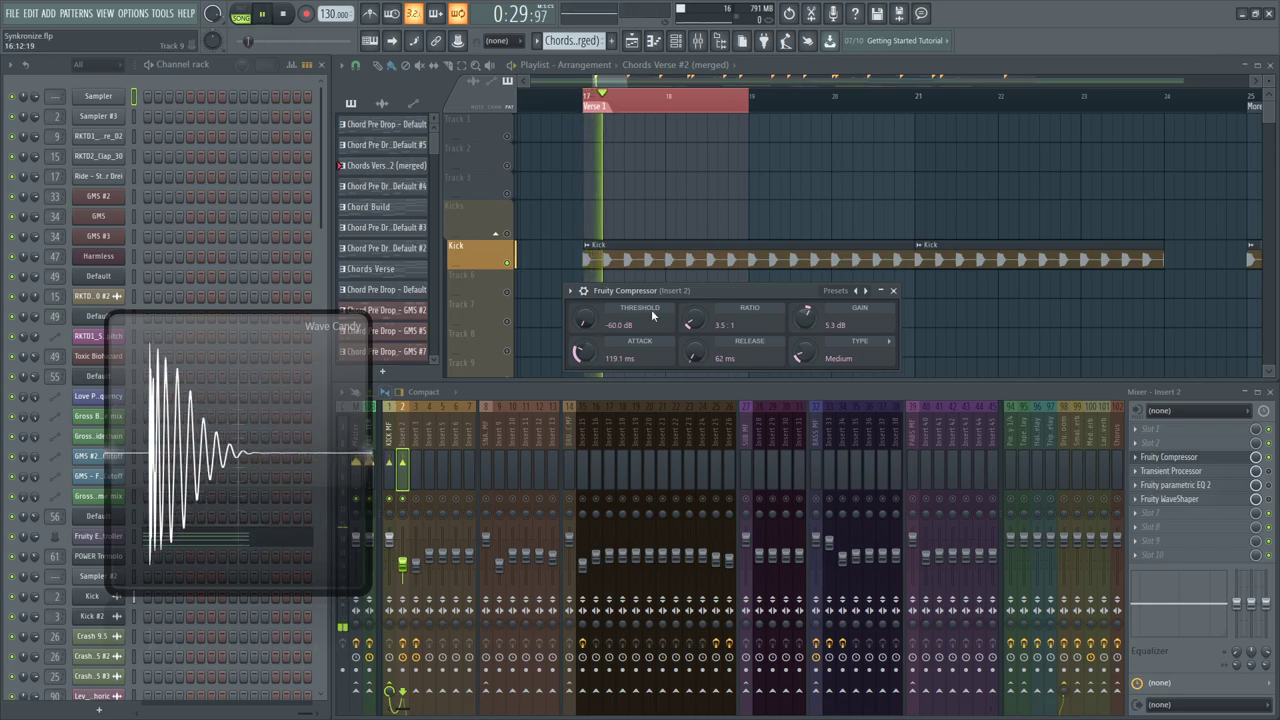
# Lower the compressor attack to 25.4 ms, then raise it to 86.3 ms and replay the kick
pyautogui.moveTo(586, 354); pyautogui.dragTo(578, 374)
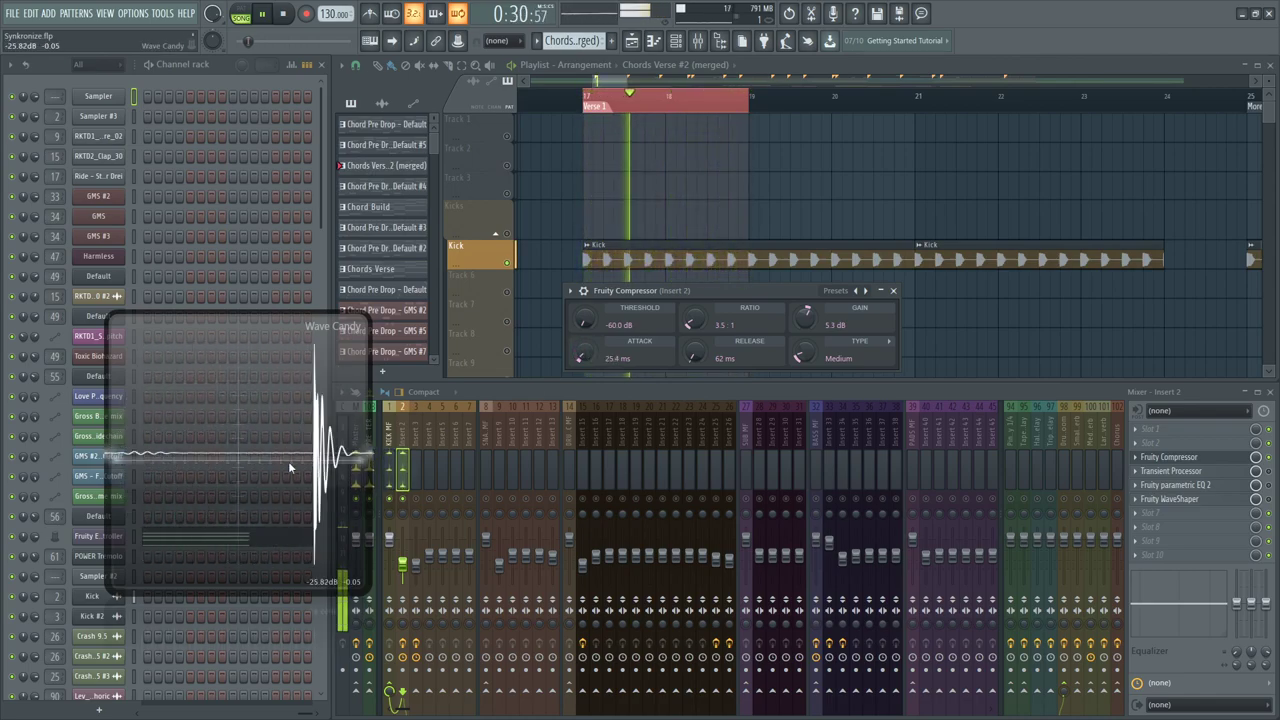
pyautogui.press('space')
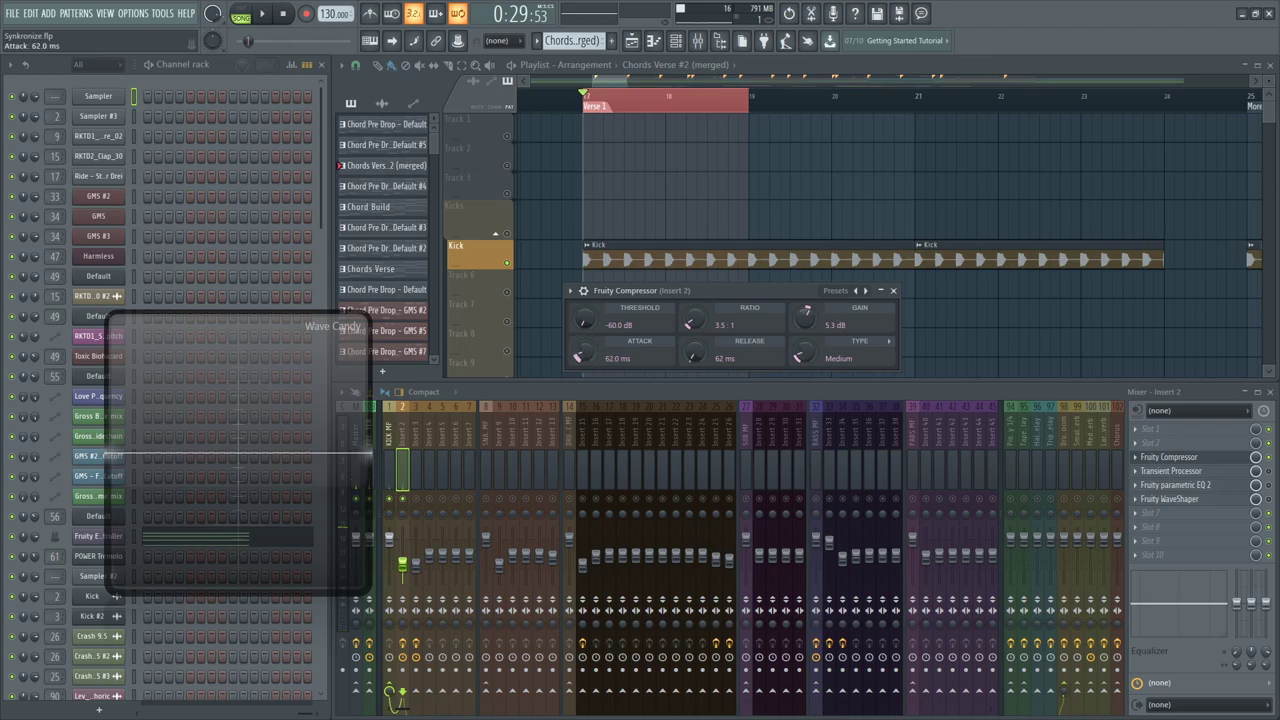
pyautogui.moveTo(578, 354); pyautogui.dragTo(578, 346)
pyautogui.press('space')
# Set the compressor threshold to -40.6 dB and lengthen the release to 1045 ms while replaying the kick
pyautogui.moveTo(692, 352); pyautogui.dragTo(692, 322)
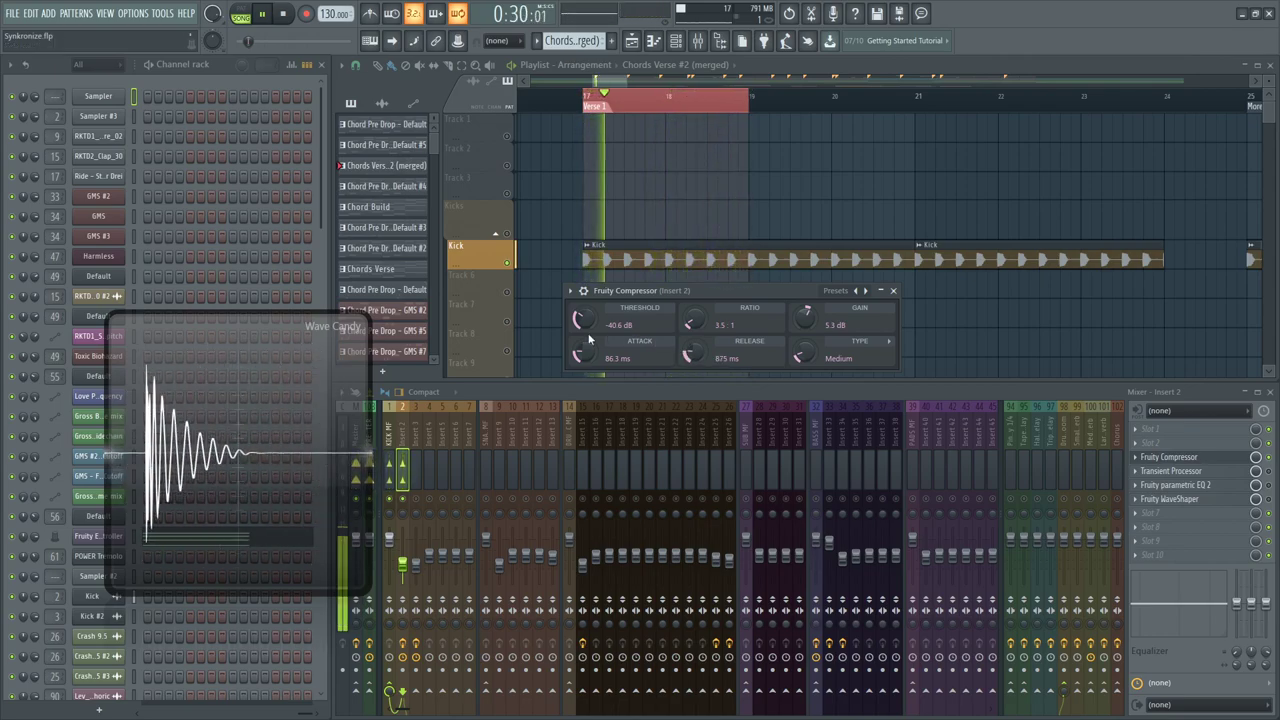
pyautogui.press('space')
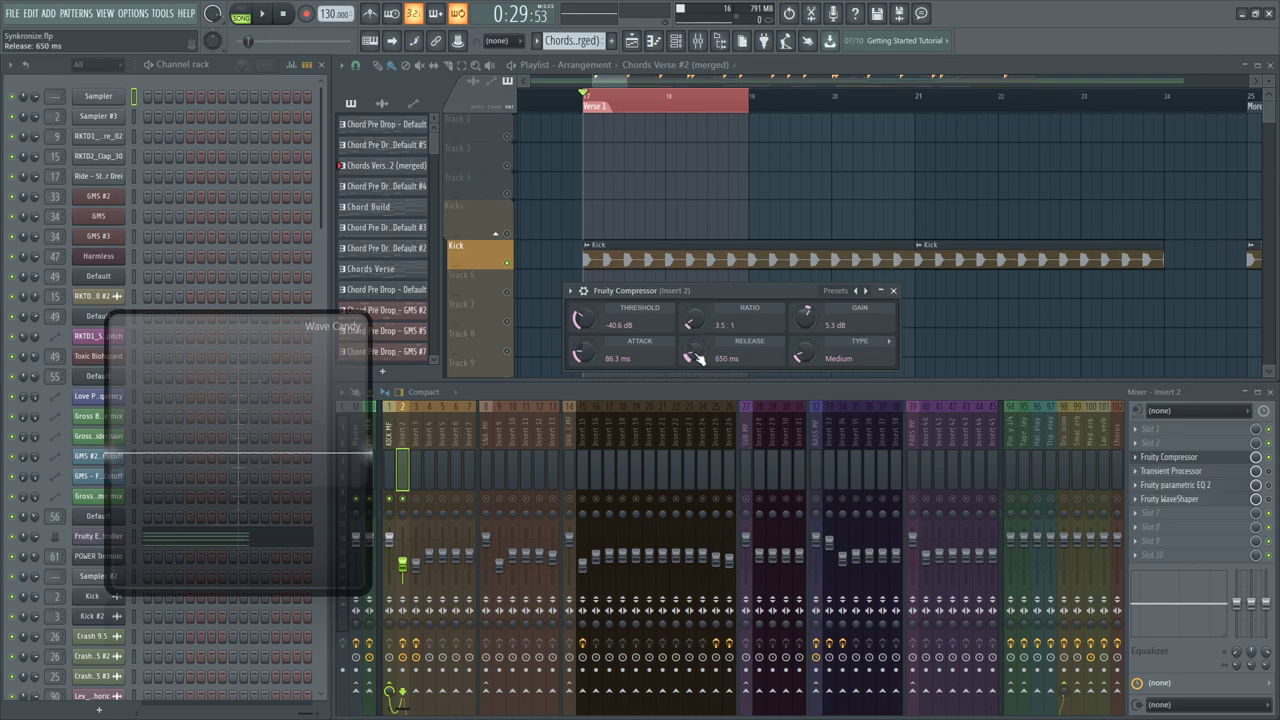
pyautogui.press('space')
pyautogui.moveTo(697, 355); pyautogui.dragTo(697, 318)
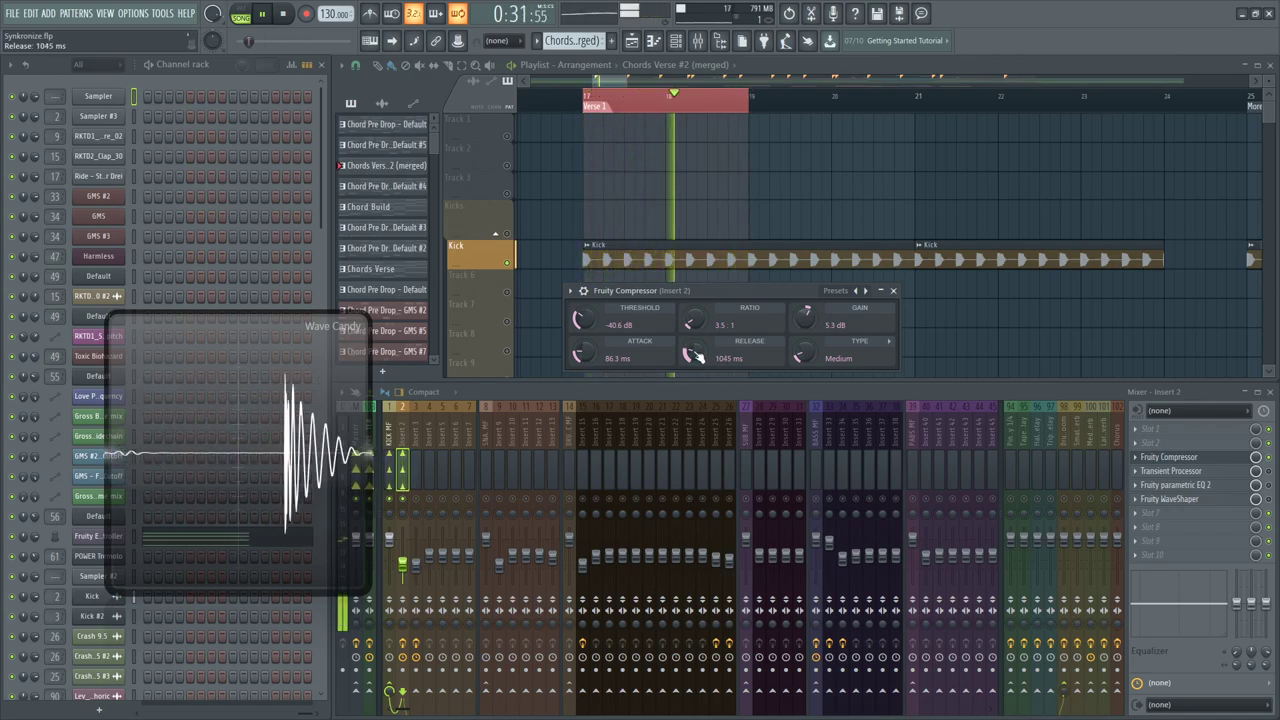
pyautogui.press('space')
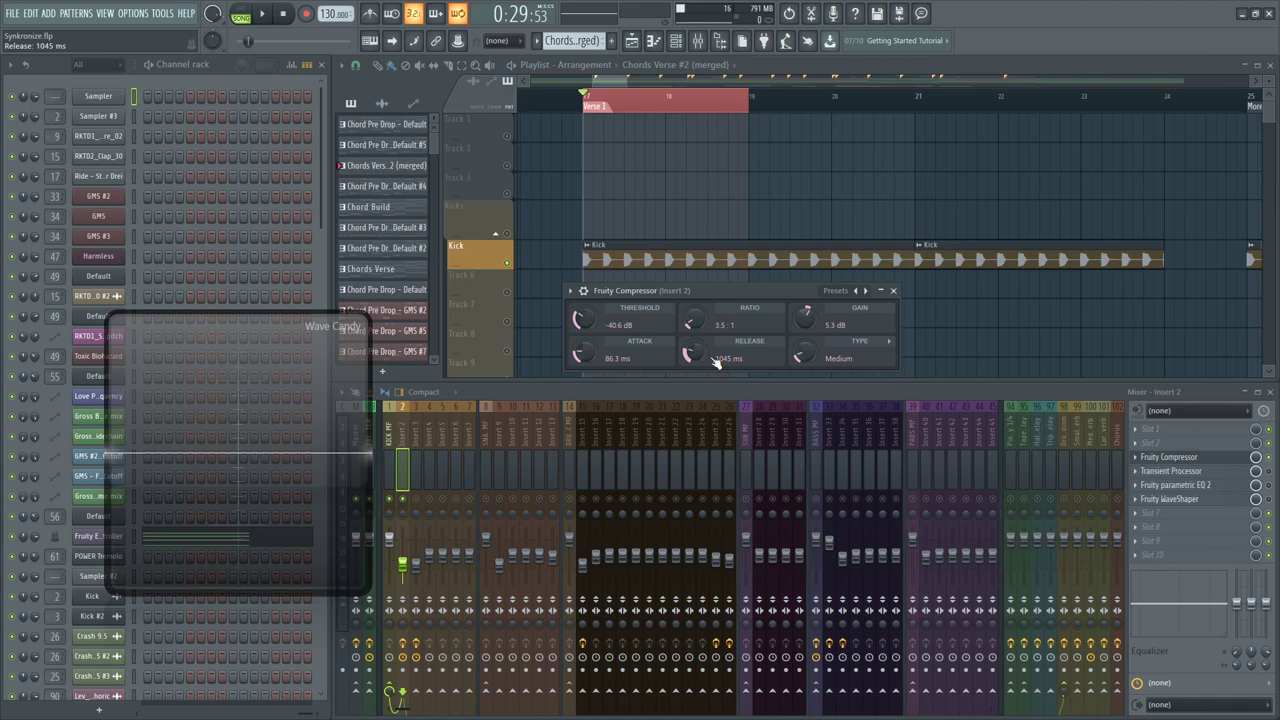
# Shift the compressor window and try its Hard, Medium/R and Soft/R types on the playing kick, ending on Hard
pyautogui.moveTo(720, 291); pyautogui.dragTo(672, 300)
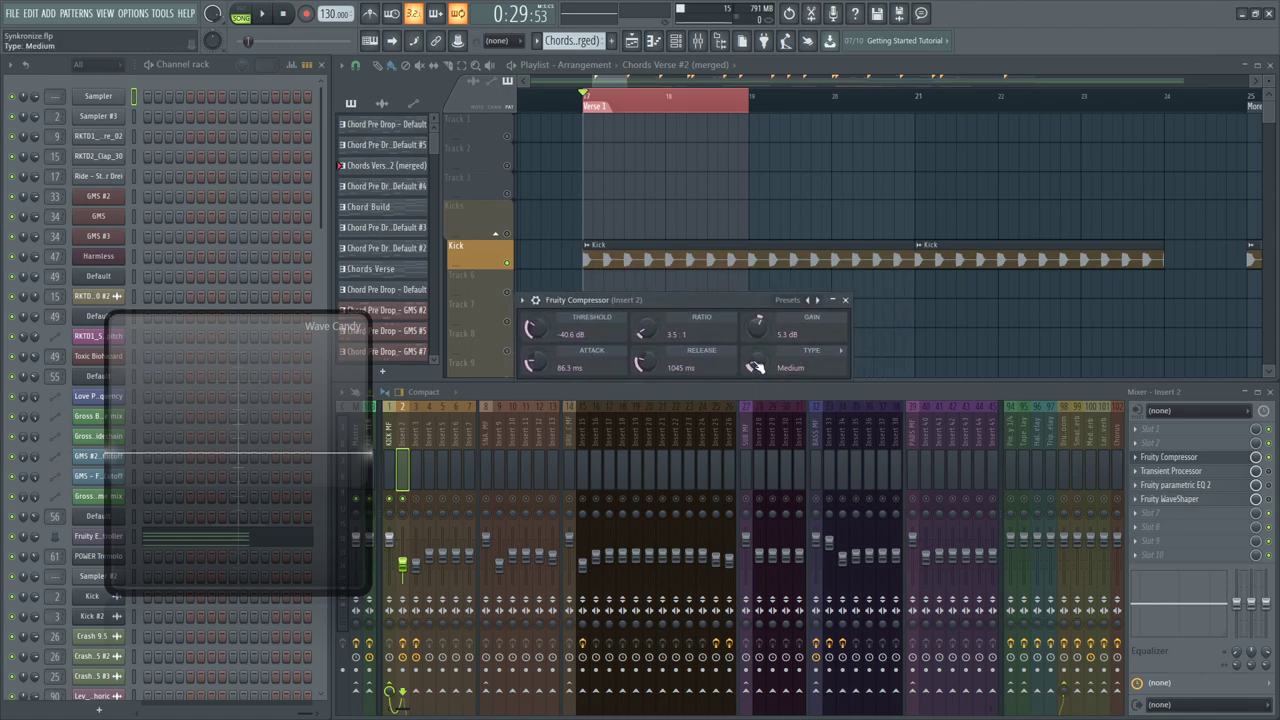
pyautogui.press('space')
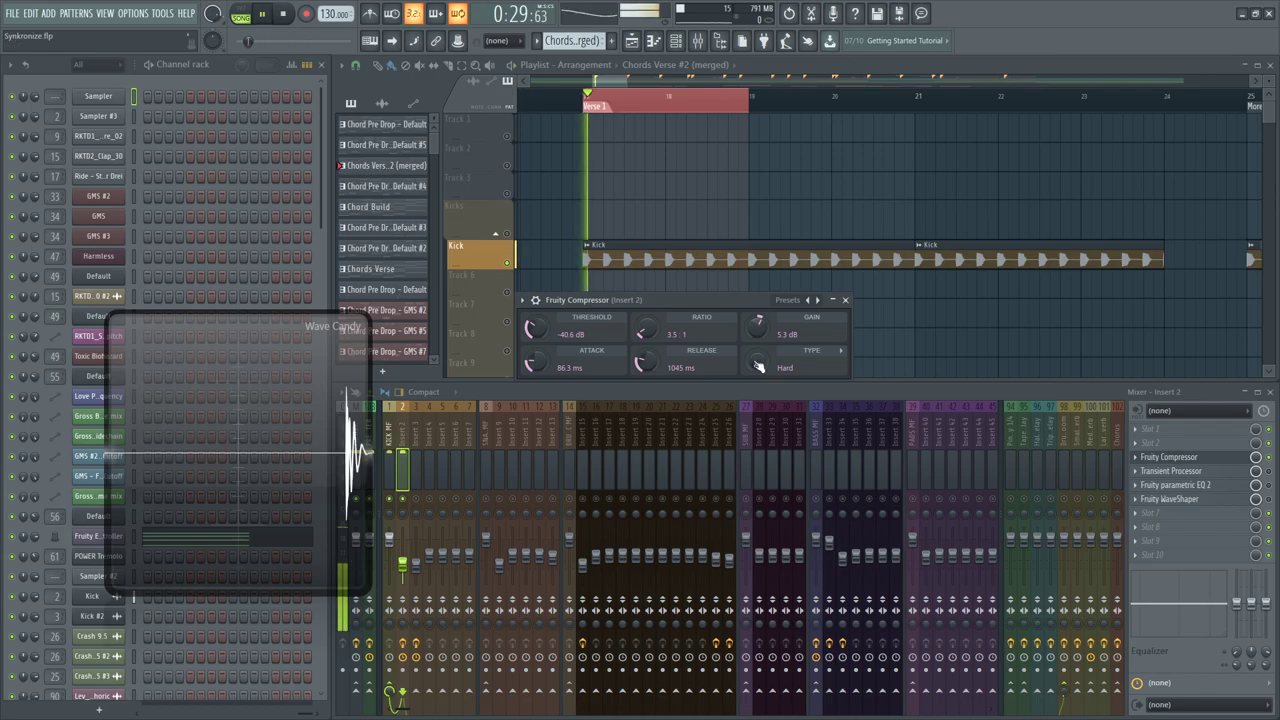
pyautogui.moveTo(758, 362); pyautogui.dragTo(758, 310)
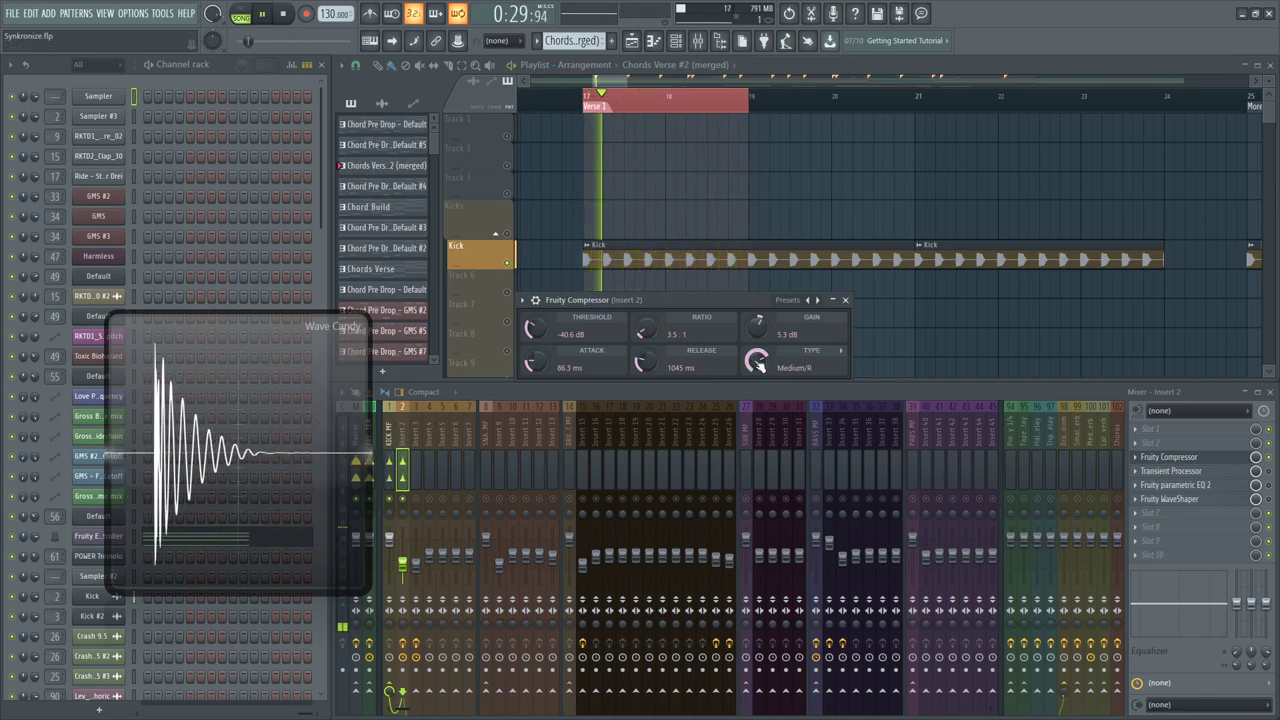
pyautogui.moveTo(758, 364); pyautogui.dragTo(758, 315)
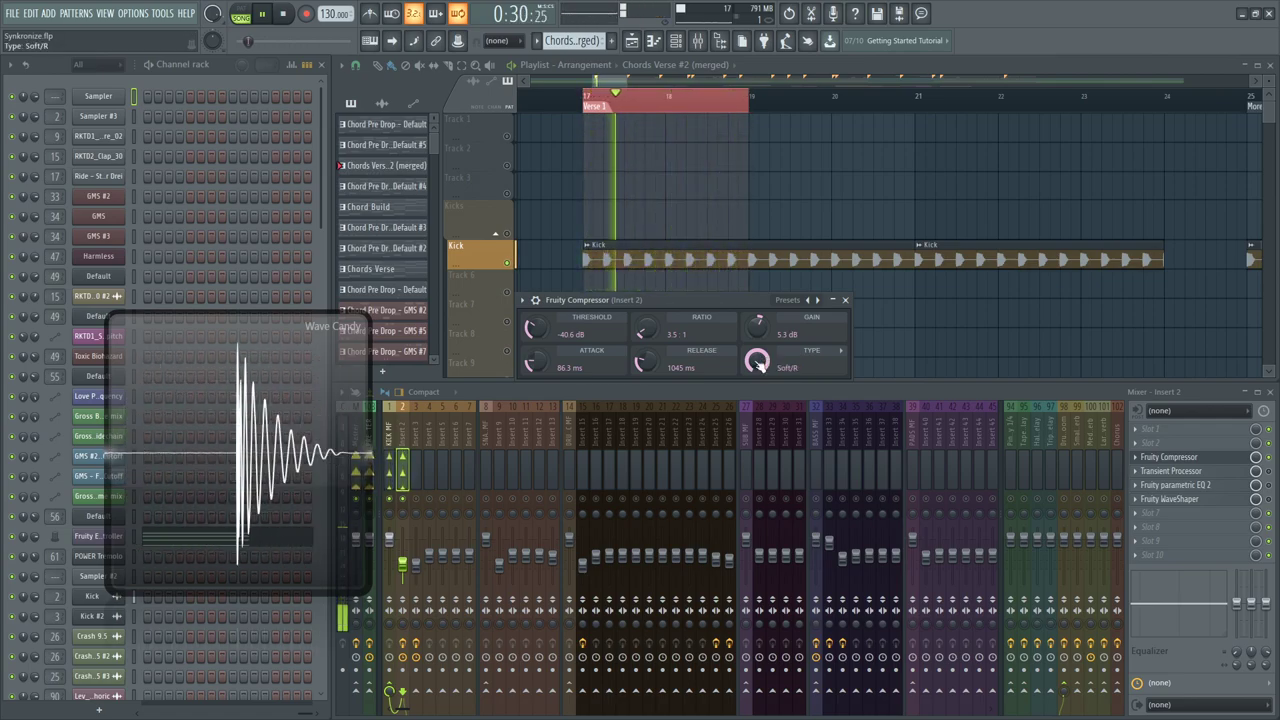
pyautogui.moveTo(758, 362)
pyautogui.mouseDown()
pyautogui.moveTo(758, 390)
pyautogui.moveTo(762, 344)
pyautogui.mouseUp()
pyautogui.press('space')
pyautogui.click(840, 353)
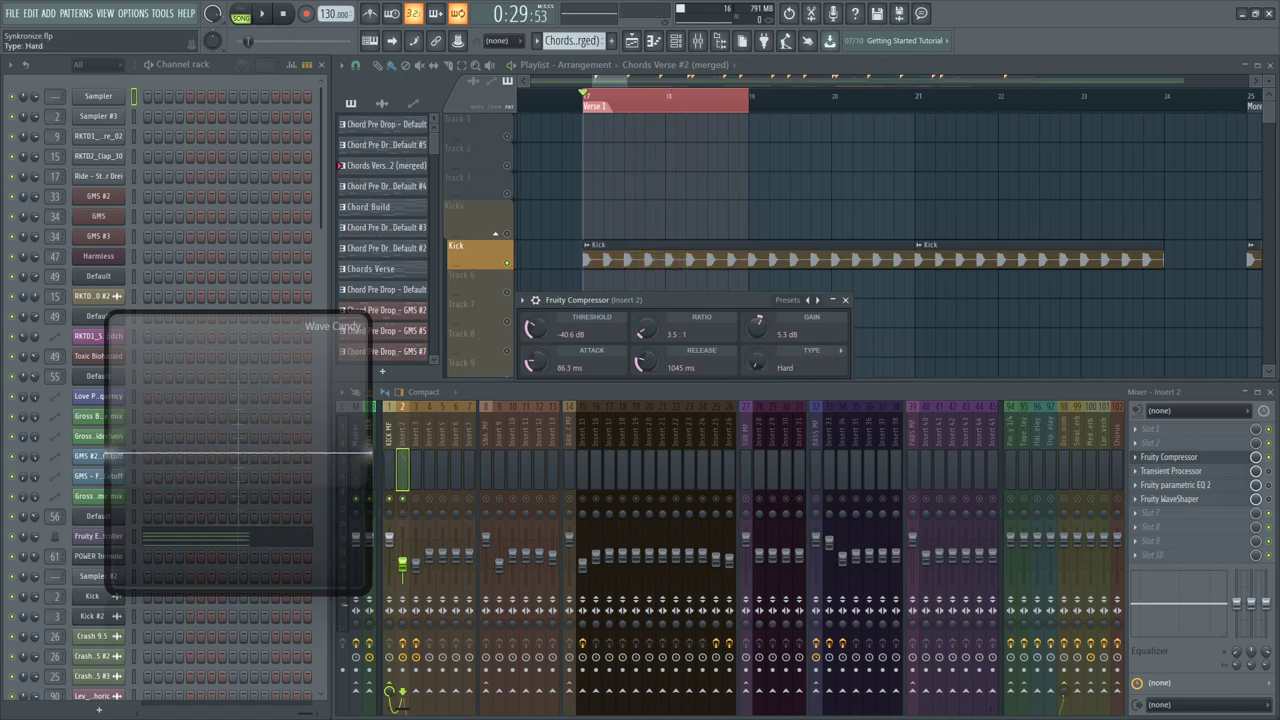
pyautogui.press('space')
pyautogui.press('space')
# Show the Browser again, move Wave Candy clear of it, and undo the compressor tweaks back to the last Hold visualization entry
pyautogui.click(720, 42)
pyautogui.moveTo(263, 378); pyautogui.dragTo(471, 285)
pyautogui.scroll(-5, 180, 465)
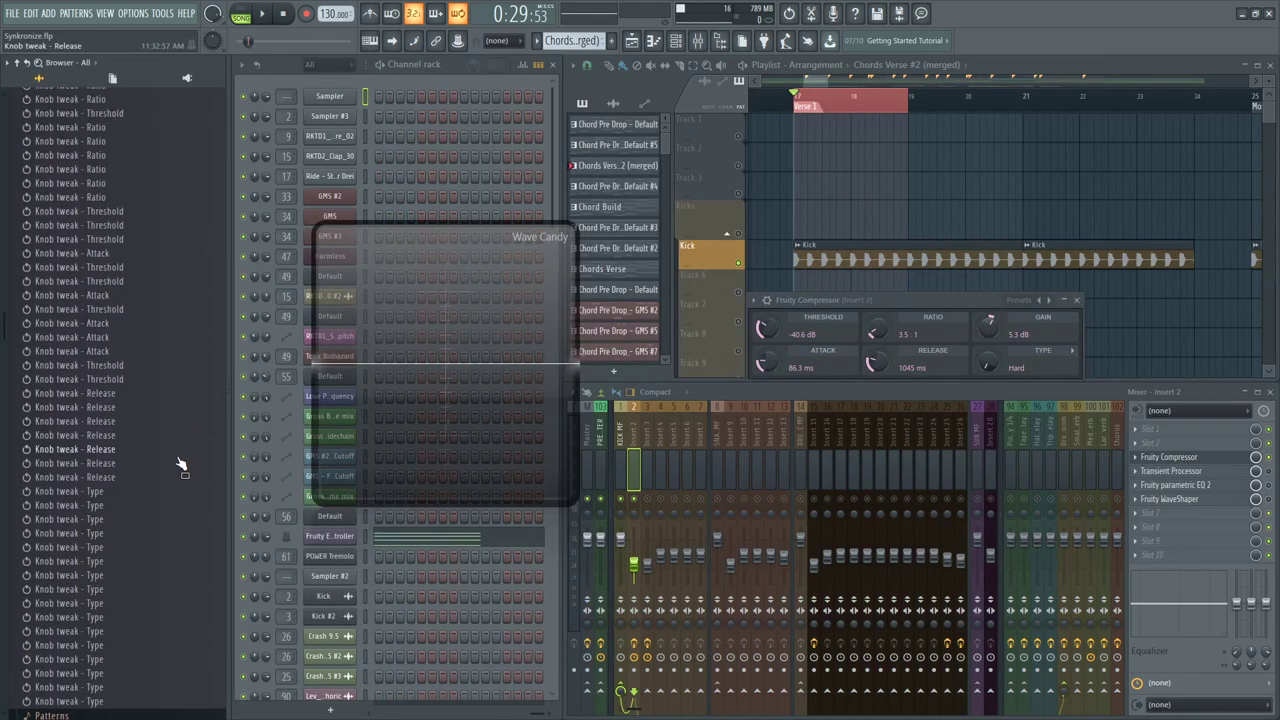
pyautogui.scroll(5, 180, 465)
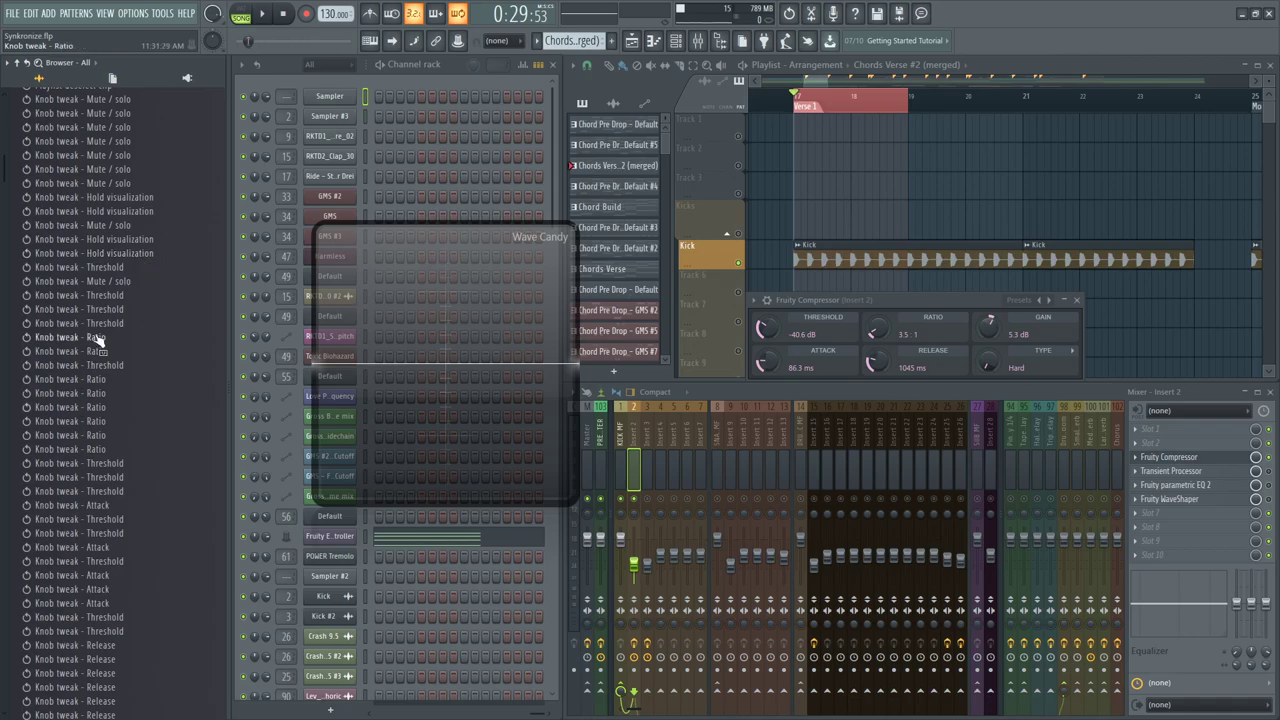
pyautogui.hotkey('ctrl', 'z')
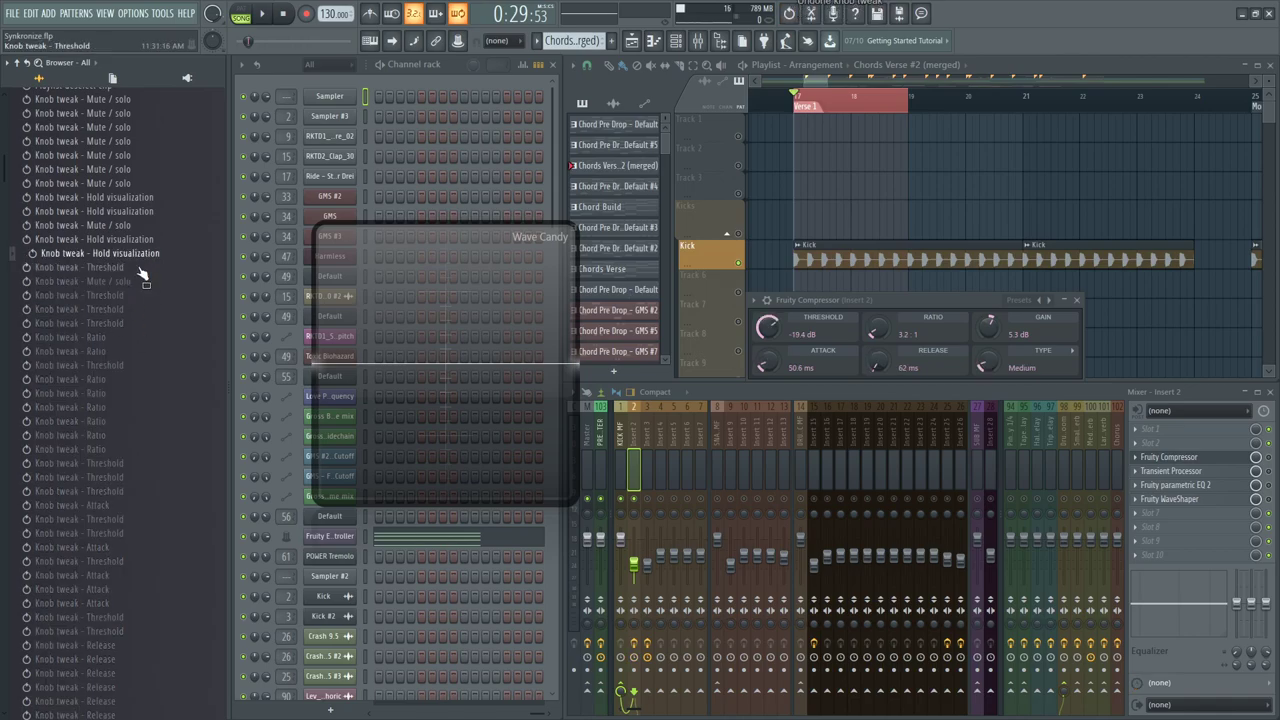
# Revert the project History to the Playlist deselect clip entry and close the Fruity Compressor window
pyautogui.scroll(2, 130, 300)
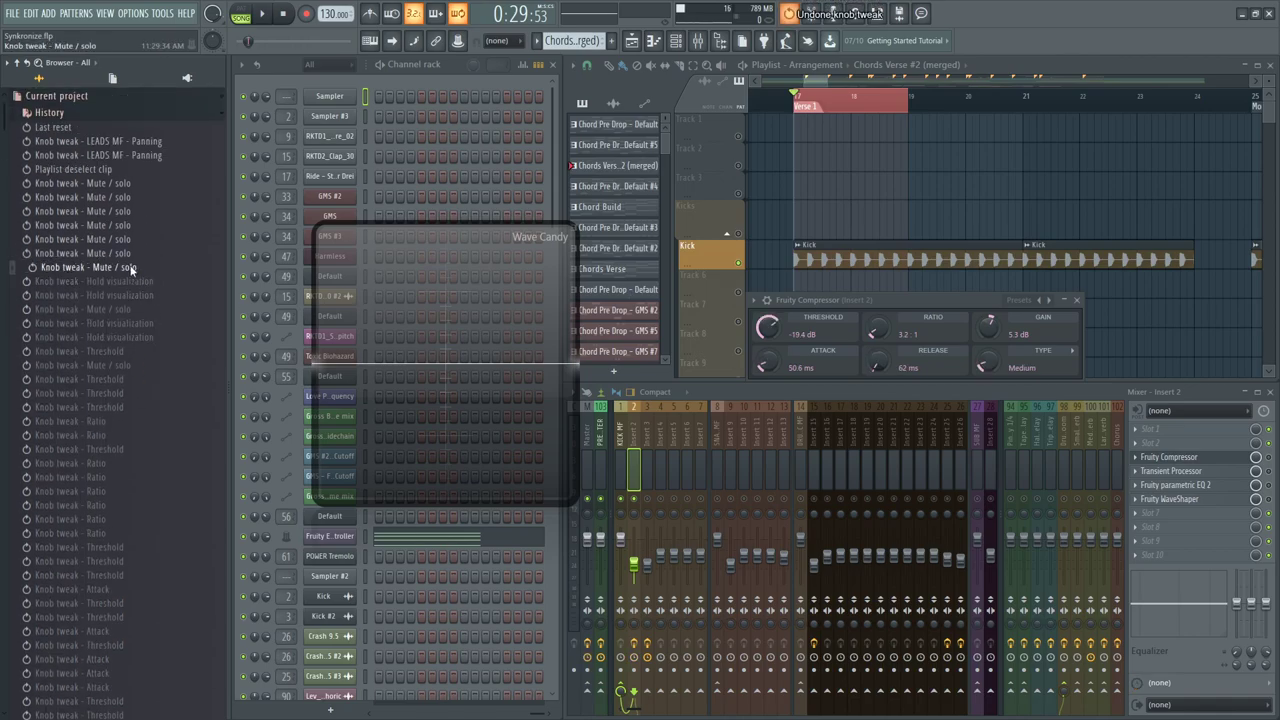
pyautogui.click(128, 170)
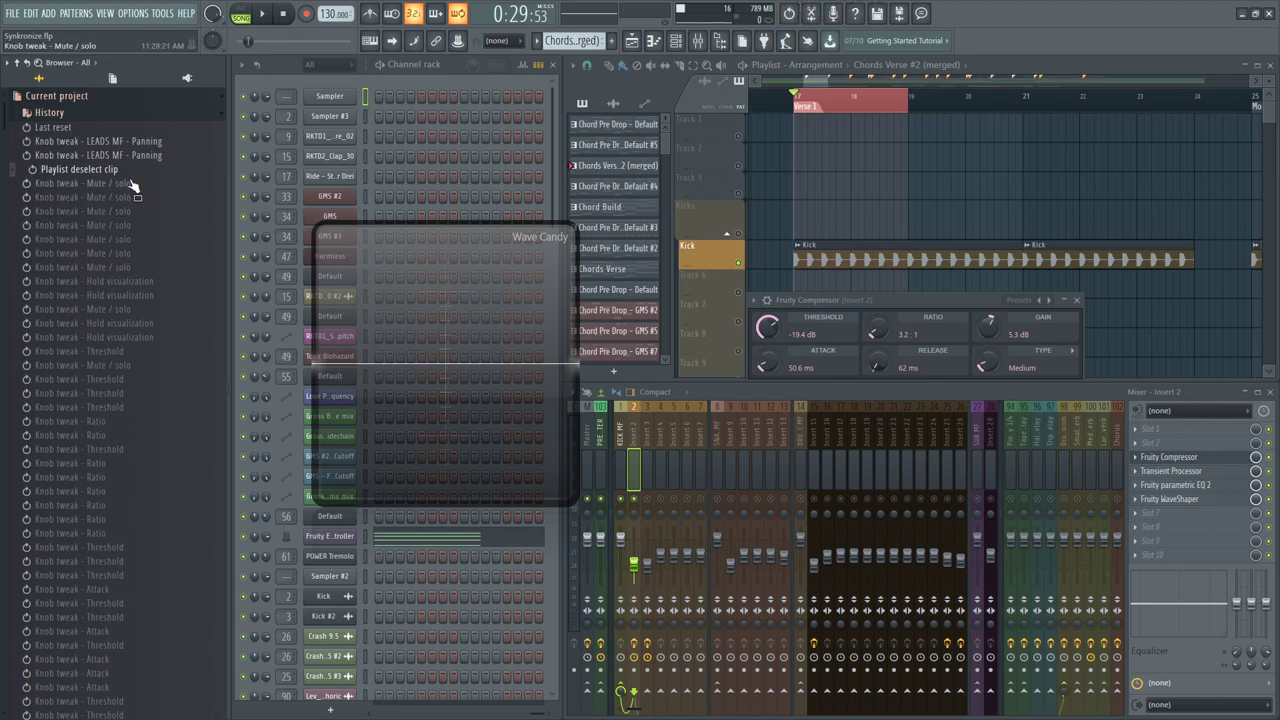
pyautogui.click(137, 183)
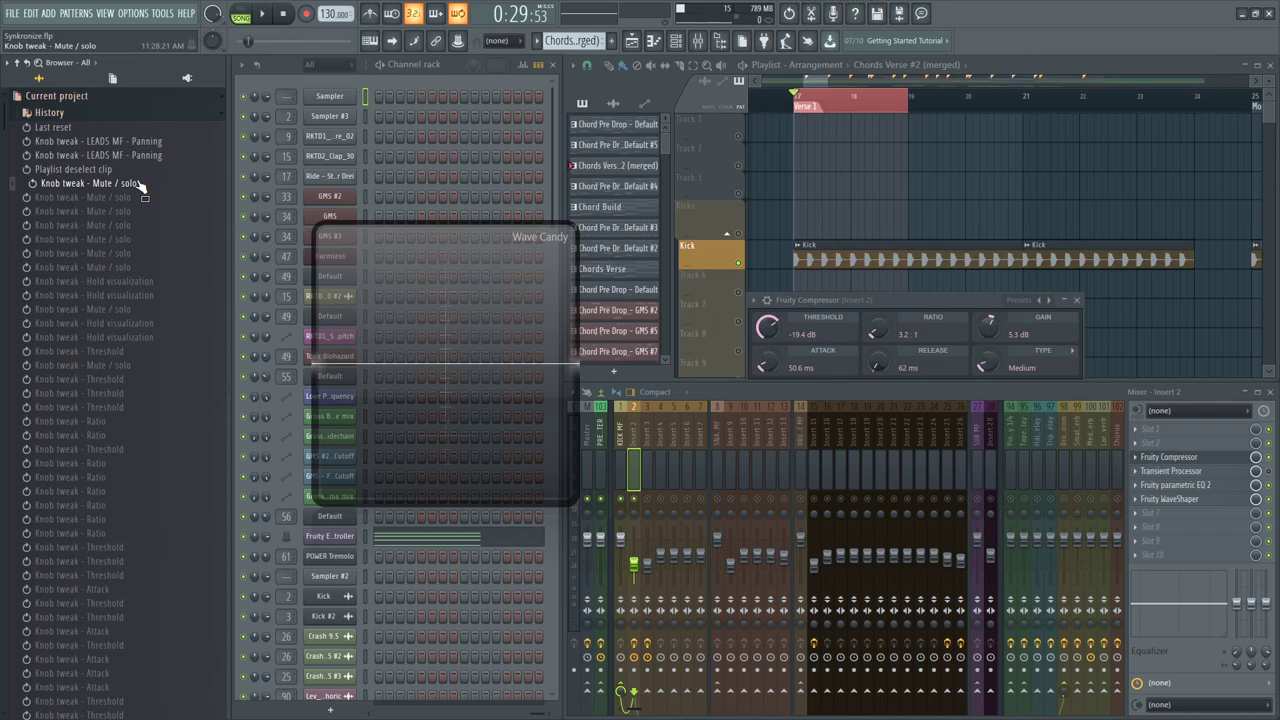
pyautogui.click(129, 169)
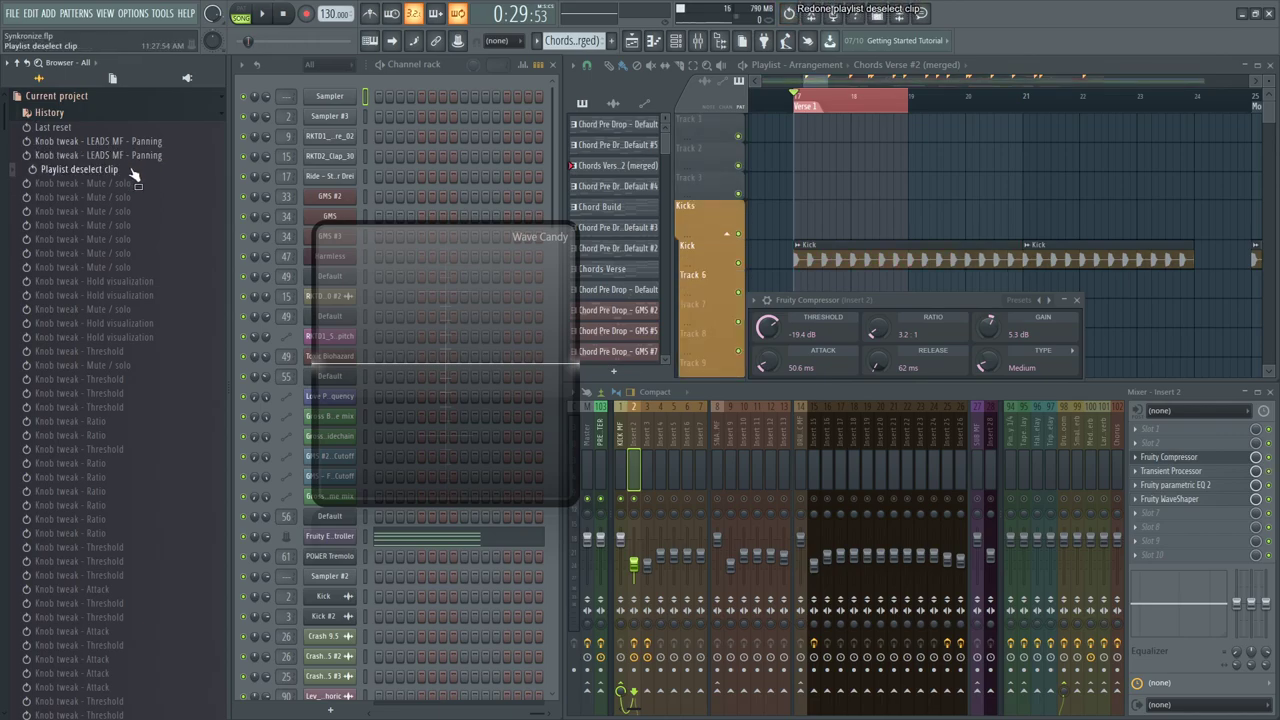
pyautogui.rightClick(966, 170)
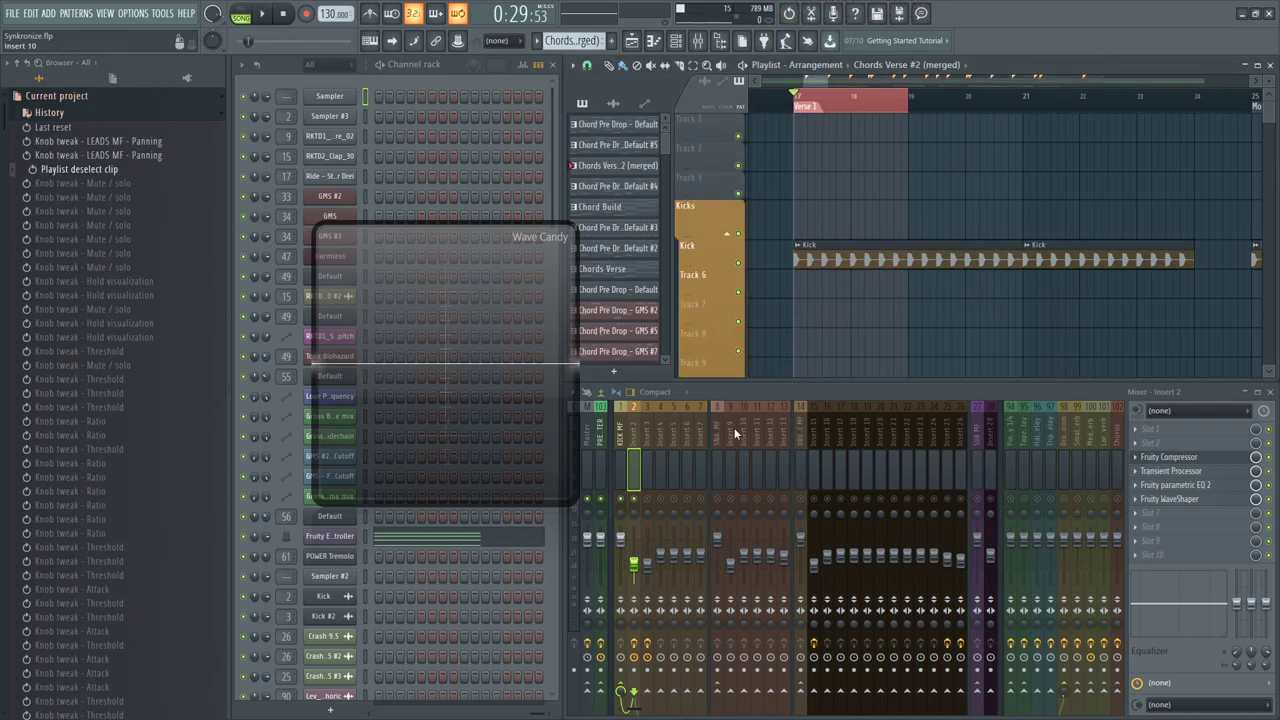
# Play the kick to view its waveform in Wave Candy and open Insert 2's Fruity Compressor
pyautogui.press('space')
pyautogui.press('space')
pyautogui.press('space')
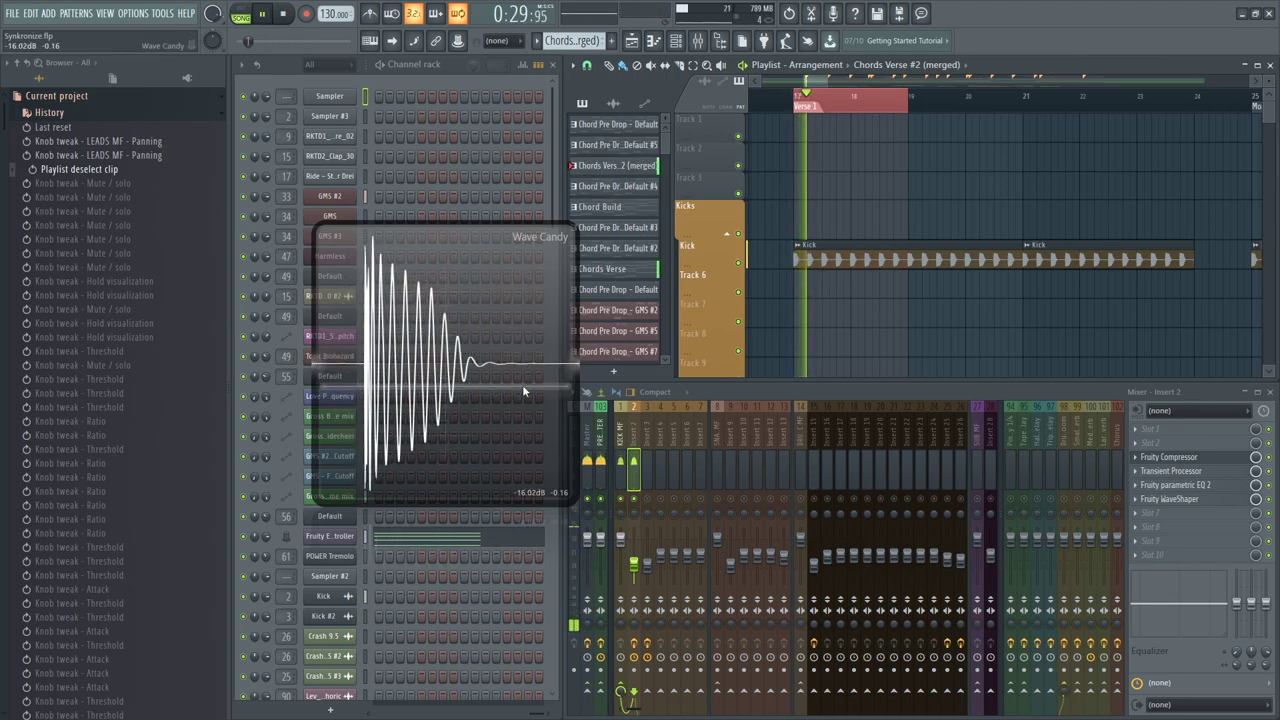
pyautogui.click(1190, 457)
pyautogui.press('space')
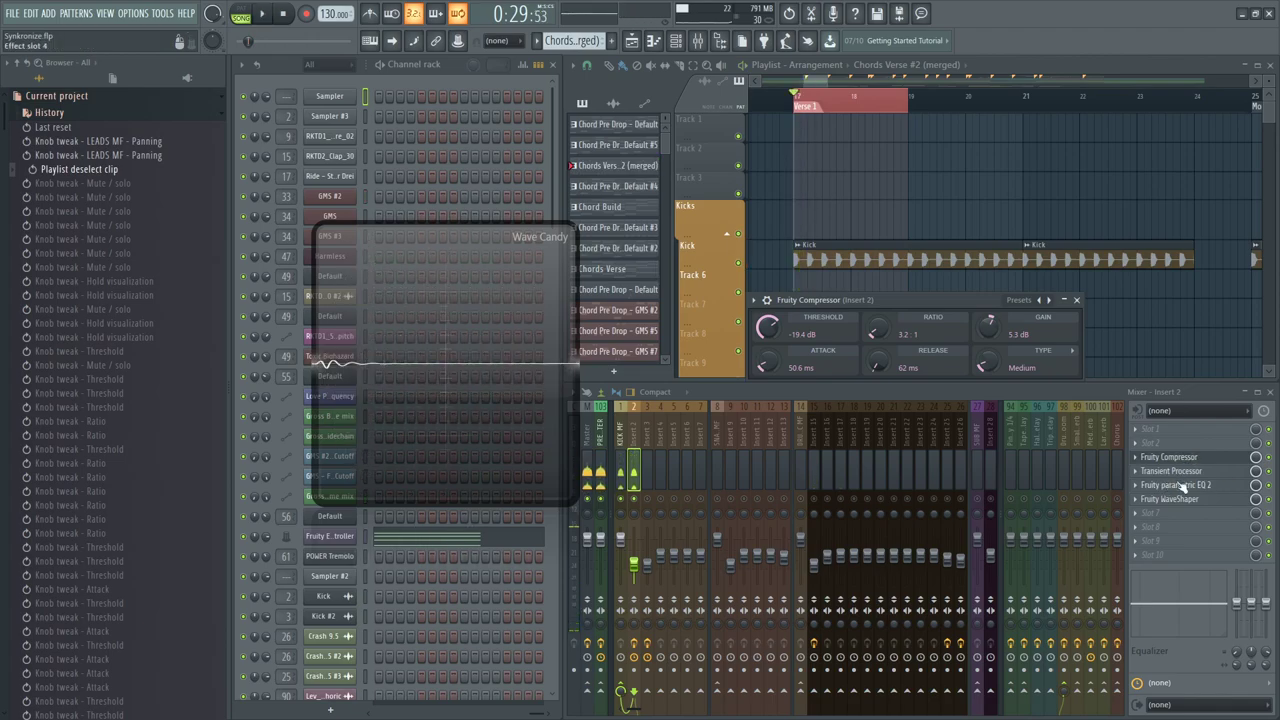
# Bypass Fruity parametric EQ 2 and Fruity WaveShaper on Insert 2 and open the Transient Processor
pyautogui.click(1269, 486)
pyautogui.click(1270, 508)
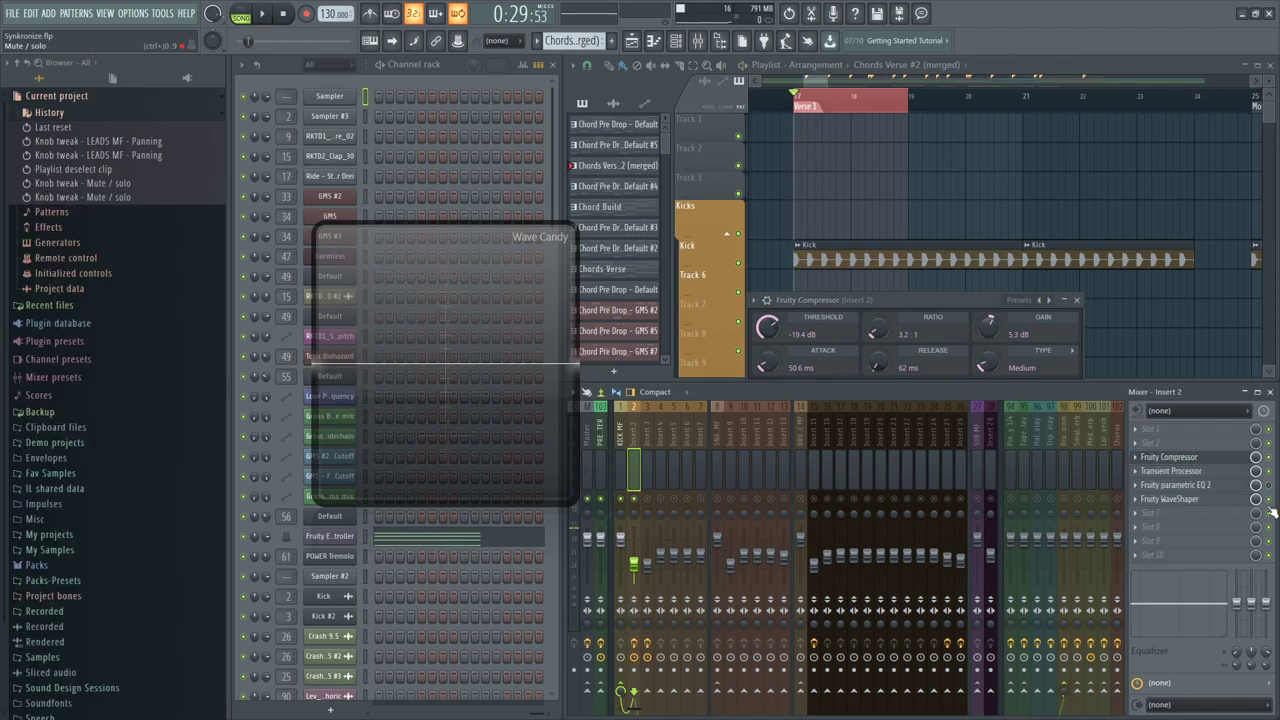
pyautogui.click(1226, 472)
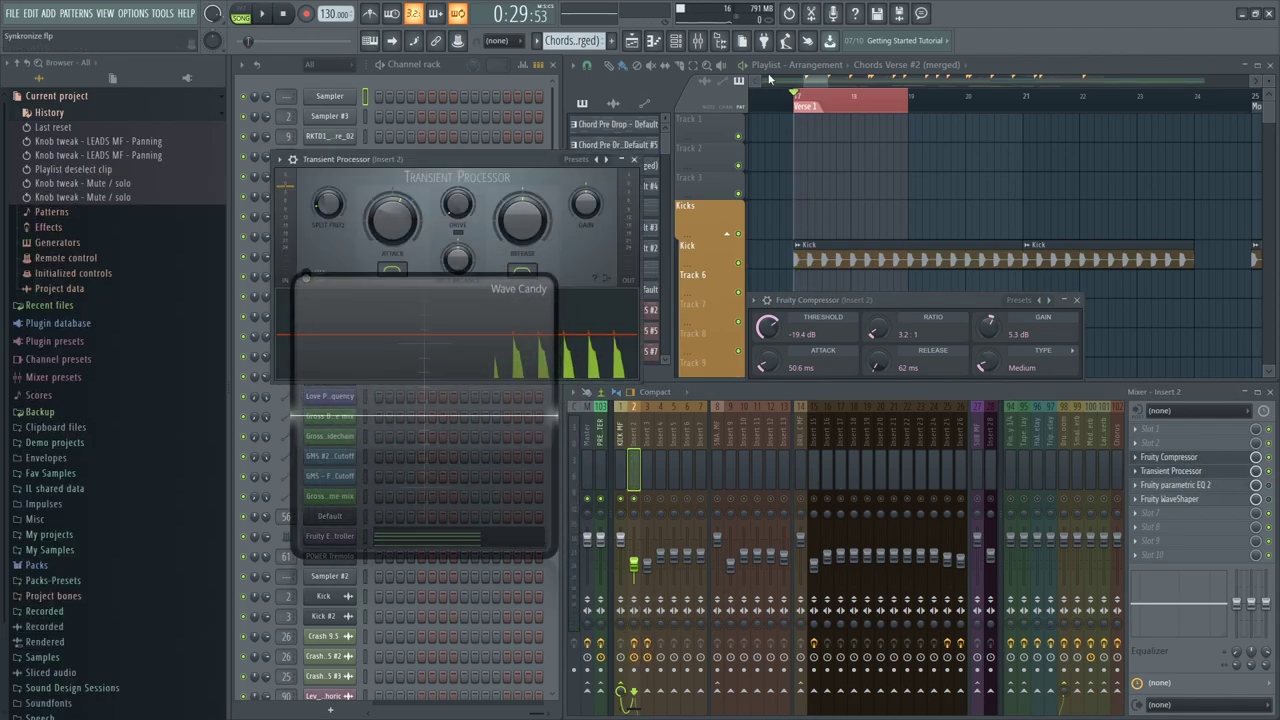
# Hide the Browser and rearrange the windows so Wave Candy and the Transient Processor sit apart, closing the Fruity Compressor
pyautogui.click(719, 41)
pyautogui.moveTo(440, 330); pyautogui.dragTo(164, 378)
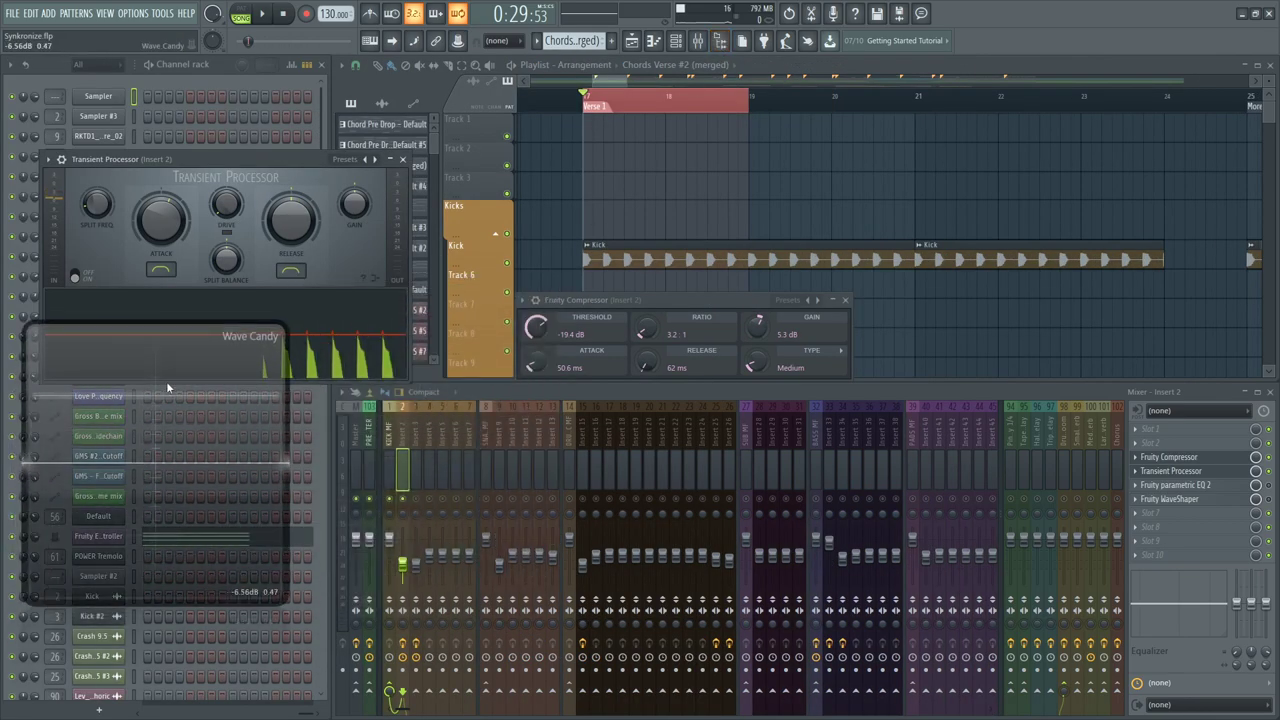
pyautogui.click(233, 153)
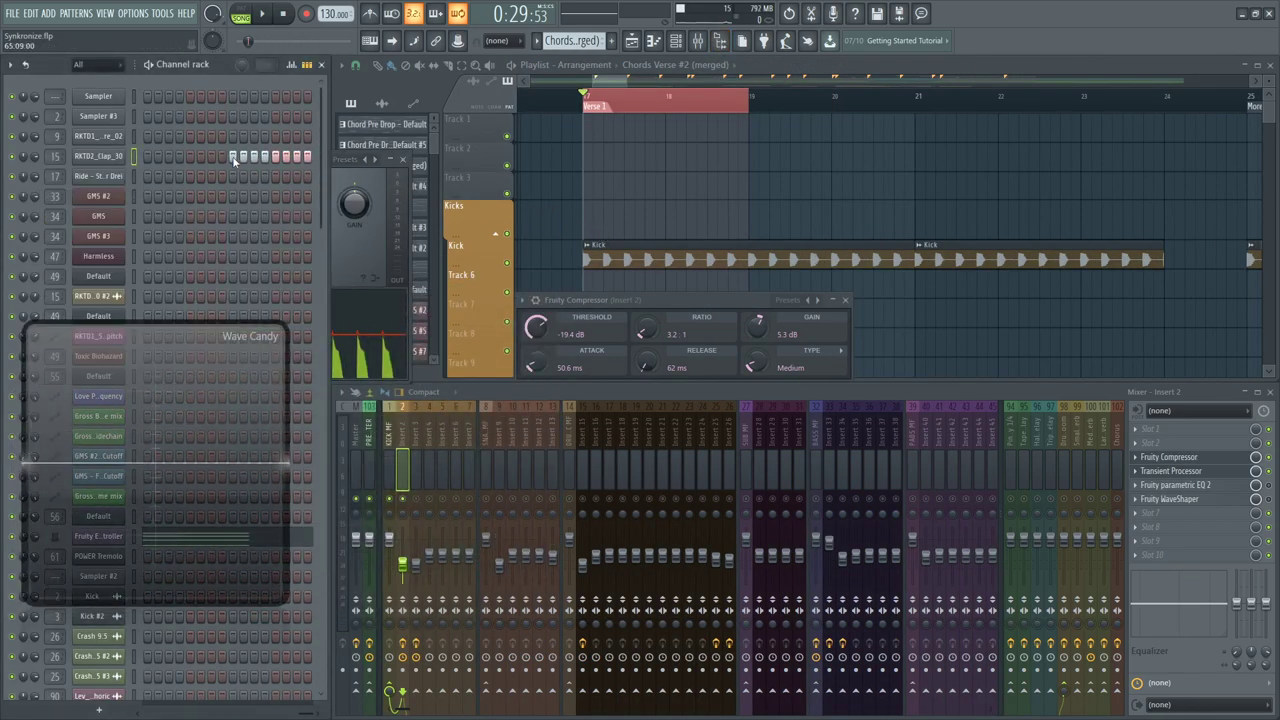
pyautogui.click(1185, 476)
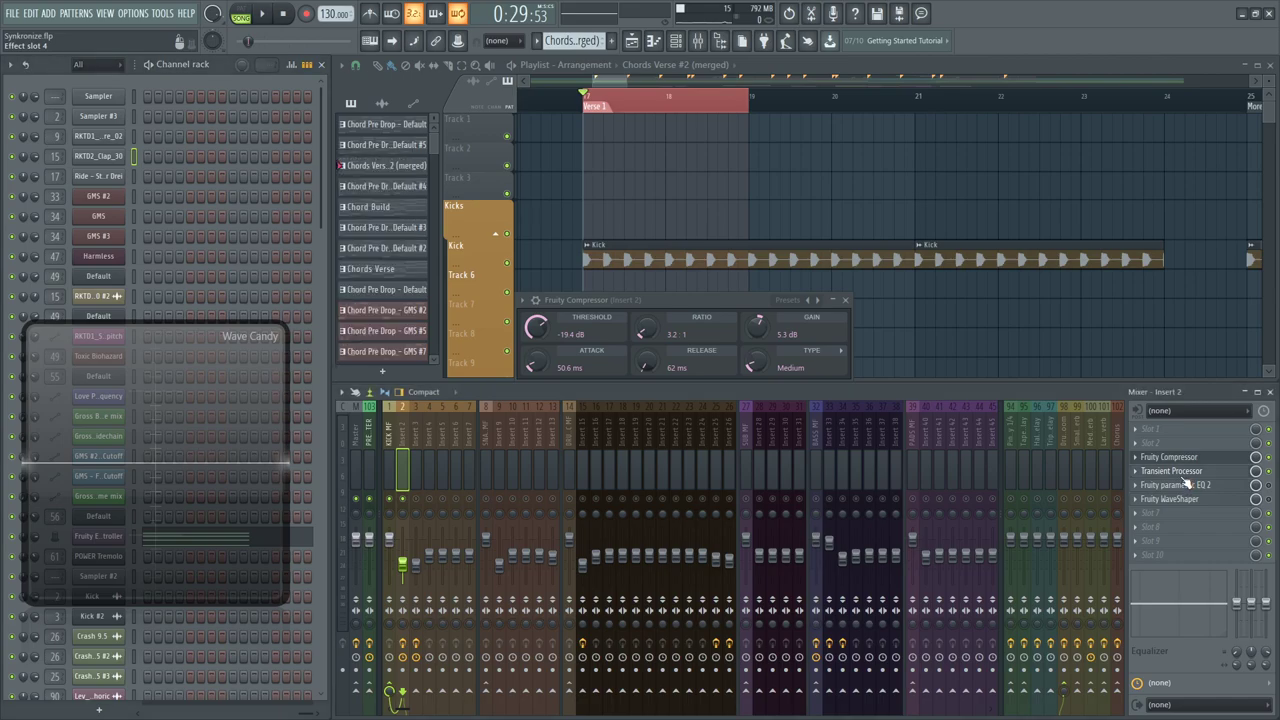
pyautogui.moveTo(268, 167); pyautogui.dragTo(789, 206)
pyautogui.click(845, 300)
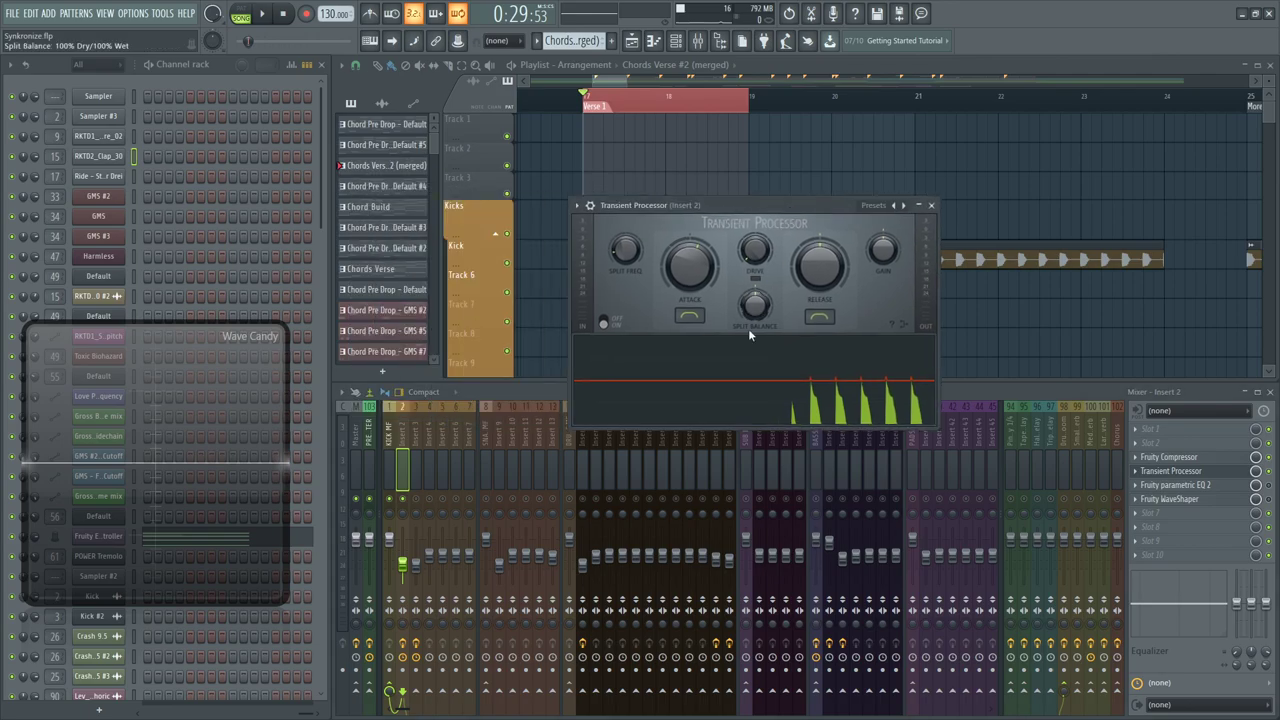
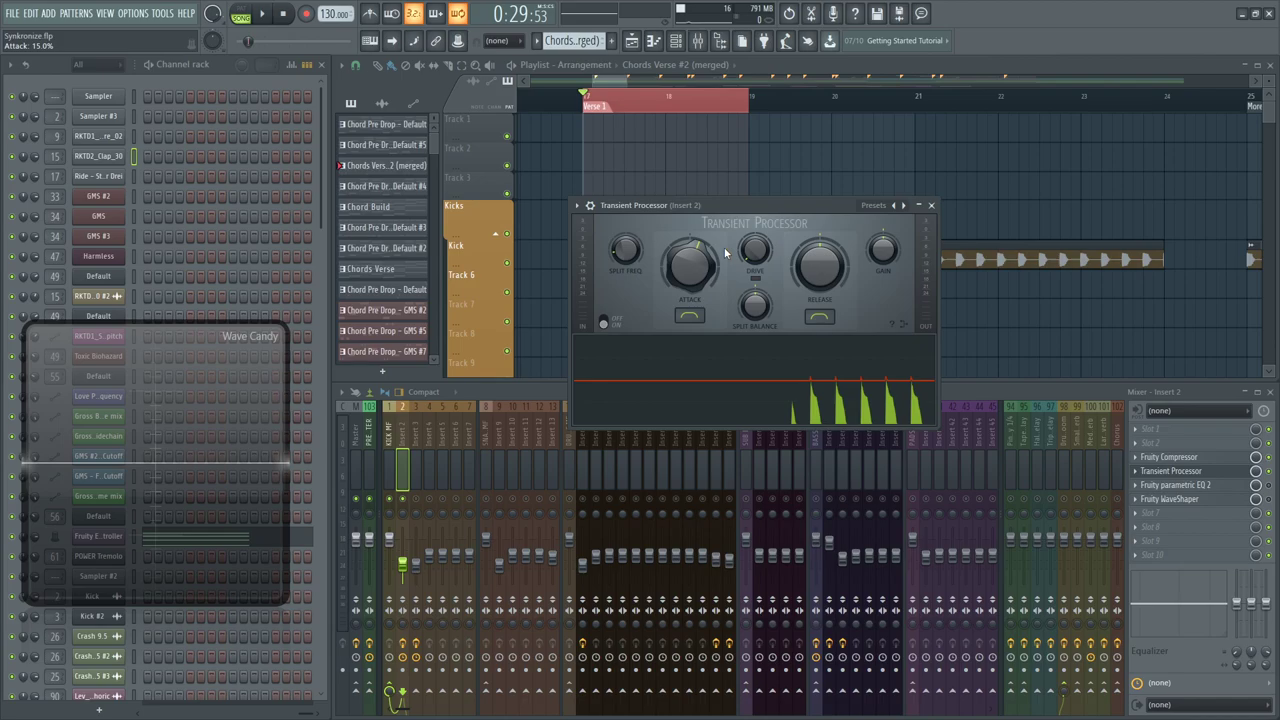
# Sweep the Transient Processor's Attack up to 100% and down to -90% while the kick plays, and stop playback
pyautogui.press('space')
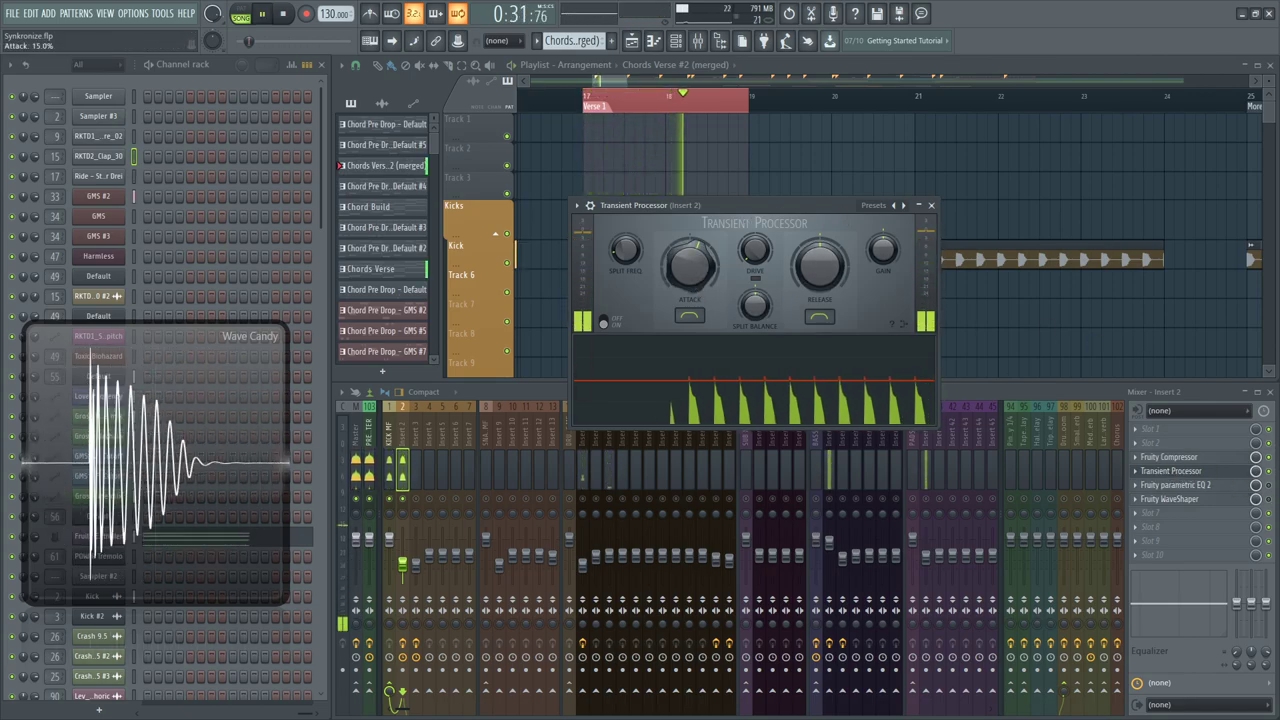
pyautogui.moveTo(691, 284); pyautogui.dragTo(691, 213)
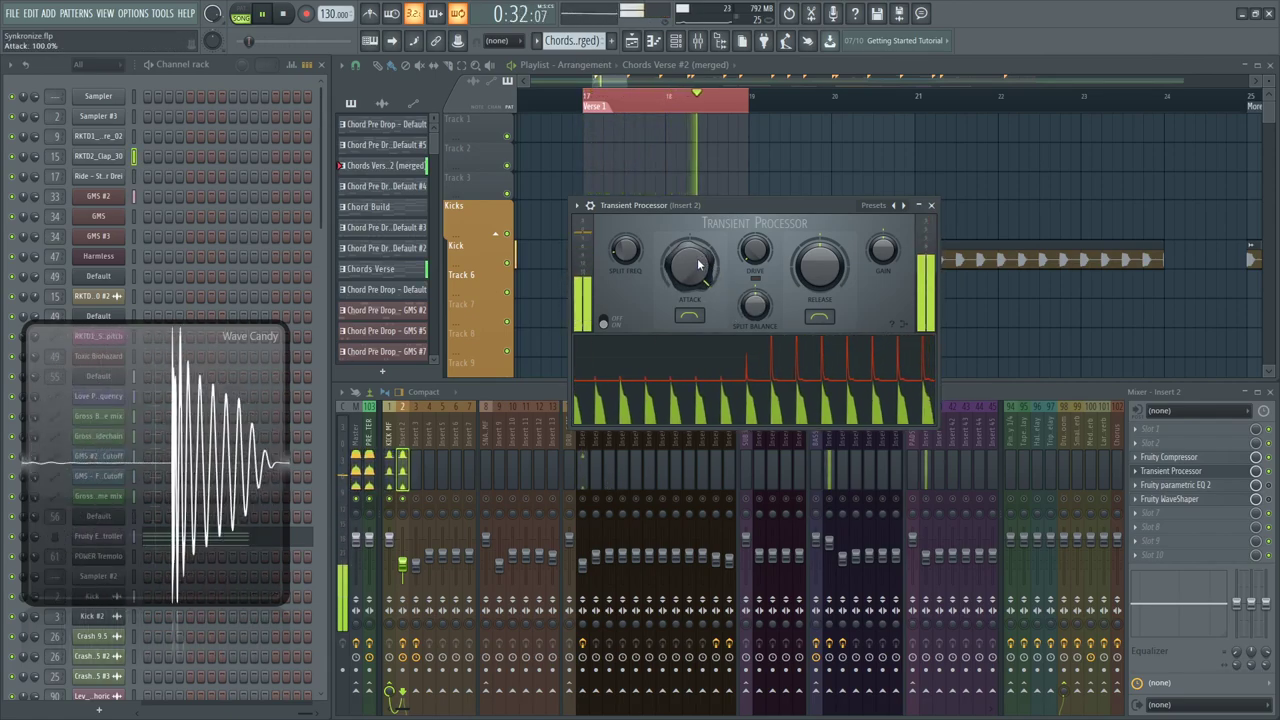
pyautogui.moveTo(699, 266); pyautogui.dragTo(699, 442)
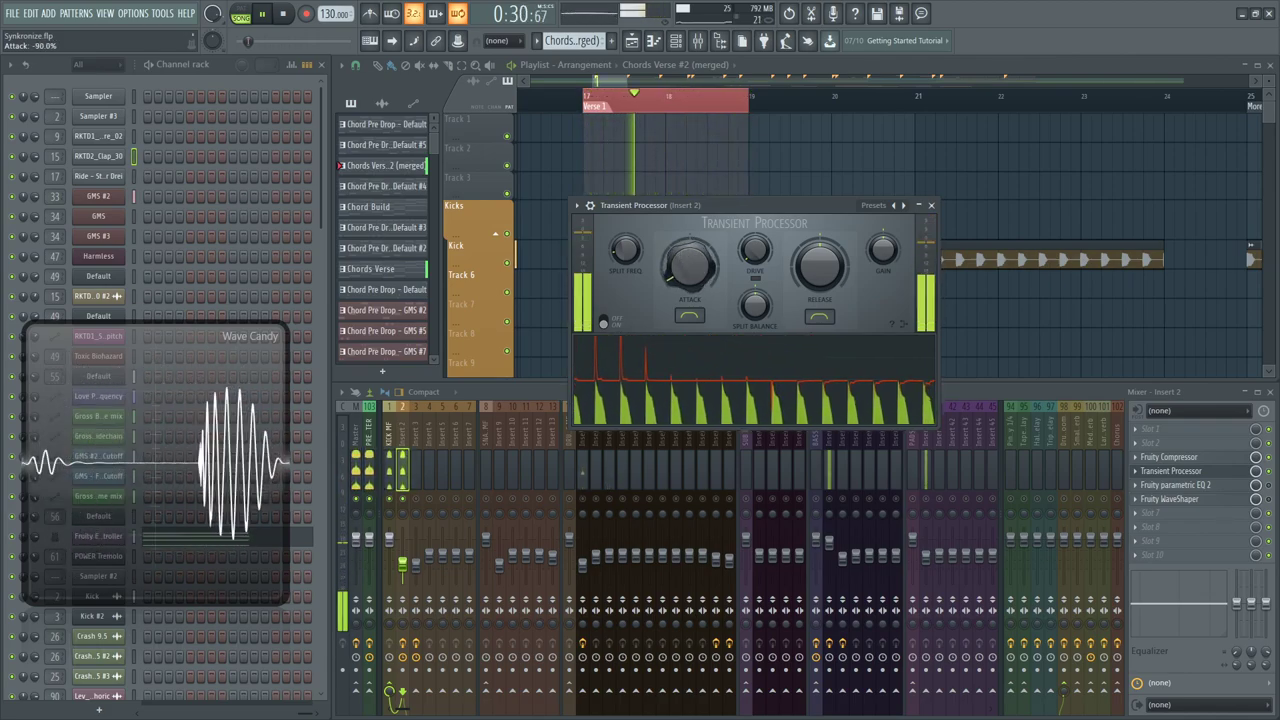
pyautogui.press('space')
# Switch Wave Candy to the Spectrum view and replay the kick while varying the Transient Processor's Attack
pyautogui.rightClick(161, 415)
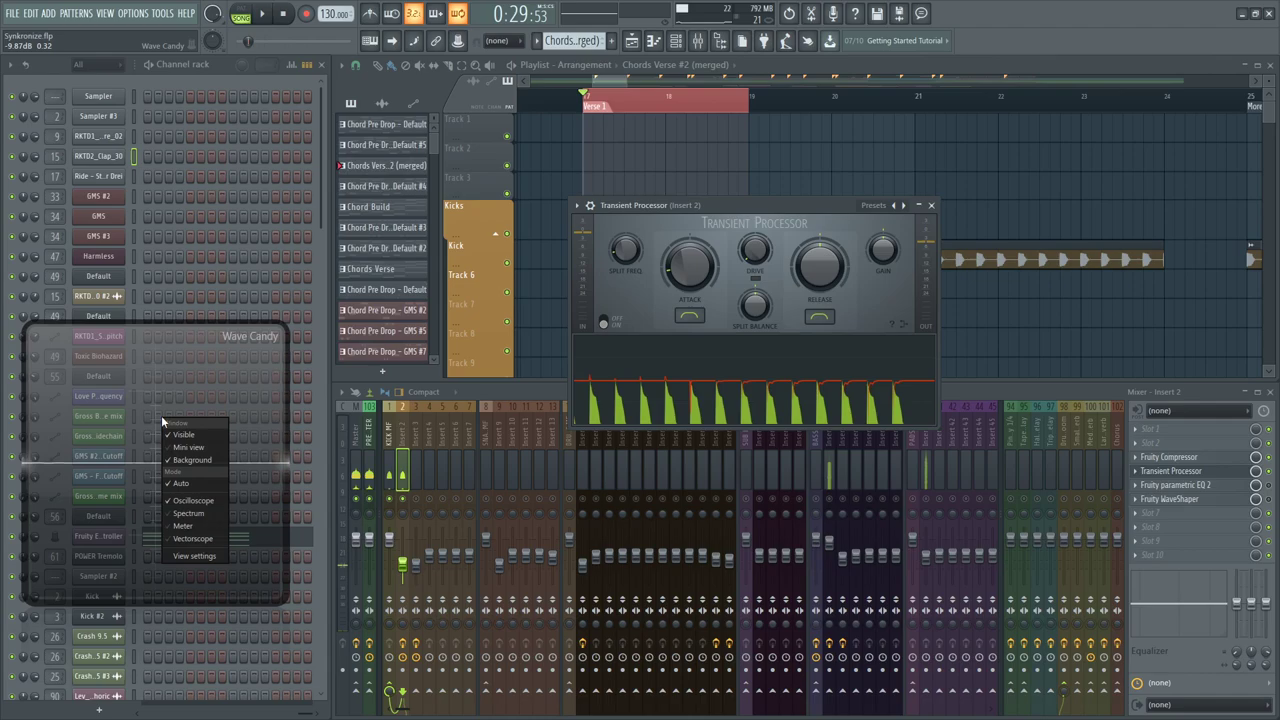
pyautogui.click(200, 514)
pyautogui.press('space')
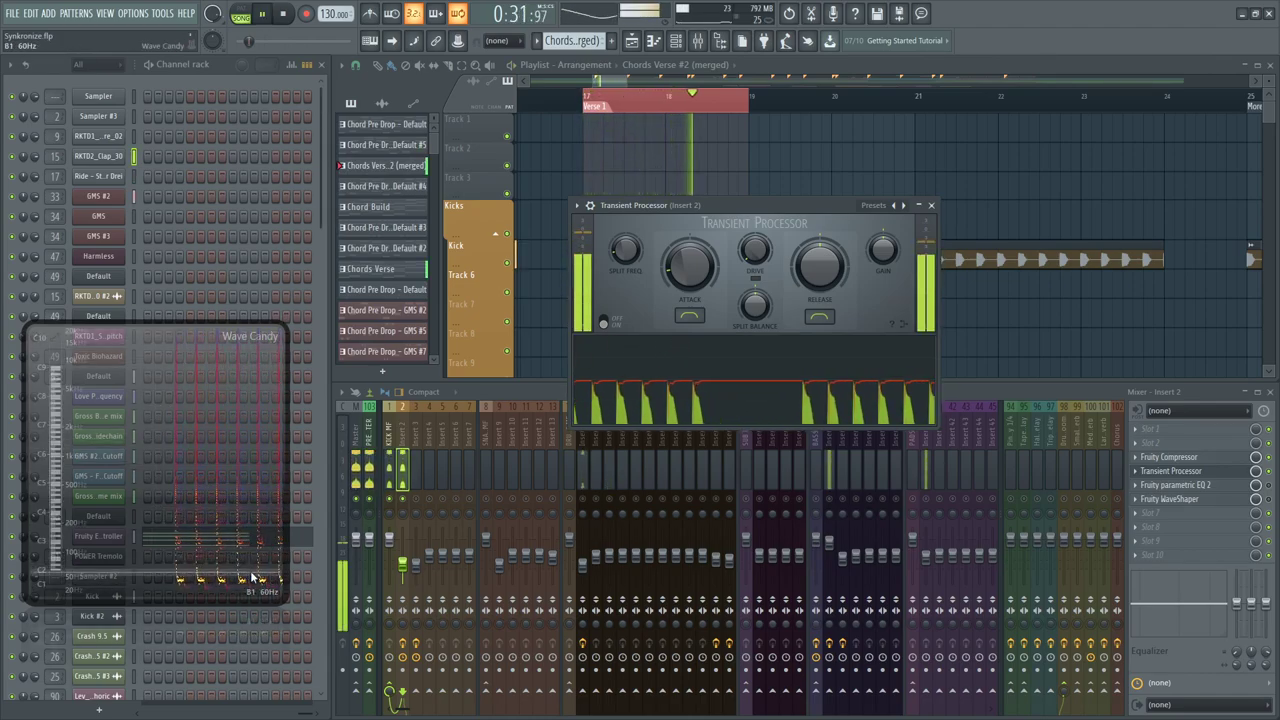
pyautogui.moveTo(690, 265); pyautogui.dragTo(690, 308)
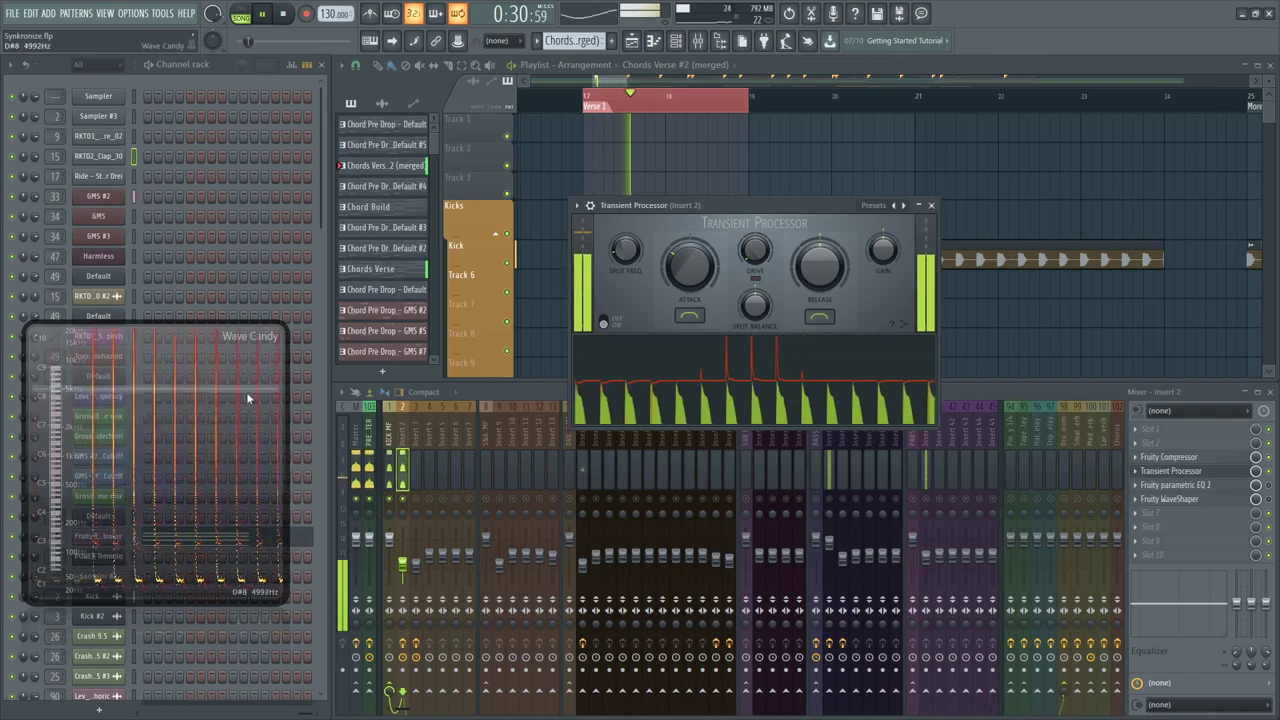
pyautogui.press('space')
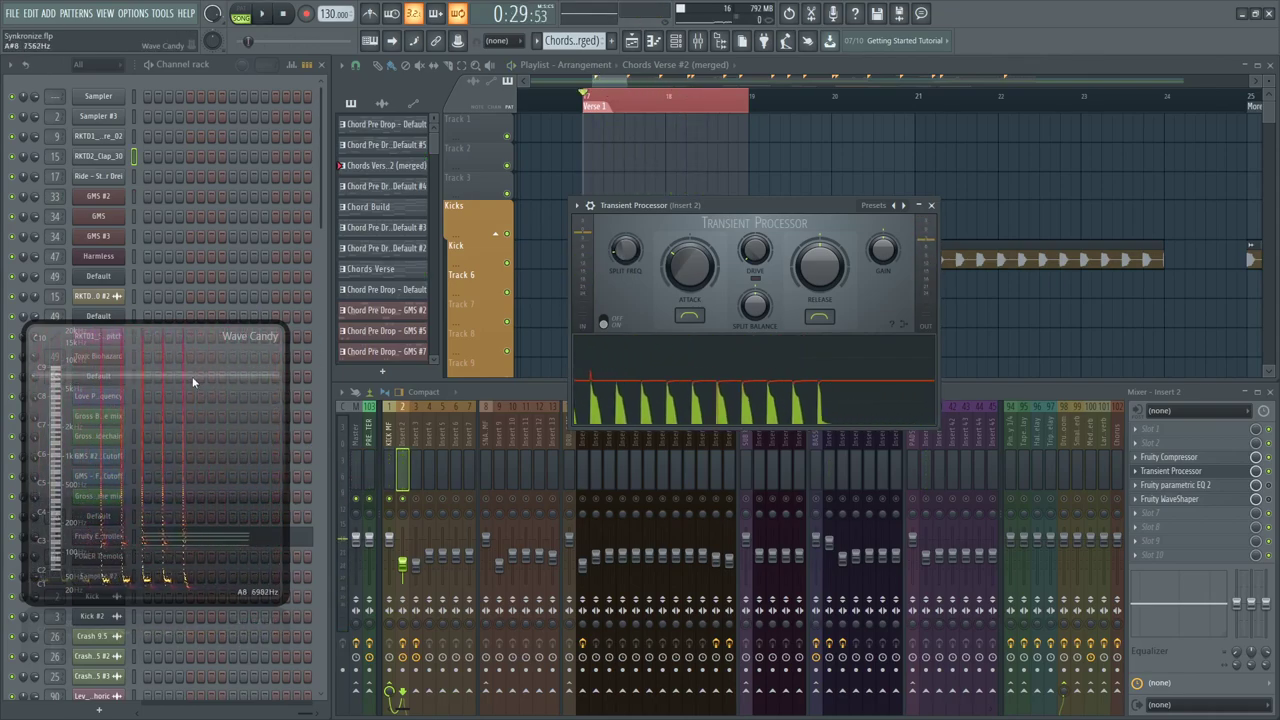
# Return Wave Candy to the Oscilloscope view and replay the kick with the Transient Processor's Attack at 52.5%
pyautogui.rightClick(141, 456)
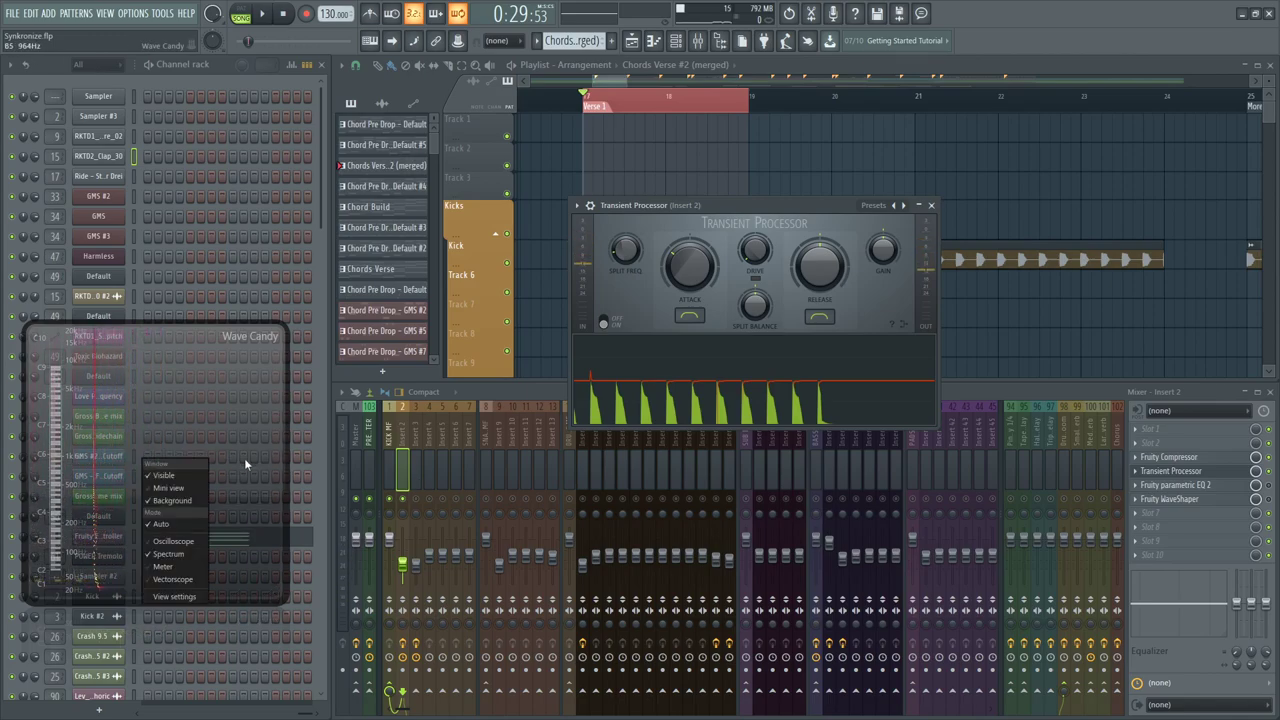
pyautogui.click(193, 542)
pyautogui.press('space')
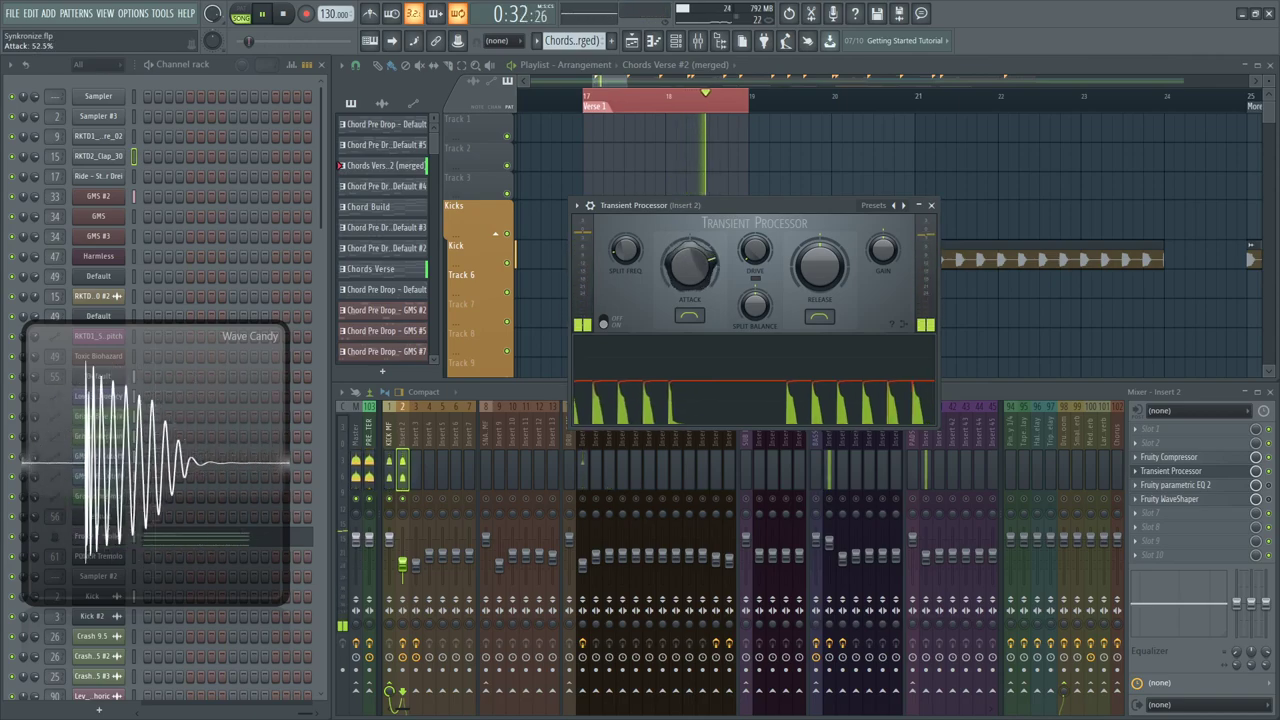
pyautogui.press('space')
pyautogui.press('space')
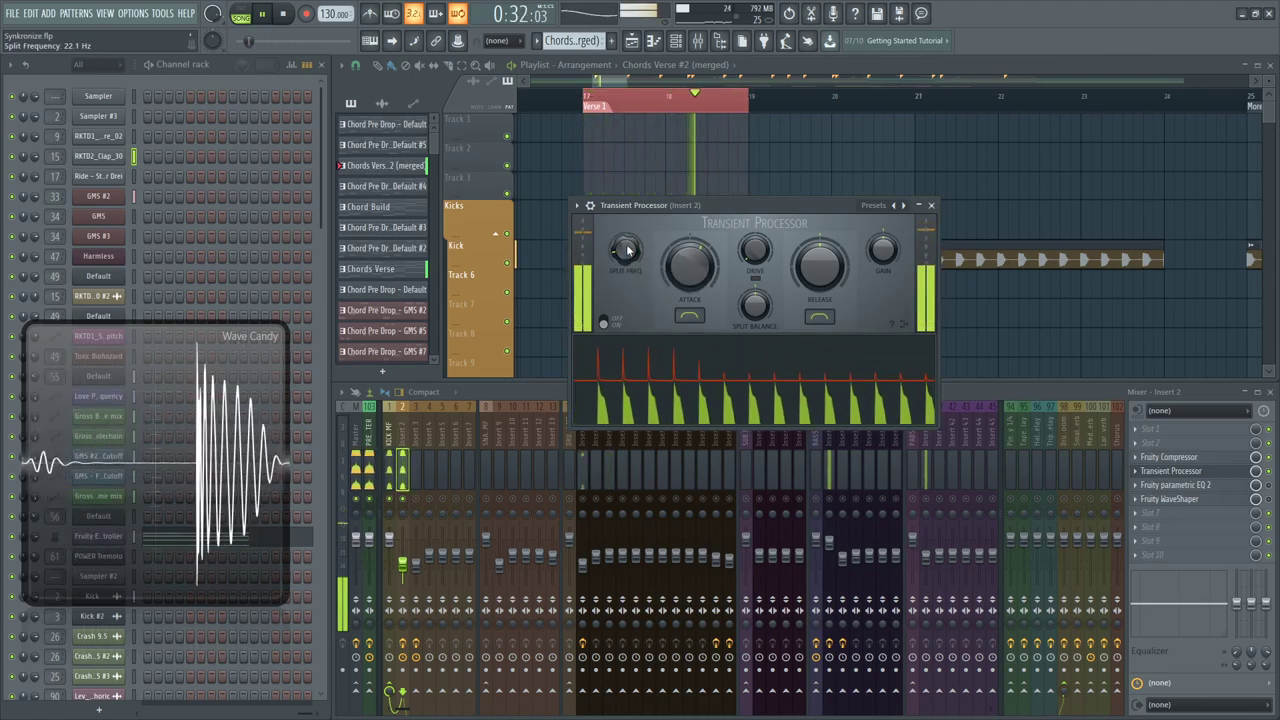
# Try the Split Frequency at 385.9 Hz and 766.8 Hz on the replayed kick, and lower it and the Attack again
pyautogui.press('space')
pyautogui.press('space')
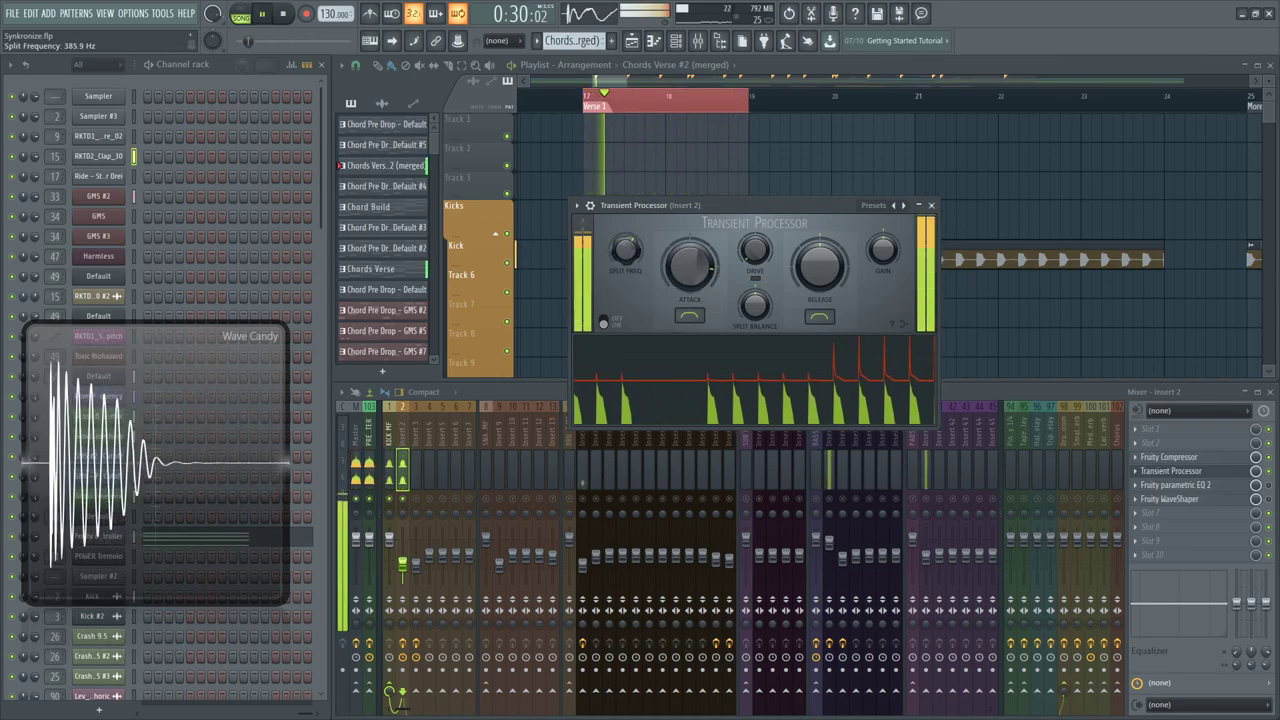
pyautogui.press('space')
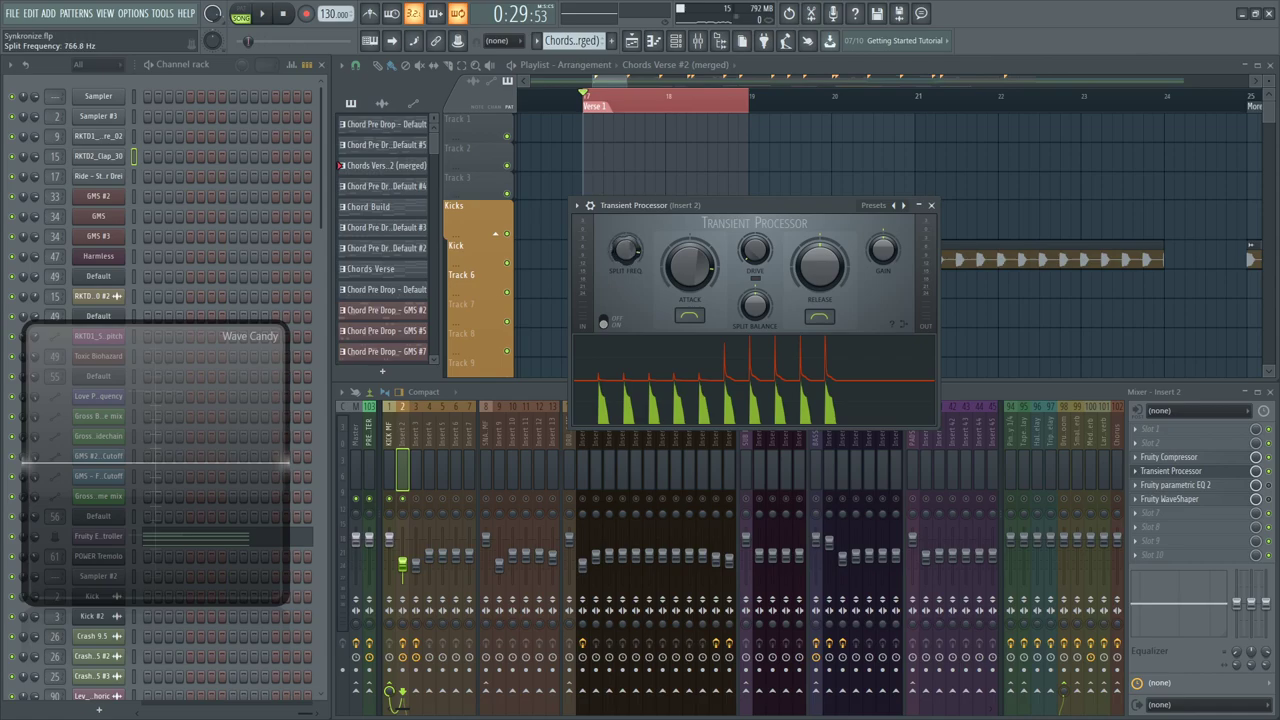
pyautogui.press('space')
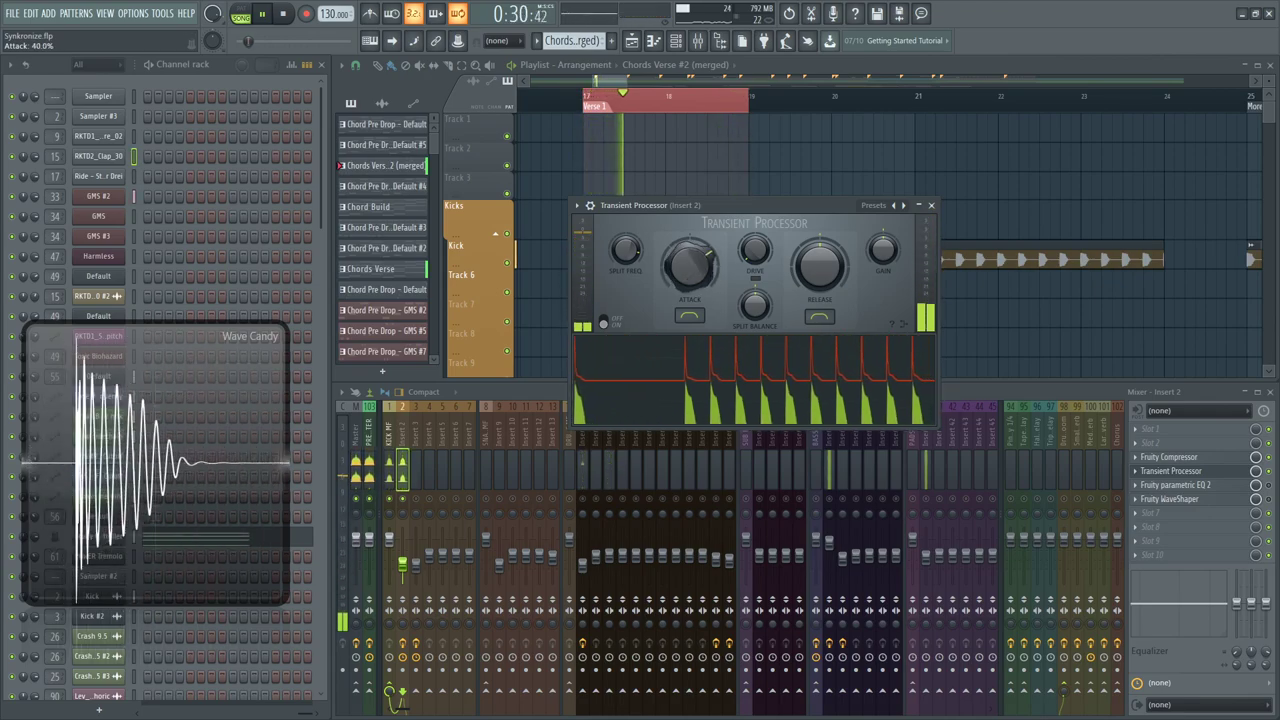
pyautogui.moveTo(626, 256); pyautogui.dragTo(626, 315)
pyautogui.moveTo(706, 266)
pyautogui.mouseDown()
pyautogui.moveTo(706, 234)
pyautogui.moveTo(706, 278)
pyautogui.mouseUp()
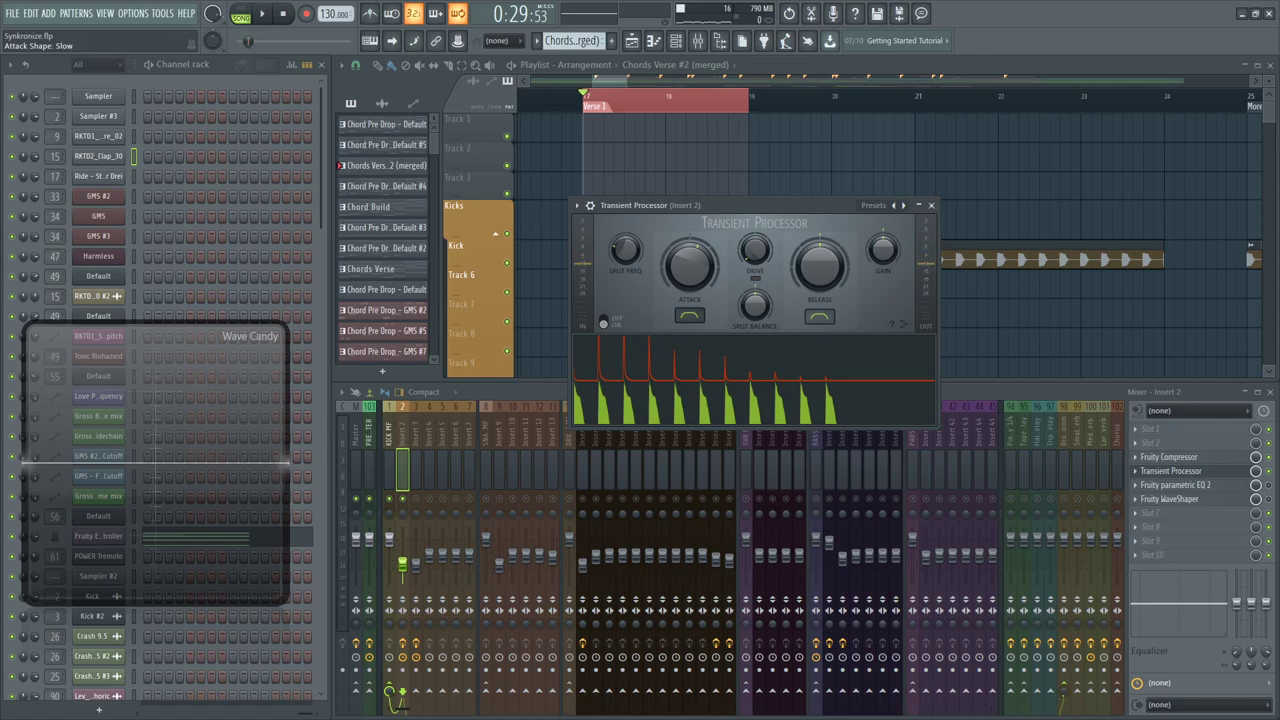
# Try the Sharp attack shape on the playing kick and set the shape back to Slow
pyautogui.click(689, 316)
pyautogui.press('space')
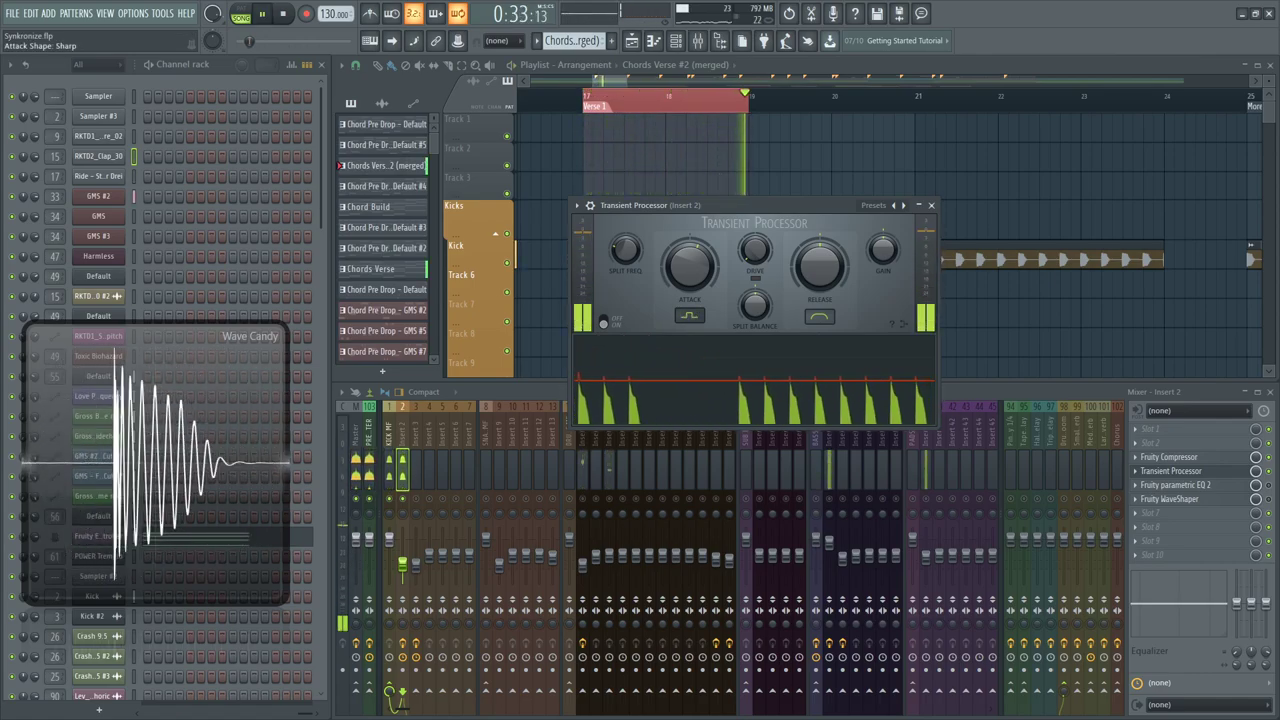
pyautogui.click(689, 316)
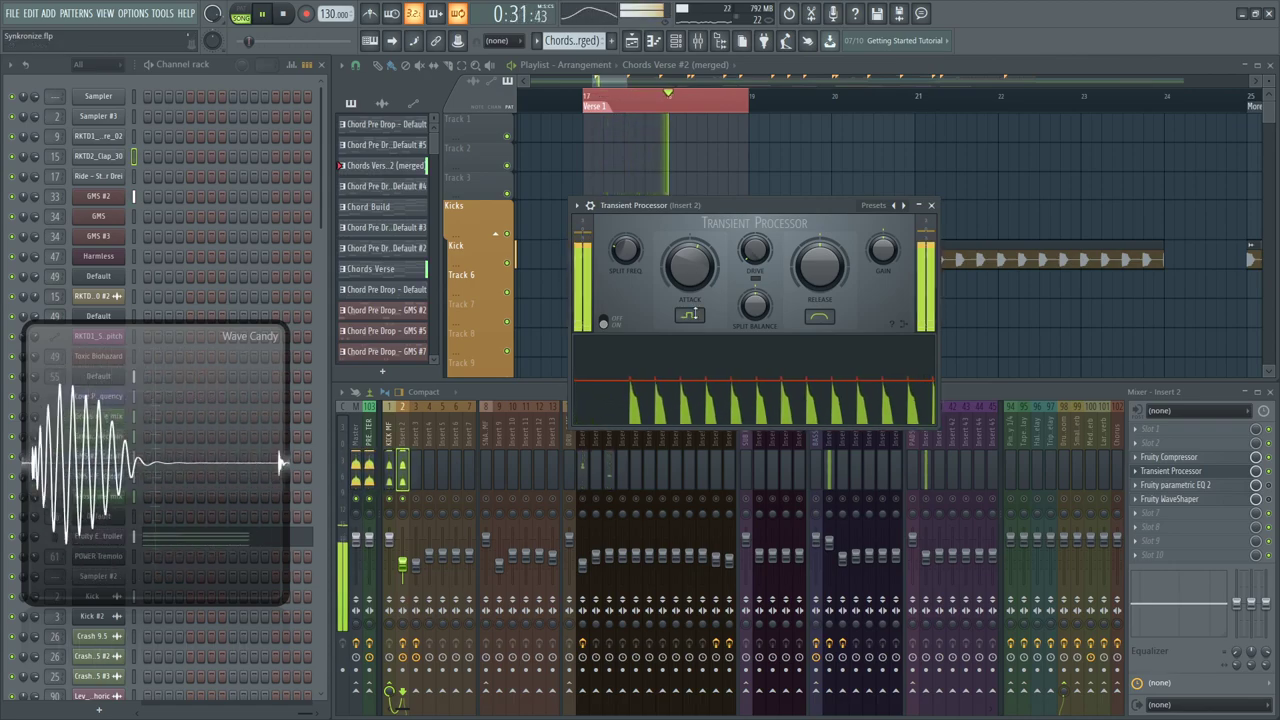
pyautogui.press('space')
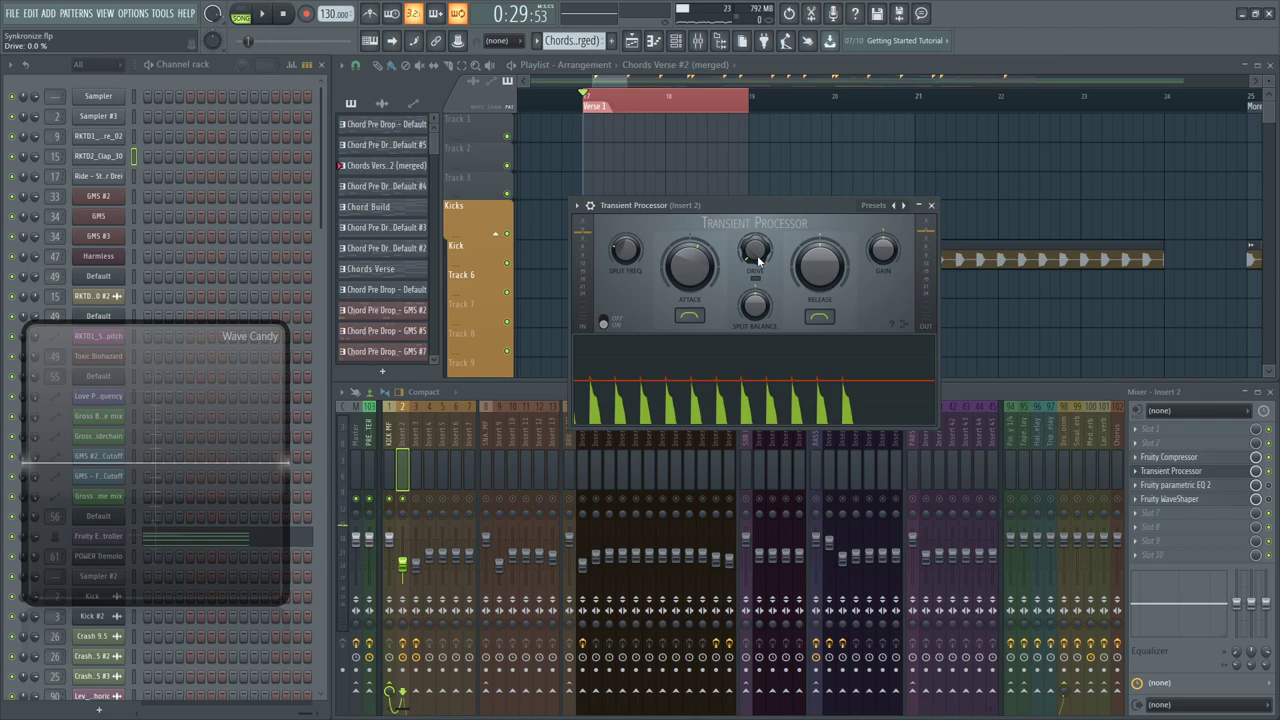
# Try Drive settings up to 50% with the Attack raised on the replayed kick, and lower both again
pyautogui.press('space')
pyautogui.moveTo(757, 257); pyautogui.dragTo(757, 187)
pyautogui.press('space')
pyautogui.press('space')
pyautogui.moveTo(692, 266); pyautogui.dragTo(692, 220)
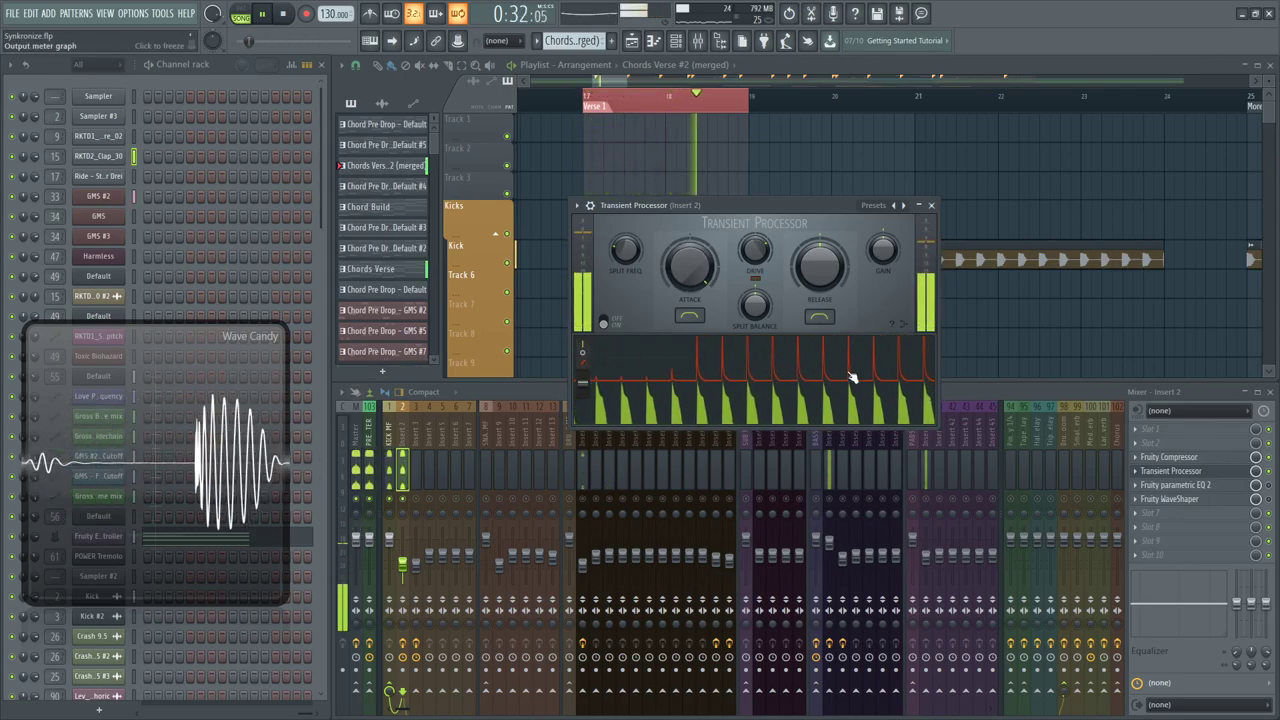
pyautogui.press('space')
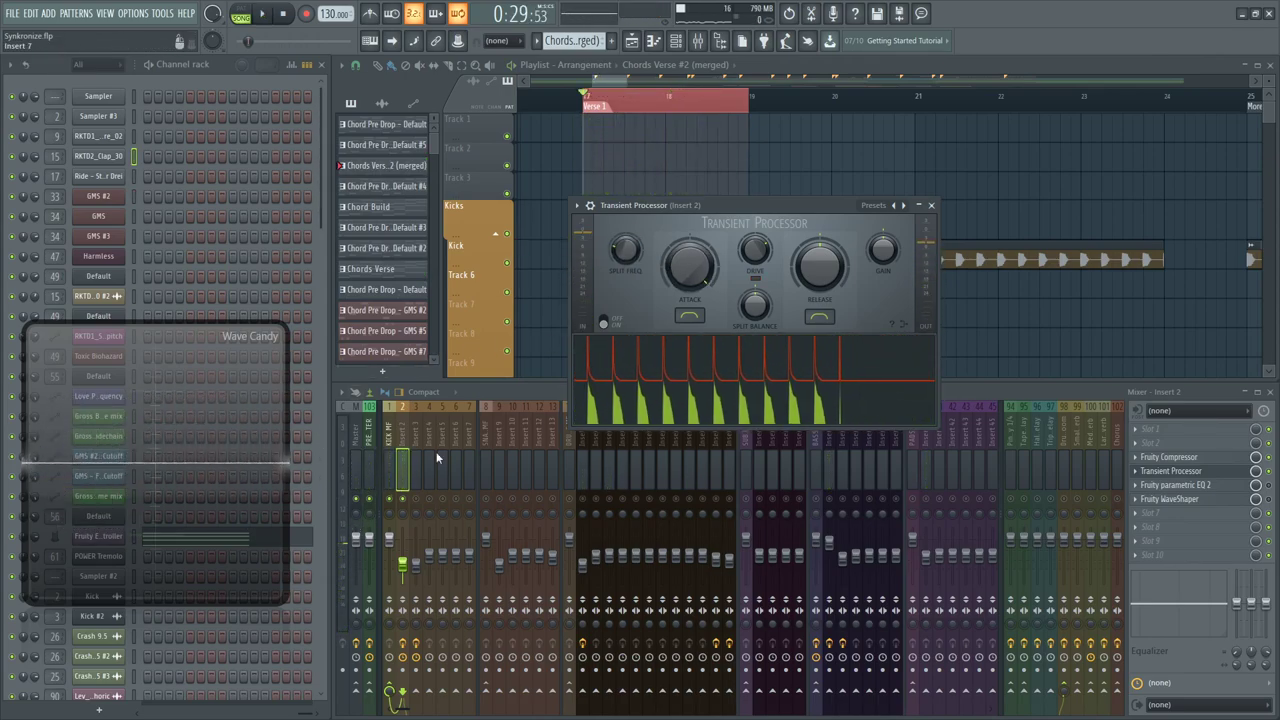
pyautogui.press('space')
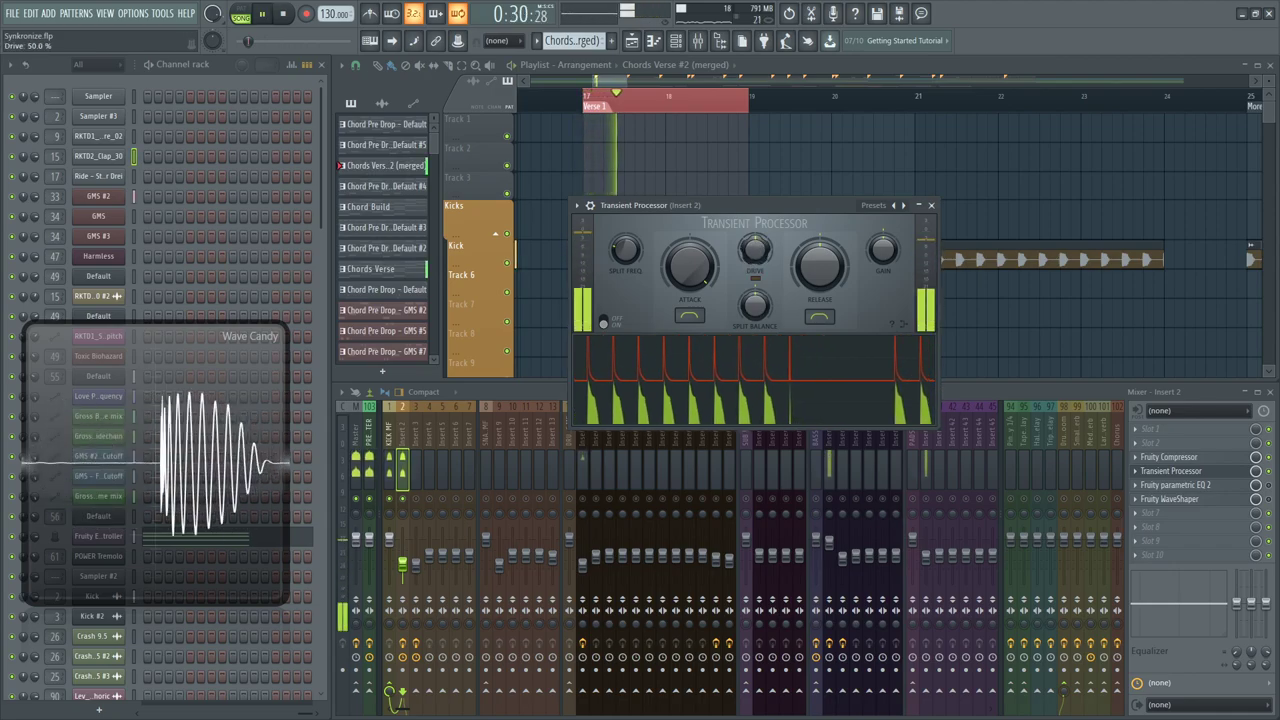
pyautogui.moveTo(757, 248); pyautogui.dragTo(712, 258)
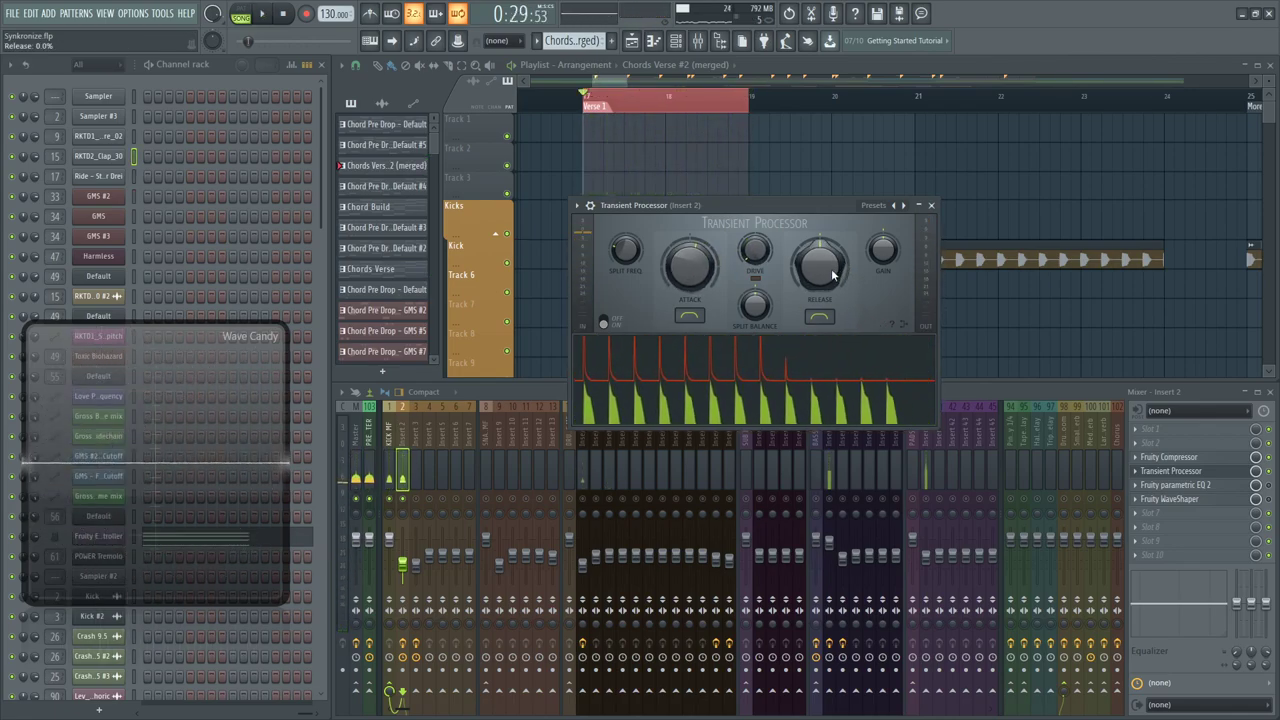
# Sweep the Transient Processor's Release on the playing kick, down to -100% and back up to a high positive setting
pyautogui.press('space')
pyautogui.moveTo(832, 276); pyautogui.dragTo(832, 226)
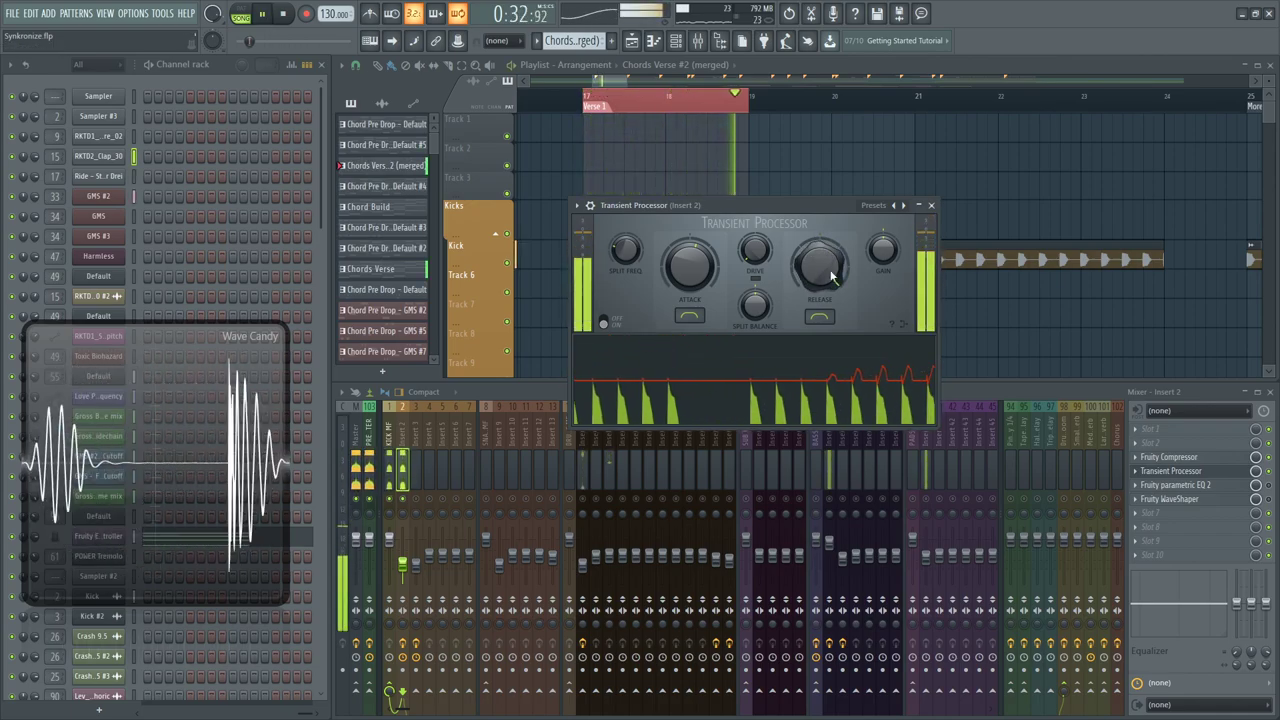
pyautogui.moveTo(832, 277); pyautogui.dragTo(832, 396)
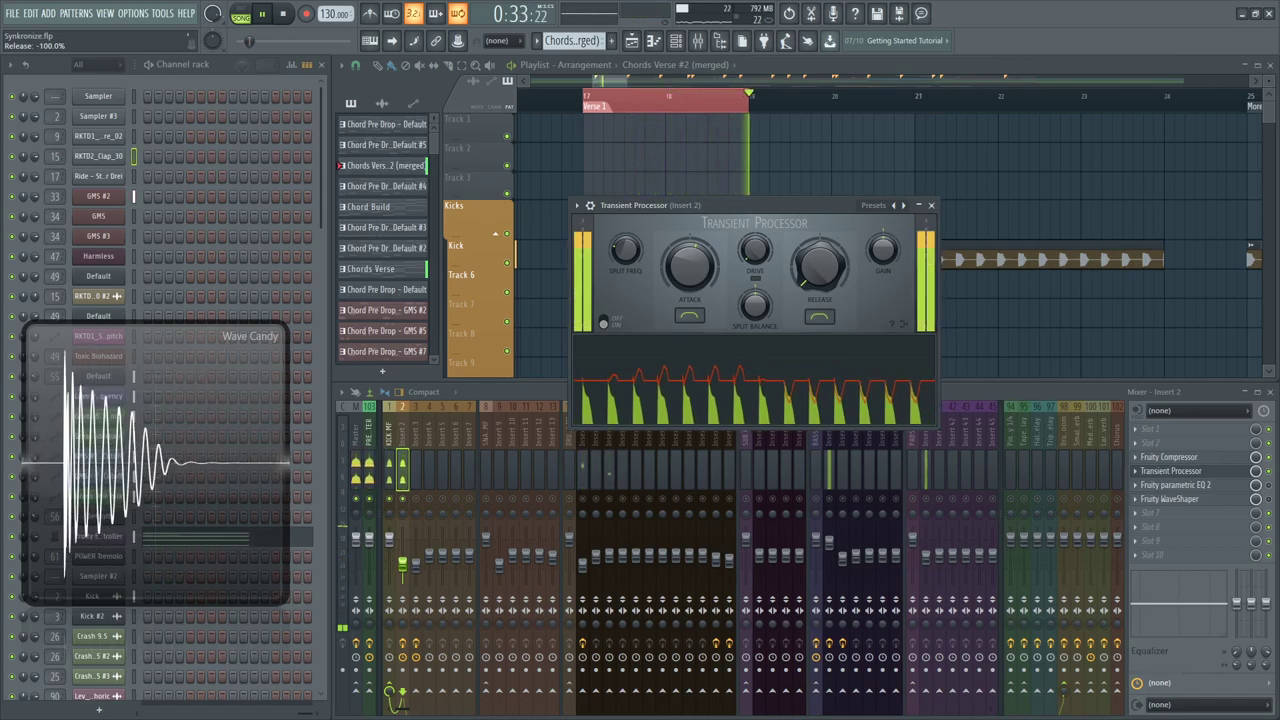
pyautogui.moveTo(832, 396); pyautogui.dragTo(832, 287)
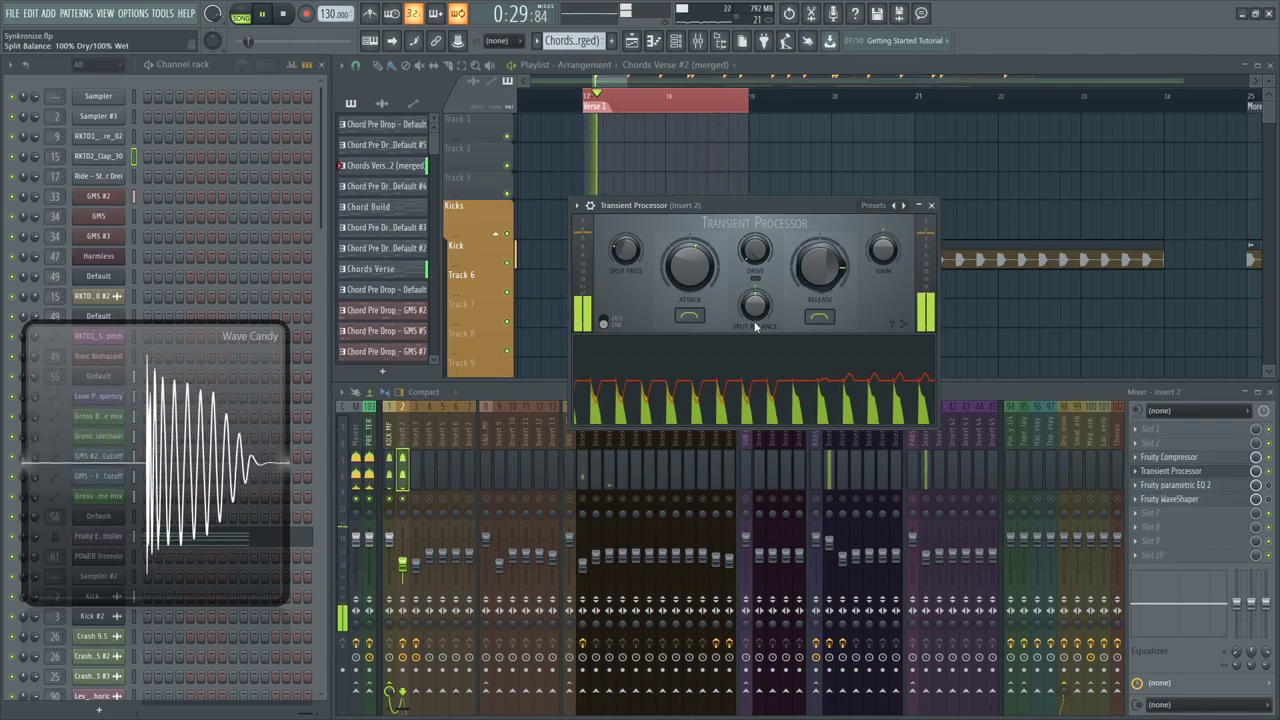
pyautogui.moveTo(816, 252); pyautogui.dragTo(816, 380)
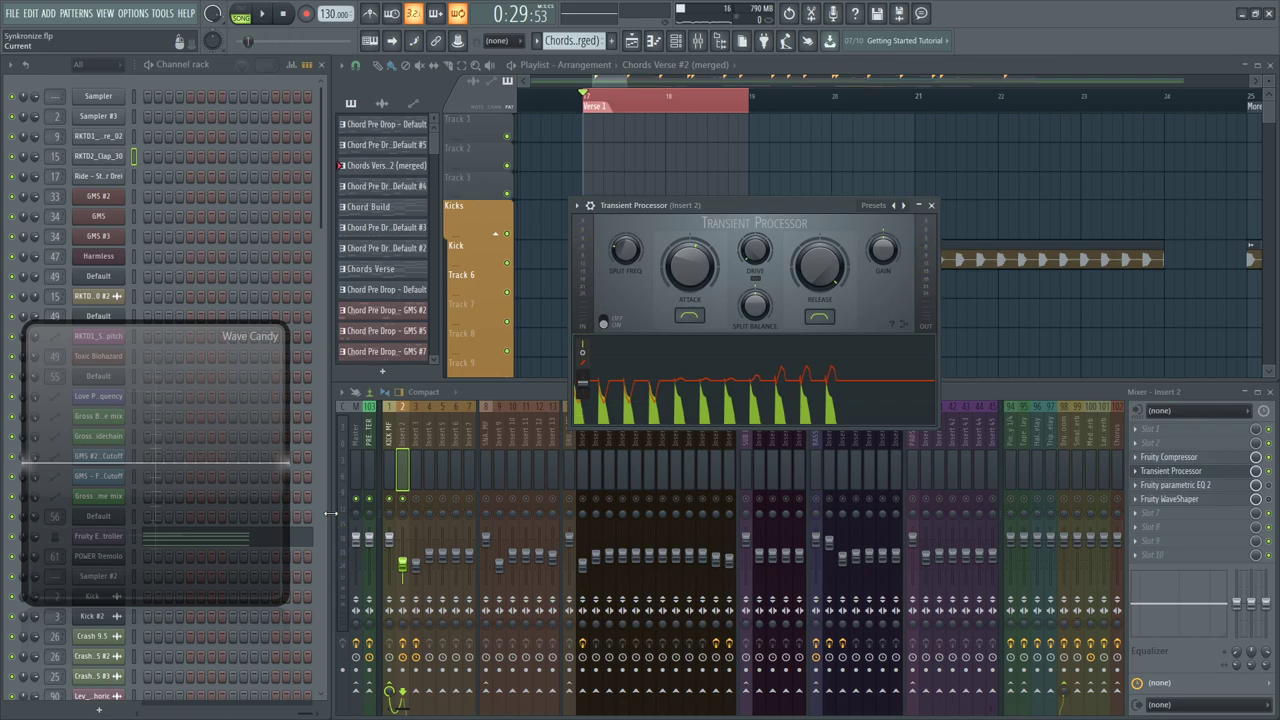
# Compare a long Fruity Compressor Release of up to 2705 ms with a lowered Transient Processor Release on the playing kick, and close both plugins
pyautogui.click(1222, 461)
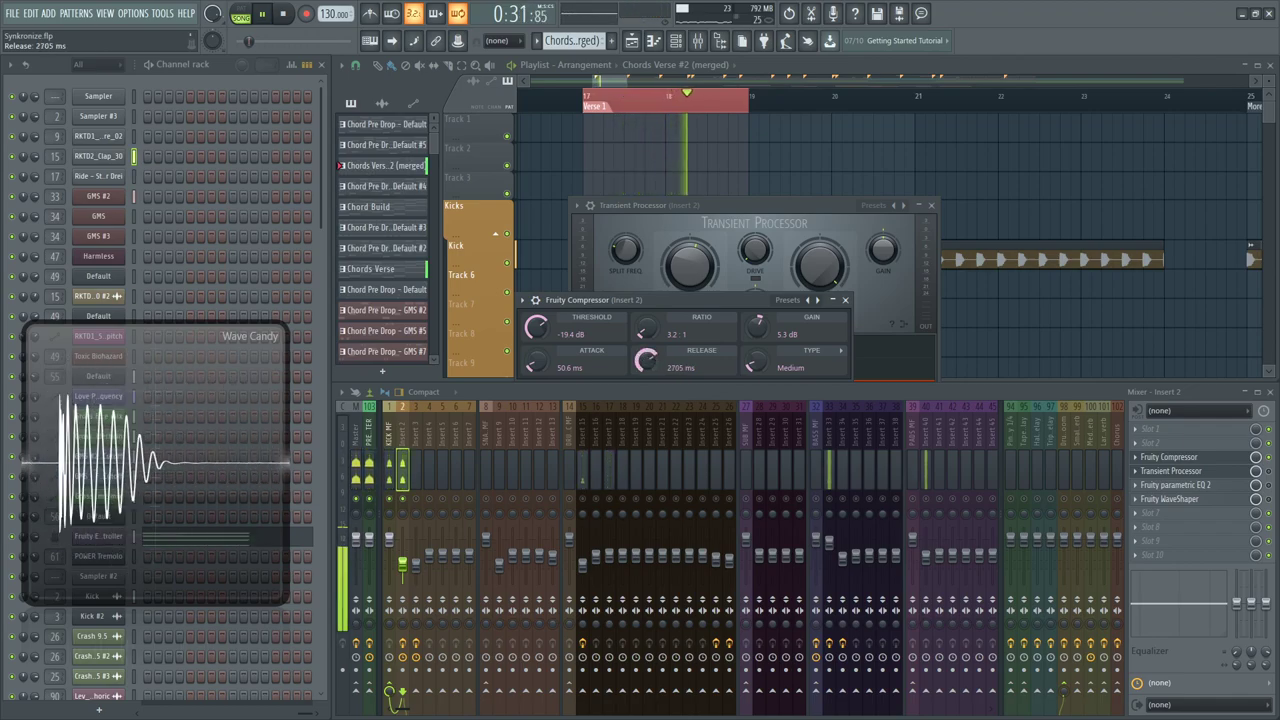
pyautogui.click(1243, 472)
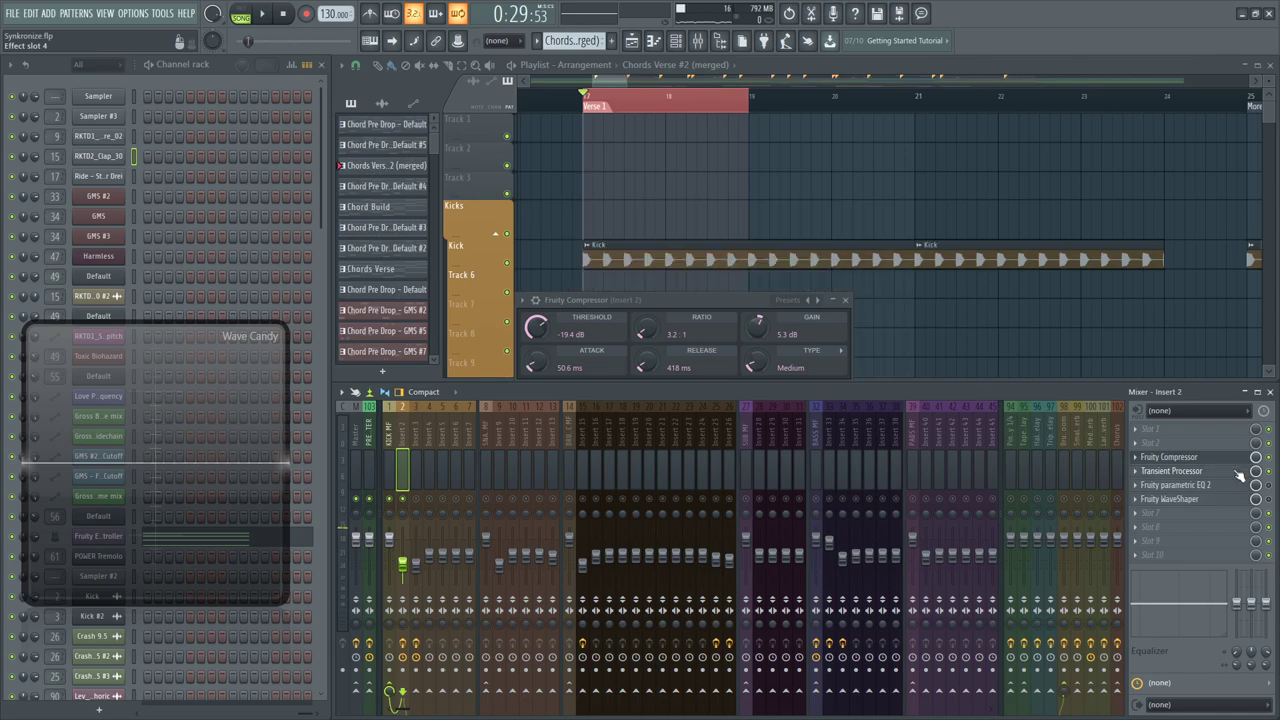
pyautogui.click(1240, 474)
pyautogui.press('space')
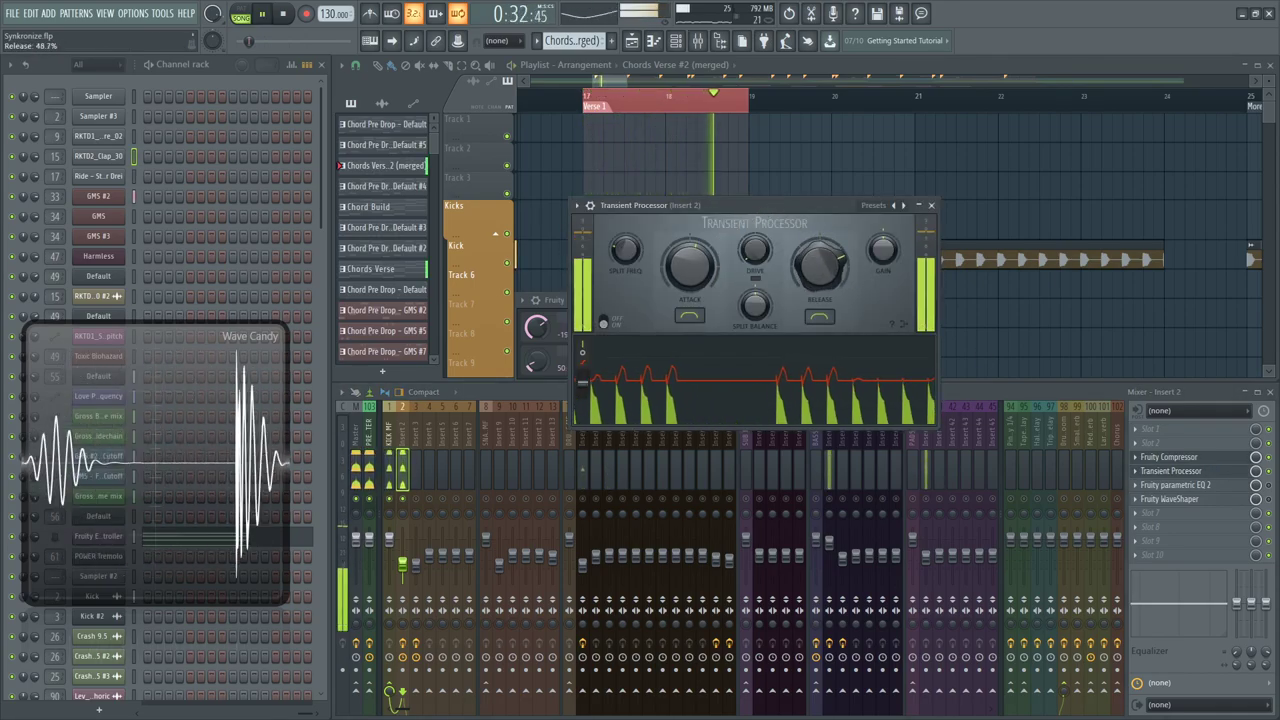
pyautogui.moveTo(820, 266); pyautogui.dragTo(820, 311)
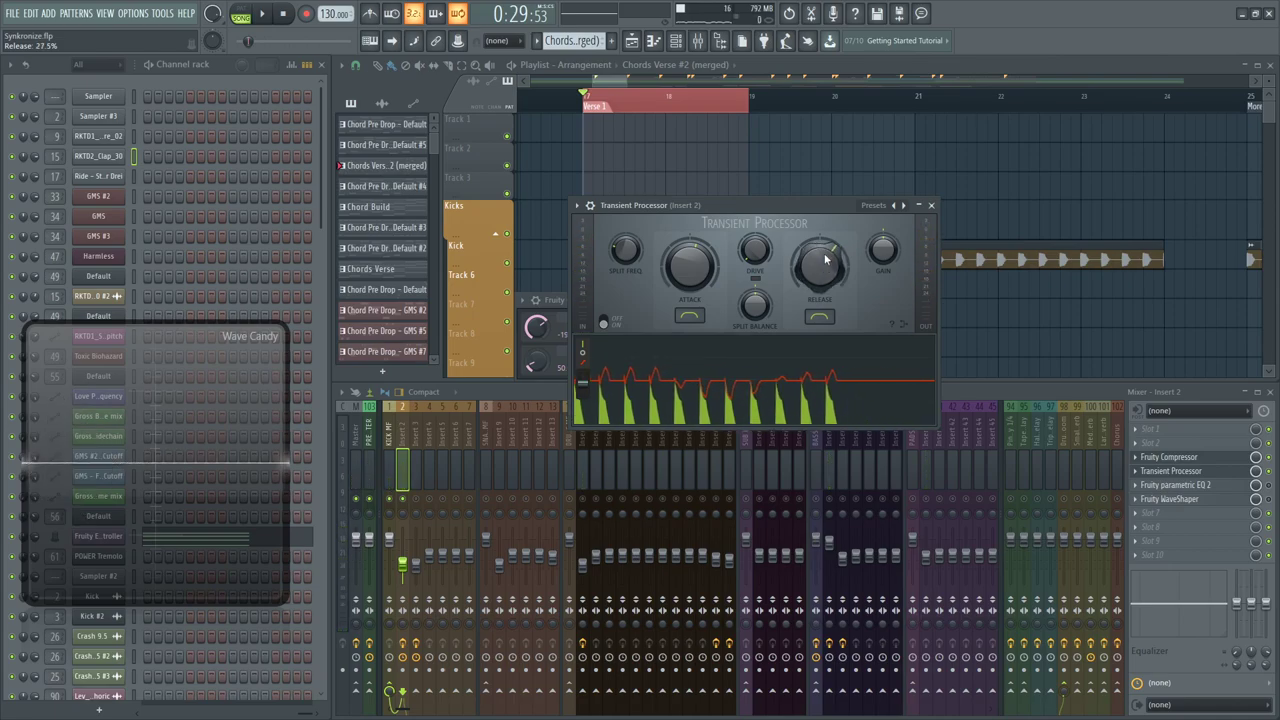
pyautogui.moveTo(745, 196); pyautogui.dragTo(657, 203)
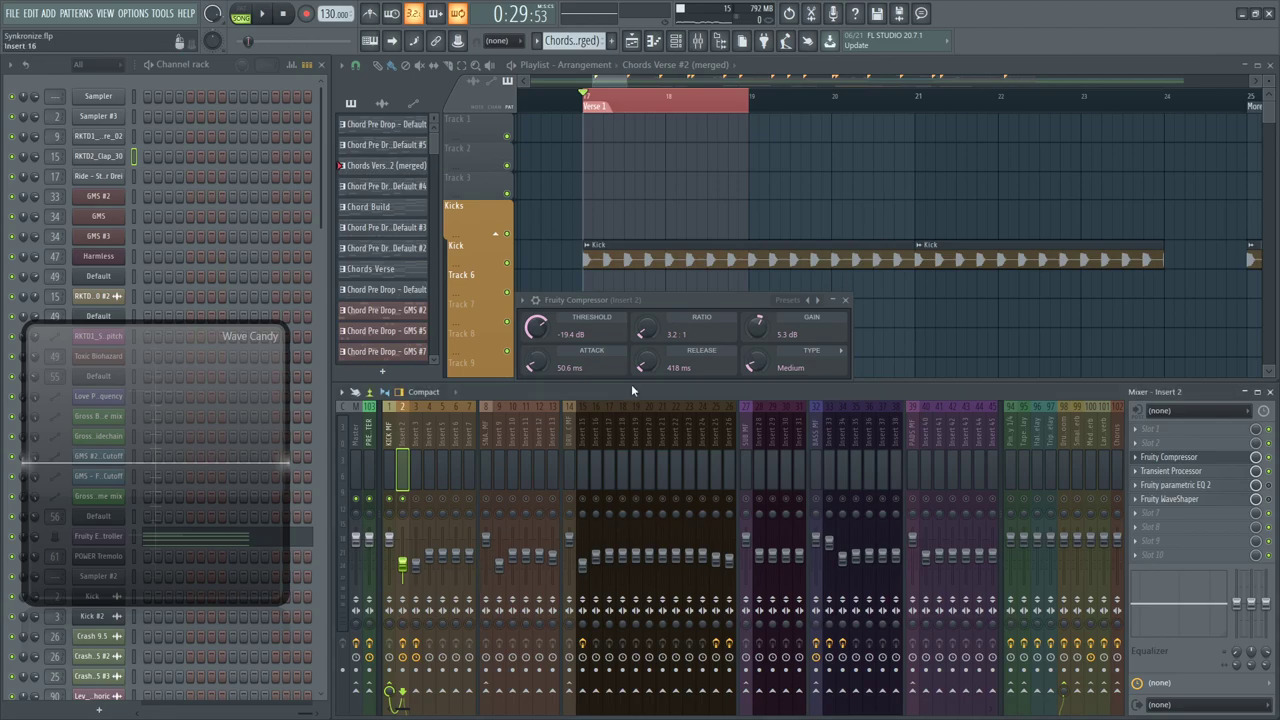
pyautogui.click(846, 300)
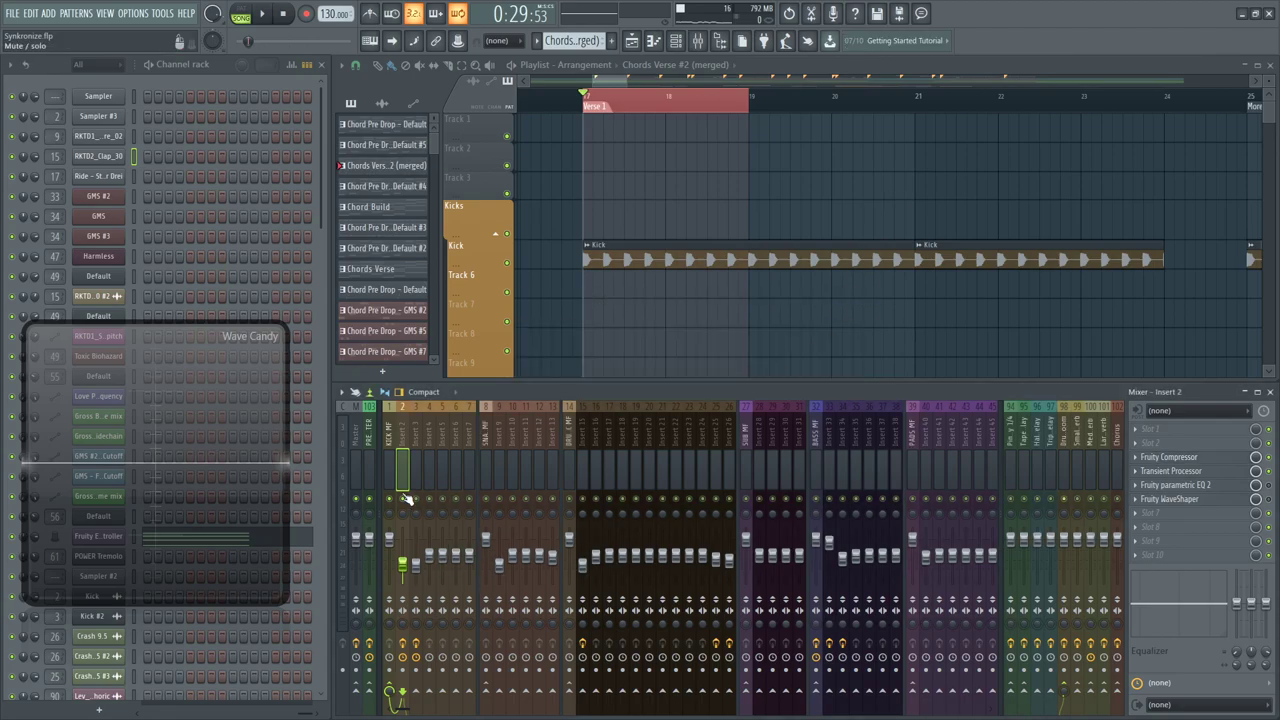
# Replay the Verse 1 loop several times, alternating between the soloed kick and the full mix
pyautogui.press('space')
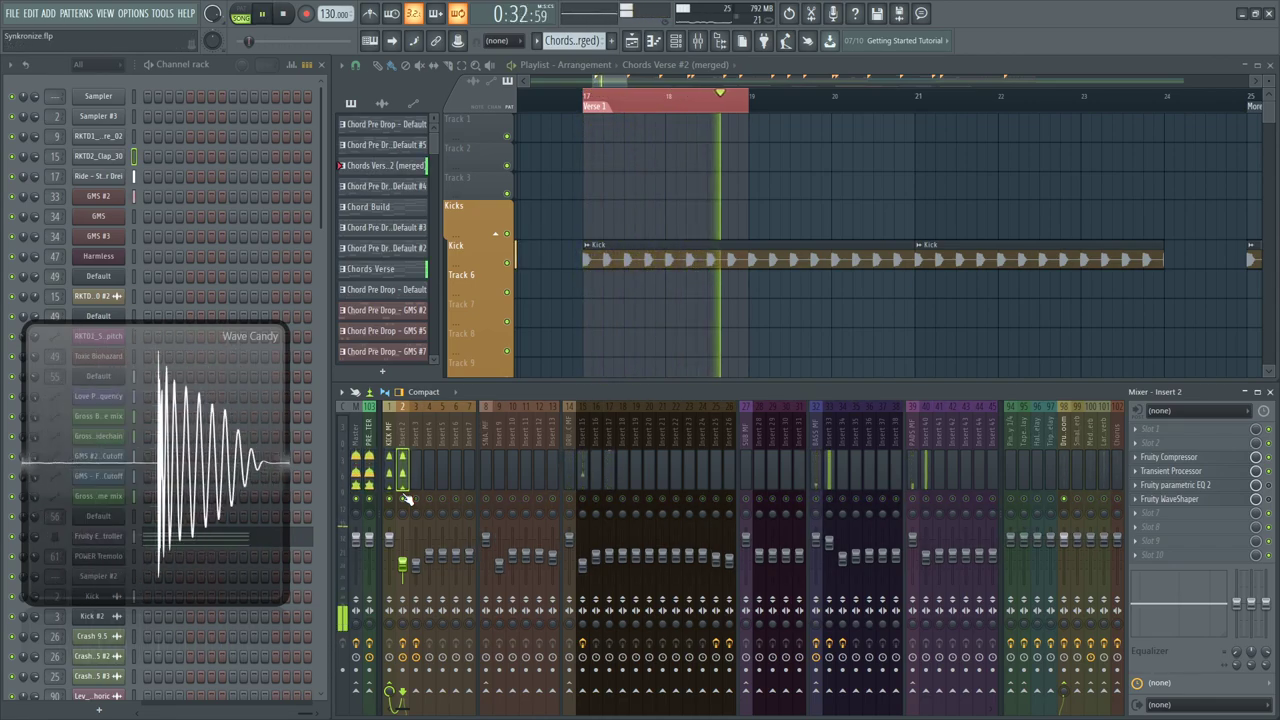
pyautogui.press('space')
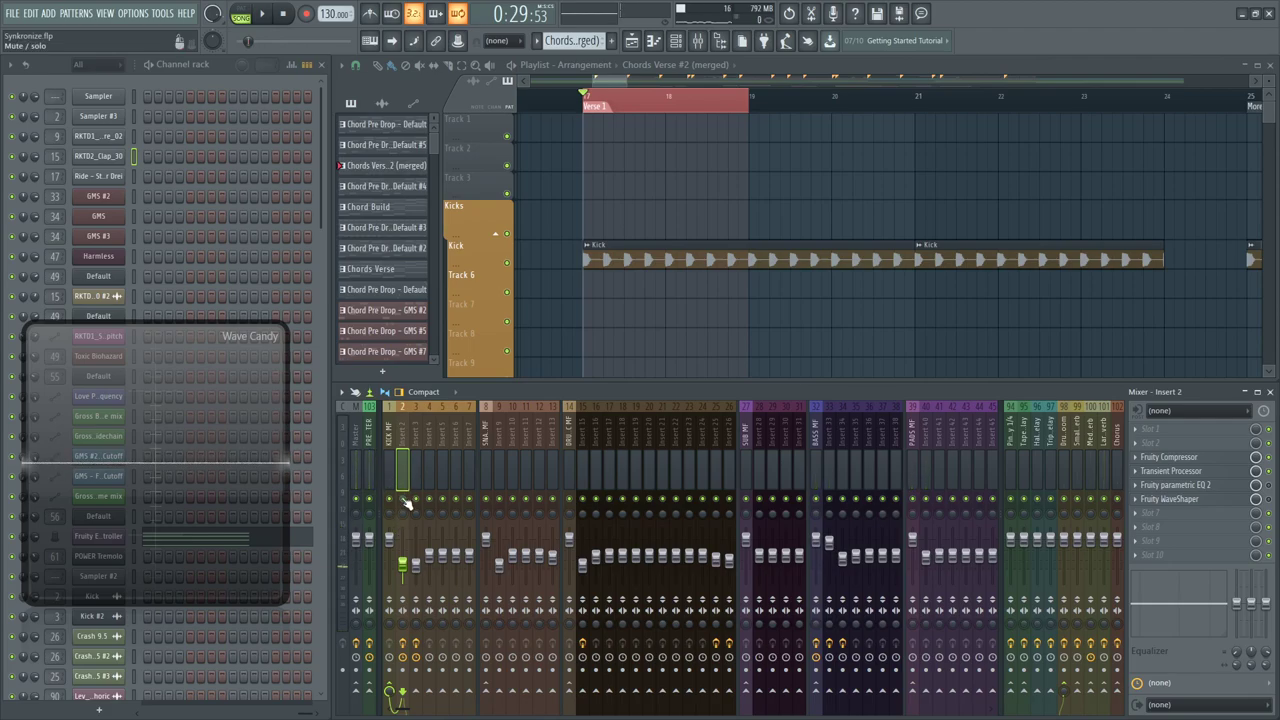
pyautogui.press('space')
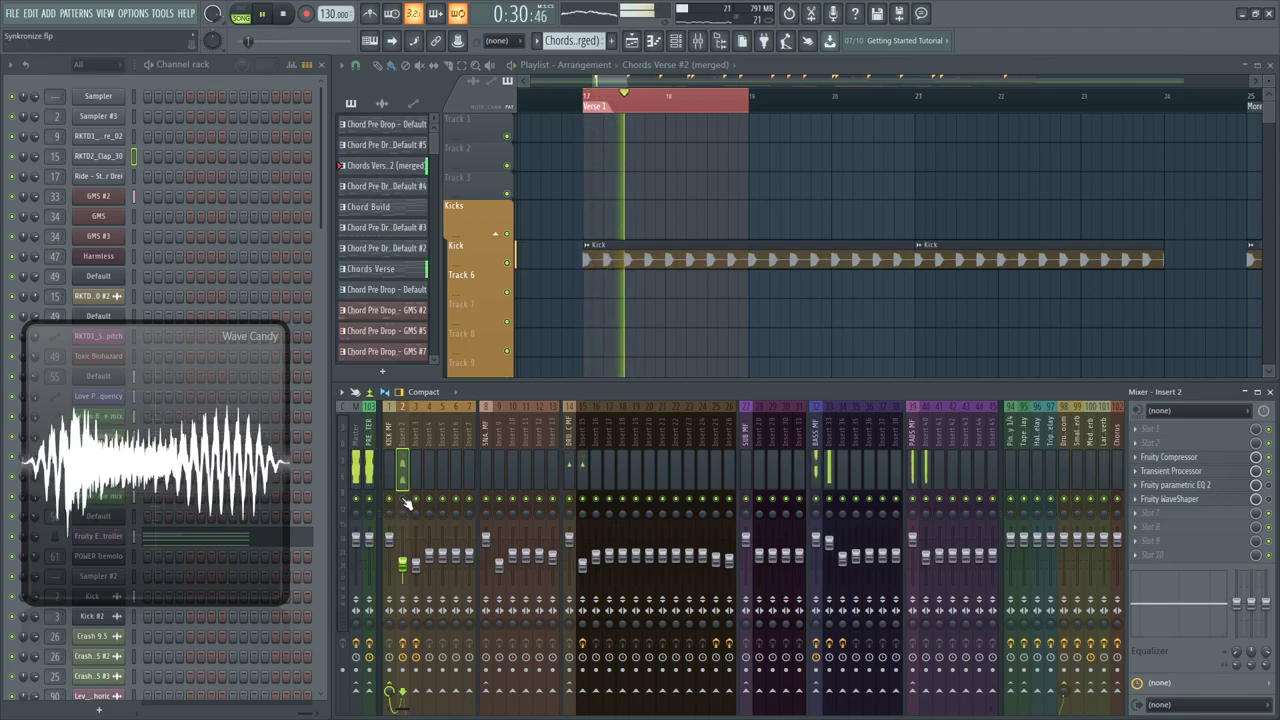
pyautogui.press('space')
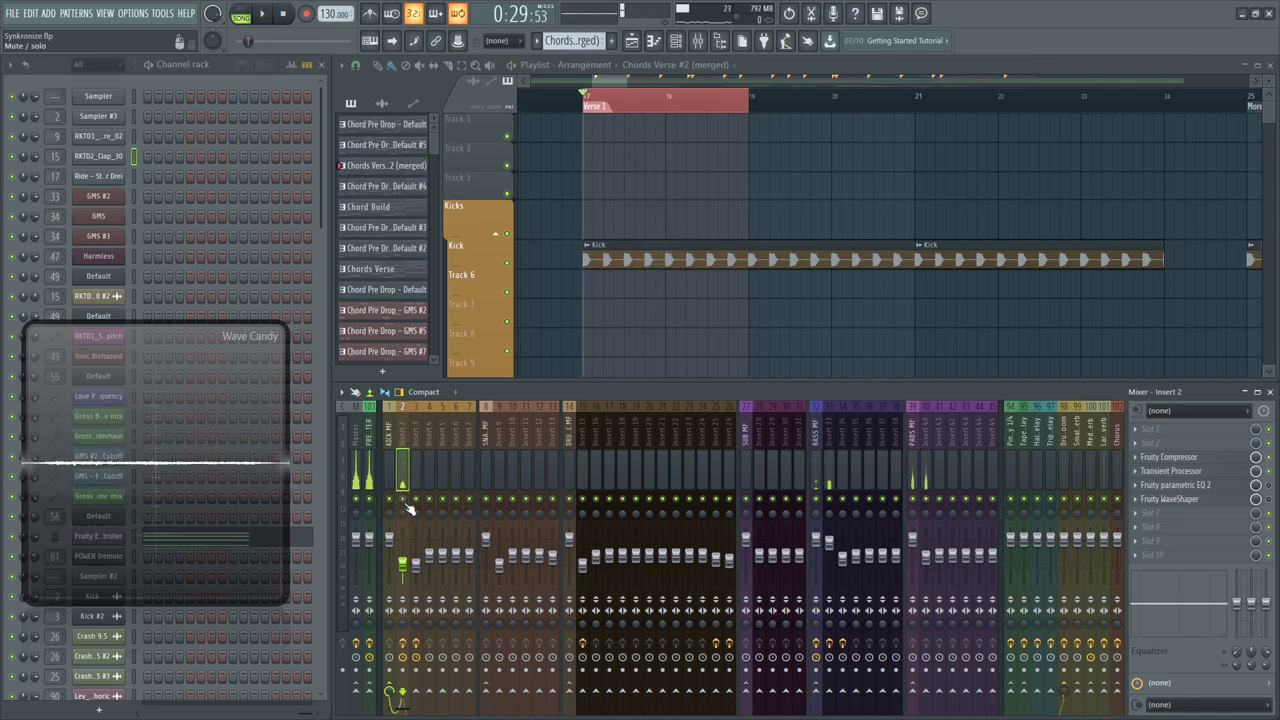
pyautogui.press('space')
pyautogui.press('space')
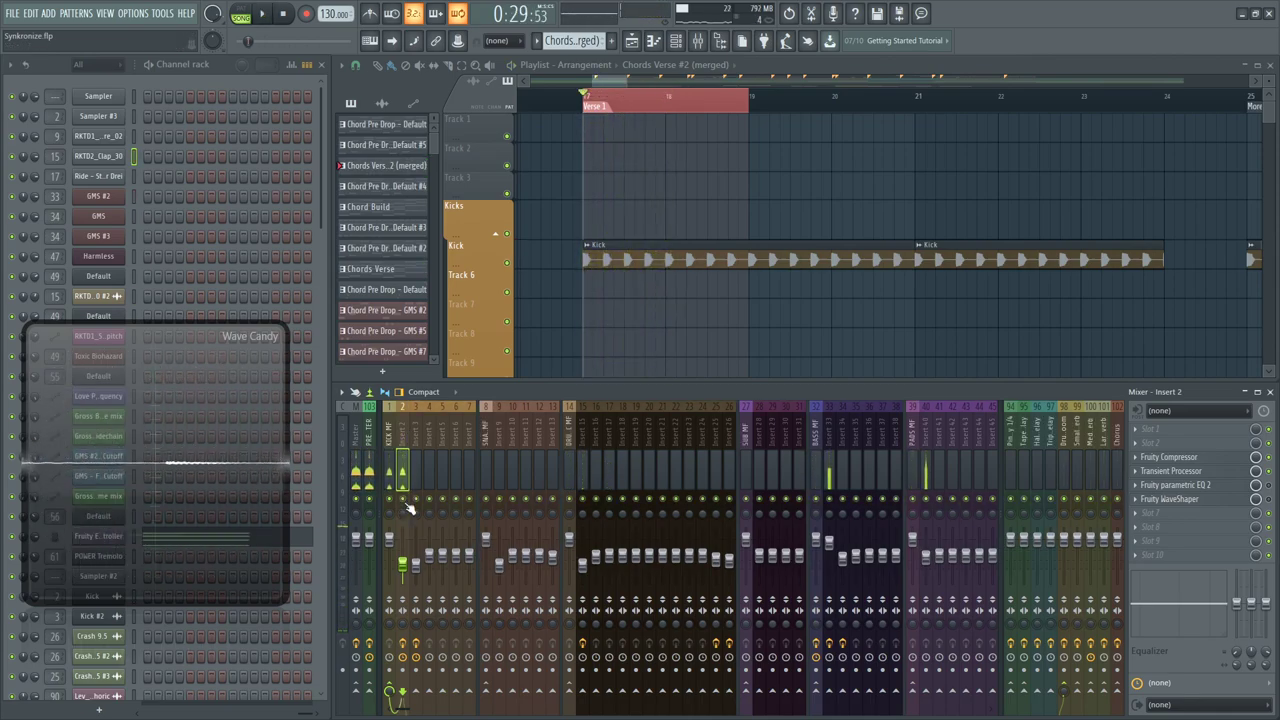
pyautogui.press('space')
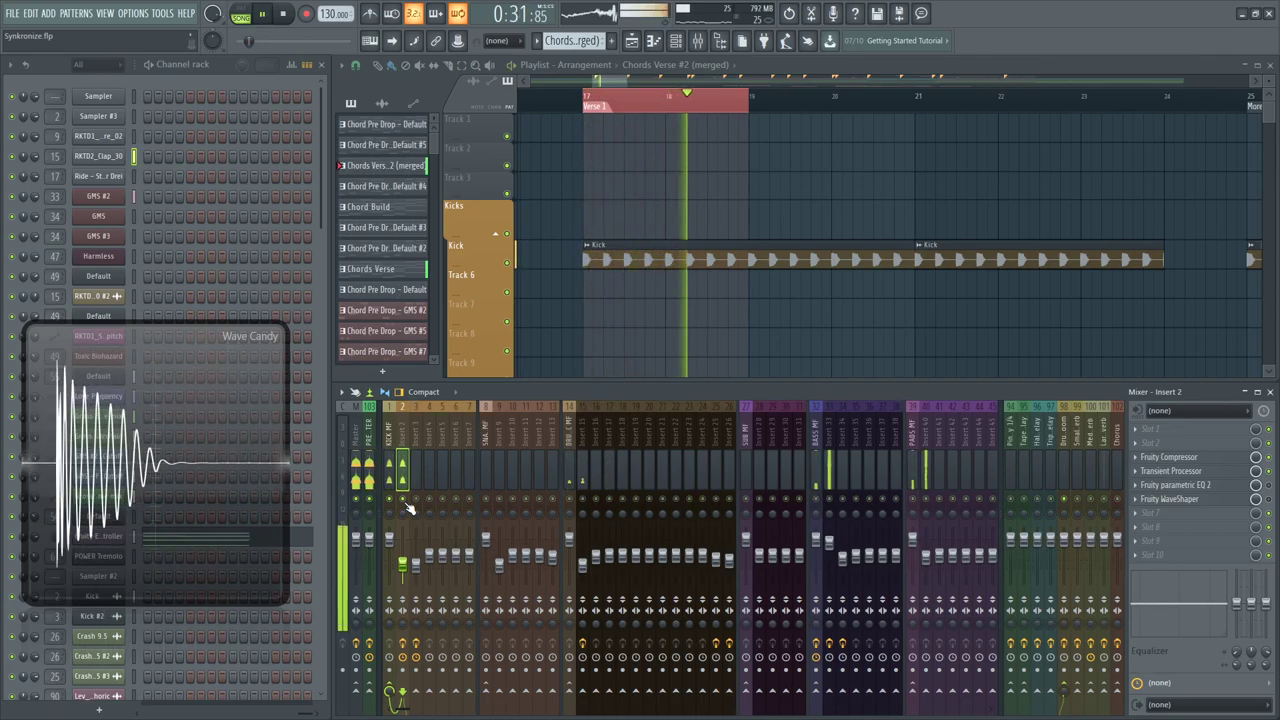
pyautogui.press('space')
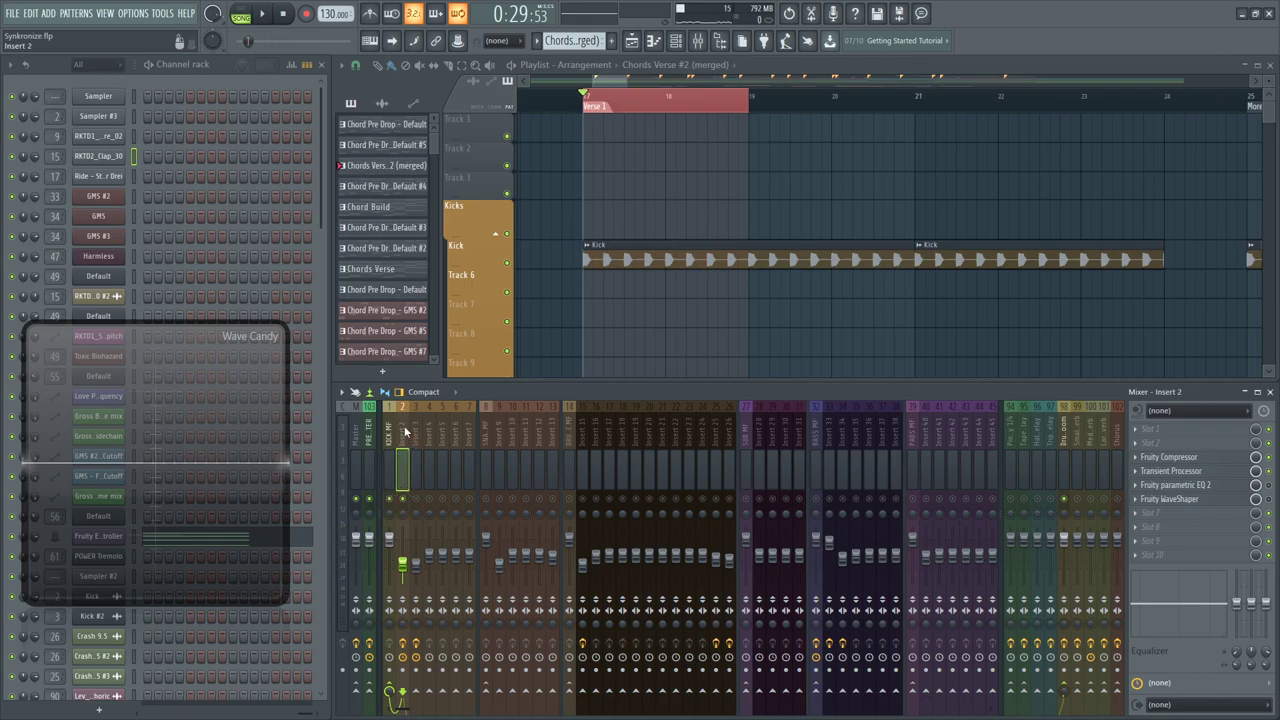
pyautogui.press('space')
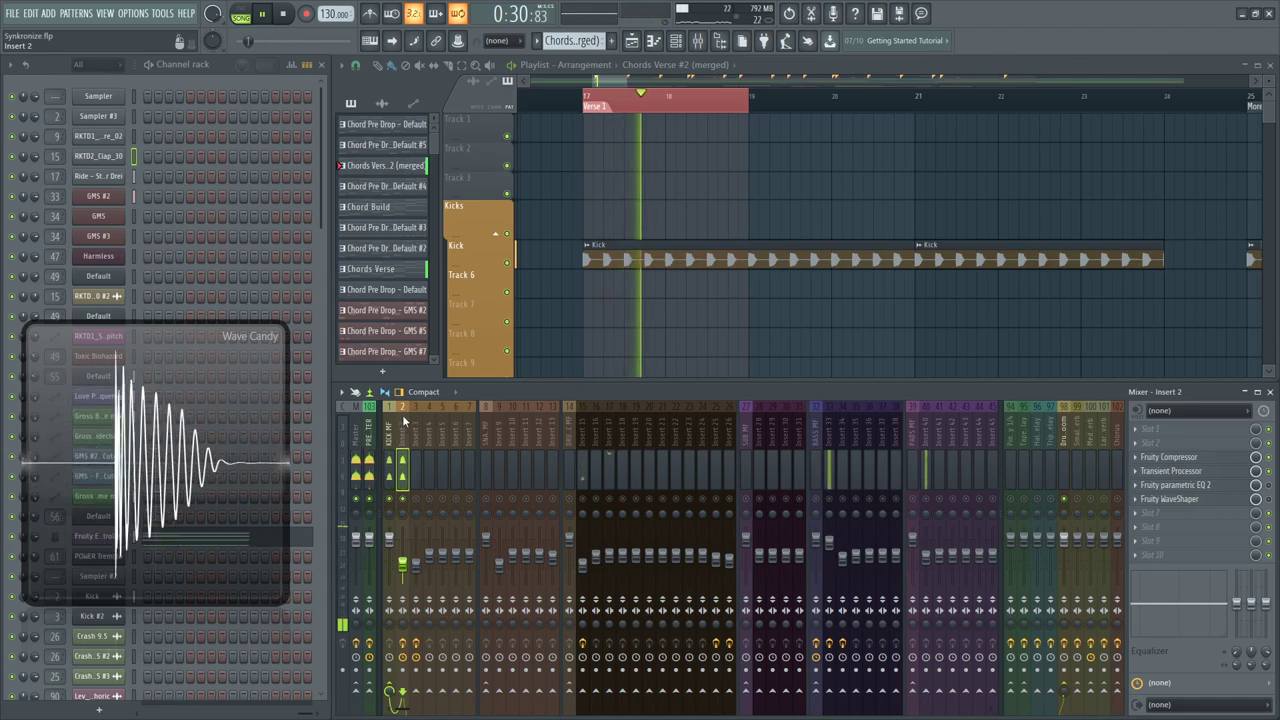
pyautogui.press('space')
# Inspect the Drum Room and KICK MF mixer tracks and replay the loop with the kick soloed and with the full mix
pyautogui.click(1064, 445)
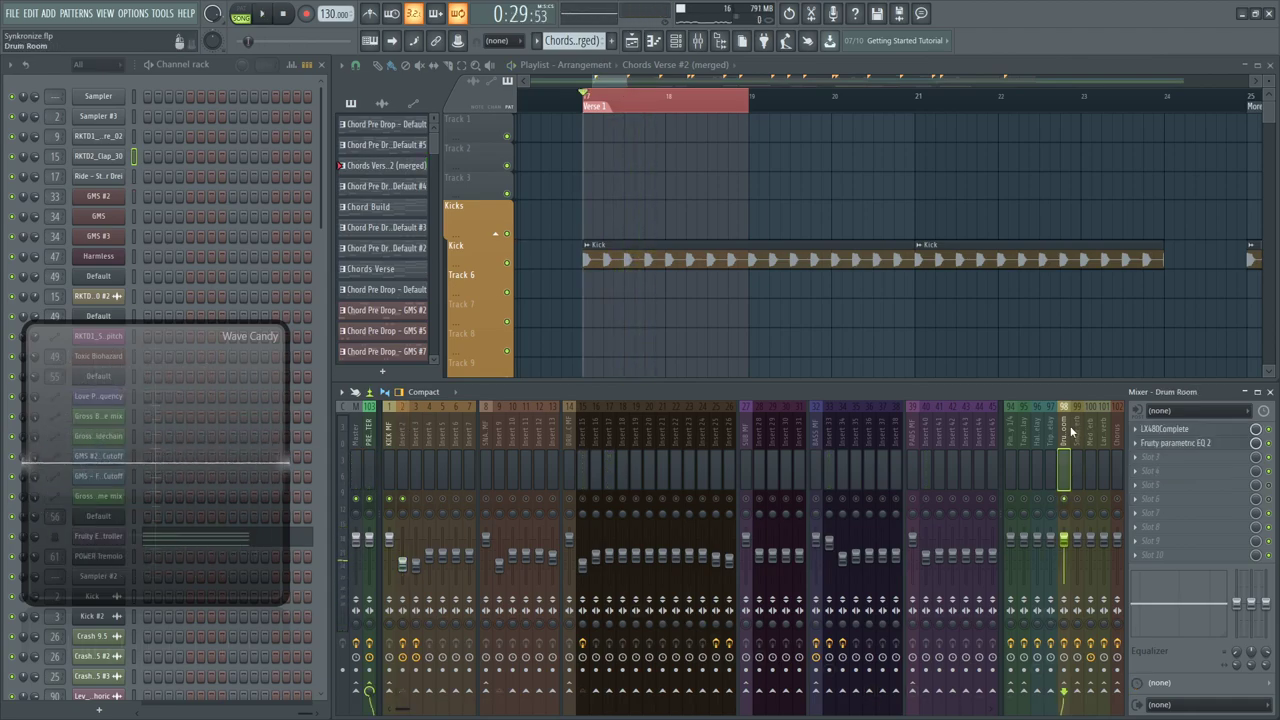
pyautogui.press('space')
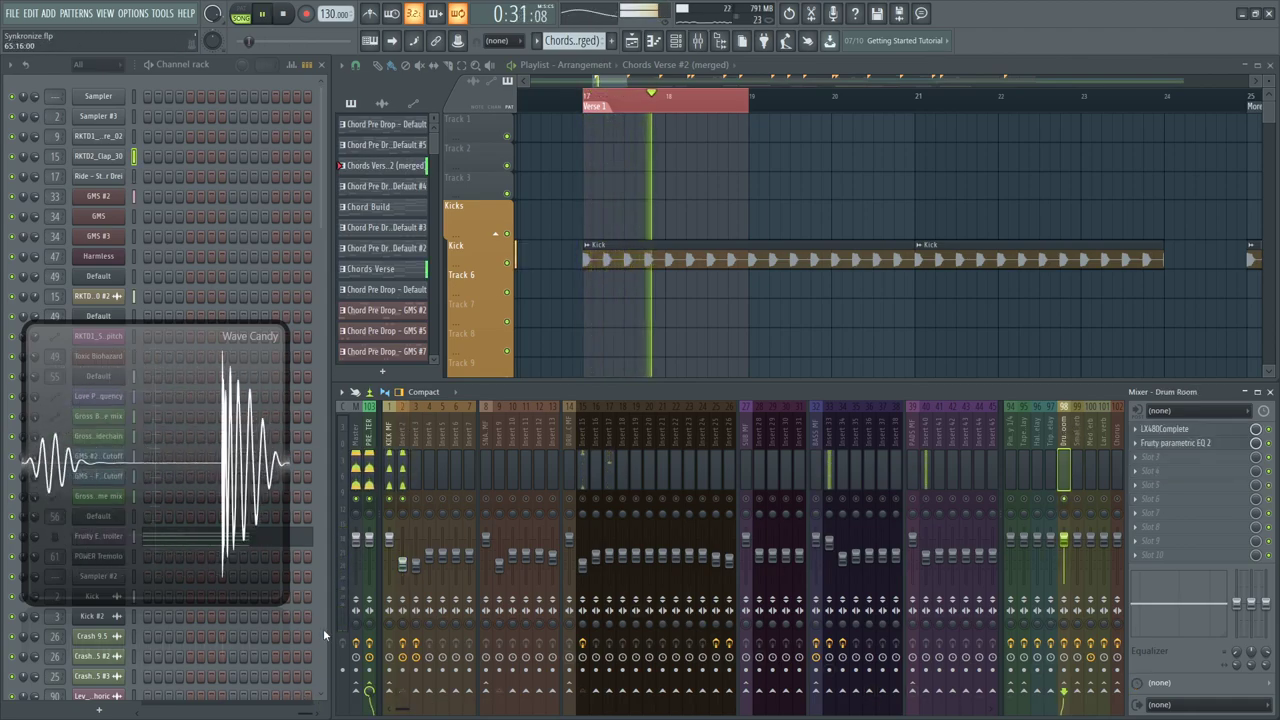
pyautogui.press('space')
pyautogui.click(380, 428)
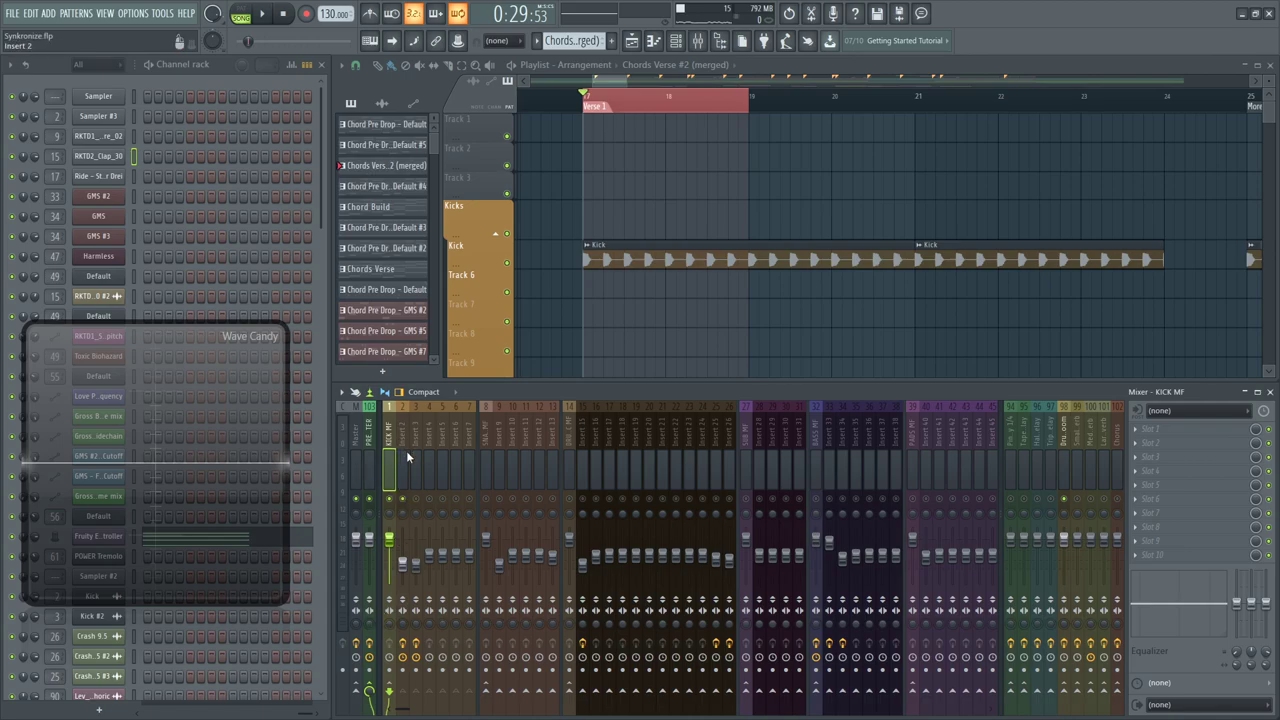
pyautogui.moveTo(486, 456); pyautogui.dragTo(149, 492)
pyautogui.press('space')
pyautogui.scroll(3, 442, 466)
pyautogui.press('space')
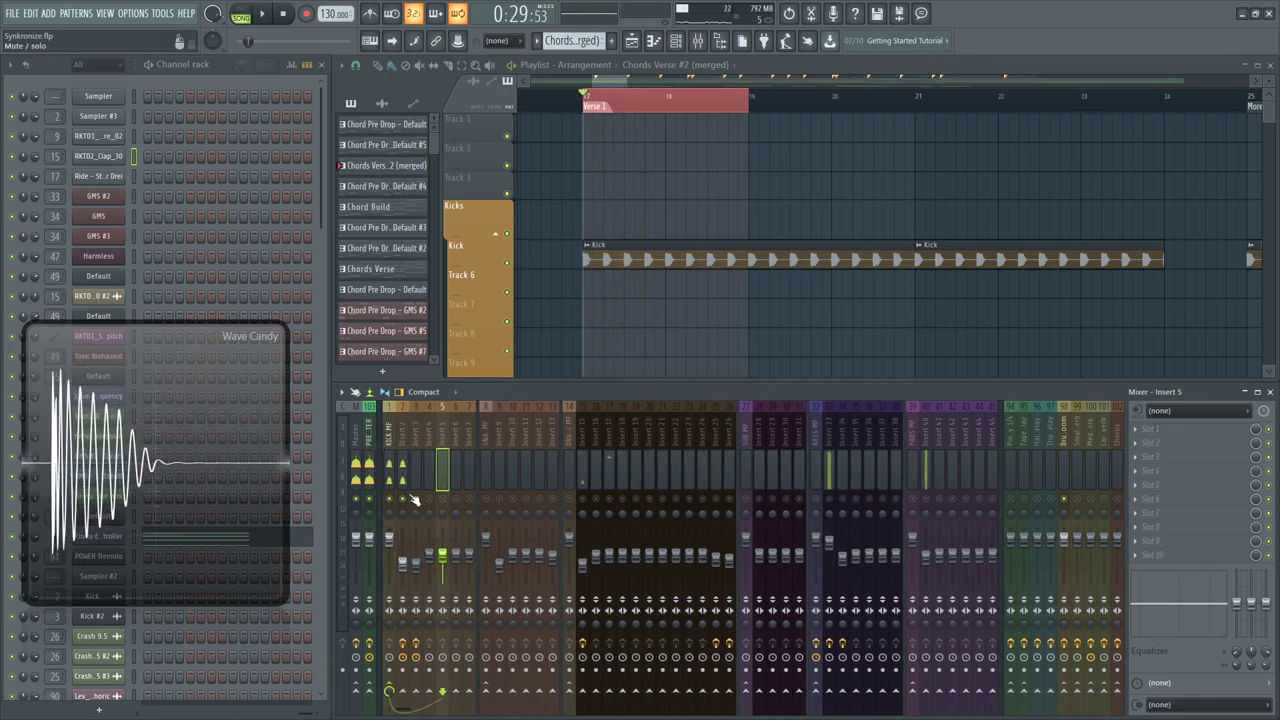
pyautogui.press('space')
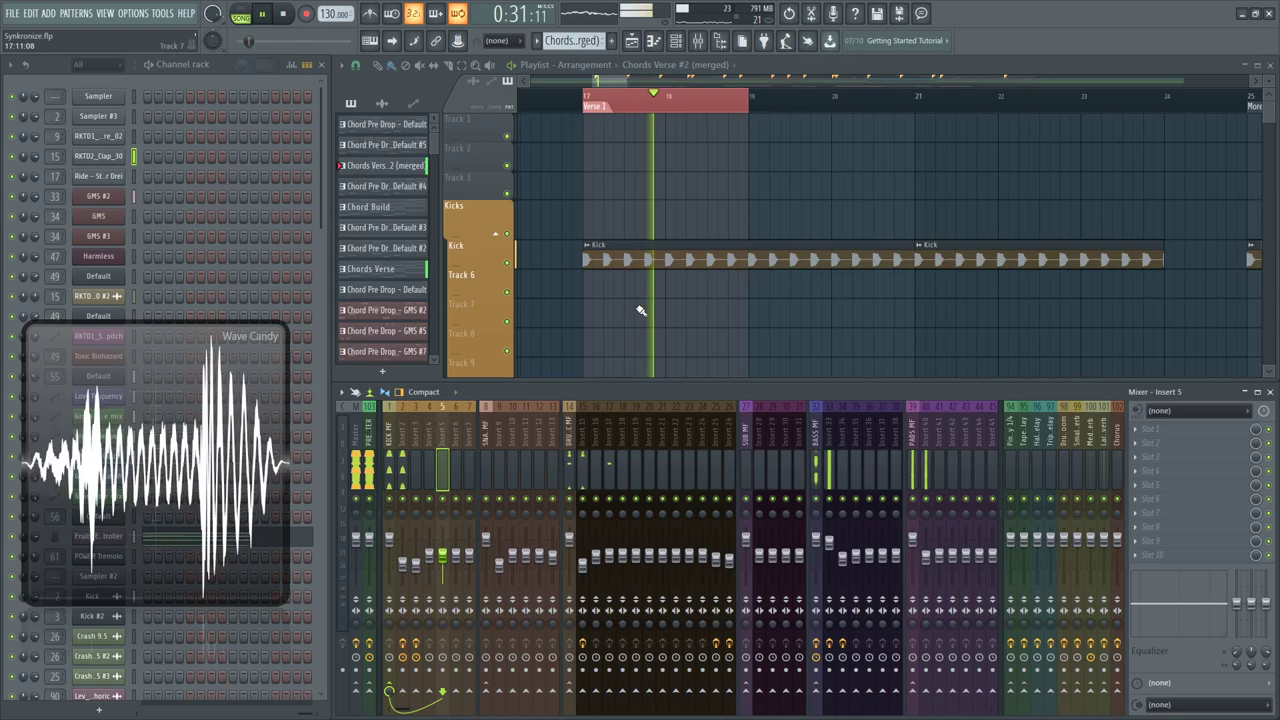
# Shrink Wave Candy, show the browser, and revert the project history to the state before the Transient Processor's Attack tweaks
pyautogui.click(402, 452)
pyautogui.press('space')
pyautogui.doubleClick(232, 405)
pyautogui.click(742, 41)
pyautogui.click(720, 41)
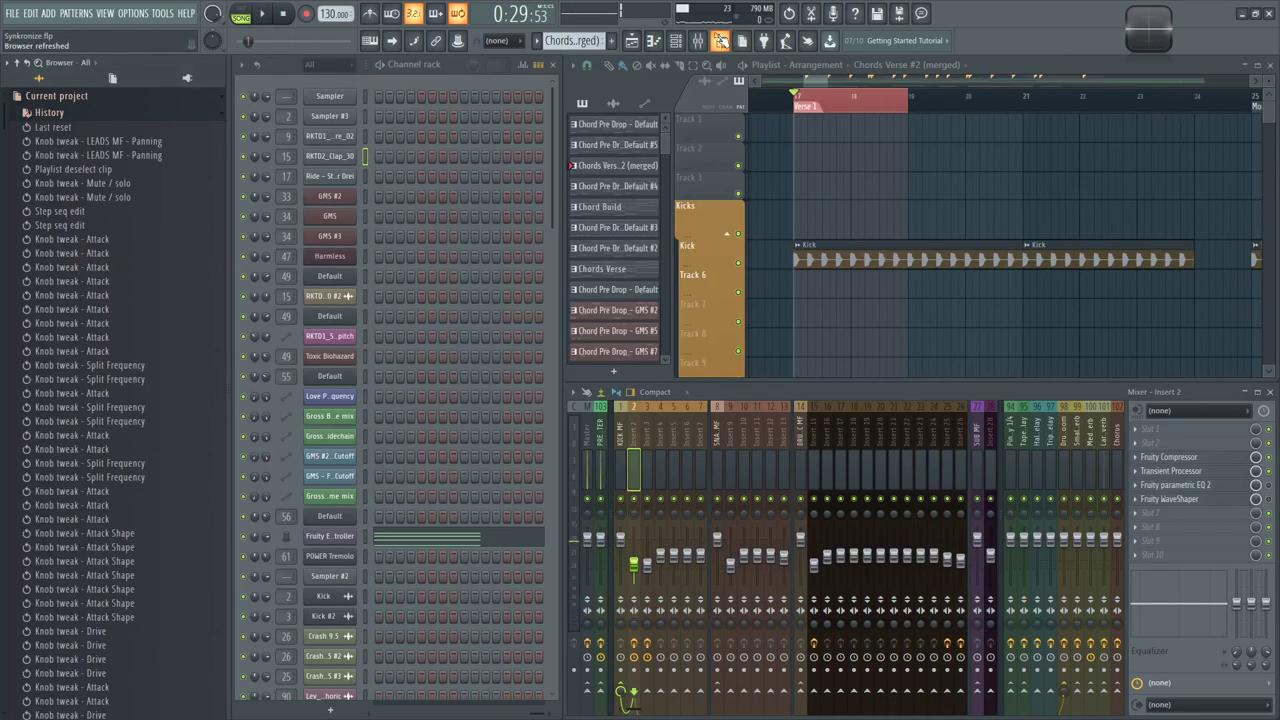
pyautogui.click(134, 200)
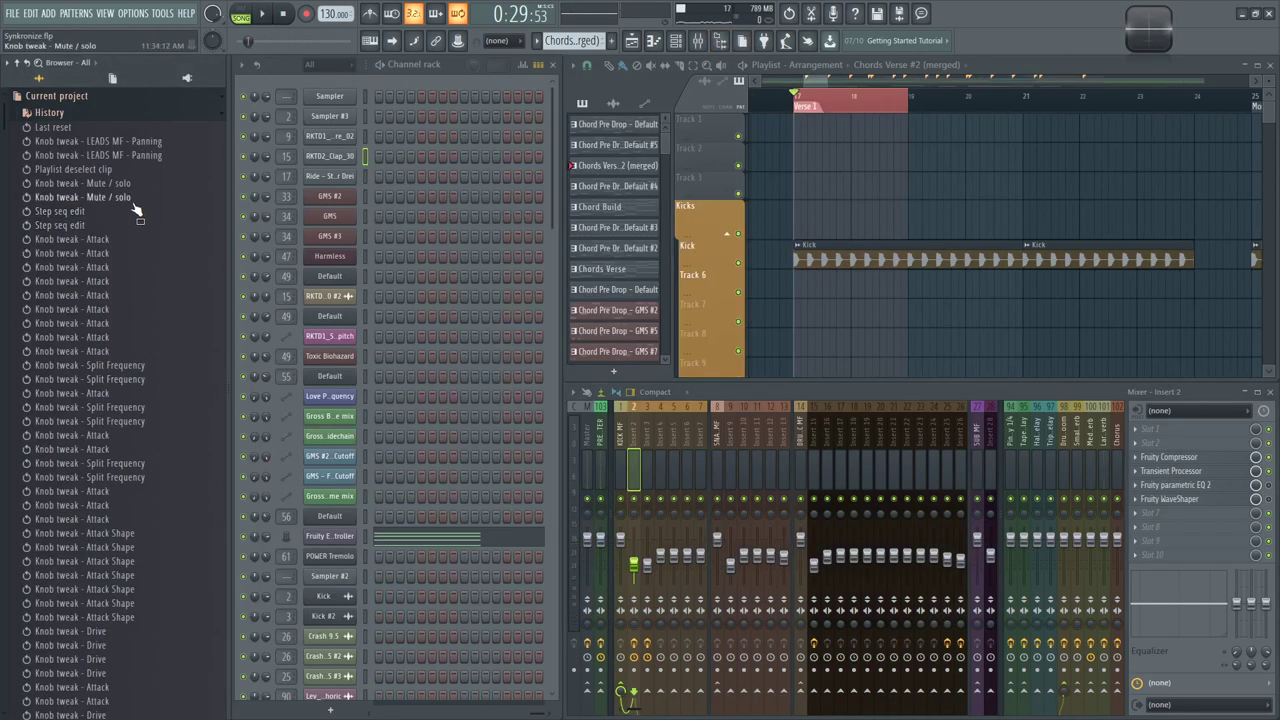
pyautogui.click(137, 205)
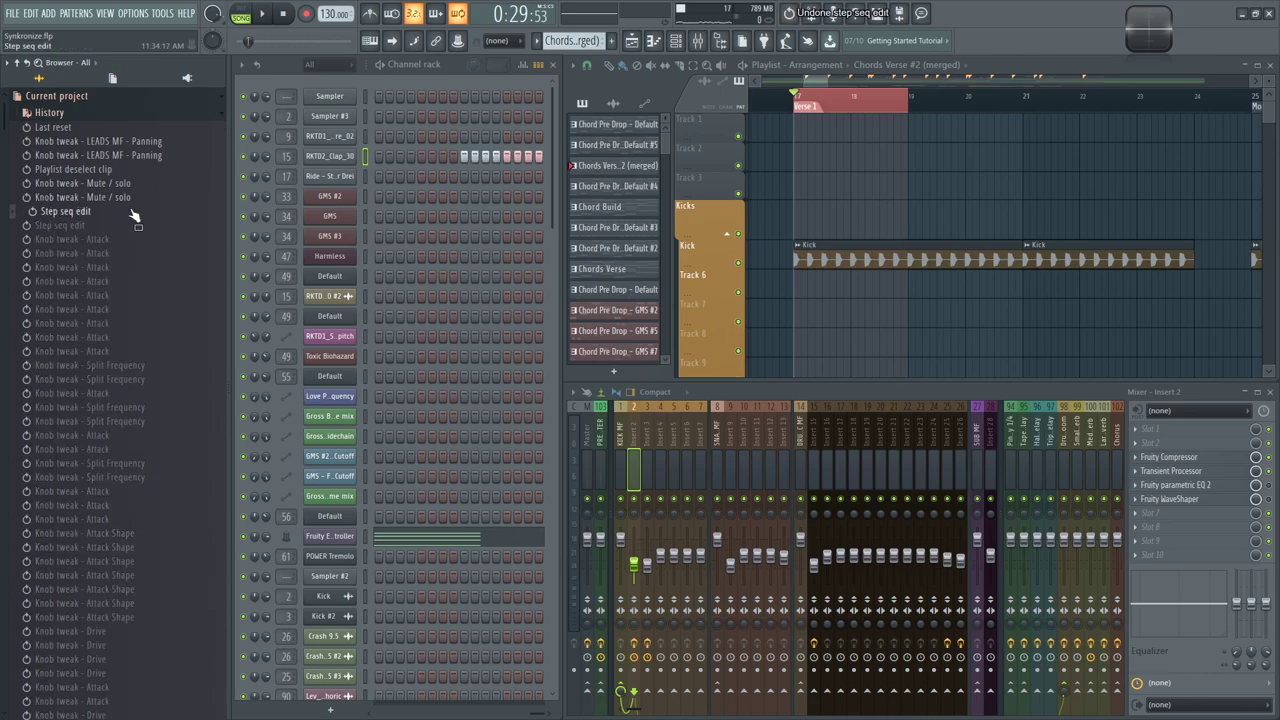
# Select the Kick clip in the playlist, replay the soloed kick, and hide the browser
pyautogui.click(850, 262)
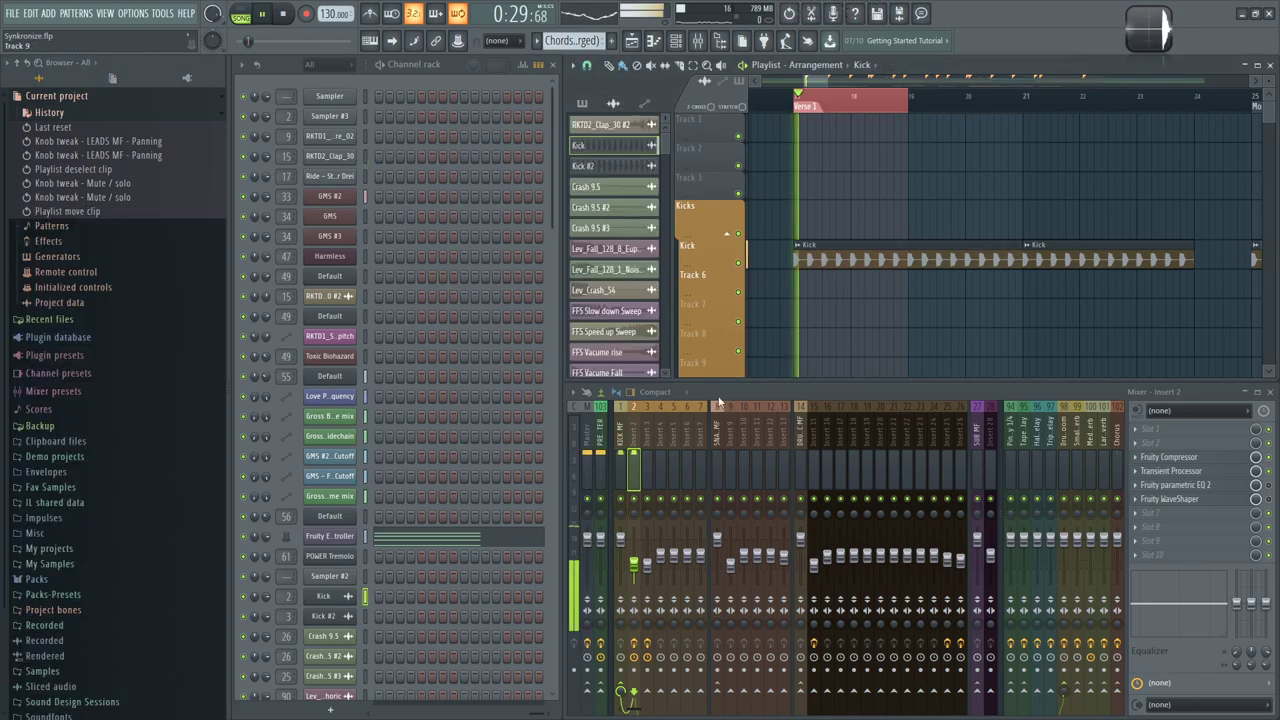
pyautogui.press('space')
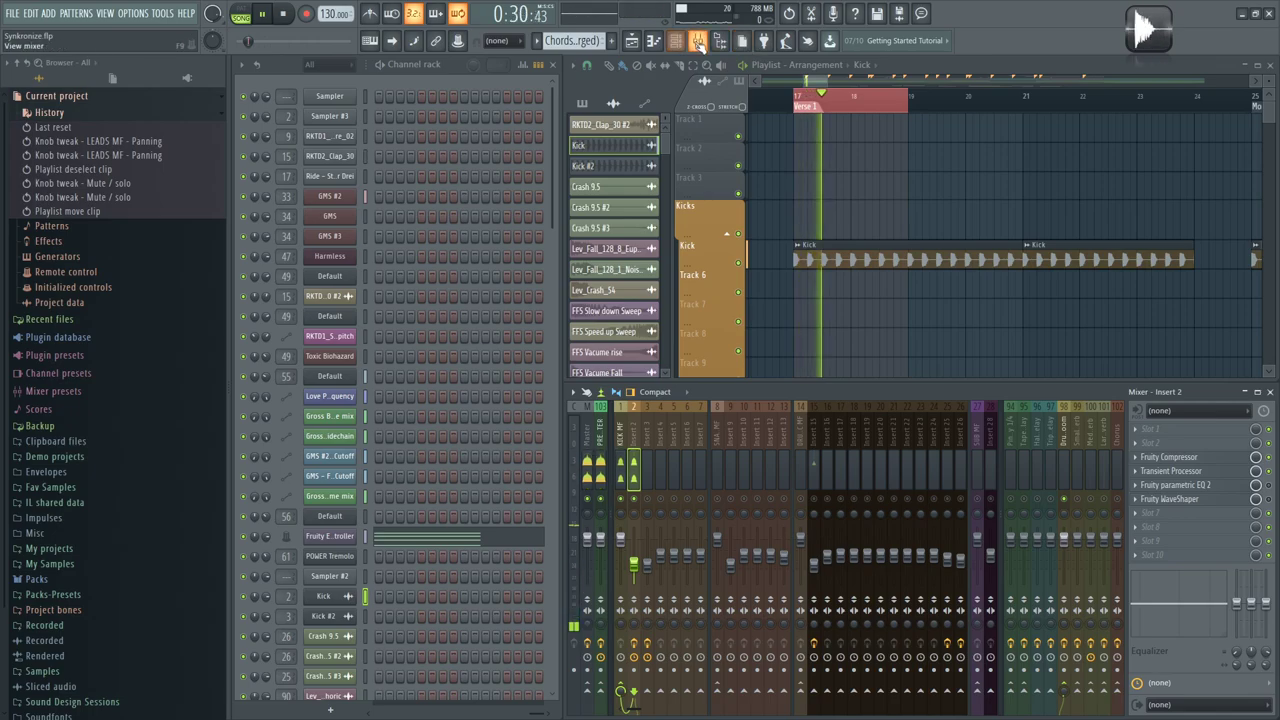
pyautogui.click(718, 40)
pyautogui.press('space')
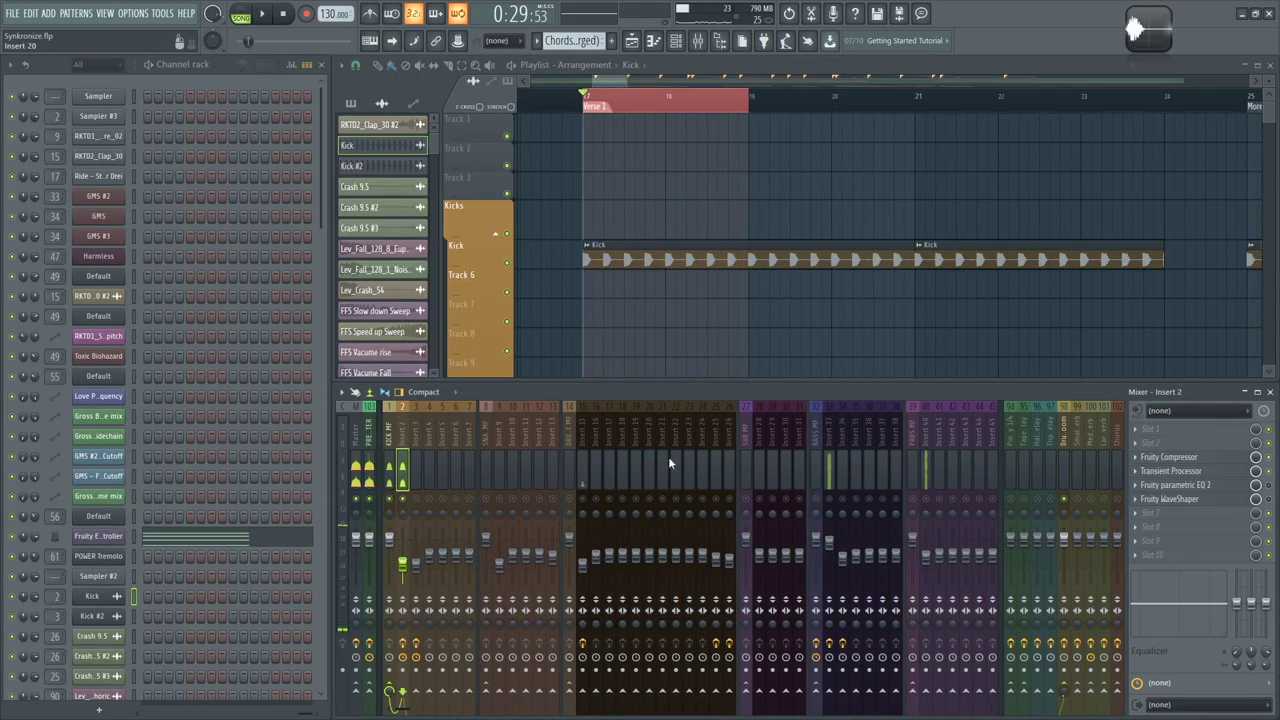
# Check the restored settings of the Fruity Compressor and the Transient Processor on Insert 2, and close the Transient Processor
pyautogui.click(1170, 457)
pyautogui.click(1208, 474)
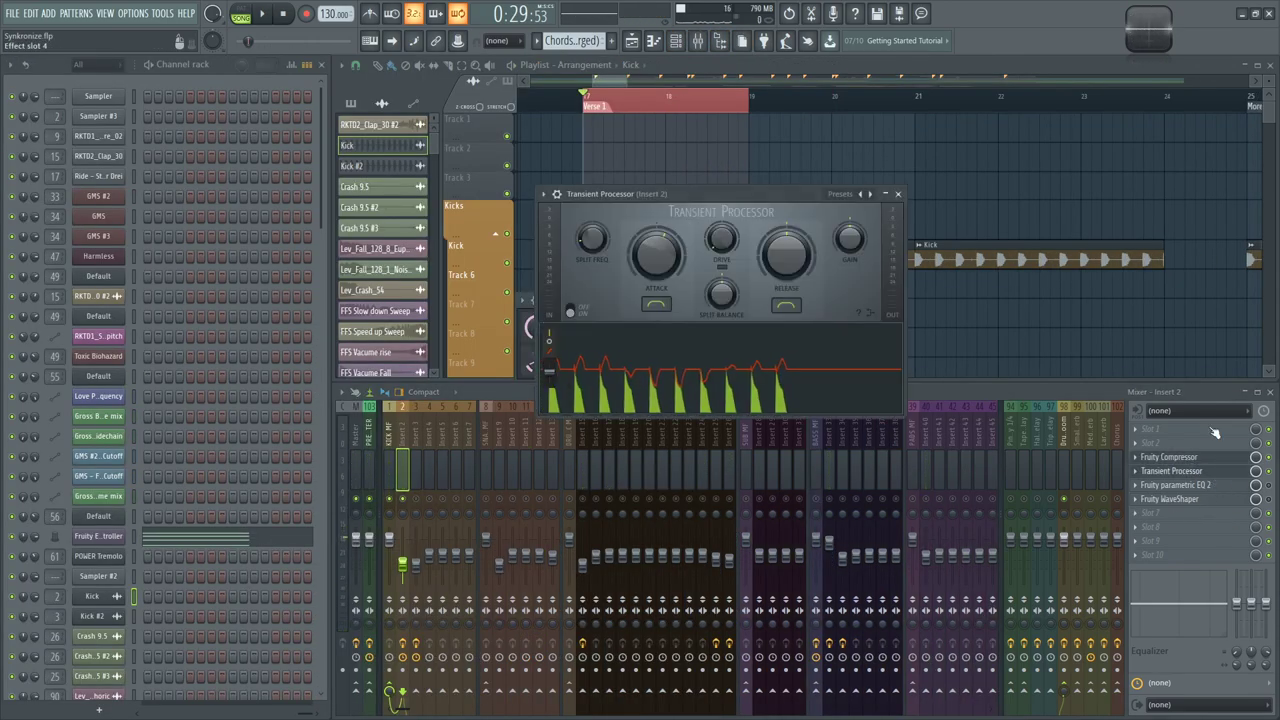
pyautogui.click(898, 194)
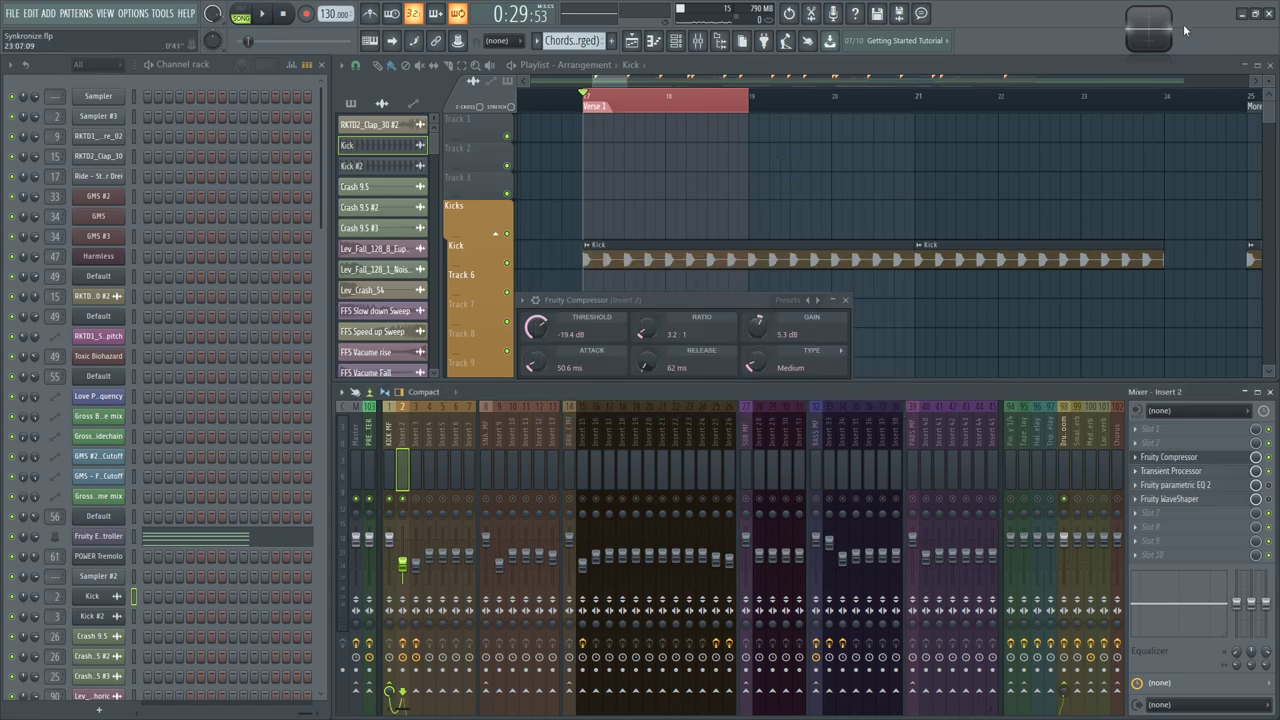
# Bring back the large Wave Candy display over the channel rack, replay the kick, and close the Fruity Compressor
pyautogui.moveTo(236, 407); pyautogui.dragTo(232, 450)
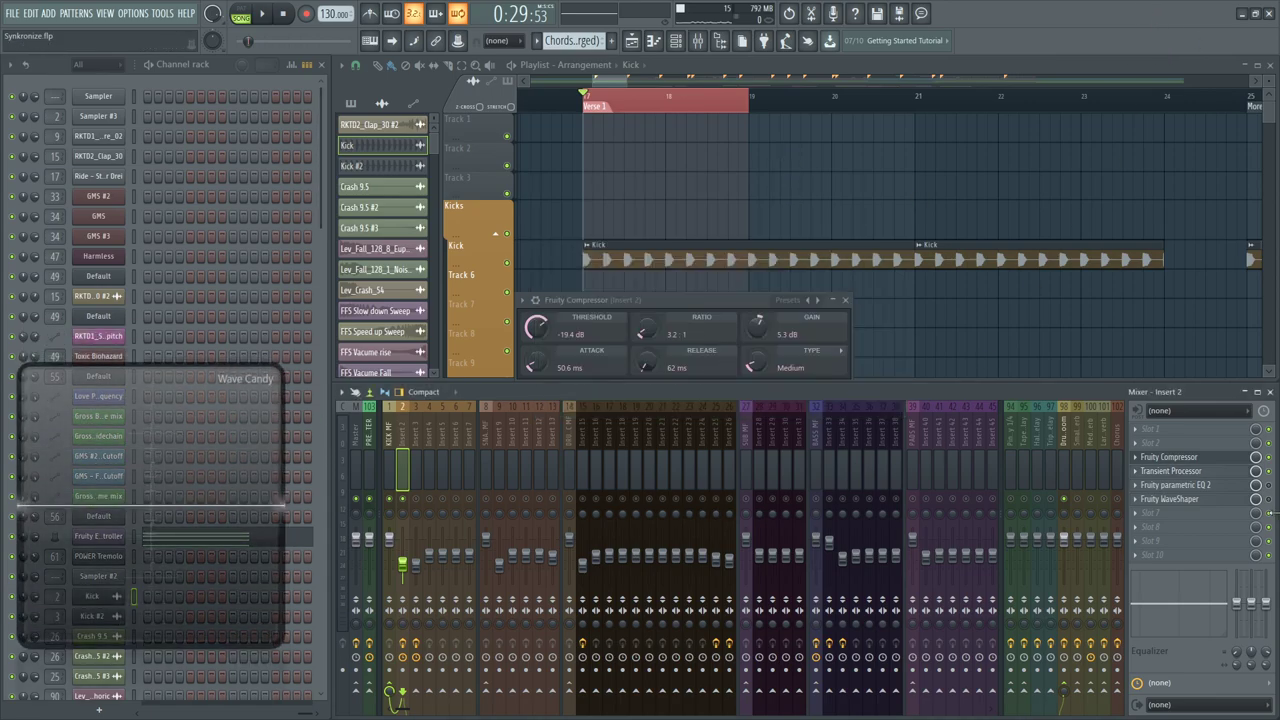
pyautogui.press('space')
pyautogui.press('space')
pyautogui.click(844, 300)
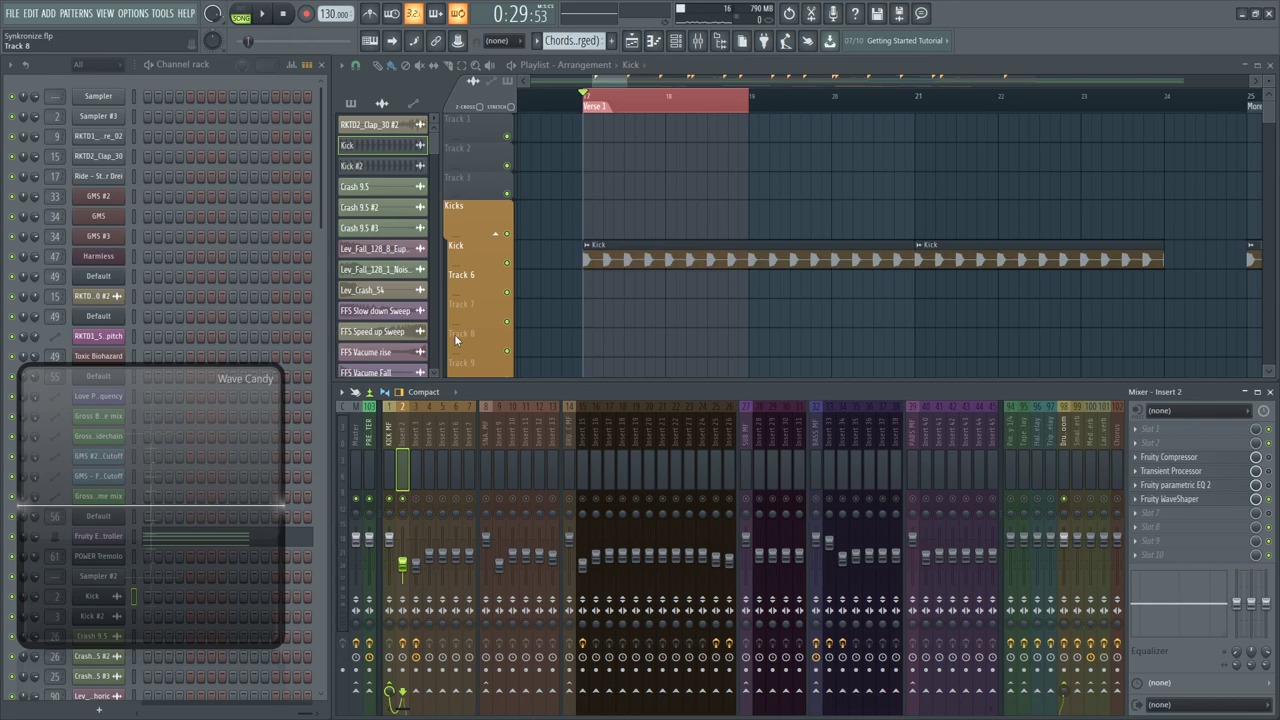
# Open the Fruity WaveShaper on Insert 2 beside the playlist and replay the kick through its straight diagonal curve
pyautogui.click(1197, 503)
pyautogui.press('space')
pyautogui.moveTo(510, 146); pyautogui.dragTo(555, 202)
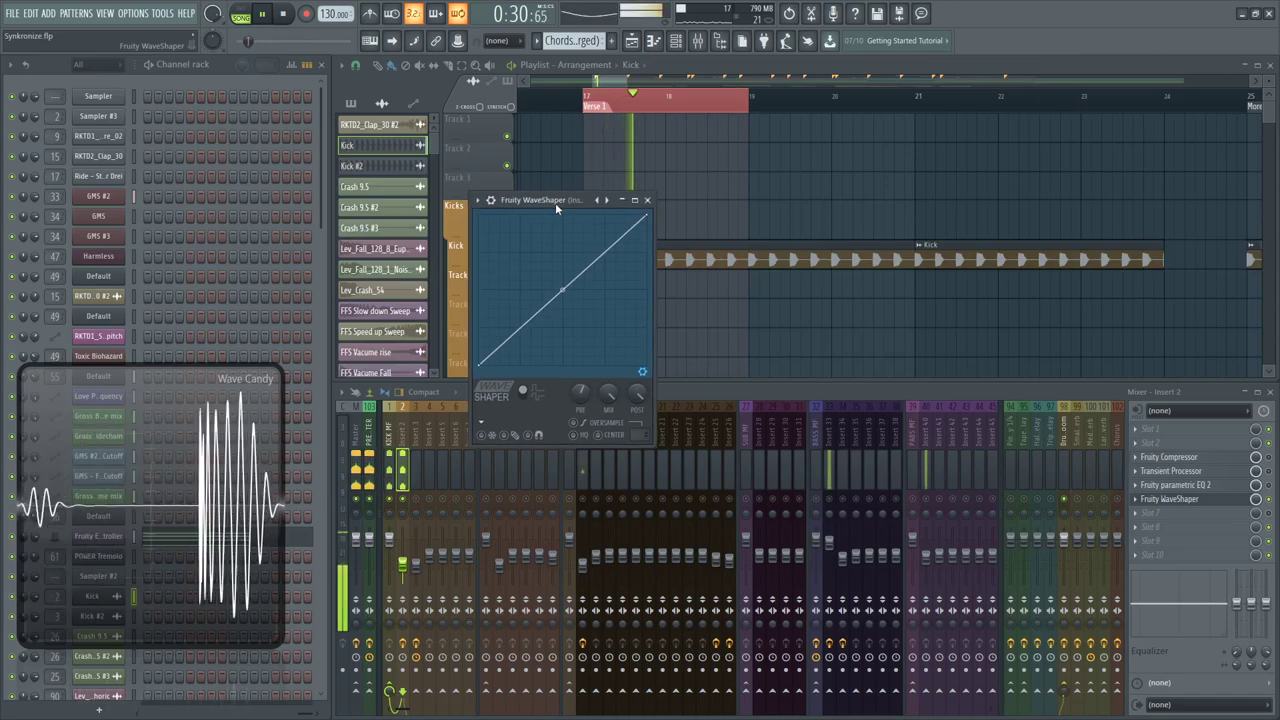
pyautogui.press('space')
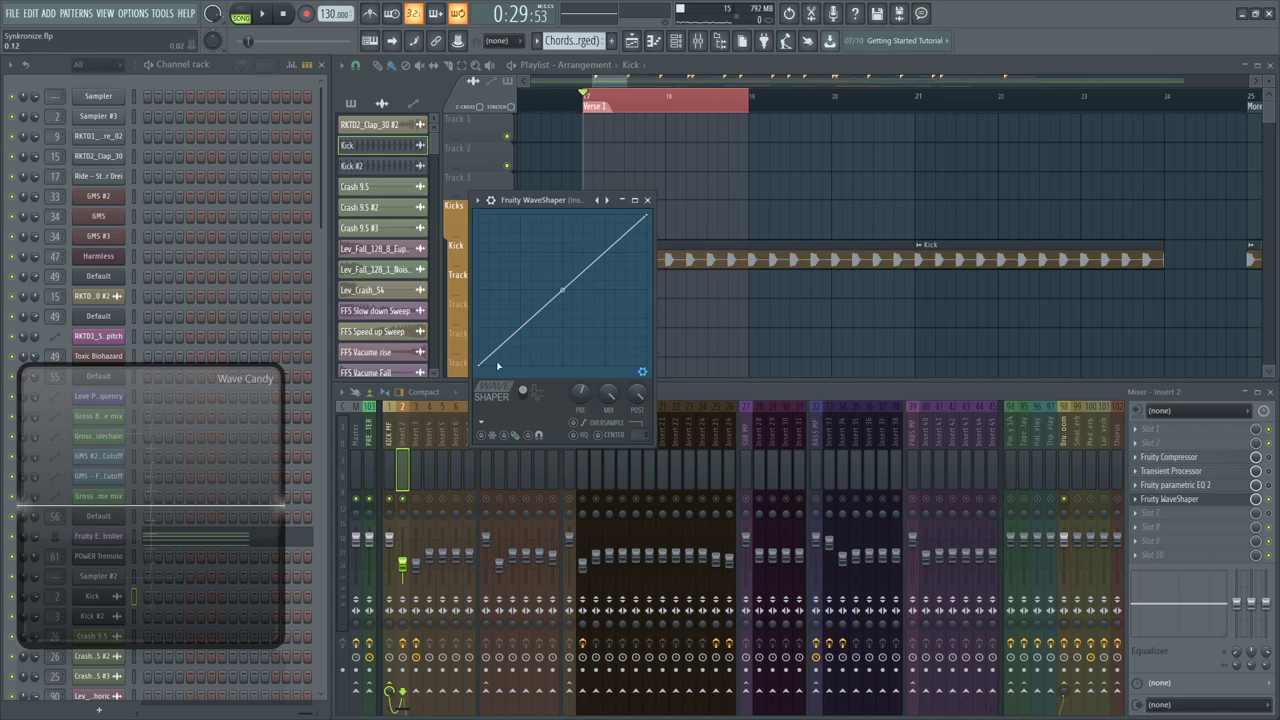
pyautogui.press('space')
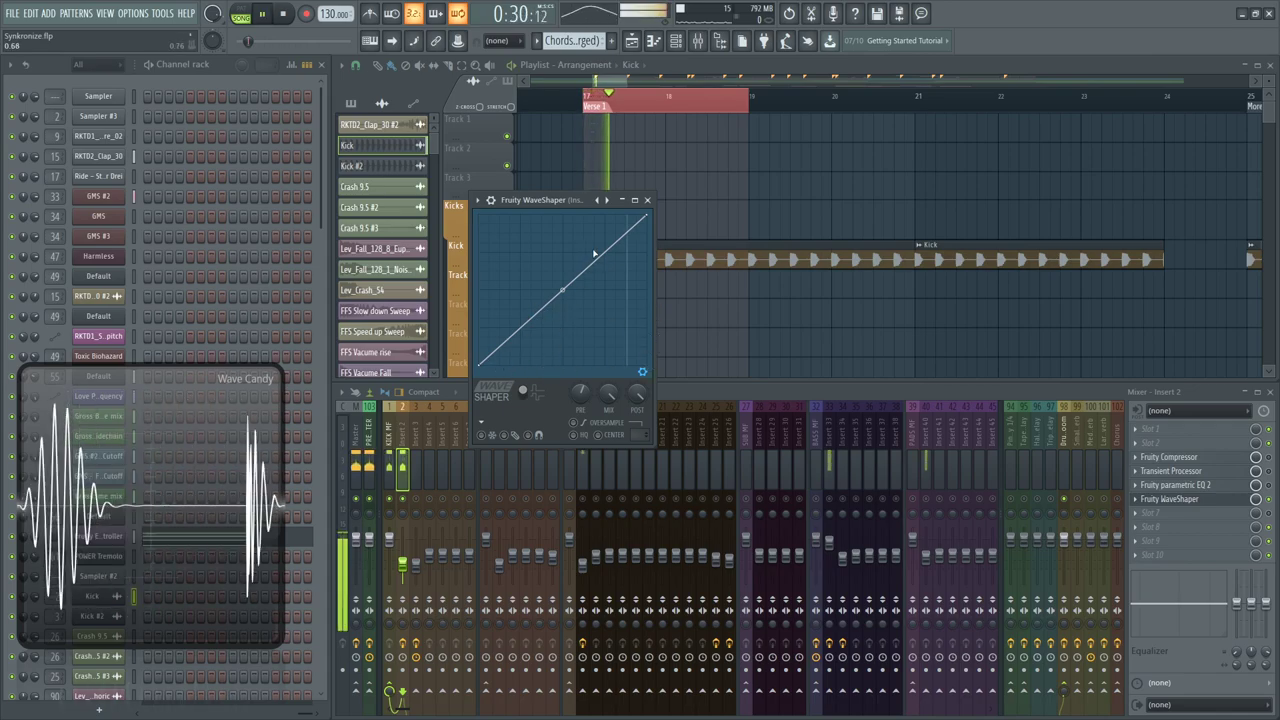
pyautogui.press('space')
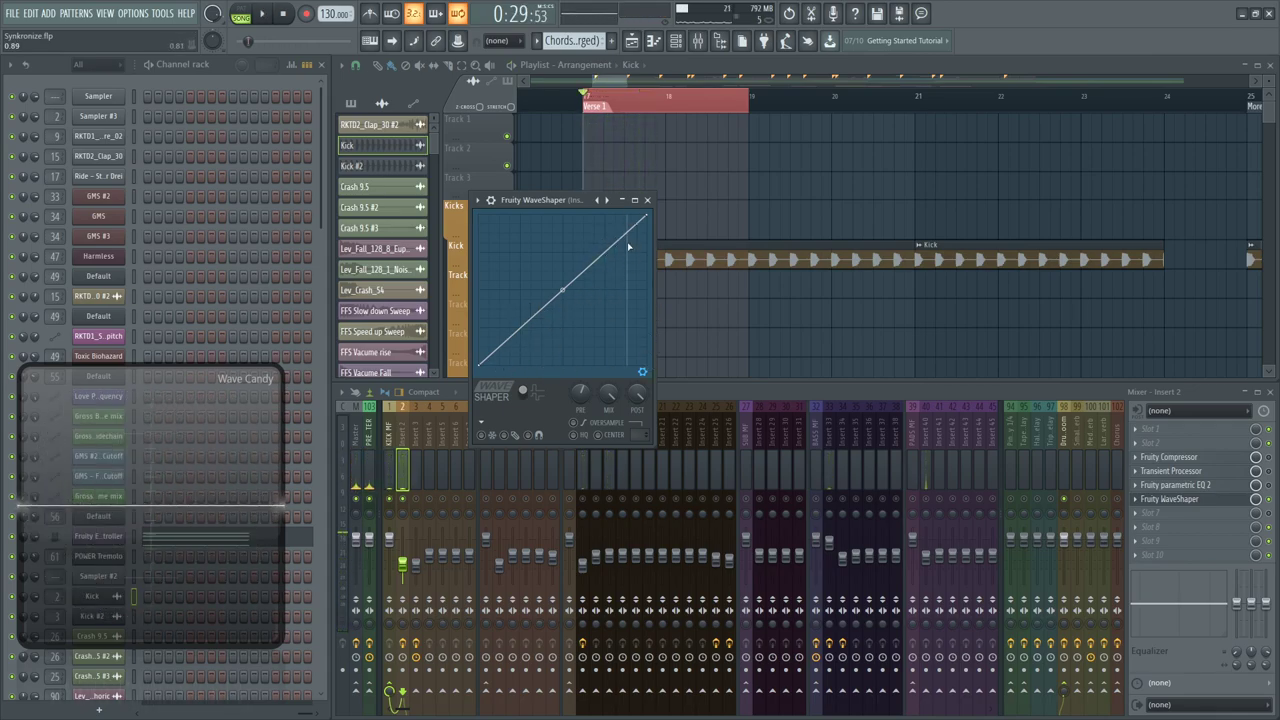
pyautogui.press('space')
pyautogui.press('space')
# Add points near the top of the WaveShaper curve, flatten the section above them to clip the kick's peaks, and replay it
pyautogui.rightClick(609, 248)
pyautogui.moveTo(648, 218); pyautogui.dragTo(615, 252)
pyautogui.rightClick(609, 250)
pyautogui.click(628, 240)
pyautogui.rightClick(629, 237)
pyautogui.moveTo(629, 237)
pyautogui.mouseDown()
pyautogui.moveTo(630, 309)
pyautogui.moveTo(628, 250)
pyautogui.mouseUp()
pyautogui.press('space')
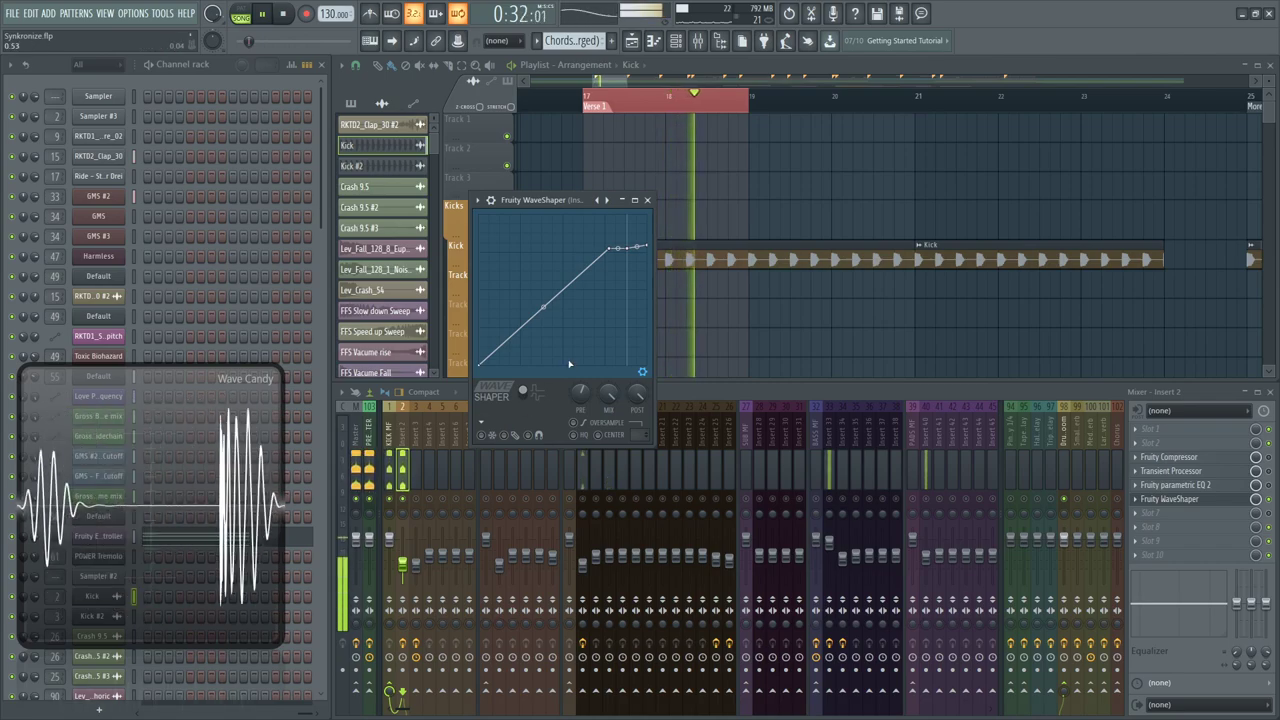
pyautogui.press('space')
# Delete the extra point near the top of the WaveShaper curve, raise the end point to restore the straight diagonal, and replay the kick
pyautogui.rightClick(627, 248)
pyautogui.click(648, 267)
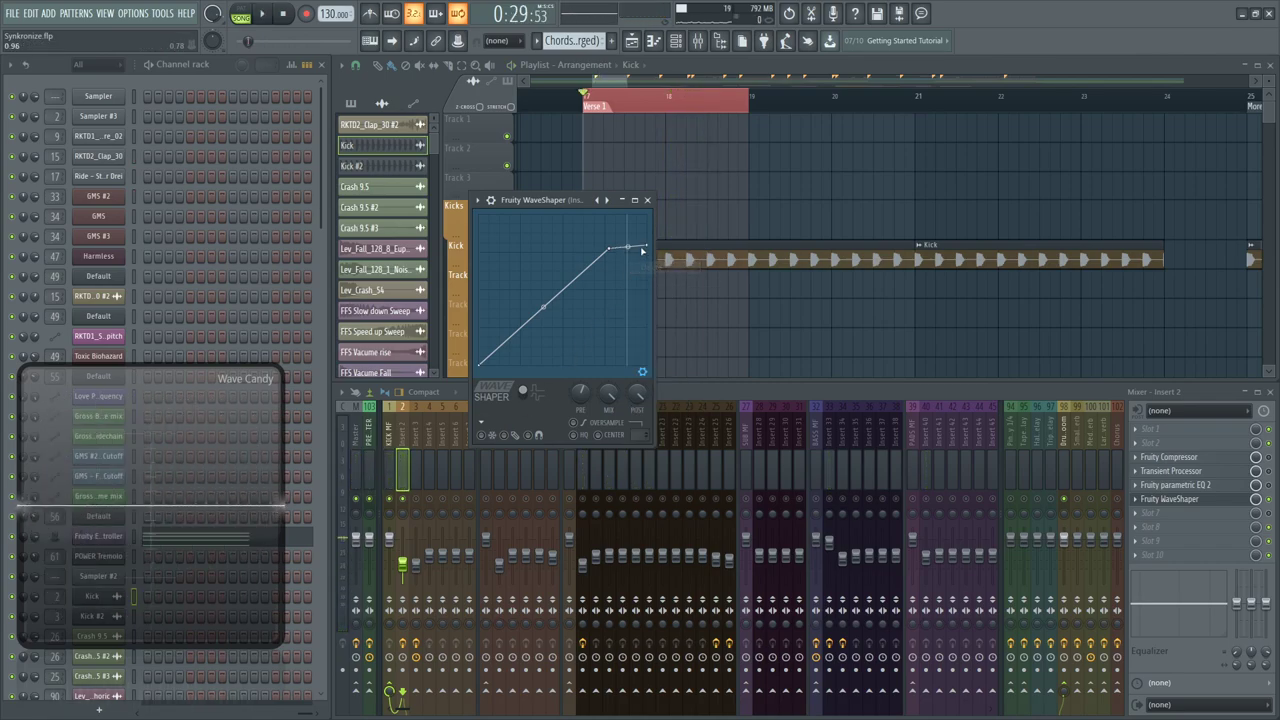
pyautogui.moveTo(647, 245); pyautogui.dragTo(650, 214)
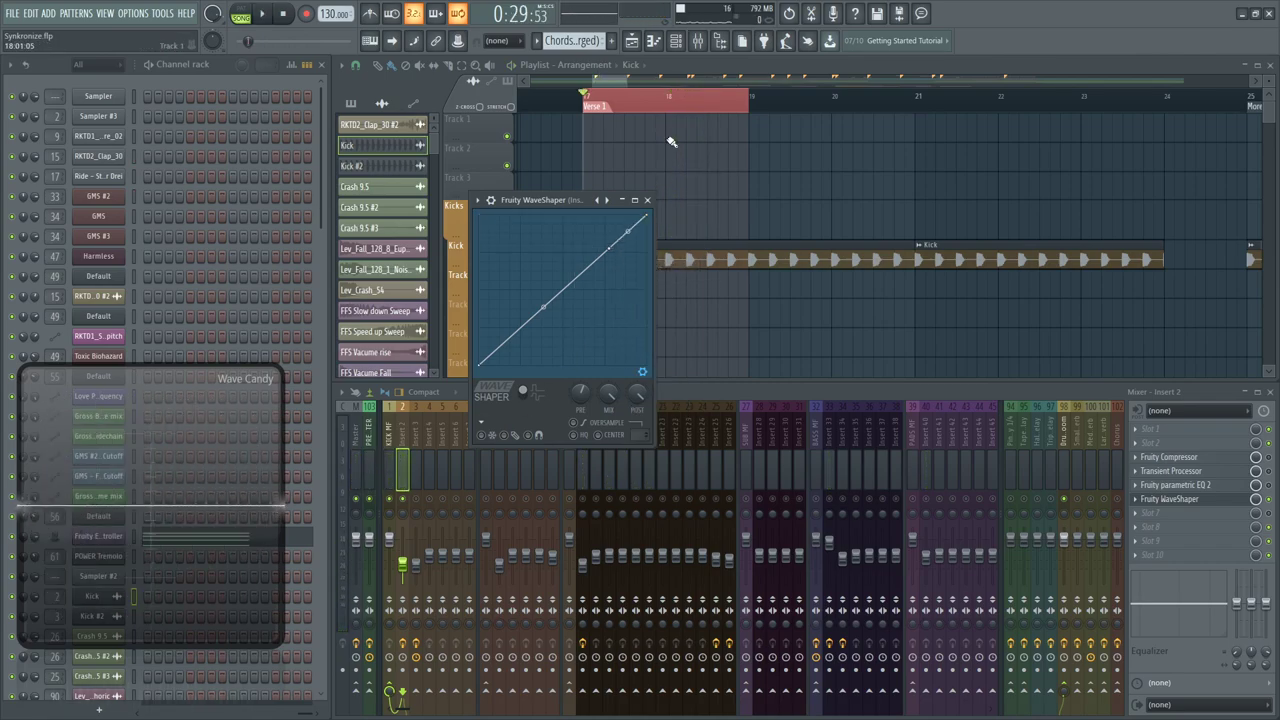
pyautogui.press('space')
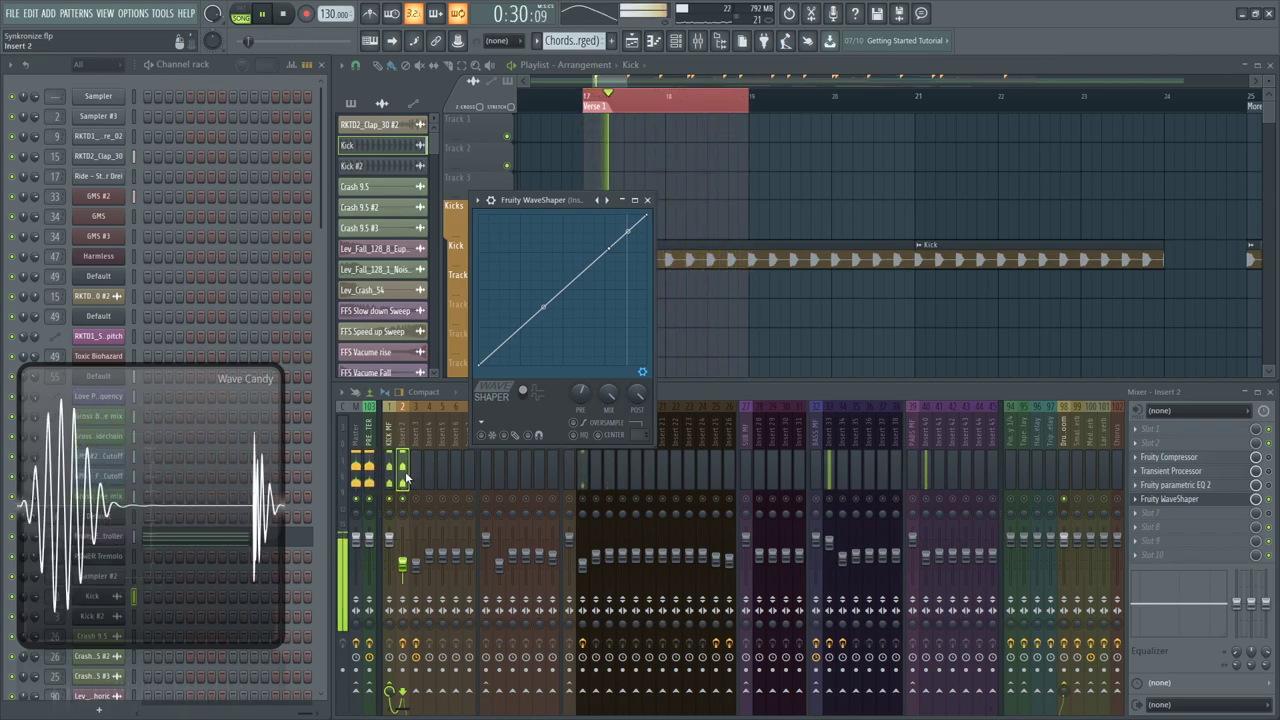
pyautogui.click(405, 480)
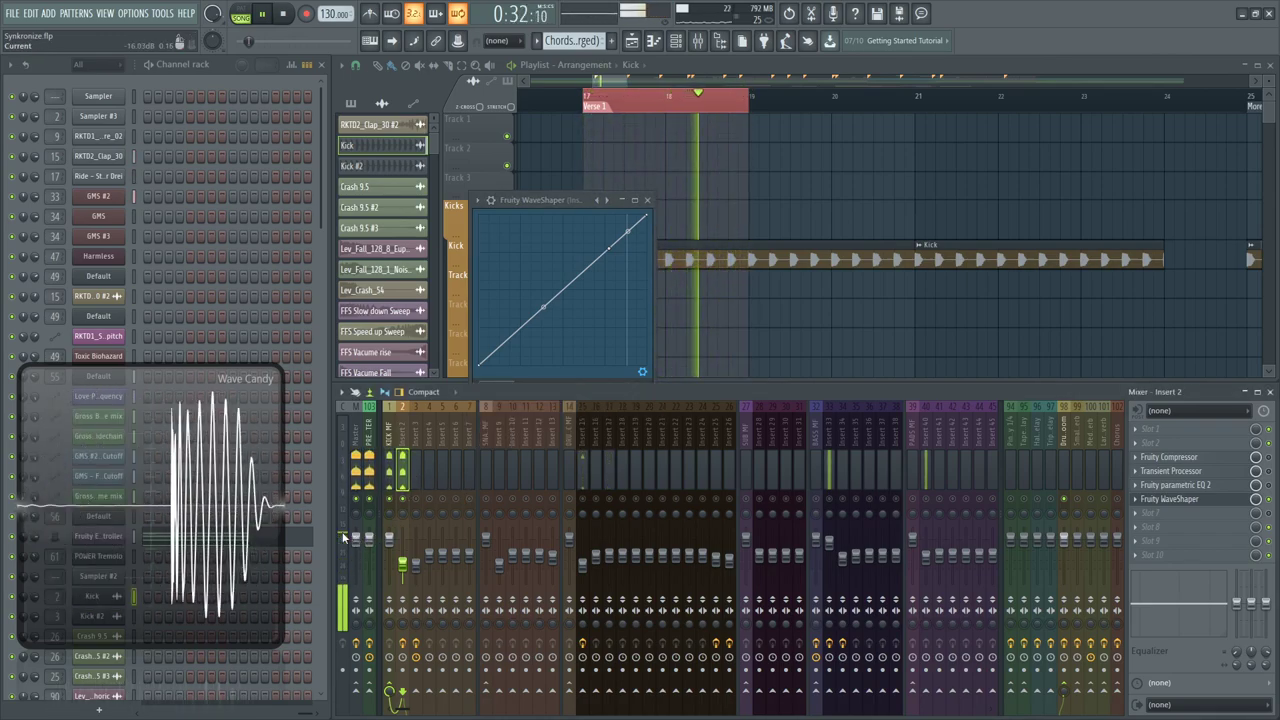
# Add a point midway up the WaveShaper curve and lower the two points beyond it to about 0.50, flattening the upper half
pyautogui.click(583, 215)
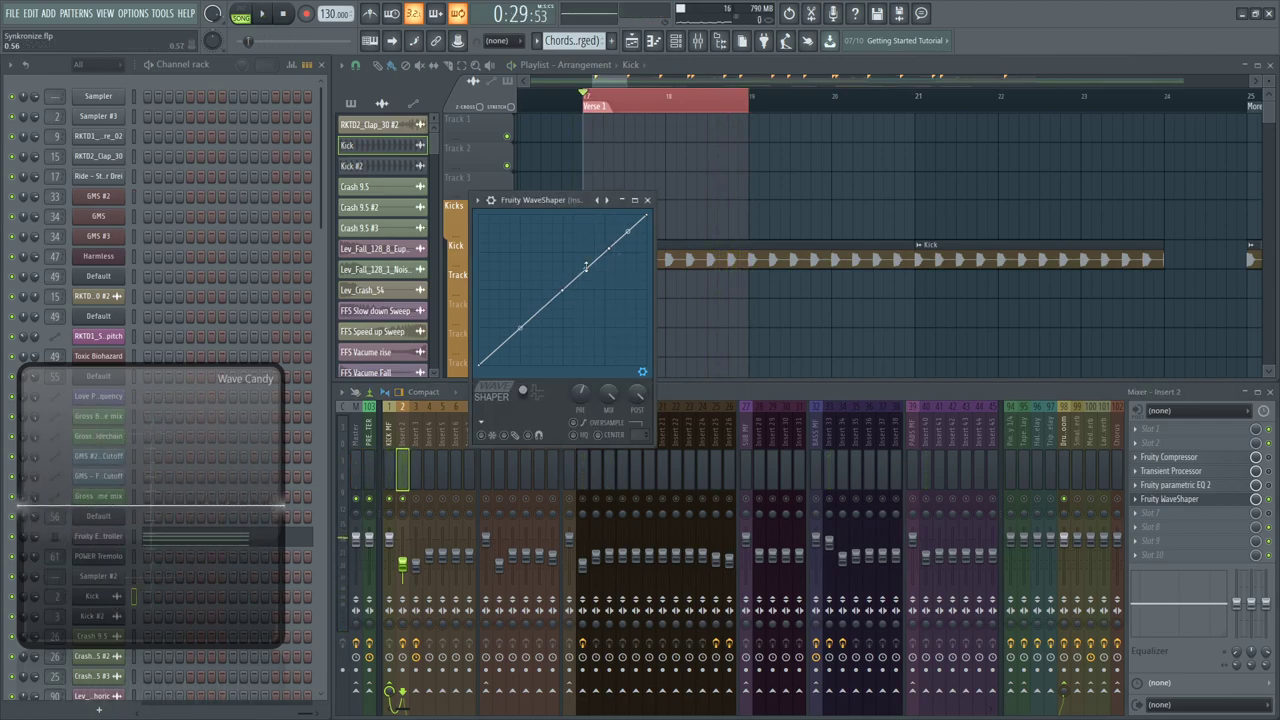
pyautogui.moveTo(612, 252); pyautogui.dragTo(607, 288)
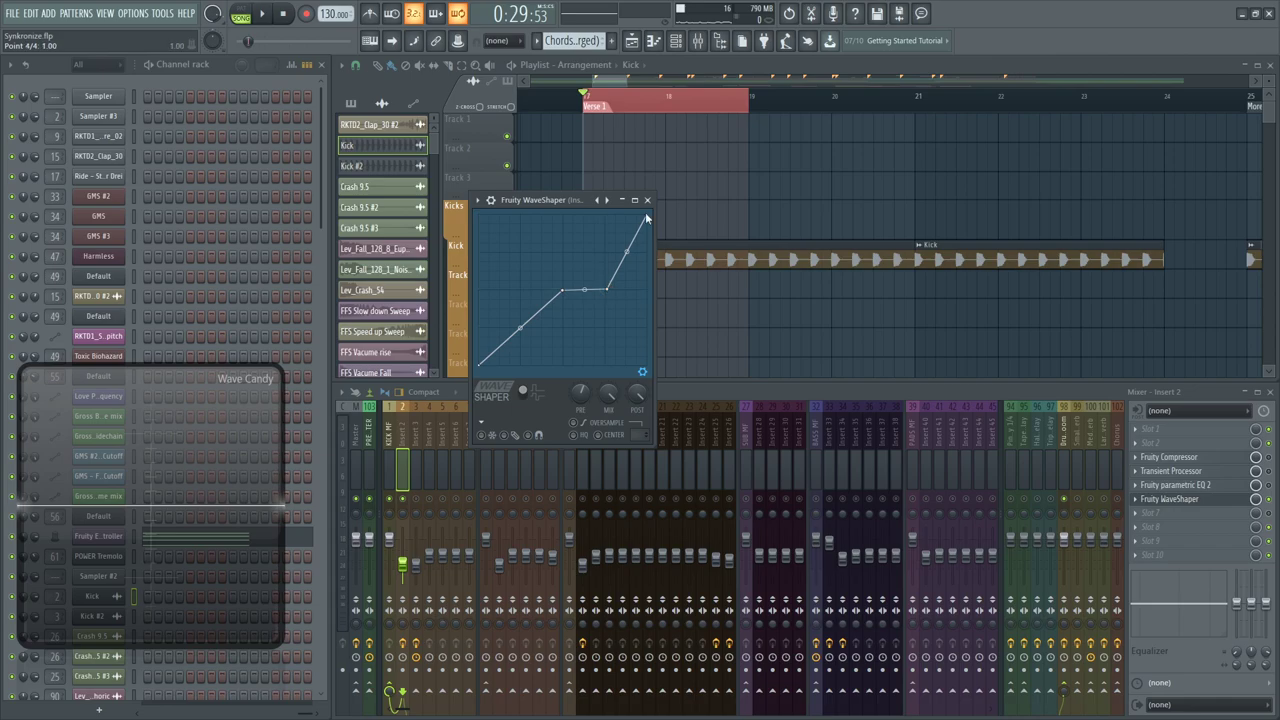
pyautogui.moveTo(647, 216); pyautogui.dragTo(647, 290)
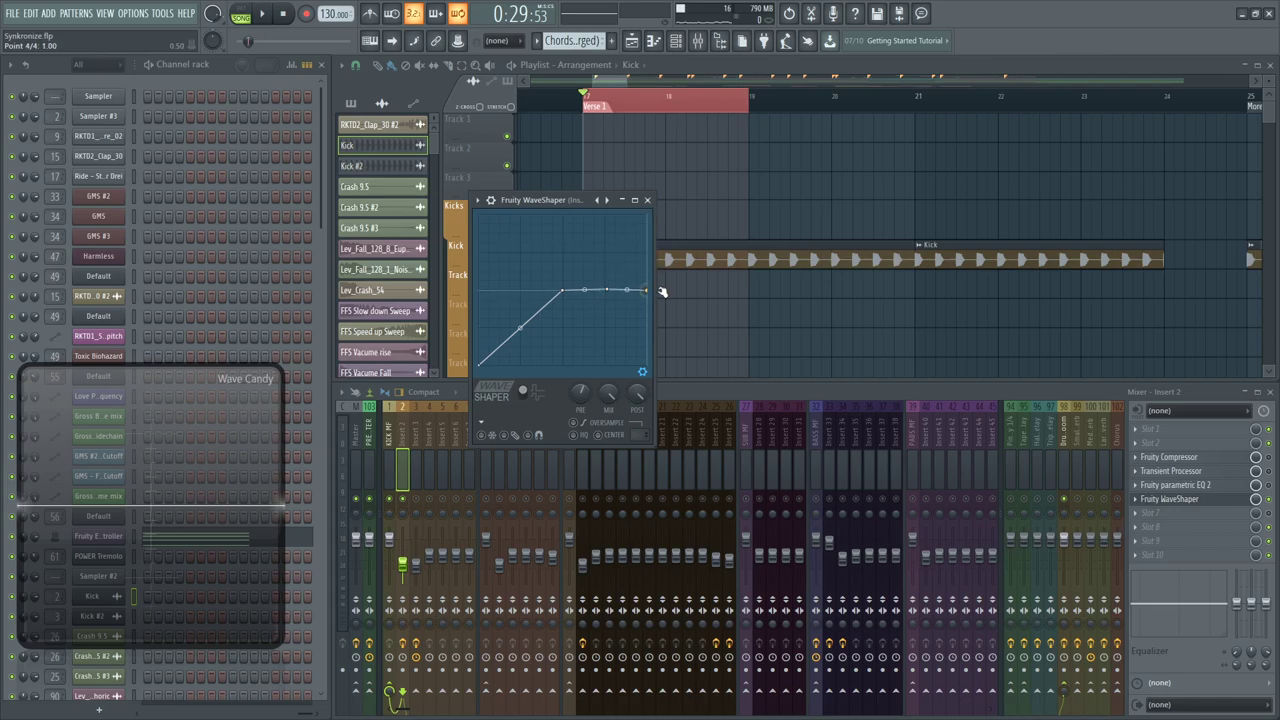
# Set the middle WaveShaper point's mode to Single curve 3 and bow the first section upward
pyautogui.rightClick(563, 292)
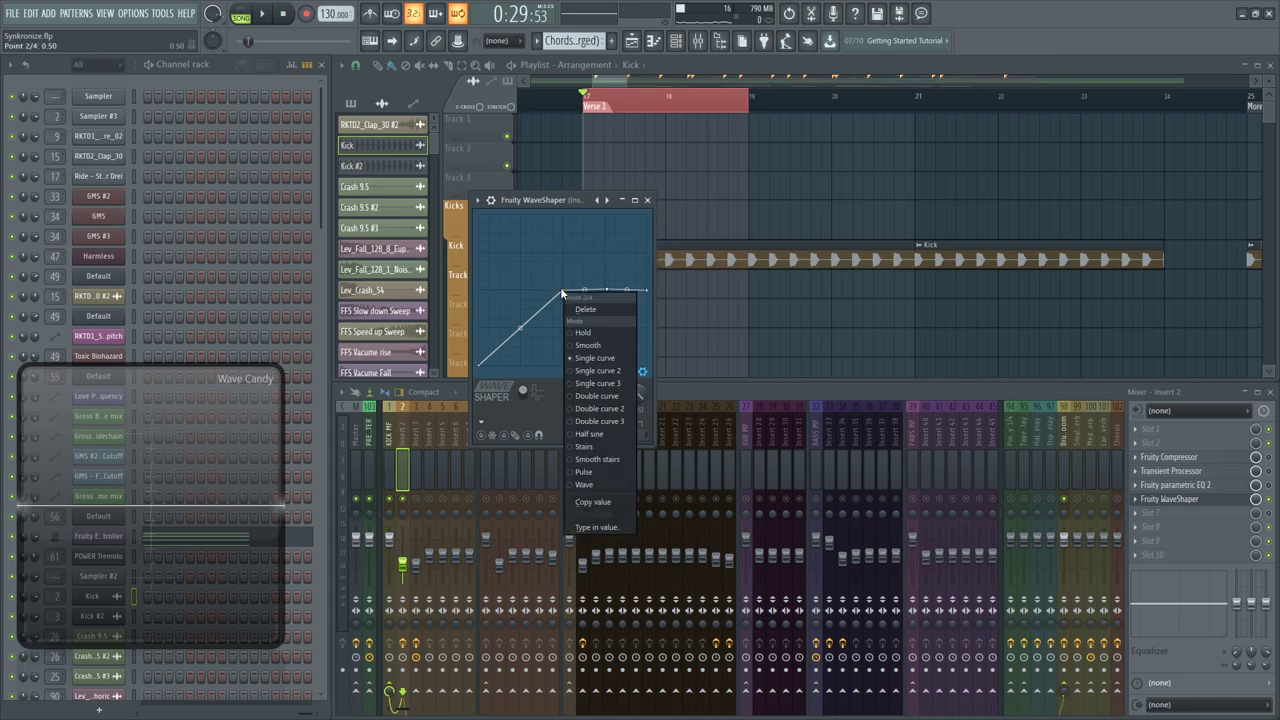
pyautogui.click(594, 385)
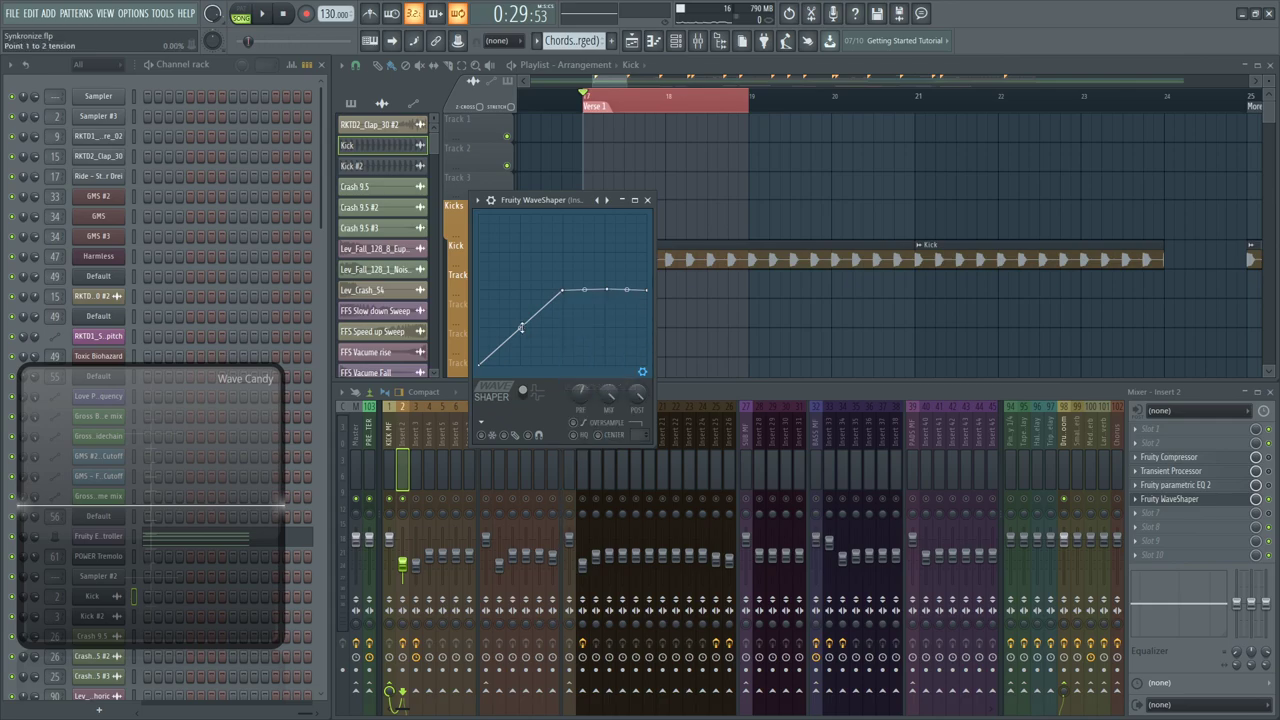
pyautogui.moveTo(520, 290); pyautogui.dragTo(520, 336)
# Change the middle point's mode to Double curve 2 and bend the first section into an S-curve while playing the kick
pyautogui.rightClick(565, 288)
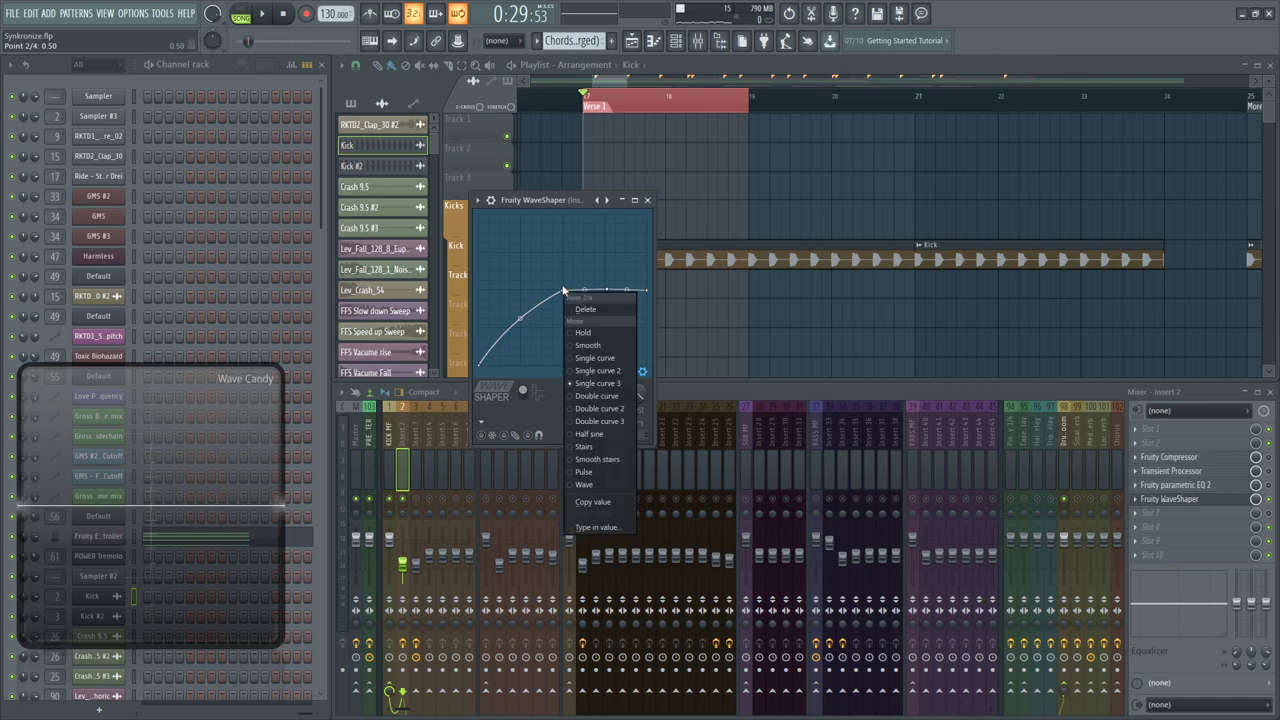
pyautogui.click(614, 416)
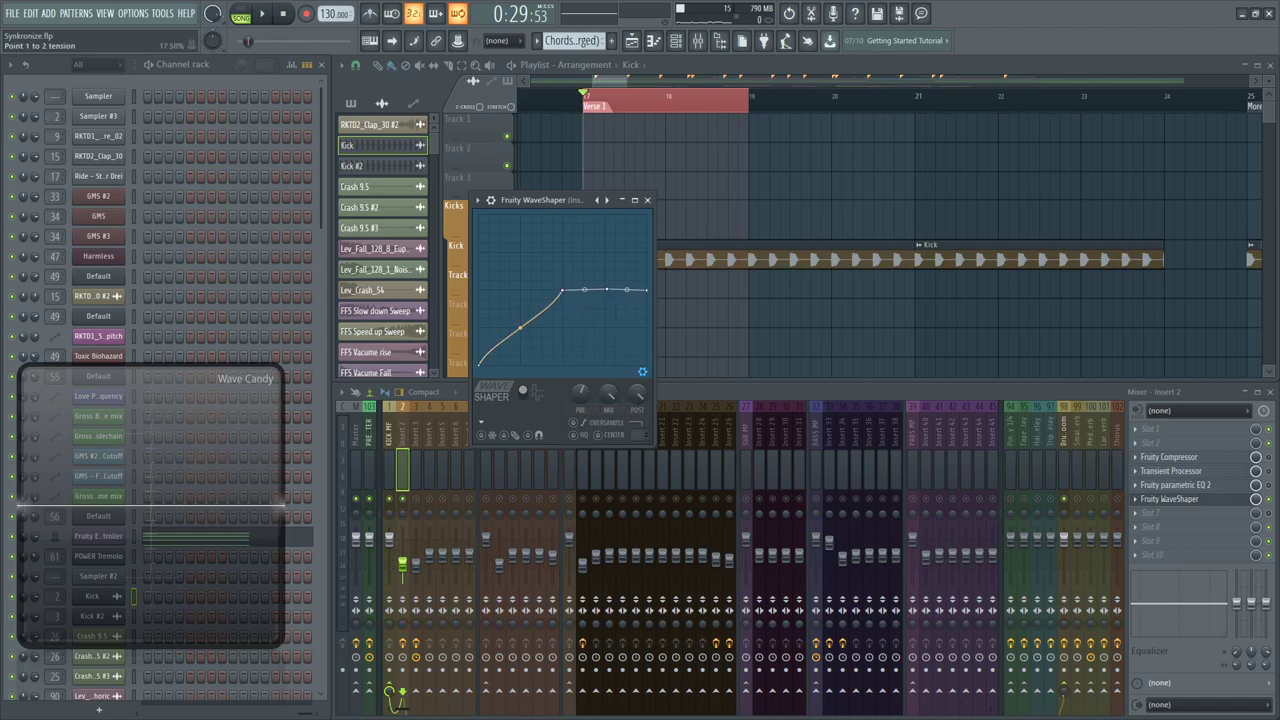
pyautogui.press('space')
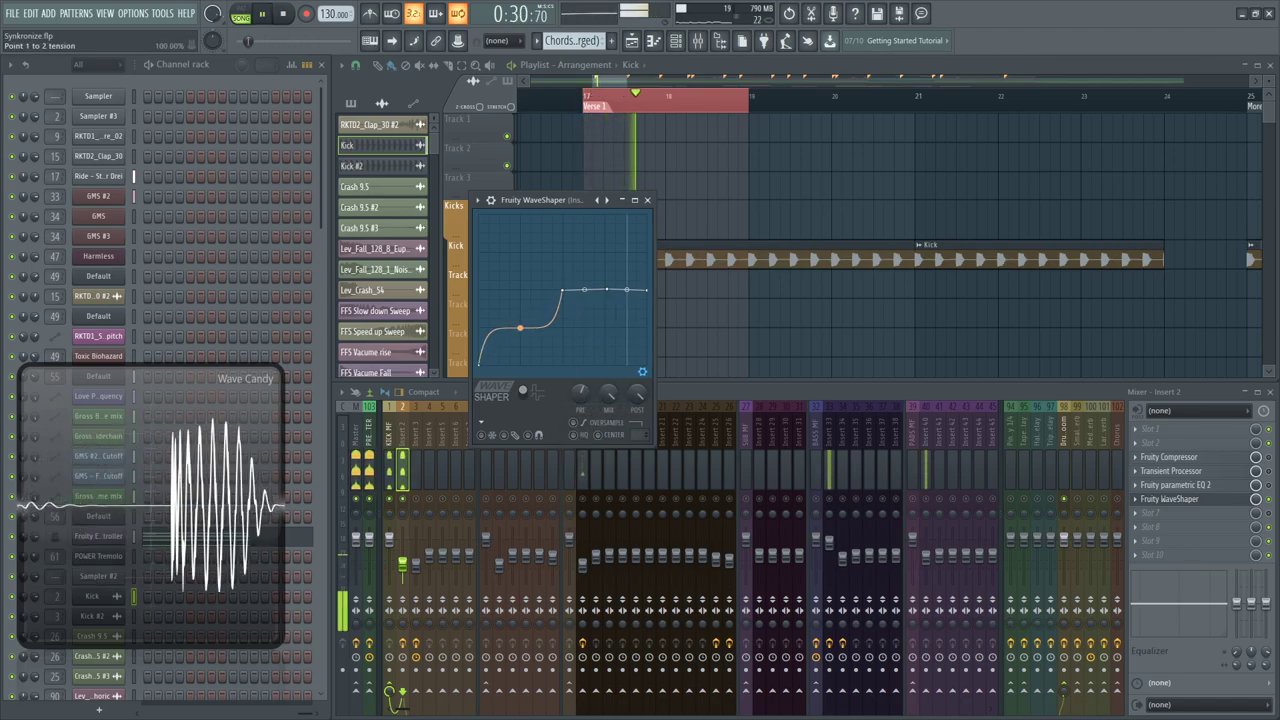
pyautogui.moveTo(520, 328); pyautogui.dragTo(520, 392)
# Replay the kick with the first section's S-curve bent the opposite way, and reset the section's tension to a straight line
pyautogui.press('space')
pyautogui.press('space')
pyautogui.press('space')
pyautogui.moveTo(520, 328); pyautogui.dragTo(520, 279)
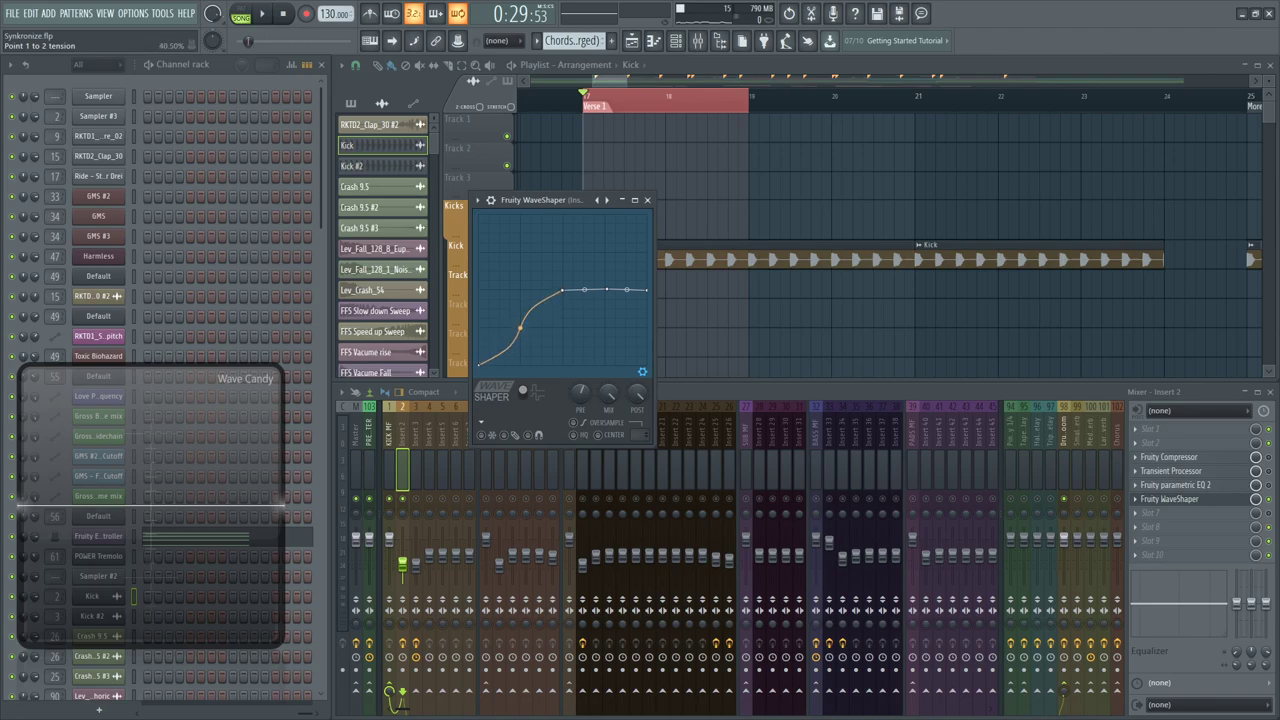
pyautogui.press('space')
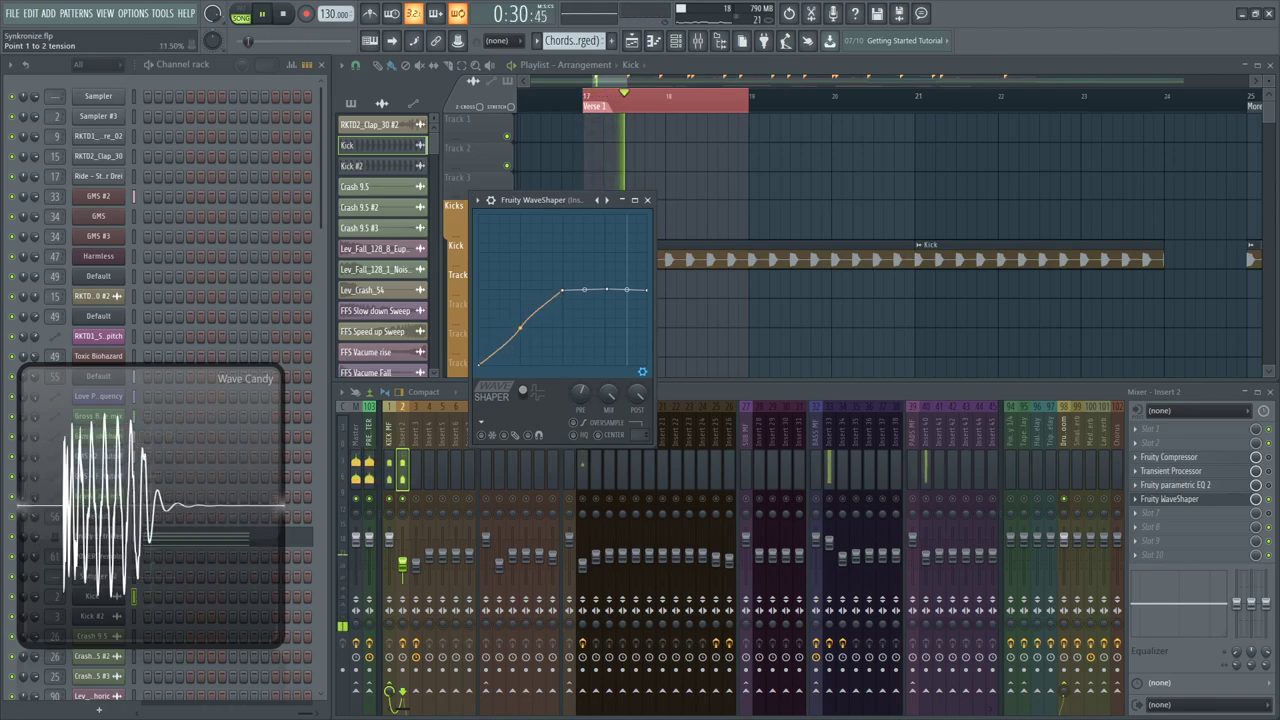
pyautogui.press('space')
pyautogui.rightClick(520, 328)
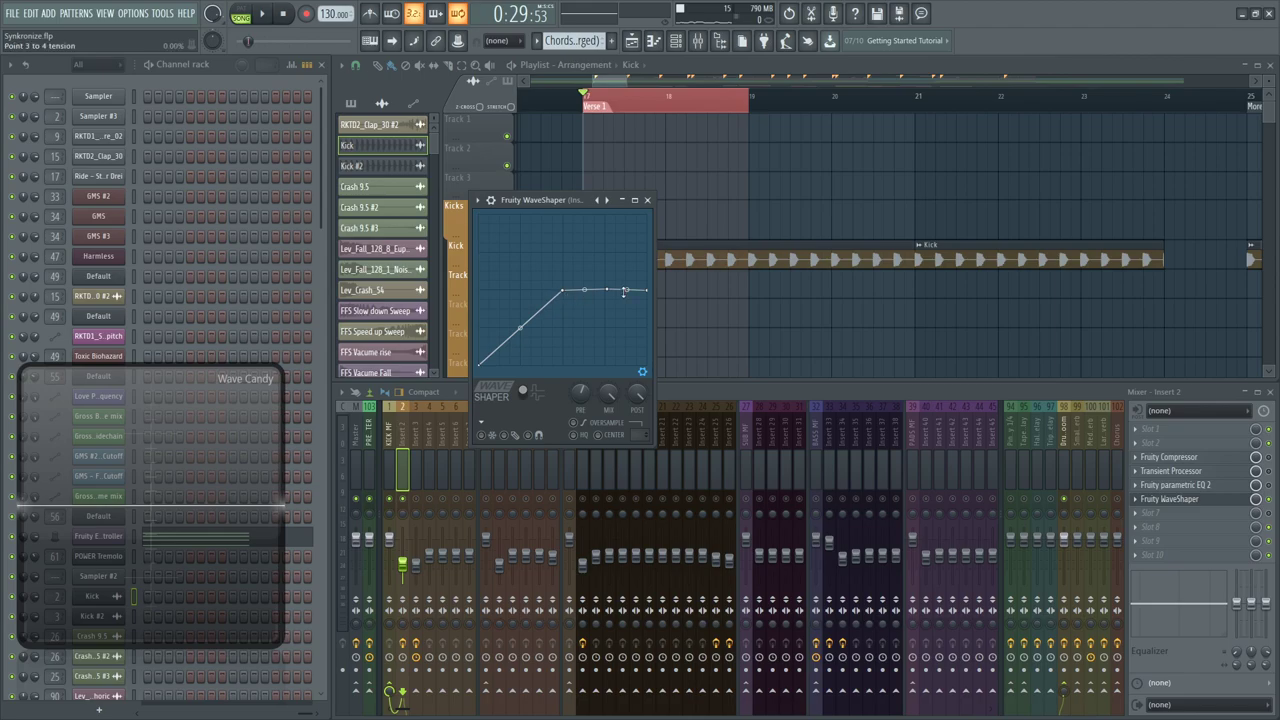
# Copy the middle point's 50% value and paste it onto the third and fourth points to make the upper section perfectly flat
pyautogui.rightClick(566, 293)
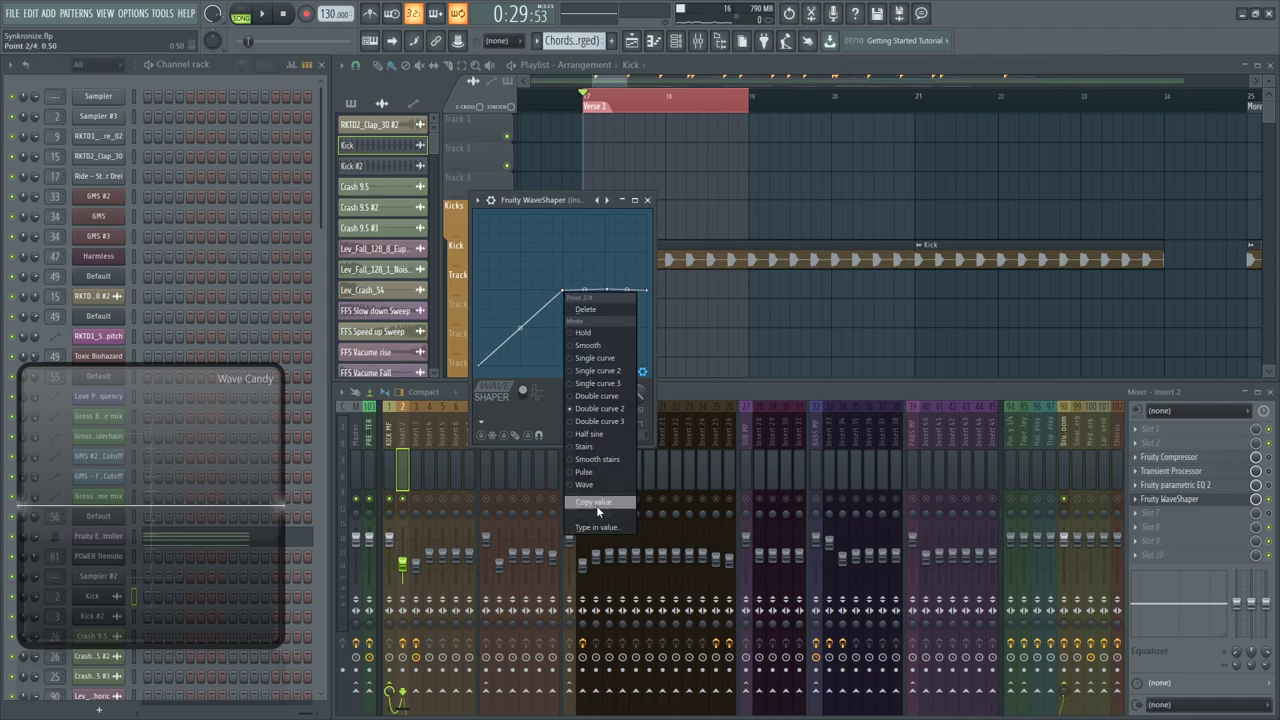
pyautogui.click(595, 503)
pyautogui.rightClick(613, 290)
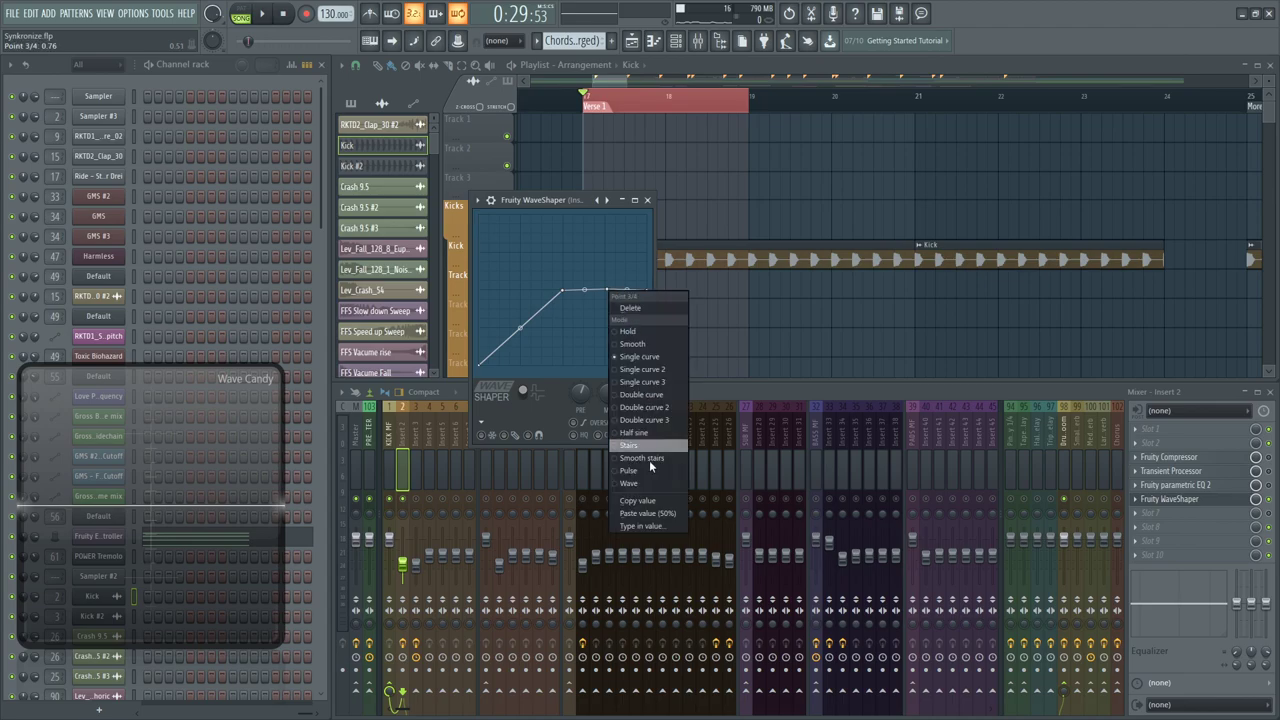
pyautogui.click(640, 512)
pyautogui.rightClick(647, 293)
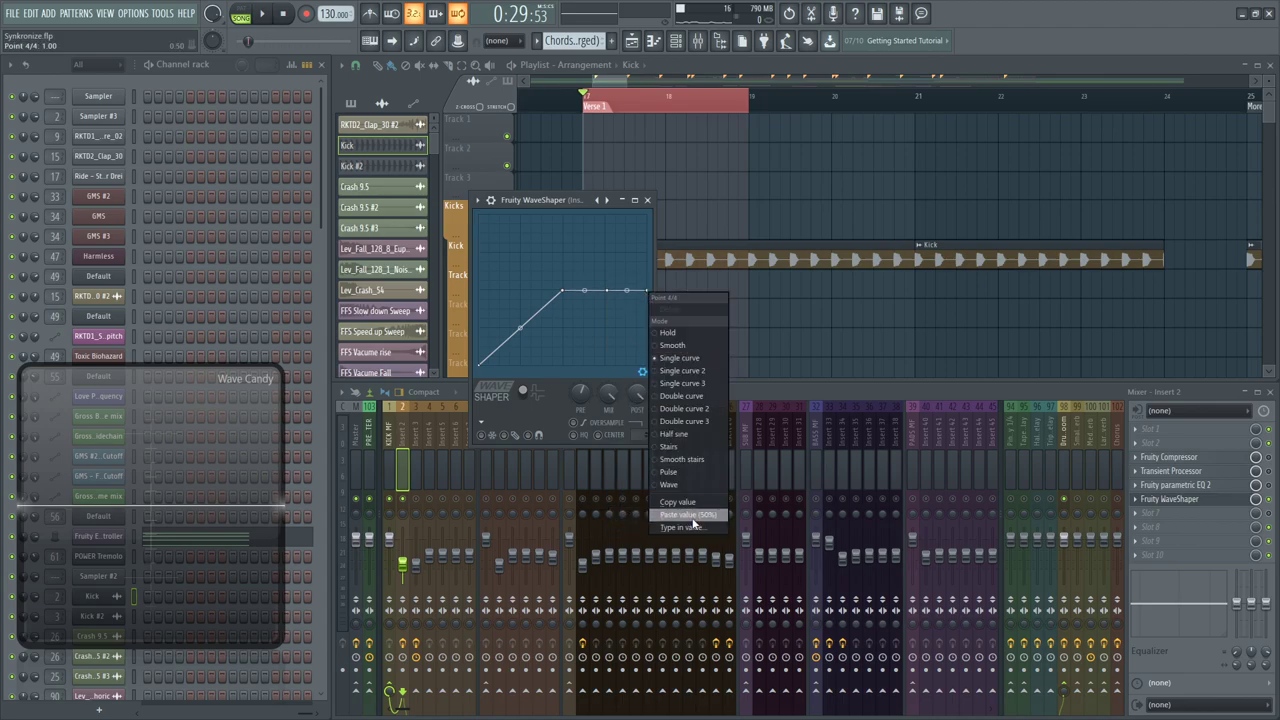
pyautogui.click(690, 515)
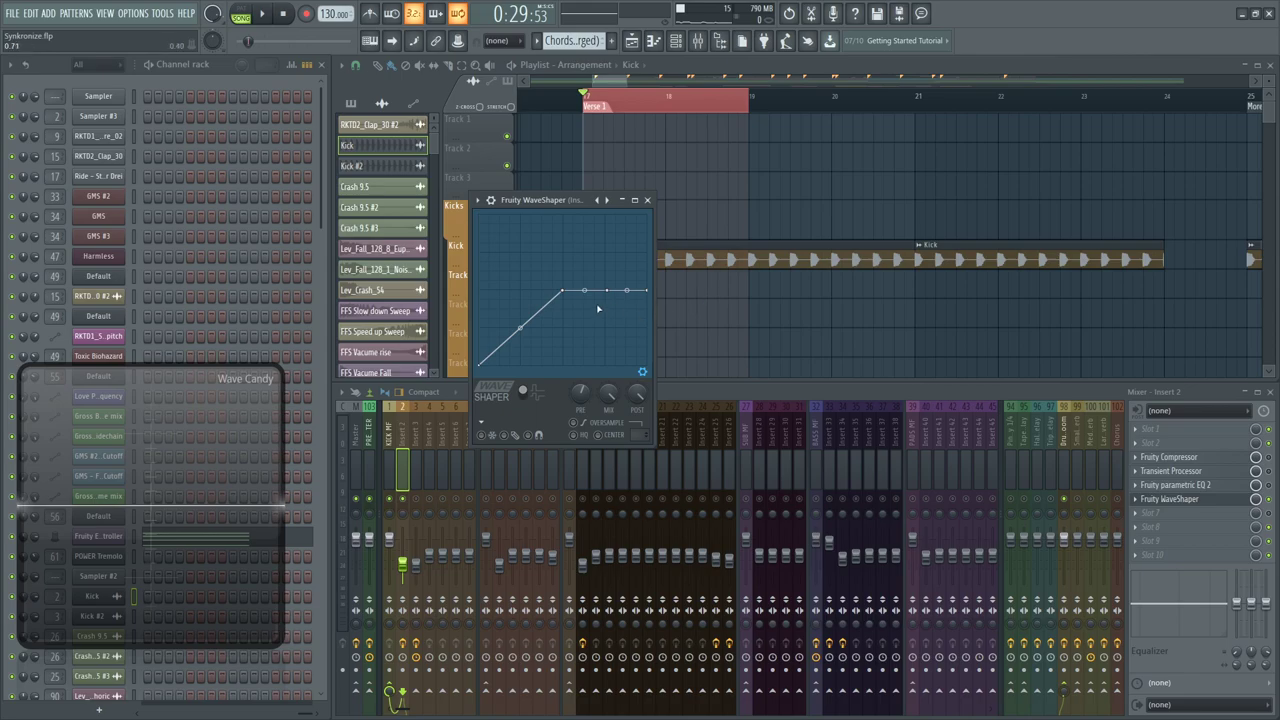
# Replay the kick through the flat clipping curve, check its level in the mixer, and bring the WaveShaper back in front
pyautogui.press('space')
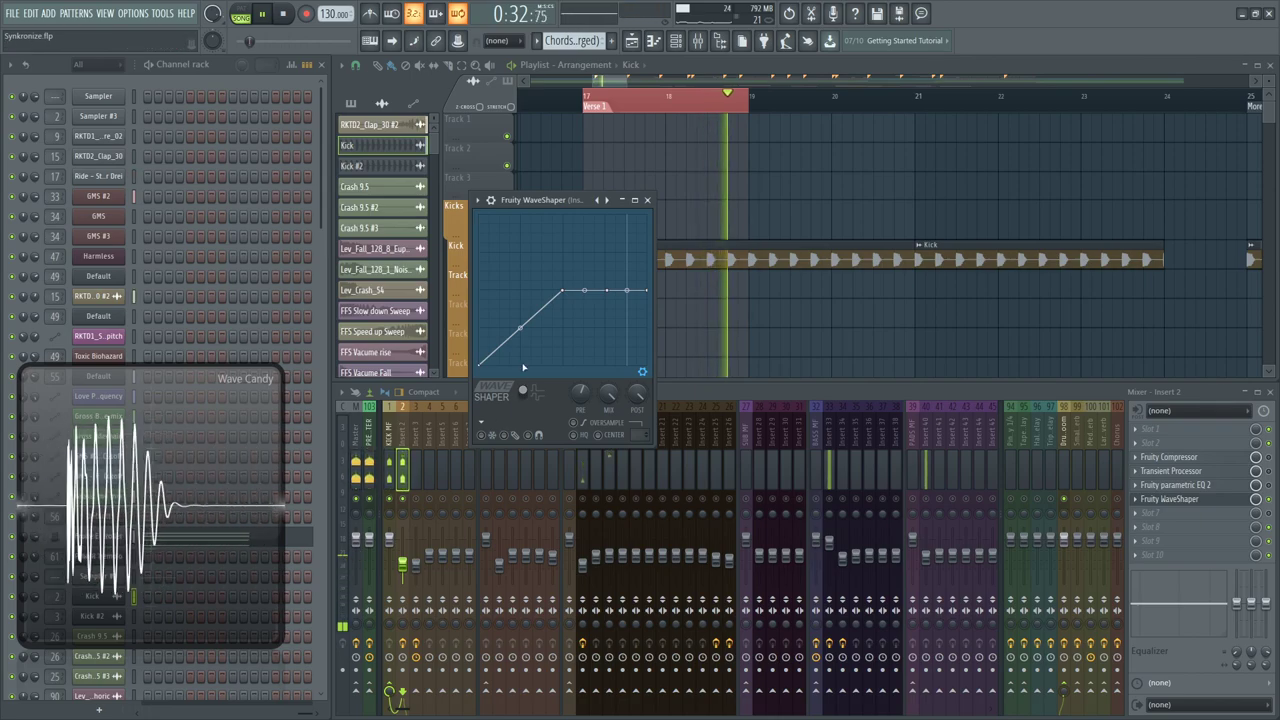
pyautogui.press('space')
pyautogui.press('space')
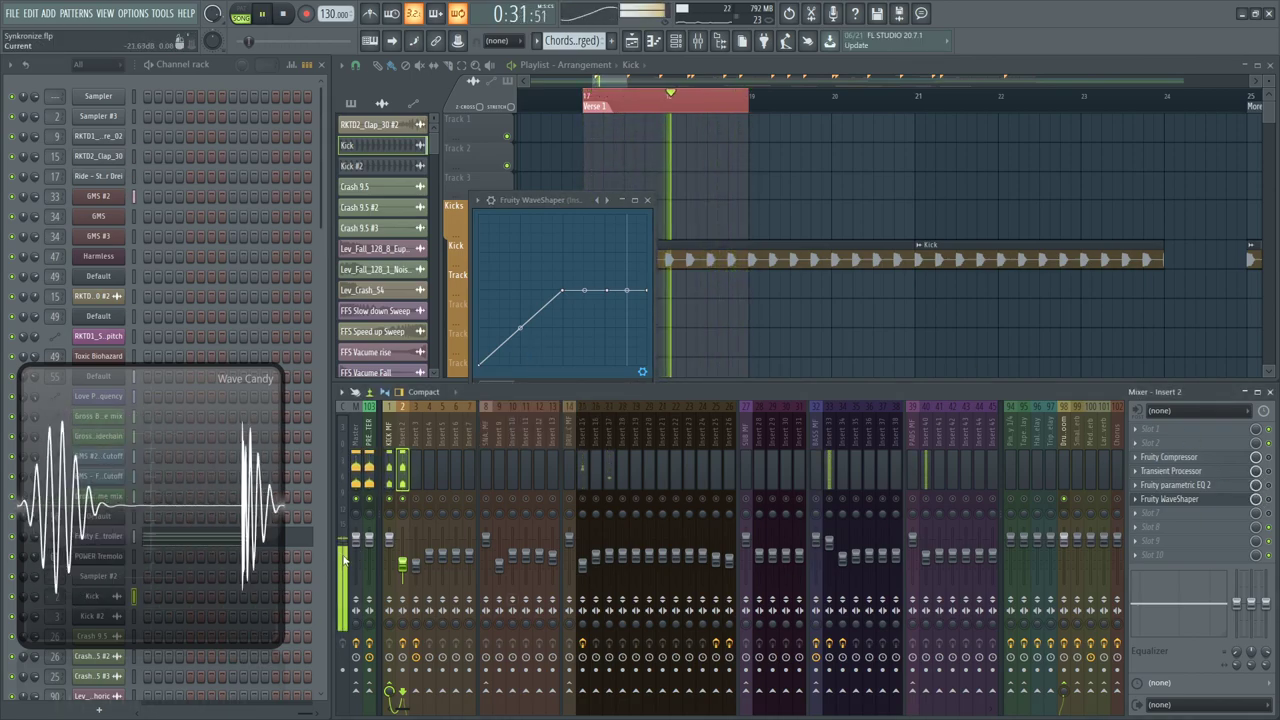
pyautogui.press('space')
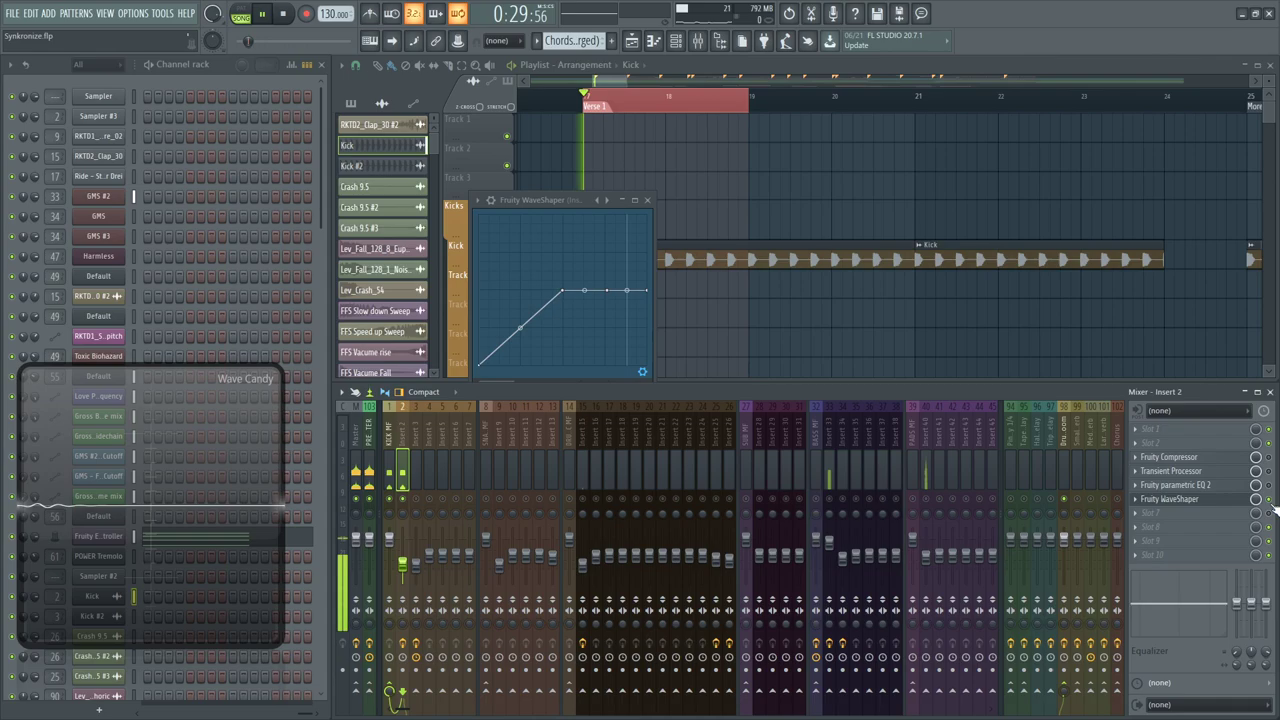
pyautogui.click(543, 201)
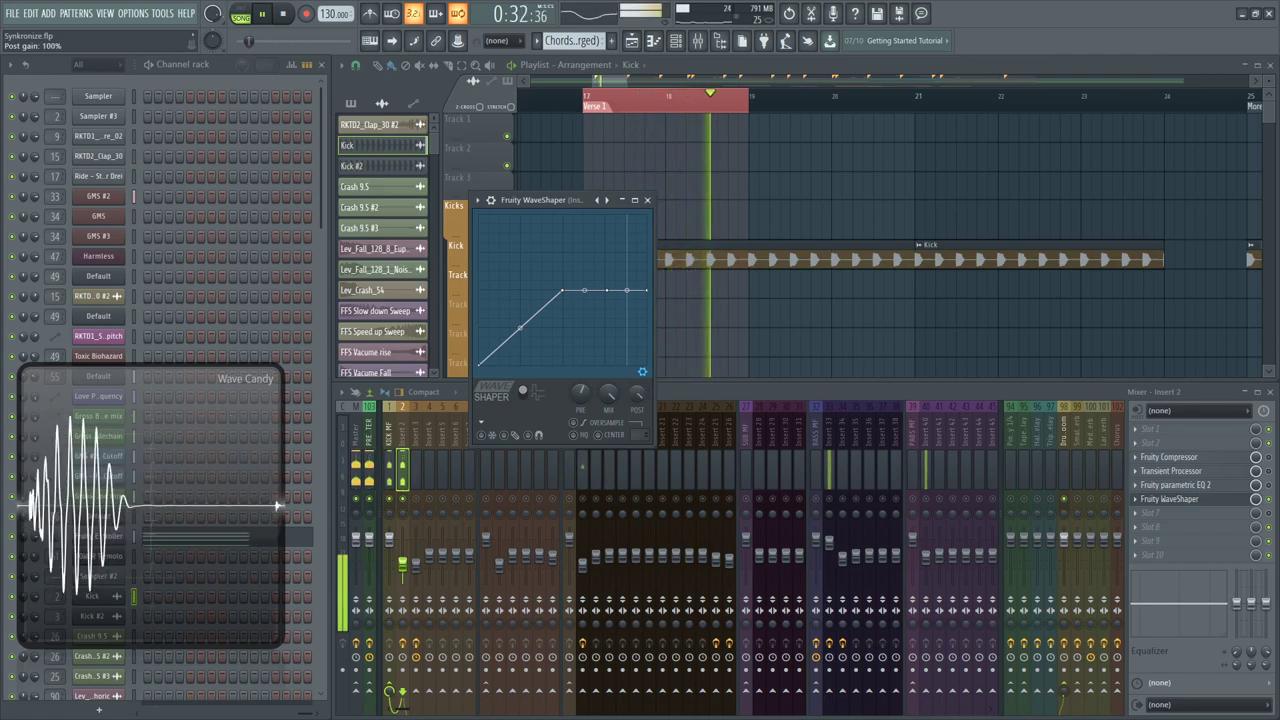
# Stop playback and unfreeze the Fruity WaveShaper curve so its points can be edited
pyautogui.press('space')
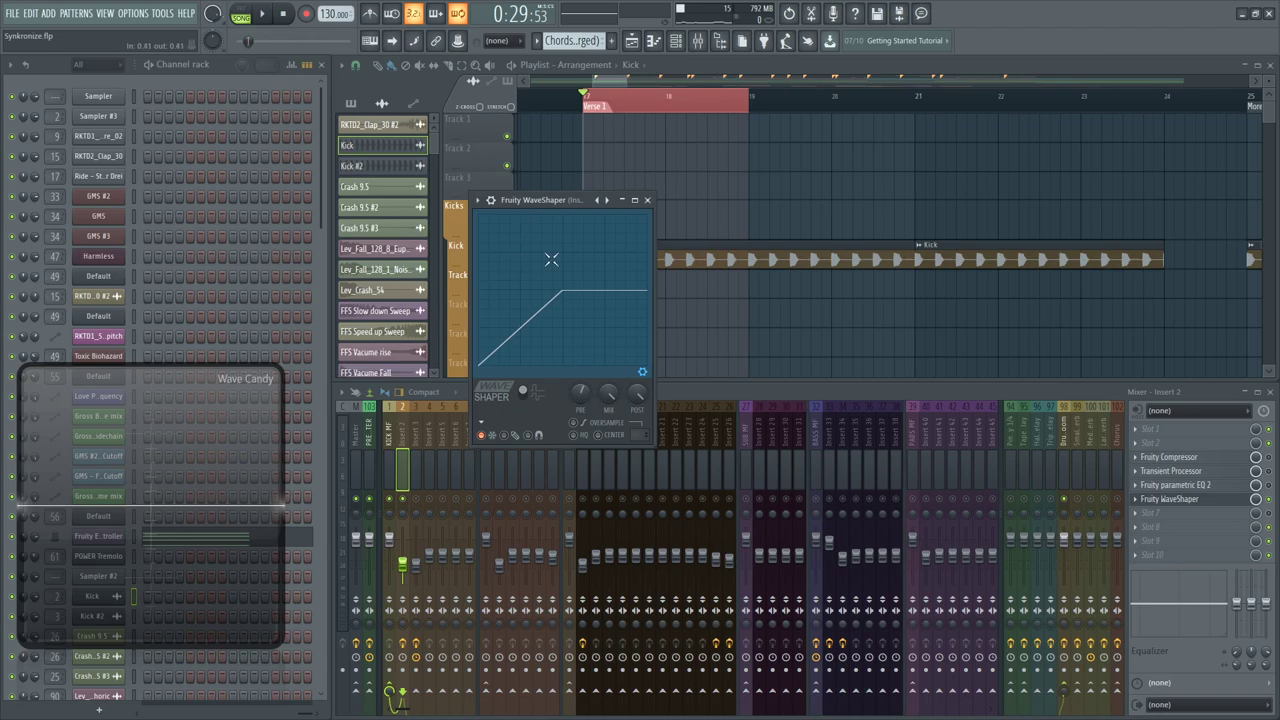
pyautogui.moveTo(570, 199); pyautogui.dragTo(573, 226)
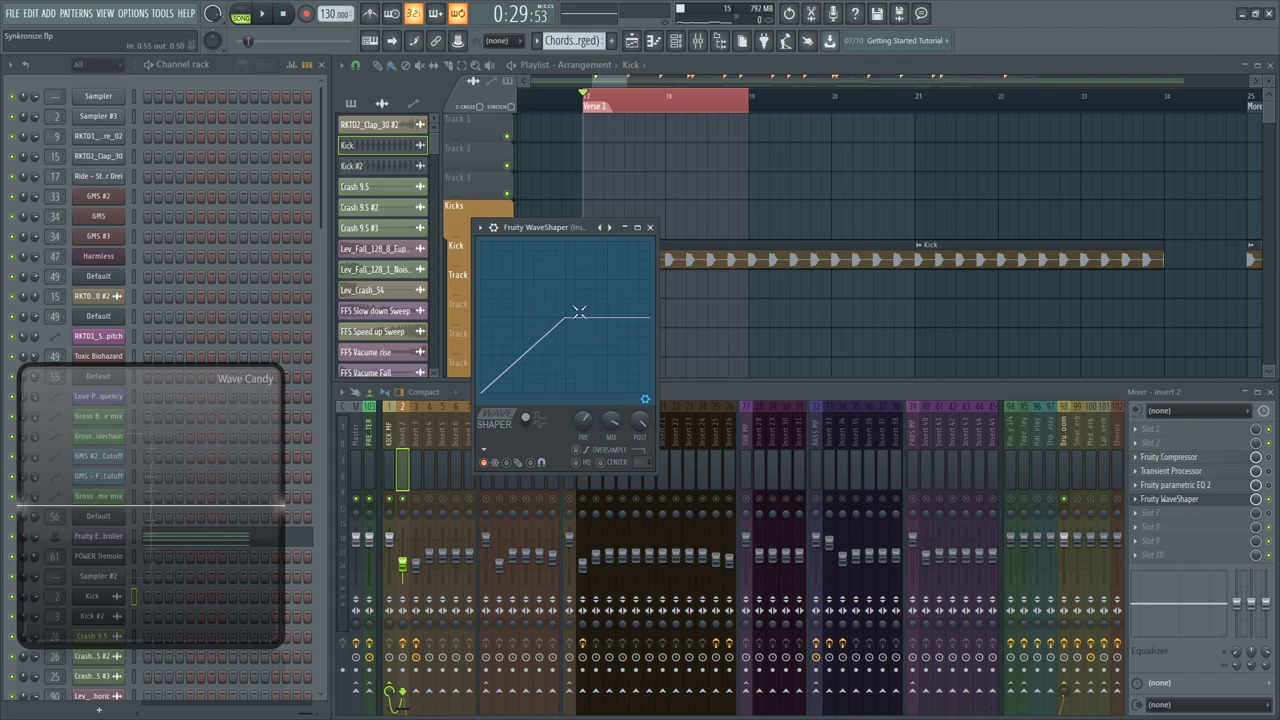
pyautogui.click(487, 449)
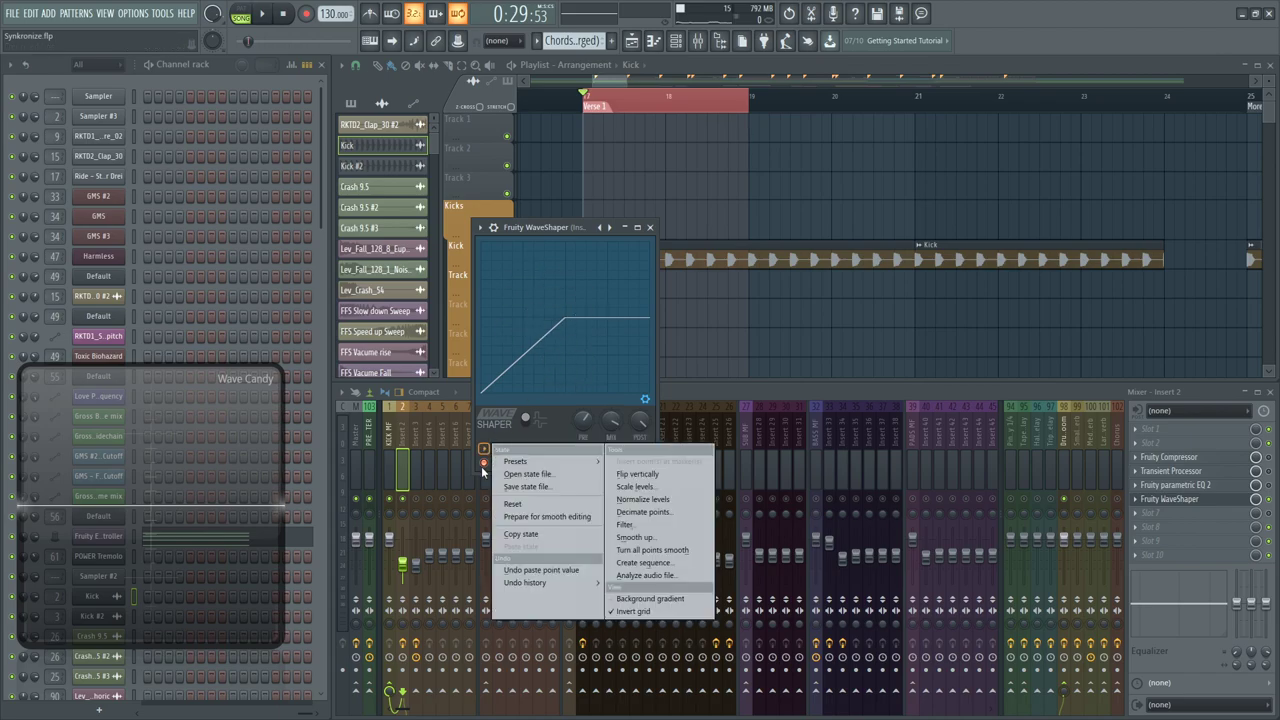
pyautogui.click(481, 466)
pyautogui.click(485, 453)
pyautogui.click(483, 462)
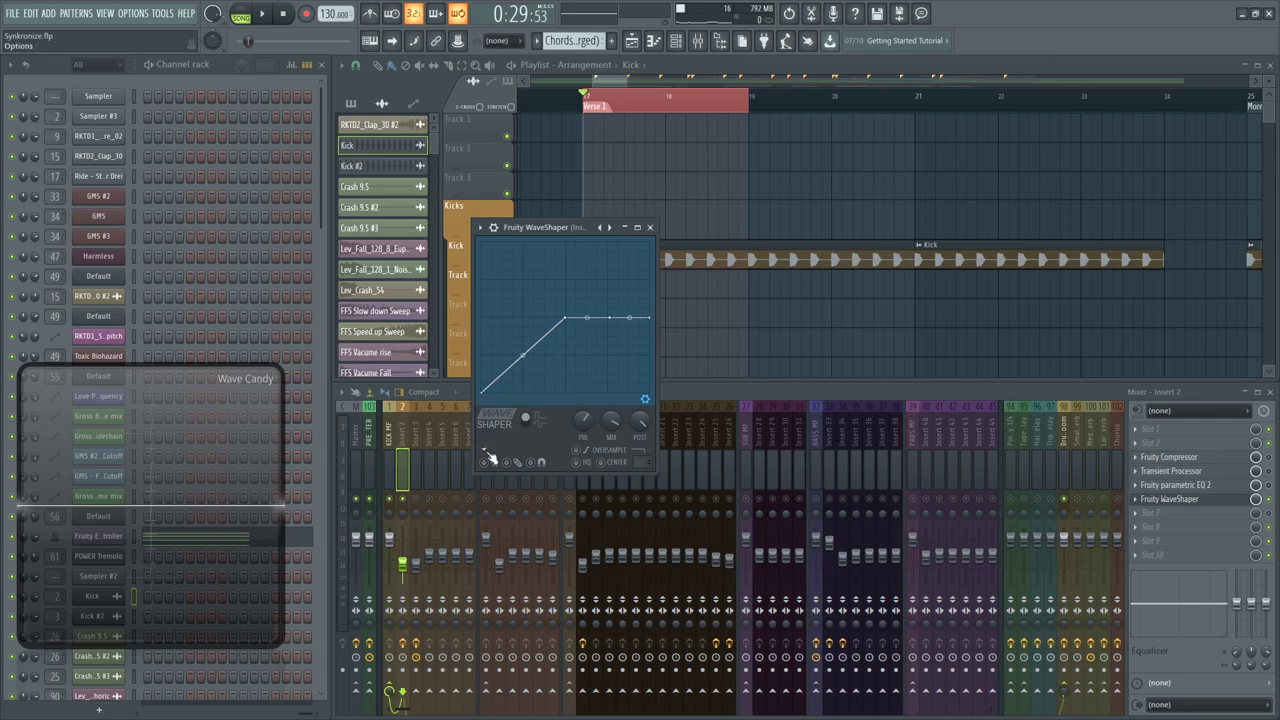
# Add a point on the WaveShaper curve's rising slope, pull it down and audition the kick
pyautogui.rightClick(541, 347)
pyautogui.moveTo(541, 350); pyautogui.dragTo(538, 376)
pyautogui.press('space')
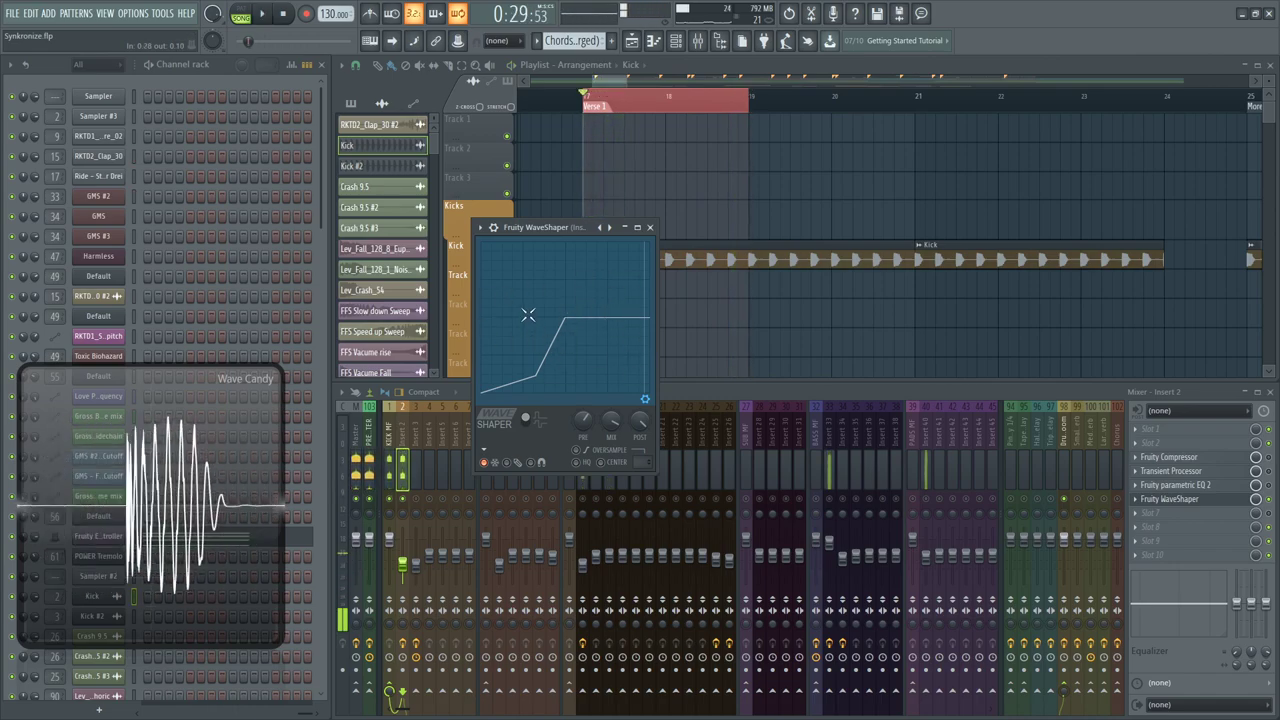
pyautogui.press('space')
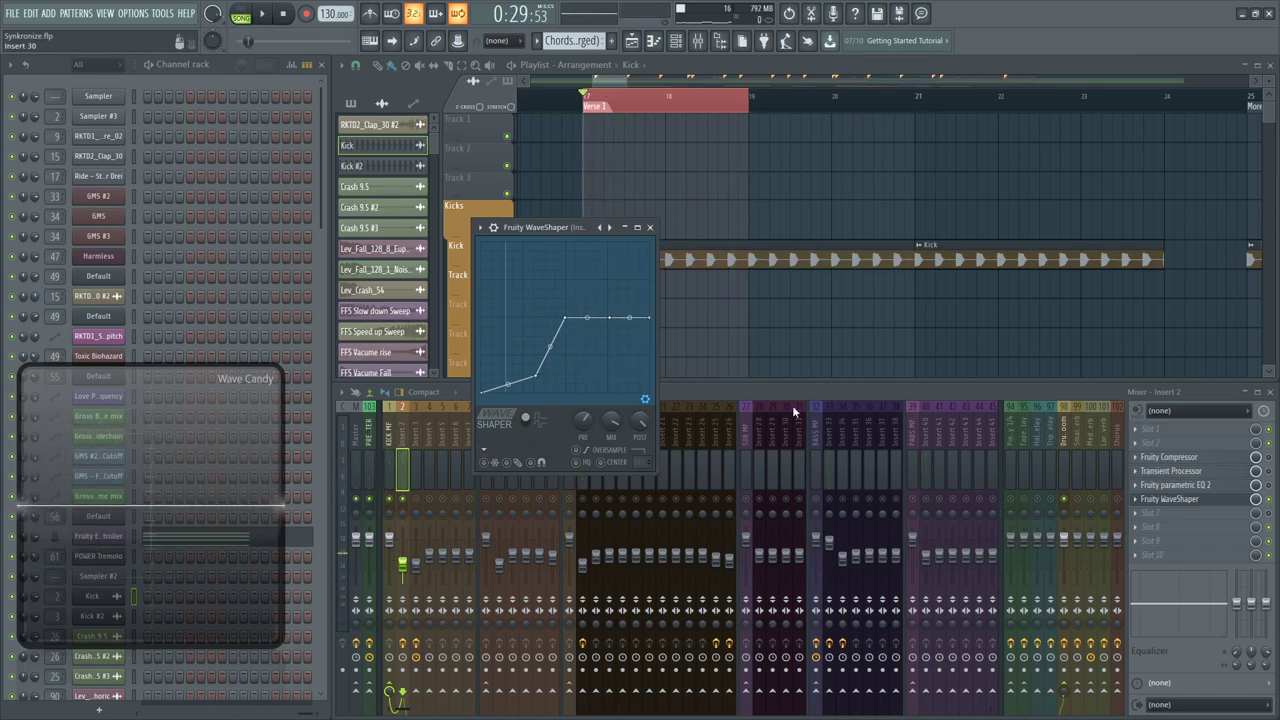
# Bring the WaveShaper back to the front, try a lowered point on the curve's flat section, and delete it
pyautogui.click(569, 215)
pyautogui.rightClick(605, 211)
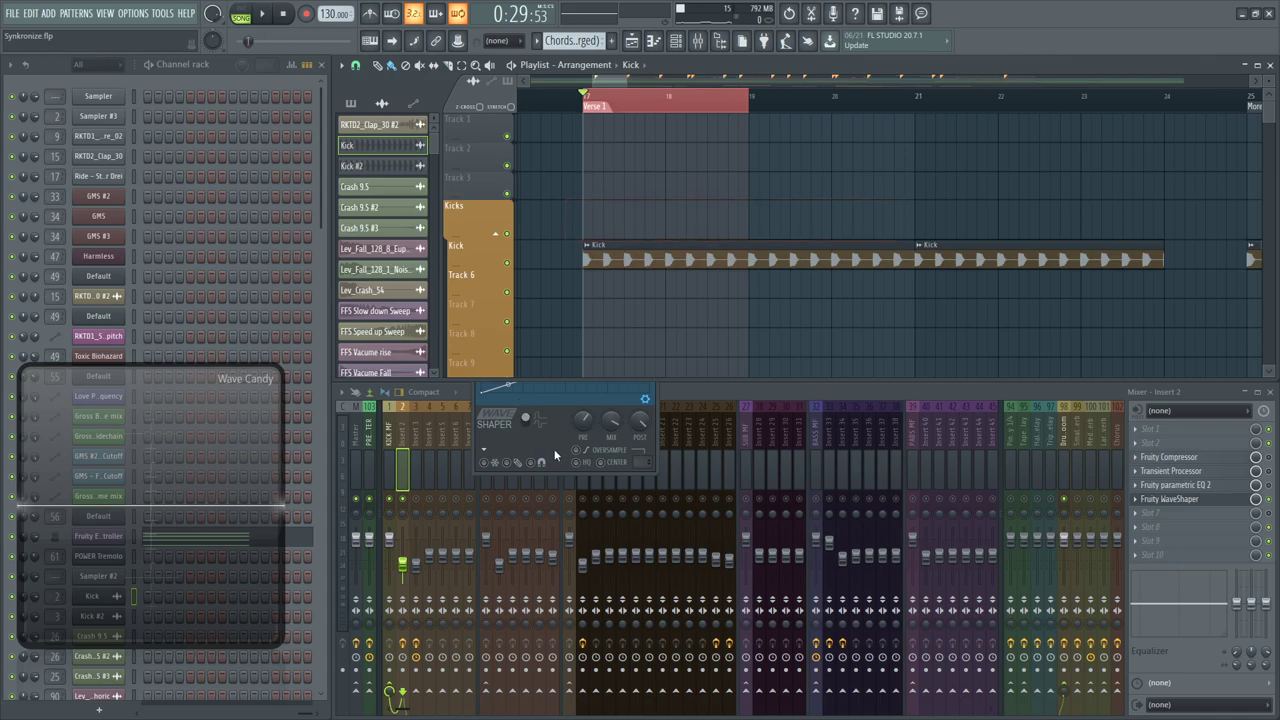
pyautogui.click(557, 451)
pyautogui.rightClick(617, 273)
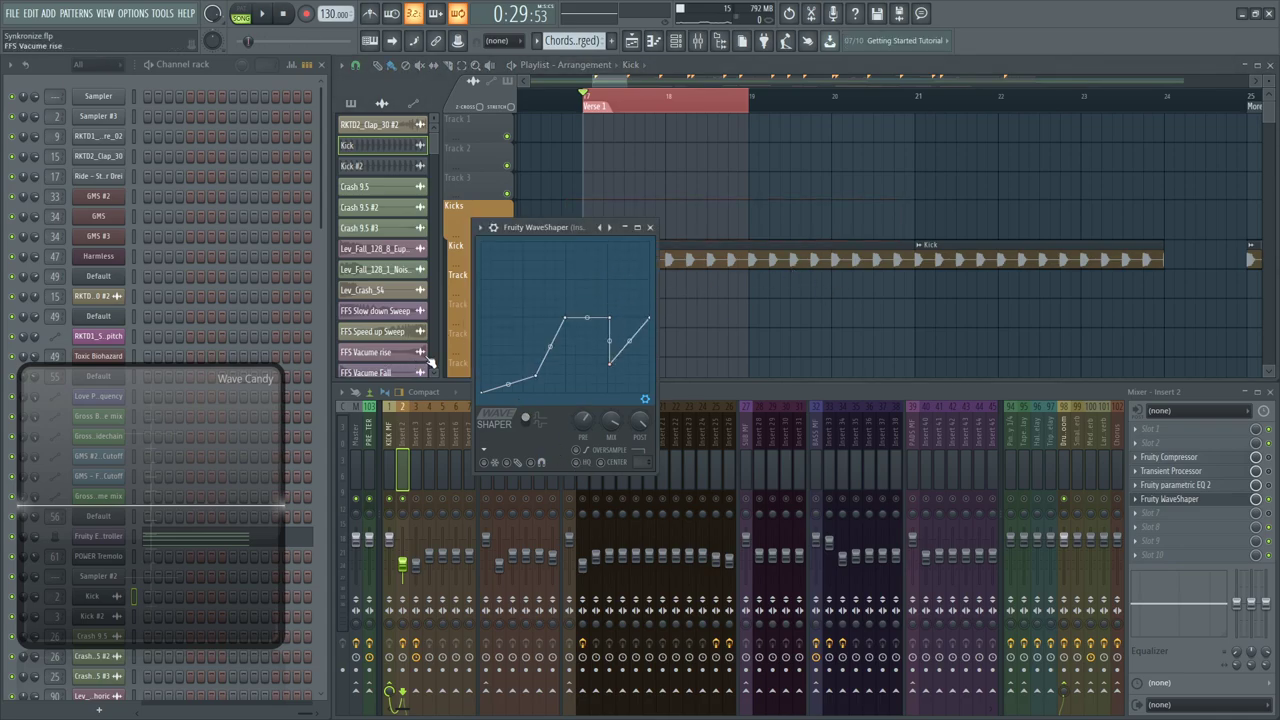
pyautogui.rightClick(615, 362)
pyautogui.click(645, 380)
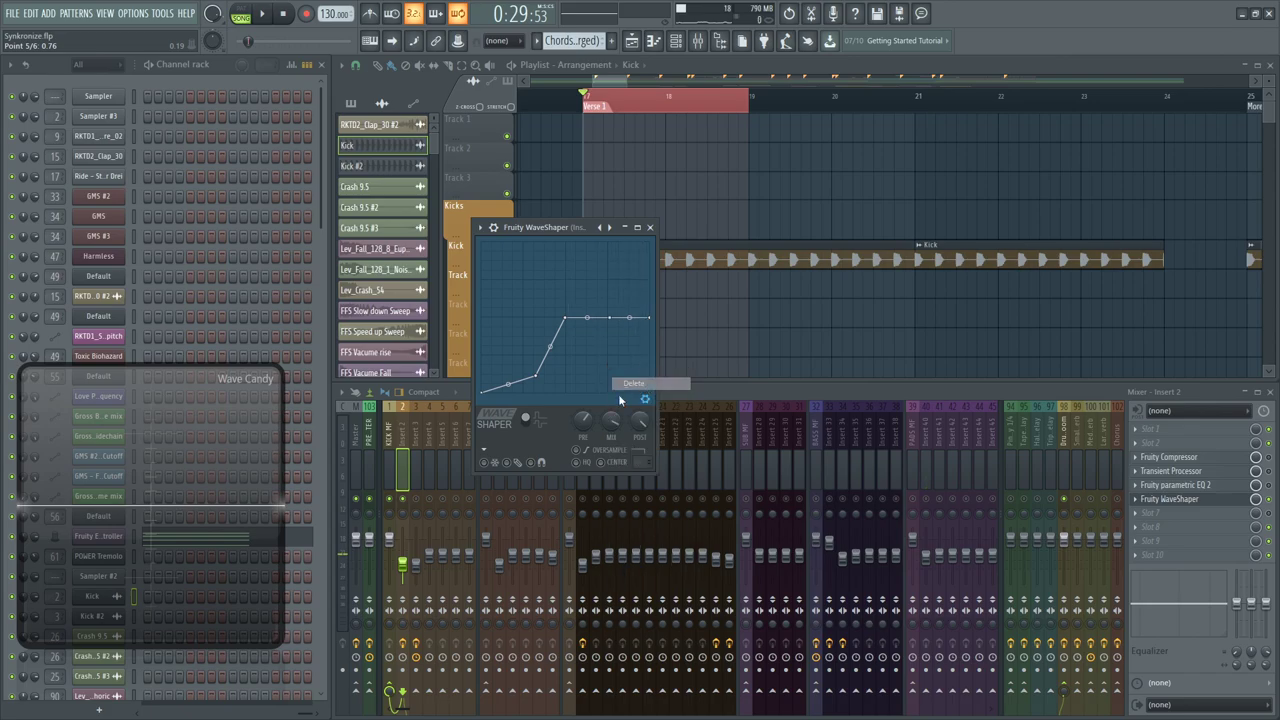
# Switch the WaveShaper curve to freehand drawing and sketch irregular shapes across the graph
pyautogui.click(505, 462)
pyautogui.moveTo(482, 390)
pyautogui.mouseDown()
pyautogui.moveTo(637, 285)
pyautogui.moveTo(588, 362)
pyautogui.moveTo(520, 295)
pyautogui.moveTo(620, 258)
pyautogui.moveTo(645, 290)
pyautogui.moveTo(545, 380)
pyautogui.moveTo(480, 390)
pyautogui.moveTo(565, 380)
pyautogui.mouseUp()
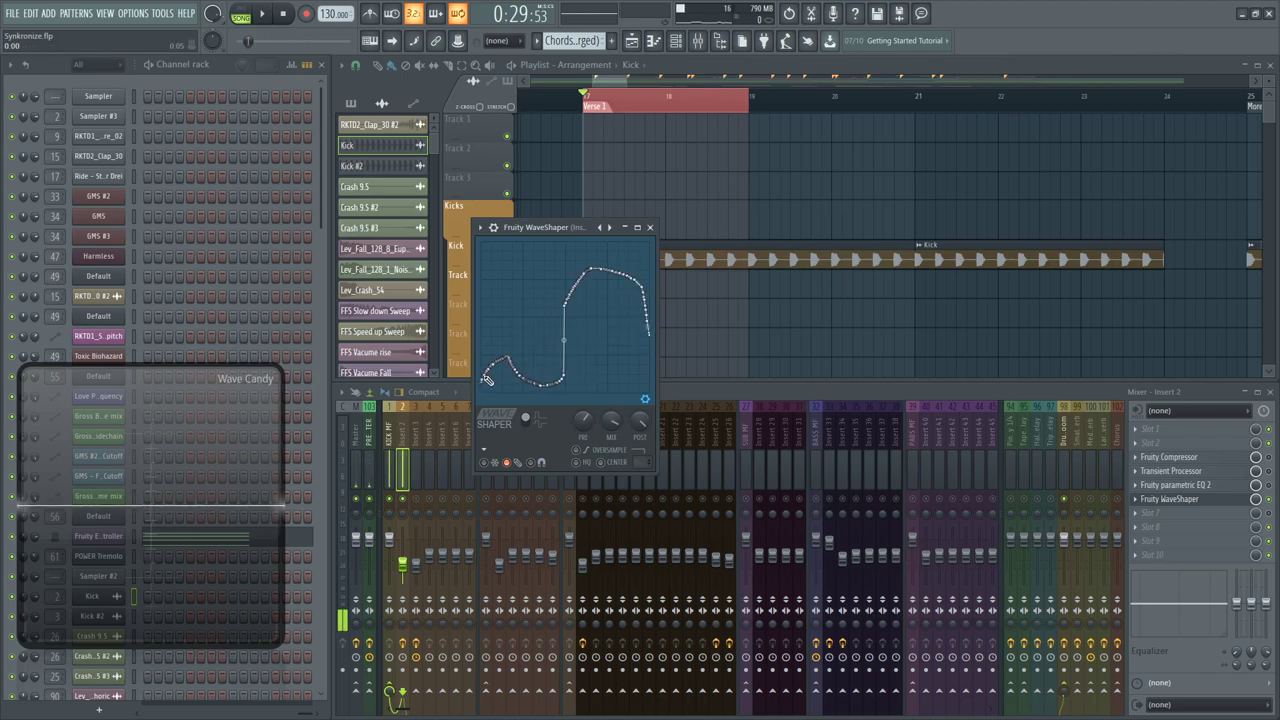
pyautogui.moveTo(483, 385)
pyautogui.mouseDown()
pyautogui.moveTo(507, 357)
pyautogui.moveTo(650, 375)
pyautogui.mouseUp()
# Play the kick loop while redrawing the WaveShaper curve freehand into several different shapes, and stop playback
pyautogui.press('space')
pyautogui.moveTo(625, 298); pyautogui.dragTo(536, 387)
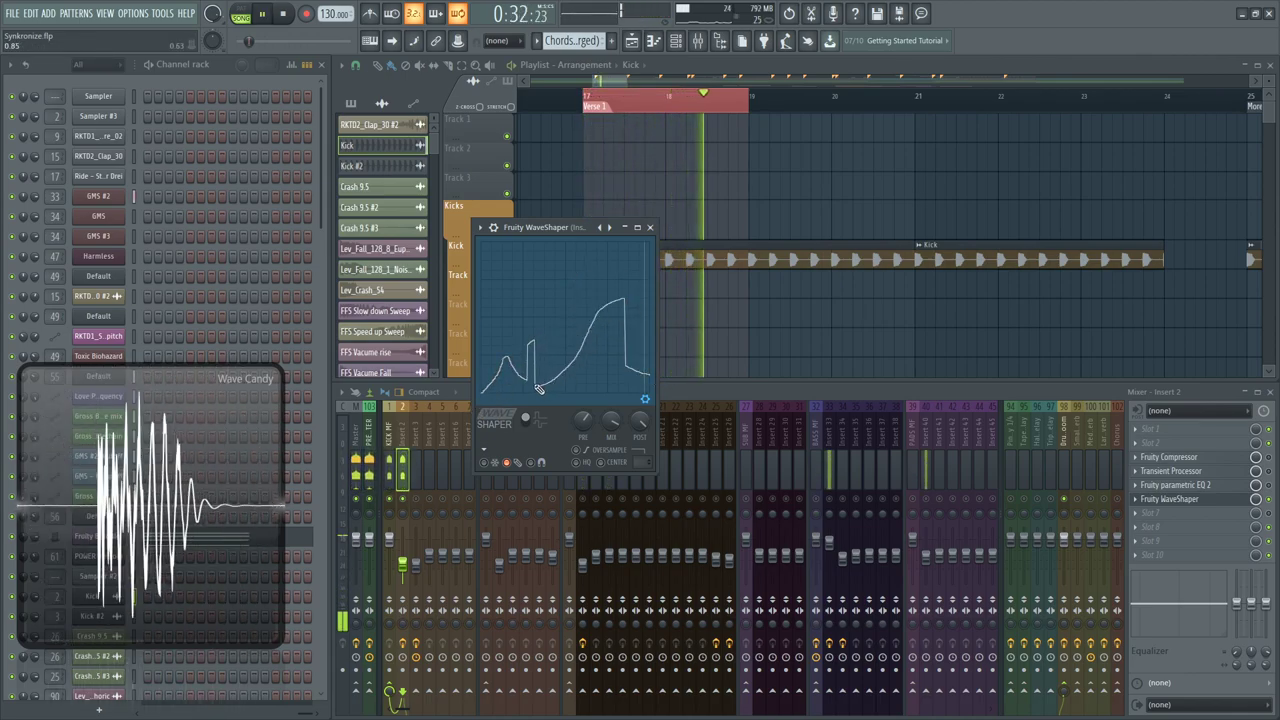
pyautogui.moveTo(493, 308); pyautogui.dragTo(625, 385)
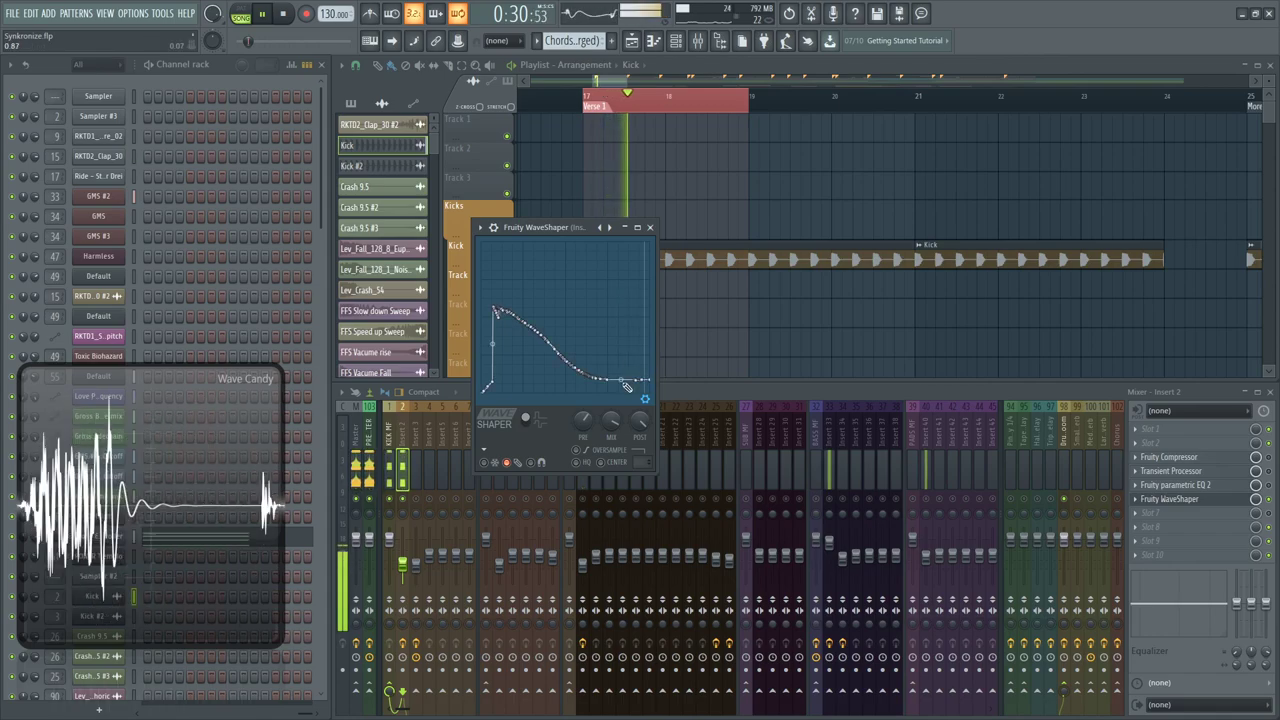
pyautogui.moveTo(565, 321)
pyautogui.mouseDown()
pyautogui.moveTo(495, 294)
pyautogui.moveTo(489, 365)
pyautogui.mouseUp()
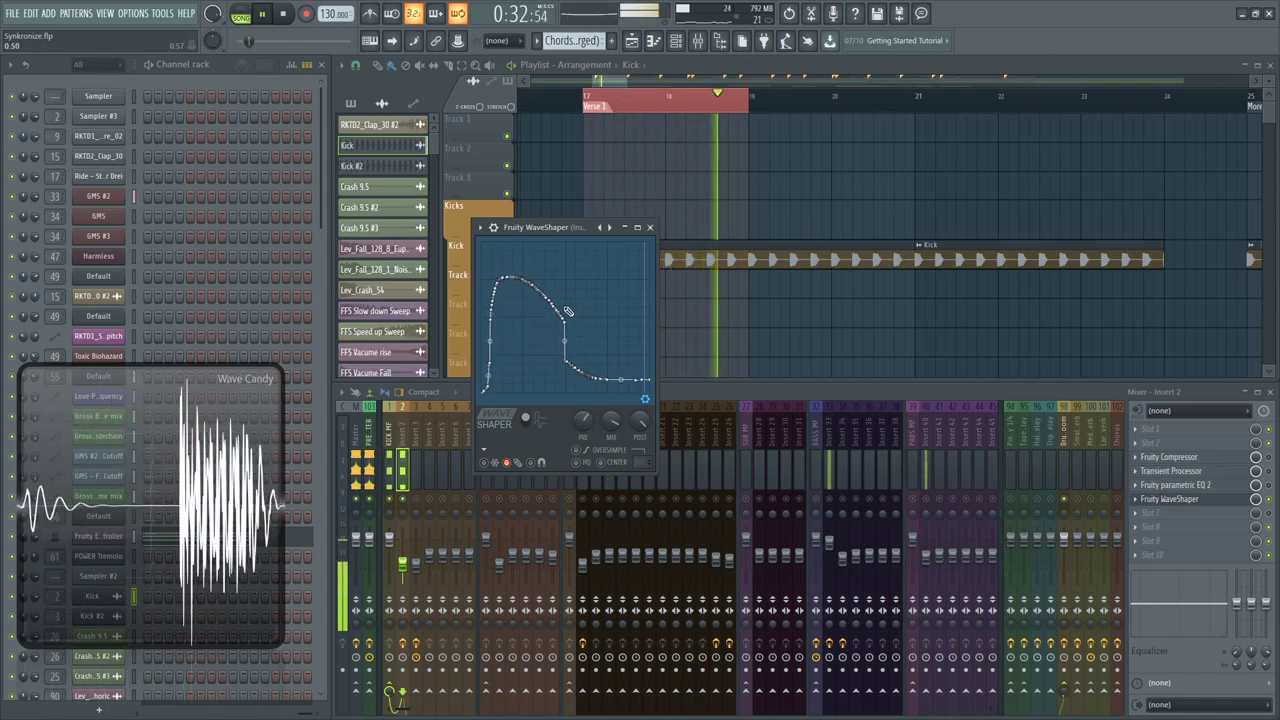
pyautogui.moveTo(530, 308); pyautogui.dragTo(671, 409)
pyautogui.moveTo(596, 301); pyautogui.dragTo(454, 434)
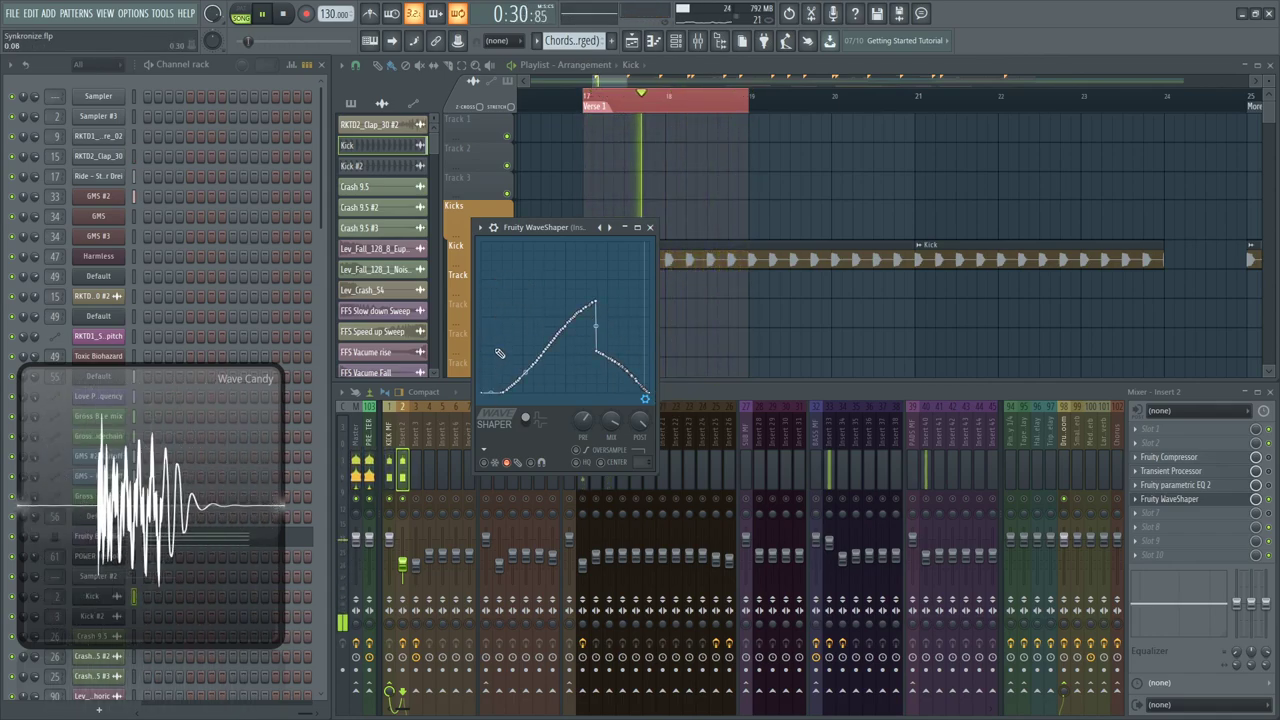
pyautogui.press('space')
# Draw a shallow, smoothly rising WaveShaper curve across the graph and audition the kick with it
pyautogui.moveTo(634, 320)
pyautogui.mouseDown()
pyautogui.moveTo(466, 354)
pyautogui.moveTo(714, 312)
pyautogui.mouseUp()
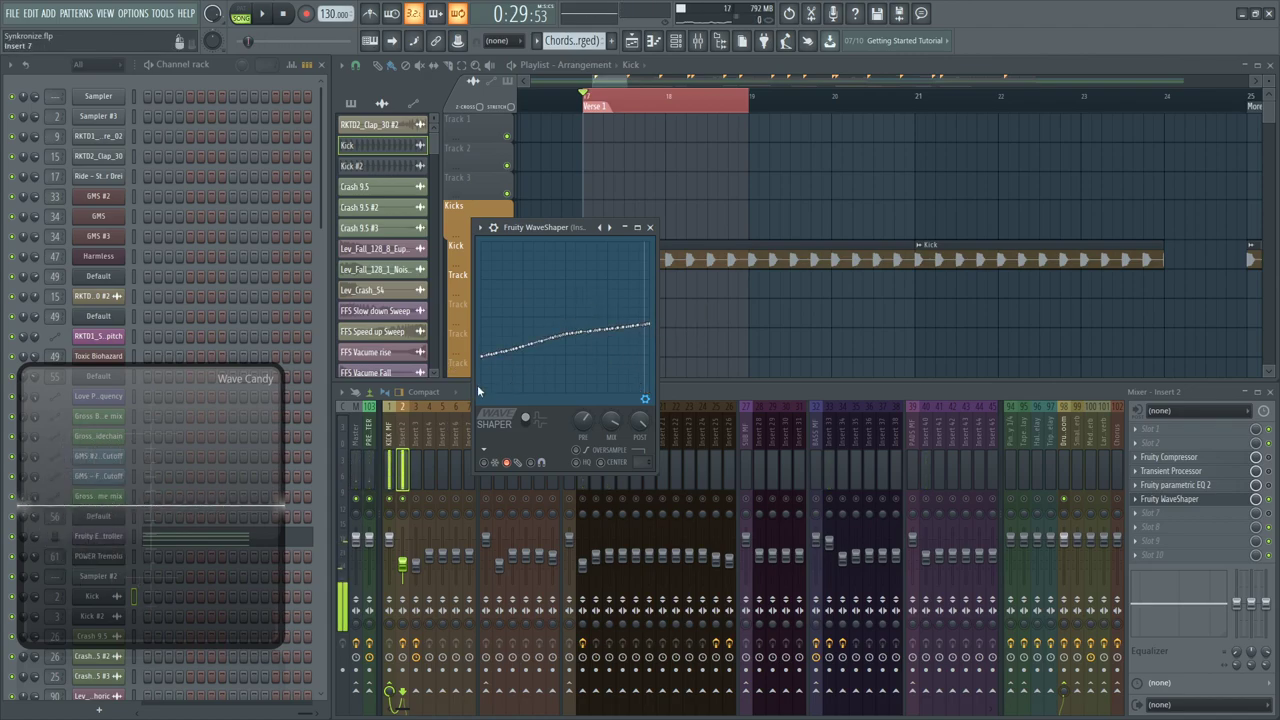
pyautogui.press('space')
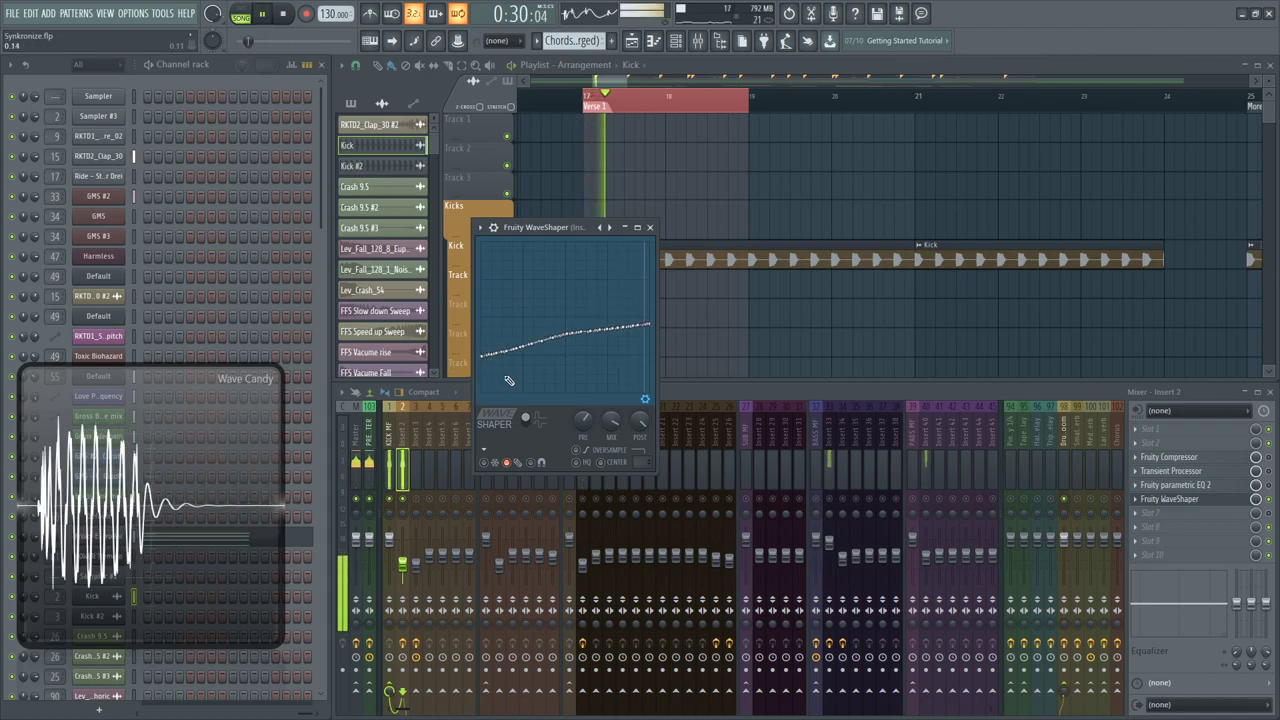
pyautogui.press('space')
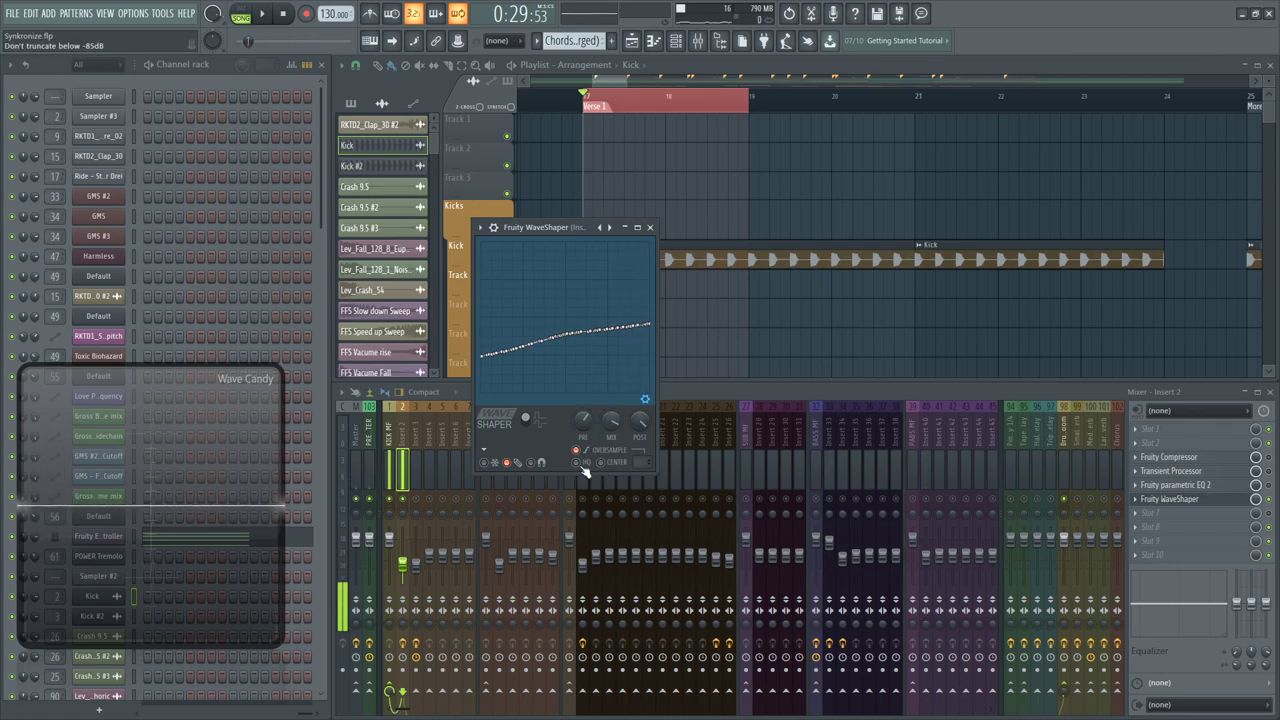
# Enable HQ and Center in the WaveShaper, set oversampling to 8x and audition the kick
pyautogui.click(580, 464)
pyautogui.click(600, 463)
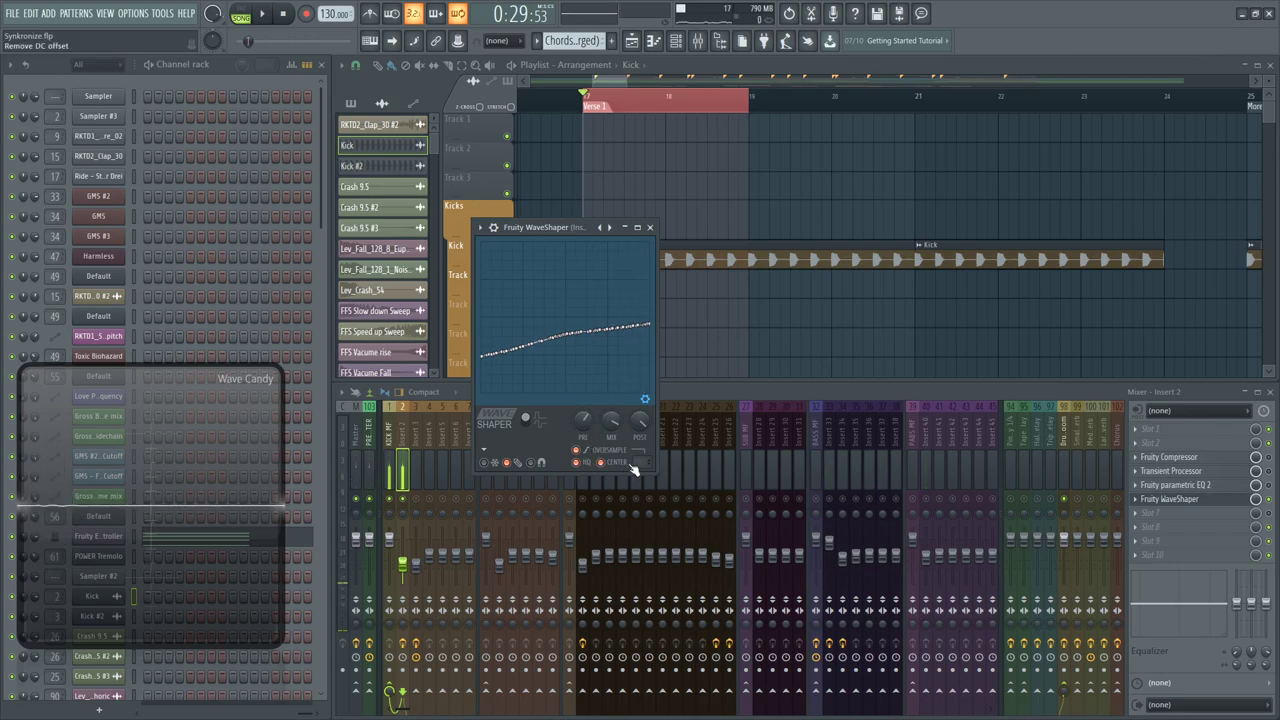
pyautogui.moveTo(637, 464); pyautogui.dragTo(641, 450)
pyautogui.press('space')
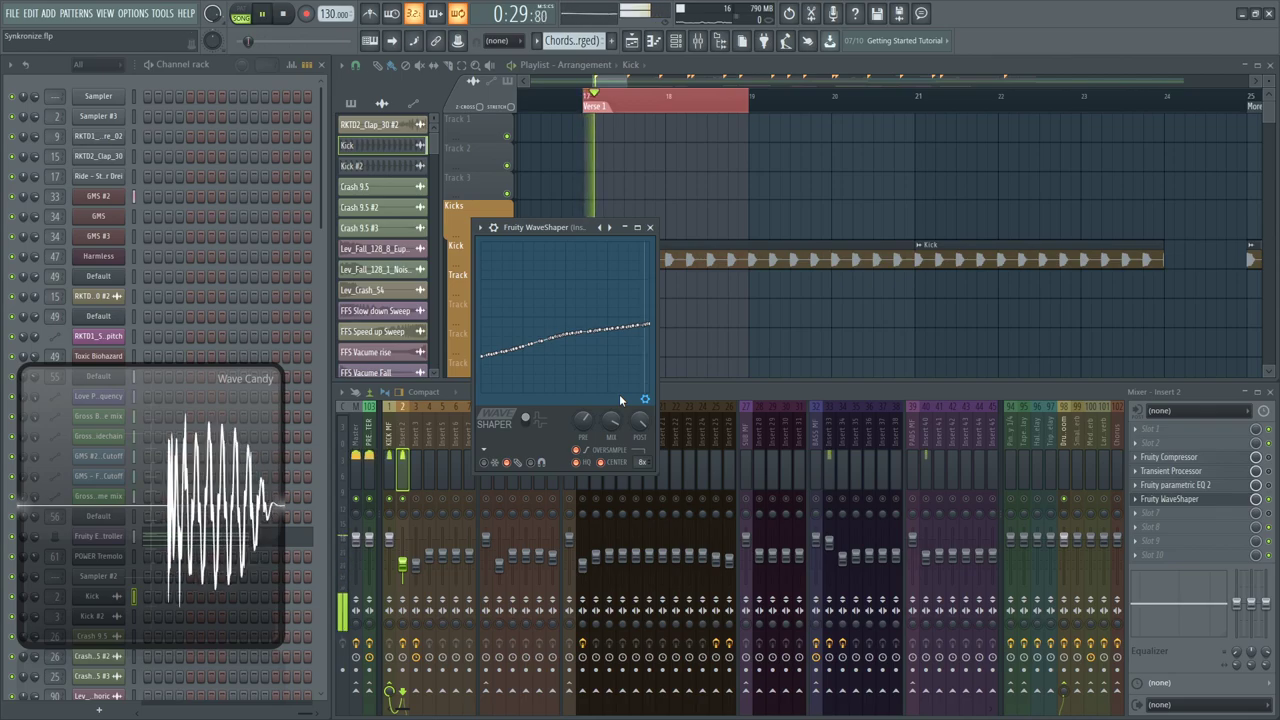
pyautogui.press('space')
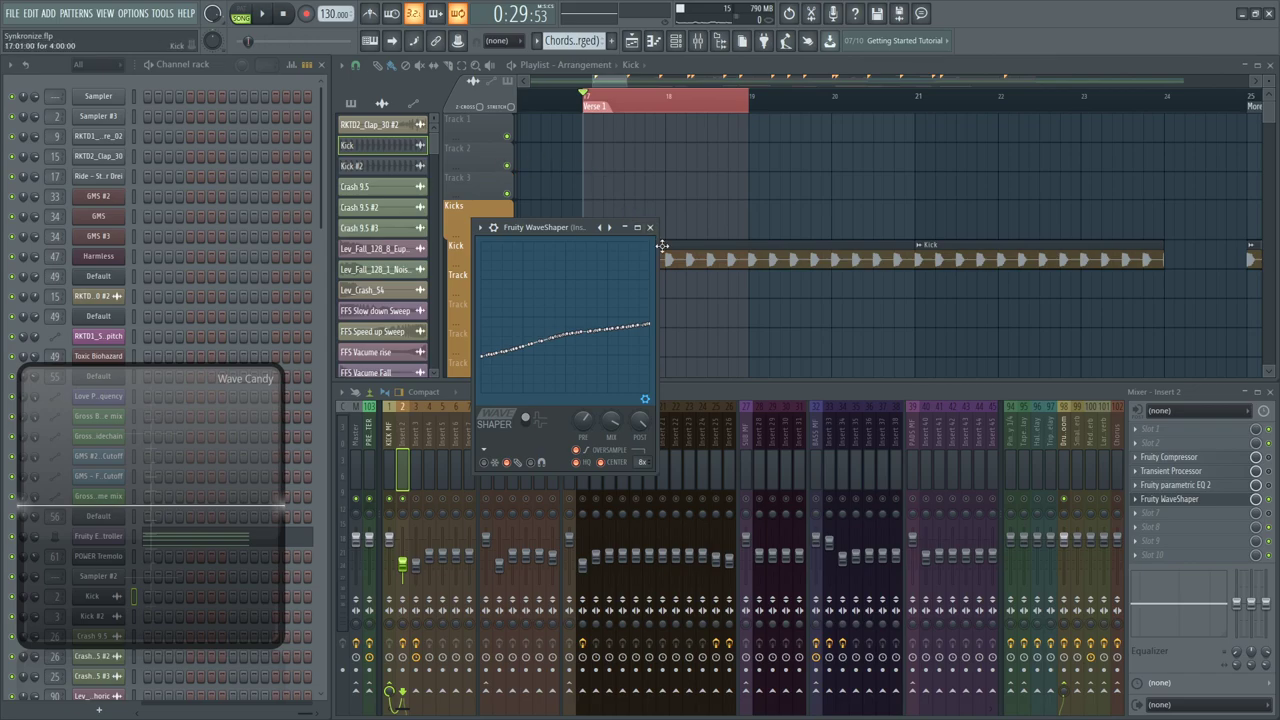
# Show the browser and reopen the recent project Synkronize.flp without saving the changes
pyautogui.moveTo(635, 234); pyautogui.dragTo(434, 404)
pyautogui.scroll(-1, 651, 274)
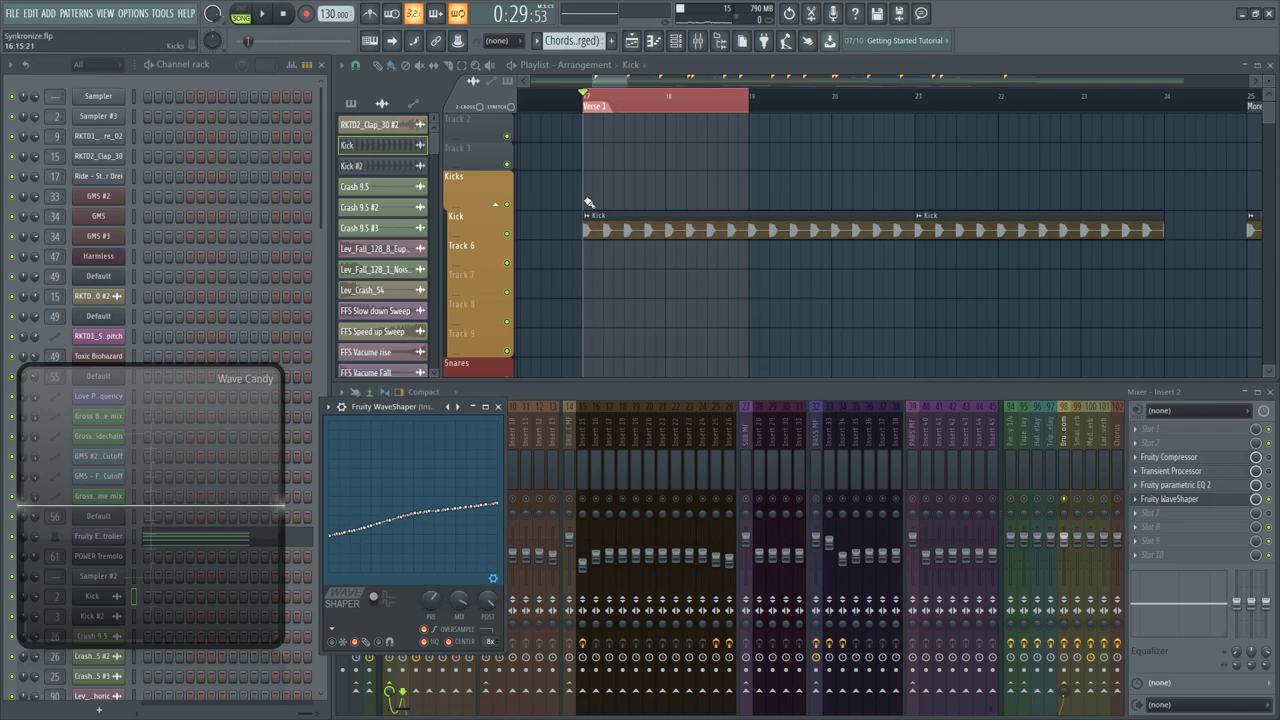
pyautogui.click(743, 40)
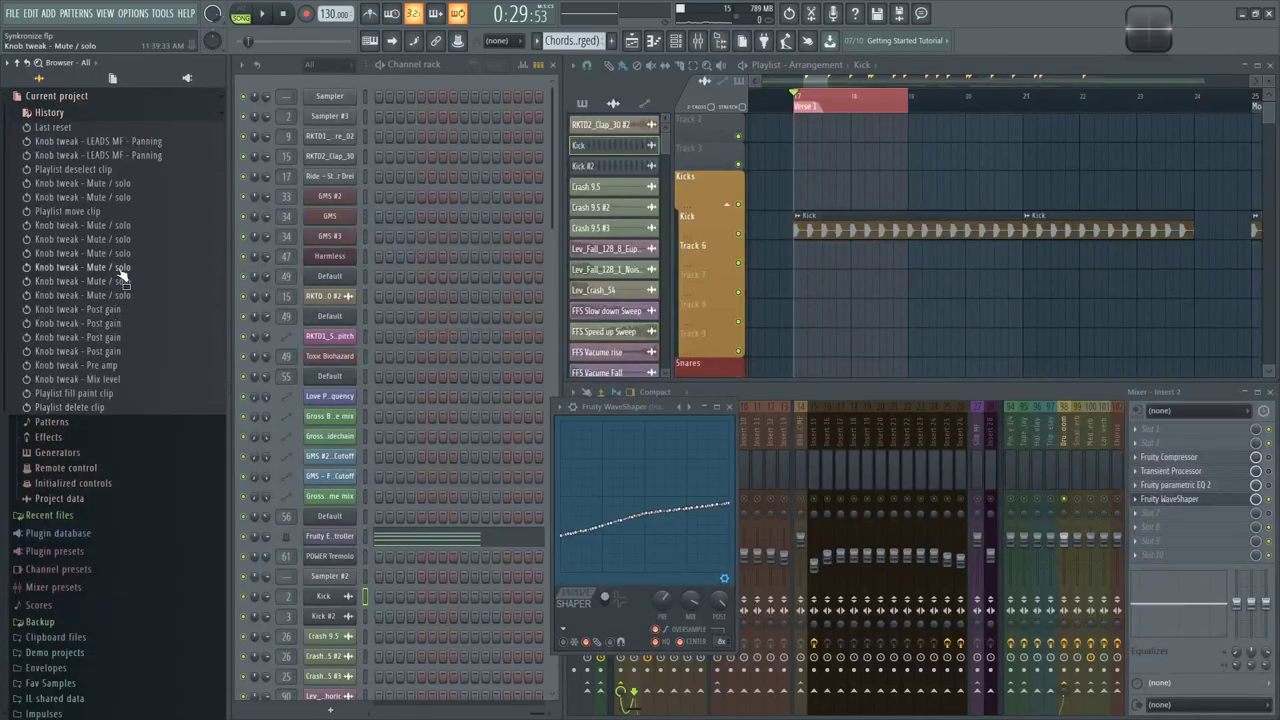
pyautogui.click(20, 12)
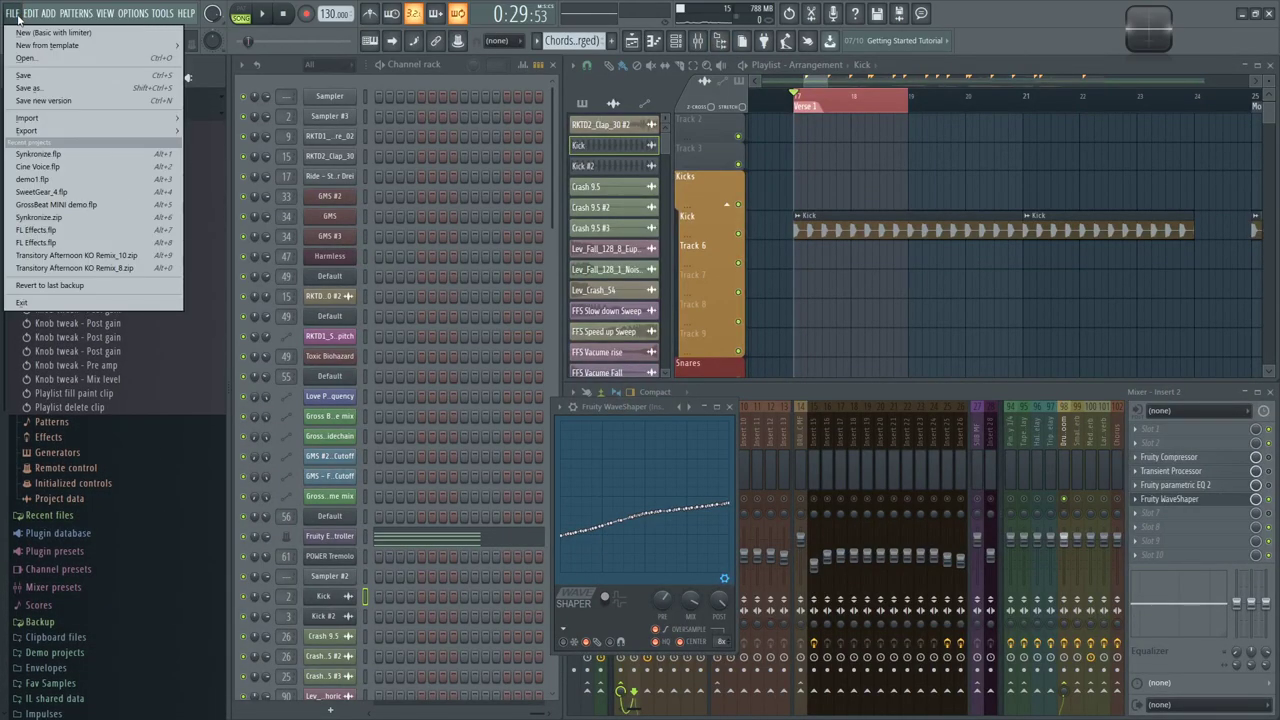
pyautogui.click(58, 153)
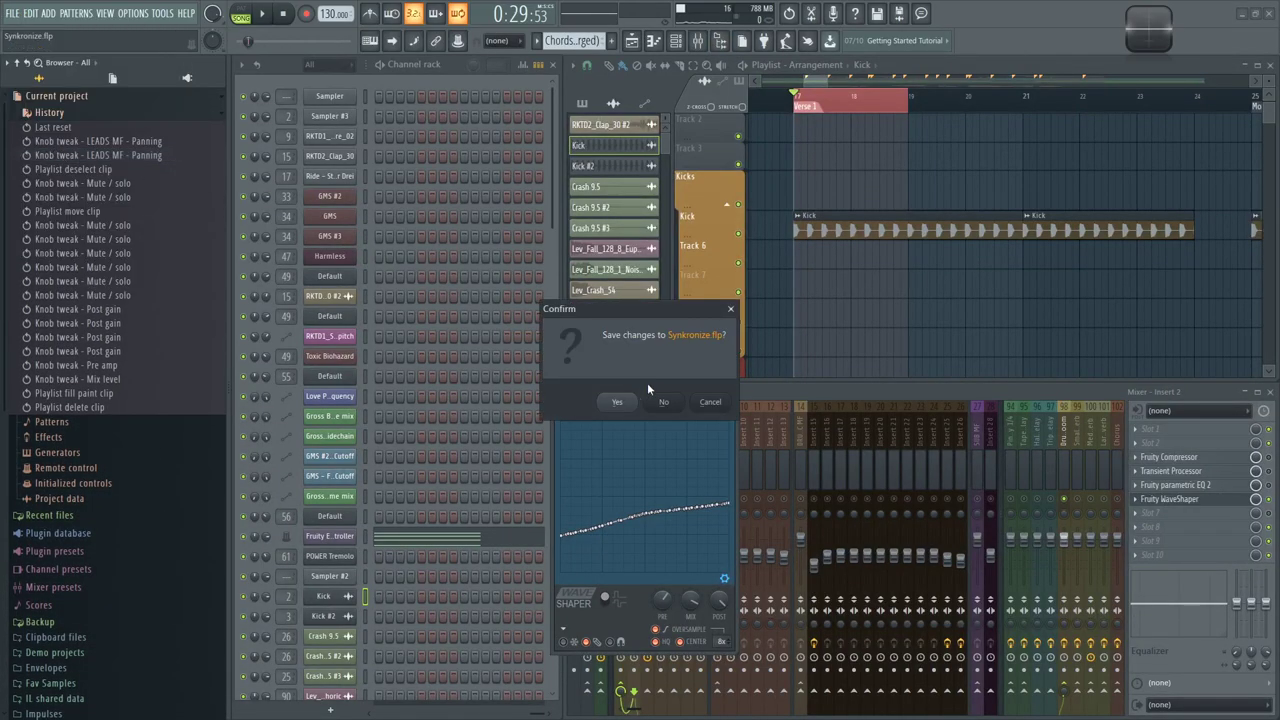
pyautogui.click(664, 402)
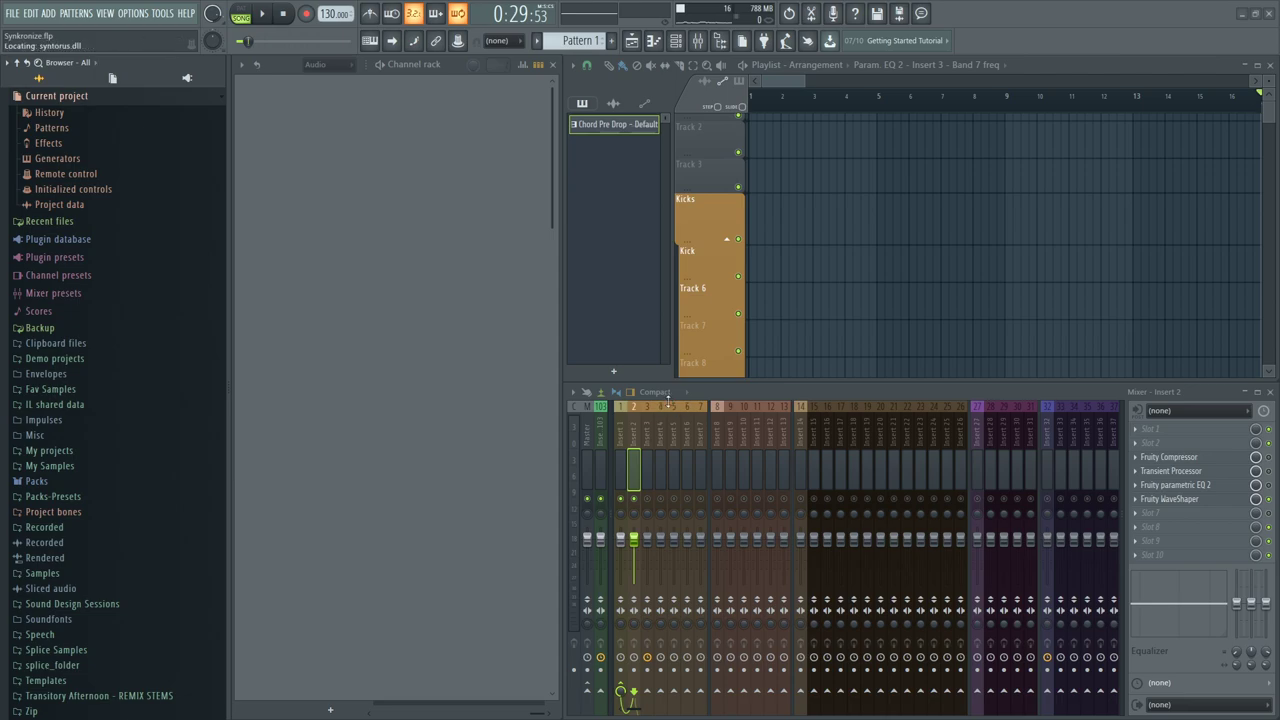
# Place the playhead at the start of Verse 1 at bar 17 and play the song from there
pyautogui.scroll(-3, 866, 317)
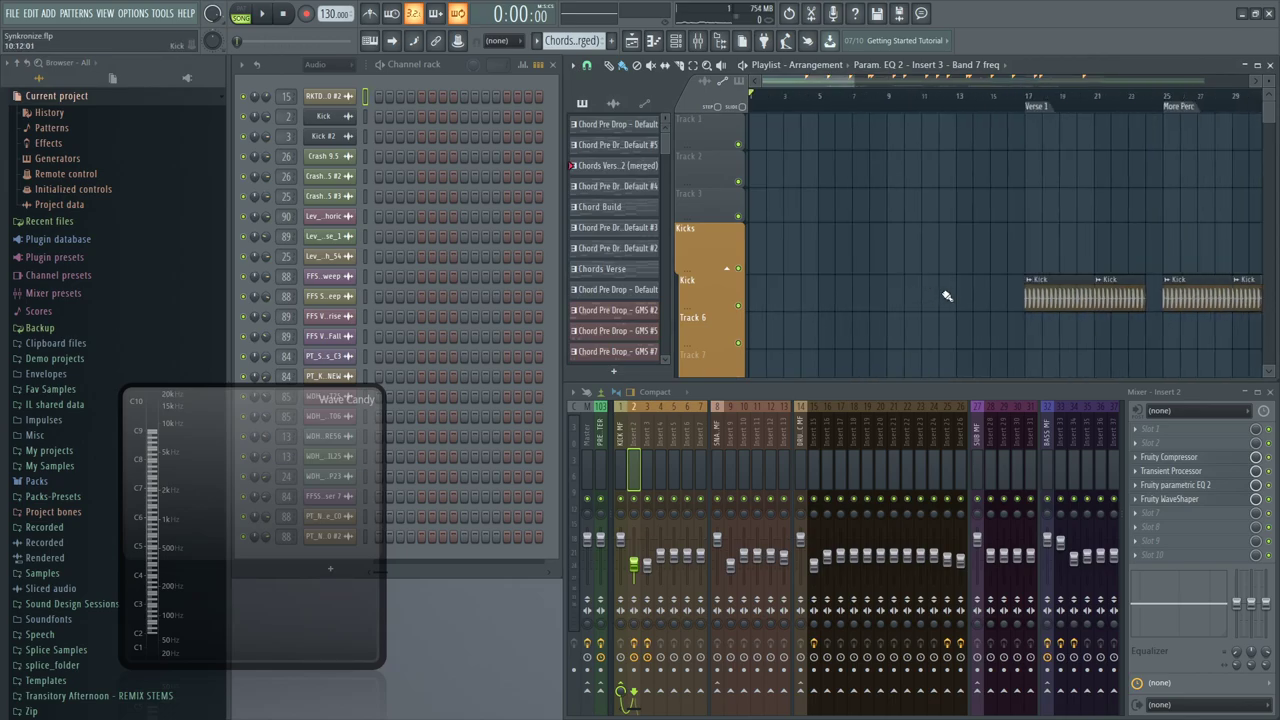
pyautogui.scroll(3, 952, 297)
pyautogui.click(979, 97)
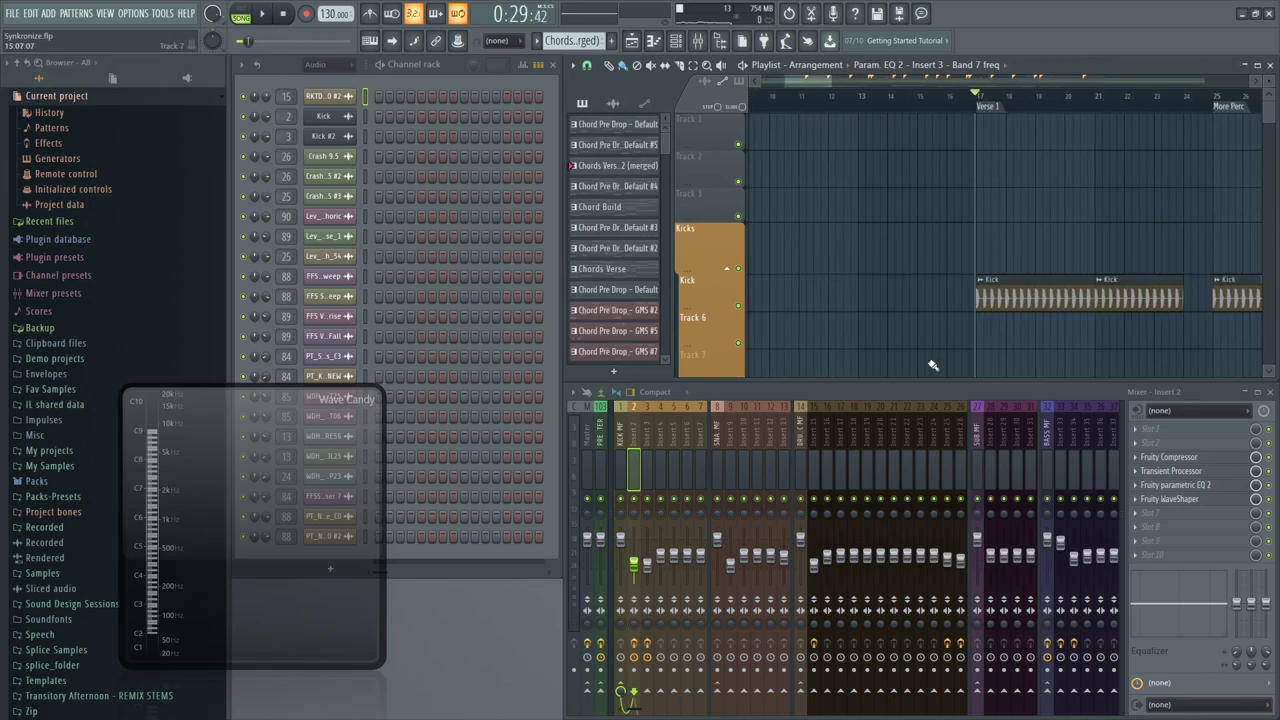
pyautogui.scroll(3, 933, 366)
pyautogui.click(864, 98)
pyautogui.press('space')
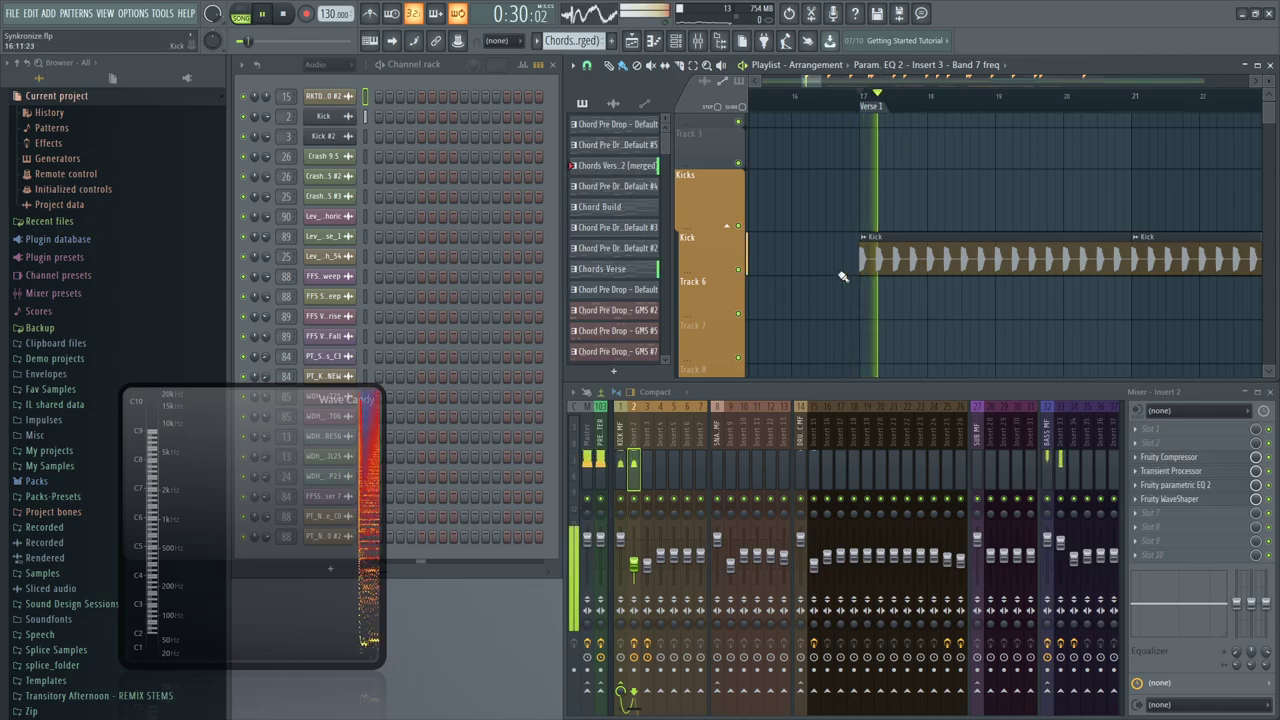
# Select bar 17 at the start of Verse 1 as the playlist's time range
pyautogui.moveTo(842, 278); pyautogui.dragTo(1040, 162)
pyautogui.click(810, 97)
pyautogui.moveTo(810, 97); pyautogui.dragTo(978, 97)
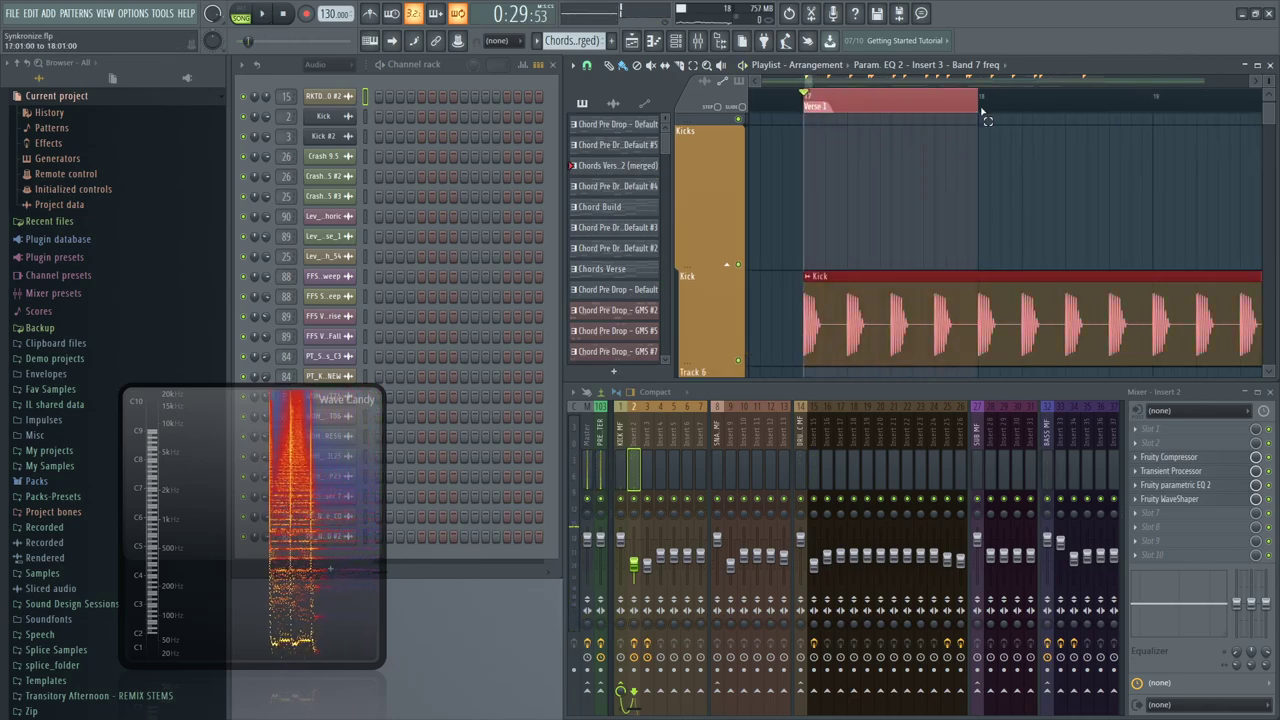
# Maximize the playlist around the Kicks and Snares tracks and shrink the Wave Candy overlay out of the way
pyautogui.press('Return')
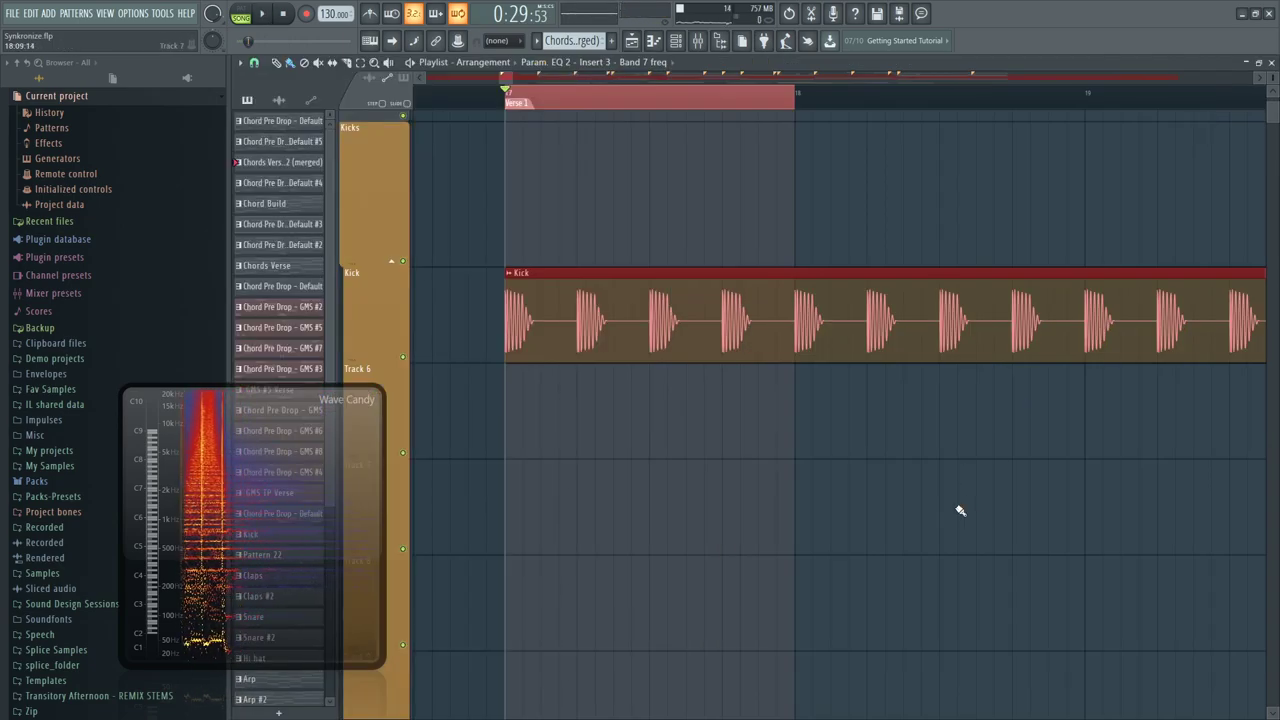
pyautogui.hotkey('shift', '3')
pyautogui.hotkey('shift', '4')
pyautogui.moveTo(724, 300); pyautogui.dragTo(561, 153)
pyautogui.scroll(4, 815, 257)
pyautogui.scroll(2, 819, 262)
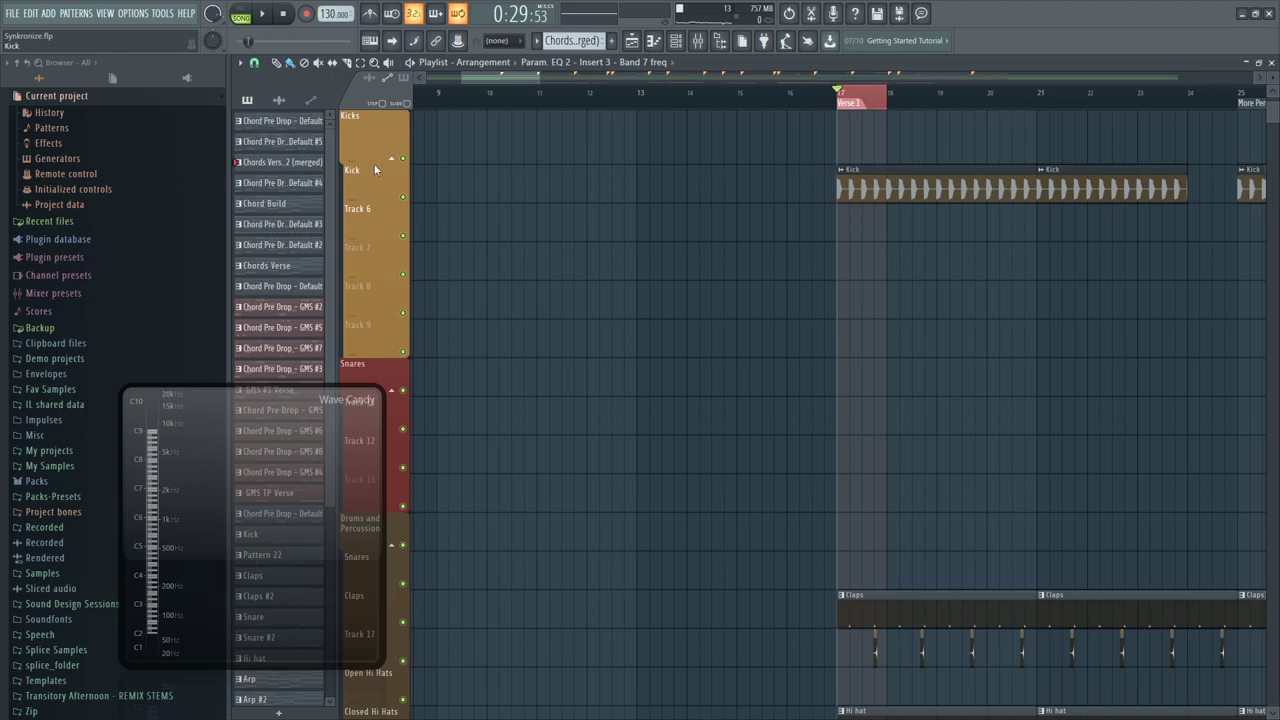
pyautogui.scroll(-4, 375, 170)
pyautogui.scroll(4, 375, 170)
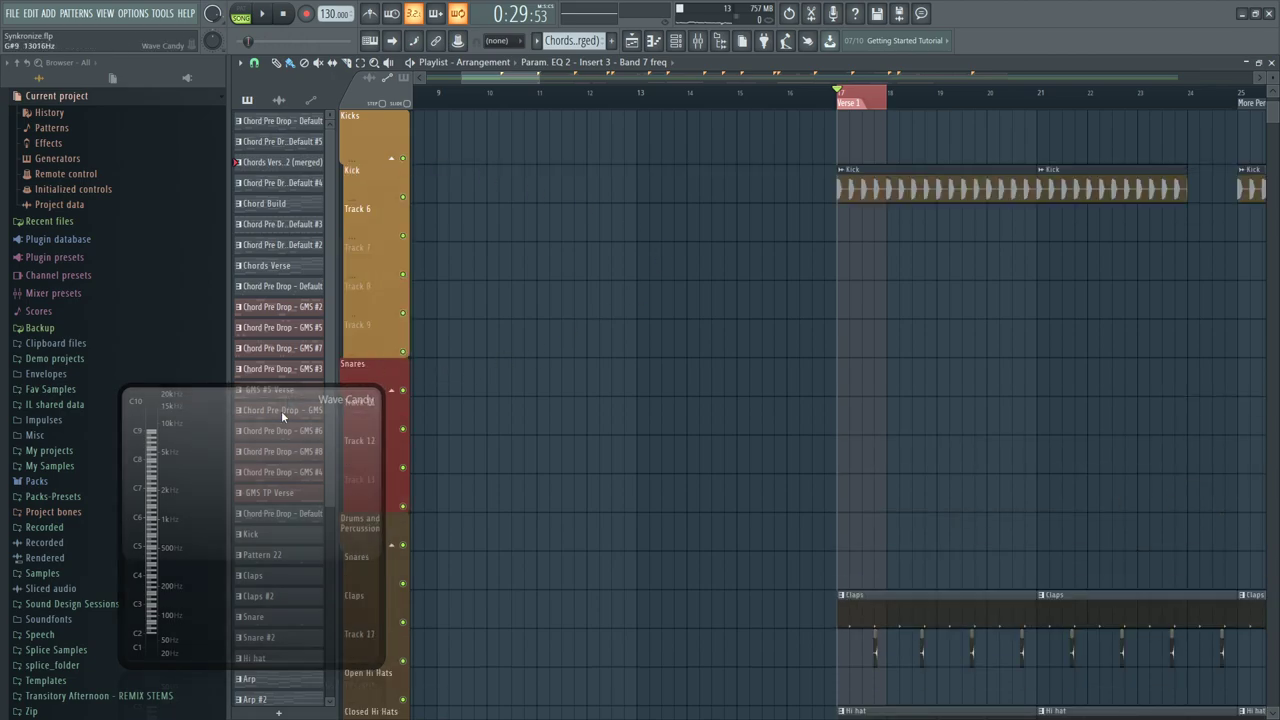
pyautogui.click(378, 402)
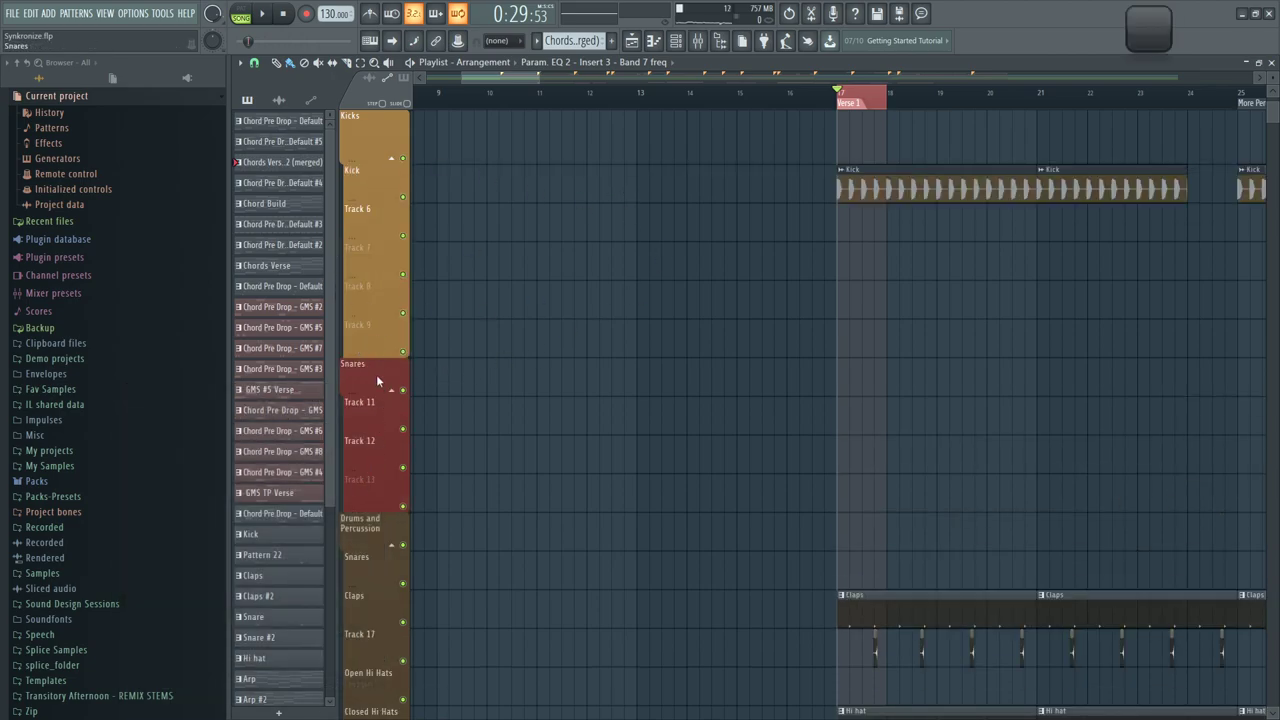
# Insert three empty tracks between the Kicks group and the Snares group
pyautogui.rightClick(378, 381)
pyautogui.press('i')
pyautogui.rightClick(378, 381)
pyautogui.press('i')
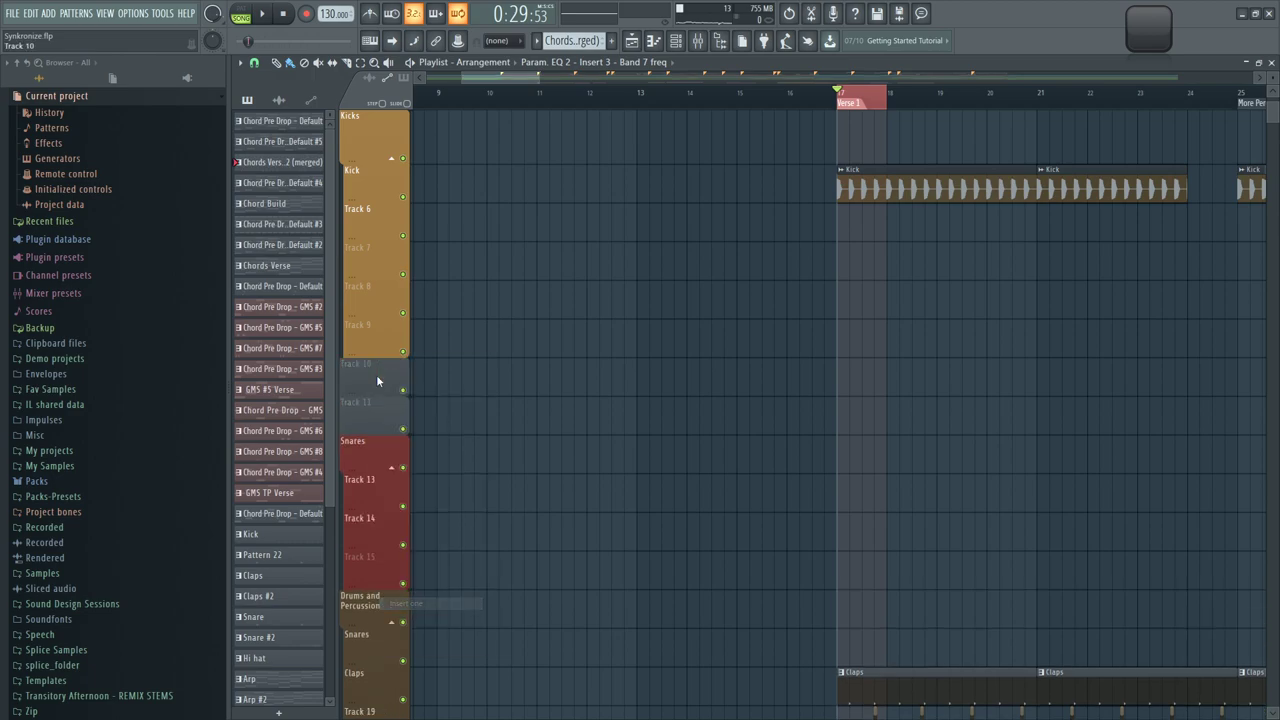
pyautogui.rightClick(378, 381)
pyautogui.press('i')
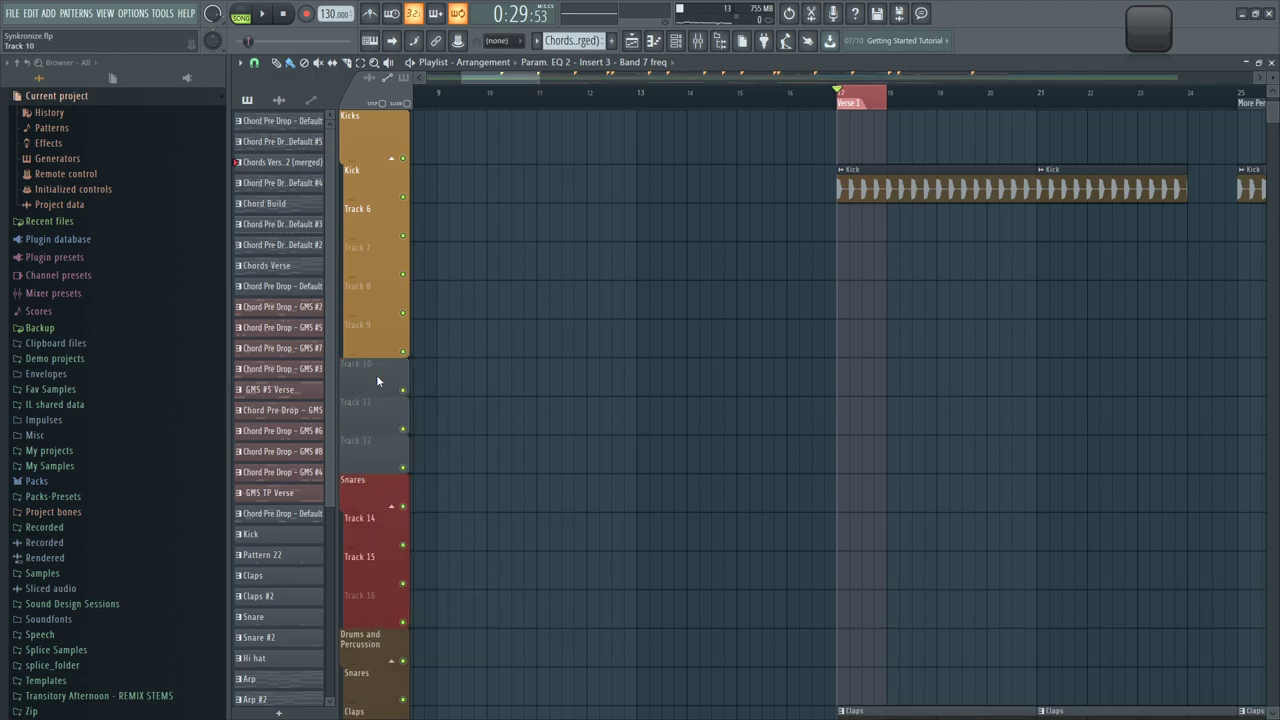
# Group Tracks 10, 11 and 12 with the Kicks tracks above them
pyautogui.rightClick(378, 381)
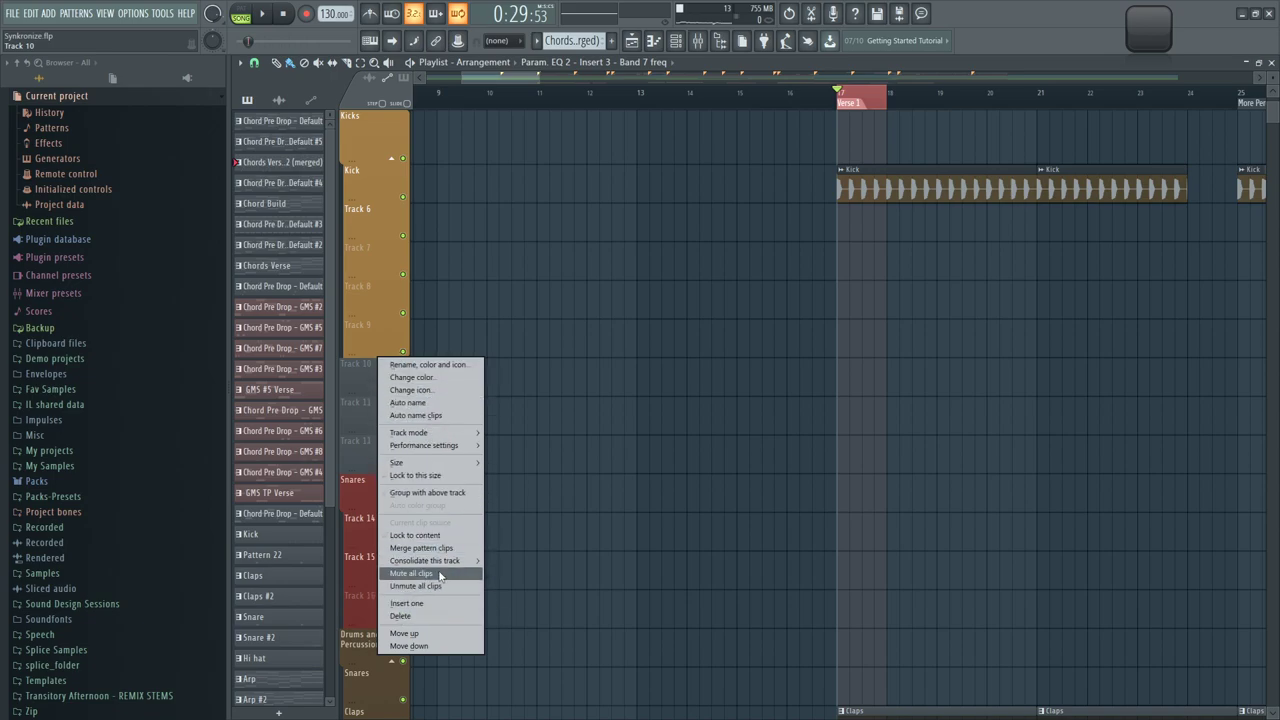
pyautogui.moveTo(430, 432)
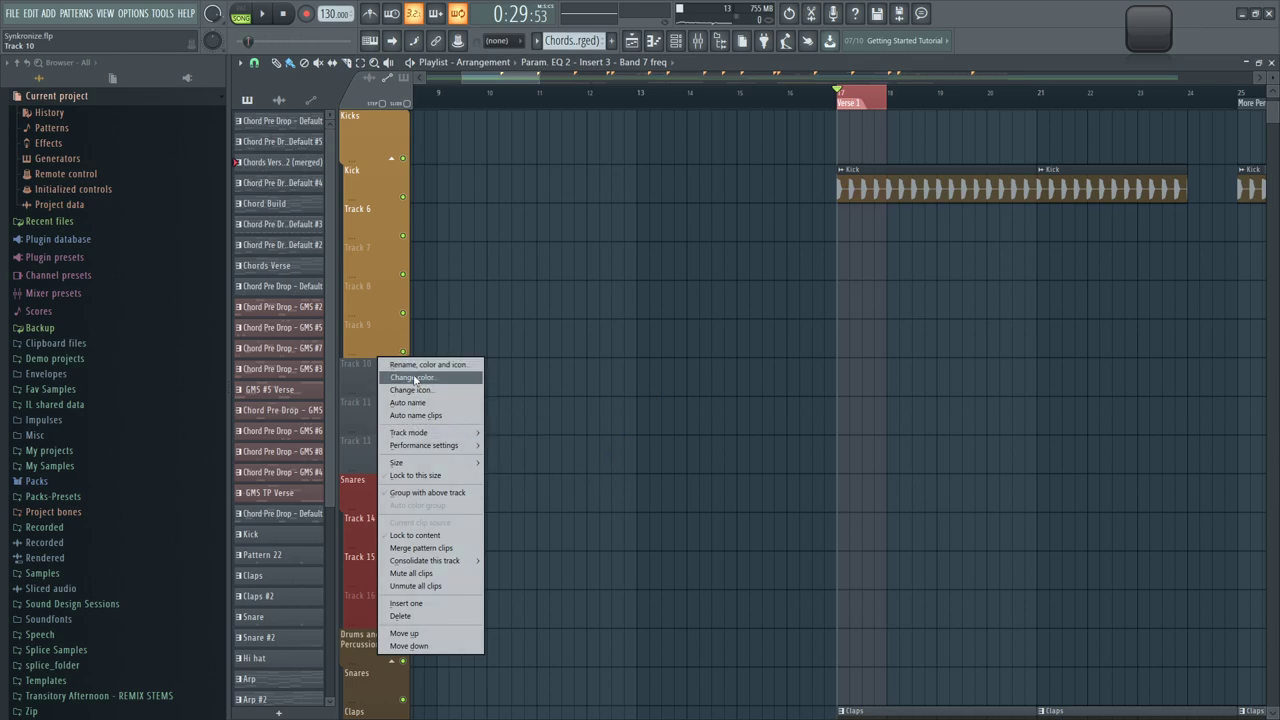
pyautogui.click(438, 493)
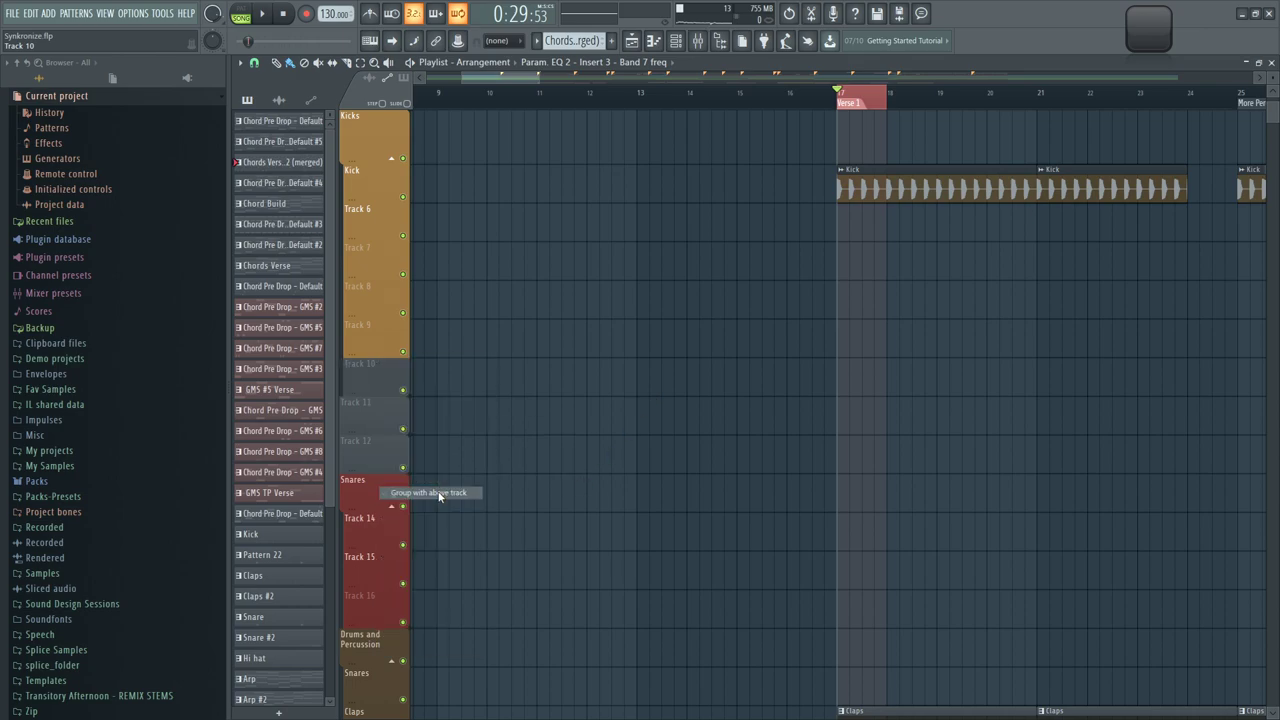
pyautogui.rightClick(366, 400)
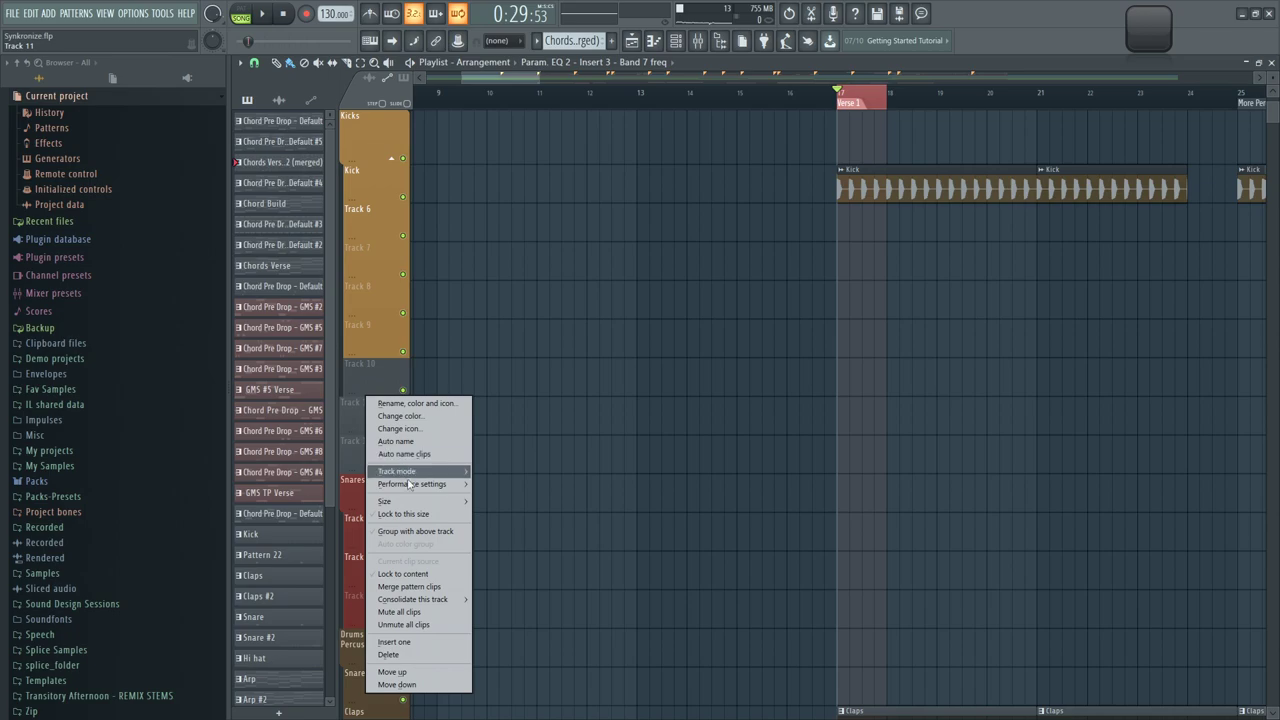
pyautogui.click(408, 537)
pyautogui.rightClick(366, 414)
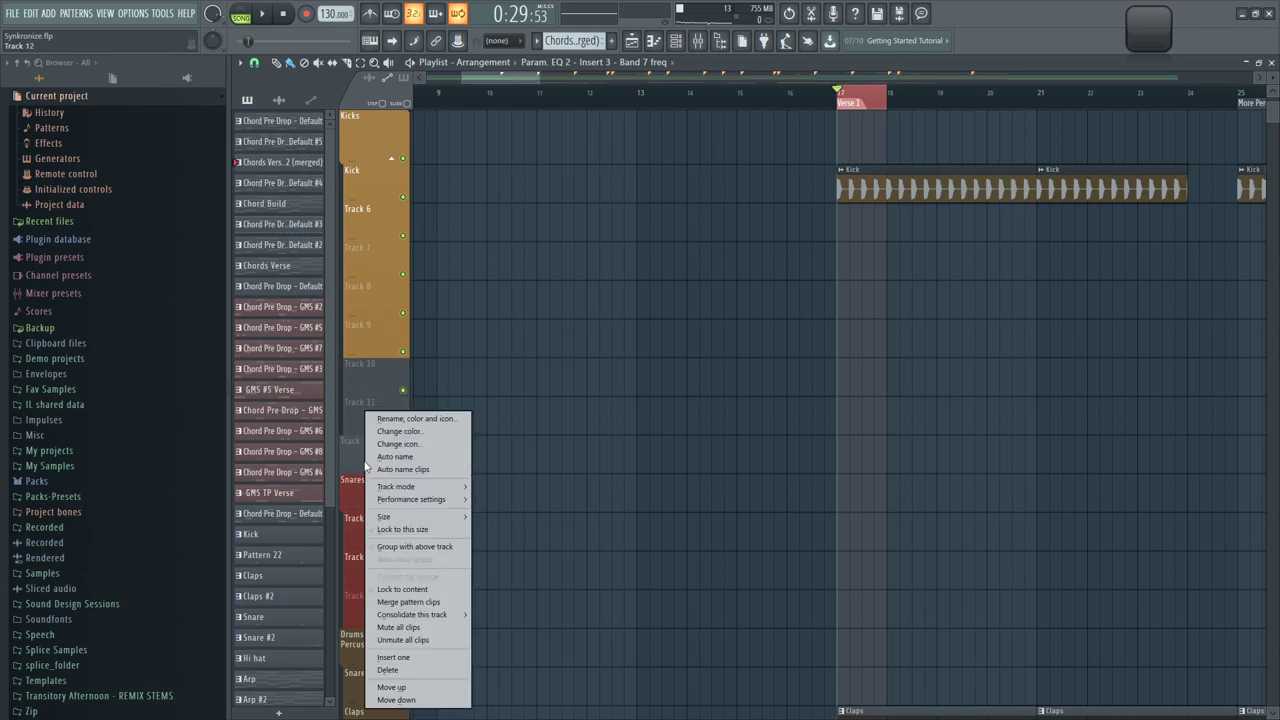
pyautogui.click(431, 546)
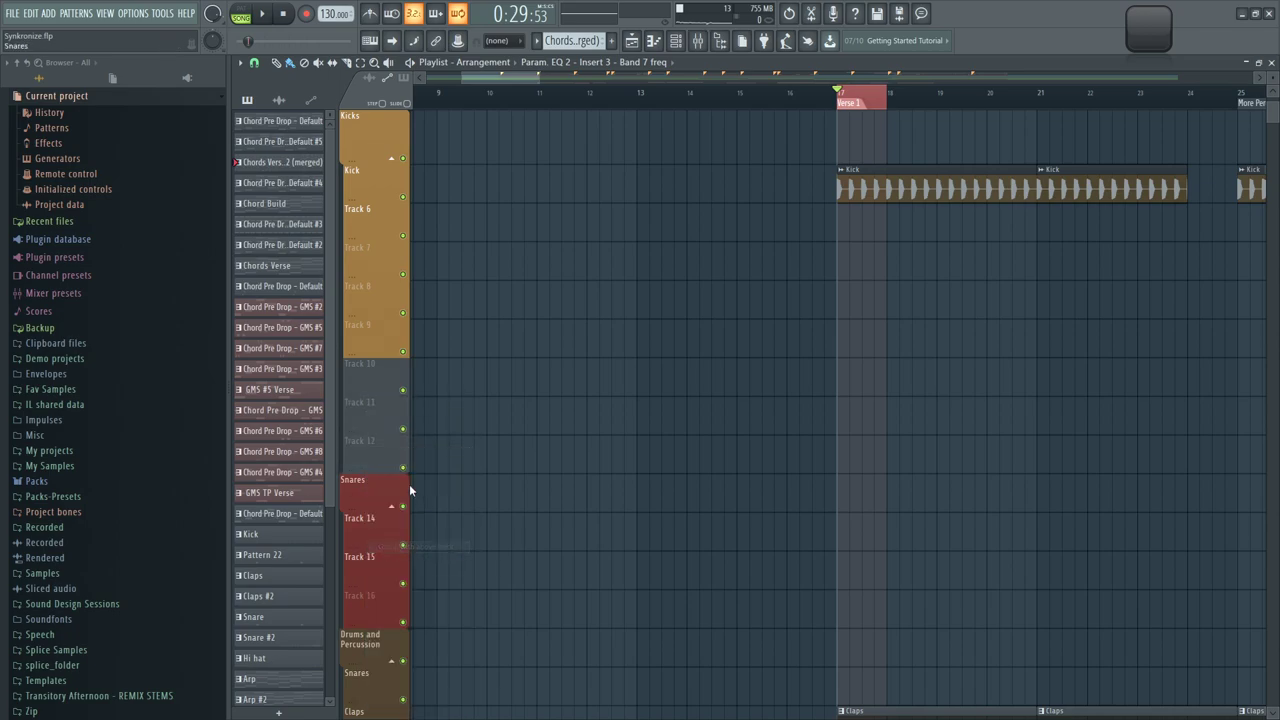
pyautogui.rightClick(379, 446)
pyautogui.rightClick(357, 404)
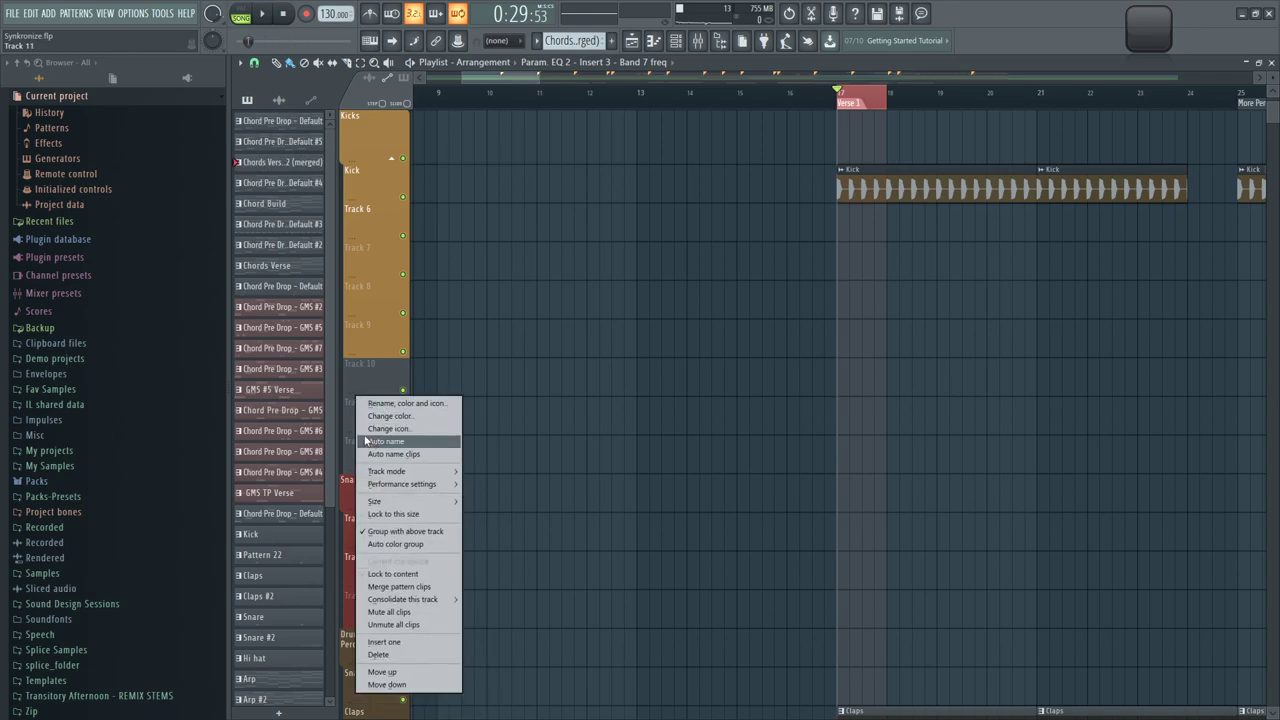
pyautogui.rightClick(342, 407)
# Delete one of the three empty tracks between the Kicks and Snares groups
pyautogui.rightClick(365, 380)
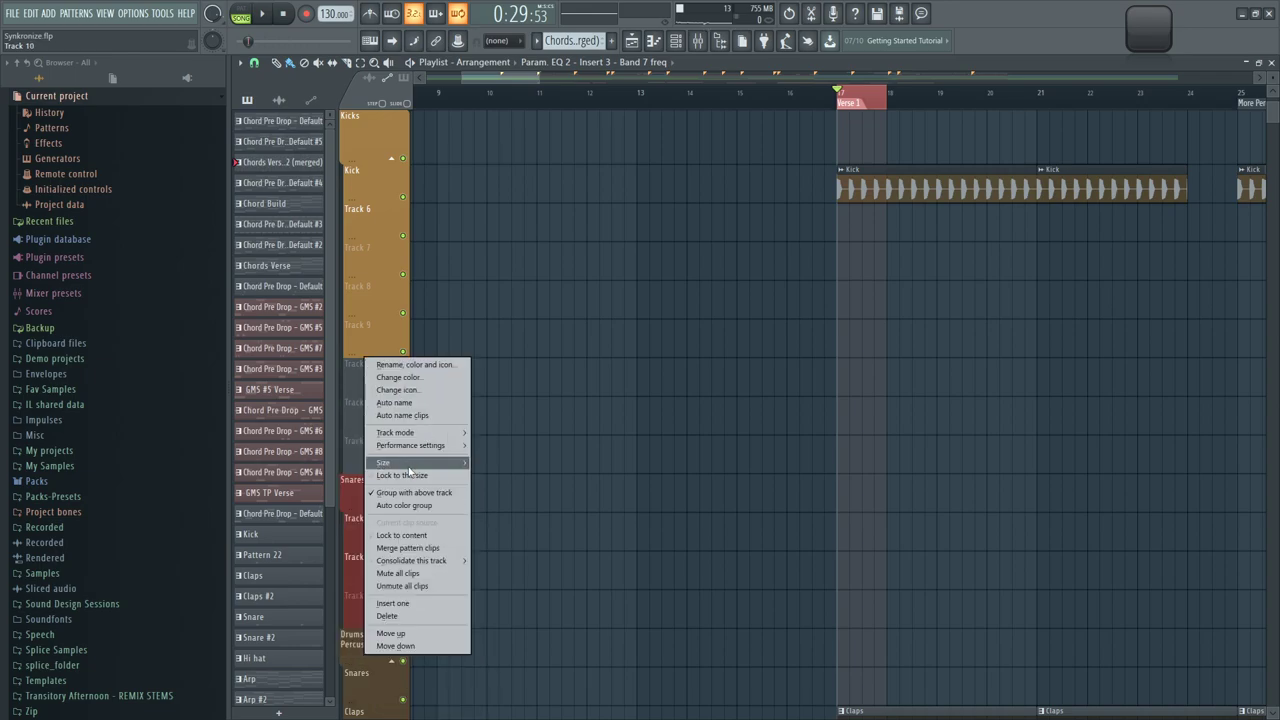
pyautogui.click(393, 616)
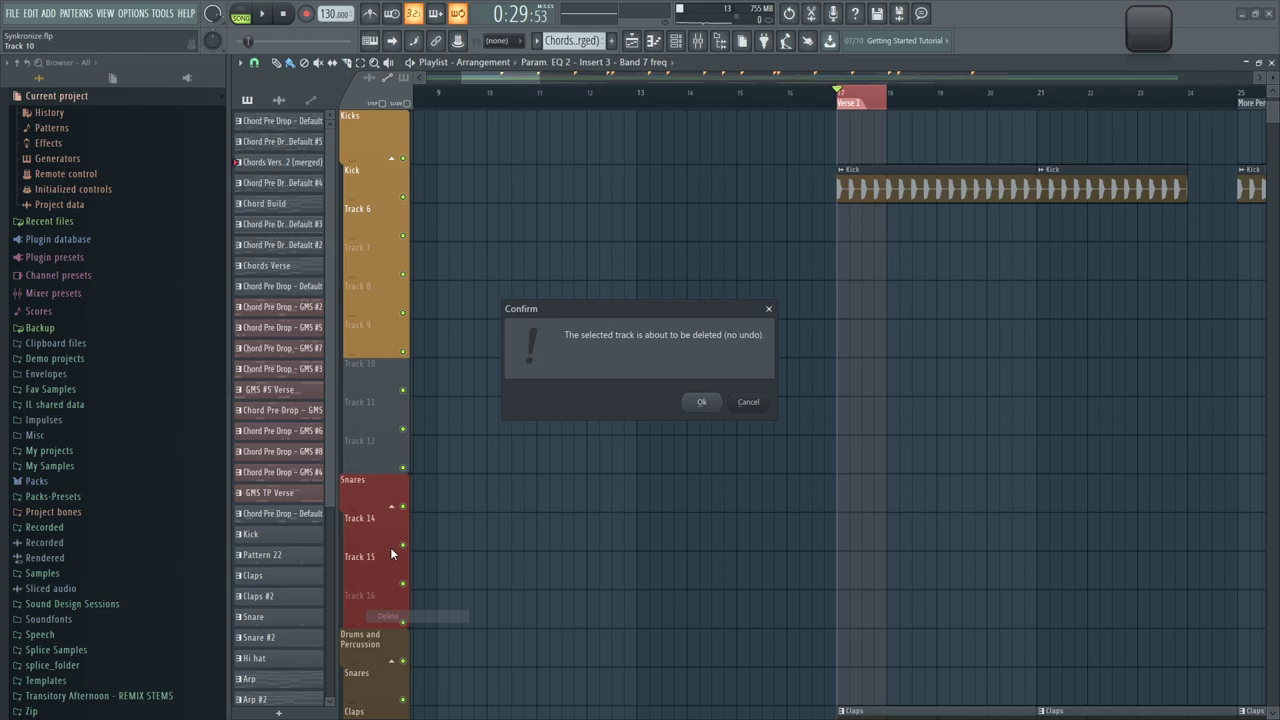
pyautogui.click(704, 403)
pyautogui.rightClick(375, 358)
pyautogui.click(397, 616)
pyautogui.click(704, 403)
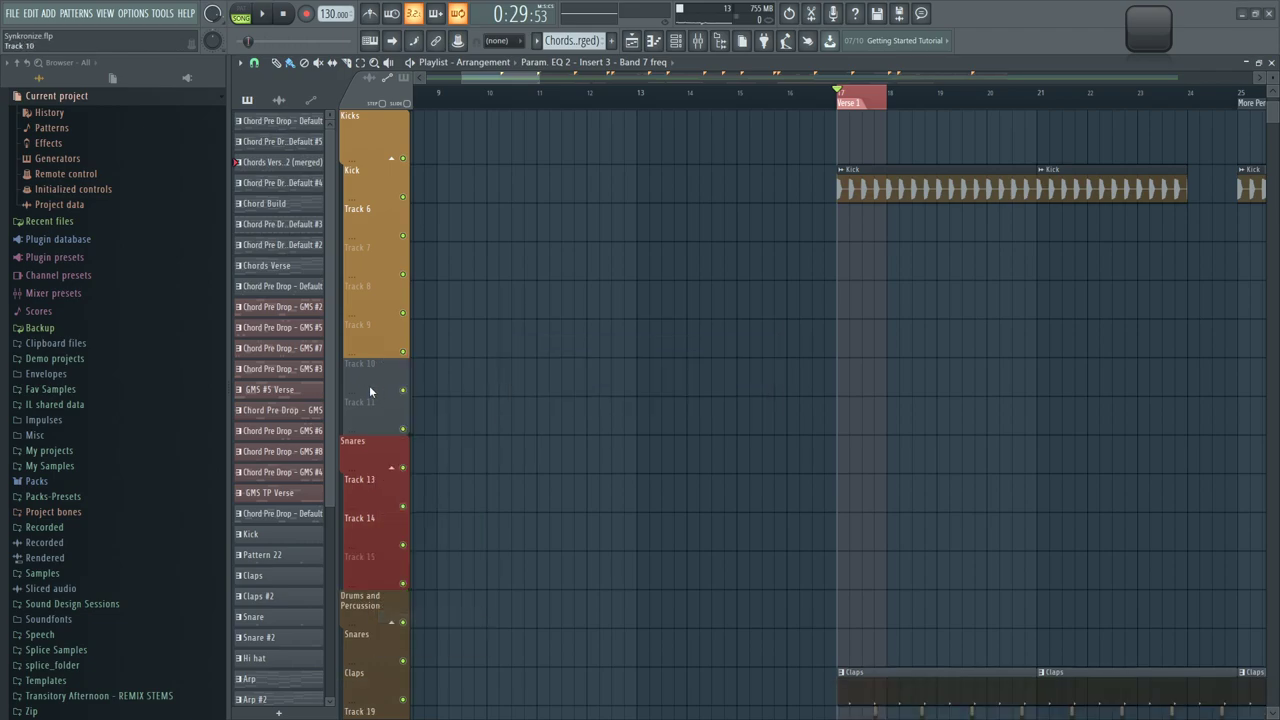
pyautogui.scroll(-6, 369, 391)
pyautogui.scroll(7, 514, 360)
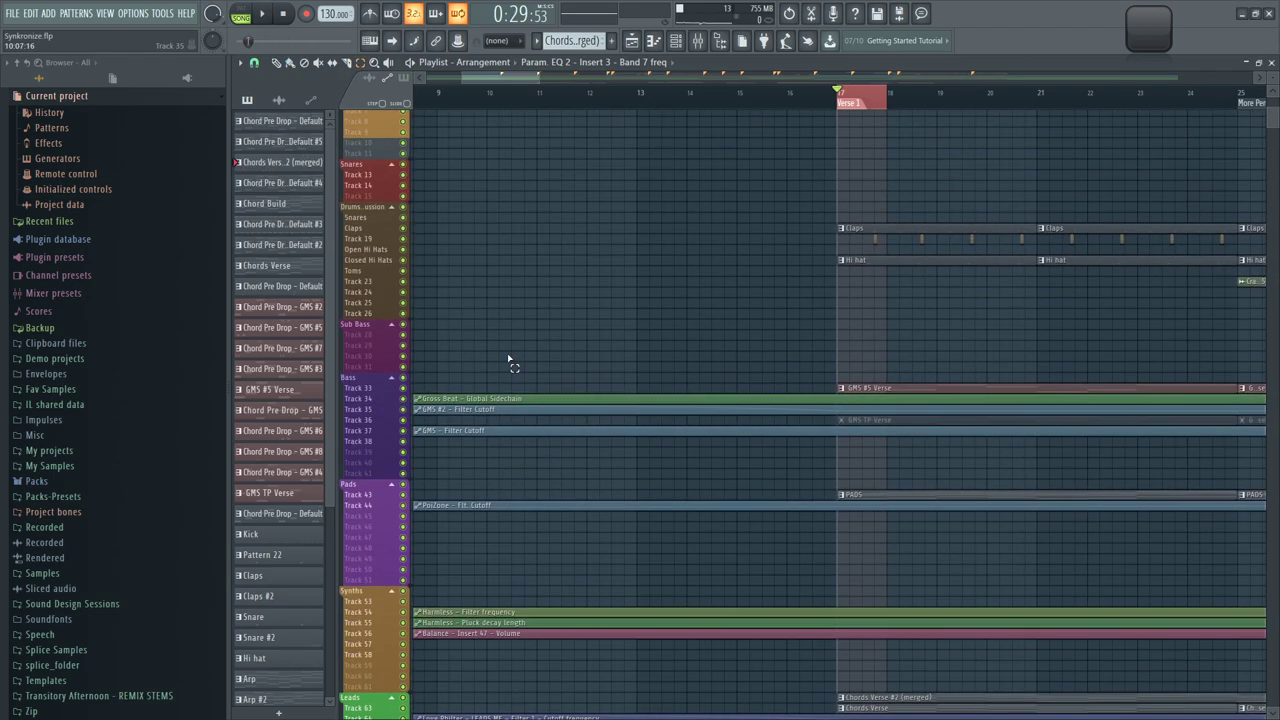
pyautogui.moveTo(1012, 286); pyautogui.dragTo(473, 181)
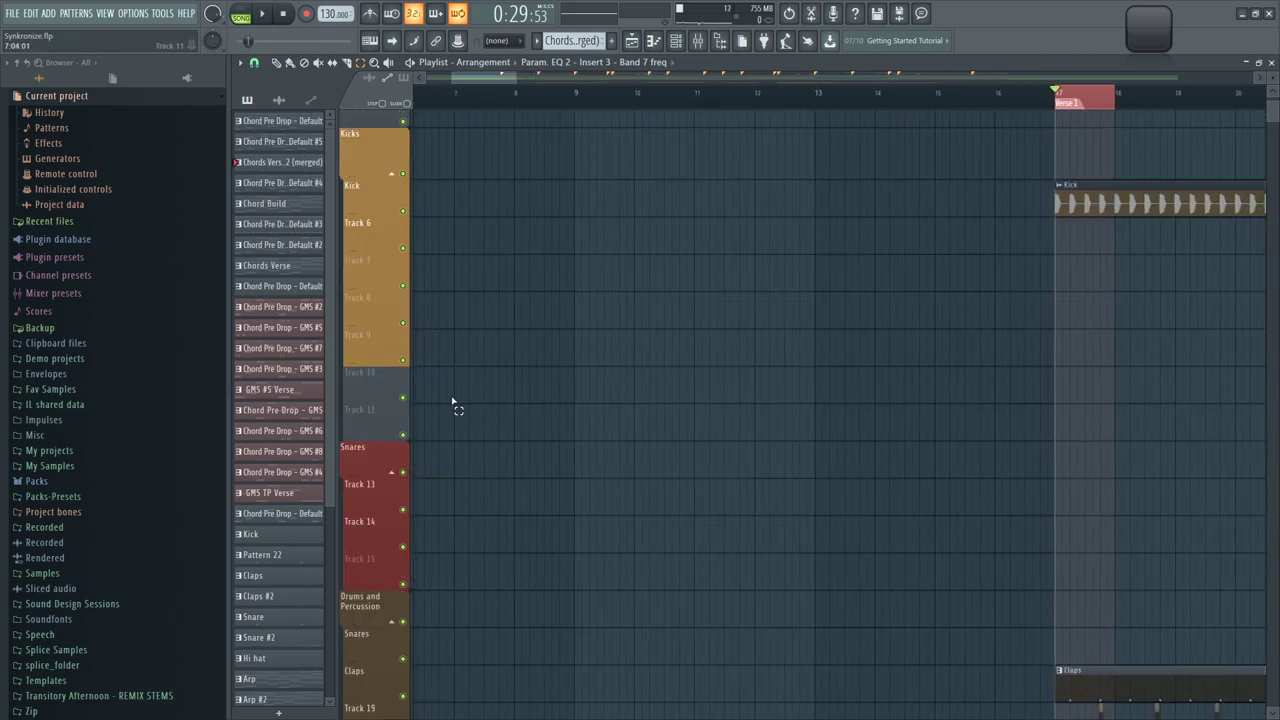
pyautogui.scroll(-5, 390, 387)
pyautogui.scroll(7, 390, 387)
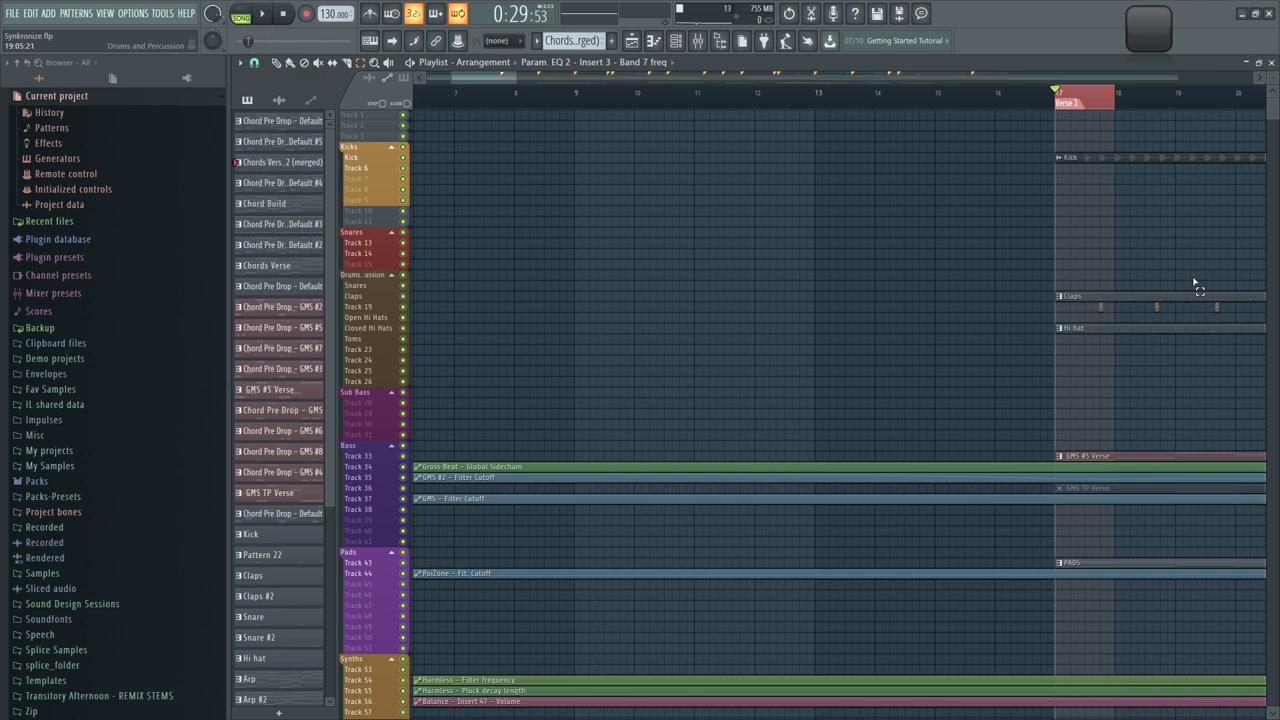
pyautogui.moveTo(1195, 285); pyautogui.dragTo(764, 160)
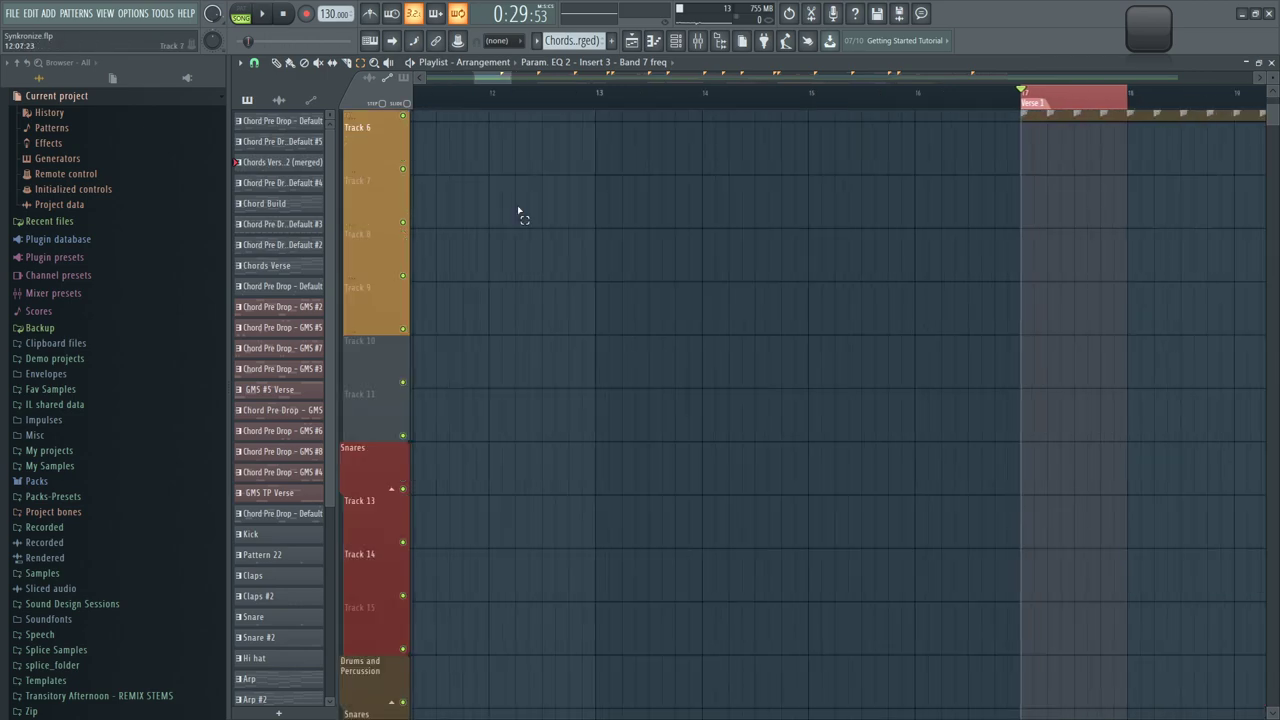
pyautogui.scroll(-5, 390, 347)
pyautogui.scroll(5, 830, 385)
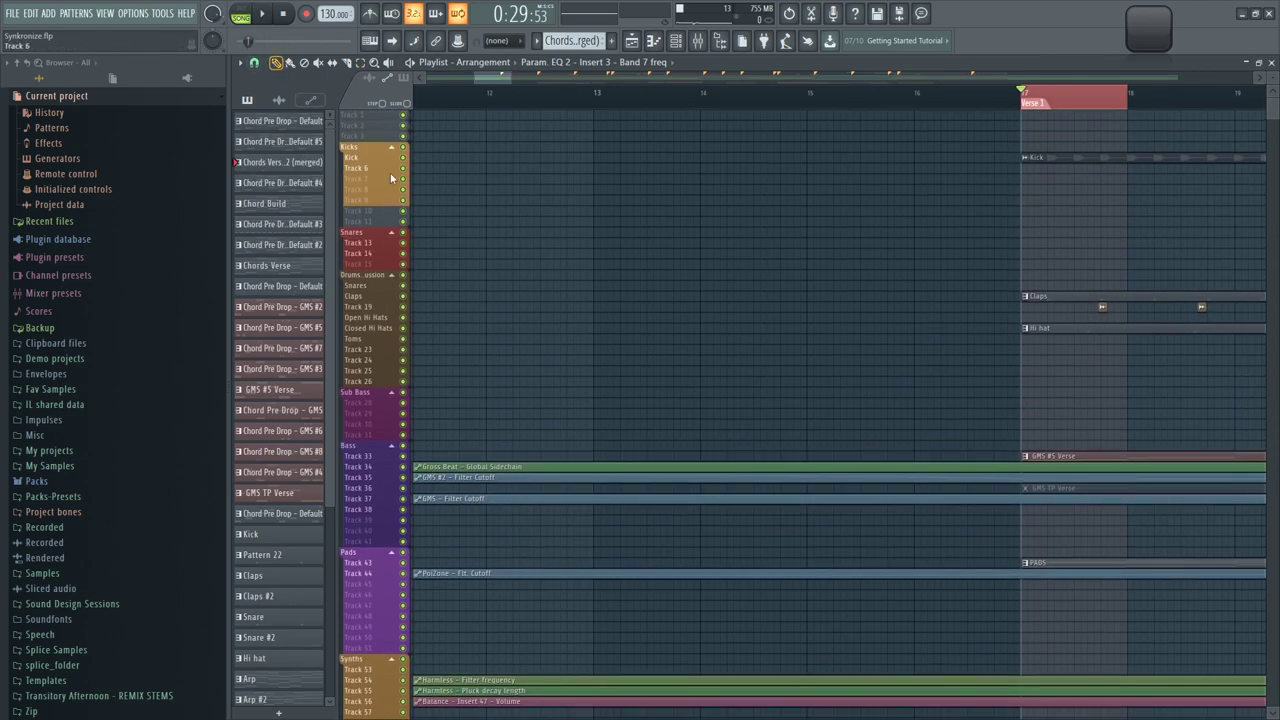
# Delete the remaining two empty grey tracks above the Snares group
pyautogui.moveTo(1166, 262); pyautogui.dragTo(1010, 172)
pyautogui.rightClick(373, 413)
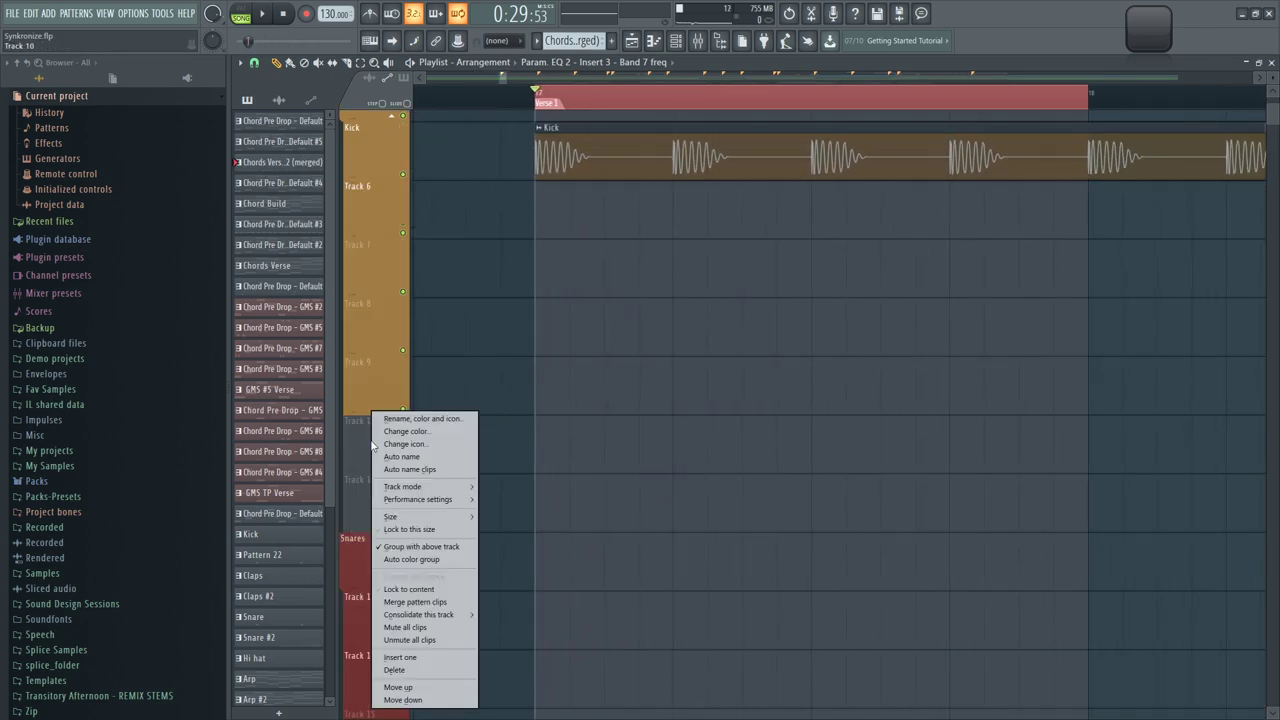
pyautogui.press('Delete')
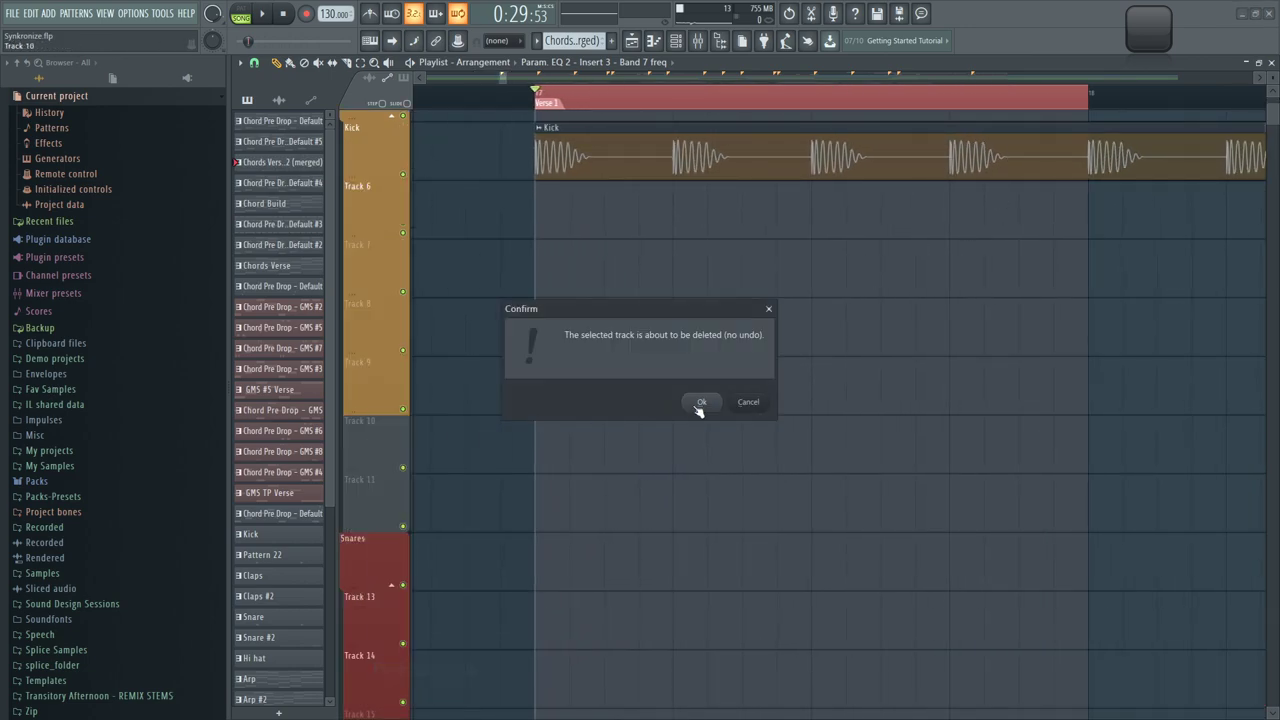
pyautogui.click(701, 401)
pyautogui.rightClick(366, 436)
pyautogui.press('Delete')
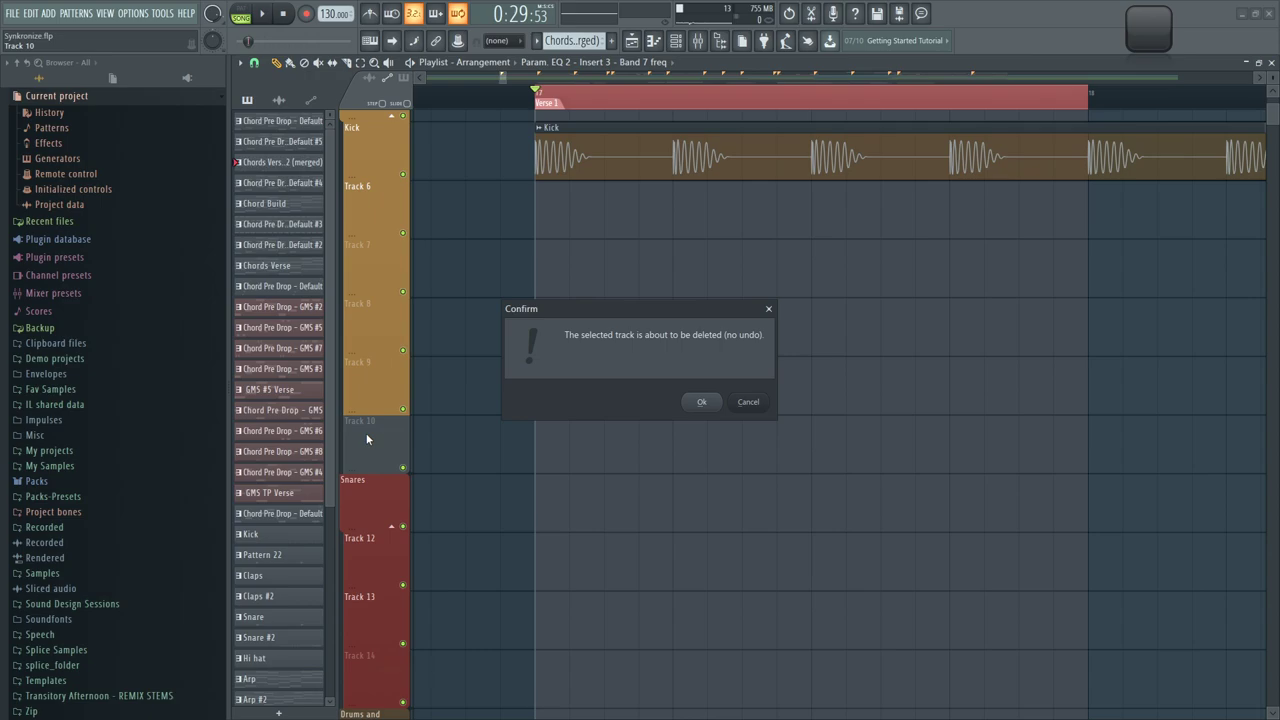
pyautogui.press('Return')
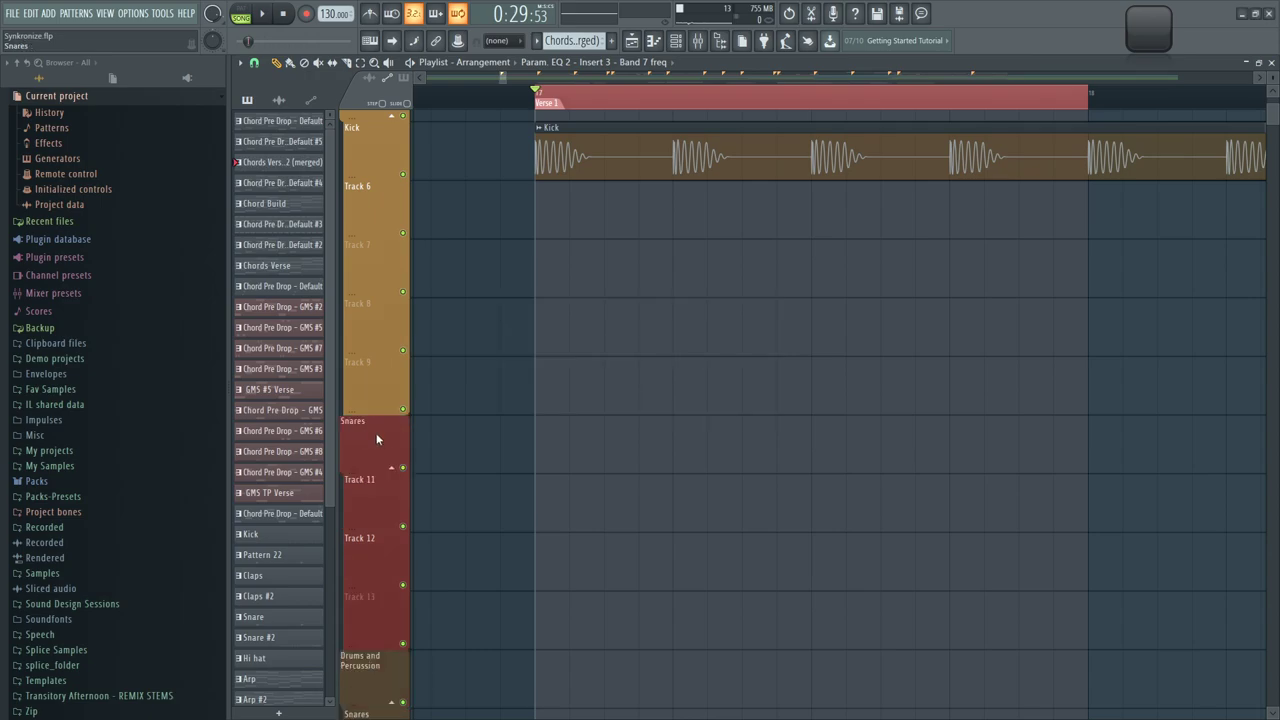
# Insert three new empty tracks above the Snares group and group them with the Kicks tracks
pyautogui.rightClick(377, 435)
pyautogui.press('i')
pyautogui.rightClick(377, 435)
pyautogui.press('i')
pyautogui.rightClick(377, 435)
pyautogui.press('i')
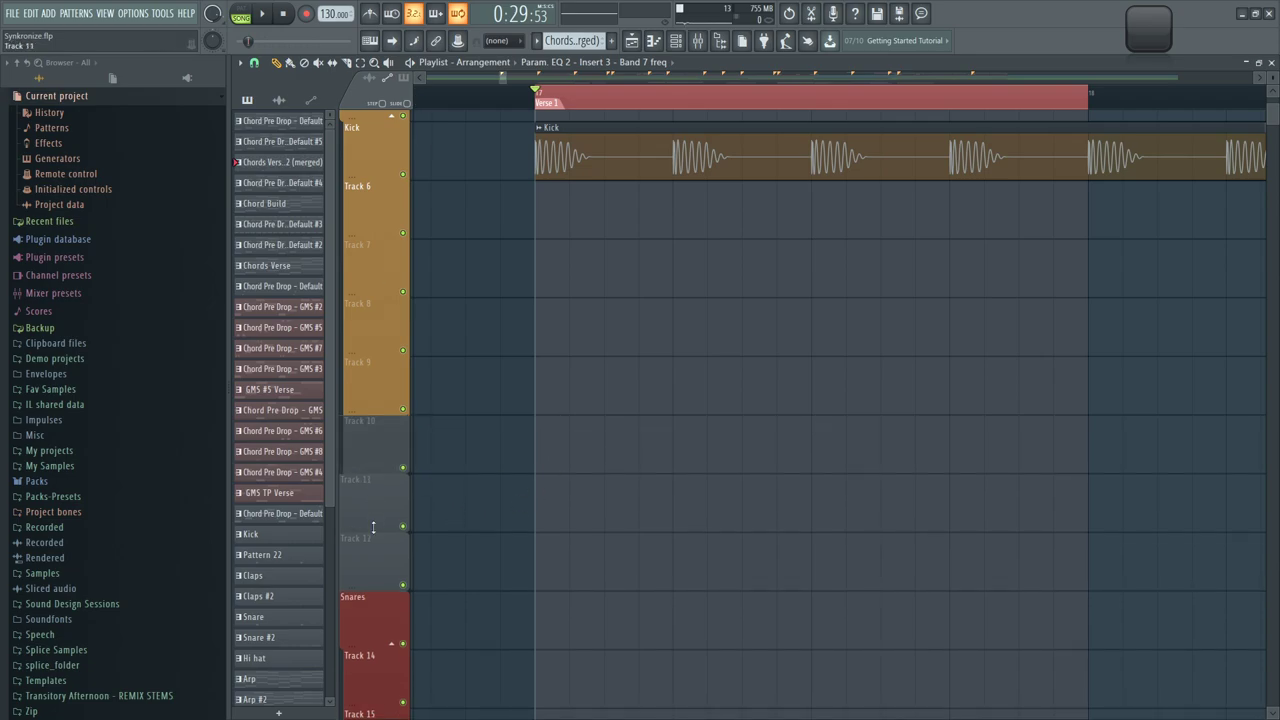
# Collapse the Kicks group in the playlist
pyautogui.scroll(4, 423, 323)
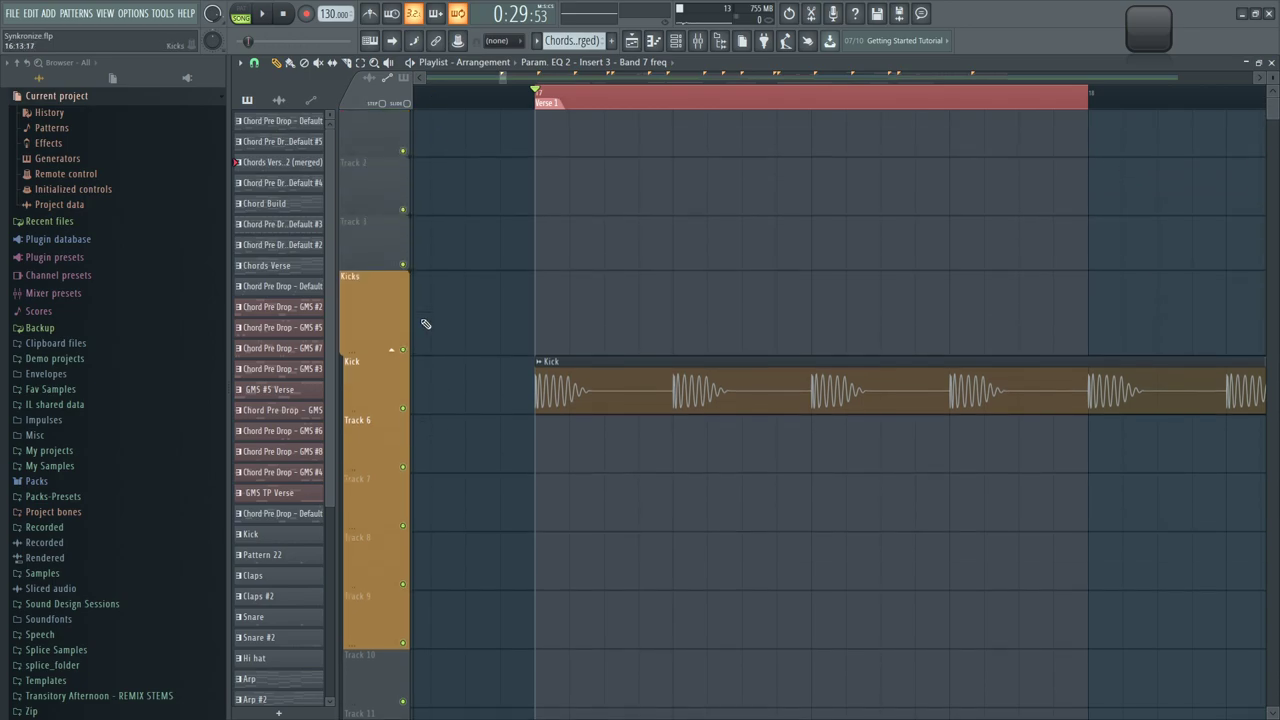
pyautogui.scroll(-2, 423, 323)
pyautogui.click(392, 233)
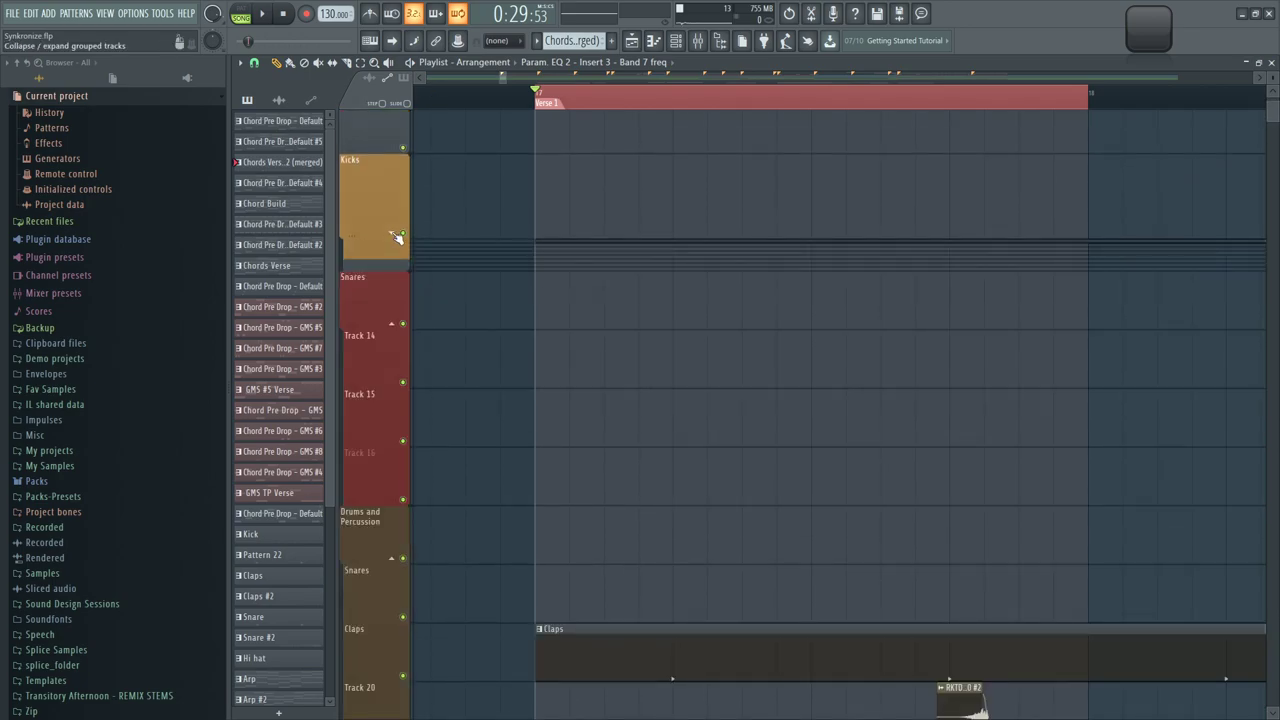
# Show the full arrangement around the Leads group, and collapse and expand that group several times
pyautogui.scroll(-10, 790, 385)
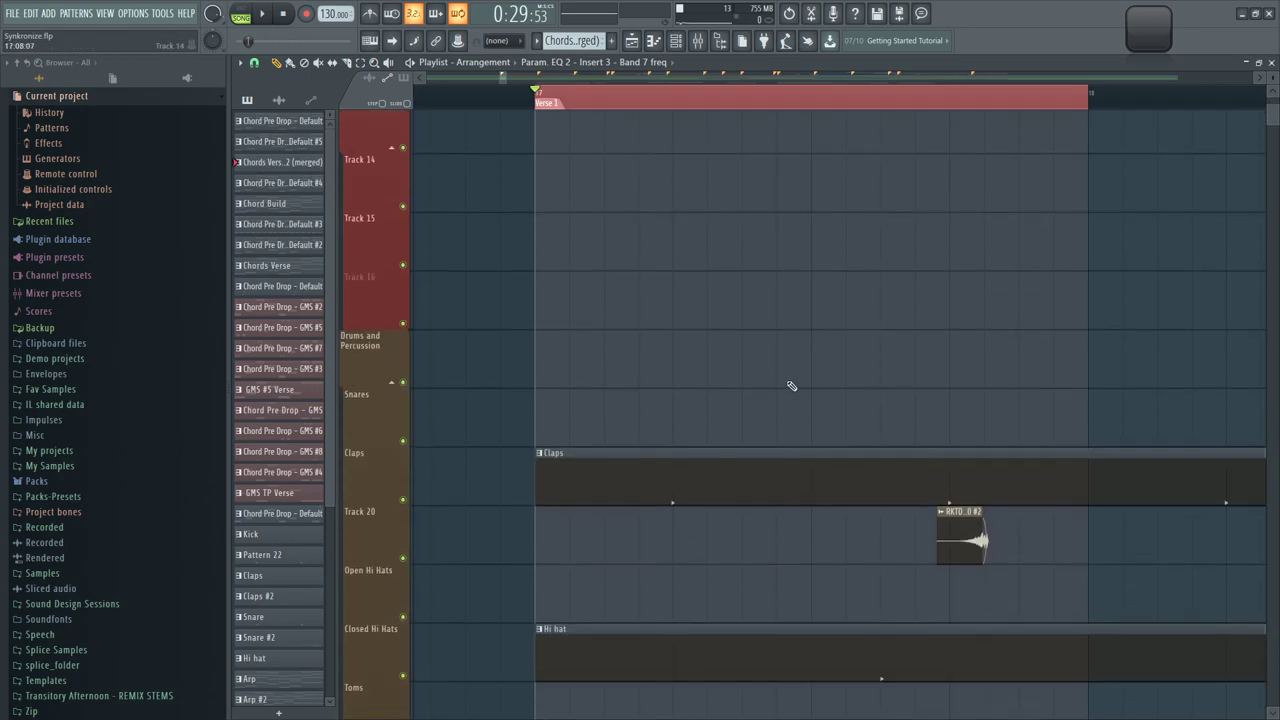
pyautogui.scroll(-12, 786, 407)
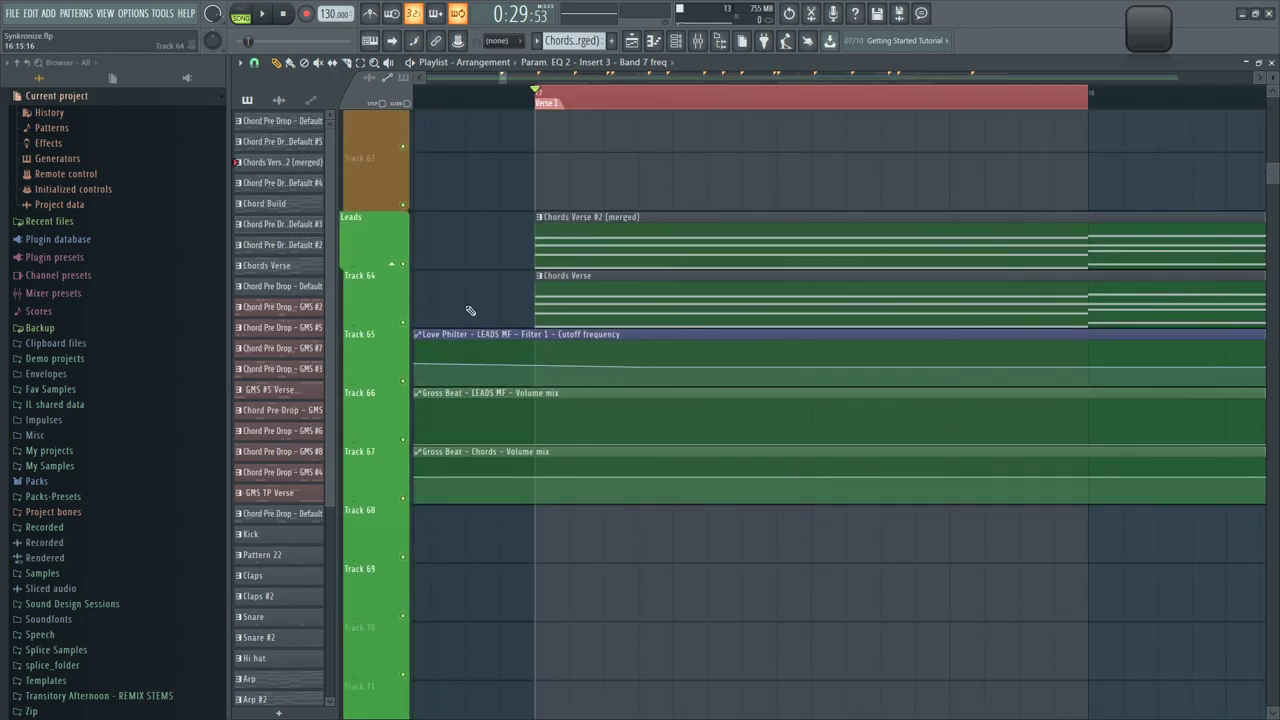
pyautogui.scroll(-3, 718, 172)
pyautogui.scroll(-5, 829, 358)
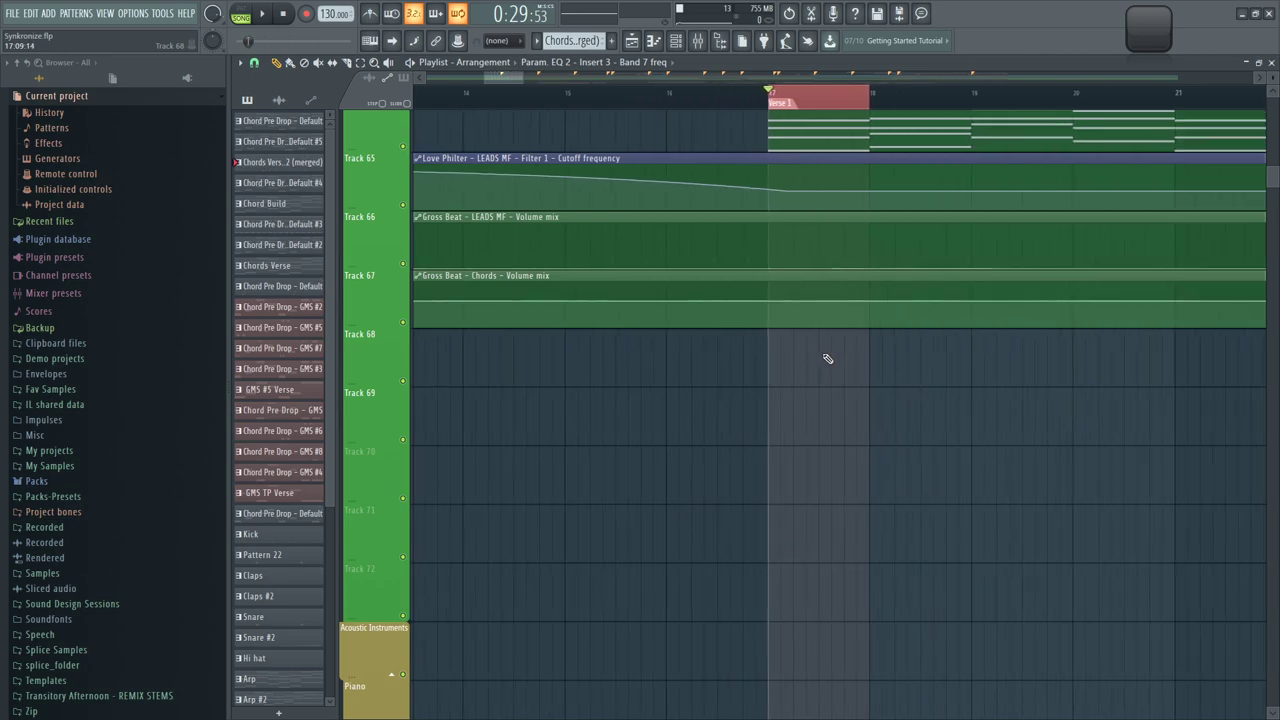
pyautogui.scroll(2, 860, 357)
pyautogui.scroll(-8, 589, 299)
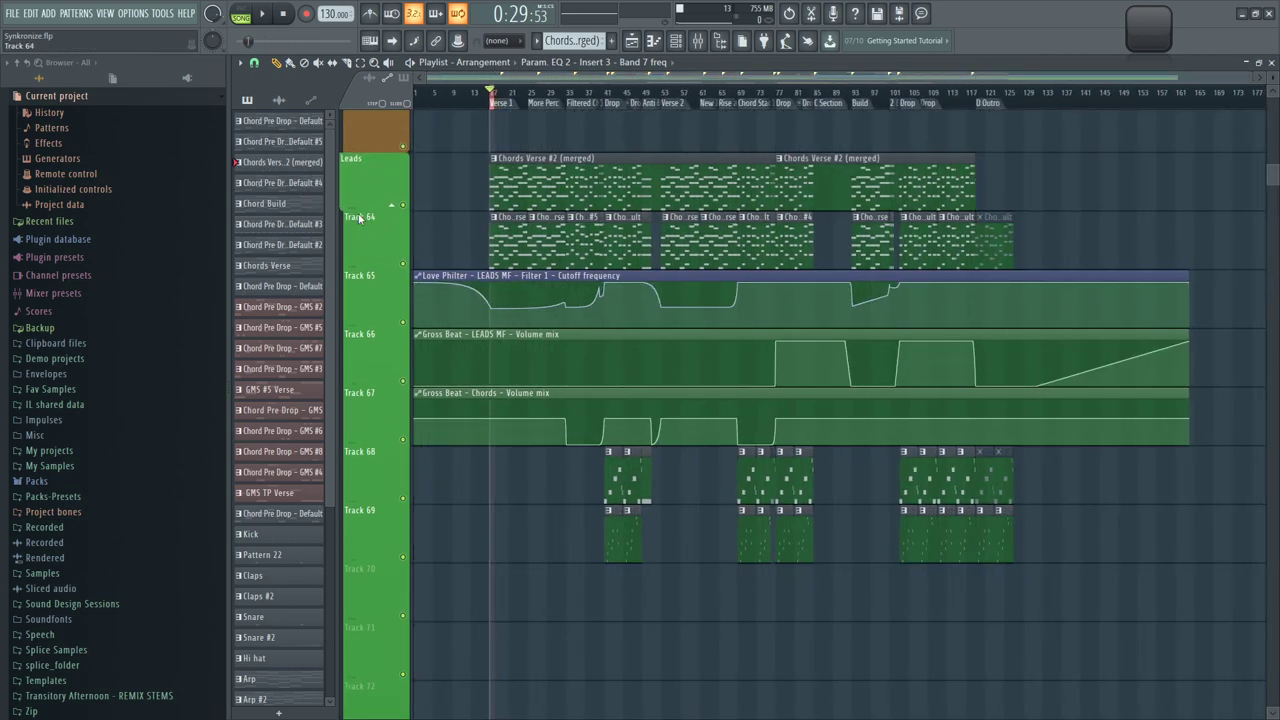
pyautogui.click(392, 204)
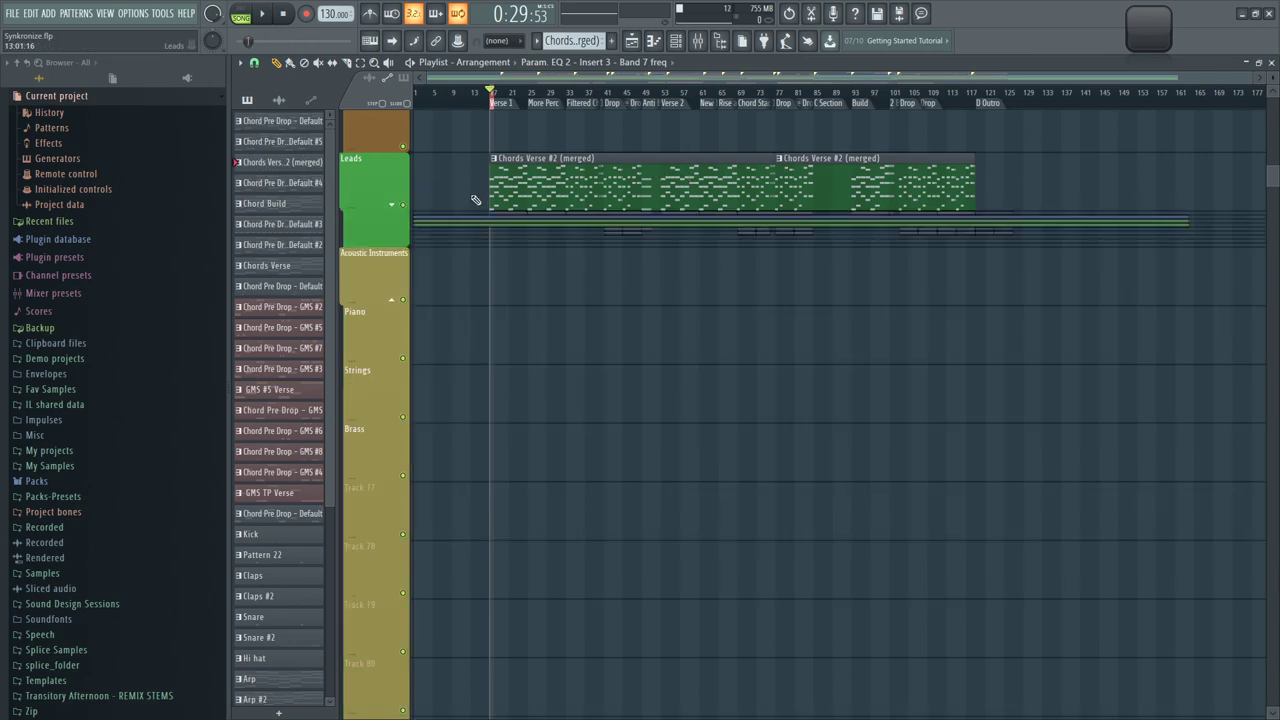
pyautogui.click(392, 210)
pyautogui.click(387, 207)
pyautogui.click(391, 207)
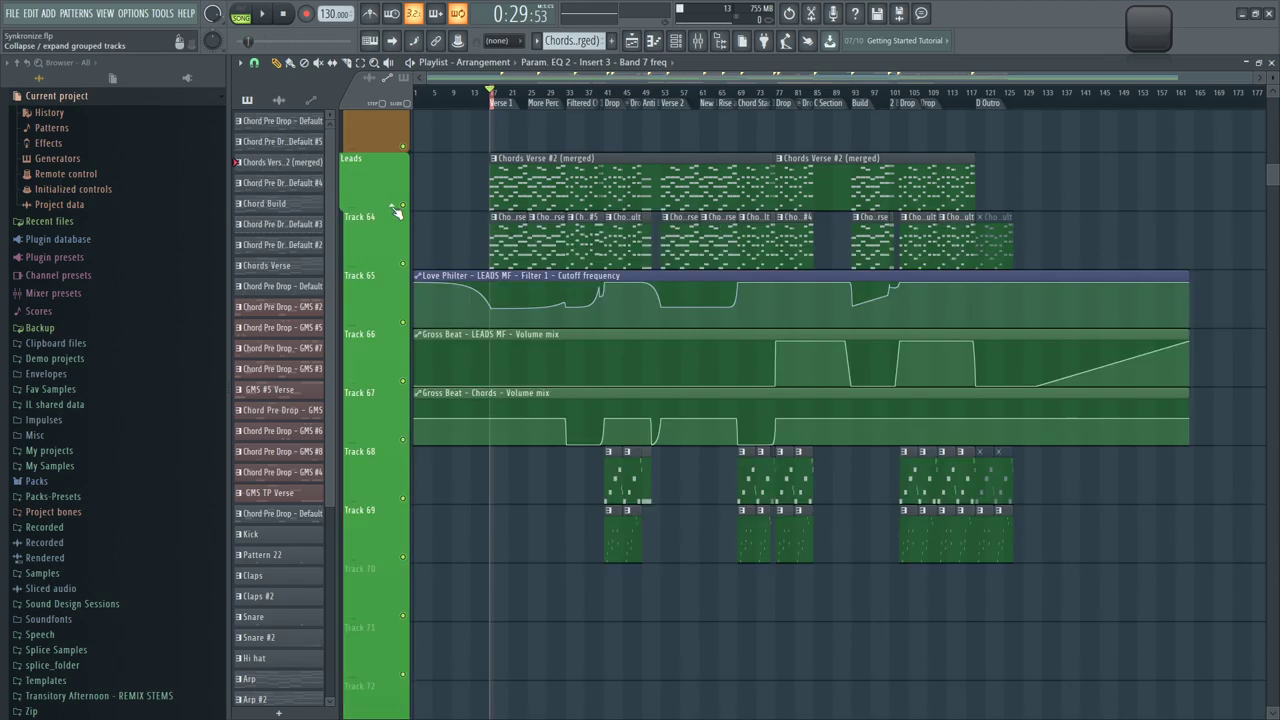
pyautogui.click(394, 209)
pyautogui.click(392, 207)
# Look over the colour-coded playlist groups between Pads and FX and how they compare with the mixer tracks
pyautogui.moveTo(1273, 78); pyautogui.dragTo(1273, 120)
pyautogui.scroll(3, 1120, 360)
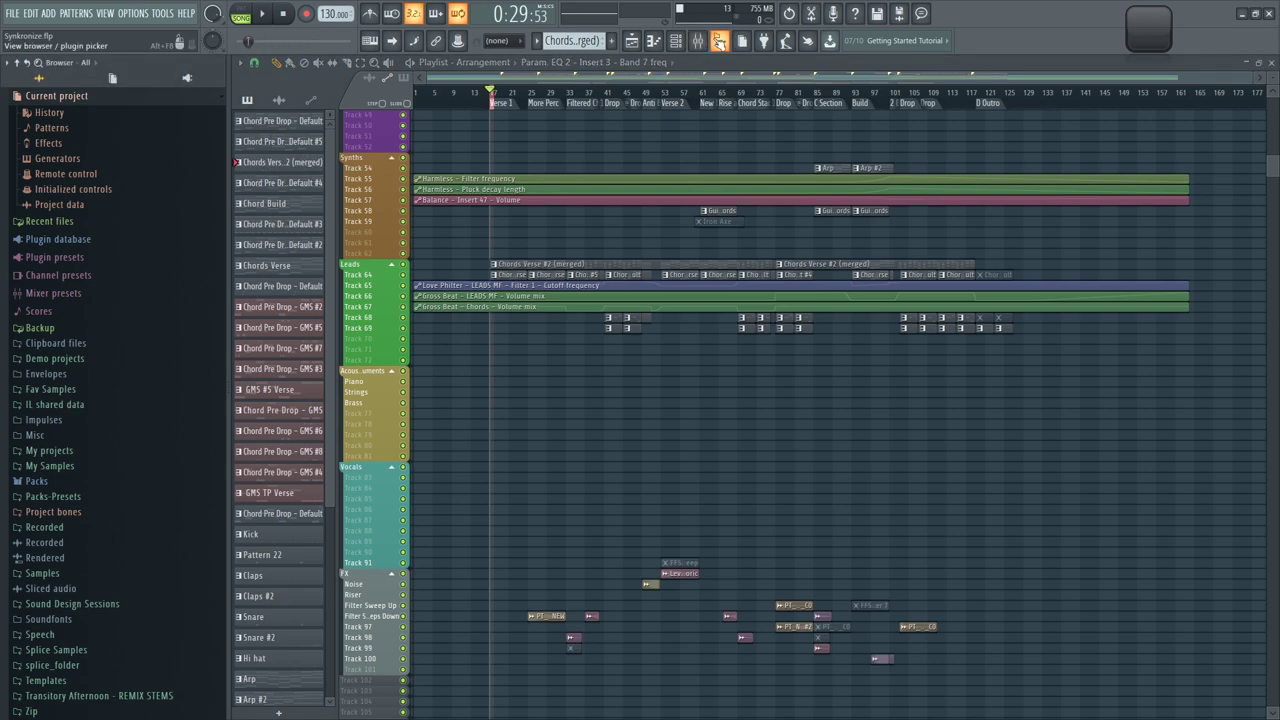
pyautogui.click(697, 40)
pyautogui.scroll(2, 554, 197)
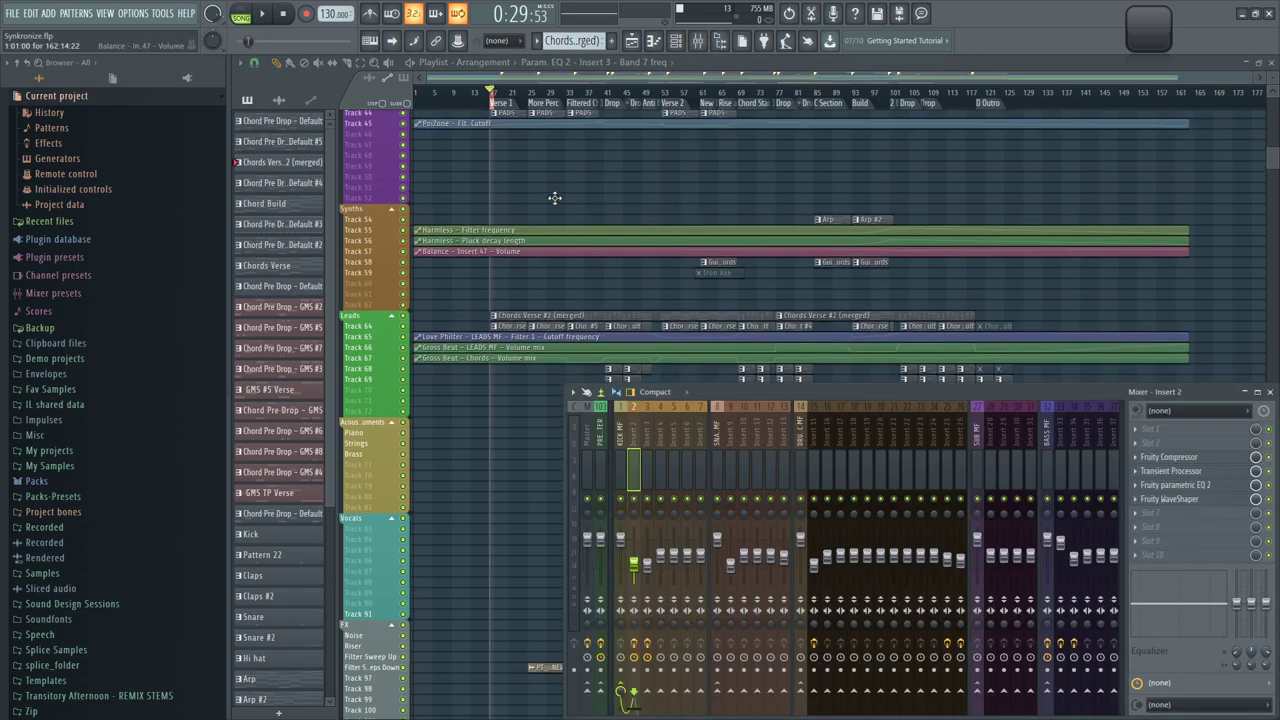
pyautogui.scroll(1, 554, 197)
pyautogui.moveTo(468, 292); pyautogui.dragTo(507, 155)
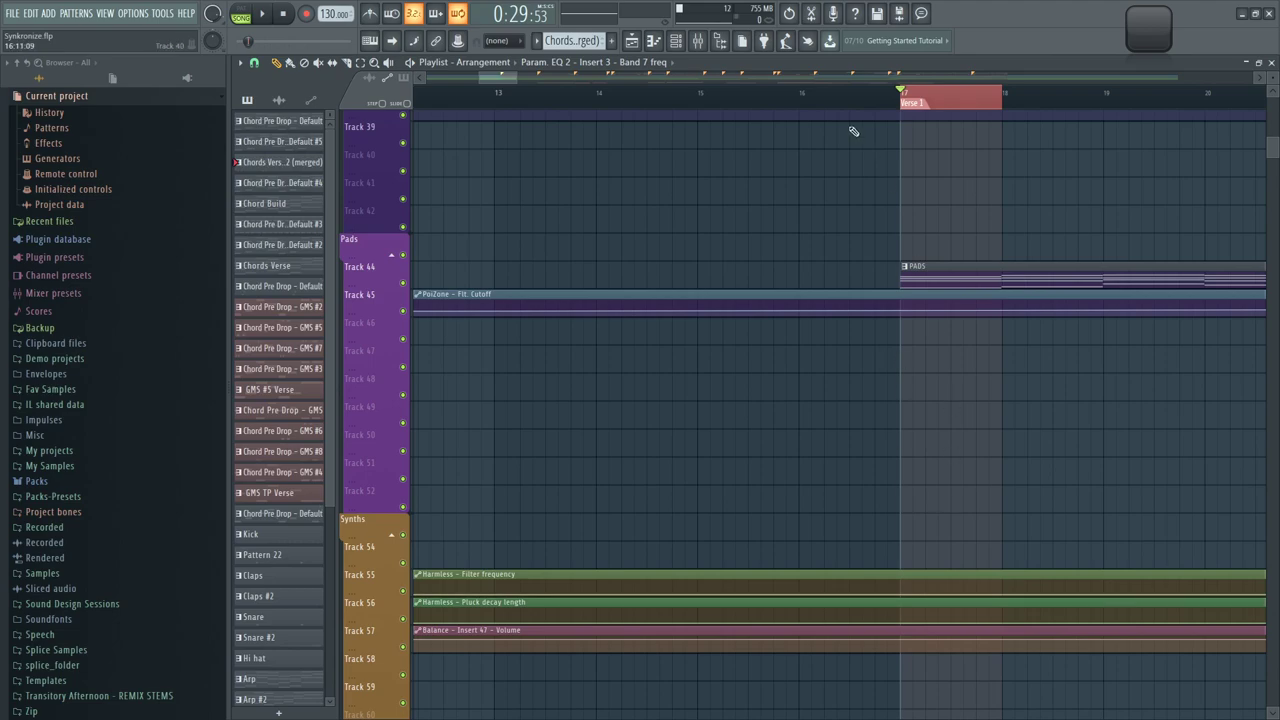
# Open the mixer and select the SNARES MF track
pyautogui.click(697, 40)
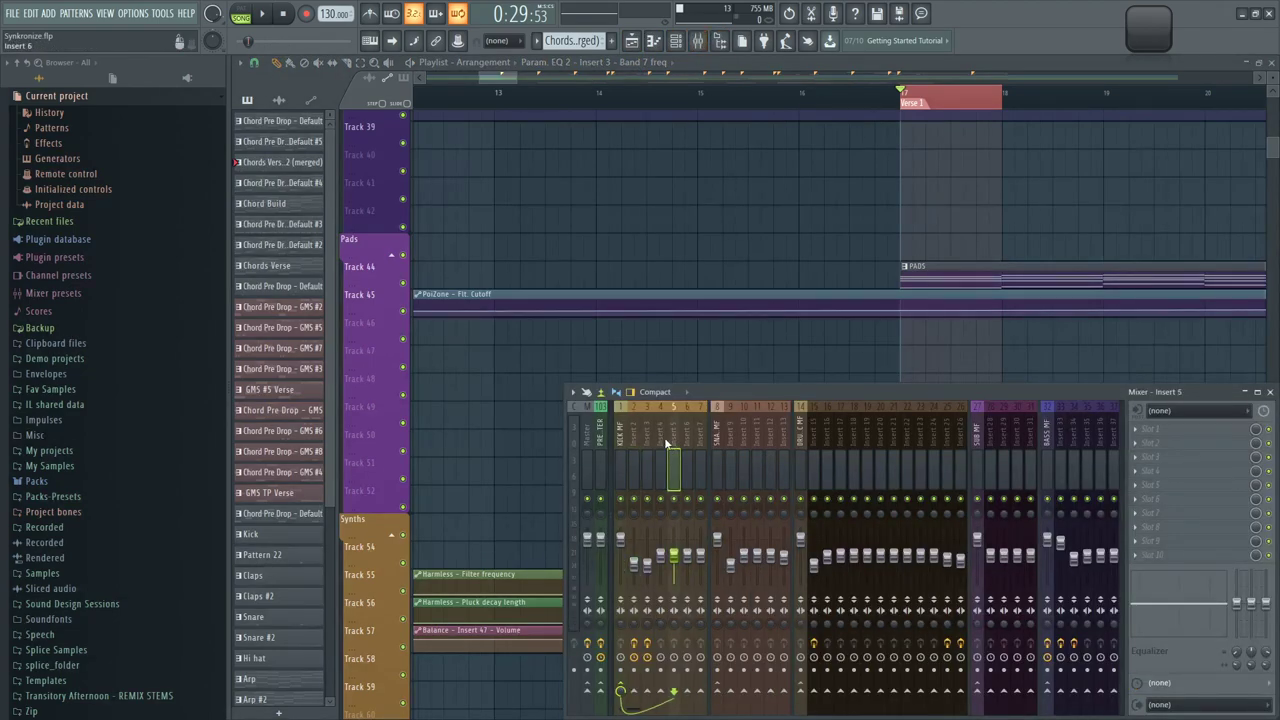
pyautogui.click(640, 431)
pyautogui.click(700, 427)
pyautogui.click(712, 434)
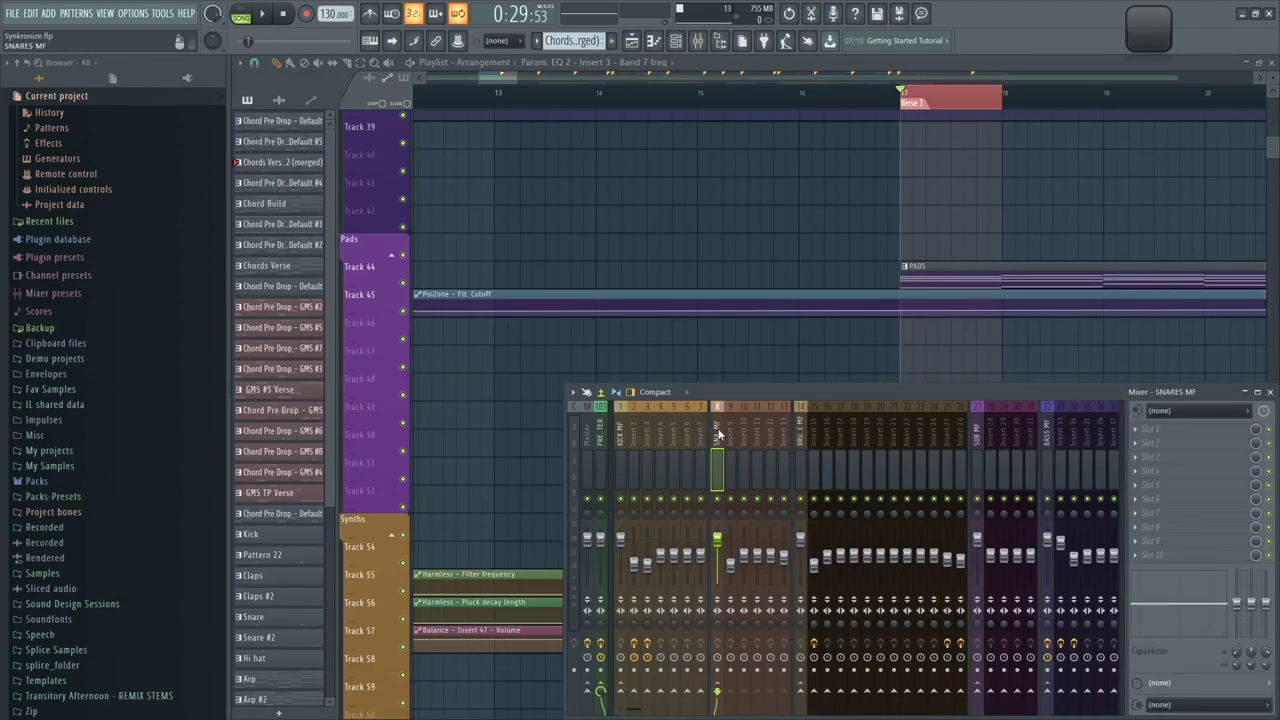
# Remove the separator before the SNARES MF mixer track and add it back
pyautogui.rightClick(717, 432)
pyautogui.click(780, 607)
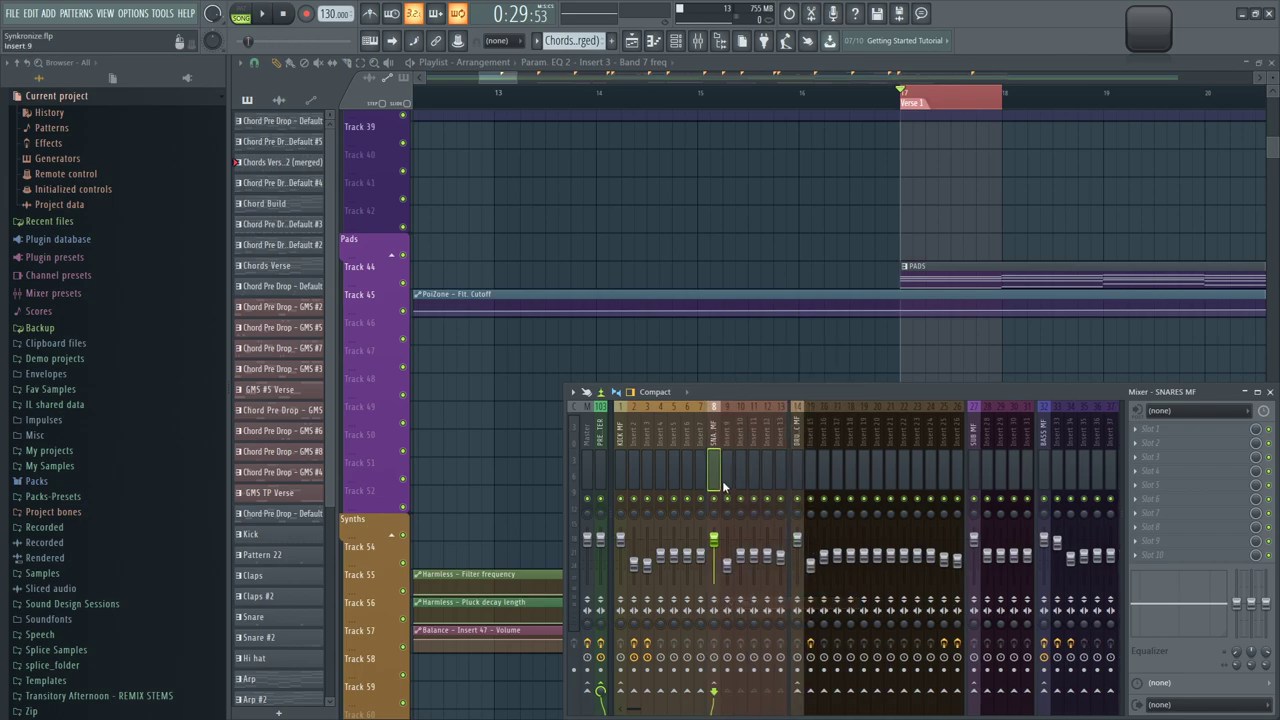
pyautogui.rightClick(724, 487)
pyautogui.click(780, 602)
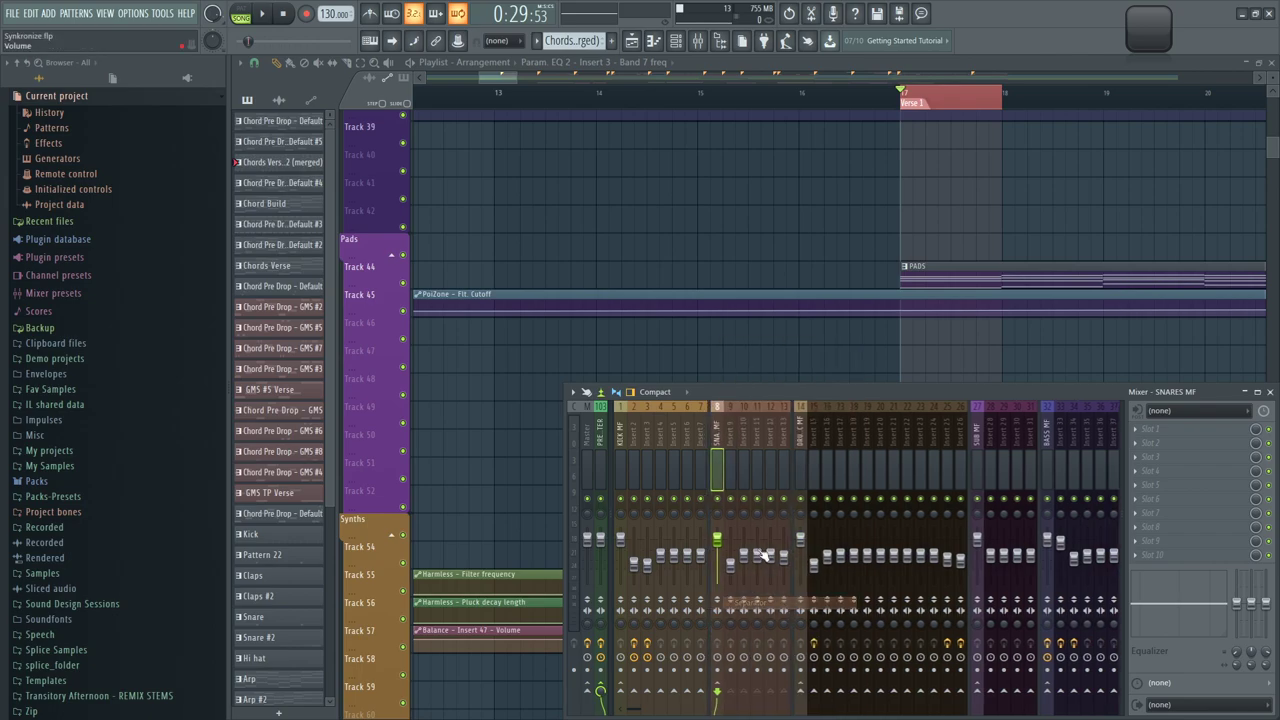
# Toggle the separator in front of the SNARES MF mixer track off and on again
pyautogui.rightClick(722, 478)
pyautogui.click(780, 602)
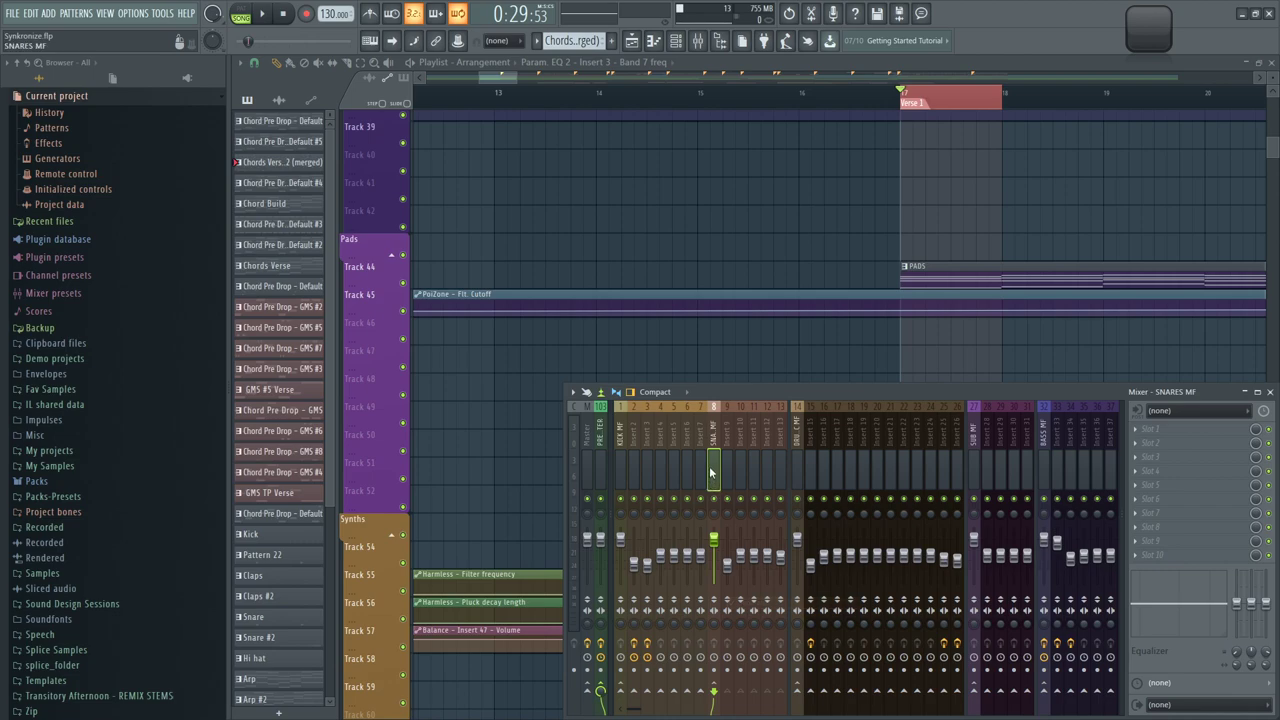
pyautogui.rightClick(712, 470)
pyautogui.click(780, 607)
# Add a separator before the Insert 5 mixer track
pyautogui.click(660, 456)
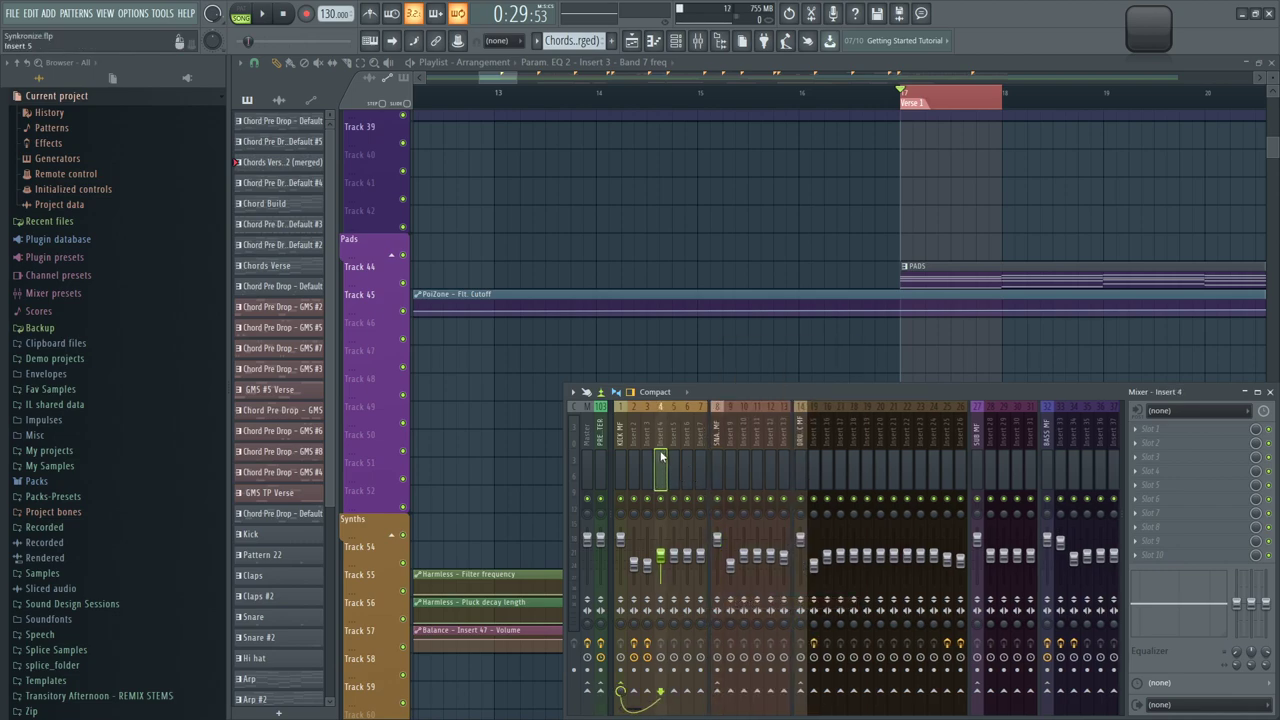
pyautogui.click(674, 461)
pyautogui.rightClick(674, 461)
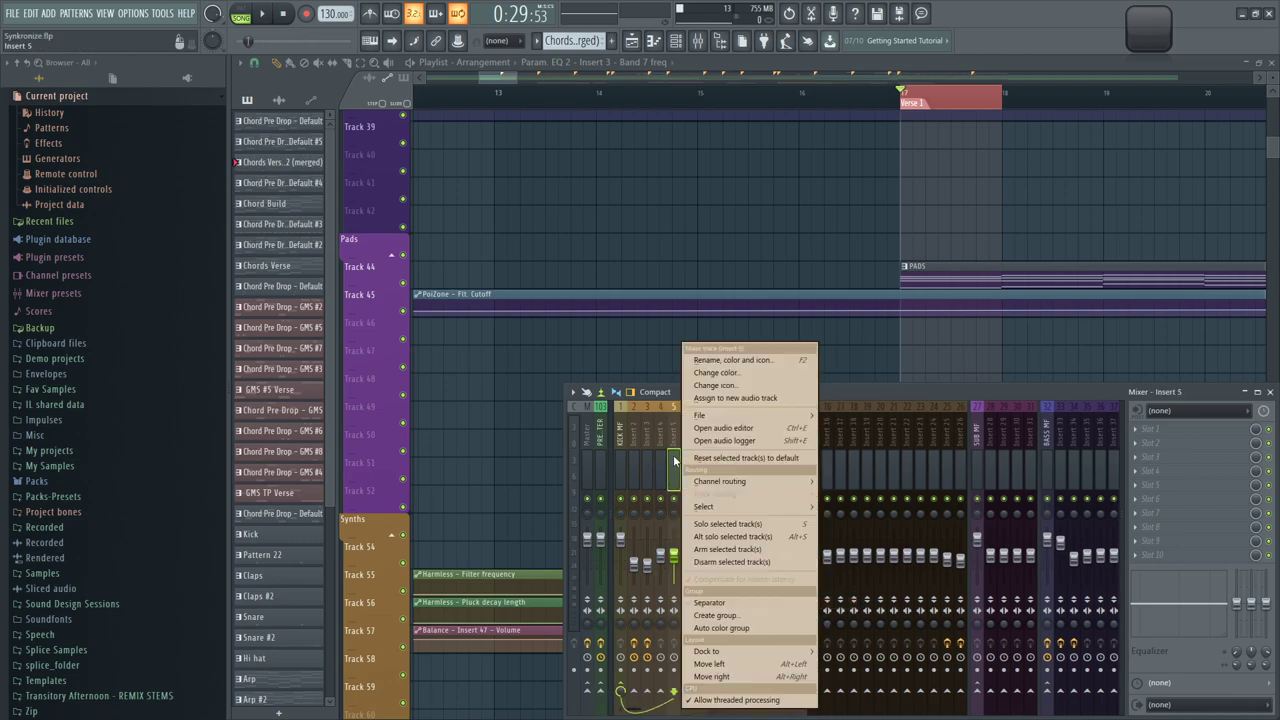
pyautogui.click(711, 603)
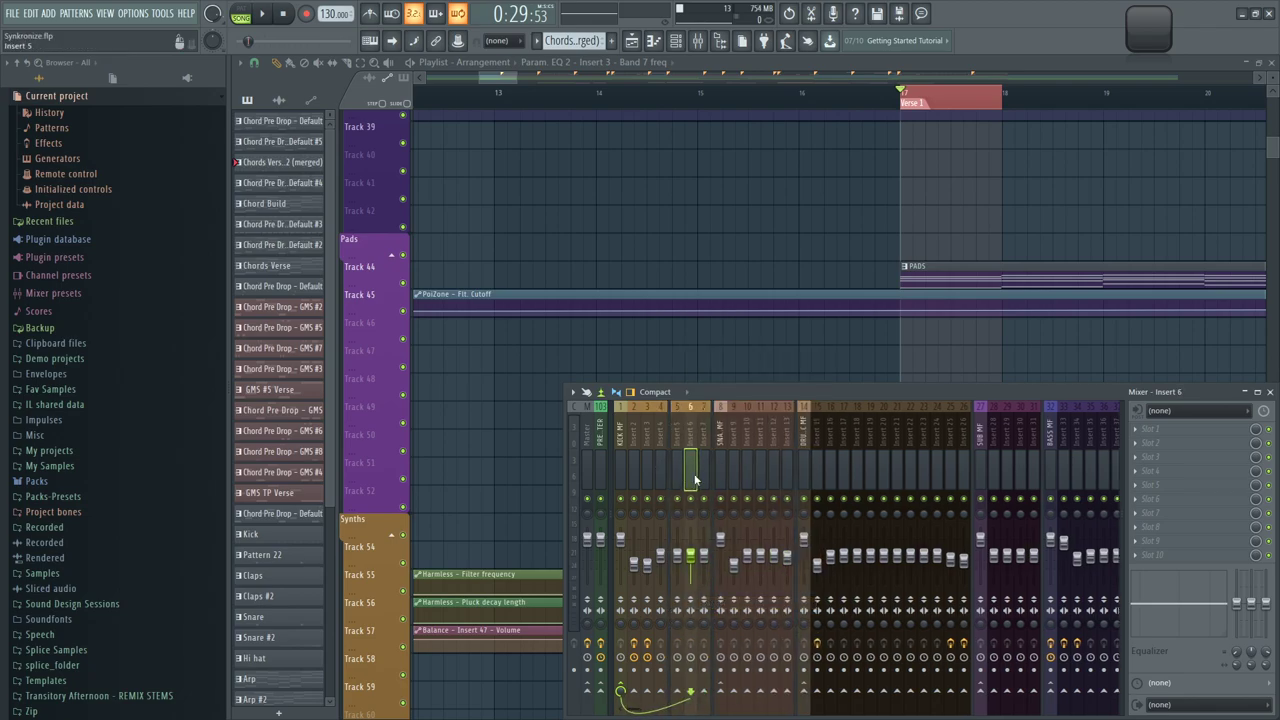
pyautogui.rightClick(678, 456)
pyautogui.click(708, 372)
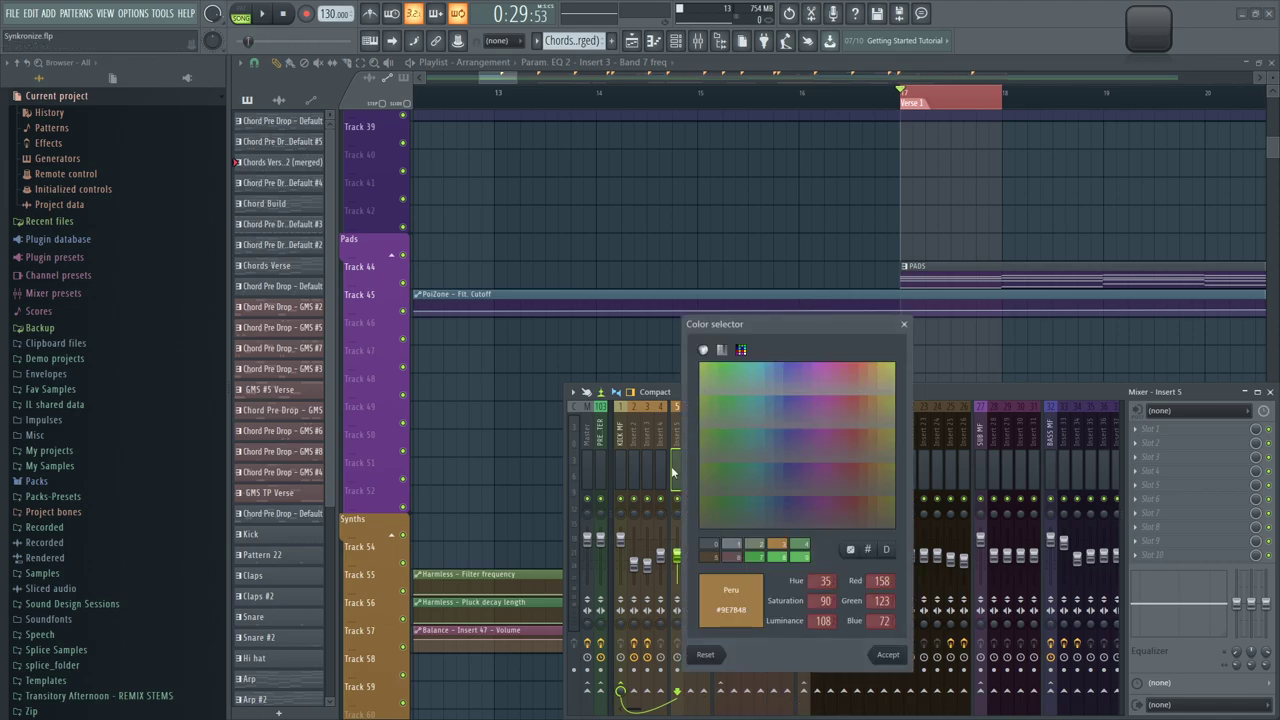
pyautogui.press('Escape')
# Recolor the Insert 5 mixer track green
pyautogui.rightClick(678, 456)
pyautogui.click(733, 360)
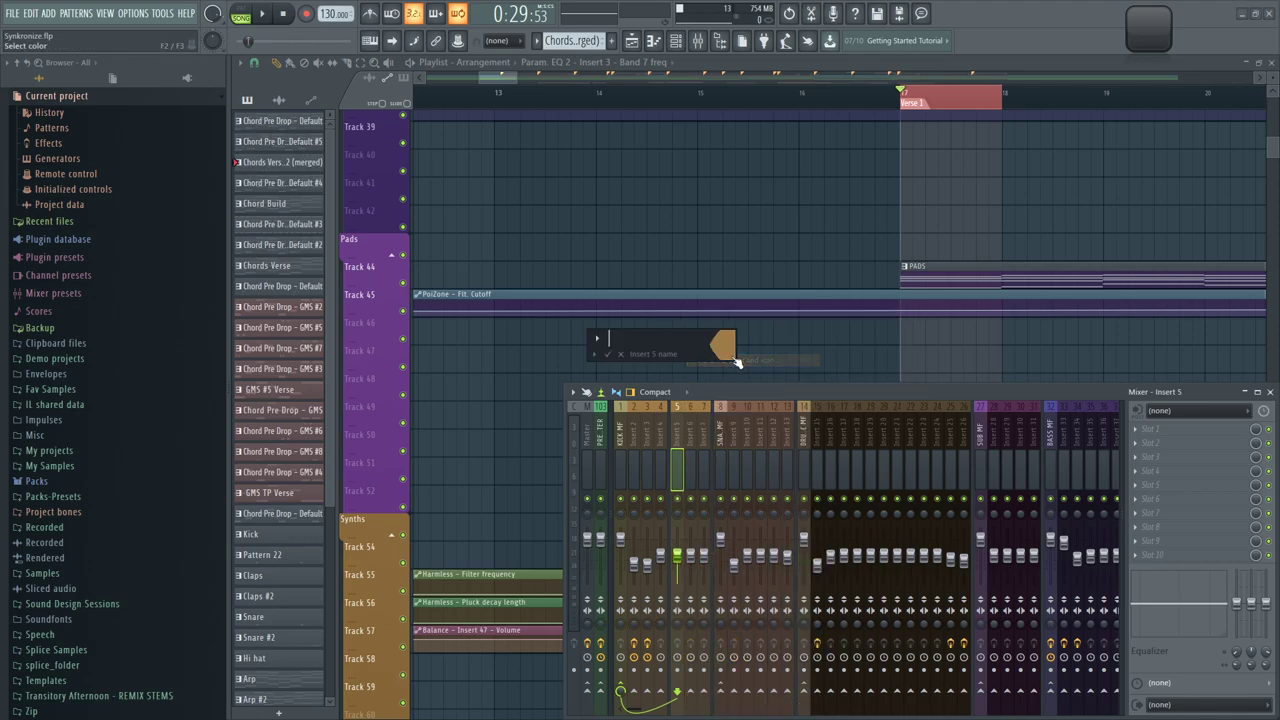
pyautogui.click(719, 343)
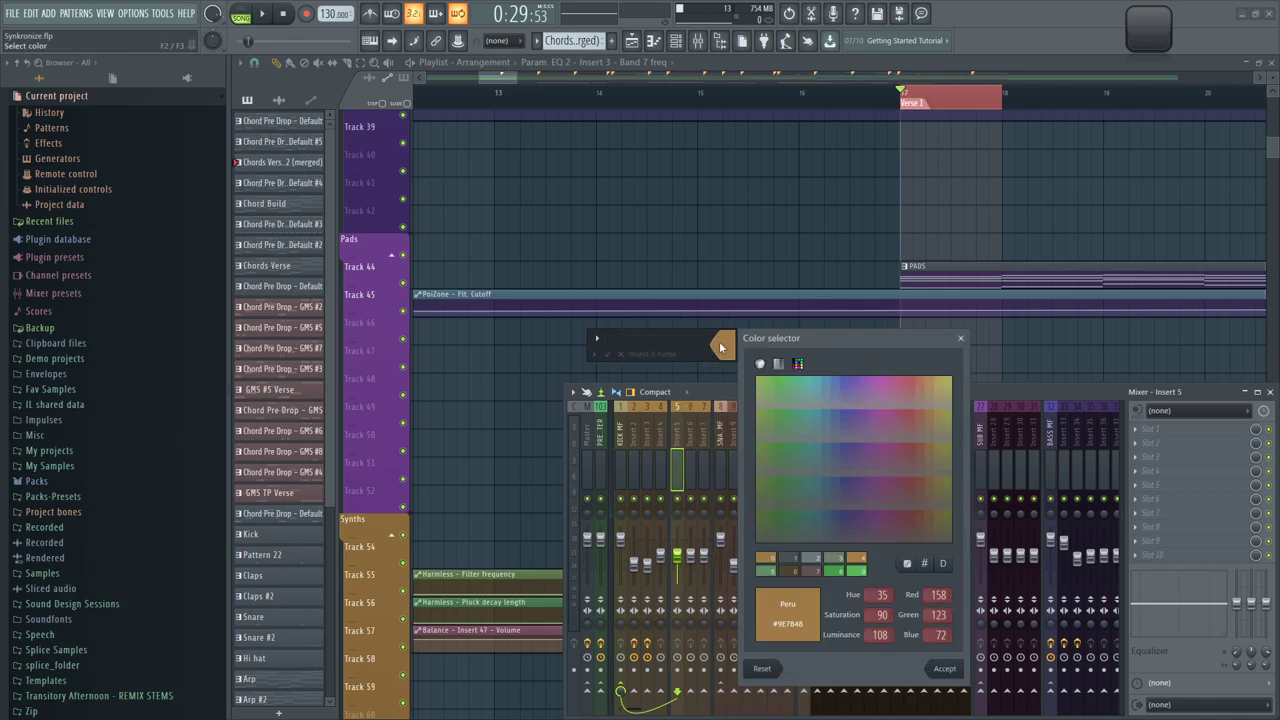
pyautogui.click(791, 413)
pyautogui.press('Return')
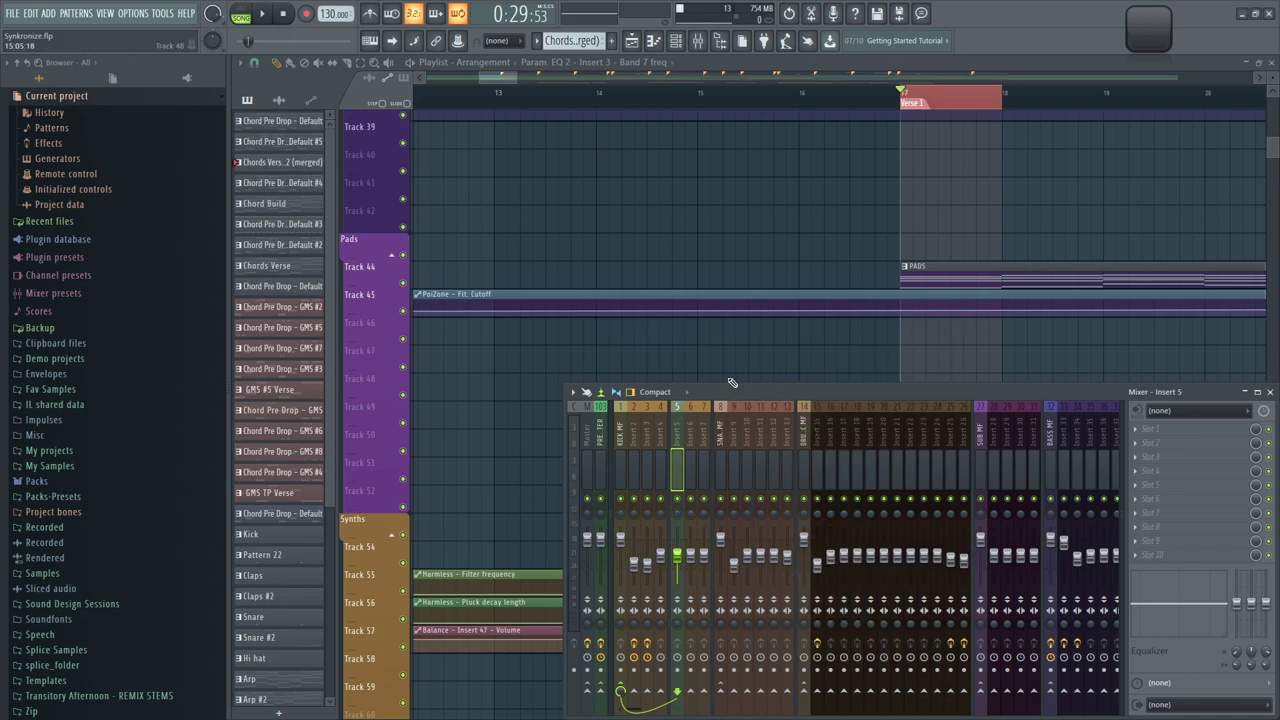
# Recolor the Insert 6 and Insert 7 mixer tracks together to dark sea green
pyautogui.click(690, 445)
pyautogui.rightClick(690, 445)
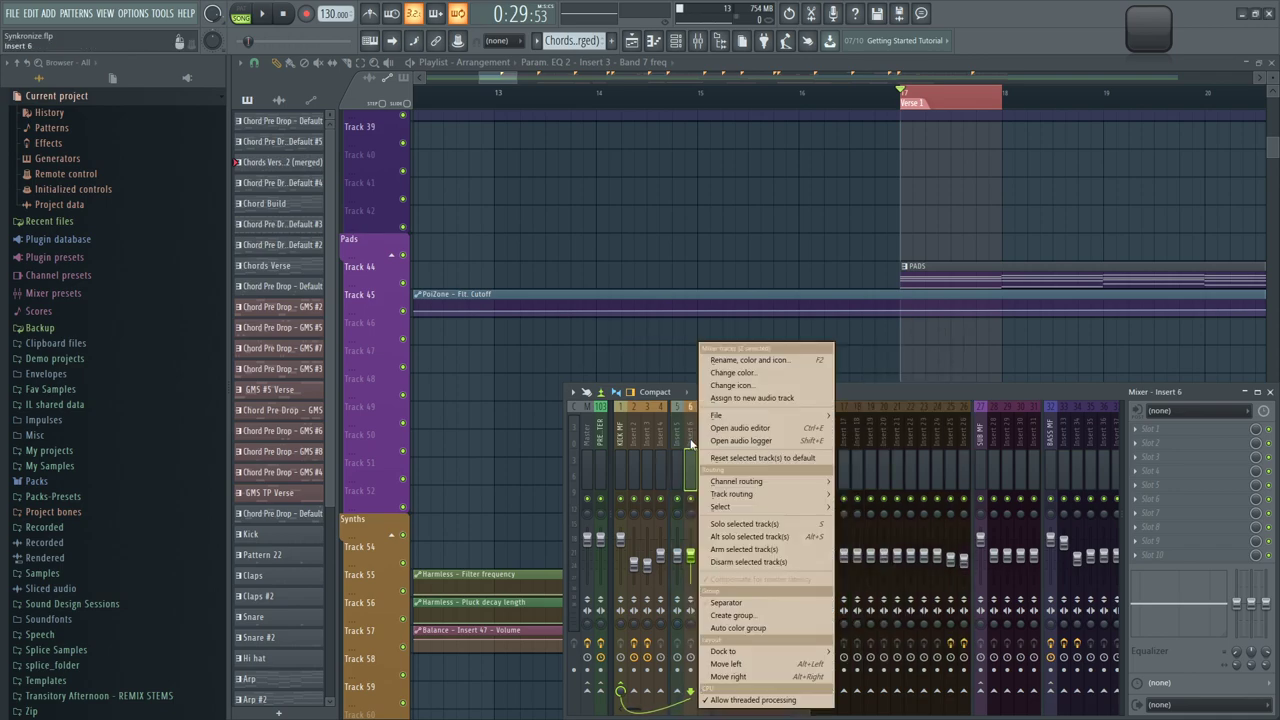
pyautogui.click(747, 383)
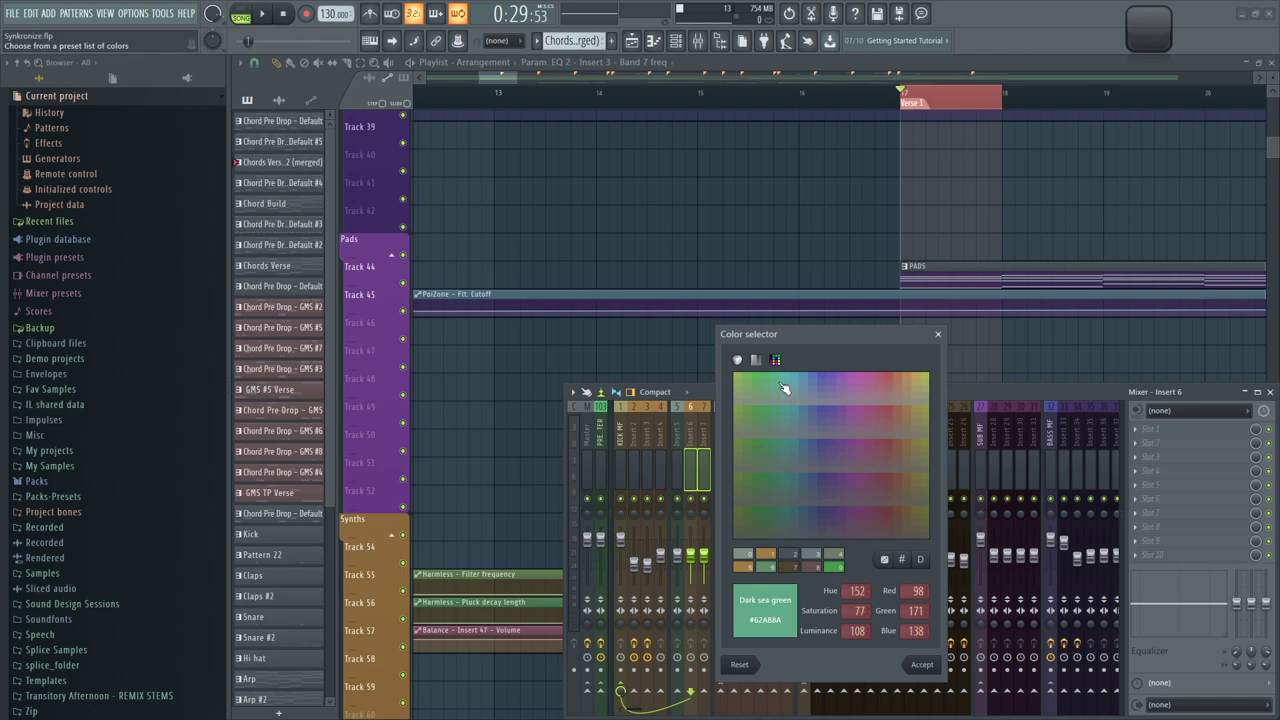
pyautogui.click(778, 383)
# Rename the Insert 5 mixer track as Distorted Kicks
pyautogui.click(677, 468)
pyautogui.rightClick(677, 468)
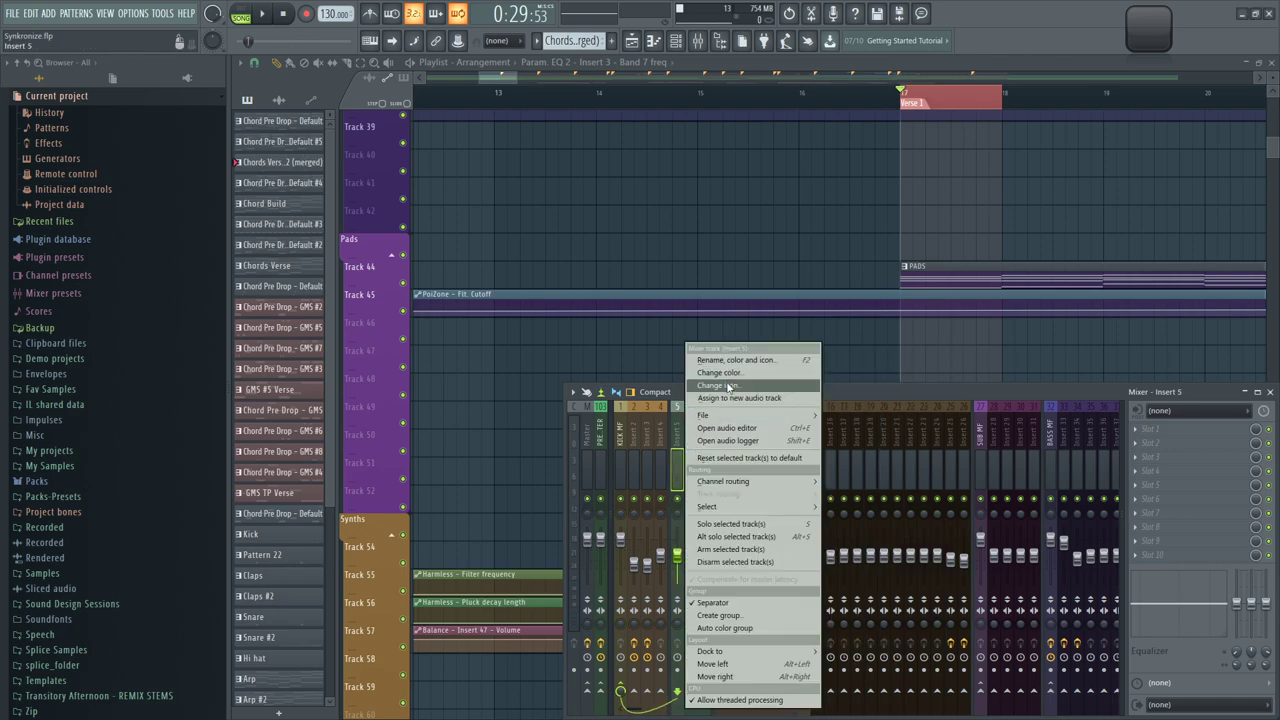
pyautogui.click(734, 362)
pyautogui.press('capslock')
pyautogui.write('DE')
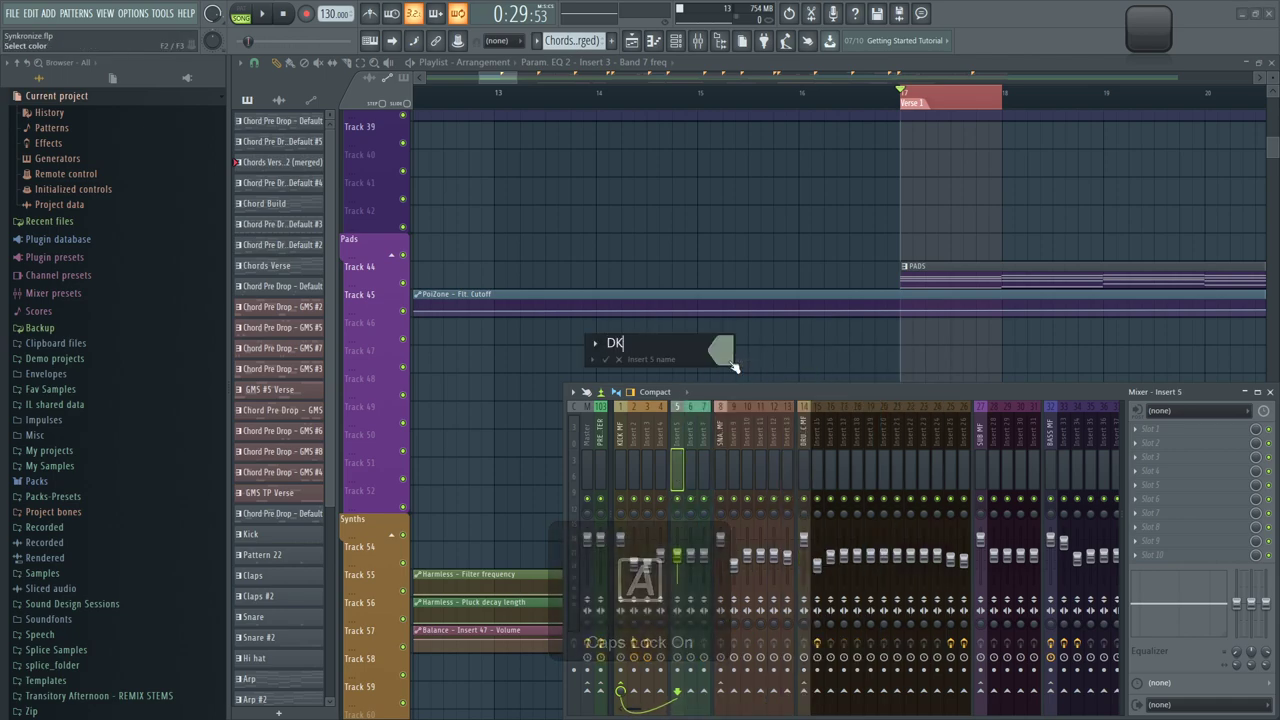
pyautogui.press('BackSpace')
pyautogui.press('BackSpace')
pyautogui.write('D')
pyautogui.press('capslock')
pyautogui.write('isto')
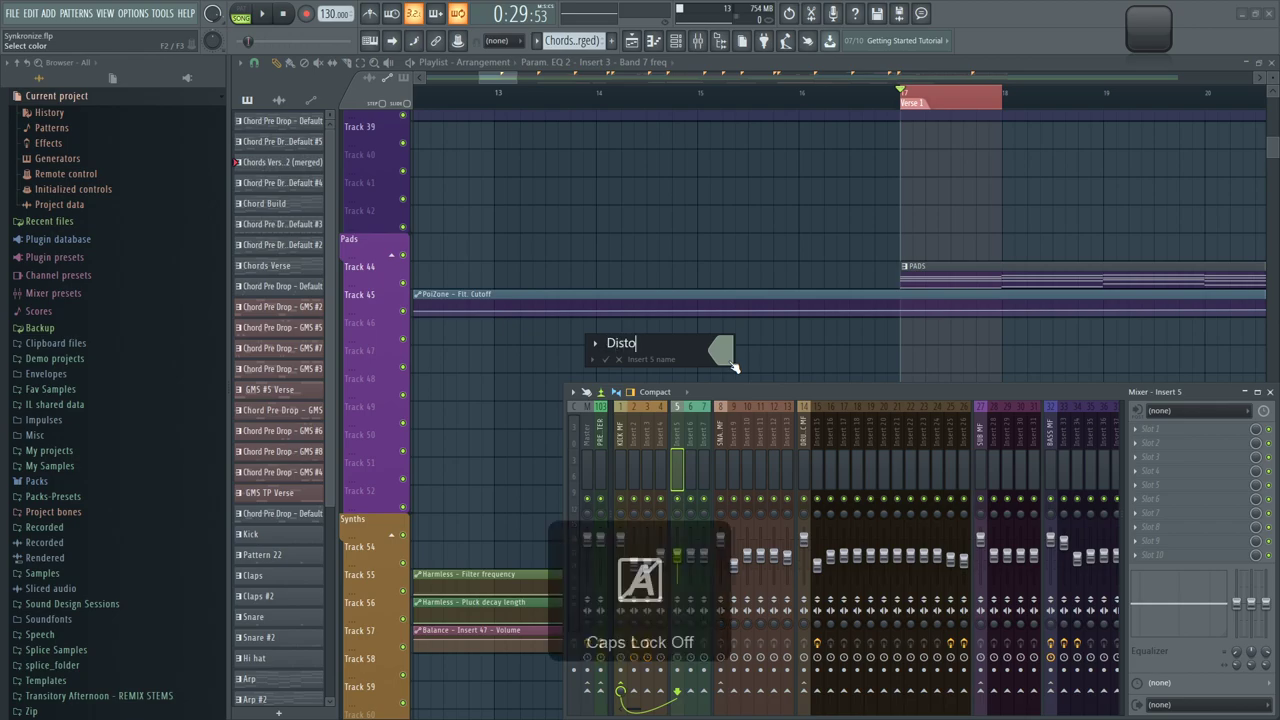
pyautogui.write('red')
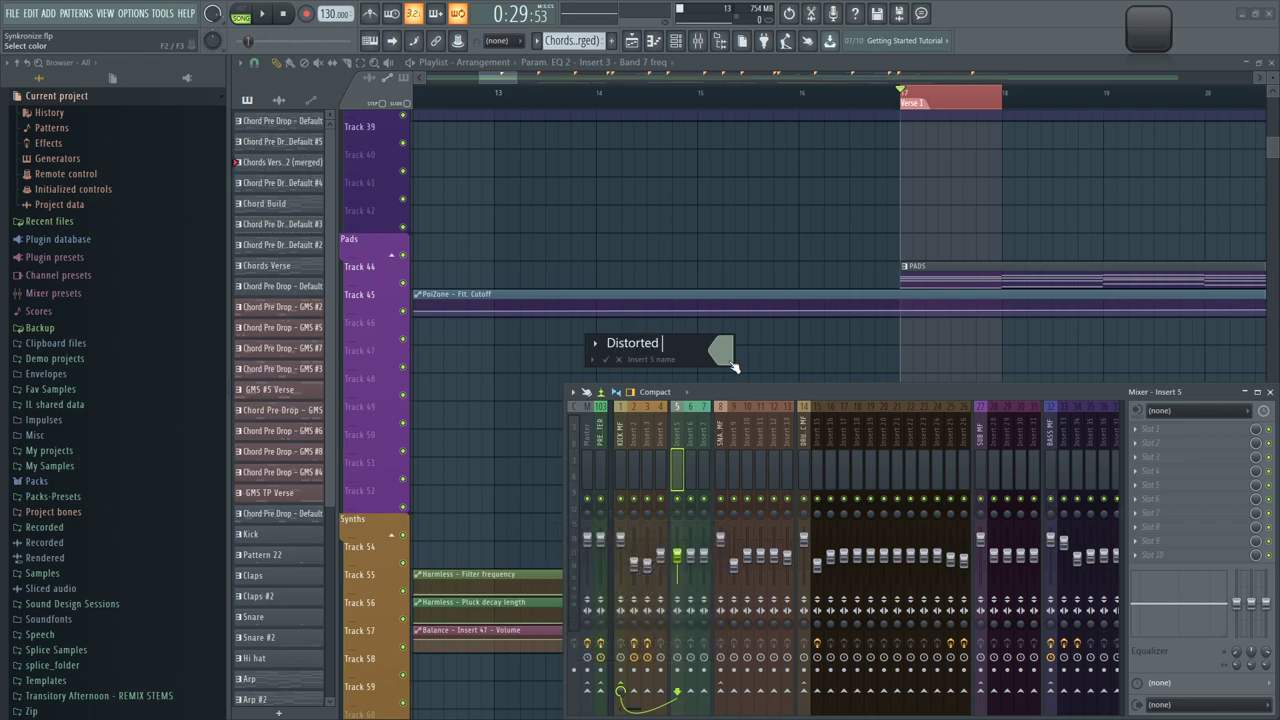
pyautogui.press('capslock')
pyautogui.write('Kick')
pyautogui.press('Return')
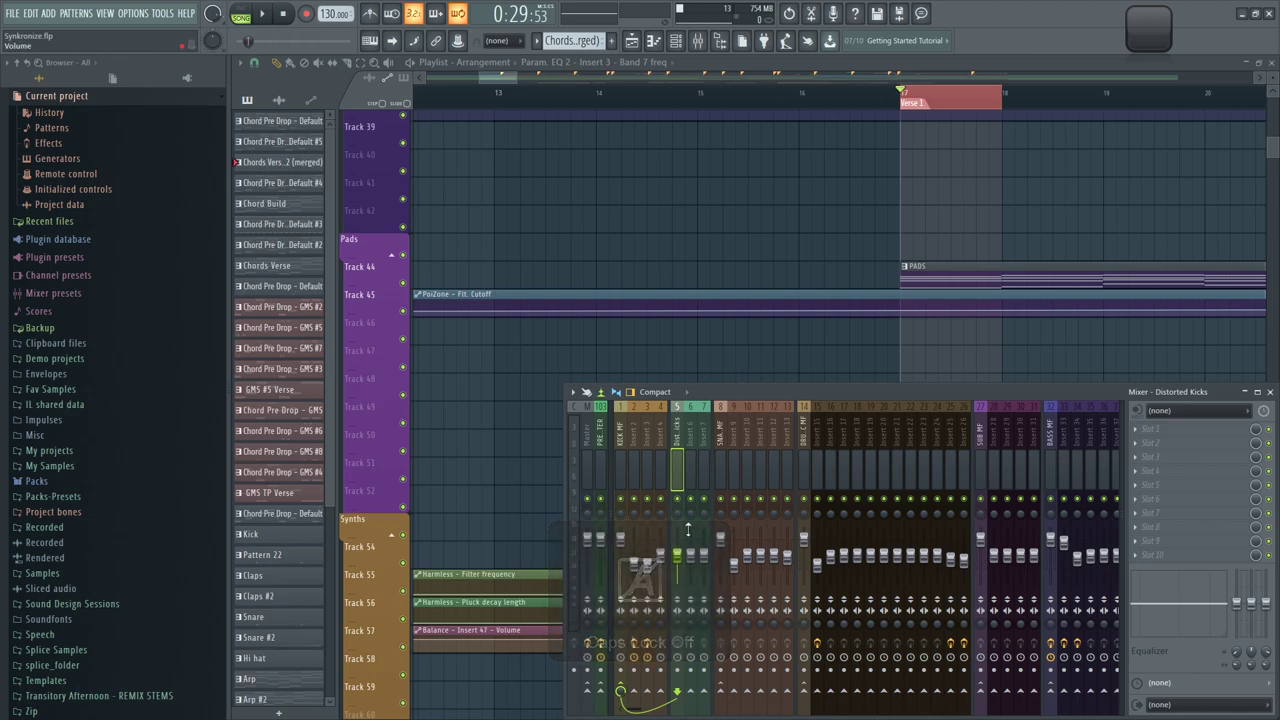
# Examine how Insert 2 and the Insert 6 and Insert 7 tracks are routed to the KICK MF track
pyautogui.click(633, 441)
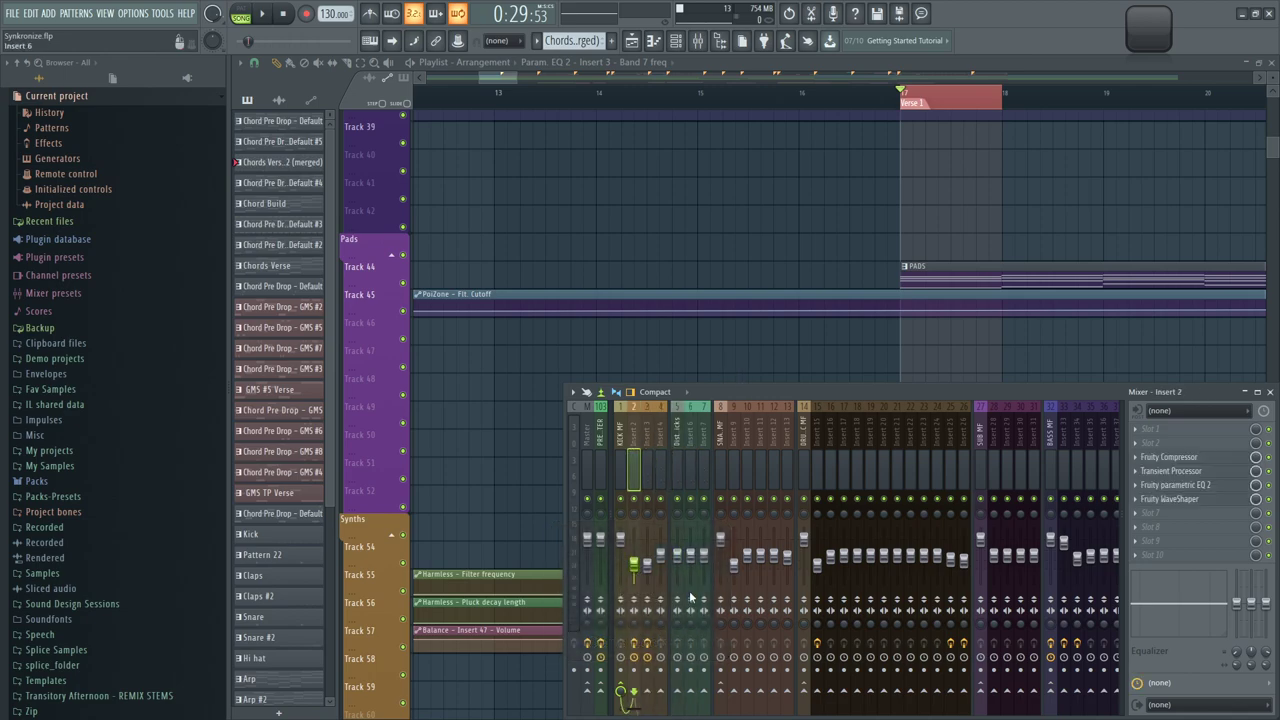
pyautogui.click(685, 455)
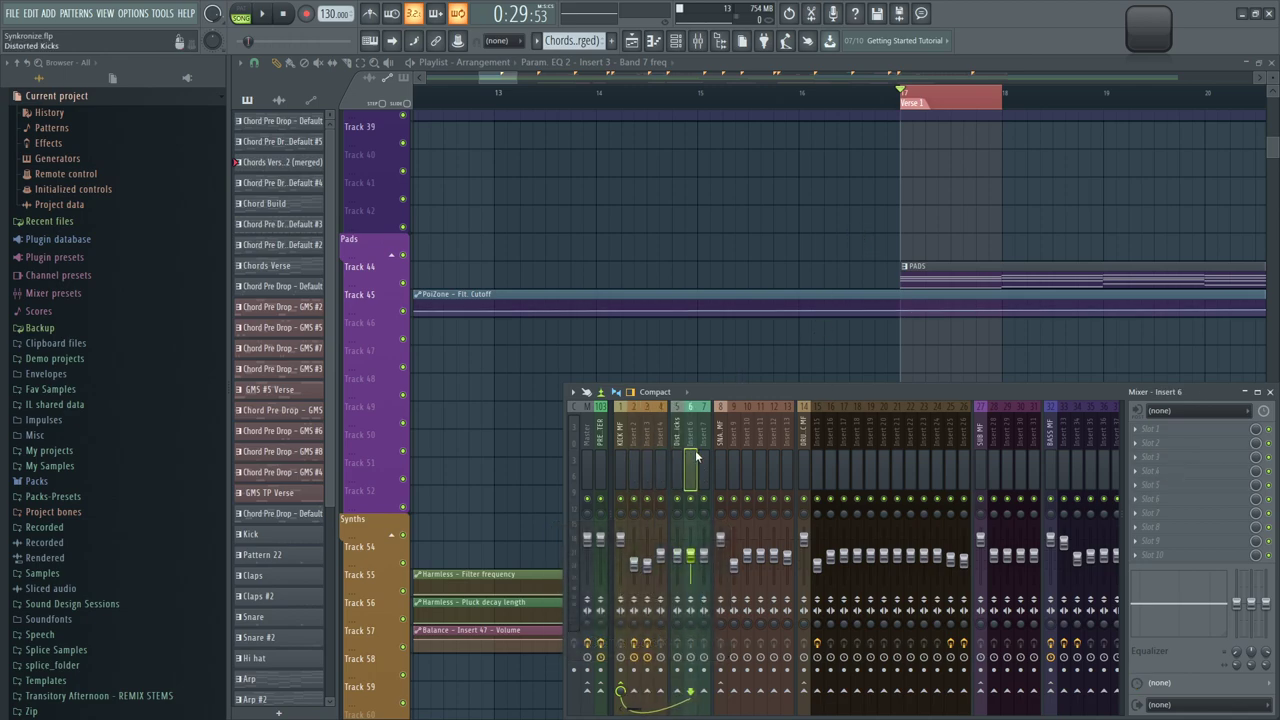
pyautogui.moveTo(688, 460); pyautogui.dragTo(701, 465)
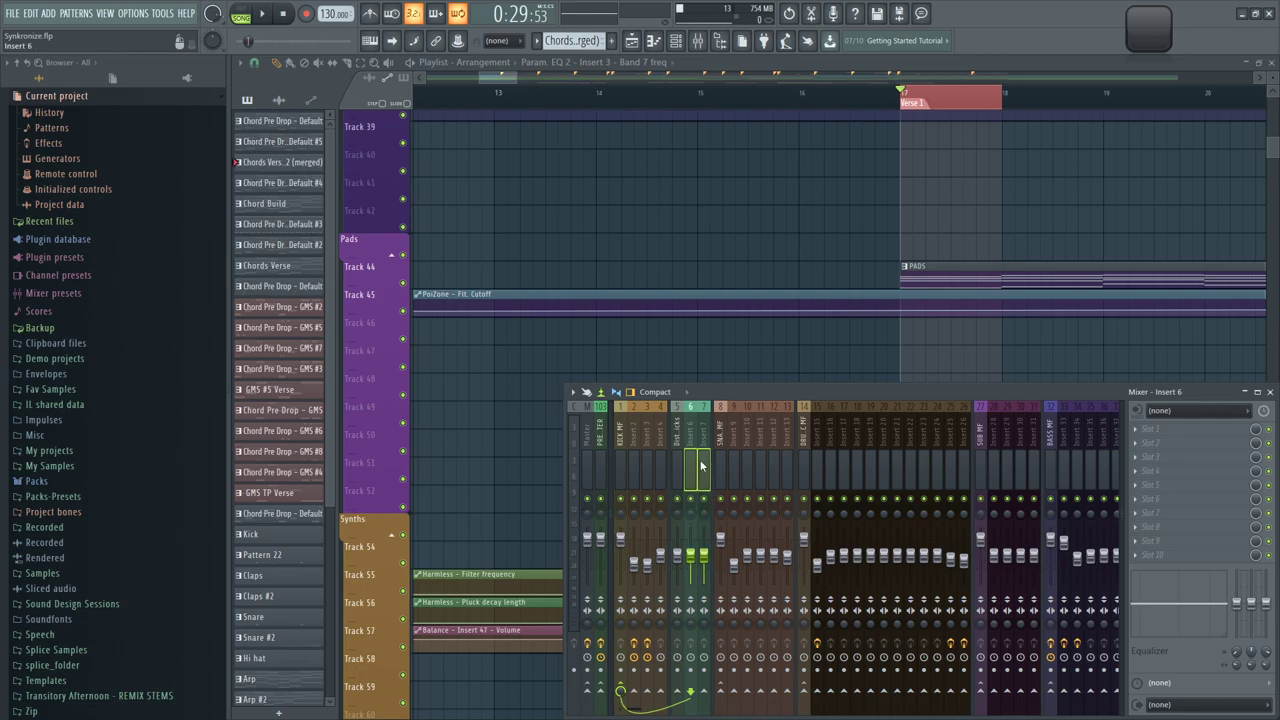
pyautogui.click(621, 688)
# Look over the unused mixer tracks after the FX group and view the track options of Insert 112
pyautogui.hscroll(20, 769, 450)
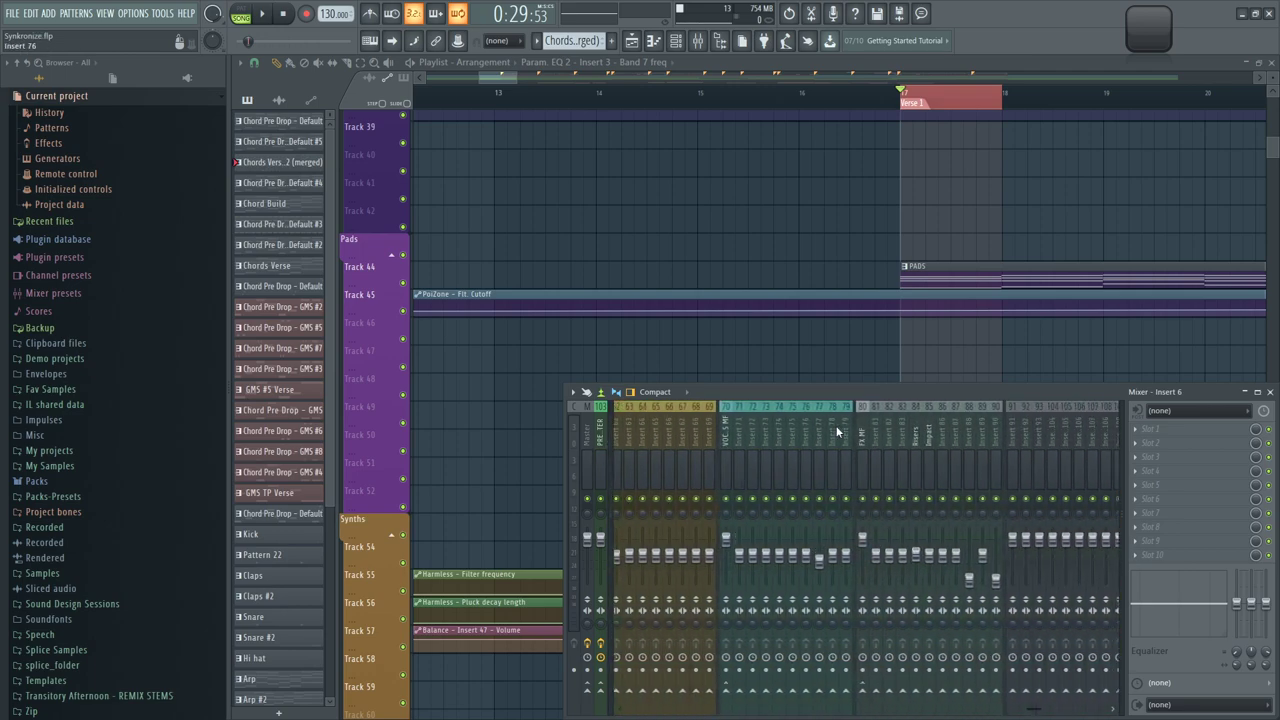
pyautogui.click(927, 459)
pyautogui.click(1003, 444)
pyautogui.rightClick(941, 454)
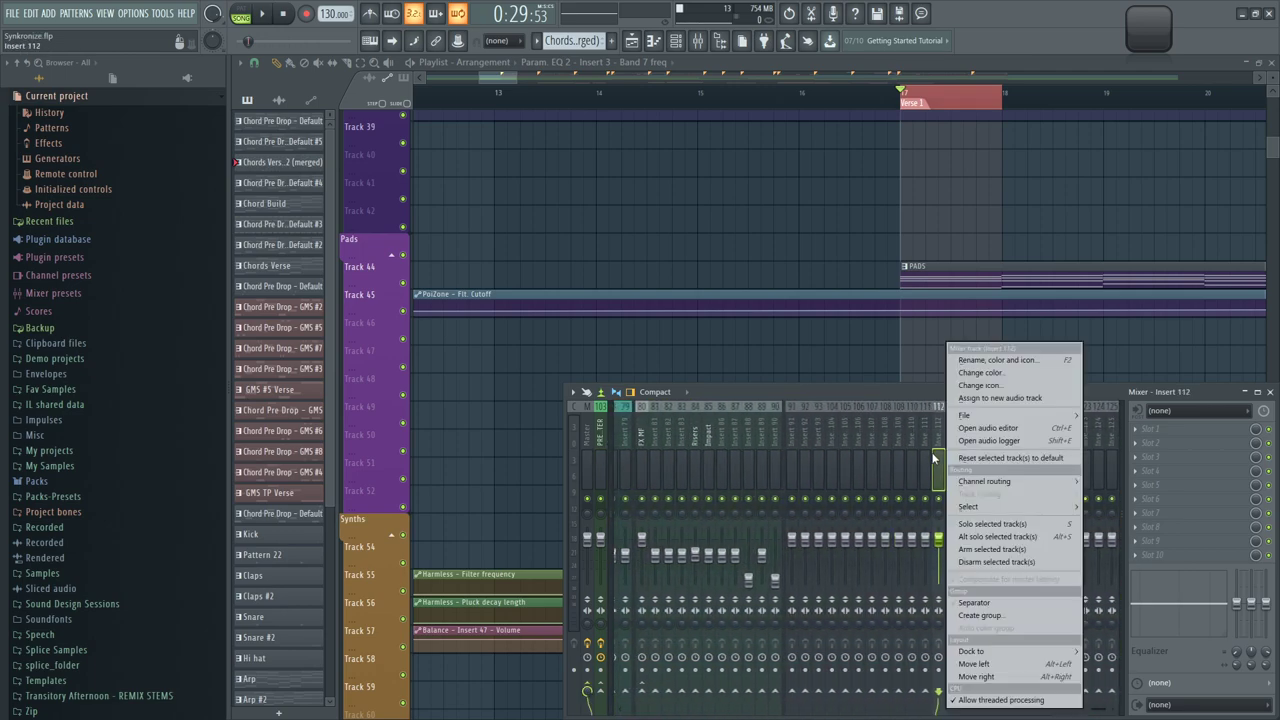
pyautogui.click(899, 454)
pyautogui.click(925, 458)
pyautogui.click(957, 455)
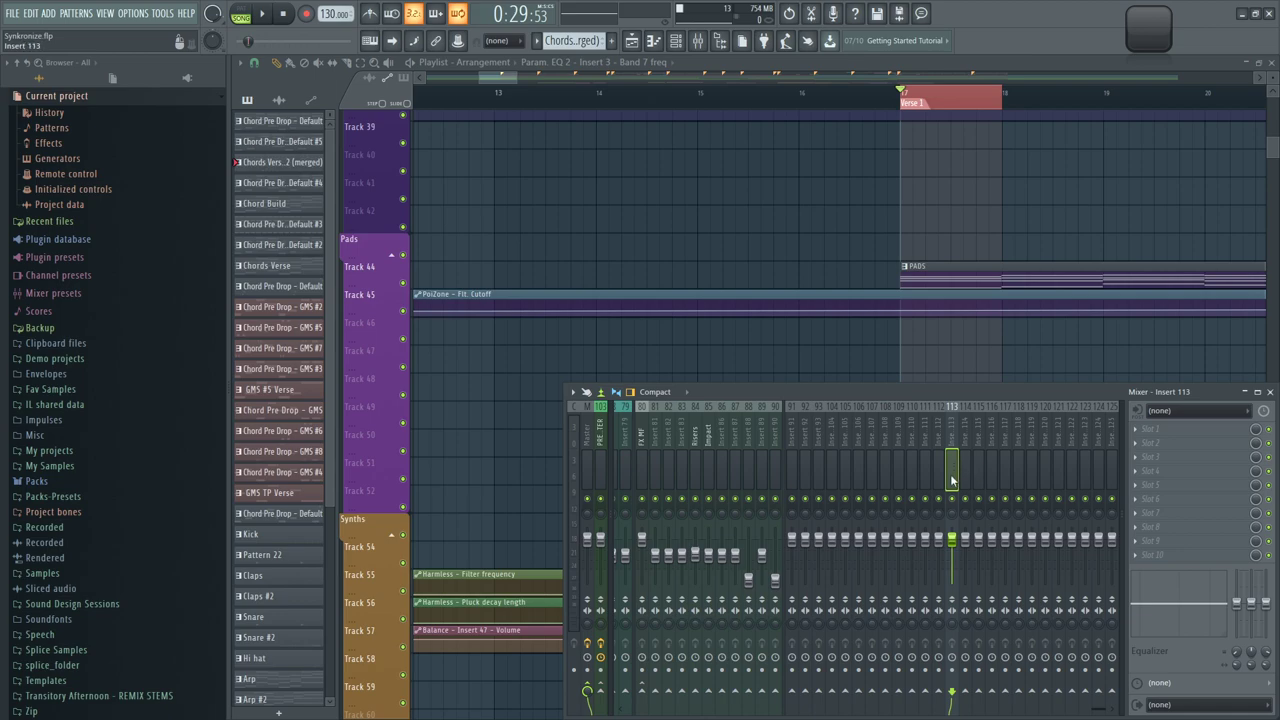
# Select the kick, snare, drum and sub insert tracks group by group to examine their routing to the MF tracks
pyautogui.scroll(15, 952, 480)
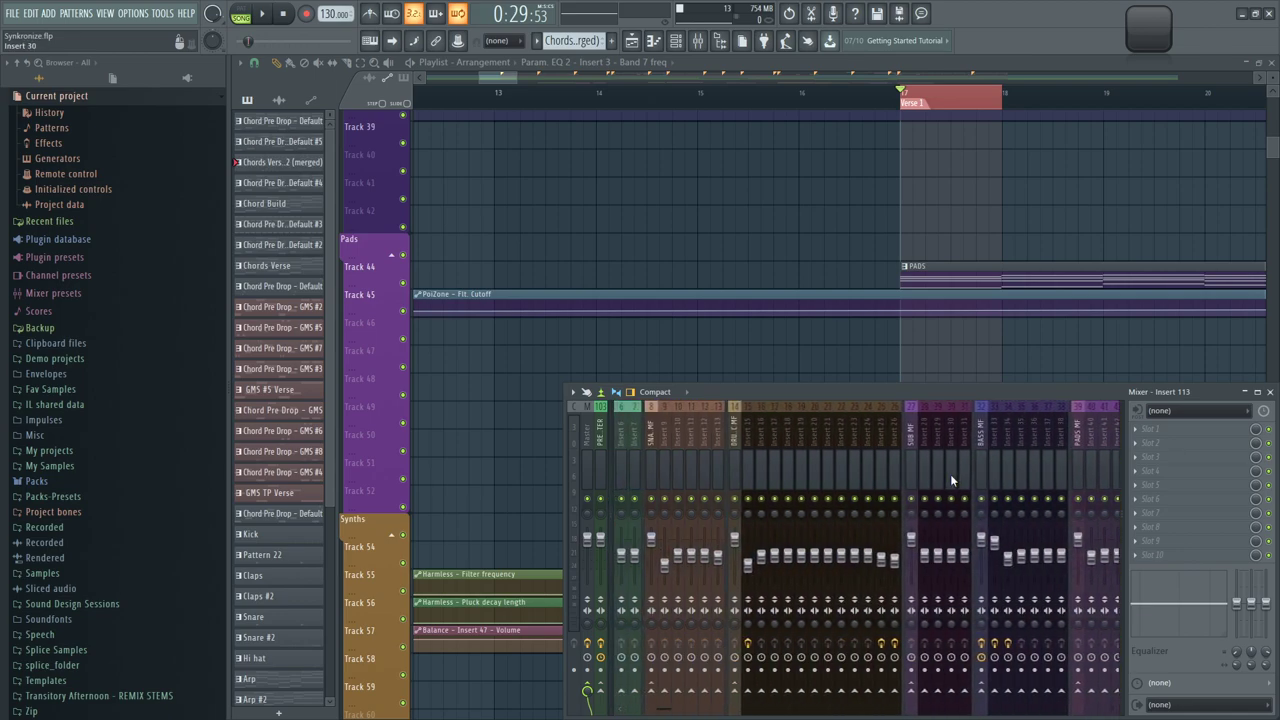
pyautogui.click(633, 459)
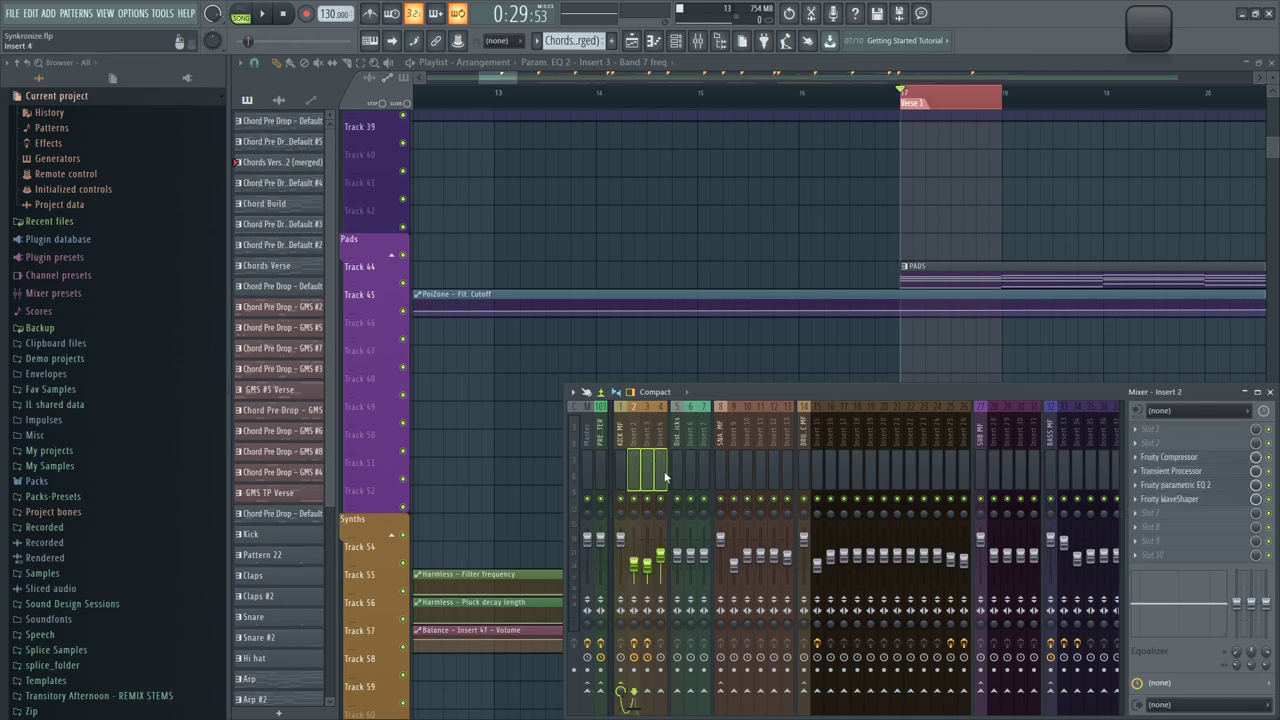
pyautogui.click(747, 462)
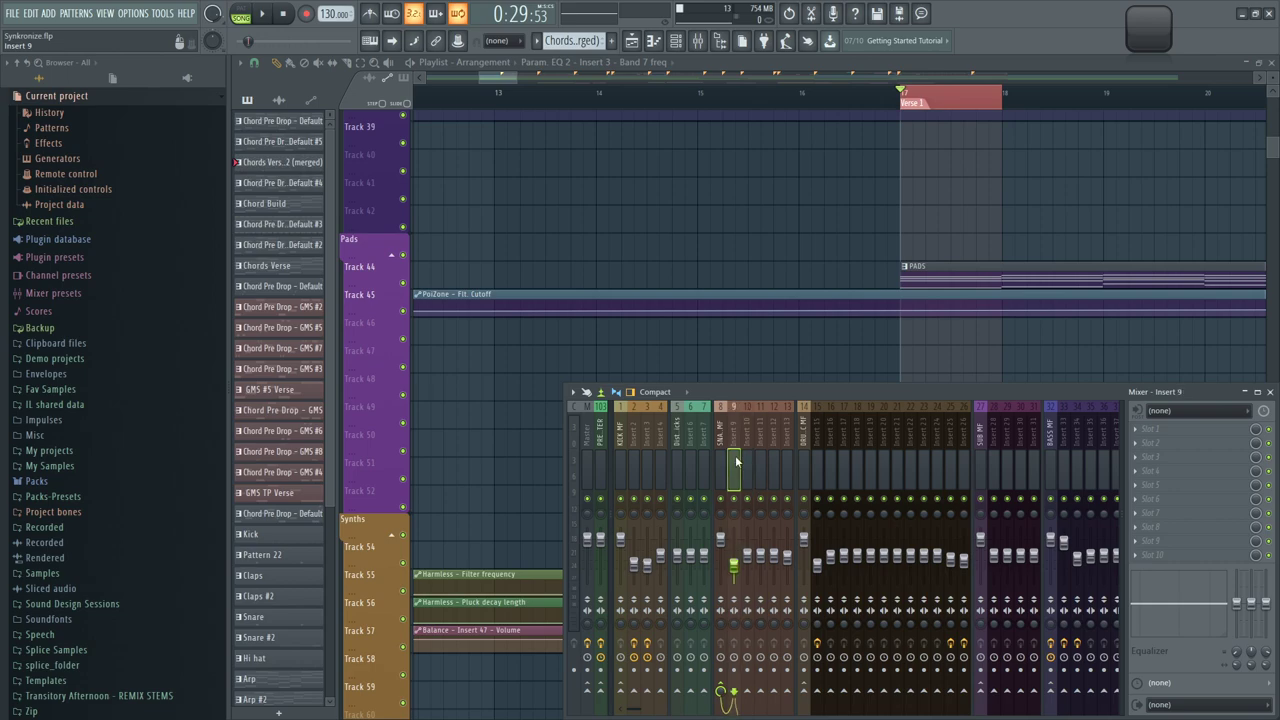
pyautogui.moveTo(737, 460); pyautogui.dragTo(791, 462)
pyautogui.hscroll(3, 860, 462)
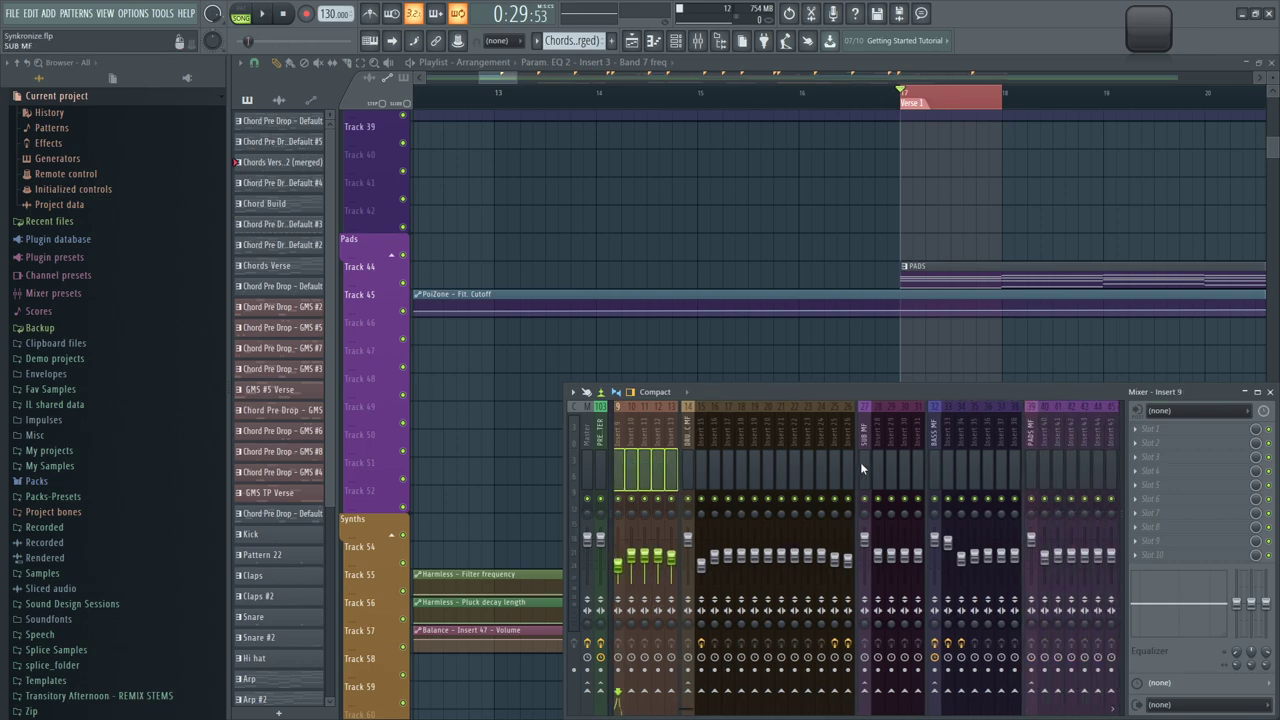
pyautogui.moveTo(707, 438); pyautogui.dragTo(845, 472)
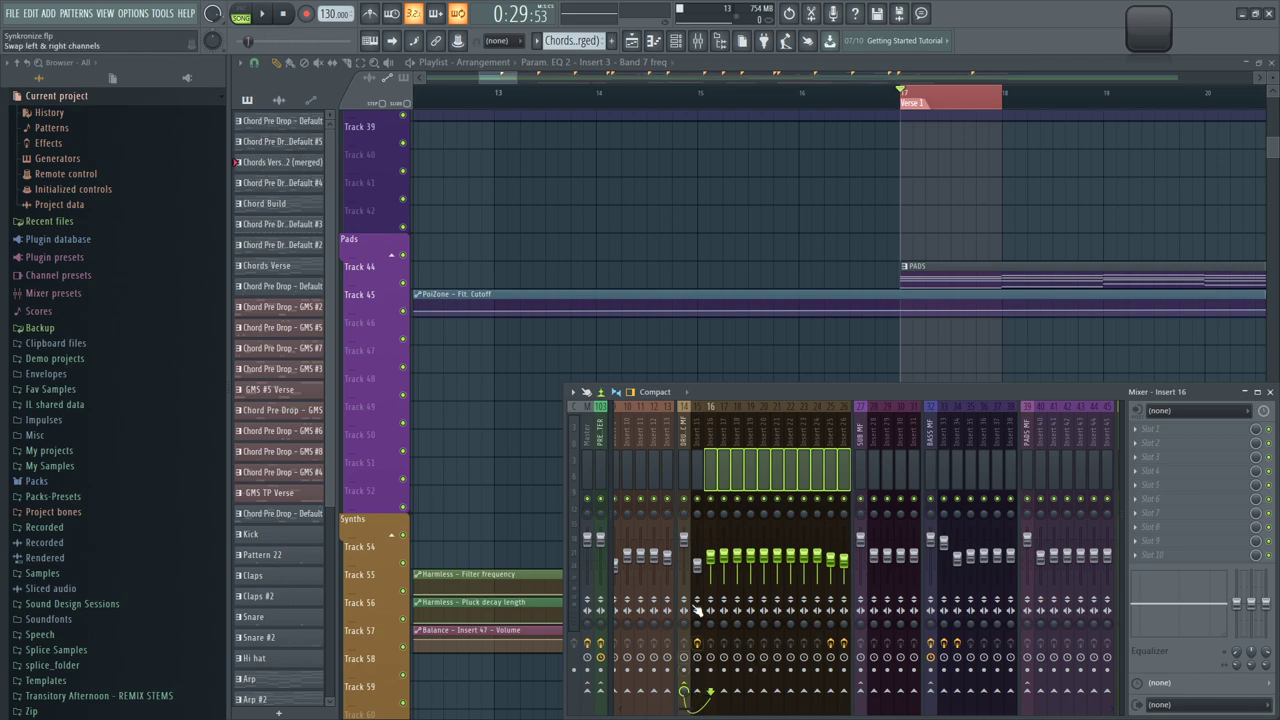
pyautogui.click(684, 447)
pyautogui.click(875, 462)
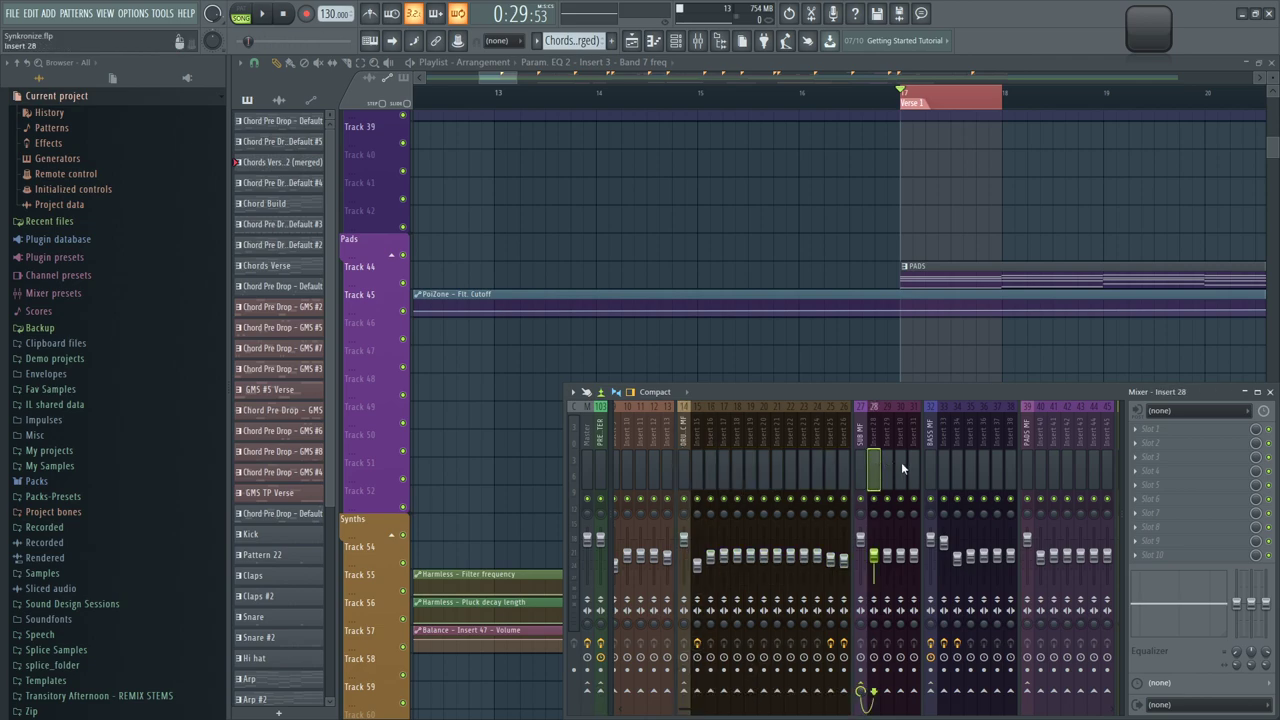
pyautogui.moveTo(877, 460); pyautogui.dragTo(930, 458)
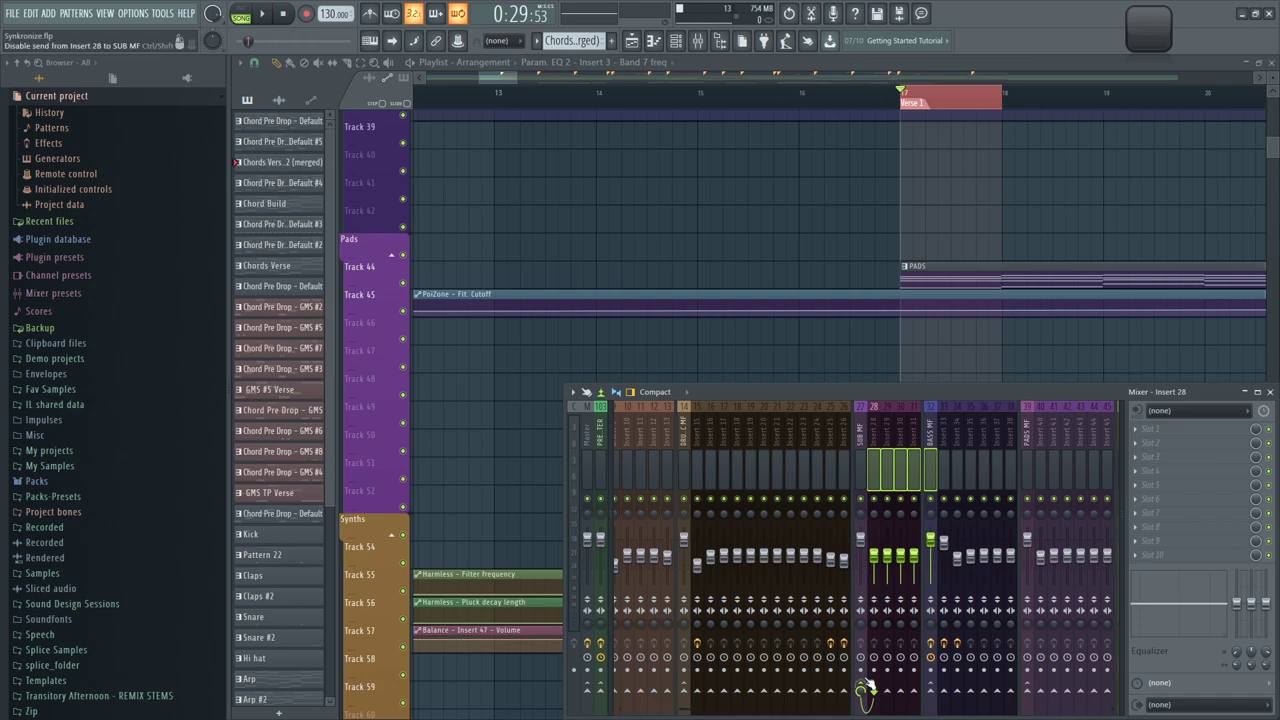
# Select the leads tracks from Chords to Insert 59, view the routing options for LEADS MF, and select LEADS MF
pyautogui.scroll(-8, 944, 416)
pyautogui.click(851, 447)
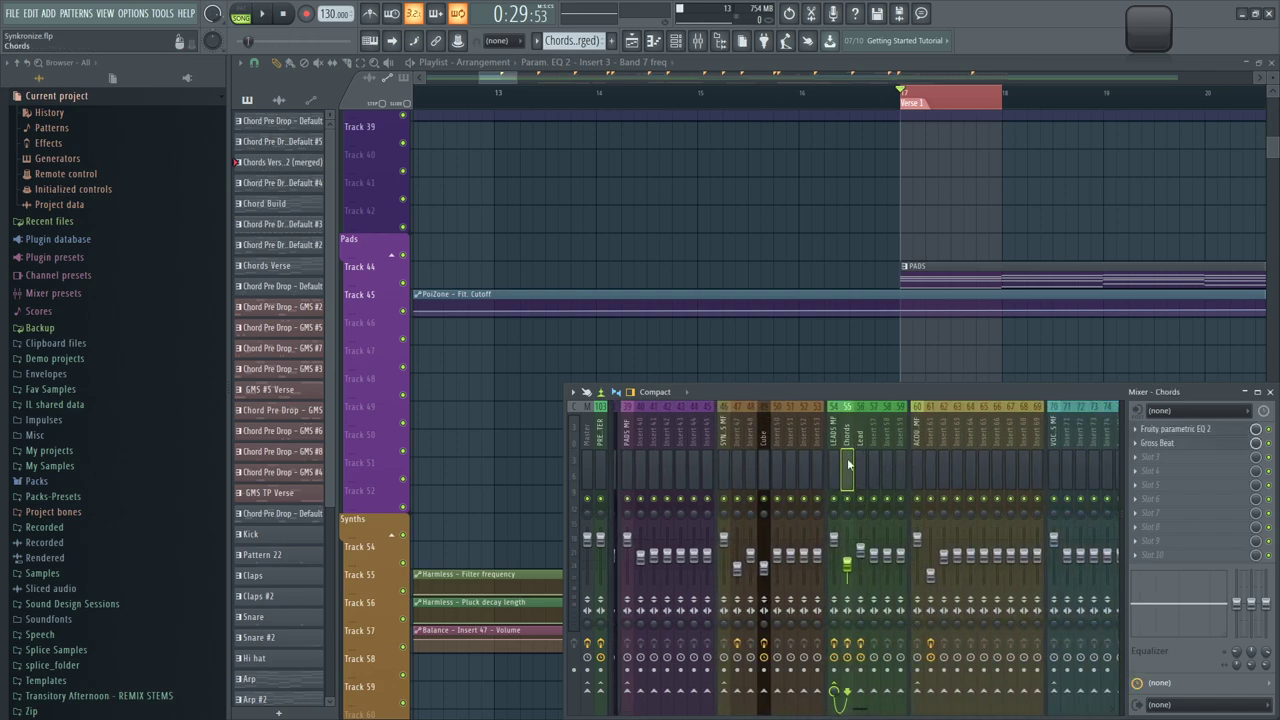
pyautogui.moveTo(848, 463); pyautogui.dragTo(903, 462)
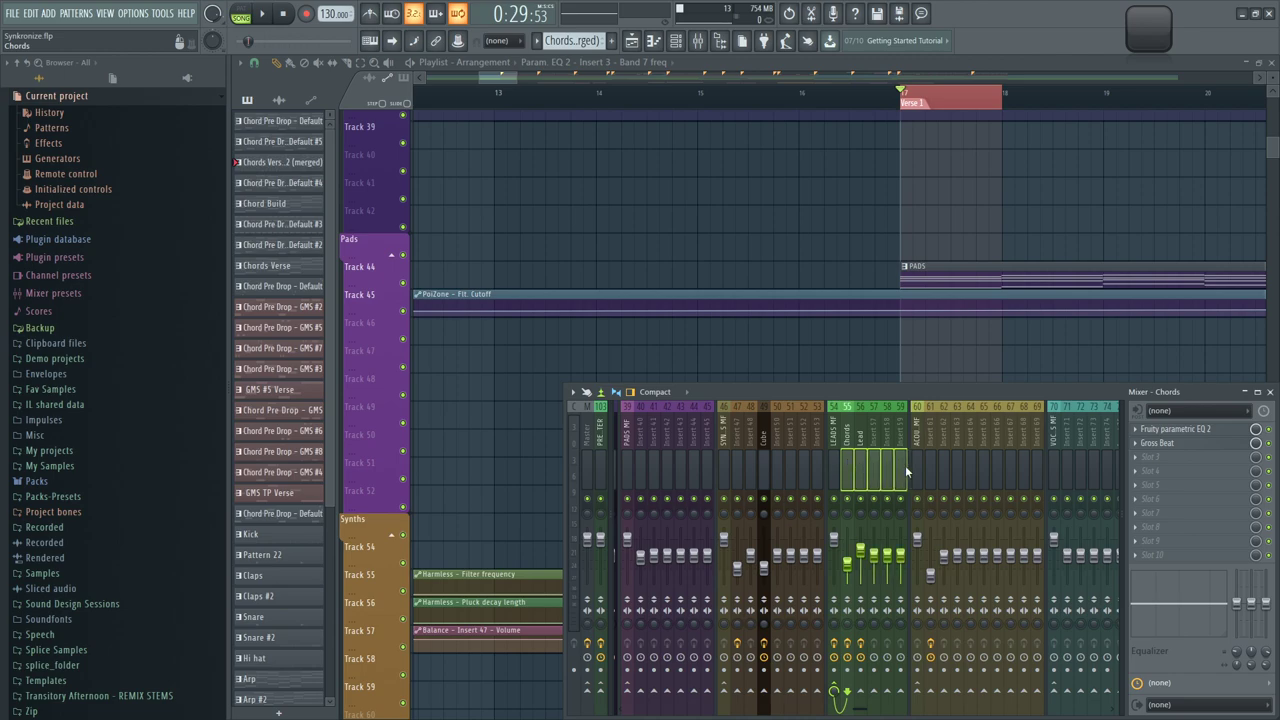
pyautogui.rightClick(835, 690)
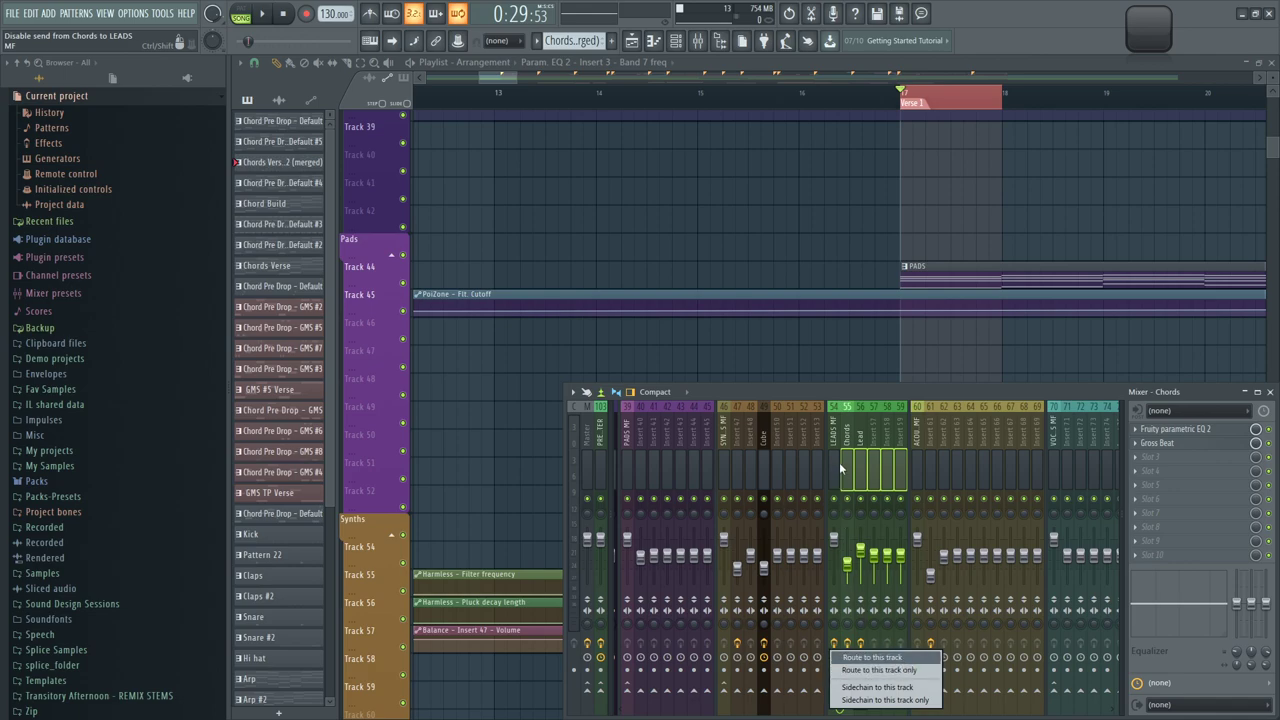
pyautogui.click(838, 432)
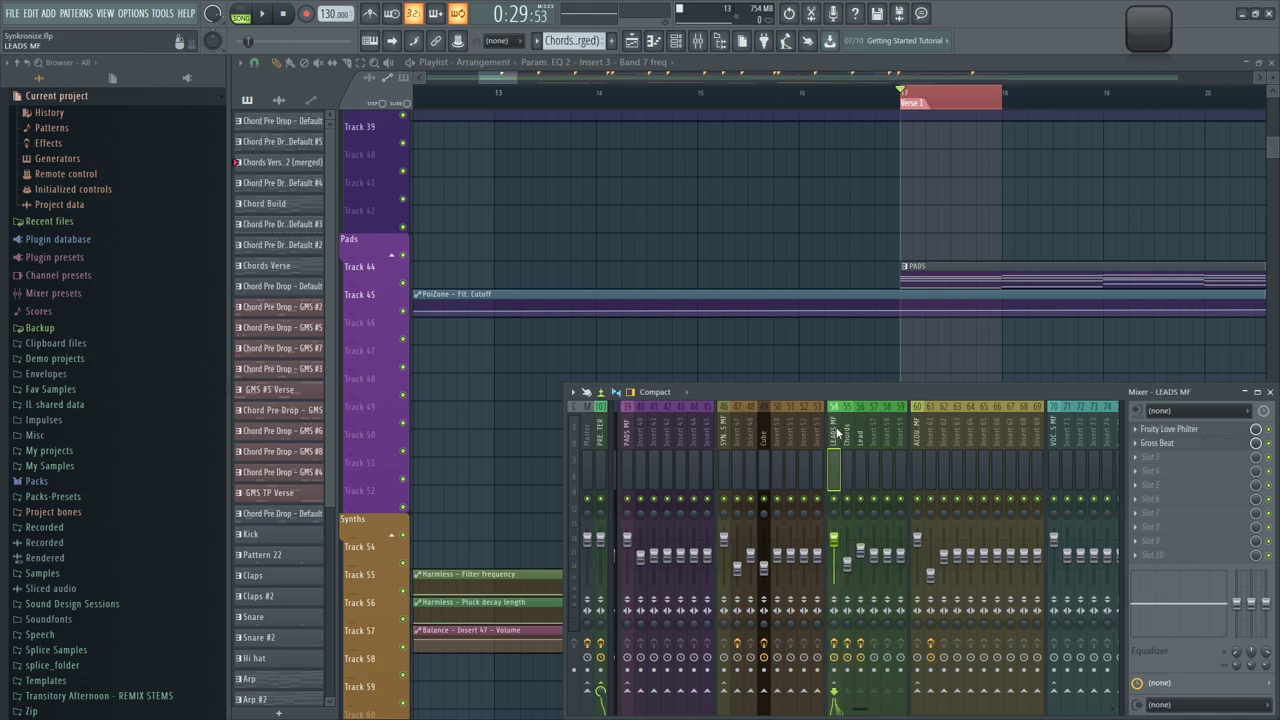
# Reveal the docked effect tracks 94 to 102 in the mixer and examine the pre-master track and LEADS MF
pyautogui.hscroll(2, 780, 465)
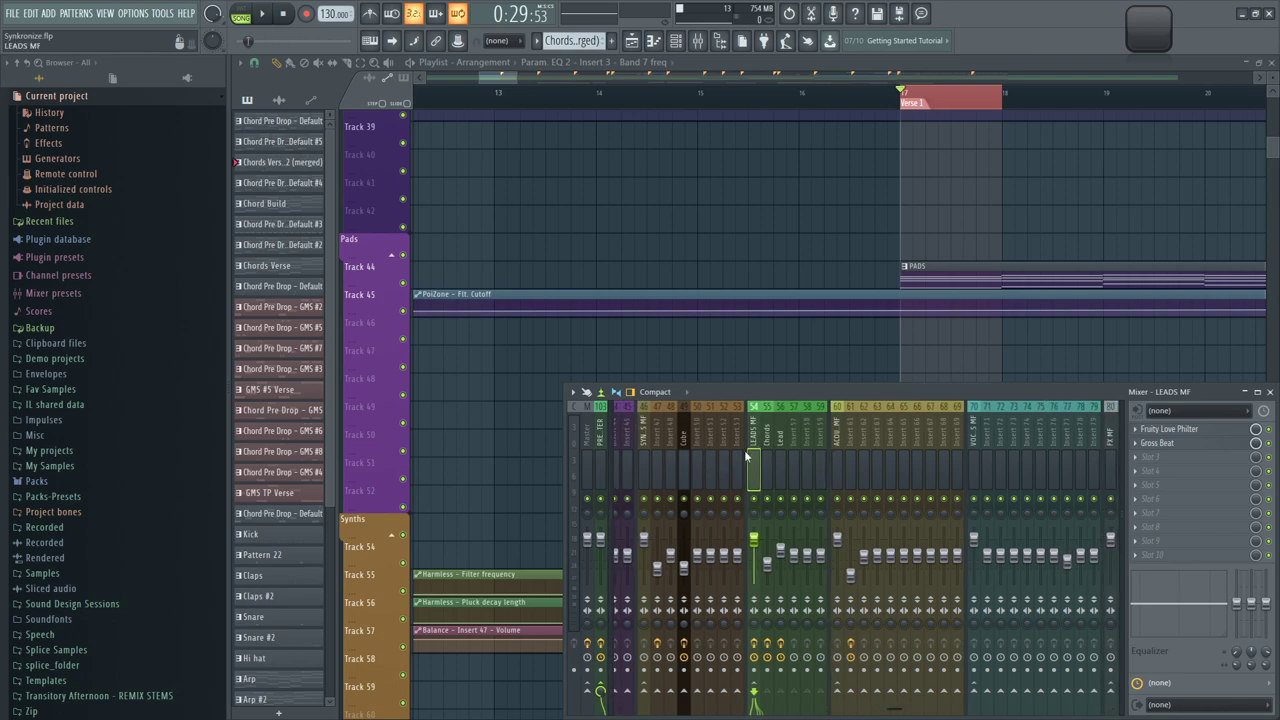
pyautogui.click(1118, 465)
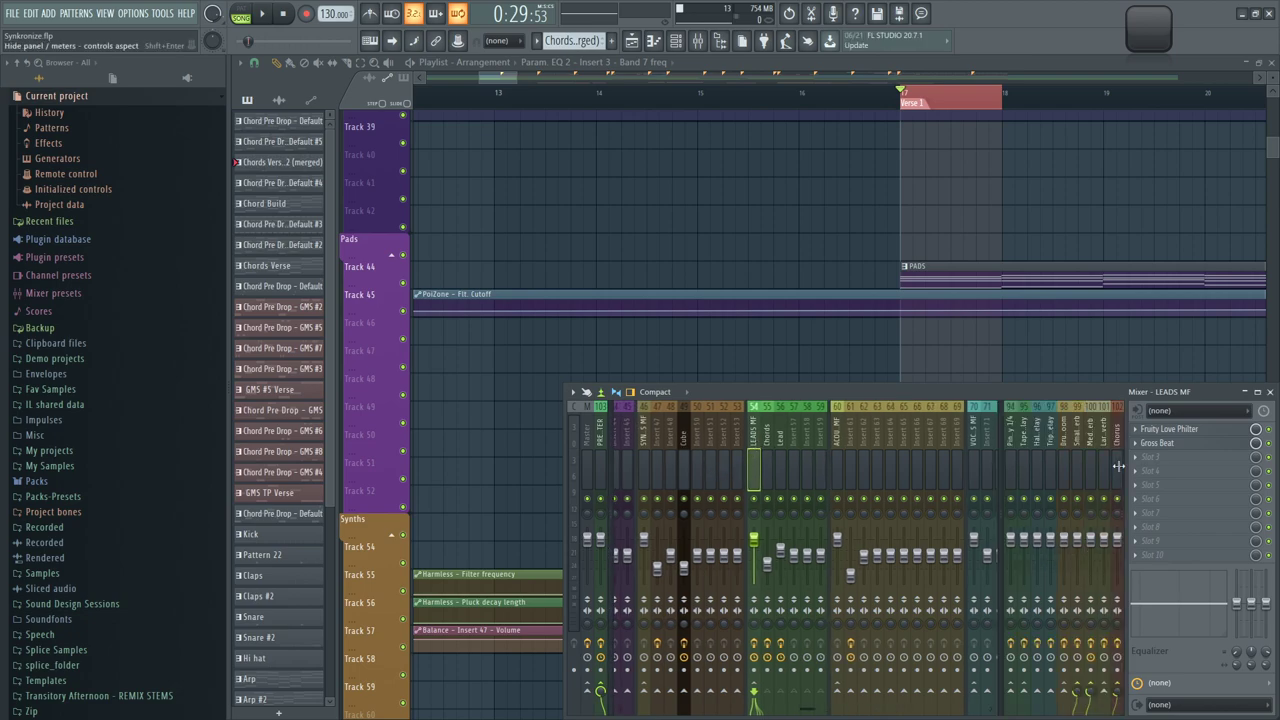
pyautogui.click(600, 432)
pyautogui.click(753, 451)
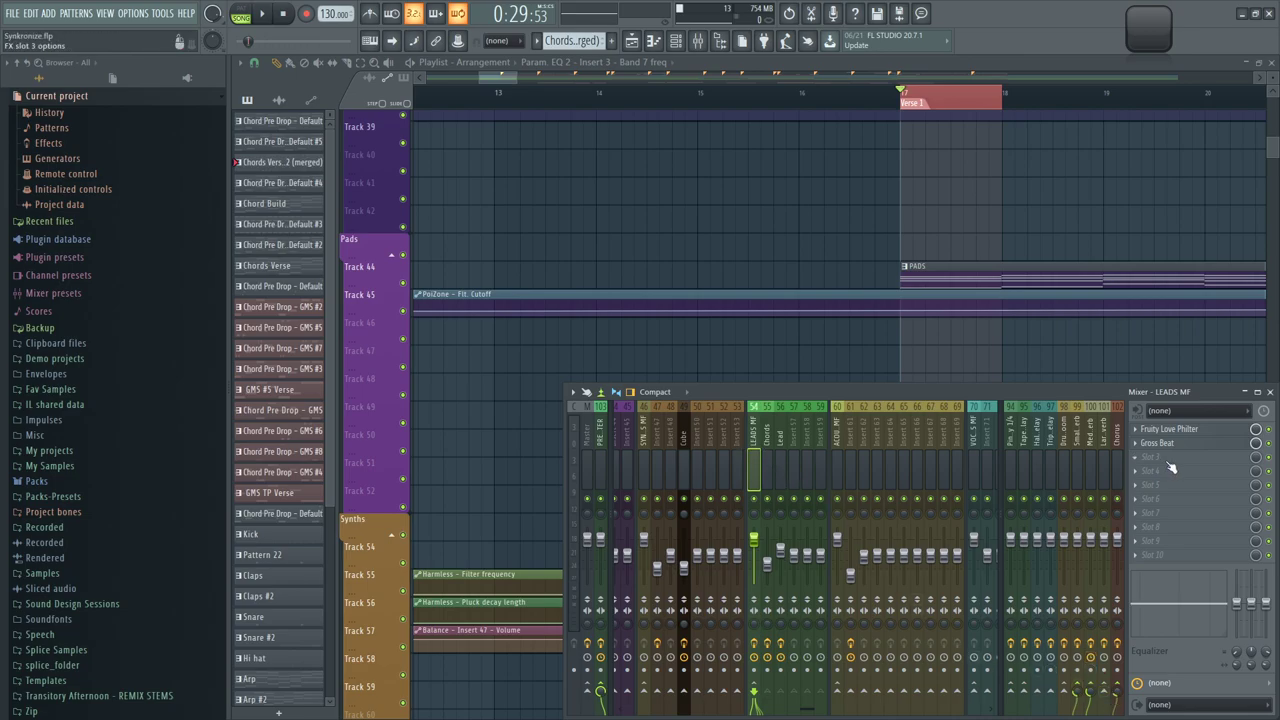
# Open Gross Beat on LEADS MF to view its Trance Gt 2 volume gate, and return to the playlist
pyautogui.click(1178, 443)
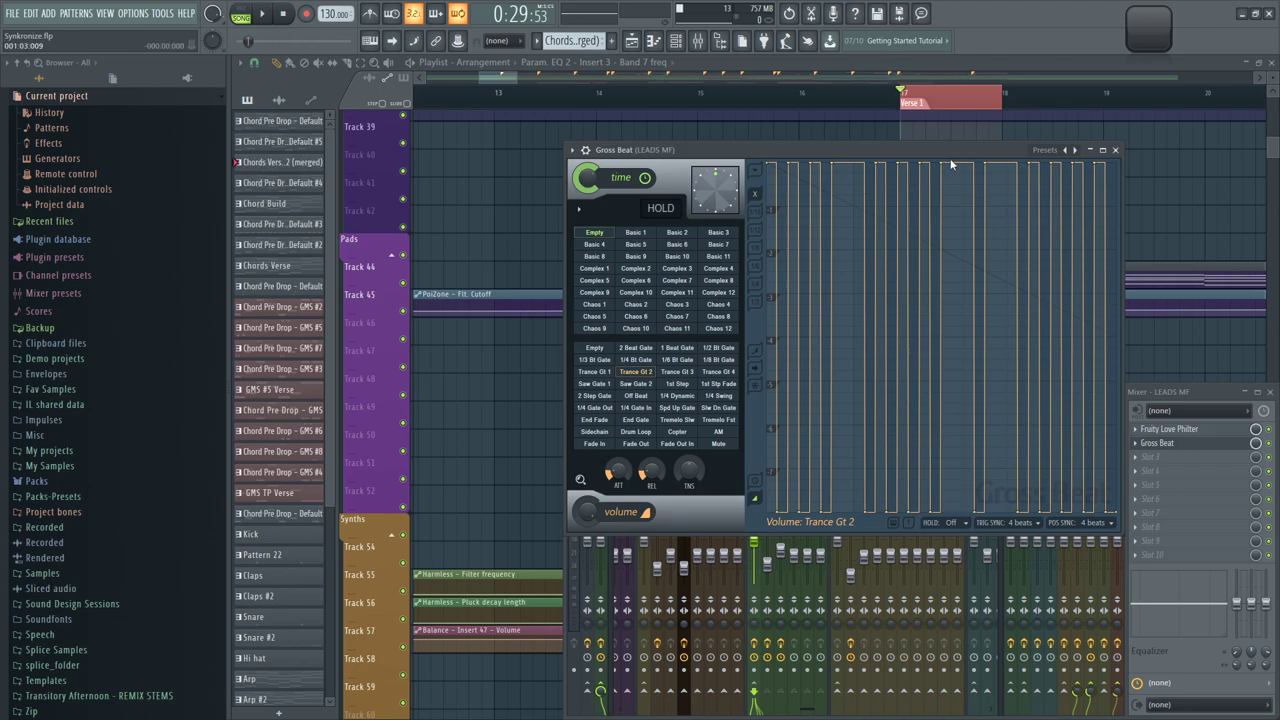
pyautogui.scroll(-4, 1154, 240)
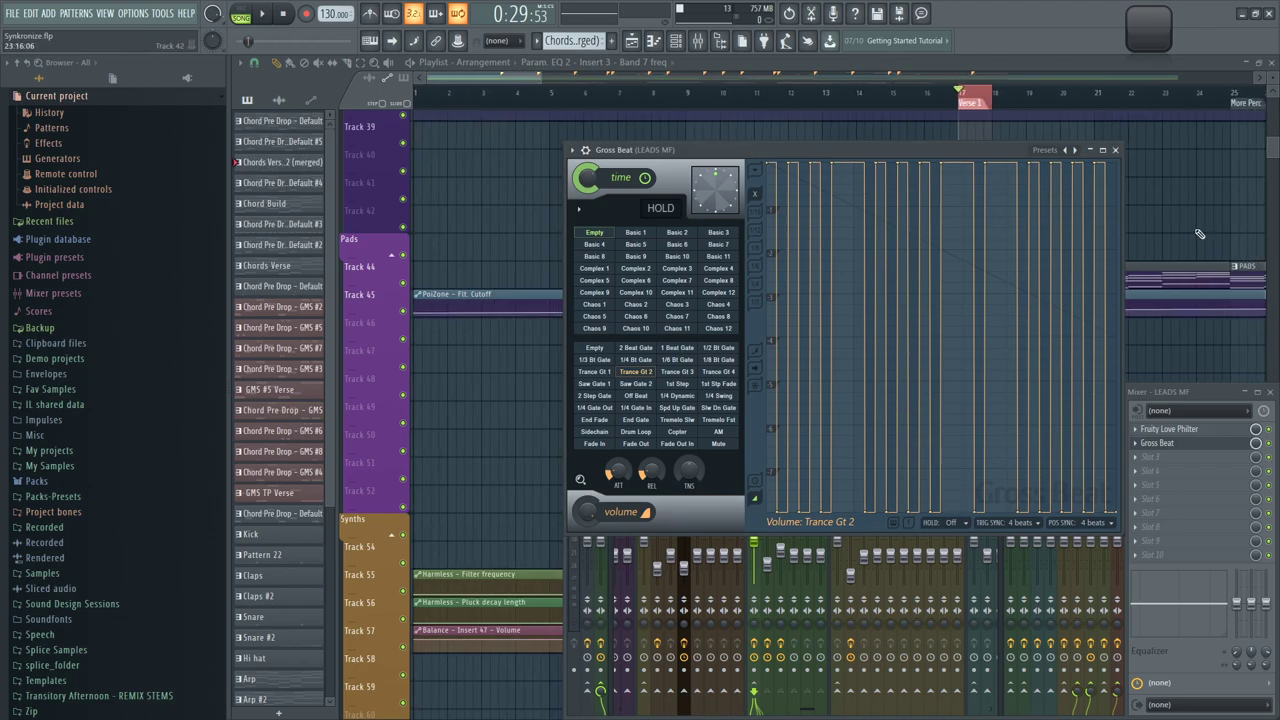
pyautogui.click(1140, 180)
pyautogui.scroll(-3, 1105, 184)
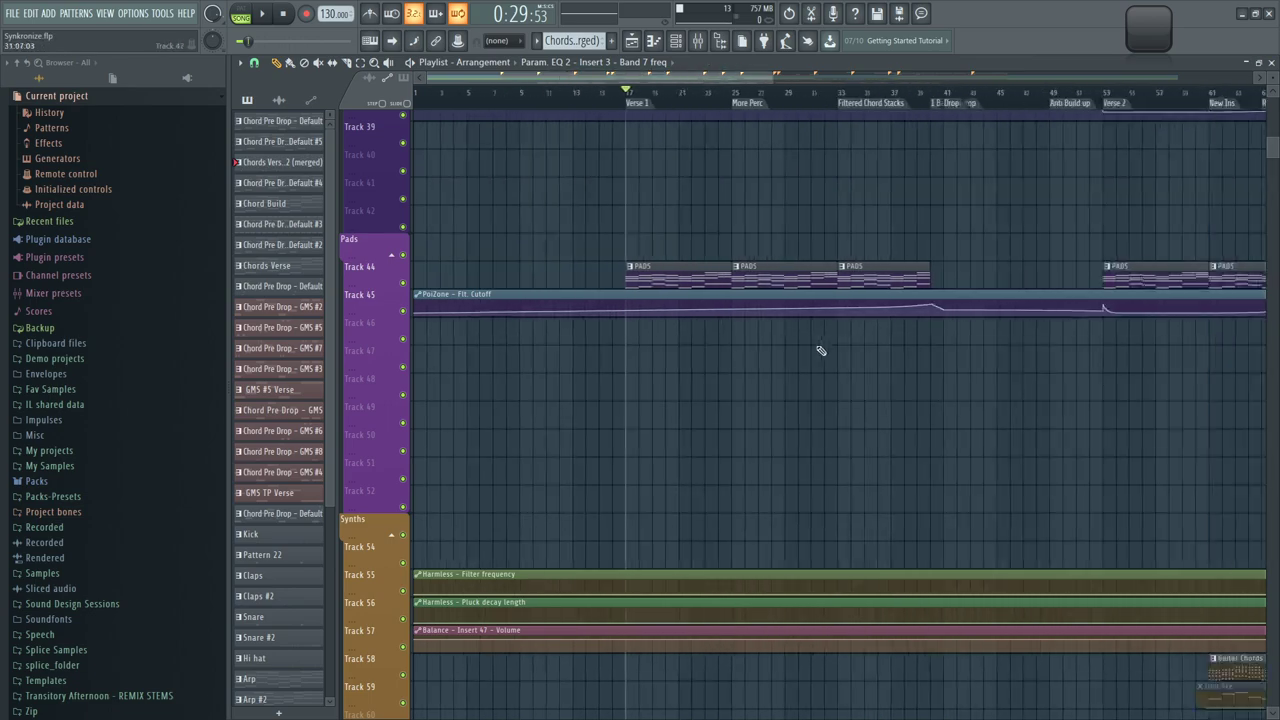
# Place the playhead at the Drop marker at bar 77 in the playlist and start playback
pyautogui.scroll(2, 803, 374)
pyautogui.moveTo(851, 103); pyautogui.dragTo(1137, 114)
pyautogui.scroll(-3, 1080, 170)
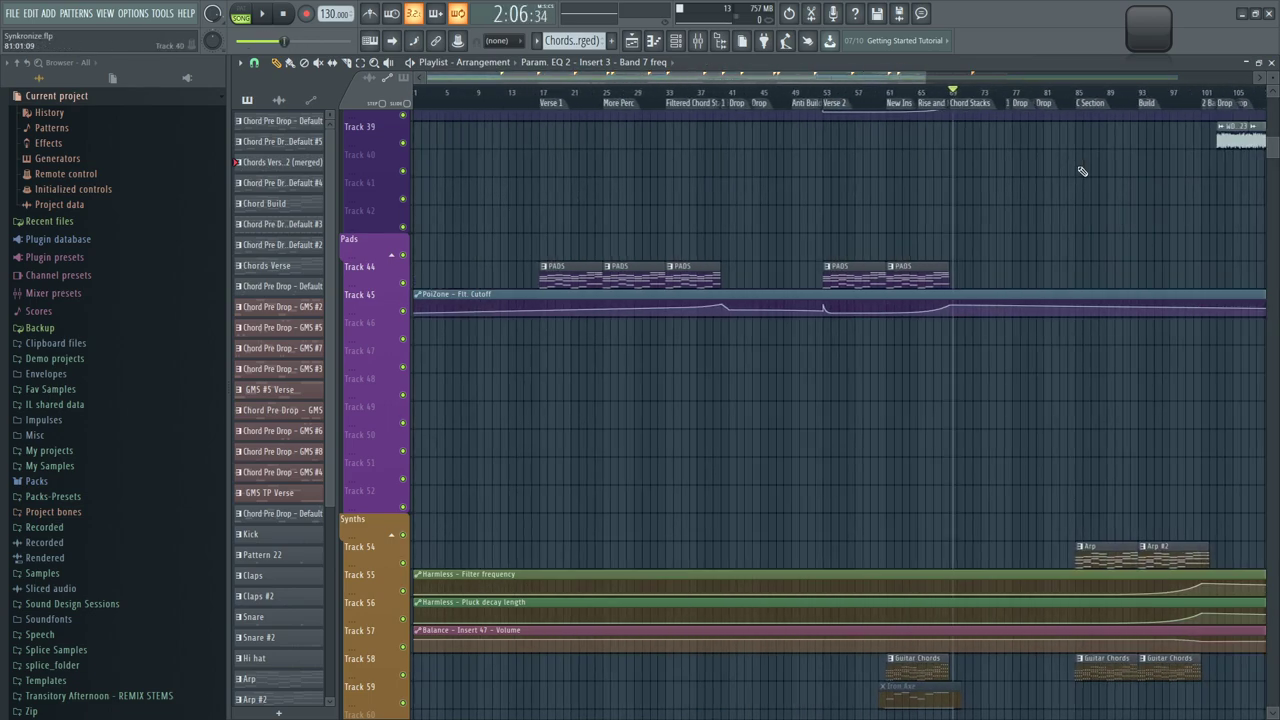
pyautogui.scroll(2, 1058, 160)
pyautogui.click(984, 94)
pyautogui.moveTo(916, 260); pyautogui.dragTo(1106, 70)
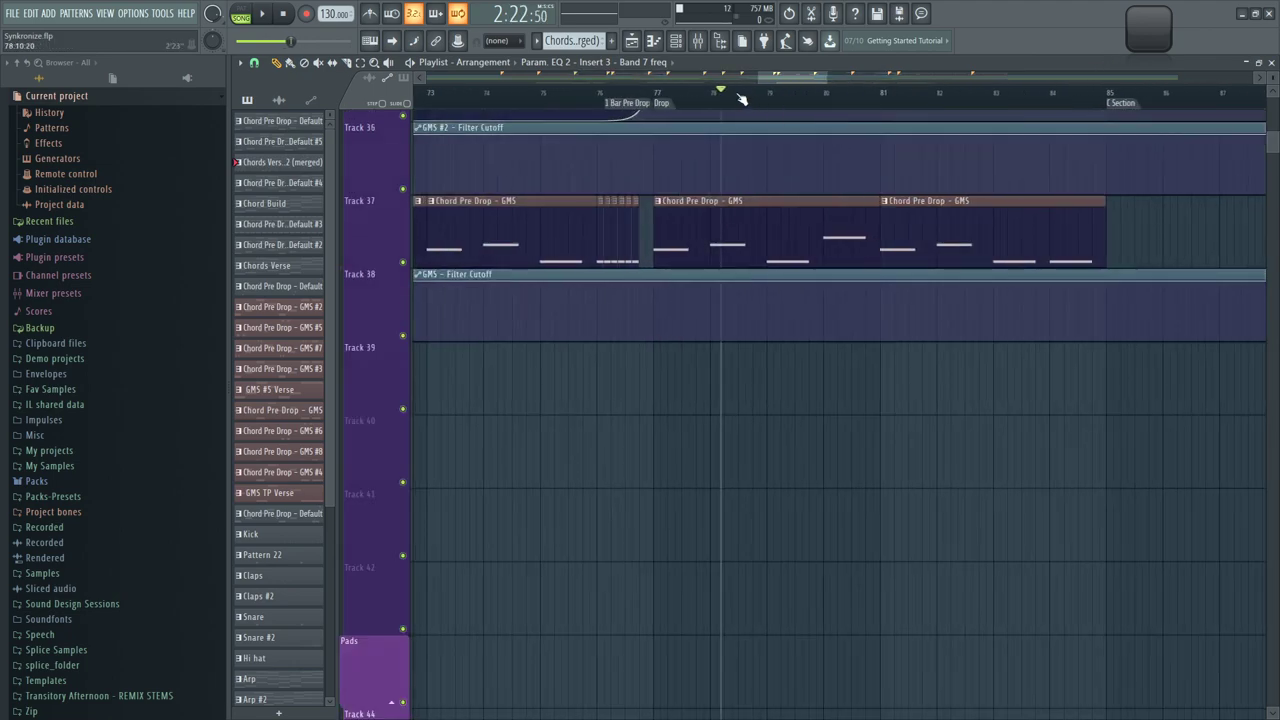
pyautogui.click(679, 94)
pyautogui.press('space')
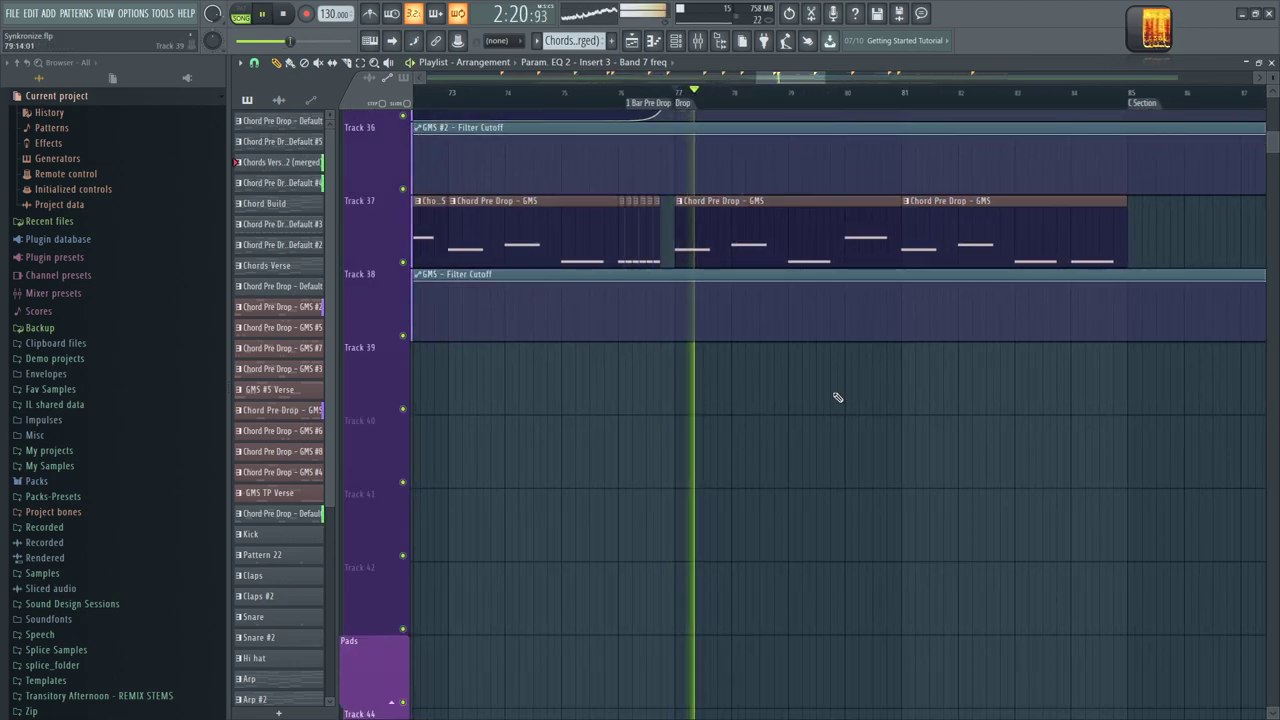
# Restore the mixer beside the playlist, replay the drop with the LEADS MF Gross Beat in view, and close the plugin
pyautogui.press('Return')
pyautogui.click(703, 522)
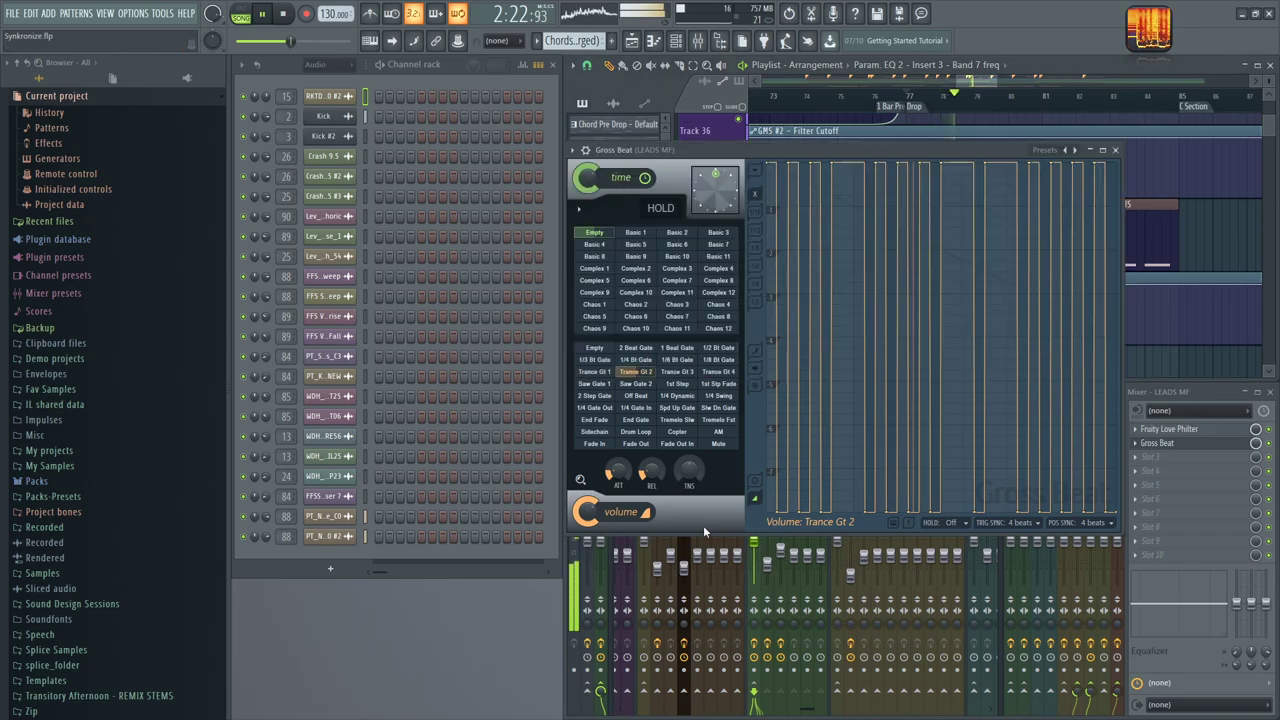
pyautogui.press('space')
pyautogui.moveTo(814, 132); pyautogui.dragTo(677, 197)
pyautogui.press('space')
pyautogui.click(954, 196)
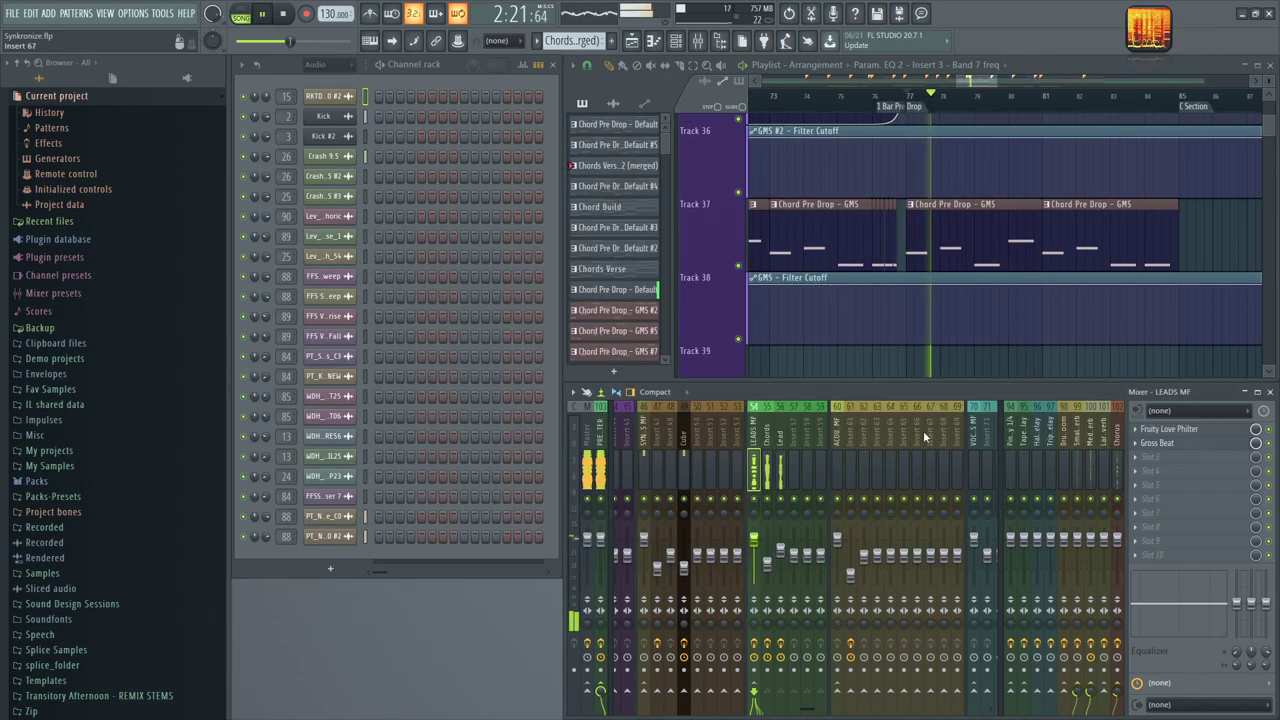
pyautogui.press('space')
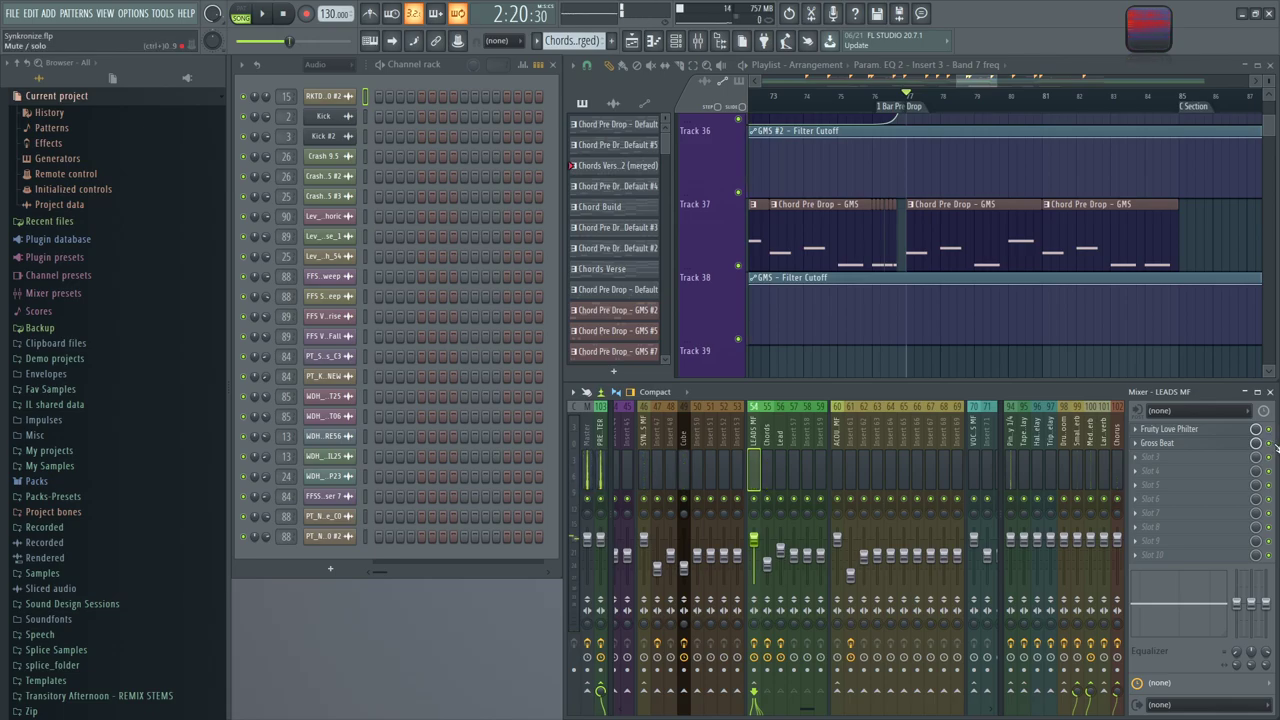
# Compare the drop with Gross Beat on LEADS MF bypassed and enabled, and close the plugin
pyautogui.press('space')
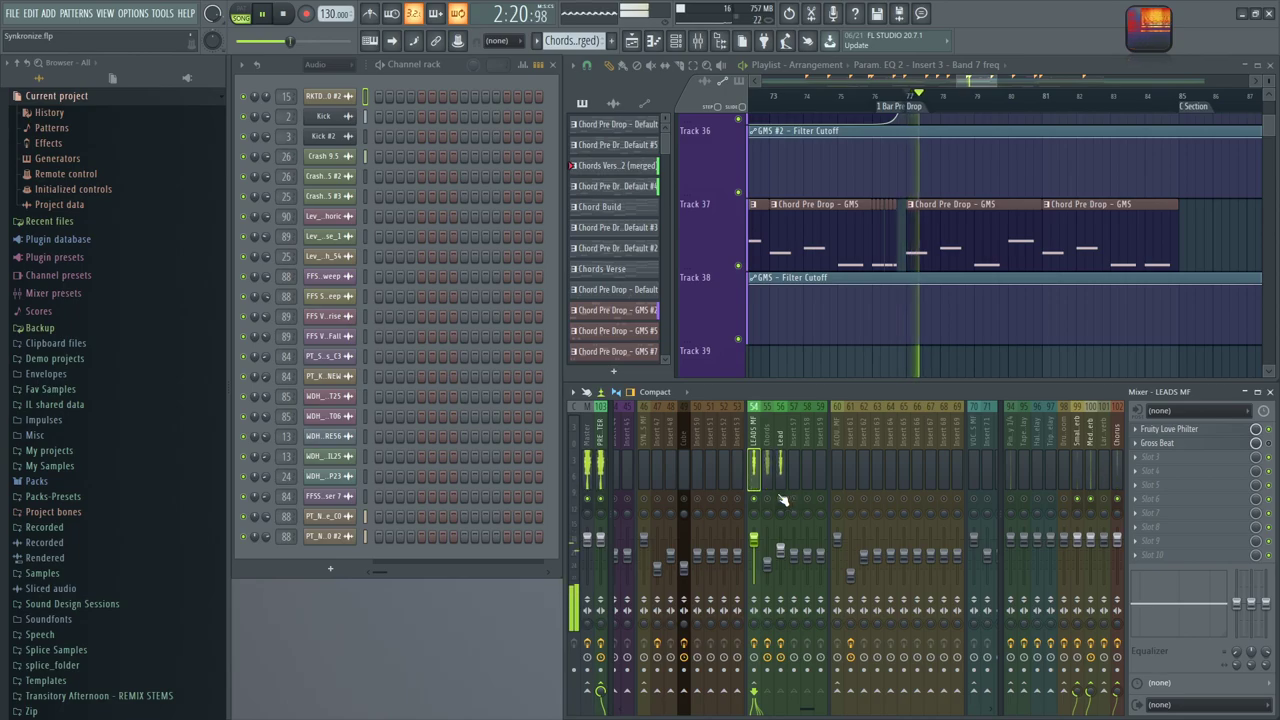
pyautogui.press('space')
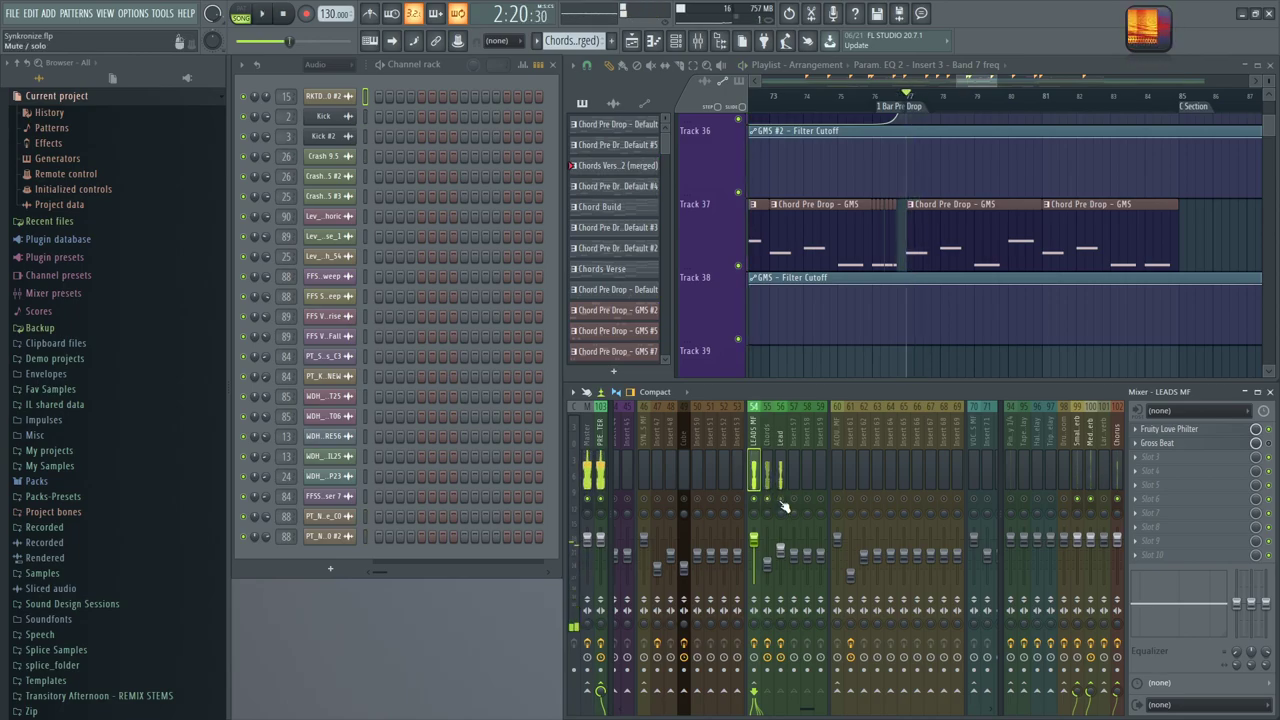
pyautogui.click(1234, 446)
pyautogui.press('space')
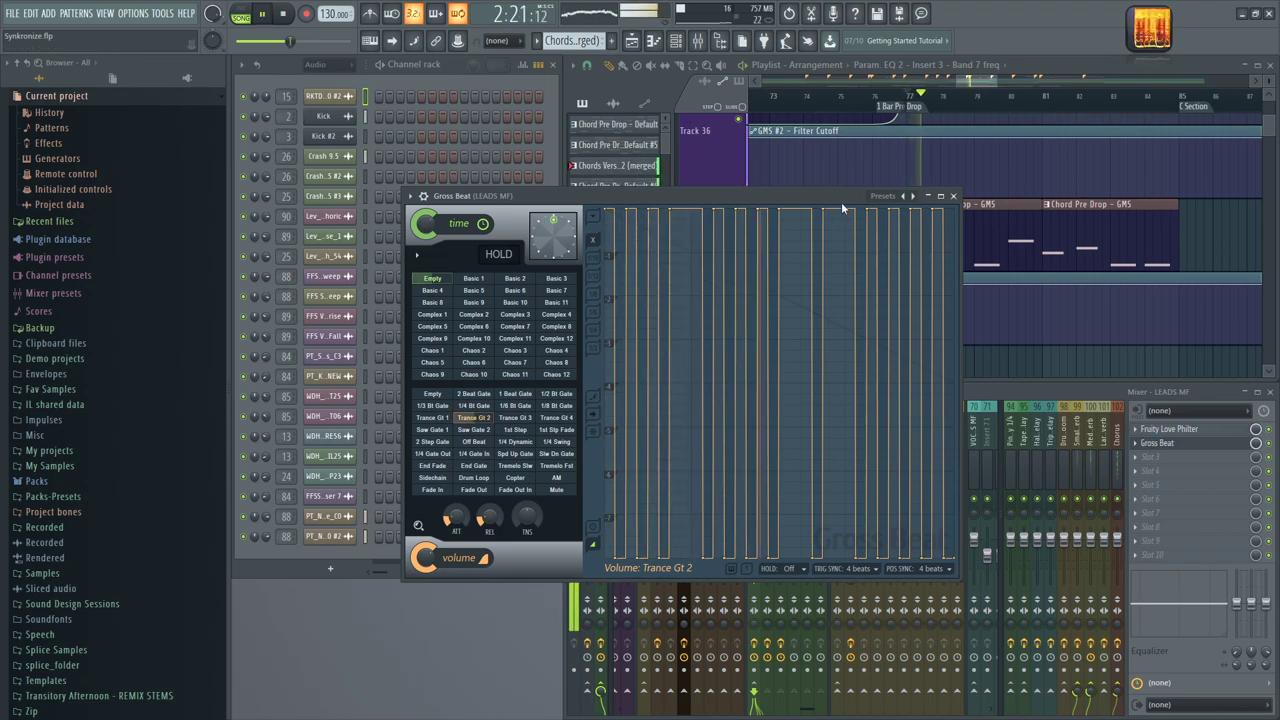
pyautogui.press('space')
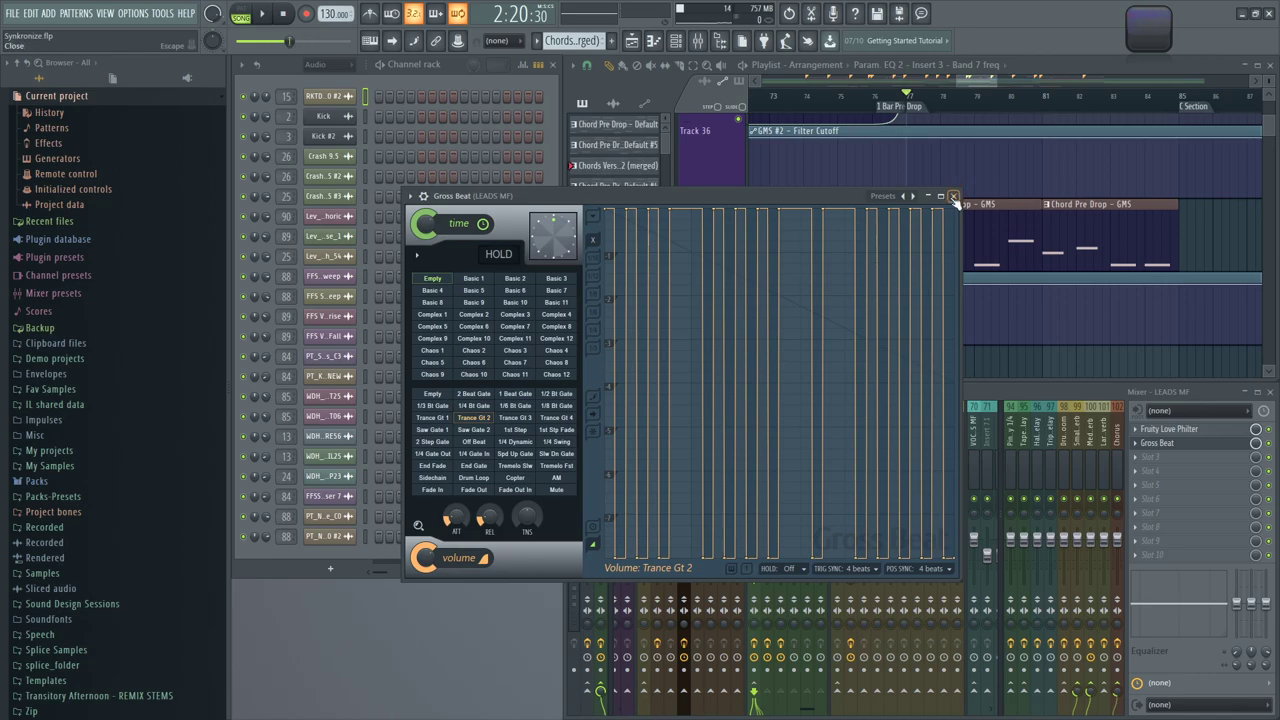
pyautogui.click(953, 196)
# Hide the browser, examine the Leads group's patterns and automation clips in the playlist, and place the playhead at Verse 1
pyautogui.click(720, 40)
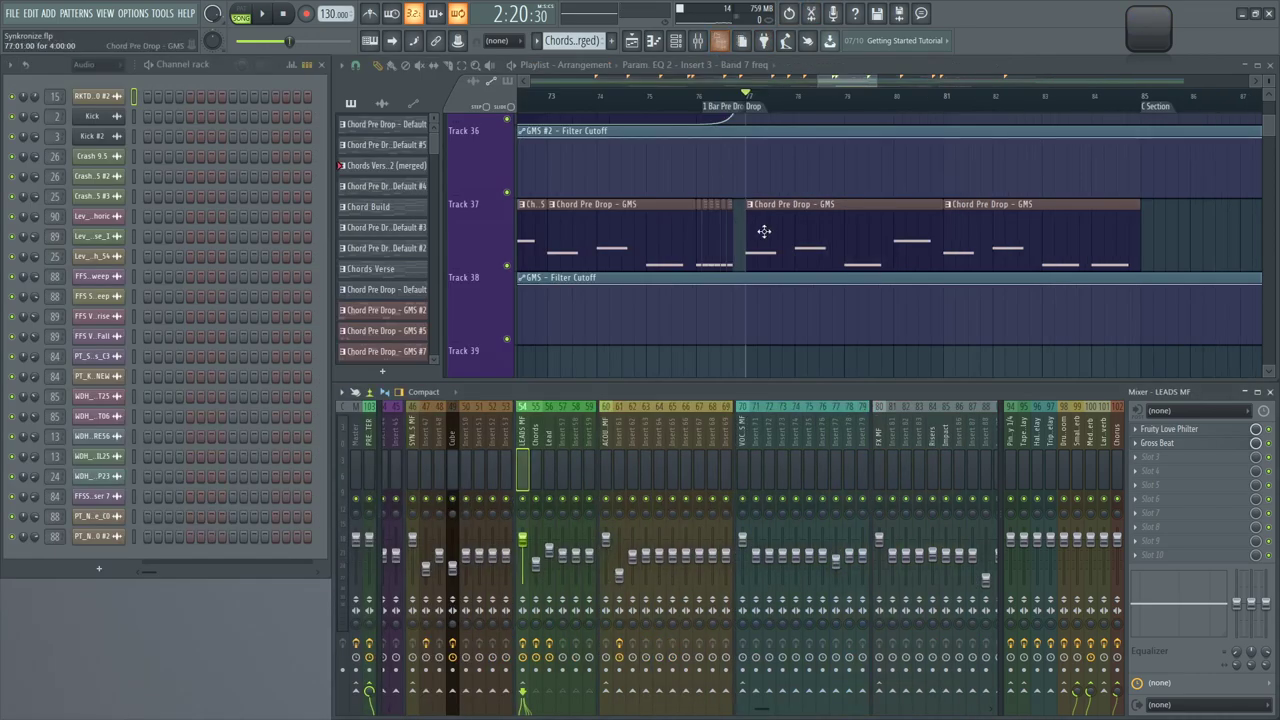
pyautogui.keyDown('ctrl'); pyautogui.rightClick(768, 234); pyautogui.keyUp('ctrl')
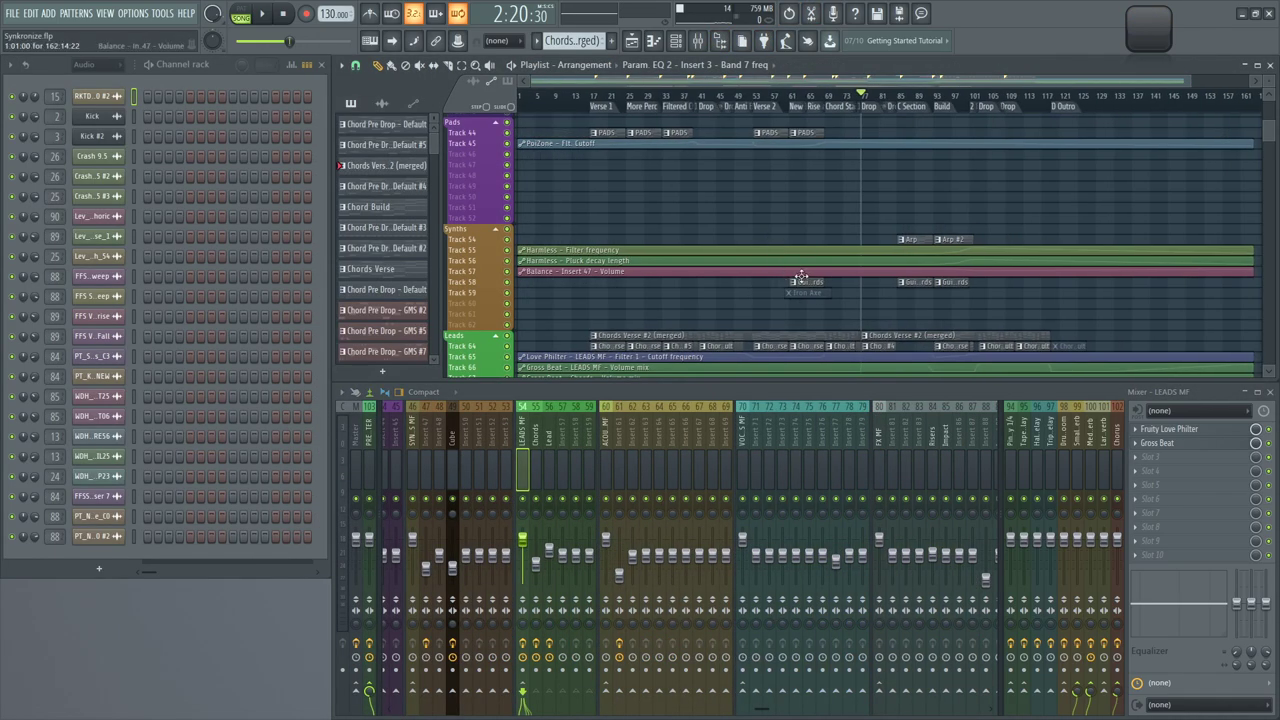
pyautogui.scroll(1, 770, 274)
pyautogui.scroll(-2, 770, 274)
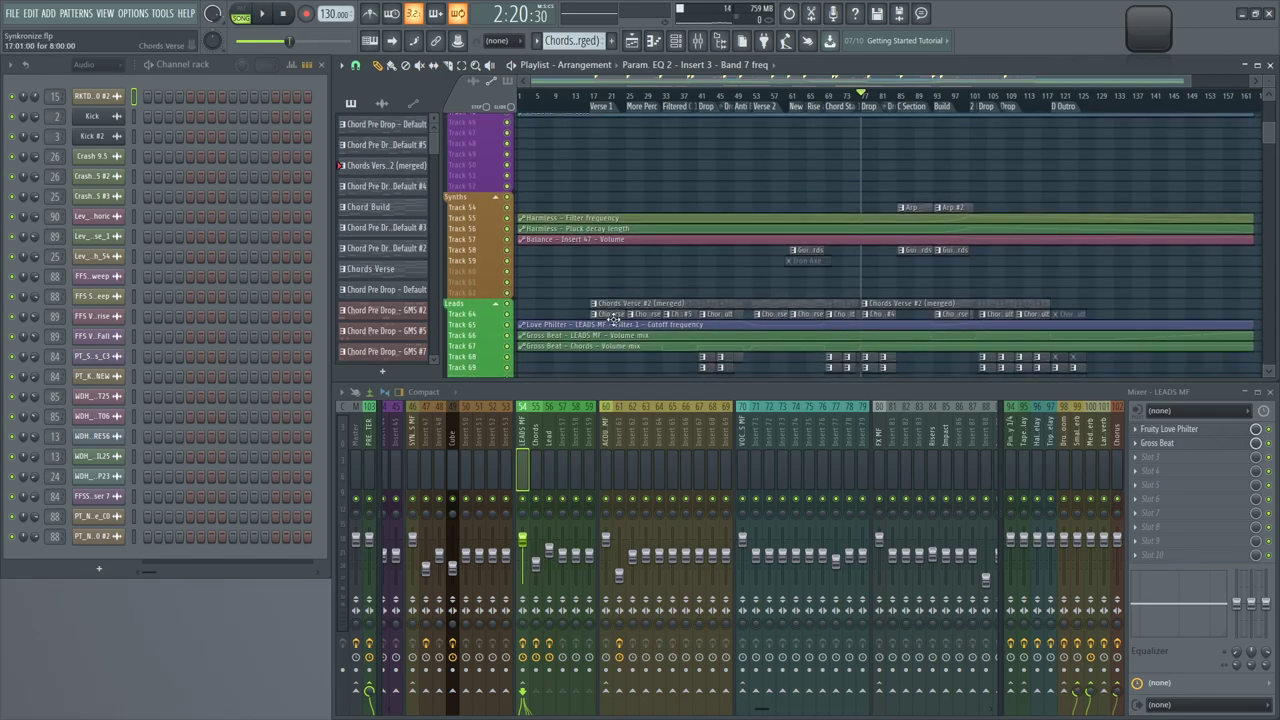
pyautogui.scroll(-1, 612, 318)
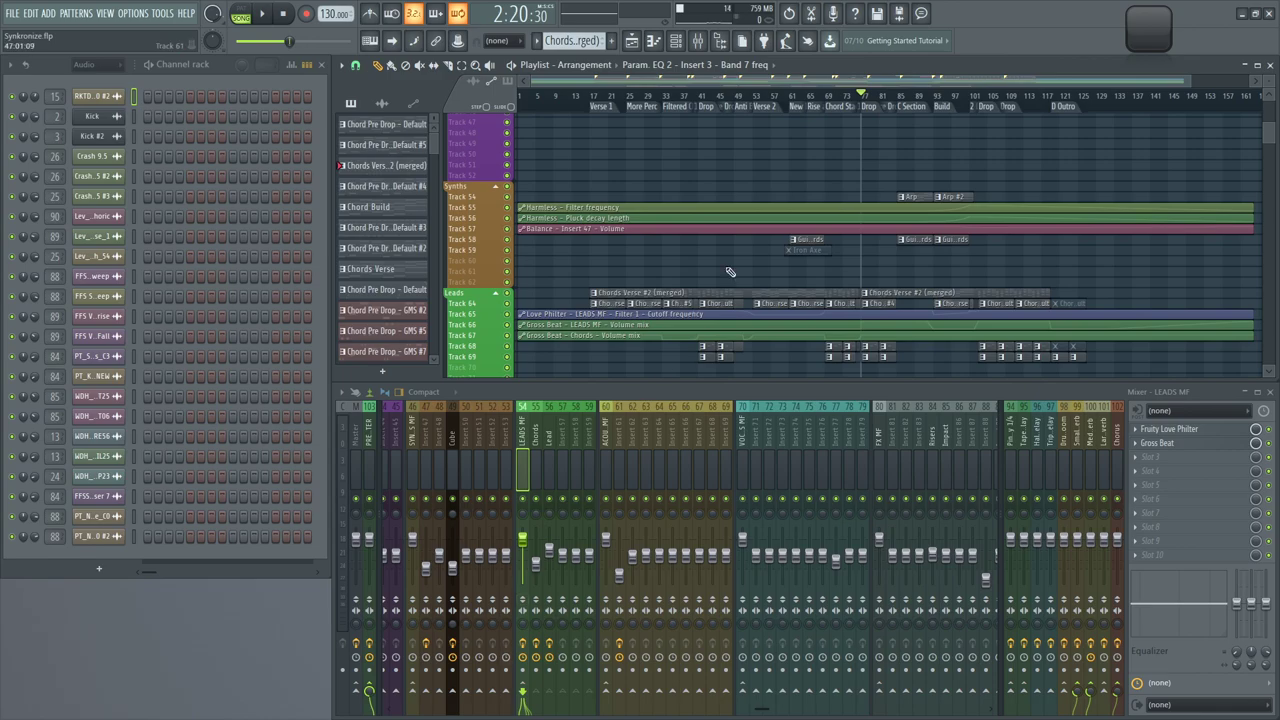
pyautogui.scroll(-1, 716, 287)
pyautogui.moveTo(576, 242); pyautogui.dragTo(682, 364)
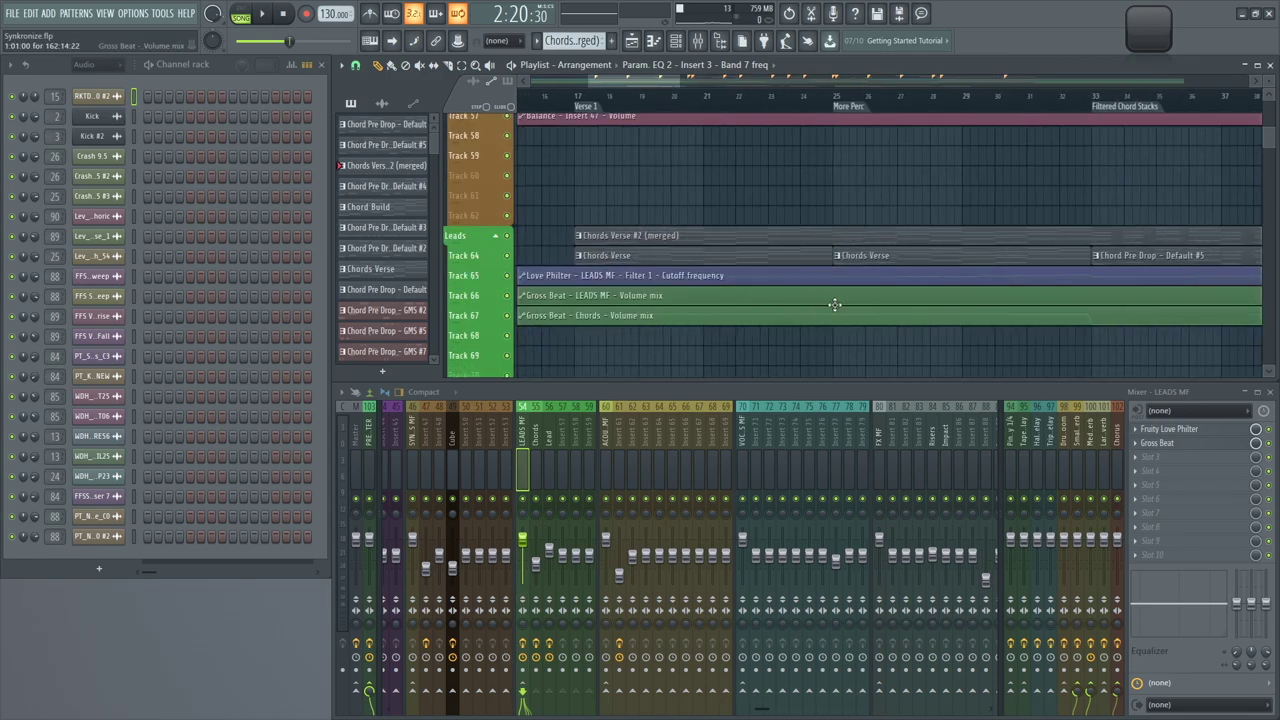
pyautogui.click(578, 97)
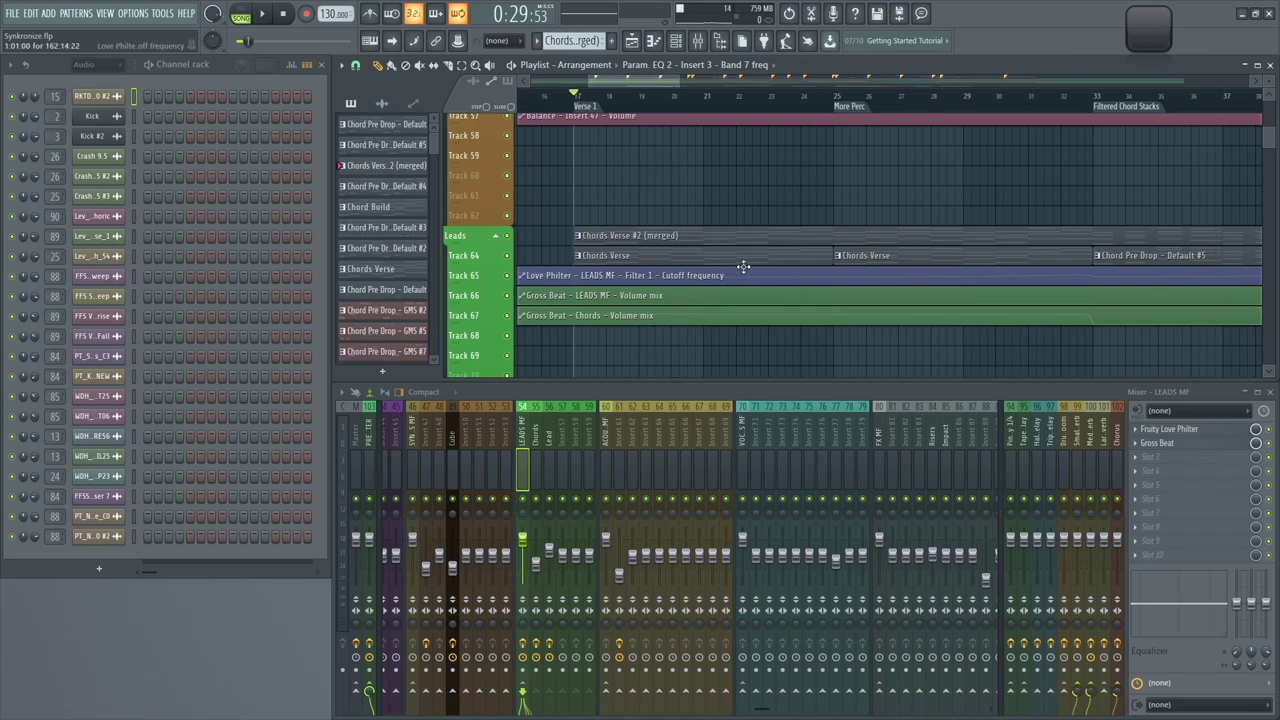
# Find the claps and hi-hat tracks at Verse 1 and set a playlist time selection over bar 17
pyautogui.scroll(-4, 743, 266)
pyautogui.scroll(4, 753, 303)
pyautogui.scroll(1, 752, 302)
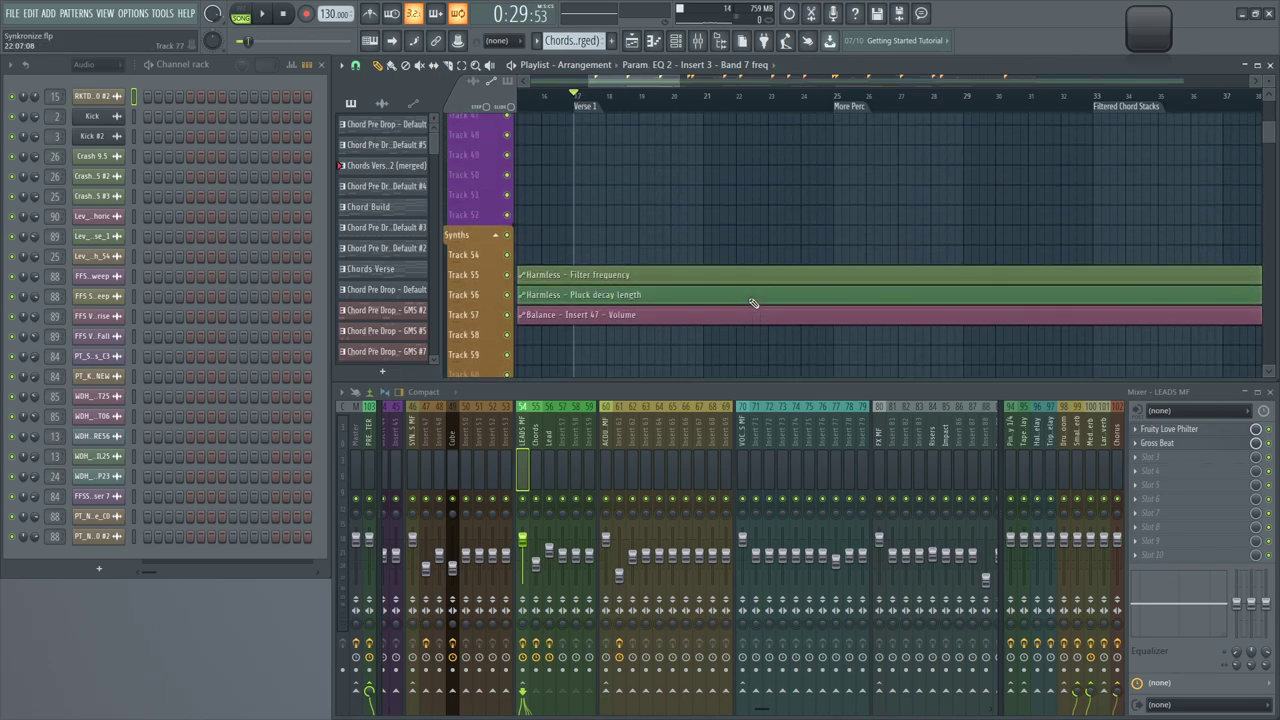
pyautogui.scroll(-2, 749, 299)
pyautogui.scroll(15, 748, 297)
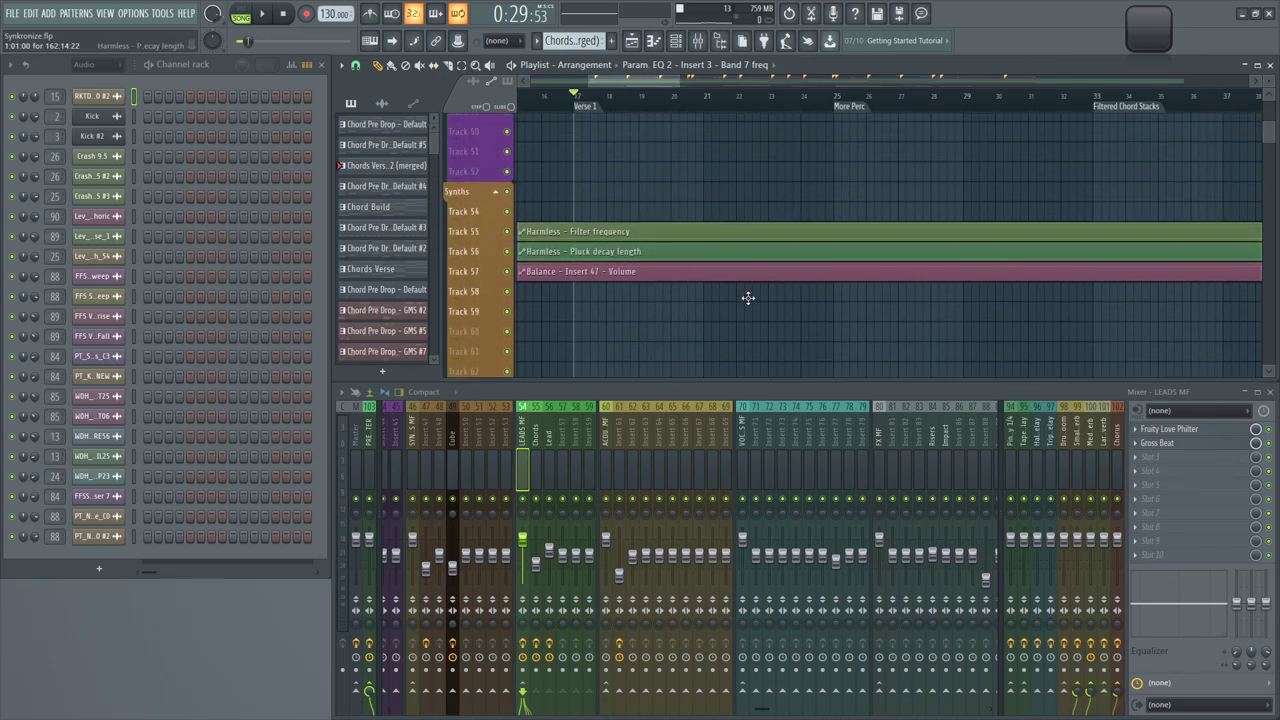
pyautogui.scroll(-2, 748, 298)
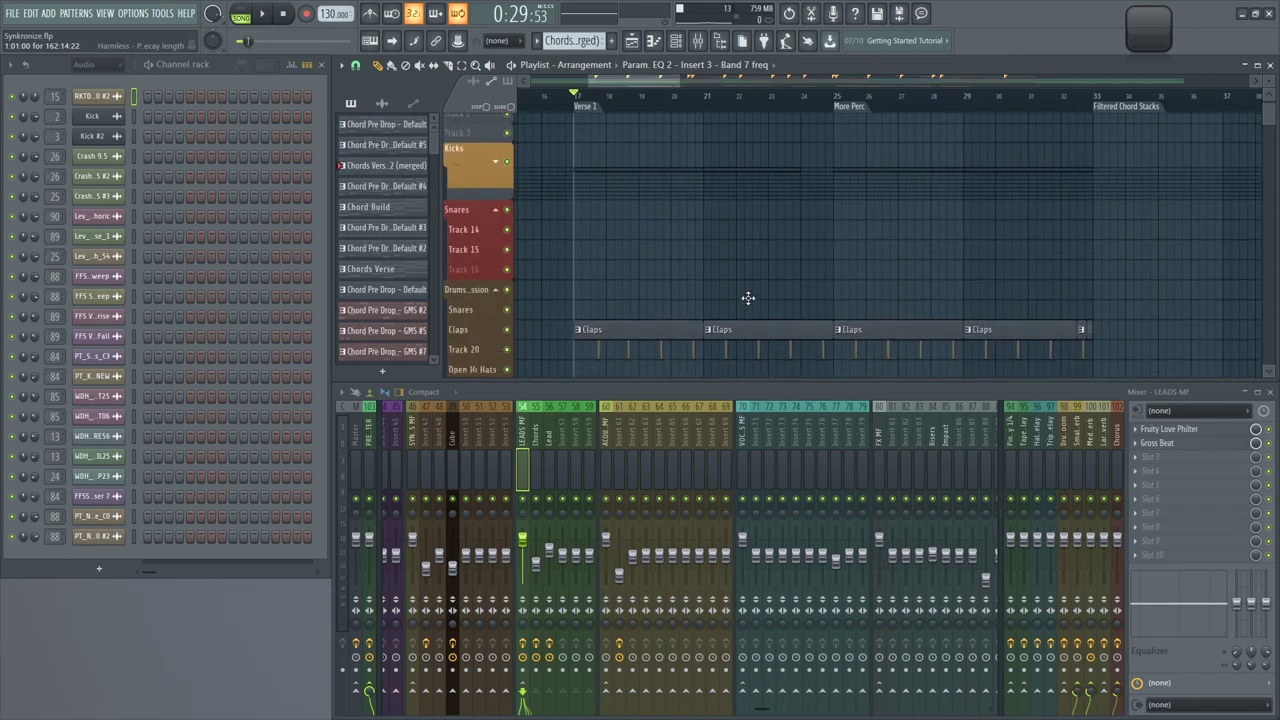
pyautogui.moveTo(571, 330); pyautogui.dragTo(673, 232)
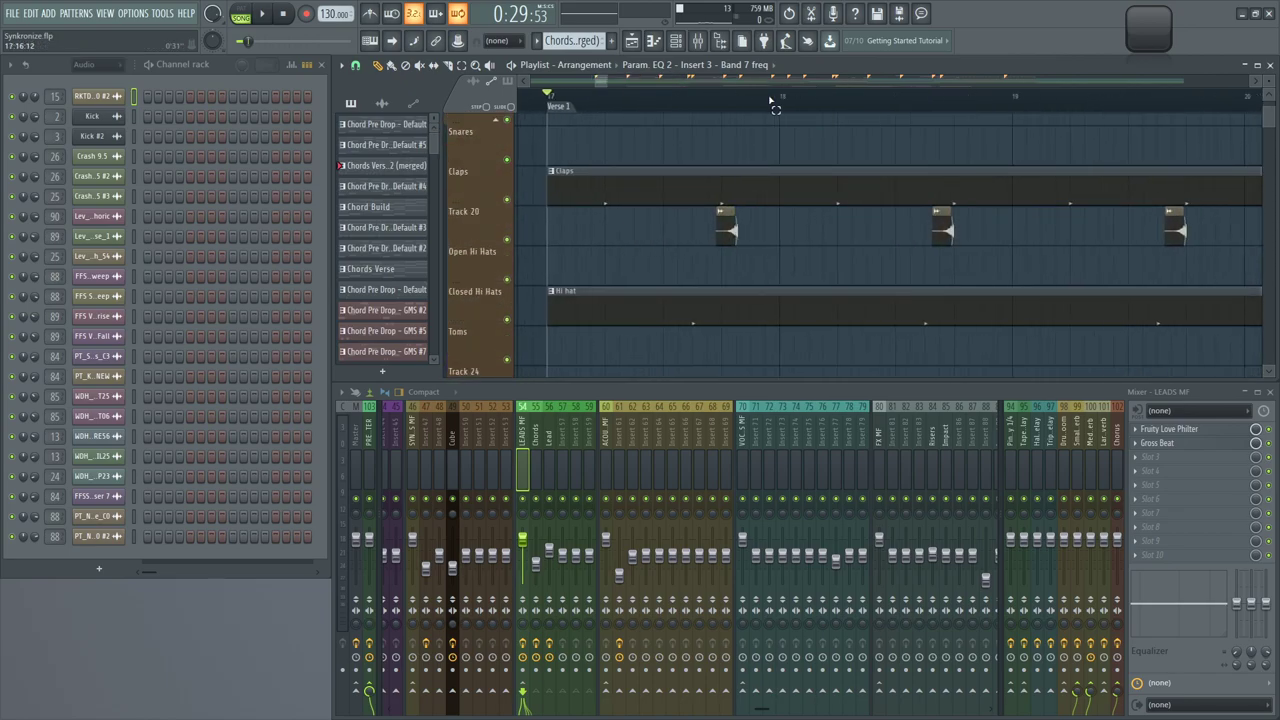
pyautogui.moveTo(773, 103); pyautogui.dragTo(560, 105)
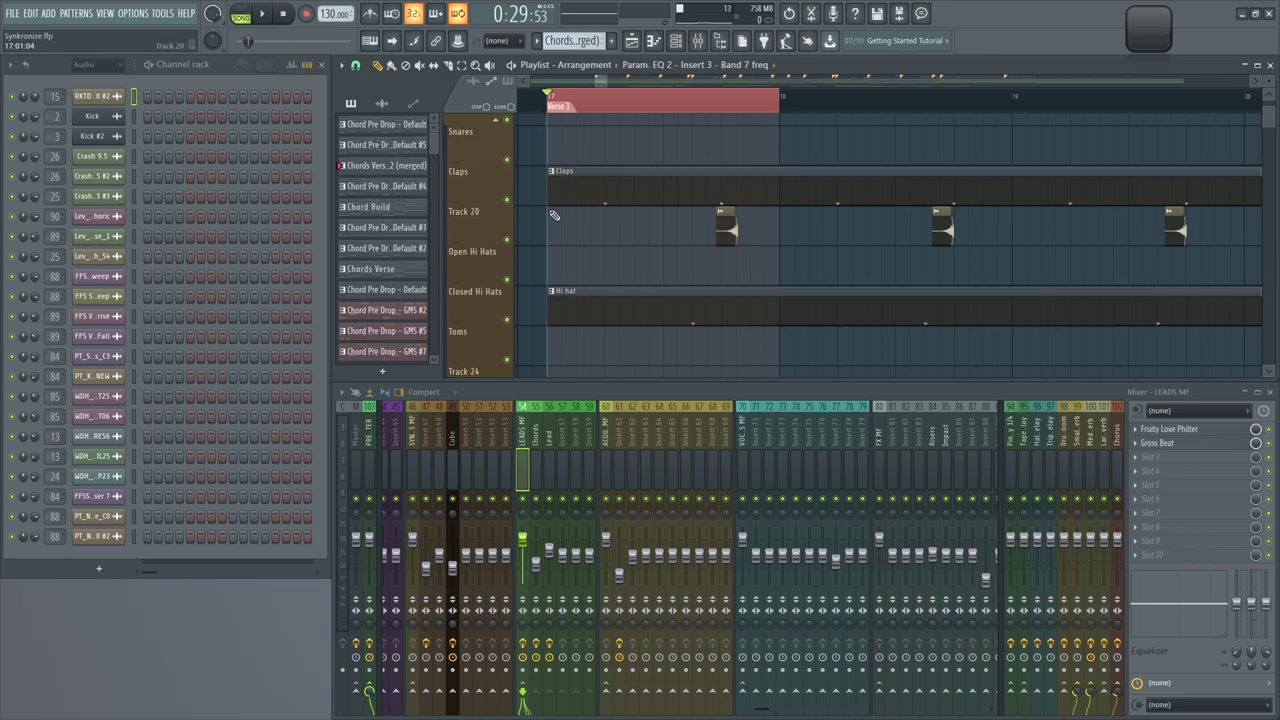
# Select Insert 2 in the kick group, view its Fruity Compressor, Transient Processor and Fruity WaveShaper, and close the plugins
pyautogui.scroll(20, 416, 496)
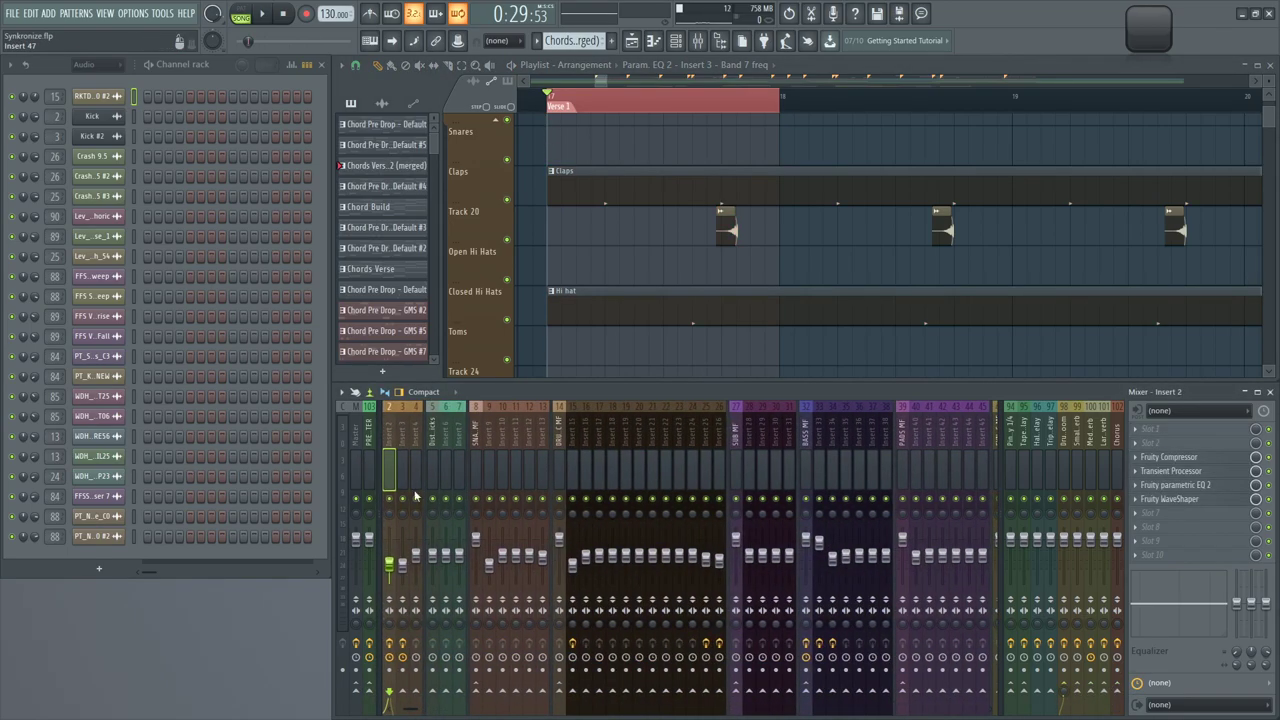
pyautogui.scroll(1, 415, 491)
pyautogui.click(415, 489)
pyautogui.click(385, 480)
pyautogui.click(402, 479)
pyautogui.click(1181, 459)
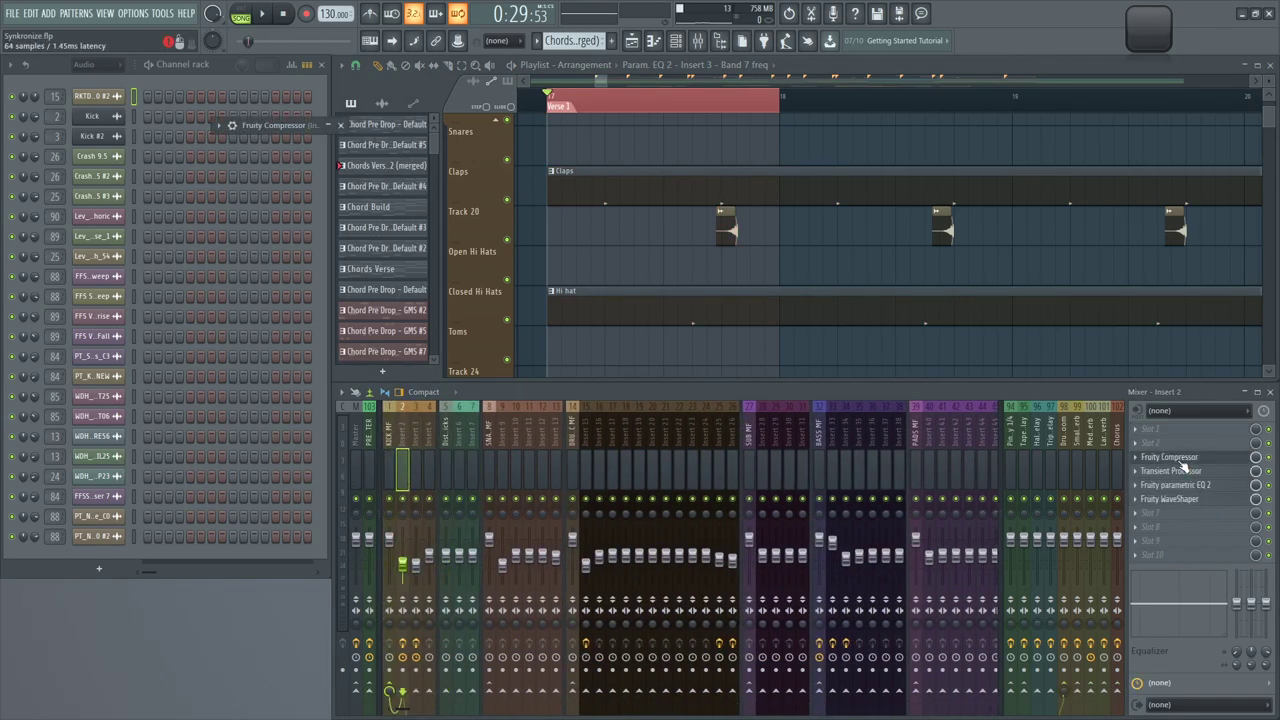
pyautogui.doubleClick(305, 125)
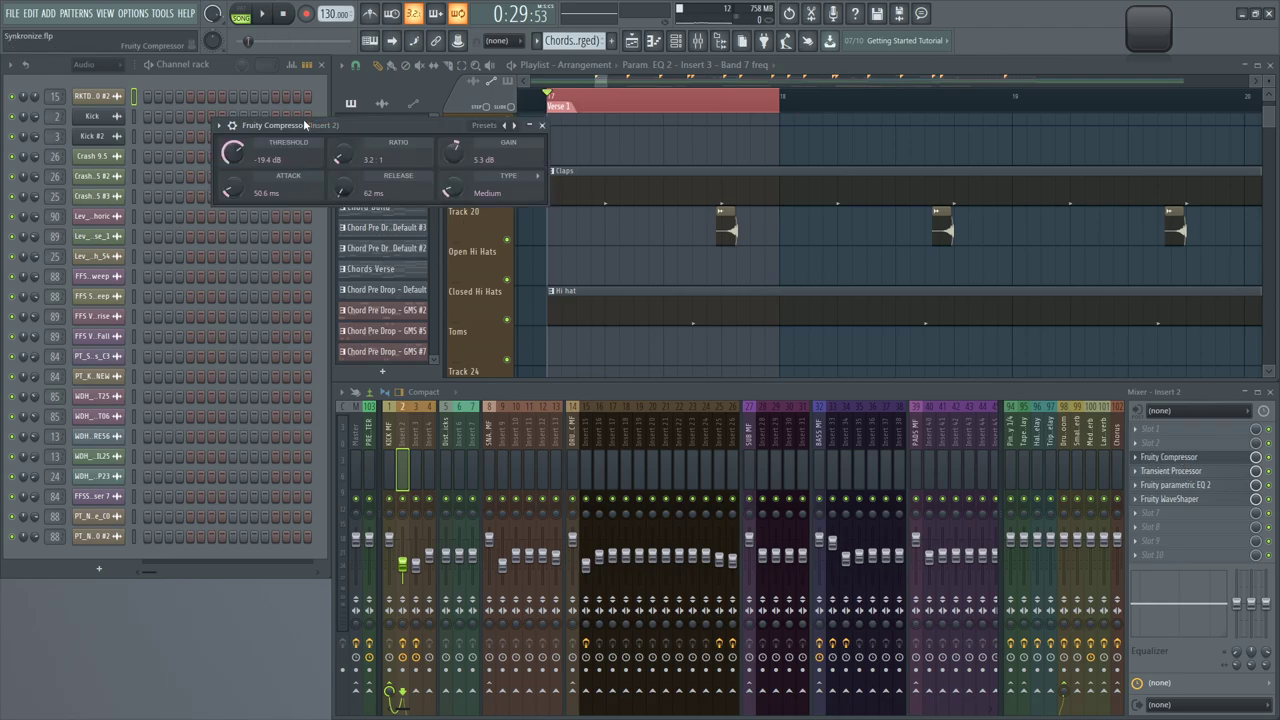
pyautogui.click(1180, 471)
pyautogui.click(1185, 499)
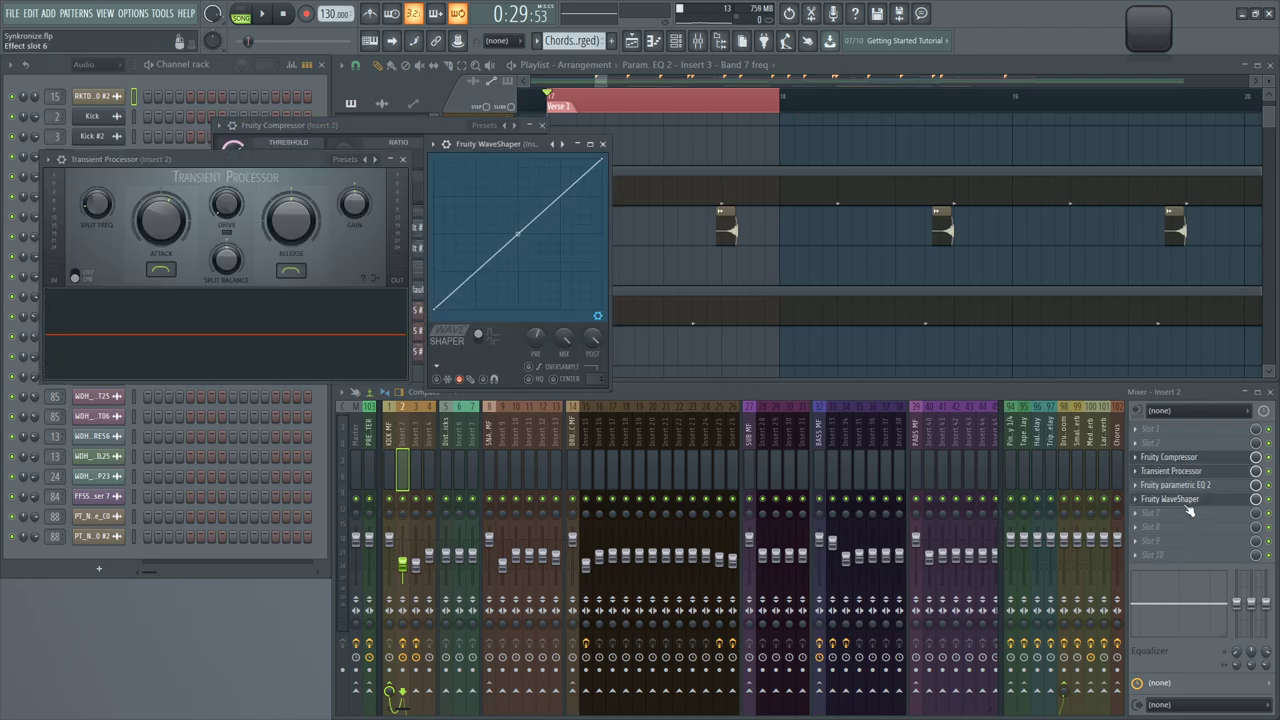
pyautogui.click(541, 125)
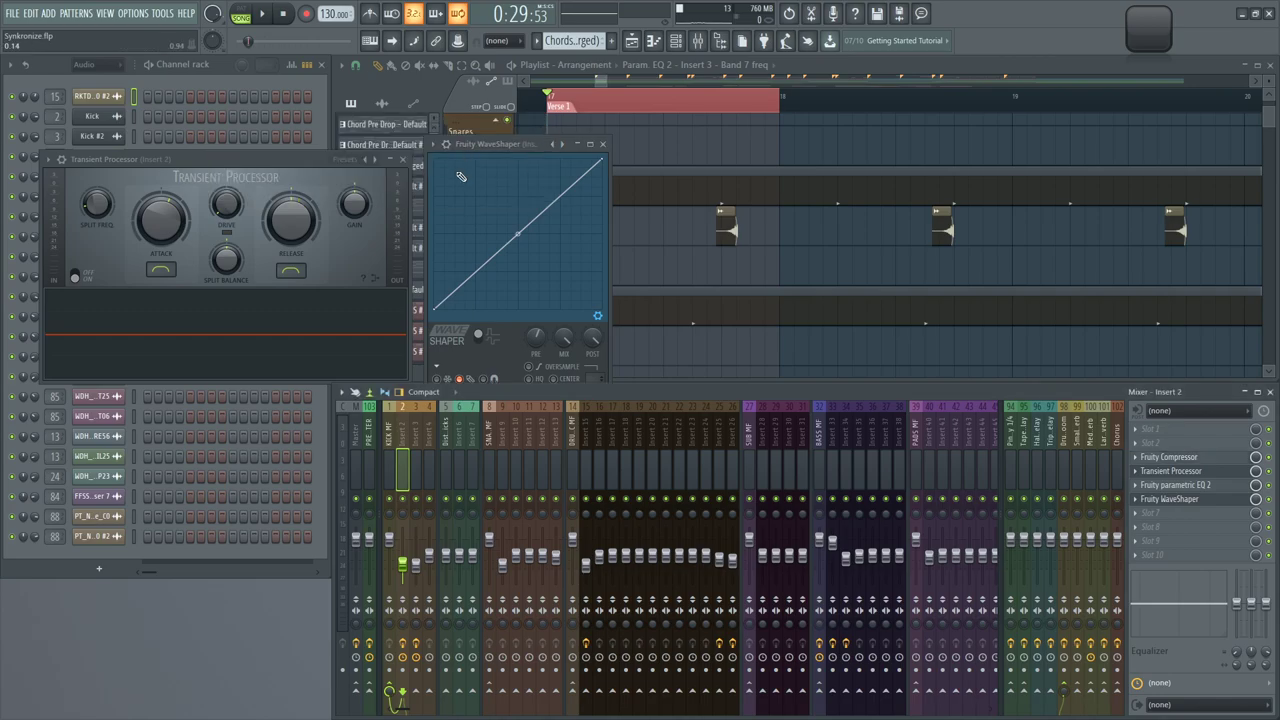
pyautogui.click(405, 161)
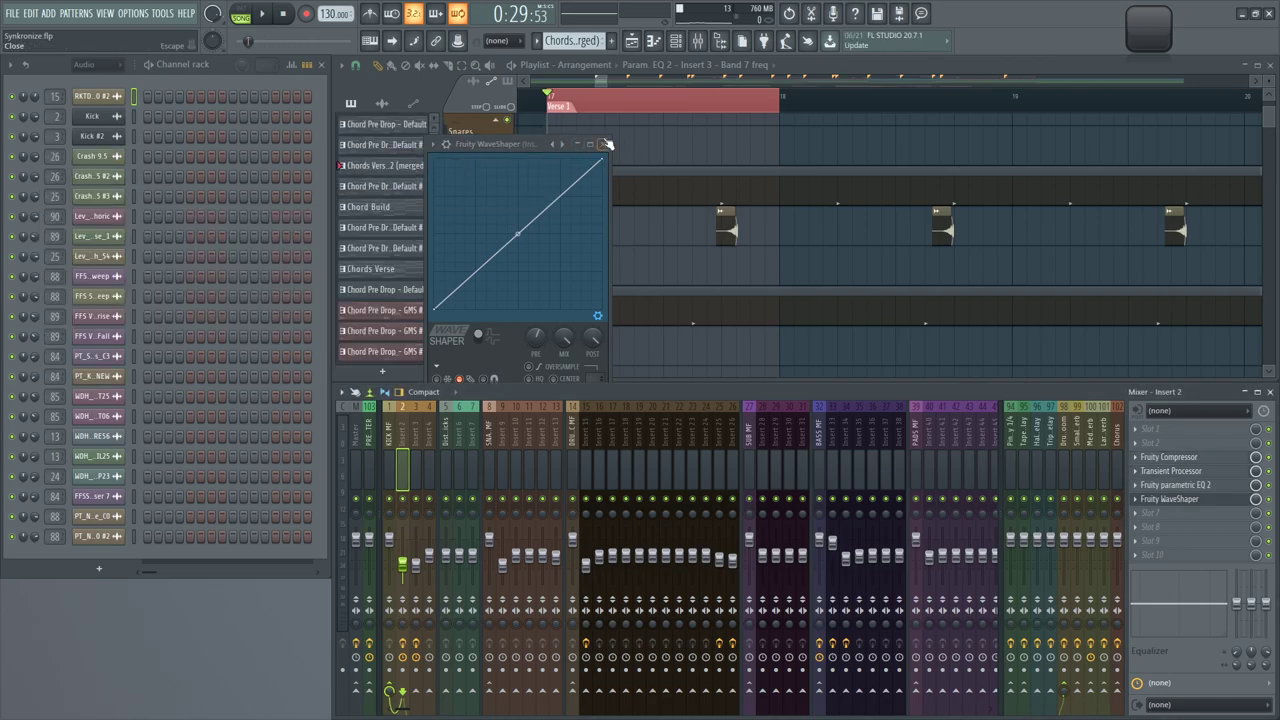
pyautogui.click(605, 144)
# Extend the playlist time selection to the four bars from 17 to 21 and clear the clip selection
pyautogui.keyDown('ctrl'); pyautogui.scroll(-4, 624, 259); pyautogui.keyUp('ctrl')
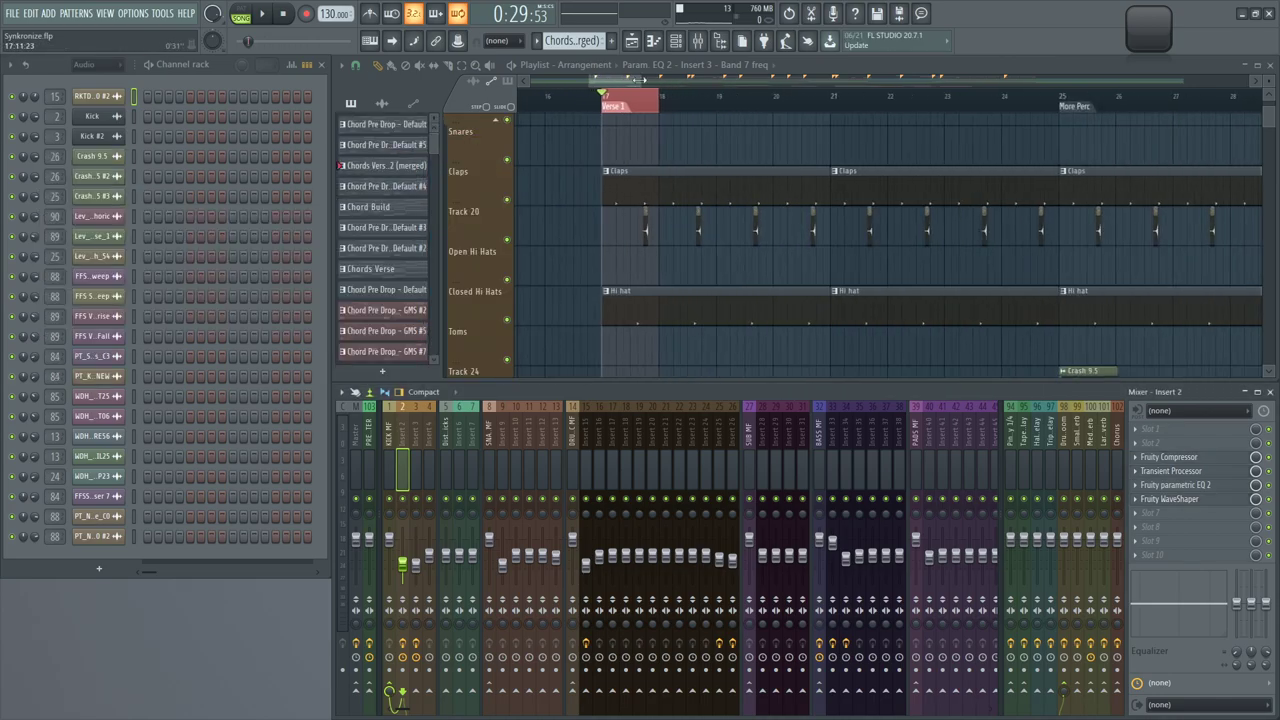
pyautogui.moveTo(654, 112); pyautogui.dragTo(831, 116)
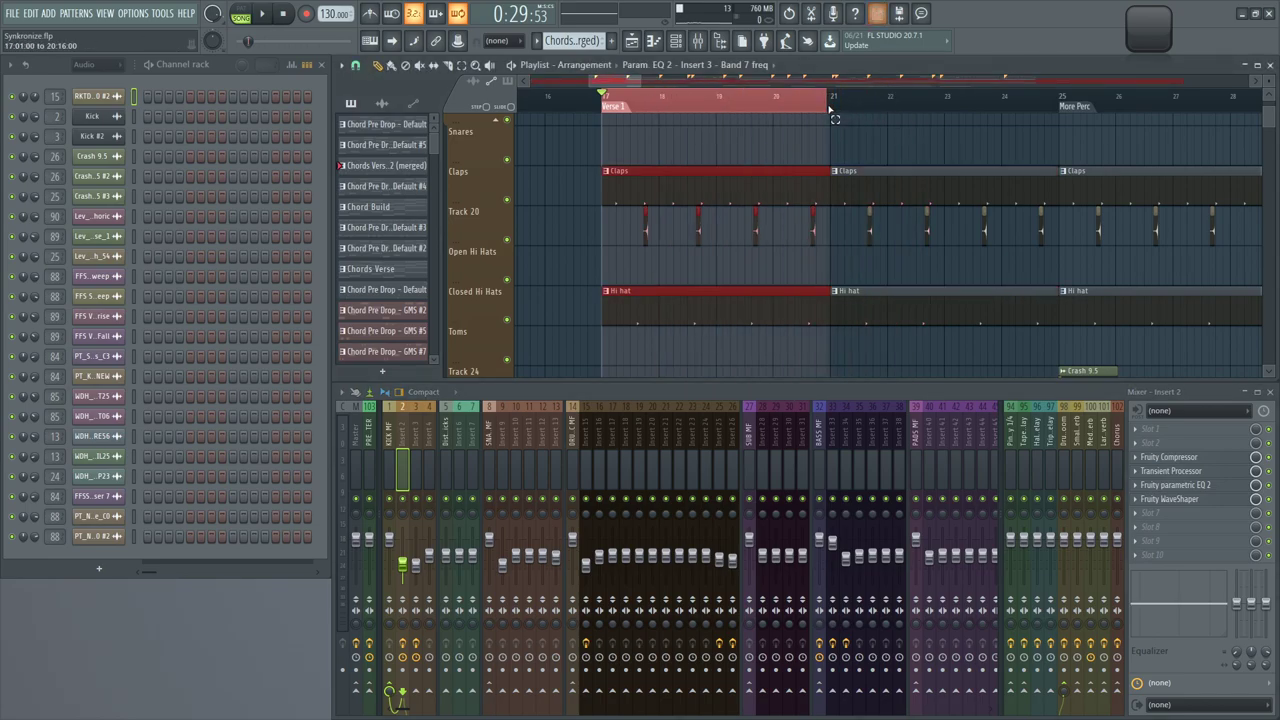
pyautogui.keyDown('ctrl'); pyautogui.click(856, 133); pyautogui.keyUp('ctrl')
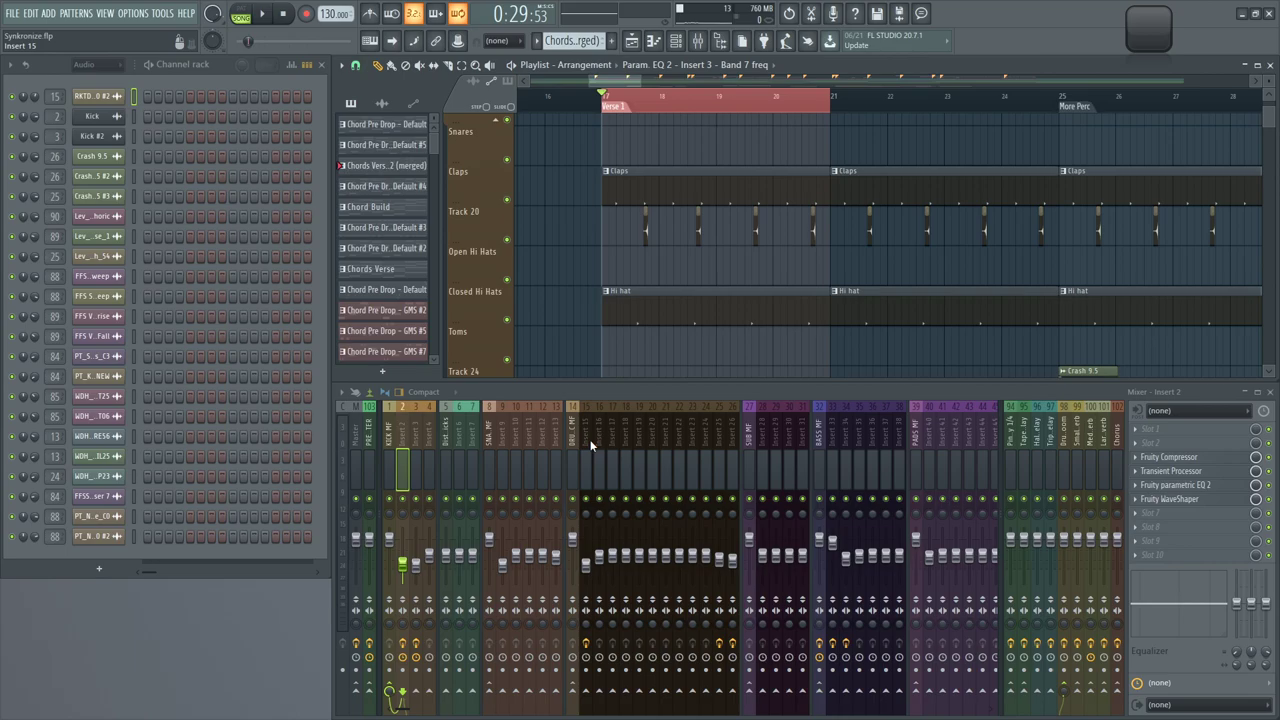
# Select Insert 40 in the pads mixer group and play the selected Verse 1 bars
pyautogui.scroll(-10, 590, 445)
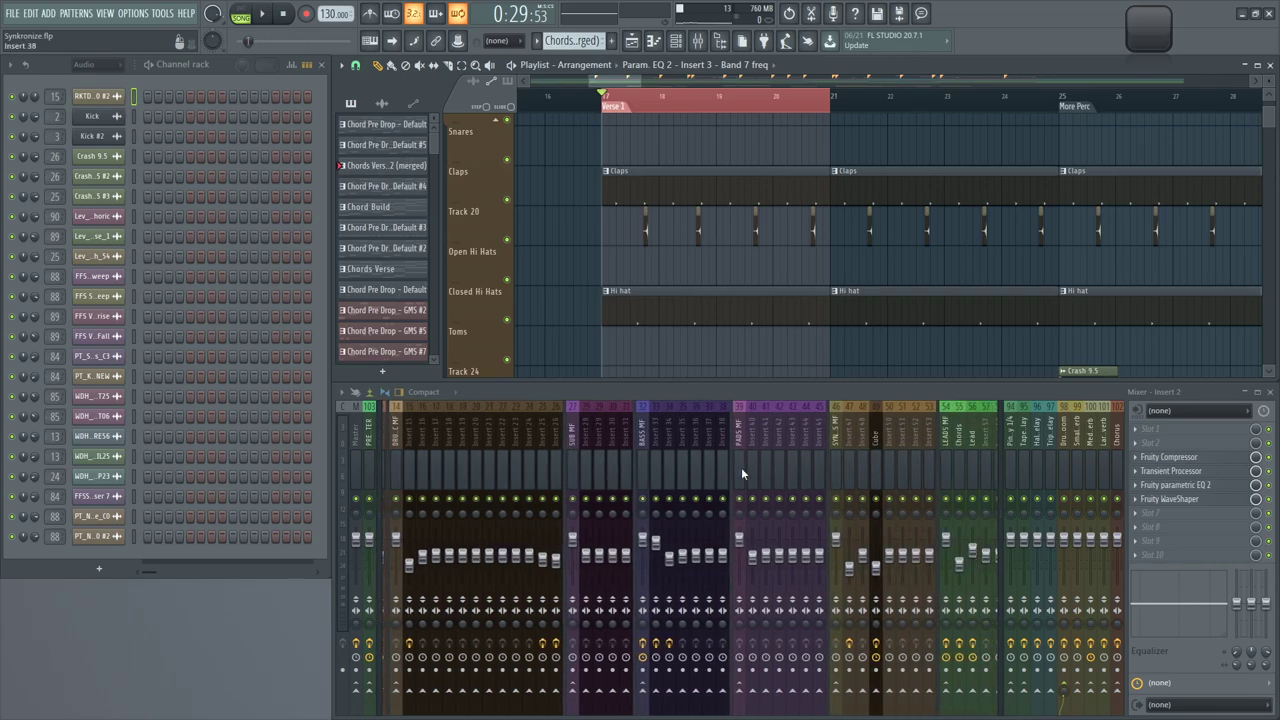
pyautogui.scroll(-6, 741, 467)
pyautogui.click(650, 447)
pyautogui.press('space')
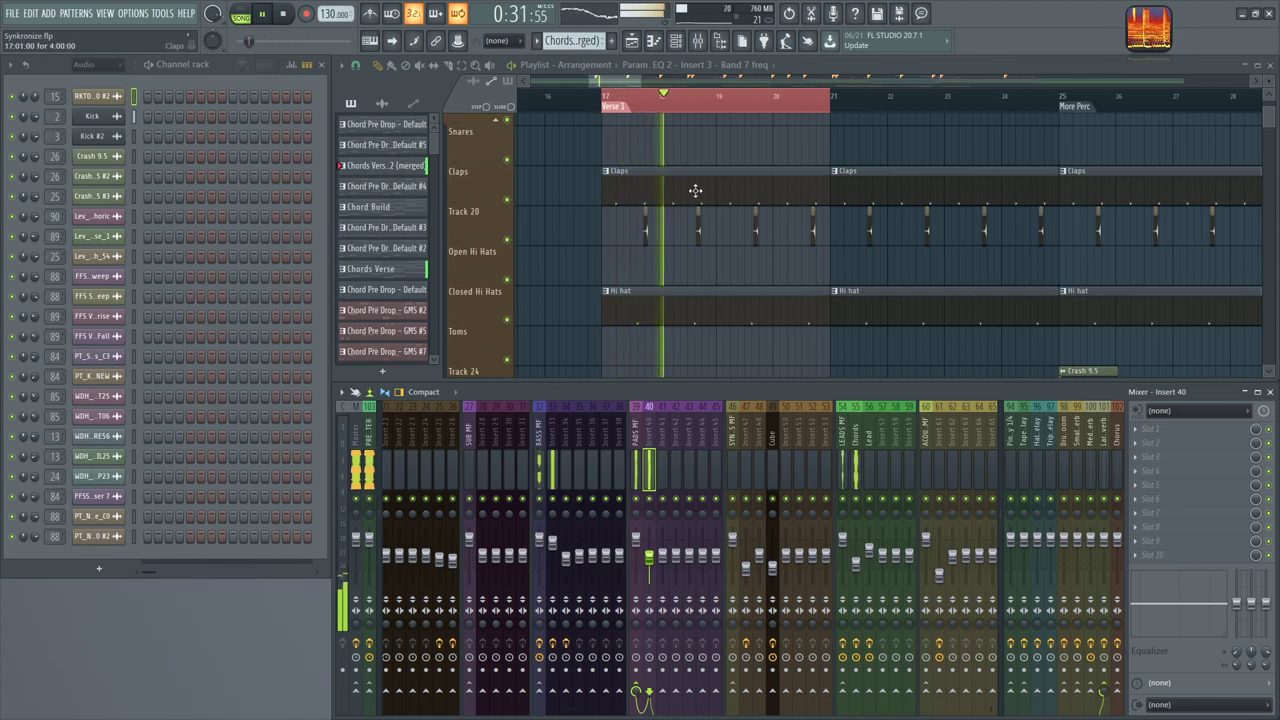
# Extend the playlist time selection from bar 17 to the Filtered Chord Stacks marker at bar 33
pyautogui.scroll(-3, 861, 146)
pyautogui.moveTo(846, 103); pyautogui.dragTo(1159, 133)
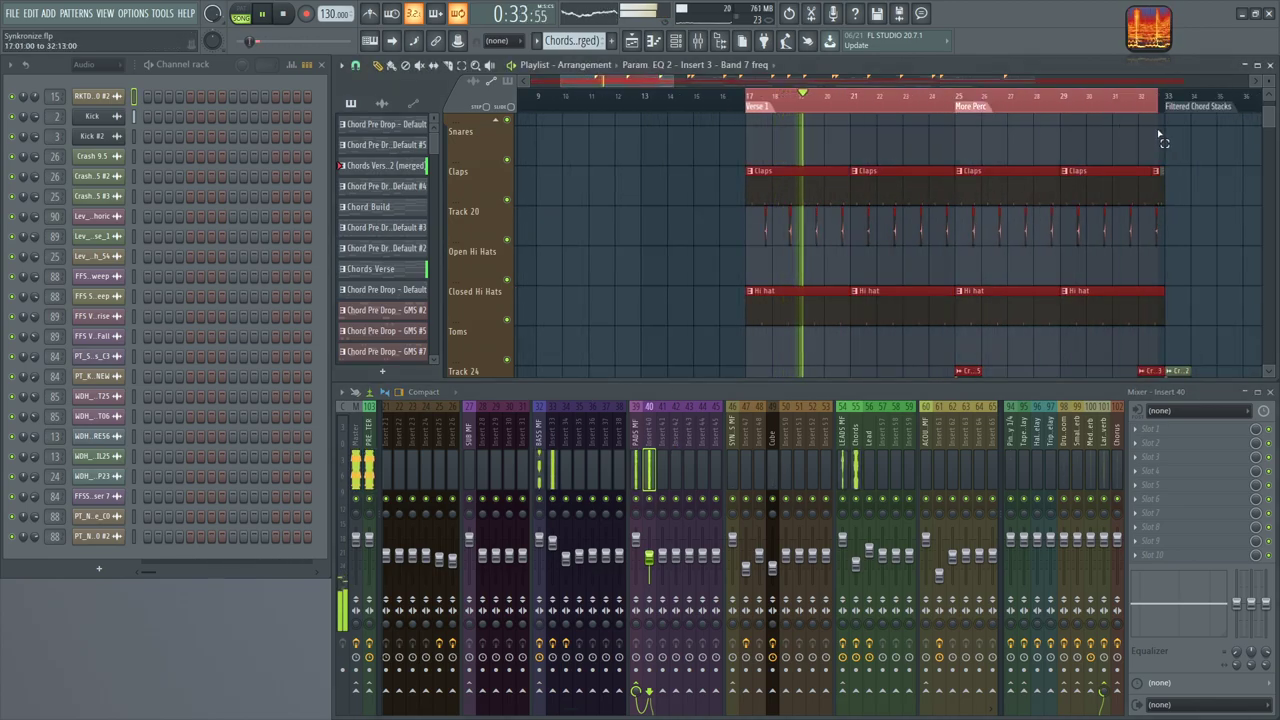
pyautogui.scroll(-3, 1190, 230)
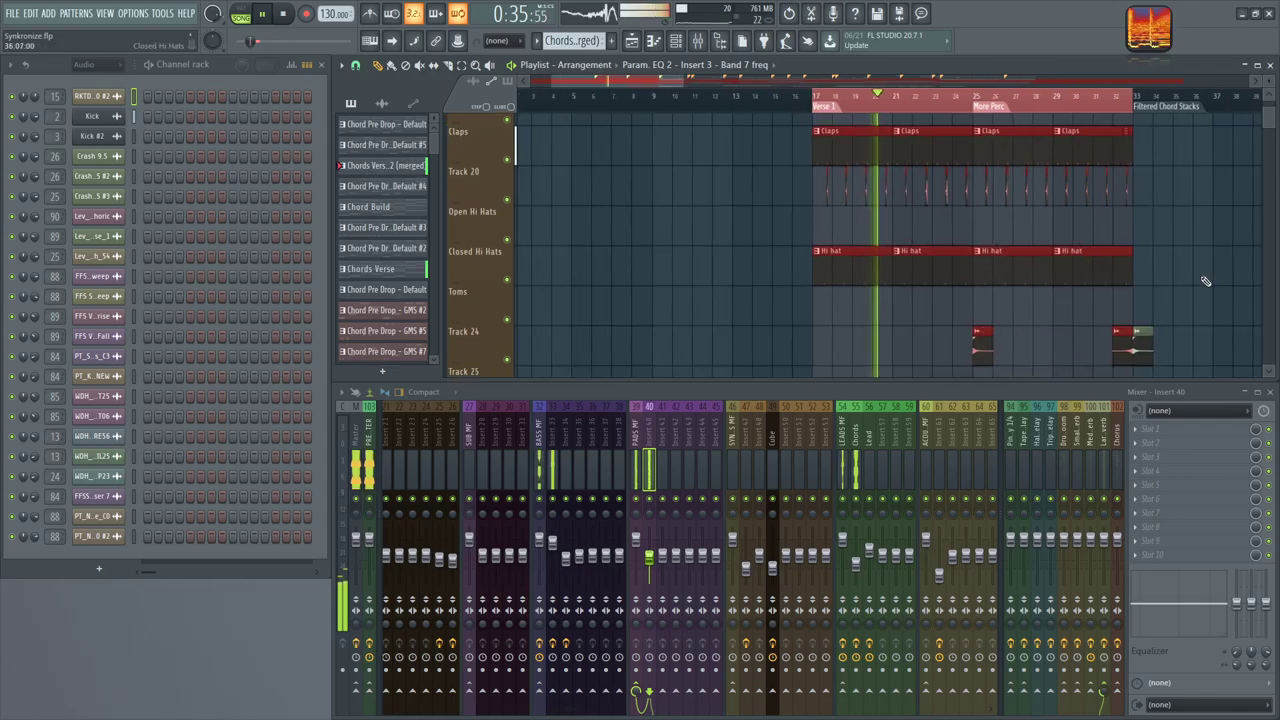
pyautogui.scroll(2, 1206, 281)
# Select the Chords mixer track, view its Gross Beat sidechain volume envelope during playback, and close the plugin
pyautogui.press('space')
pyautogui.click(856, 472)
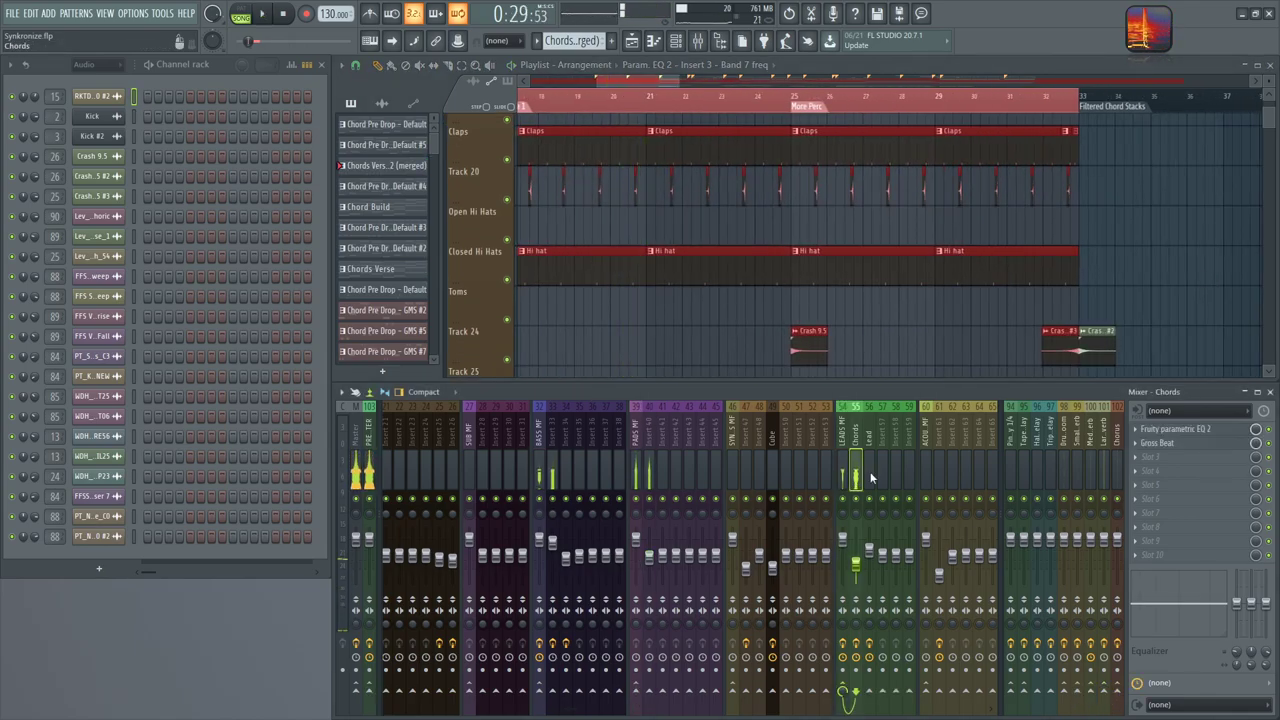
pyautogui.click(1157, 443)
pyautogui.press('space')
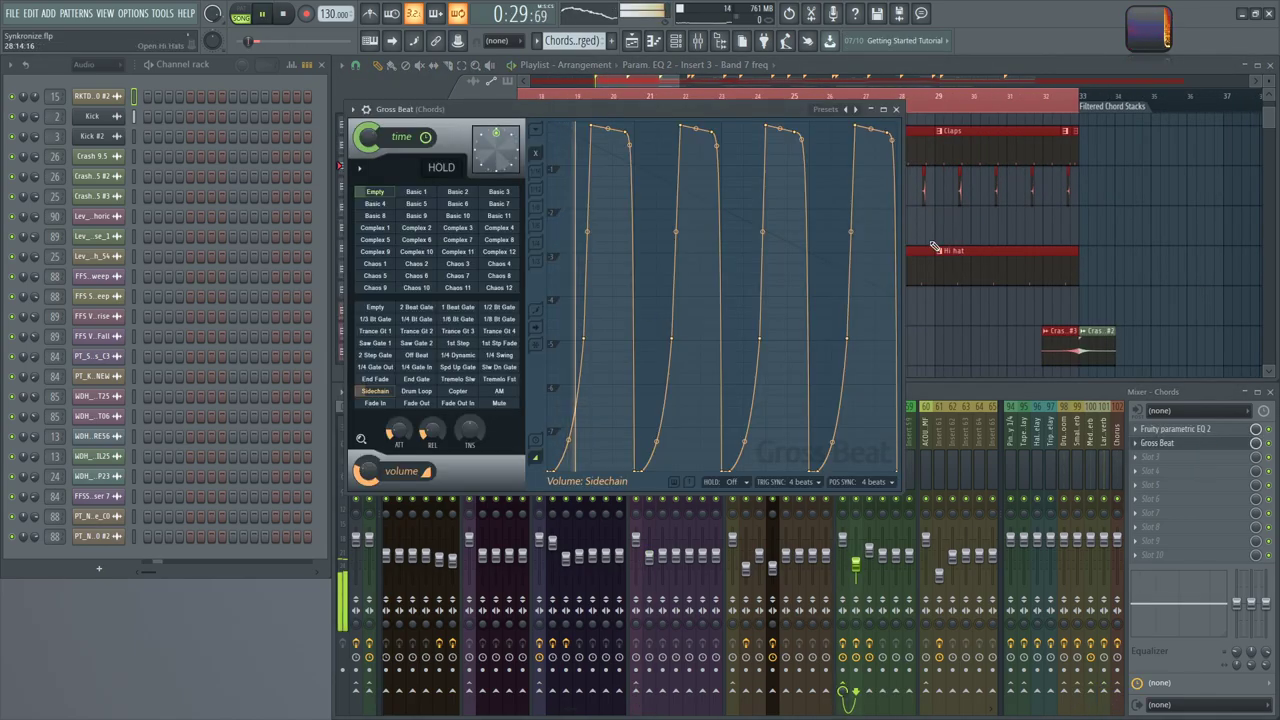
pyautogui.click(897, 109)
pyautogui.press('space')
pyautogui.press('space')
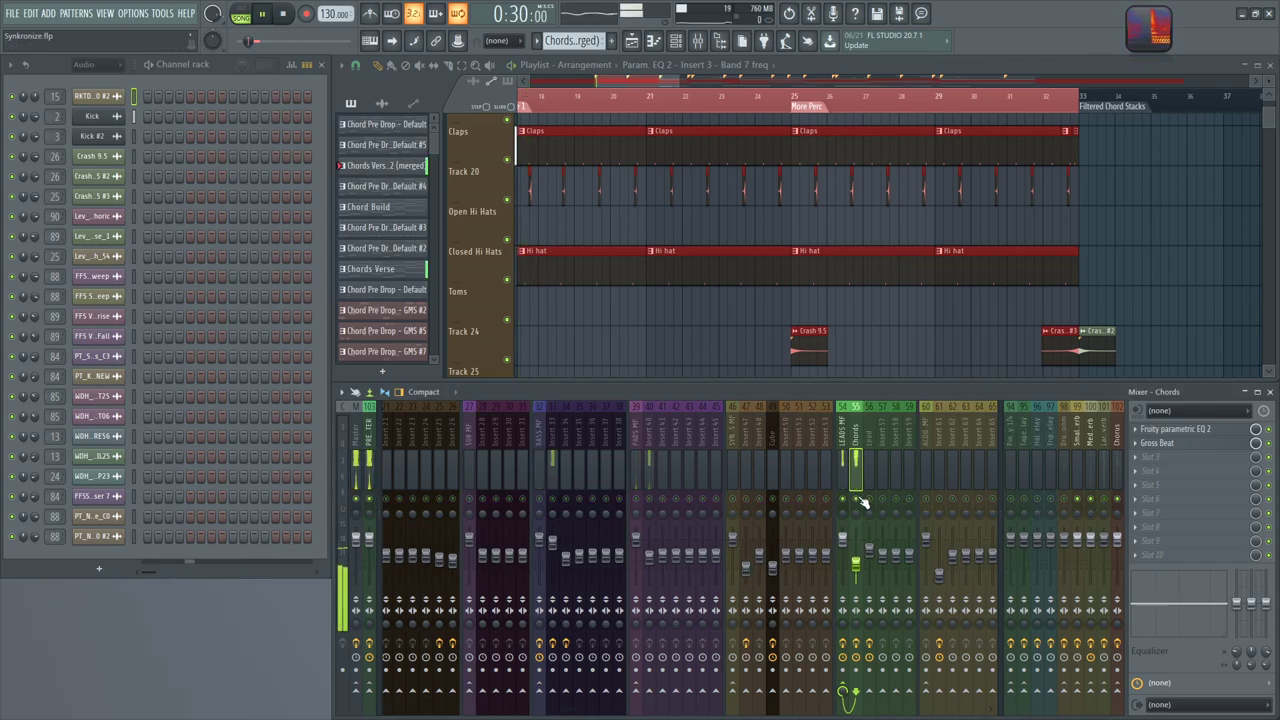
# Load Fruity Limiter on Insert 40 in the pads mixer group and play the selected bars through it
pyautogui.scroll(-3, 862, 502)
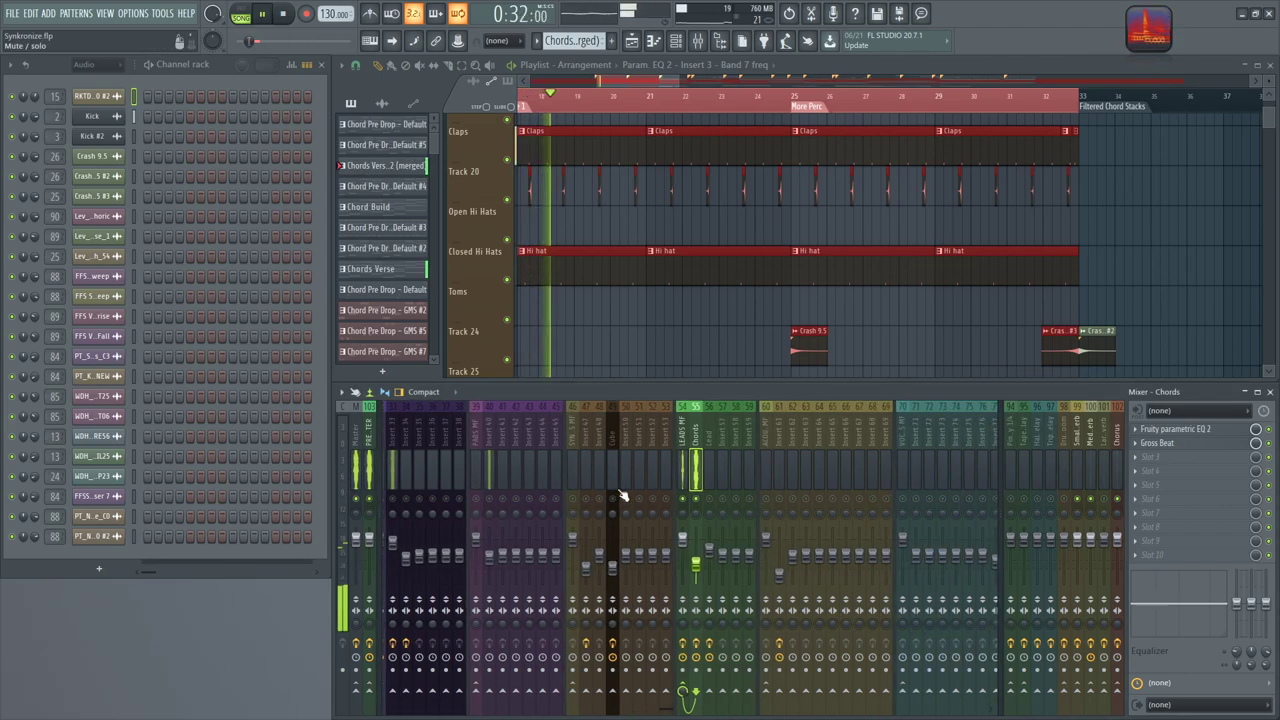
pyautogui.scroll(3, 486, 443)
pyautogui.click(606, 457)
pyautogui.press('space')
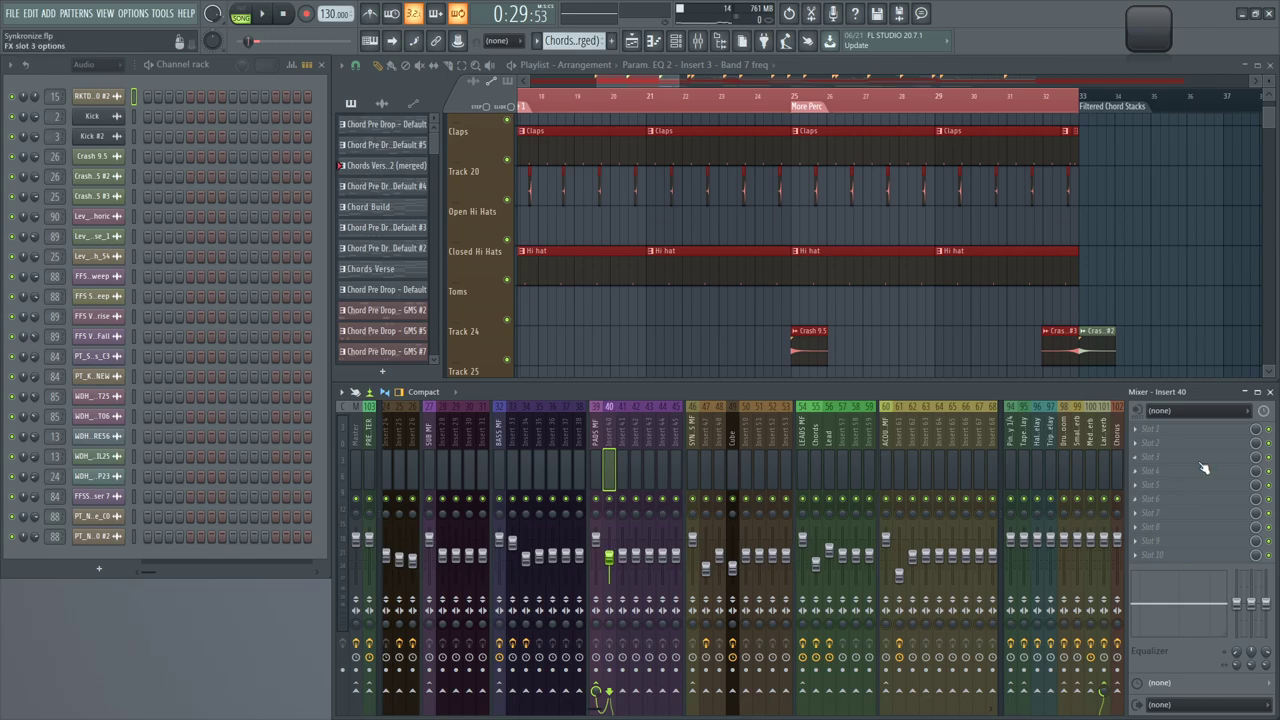
pyautogui.press('F8')
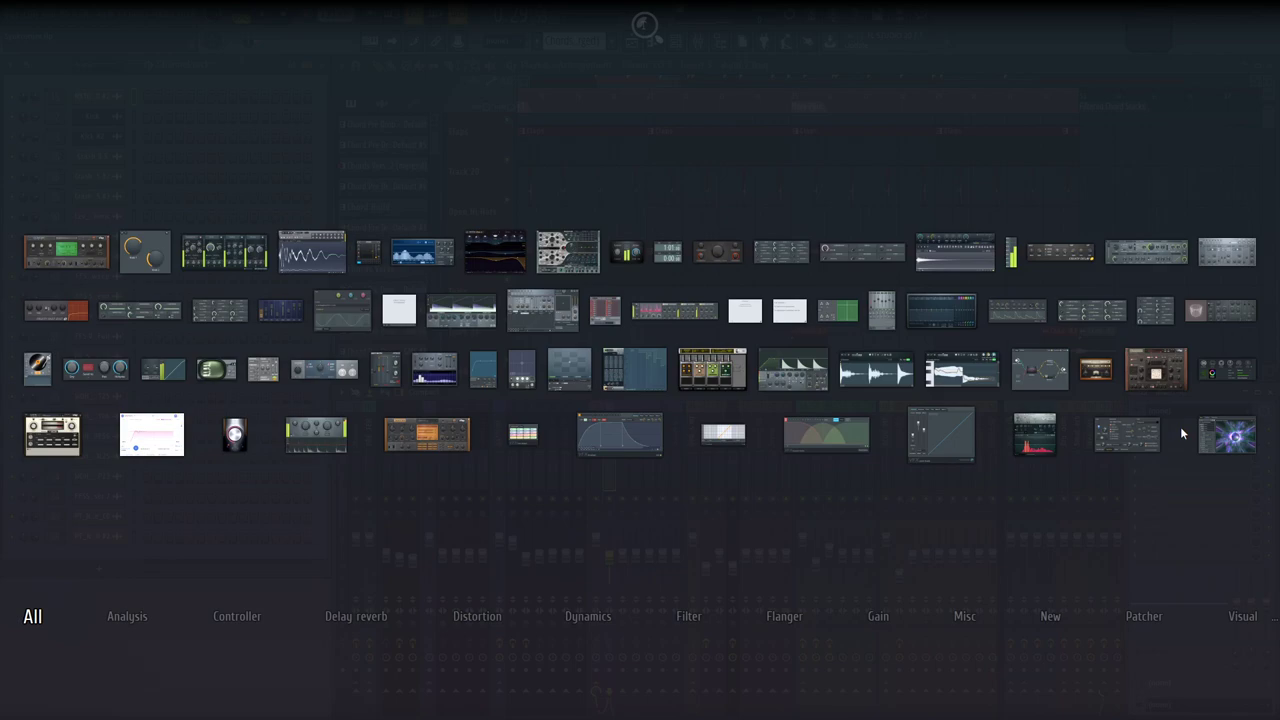
pyautogui.write('loi')
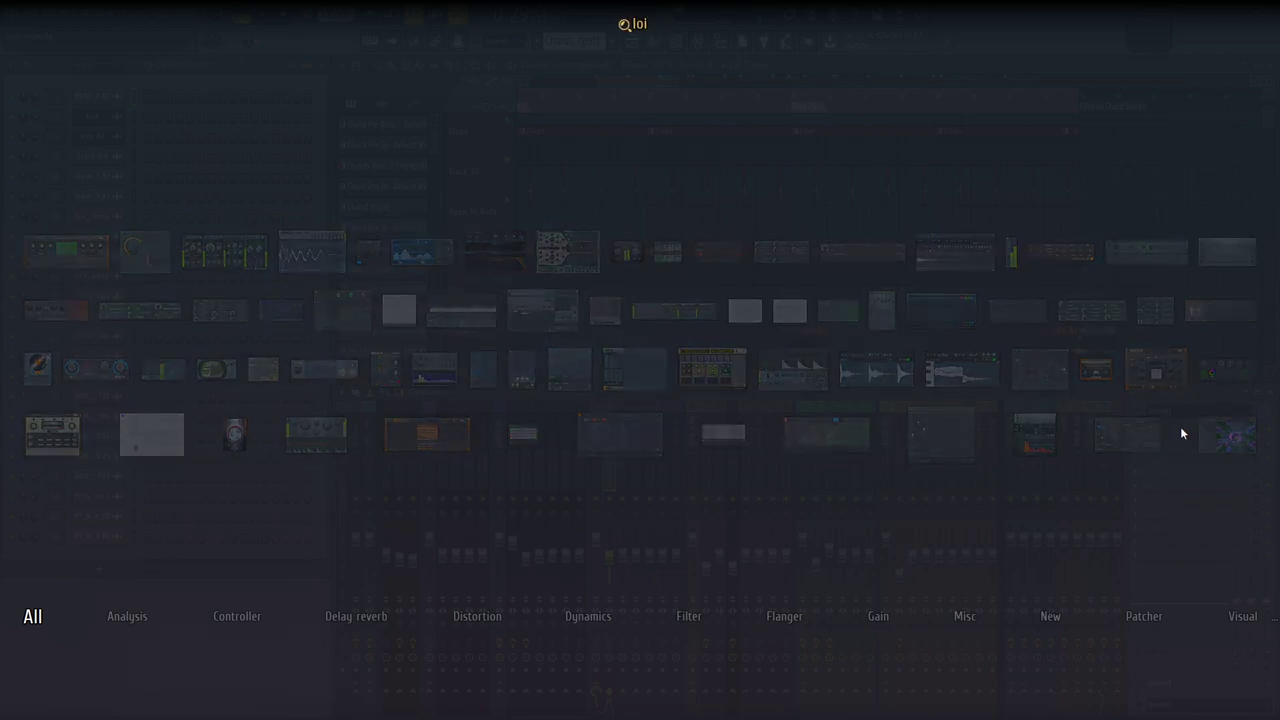
pyautogui.click(463, 314)
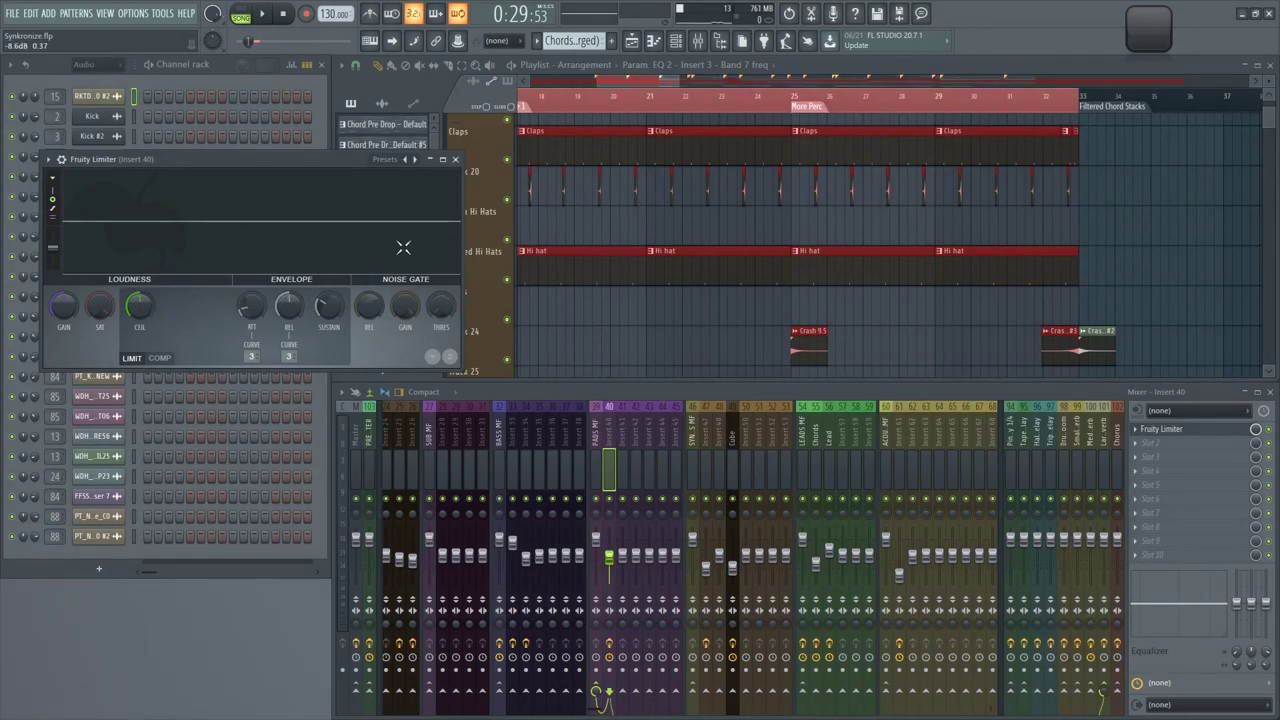
pyautogui.moveTo(280, 158); pyautogui.dragTo(683, 302)
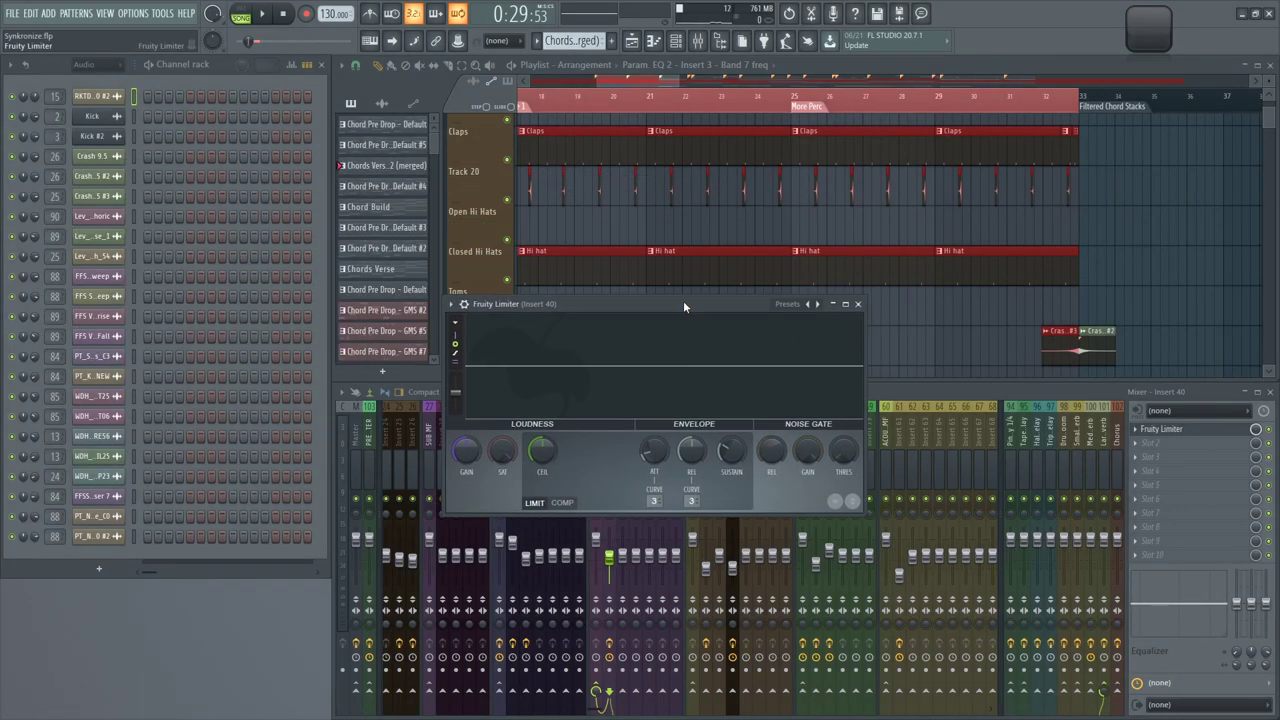
pyautogui.press('space')
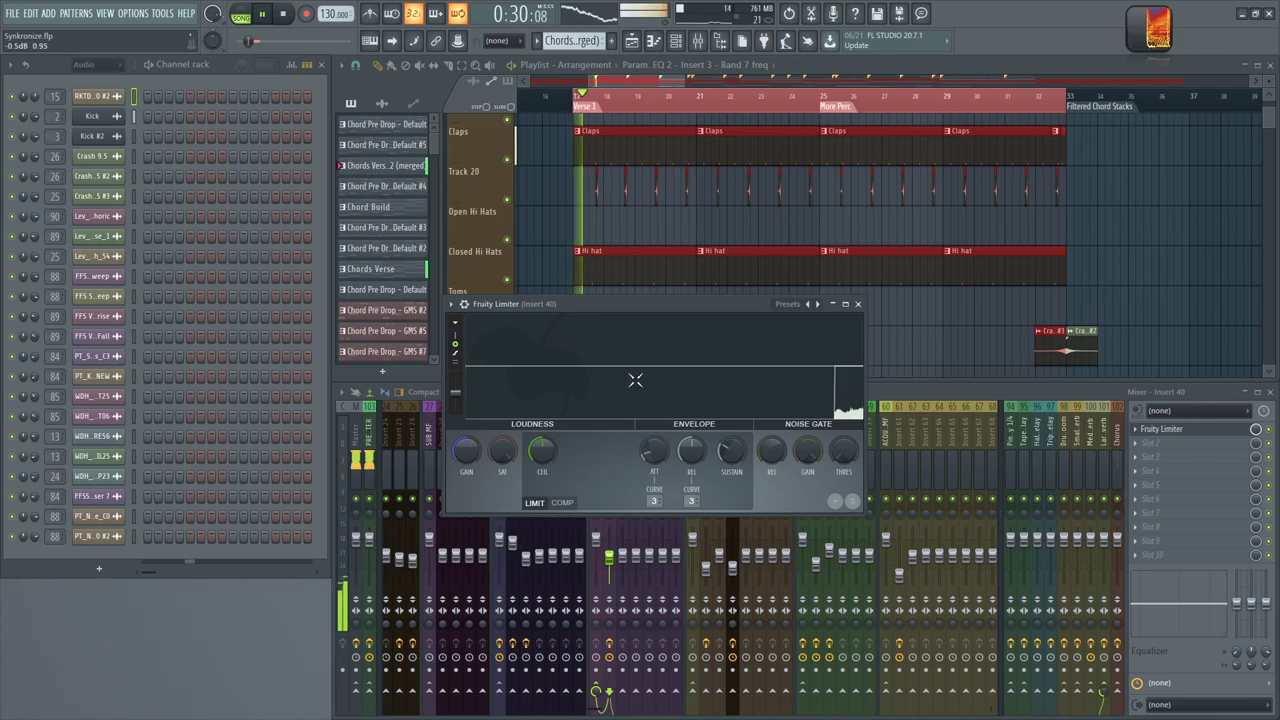
pyautogui.press('space')
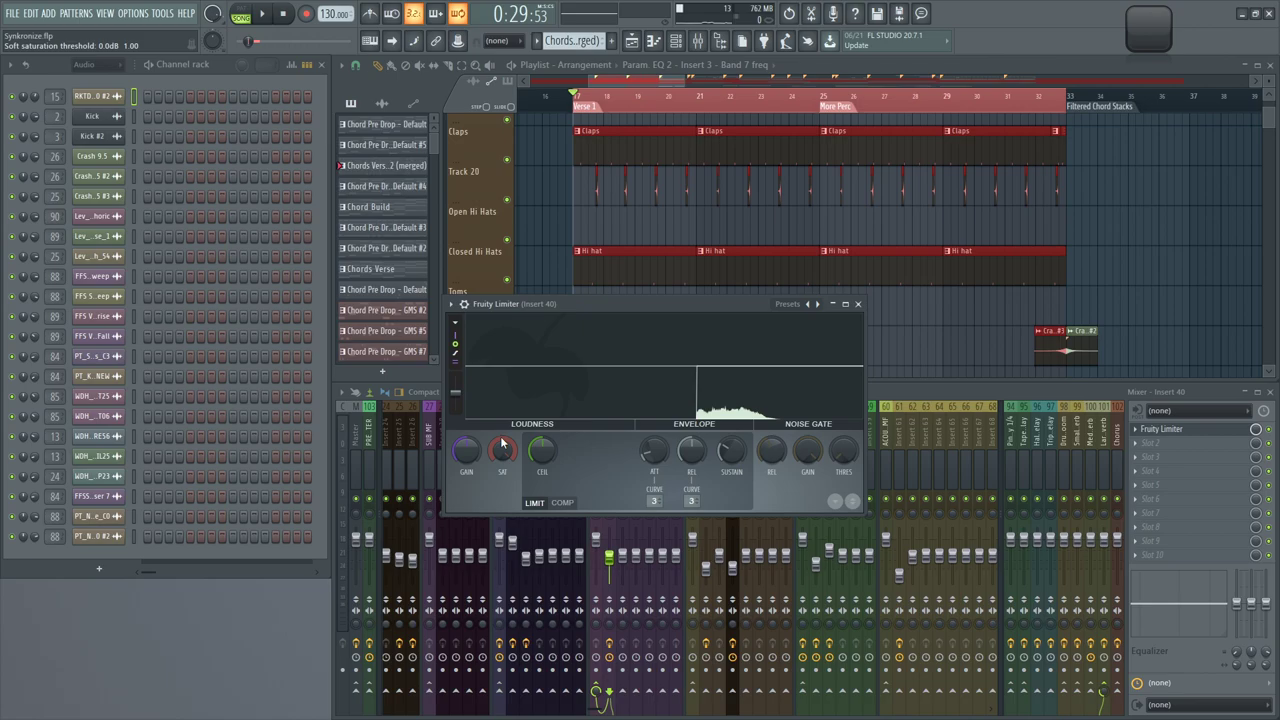
# Reset the Fruity Limiter's gain and saturation in COMP mode, return it to LIMIT mode and close the plugin
pyautogui.click(563, 503)
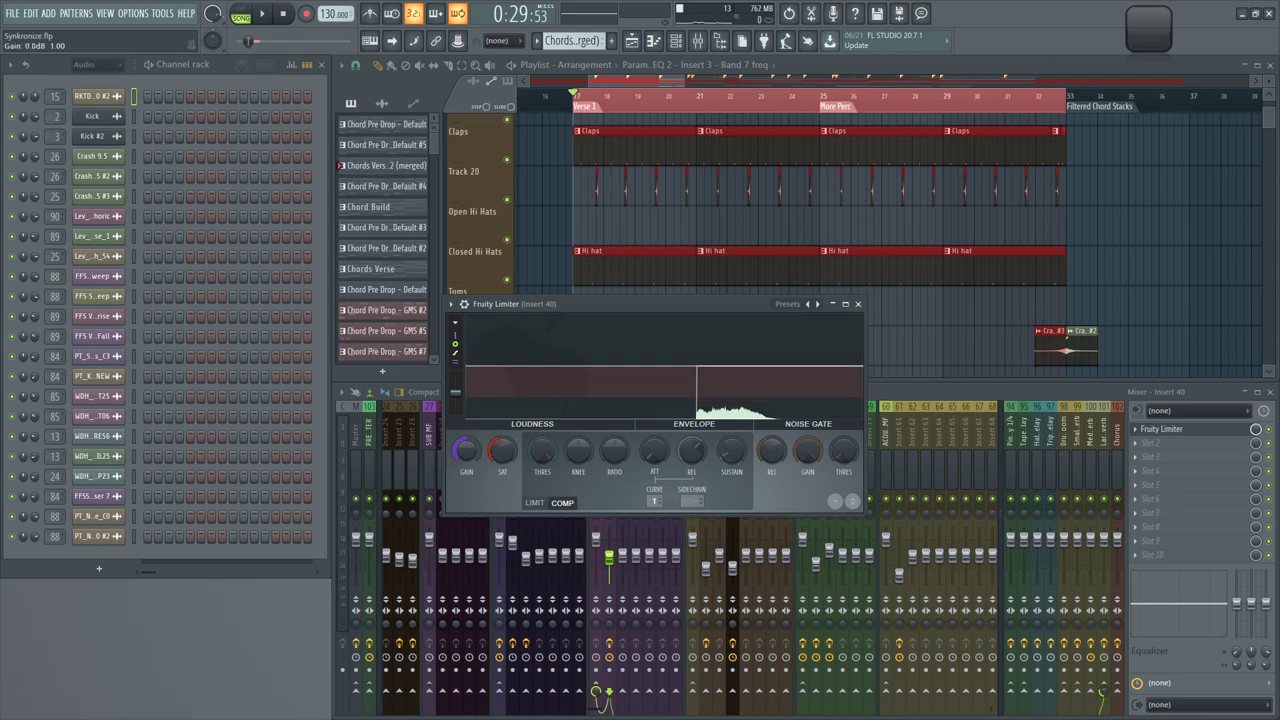
pyautogui.rightClick(461, 454)
pyautogui.click(474, 462)
pyautogui.rightClick(487, 448)
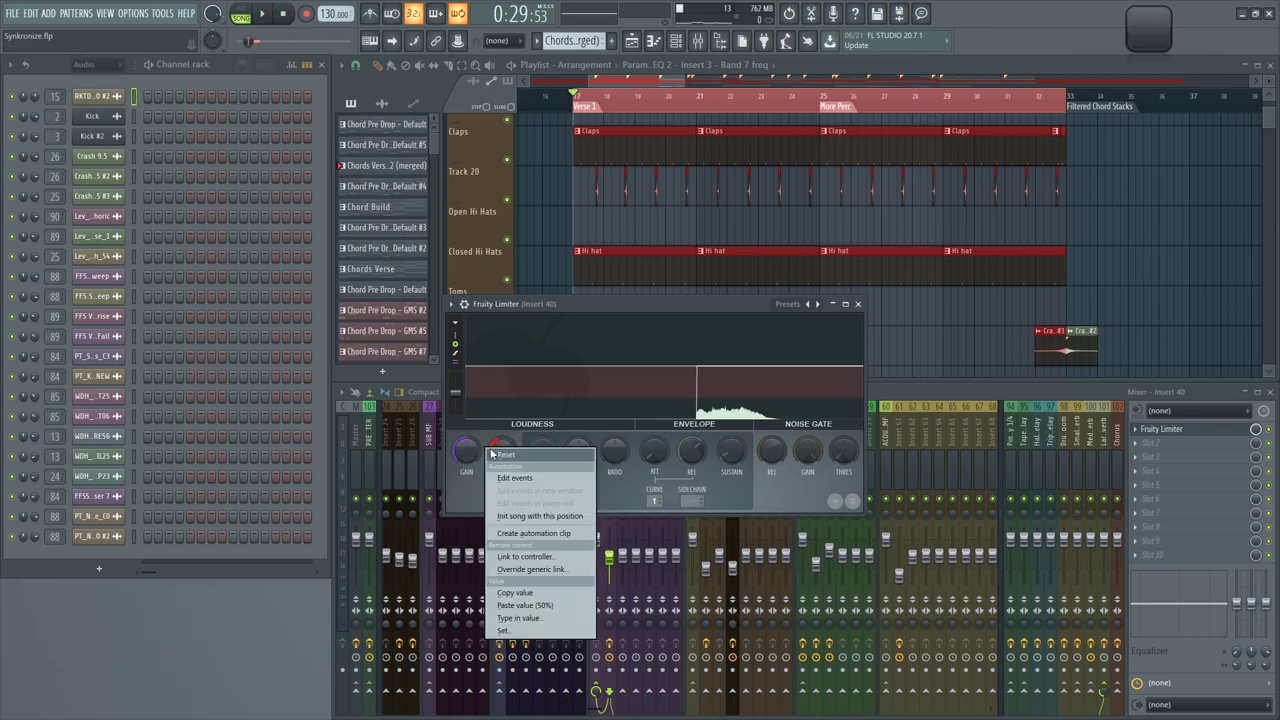
pyautogui.click(498, 455)
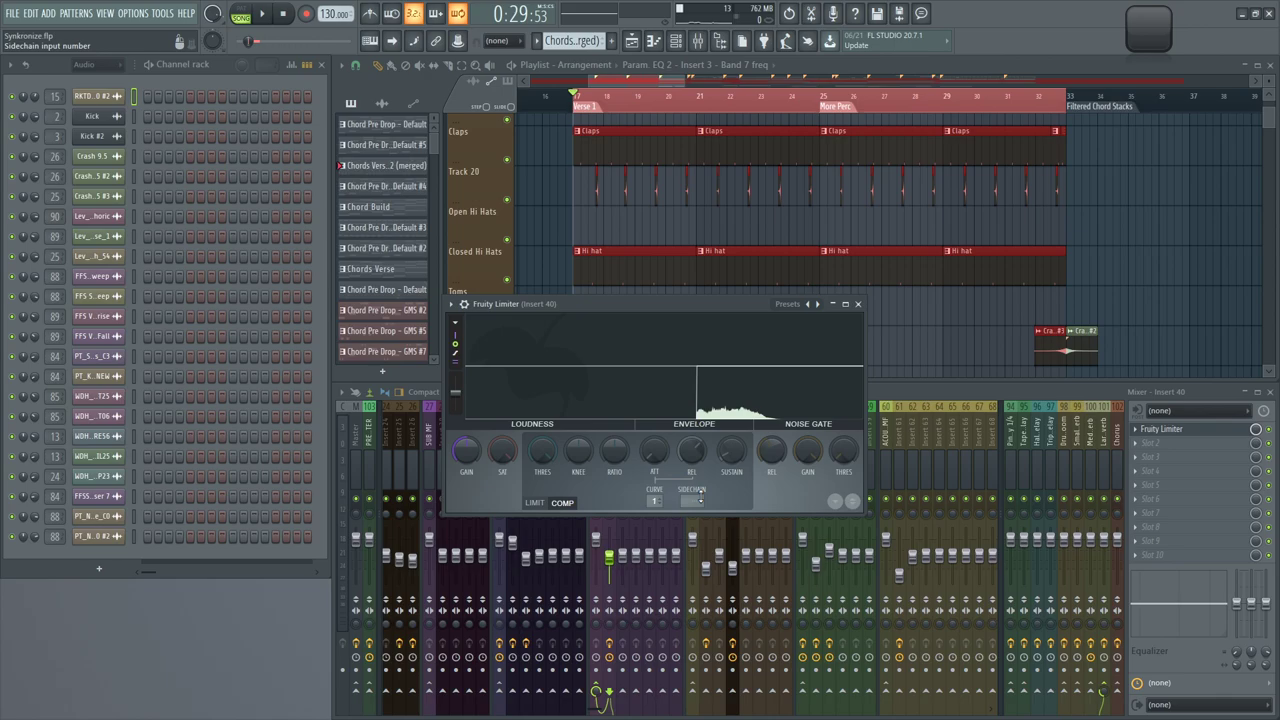
pyautogui.click(534, 503)
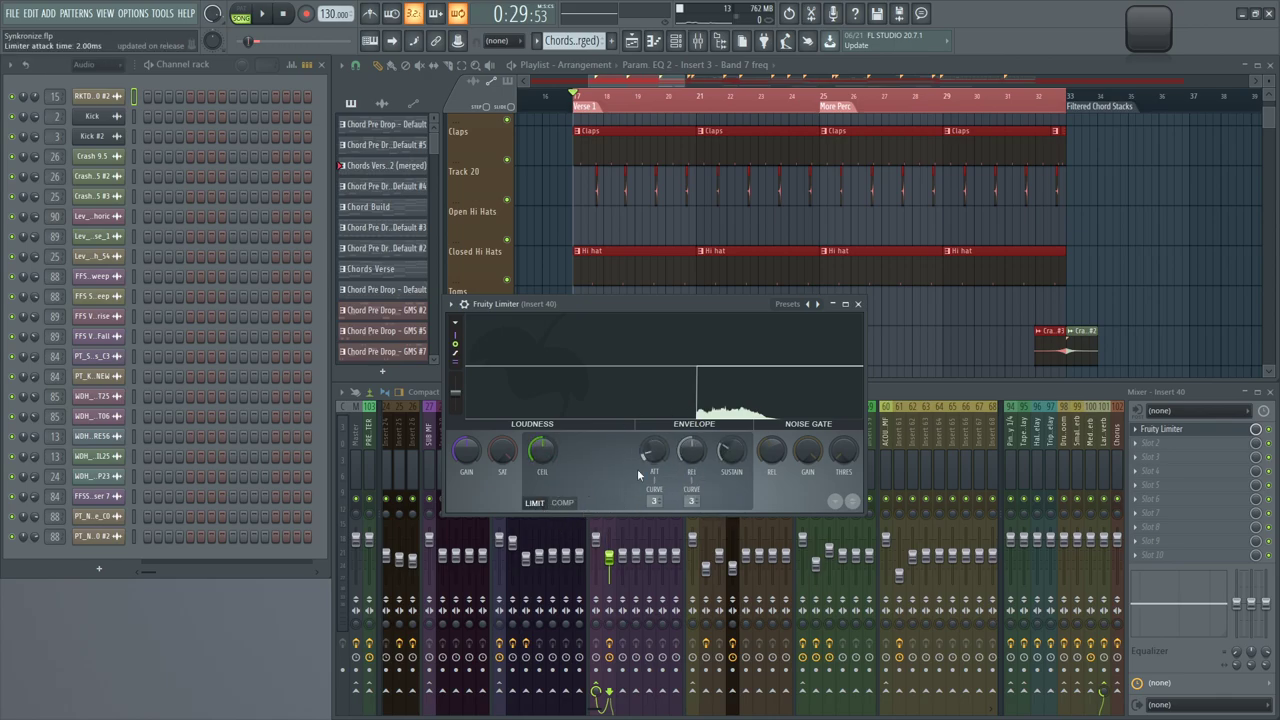
pyautogui.click(858, 304)
# Find the kick group in the mixer and select its Insert 2 track
pyautogui.scroll(5, 597, 436)
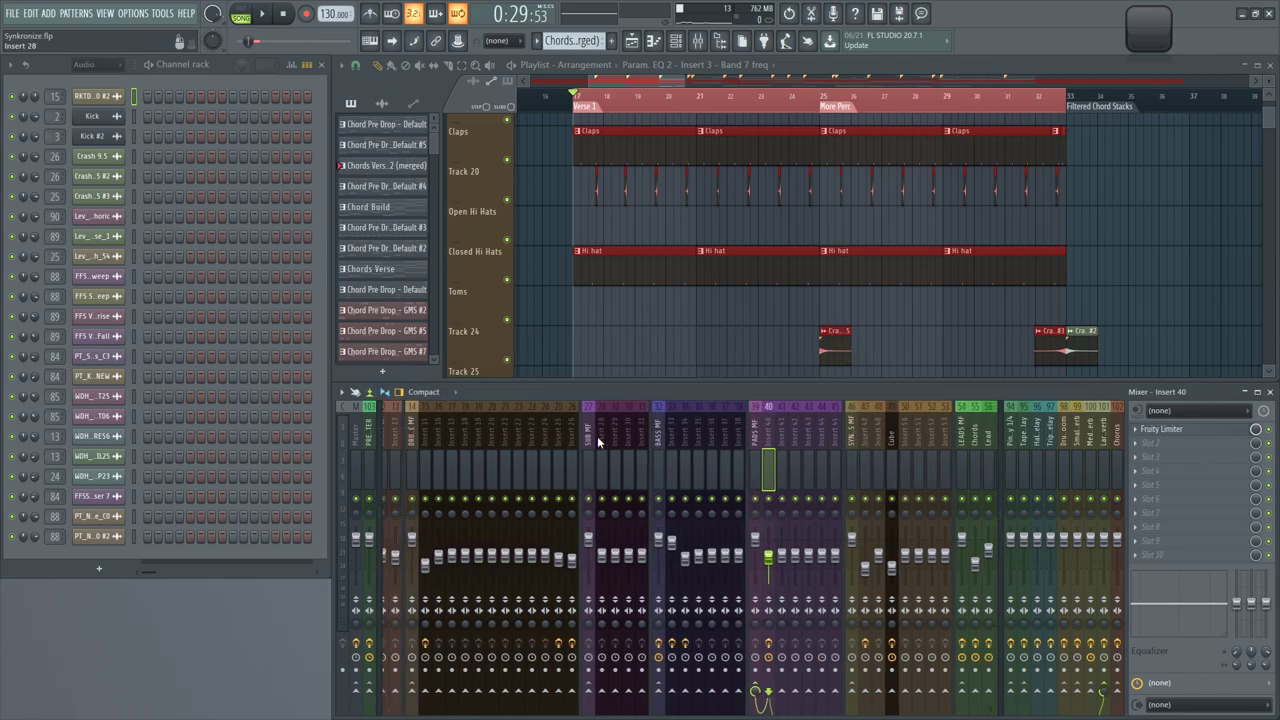
pyautogui.scroll(2, 597, 436)
pyautogui.scroll(-4, 597, 436)
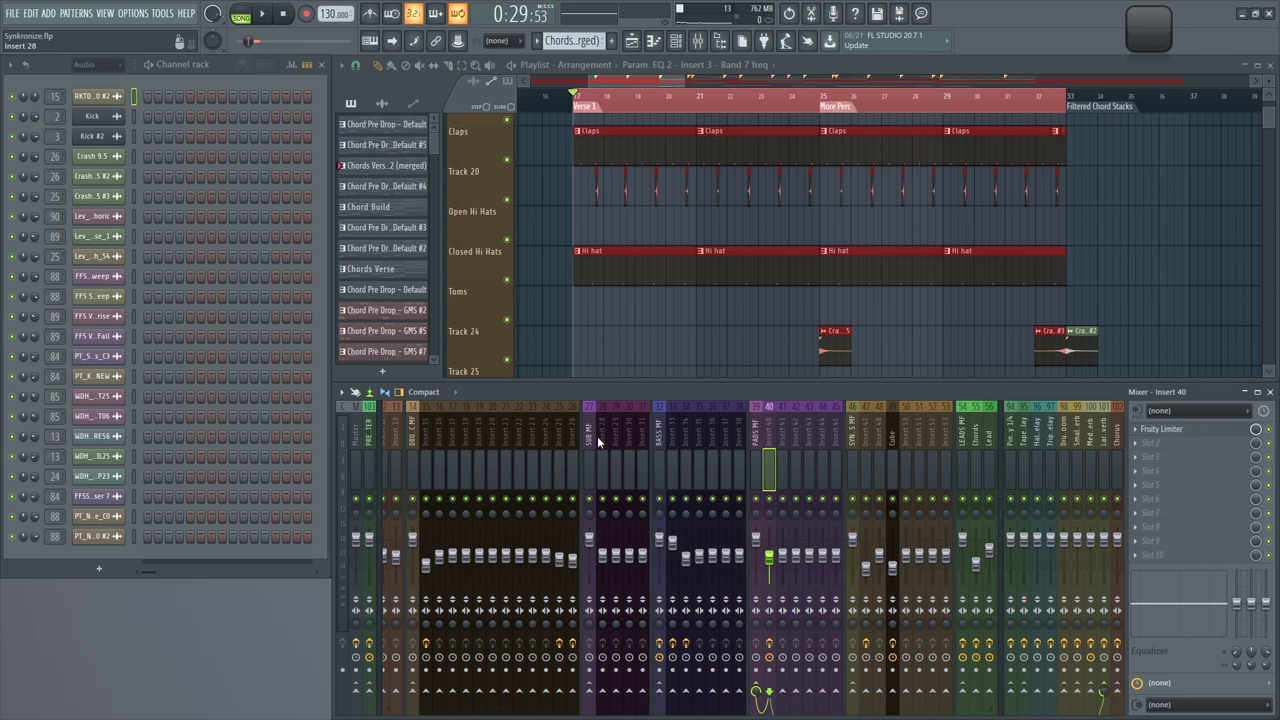
pyautogui.scroll(3, 597, 436)
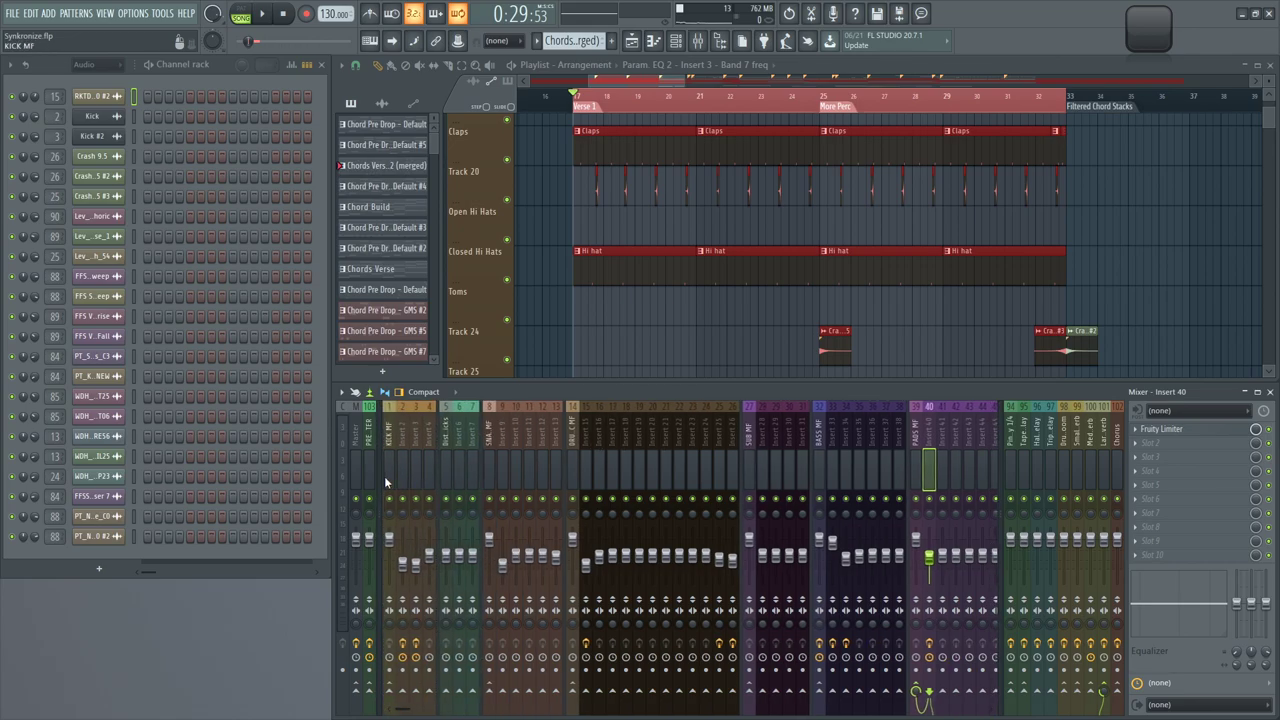
pyautogui.click(408, 476)
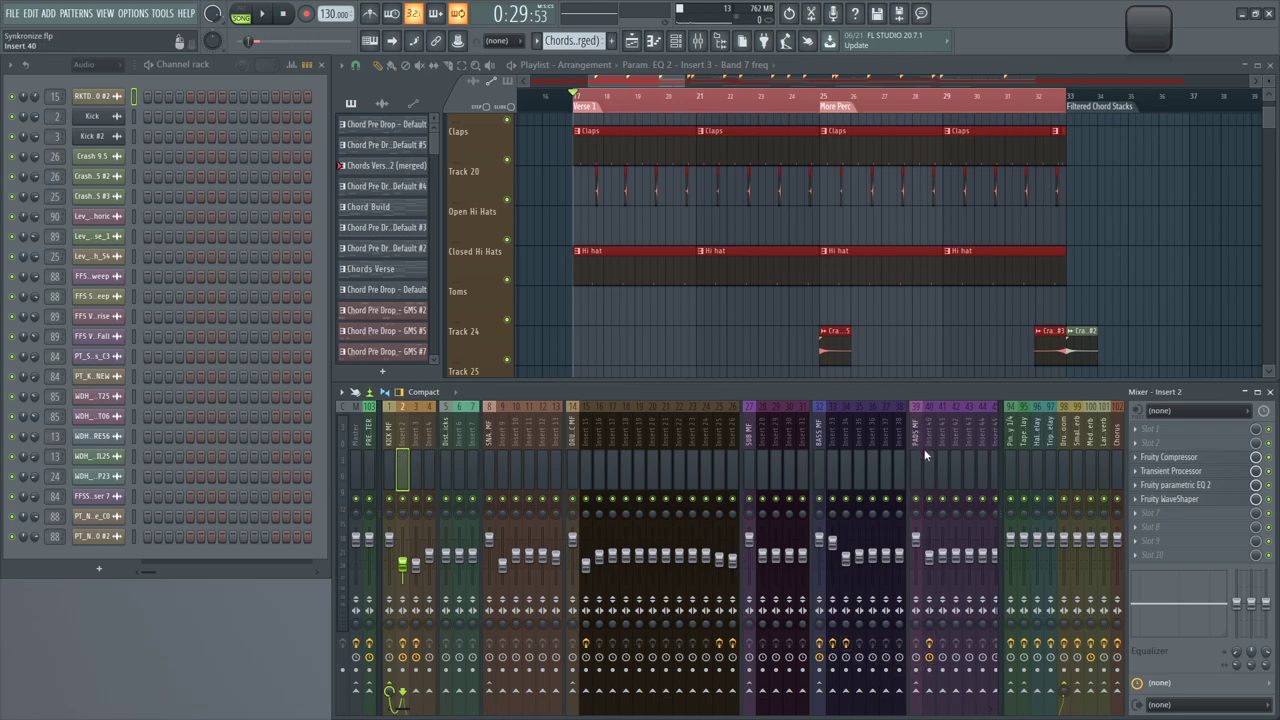
# Rename mixer track Insert 40 as PADS
pyautogui.click(928, 420)
pyautogui.rightClick(928, 420)
pyautogui.click(970, 354)
pyautogui.press('capslock')
pyautogui.write('P')
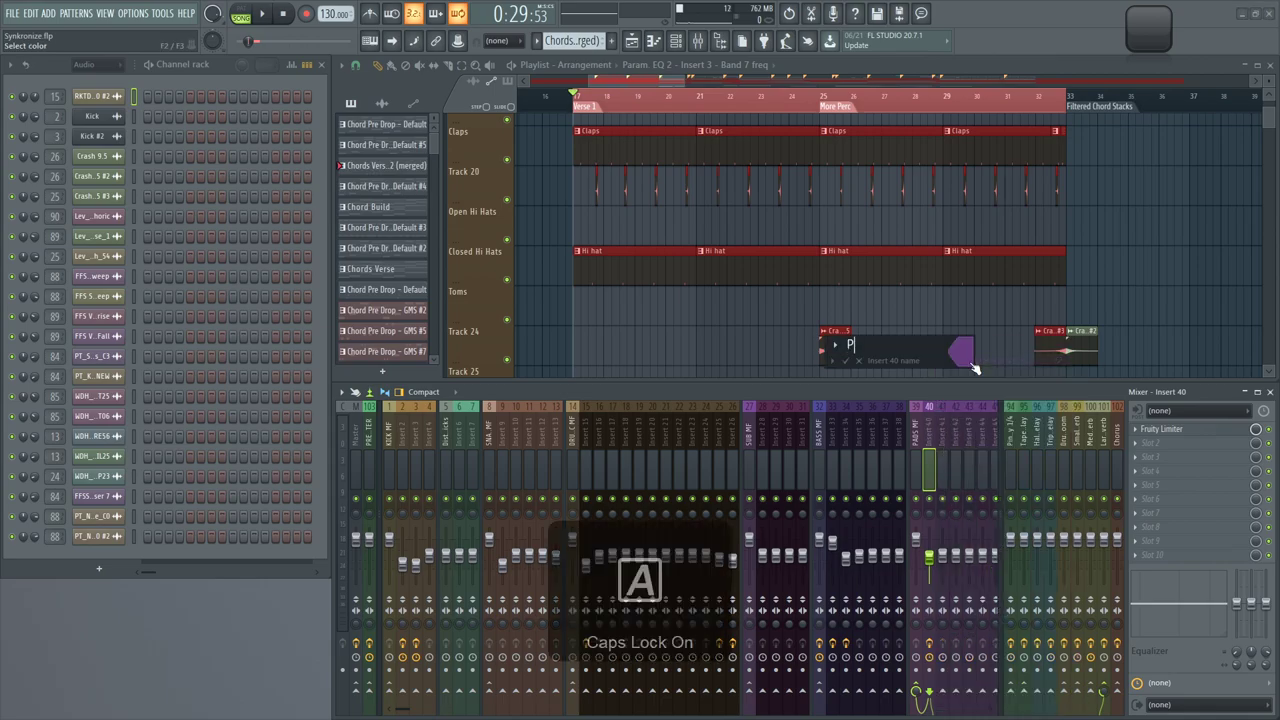
pyautogui.write('ADS')
pyautogui.press('Return')
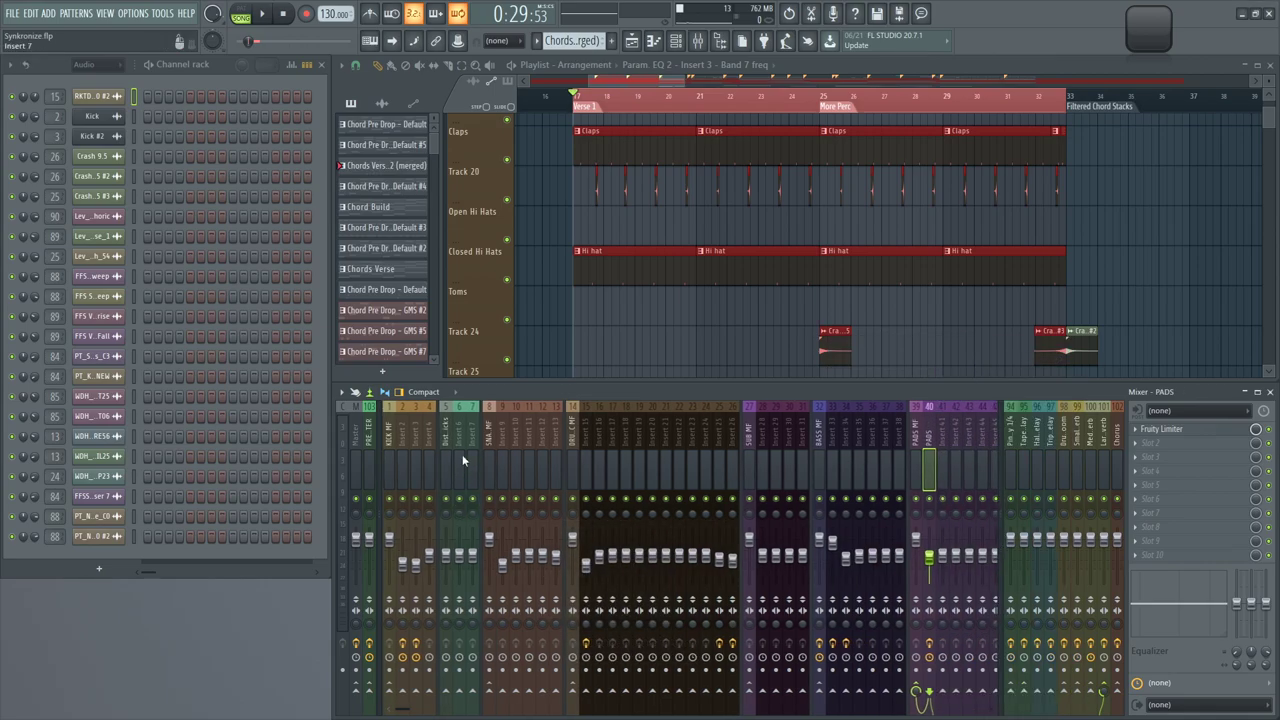
# Route Insert 2 from the kick group to the PADS track as a sidechain-only send
pyautogui.click(403, 430)
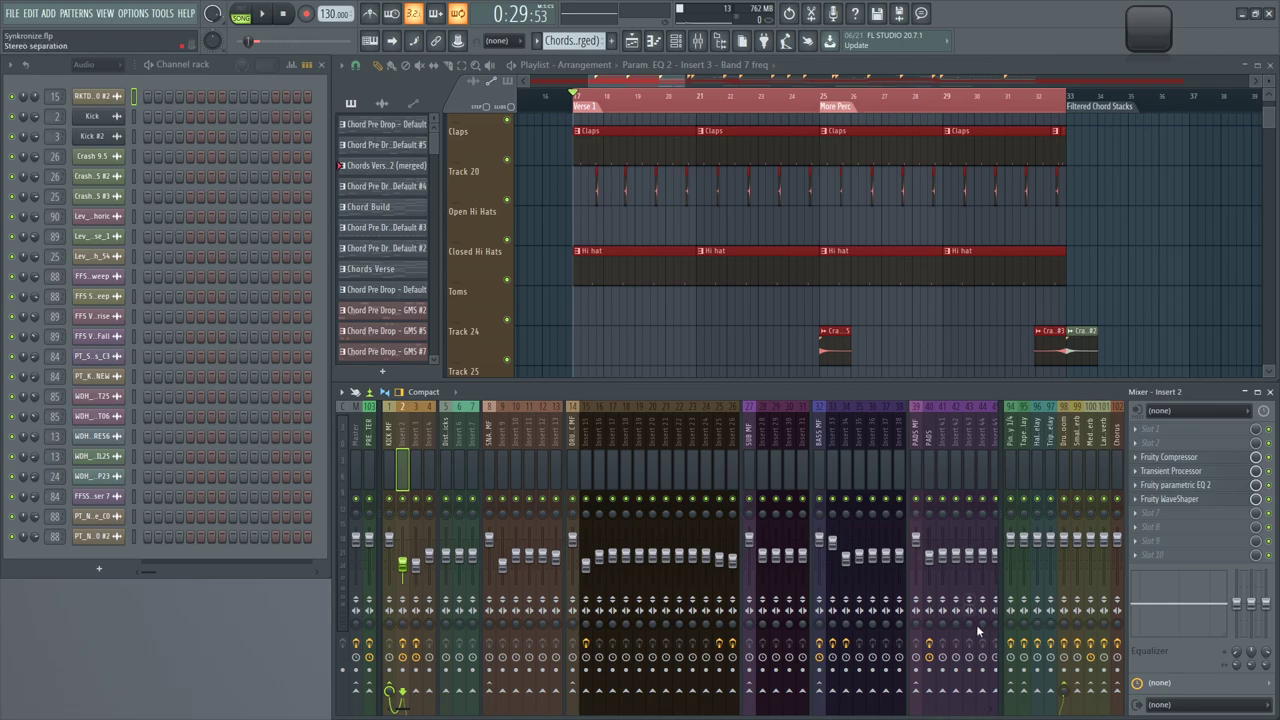
pyautogui.rightClick(927, 698)
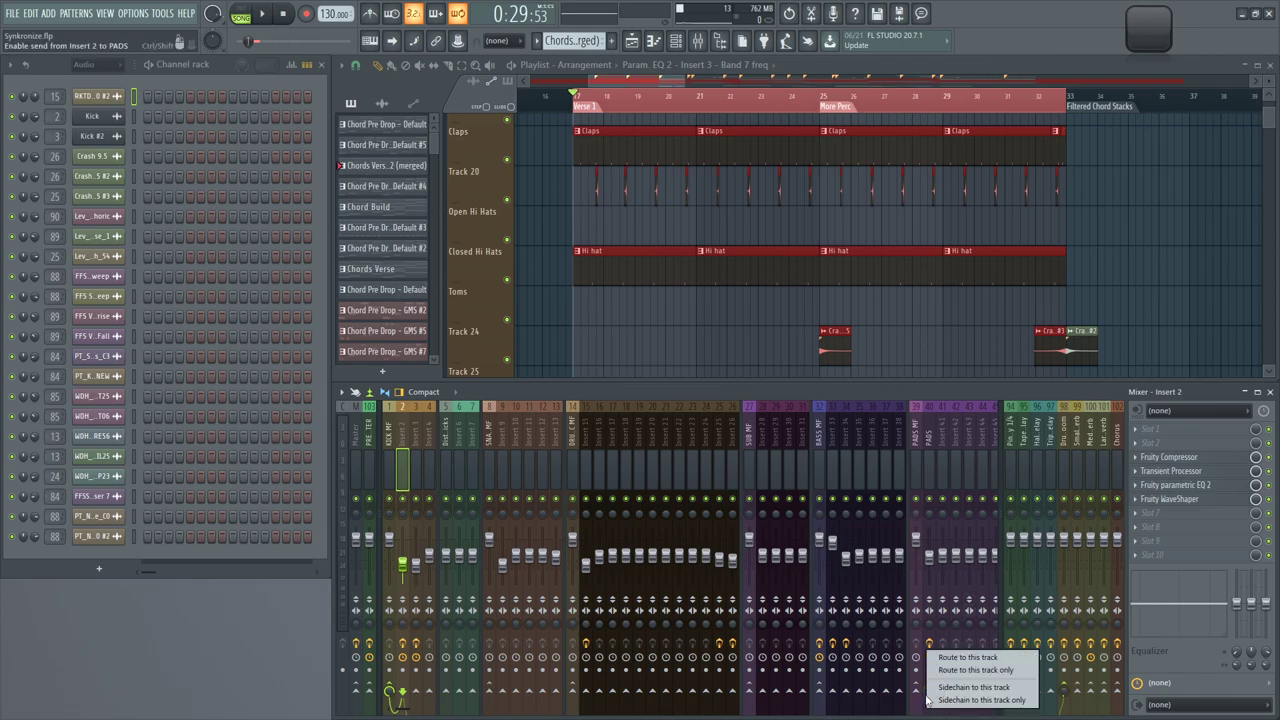
pyautogui.click(1030, 701)
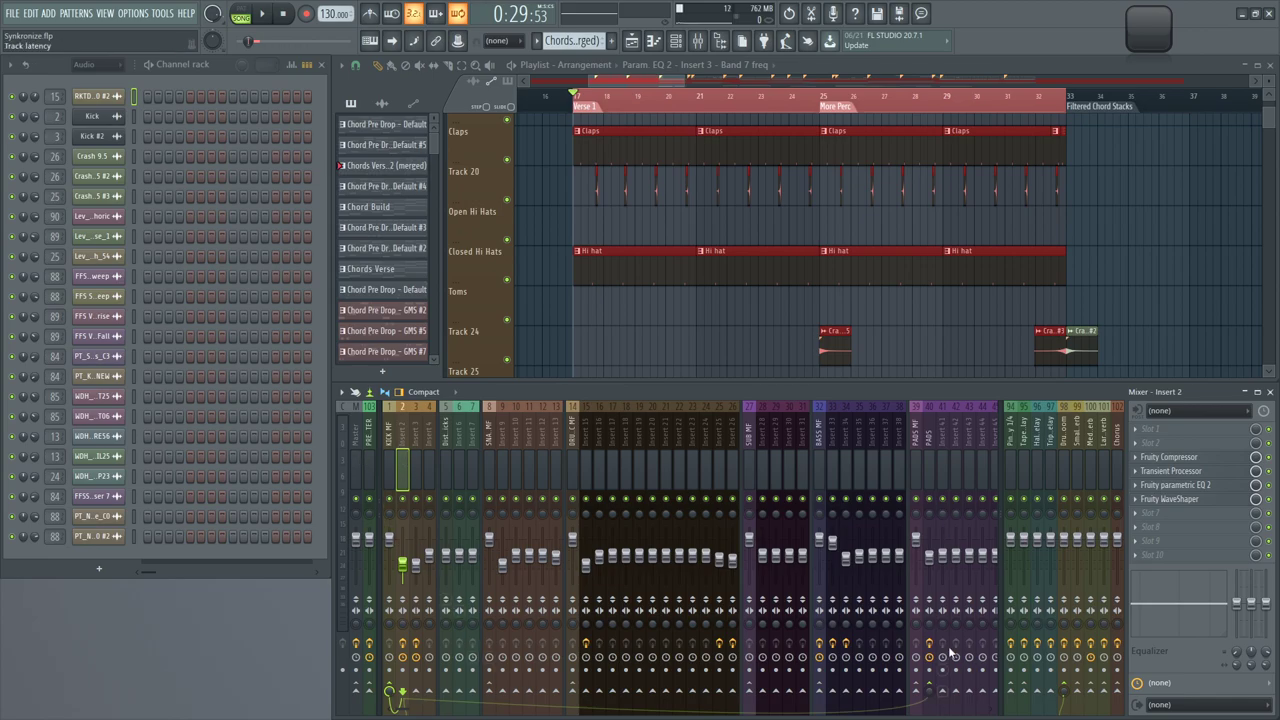
# Switch the Fruity Limiter on PADS to COMP mode and set its sidechain input to Insert 2
pyautogui.click(929, 462)
pyautogui.click(1175, 430)
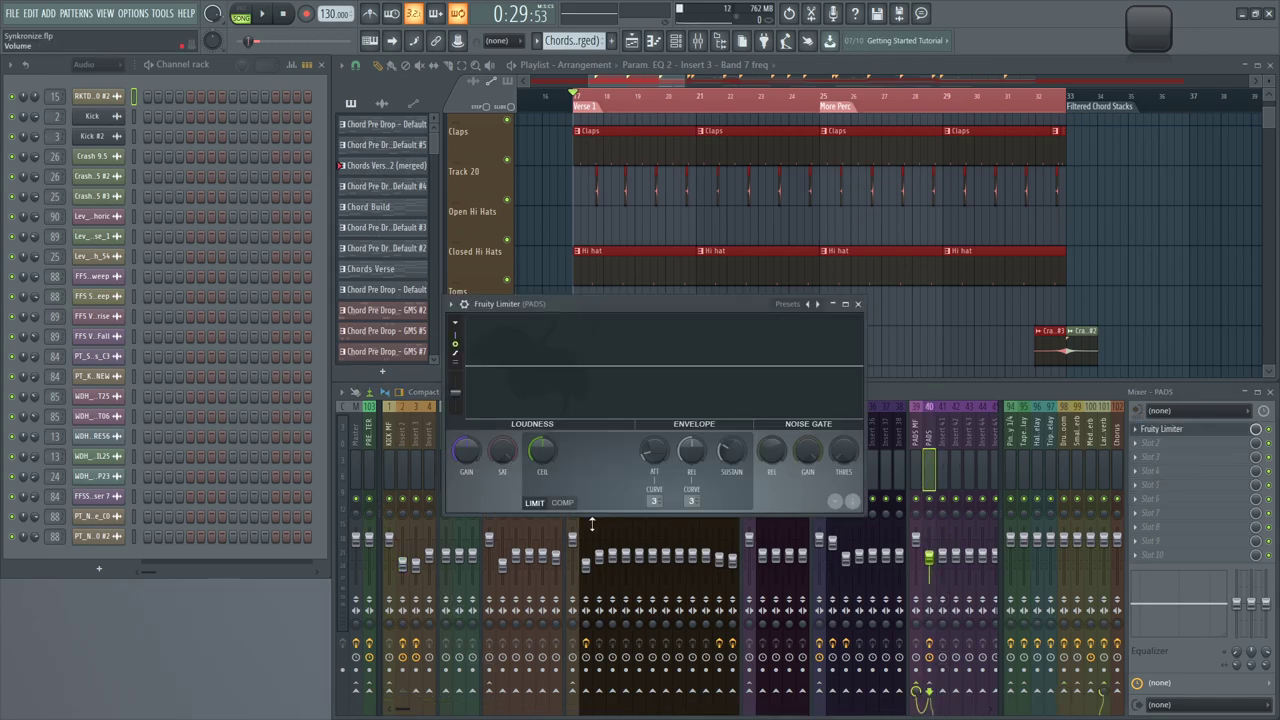
pyautogui.click(563, 503)
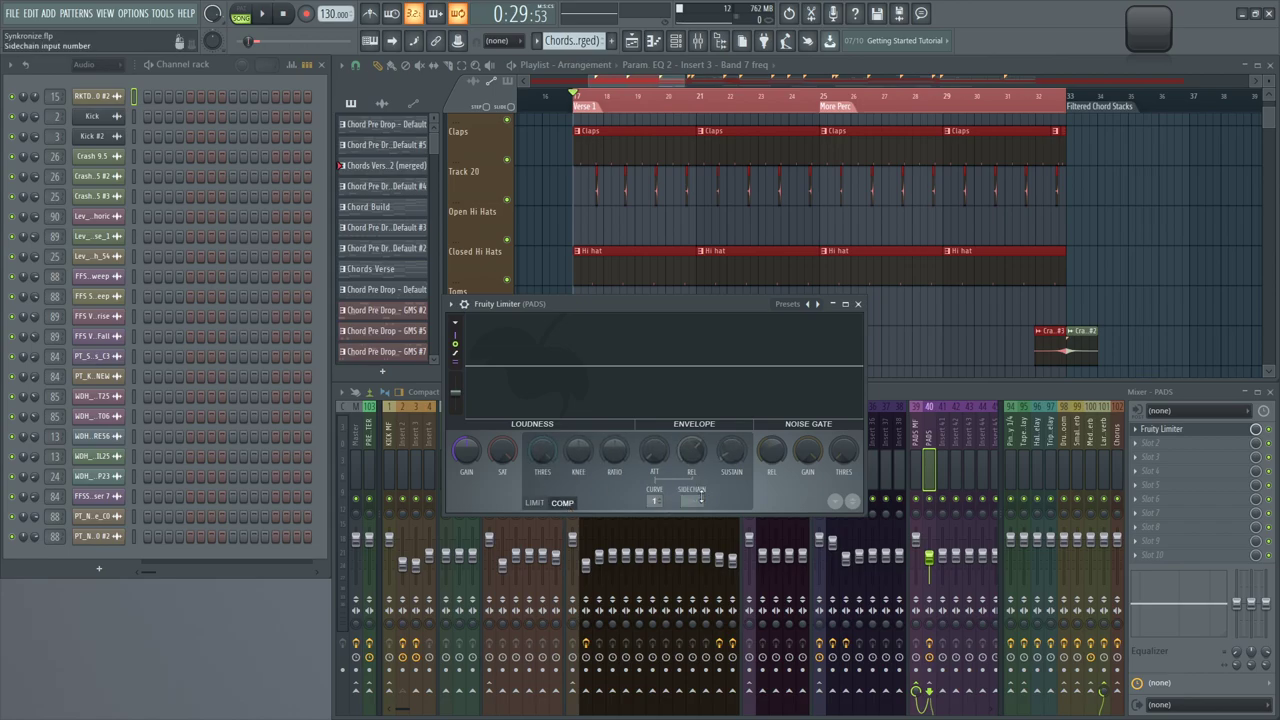
pyautogui.click(692, 497)
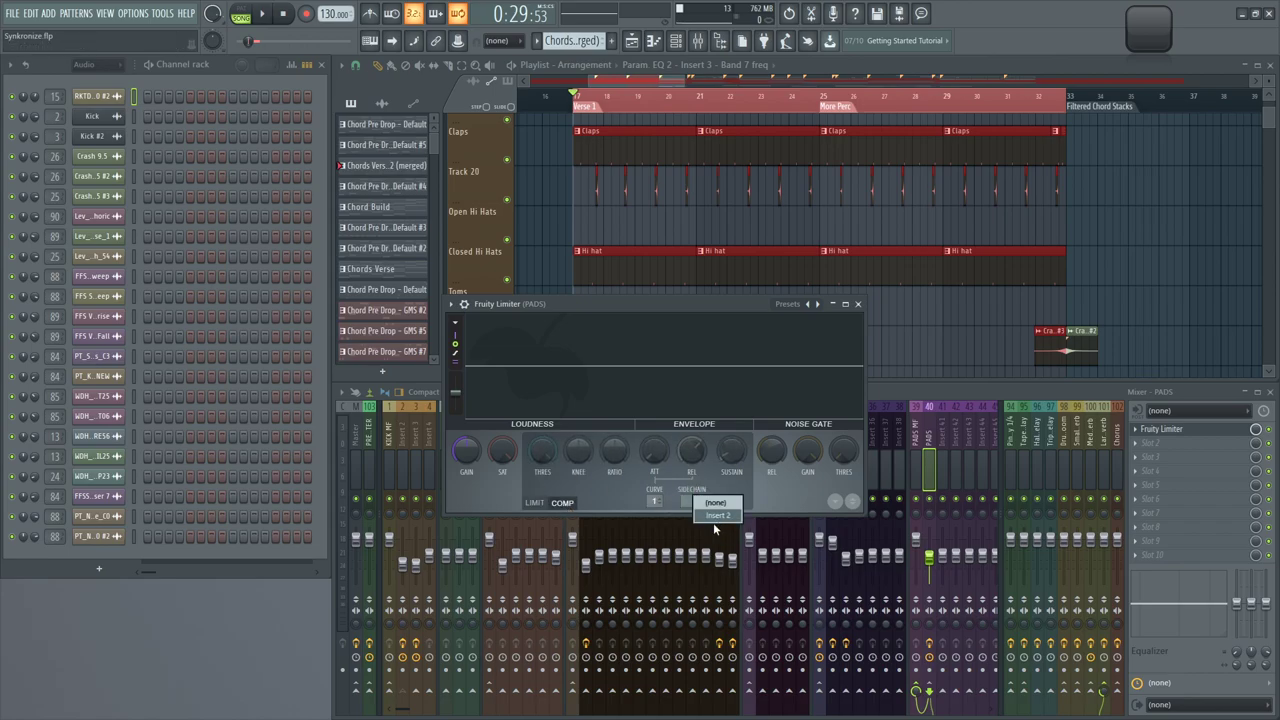
pyautogui.click(713, 516)
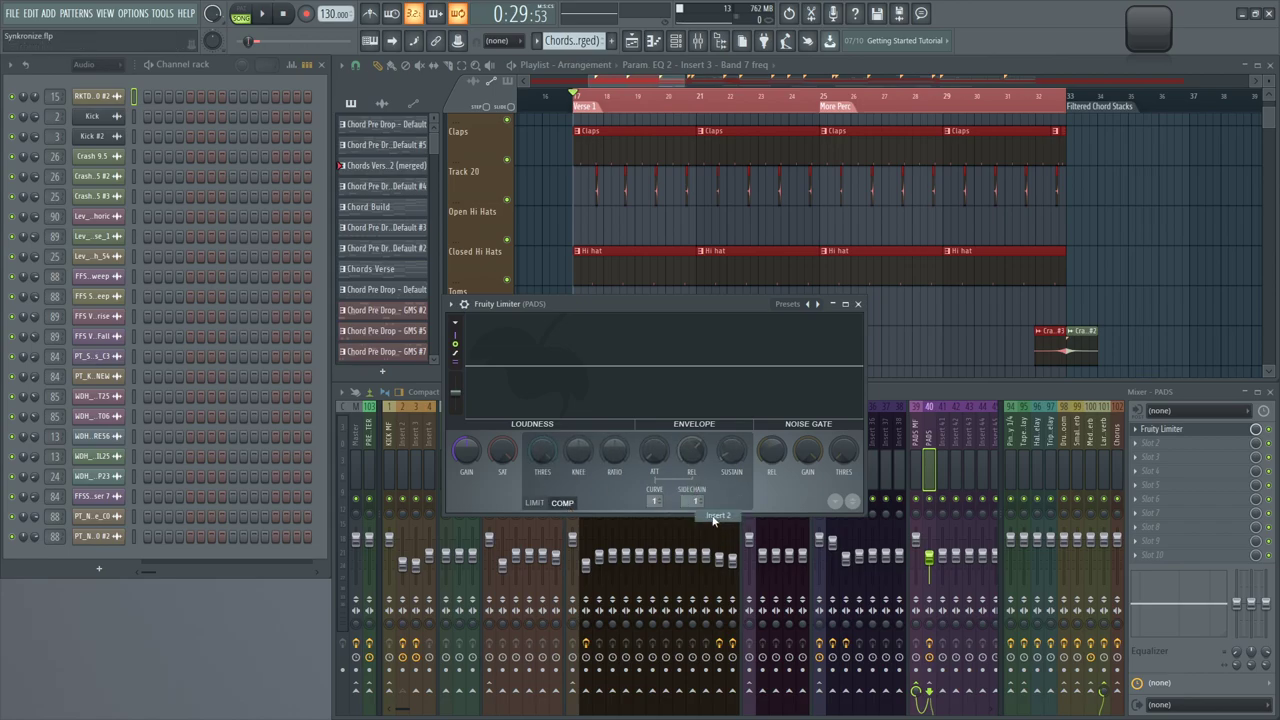
pyautogui.click(848, 308)
# Rename mixer track Insert 2 as Kick Drum
pyautogui.rightClick(409, 451)
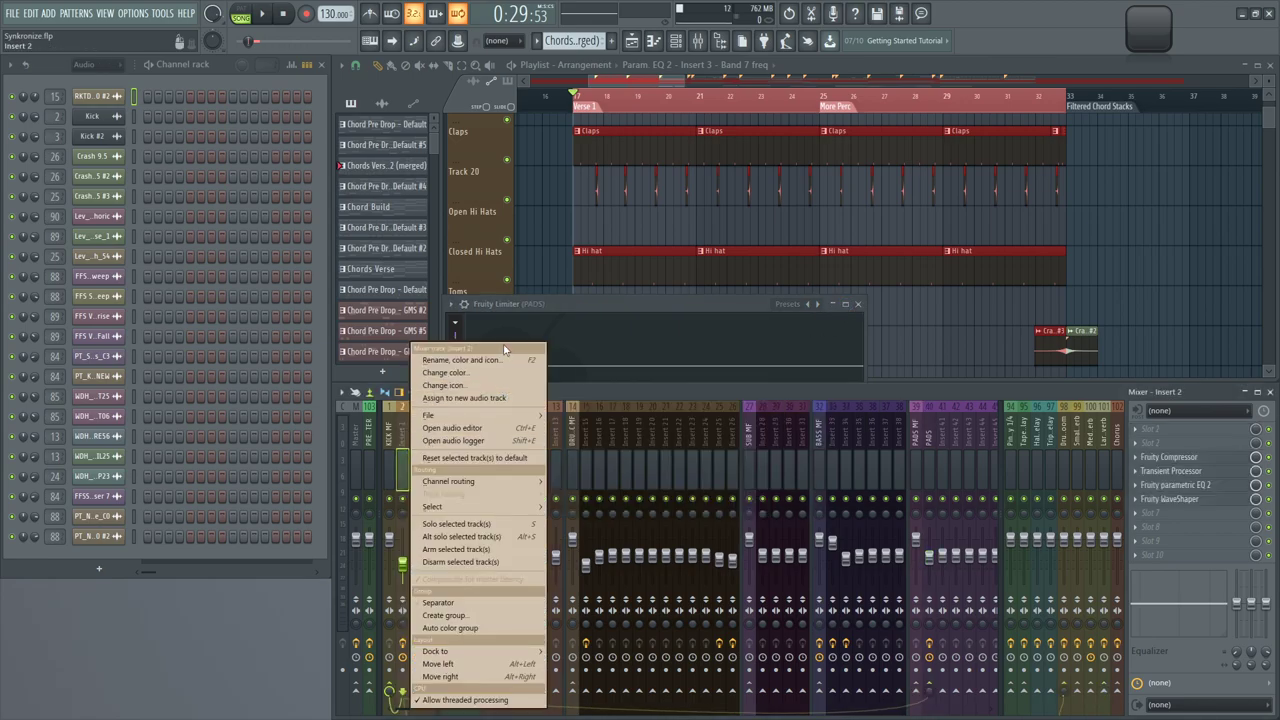
pyautogui.click(503, 359)
pyautogui.press('capslock')
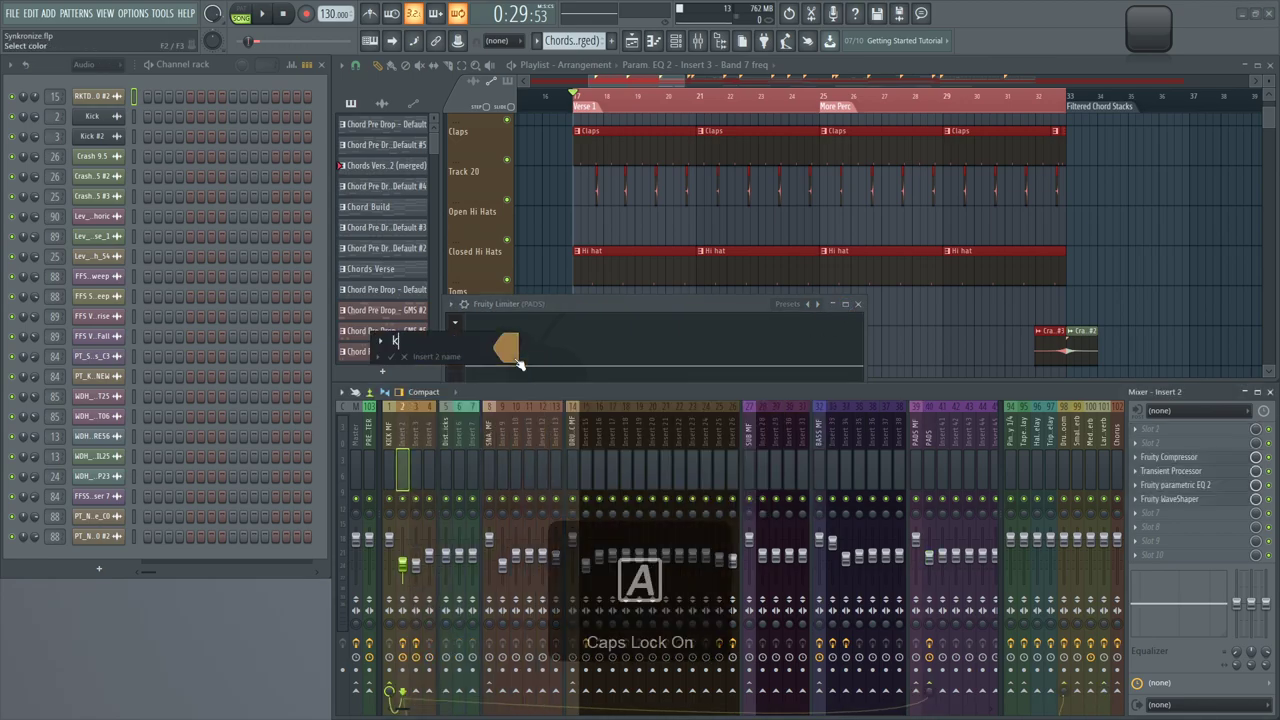
pyautogui.write('kIOC')
pyautogui.press('BackSpace')
pyautogui.press('BackSpace')
pyautogui.press('BackSpace')
pyautogui.press('BackSpace')
pyautogui.write('K')
pyautogui.press('capslock')
pyautogui.write('ick Dreum')
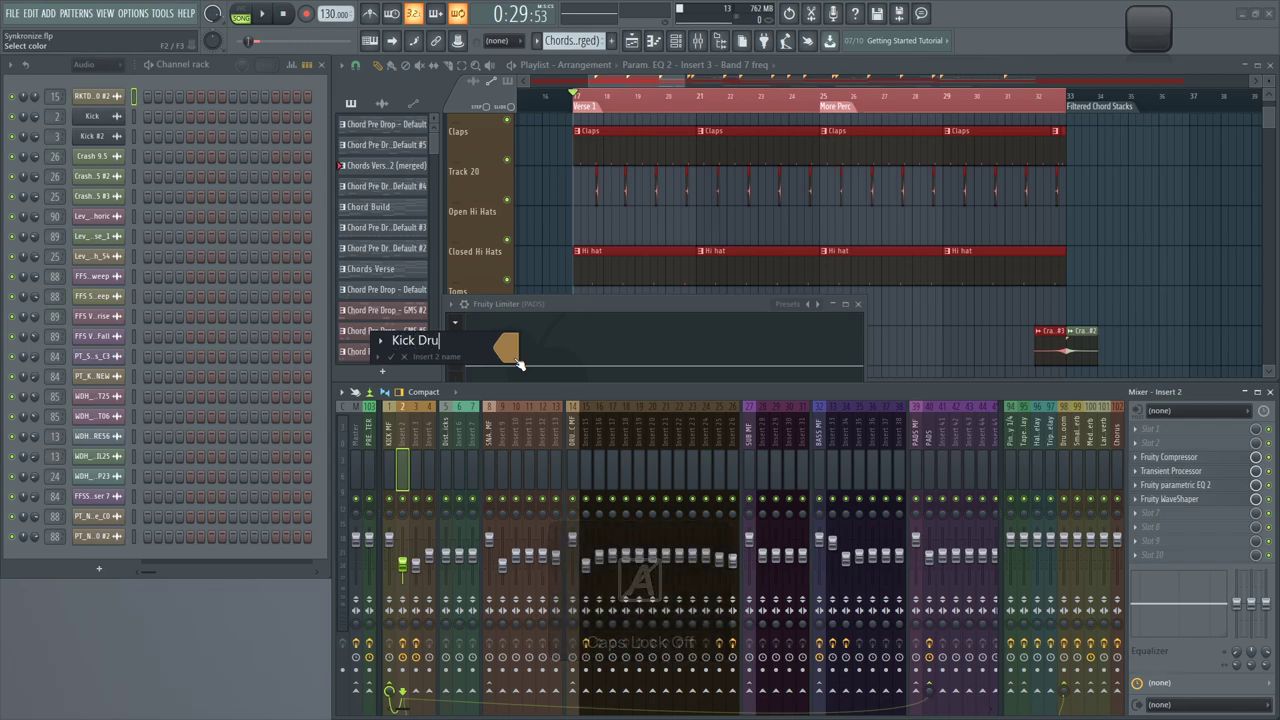
pyautogui.press('Return')
# Set the sidechain input of the Fruity Limiter on PADS to Kick Drum
pyautogui.click(556, 324)
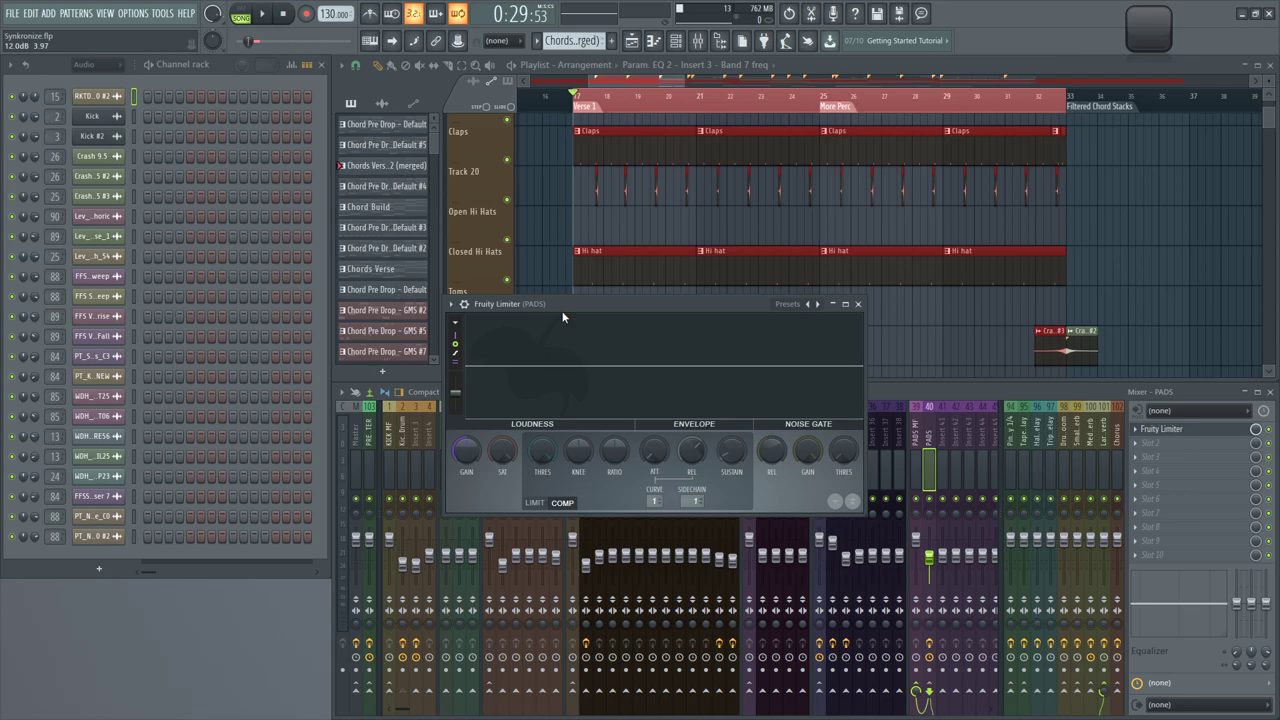
pyautogui.click(695, 501)
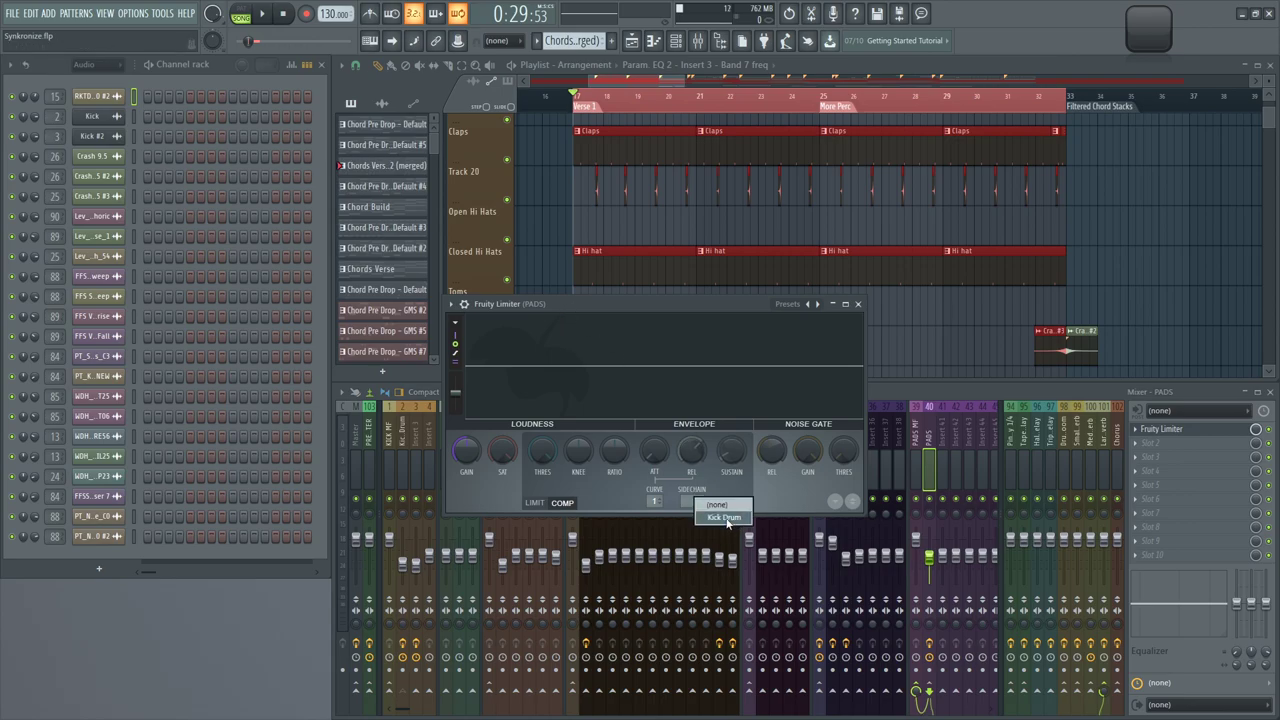
pyautogui.click(725, 517)
# Lower the PADS compressor threshold in stages to below about -12 dB while auditioning the verse
pyautogui.press('space')
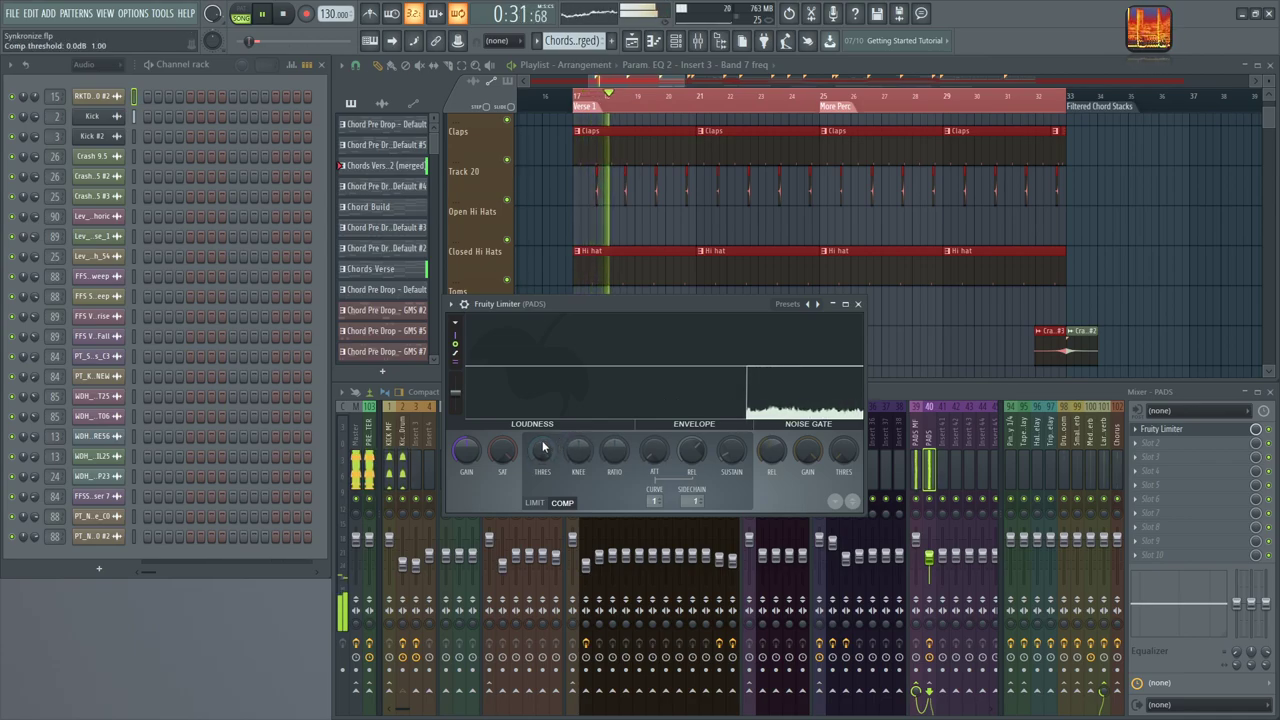
pyautogui.moveTo(543, 449); pyautogui.dragTo(543, 475)
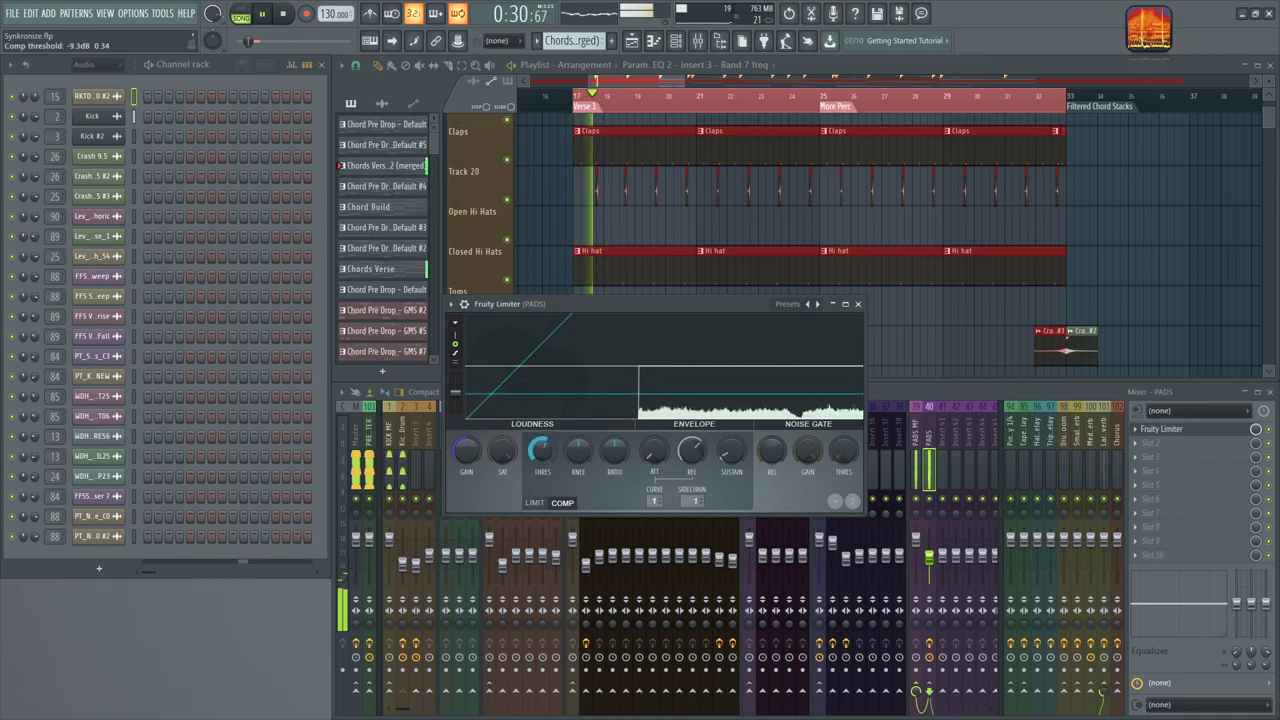
pyautogui.press('space')
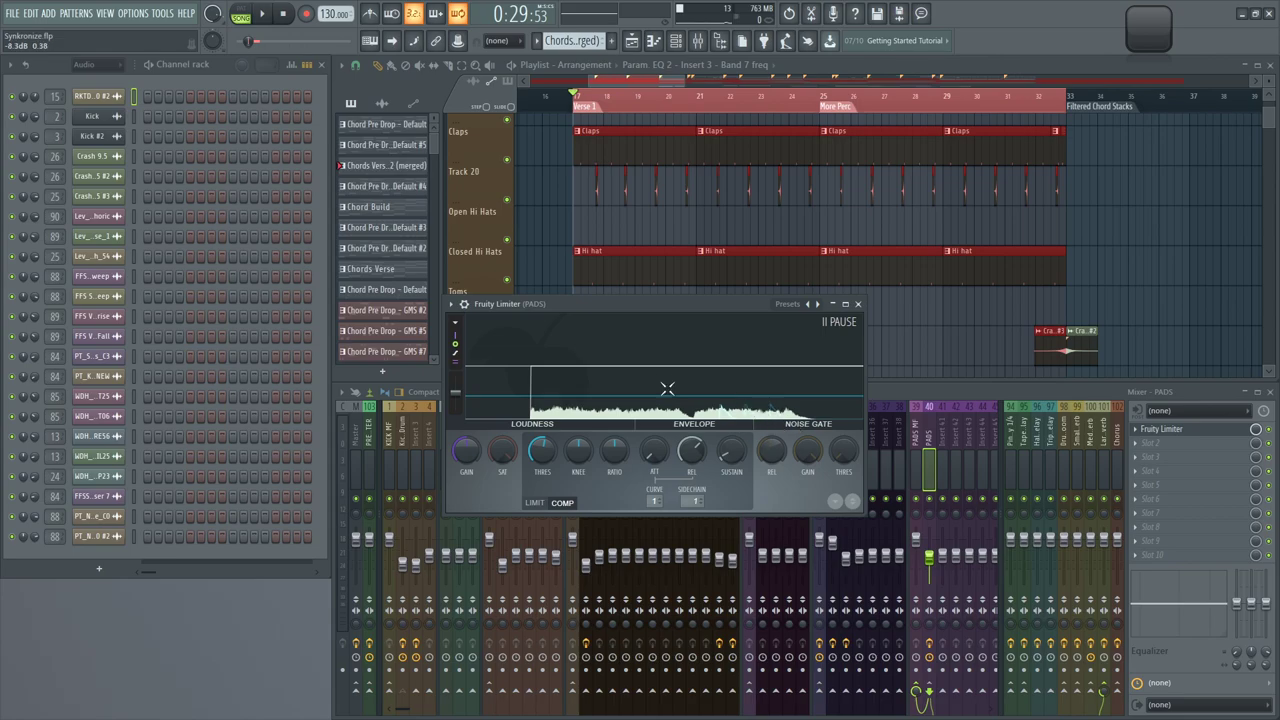
pyautogui.press('space')
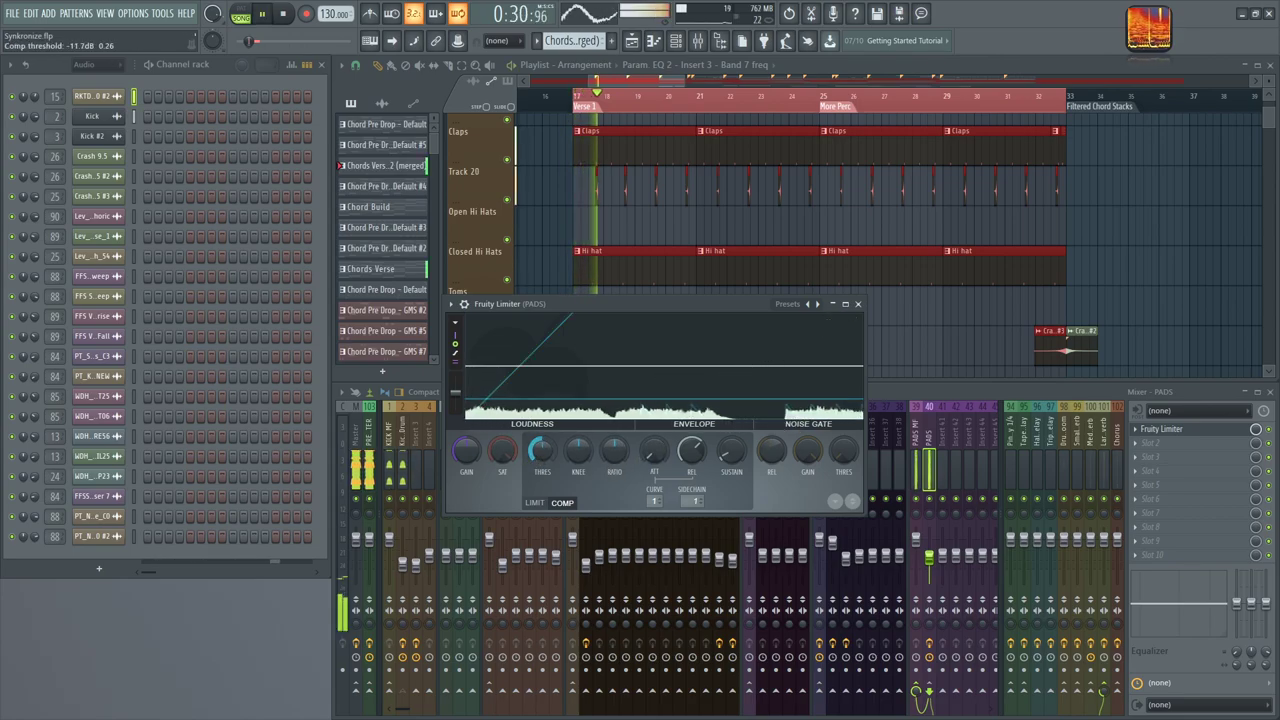
pyautogui.moveTo(541, 451); pyautogui.dragTo(541, 474)
pyautogui.press('space')
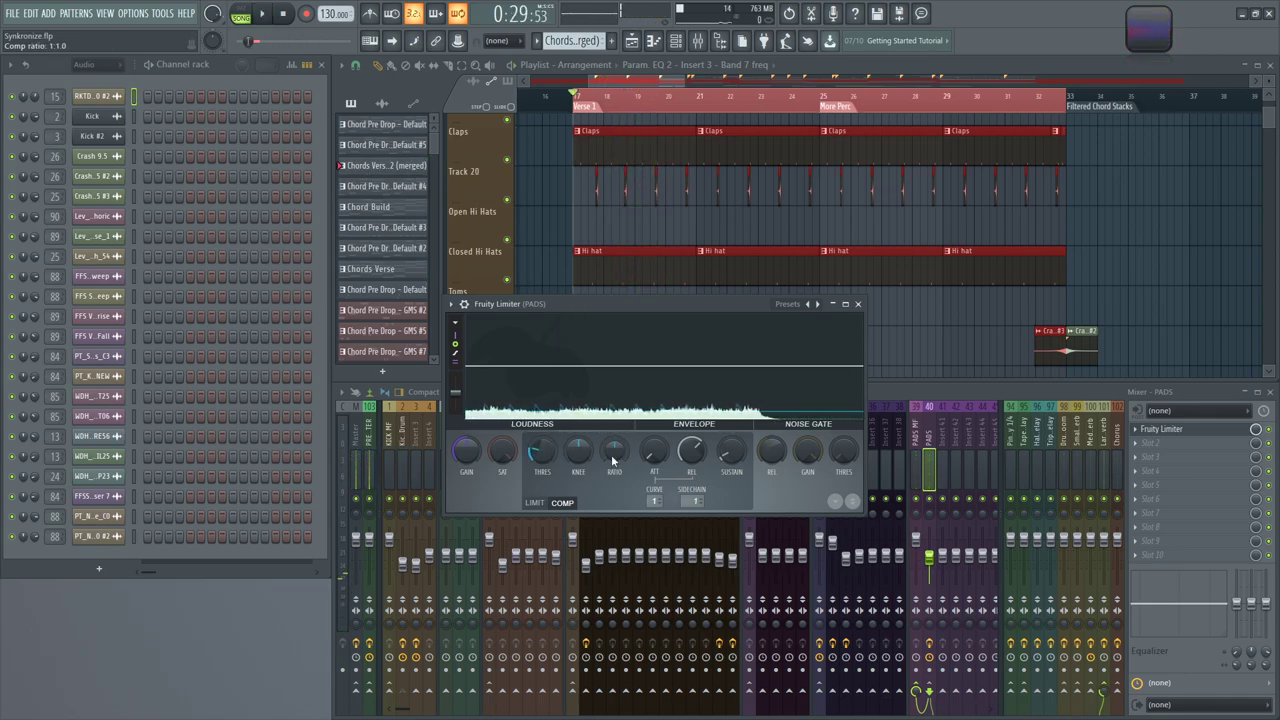
# Set the PADS compressor ratio to about 3.5:1 and its threshold to about -30 dB during playback
pyautogui.press('space')
pyautogui.moveTo(614, 461); pyautogui.dragTo(614, 455)
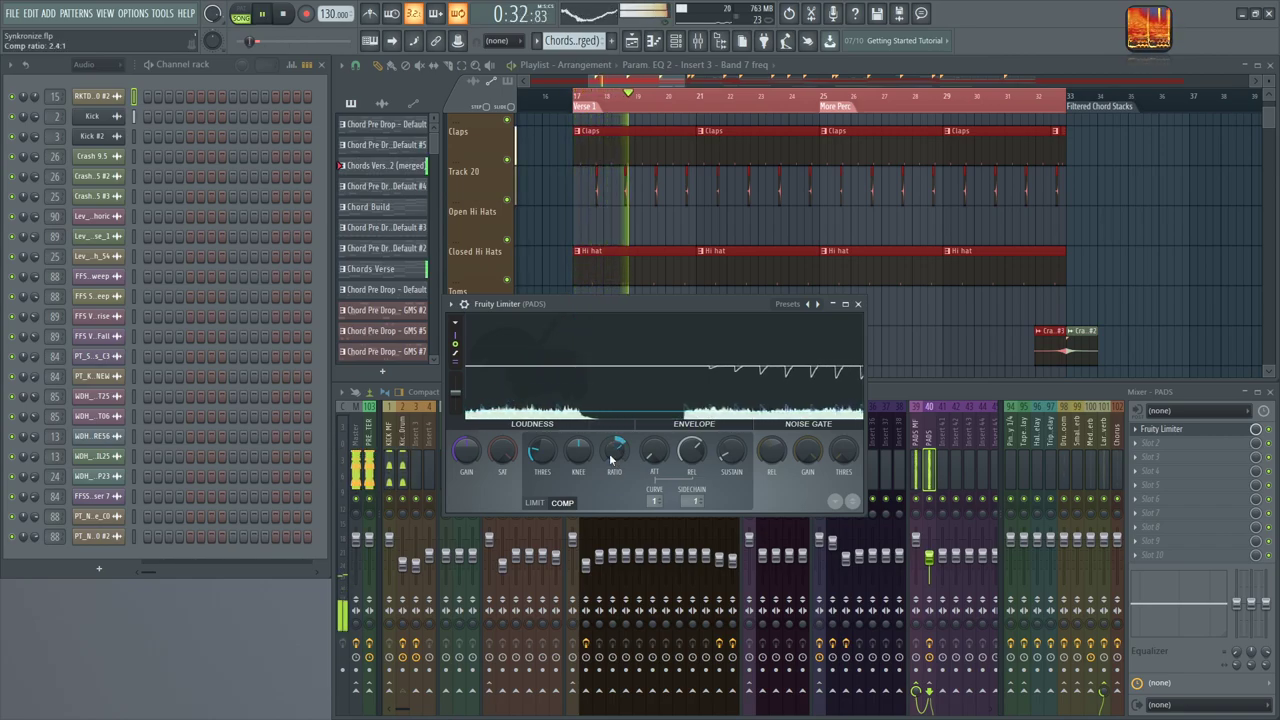
pyautogui.moveTo(536, 455); pyautogui.dragTo(536, 458)
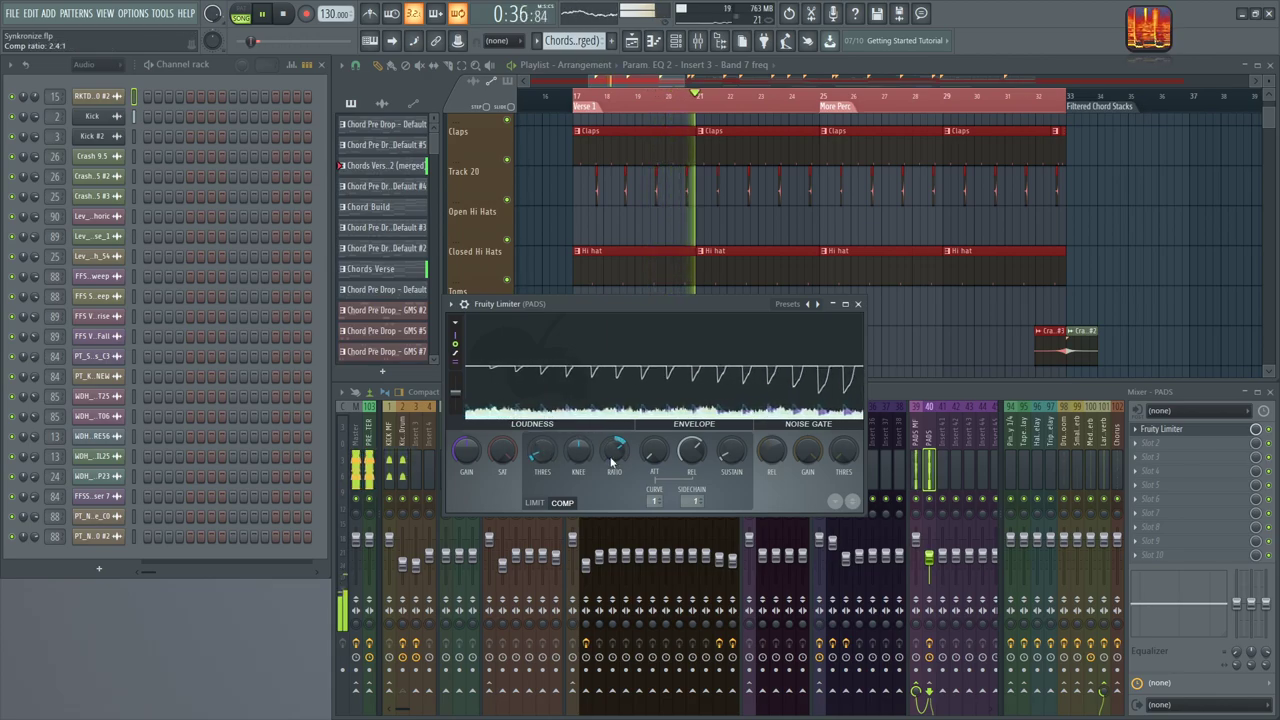
pyautogui.moveTo(615, 450); pyautogui.dragTo(615, 443)
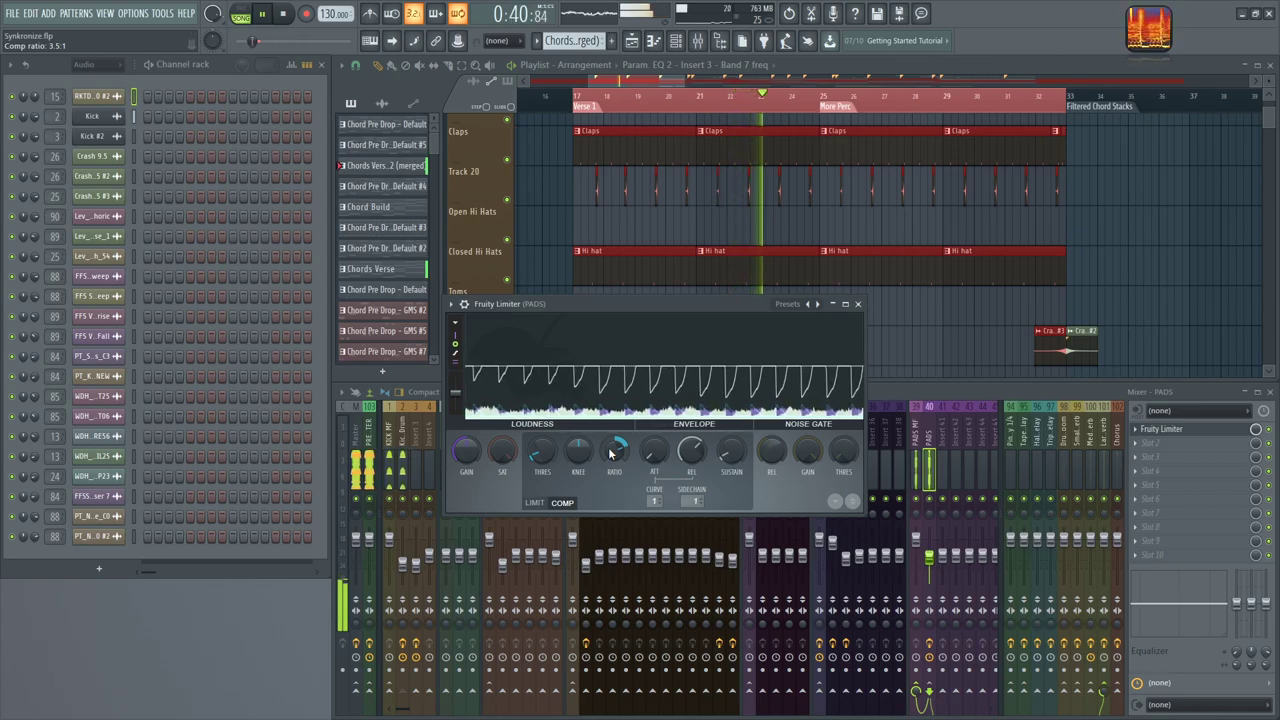
pyautogui.press('space')
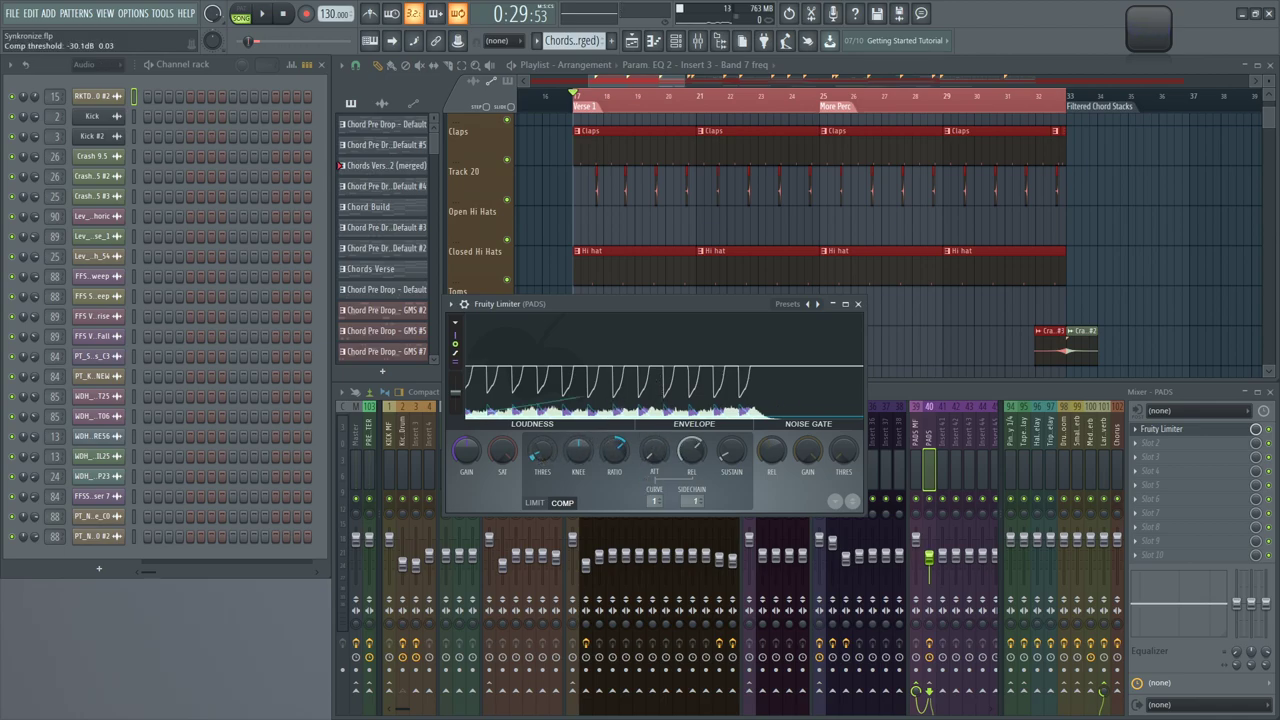
# Audition the verse from its start and examine the kick-triggered ducking in the Fruity Limiter display
pyautogui.press('space')
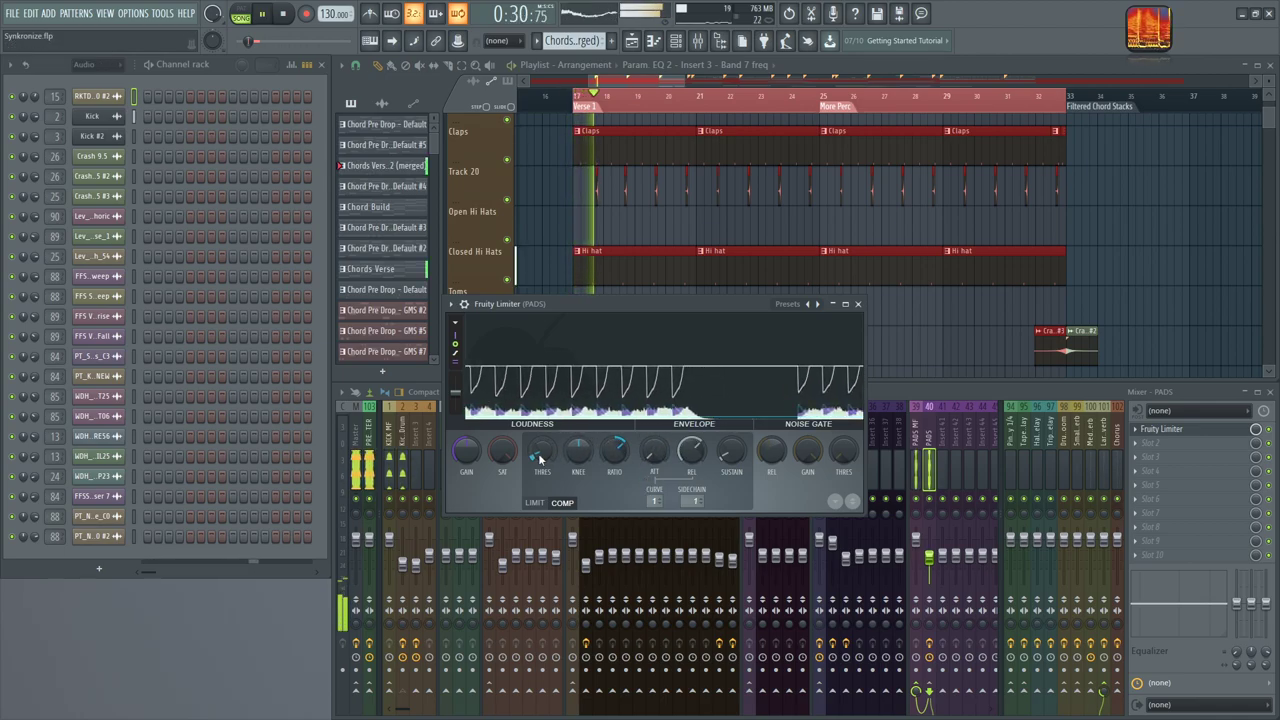
pyautogui.press('space')
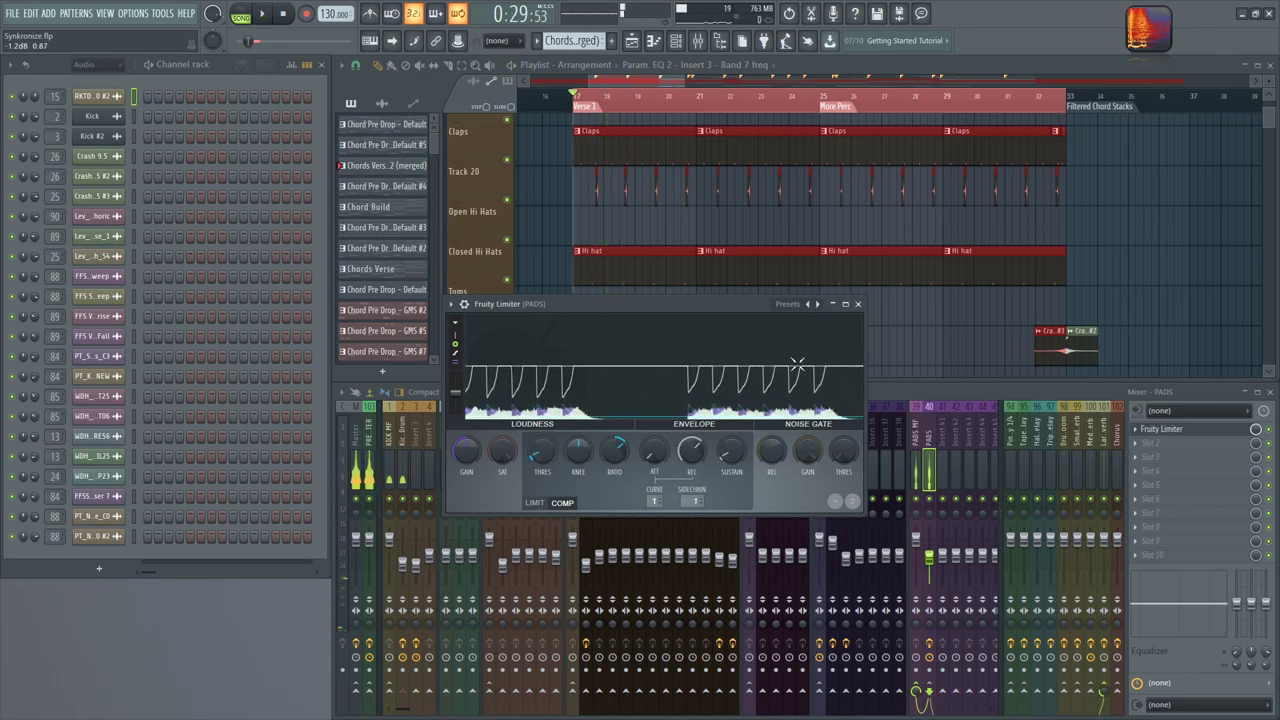
pyautogui.click(828, 355)
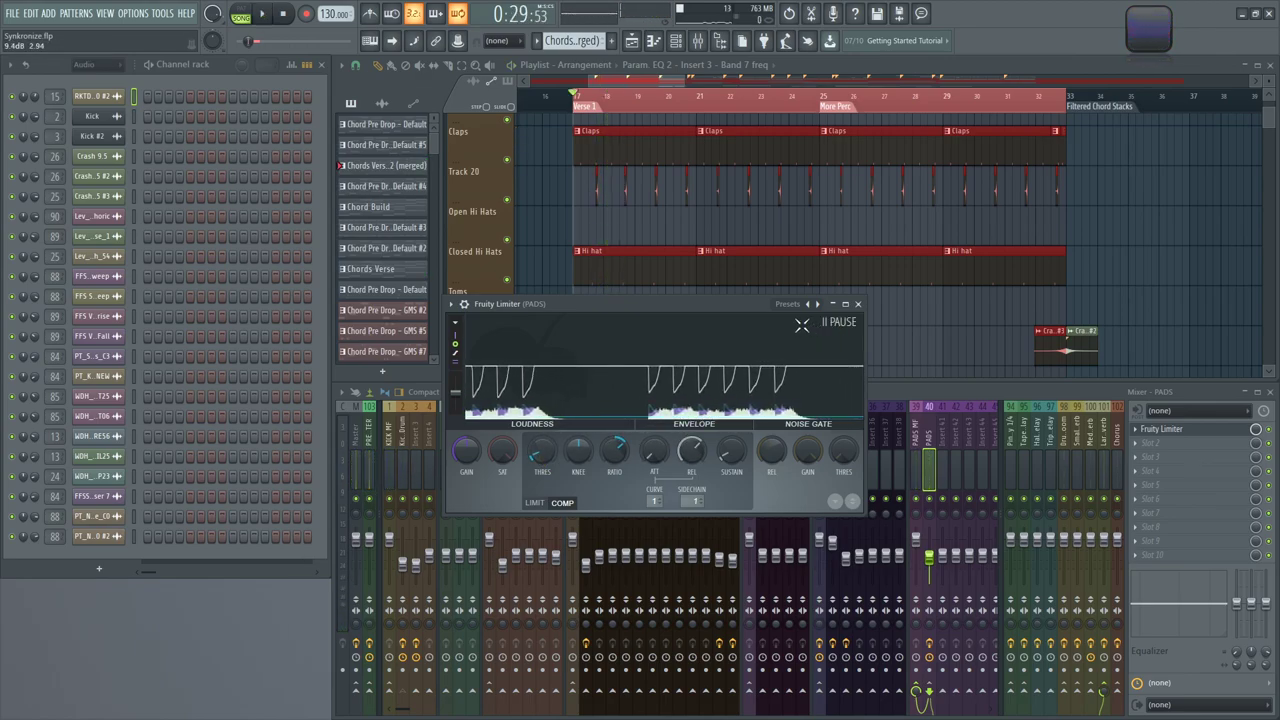
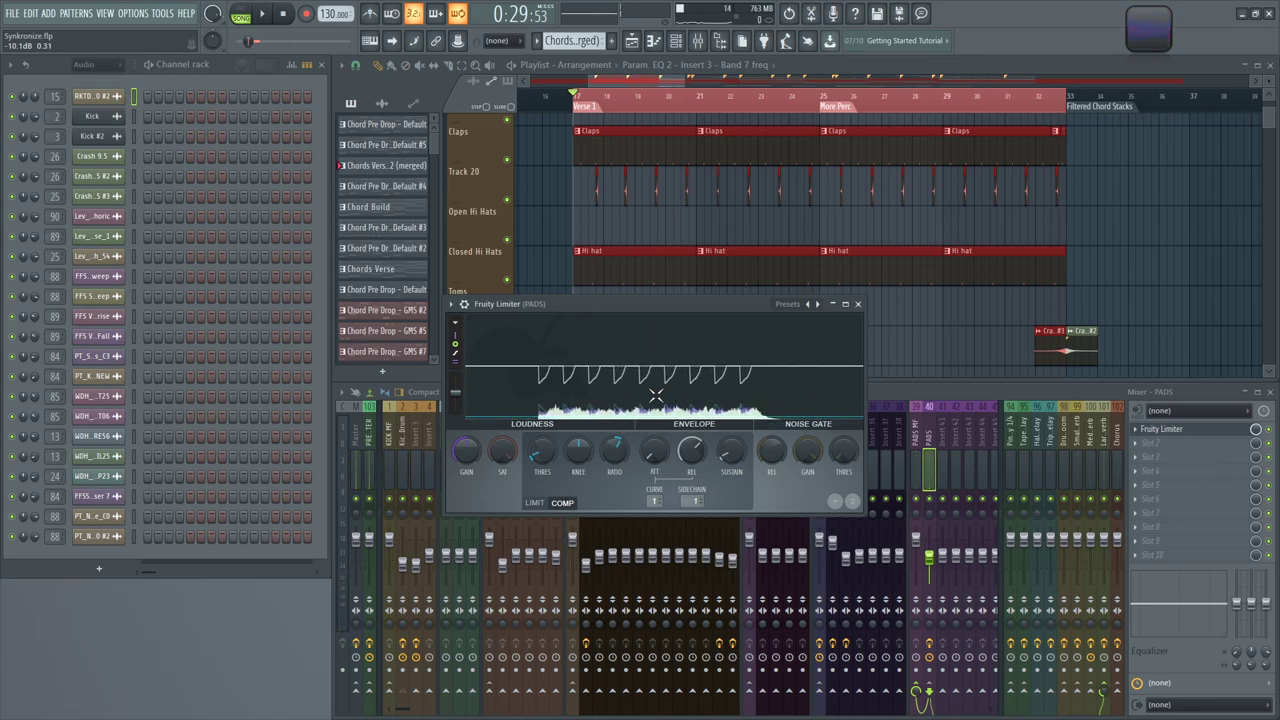
# Adjust the PADS compressor knee during playback, trying values such as 68% and 19%
pyautogui.moveTo(587, 465); pyautogui.dragTo(587, 430)
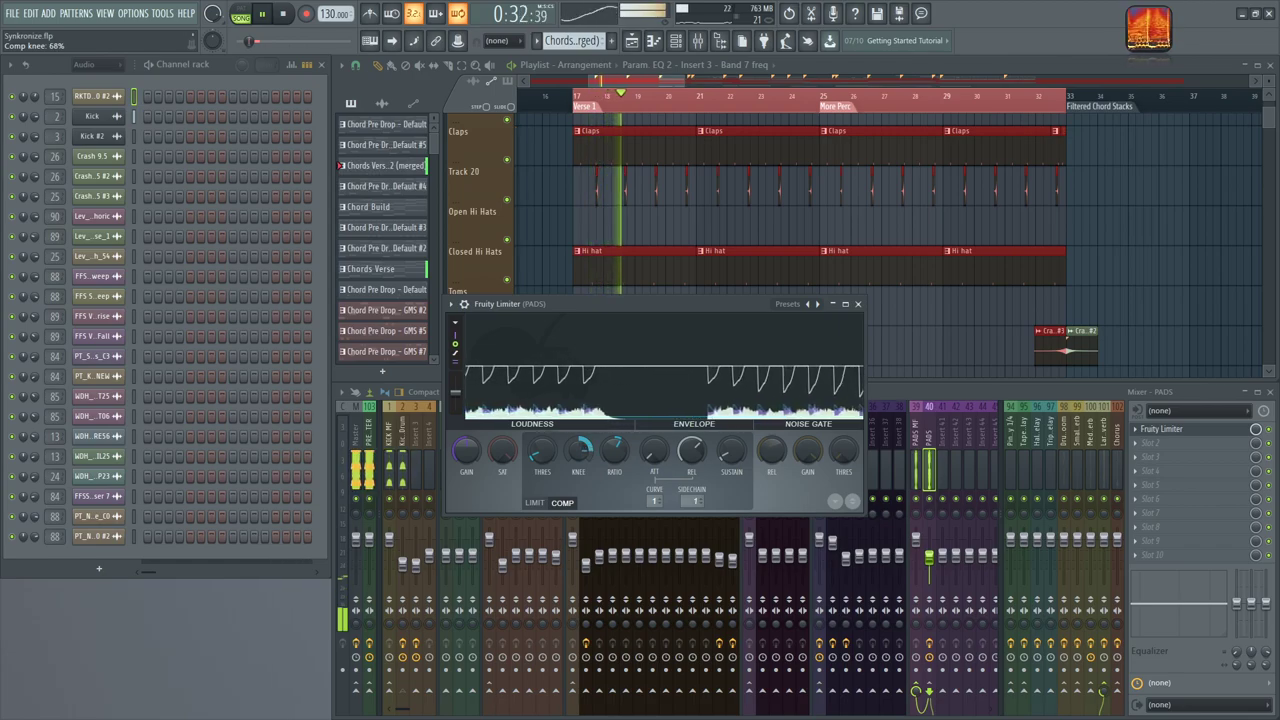
pyautogui.moveTo(587, 430); pyautogui.dragTo(578, 436)
pyautogui.press('space')
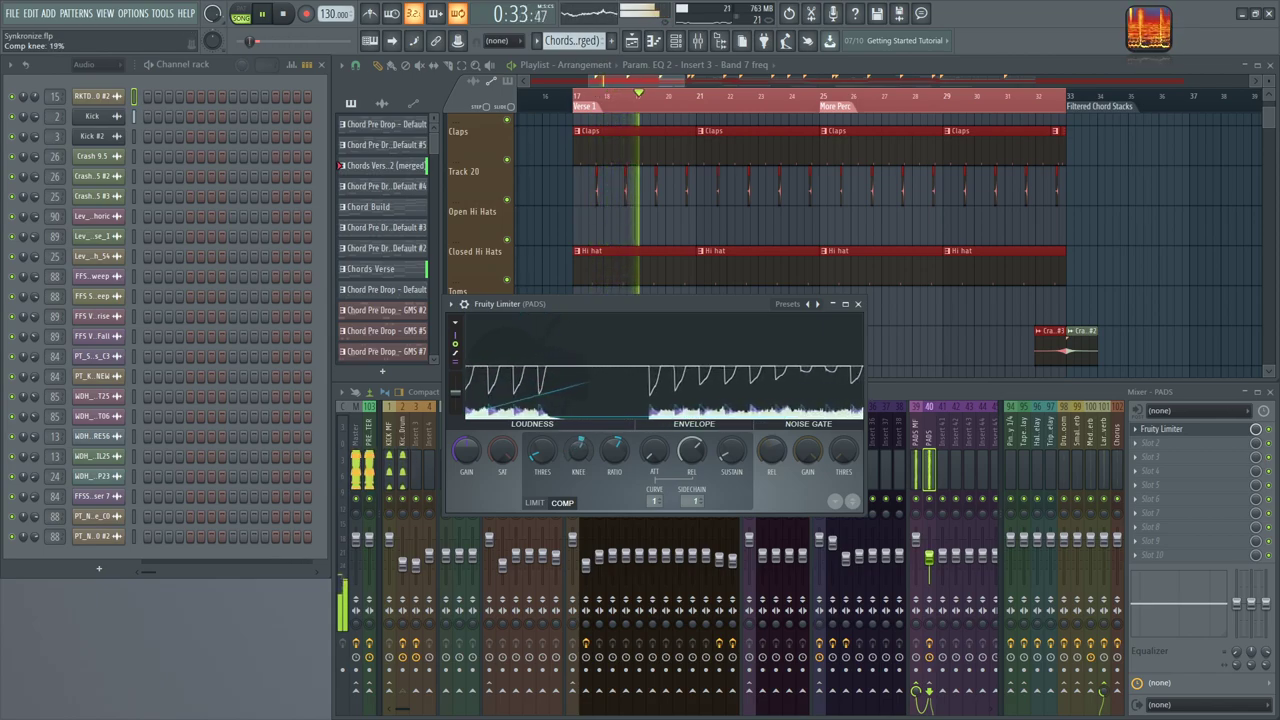
pyautogui.moveTo(577, 461); pyautogui.dragTo(577, 464)
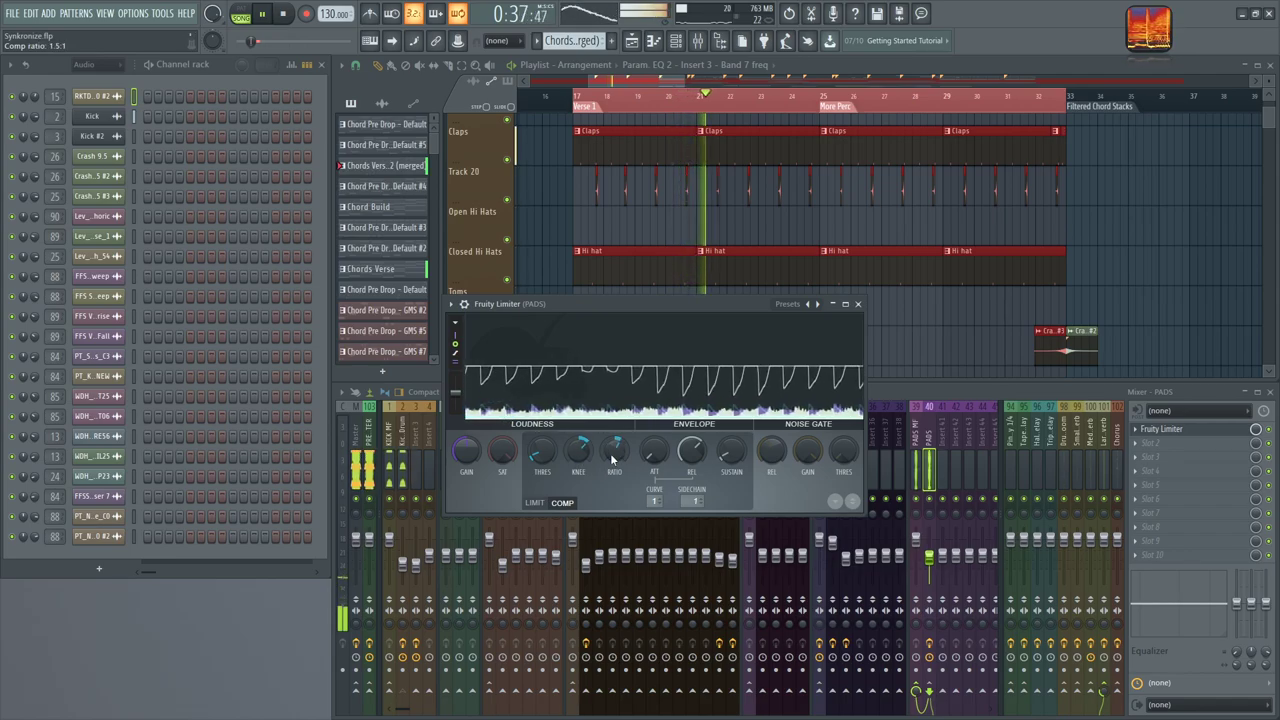
pyautogui.press('space')
# Try the compressor's attack control and set its sustain (RMS window) to about 0.36 ms while playing the verse
pyautogui.moveTo(653, 452); pyautogui.dragTo(670, 457)
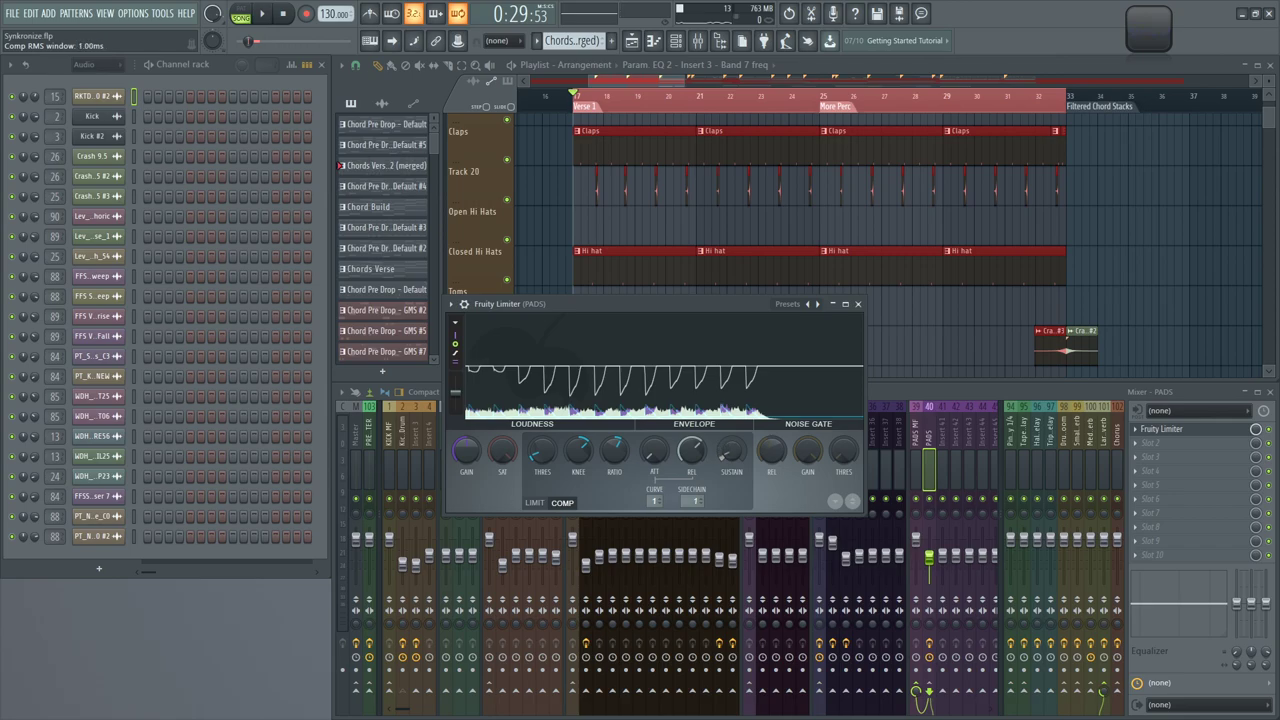
pyautogui.press('space')
pyautogui.moveTo(733, 449)
pyautogui.mouseDown()
pyautogui.moveTo(733, 475)
pyautogui.moveTo(735, 374)
pyautogui.moveTo(735, 440)
pyautogui.mouseUp()
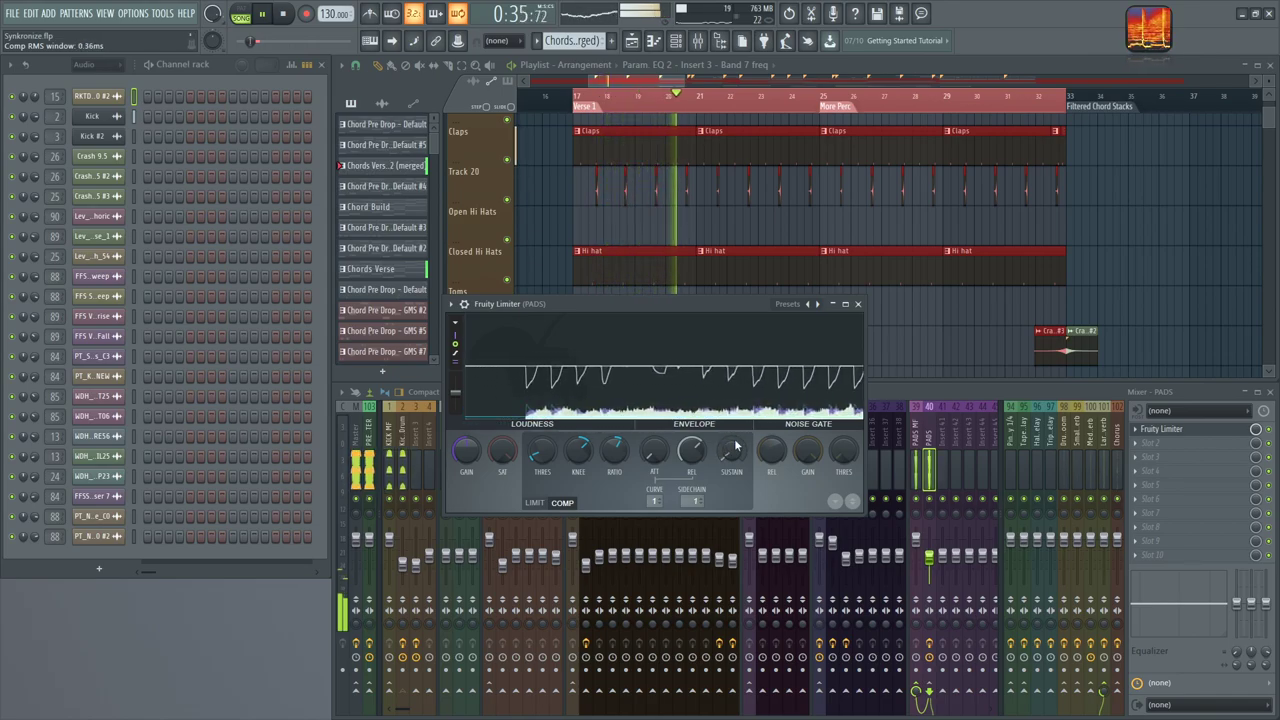
pyautogui.press('space')
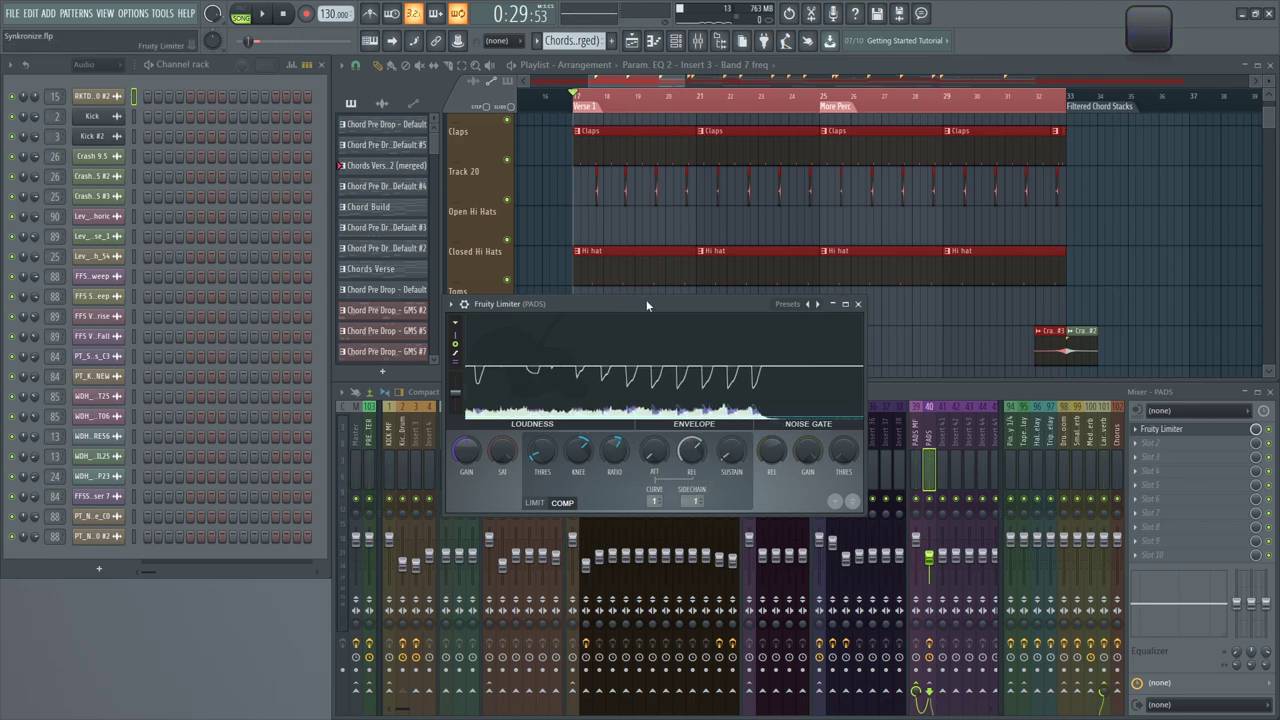
# Adjust the limiter's soft saturation threshold around -26 dB and raise its gain to about 1.3 dB during playback
pyautogui.moveTo(647, 305)
pyautogui.mouseDown()
pyautogui.moveTo(630, 269)
pyautogui.moveTo(650, 303)
pyautogui.mouseUp()
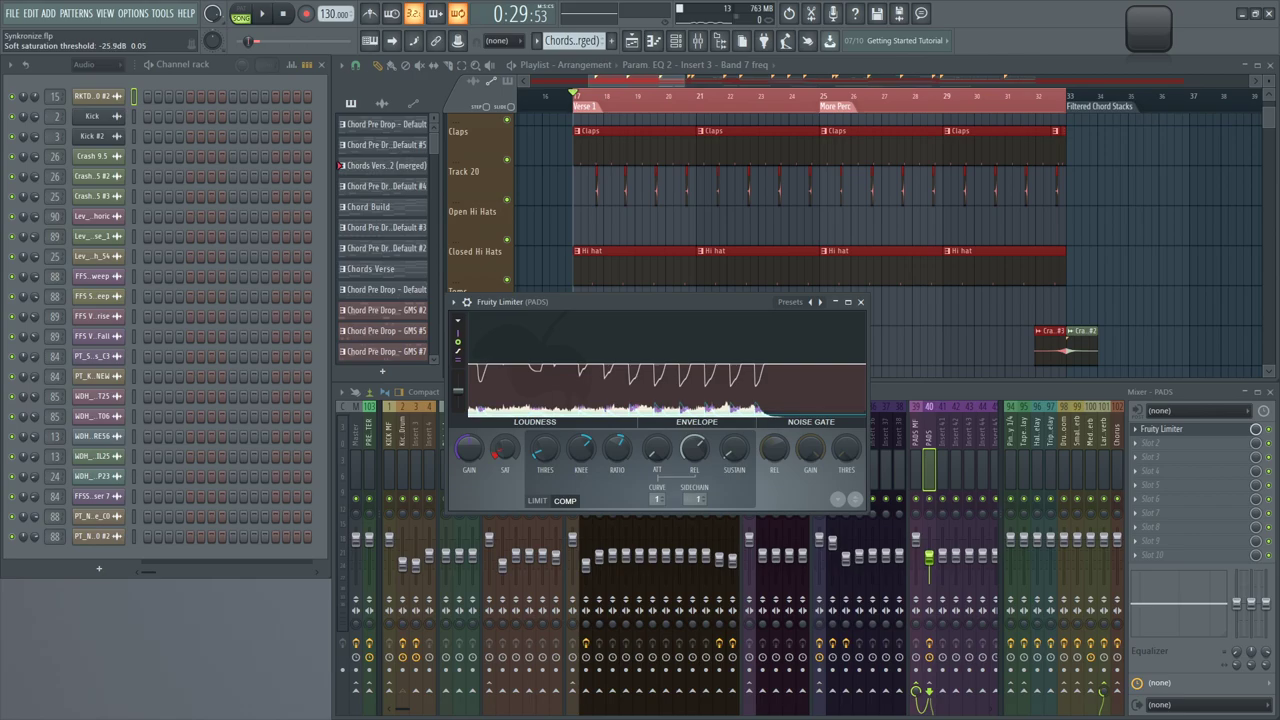
pyautogui.press('space')
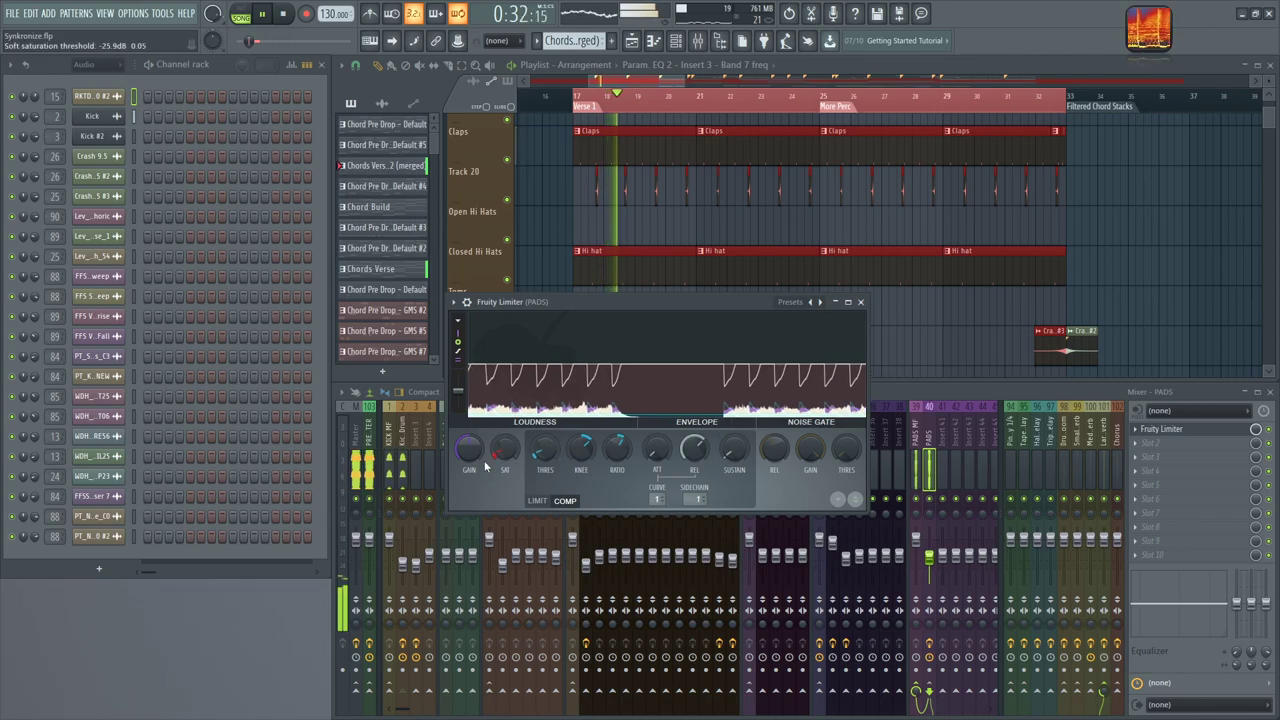
pyautogui.moveTo(469, 449)
pyautogui.mouseDown()
pyautogui.moveTo(469, 425)
pyautogui.moveTo(469, 441)
pyautogui.mouseUp()
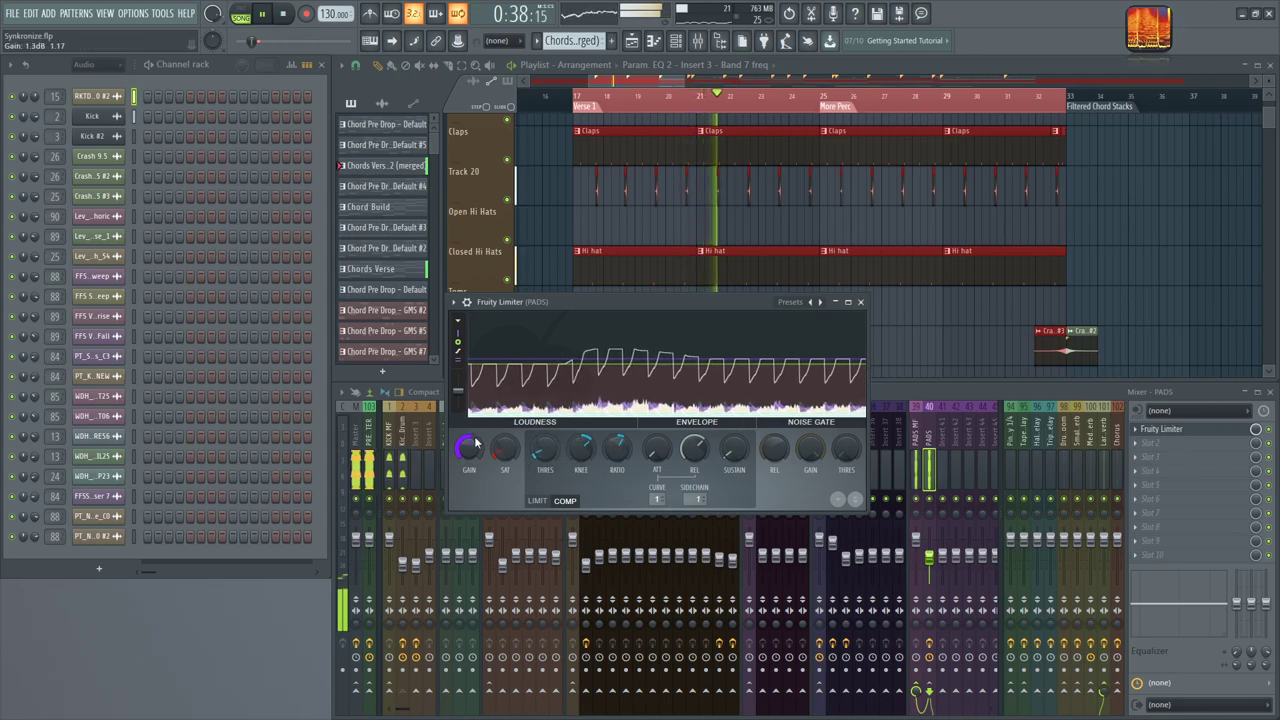
pyautogui.moveTo(497, 455); pyautogui.dragTo(497, 452)
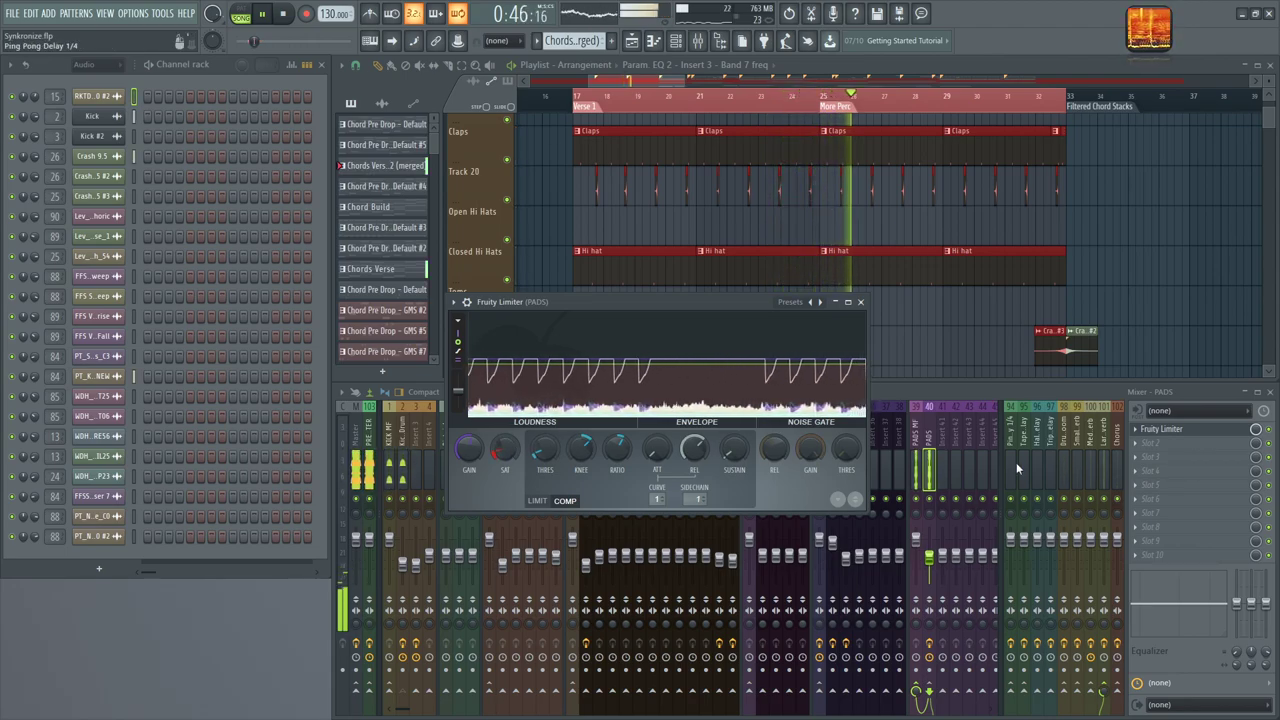
# Solo the PADS mixer track and bring its Fruity Limiter back into view
pyautogui.click(940, 500)
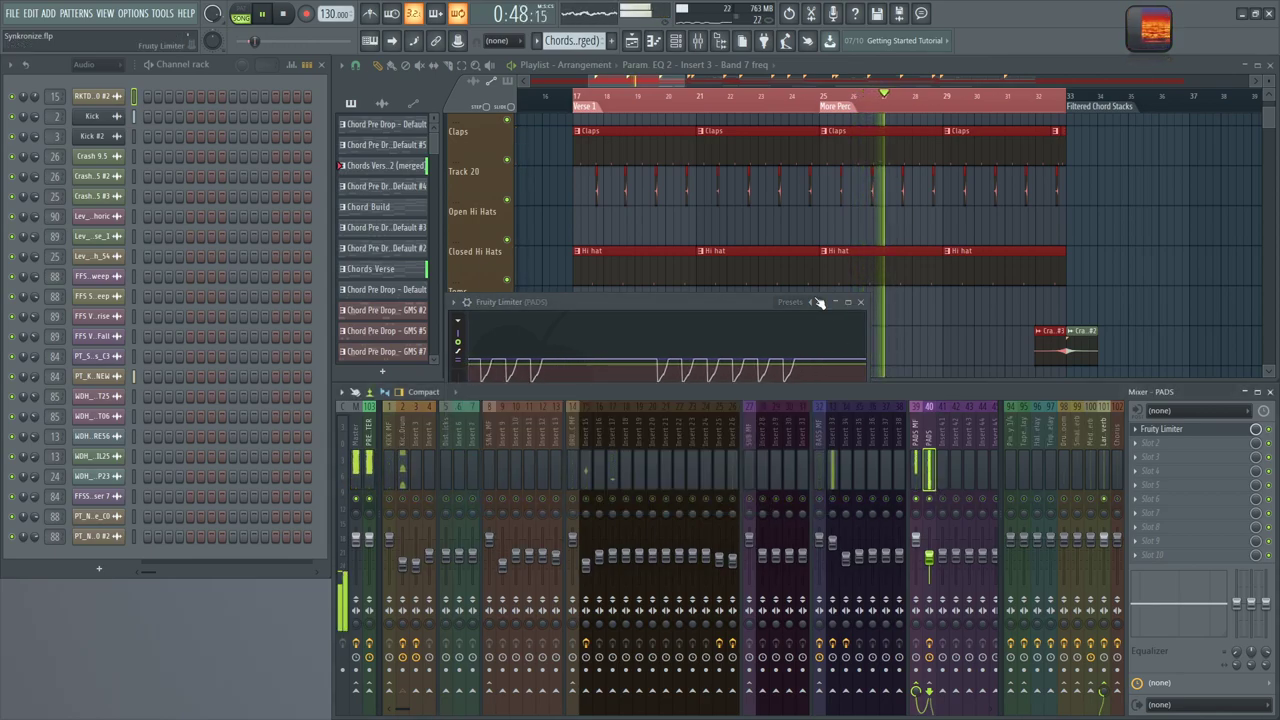
pyautogui.click(745, 311)
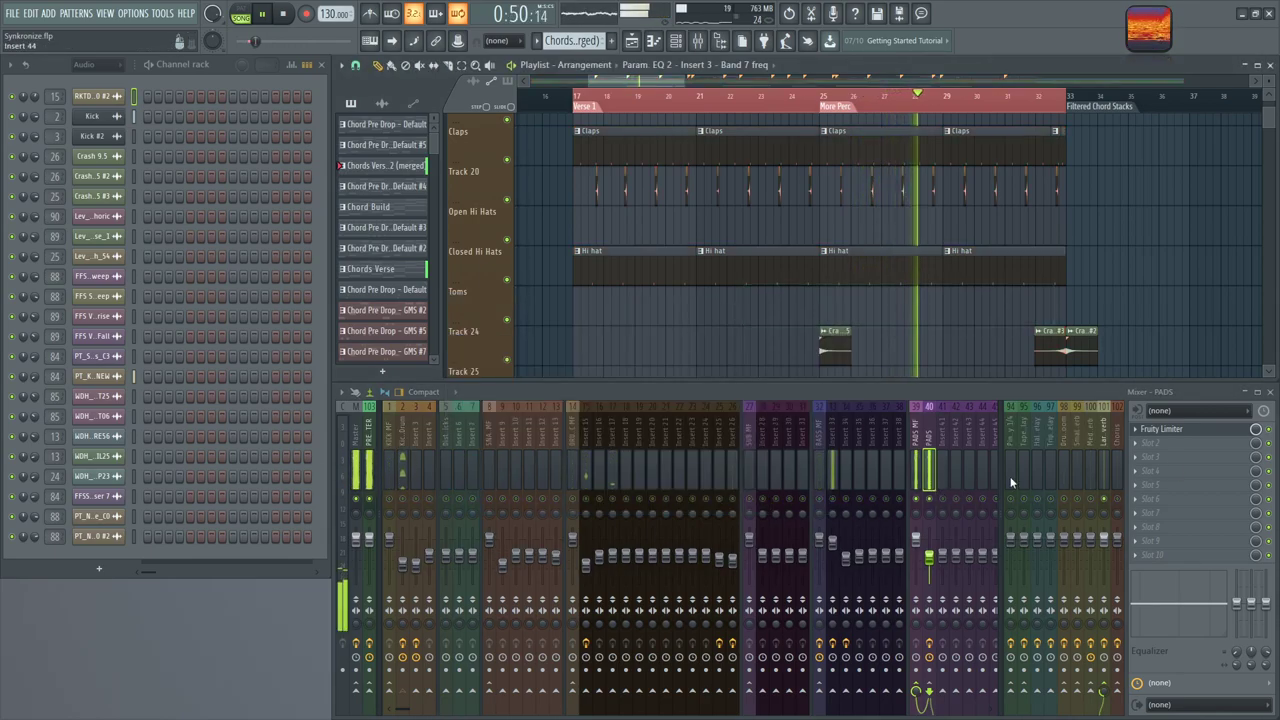
pyautogui.click(1186, 432)
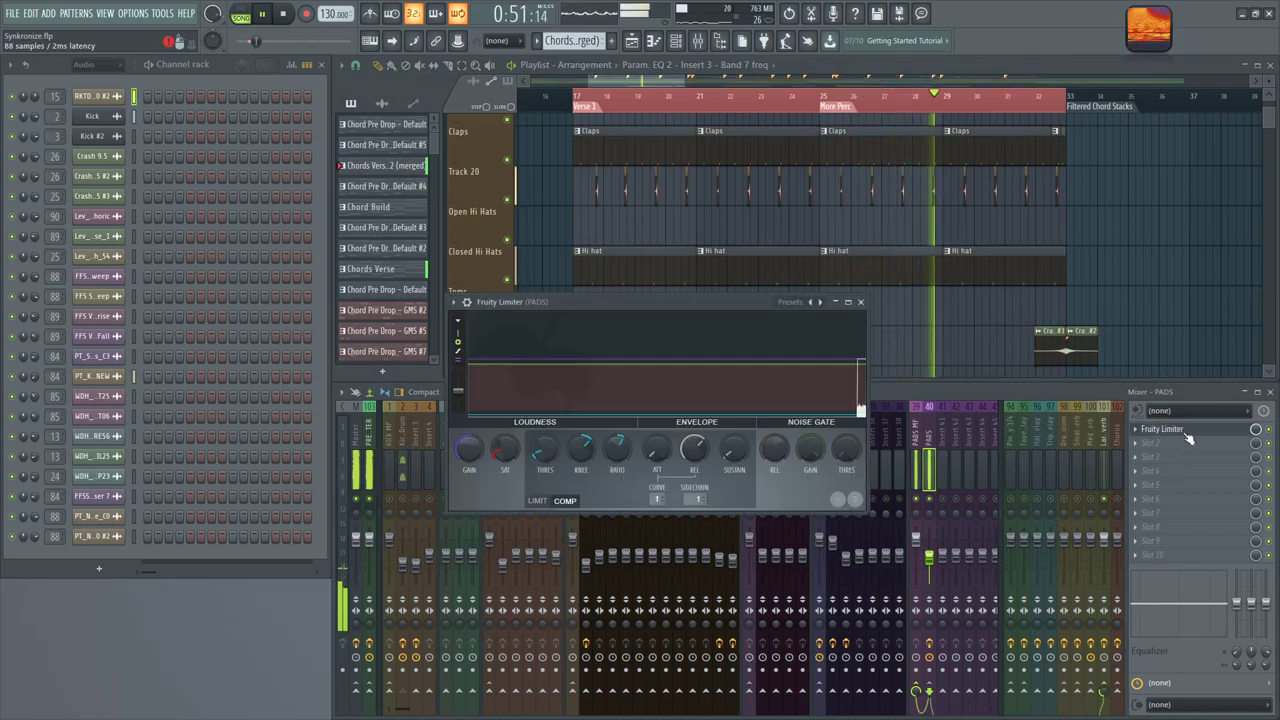
# Open the Wave Candy spectrum display, place it over the lower part of the channel rack, and stop playback
pyautogui.doubleClick(1149, 30)
pyautogui.moveTo(272, 521); pyautogui.dragTo(211, 532)
pyautogui.press('space')
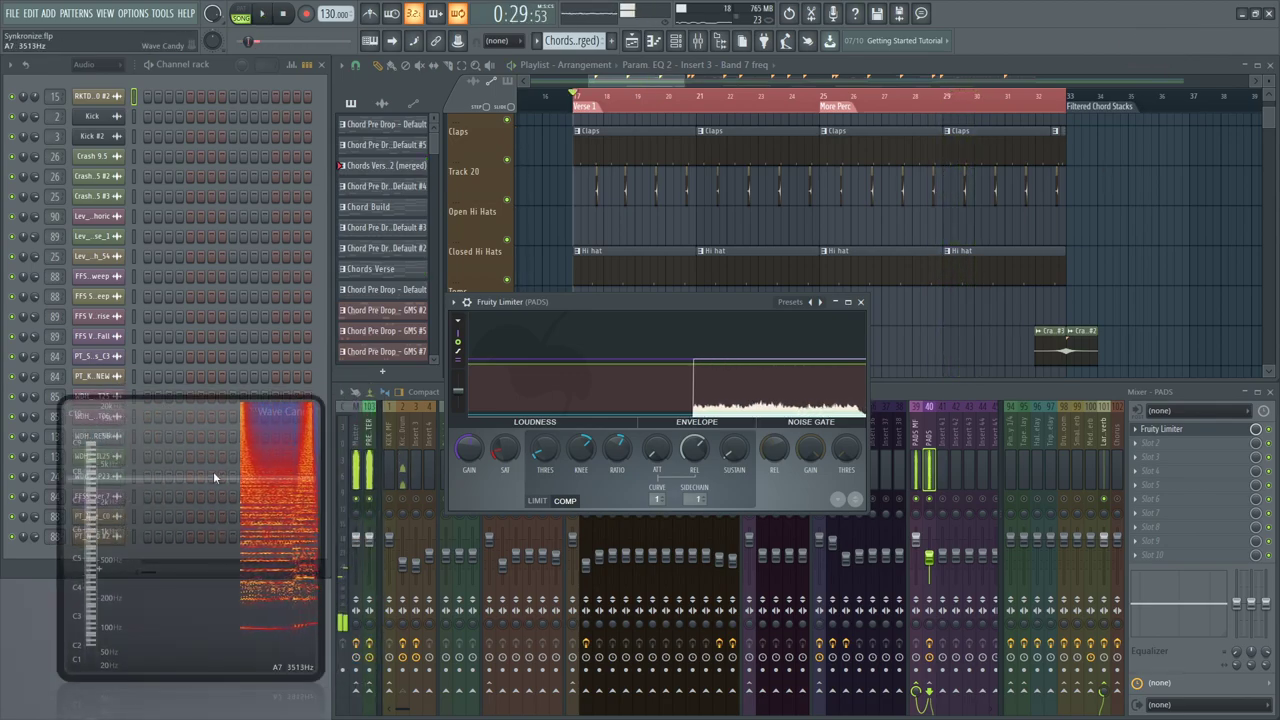
# Fine-tune the Fruity Limiter's soft saturation threshold to about -22.2 dB while auditioning the soloed pads
pyautogui.press('space')
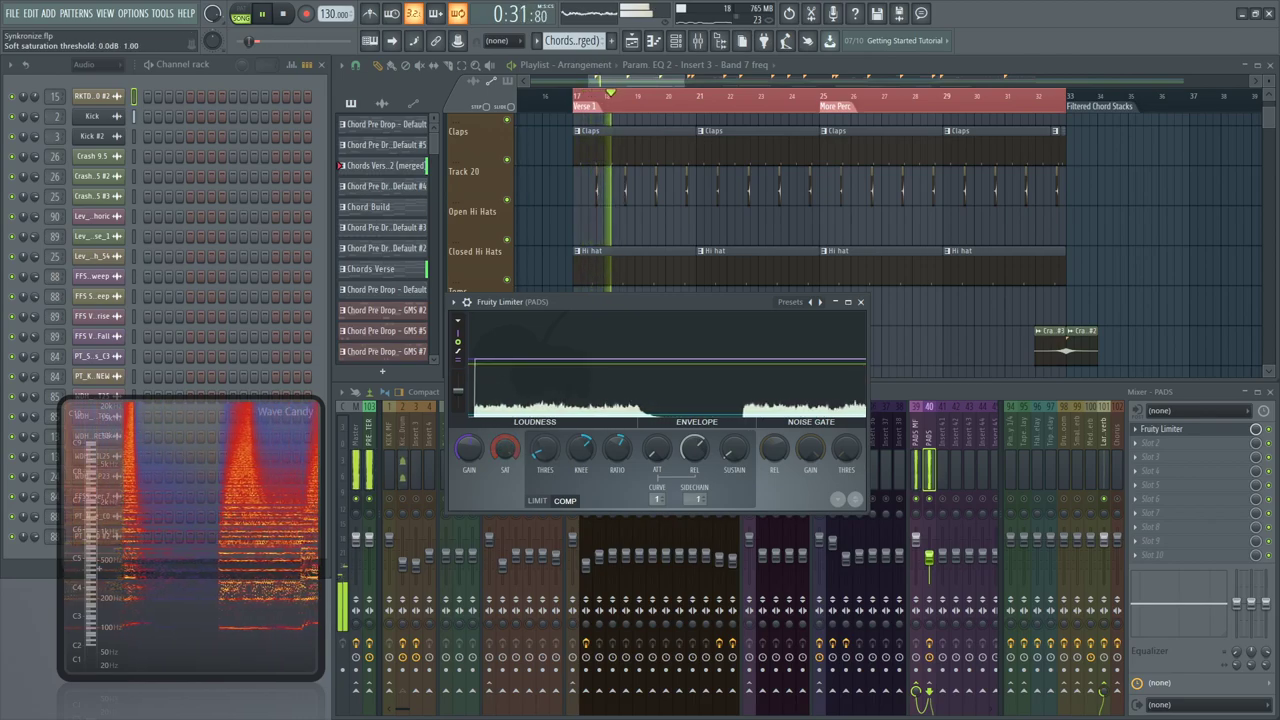
pyautogui.moveTo(518, 456); pyautogui.dragTo(518, 530)
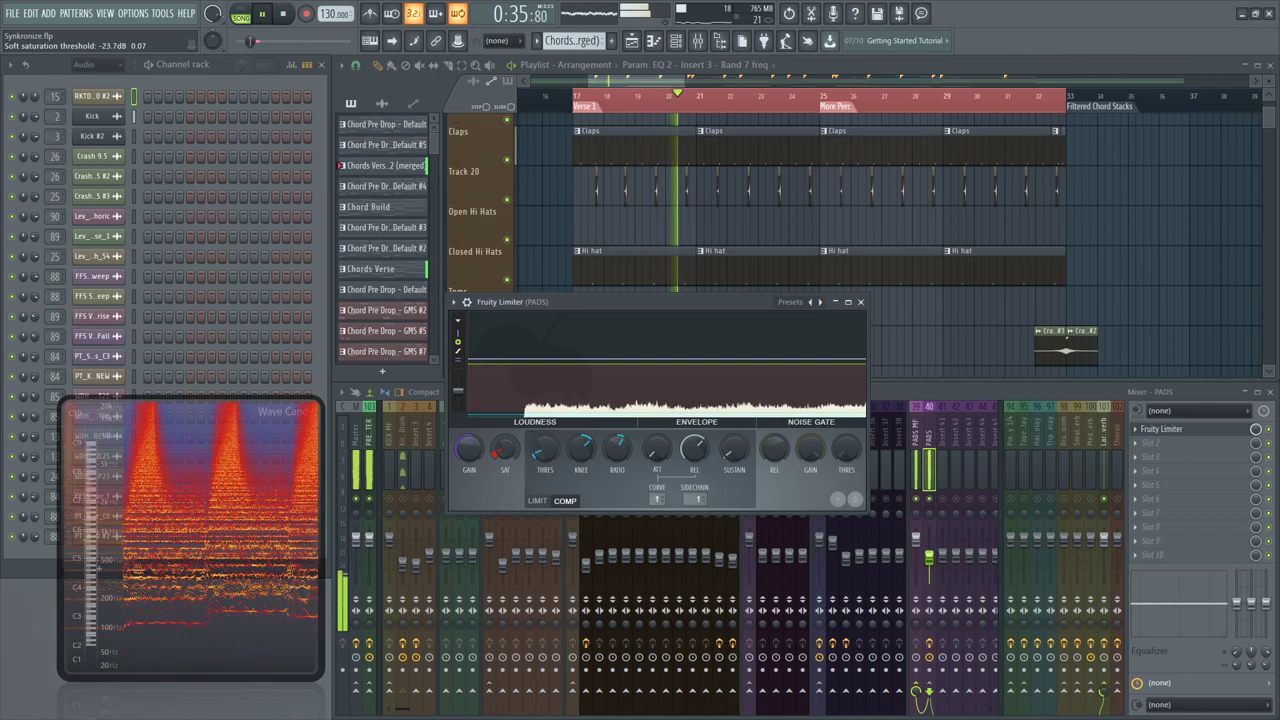
pyautogui.press('space')
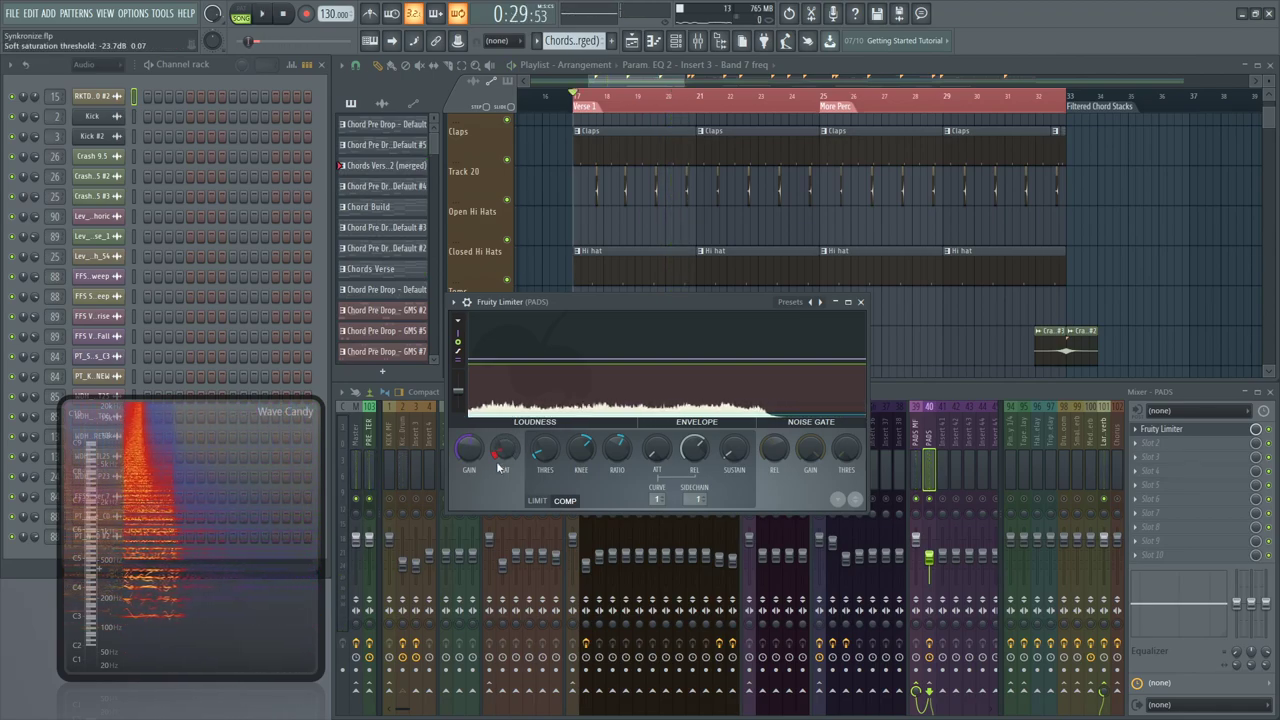
pyautogui.press('space')
pyautogui.moveTo(500, 467); pyautogui.dragTo(500, 479)
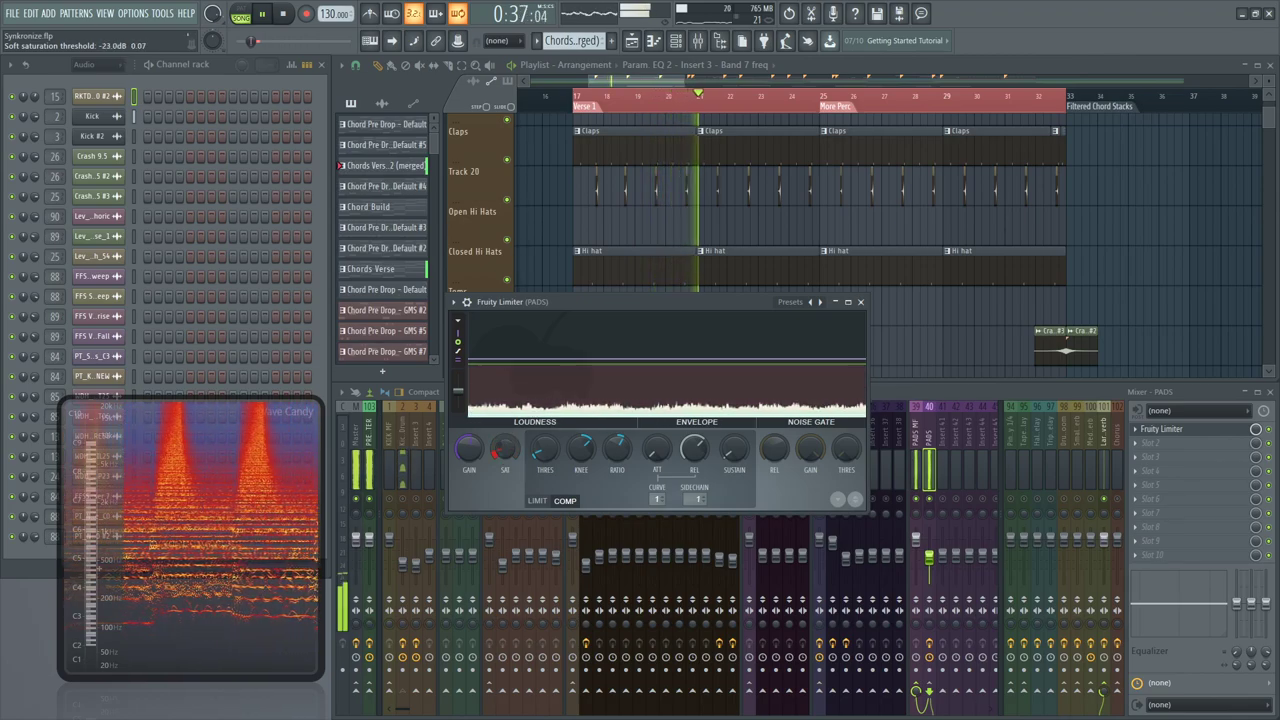
pyautogui.press('space')
pyautogui.press('space')
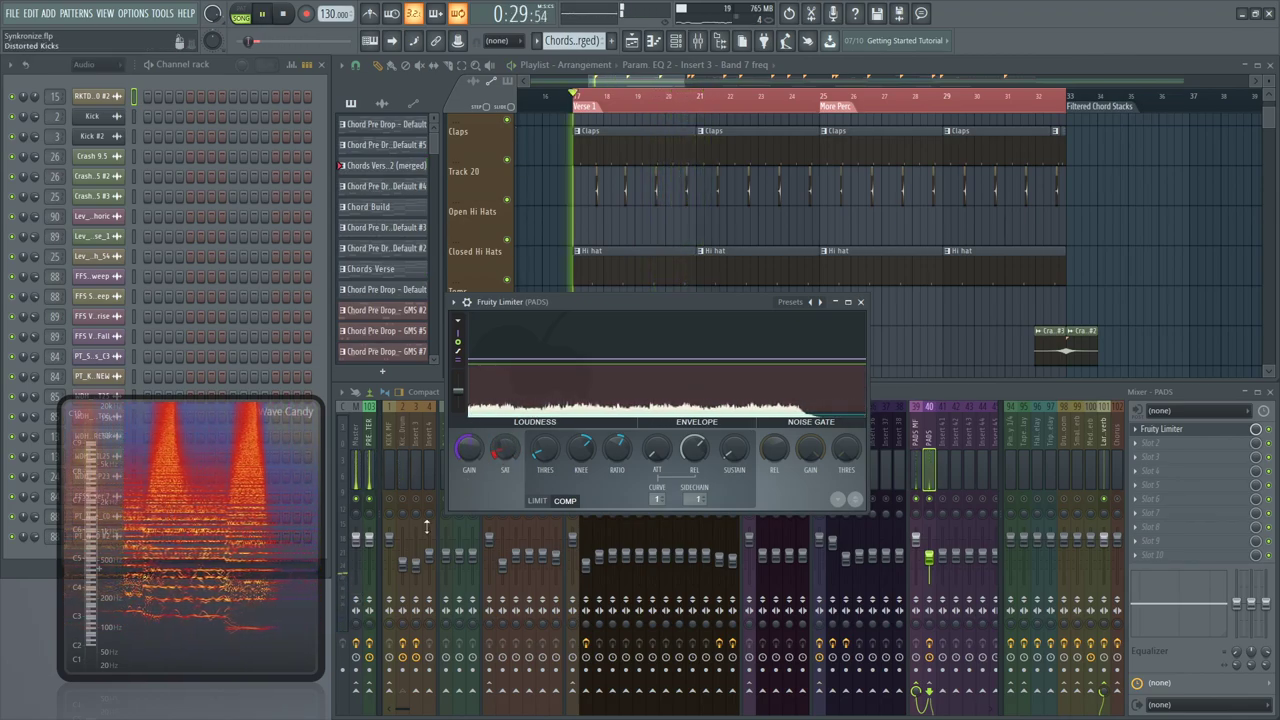
pyautogui.moveTo(504, 450)
pyautogui.mouseDown()
pyautogui.moveTo(504, 365)
pyautogui.moveTo(504, 449)
pyautogui.mouseUp()
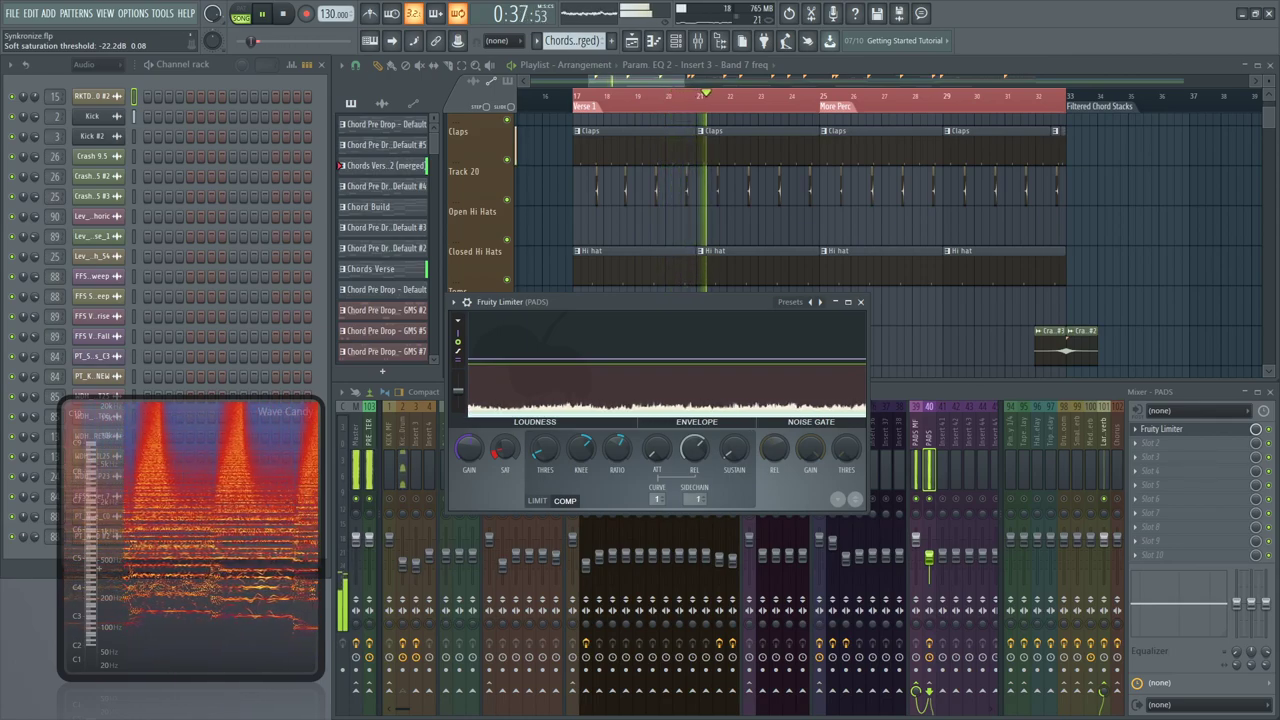
# Reset the PADS limiter's gain and soft saturation threshold to their defaults and audition the pads
pyautogui.press('space')
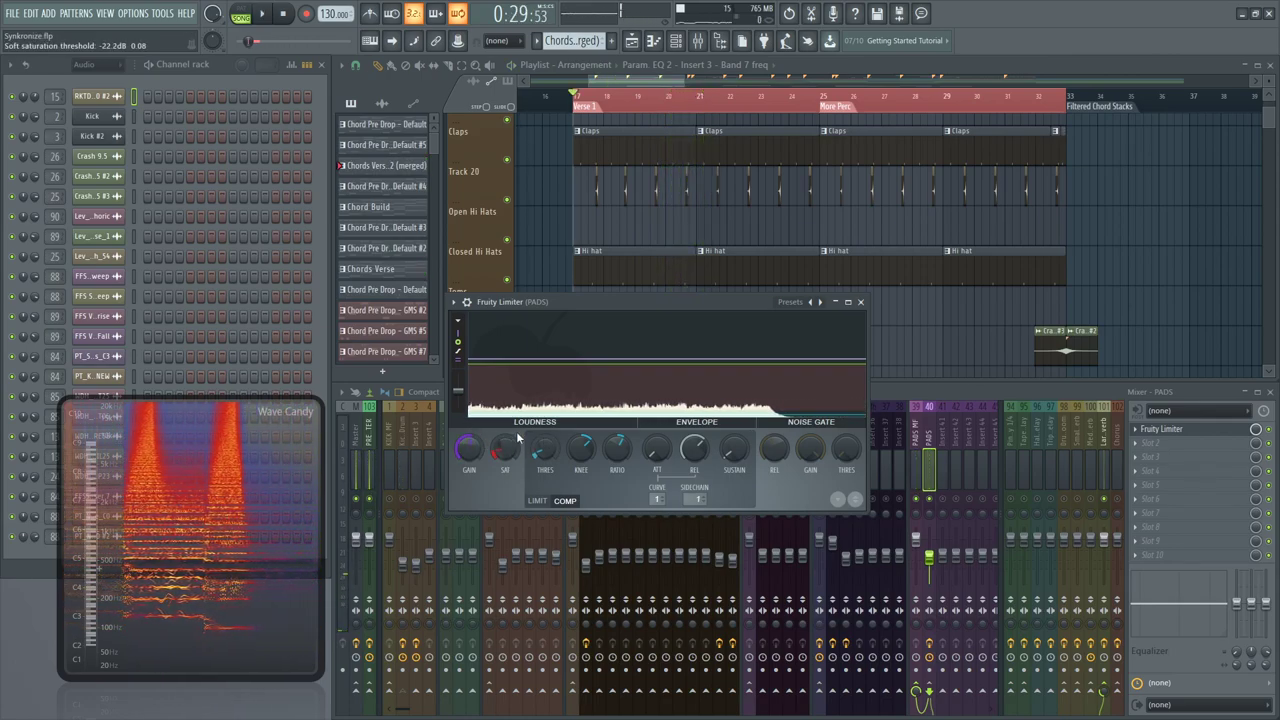
pyautogui.rightClick(459, 445)
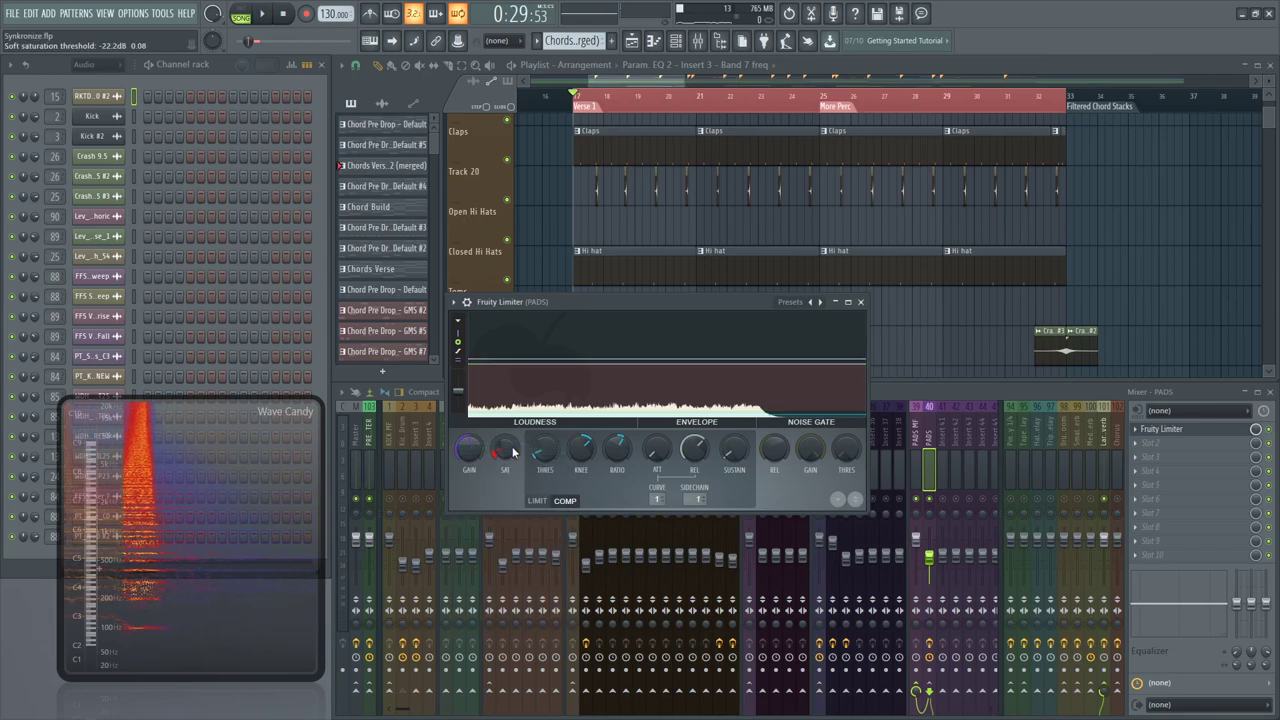
pyautogui.rightClick(513, 451)
pyautogui.click(522, 457)
pyautogui.press('space')
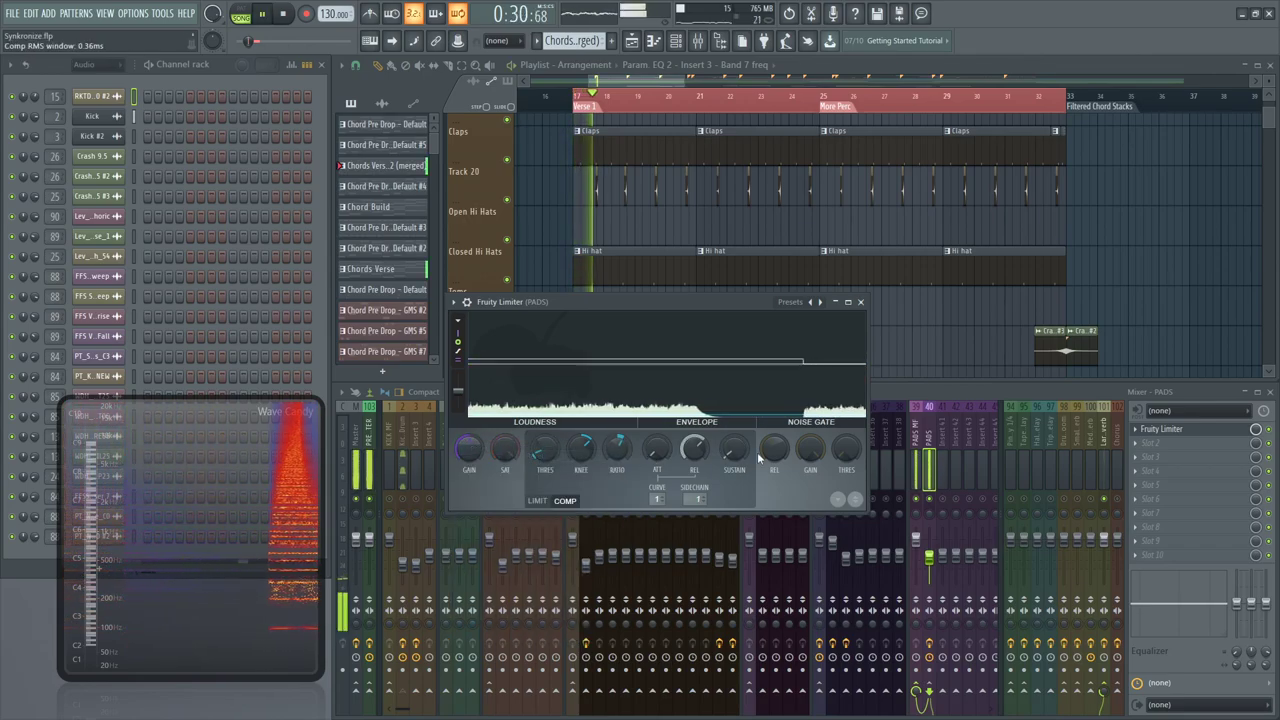
pyautogui.press('space')
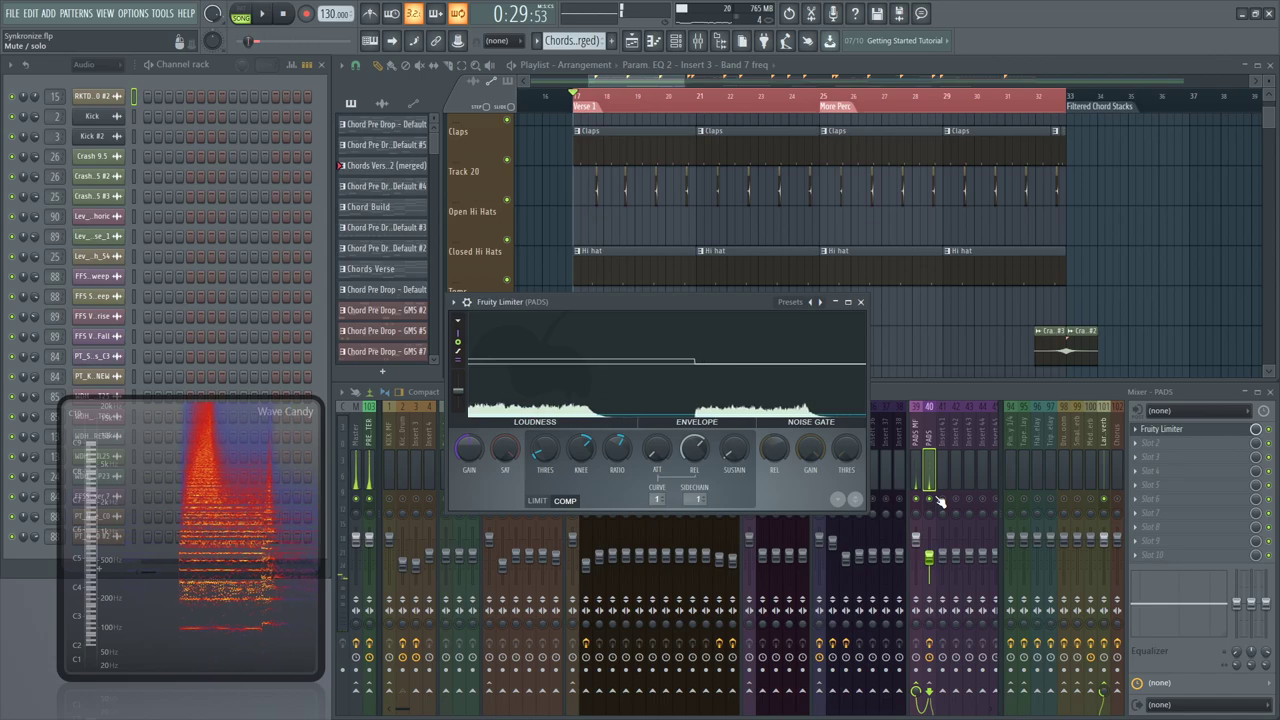
# Reposition the Fruity Limiter clear of the mixer, set its noise gate threshold to about -31 dB, and audition the pads
pyautogui.click(940, 502)
pyautogui.press('space')
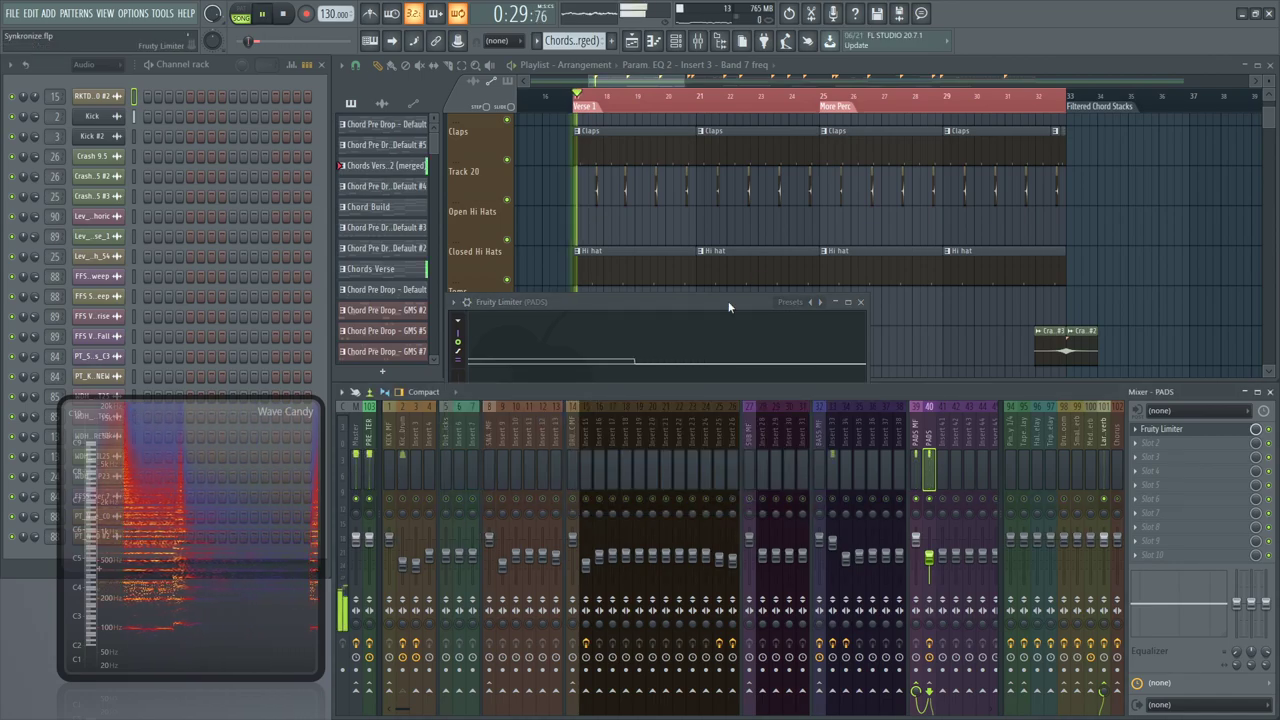
pyautogui.moveTo(727, 301); pyautogui.dragTo(681, 218)
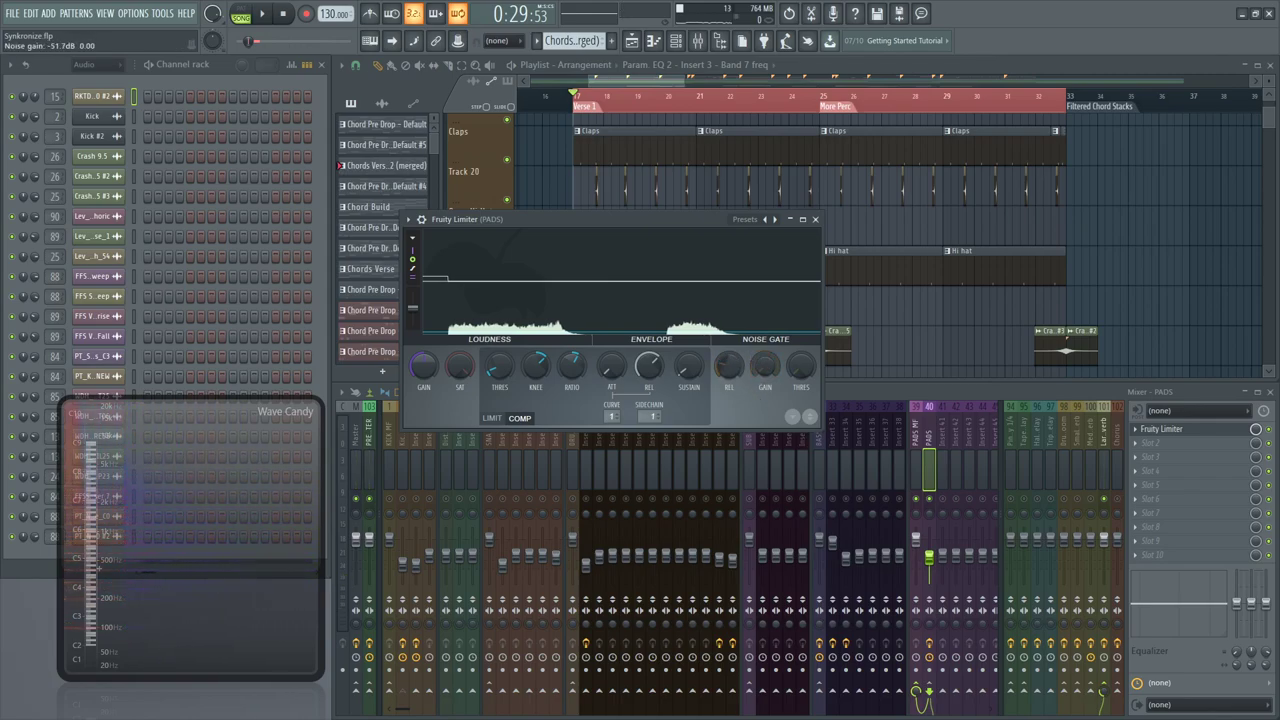
pyautogui.moveTo(803, 355); pyautogui.dragTo(803, 345)
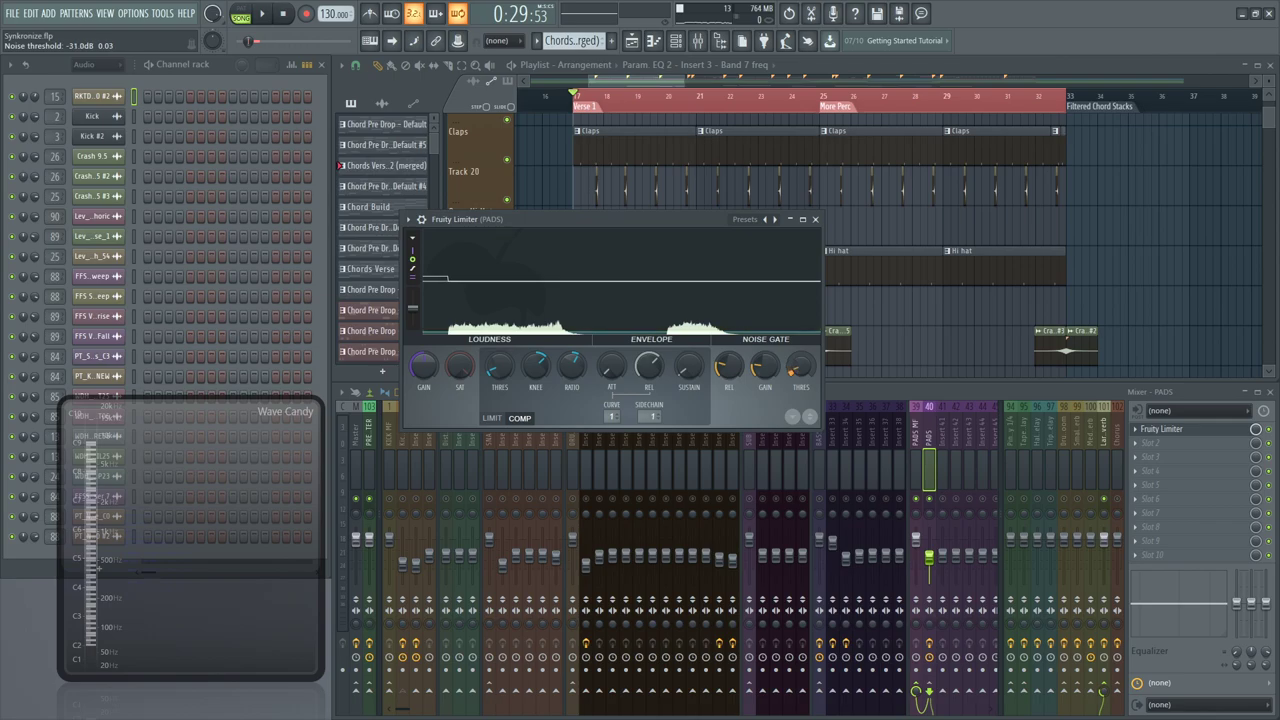
pyautogui.press('space')
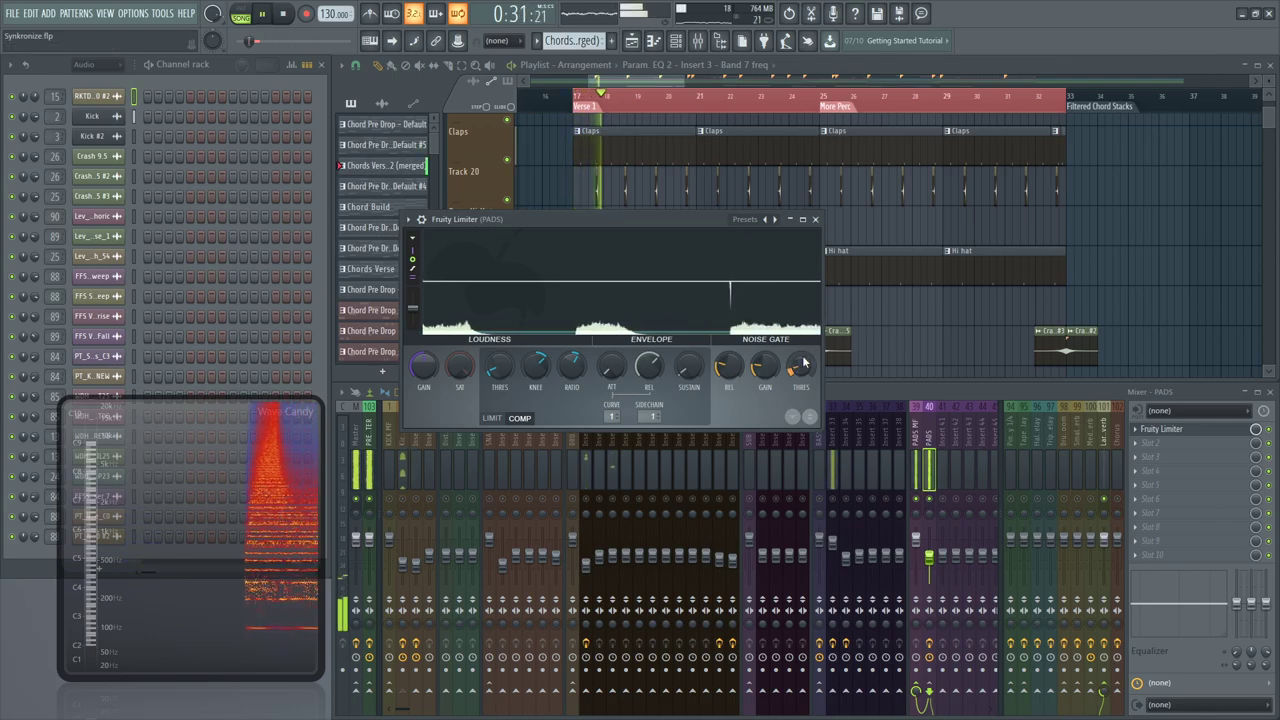
pyautogui.press('space')
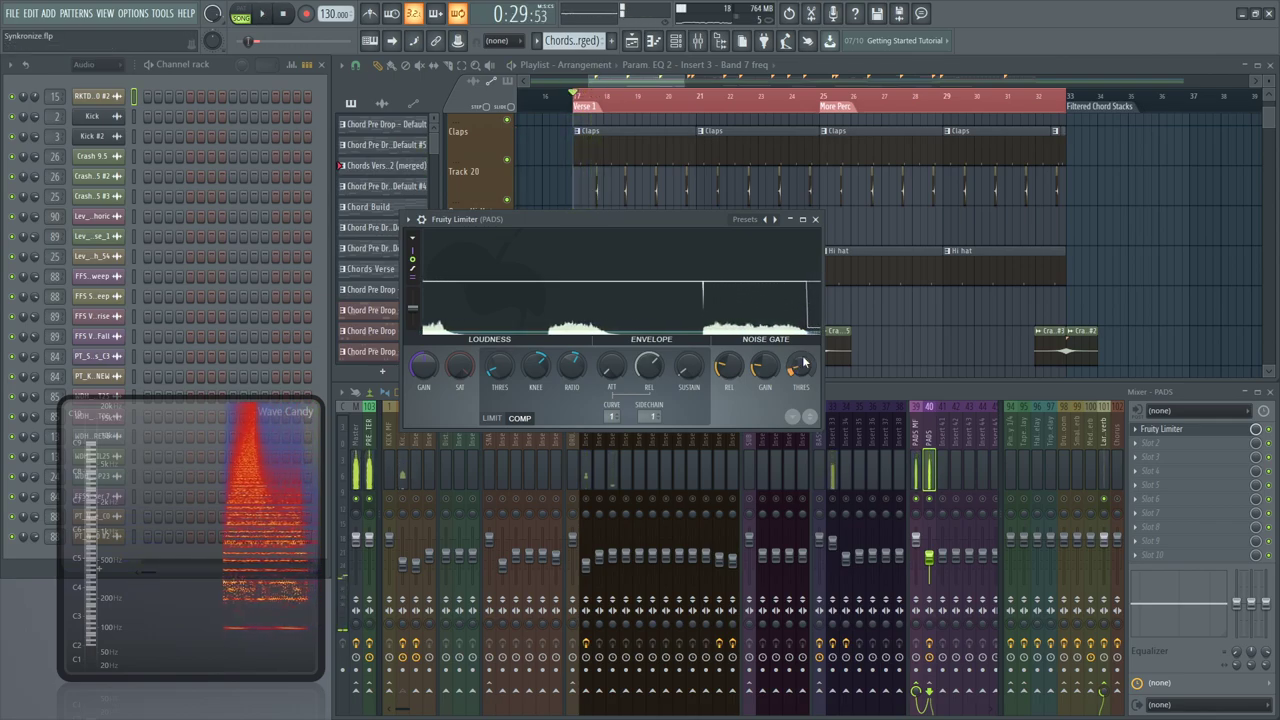
# Try a noise gate threshold of about -26.8 dB on the pads during playback, and then turn the gate back down
pyautogui.click(1094, 500)
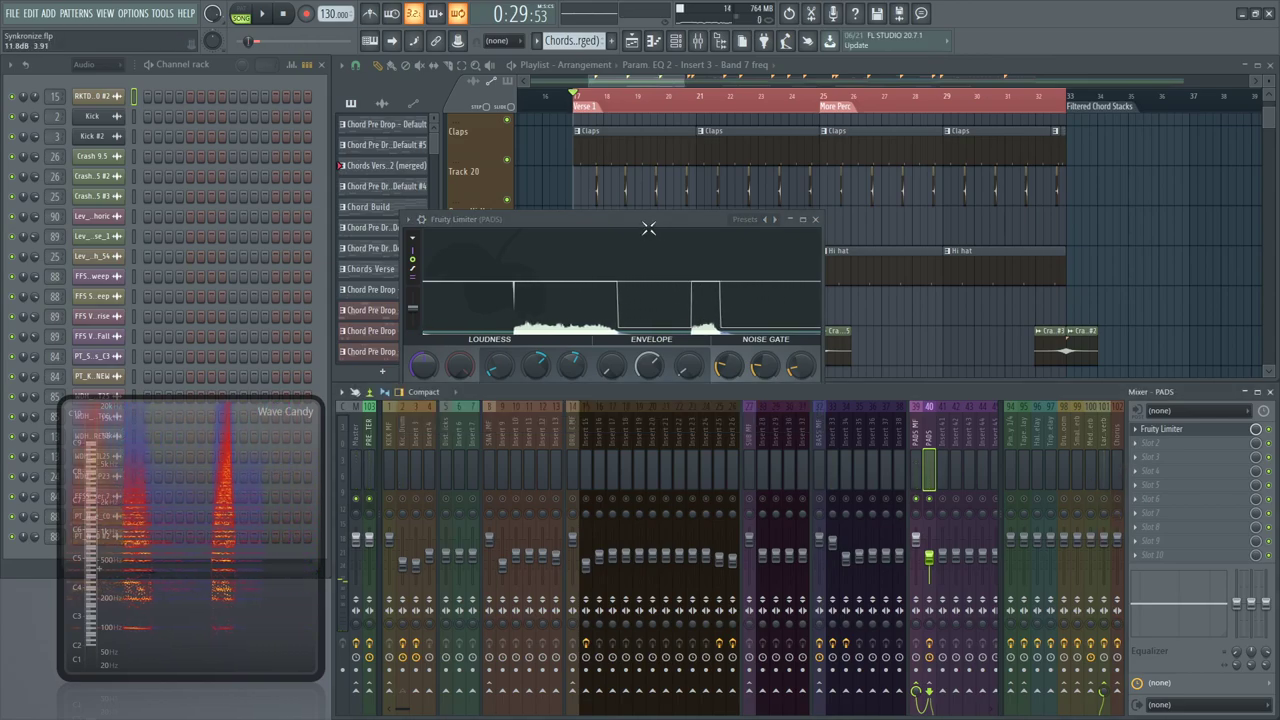
pyautogui.moveTo(648, 229)
pyautogui.mouseDown()
pyautogui.moveTo(638, 186)
pyautogui.moveTo(643, 237)
pyautogui.mouseUp()
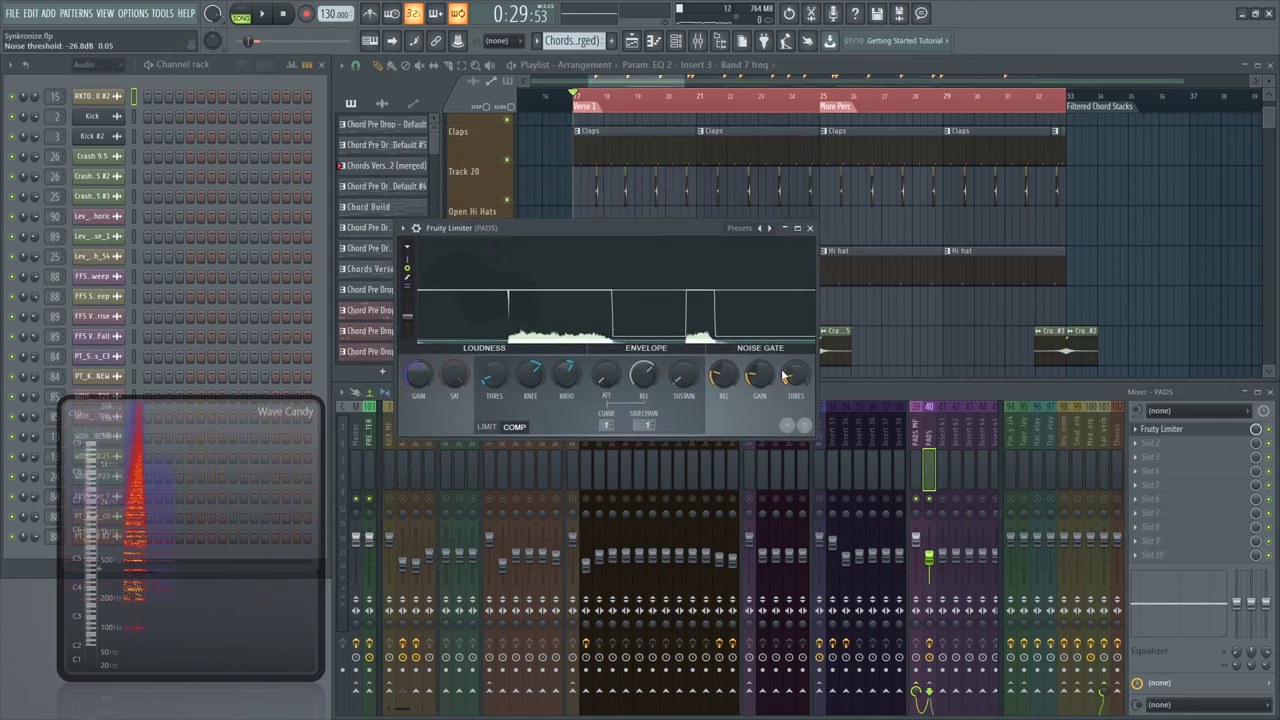
pyautogui.press('space')
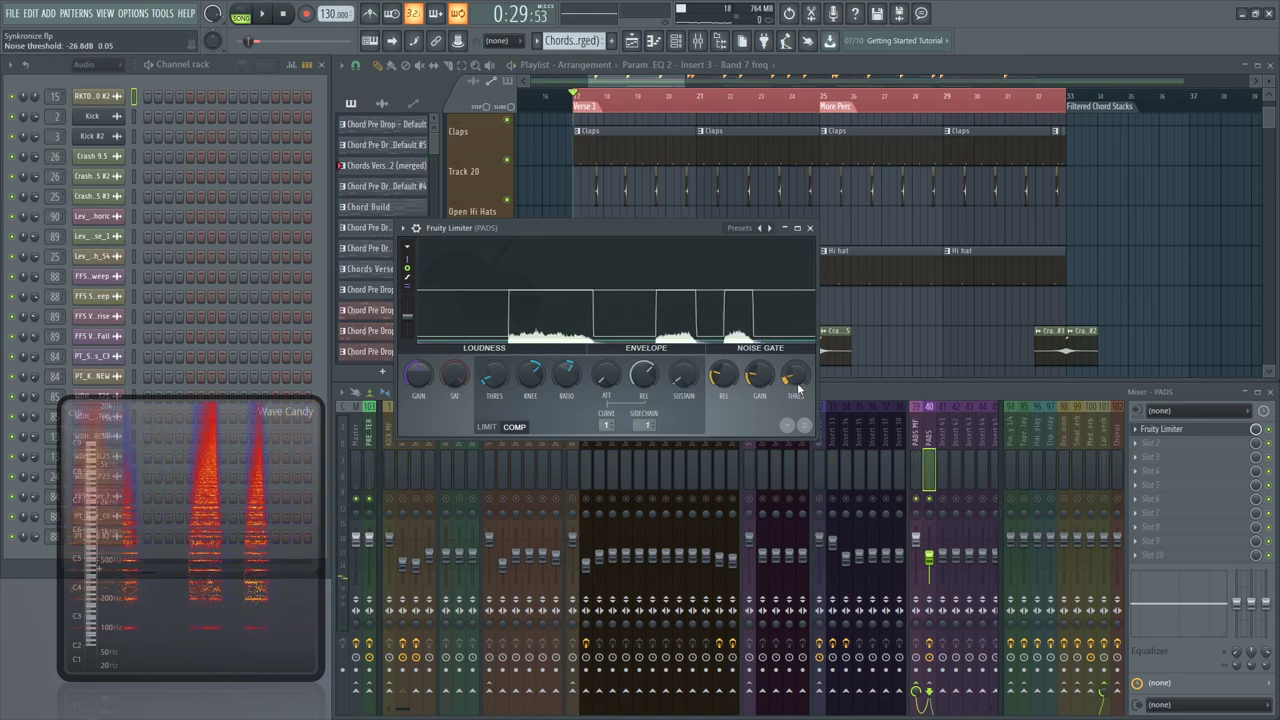
pyautogui.moveTo(795, 375)
pyautogui.mouseDown()
pyautogui.moveTo(795, 320)
pyautogui.moveTo(795, 385)
pyautogui.mouseUp()
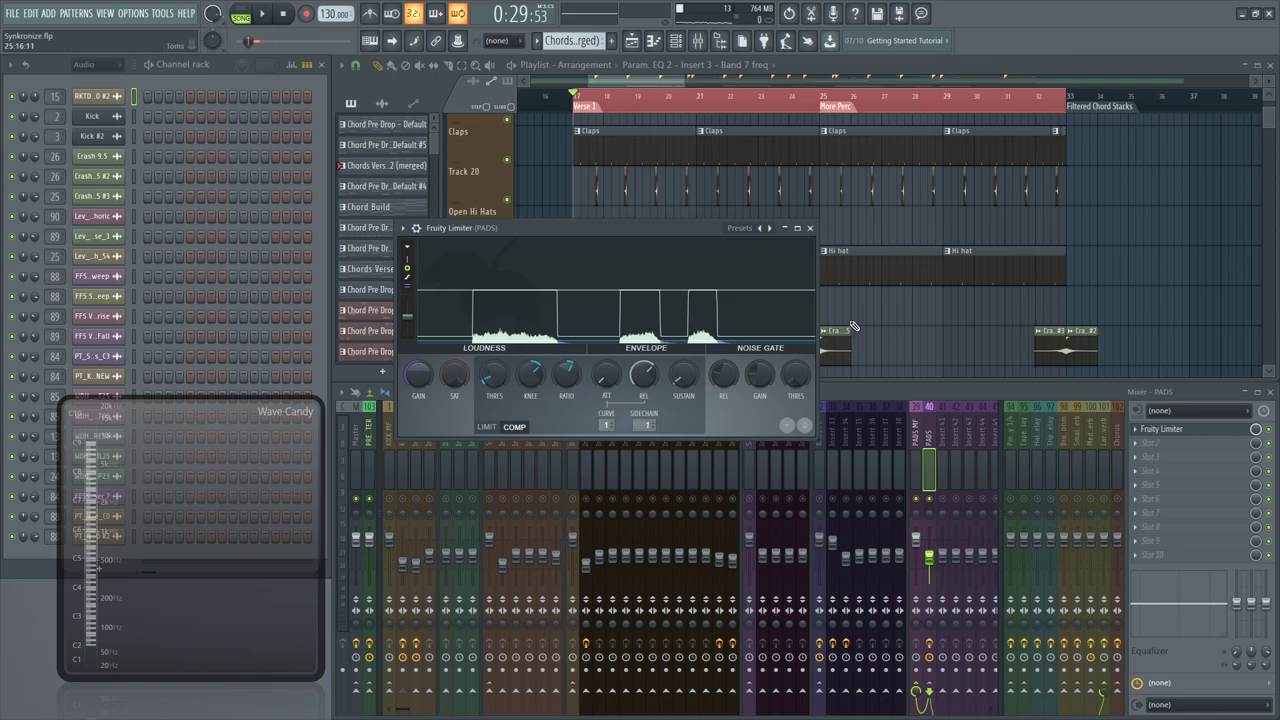
# Show the parameter options of the PADS volume fader and the noise gate threshold without choosing any
pyautogui.rightClick(930, 558)
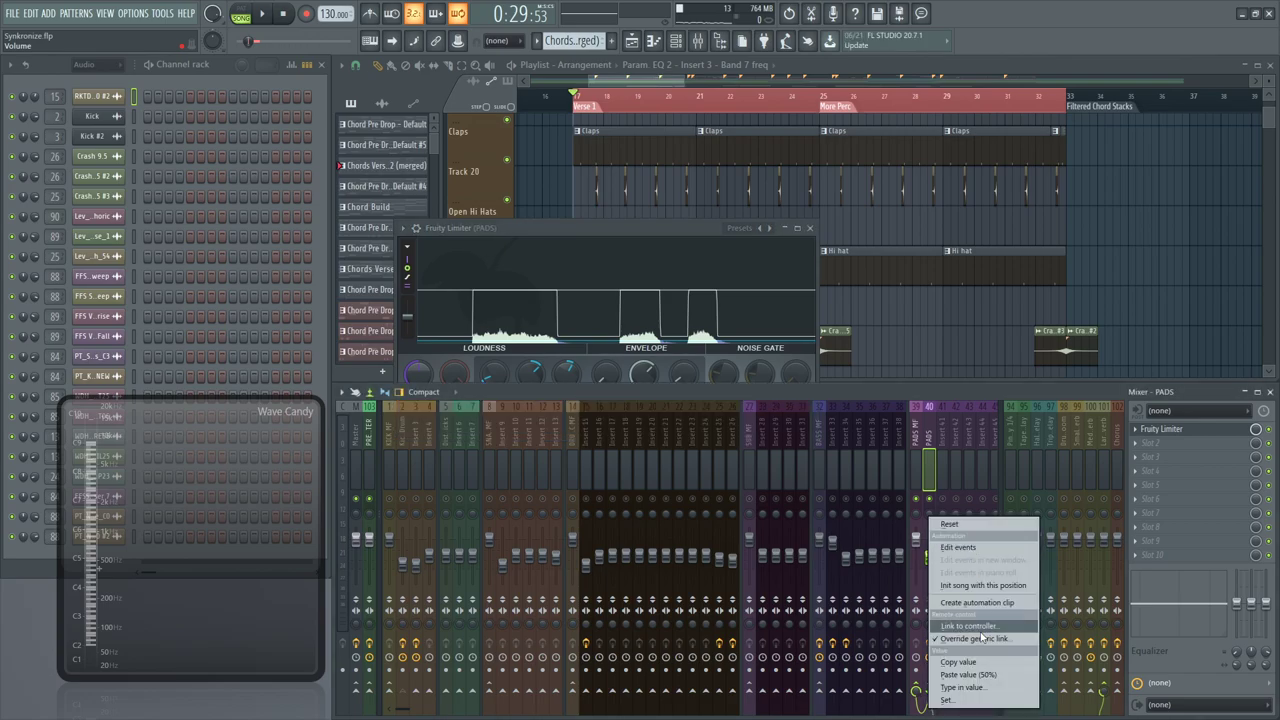
pyautogui.click(949, 393)
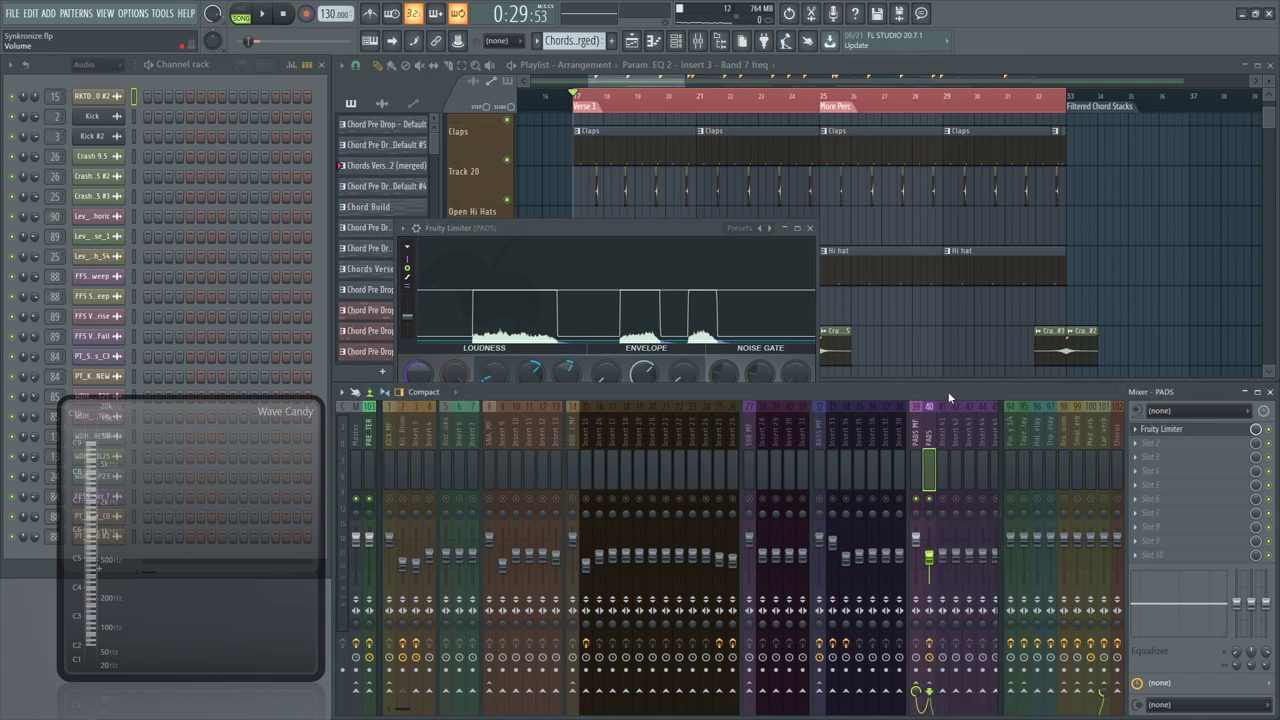
pyautogui.click(694, 234)
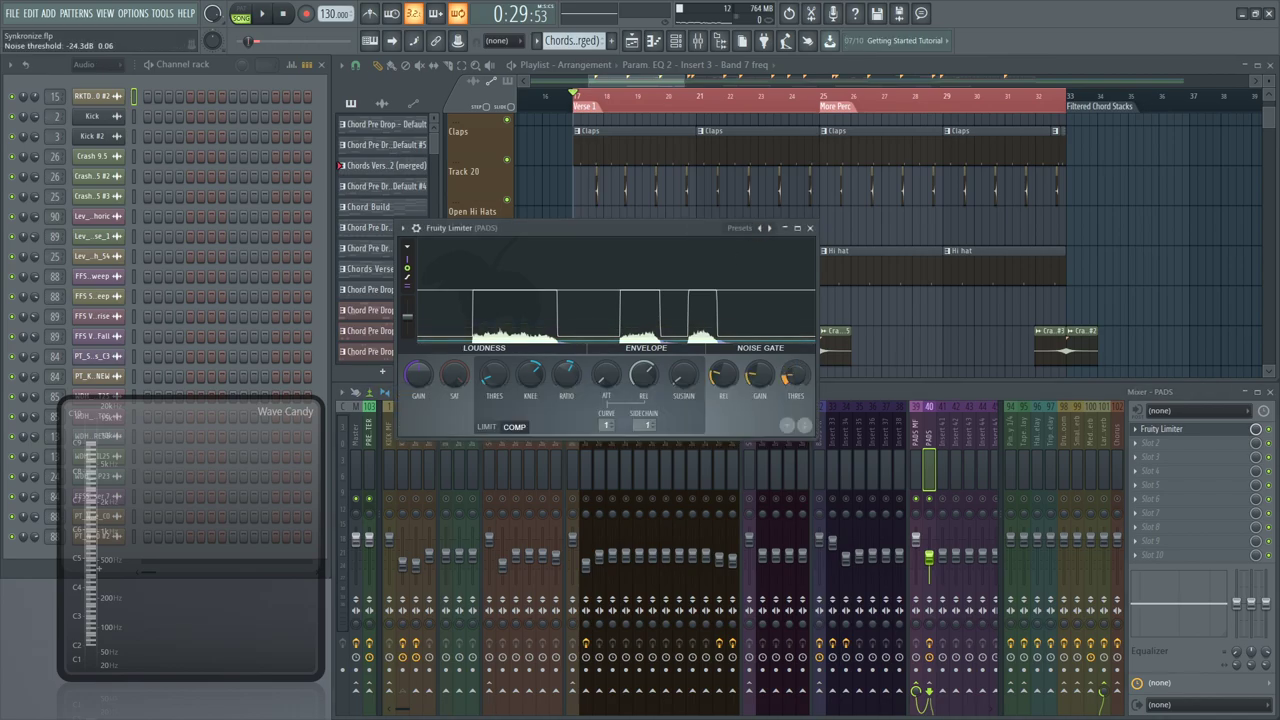
pyautogui.rightClick(792, 378)
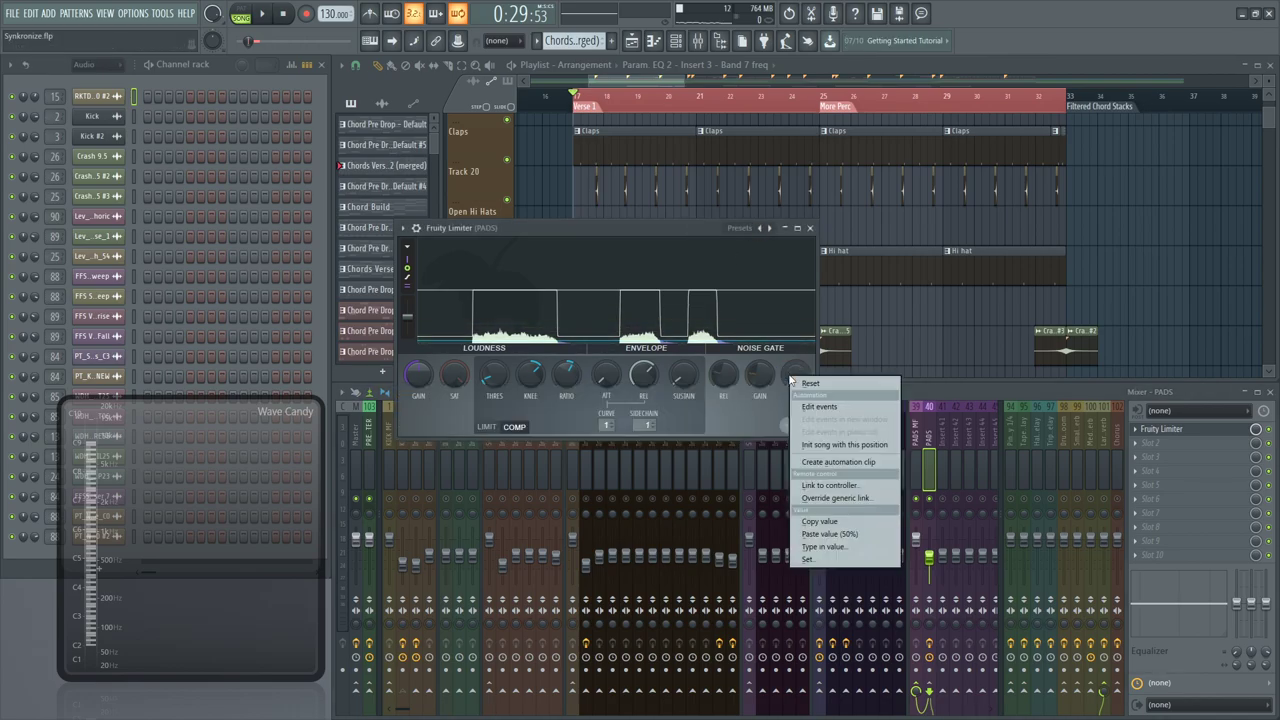
pyautogui.click(734, 412)
# Try raising the noise gate threshold to about -15.2 dB while auditioning the pads, and then lower it again
pyautogui.press('space')
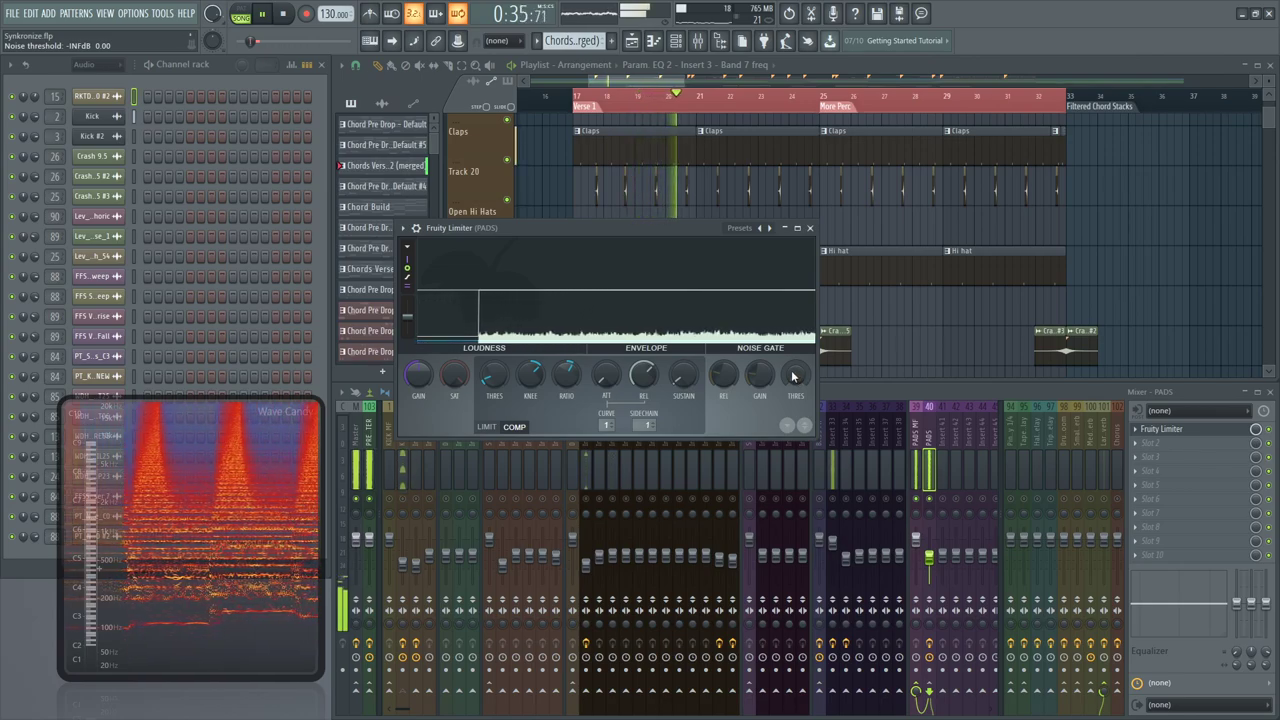
pyautogui.moveTo(793, 376); pyautogui.dragTo(793, 360)
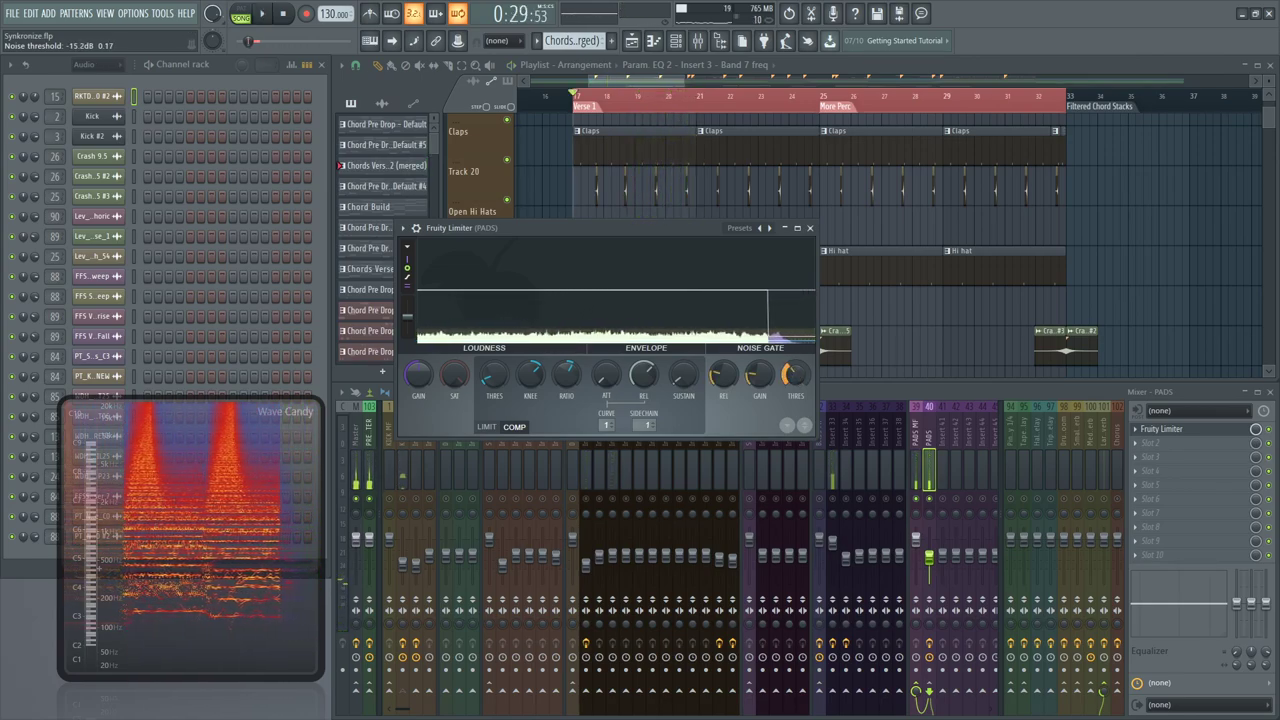
pyautogui.press('space')
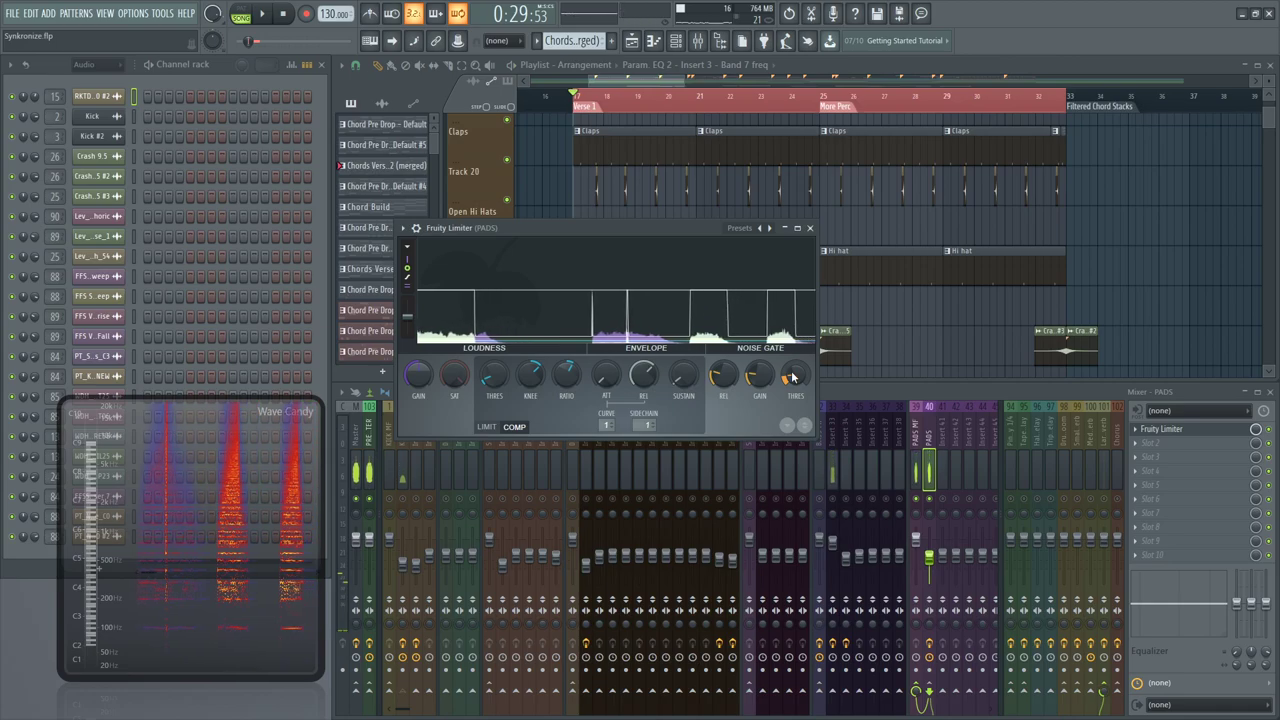
pyautogui.moveTo(793, 377); pyautogui.dragTo(803, 390)
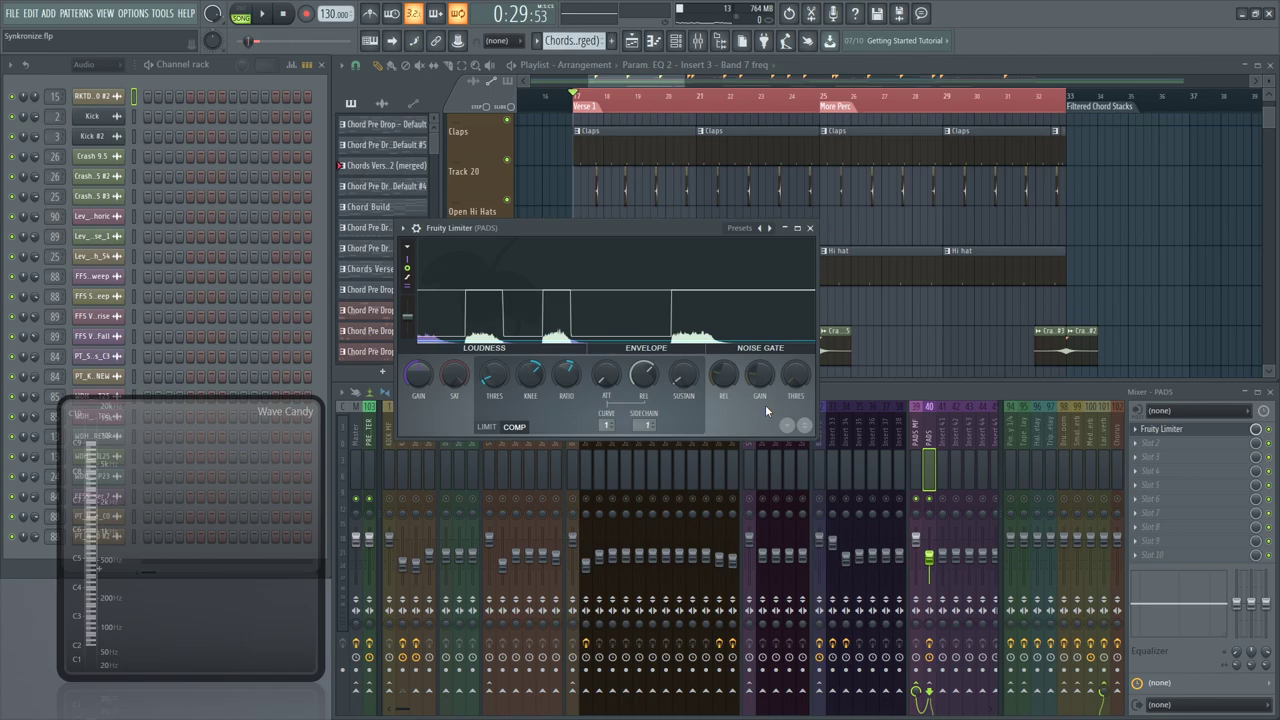
# Engage the noise gate with a low threshold, lower its noise gain to -INF dB, and shorten its release while auditioning
pyautogui.moveTo(795, 376)
pyautogui.mouseDown()
pyautogui.moveTo(795, 360)
pyautogui.moveTo(795, 400)
pyautogui.mouseUp()
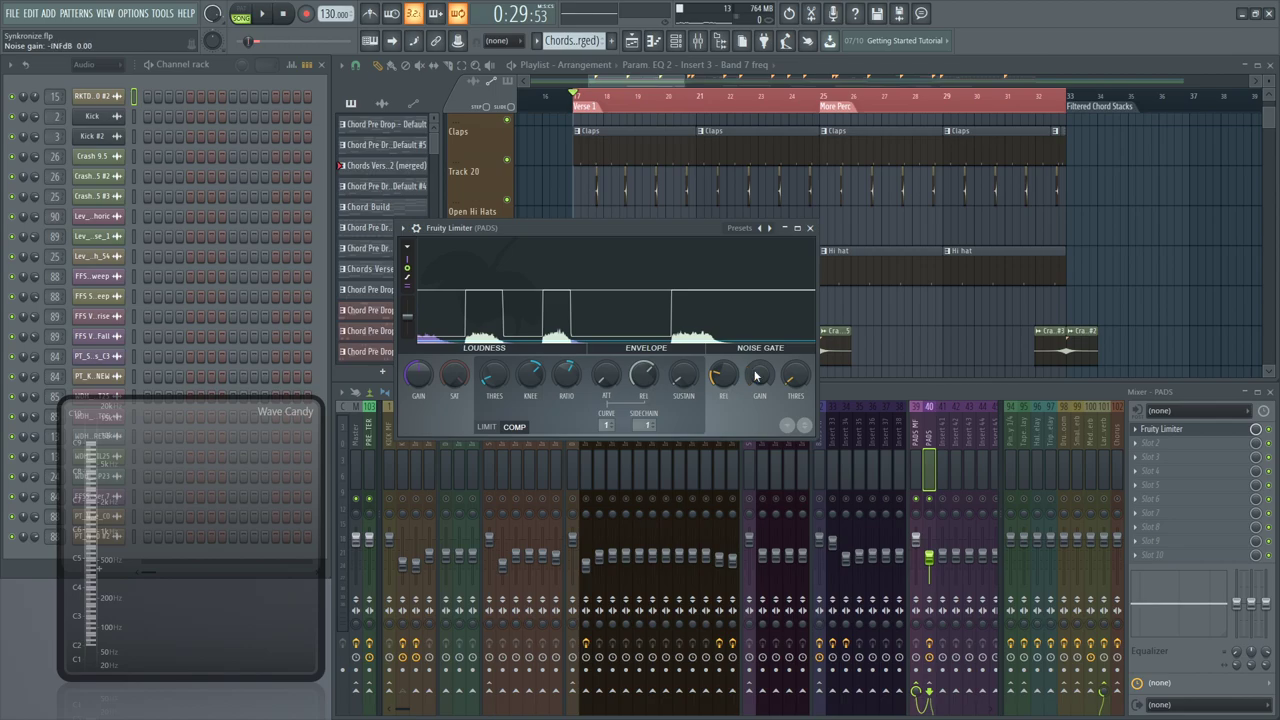
pyautogui.press('space')
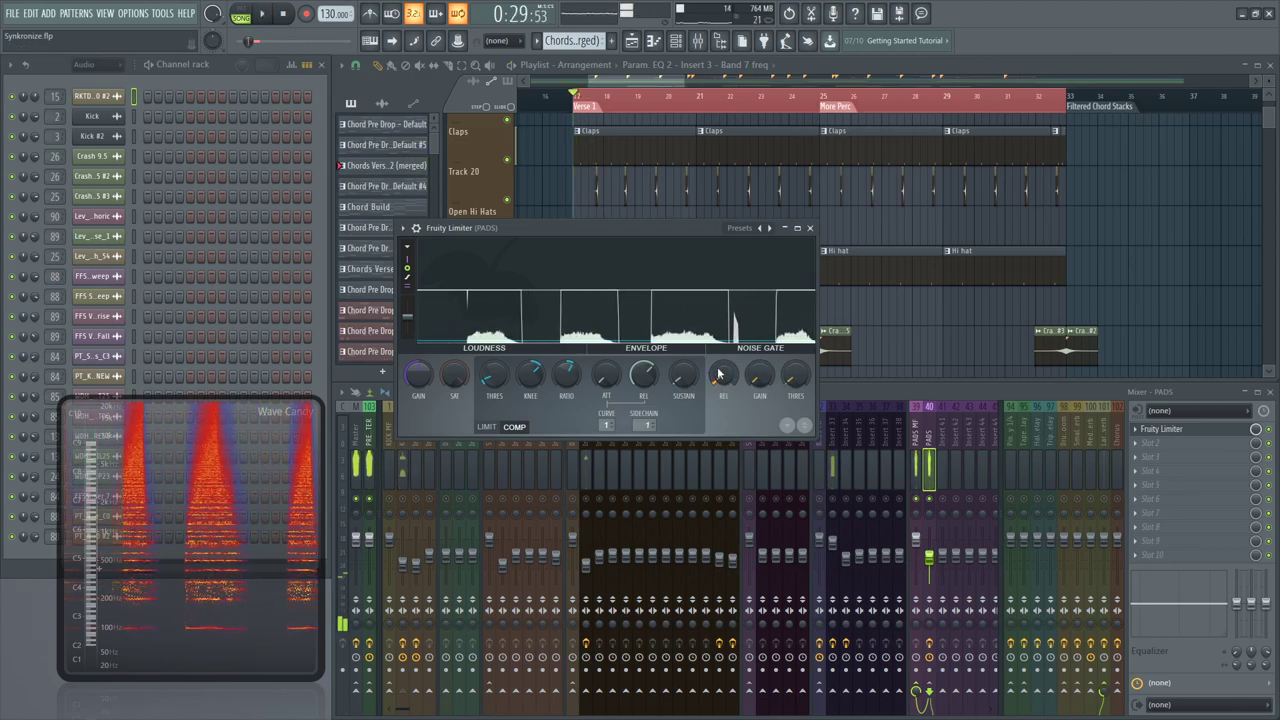
pyautogui.press('space')
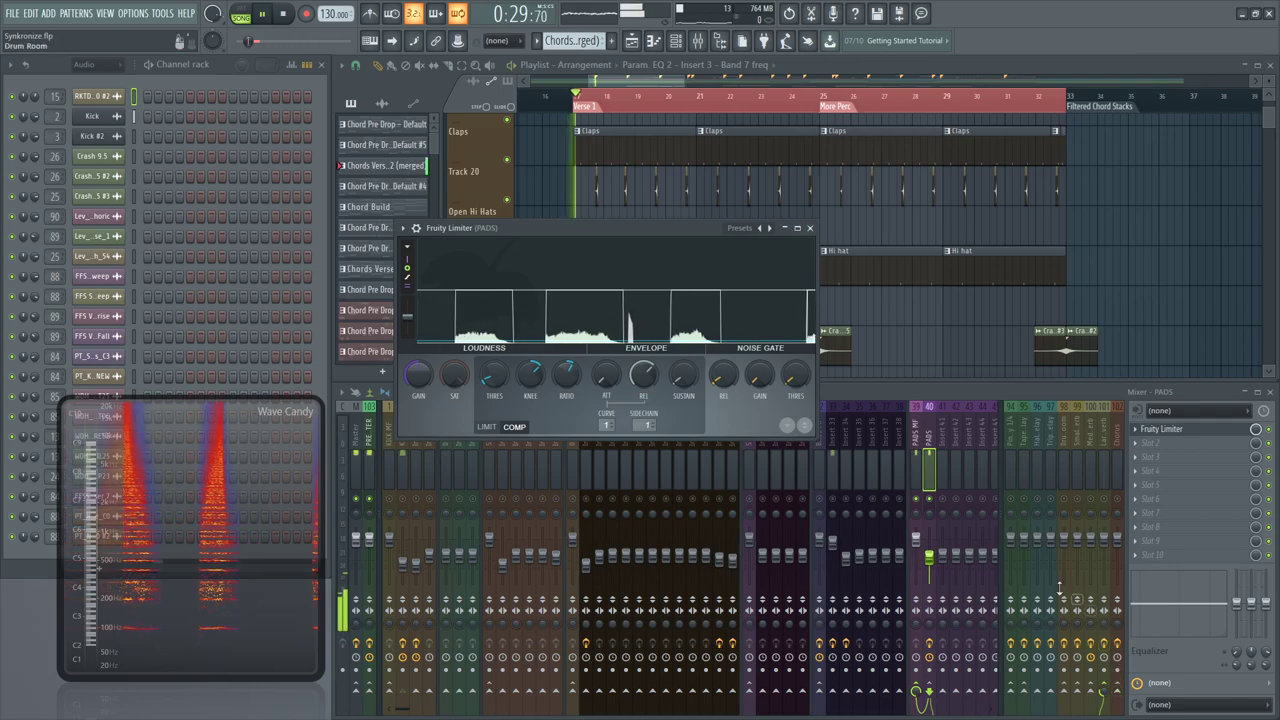
# Raise and lower the noise gate threshold around -30.1 dB while auditioning how hard it cuts the pads
pyautogui.press('space')
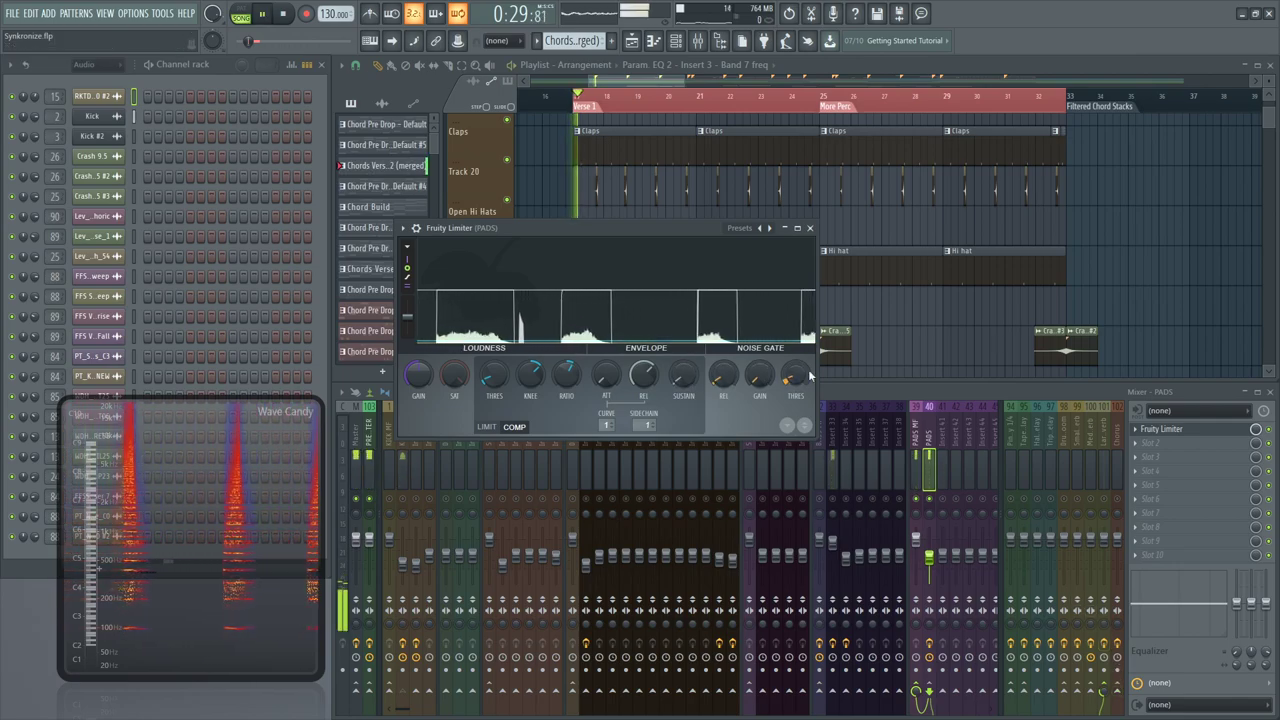
pyautogui.press('space')
pyautogui.press('space')
pyautogui.moveTo(806, 373); pyautogui.dragTo(806, 362)
pyautogui.press('space')
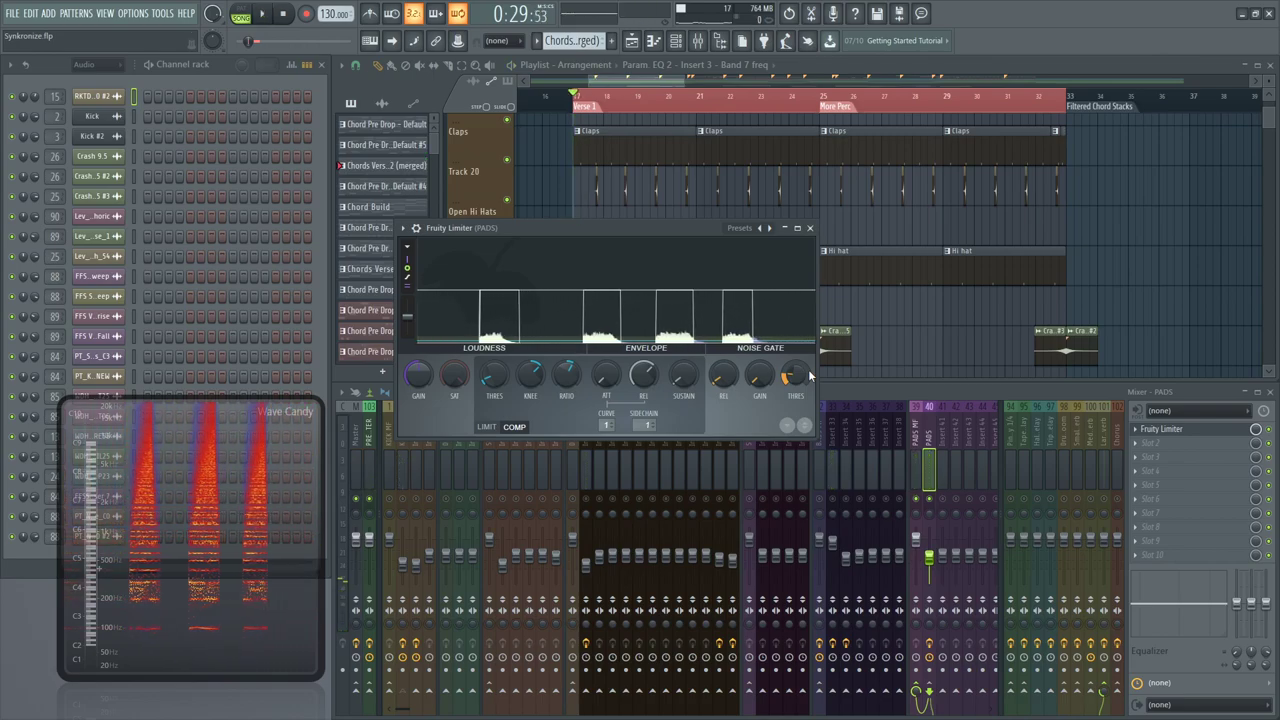
pyautogui.moveTo(806, 374); pyautogui.dragTo(806, 430)
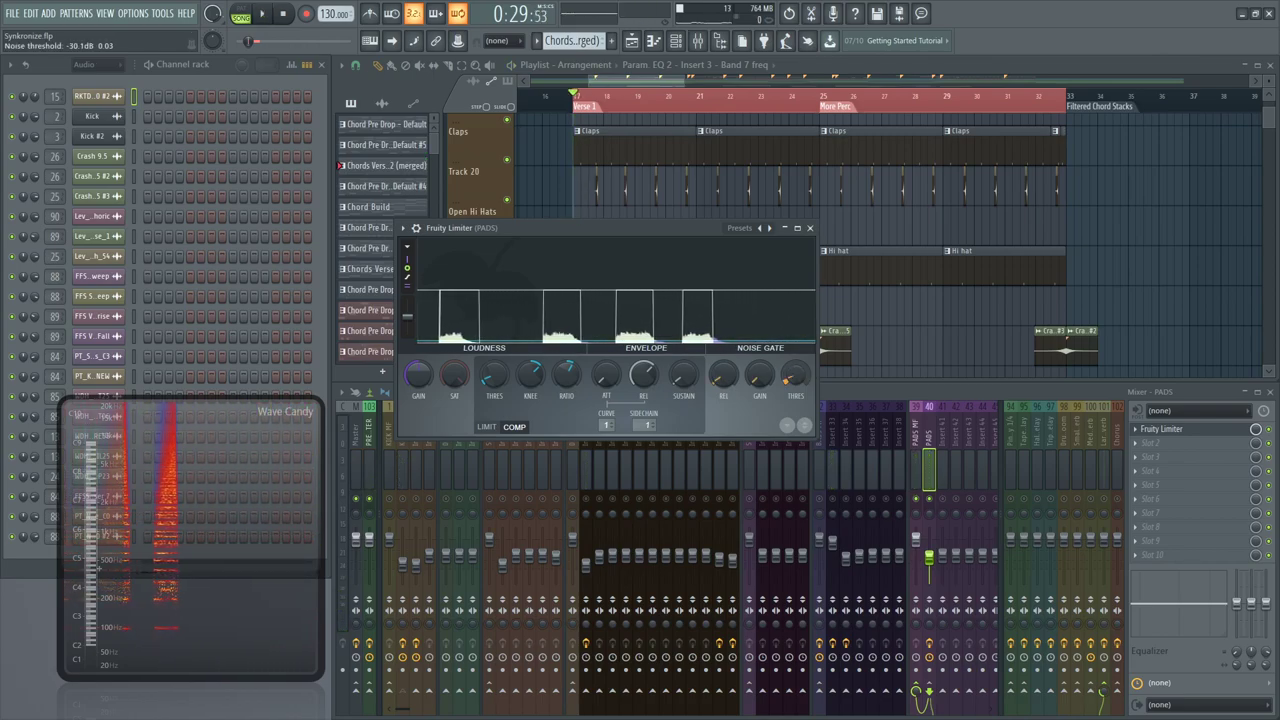
pyautogui.moveTo(796, 374); pyautogui.dragTo(760, 366)
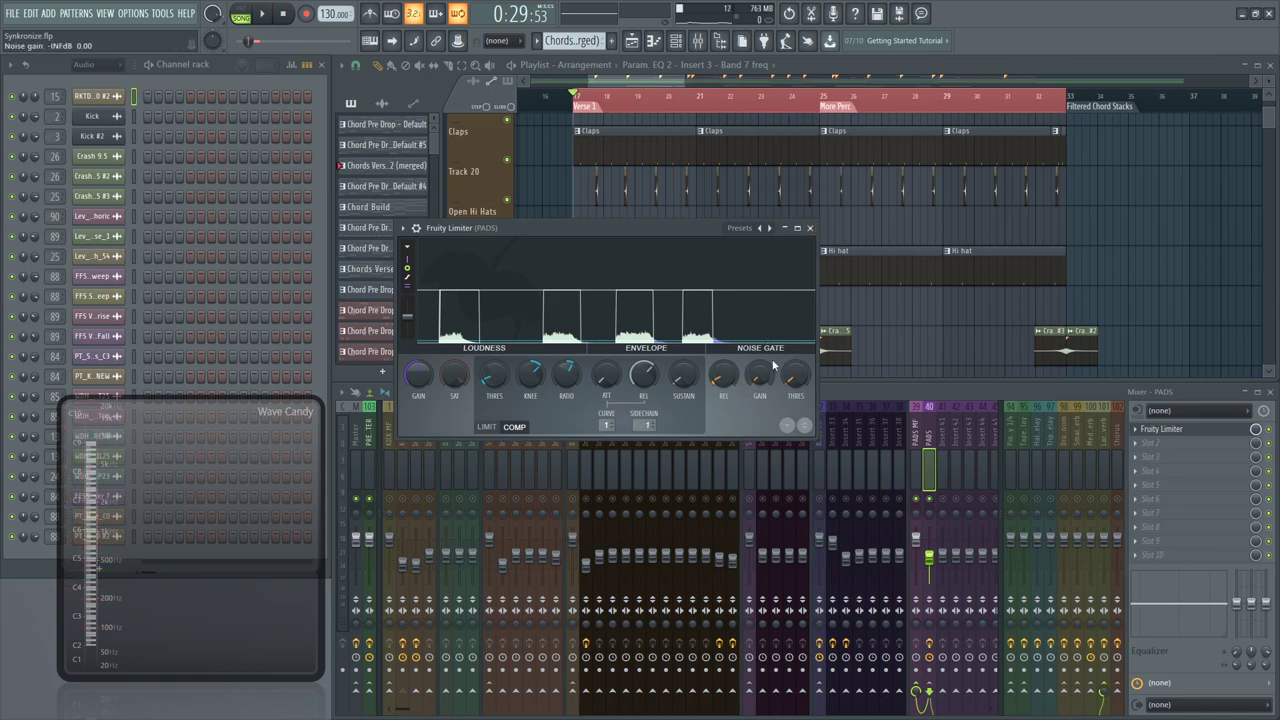
# Close the Fruity Limiter and reopen it from the PADS track's first effect slot
pyautogui.click(810, 228)
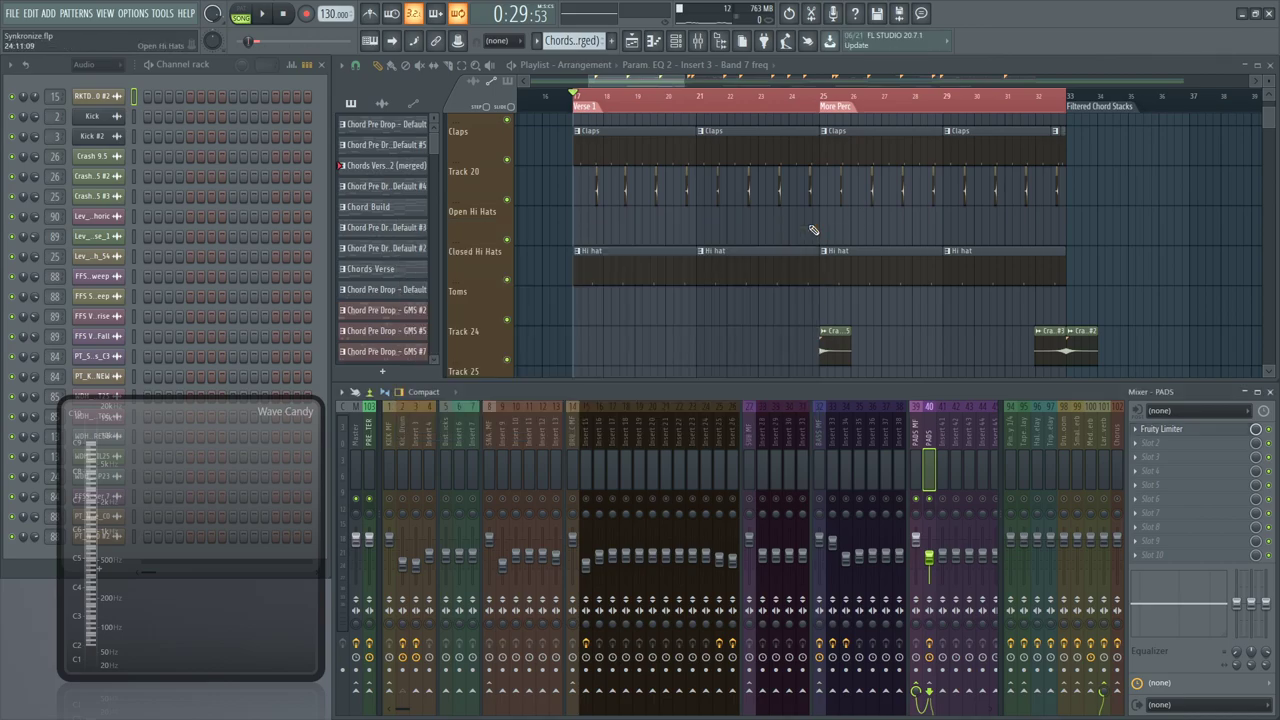
pyautogui.scroll(-3, 963, 471)
pyautogui.click(1192, 430)
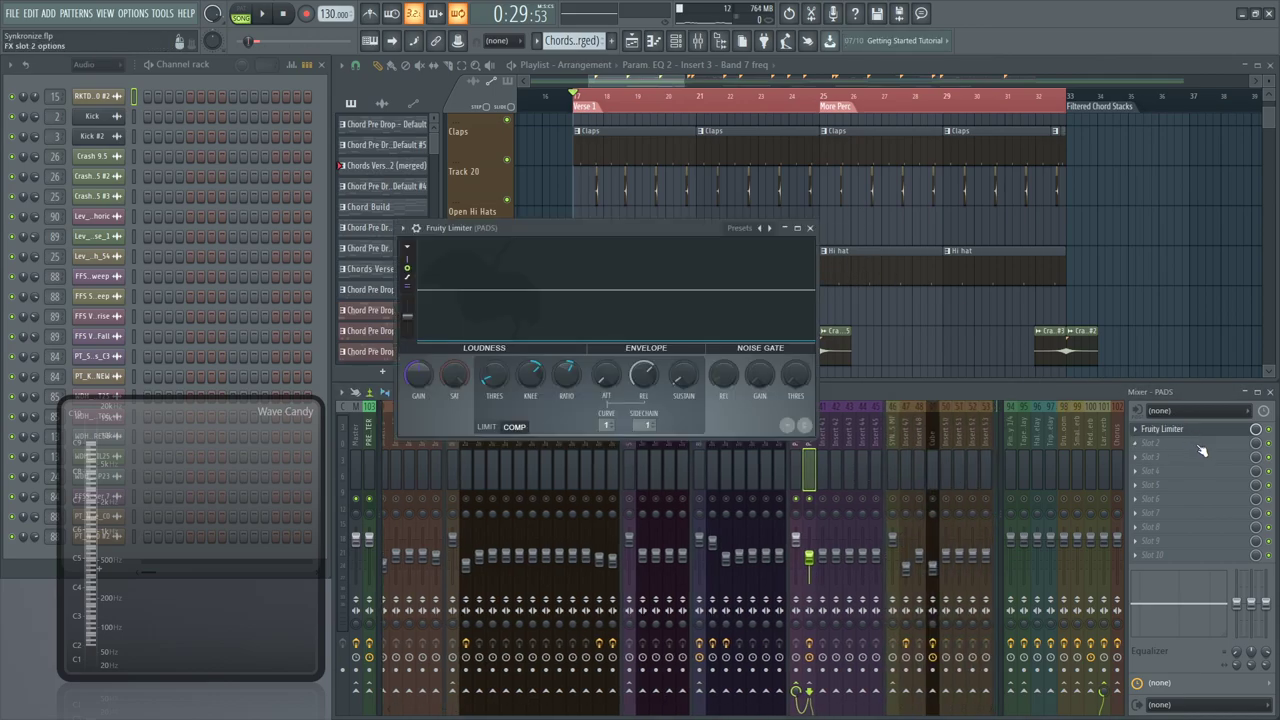
# Switch the Fruity Limiter to limit mode and lower its ceiling to about -19.9 dB during playback
pyautogui.click(487, 427)
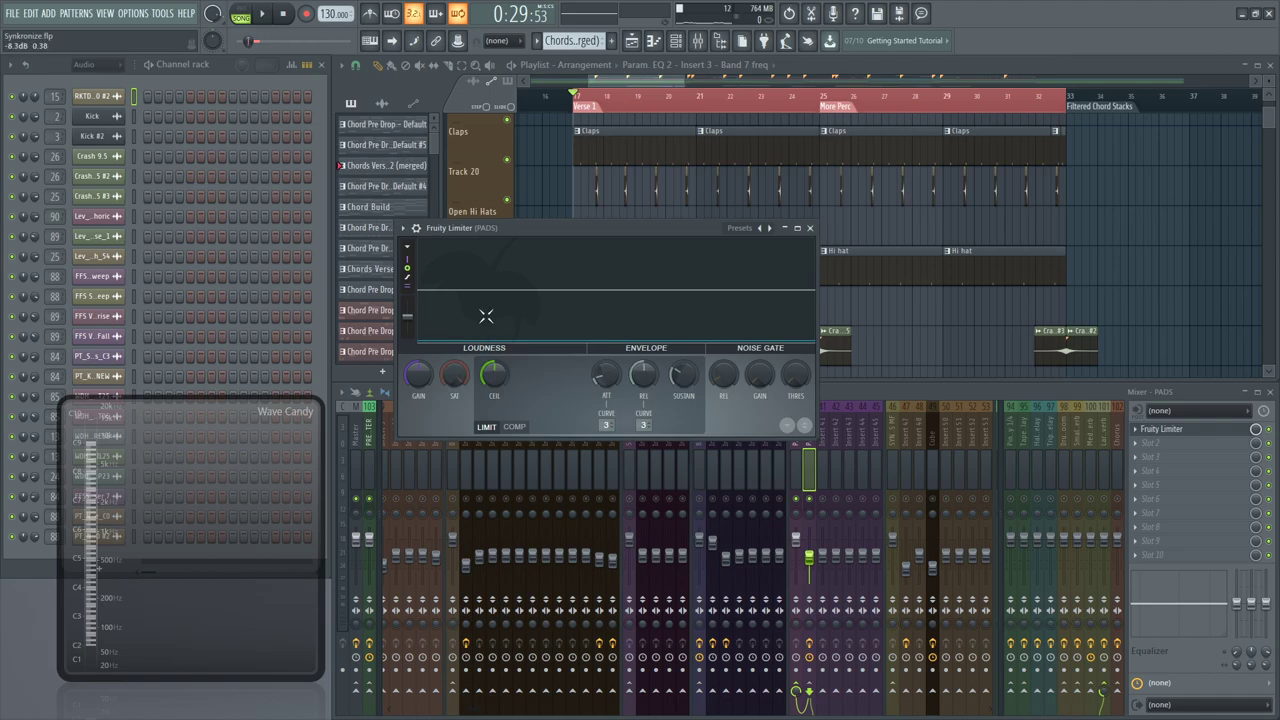
pyautogui.moveTo(469, 226); pyautogui.dragTo(500, 238)
pyautogui.press('space')
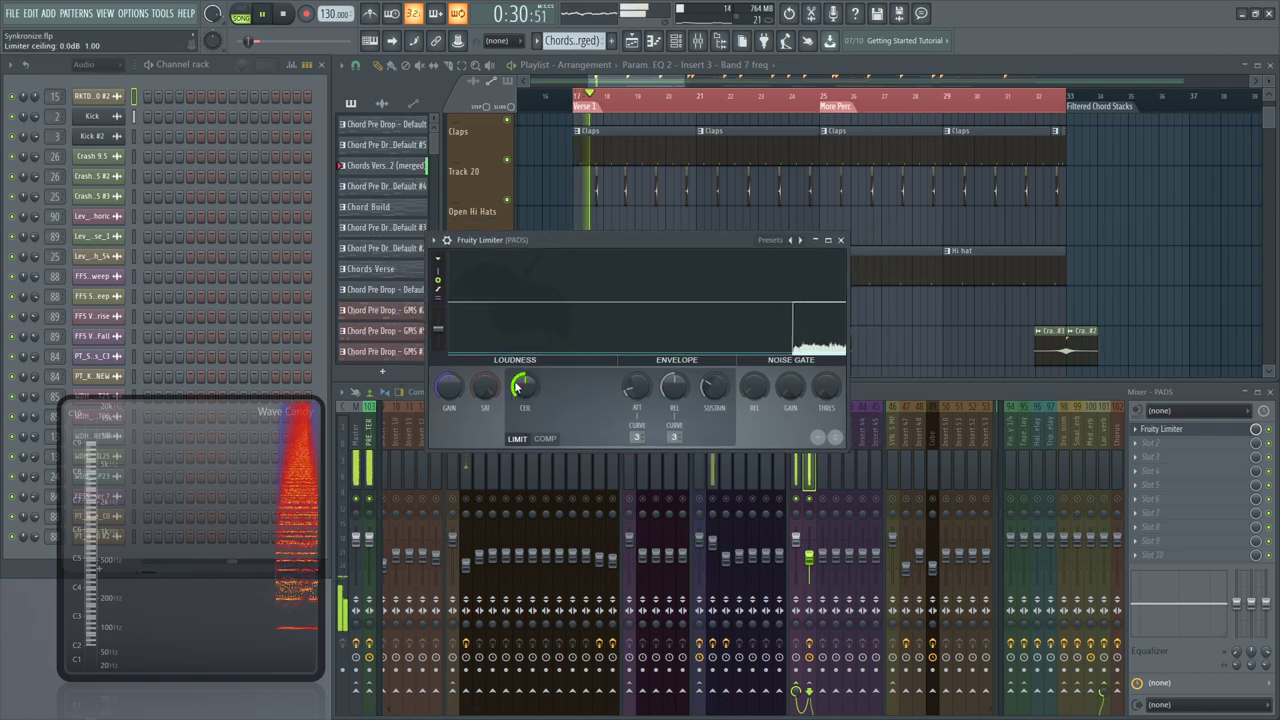
pyautogui.moveTo(524, 387); pyautogui.dragTo(524, 449)
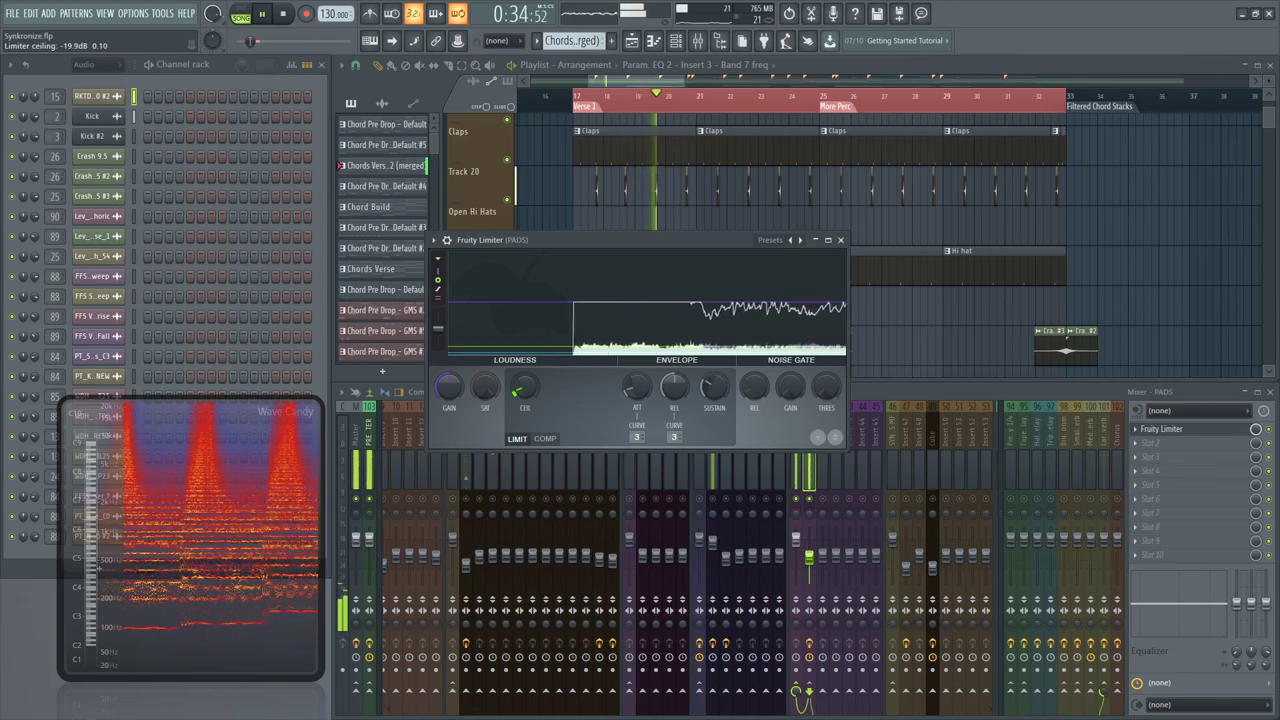
# Set the limiter's soft saturation threshold to about -18.6 dB and its gain to about 5.6 dB while auditioning
pyautogui.moveTo(449, 387); pyautogui.dragTo(484, 430)
pyautogui.press('space')
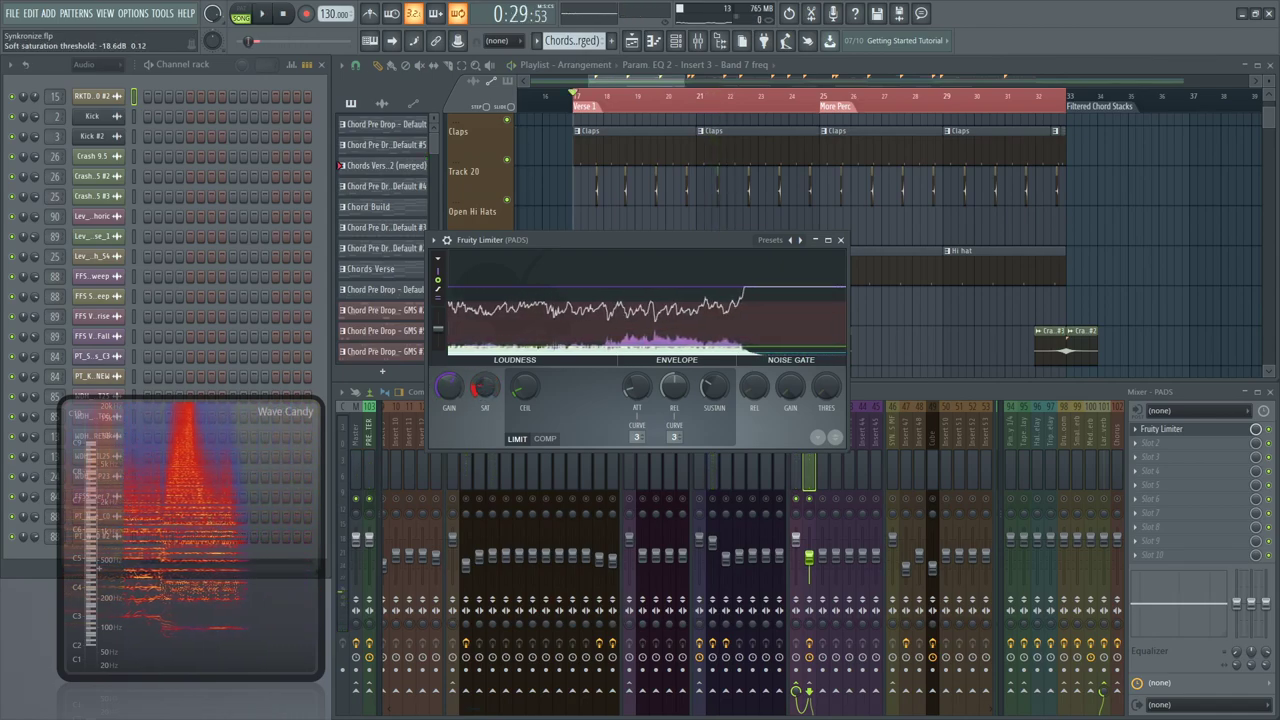
pyautogui.press('space')
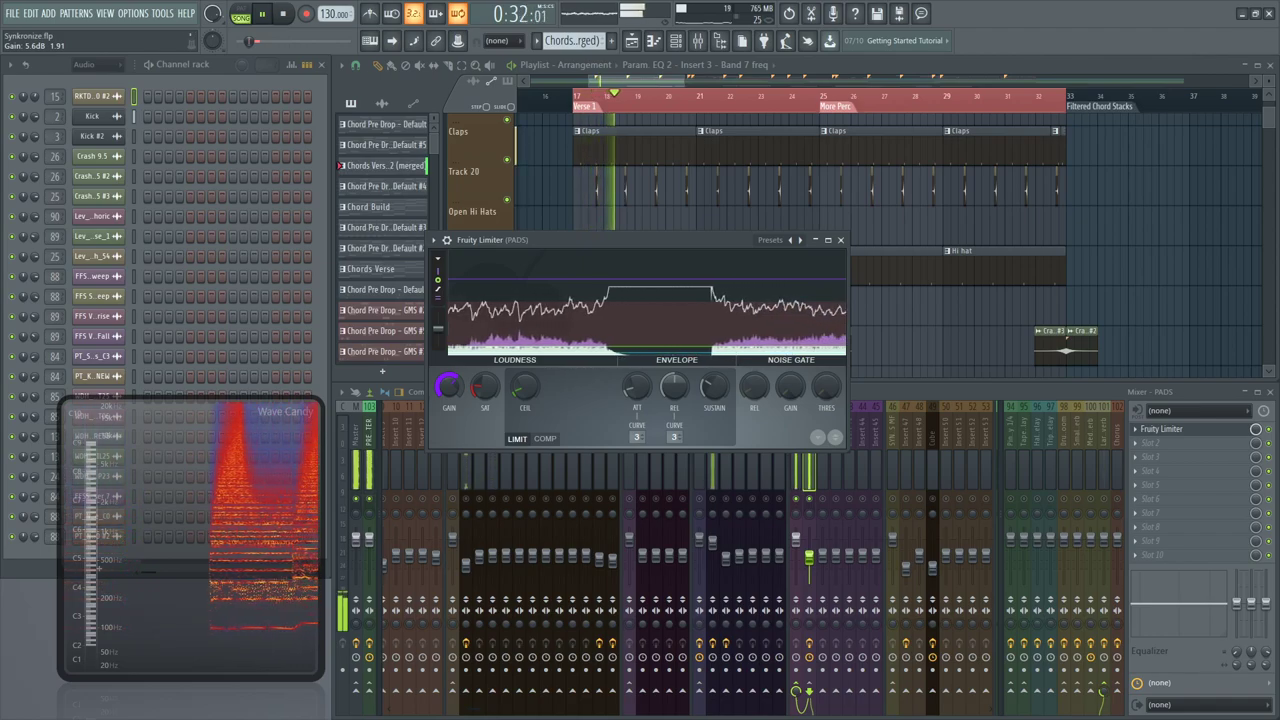
# Stop auditioning the pads, raise the limiter's ceiling to maximum, reset its saturation threshold and gain, and close the plugin
pyautogui.moveTo(484, 388)
pyautogui.mouseDown()
pyautogui.moveTo(484, 373)
pyautogui.moveTo(484, 388)
pyautogui.mouseUp()
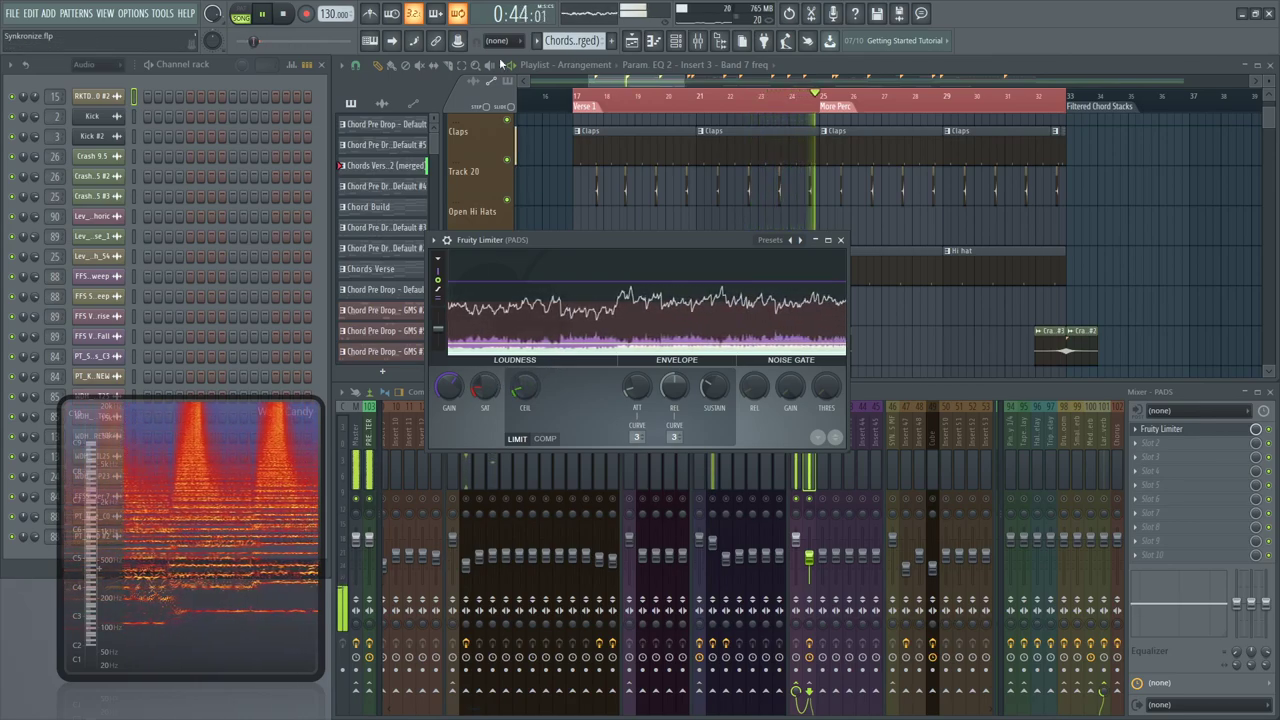
pyautogui.press('space')
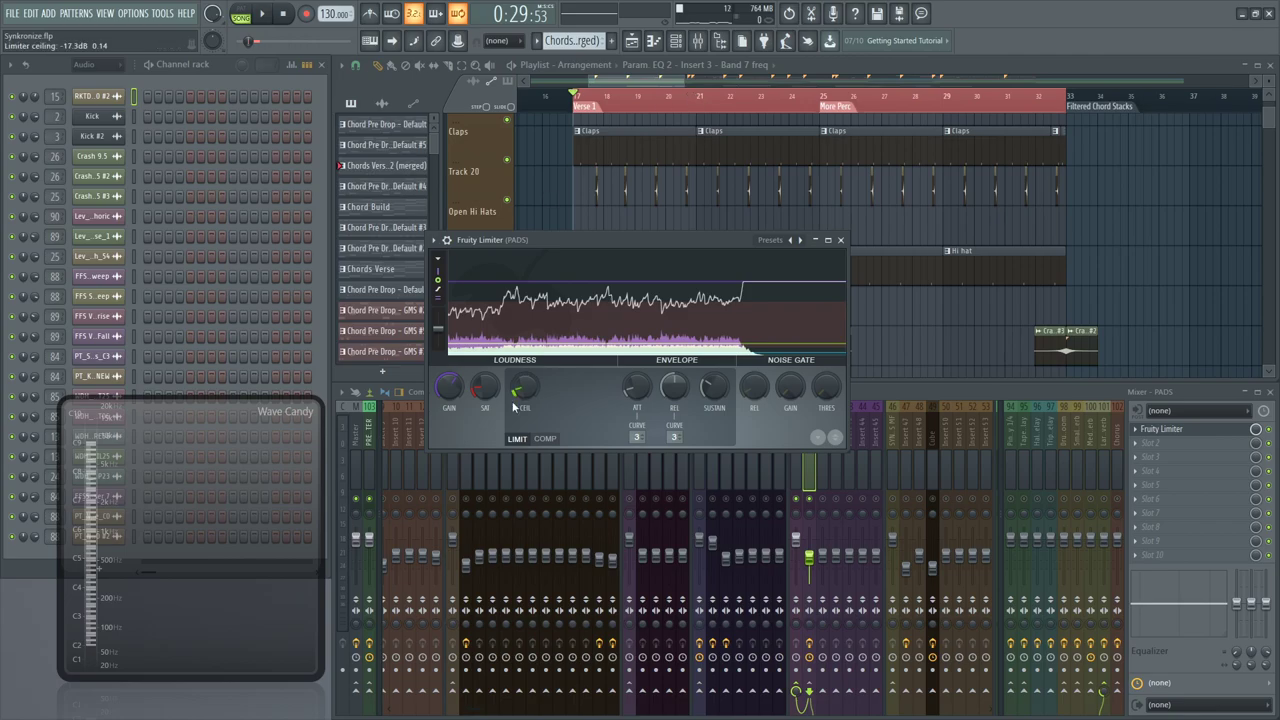
pyautogui.moveTo(518, 399); pyautogui.dragTo(518, 300)
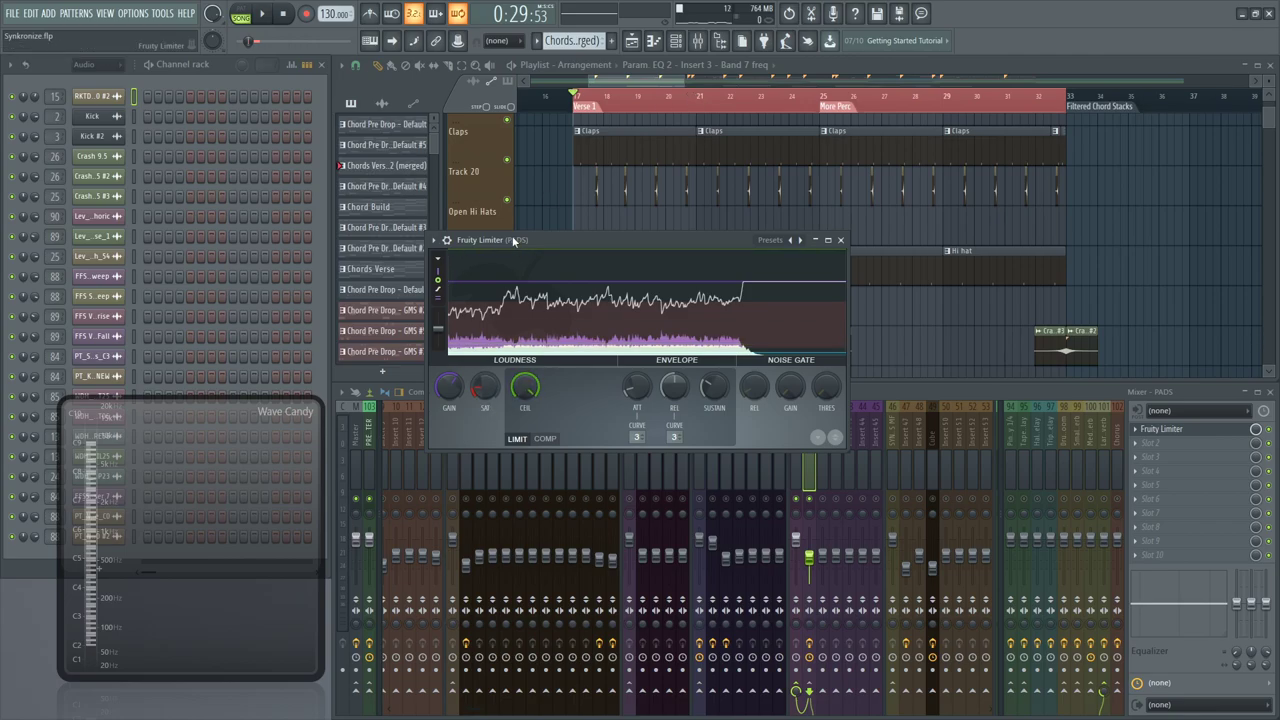
pyautogui.moveTo(514, 241); pyautogui.dragTo(517, 242)
pyautogui.moveTo(524, 392)
pyautogui.mouseDown()
pyautogui.moveTo(524, 490)
pyautogui.moveTo(524, 390)
pyautogui.mouseUp()
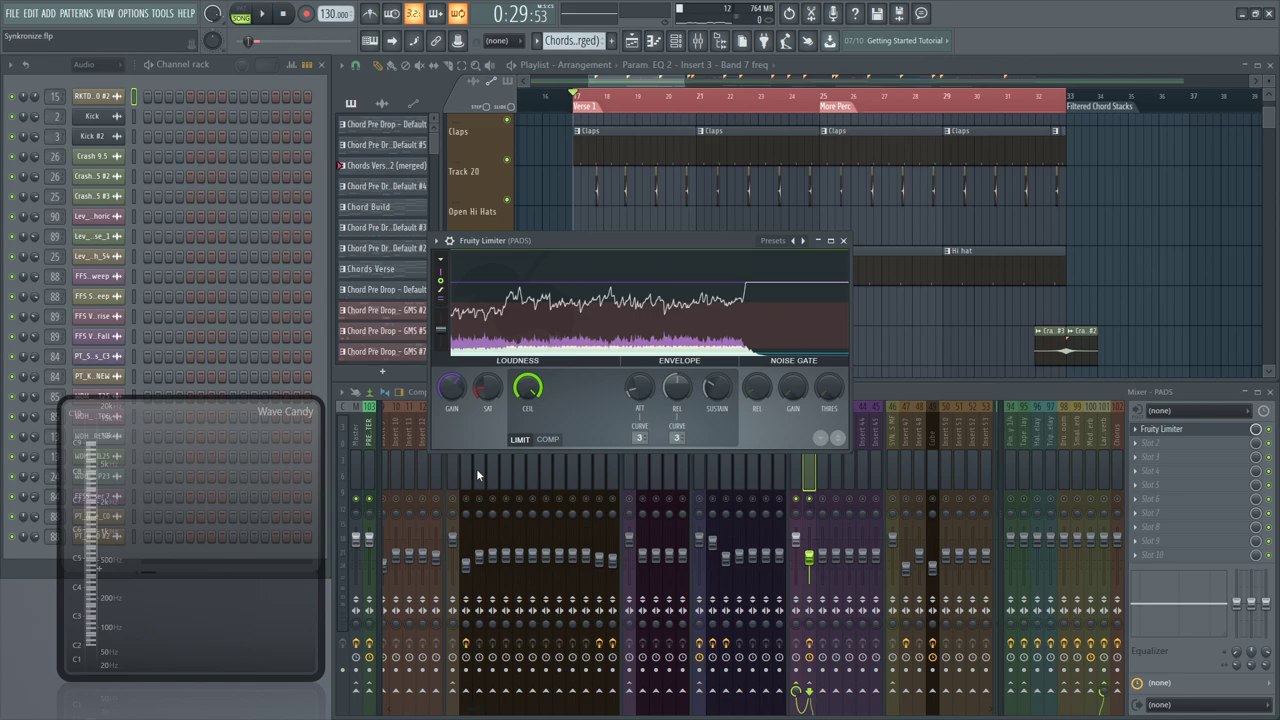
pyautogui.rightClick(491, 382)
pyautogui.click(498, 391)
pyautogui.rightClick(466, 385)
pyautogui.click(474, 392)
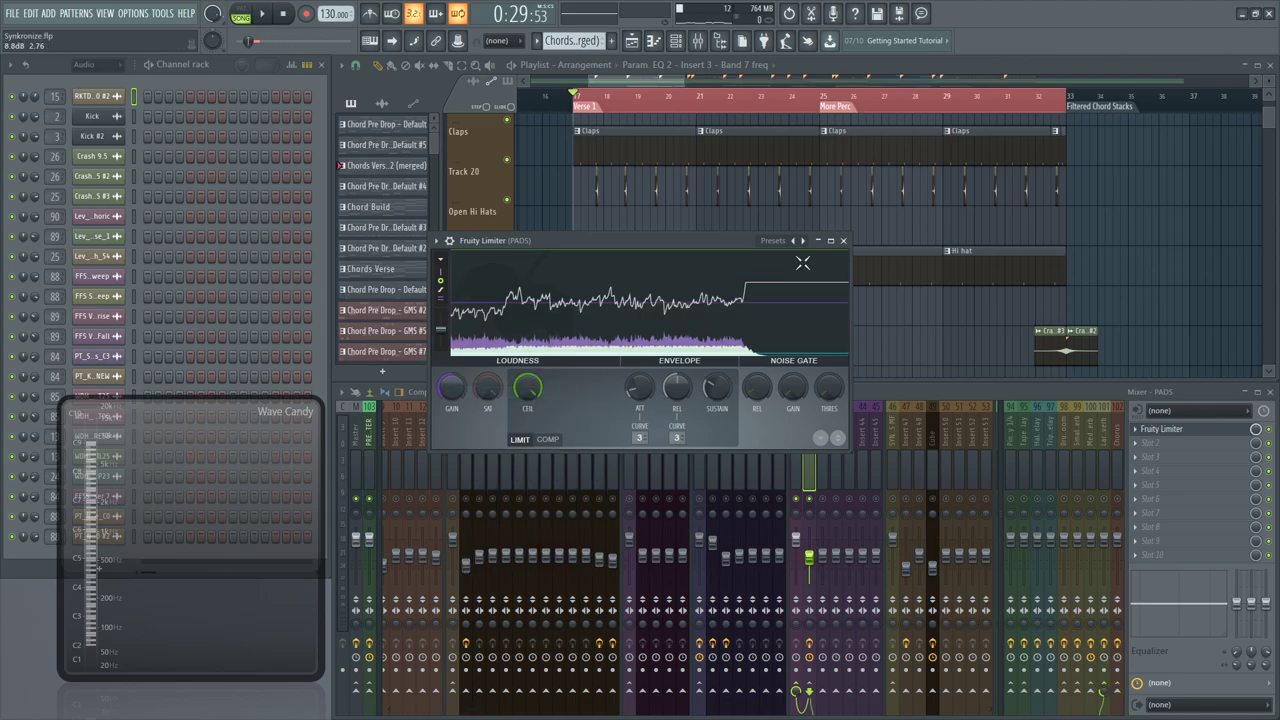
pyautogui.click(845, 244)
# Create a new project from the minimal Basic with limiter template, without saving the current project
pyautogui.click(22, 13)
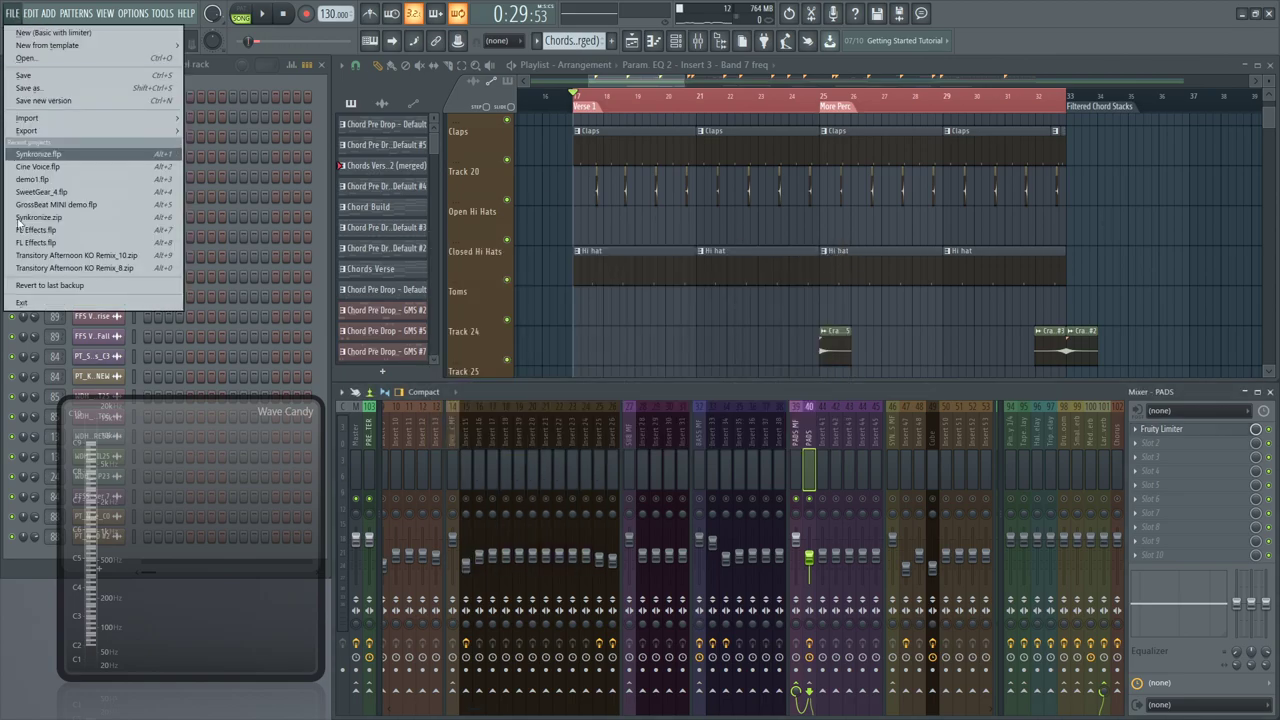
pyautogui.moveTo(72, 46)
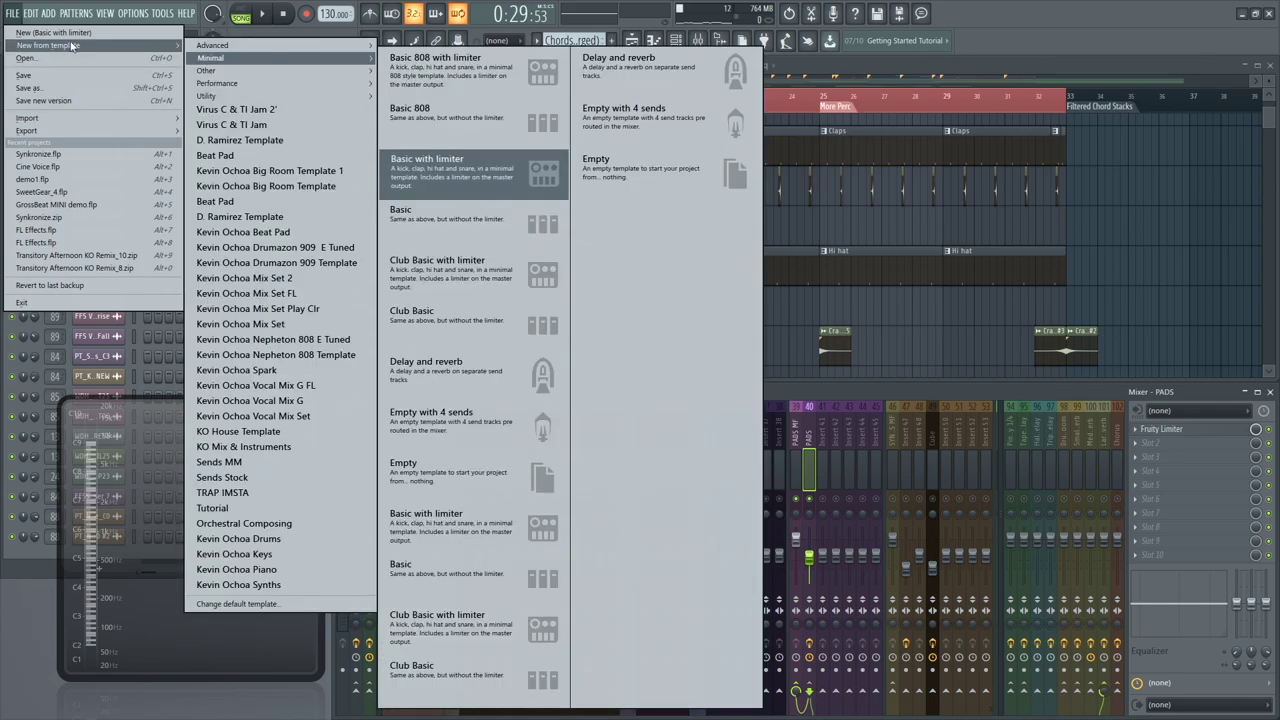
pyautogui.click(442, 174)
pyautogui.click(672, 405)
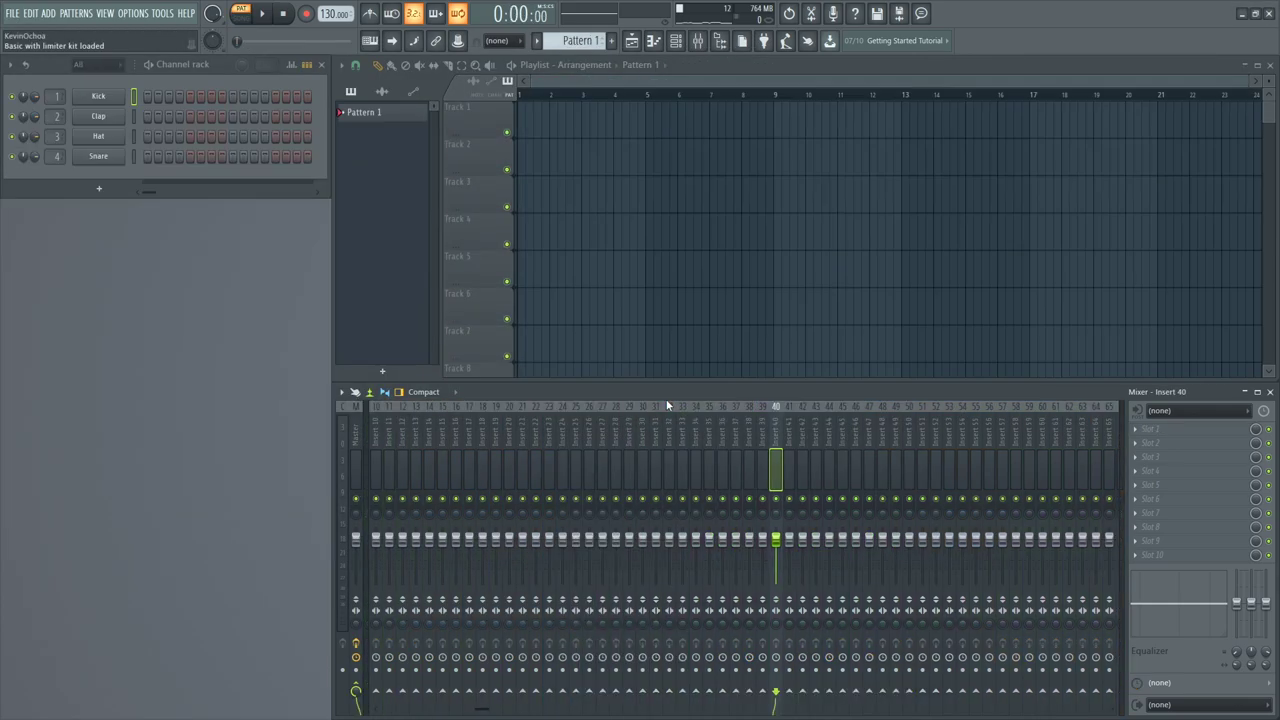
# Open the Fruity Limiter on the Master track and move its window up clear of the mixer
pyautogui.click(358, 442)
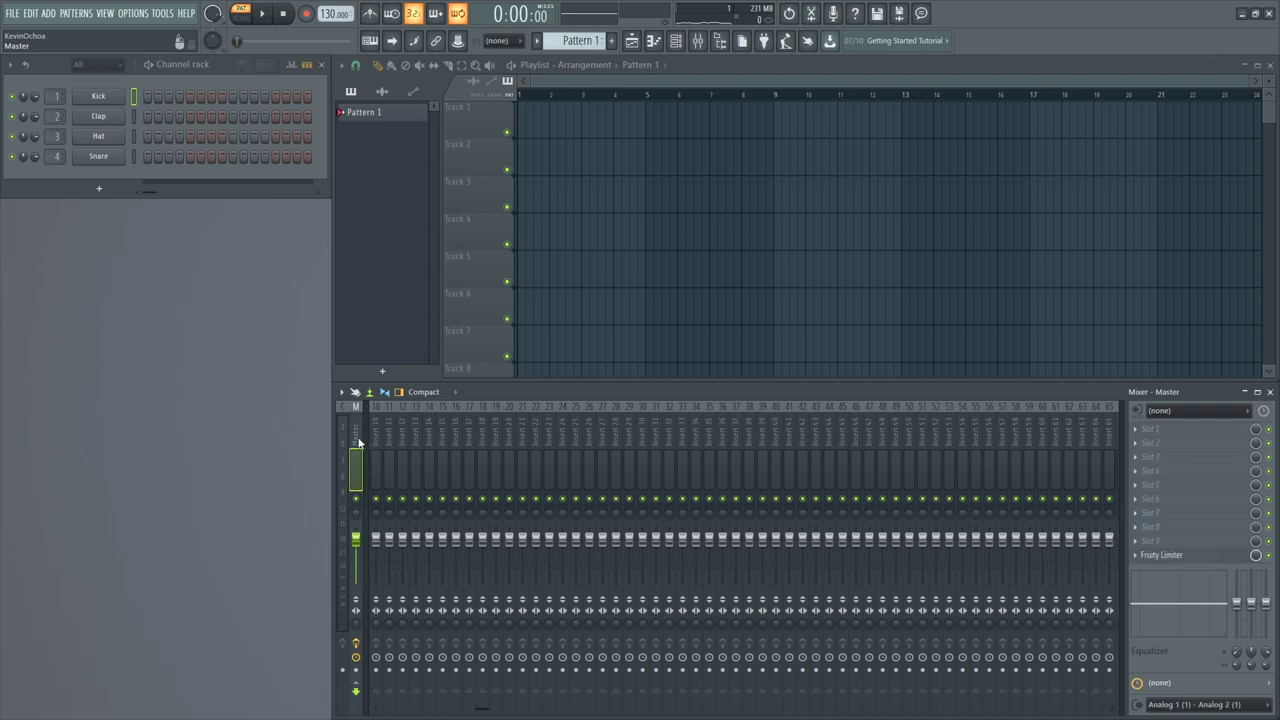
pyautogui.click(1214, 557)
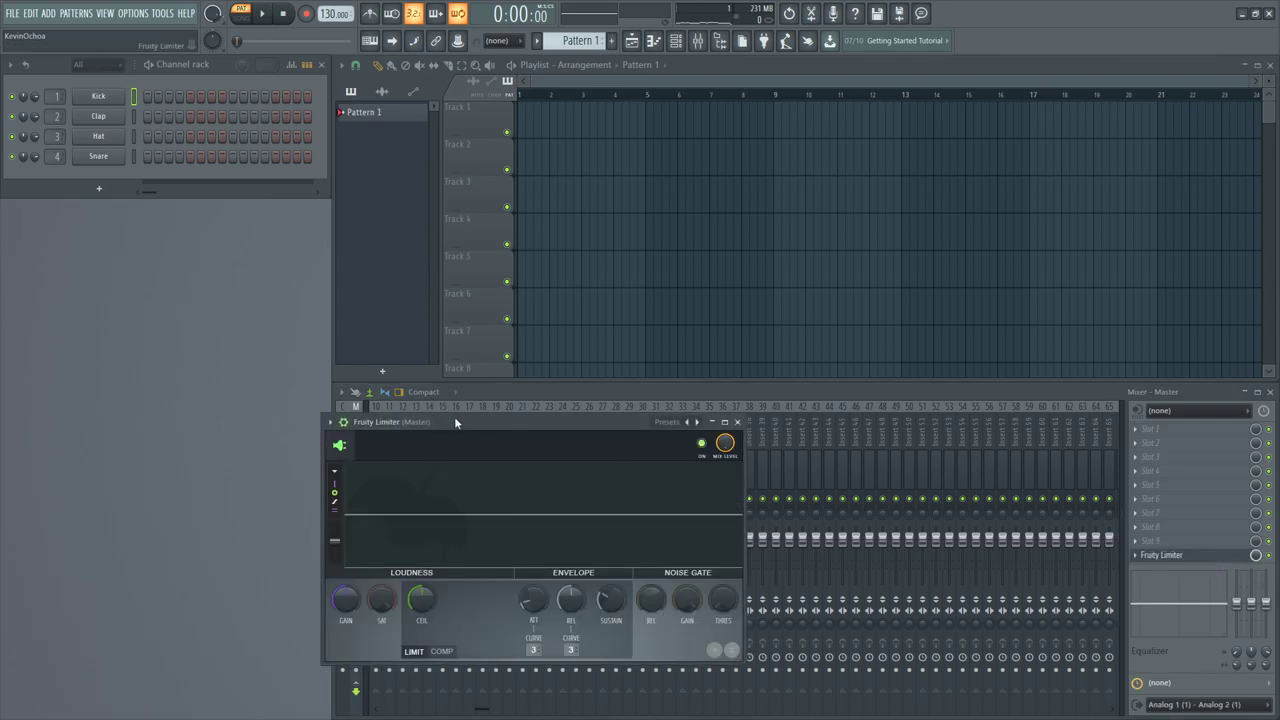
pyautogui.moveTo(454, 421); pyautogui.dragTo(537, 195)
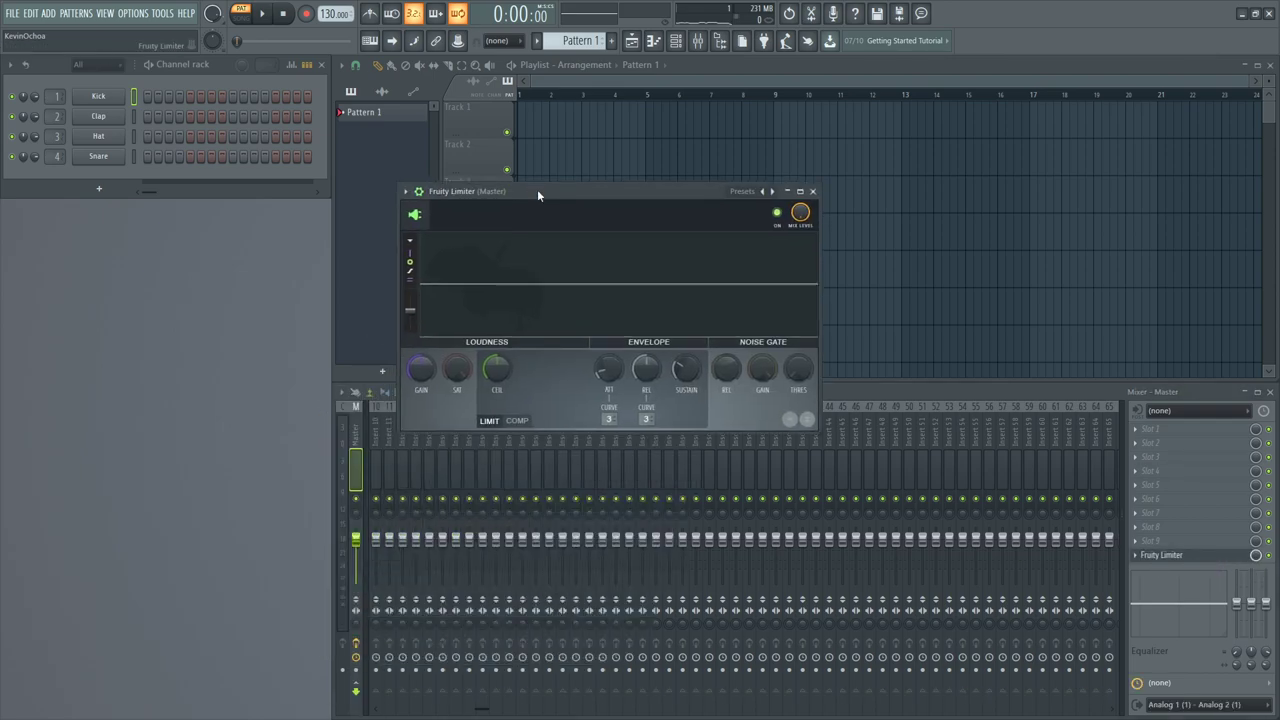
# Fill nearly all the steps of the Kick, Clap, Hat and Snare channels during playback, and stop playback
pyautogui.rightClick(90, 92)
pyautogui.click(258, 115)
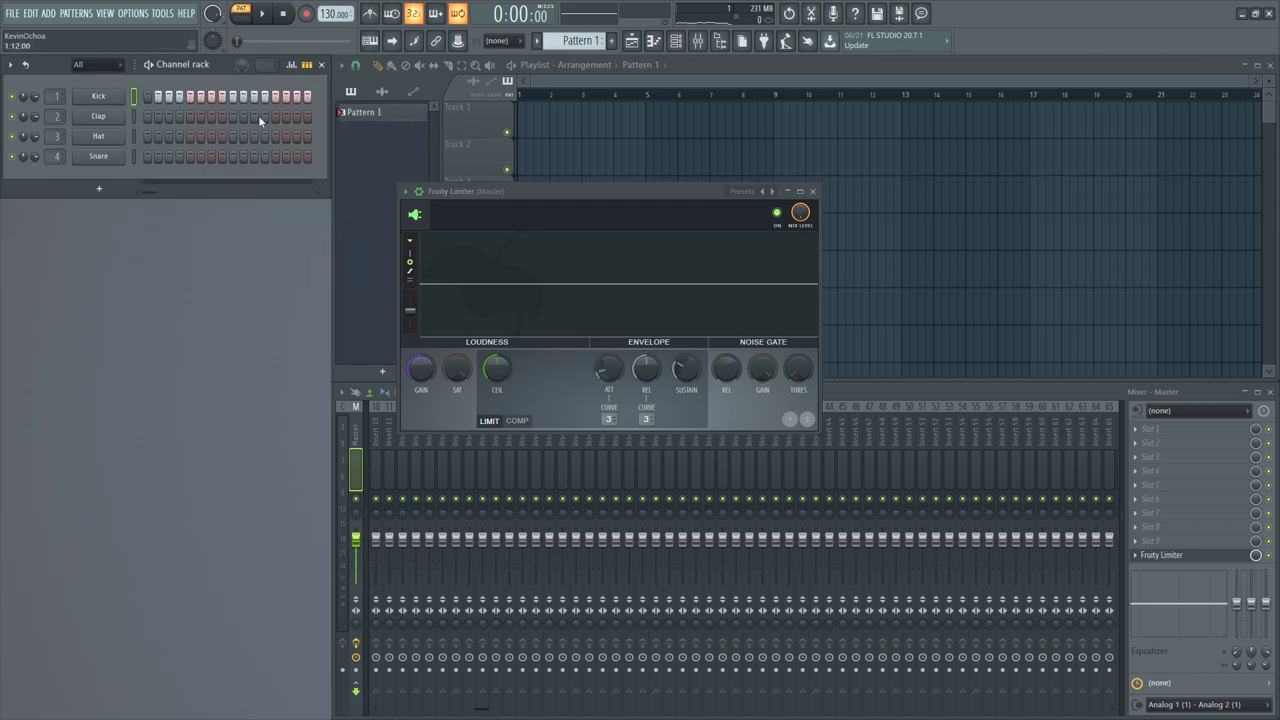
pyautogui.press('space')
pyautogui.moveTo(169, 118)
pyautogui.mouseDown()
pyautogui.moveTo(308, 118)
pyautogui.moveTo(254, 136)
pyautogui.moveTo(308, 137)
pyautogui.mouseUp()
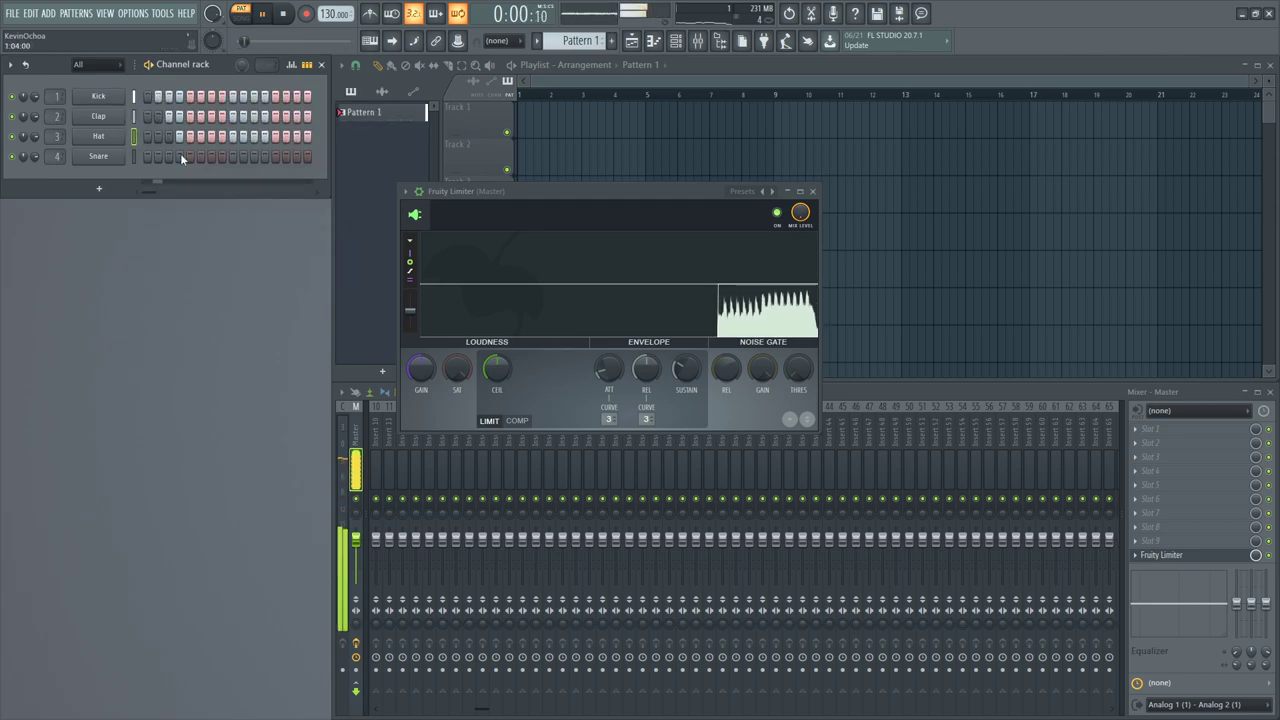
pyautogui.moveTo(180, 156); pyautogui.dragTo(308, 156)
pyautogui.press('space')
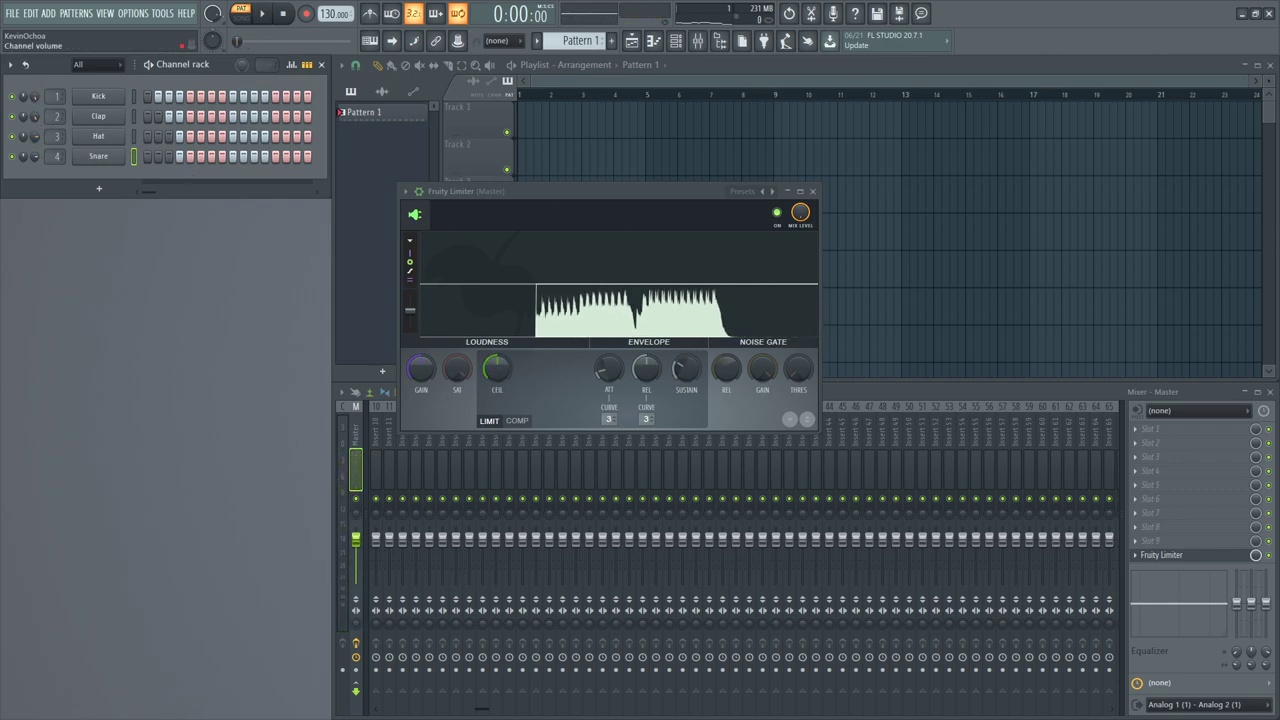
# Audition the drum pattern and adjust the master limiter's release, with attack curve 1 and release curve 8
pyautogui.press('space')
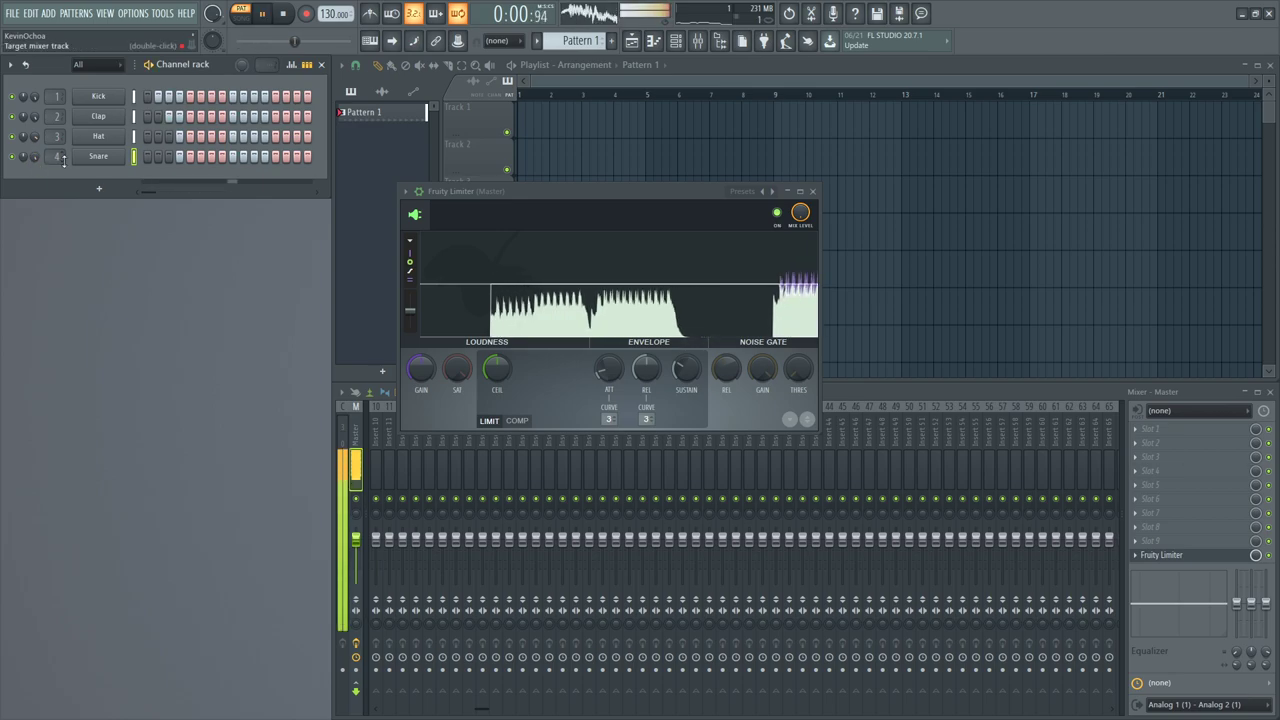
pyautogui.press('space')
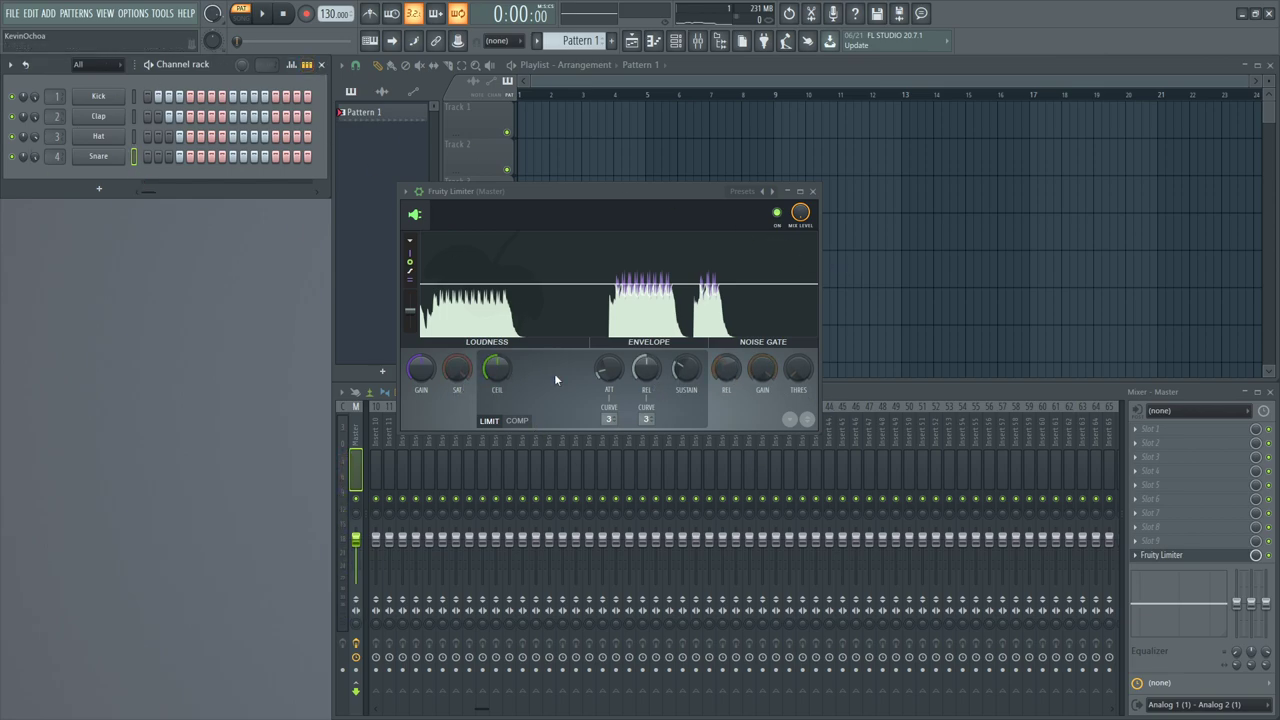
pyautogui.moveTo(642, 368); pyautogui.dragTo(642, 380)
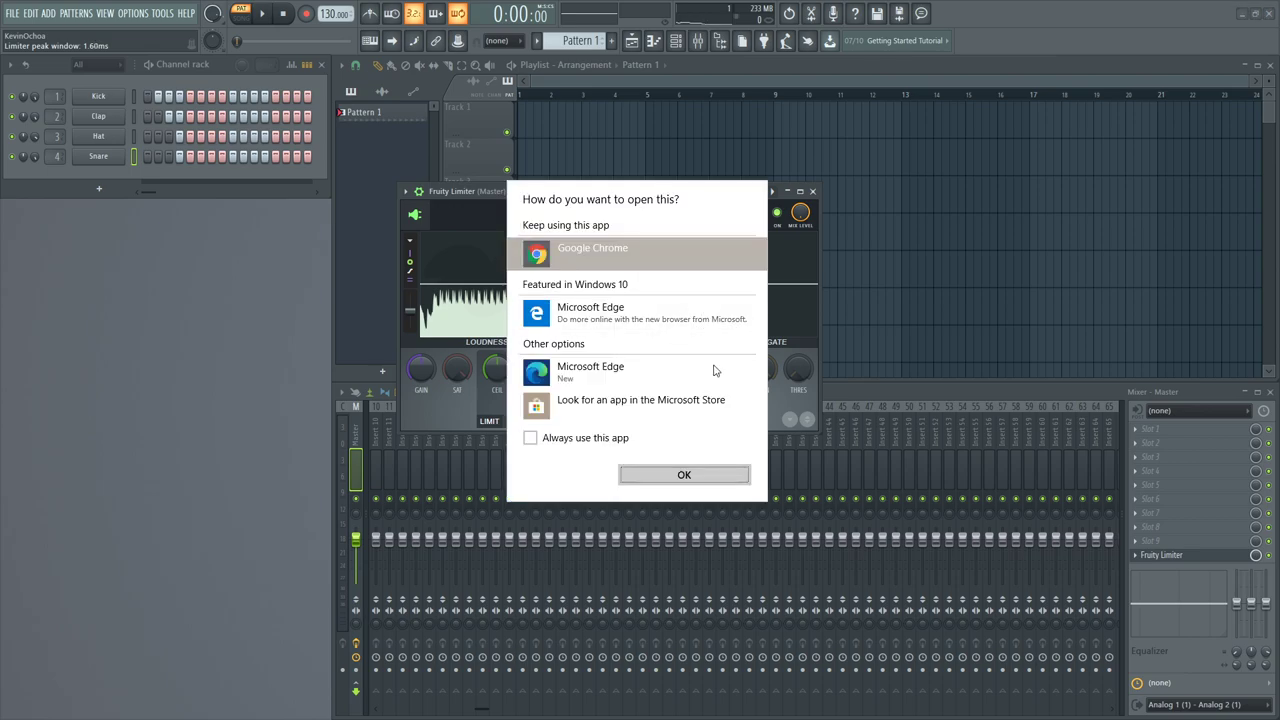
pyautogui.press('Escape')
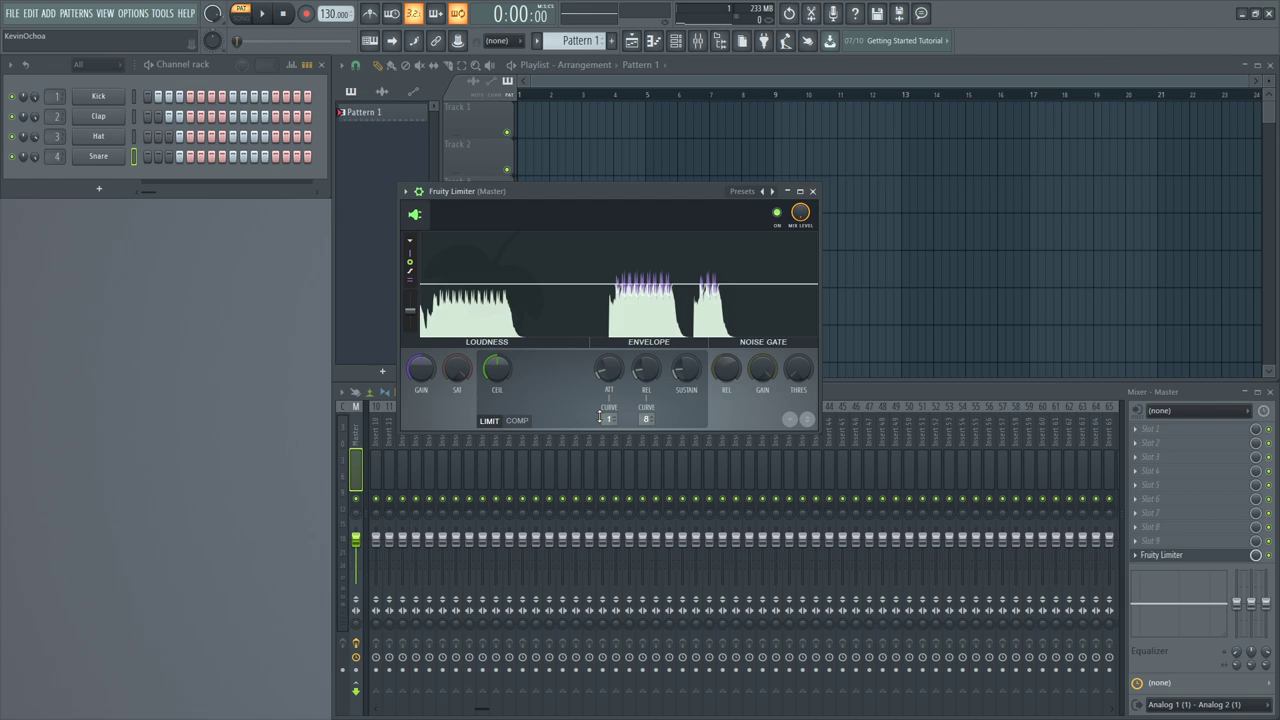
# Reopen the recent project Synkronize.flp without saving the drum test project
pyautogui.click(12, 13)
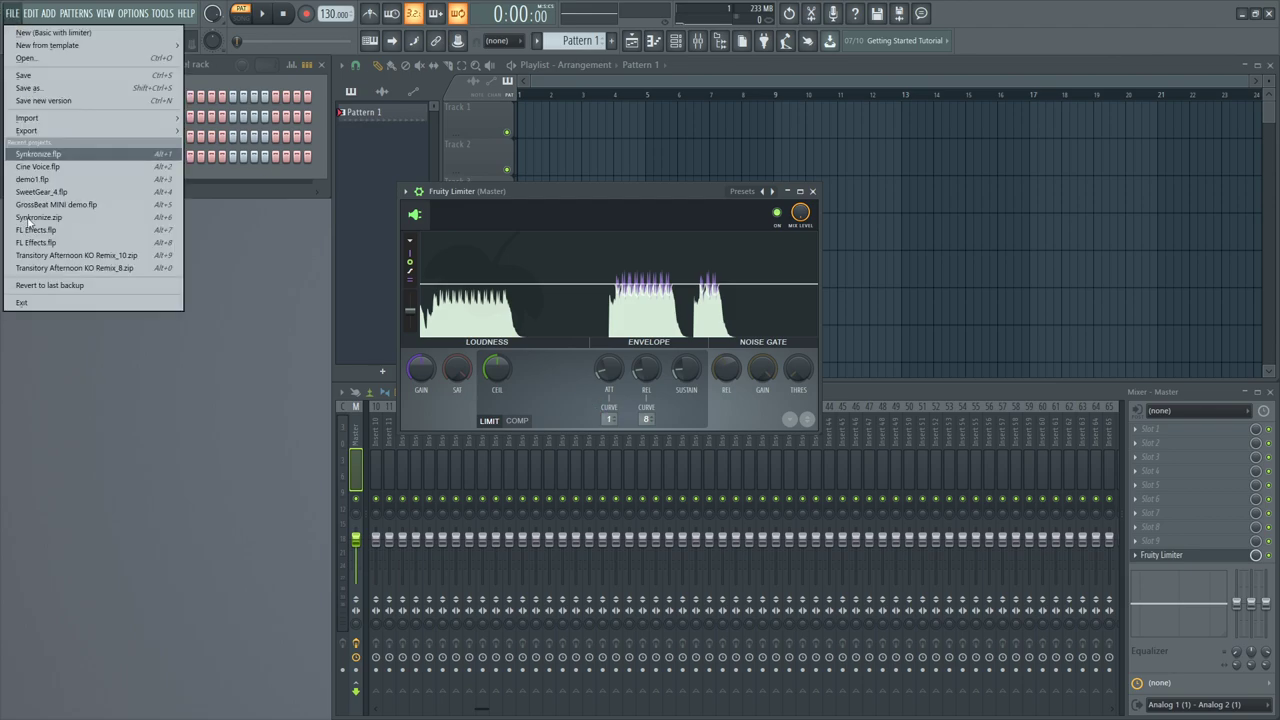
pyautogui.click(66, 154)
pyautogui.click(656, 401)
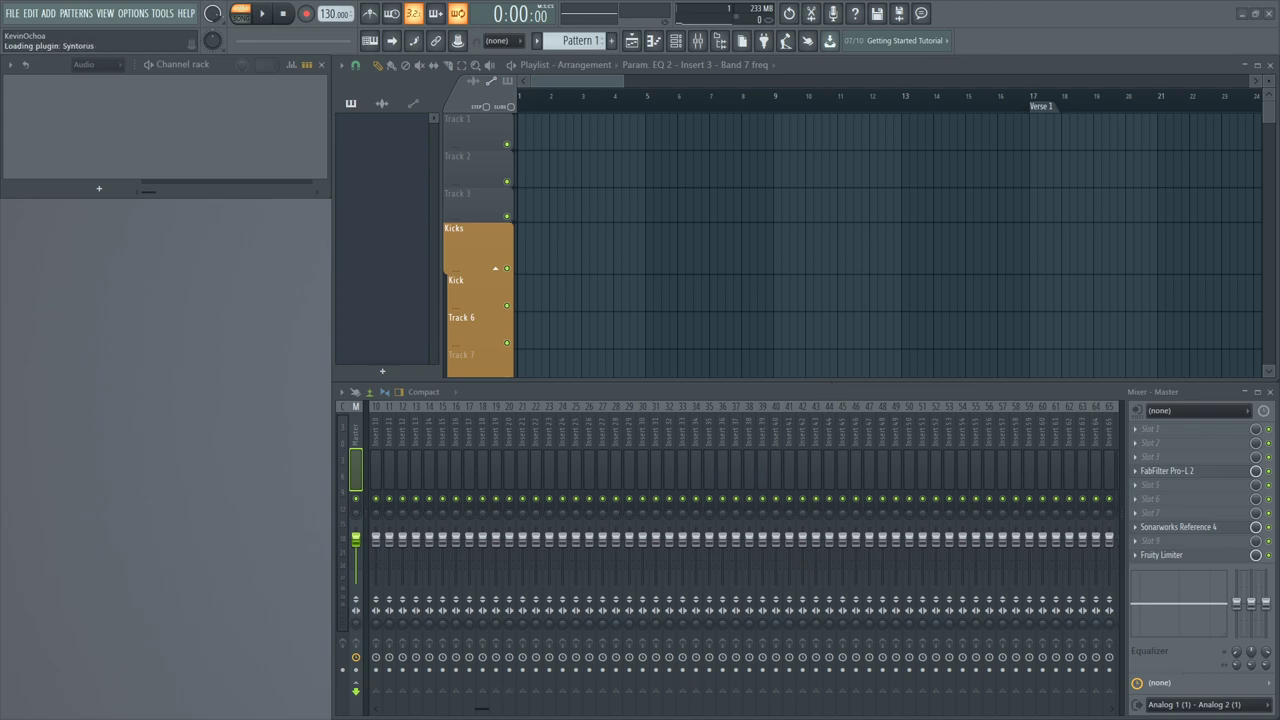
pyautogui.press('super')
pyautogui.press('super')
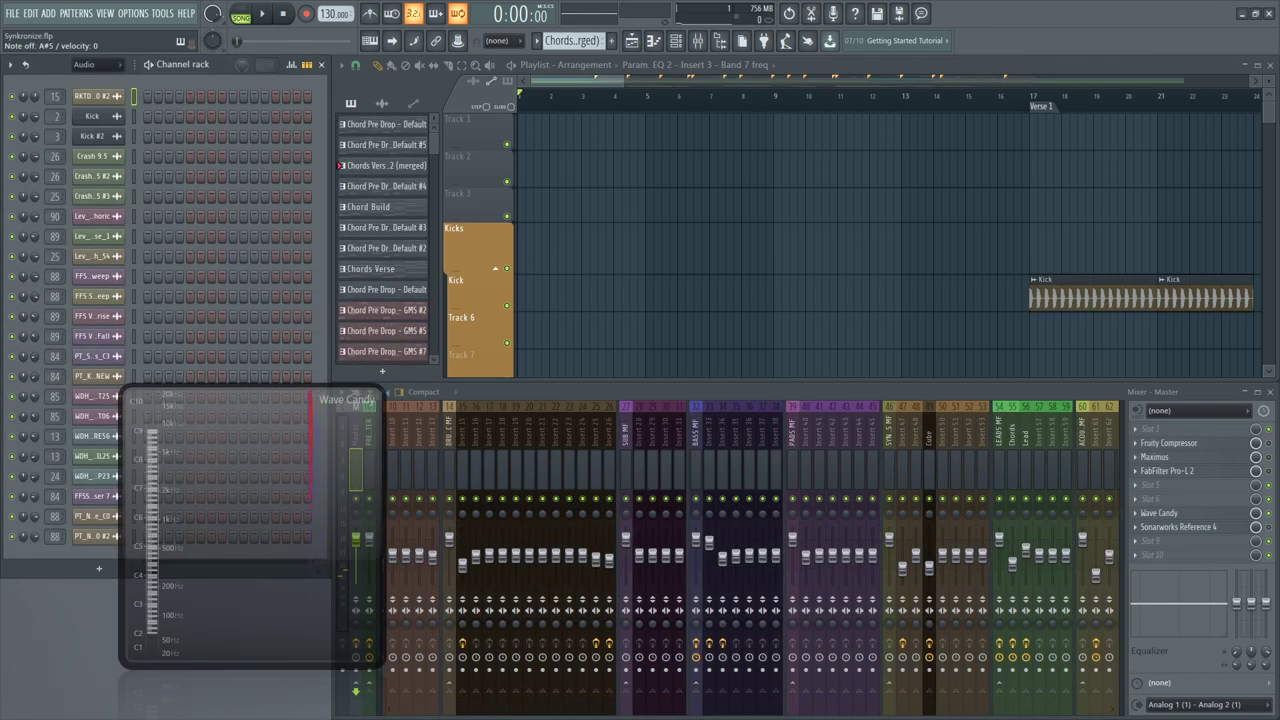
pyautogui.press('super')
pyautogui.press('super')
# Move the Wave Candy display aside and open Maximus from the PRE MASTER track's first effect slot
pyautogui.scroll(-4, 894, 414)
pyautogui.scroll(-4, 877, 349)
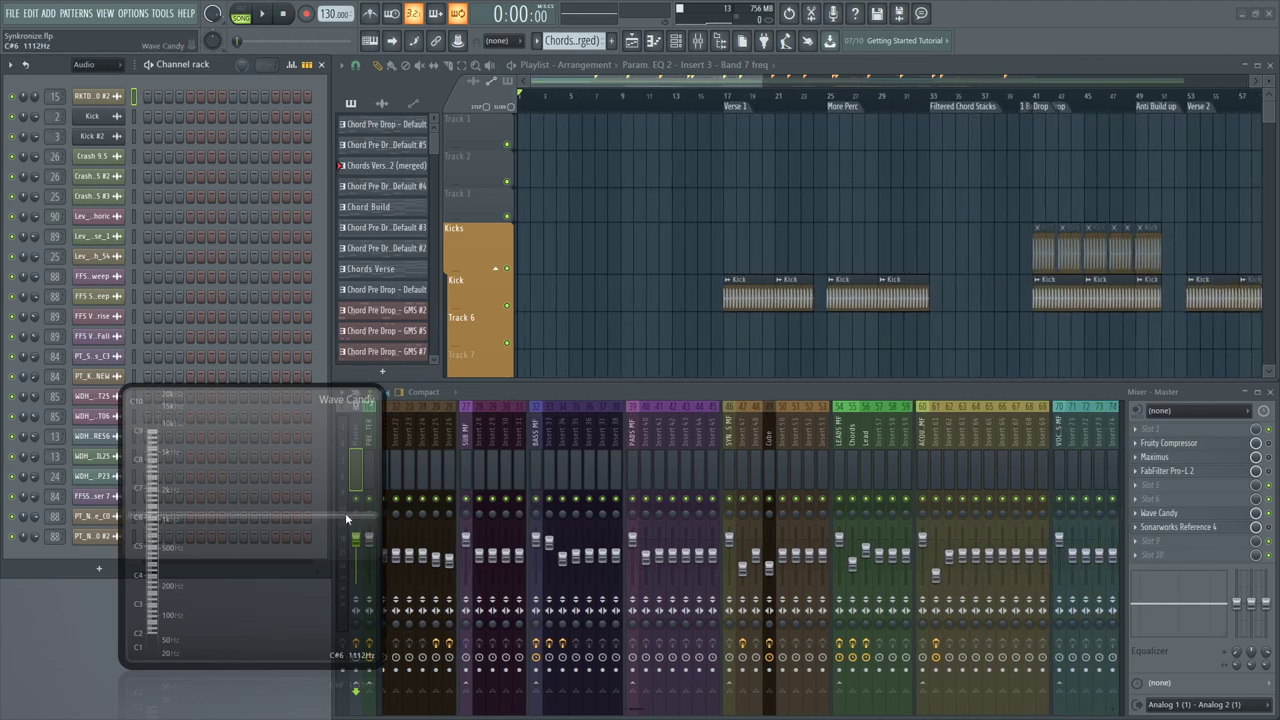
pyautogui.moveTo(345, 518); pyautogui.dragTo(249, 550)
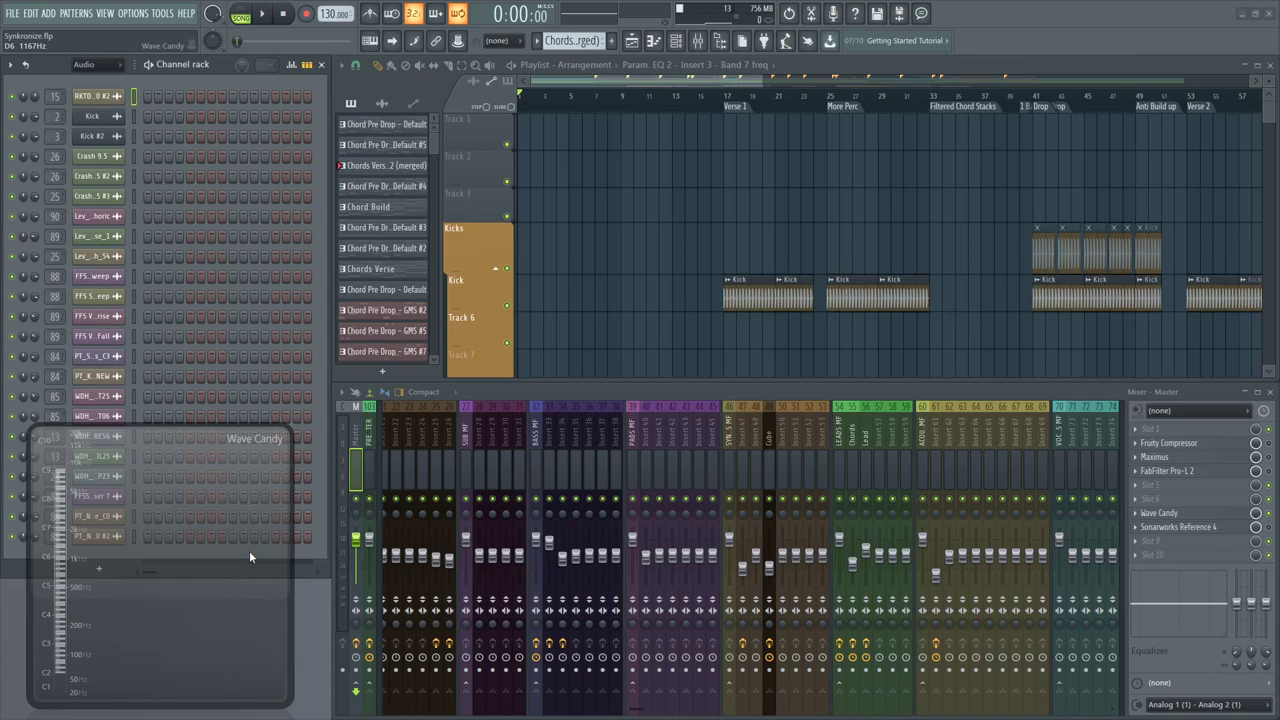
pyautogui.click(367, 463)
pyautogui.click(1155, 428)
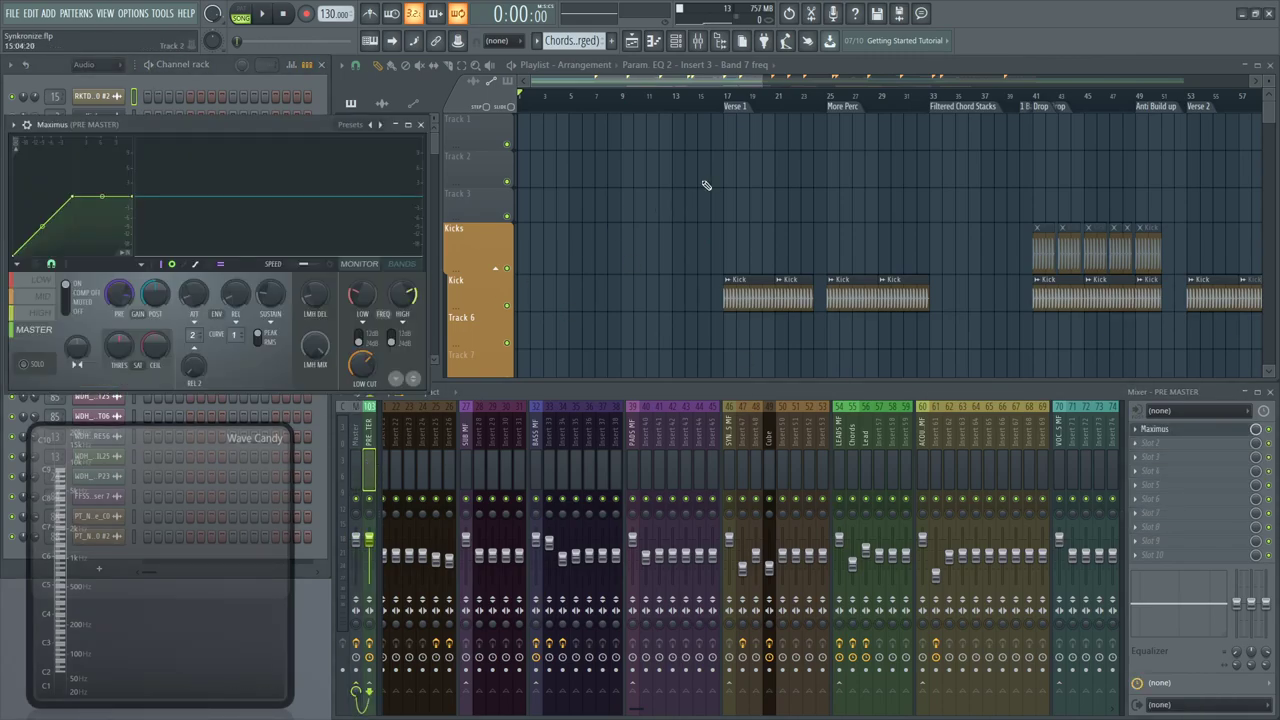
# Place the playhead at the Verse 1 marker and move the Maximus window over the playlist
pyautogui.click(727, 101)
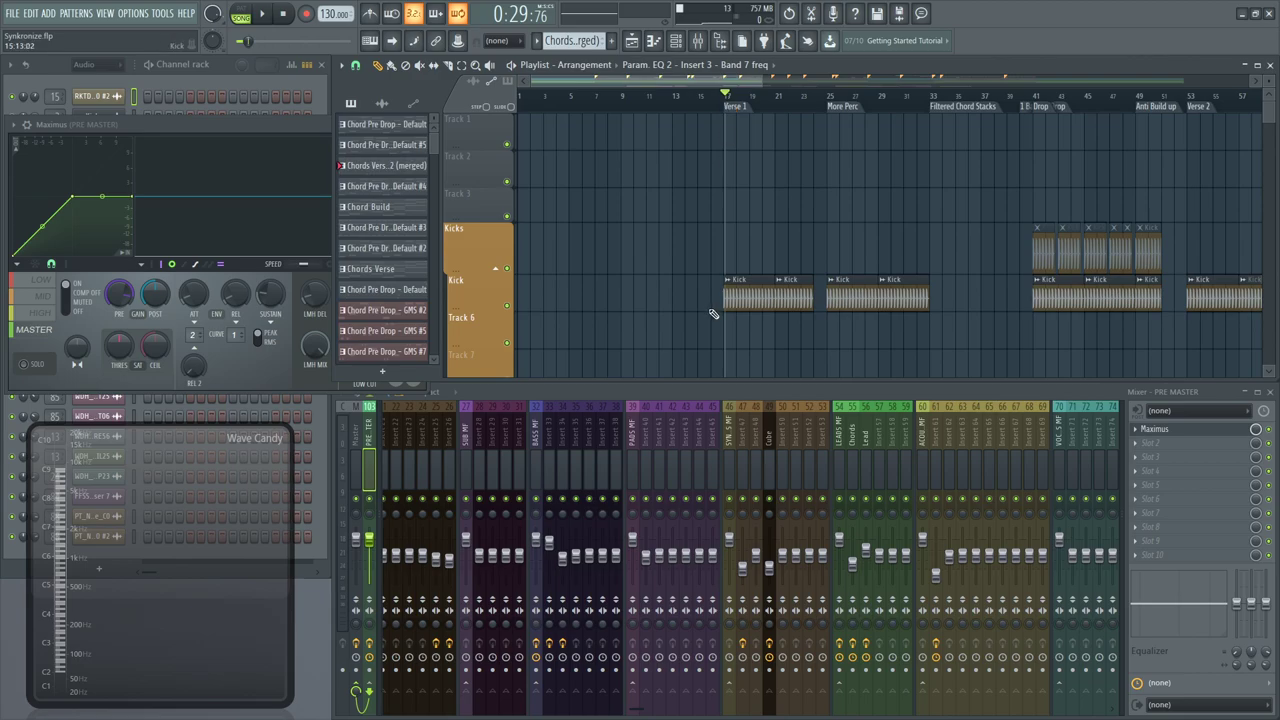
pyautogui.moveTo(712, 312); pyautogui.dragTo(798, 186)
pyautogui.press('space')
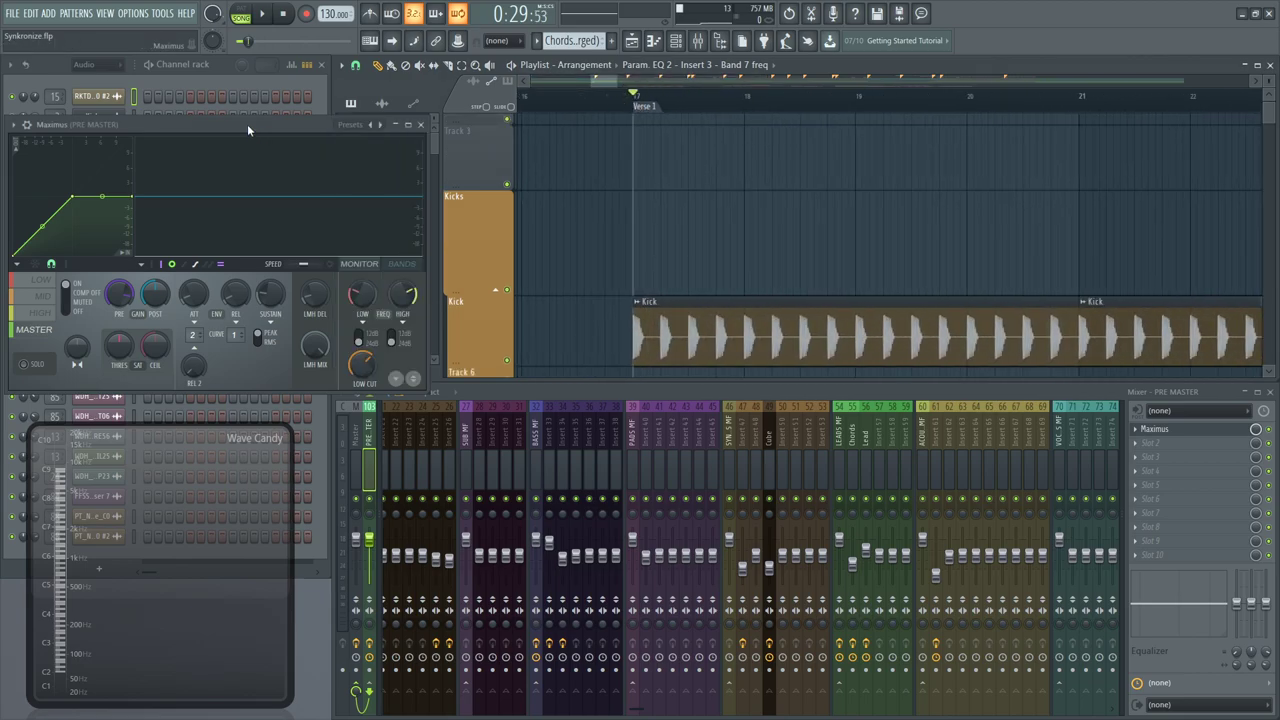
pyautogui.moveTo(247, 124); pyautogui.dragTo(688, 137)
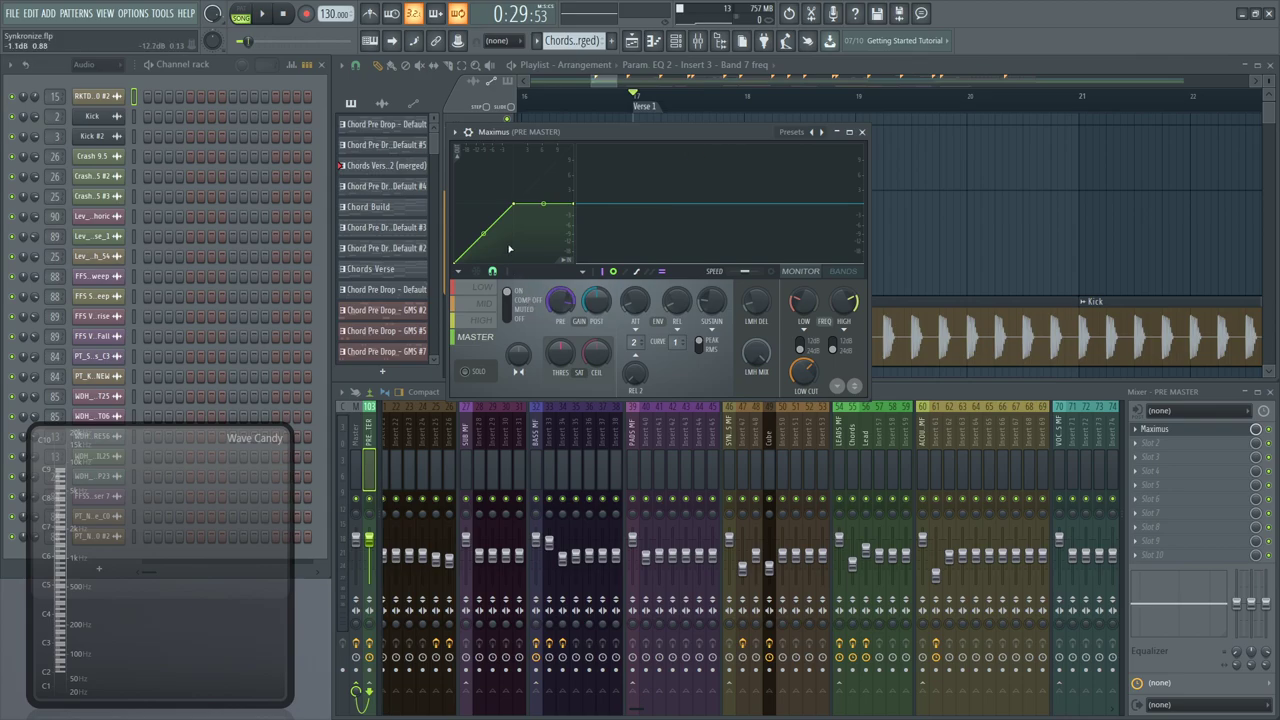
# Add a point to the Maximus master curve and pull it down to silence at about -4.7 dB during playback
pyautogui.moveTo(484, 234)
pyautogui.mouseDown()
pyautogui.moveTo(484, 206)
pyautogui.moveTo(484, 231)
pyautogui.mouseUp()
pyautogui.press('space')
pyautogui.press('space')
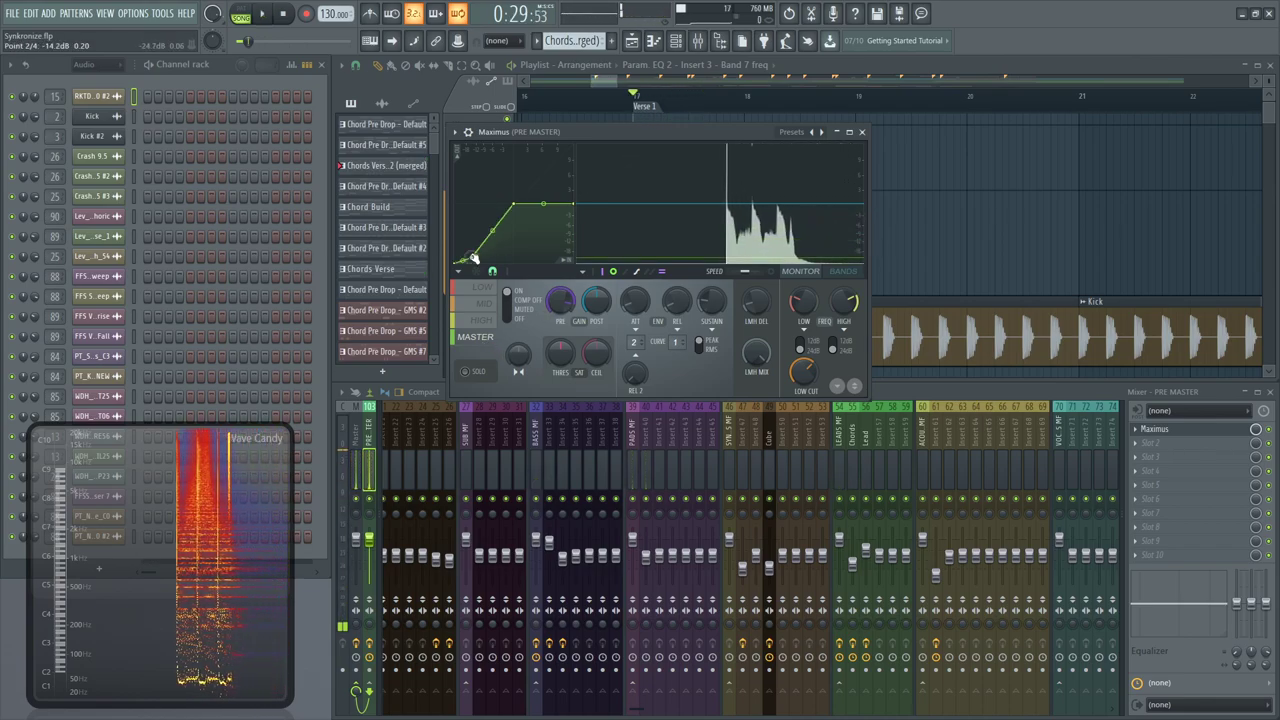
pyautogui.moveTo(475, 258); pyautogui.dragTo(487, 290)
pyautogui.press('space')
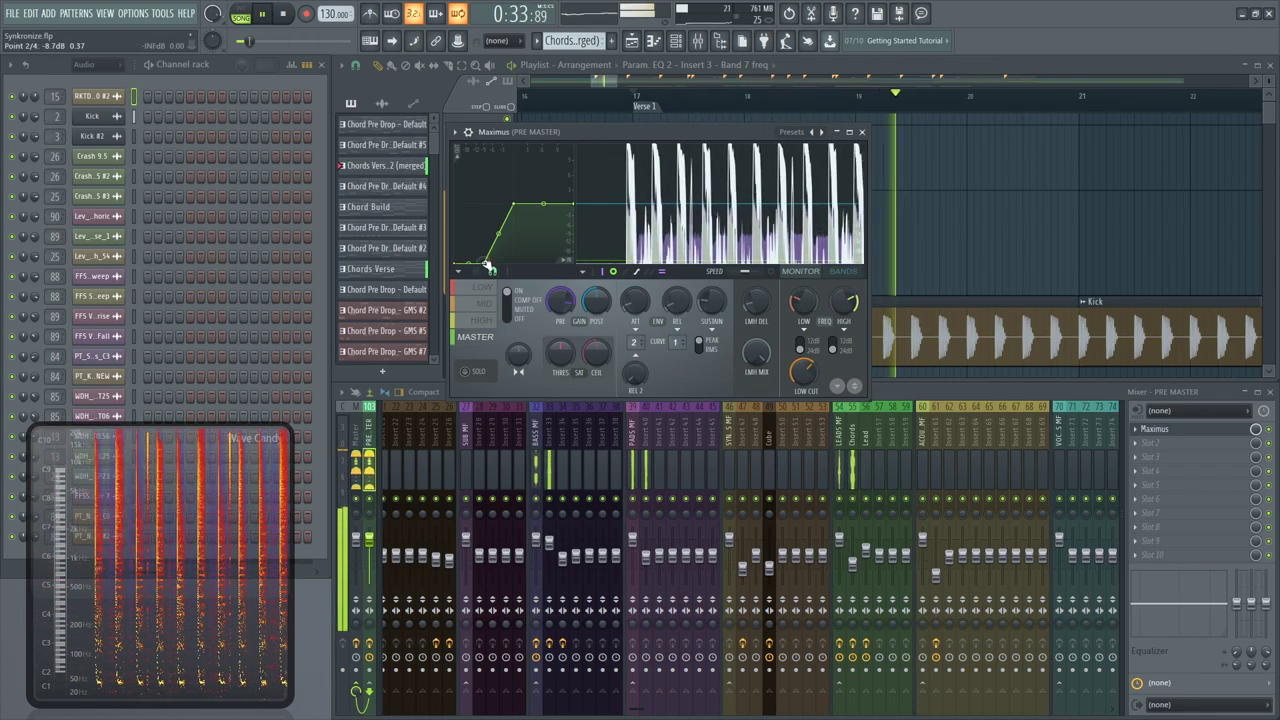
pyautogui.moveTo(487, 264); pyautogui.dragTo(497, 272)
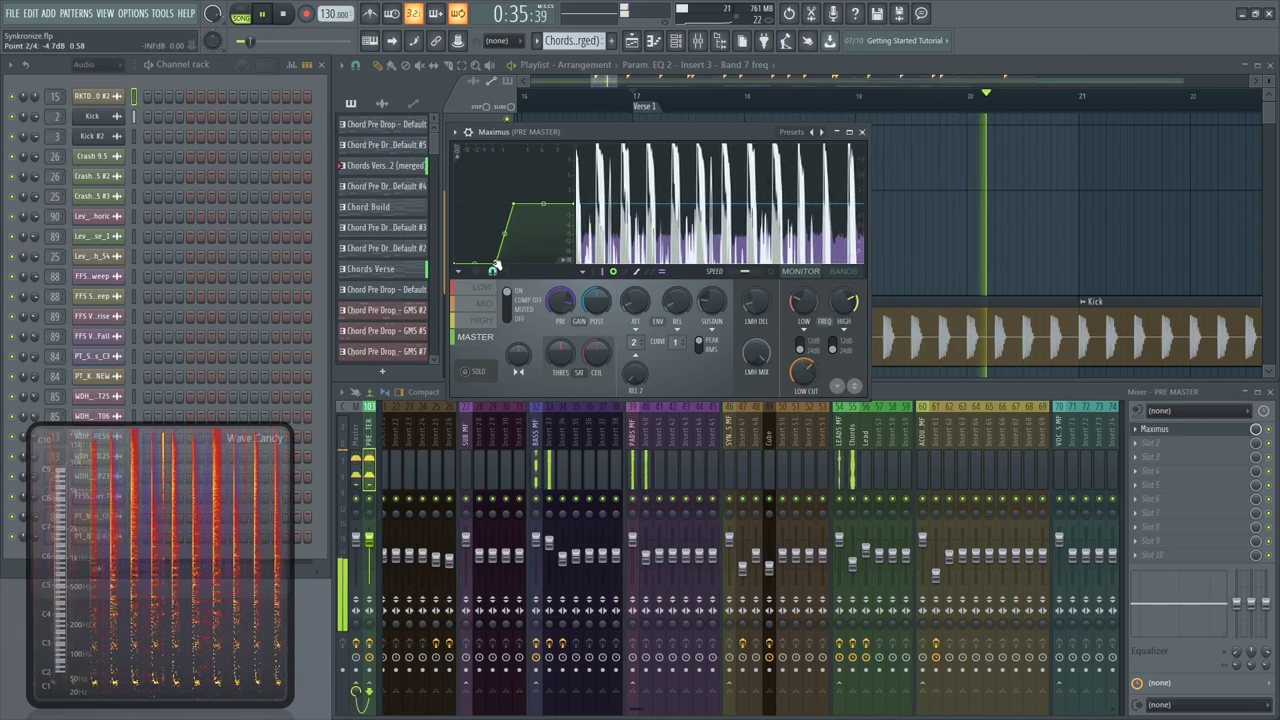
pyautogui.press('space')
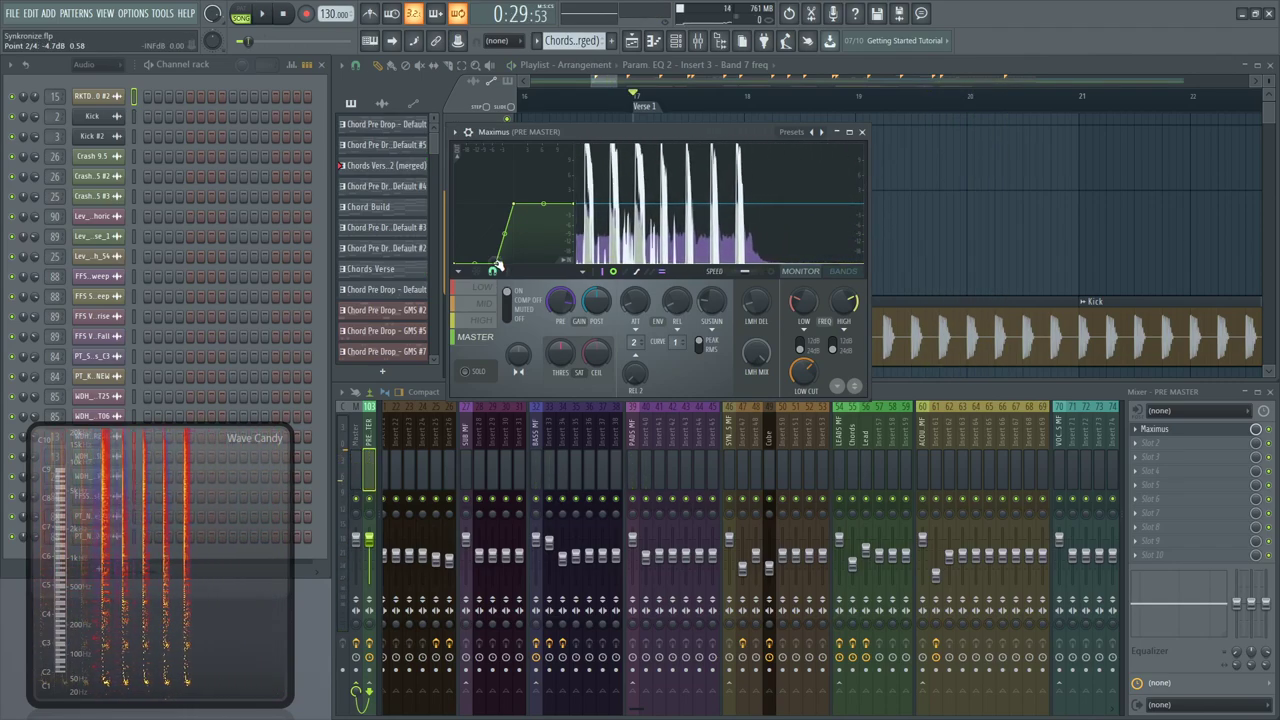
# Remove the added curve point and bend the segment between points 1 and 2 to 16.5% tension for playback
pyautogui.moveTo(495, 268); pyautogui.dragTo(484, 218)
pyautogui.rightClick(485, 235)
pyautogui.click(511, 251)
pyautogui.press('space')
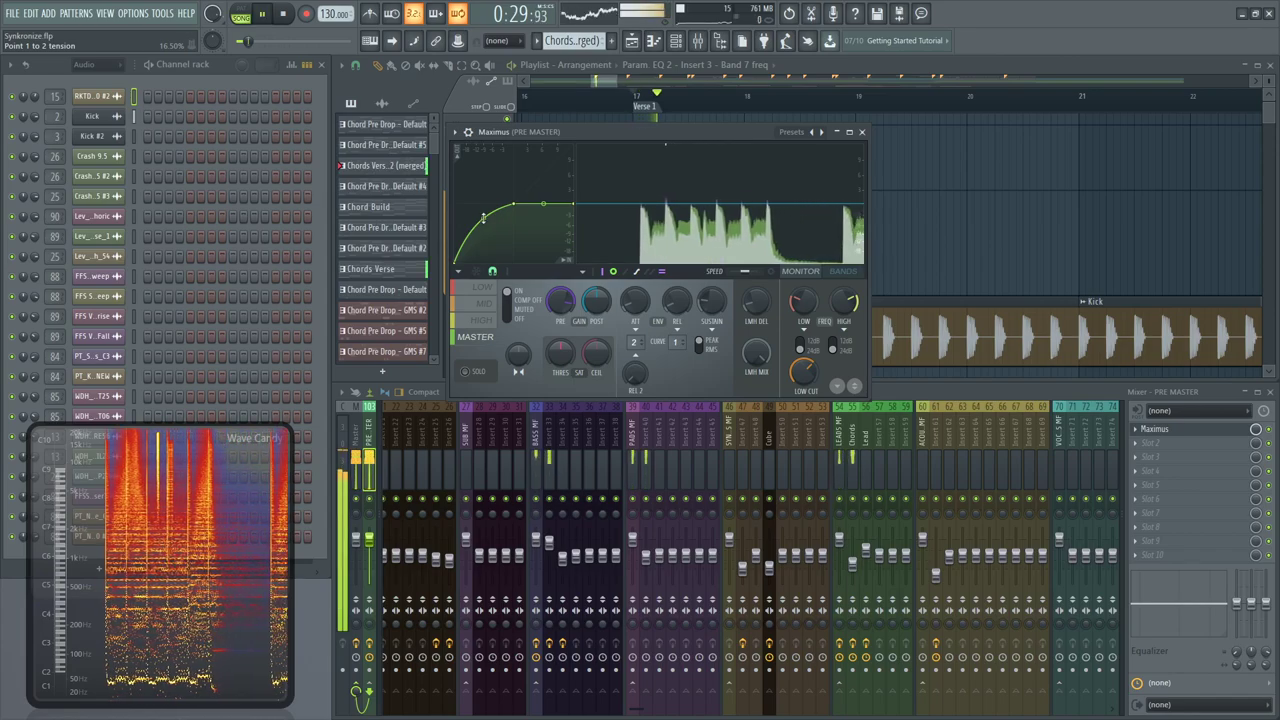
# Straighten the master curve, add a low-level point, and set the tension between points 2 and 3 to 45% while auditioning
pyautogui.moveTo(484, 218); pyautogui.dragTo(483, 232)
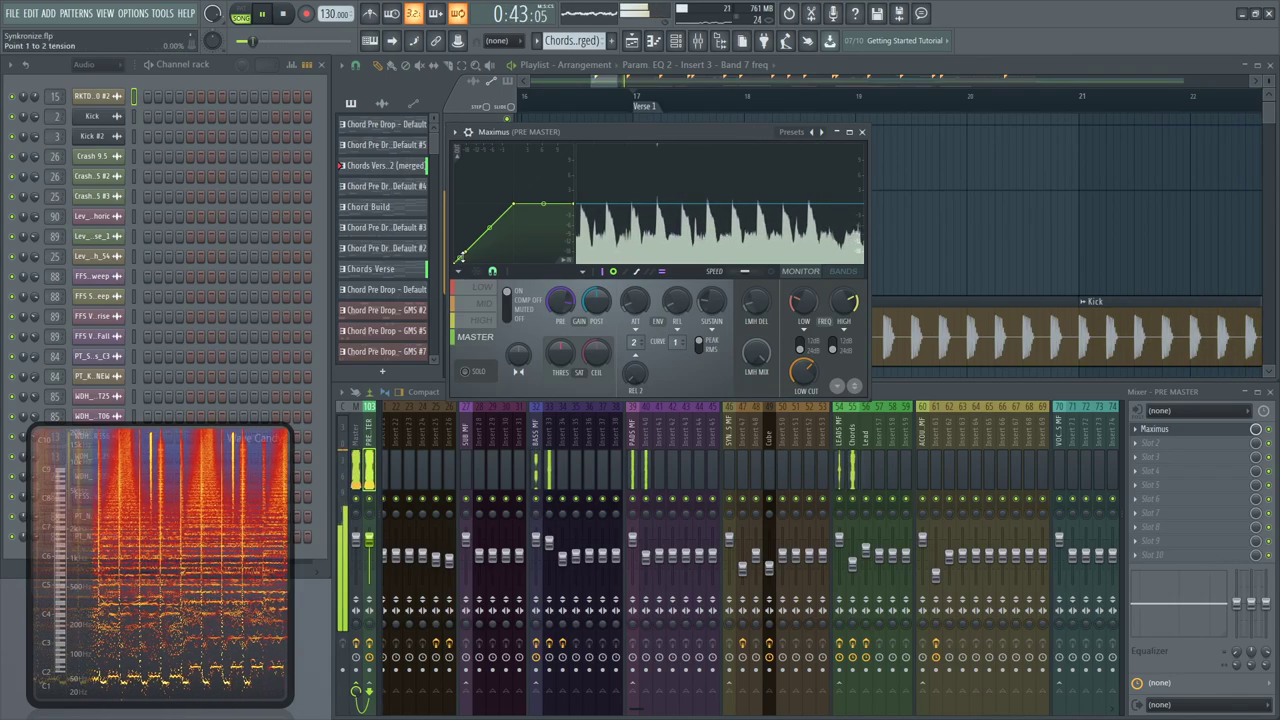
pyautogui.press('space')
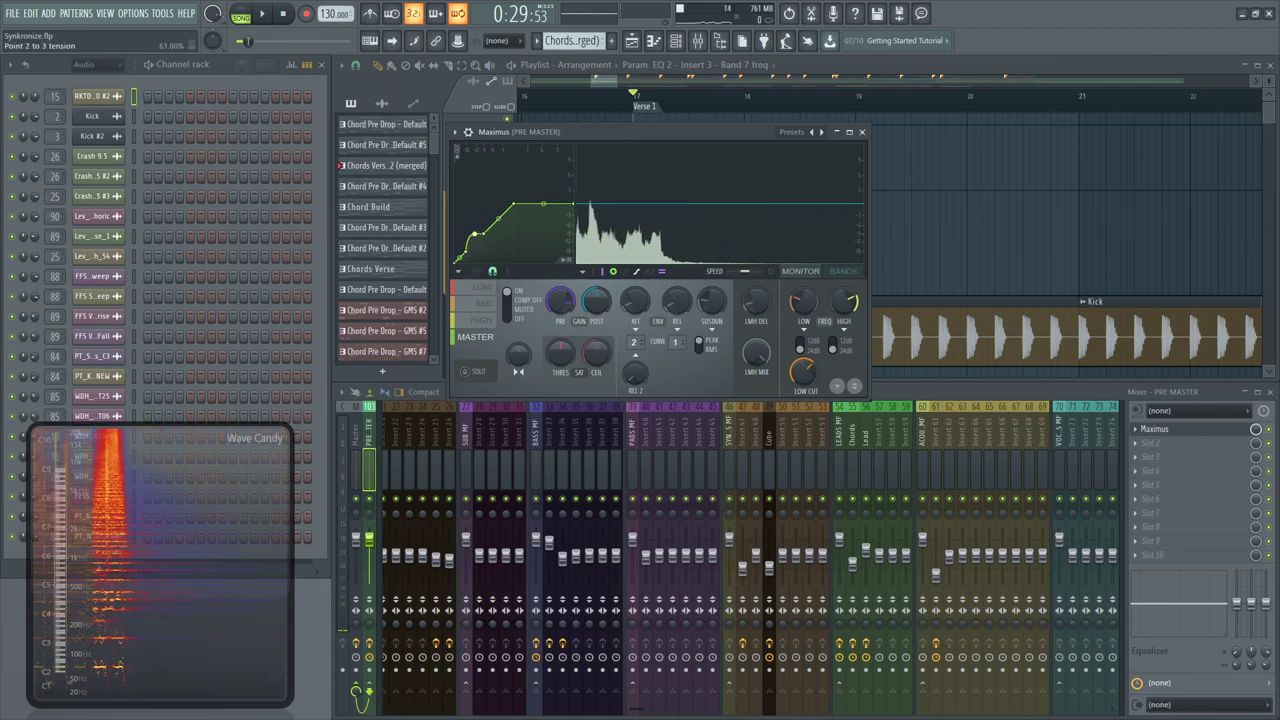
pyautogui.press('space')
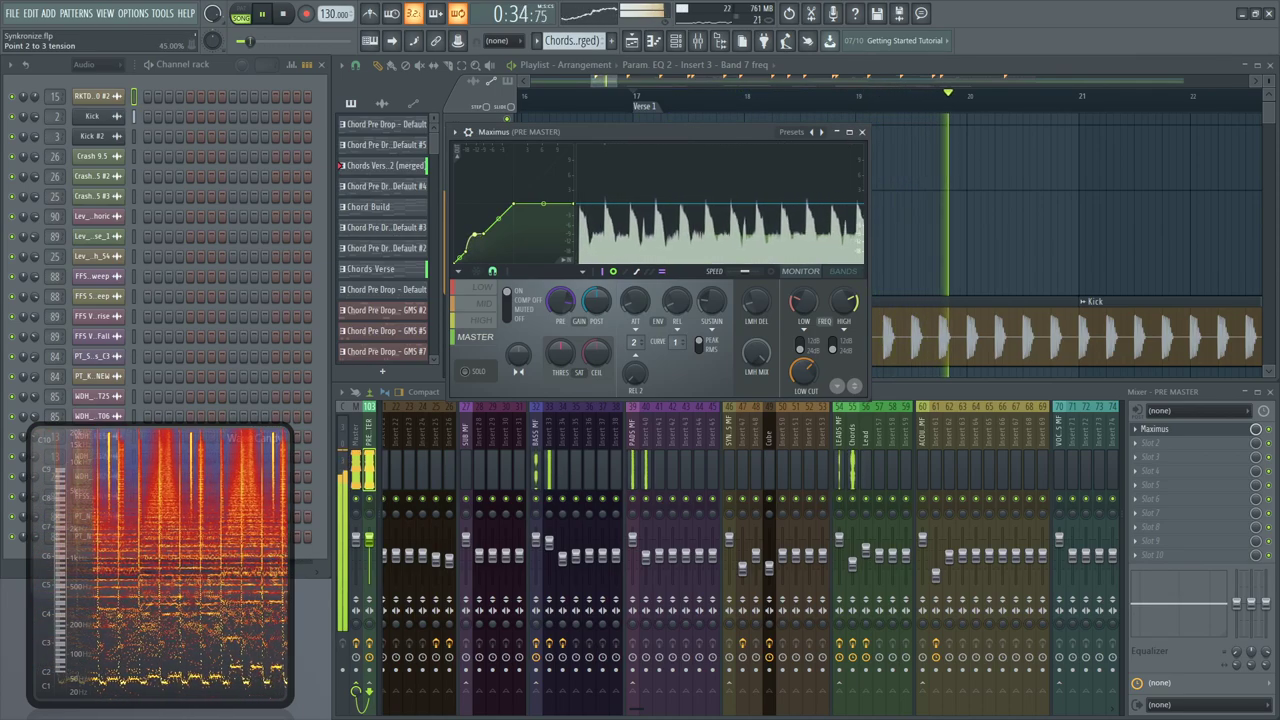
# Audition the bent master curve from Verse 1, maximize Maximus, and move the Wave Candy display over its monitor graph
pyautogui.press('space')
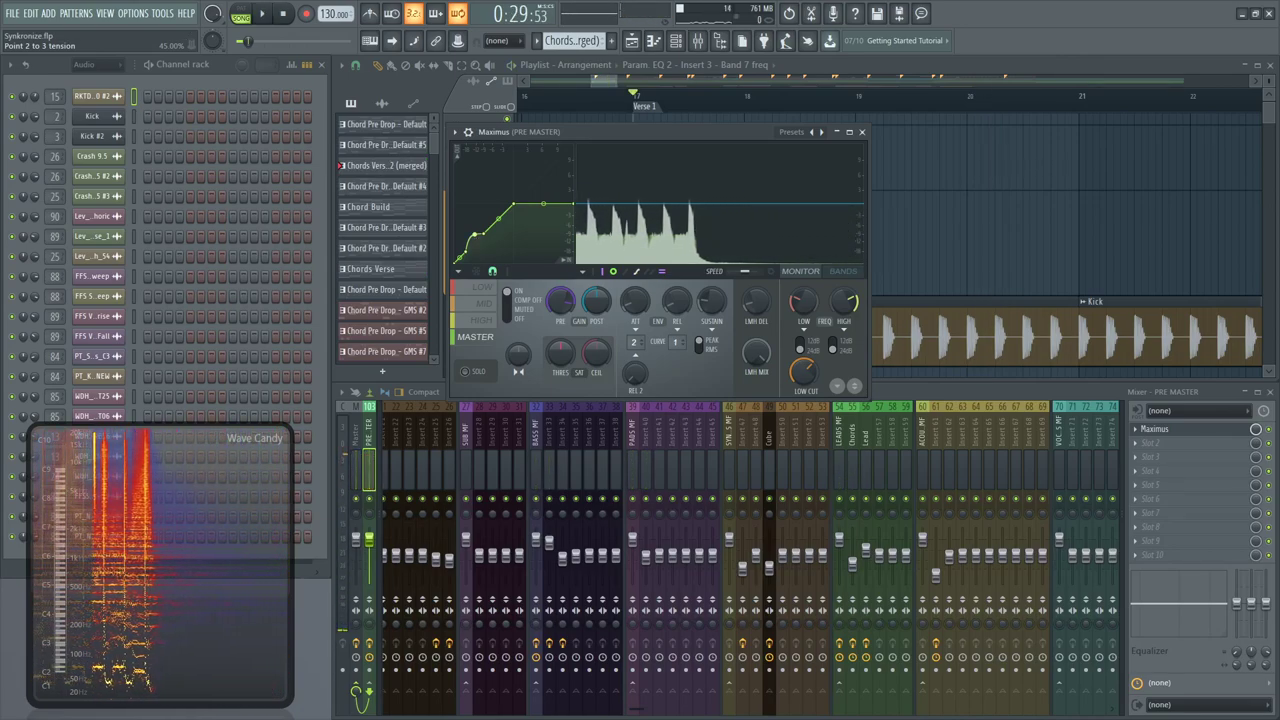
pyautogui.press('space')
pyautogui.press('space')
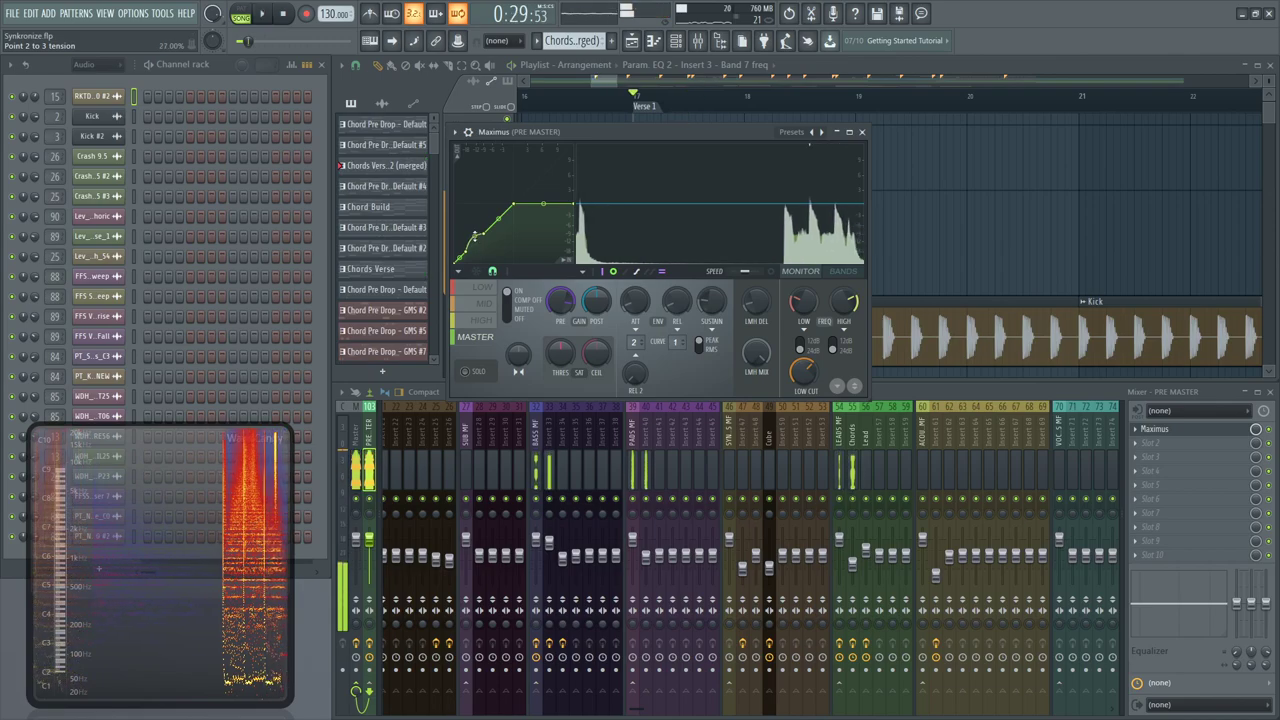
pyautogui.click(850, 133)
pyautogui.moveTo(60, 518); pyautogui.dragTo(954, 120)
pyautogui.press('space')
pyautogui.press('space')
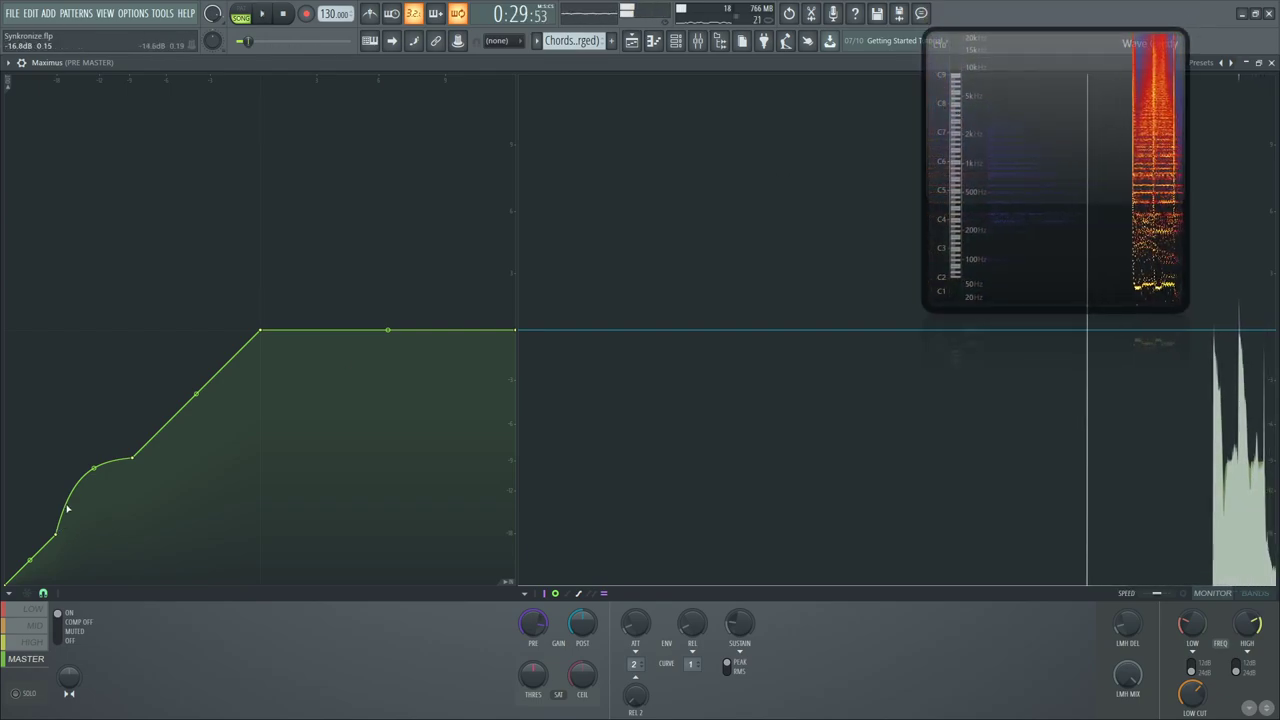
pyautogui.rightClick(57, 459)
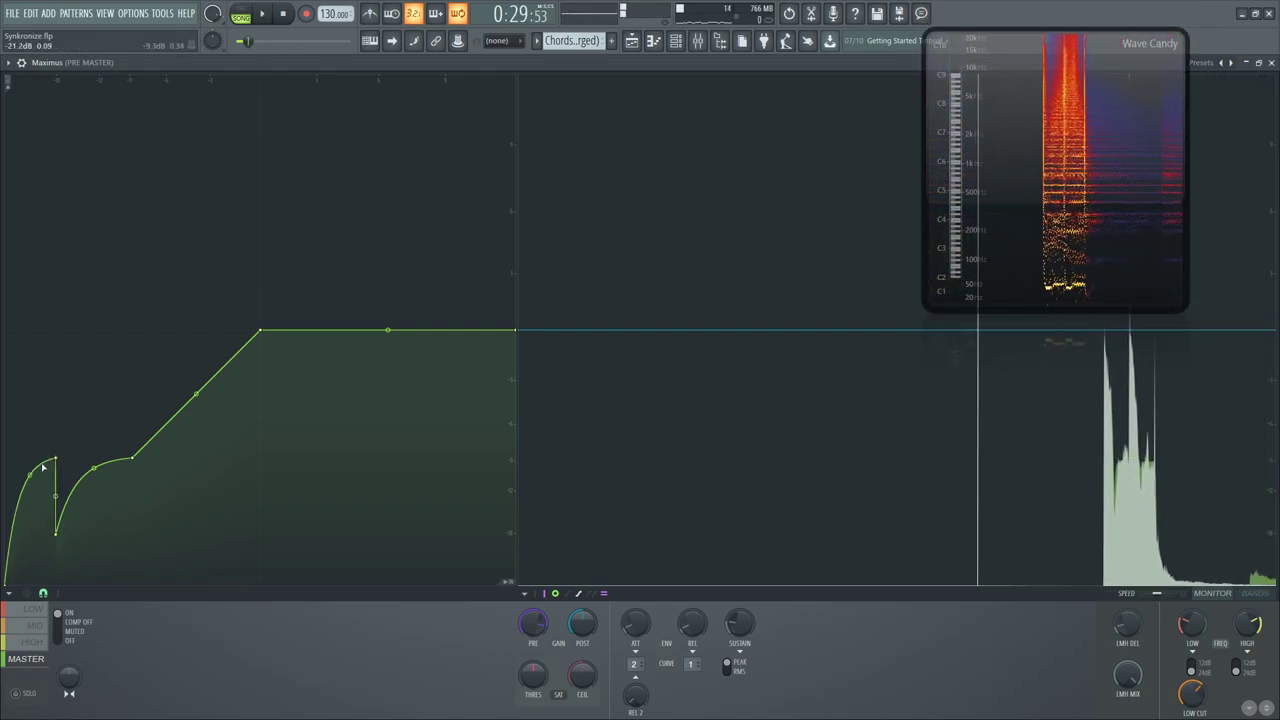
pyautogui.rightClick(56, 459)
pyautogui.click(88, 477)
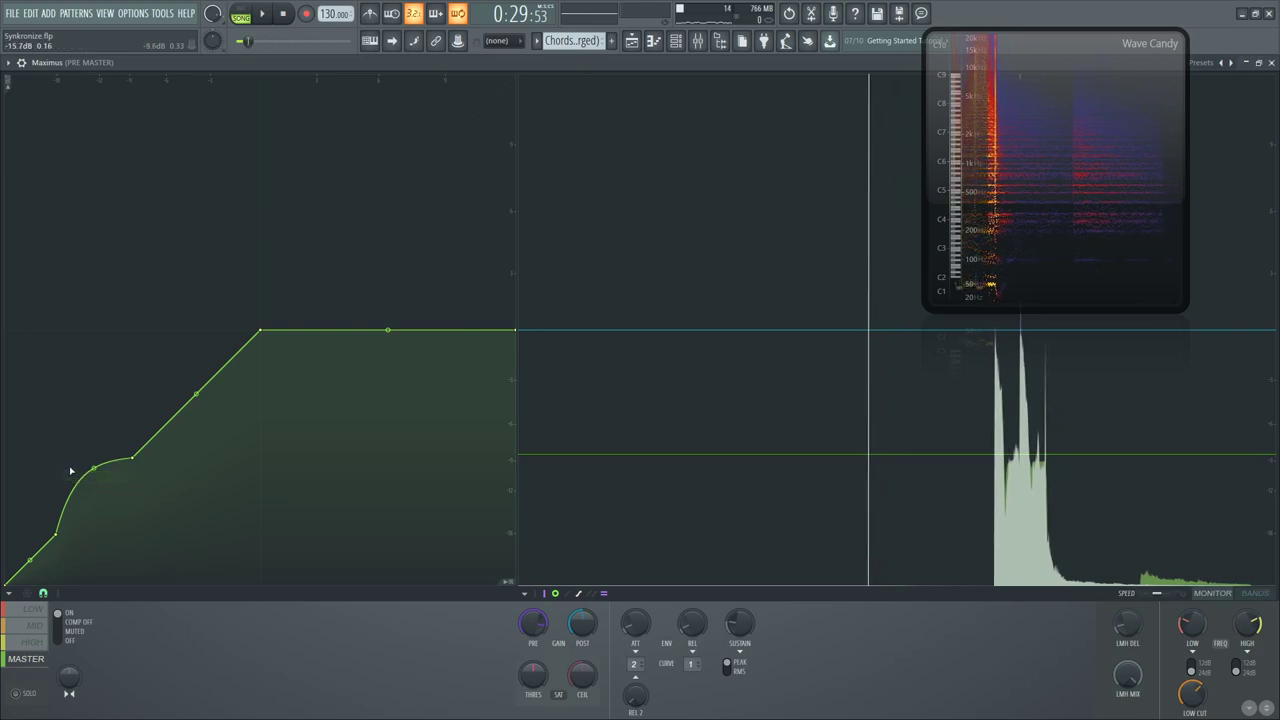
# Shape the master curve into two steps, raising -18.2 dB input to -8.7 dB and -8.7 dB input to -4.7 dB
pyautogui.rightClick(57, 458)
pyautogui.moveTo(57, 459)
pyautogui.mouseDown()
pyautogui.moveTo(51, 531)
pyautogui.moveTo(29, 545)
pyautogui.moveTo(66, 486)
pyautogui.moveTo(57, 514)
pyautogui.moveTo(55, 458)
pyautogui.mouseUp()
pyautogui.moveTo(57, 508); pyautogui.dragTo(56, 535)
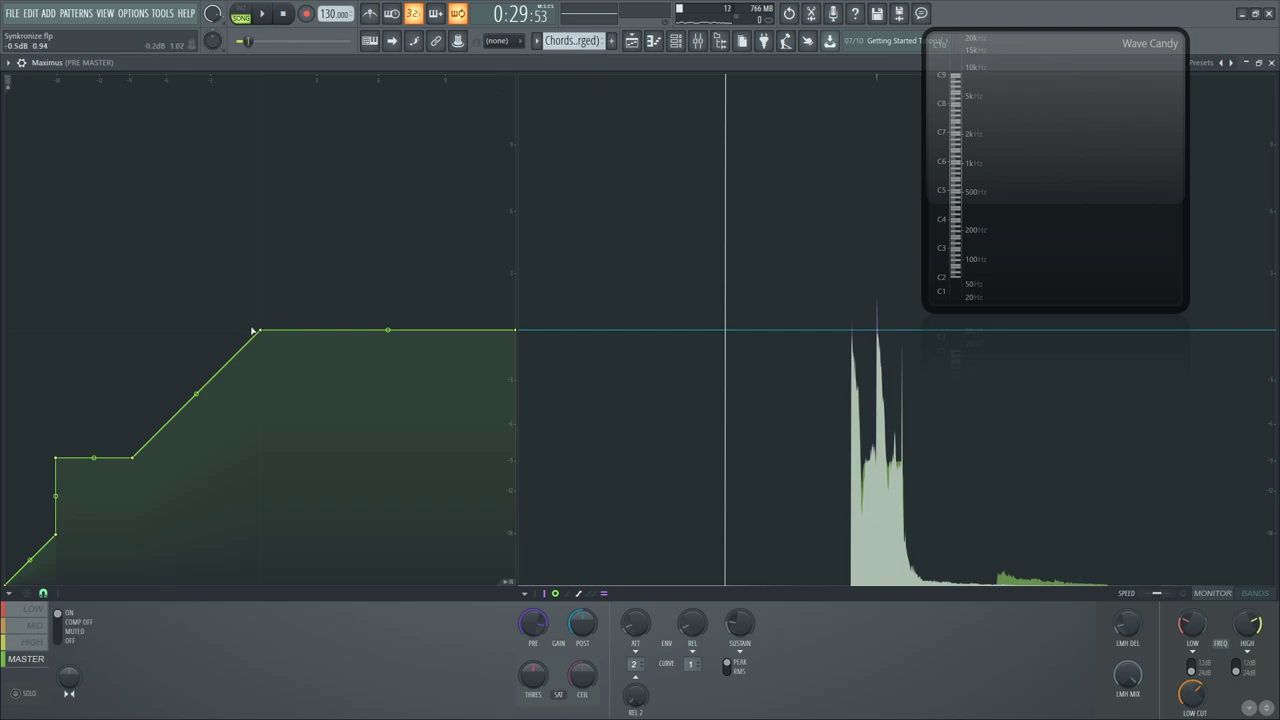
pyautogui.moveTo(136, 408); pyautogui.dragTo(133, 457)
pyautogui.rightClick(184, 384)
pyautogui.moveTo(184, 383); pyautogui.dragTo(185, 406)
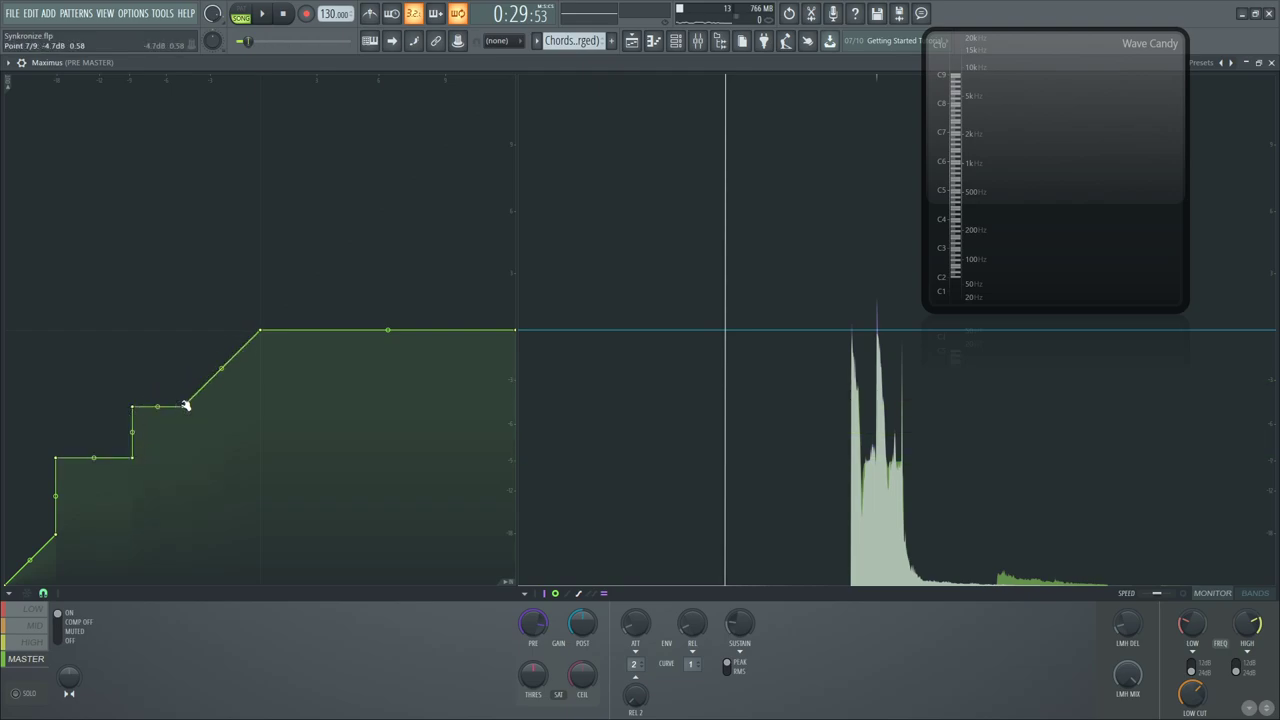
# Play the verse through the stepped master curve and examine the peaks in the frozen monitor graph
pyautogui.press('space')
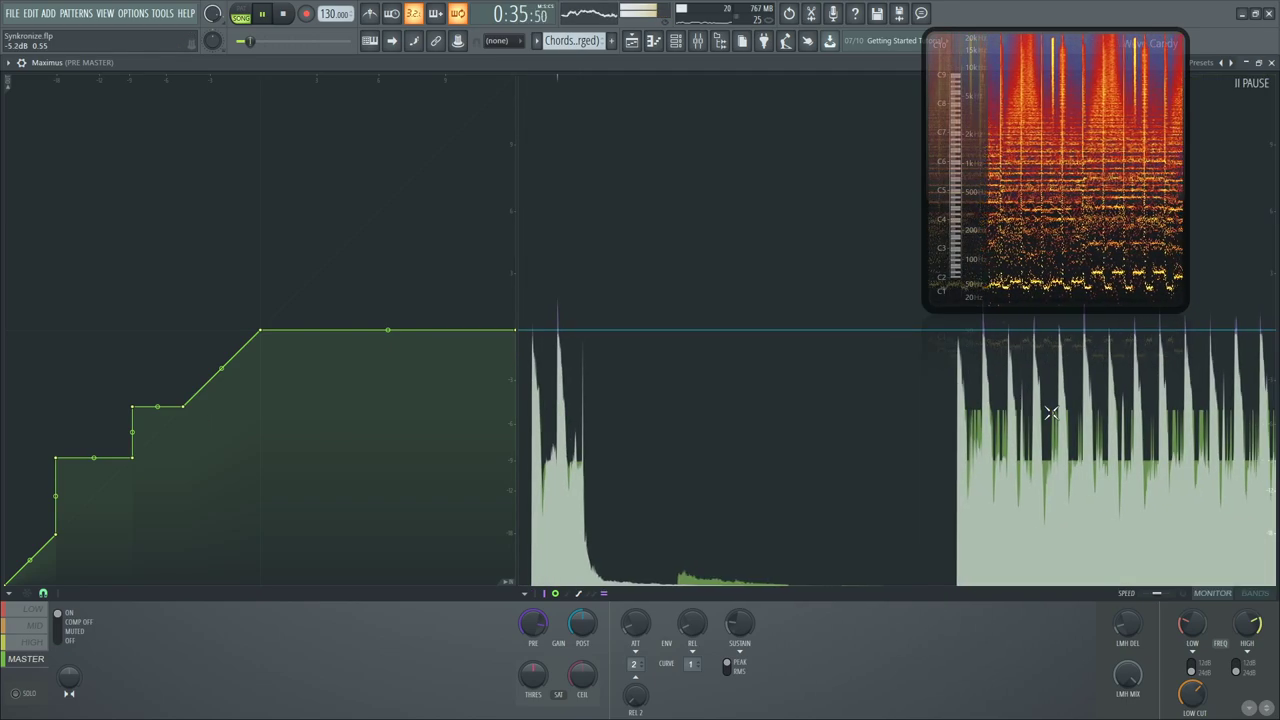
pyautogui.press('space')
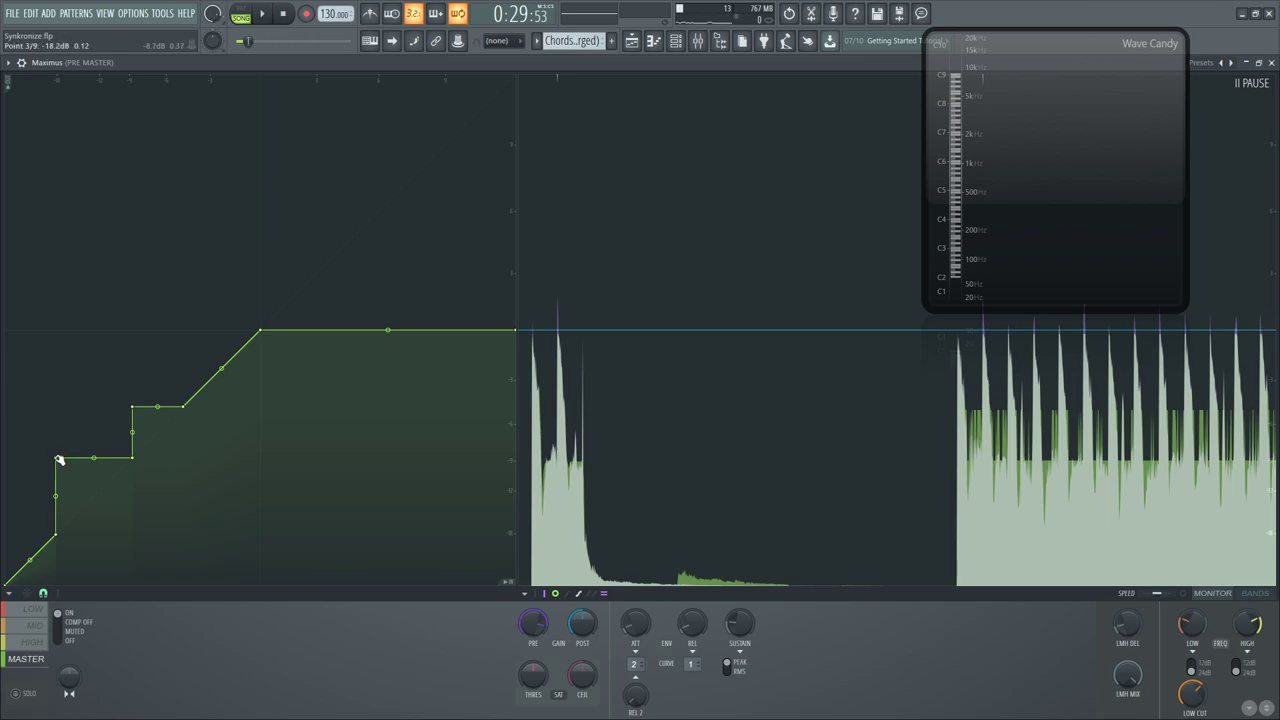
pyautogui.press('space')
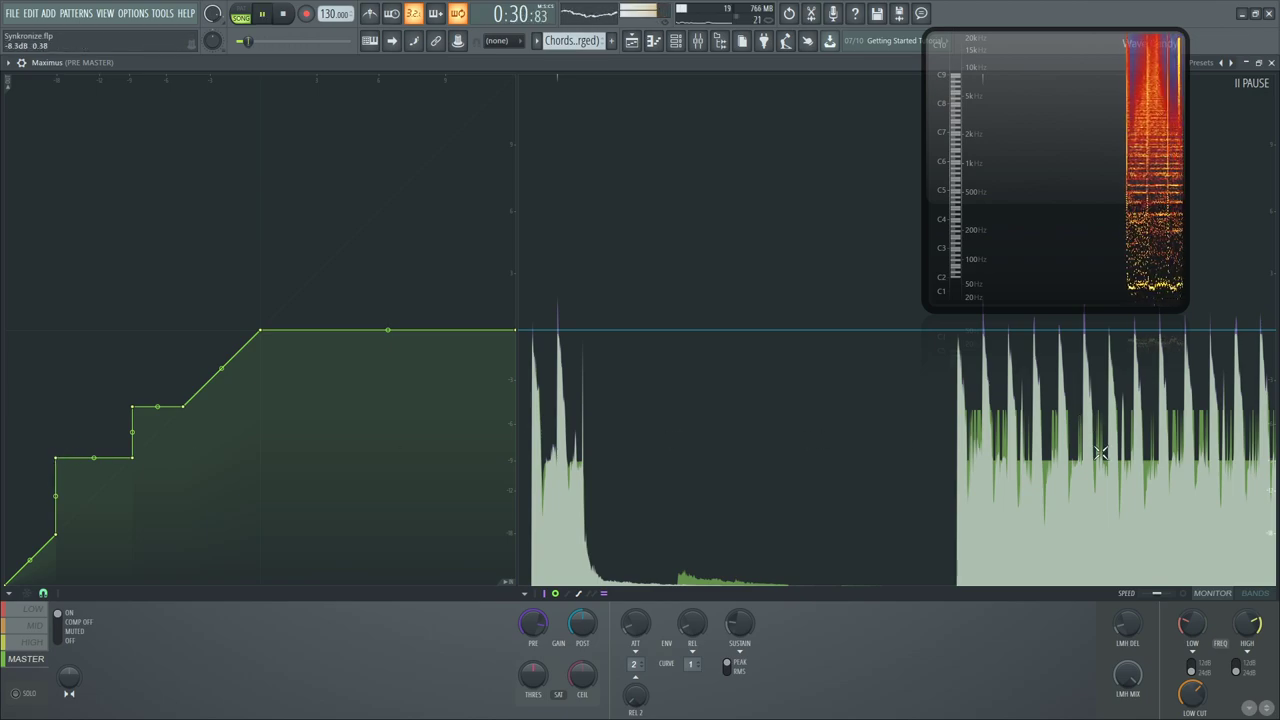
pyautogui.press('space')
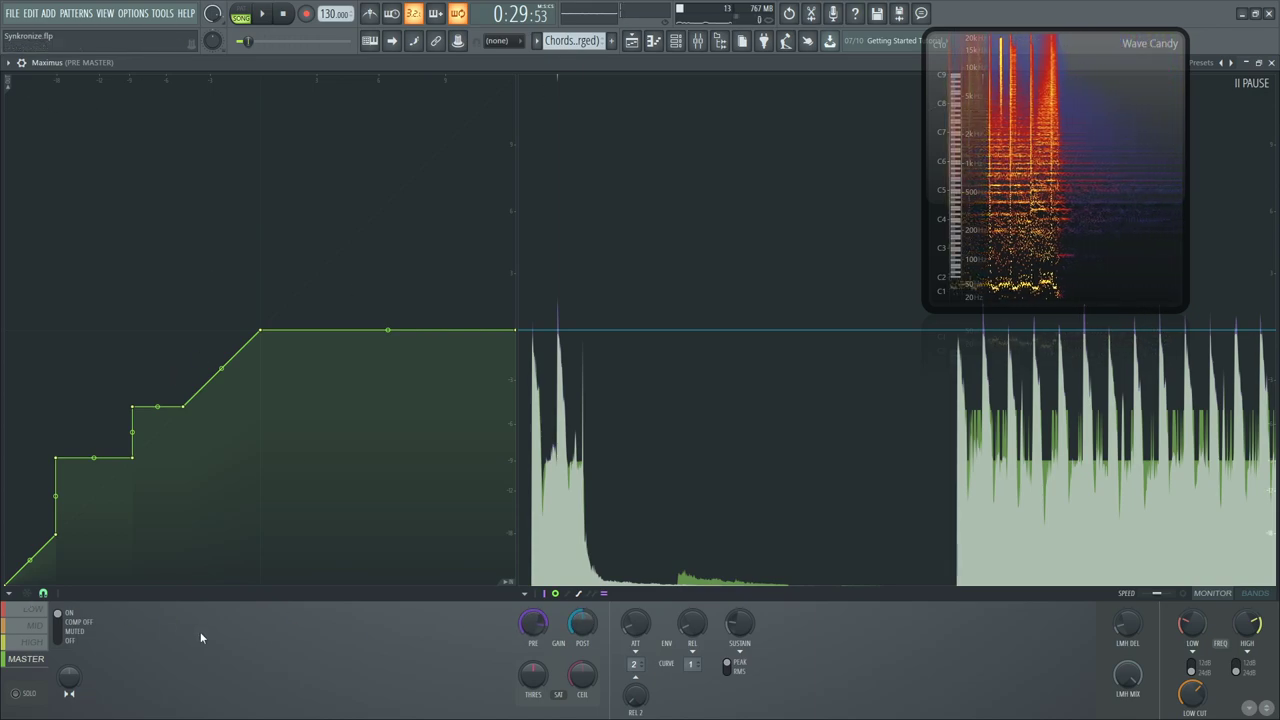
# Turn off snap to grid, and add and delete a trial point just past 0 dB on the master curve
pyautogui.click(43, 593)
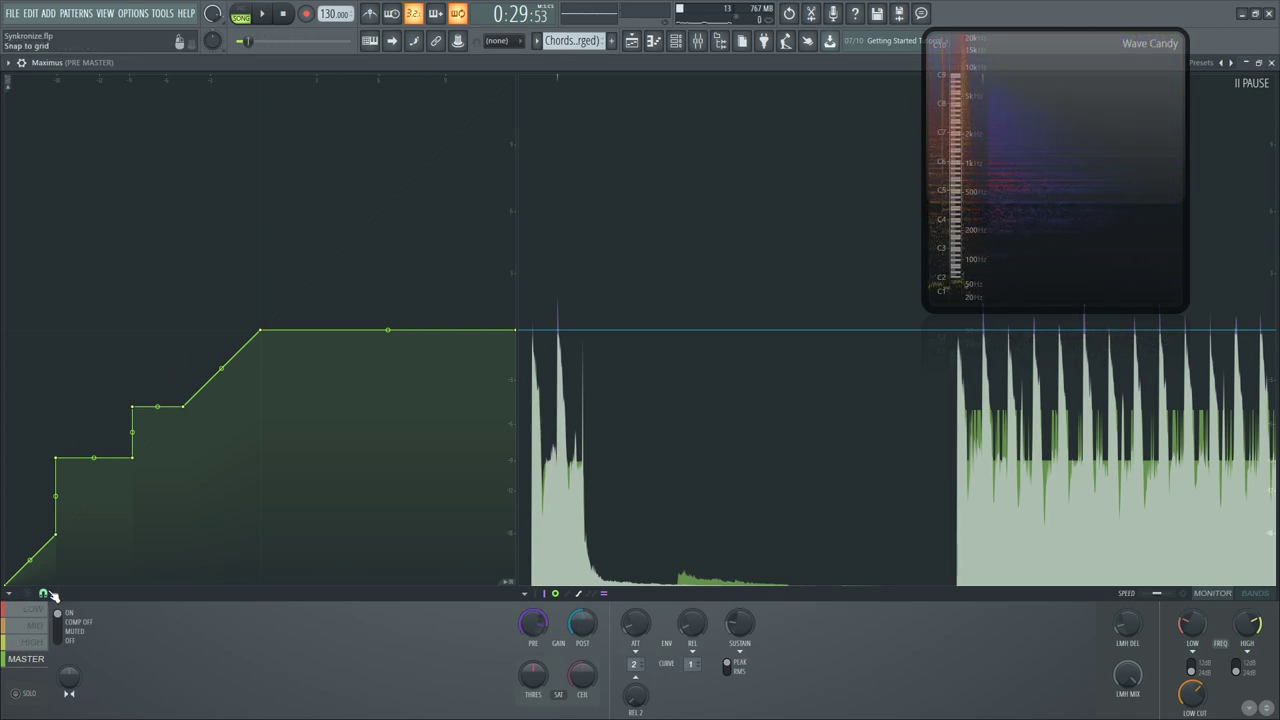
pyautogui.rightClick(330, 312)
pyautogui.moveTo(322, 318); pyautogui.dragTo(280, 411)
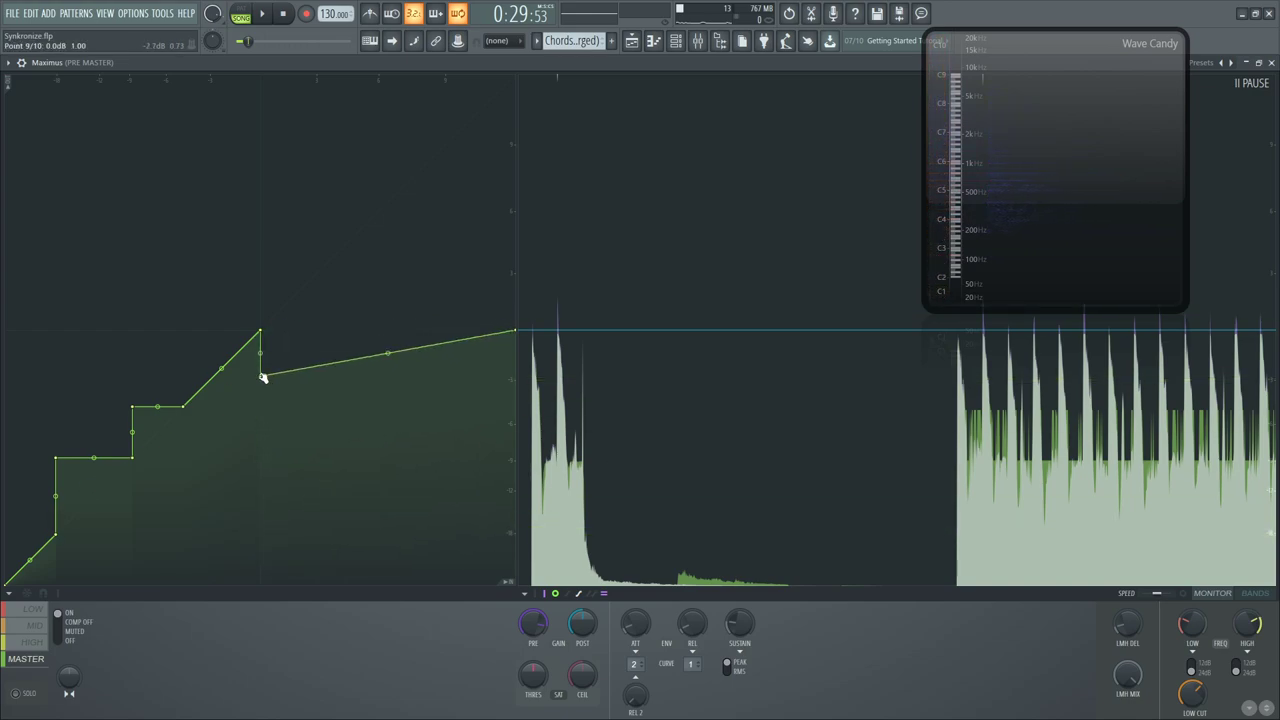
pyautogui.rightClick(263, 377)
pyautogui.click(283, 395)
# Delete all the step and low-level points so the master curve is a straight ramp up to 0 dB
pyautogui.rightClick(137, 409)
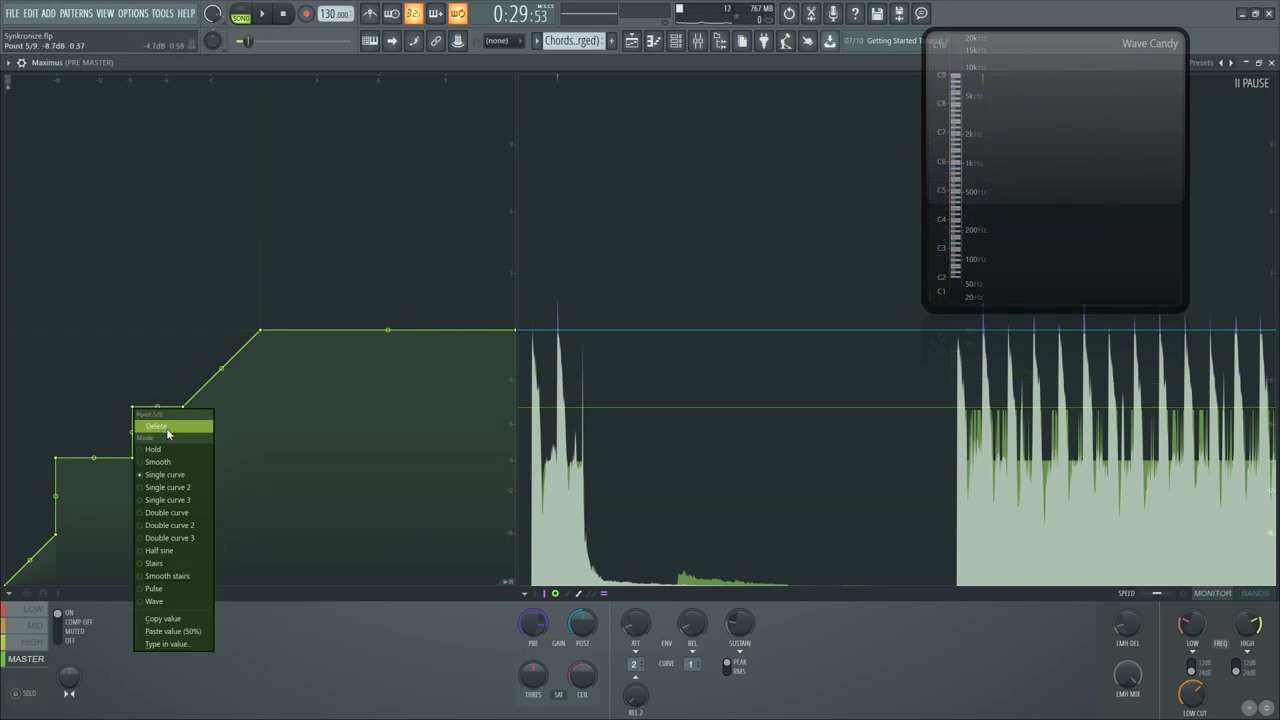
pyautogui.click(183, 406)
pyautogui.rightClick(183, 406)
pyautogui.click(203, 424)
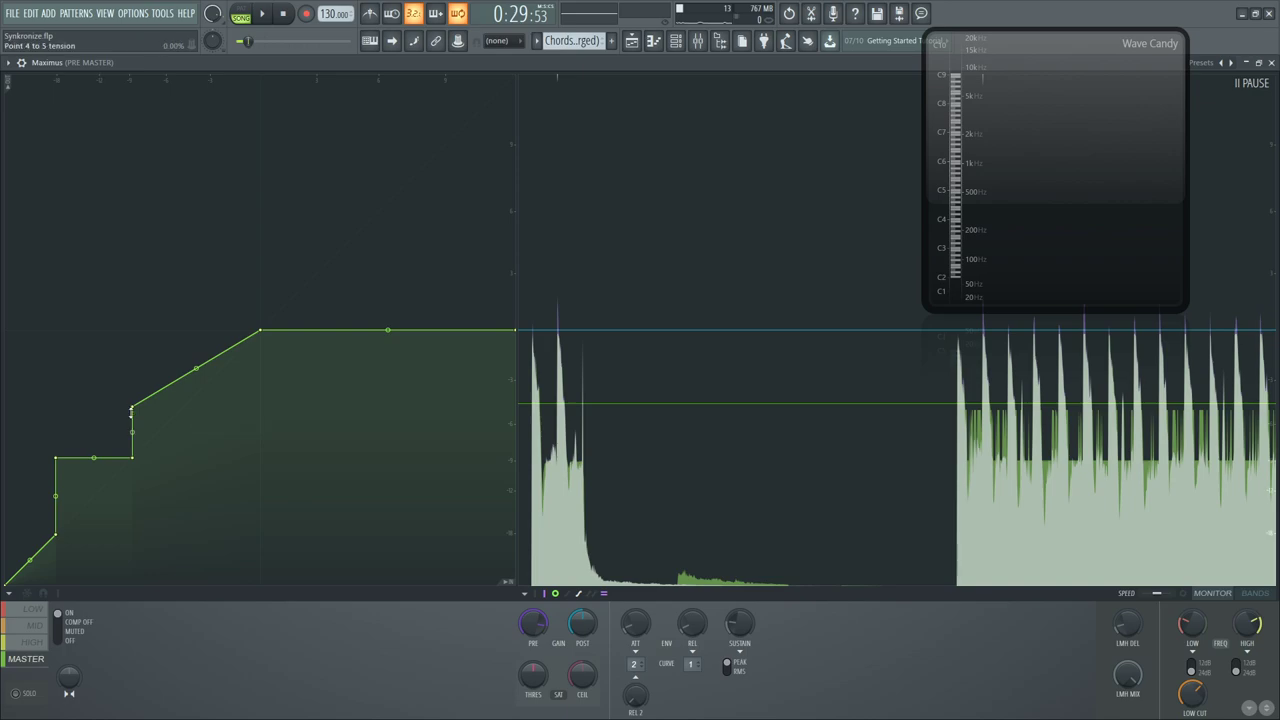
pyautogui.rightClick(131, 410)
pyautogui.click(155, 424)
pyautogui.rightClick(133, 459)
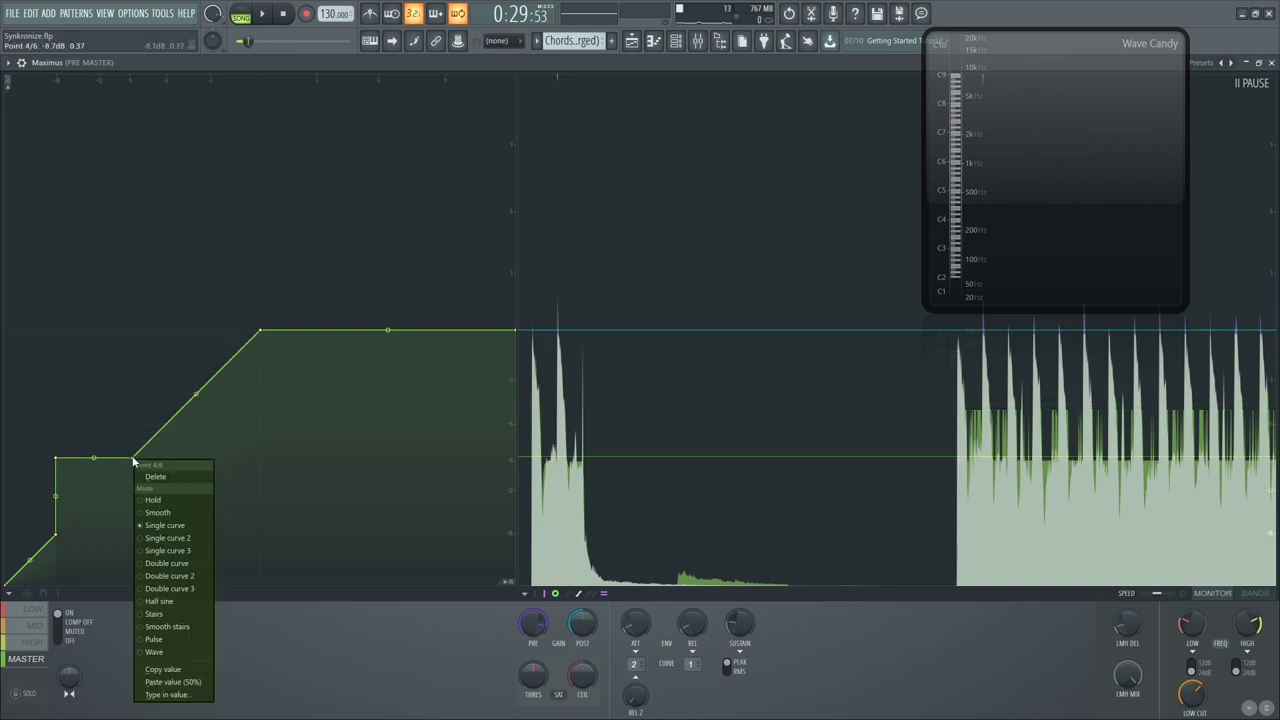
pyautogui.click(155, 476)
pyautogui.rightClick(56, 458)
pyautogui.click(78, 475)
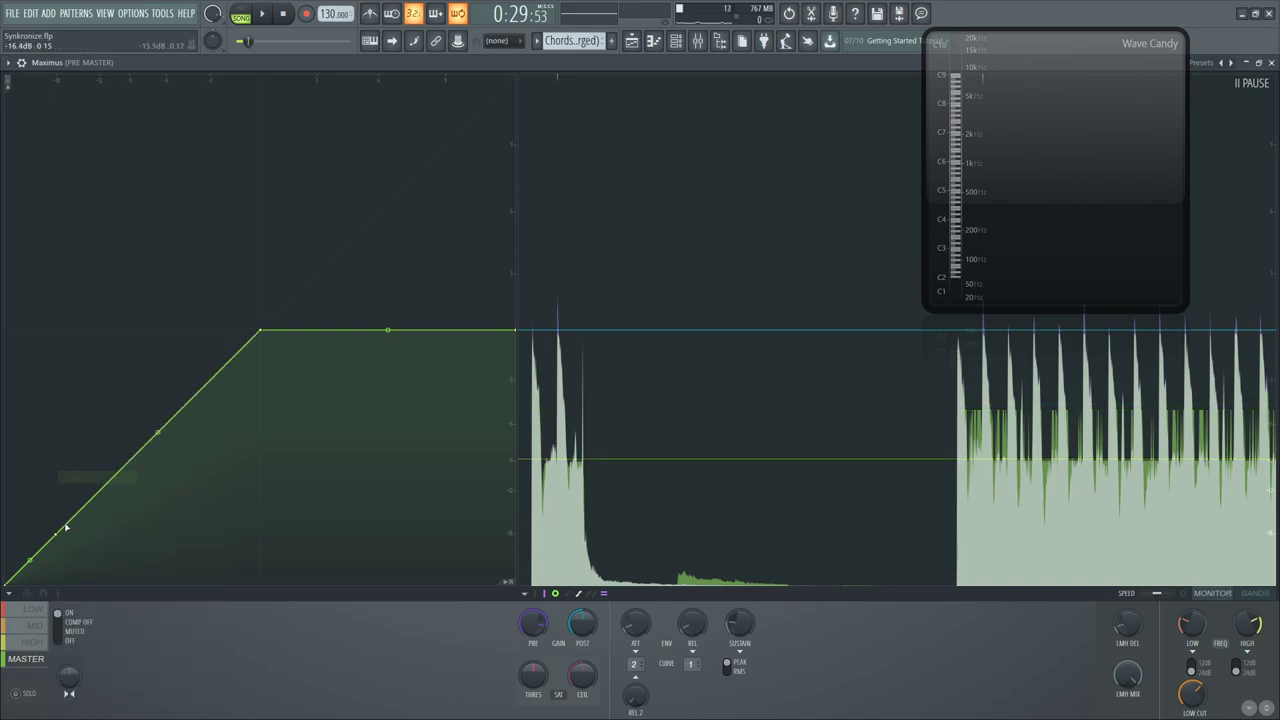
pyautogui.rightClick(59, 532)
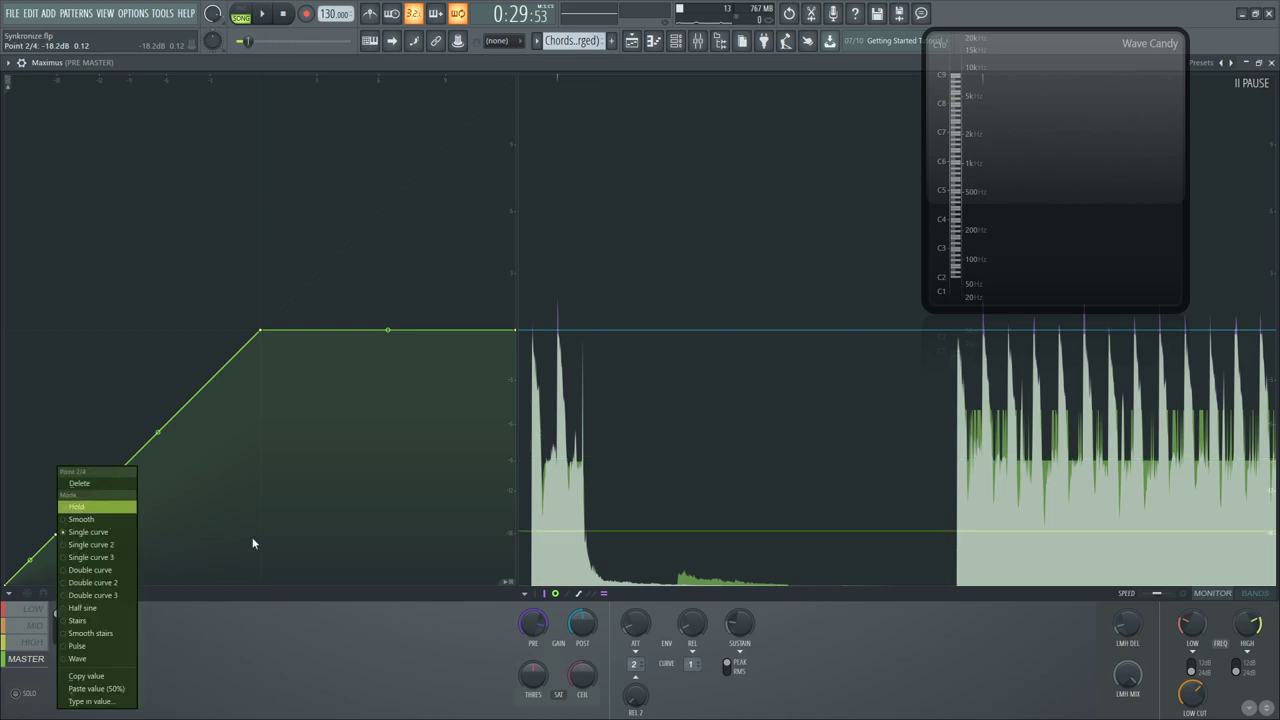
pyautogui.click(79, 483)
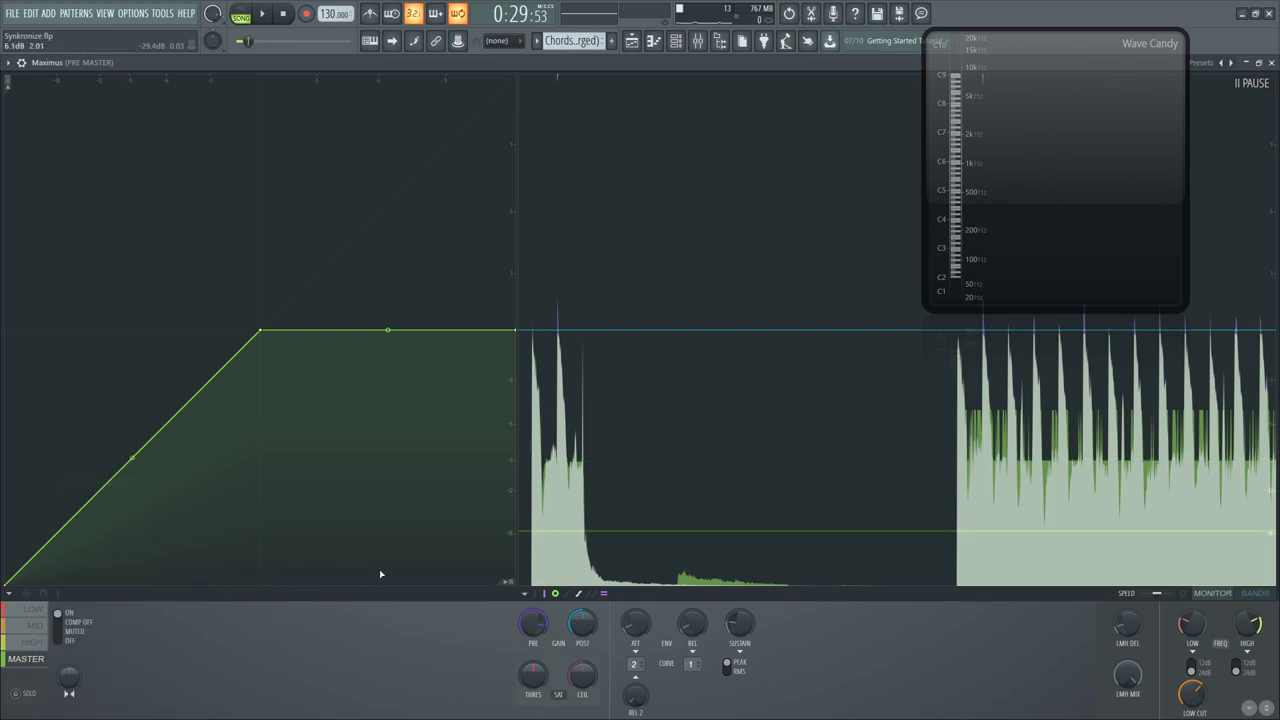
# Audition the straight master curve and place the shrunken Wave Candy display inside the maximized Maximus window
pyautogui.press('space')
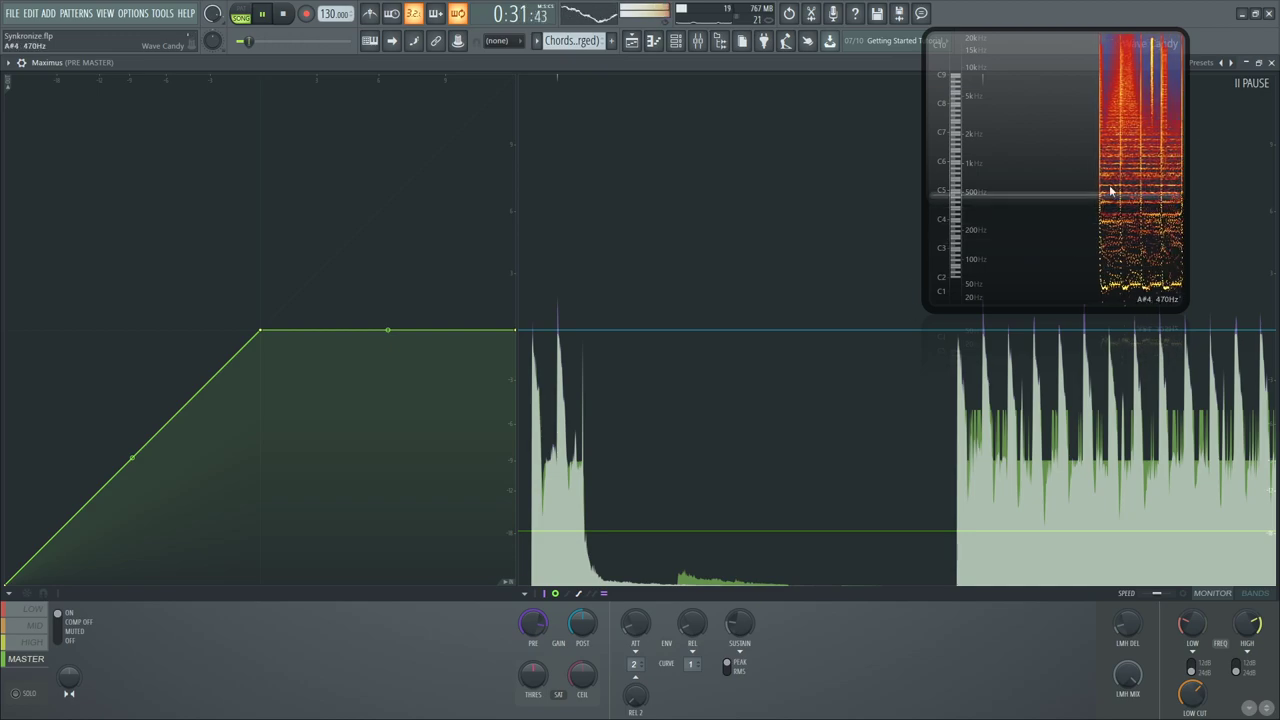
pyautogui.moveTo(1120, 155); pyautogui.dragTo(975, 265)
pyautogui.press('space')
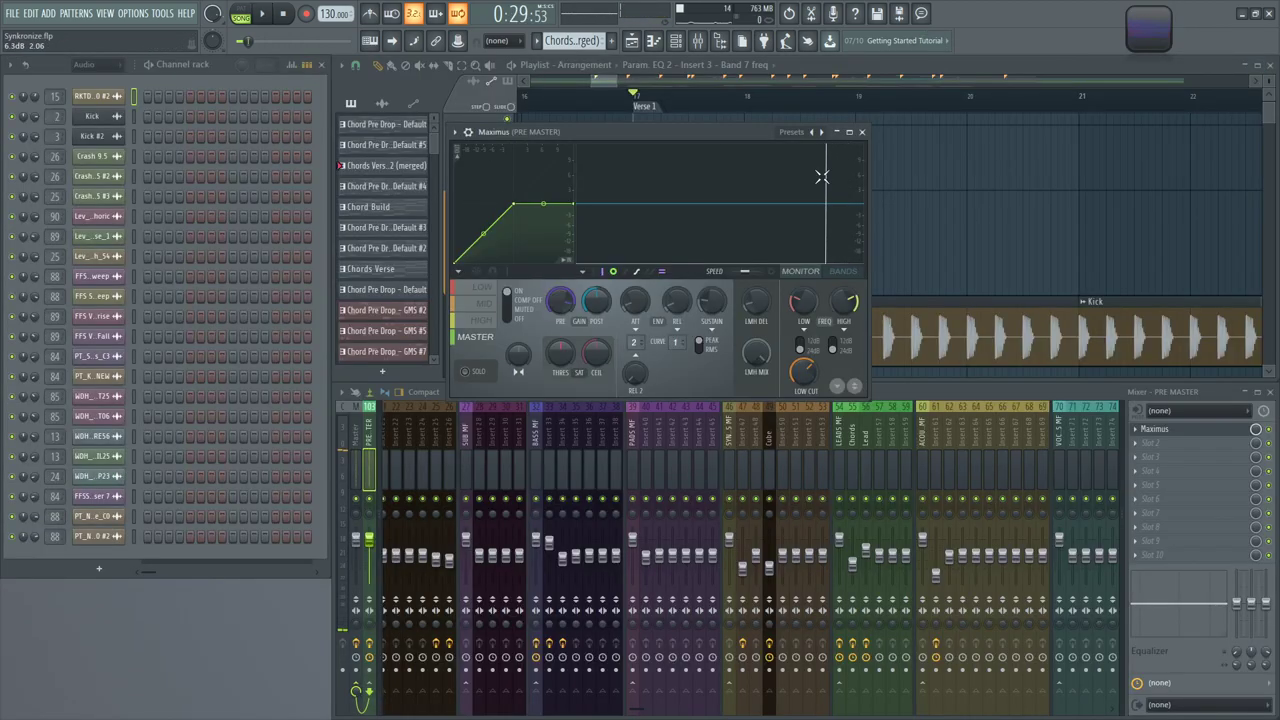
pyautogui.click(850, 133)
pyautogui.moveTo(1150, 40); pyautogui.dragTo(1107, 200)
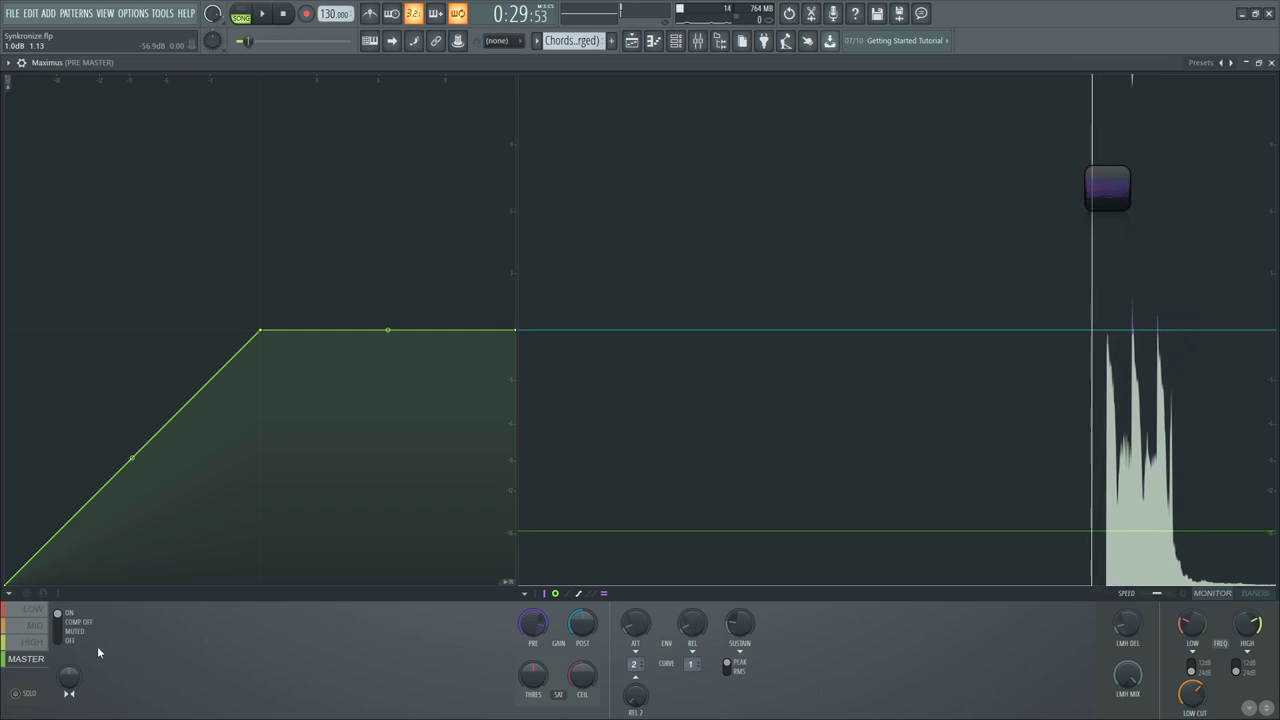
# Target and solo the low band in Maximus, and enlarge Wave Candy above the monitor graph to follow playback
pyautogui.click(31, 620)
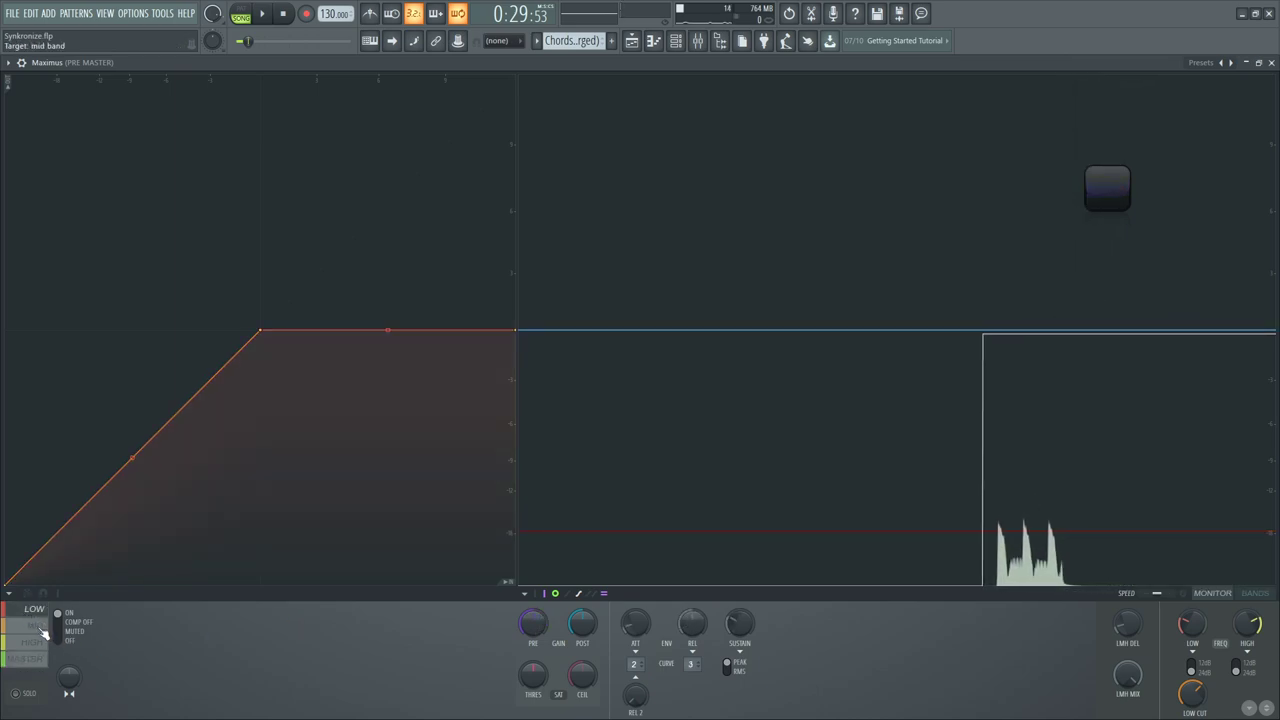
pyautogui.click(27, 693)
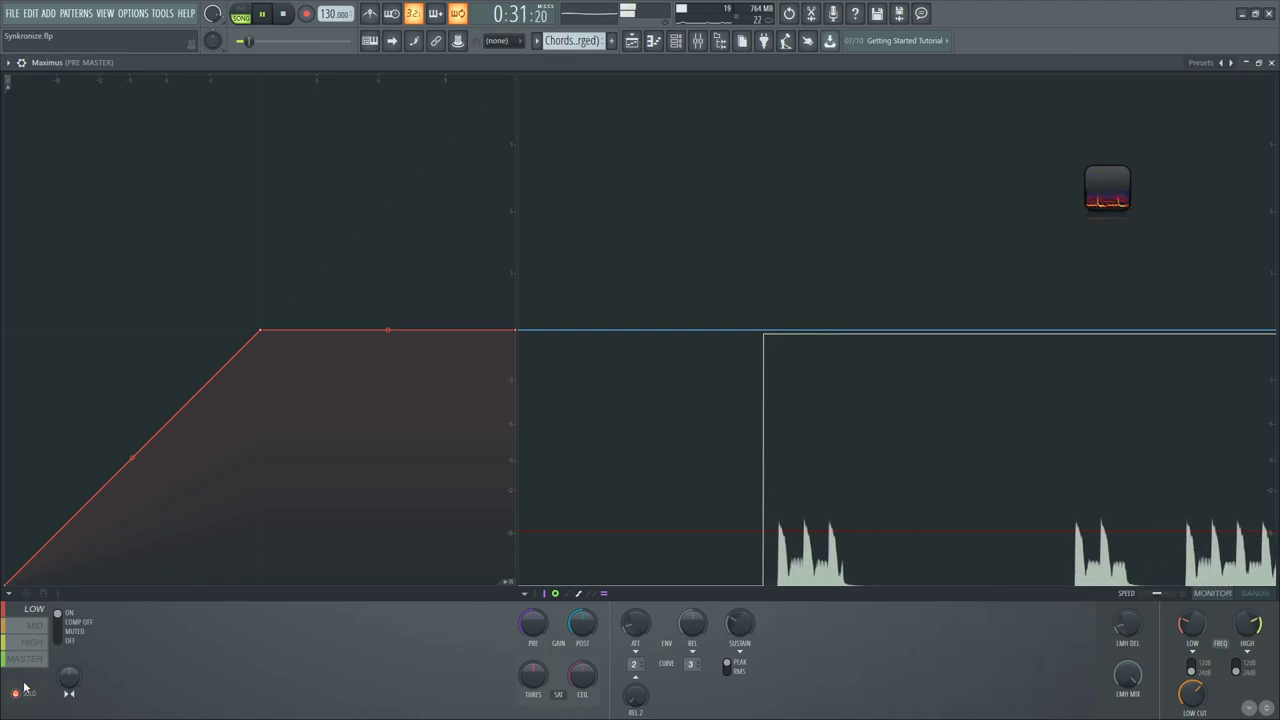
pyautogui.doubleClick(1101, 197)
pyautogui.moveTo(927, 311); pyautogui.dragTo(980, 213)
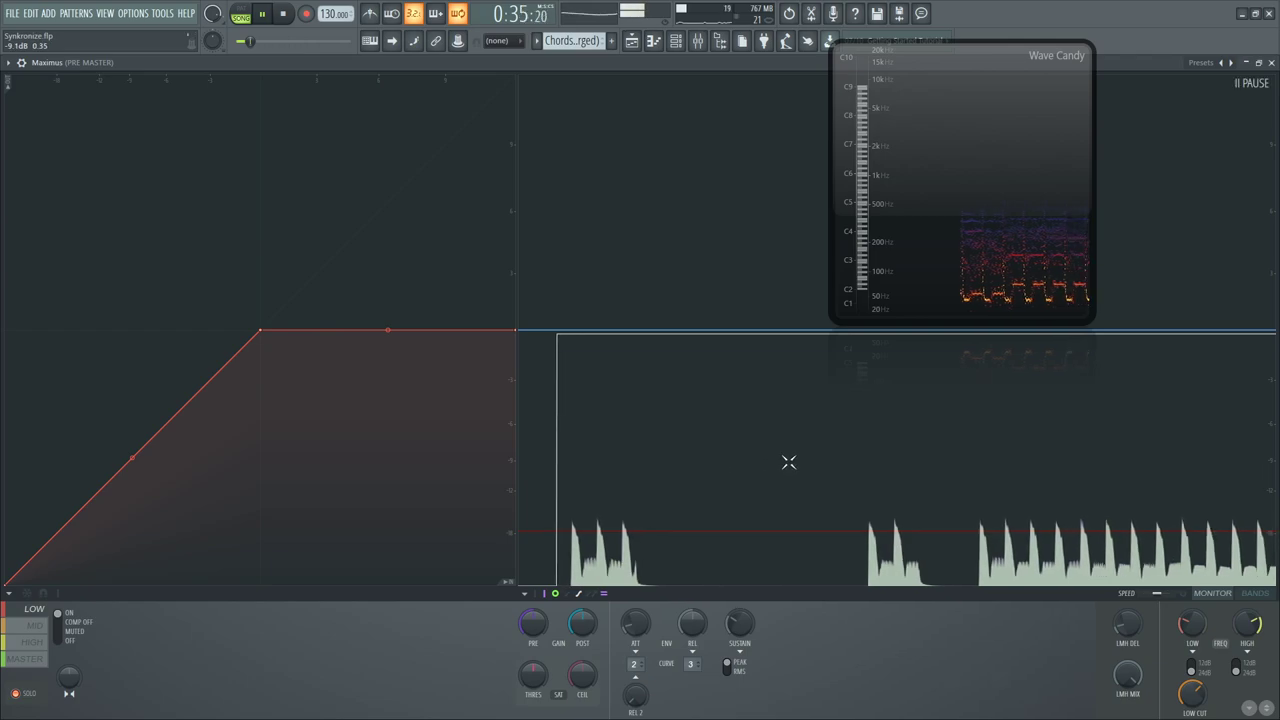
# Show the frequency bands view and fine-tune the low band's crossover frequency while auditioning the soloed band
pyautogui.click(1264, 595)
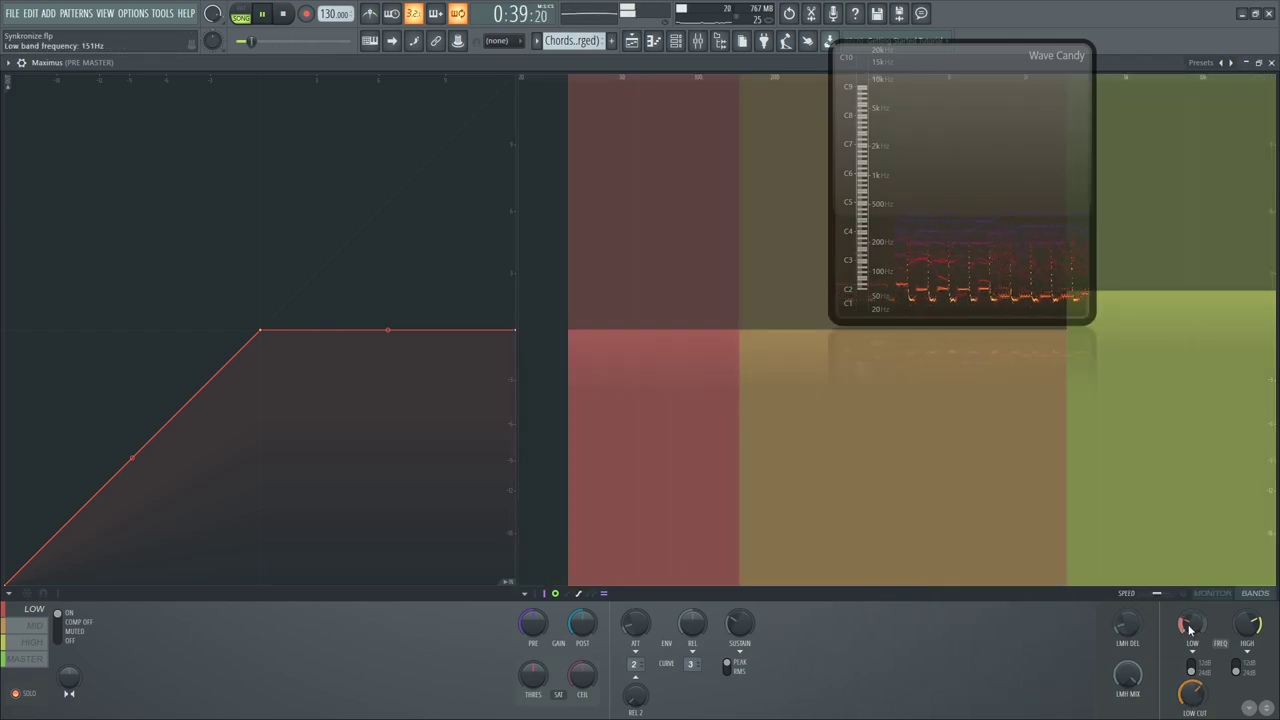
pyautogui.moveTo(1191, 625)
pyautogui.mouseDown()
pyautogui.moveTo(1191, 582)
pyautogui.moveTo(1191, 625)
pyautogui.mouseUp()
pyautogui.press('space')
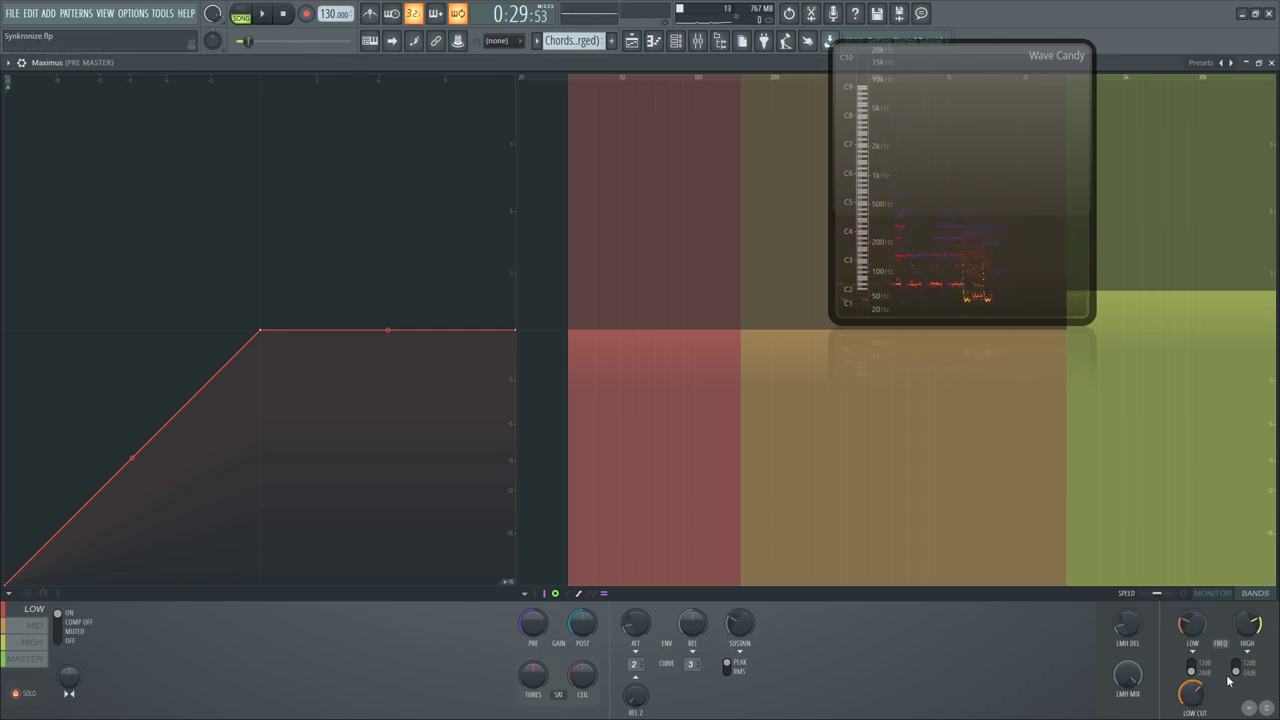
pyautogui.press('space')
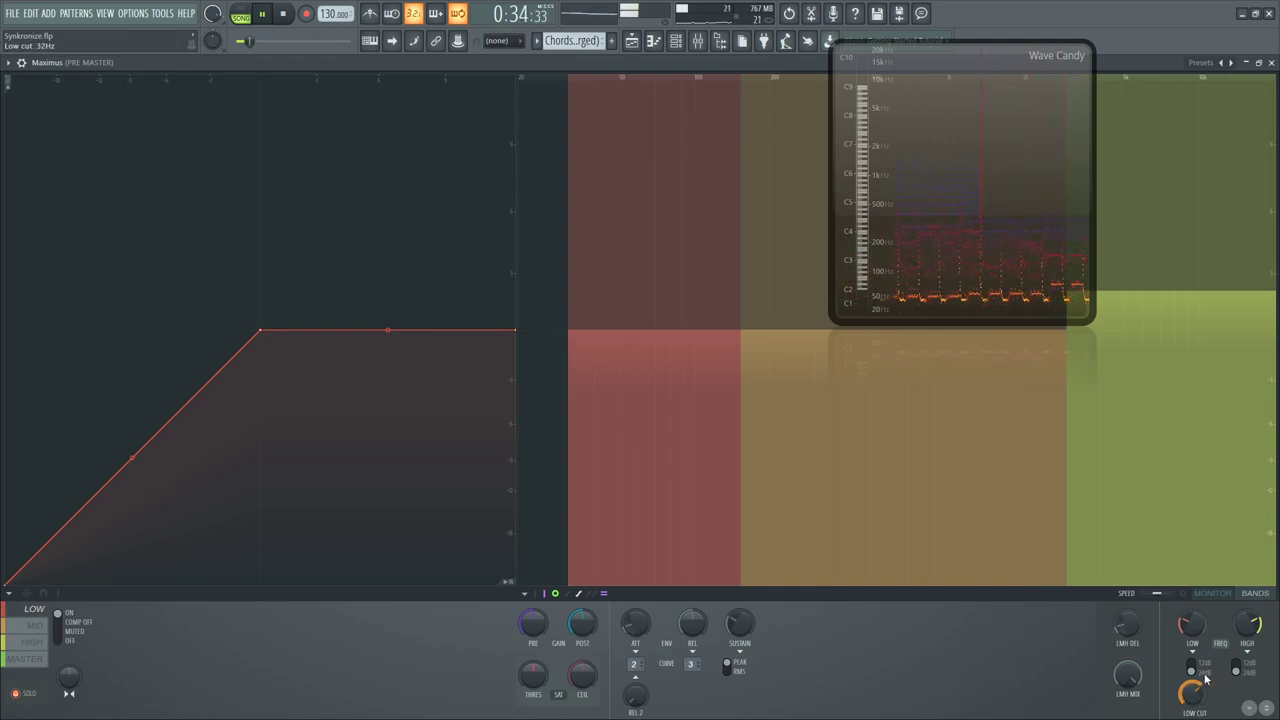
pyautogui.press('space')
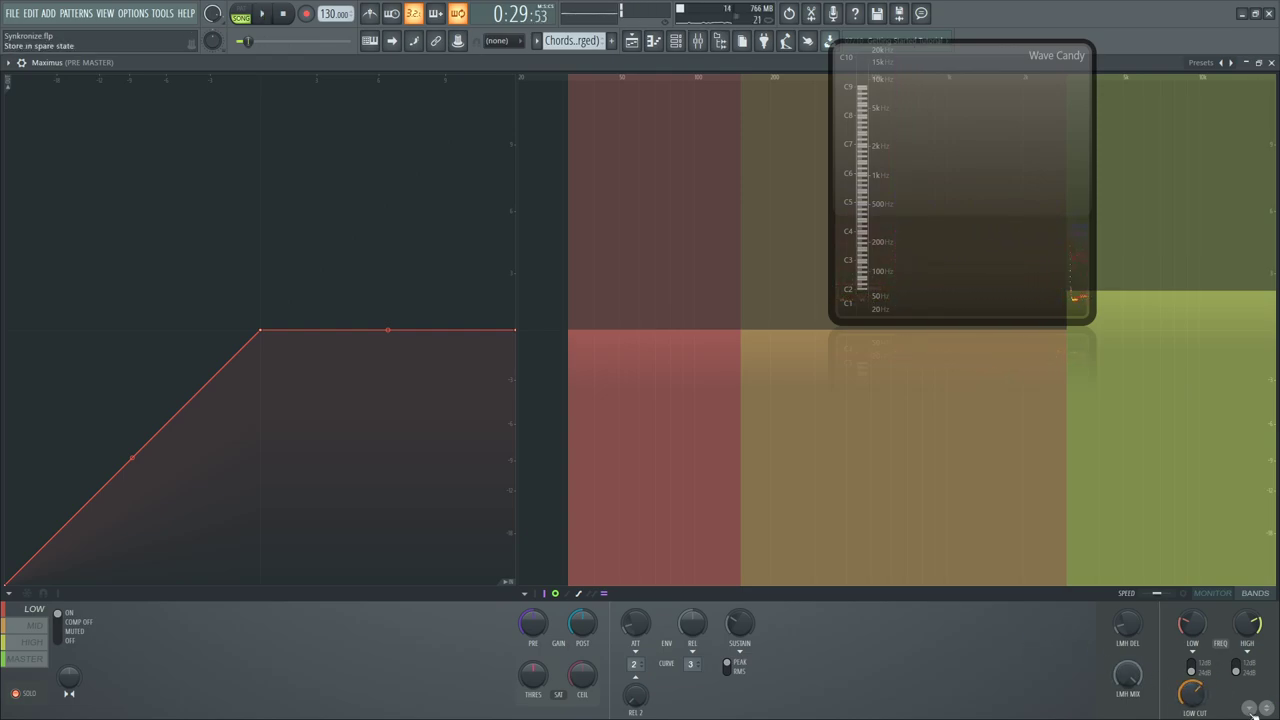
# Restore Maximus to a smaller window across the playlist and mixer, and lower the low cut frequency with the master band targeted
pyautogui.click(1258, 63)
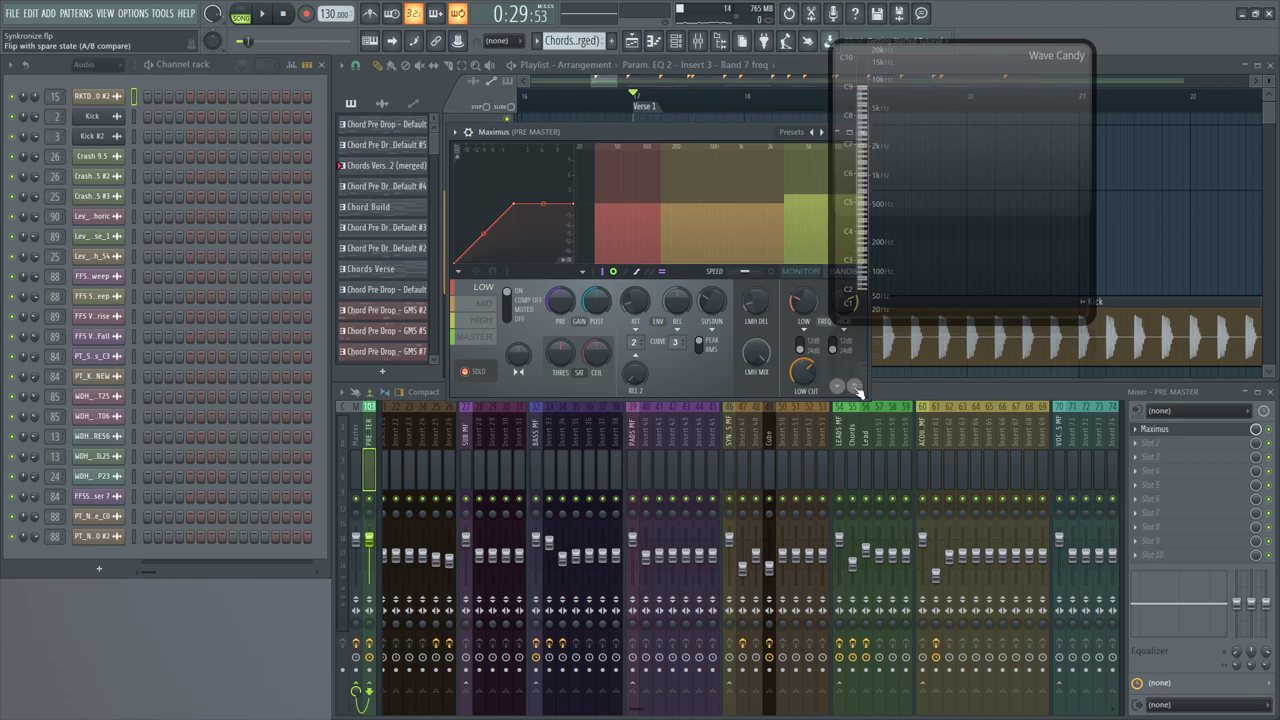
pyautogui.moveTo(774, 131); pyautogui.dragTo(609, 265)
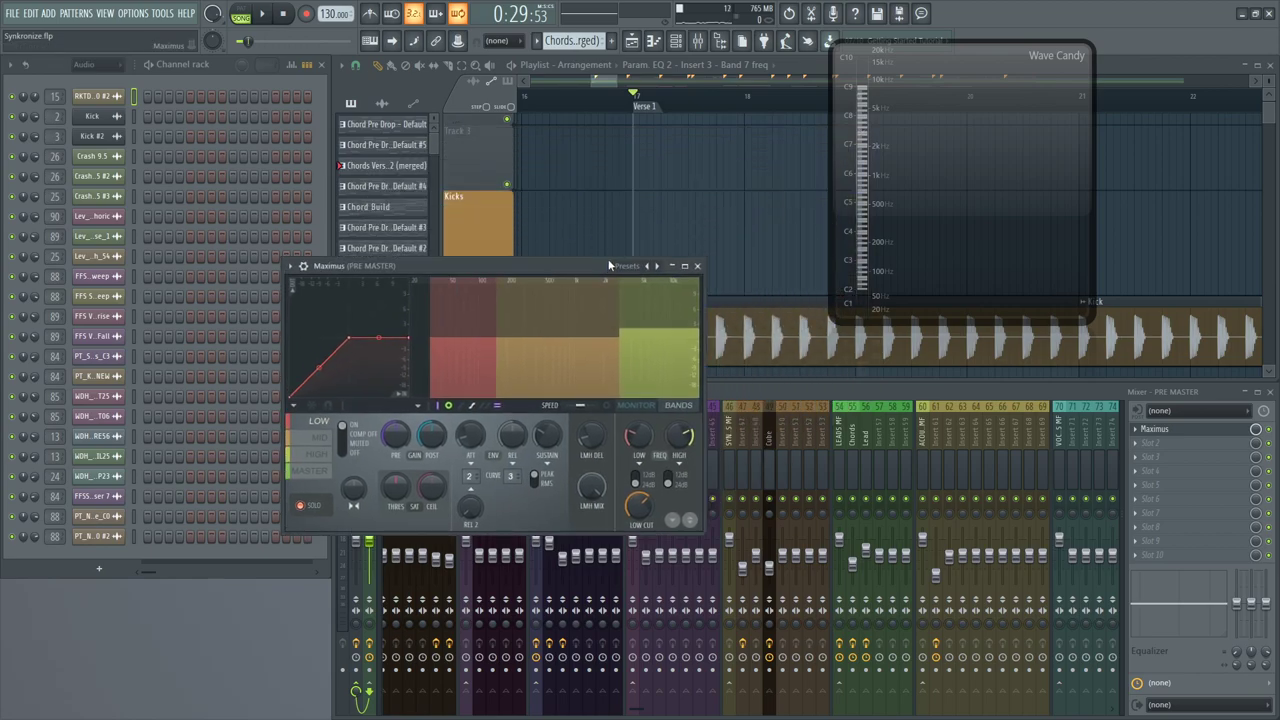
pyautogui.press('space')
pyautogui.click(324, 476)
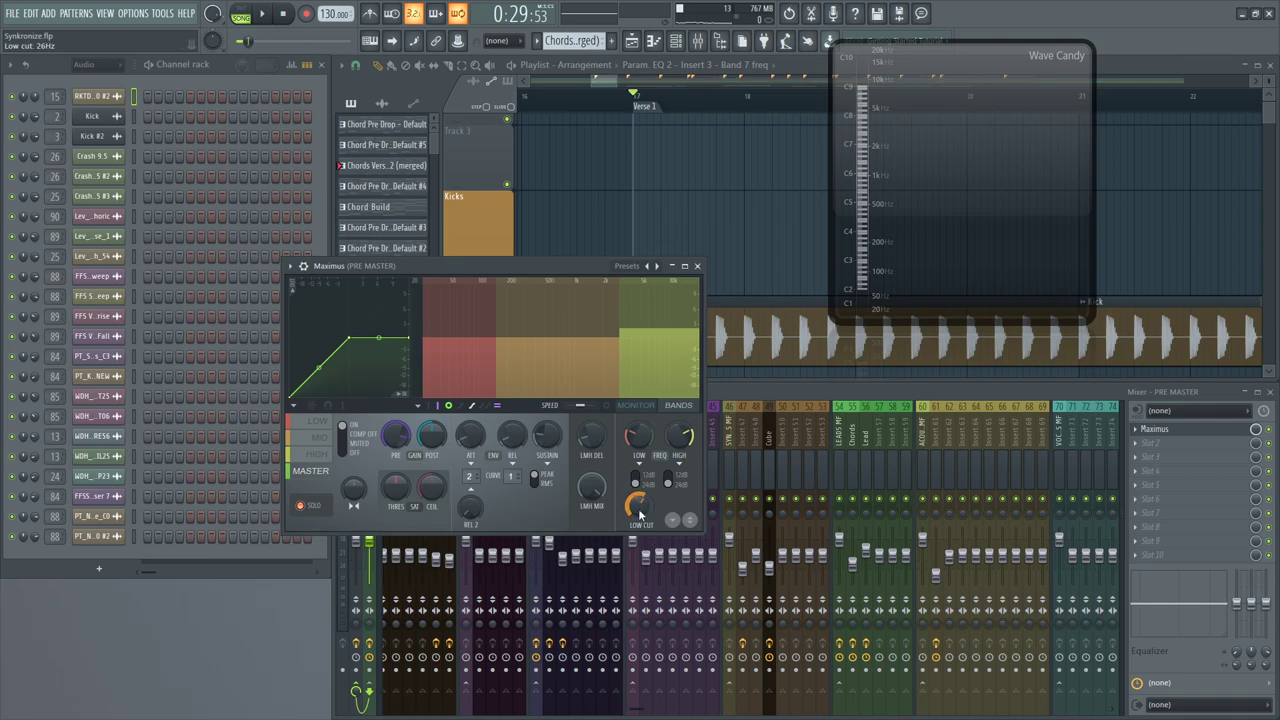
pyautogui.moveTo(637, 505); pyautogui.dragTo(637, 499)
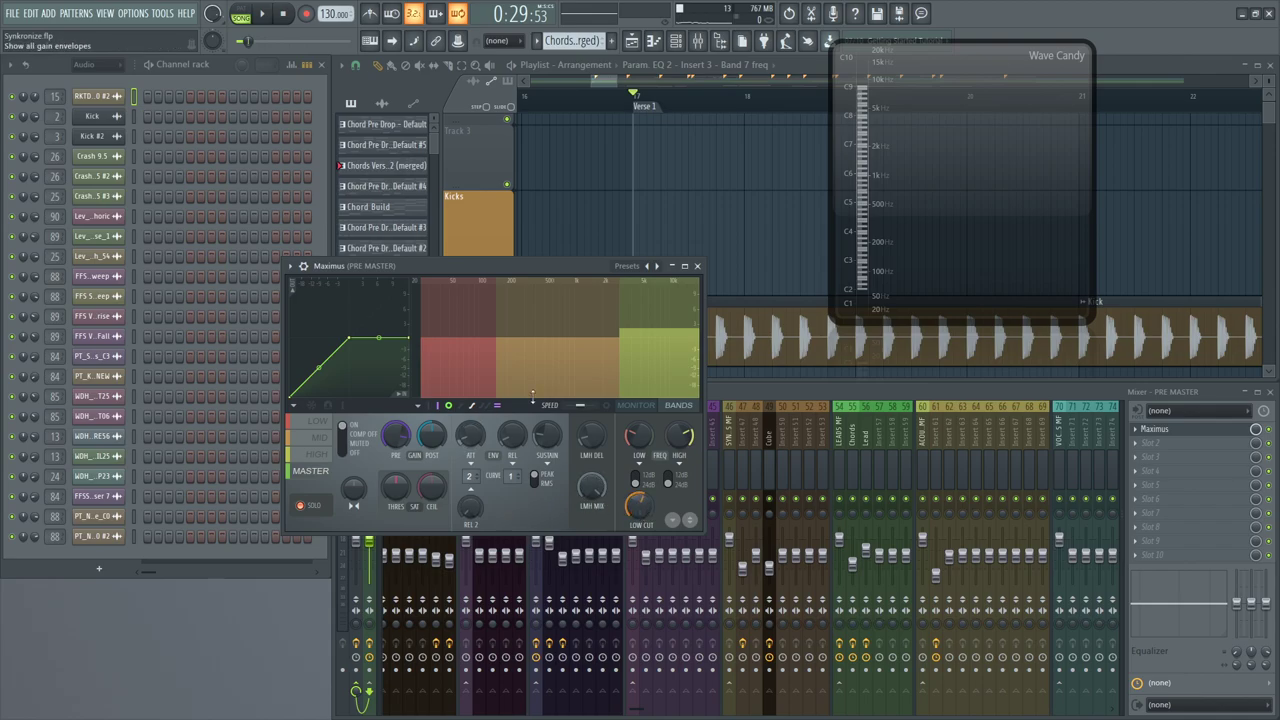
# Return Maximus to the monitor view and maximize its window
pyautogui.click(636, 405)
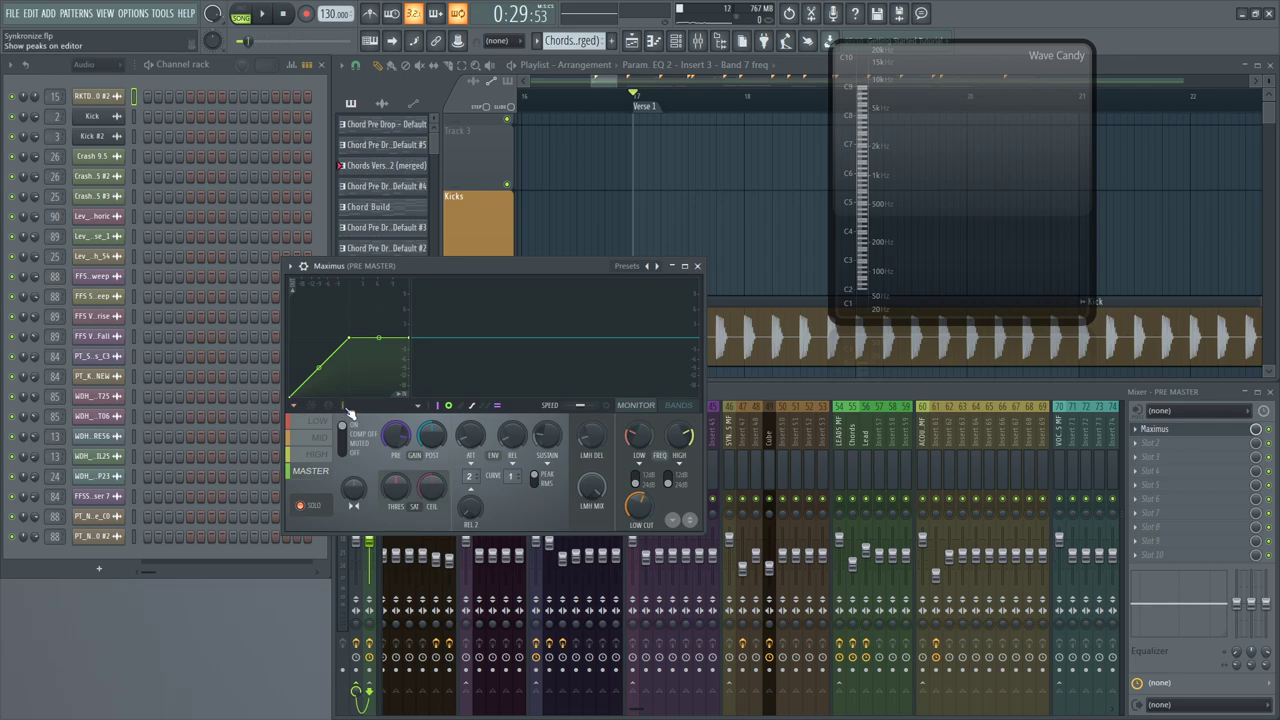
pyautogui.click(684, 266)
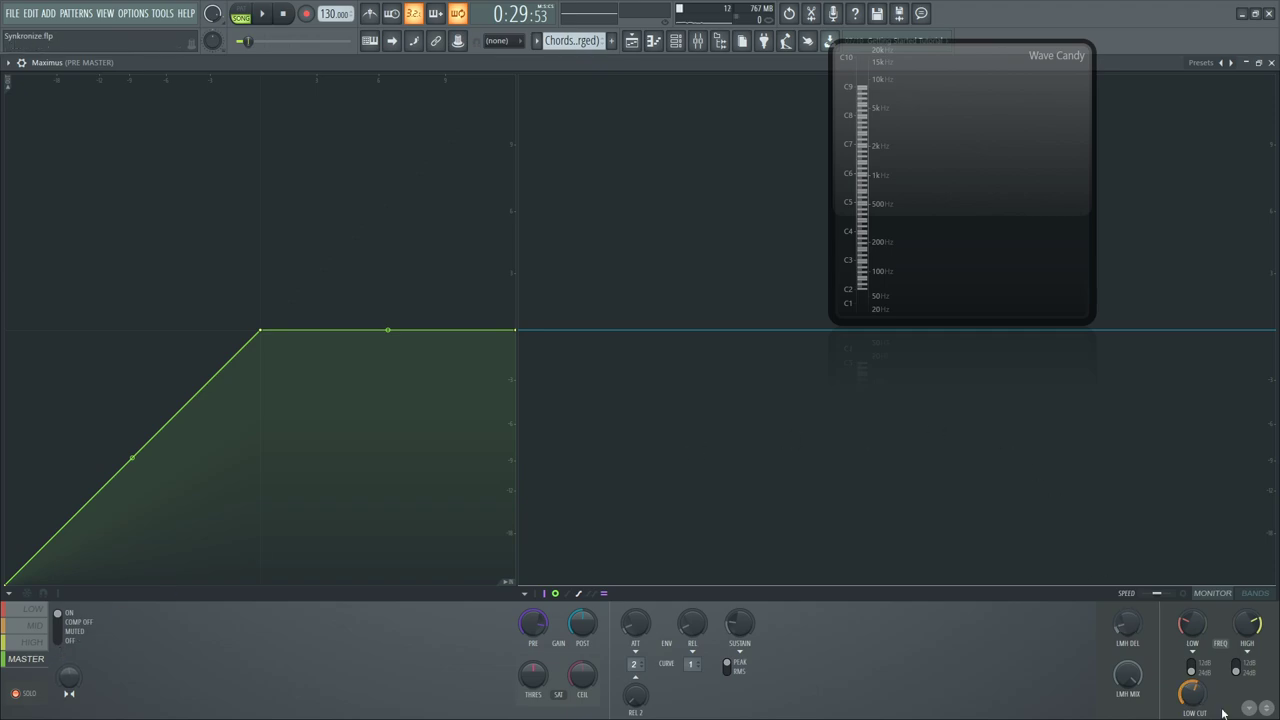
# Show the frequency bands, lower the low band's crossover to 125 Hz, and raise it slightly while auditioning the soloed low band
pyautogui.click(1255, 593)
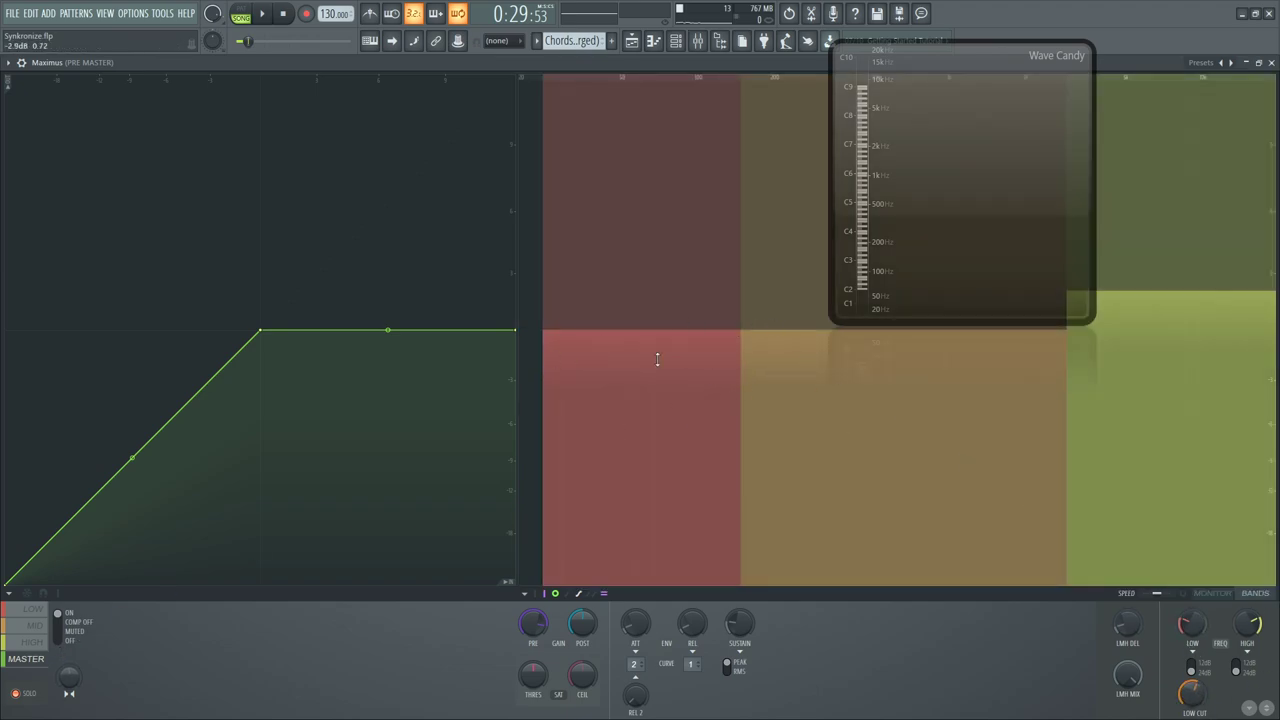
pyautogui.scroll(-3, 1189, 634)
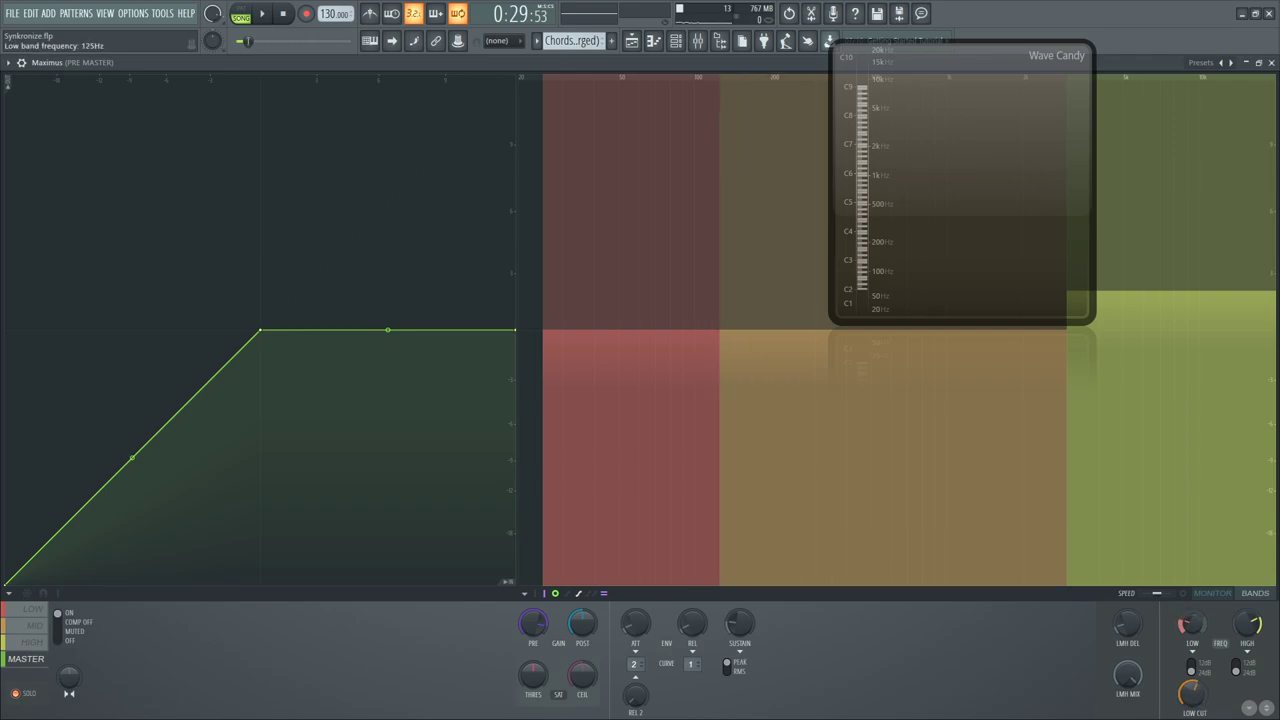
pyautogui.press('space')
pyautogui.press('space')
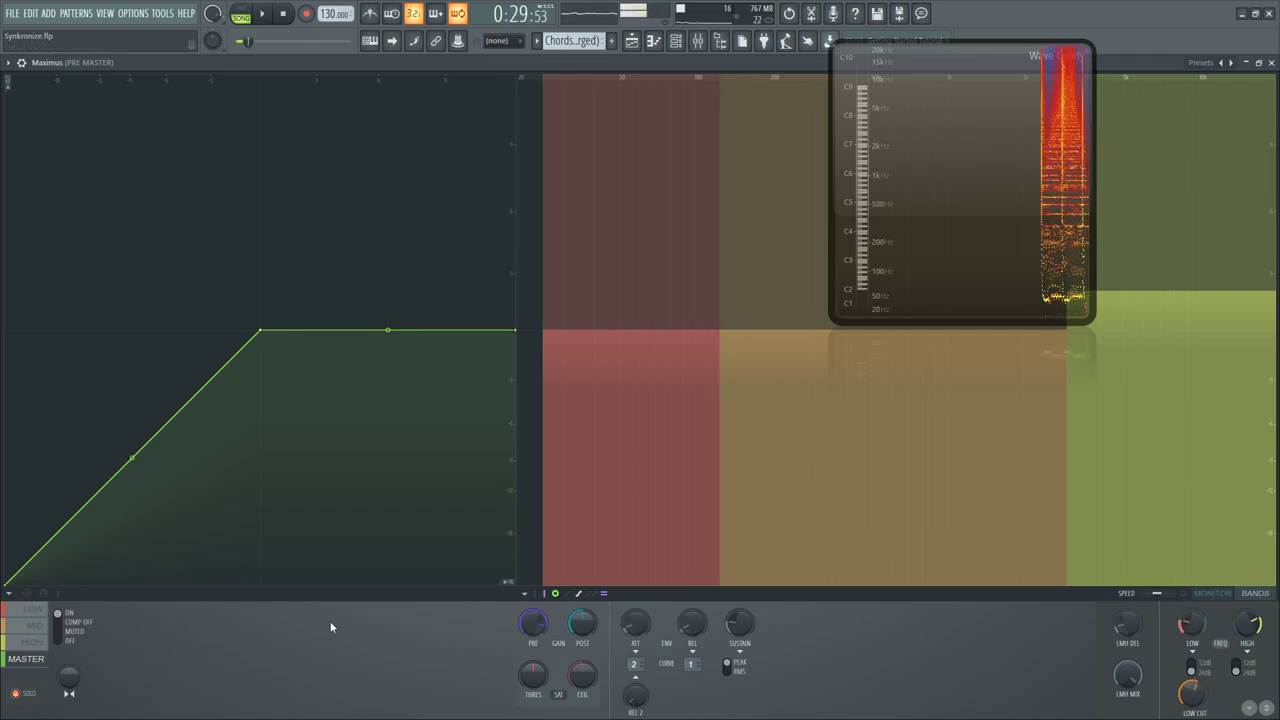
pyautogui.click(35, 610)
pyautogui.press('space')
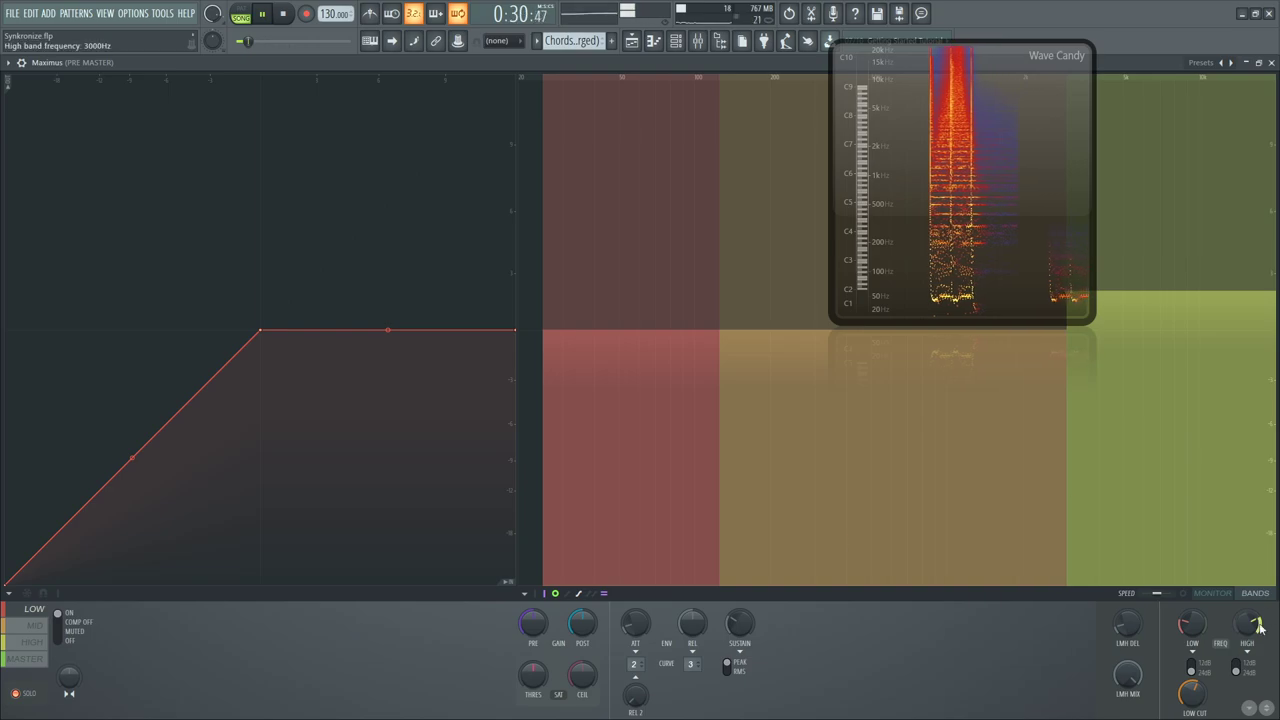
pyautogui.scroll(5, 1189, 625)
pyautogui.scroll(-2, 1189, 625)
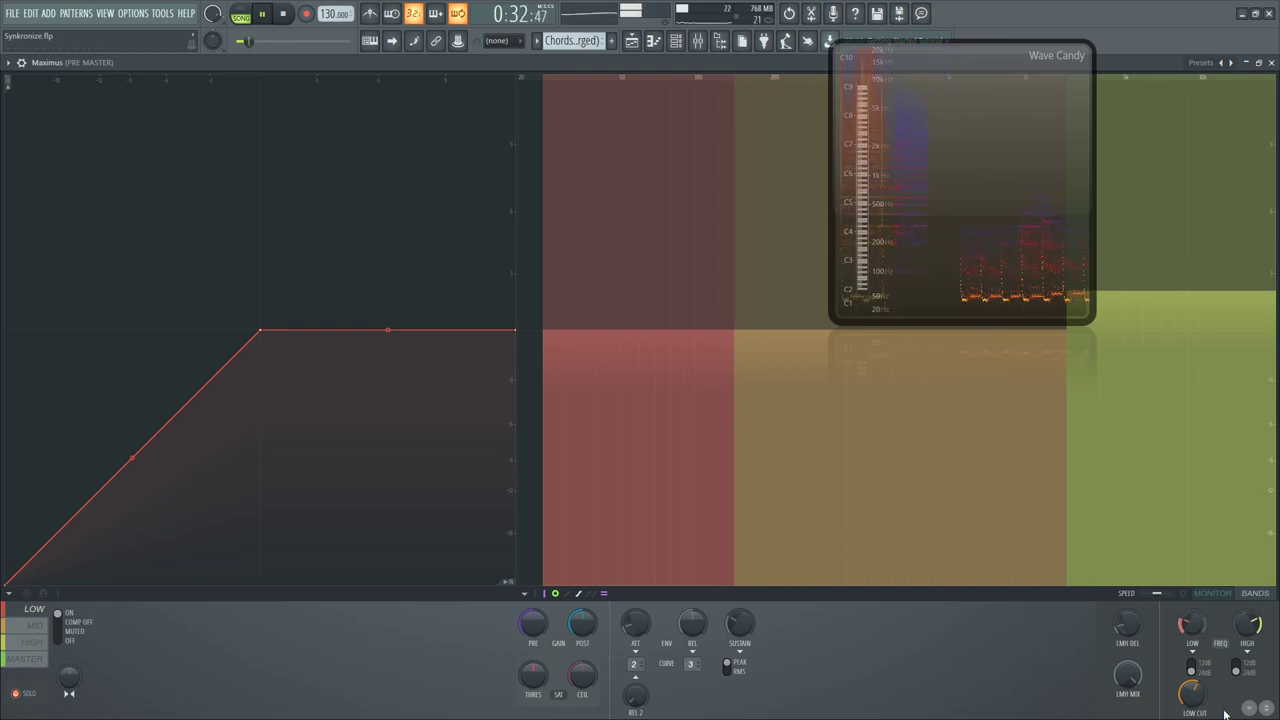
# Sweep the low cut from 19 Hz to 80 Hz while auditioning the low band, and settle it at a low frequency between the two
pyautogui.press('space')
pyautogui.scroll(6, 1190, 692)
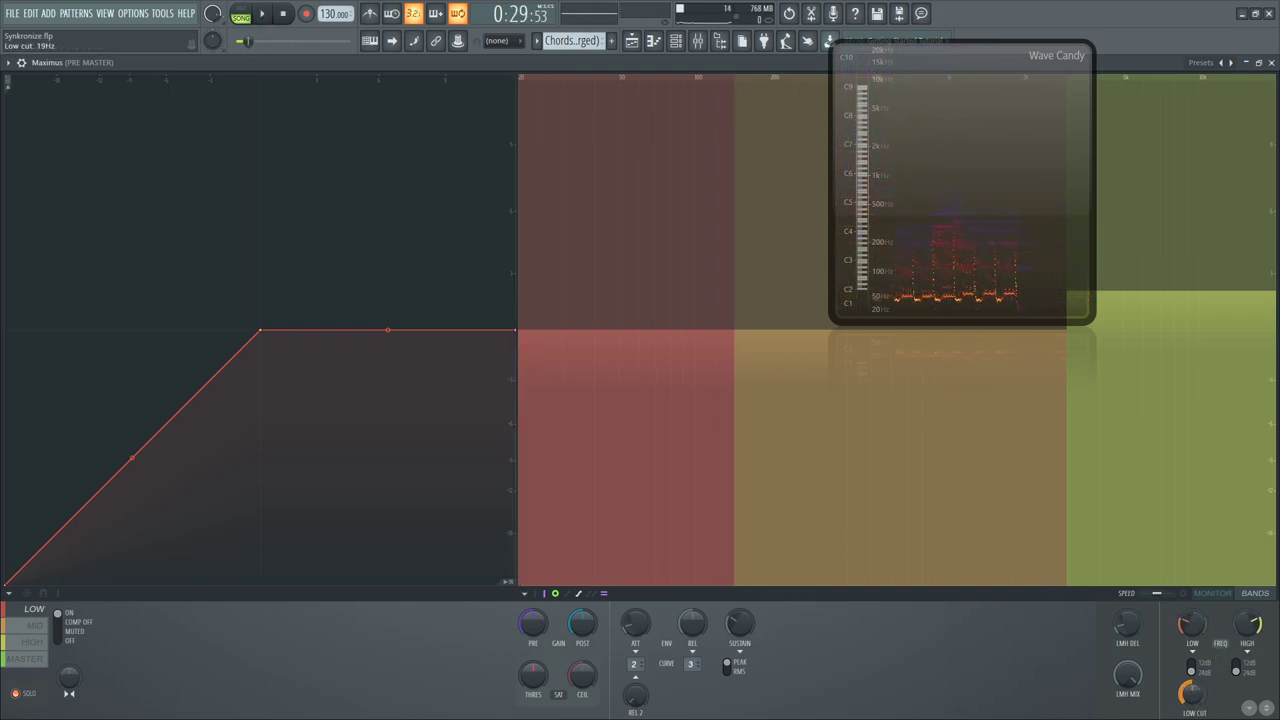
pyautogui.press('space')
pyautogui.scroll(3, 1190, 692)
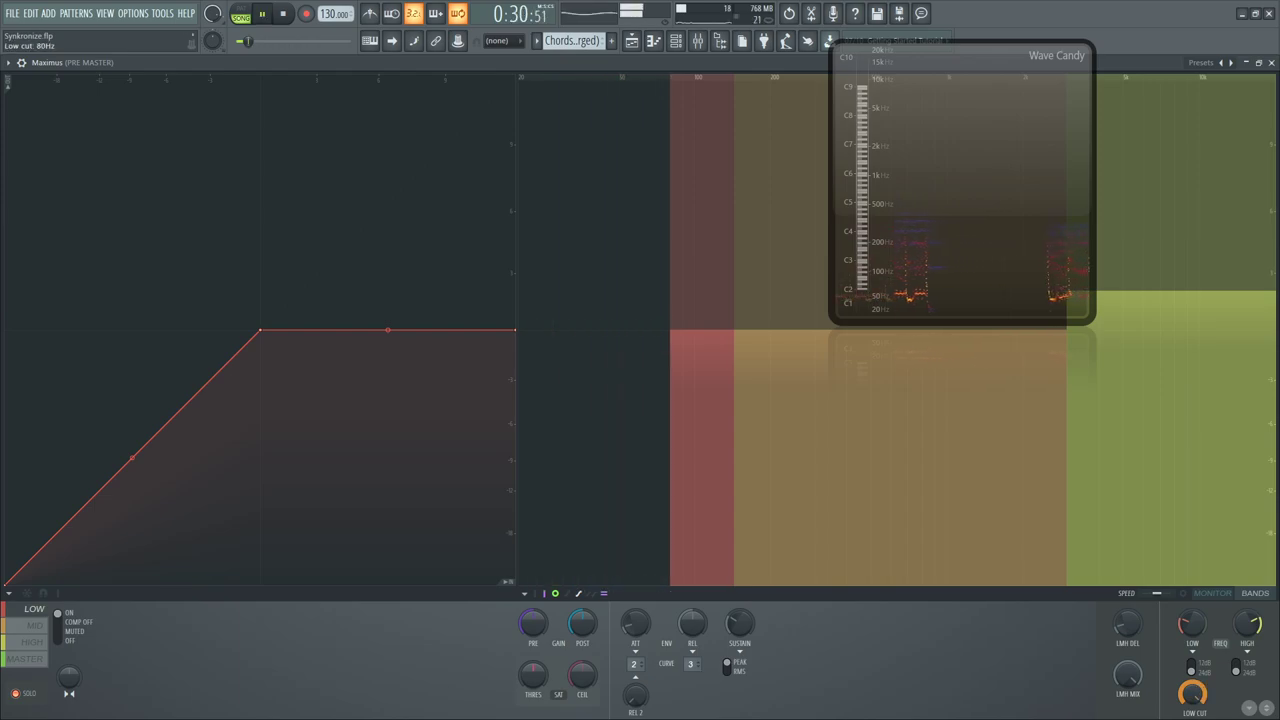
pyautogui.press('space')
pyautogui.scroll(-6, 1190, 692)
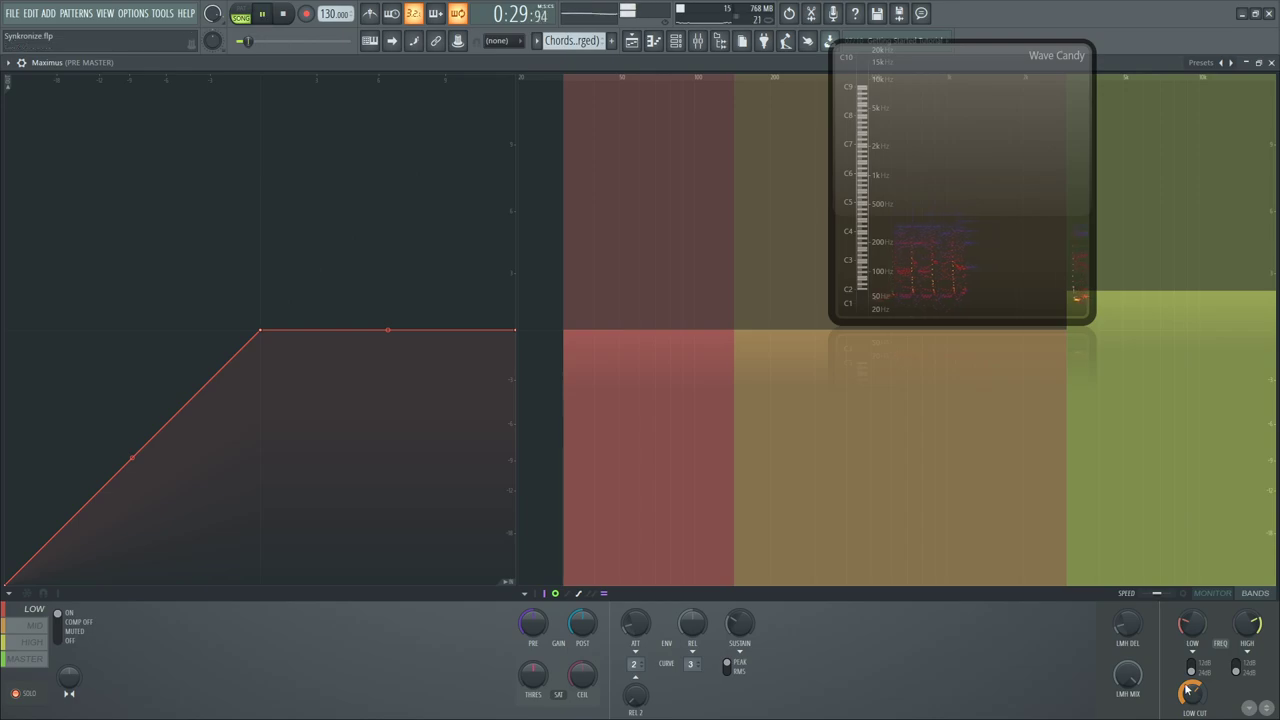
# Target the mid band in the monitor view and move Wave Candy closer to the curve graph
pyautogui.click(38, 627)
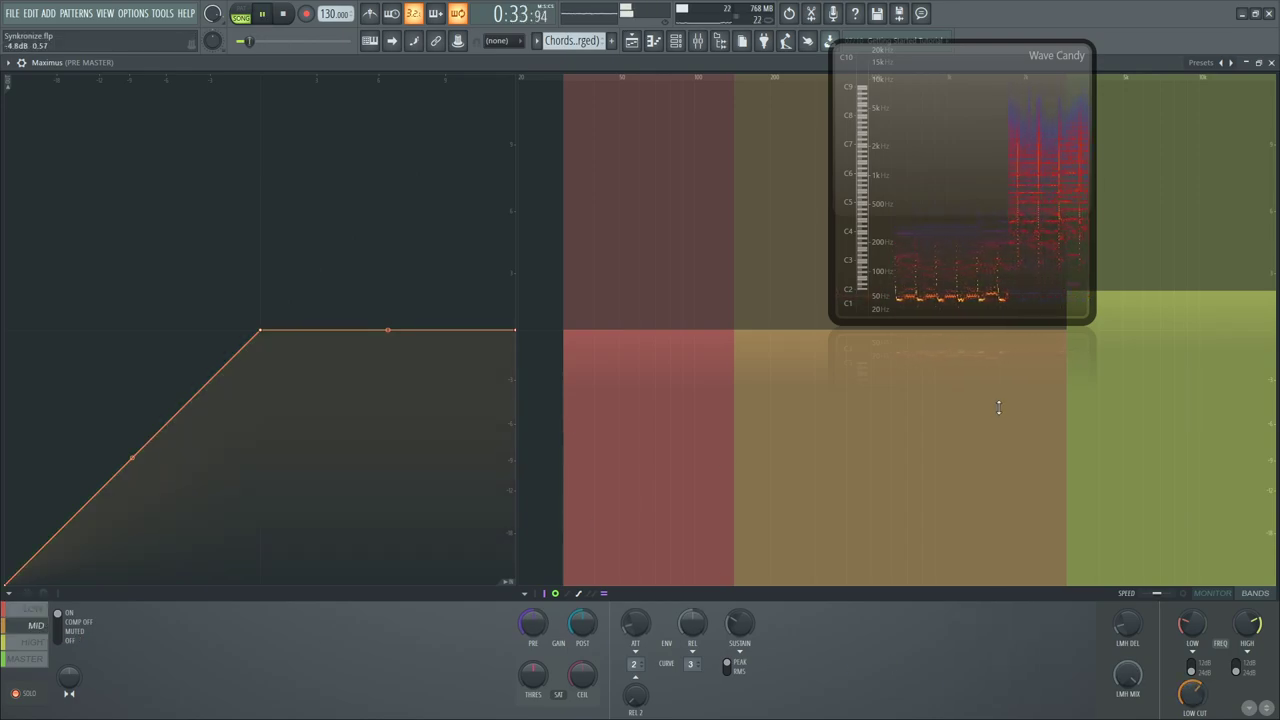
pyautogui.click(1215, 595)
pyautogui.moveTo(1012, 257); pyautogui.dragTo(748, 410)
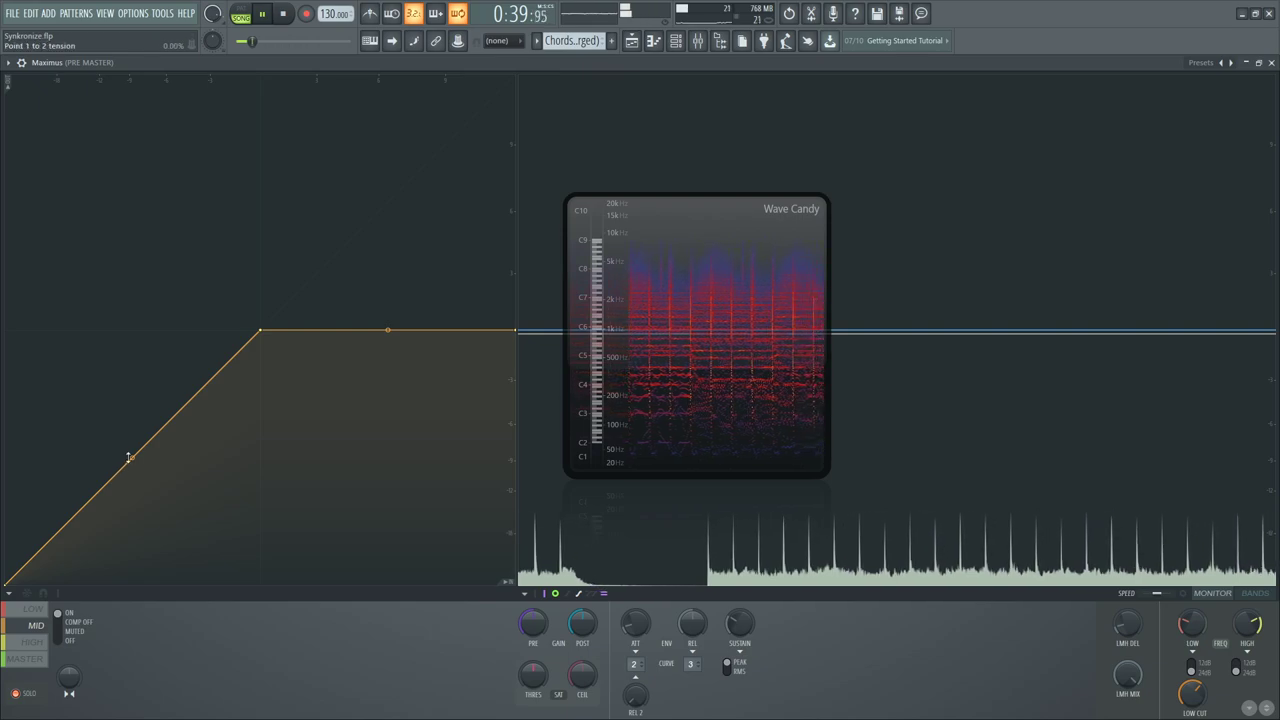
# Bend the mid band's compression curve upward, add a point at about -8.3 dB, and nudge it back onto the original diagonal during playback
pyautogui.moveTo(132, 459); pyautogui.dragTo(132, 421)
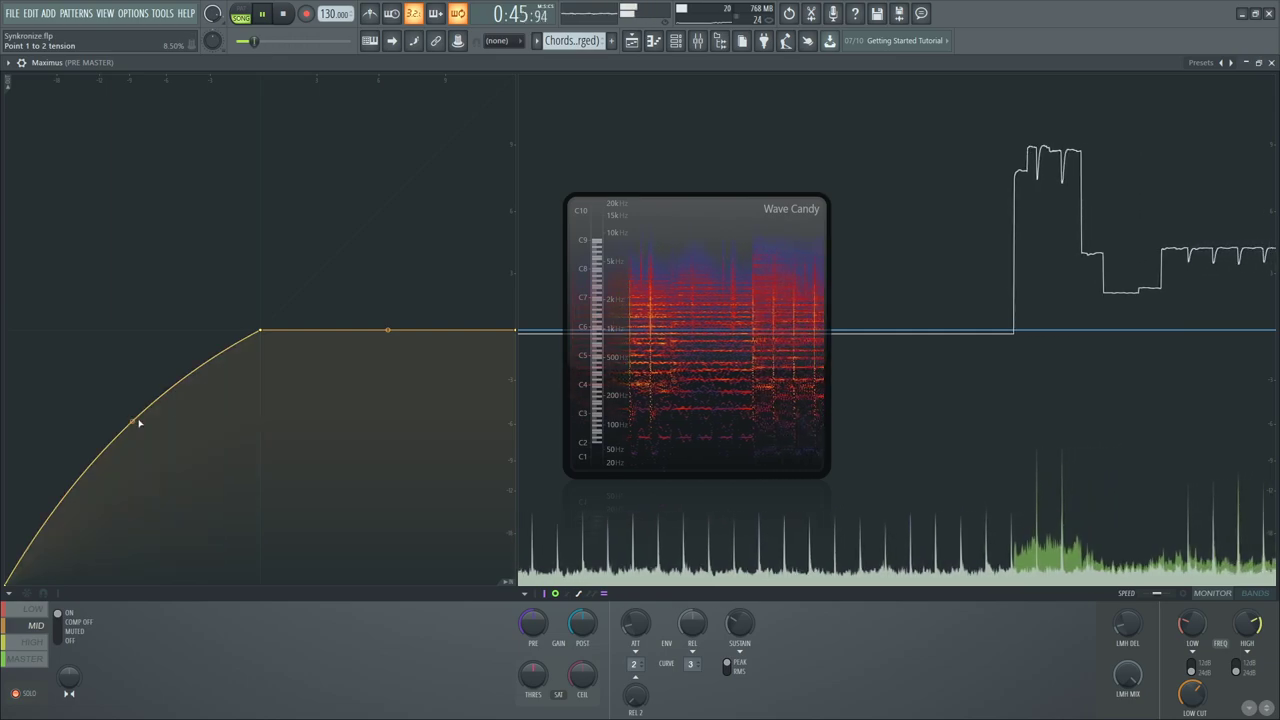
pyautogui.press('space')
pyautogui.rightClick(204, 390)
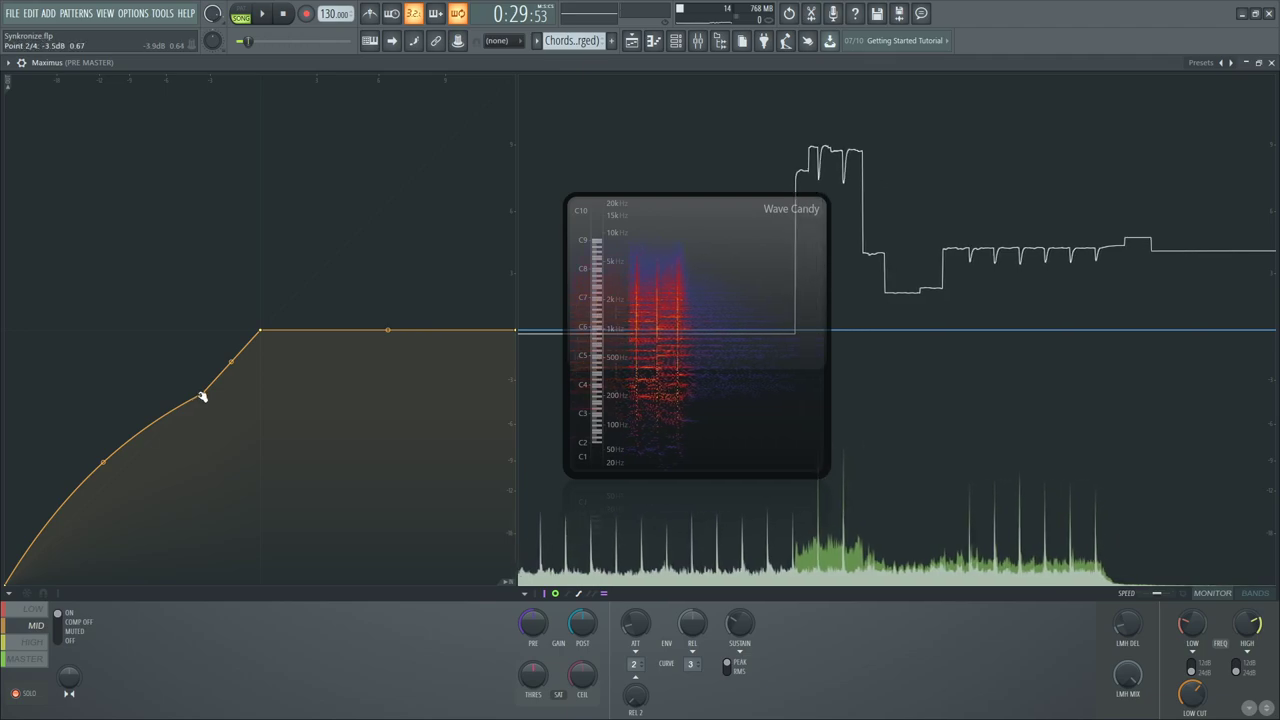
pyautogui.moveTo(203, 394); pyautogui.dragTo(137, 449)
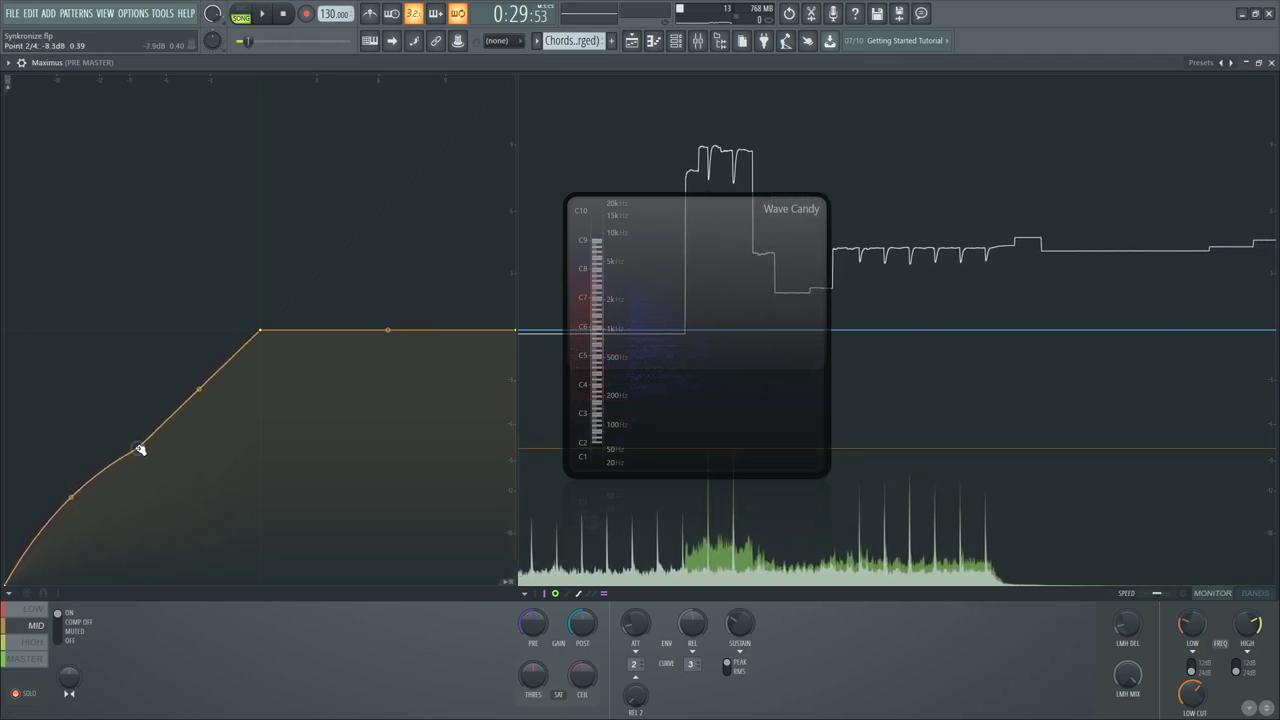
pyautogui.press('space')
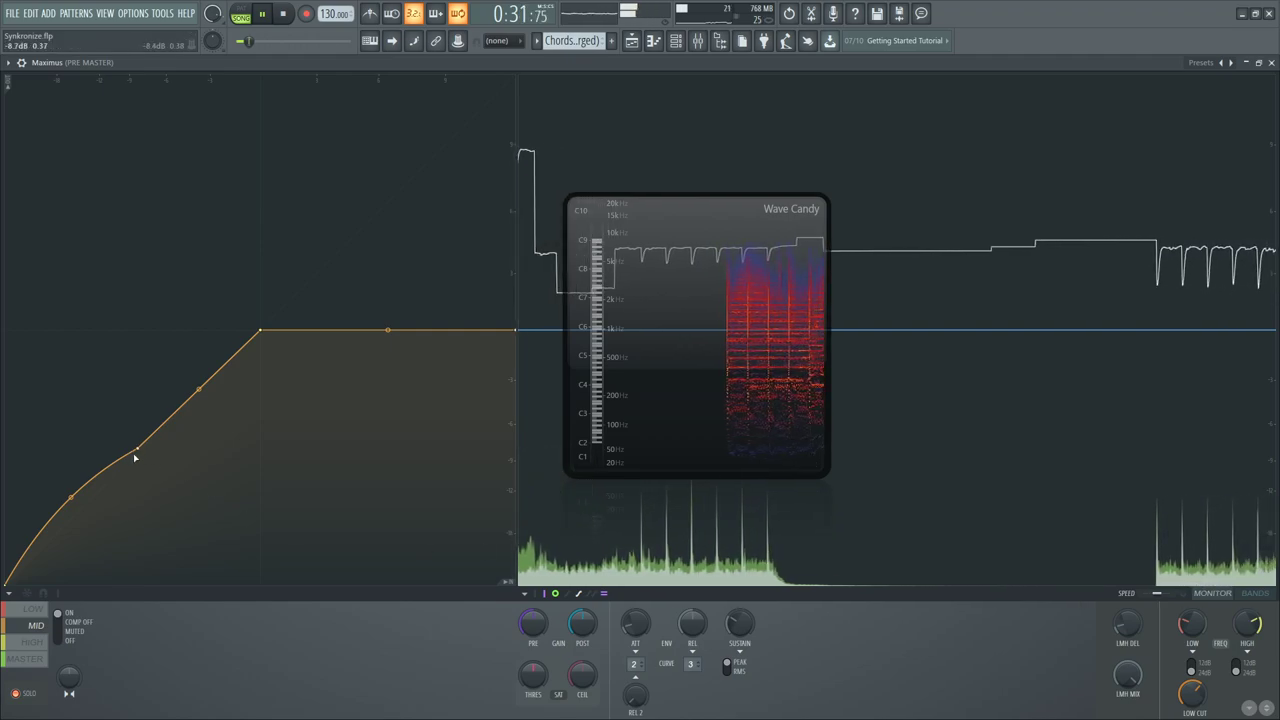
pyautogui.moveTo(137, 449); pyautogui.dragTo(133, 458)
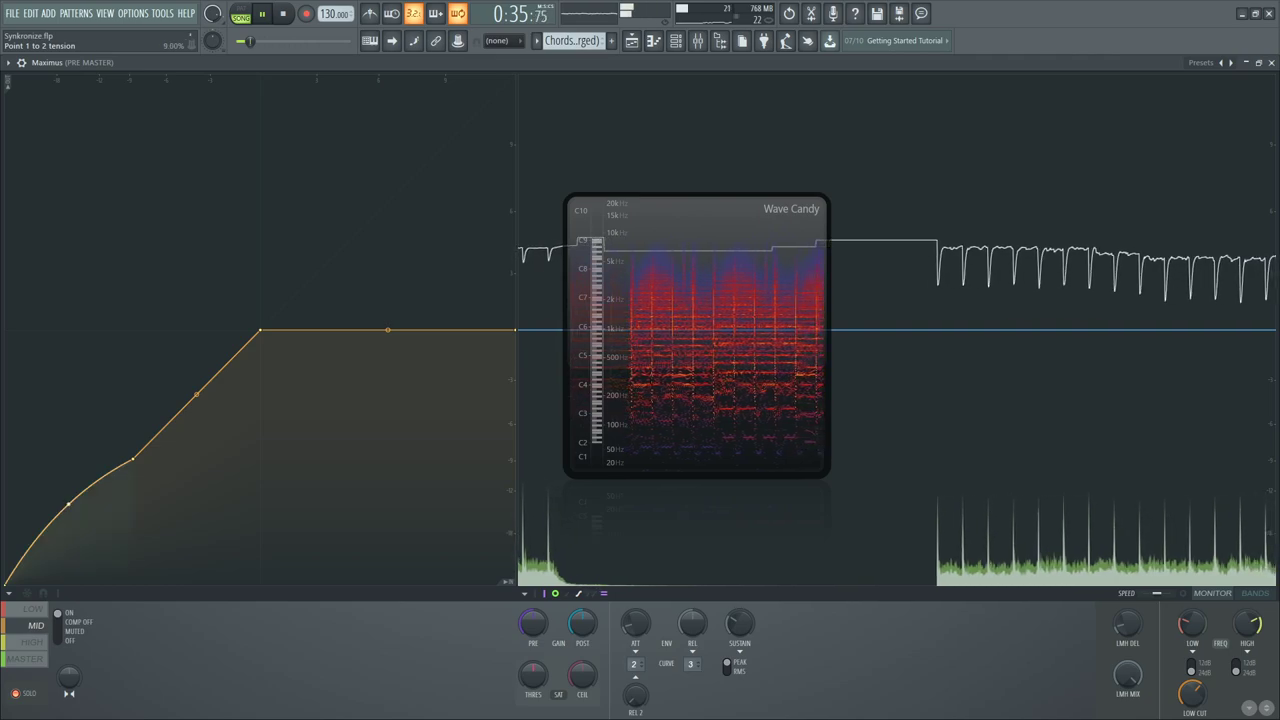
# Reset the tension of the mid band's lower curve segment, and add a raised point at about -27.3 dB to lift quiet signals
pyautogui.moveTo(68, 504)
pyautogui.mouseDown()
pyautogui.moveTo(68, 466)
pyautogui.moveTo(68, 496)
pyautogui.mouseUp()
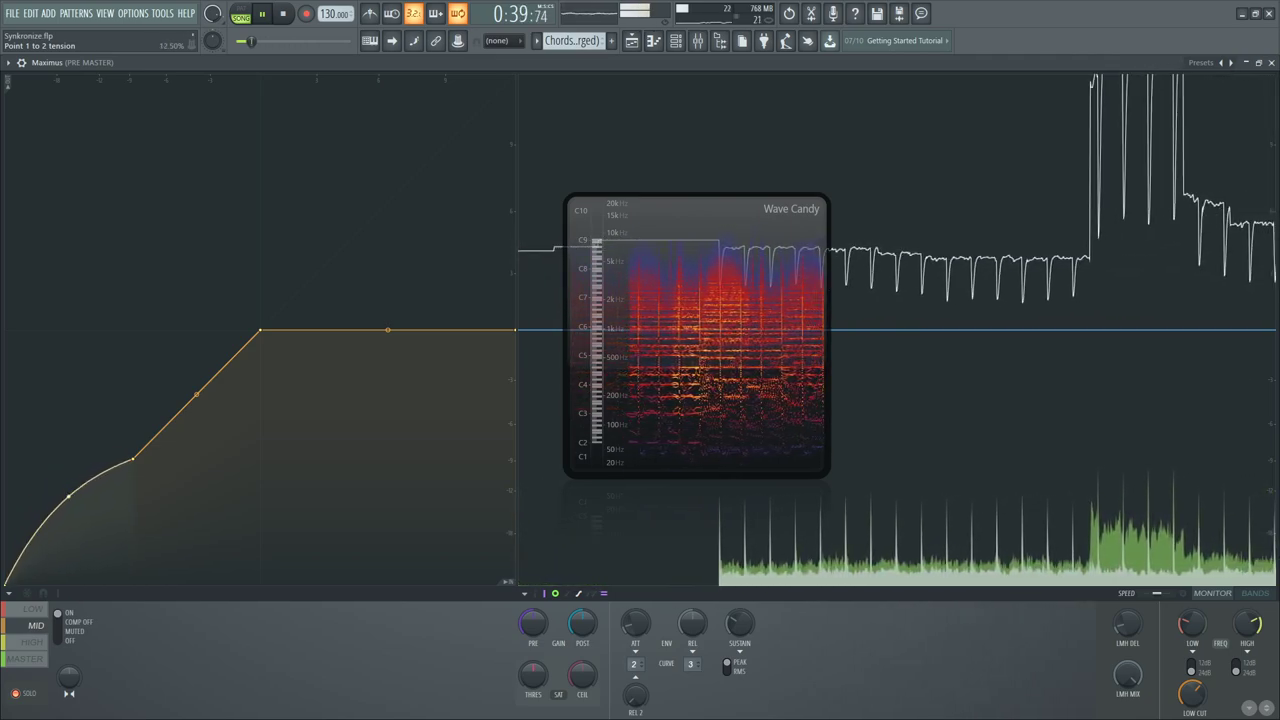
pyautogui.rightClick(68, 496)
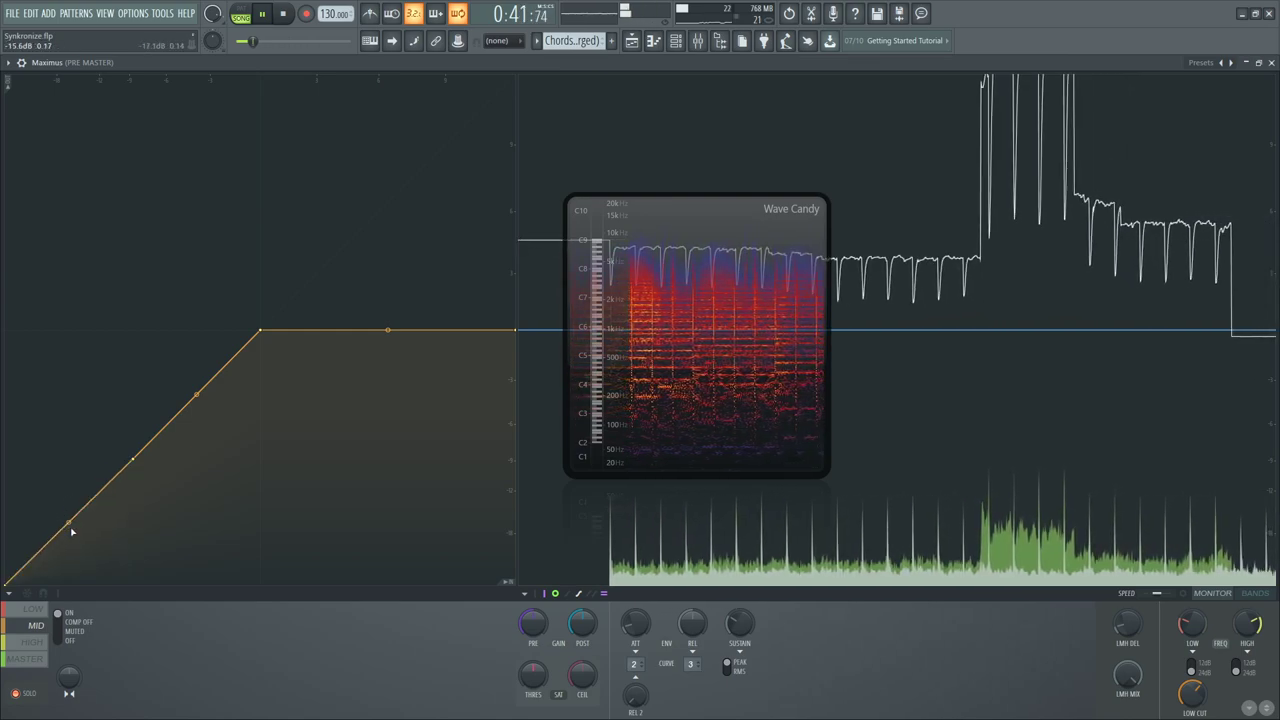
pyautogui.rightClick(77, 511)
pyautogui.moveTo(77, 511); pyautogui.dragTo(24, 540)
pyautogui.press('space')
pyautogui.press('space')
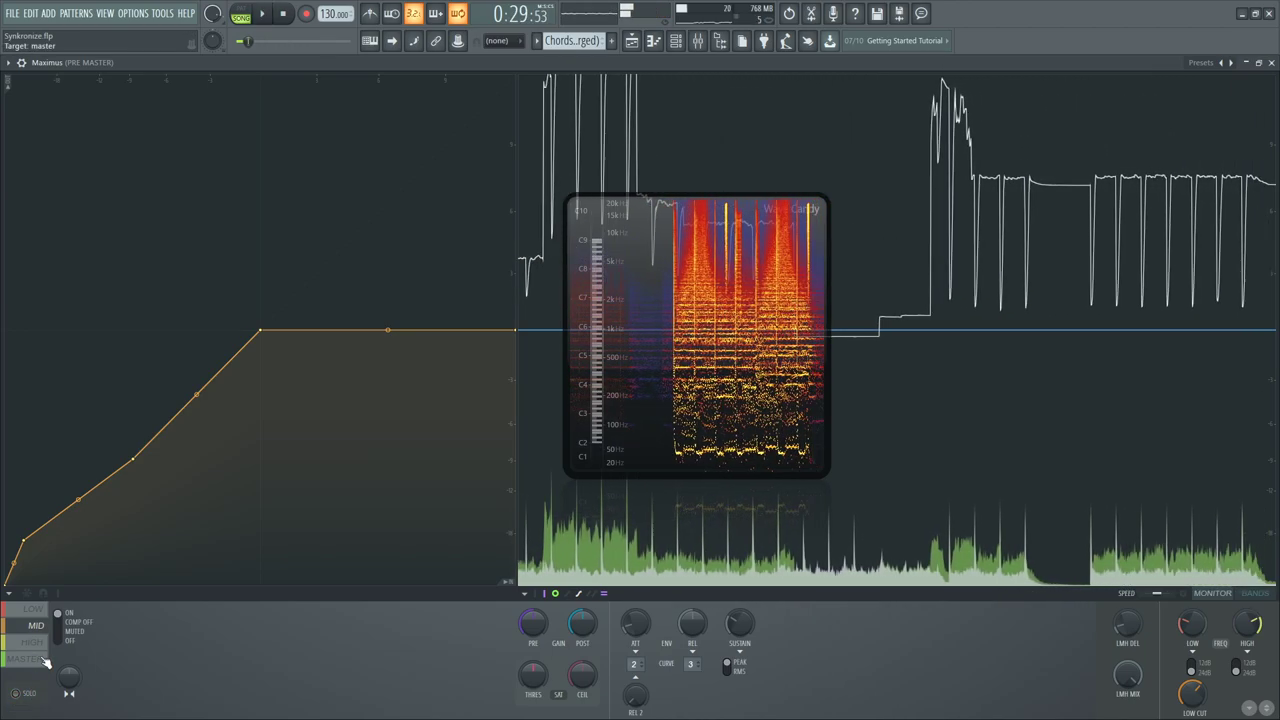
# Compare the mid band with compression off and on, and soften the boost by moving its quietest curve point to about -22.7 dB
pyautogui.click(68, 625)
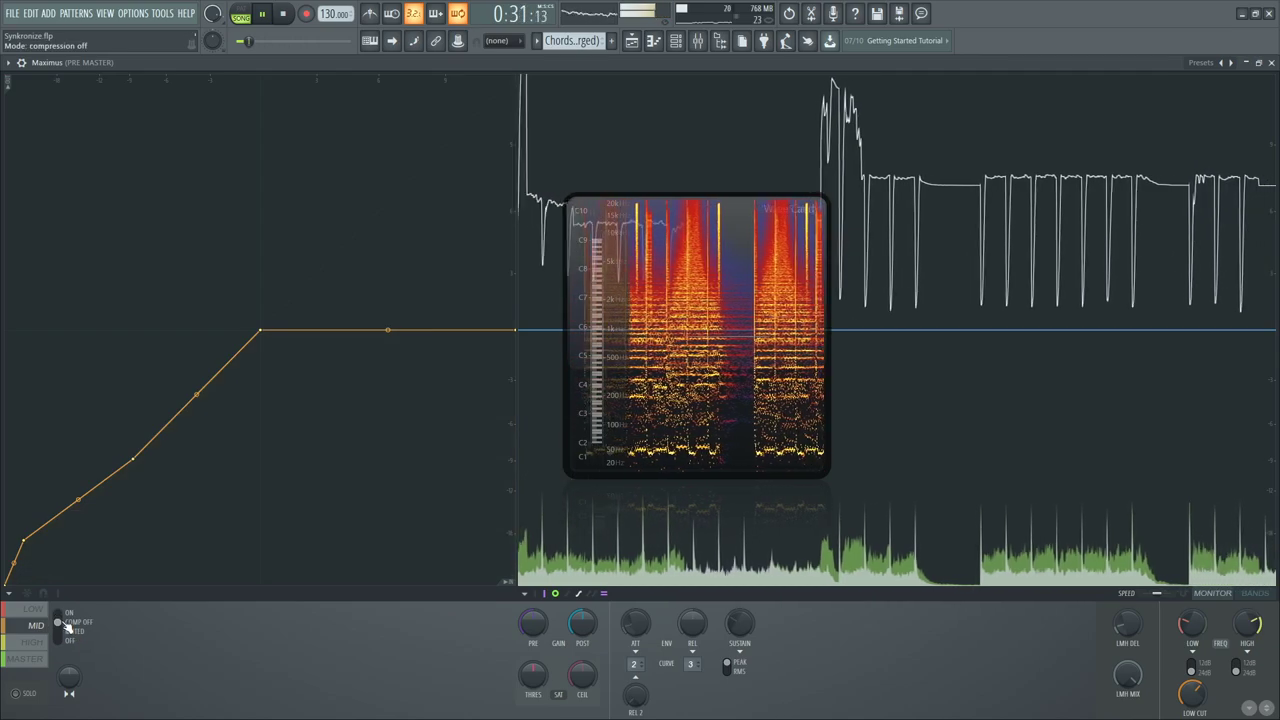
pyautogui.click(62, 614)
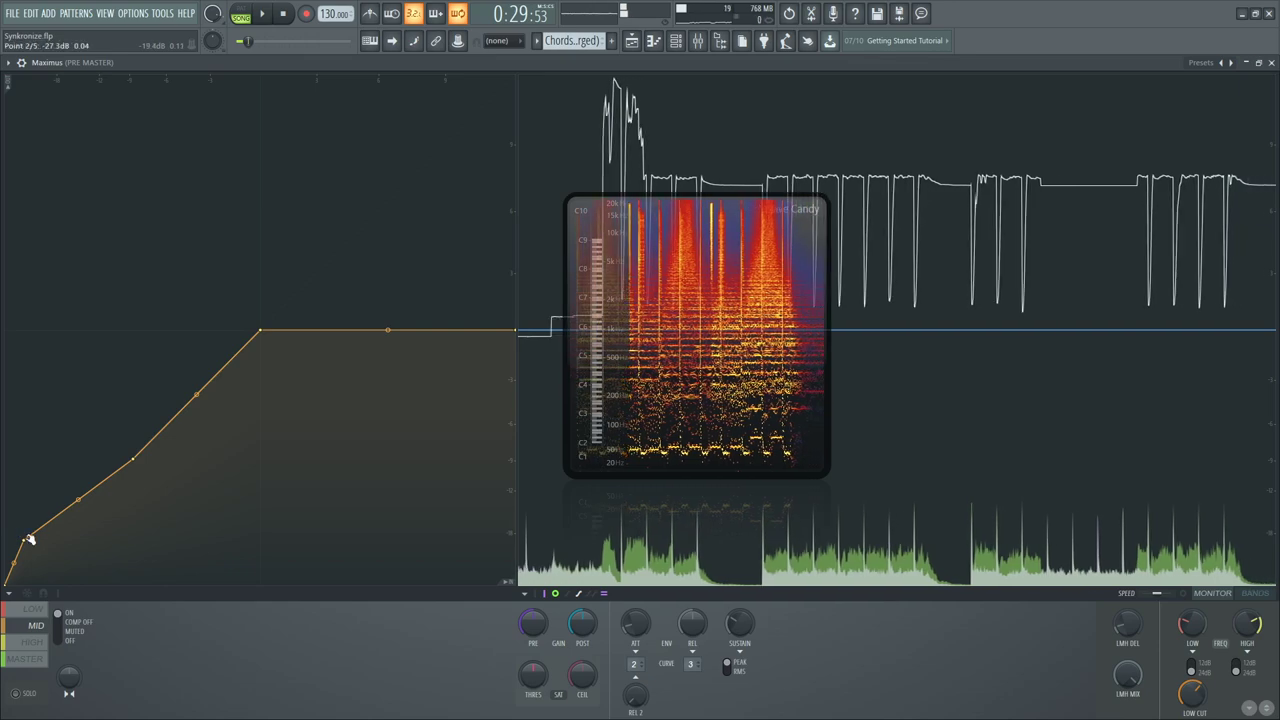
pyautogui.moveTo(19, 535); pyautogui.dragTo(38, 545)
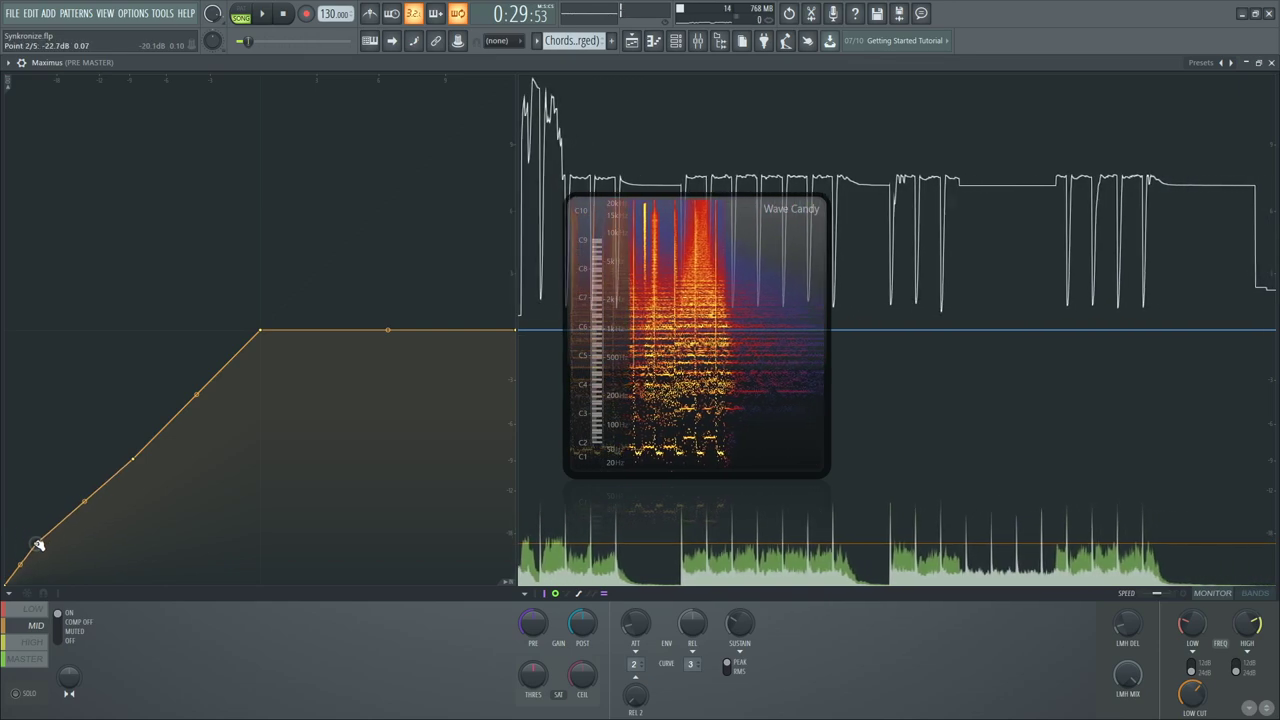
# Audition the softened mid band curve by switching between the COMP OFF and ON modes during playback
pyautogui.click(70, 625)
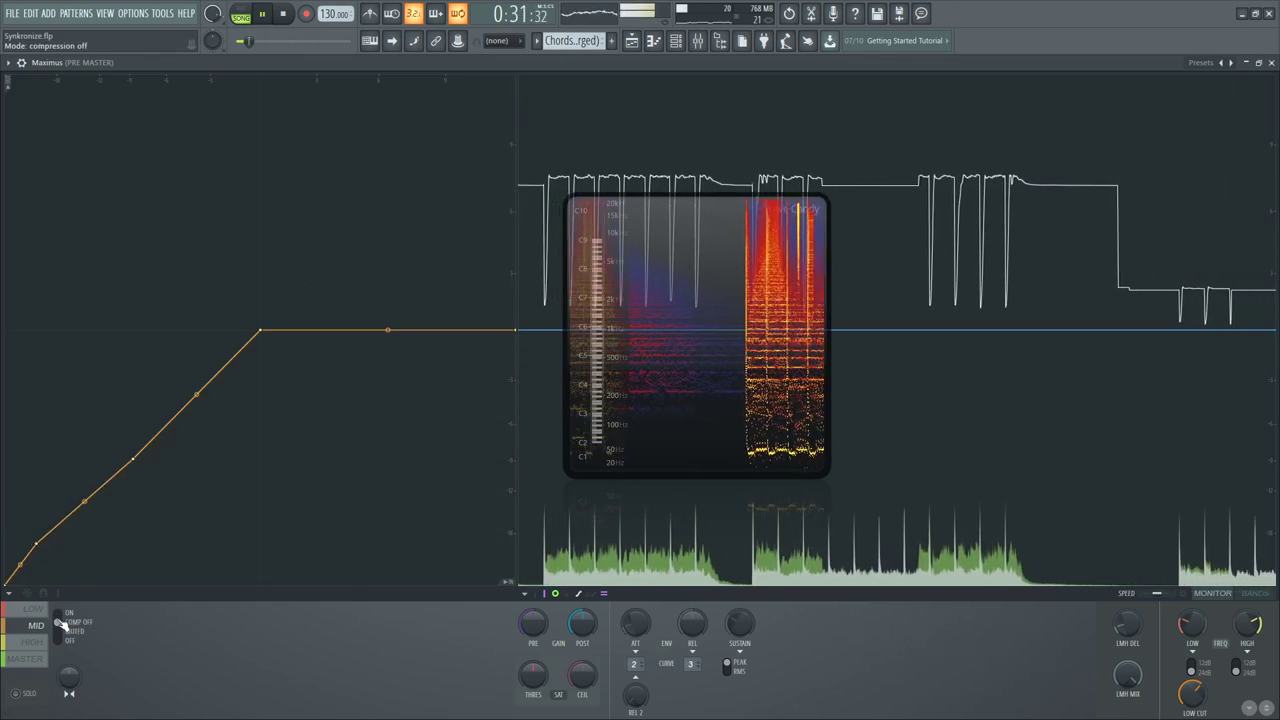
pyautogui.click(76, 630)
pyautogui.click(71, 622)
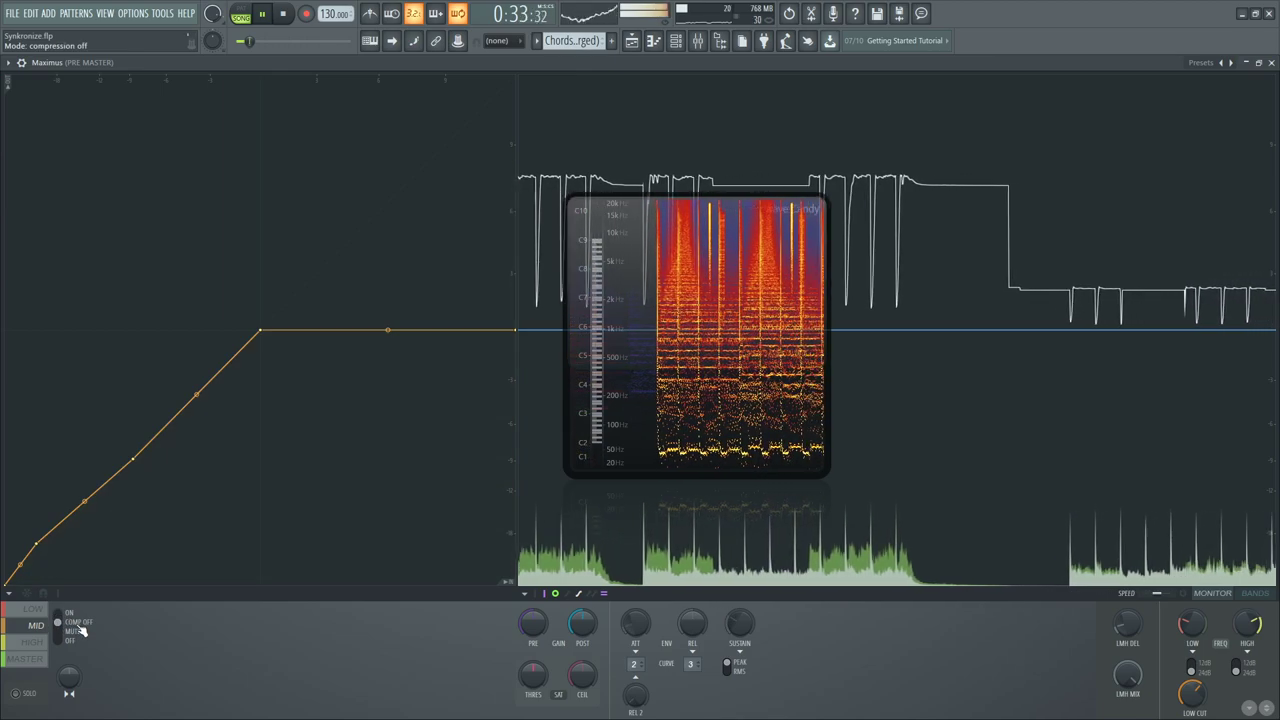
pyautogui.click(68, 618)
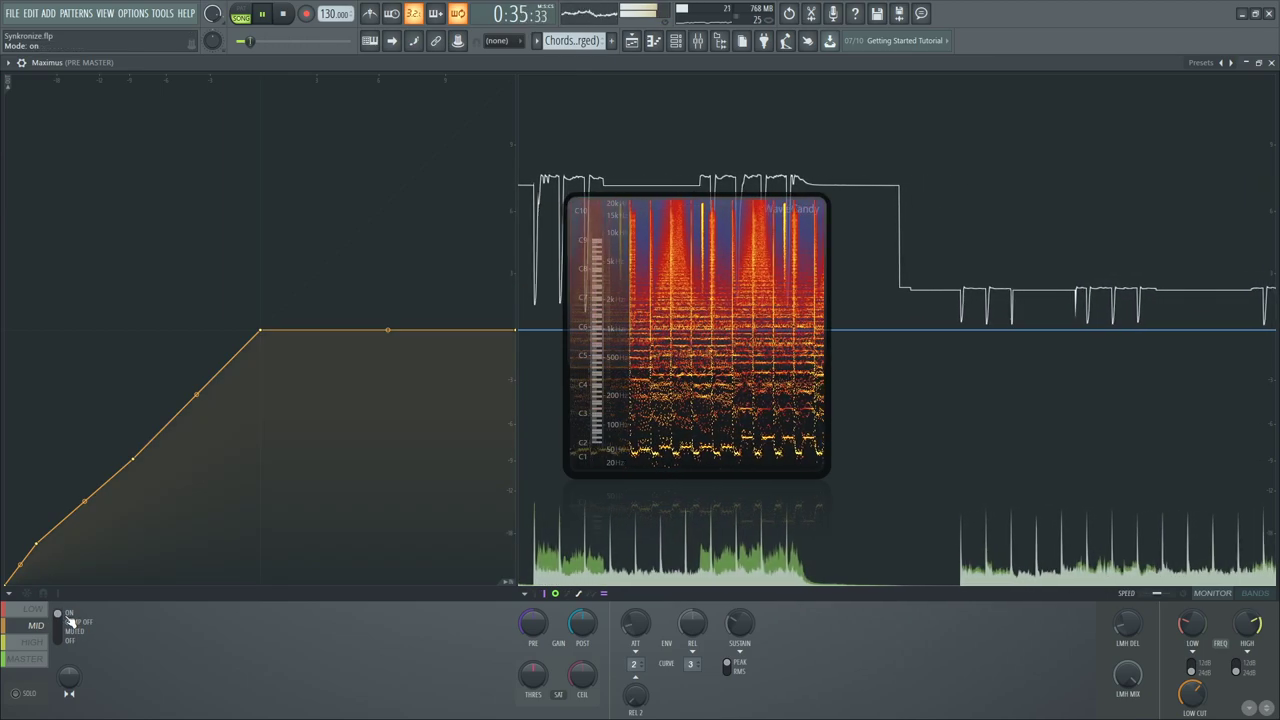
# Review the master, low and mid band monitor graphs, ending with the high band targeted
pyautogui.click(32, 660)
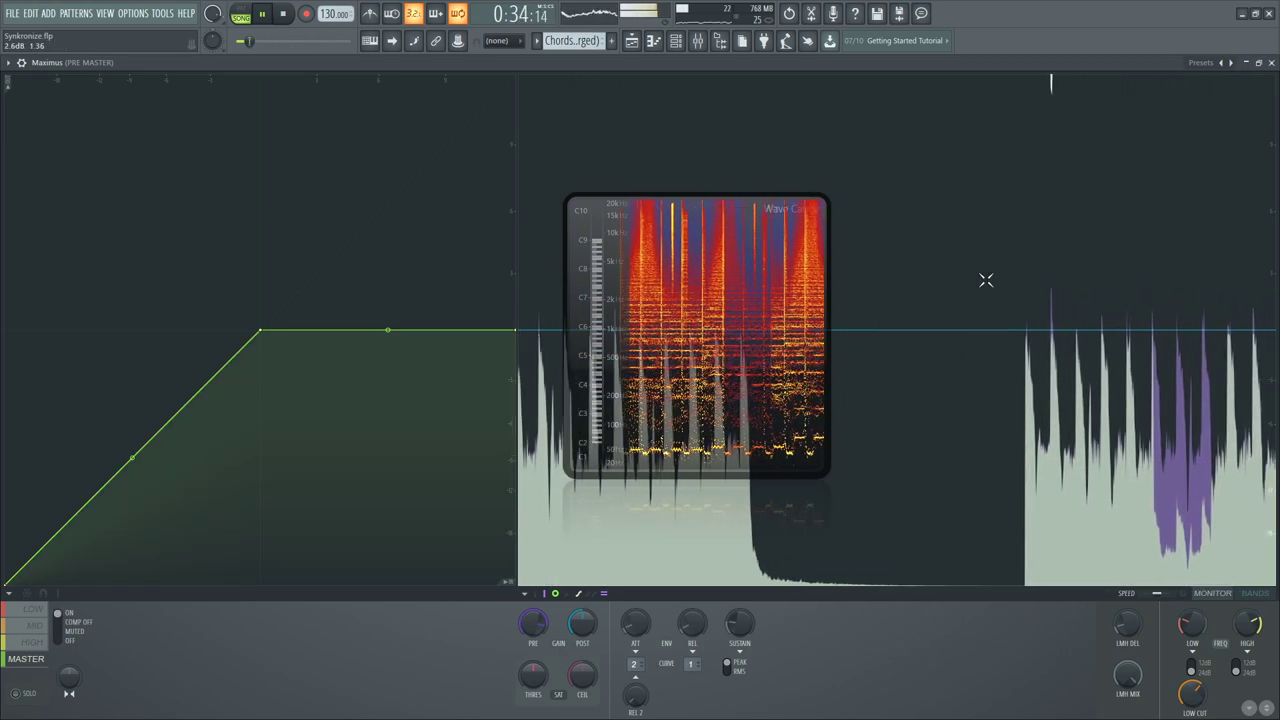
pyautogui.press('space')
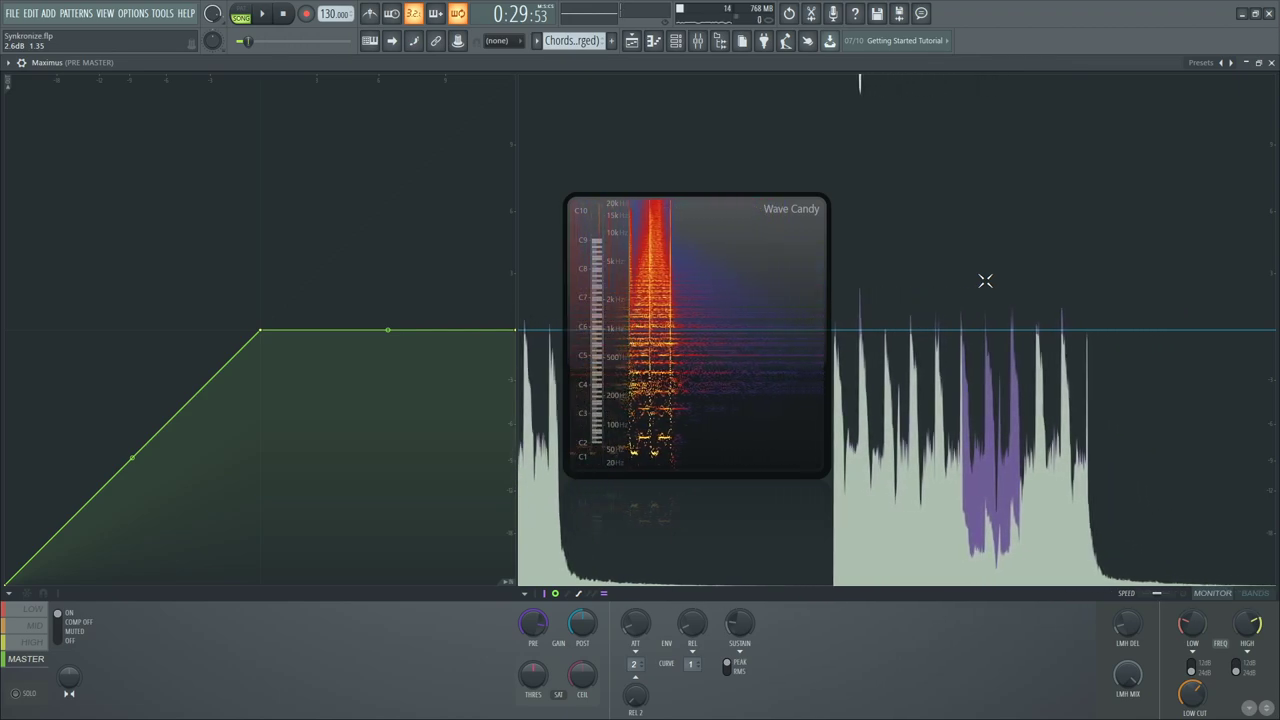
pyautogui.click(39, 638)
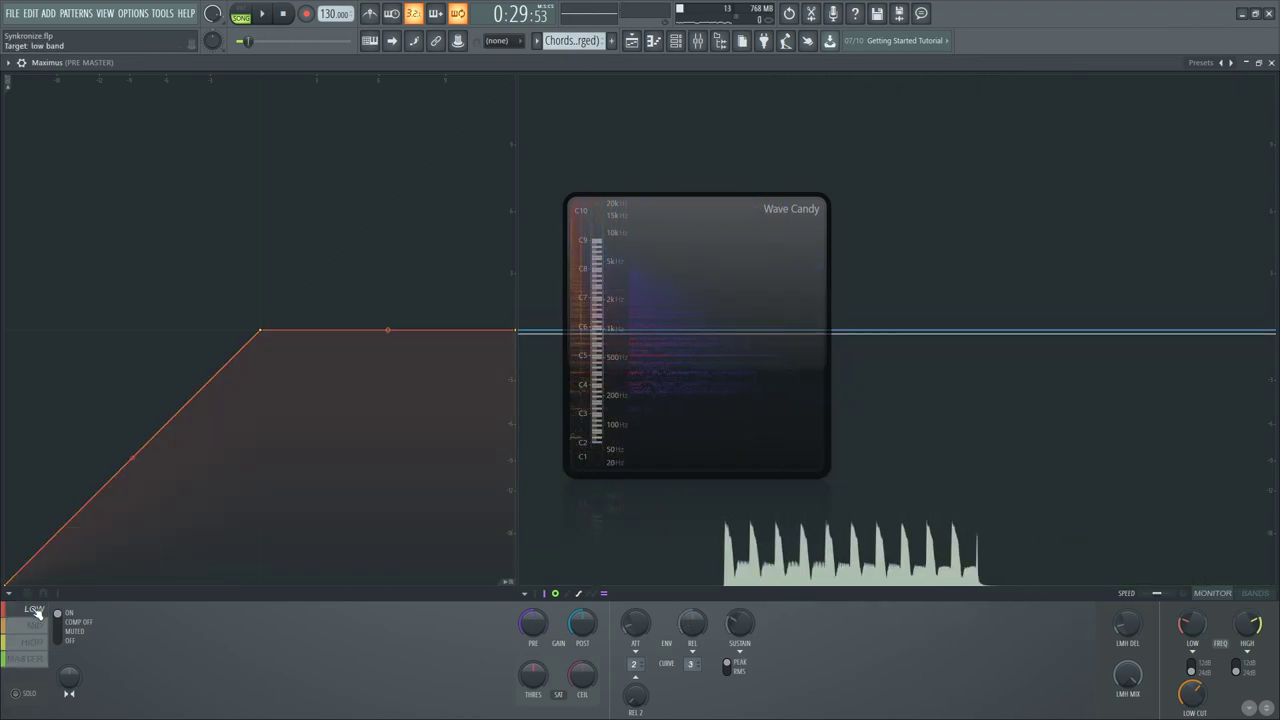
pyautogui.click(39, 638)
pyautogui.click(38, 639)
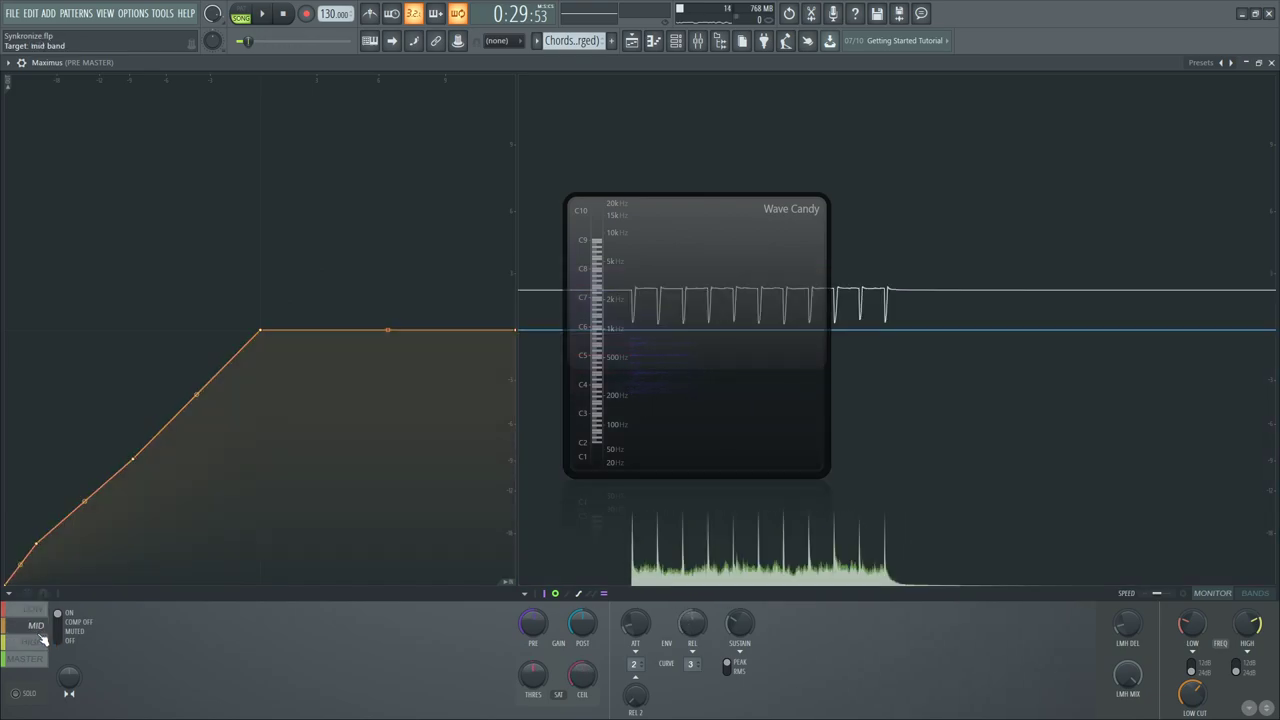
pyautogui.click(41, 646)
# Lower the high band's soft saturation ceiling to about -19.2 dB in the monitor view, and raise it slightly while listening
pyautogui.click(1255, 593)
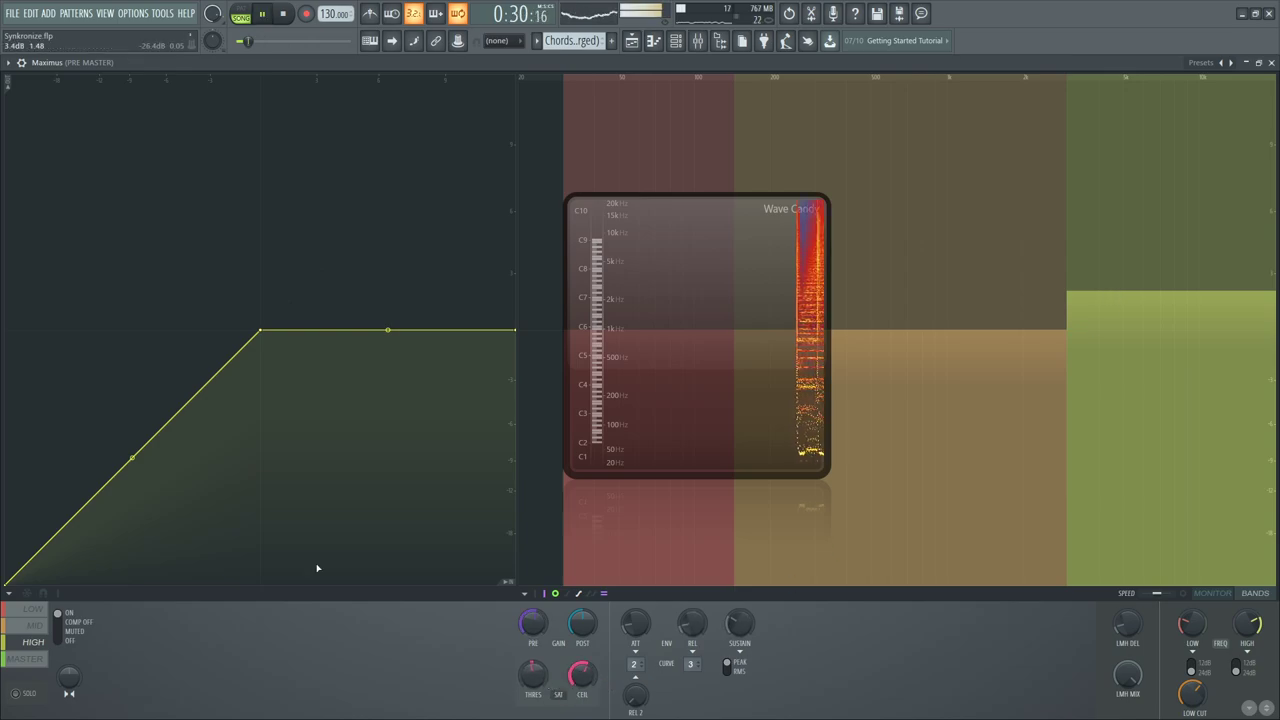
pyautogui.click(1211, 595)
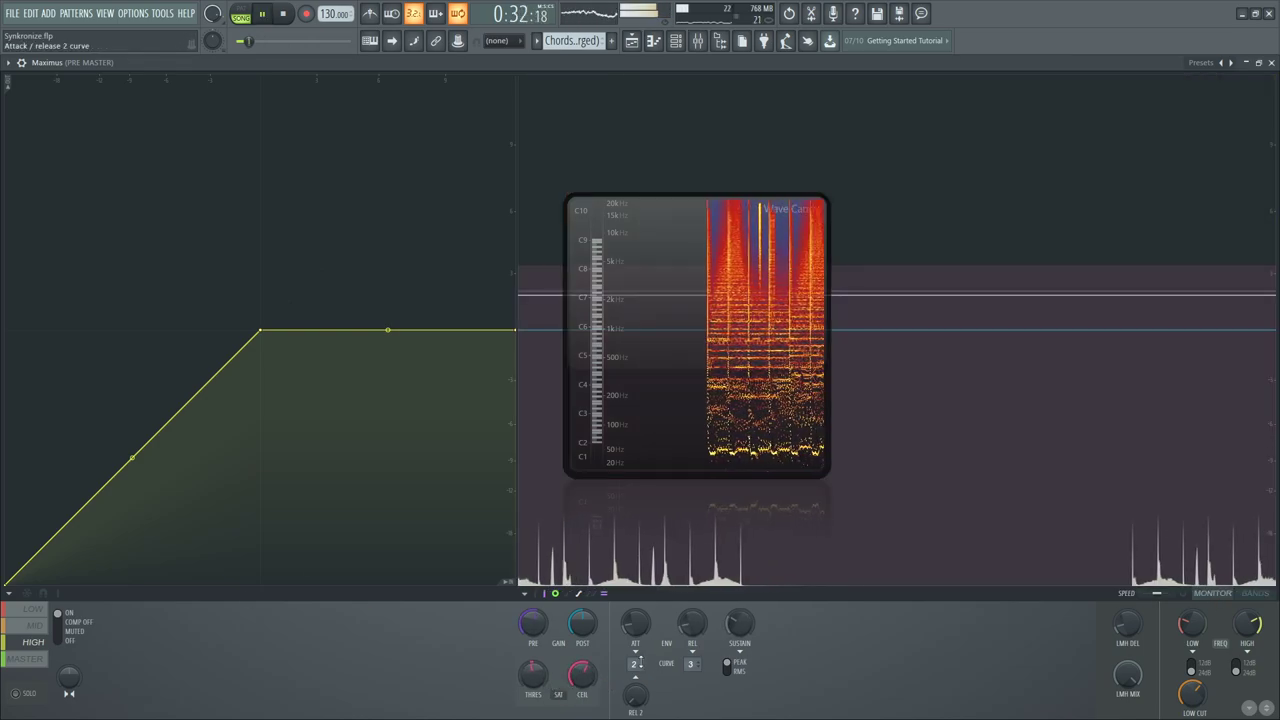
pyautogui.moveTo(582, 675); pyautogui.dragTo(582, 705)
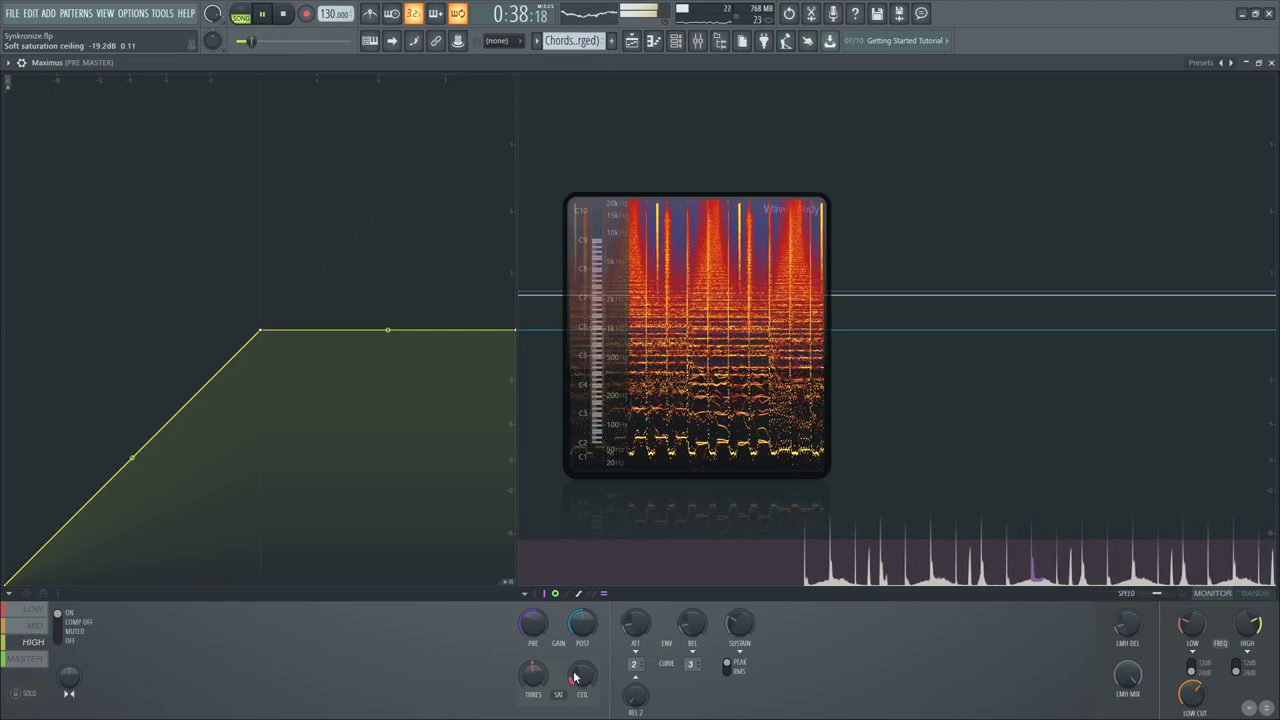
pyautogui.moveTo(582, 676)
pyautogui.mouseDown()
pyautogui.moveTo(582, 612)
pyautogui.moveTo(582, 675)
pyautogui.mouseUp()
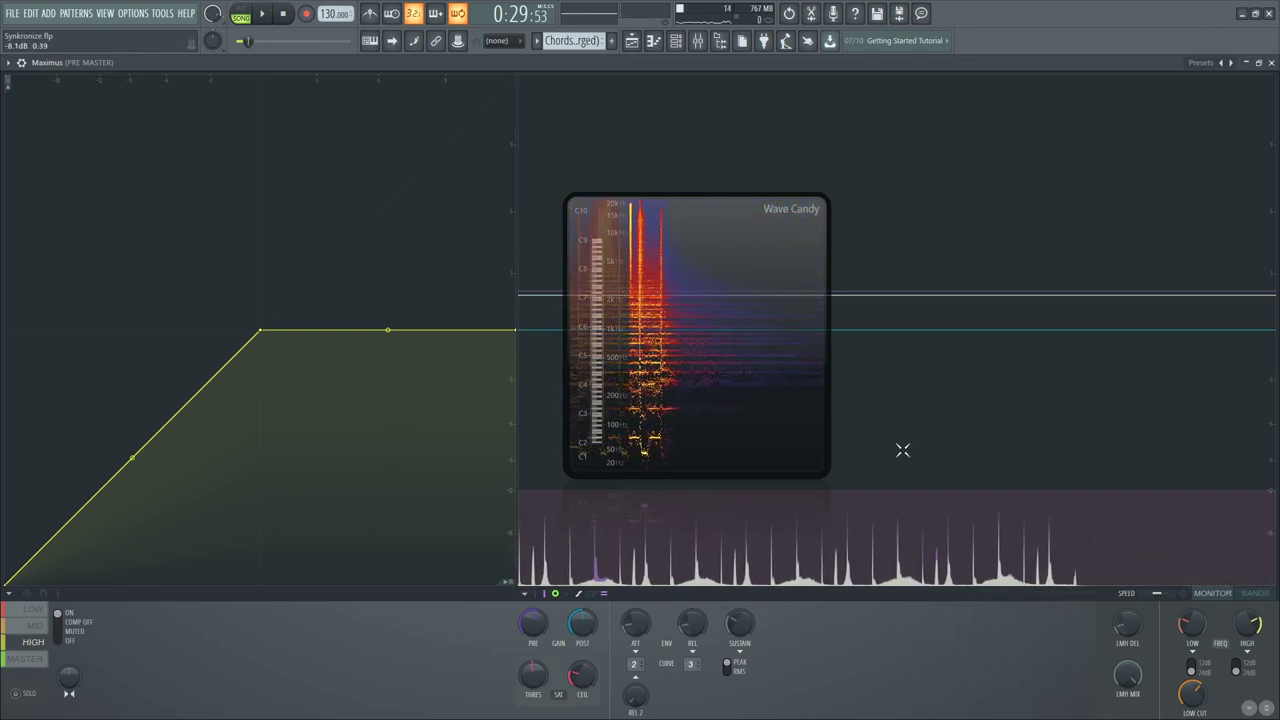
# Restore Maximus to its compact window and set the mid band's attack curve to 7 and release curve to 8
pyautogui.click(1253, 62)
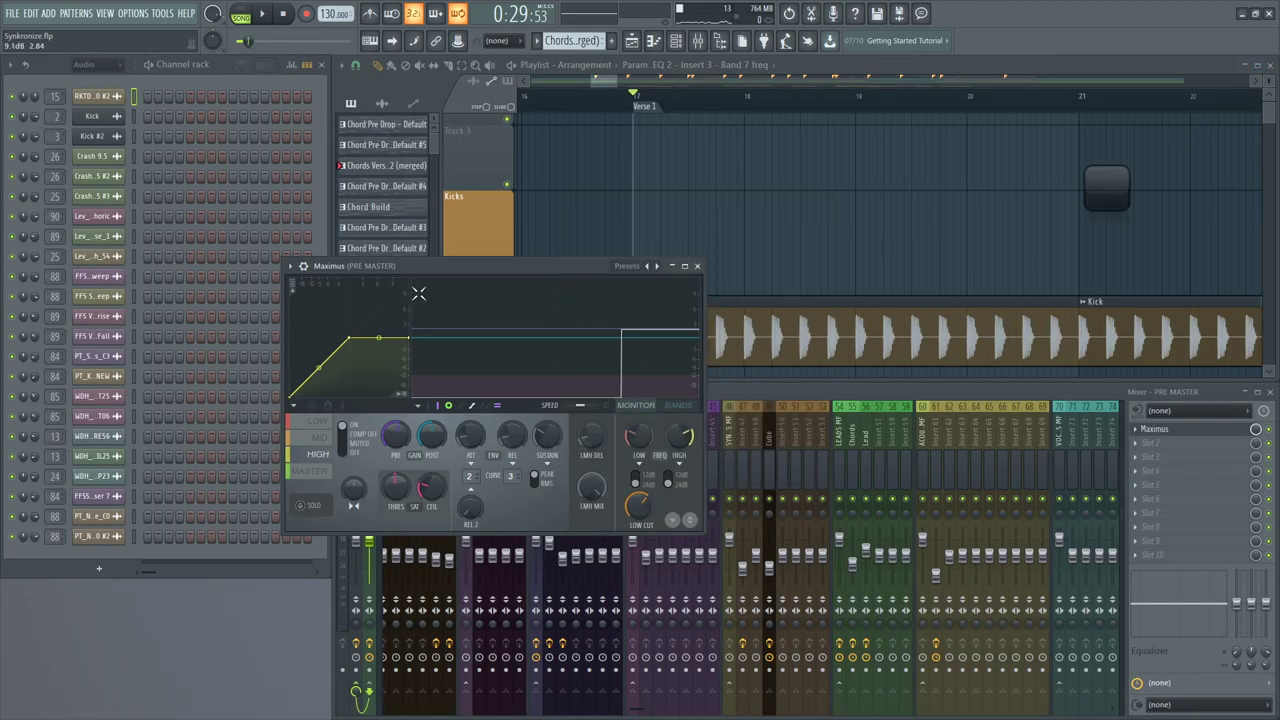
pyautogui.click(318, 455)
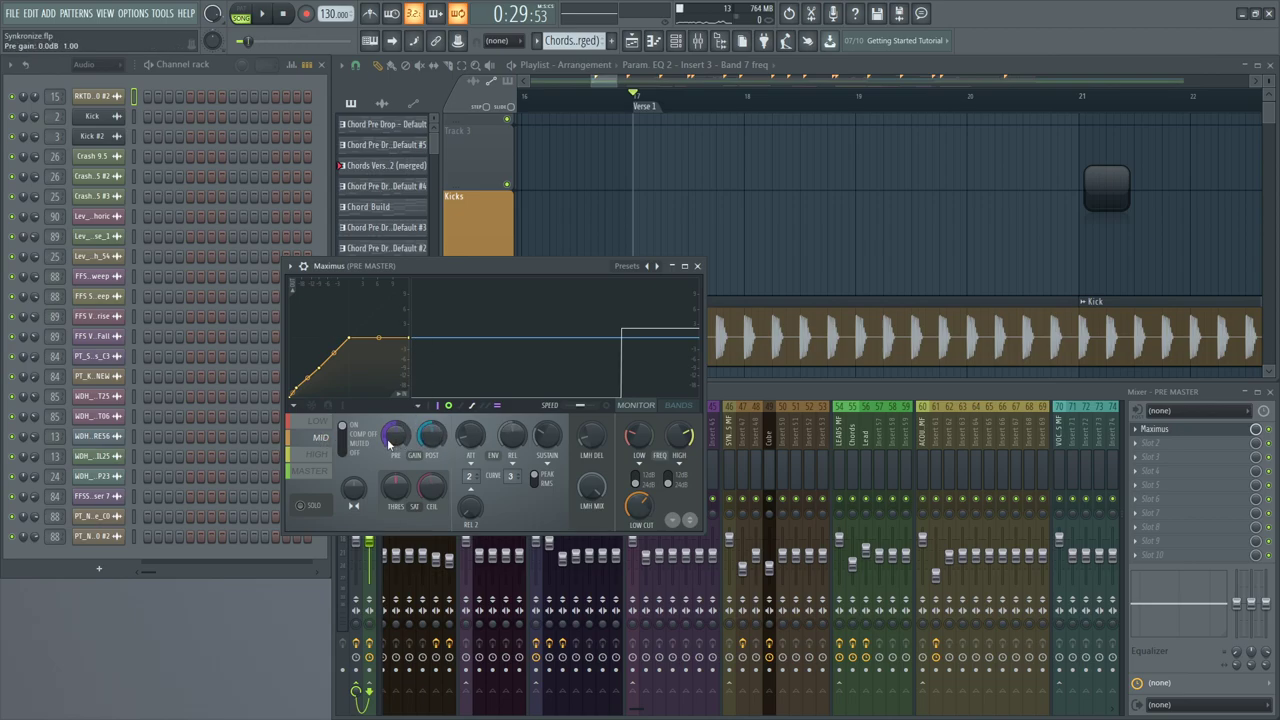
pyautogui.click(510, 470)
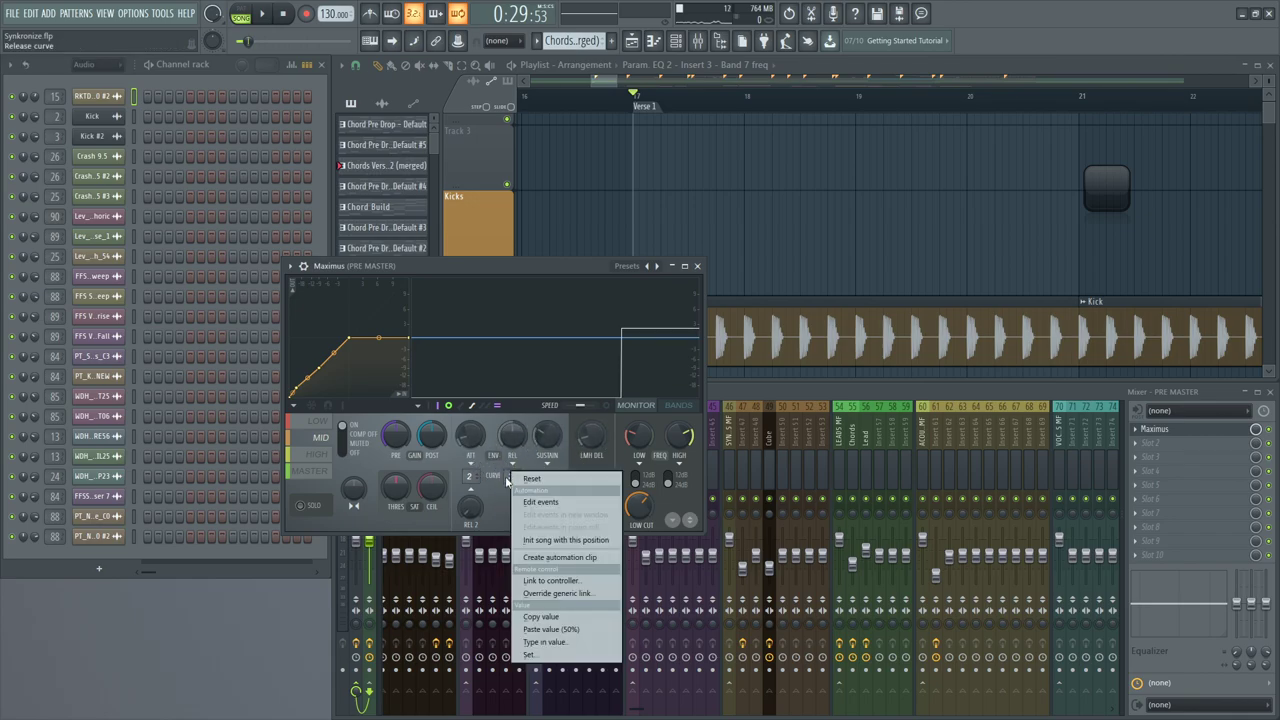
pyautogui.click(530, 492)
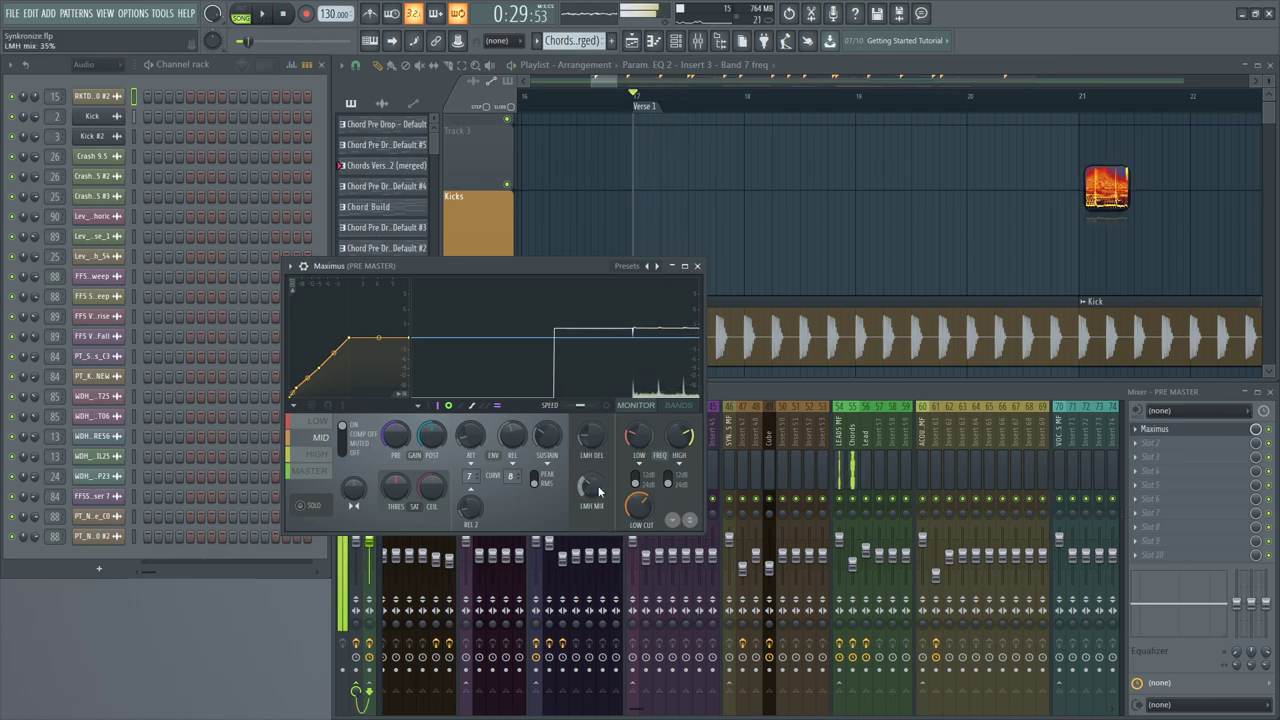
# Target the master band and audition the LMH mix at 100%, 58% and 42% during playback
pyautogui.click(306, 470)
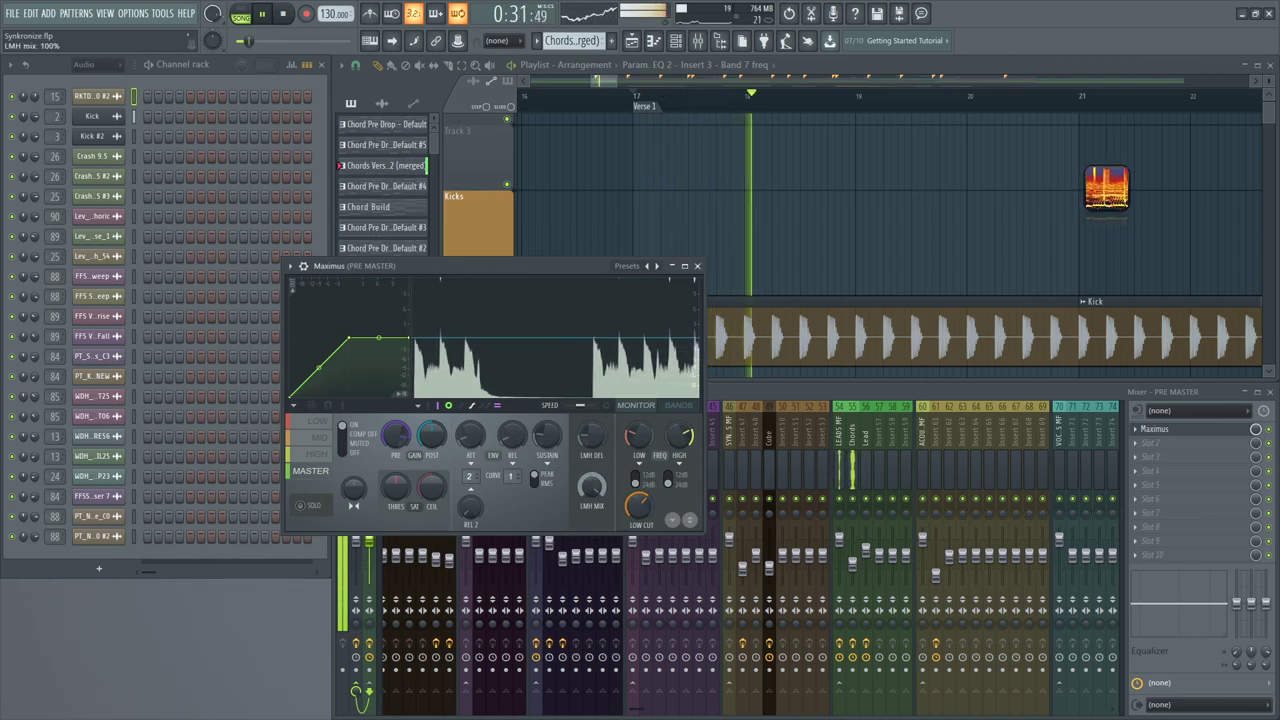
pyautogui.press('space')
pyautogui.moveTo(592, 487); pyautogui.dragTo(592, 437)
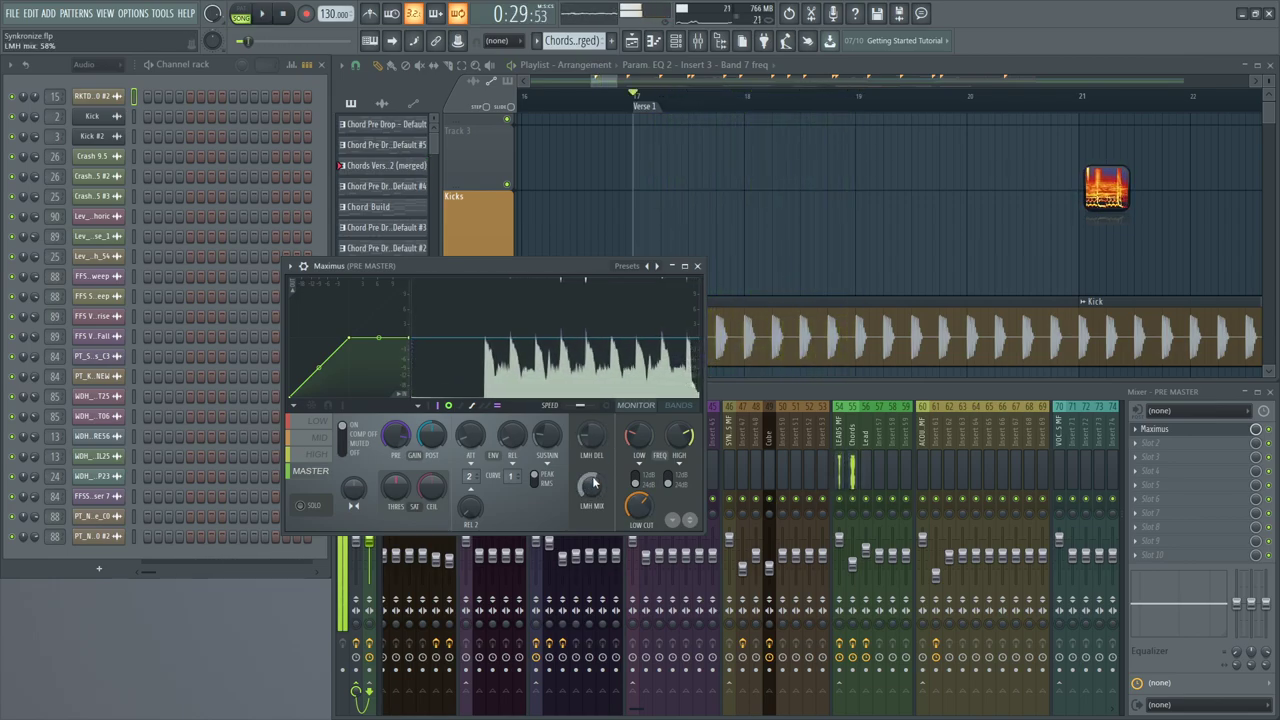
pyautogui.moveTo(592, 487); pyautogui.dragTo(592, 420)
pyautogui.press('space')
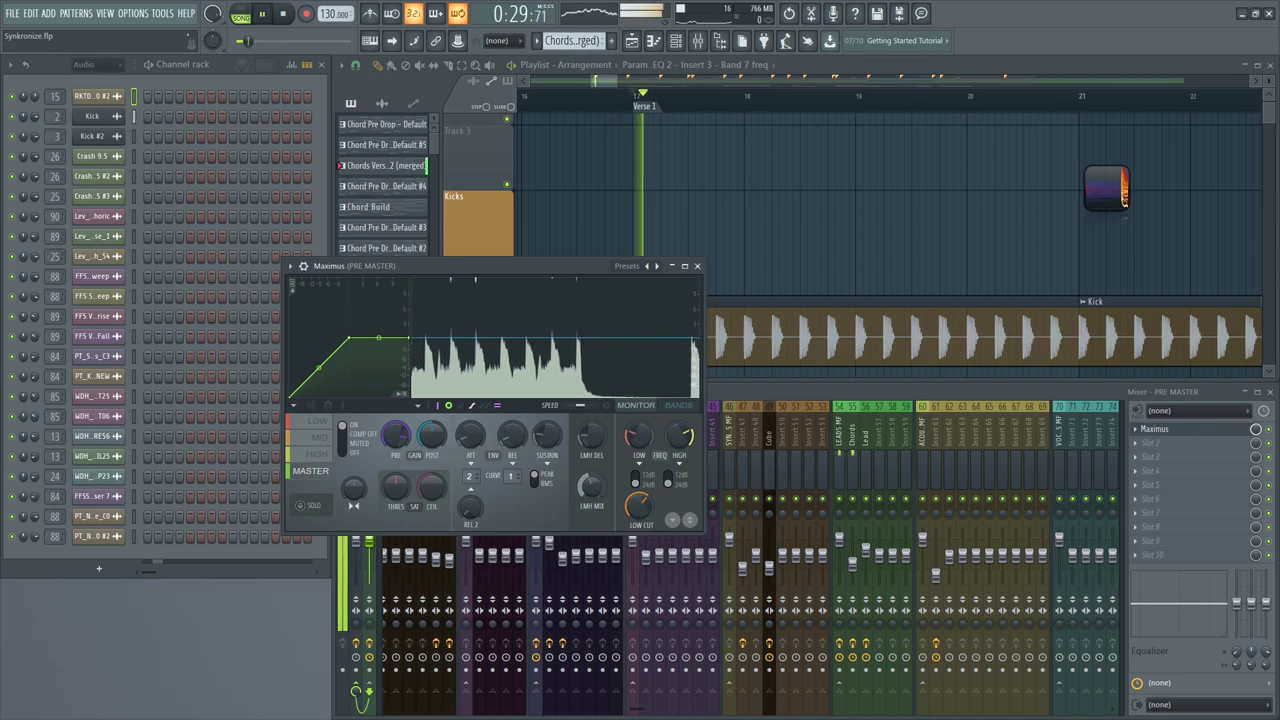
pyautogui.press('space')
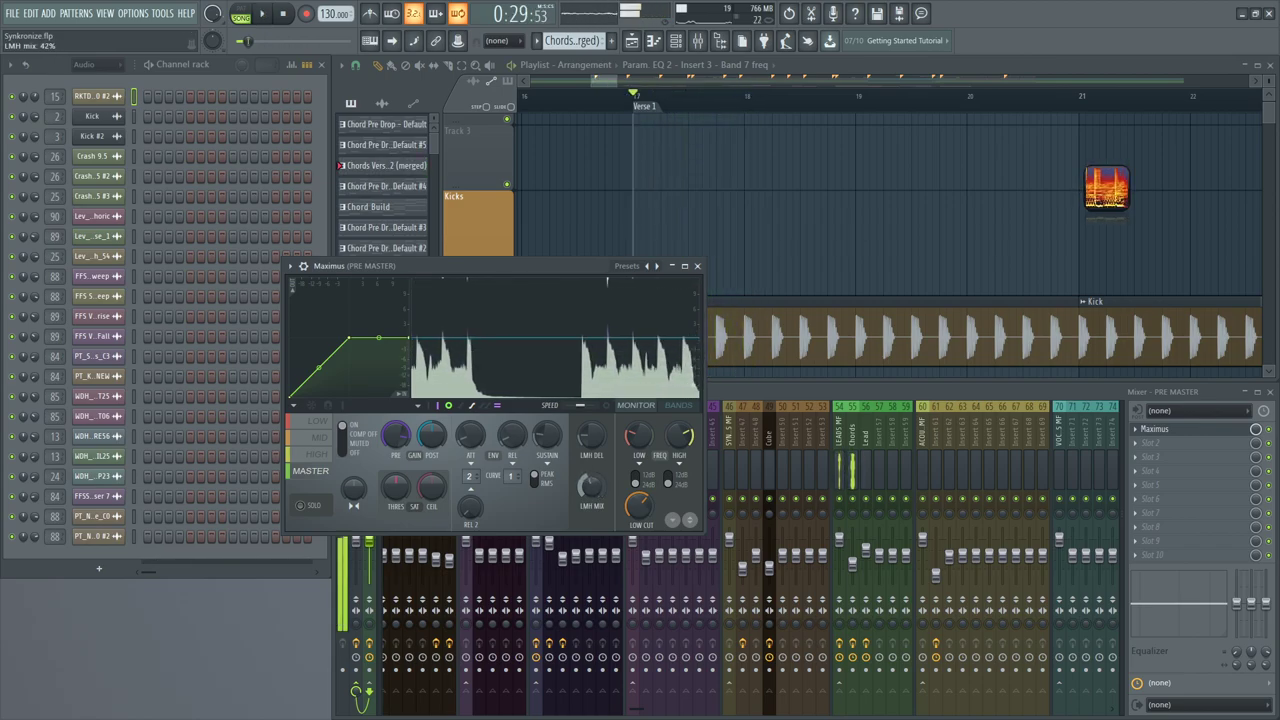
# Bend the master curve's first segment to a tension of 16.50% and compare it with the LMH mix at 100% and lowered
pyautogui.press('space')
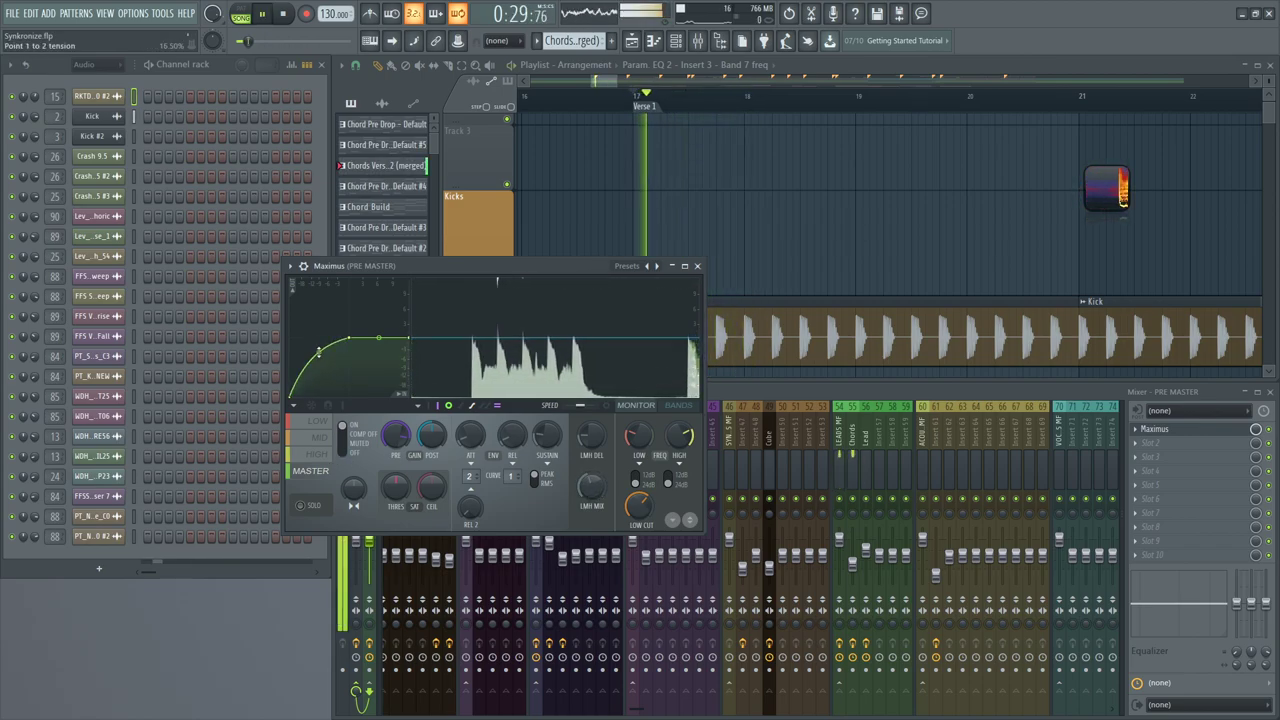
pyautogui.moveTo(590, 487); pyautogui.dragTo(589, 430)
pyautogui.press('space')
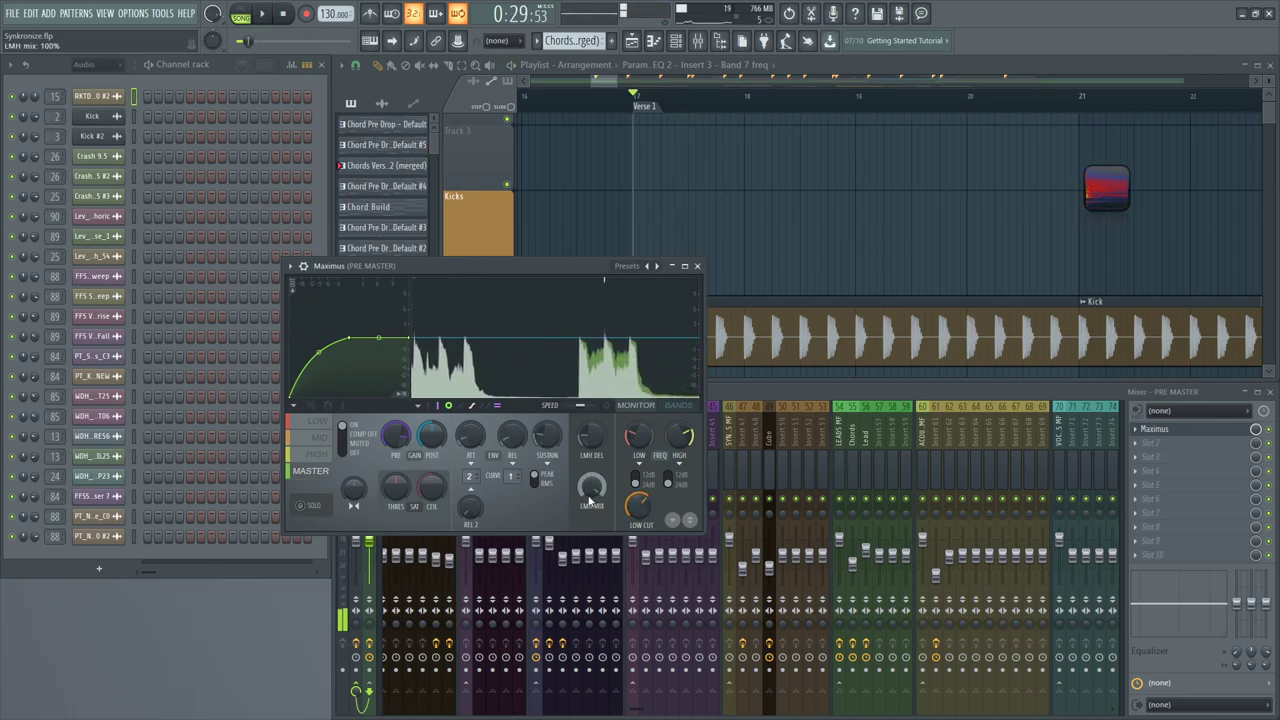
pyautogui.moveTo(590, 503); pyautogui.dragTo(590, 492)
pyautogui.press('space')
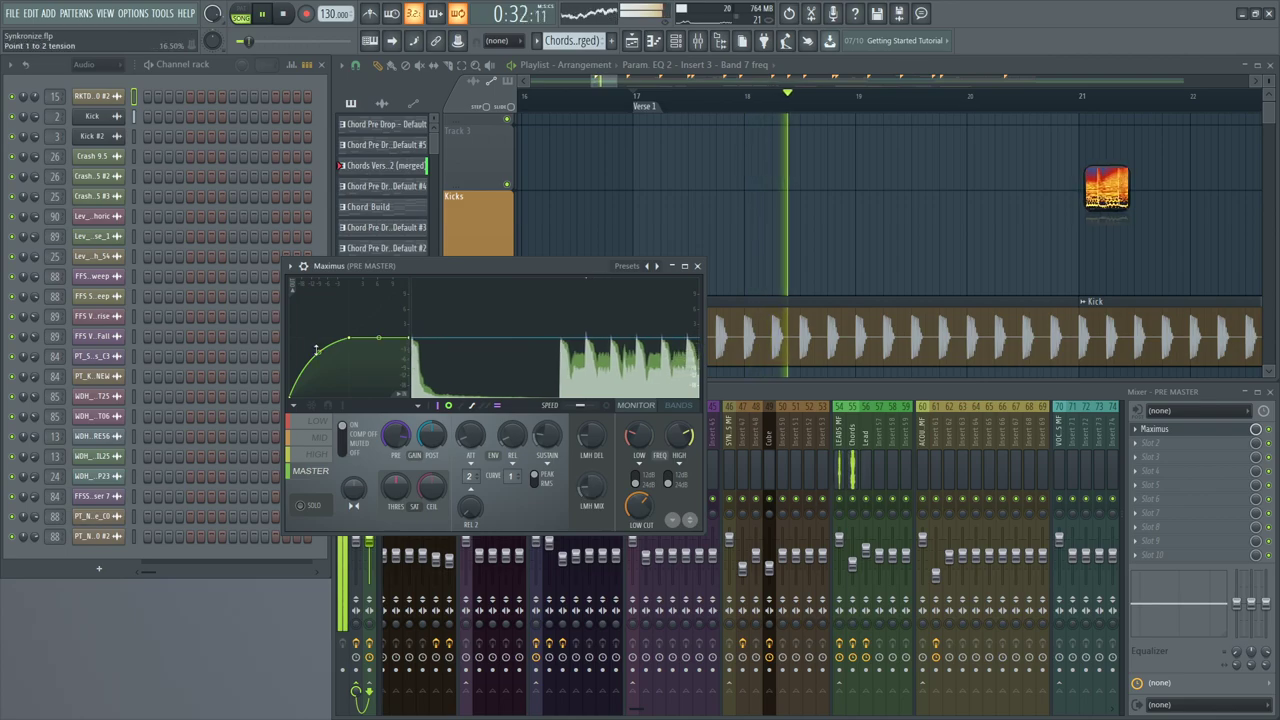
pyautogui.press('space')
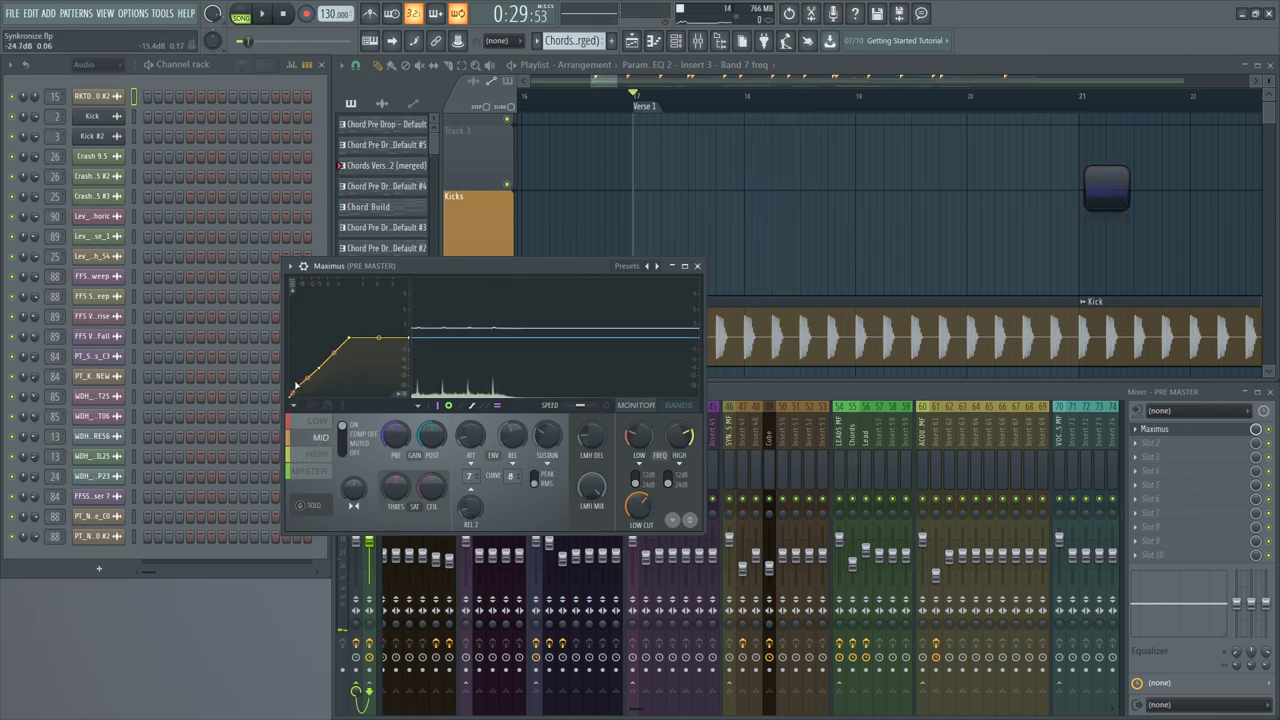
# Raise the mid band's second curve point to about -21.9 dB in and -13.1 dB out, and compare the LMH mix at 0% and 26%
pyautogui.press('space')
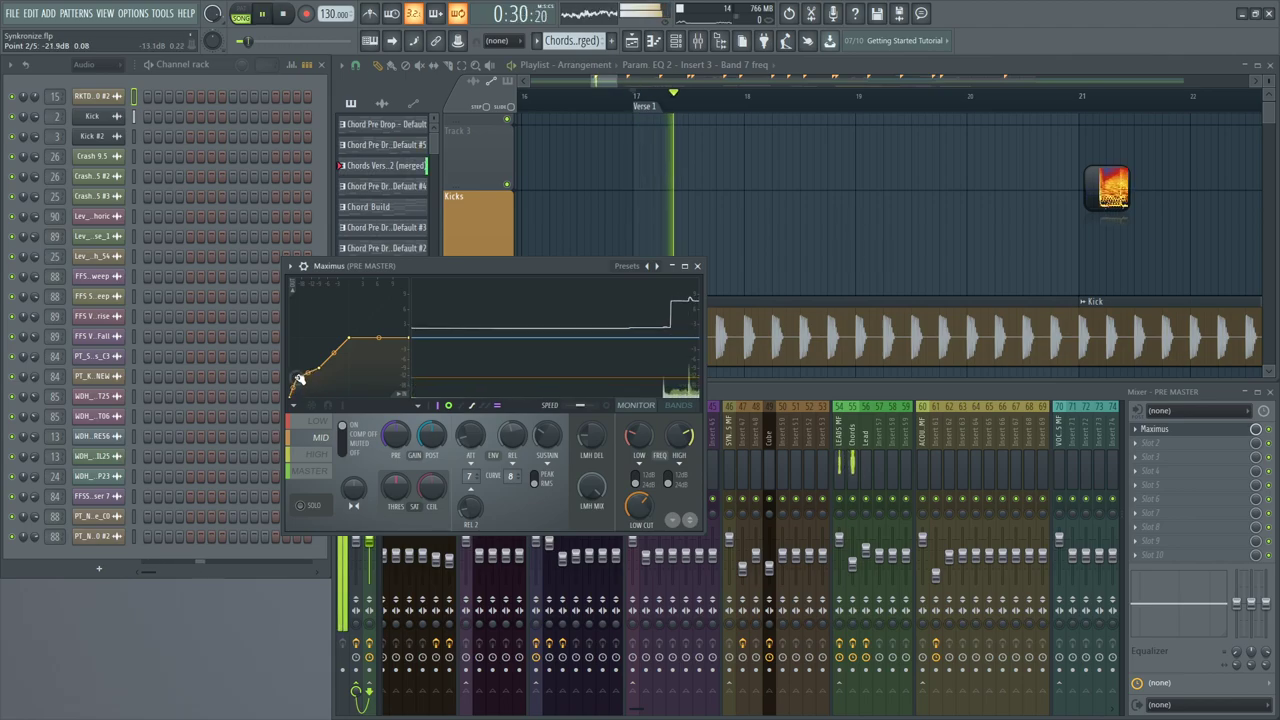
pyautogui.press('space')
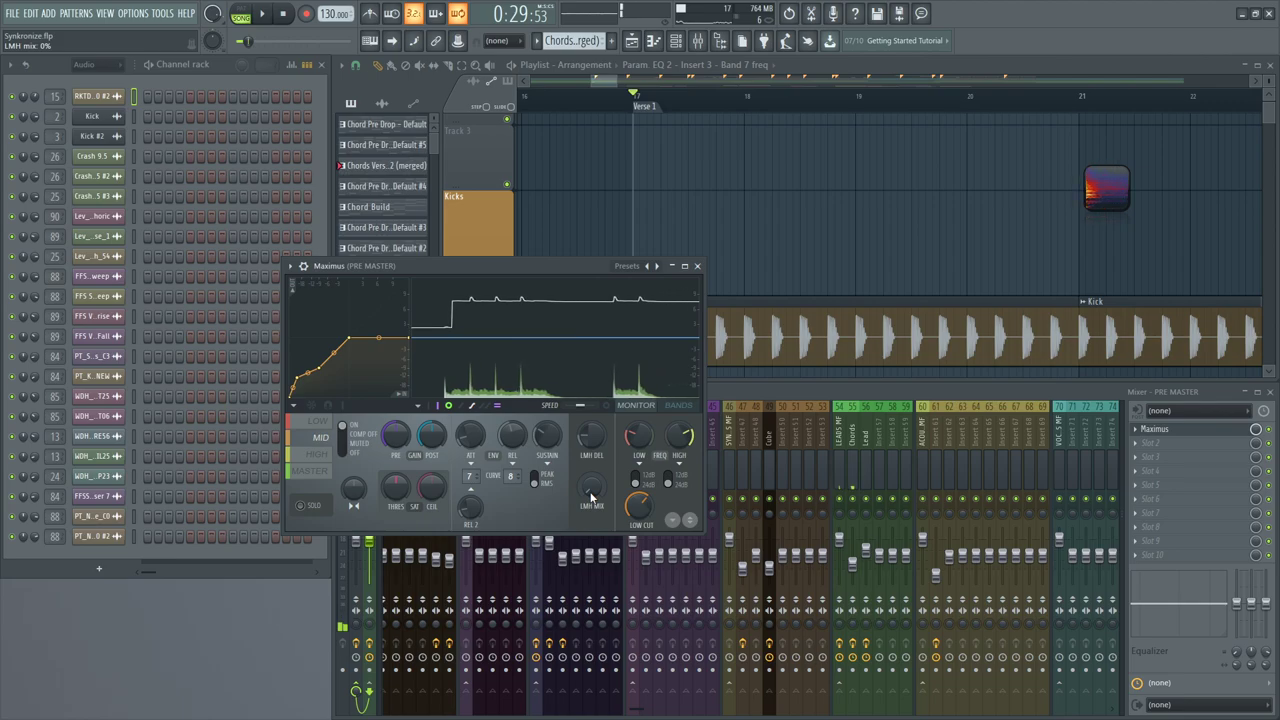
pyautogui.press('space')
pyautogui.moveTo(590, 497); pyautogui.dragTo(590, 476)
pyautogui.press('space')
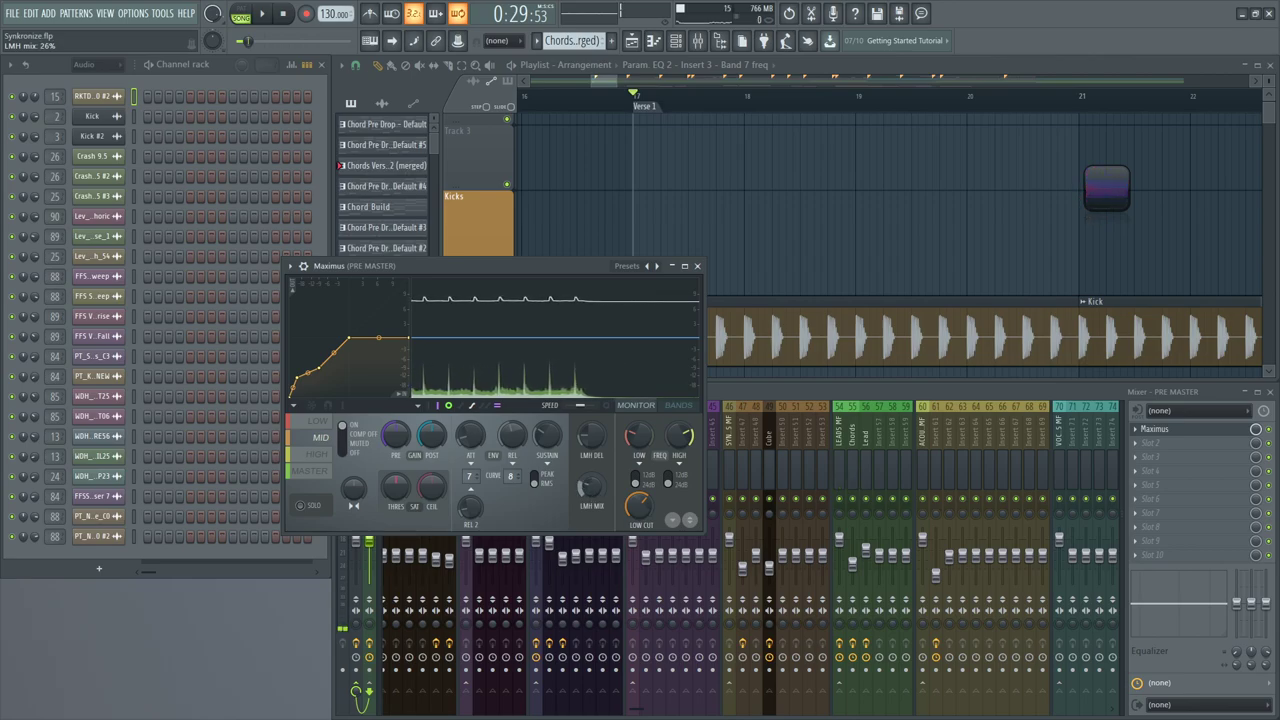
# Target the low band in Maximus
pyautogui.click(322, 420)
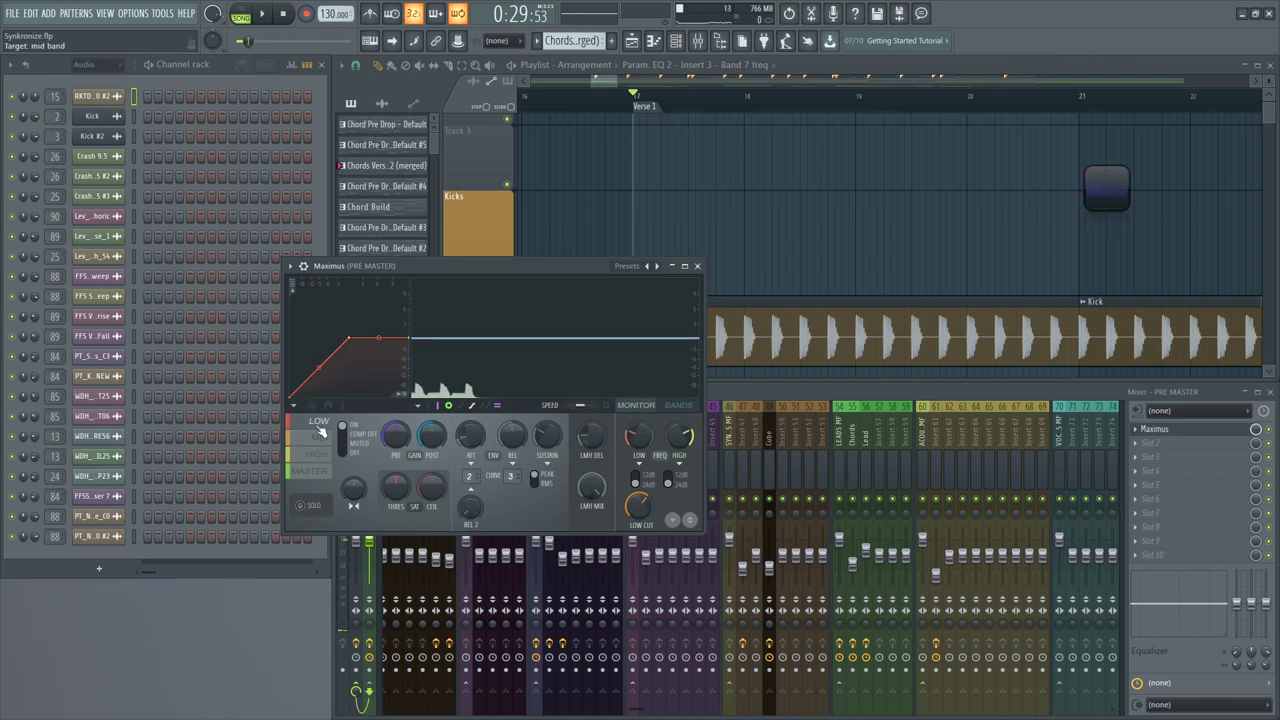
# Play the verse with Maximus showing its high band and lower the LMH mix to 0%
pyautogui.click(314, 455)
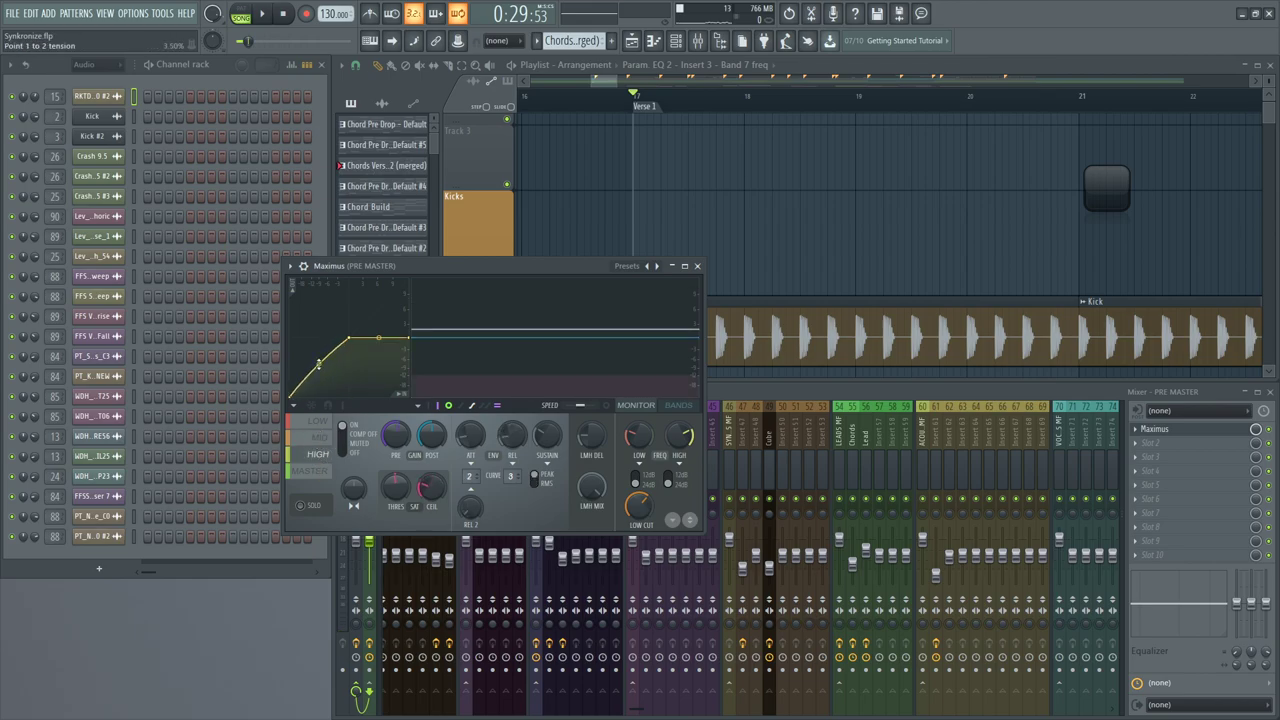
pyautogui.press('space')
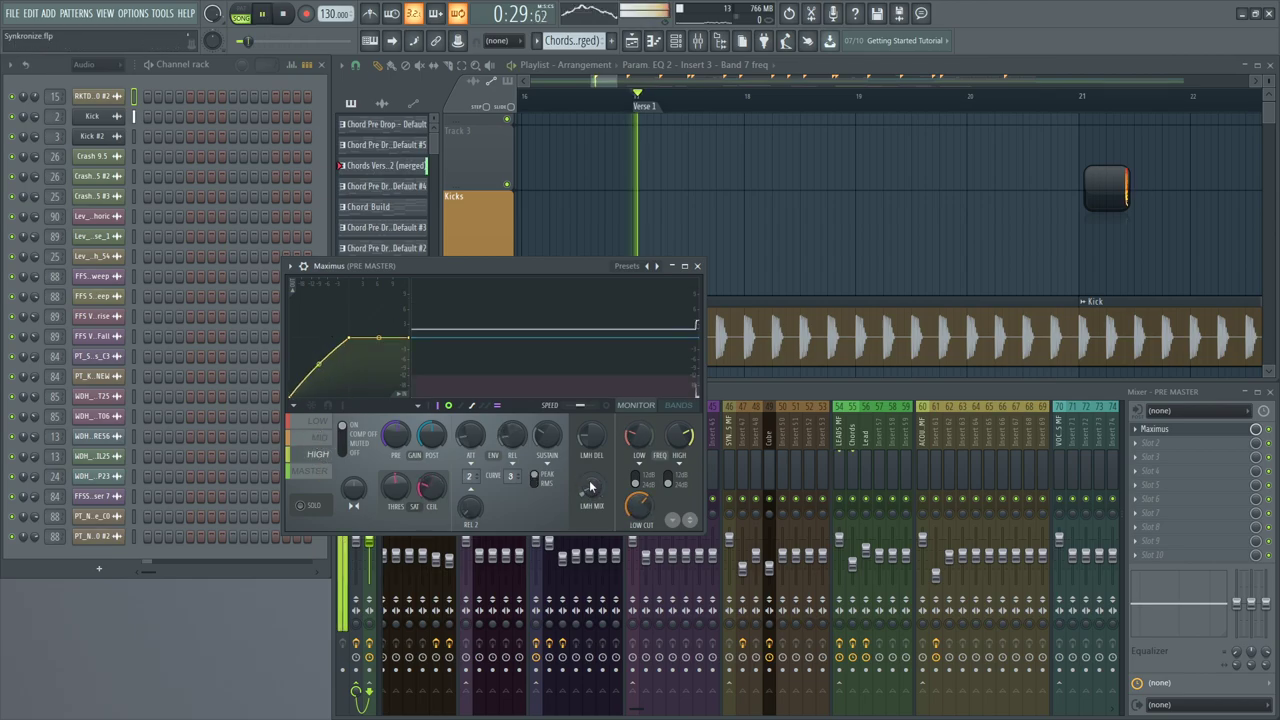
pyautogui.moveTo(592, 486); pyautogui.dragTo(592, 536)
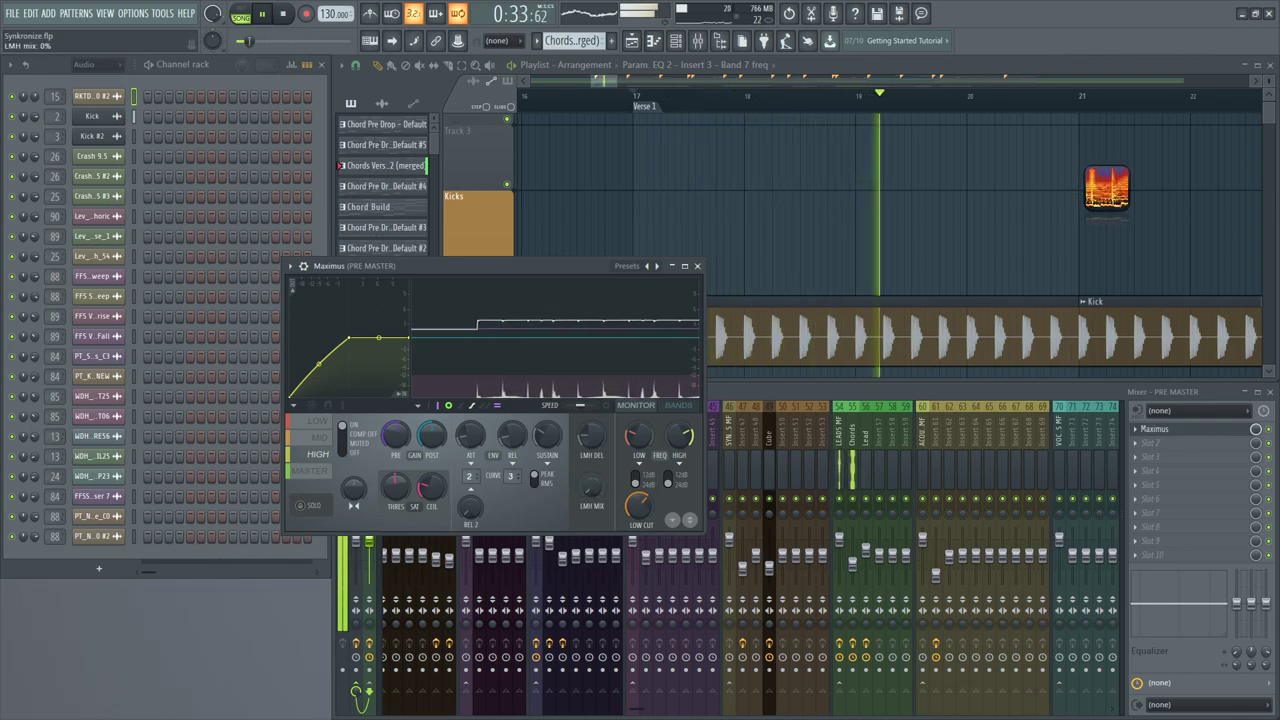
pyautogui.press('space')
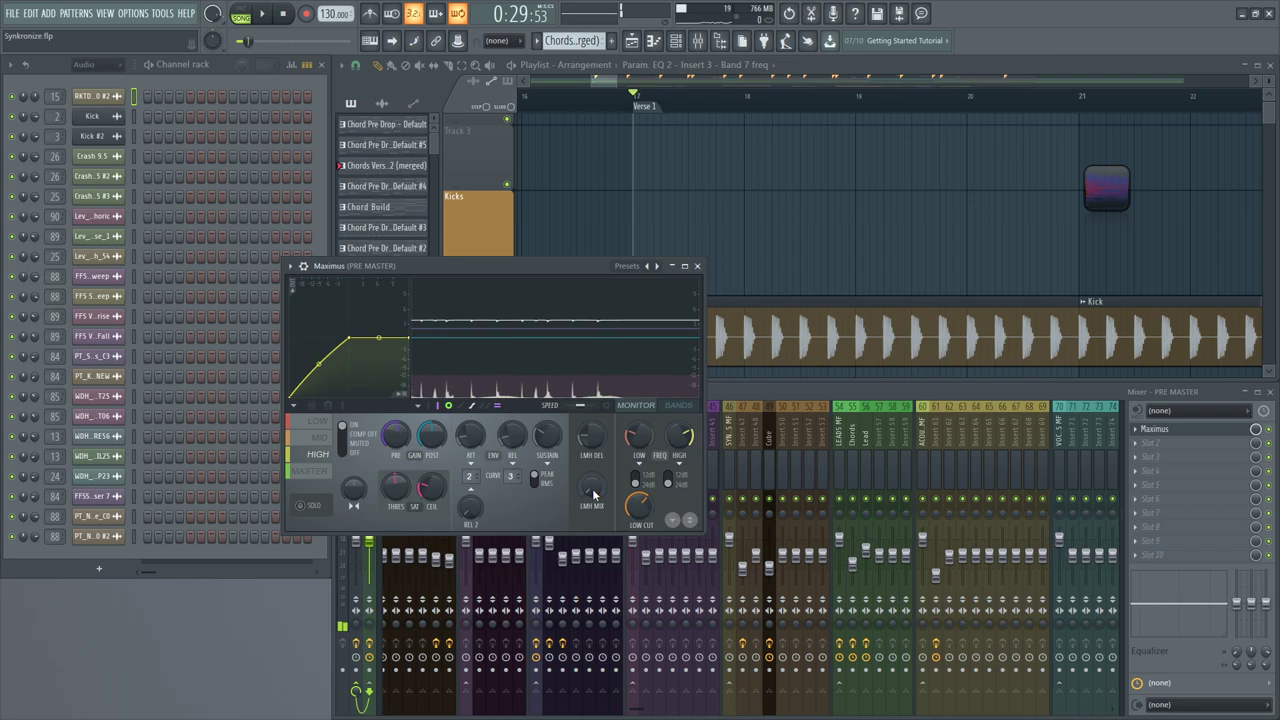
# Play the verse again while sweeping Maximus's LMH mix between 84% and 13%
pyautogui.press('space')
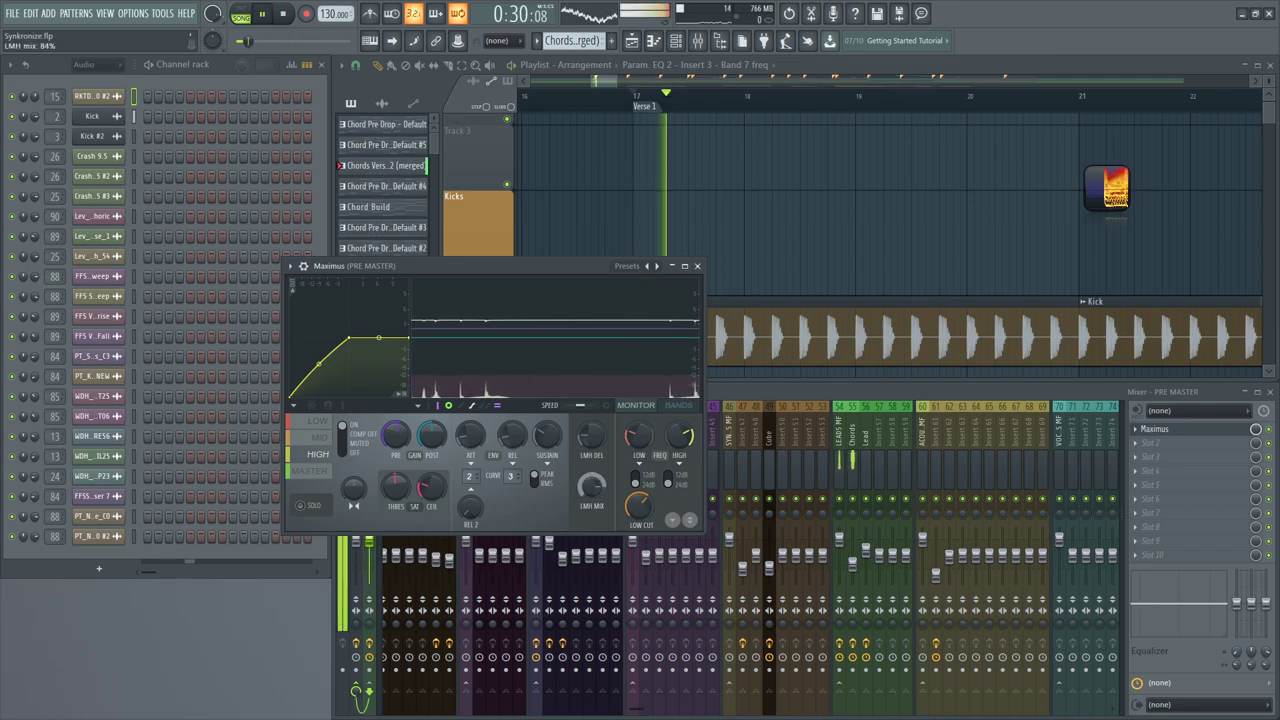
pyautogui.moveTo(592, 486); pyautogui.dragTo(592, 493)
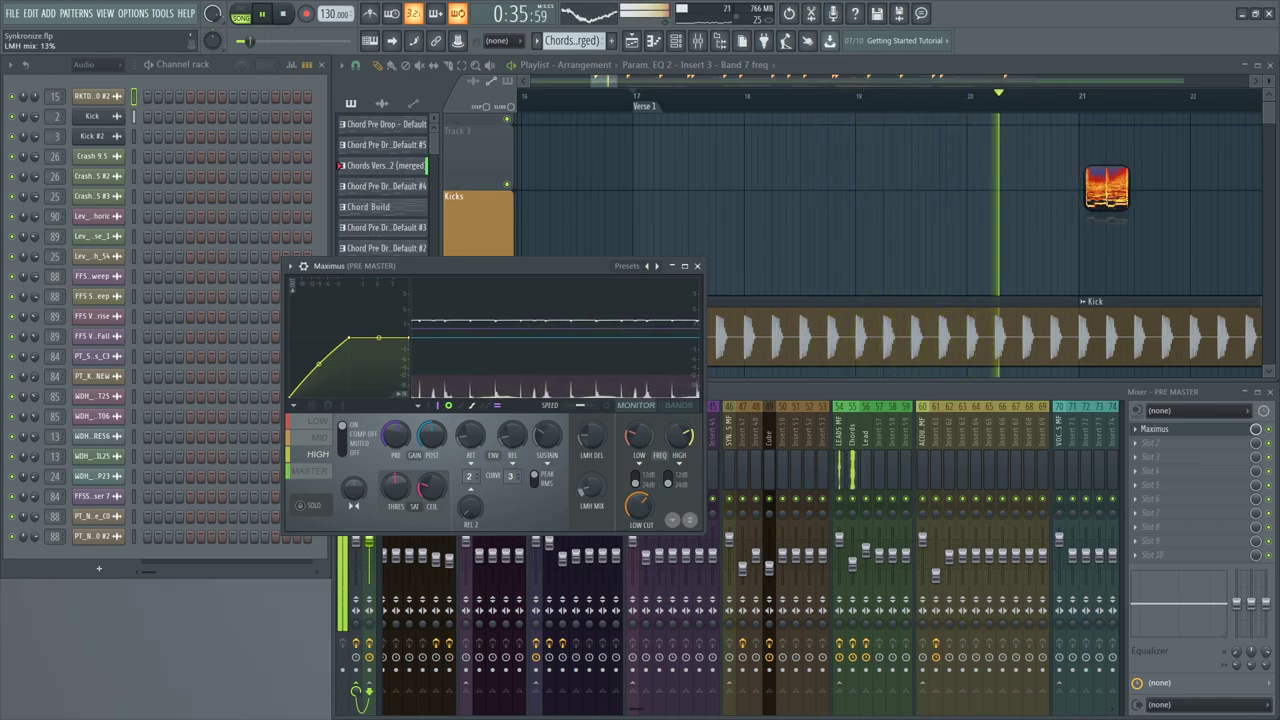
pyautogui.press('space')
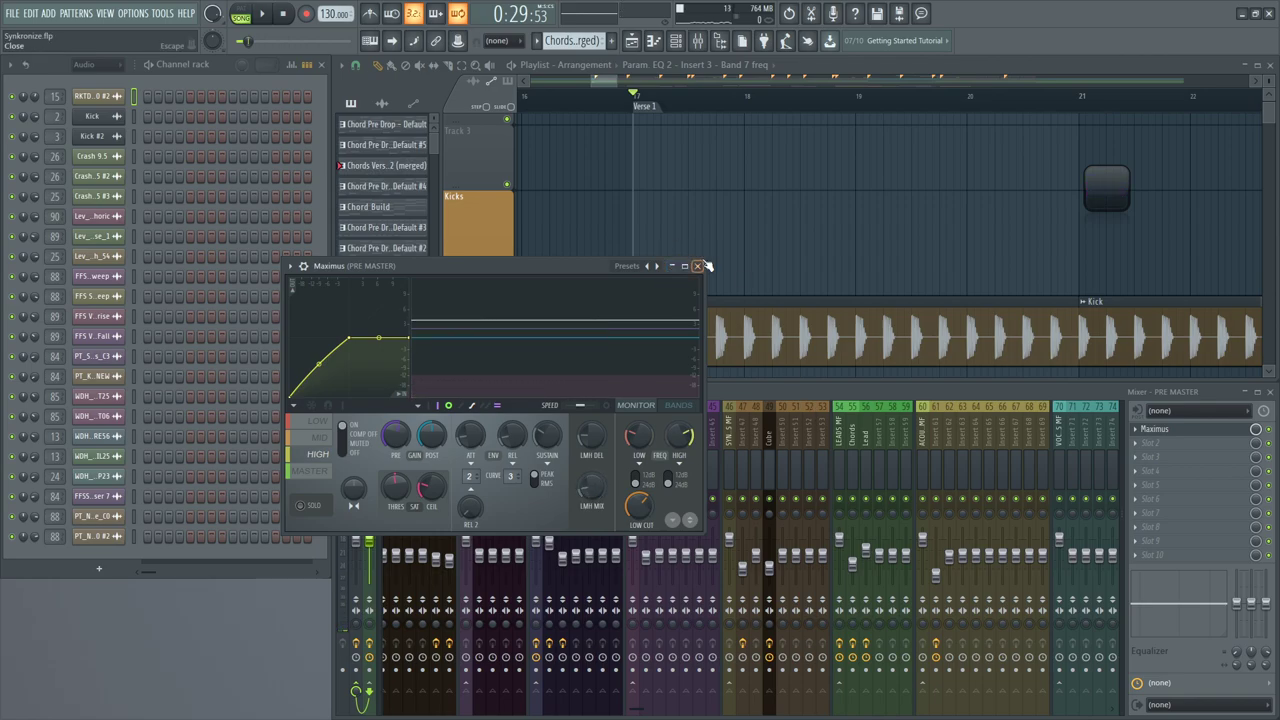
# Reopen the recent project Synkronize.flp
pyautogui.click(12, 13)
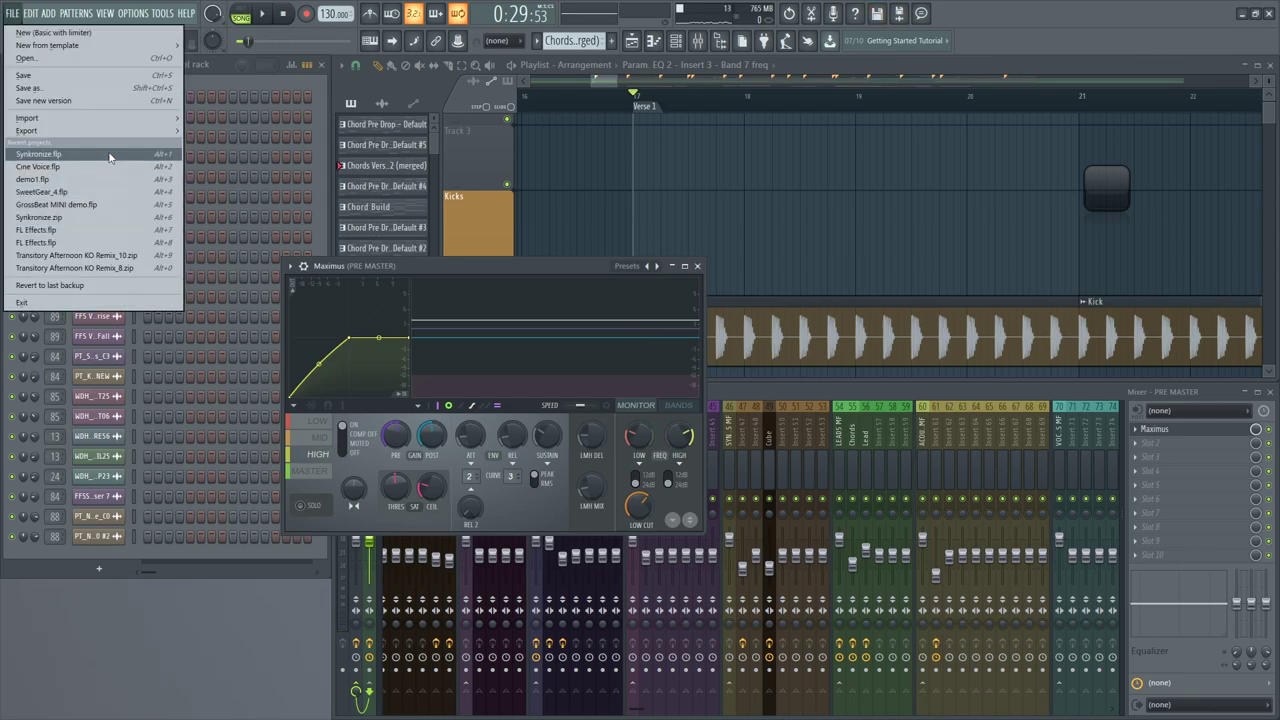
pyautogui.click(45, 157)
pyautogui.click(664, 401)
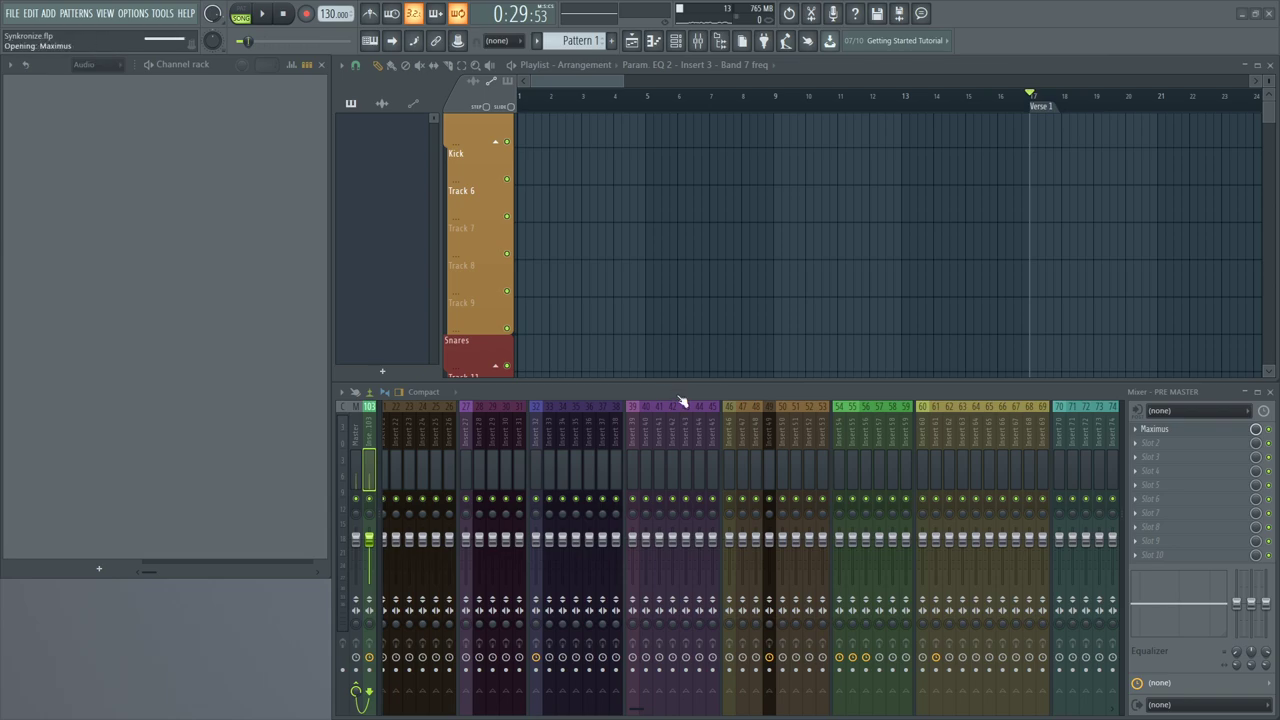
# Collapse the Wave Candy display and set the song position to the first Drop marker in the playlist
pyautogui.scroll(-6, 934, 338)
pyautogui.scroll(1, 947, 342)
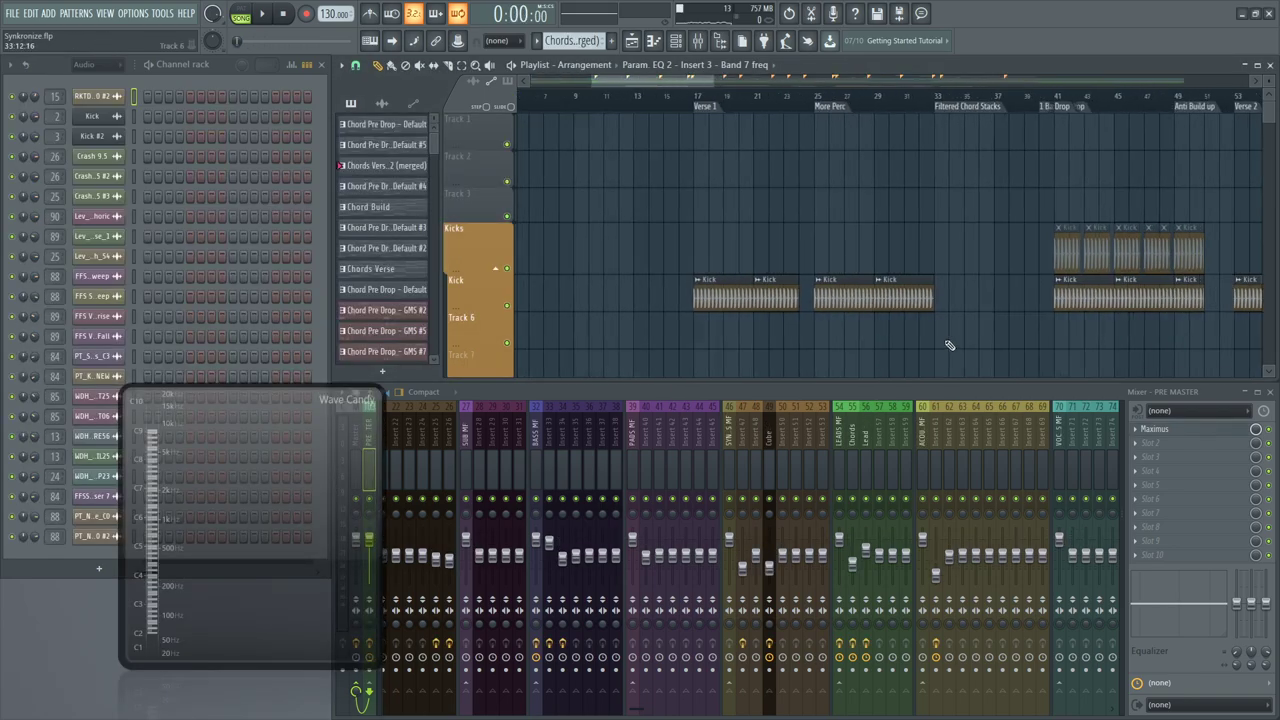
pyautogui.scroll(-5, 948, 344)
pyautogui.scroll(-5, 886, 323)
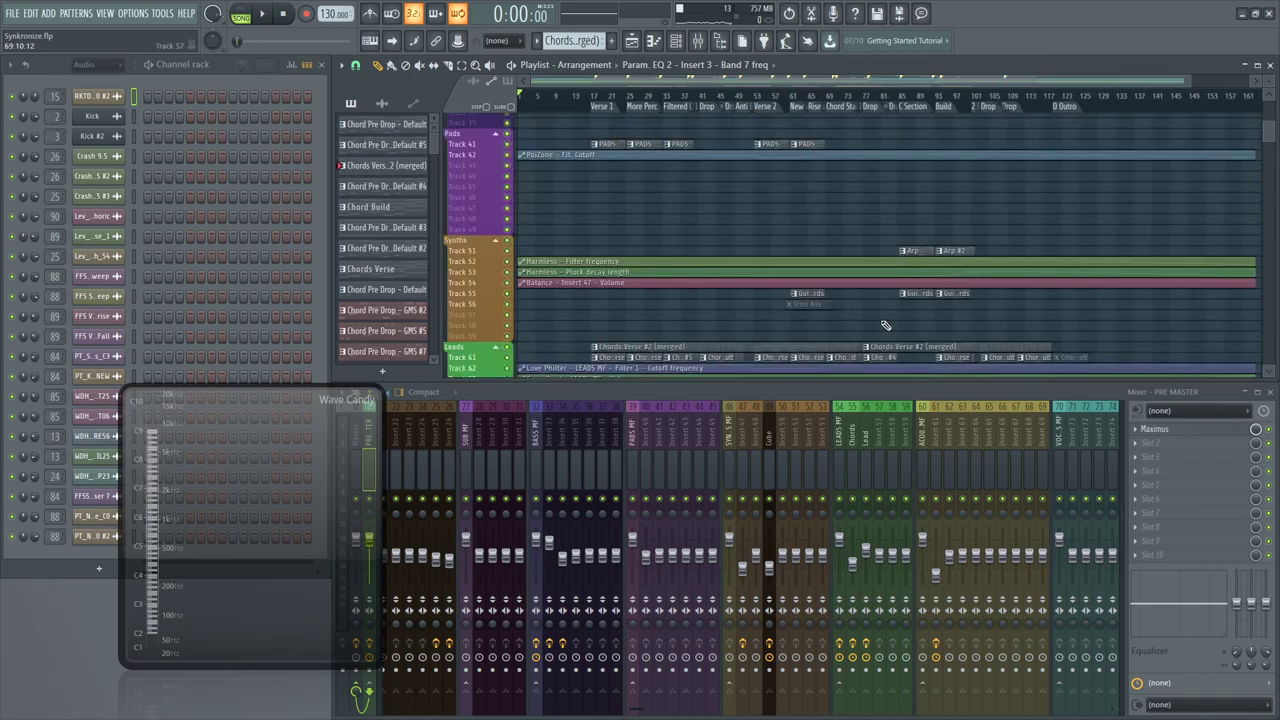
pyautogui.scroll(-3, 884, 324)
pyautogui.doubleClick(323, 444)
pyautogui.scroll(-3, 666, 458)
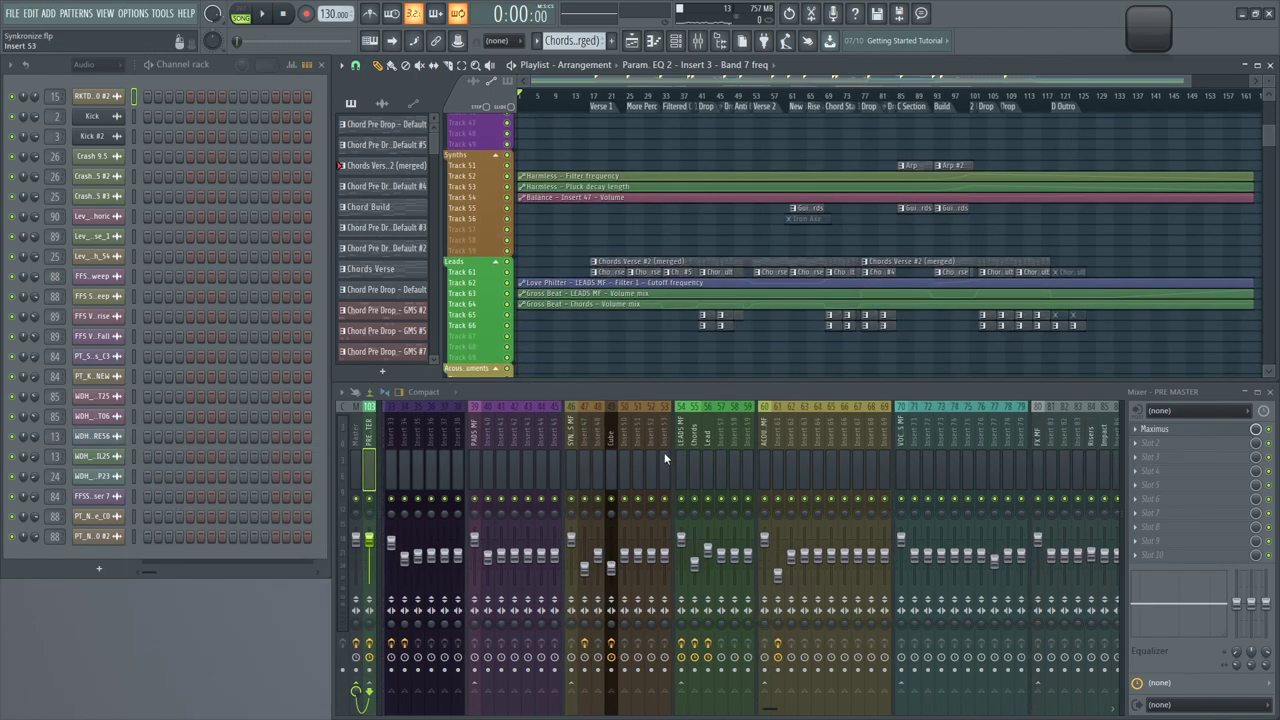
pyautogui.scroll(3, 664, 452)
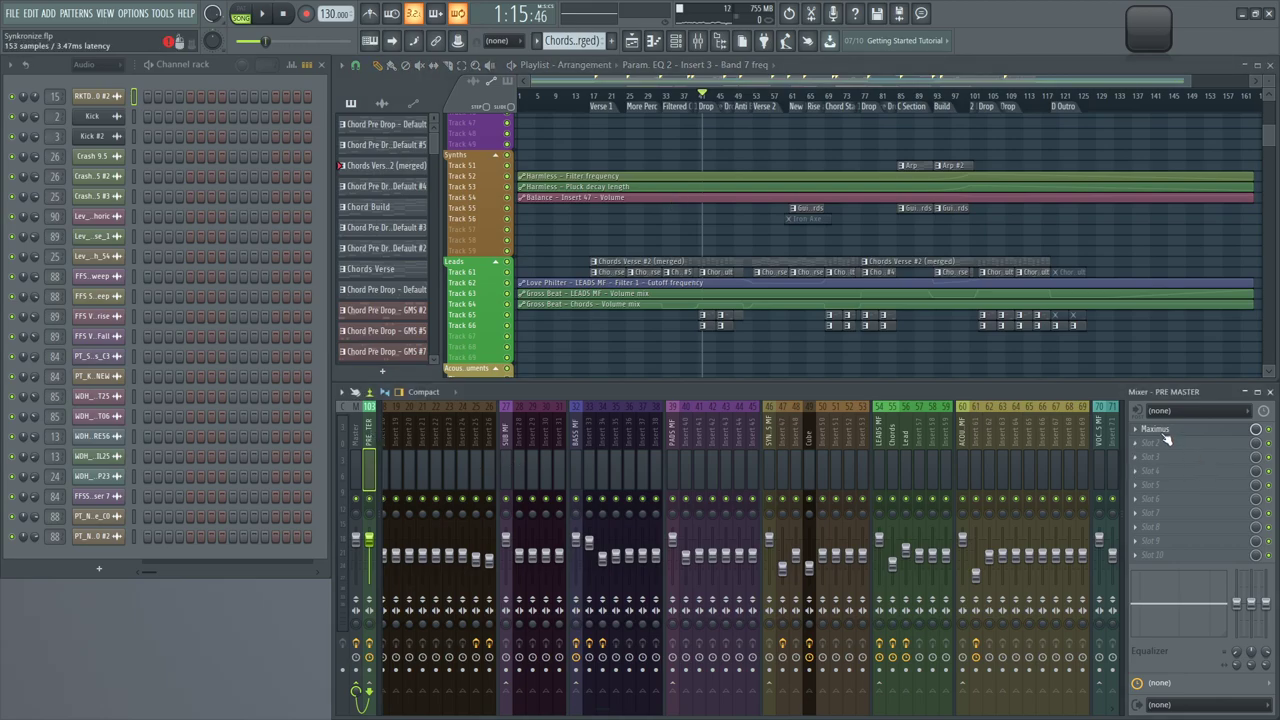
# Add Fruity Parametric EQ 2 to the PRE MASTER track's first effect slot, ahead of Maximus
pyautogui.hotkey('alt', 'p')
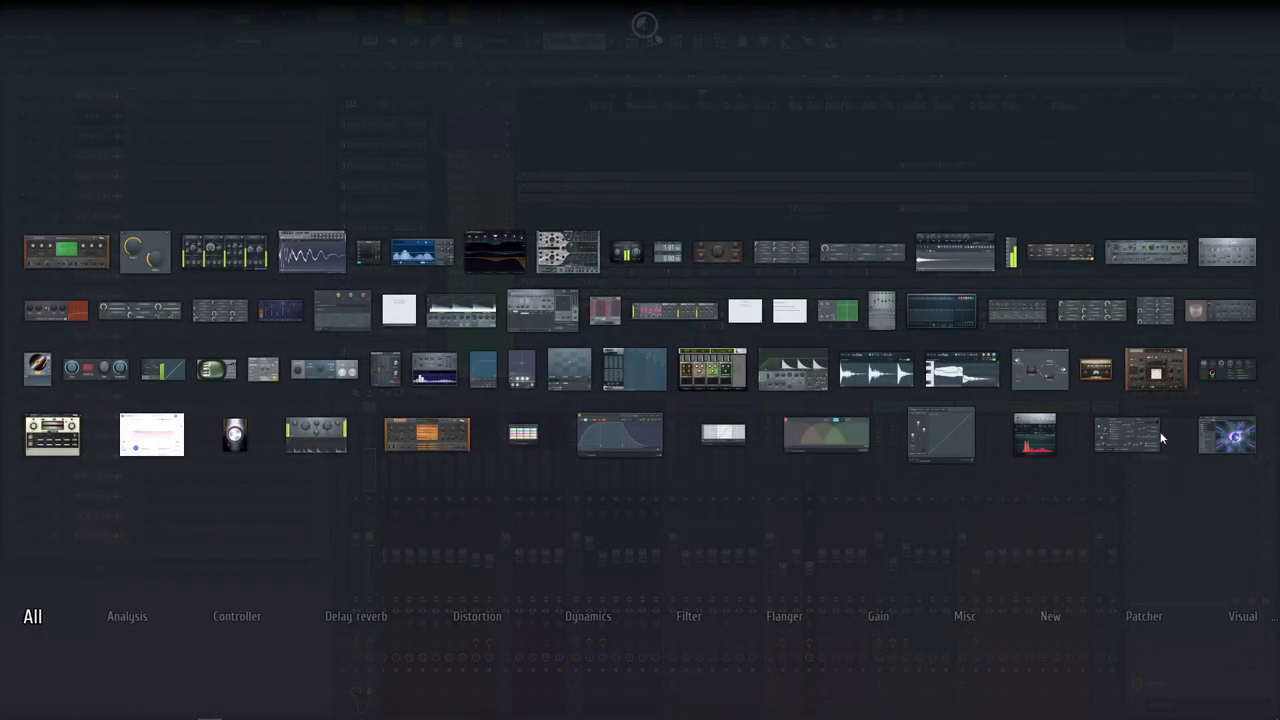
pyautogui.write('q')
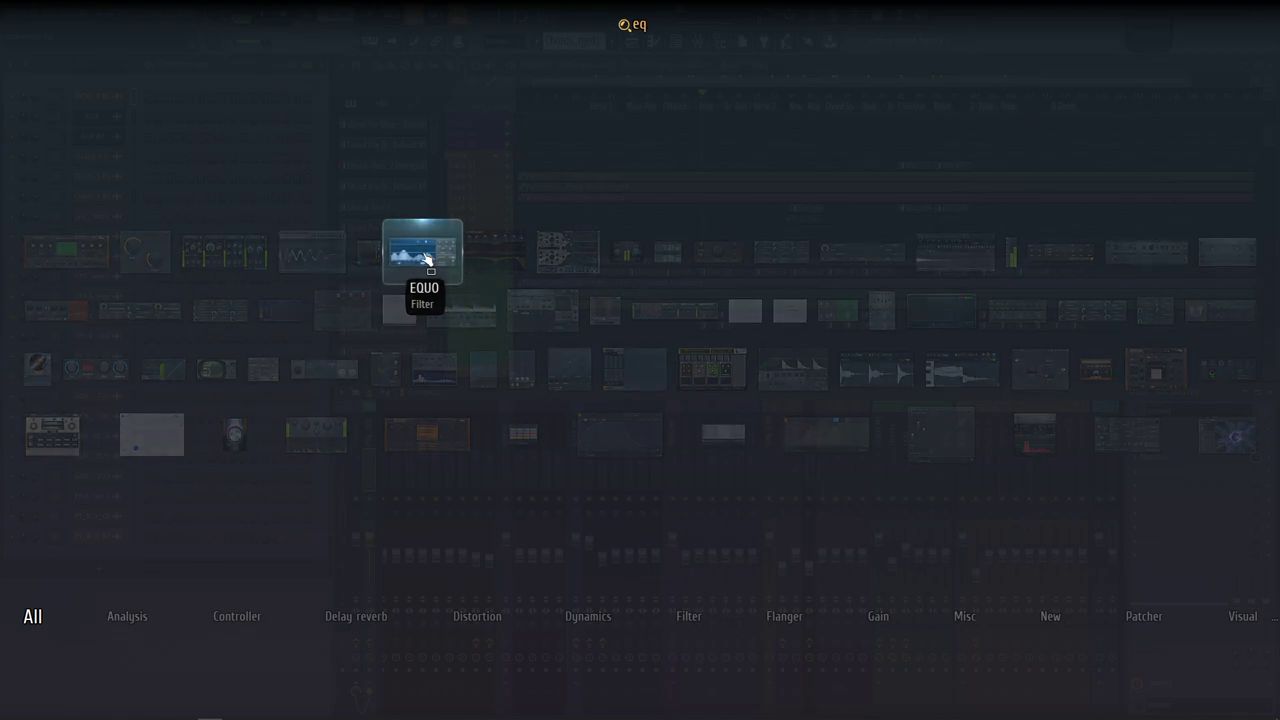
pyautogui.click(580, 188)
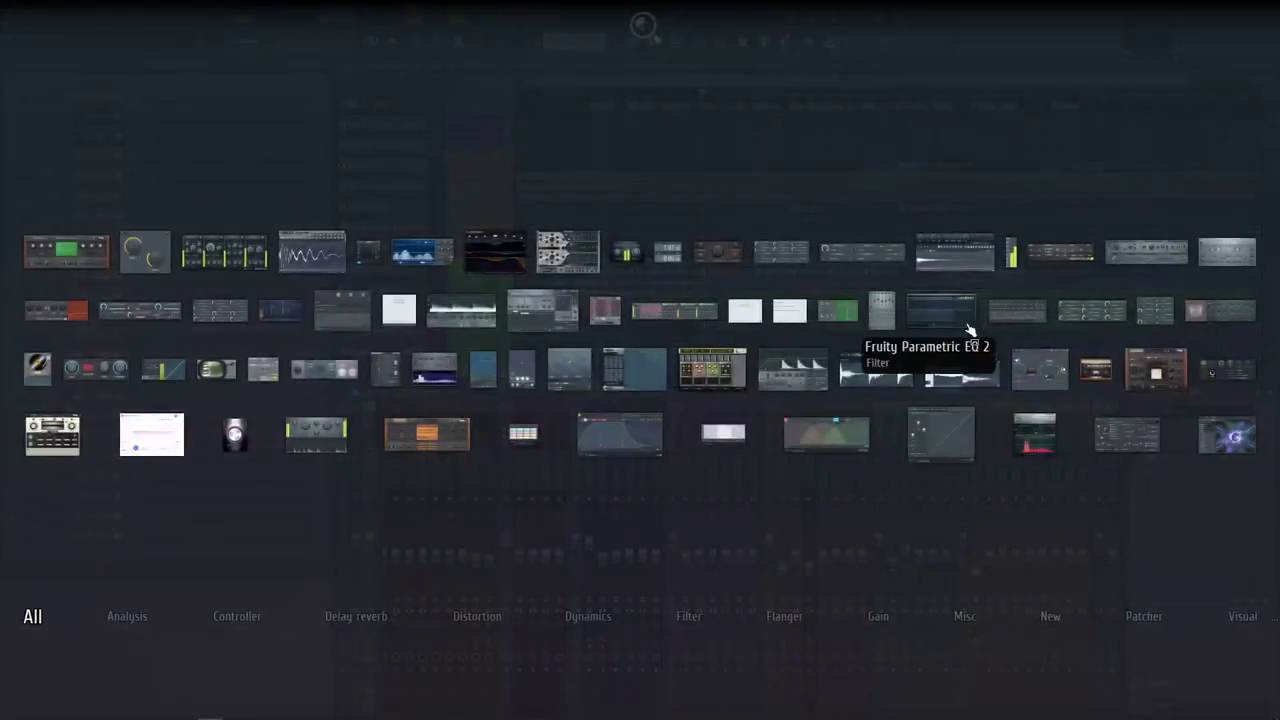
pyautogui.click(963, 317)
# Restore the Wave Candy display and arrange it beside the Parametric EQ 2 window while the drop plays
pyautogui.press('space')
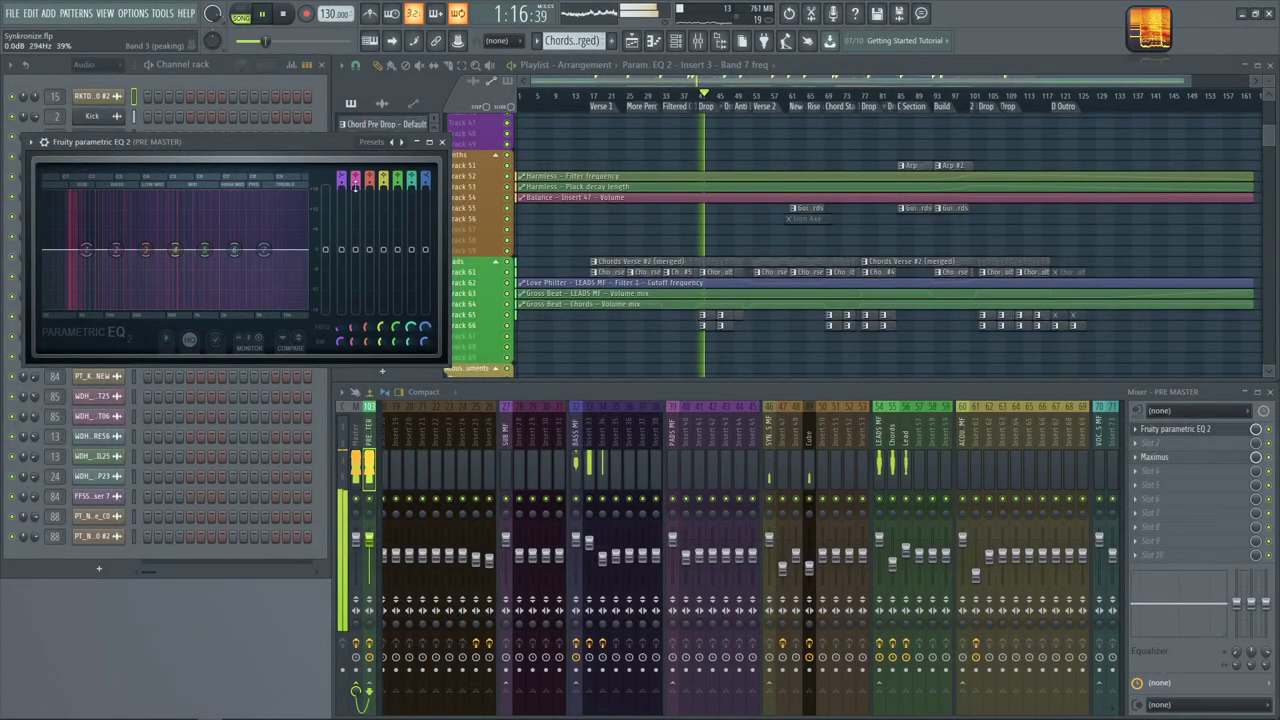
pyautogui.doubleClick(1146, 38)
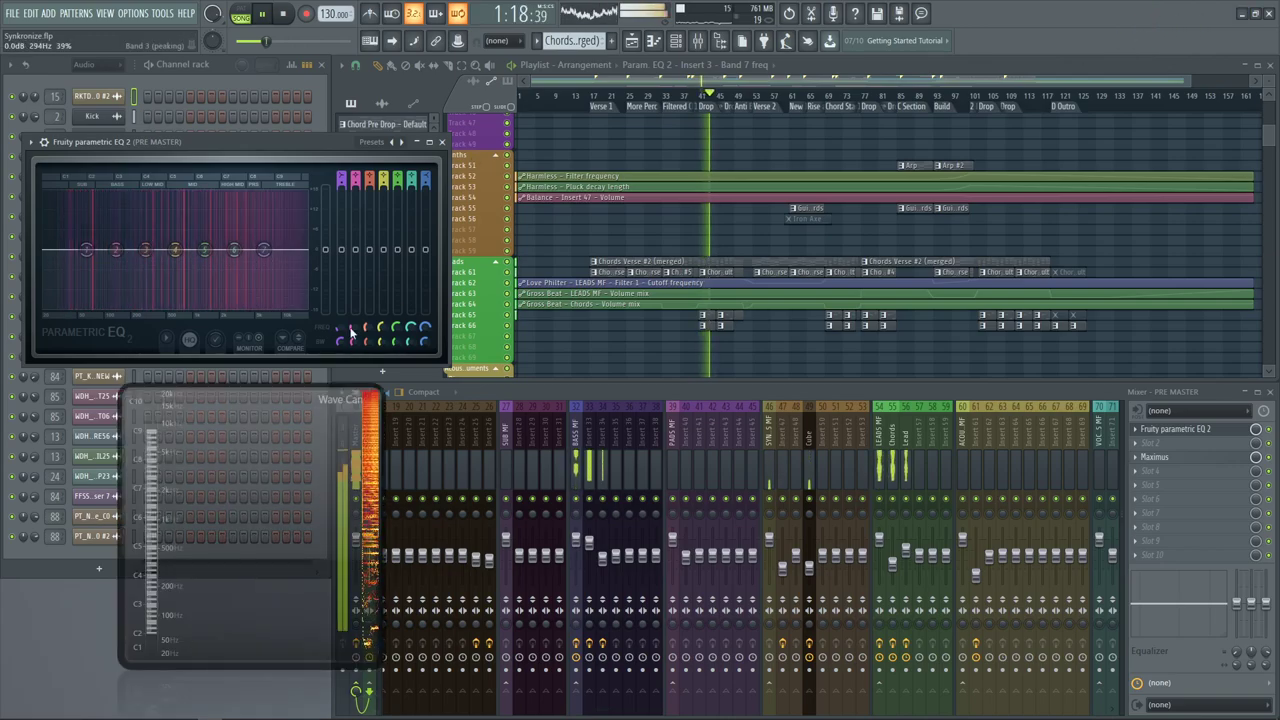
pyautogui.moveTo(243, 146); pyautogui.dragTo(733, 209)
pyautogui.moveTo(271, 529); pyautogui.dragTo(218, 434)
pyautogui.press('space')
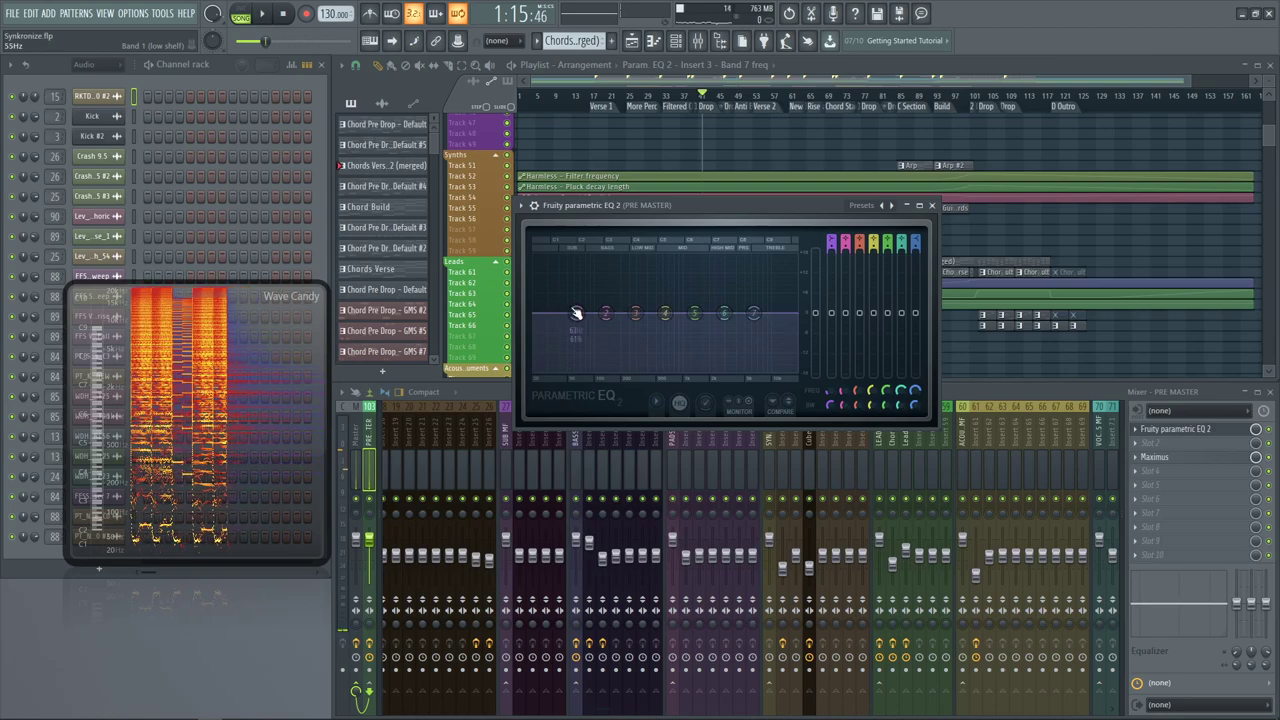
# Lower the frequency of the EQ's band 1 low shelf to 44 Hz while the drop plays
pyautogui.press('space')
pyautogui.moveTo(578, 314)
pyautogui.mouseDown()
pyautogui.moveTo(615, 345)
pyautogui.moveTo(697, 366)
pyautogui.moveTo(785, 335)
pyautogui.moveTo(576, 338)
pyautogui.moveTo(560, 322)
pyautogui.moveTo(651, 290)
pyautogui.moveTo(793, 320)
pyautogui.moveTo(700, 316)
pyautogui.moveTo(586, 337)
pyautogui.moveTo(562, 323)
pyautogui.mouseUp()
pyautogui.press('space')
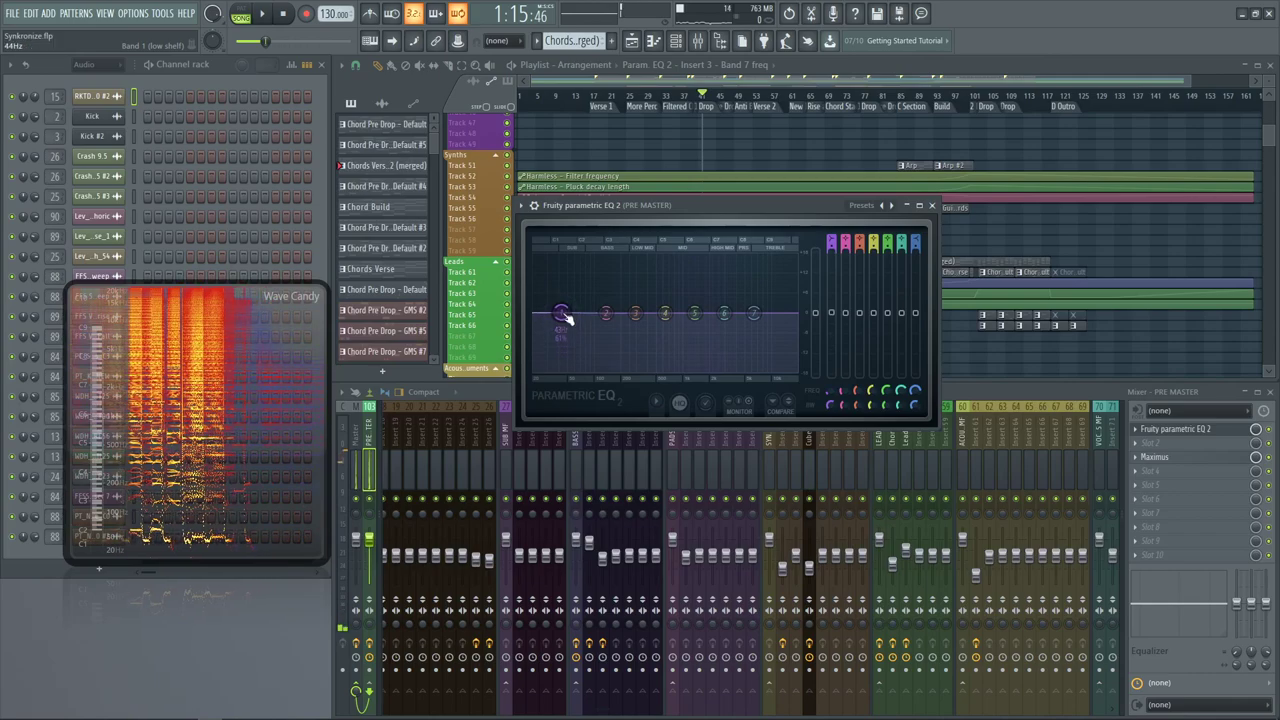
# Change band 1 to a peaking filter boosted about 9 dB at 72 Hz and reposition the EQ window
pyautogui.rightClick(562, 323)
pyautogui.click(586, 329)
pyautogui.moveTo(784, 207)
pyautogui.mouseDown()
pyautogui.moveTo(701, 277)
pyautogui.moveTo(748, 340)
pyautogui.moveTo(748, 312)
pyautogui.mouseUp()
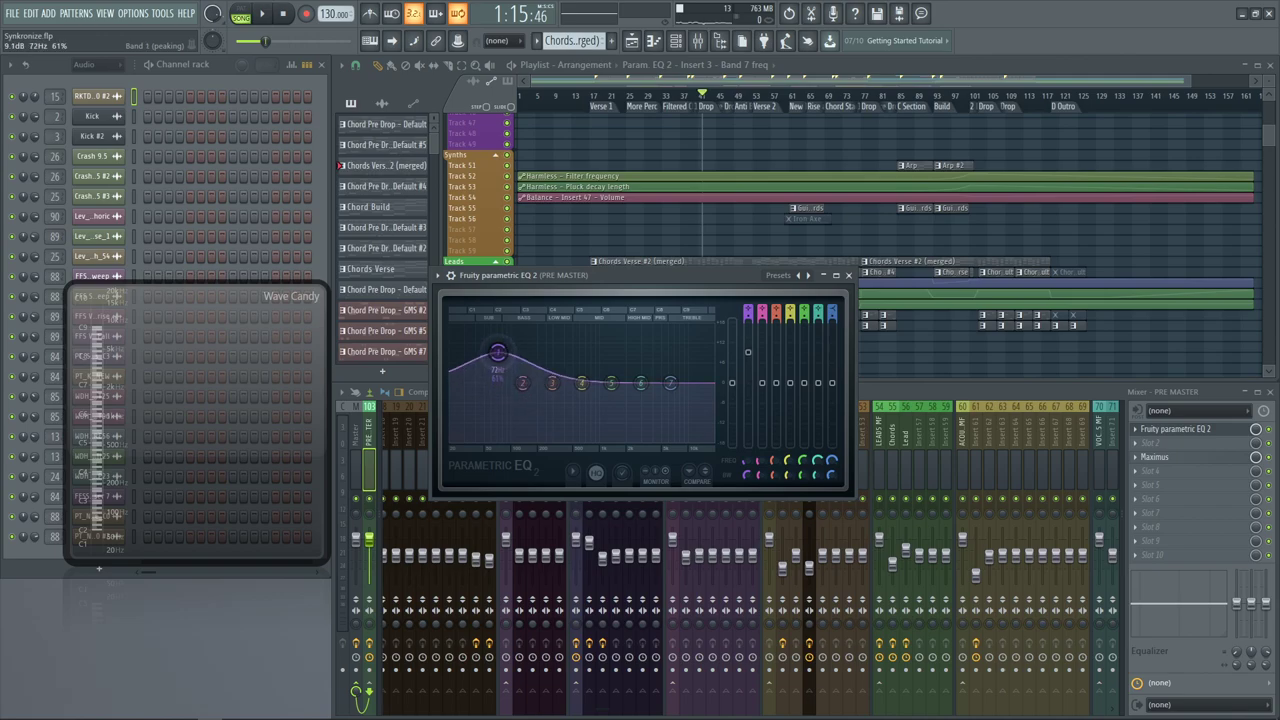
# Try band 1 as a high shelf and return it to peaking with a slight boost at 63 Hz
pyautogui.rightClick(496, 381)
pyautogui.click(530, 396)
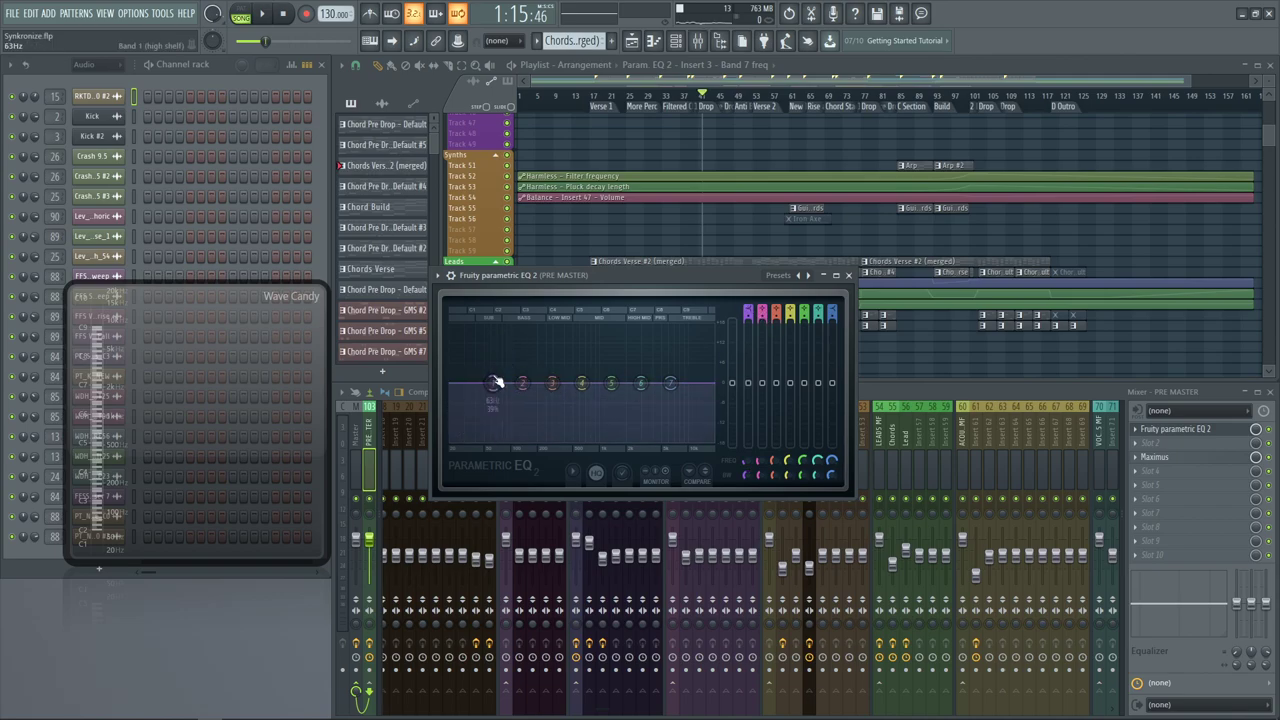
pyautogui.moveTo(492, 383)
pyautogui.mouseDown()
pyautogui.moveTo(492, 349)
pyautogui.moveTo(492, 379)
pyautogui.mouseUp()
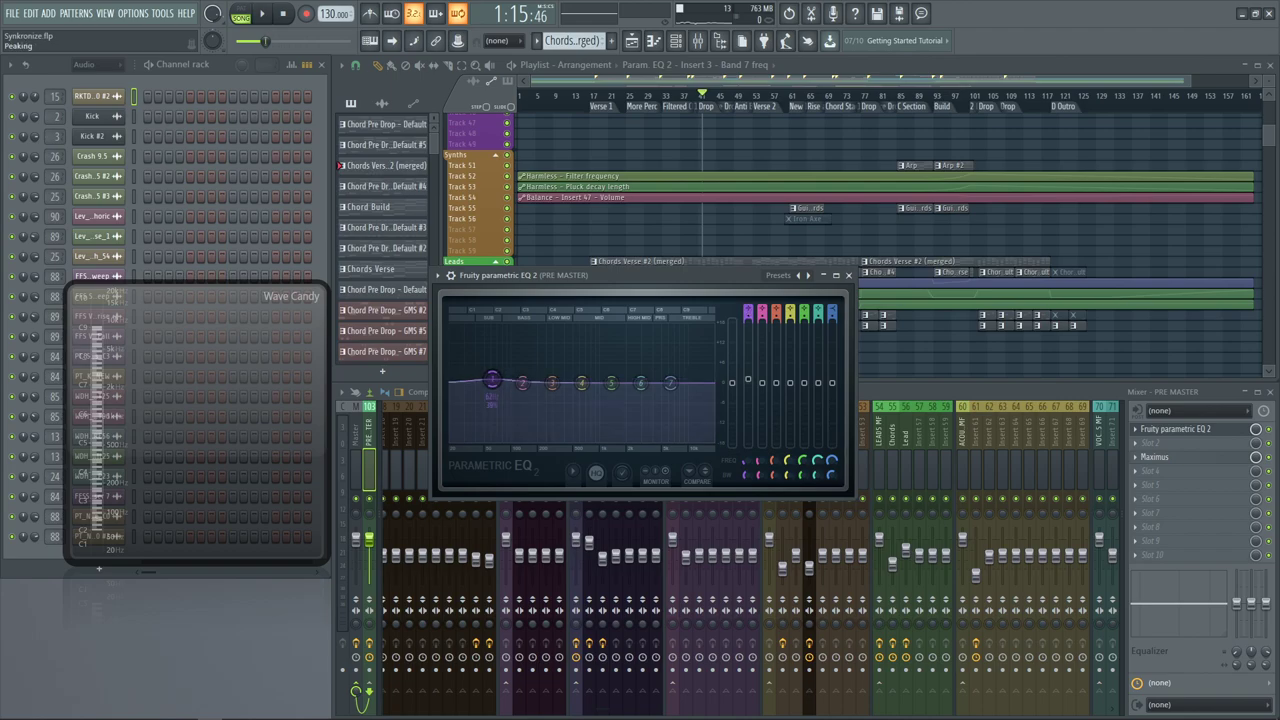
# Try band 1 as a high-pass filter and as a band-pass filter centred at 73 Hz
pyautogui.moveTo(492, 381)
pyautogui.mouseDown()
pyautogui.moveTo(490, 405)
pyautogui.moveTo(496, 337)
pyautogui.moveTo(496, 378)
pyautogui.mouseUp()
pyautogui.moveTo(747, 312); pyautogui.dragTo(747, 330)
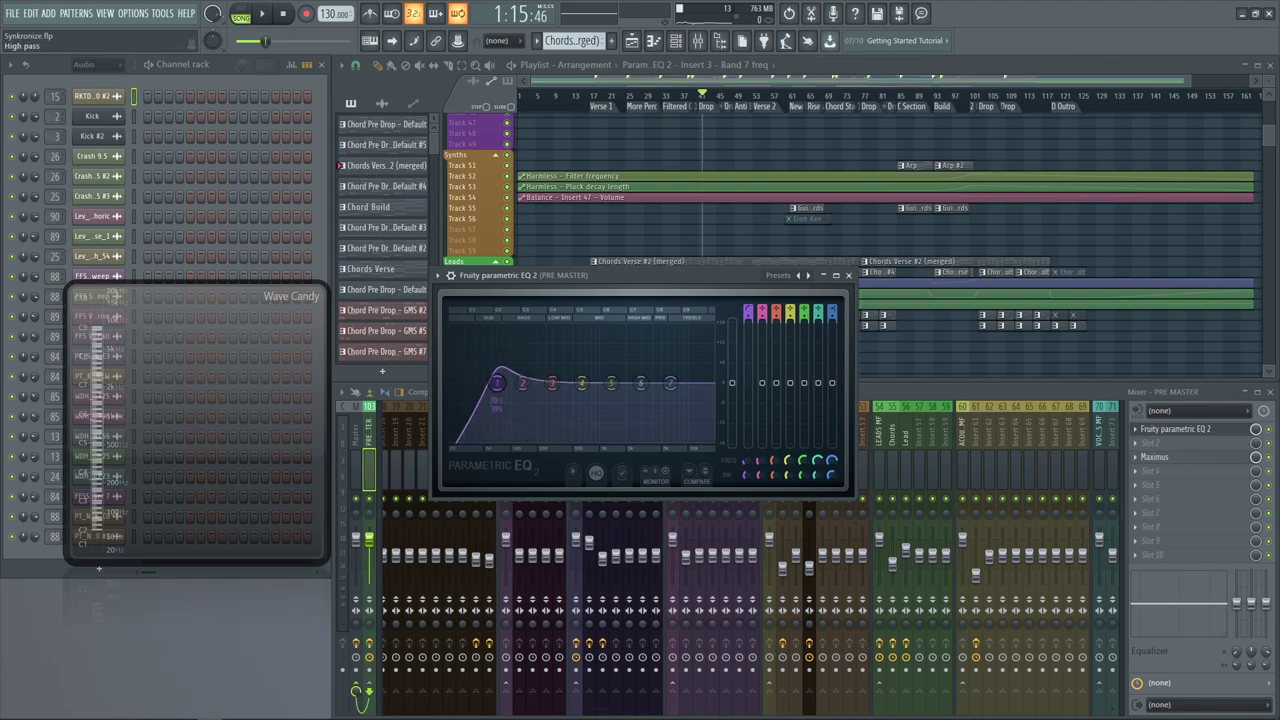
pyautogui.moveTo(517, 381)
pyautogui.mouseDown()
pyautogui.moveTo(623, 381)
pyautogui.moveTo(515, 381)
pyautogui.mouseUp()
pyautogui.moveTo(750, 312)
pyautogui.mouseDown()
pyautogui.moveTo(750, 335)
pyautogui.moveTo(750, 320)
pyautogui.mouseUp()
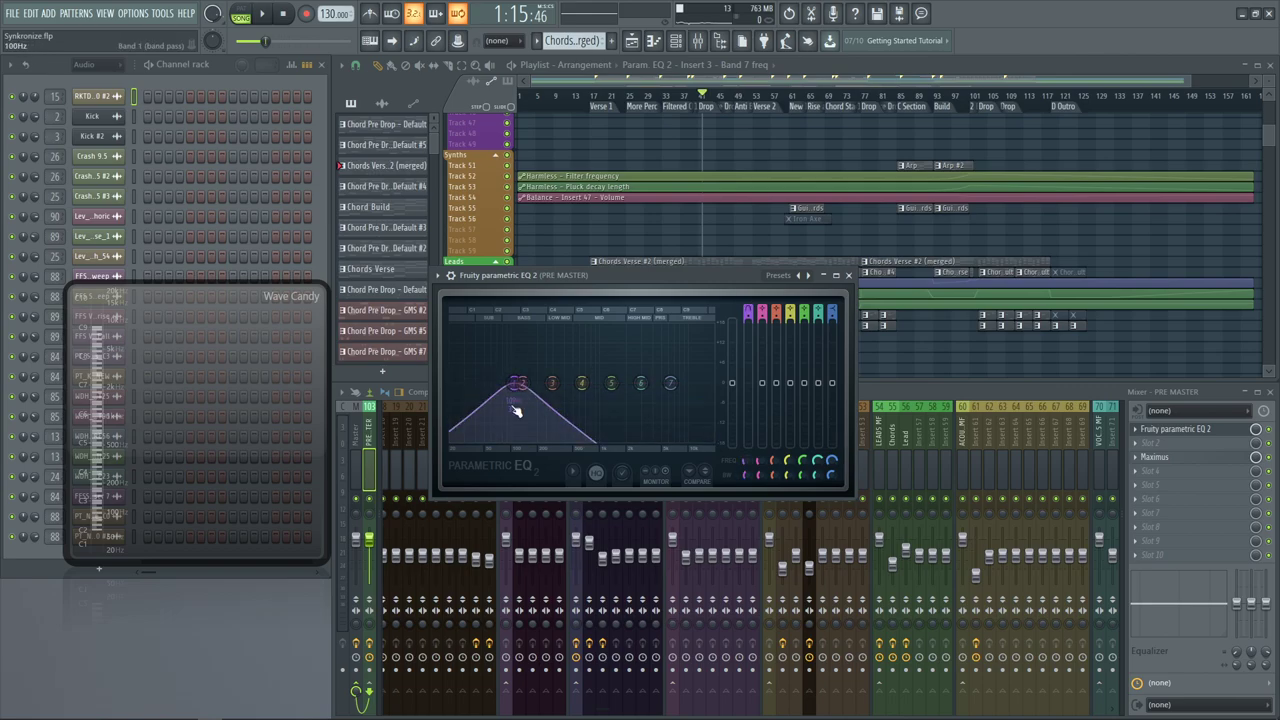
pyautogui.moveTo(517, 383)
pyautogui.mouseDown()
pyautogui.moveTo(530, 383)
pyautogui.moveTo(503, 388)
pyautogui.mouseUp()
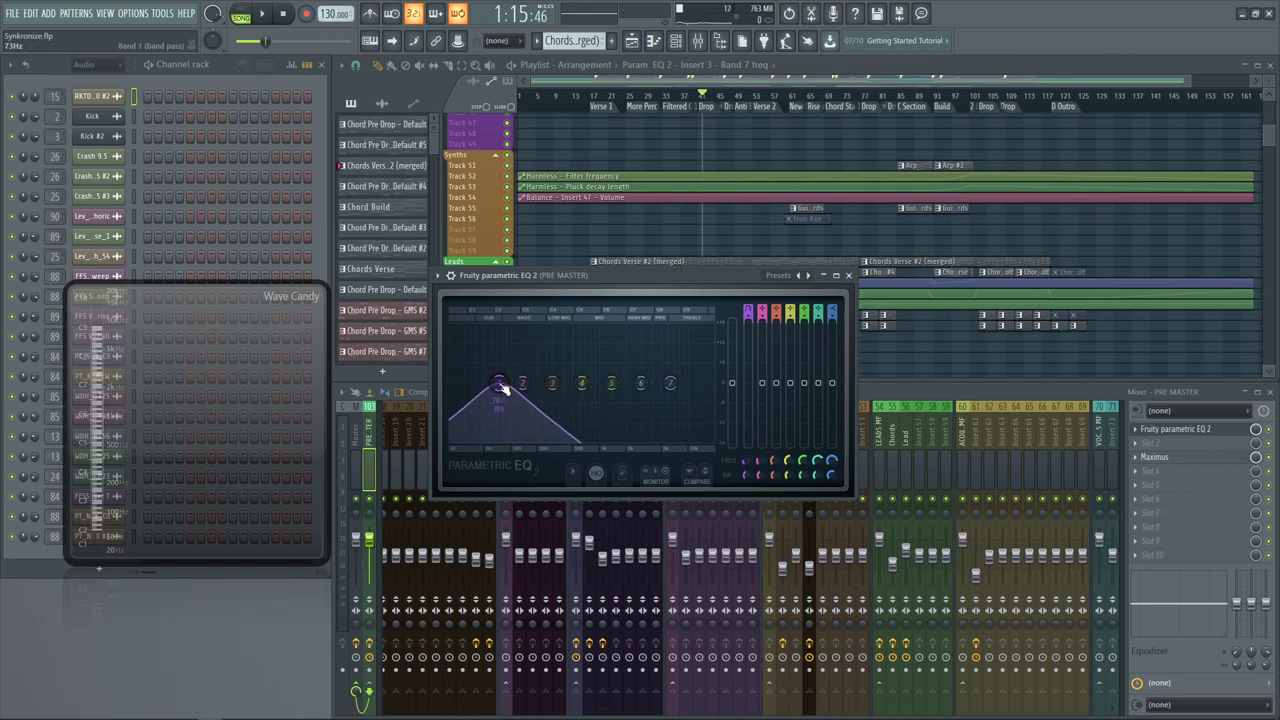
# Disable EQ bands 1, 2, 6 and 7 and toggle the high quality oversampling option
pyautogui.moveTo(748, 313); pyautogui.dragTo(748, 328)
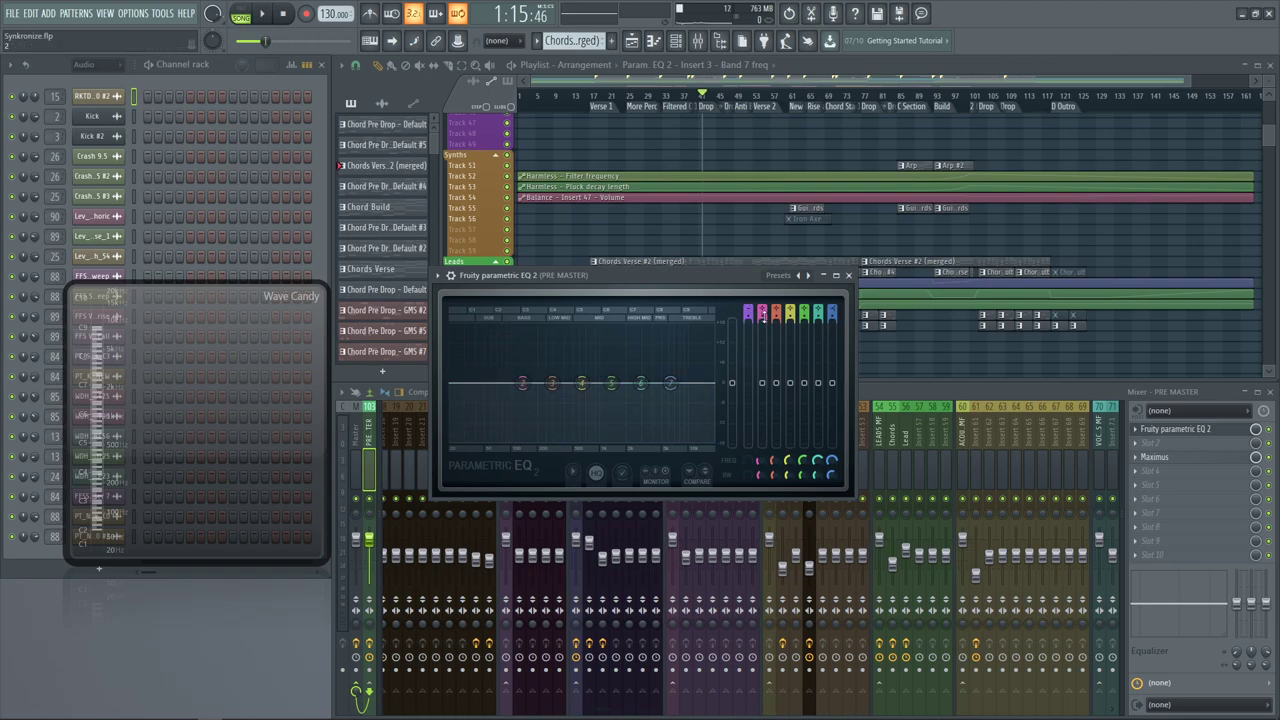
pyautogui.moveTo(832, 309); pyautogui.dragTo(820, 276)
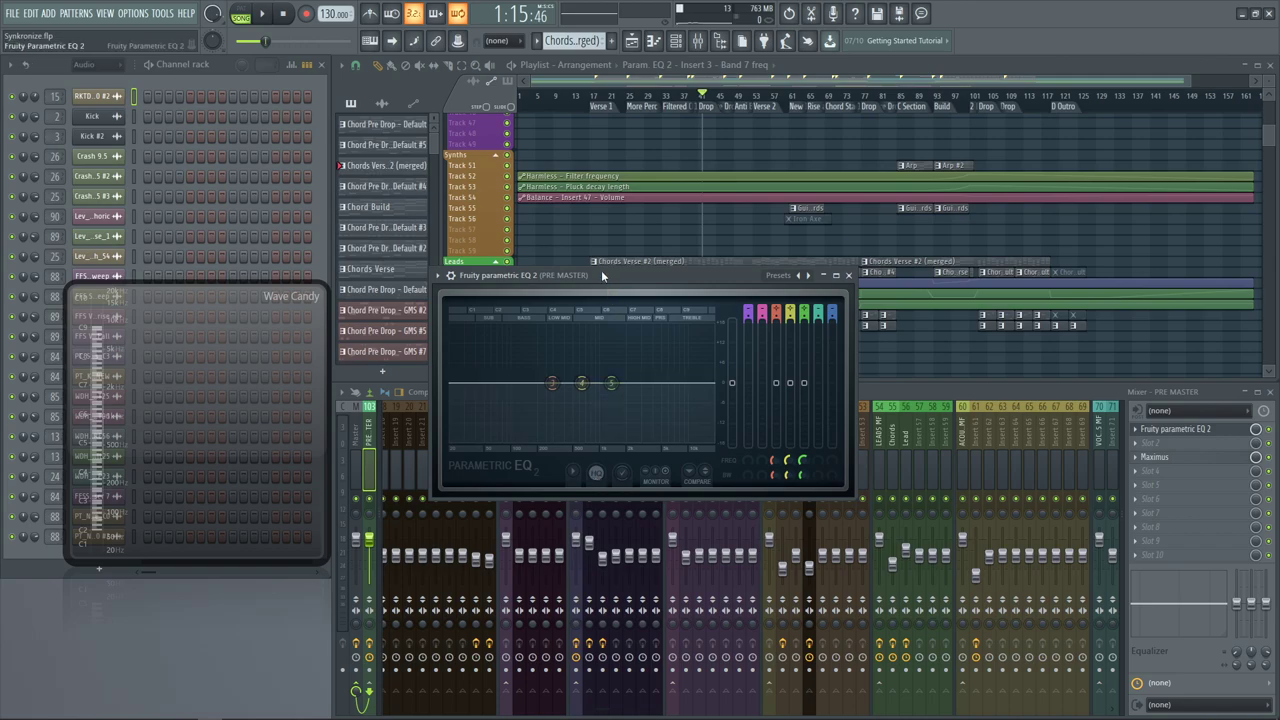
pyautogui.click(597, 475)
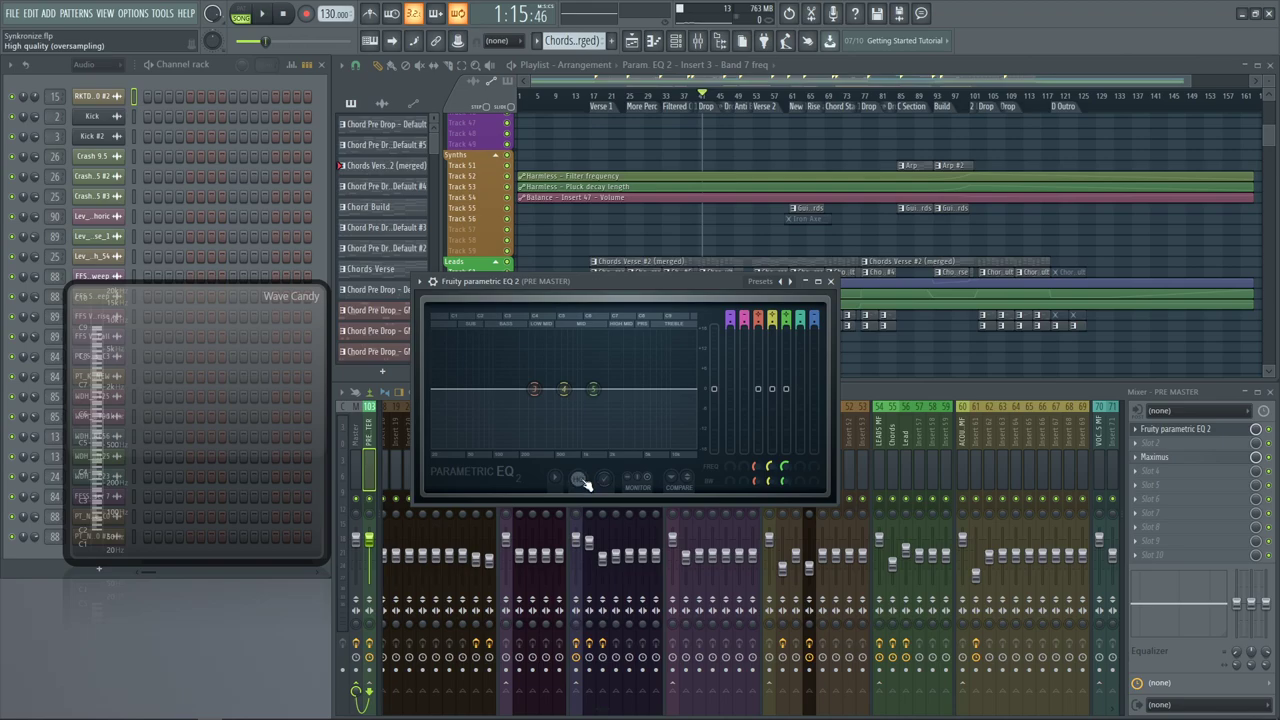
# Check the processing load of the project's effects in the Plugin performance monitor and close it
pyautogui.click(48, 13)
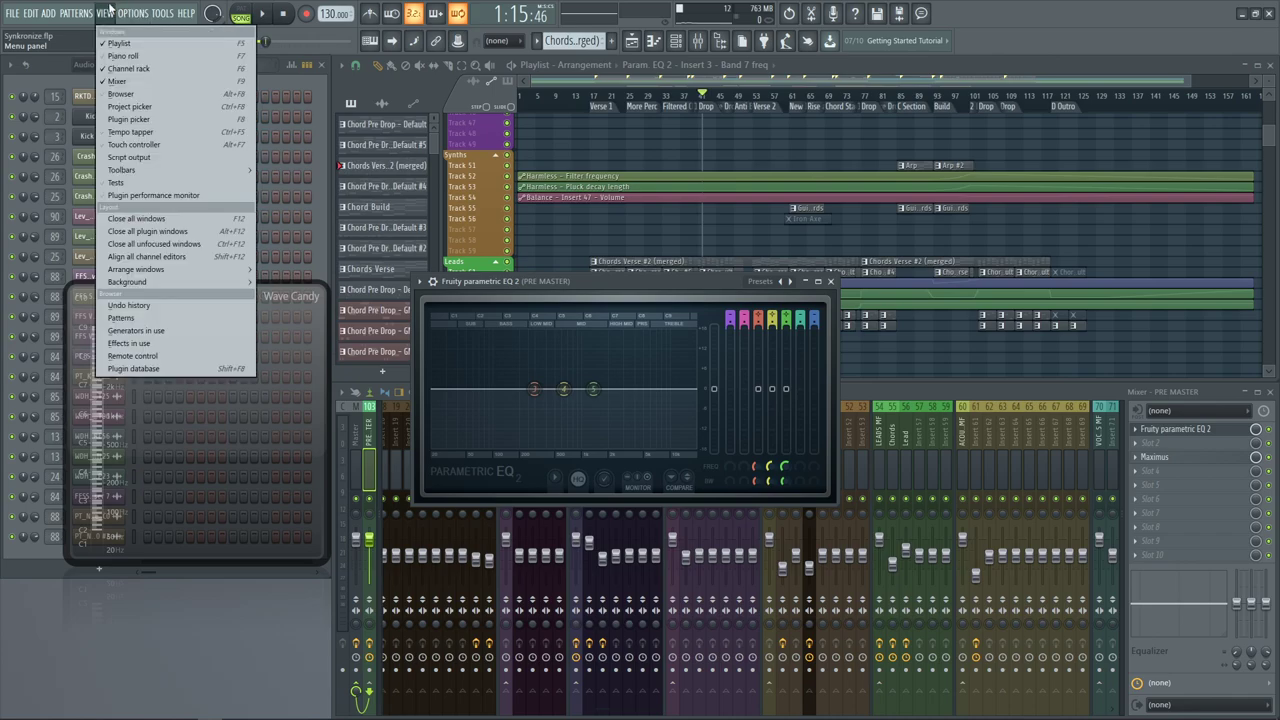
pyautogui.click(143, 203)
pyautogui.moveTo(304, 90); pyautogui.dragTo(803, 227)
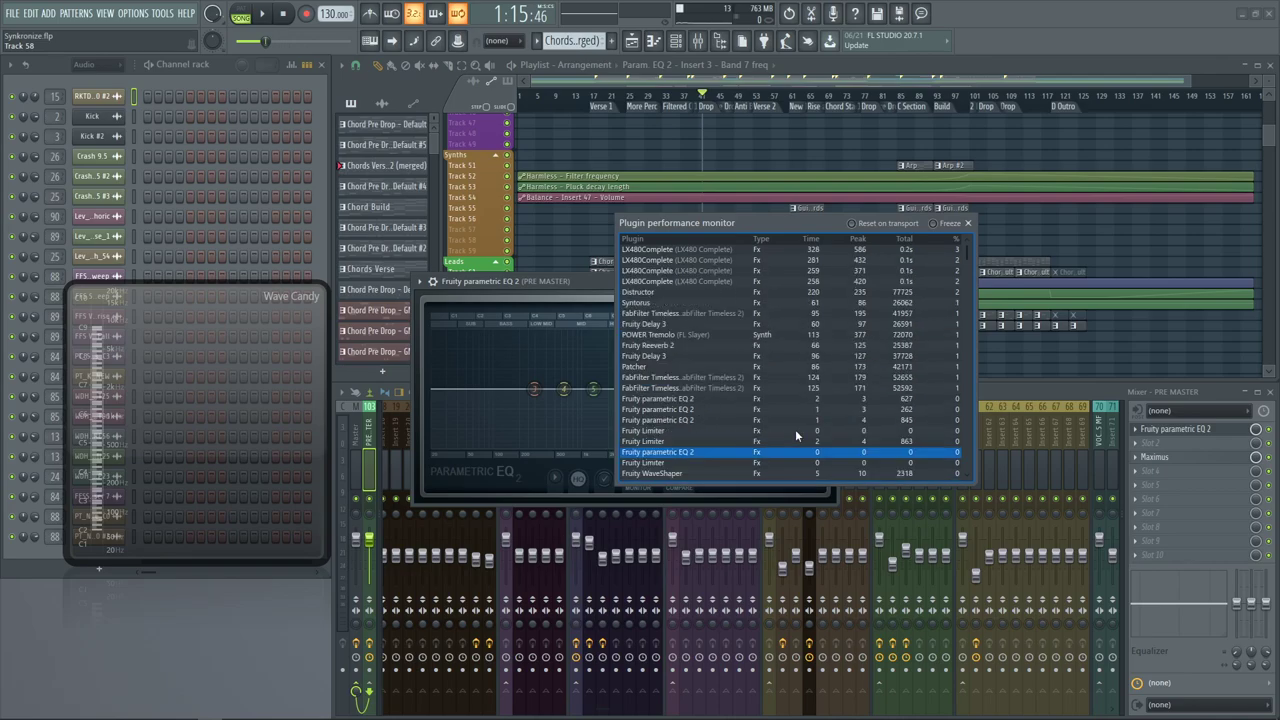
pyautogui.click(690, 436)
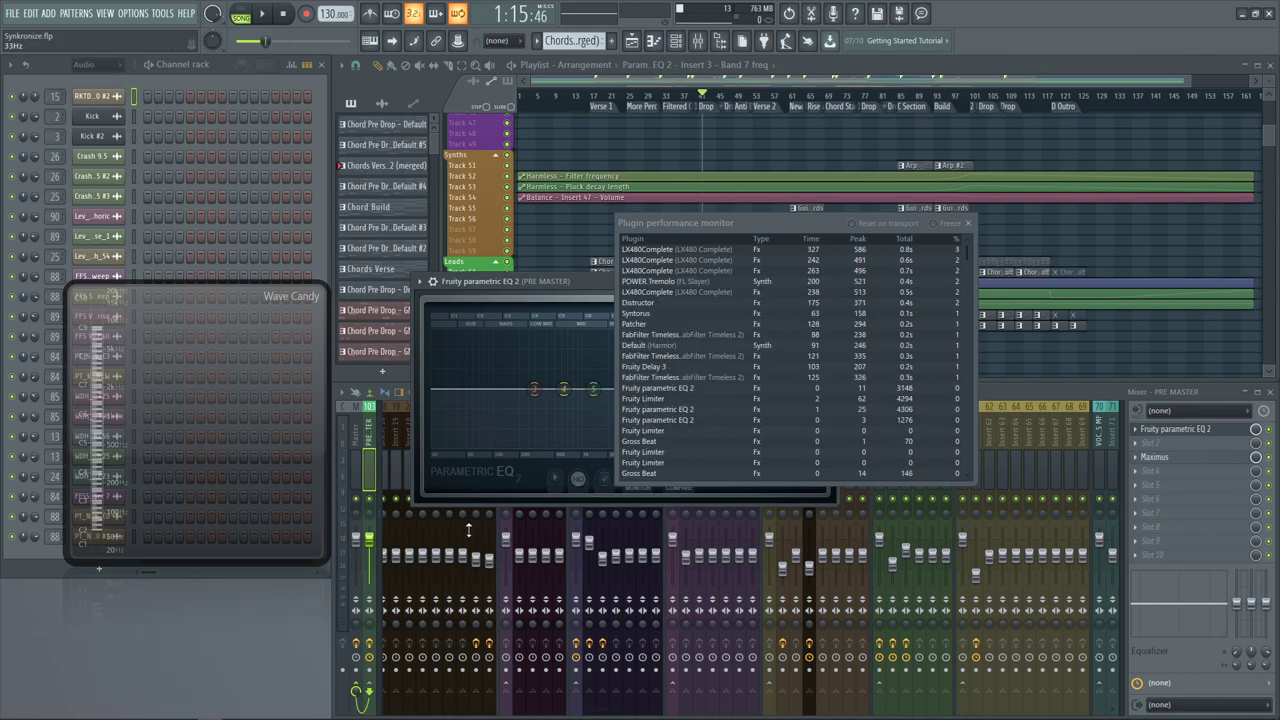
pyautogui.click(973, 223)
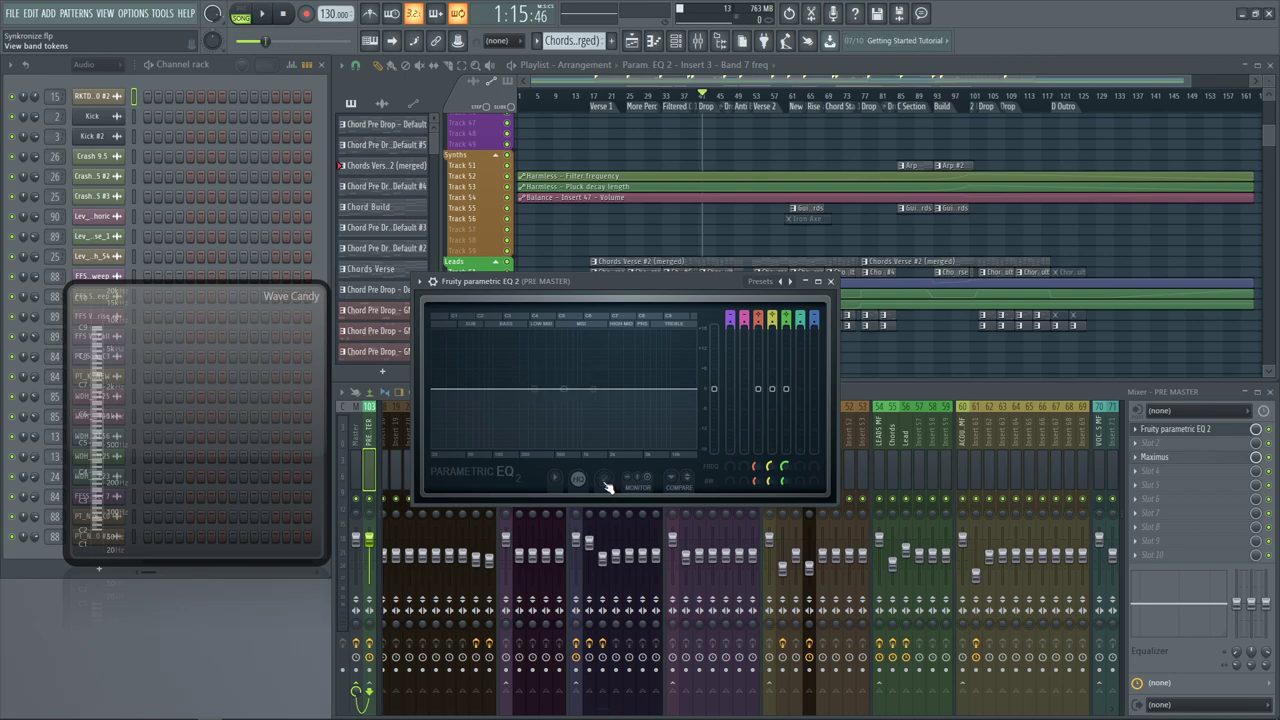
# Hide the EQ's band tokens, boost bands 3 and 4 on the curve, and play the drop
pyautogui.moveTo(564, 389); pyautogui.dragTo(596, 353)
pyautogui.moveTo(535, 389); pyautogui.dragTo(509, 366)
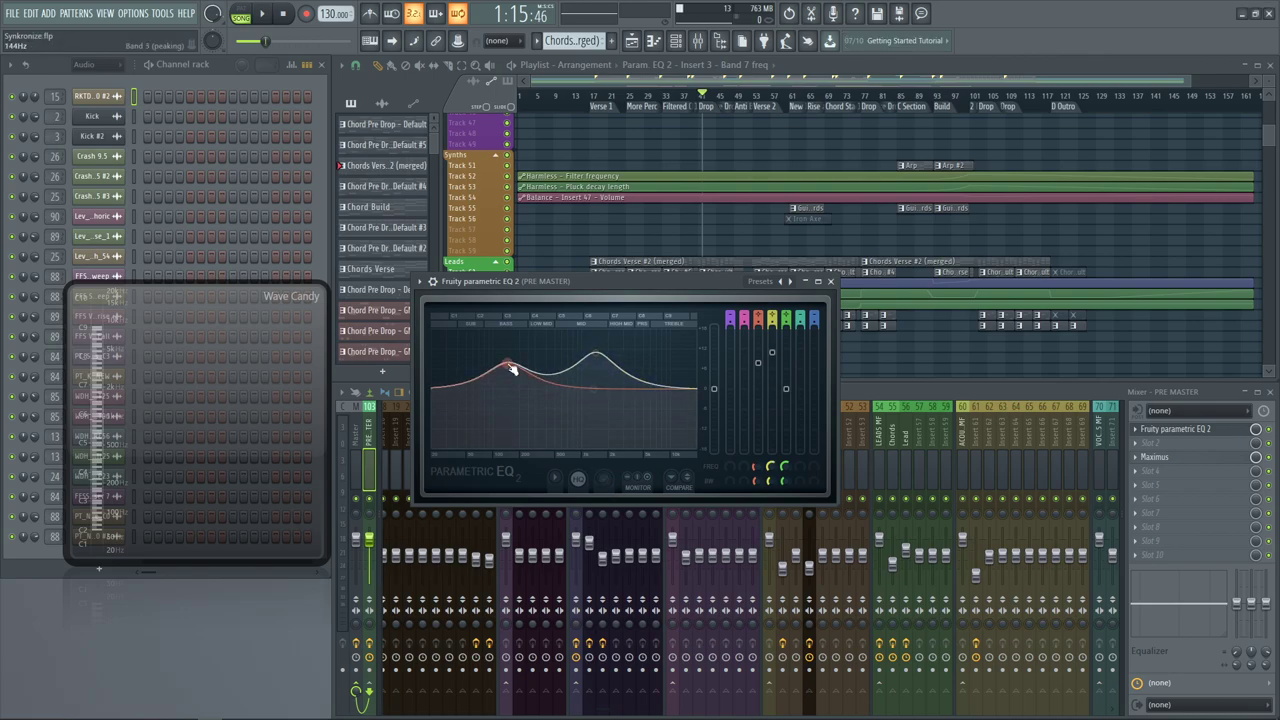
pyautogui.press('space')
pyautogui.moveTo(629, 389); pyautogui.dragTo(630, 393)
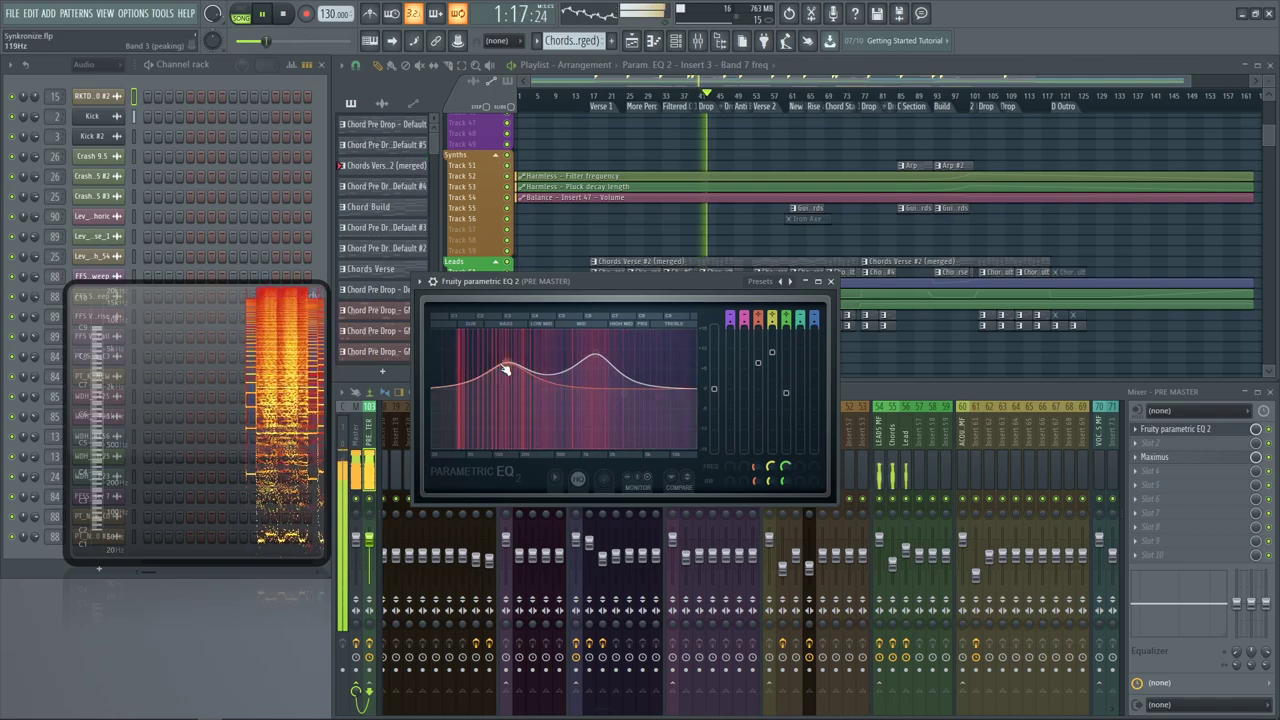
# Reshape bands 3, 4 and 5, setting band 4 to about -1.3 dB at 954 Hz, and play the drop while monitoring the EQ input
pyautogui.moveTo(508, 364); pyautogui.dragTo(507, 403)
pyautogui.moveTo(597, 354); pyautogui.dragTo(579, 392)
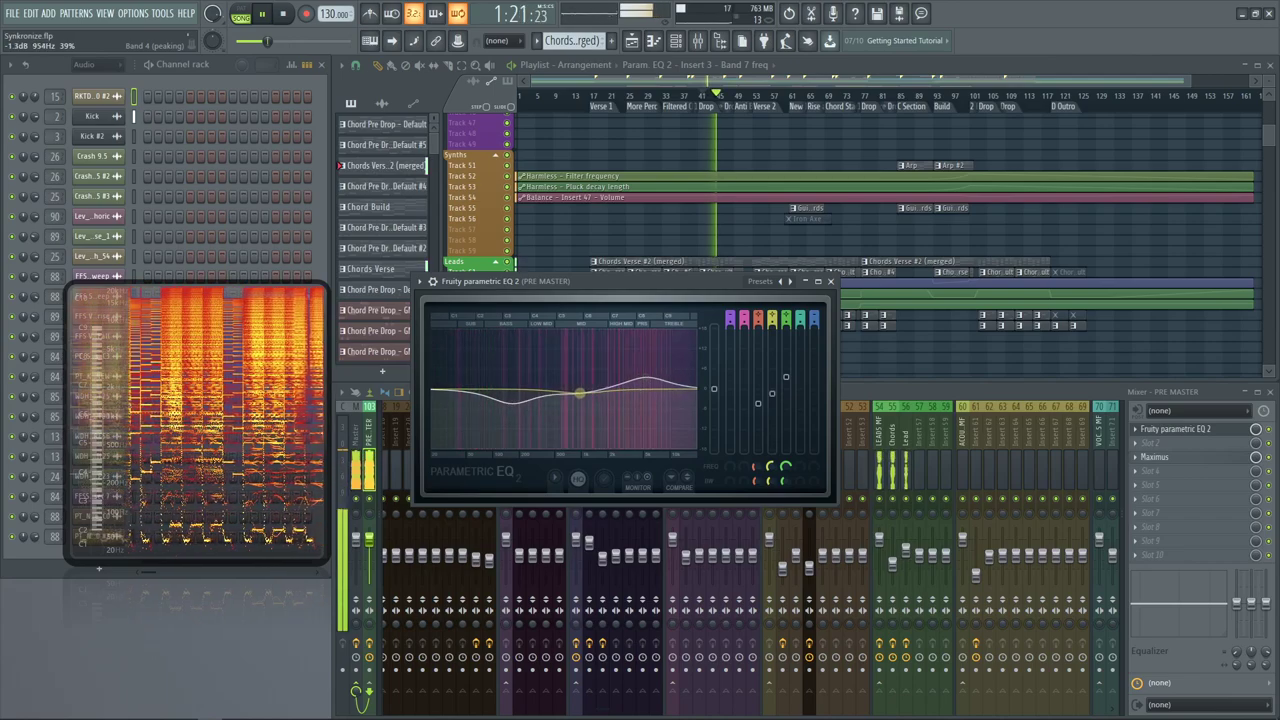
pyautogui.press('space')
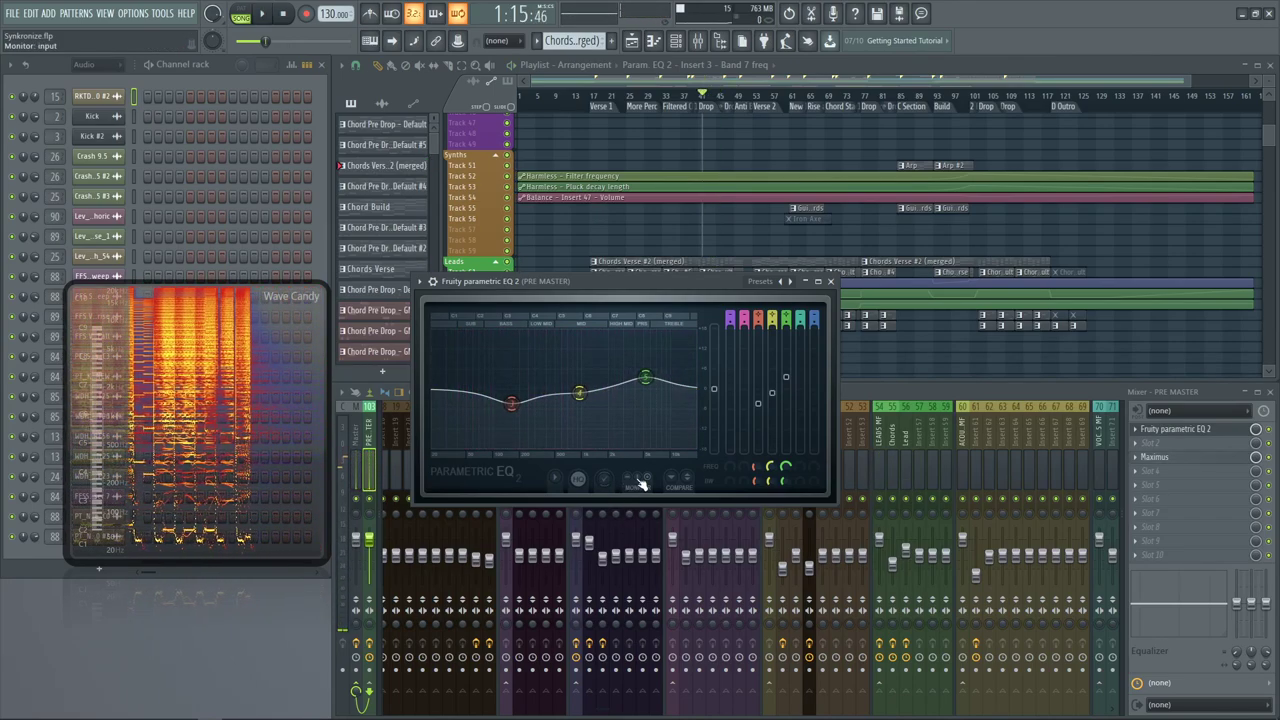
pyautogui.press('space')
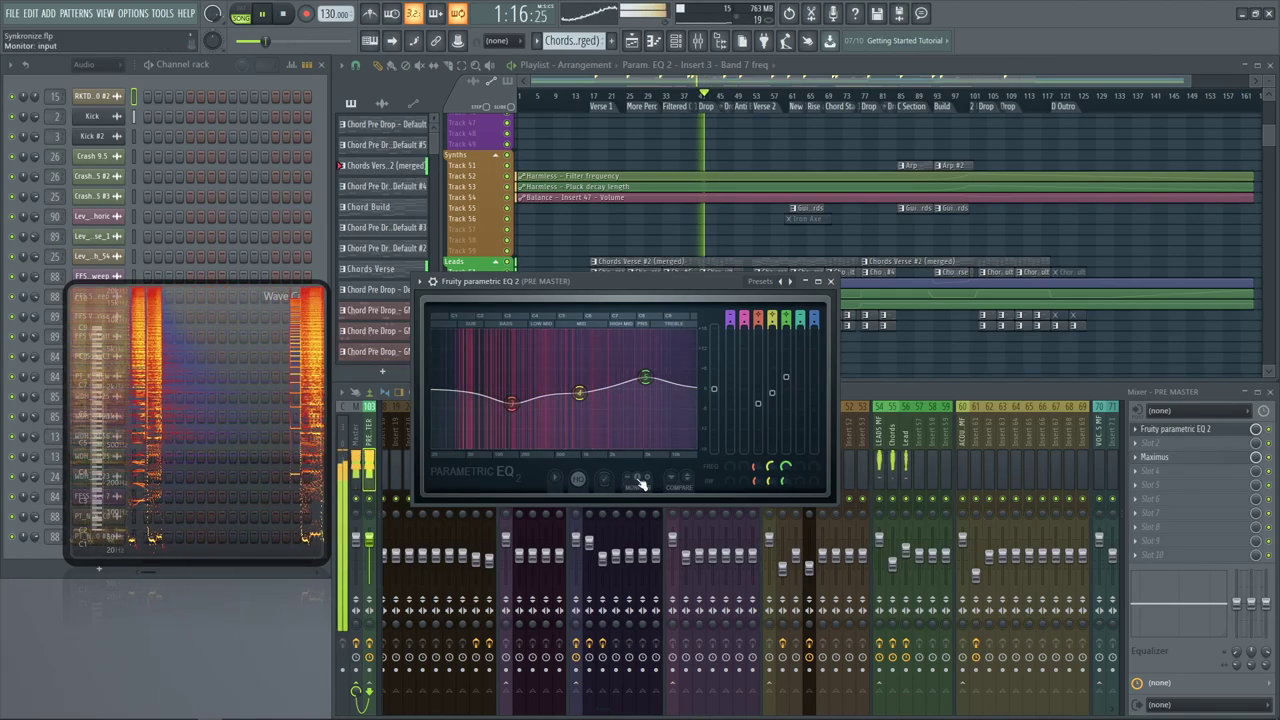
pyautogui.press('space')
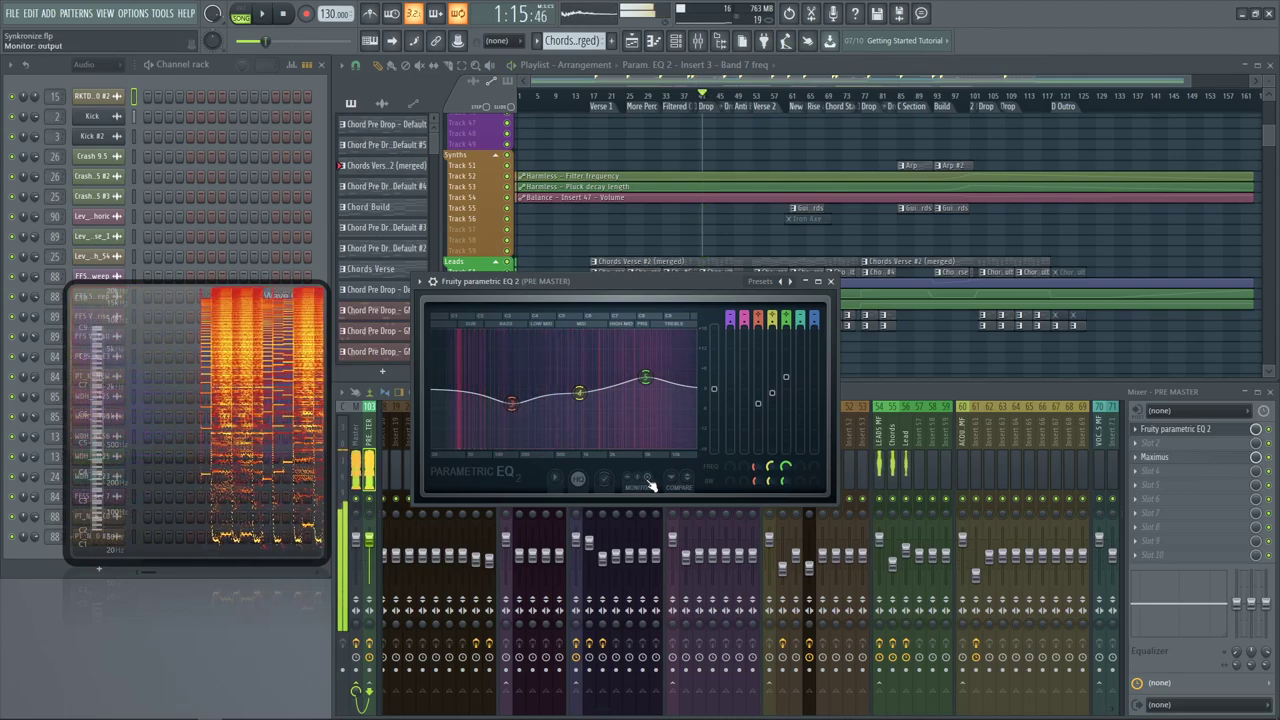
# Cut bands 4 and 5 deeply and play the drop with the EQ monitor set to output and to off
pyautogui.moveTo(580, 393); pyautogui.dragTo(571, 447)
pyautogui.moveTo(646, 378); pyautogui.dragTo(637, 440)
pyautogui.press('space')
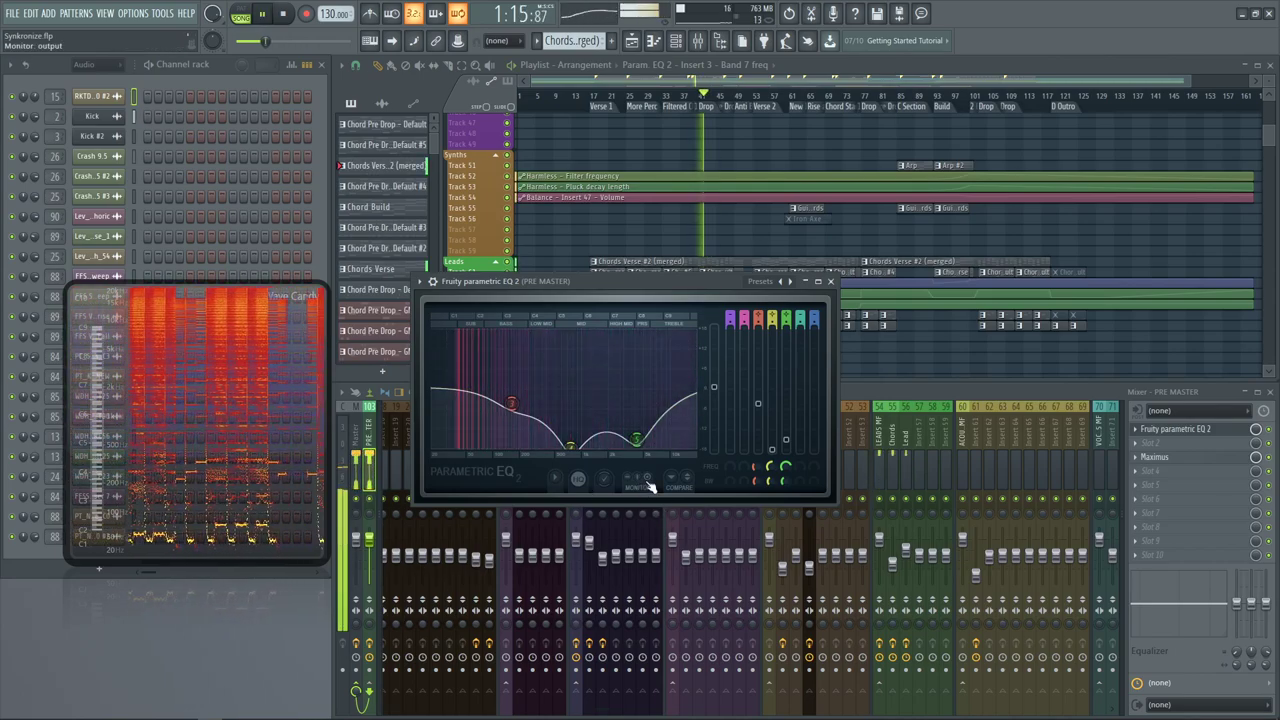
pyautogui.press('space')
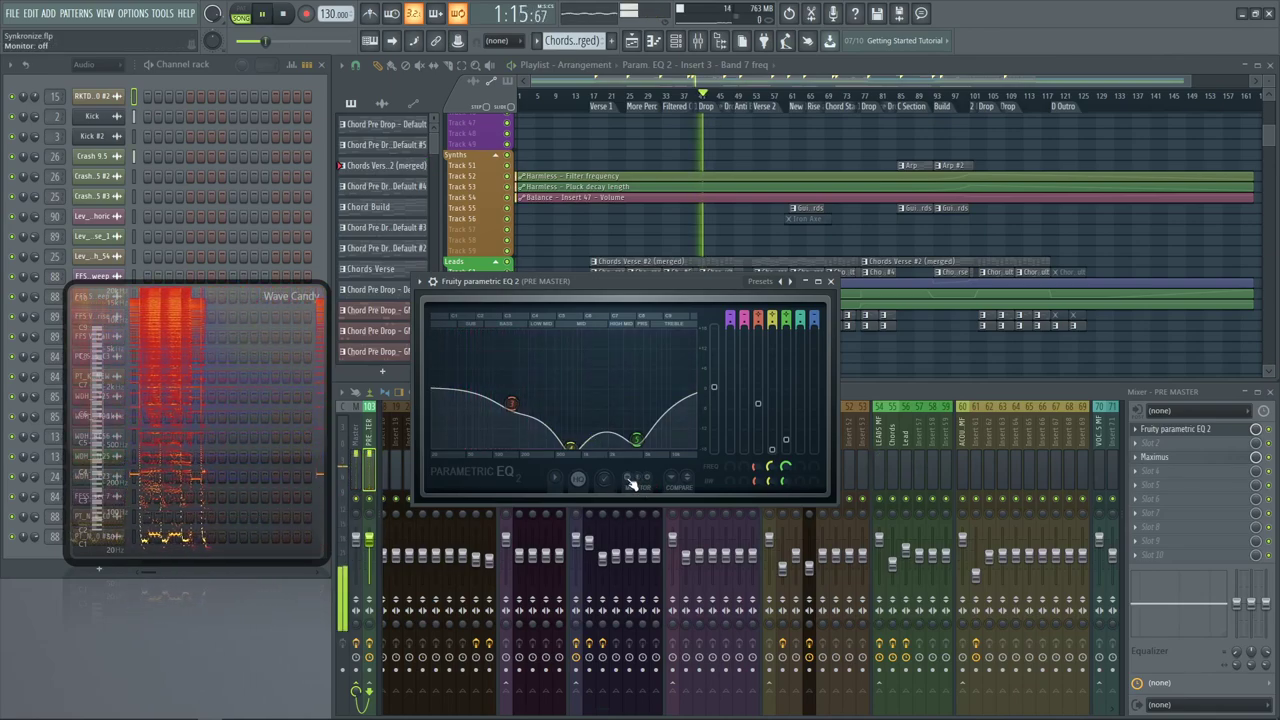
# Raise band 4 for another playback of the drop, and restore the EQ's Default preset
pyautogui.moveTo(569, 447); pyautogui.dragTo(592, 410)
pyautogui.press('space')
pyautogui.press('space')
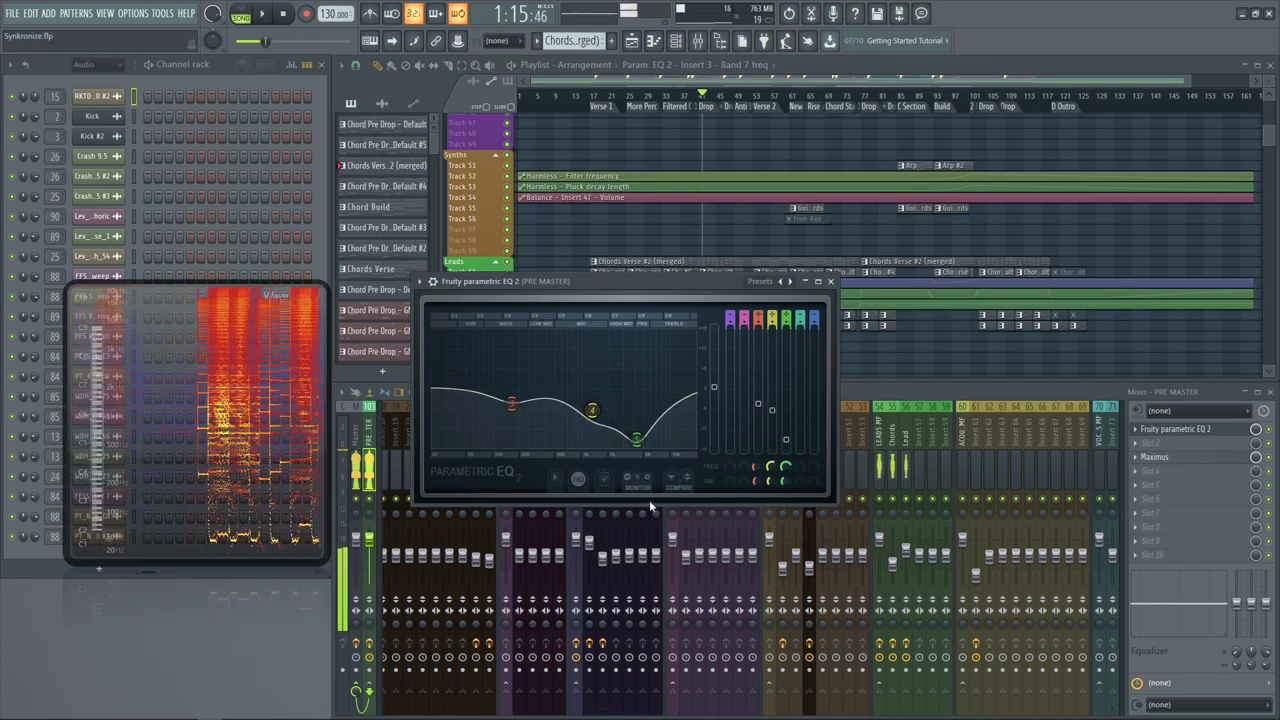
pyautogui.click(762, 281)
pyautogui.click(800, 166)
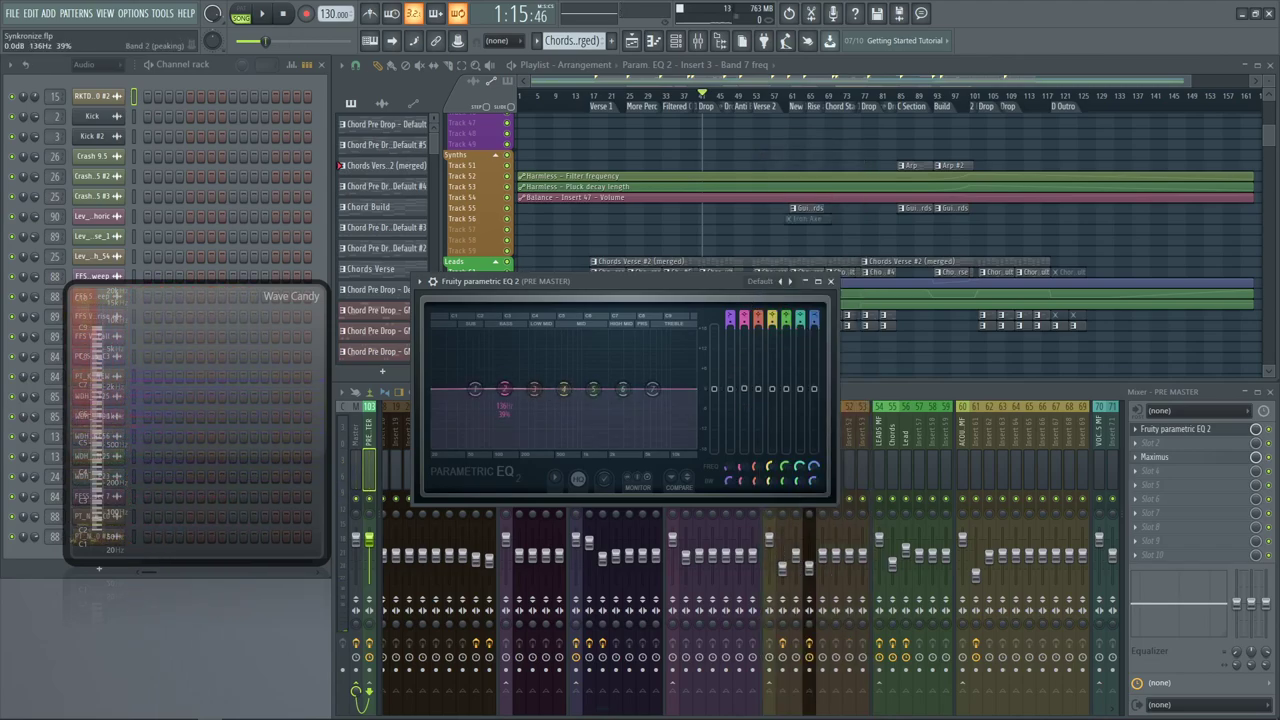
# Boost band 2 to 7.6 dB at 136 Hz with a 23% bandwidth and play the drop
pyautogui.moveTo(741, 481)
pyautogui.mouseDown()
pyautogui.moveTo(741, 494)
pyautogui.moveTo(741, 465)
pyautogui.moveTo(741, 493)
pyautogui.mouseUp()
pyautogui.press('space')
pyautogui.press('space')
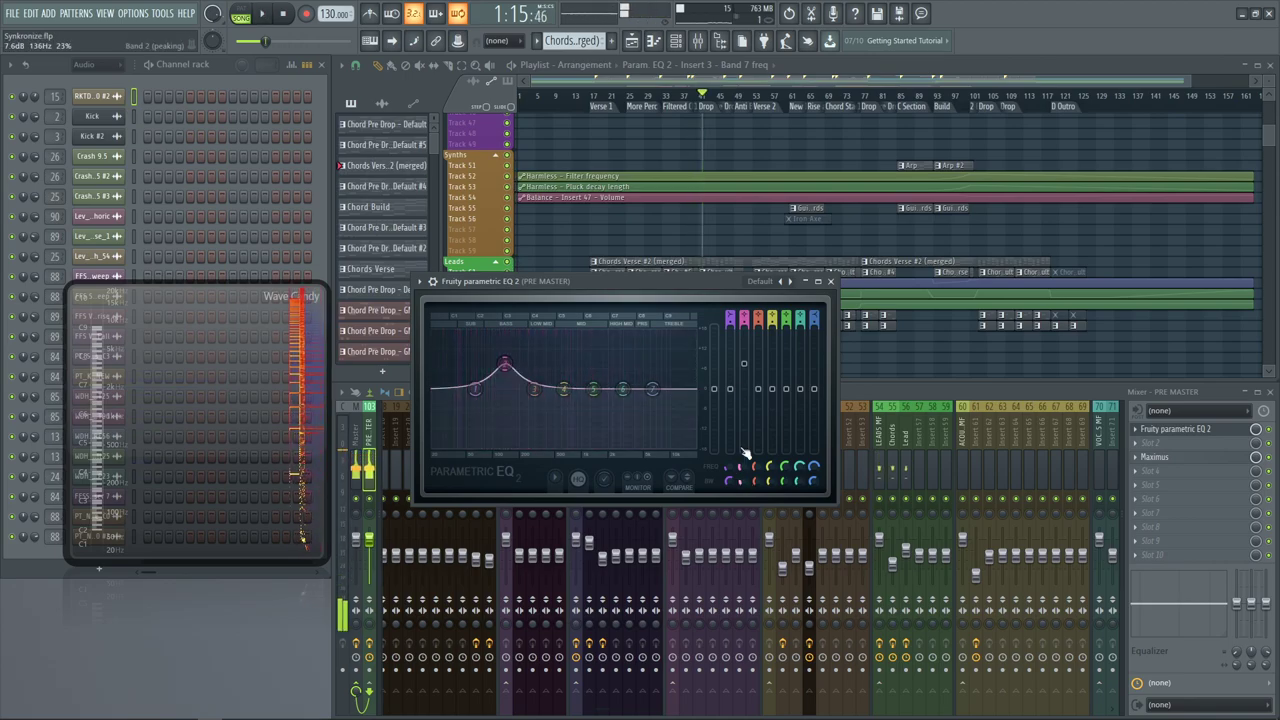
# Set band 2 to 5.8 dB at 2615 Hz with a 41% bandwidth and play the drop
pyautogui.moveTo(744, 364); pyautogui.dragTo(744, 370)
pyautogui.moveTo(742, 481); pyautogui.dragTo(742, 417)
pyautogui.press('space')
pyautogui.press('space')
pyautogui.press('space')
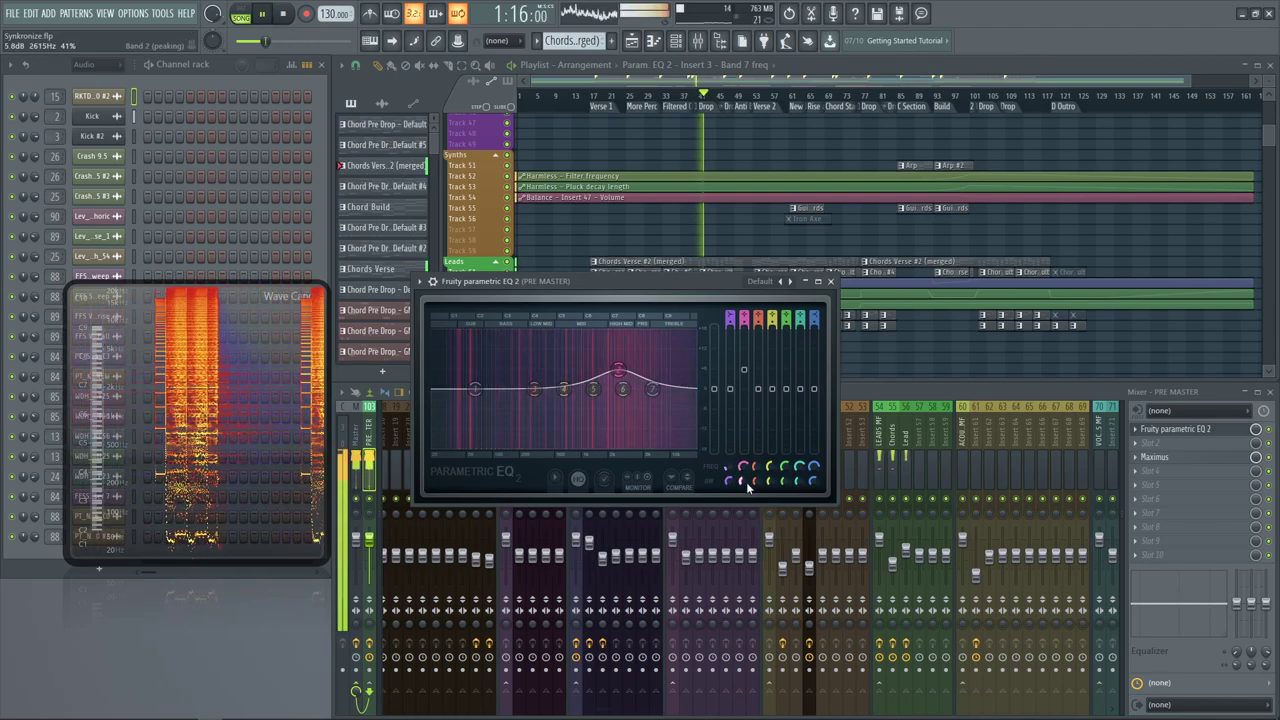
# Narrow band 2 to 18% at 836 Hz during playback and lower its gain to 2.4 dB
pyautogui.moveTo(744, 481)
pyautogui.mouseDown()
pyautogui.moveTo(744, 451)
pyautogui.moveTo(744, 504)
pyautogui.moveTo(744, 481)
pyautogui.mouseUp()
pyautogui.press('space')
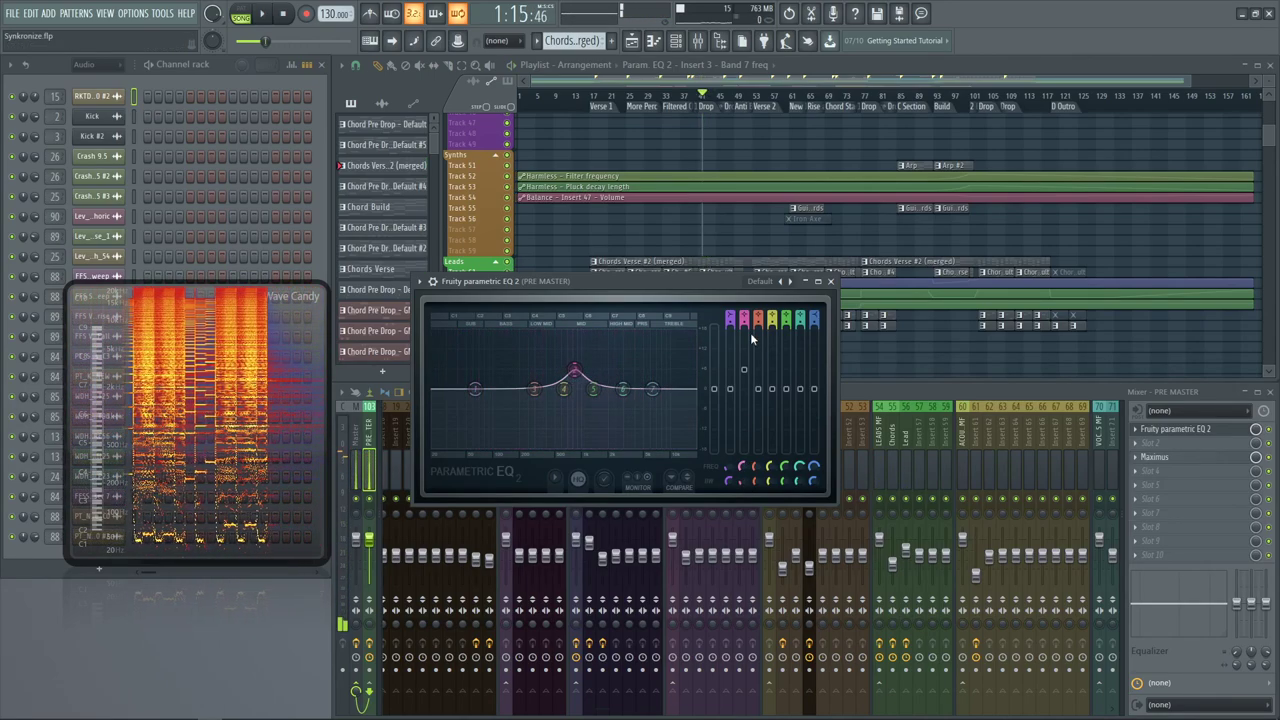
pyautogui.moveTo(744, 370); pyautogui.dragTo(744, 381)
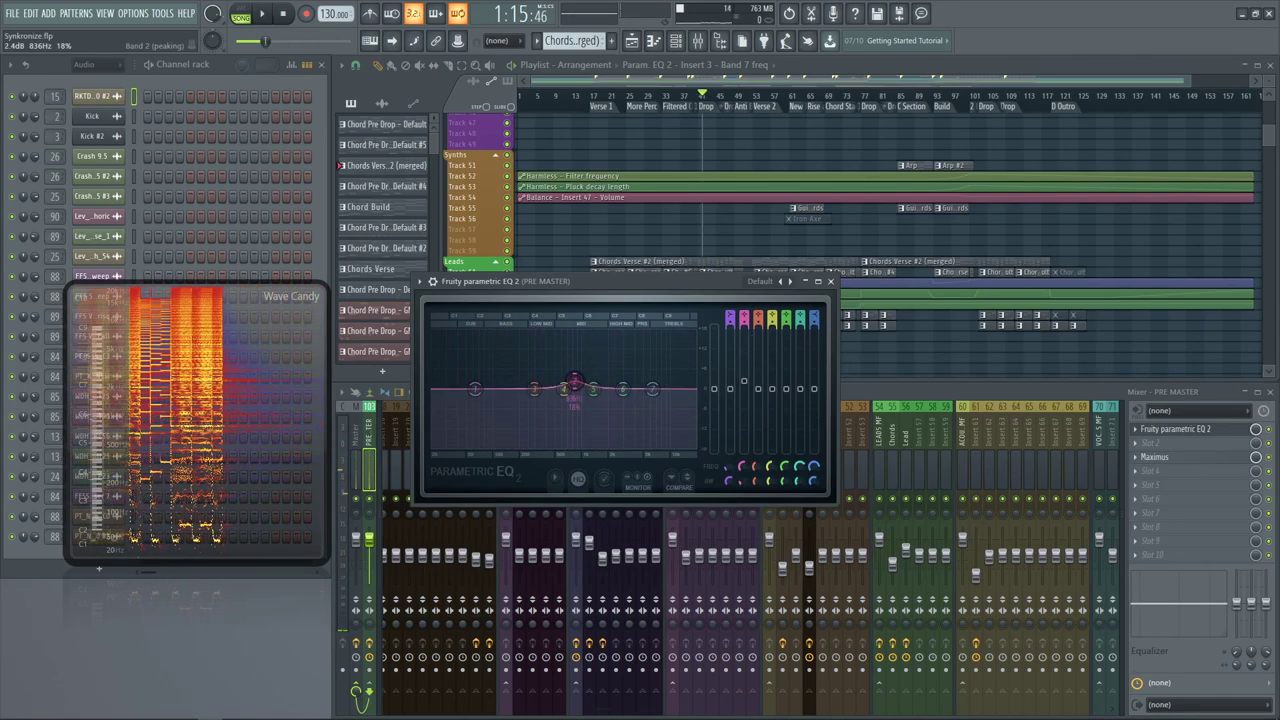
# Try band 2 as a high shelf filter and reset the band
pyautogui.rightClick(743, 317)
pyautogui.moveTo(743, 316); pyautogui.dragTo(743, 311)
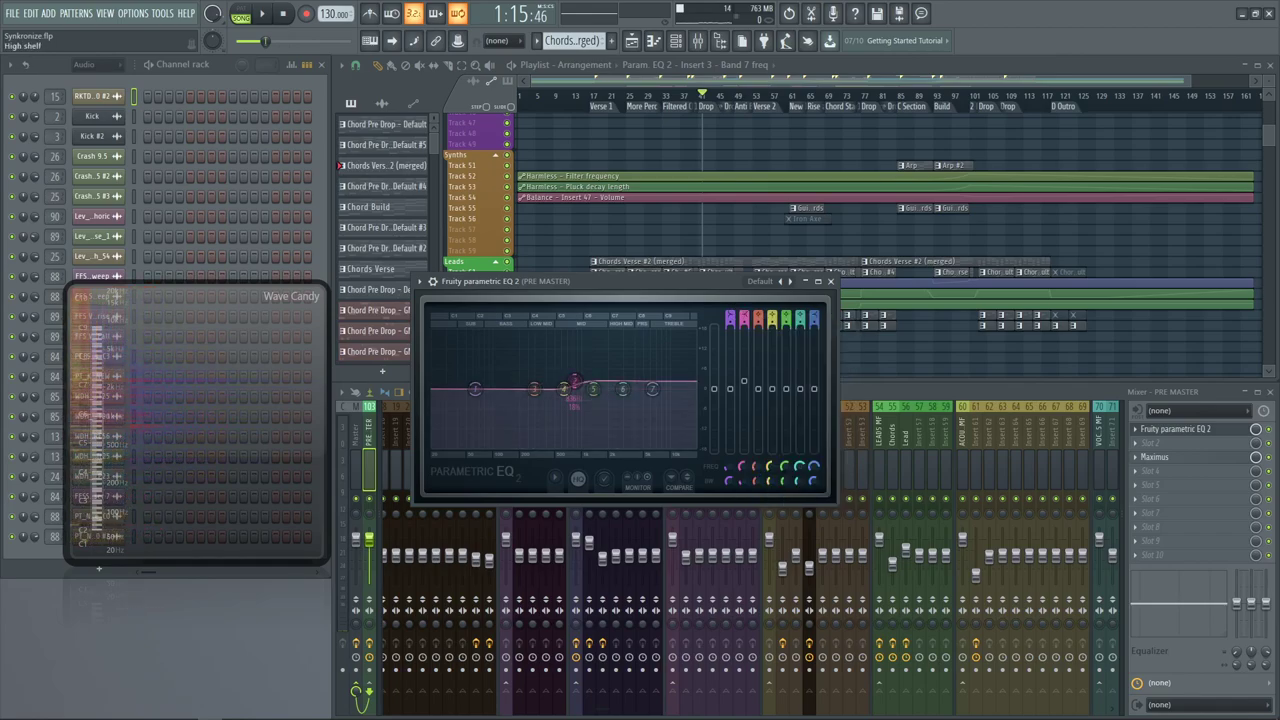
pyautogui.rightClick(744, 316)
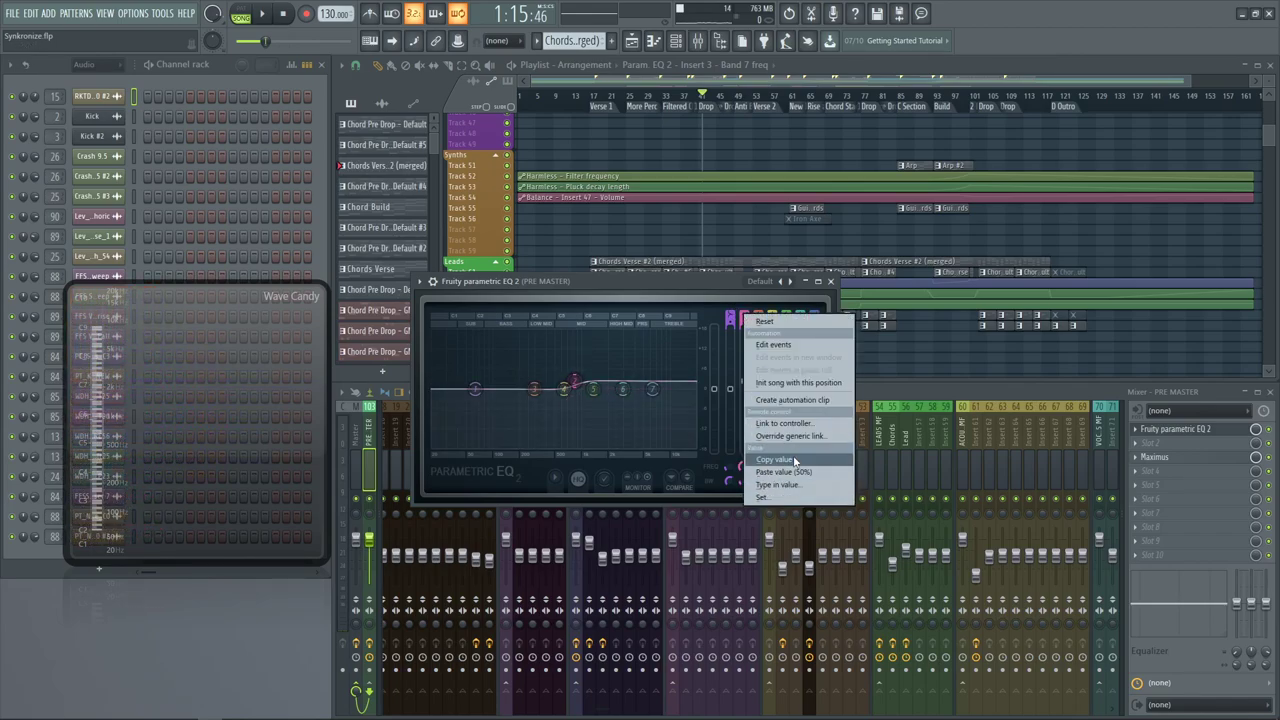
pyautogui.click(701, 318)
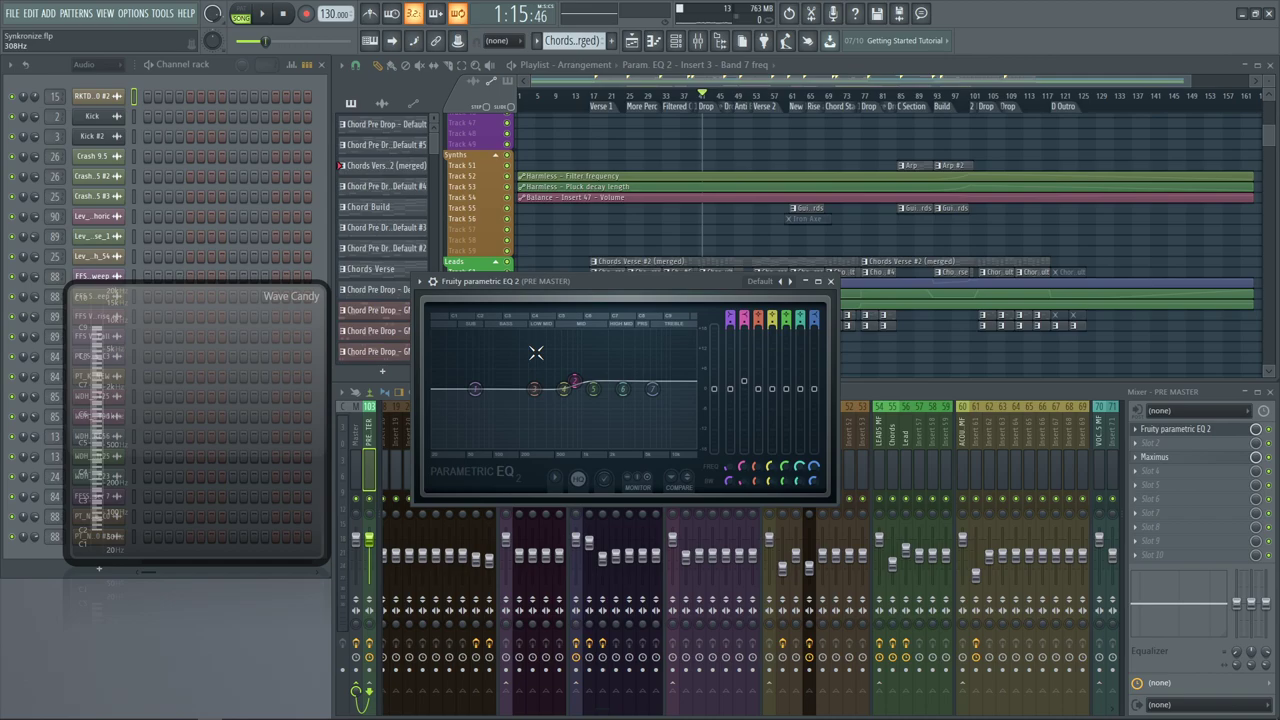
pyautogui.rightClick(575, 385)
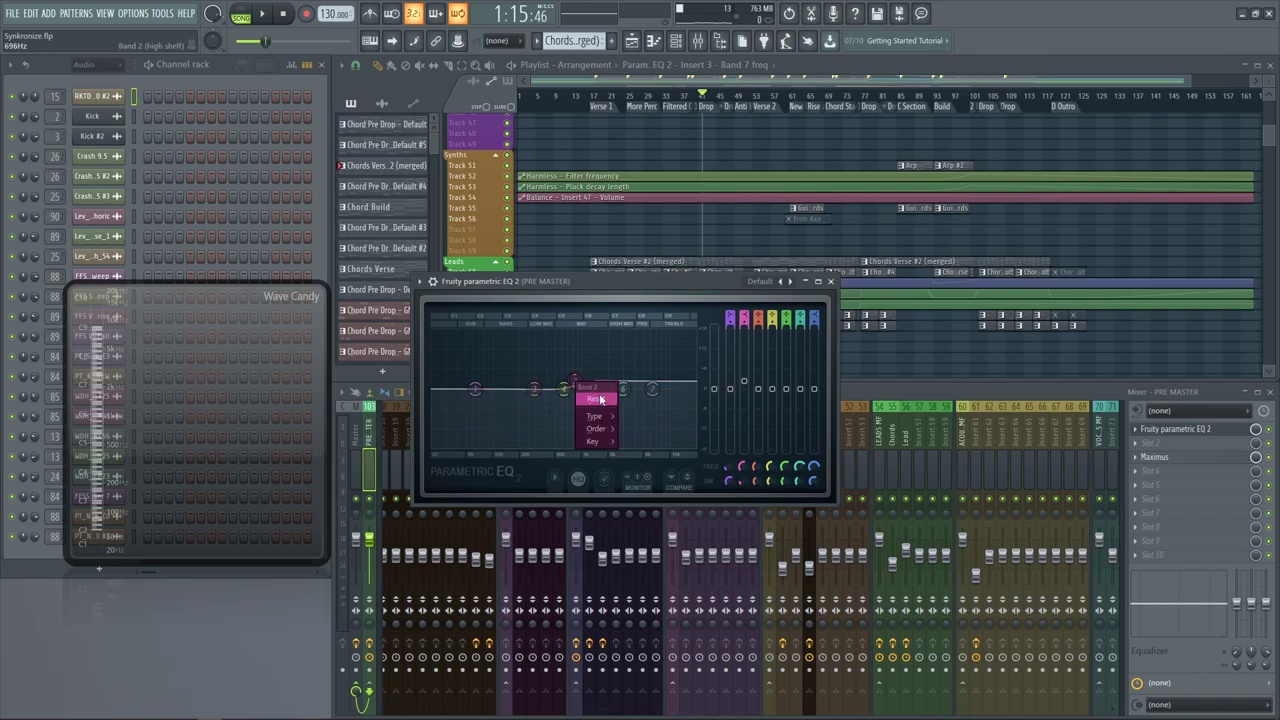
pyautogui.click(598, 399)
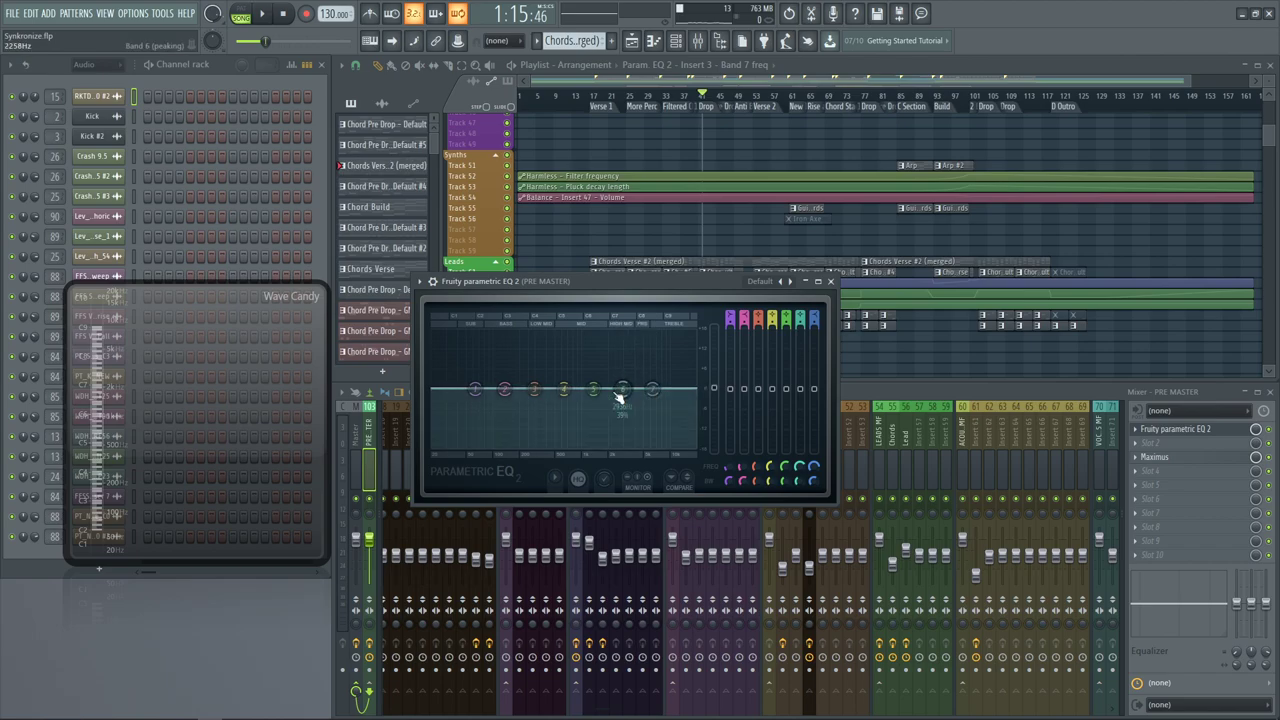
# Try boosting band 6 to 17.2 dB at 4708 Hz, reduce the boost, and reset the band
pyautogui.moveTo(622, 388); pyautogui.dragTo(638, 343)
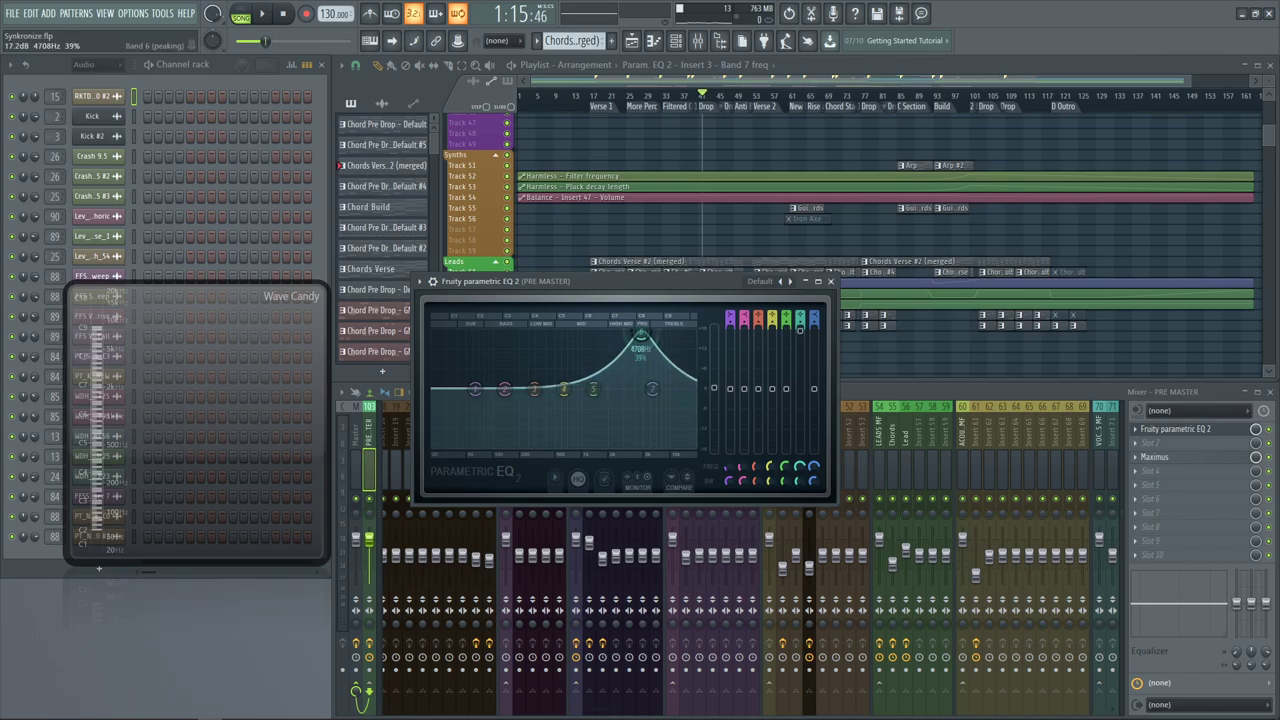
pyautogui.hotkey('ctrl', 'z')
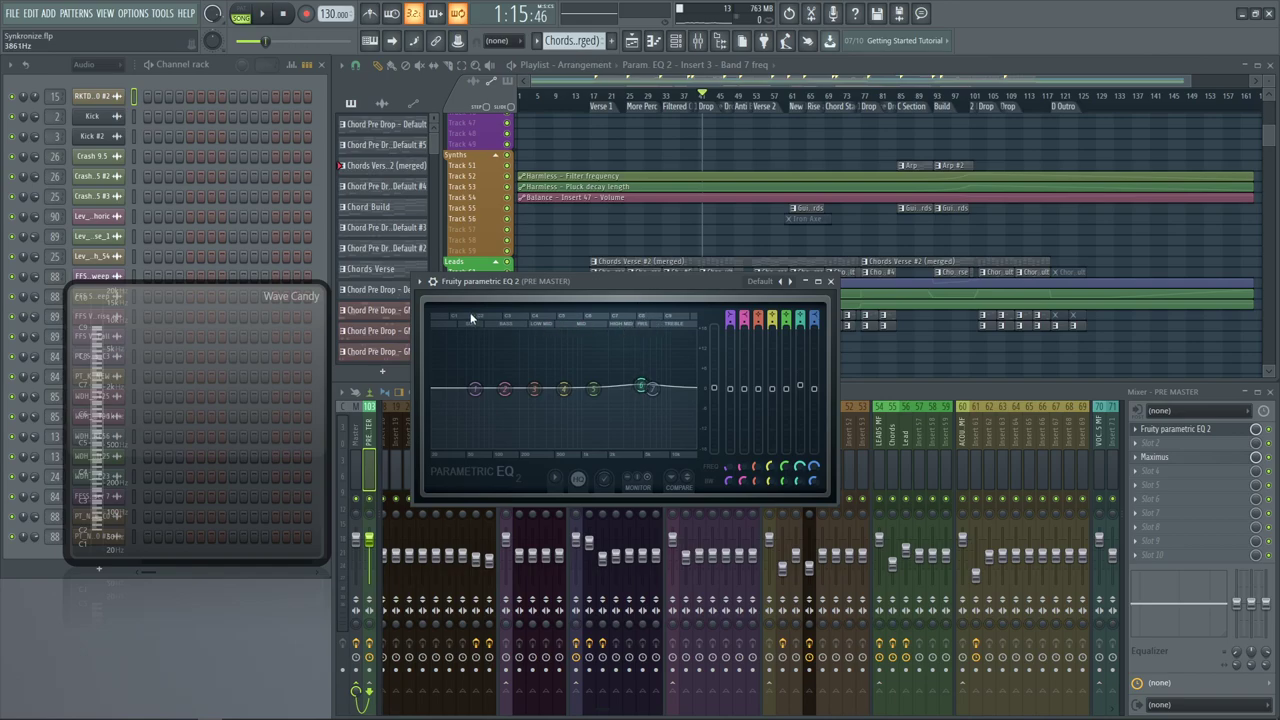
pyautogui.moveTo(641, 386)
pyautogui.mouseDown()
pyautogui.moveTo(672, 366)
pyautogui.moveTo(500, 393)
pyautogui.moveTo(520, 368)
pyautogui.moveTo(622, 366)
pyautogui.moveTo(625, 380)
pyautogui.mouseUp()
pyautogui.rightClick(626, 382)
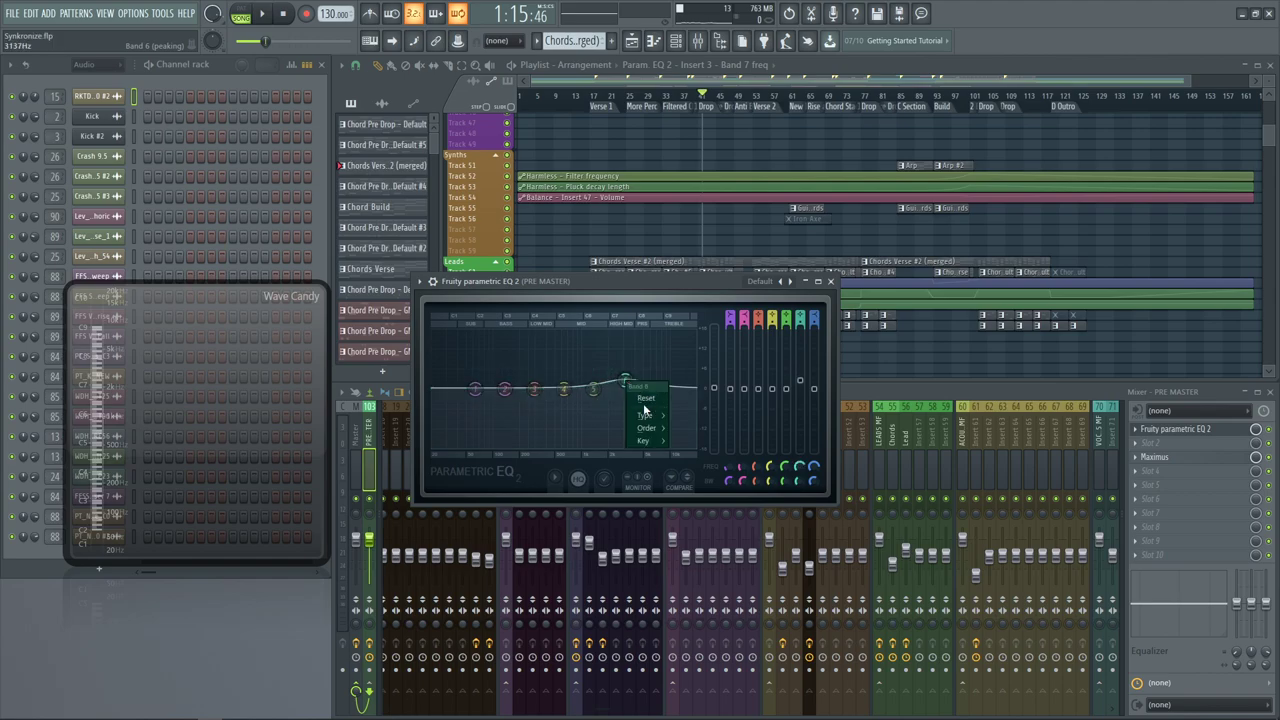
# Move the Wave Candy display further down and close the PRE MASTER track's EQ window
pyautogui.moveTo(183, 374); pyautogui.dragTo(163, 456)
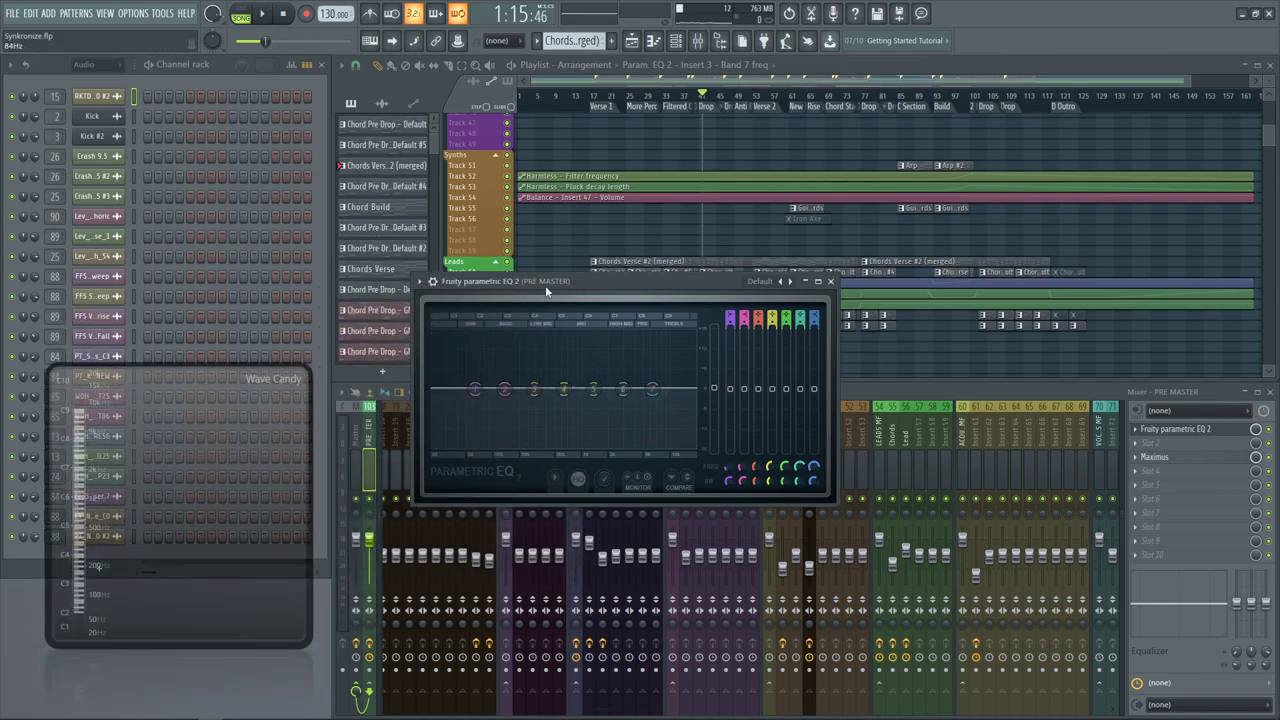
pyautogui.moveTo(545, 285)
pyautogui.mouseDown()
pyautogui.moveTo(453, 289)
pyautogui.moveTo(528, 290)
pyautogui.mouseUp()
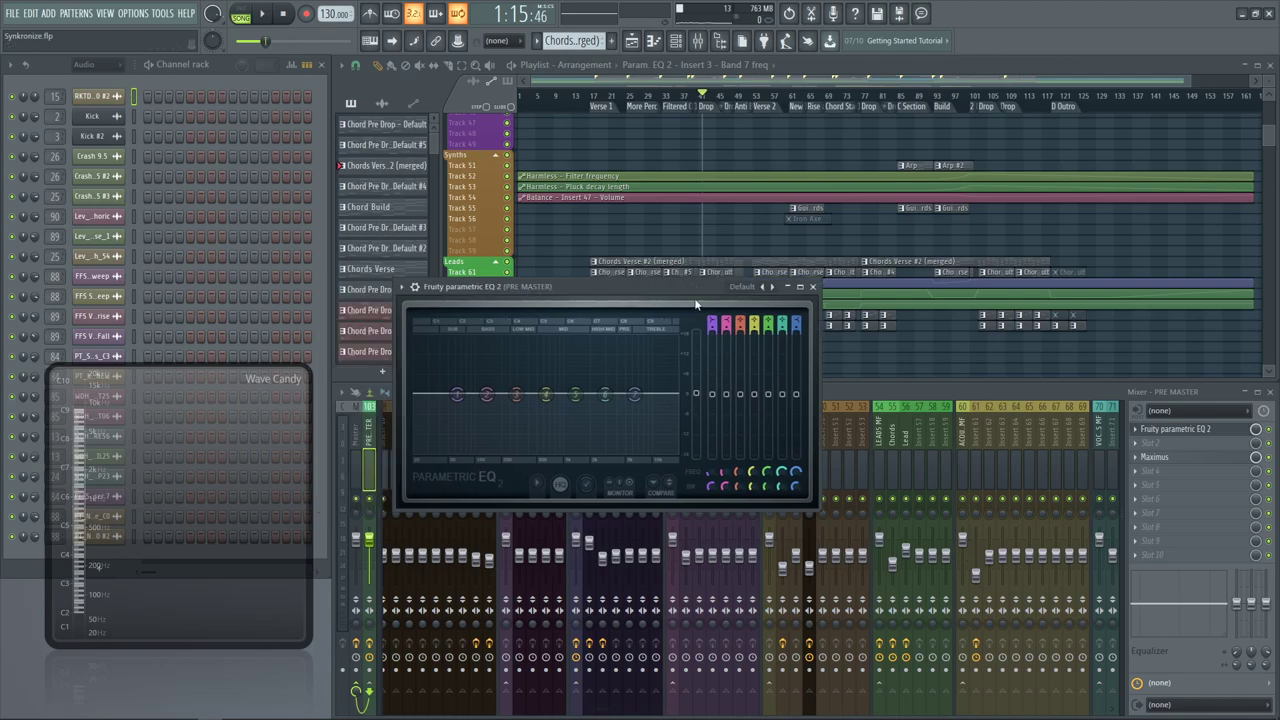
pyautogui.click(814, 287)
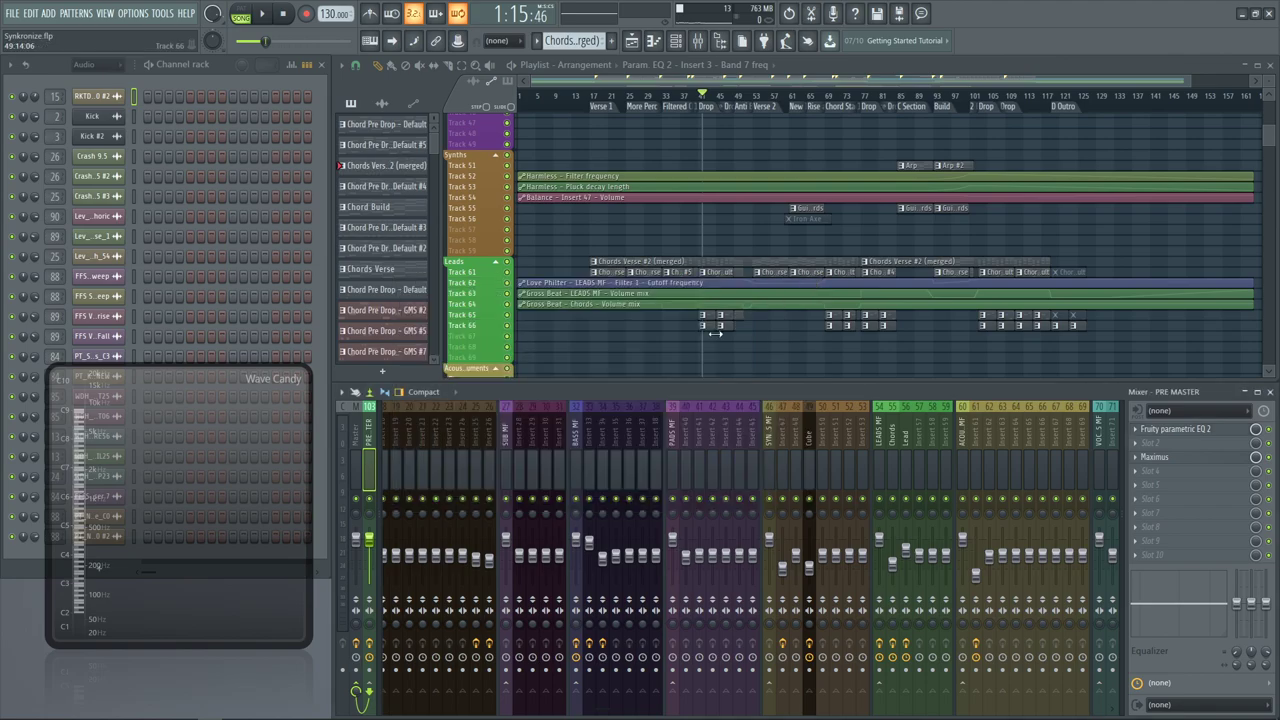
# Select mixer track Insert 2 and load Fruity Multiband Compressor into effect slot 9
pyautogui.scroll(6, 549, 441)
pyautogui.click(429, 432)
pyautogui.click(403, 441)
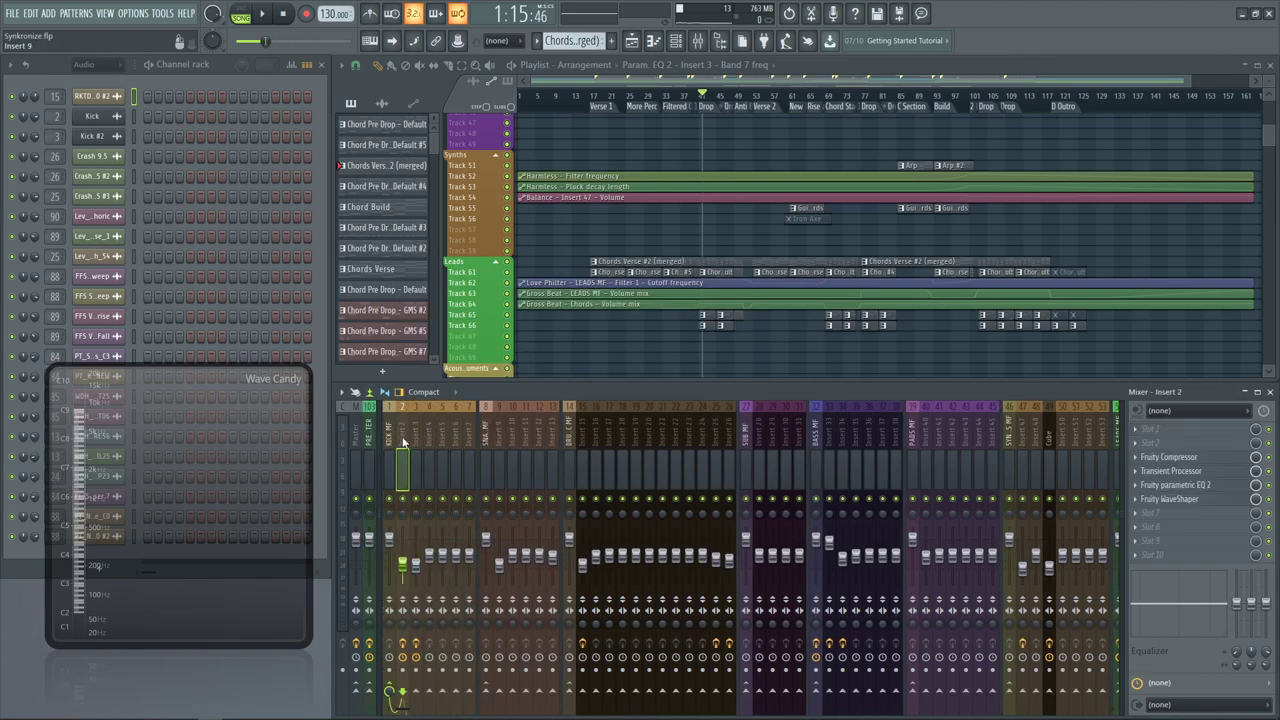
pyautogui.click(1175, 542)
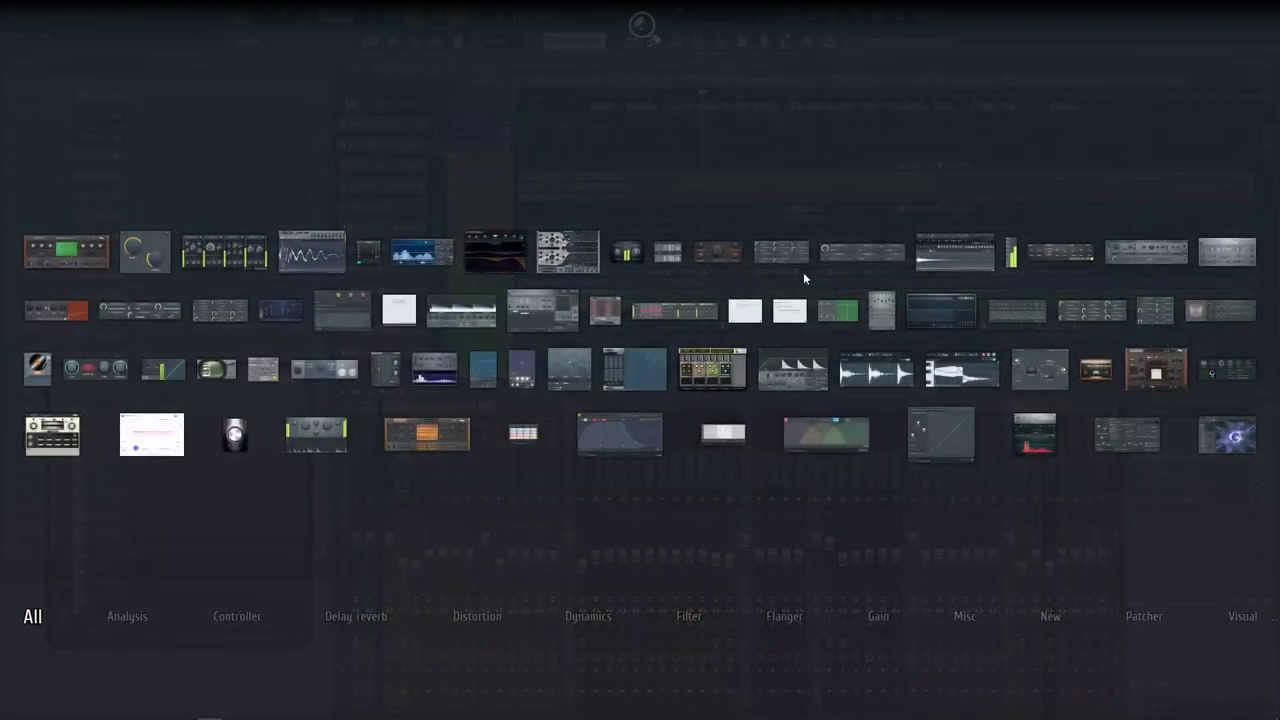
pyautogui.click(670, 308)
pyautogui.moveTo(380, 242); pyautogui.dragTo(696, 313)
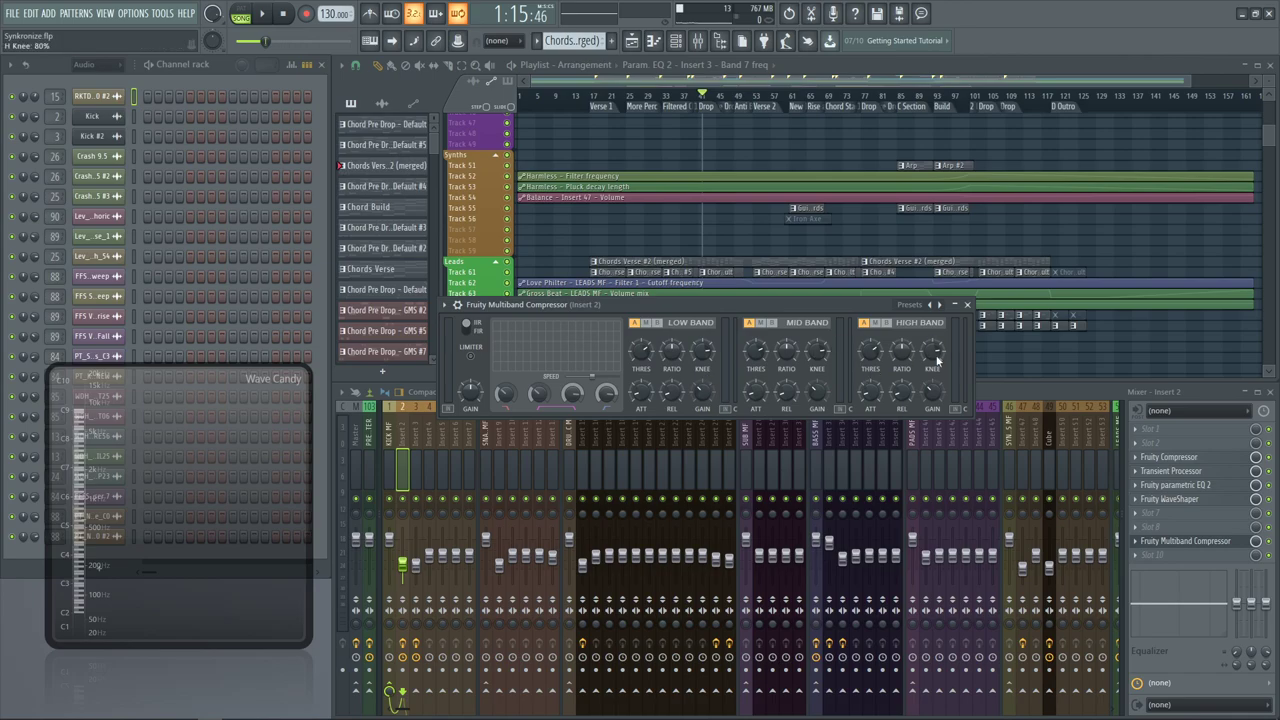
# Play the drop through the Fruity Multiband Compressor and move it up the effect chain to slot 2
pyautogui.press('space')
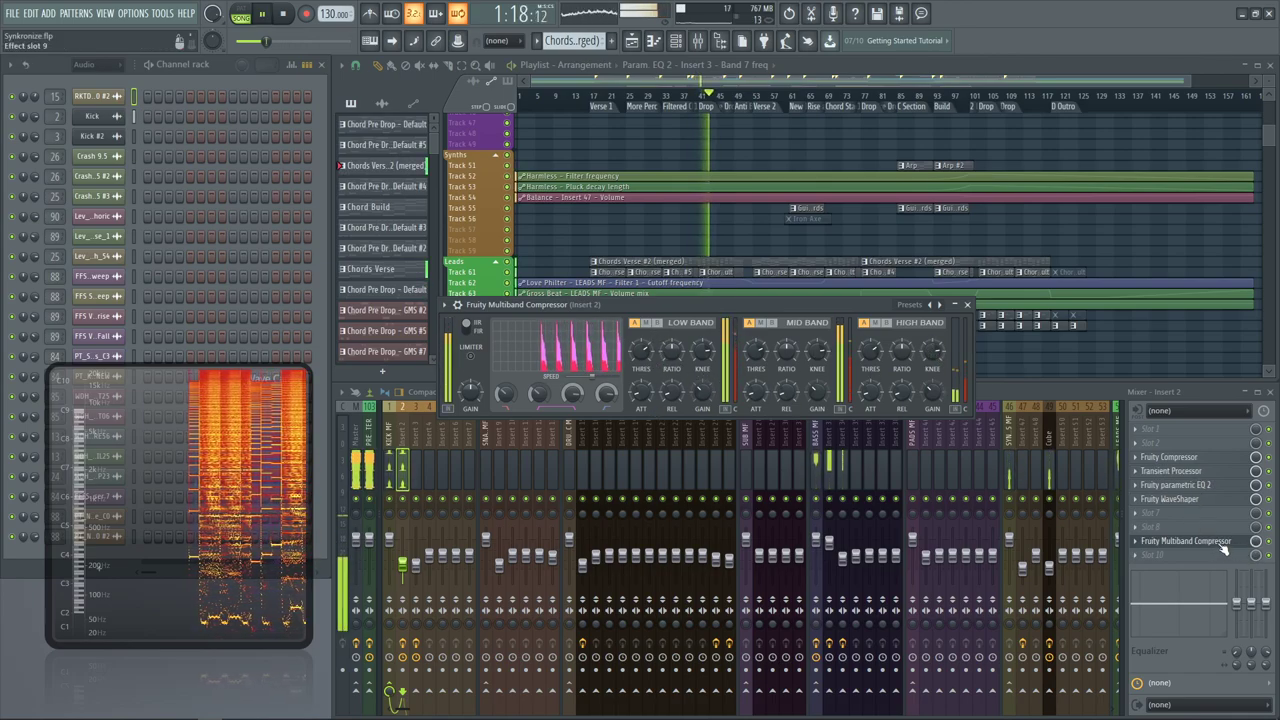
pyautogui.press('space')
pyautogui.scroll(2, 1223, 543)
pyautogui.scroll(5, 1223, 505)
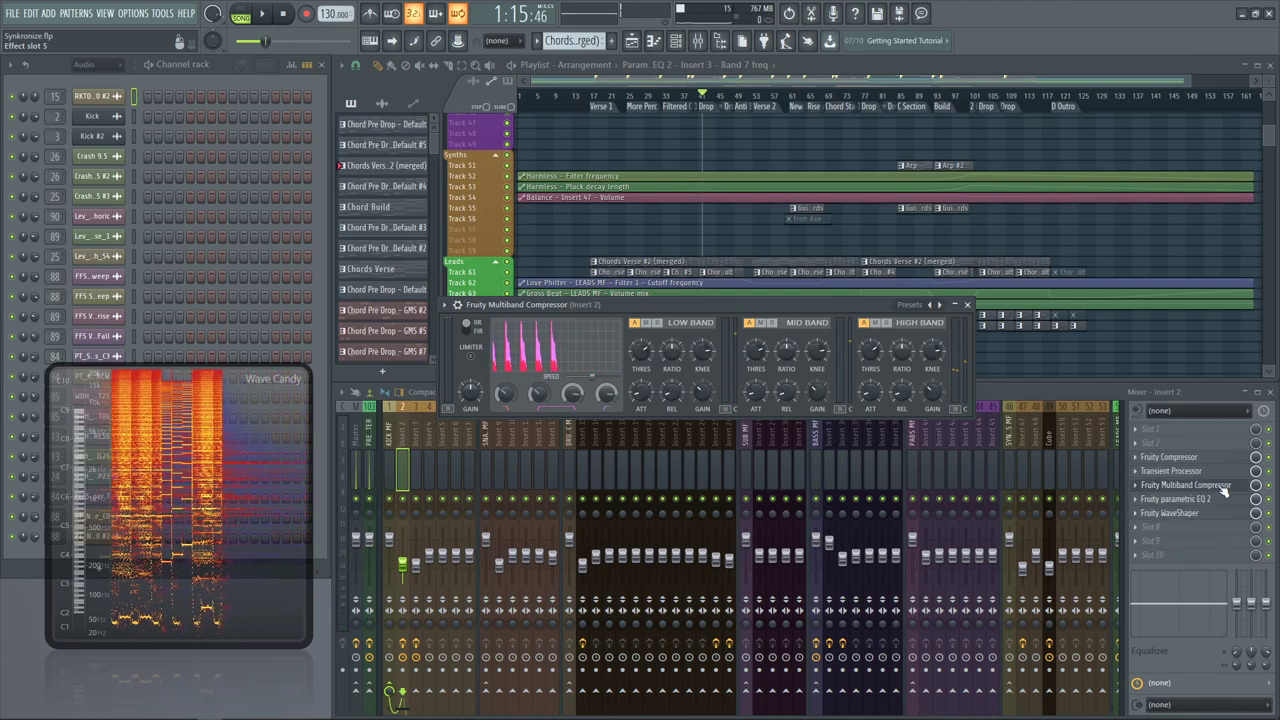
pyautogui.press('space')
pyautogui.press('space')
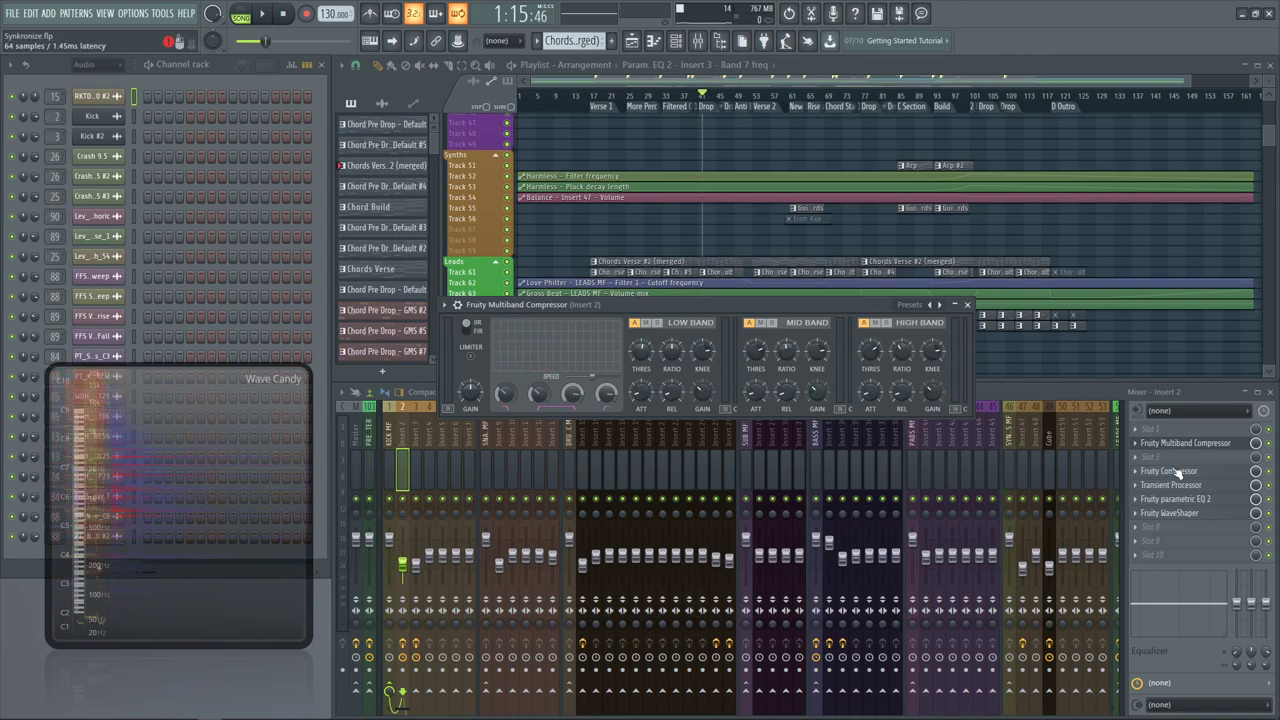
# Delete the Fruity Multiband Compressor from Insert 2
pyautogui.click(1140, 443)
pyautogui.click(1146, 415)
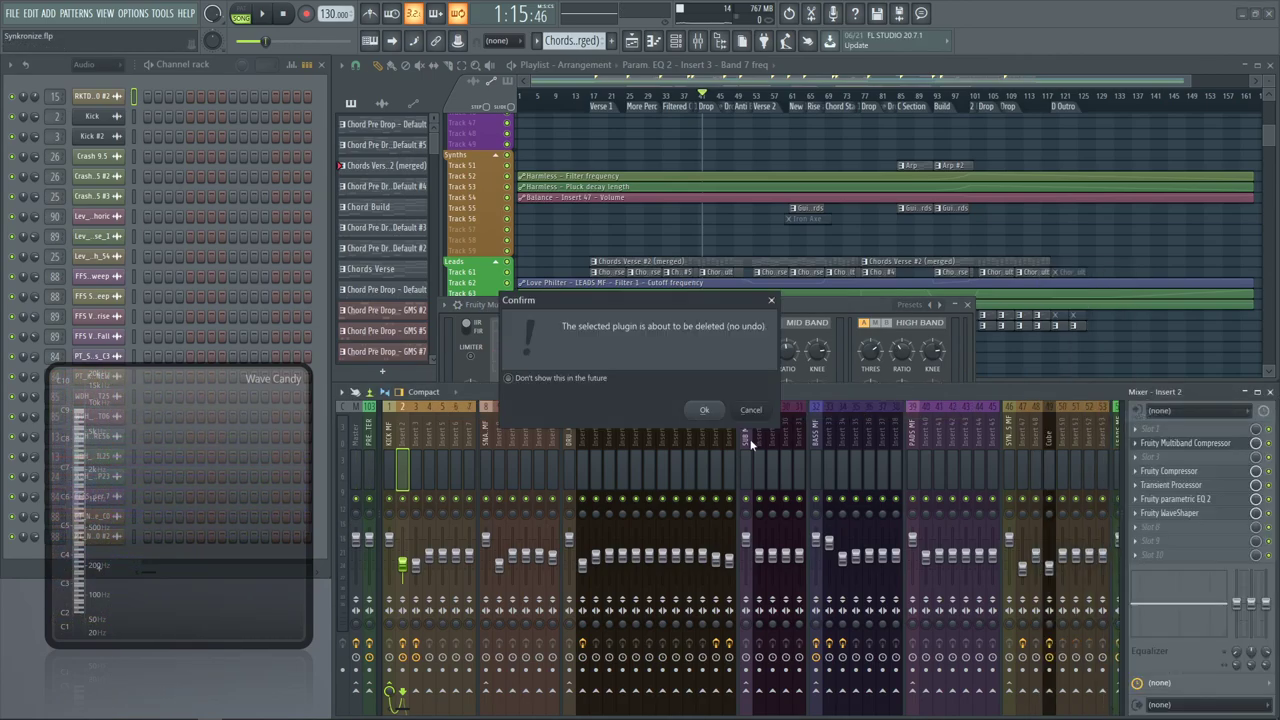
pyautogui.click(706, 409)
# Select the PRE MASTER track and inspect its Maximus effect
pyautogui.click(367, 445)
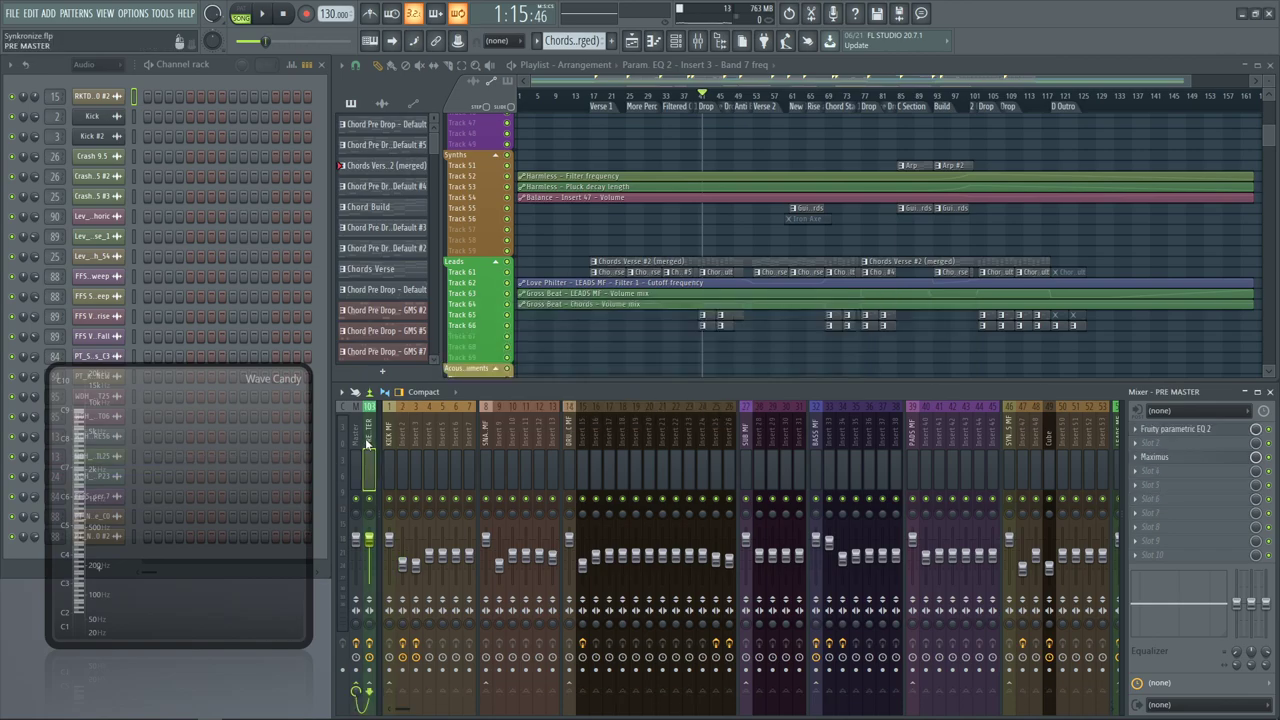
pyautogui.click(1177, 461)
pyautogui.click(1177, 461)
pyautogui.click(1177, 461)
pyautogui.click(1177, 461)
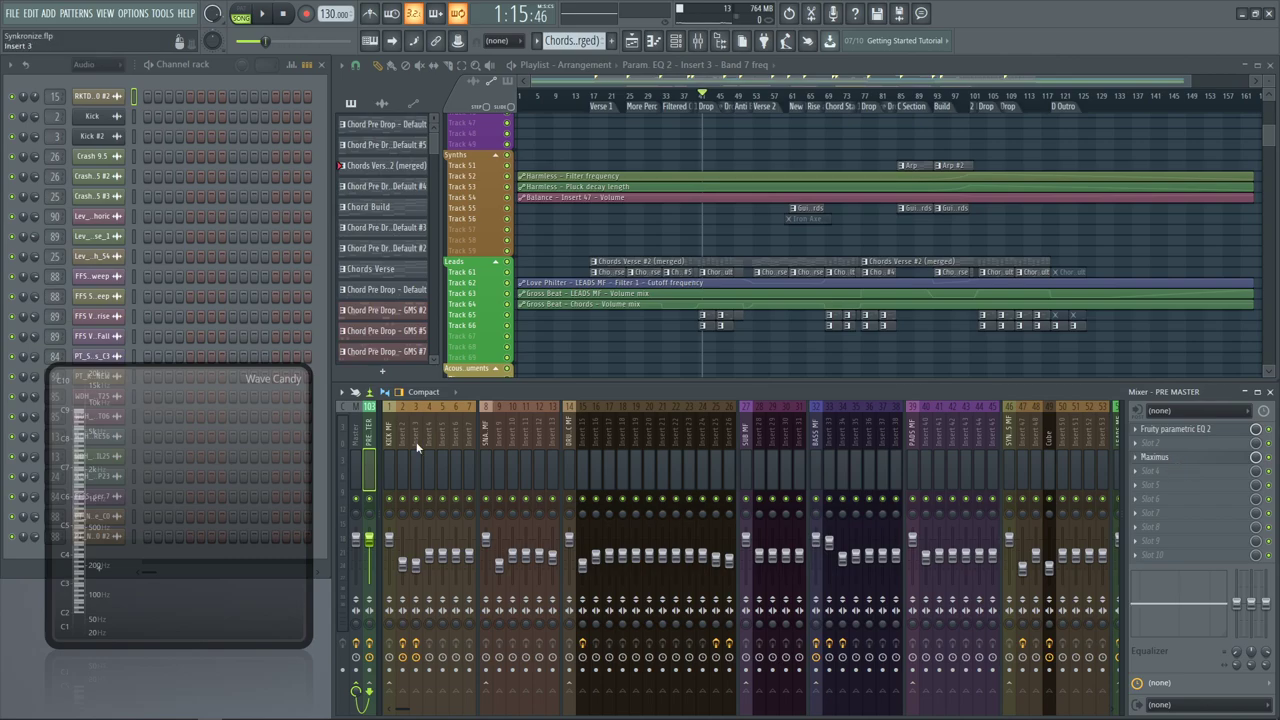
# Select the KICK MF track and look across the other group tracks in the mixer
pyautogui.click(390, 442)
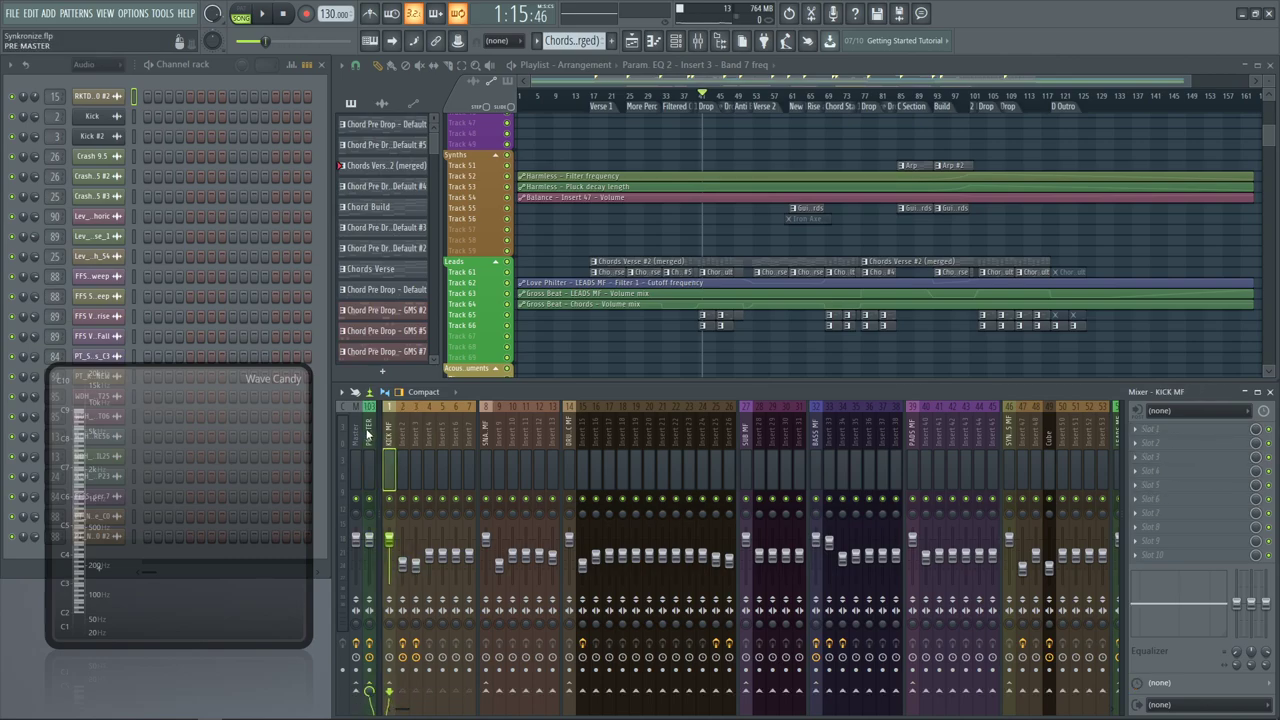
pyautogui.hscroll(3, 634, 450)
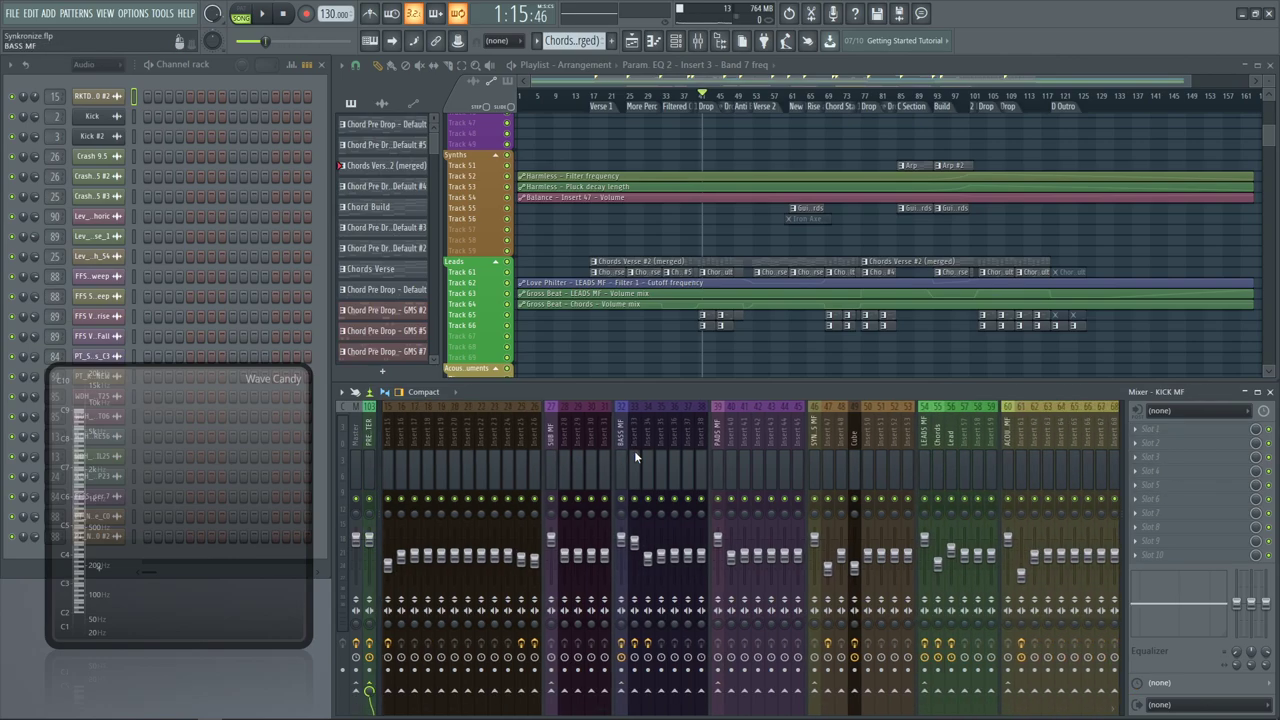
pyautogui.hscroll(8, 627, 472)
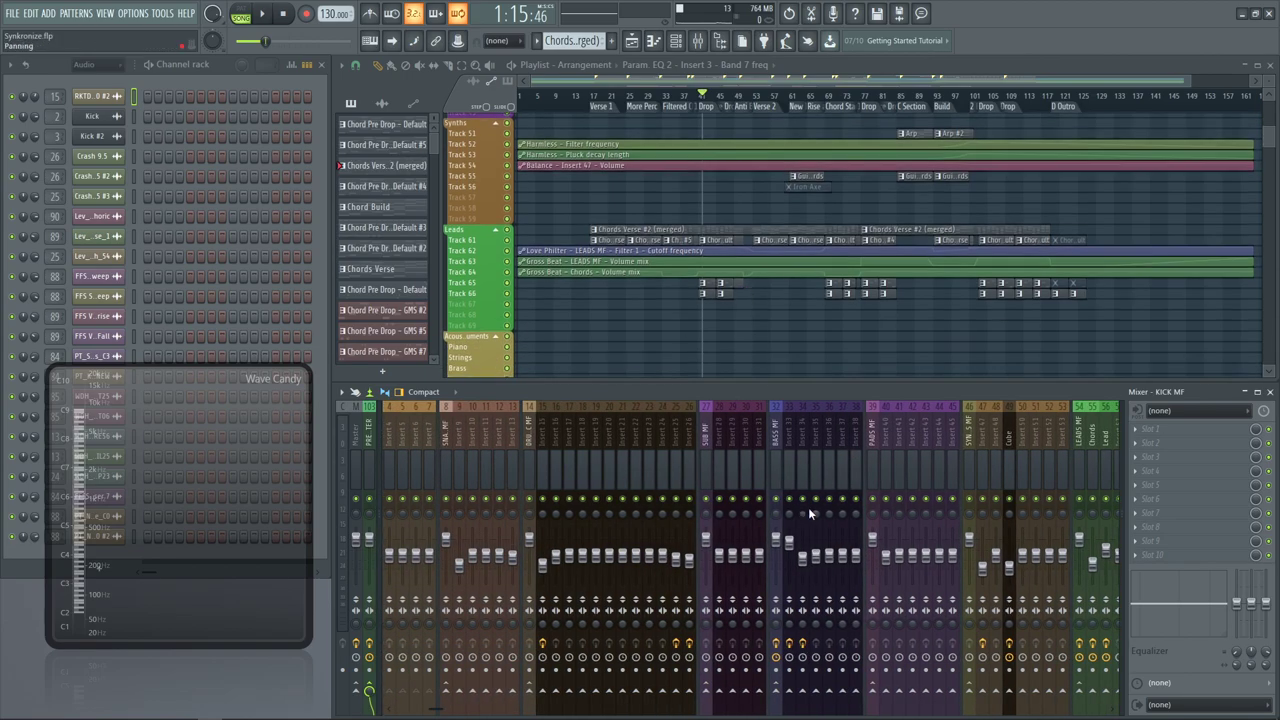
# Select the LEADS MF track, open its Fruity Love Philter and play the song
pyautogui.click(924, 457)
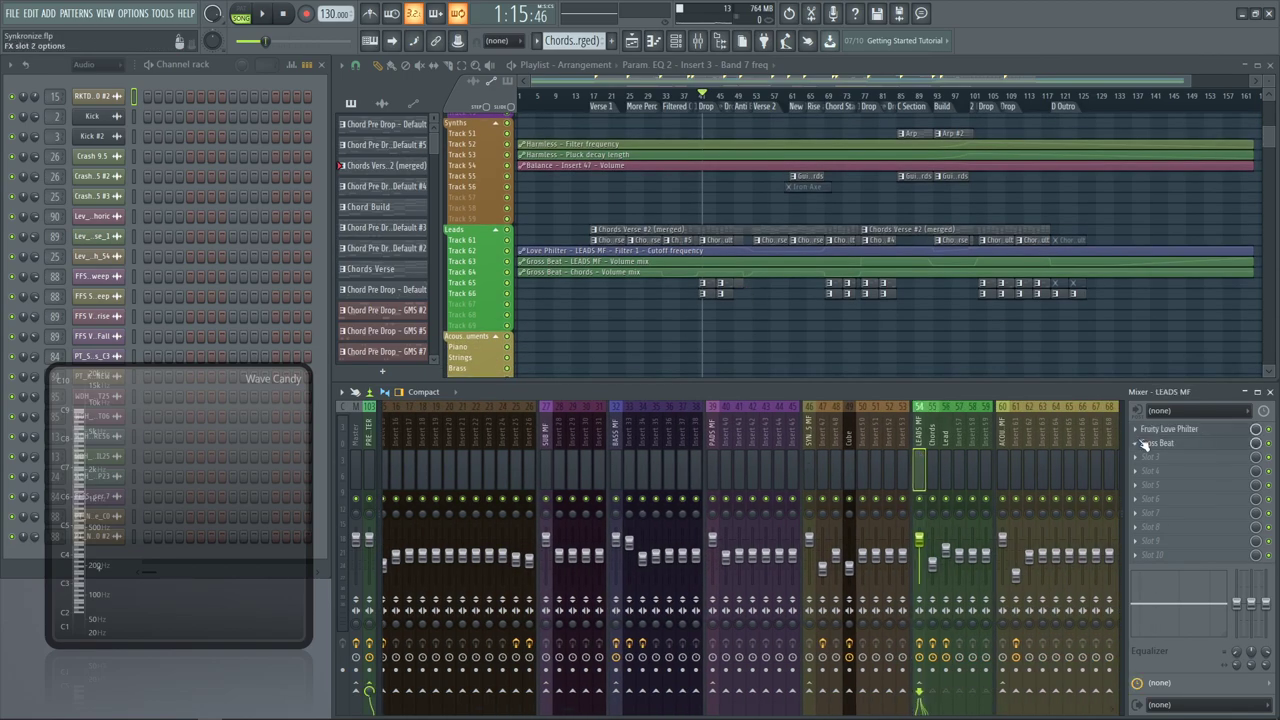
pyautogui.click(1189, 429)
pyautogui.moveTo(562, 63); pyautogui.dragTo(734, 418)
pyautogui.press('space')
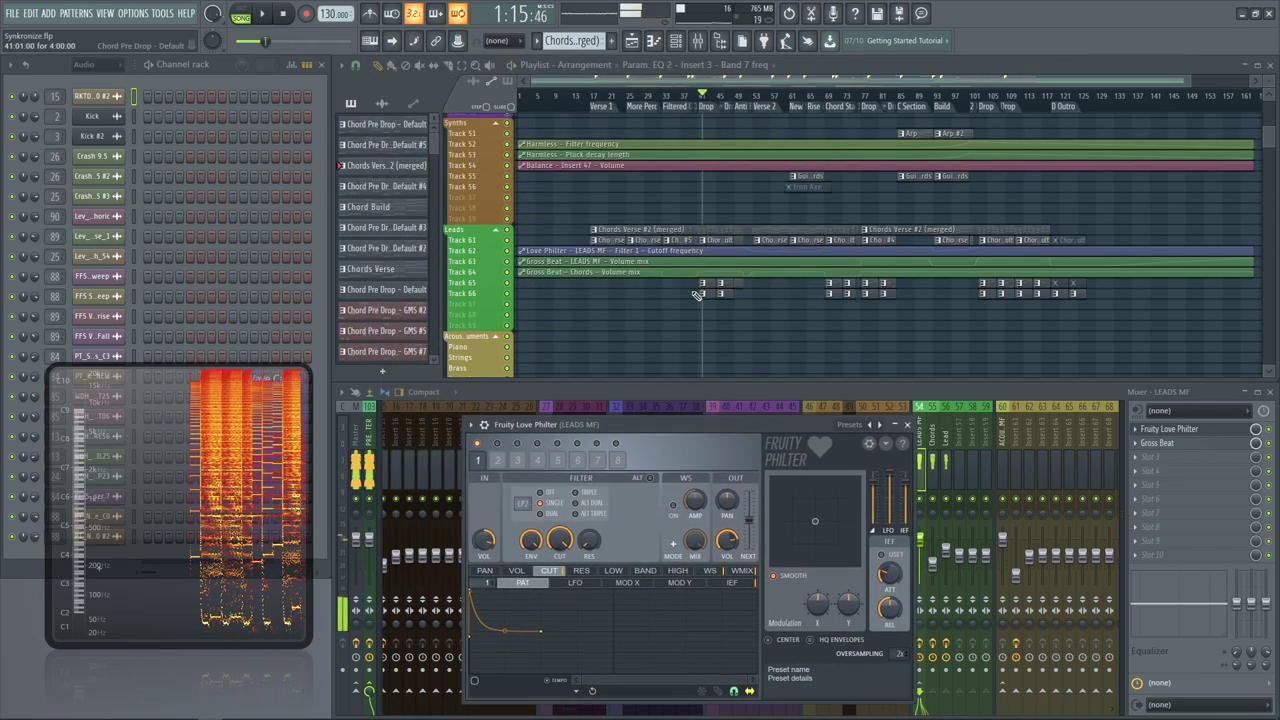
# Set the playback position just before the Drop marker and enable filter unit 2 in Fruity Love Philter
pyautogui.moveTo(652, 309); pyautogui.dragTo(848, 192)
pyautogui.moveTo(704, 96); pyautogui.dragTo(699, 98)
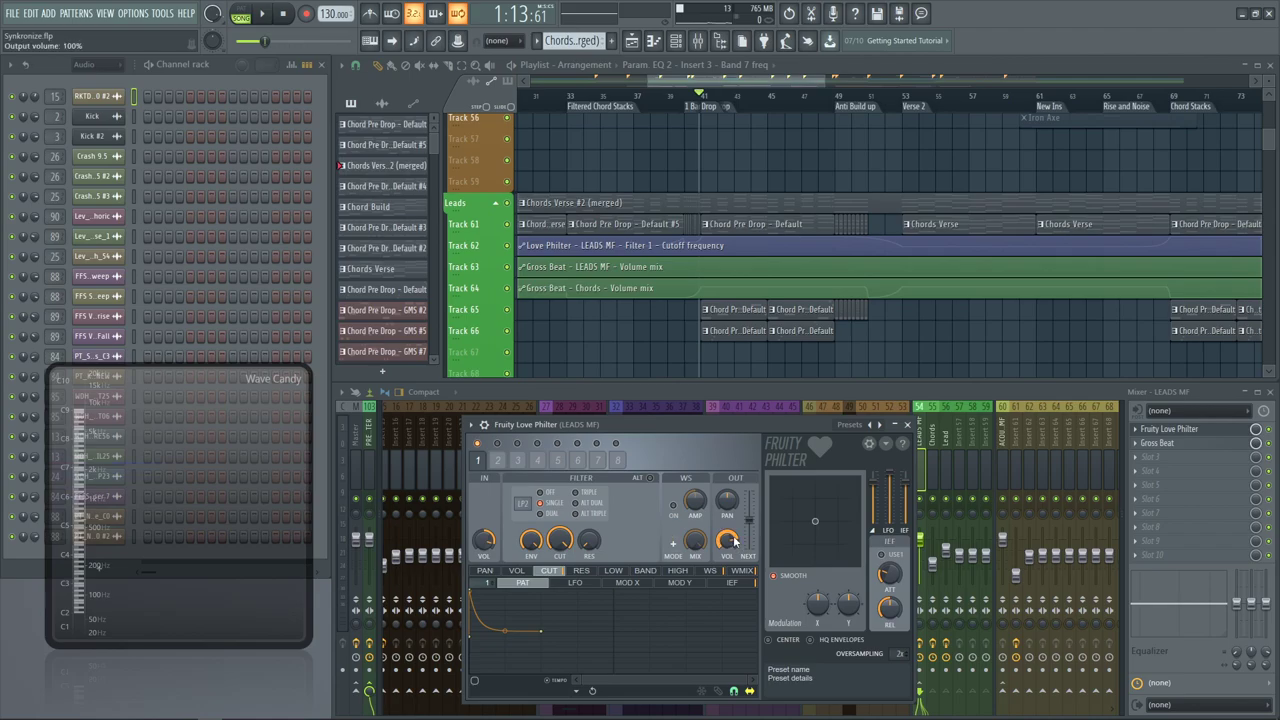
pyautogui.click(497, 444)
pyautogui.click(502, 455)
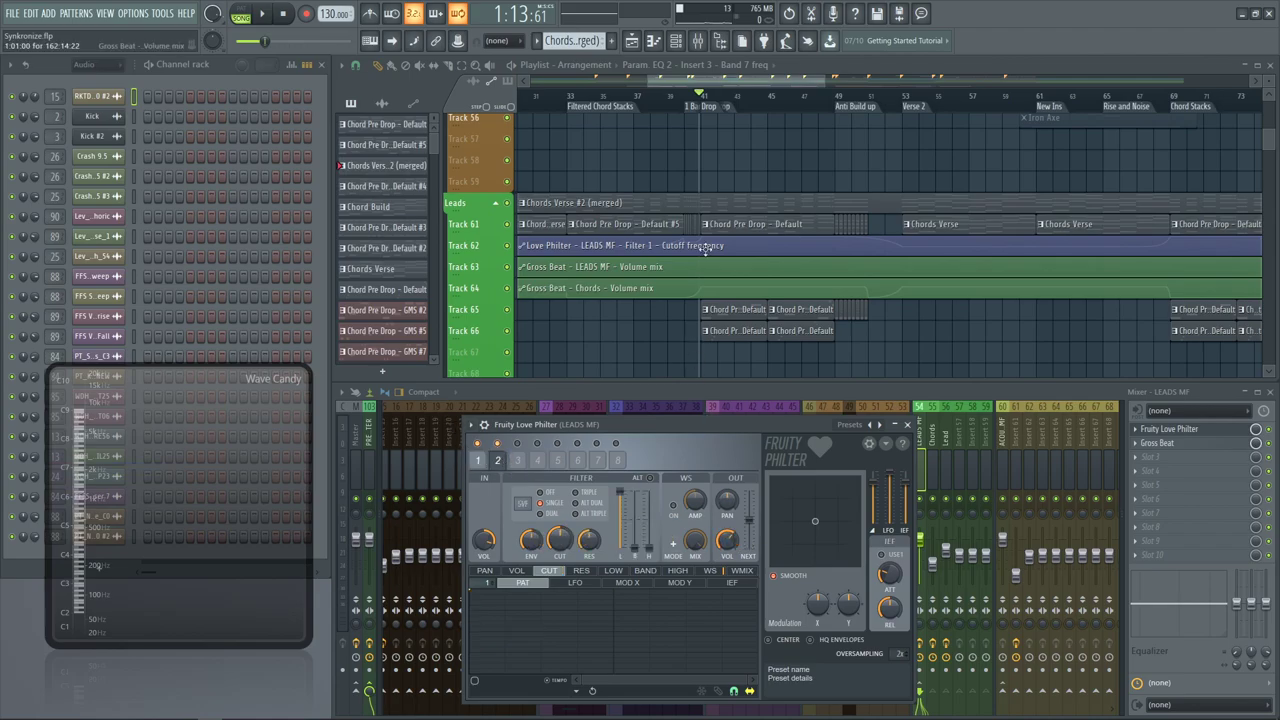
# Solo the LEADS MF track and play from the Drop marker
pyautogui.click(703, 107)
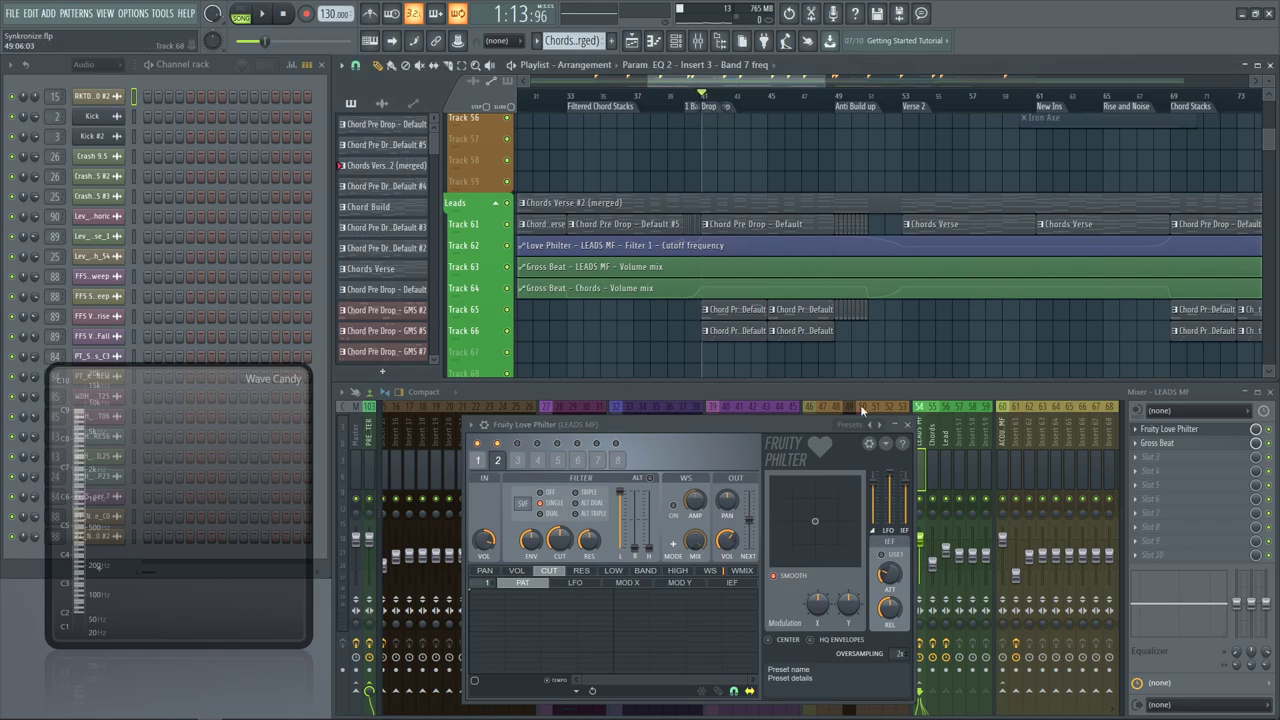
pyautogui.rightClick(925, 498)
pyautogui.press('space')
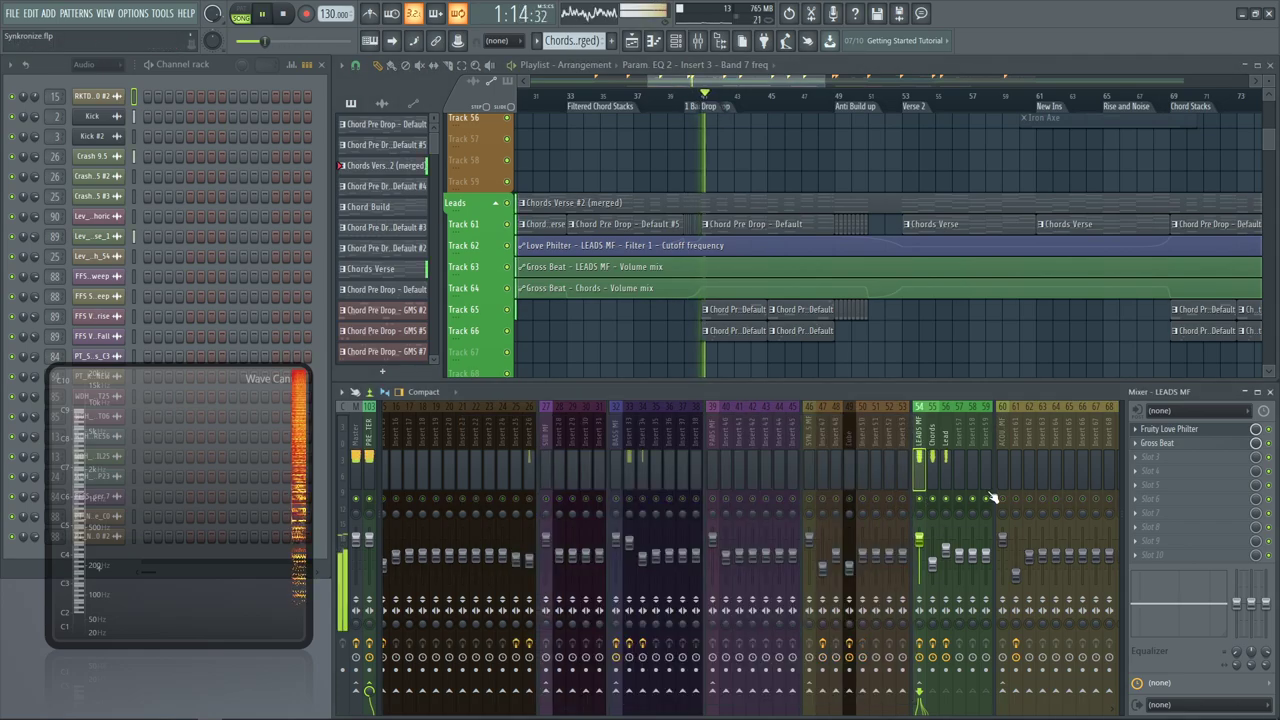
pyautogui.press('space')
pyautogui.press('space')
# Audition the drop through Fruity Love Philter's filter unit 2, turn that unit off and return to unit 1
pyautogui.click(1169, 429)
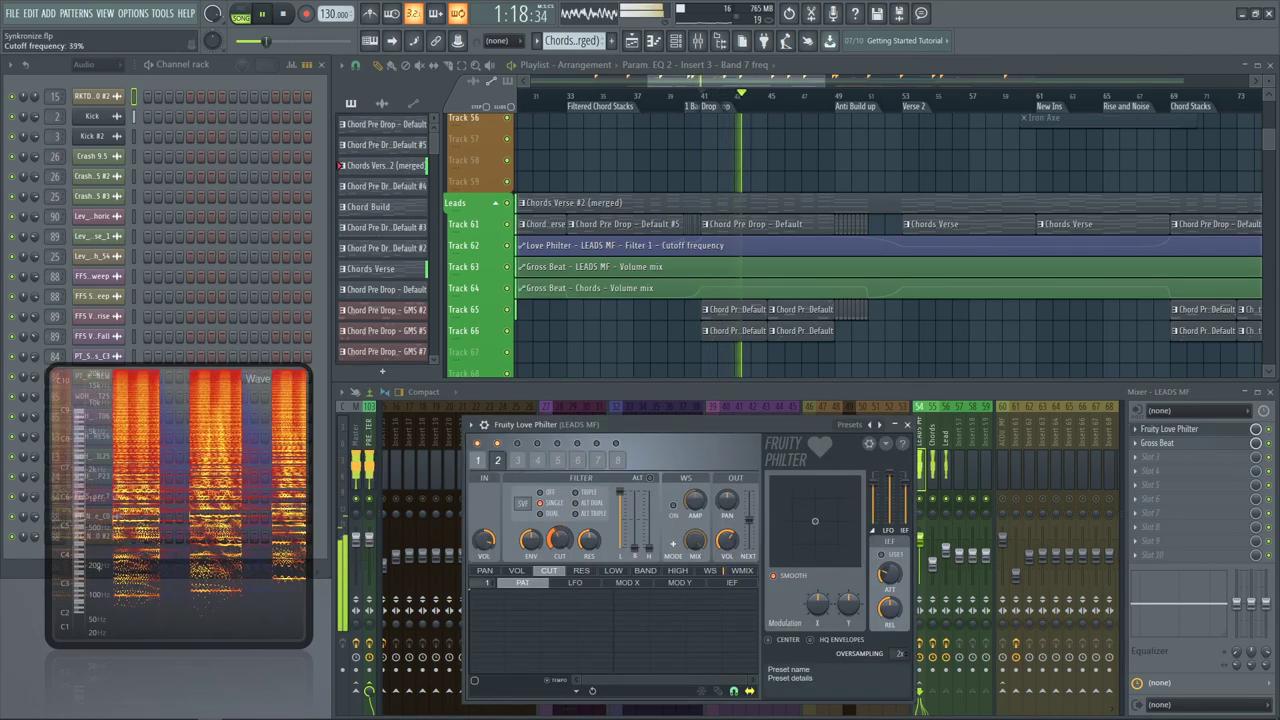
pyautogui.press('space')
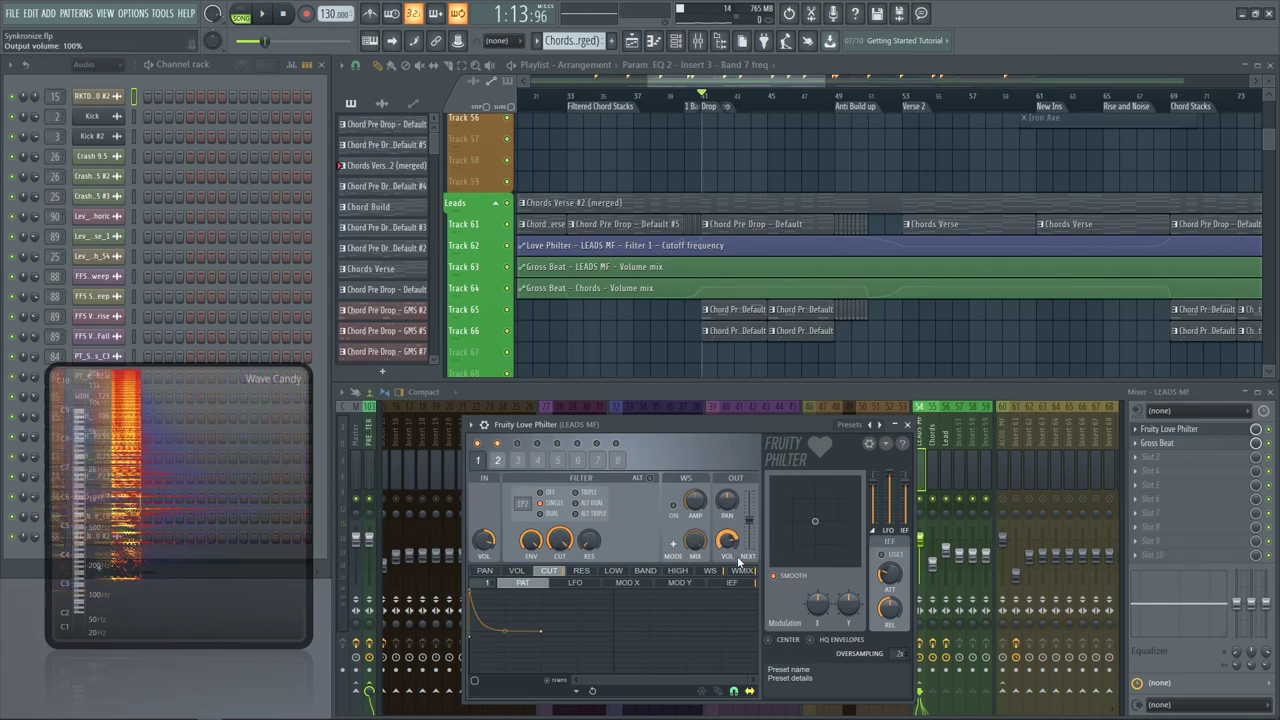
pyautogui.click(500, 459)
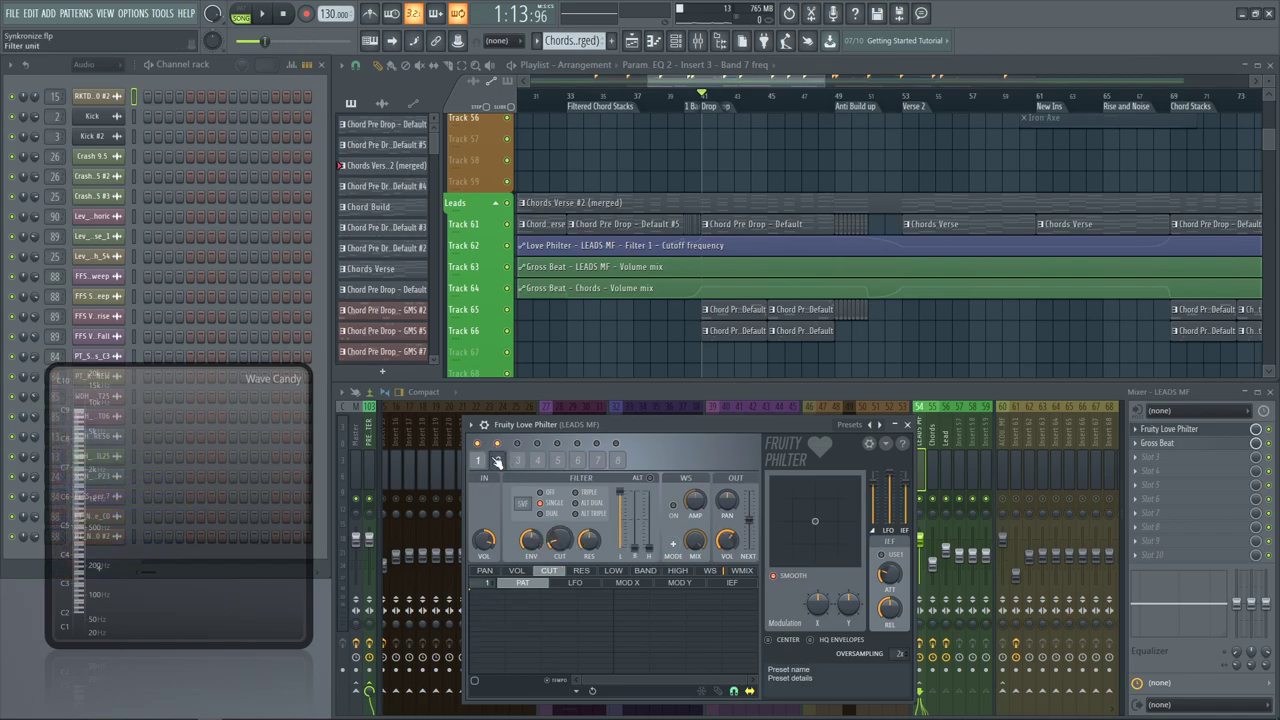
pyautogui.press('space')
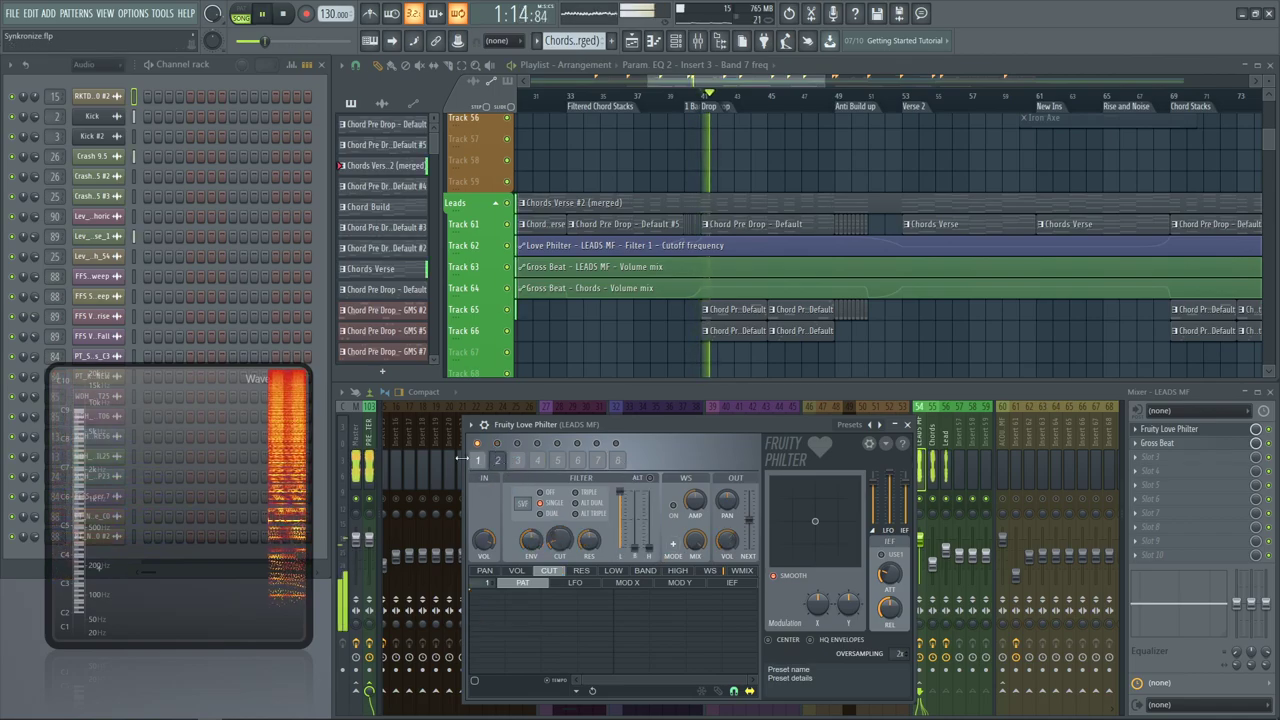
pyautogui.click(478, 461)
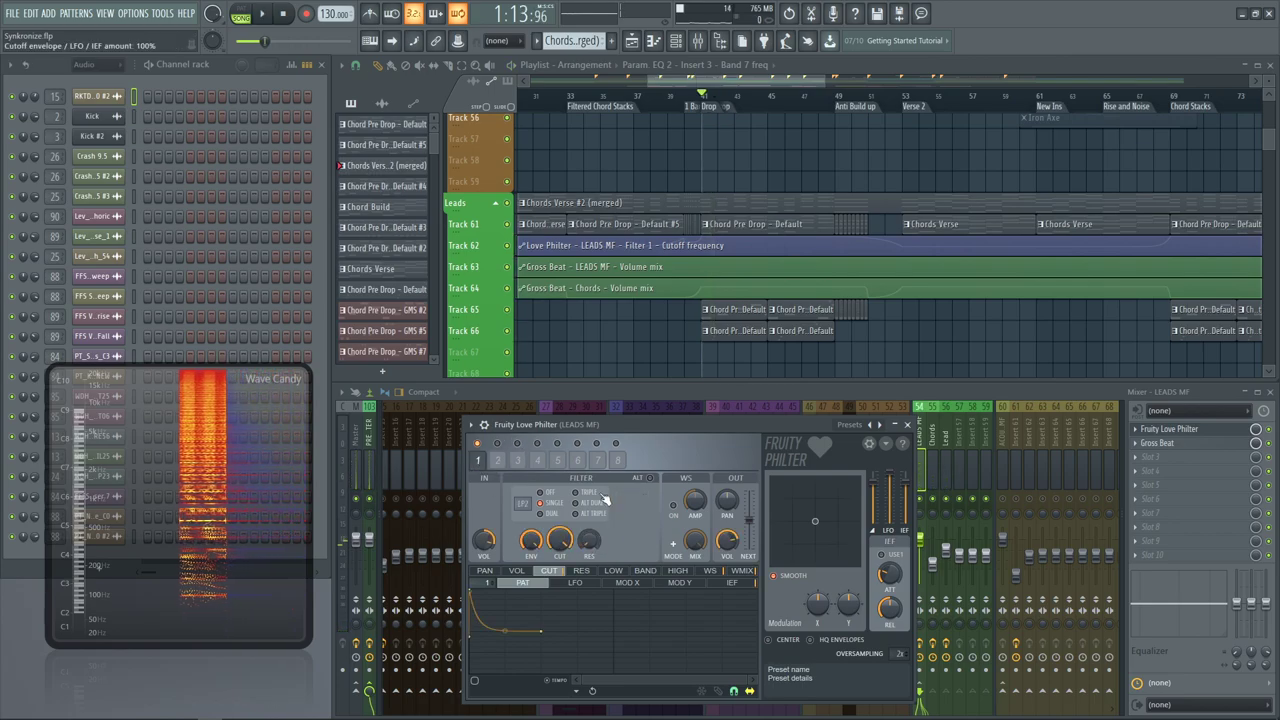
# Lower filter unit 1's cutoff frequency during playback and switch its filter type to the vanilla band pass
pyautogui.moveTo(735, 415); pyautogui.dragTo(705, 347)
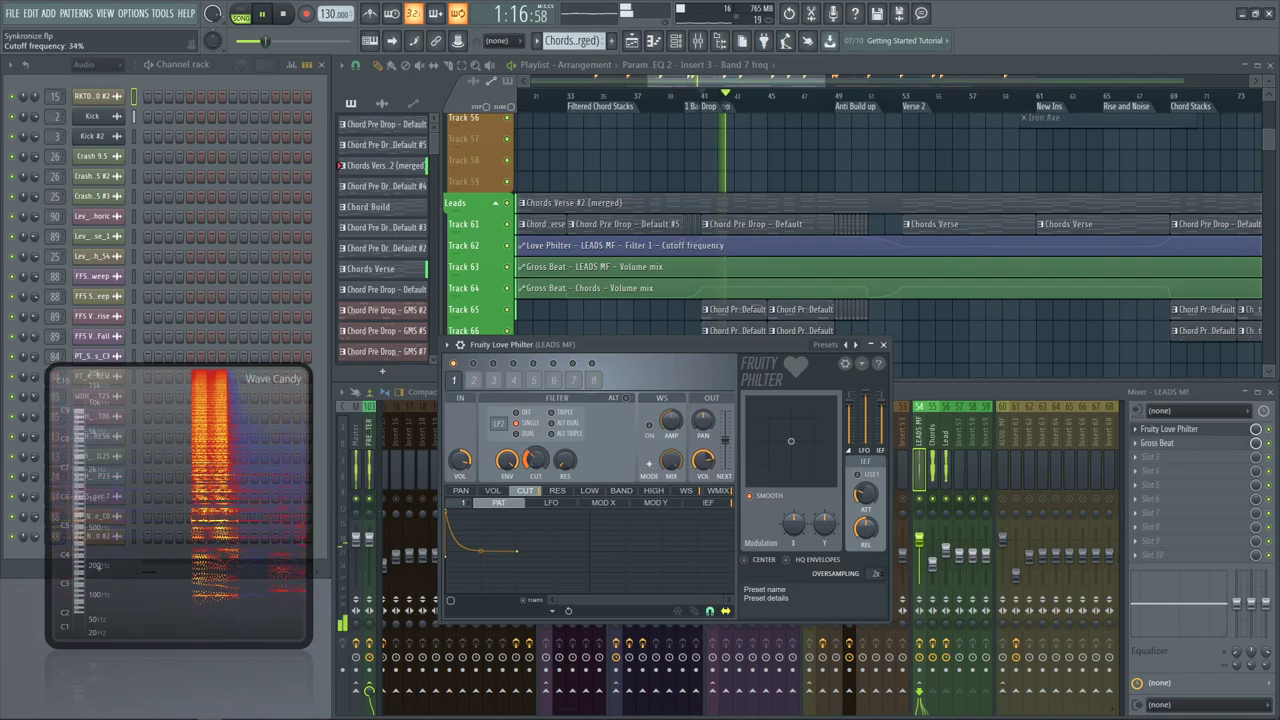
pyautogui.moveTo(536, 460); pyautogui.dragTo(536, 492)
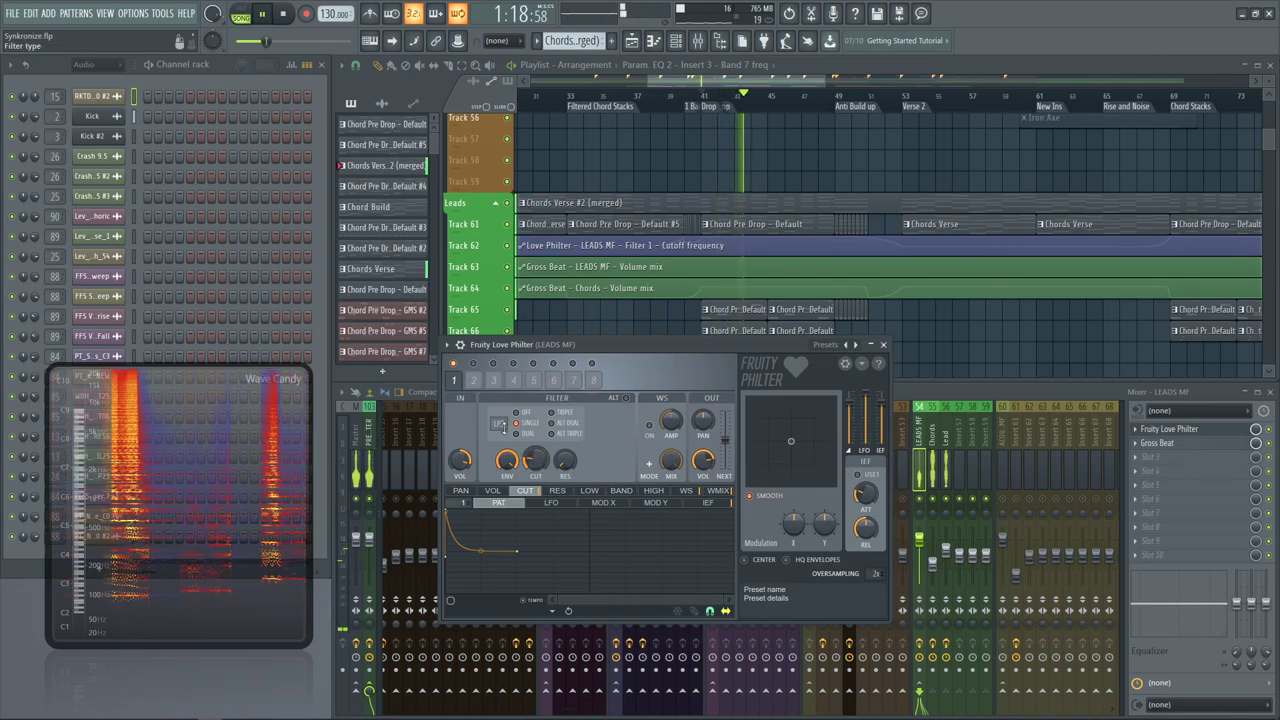
pyautogui.moveTo(499, 423)
pyautogui.mouseDown()
pyautogui.moveTo(499, 396)
pyautogui.moveTo(499, 410)
pyautogui.mouseUp()
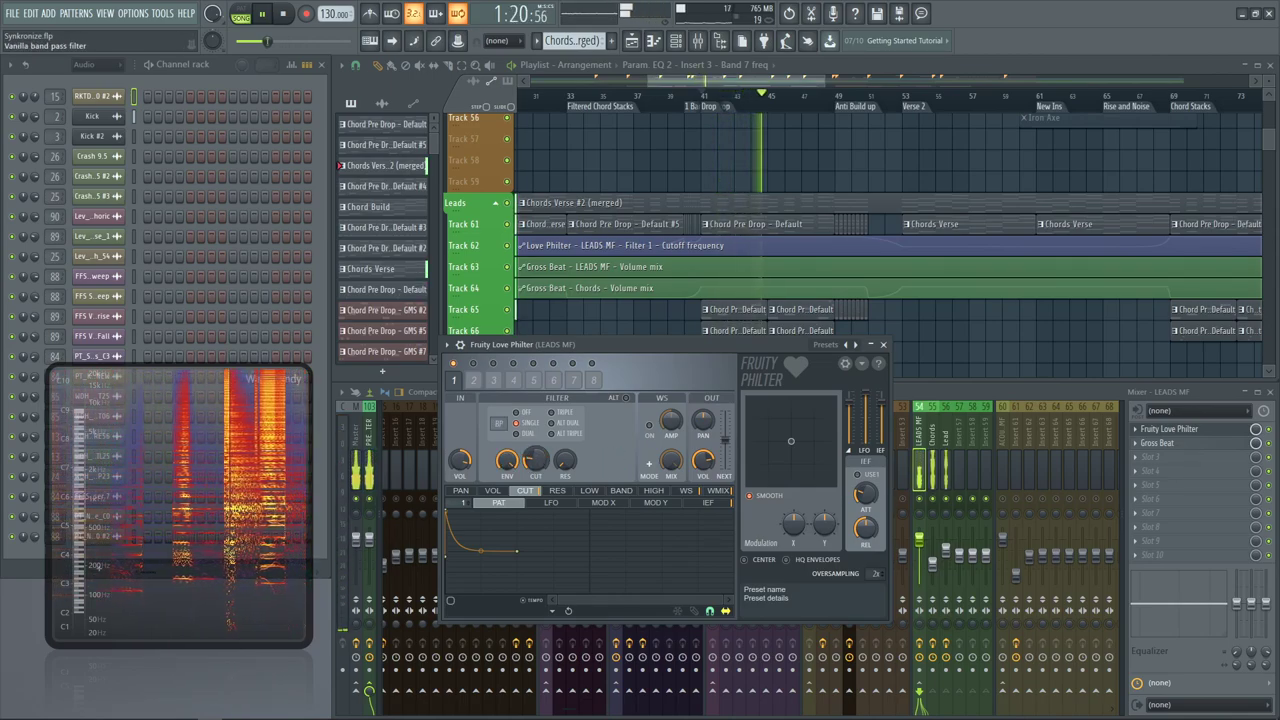
# Switch filter unit 1 to a low-pass type with drive, then audition the drop with a low cutoff and raised drive
pyautogui.press('space')
pyautogui.press('space')
pyautogui.moveTo(536, 460); pyautogui.dragTo(536, 469)
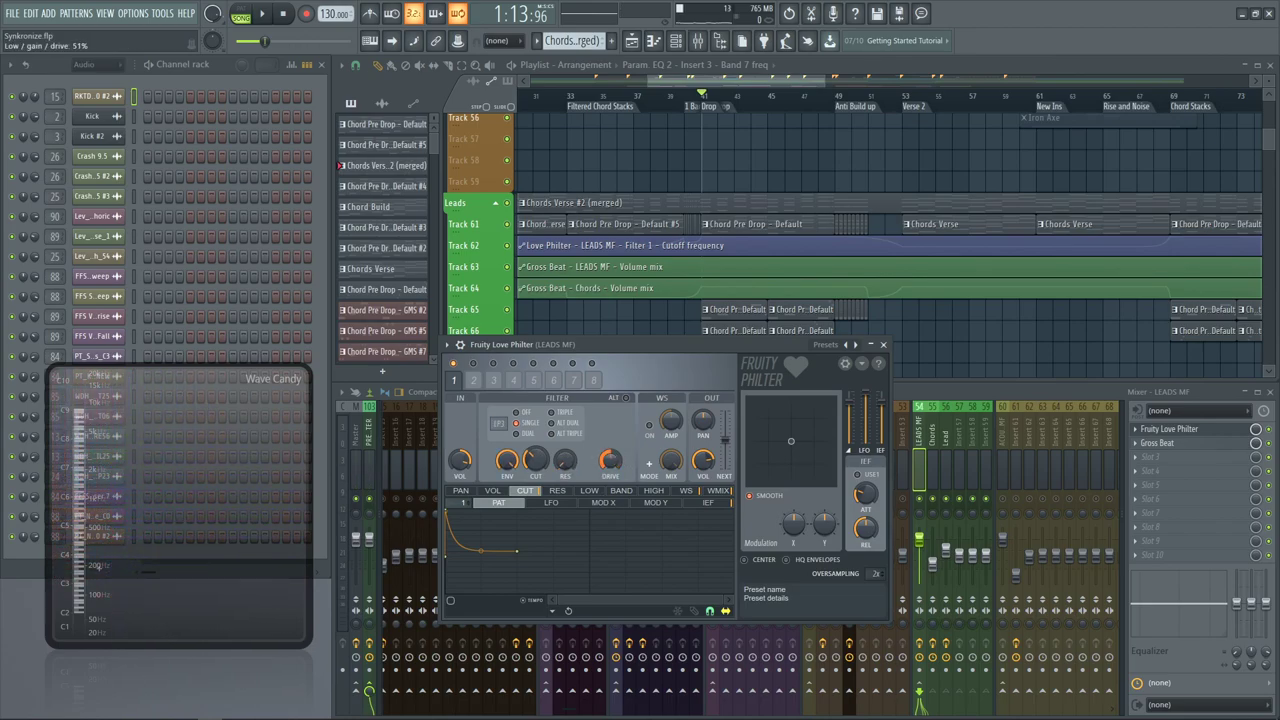
pyautogui.press('space')
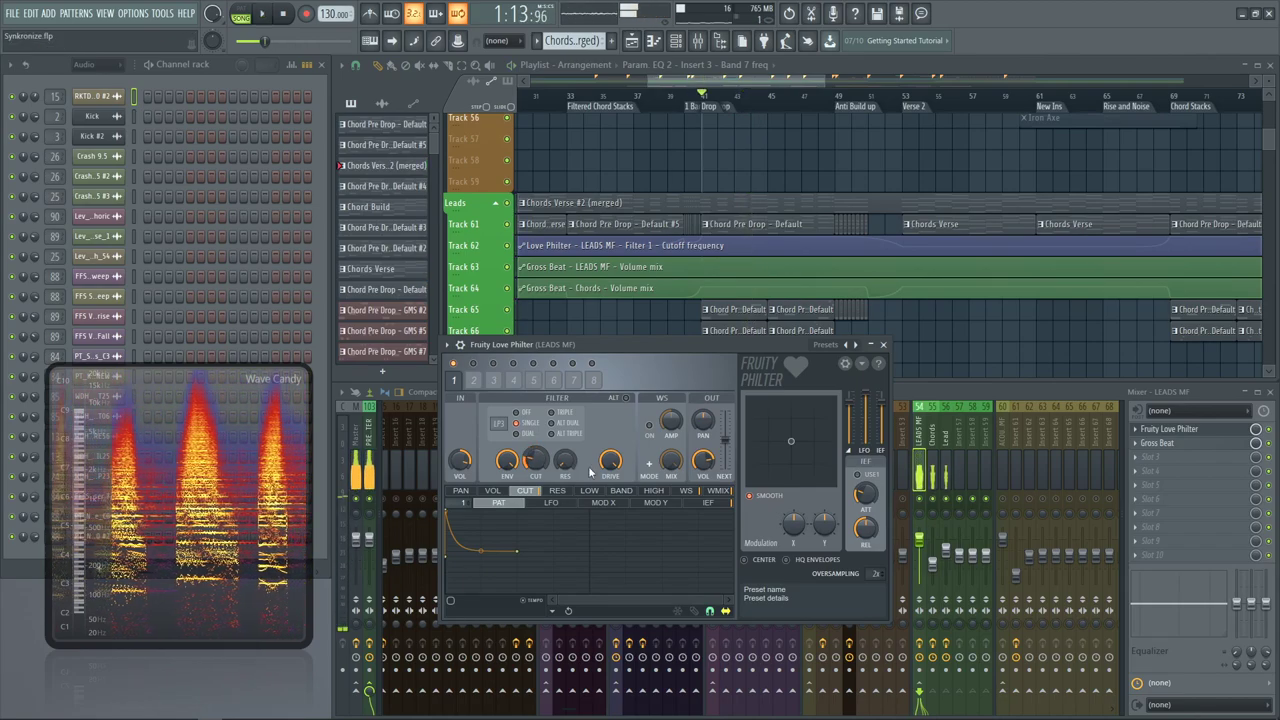
# Enable filter unit 1's waveshaper and audition the drop through it
pyautogui.click(652, 426)
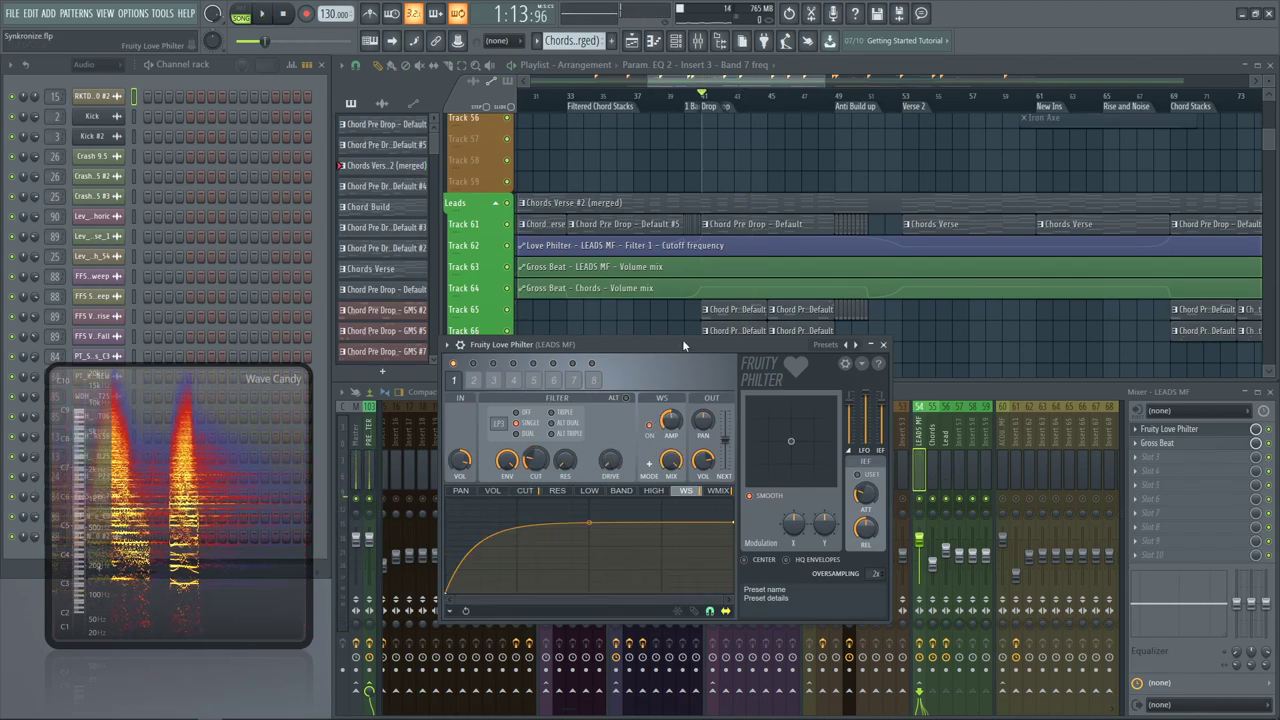
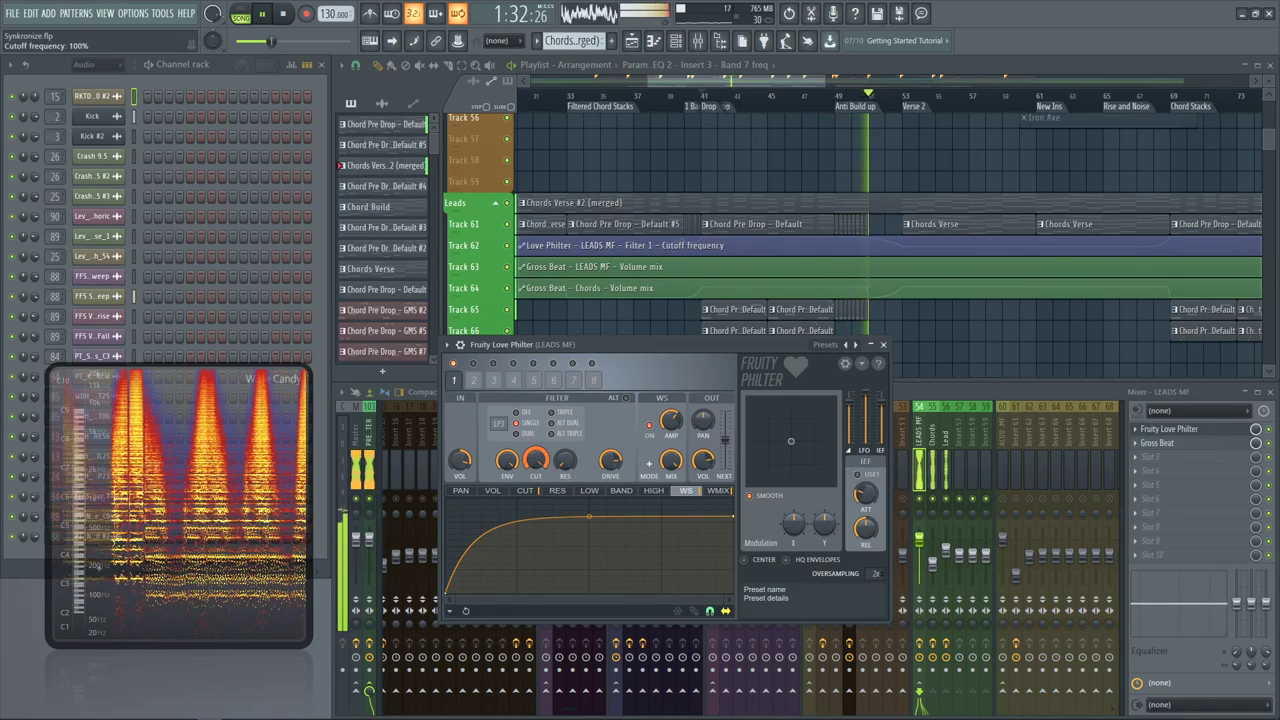
pyautogui.press('space')
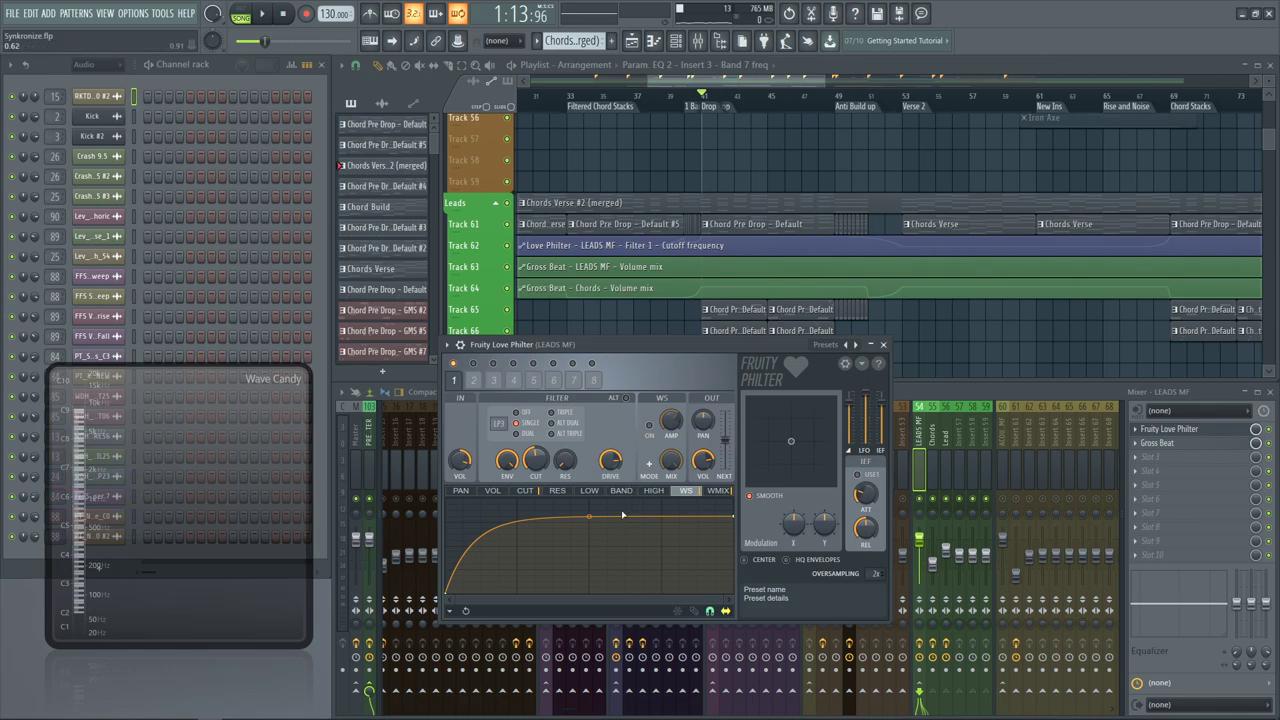
# Show the cutoff envelope in the editor and audition the drop while varying filter unit 1's cutoff and drive
pyautogui.click(527, 490)
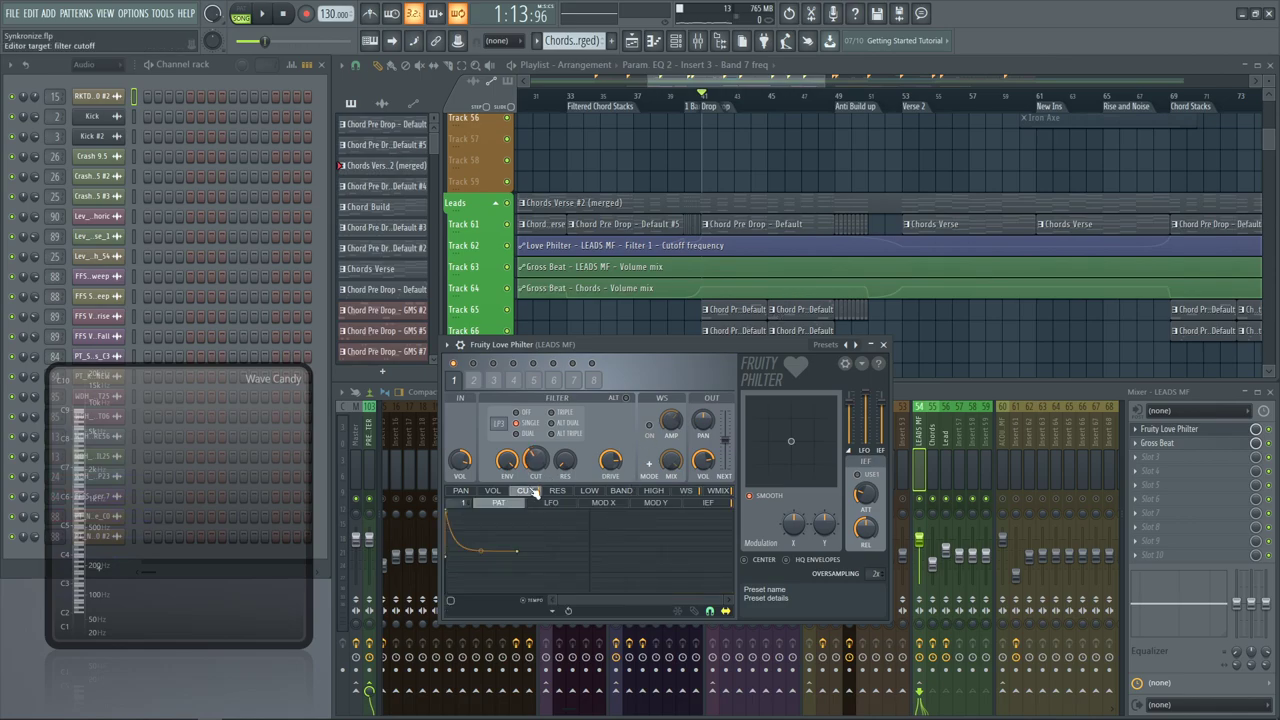
pyautogui.press('space')
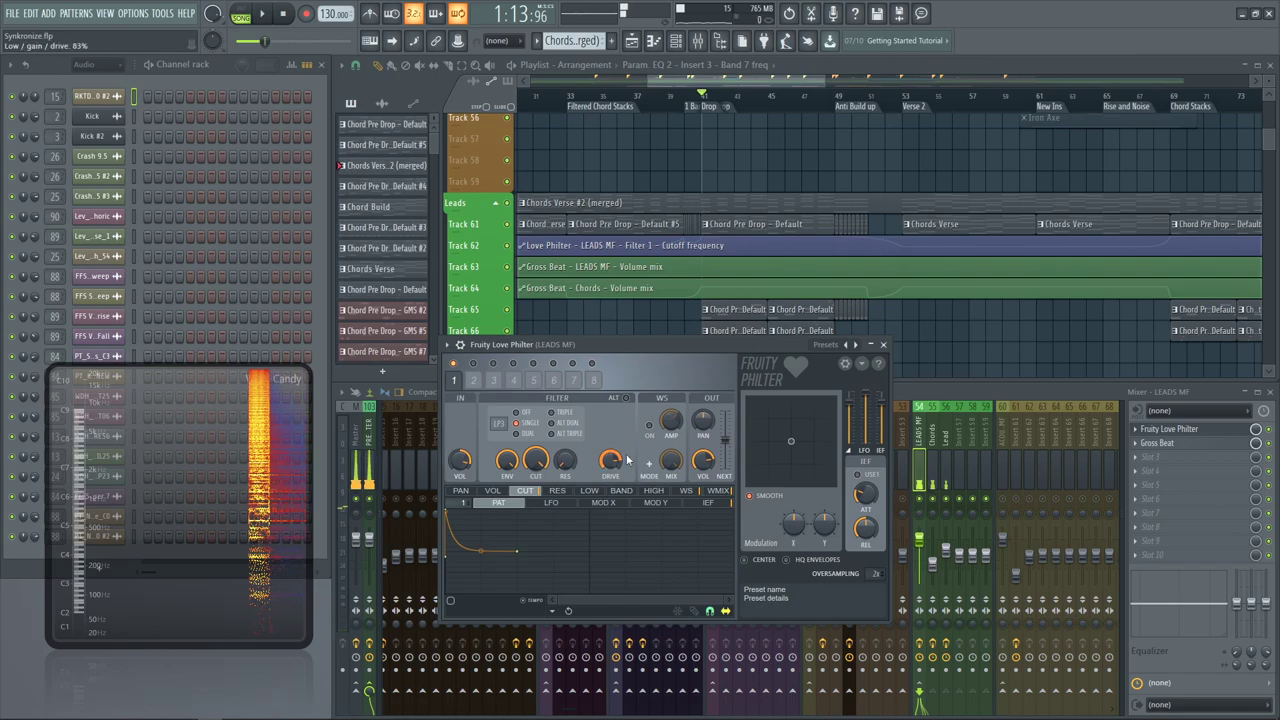
pyautogui.press('space')
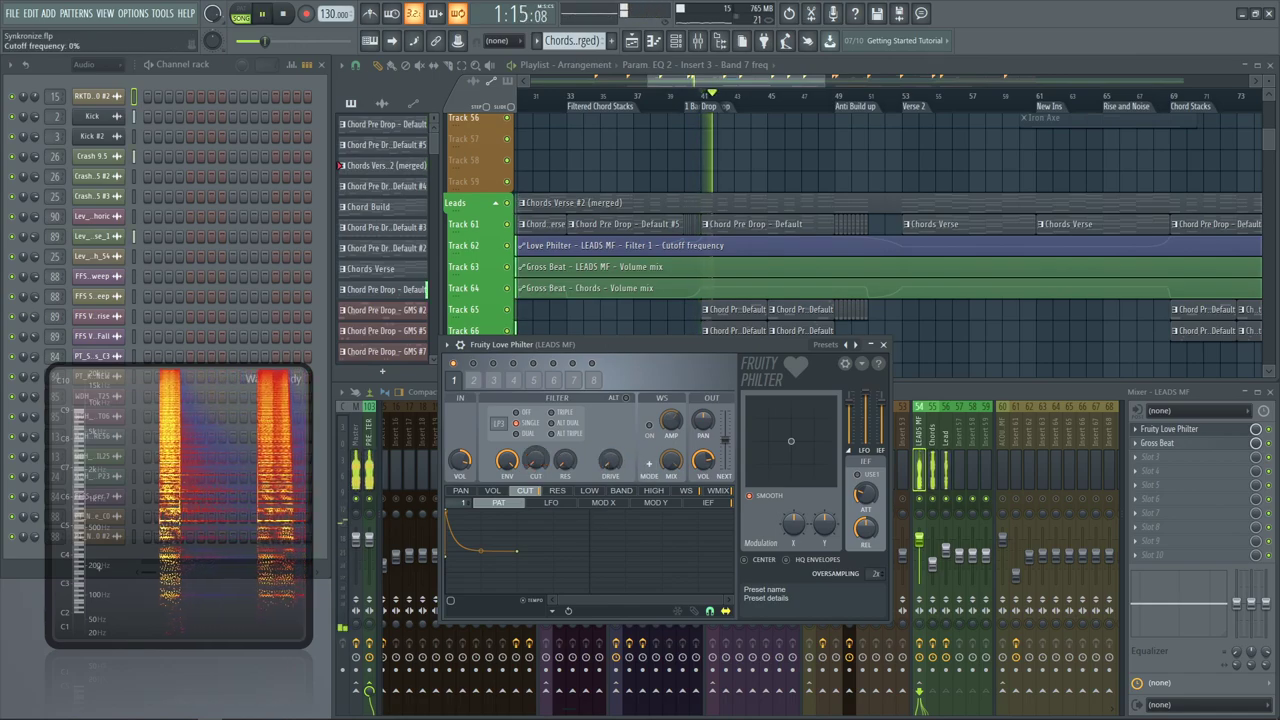
pyautogui.press('space')
pyautogui.press('space')
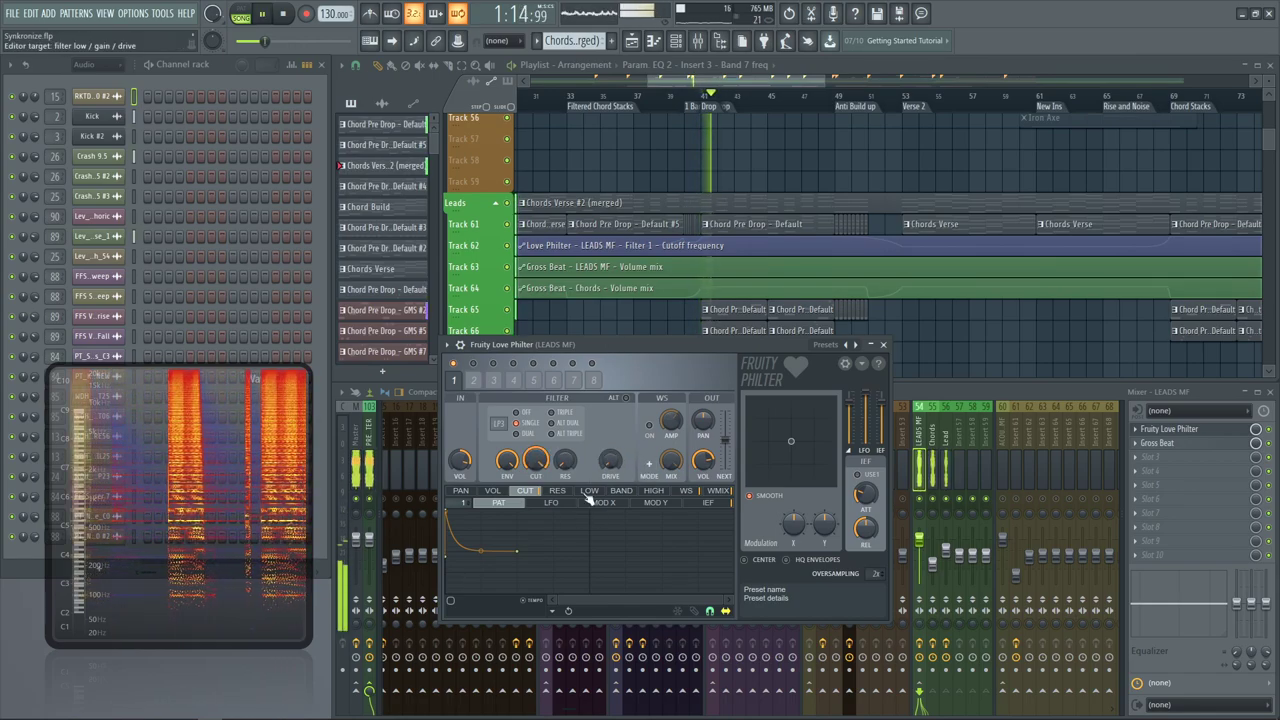
pyautogui.press('space')
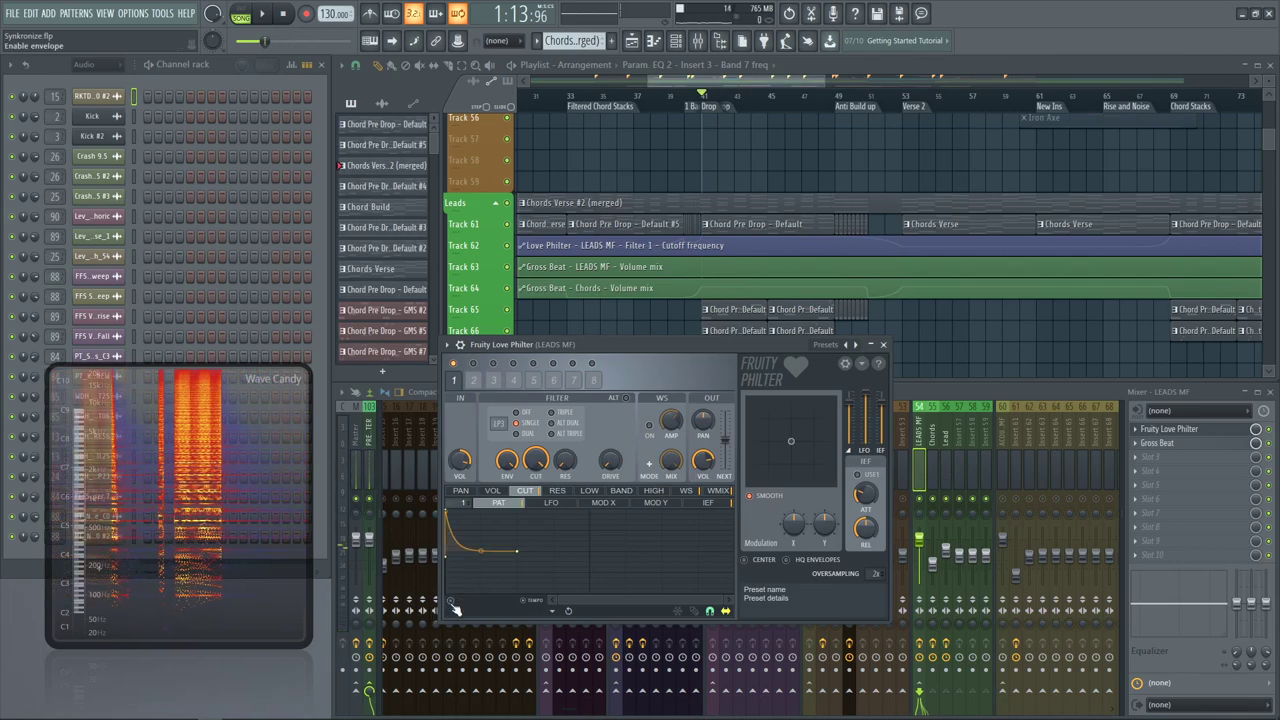
# Enable the cutoff envelope and audition the drop with the cutoff frequency at 38%
pyautogui.press('space')
pyautogui.press('space')
pyautogui.press('space')
pyautogui.moveTo(544, 466)
pyautogui.mouseDown()
pyautogui.moveTo(544, 560)
pyautogui.moveTo(544, 466)
pyautogui.mouseUp()
pyautogui.press('space')
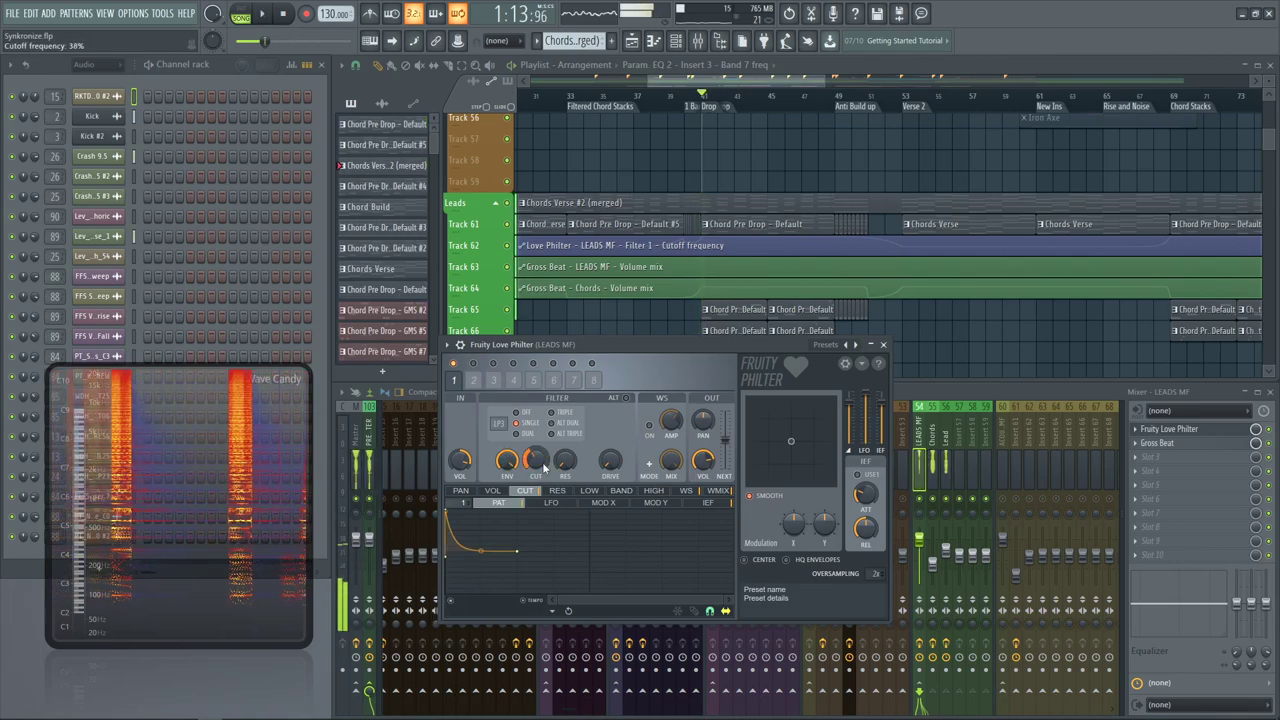
# Restart the drop repeatedly while changing filter unit 1's cutoff to hear how the envelope responds
pyautogui.press('space')
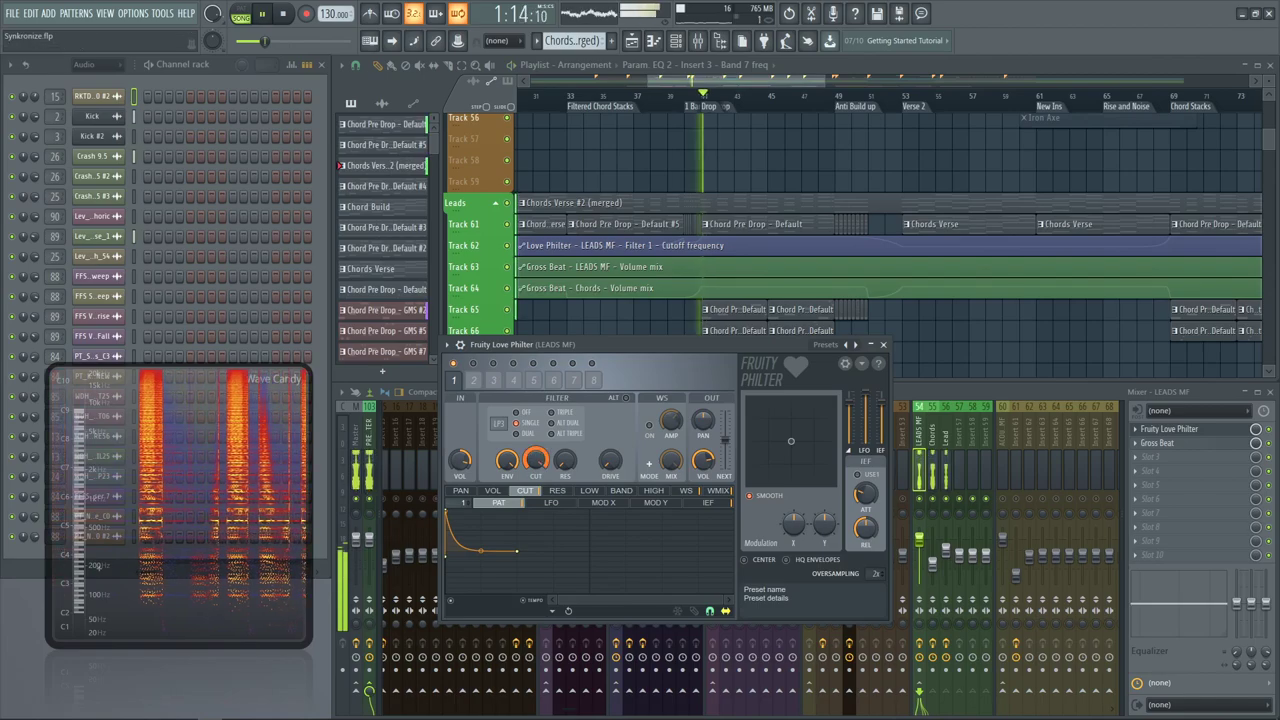
pyautogui.press('space')
pyautogui.press('space')
pyautogui.moveTo(544, 466); pyautogui.dragTo(544, 372)
pyautogui.press('space')
pyautogui.press('space')
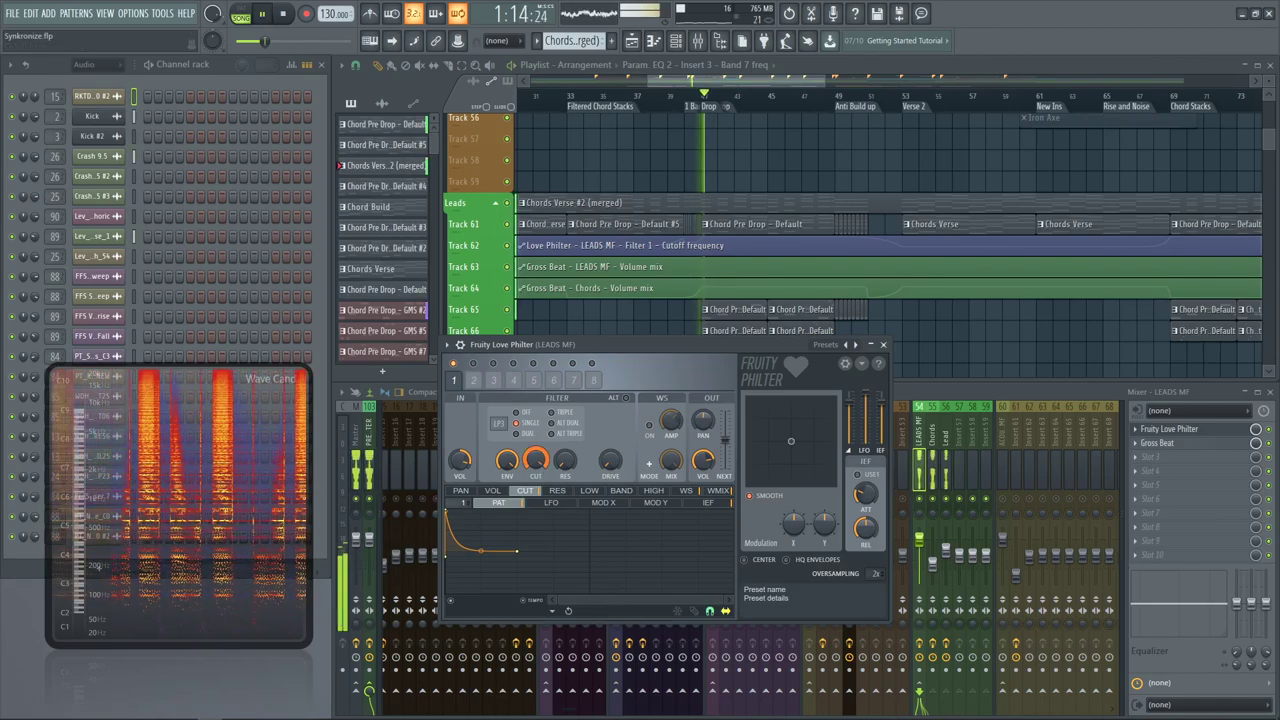
pyautogui.press('space')
pyautogui.press('space')
pyautogui.press('space')
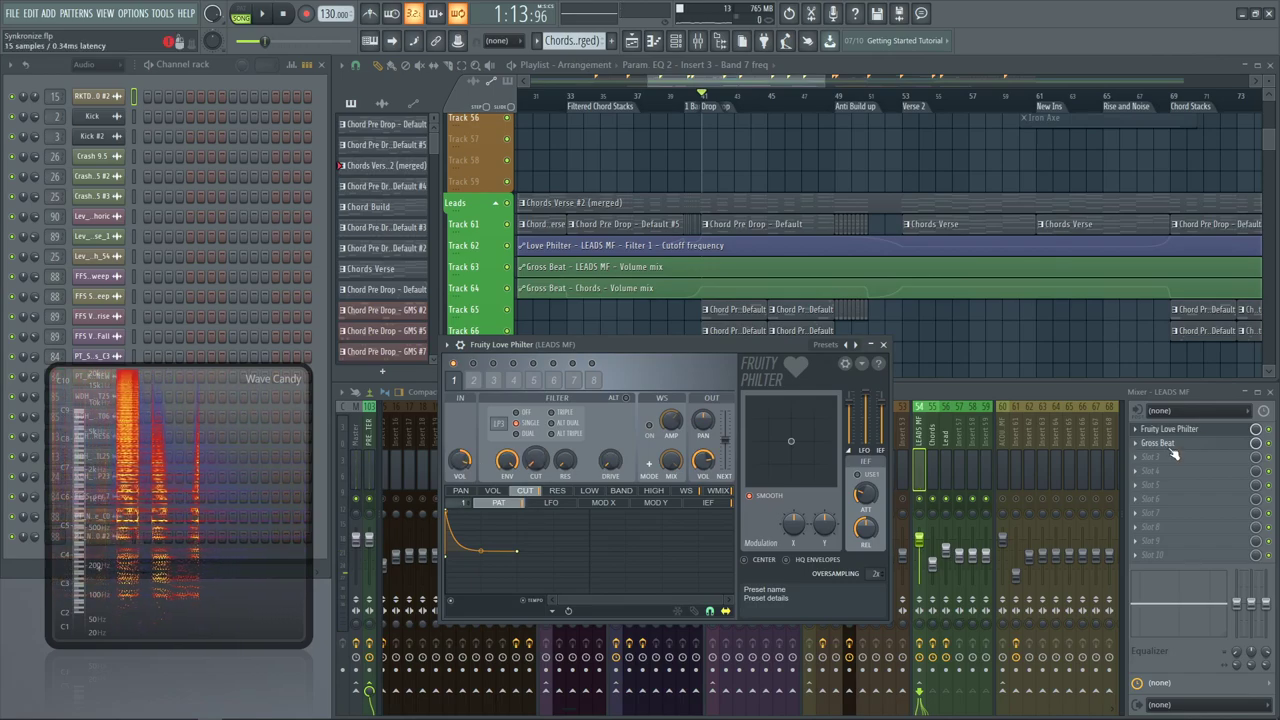
# Move Gross Beat down to slot 4 and disable the Fruity Love Philter in slot 1
pyautogui.moveTo(1157, 443); pyautogui.dragTo(1173, 471)
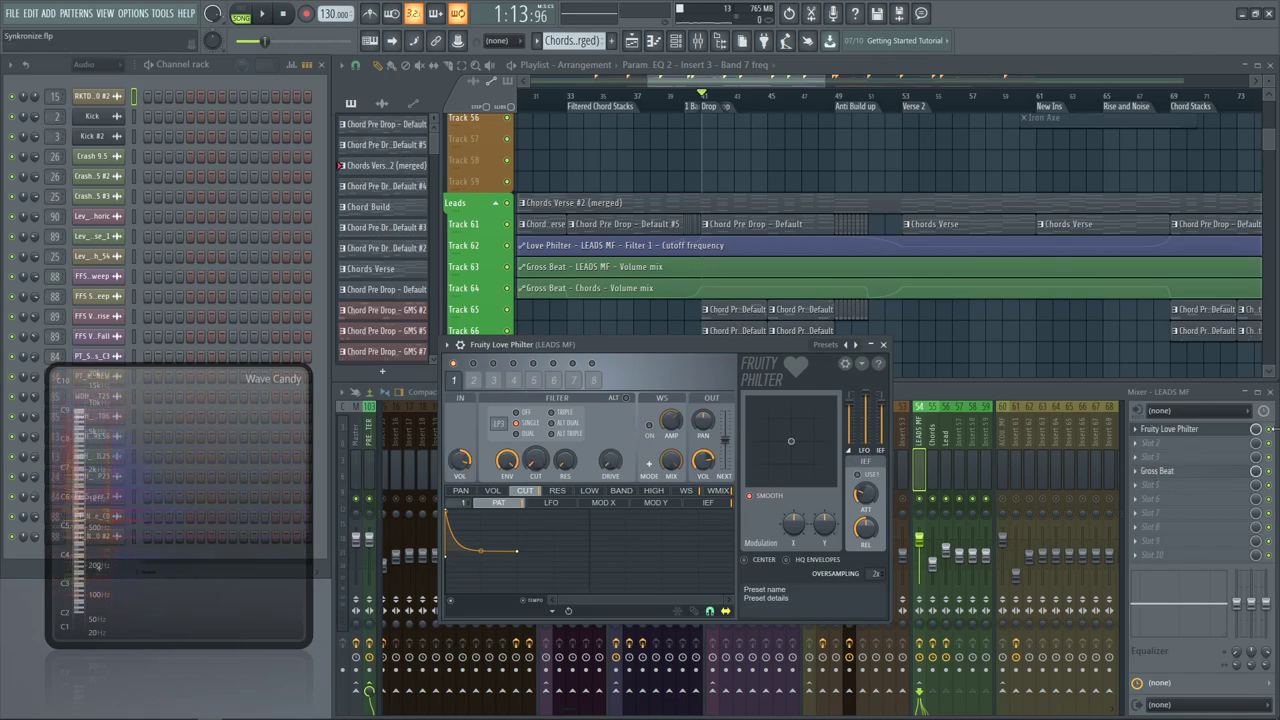
pyautogui.click(1270, 430)
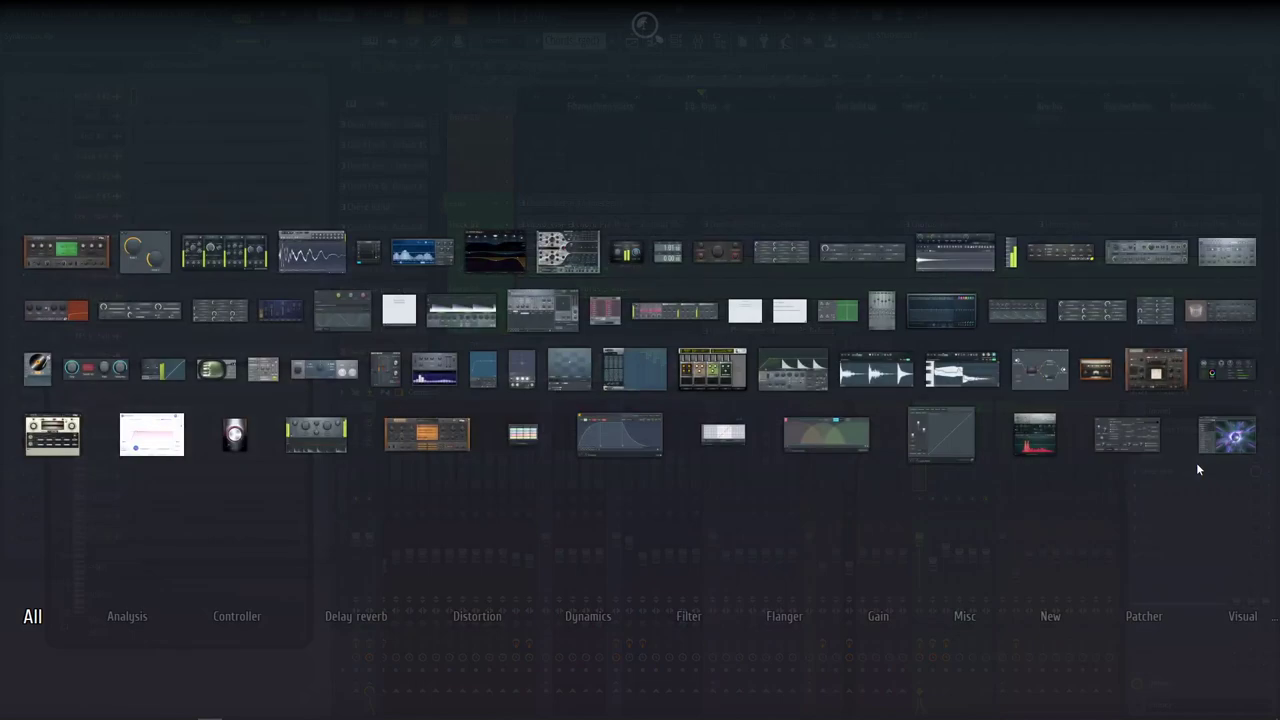
# Search the effect picker for "love" and add a second Fruity Love Philter in slot 2 of LEADS MF
pyautogui.write('h')
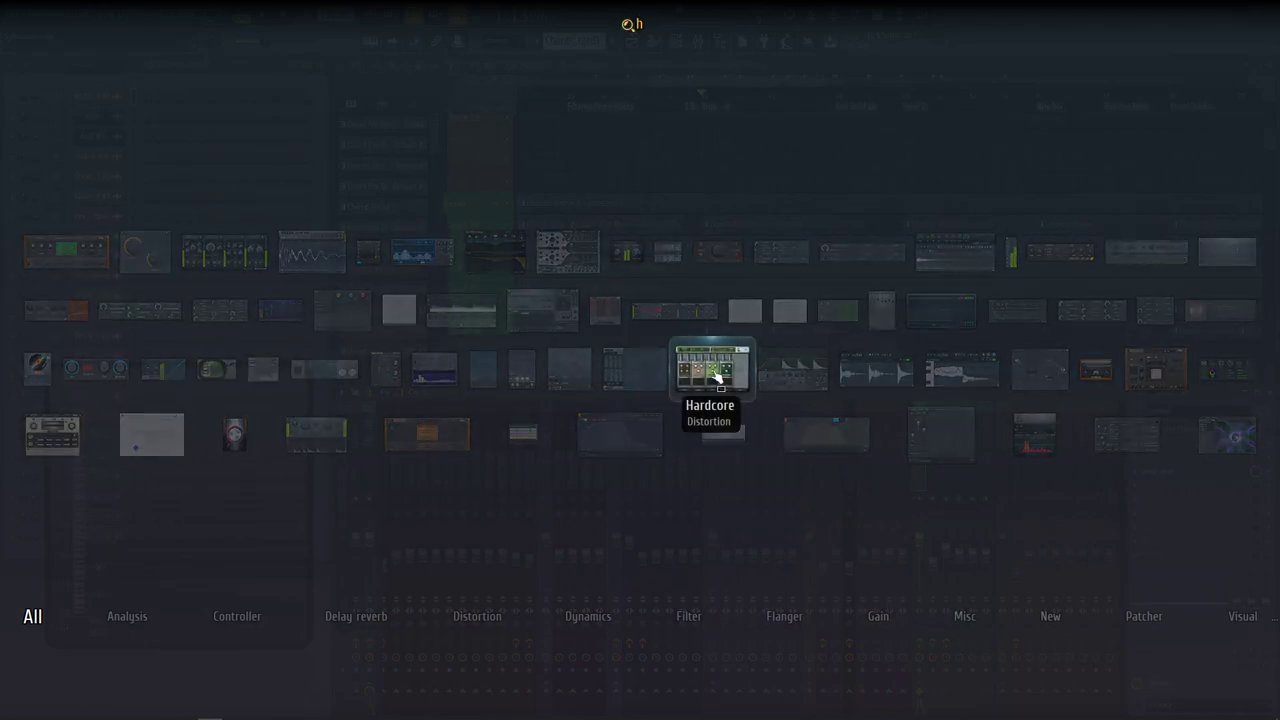
pyautogui.press('BackSpace')
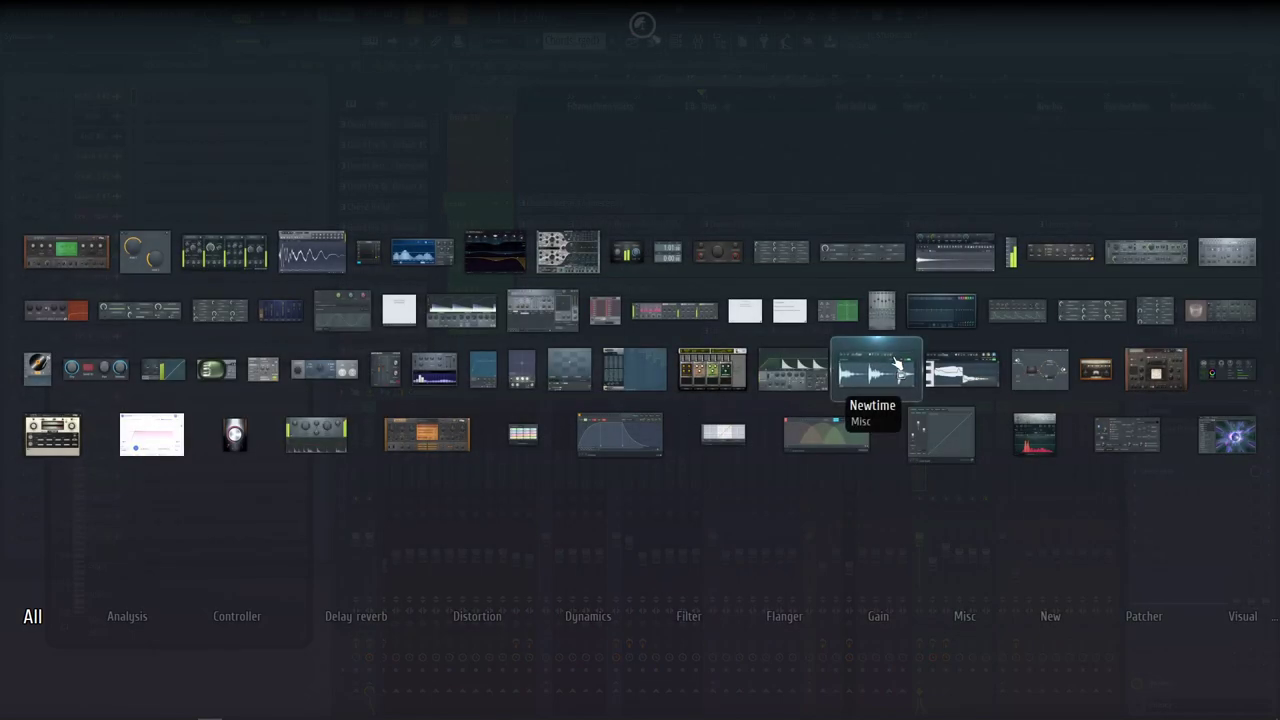
pyautogui.write('lovb')
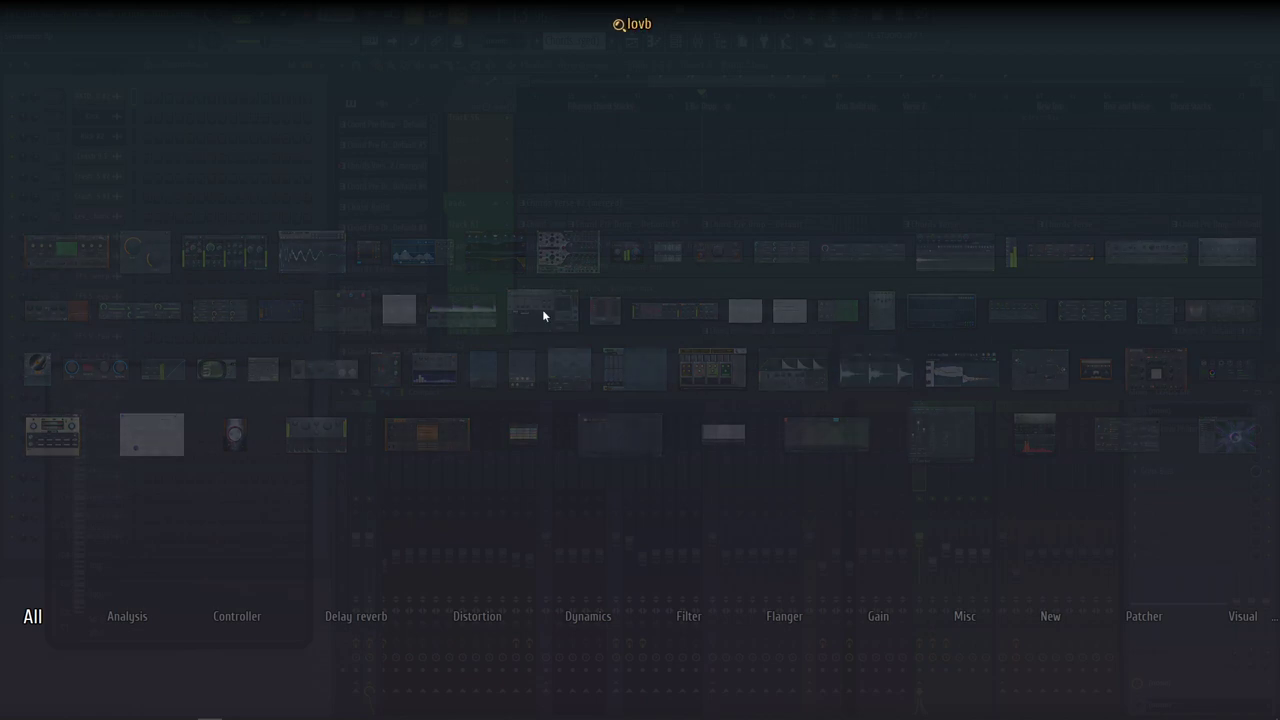
pyautogui.press('BackSpace')
pyautogui.write('e')
pyautogui.click(543, 311)
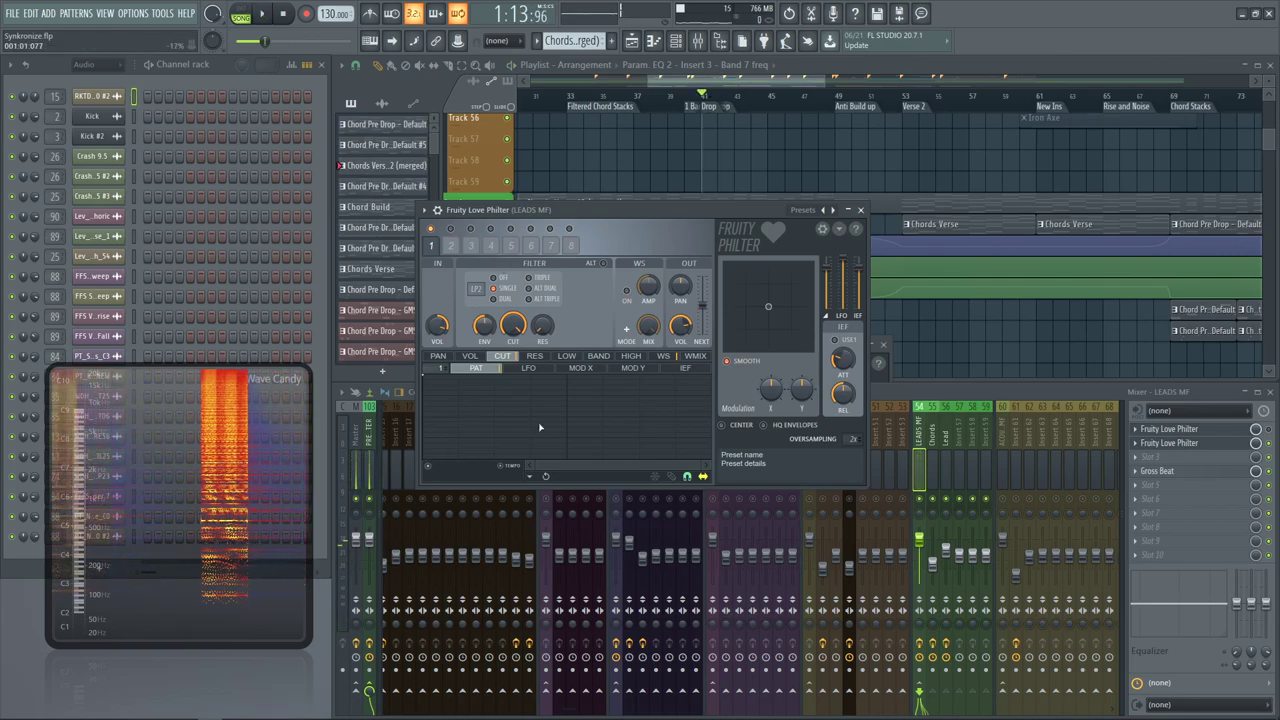
# Draw a falling pattern envelope for the cutoff and bend its slope to about 24.5% tension
pyautogui.moveTo(540, 428); pyautogui.dragTo(566, 416)
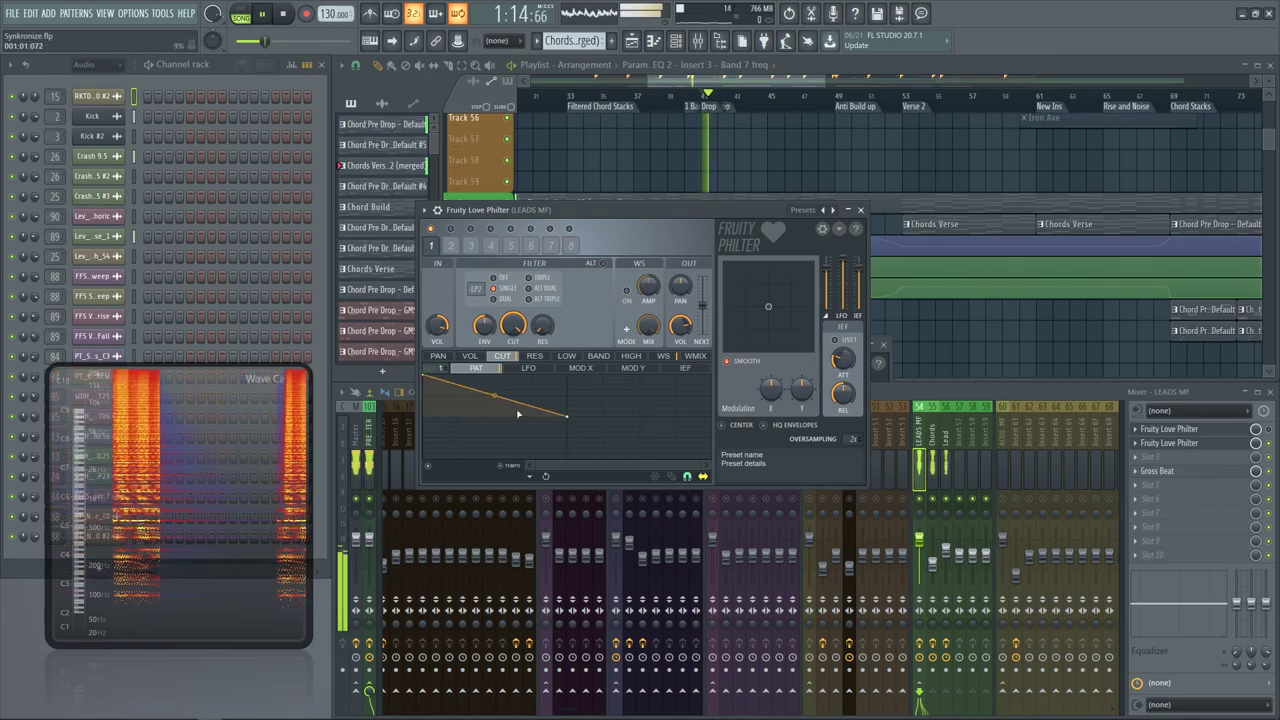
pyautogui.moveTo(495, 396); pyautogui.dragTo(493, 410)
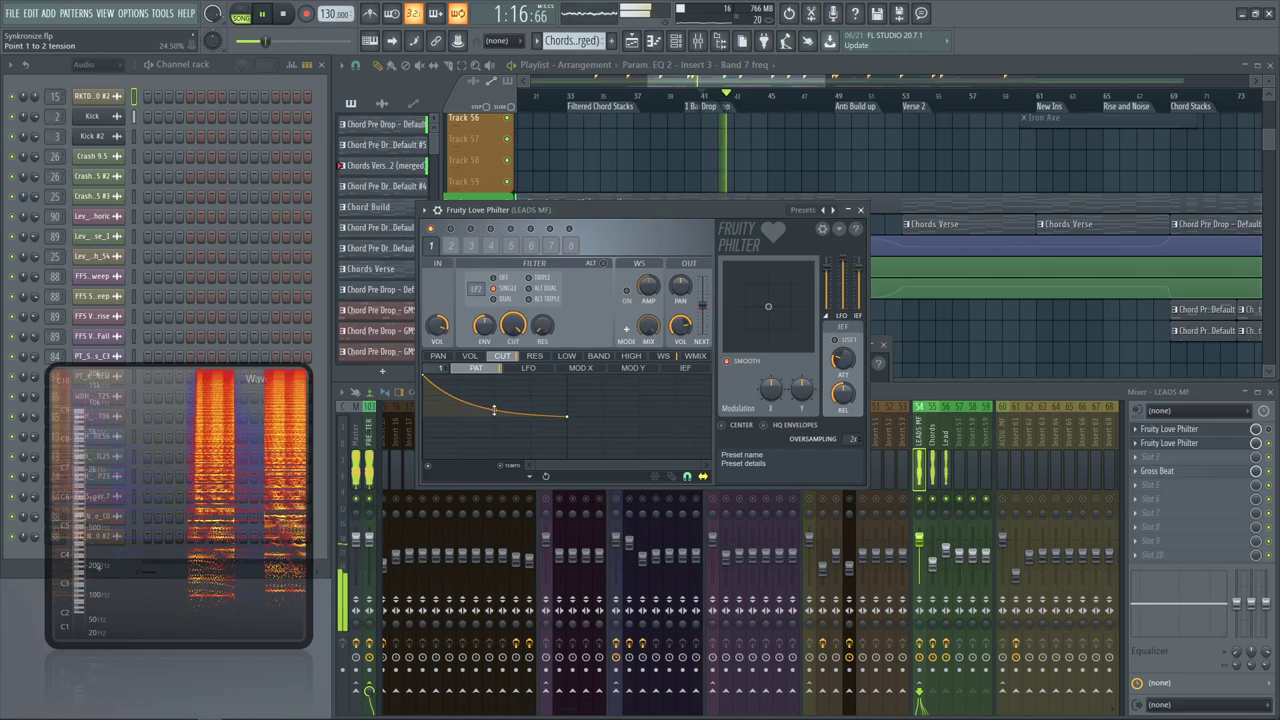
# Raise the end and the start of the cutoff's IEF curve while replaying the drop
pyautogui.click(684, 369)
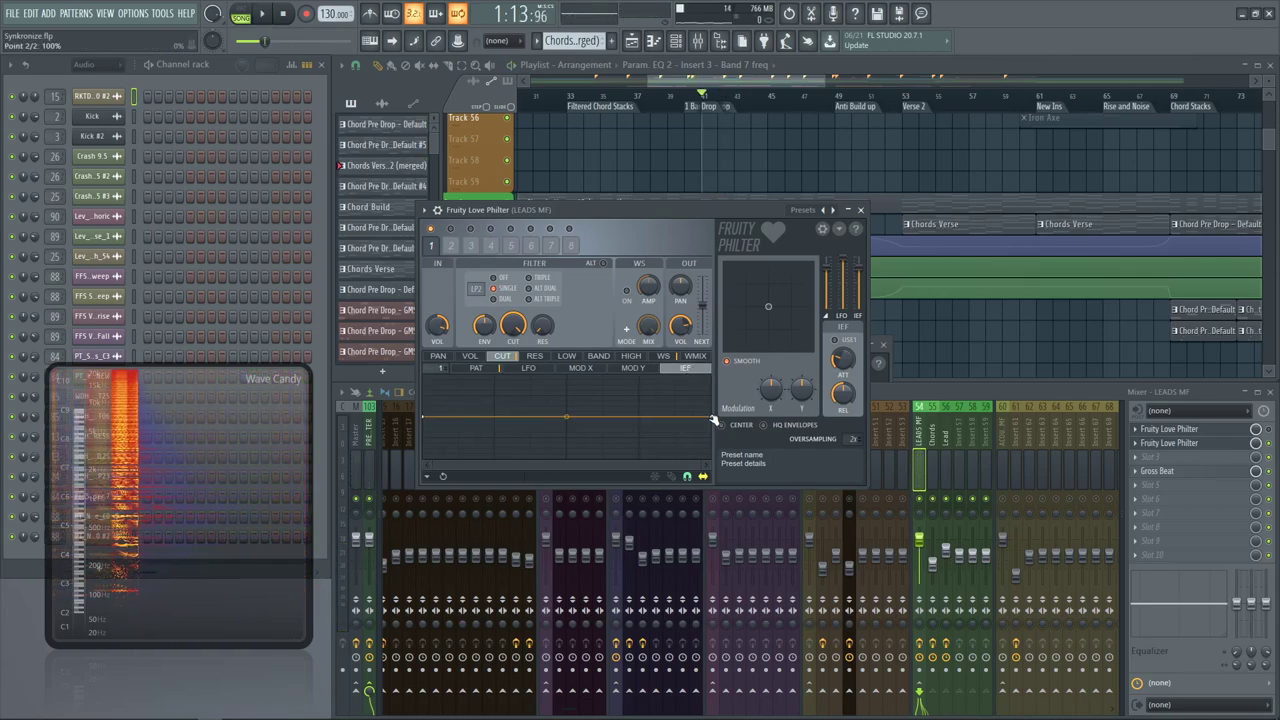
pyautogui.moveTo(713, 420); pyautogui.dragTo(705, 384)
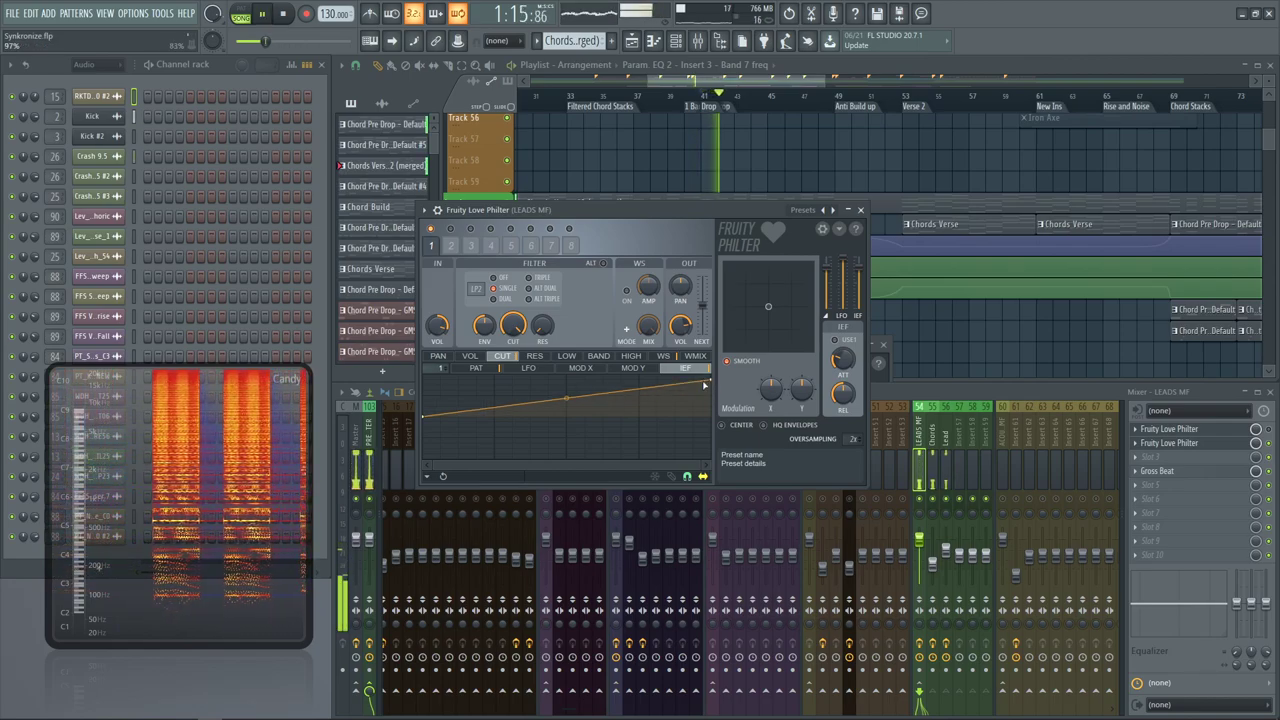
pyautogui.click(682, 368)
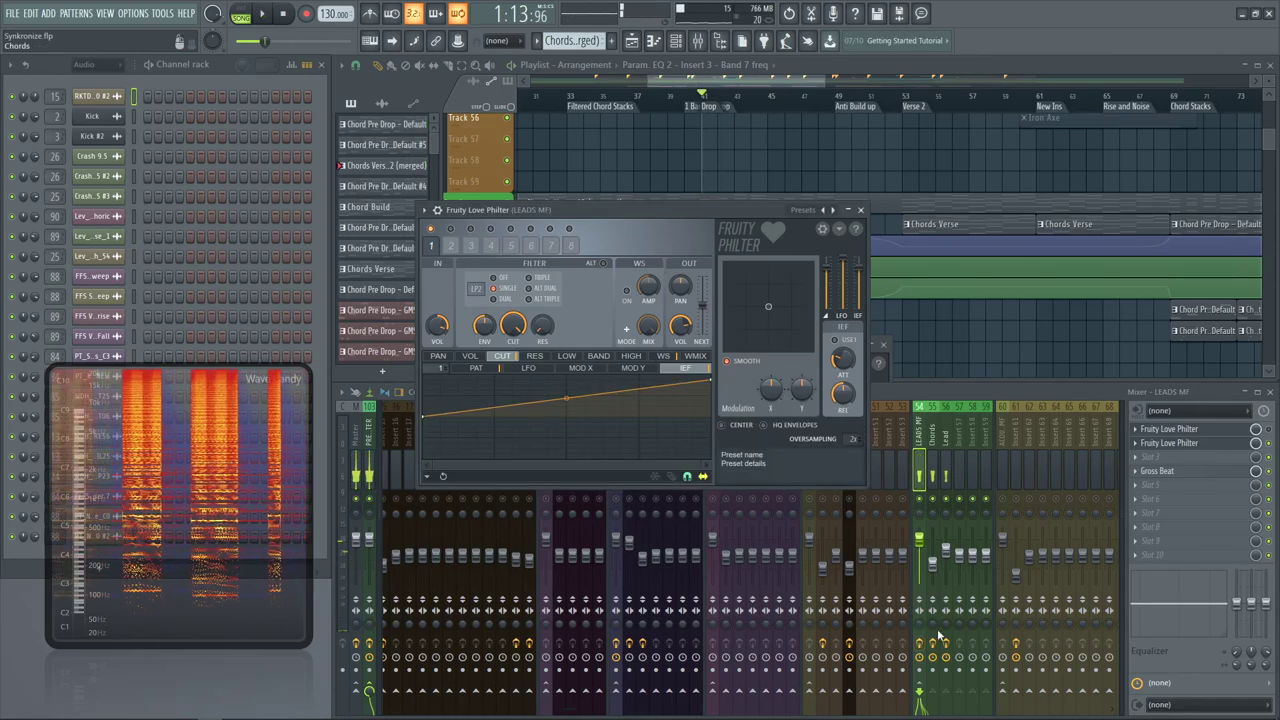
pyautogui.press('space')
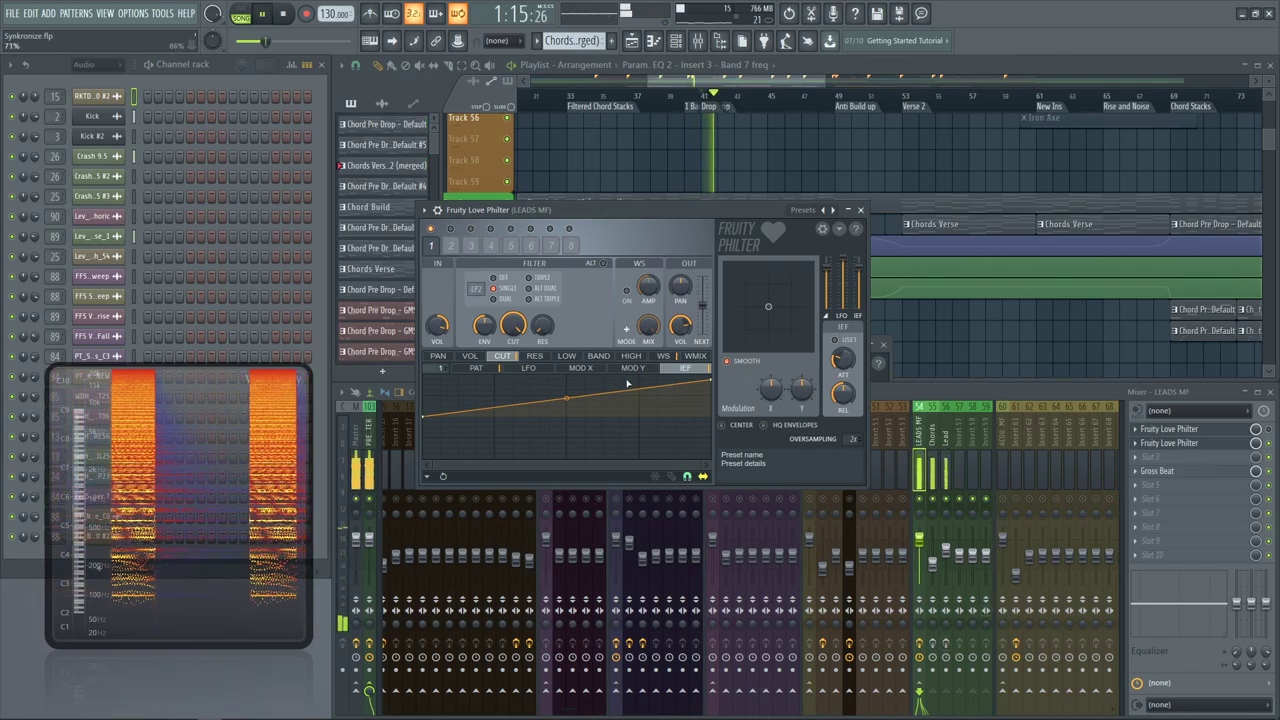
pyautogui.moveTo(428, 414); pyautogui.dragTo(408, 388)
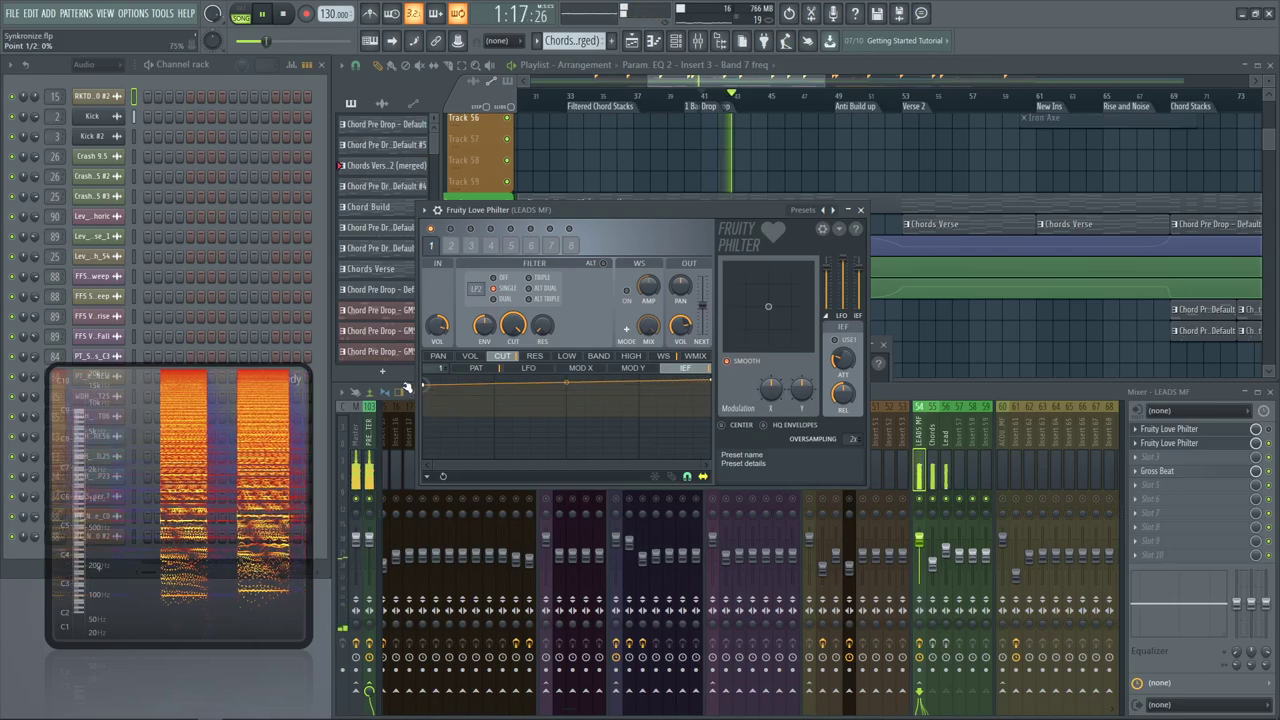
# Turn down filter unit 1's cutoff frequency and compare its pattern envelope with its IEF curve
pyautogui.moveTo(512, 325); pyautogui.dragTo(512, 318)
pyautogui.click(495, 368)
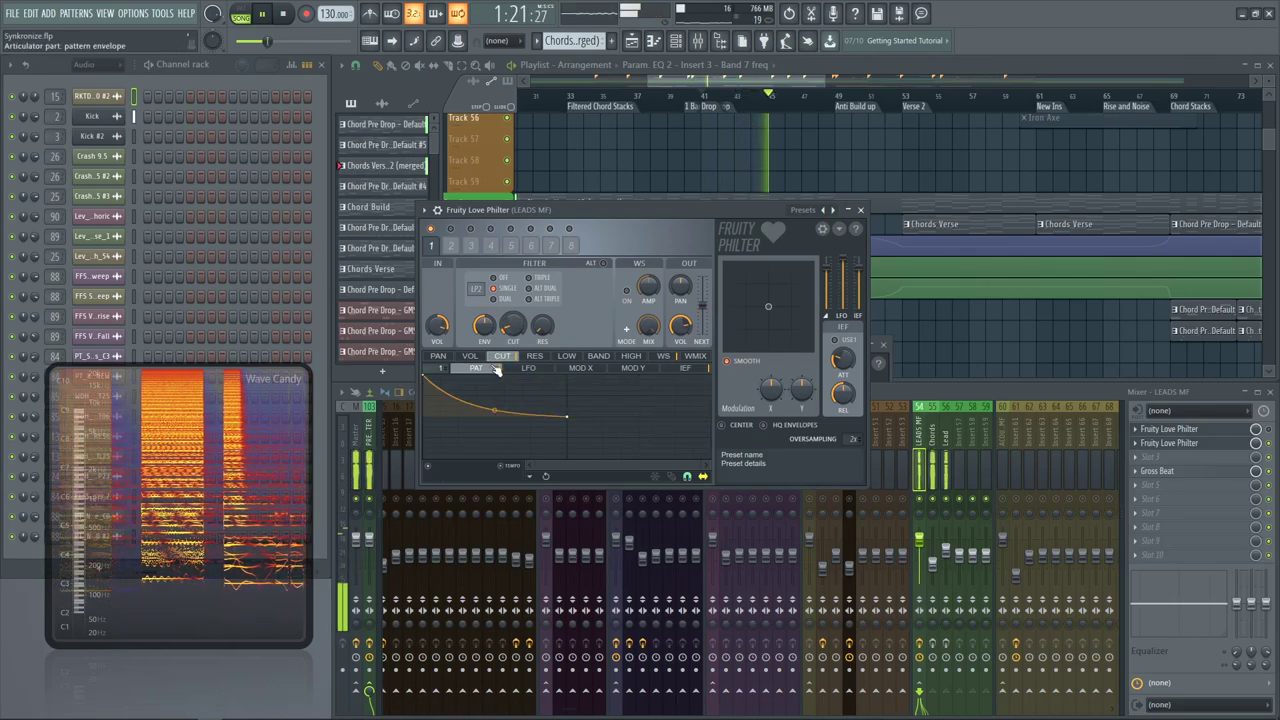
pyautogui.click(693, 368)
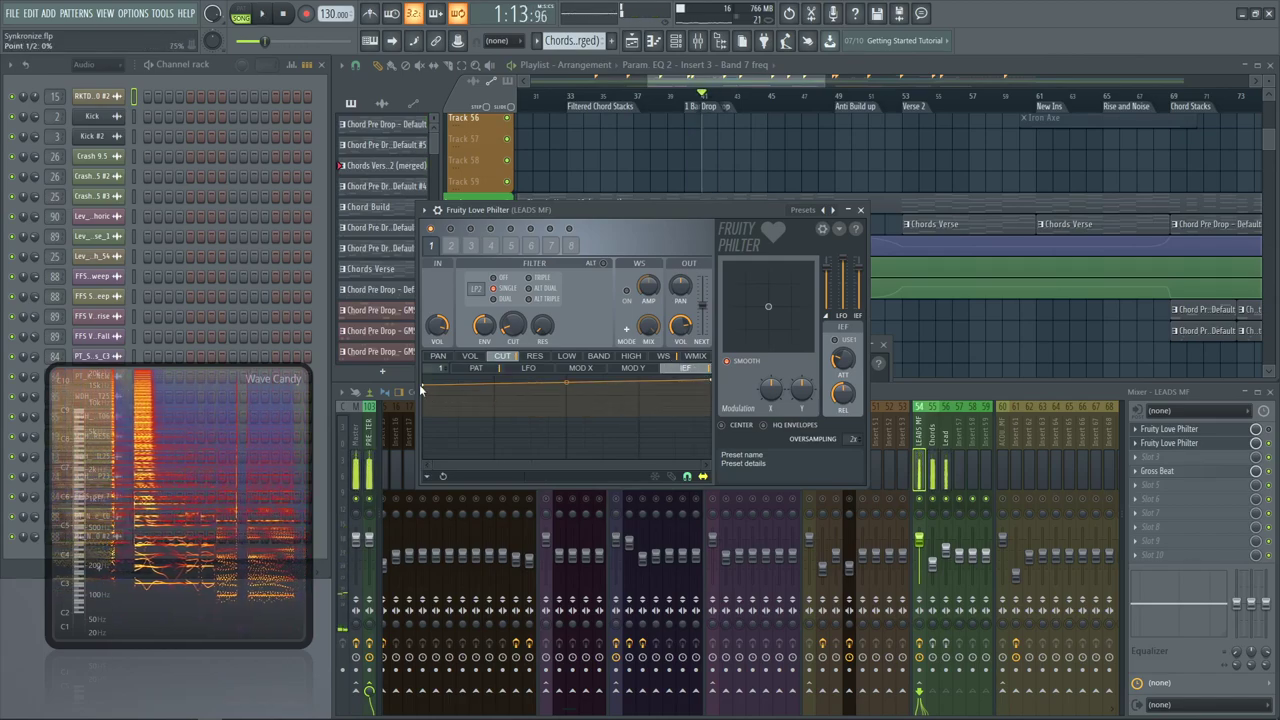
# Try a falling IEF curve on the cutoff during playback, and return both of its ends to the middle level
pyautogui.moveTo(421, 390)
pyautogui.mouseDown()
pyautogui.moveTo(426, 443)
pyautogui.moveTo(430, 373)
pyautogui.mouseUp()
pyautogui.press('space')
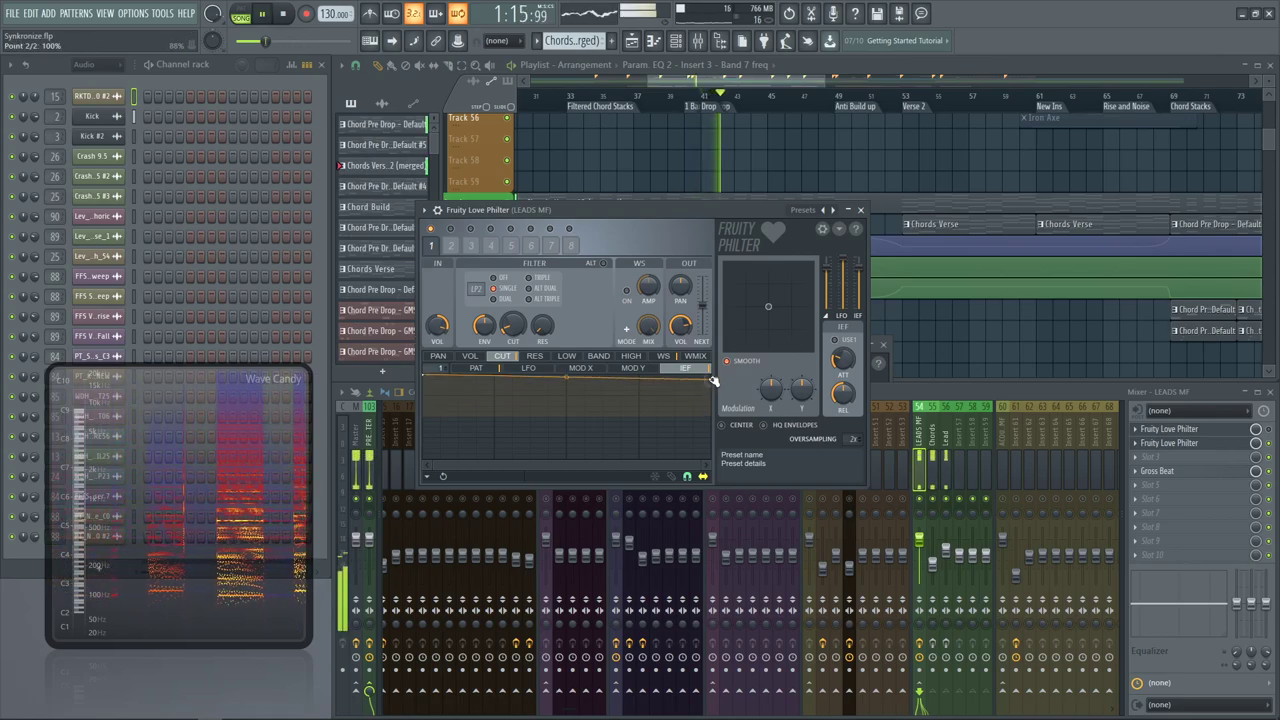
pyautogui.moveTo(713, 380); pyautogui.dragTo(712, 415)
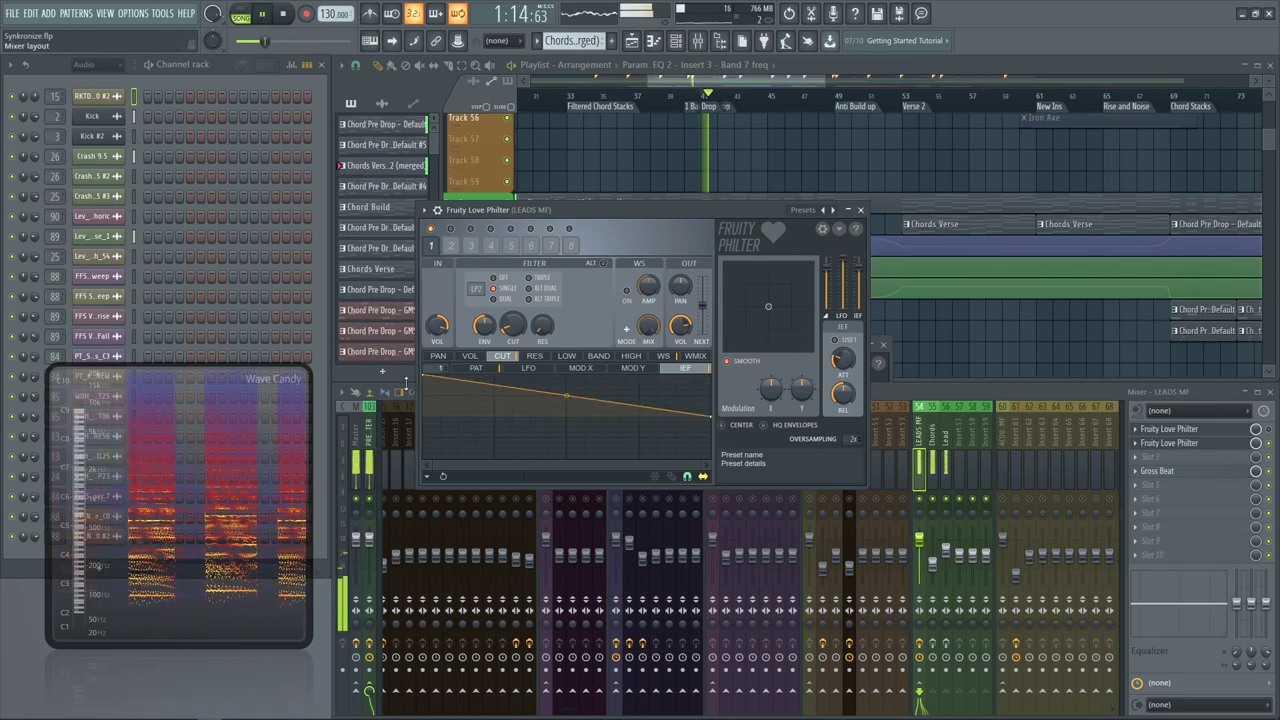
pyautogui.moveTo(426, 379); pyautogui.dragTo(426, 417)
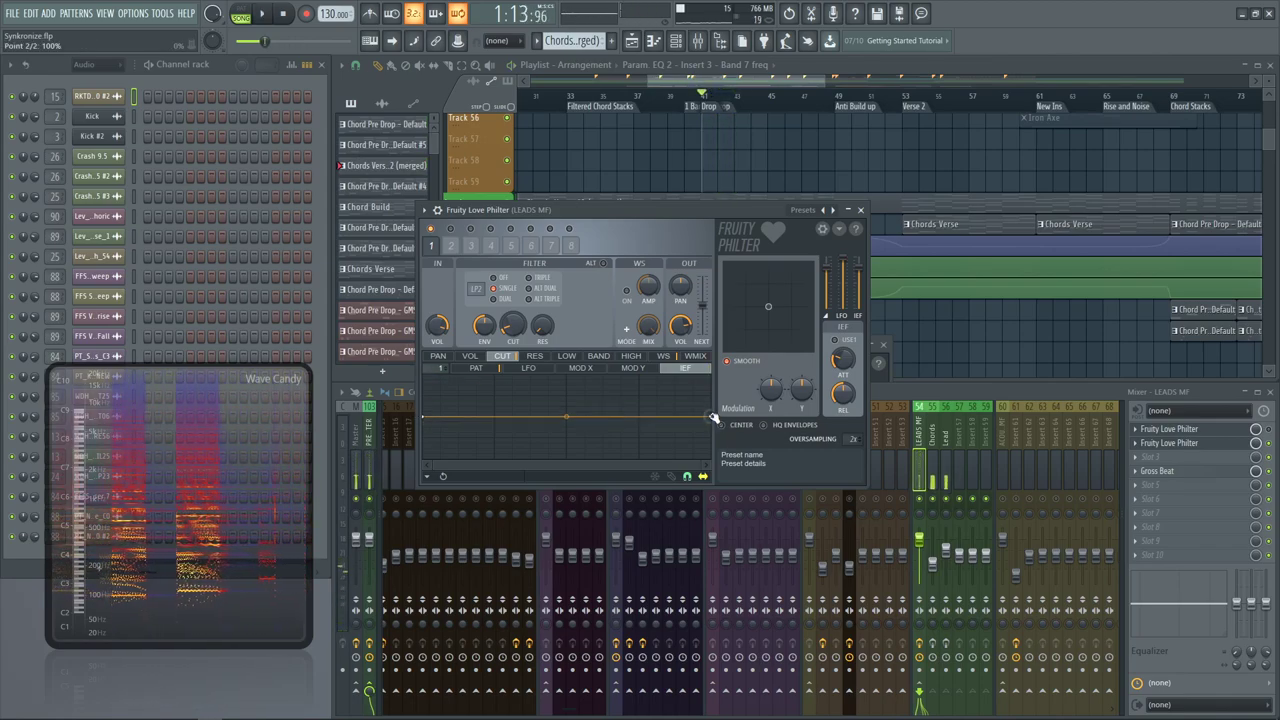
# Loop the cutoff pattern envelope with its first point as loop start and its second as sustain/loop end, ending at 1:02:000
pyautogui.click(482, 368)
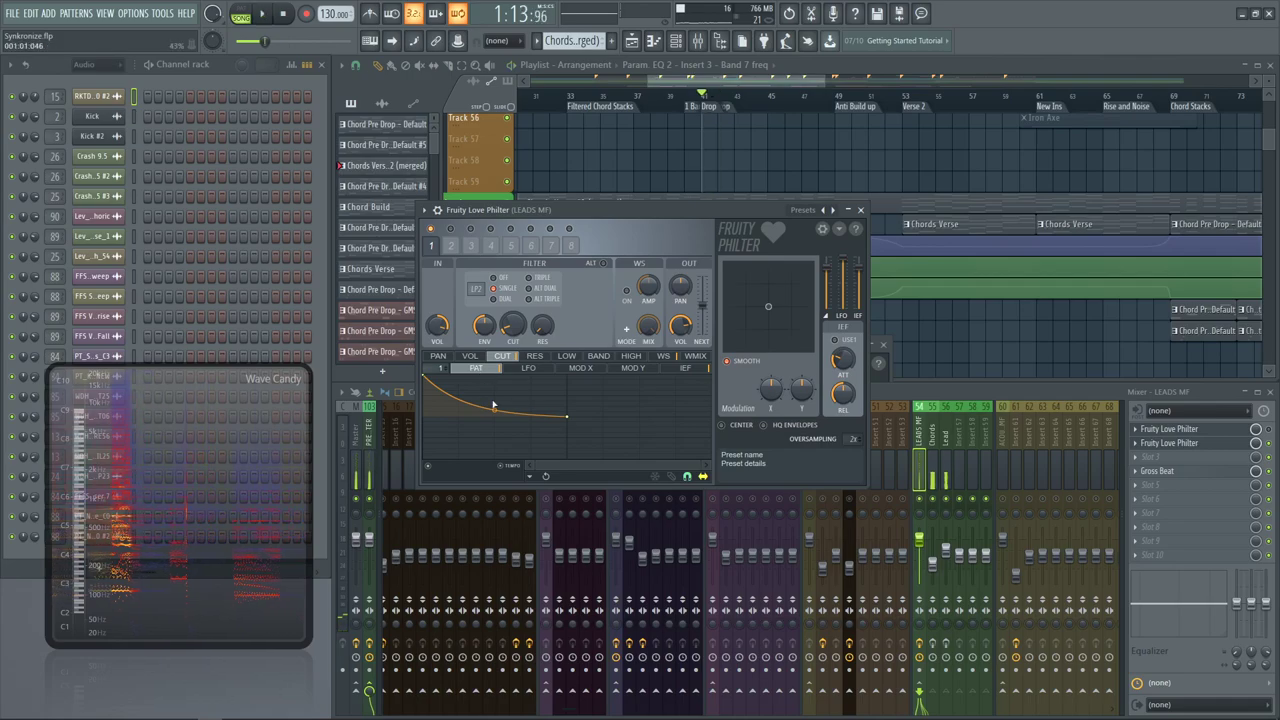
pyautogui.rightClick(568, 421)
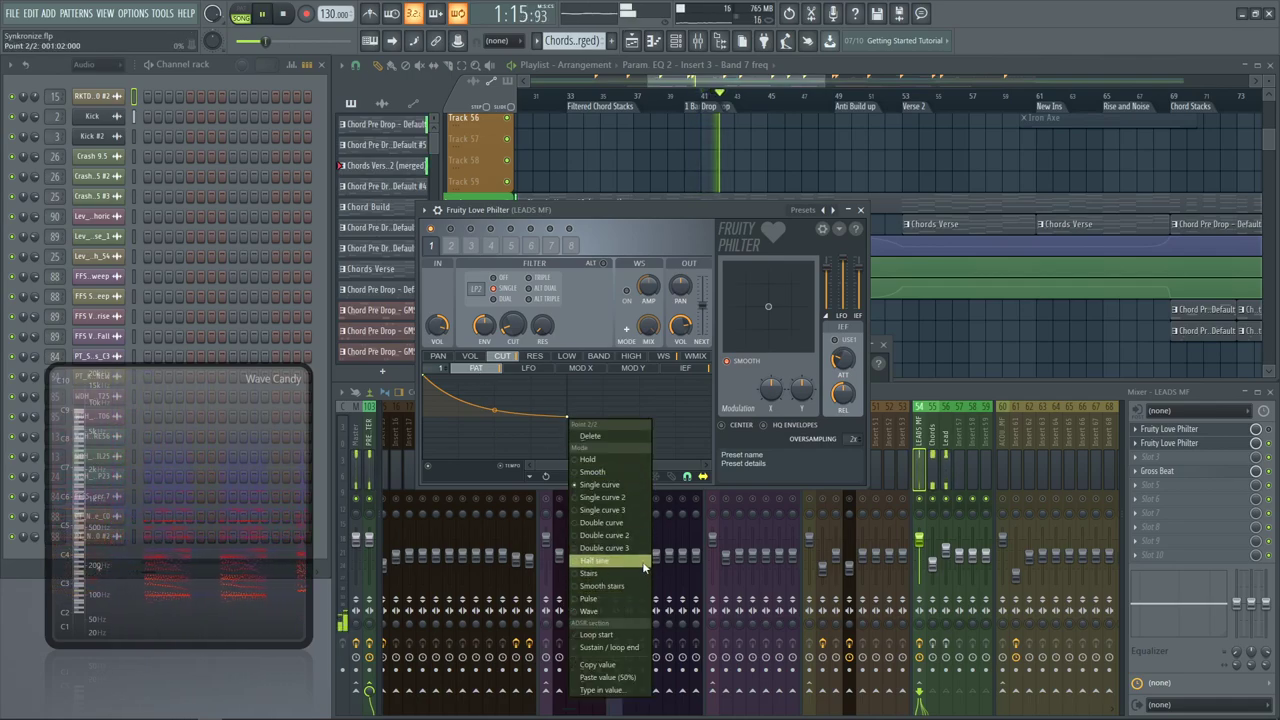
pyautogui.click(605, 648)
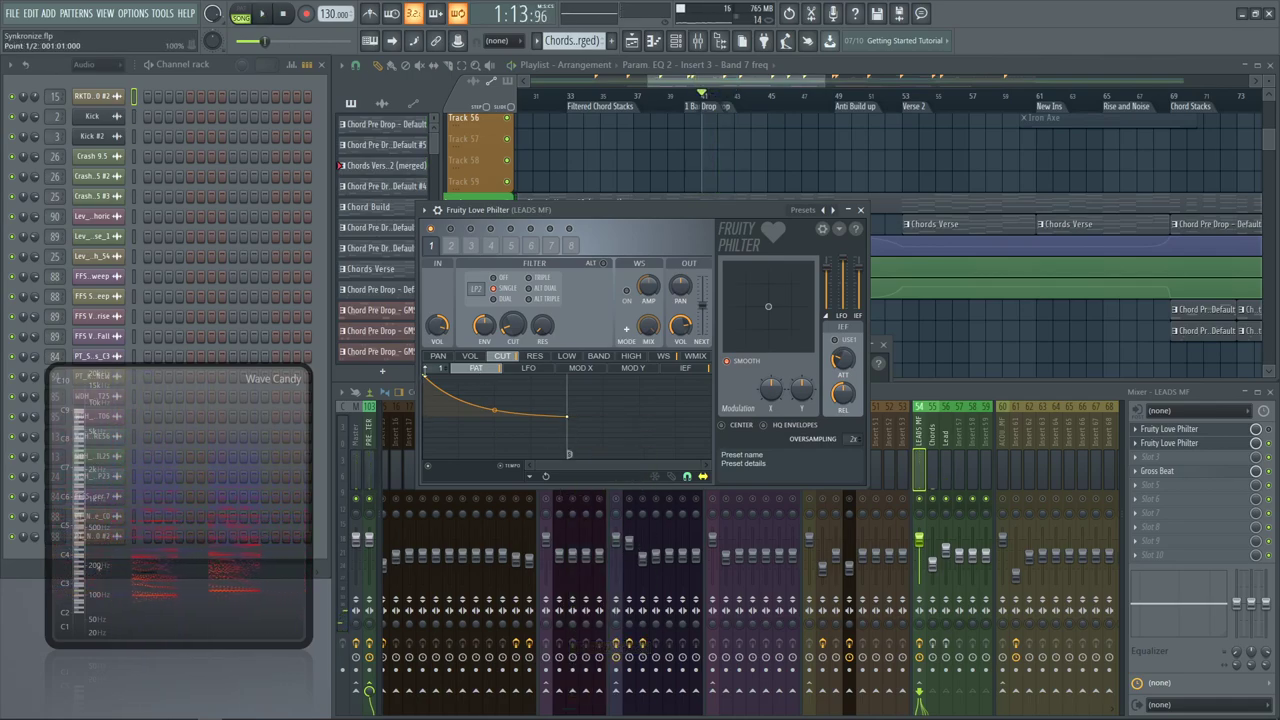
pyautogui.rightClick(427, 378)
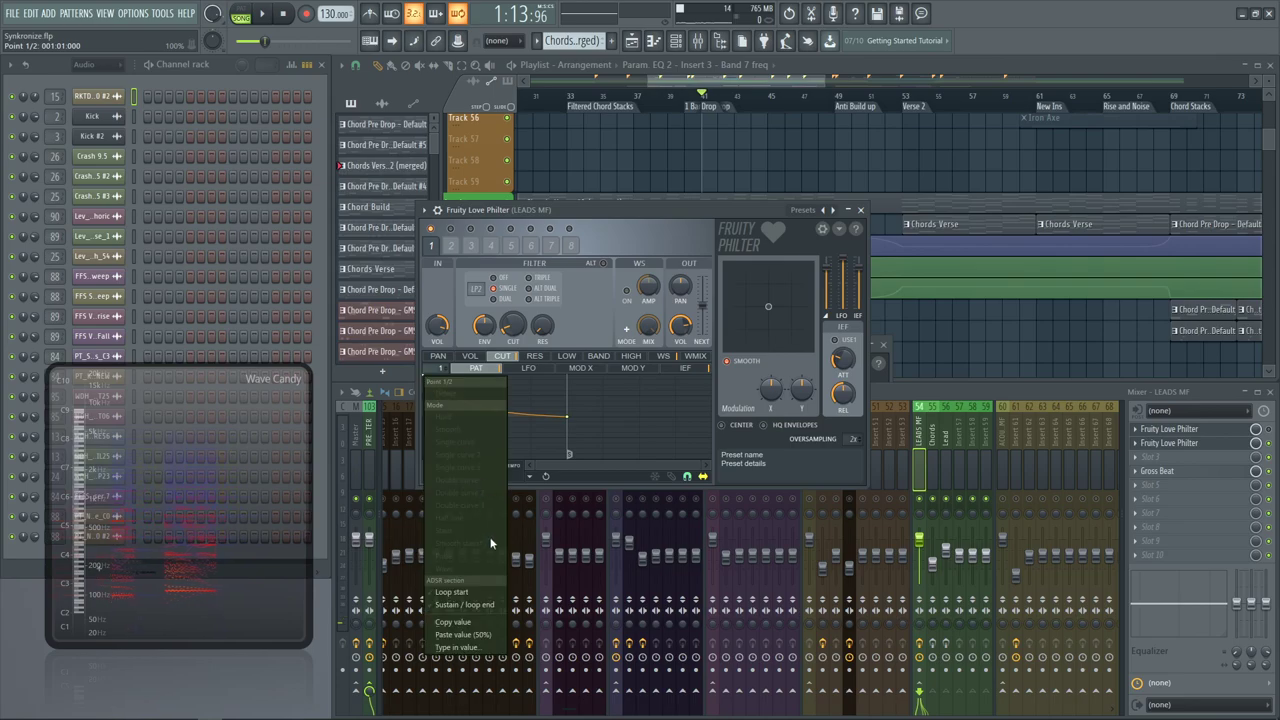
pyautogui.click(478, 593)
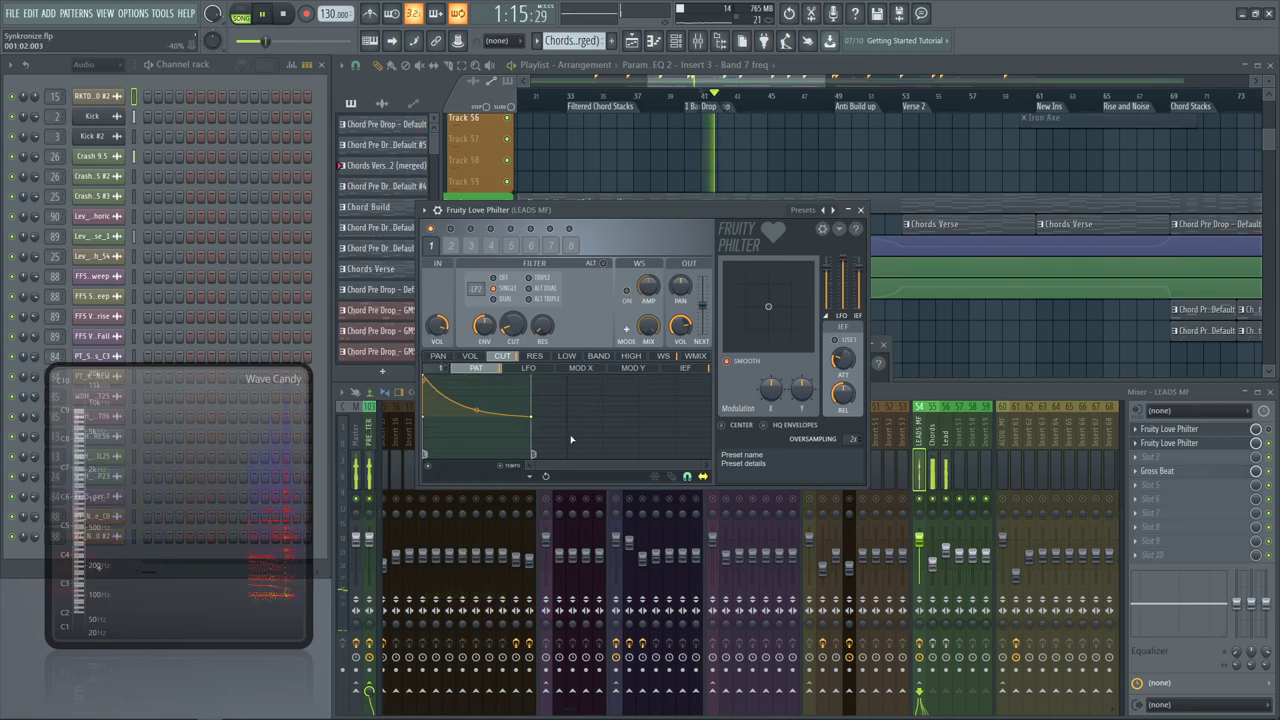
pyautogui.moveTo(531, 416); pyautogui.dragTo(566, 416)
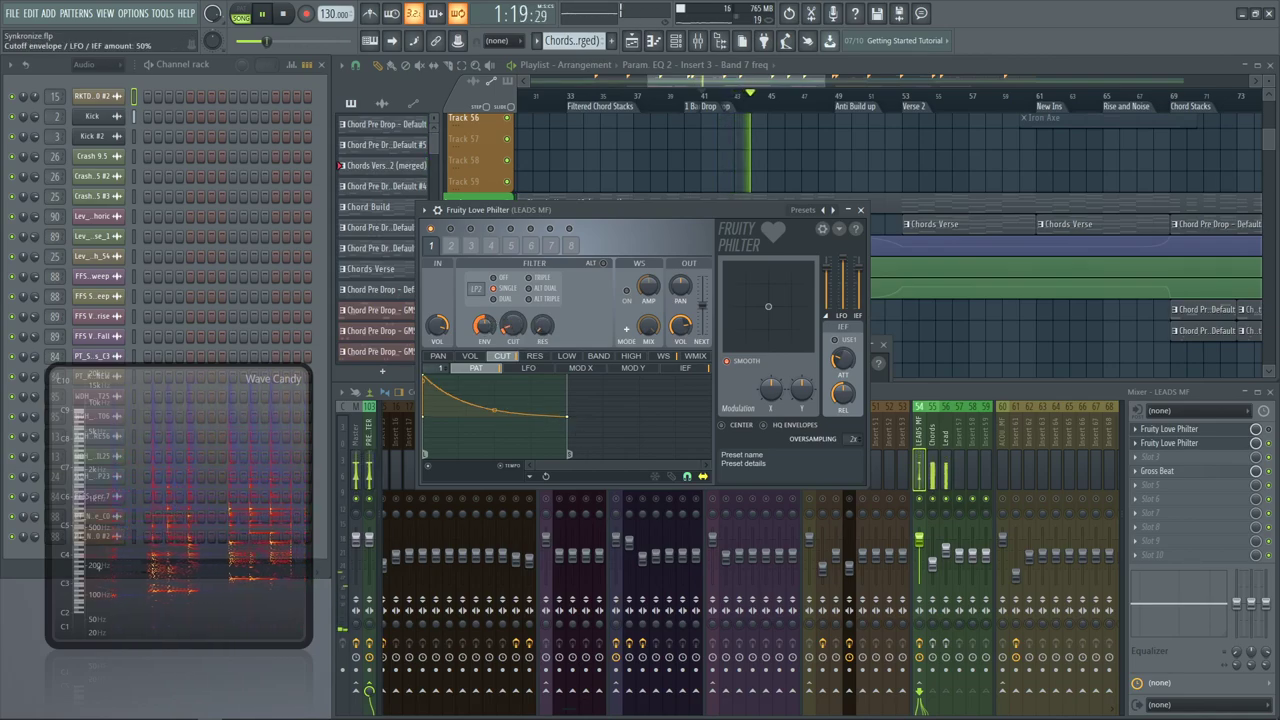
# Adjust the cutoff envelope amount and set the cutoff frequency to about 10% while the looped envelope plays
pyautogui.moveTo(491, 324); pyautogui.dragTo(491, 318)
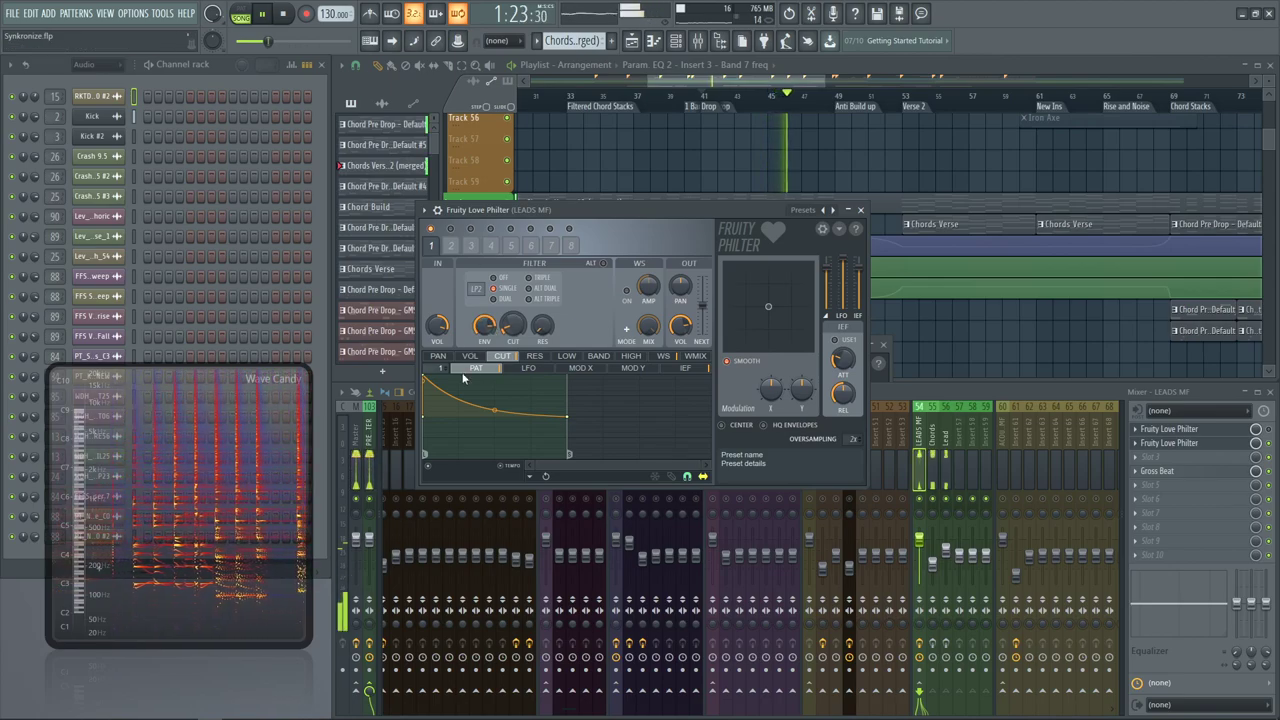
pyautogui.moveTo(513, 325); pyautogui.dragTo(513, 311)
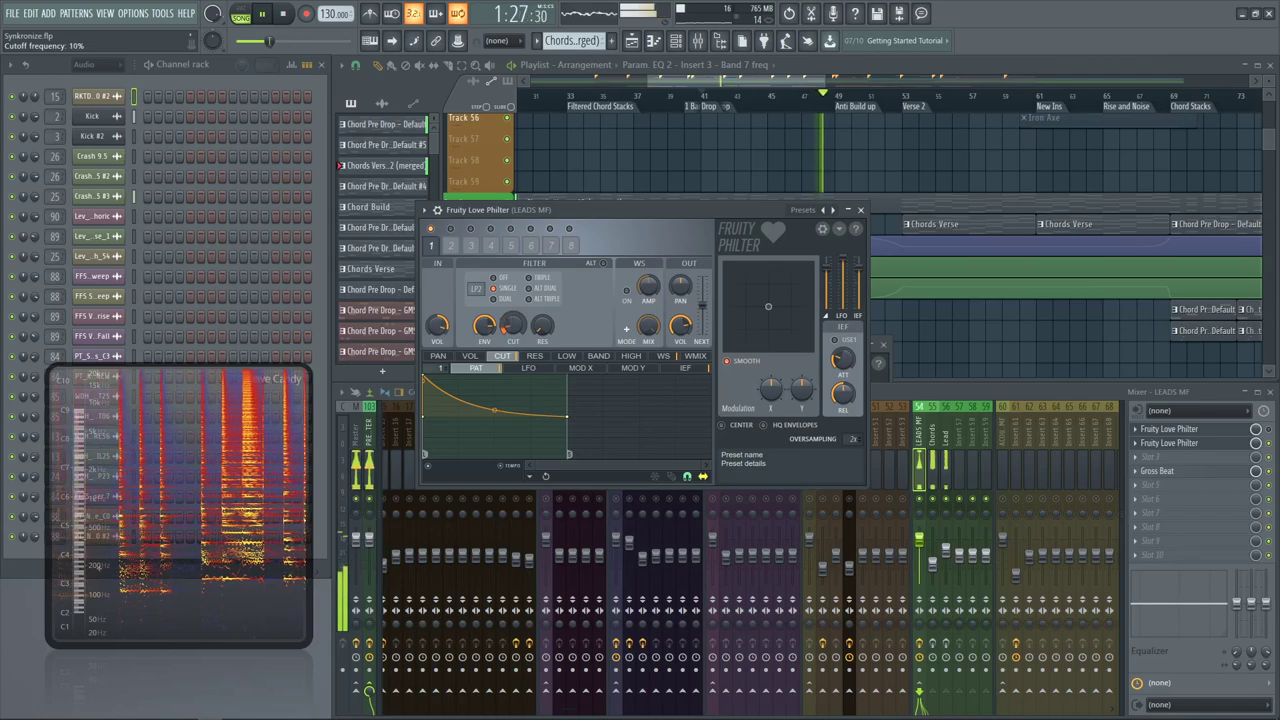
# Try a humped IEF curve on the cutoff that peaks midway, with a straight rising slope
pyautogui.click(686, 368)
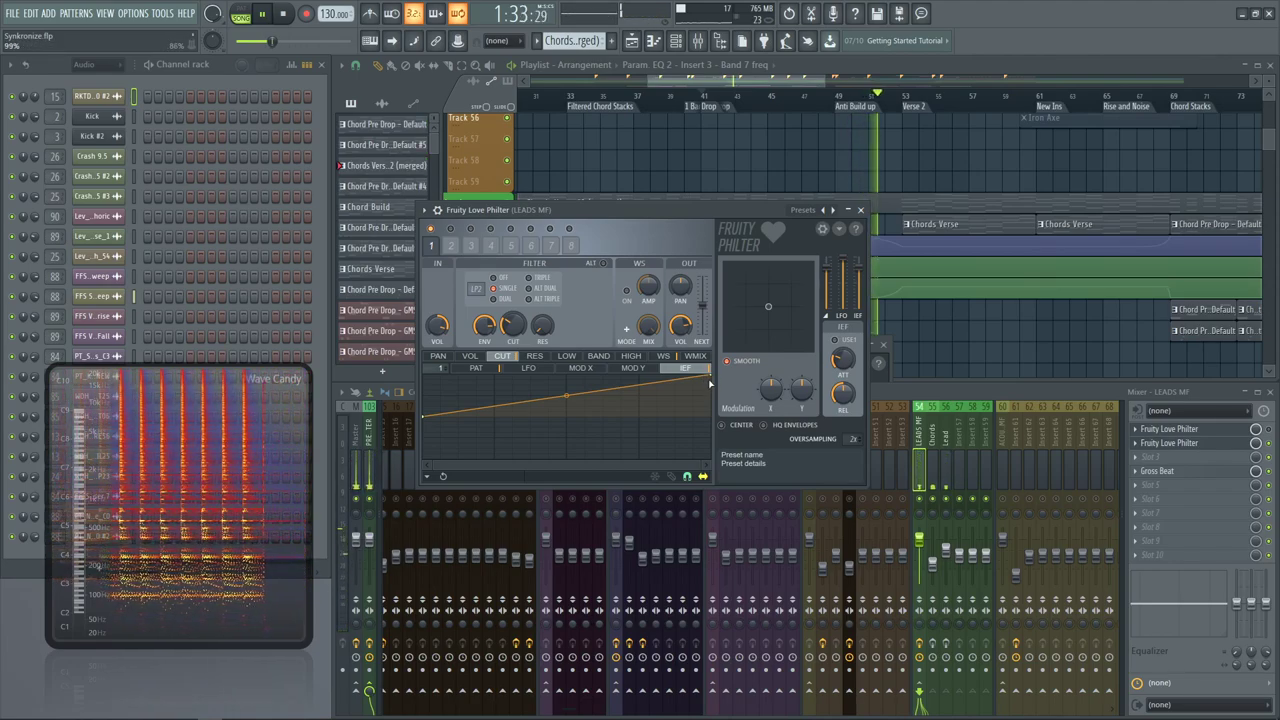
pyautogui.moveTo(712, 378); pyautogui.dragTo(712, 416)
pyautogui.moveTo(566, 415); pyautogui.dragTo(566, 386)
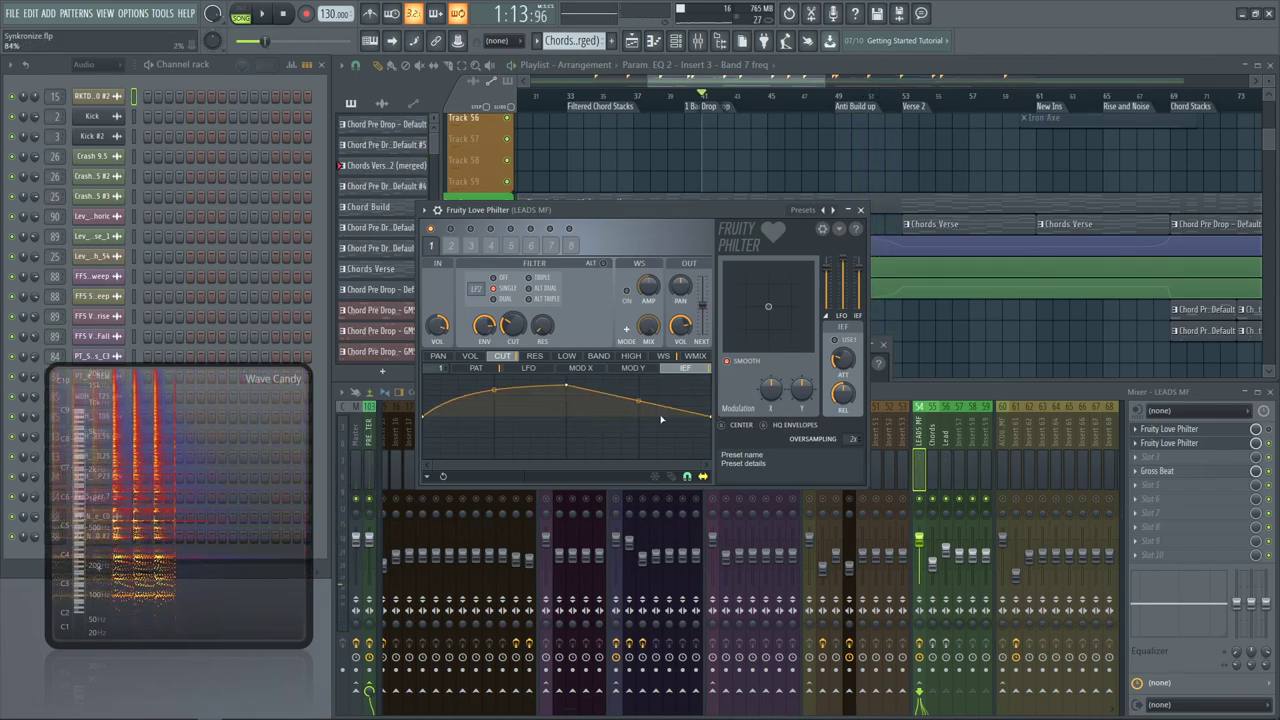
pyautogui.rightClick(493, 392)
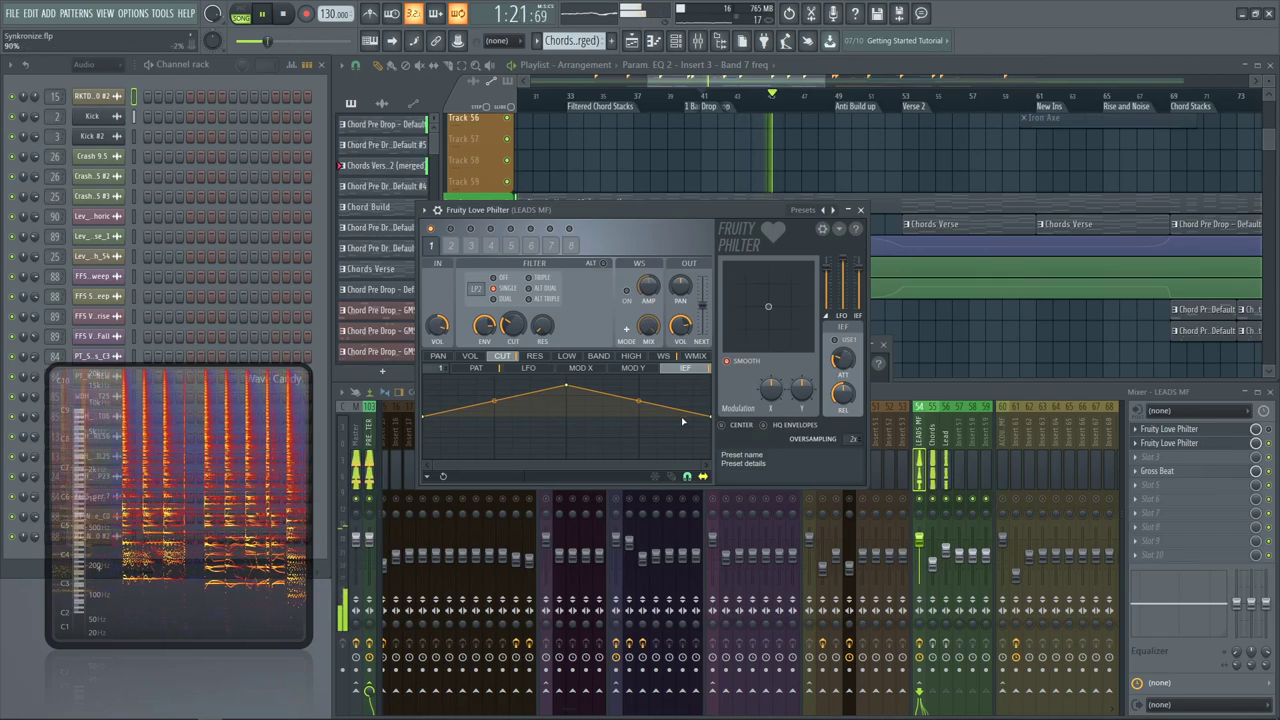
# Reshape the cutoff's IEF curve into a single upward bend by raising its end and deleting the middle point
pyautogui.moveTo(710, 420); pyautogui.dragTo(712, 385)
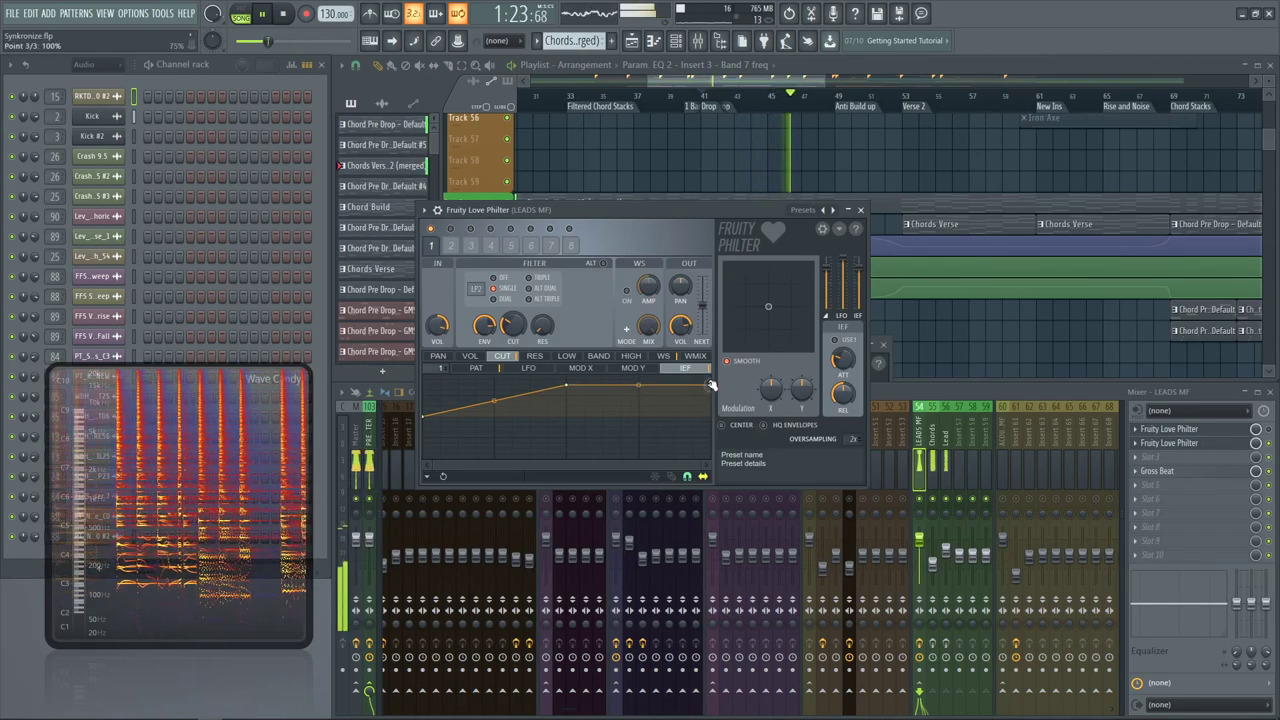
pyautogui.moveTo(495, 401); pyautogui.dragTo(495, 409)
pyautogui.rightClick(567, 388)
pyautogui.click(575, 405)
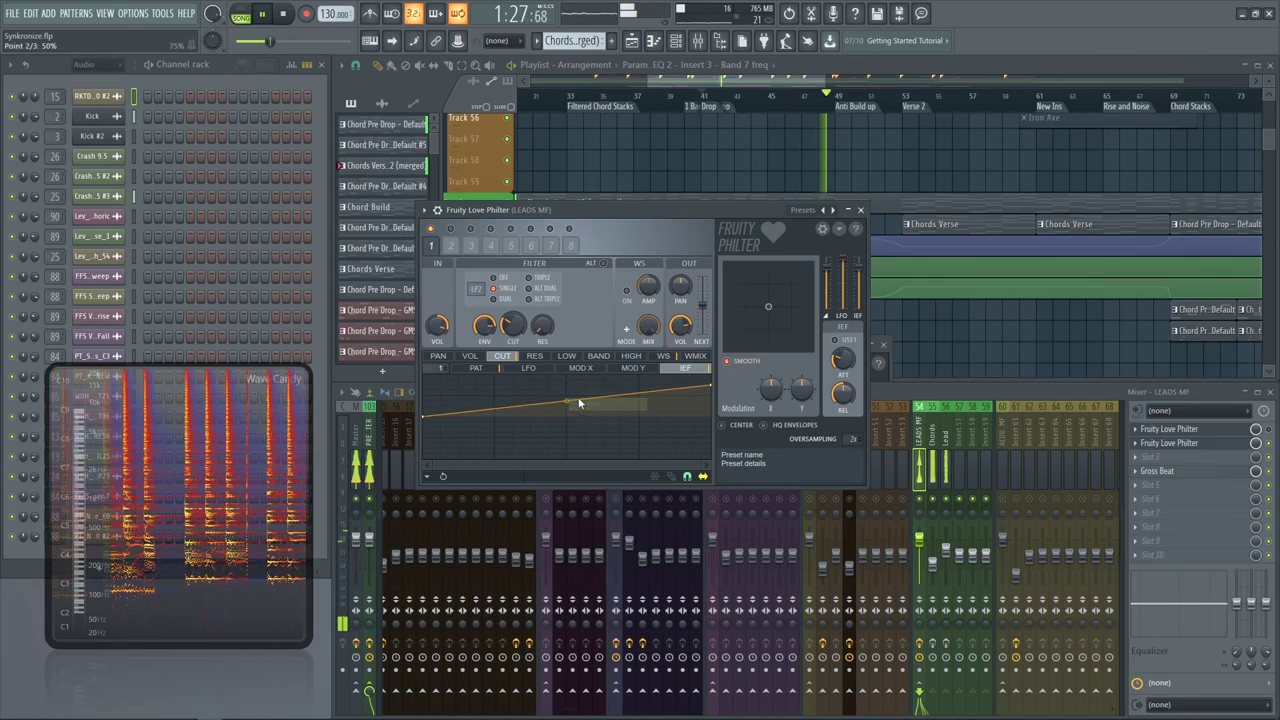
pyautogui.moveTo(567, 401); pyautogui.dragTo(567, 409)
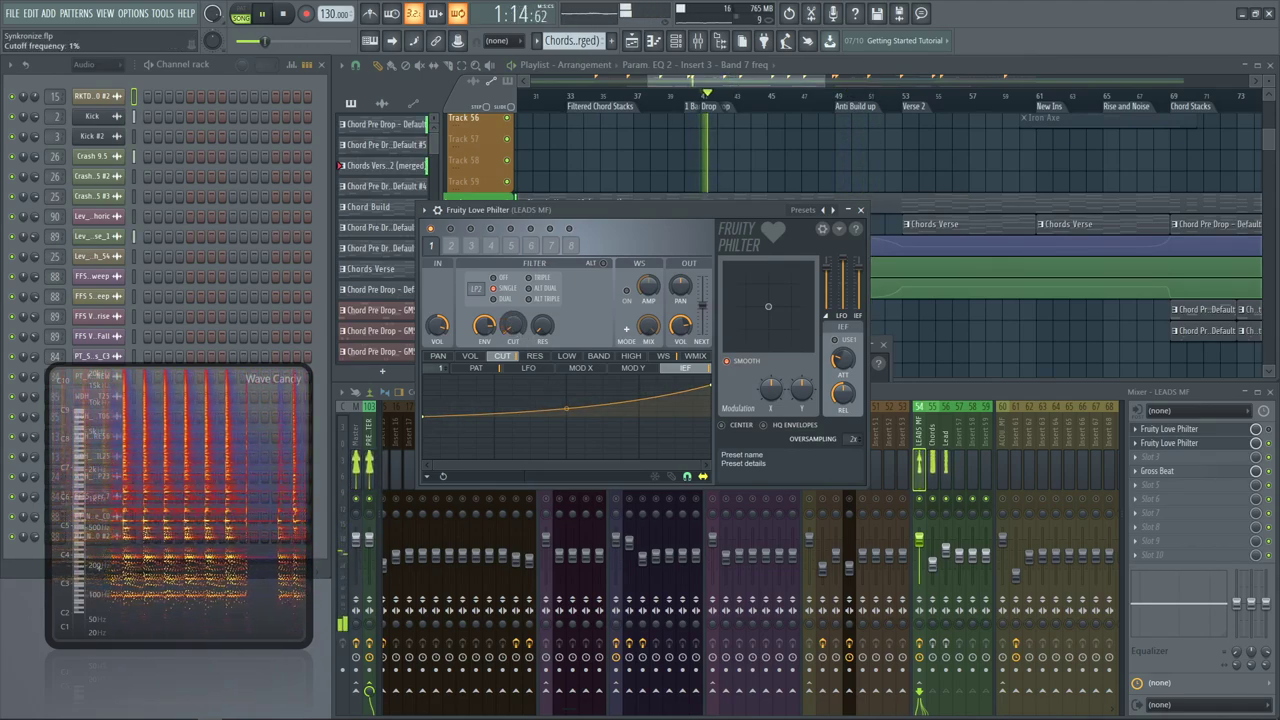
# Compare the cutoff's looped pattern envelope with its bent IEF curve
pyautogui.click(488, 369)
pyautogui.click(685, 369)
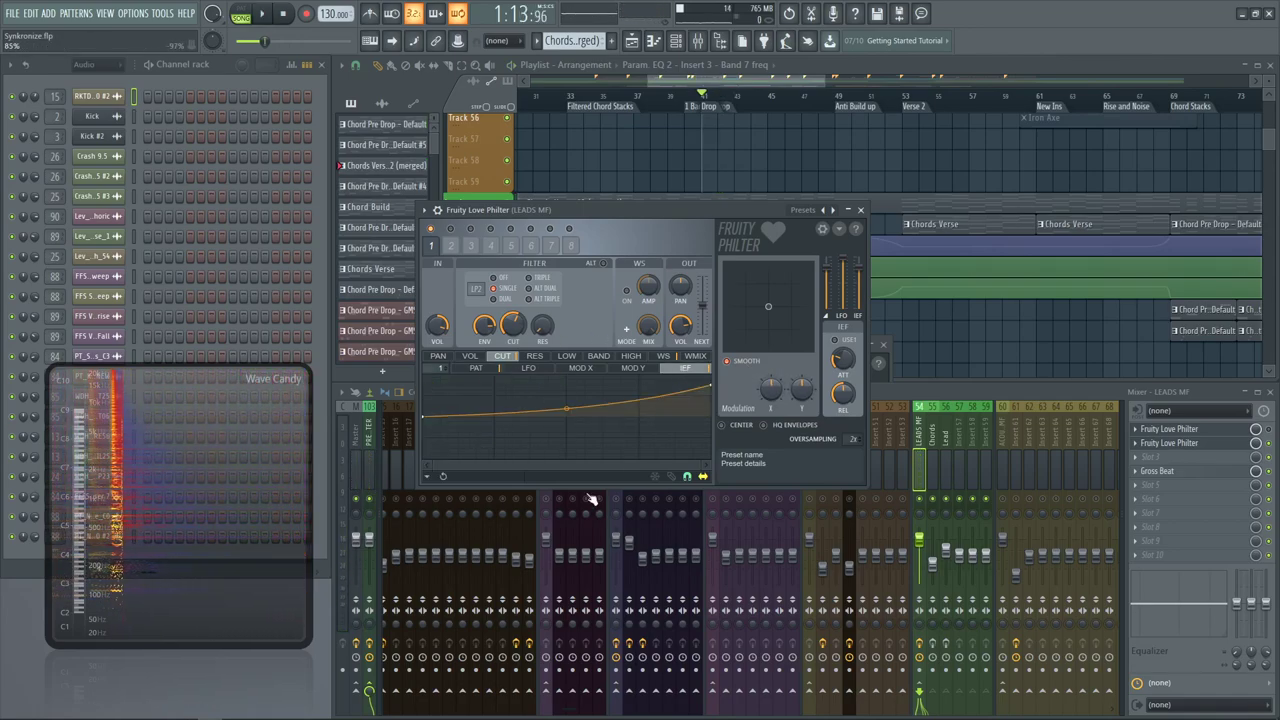
pyautogui.click(476, 369)
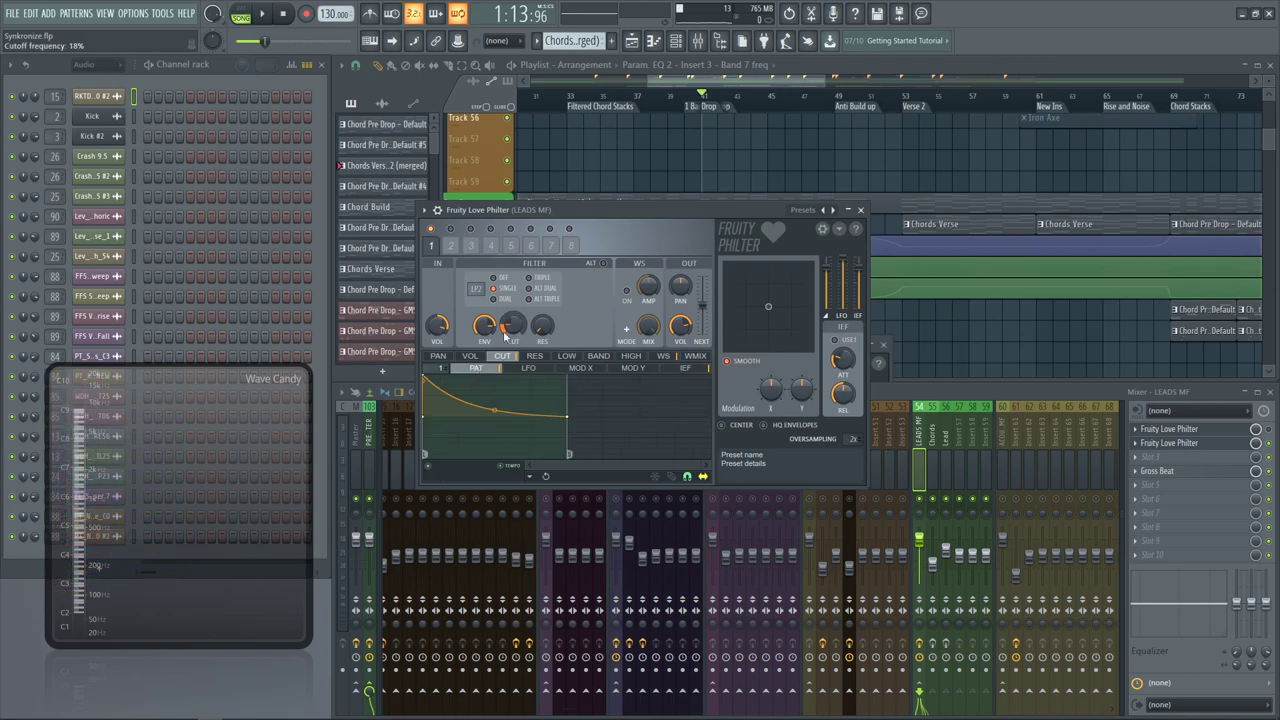
# Show the Unsorted channels, open the Fruity Envelope Controller and close the Fruity Love Philter
pyautogui.click(90, 66)
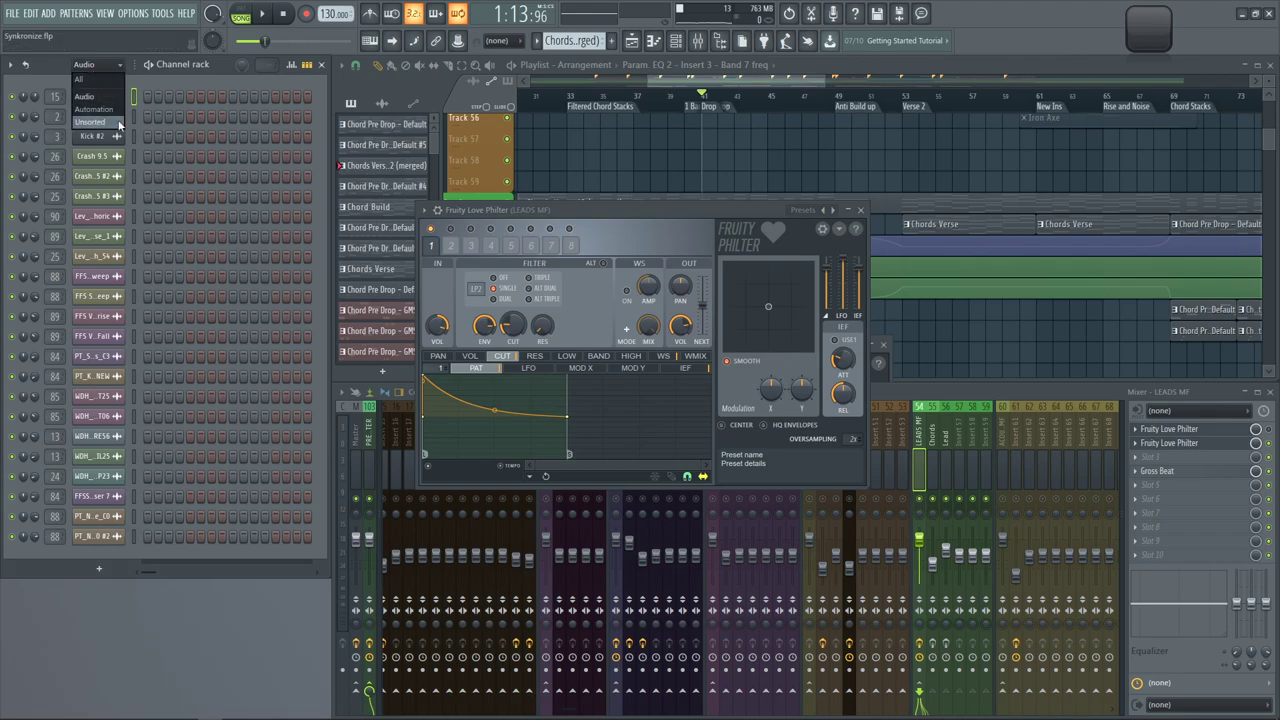
pyautogui.click(90, 121)
pyautogui.click(120, 376)
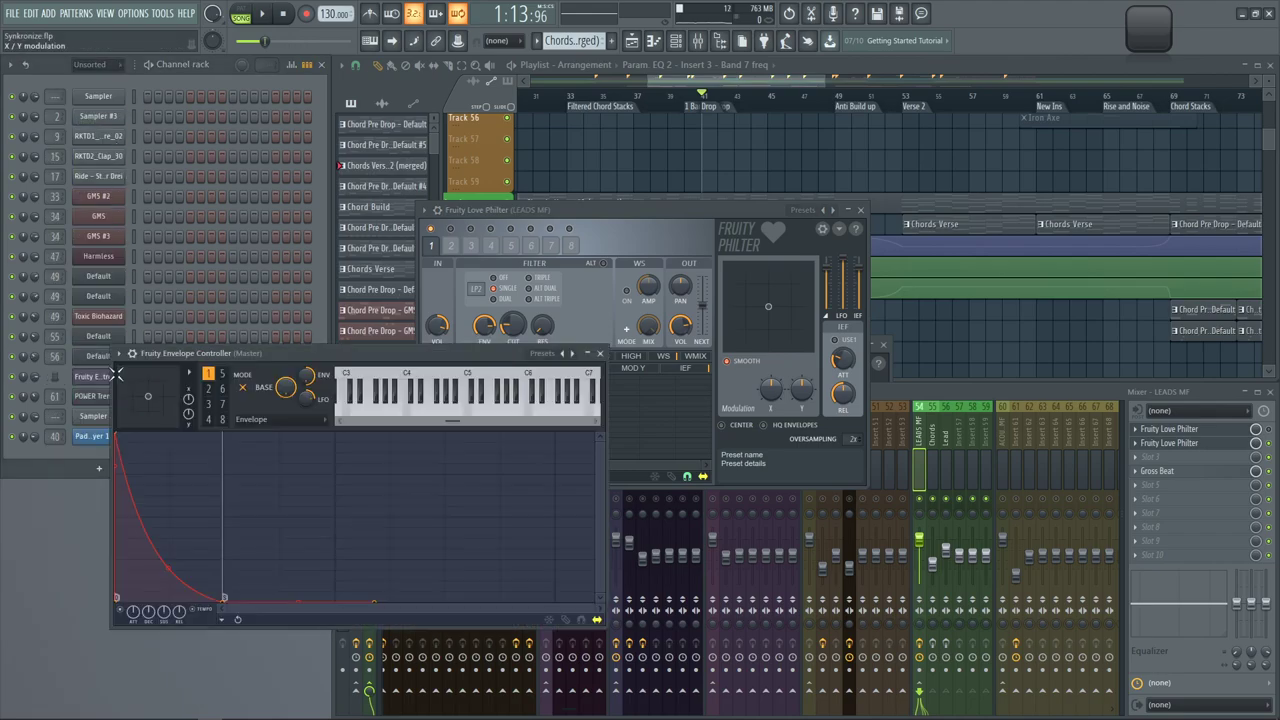
pyautogui.moveTo(347, 347); pyautogui.dragTo(273, 343)
pyautogui.click(861, 210)
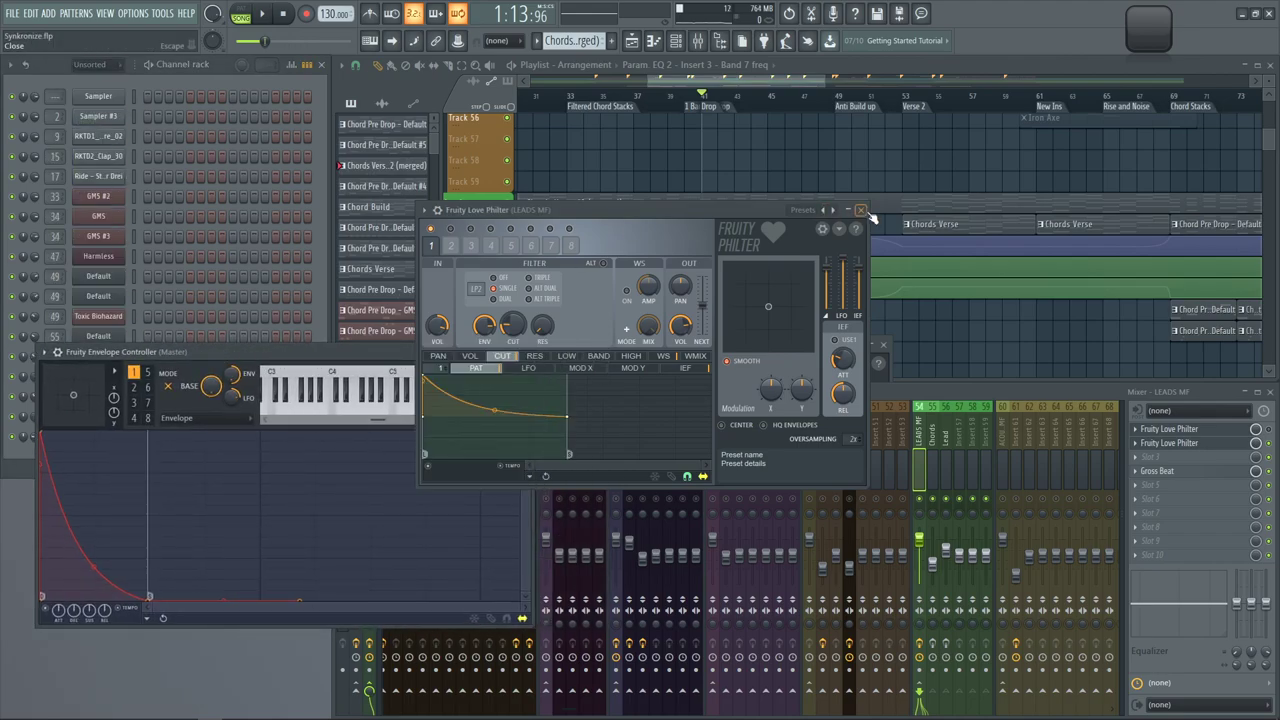
# Inspect the channels used by Chords Verse and Chords Verse #2 (merged), moving the Fruity Envelope Controller window clear of the channel rack
pyautogui.click(943, 222)
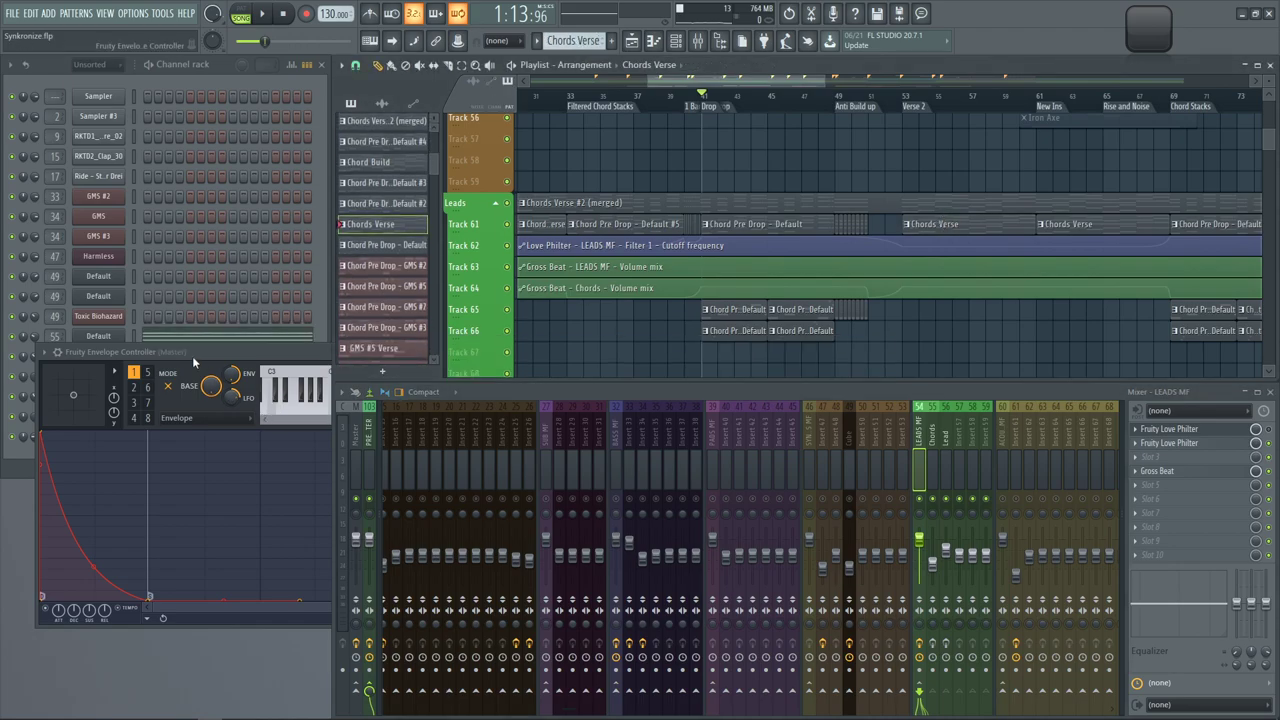
pyautogui.moveTo(192, 356); pyautogui.dragTo(180, 452)
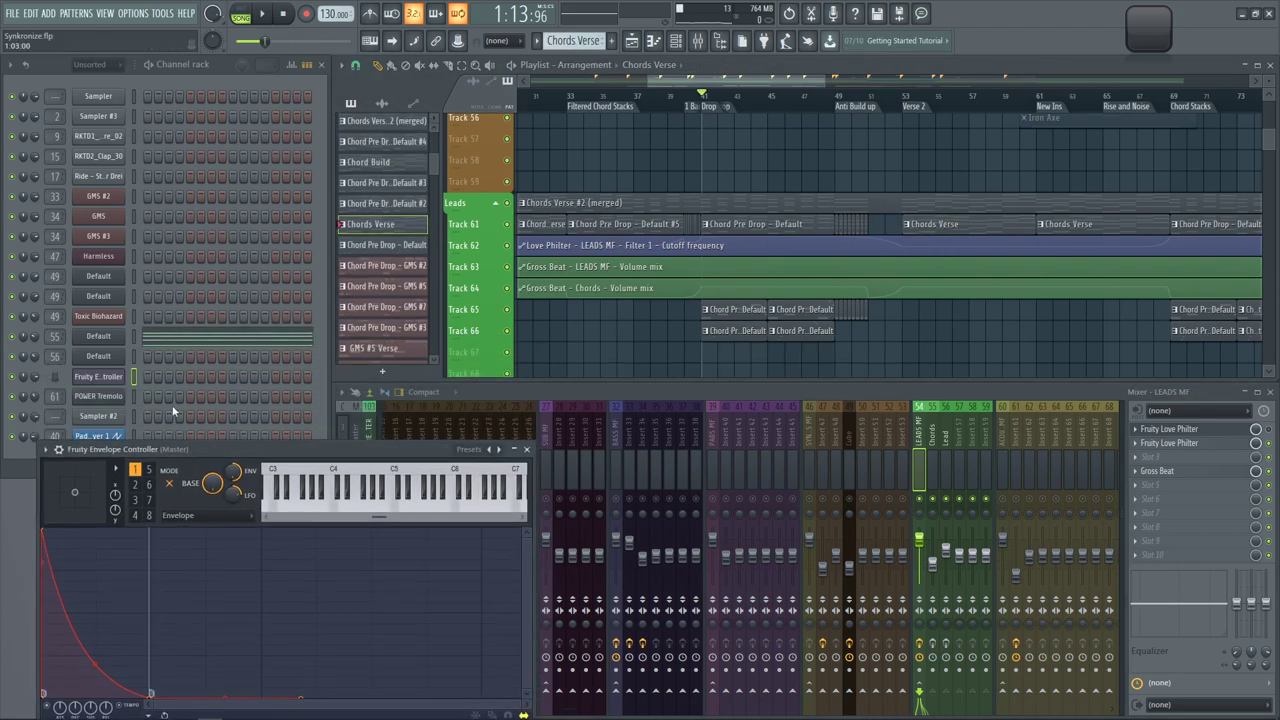
pyautogui.click(886, 203)
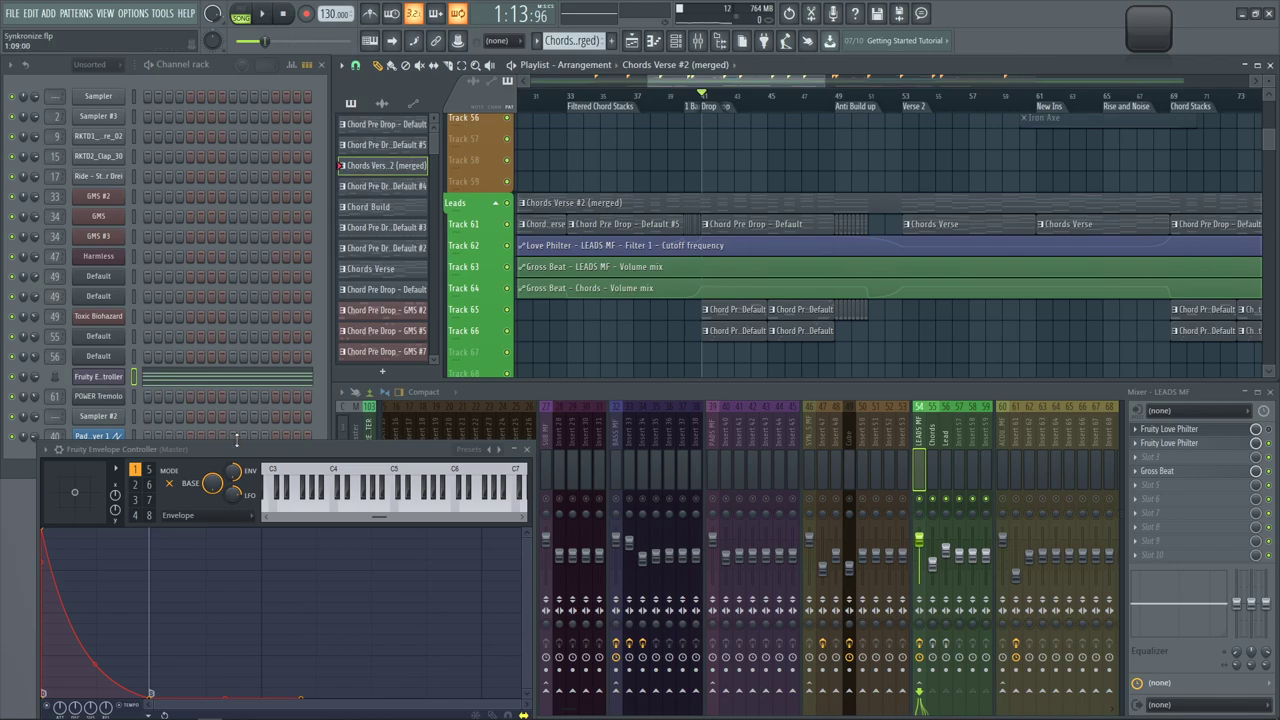
pyautogui.moveTo(237, 440); pyautogui.dragTo(264, 298)
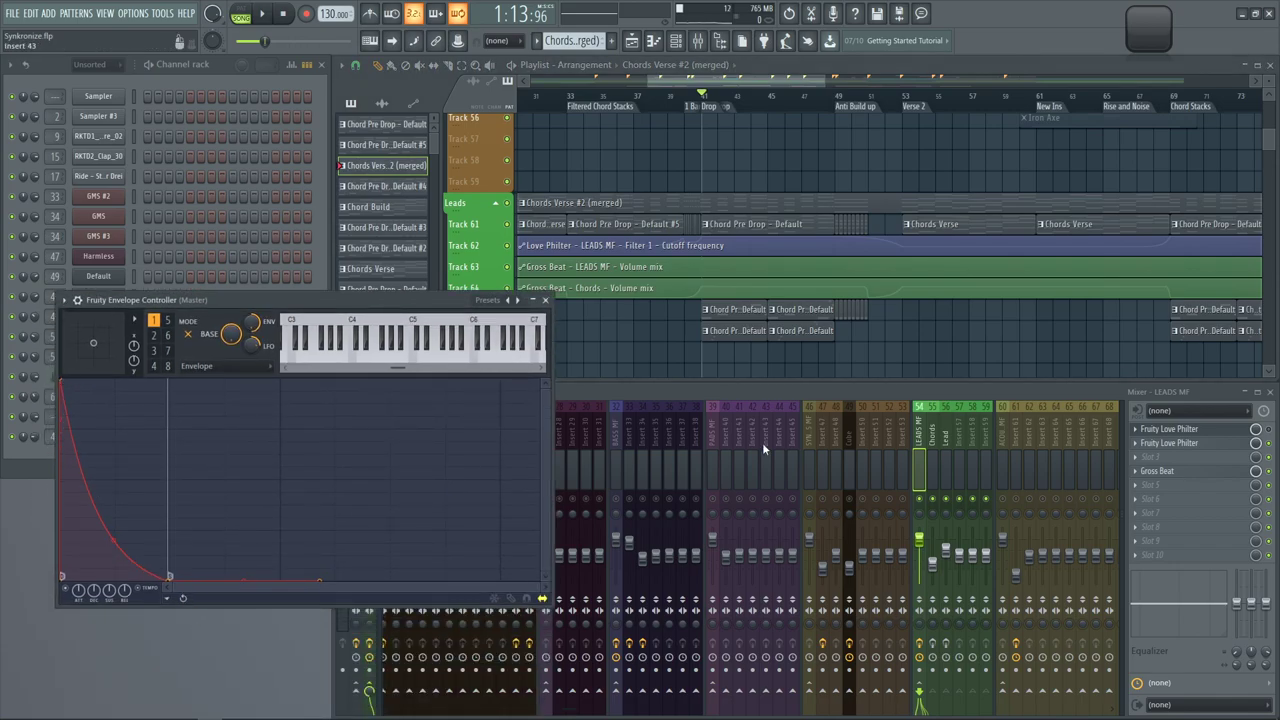
# Open the second Fruity Love Philter on LEADS MF and link its cutoff to Fruity Envelope Controller - Articulator 1
pyautogui.click(1243, 445)
pyautogui.rightClick(513, 329)
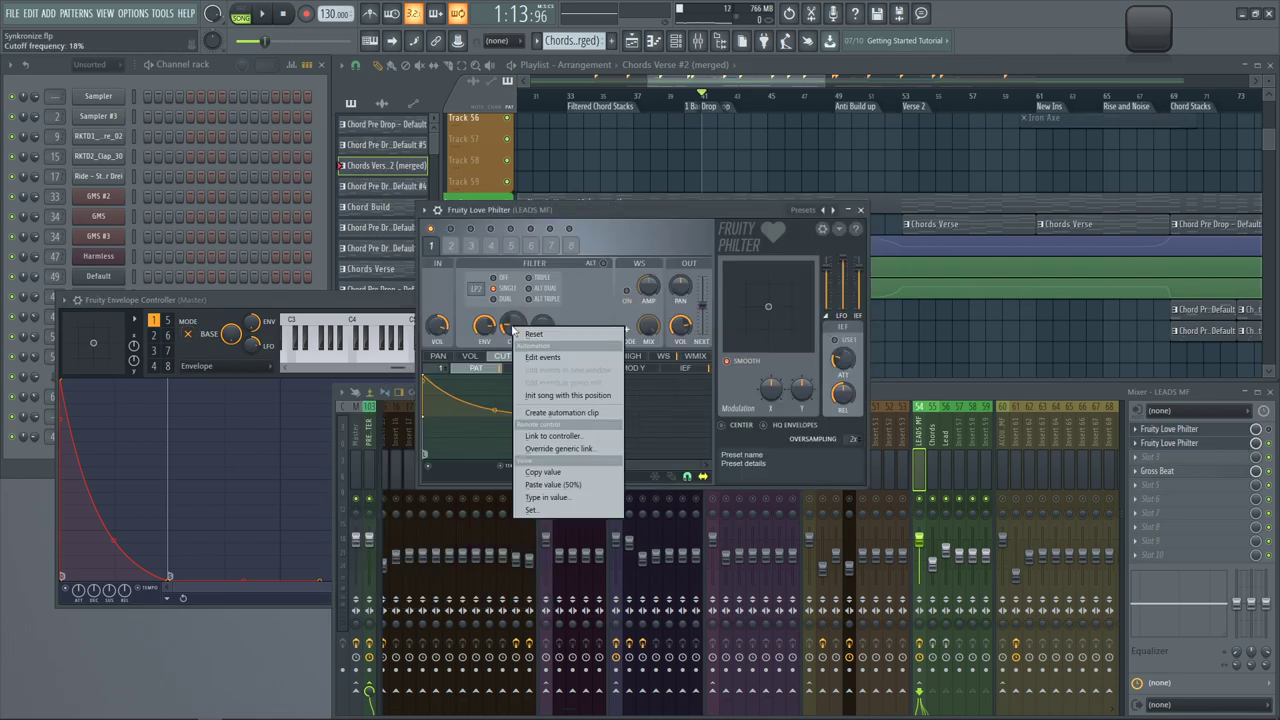
pyautogui.click(610, 438)
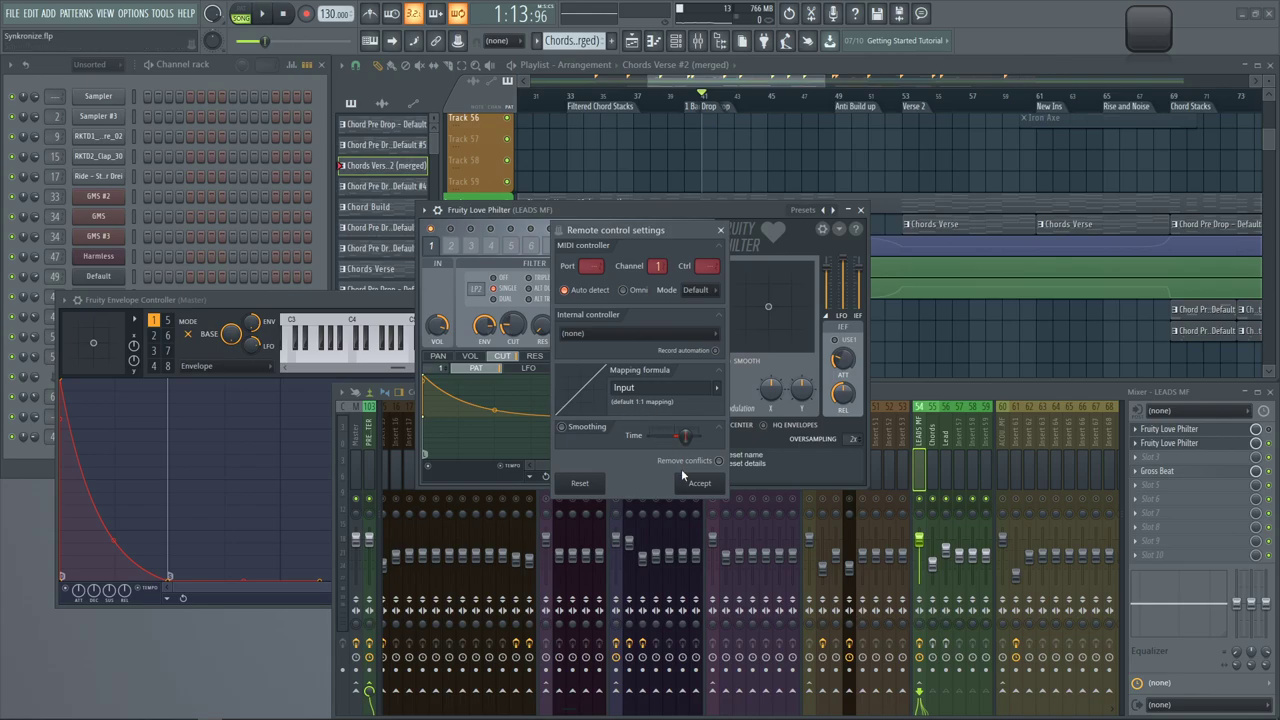
pyautogui.click(624, 336)
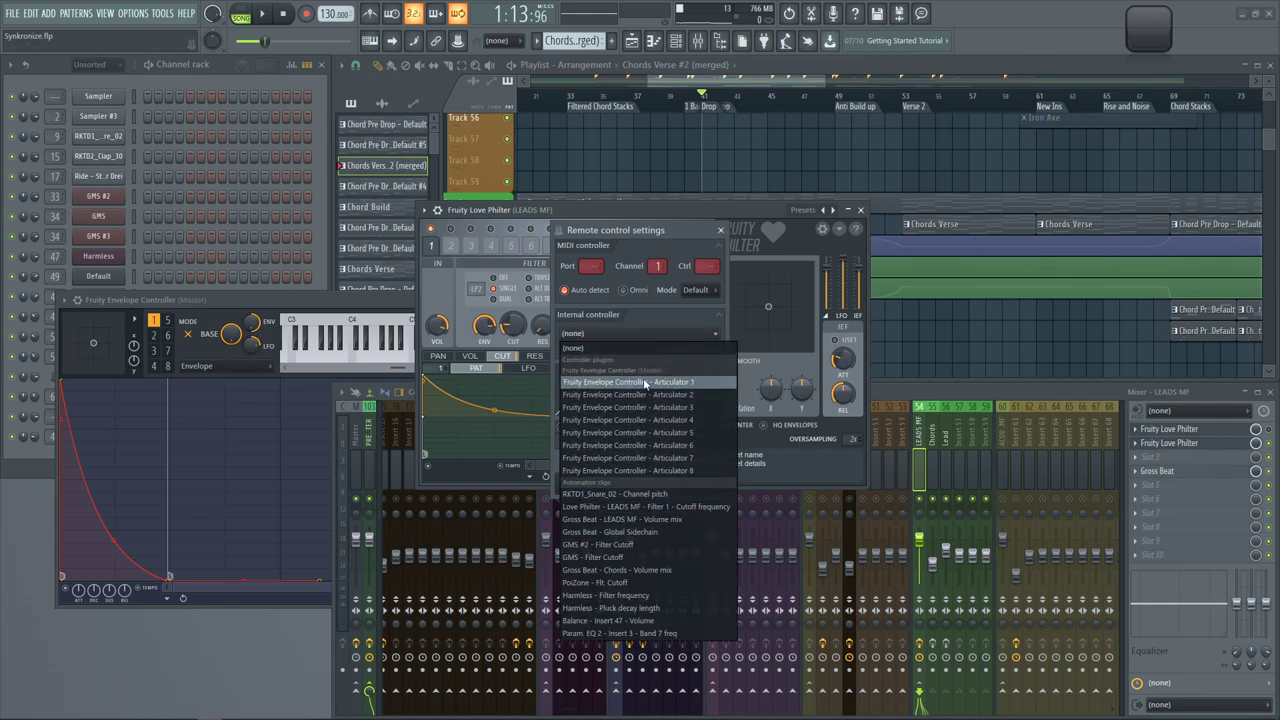
pyautogui.click(699, 385)
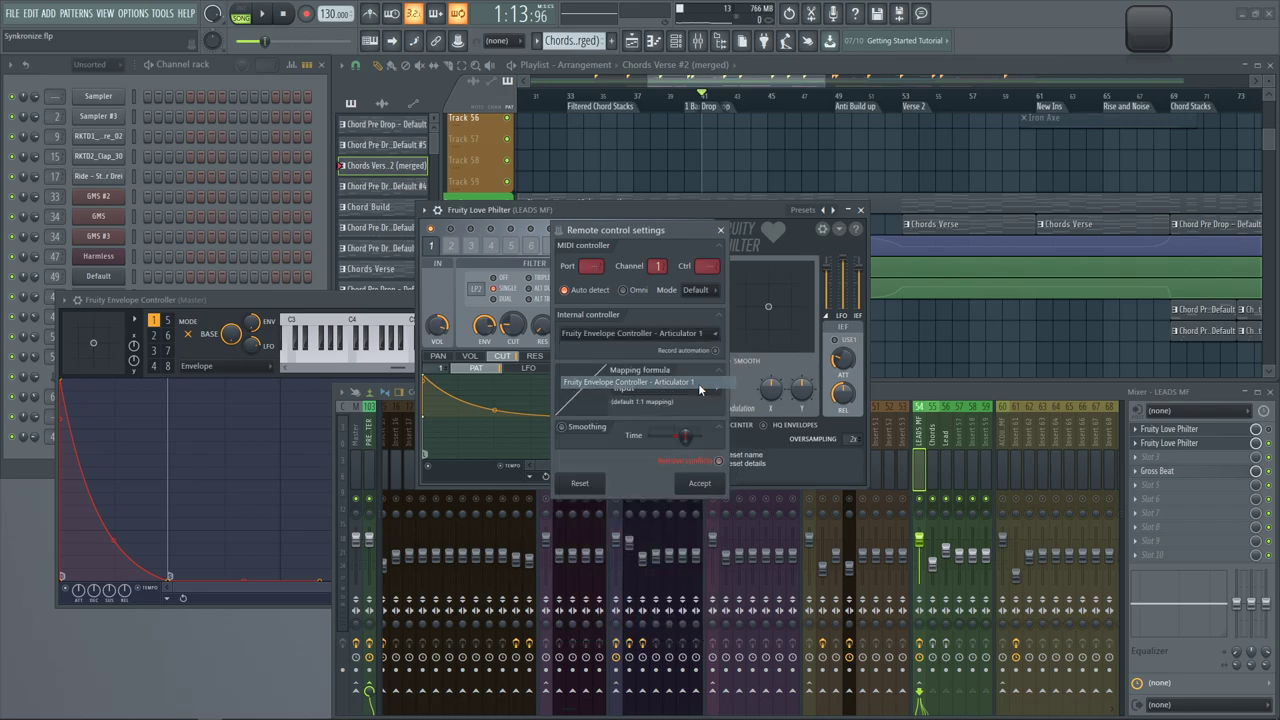
pyautogui.click(700, 484)
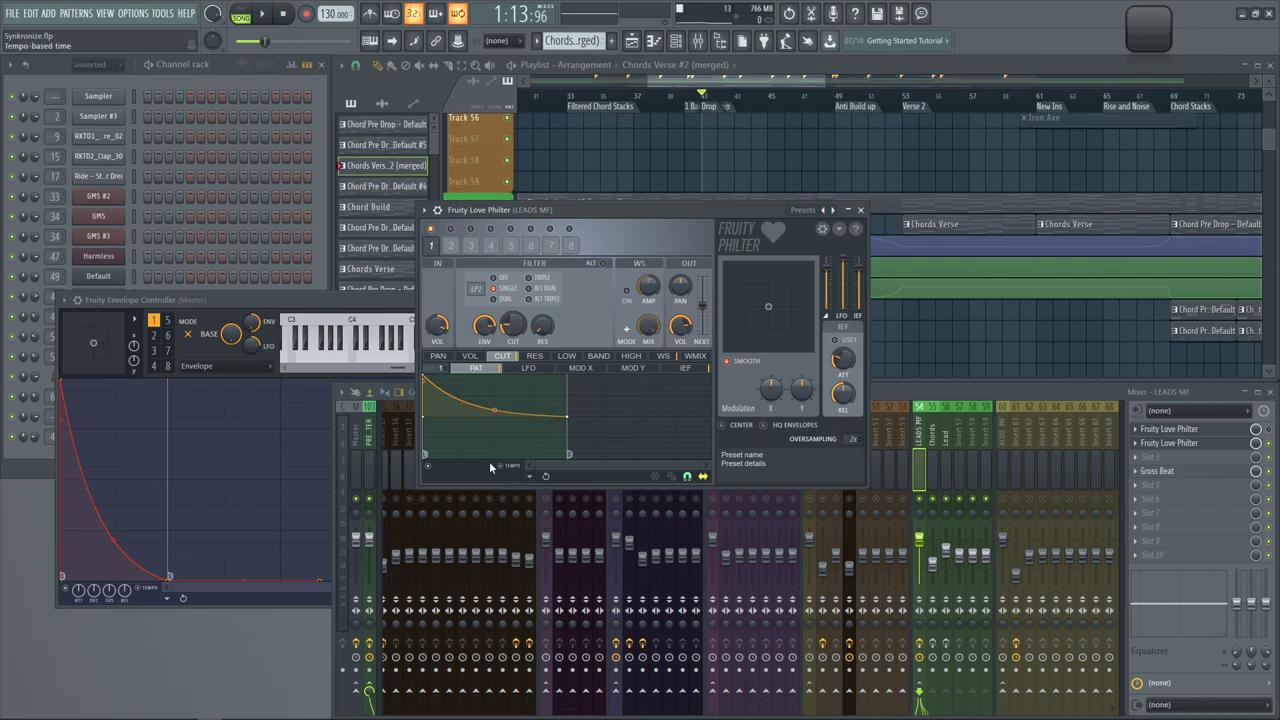
# Audition the drop with the controller-linked cutoff and move the Fruity Love Philter window clear of the Leads track
pyautogui.press('space')
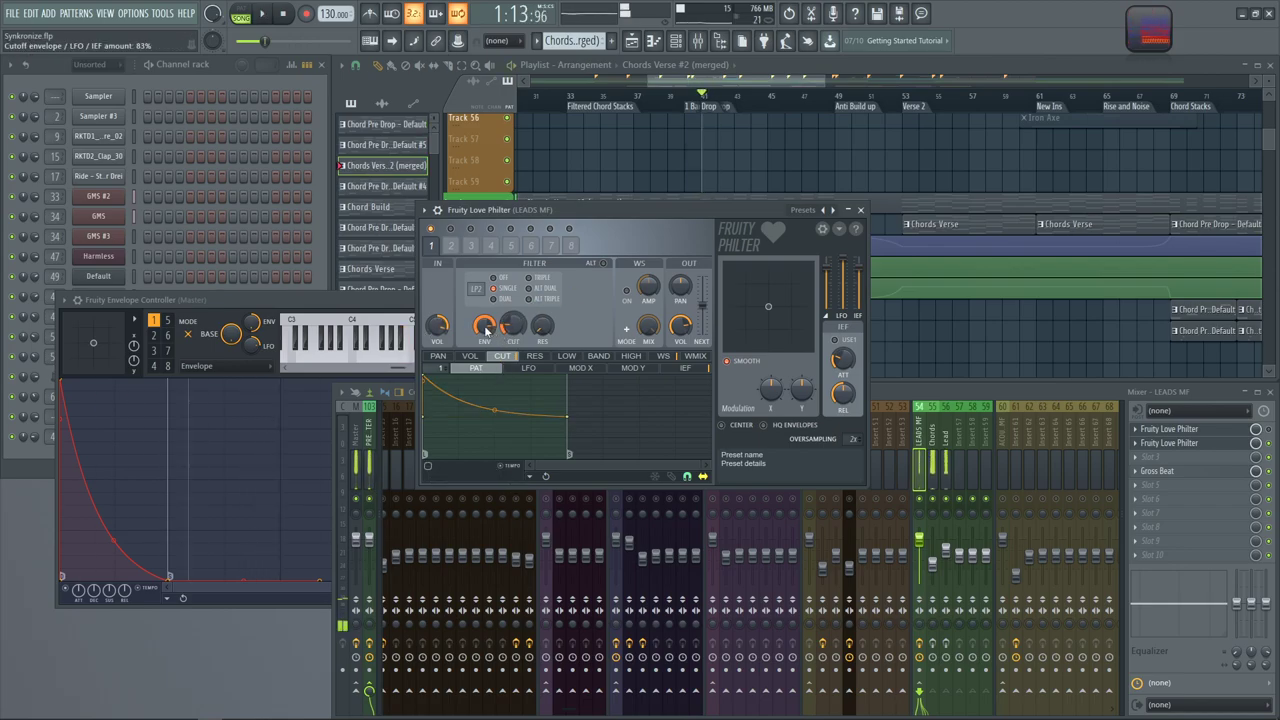
pyautogui.press('space')
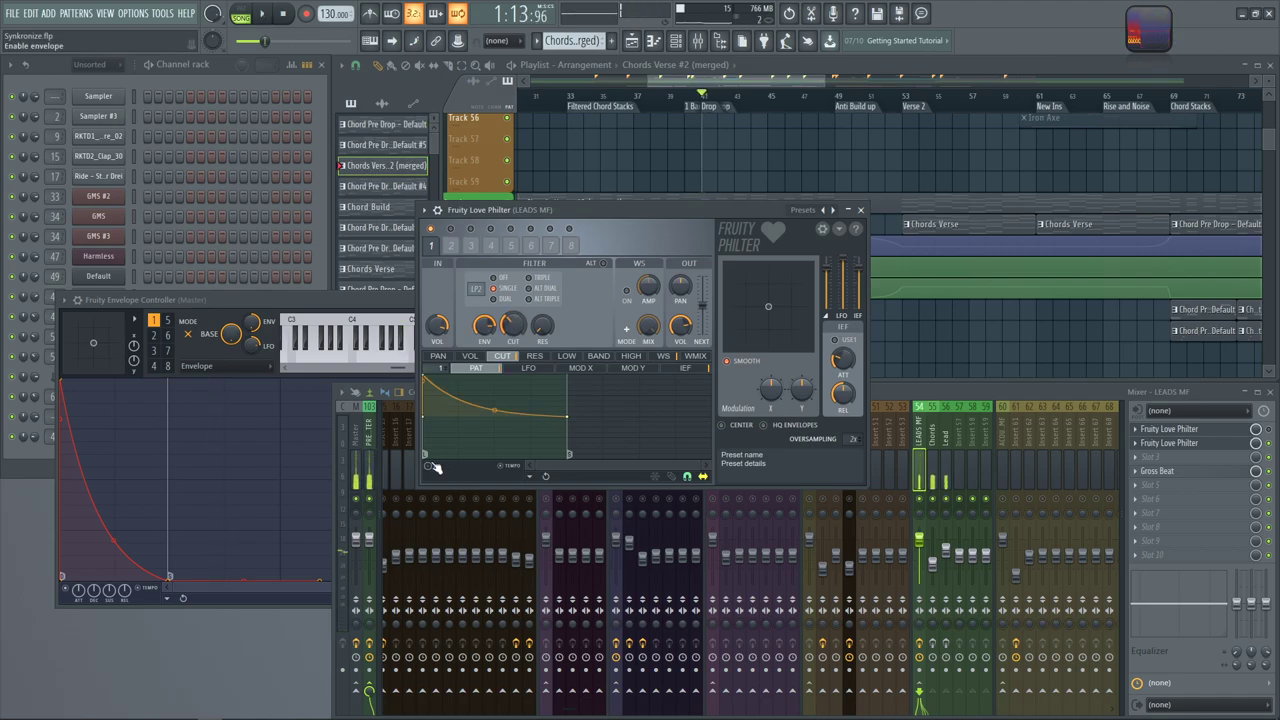
pyautogui.press('space')
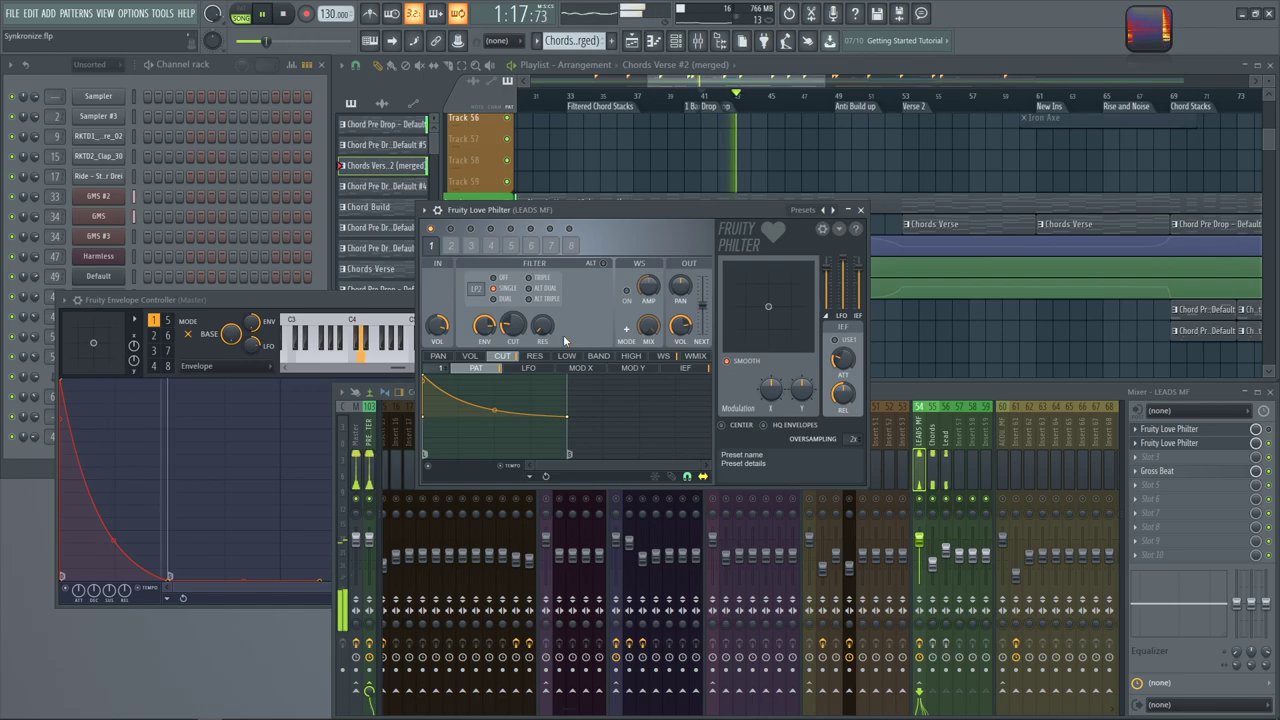
pyautogui.press('space')
pyautogui.press('space')
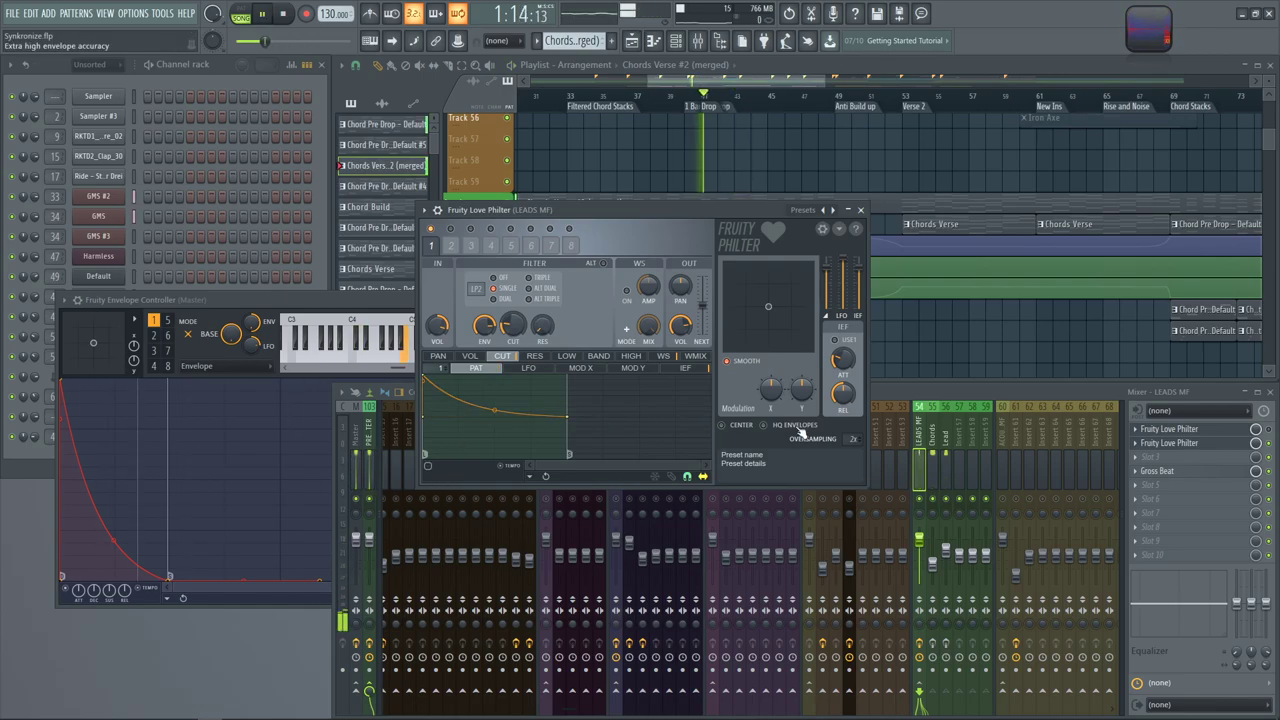
pyautogui.moveTo(678, 218); pyautogui.dragTo(709, 249)
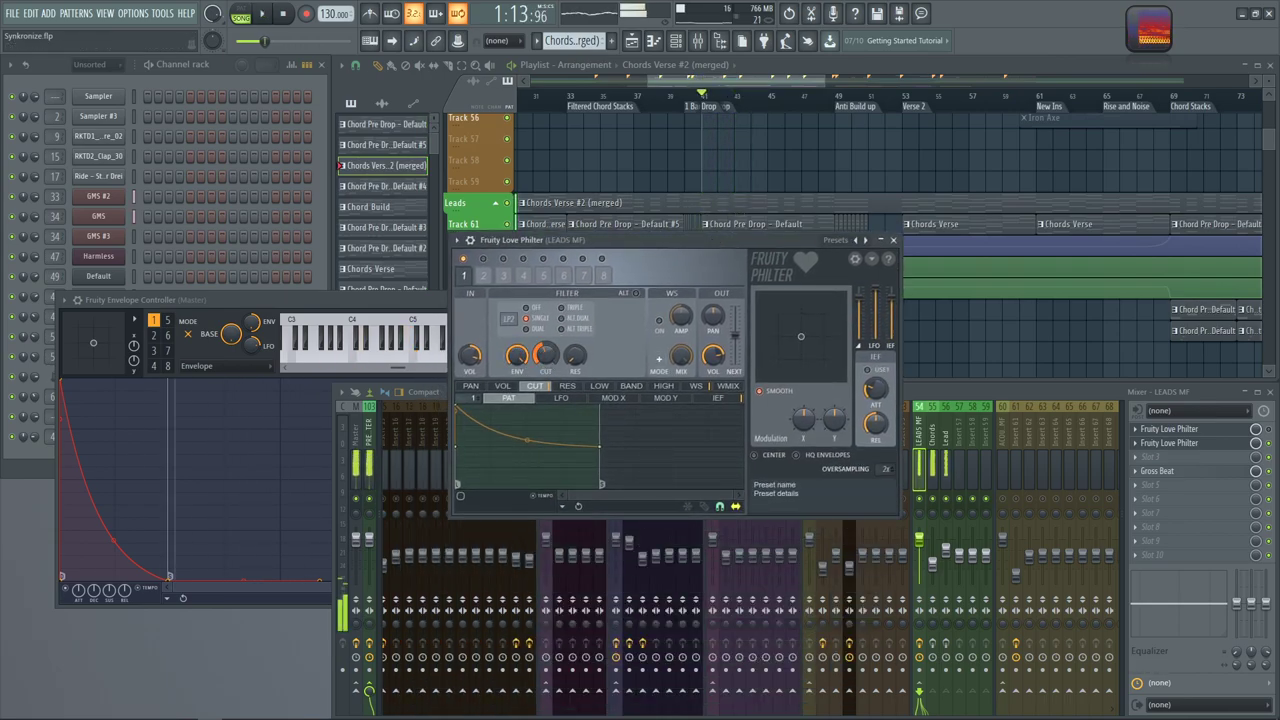
# Stop playback and reassign Fruity Envelope Controller - Articulator 1 as the cutoff's internal controller
pyautogui.press('space')
pyautogui.rightClick(553, 362)
pyautogui.click(593, 469)
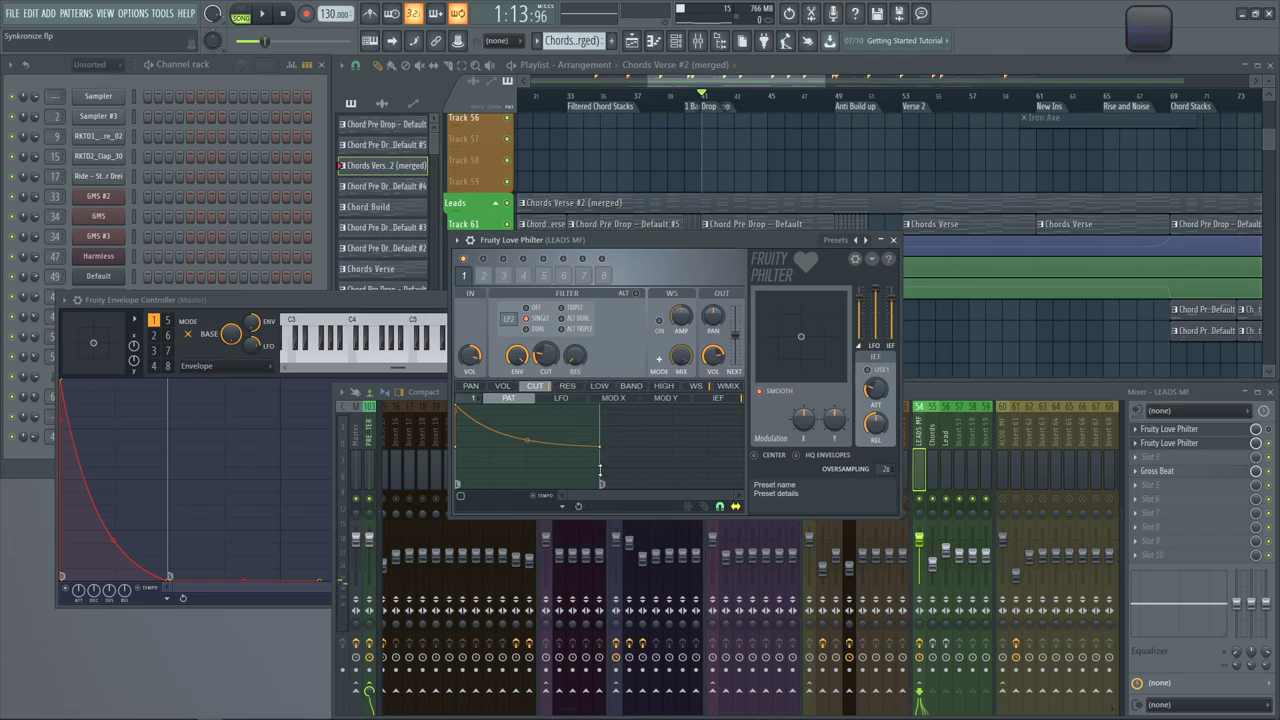
pyautogui.click(687, 344)
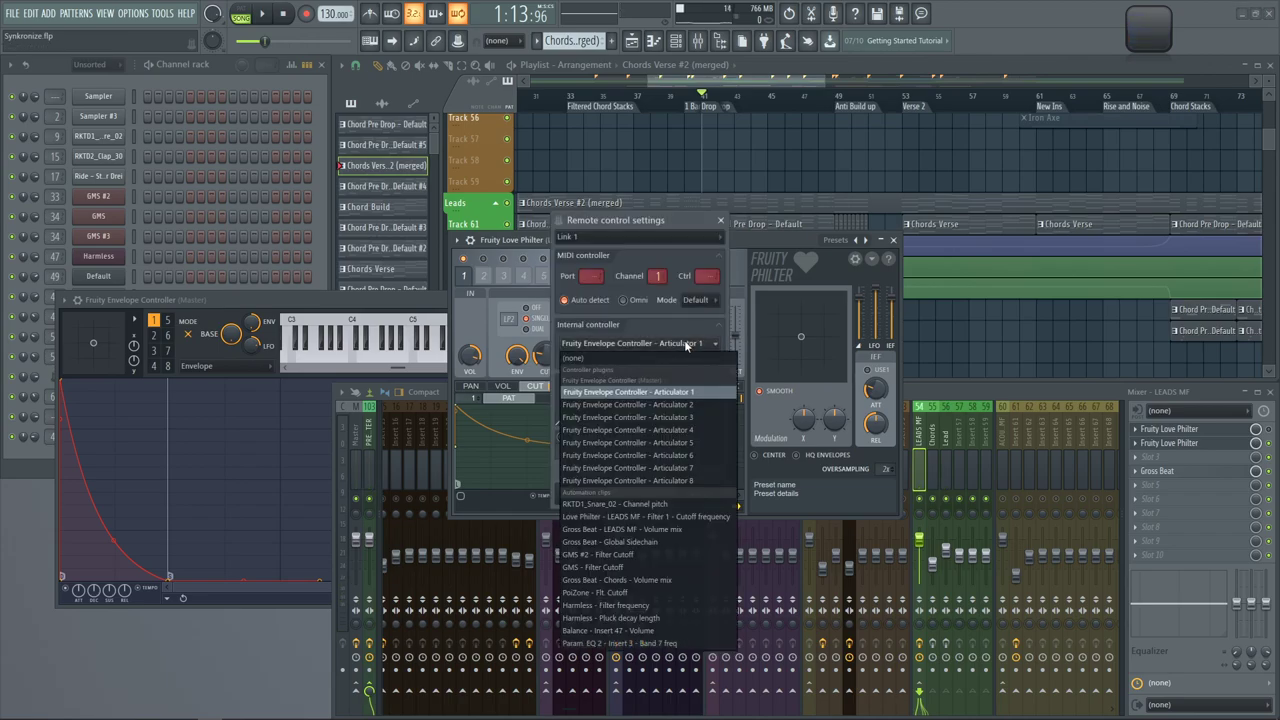
pyautogui.click(680, 392)
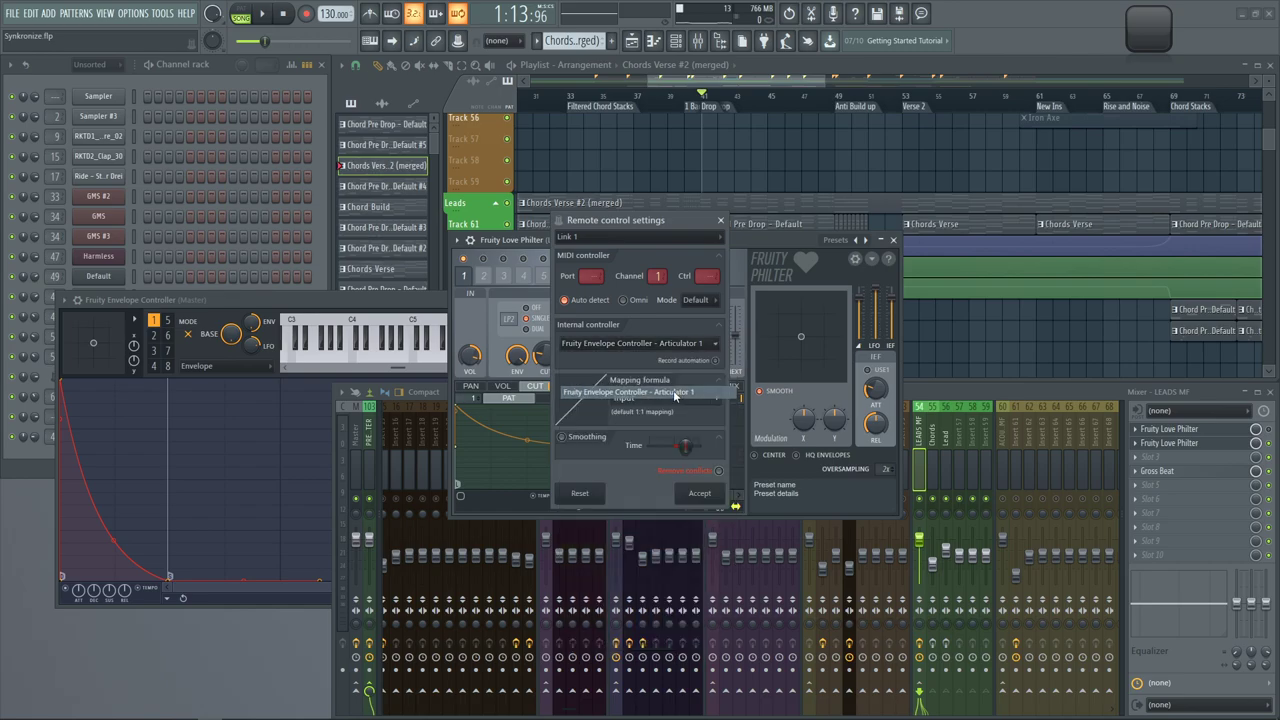
pyautogui.click(699, 493)
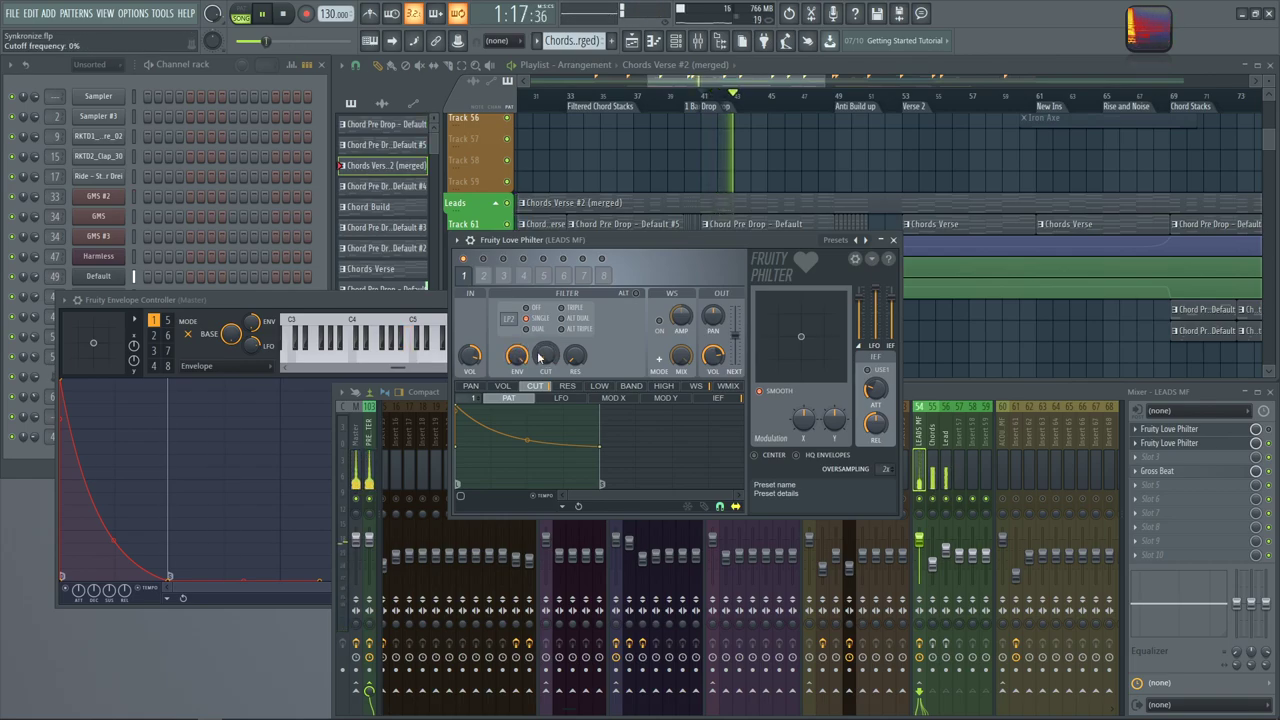
# Enable the first Fruity Love Philter on LEADS MF in place of the second and audition the drop through it
pyautogui.click(893, 240)
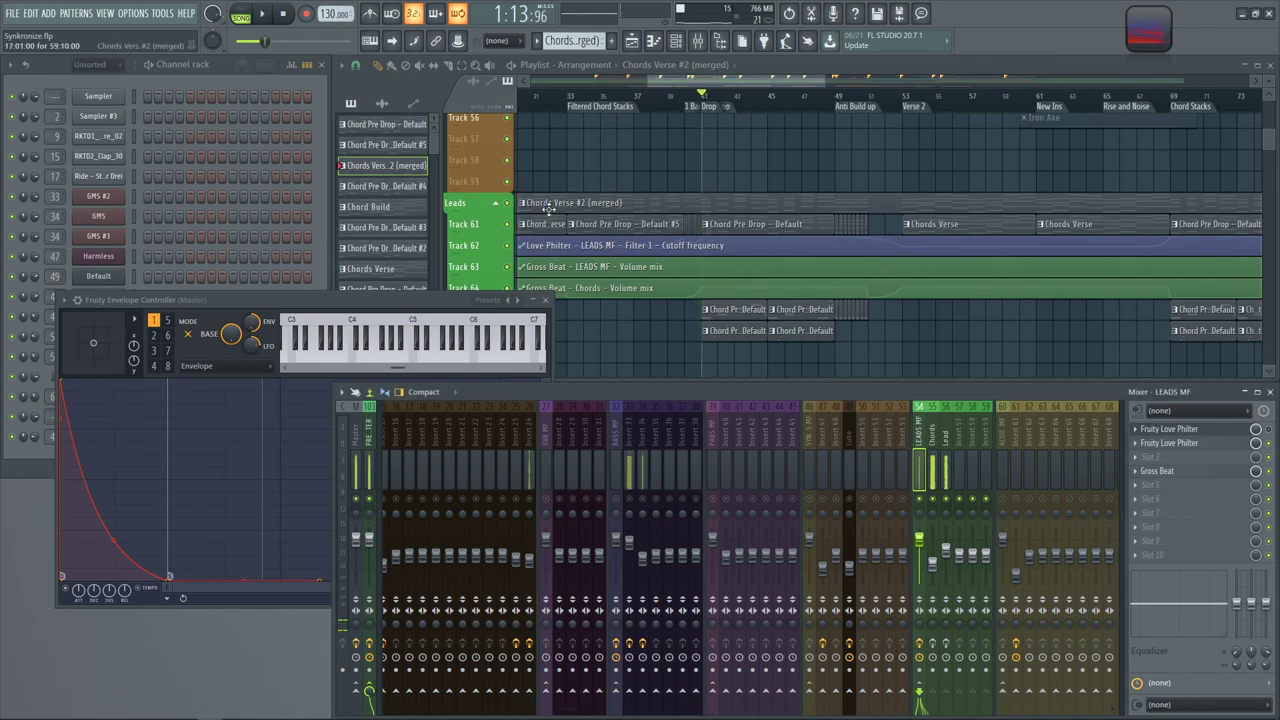
pyautogui.rightClick(509, 203)
pyautogui.rightClick(509, 203)
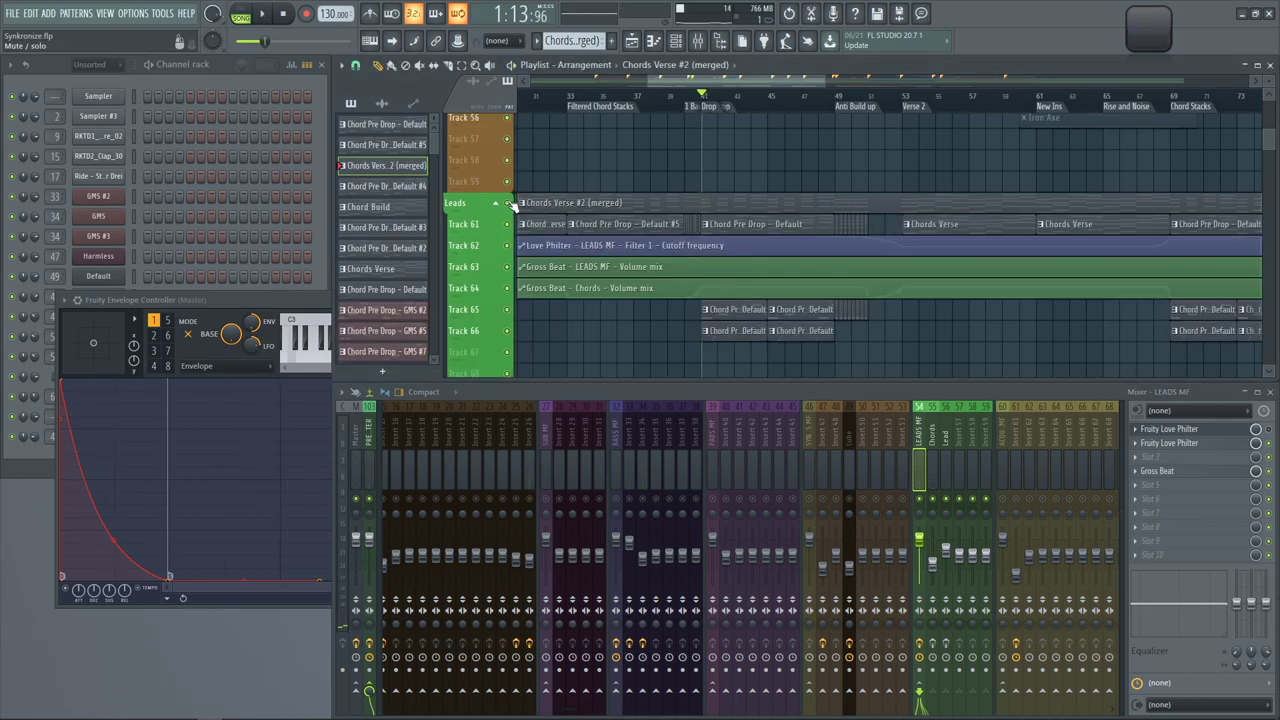
pyautogui.click(1237, 435)
pyautogui.press('space')
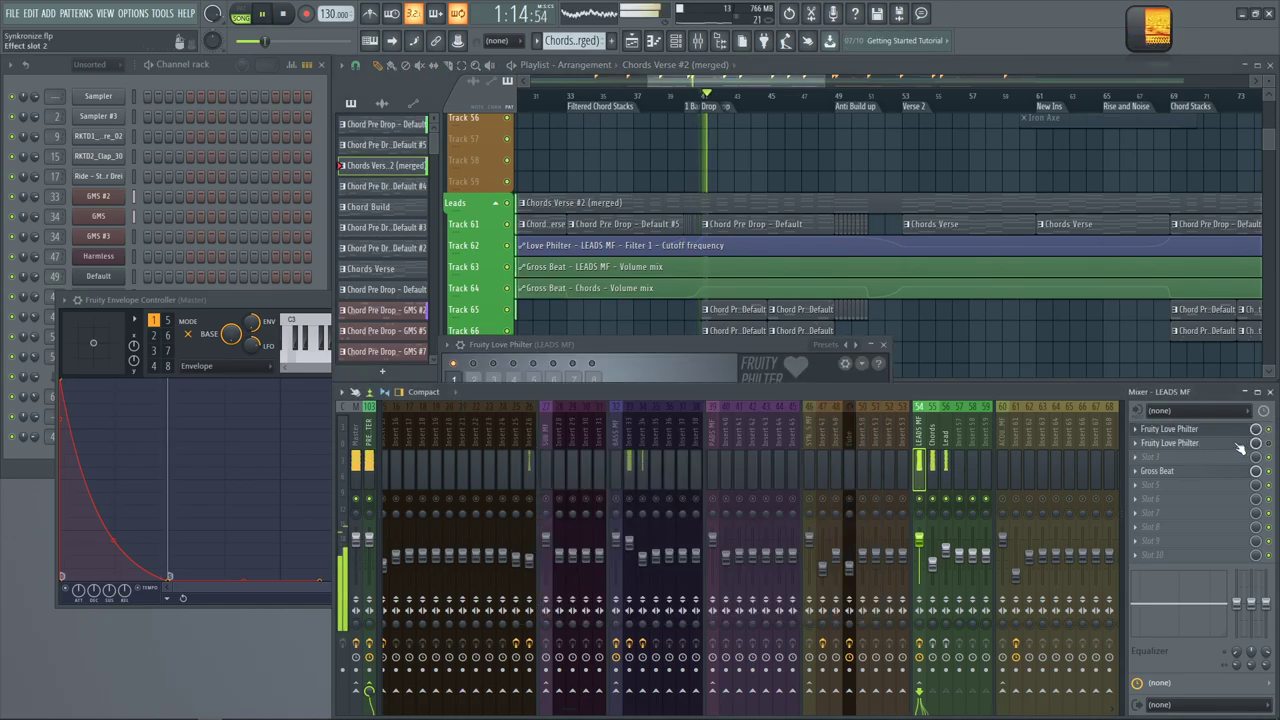
pyautogui.click(618, 343)
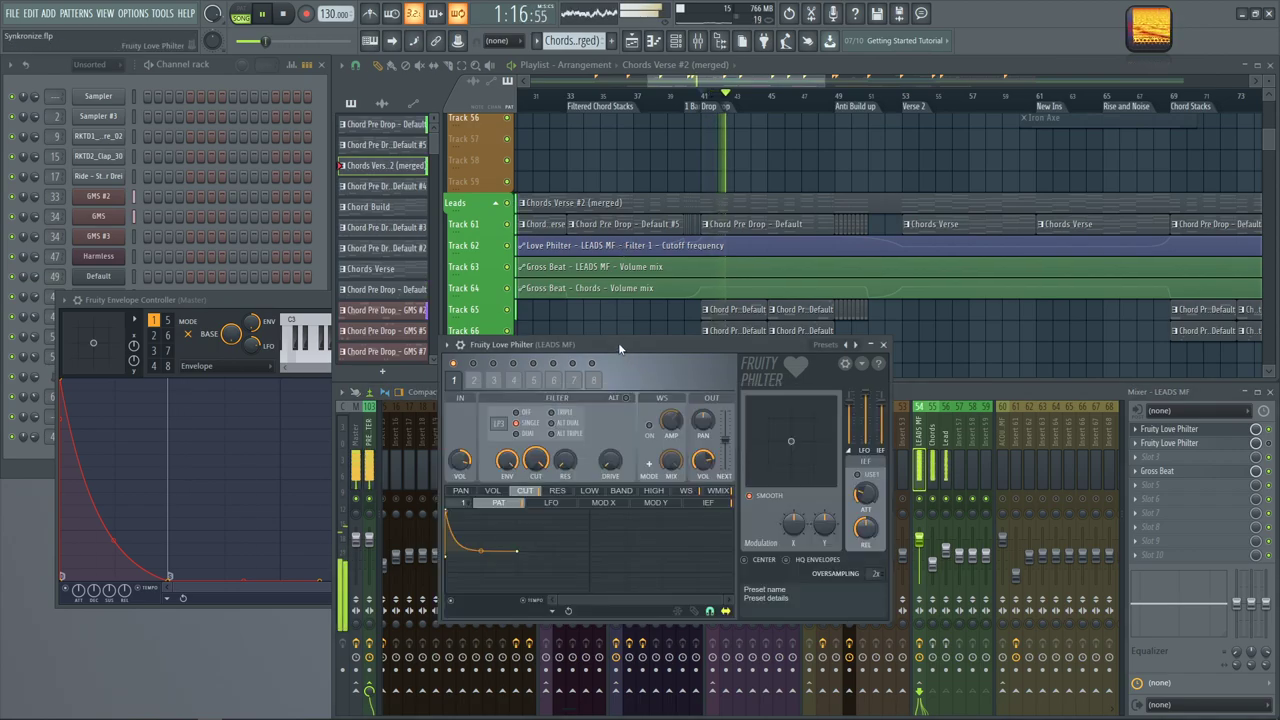
pyautogui.press('space')
# Review the Love Philter cutoff automation in the playlist and play the chords from the start of Verse 1
pyautogui.moveTo(845, 299); pyautogui.dragTo(480, 236)
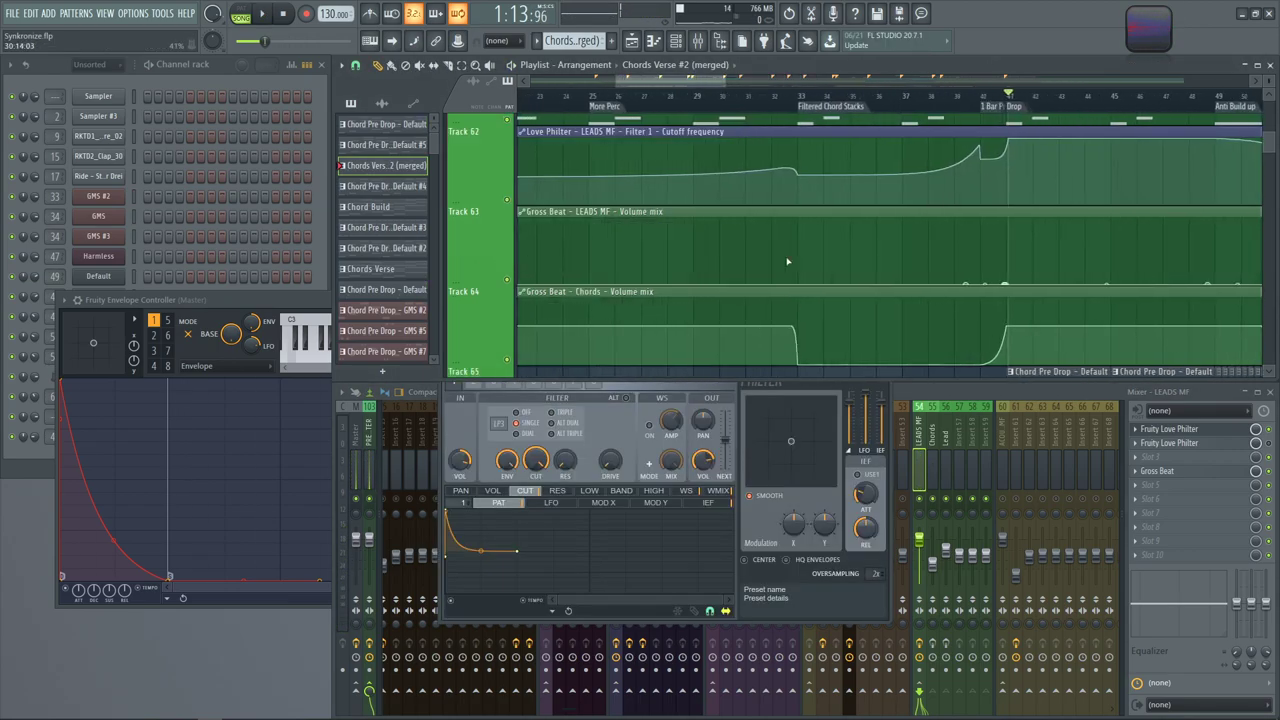
pyautogui.scroll(-2, 1014, 302)
pyautogui.scroll(-1, 1014, 302)
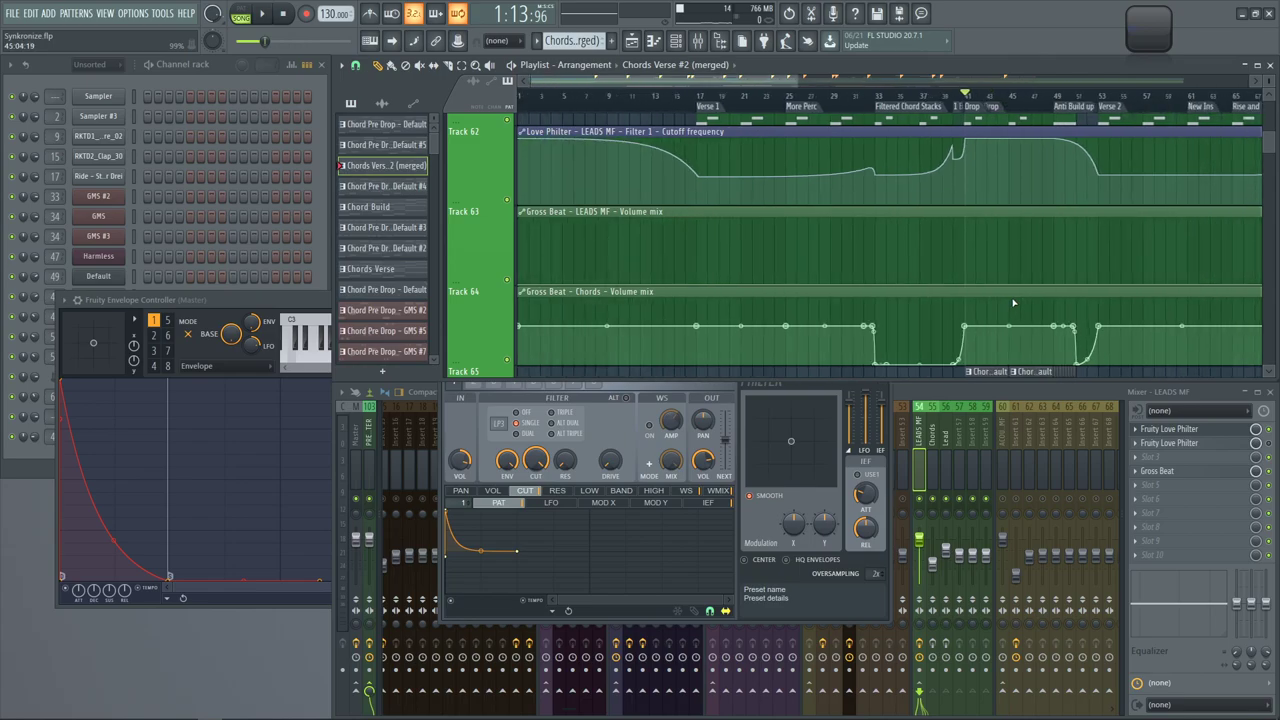
pyautogui.scroll(2, 860, 254)
pyautogui.click(700, 98)
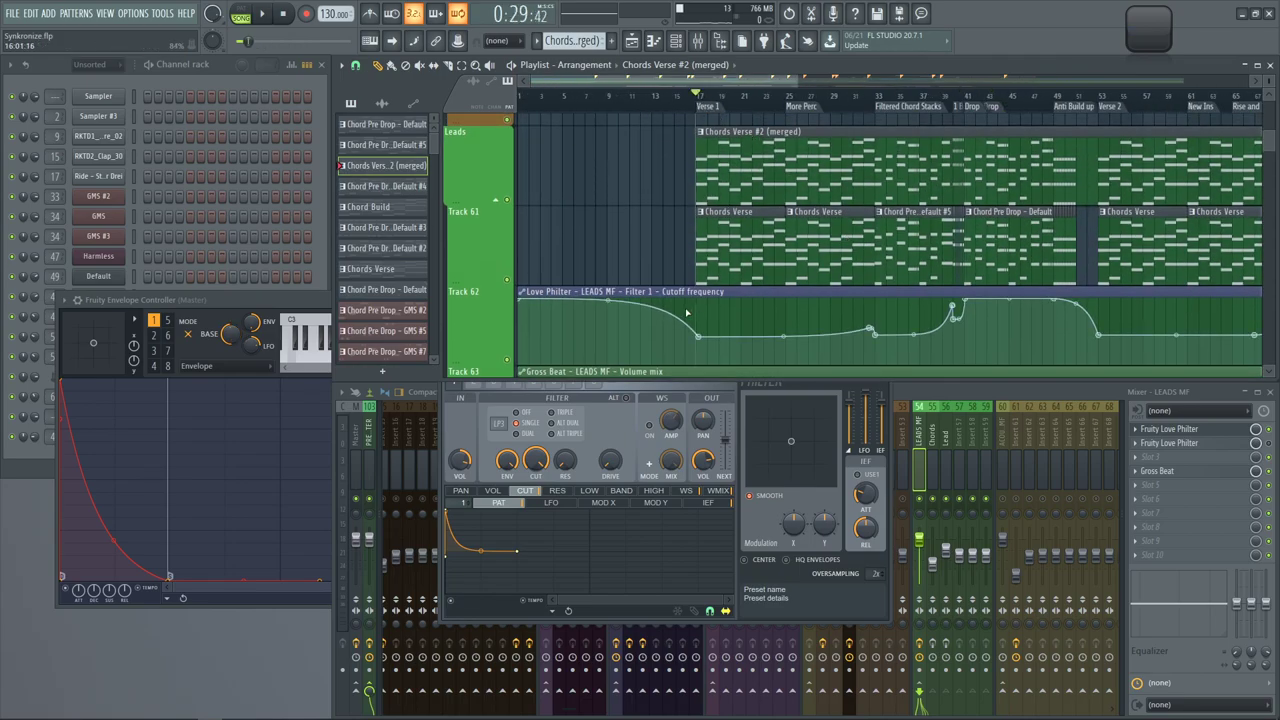
pyautogui.scroll(3, 700, 102)
pyautogui.press('space')
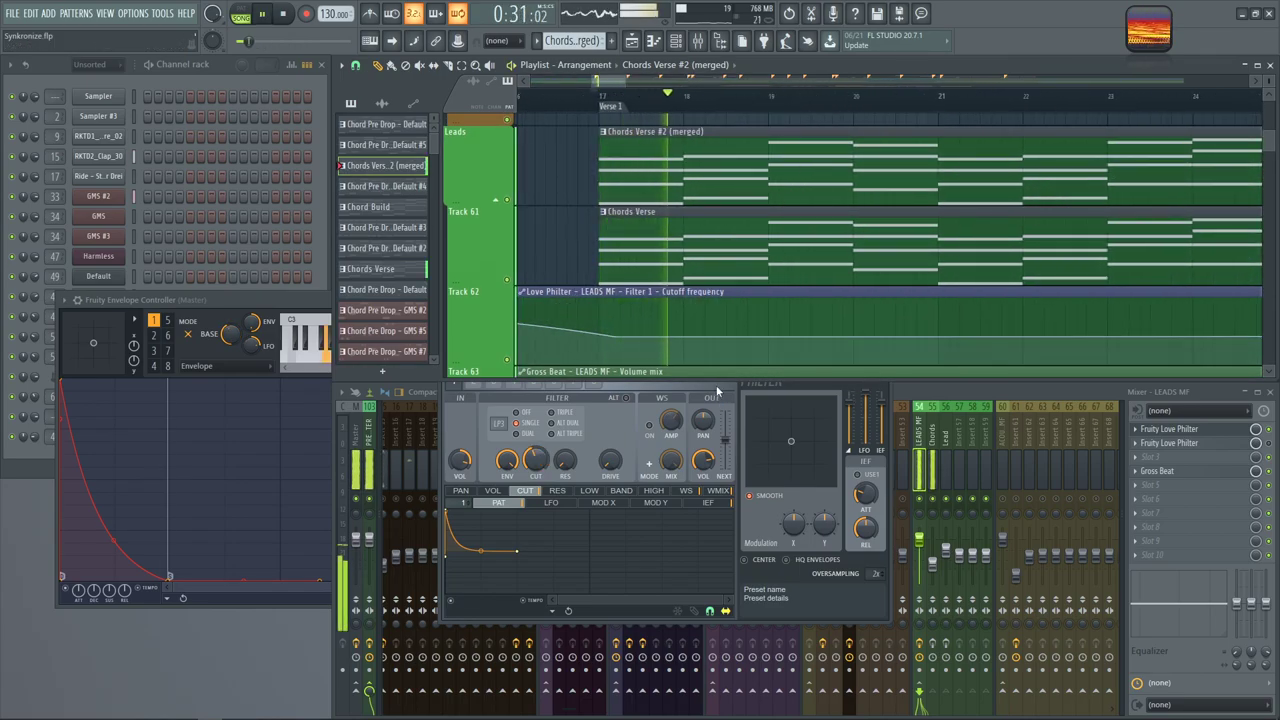
pyautogui.click(771, 403)
pyautogui.press('space')
# Bring the Fruity Envelope Controller forward and enable the second Fruity Love Philter on LEADS MF in place of the first
pyautogui.moveTo(679, 347); pyautogui.dragTo(753, 424)
pyautogui.click(249, 310)
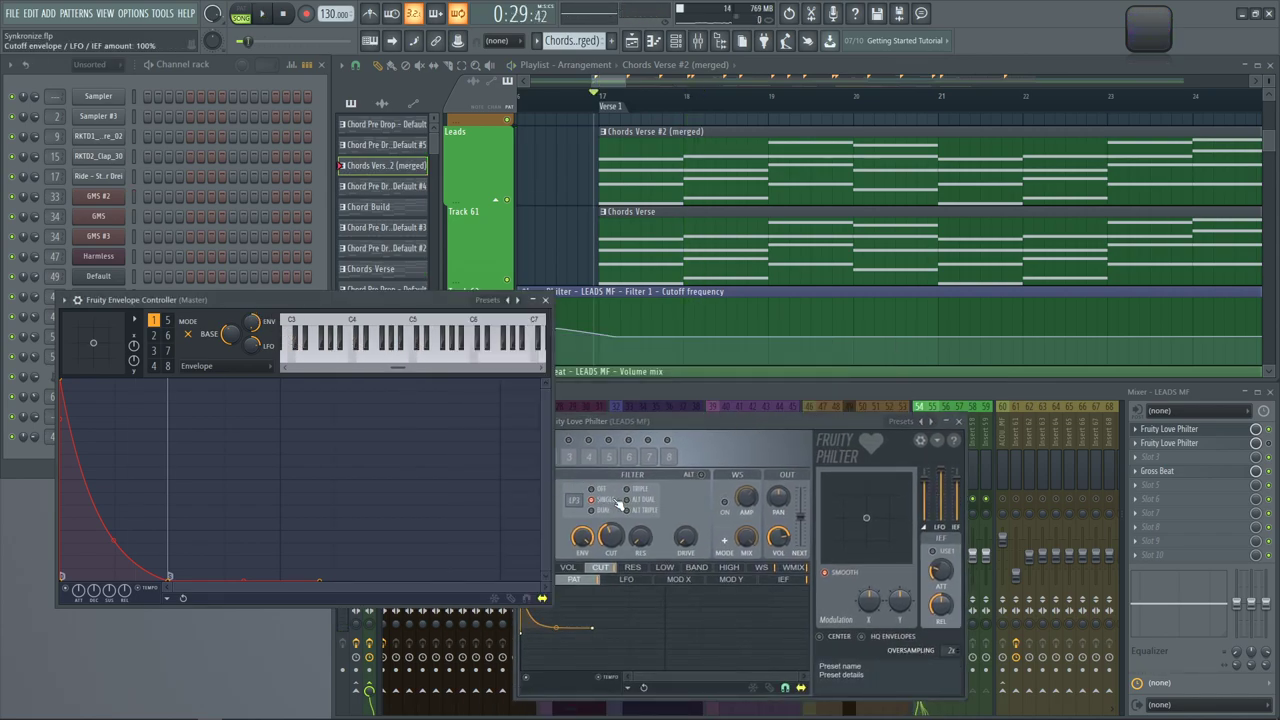
pyautogui.click(1272, 446)
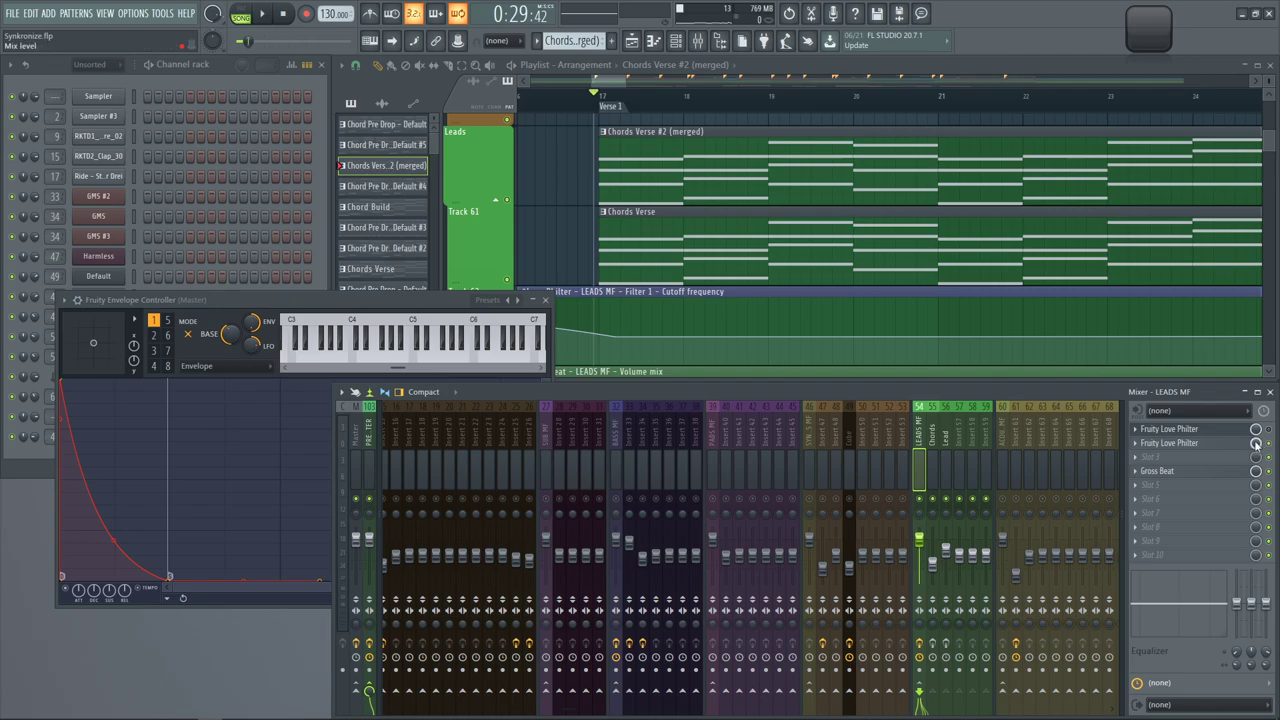
# Reopen the second Fruity Love Philter and reapply the cutoff's link to Fruity Envelope Controller - Articulator 1
pyautogui.click(1208, 445)
pyautogui.press('space')
pyautogui.moveTo(634, 244); pyautogui.dragTo(837, 298)
pyautogui.press('space')
pyautogui.rightClick(742, 408)
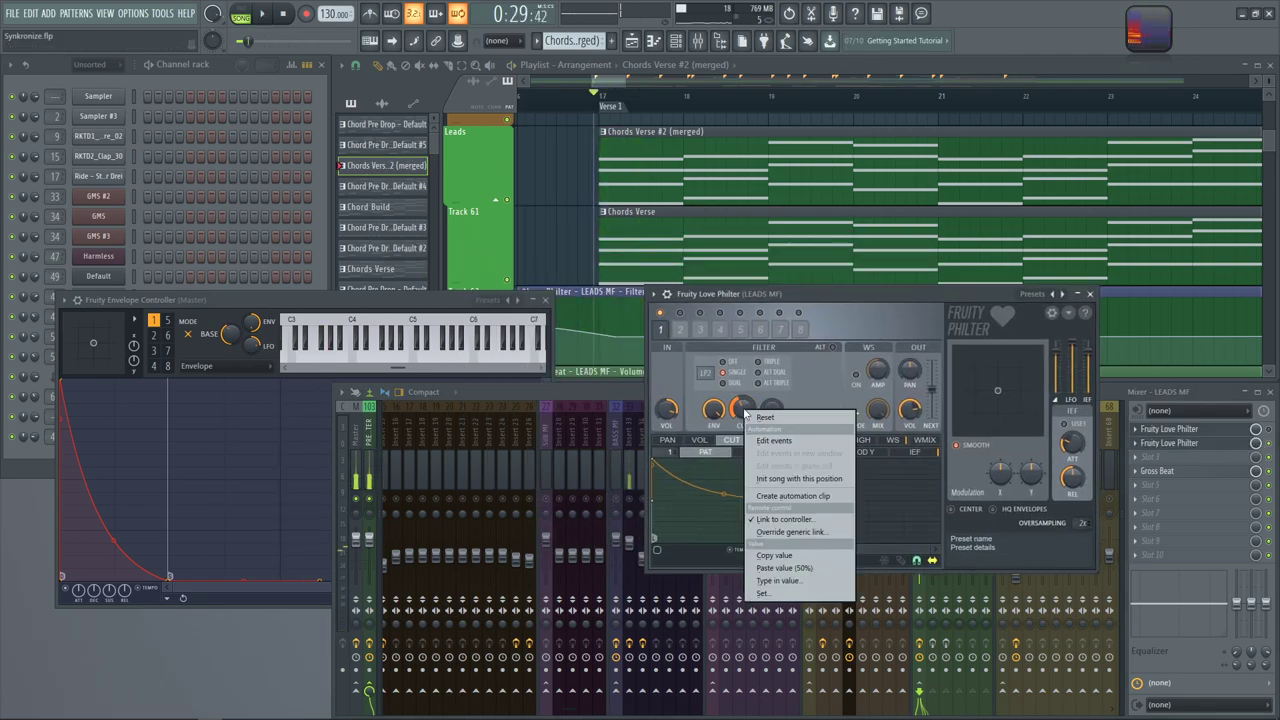
pyautogui.click(781, 519)
pyautogui.click(625, 343)
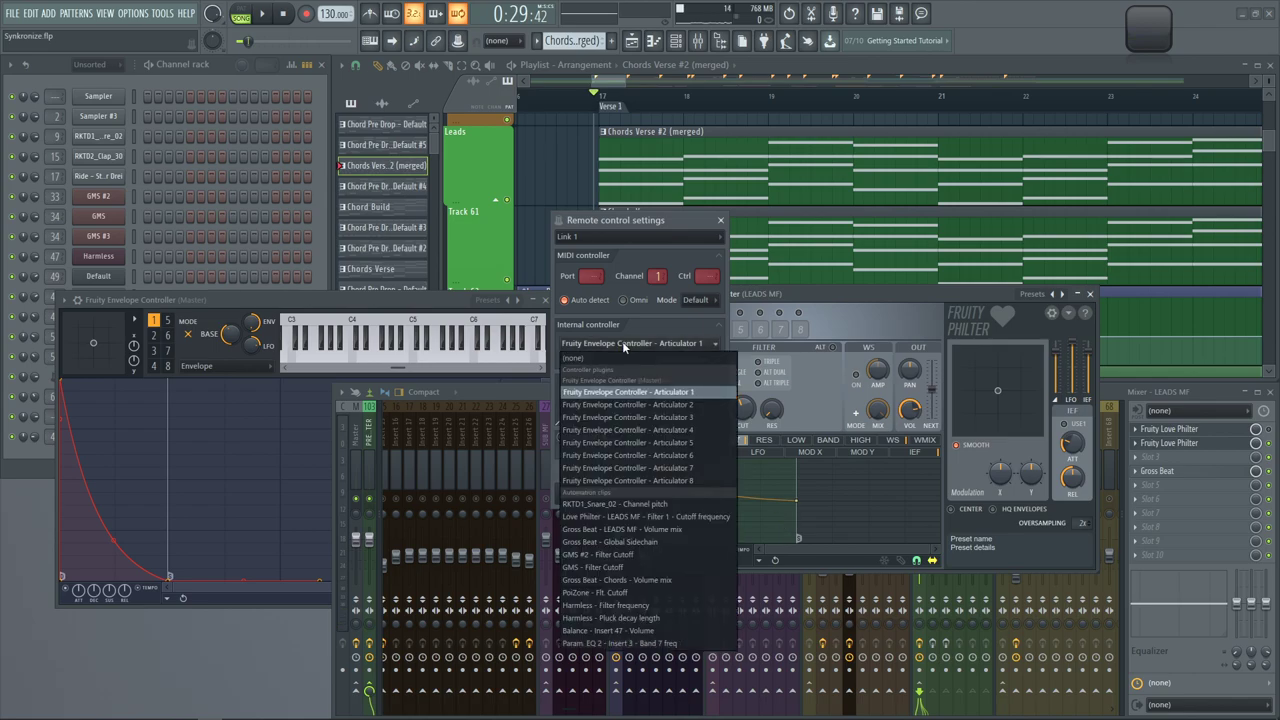
pyautogui.click(632, 392)
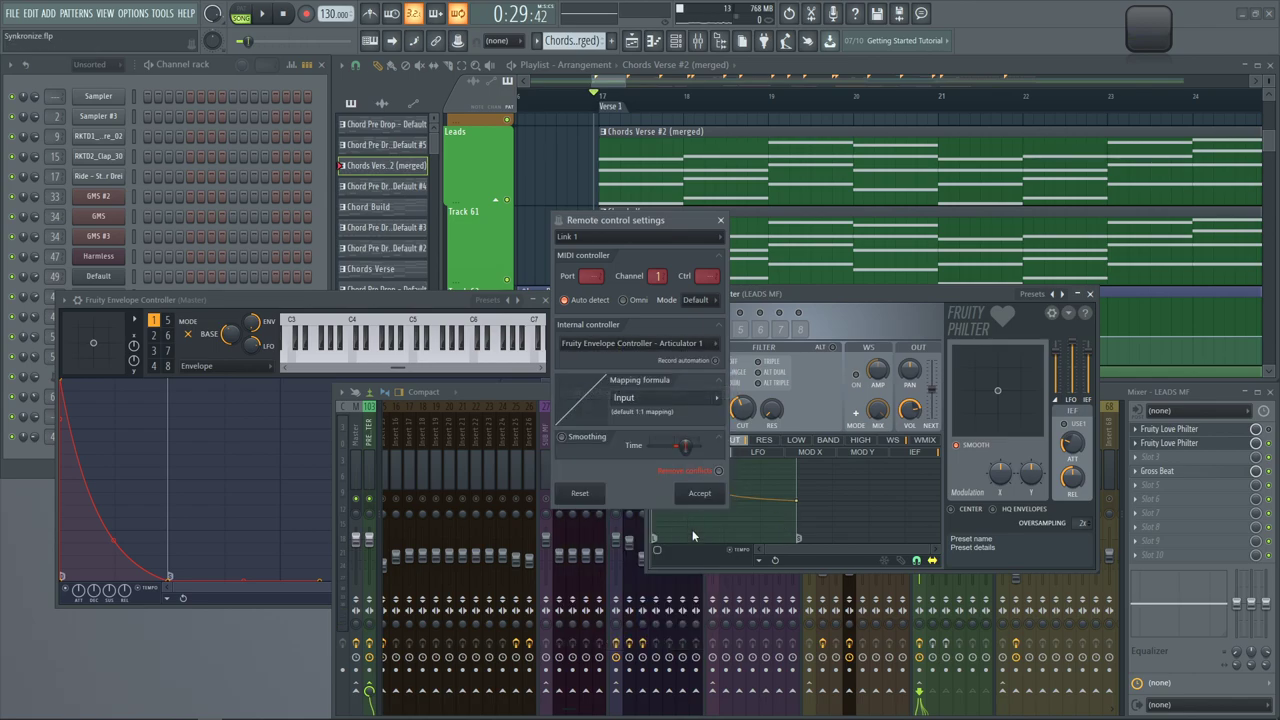
pyautogui.click(709, 496)
# Place the two plugin windows apart and adjust the Fruity Envelope Controller's base level while playing Verse 1
pyautogui.moveTo(744, 300); pyautogui.dragTo(779, 457)
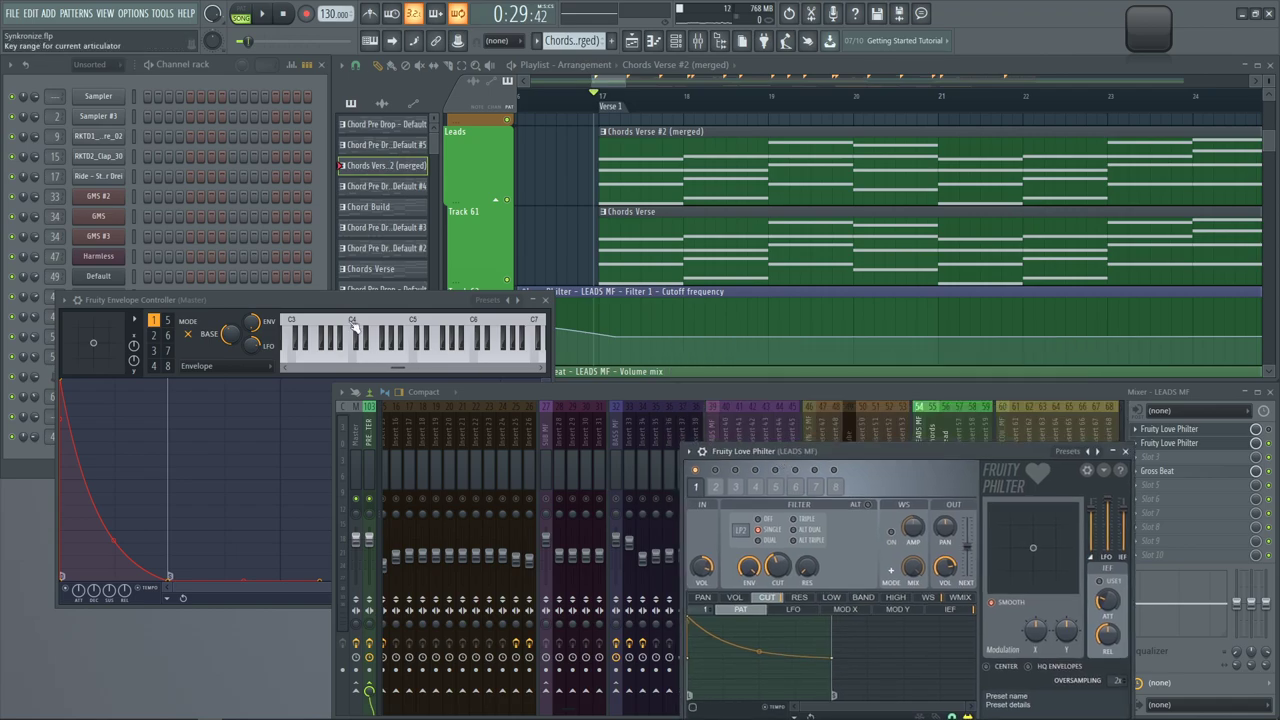
pyautogui.moveTo(320, 304); pyautogui.dragTo(290, 297)
pyautogui.press('space')
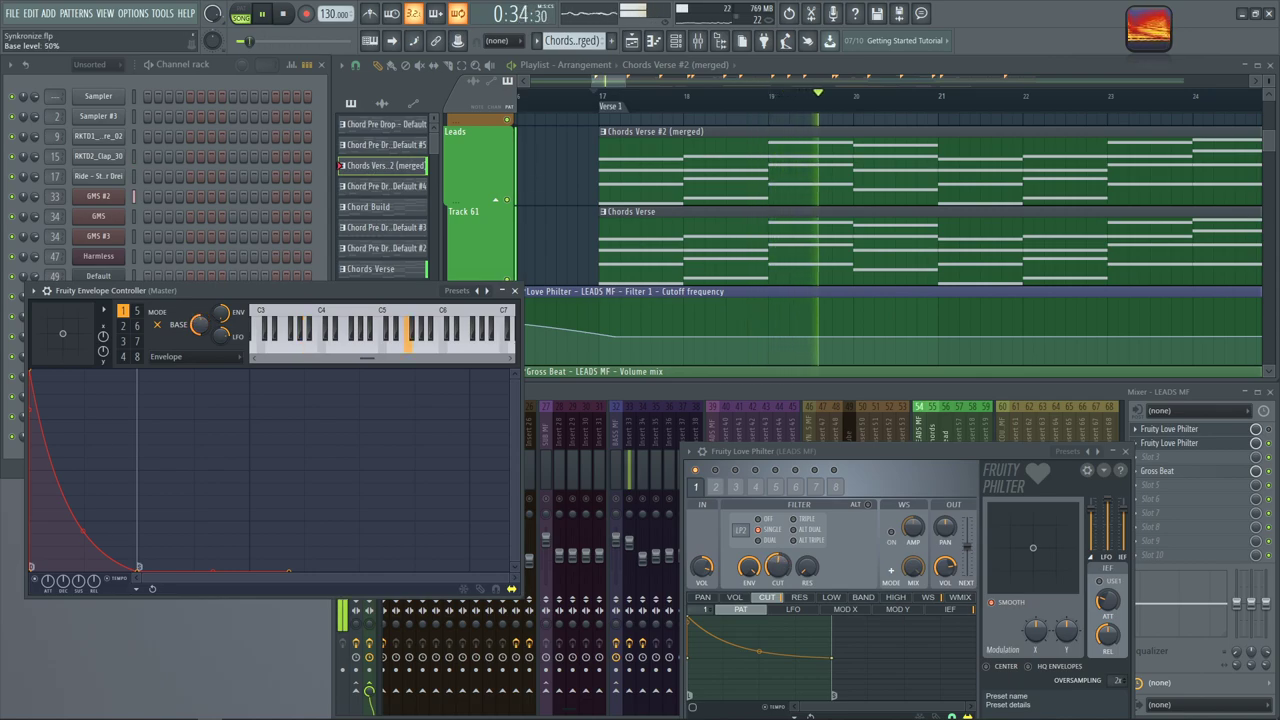
pyautogui.moveTo(200, 325); pyautogui.dragTo(200, 284)
pyautogui.press('space')
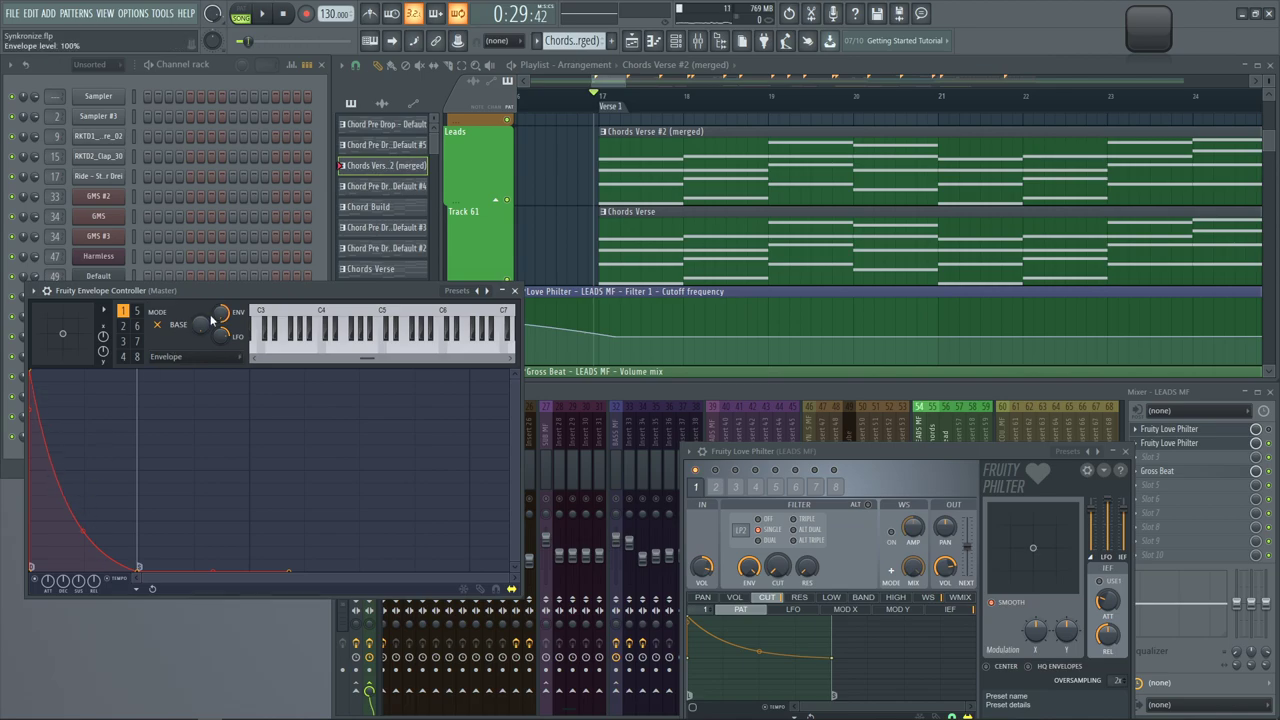
# Inspect the Chords and Lead mixer tracks beside LEADS MF, moving the plugin windows clear of the channel rack
pyautogui.moveTo(801, 459); pyautogui.dragTo(480, 291)
pyautogui.click(600, 106)
pyautogui.click(793, 417)
pyautogui.click(945, 456)
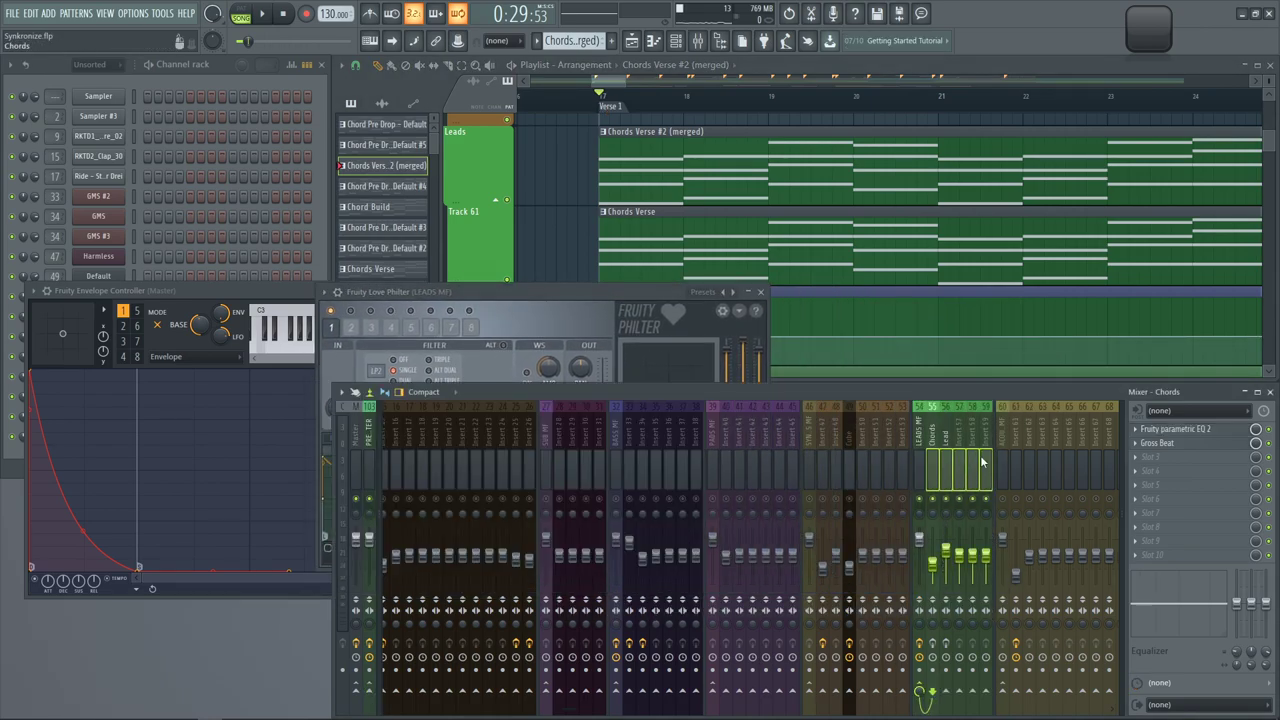
pyautogui.click(933, 462)
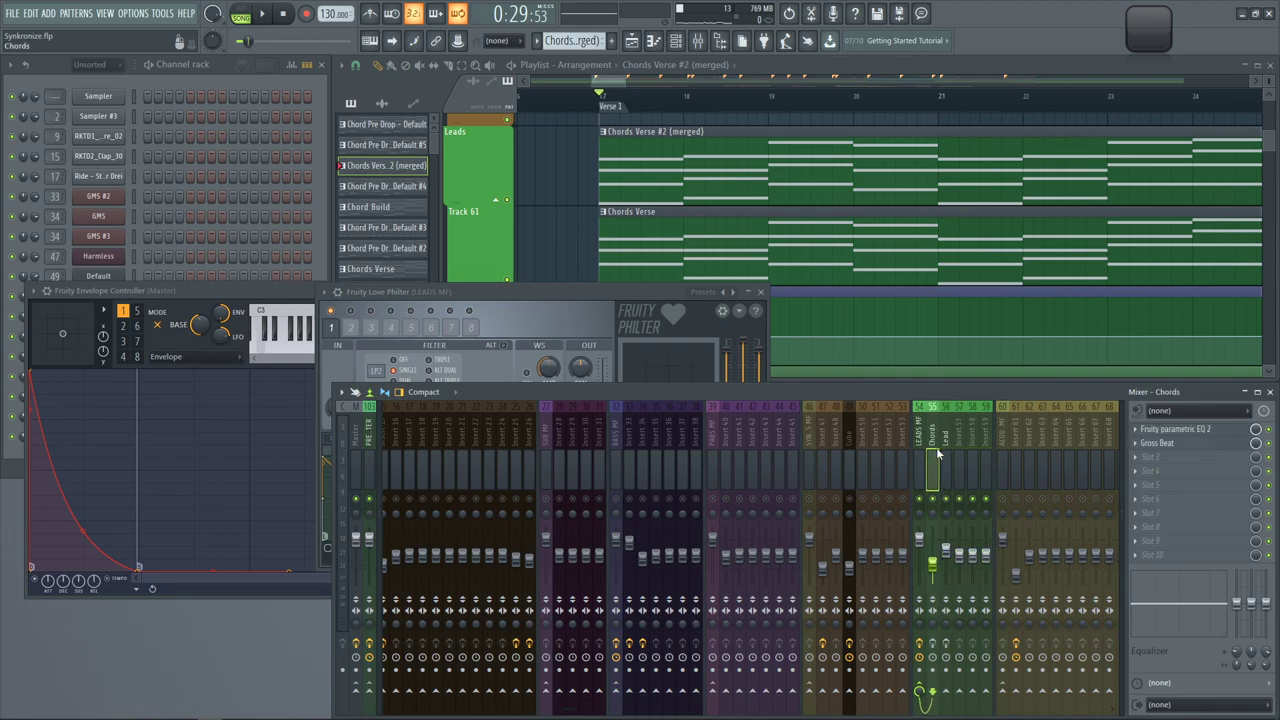
pyautogui.click(945, 418)
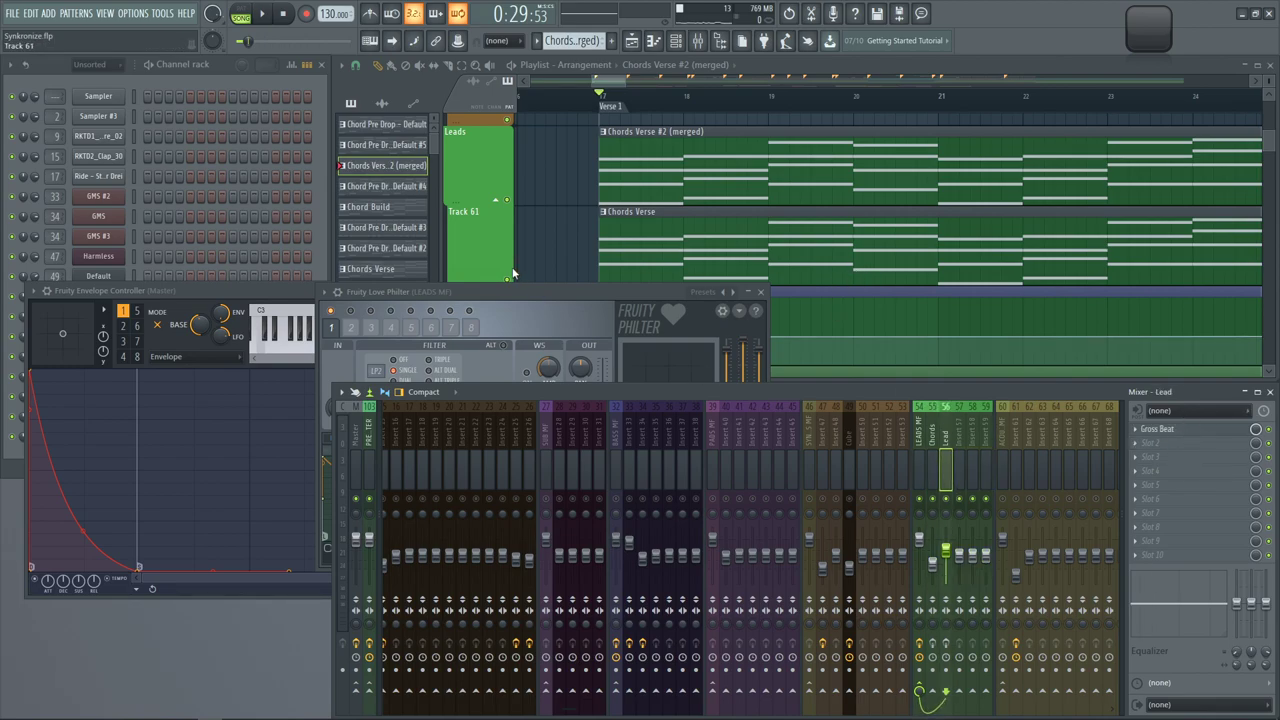
pyautogui.moveTo(294, 288); pyautogui.dragTo(602, 334)
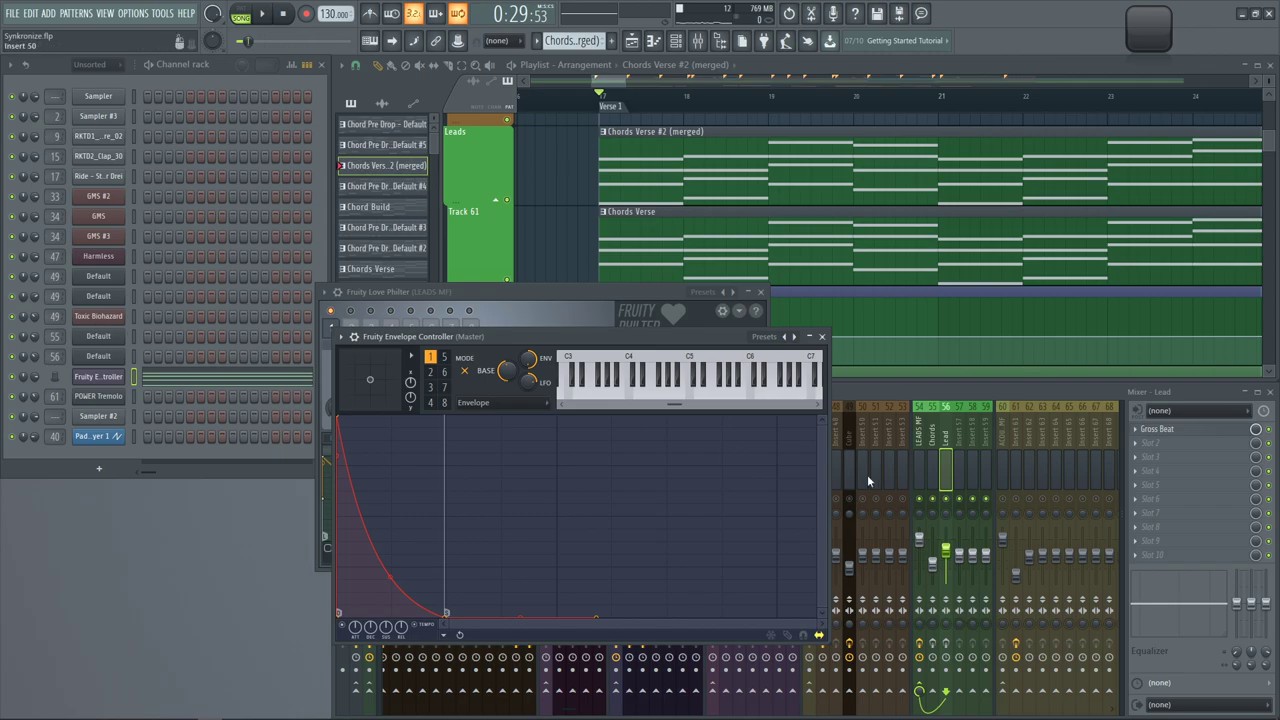
pyautogui.click(935, 455)
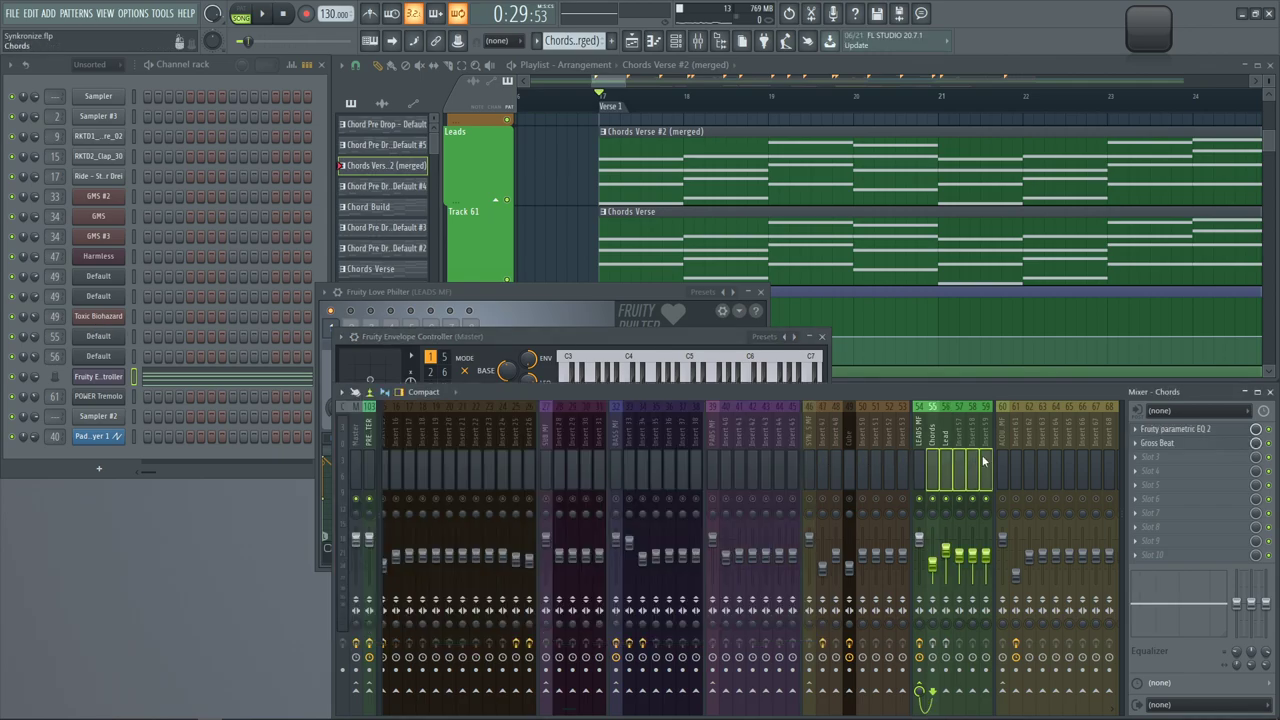
# Select LEADS MF with its Fruity Love Philter brought forward, and play the arrangement from bar 37
pyautogui.click(920, 442)
pyautogui.click(669, 321)
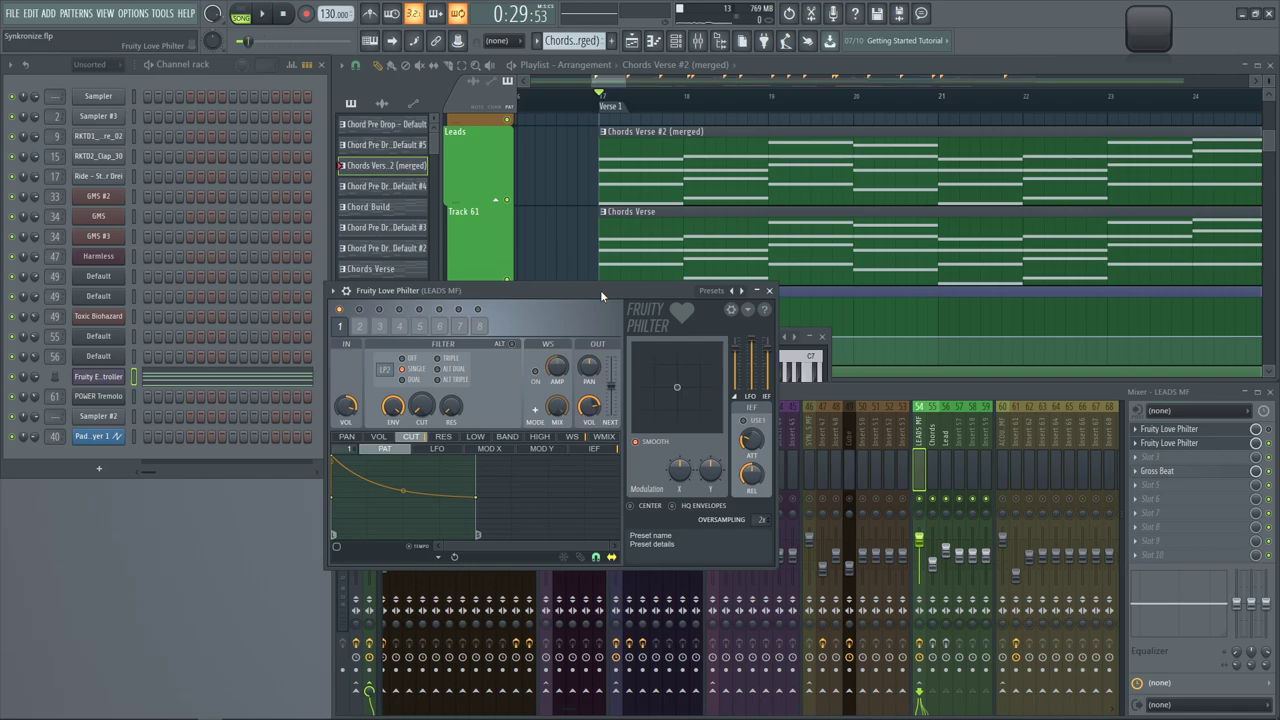
pyautogui.rightClick(919, 500)
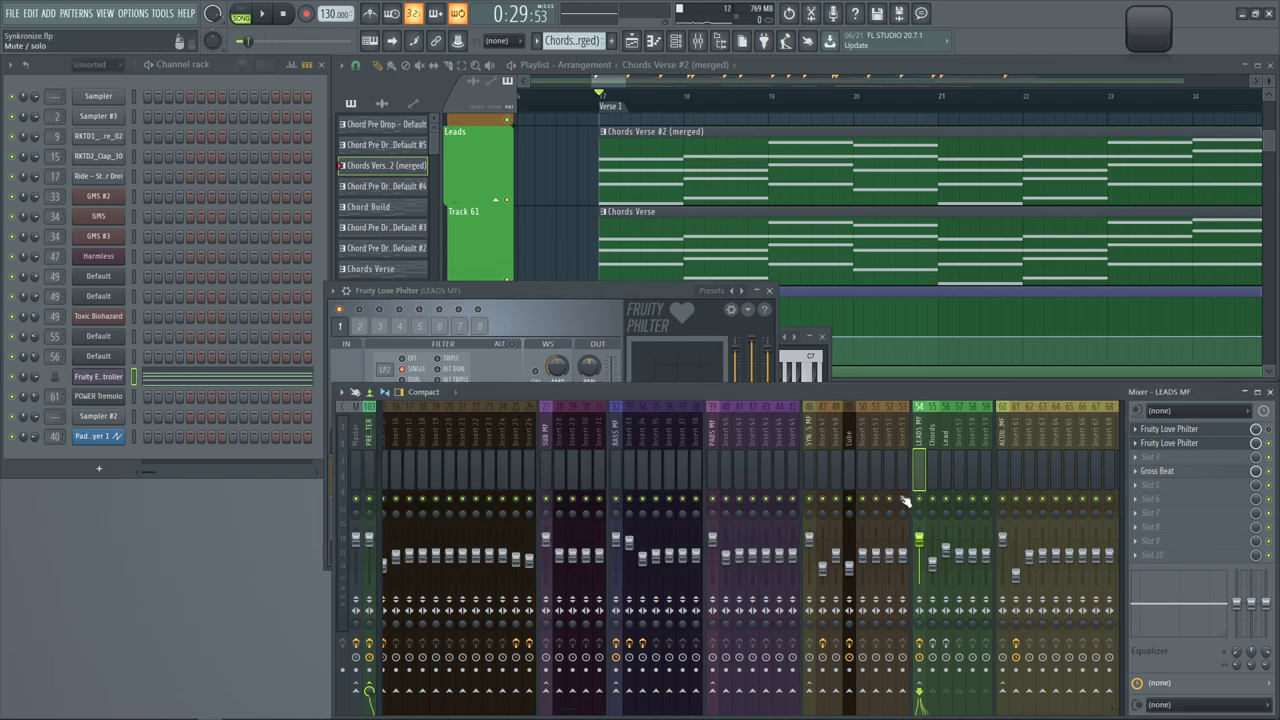
pyautogui.scroll(-6, 946, 230)
pyautogui.scroll(4, 808, 145)
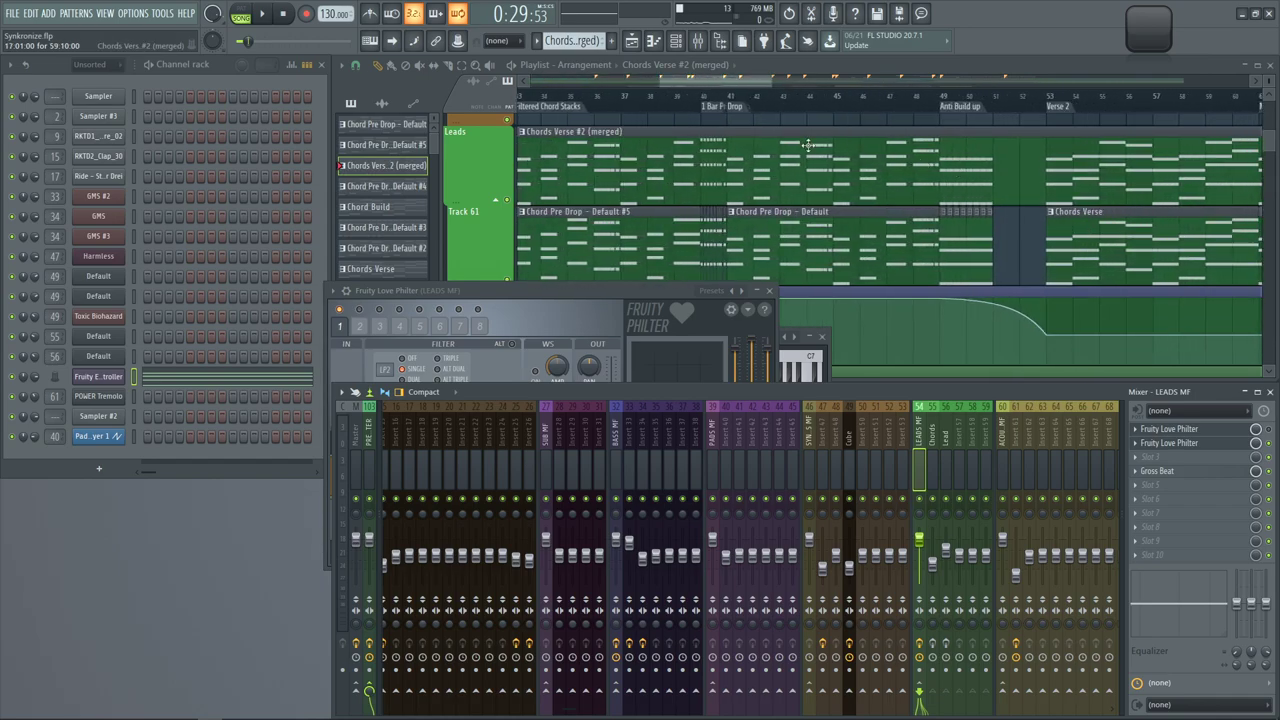
pyautogui.click(628, 95)
pyautogui.press('space')
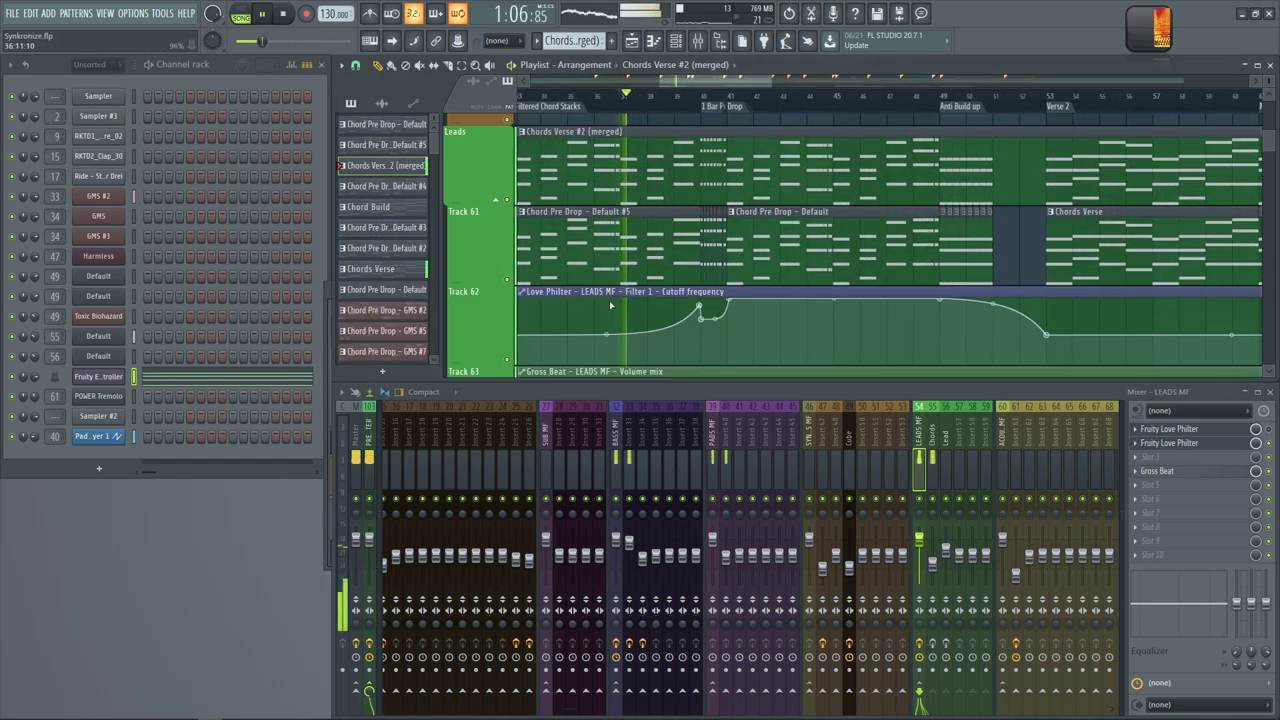
# Listen to the Chord Stacks section around bar 73, leading into the second drop
pyautogui.scroll(-5, 976, 170)
pyautogui.press('space')
pyautogui.scroll(3, 940, 100)
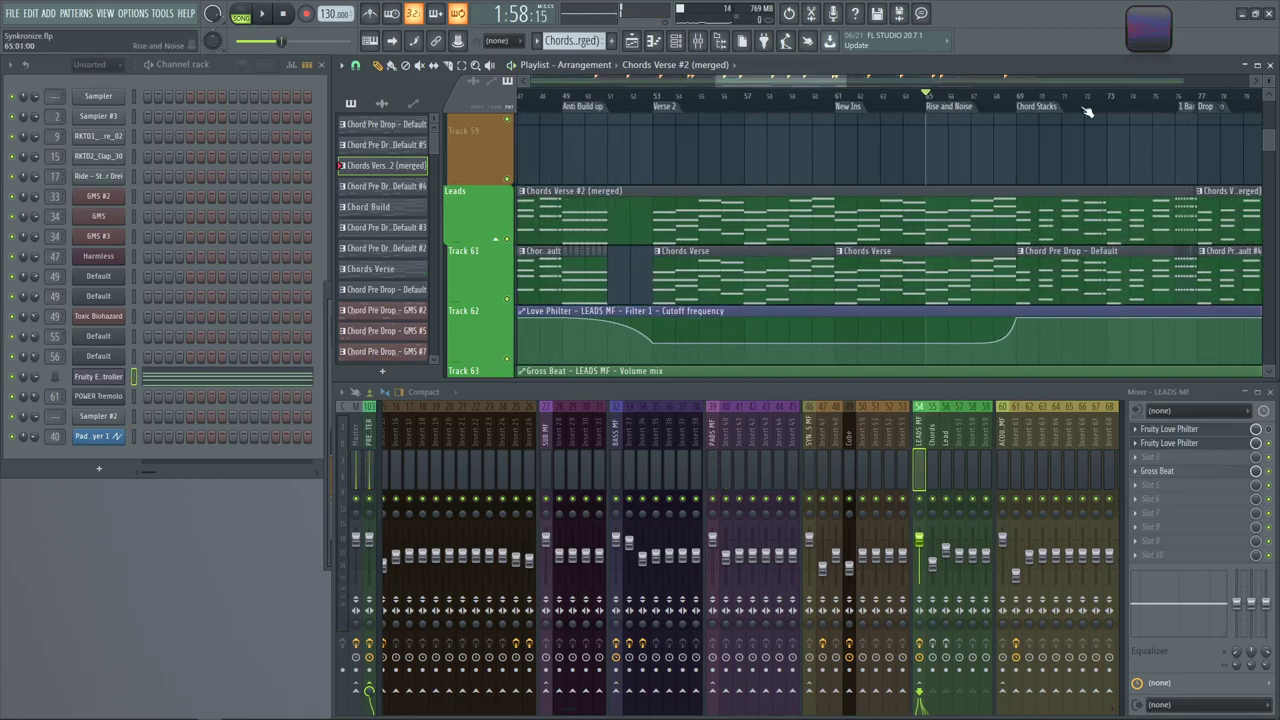
pyautogui.scroll(3, 1107, 119)
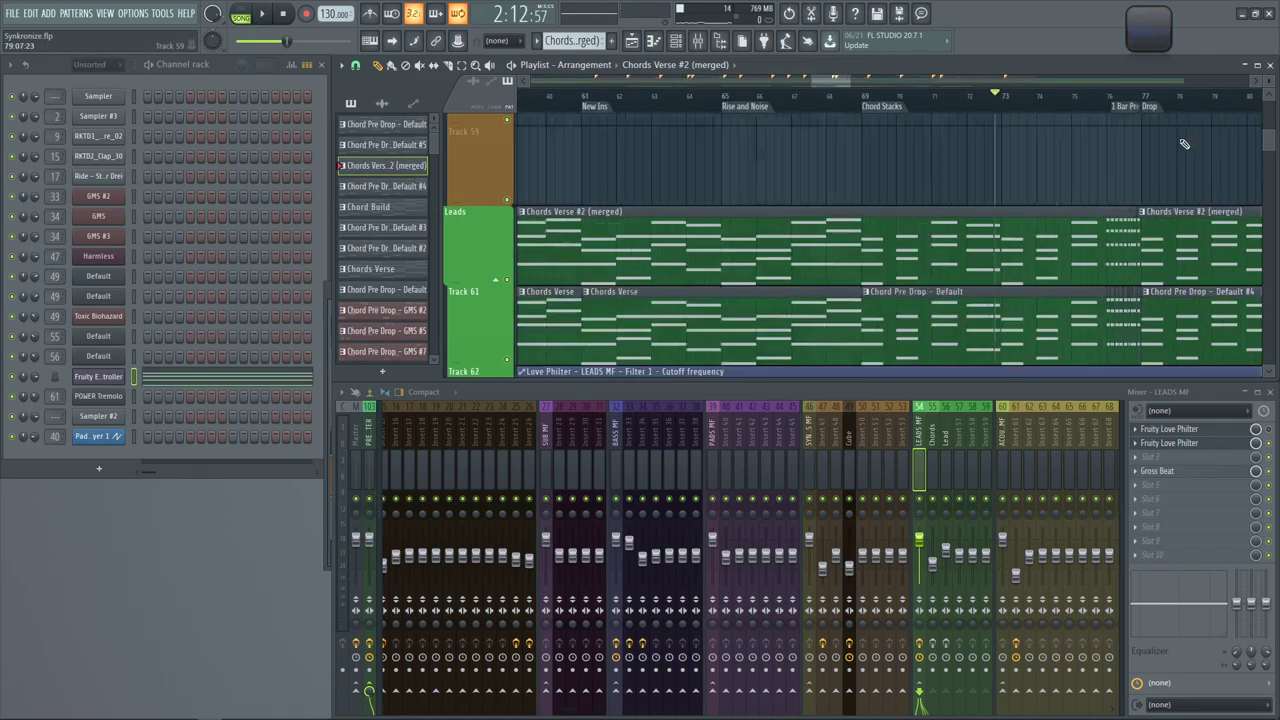
pyautogui.press('space')
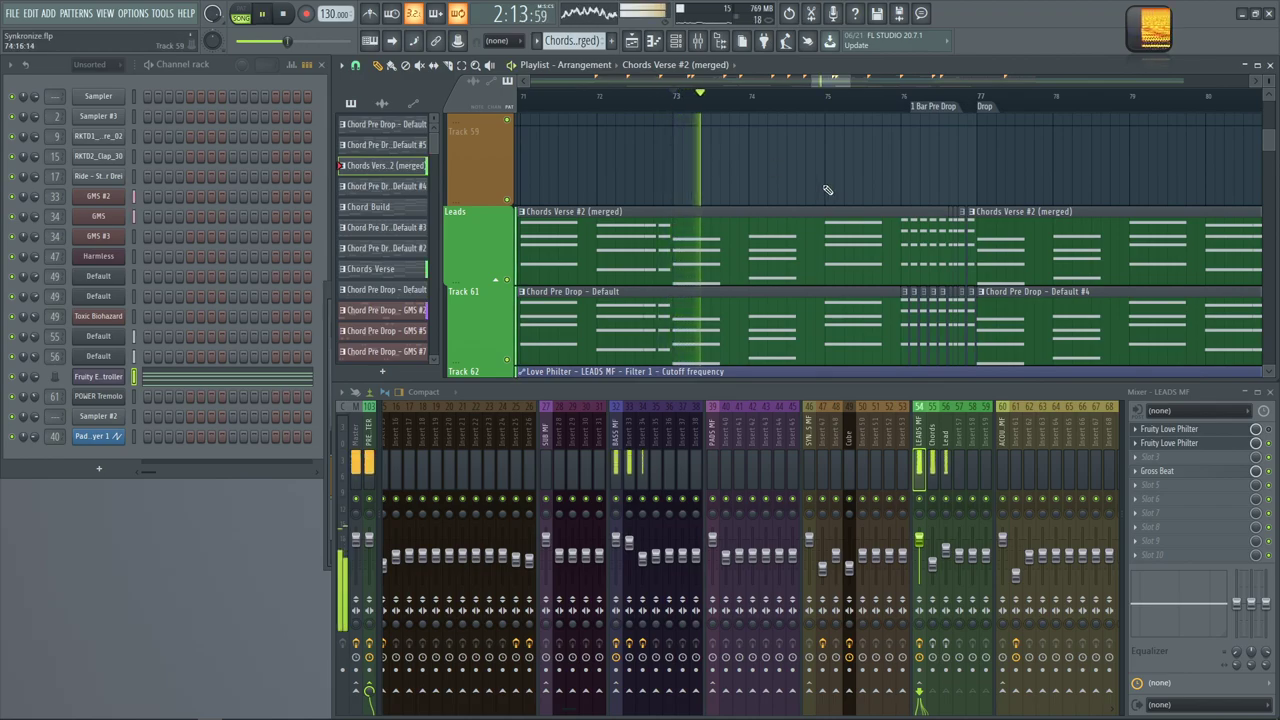
pyautogui.scroll(2, 890, 260)
pyautogui.scroll(-3, 886, 200)
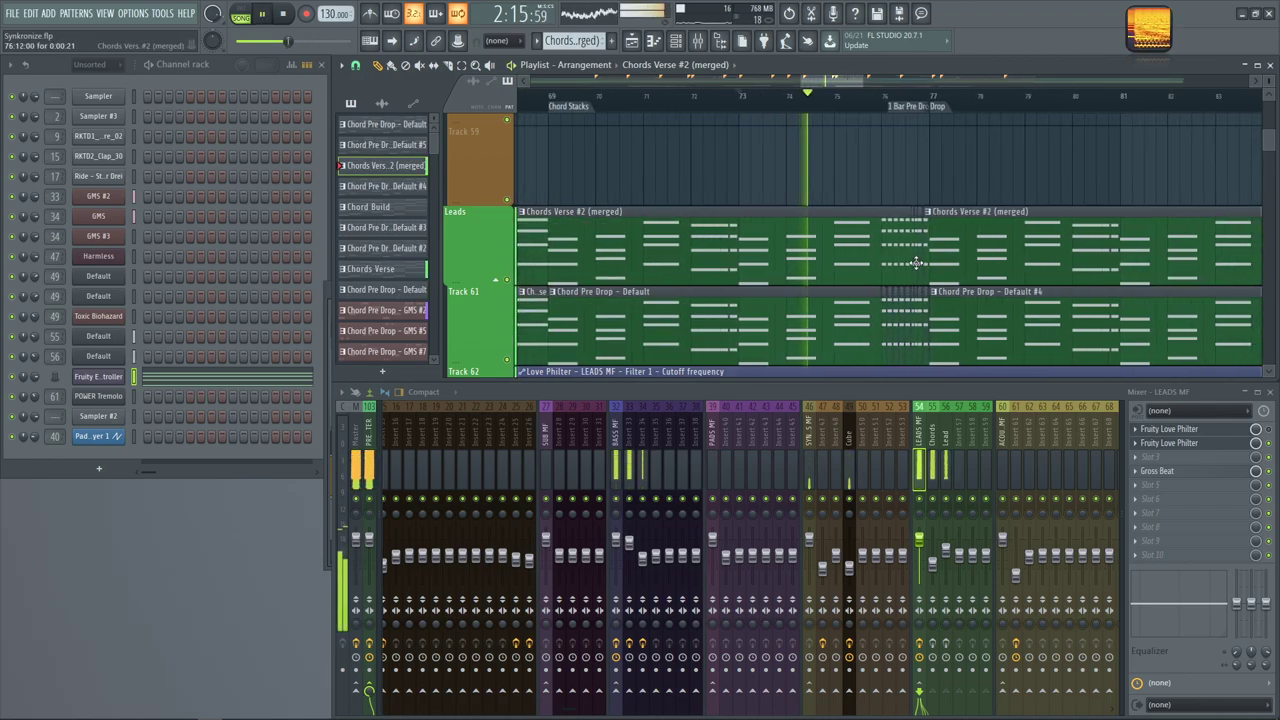
pyautogui.press('space')
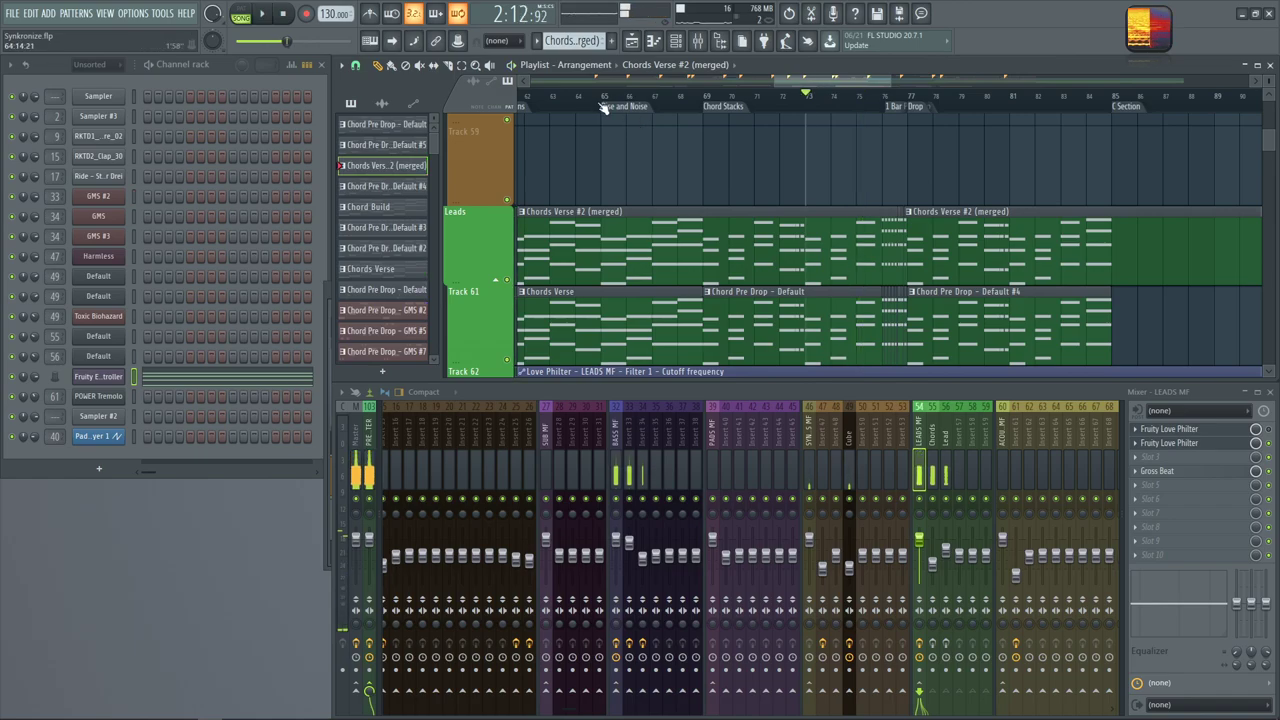
# Play from Rise and Noise at bar 65 with the cutoff automation in view, and open the second Fruity Love Philter on LEADS MF
pyautogui.press('space')
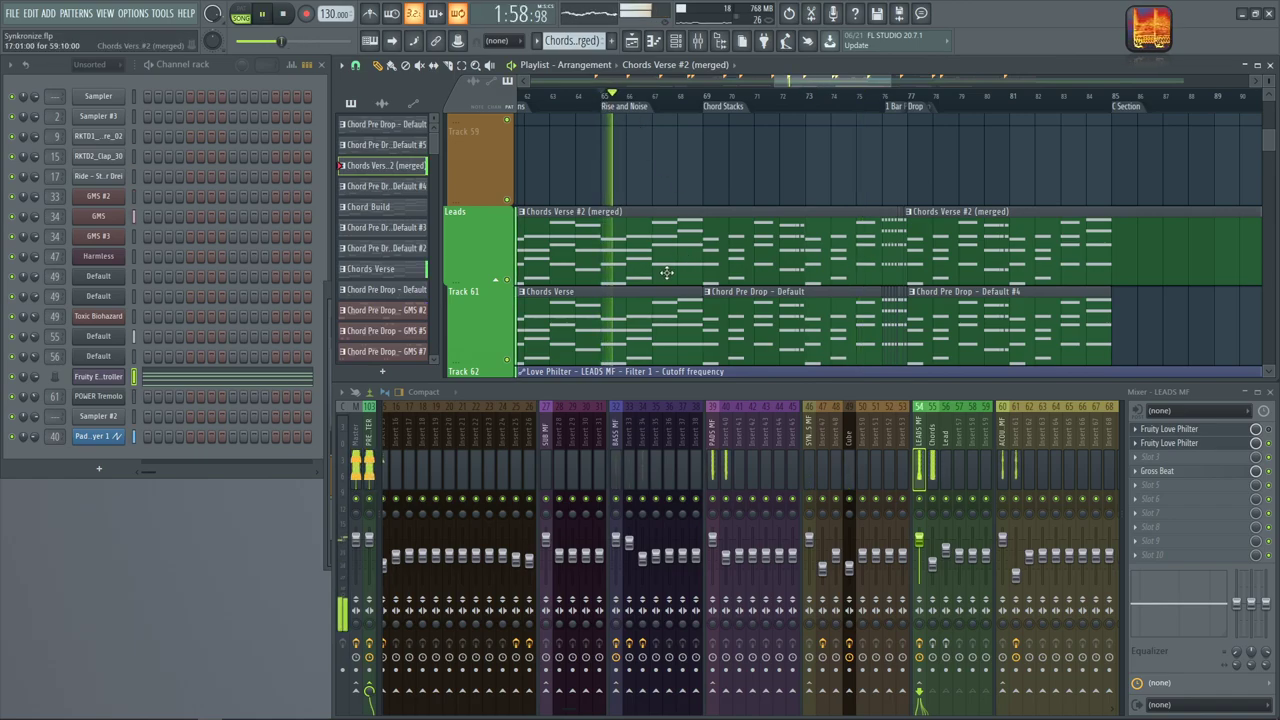
pyautogui.scroll(-3, 663, 273)
pyautogui.scroll(1, 663, 273)
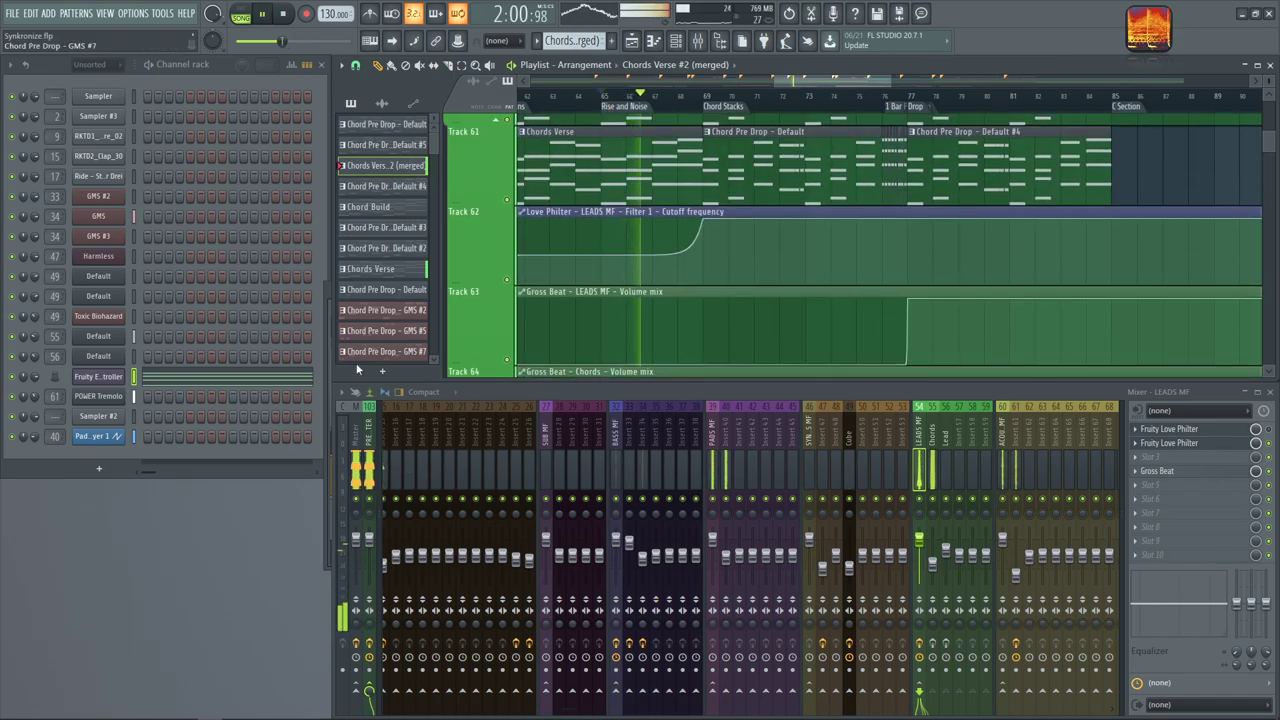
pyautogui.click(1246, 444)
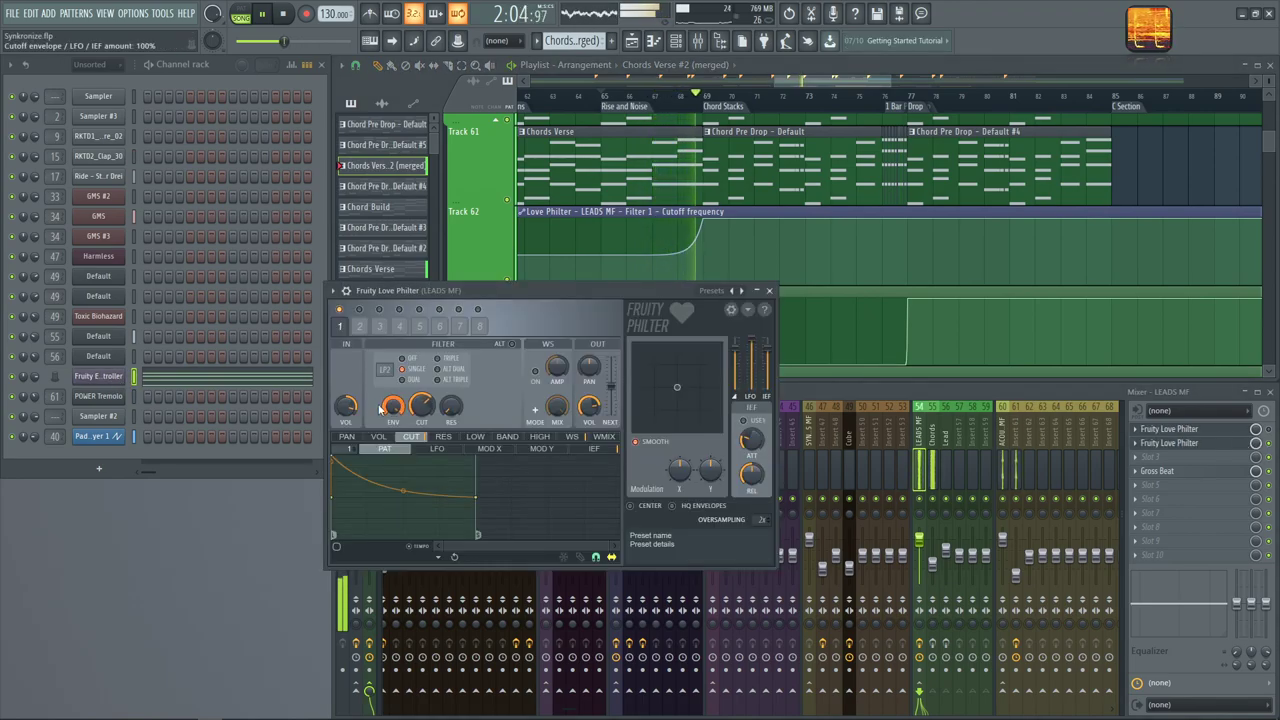
# Open the Fruity Envelope Controller and place it beside the Fruity Love Philter while playing from Rise and Noise
pyautogui.click(97, 377)
pyautogui.moveTo(601, 342); pyautogui.dragTo(208, 336)
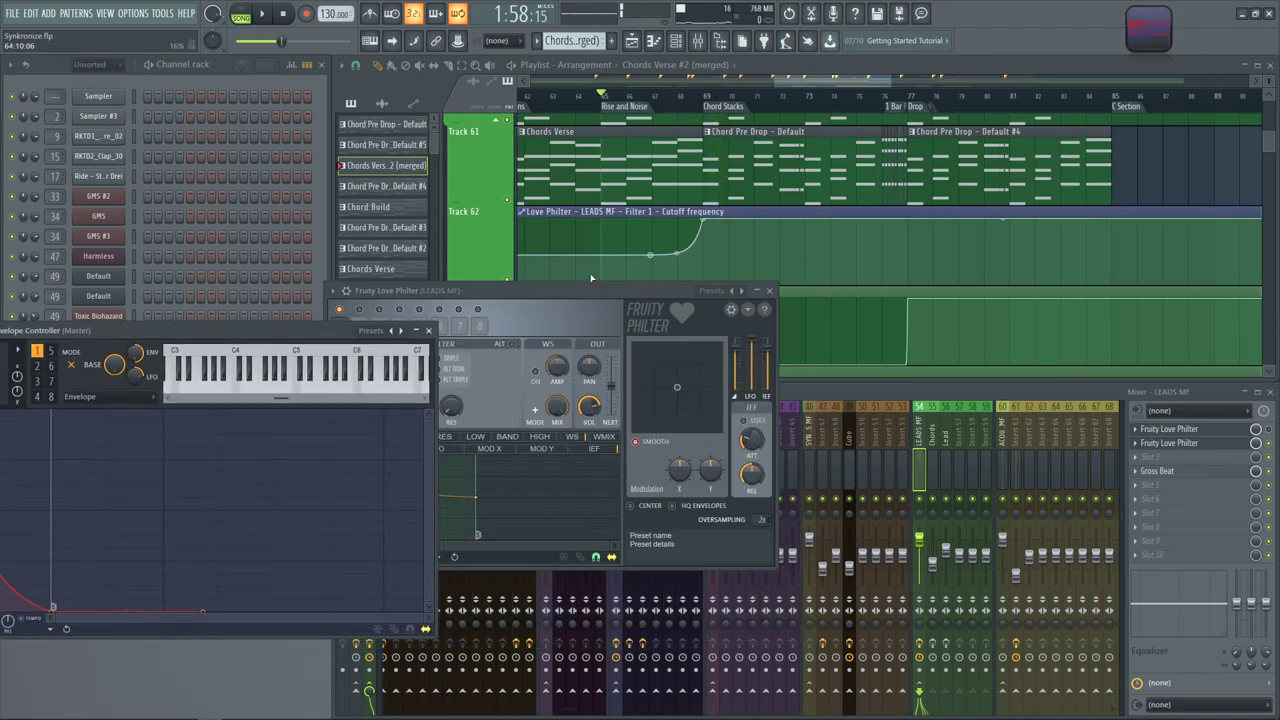
pyautogui.click(590, 275)
pyautogui.click(616, 389)
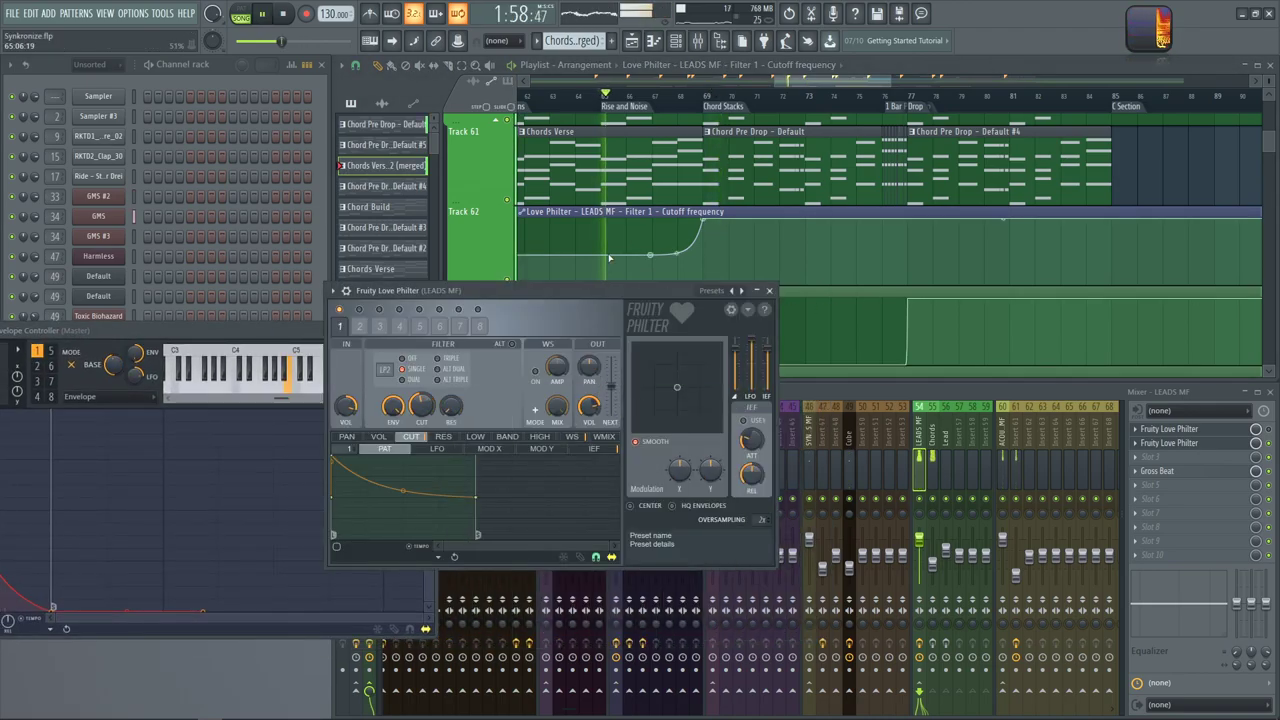
pyautogui.moveTo(640, 290); pyautogui.dragTo(875, 315)
pyautogui.click(342, 328)
pyautogui.moveTo(342, 328); pyautogui.dragTo(383, 316)
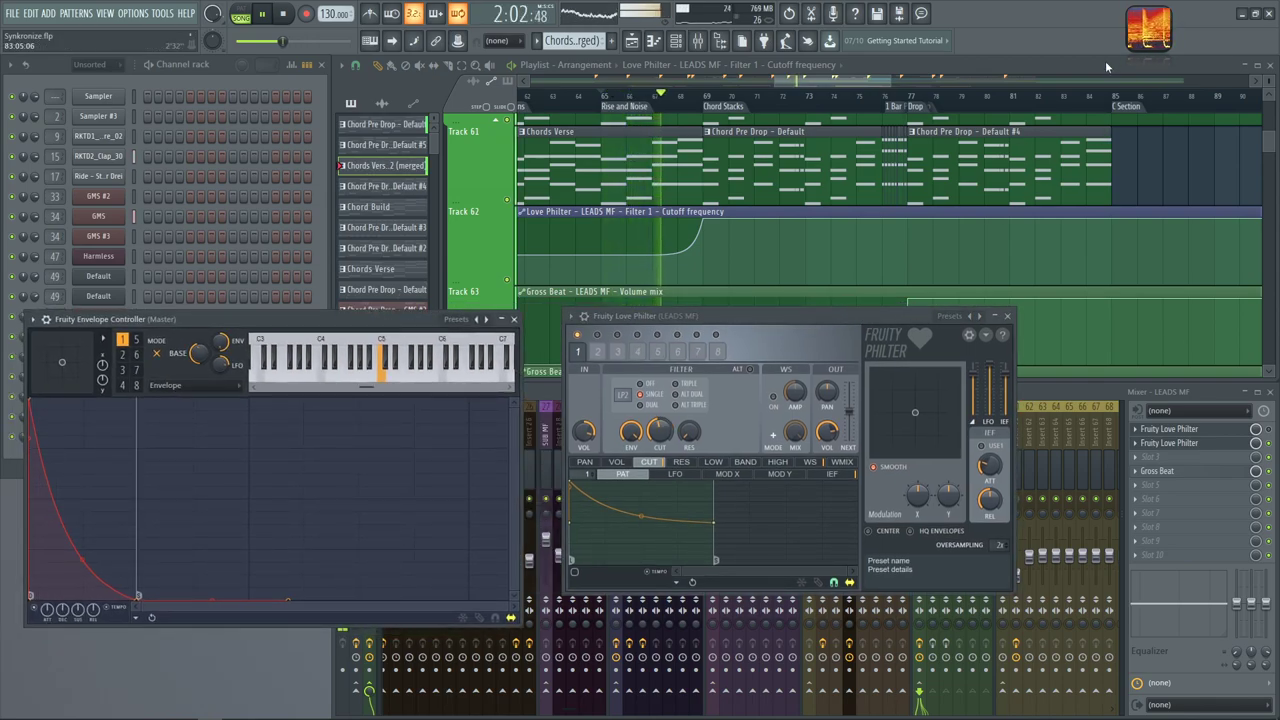
# Detach the Wave Candy spectrum display over the plugin windows and replay the passage from Rise and Noise
pyautogui.doubleClick(1153, 37)
pyautogui.moveTo(185, 510); pyautogui.dragTo(504, 550)
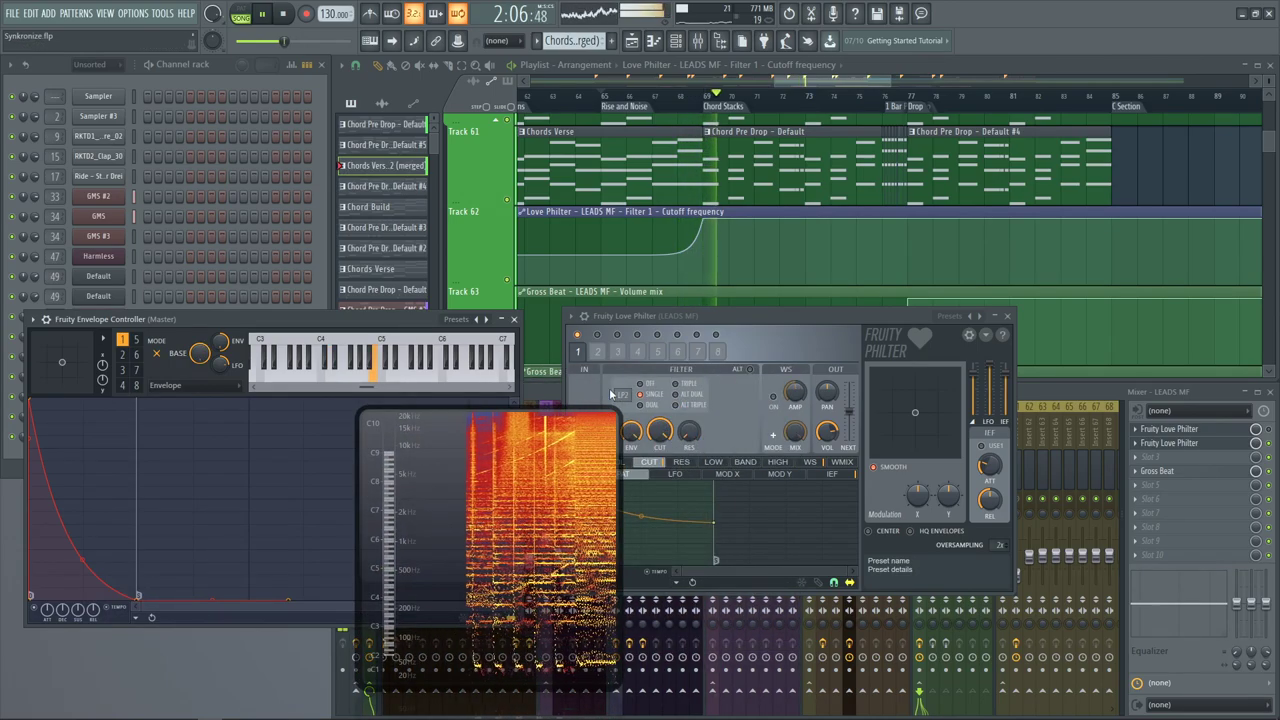
pyautogui.click(601, 95)
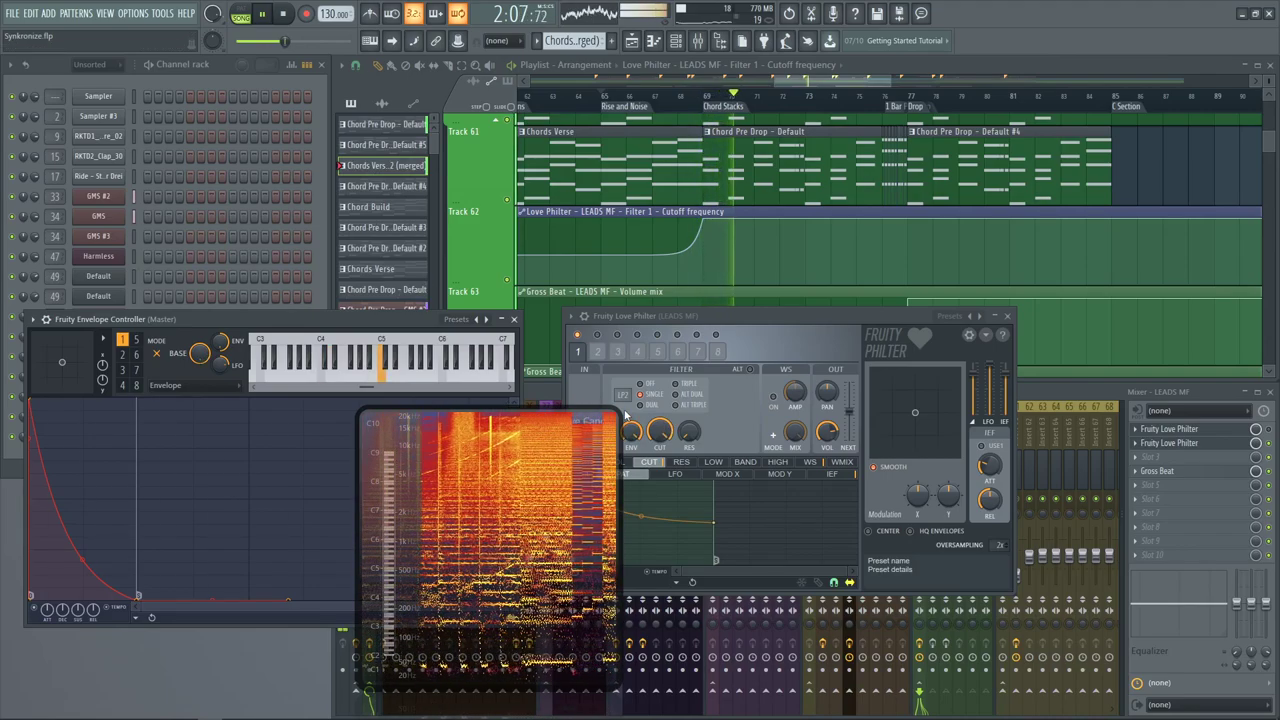
pyautogui.press('space')
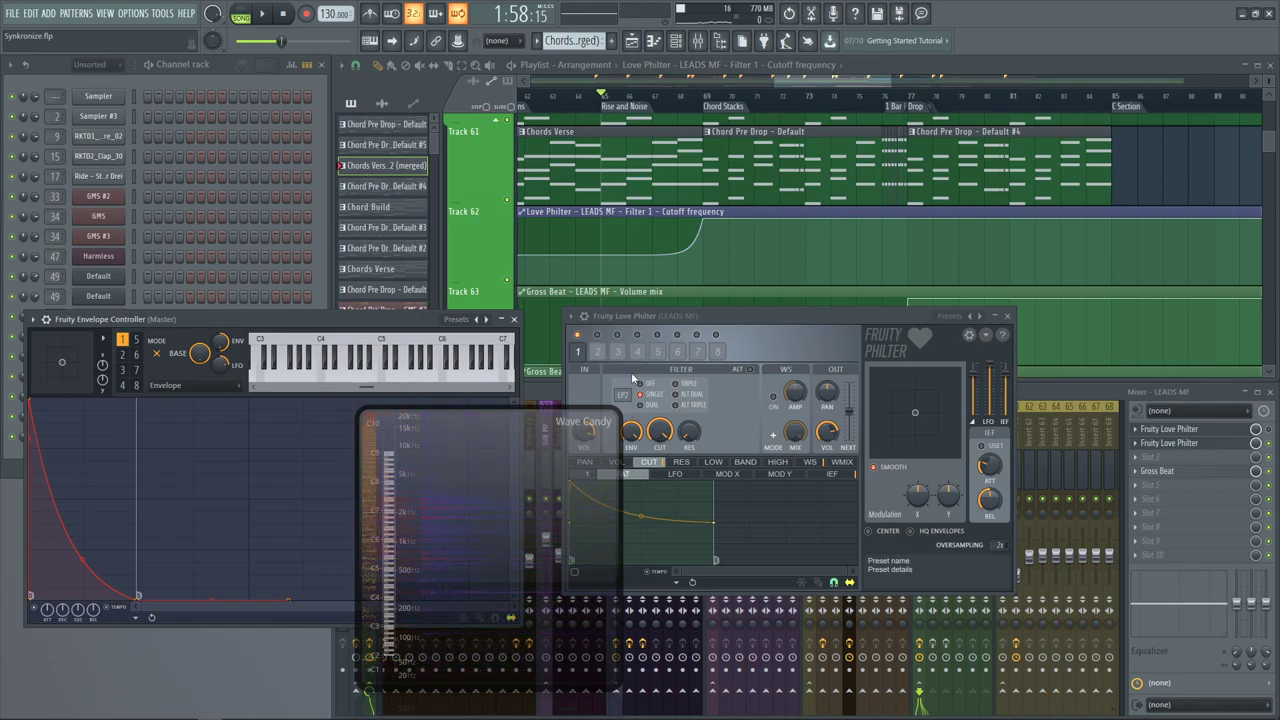
# Close the Fruity Envelope Controller and Fruity Love Philter windows, keeping the Wave Candy display clear of the mixer
pyautogui.click(514, 319)
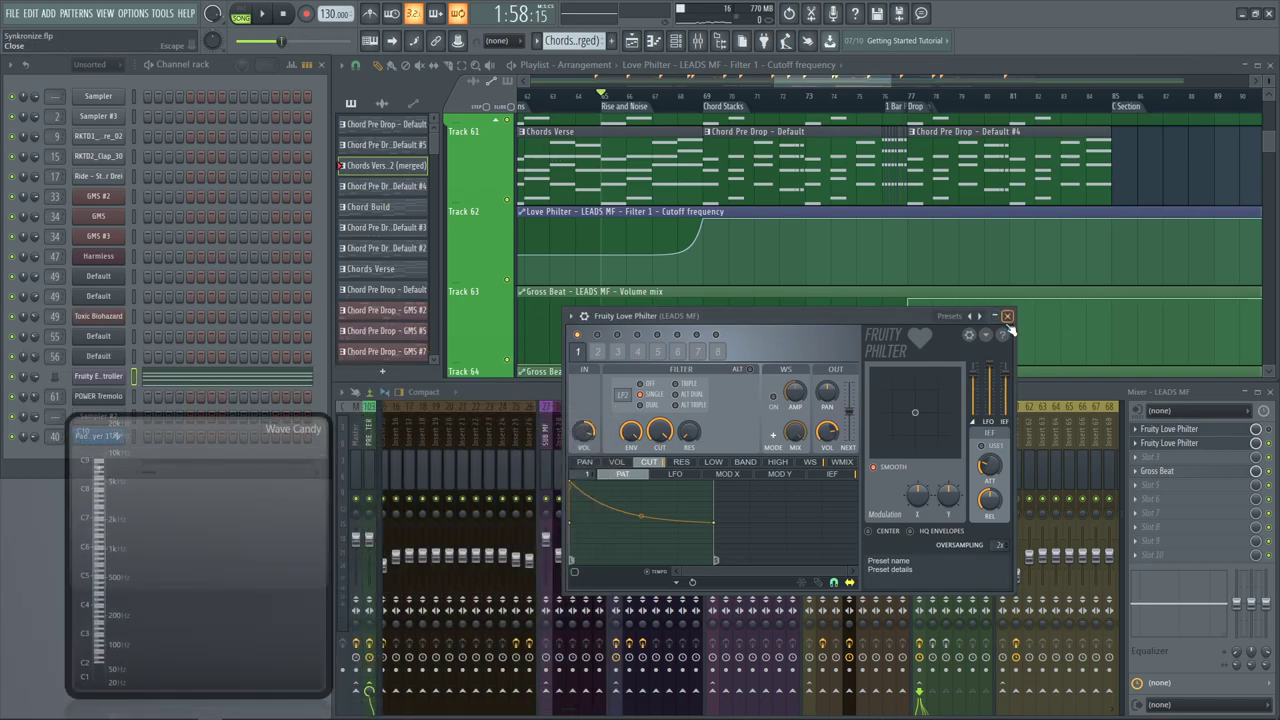
pyautogui.click(1007, 316)
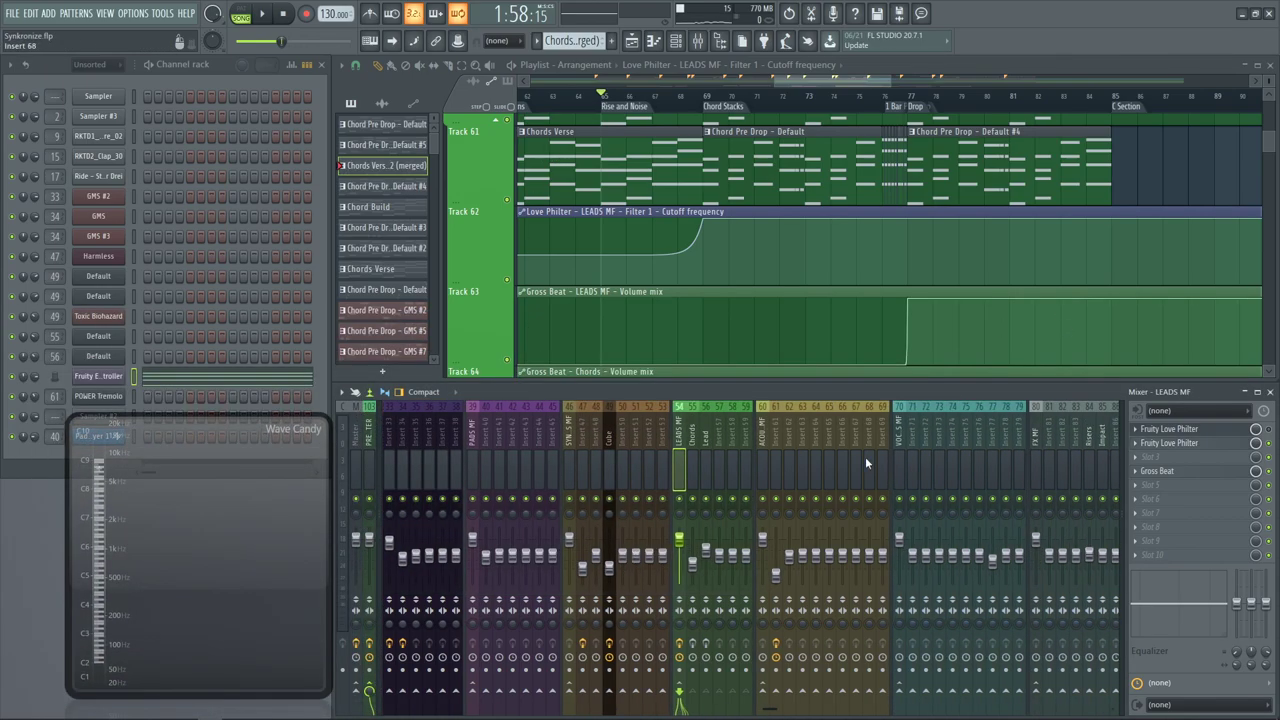
pyautogui.scroll(-3, 865, 456)
pyautogui.scroll(3, 575, 480)
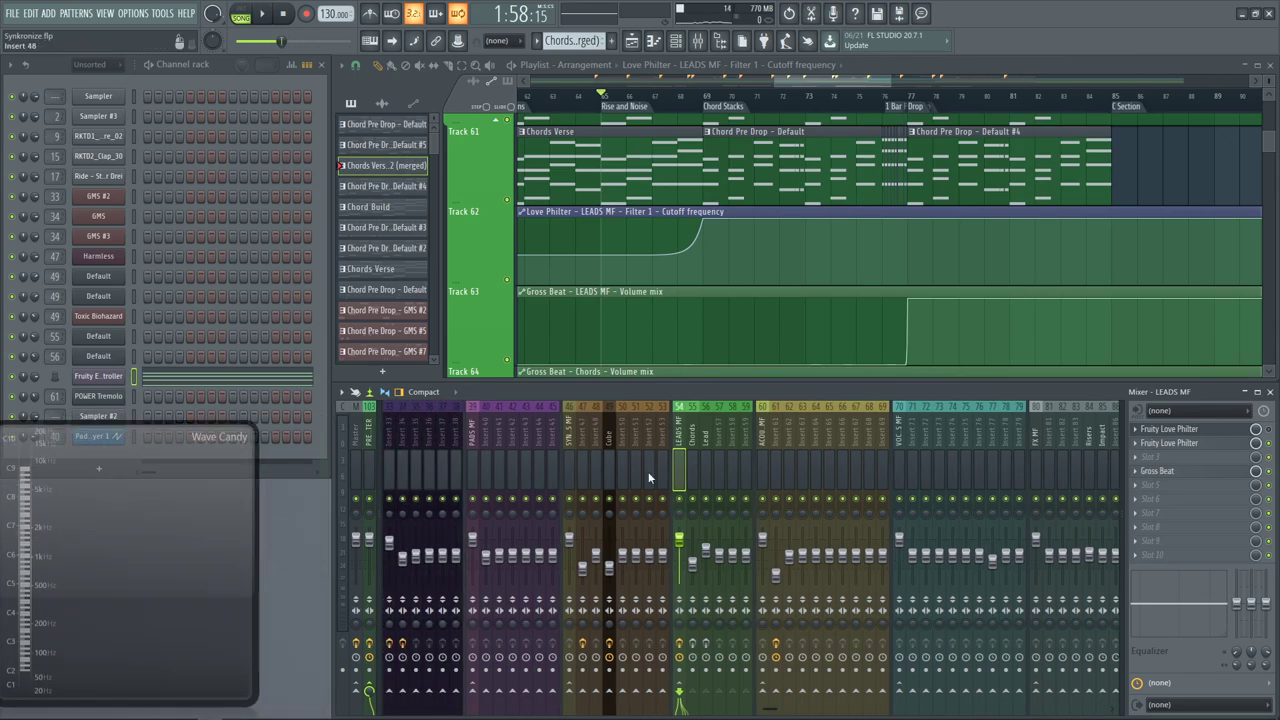
# Add Fruity Parametric EQ to slot 6 of LEADS MF and boost band 5 at 2211 Hz with a width of 0.20 during playback
pyautogui.middleClick(1191, 504)
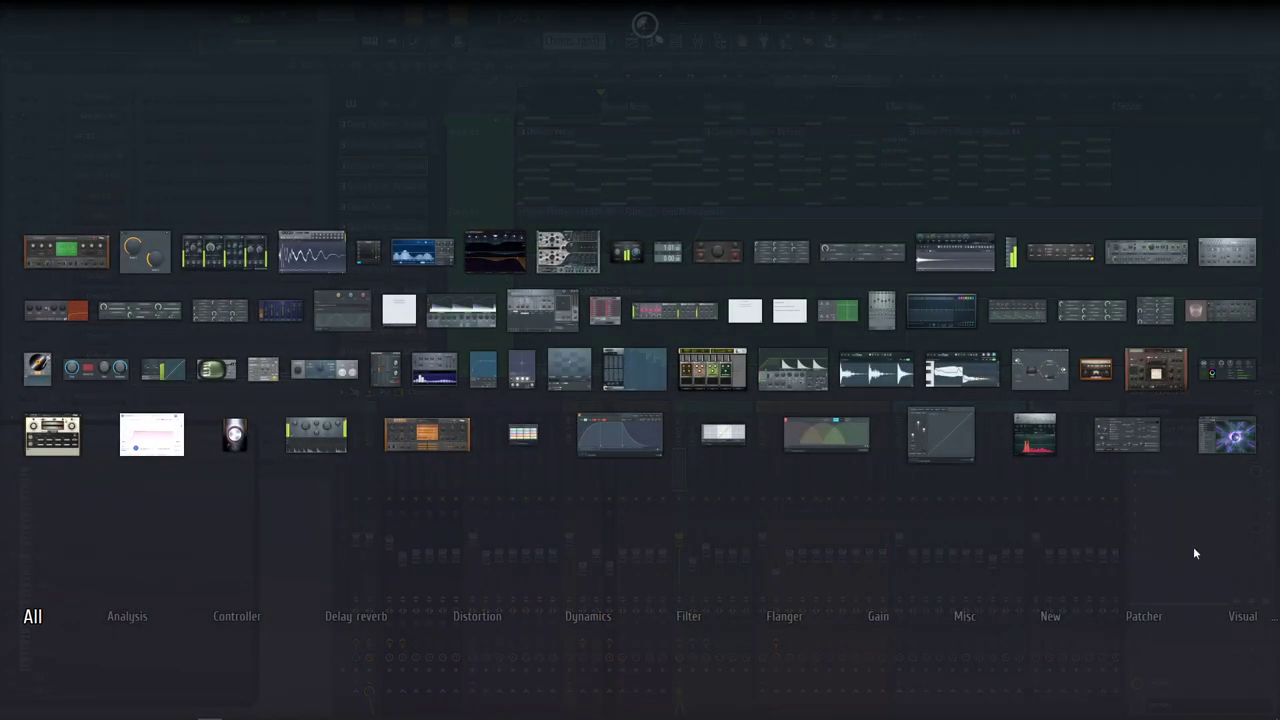
pyautogui.moveTo(688, 624)
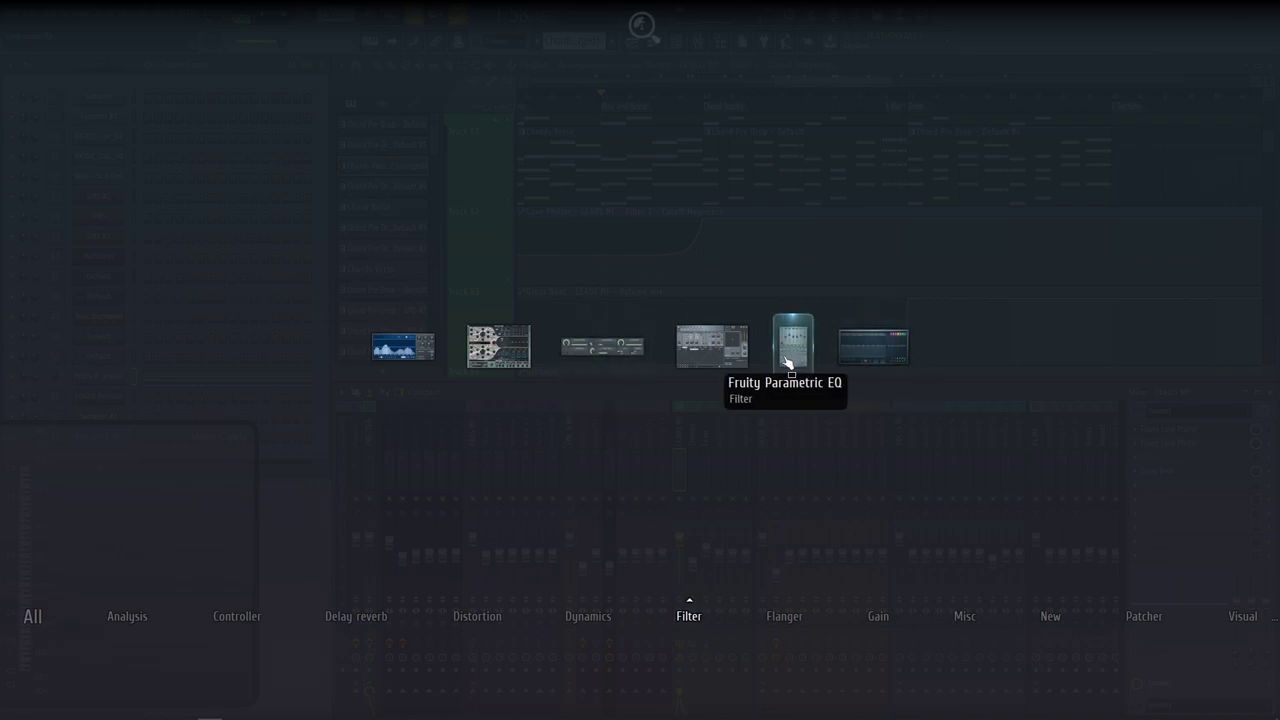
pyautogui.moveTo(787, 362); pyautogui.dragTo(1180, 510)
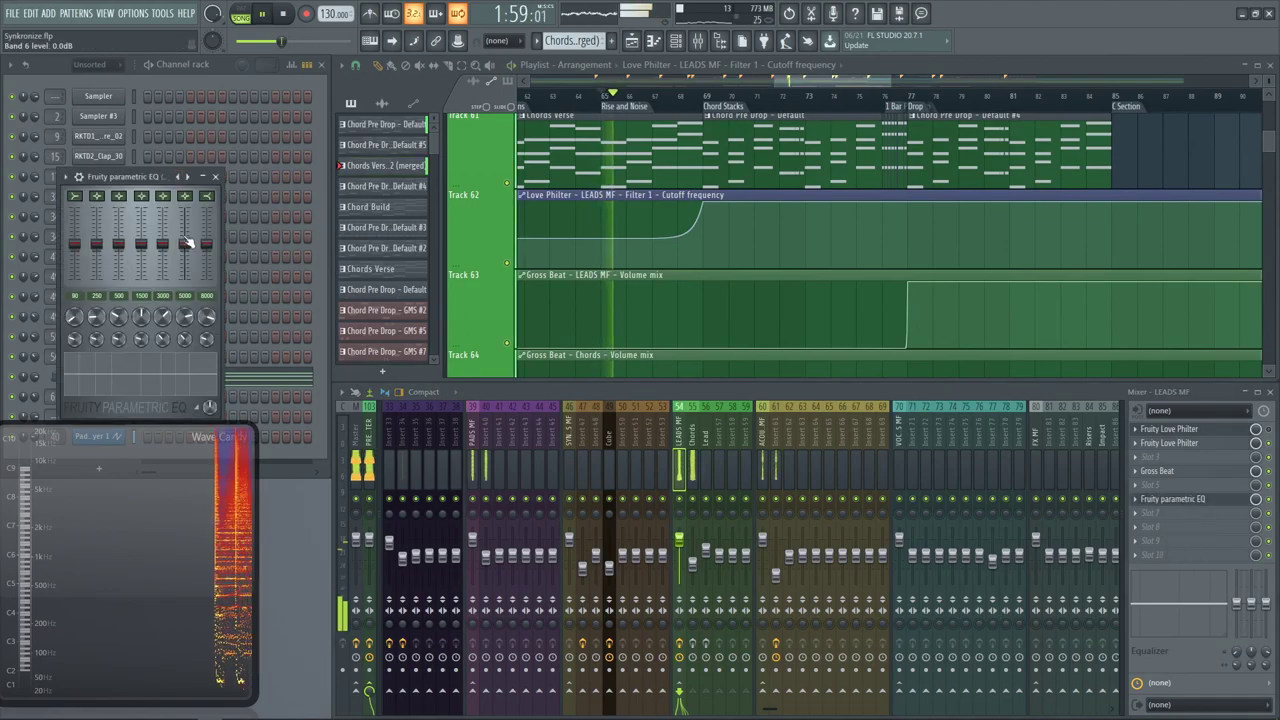
pyautogui.moveTo(164, 317)
pyautogui.mouseDown()
pyautogui.moveTo(164, 333)
pyautogui.moveTo(164, 312)
pyautogui.mouseUp()
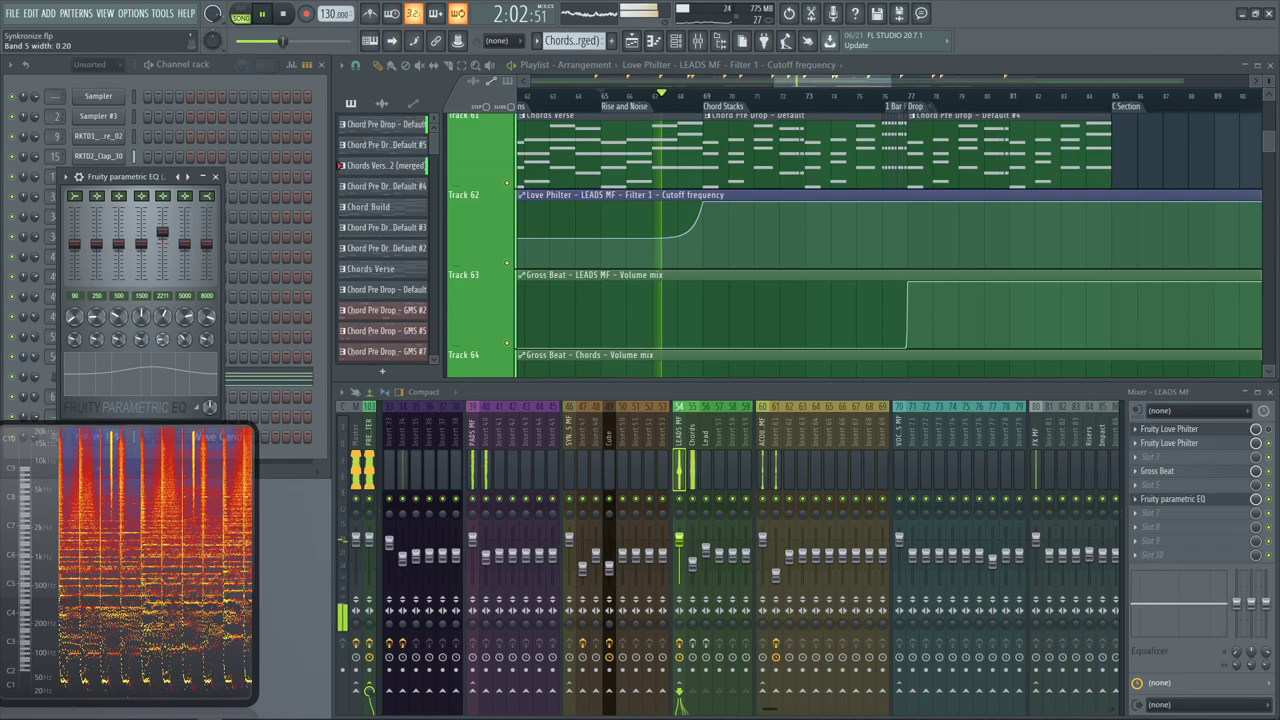
pyautogui.press('space')
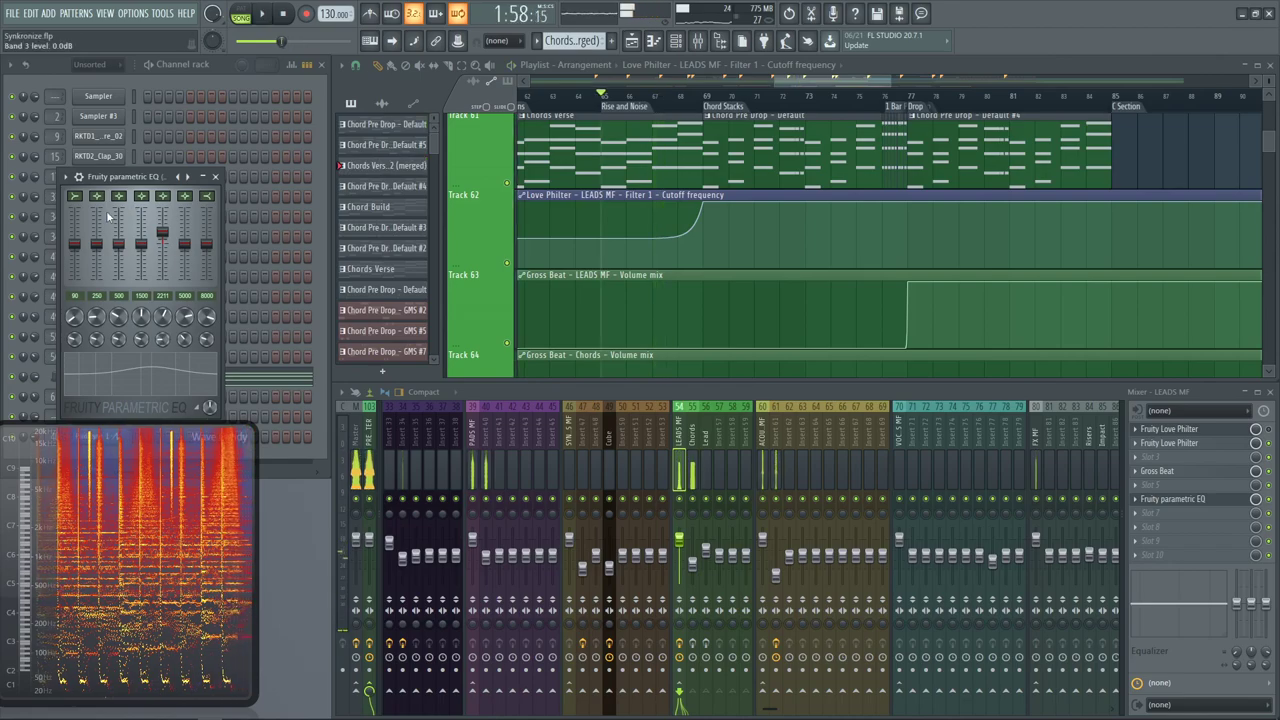
# Replay Rise and Noise and Chord Stacks, comparing the EQ's band 5 at 0.0 dB with a 5.0 dB boost
pyautogui.moveTo(113, 177); pyautogui.dragTo(487, 318)
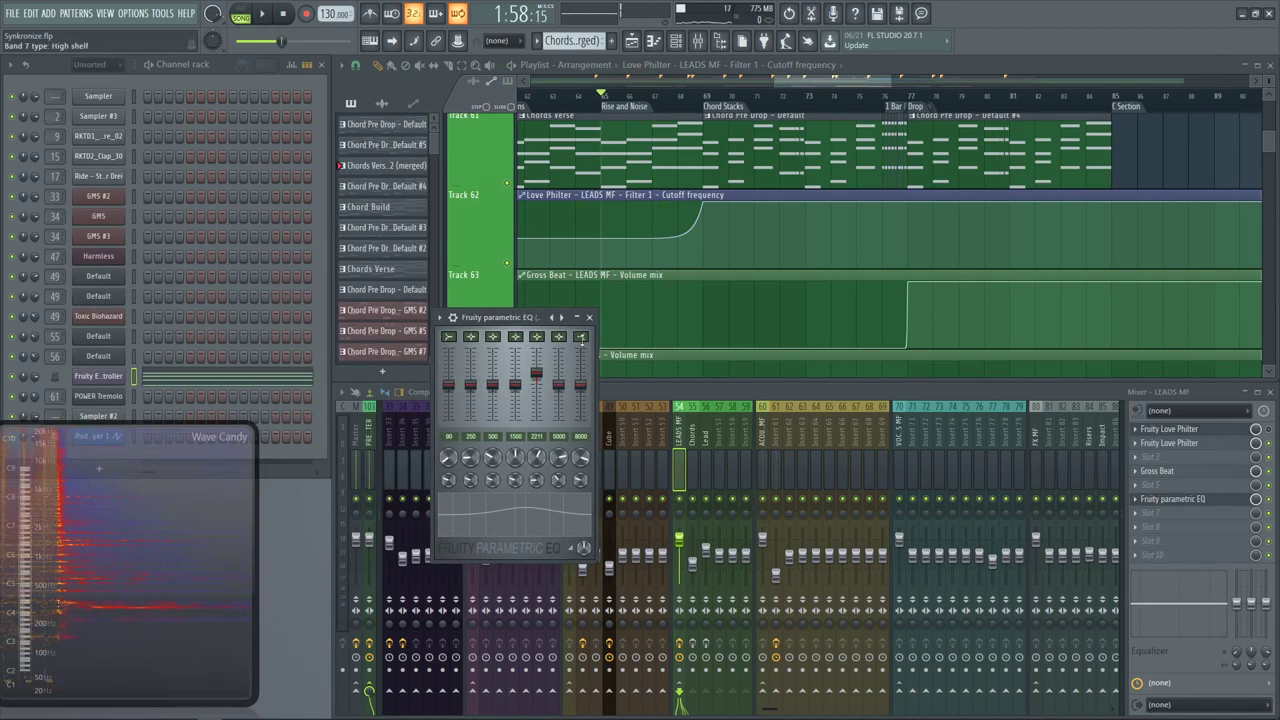
pyautogui.press('space')
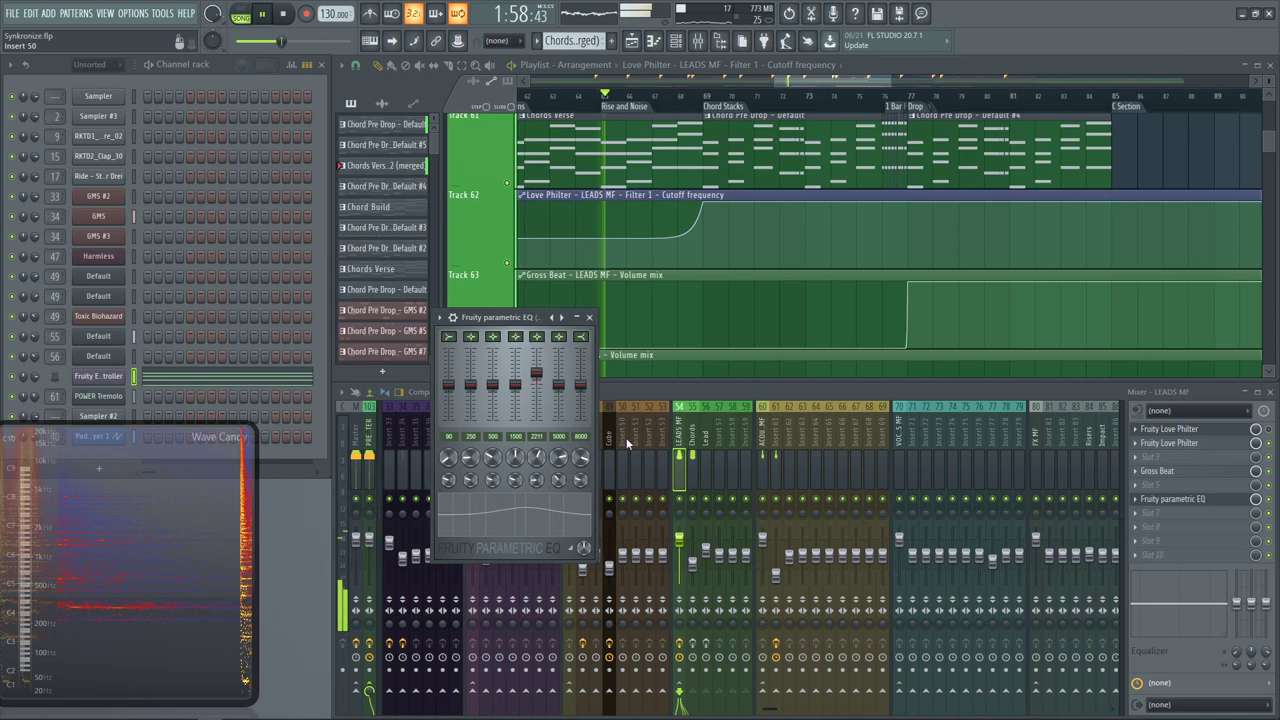
pyautogui.click(707, 97)
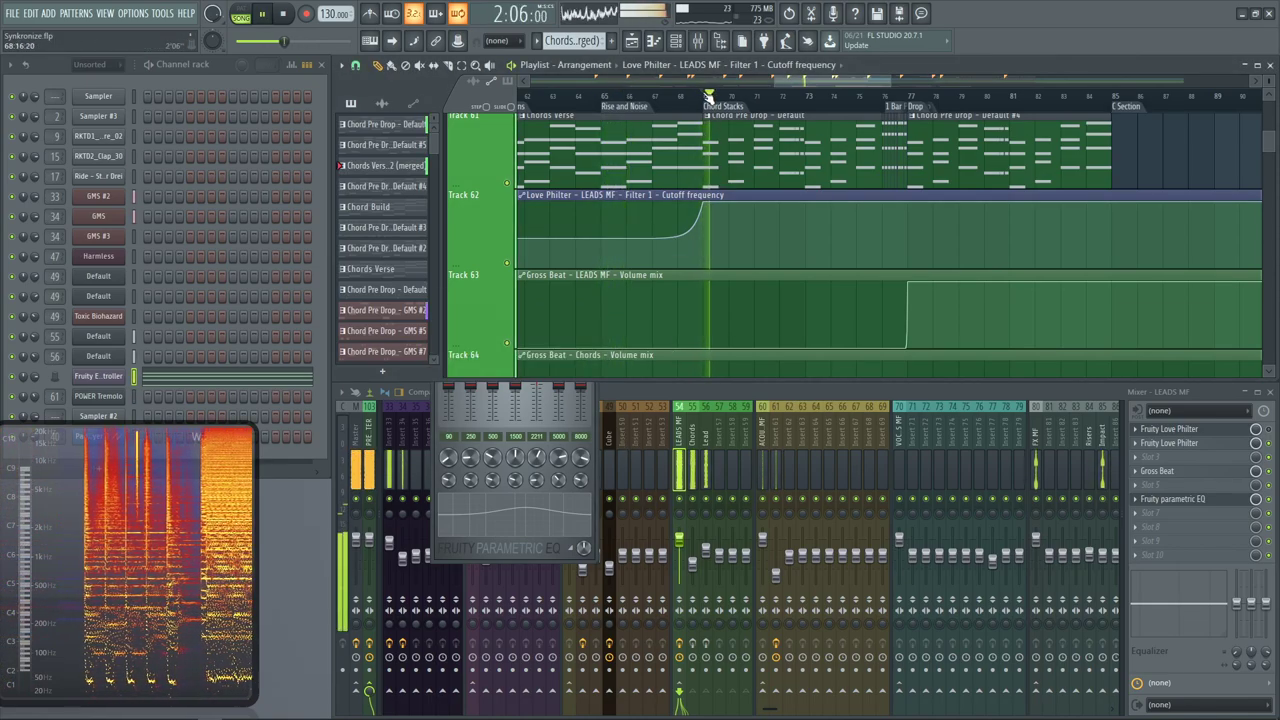
pyautogui.click(525, 398)
pyautogui.moveTo(539, 372)
pyautogui.mouseDown()
pyautogui.moveTo(539, 412)
pyautogui.moveTo(537, 384)
pyautogui.mouseUp()
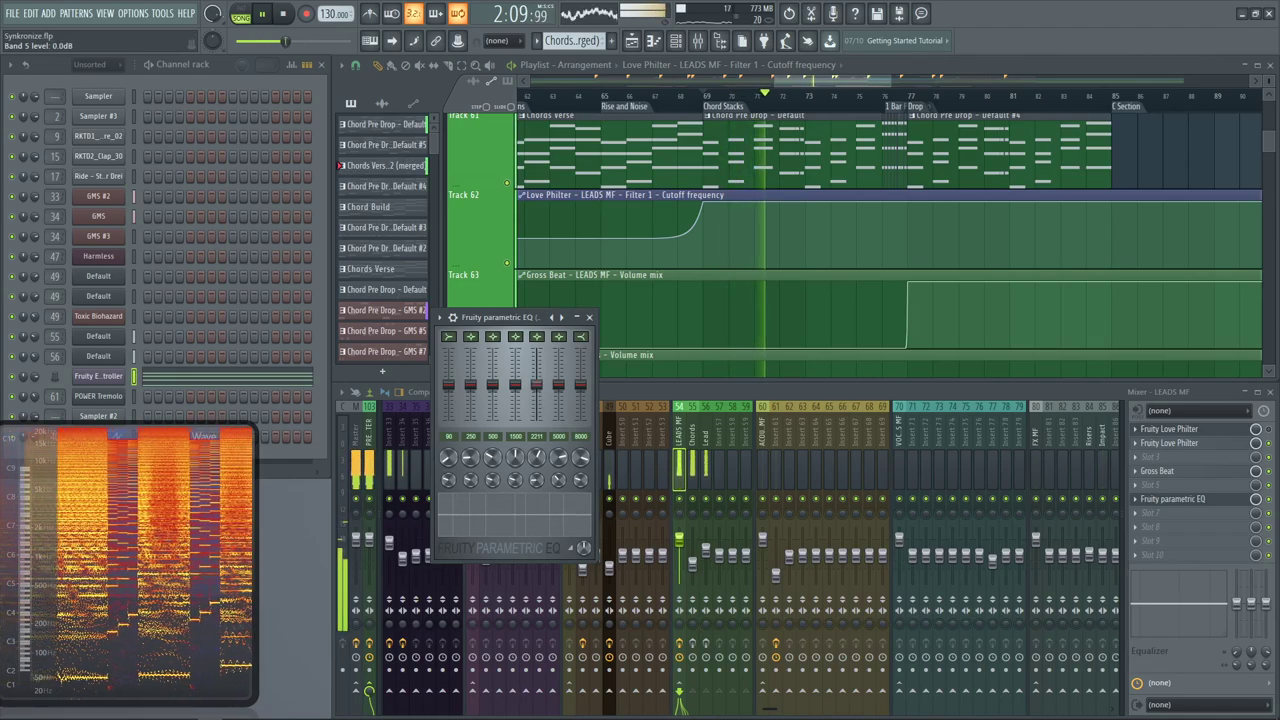
pyautogui.press('space')
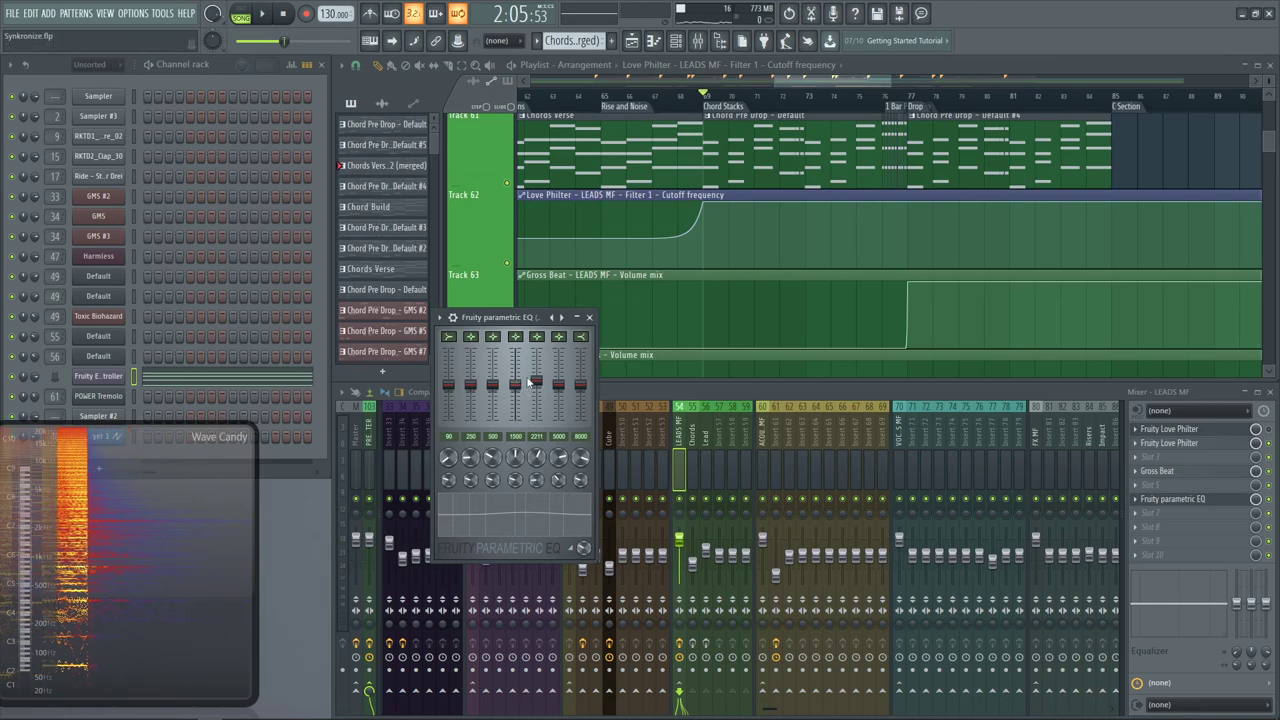
pyautogui.moveTo(533, 383); pyautogui.dragTo(537, 378)
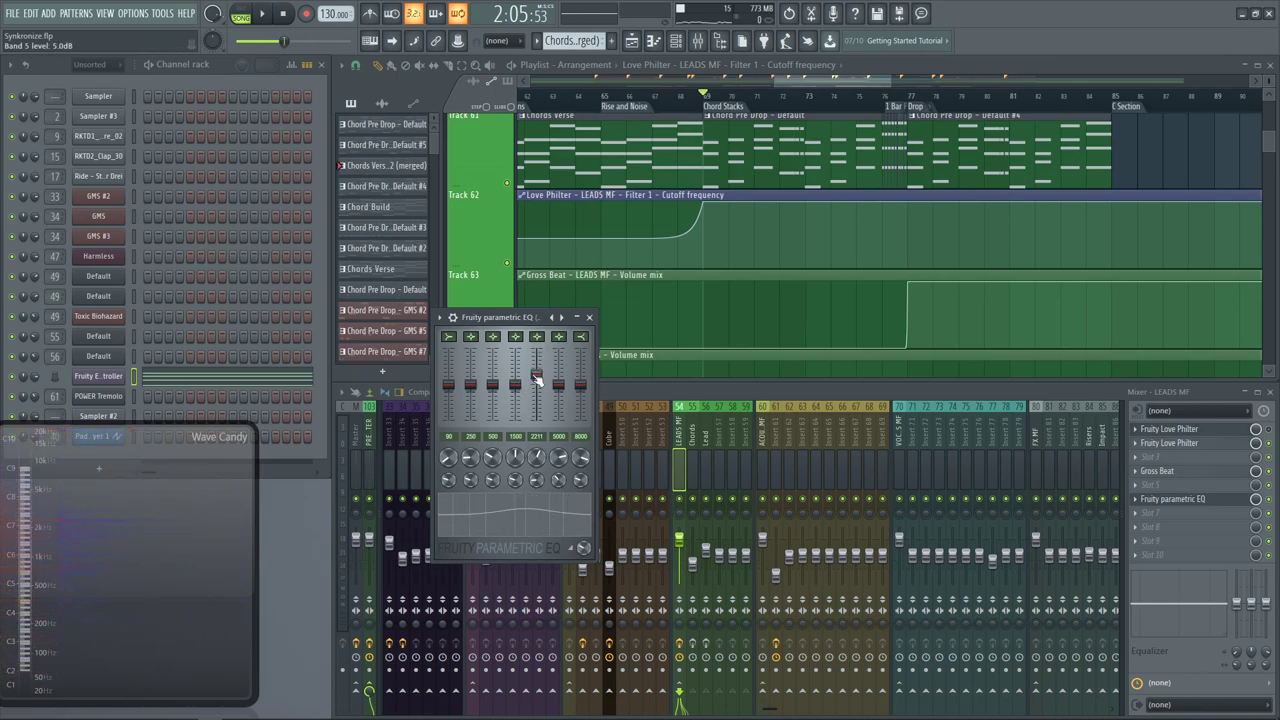
pyautogui.moveTo(479, 320); pyautogui.dragTo(546, 307)
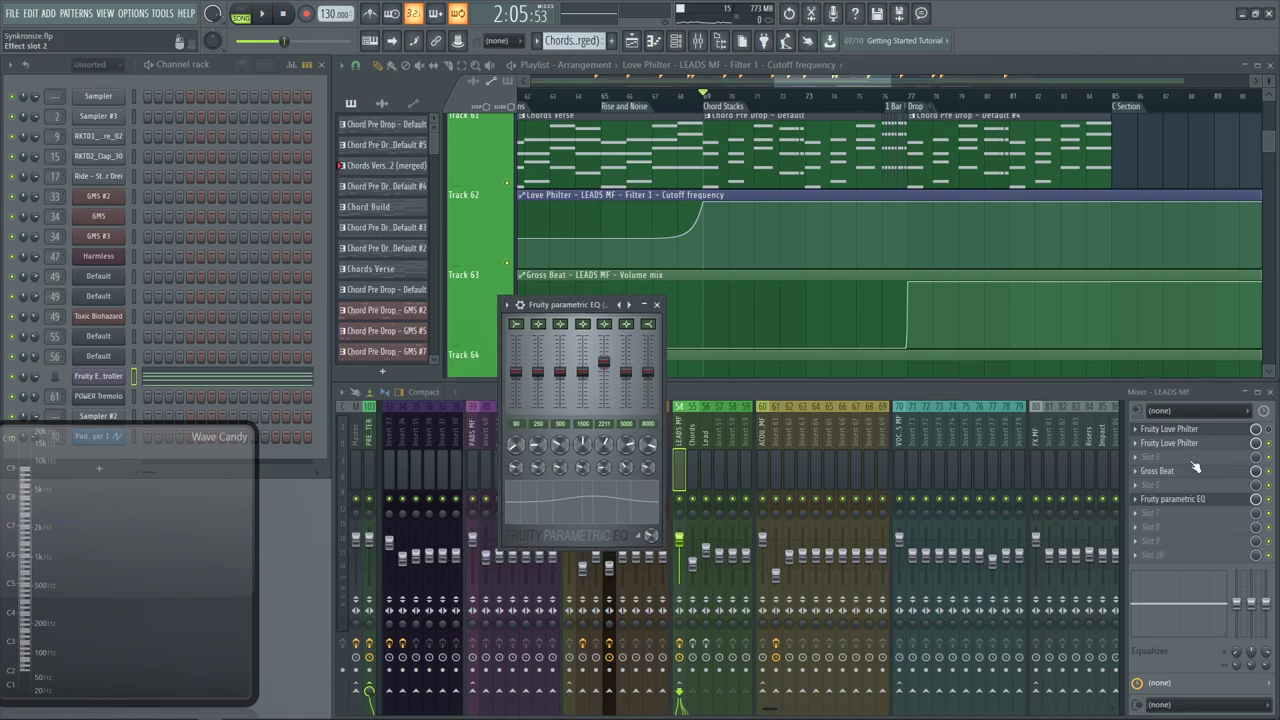
# Delete Fruity parametric EQ from LEADS MF, add EQUO from the Filter plugins to slot 5 and move its window clear
pyautogui.click(1137, 501)
pyautogui.click(1148, 415)
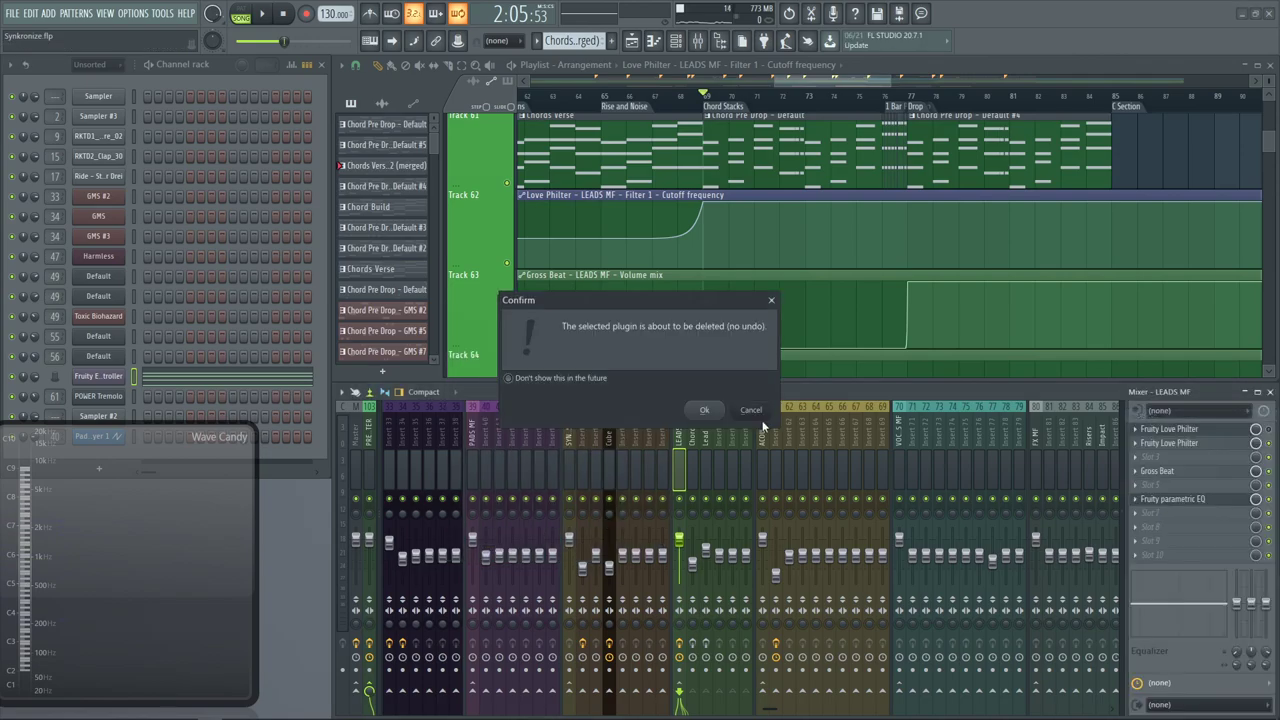
pyautogui.click(707, 411)
pyautogui.press('F8')
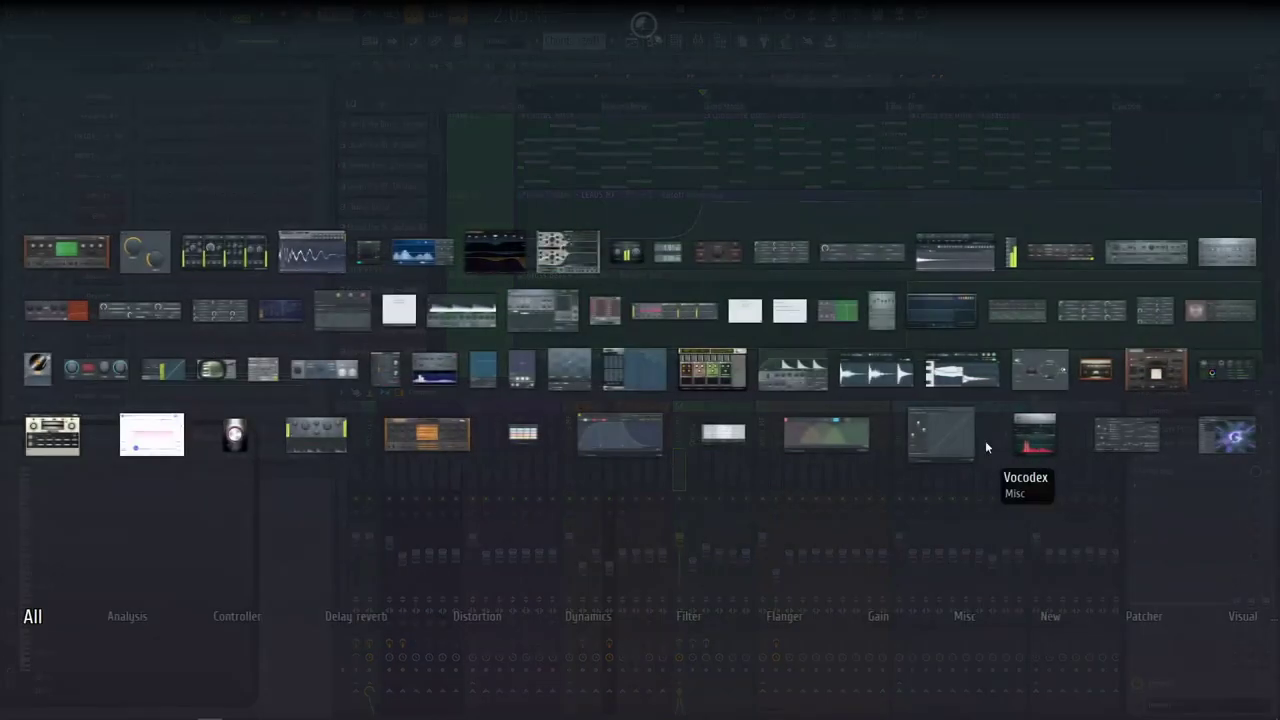
pyautogui.click(668, 621)
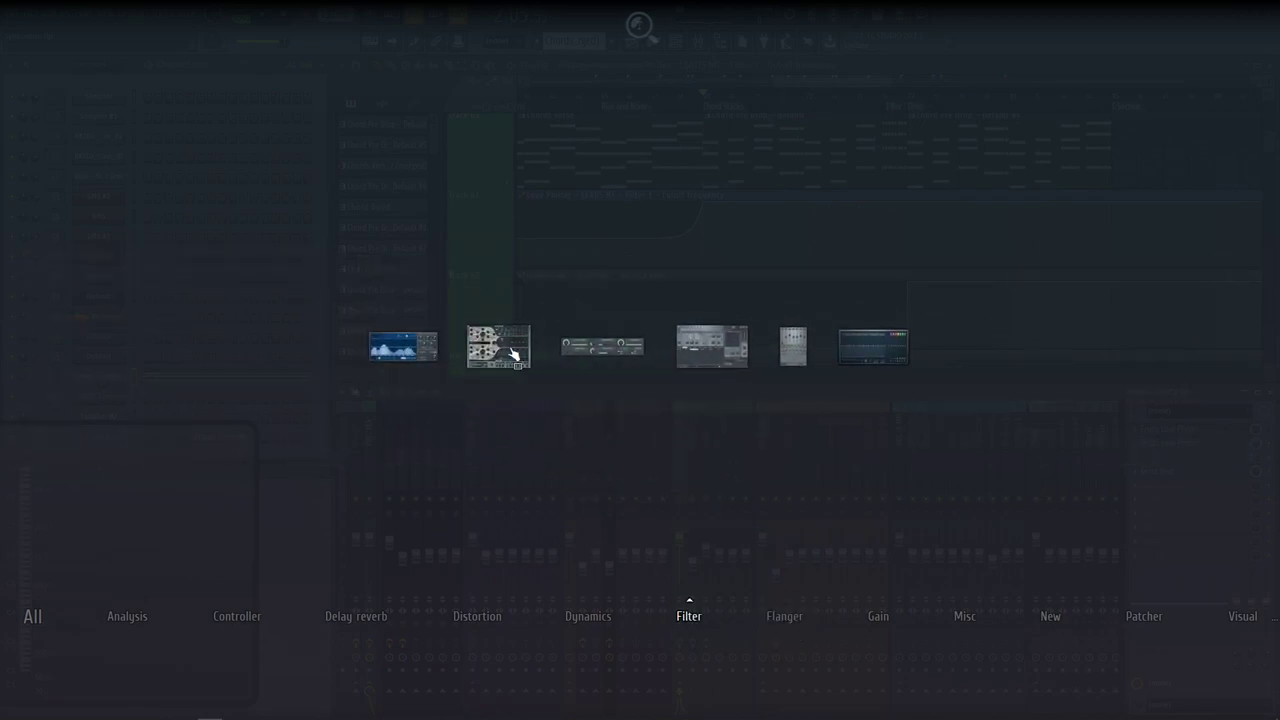
pyautogui.click(398, 350)
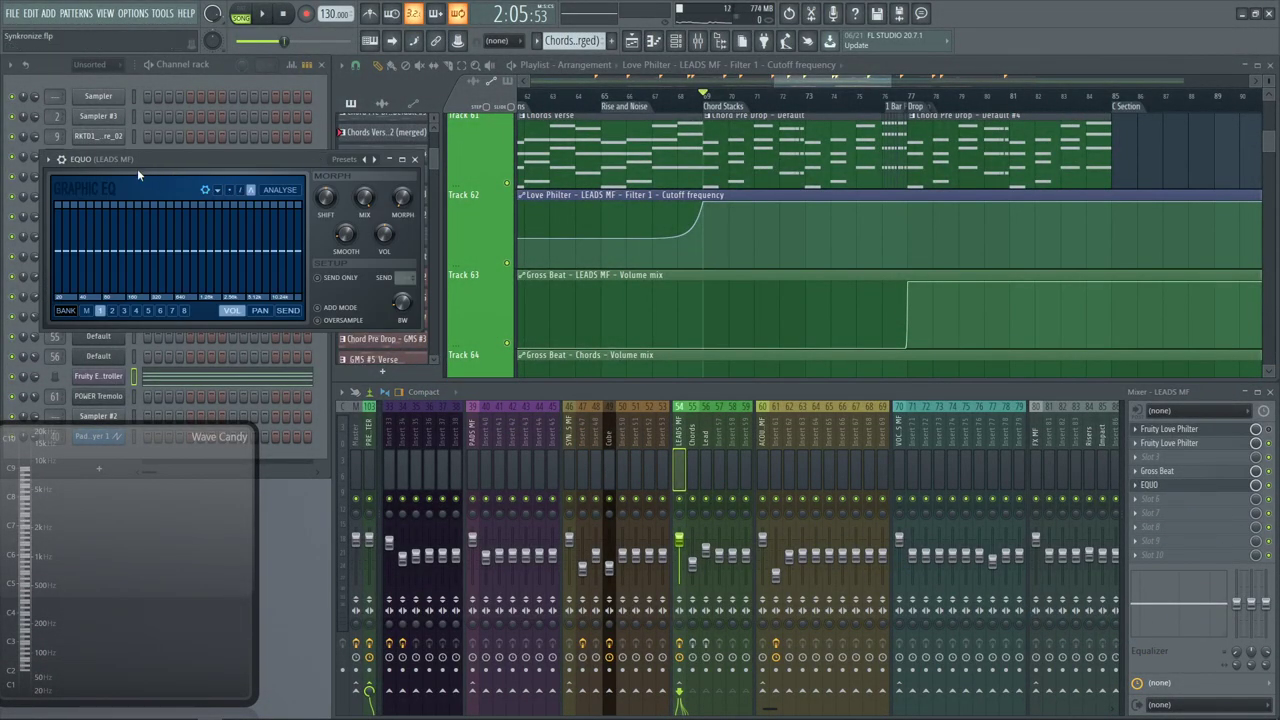
pyautogui.moveTo(145, 164); pyautogui.dragTo(480, 268)
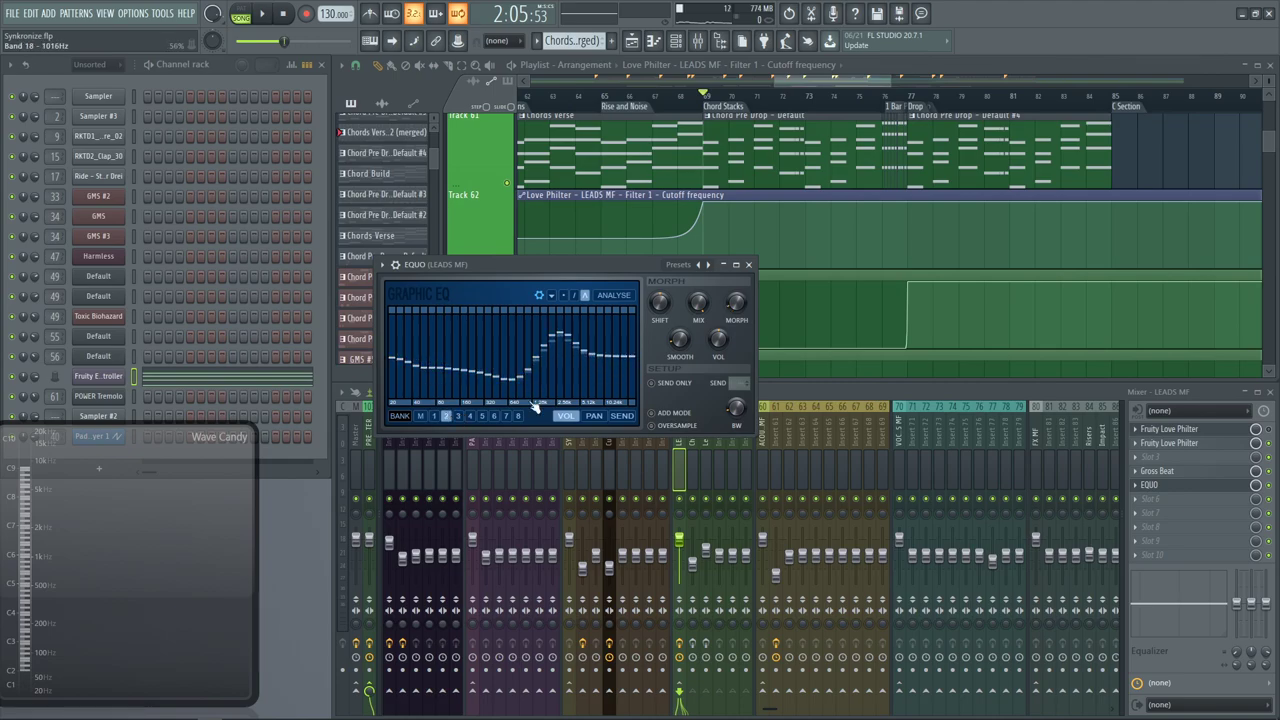
# Draw a different volume curve in each of EQUO's remaining banks from 3 to 8
pyautogui.click(460, 417)
pyautogui.moveTo(540, 388); pyautogui.dragTo(437, 328)
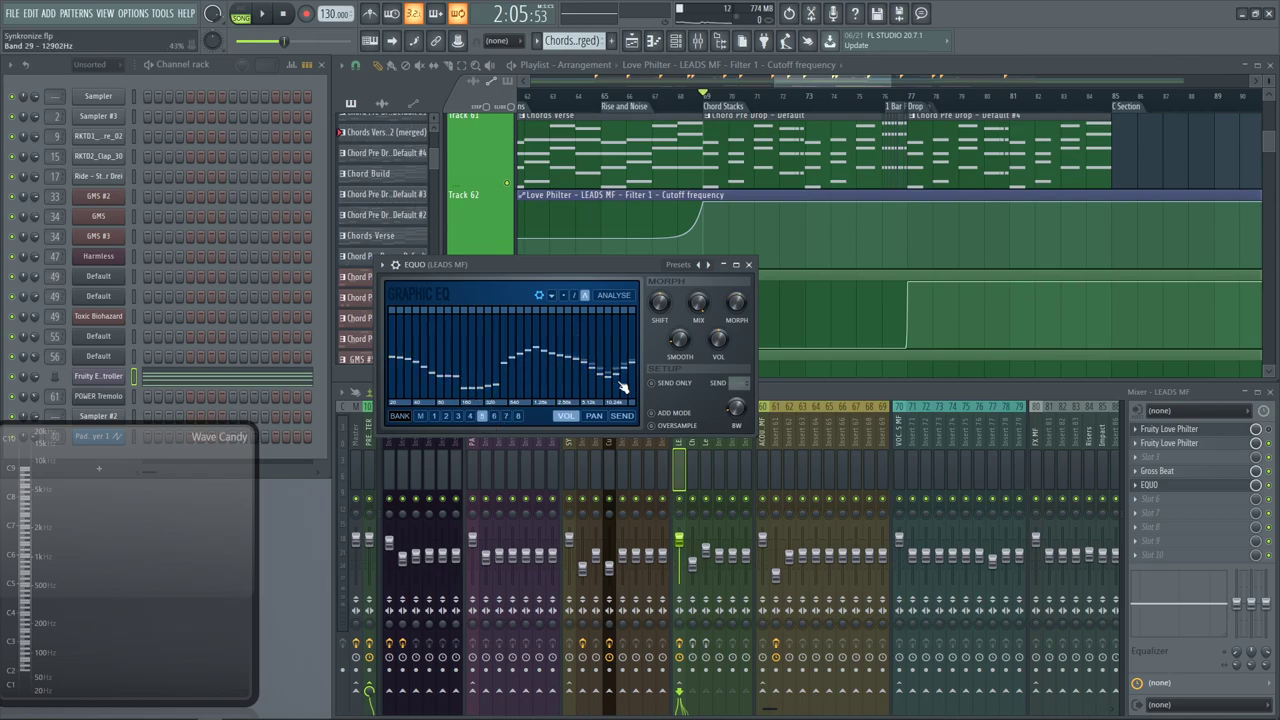
pyautogui.click(494, 416)
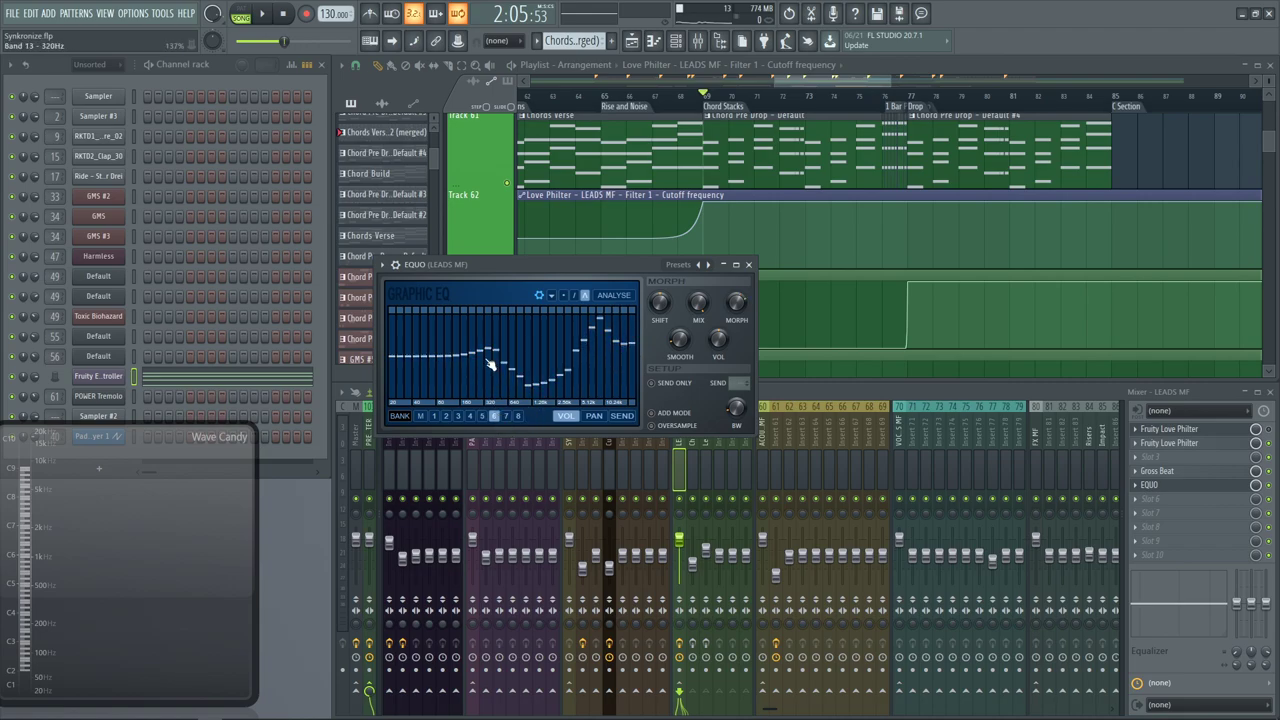
pyautogui.click(518, 416)
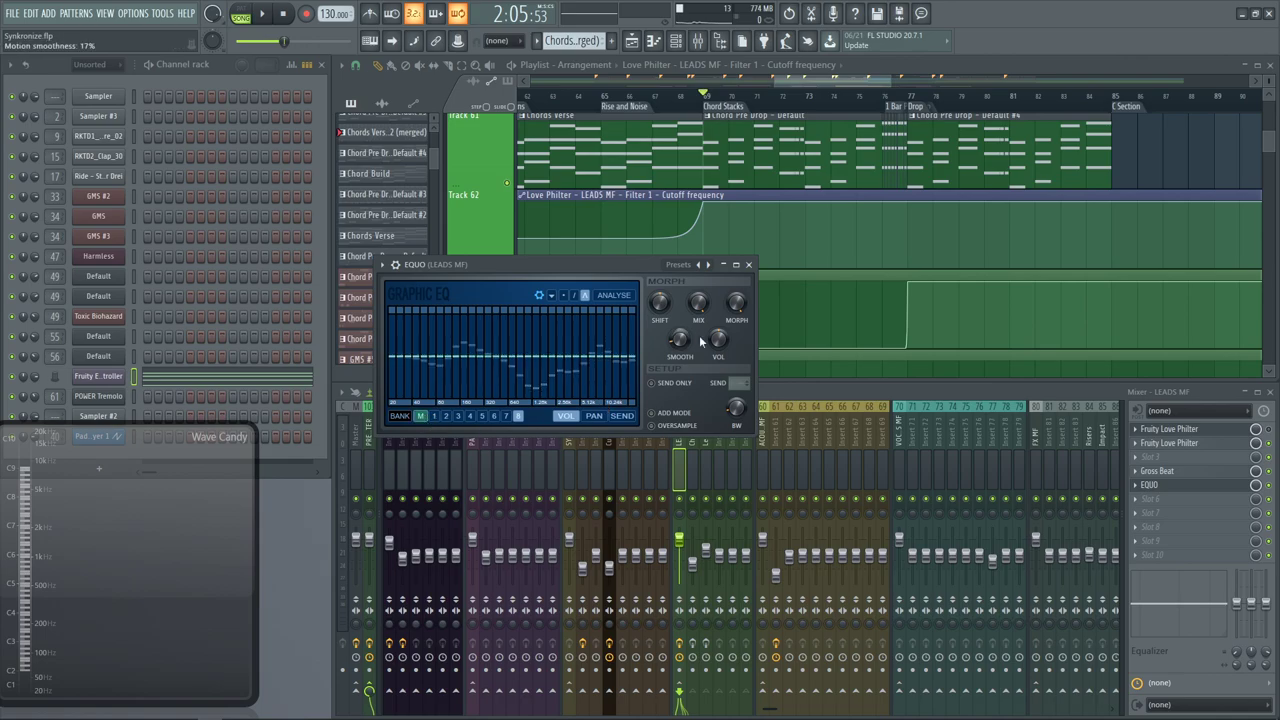
# Play the Chord Stacks section while sweeping EQUO's Morph control between banks, and try its Shift control
pyautogui.press('space')
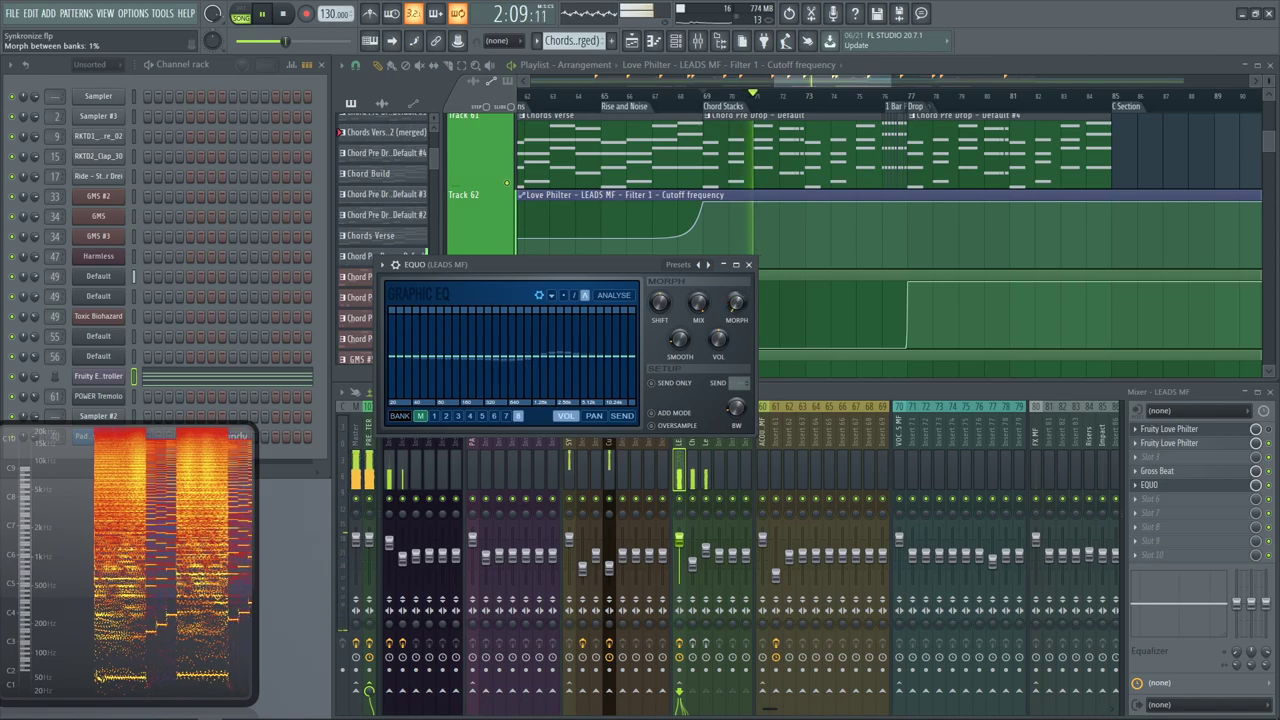
pyautogui.press('space')
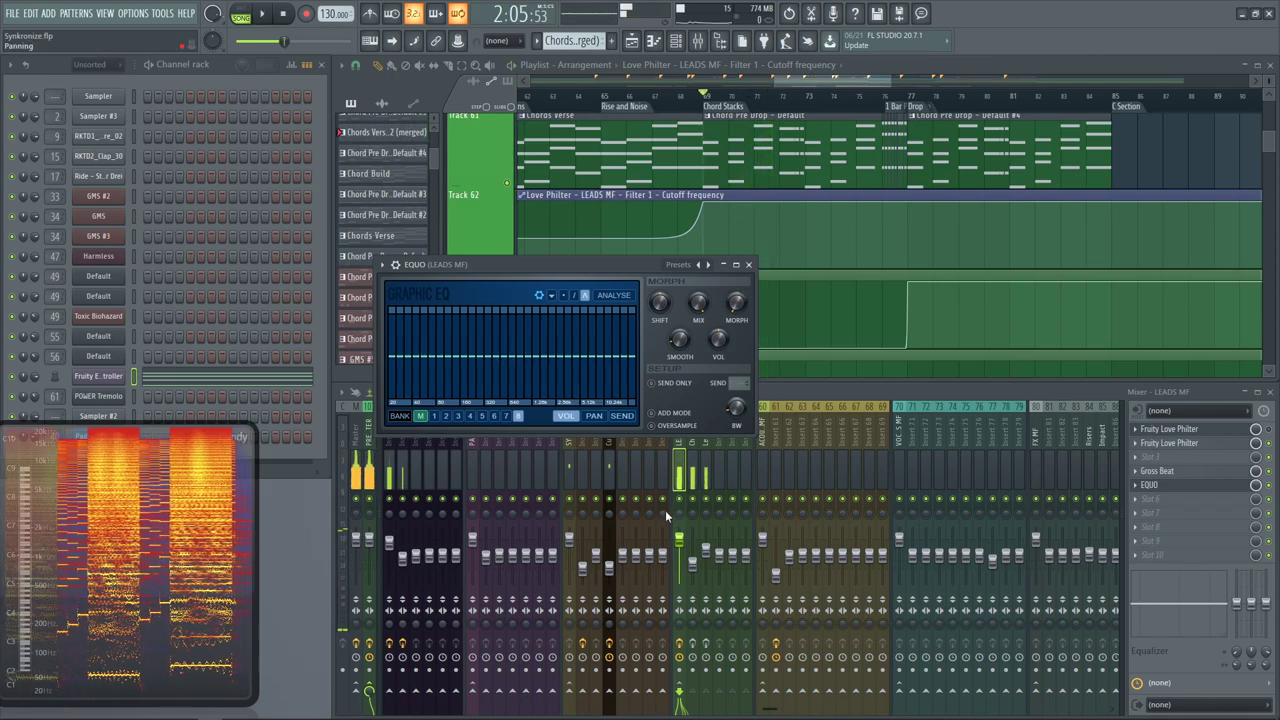
pyautogui.click(680, 510)
pyautogui.click(690, 285)
pyautogui.press('space')
pyautogui.moveTo(736, 302); pyautogui.dragTo(736, 265)
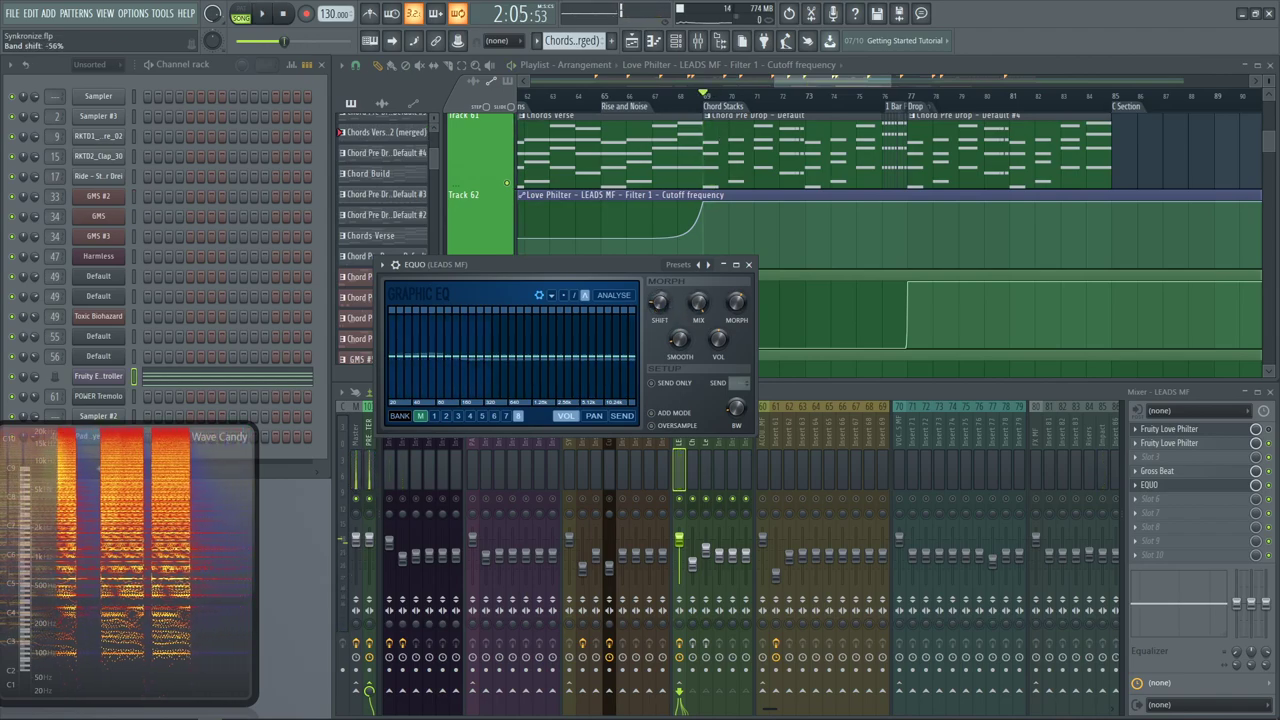
# Reset EQUO's Shift, replay Chord Stacks while sweeping Morph, and reset Morph to its default
pyautogui.rightClick(668, 314)
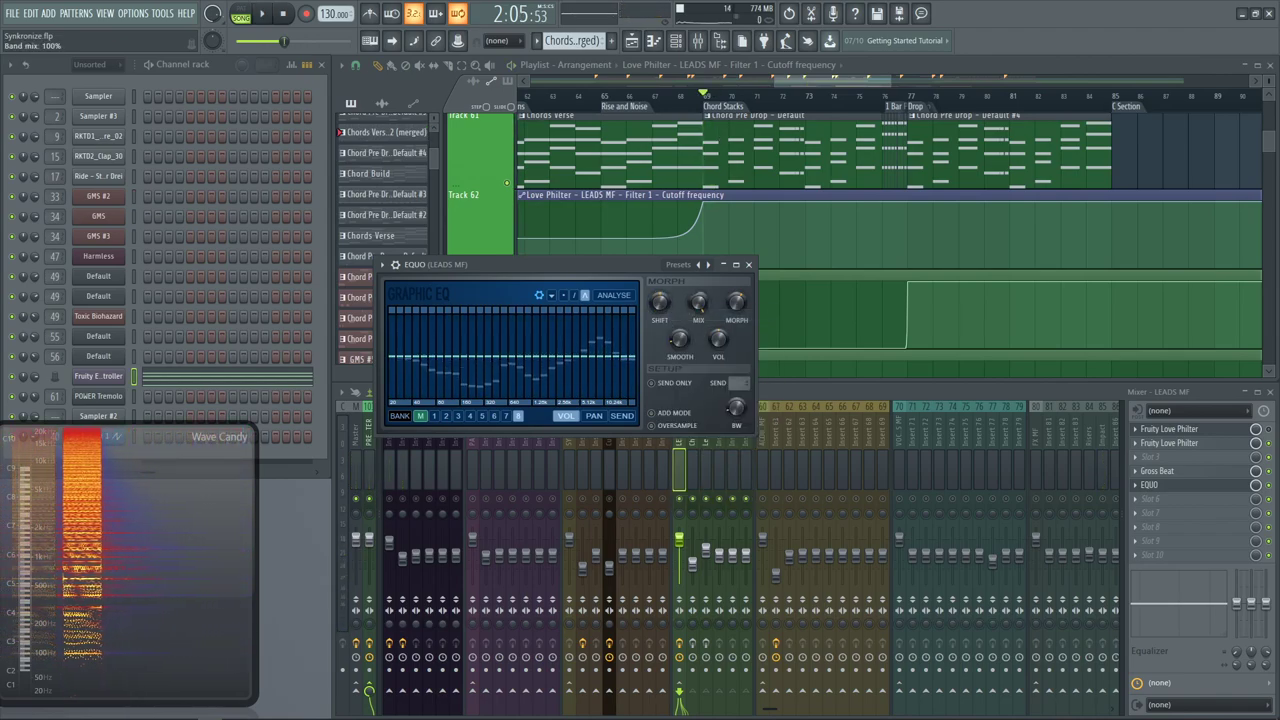
pyautogui.press('space')
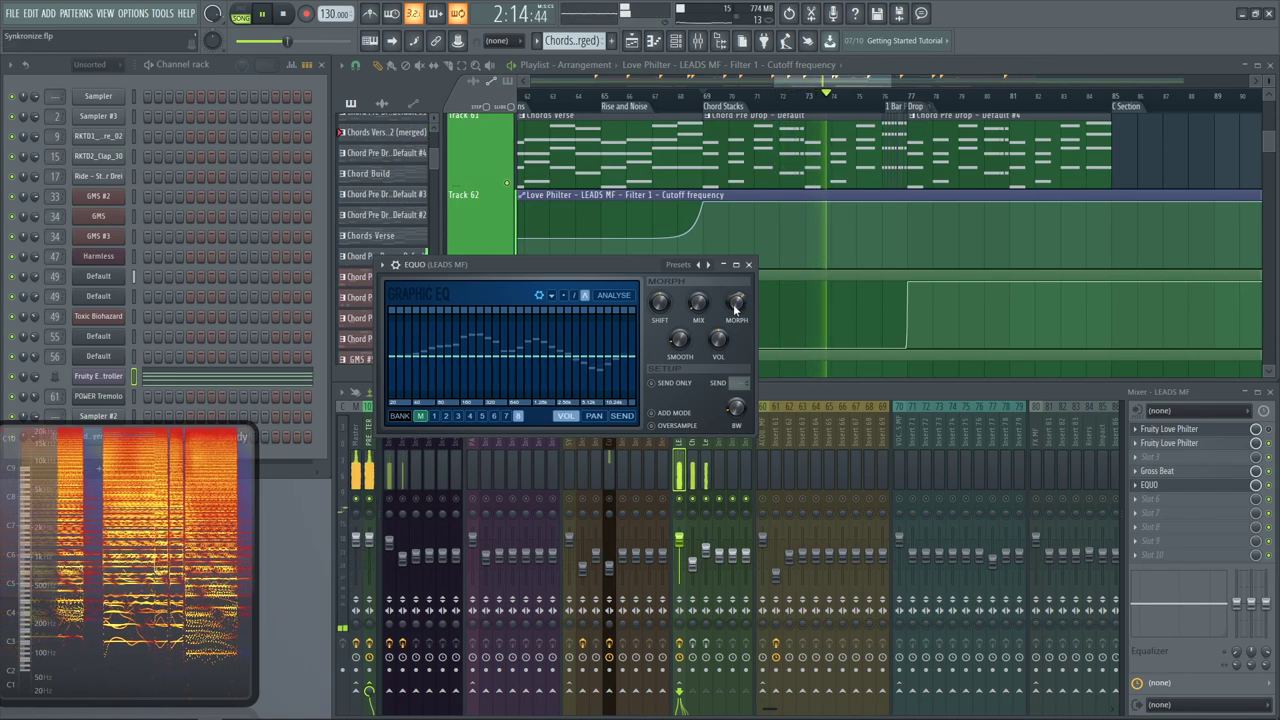
pyautogui.press('space')
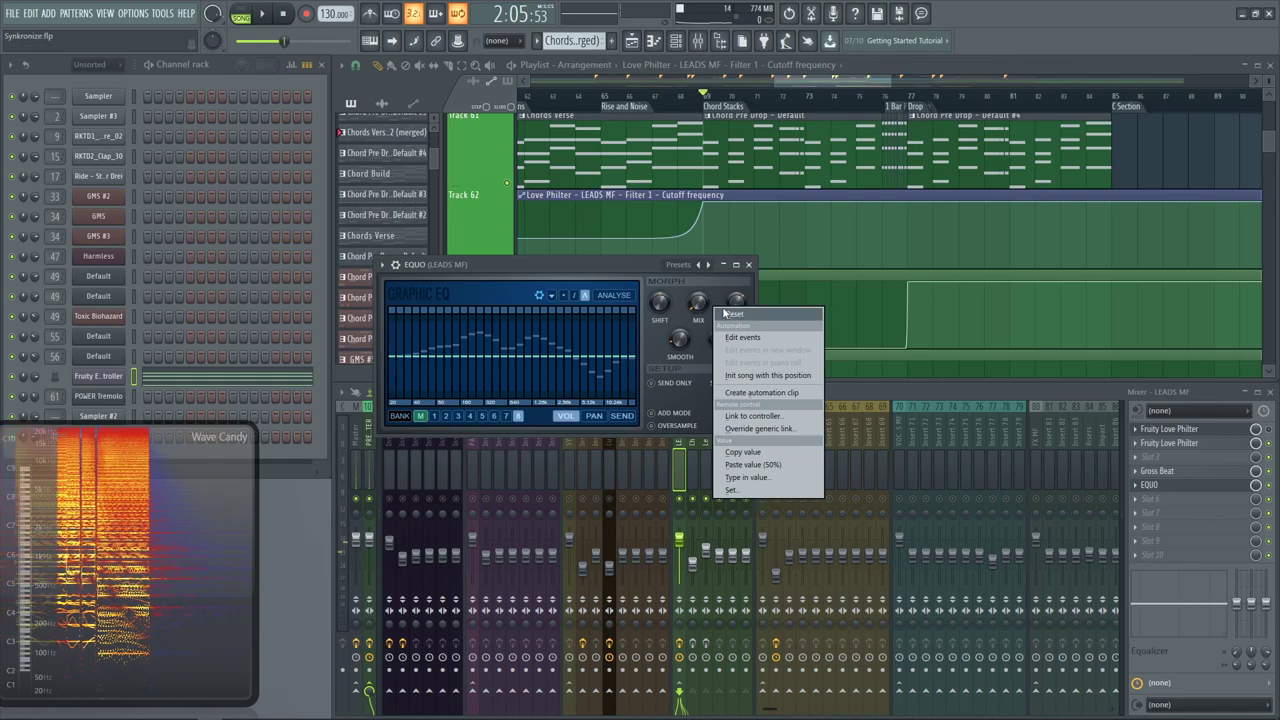
pyautogui.click(732, 315)
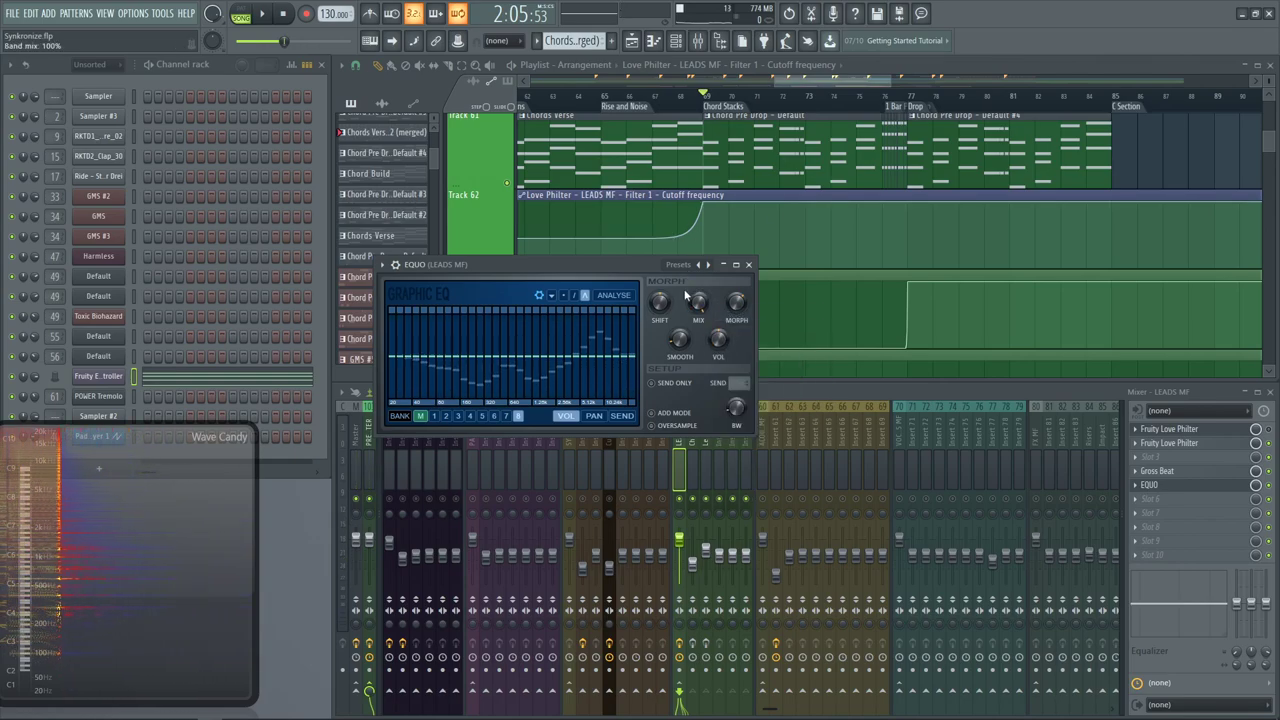
# Add Fruity parametric EQ 2 to slot 7 of LEADS MF and shape its curve by raising and lowering bands 2 to 6
pyautogui.press('F8')
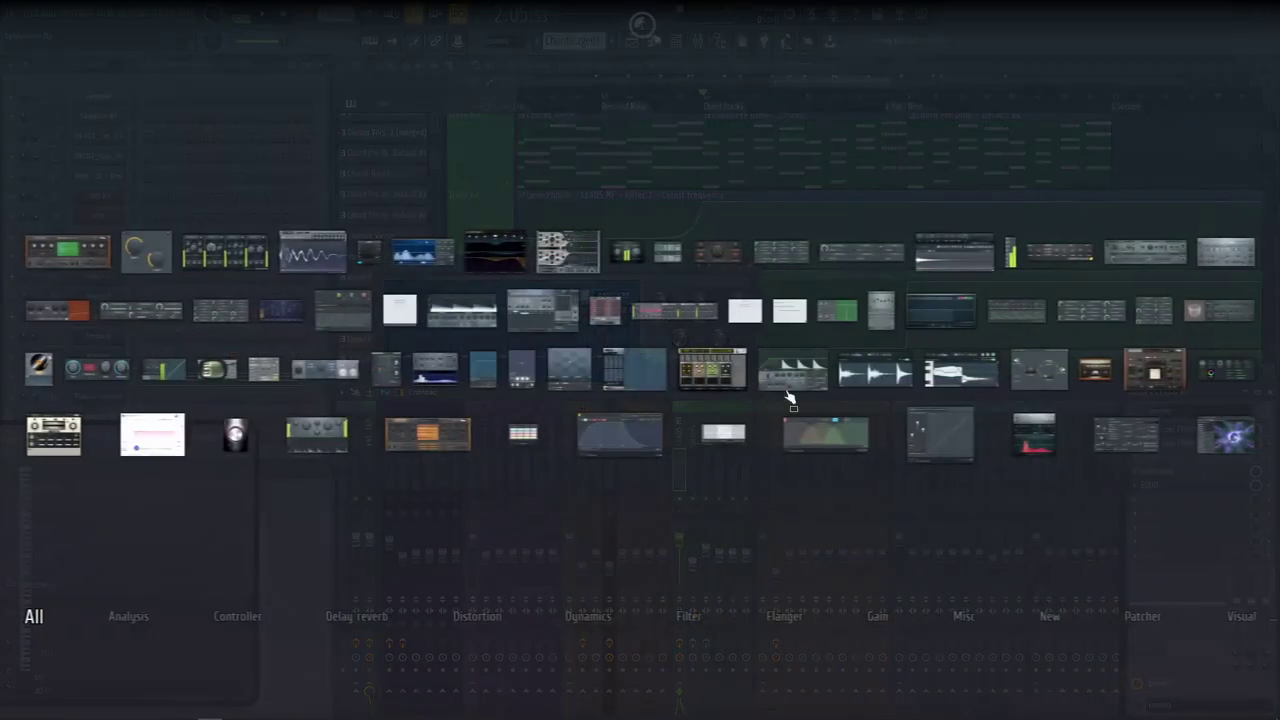
pyautogui.click(930, 332)
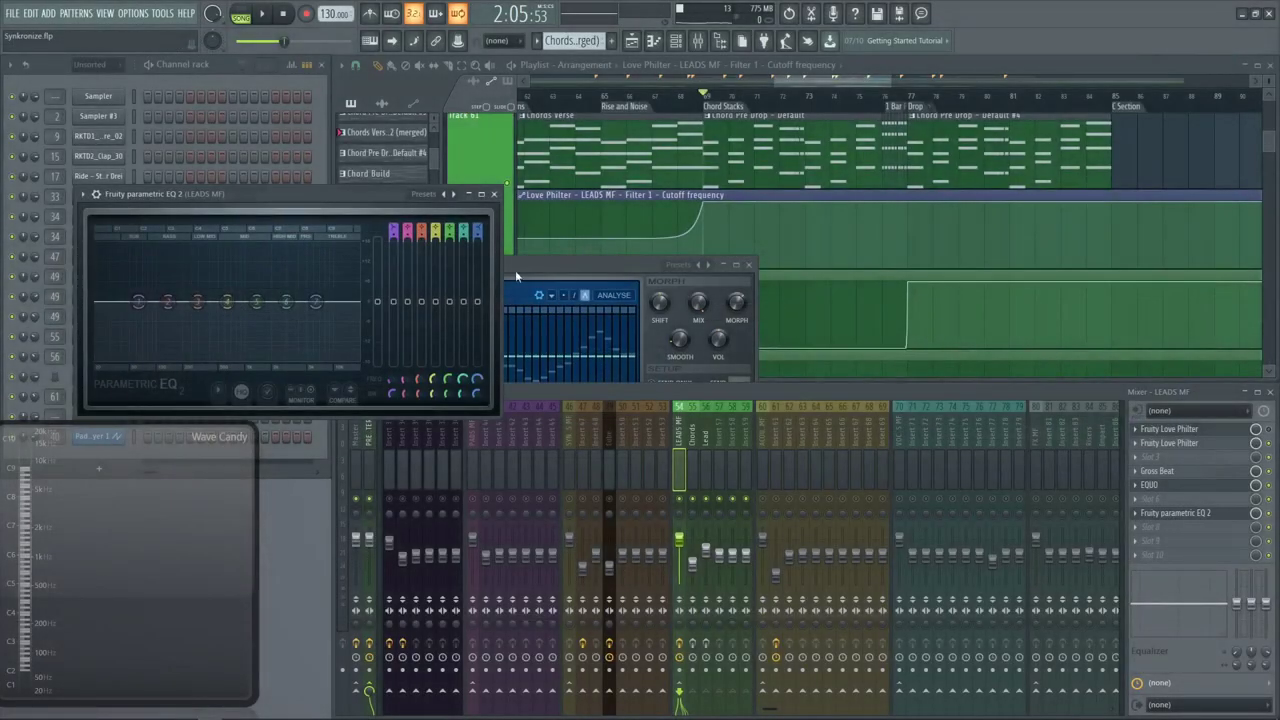
pyautogui.moveTo(363, 207); pyautogui.dragTo(938, 330)
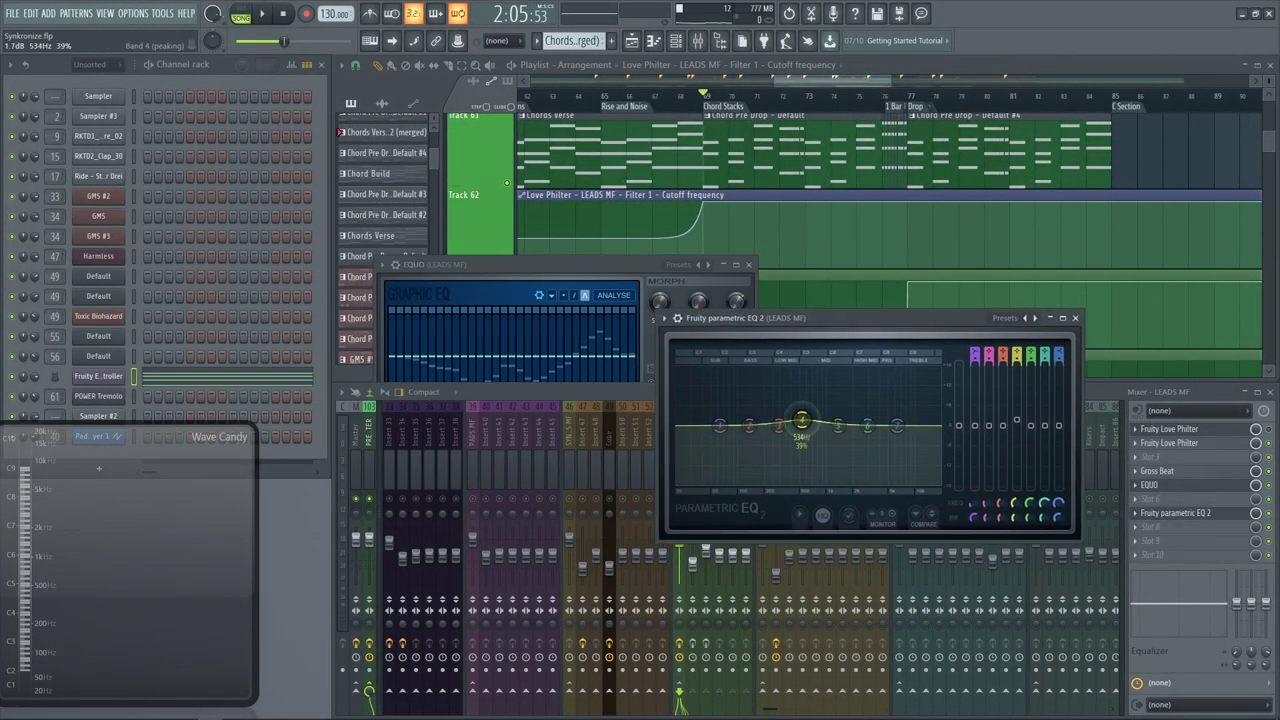
pyautogui.moveTo(869, 428); pyautogui.dragTo(873, 443)
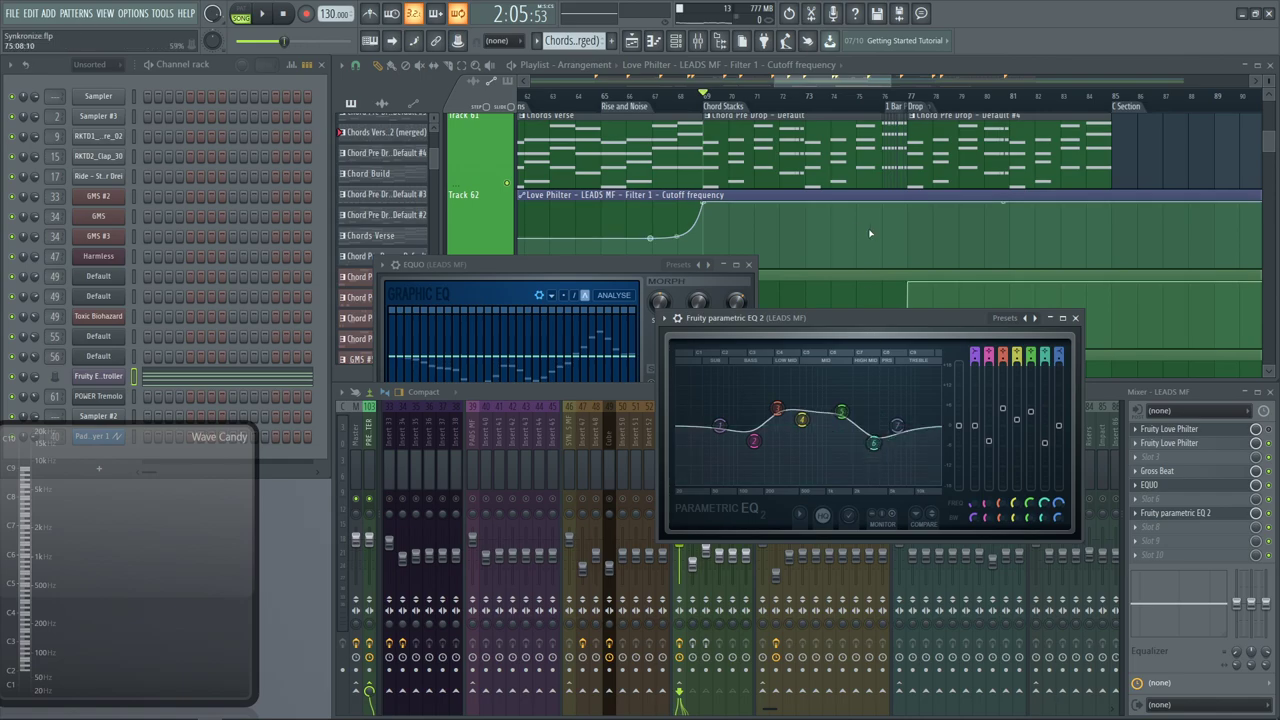
# Mute Fruity parametric EQ 2 in the LEADS MF effect chain, close its window and return to EQUO
pyautogui.scroll(-3, 724, 124)
pyautogui.scroll(1, 760, 225)
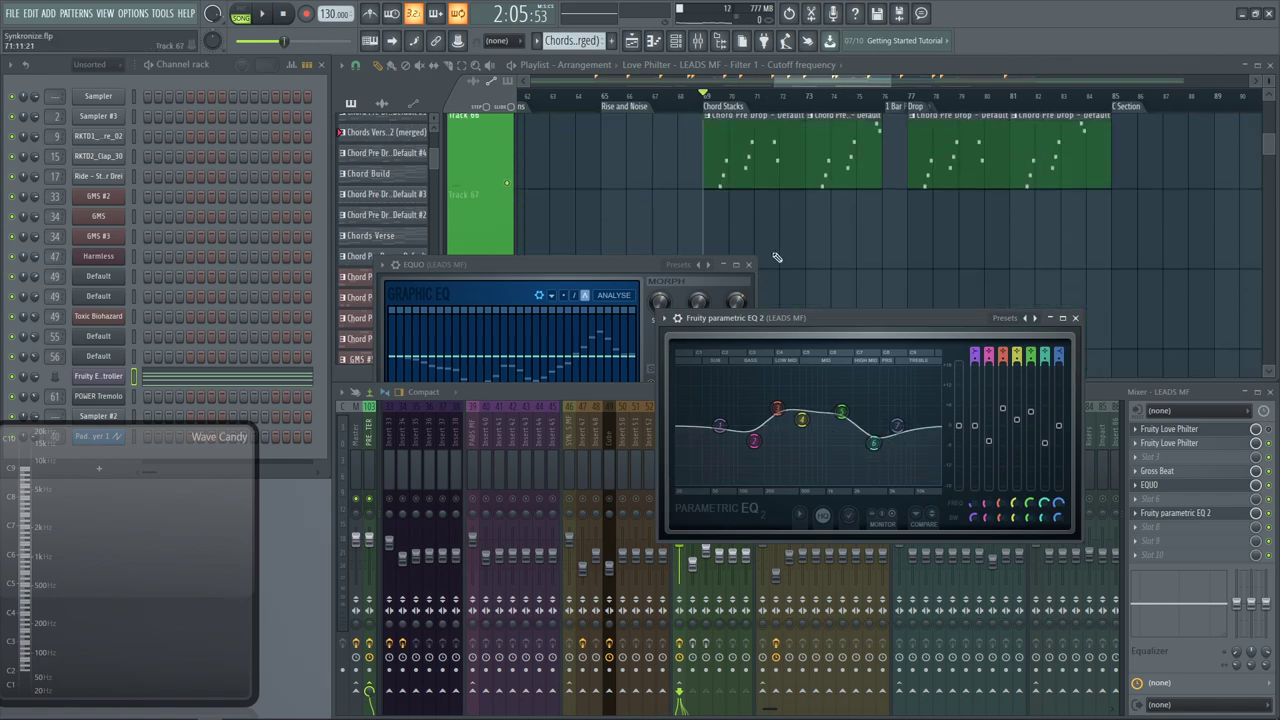
pyautogui.click(1272, 516)
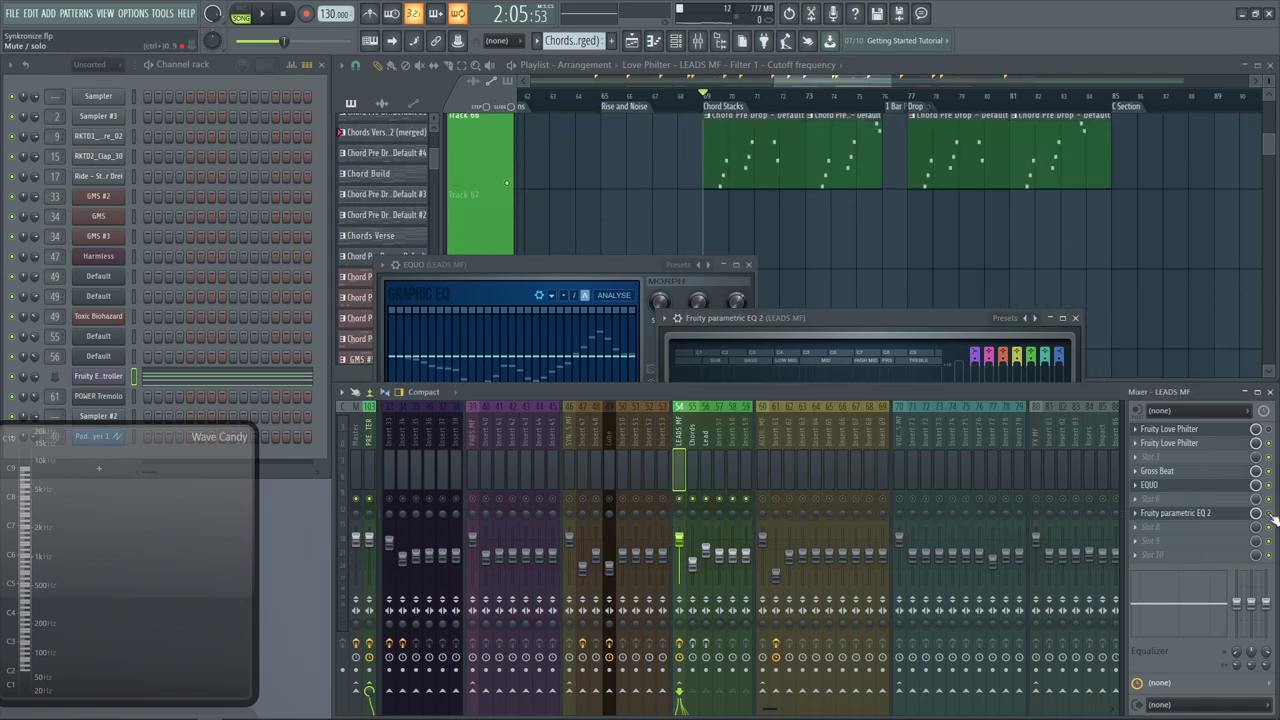
pyautogui.click(589, 296)
pyautogui.click(1092, 323)
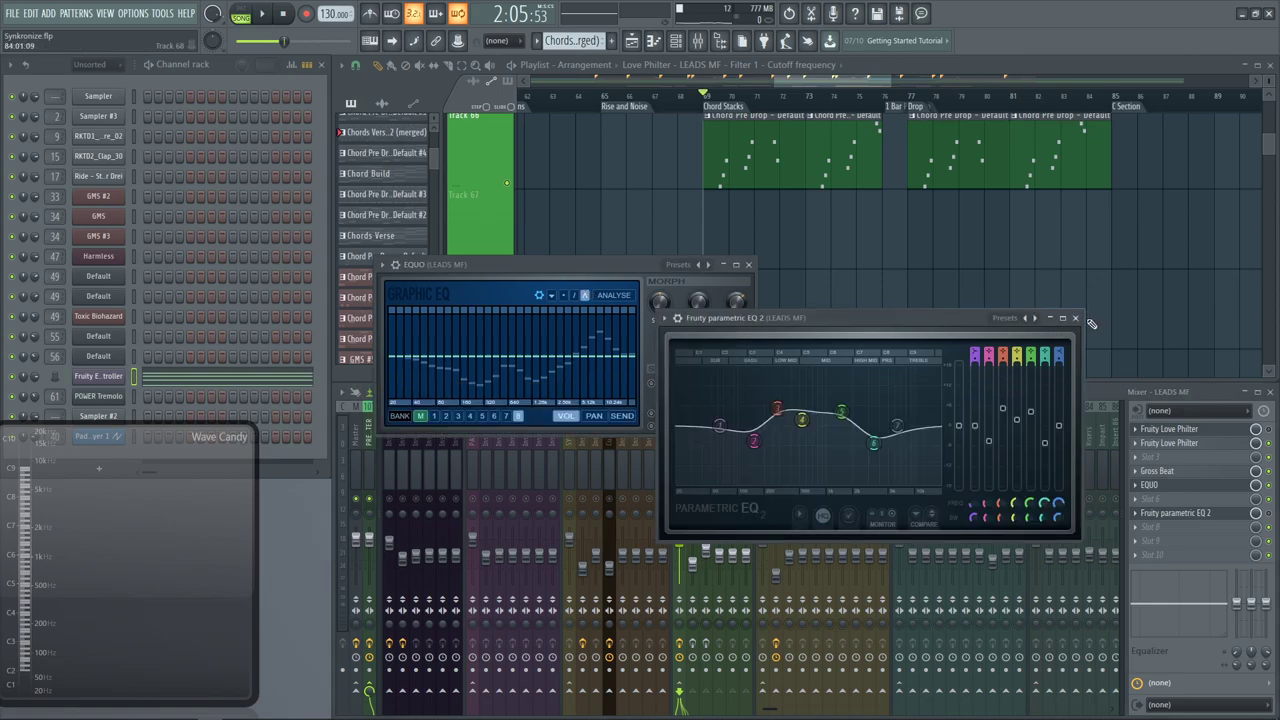
pyautogui.click(1077, 318)
pyautogui.click(500, 284)
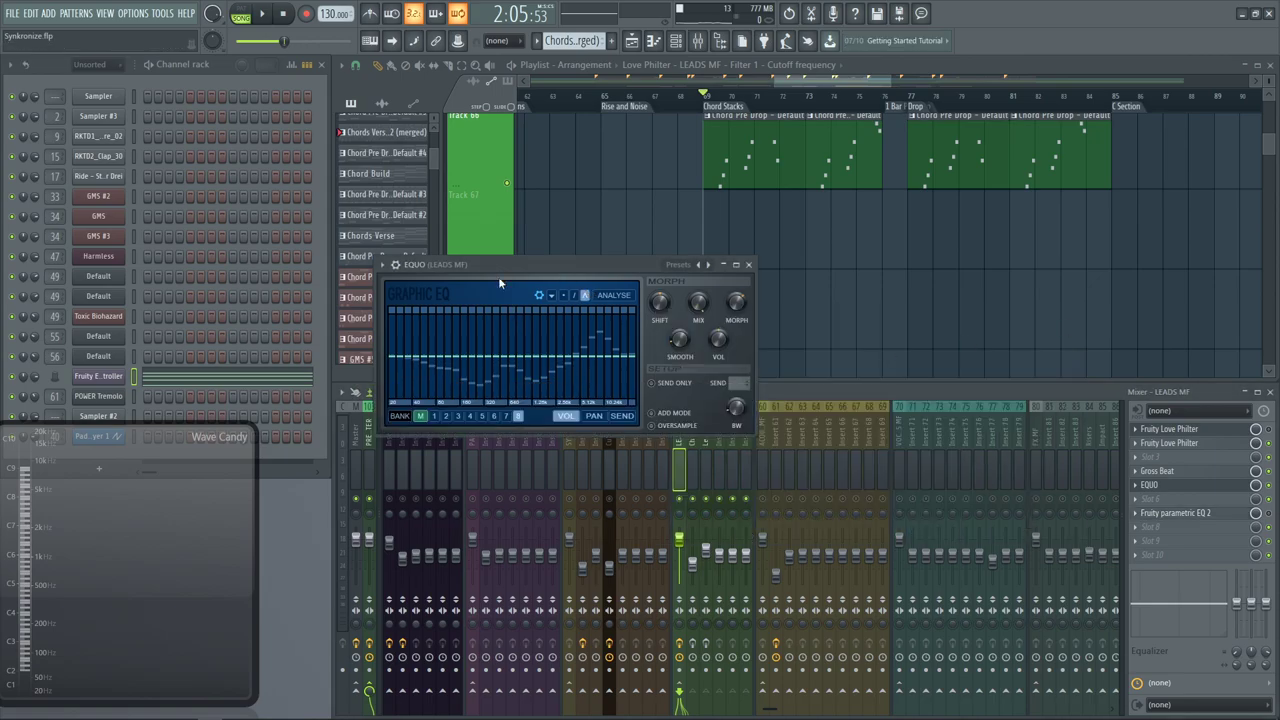
# Review EQUO's banks 8, 5 and 2, and play Chord Stacks while sweeping Morph between the curves
pyautogui.click(520, 416)
pyautogui.click(483, 416)
pyautogui.click(447, 416)
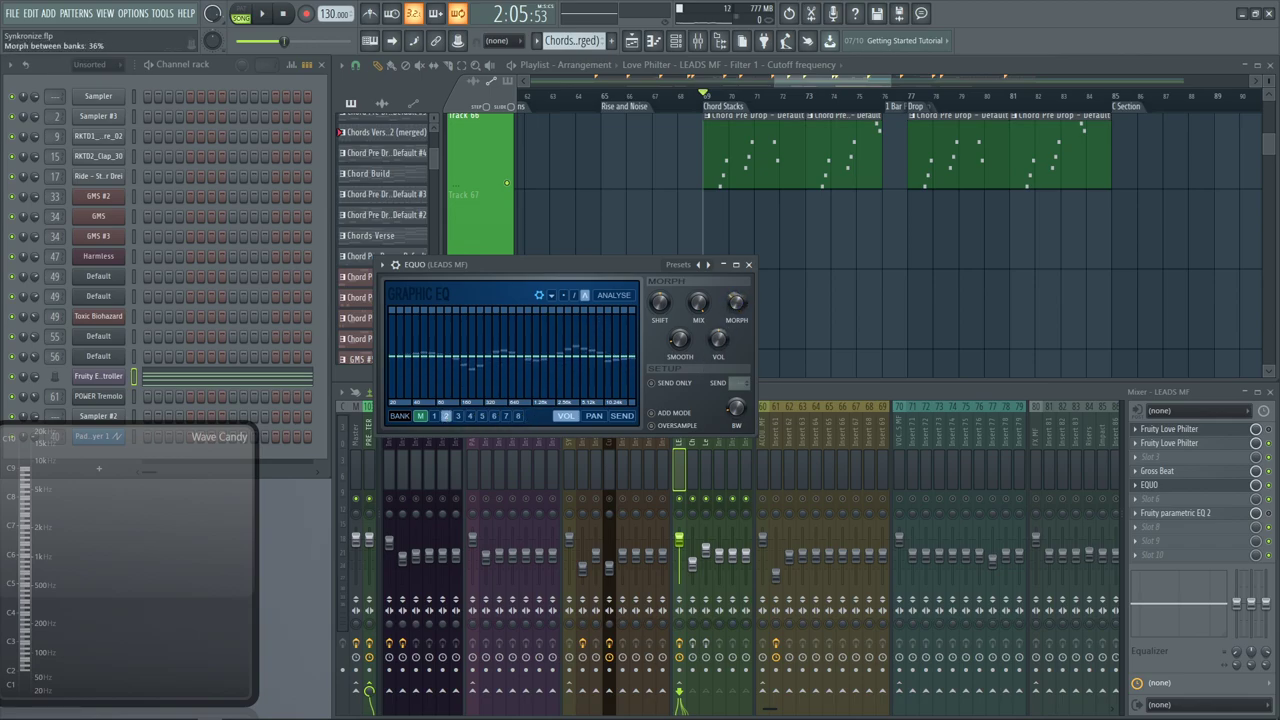
pyautogui.press('space')
pyautogui.press('space')
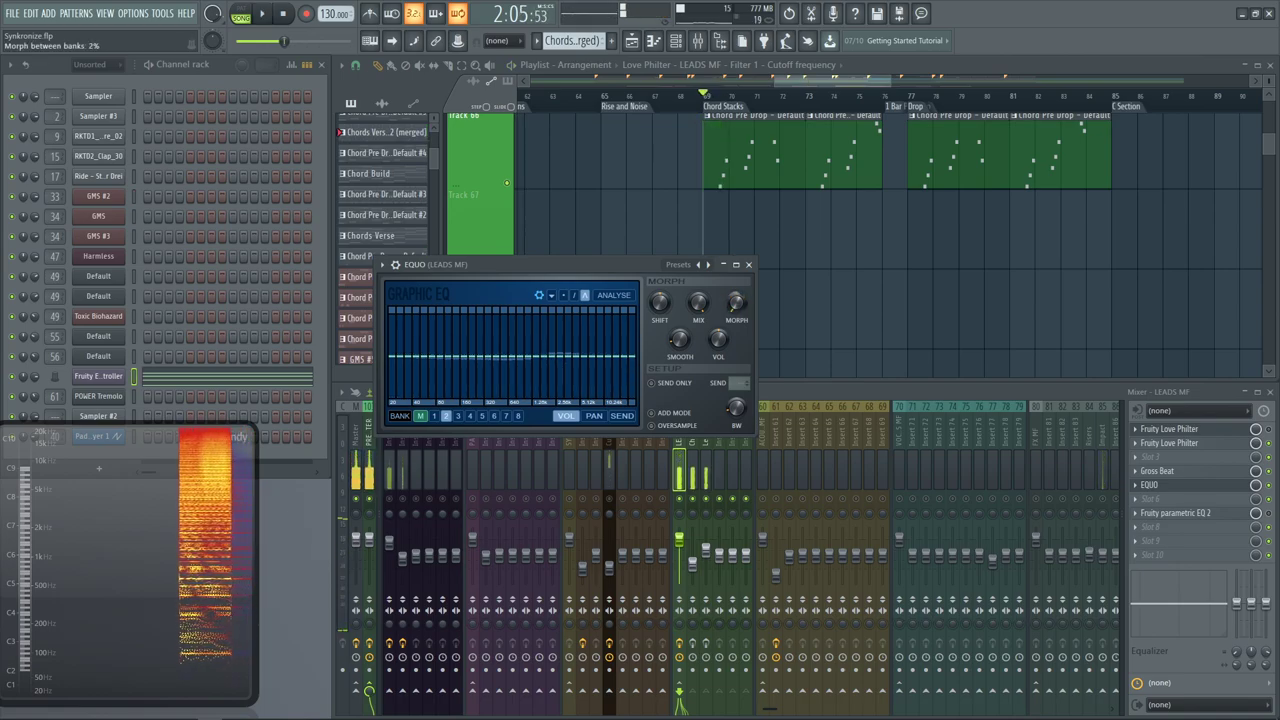
pyautogui.press('space')
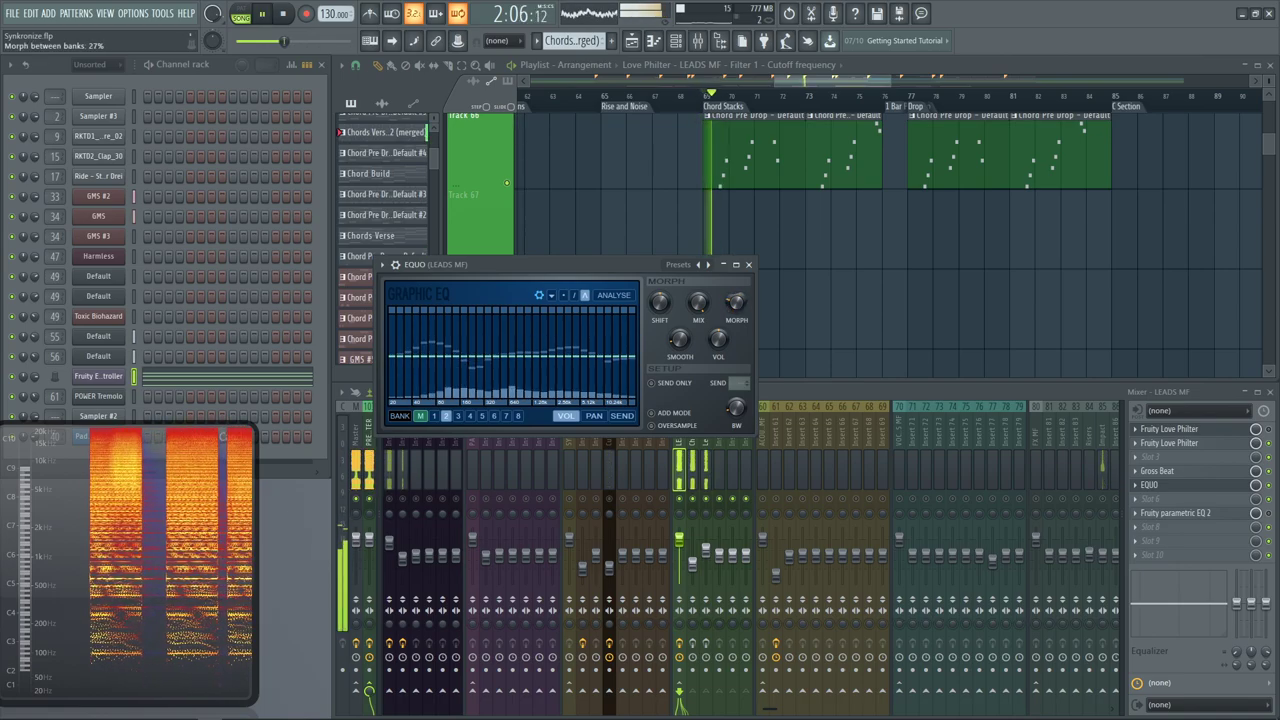
pyautogui.press('space')
# Select bars 69 to 73 at the start of Chord Stacks and create an automation clip there for EQUO's Morph control
pyautogui.moveTo(711, 246); pyautogui.dragTo(803, 175)
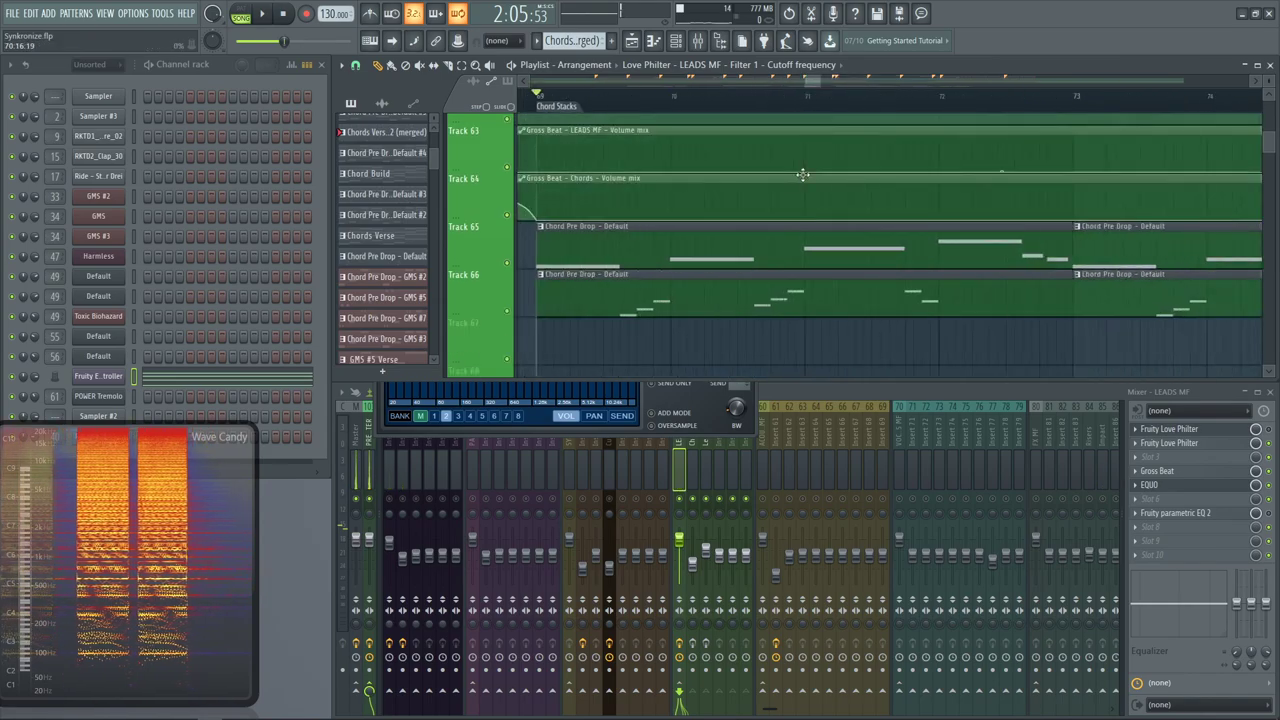
pyautogui.scroll(-3, 814, 234)
pyautogui.scroll(-2, 817, 240)
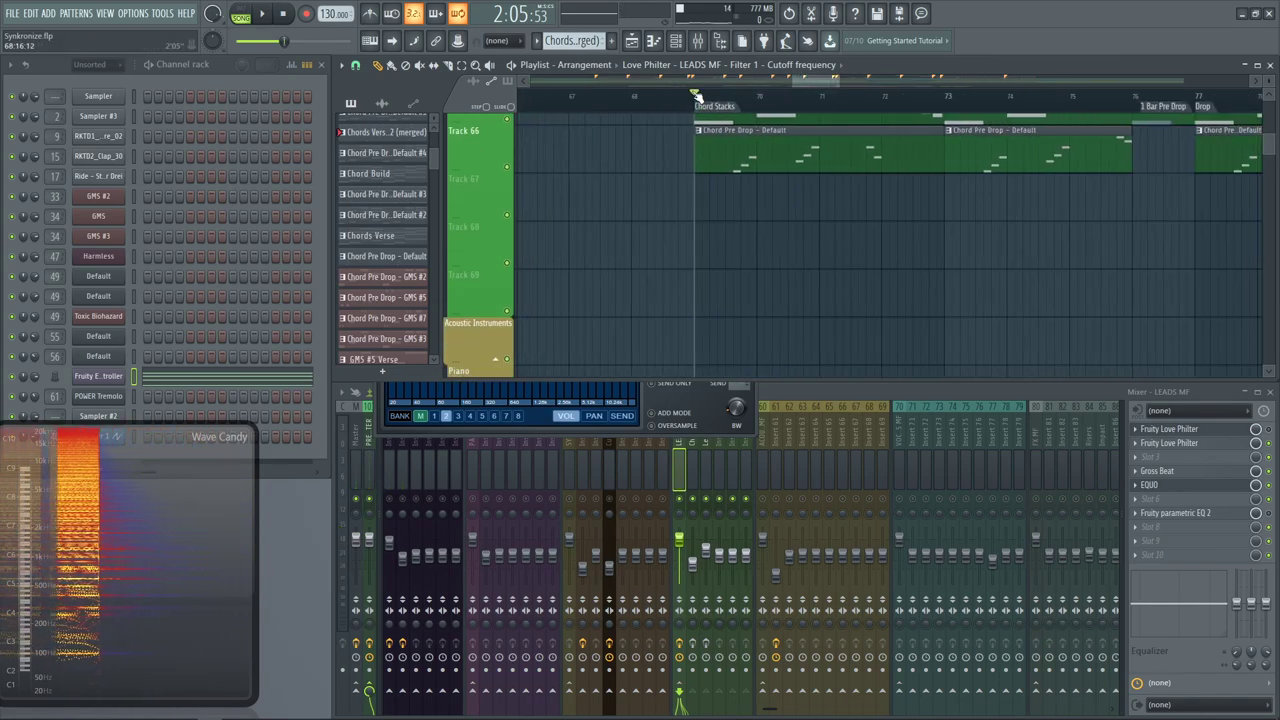
pyautogui.moveTo(697, 95); pyautogui.dragTo(948, 178)
pyautogui.click(666, 397)
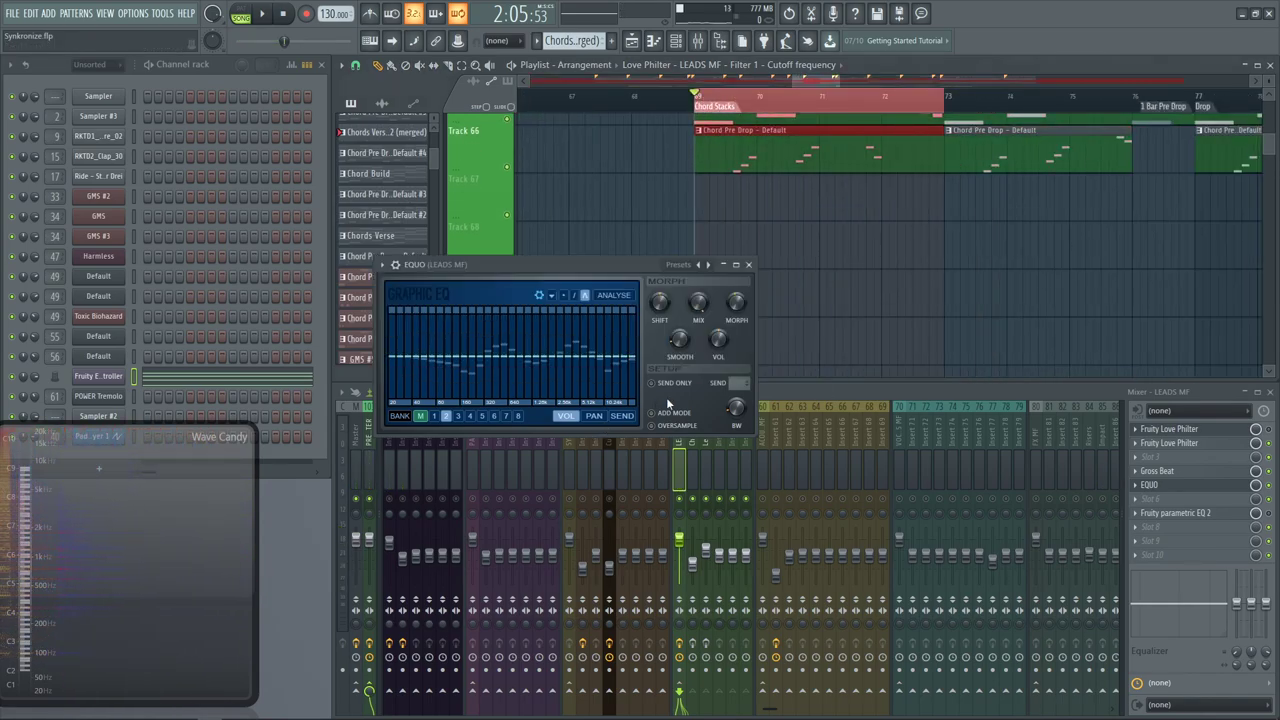
pyautogui.rightClick(731, 310)
pyautogui.click(793, 395)
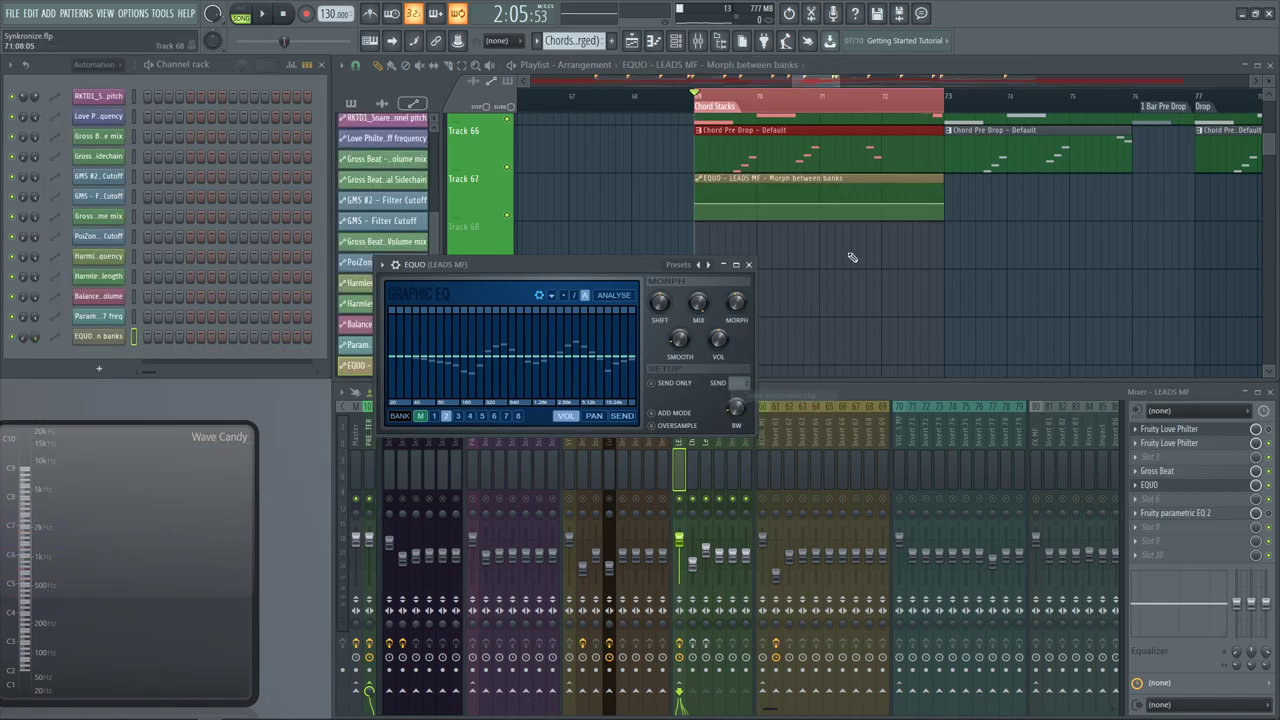
# Try shaping the Morph automation clip with alternating low and high points, and undo the added points
pyautogui.click(787, 289)
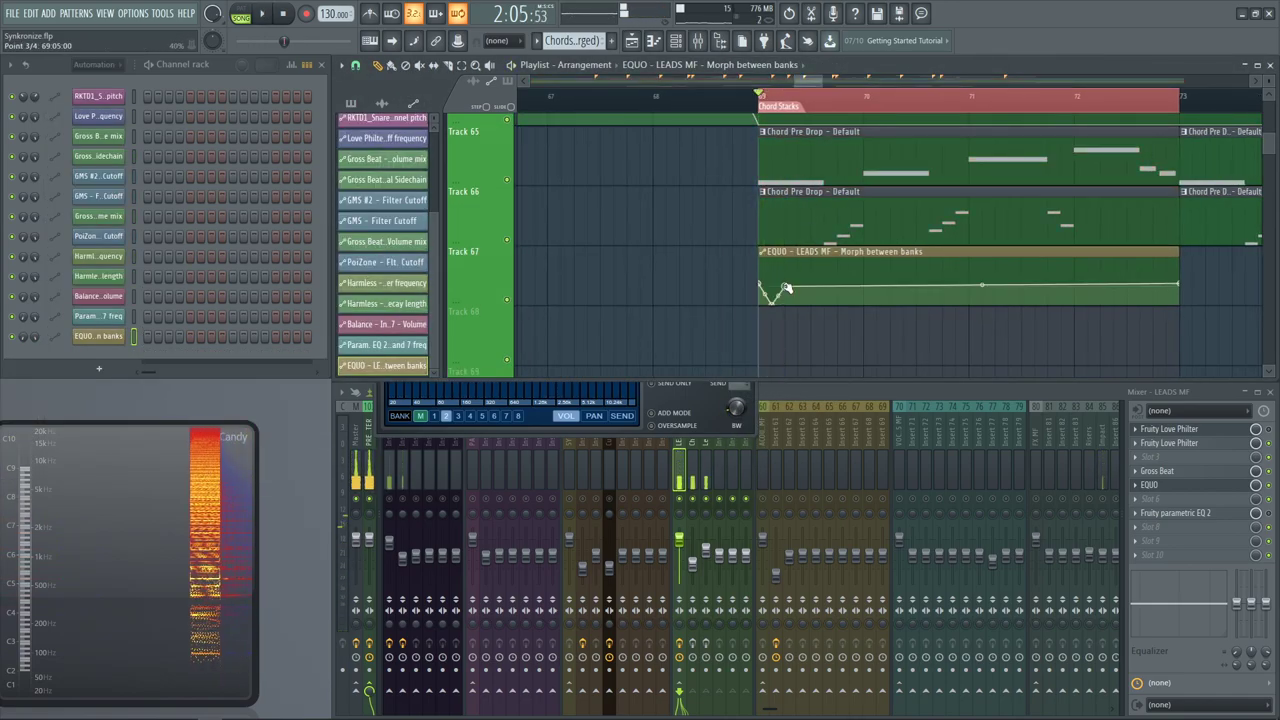
pyautogui.moveTo(802, 298); pyautogui.dragTo(812, 317)
pyautogui.hotkey('ctrl', 'z')
pyautogui.hotkey('ctrl', 'z')
pyautogui.hotkey('ctrl', 'z')
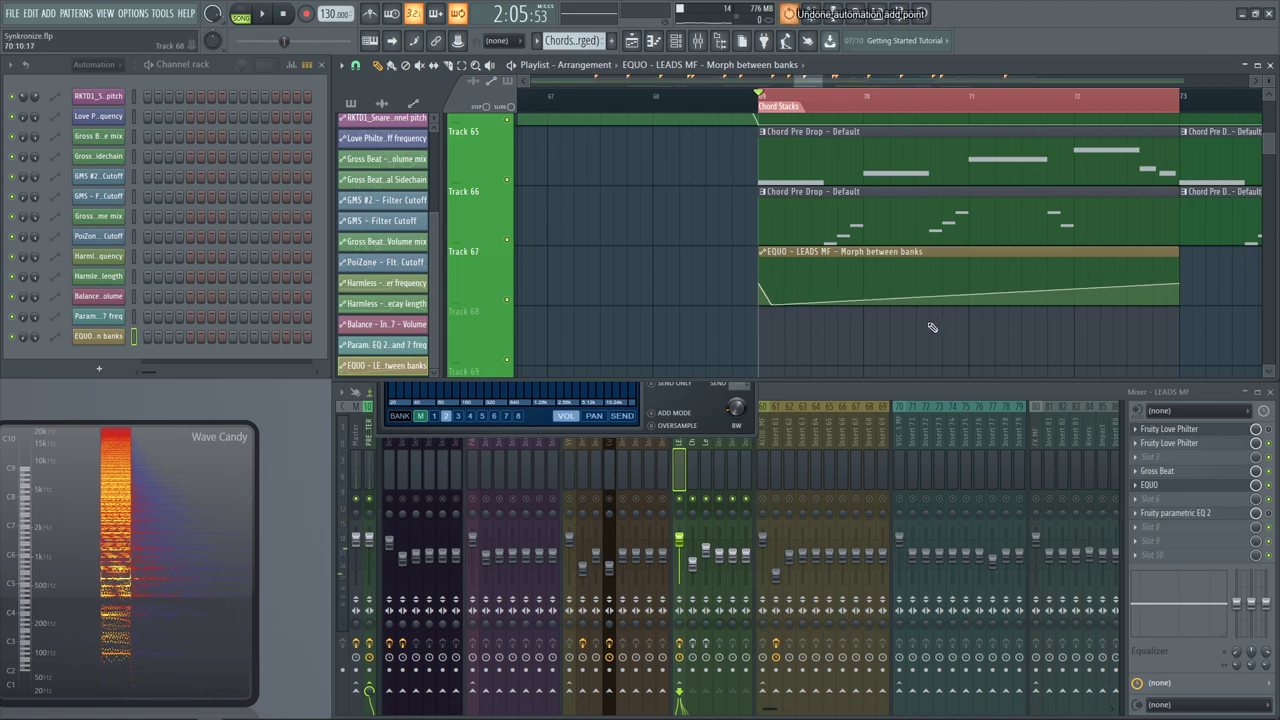
# Enable the LFO in the Morph automation clip's settings and play Chord Stacks with the EQUO window in front
pyautogui.click(838, 253)
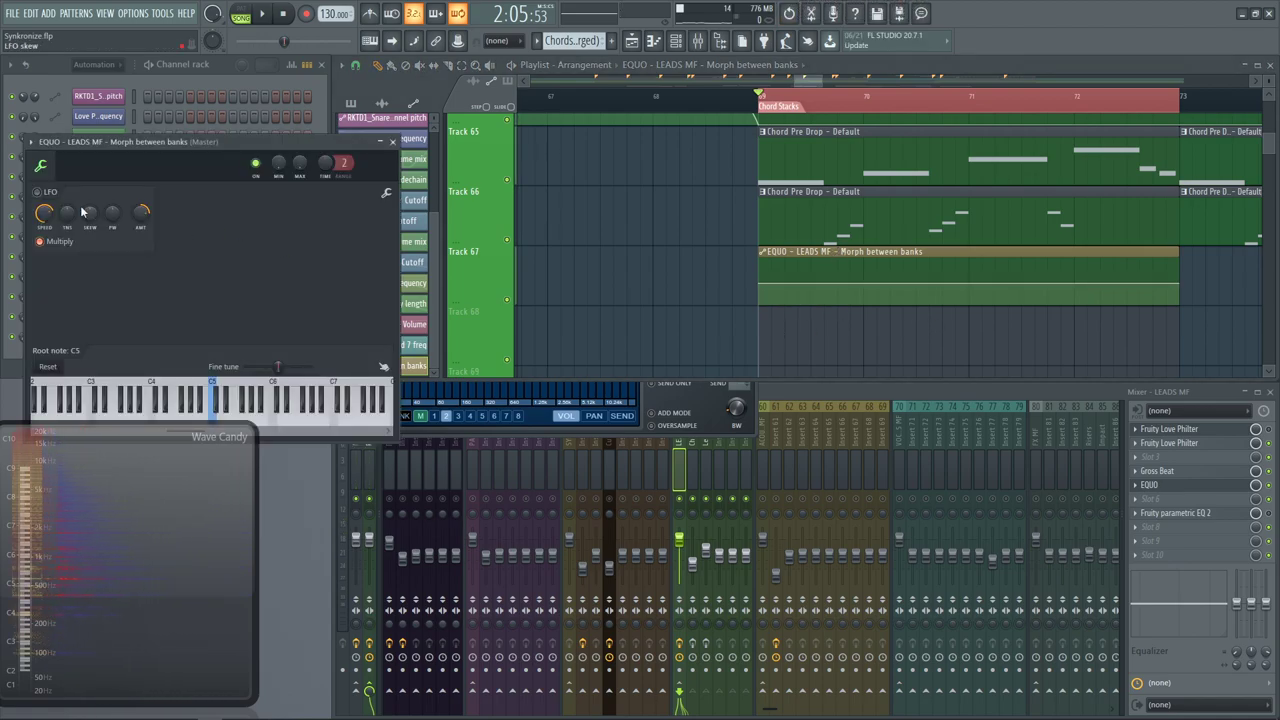
pyautogui.click(40, 191)
pyautogui.press('space')
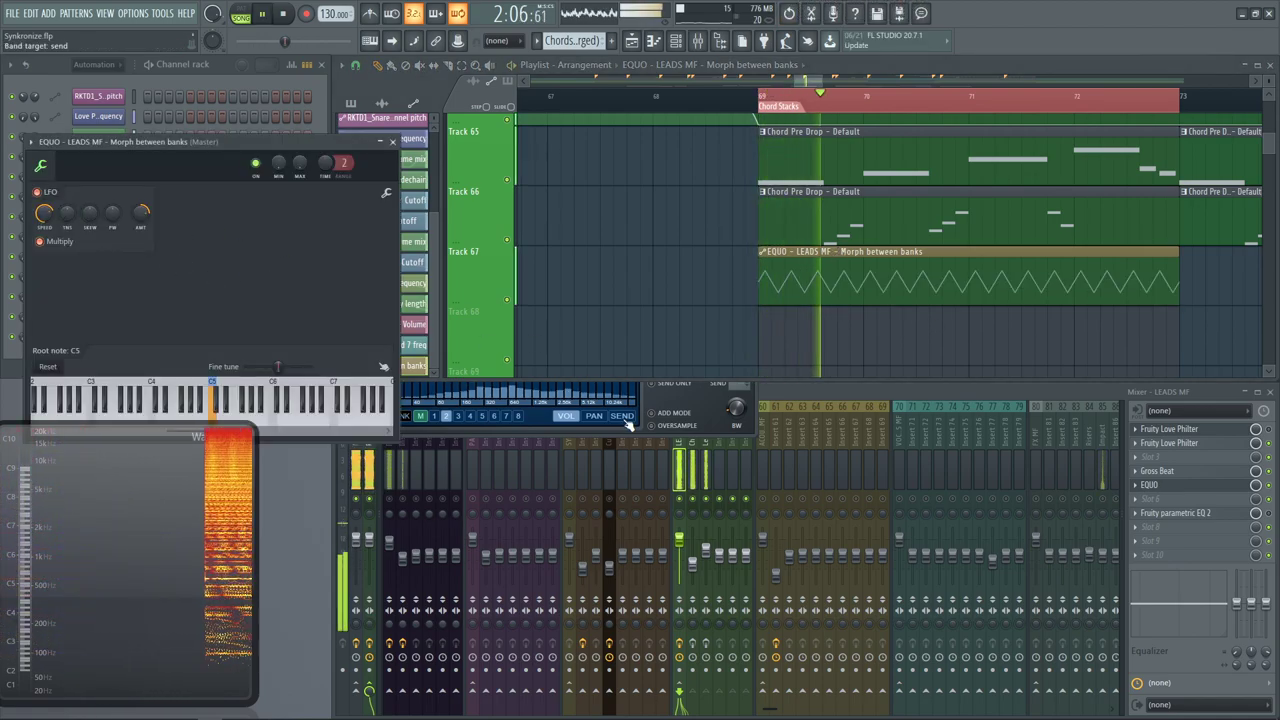
pyautogui.click(628, 424)
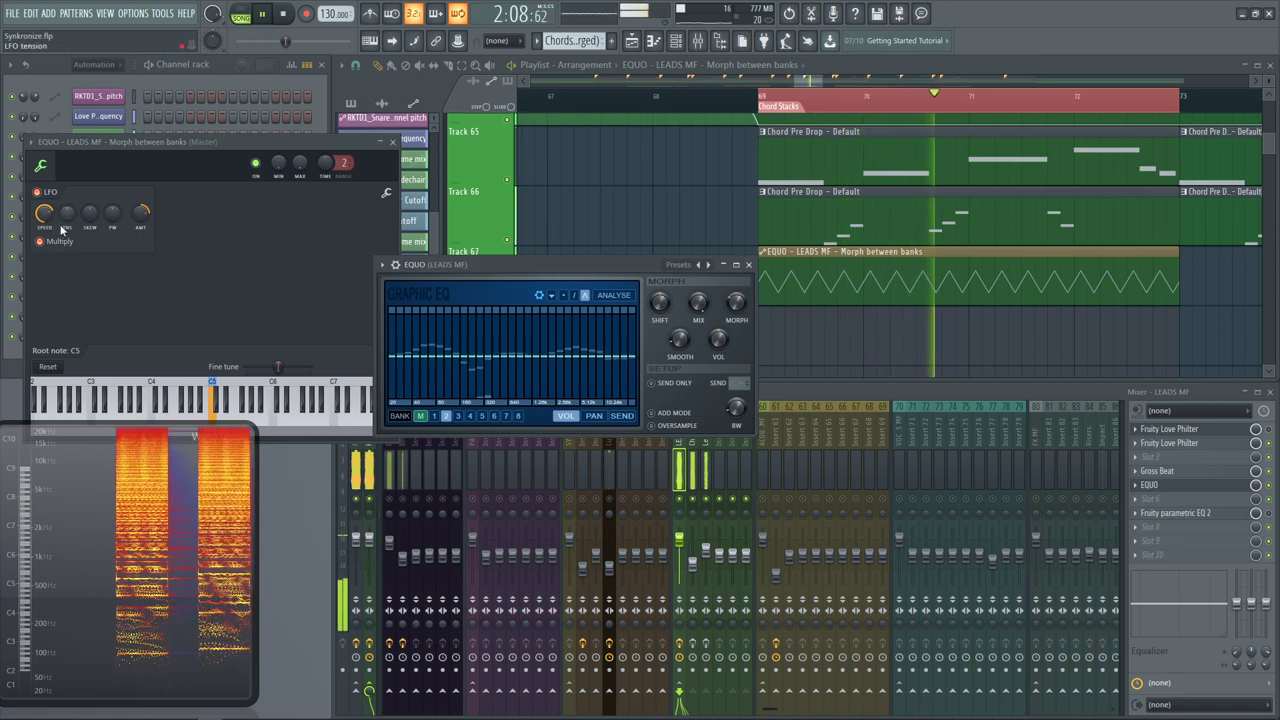
# Slow the Morph clip's LFO while playing Chord Stacks, and close the clip settings with the LFO turned off
pyautogui.press('space')
pyautogui.press('space')
pyautogui.moveTo(45, 213)
pyautogui.mouseDown()
pyautogui.moveTo(45, 195)
pyautogui.moveTo(46, 233)
pyautogui.mouseUp()
pyautogui.press('space')
pyautogui.press('space')
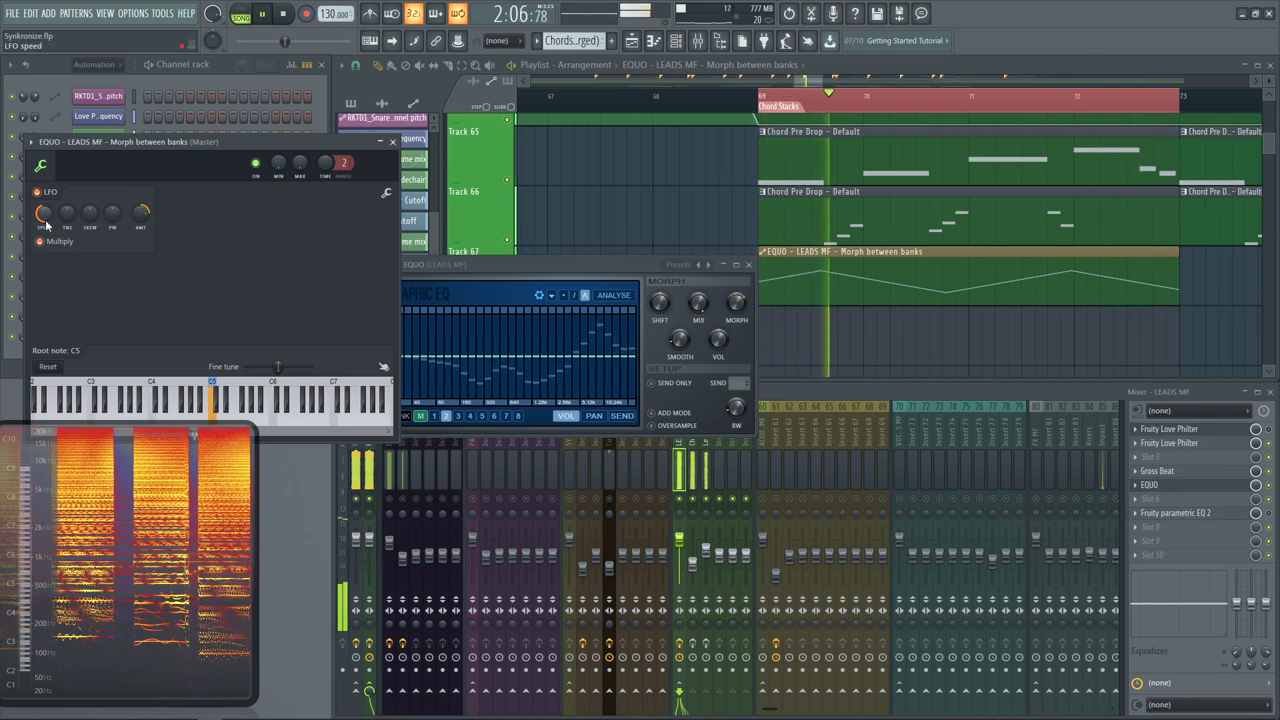
pyautogui.press('space')
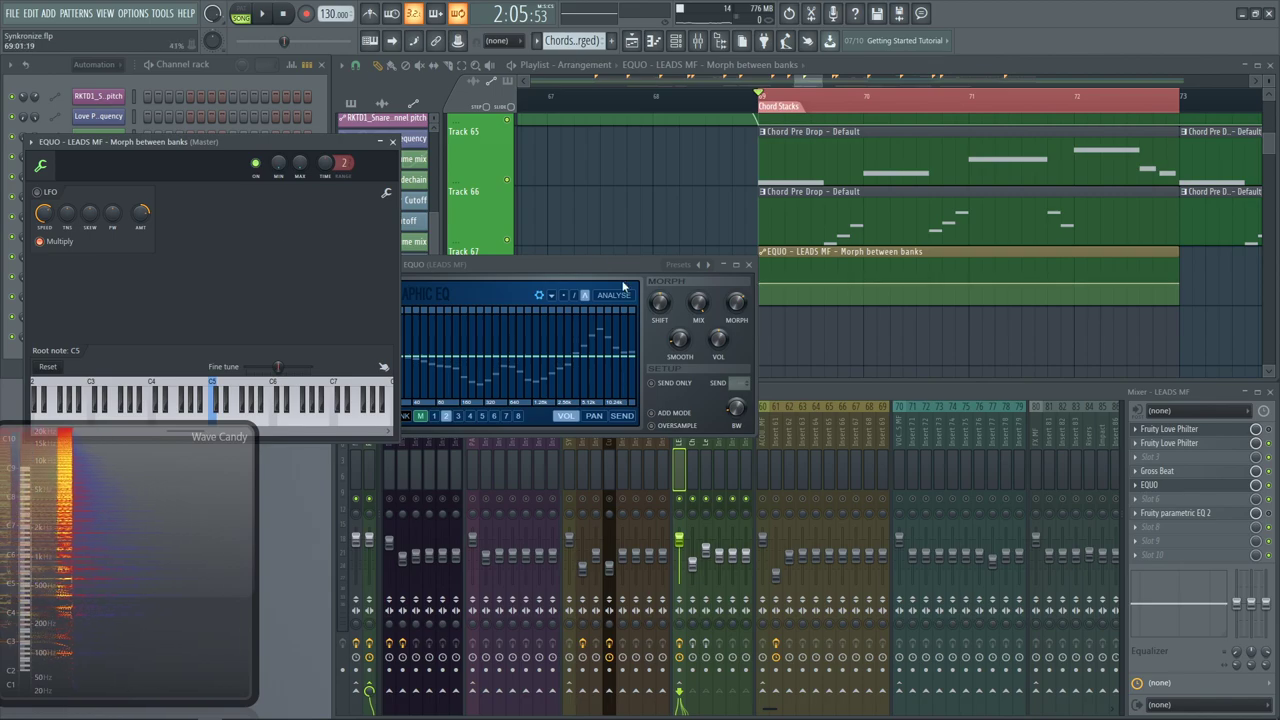
pyautogui.click(393, 141)
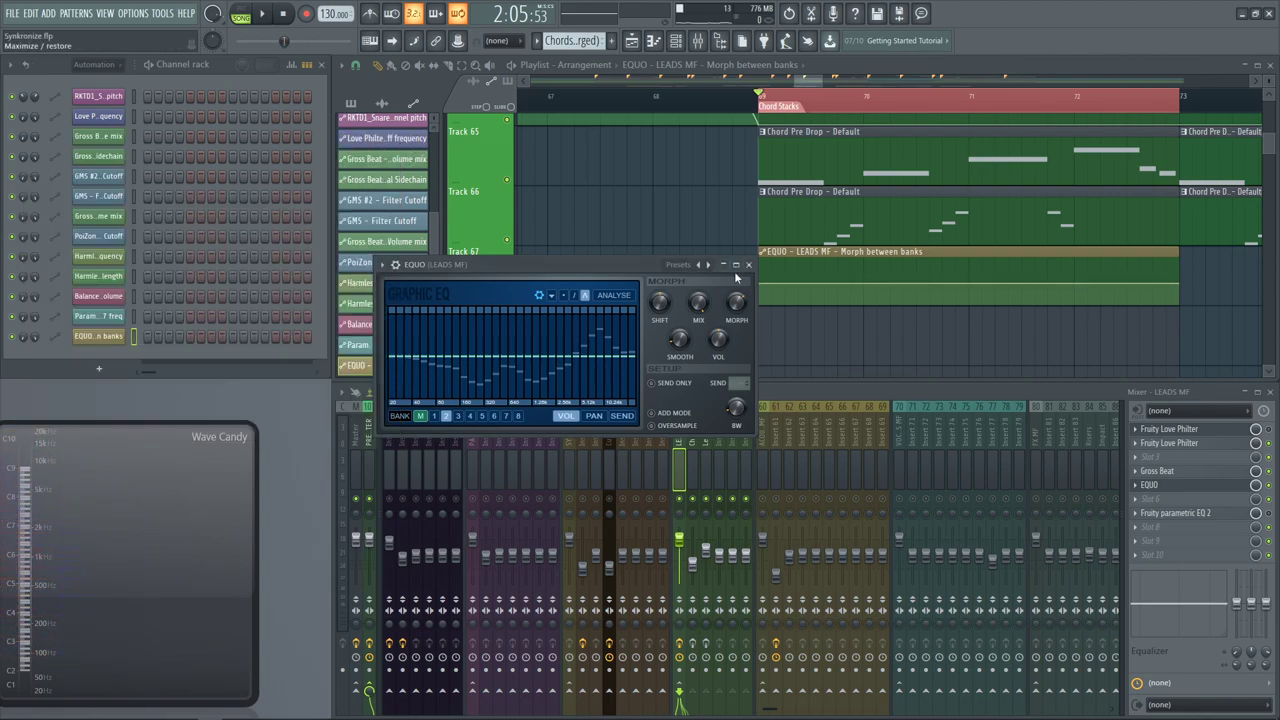
# Add alternating low and mid-height points across bar 69 of EQUO's Morph automation clip
pyautogui.moveTo(1075, 366); pyautogui.dragTo(728, 230)
pyautogui.rightClick(643, 282)
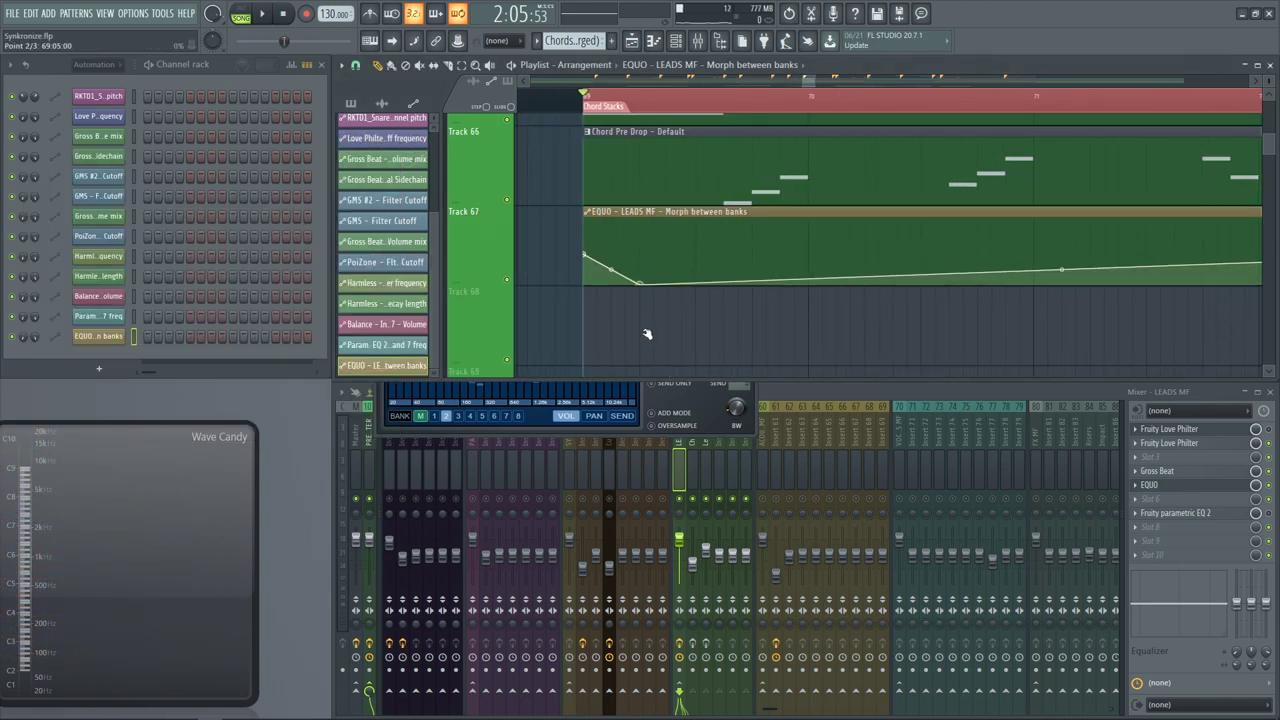
pyautogui.rightClick(641, 254)
pyautogui.rightClick(695, 284)
pyautogui.rightClick(709, 256)
pyautogui.rightClick(753, 286)
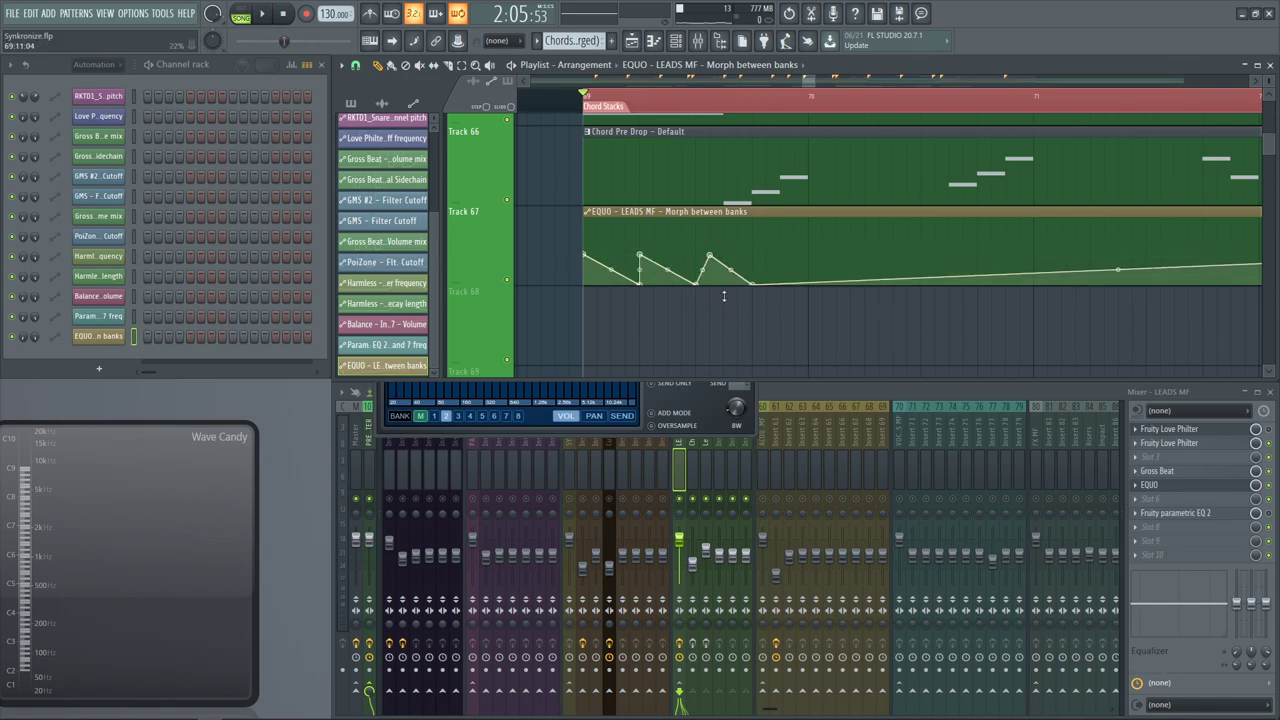
# Play the Morph automation from bar 69 and move the EQUO window clear of the automation clip
pyautogui.press('space')
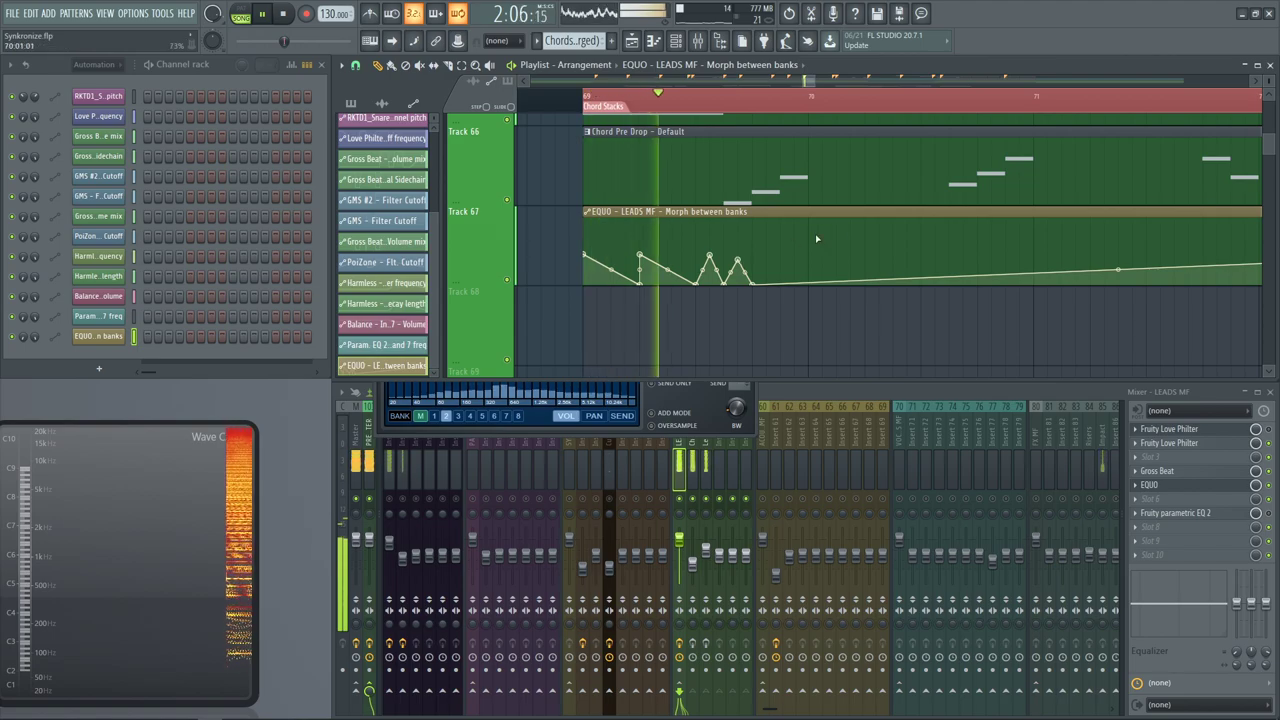
pyautogui.click(703, 402)
pyautogui.press('space')
pyautogui.moveTo(640, 264); pyautogui.dragTo(644, 346)
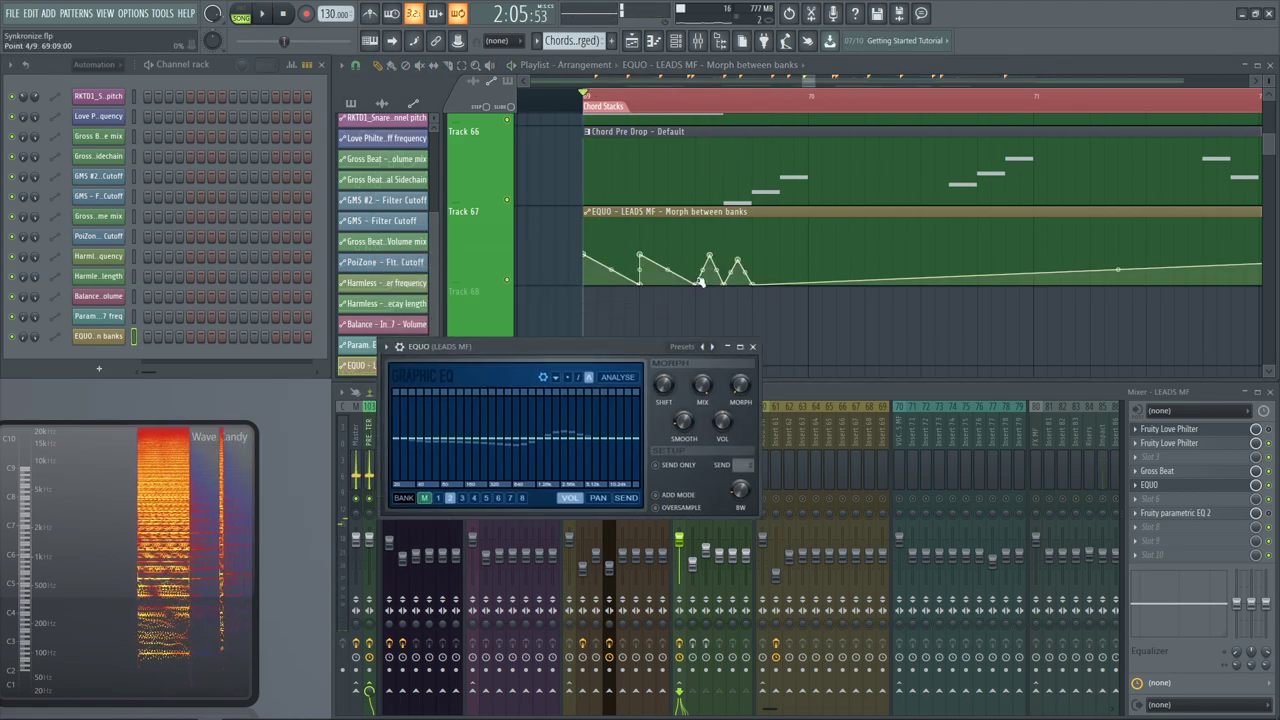
# Raise the peaks and valleys late in bar 69 of the Morph clip, keeping the step 9 point at the bottom, and play it
pyautogui.moveTo(710, 256); pyautogui.dragTo(737, 228)
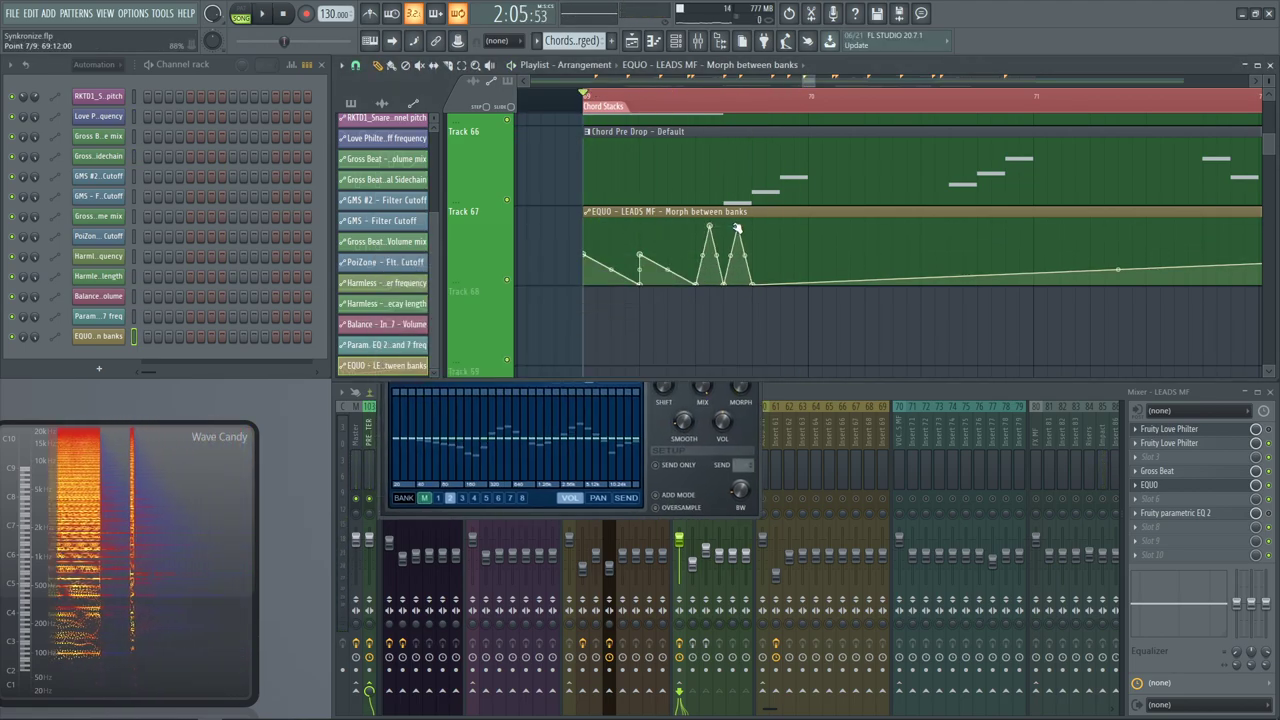
pyautogui.moveTo(753, 285); pyautogui.dragTo(755, 247)
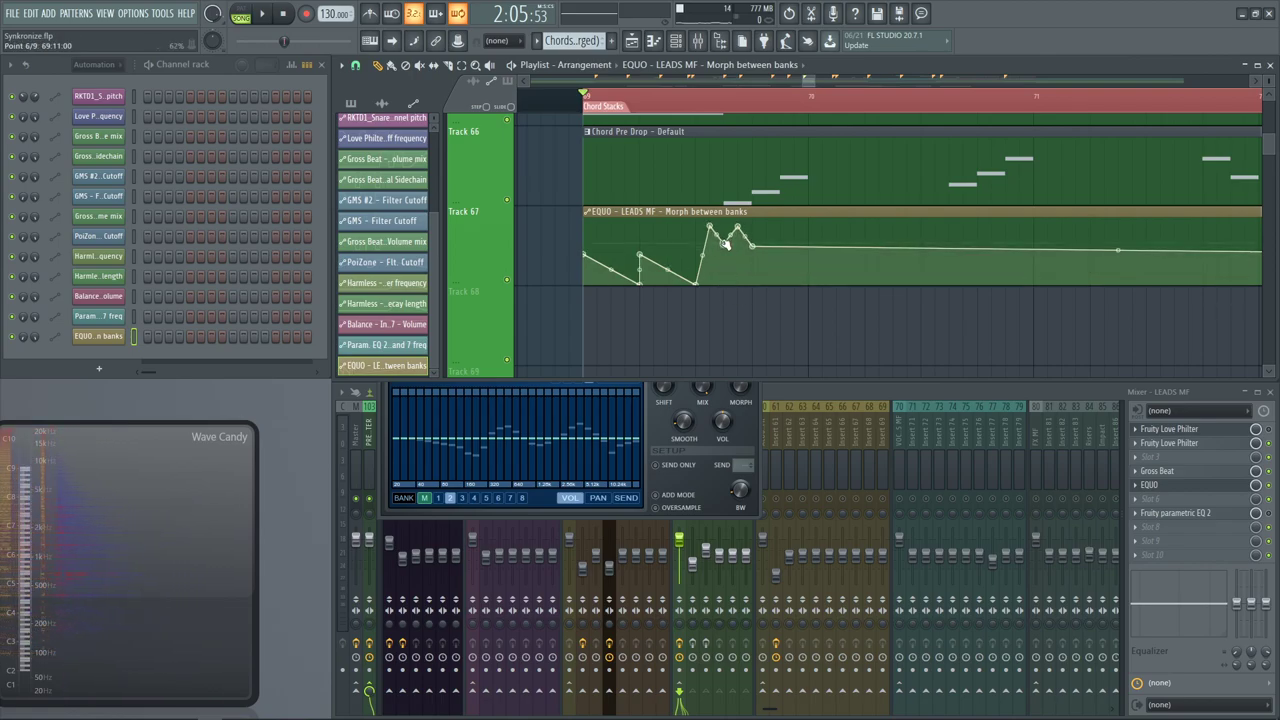
pyautogui.press('space')
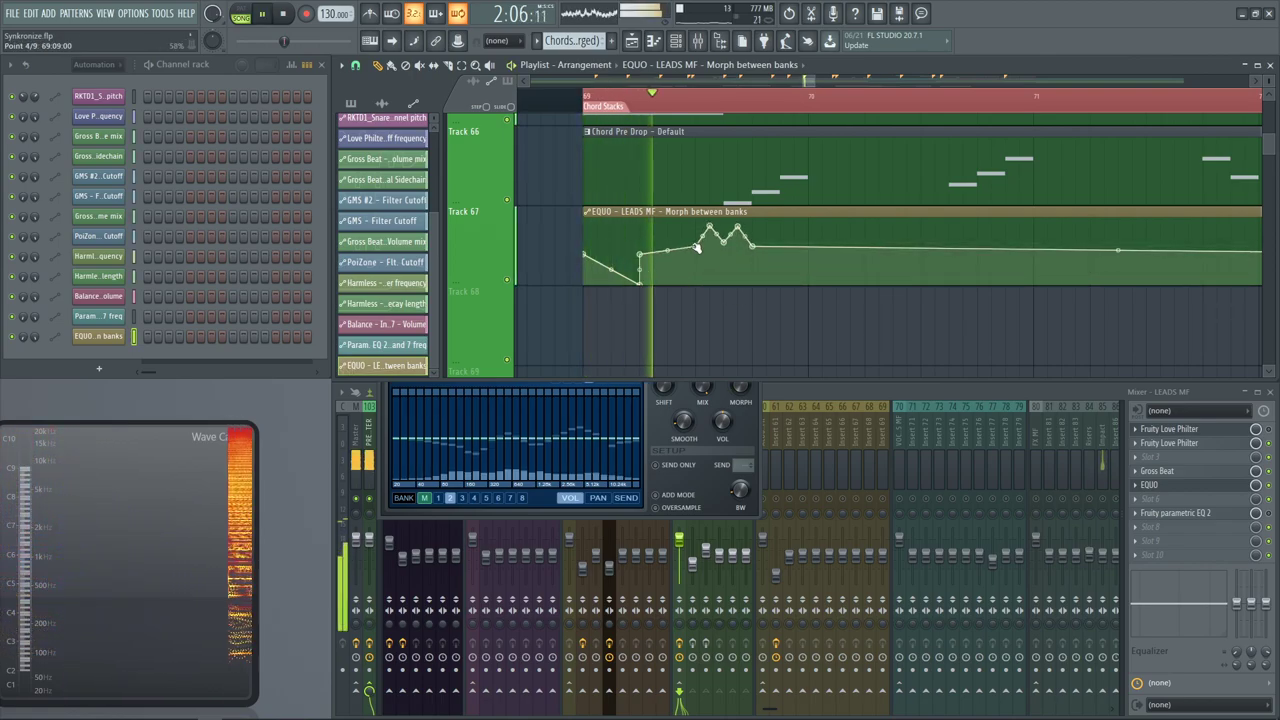
pyautogui.press('space')
pyautogui.press('space')
pyautogui.moveTo(697, 247); pyautogui.dragTo(697, 311)
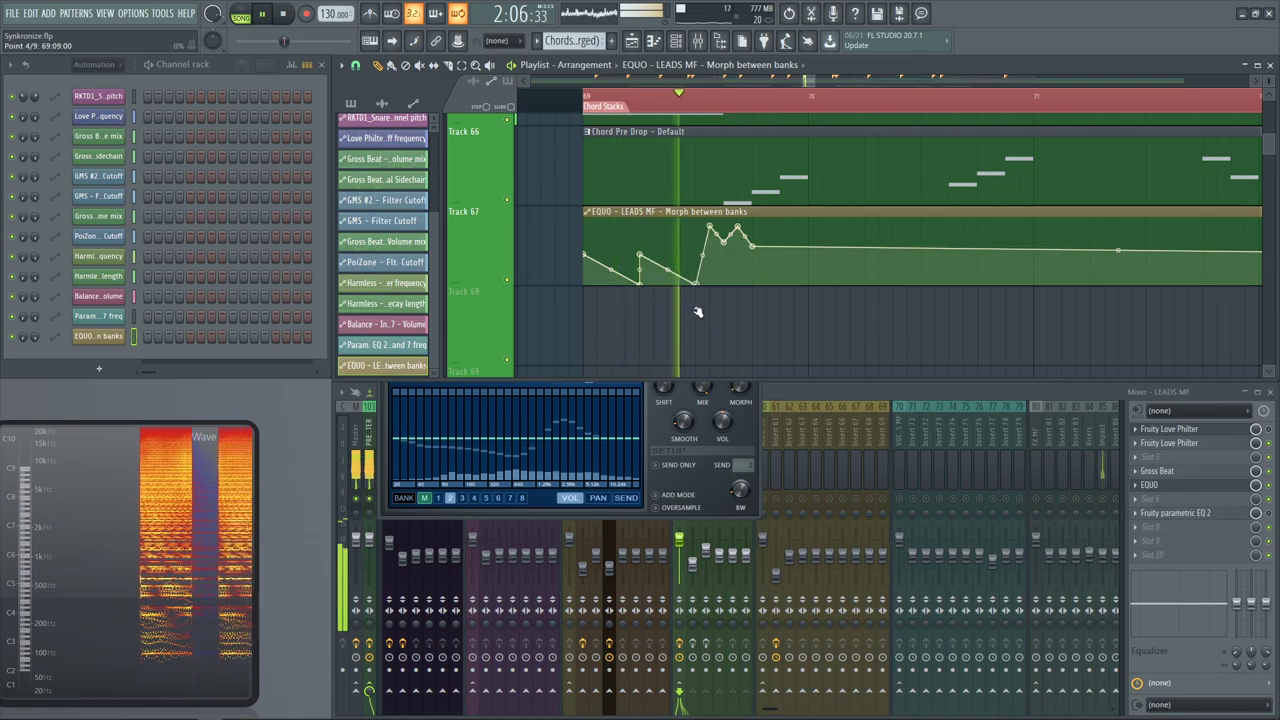
# Add Morph points on the first three steps of bar 70, with a high peak at step 2 and a mid-height dip at step 3
pyautogui.rightClick(810, 272)
pyautogui.press('space')
pyautogui.rightClick(824, 267)
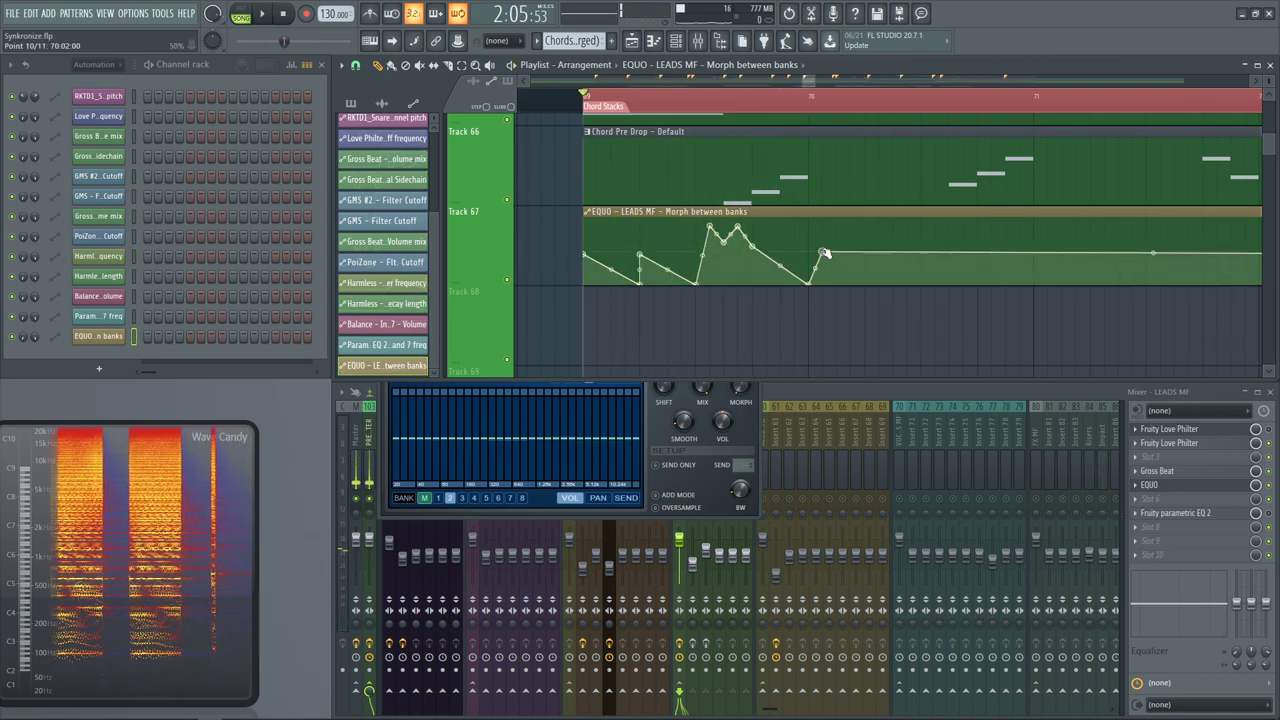
pyautogui.rightClick(838, 262)
pyautogui.moveTo(824, 258); pyautogui.dragTo(824, 234)
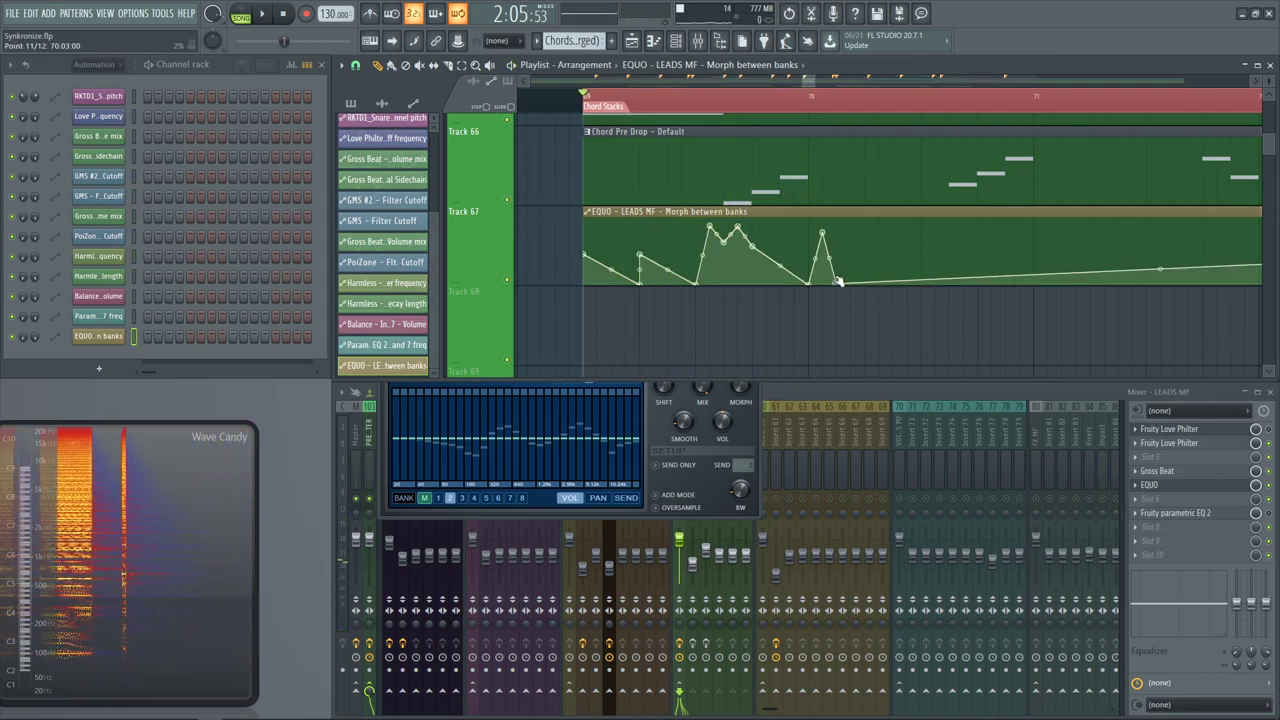
pyautogui.moveTo(838, 284); pyautogui.dragTo(838, 252)
# Extend the Morph zigzag through step 9 of bar 70, raising the step 6 point to 100%
pyautogui.rightClick(851, 239)
pyautogui.rightClick(865, 256)
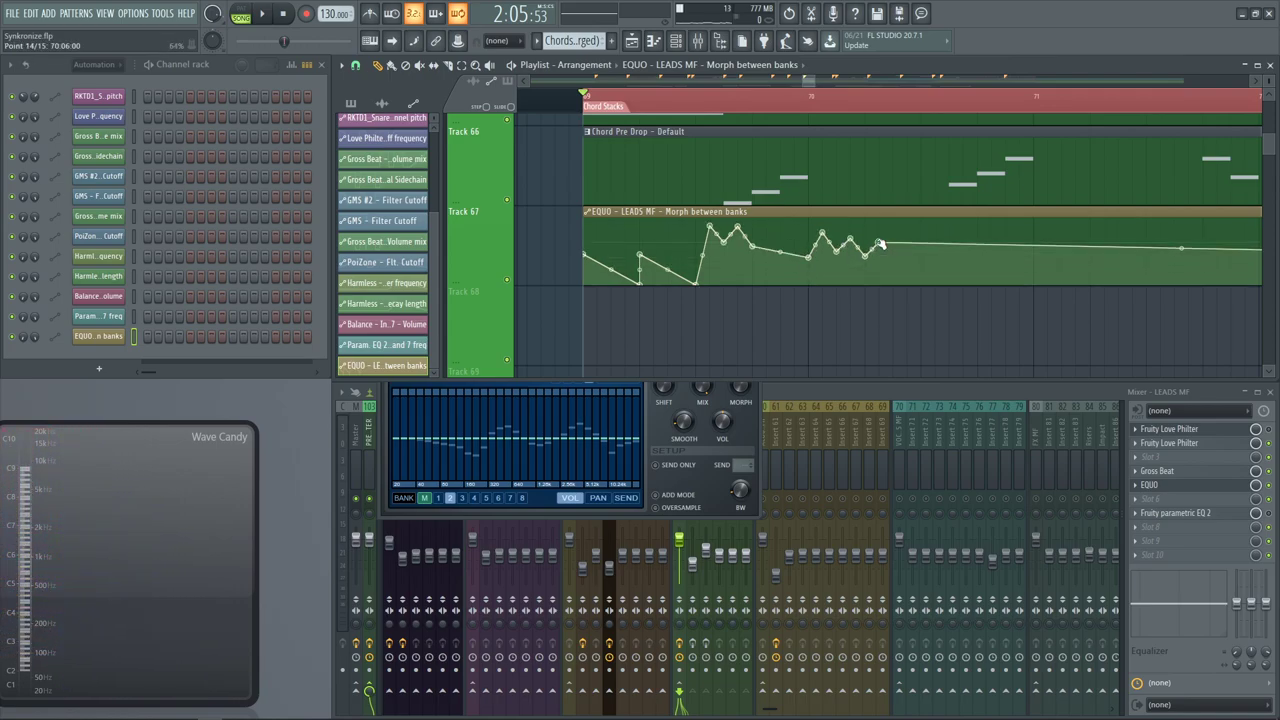
pyautogui.moveTo(879, 252); pyautogui.dragTo(878, 220)
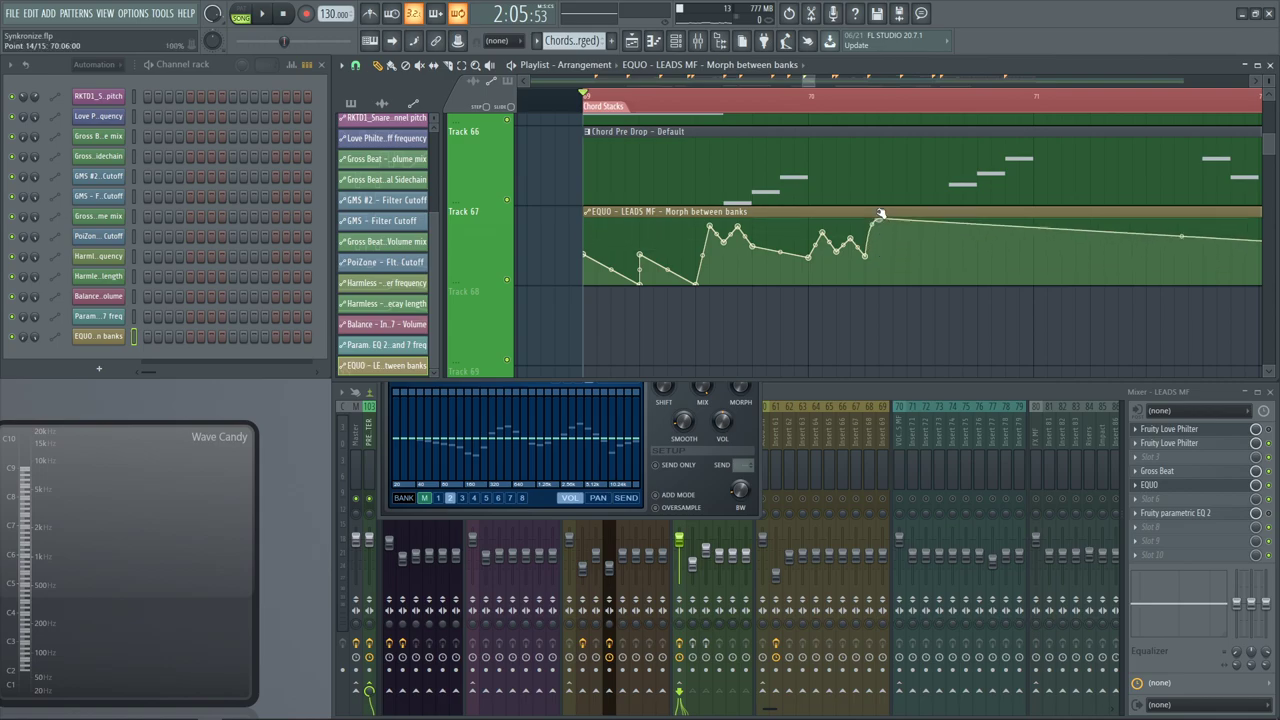
pyautogui.rightClick(893, 238)
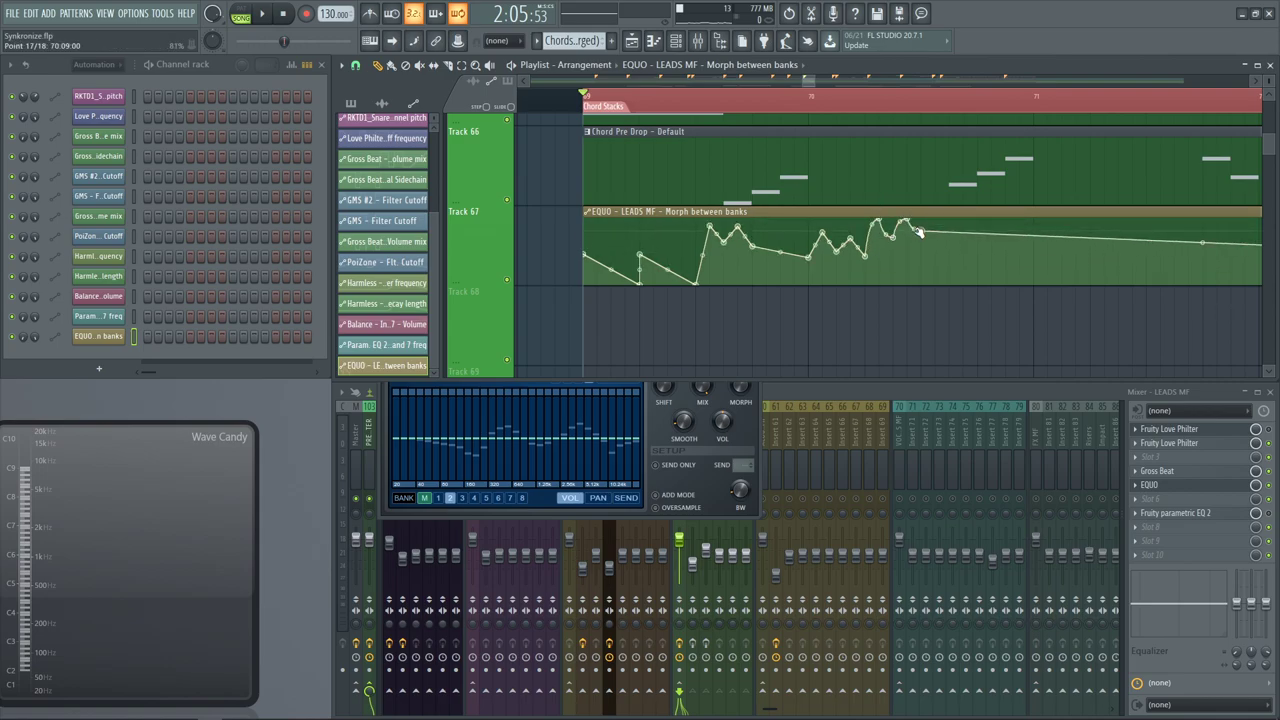
# Play Chord Stacks from bar 69 and again from bar 70 to hear the shaped Morph automation
pyautogui.press('space')
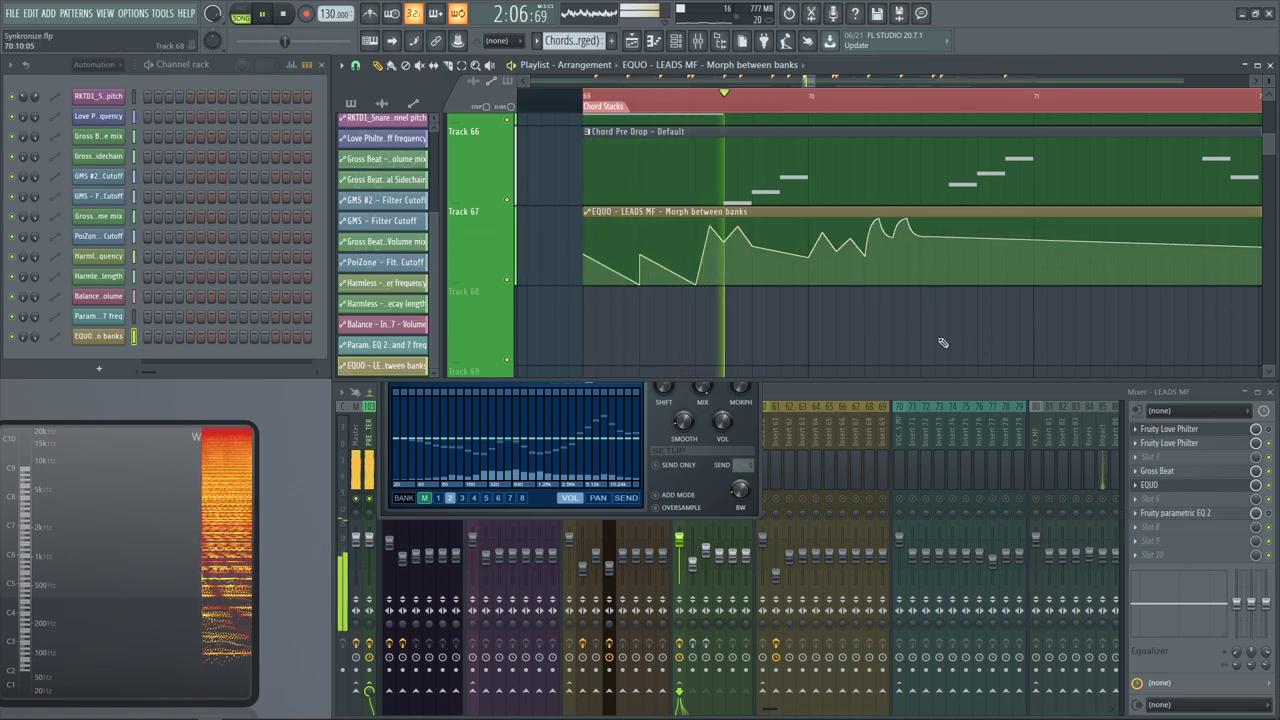
pyautogui.press('space')
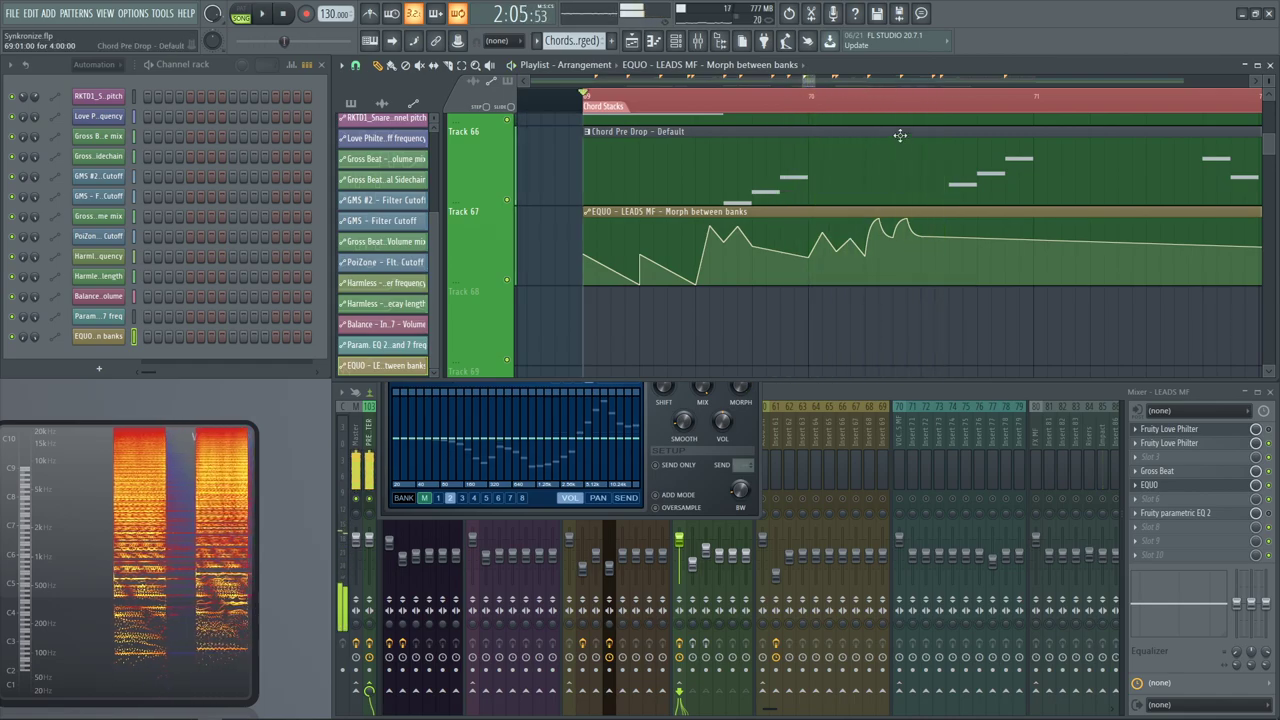
pyautogui.click(817, 98)
pyautogui.press('space')
pyautogui.press('space')
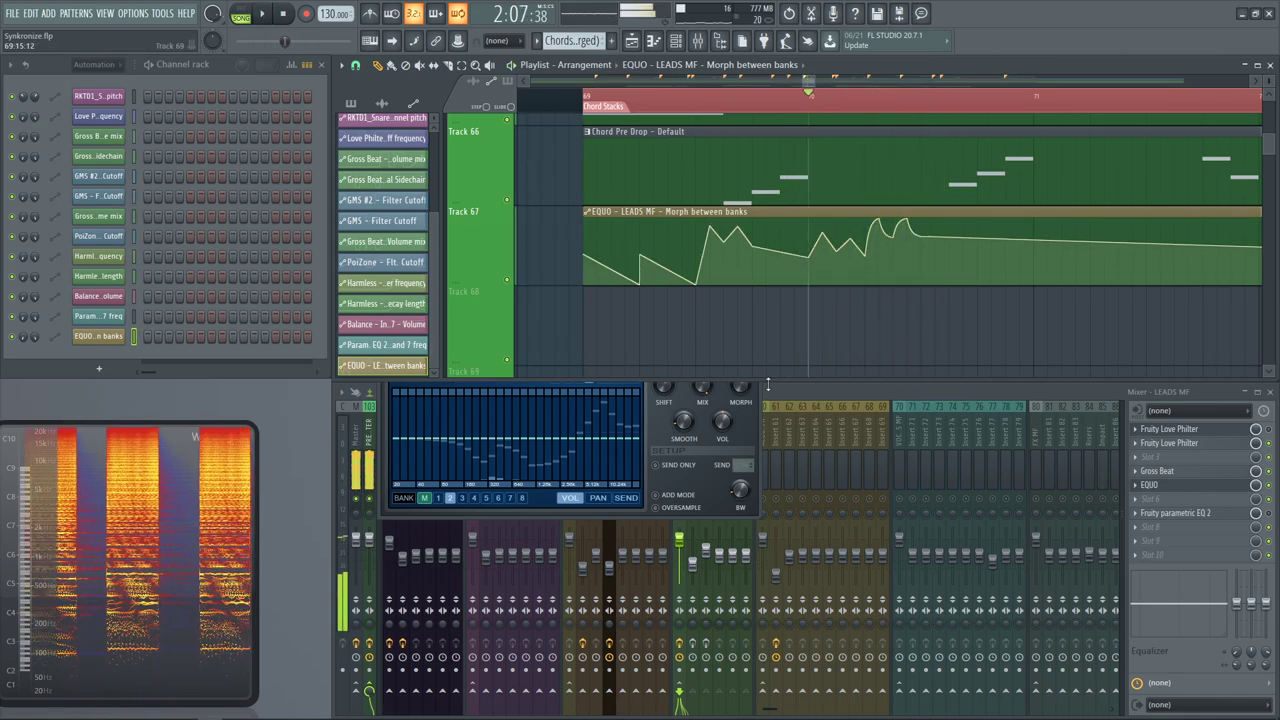
pyautogui.press('space')
pyautogui.press('space')
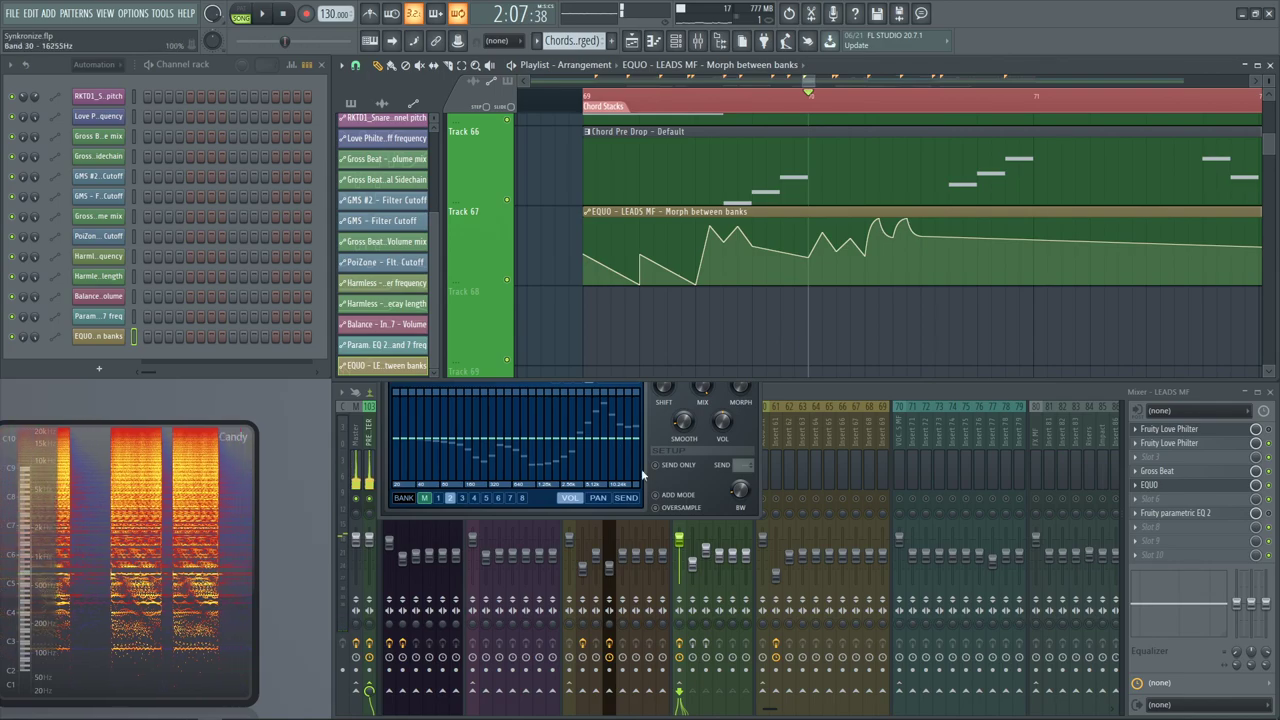
# Check EQUO's bank 7, draw a graph curve with a low-frequency peak and a deep upper-band cut, and play it
pyautogui.click(488, 499)
pyautogui.click(510, 499)
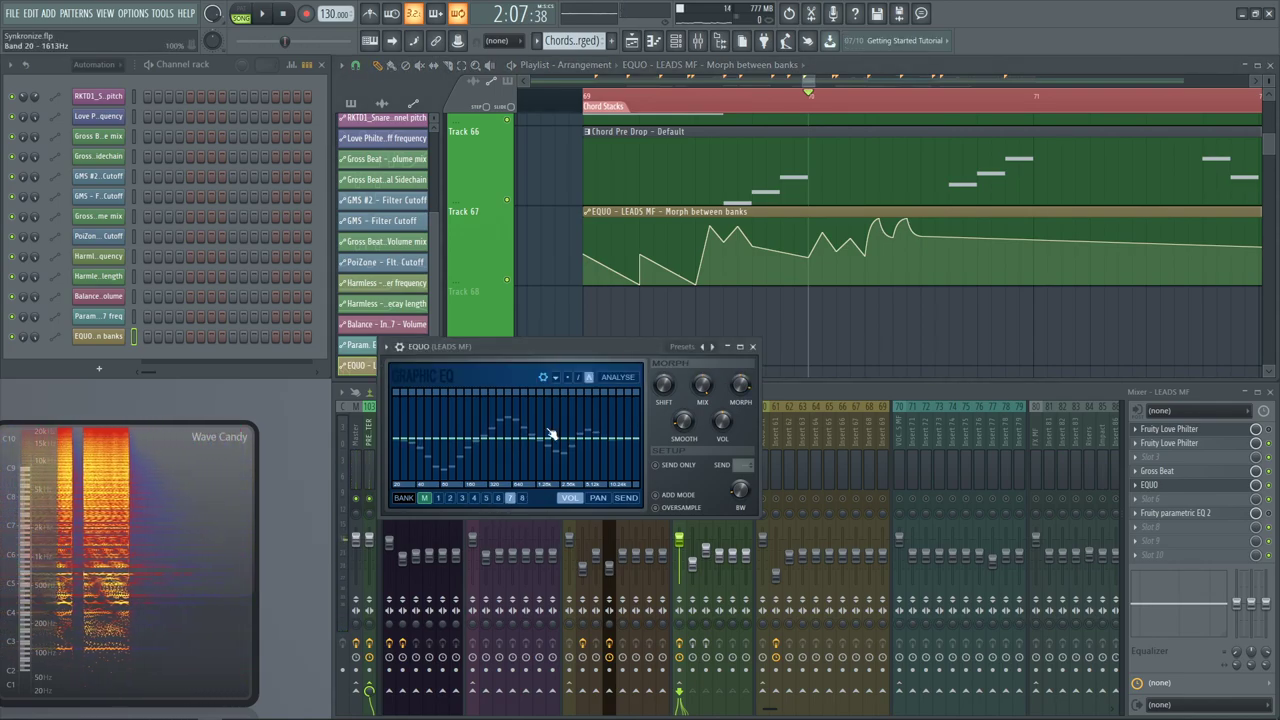
pyautogui.moveTo(585, 460)
pyautogui.mouseDown()
pyautogui.moveTo(450, 465)
pyautogui.moveTo(510, 460)
pyautogui.mouseUp()
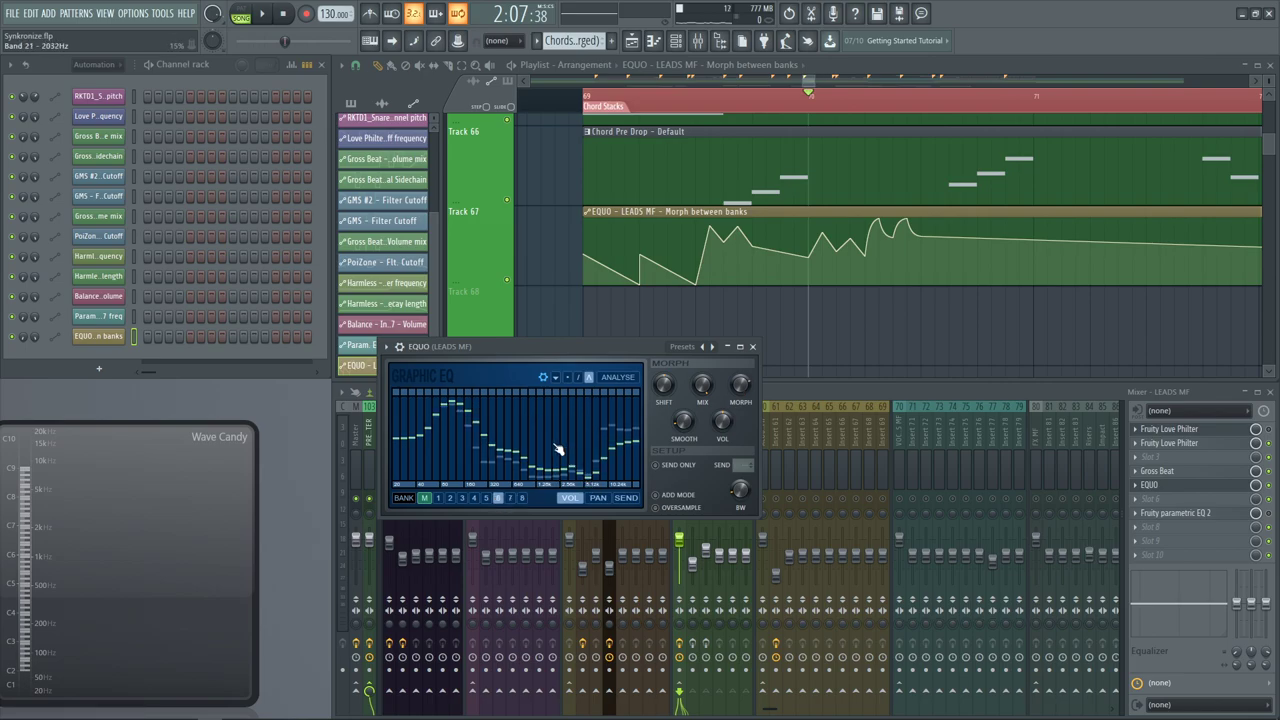
pyautogui.press('space')
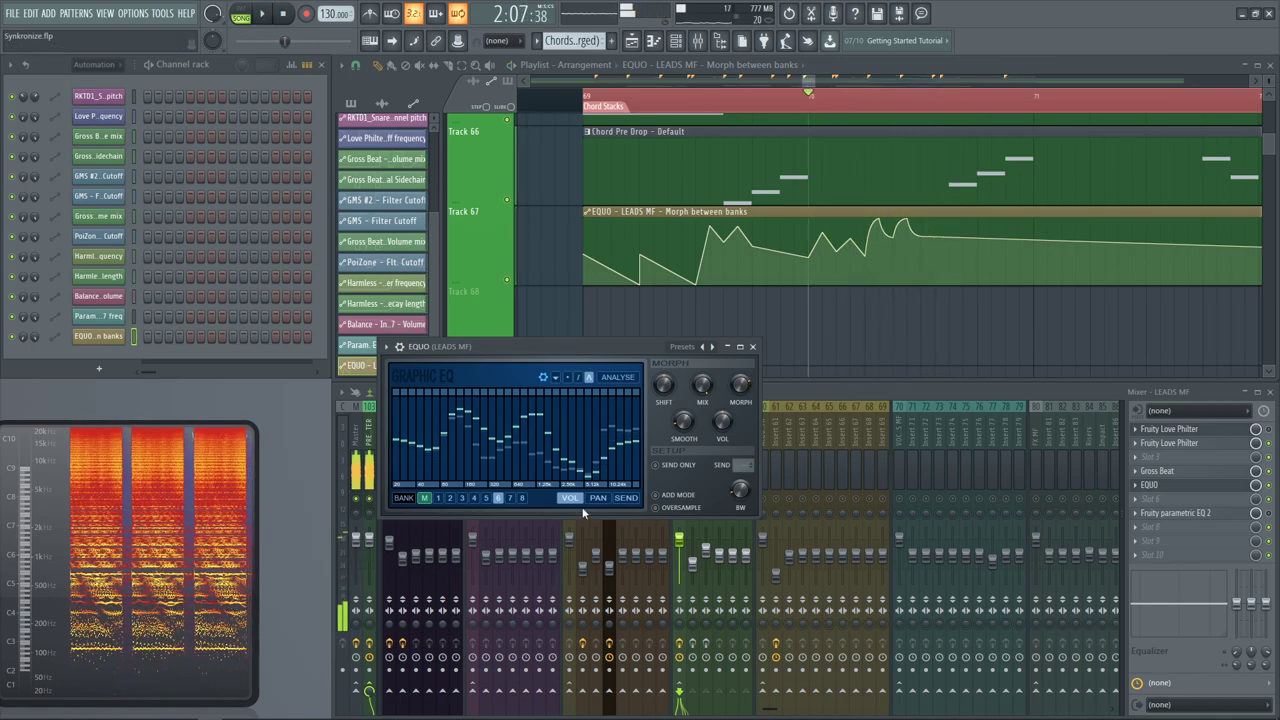
# Select EQUO's bank 8, pull down the curve's bands around 200 to 400 Hz, and play from bar 70
pyautogui.click(511, 498)
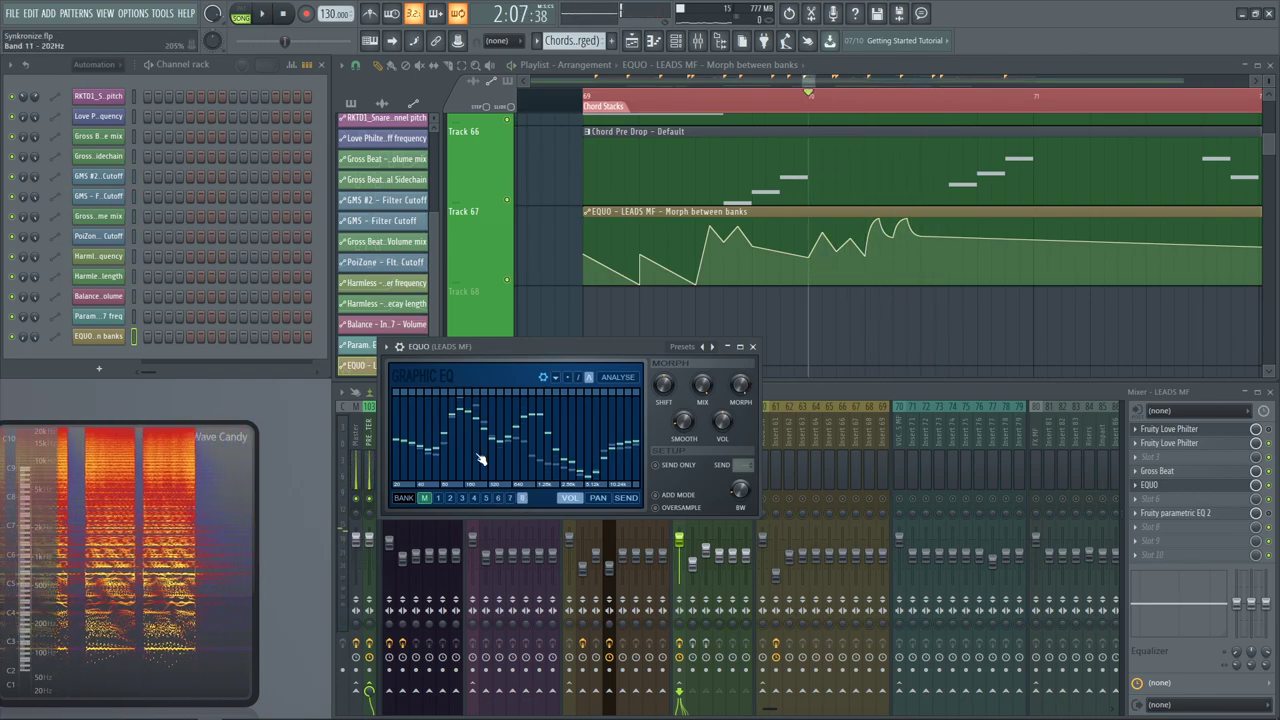
pyautogui.press('space')
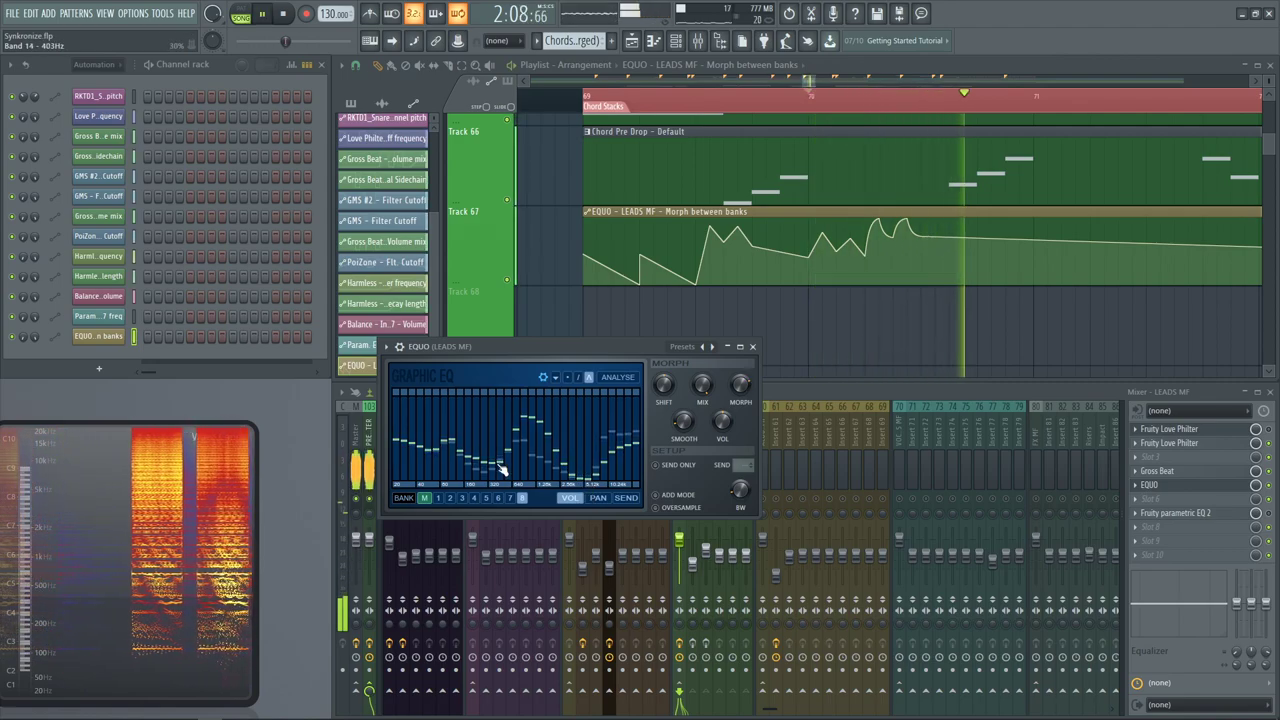
pyautogui.press('space')
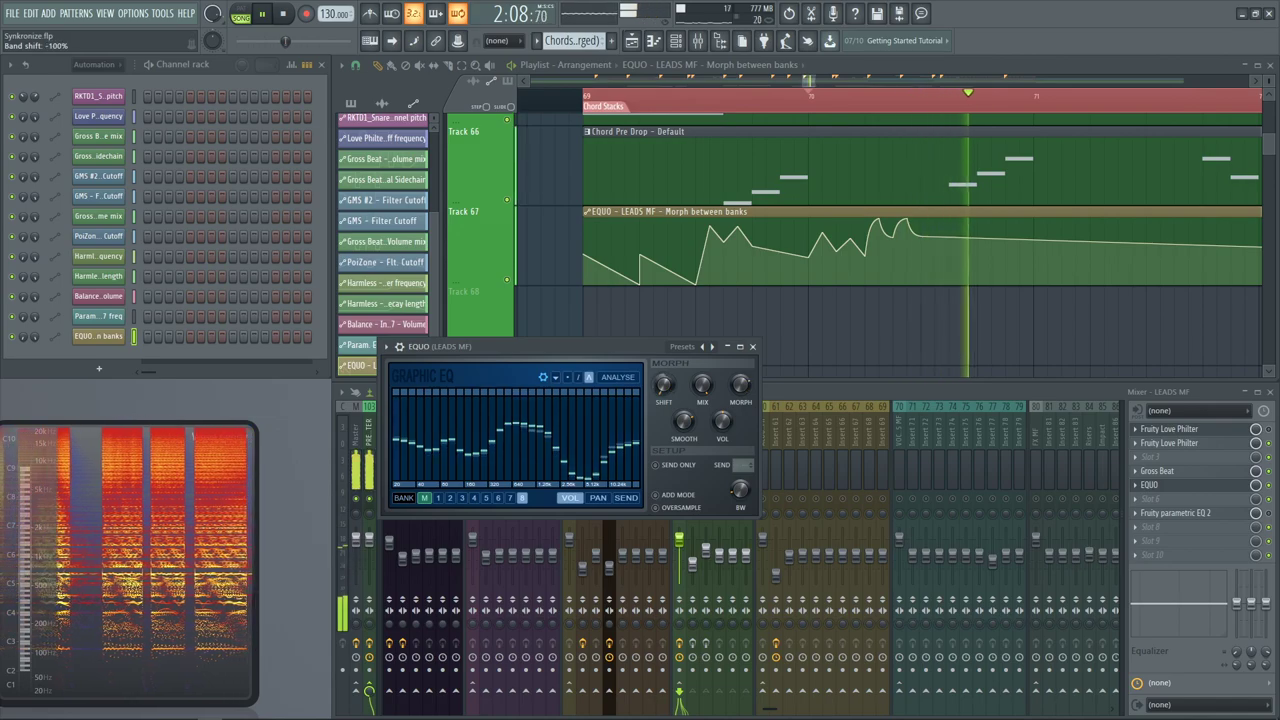
# Play from bar 70 while adjusting EQUO's Shift control to move the bands
pyautogui.press('space')
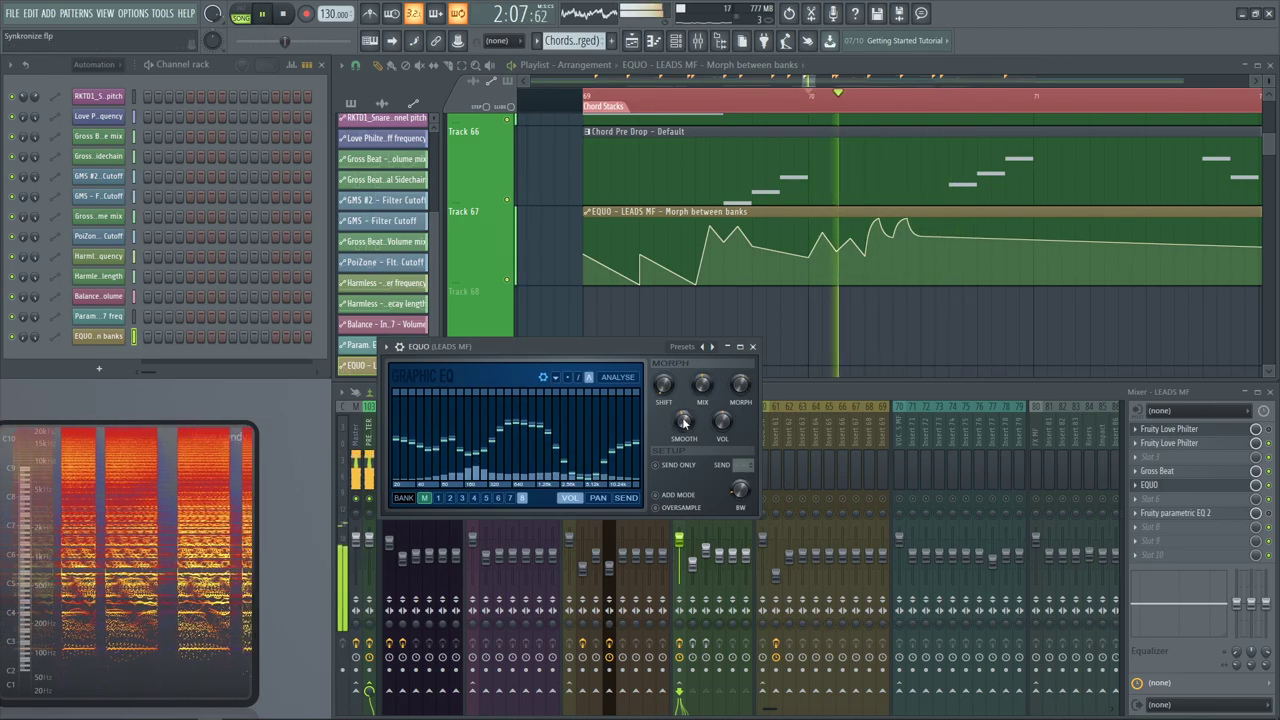
pyautogui.press('space')
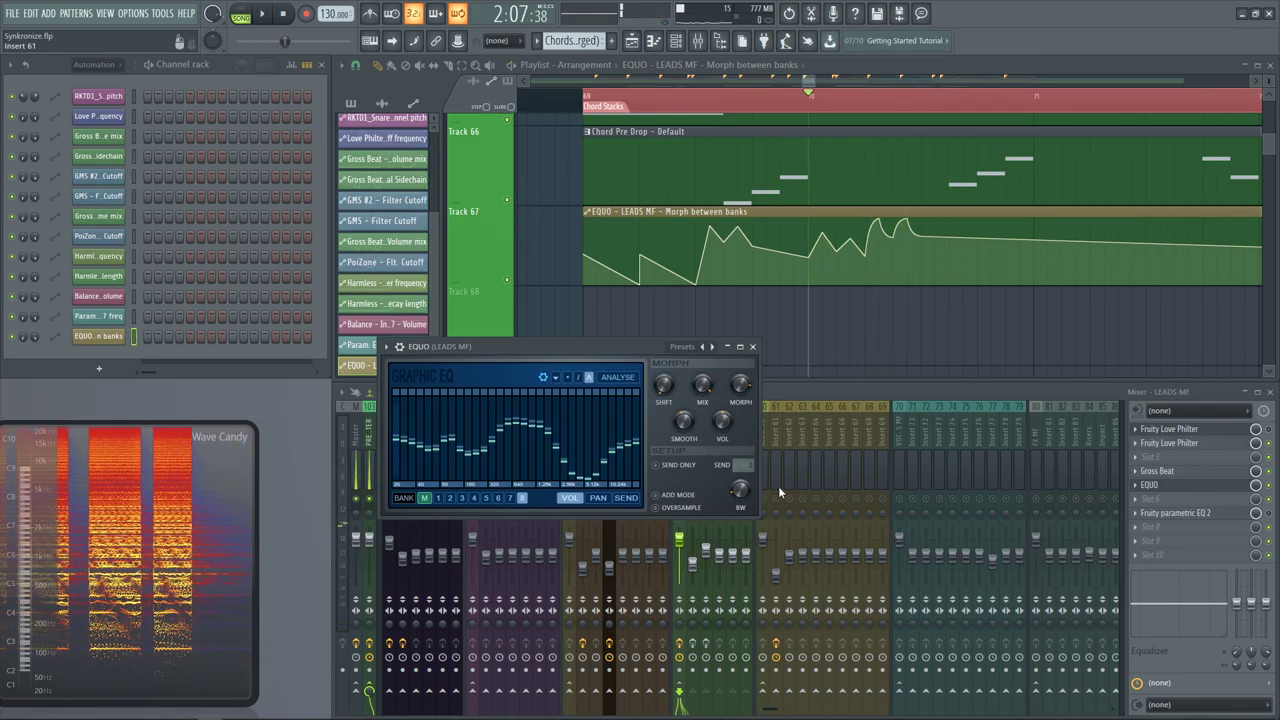
pyautogui.press('space')
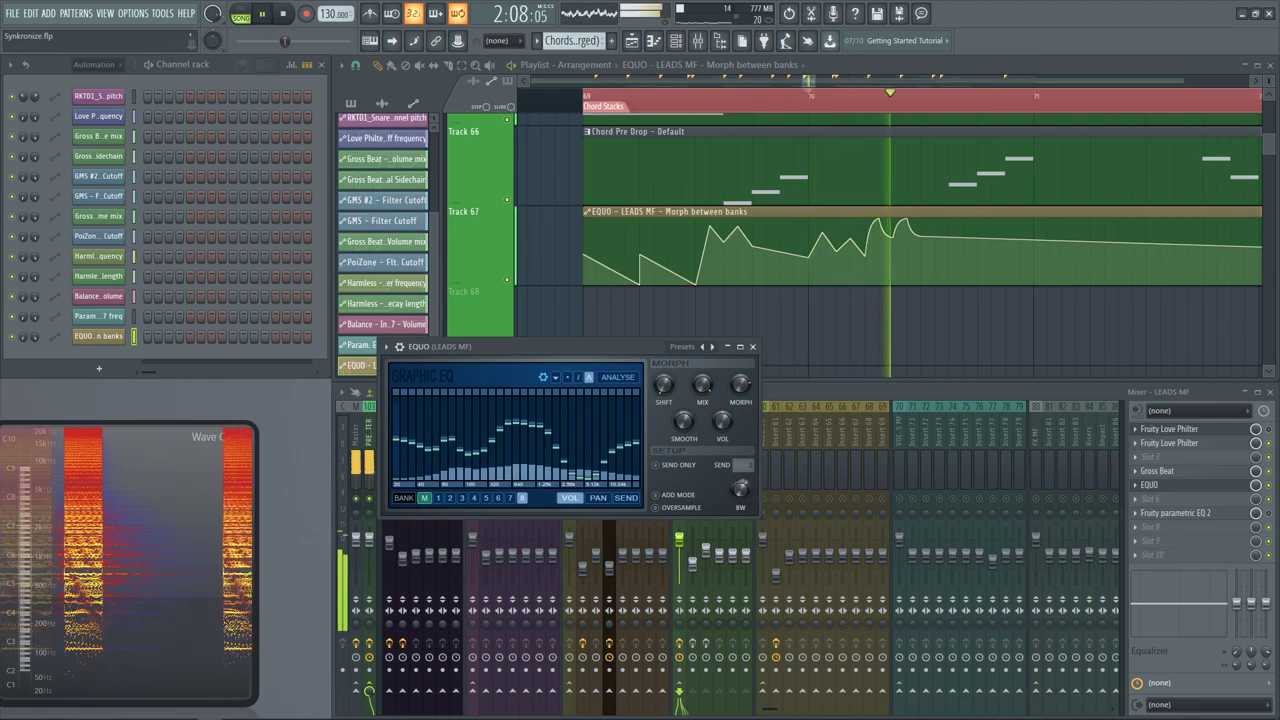
pyautogui.rightClick(671, 389)
pyautogui.click(692, 397)
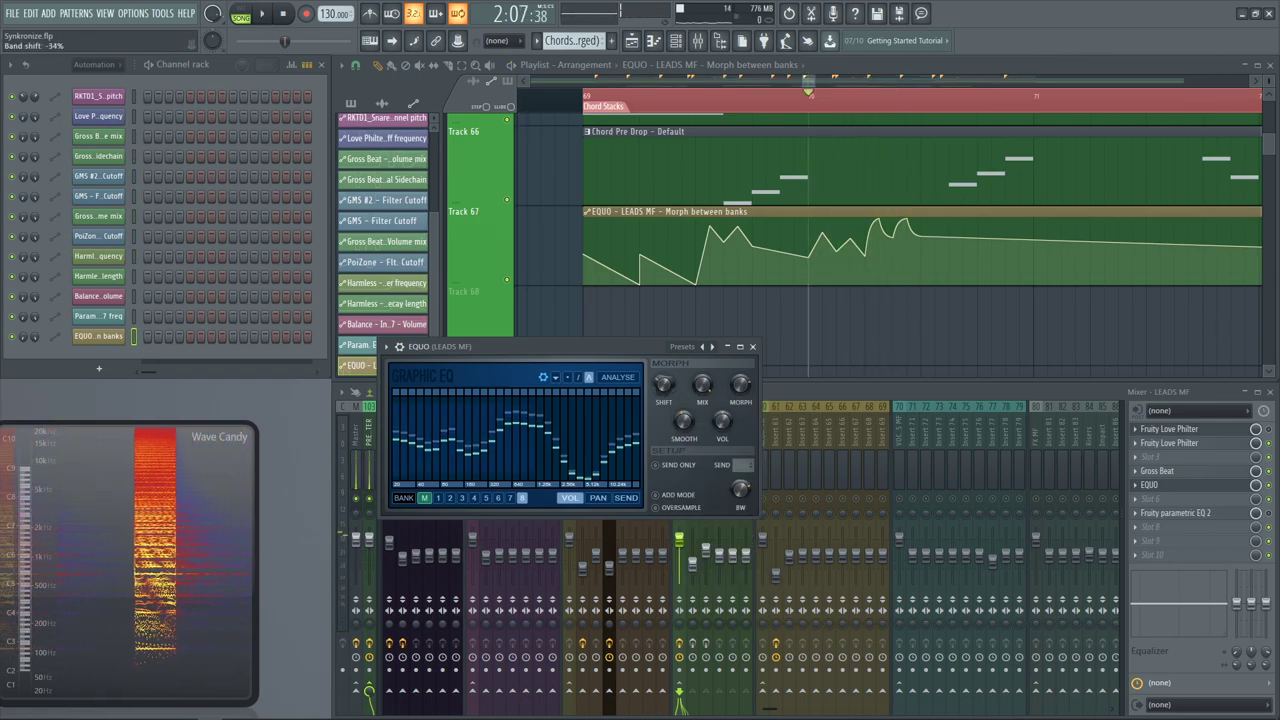
# Drop the Morph points at steps 7 and 9 of bar 70 to the bottom of the clip and play the result
pyautogui.press('space')
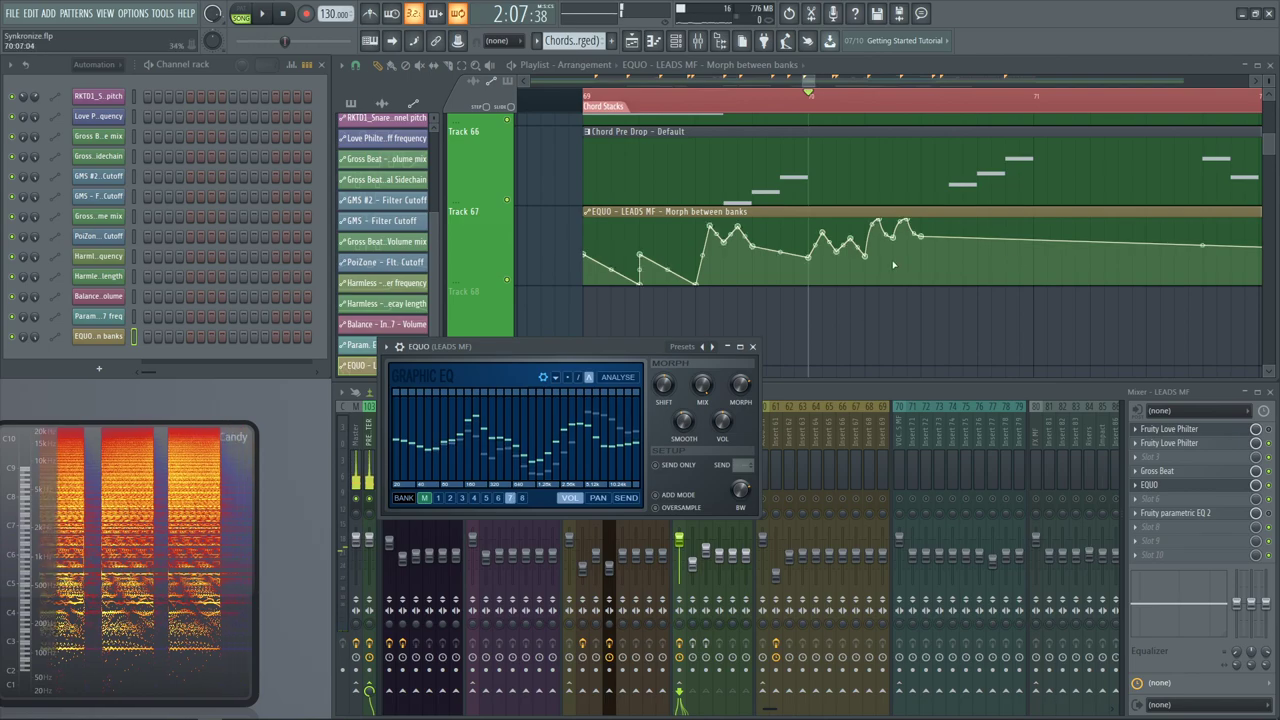
pyautogui.moveTo(890, 236); pyautogui.dragTo(893, 283)
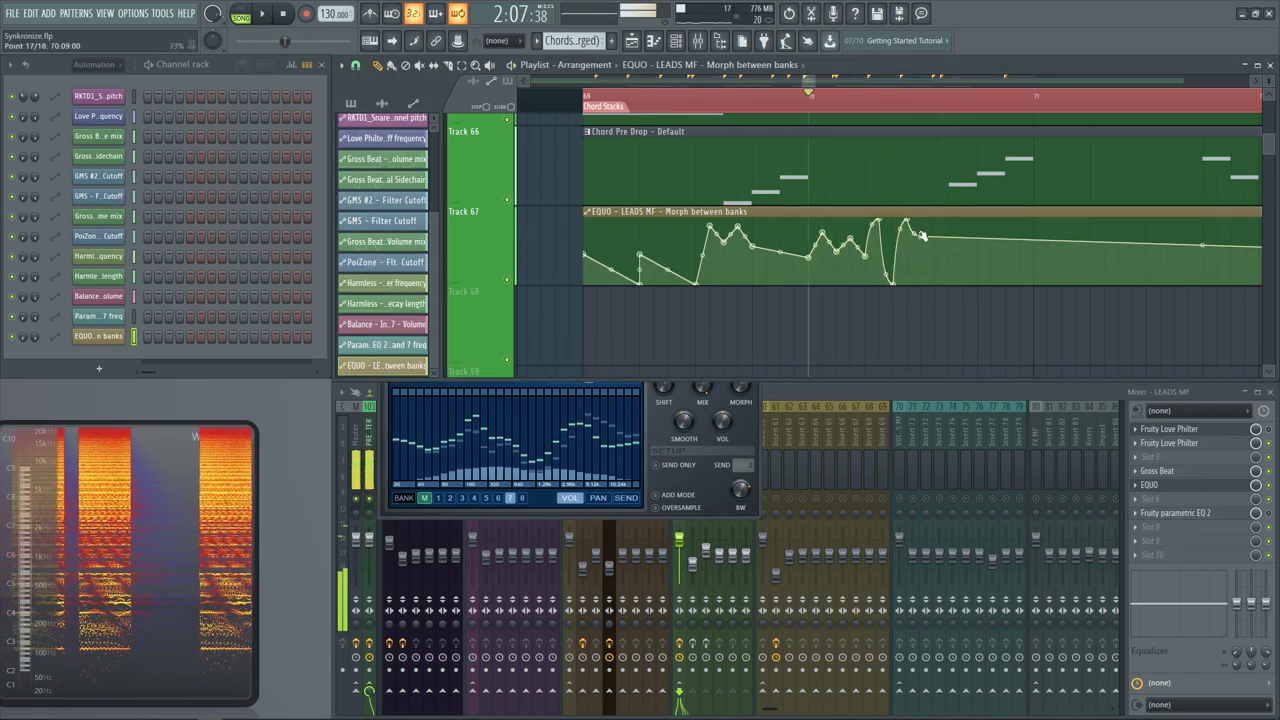
pyautogui.moveTo(922, 236); pyautogui.dragTo(921, 284)
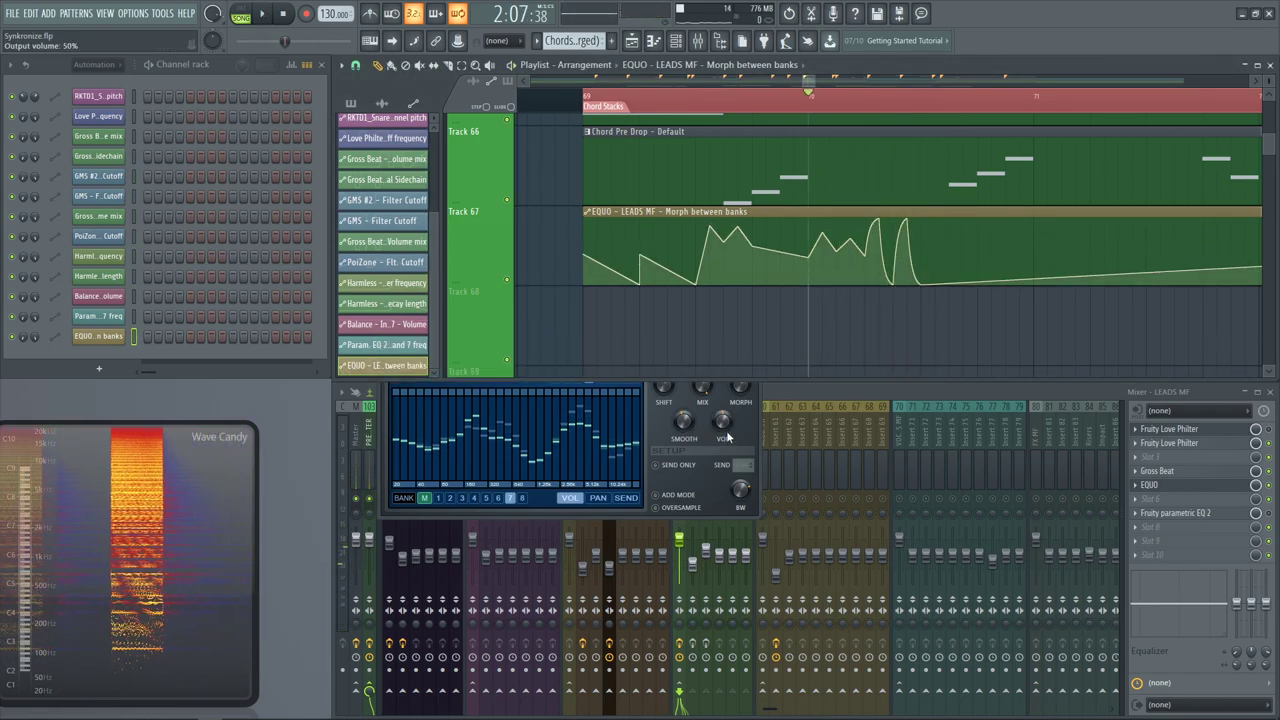
# Widen EQUO's graph display, apply a random curve to bank 7, and play the result
pyautogui.click(727, 437)
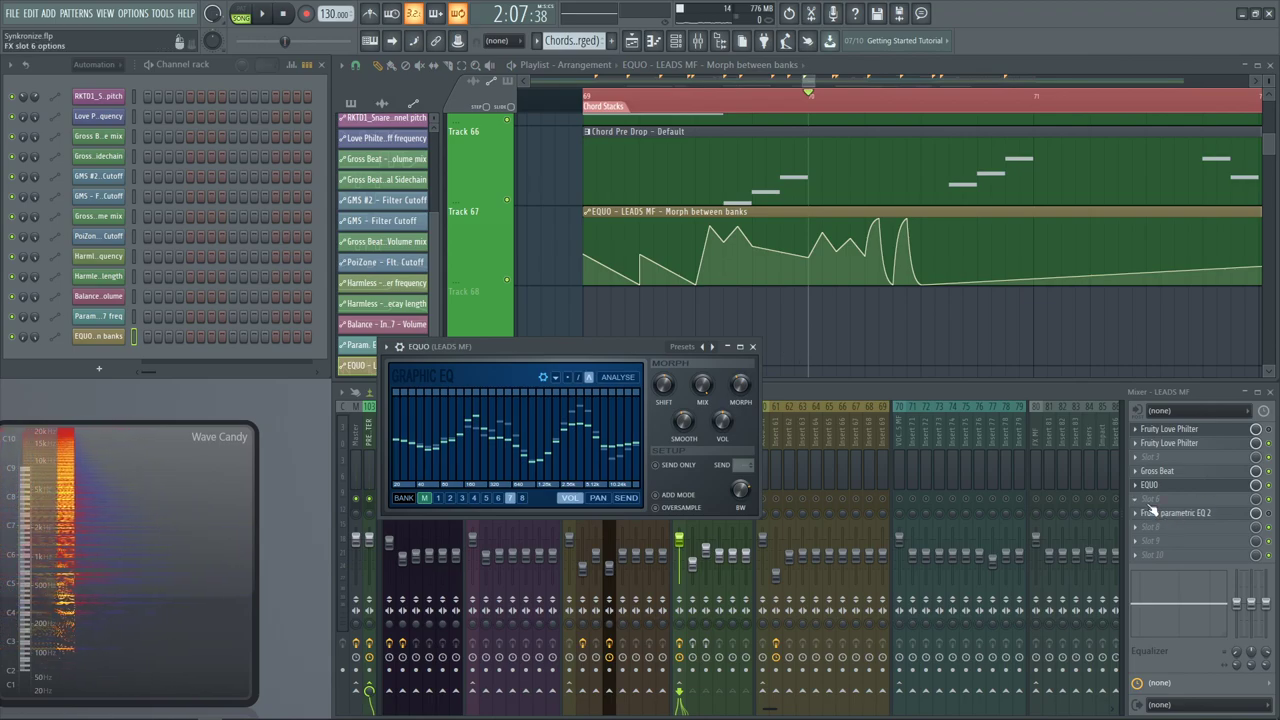
pyautogui.click(568, 378)
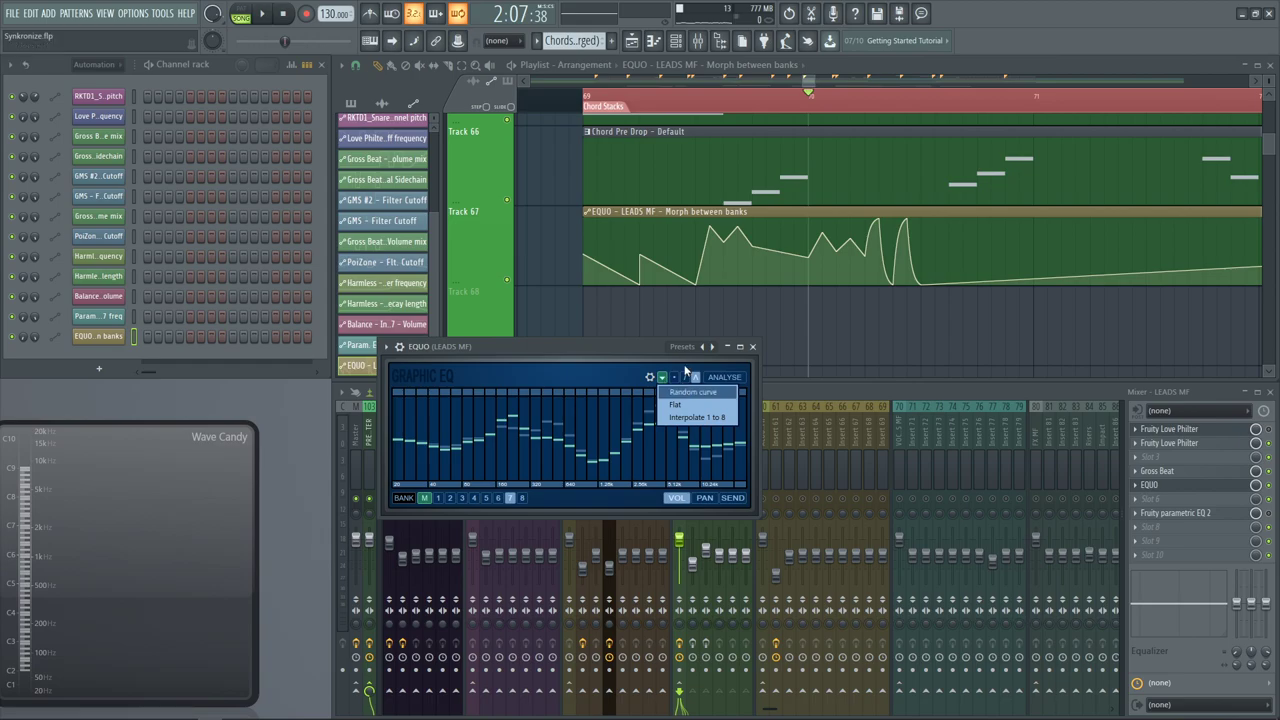
pyautogui.click(690, 393)
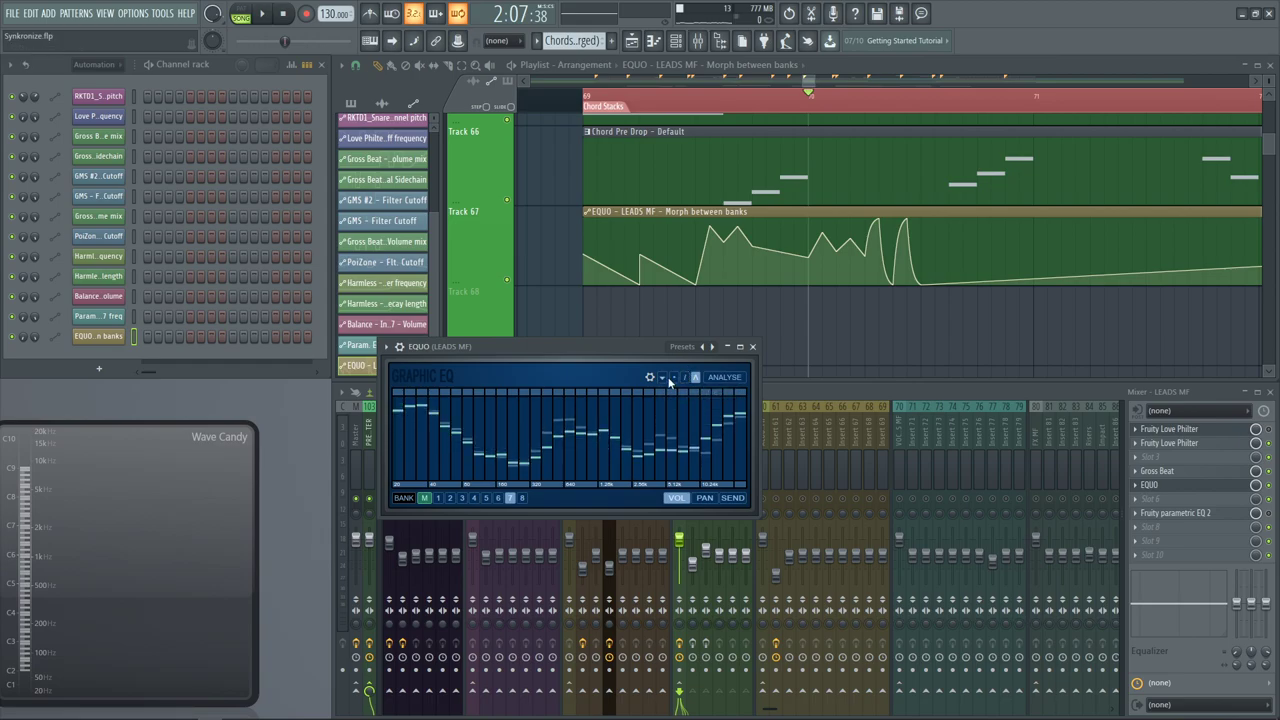
pyautogui.press('space')
pyautogui.press('space')
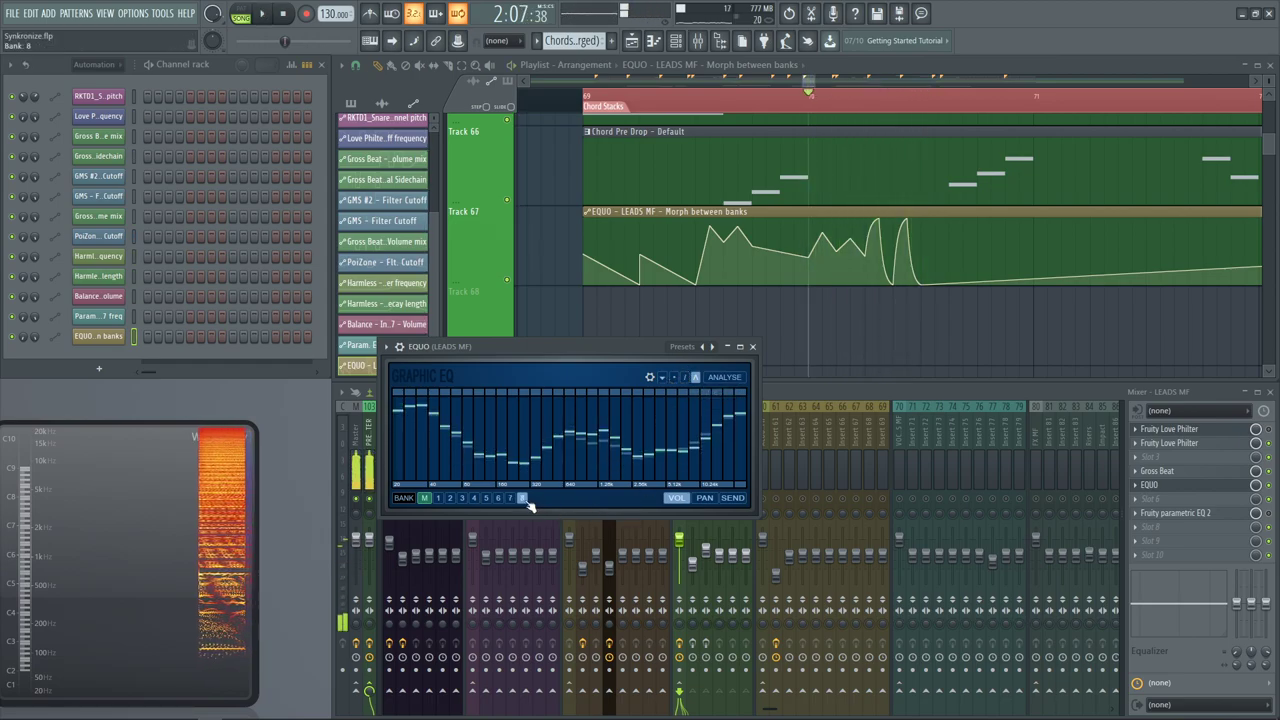
# Apply a random curve to EQUO's bank 8 and play the result
pyautogui.click(662, 377)
pyautogui.click(660, 396)
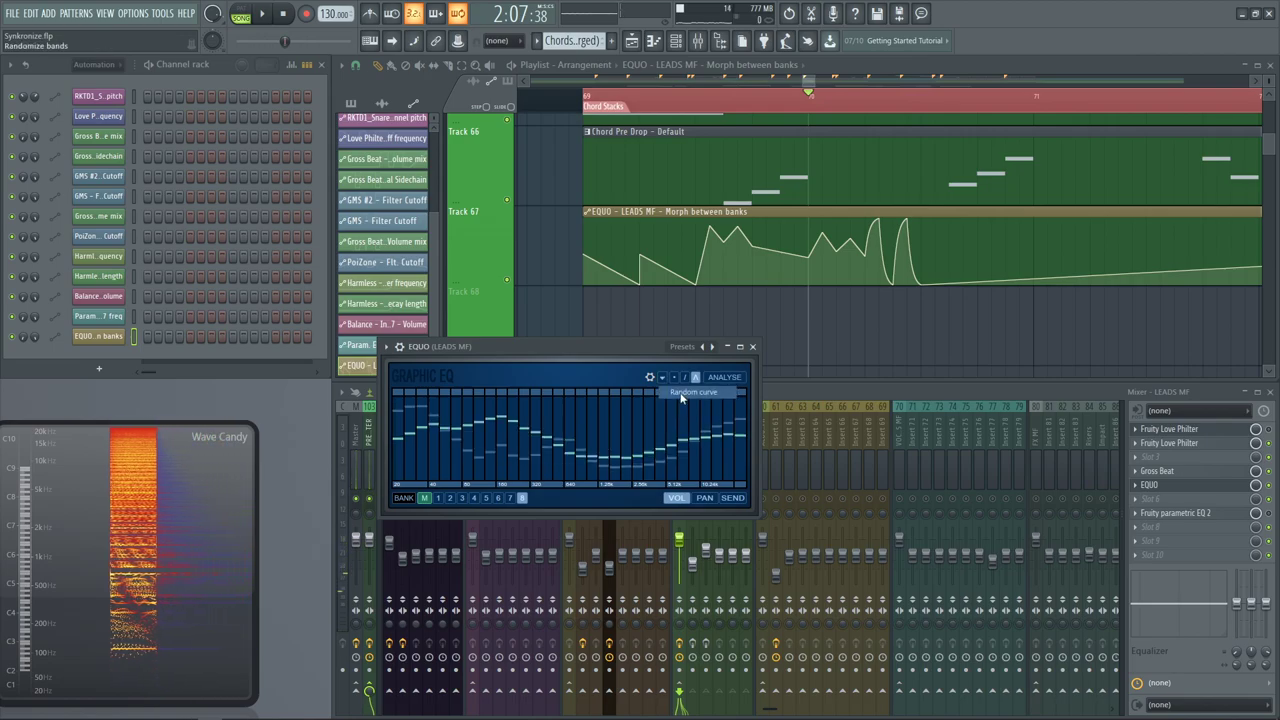
pyautogui.click(662, 377)
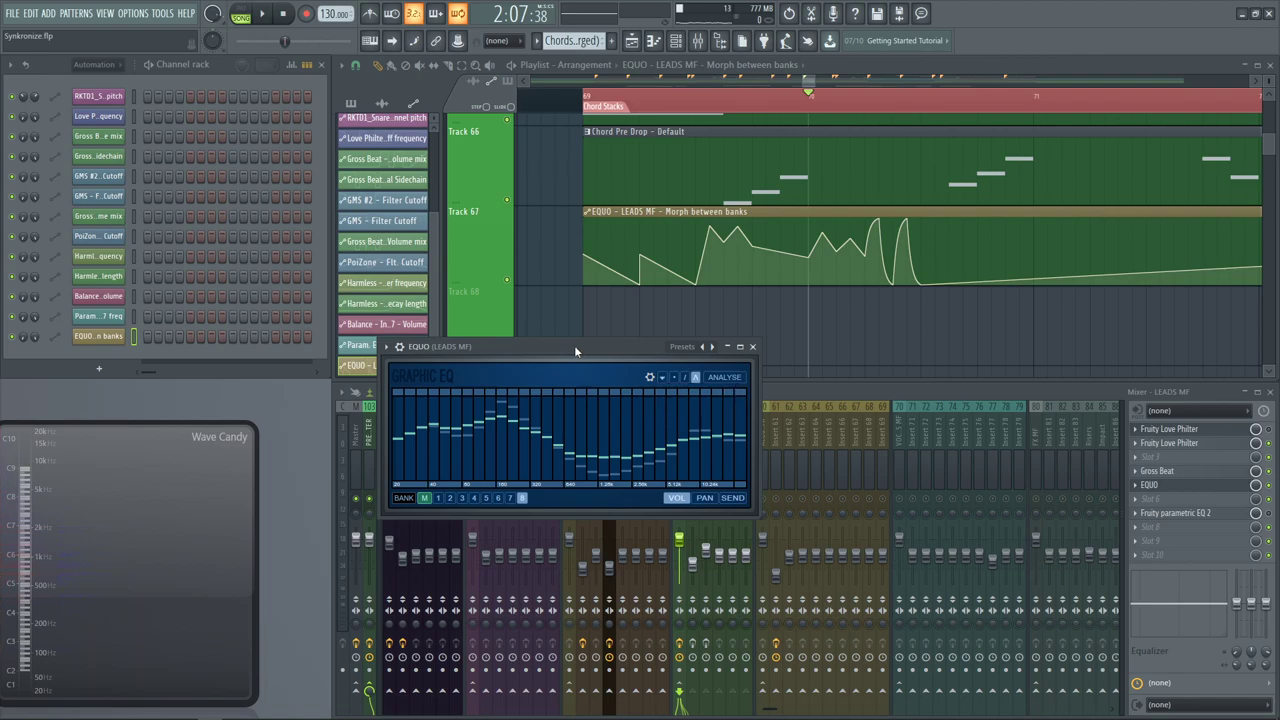
pyautogui.press('space')
pyautogui.press('space')
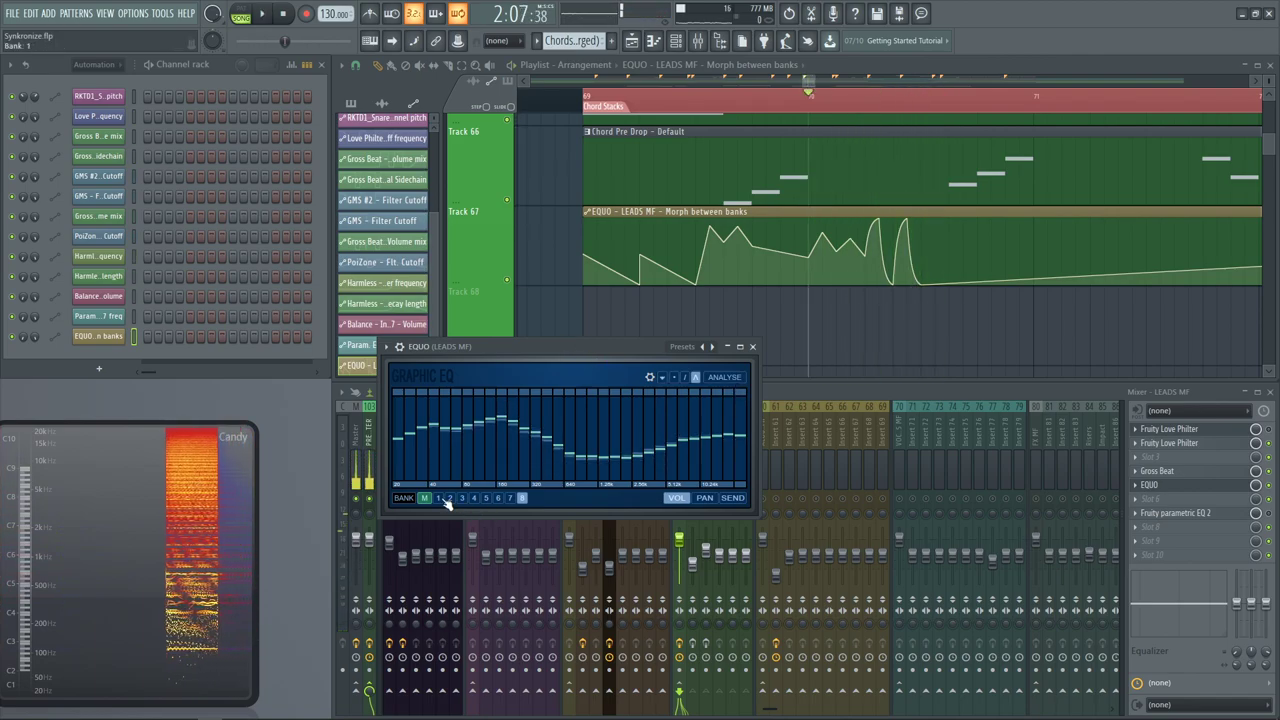
# Interpolate EQUO's banks 1 to 8, raise the Morph point at step 5 of bar 69 to the maximum, and play
pyautogui.click(438, 498)
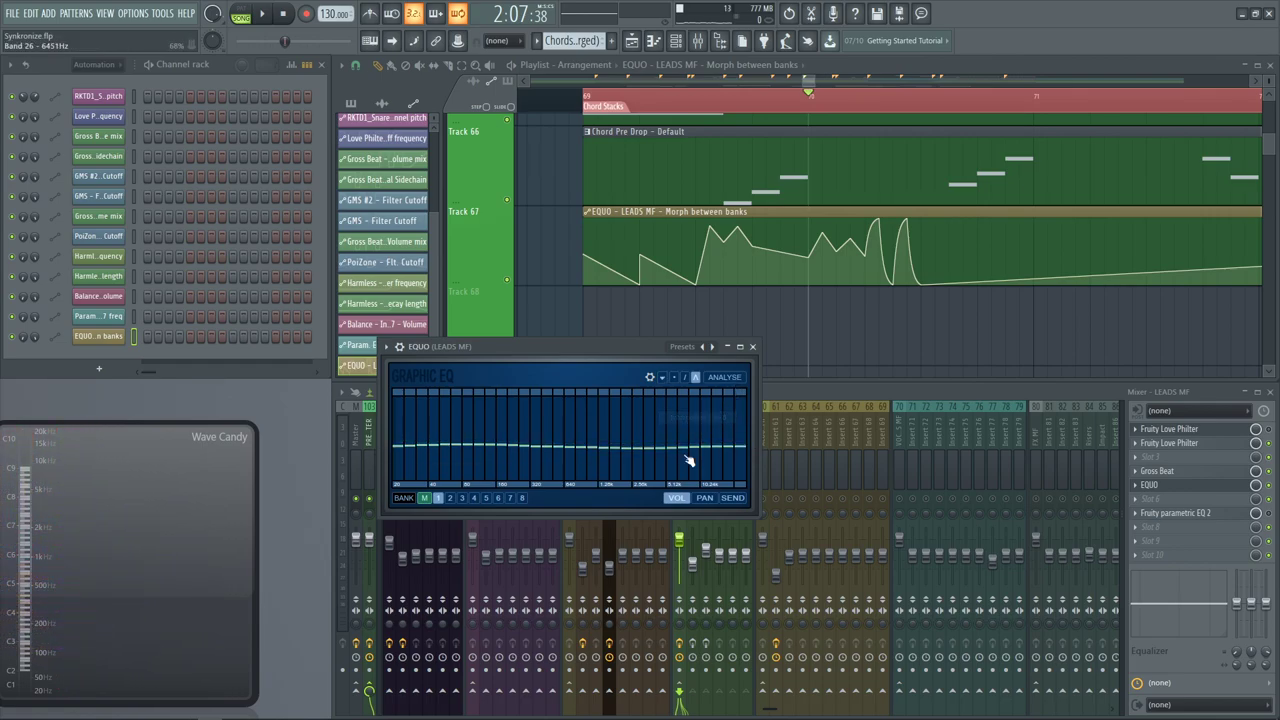
pyautogui.press('space')
pyautogui.press('space')
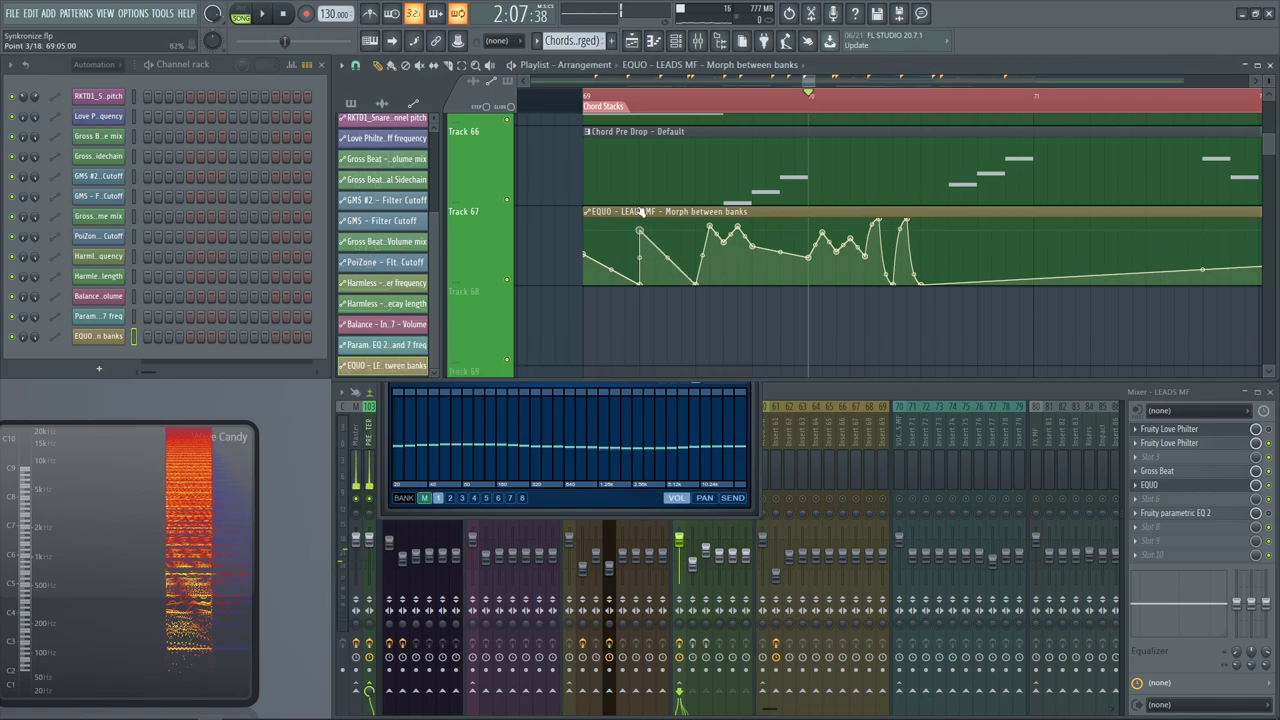
pyautogui.press('space')
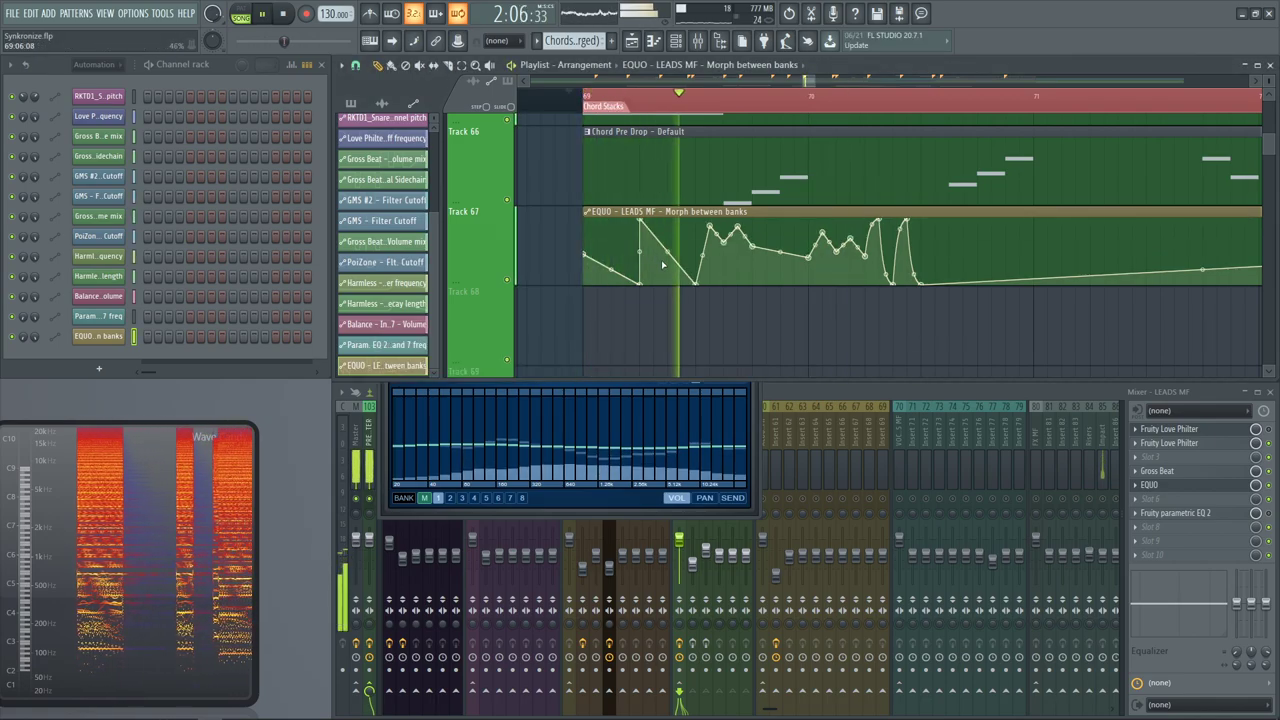
# Reshape EQUO's bank 8 curve, make bank 1 flat, and interpolate banks 1 to 8
pyautogui.press('space')
pyautogui.click(523, 498)
pyautogui.moveTo(553, 448)
pyautogui.mouseDown()
pyautogui.moveTo(560, 496)
pyautogui.moveTo(688, 480)
pyautogui.moveTo(510, 458)
pyautogui.moveTo(489, 424)
pyautogui.moveTo(532, 422)
pyautogui.mouseUp()
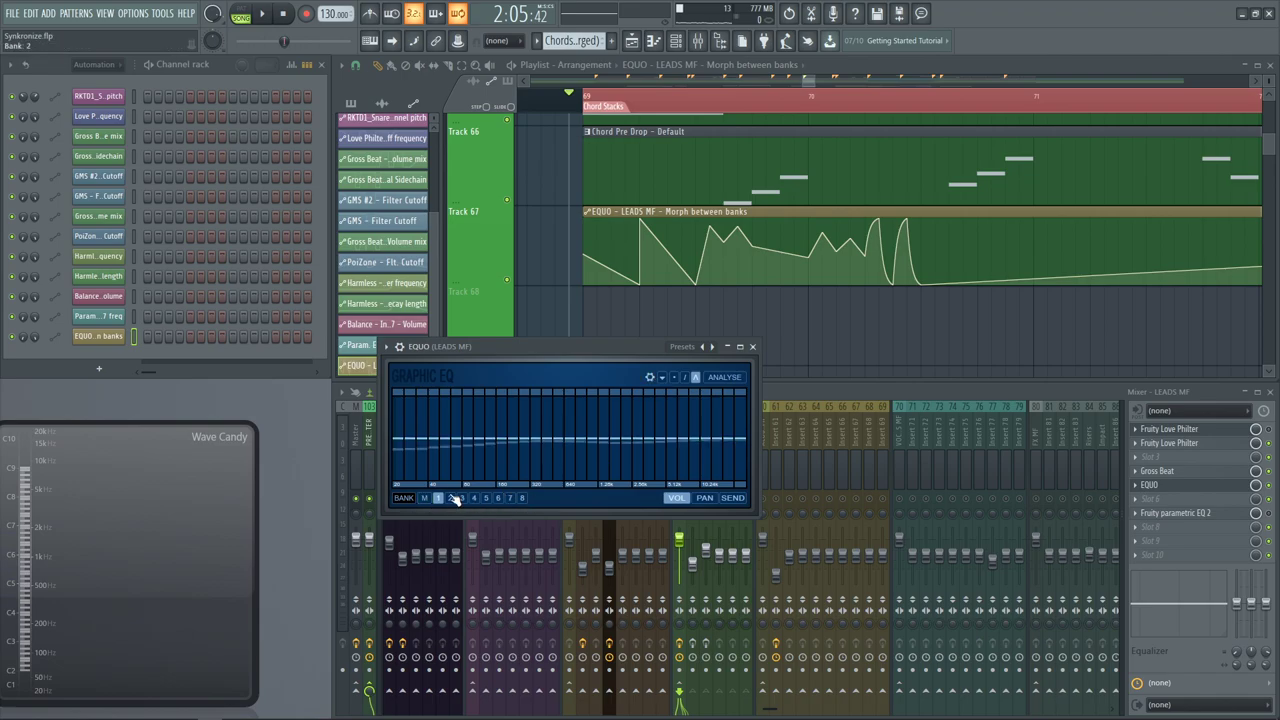
pyautogui.click(650, 380)
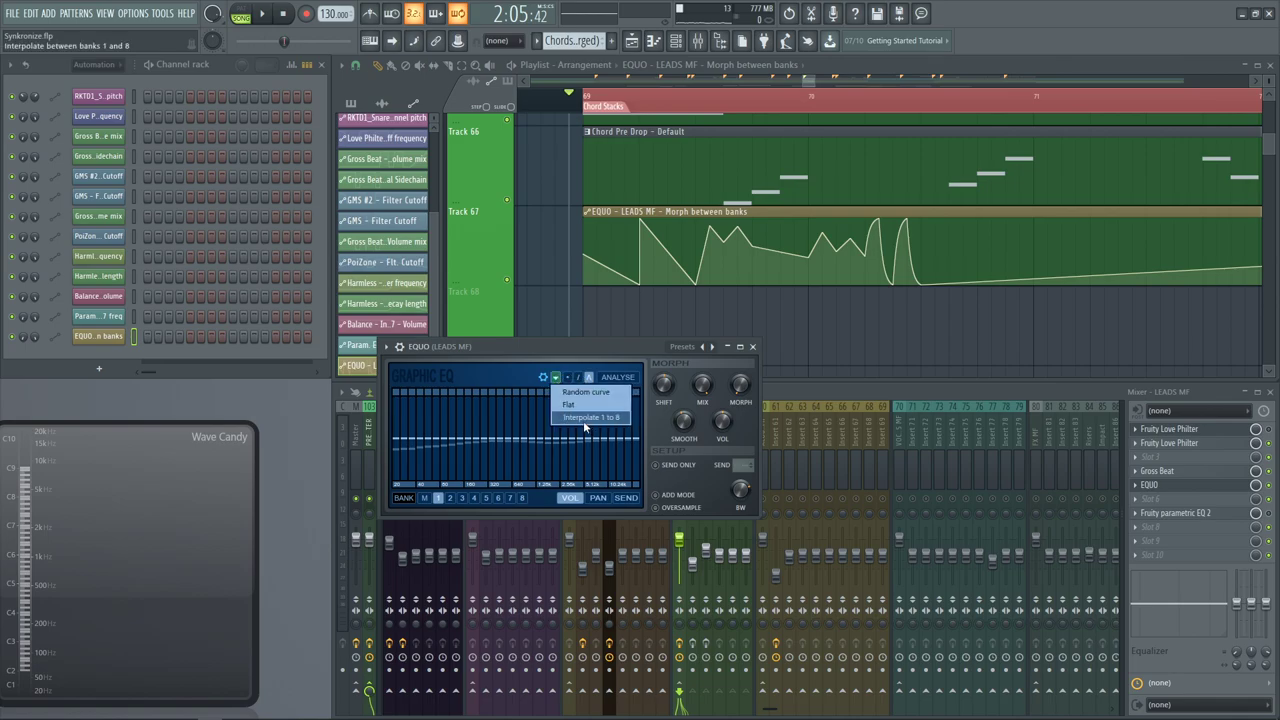
pyautogui.press('space')
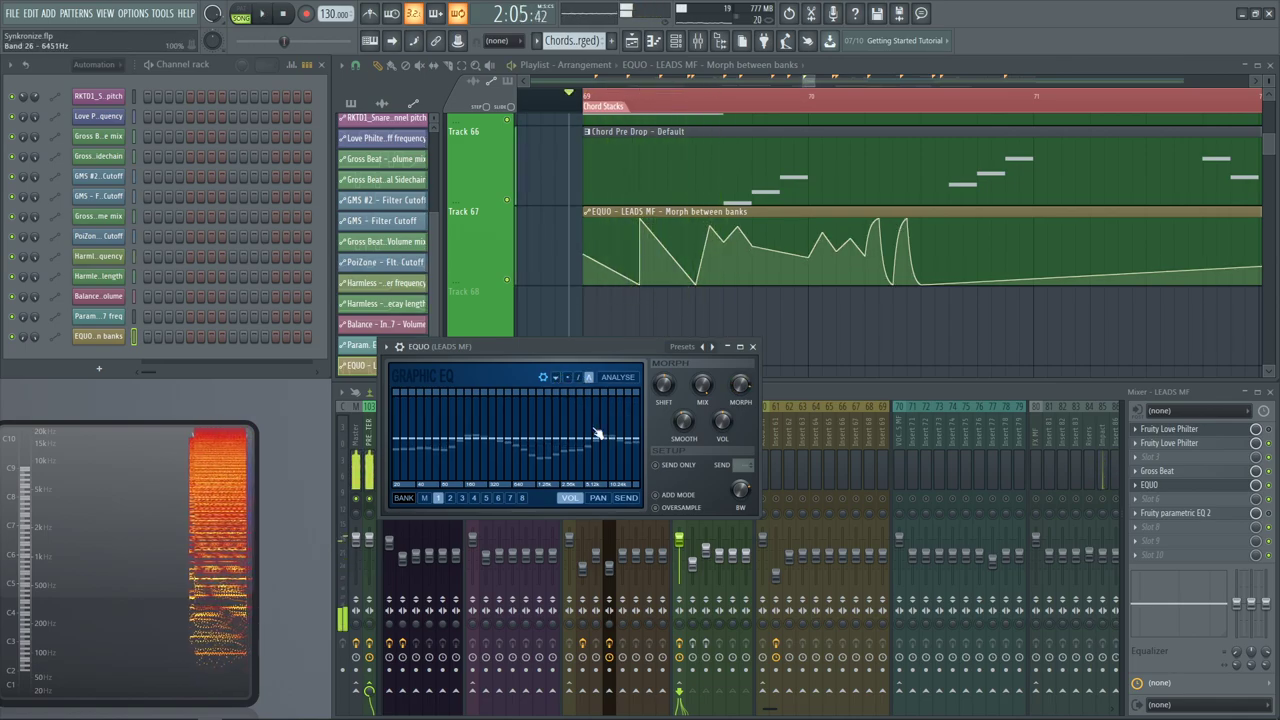
# Select EQUO's bank 7, draw a deep cut from about 160 Hz with a high-frequency peak, and play from bar 69
pyautogui.click(510, 498)
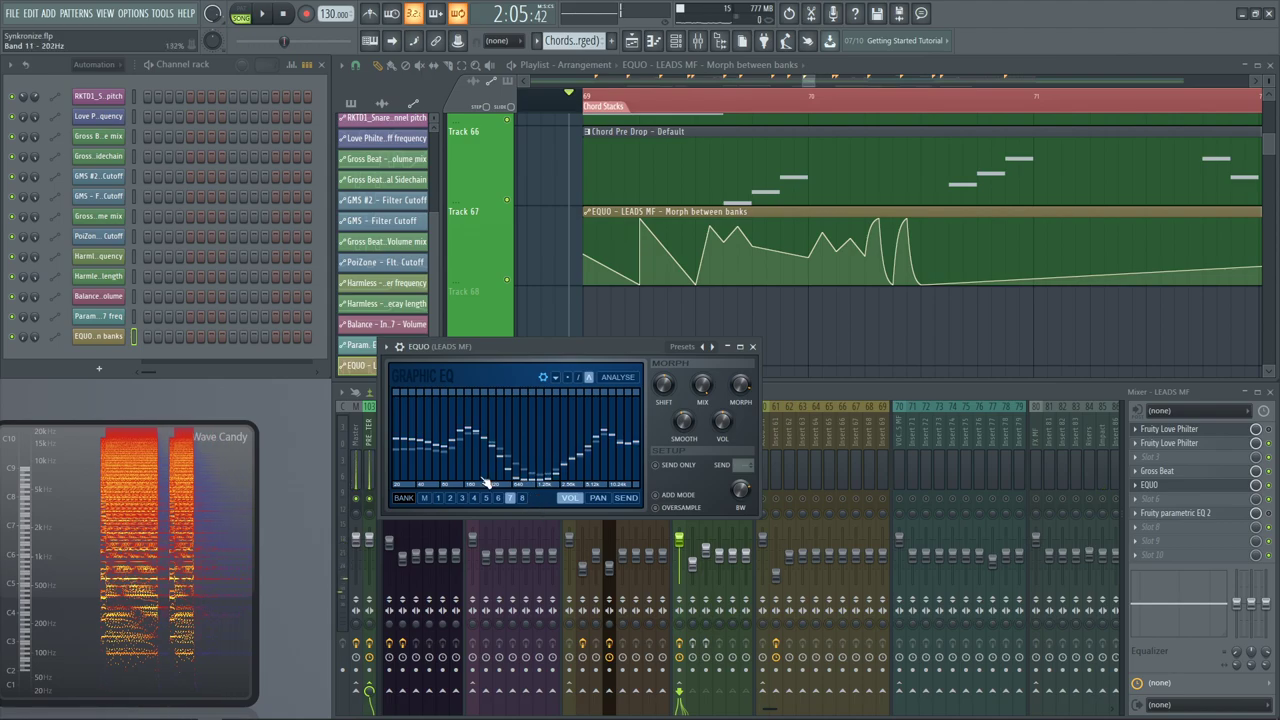
pyautogui.moveTo(500, 463)
pyautogui.mouseDown()
pyautogui.moveTo(605, 472)
pyautogui.moveTo(572, 406)
pyautogui.moveTo(544, 474)
pyautogui.mouseUp()
pyautogui.press('space')
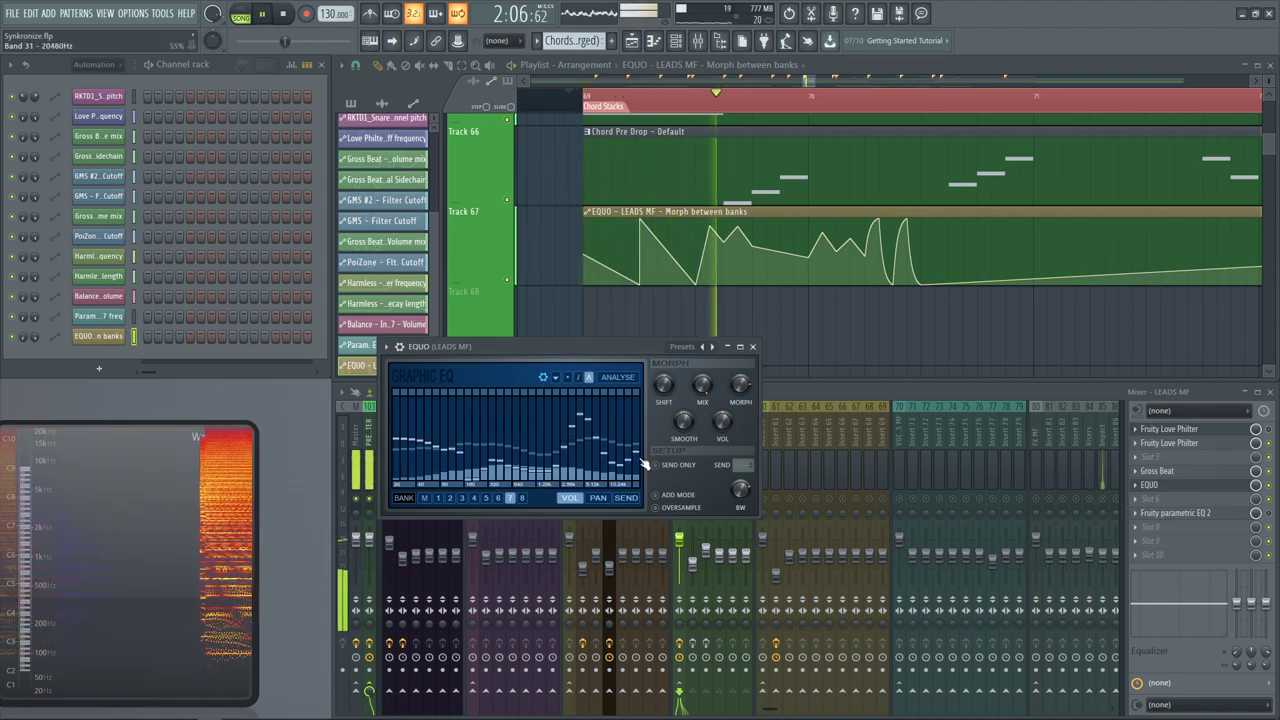
pyautogui.press('space')
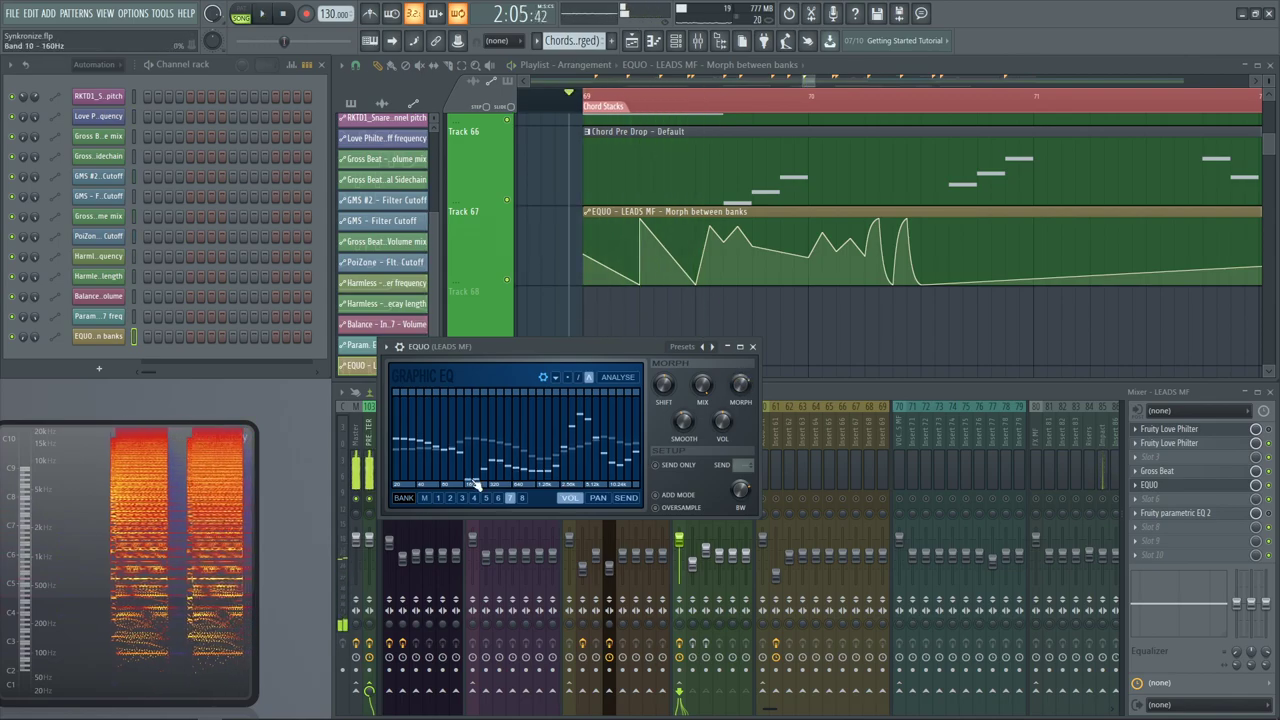
# Display EQUO's M bank and turn the Mix control to about -4% while playing from bar 69
pyautogui.press('space')
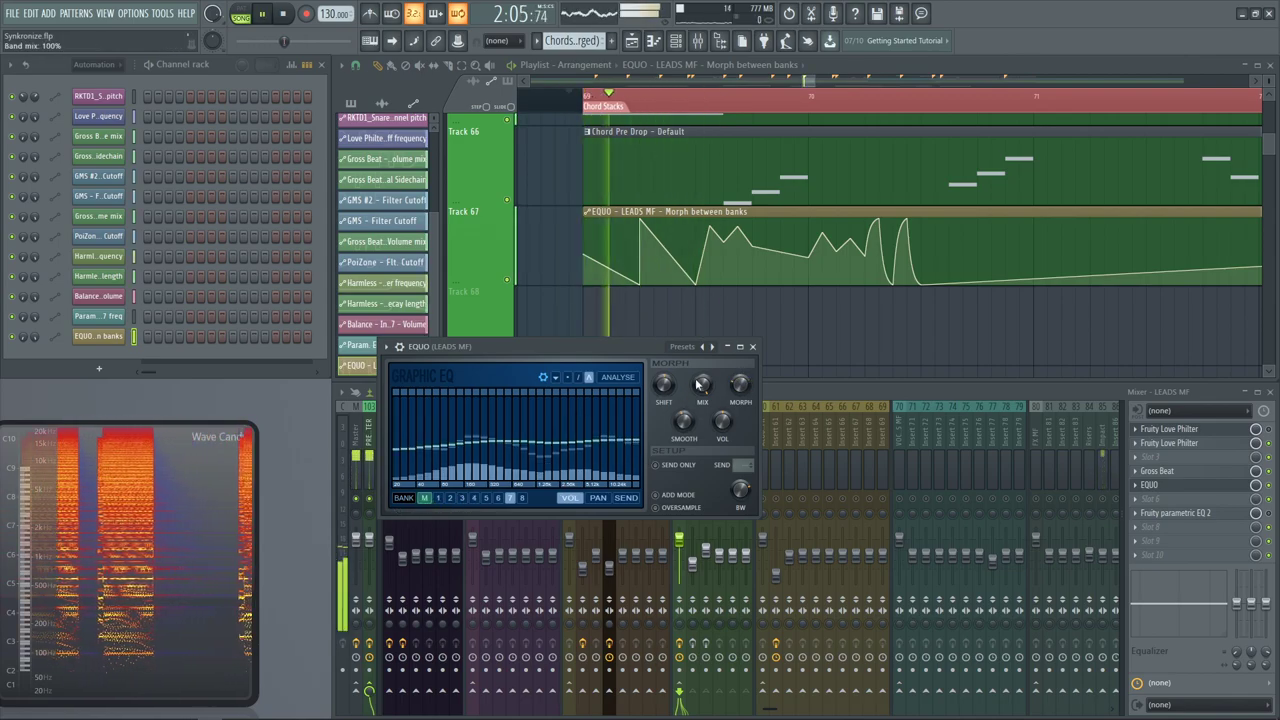
pyautogui.press('space')
pyautogui.rightClick(703, 385)
pyautogui.click(716, 393)
pyautogui.press('space')
pyautogui.moveTo(702, 385); pyautogui.dragTo(702, 392)
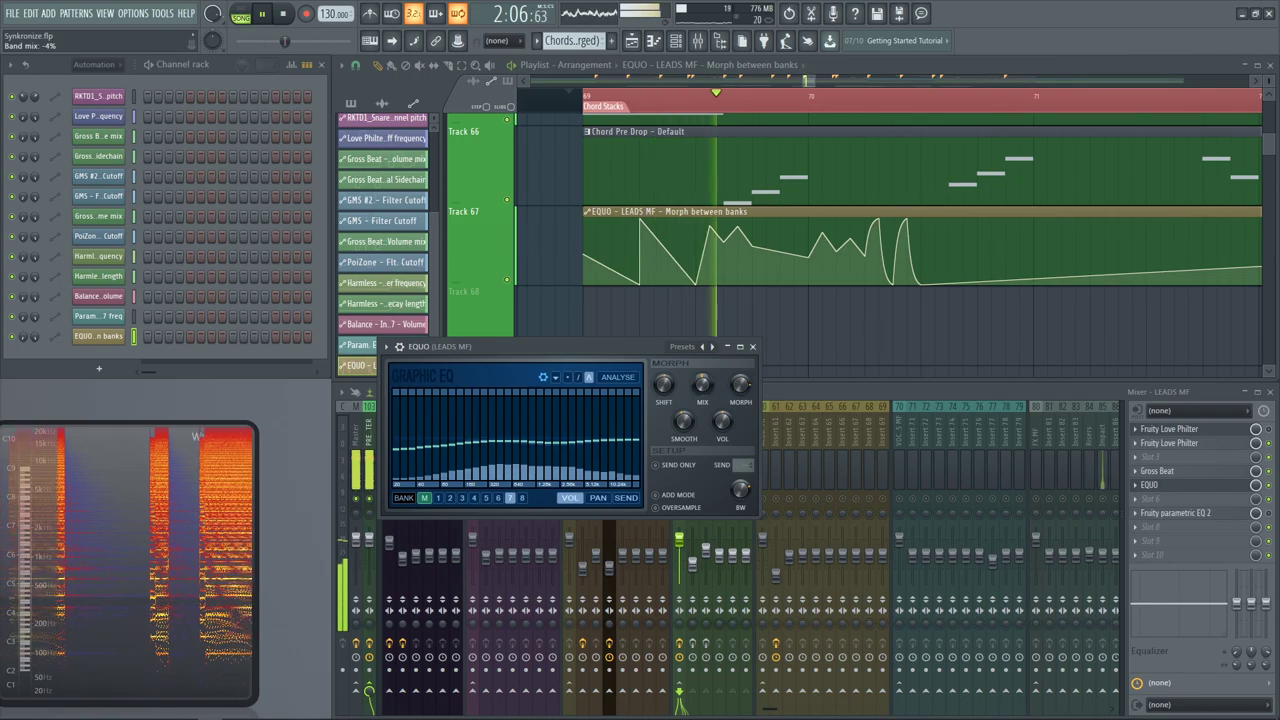
pyautogui.press('space')
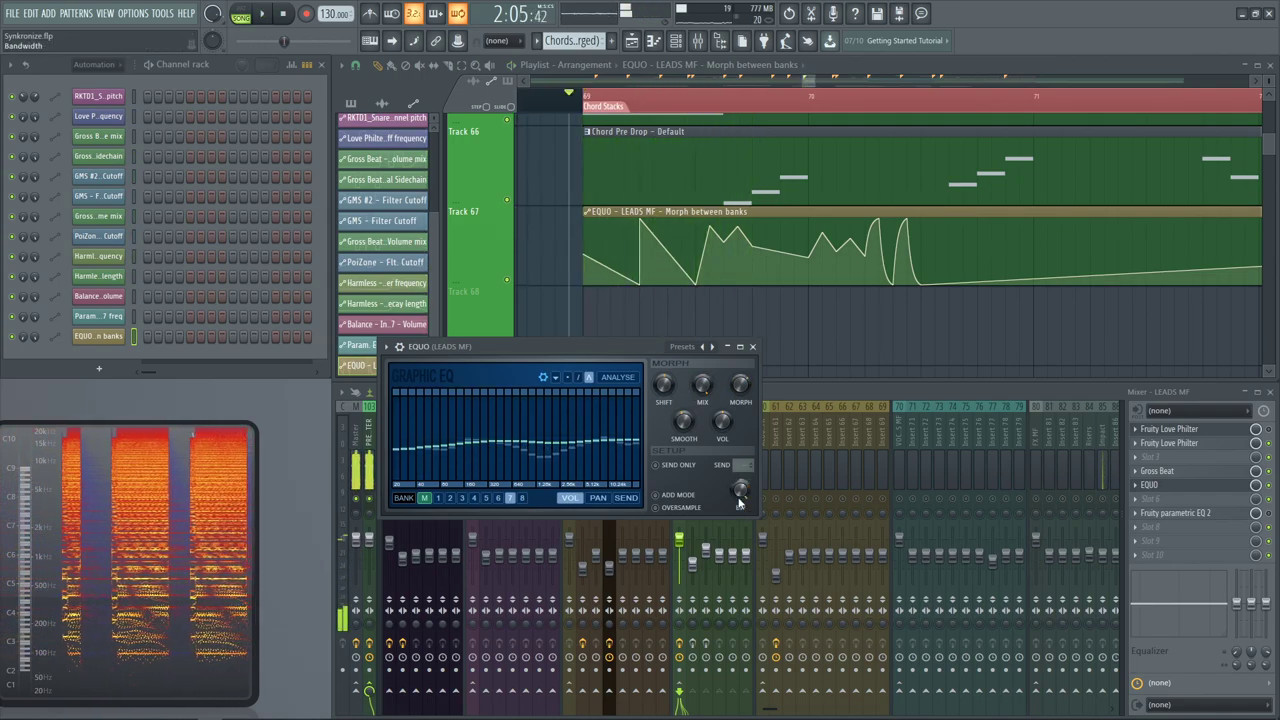
# Play the section from bar 69 repeatedly to examine how EQUO's bandwidth and smoothing shape the morphing
pyautogui.press('space')
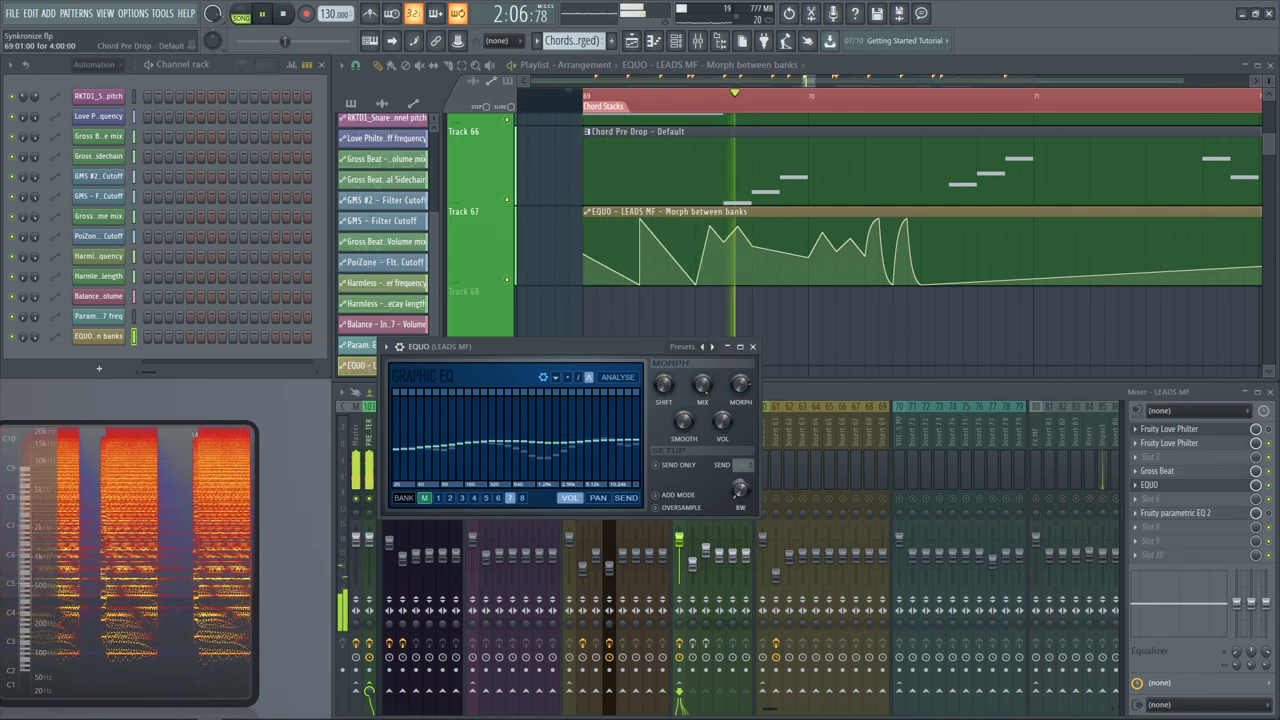
pyautogui.press('space')
pyautogui.press('space')
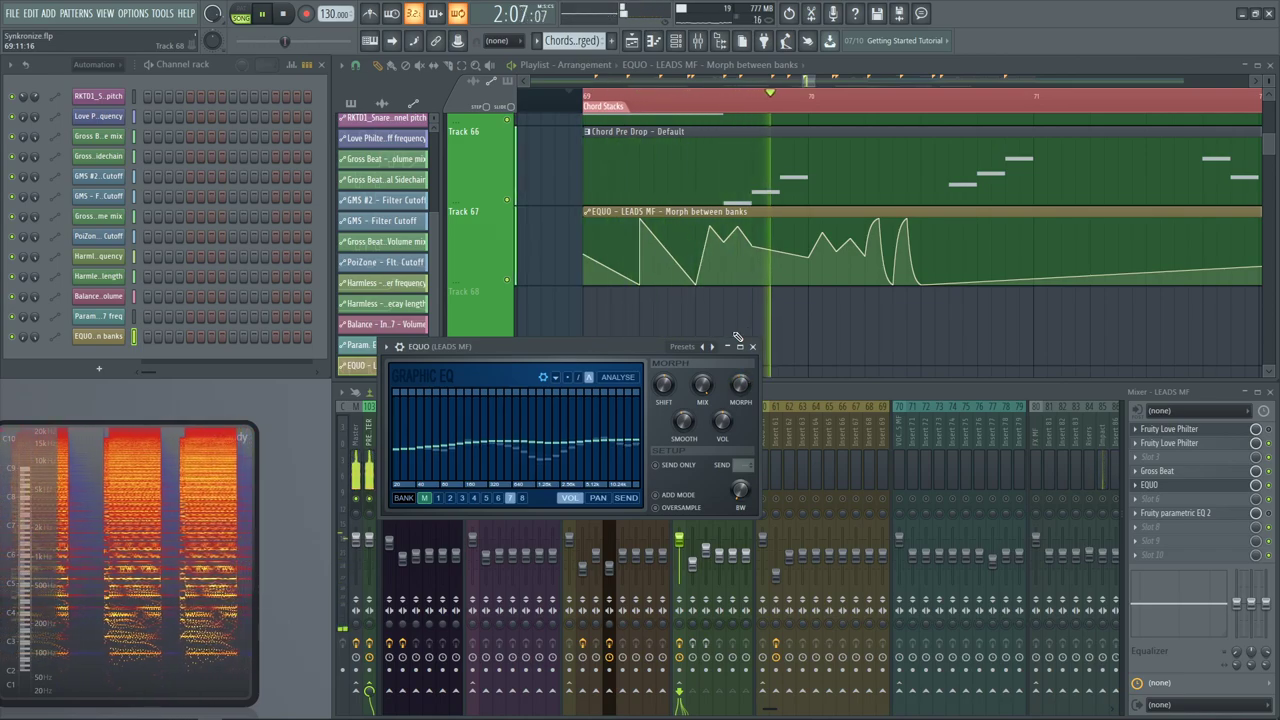
pyautogui.press('space')
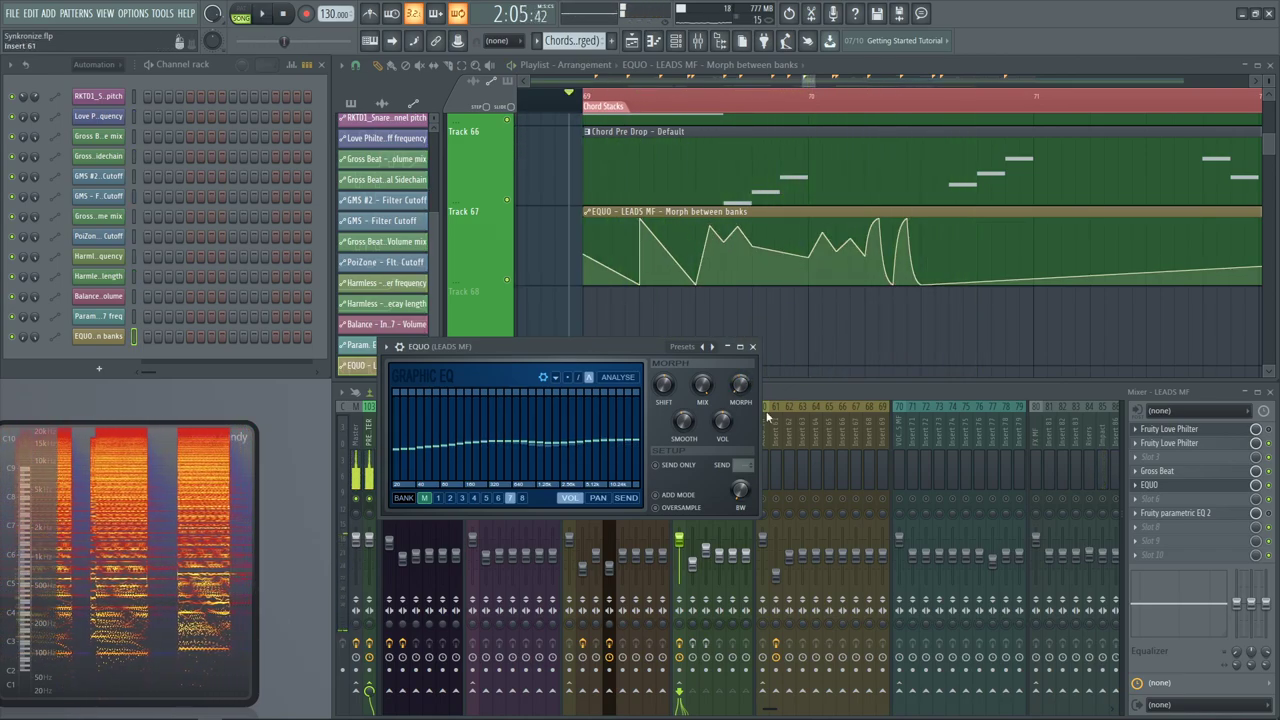
pyautogui.press('space')
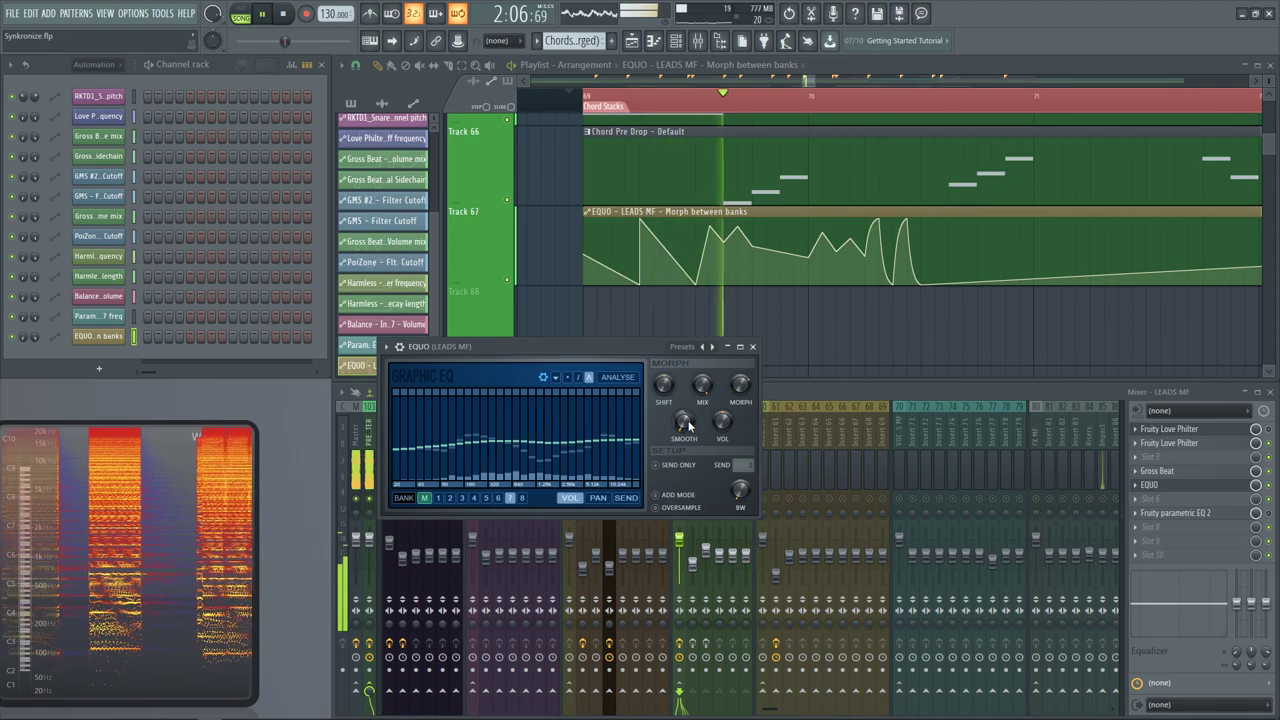
pyautogui.press('space')
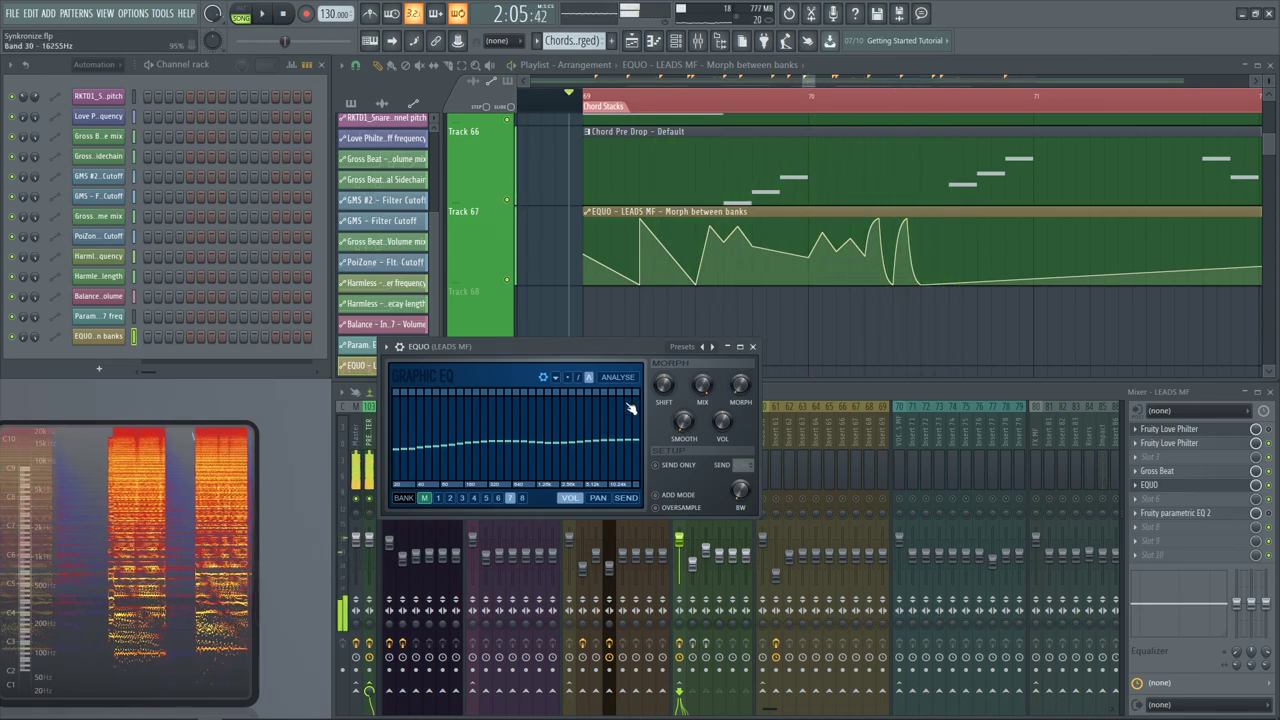
pyautogui.press('space')
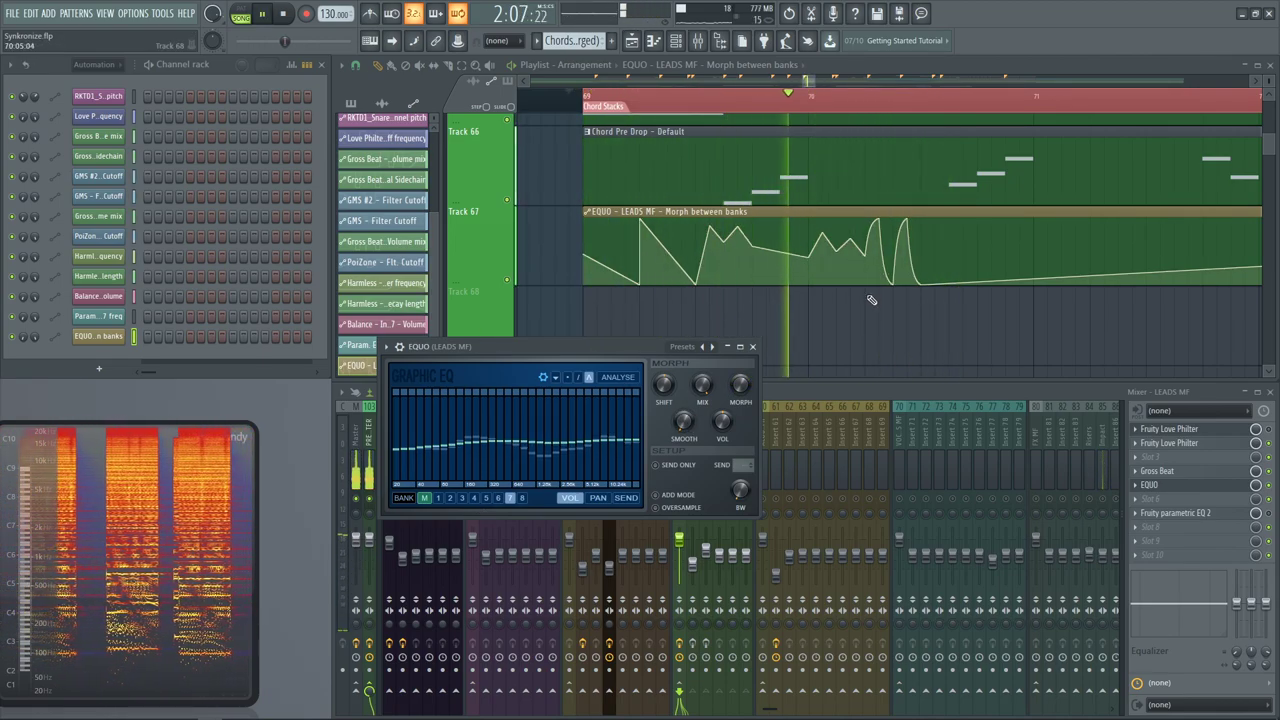
pyautogui.press('space')
# Add alternating drops and peaks to the Morph clip between steps 5 and 9 of bar 69 and play the result
pyautogui.click(665, 330)
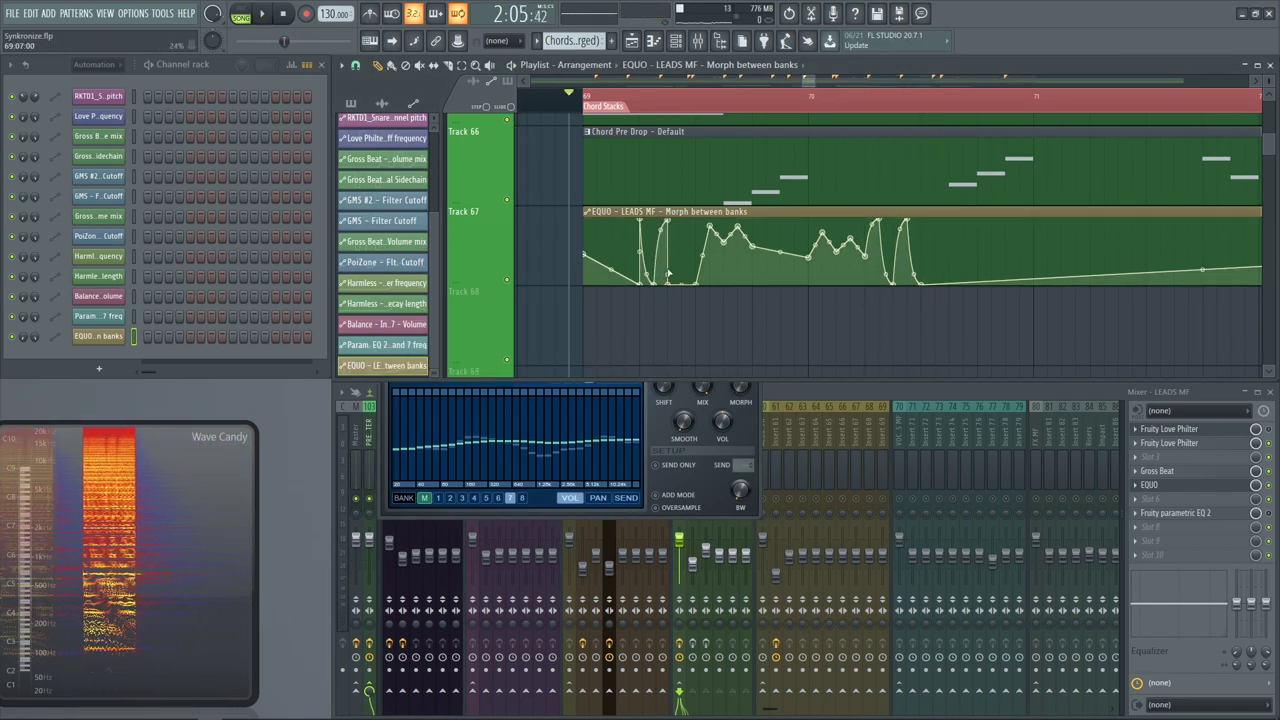
pyautogui.press('space')
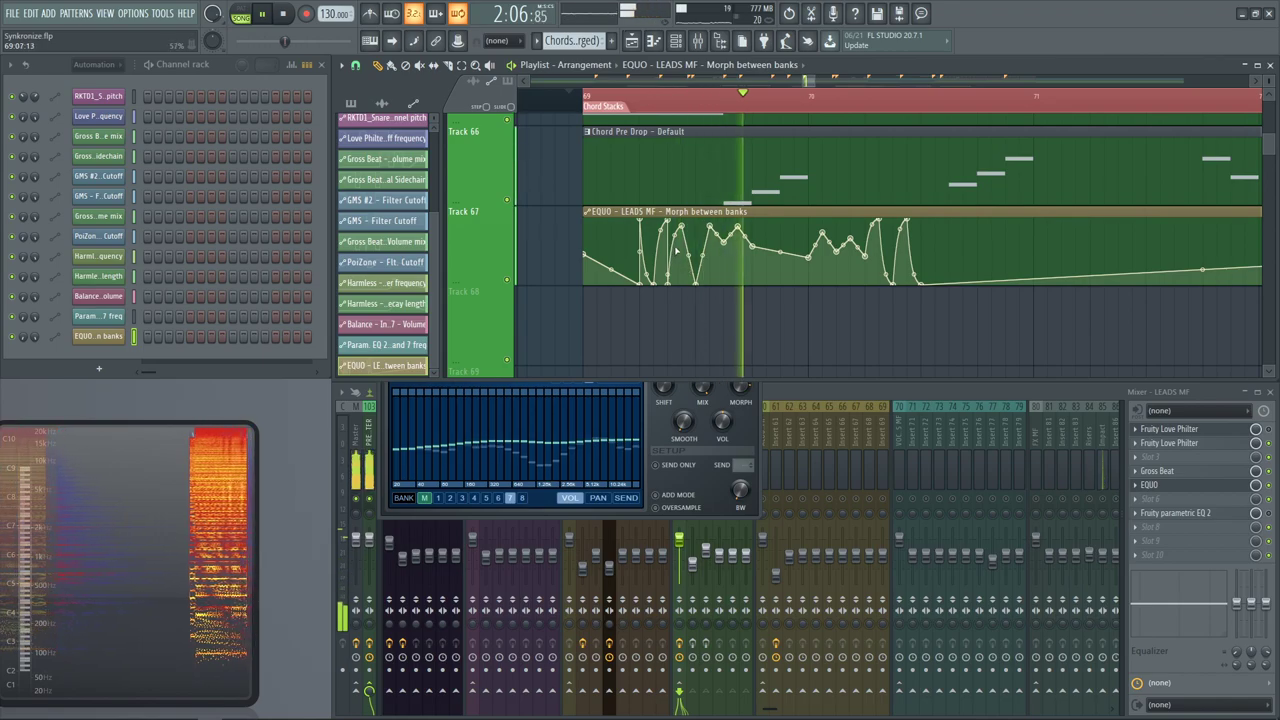
pyautogui.press('space')
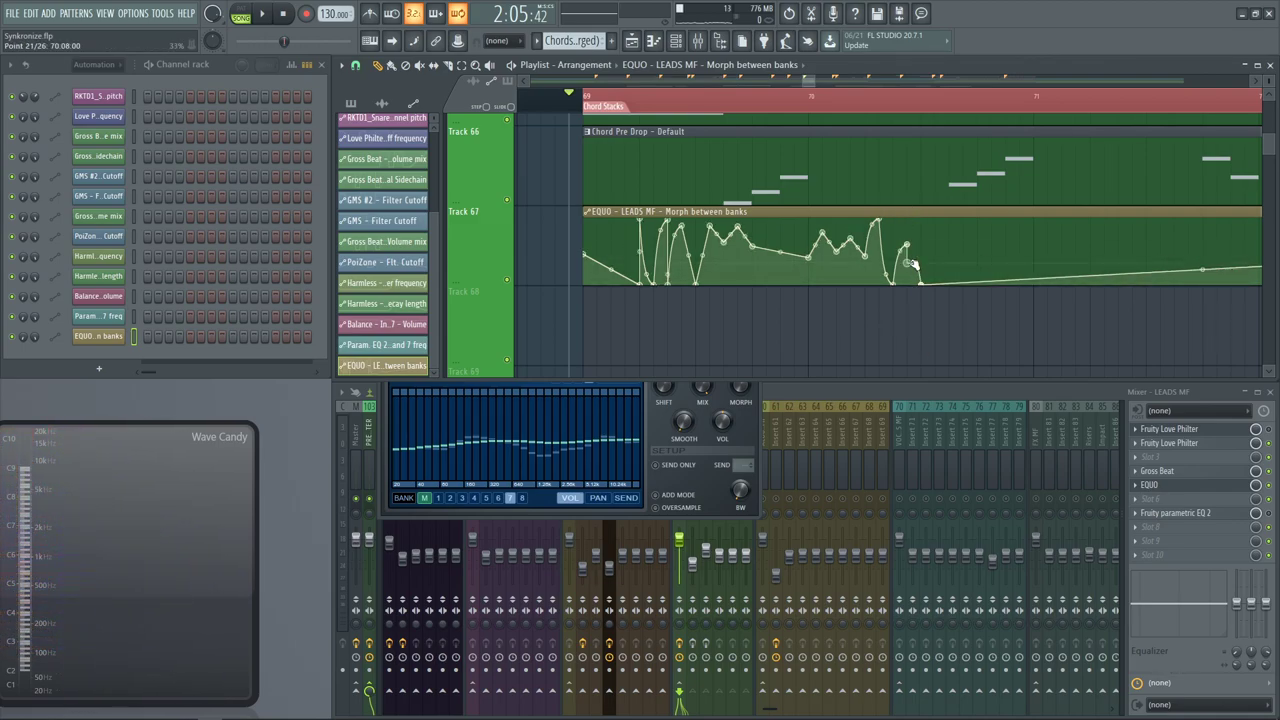
# Lower the Morph peak at step 8 of bar 70, add a drop and steep rise at step 9, and play the result
pyautogui.rightClick(921, 230)
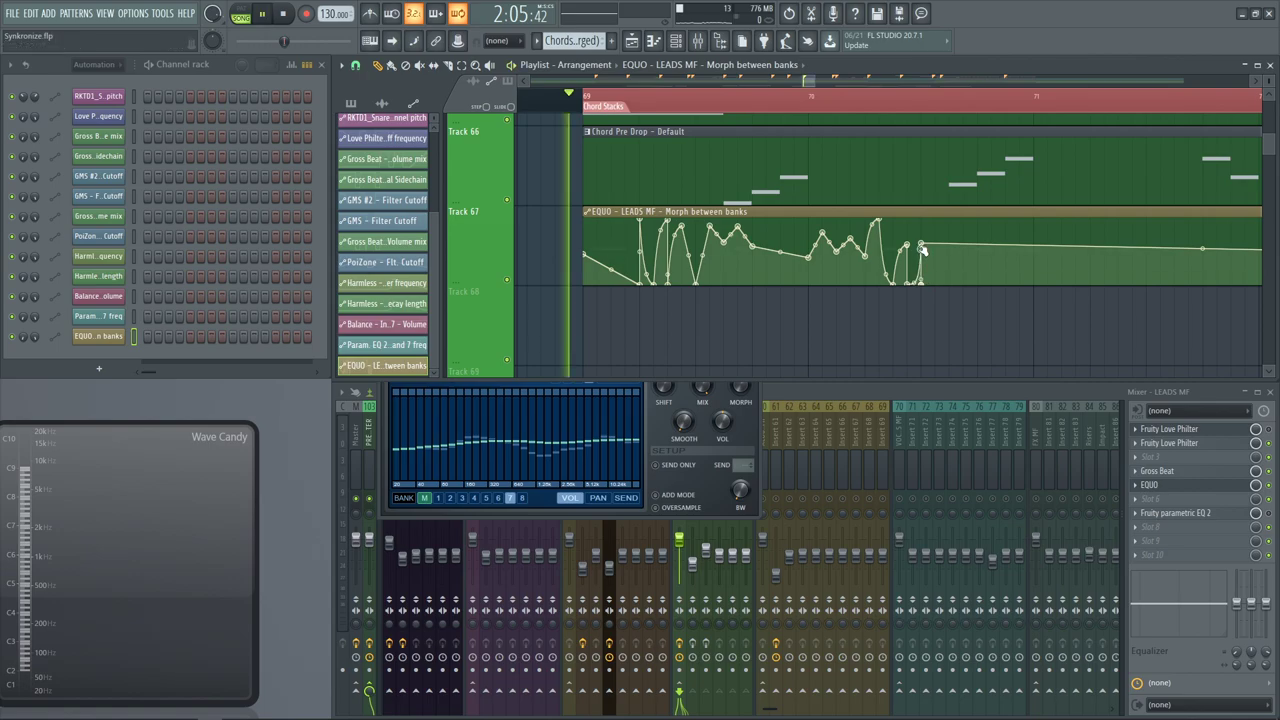
pyautogui.press('space')
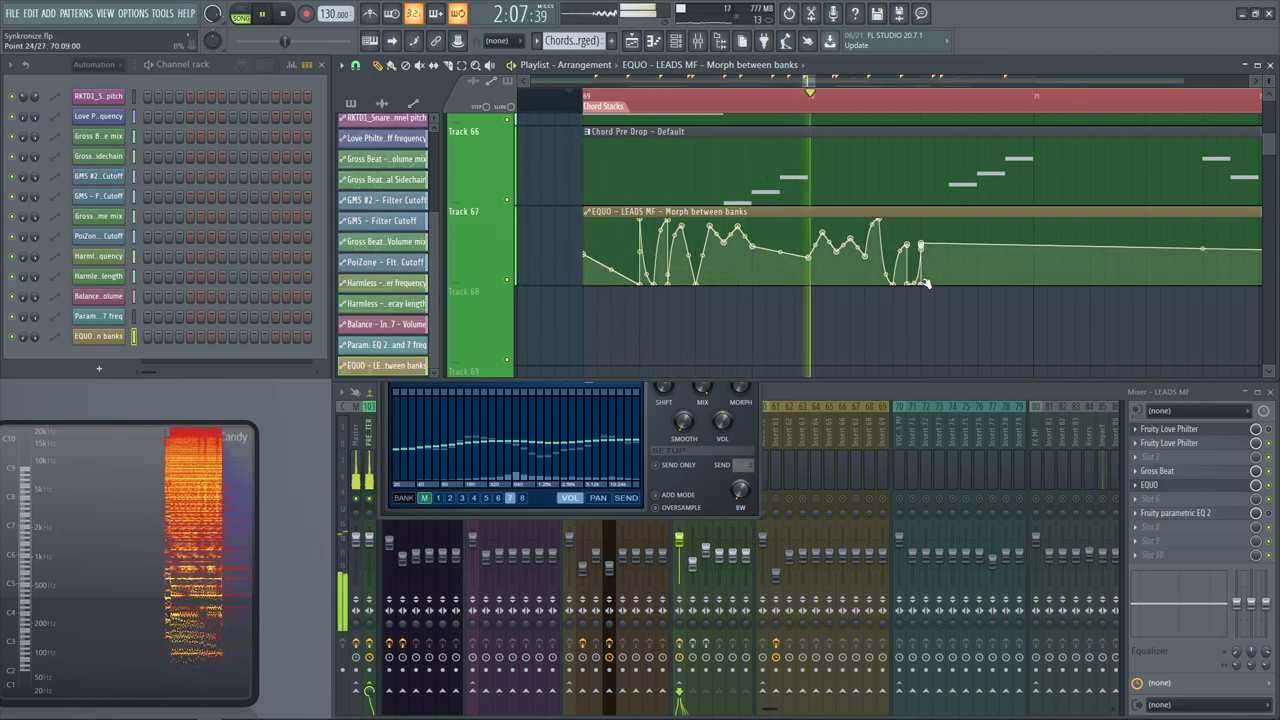
pyautogui.press('space')
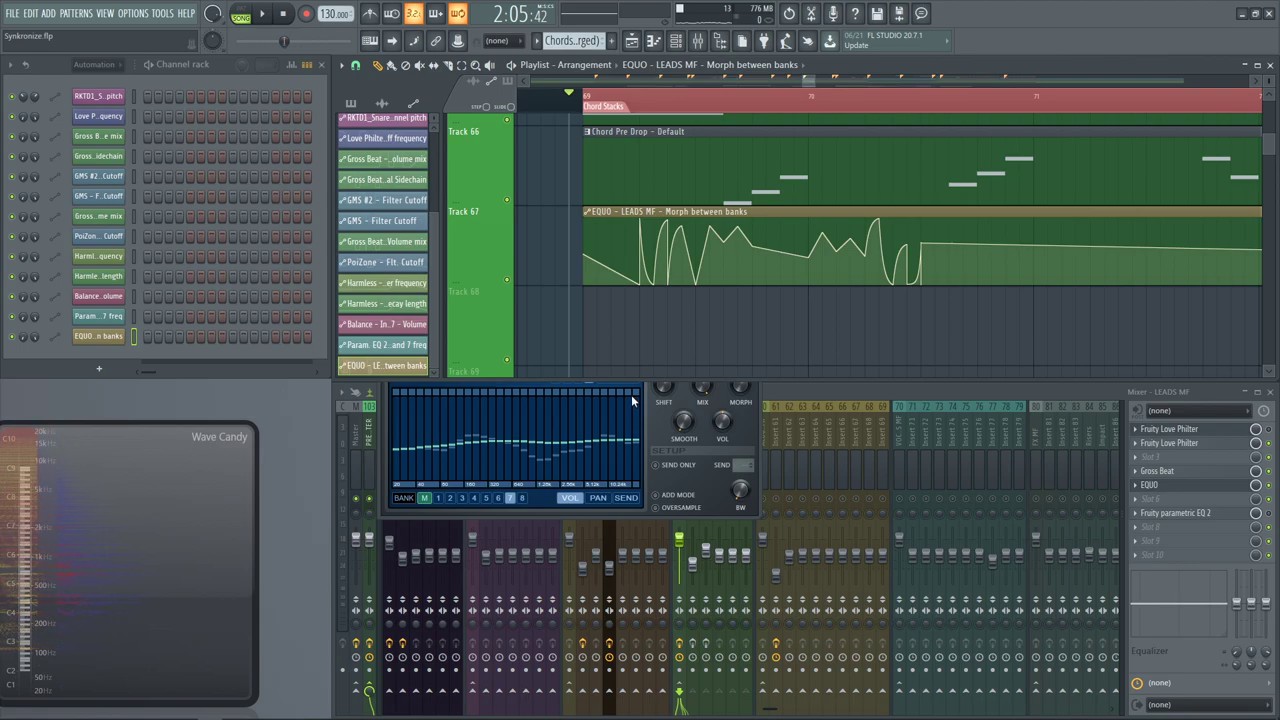
# Delete the EQUO effect from slot 5 of the LEADS MF mixer track and confirm the removal
pyautogui.click(686, 400)
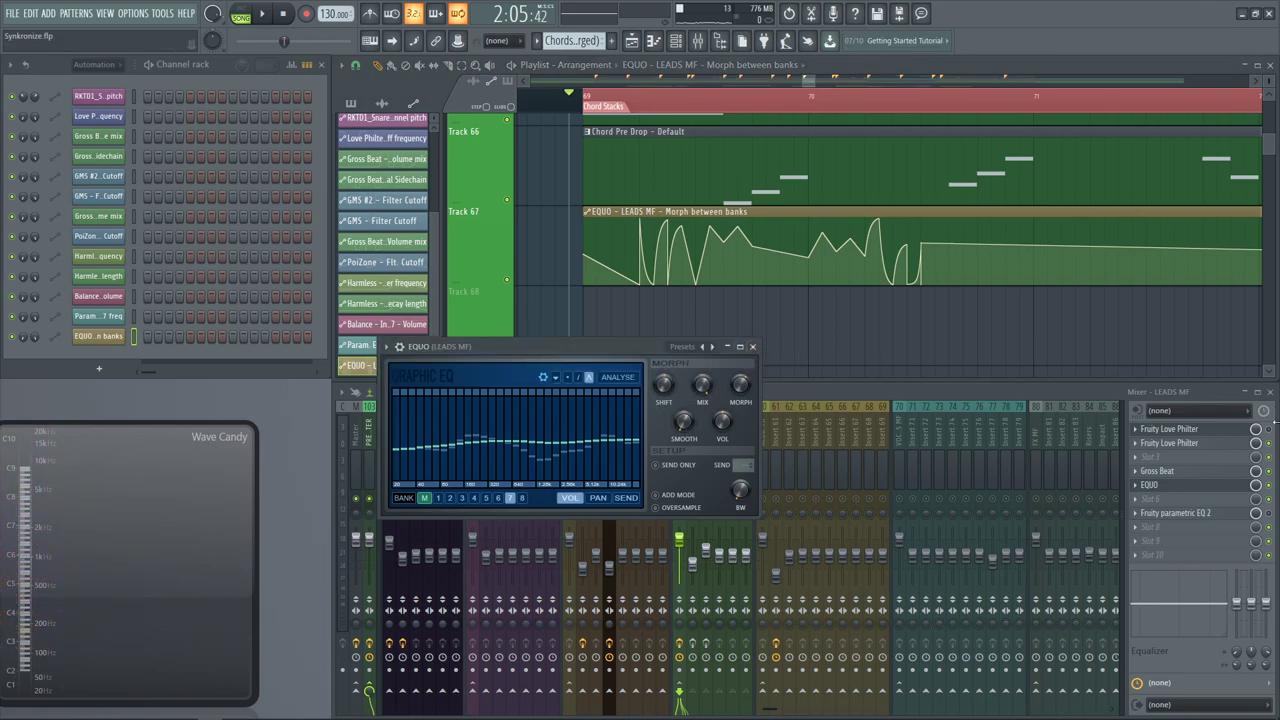
pyautogui.click(1137, 487)
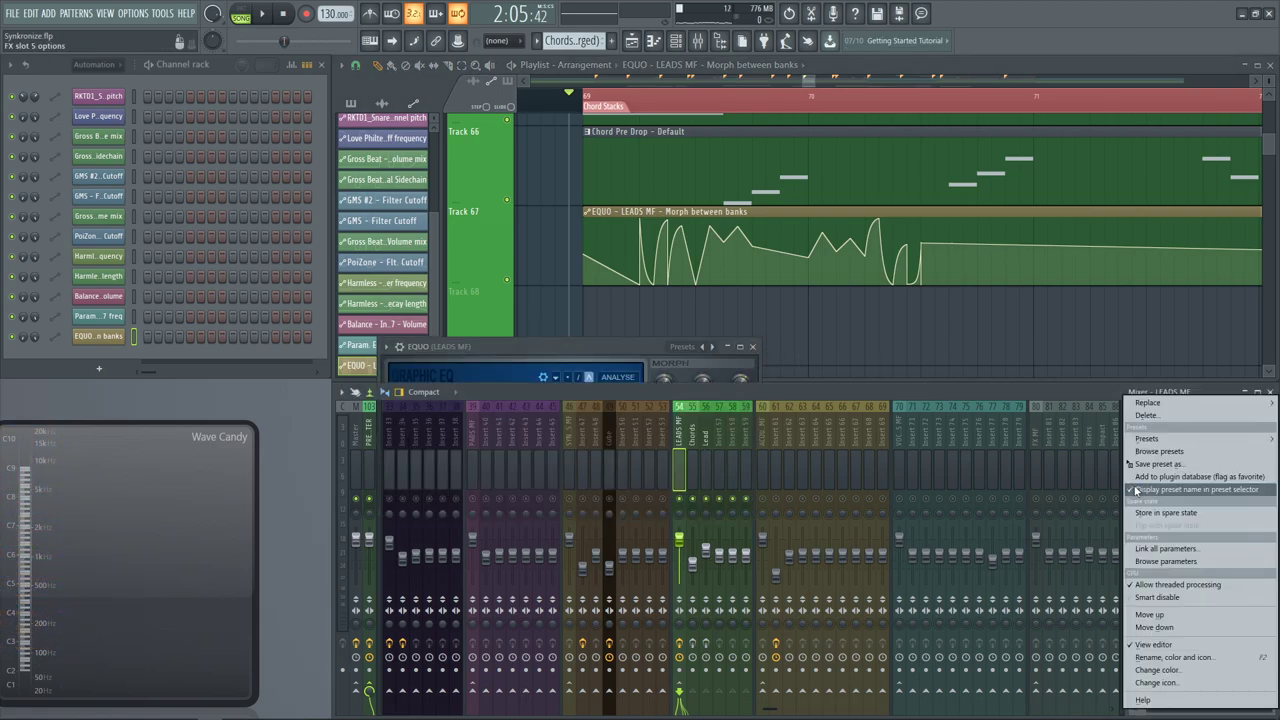
pyautogui.click(1163, 415)
pyautogui.click(701, 413)
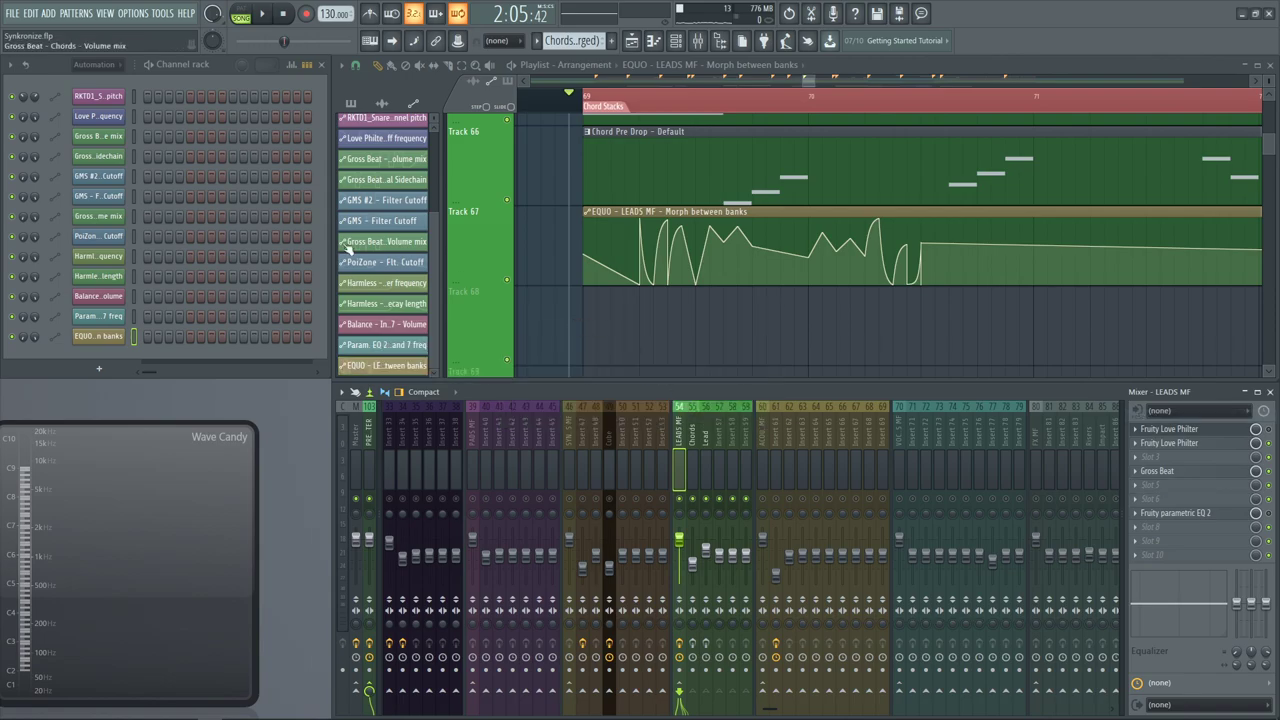
# Reload the recent project Synkronize.flp and discard the unsaved changes
pyautogui.click(11, 13)
pyautogui.click(89, 153)
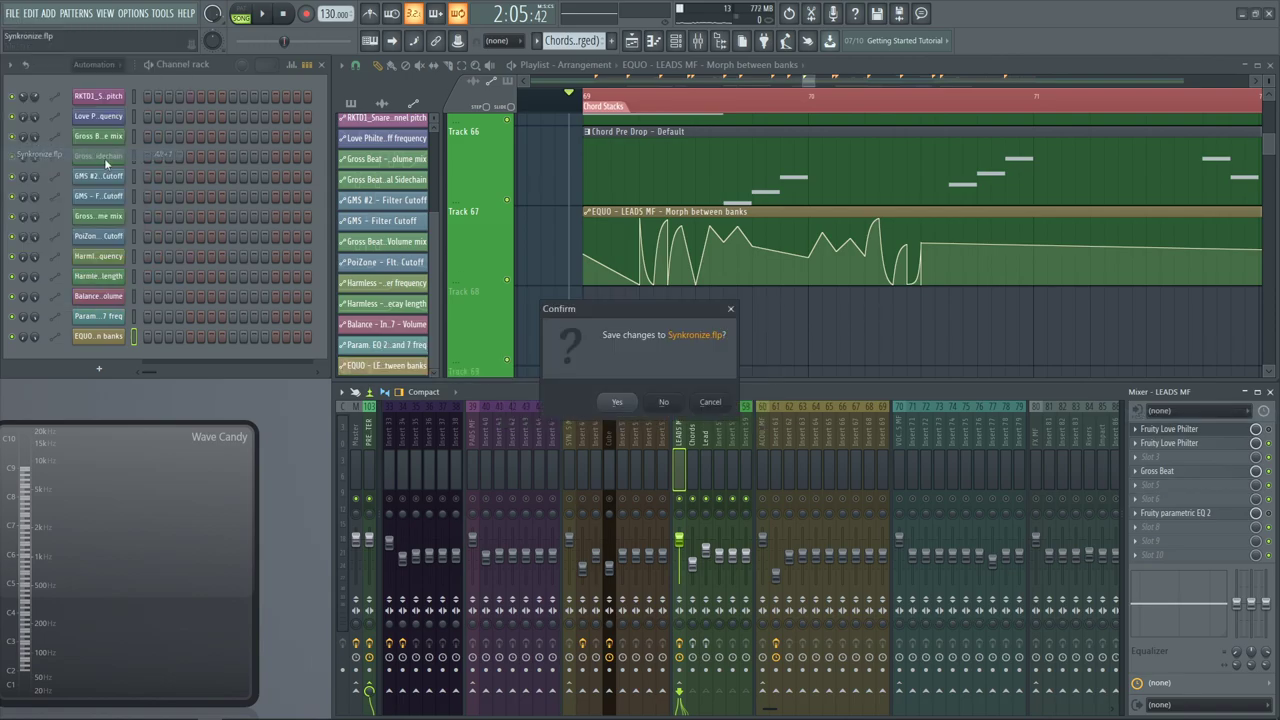
pyautogui.click(662, 401)
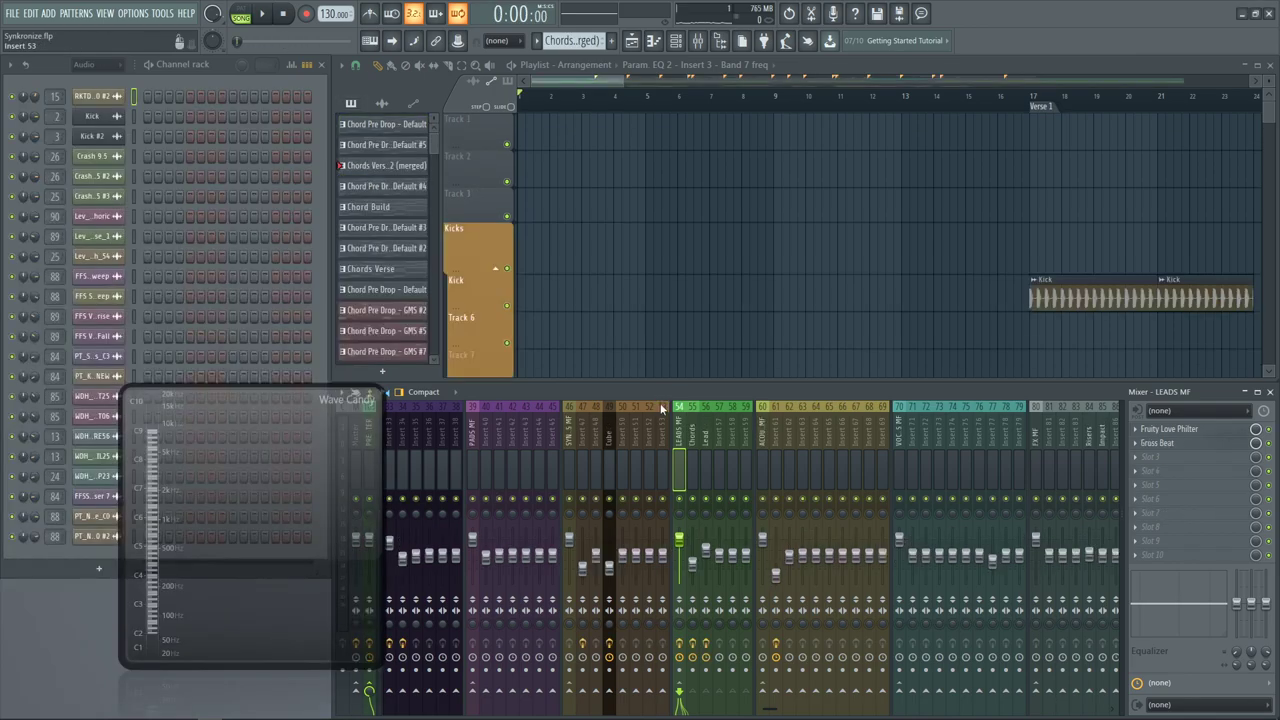
# Look through the mixer tracks and select the Medium Reverb send to view its effects
pyautogui.hscroll(5, 661, 410)
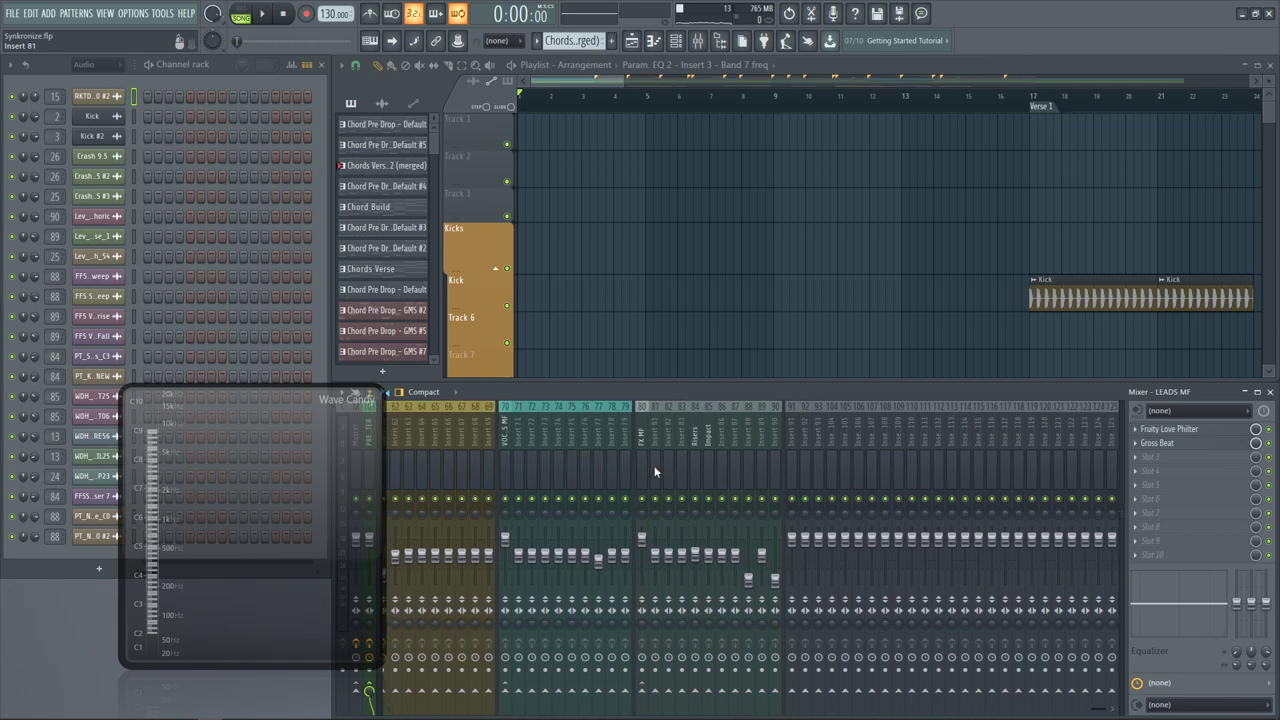
pyautogui.hscroll(-10, 685, 446)
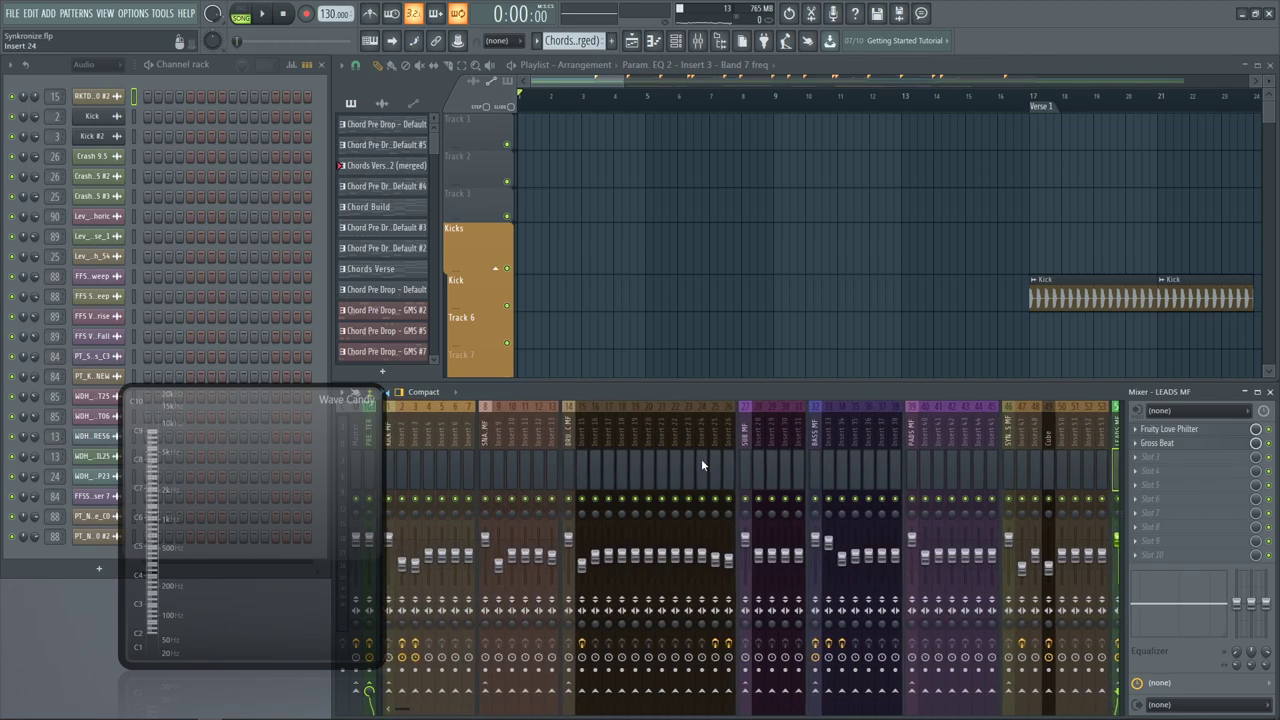
pyautogui.hscroll(15, 701, 458)
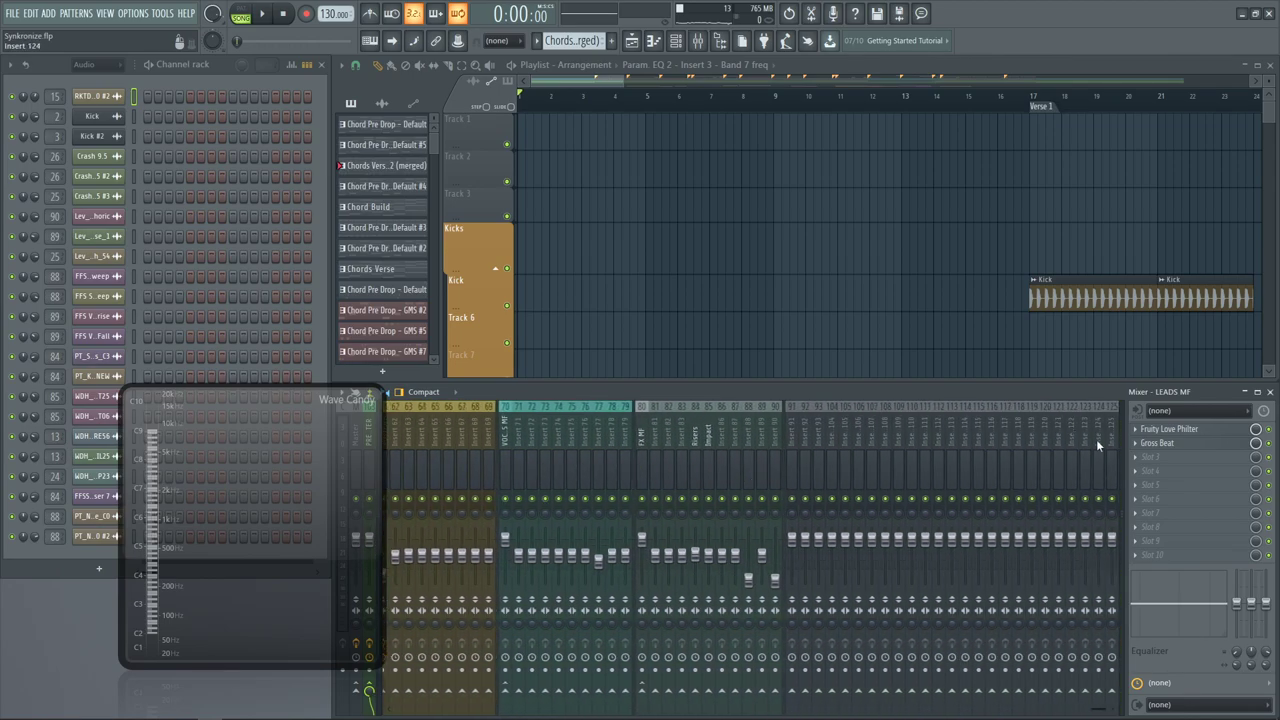
pyautogui.hscroll(-7, 871, 439)
pyautogui.click(1092, 440)
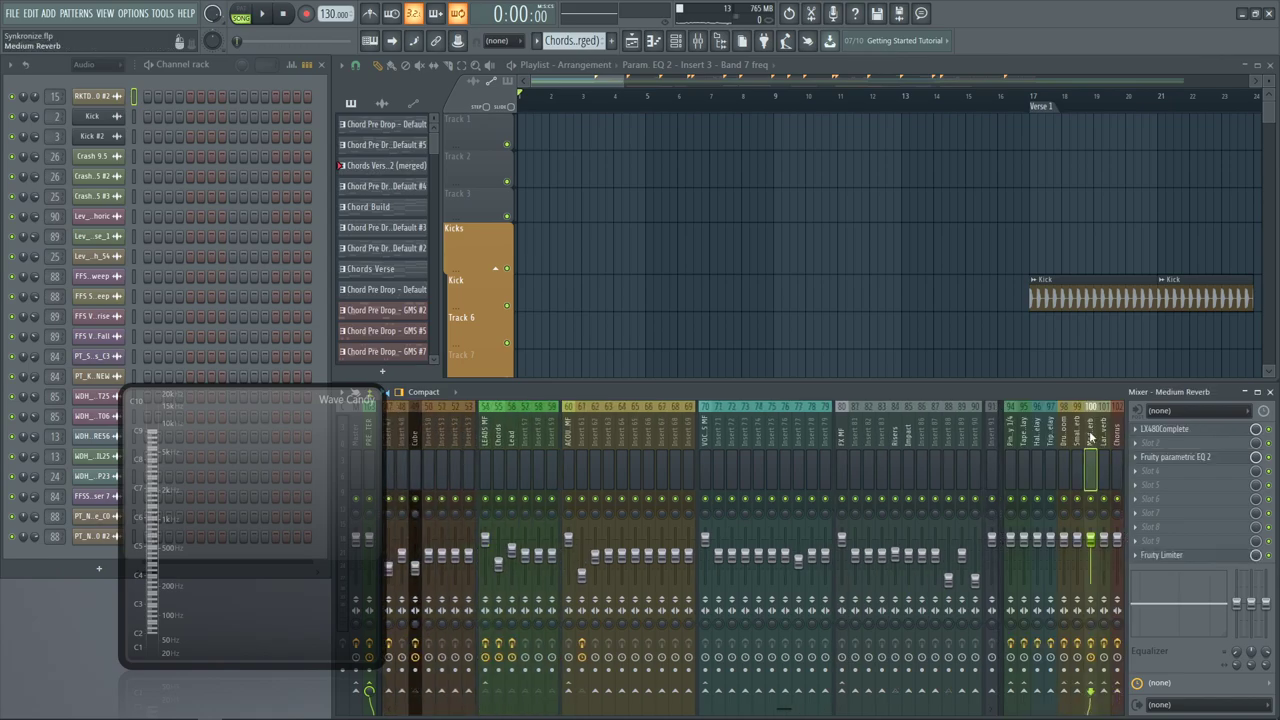
# Locate the Drop marker at bar 77 in the playlist and place the playhead there
pyautogui.scroll(-2, 835, 337)
pyautogui.scroll(-4, 814, 303)
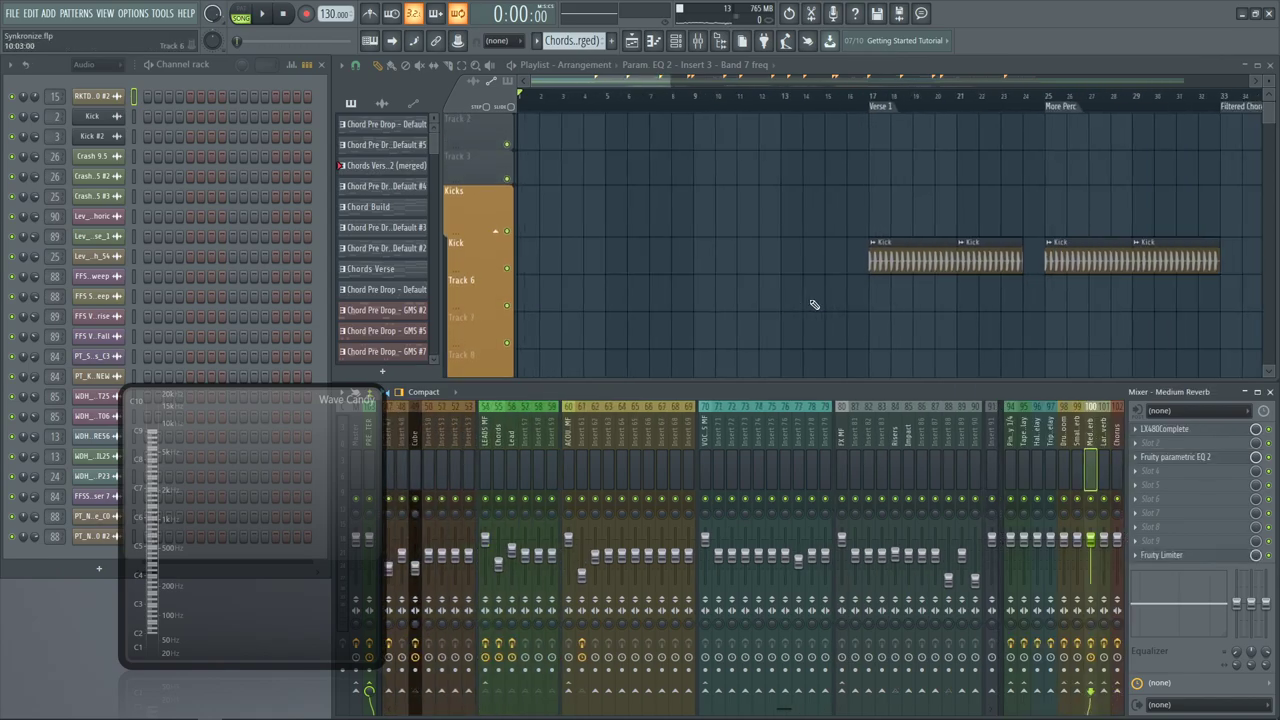
pyautogui.scroll(5, 824, 311)
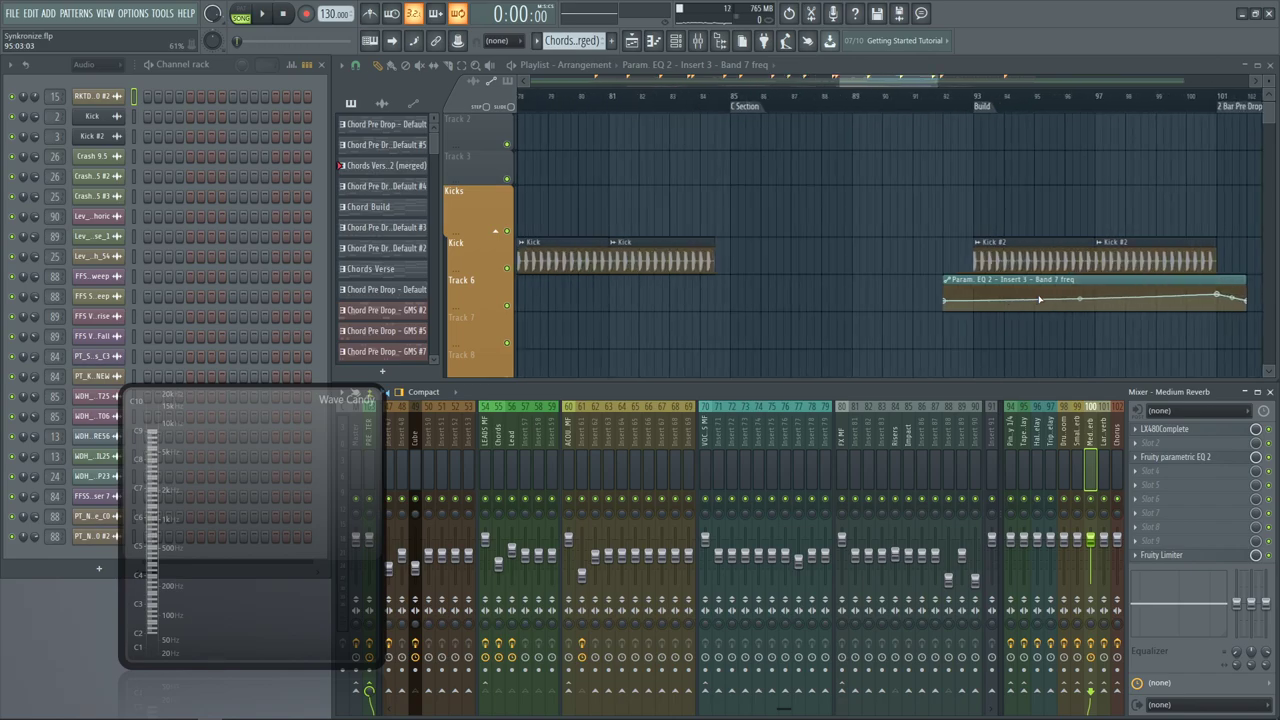
pyautogui.scroll(-5, 1040, 299)
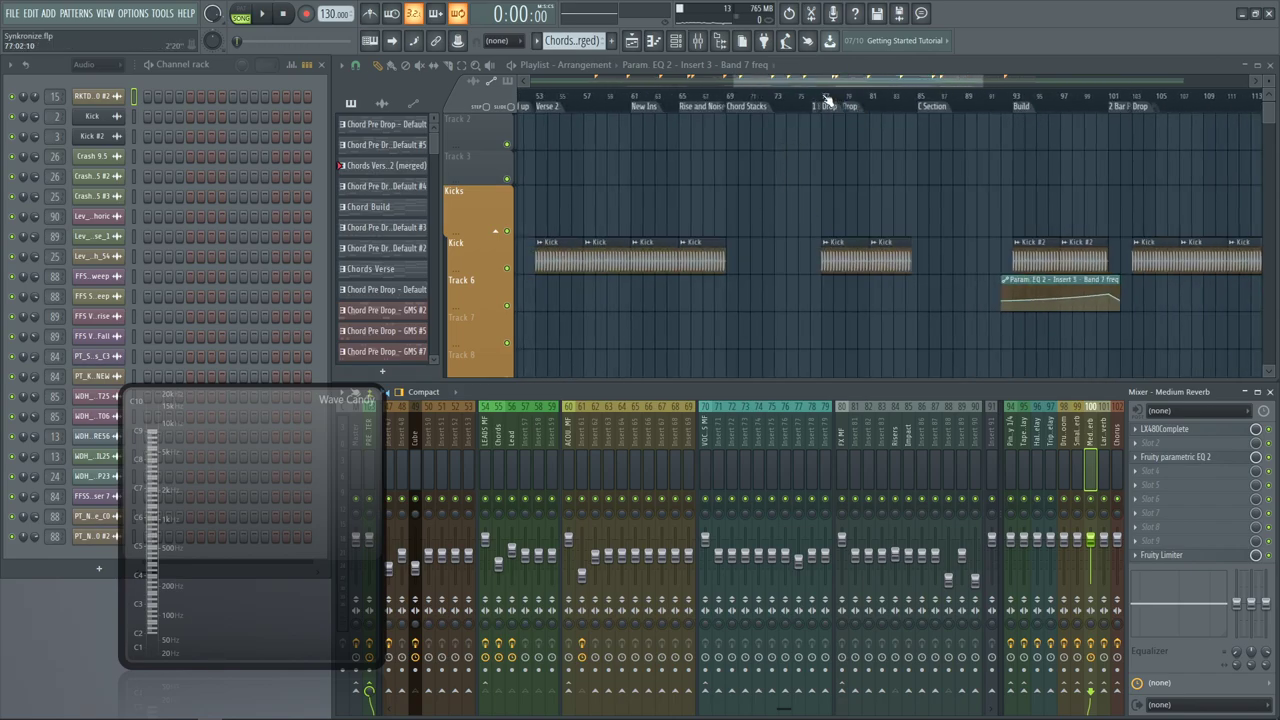
pyautogui.moveTo(798, 304); pyautogui.dragTo(884, 111)
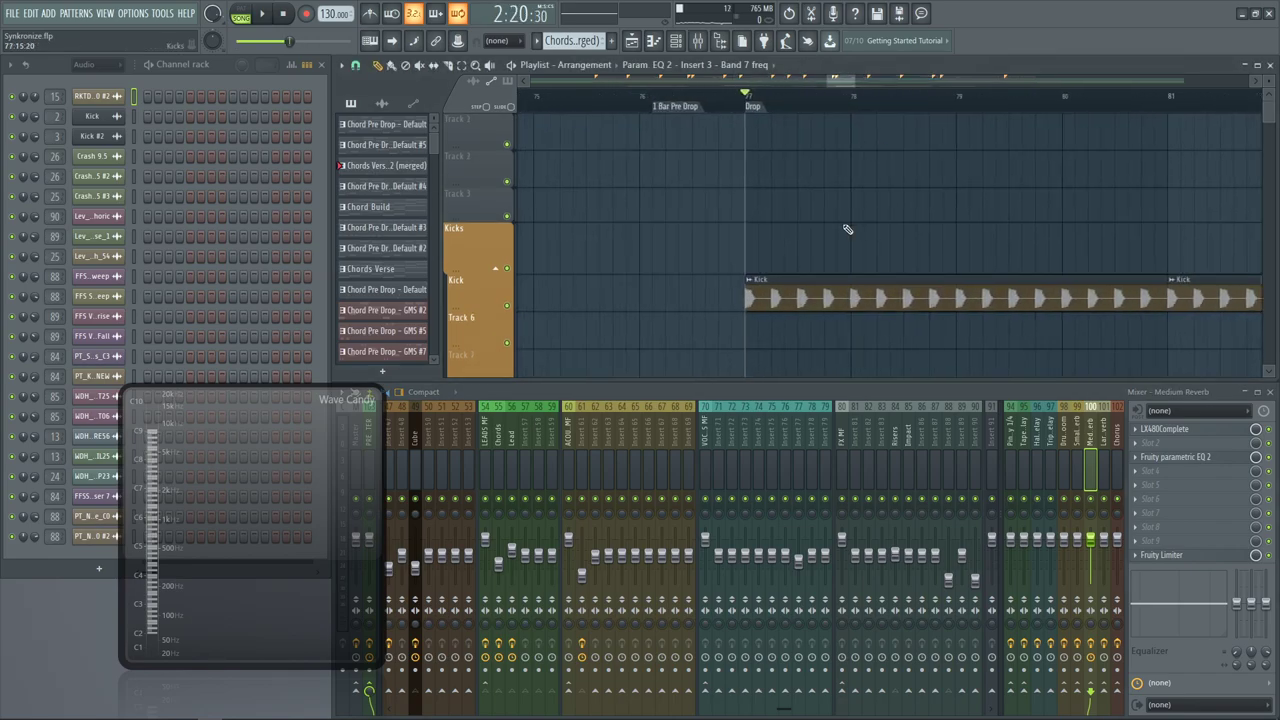
pyautogui.scroll(-5, 858, 300)
pyautogui.scroll(-3, 945, 450)
pyautogui.scroll(6, 847, 444)
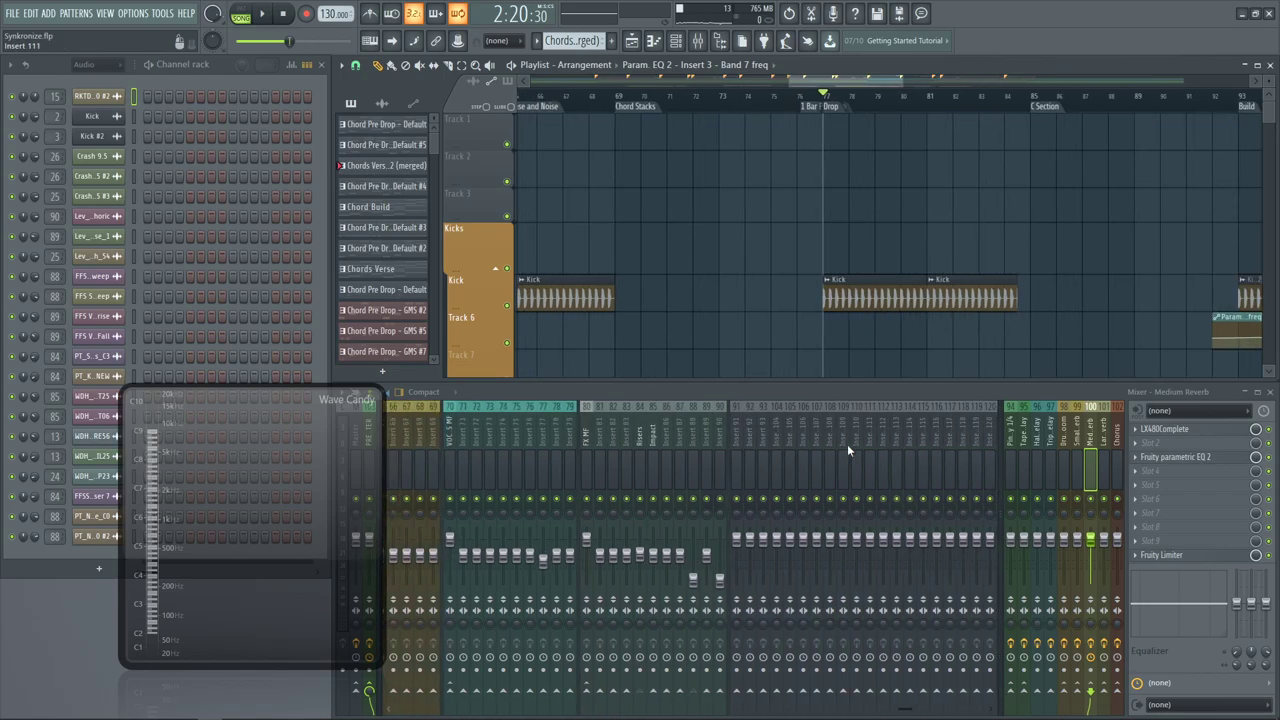
pyautogui.scroll(3, 905, 360)
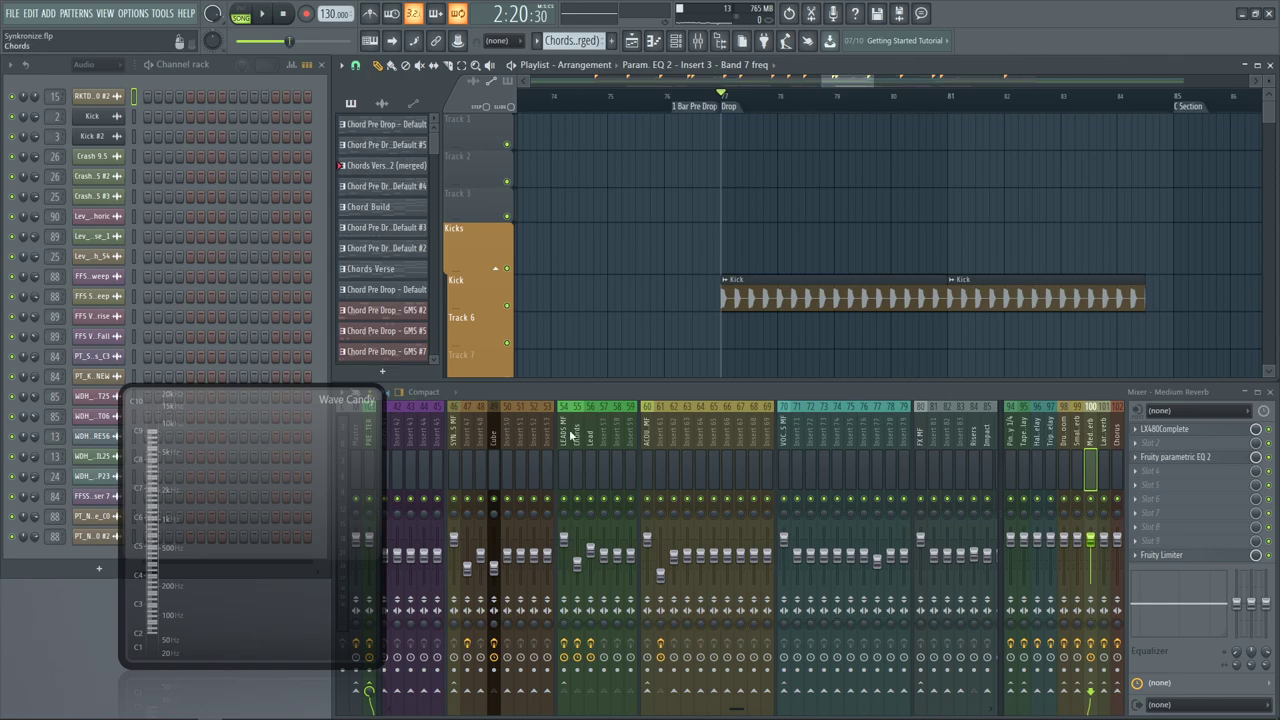
# Move the Wave Candy display clear of the mixer, select LEADS MF and play the drop while examining its reverb sends
pyautogui.moveTo(342, 478); pyautogui.dragTo(262, 501)
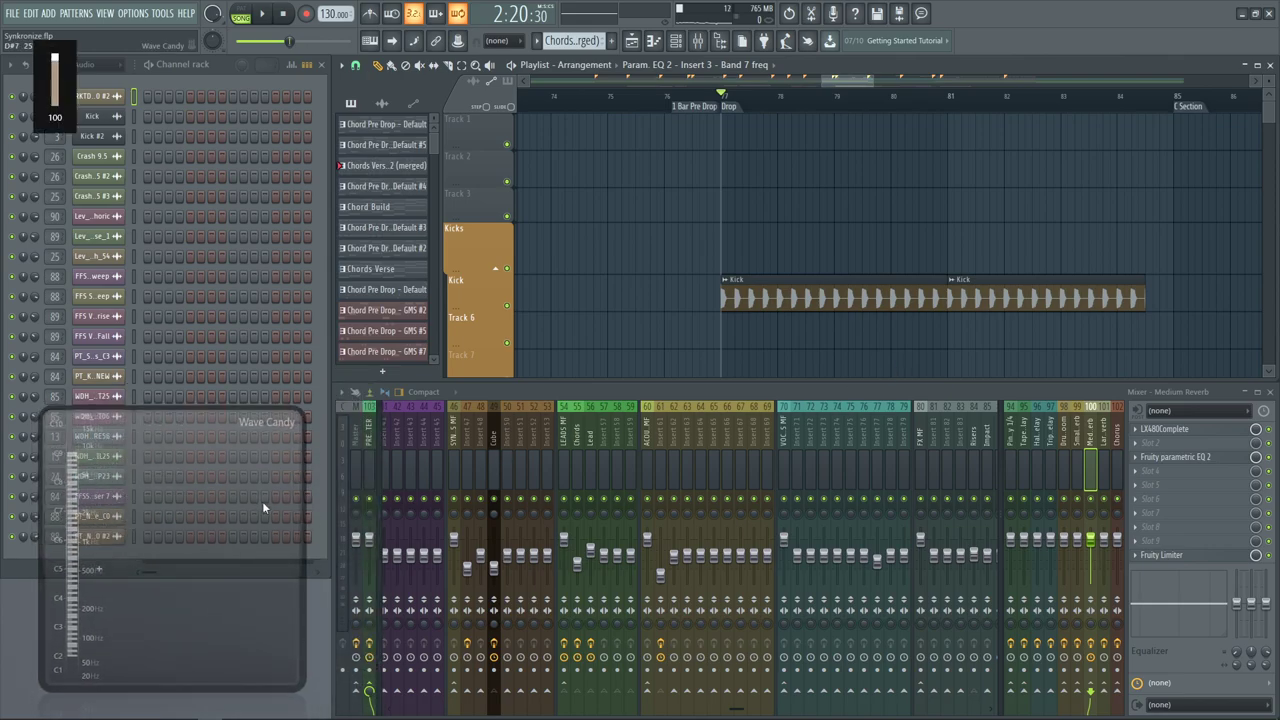
pyautogui.click(577, 440)
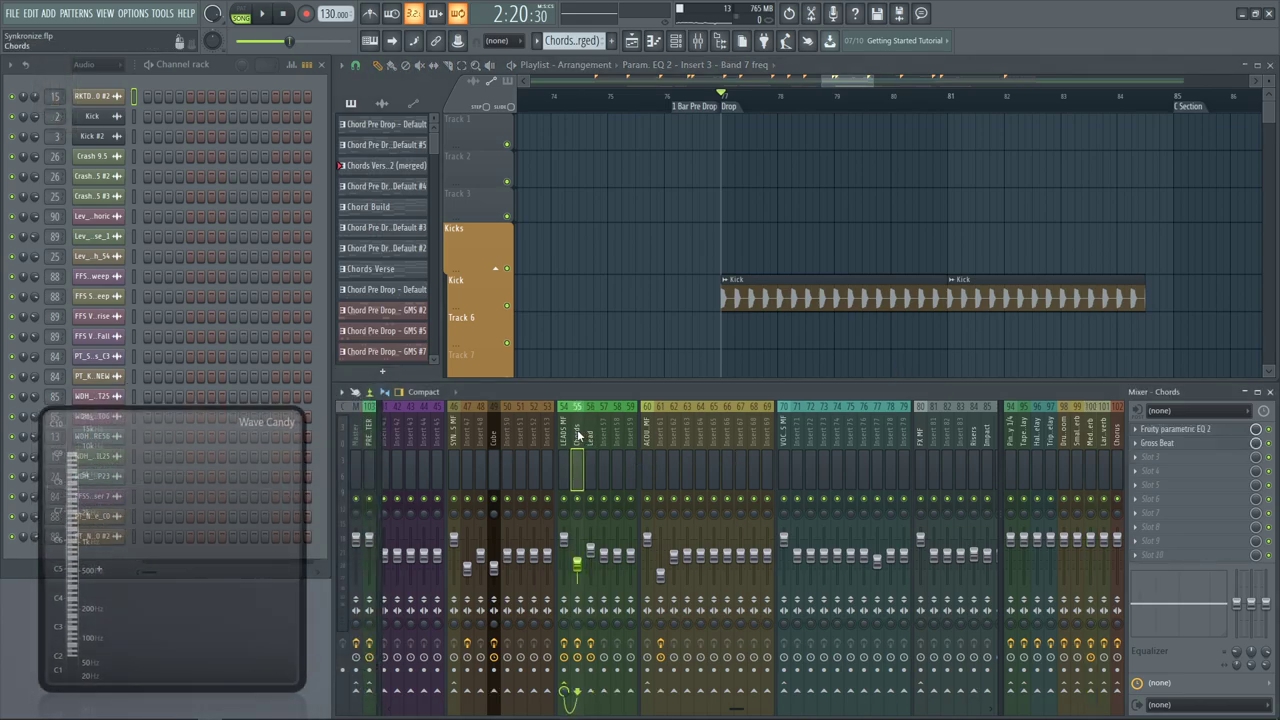
pyautogui.click(566, 442)
pyautogui.press('space')
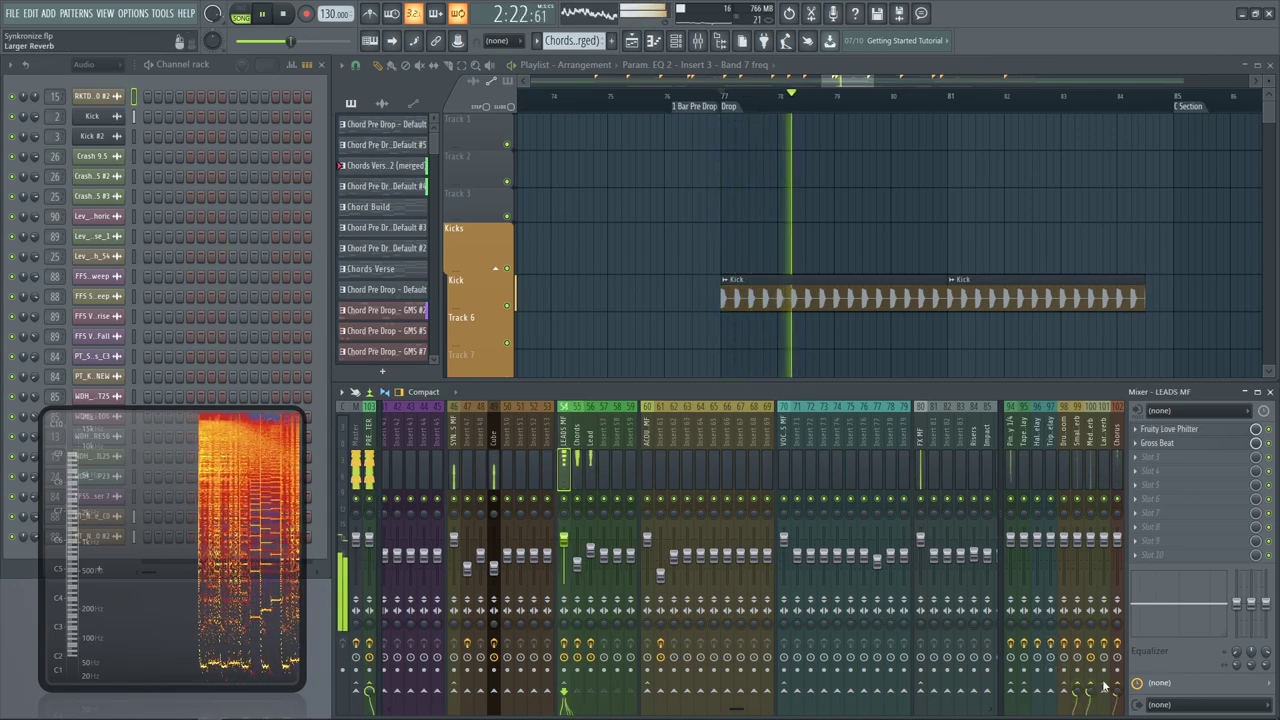
pyautogui.press('space')
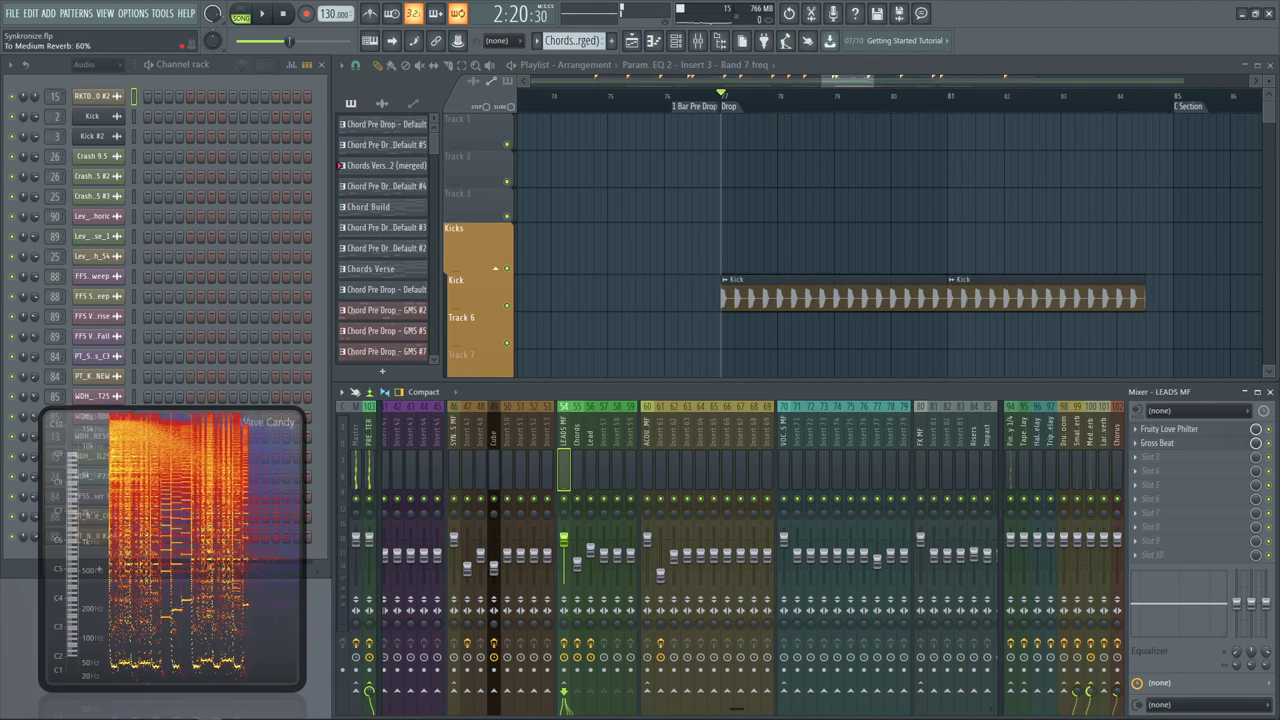
pyautogui.press('space')
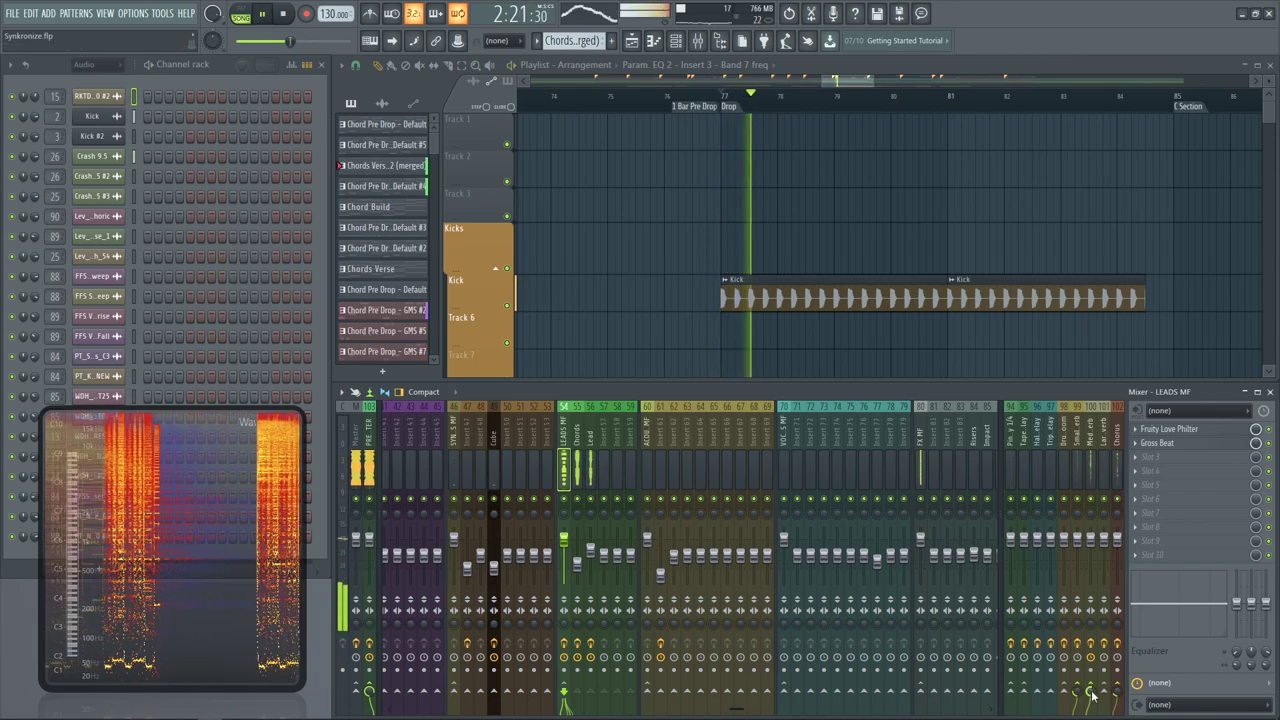
# Open the Fruity Limiter on the Medium Reverb track and examine its sidechain input during playback
pyautogui.click(1092, 472)
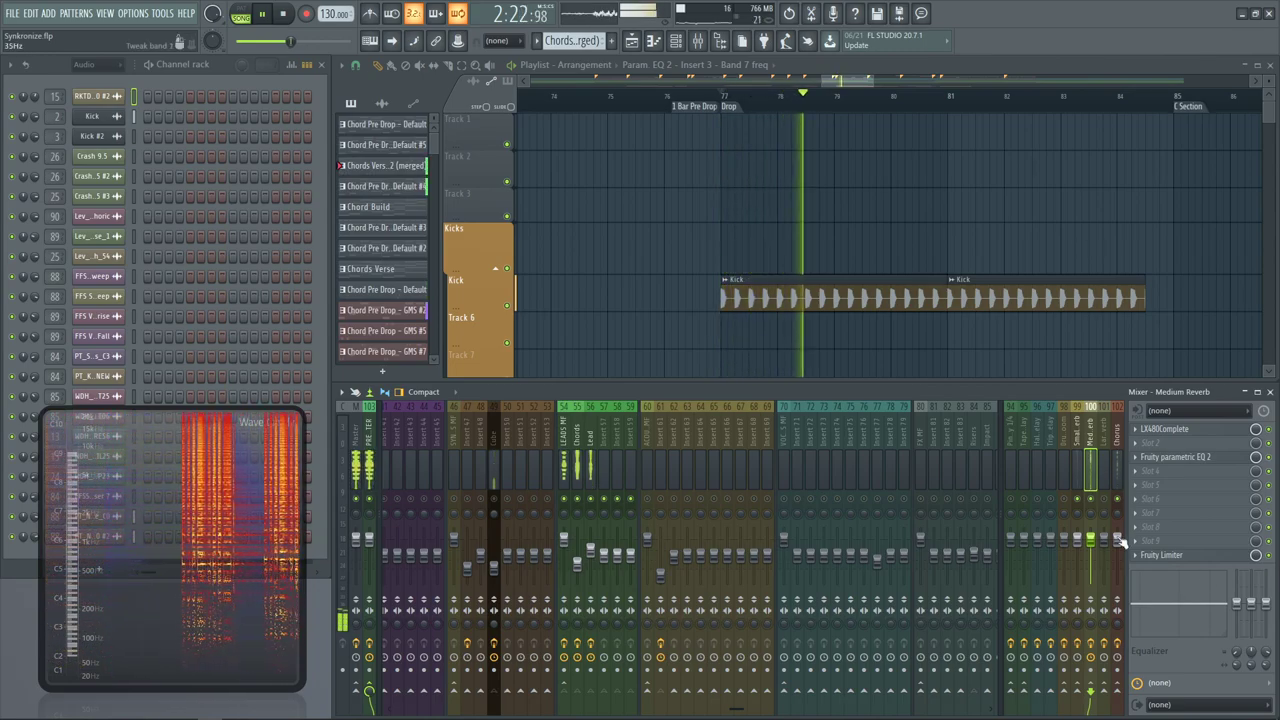
pyautogui.click(1184, 556)
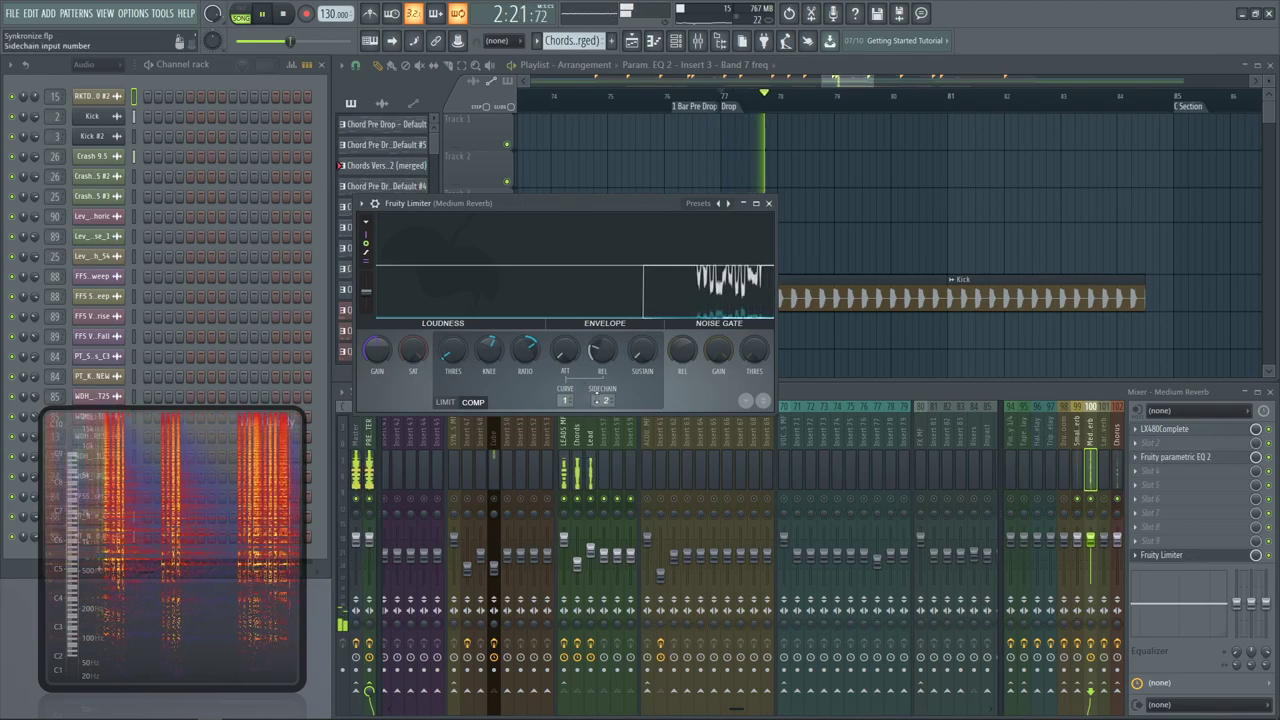
pyautogui.click(605, 400)
pyautogui.click(680, 390)
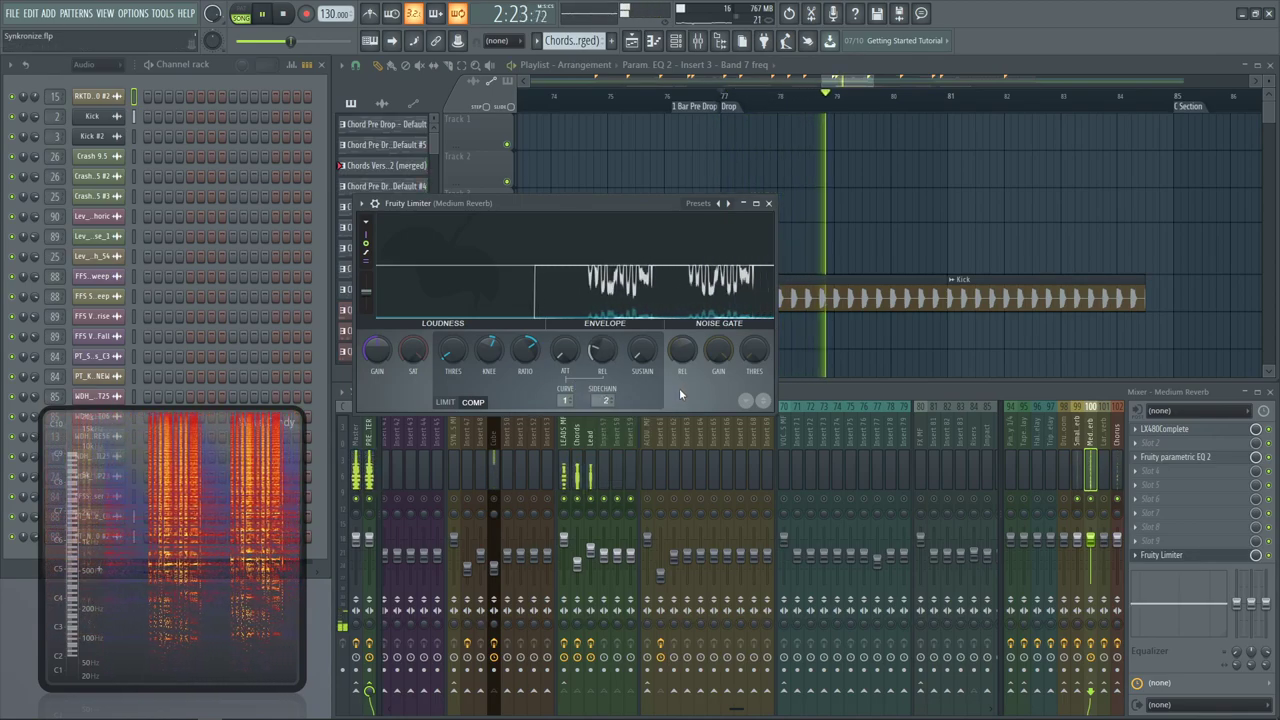
# Stop playback, disable the Fruity Limiter on the Medium Reverb track and close its window
pyautogui.press('space')
pyautogui.click(1269, 556)
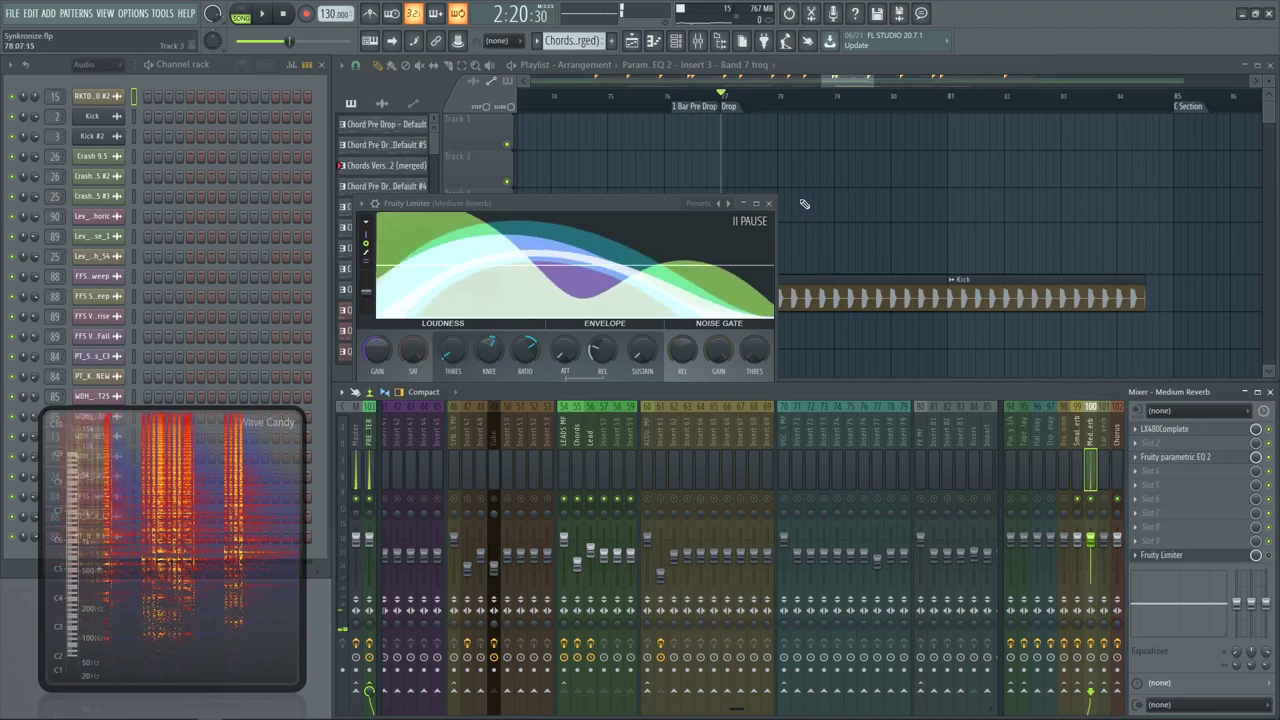
pyautogui.click(768, 203)
pyautogui.press('space')
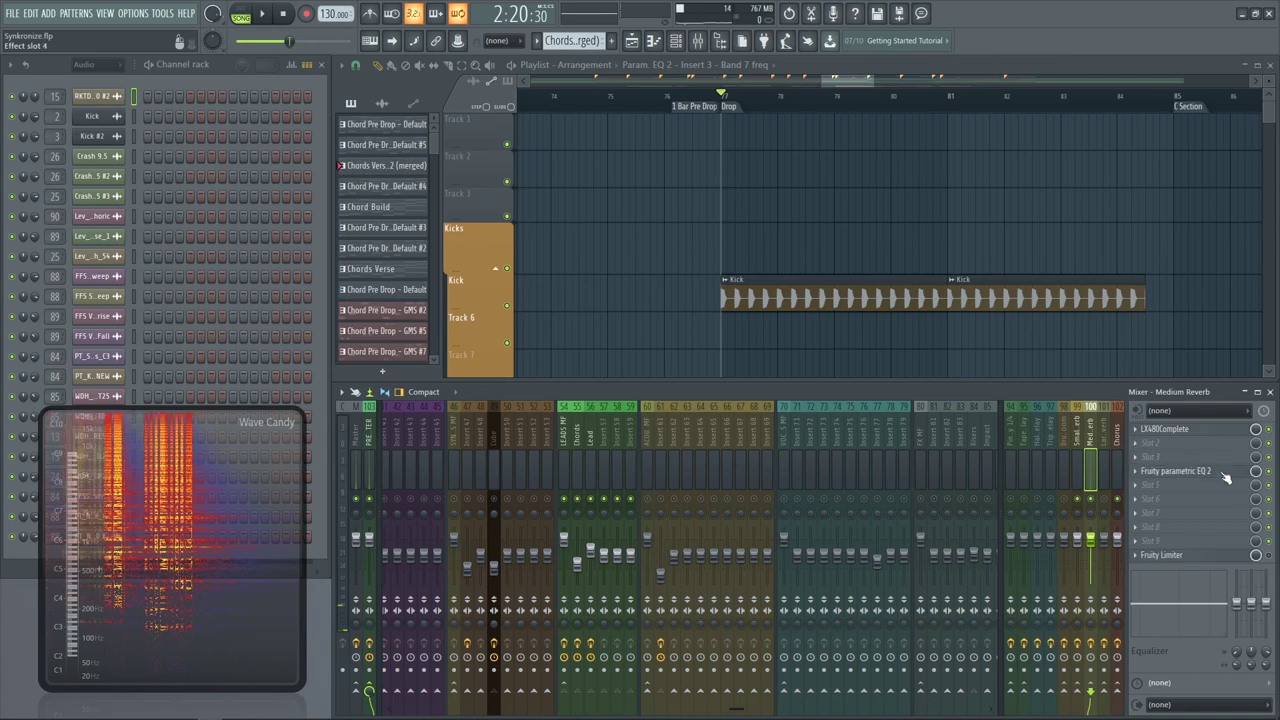
# Open the LX480Complete reverb on the Medium Reverb track to view its settings, and close it
pyautogui.click(1178, 431)
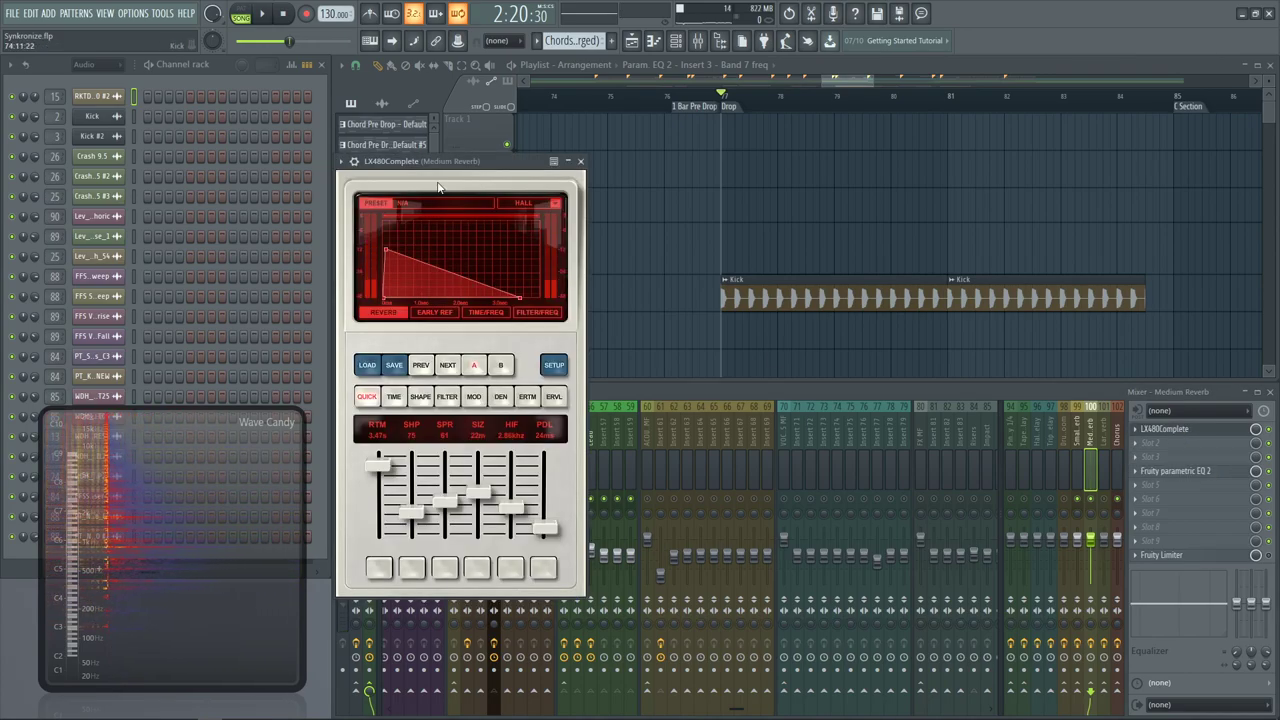
pyautogui.moveTo(440, 162); pyautogui.dragTo(588, 197)
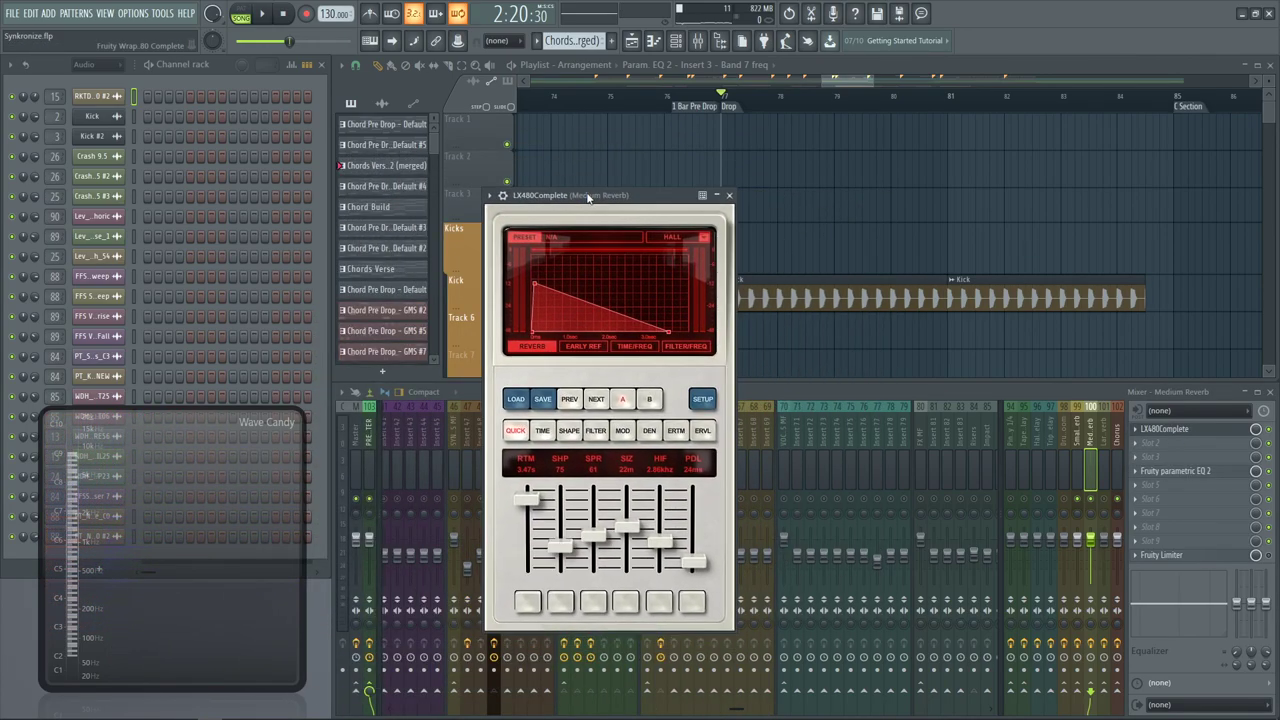
pyautogui.click(730, 195)
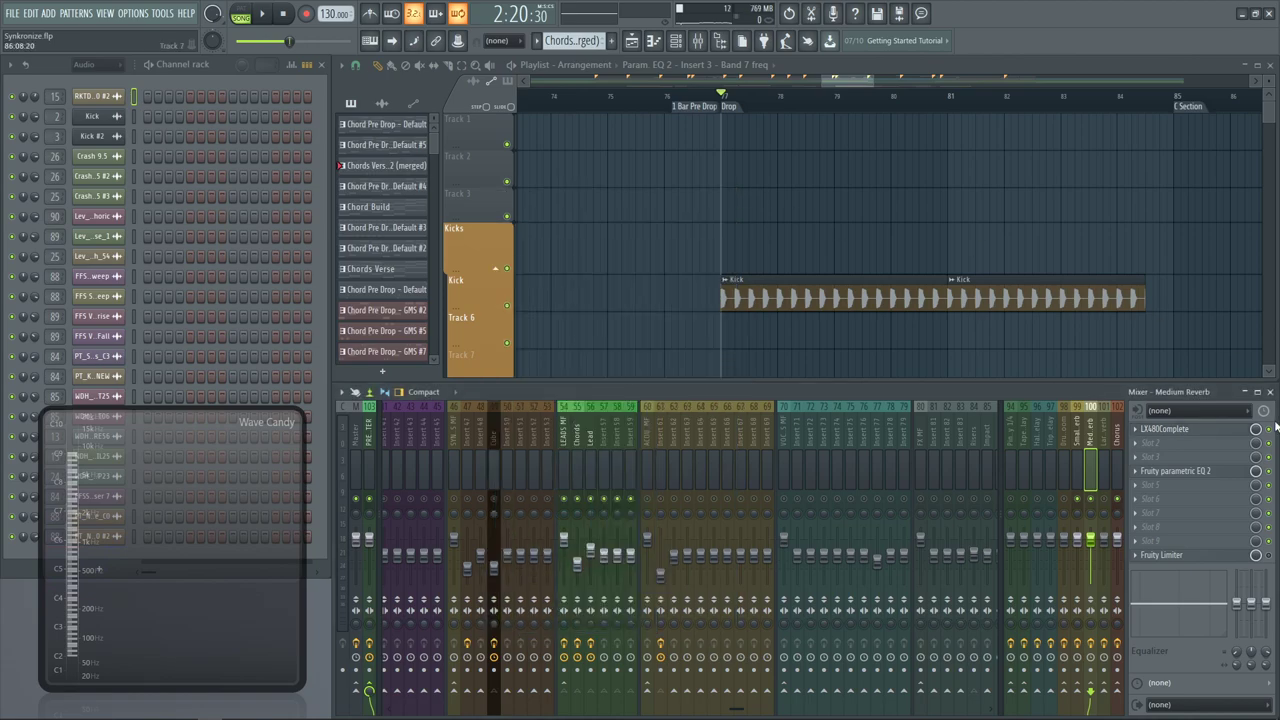
# Add Fruity Reeverb 2 to slot 2 of Medium Reverb, pull its dry level down and raise early reflections and wet during playback
pyautogui.press('F8')
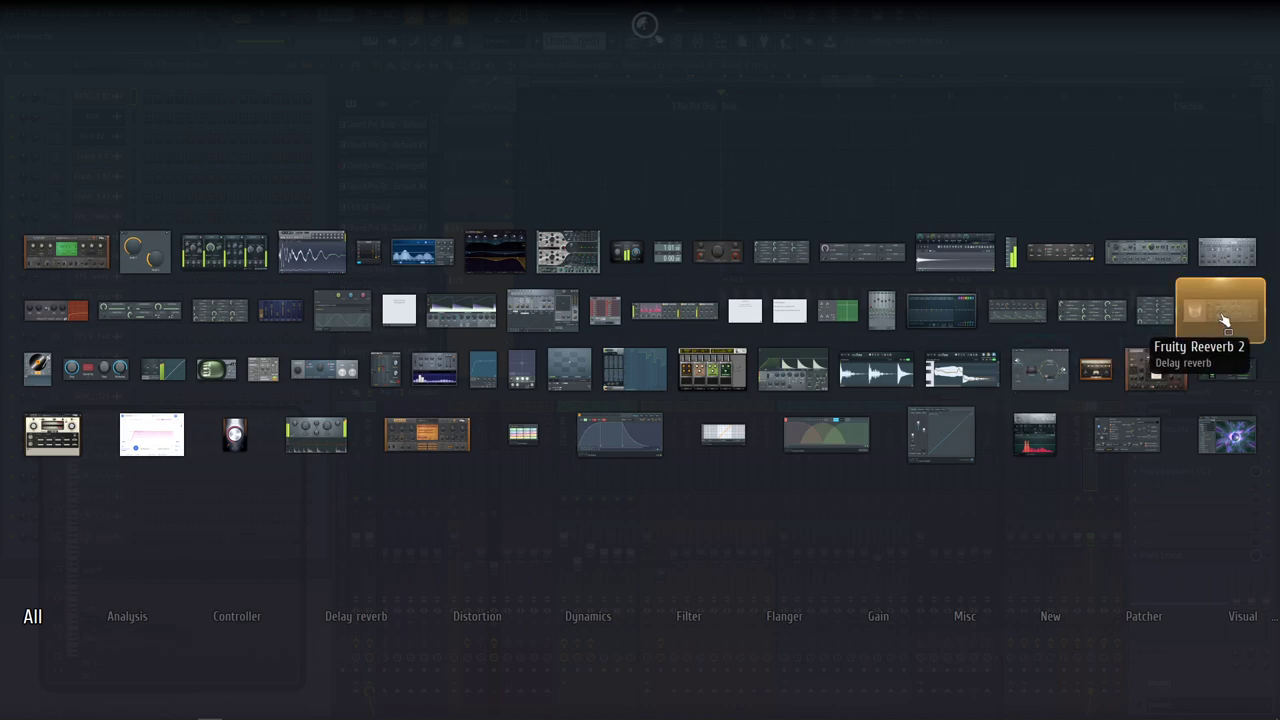
pyautogui.click(1152, 345)
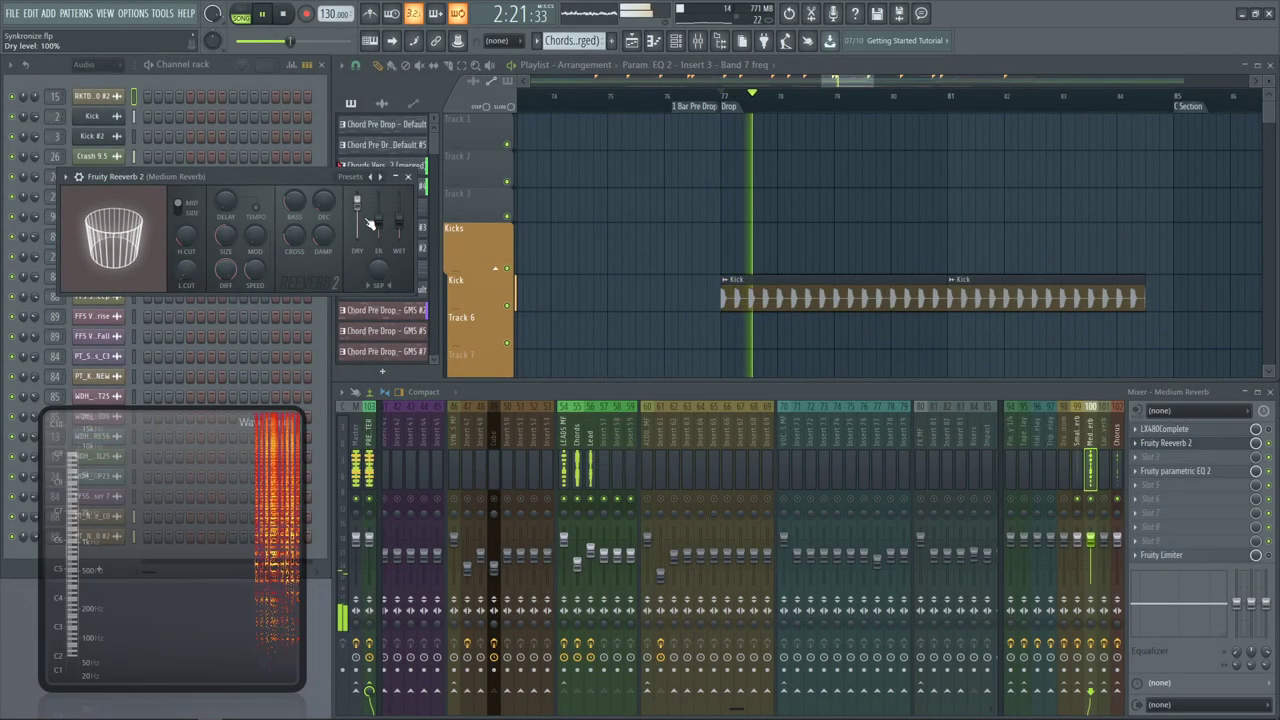
pyautogui.rightClick(405, 219)
pyautogui.click(418, 221)
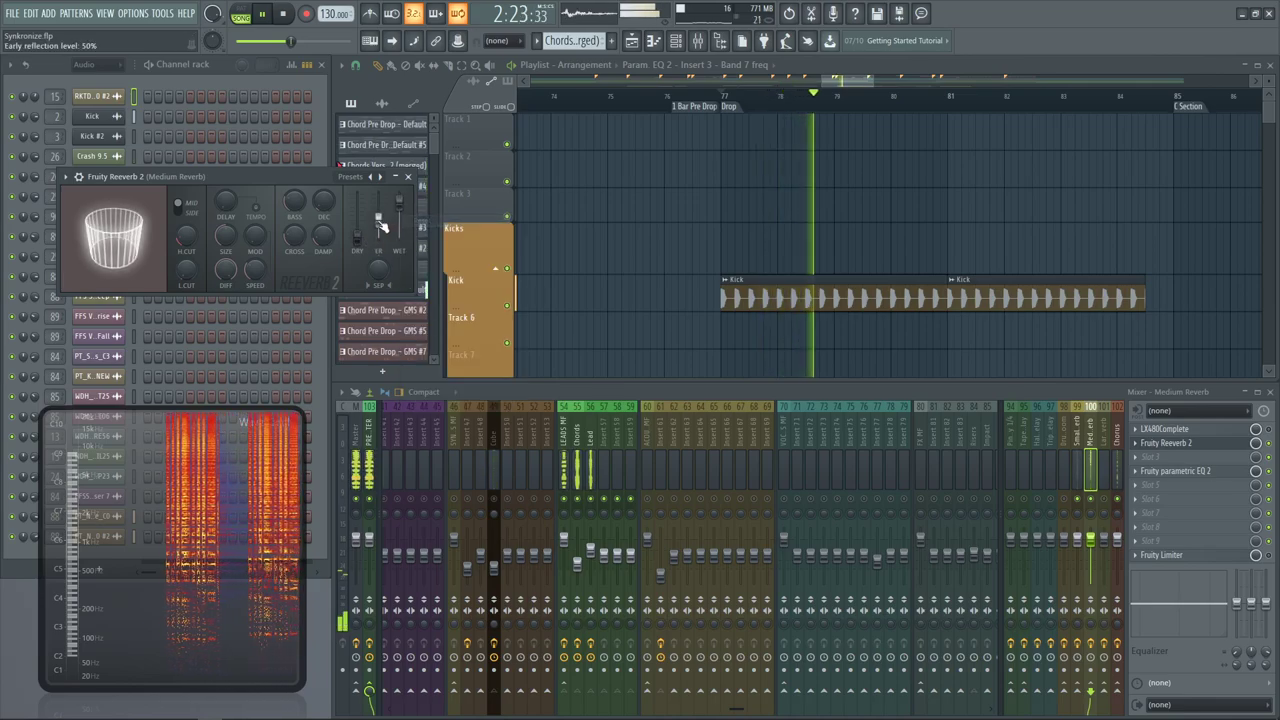
pyautogui.moveTo(311, 176); pyautogui.dragTo(749, 262)
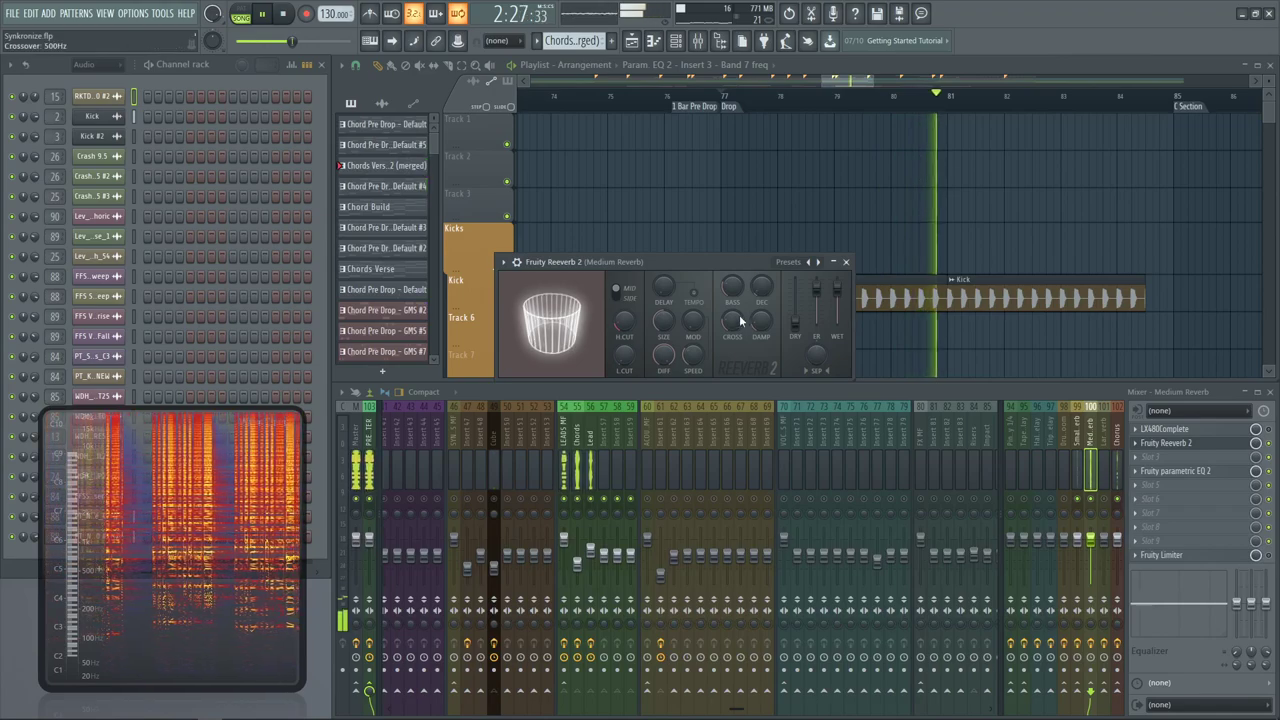
pyautogui.press('space')
# Raise Fruity Reeverb 2's high cut to 16.2 kHz and listen to the drop
pyautogui.moveTo(682, 258); pyautogui.dragTo(694, 320)
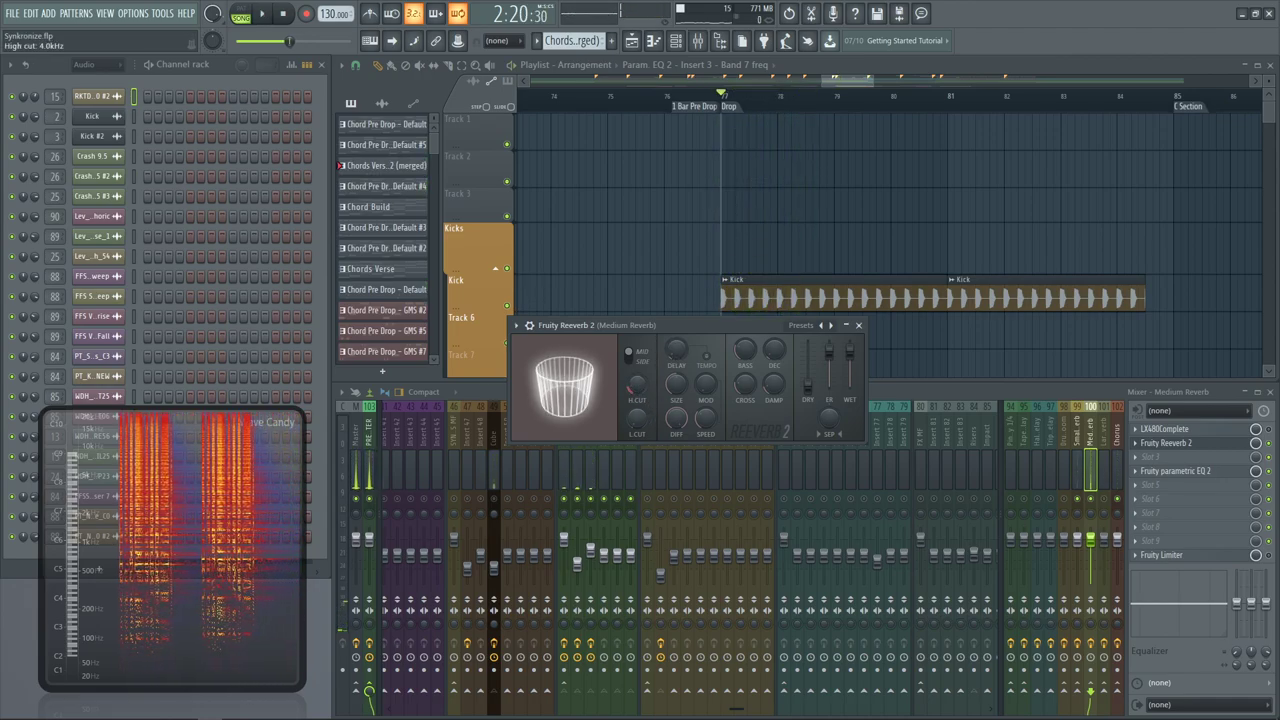
pyautogui.moveTo(637, 385); pyautogui.dragTo(637, 346)
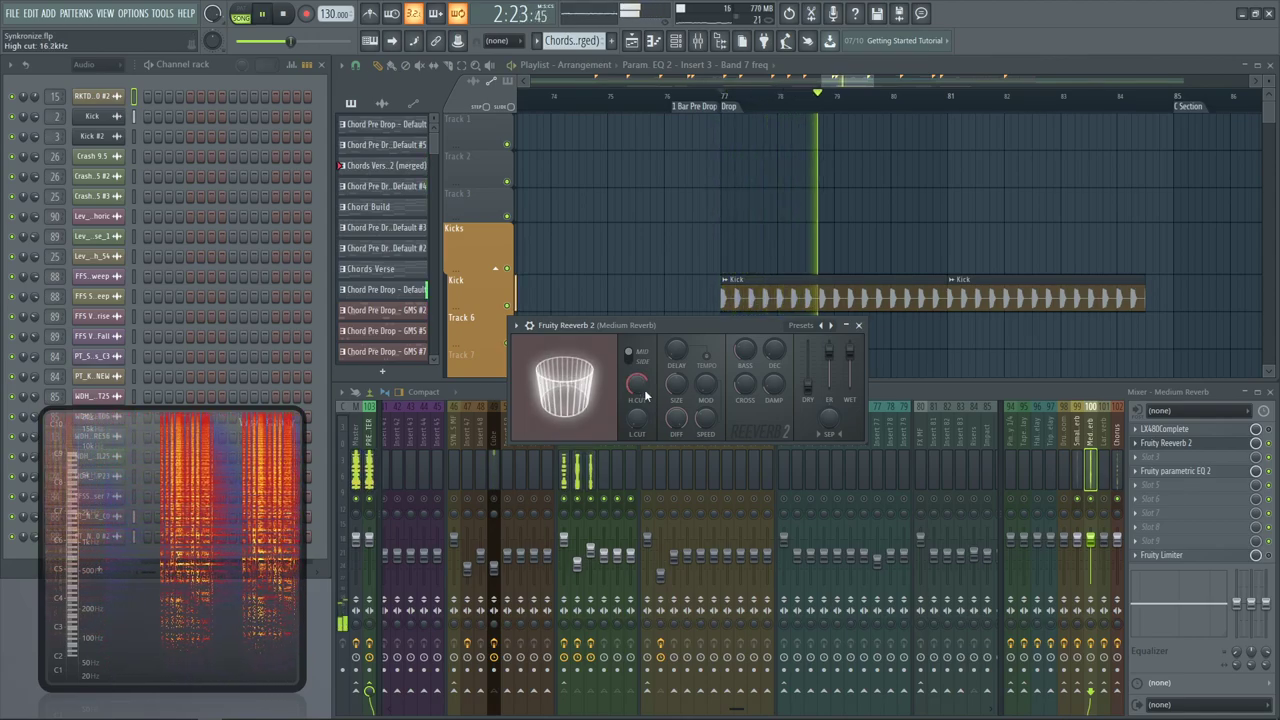
pyautogui.press('space')
# Increase Fruity Reeverb 2's room size and listen to the drop with the larger room
pyautogui.moveTo(676, 386); pyautogui.dragTo(676, 360)
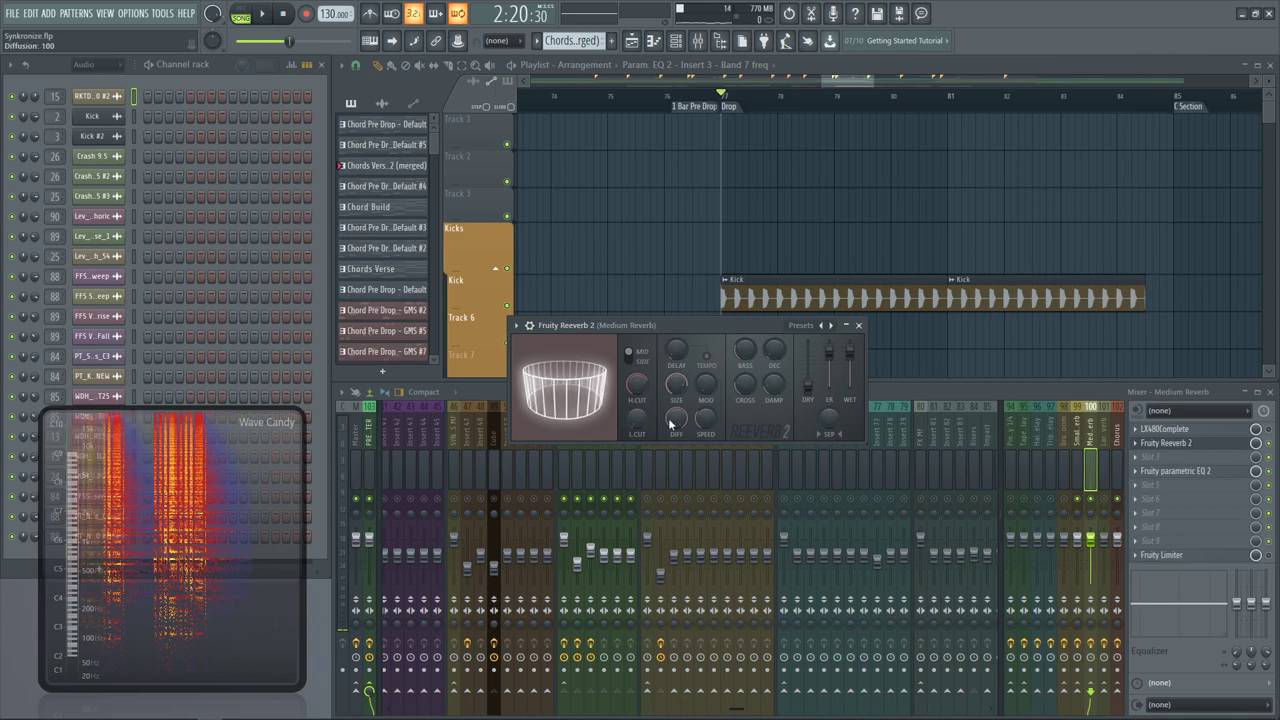
pyautogui.moveTo(703, 413); pyautogui.dragTo(703, 423)
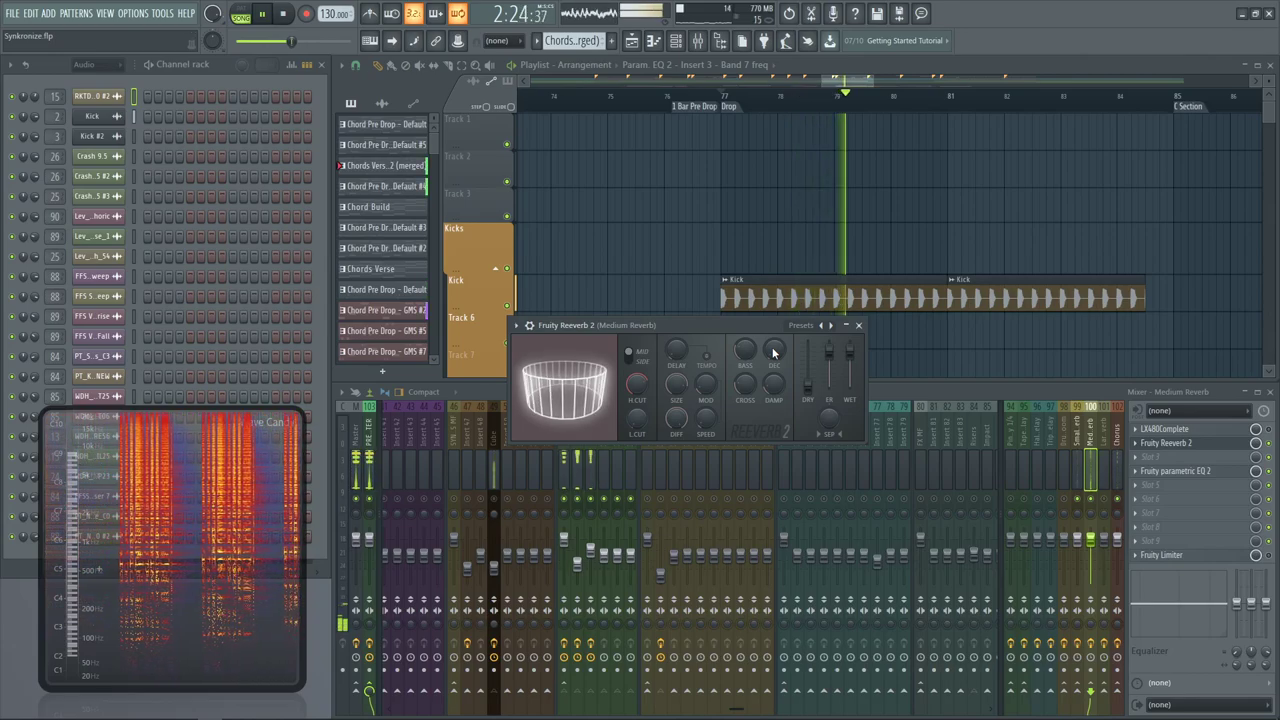
pyautogui.press('space')
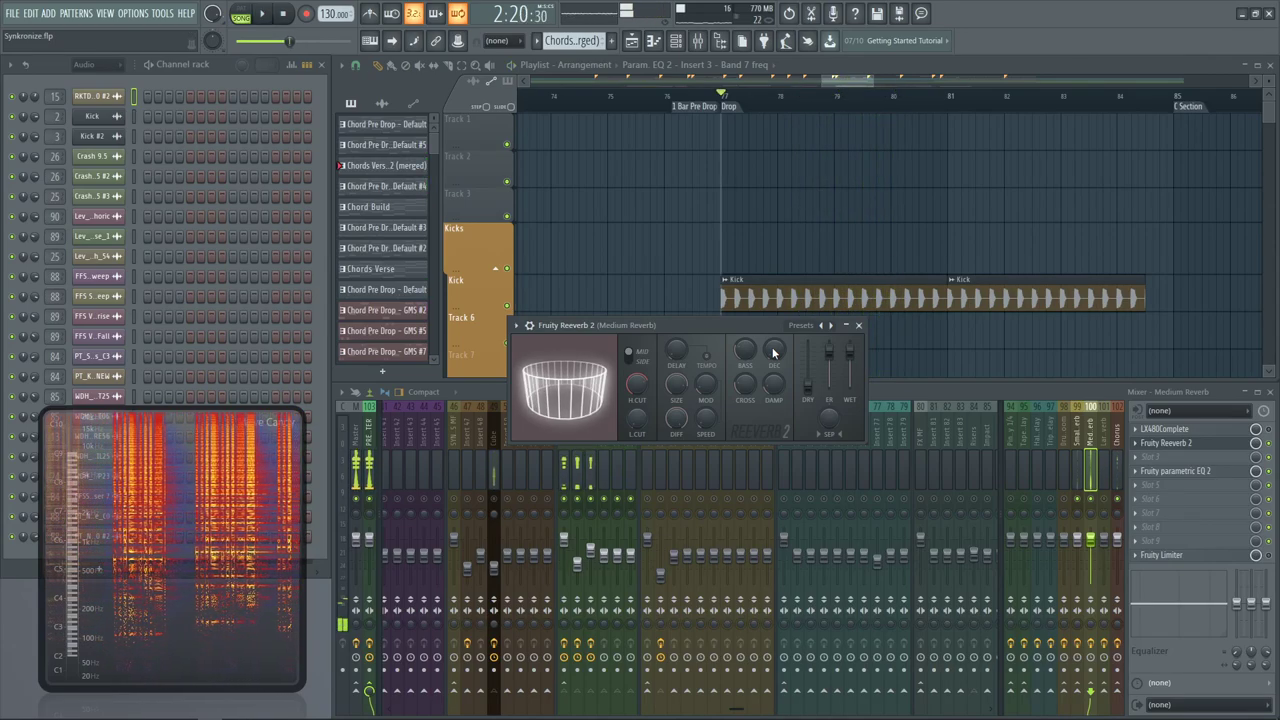
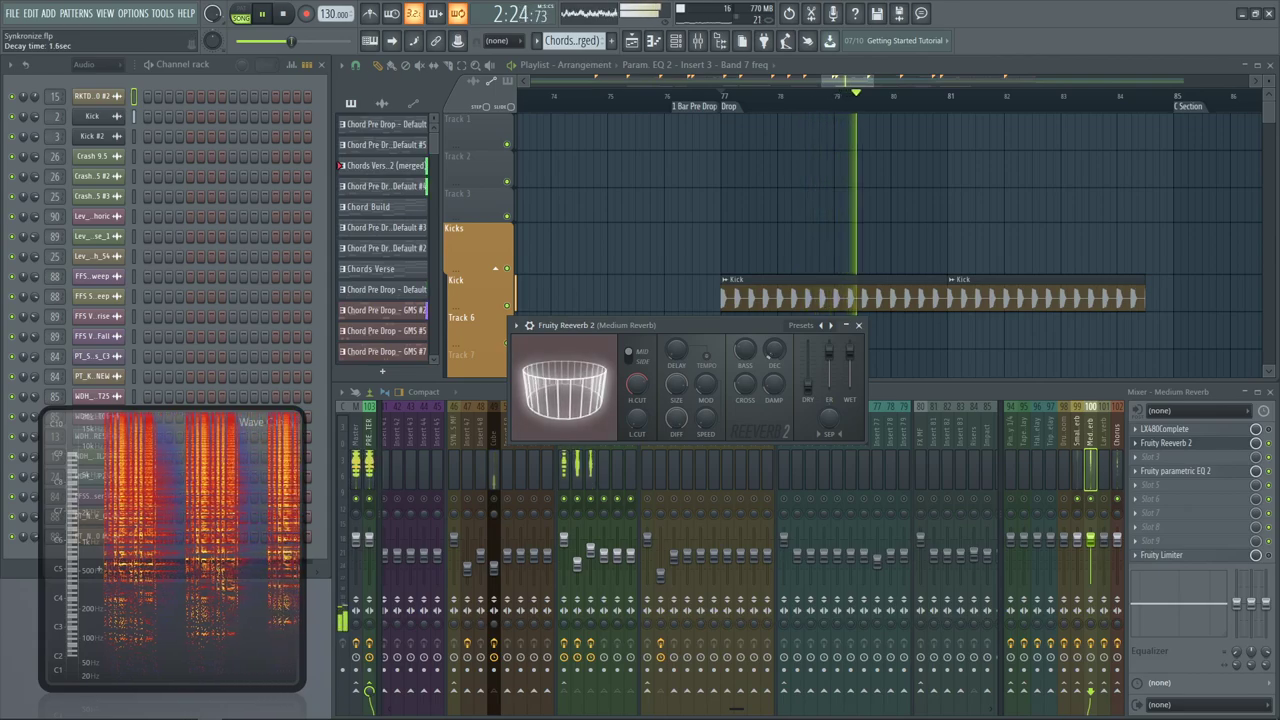
# Adjust Fruity Reeverb 2's decay time and set its predelay to about 72 ms while listening to the drop
pyautogui.moveTo(772, 350); pyautogui.dragTo(772, 362)
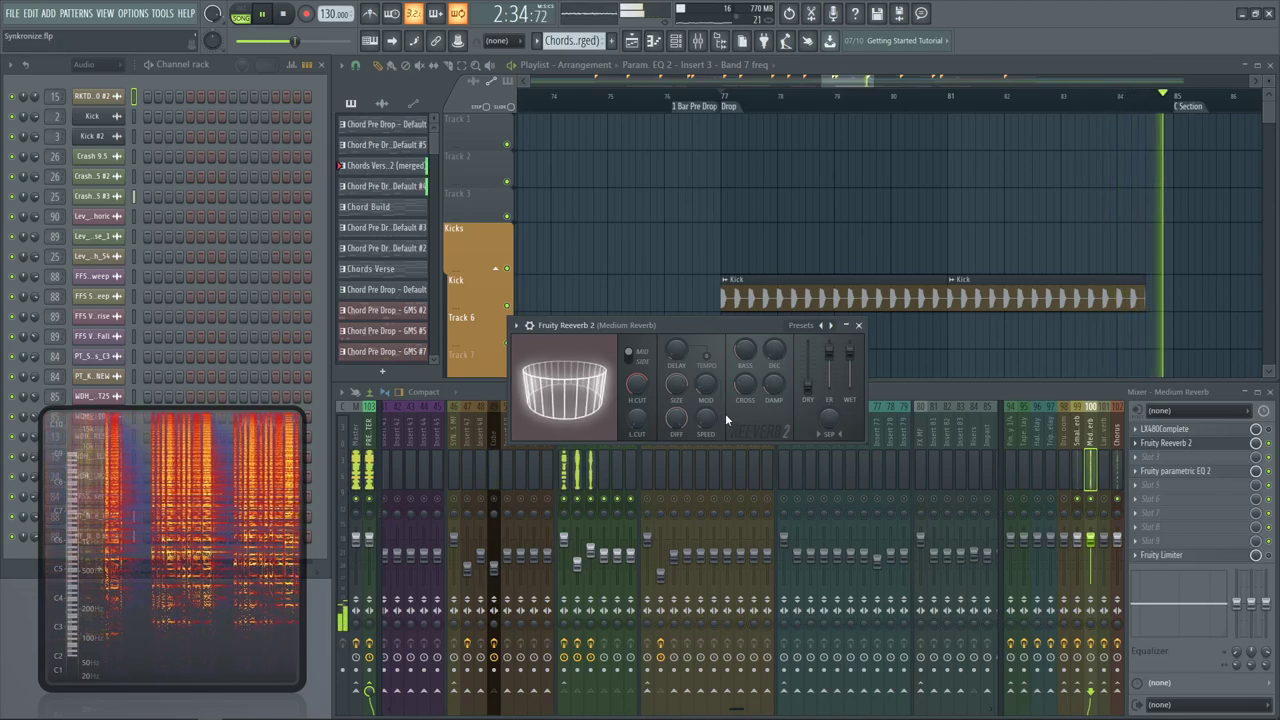
pyautogui.press('space')
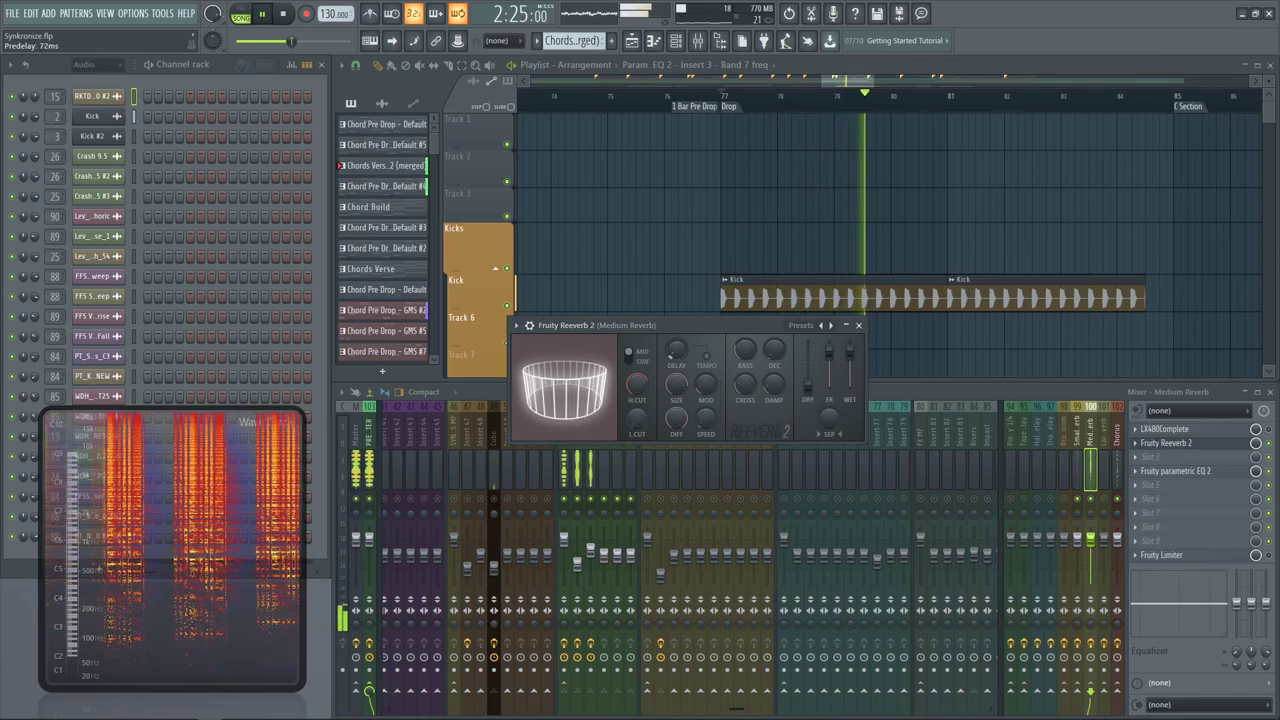
pyautogui.press('space')
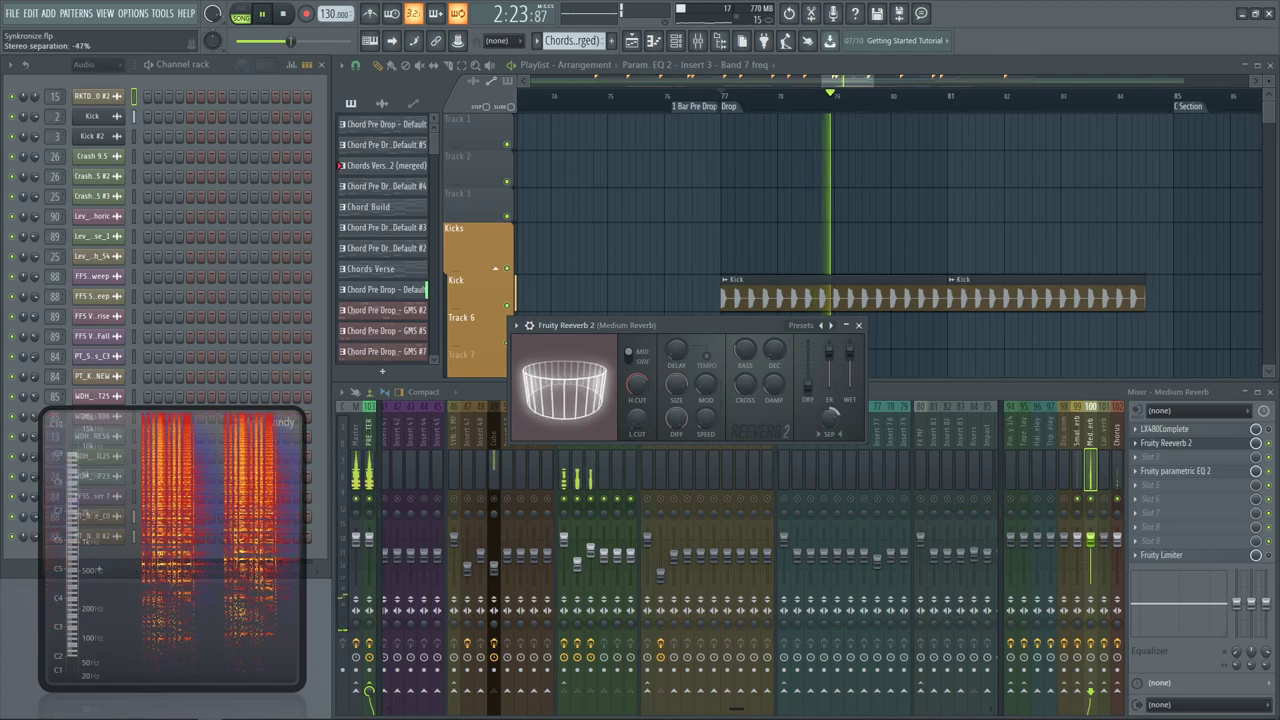
# Vary Fruity Reeverb 2's stereo separation, trying 94%, and sweep its low cut up to 525 Hz during playback of the drop
pyautogui.press('space')
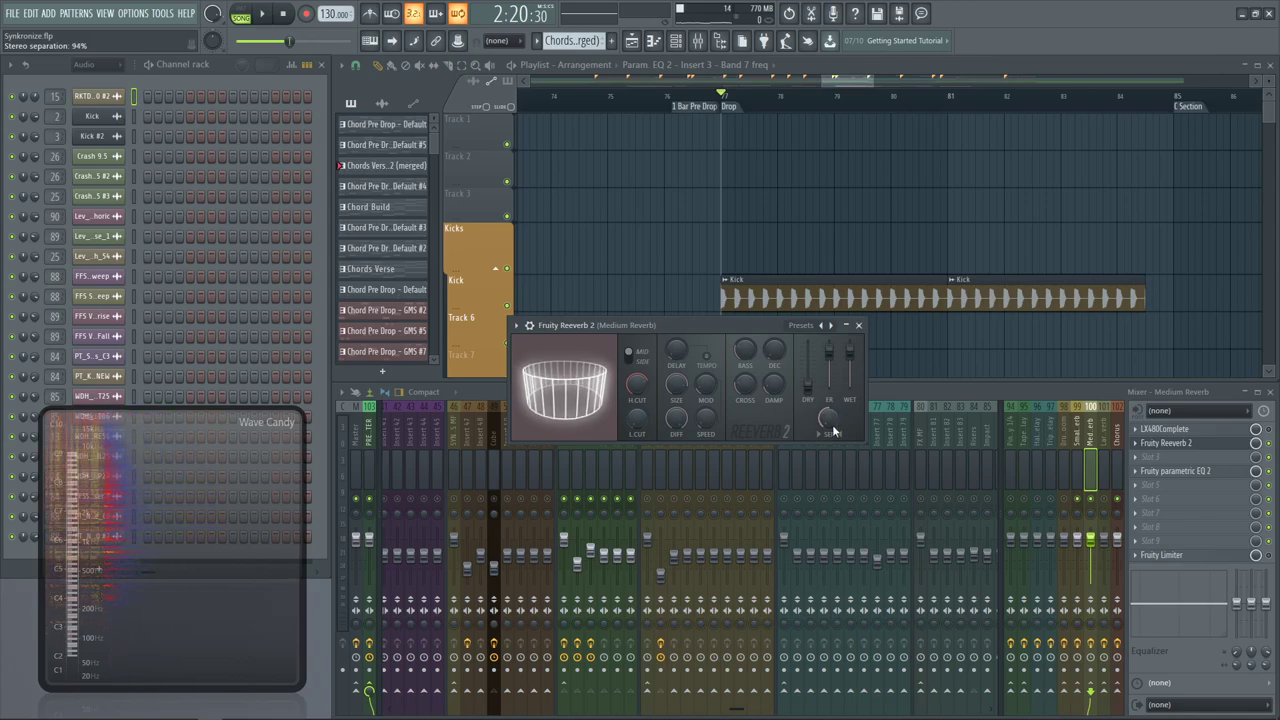
pyautogui.press('space')
pyautogui.moveTo(832, 424); pyautogui.dragTo(832, 389)
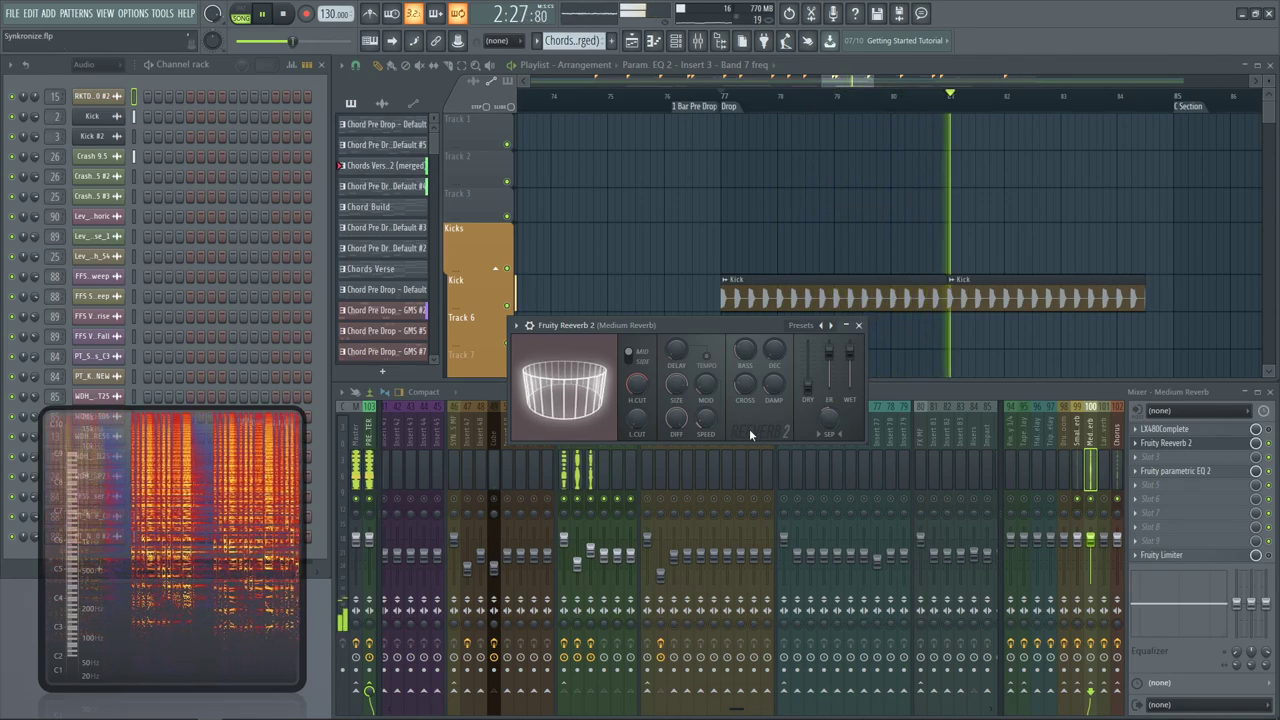
pyautogui.moveTo(638, 418); pyautogui.dragTo(638, 411)
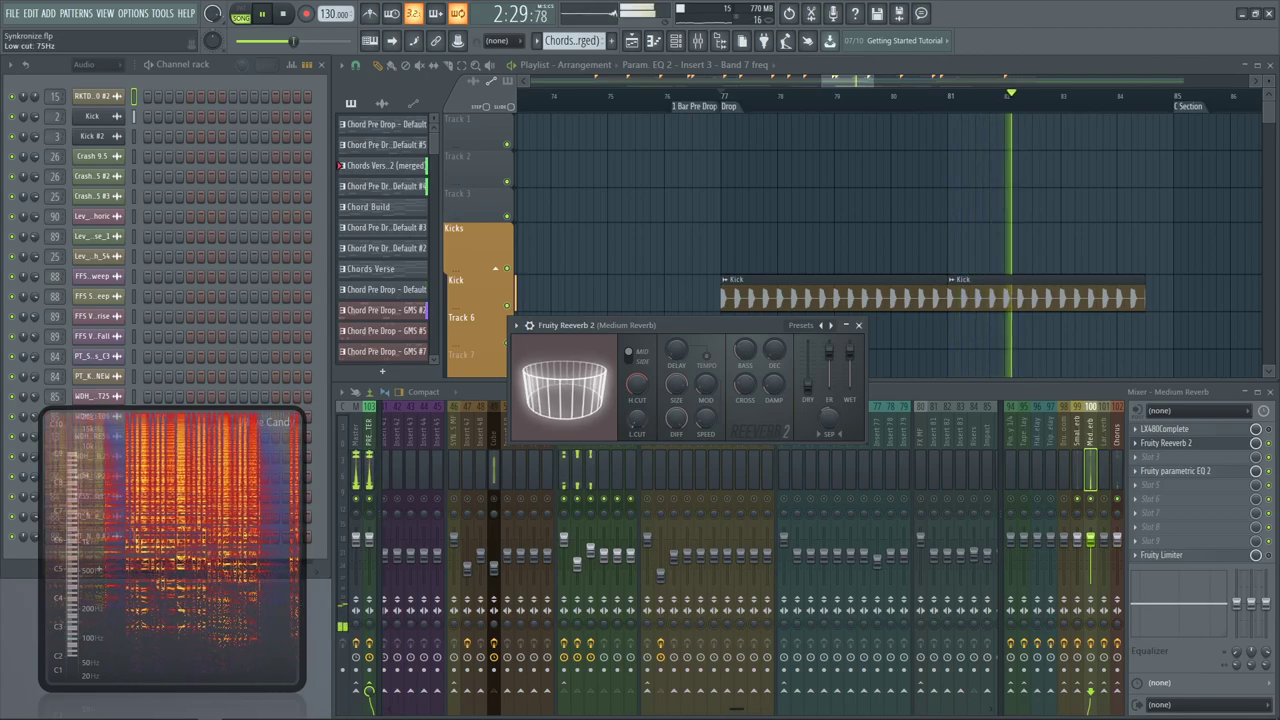
pyautogui.press('space')
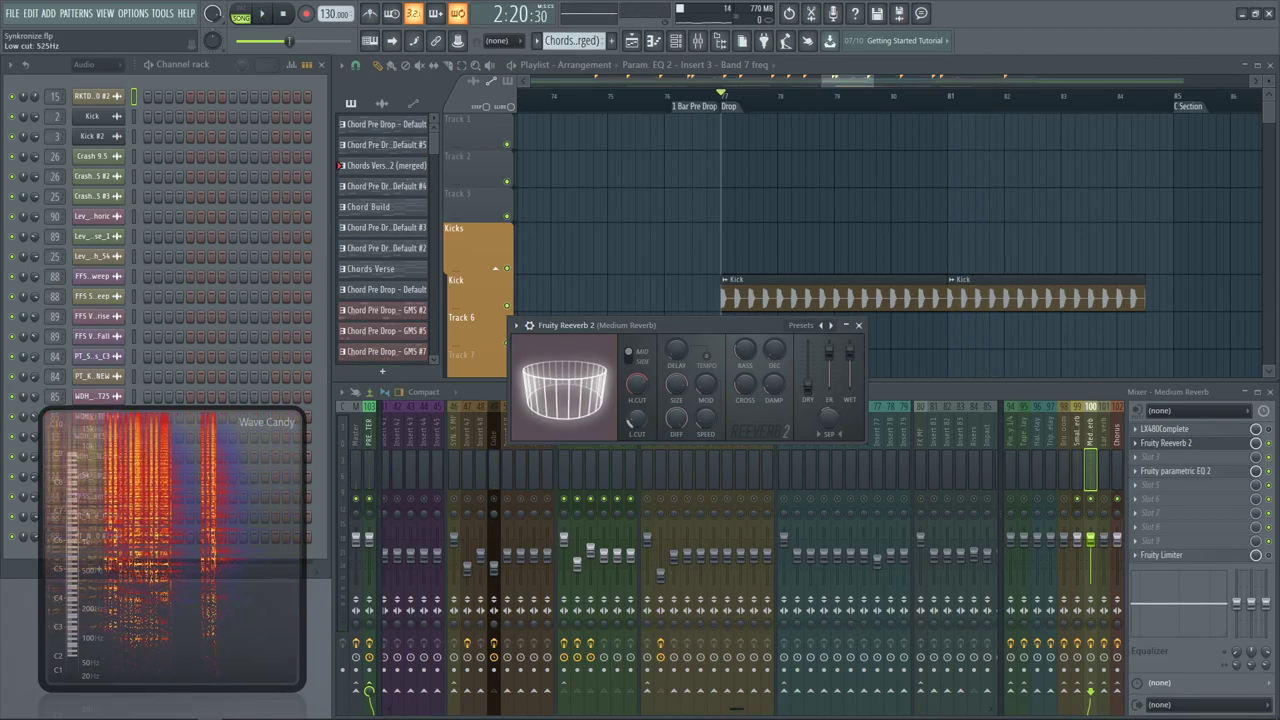
# In Medium Reverb's Fruity parametric EQ 2, set the low pass to about 13.9 kHz and the high pass to about 391 Hz, and close it
pyautogui.click(1197, 470)
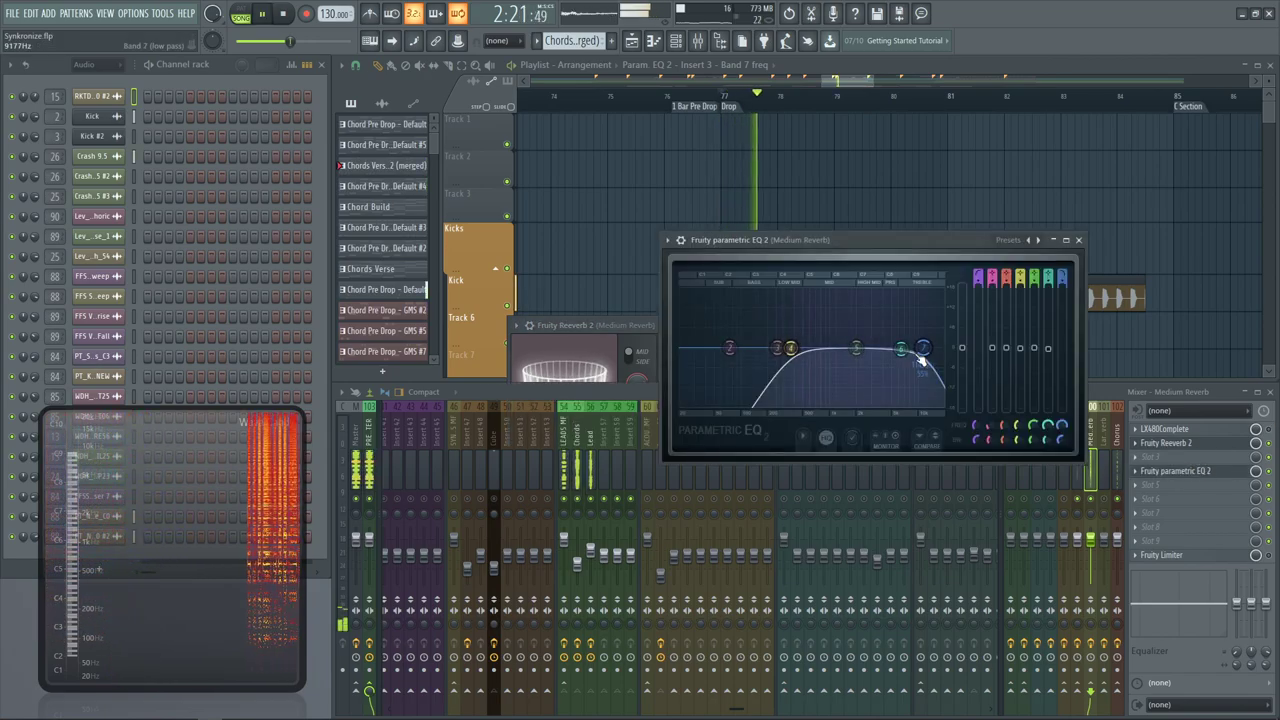
pyautogui.moveTo(920, 358); pyautogui.dragTo(940, 350)
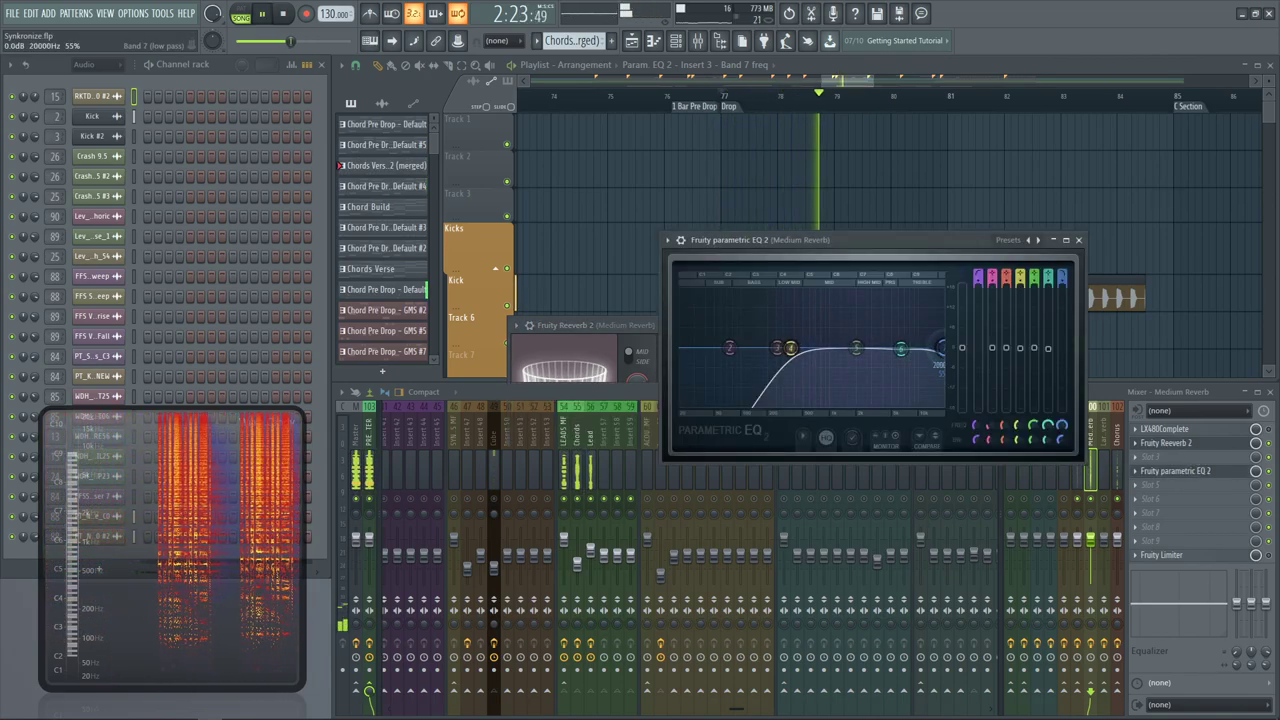
pyautogui.moveTo(925, 348); pyautogui.dragTo(931, 348)
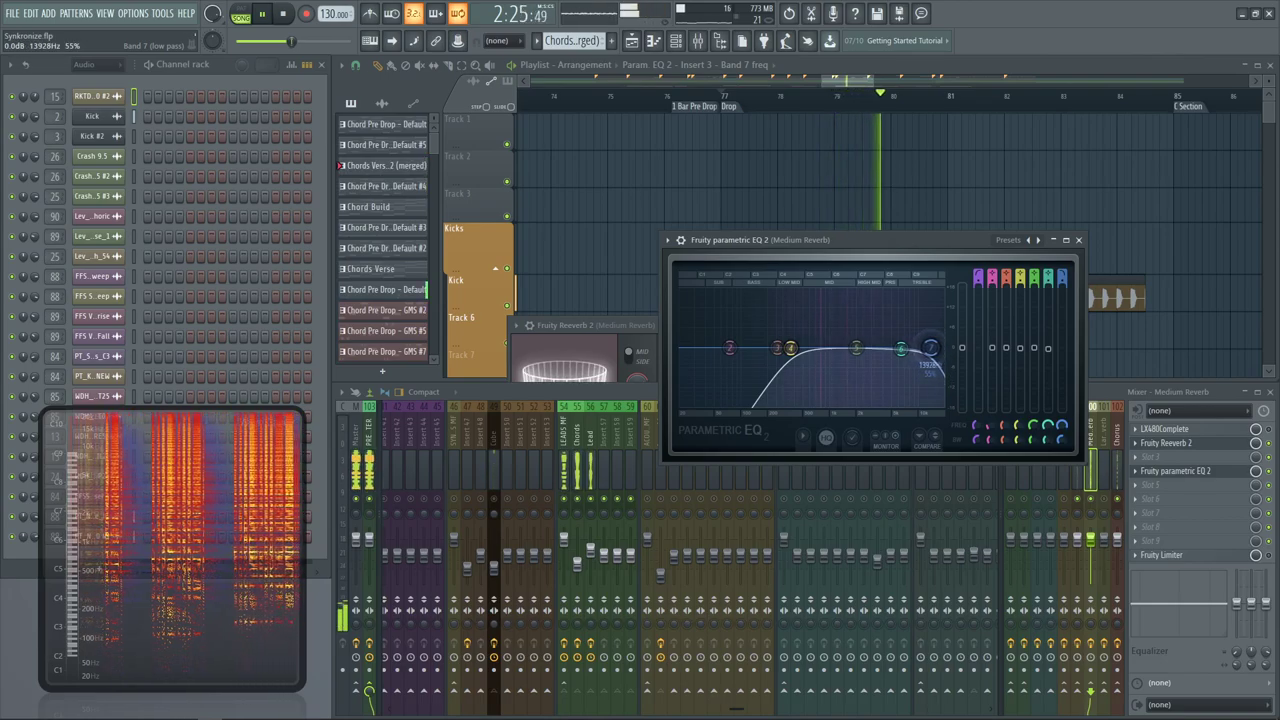
pyautogui.moveTo(793, 349)
pyautogui.mouseDown()
pyautogui.moveTo(687, 348)
pyautogui.moveTo(790, 348)
pyautogui.mouseUp()
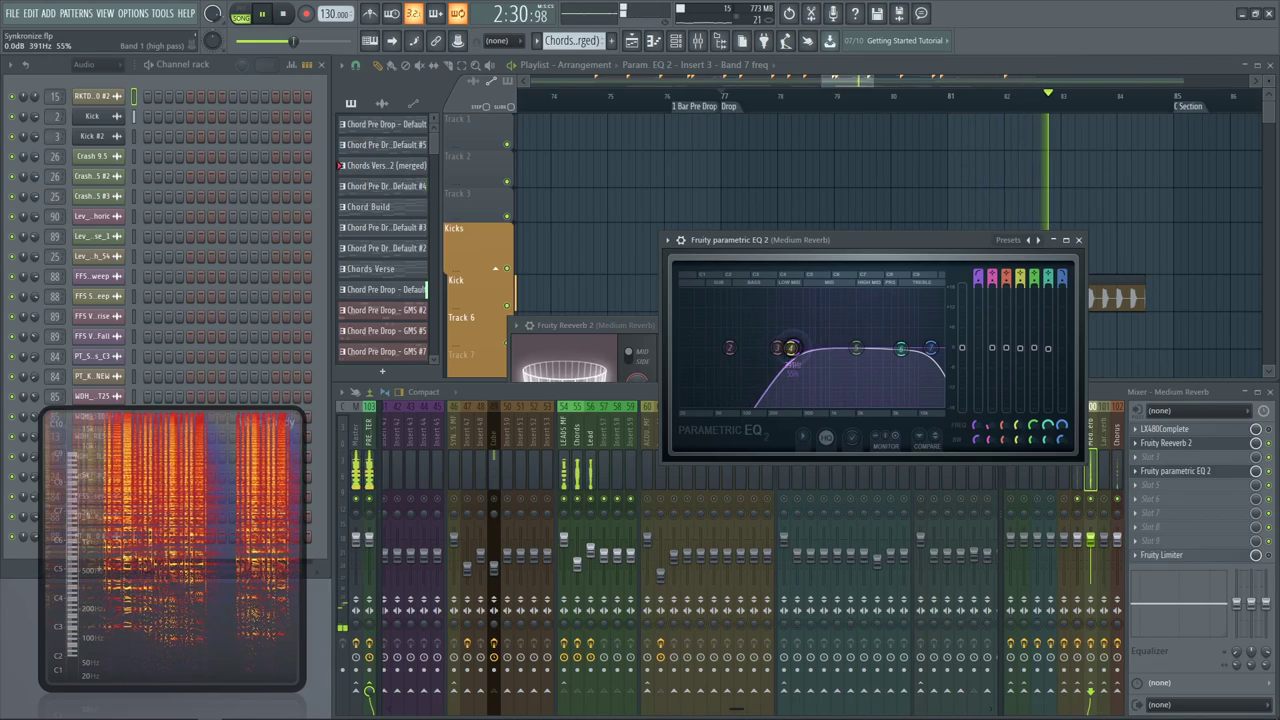
pyautogui.click(1078, 240)
# Replay the drop, close Fruity Reeverb 2 and listen to the drop with the full mix
pyautogui.press('space')
pyautogui.press('space')
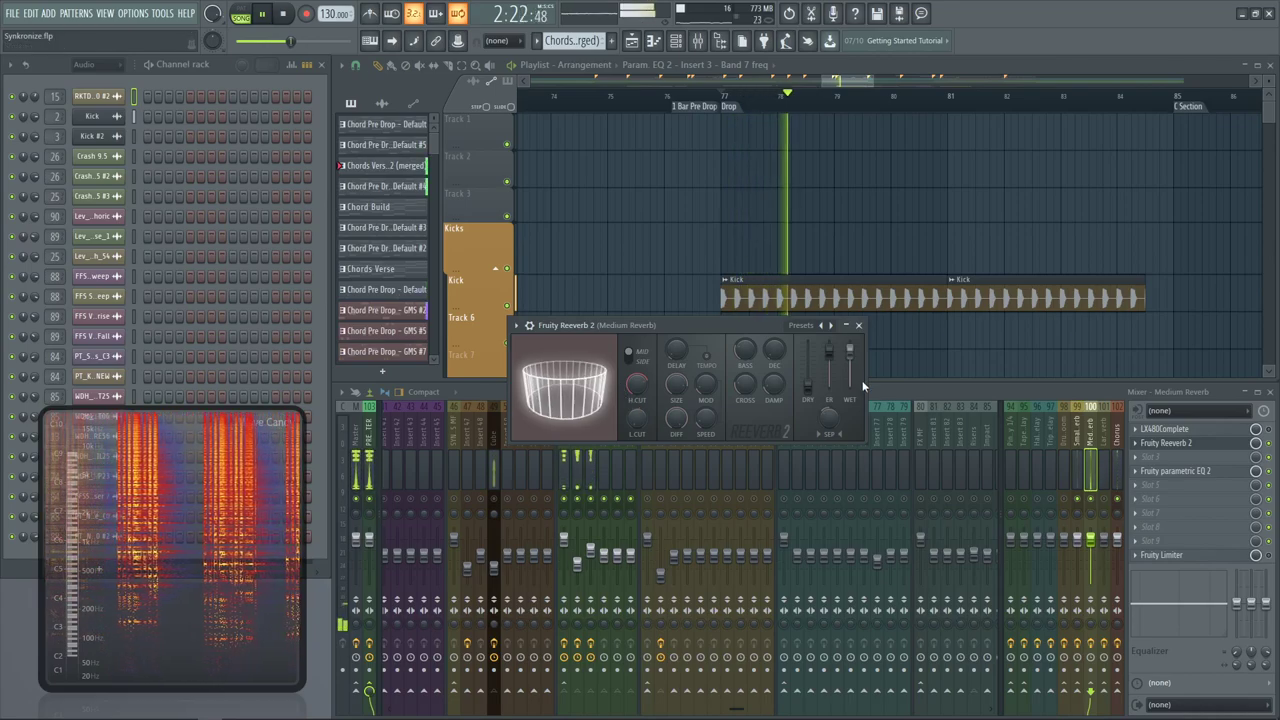
pyautogui.click(859, 326)
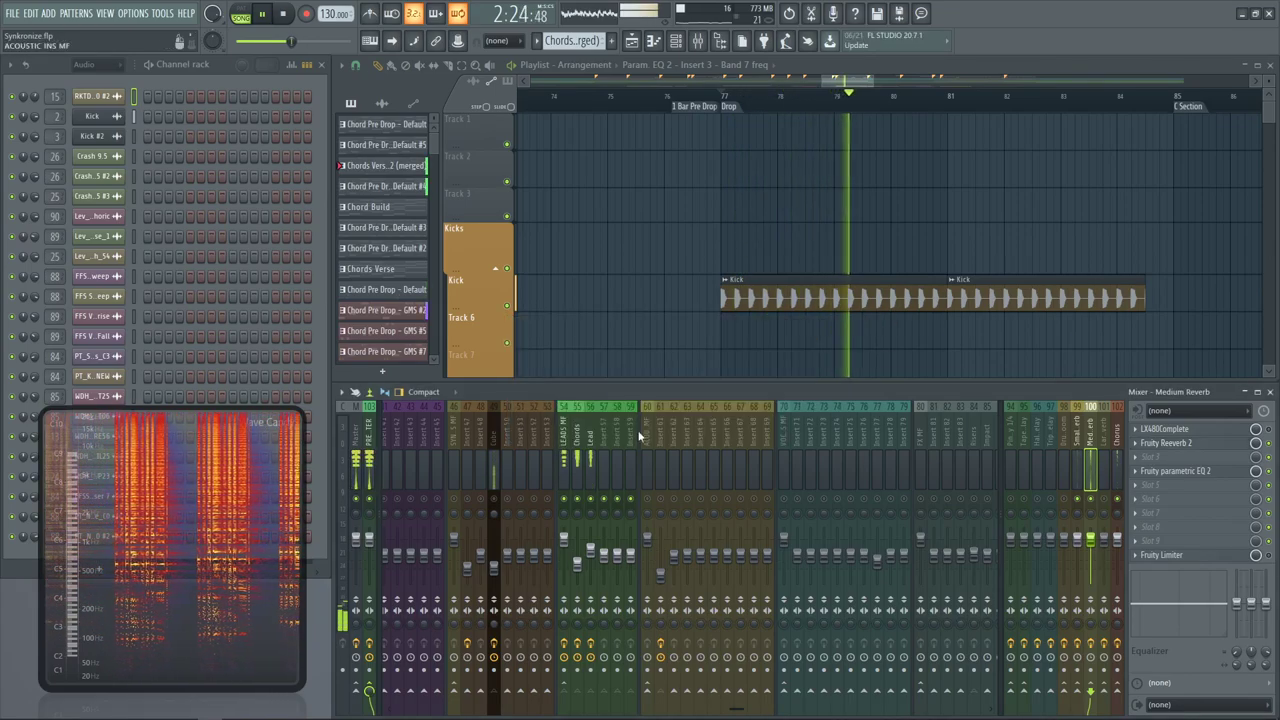
pyautogui.press('space')
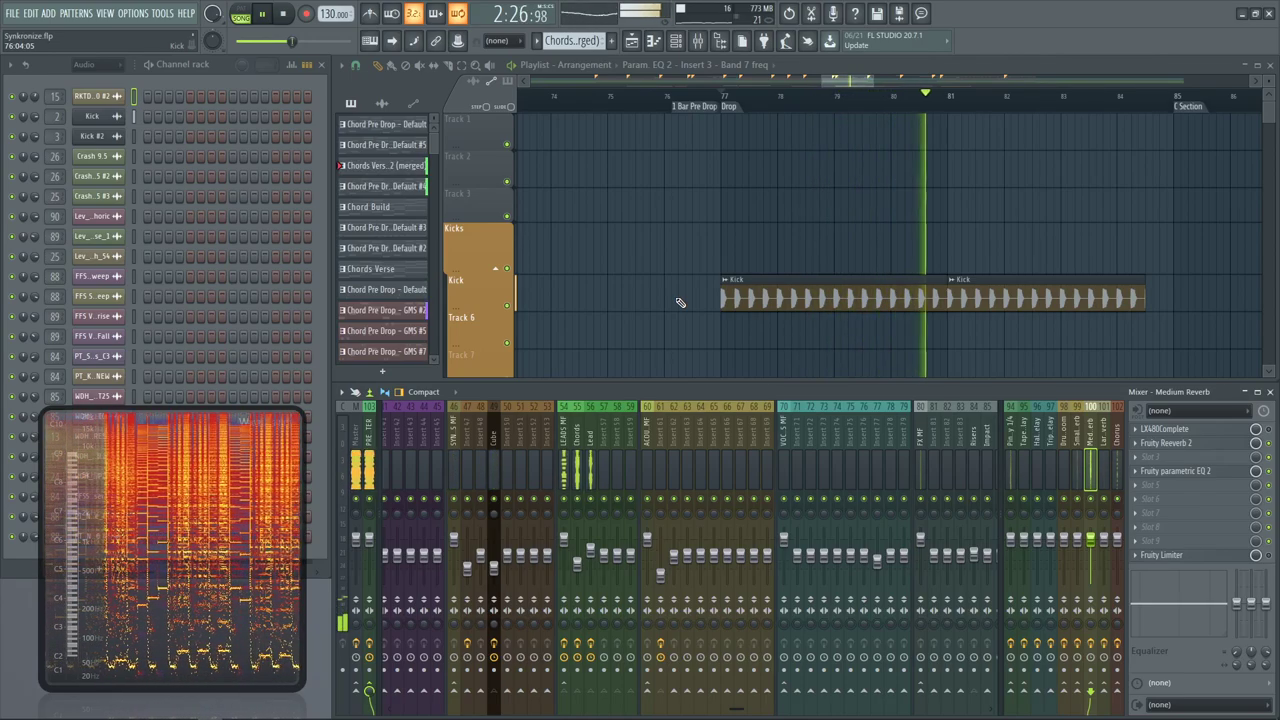
# Open LX480Complete on Medium Reverb to view its settings, close it, and play the drop to judge the reverb in the mix
pyautogui.click(1220, 430)
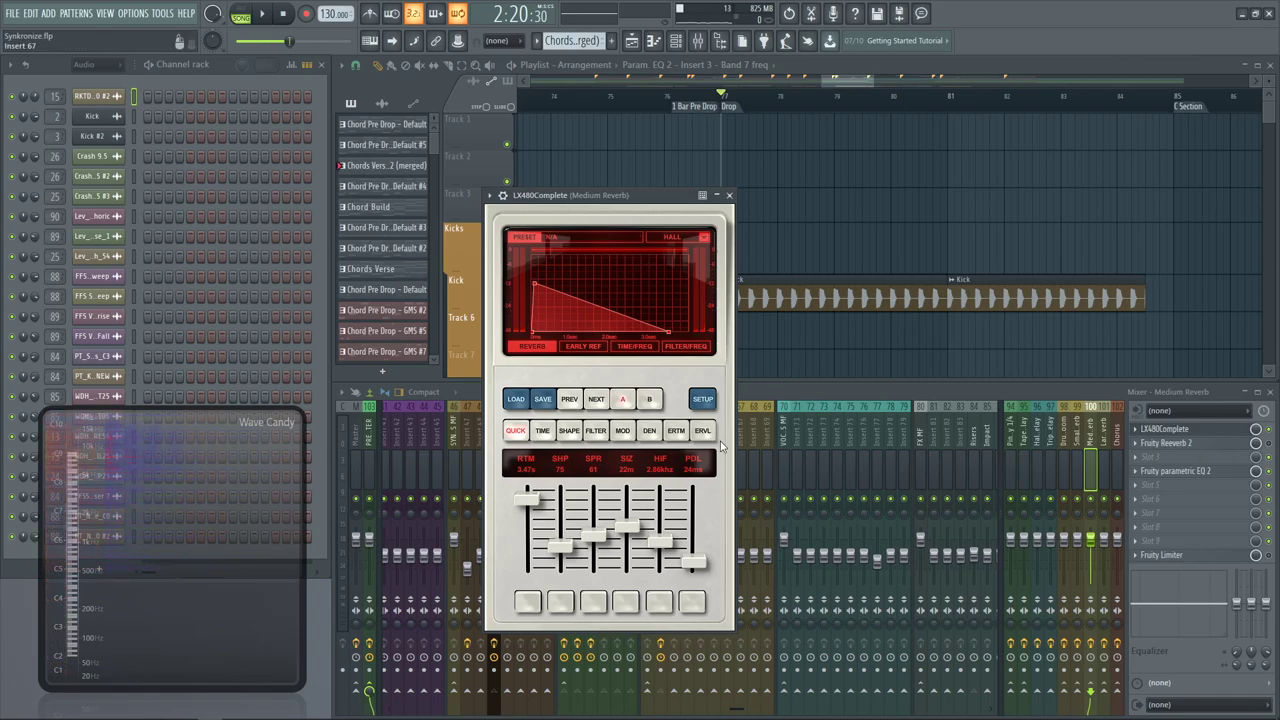
pyautogui.moveTo(582, 203); pyautogui.dragTo(744, 218)
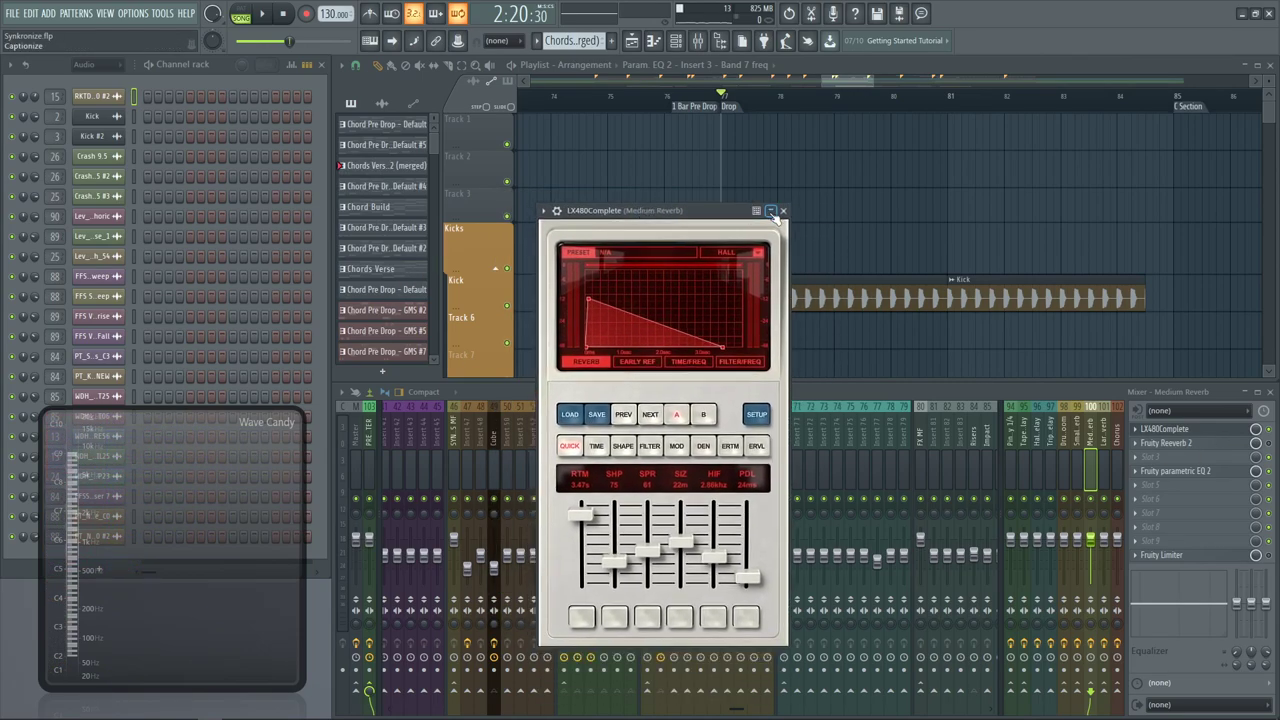
pyautogui.click(783, 213)
pyautogui.press('space')
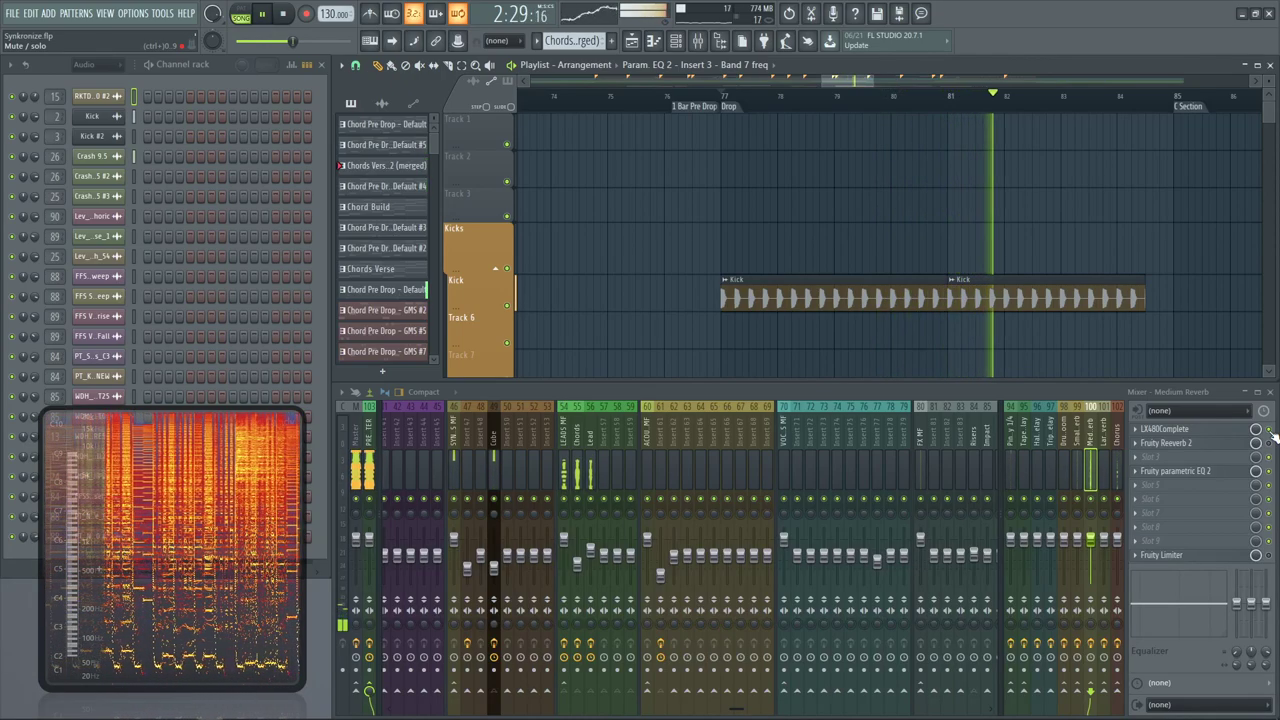
pyautogui.press('space')
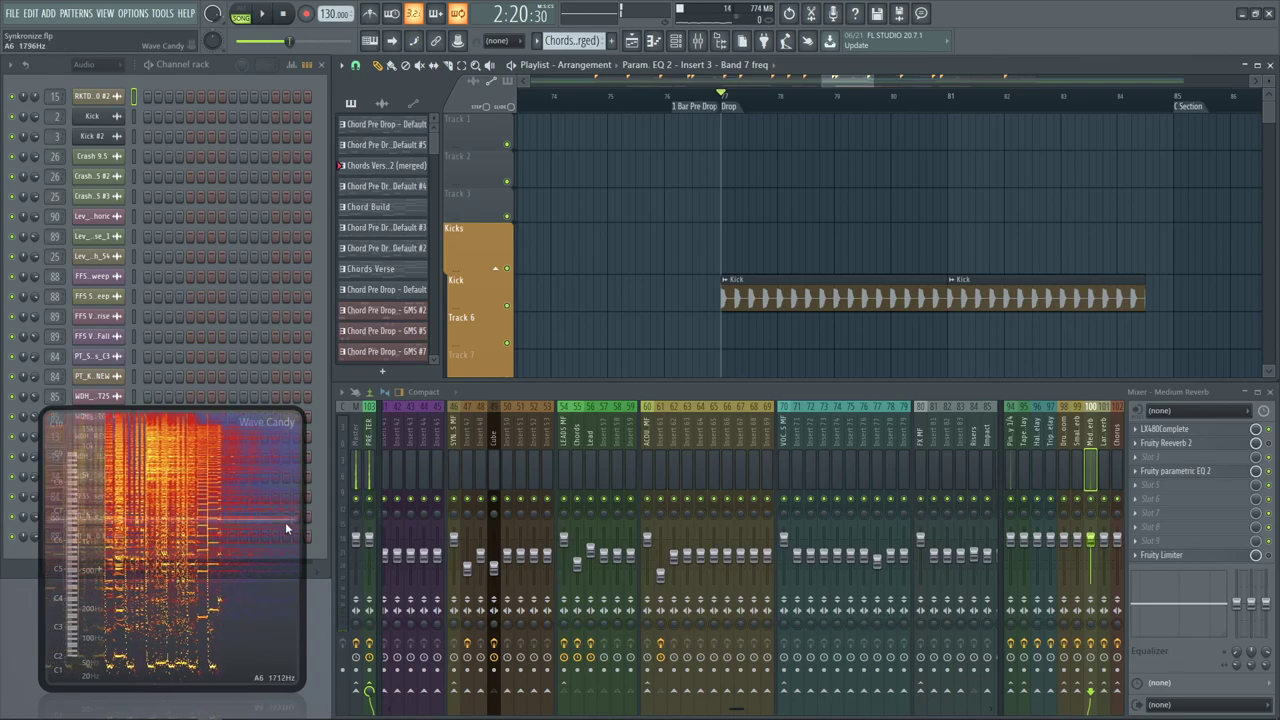
# Audition the Drop while comparing LX480Complete and Fruity Reeverb 2 on the Medium Reverb track
pyautogui.press('space')
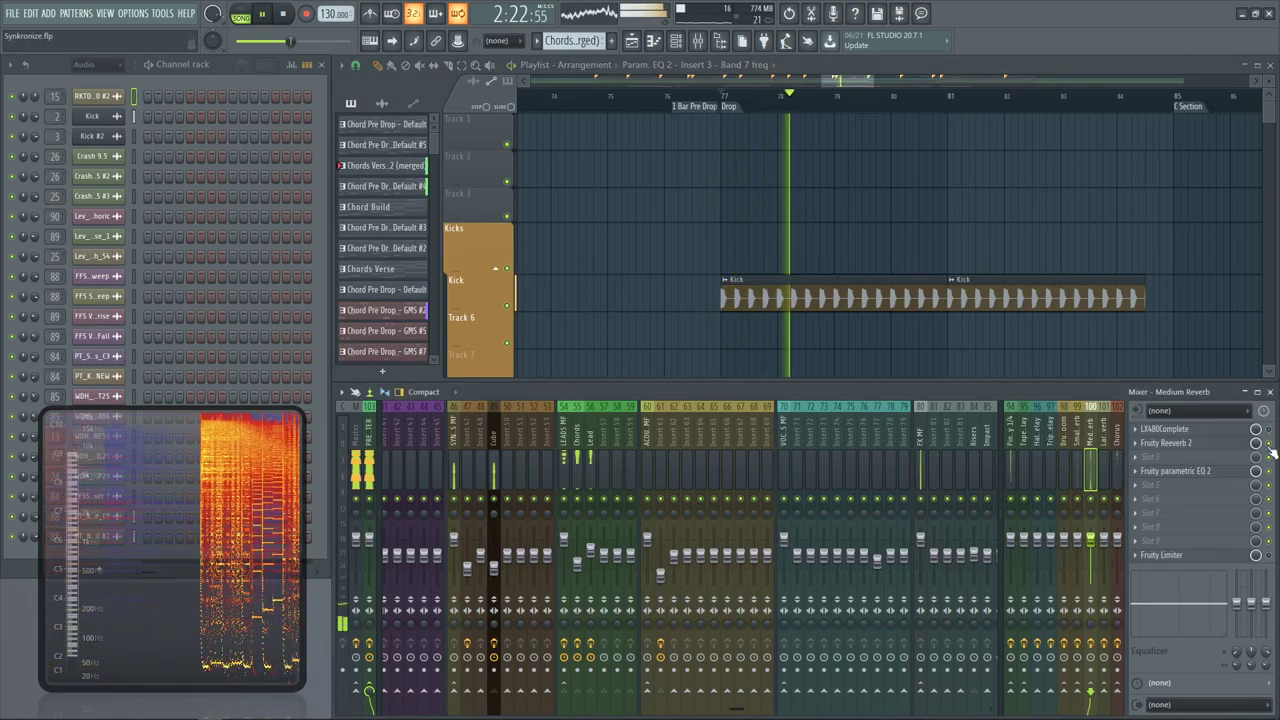
pyautogui.press('space')
pyautogui.press('space')
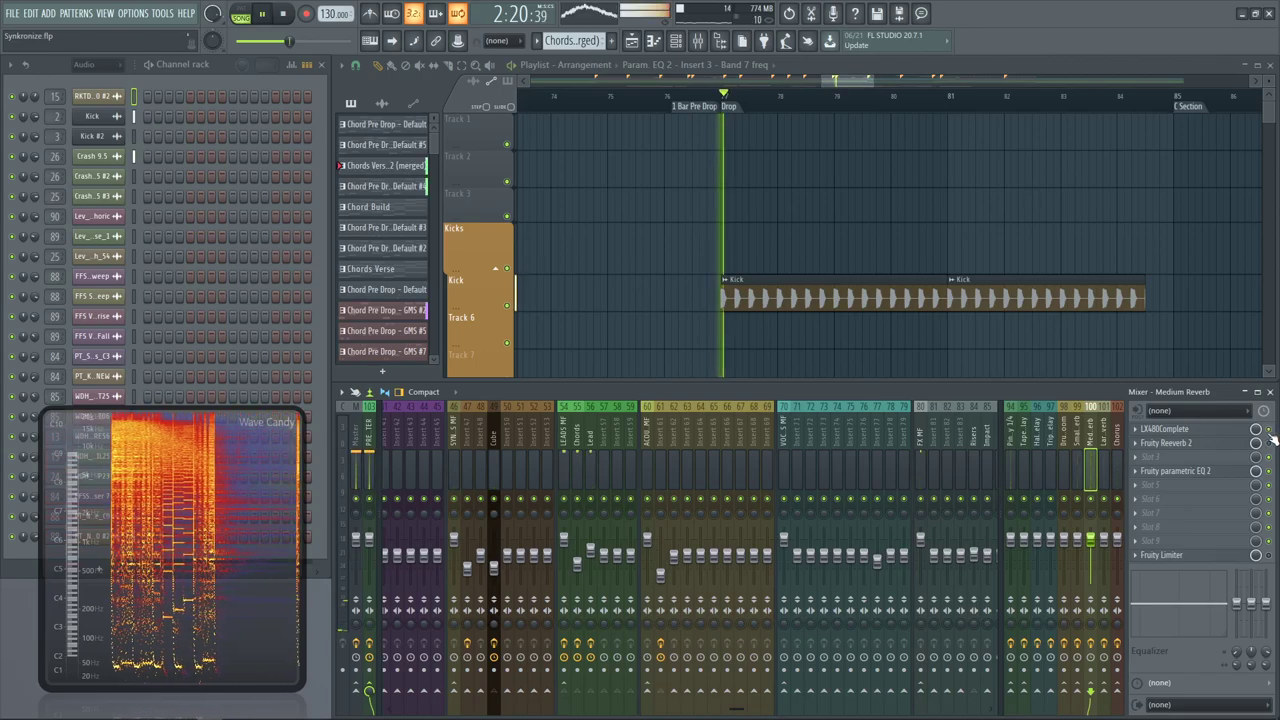
pyautogui.press('space')
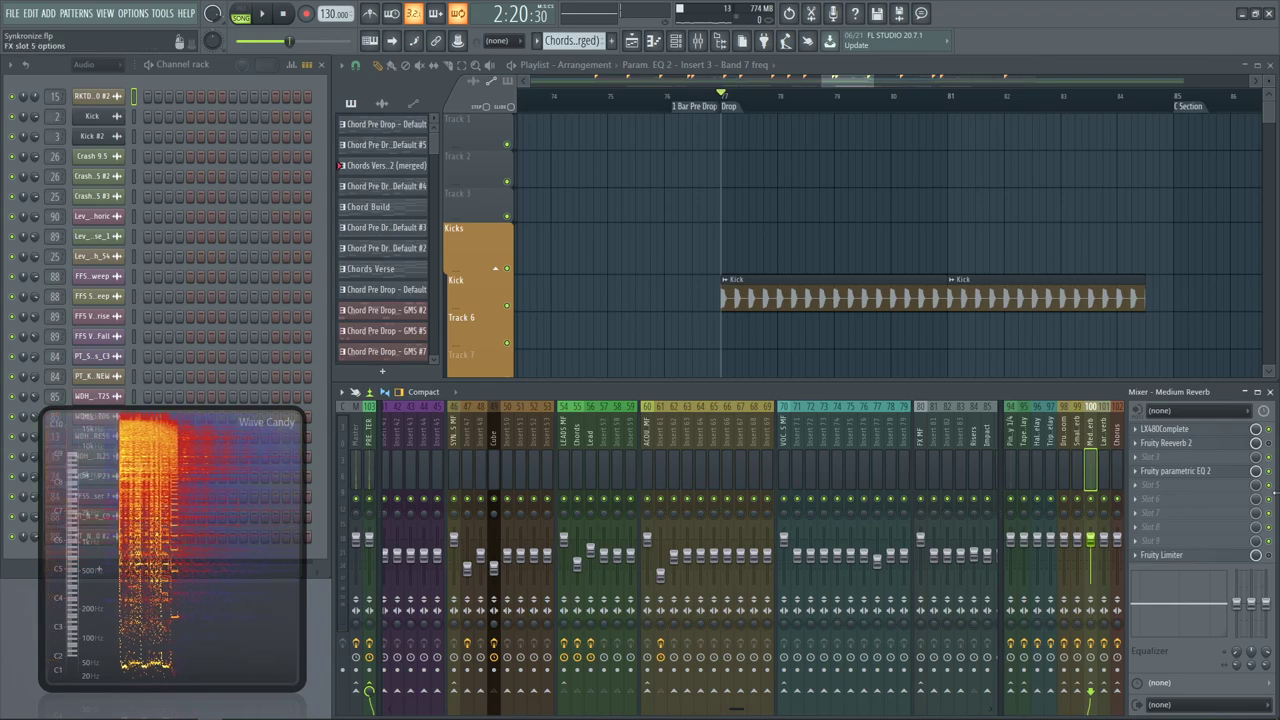
pyautogui.press('space')
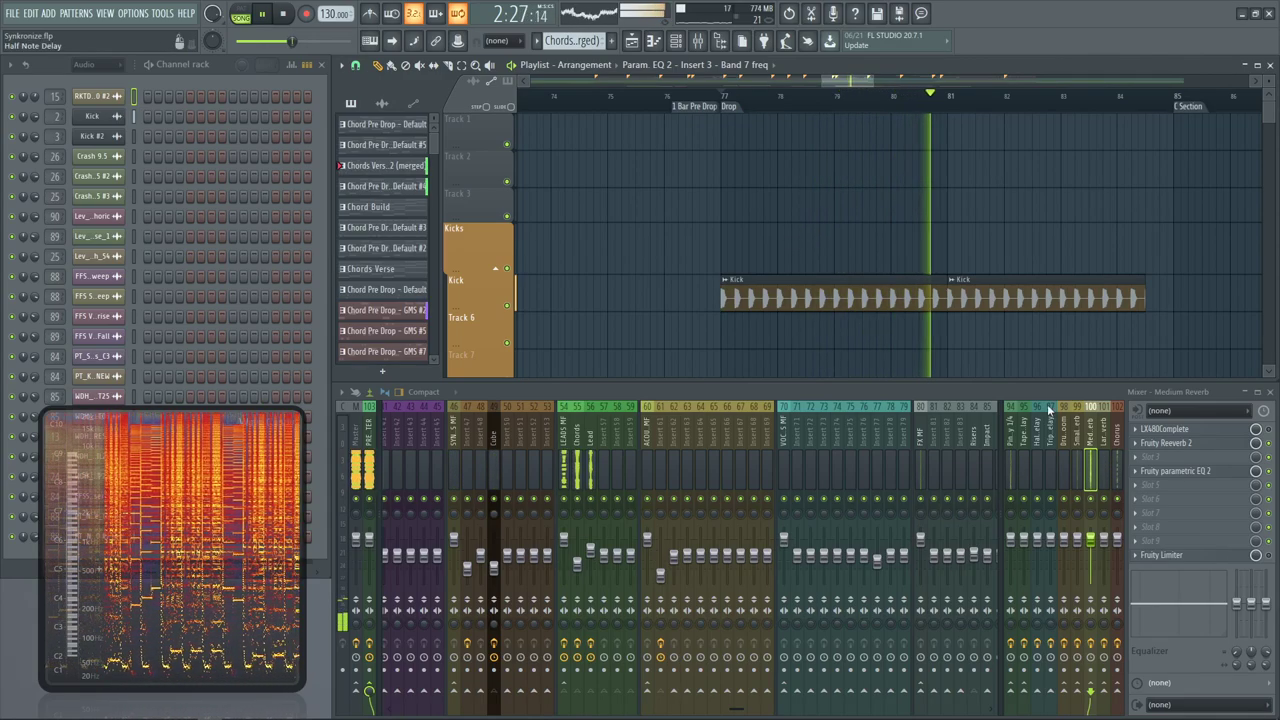
pyautogui.press('space')
# Check the Medium Reverb's Fruity Reeverb 2 settings and listen to the Drop while inspecting the Chords and LEADS MF tracks
pyautogui.click(1201, 445)
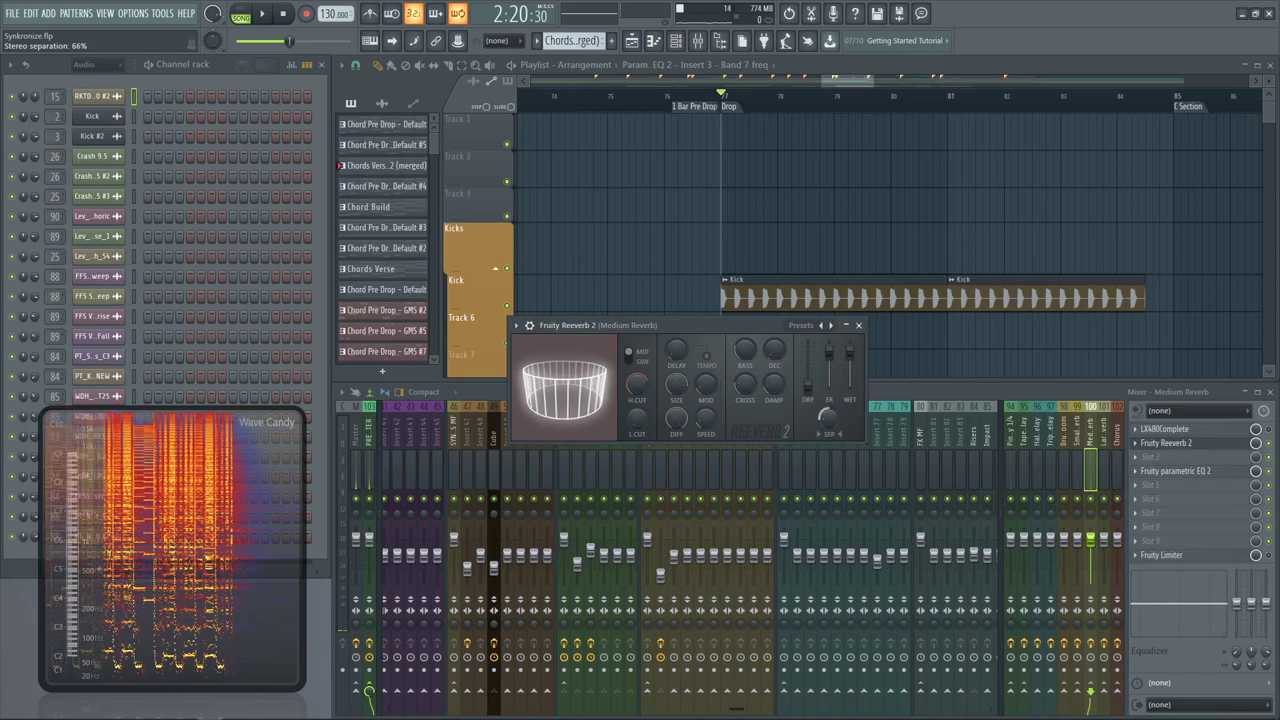
pyautogui.click(858, 325)
pyautogui.press('space')
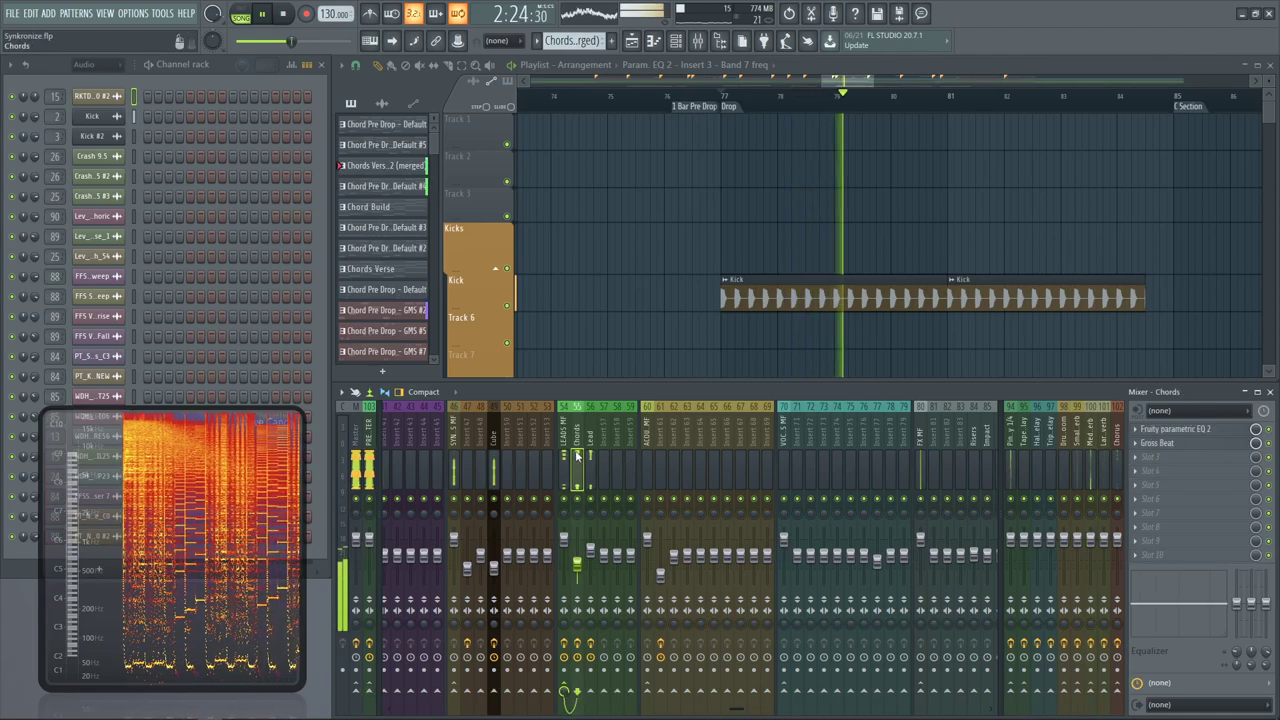
pyautogui.click(577, 443)
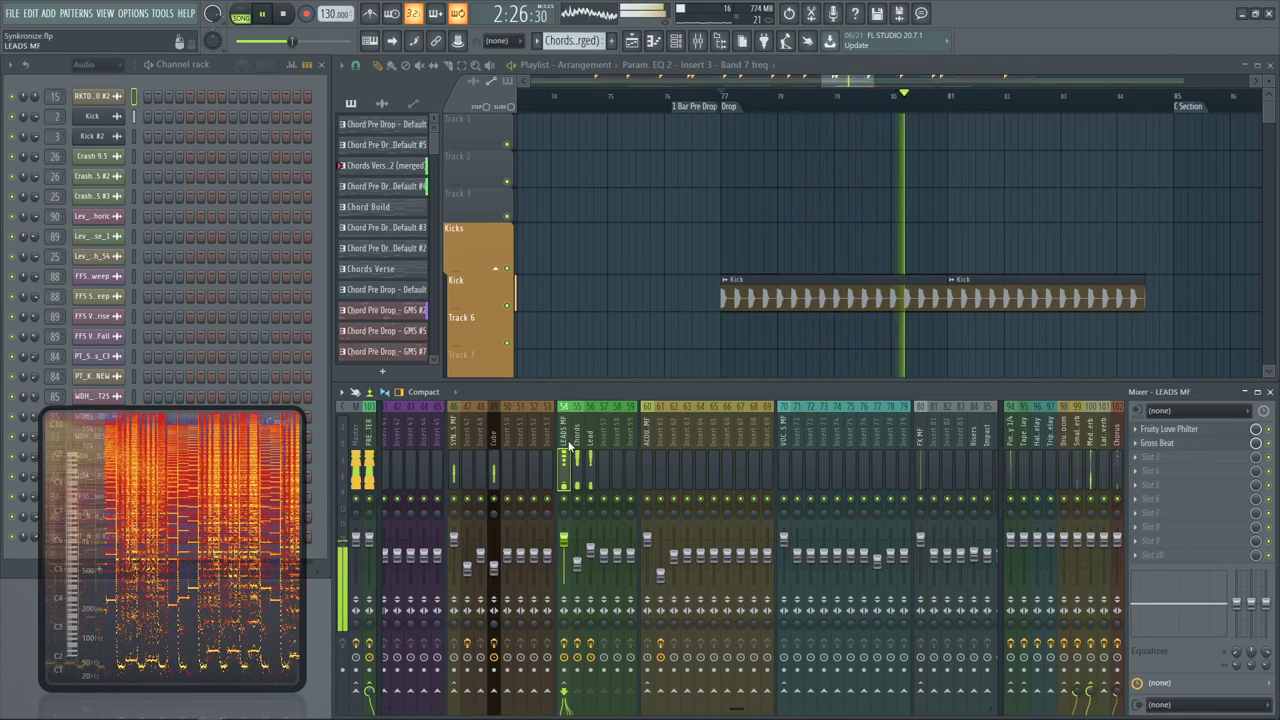
pyautogui.press('space')
# Set the Medium Reverb's Fruity Limiter to compress at a 1.5:1 ratio with a threshold of about -27.8 dB
pyautogui.click(1091, 460)
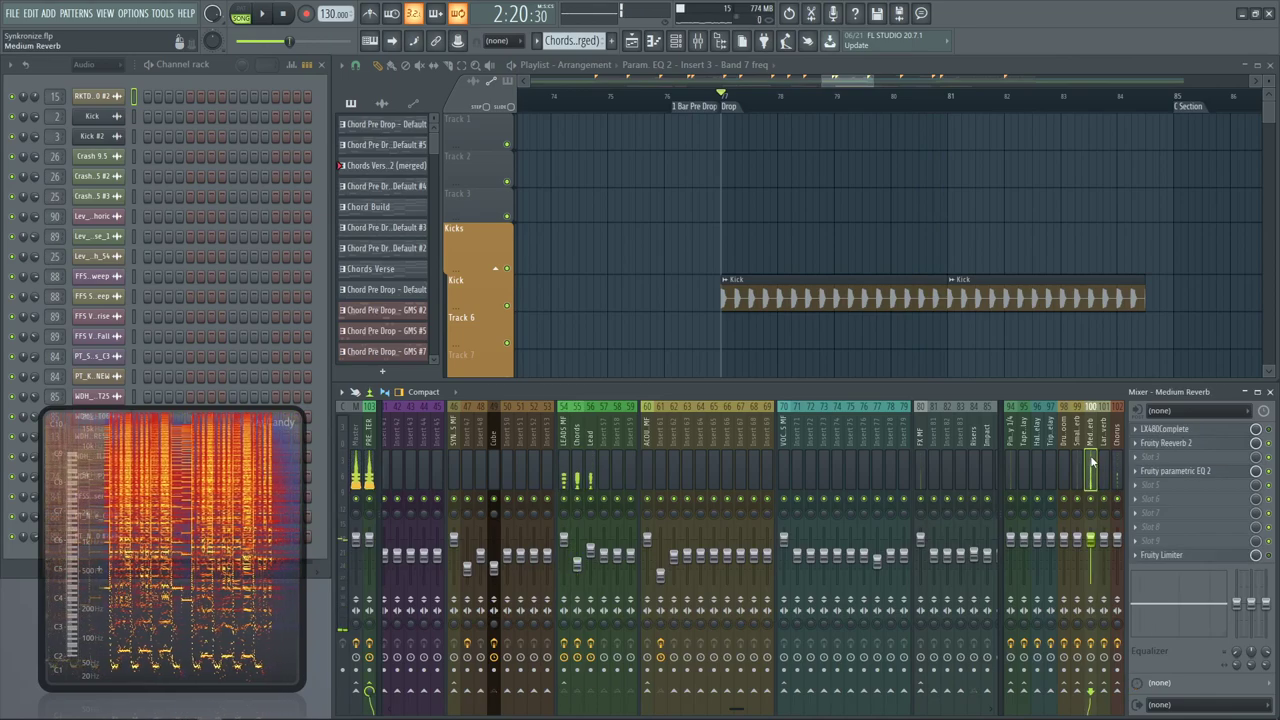
pyautogui.click(1206, 559)
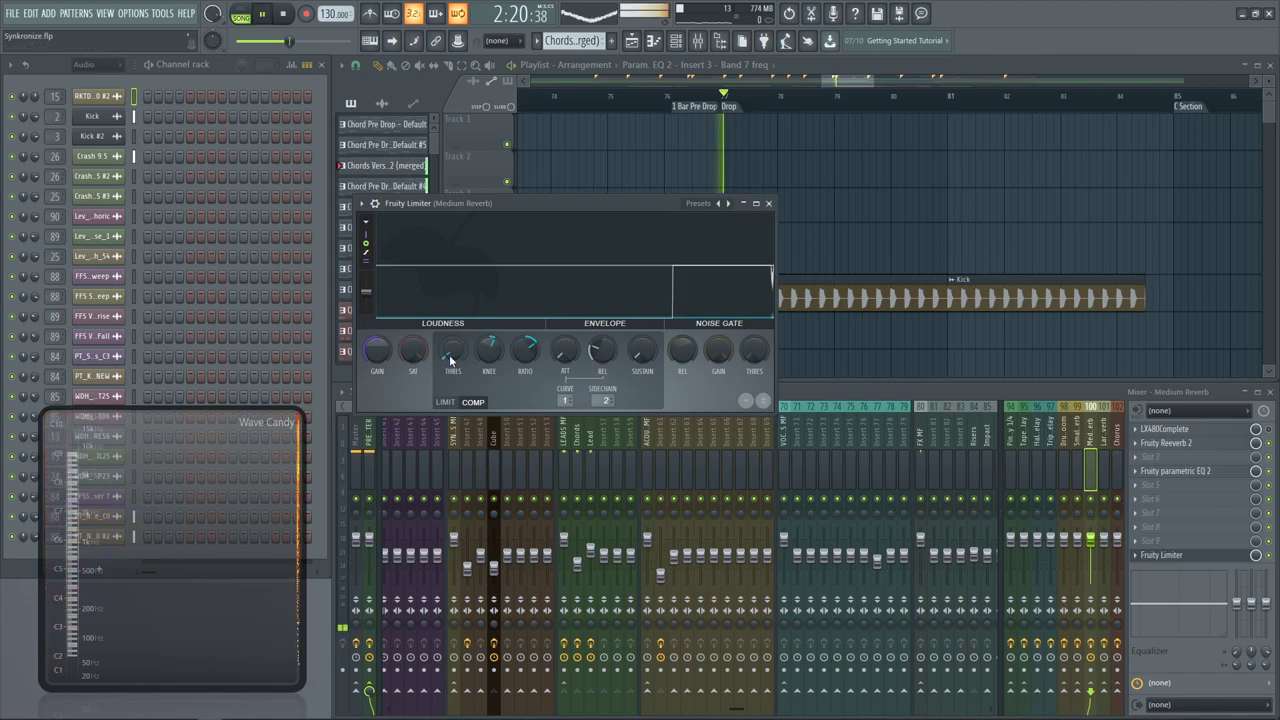
pyautogui.moveTo(450, 347)
pyautogui.mouseDown()
pyautogui.moveTo(450, 368)
pyautogui.moveTo(448, 344)
pyautogui.mouseUp()
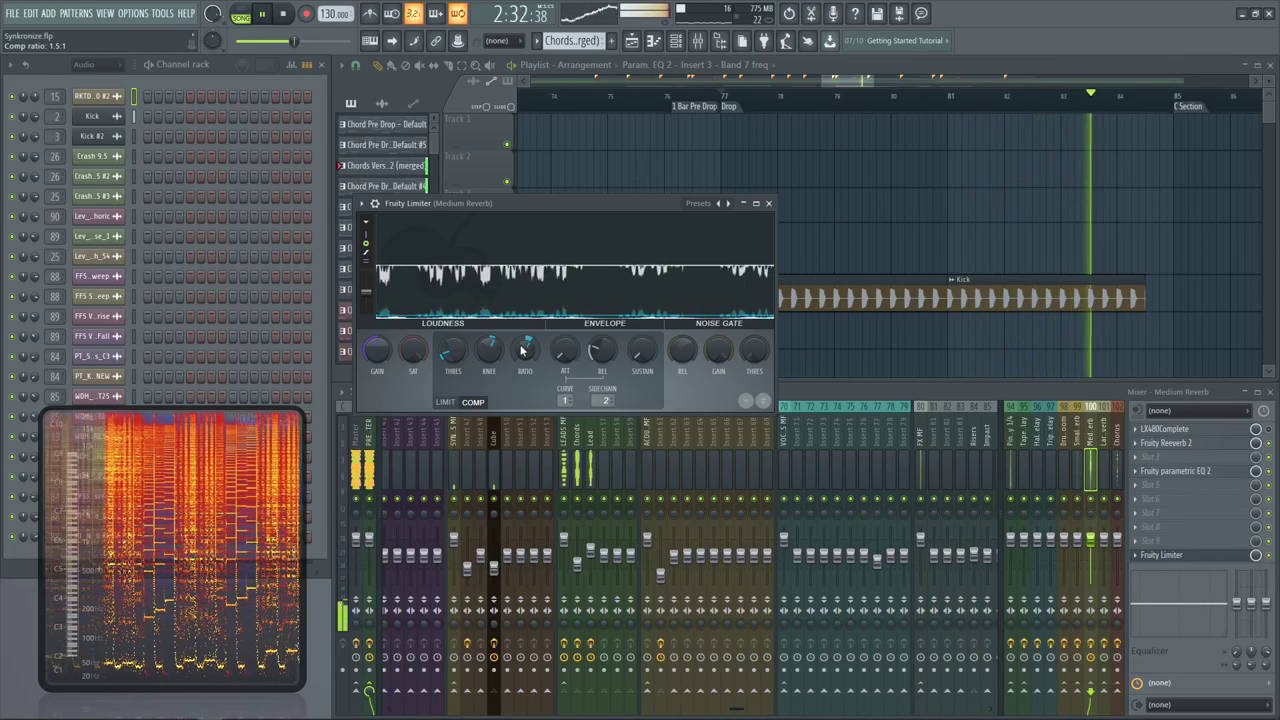
pyautogui.moveTo(453, 350); pyautogui.dragTo(453, 380)
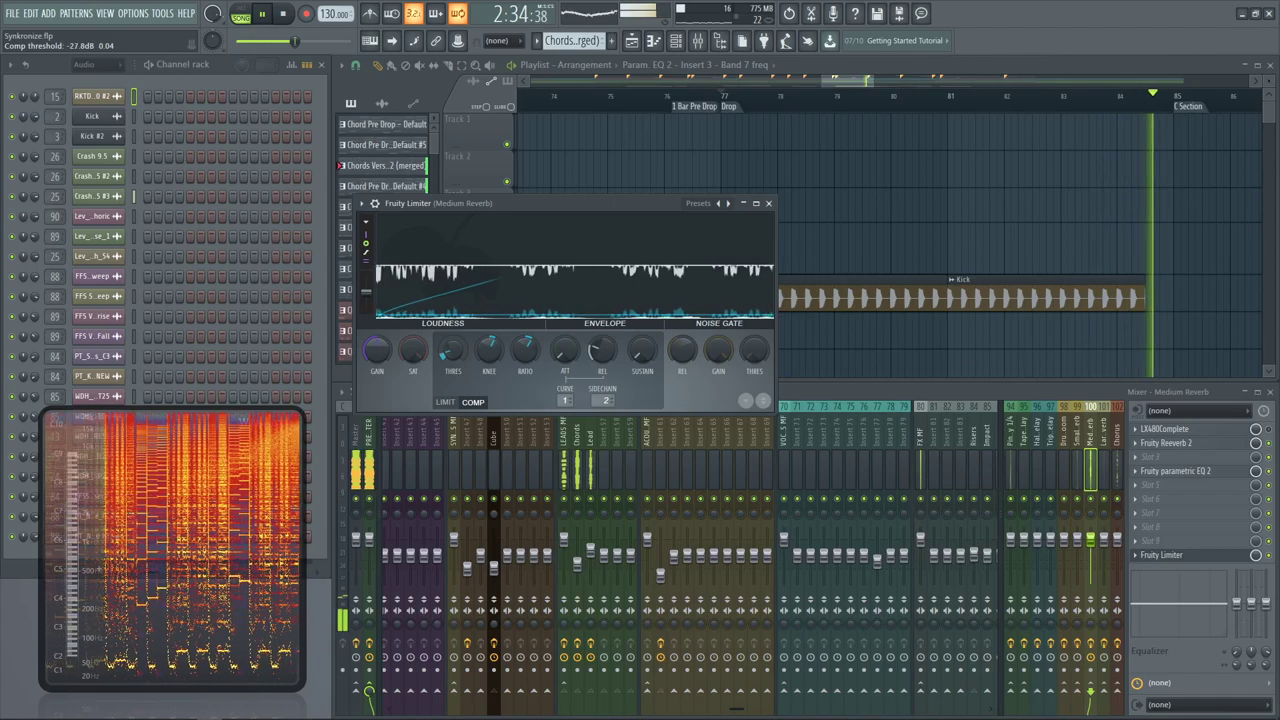
pyautogui.click(769, 203)
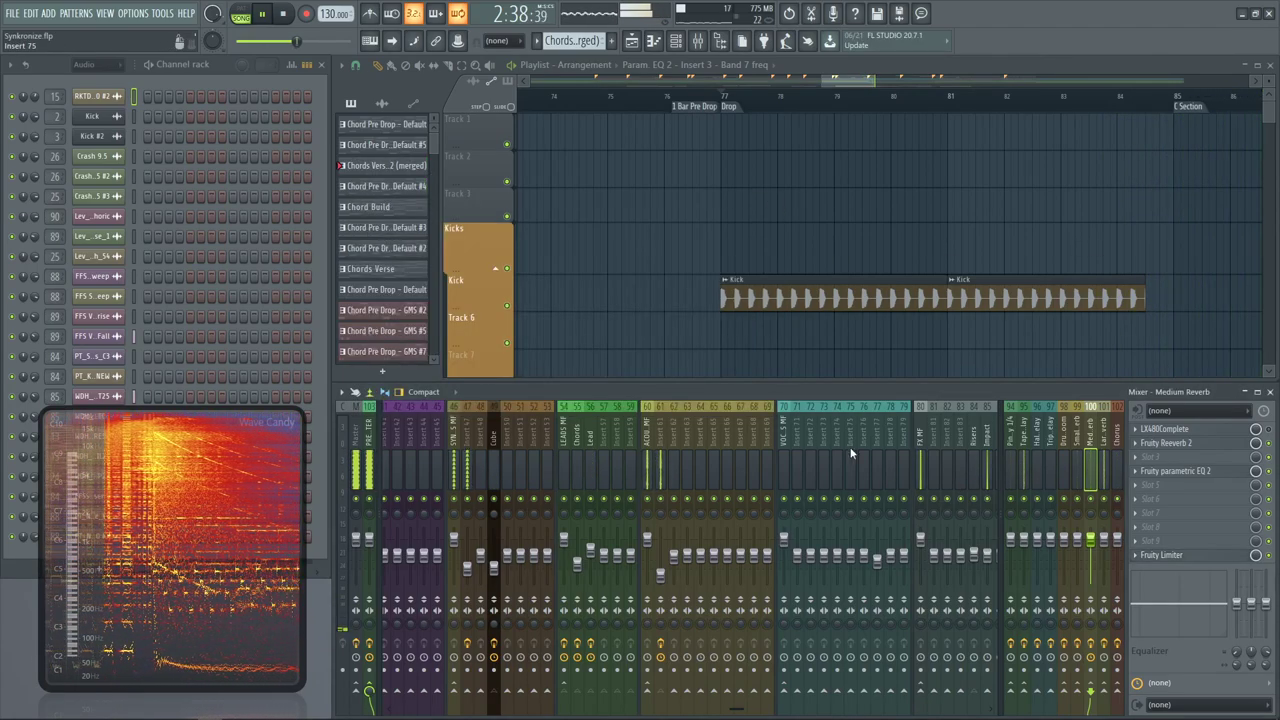
# Listen through the C Section into the Build and audition the Chords mixer track soloed before restoring all tracks
pyautogui.scroll(-3, 872, 368)
pyautogui.scroll(-5, 874, 369)
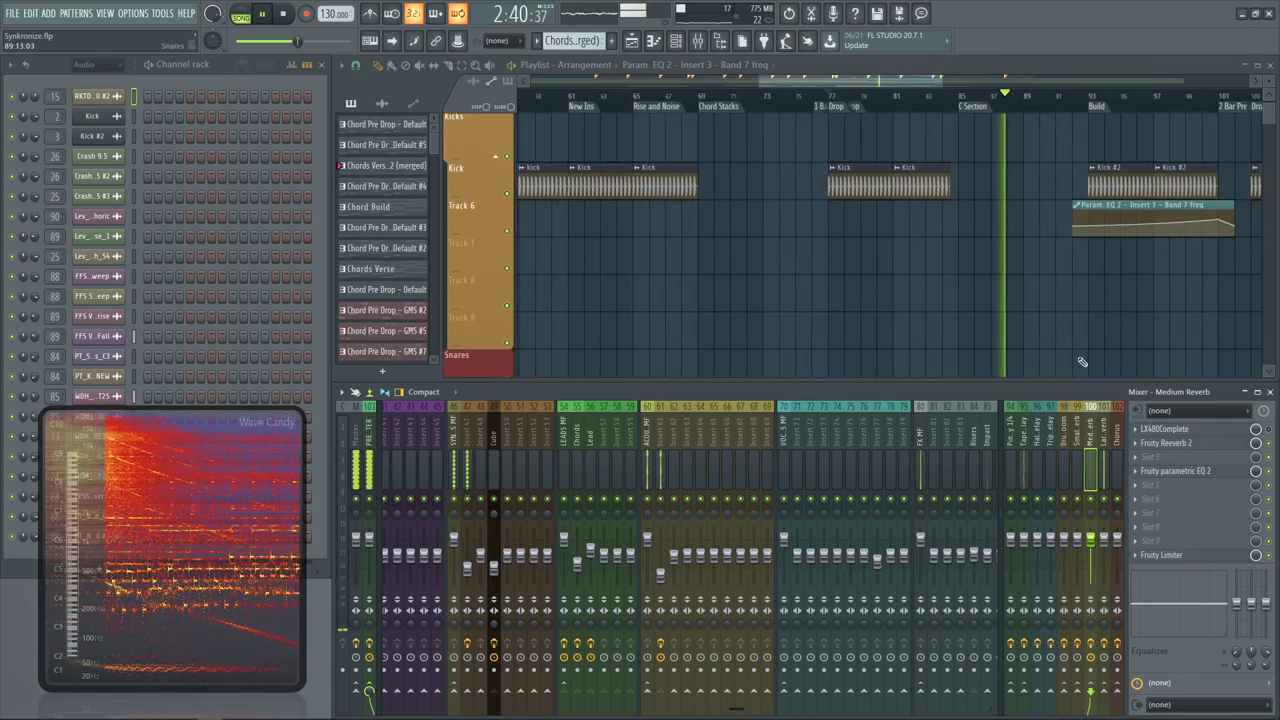
pyautogui.scroll(3, 1167, 364)
pyautogui.scroll(2, 1170, 368)
pyautogui.scroll(-2, 864, 310)
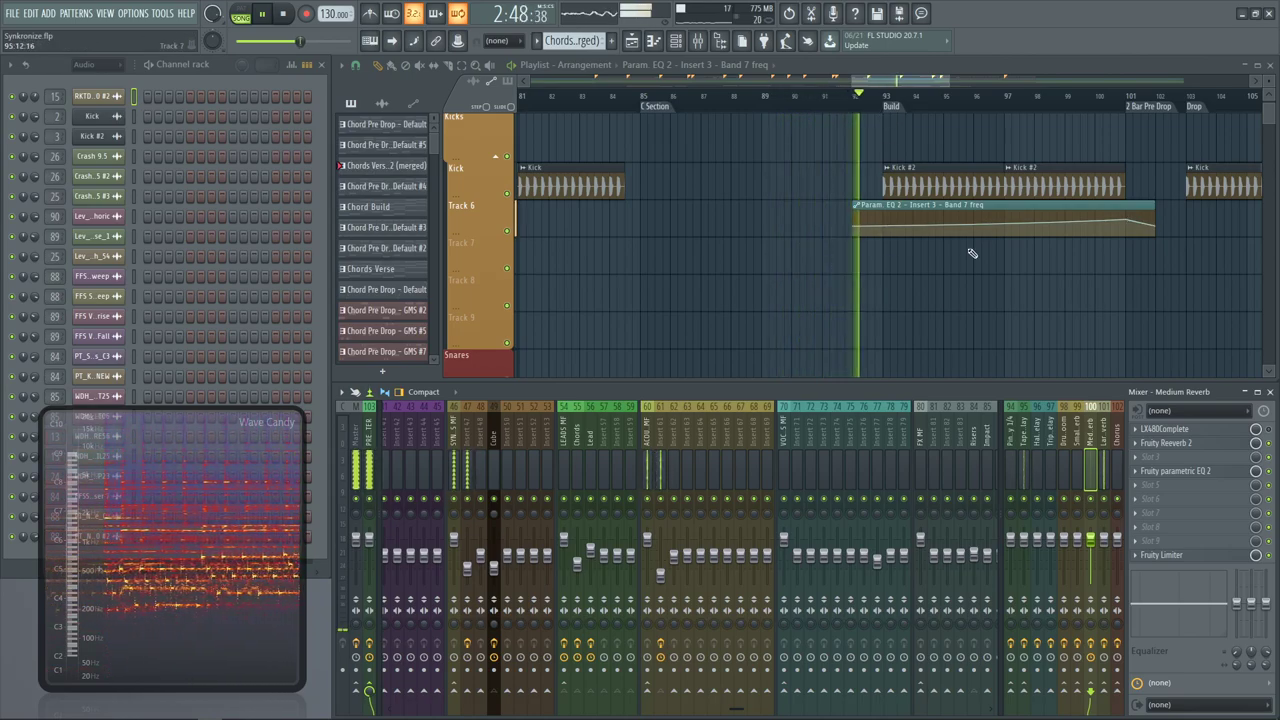
pyautogui.scroll(4, 908, 314)
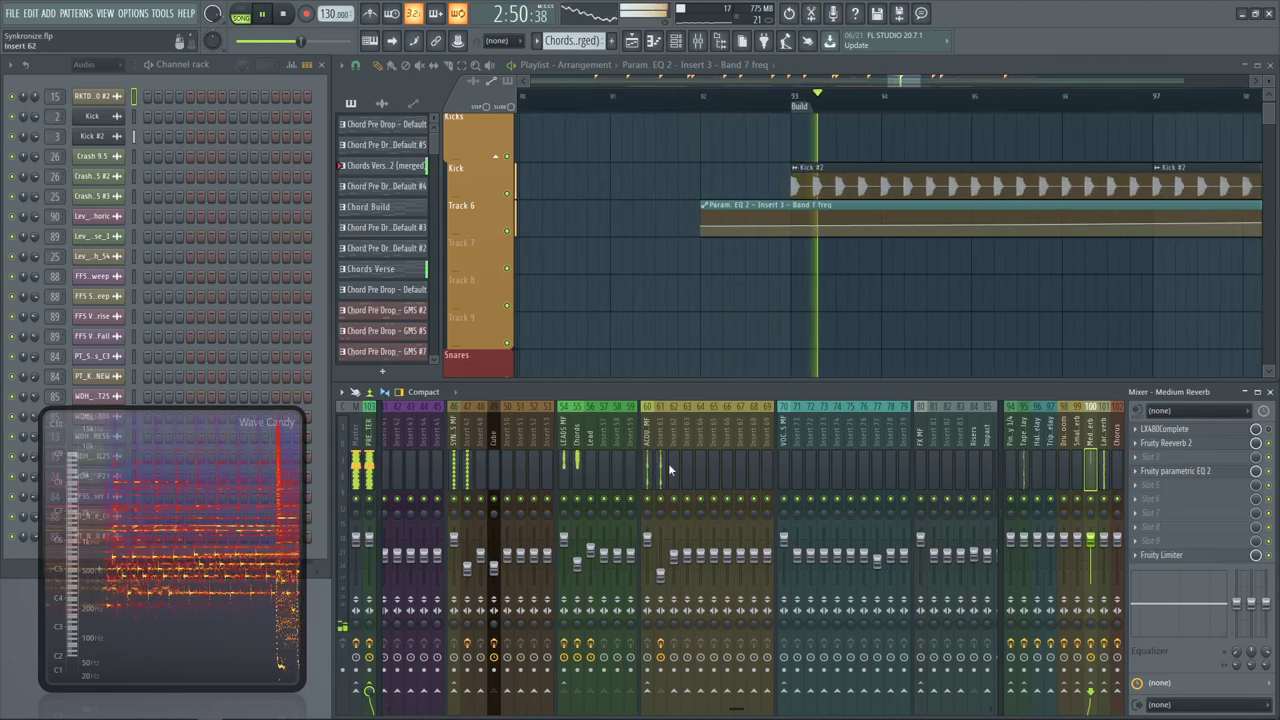
pyautogui.click(577, 472)
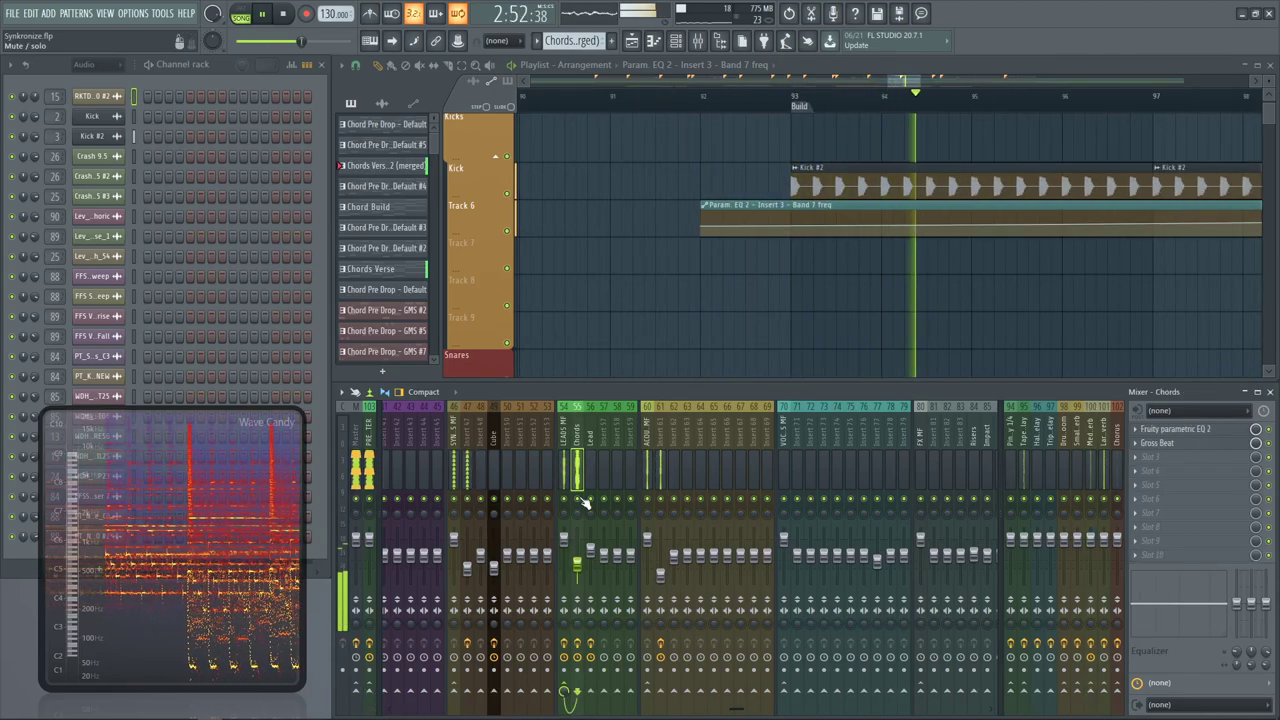
pyautogui.press('space')
pyautogui.press('space')
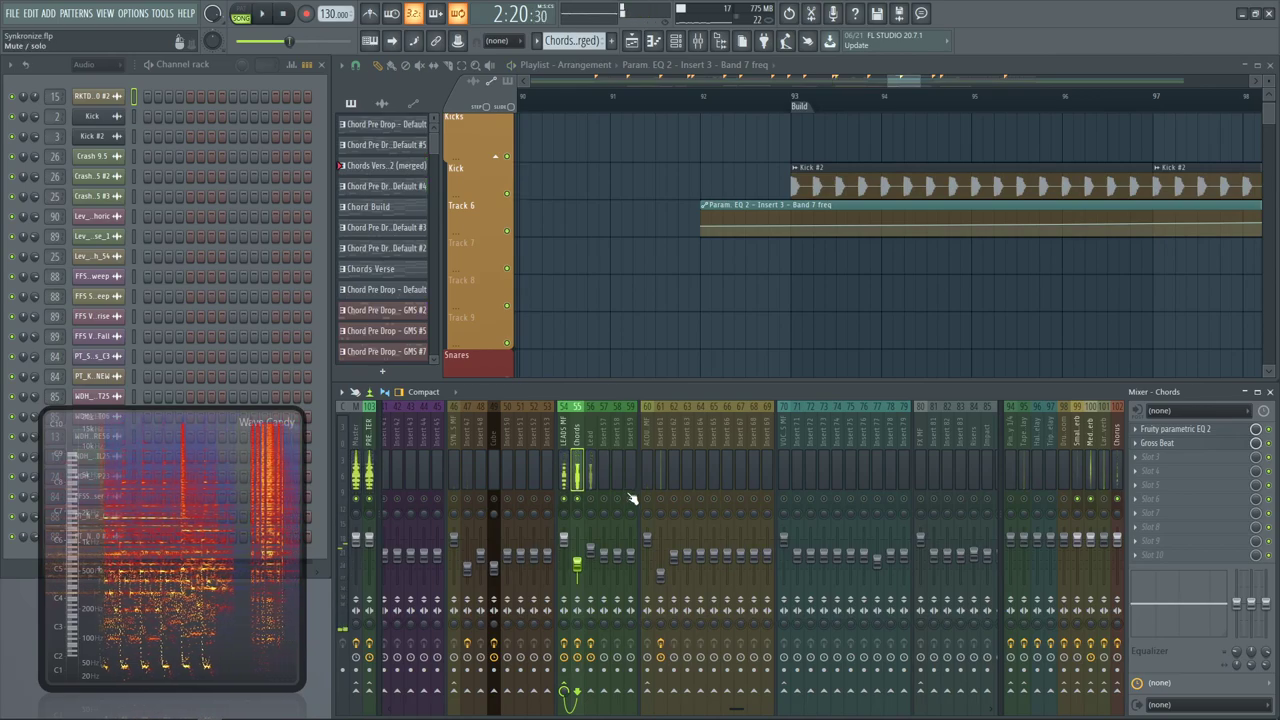
pyautogui.rightClick(602, 499)
pyautogui.rightClick(507, 498)
pyautogui.rightClick(507, 498)
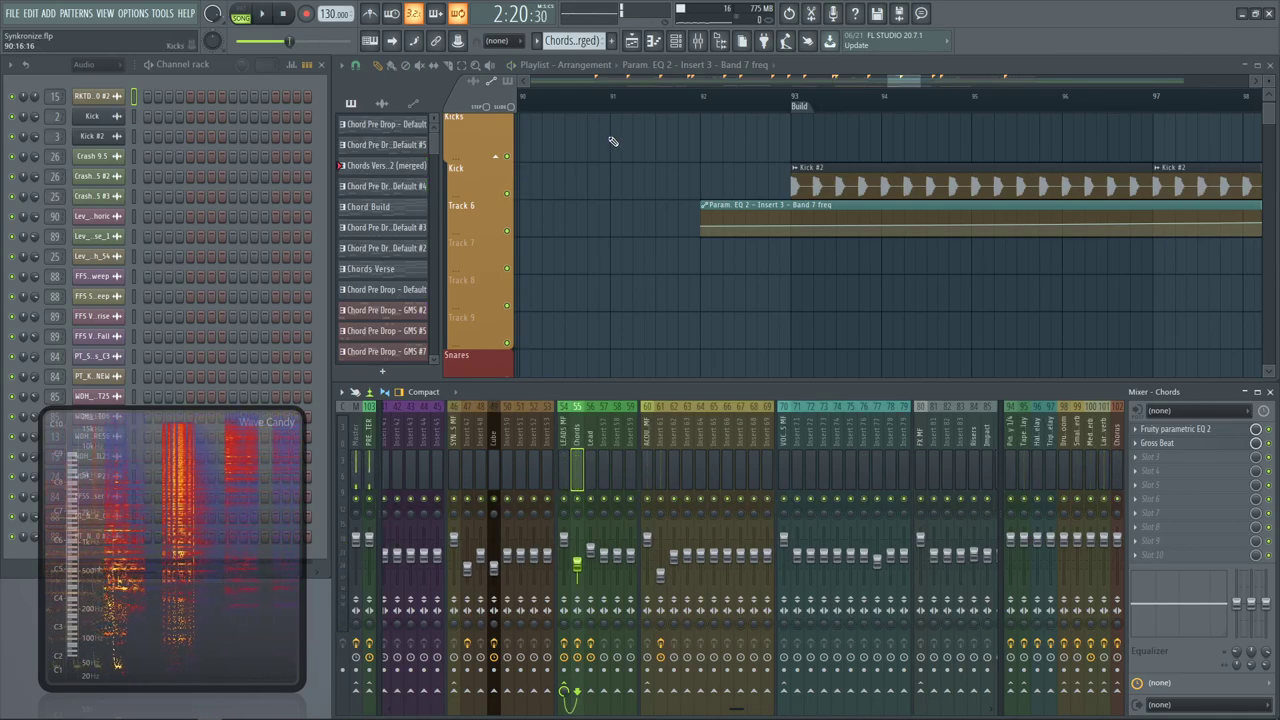
pyautogui.scroll(-4, 609, 139)
pyautogui.moveTo(530, 104); pyautogui.dragTo(555, 122)
pyautogui.click(553, 122)
pyautogui.rightClick(566, 127)
pyautogui.hotkey('ctrl', 'z')
pyautogui.rightClick(569, 123)
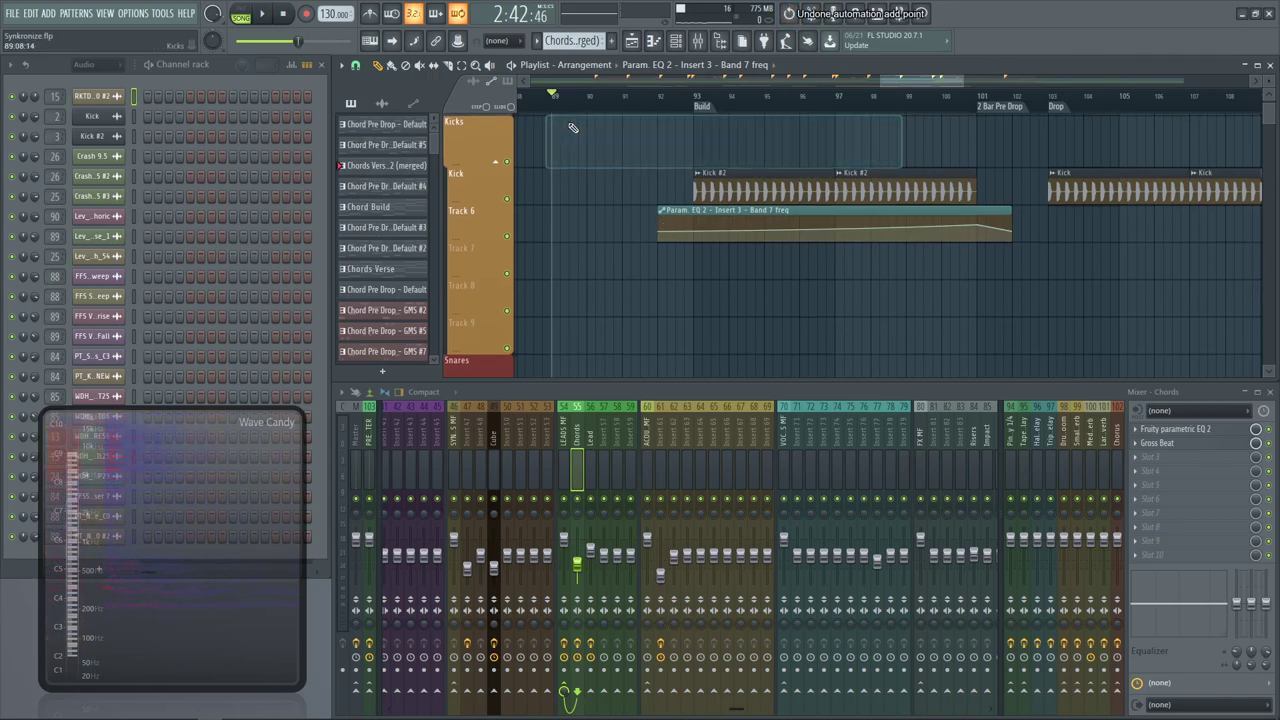
# Play from bar 89 with Insert 47 soloed and examine the LX480Complete settings on the Larger Reverb track
pyautogui.click(562, 105)
pyautogui.press('space')
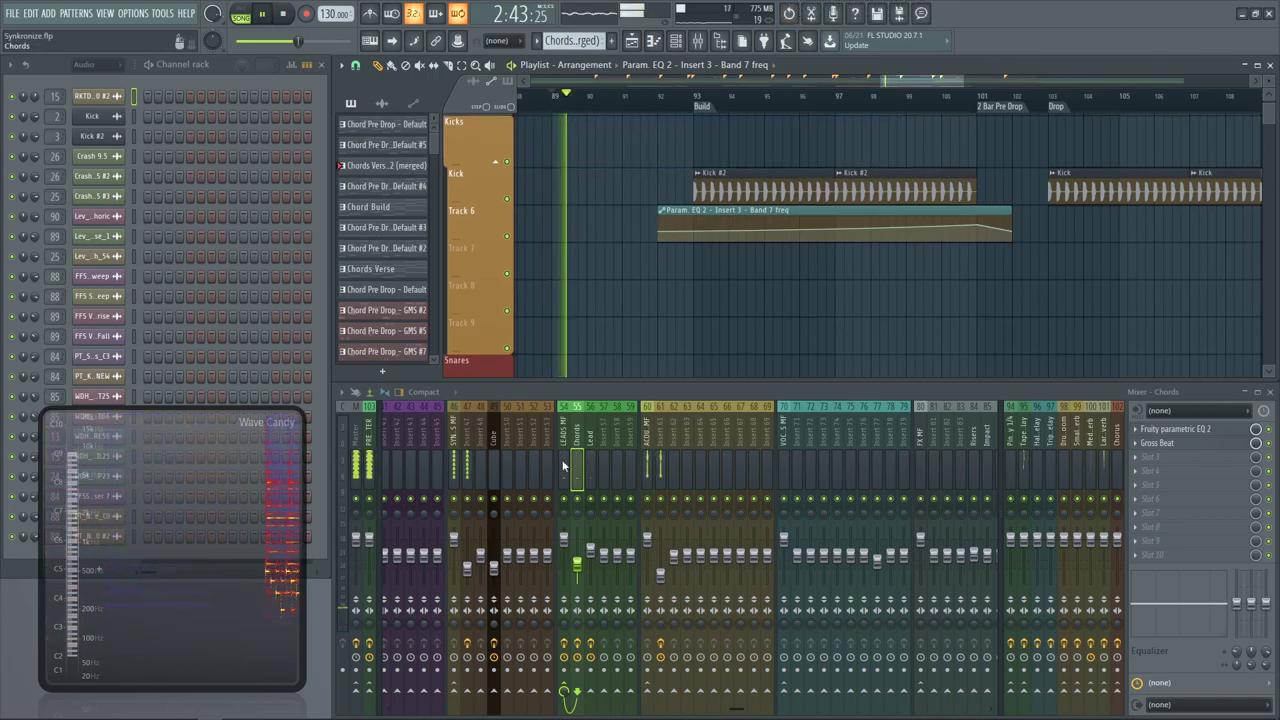
pyautogui.click(466, 465)
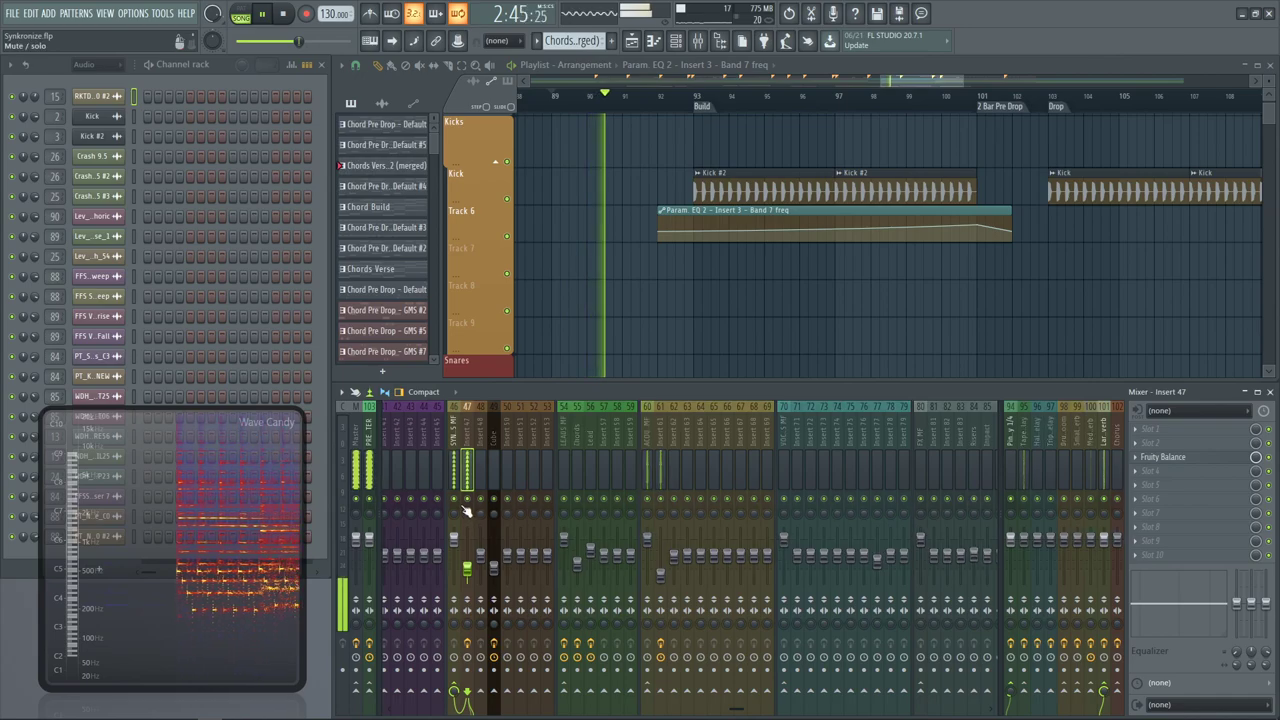
pyautogui.click(1105, 458)
pyautogui.press('space')
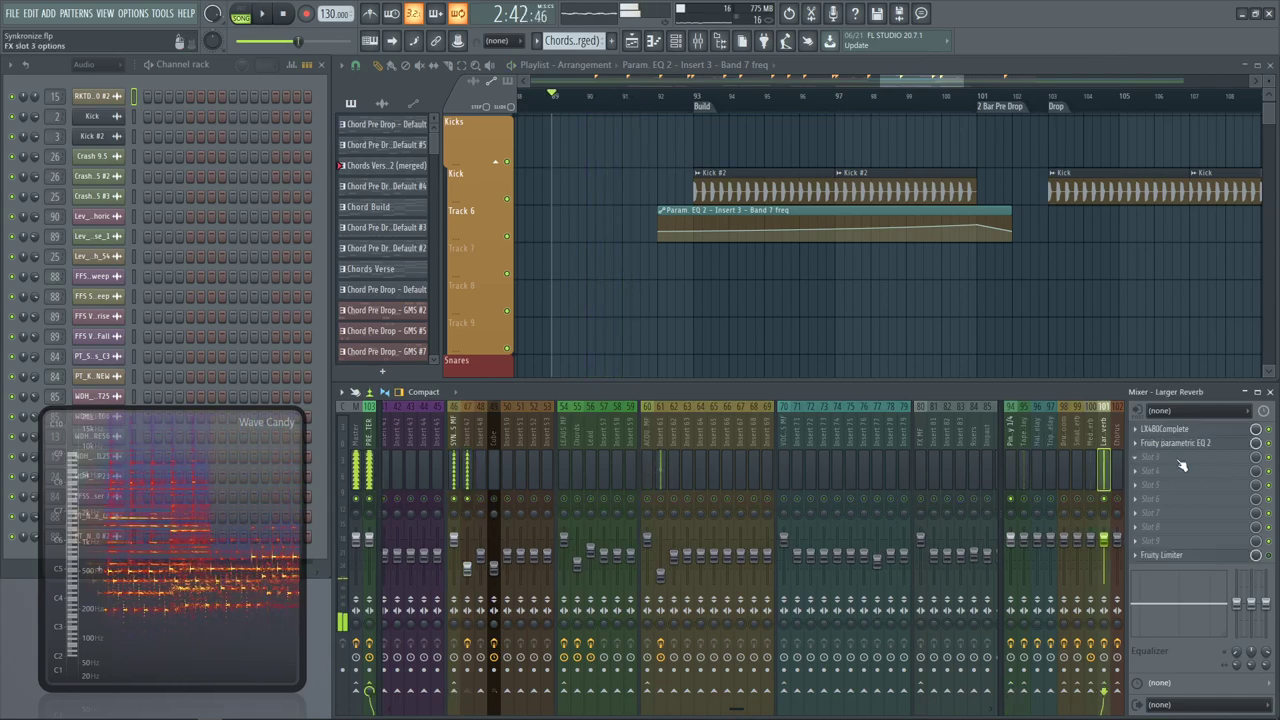
pyautogui.click(1180, 429)
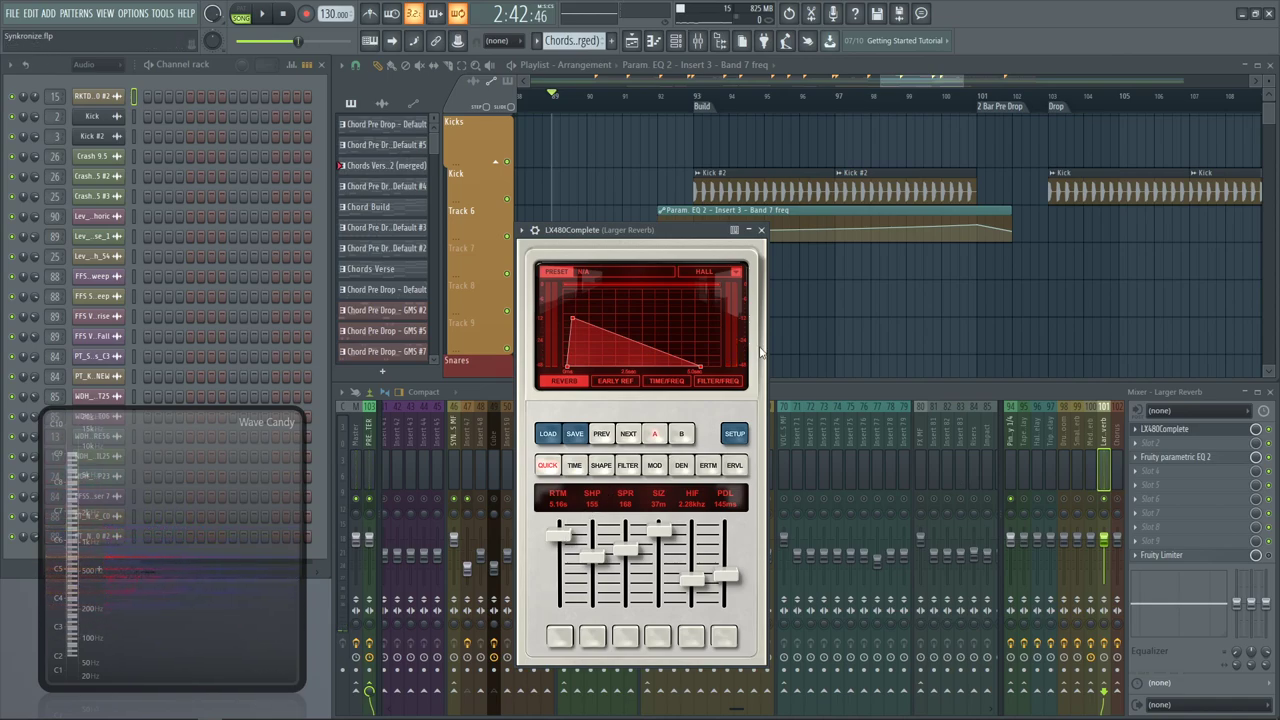
pyautogui.click(762, 231)
# Load Fruity Reeverb 2 into slot 2 of the Larger Reverb track, between LX480Complete and Fruity parametric EQ 2
pyautogui.click(1220, 446)
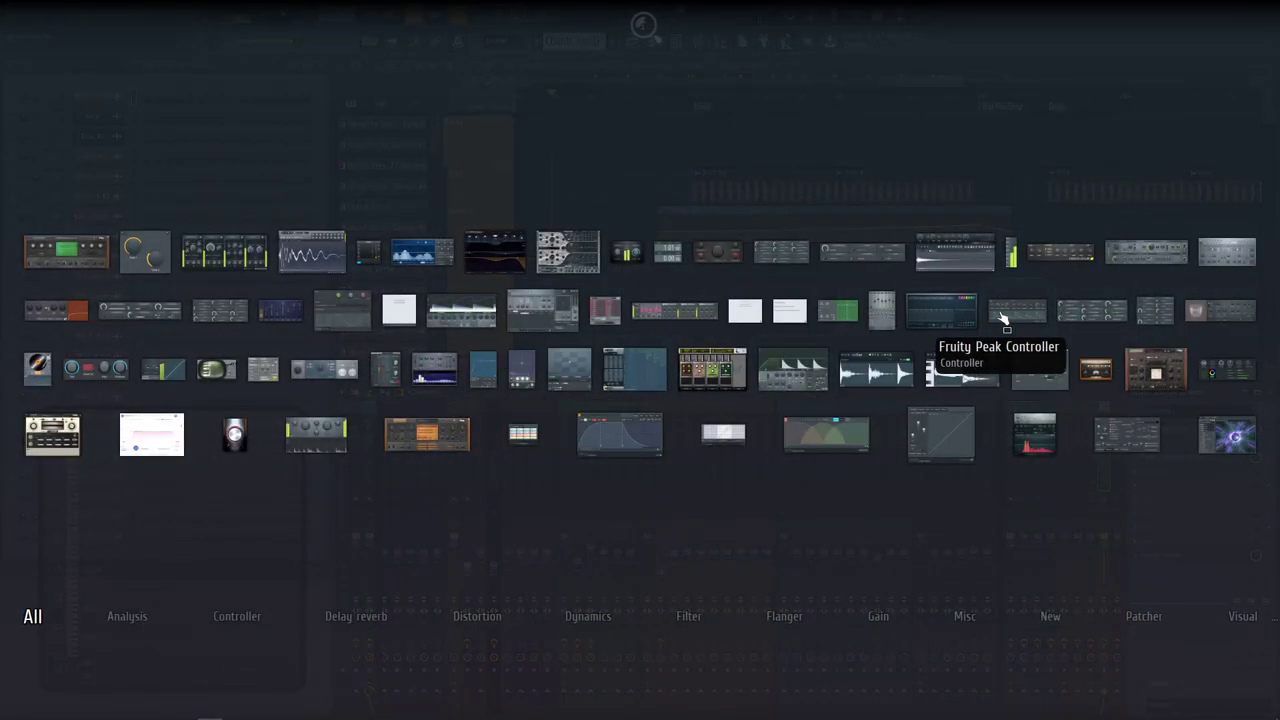
pyautogui.click(1210, 318)
pyautogui.moveTo(573, 275); pyautogui.dragTo(694, 302)
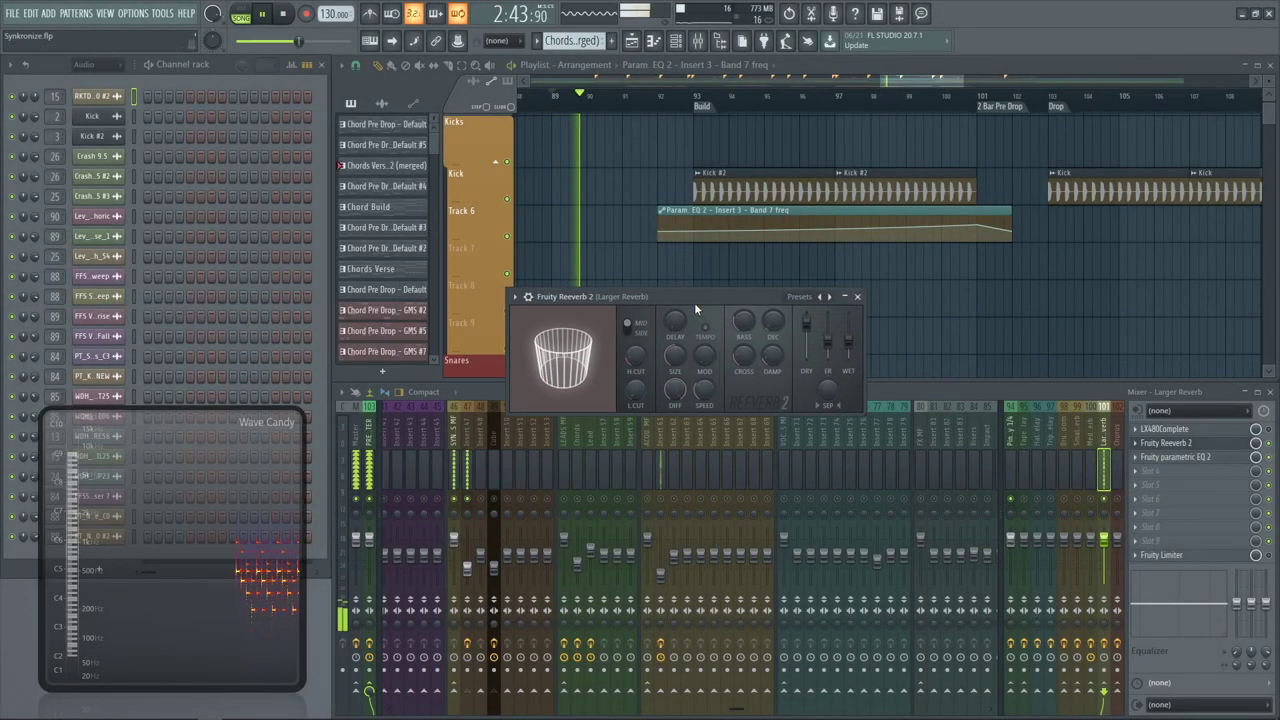
# Lower the Larger Reverb's Fruity Reeverb 2 dry level to minimum and set its wet level to about 92%
pyautogui.press('space')
pyautogui.moveTo(808, 325); pyautogui.dragTo(836, 345)
pyautogui.press('space')
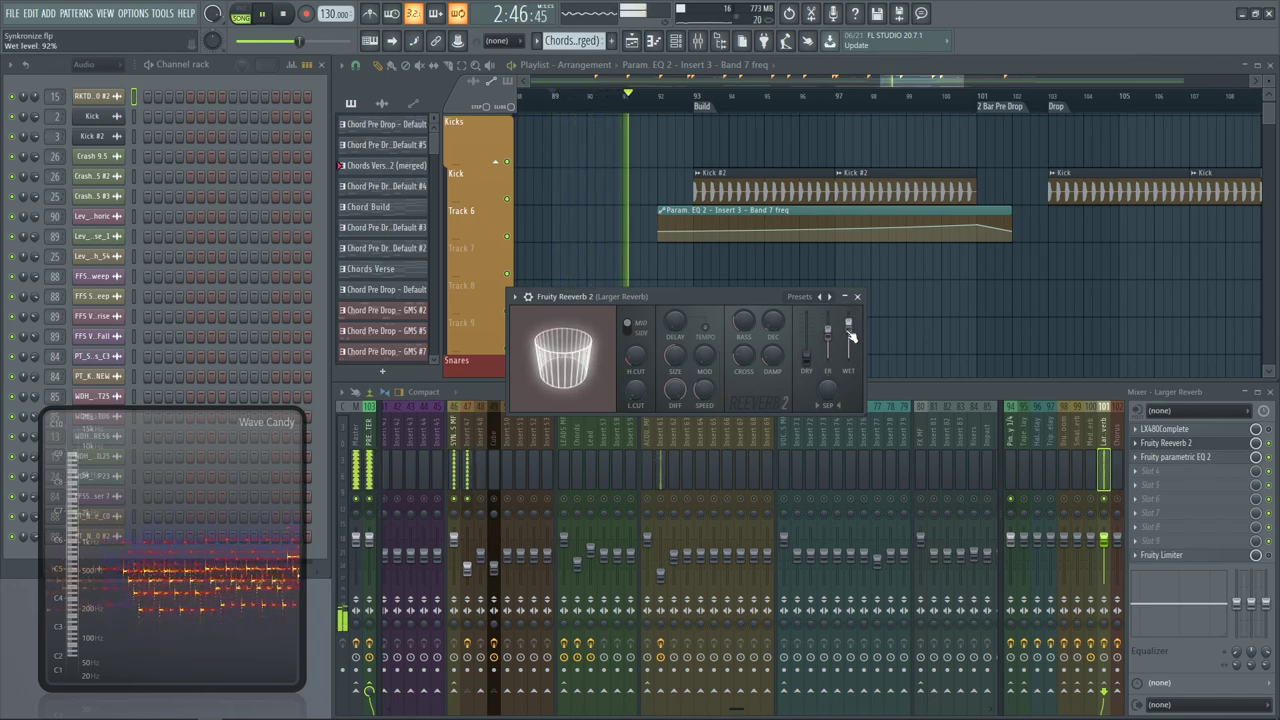
pyautogui.press('space')
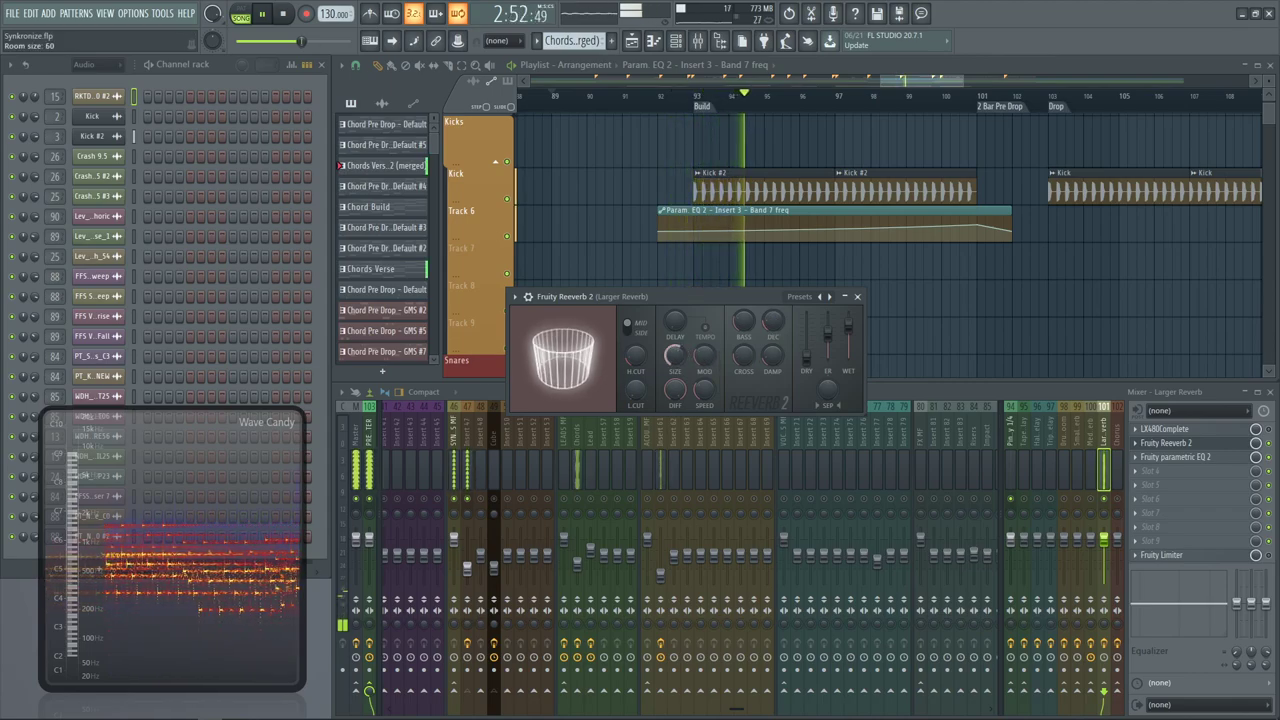
# Adjust the room size and stereo separation of the Larger Reverb's Fruity Reeverb 2 while listening to soloed Insert 47
pyautogui.moveTo(678, 366); pyautogui.dragTo(678, 334)
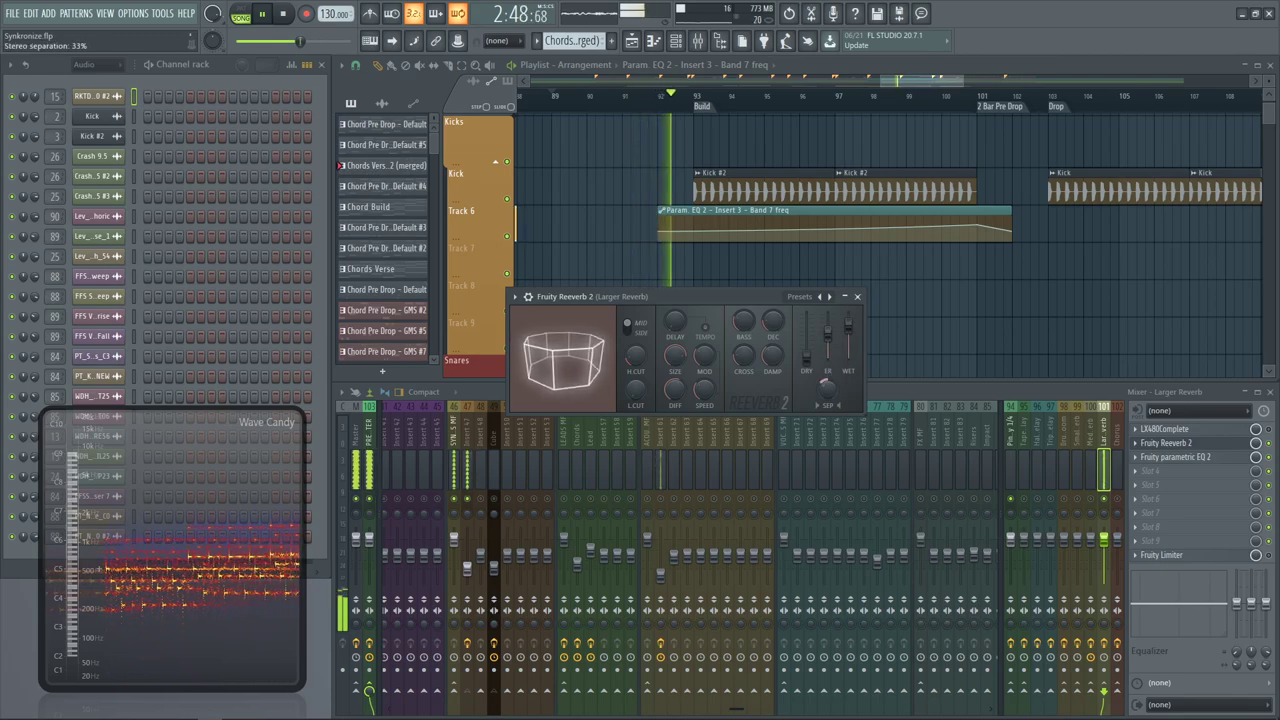
pyautogui.moveTo(826, 386); pyautogui.dragTo(826, 394)
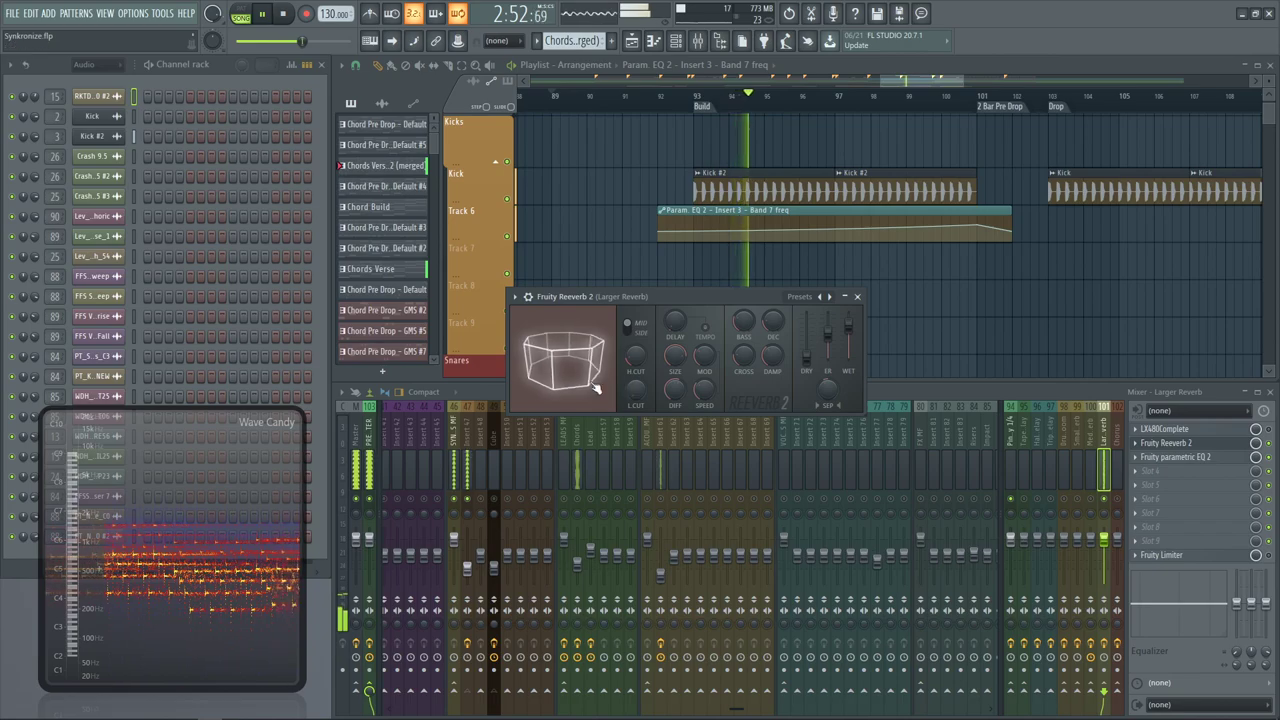
pyautogui.press('space')
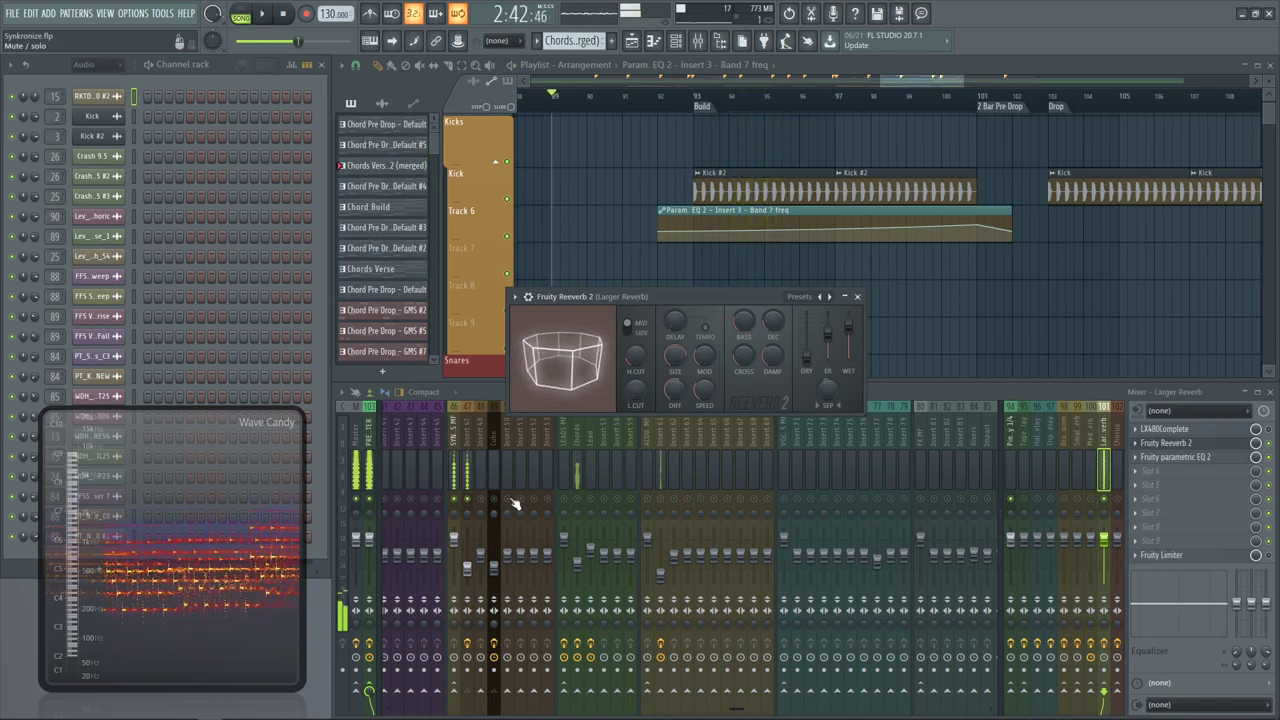
# Unsolo the tracks and play the full mix through the Build and Drop while checking Insert 47's send to the Larger Reverb
pyautogui.keyDown('ctrl'); pyautogui.click(510, 499); pyautogui.keyUp('ctrl')
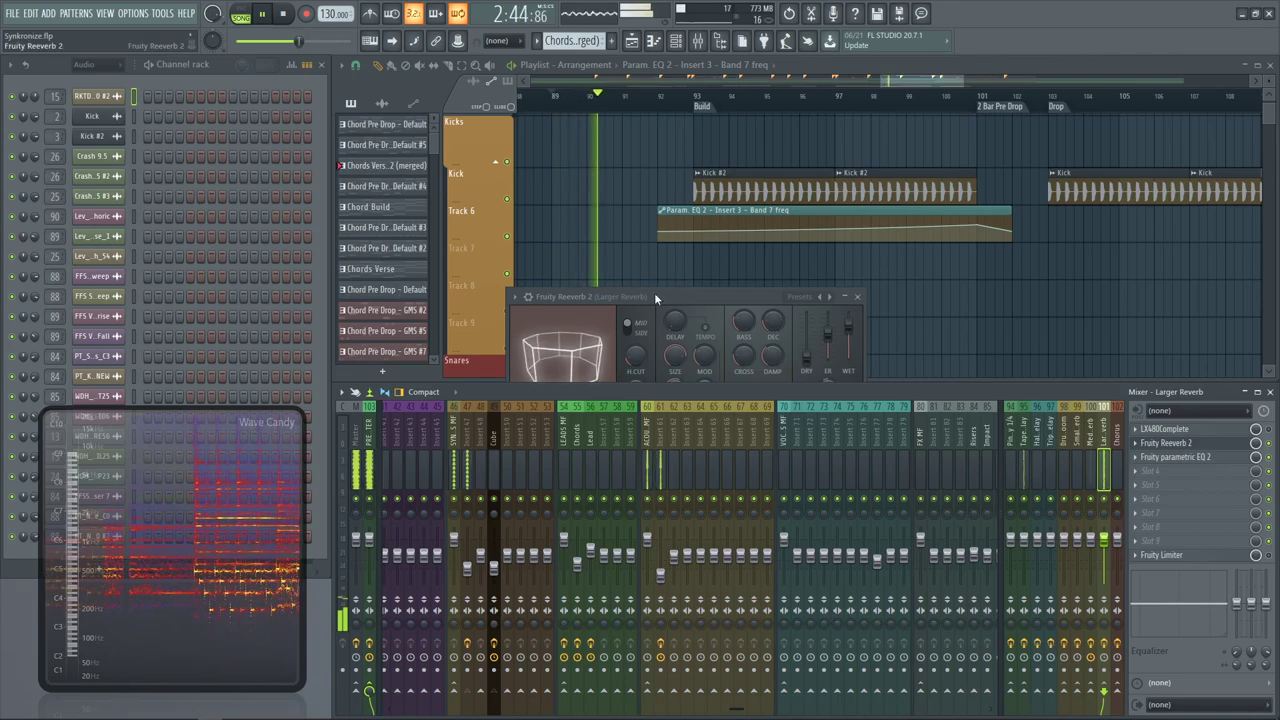
pyautogui.click(467, 456)
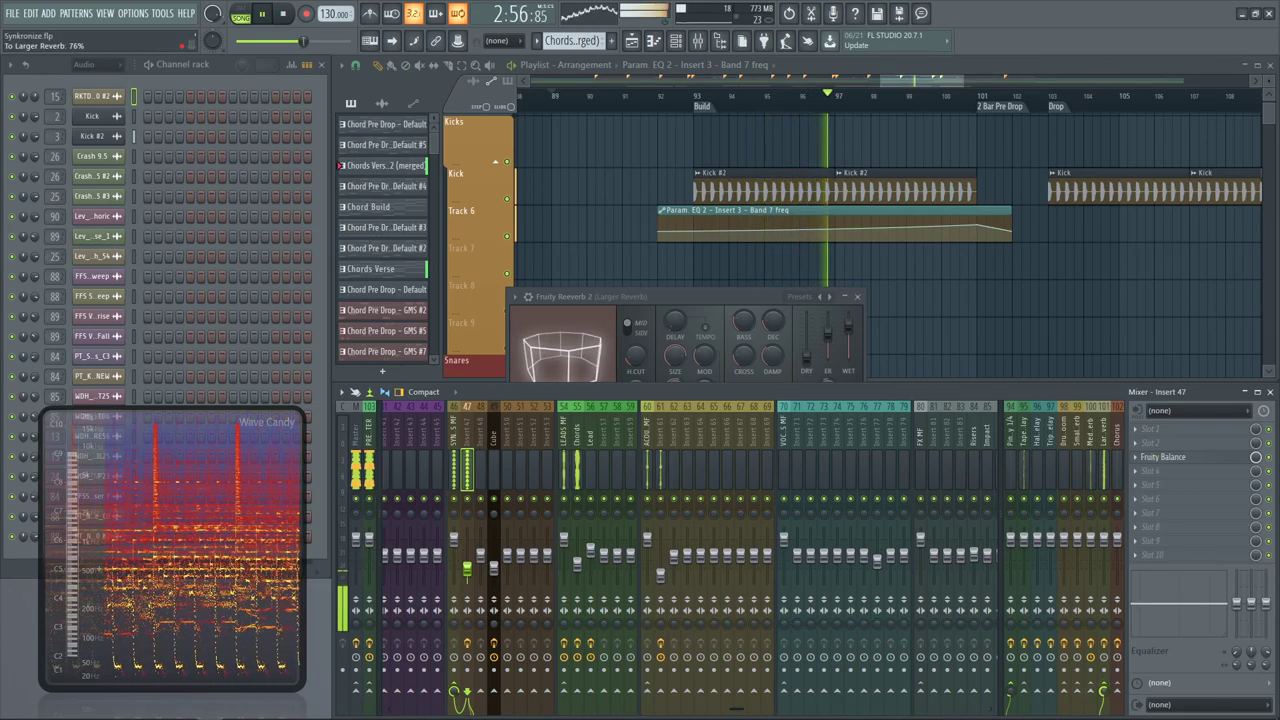
pyautogui.rightClick(1104, 692)
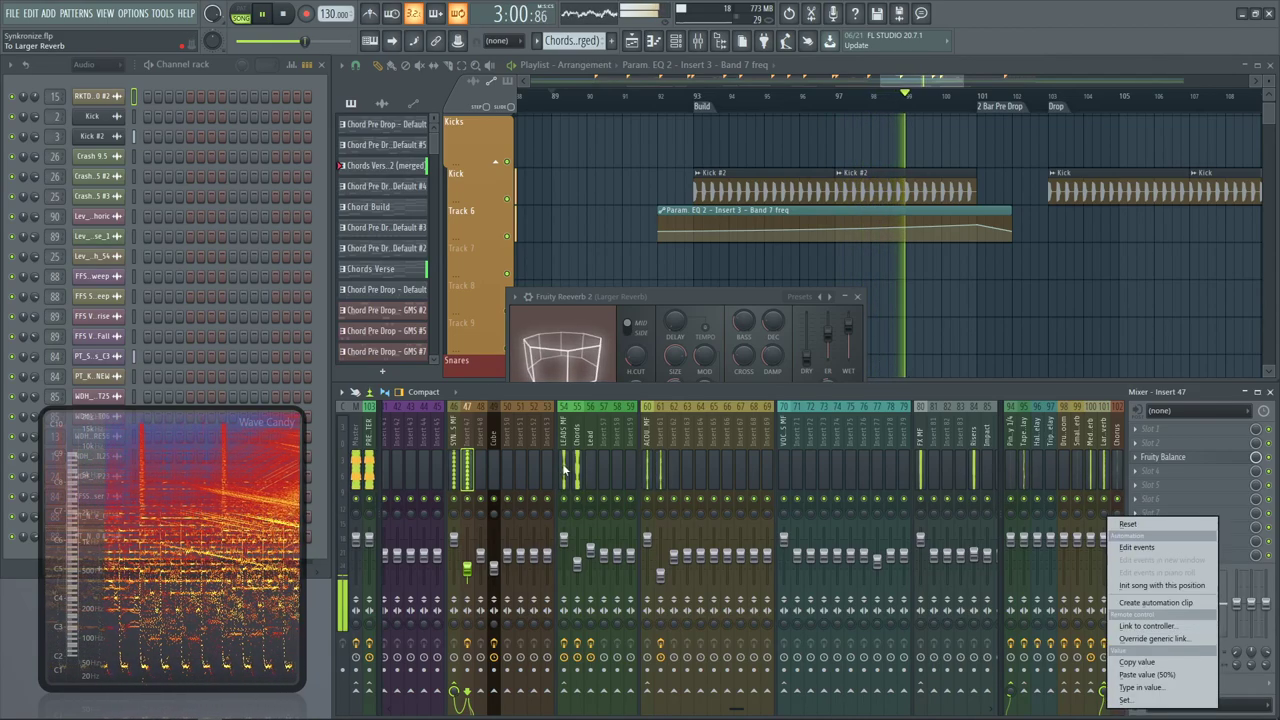
pyautogui.click(473, 444)
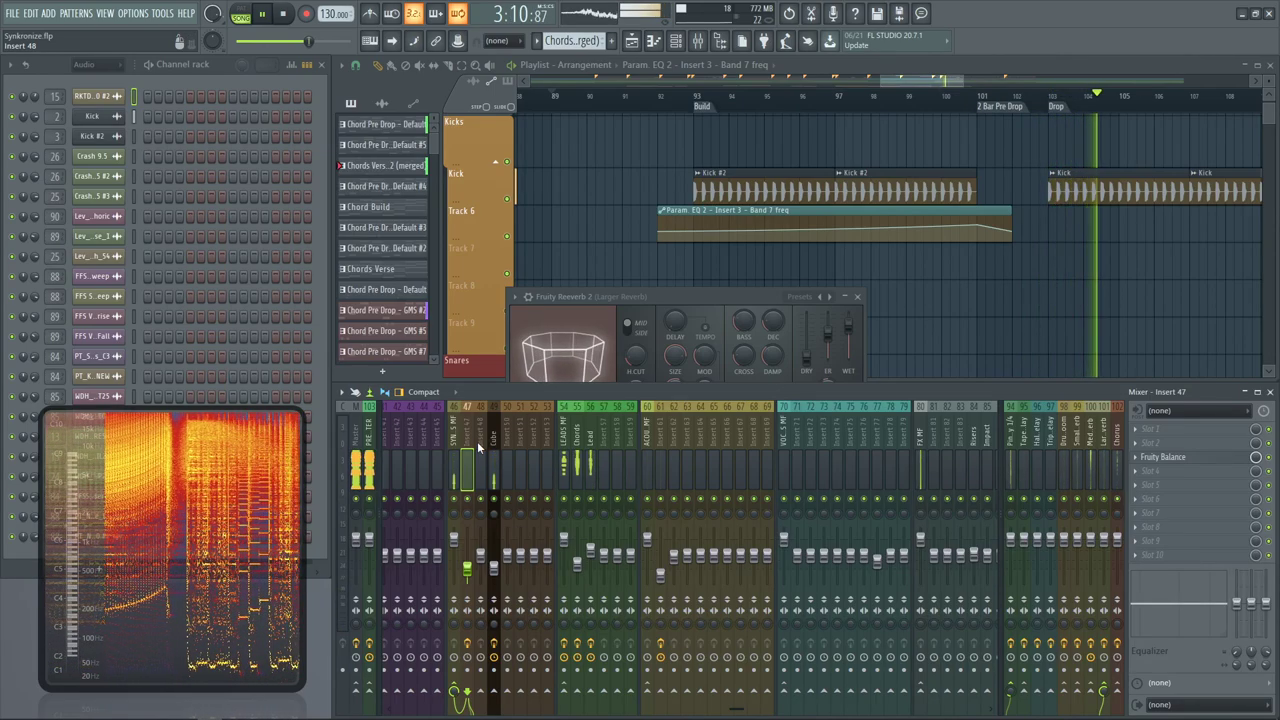
pyautogui.press('space')
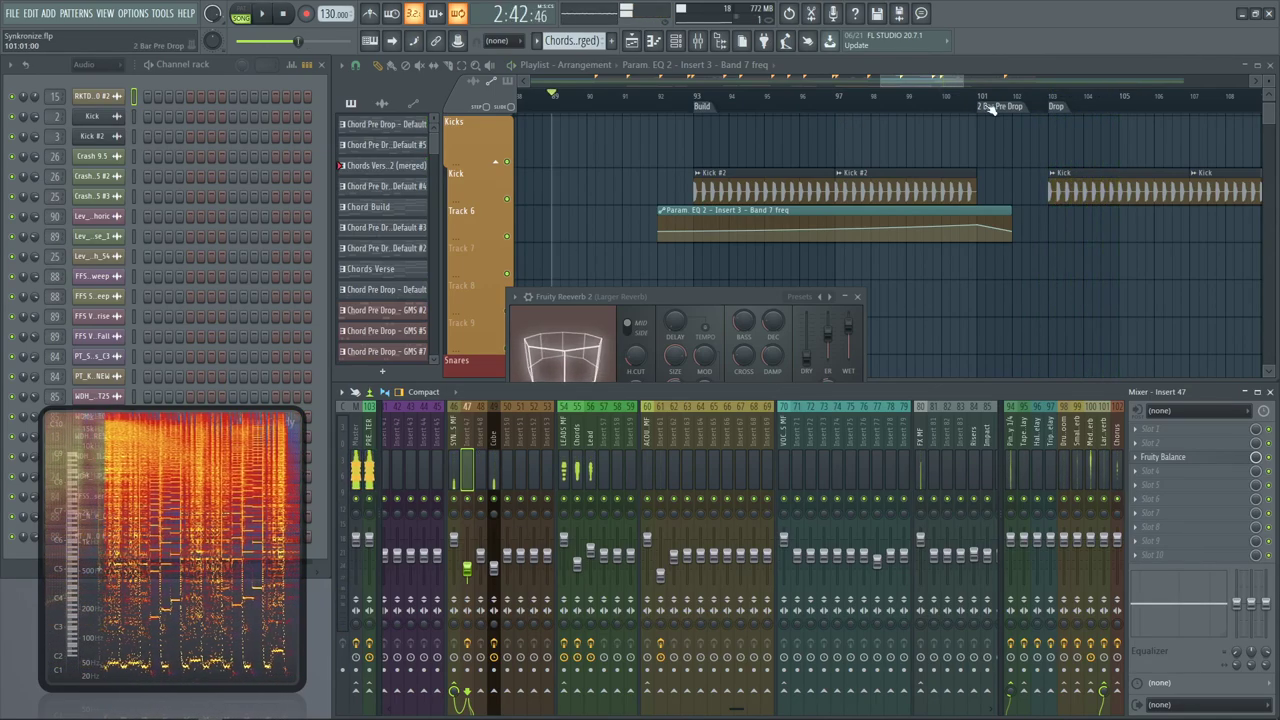
# Solo Insert 47 with its Larger Reverb send and play the 2 Bar Pre Drop into the Drop
pyautogui.click(945, 99)
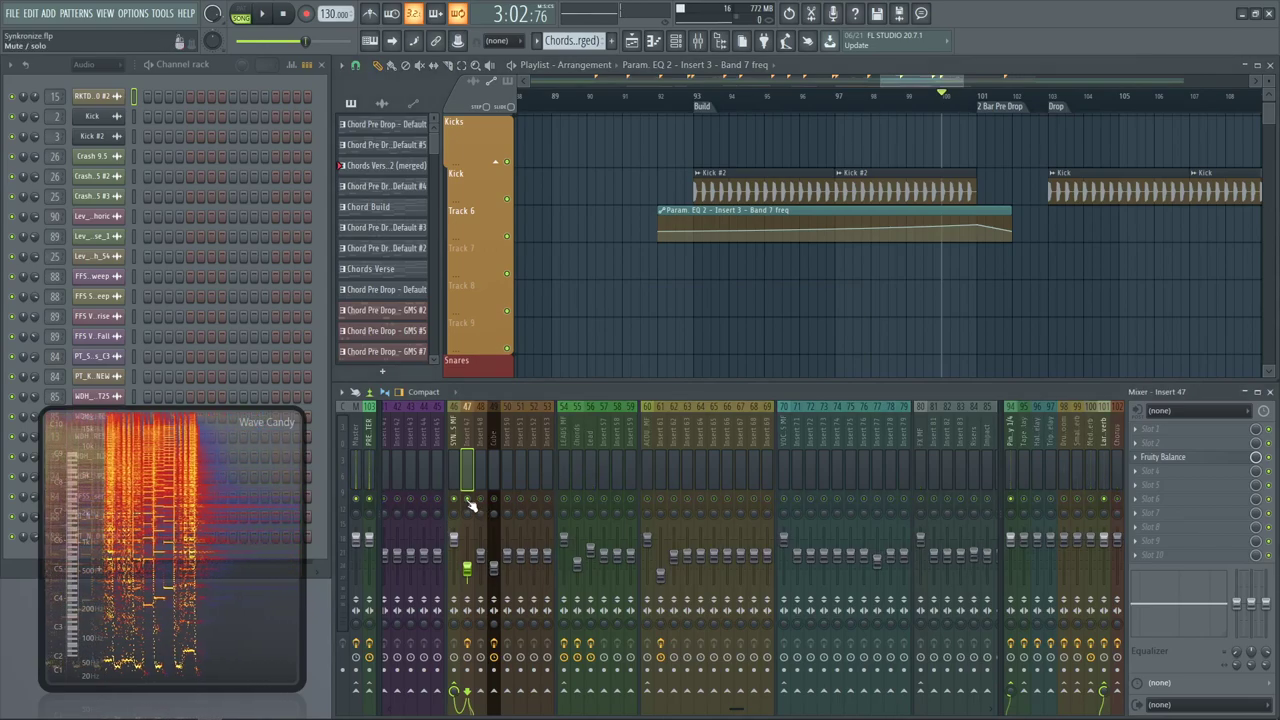
pyautogui.keyDown('ctrl'); pyautogui.scroll(4, 1120, 292); pyautogui.keyUp('ctrl')
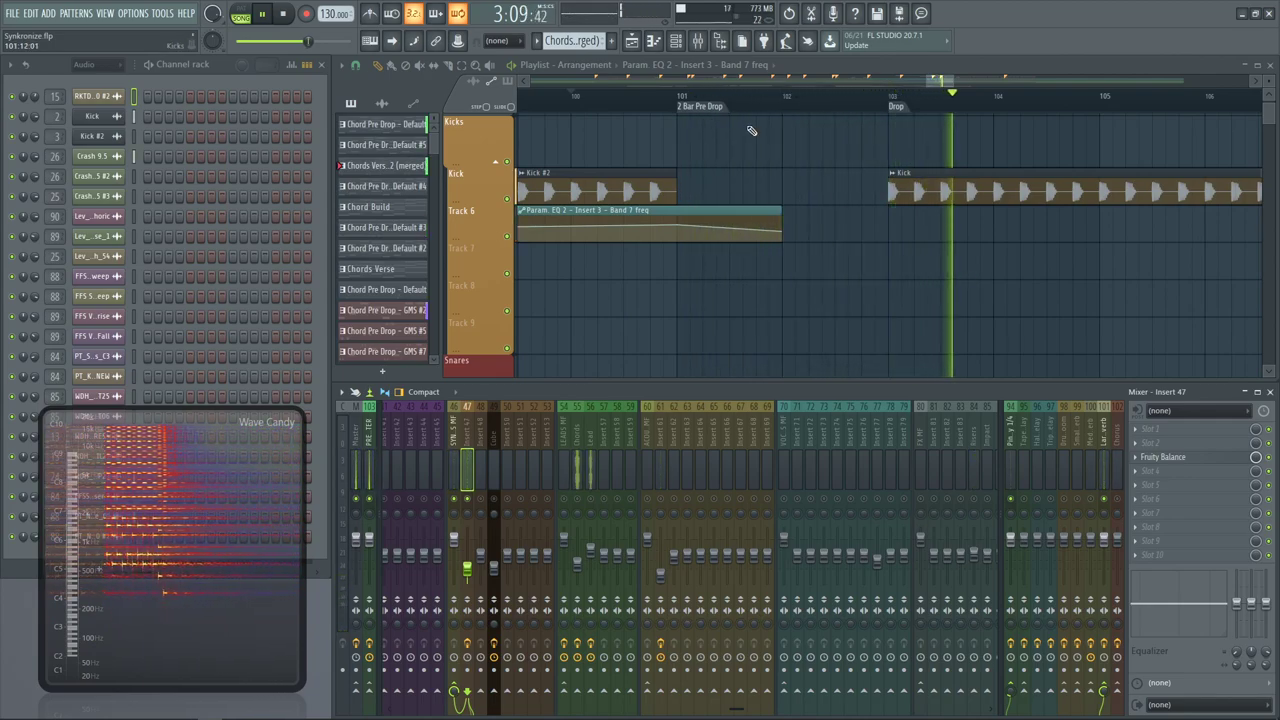
pyautogui.click(657, 98)
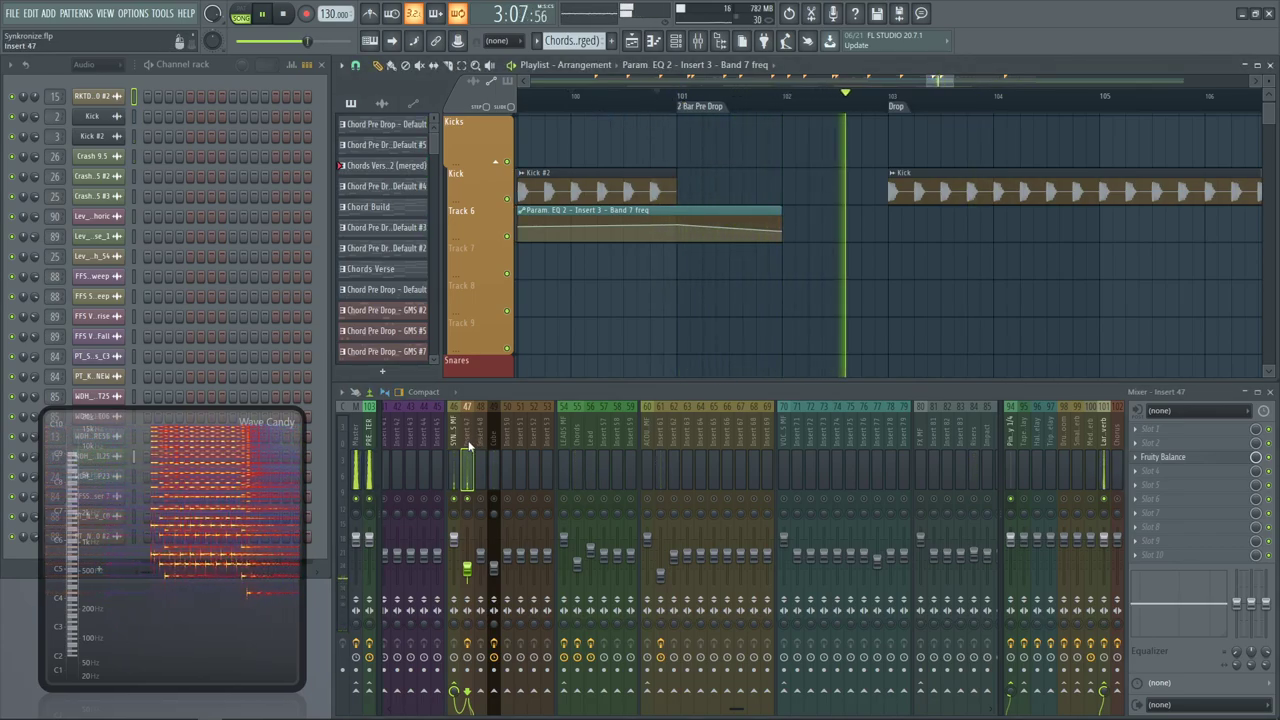
pyautogui.press('space')
# Examine the playlist clips around the Drop and replay the soloed pre-drop section beside the Synths tracks
pyautogui.scroll(-3, 638, 122)
pyautogui.scroll(-12, 757, 217)
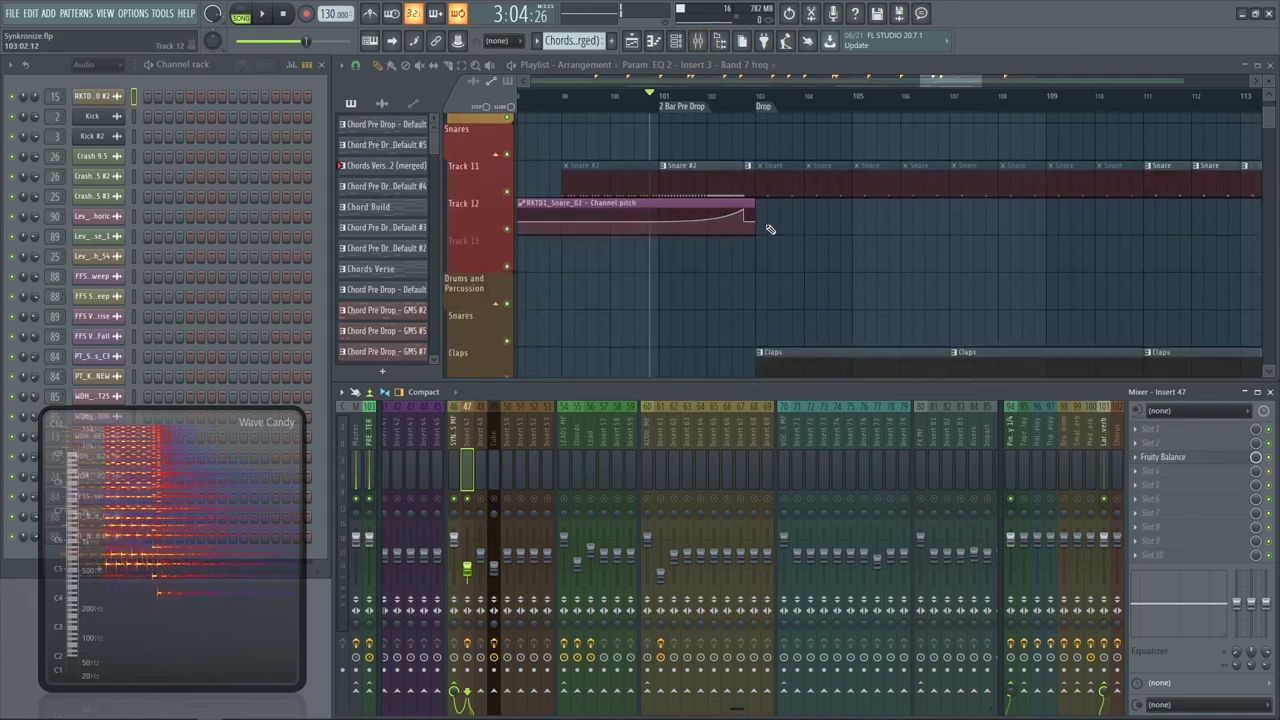
pyautogui.scroll(-9, 800, 286)
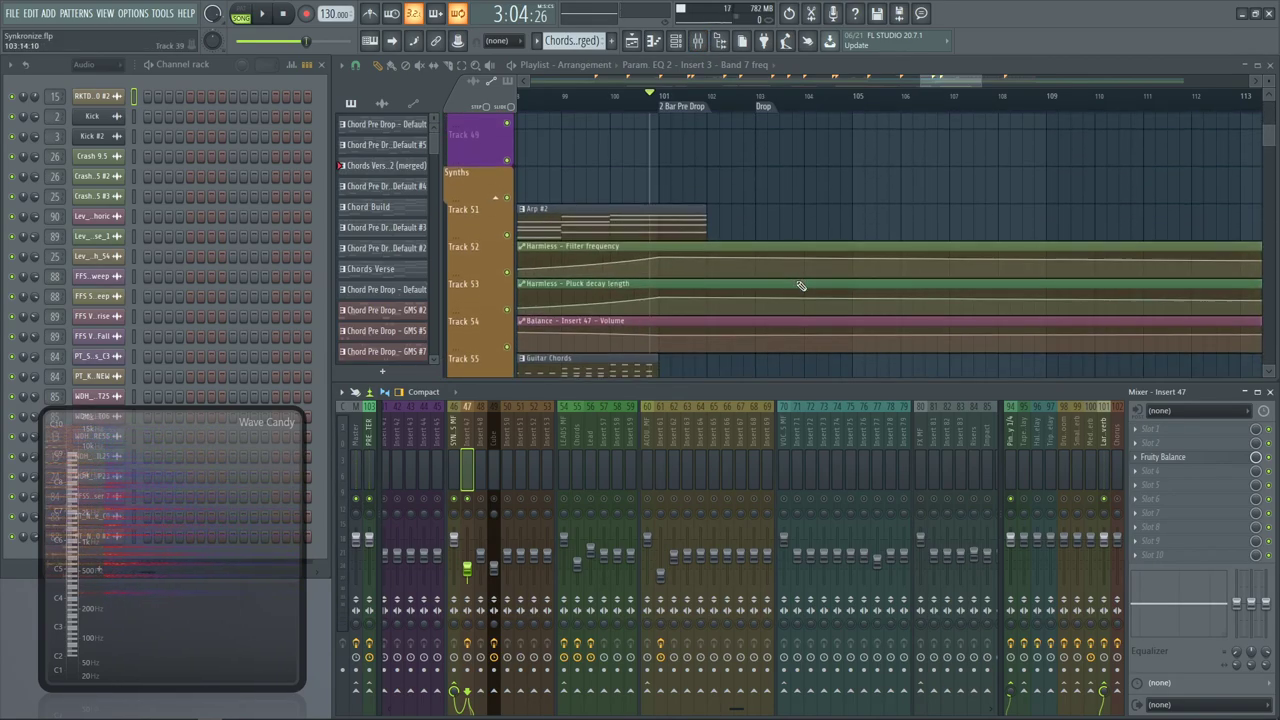
pyautogui.scroll(-10, 821, 301)
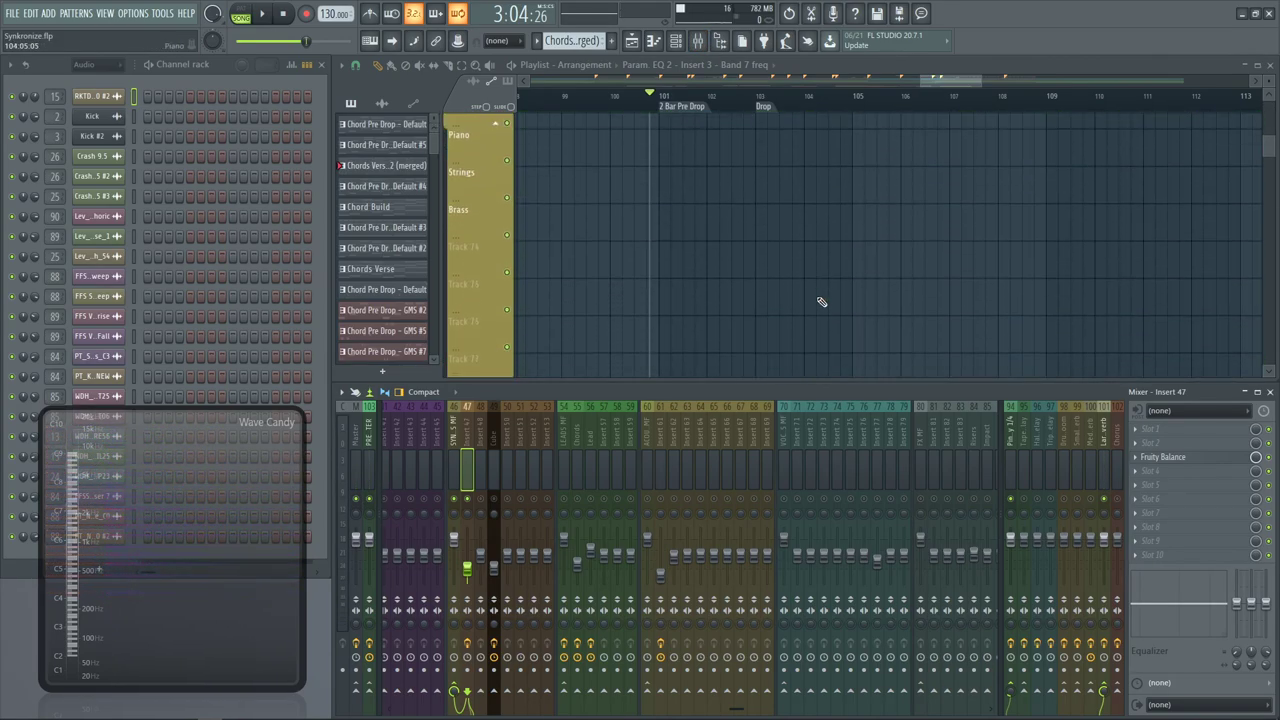
pyautogui.scroll(10, 821, 301)
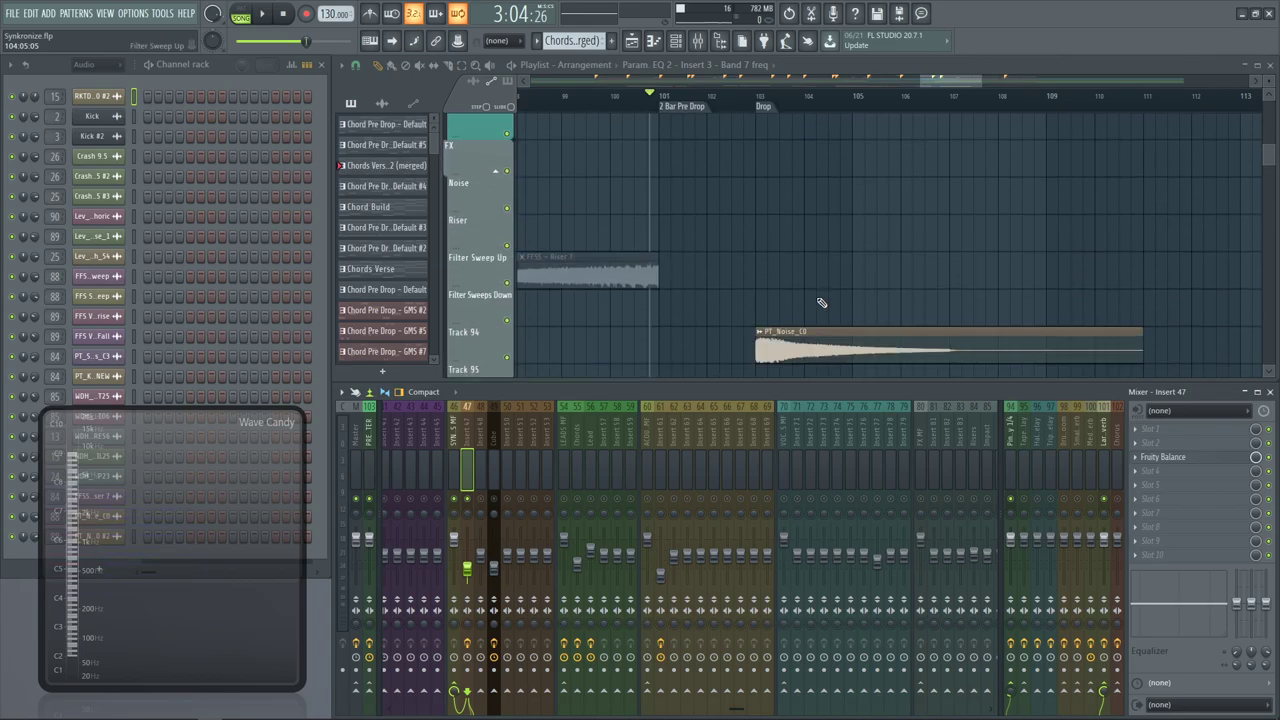
pyautogui.scroll(8, 811, 266)
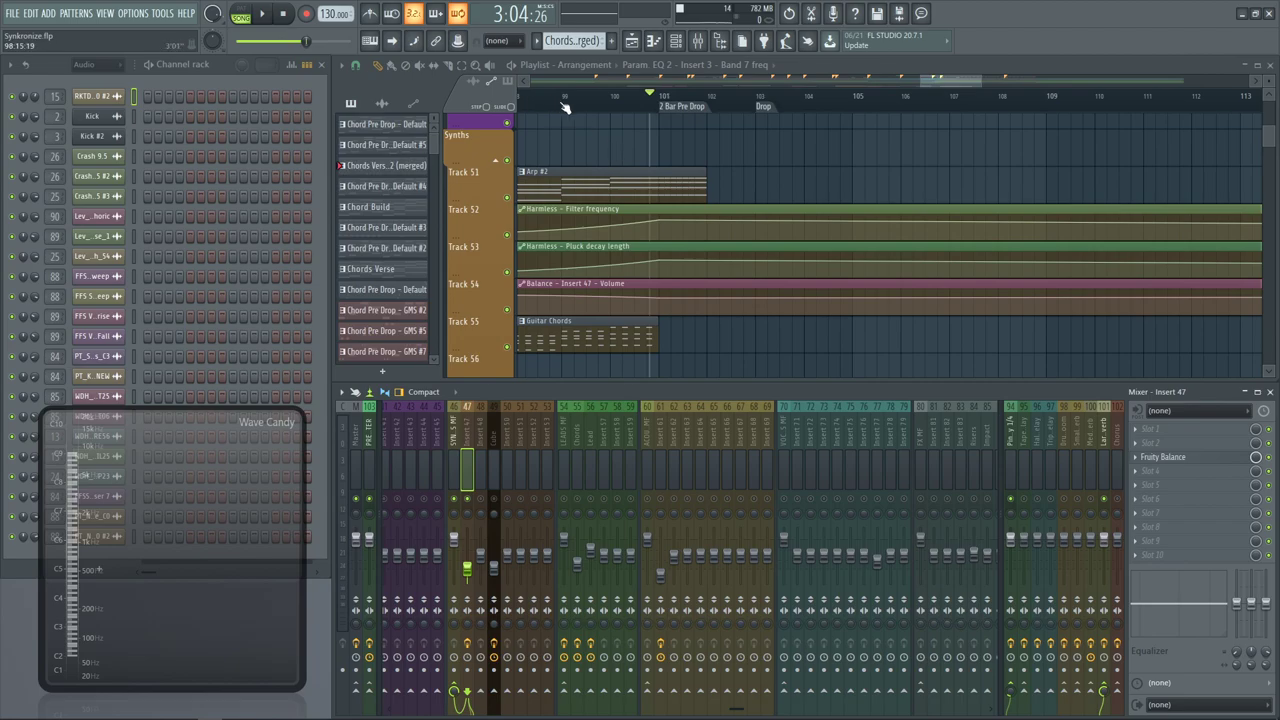
pyautogui.press('space')
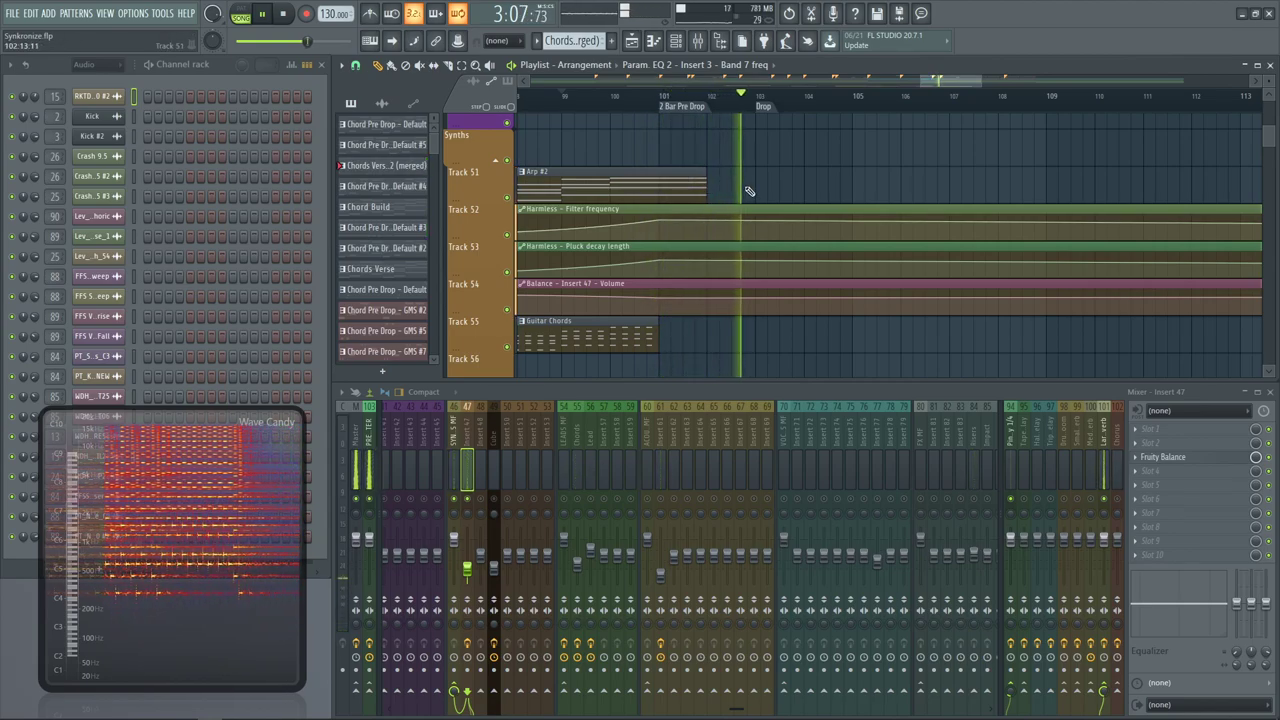
pyautogui.press('space')
pyautogui.click(757, 100)
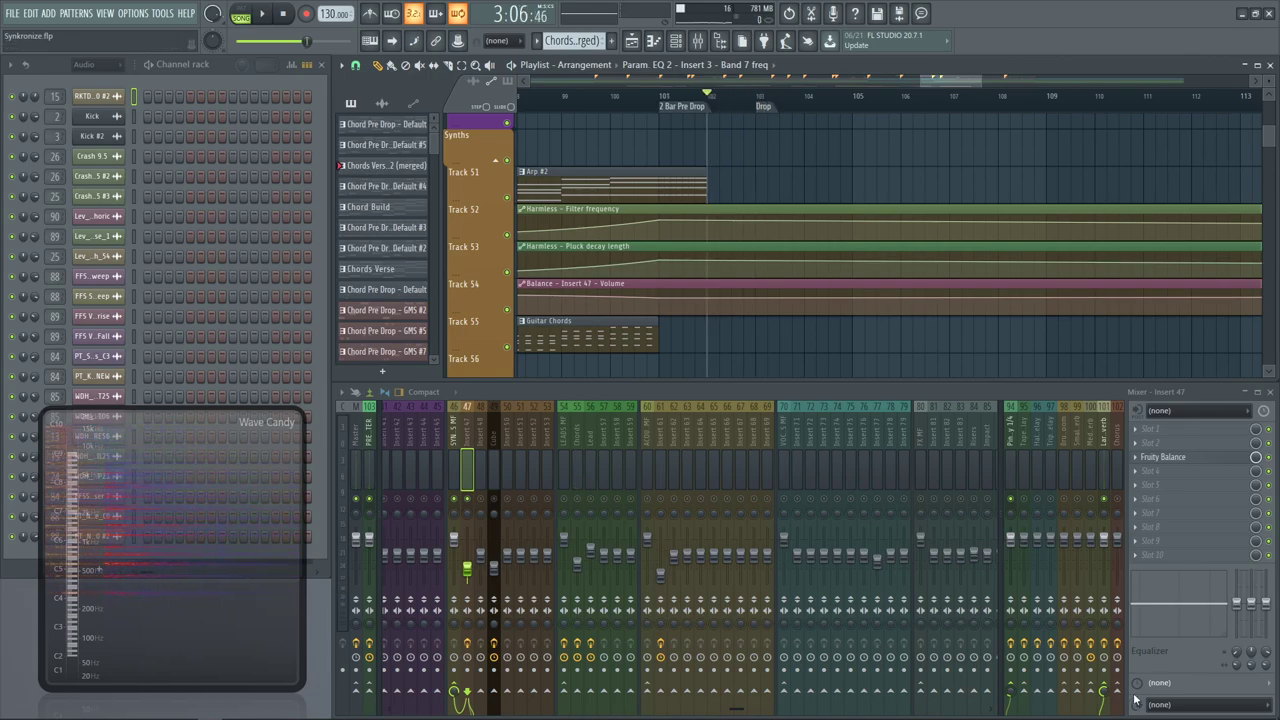
# Create an automation clip for the mix level of the Larger Reverb's Fruity Reeverb 2 across bars 100 to 105
pyautogui.click(1105, 541)
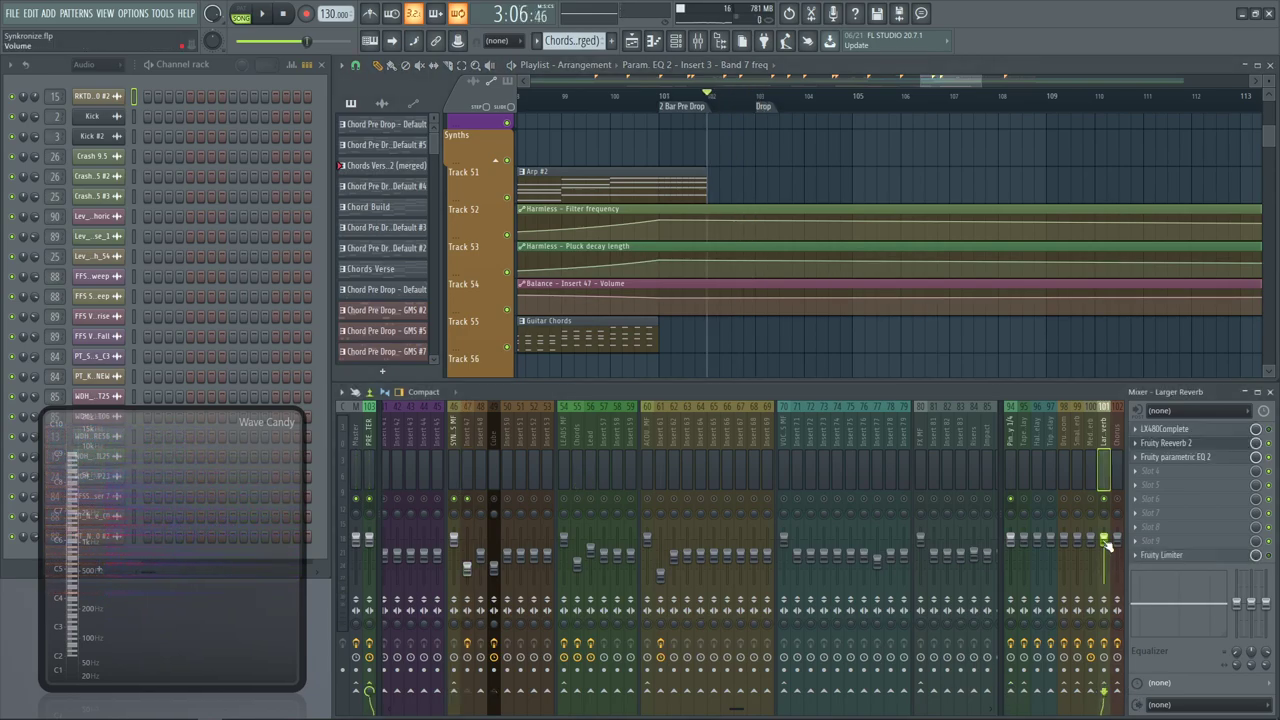
pyautogui.click(1221, 445)
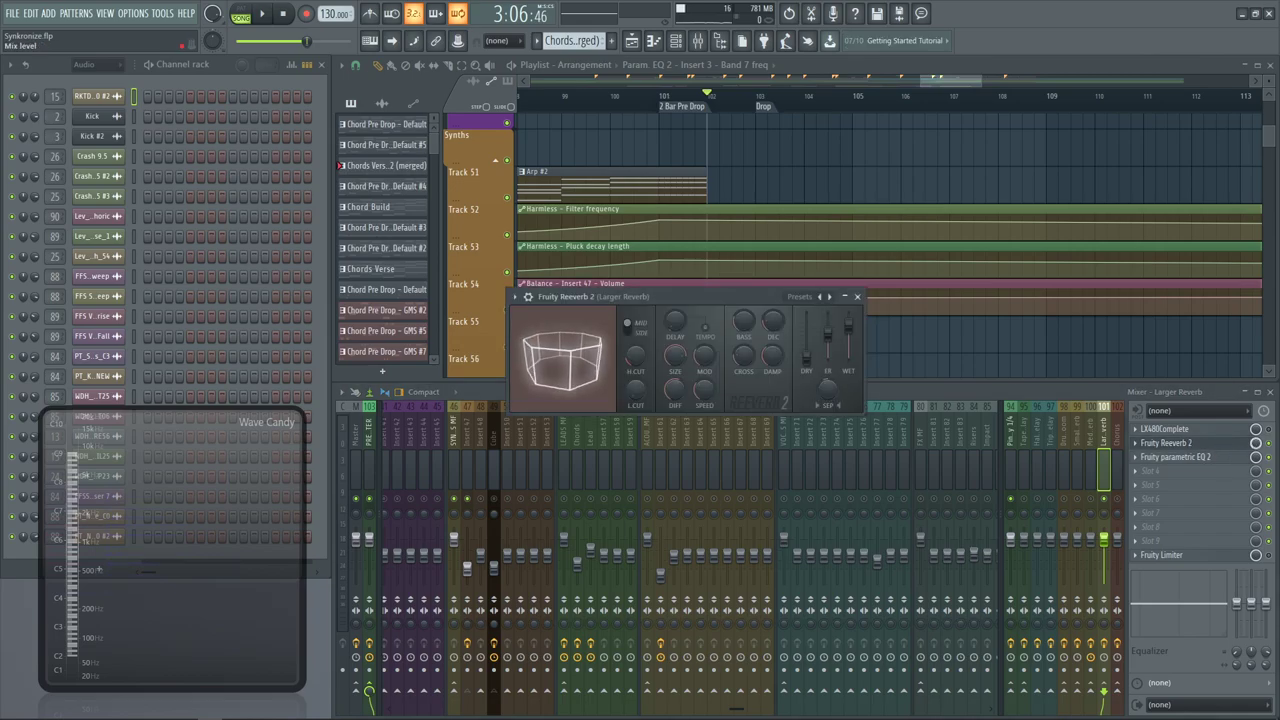
pyautogui.click(1256, 443)
pyautogui.moveTo(608, 140); pyautogui.dragTo(851, 131)
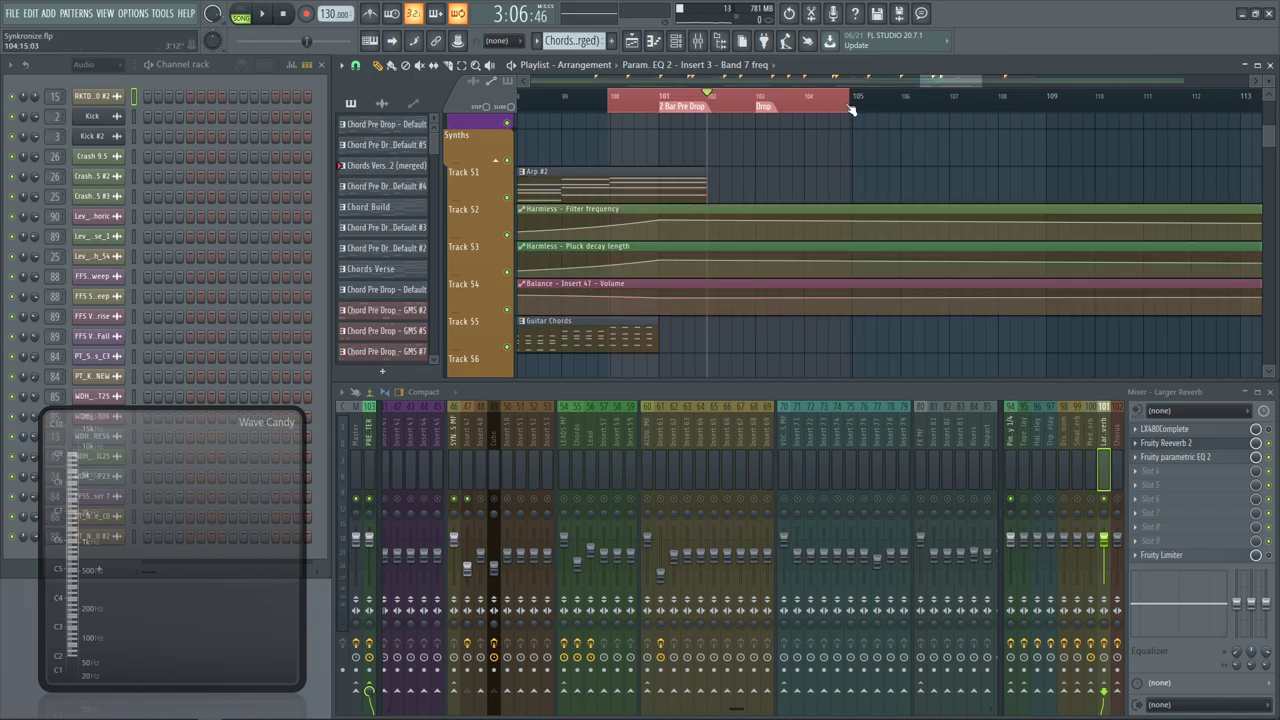
pyautogui.rightClick(851, 106)
pyautogui.click(851, 99)
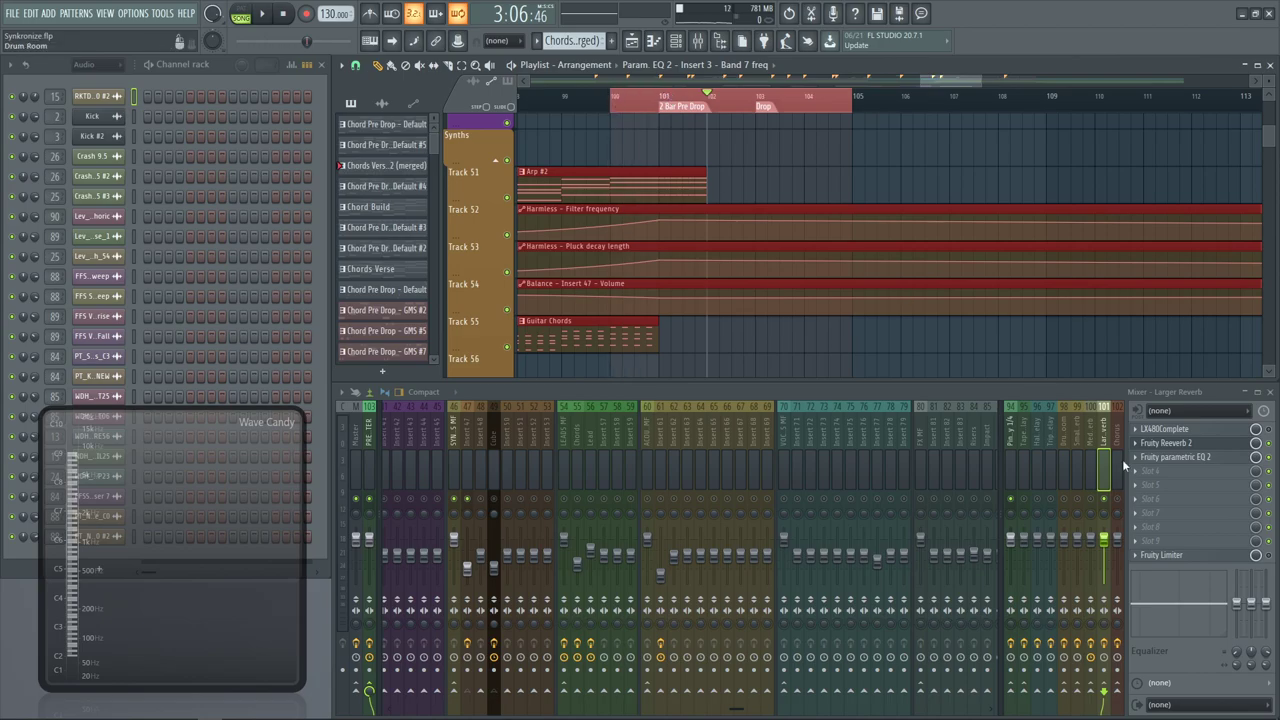
pyautogui.rightClick(1254, 444)
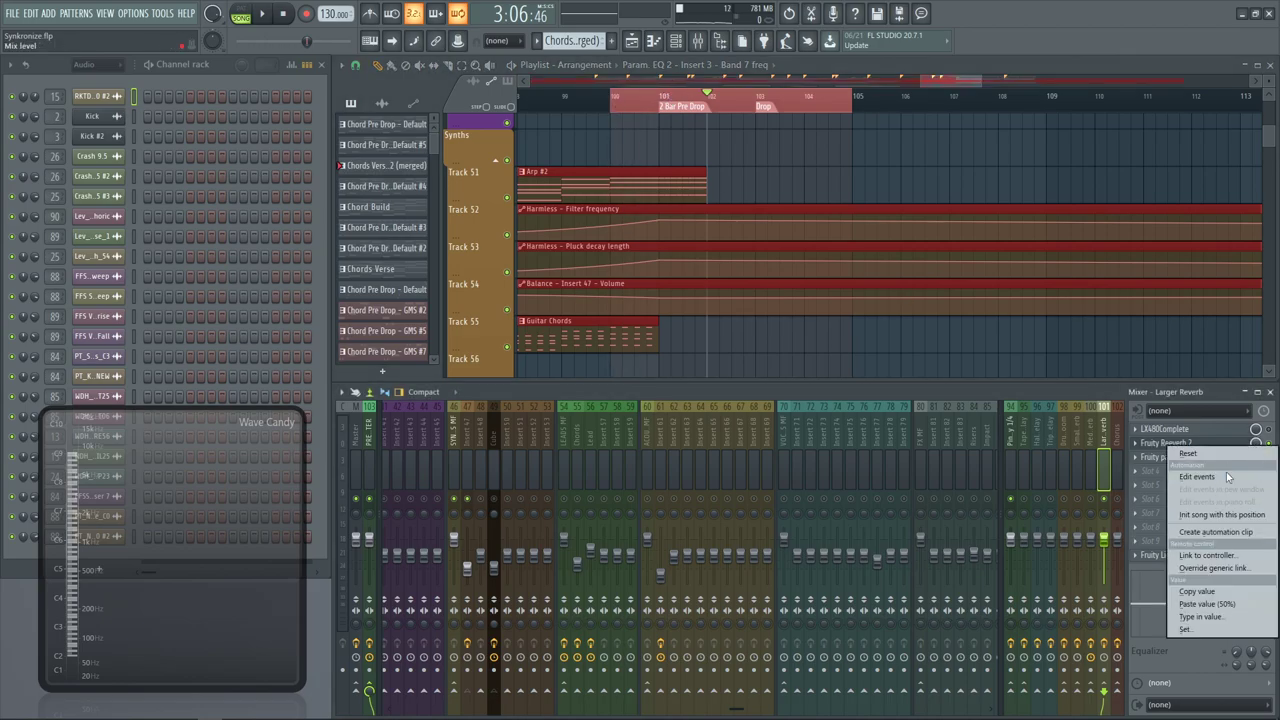
pyautogui.click(1221, 533)
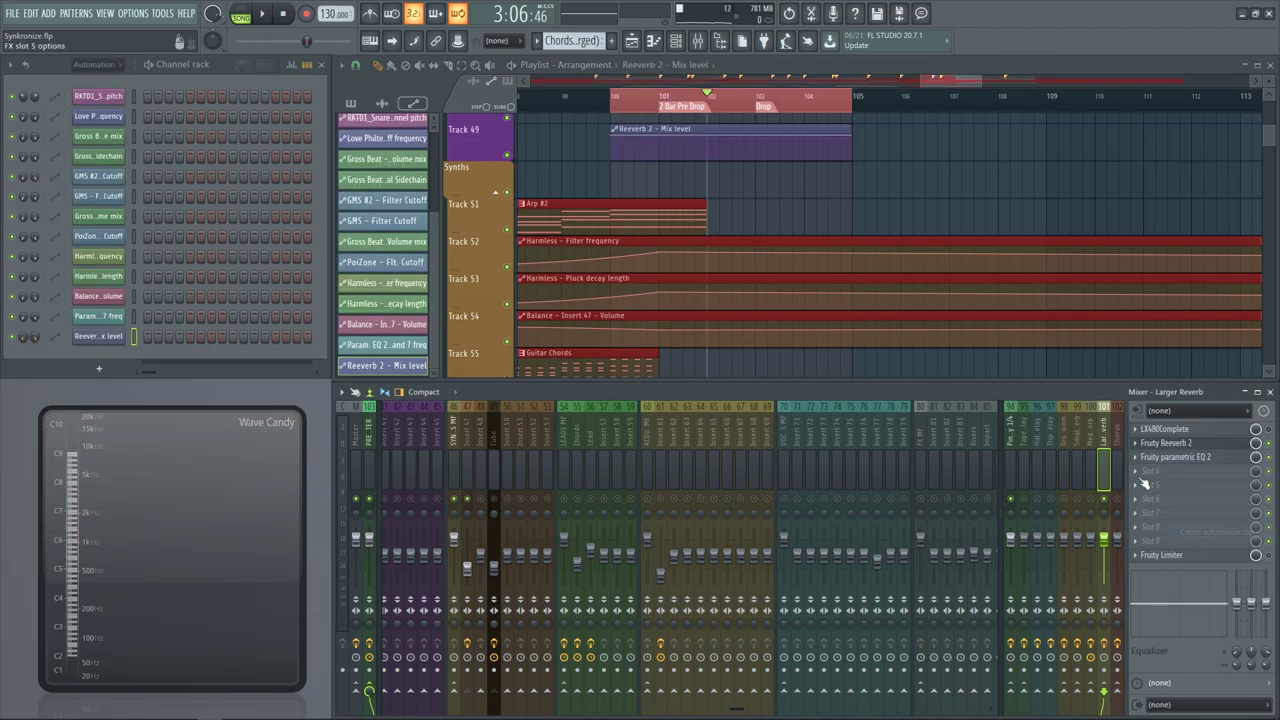
# Shape the Reeverb 2 mix-level automation to fall from maximum to zero at the Drop, bar 103, and play it
pyautogui.click(755, 135)
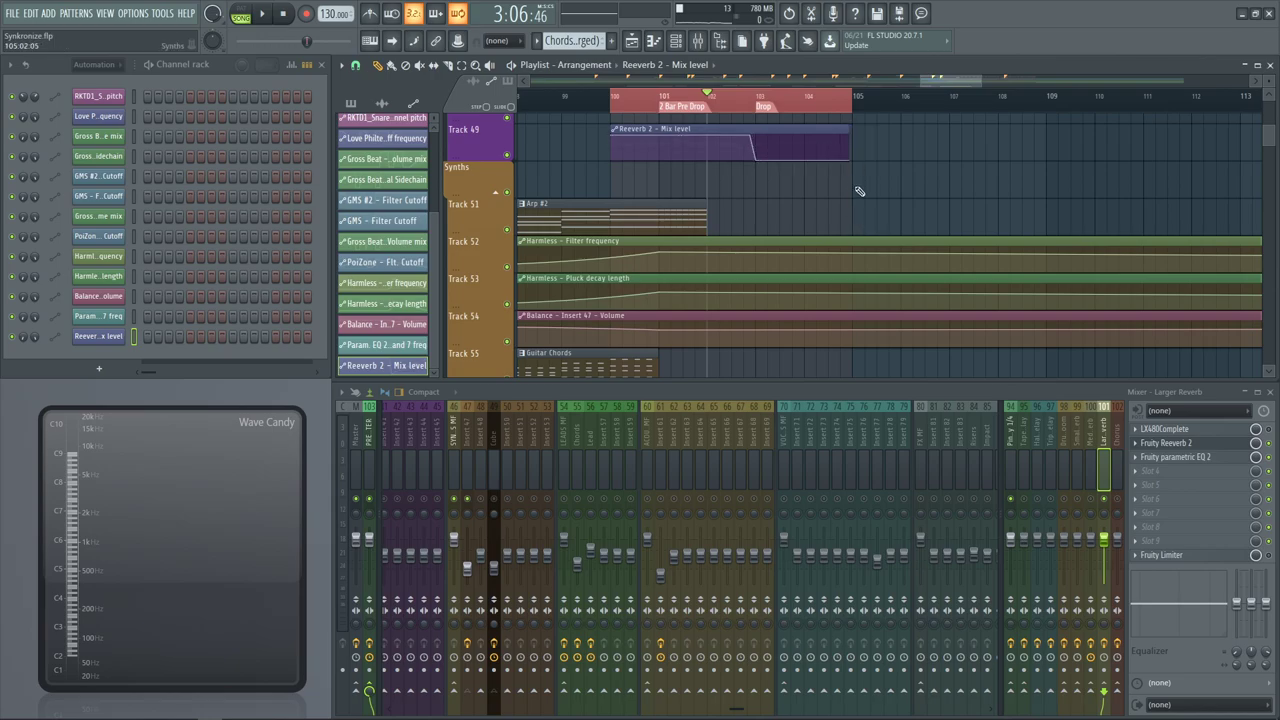
pyautogui.click(858, 172)
pyautogui.press('space')
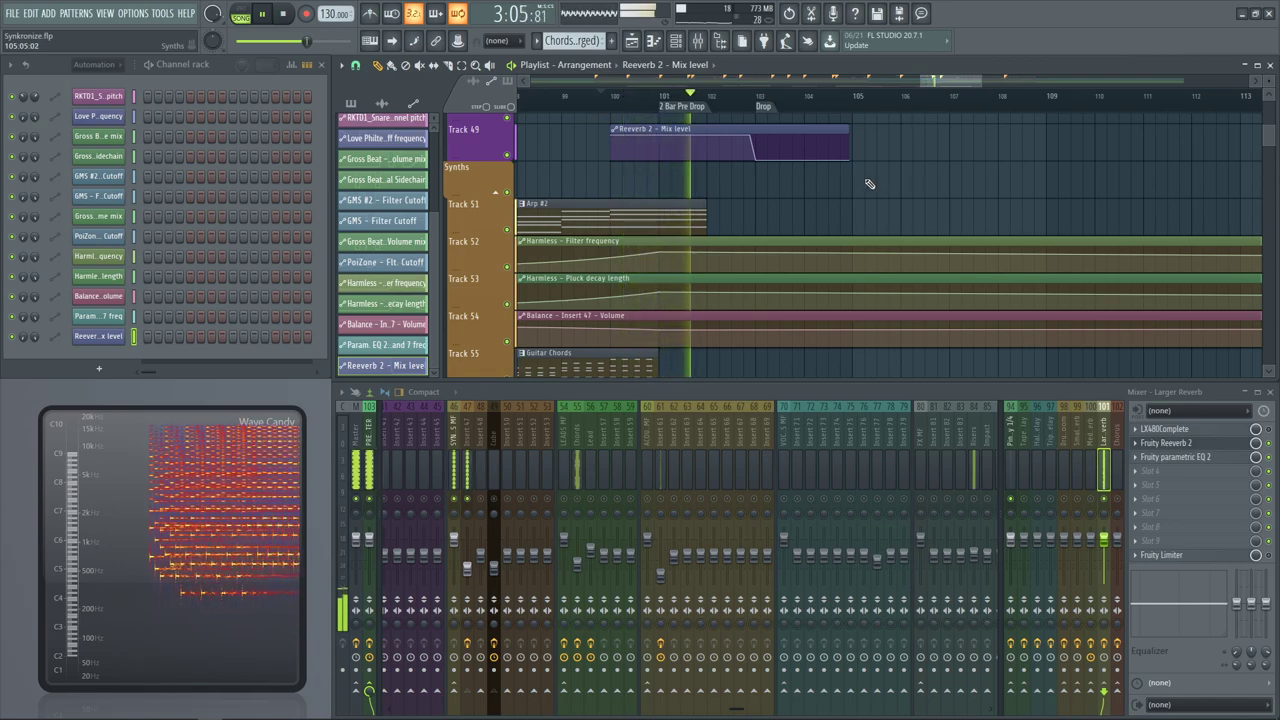
# Try a 100% peak at bar 104 in the Reeverb 2 mix-level automation and listen to the pre-drop and Drop
pyautogui.press('space')
pyautogui.click(813, 142)
pyautogui.moveTo(813, 142); pyautogui.dragTo(806, 134)
pyautogui.press('space')
pyautogui.click(746, 97)
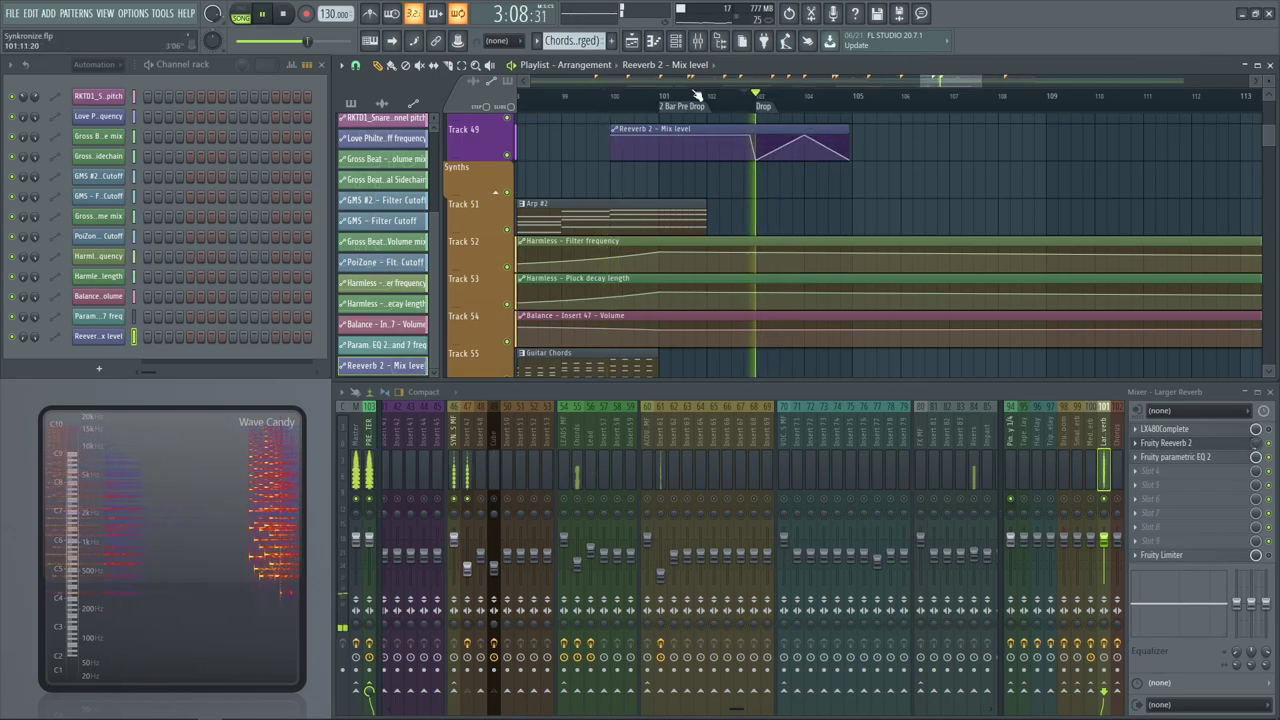
pyautogui.press('space')
pyautogui.click(658, 96)
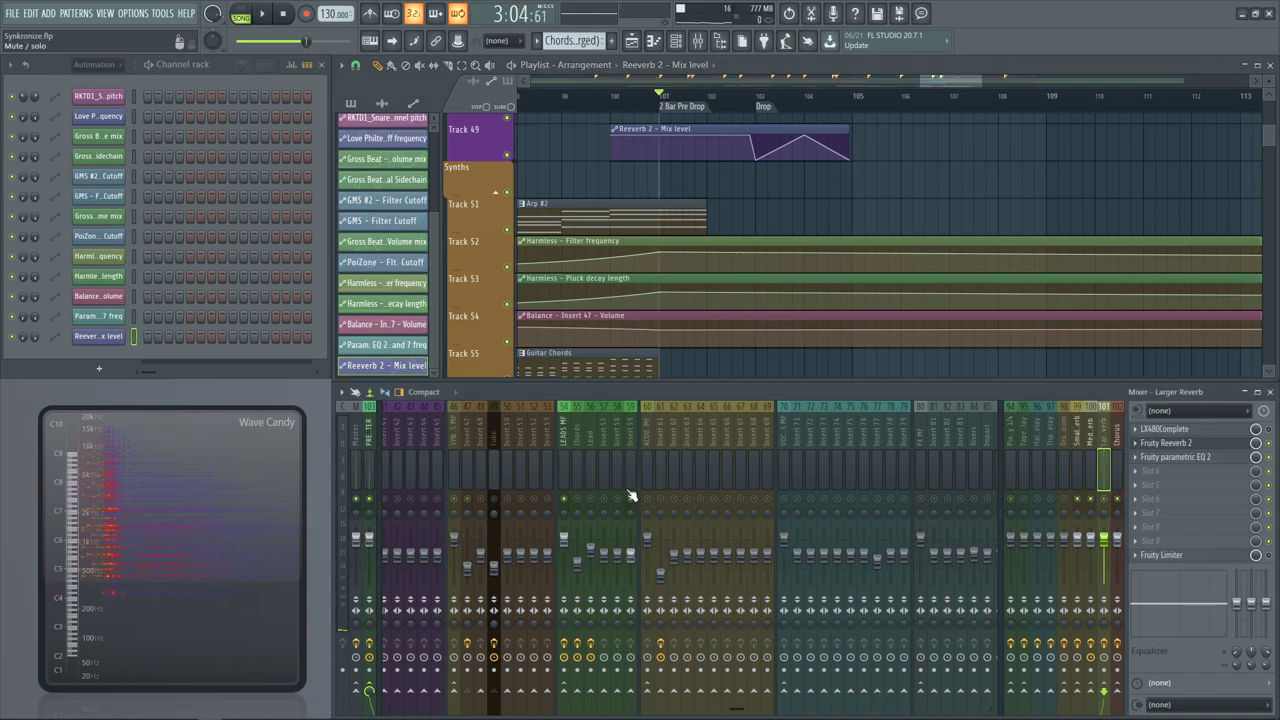
pyautogui.press('space')
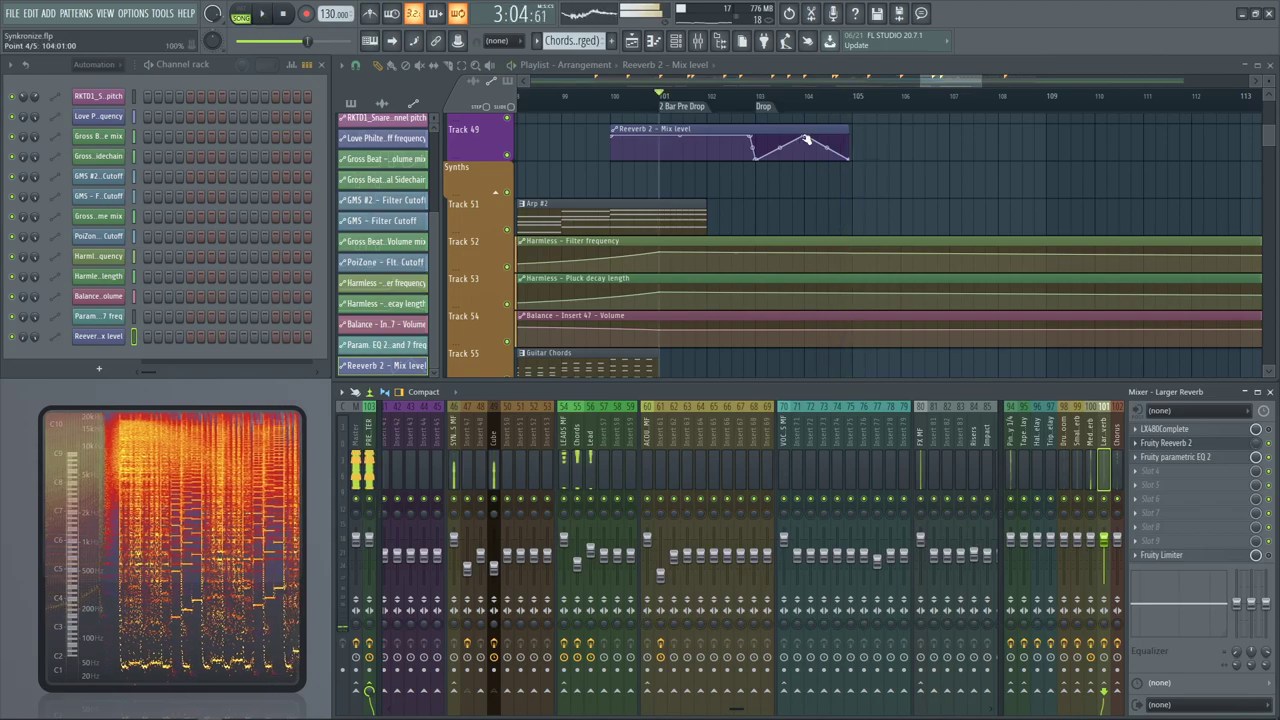
# Extend the Reeverb 2 mix-level automation to about bar 113, holding it at zero until a jump to 100% at 108:16:00
pyautogui.rightClick(803, 138)
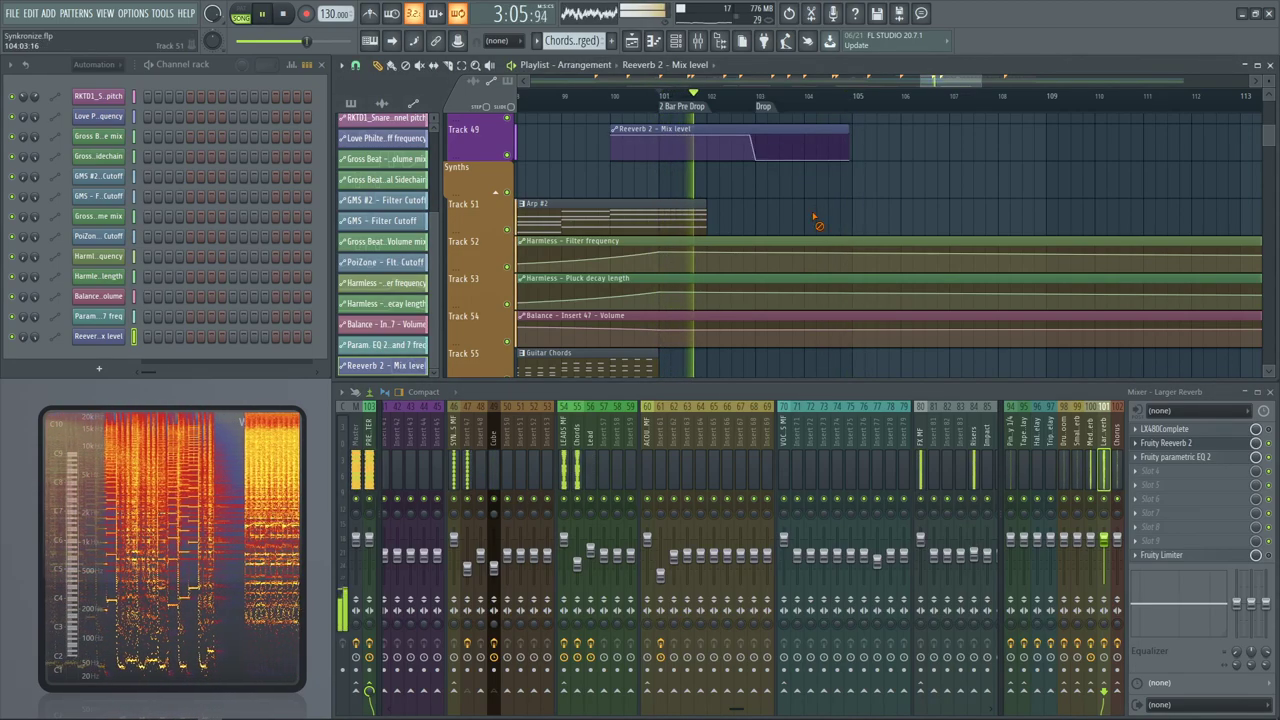
pyautogui.moveTo(848, 153); pyautogui.dragTo(1236, 156)
pyautogui.rightClick(1056, 155)
pyautogui.rightClick(1057, 145)
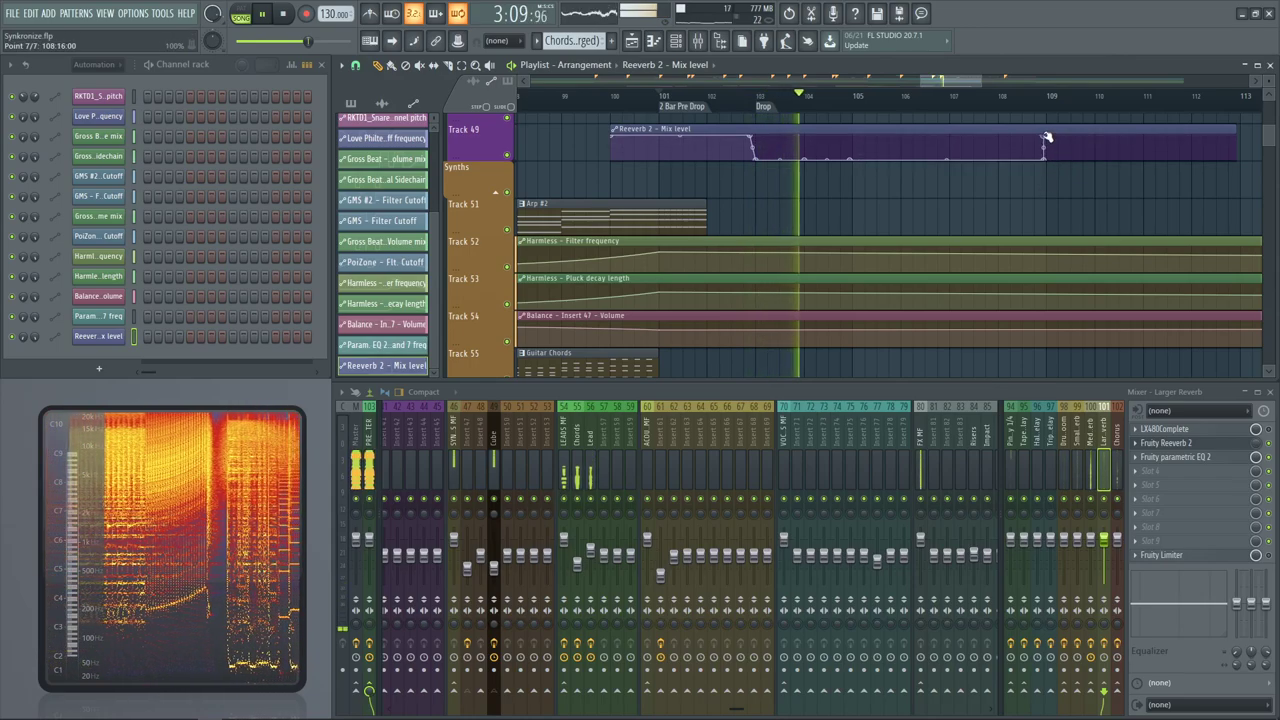
pyautogui.rightClick(1094, 141)
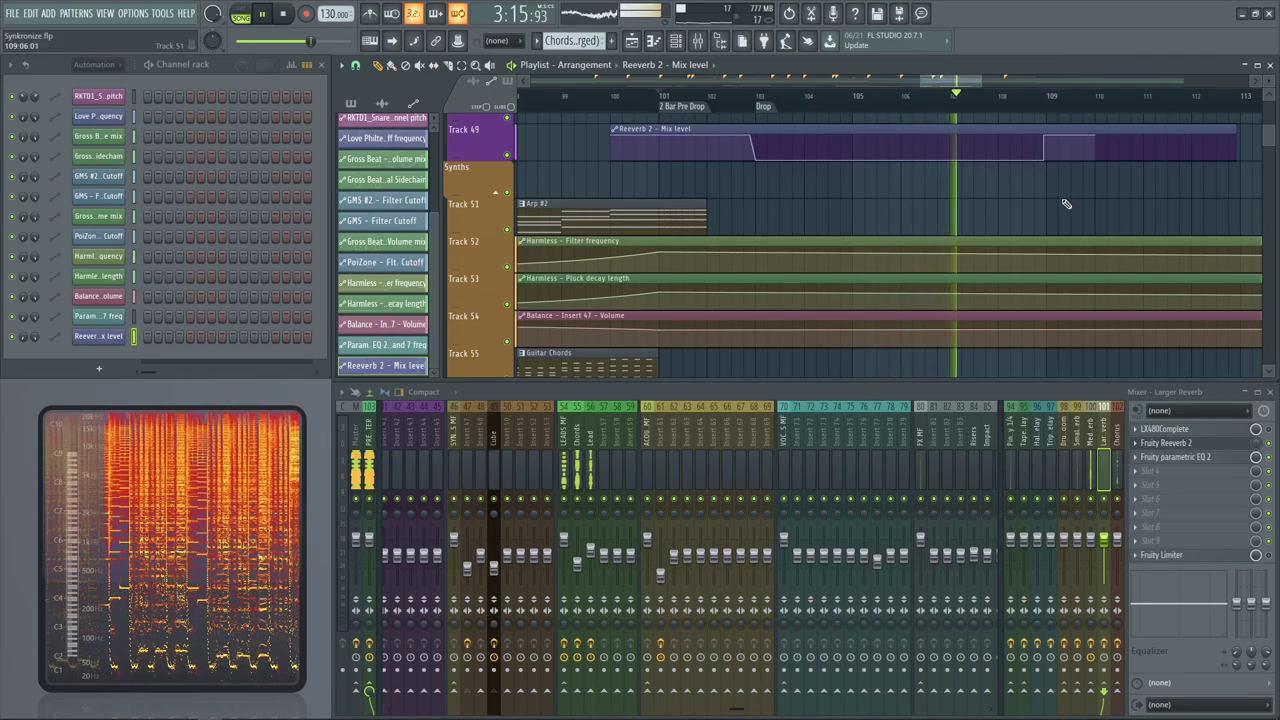
# Add mix-level automation points that ramp up from 0% at 106:11:00 to maximum before bar 107 and decline towards bar 109
pyautogui.rightClick(933, 158)
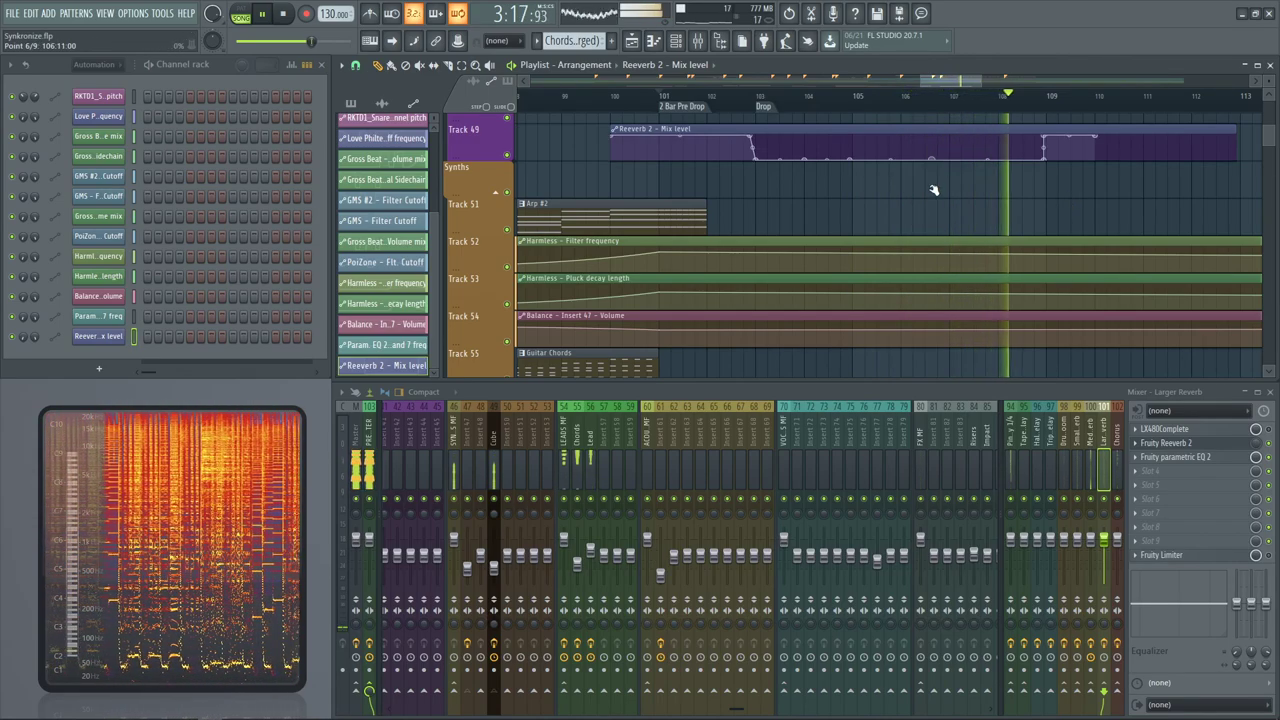
pyautogui.rightClick(952, 138)
pyautogui.rightClick(995, 149)
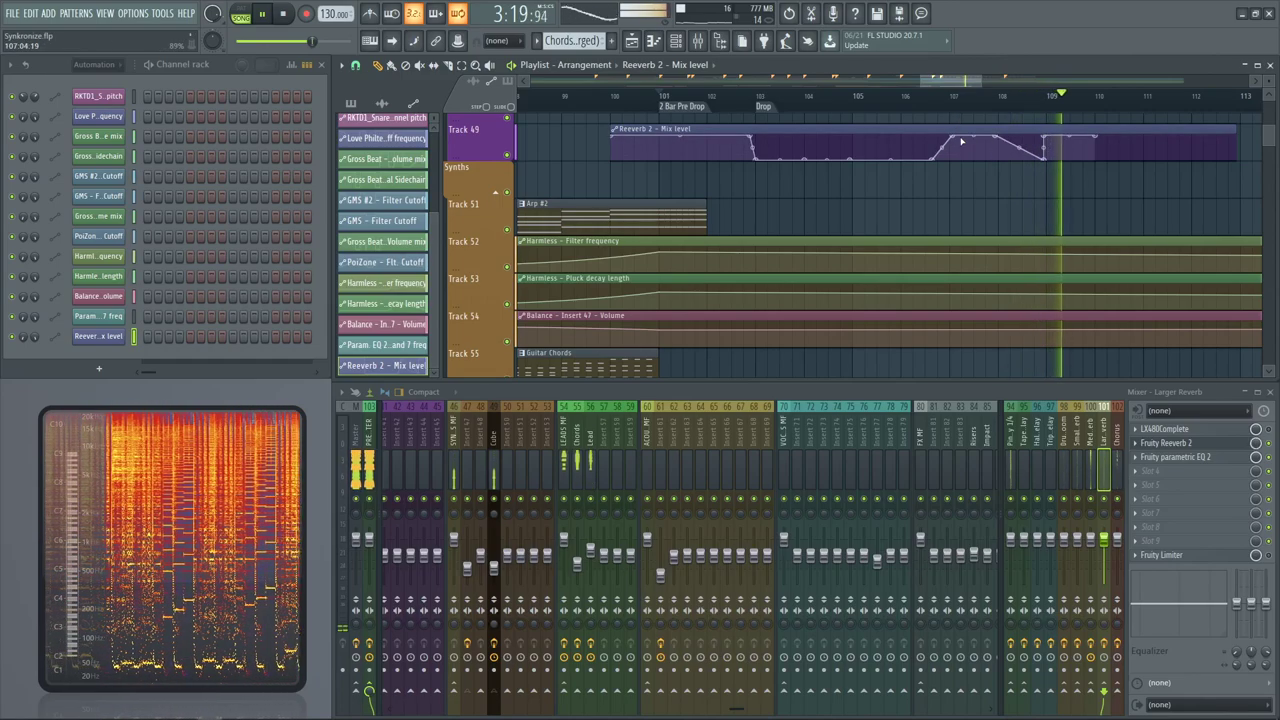
pyautogui.moveTo(953, 137); pyautogui.dragTo(943, 97)
# Replay the section around bar 107 in the full mix to hear the automated Larger Reverb
pyautogui.click(943, 97)
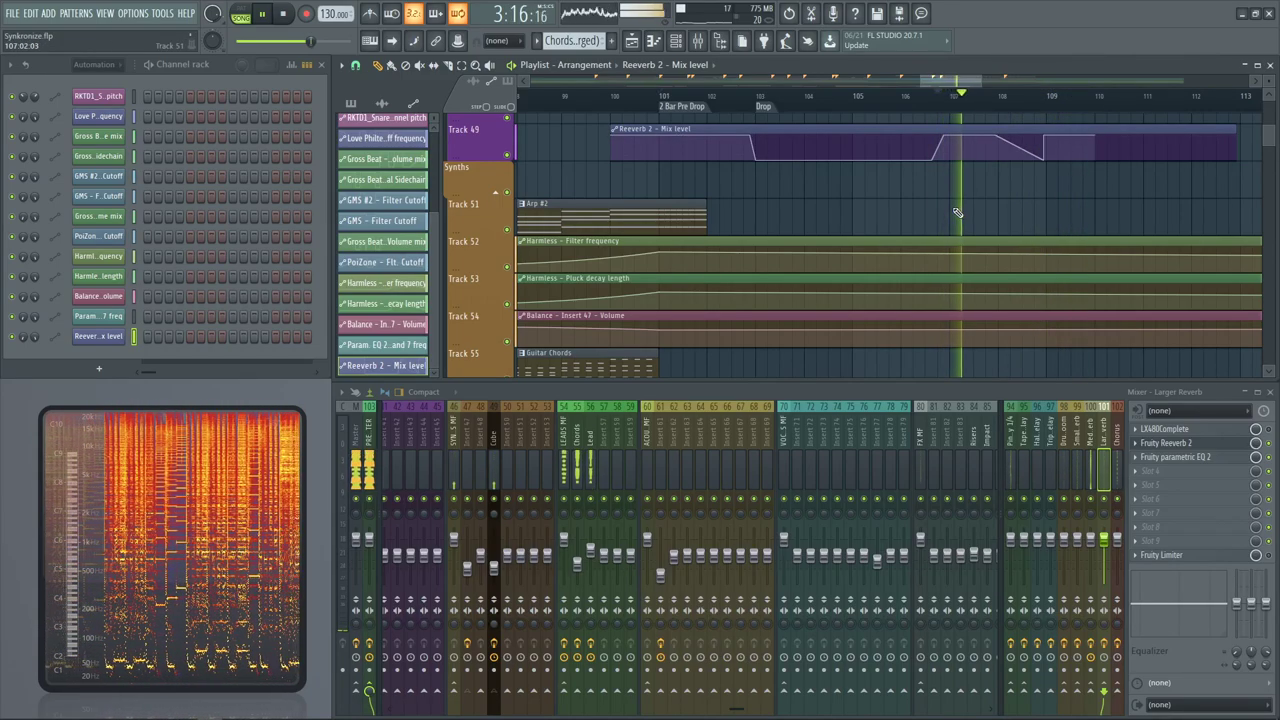
pyautogui.press('space')
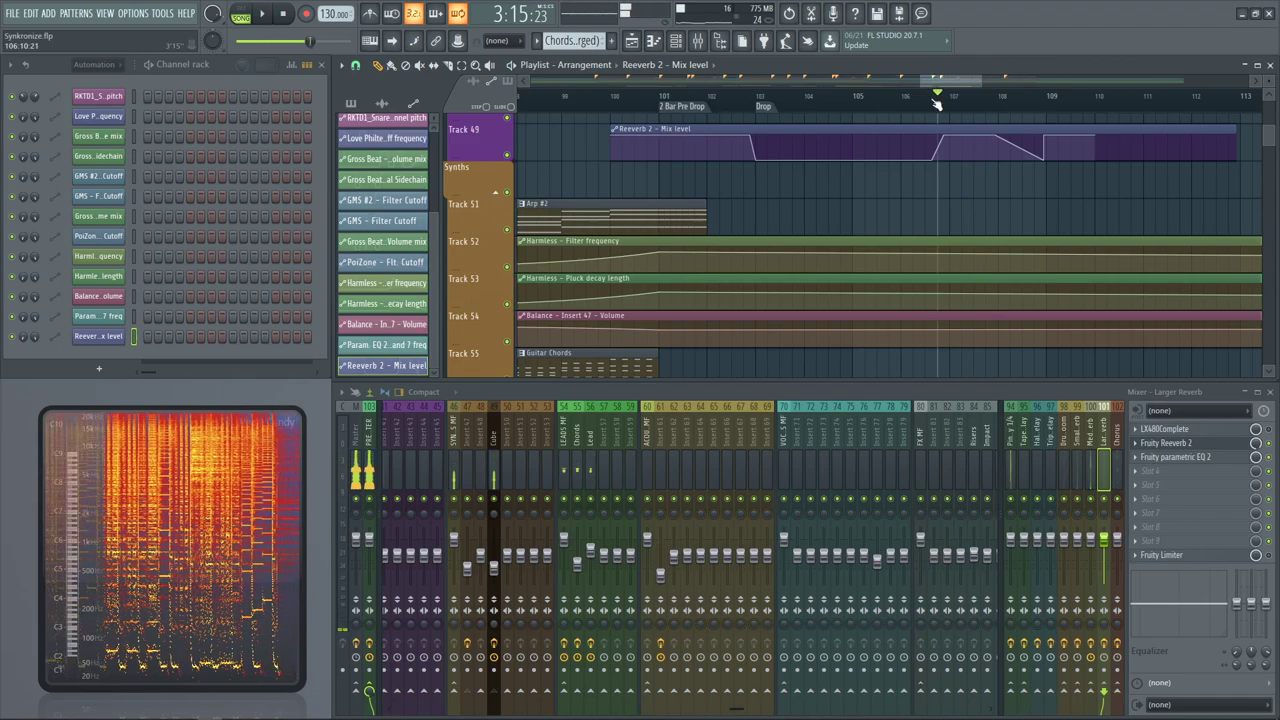
pyautogui.press('space')
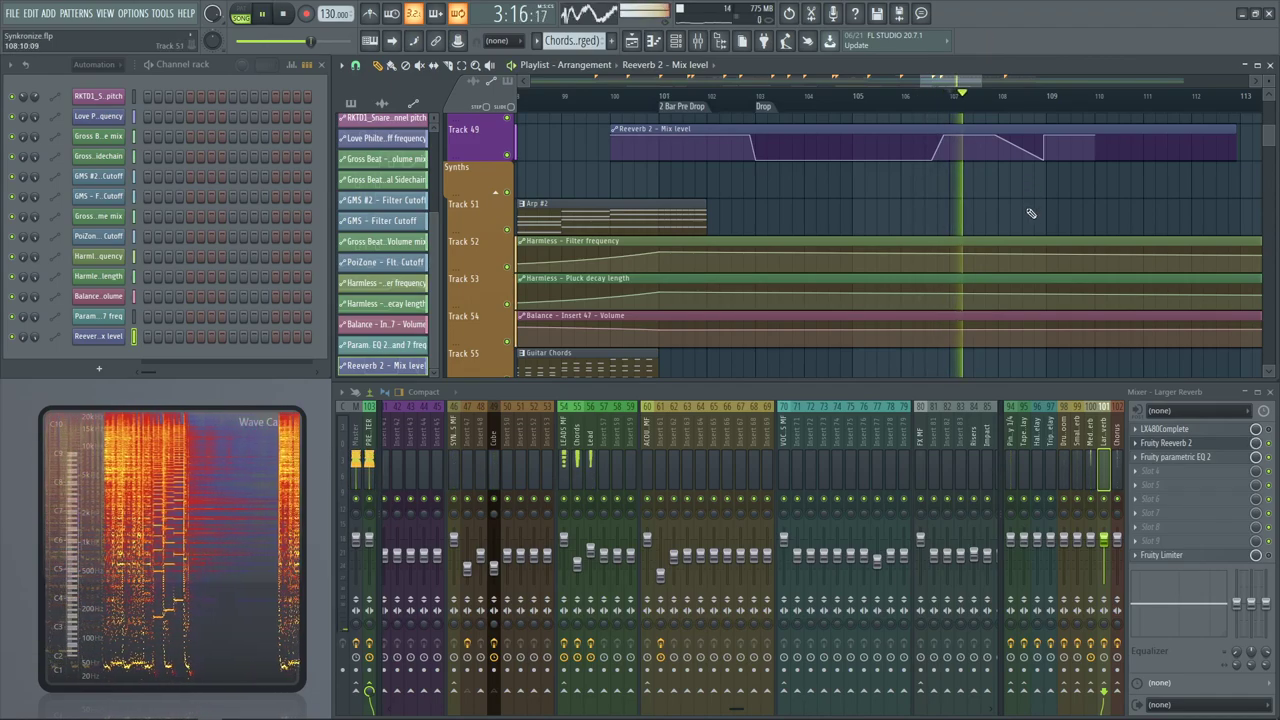
pyautogui.press('space')
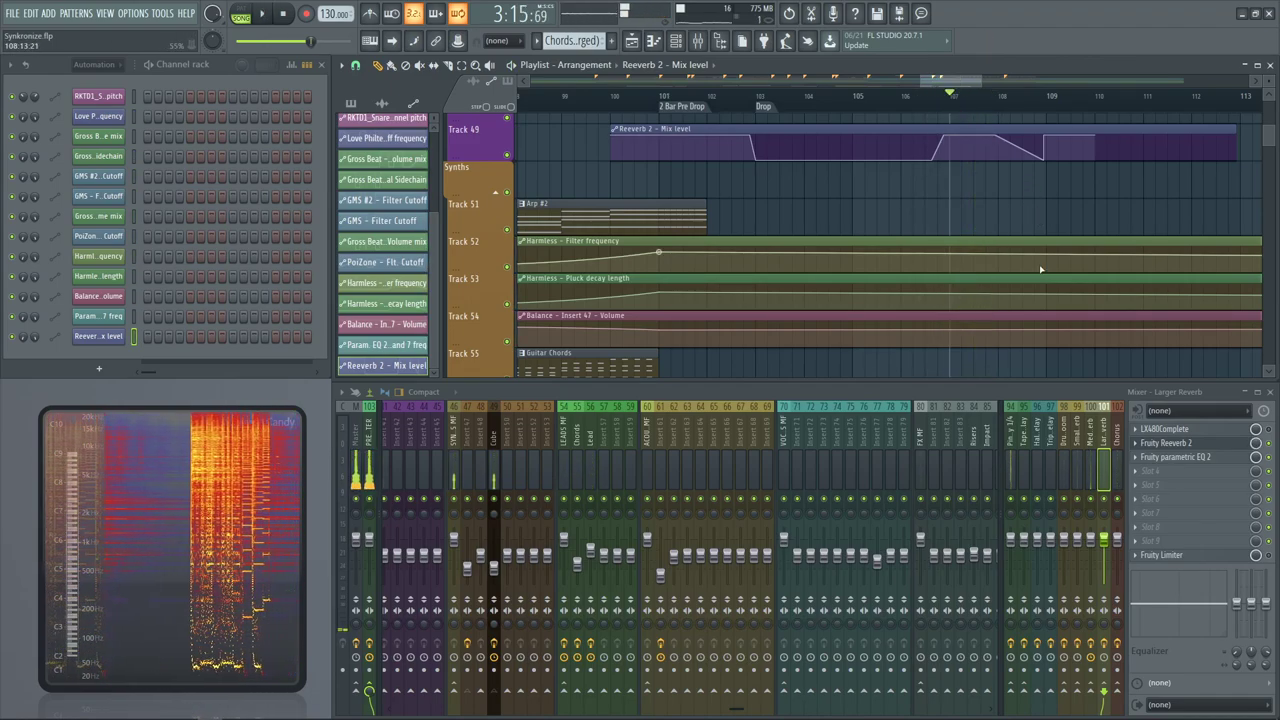
pyautogui.scroll(3, 935, 228)
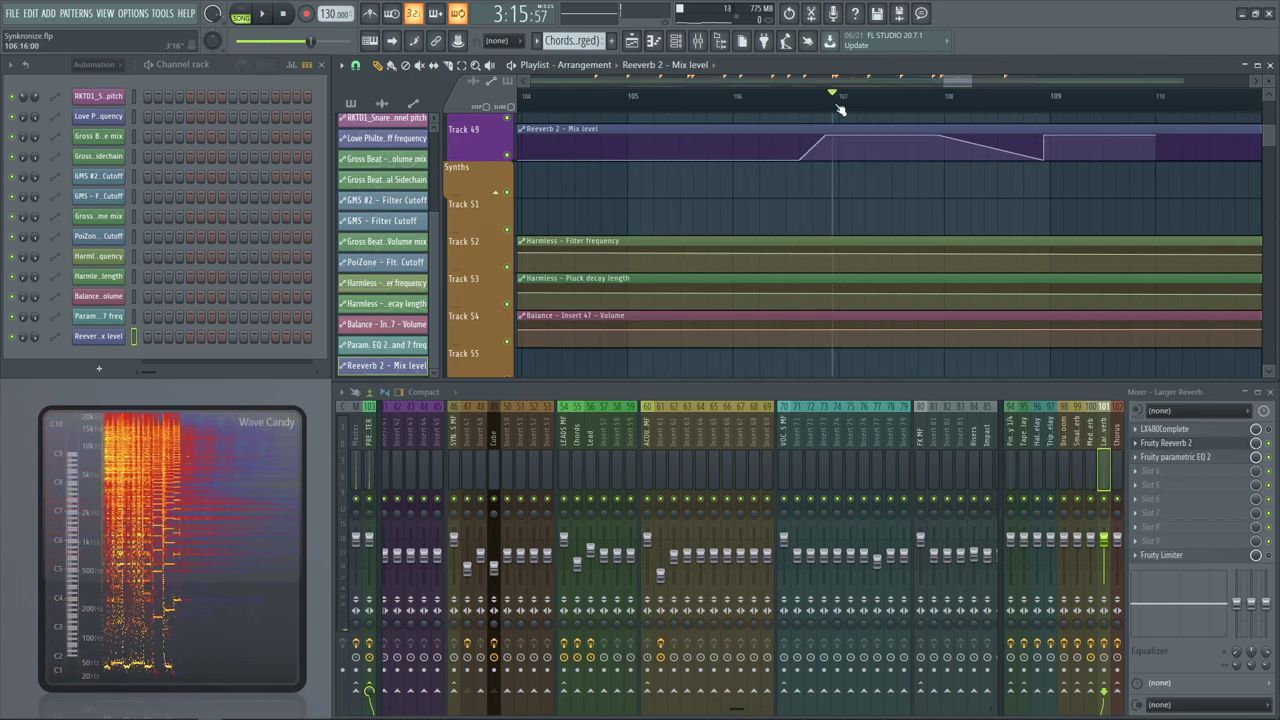
pyautogui.press('space')
pyautogui.scroll(5, 620, 467)
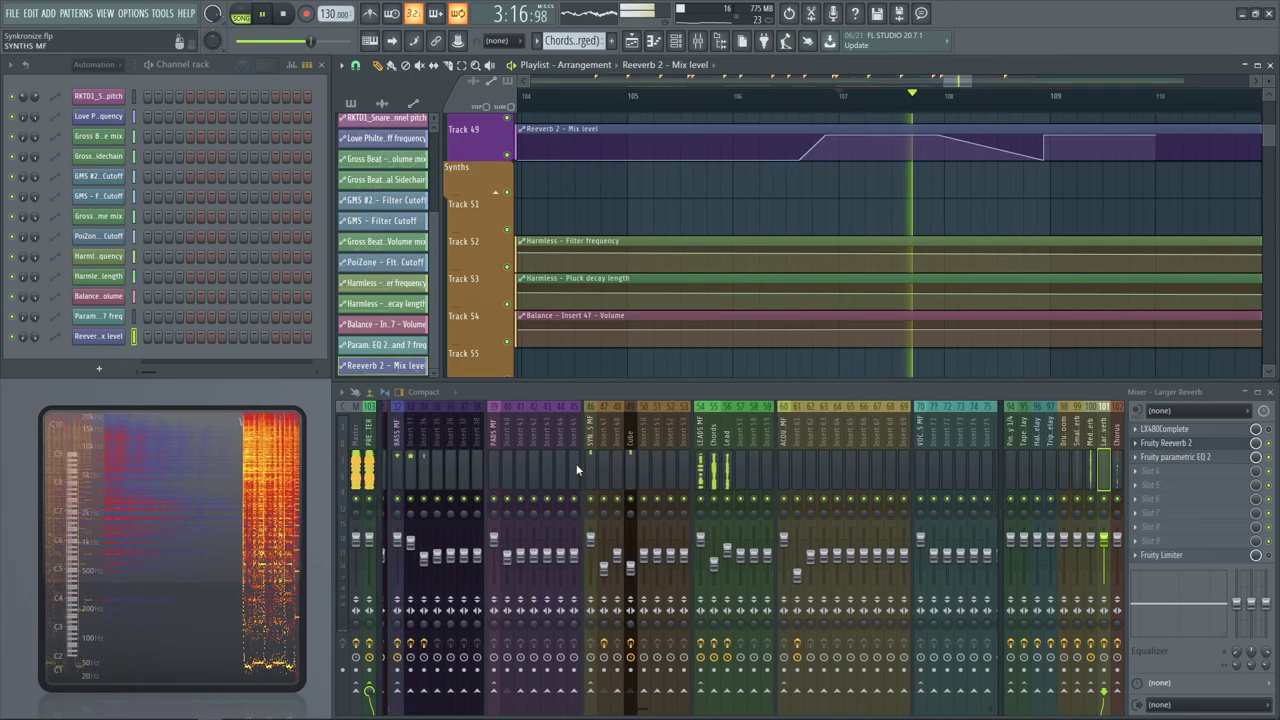
pyautogui.press('space')
# Inspect the effect slots and levels of the percussion and bass inserts, including Insert 33, 26 and 24, while the section plays
pyautogui.click(672, 446)
pyautogui.click(634, 443)
pyautogui.scroll(3, 560, 446)
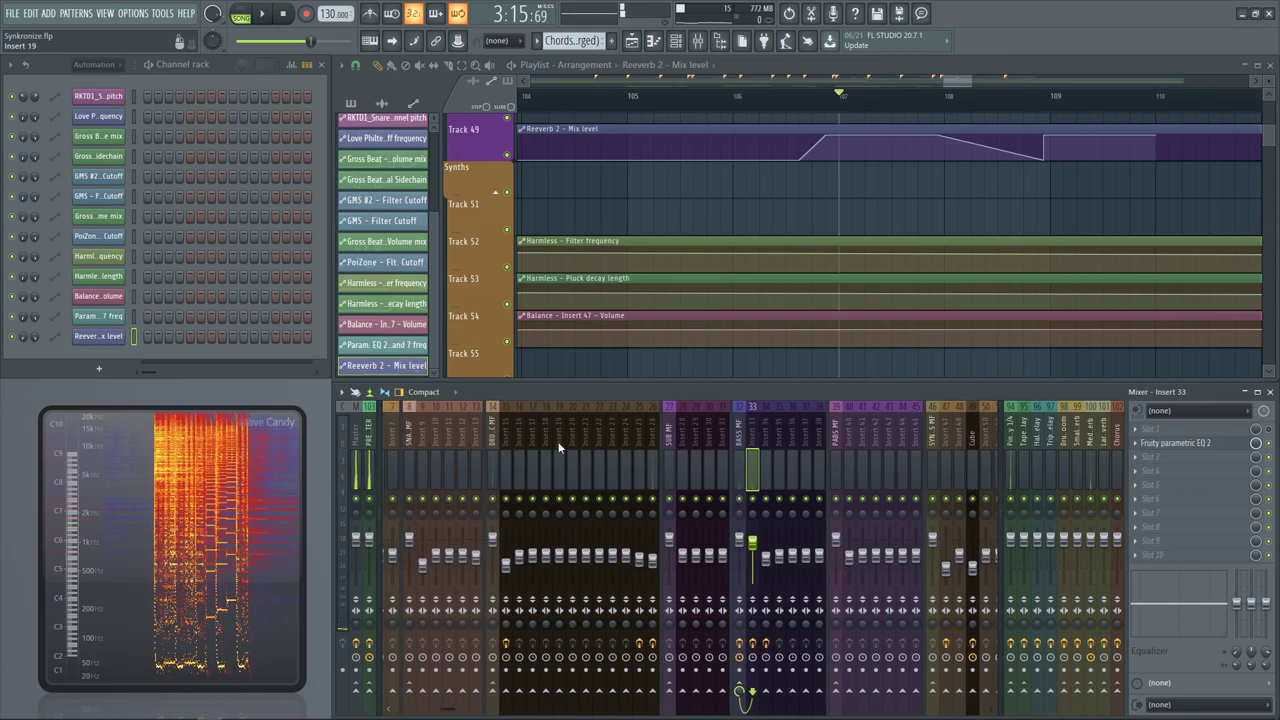
pyautogui.click(697, 436)
pyautogui.click(656, 430)
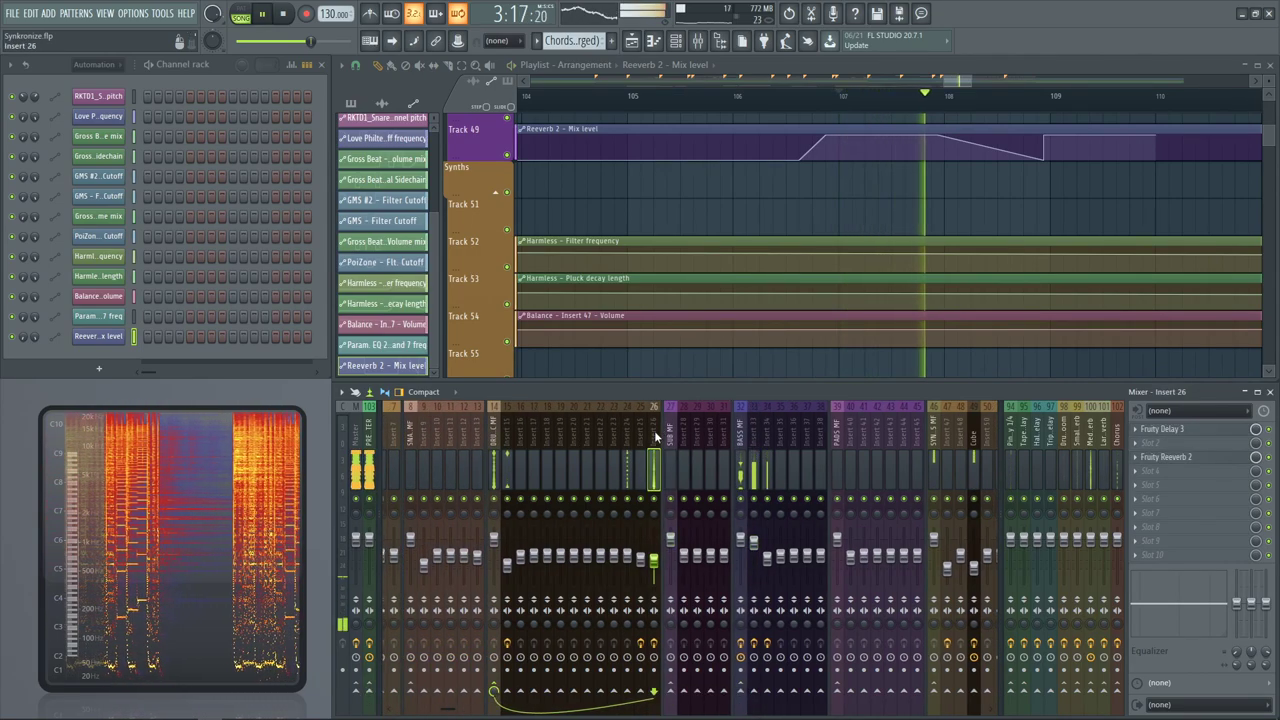
pyautogui.scroll(3, 633, 447)
pyautogui.click(683, 447)
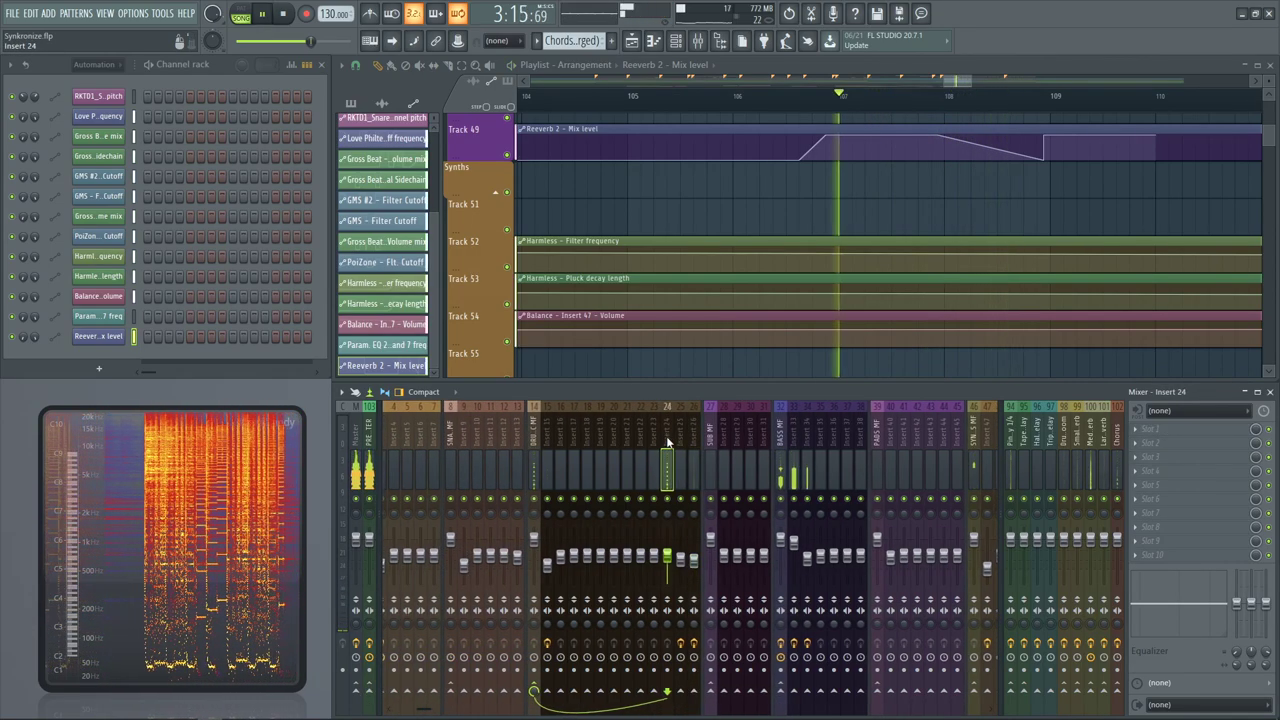
pyautogui.click(690, 447)
pyautogui.scroll(3, 640, 445)
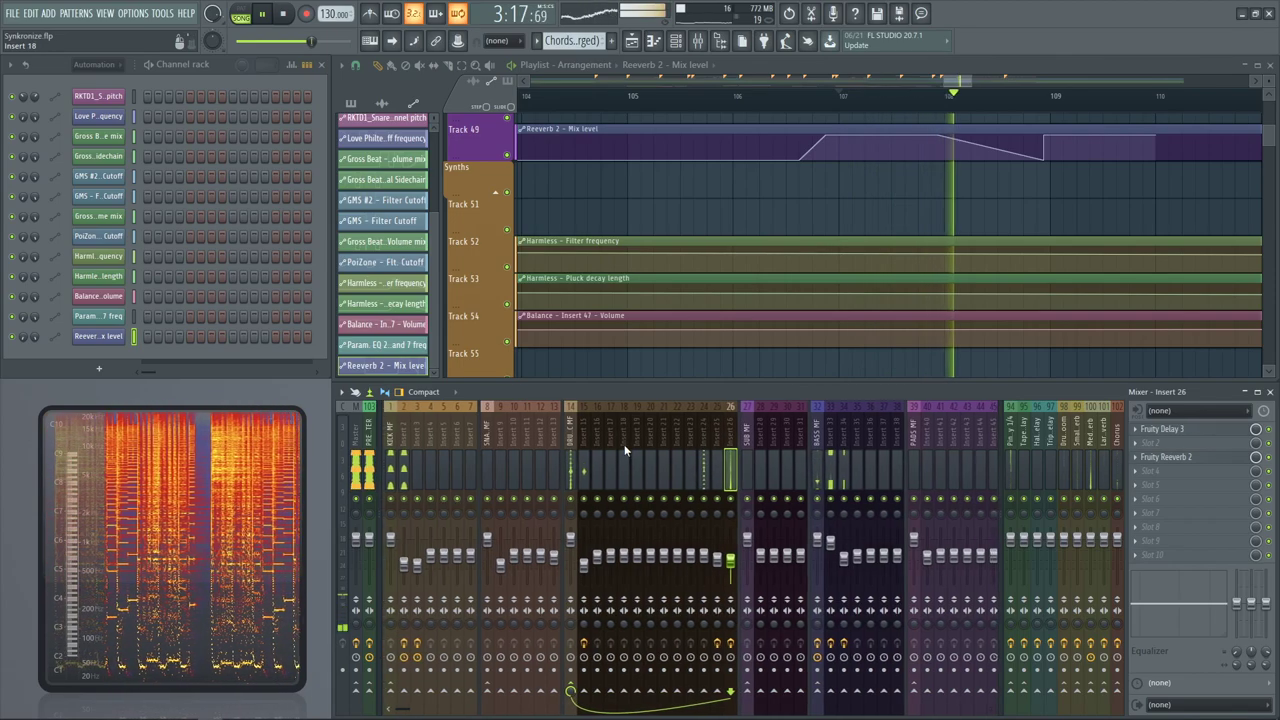
pyautogui.scroll(-12, 624, 444)
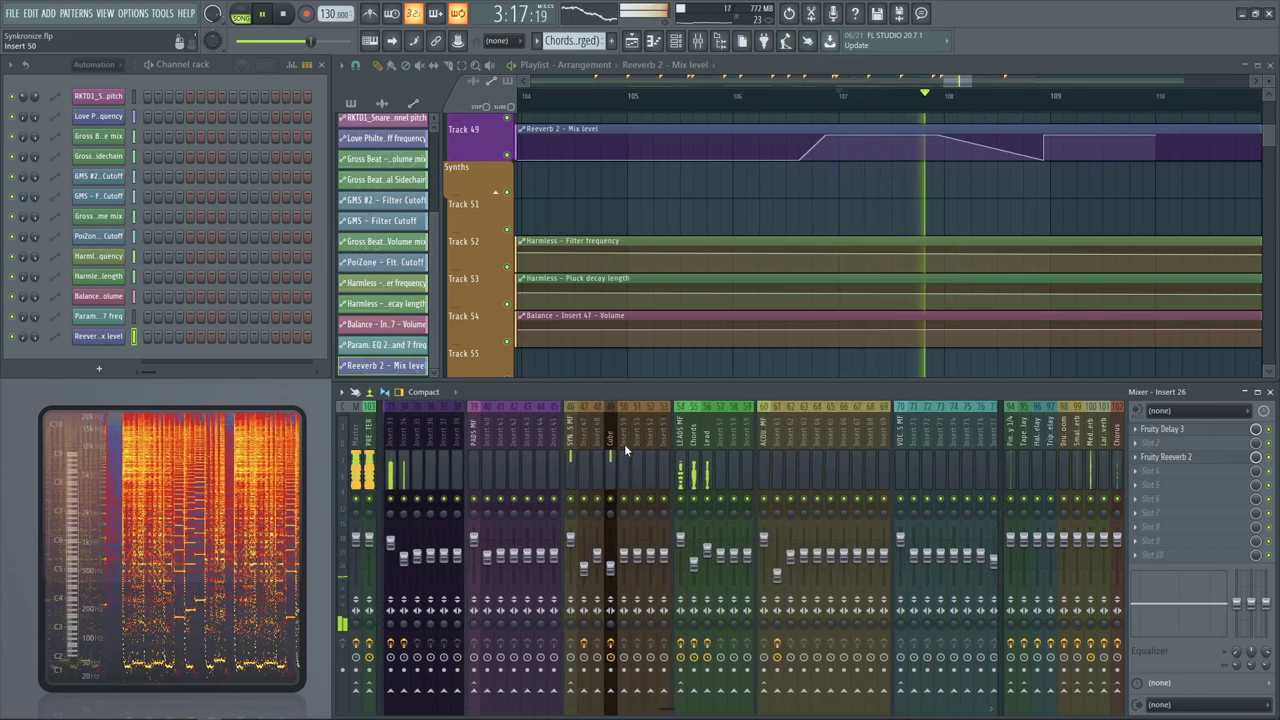
pyautogui.scroll(-1, 626, 450)
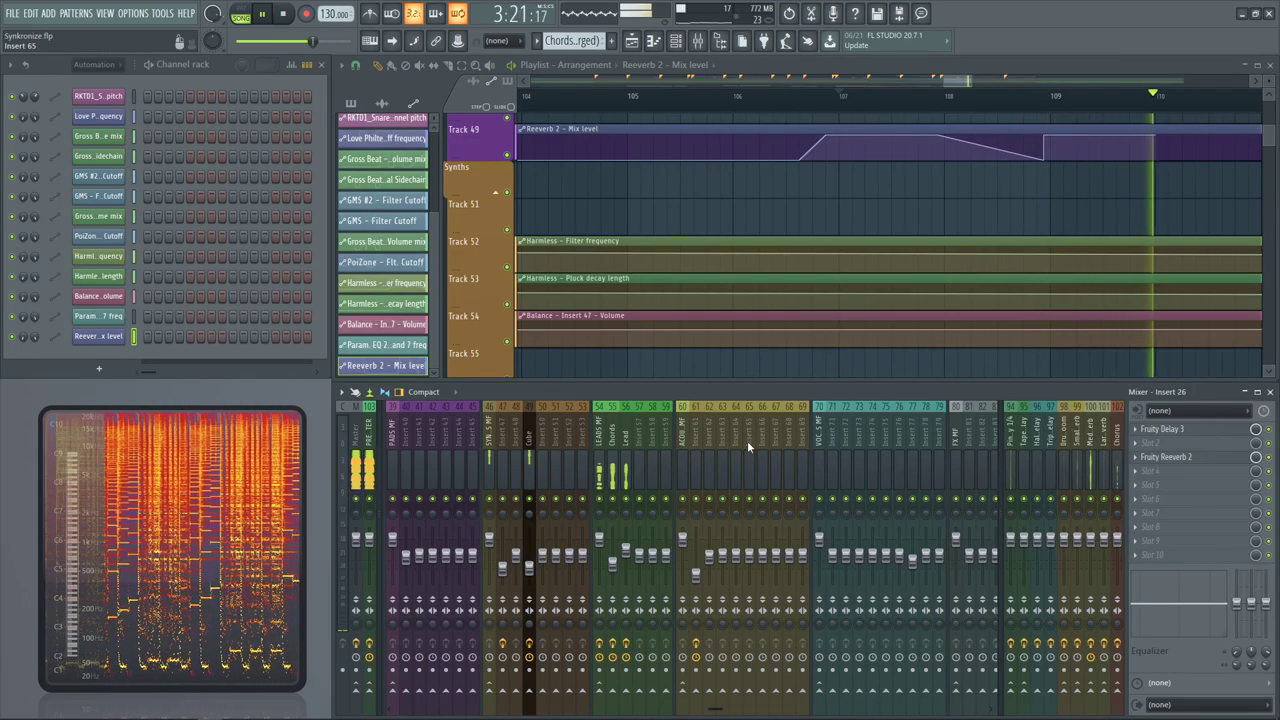
# Inspect the effect slots of the LEADS MF, Lead and Cube mixer tracks and stop playback
pyautogui.click(598, 460)
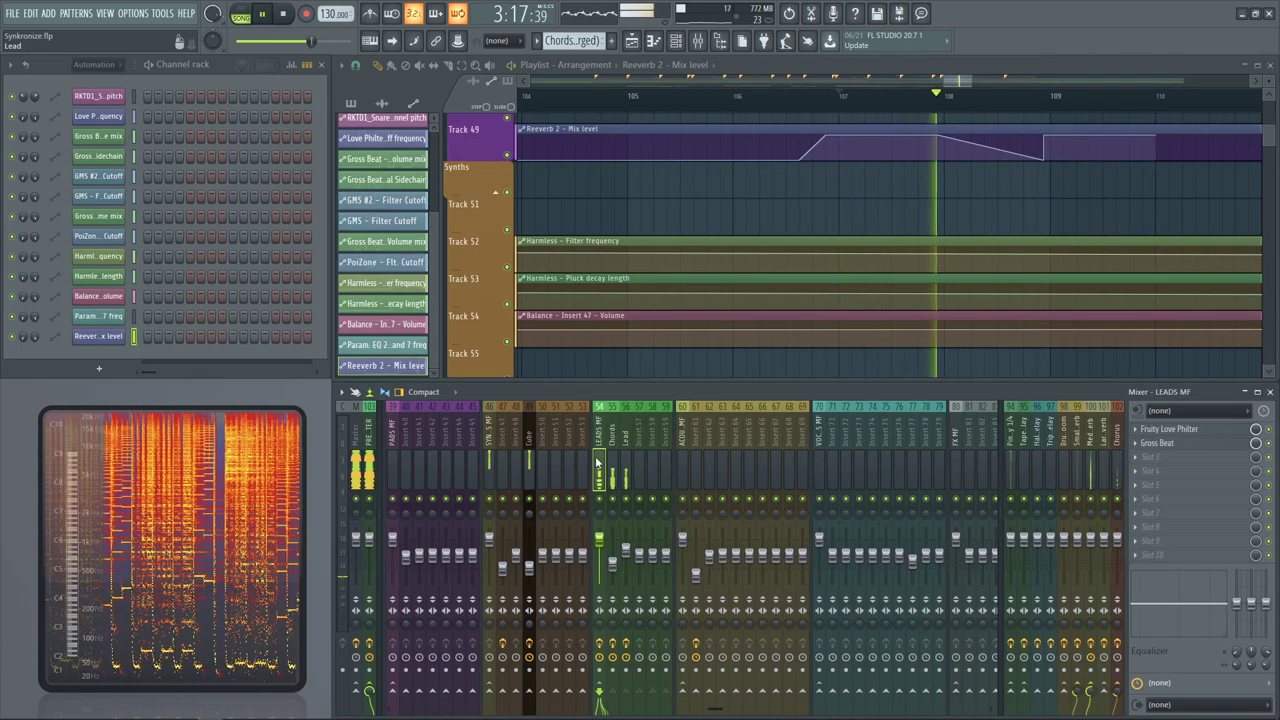
pyautogui.click(612, 460)
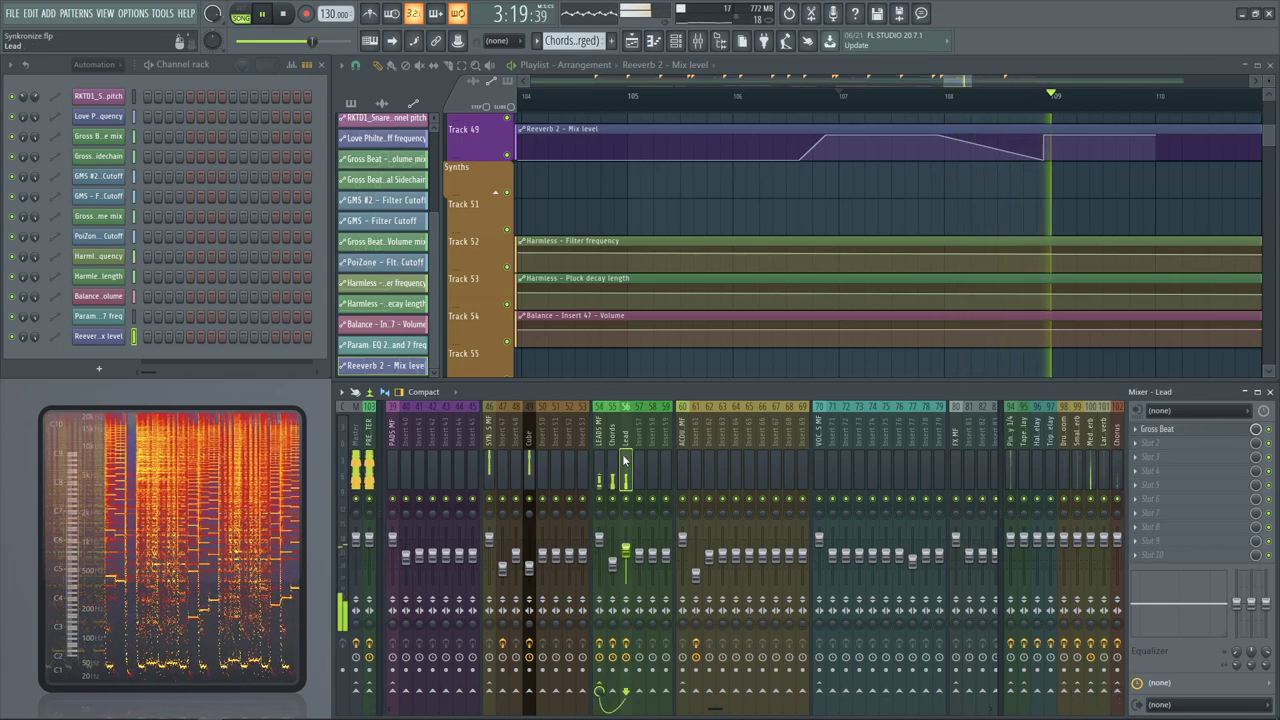
pyautogui.click(528, 460)
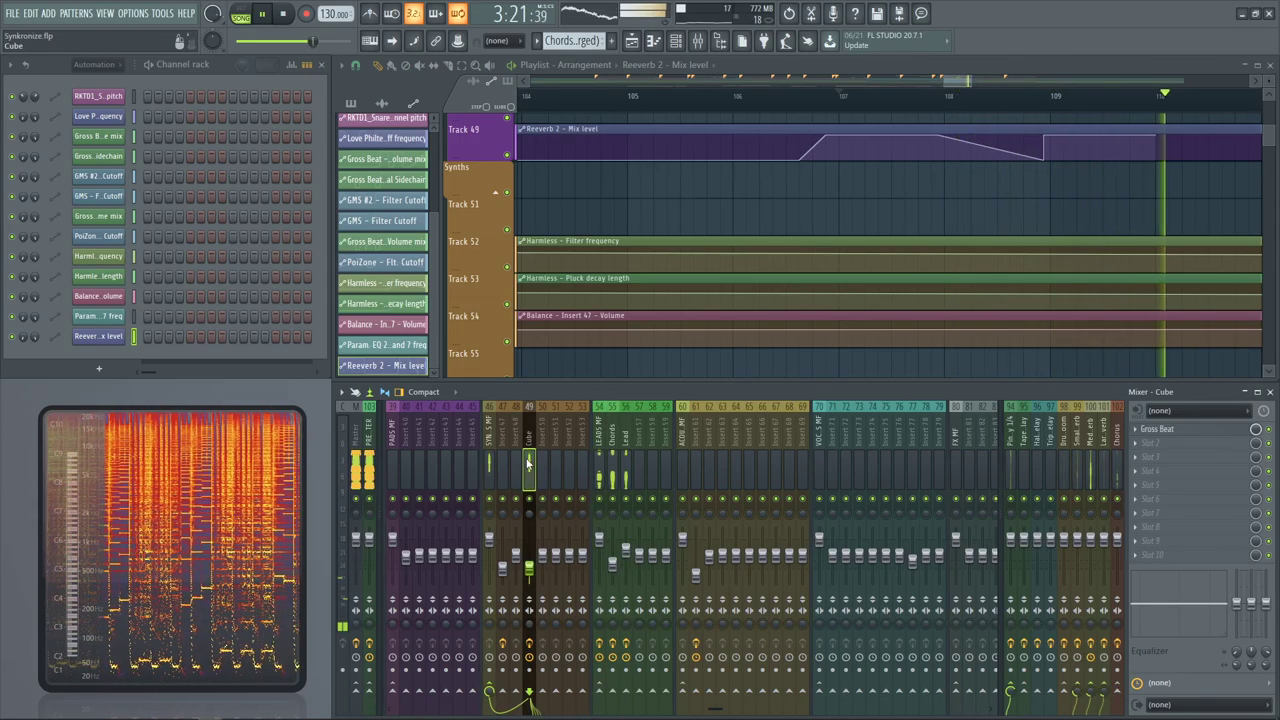
pyautogui.press('space')
# Slice the Reeverb 2 mix-level clip midway through bar 102 and delete everything after the cut
pyautogui.scroll(-4, 946, 220)
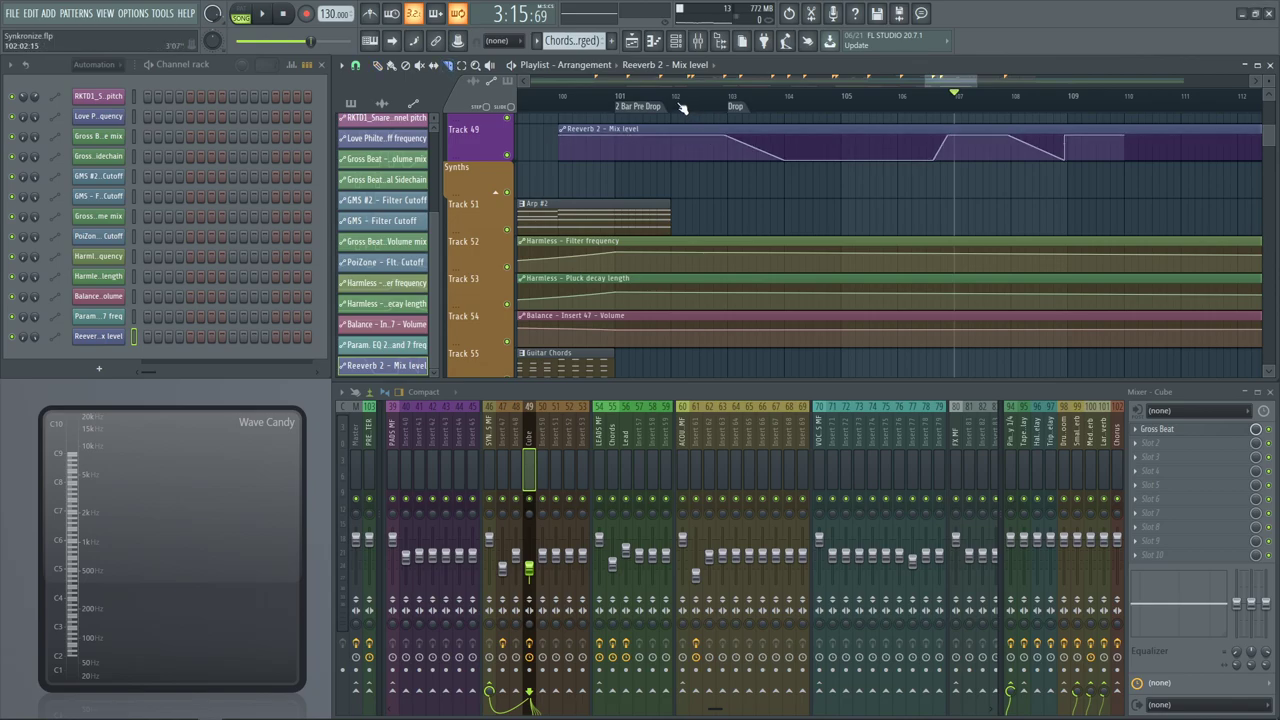
pyautogui.hotkey('ctrl', 'z')
pyautogui.moveTo(701, 121); pyautogui.dragTo(703, 180)
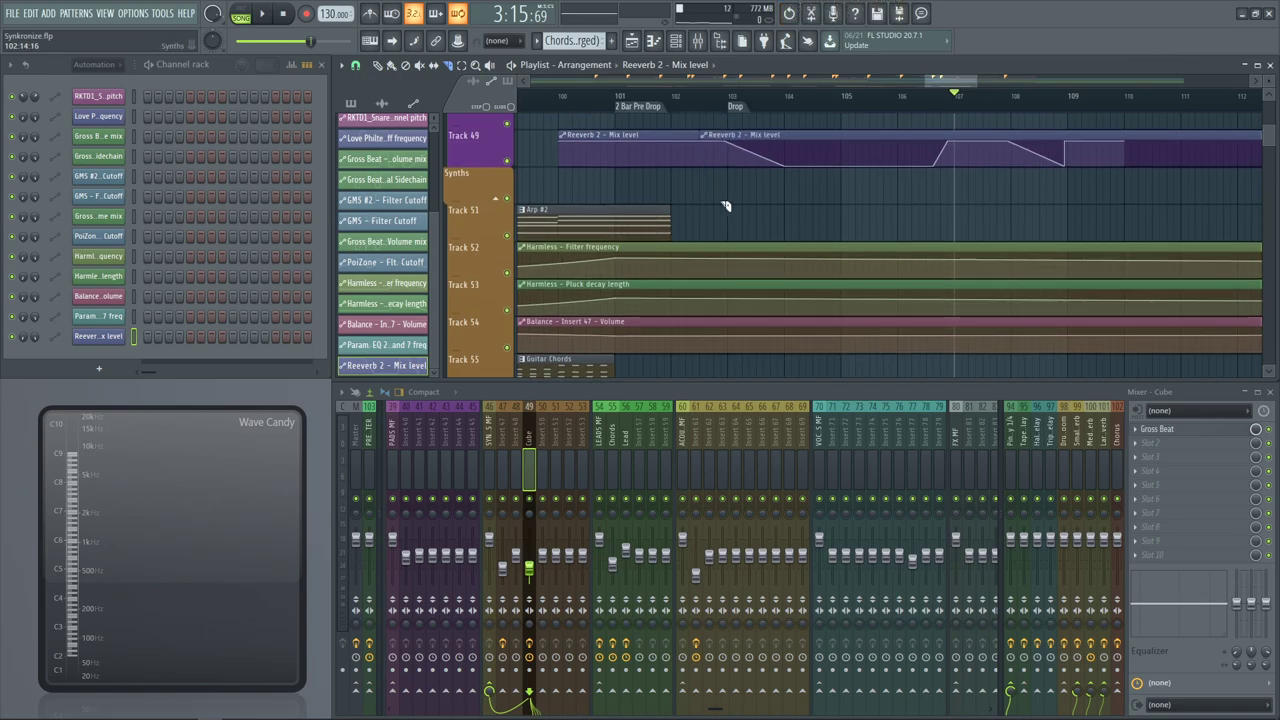
pyautogui.rightClick(794, 138)
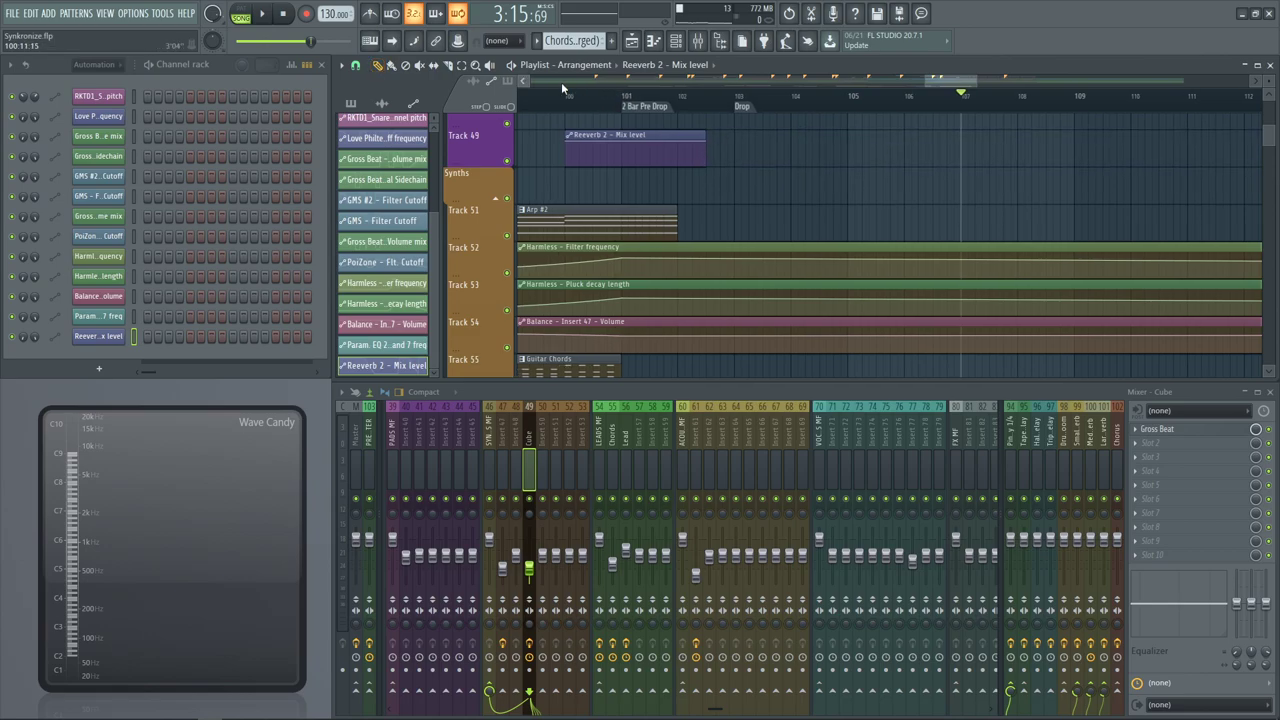
# Select bars 100 to 104 in the playlist timeline and select the Larger Reverb mixer track
pyautogui.moveTo(605, 95); pyautogui.dragTo(825, 145)
pyautogui.hotkey('ctrl', 'd')
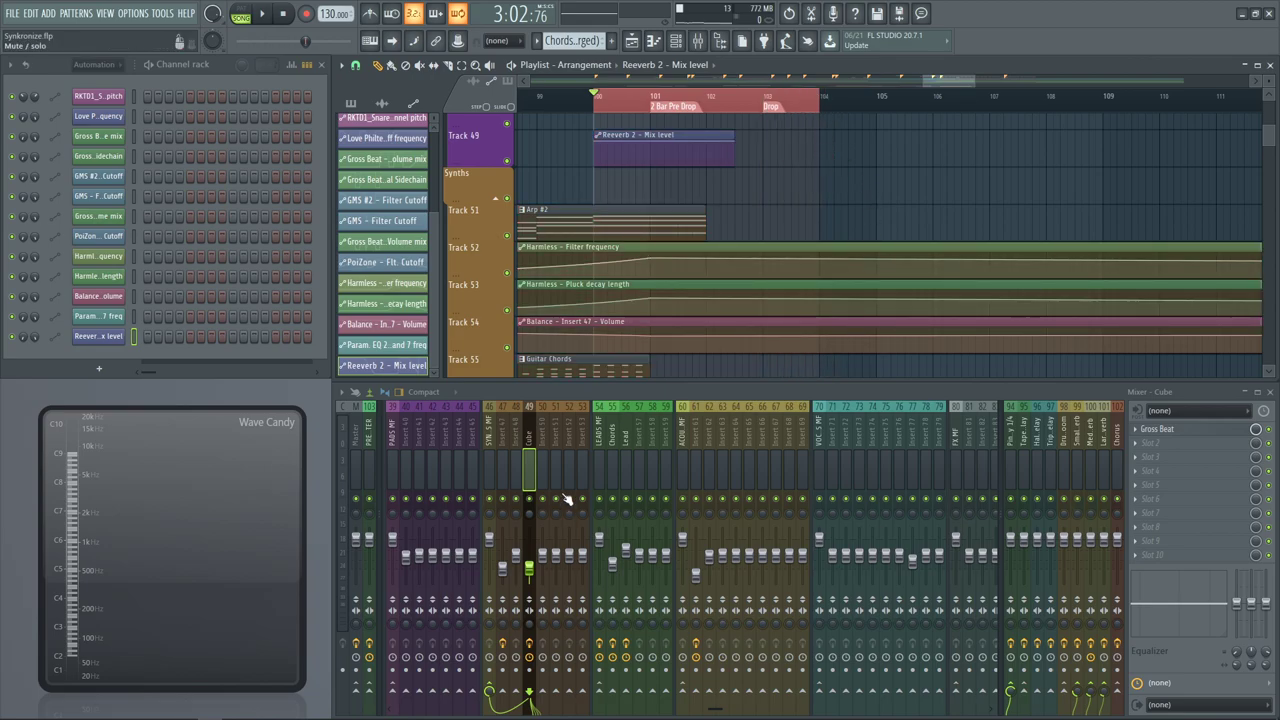
pyautogui.click(1106, 436)
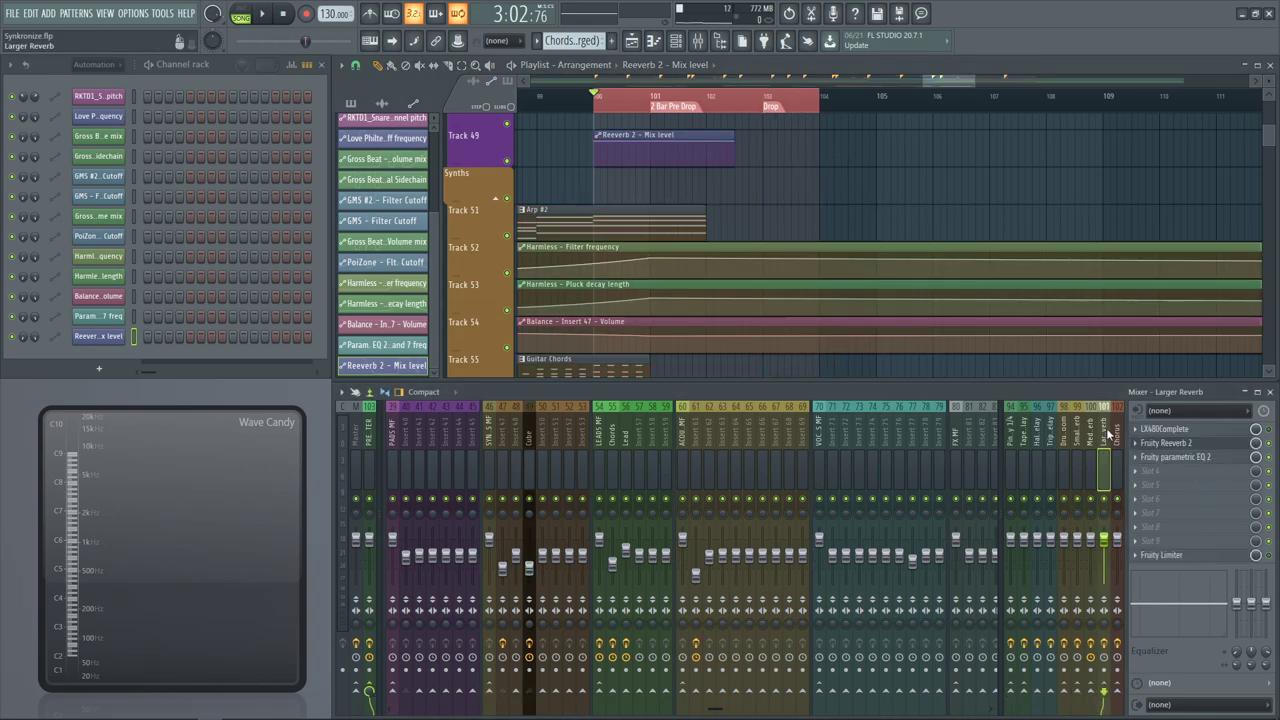
pyautogui.click(1168, 443)
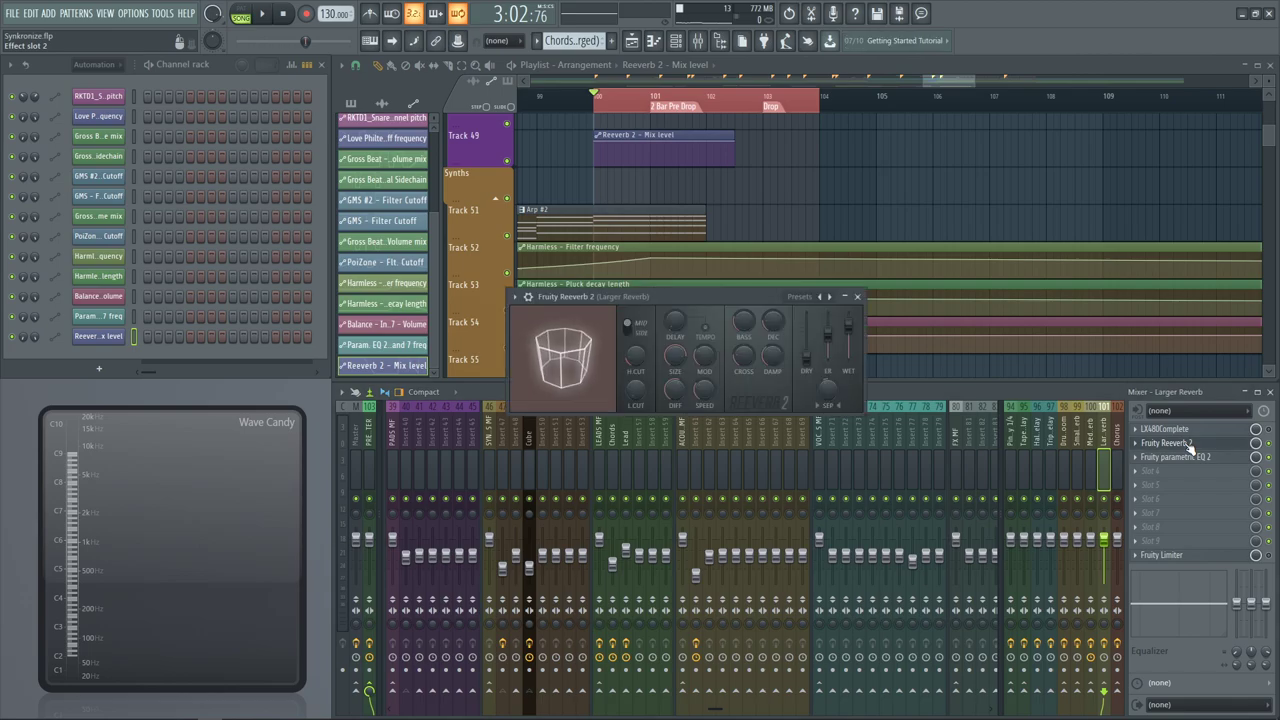
pyautogui.rightClick(1256, 443)
pyautogui.click(1212, 578)
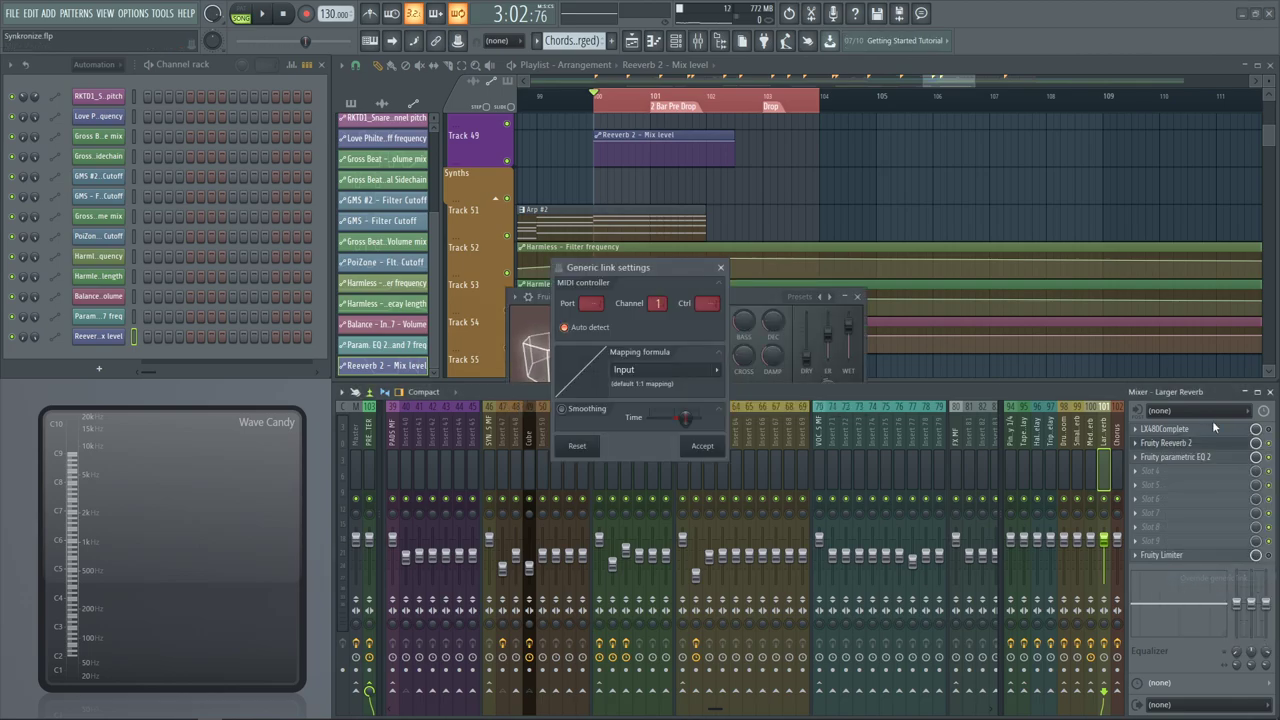
pyautogui.click(720, 268)
pyautogui.rightClick(1270, 444)
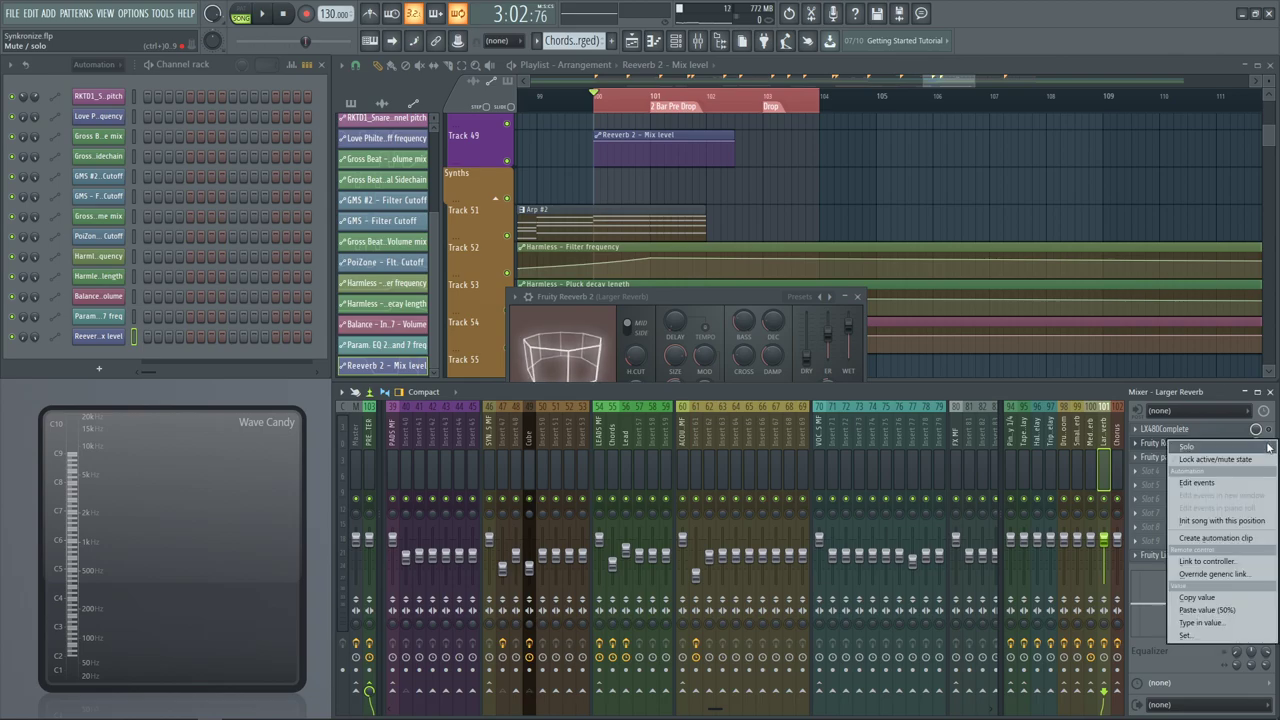
pyautogui.click(1146, 444)
pyautogui.click(1167, 445)
pyautogui.click(1167, 448)
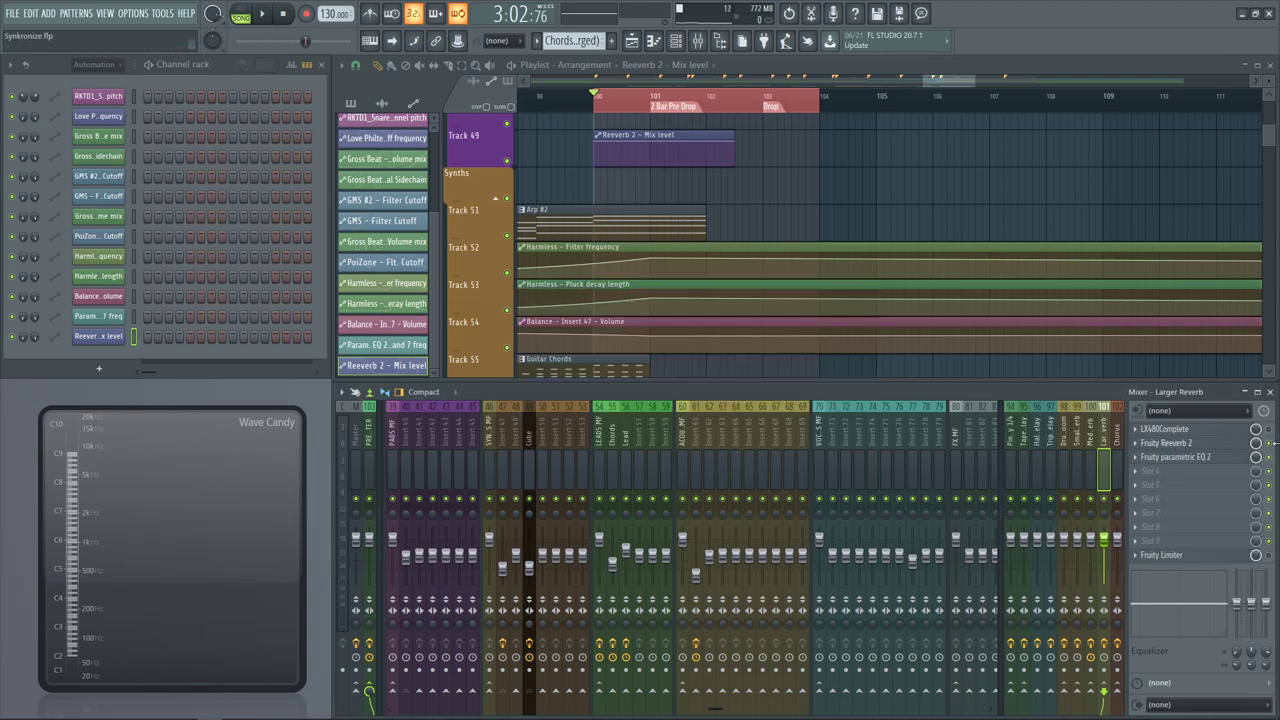
# Create an automation clip for the Fruity Reeverb 2 slot's mute/solo switch and move it to the Synths track below the mix-level clip
pyautogui.rightClick(1270, 444)
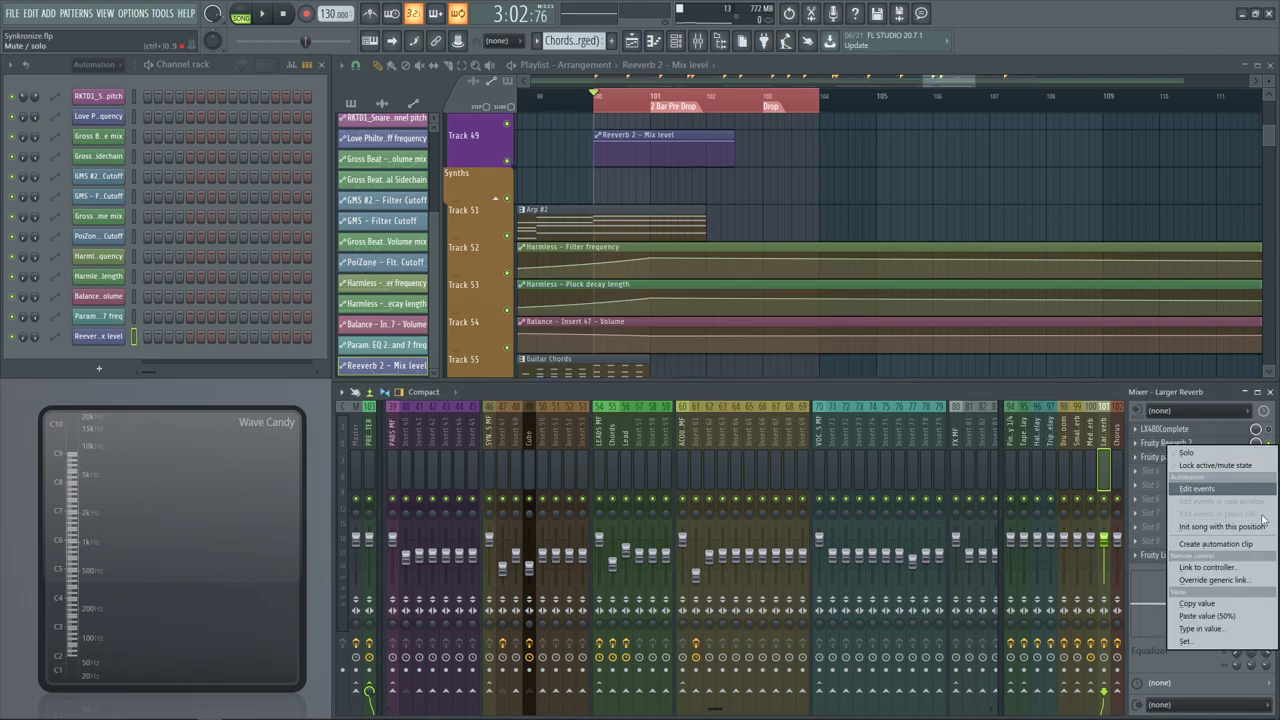
pyautogui.click(1216, 544)
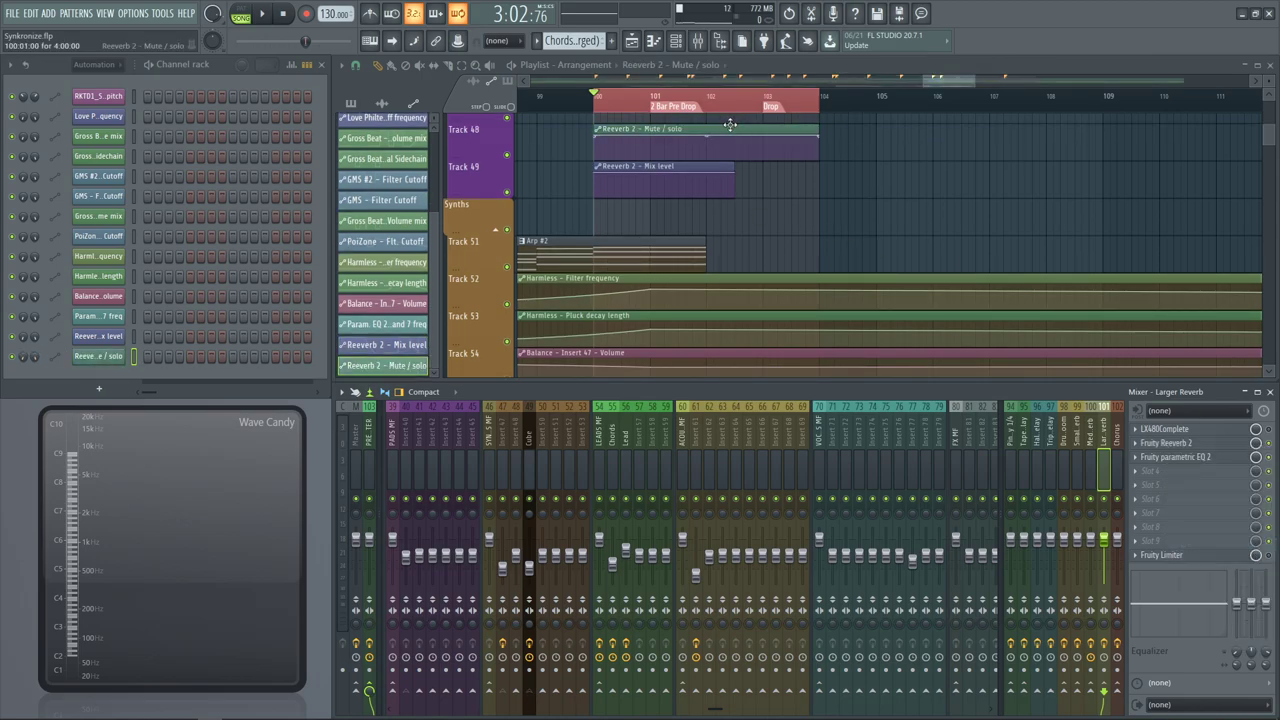
pyautogui.moveTo(730, 124); pyautogui.dragTo(729, 190)
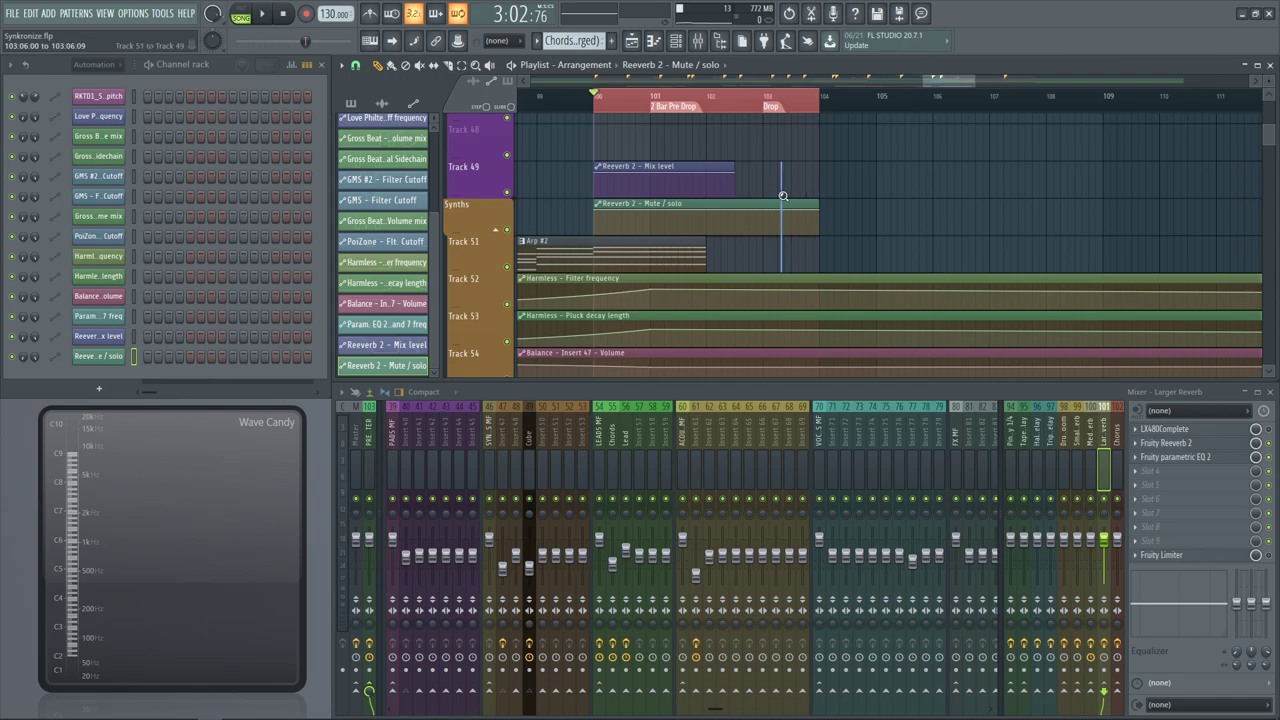
# Shape the mute/solo automation to drop to zero just before the Drop and return to maximum at 103:01:00
pyautogui.moveTo(783, 196); pyautogui.dragTo(751, 192)
pyautogui.rightClick(762, 241)
pyautogui.moveTo(751, 241); pyautogui.dragTo(735, 329)
pyautogui.rightClick(836, 272)
pyautogui.moveTo(836, 272); pyautogui.dragTo(848, 357)
pyautogui.rightClick(861, 254)
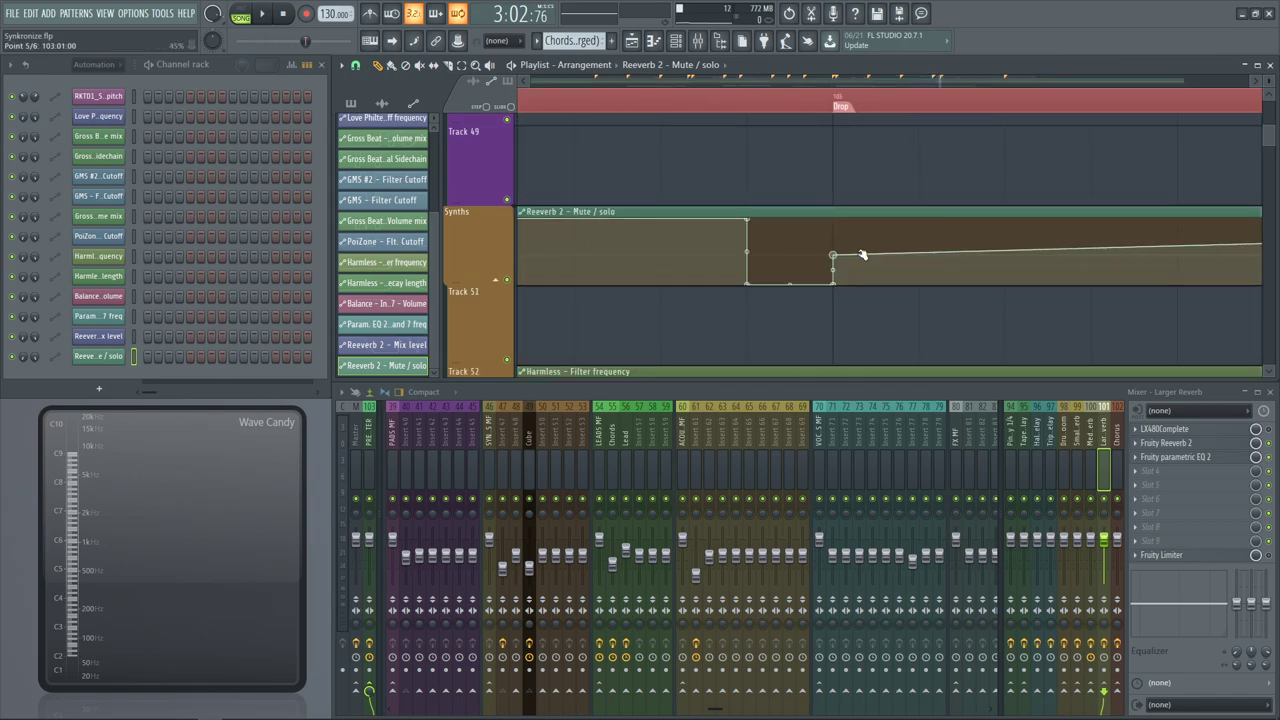
pyautogui.moveTo(861, 252); pyautogui.dragTo(829, 187)
pyautogui.scroll(-3, 829, 187)
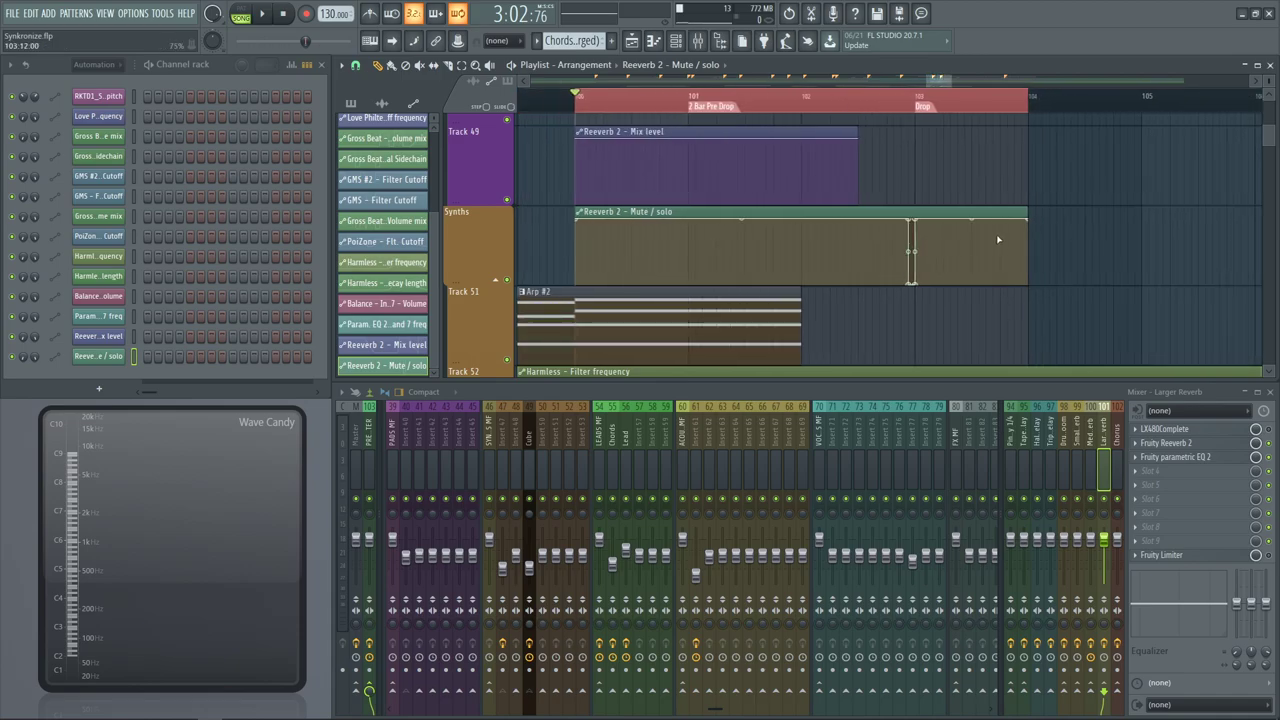
# Clear the time selection and play the full mix from bar 100 to hear the mute automation at the Drop
pyautogui.click(1066, 247)
pyautogui.press('space')
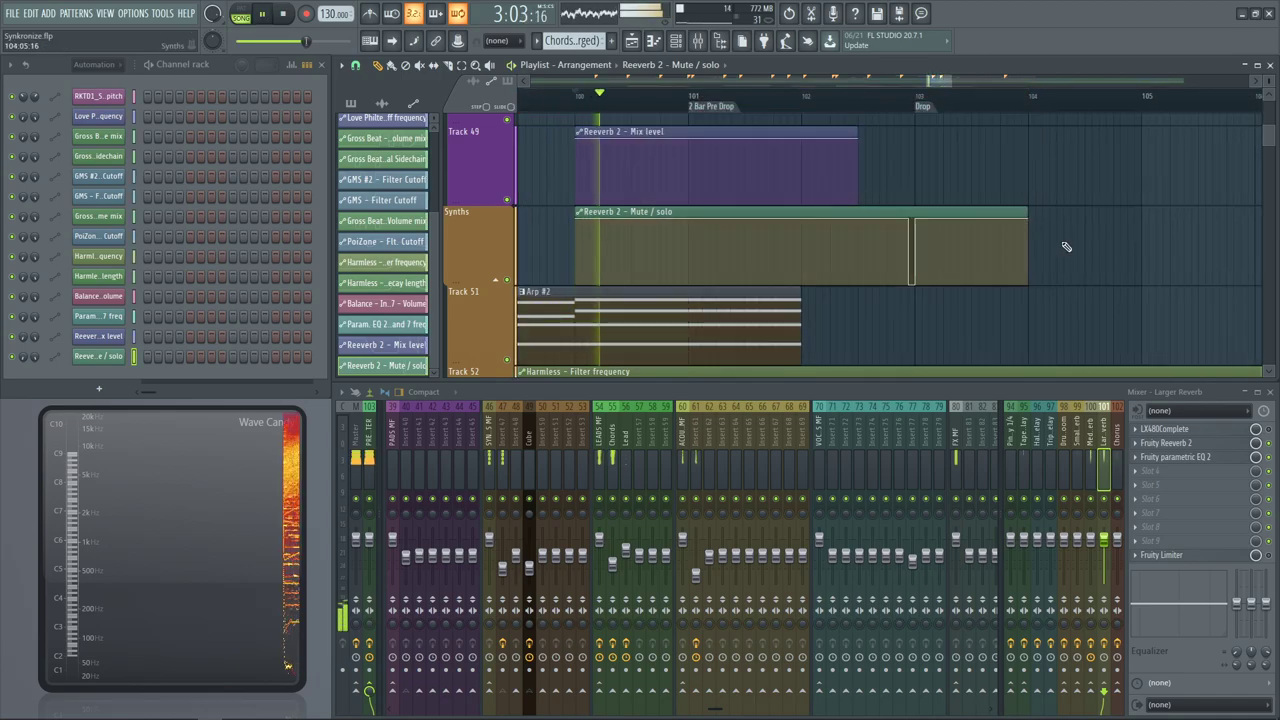
pyautogui.scroll(4, 722, 272)
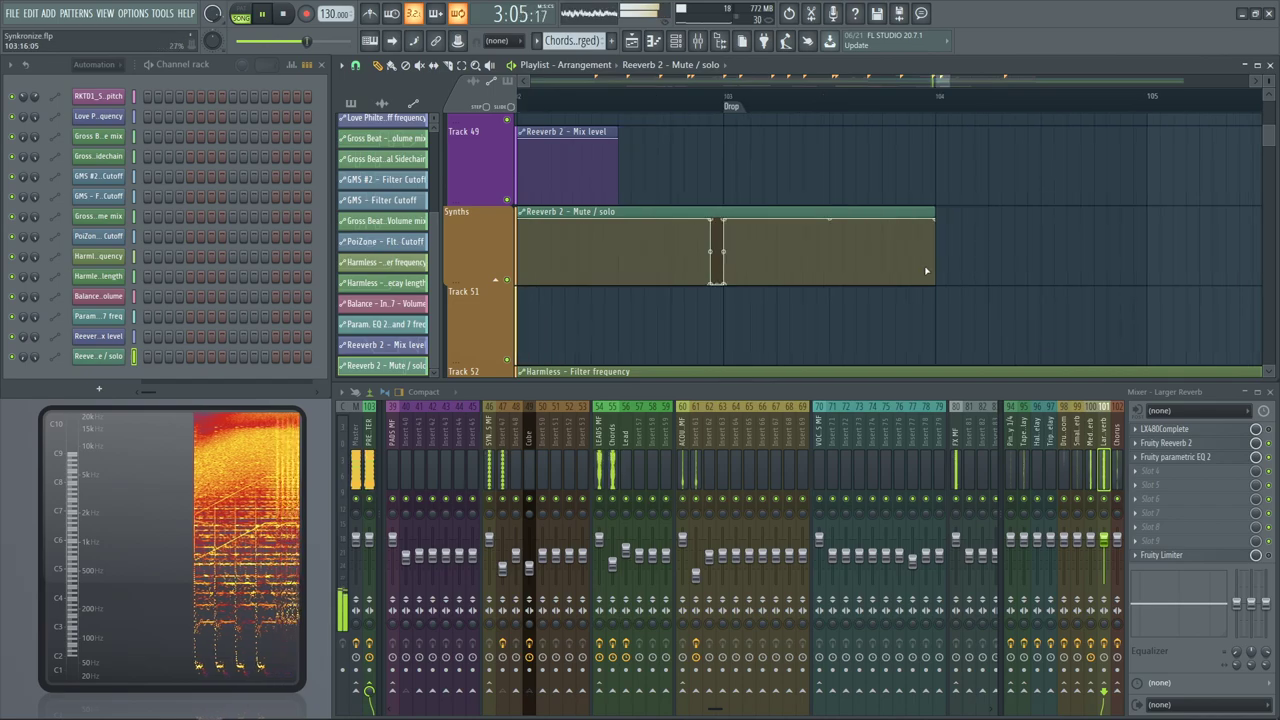
pyautogui.scroll(-4, 722, 272)
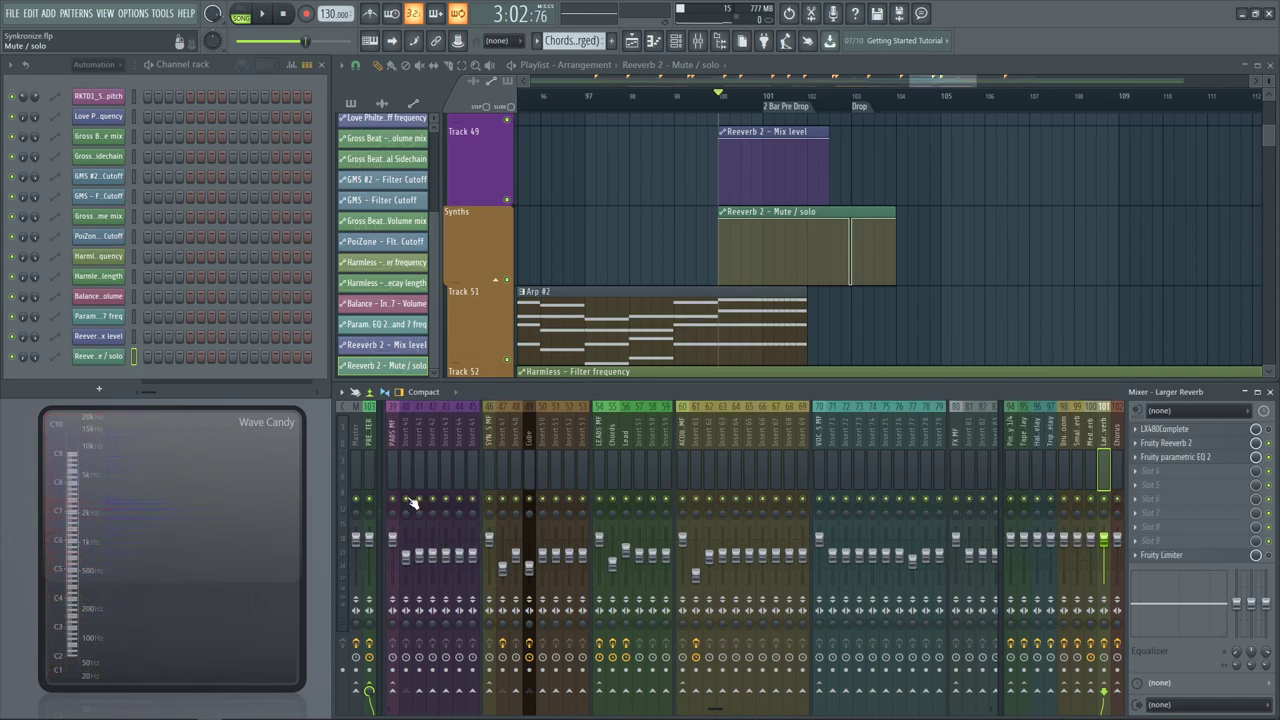
# Solo Insert 47 and play the pre-drop twice to hear how its reverb tail behaves at the Drop
pyautogui.click(625, 460)
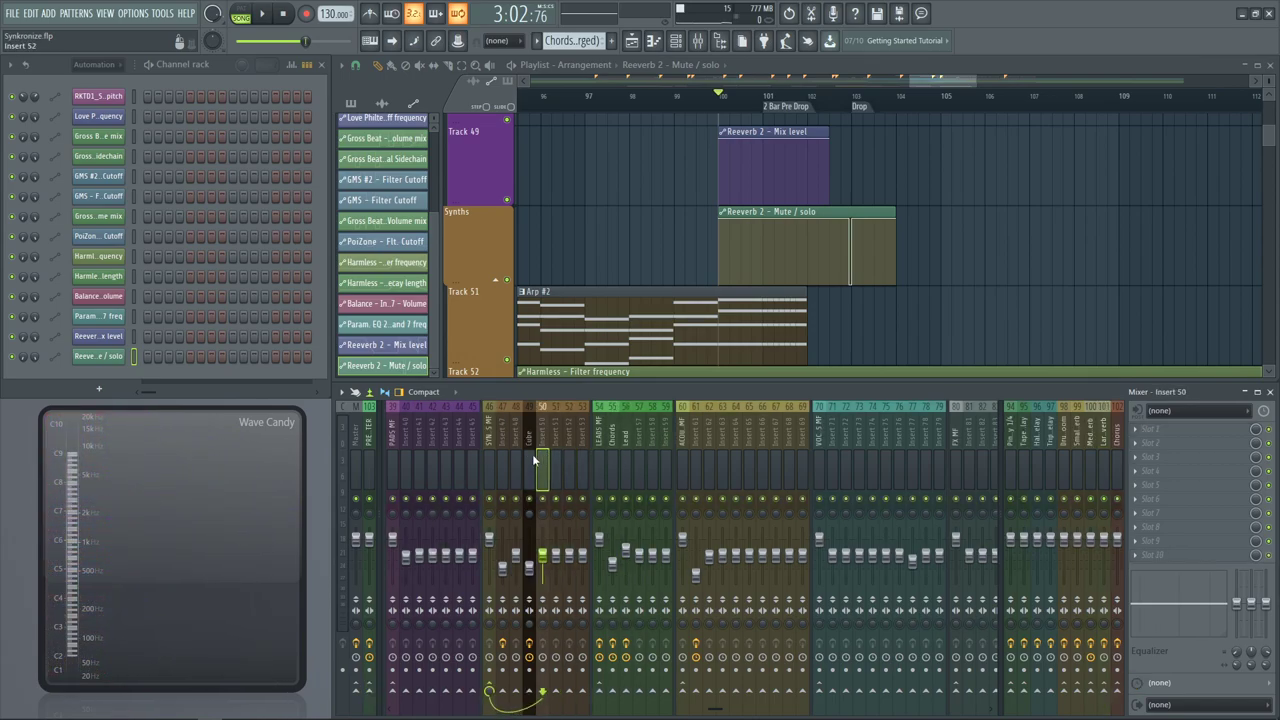
pyautogui.press('space')
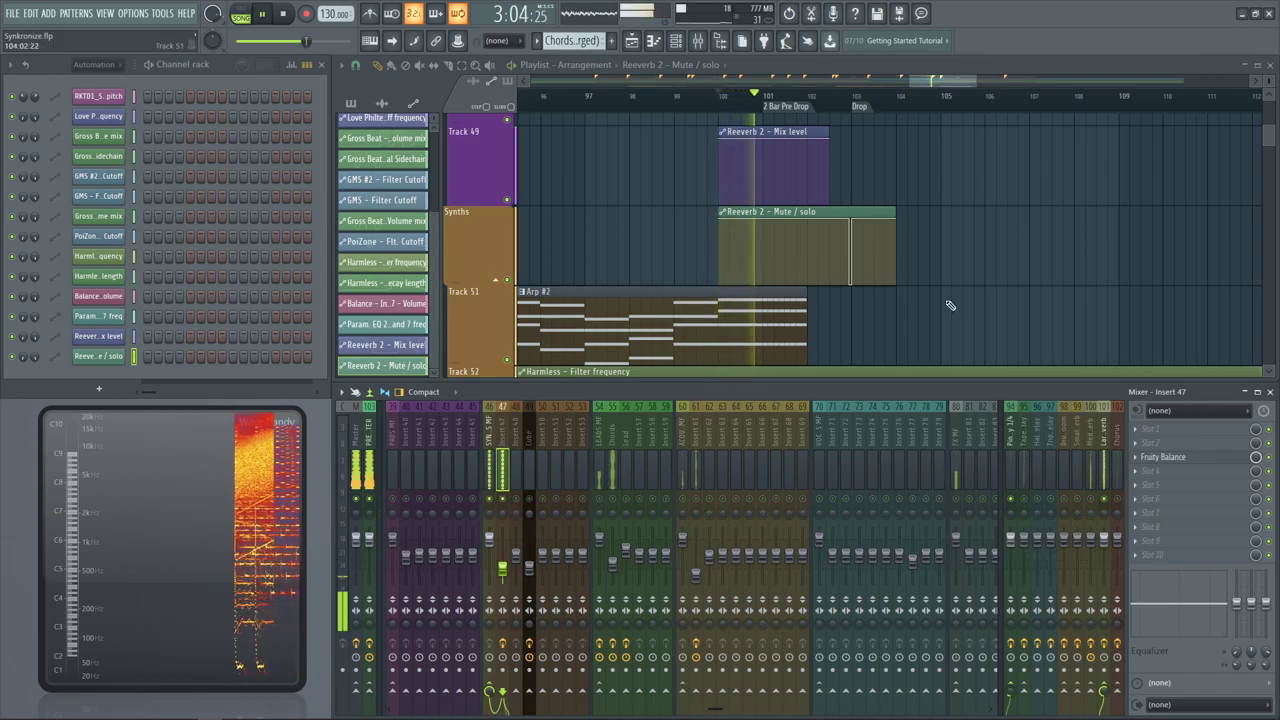
pyautogui.scroll(1, 930, 228)
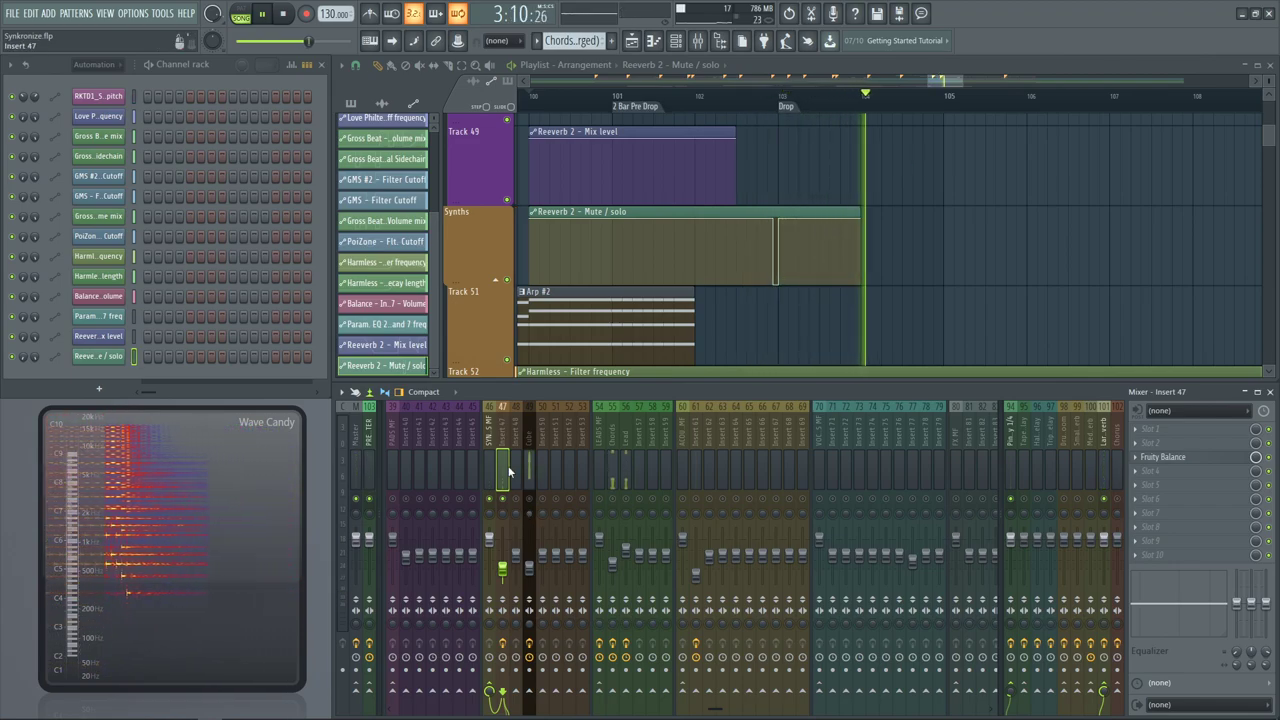
pyautogui.press('space')
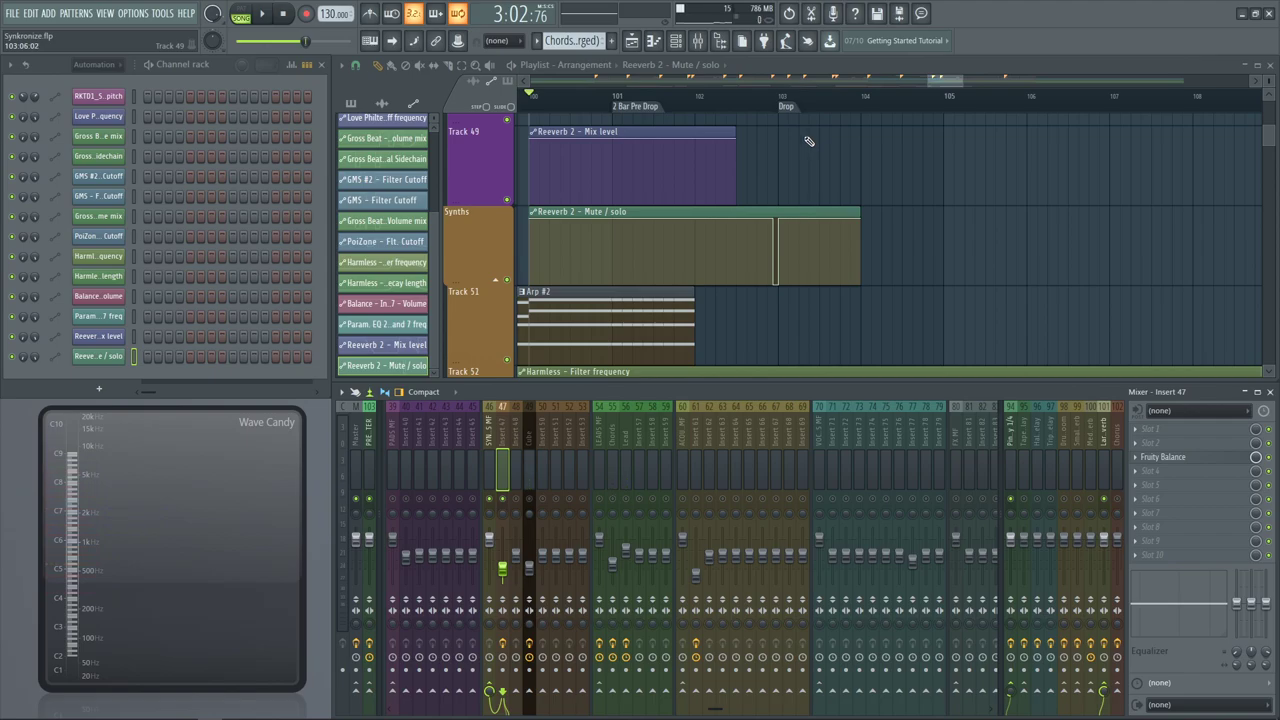
pyautogui.press('space')
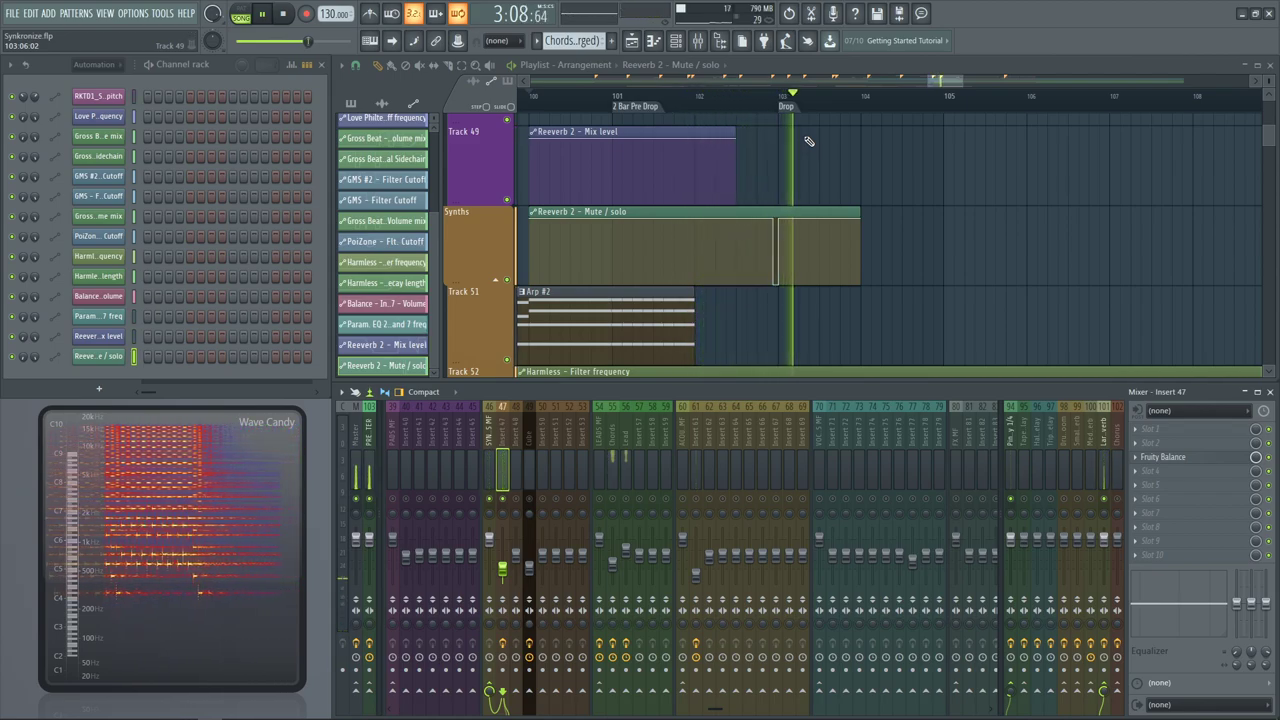
pyautogui.press('space')
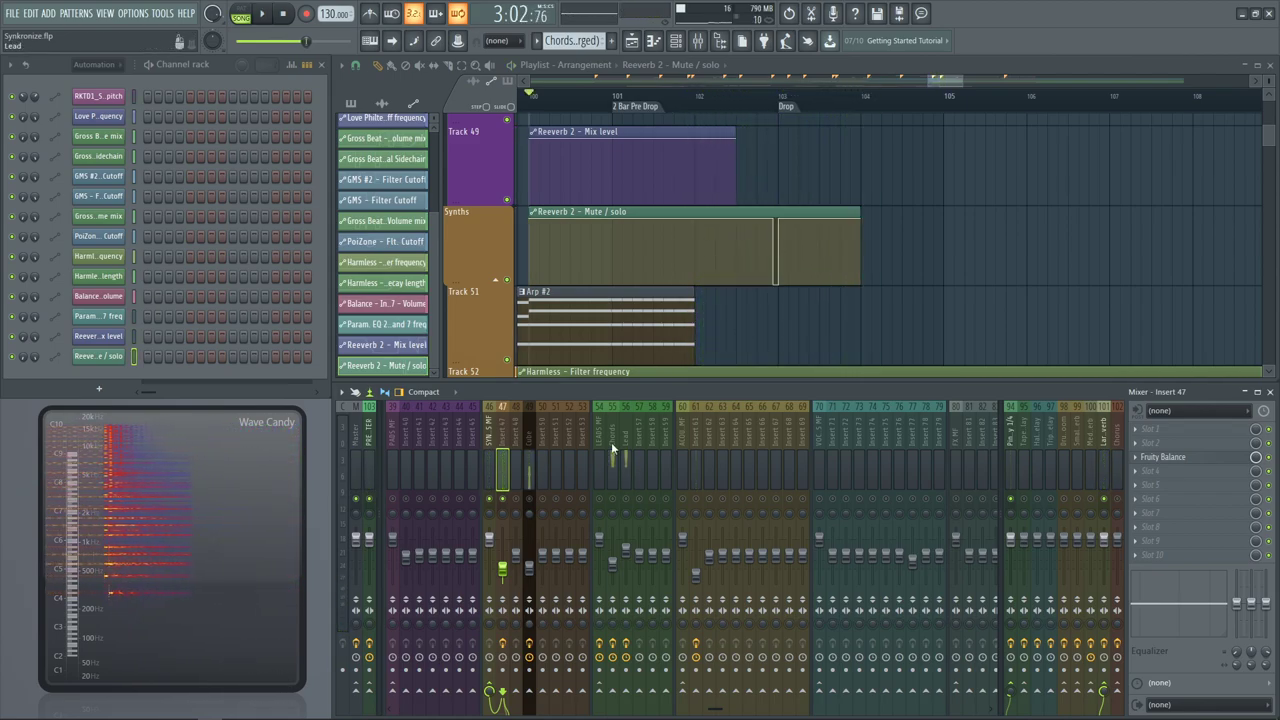
# Unsolo Insert 47 and replay the full mix from bar 100 past the Drop
pyautogui.press('space')
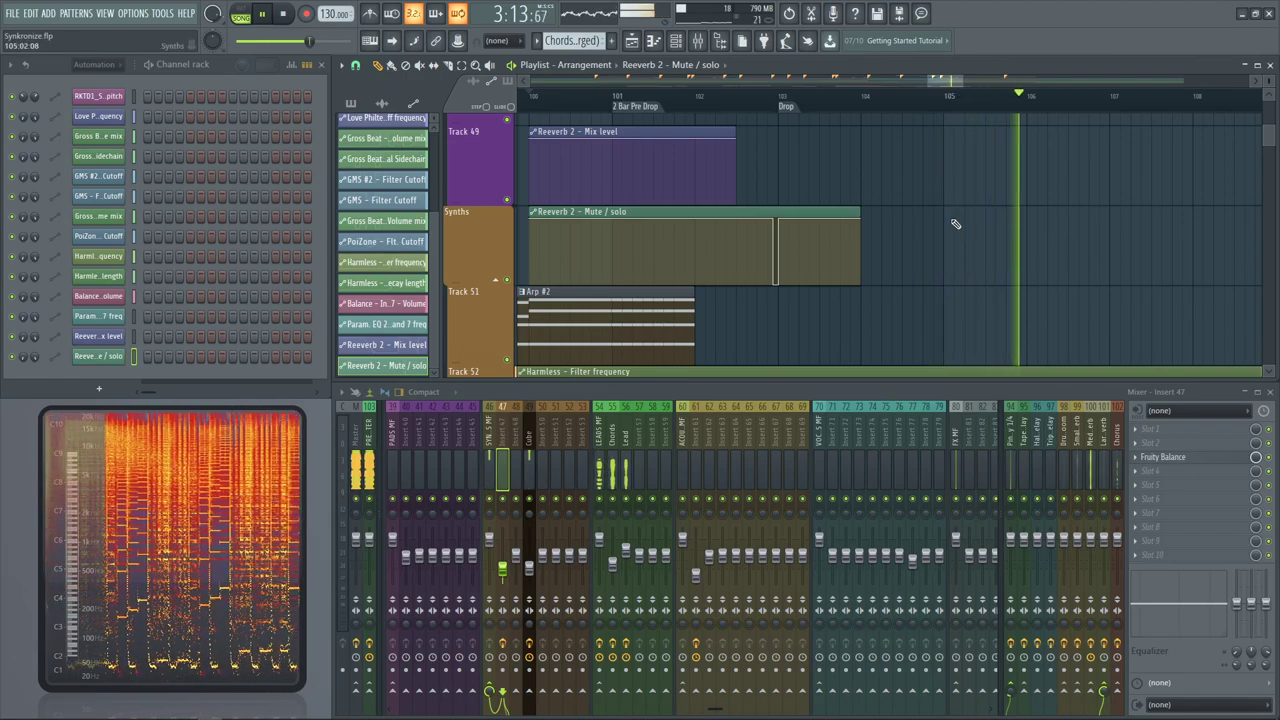
pyautogui.press('space')
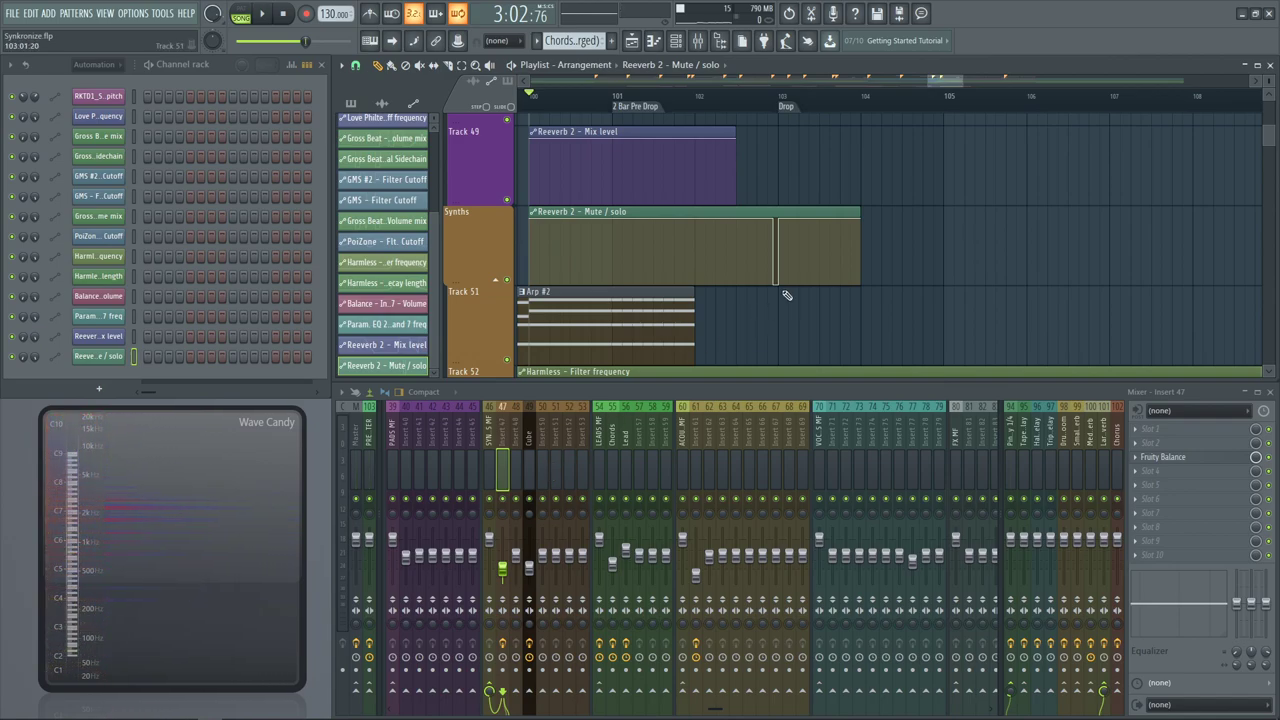
pyautogui.scroll(-3, 784, 335)
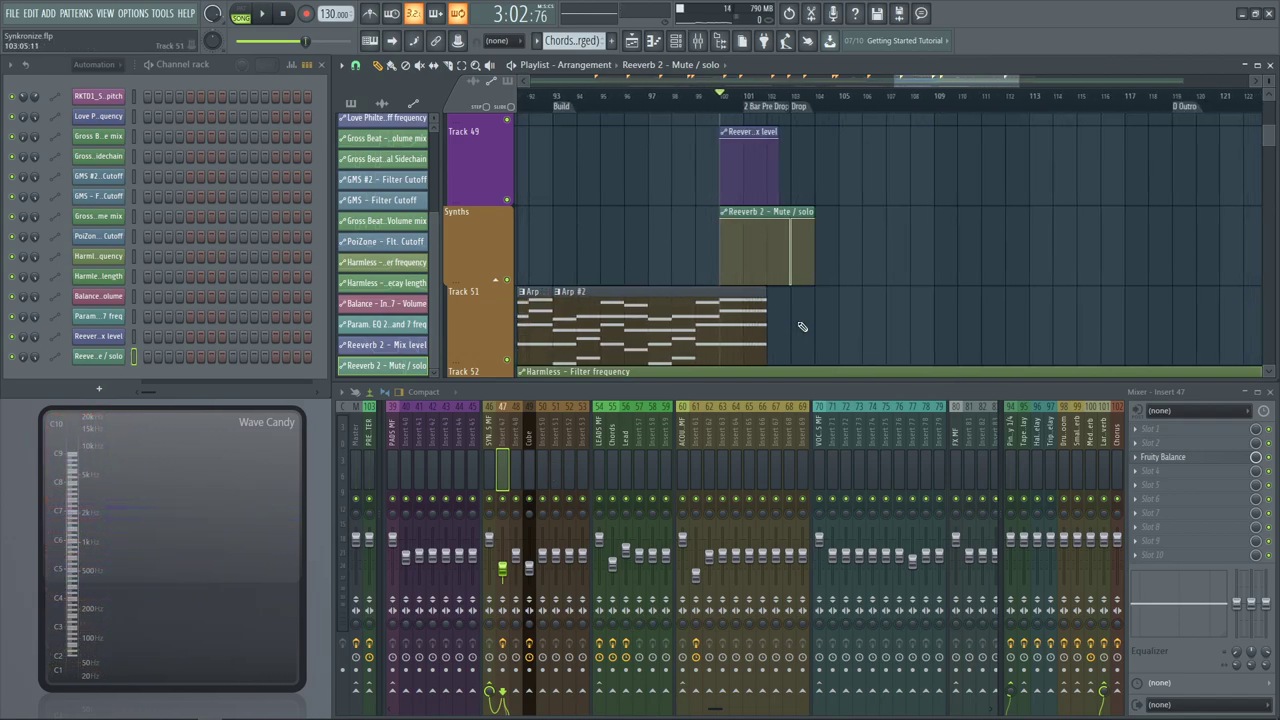
# Place the playback position at the Drop on bar 103 and play the full mix from there
pyautogui.press('space')
pyautogui.press('space')
pyautogui.scroll(4, 830, 325)
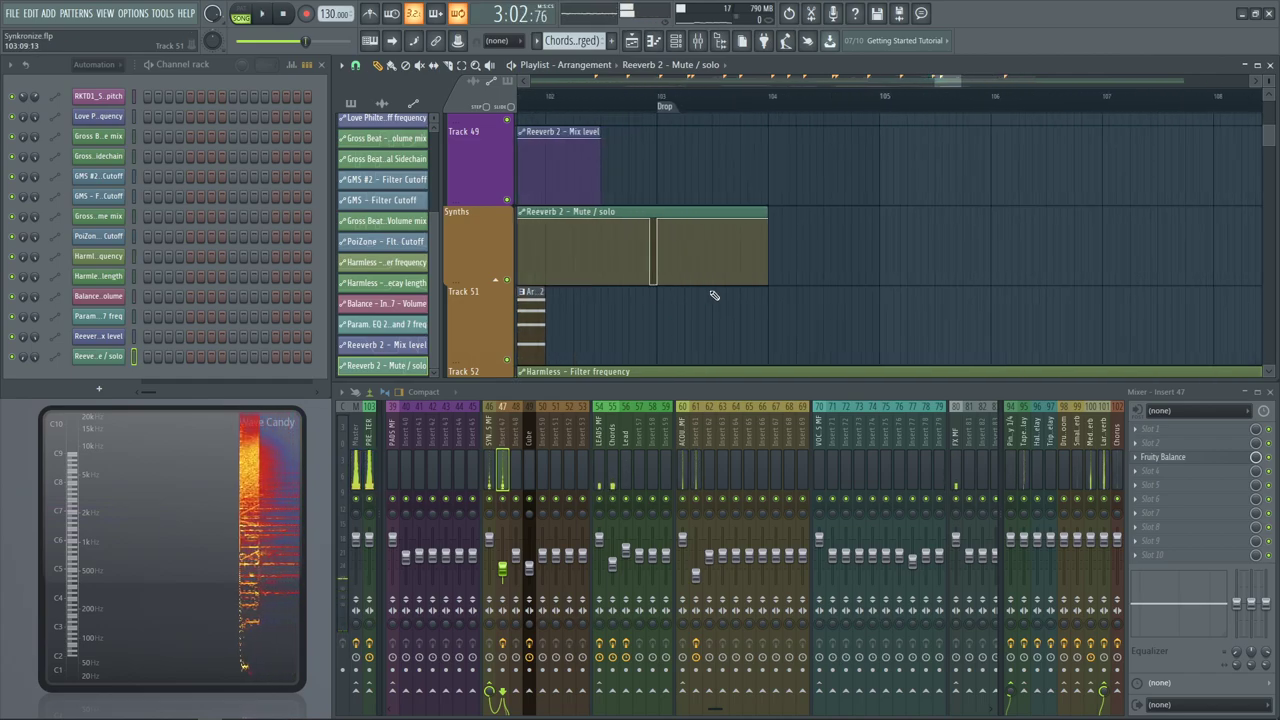
pyautogui.click(674, 100)
pyautogui.press('space')
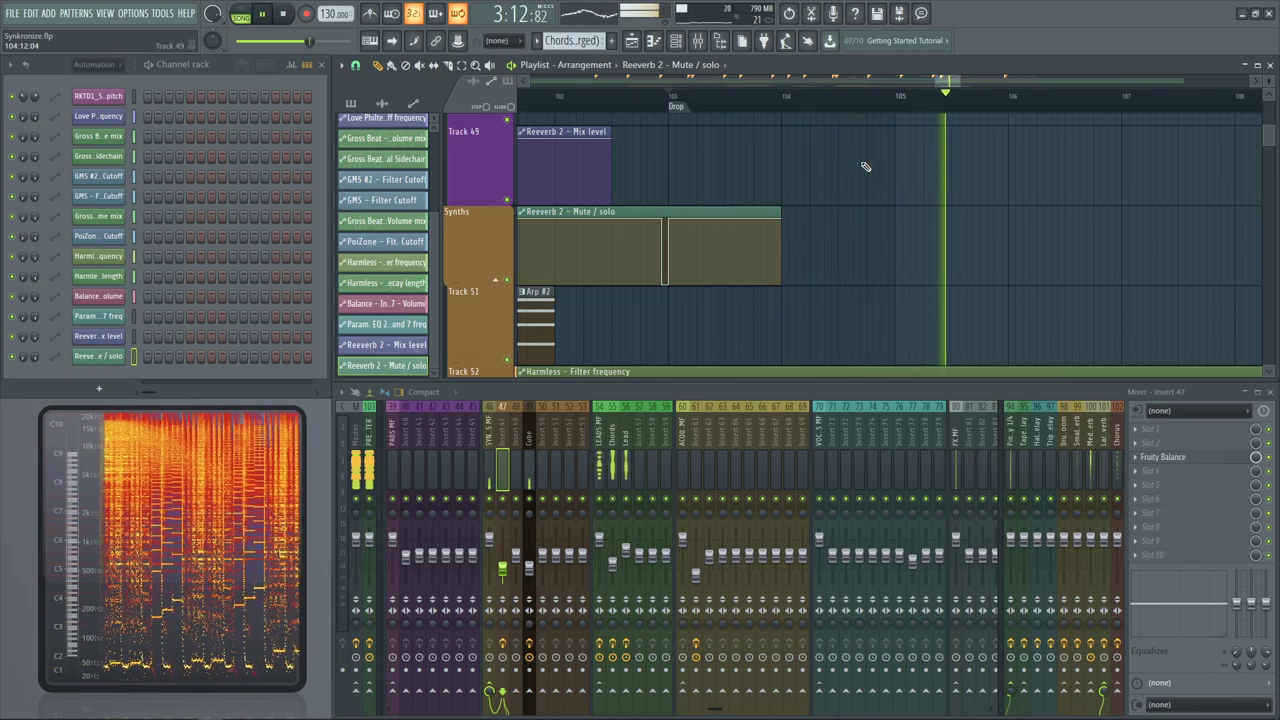
pyautogui.press('space')
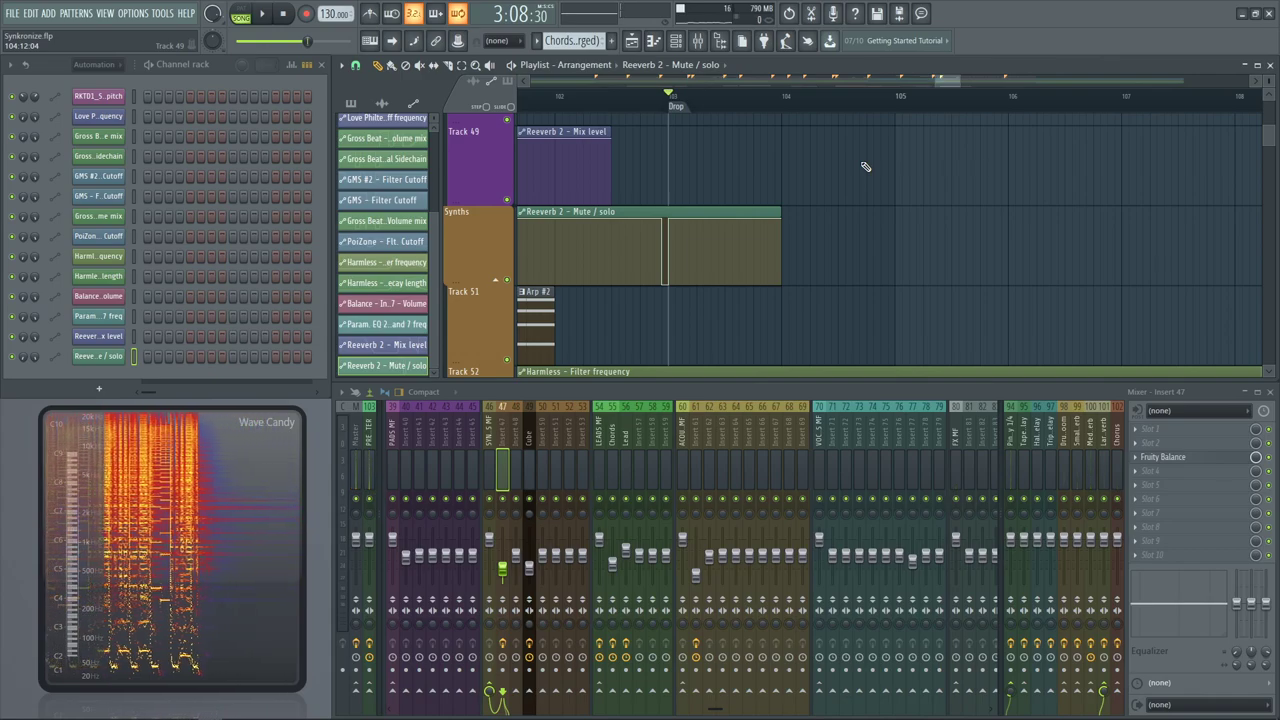
# Select the LEADS MF mixer track and play the start of the Drop twice to hear the leads
pyautogui.click(598, 455)
pyautogui.press('space')
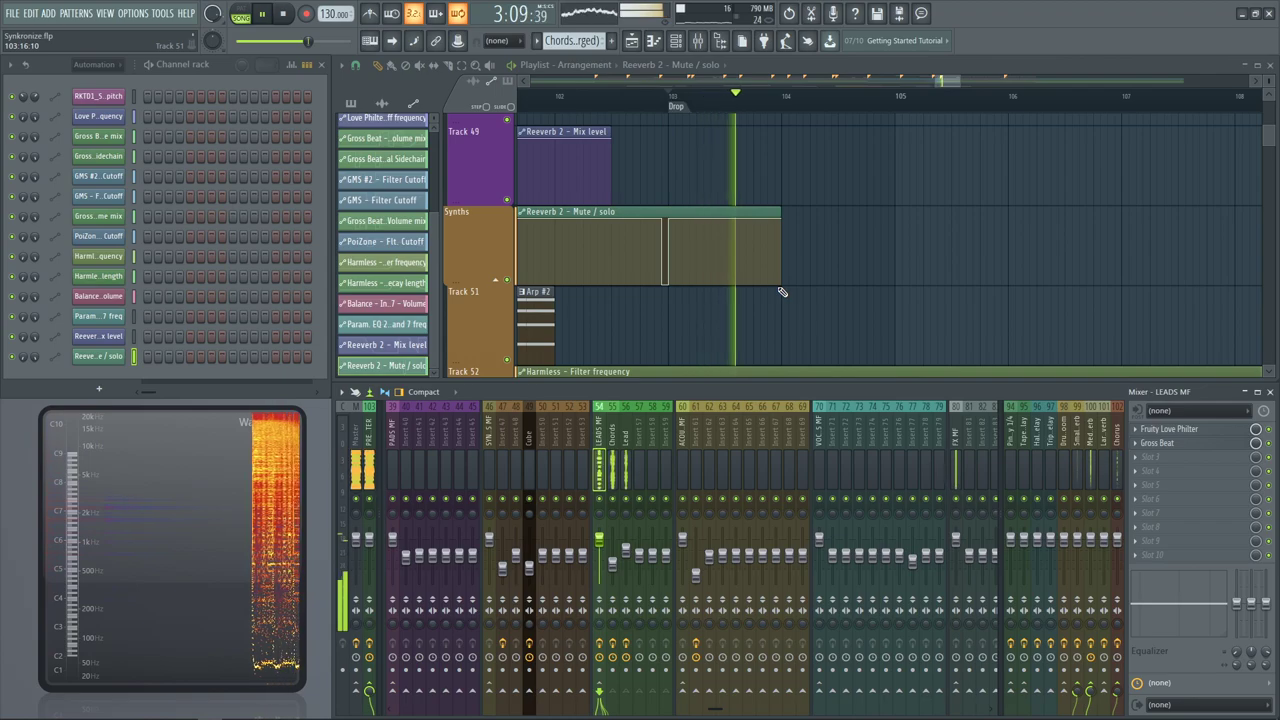
pyautogui.scroll(-3, 765, 282)
pyautogui.press('space')
pyautogui.press('space')
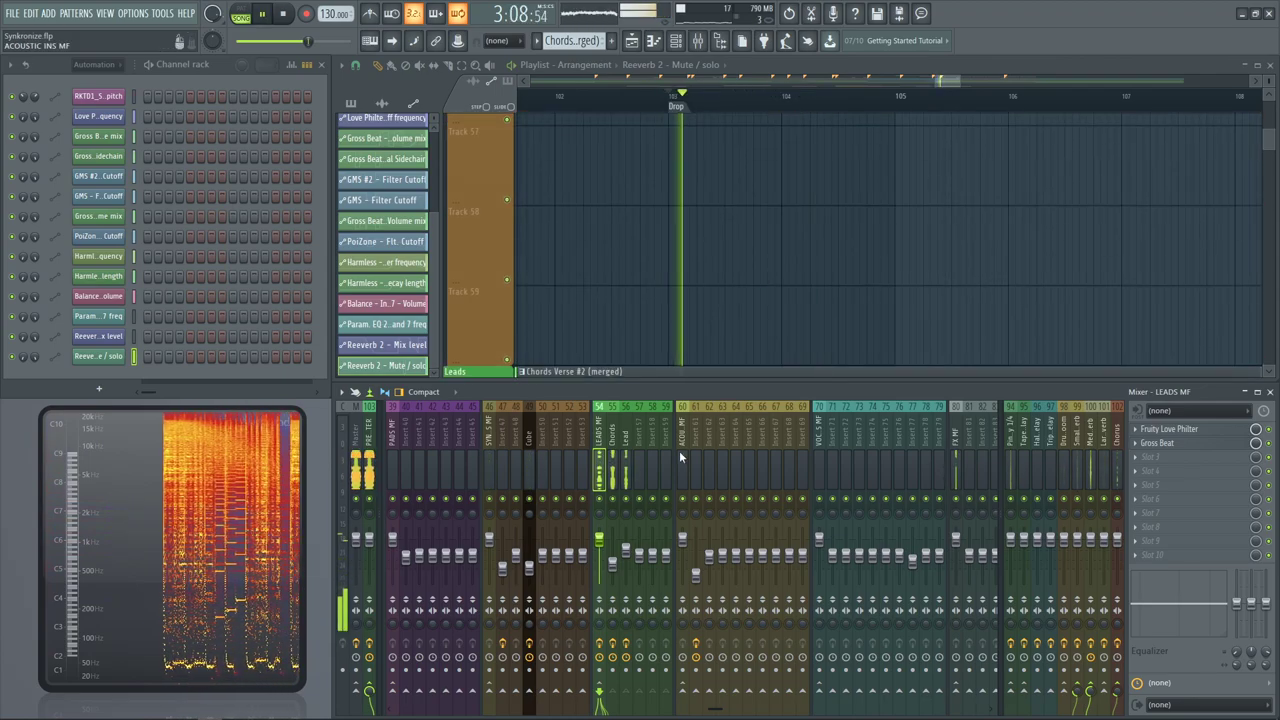
pyautogui.press('space')
# Examine the Leads tracks in the playlist for the chord patterns and automation clips around the Drop
pyautogui.scroll(-6, 763, 271)
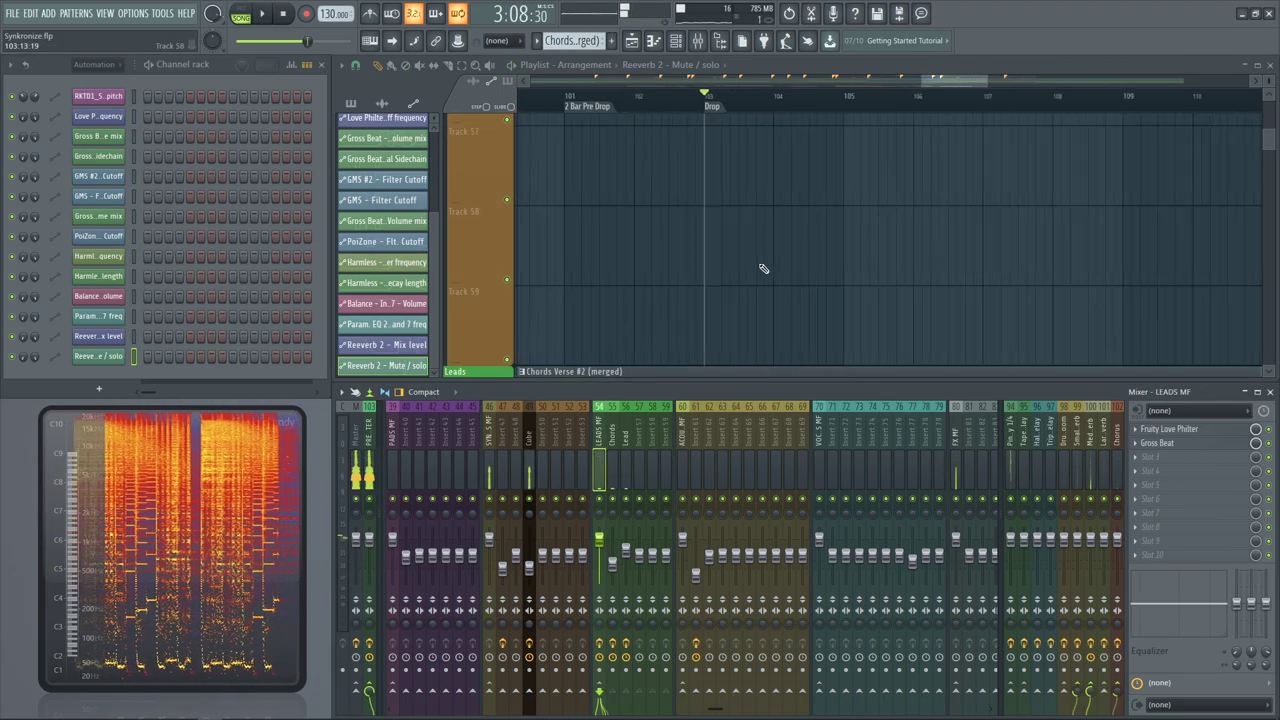
pyautogui.scroll(-2, 752, 283)
pyautogui.scroll(-2, 755, 317)
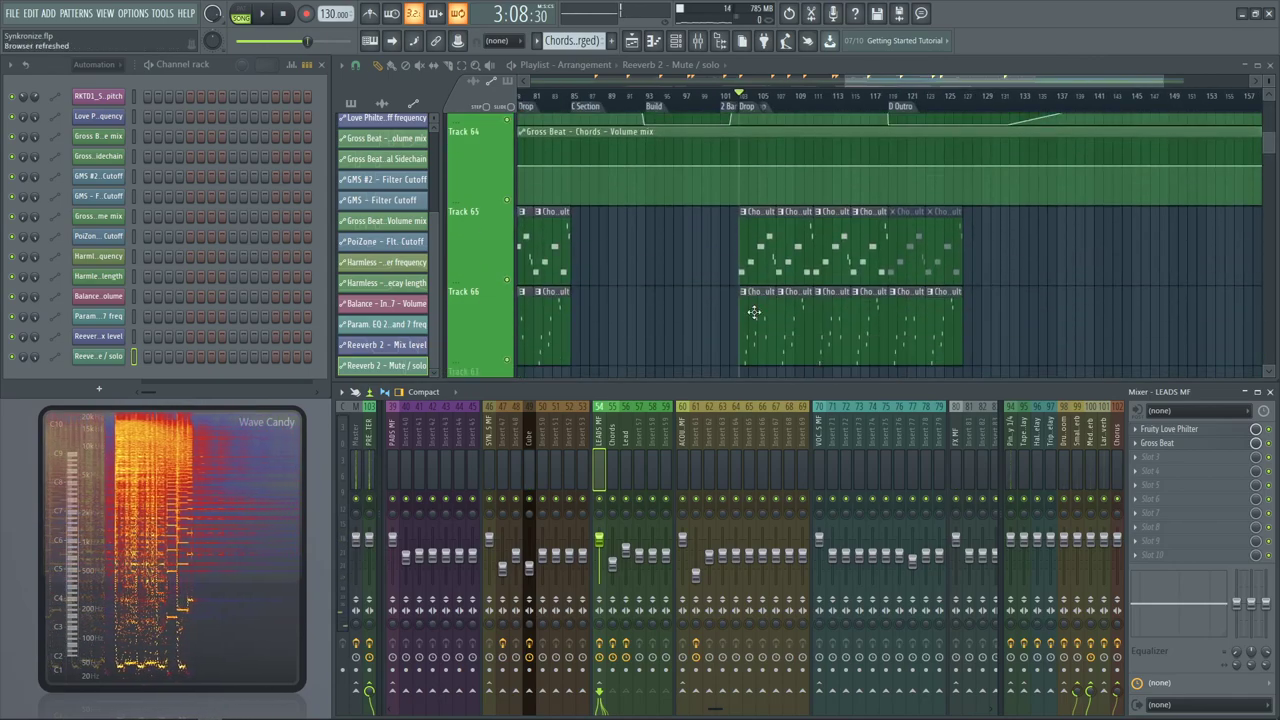
pyautogui.scroll(6, 700, 318)
pyautogui.scroll(-1, 673, 320)
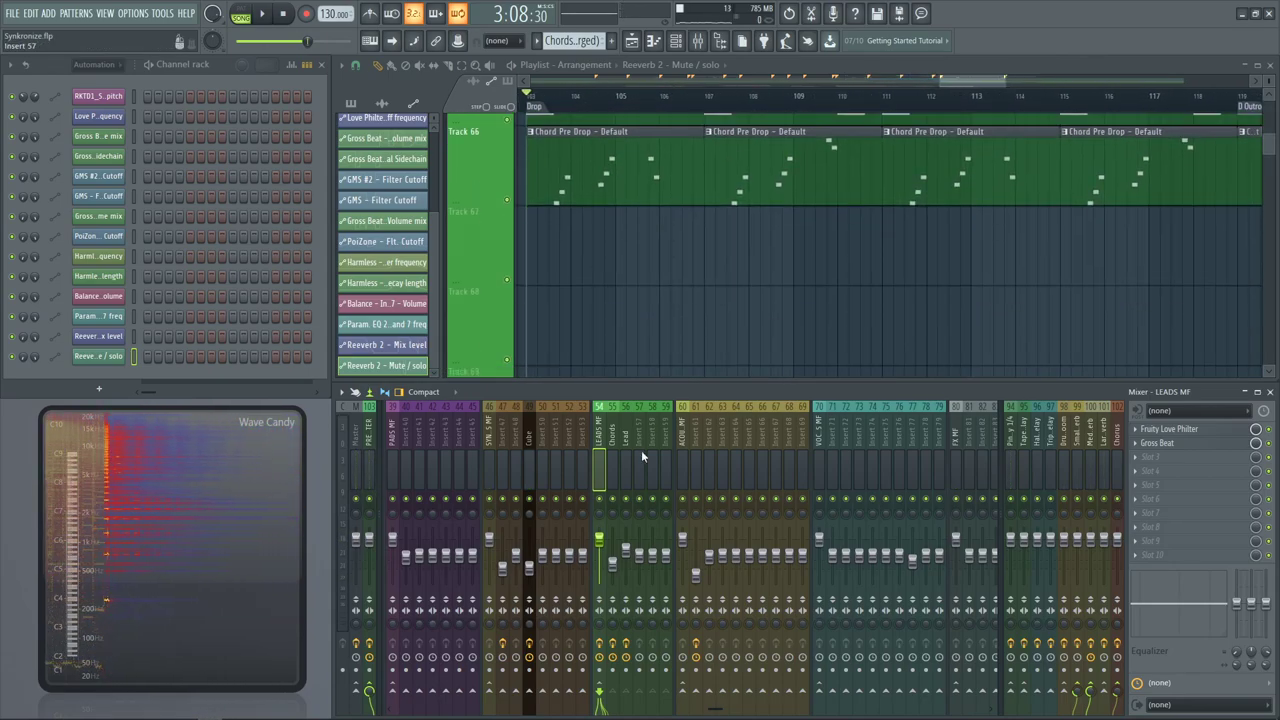
pyautogui.scroll(-3, 637, 270)
pyautogui.scroll(5, 651, 301)
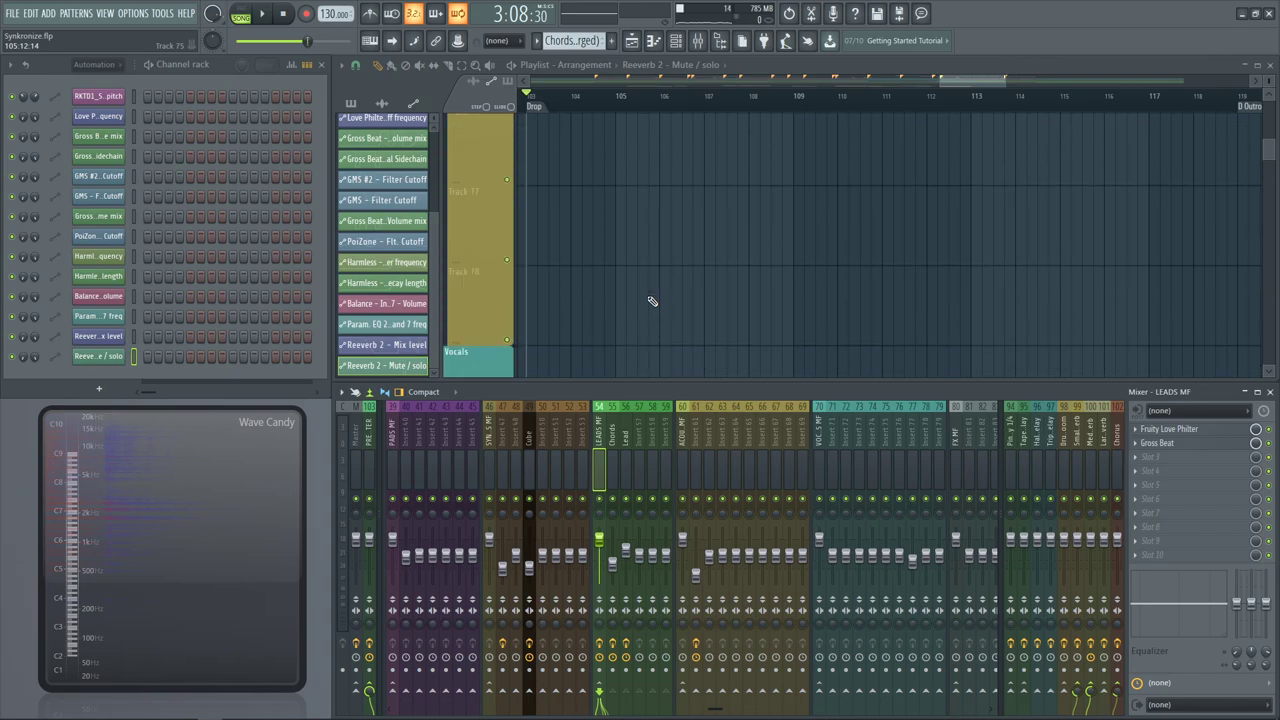
pyautogui.scroll(-4, 651, 301)
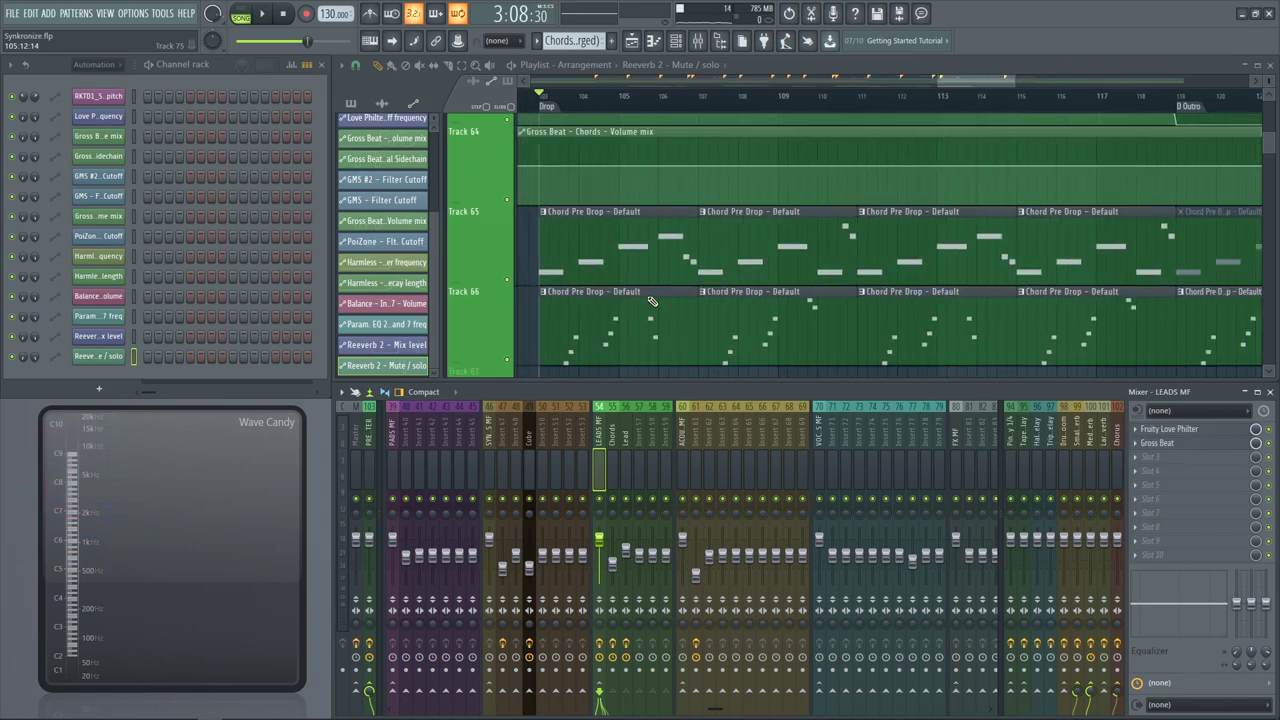
pyautogui.scroll(6, 629, 353)
# Play from the Drop while examining the Love Philter and Gross Beat automation clips on the Leads tracks
pyautogui.press('space')
pyautogui.scroll(-1, 629, 353)
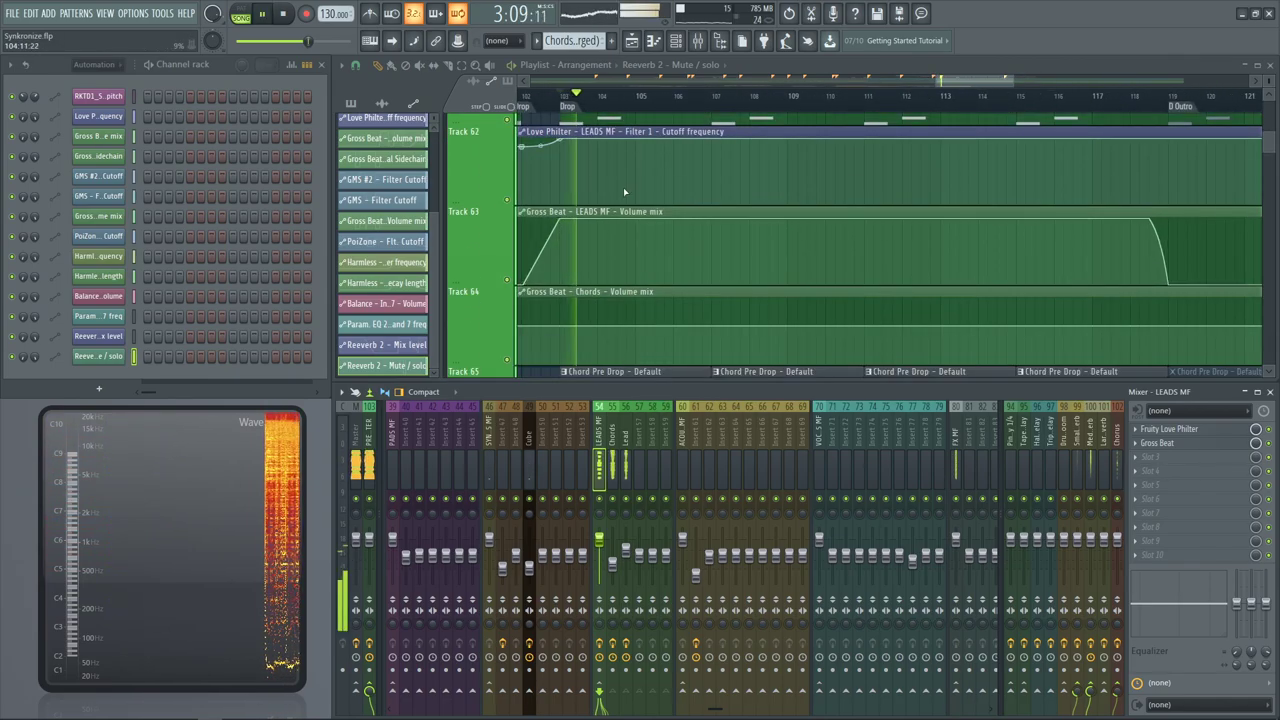
pyautogui.scroll(2, 623, 187)
pyautogui.scroll(-4, 646, 240)
pyautogui.scroll(2, 601, 272)
pyautogui.press('space')
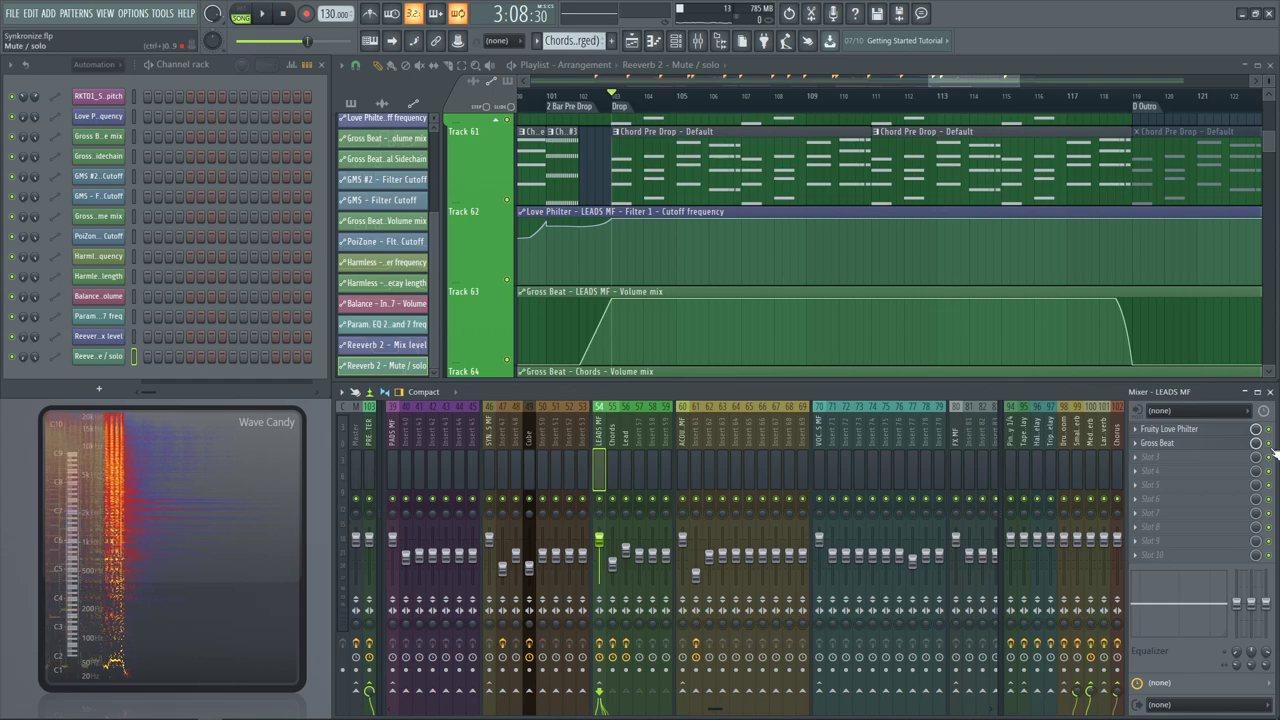
# Play the Drop with Gross Beat bypassed on LEADS MF to compare the sound without its gating
pyautogui.press('space')
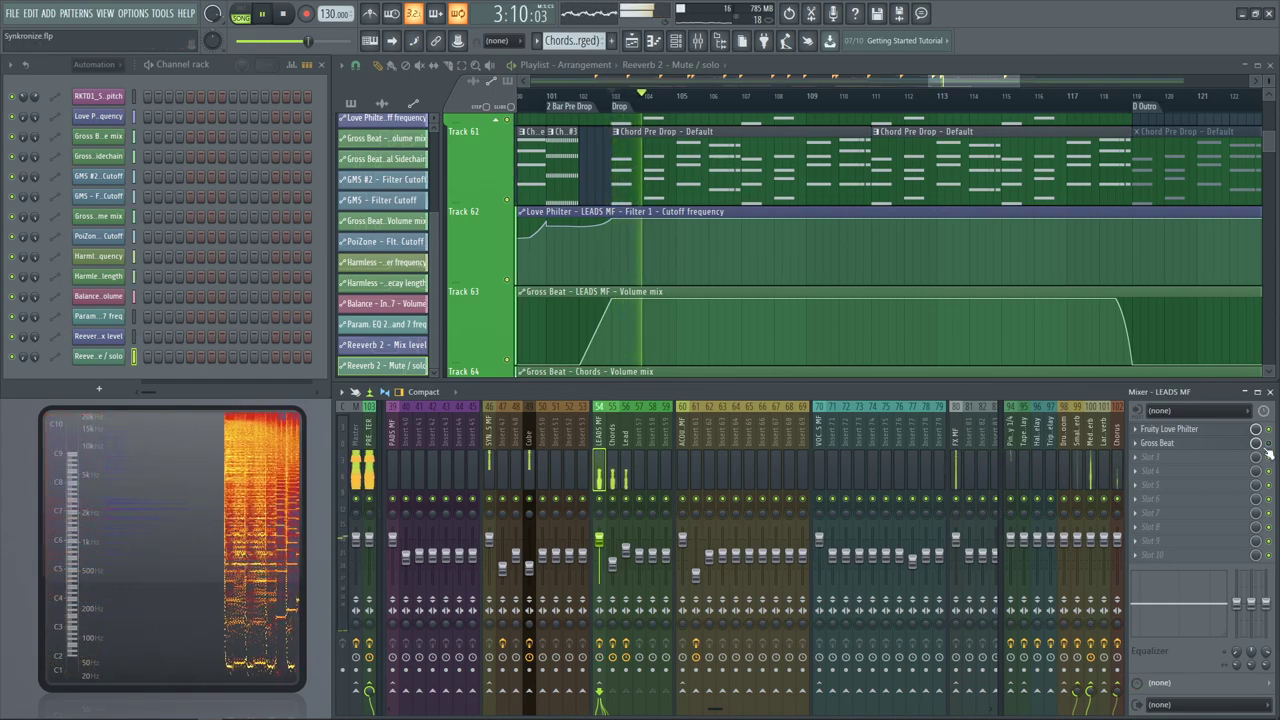
pyautogui.rightClick(1269, 445)
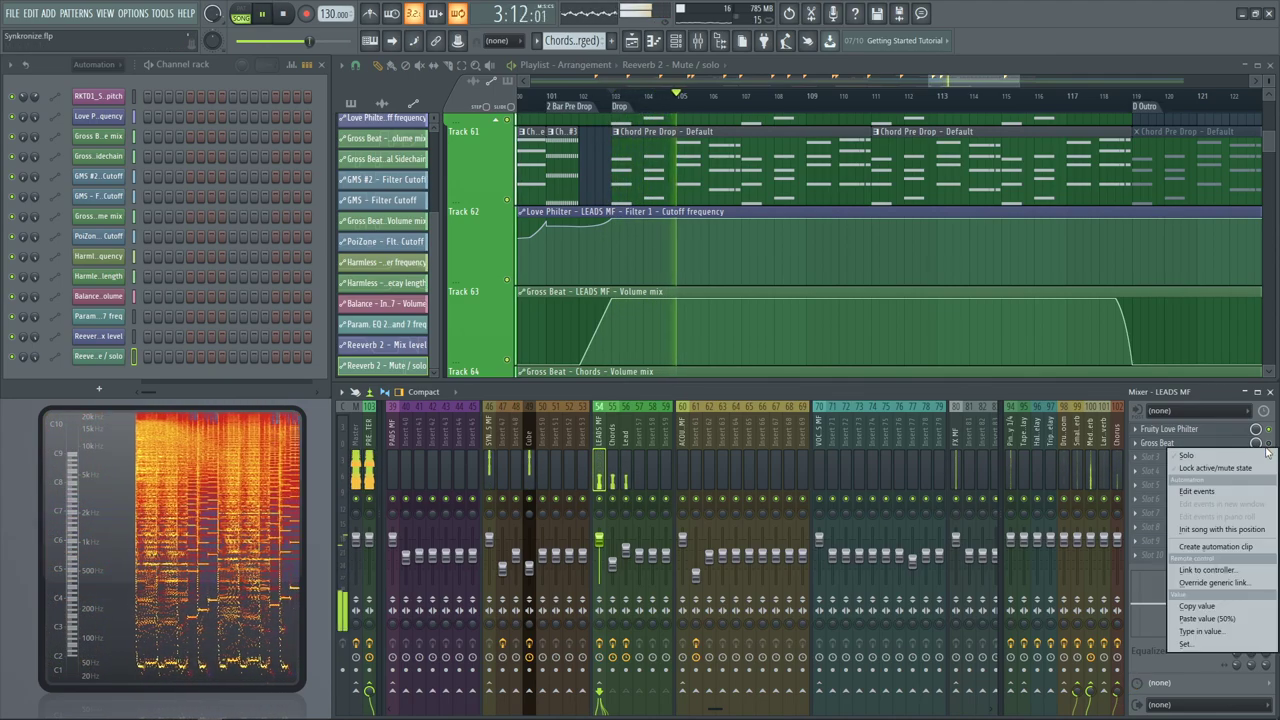
pyautogui.click(1223, 393)
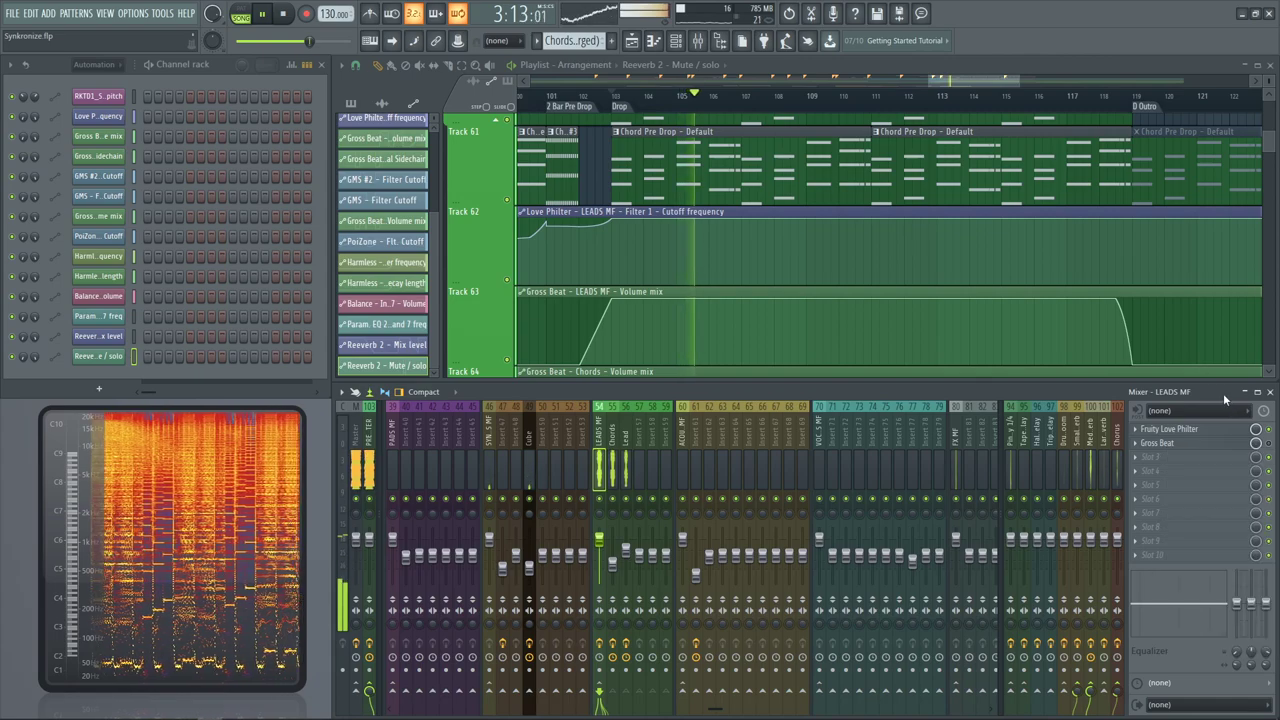
pyautogui.press('space')
# Open Gross Beat on LEADS MF and inspect its Empty time envelope and Trance Gt 2 volume envelope
pyautogui.click(1242, 444)
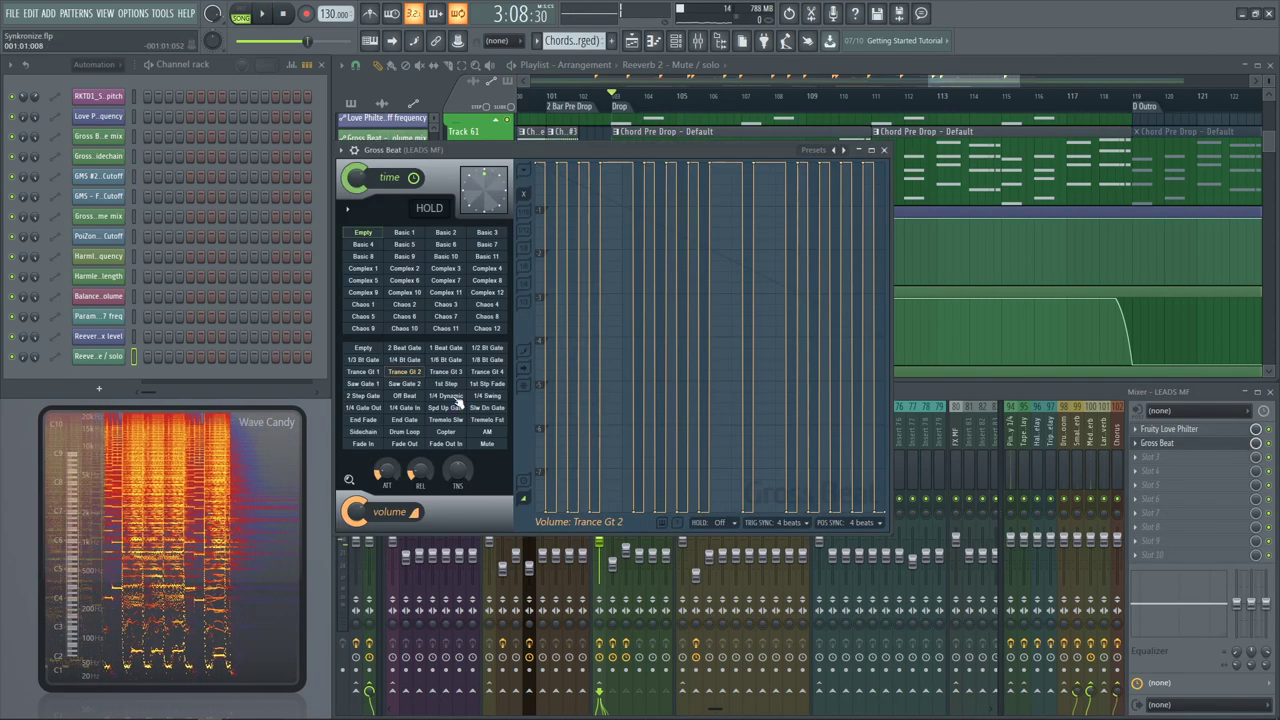
pyautogui.moveTo(534, 150); pyautogui.dragTo(655, 162)
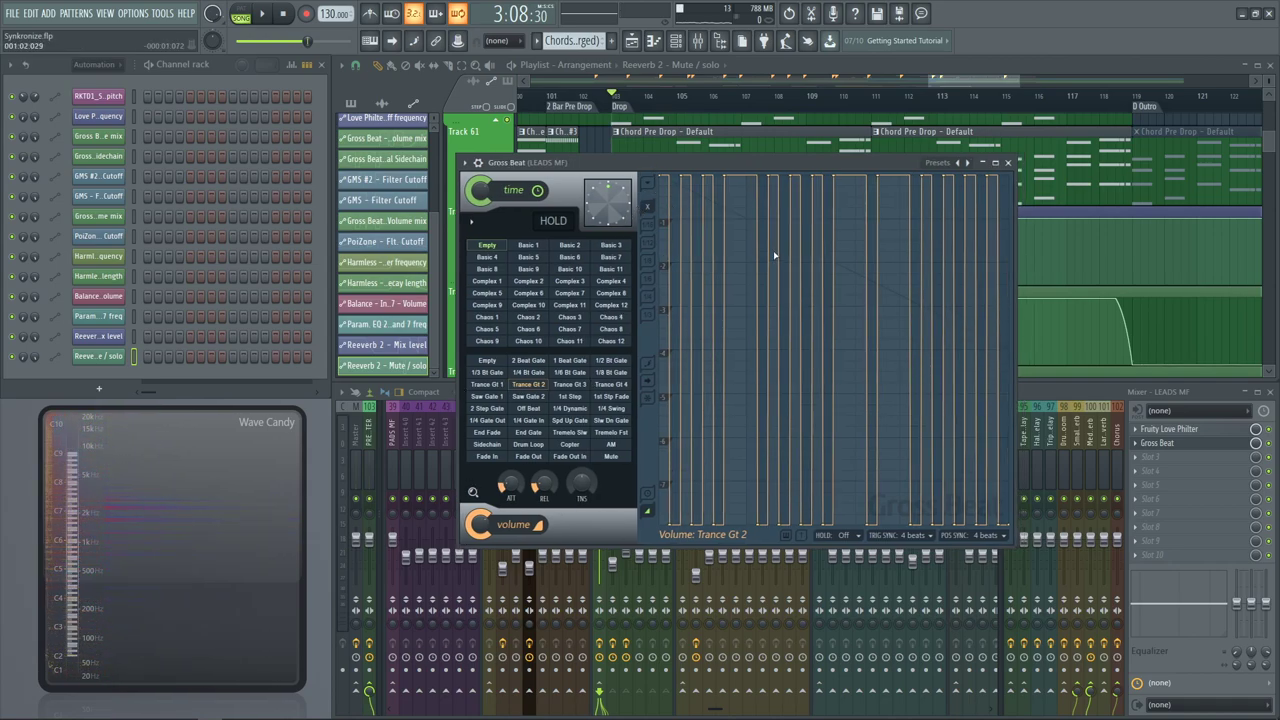
pyautogui.click(487, 245)
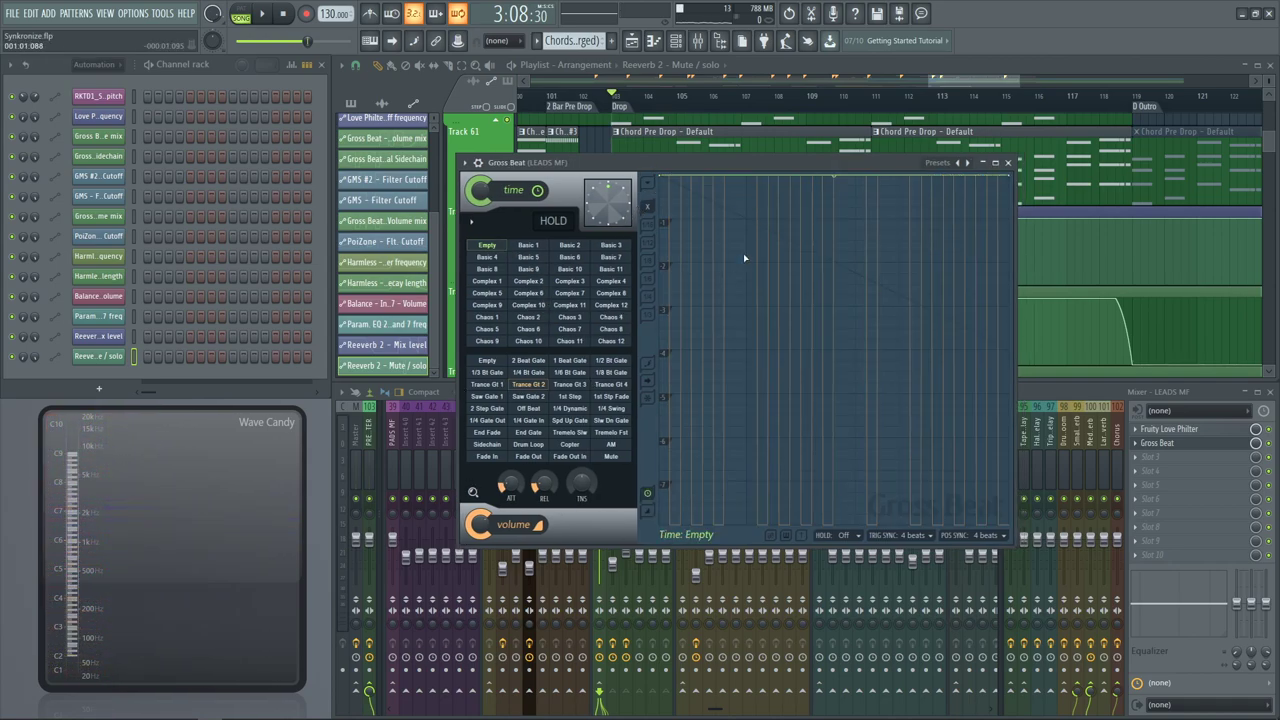
pyautogui.click(544, 385)
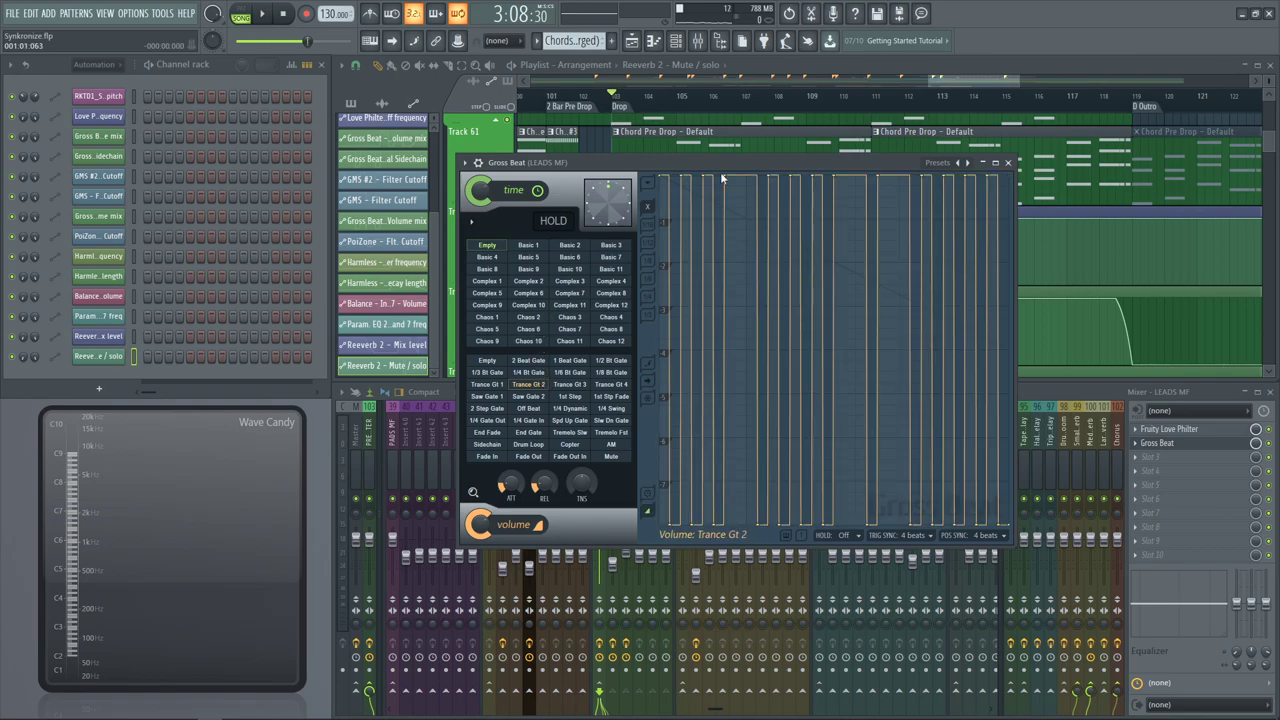
# Set Gross Beat's volume envelope to Empty and play the Drop to hear the leads ungated
pyautogui.click(489, 361)
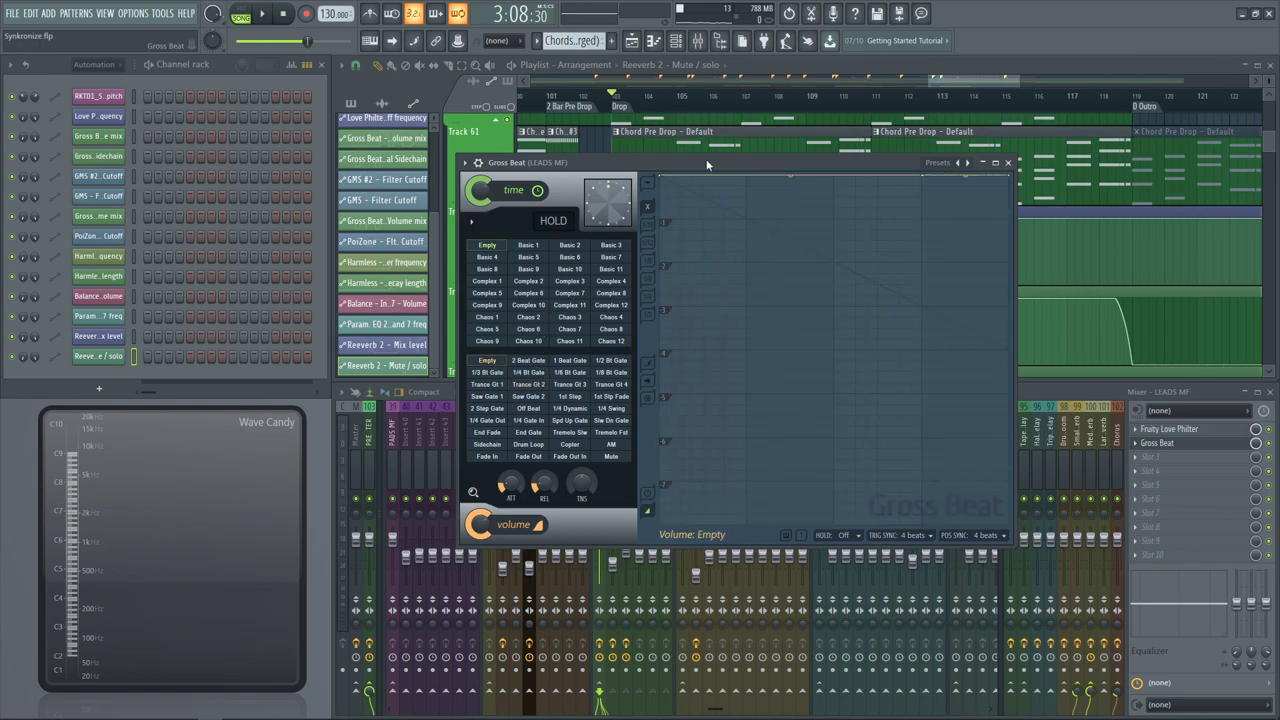
pyautogui.moveTo(707, 163); pyautogui.dragTo(684, 298)
pyautogui.press('space')
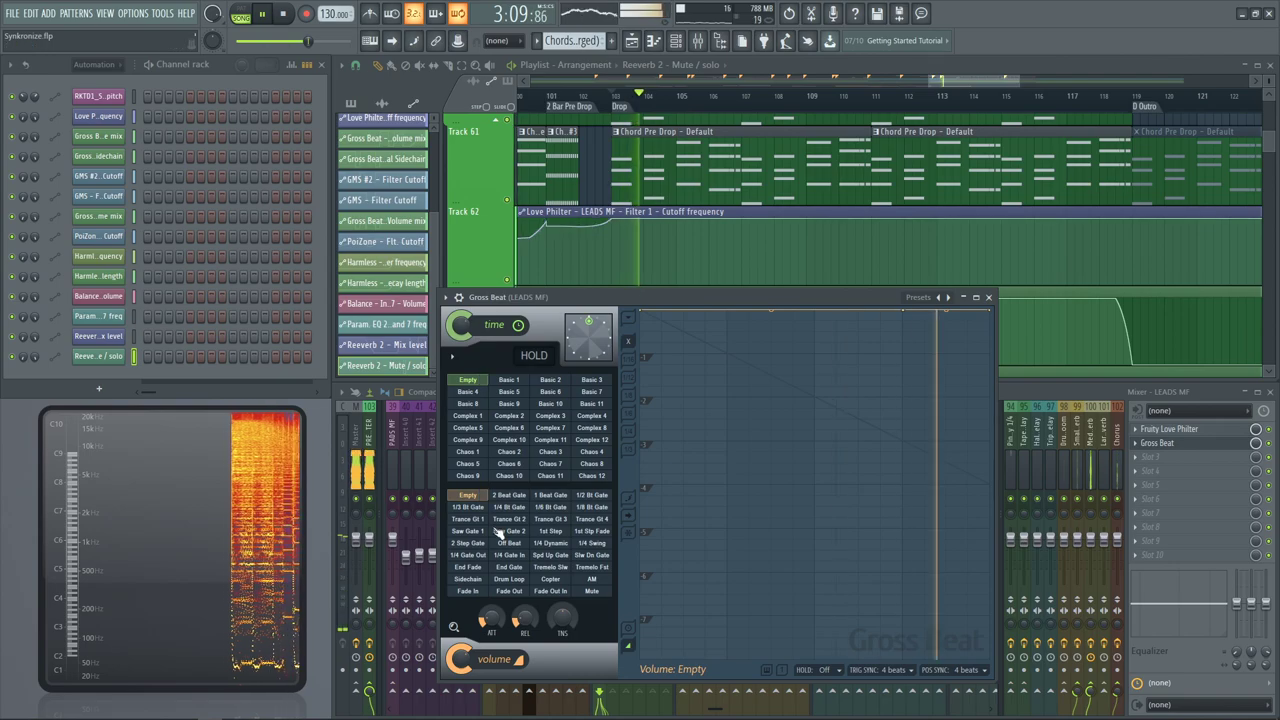
pyautogui.press('space')
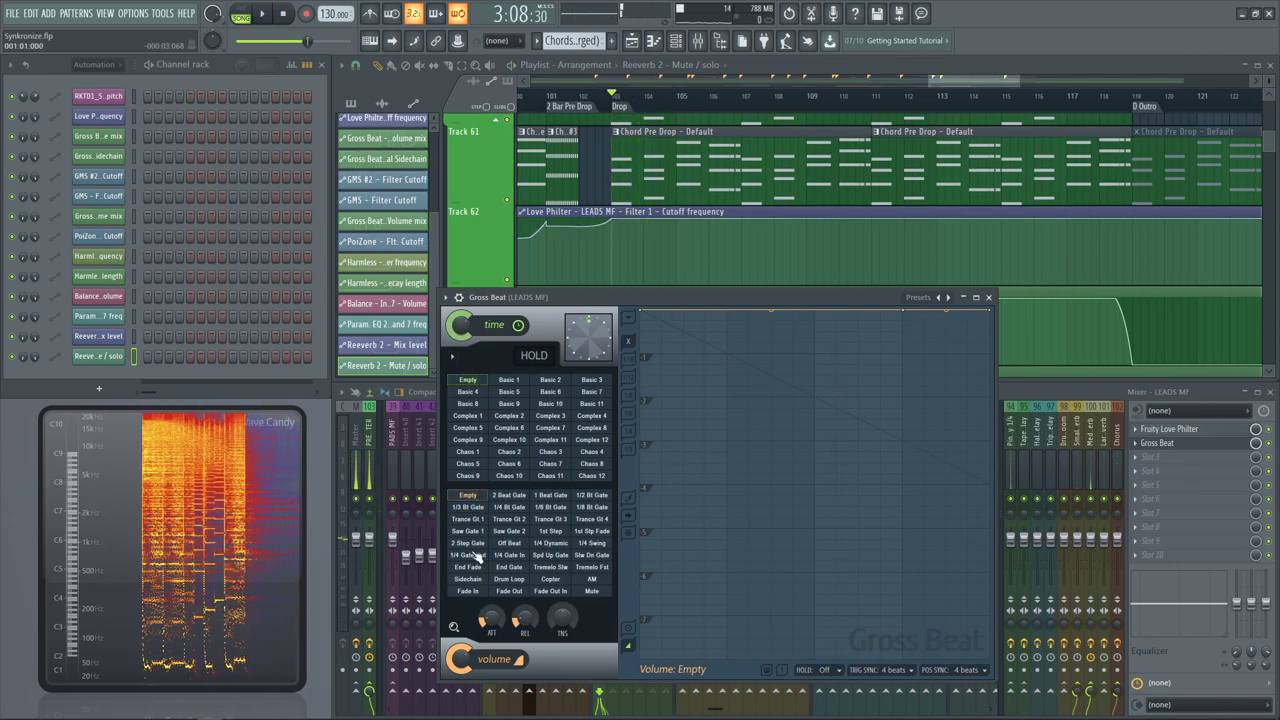
# Browse Gross Beat's gate volume presets, including 1/8 Bt Gate, Trance Gt 3 and 1/6 Bt Gate, and return to Empty
pyautogui.click(591, 507)
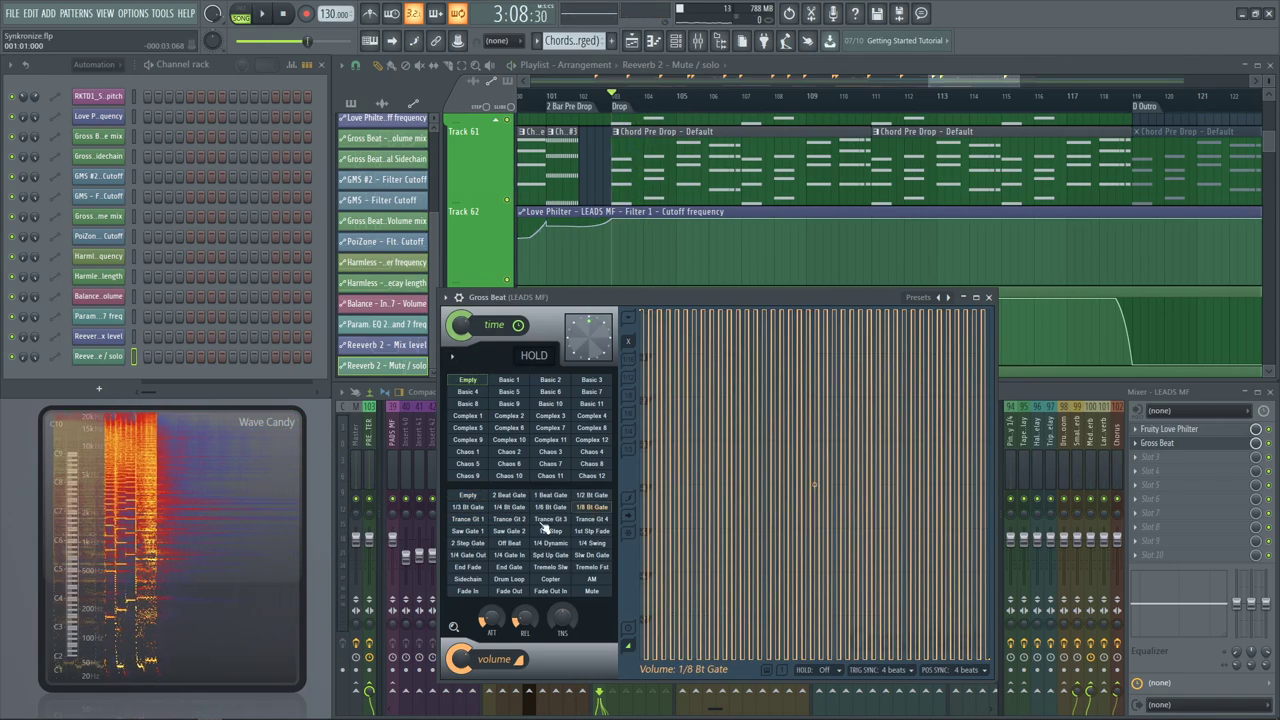
pyautogui.click(542, 521)
pyautogui.click(505, 511)
pyautogui.click(470, 510)
pyautogui.click(470, 531)
pyautogui.click(507, 532)
pyautogui.click(554, 510)
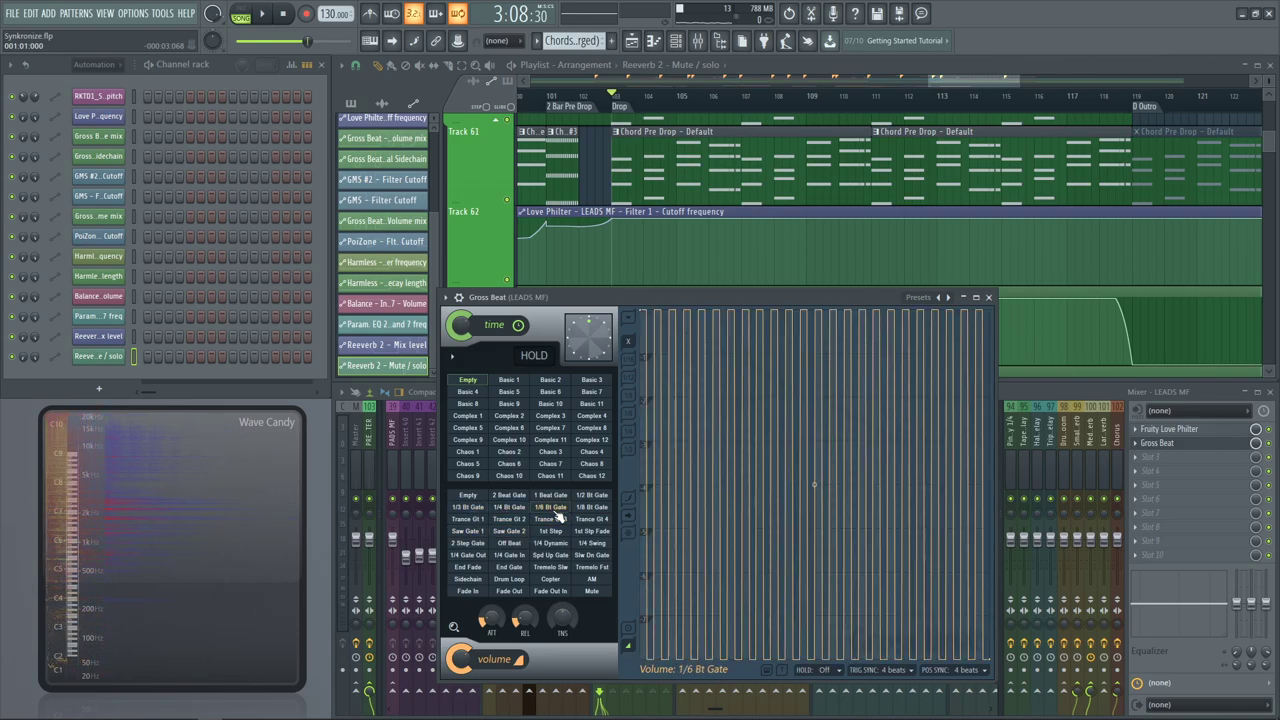
pyautogui.click(472, 496)
# Play from the Drop and audition the Trance Gt 1, Trance Gt 2 and Trance Gt 3 volume presets
pyautogui.press('space')
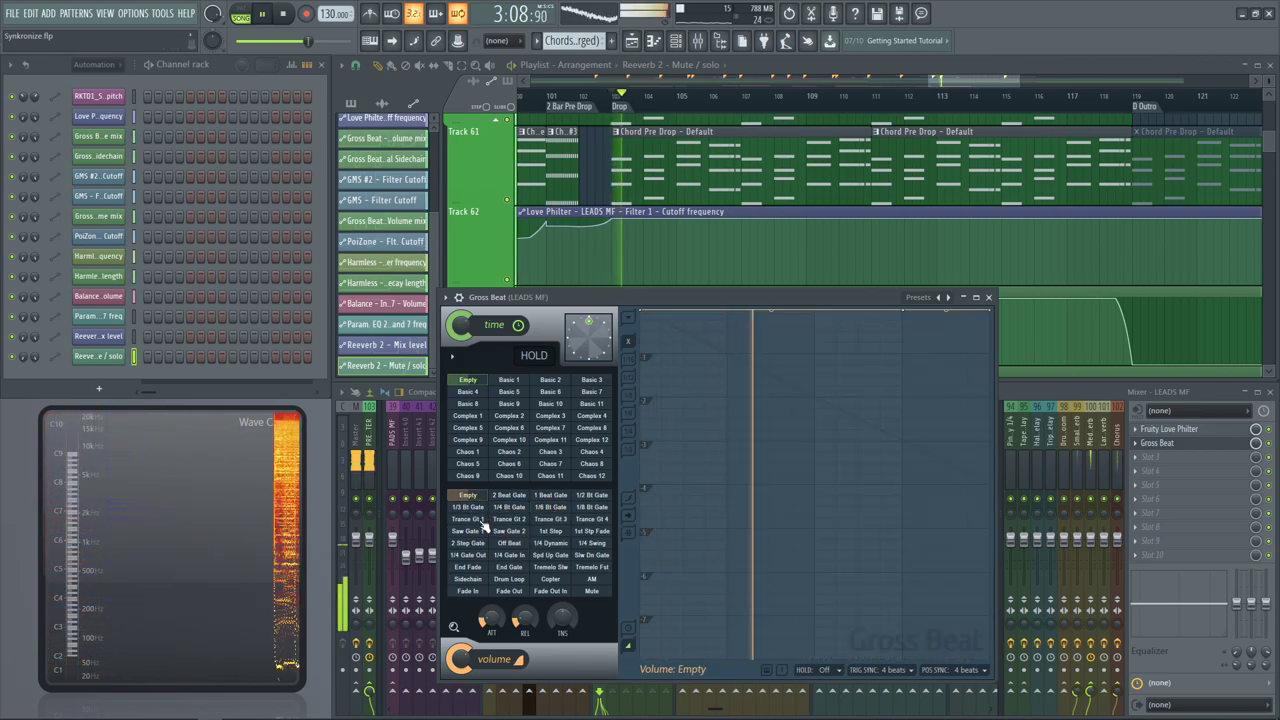
pyautogui.click(481, 520)
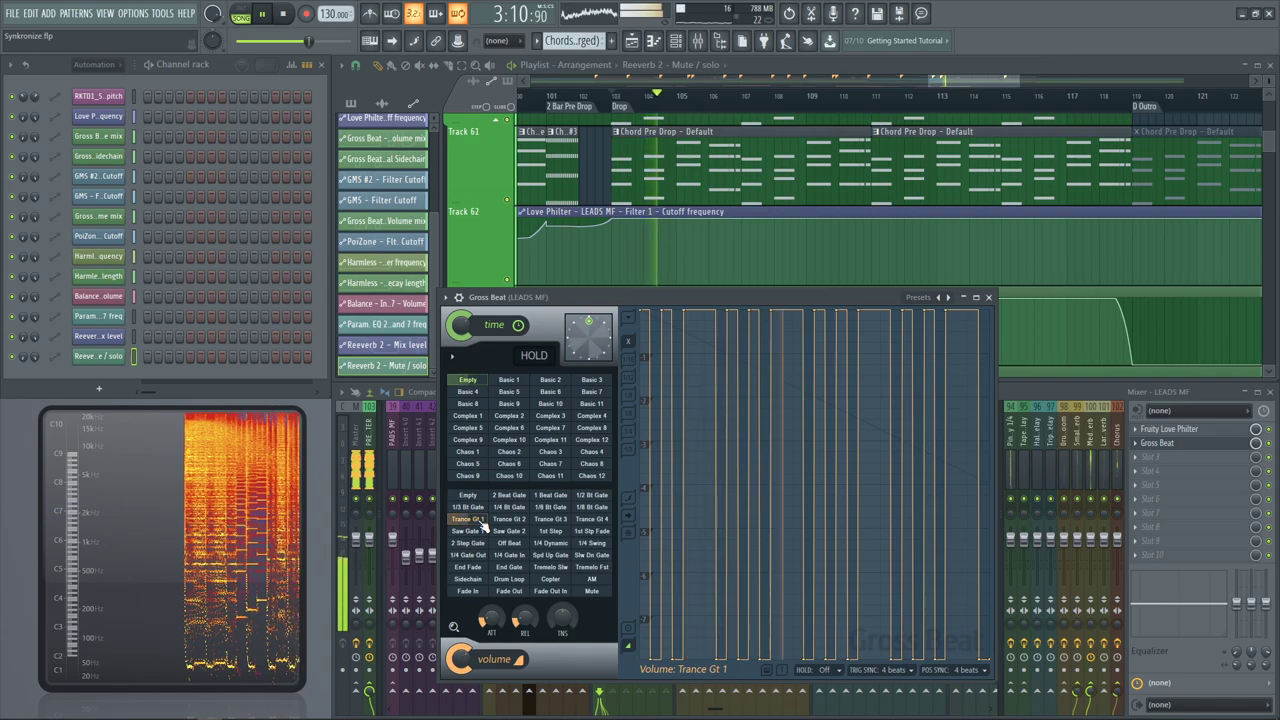
pyautogui.click(509, 520)
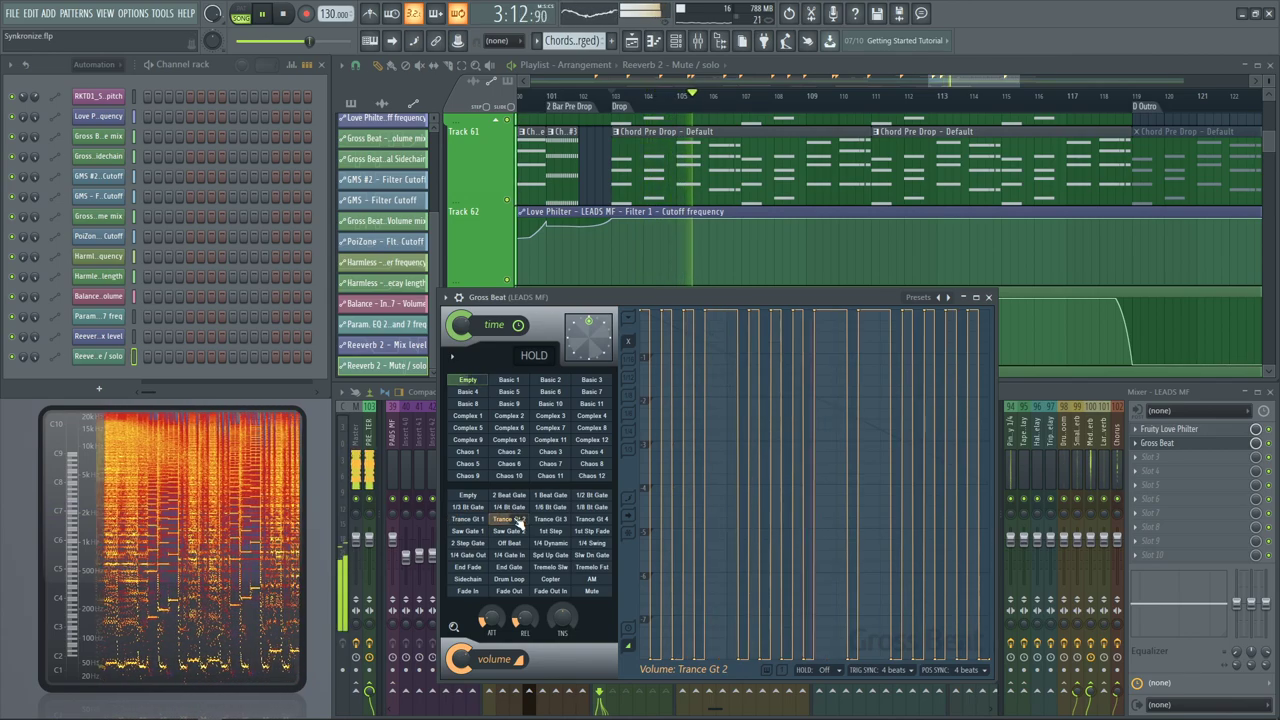
pyautogui.click(549, 520)
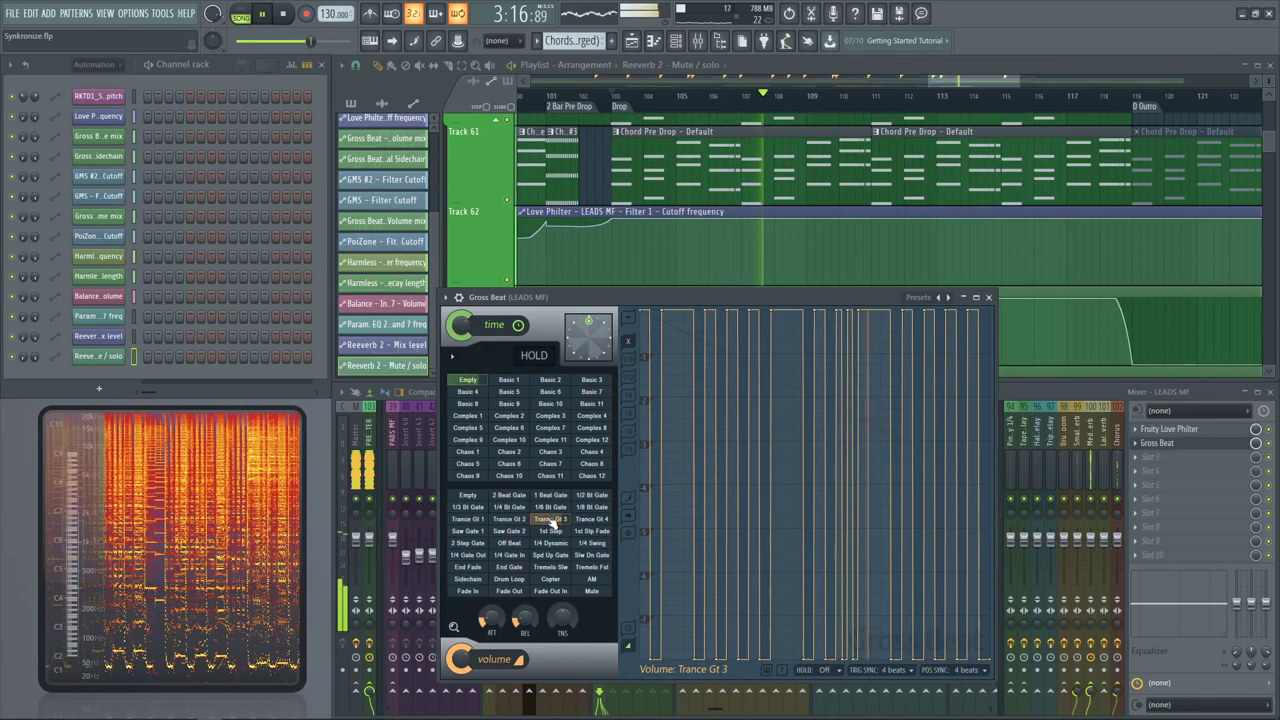
# Audition the 1/3 Bt Gate, 1/4 Bt Gate and 1/2 Bt Gate volume presets on the leads
pyautogui.click(470, 507)
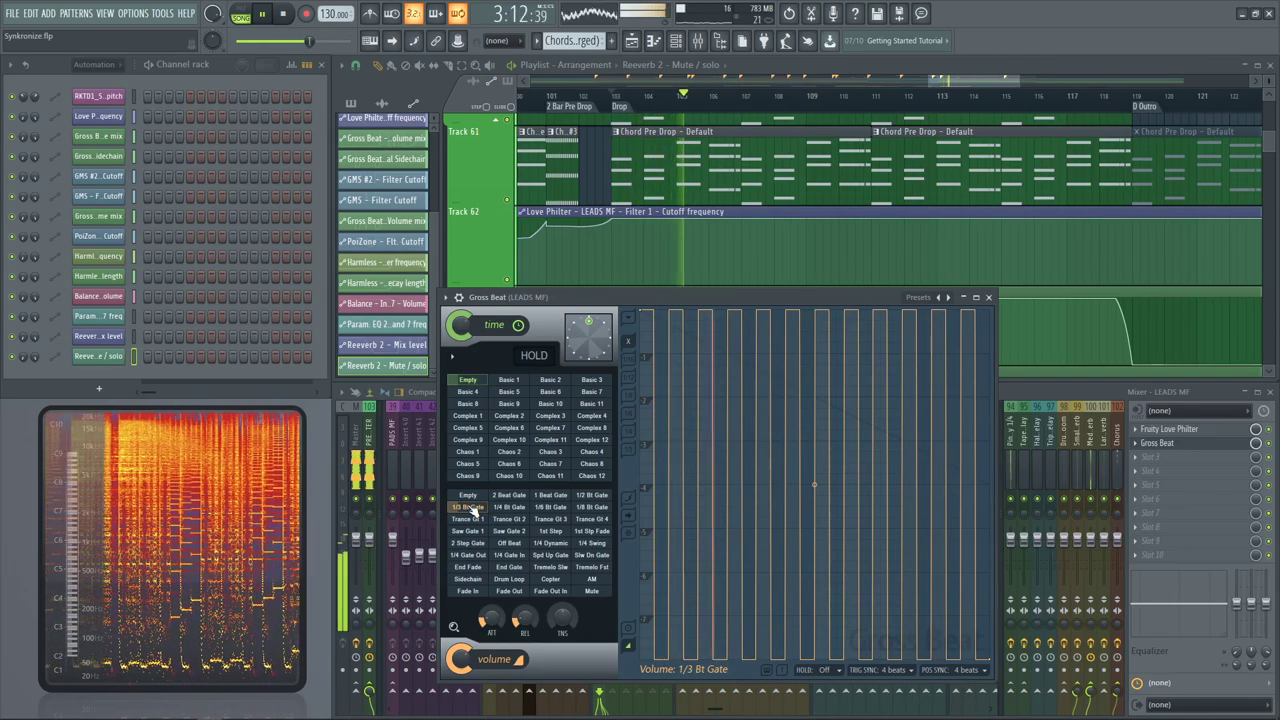
pyautogui.click(508, 507)
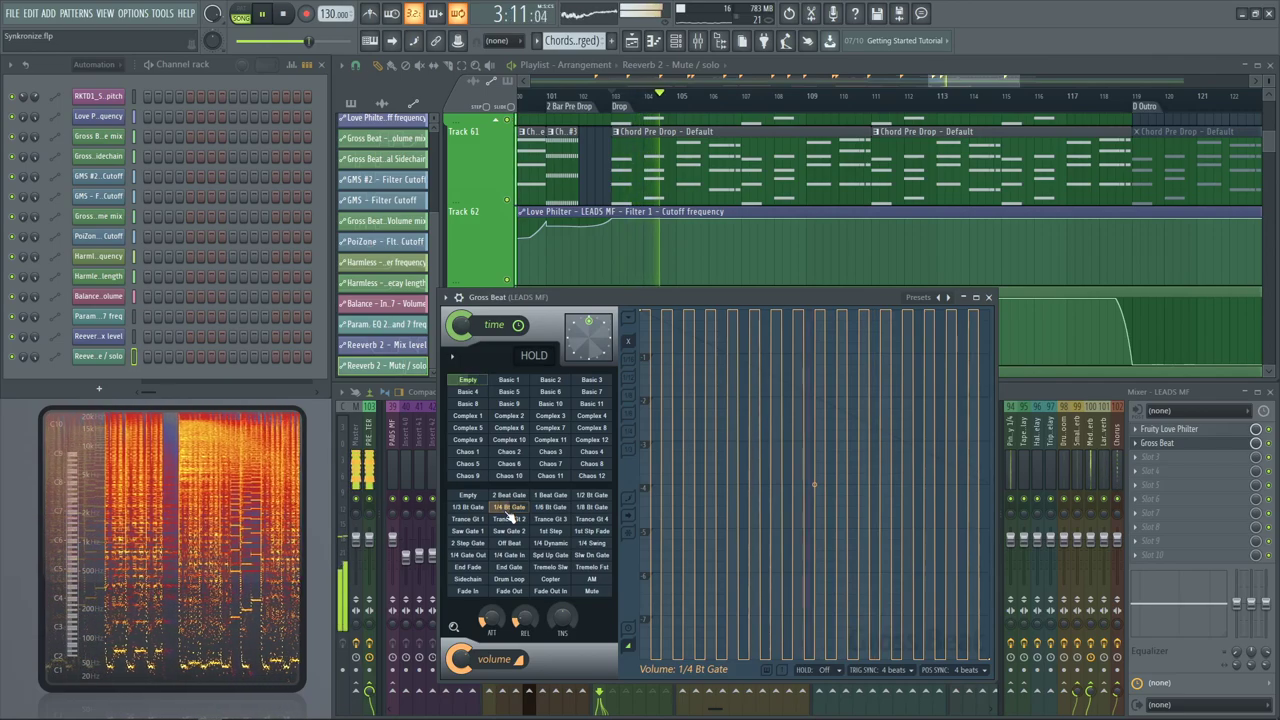
pyautogui.click(594, 497)
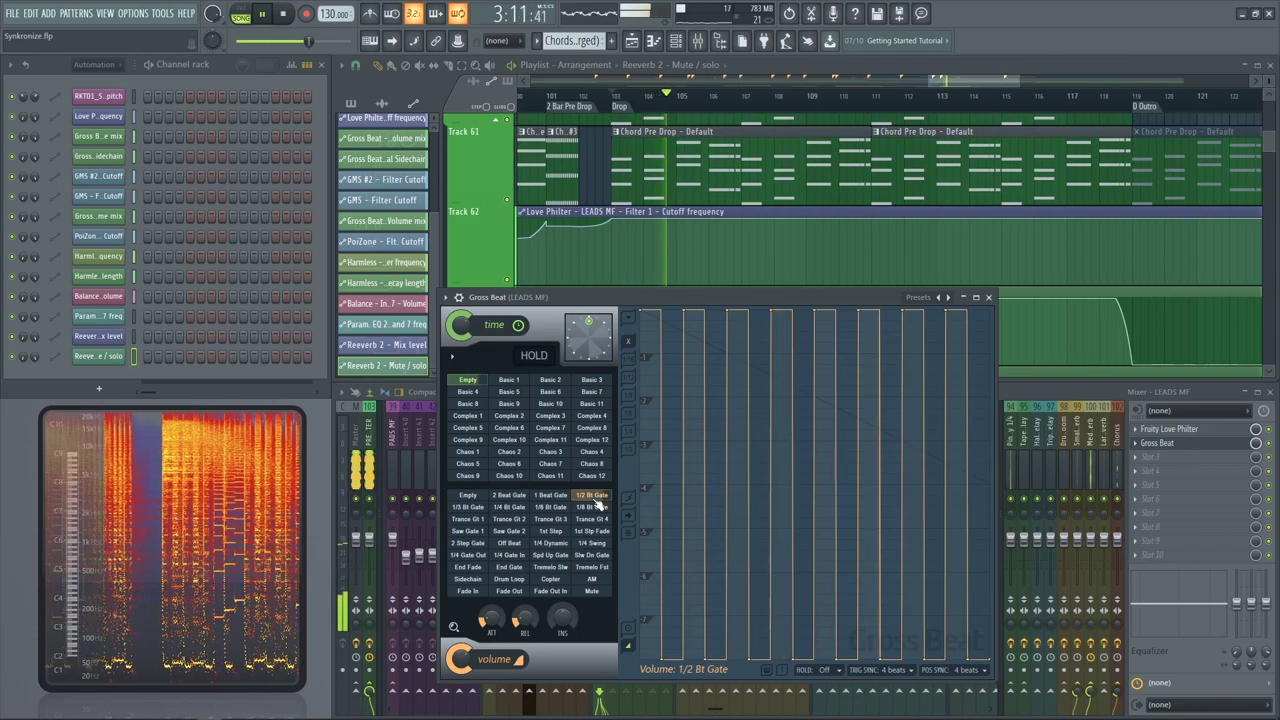
# Audition the 1/4 Gate Out, 2 Step Gate and 1/4 Dynamic volume presets, and select Copter
pyautogui.click(467, 555)
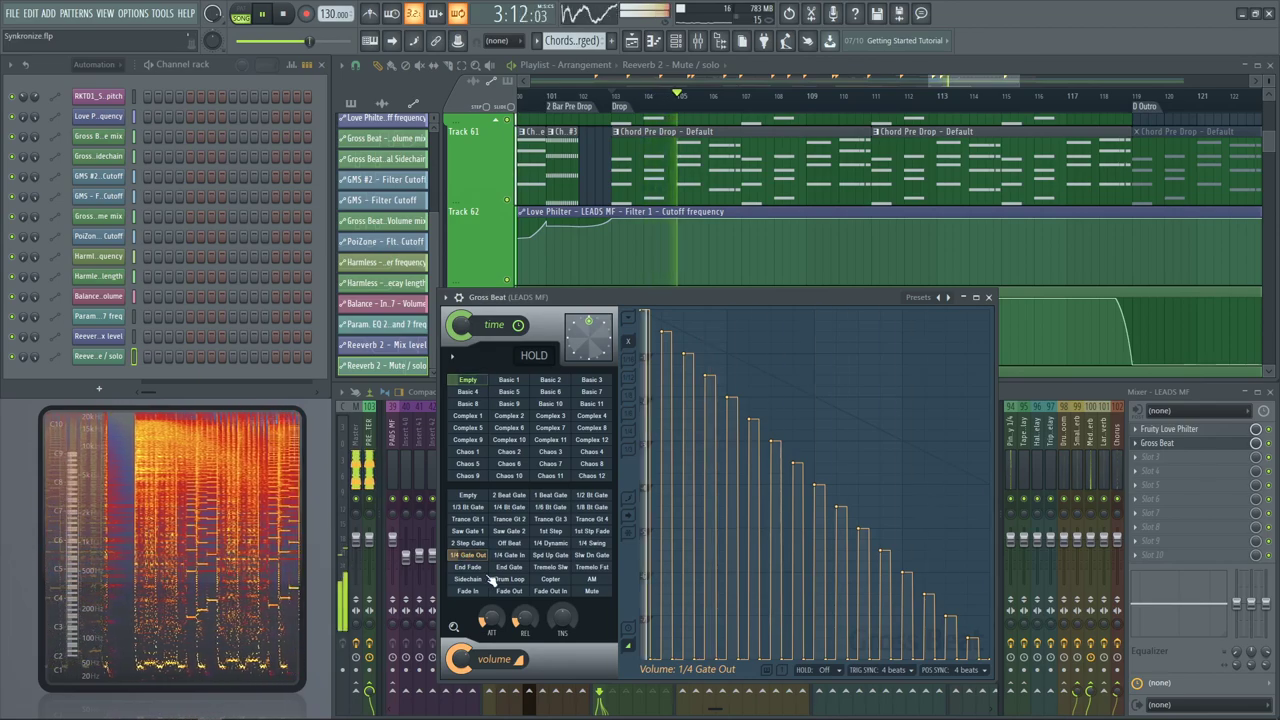
pyautogui.click(465, 545)
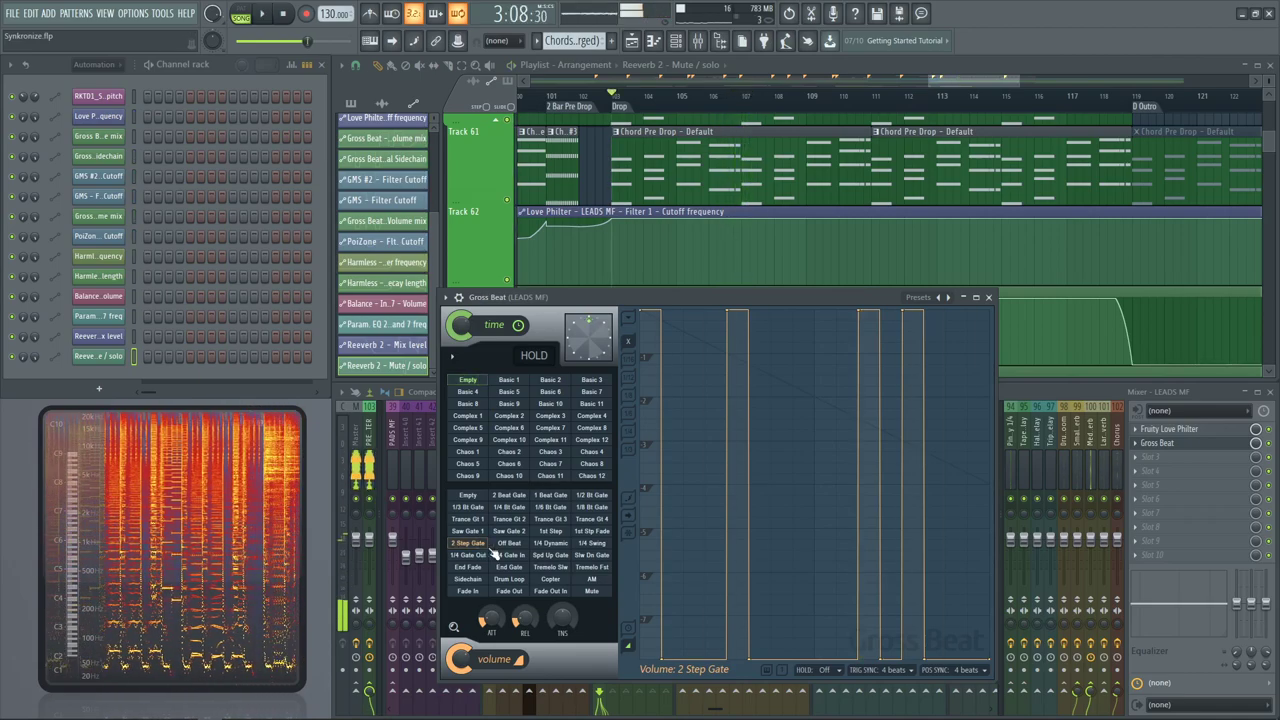
pyautogui.click(545, 543)
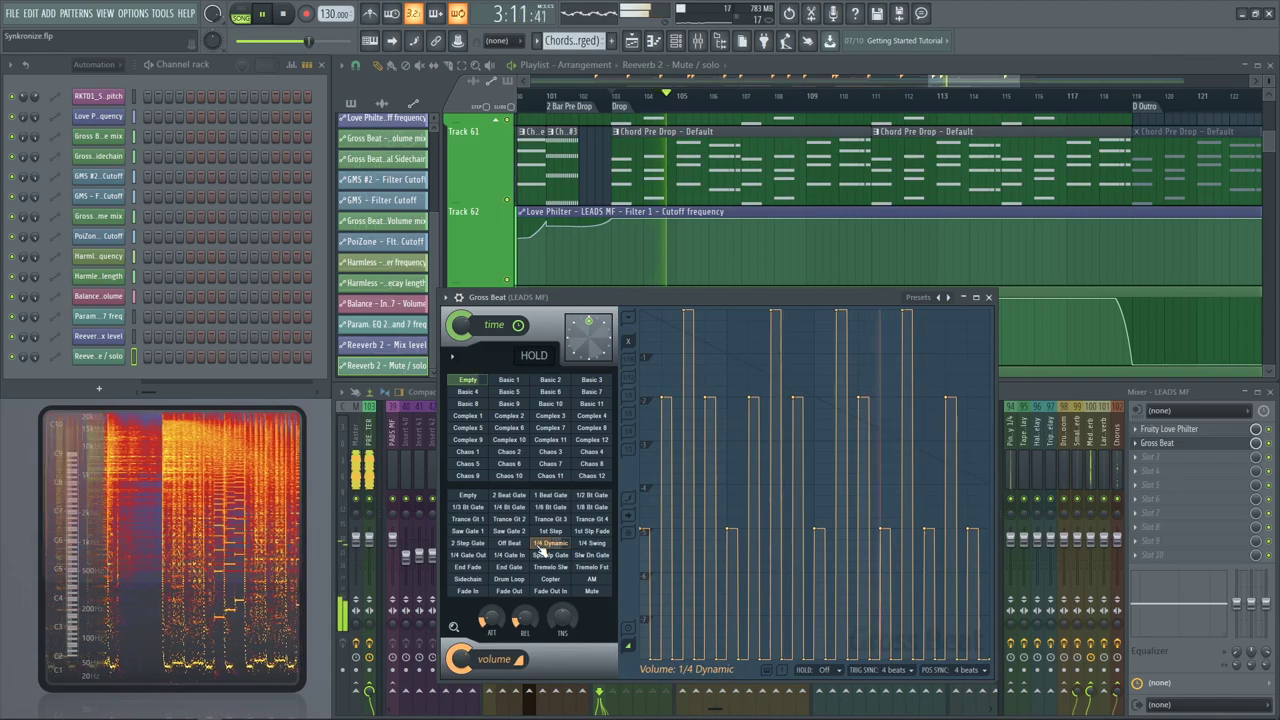
pyautogui.click(545, 579)
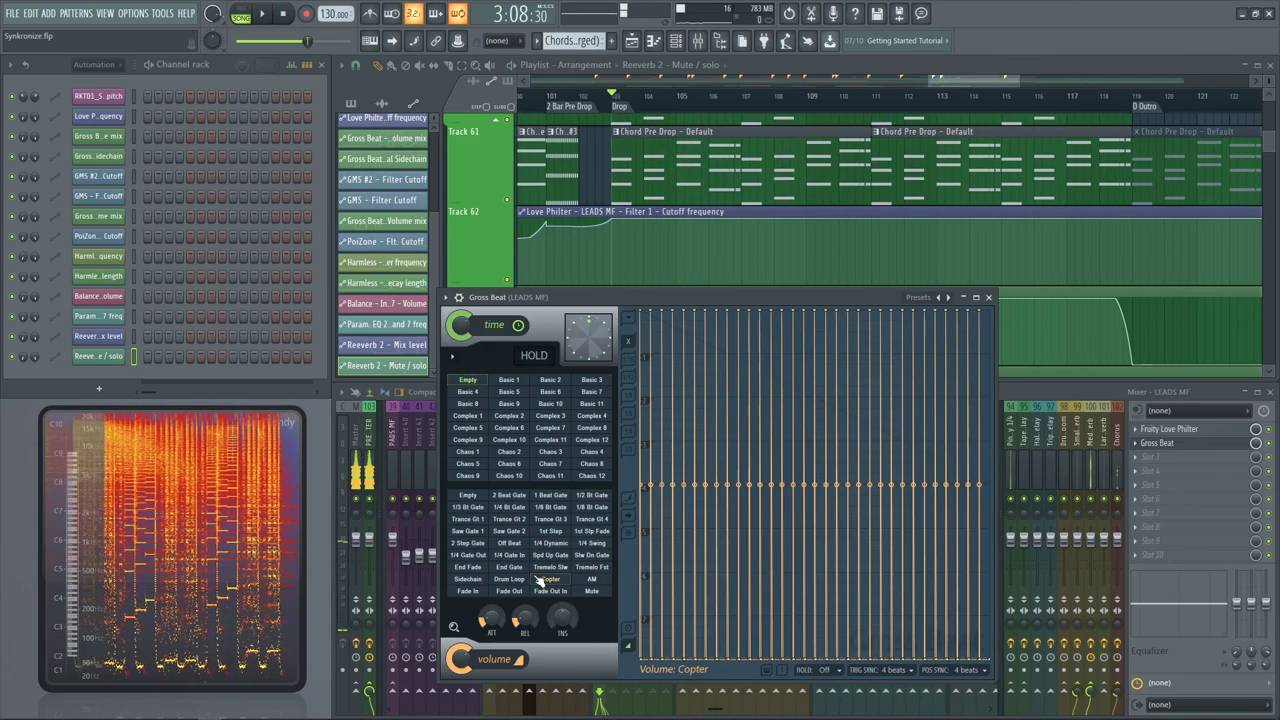
# Audition the Sidechain and Saw Gate 1 volume presets, and load and play the KSHMR Bass Sidechain preset
pyautogui.click(467, 580)
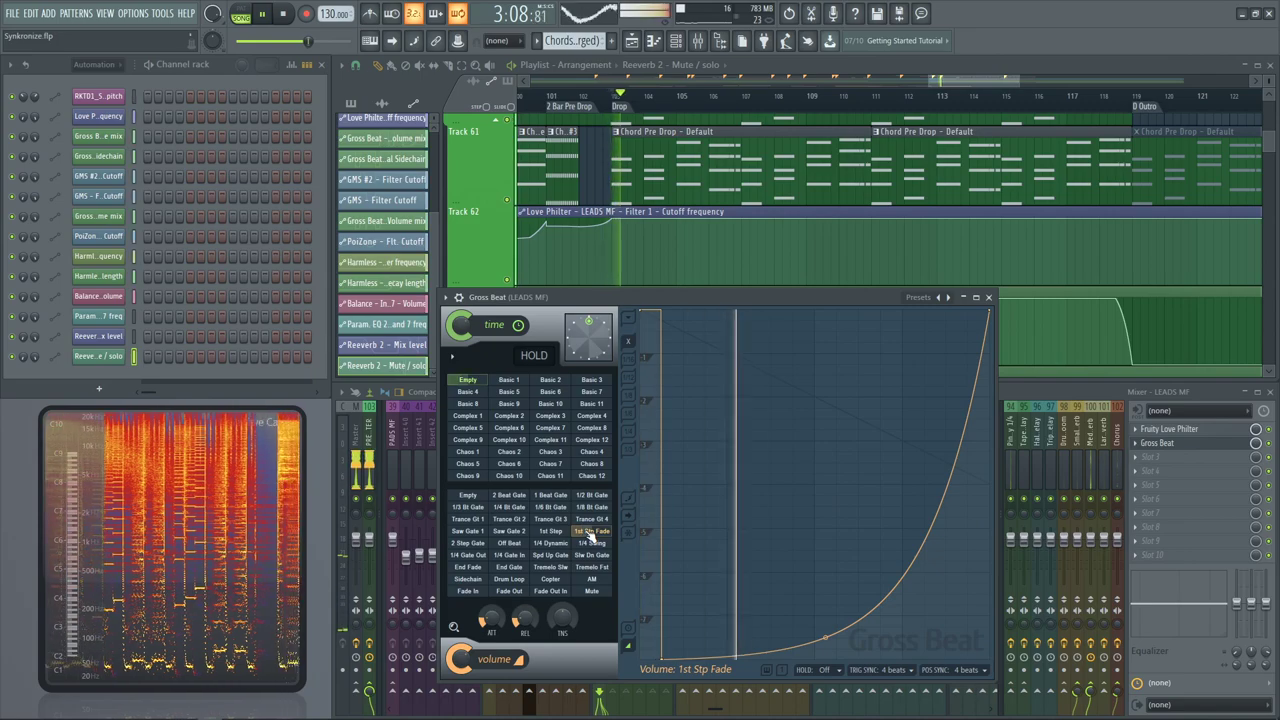
pyautogui.click(468, 533)
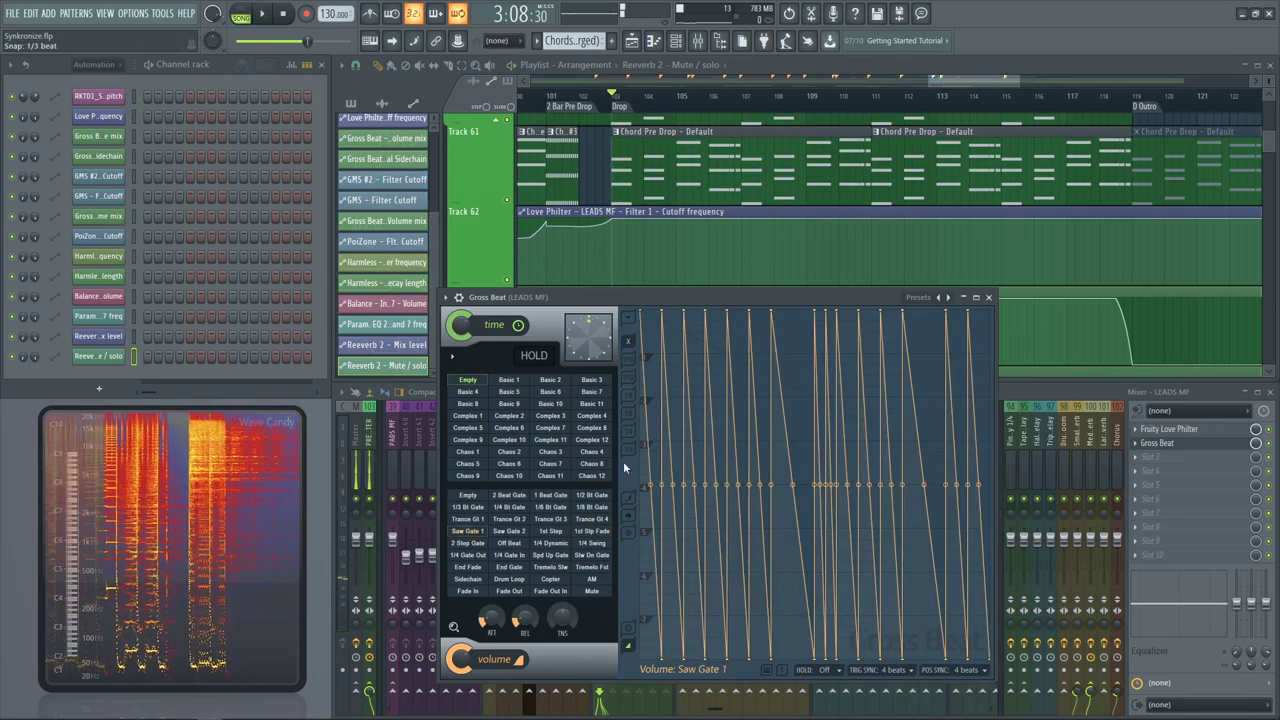
pyautogui.click(922, 297)
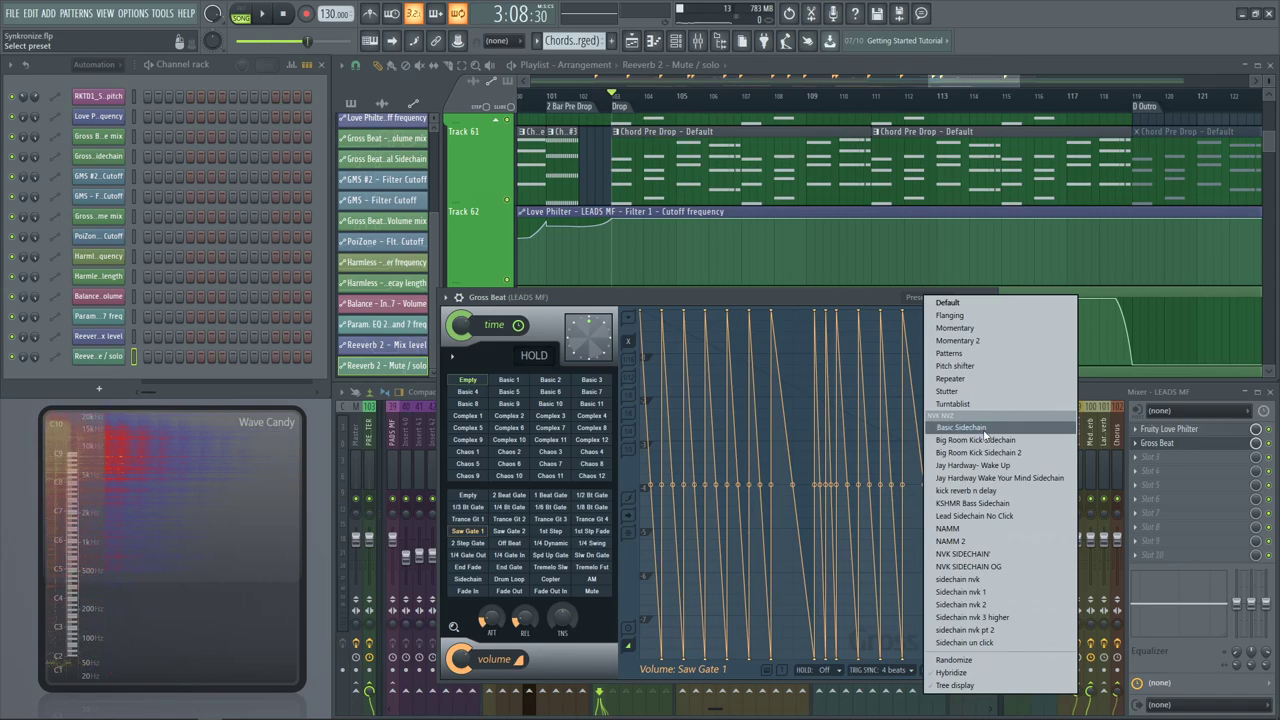
pyautogui.click(975, 503)
pyautogui.press('space')
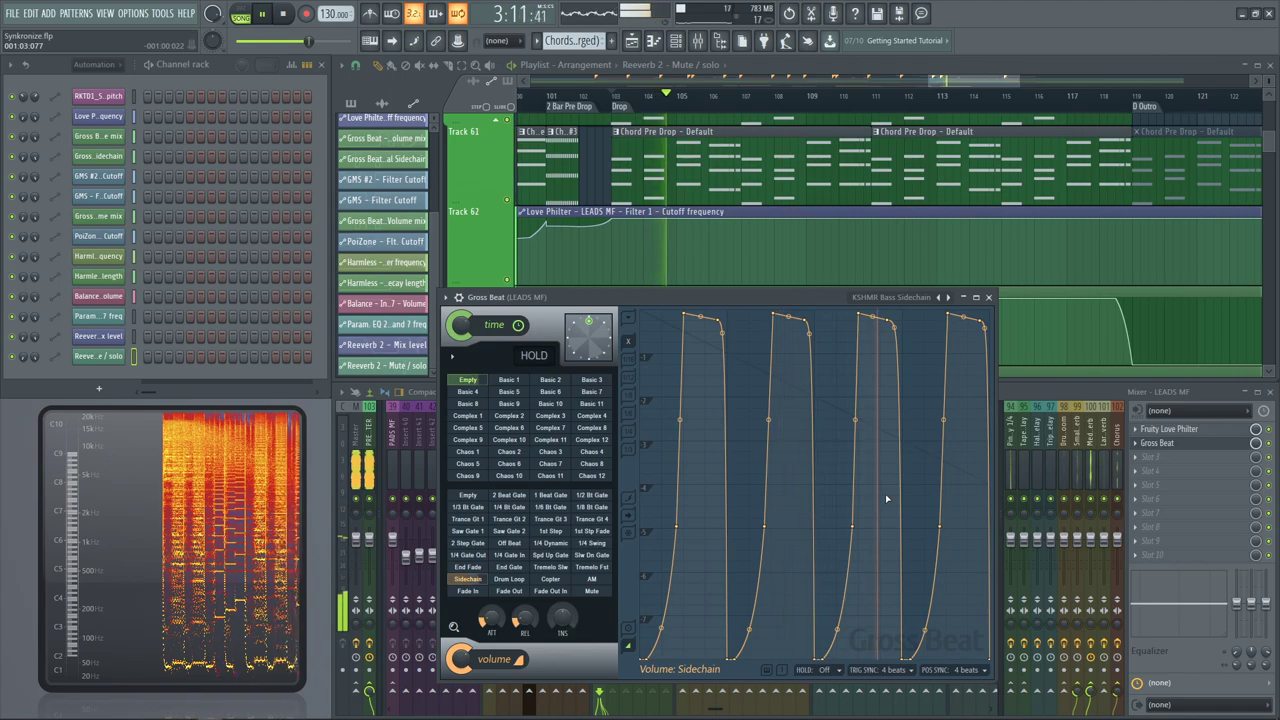
pyautogui.press('space')
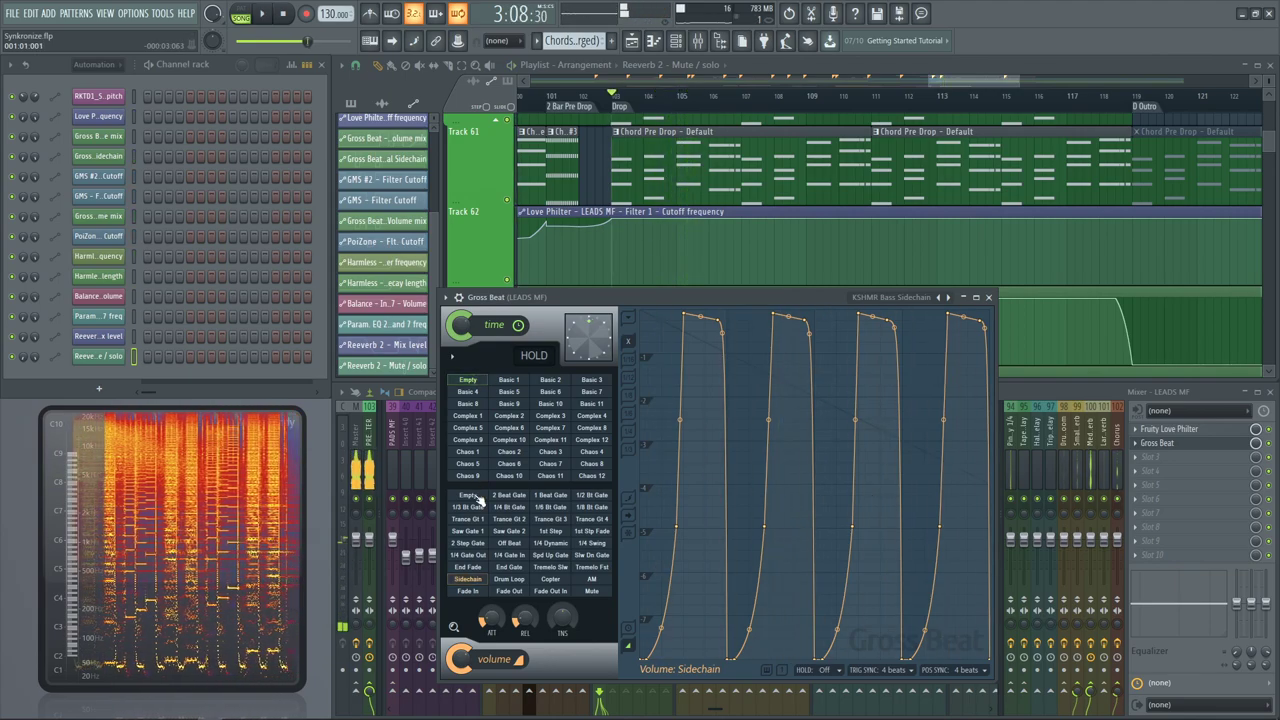
# Switch to the Empty volume preset and draw a gate that silences the first half of beat 1 and jumps to full volume
pyautogui.click(475, 496)
pyautogui.rightClick(757, 392)
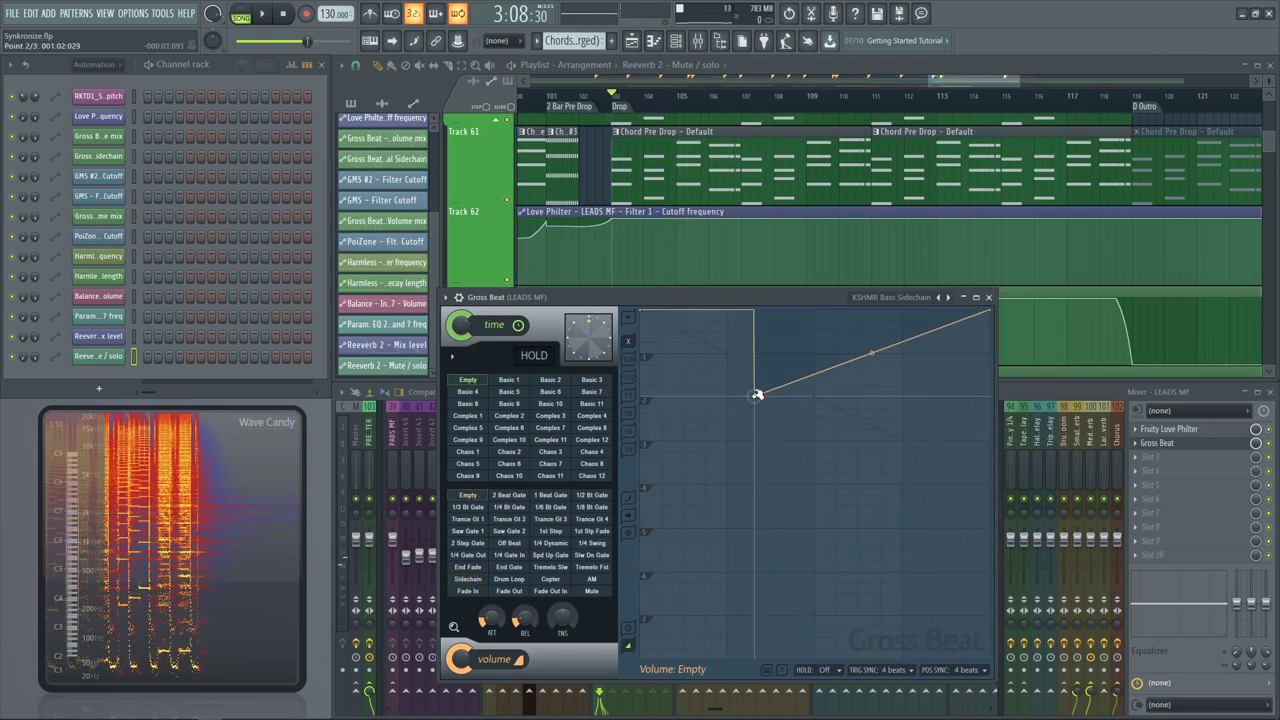
pyautogui.moveTo(757, 392); pyautogui.dragTo(727, 311)
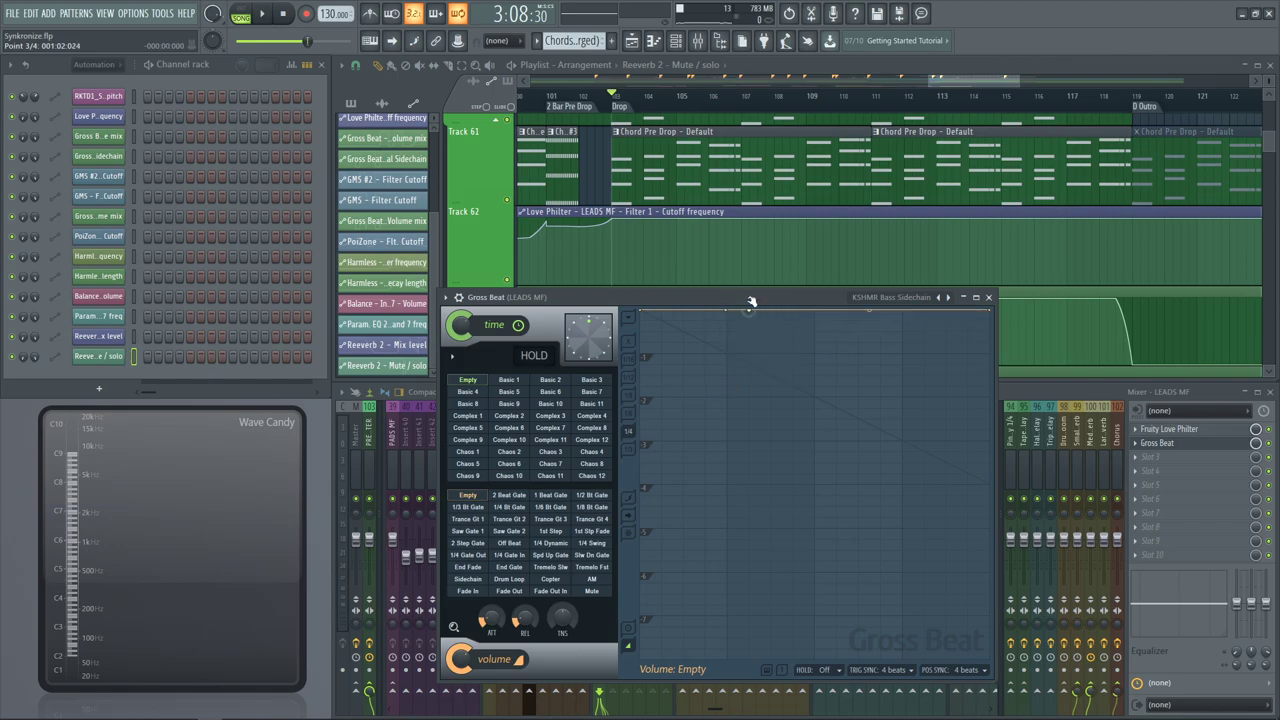
pyautogui.moveTo(751, 302)
pyautogui.mouseDown()
pyautogui.moveTo(729, 366)
pyautogui.moveTo(740, 316)
pyautogui.mouseUp()
pyautogui.moveTo(640, 313); pyautogui.dragTo(641, 660)
pyautogui.rightClick(692, 361)
pyautogui.moveTo(697, 358); pyautogui.dragTo(692, 303)
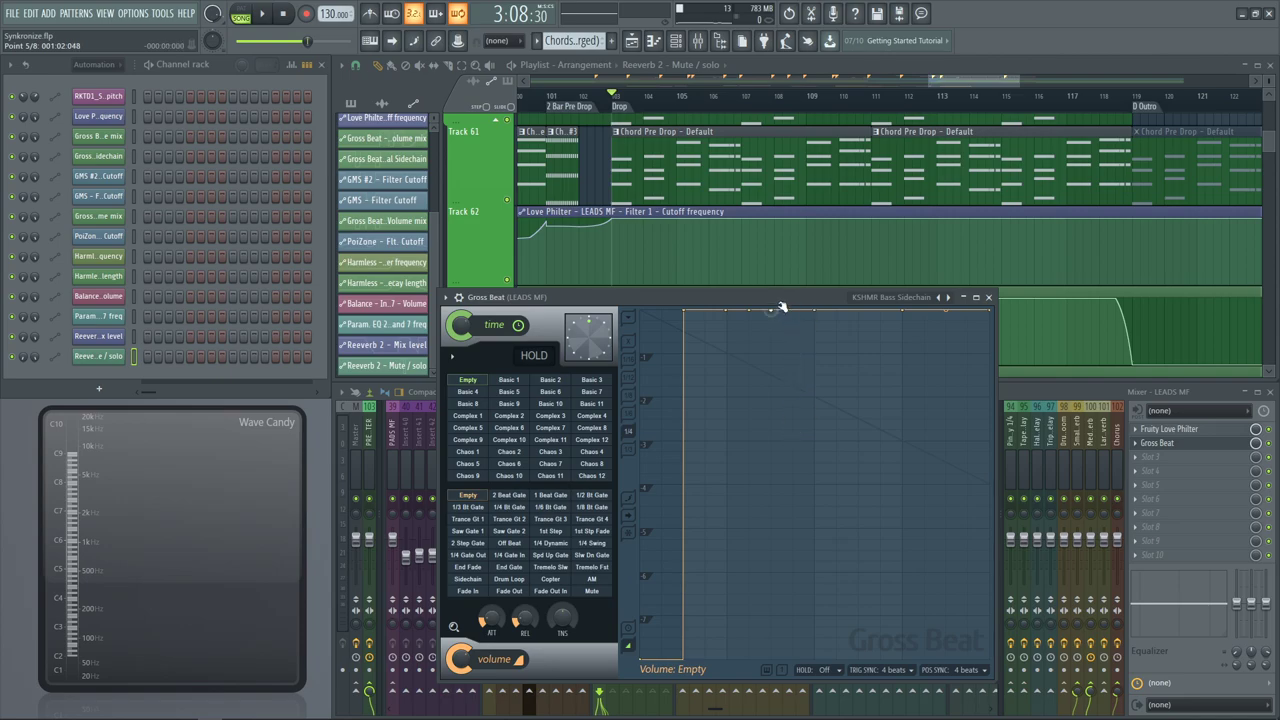
# Repeat the half-beat silent, half-beat full-volume gate across beats 2, 3 and 4, and play it from the Drop
pyautogui.rightClick(752, 355)
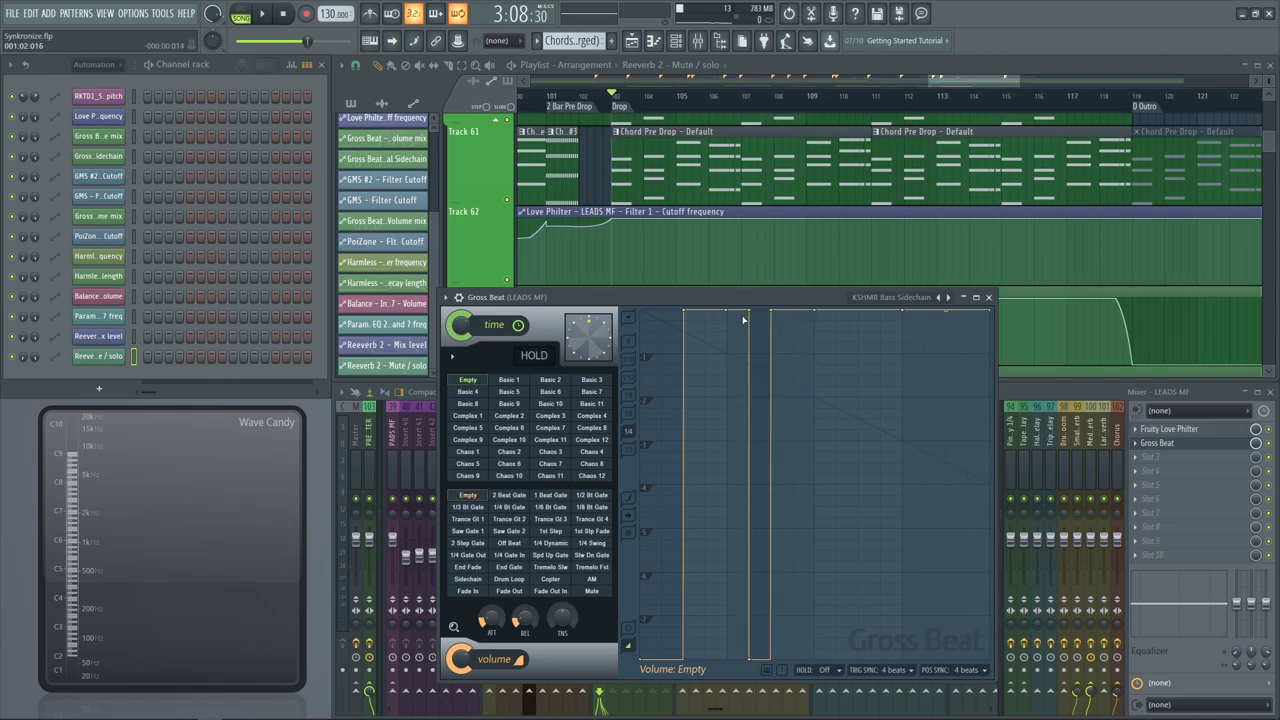
pyautogui.moveTo(755, 314); pyautogui.dragTo(710, 620)
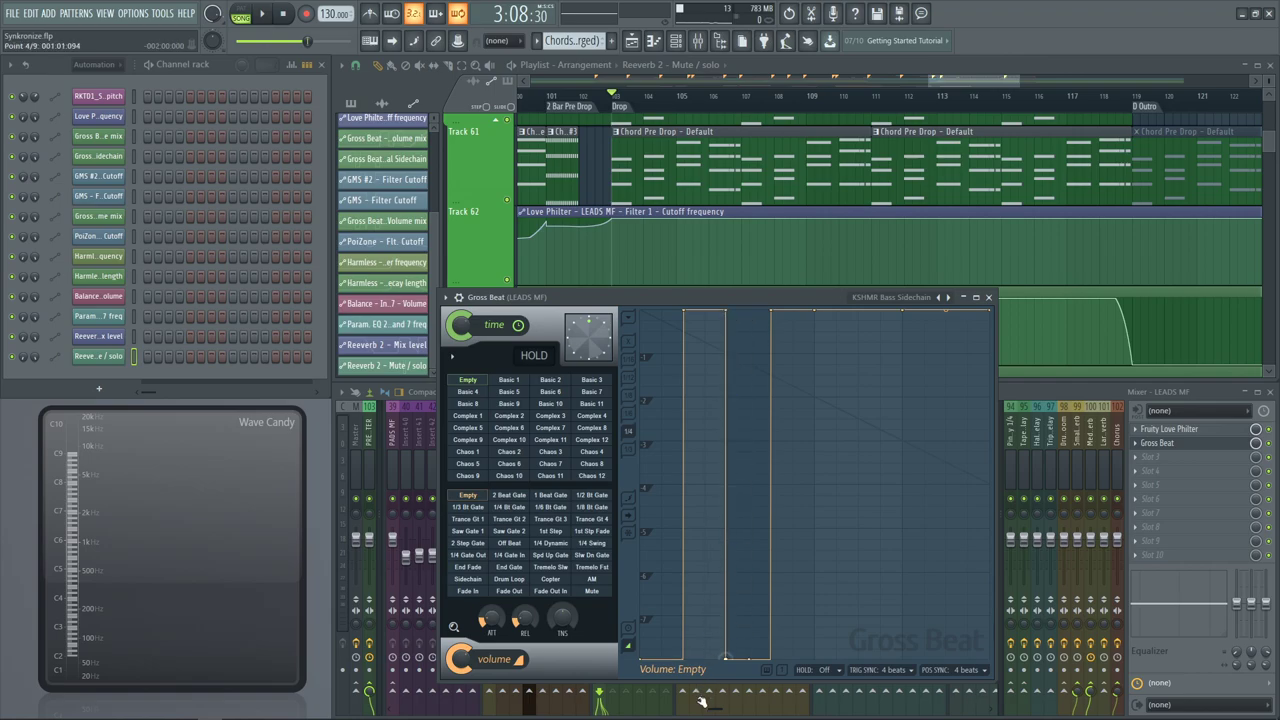
pyautogui.moveTo(814, 312); pyautogui.dragTo(814, 685)
pyautogui.rightClick(859, 428)
pyautogui.moveTo(859, 426); pyautogui.dragTo(857, 297)
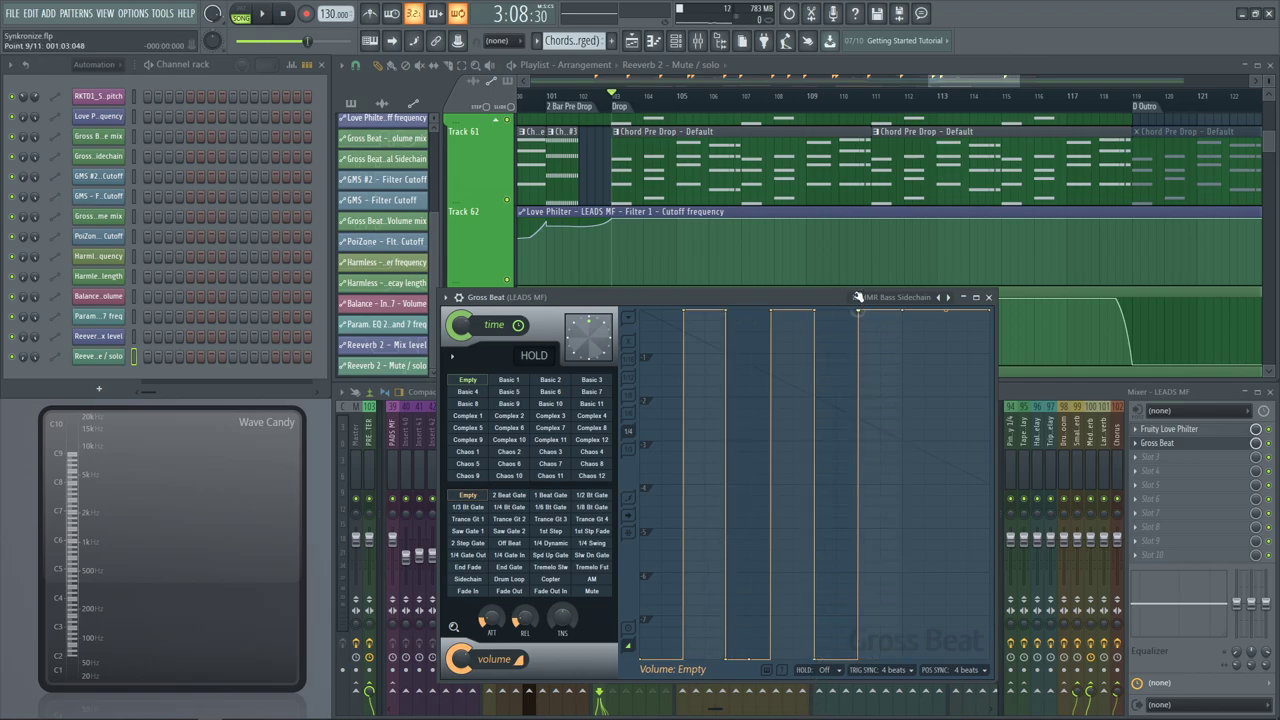
pyautogui.rightClick(925, 550)
pyautogui.moveTo(929, 579); pyautogui.dragTo(903, 677)
pyautogui.rightClick(947, 442)
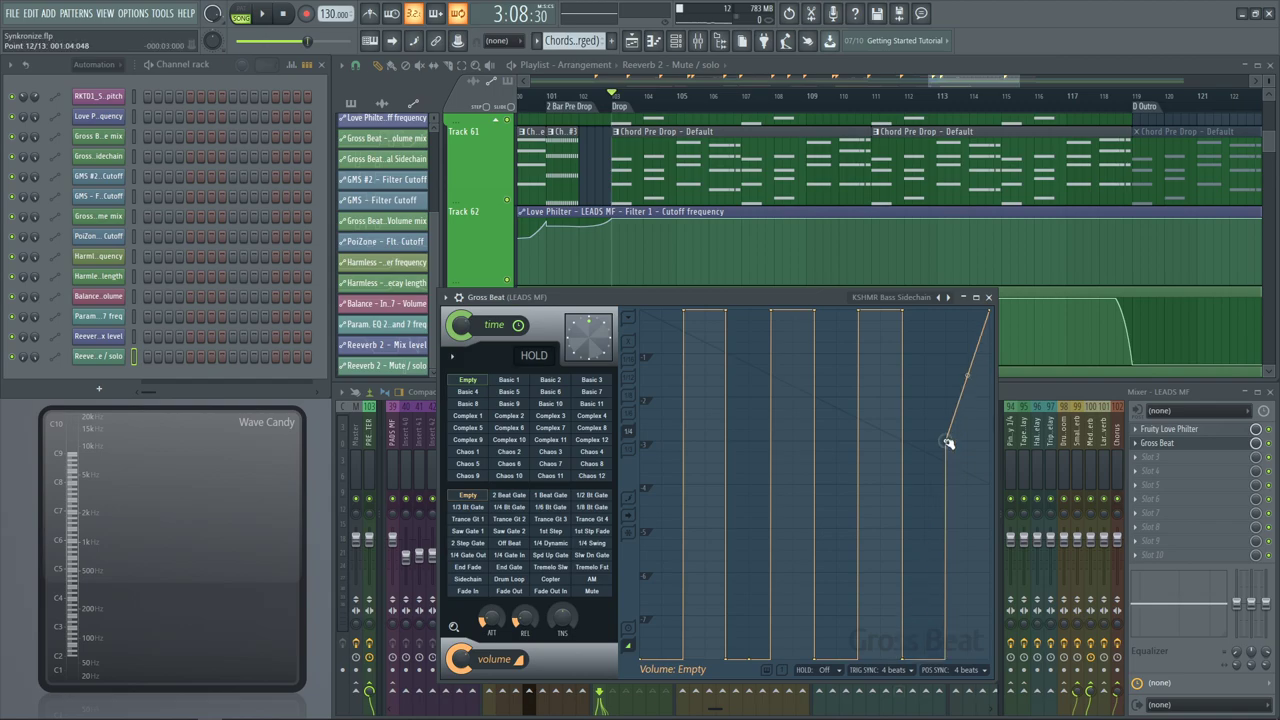
pyautogui.moveTo(947, 442); pyautogui.dragTo(949, 305)
pyautogui.press('space')
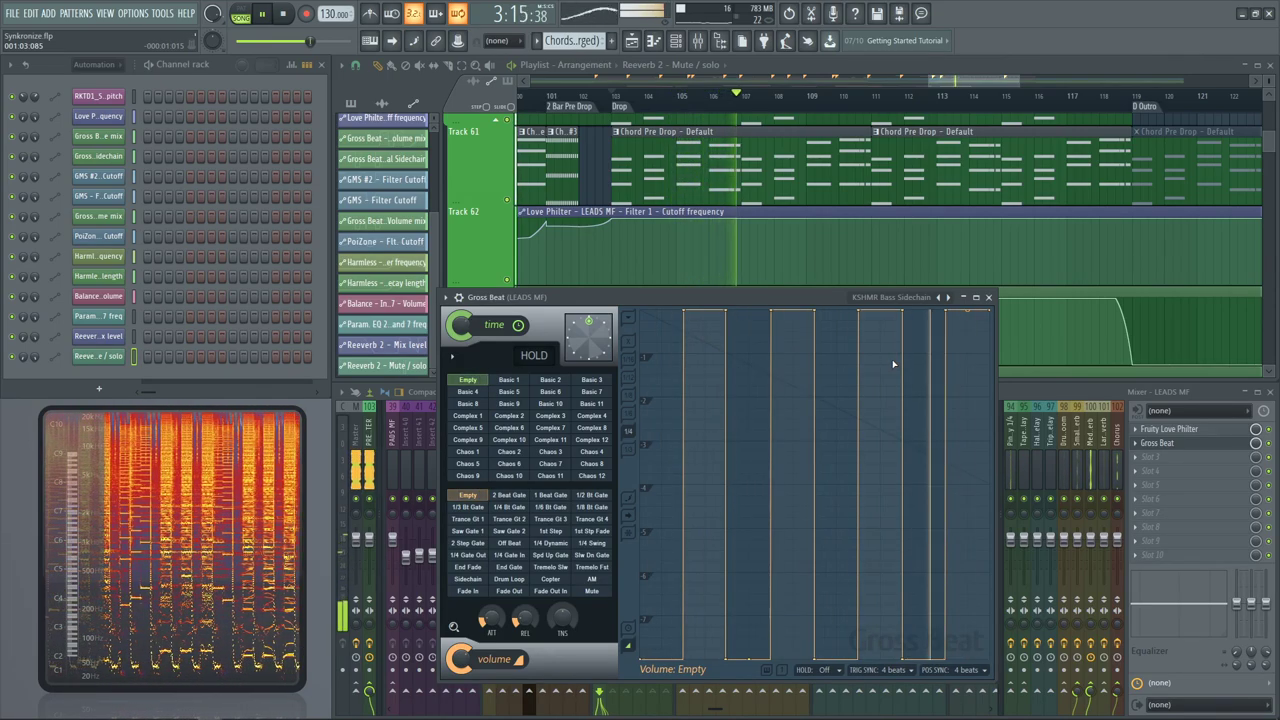
pyautogui.press('space')
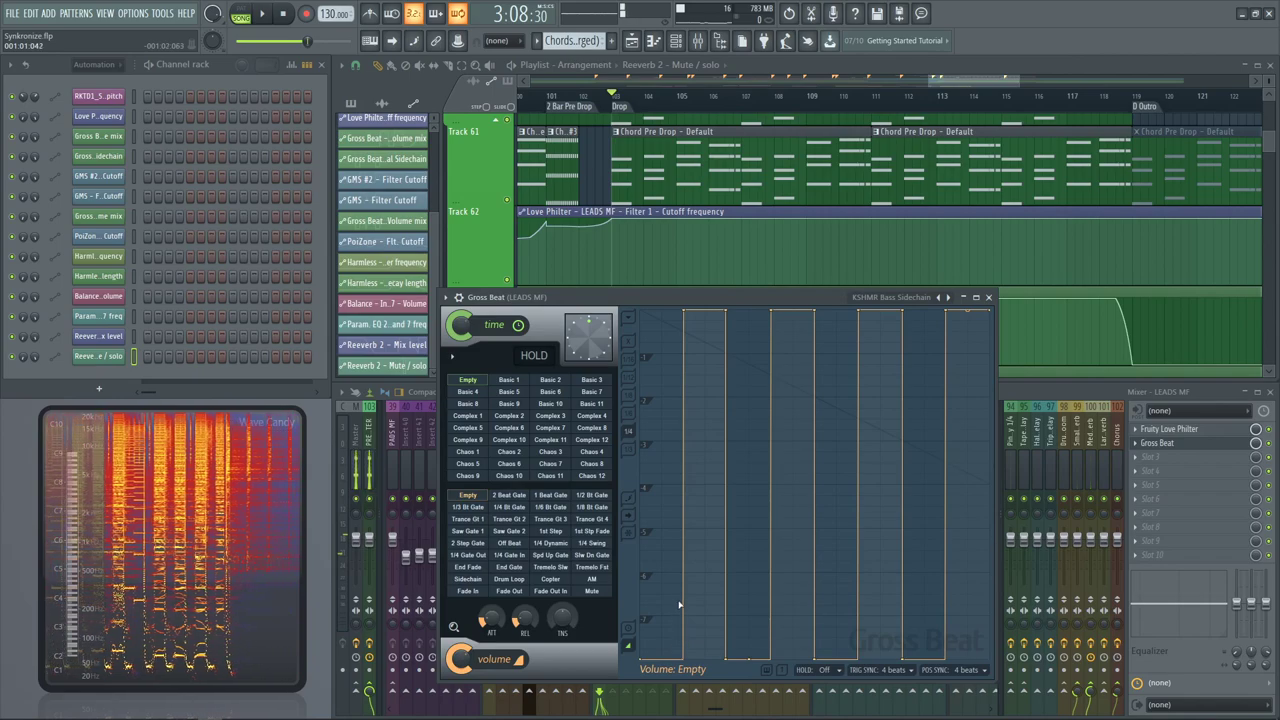
# Add a low-level step midway through each silent section, delete the misplaced point in beat 4, and play the gate
pyautogui.rightClick(666, 617)
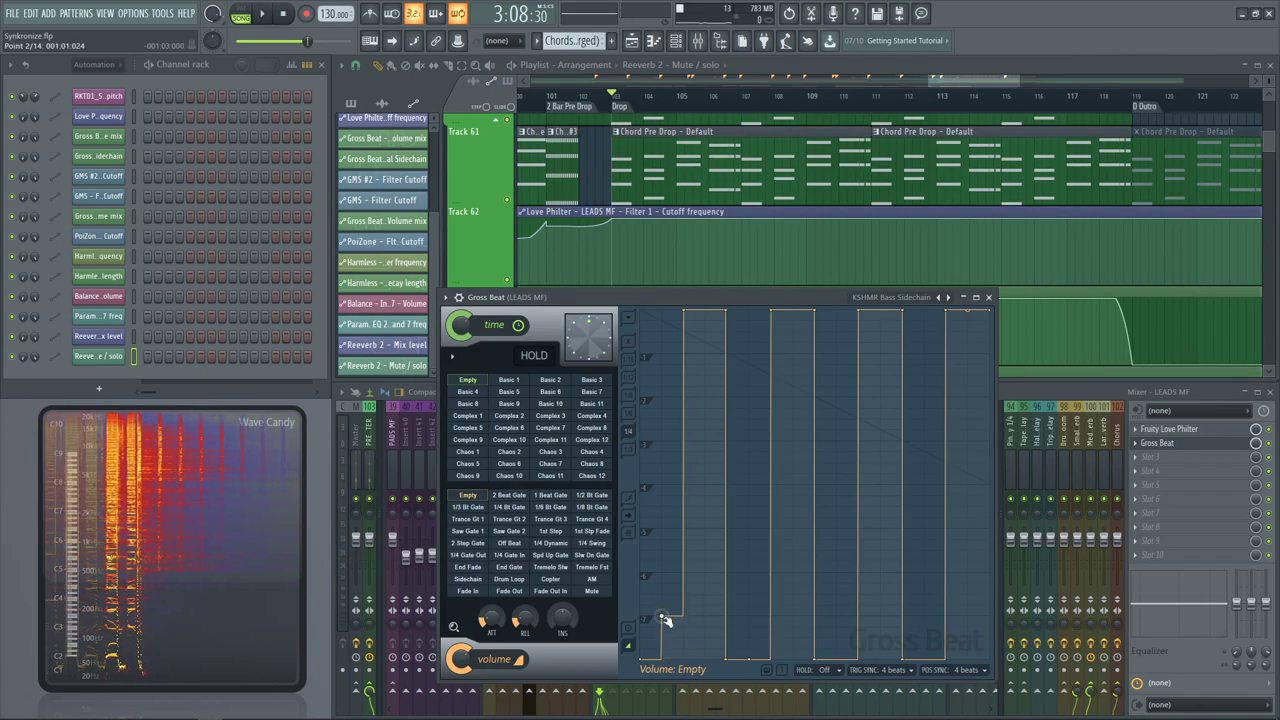
pyautogui.rightClick(750, 625)
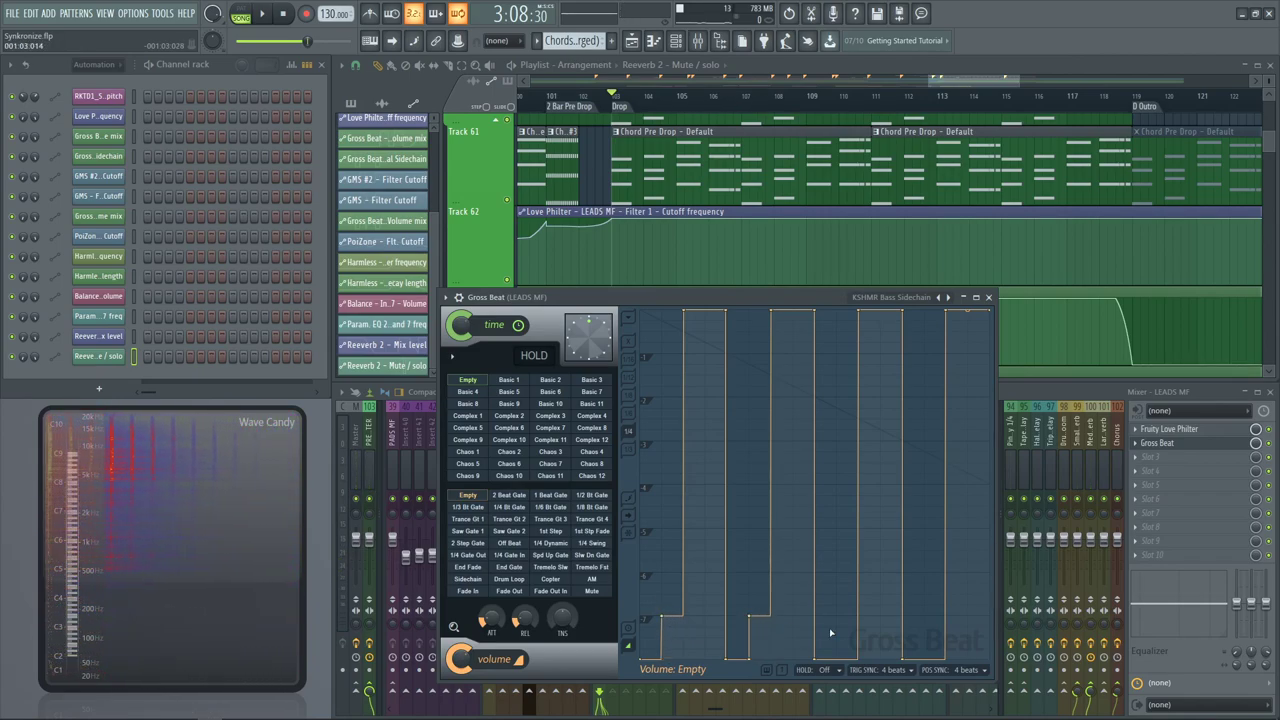
pyautogui.rightClick(946, 616)
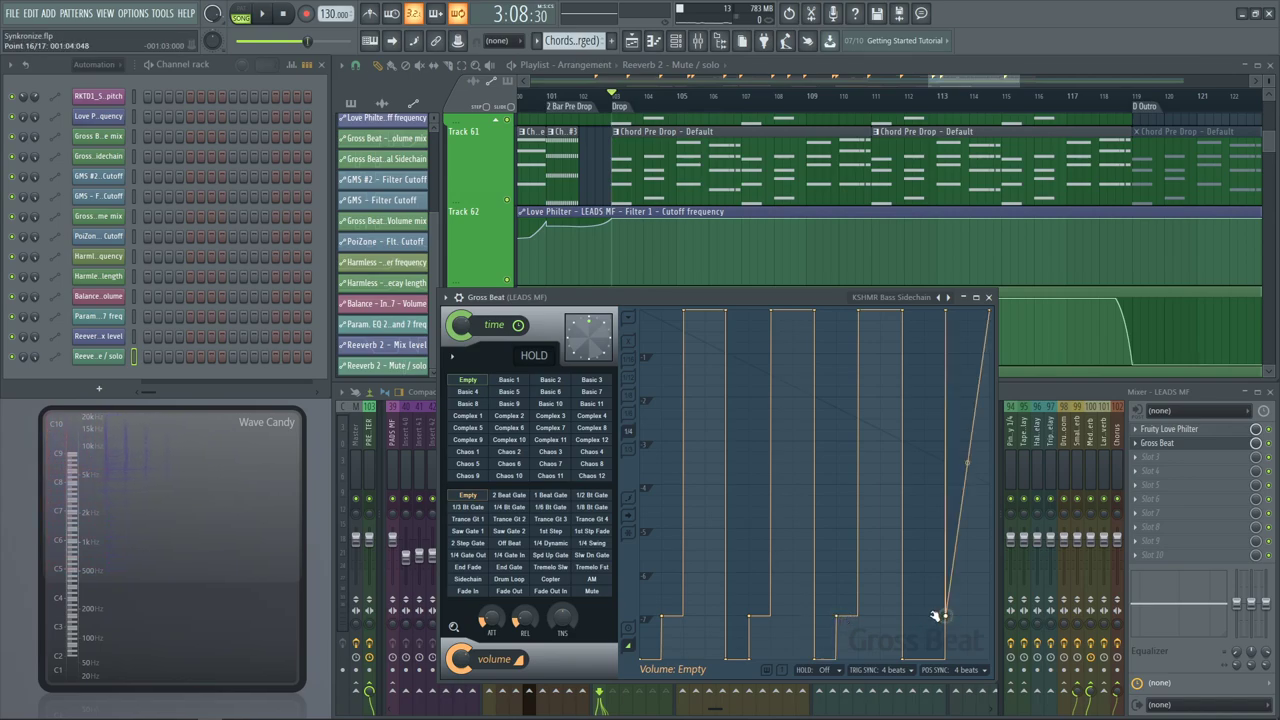
pyautogui.rightClick(950, 614)
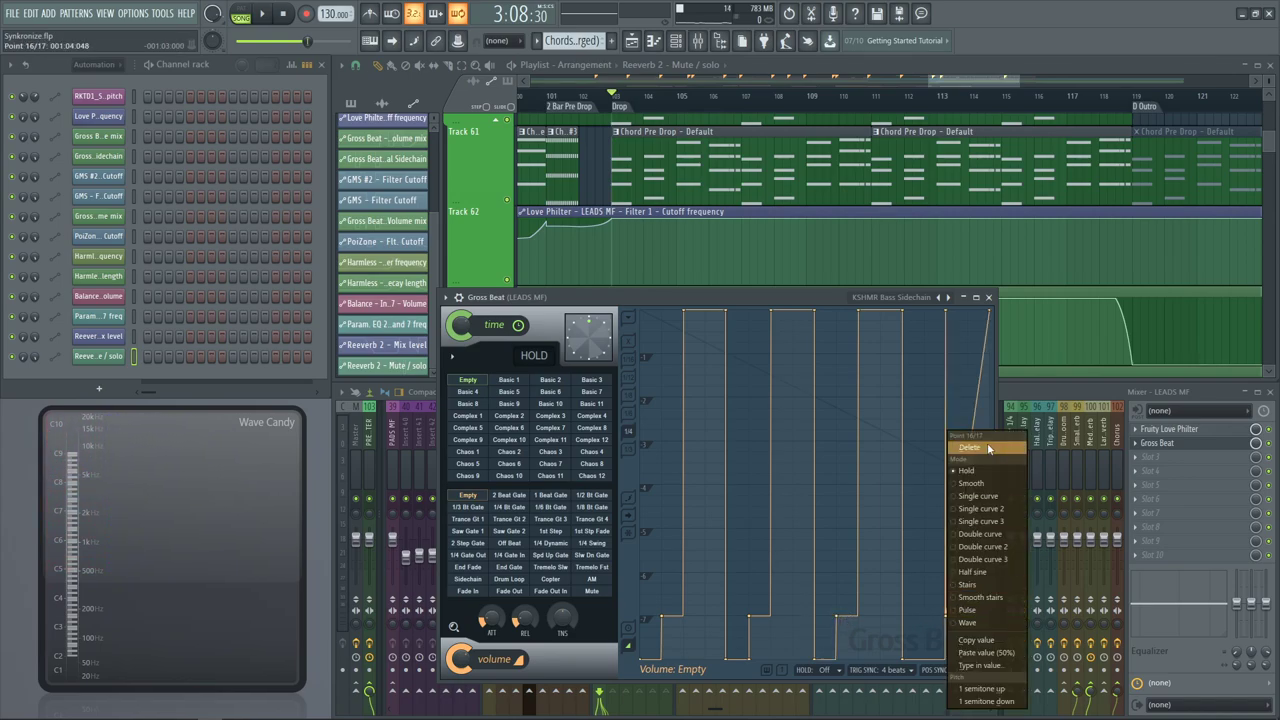
pyautogui.click(988, 449)
pyautogui.press('space')
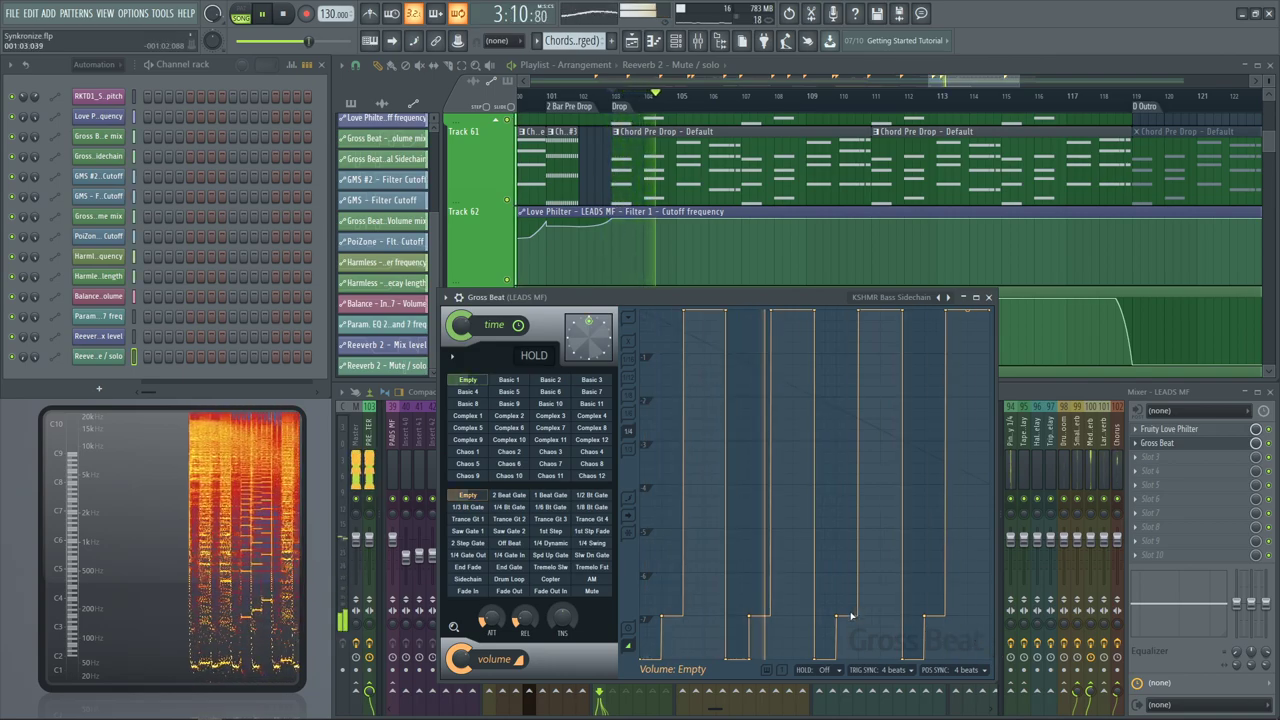
# Set the full-volume rise point of all four beats to Single curve 2
pyautogui.rightClick(685, 314)
pyautogui.click(716, 377)
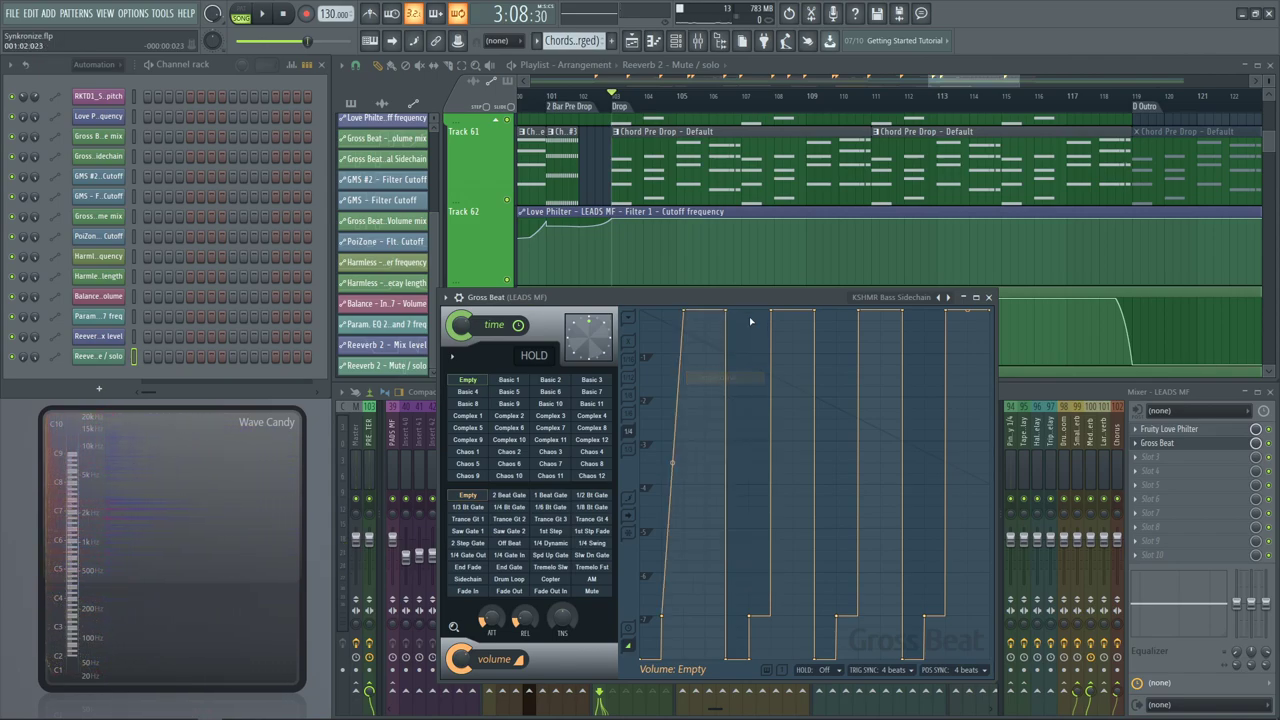
pyautogui.rightClick(771, 314)
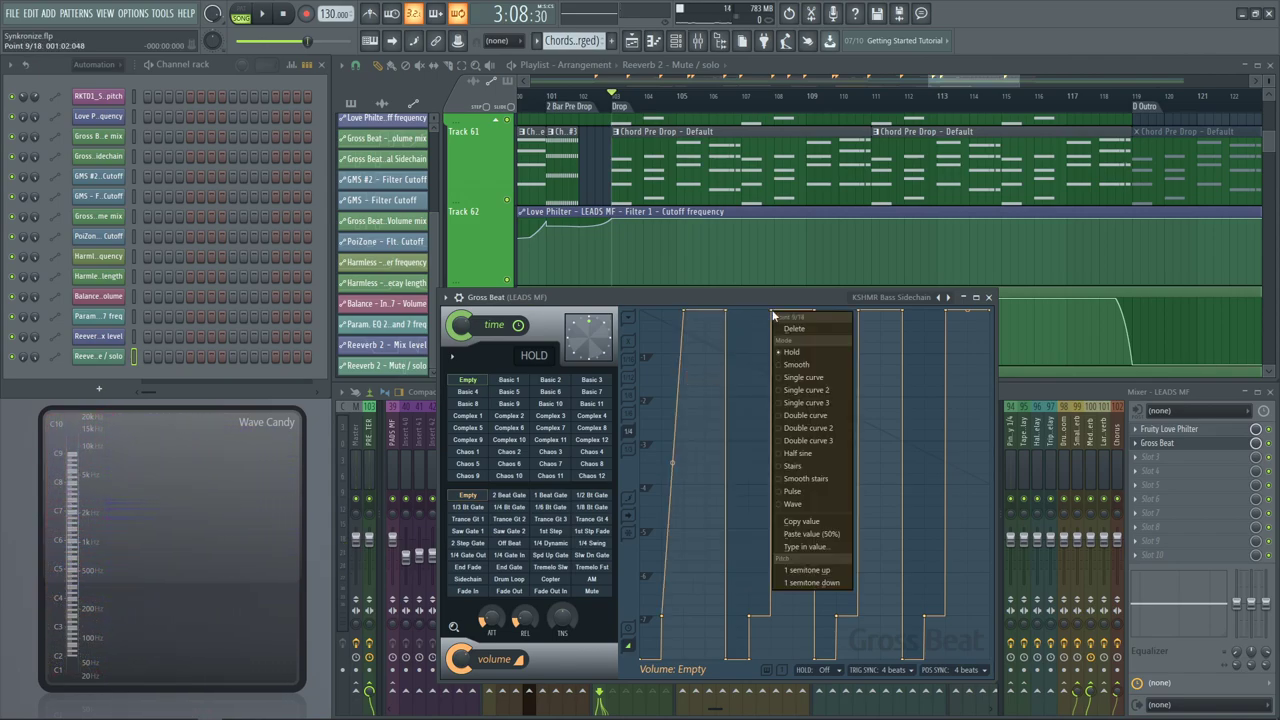
pyautogui.click(812, 390)
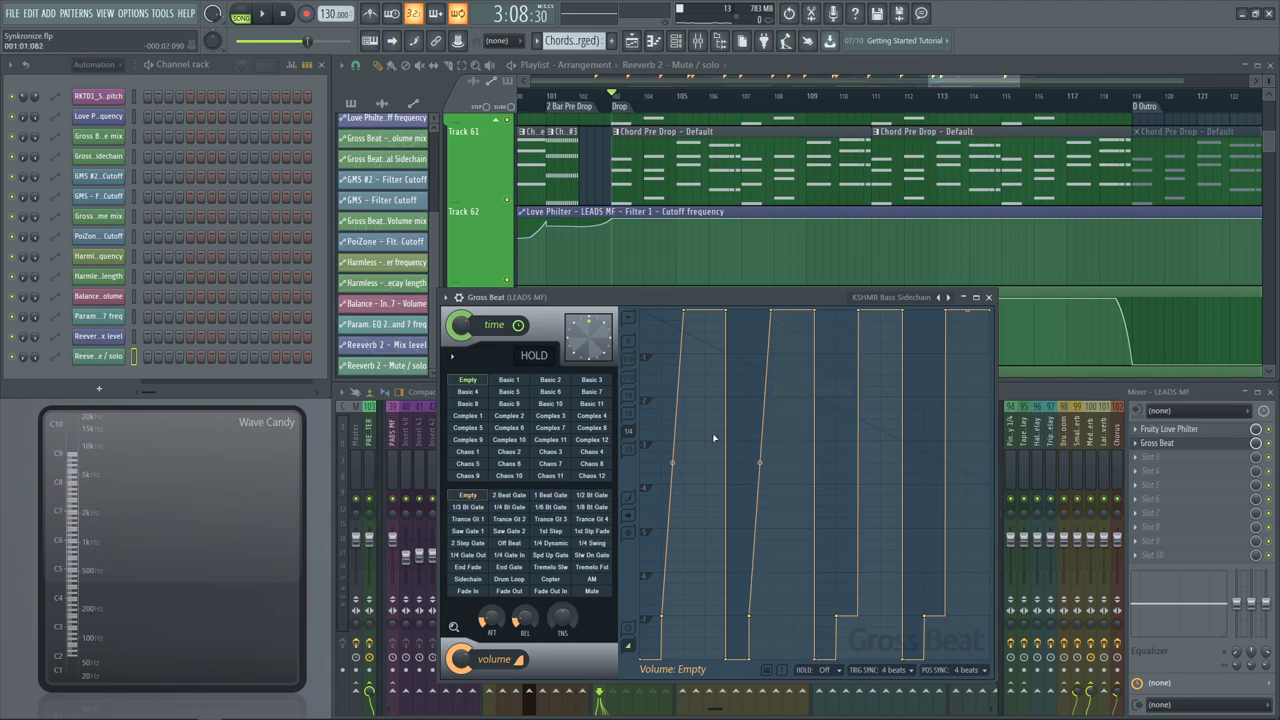
pyautogui.rightClick(687, 314)
pyautogui.click(716, 390)
pyautogui.rightClick(858, 311)
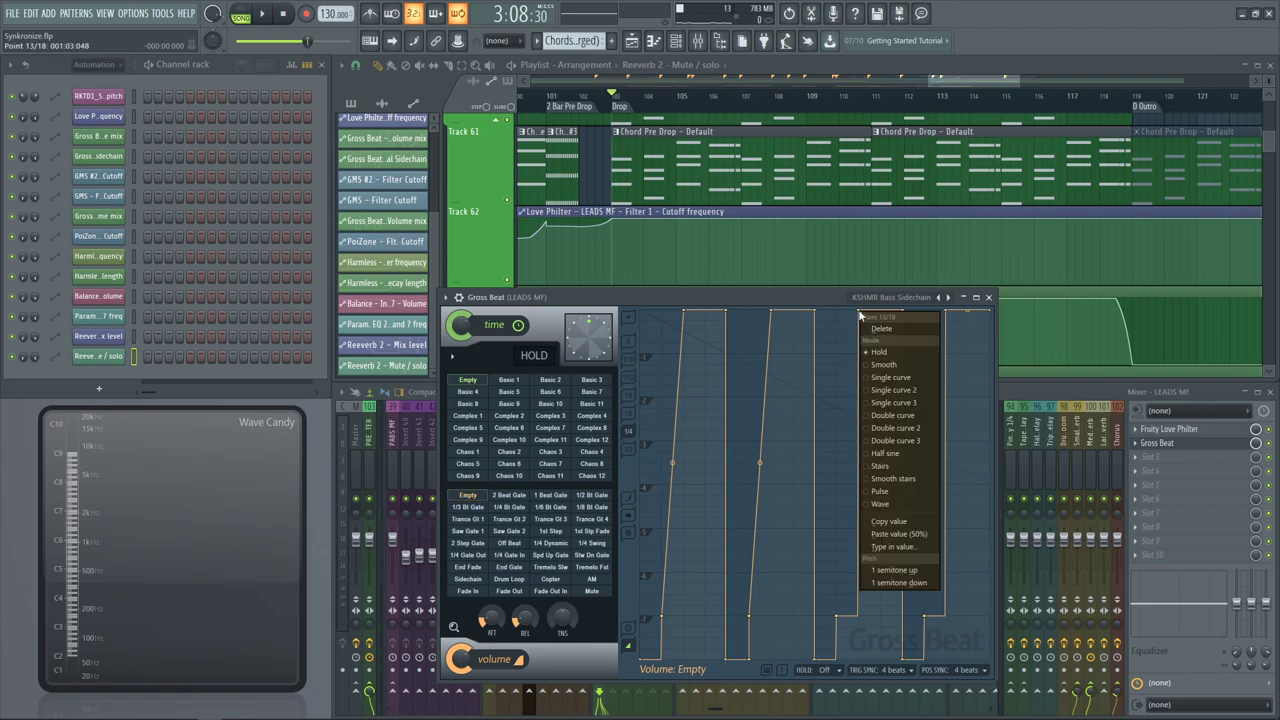
pyautogui.click(897, 390)
pyautogui.rightClick(946, 311)
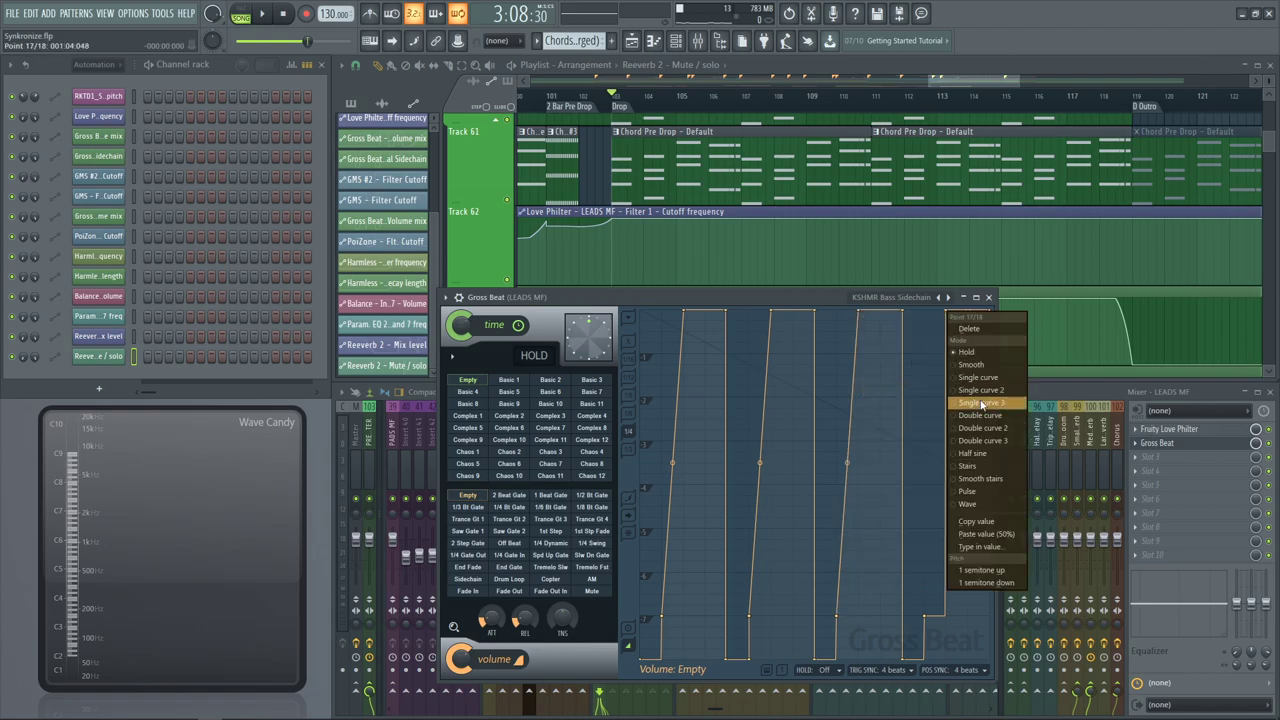
pyautogui.click(979, 390)
# Set the low step point to Single curve in beat 1 and Single curve 2 in beats 2 to 4, deleting beat 2's extra bottom point
pyautogui.rightClick(660, 617)
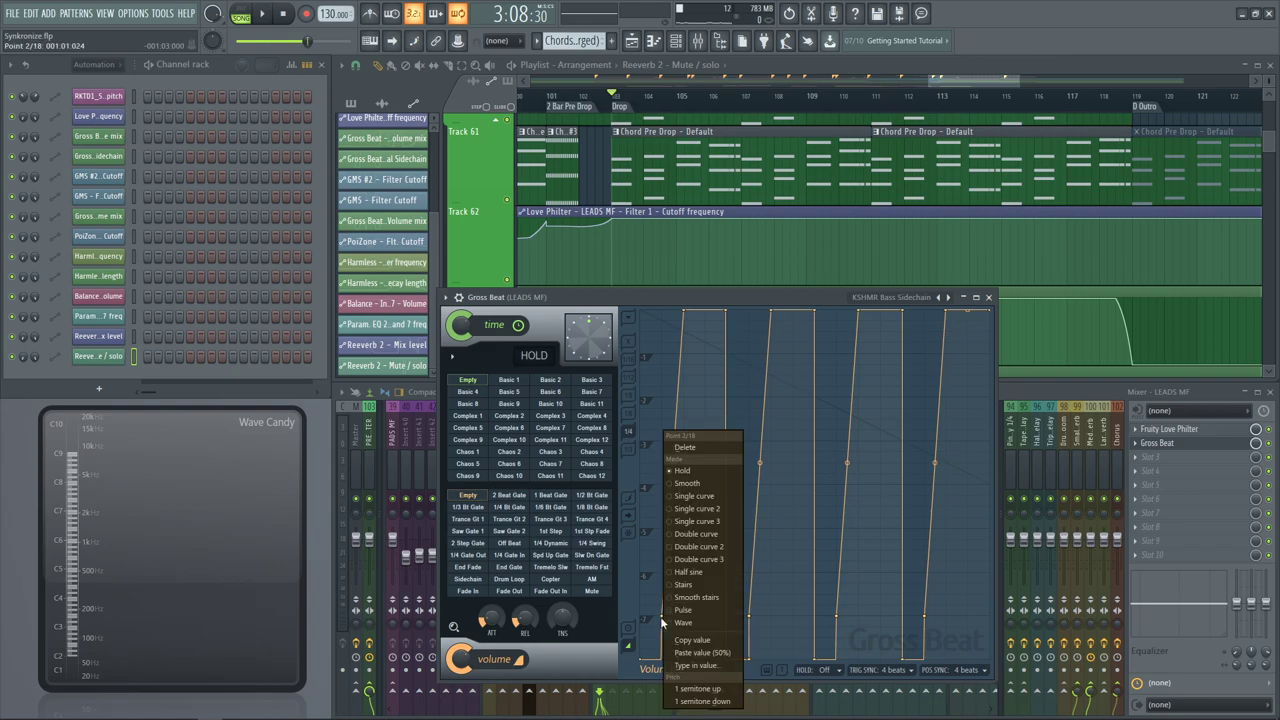
pyautogui.click(705, 497)
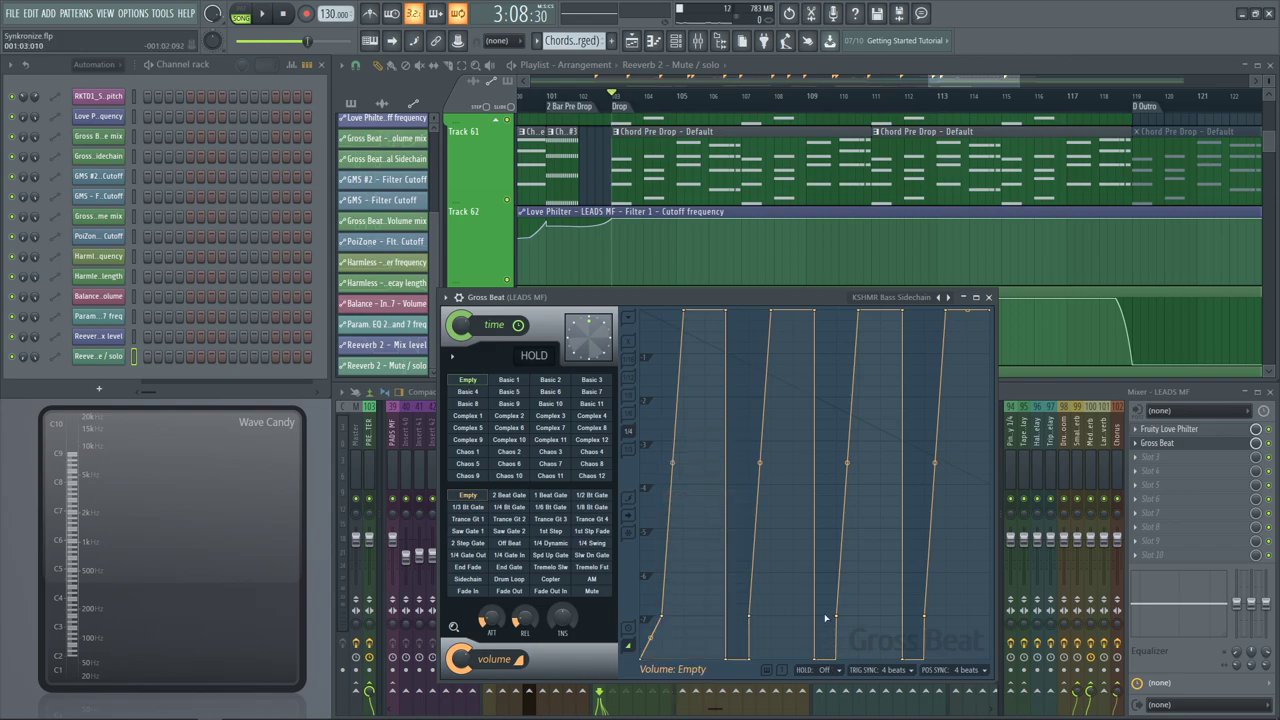
pyautogui.rightClick(751, 618)
pyautogui.click(800, 508)
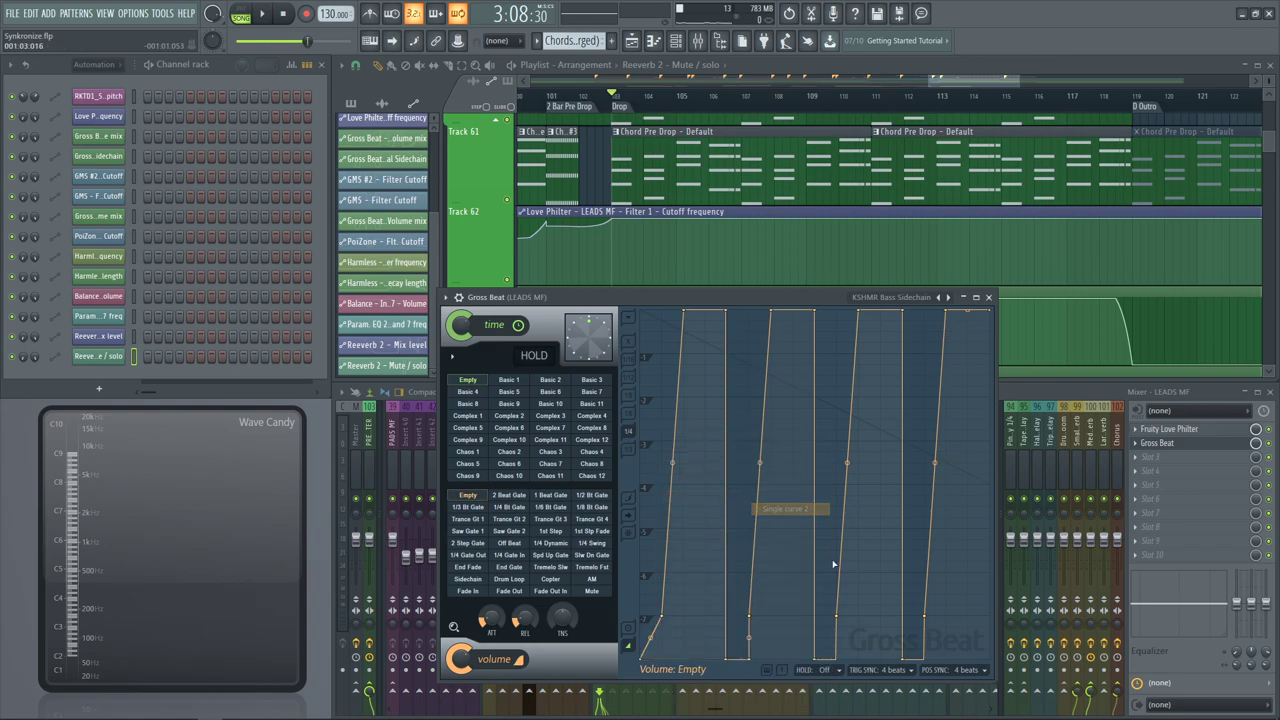
pyautogui.rightClick(750, 614)
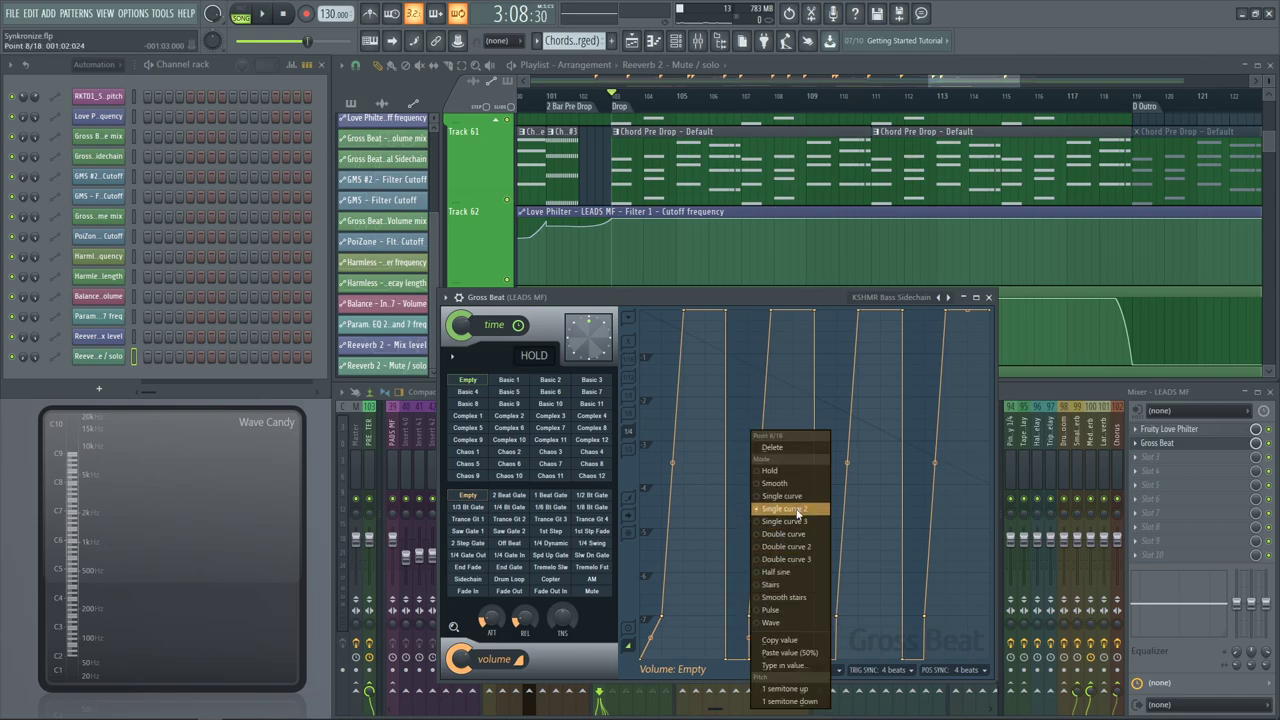
pyautogui.click(746, 666)
pyautogui.rightClick(752, 656)
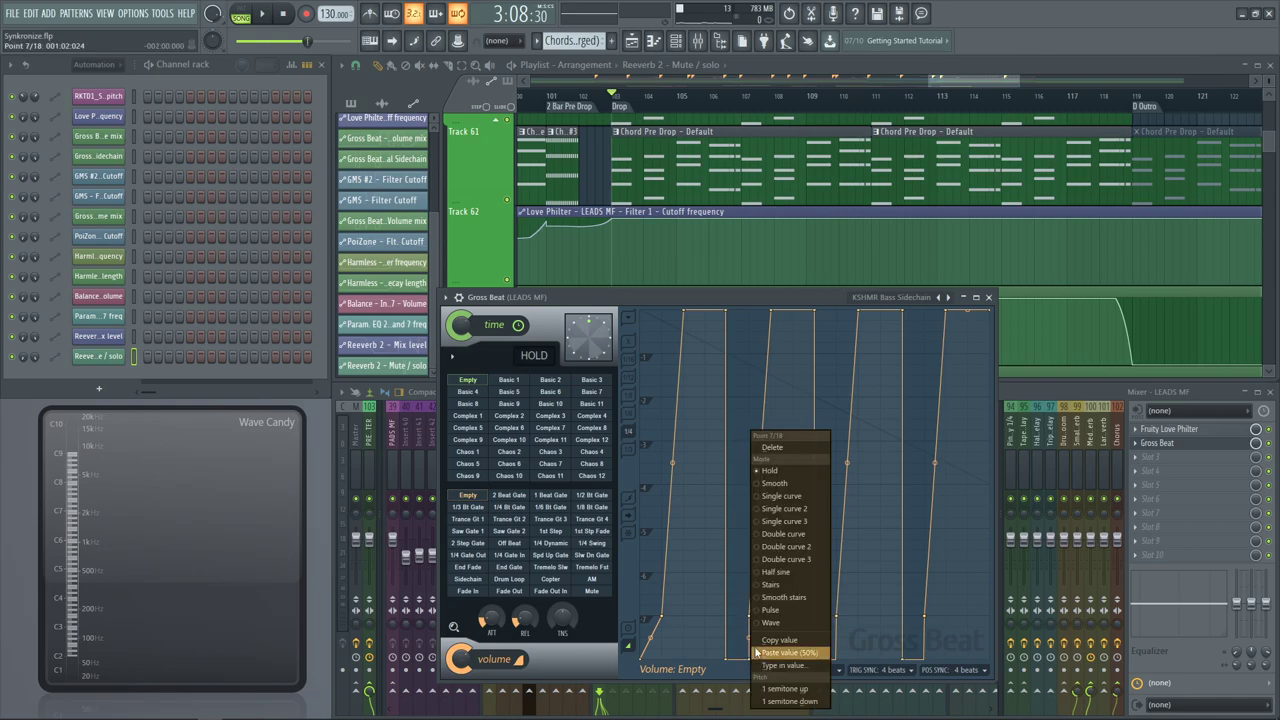
pyautogui.click(793, 452)
pyautogui.rightClick(841, 616)
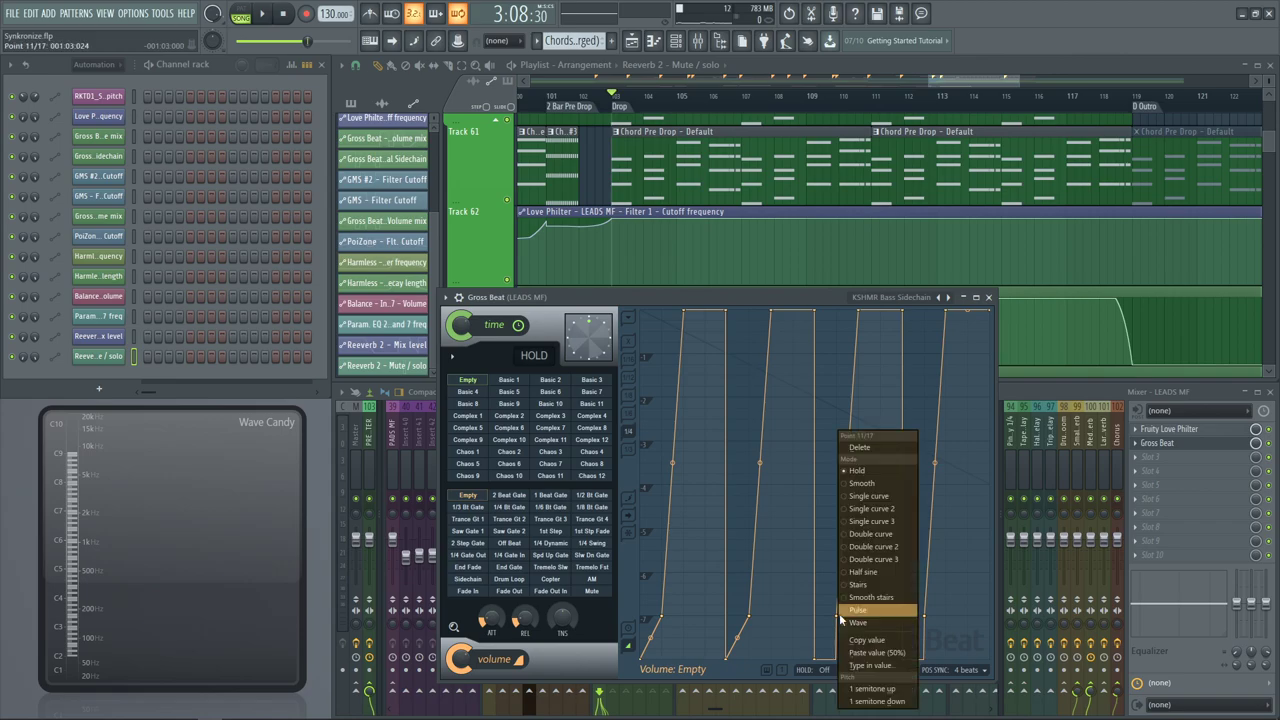
pyautogui.click(905, 512)
pyautogui.rightClick(926, 615)
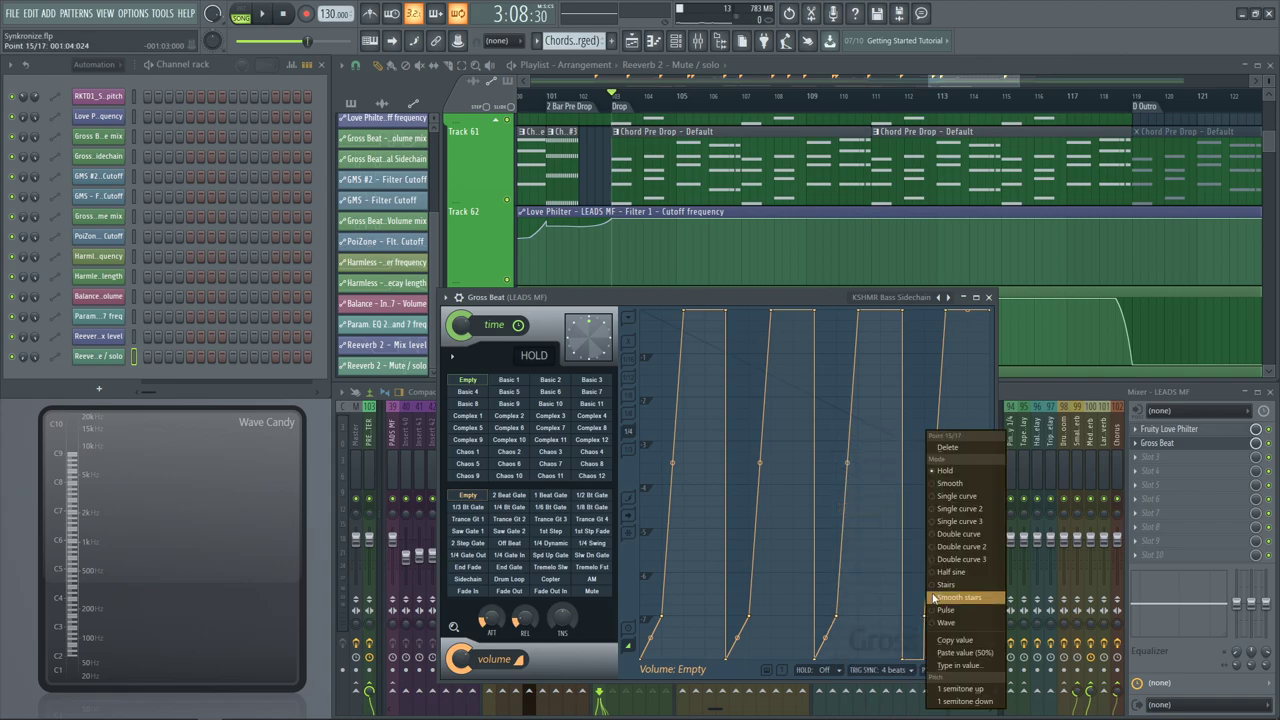
pyautogui.click(965, 510)
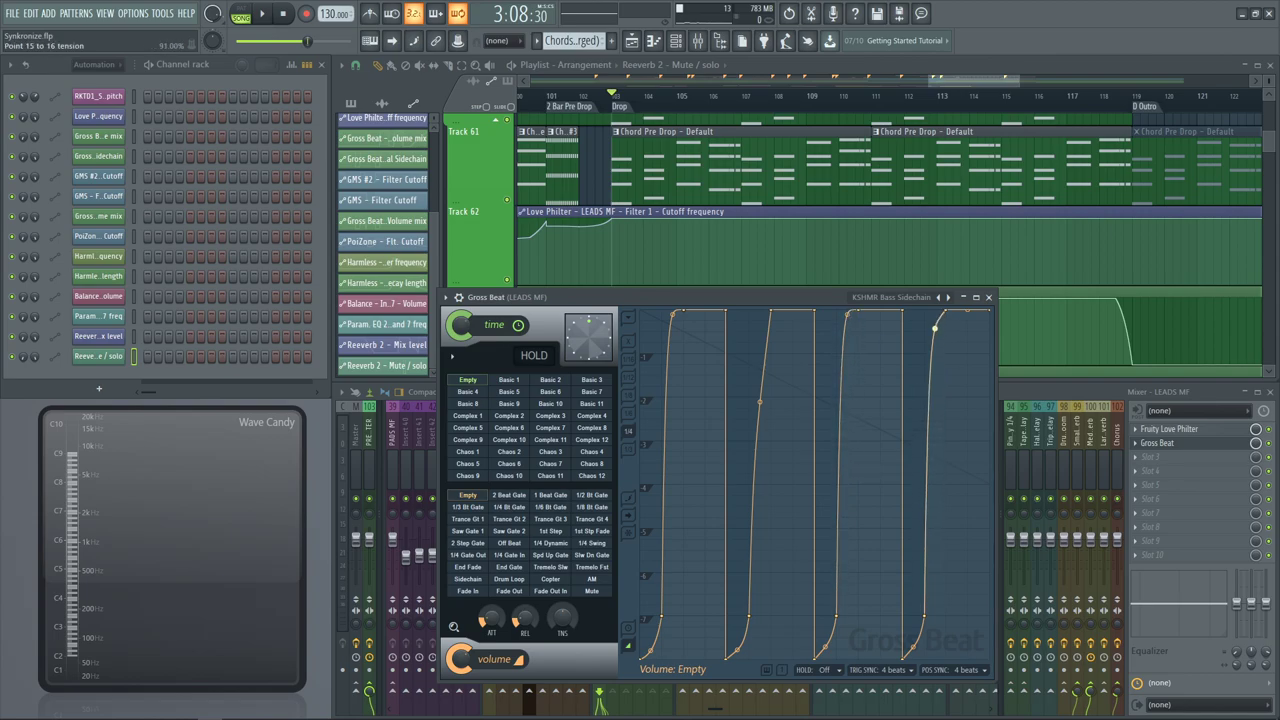
# Play from the Drop and bend the beat 2 rise upward to match the curves of the other beats
pyautogui.press('space')
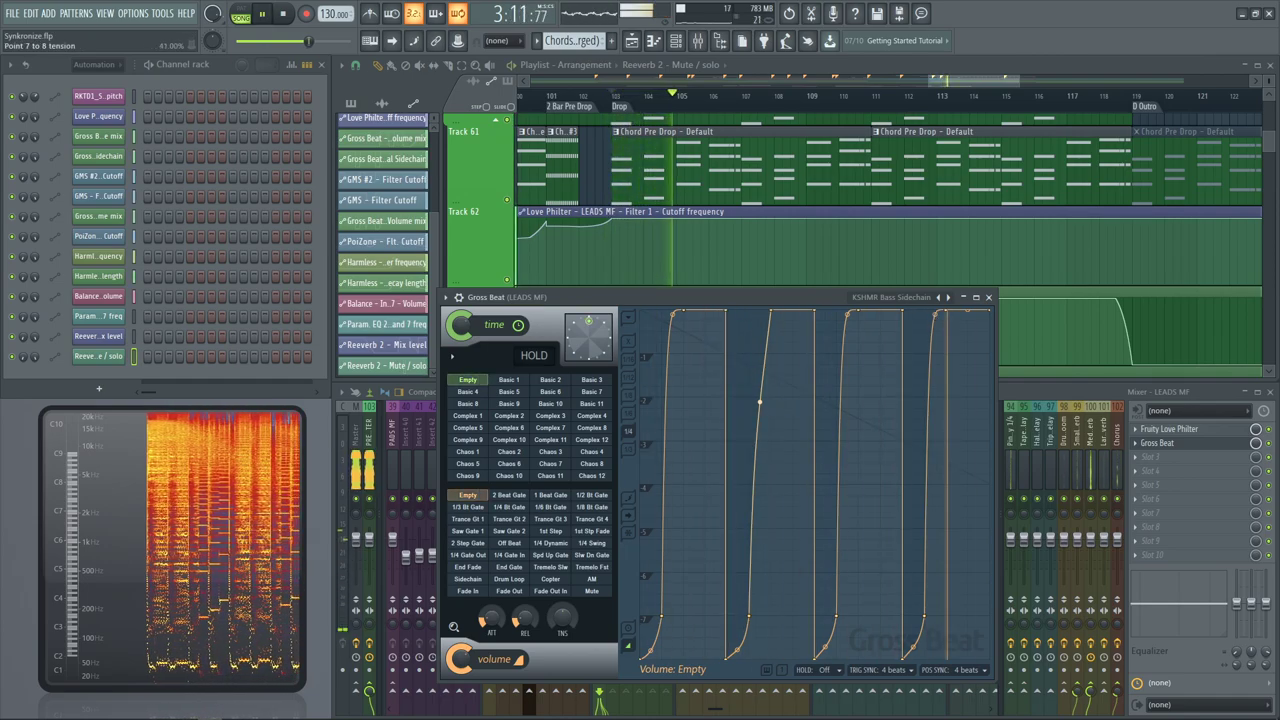
pyautogui.moveTo(760, 402); pyautogui.dragTo(760, 348)
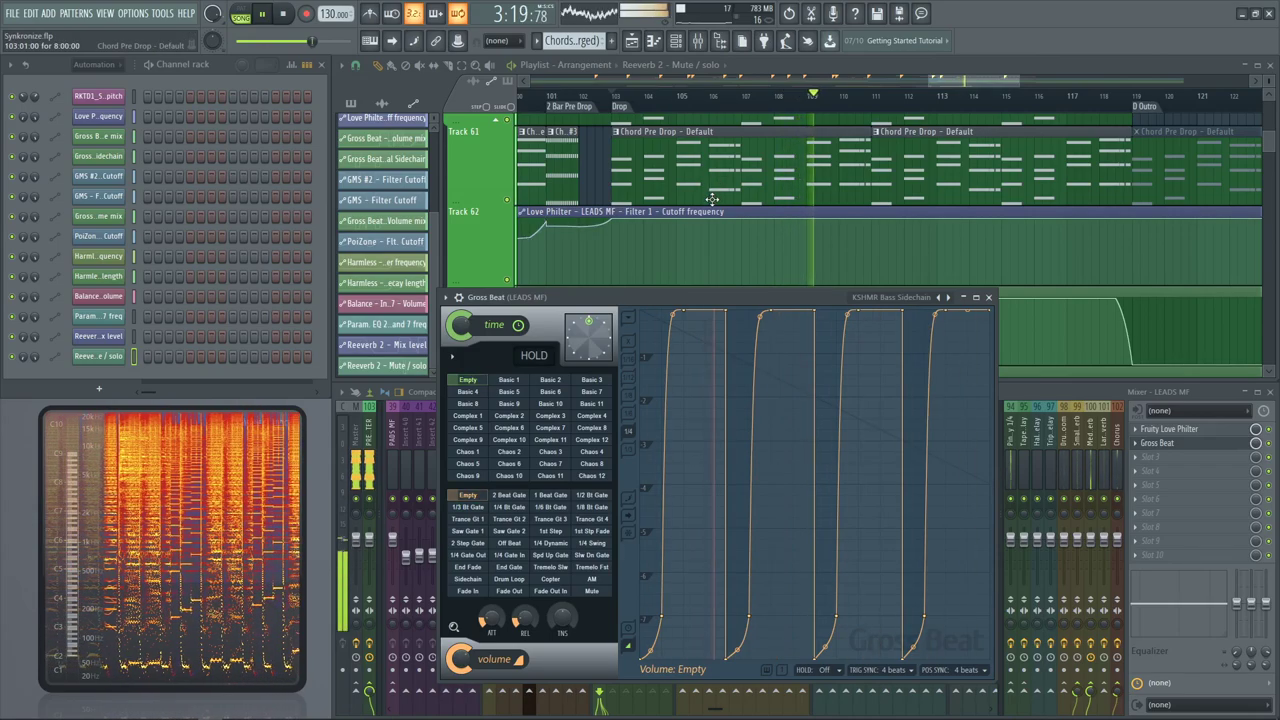
pyautogui.press('space')
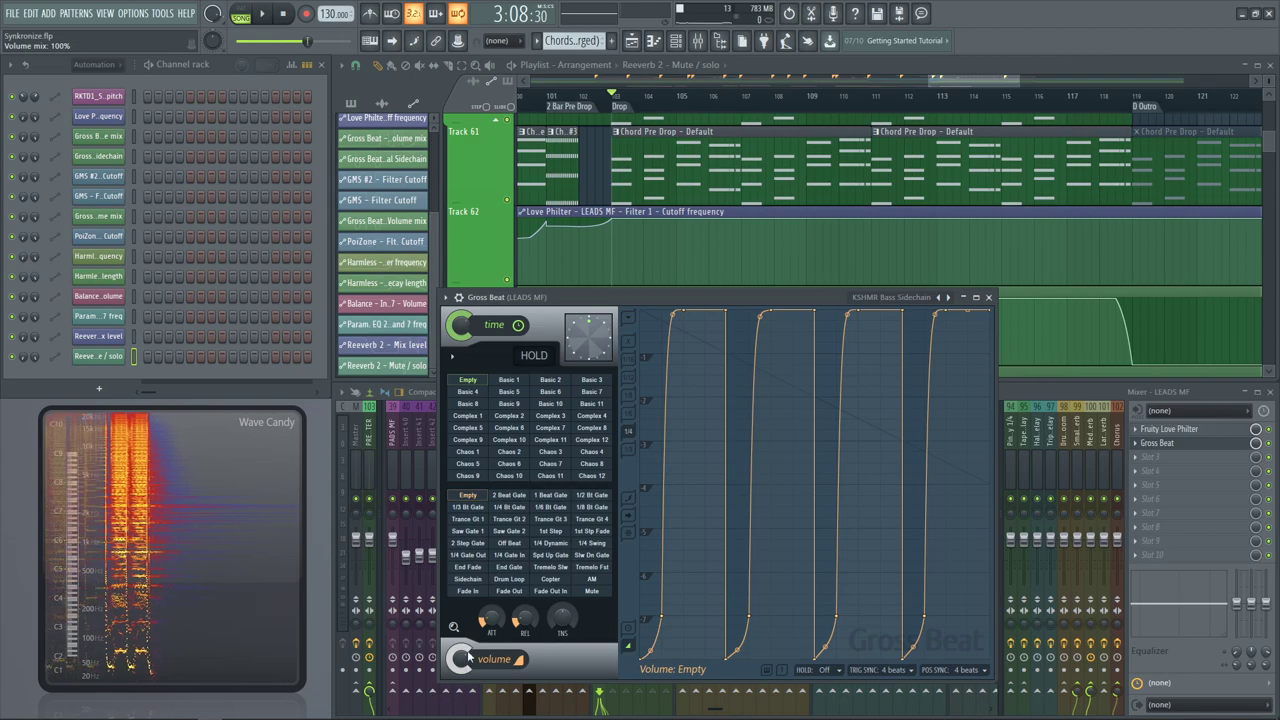
# Audition the Drop with Gross Beat's volume mix on LEADS MF lowered and raised, reopening the effect between playbacks
pyautogui.press('space')
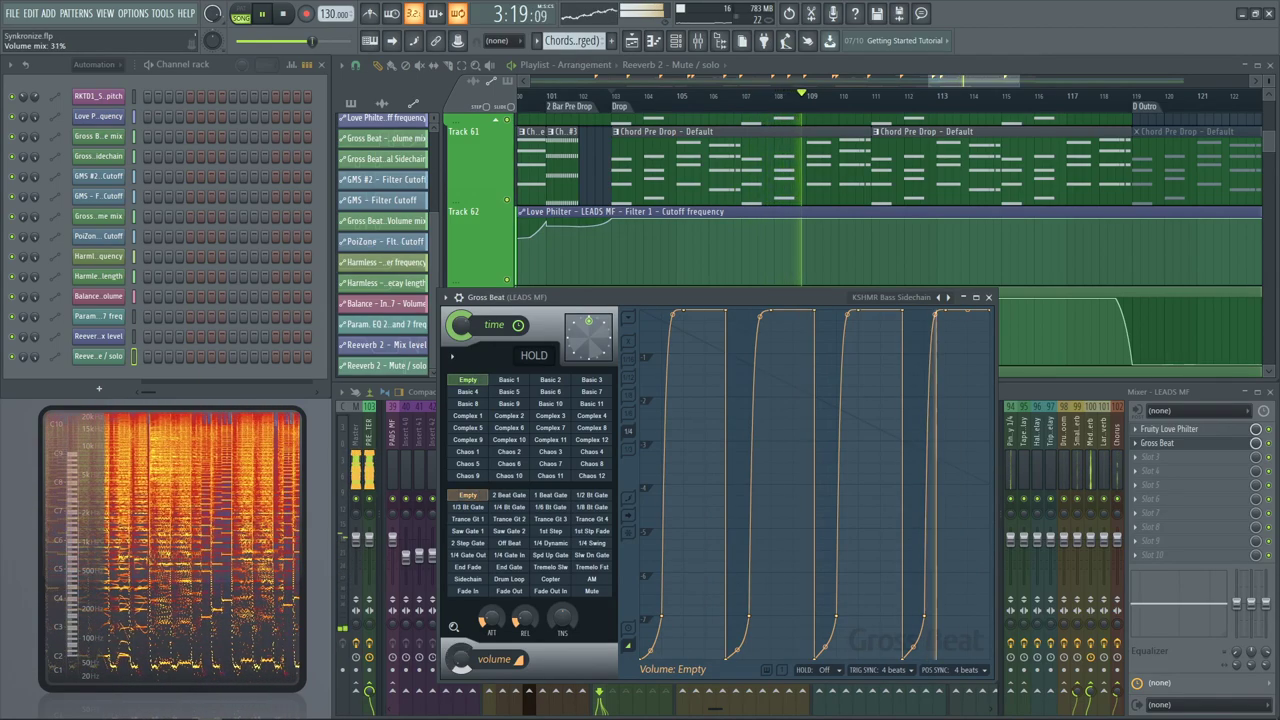
pyautogui.press('space')
pyautogui.click(990, 297)
pyautogui.click(619, 431)
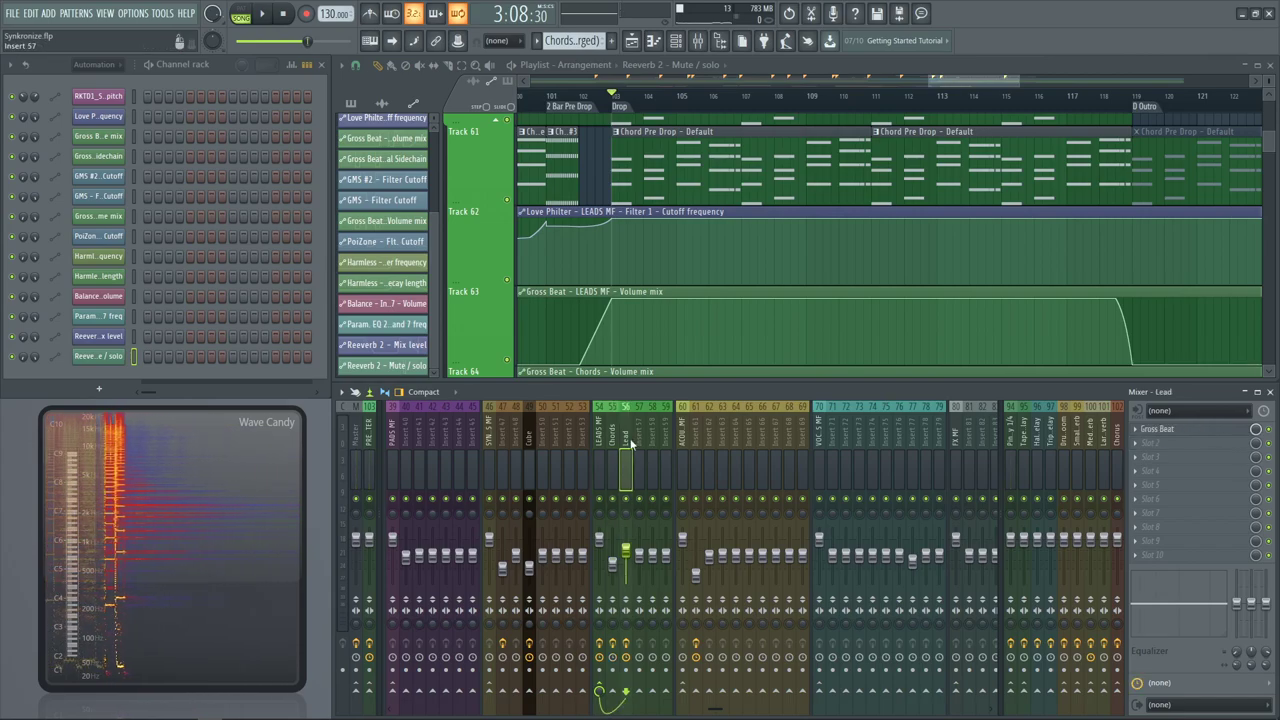
pyautogui.click(598, 474)
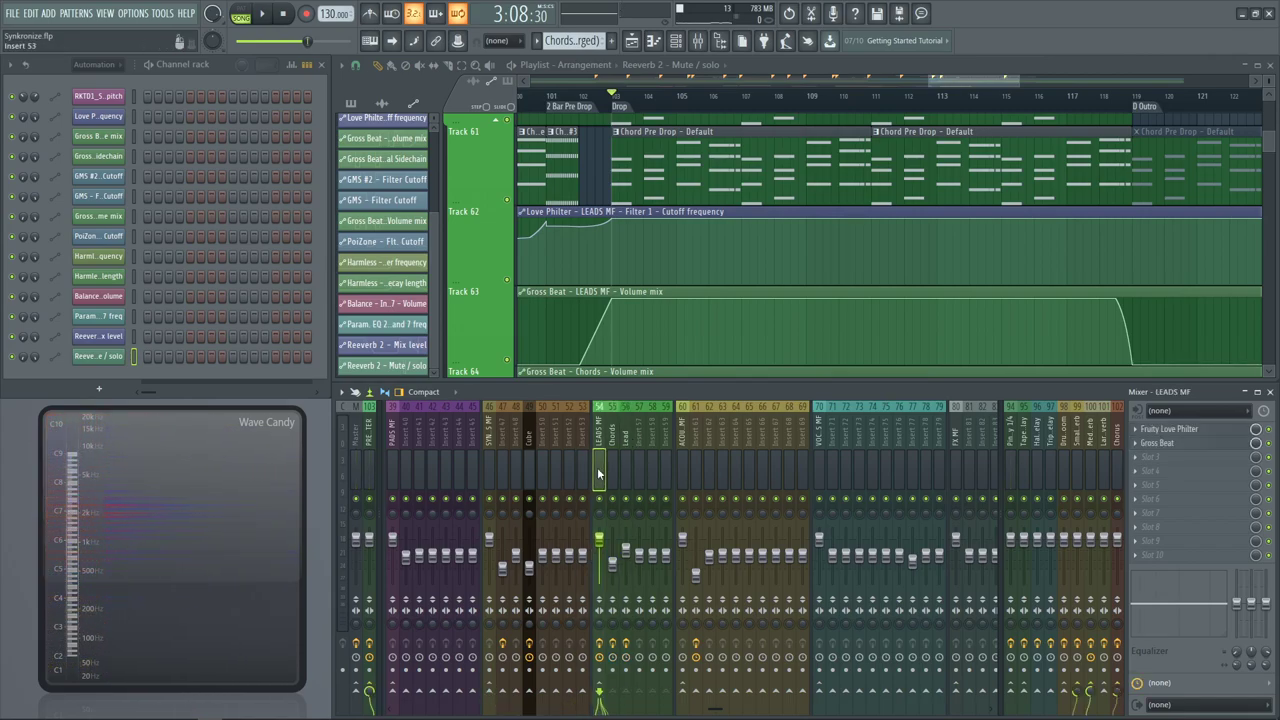
pyautogui.click(1160, 443)
pyautogui.press('space')
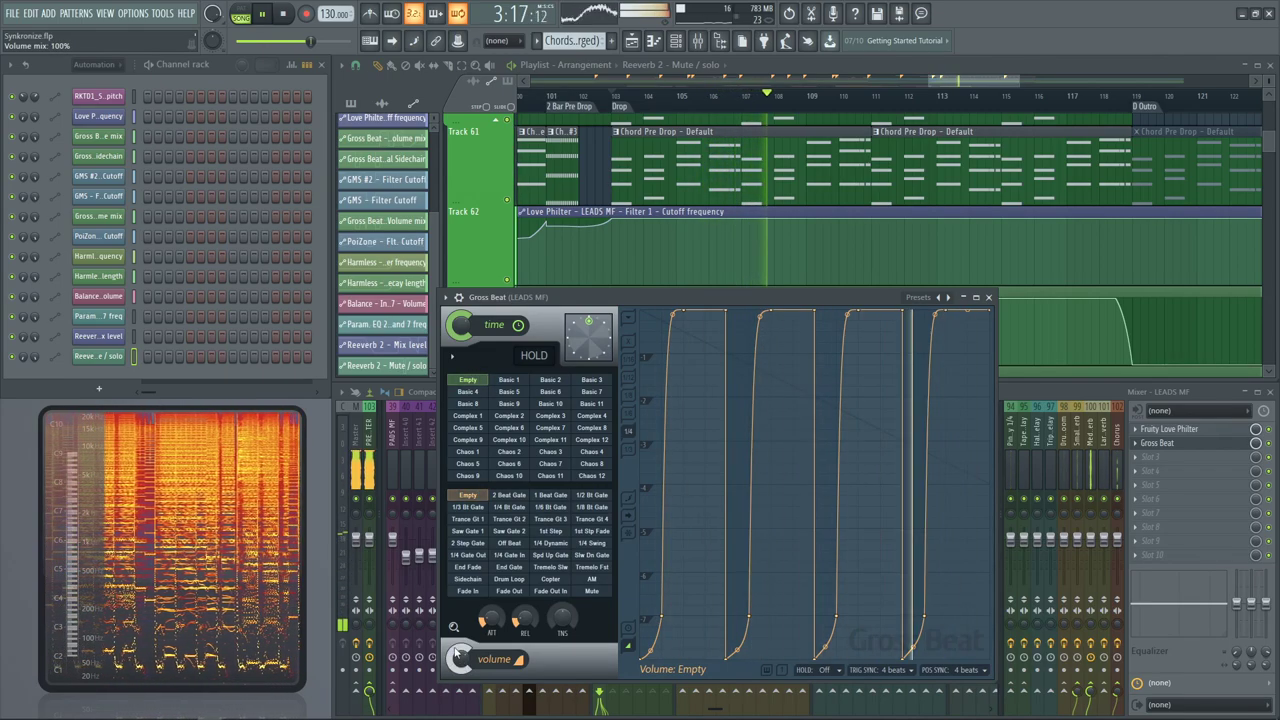
pyautogui.press('space')
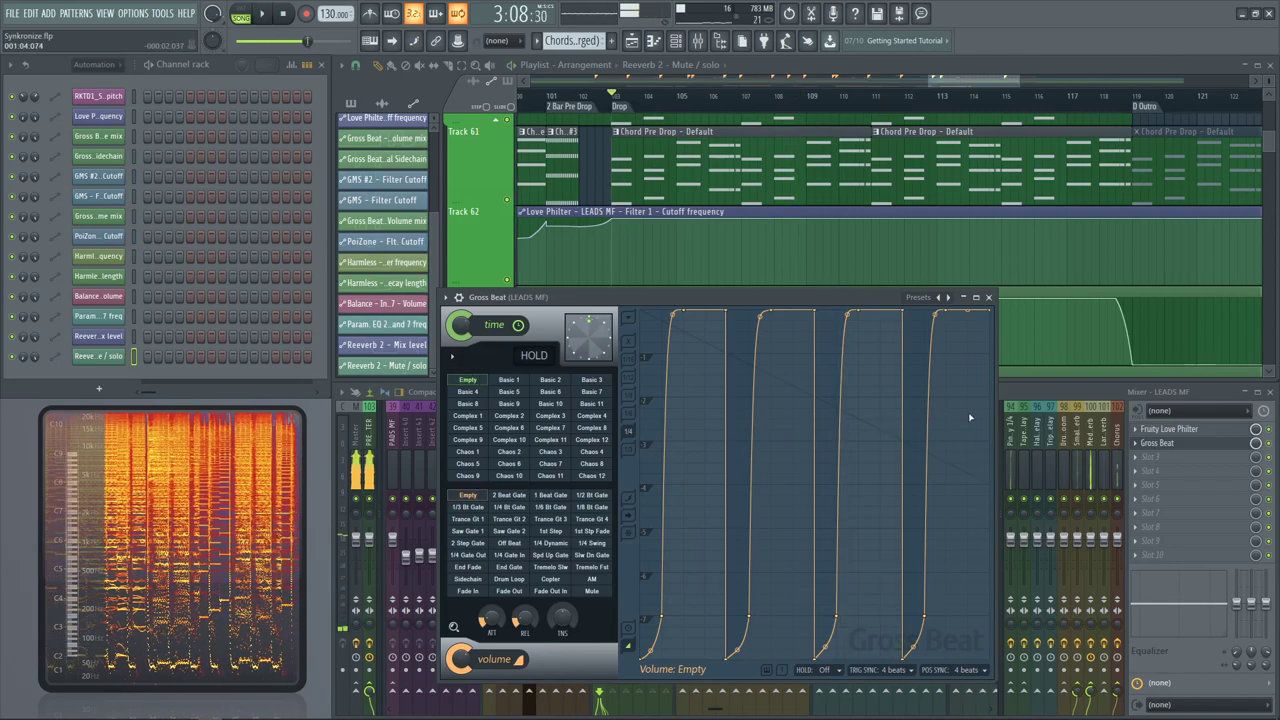
# Add a volume dip in the second half of beat 4 with a return to full level, and play the Drop
pyautogui.rightClick(968, 431)
pyautogui.moveTo(969, 436); pyautogui.dragTo(971, 608)
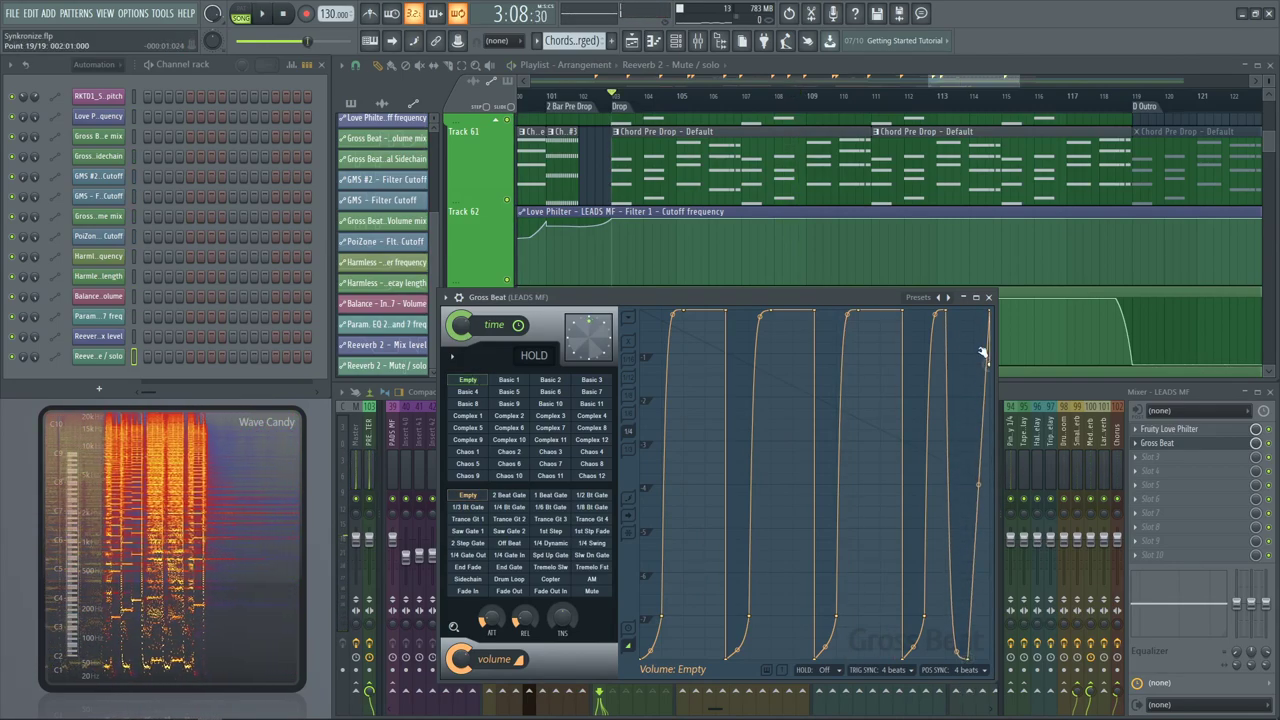
pyautogui.rightClick(967, 312)
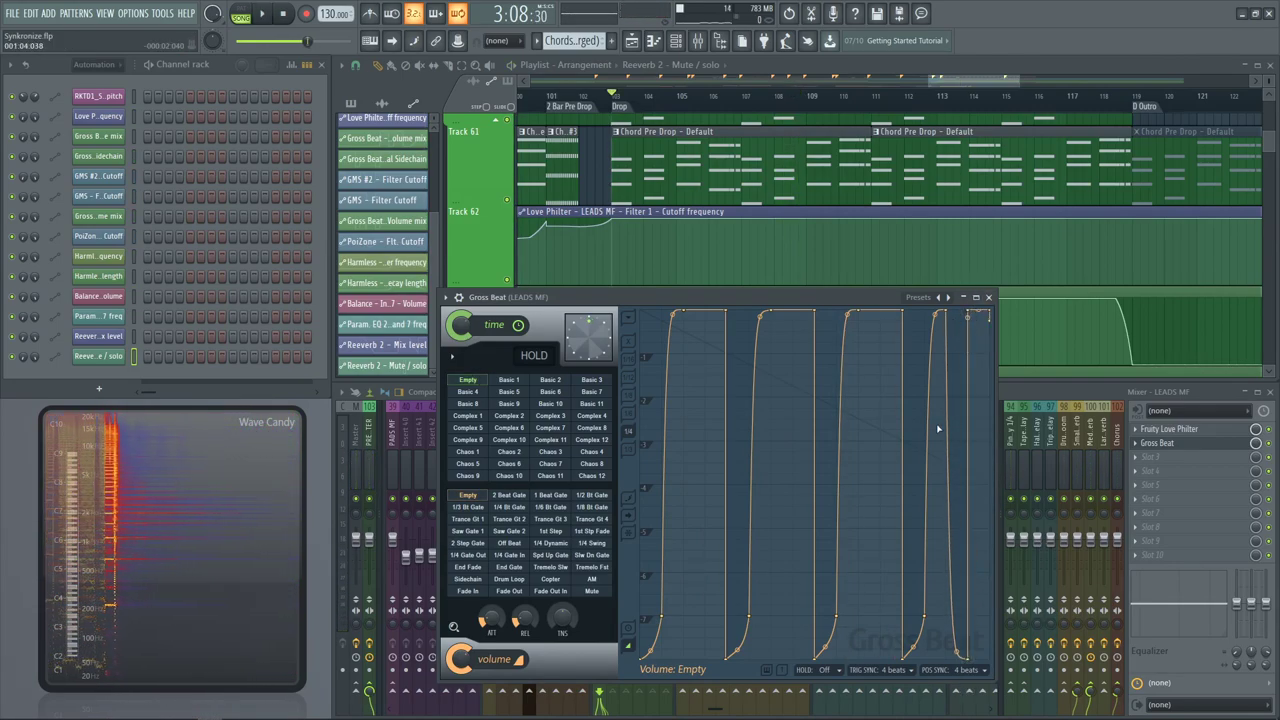
pyautogui.press('space')
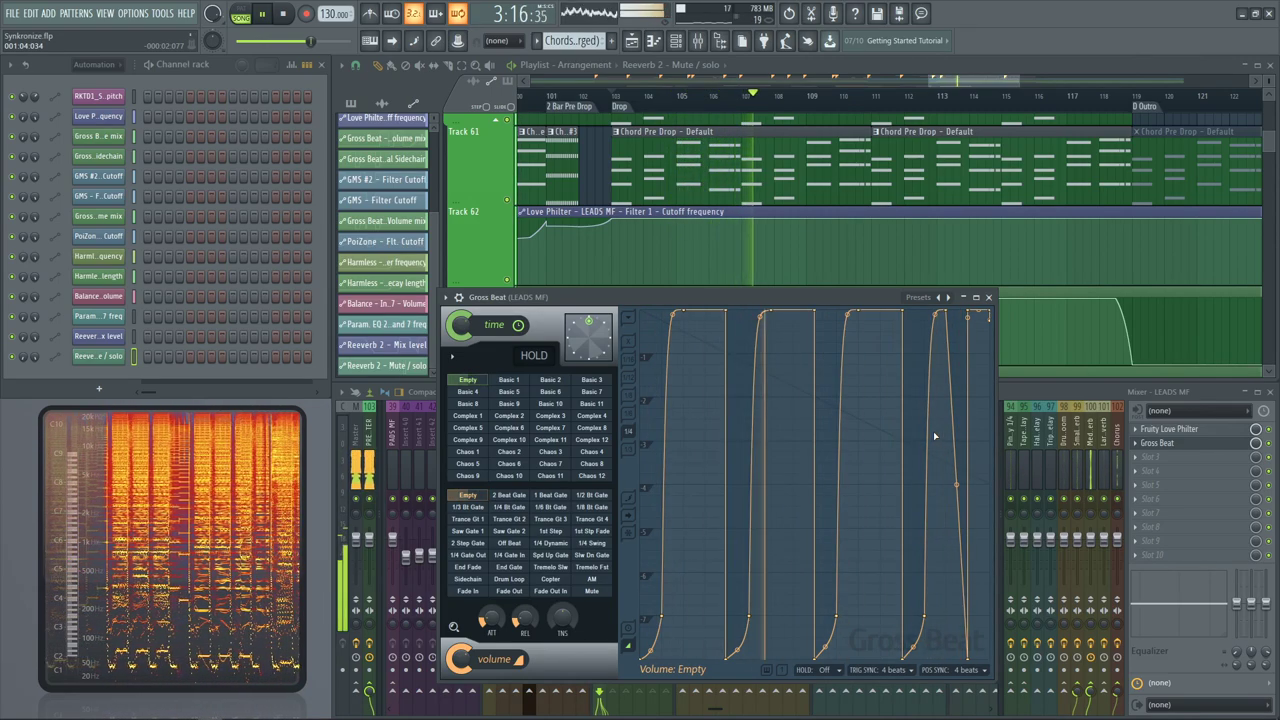
pyautogui.press('space')
# Replace beat 4's curved rise with an immediate jump to full volume by adding a top point and deleting the low step
pyautogui.rightClick(909, 314)
pyautogui.moveTo(910, 308); pyautogui.dragTo(926, 309)
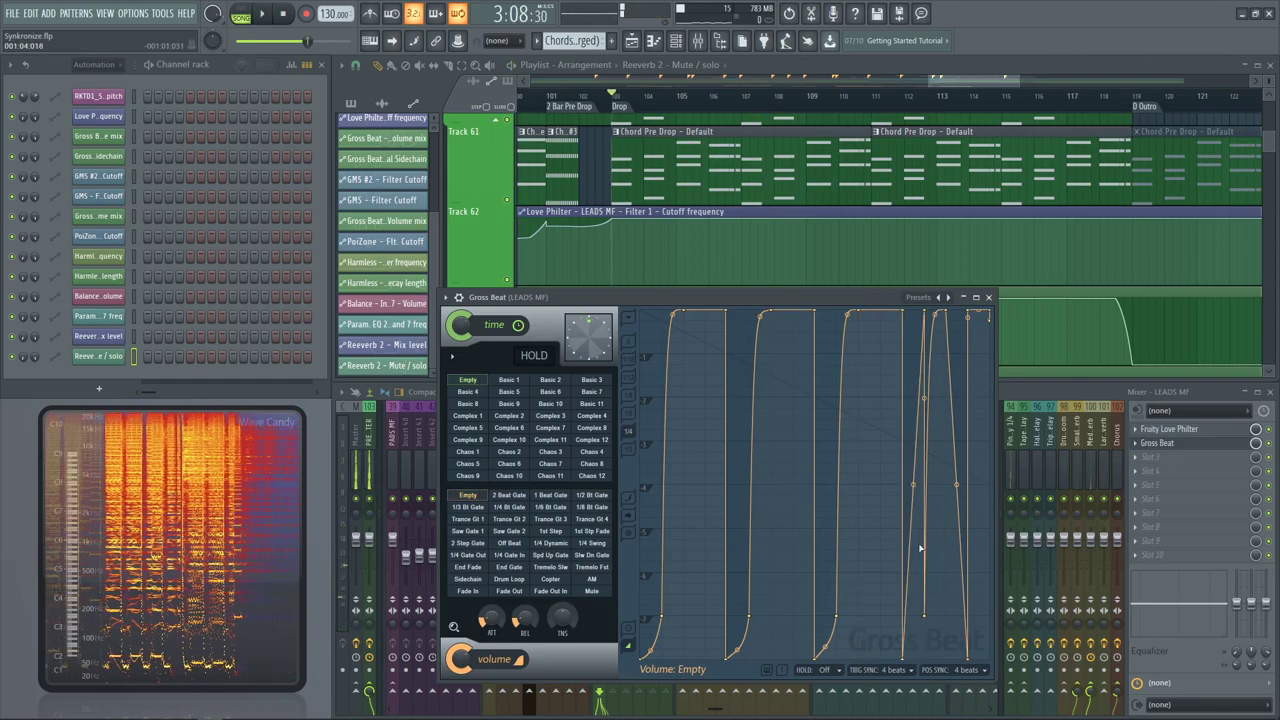
pyautogui.rightClick(924, 616)
pyautogui.click(961, 445)
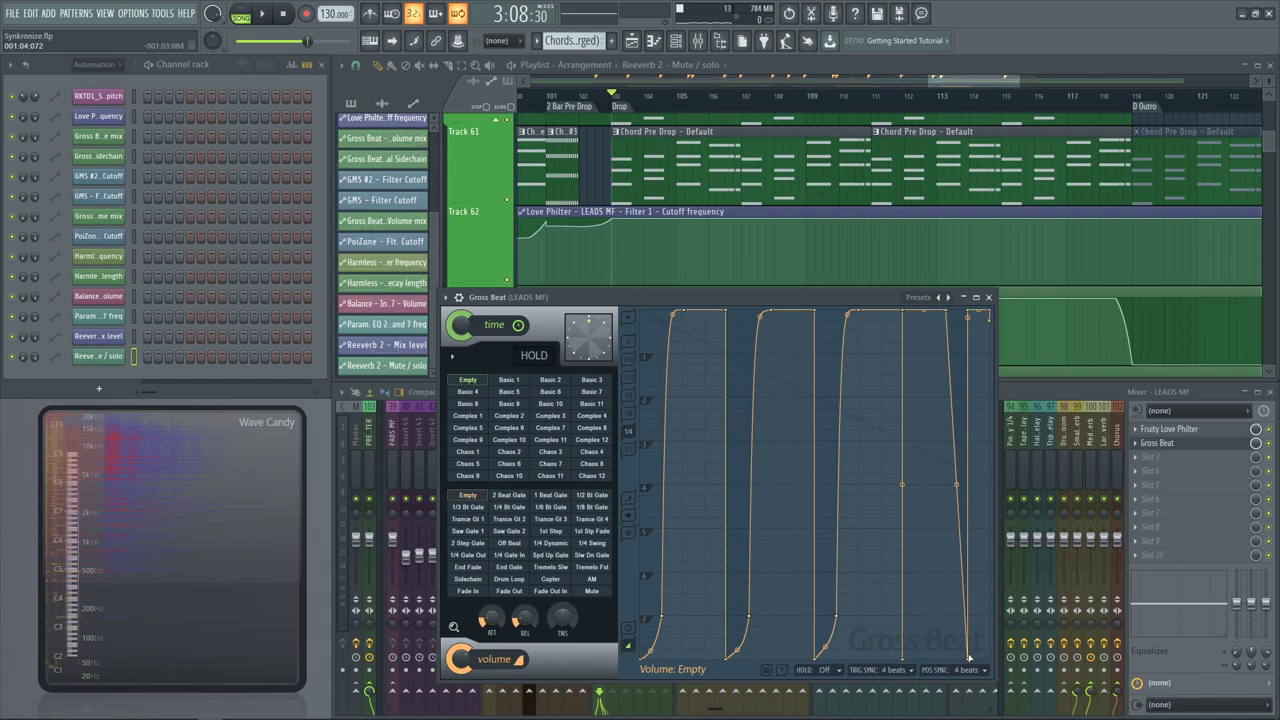
# Reshape beat 4 into alternating full-volume and silent quarter-beat blocks, and play the result from the Drop
pyautogui.moveTo(970, 658); pyautogui.dragTo(958, 314)
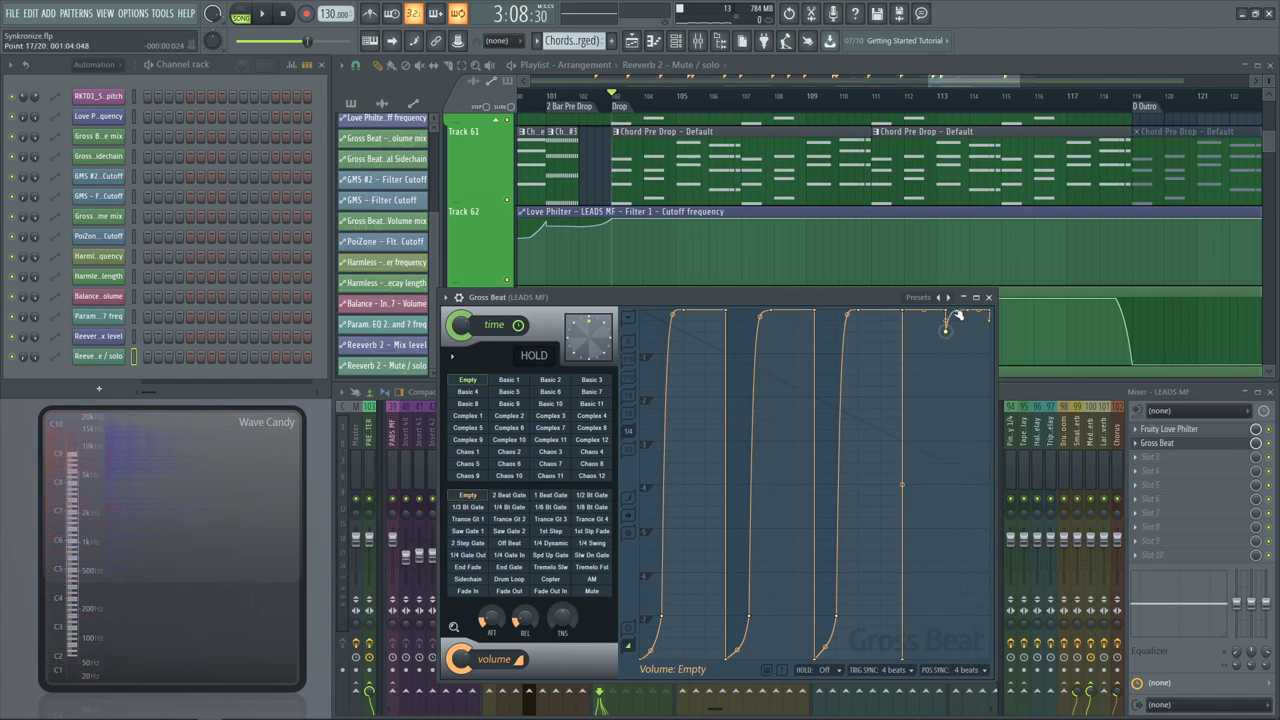
pyautogui.rightClick(925, 616)
pyautogui.moveTo(926, 616); pyautogui.dragTo(930, 278)
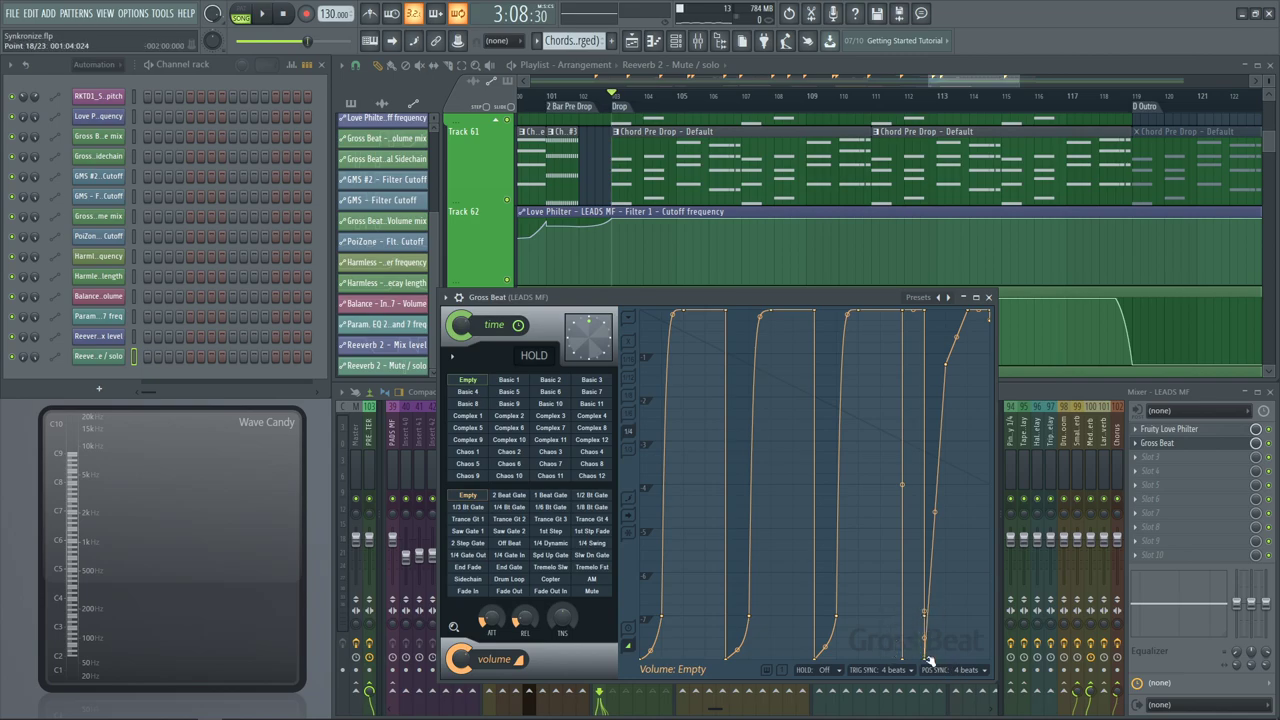
pyautogui.moveTo(929, 660); pyautogui.dragTo(947, 669)
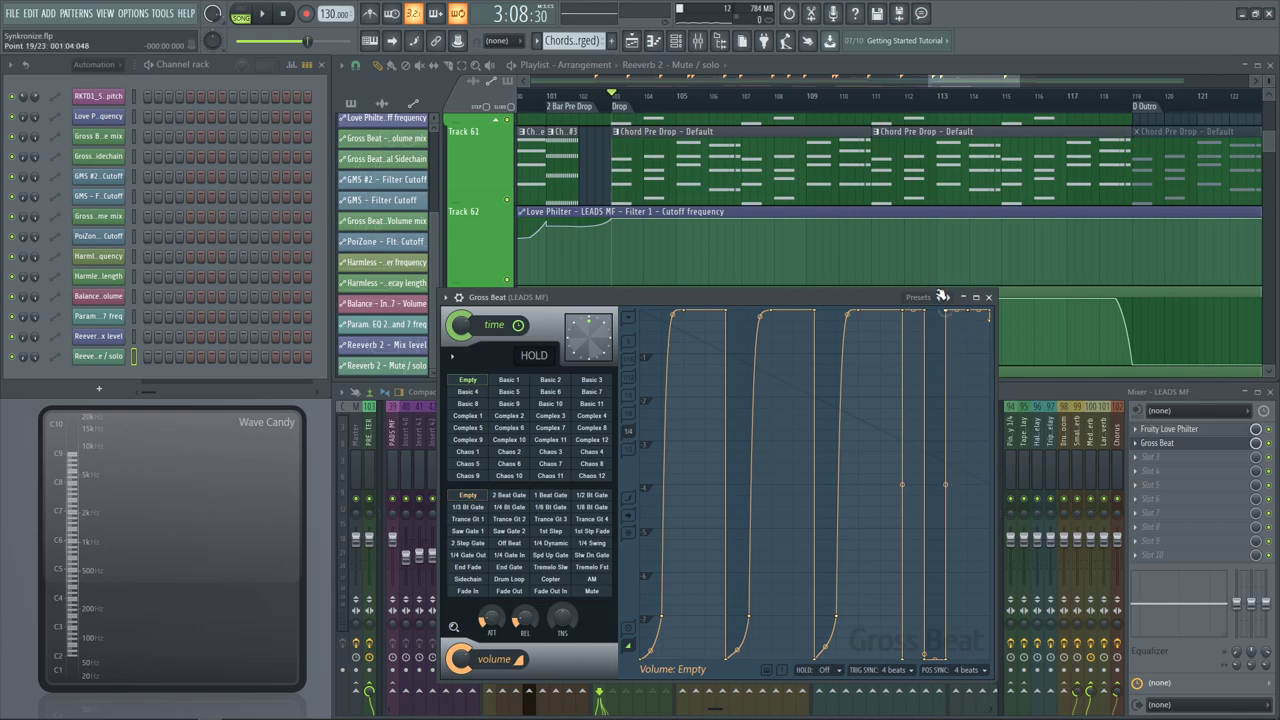
pyautogui.moveTo(985, 580); pyautogui.dragTo(970, 713)
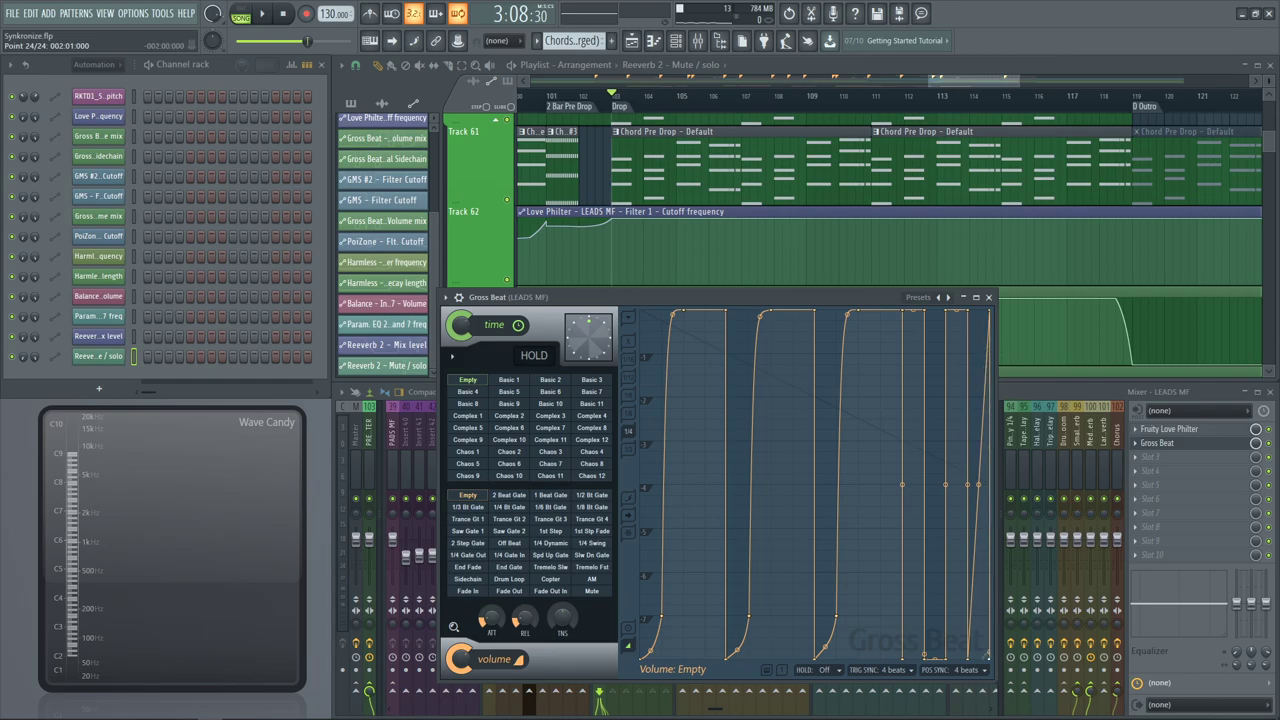
pyautogui.press('space')
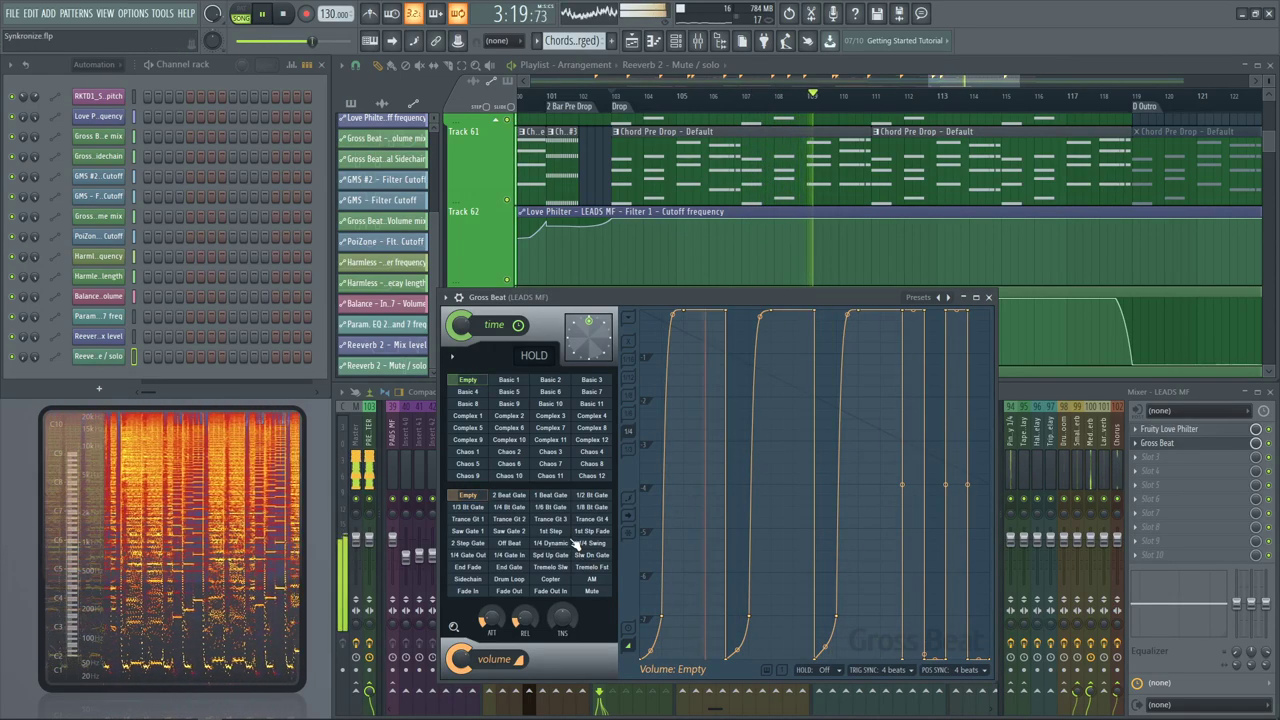
pyautogui.press('space')
# Audition built-in volume patterns such as Saw Gate 1 and 2, 1/4 Swing, Off Beat and 1/4 Dynamic, and return to Empty
pyautogui.click(465, 531)
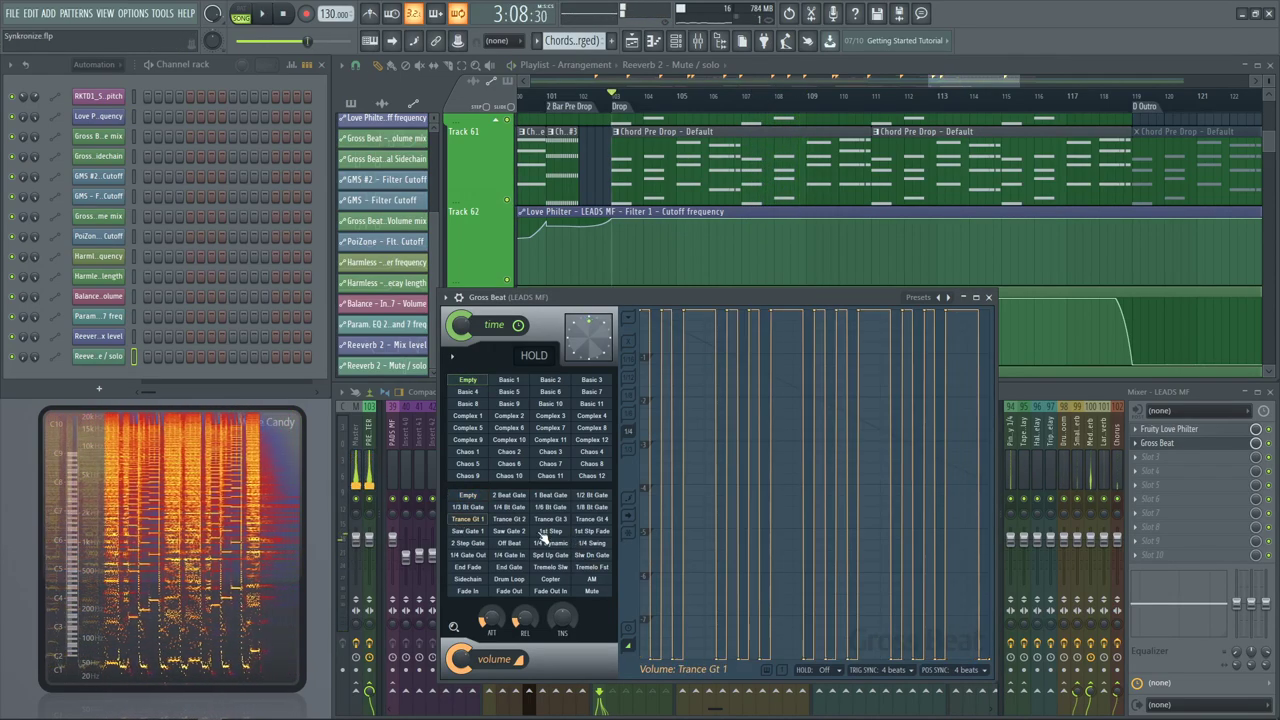
pyautogui.press('space')
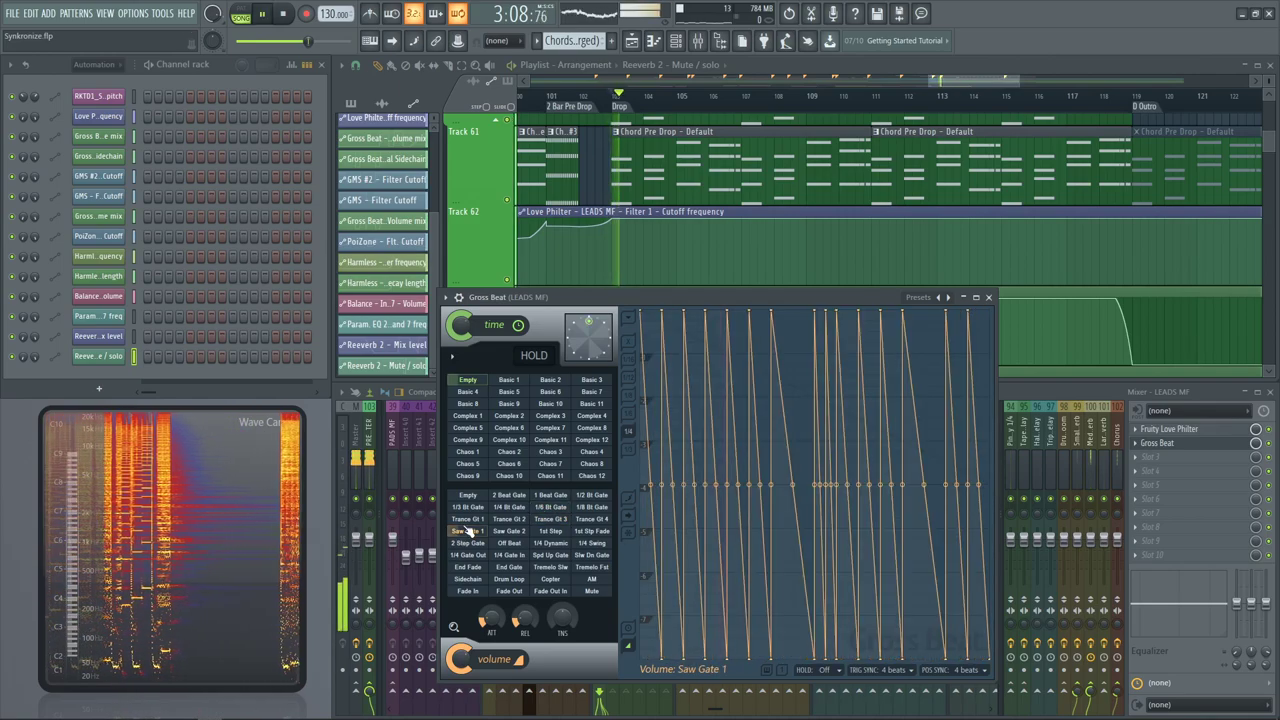
pyautogui.click(508, 532)
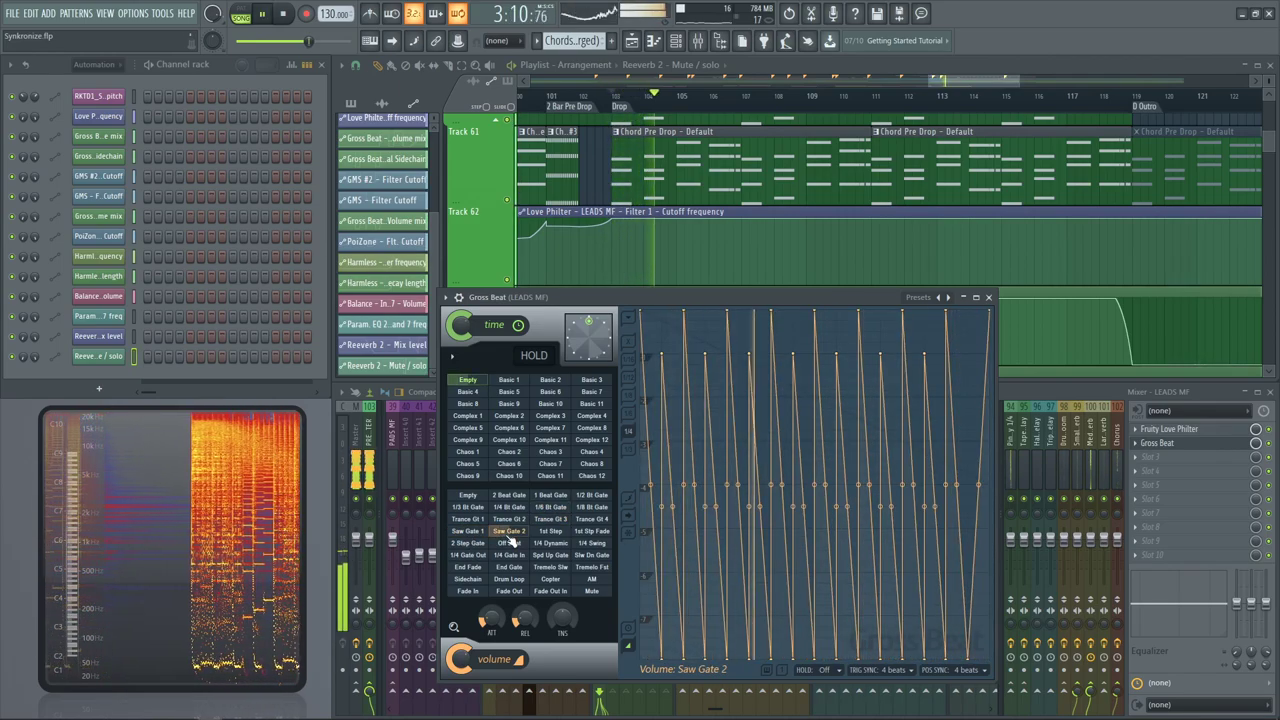
pyautogui.click(552, 532)
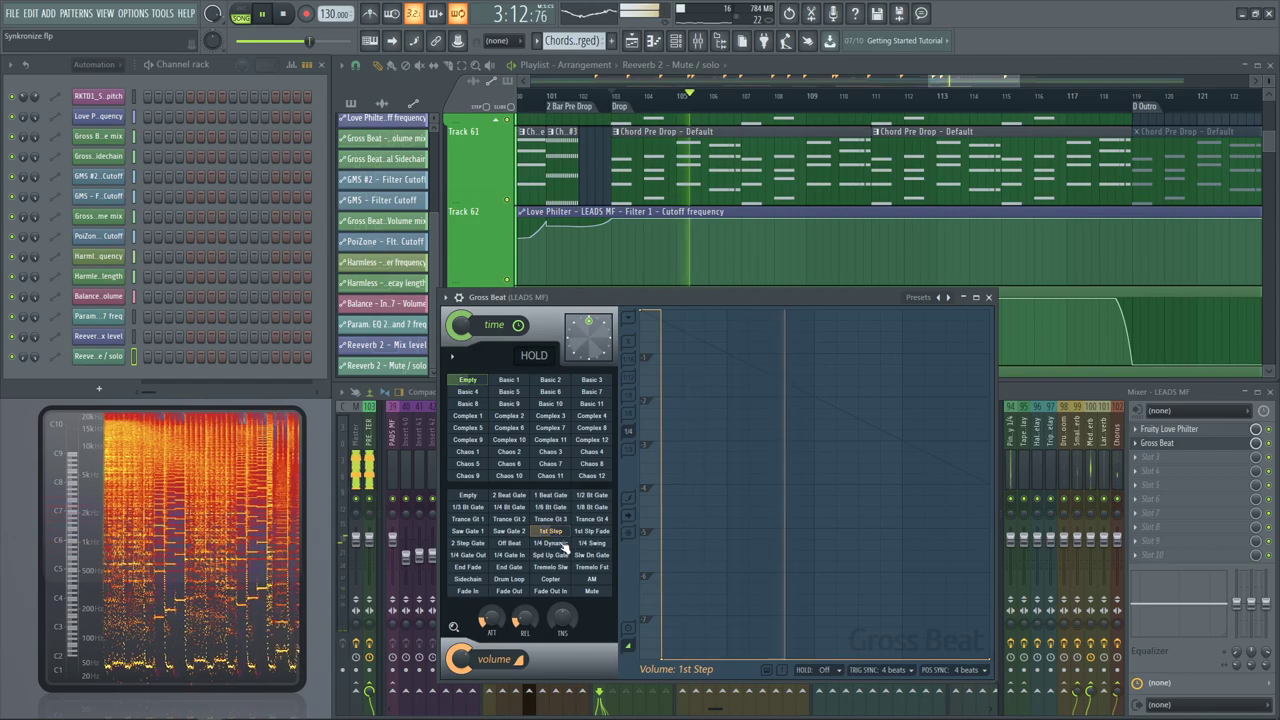
pyautogui.click(592, 543)
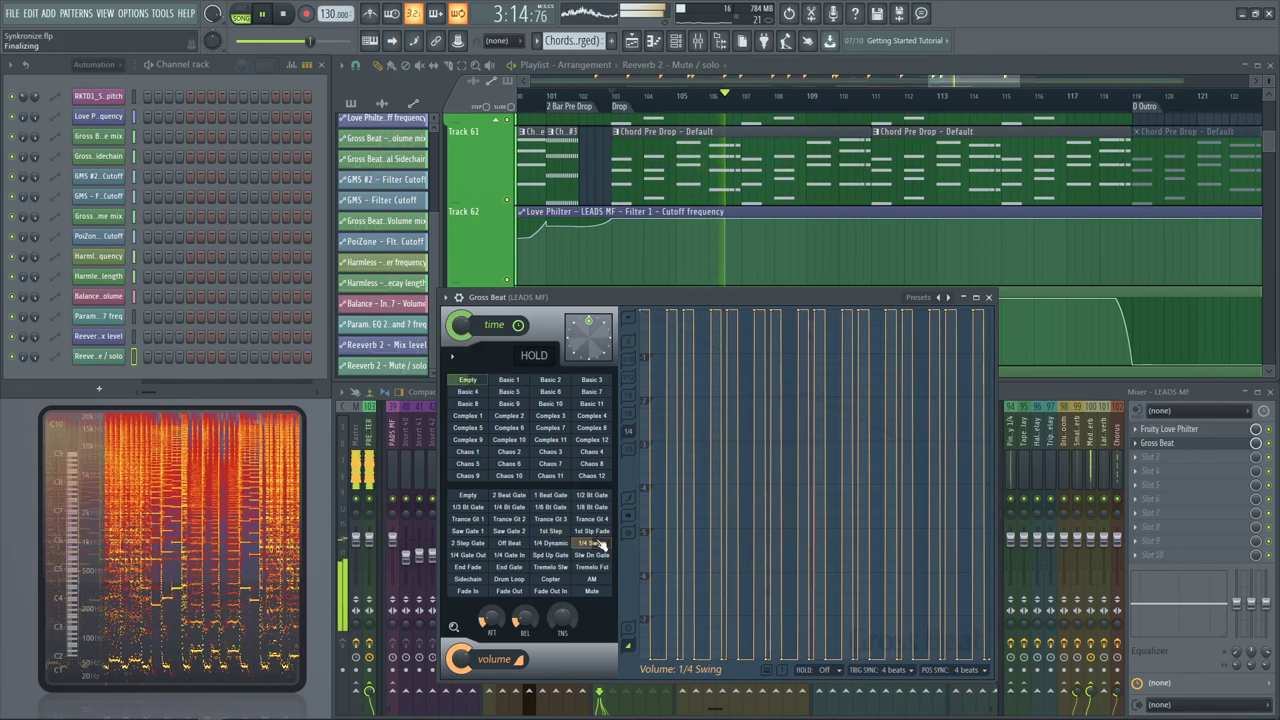
pyautogui.click(478, 557)
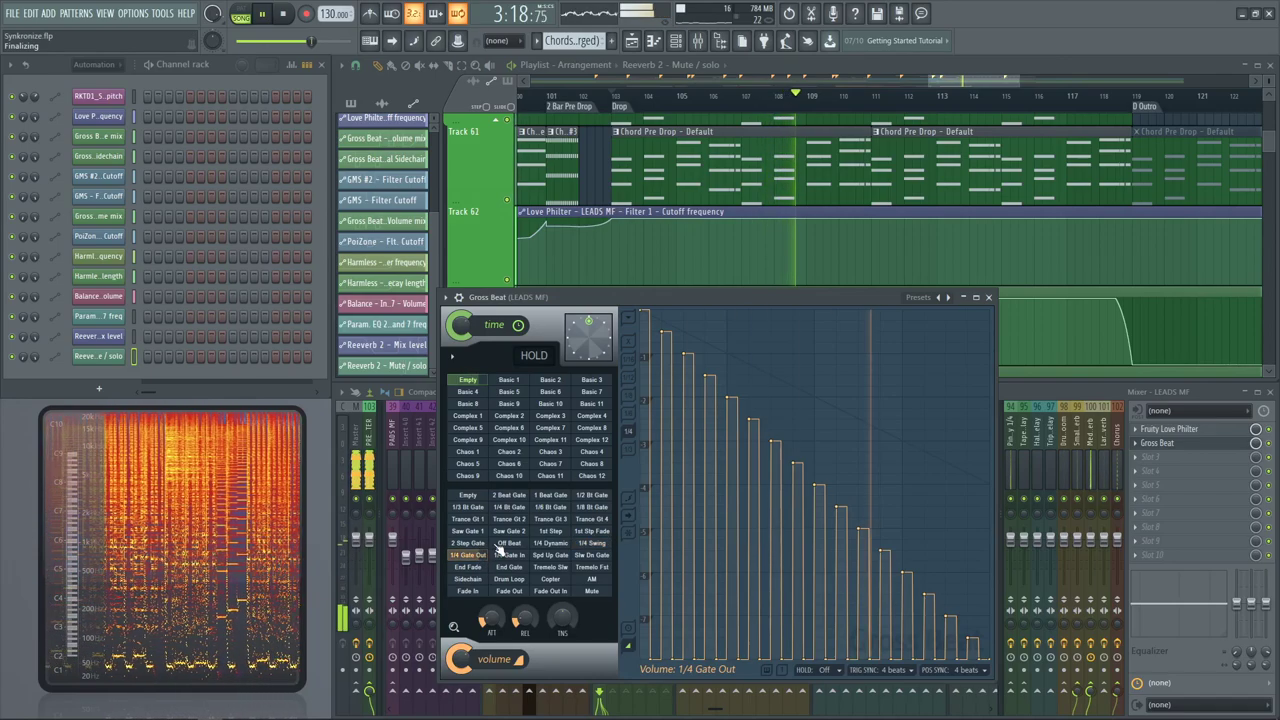
pyautogui.click(509, 543)
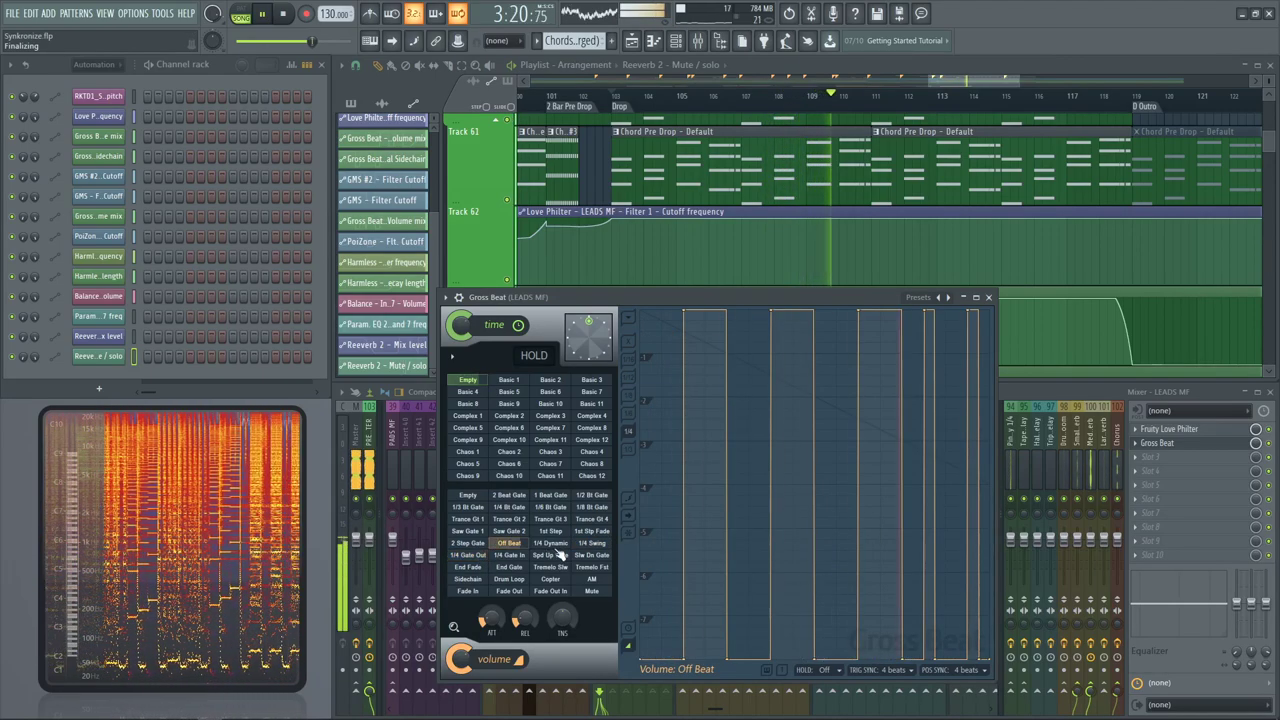
pyautogui.click(558, 545)
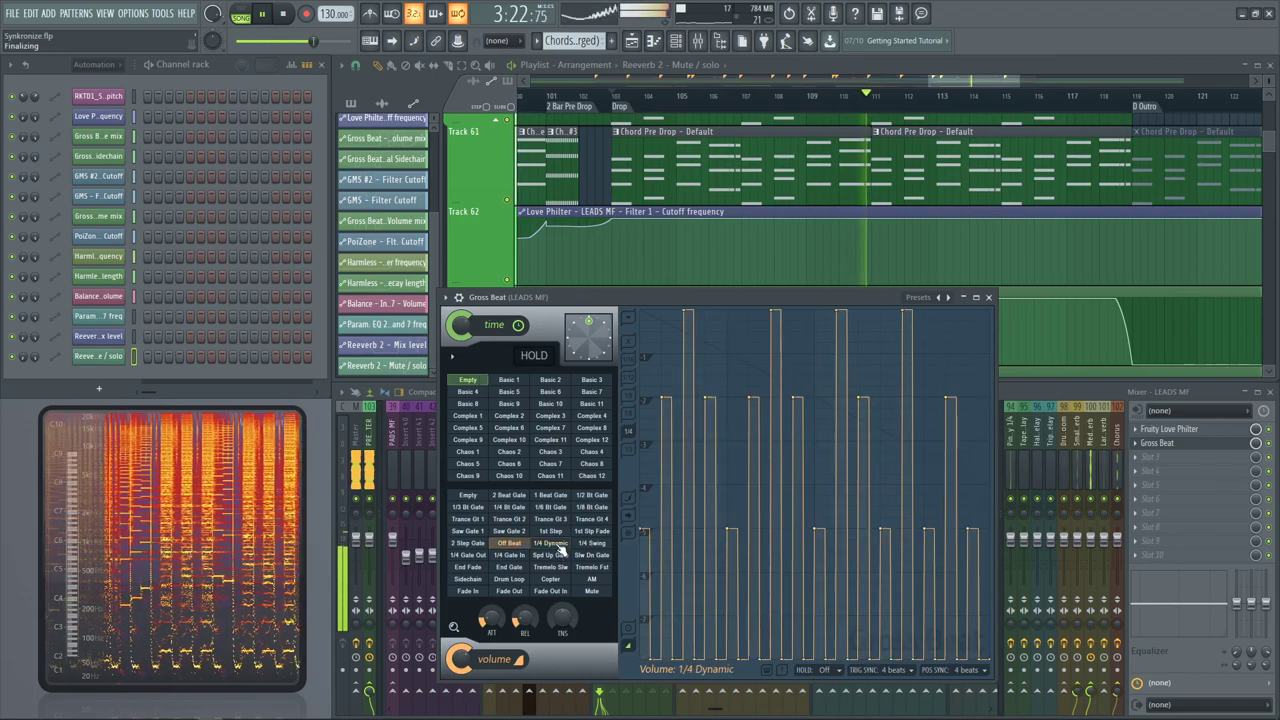
pyautogui.click(474, 497)
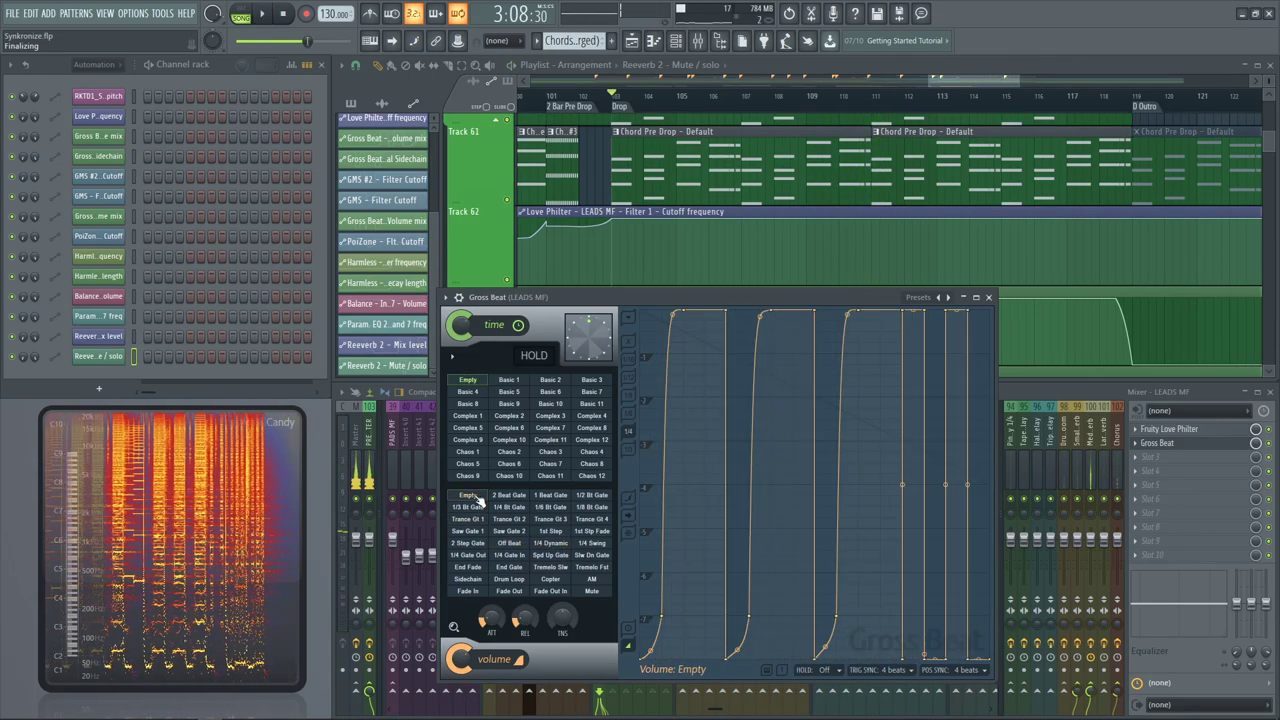
# Load the Momentary preset in Gross Beat, choose the Trance Gt 2 volume pattern and play it from the Drop
pyautogui.click(917, 297)
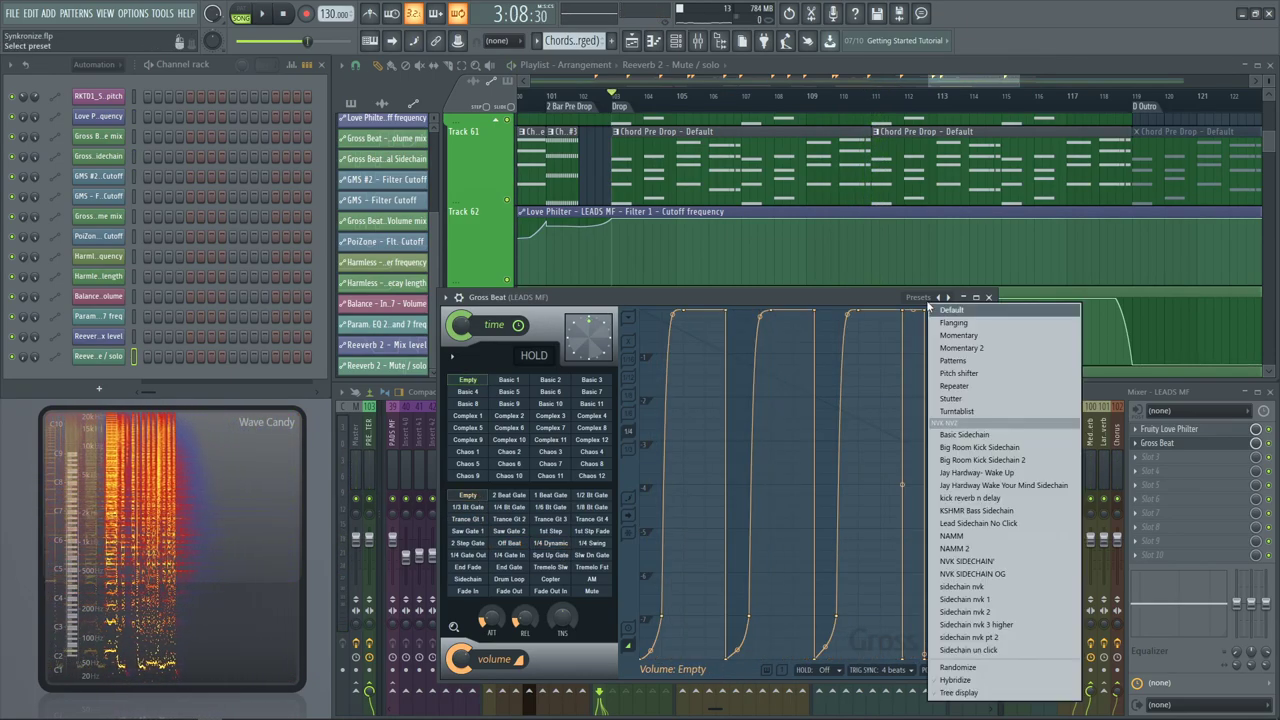
pyautogui.click(999, 343)
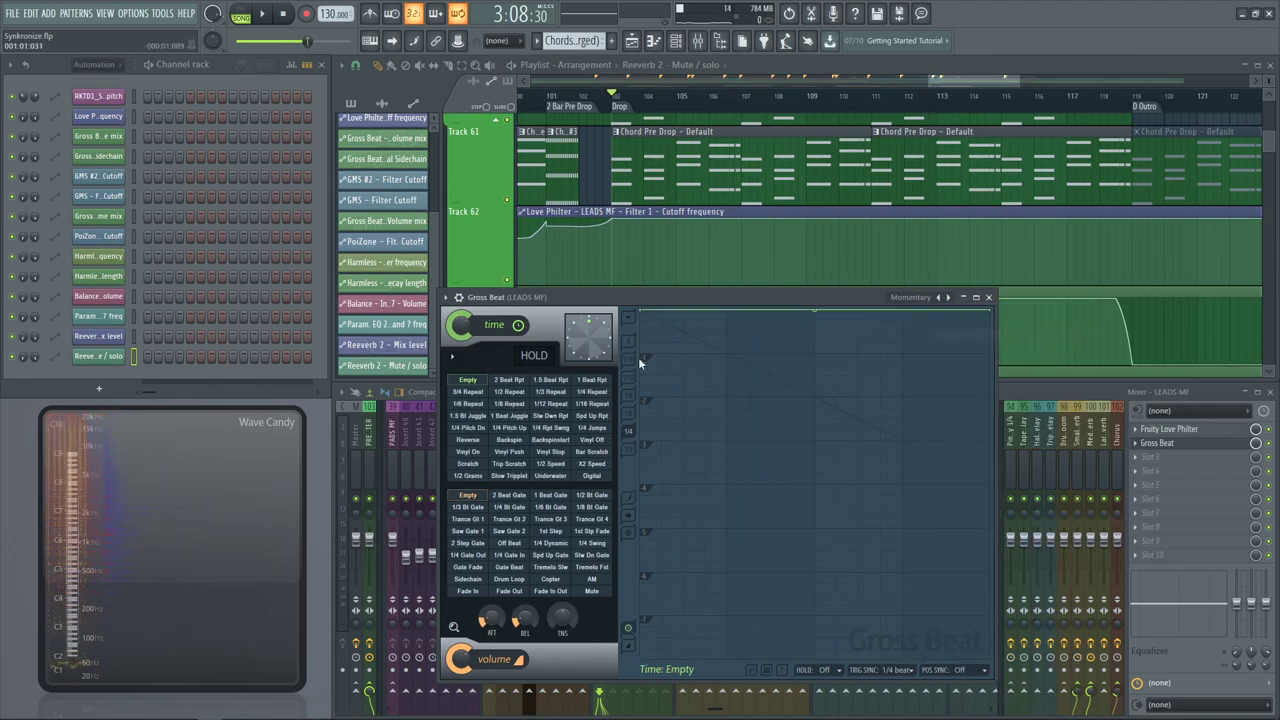
pyautogui.click(479, 530)
pyautogui.click(481, 544)
pyautogui.click(480, 522)
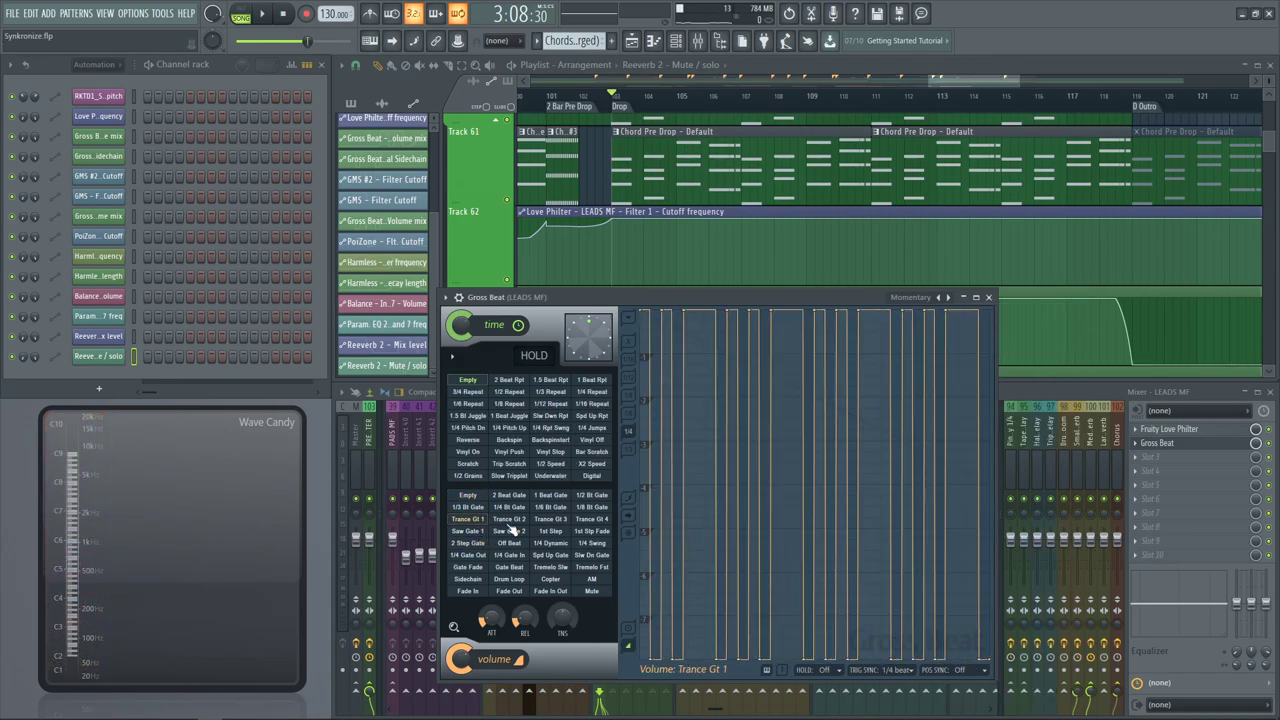
pyautogui.click(508, 522)
pyautogui.press('space')
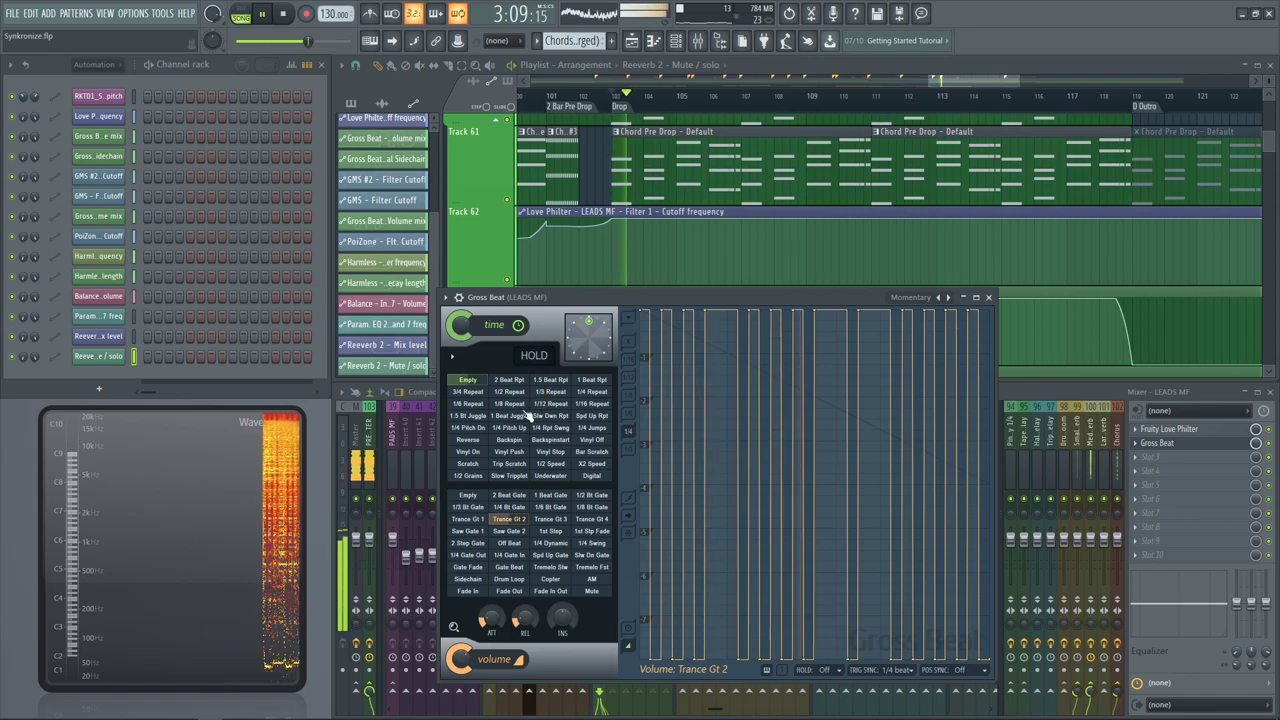
# Stop playback and insert an empty playlist track at Track 65, above the Chord Pre Drop clips
pyautogui.scroll(-3, 474, 250)
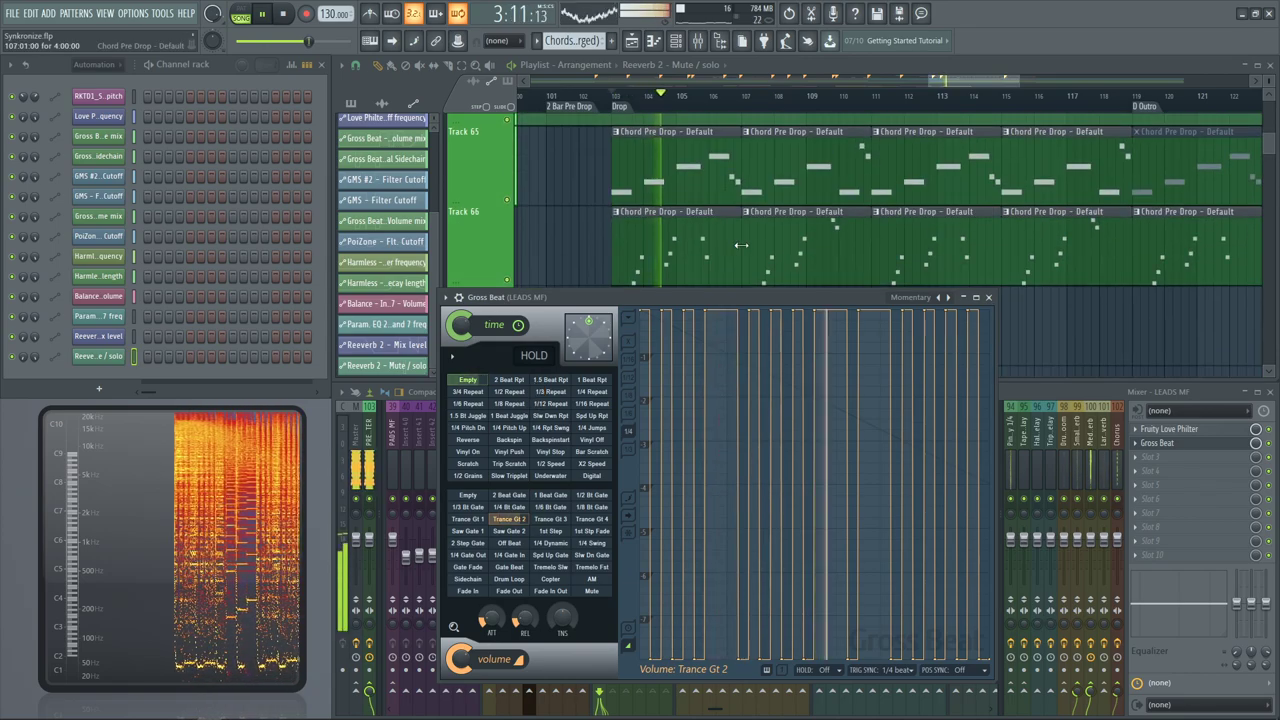
pyautogui.press('space')
pyautogui.scroll(-1, 478, 250)
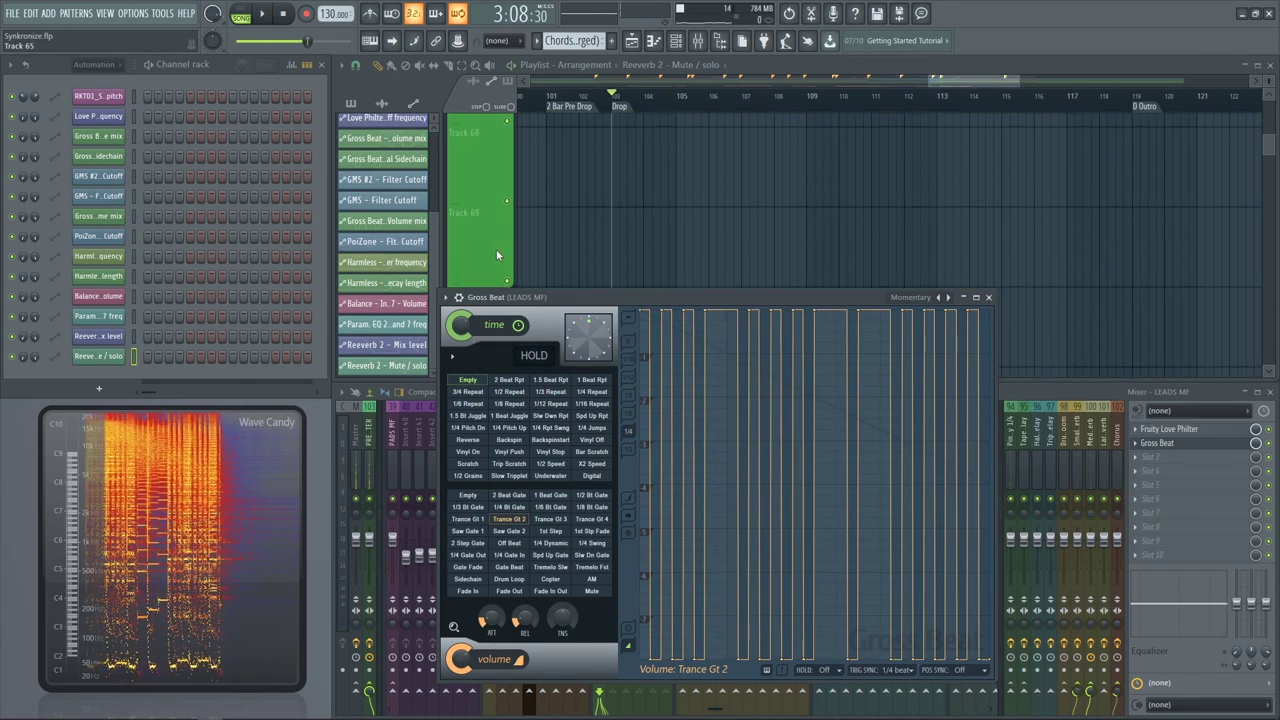
pyautogui.rightClick(489, 182)
pyautogui.press('i')
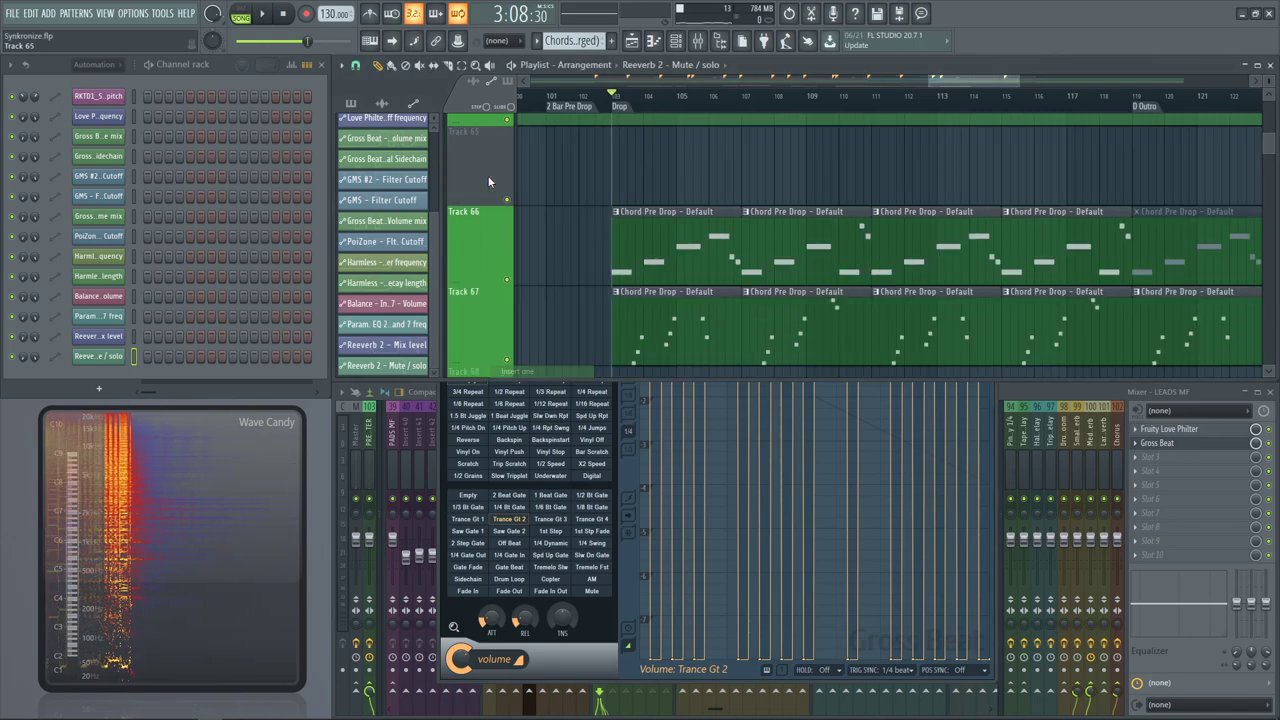
# Select the Trance Gt 2 volume pattern in Gross Beat and create an automation clip for its volume slot
pyautogui.click(472, 497)
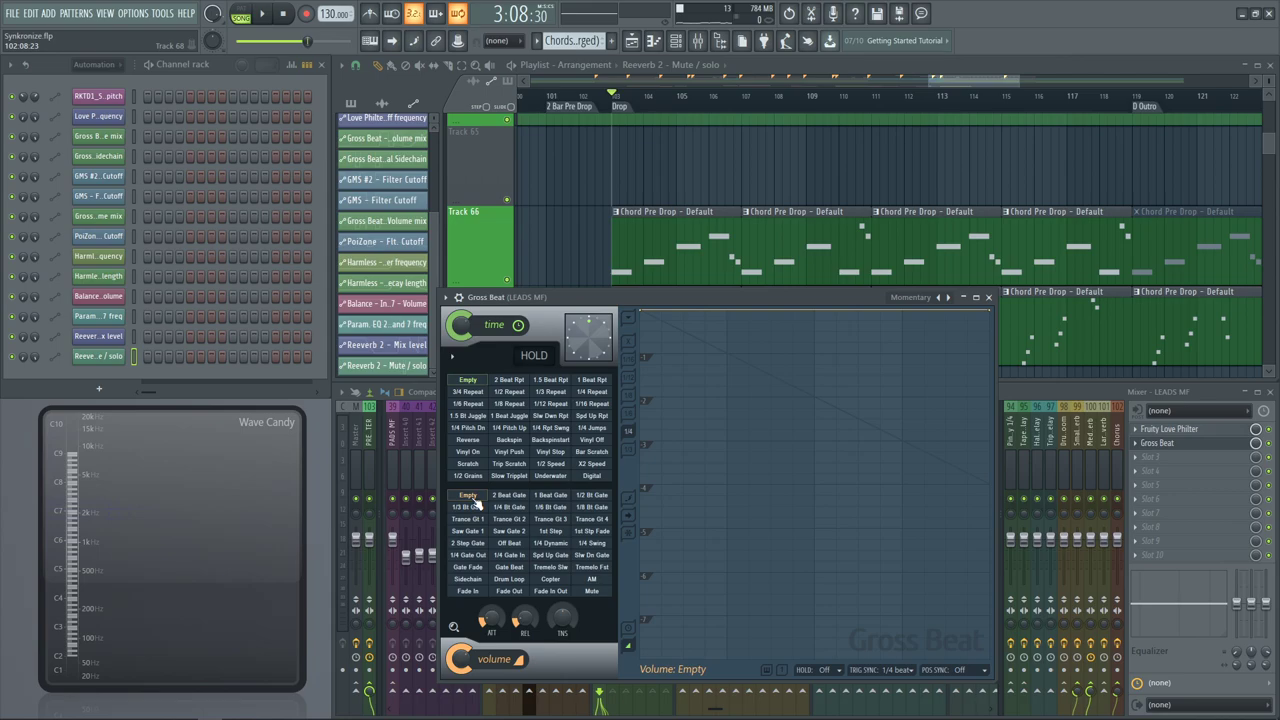
pyautogui.rightClick(474, 500)
pyautogui.click(474, 500)
pyautogui.click(518, 533)
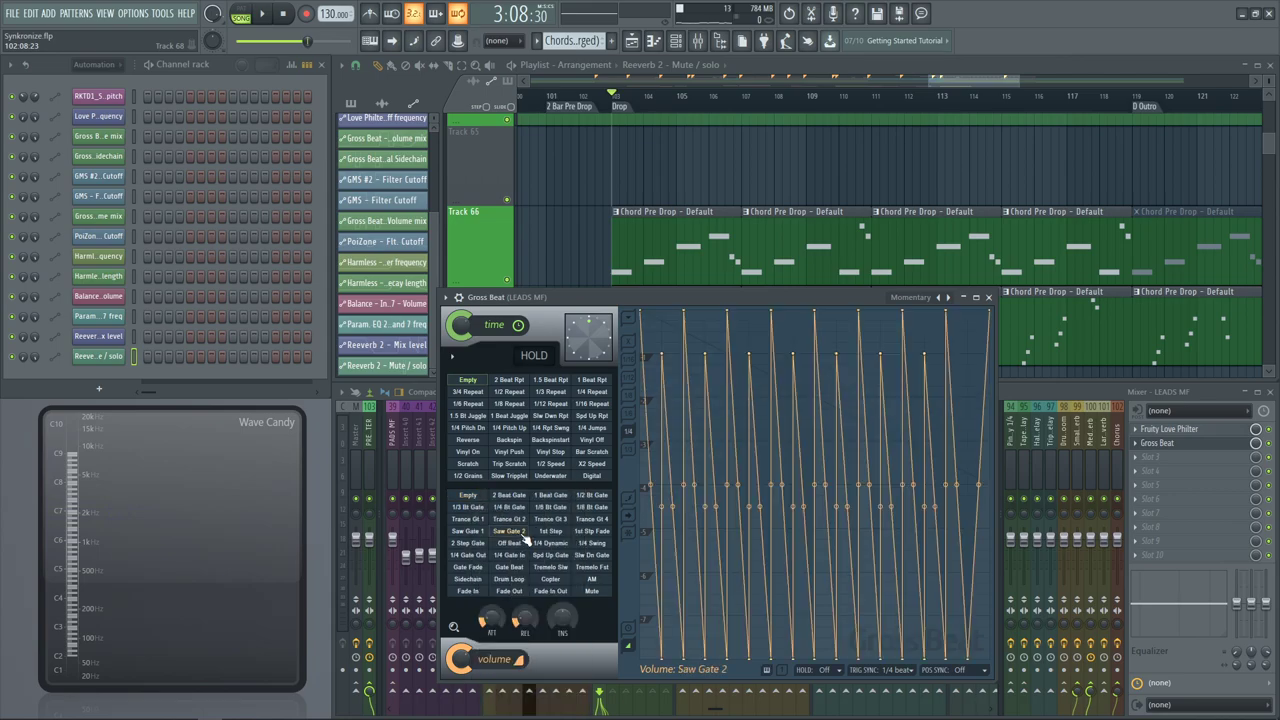
pyautogui.click(509, 520)
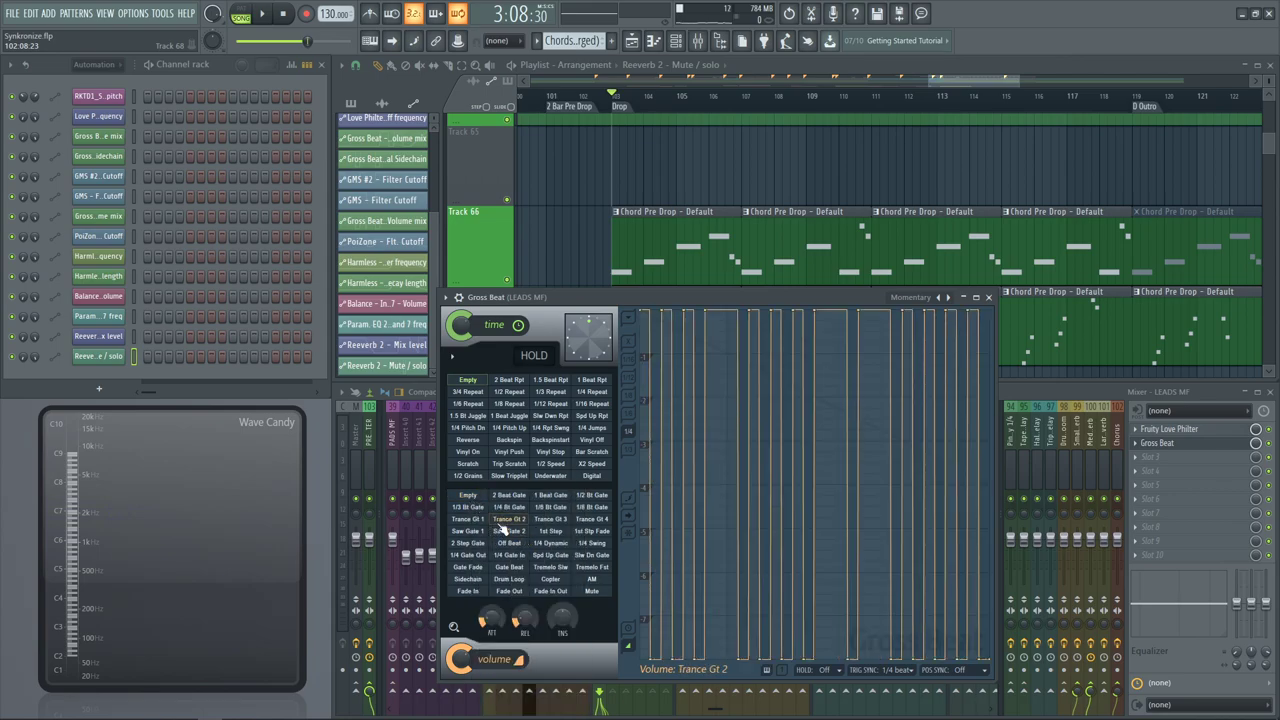
pyautogui.rightClick(504, 528)
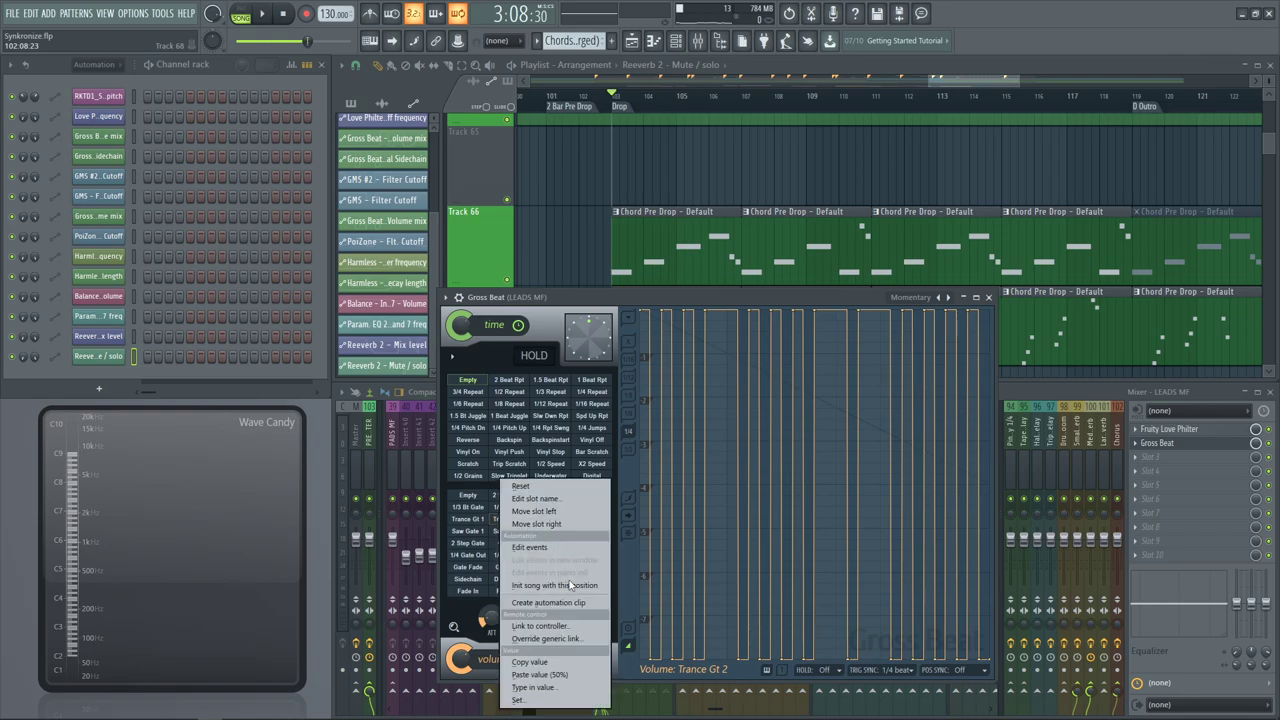
pyautogui.click(549, 603)
# Return to the Drop in the playlist and copy Gross Beat's volume slot value for Trance Gt 2
pyautogui.scroll(-6, 851, 223)
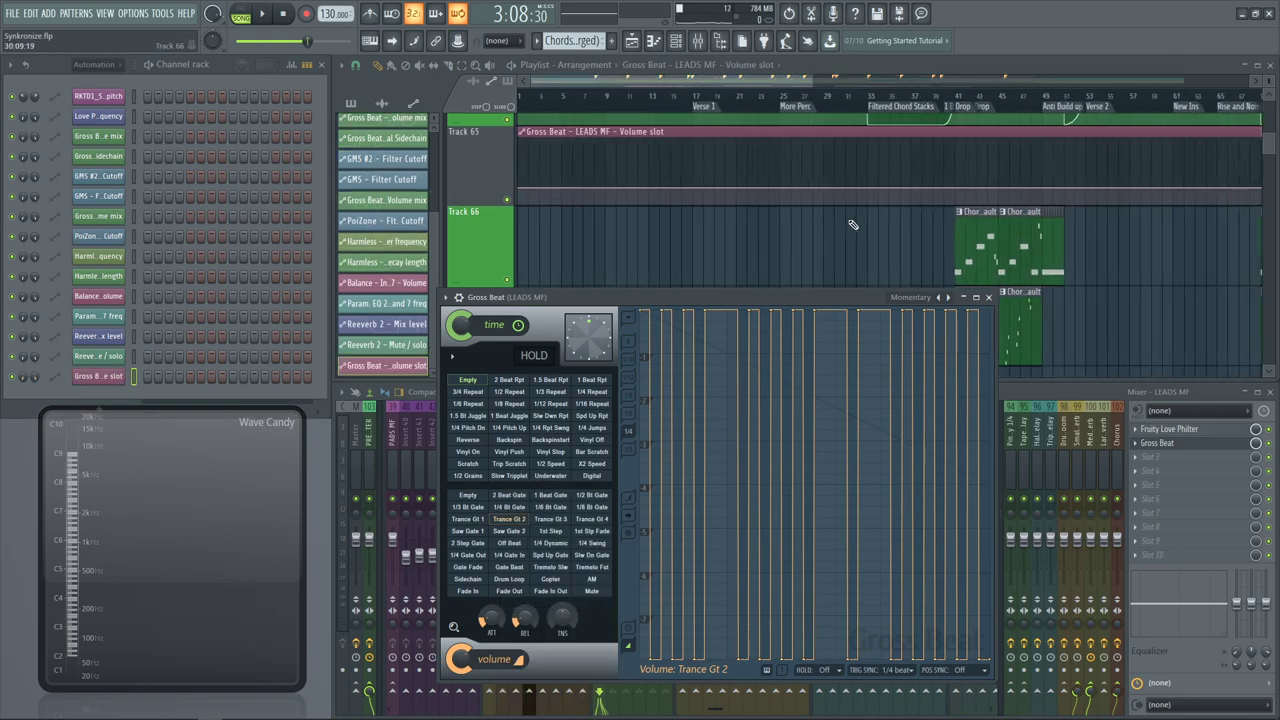
pyautogui.scroll(-3, 1154, 217)
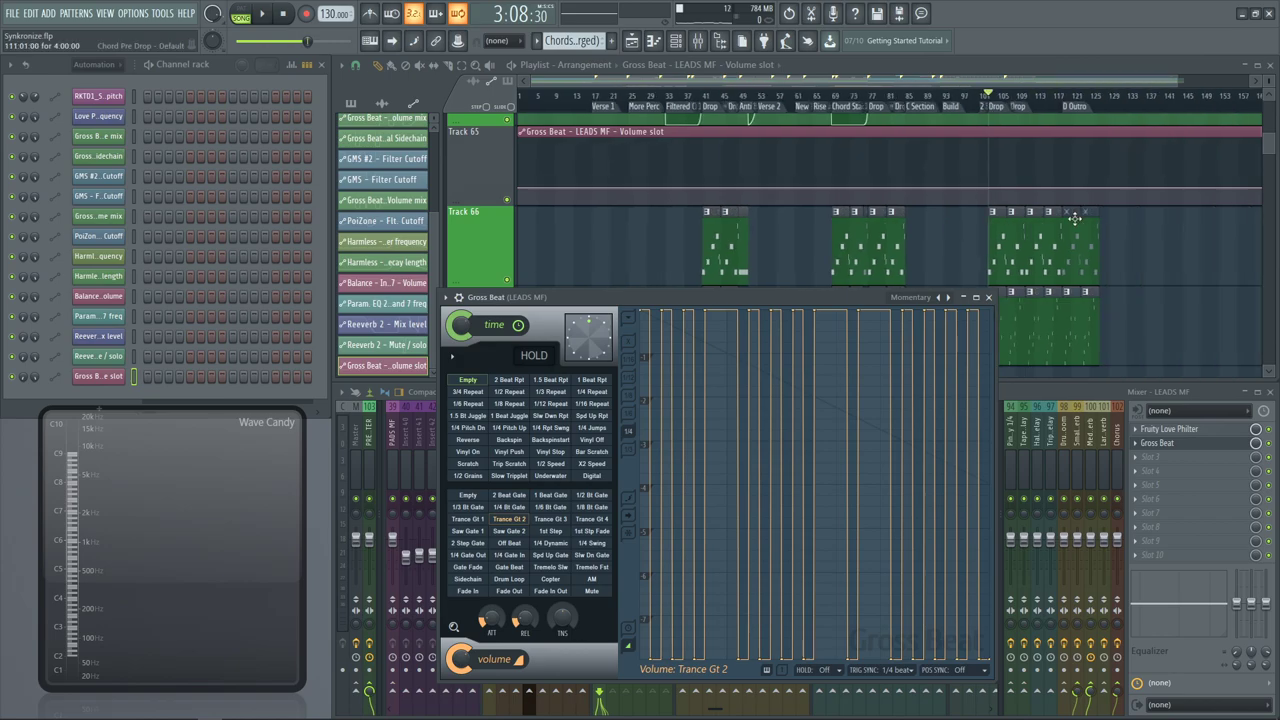
pyautogui.moveTo(927, 220); pyautogui.dragTo(1098, 123)
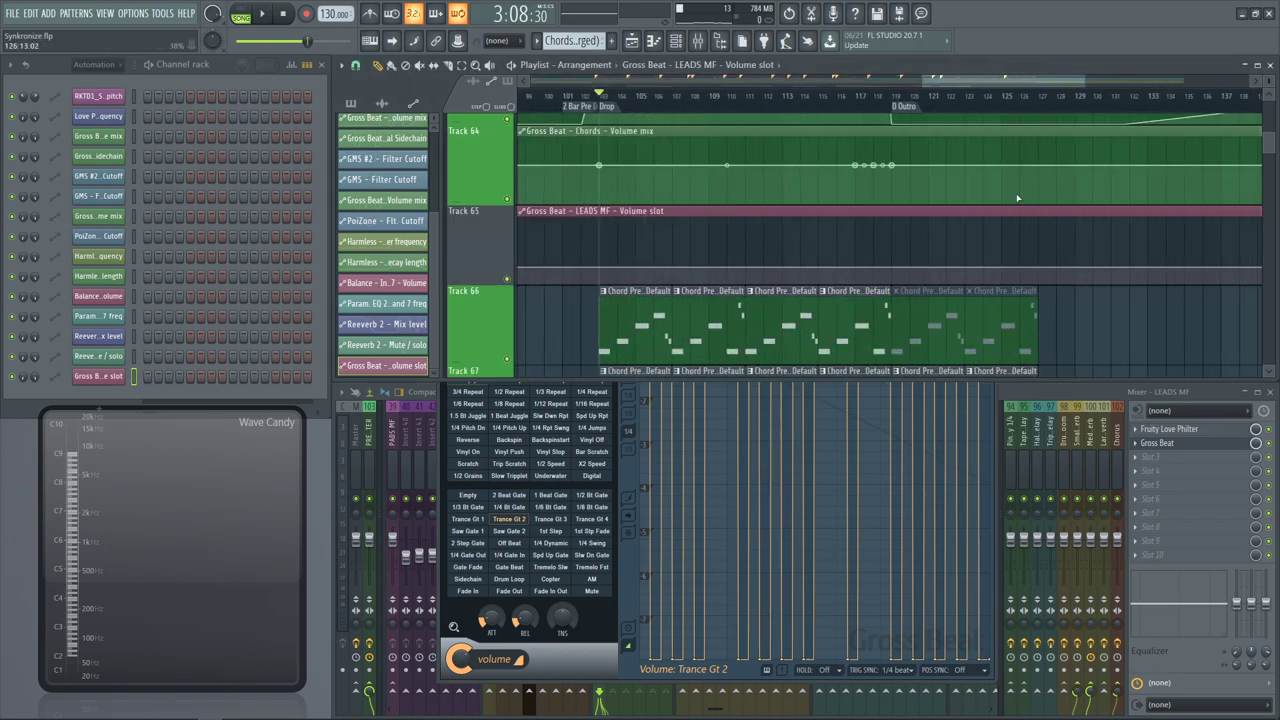
pyautogui.click(597, 491)
pyautogui.rightClick(557, 530)
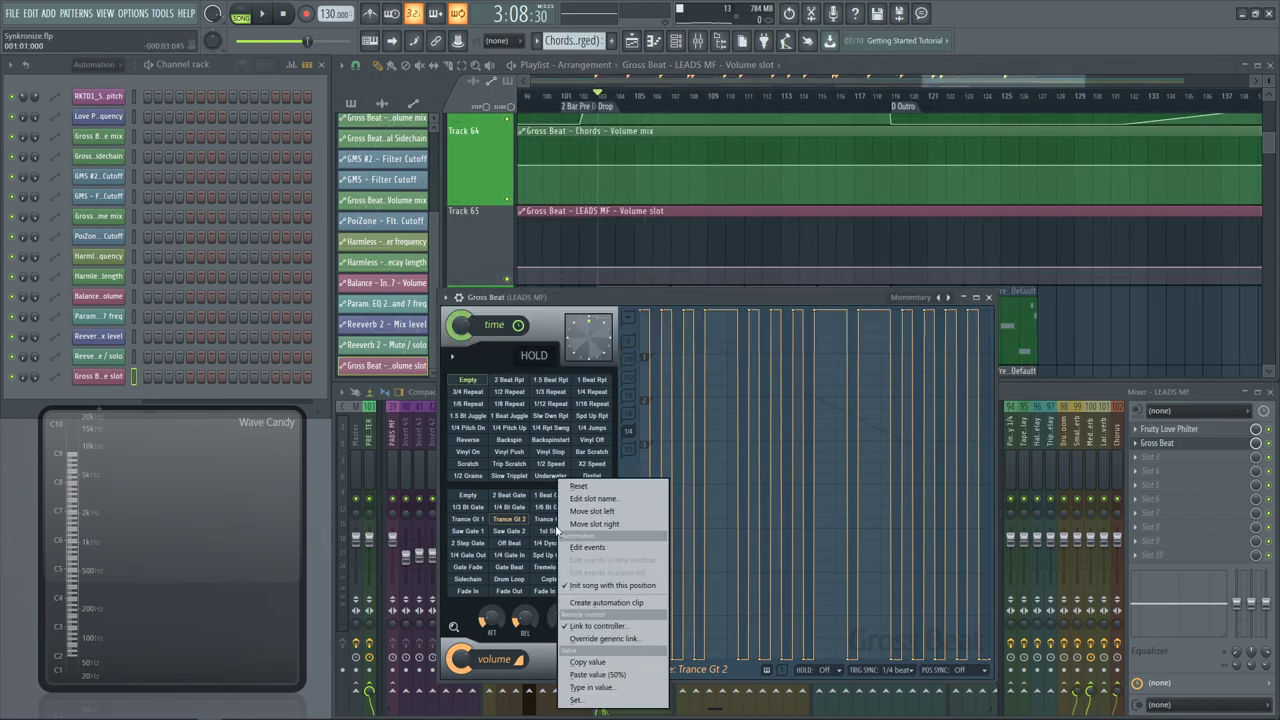
pyautogui.press('Escape')
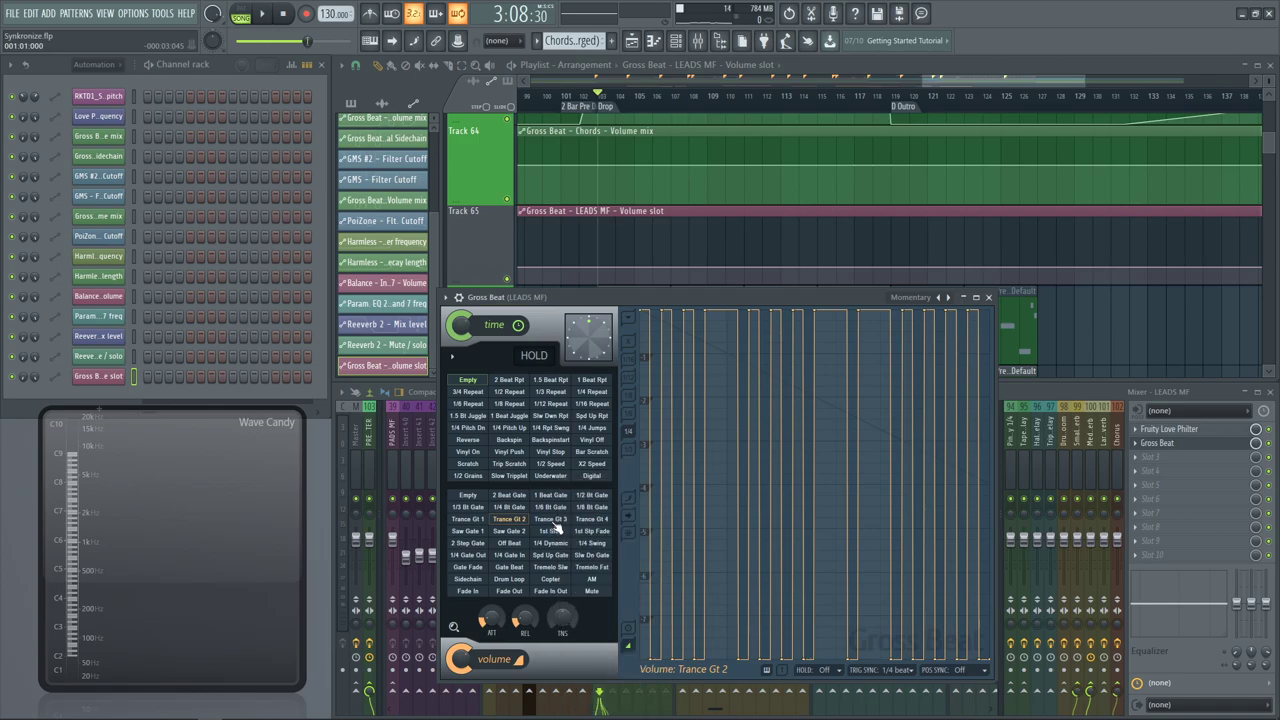
pyautogui.rightClick(556, 527)
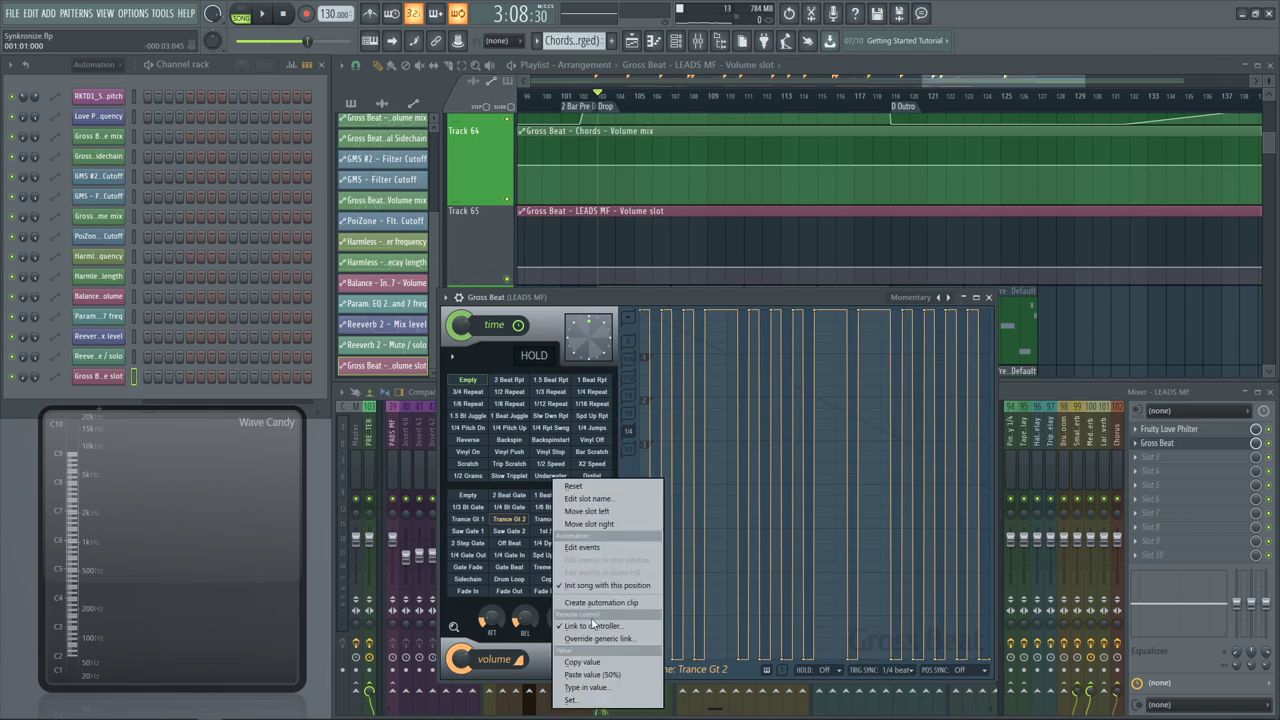
pyautogui.click(602, 664)
# Add a point at bar 104 in the Volume slot automation on Track 65 and paste the 26% value into it
pyautogui.scroll(-2, 672, 236)
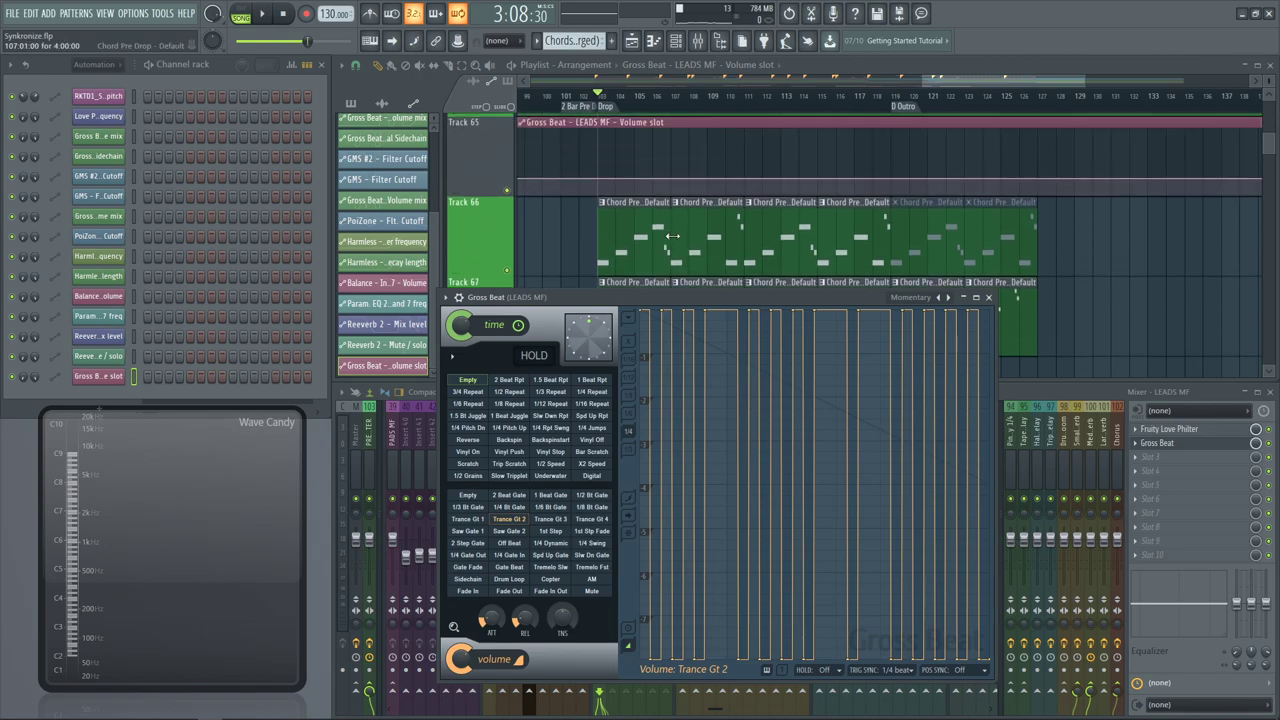
pyautogui.moveTo(582, 165); pyautogui.dragTo(676, 192)
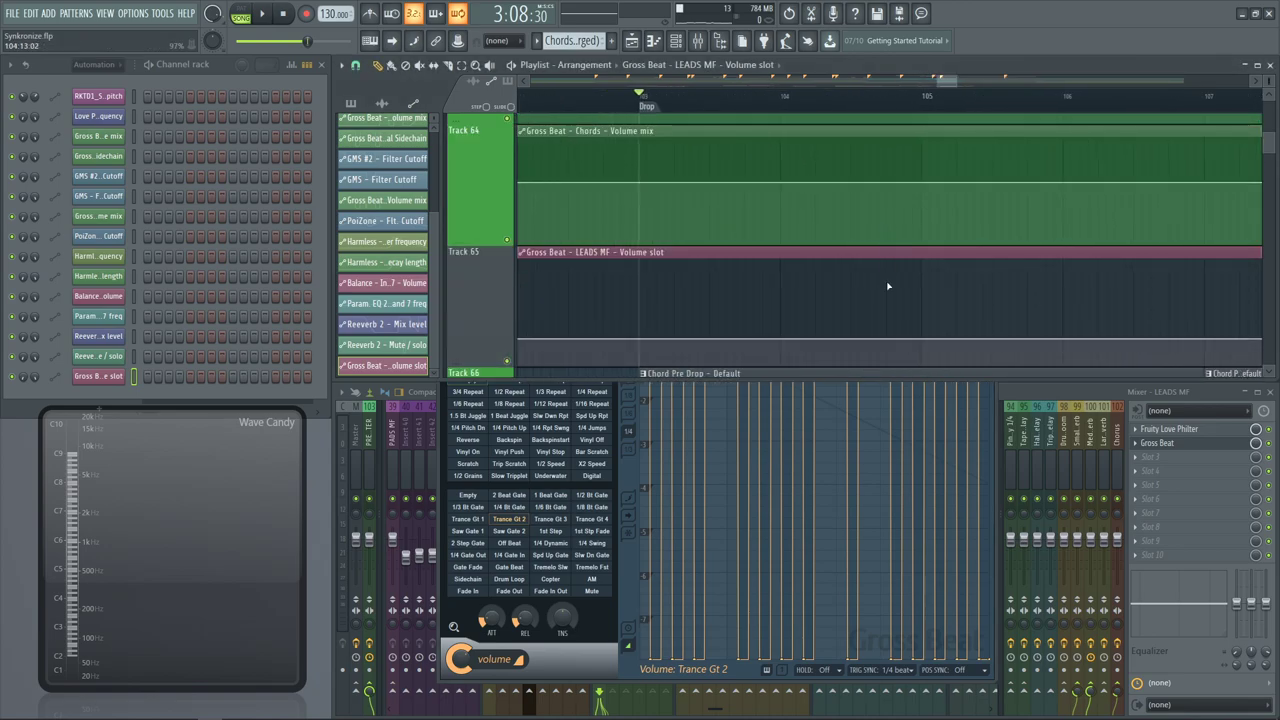
pyautogui.moveTo(784, 338); pyautogui.dragTo(780, 342)
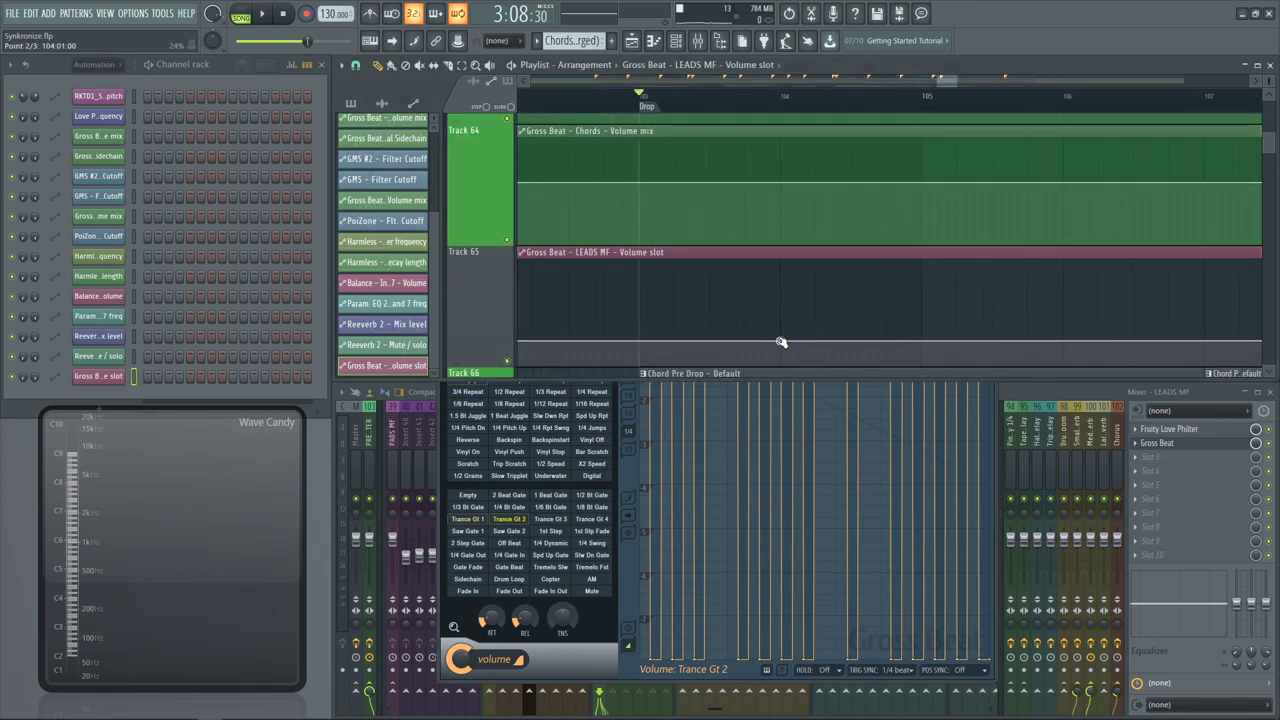
pyautogui.rightClick(781, 342)
pyautogui.click(845, 568)
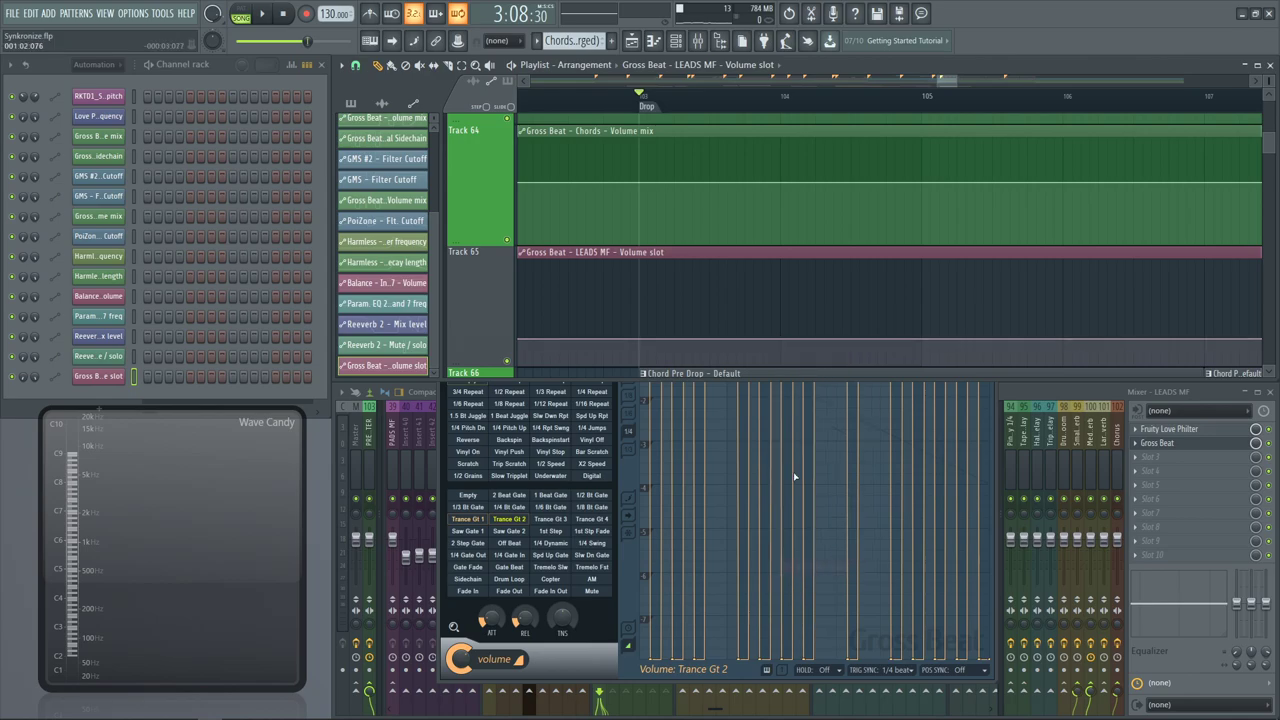
# Undo a stray mid-bar point, then add a point at bar 105 of the Volume slot clip and paste the 26% value
pyautogui.click(710, 342)
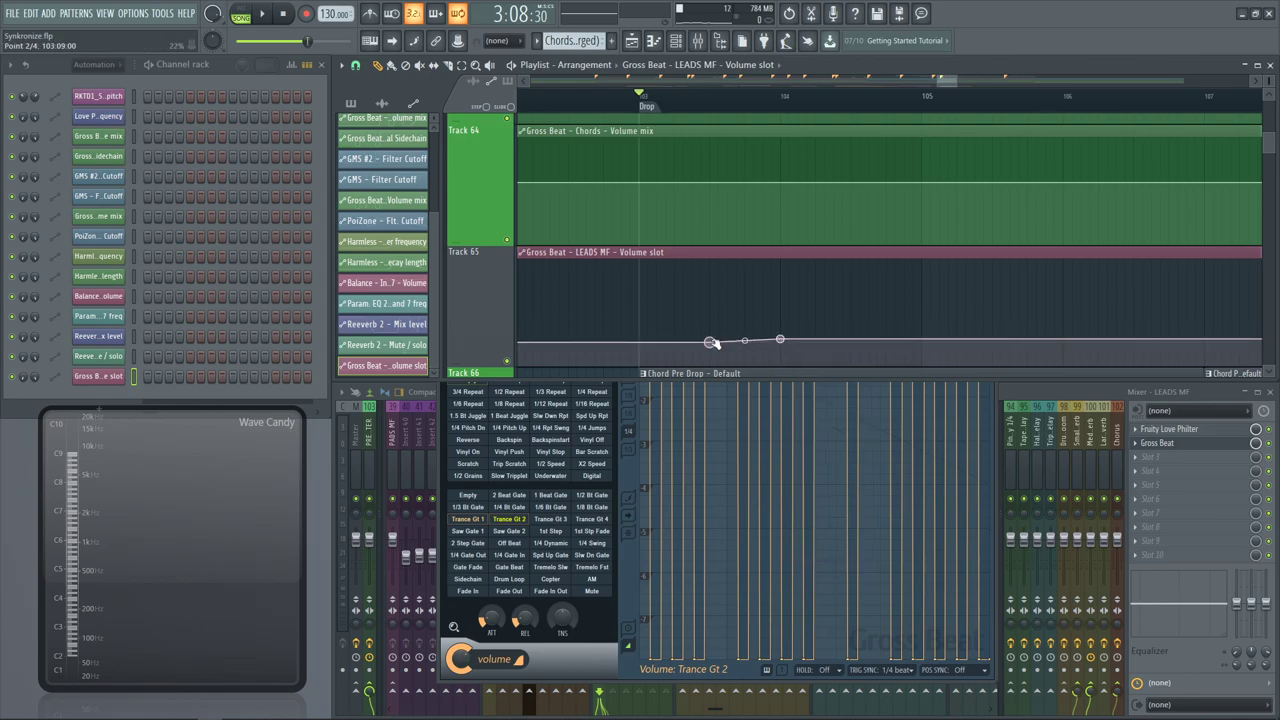
pyautogui.hotkey('ctrl', 'z')
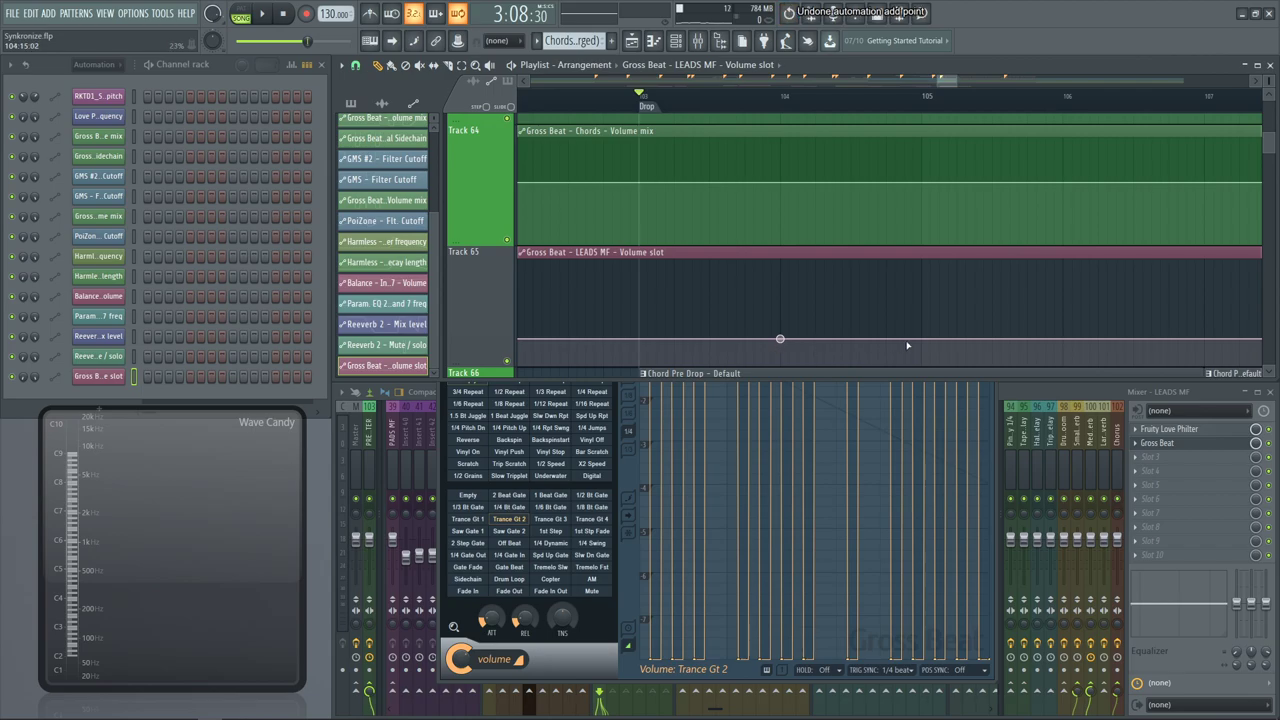
pyautogui.click(921, 344)
pyautogui.rightClick(921, 343)
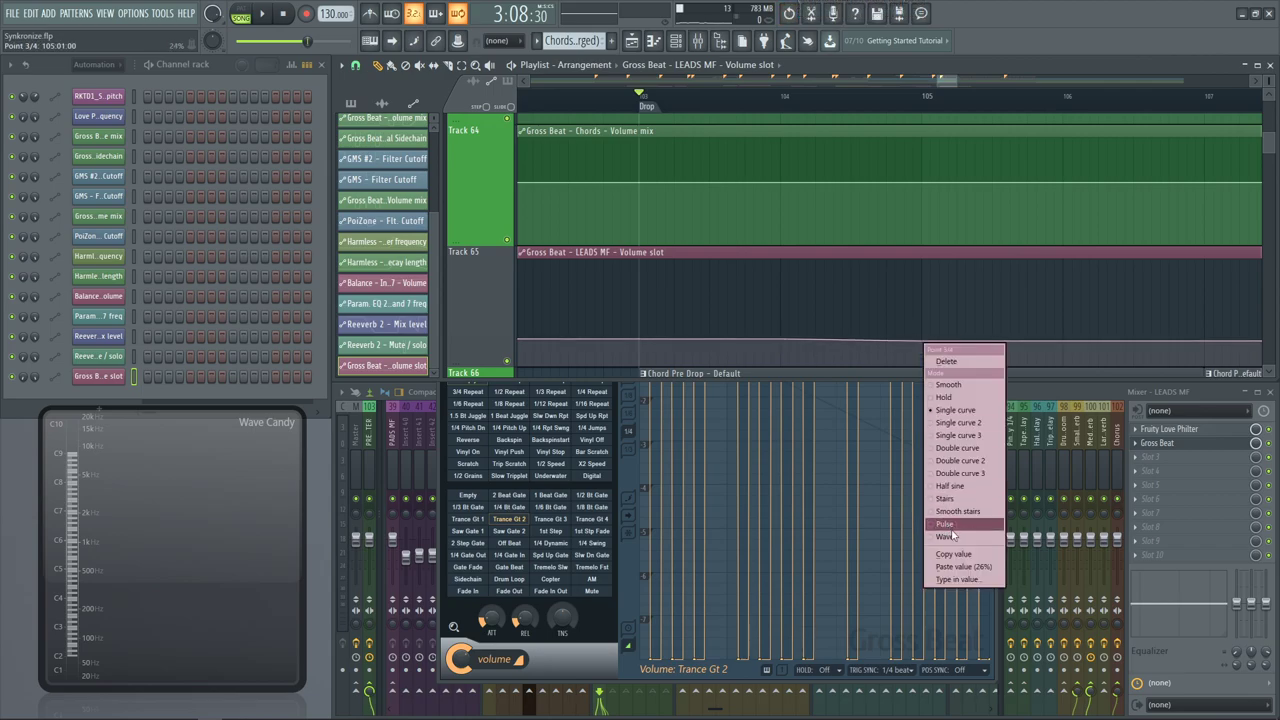
pyautogui.click(962, 567)
# Reposition the Gross Beat window to expose Track 65 and paste the Trance Gt 2 value into a second point at bar 104
pyautogui.rightClick(505, 522)
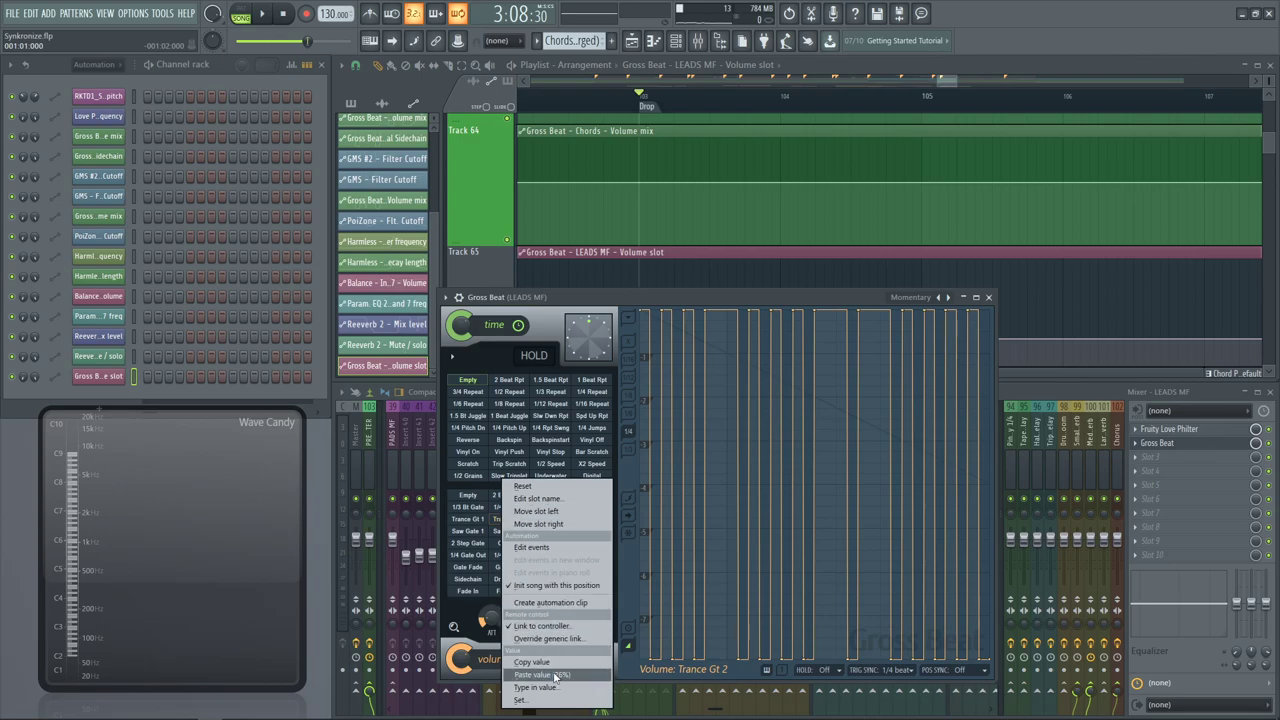
pyautogui.click(562, 674)
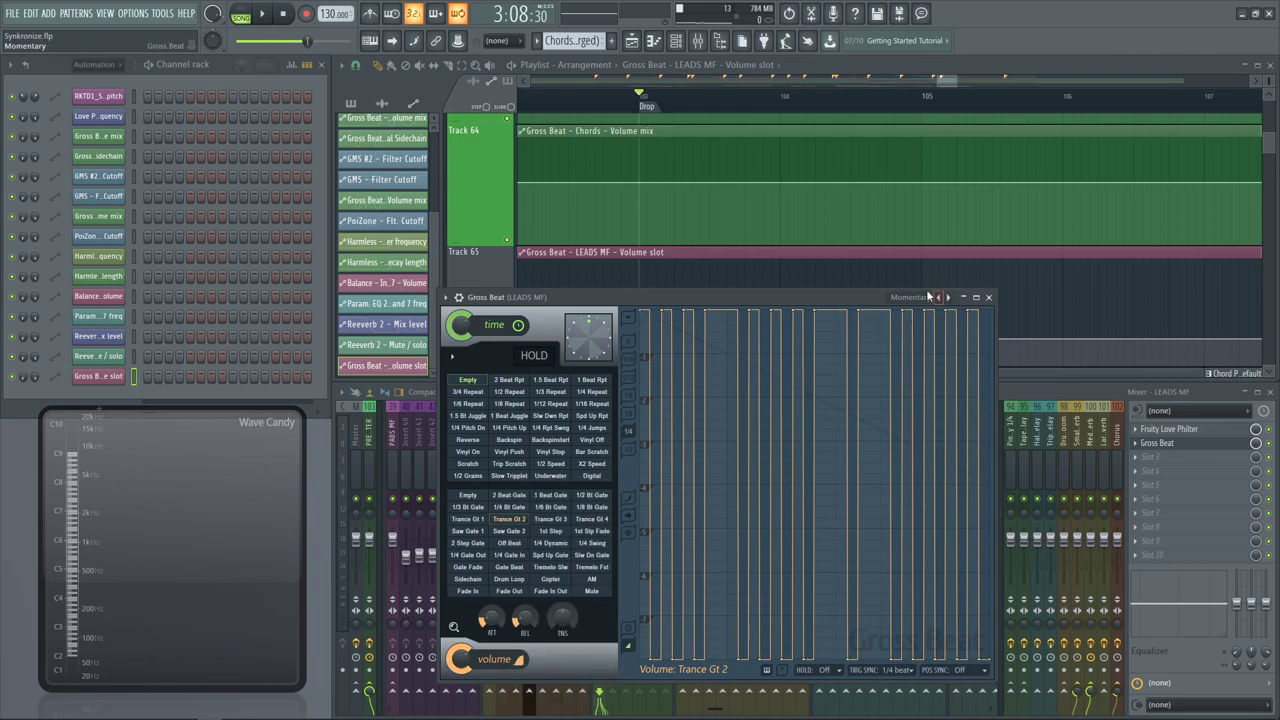
pyautogui.moveTo(862, 299); pyautogui.dragTo(800, 460)
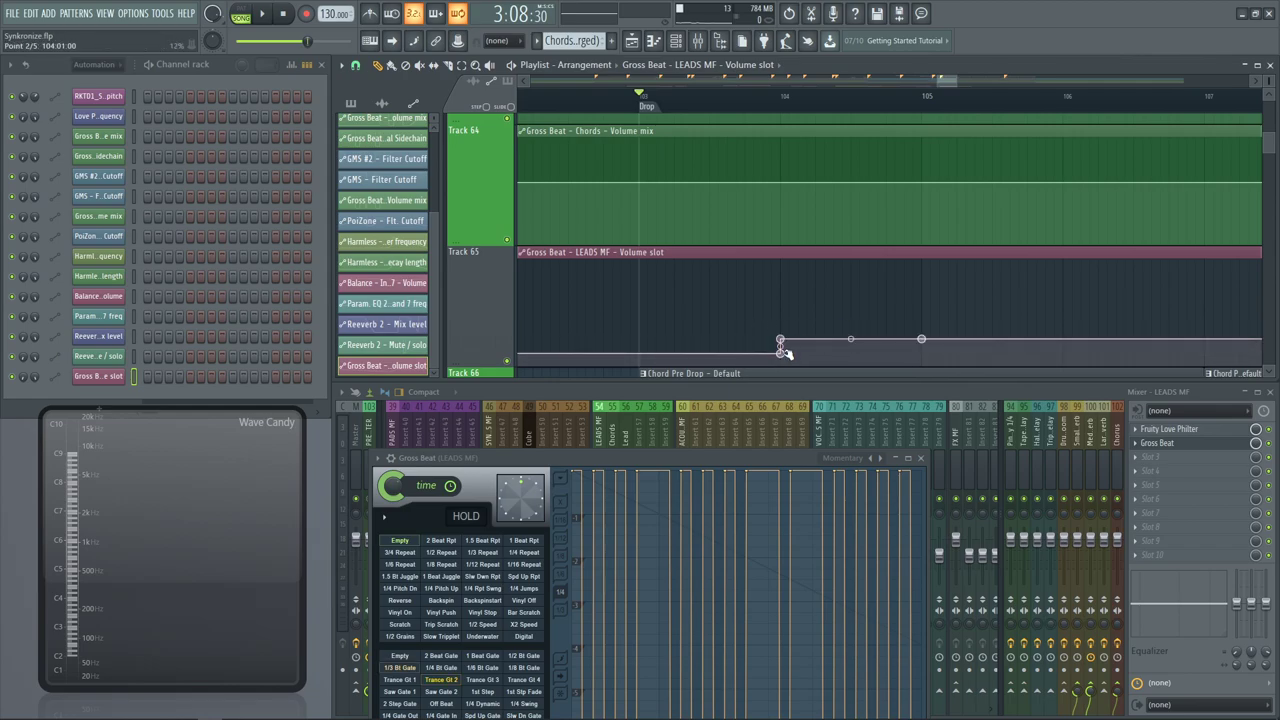
pyautogui.rightClick(782, 350)
pyautogui.click(839, 581)
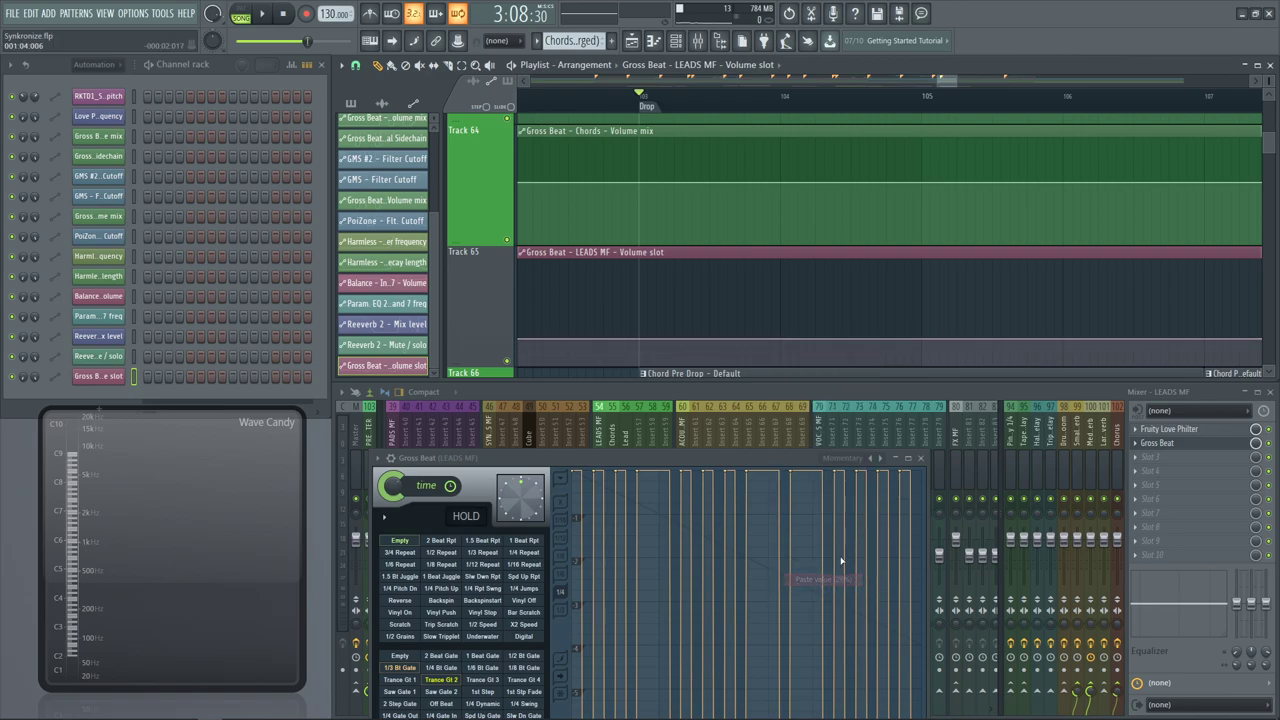
# Copy the Trance Gt 2 slot value again and paste 26% into the first of the two bar 104 points
pyautogui.scroll(2, 770, 352)
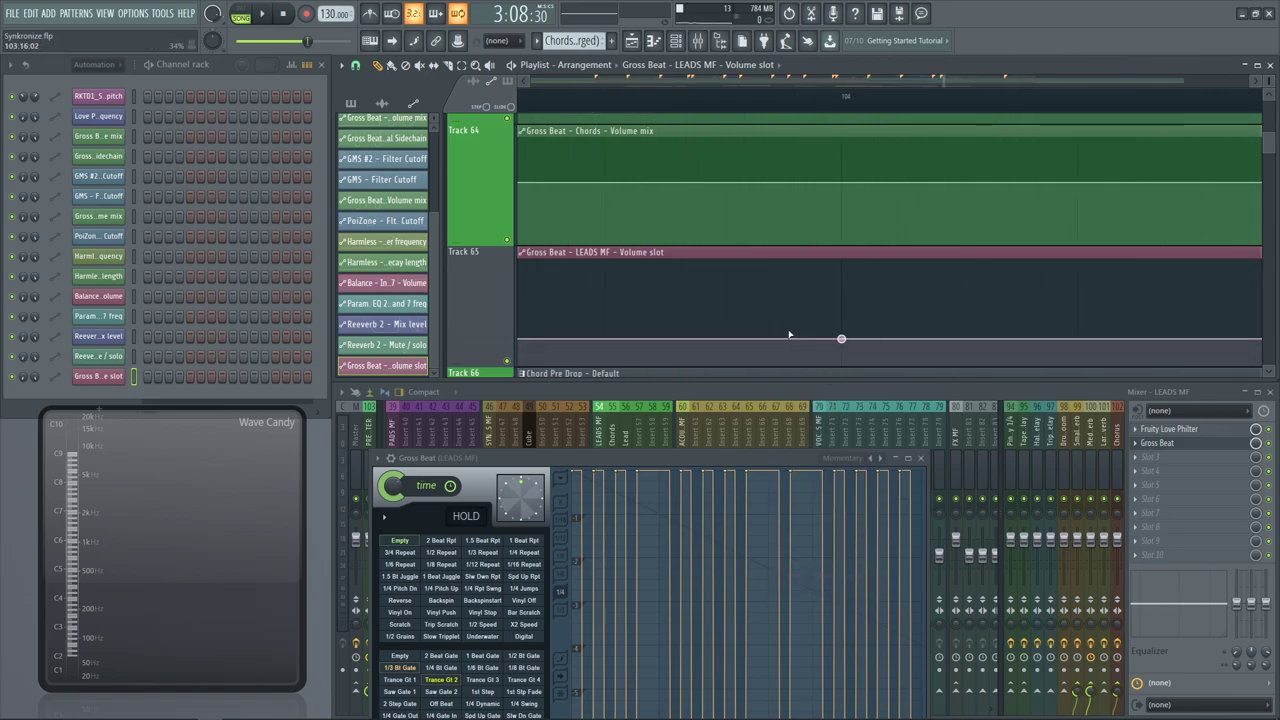
pyautogui.scroll(-3, 785, 324)
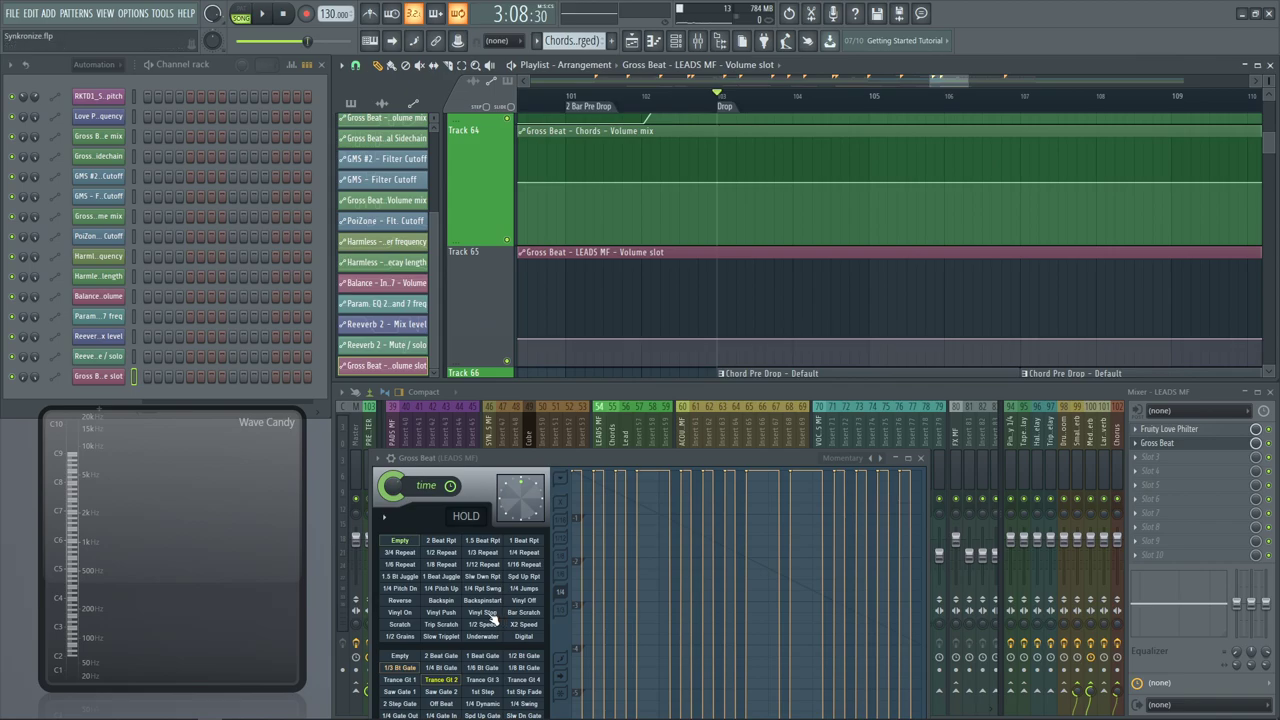
pyautogui.rightClick(443, 690)
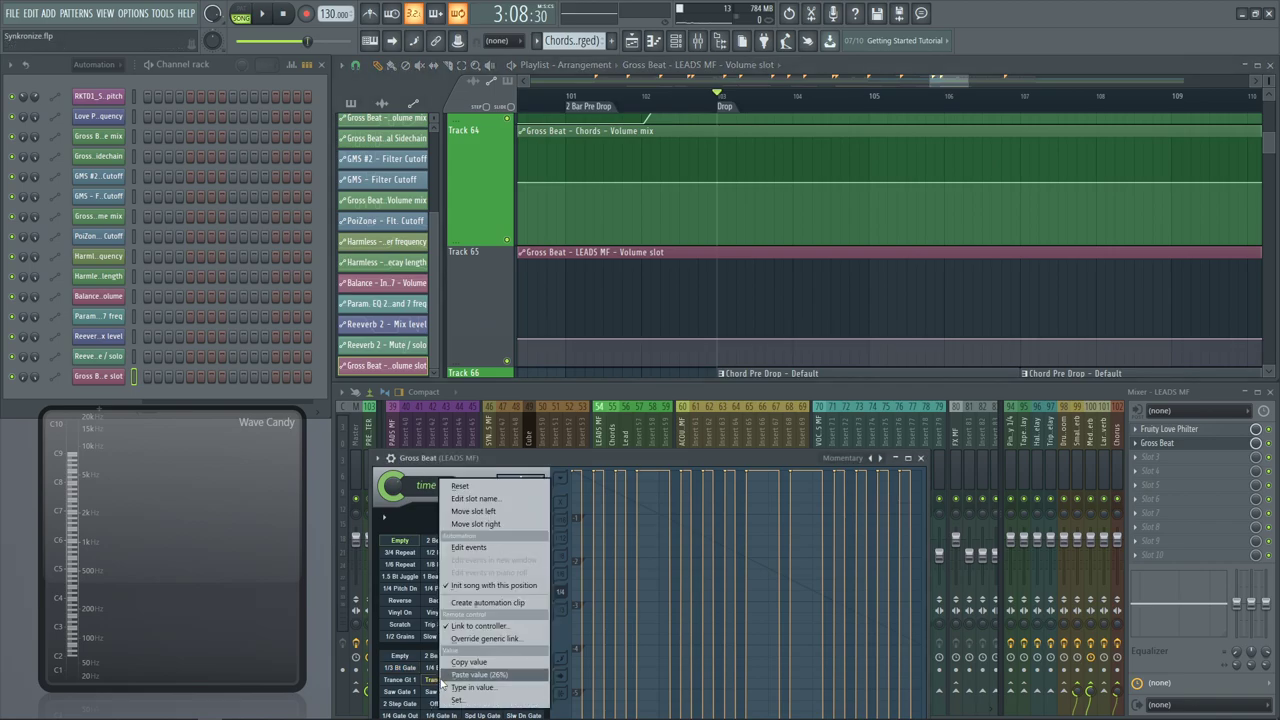
pyautogui.click(478, 455)
pyautogui.moveTo(478, 450); pyautogui.dragTo(448, 274)
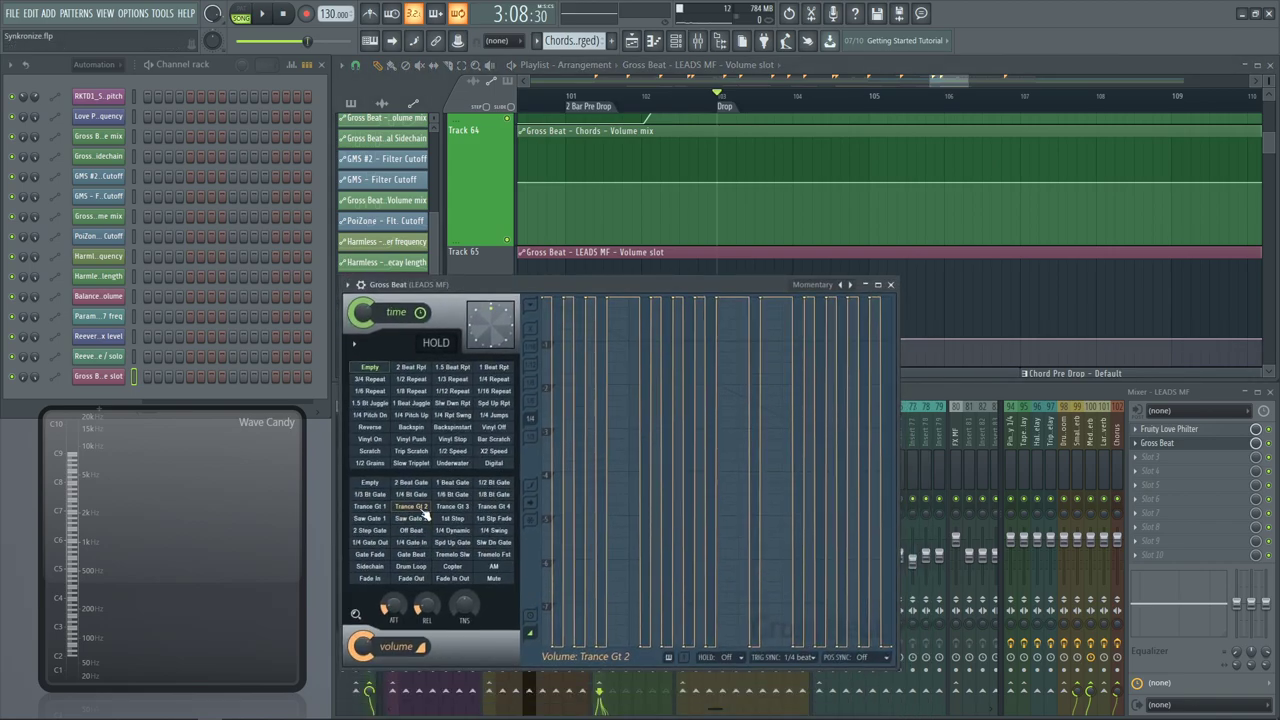
pyautogui.rightClick(424, 510)
pyautogui.click(498, 664)
pyautogui.moveTo(726, 287); pyautogui.dragTo(702, 395)
pyautogui.moveTo(793, 339); pyautogui.dragTo(794, 303)
pyautogui.rightClick(793, 303)
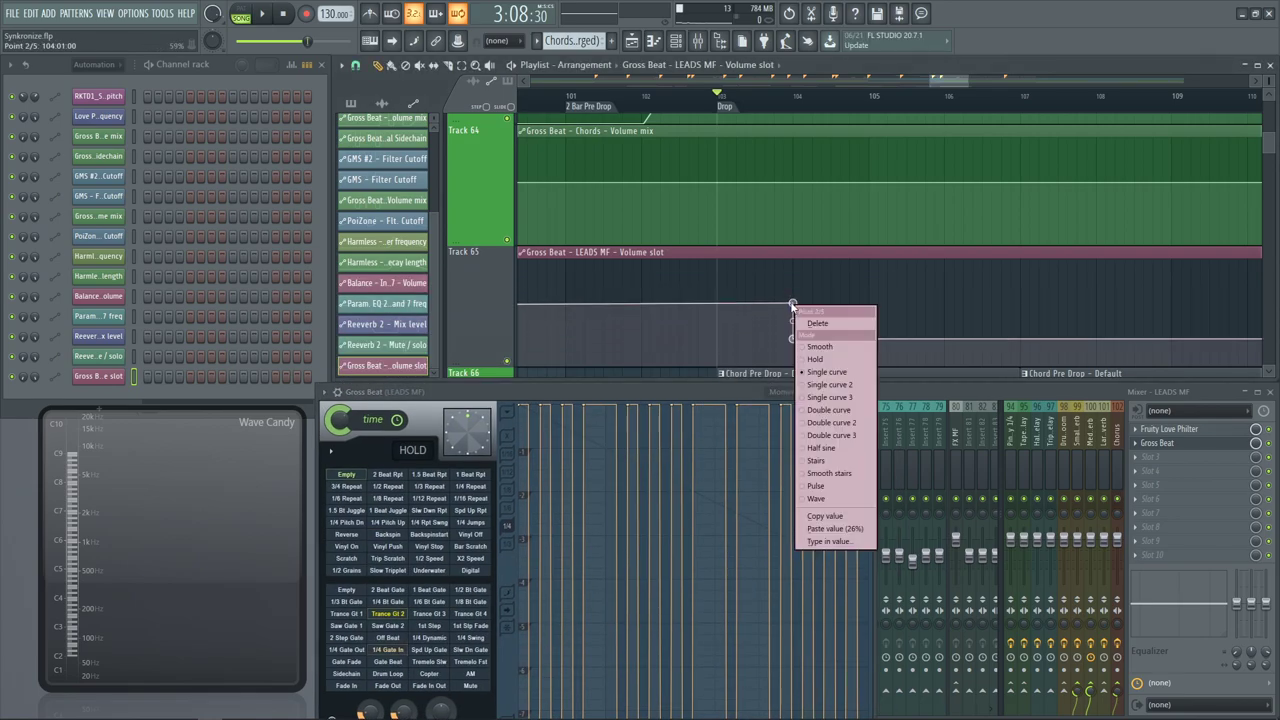
pyautogui.click(835, 529)
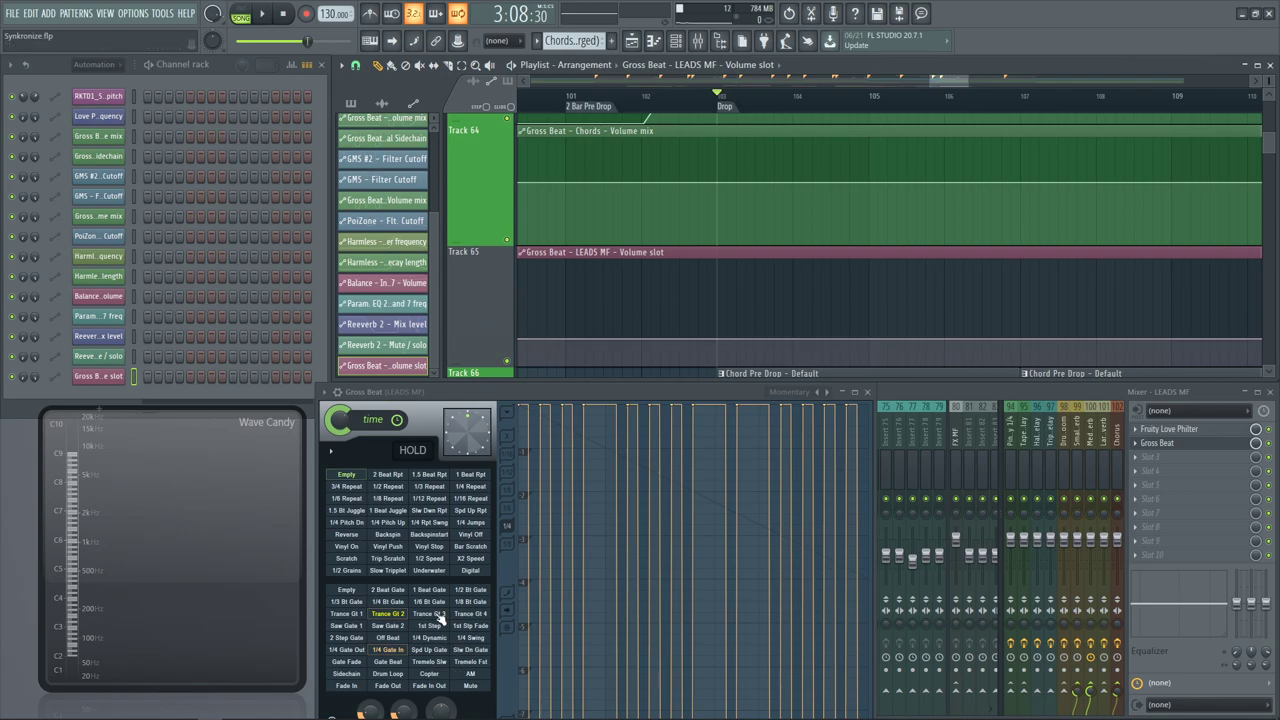
# Copy the slot value of the Trance Gt 3 volume pattern and paste it into the bar 105 automation point
pyautogui.rightClick(437, 617)
pyautogui.click(485, 662)
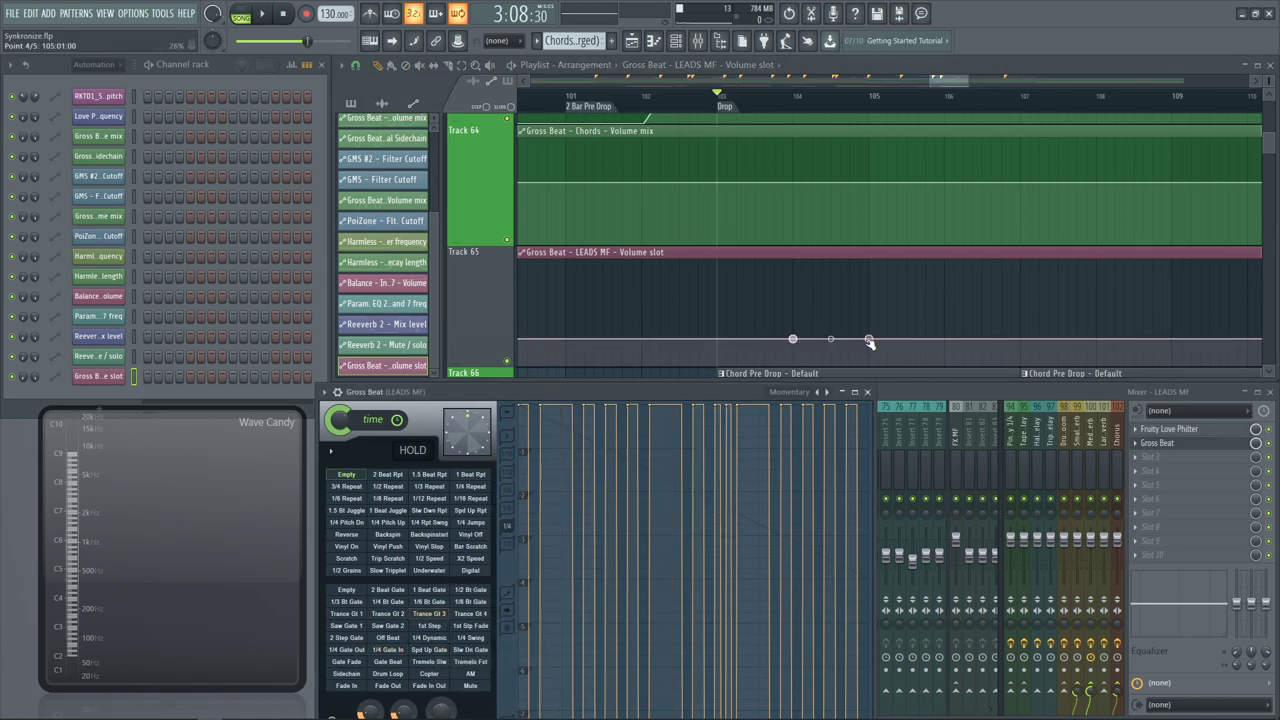
pyautogui.moveTo(869, 341); pyautogui.dragTo(869, 321)
pyautogui.rightClick(870, 321)
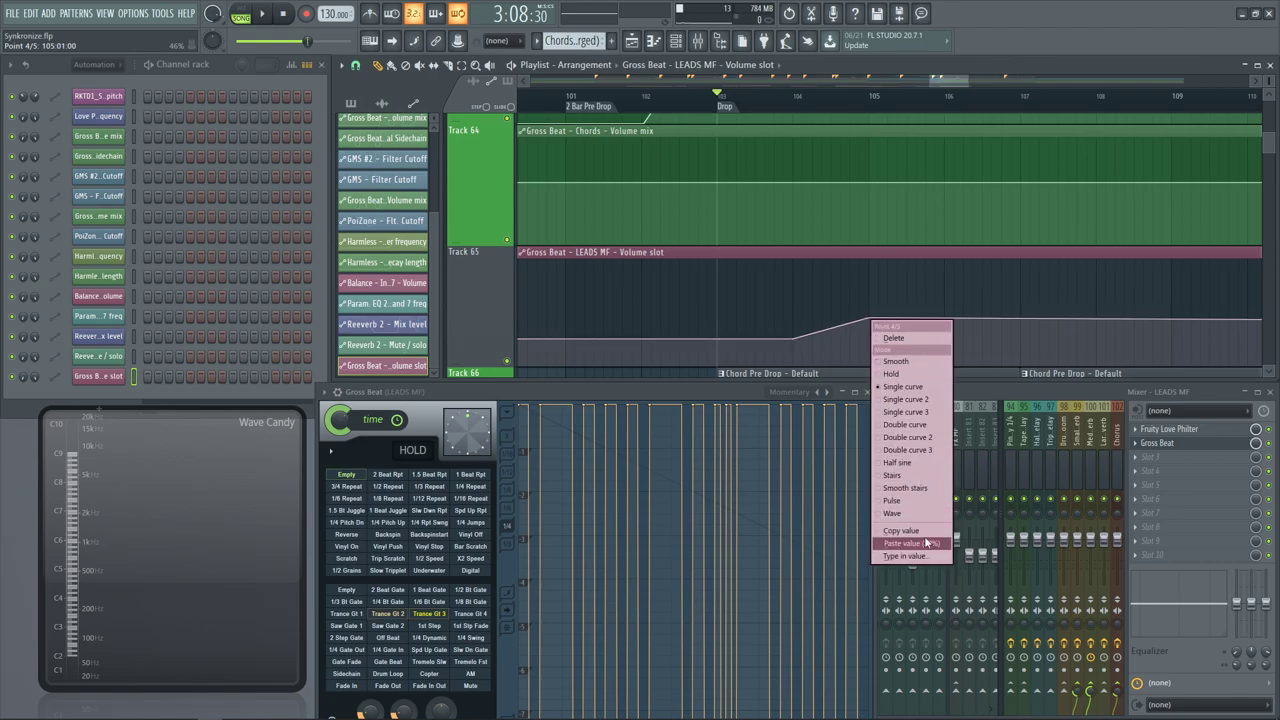
pyautogui.click(926, 542)
# Paste the 29% Trance Gt 3 value into the second automation point at bar 104
pyautogui.scroll(4, 898, 339)
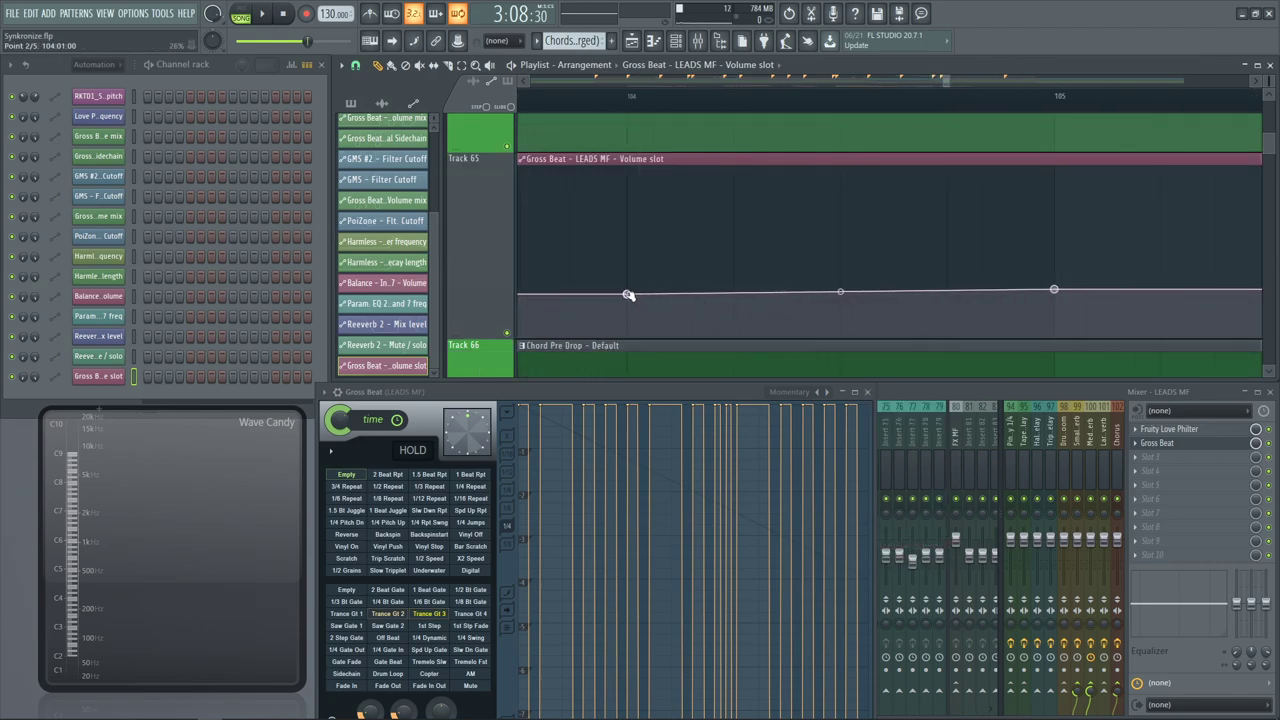
pyautogui.rightClick(626, 290)
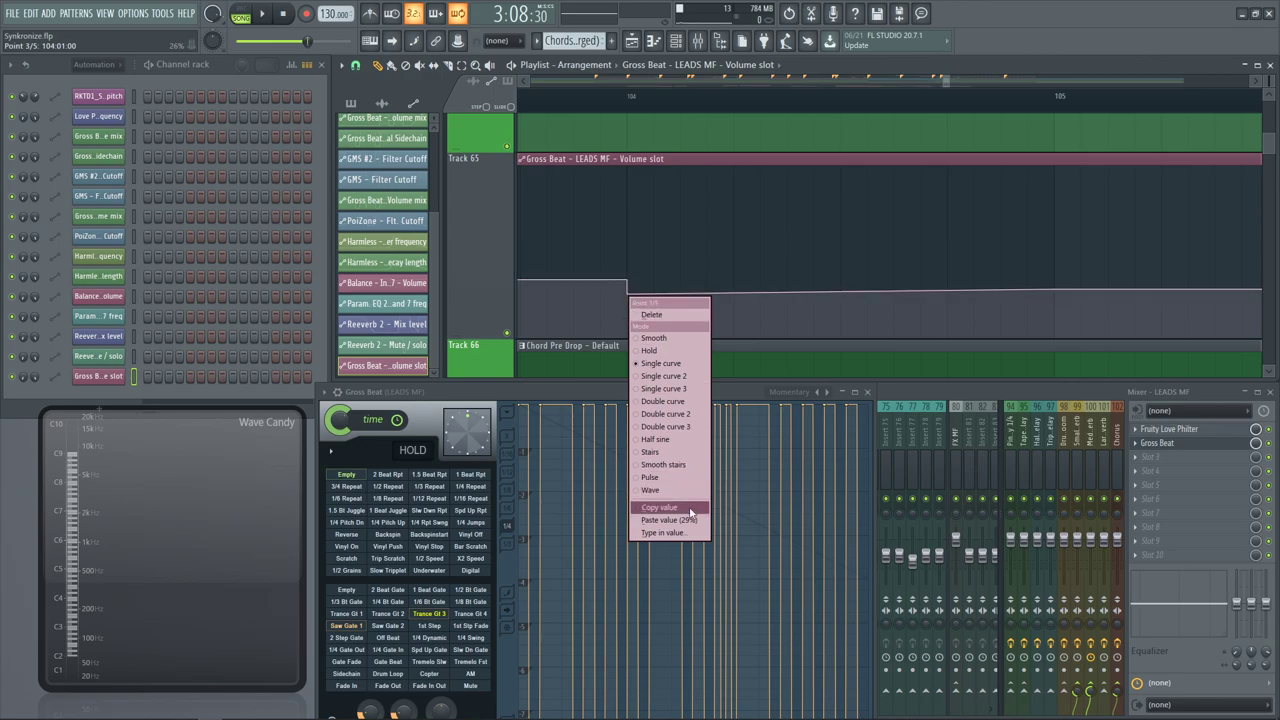
pyautogui.click(688, 519)
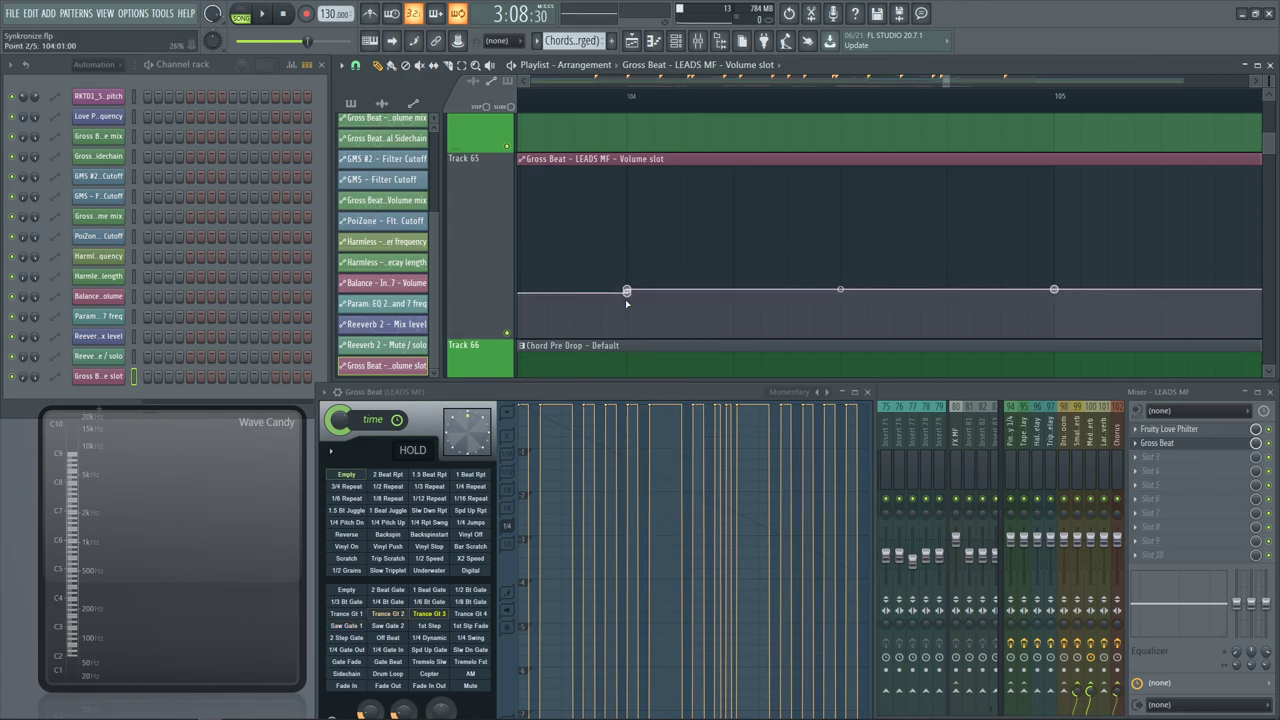
# Play the song from the Drop to check the Trance Gt 2 to Trance Gt 3 switch, and stop playback
pyautogui.press('space')
pyautogui.scroll(-5, 711, 317)
pyautogui.scroll(3, 818, 355)
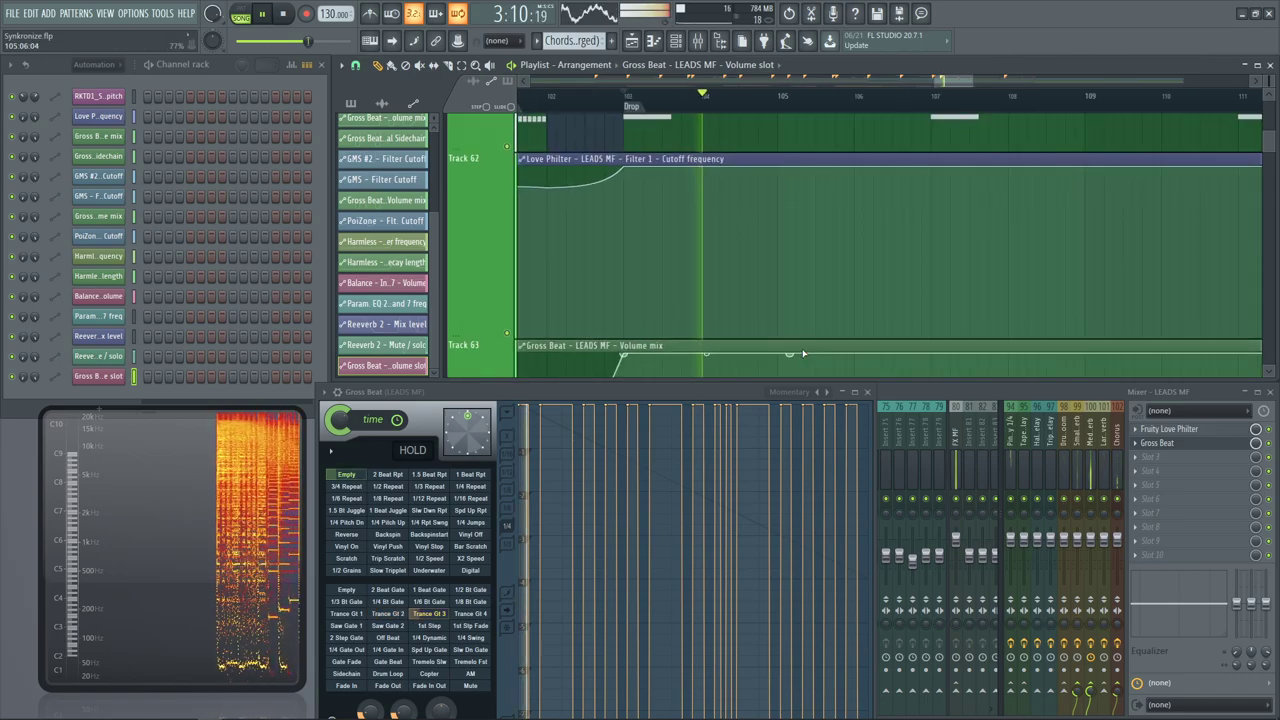
pyautogui.scroll(-3, 803, 354)
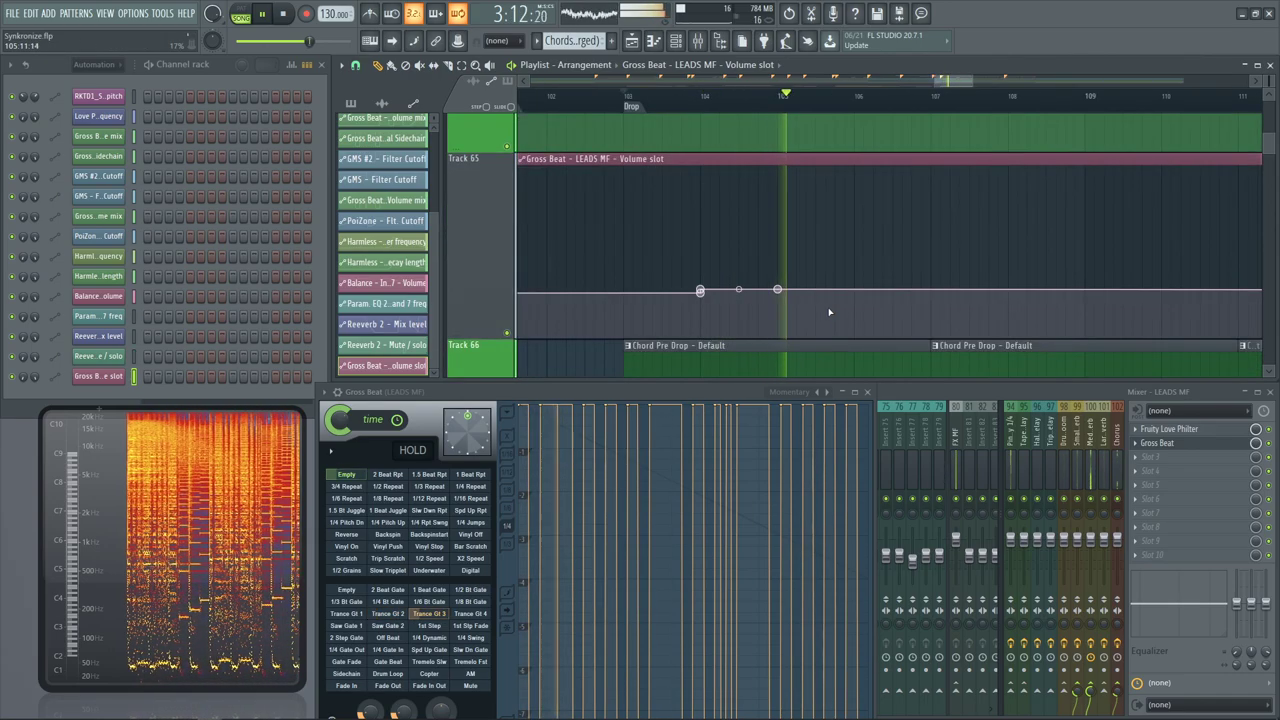
pyautogui.scroll(1, 832, 313)
pyautogui.scroll(-1, 840, 314)
pyautogui.press('space')
pyautogui.scroll(-1, 841, 314)
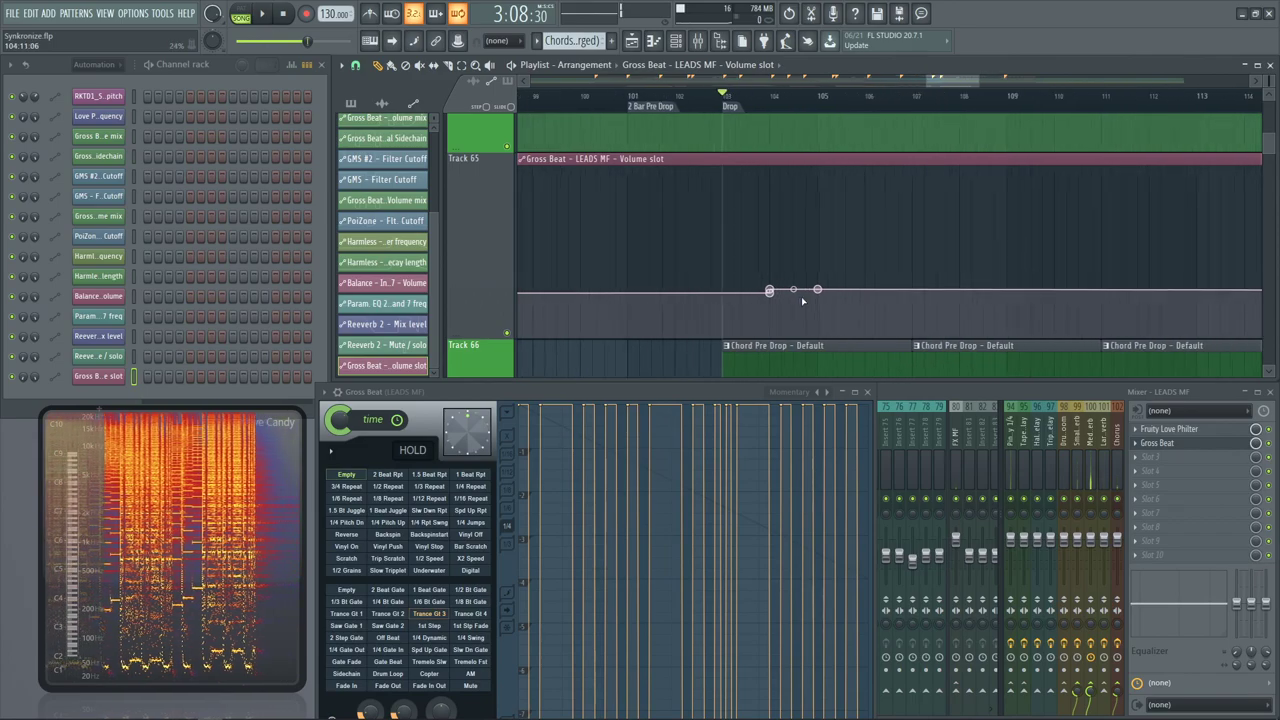
# Copy the slot value of the 1/3 Bt Gate volume pattern, add a second automation point at bar 105 and paste 11% into it
pyautogui.scroll(3, 802, 300)
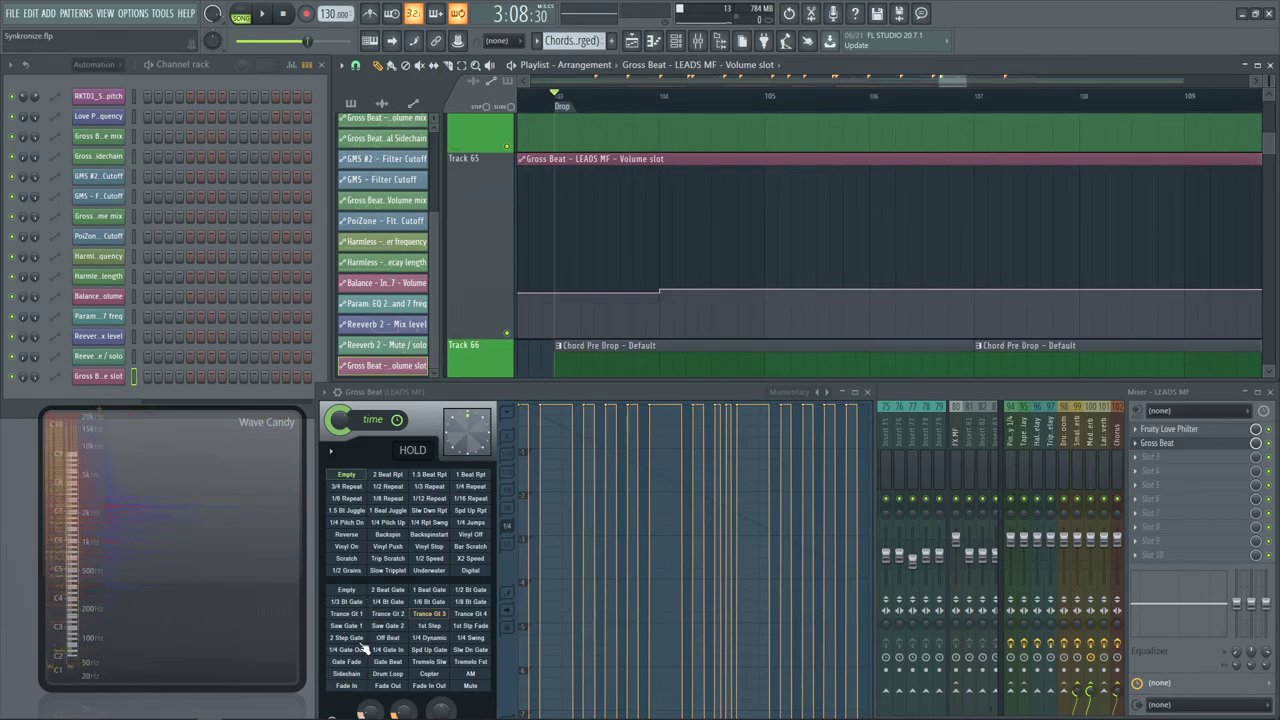
pyautogui.rightClick(351, 609)
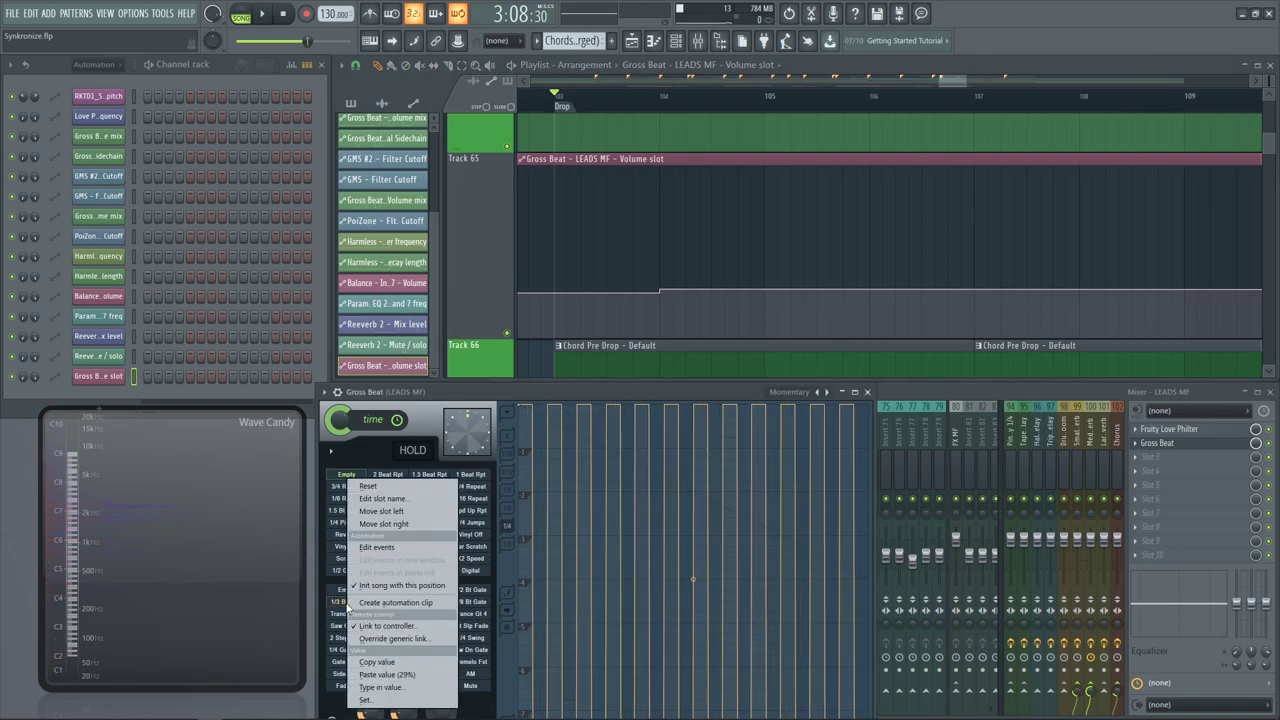
pyautogui.click(386, 667)
pyautogui.rightClick(785, 258)
pyautogui.moveTo(785, 258); pyautogui.dragTo(771, 248)
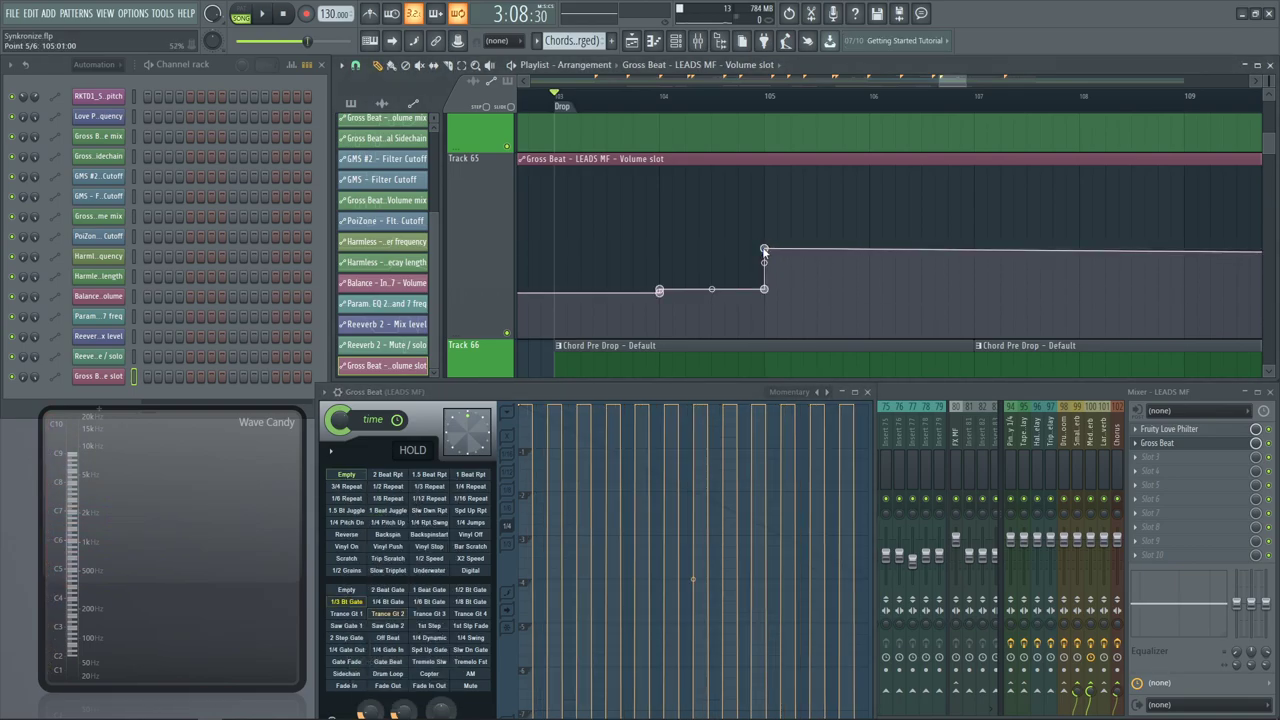
pyautogui.rightClick(764, 251)
pyautogui.click(815, 475)
# Add an automation point at bar 106 with the pasted 11% value, and play the song from the Drop to check it
pyautogui.click(871, 265)
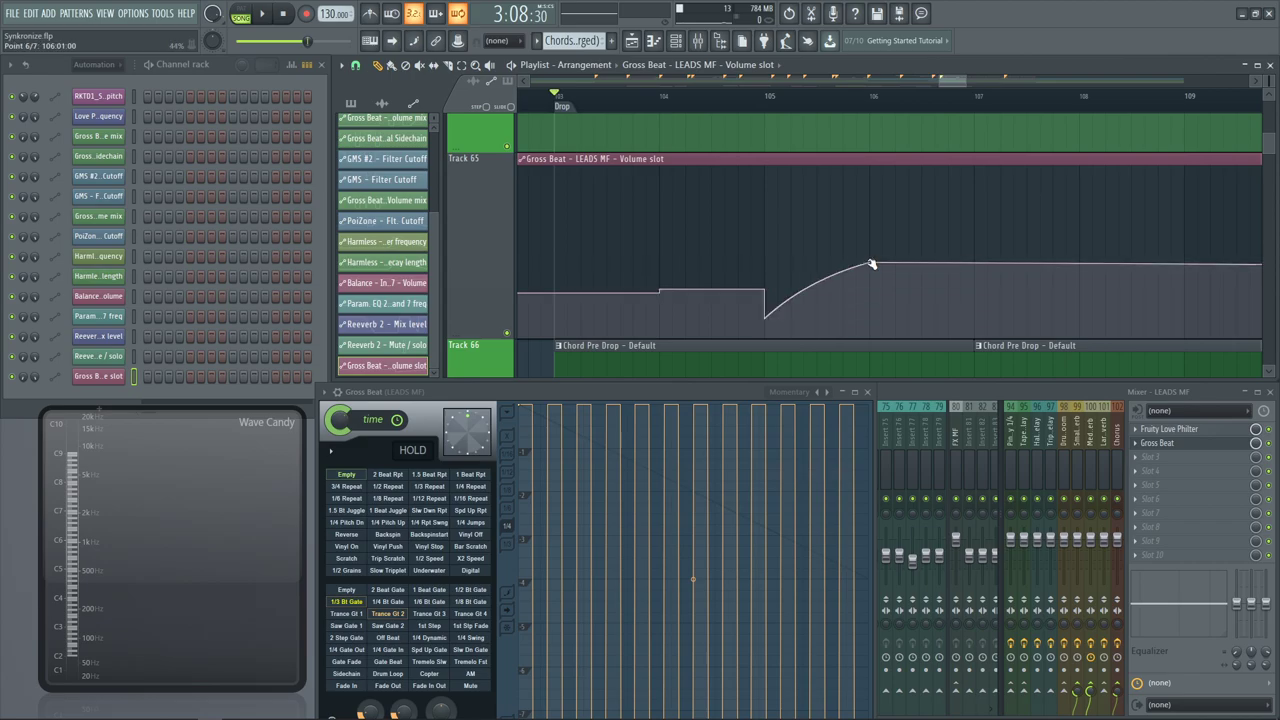
pyautogui.rightClick(872, 266)
pyautogui.click(888, 489)
pyautogui.press('space')
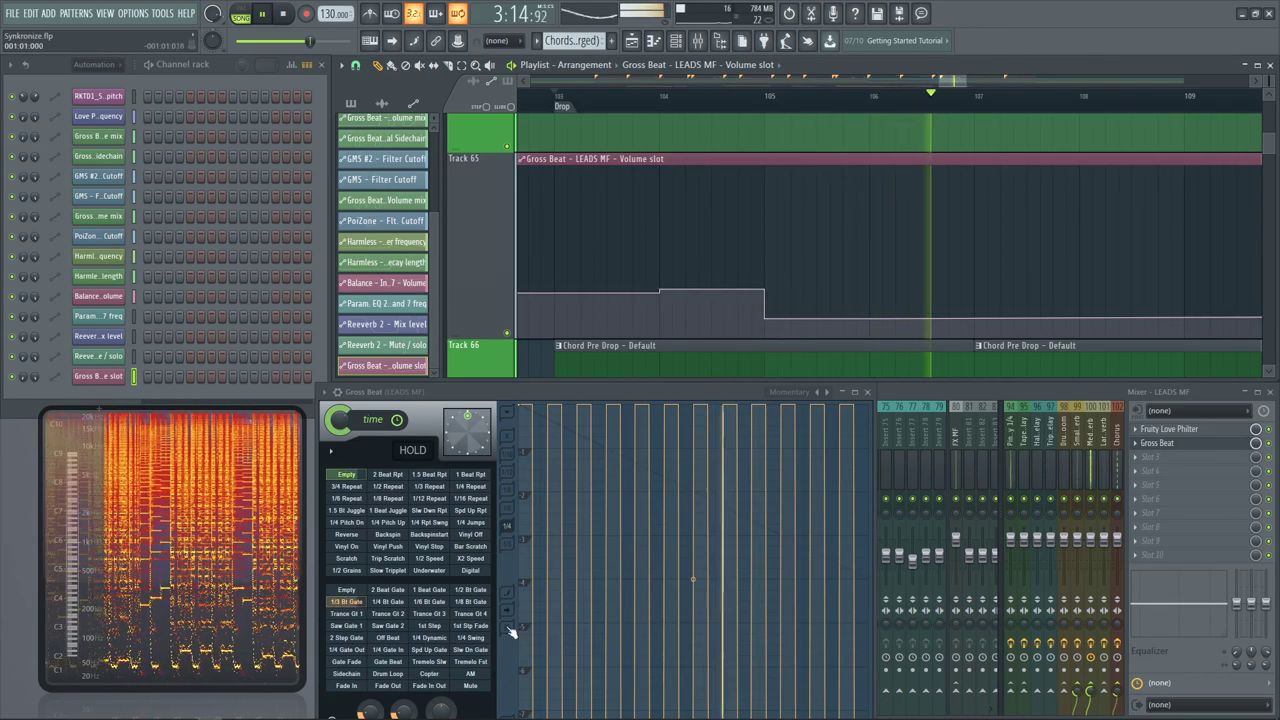
pyautogui.press('space')
# Copy the slot value of the 1/6 Bt Gate volume pattern and paste 17% into a second automation point at bar 106
pyautogui.click(447, 602)
pyautogui.rightClick(448, 604)
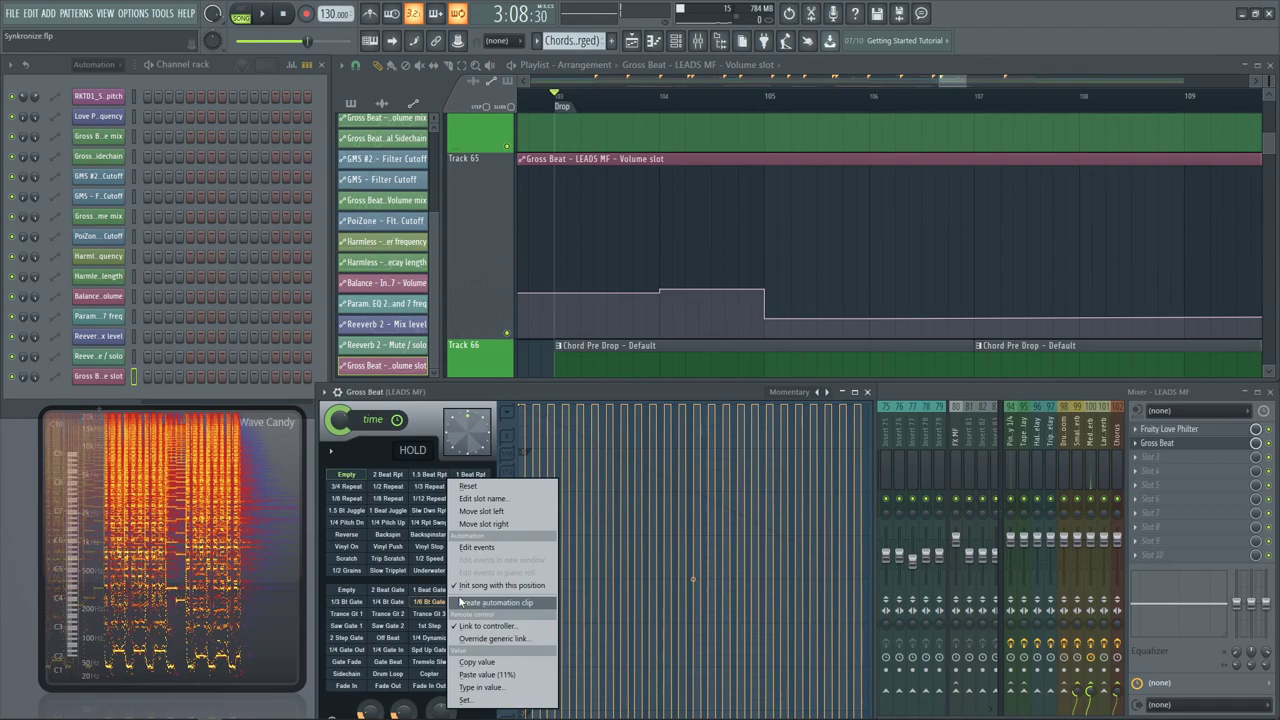
pyautogui.click(508, 664)
pyautogui.rightClick(878, 284)
pyautogui.moveTo(877, 324); pyautogui.dragTo(872, 301)
pyautogui.rightClick(872, 301)
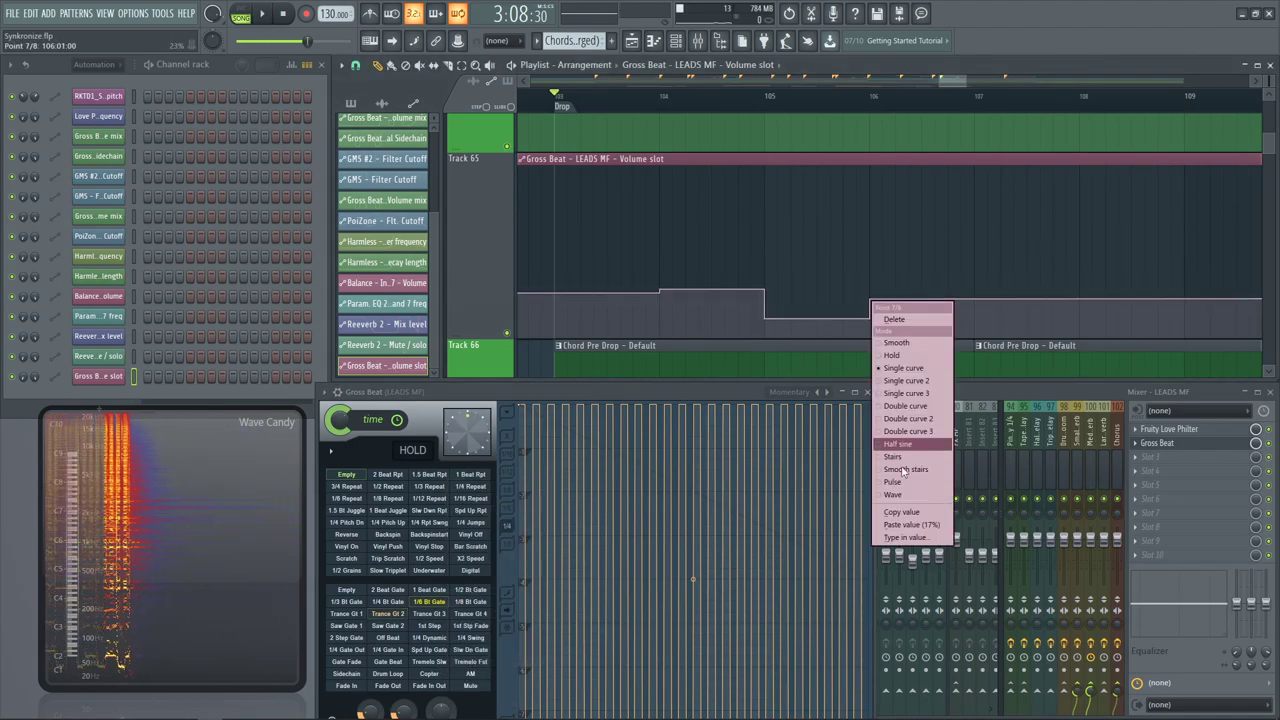
pyautogui.click(926, 526)
# Add an automation point at bar 107 with the pasted 17% value, and play from the Drop to check the 1/6 Bt Gate section
pyautogui.rightClick(981, 284)
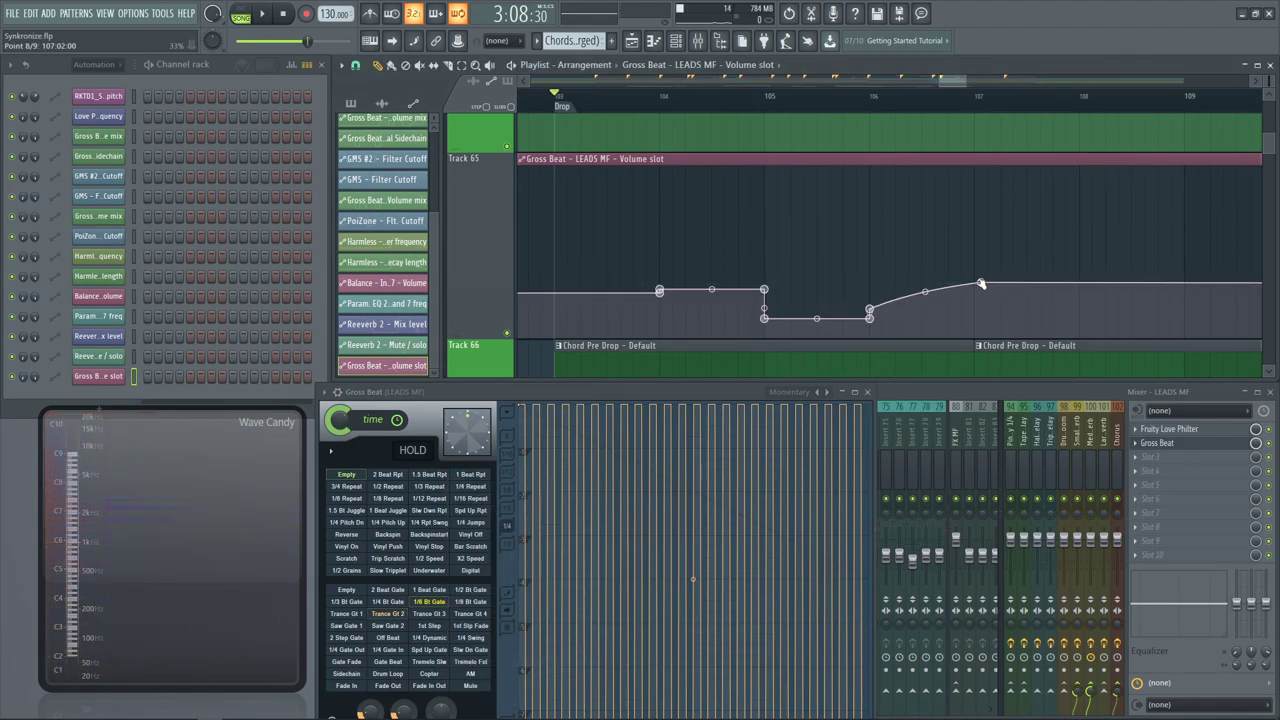
pyautogui.moveTo(981, 284); pyautogui.dragTo(974, 284)
pyautogui.rightClick(974, 284)
pyautogui.click(1024, 508)
pyautogui.press('space')
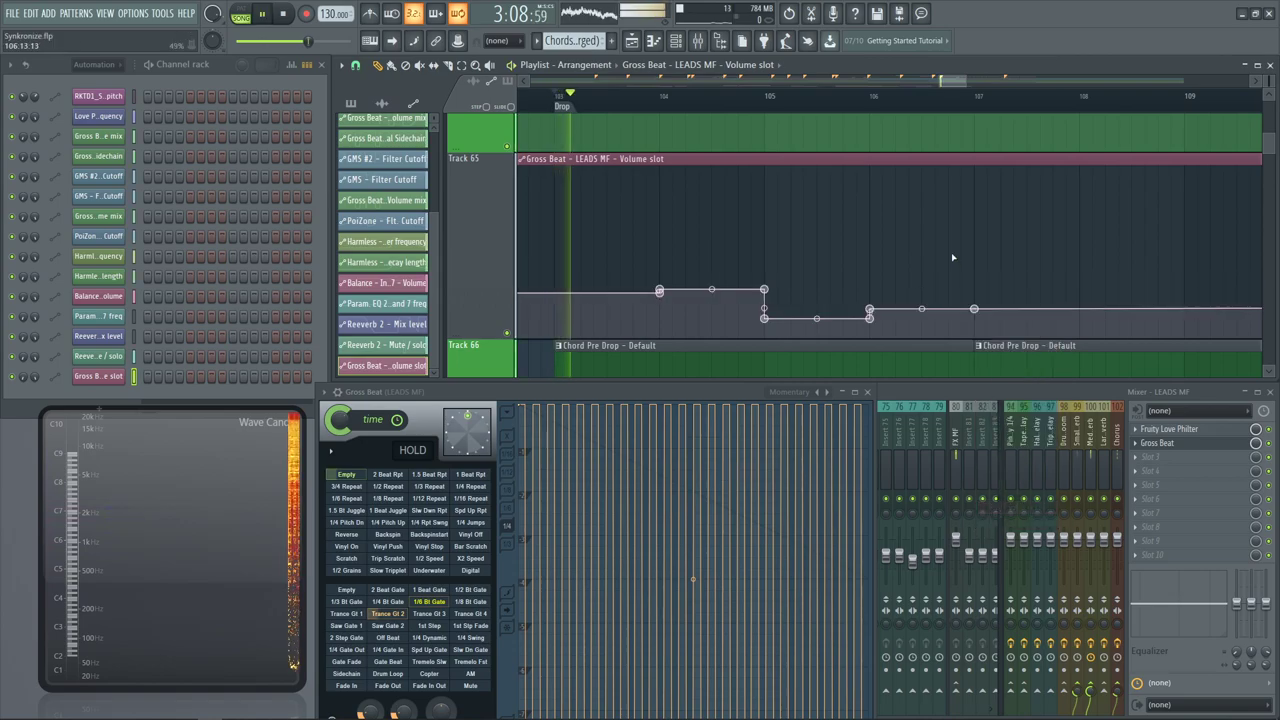
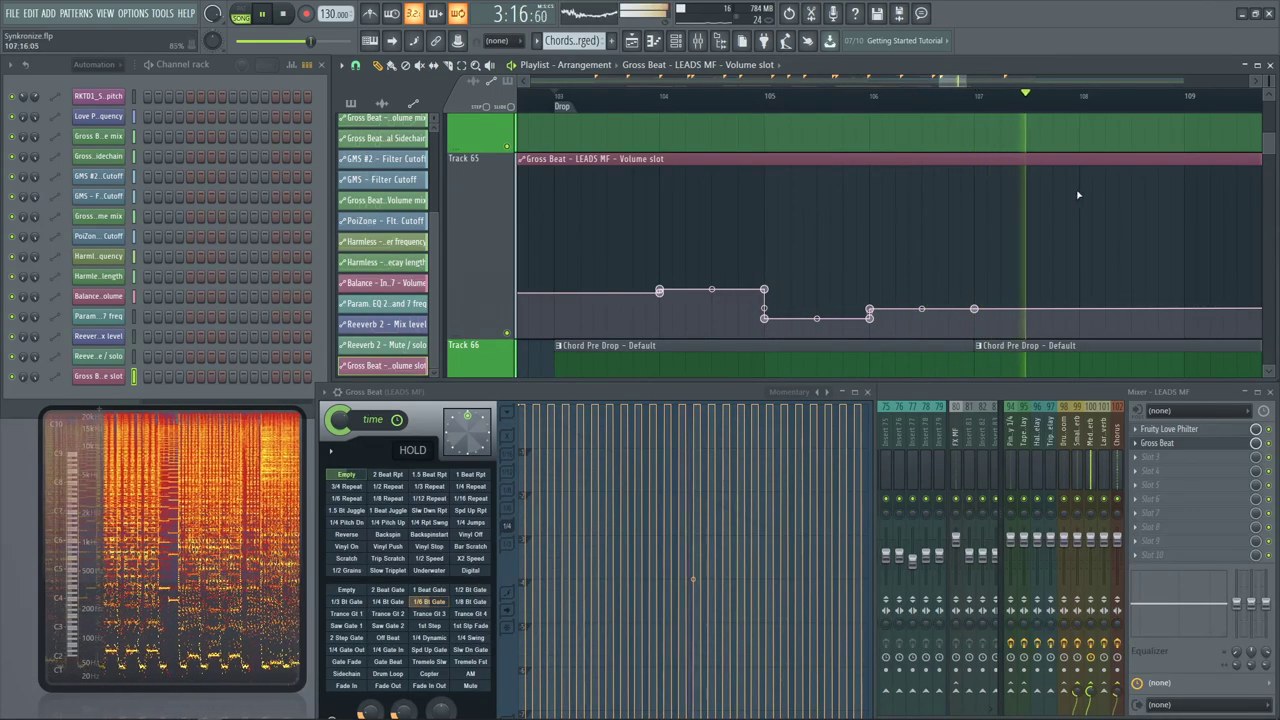
pyautogui.press('space')
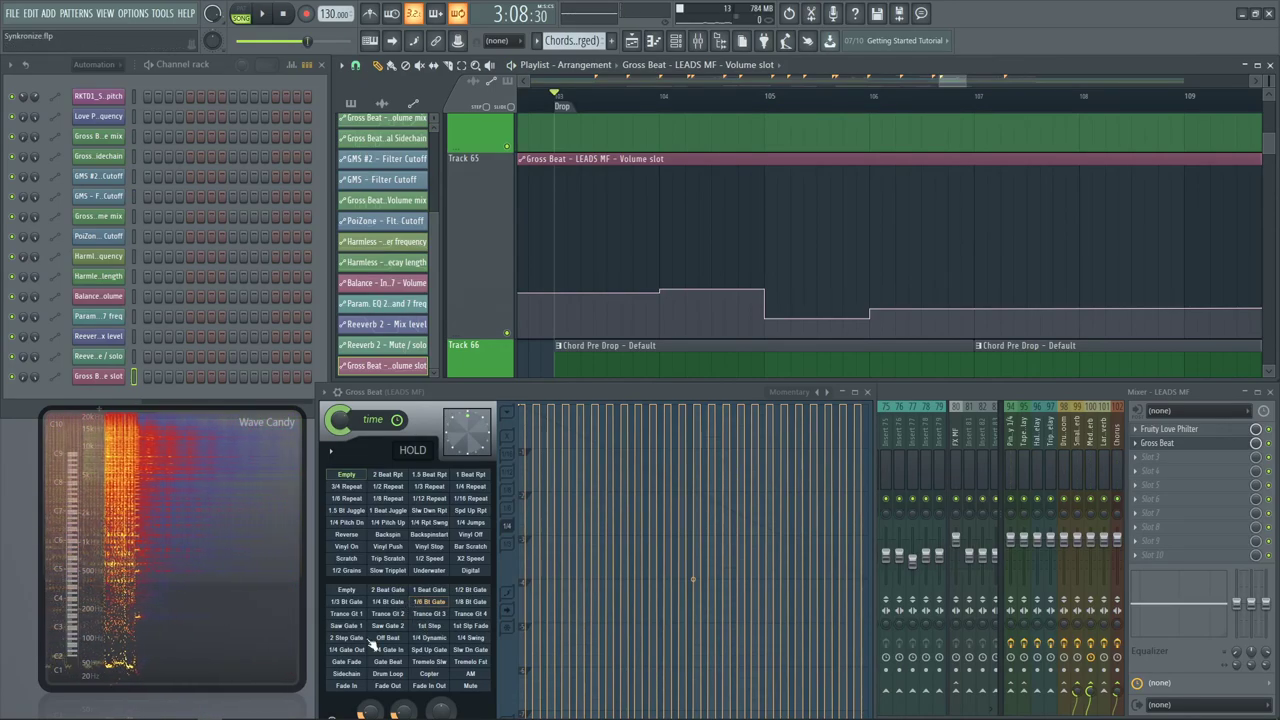
# Copy the slot value of the 1/4 Swing pattern and paste 54% into the second bar 106 point and the bar 107 point
pyautogui.click(465, 640)
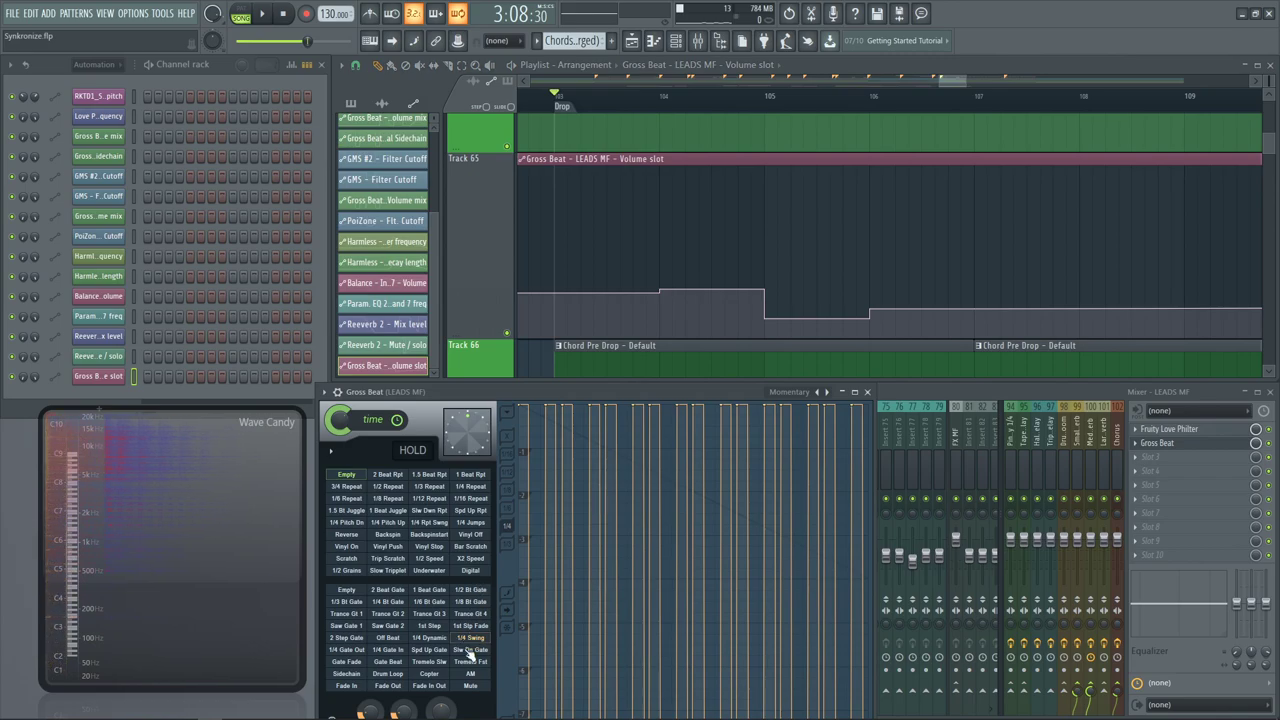
pyautogui.rightClick(473, 646)
pyautogui.click(514, 675)
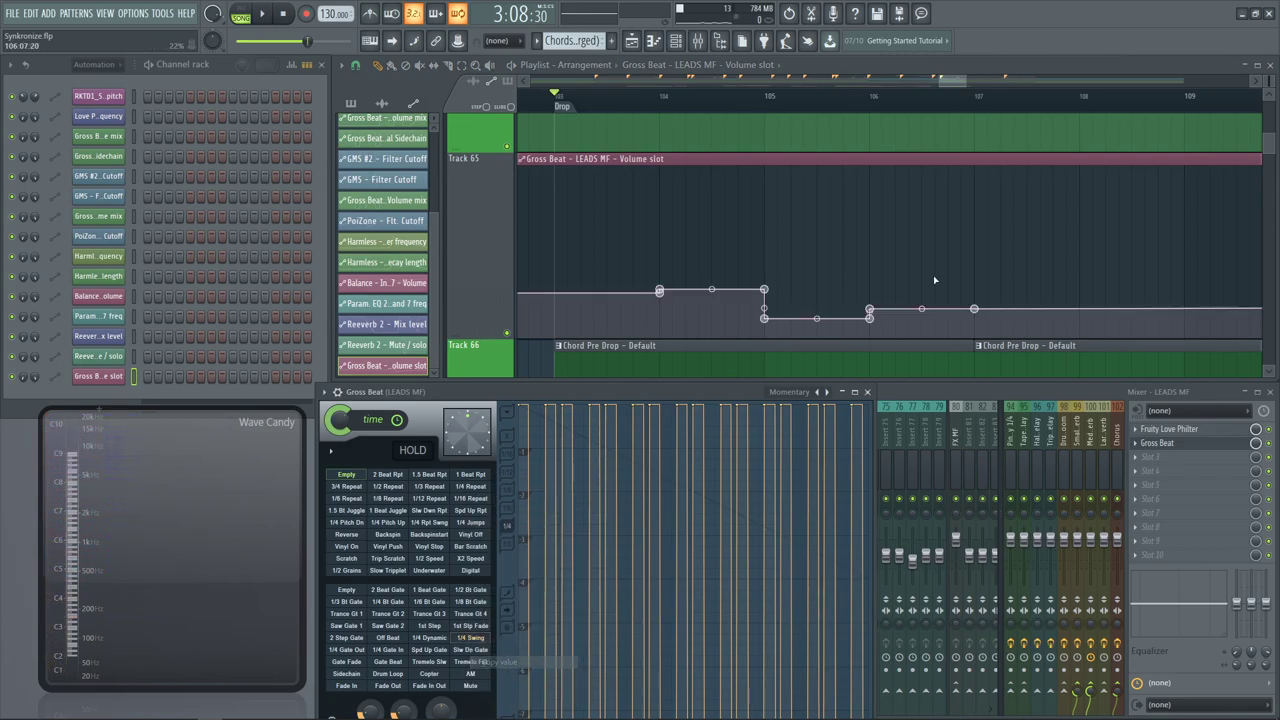
pyautogui.rightClick(869, 312)
pyautogui.click(910, 534)
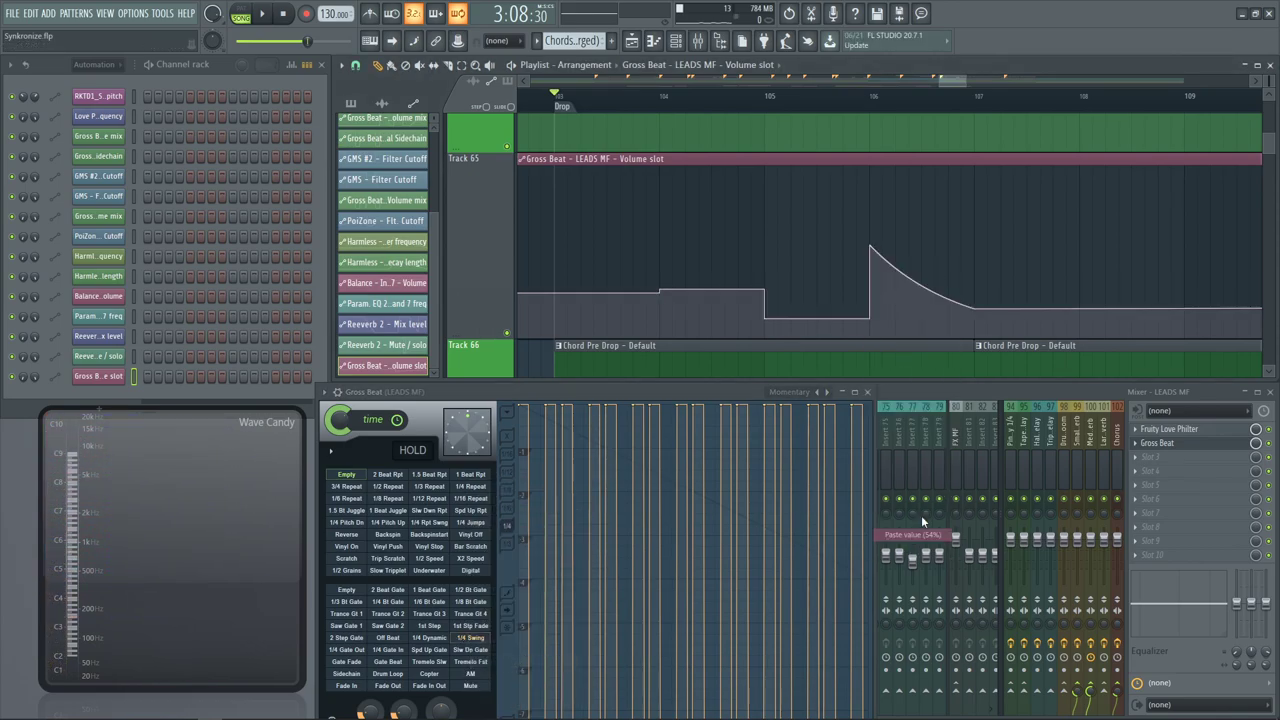
pyautogui.rightClick(974, 310)
pyautogui.click(1016, 534)
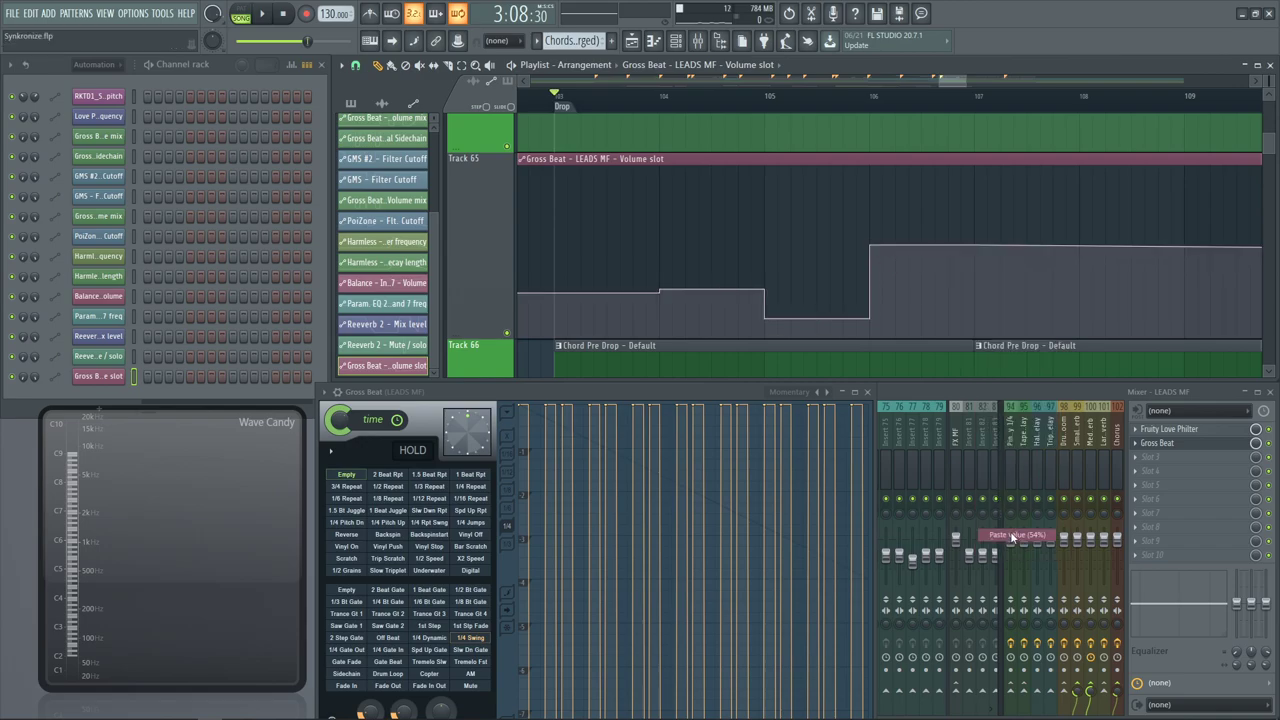
# Copy the first bar 104 point's value and paste 26% into a second automation point at bar 107 to return to Trance Gt 2
pyautogui.rightClick(660, 292)
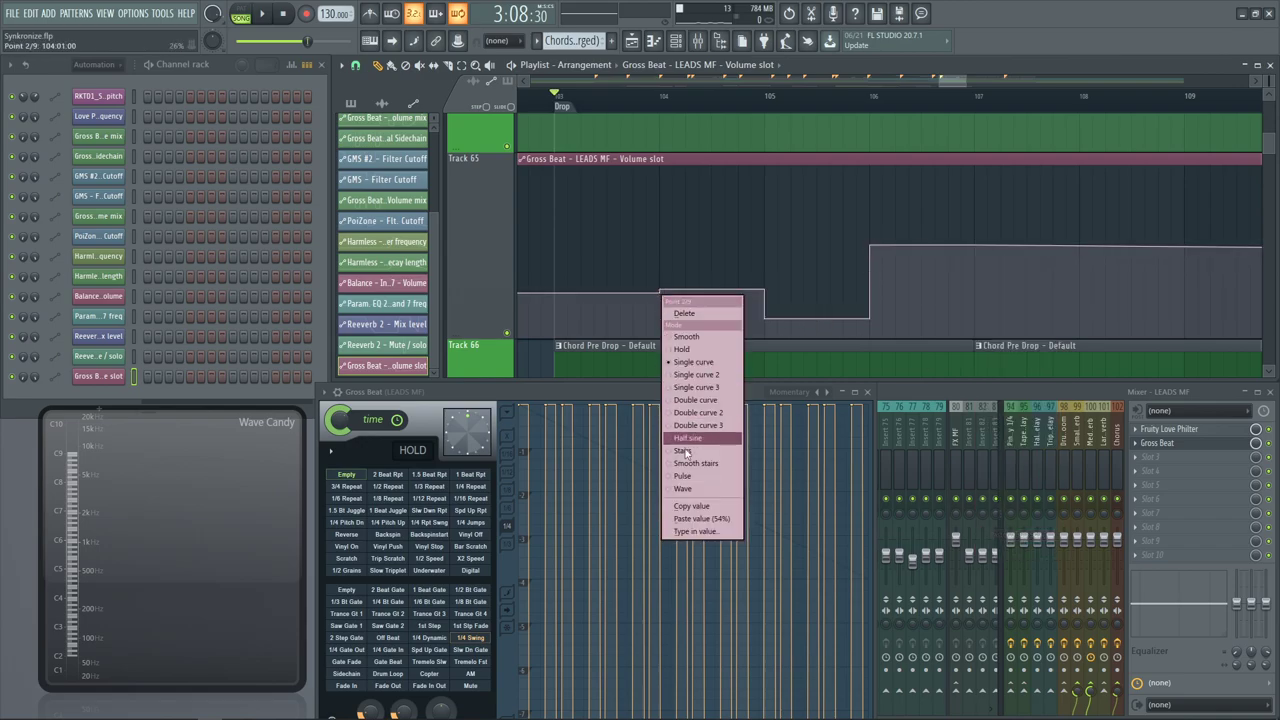
pyautogui.click(705, 507)
pyautogui.rightClick(985, 276)
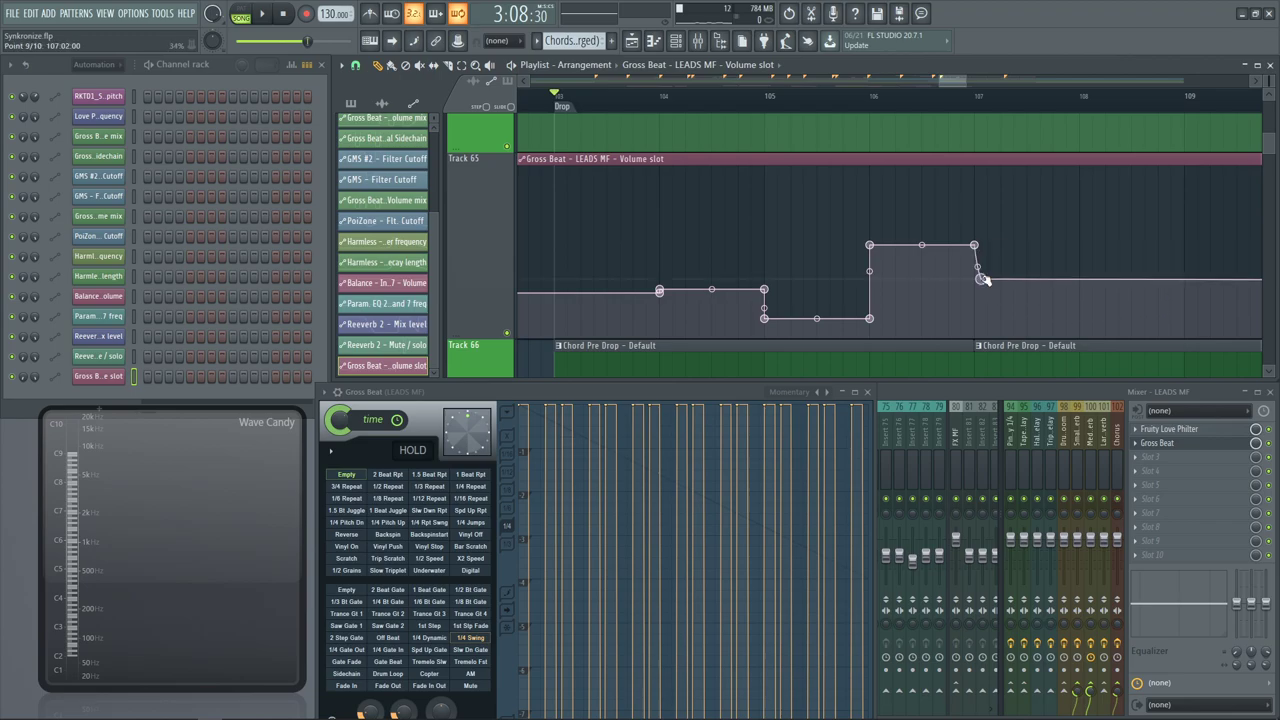
pyautogui.moveTo(985, 276); pyautogui.dragTo(976, 293)
pyautogui.rightClick(976, 295)
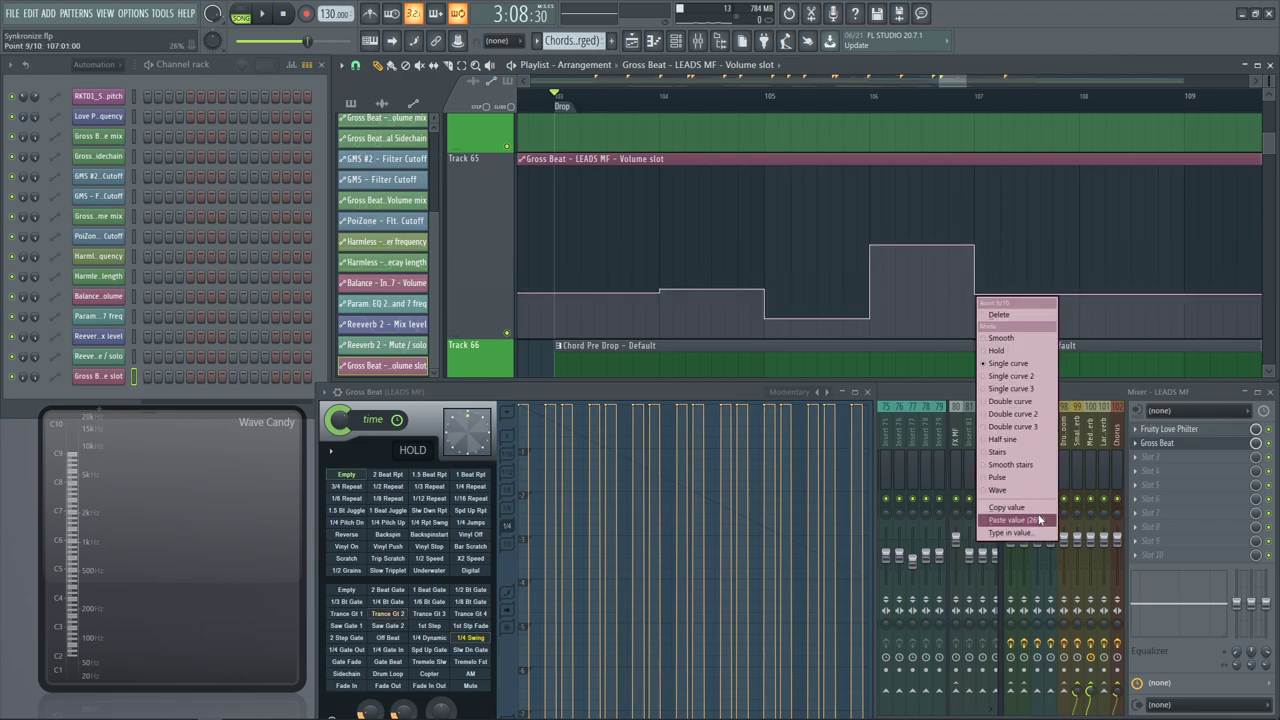
pyautogui.click(1040, 520)
# Play the song from the Drop through all the gate switches and inspect the volume slot automation alongside the Gross Beat patterns
pyautogui.press('space')
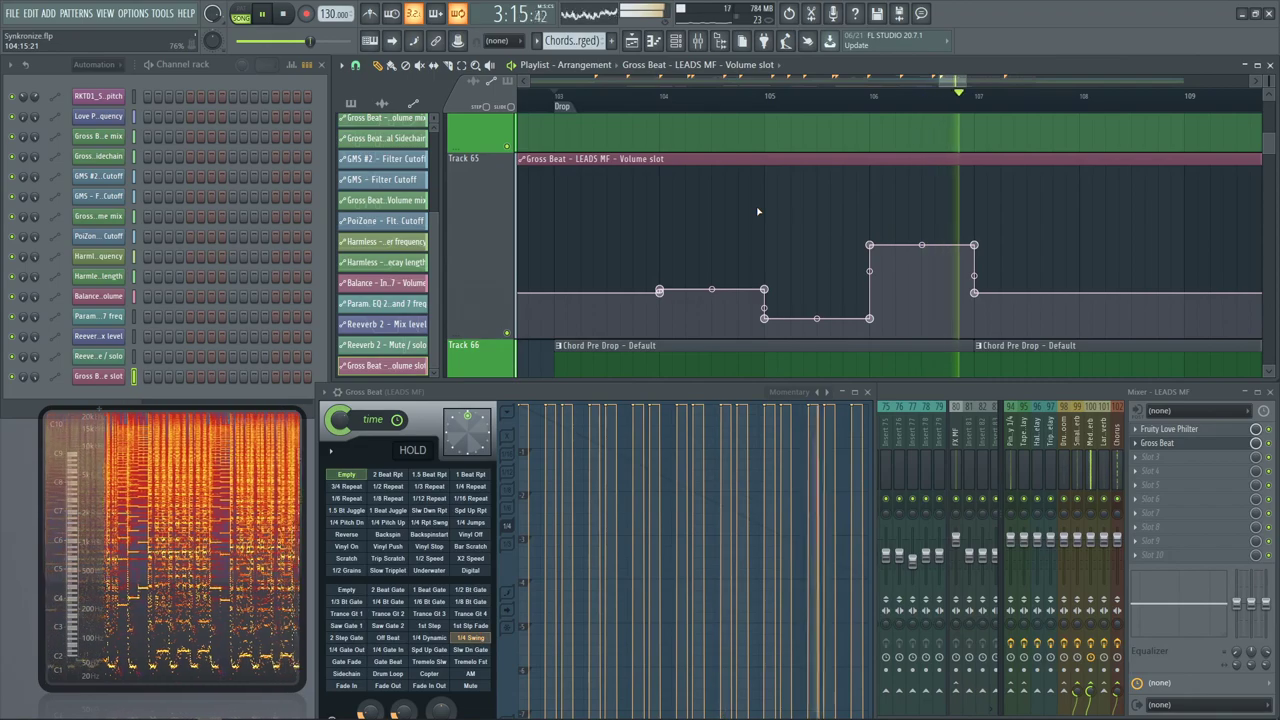
pyautogui.keyDown('ctrl'); pyautogui.scroll(-5, 870, 352); pyautogui.keyUp('ctrl')
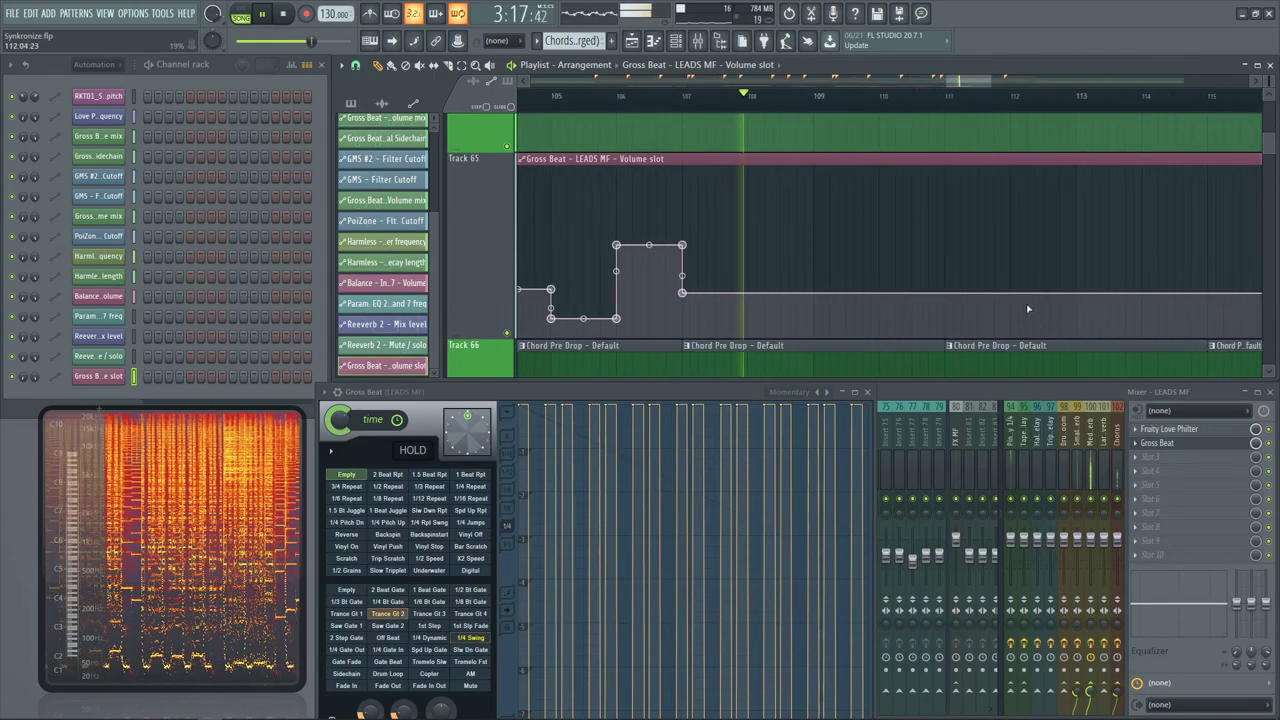
pyautogui.moveTo(815, 373); pyautogui.dragTo(815, 259)
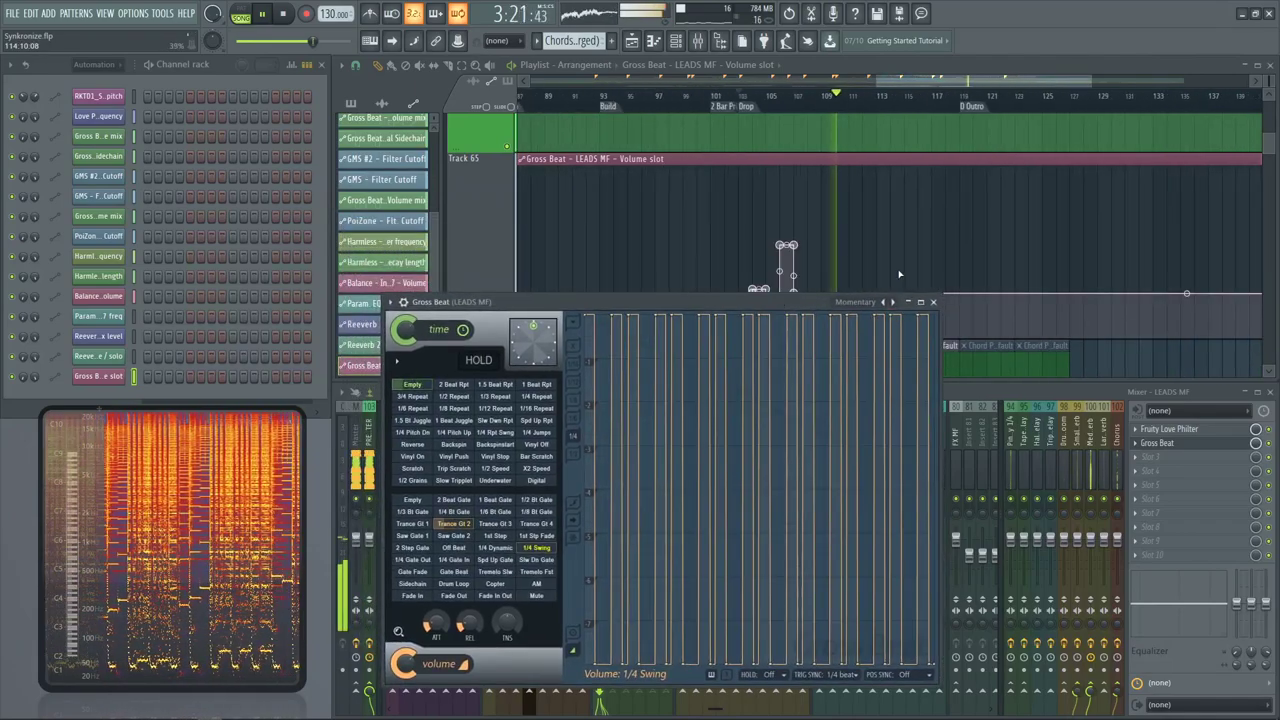
pyautogui.keyDown('ctrl'); pyautogui.scroll(4, 860, 262); pyautogui.keyUp('ctrl')
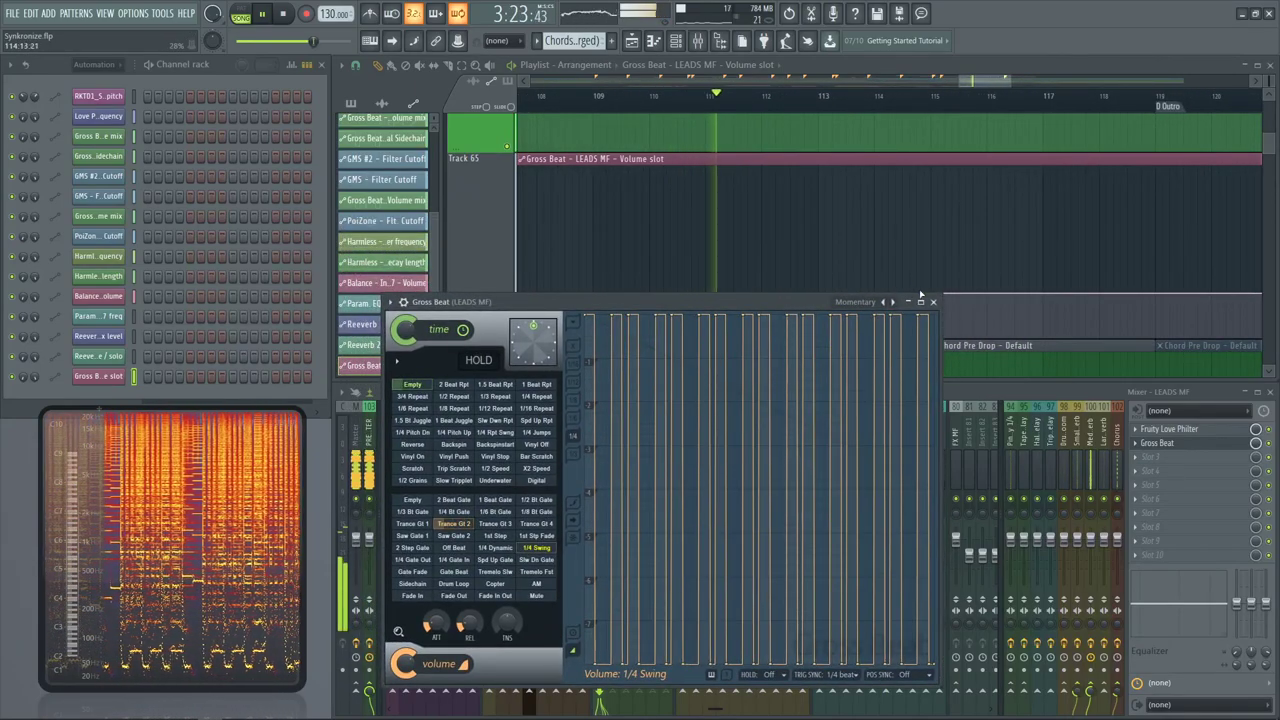
pyautogui.keyDown('ctrl'); pyautogui.scroll(-4, 808, 247); pyautogui.keyUp('ctrl')
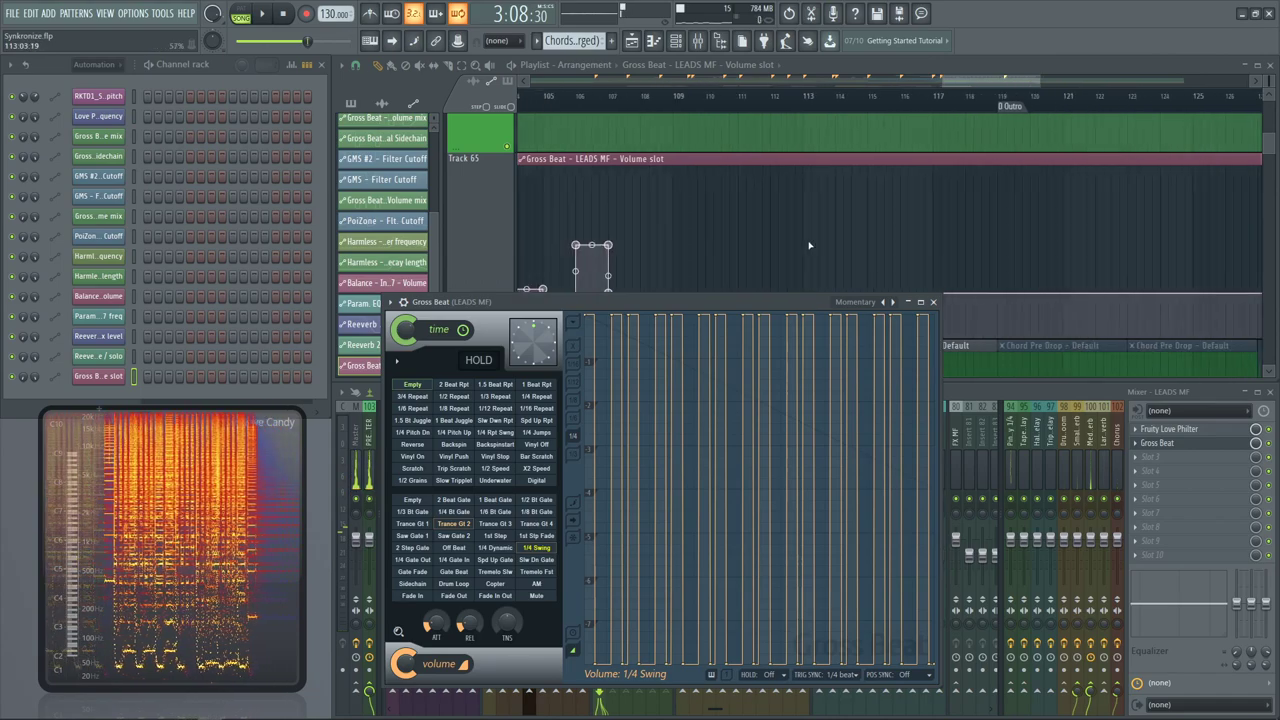
pyautogui.moveTo(698, 302); pyautogui.dragTo(668, 411)
pyautogui.keyDown('ctrl'); pyautogui.scroll(3, 617, 307); pyautogui.keyUp('ctrl')
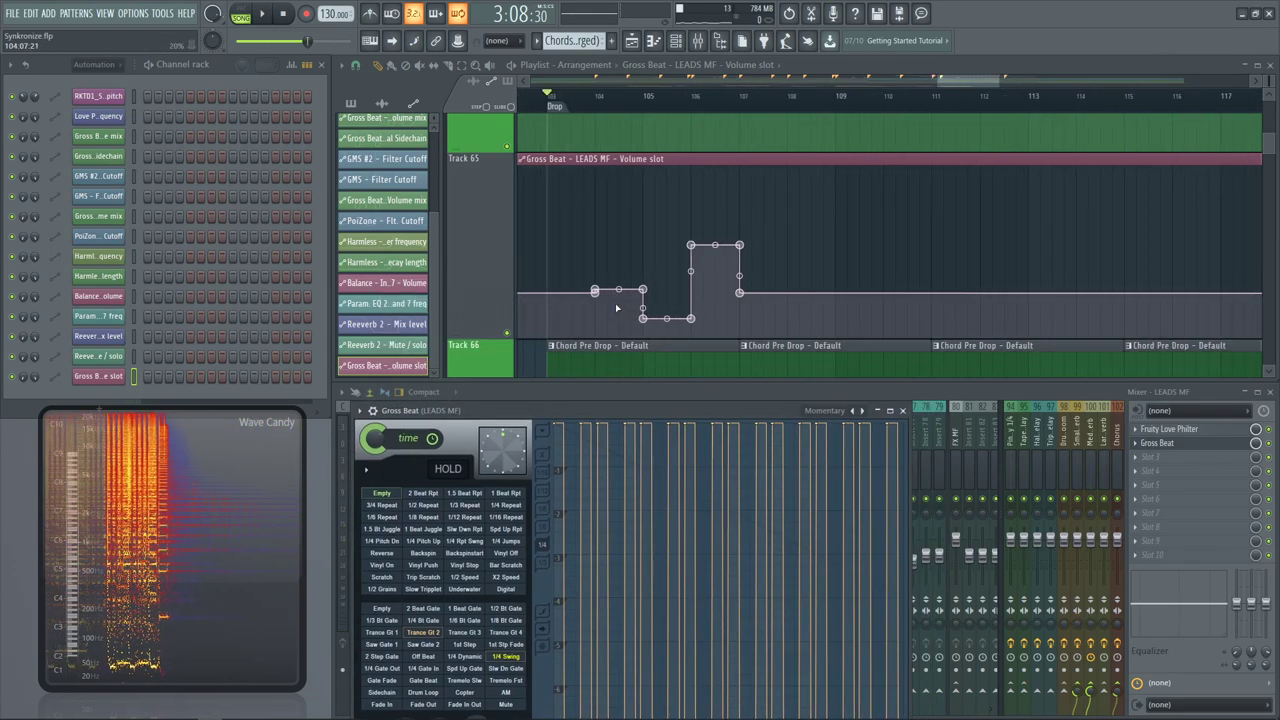
pyautogui.moveTo(453, 410); pyautogui.dragTo(495, 292)
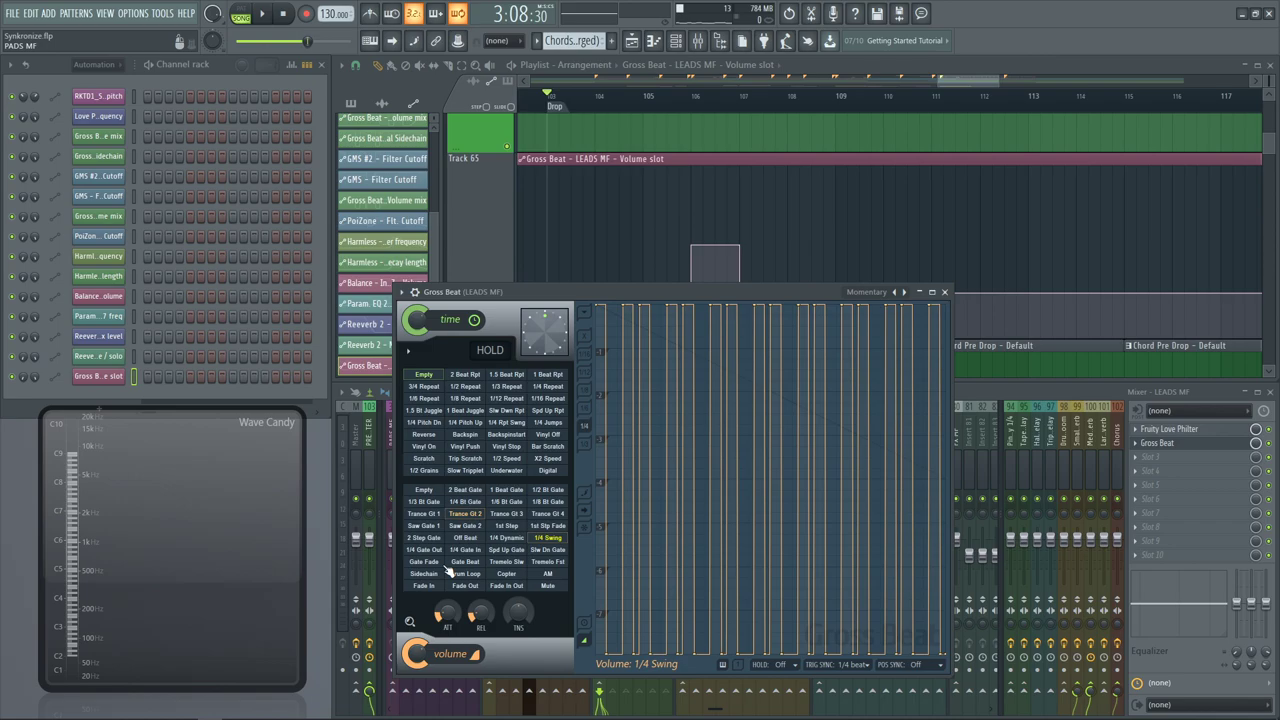
pyautogui.scroll(-4, 680, 262)
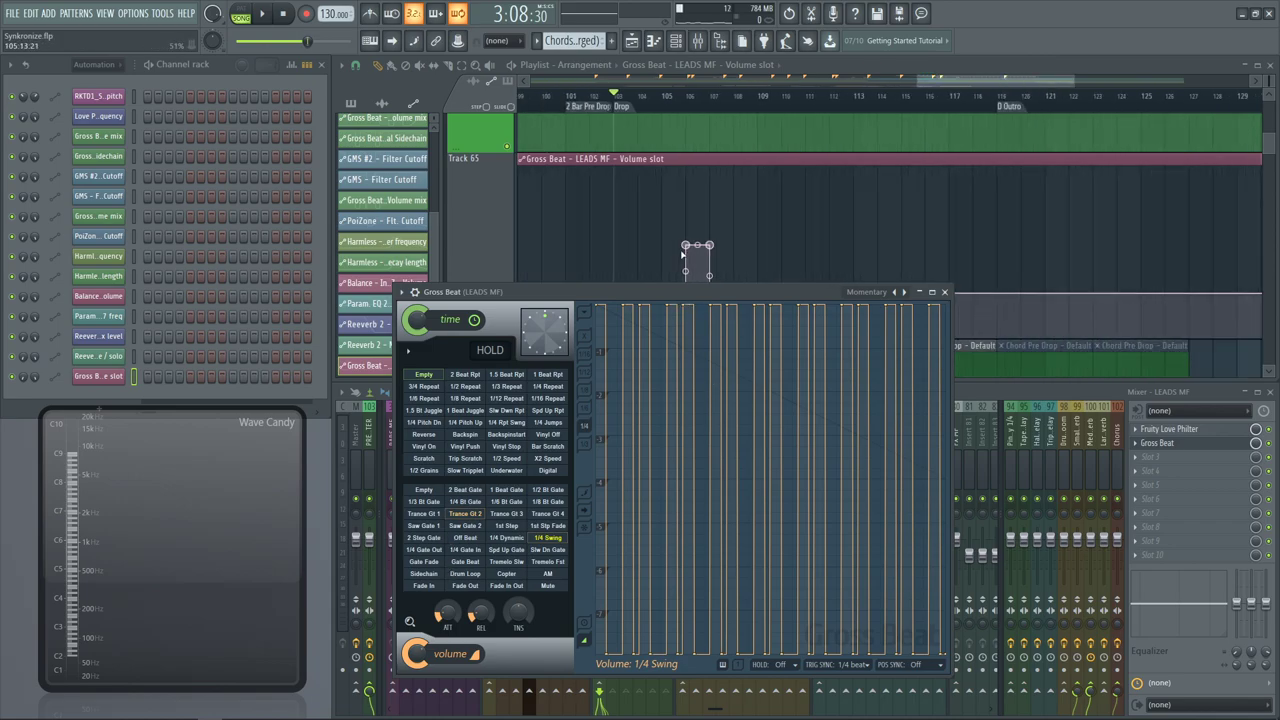
# Open the recent project GrossBeat MINI demo.flp
pyautogui.click(12, 18)
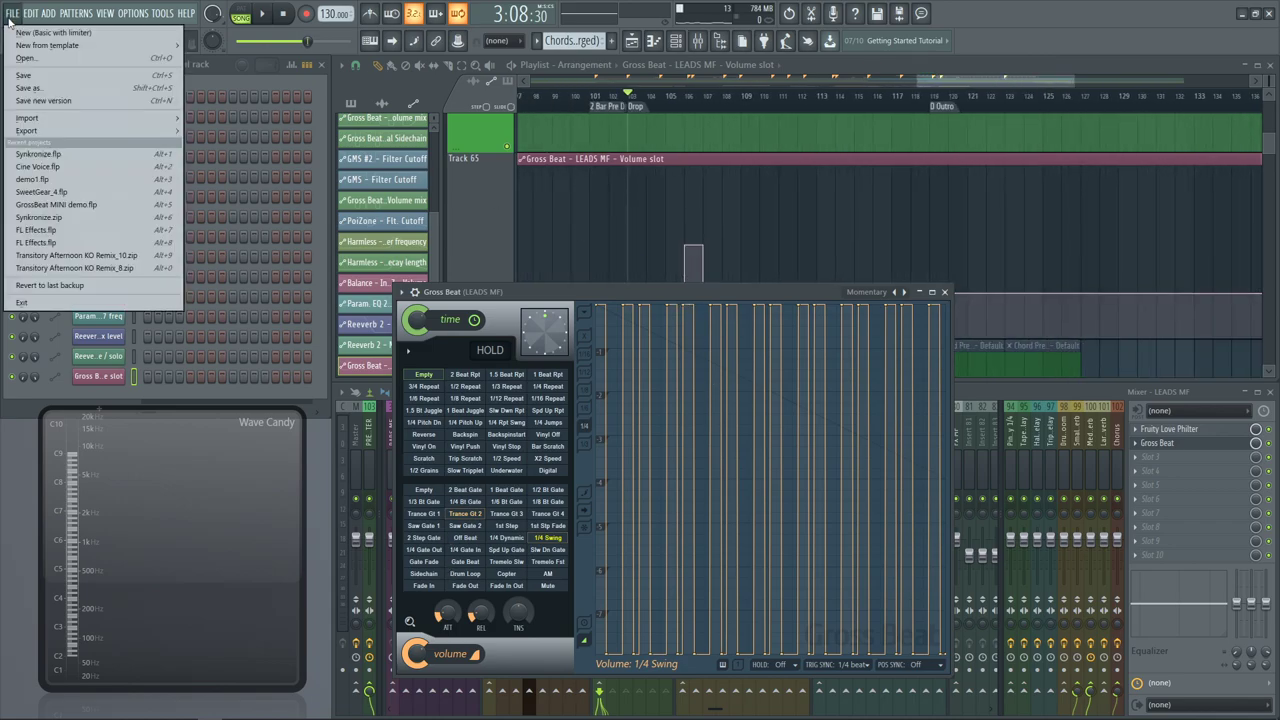
pyautogui.click(60, 200)
pyautogui.click(664, 404)
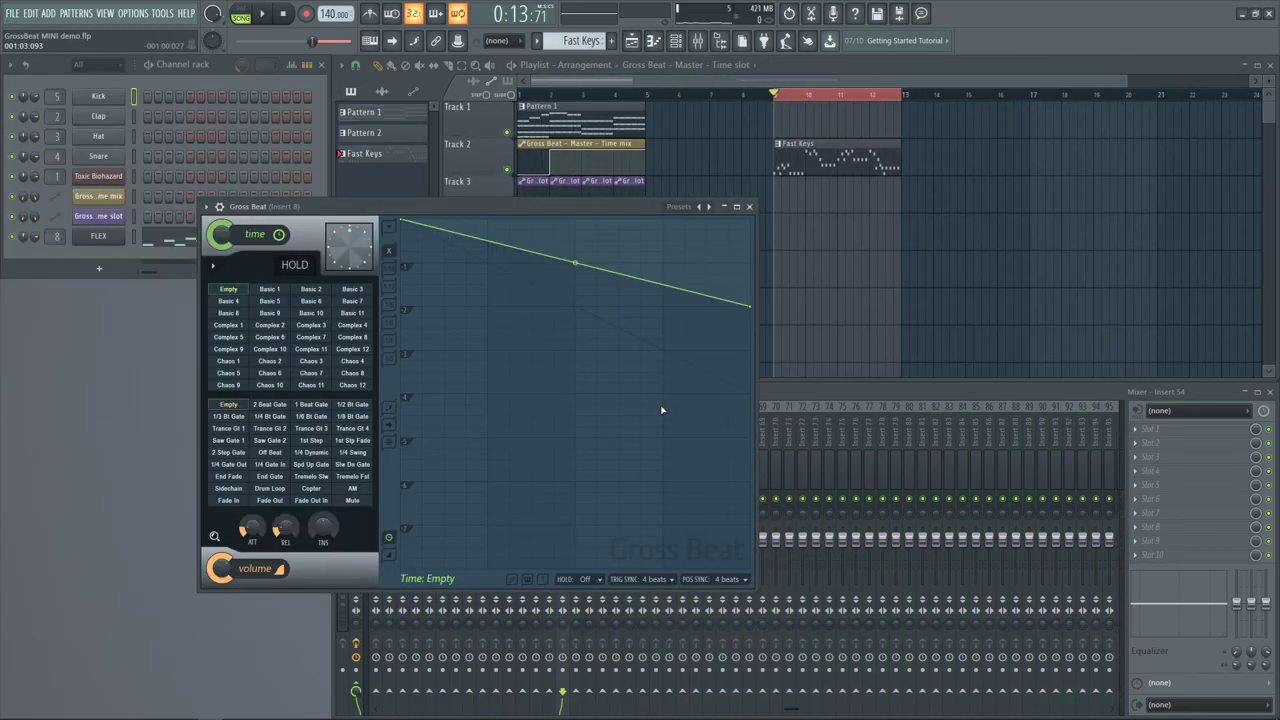
# Play the demo project briefly and bring the Fast Keys clip on Track 2 into close view
pyautogui.press('space')
pyautogui.moveTo(637, 205); pyautogui.dragTo(650, 312)
pyautogui.press('space')
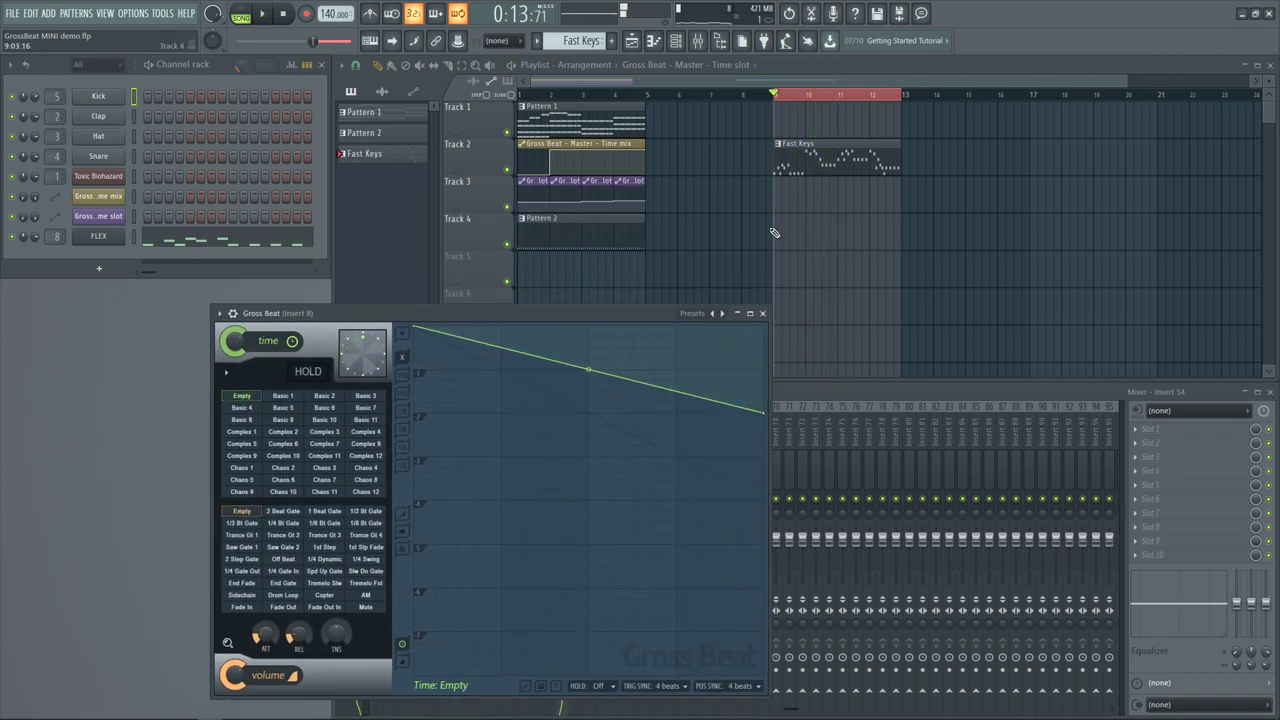
pyautogui.moveTo(725, 252); pyautogui.dragTo(972, 117)
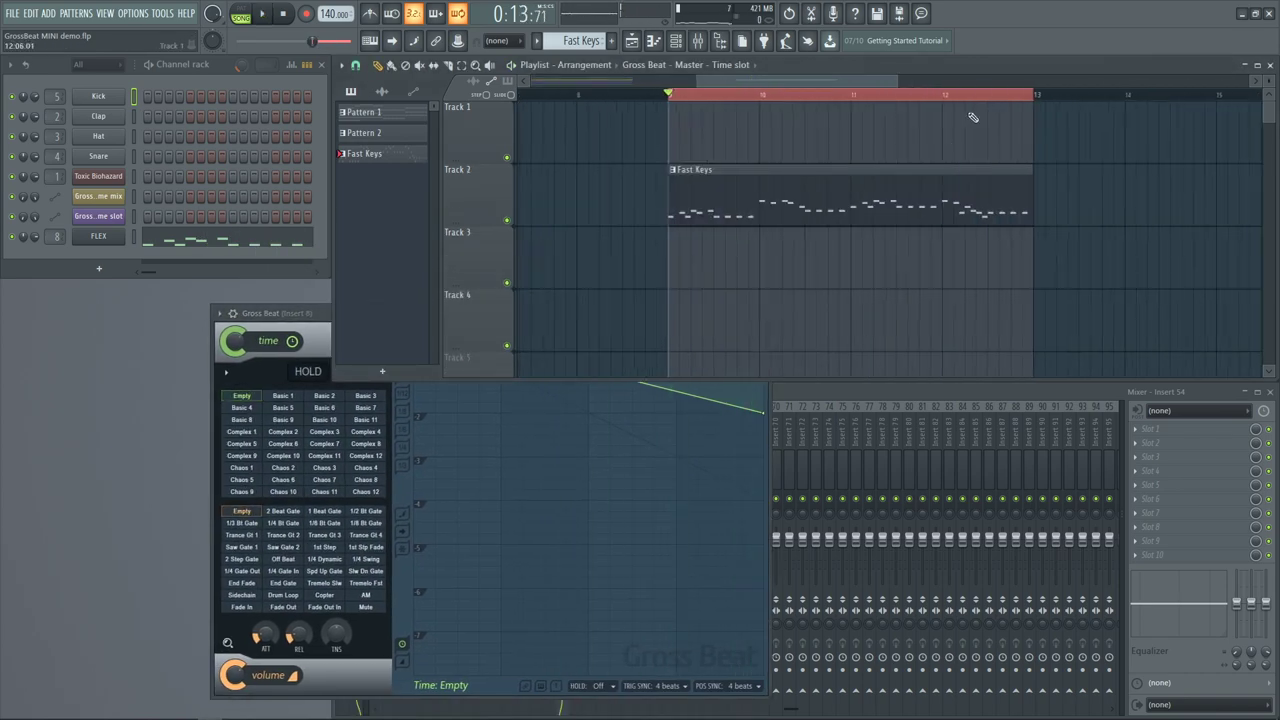
# Select mixer Insert 8, which carries Gross Beat, and briefly play the Fast Keys clip
pyautogui.click(788, 396)
pyautogui.moveTo(574, 436); pyautogui.dragTo(442, 487)
pyautogui.click(470, 496)
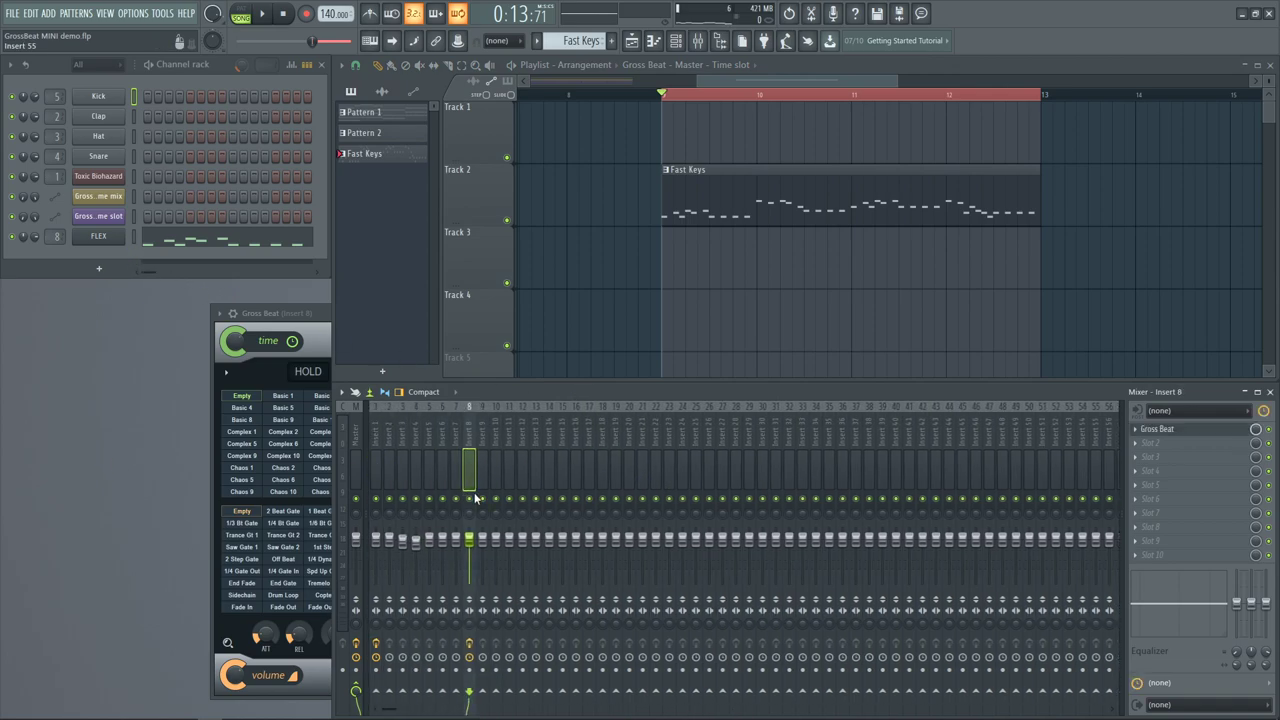
pyautogui.press('space')
pyautogui.press('space')
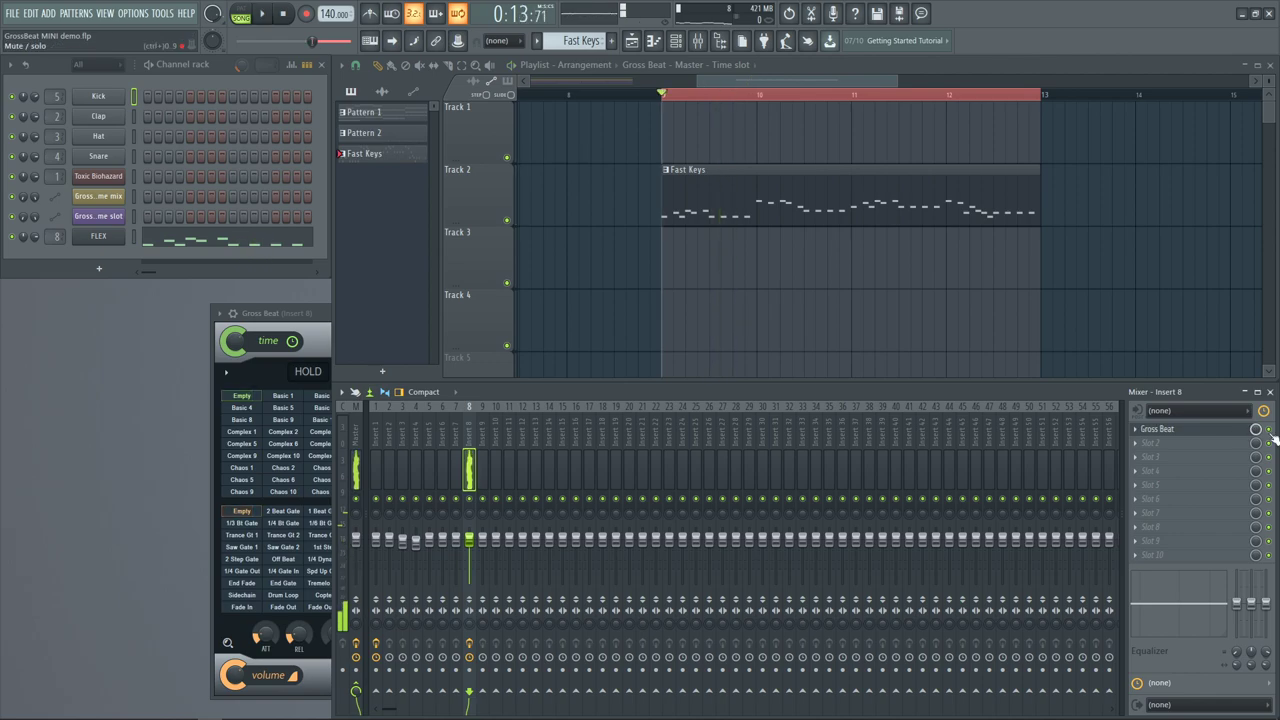
# Play the Fast Keys clip with Gross Beat bypassed on Insert 8, and close the Gross Beat window
pyautogui.press('space')
pyautogui.moveTo(293, 315); pyautogui.dragTo(224, 329)
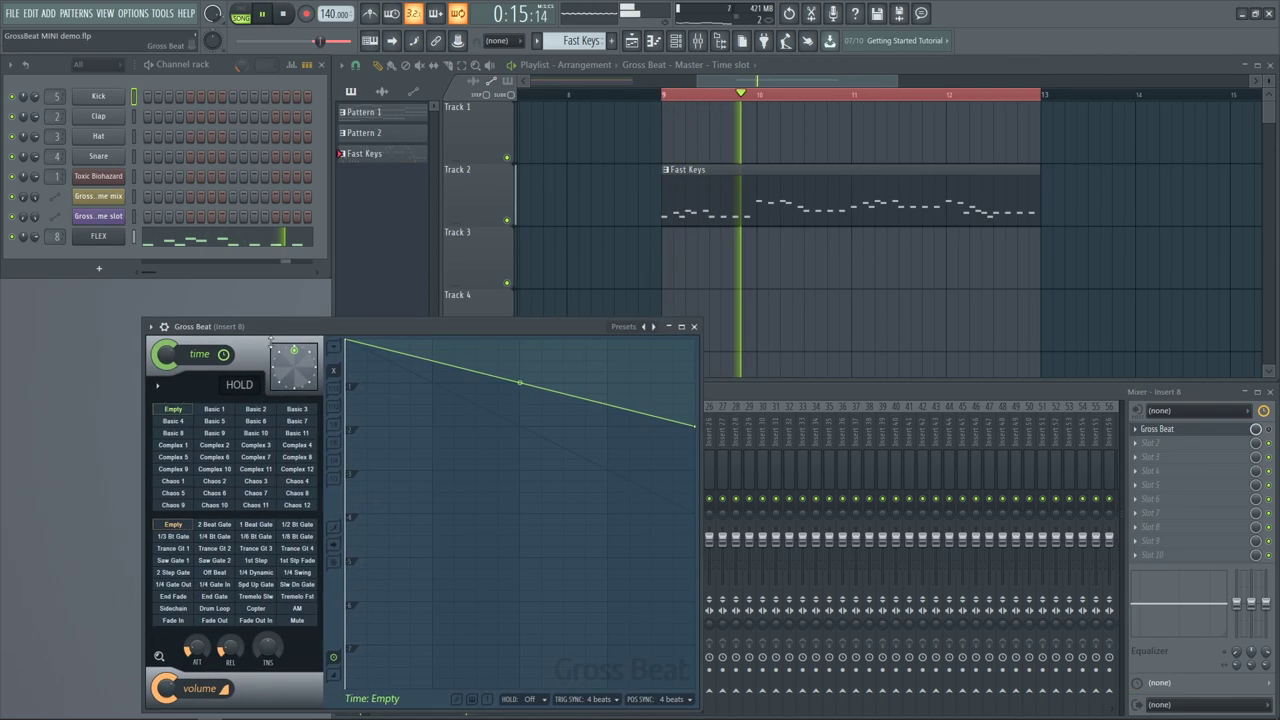
pyautogui.click(694, 326)
# Open the FLEX channel's instrument window, place it below the Fast Keys clip and stop playback
pyautogui.click(122, 237)
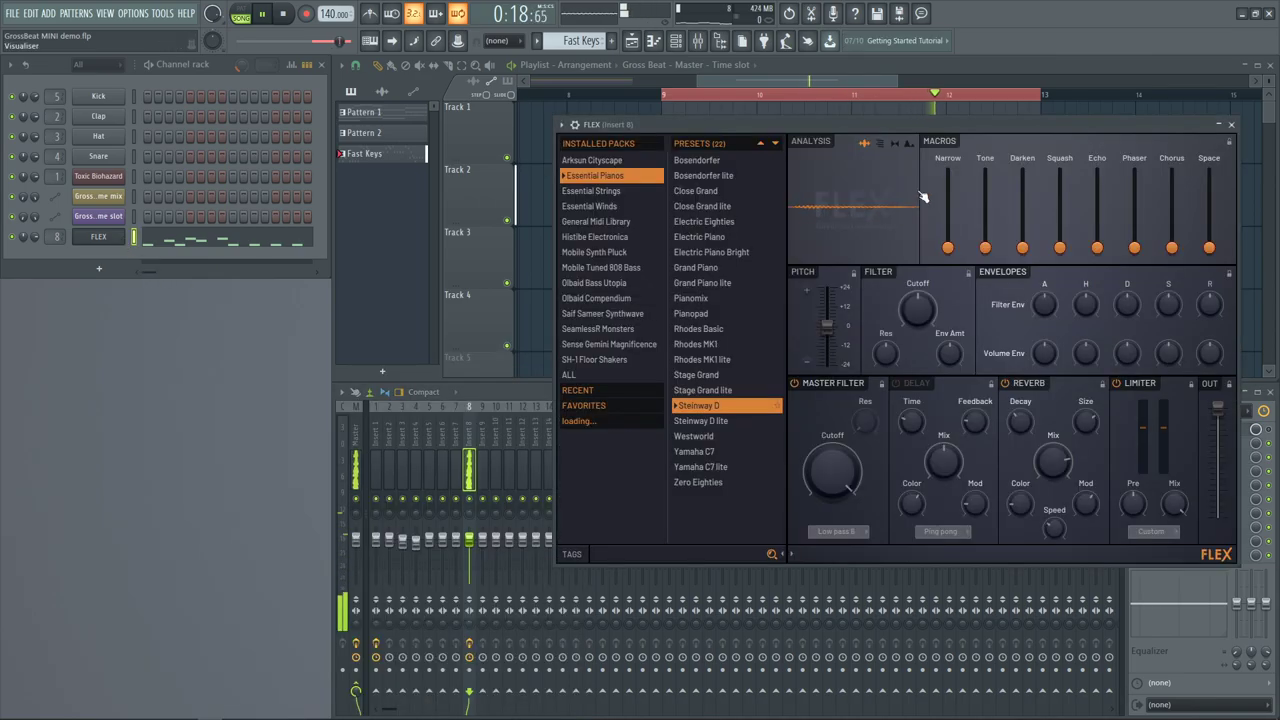
pyautogui.moveTo(879, 129); pyautogui.dragTo(527, 269)
pyautogui.press('space')
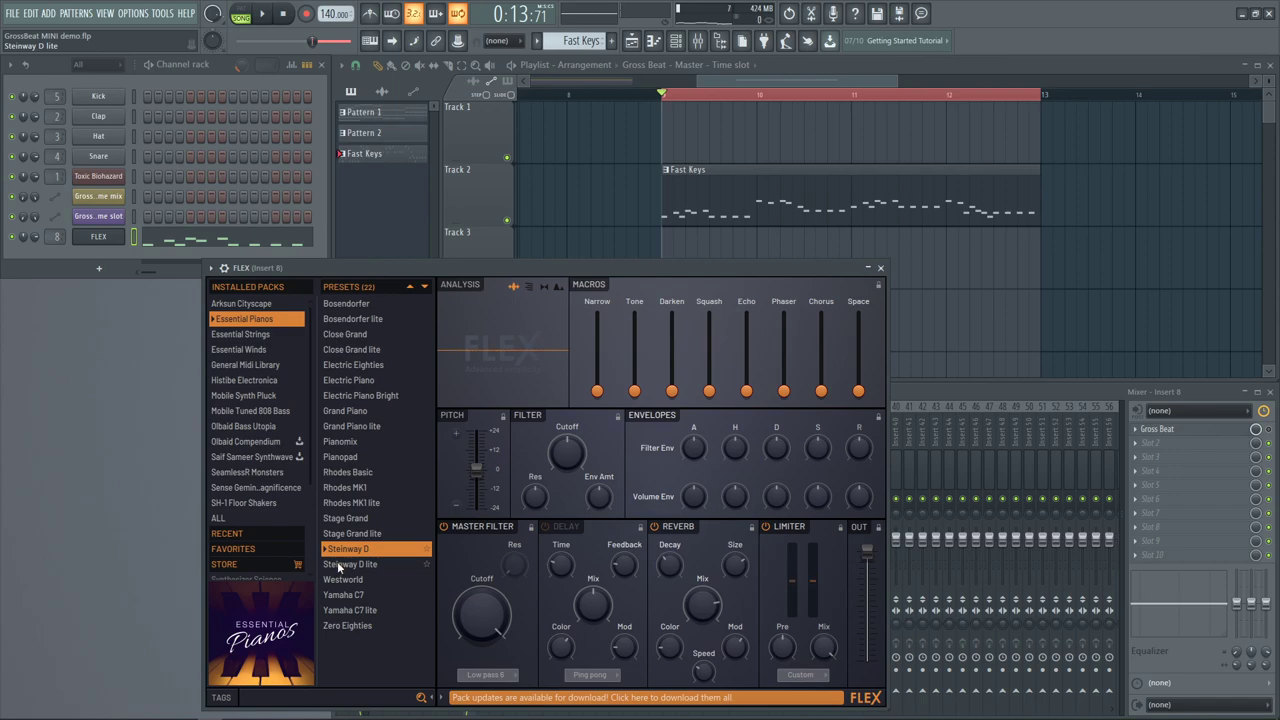
# Play the Fast Keys clip with Gross Beat bypassed, stop playback, and close the FLEX window
pyautogui.click(670, 196)
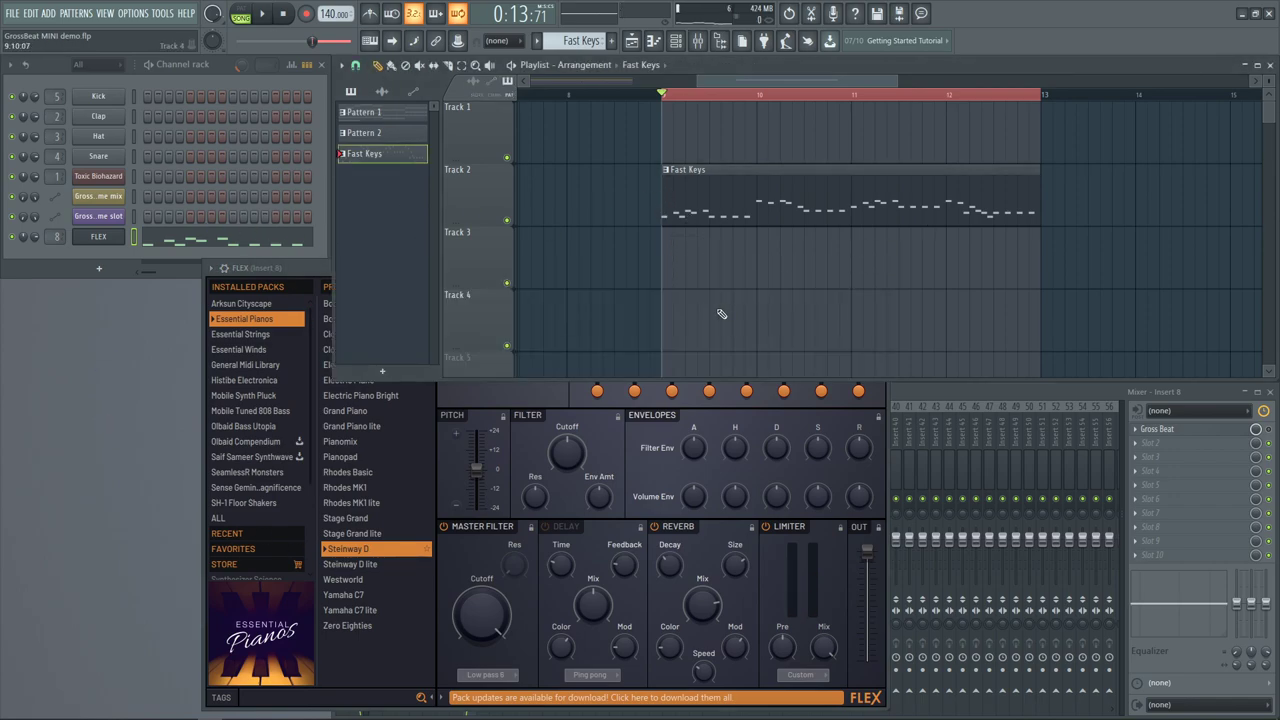
pyautogui.press('space')
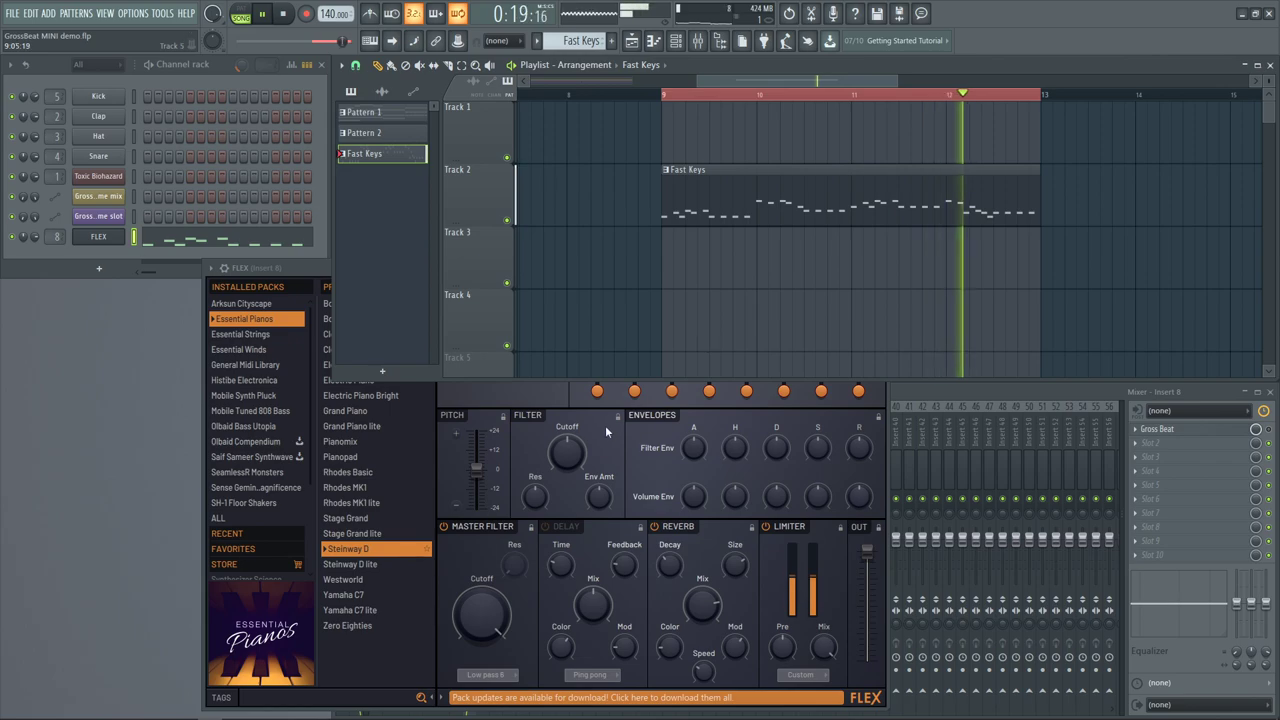
pyautogui.click(572, 409)
pyautogui.press('space')
pyautogui.click(886, 272)
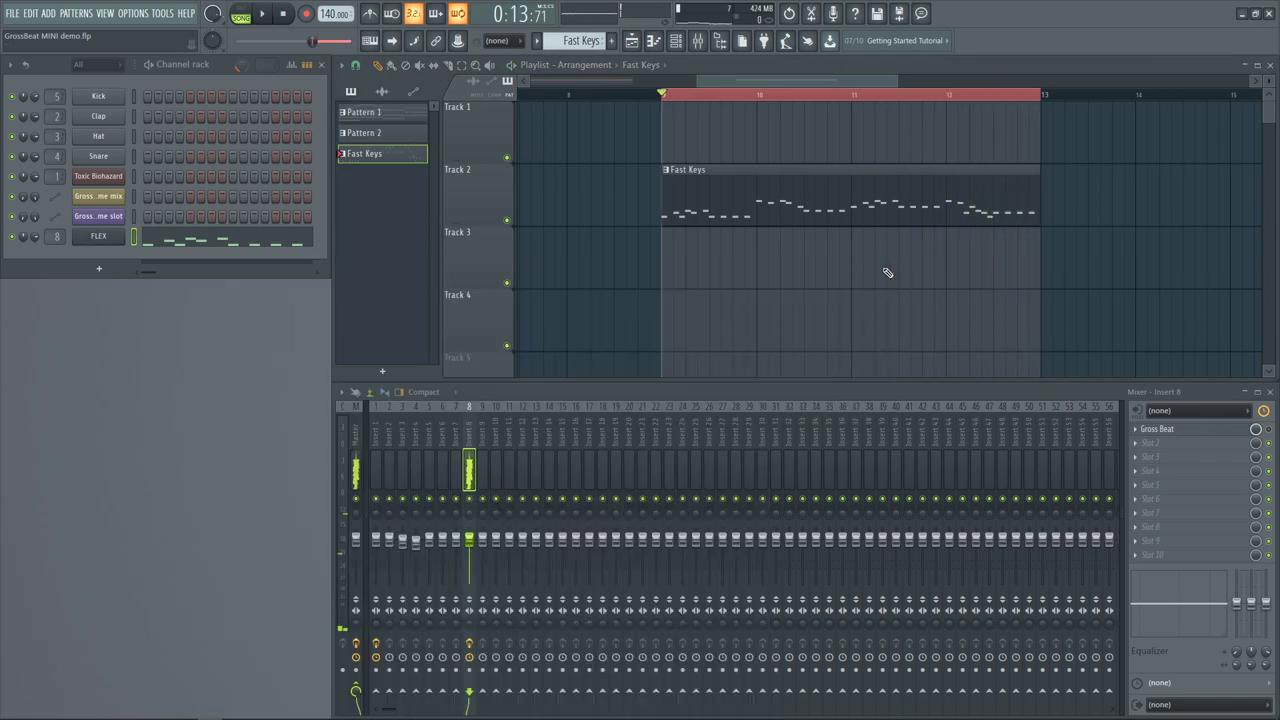
# Reopen Gross Beat from Insert 8, position its window below the Fast Keys clip, and re-enable the effect
pyautogui.click(1216, 429)
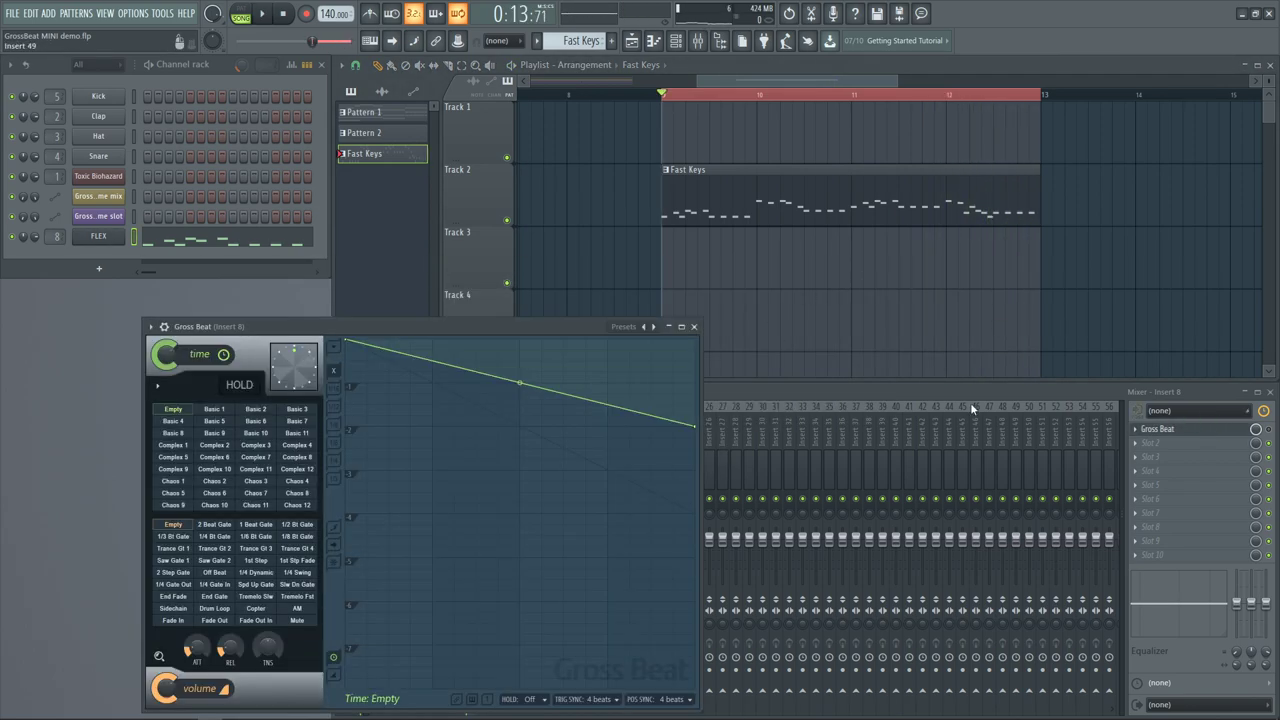
pyautogui.moveTo(538, 340); pyautogui.dragTo(676, 314)
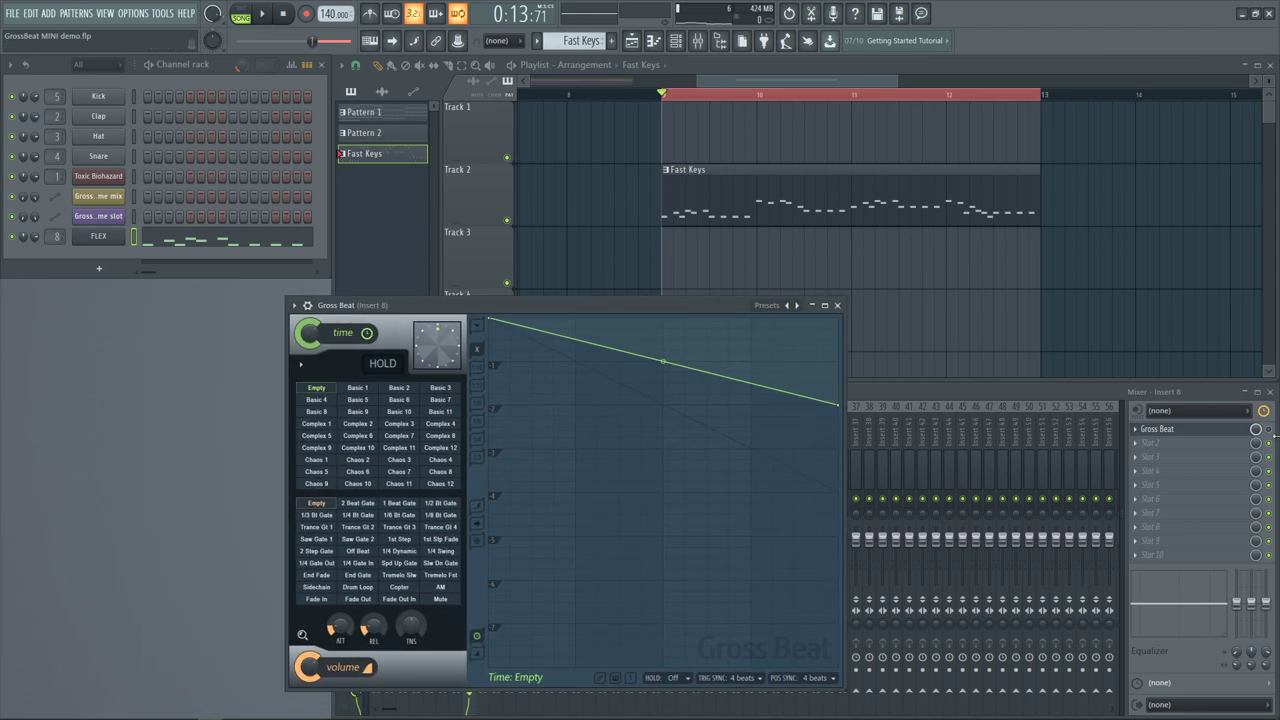
pyautogui.click(1272, 438)
pyautogui.click(637, 316)
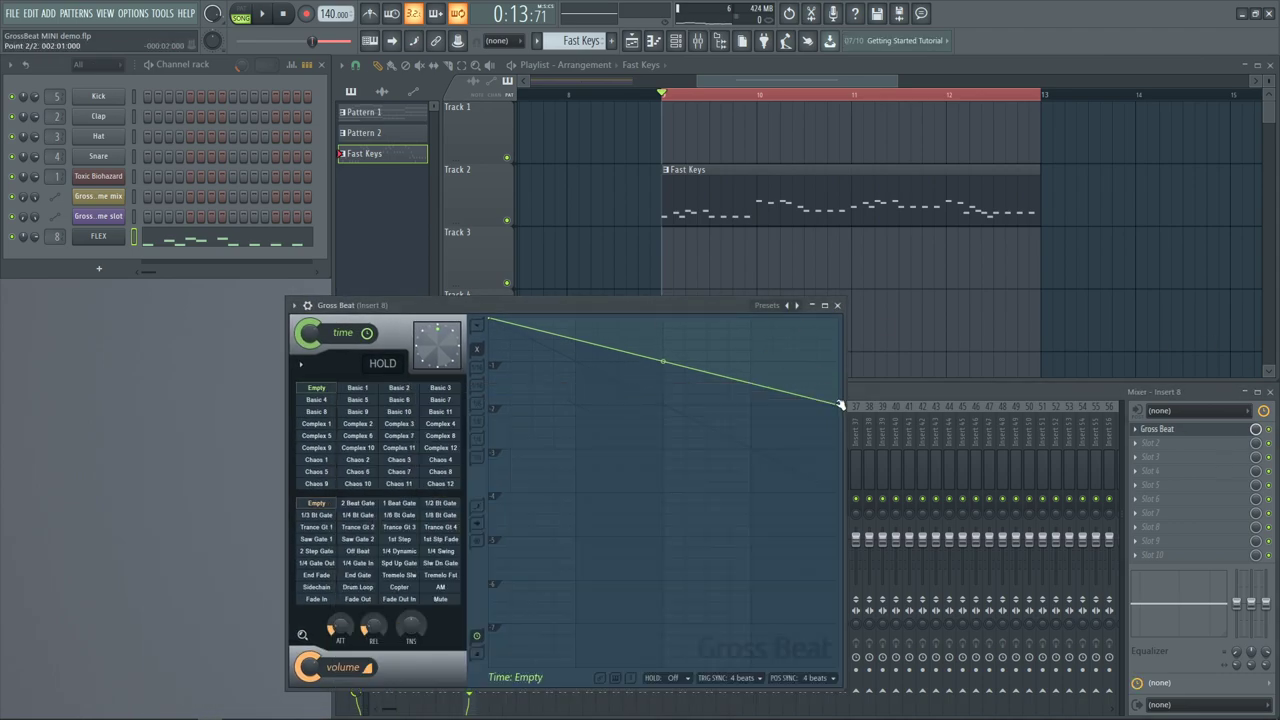
# Play Fast Keys with Gross Beat's time envelope flat at its upper edge, and again with the end point lowered slightly
pyautogui.moveTo(840, 405); pyautogui.dragTo(840, 318)
pyautogui.press('space')
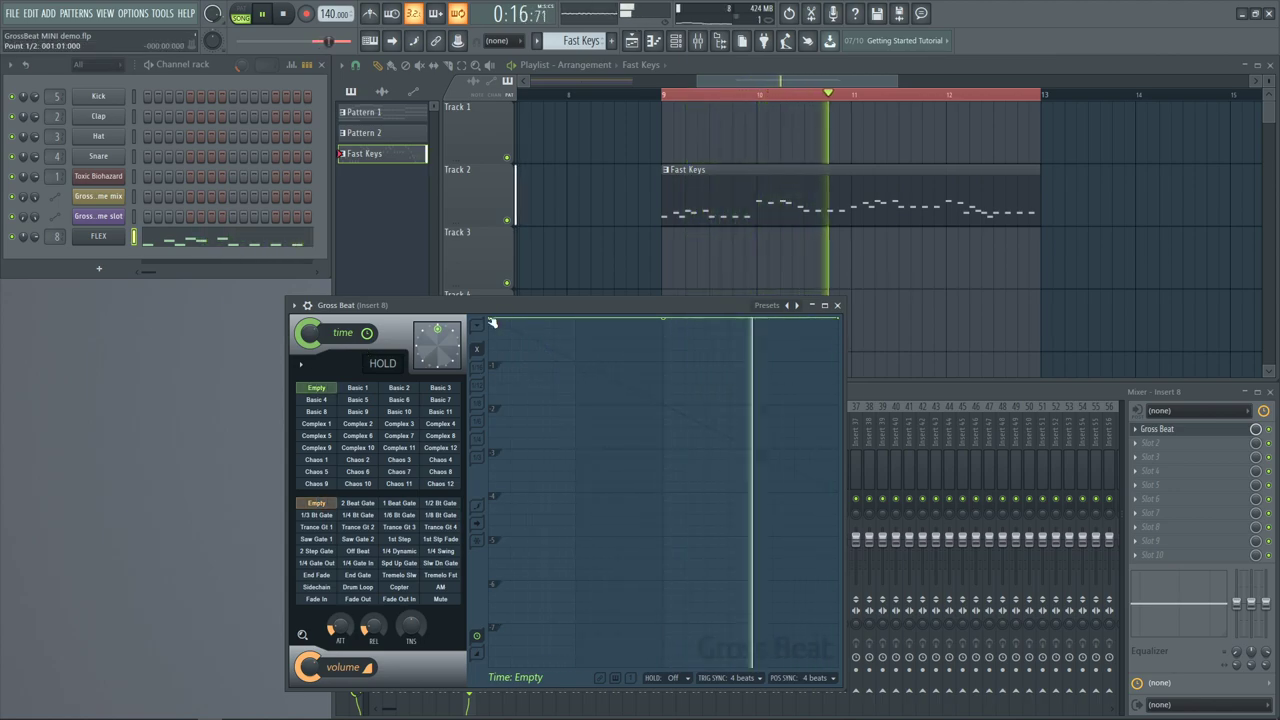
pyautogui.press('space')
pyautogui.moveTo(838, 318); pyautogui.dragTo(841, 325)
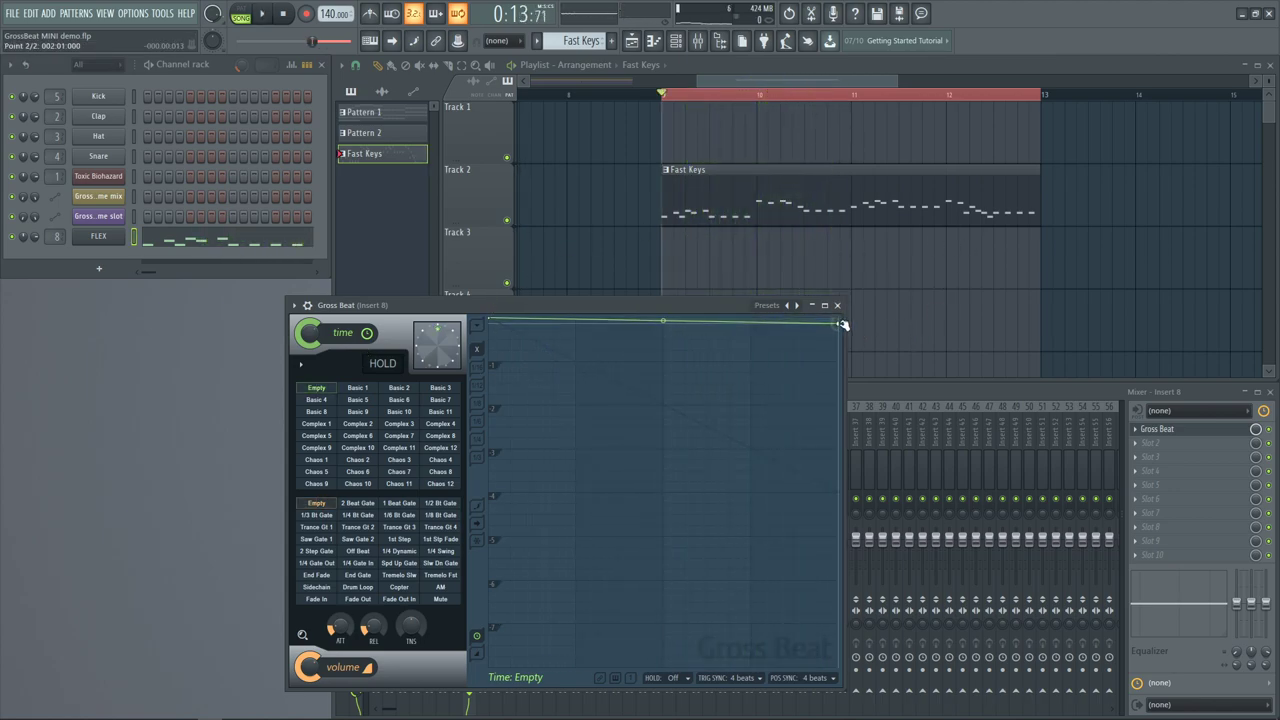
pyautogui.press('space')
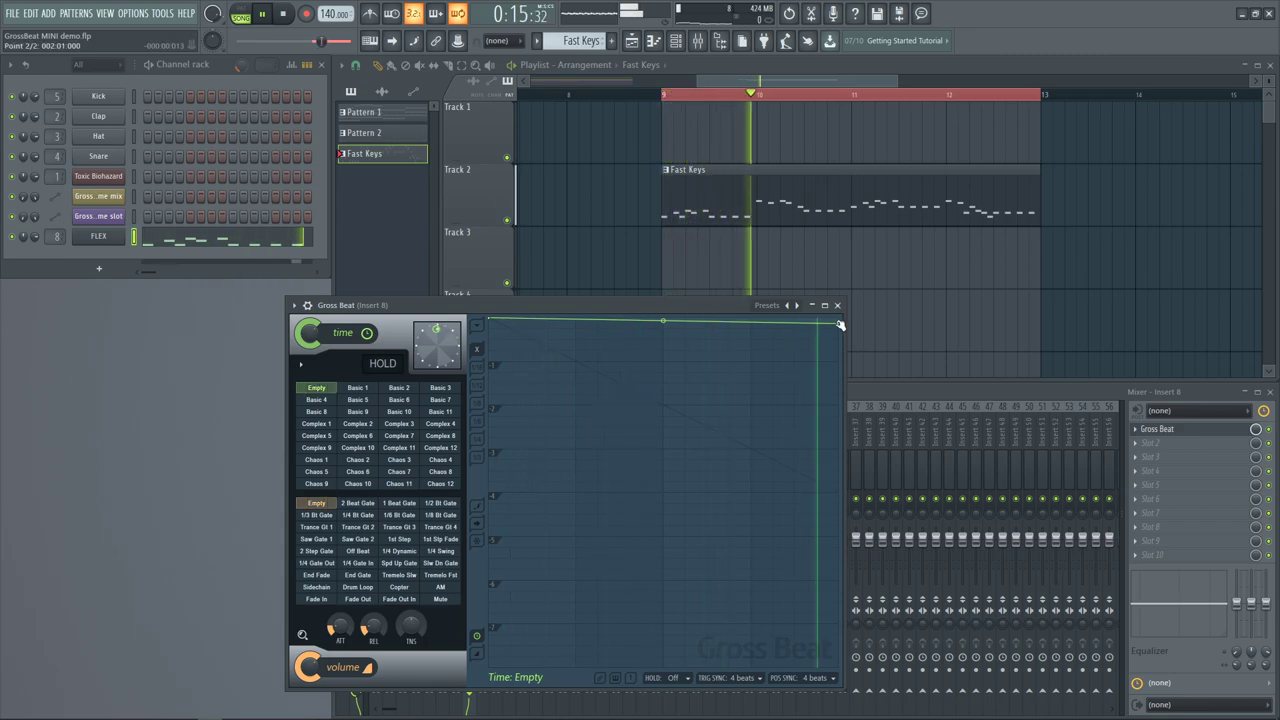
pyautogui.press('space')
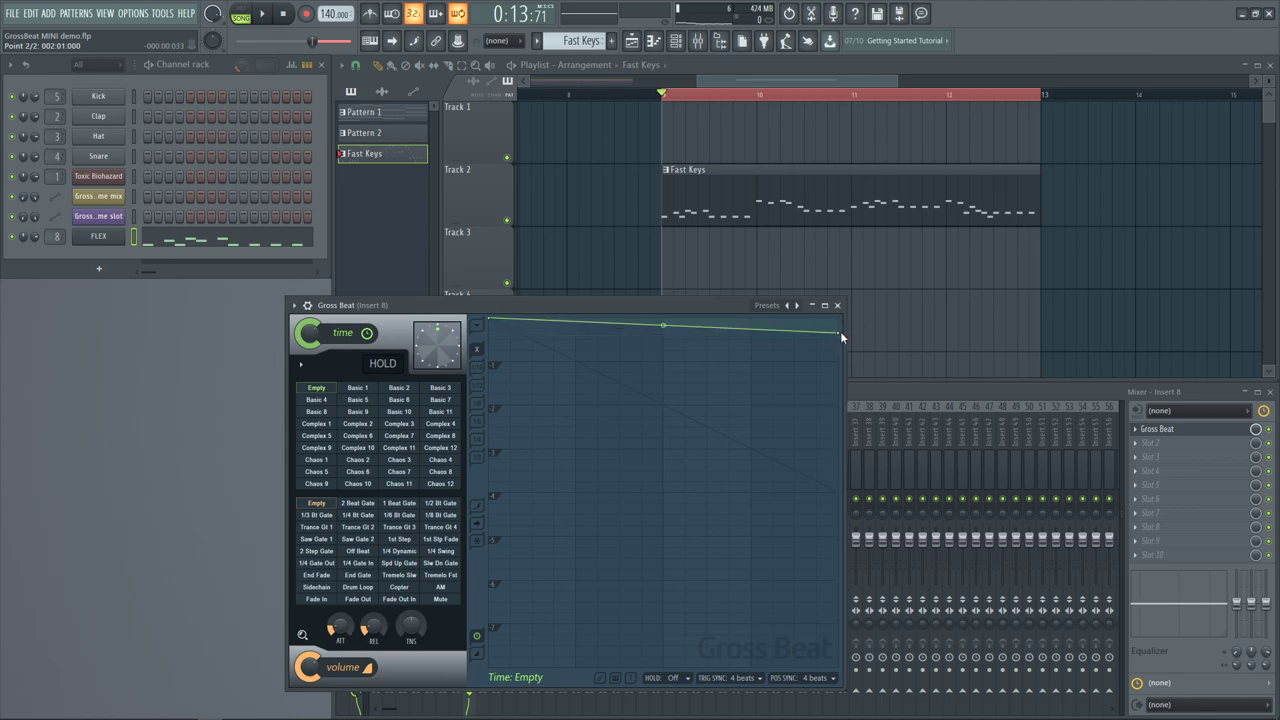
# Try slicing the Fast Keys clip in bar 9, moving its first piece to Track 3 and extending it to one bar; undo it
pyautogui.moveTo(629, 246); pyautogui.dragTo(856, 175)
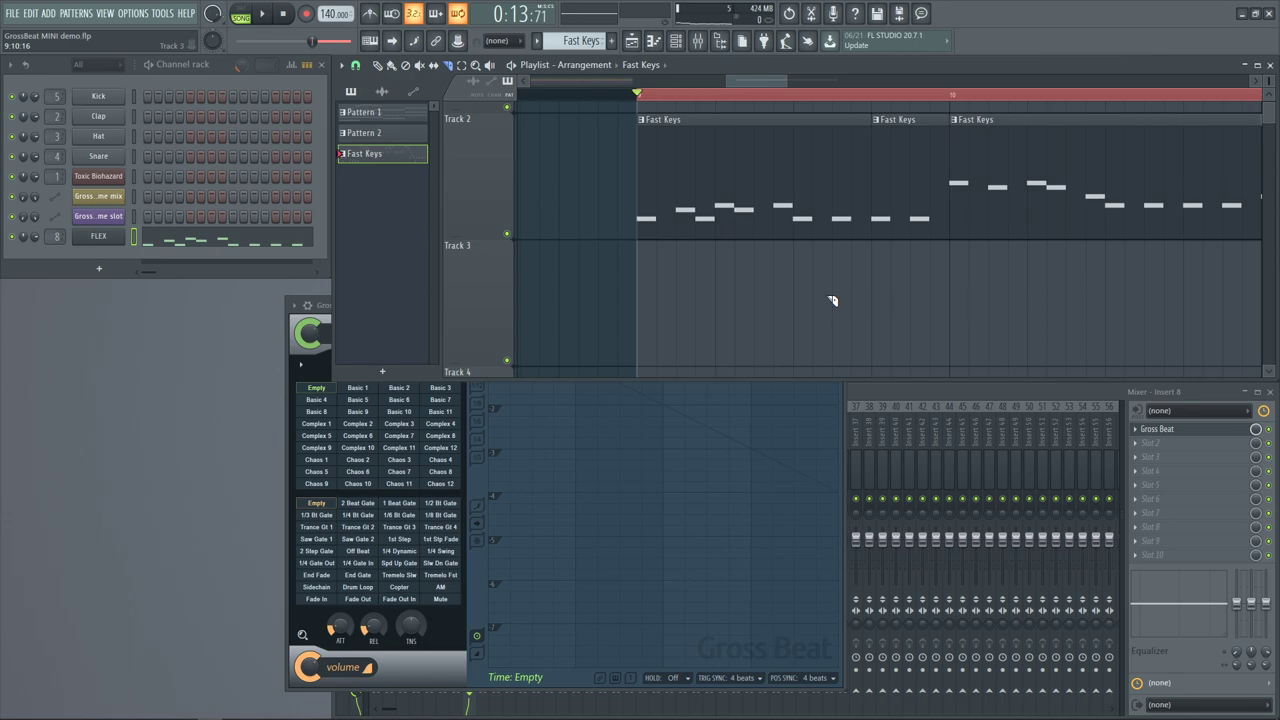
pyautogui.moveTo(734, 151); pyautogui.dragTo(744, 301)
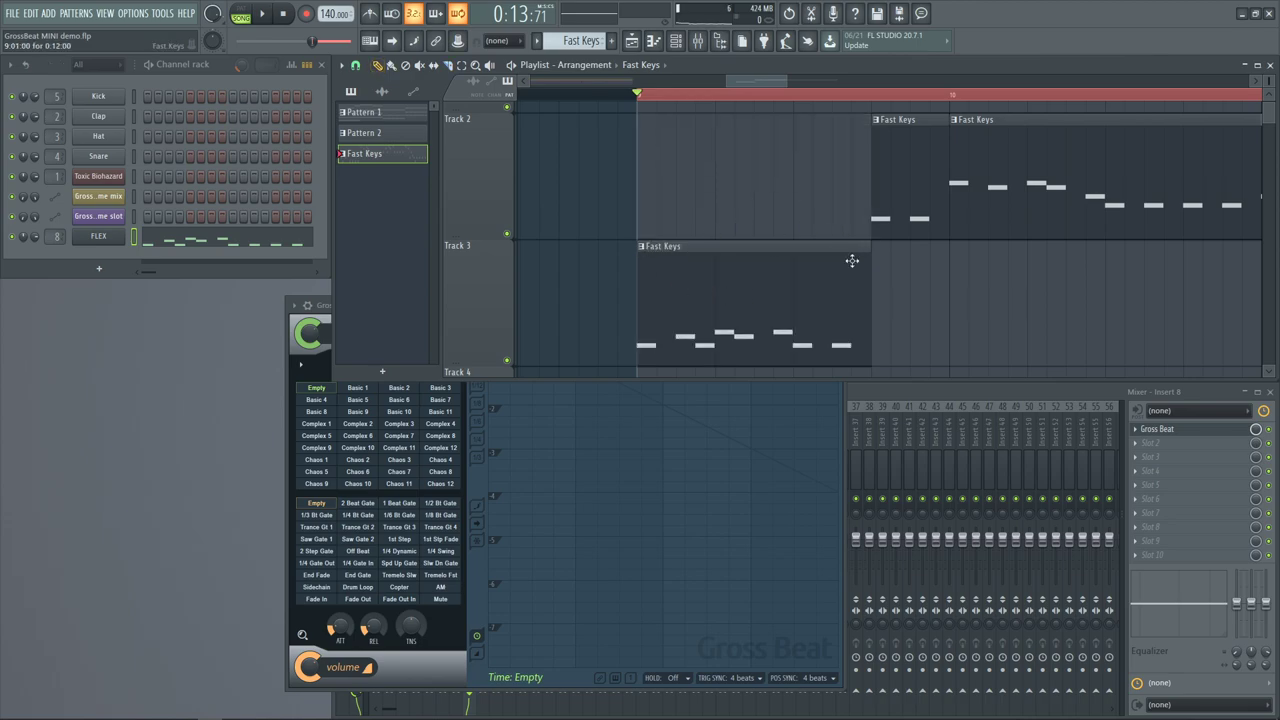
pyautogui.moveTo(871, 283); pyautogui.dragTo(950, 276)
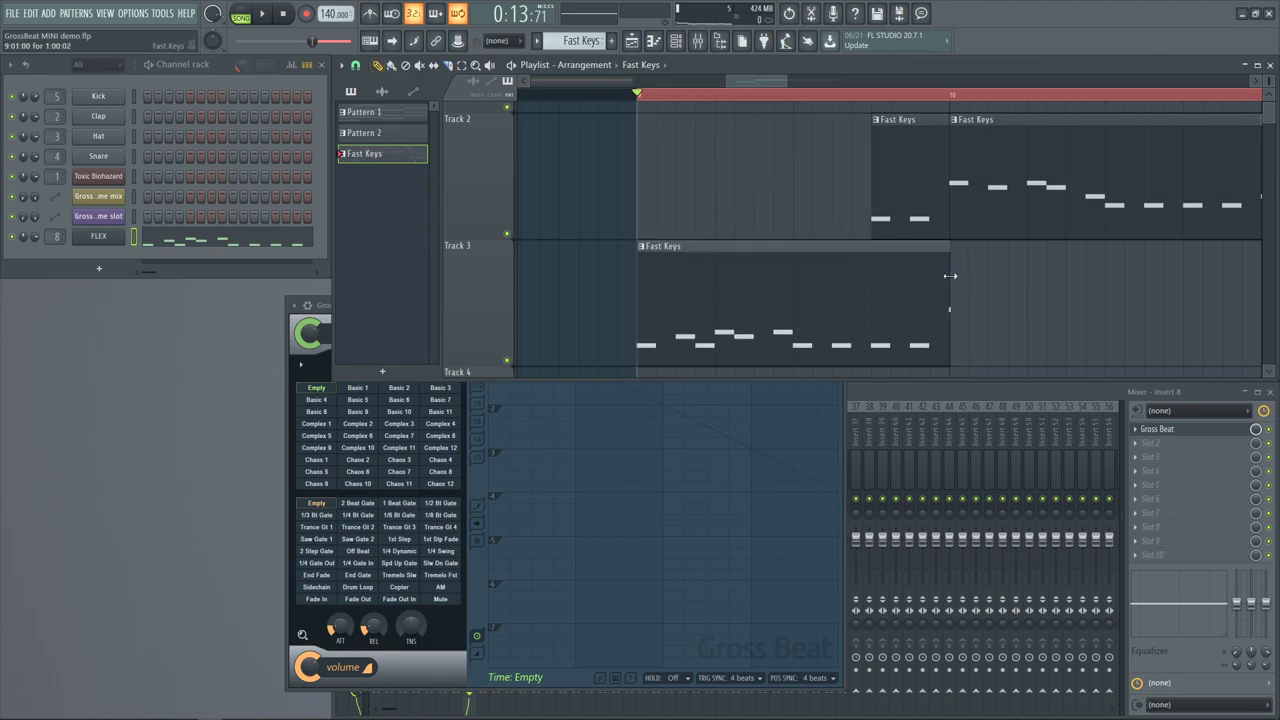
pyautogui.hotkey('ctrl', 'alt', 'z')
pyautogui.hotkey('ctrl', 'alt', 'z')
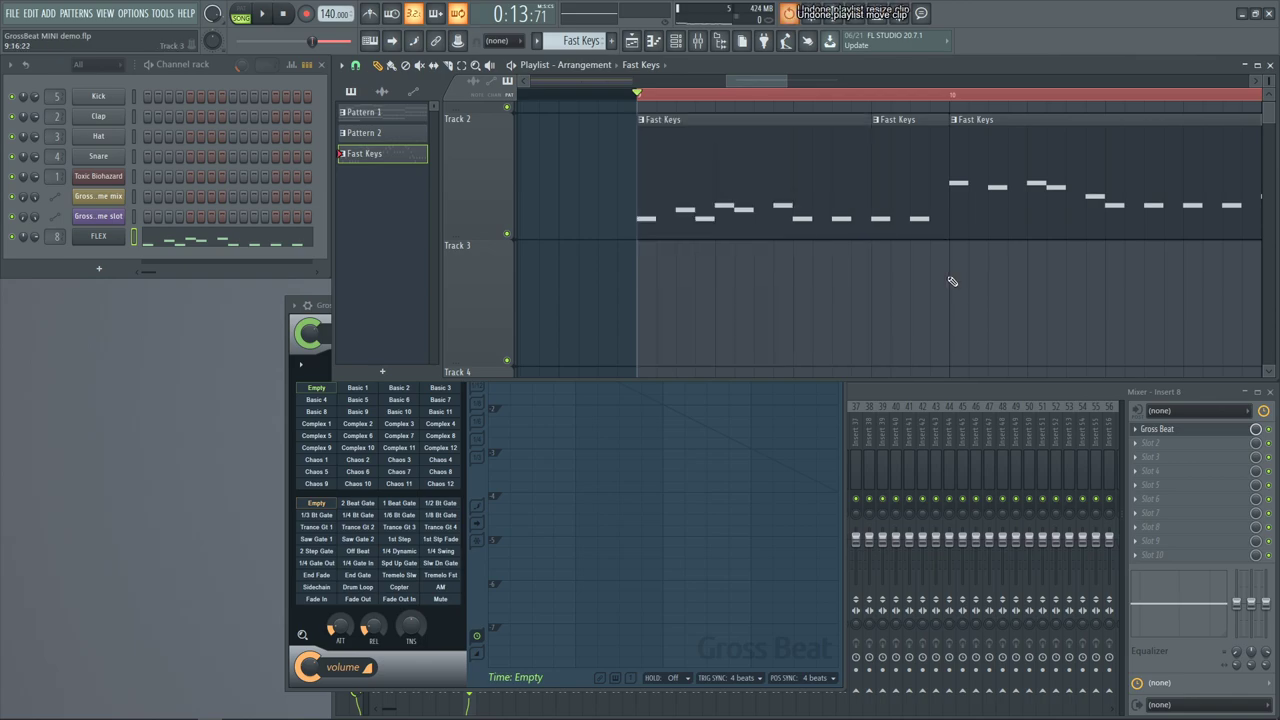
pyautogui.scroll(-5, 948, 282)
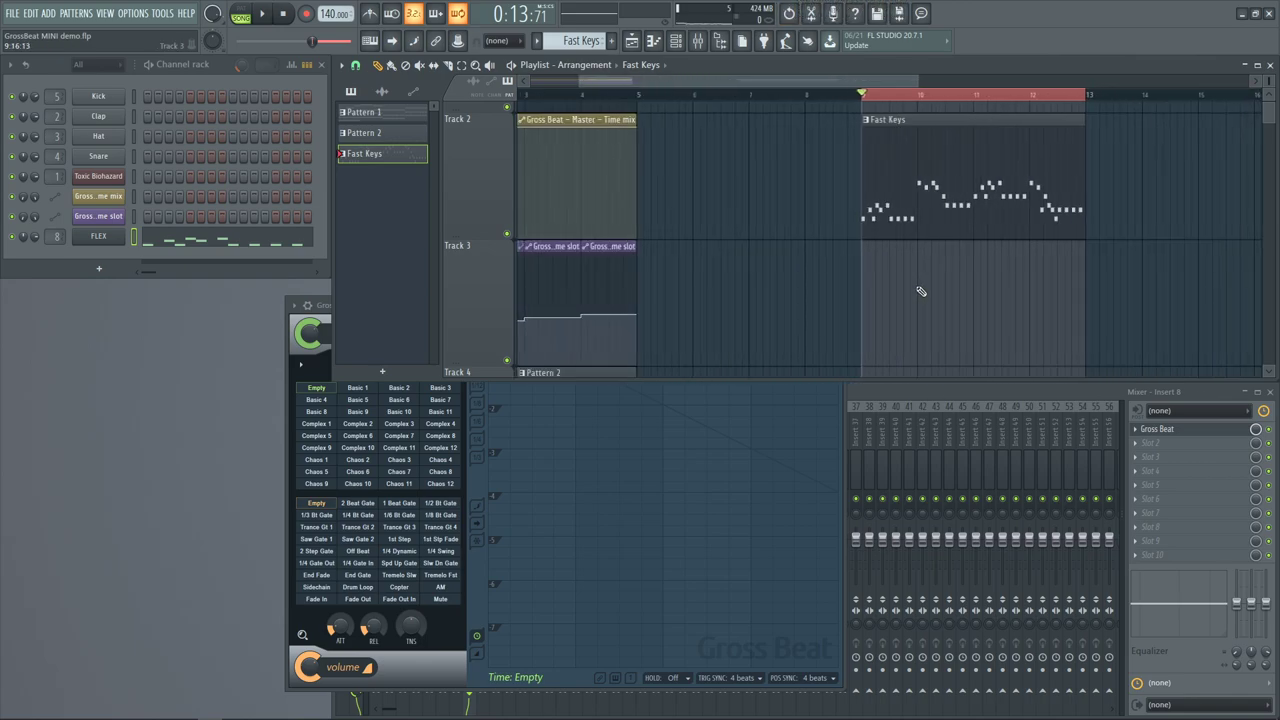
pyautogui.scroll(5, 921, 291)
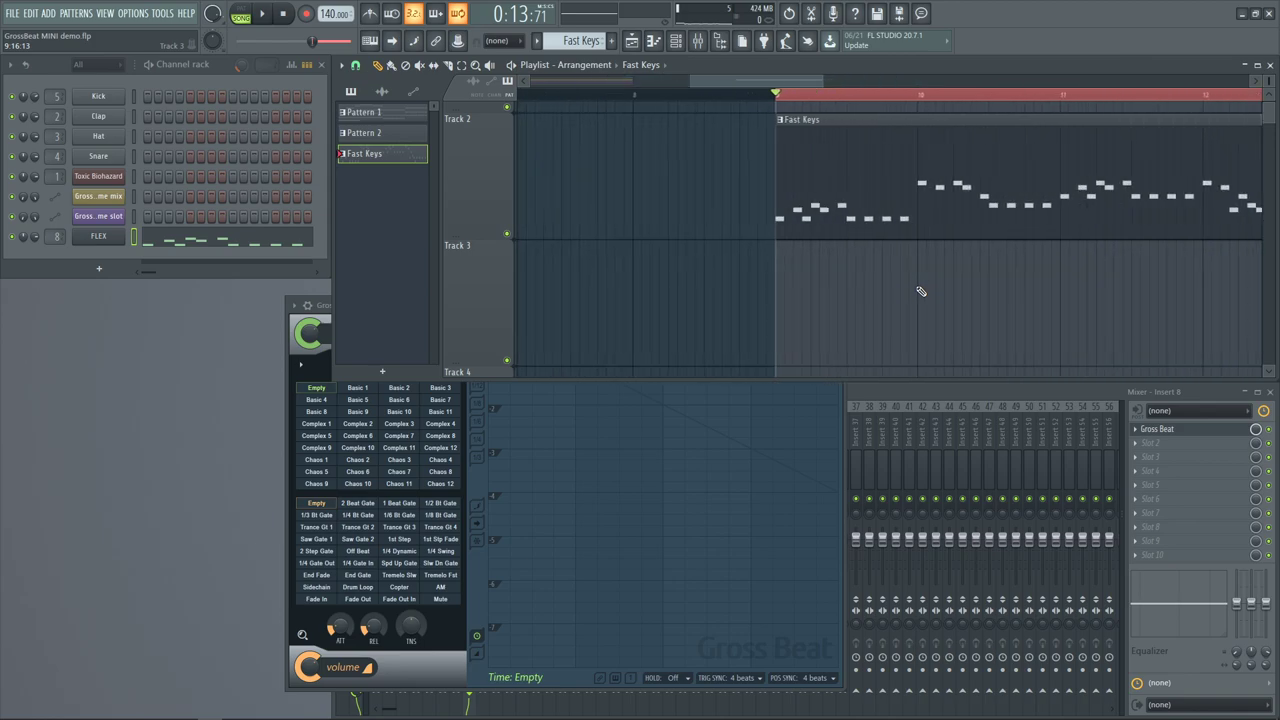
pyautogui.scroll(-2, 1194, 272)
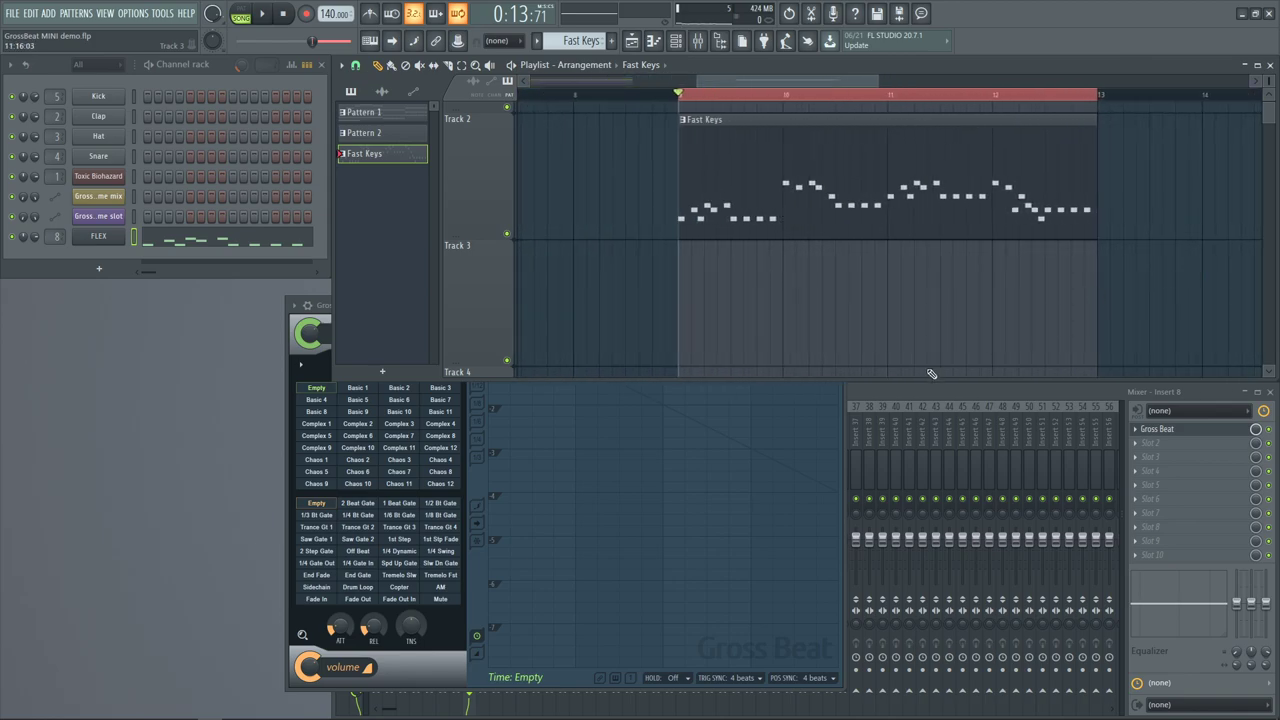
# Lower the end point of Gross Beat's time envelope to the 2 mark and play the Fast Keys clip
pyautogui.moveTo(327, 314); pyautogui.dragTo(314, 334)
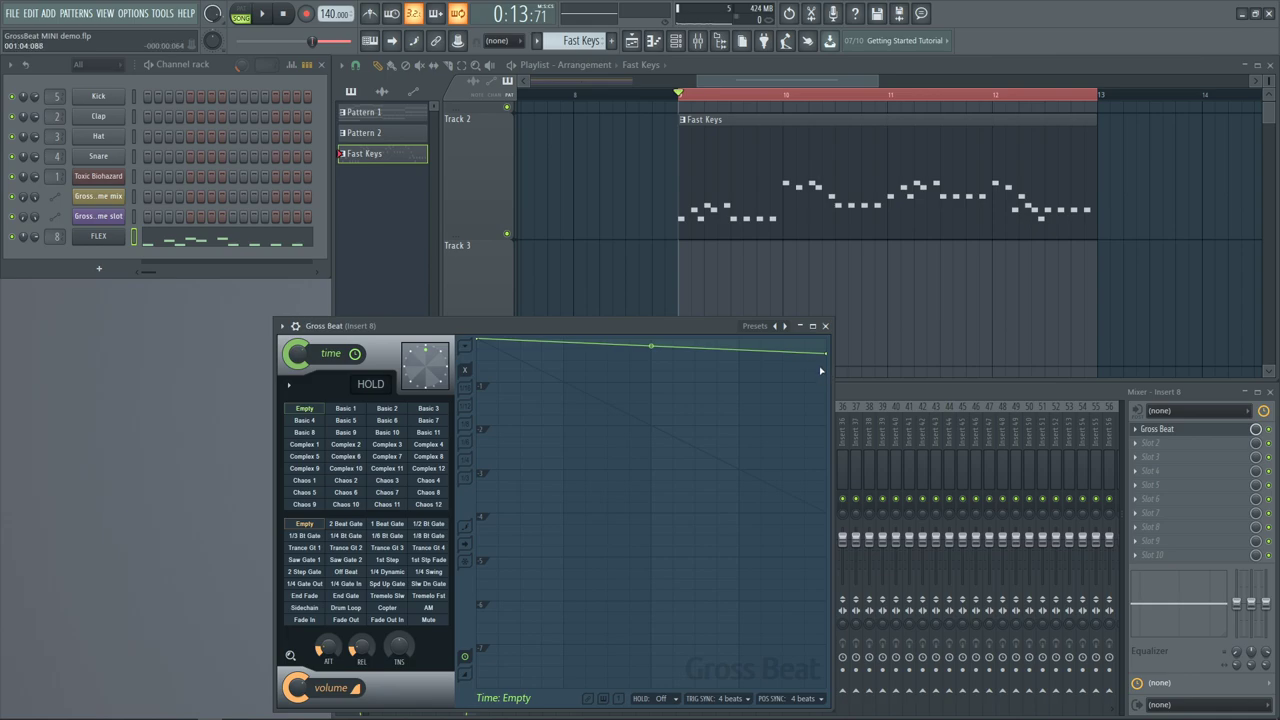
pyautogui.moveTo(825, 355); pyautogui.dragTo(837, 424)
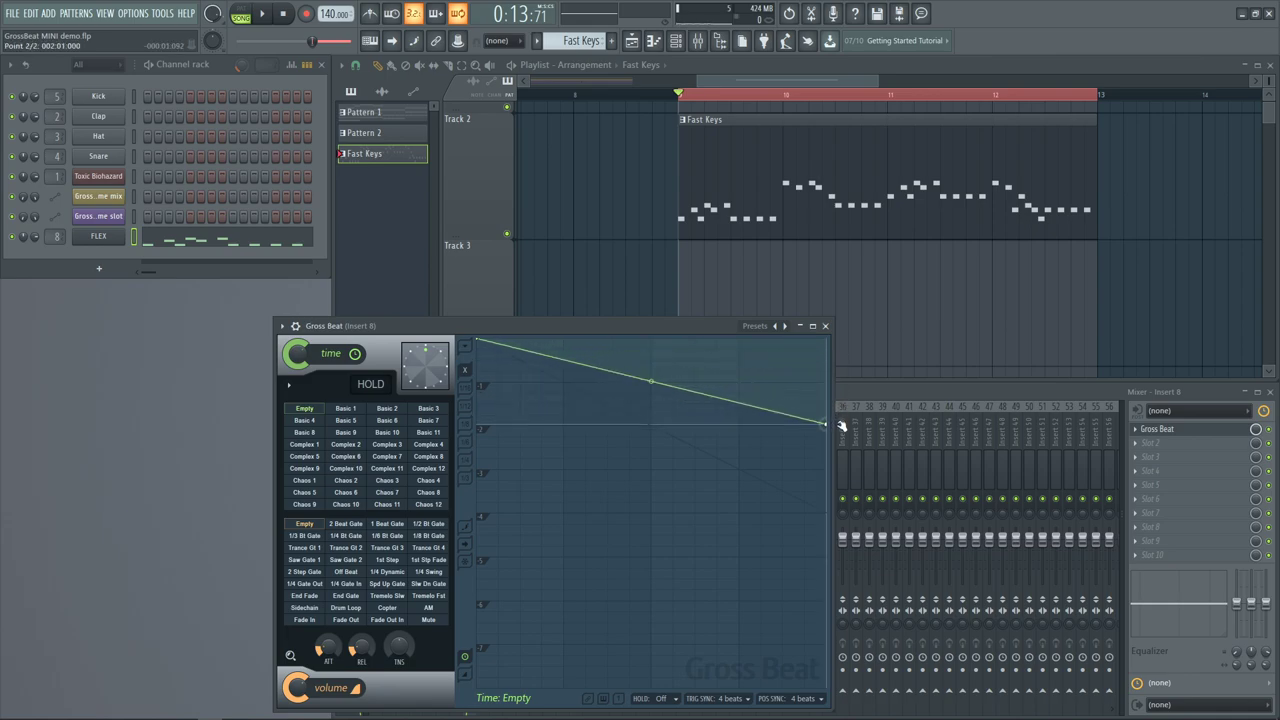
pyautogui.press('space')
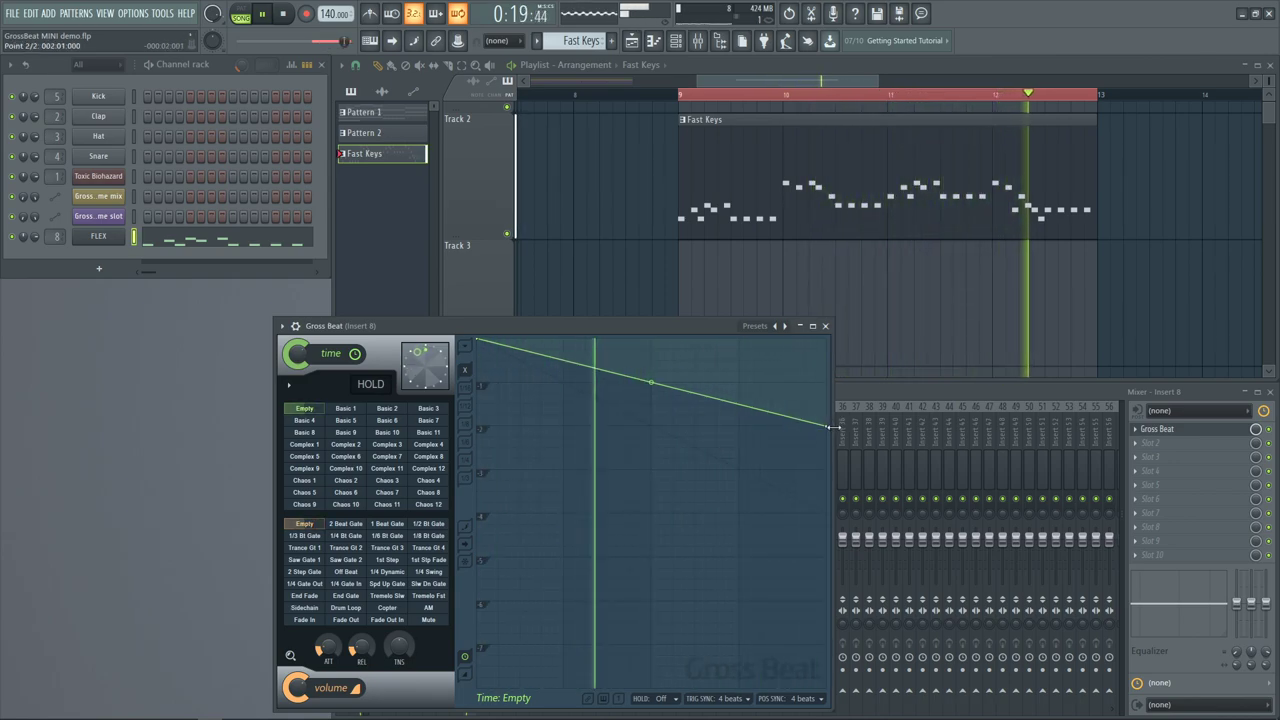
pyautogui.press('space')
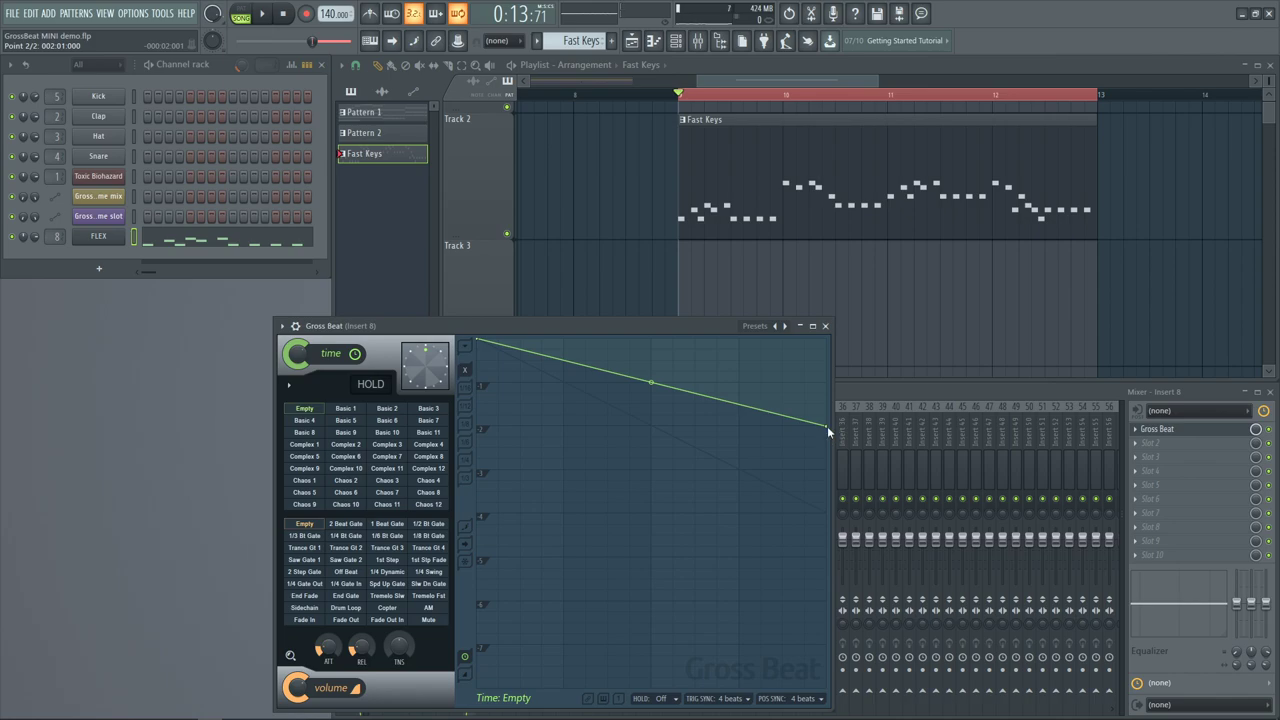
# Flatten Gross Beat's time envelope by raising its end point, and render the Fast Keys pattern as an audio clip
pyautogui.moveTo(826, 428); pyautogui.dragTo(838, 304)
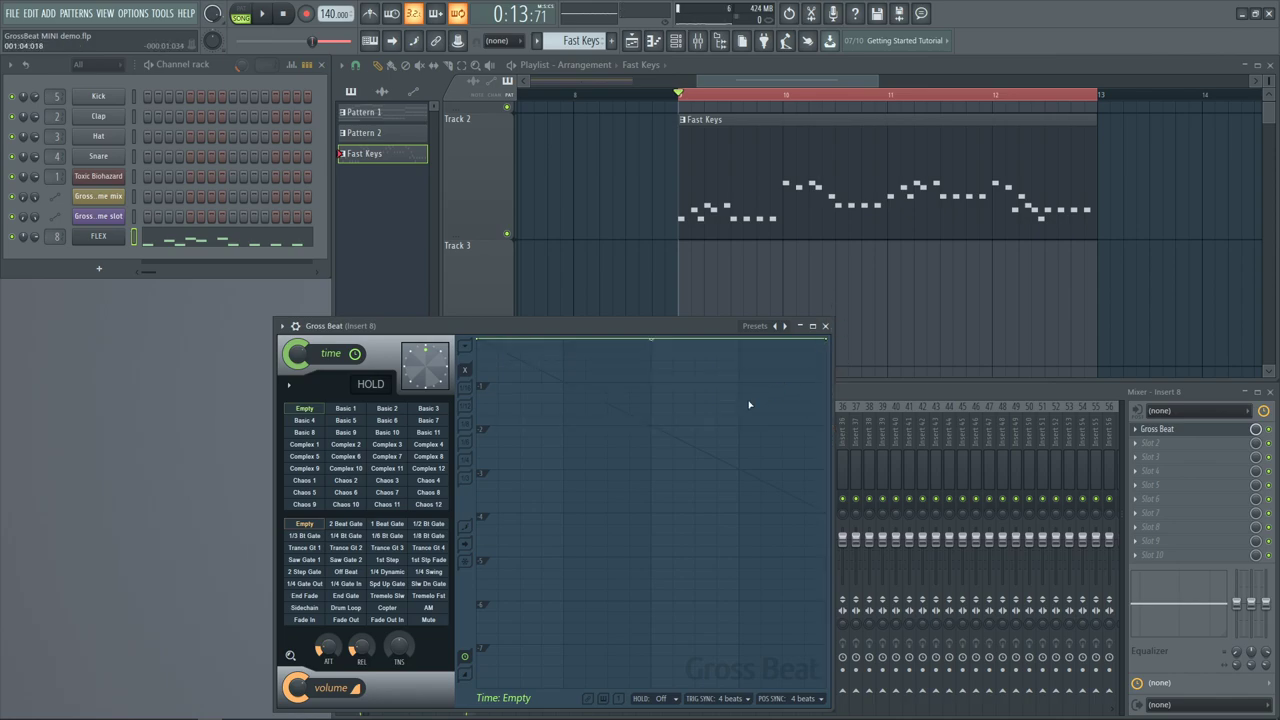
pyautogui.click(693, 201)
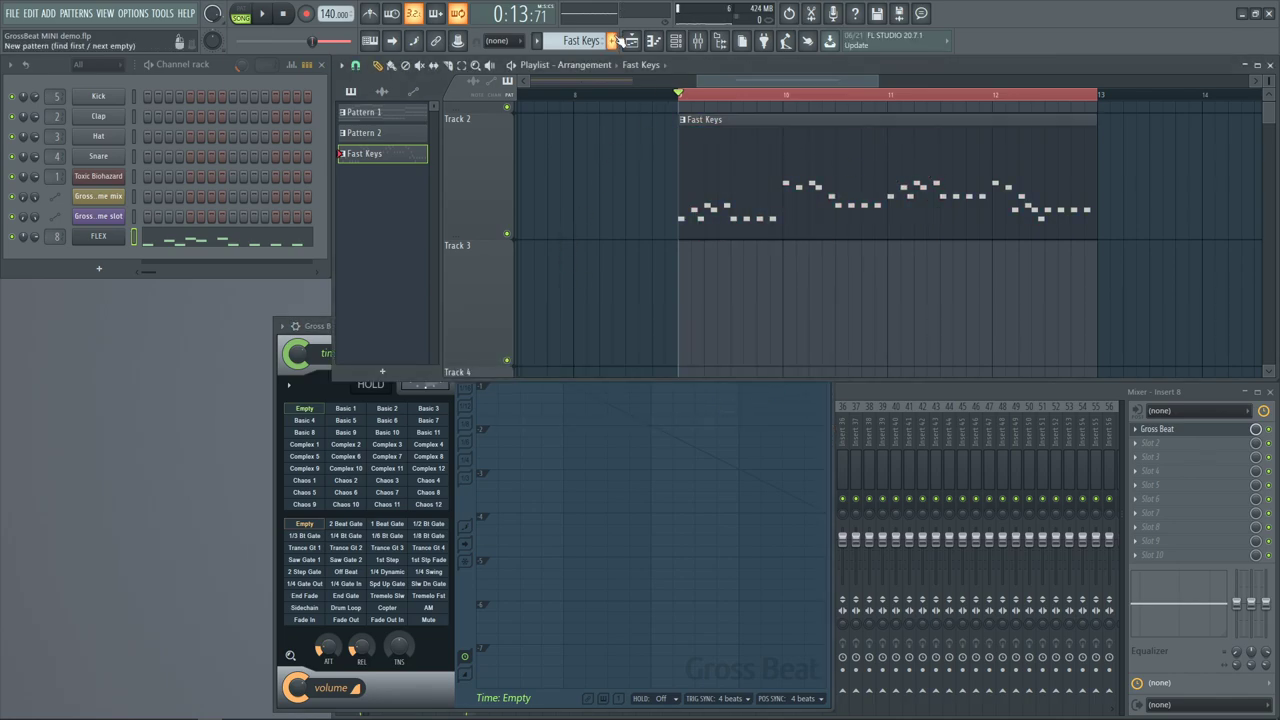
pyautogui.click(580, 40)
pyautogui.click(736, 254)
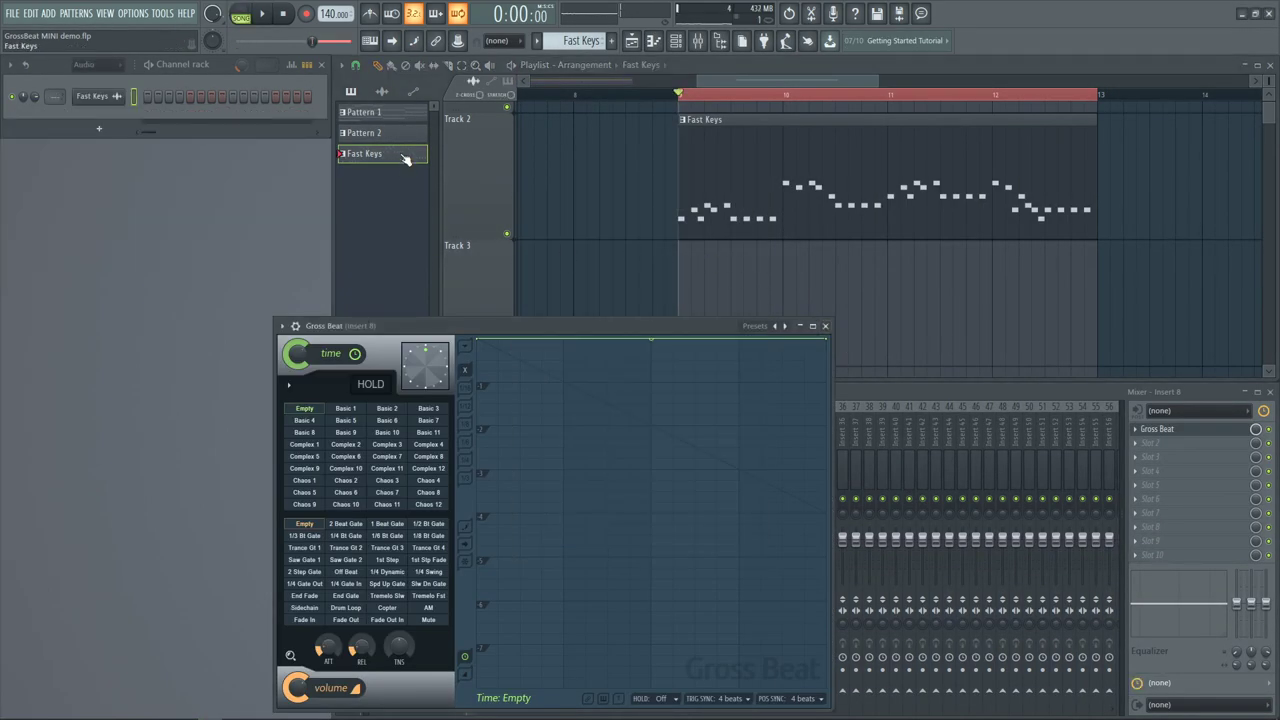
# Place the Fast Keys audio clip on Track 3 at bar 9, directly below the pattern clip
pyautogui.click(401, 139)
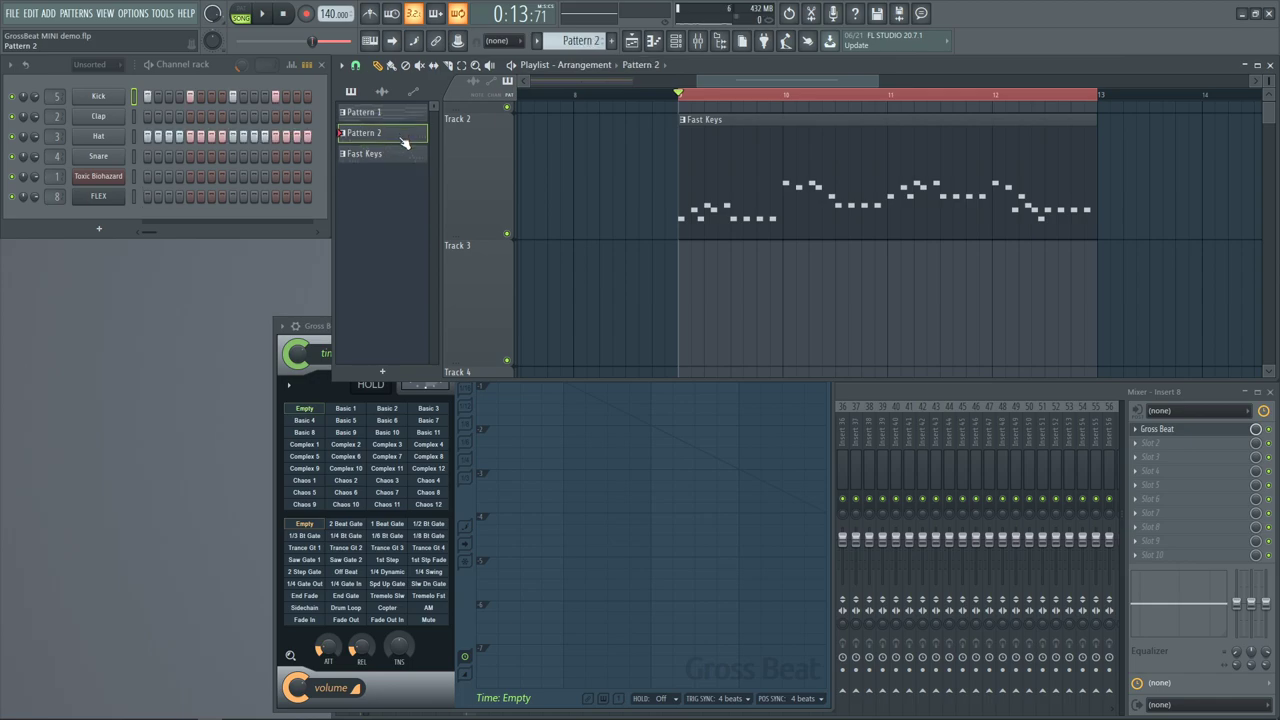
pyautogui.moveTo(405, 142); pyautogui.dragTo(758, 322)
pyautogui.rightClick(765, 323)
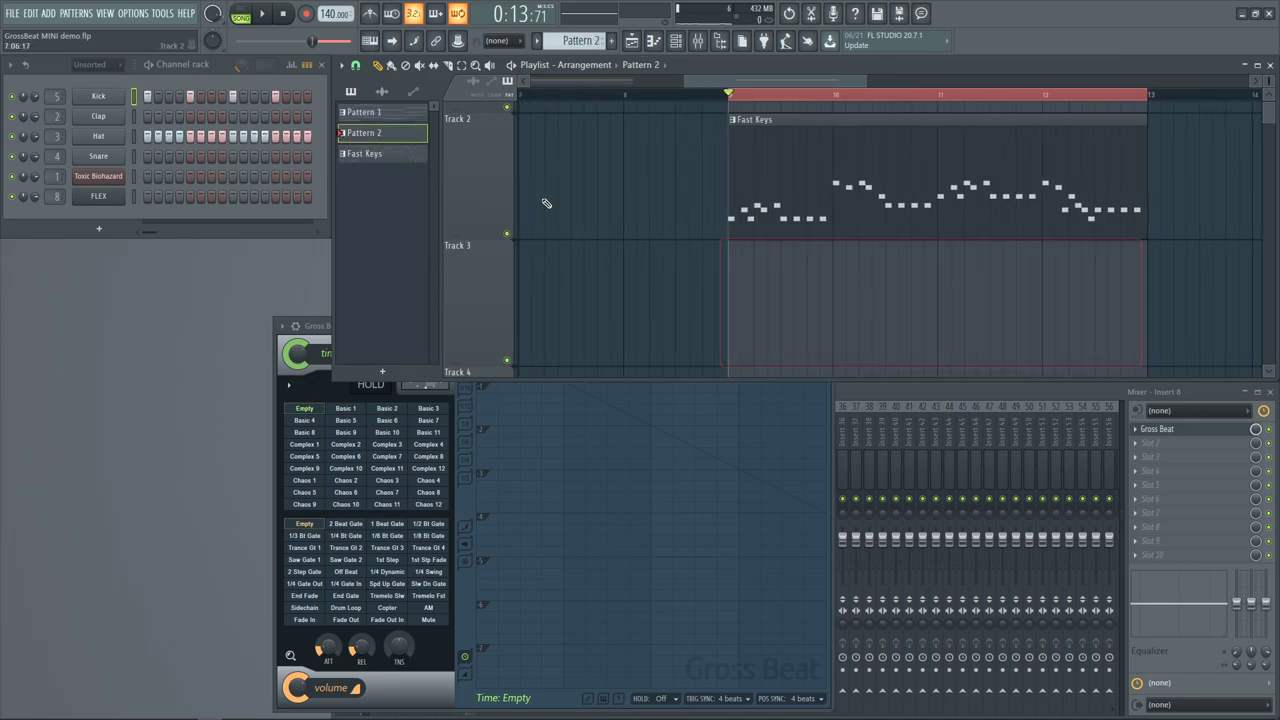
pyautogui.click(381, 92)
pyautogui.moveTo(380, 113); pyautogui.dragTo(775, 307)
pyautogui.scroll(-3, 780, 300)
pyautogui.scroll(4, 903, 322)
# Slice the Fast Keys audio clip on Track 3 at bars 10, 11 and 12, and trim all four pieces to half a bar
pyautogui.press('c')
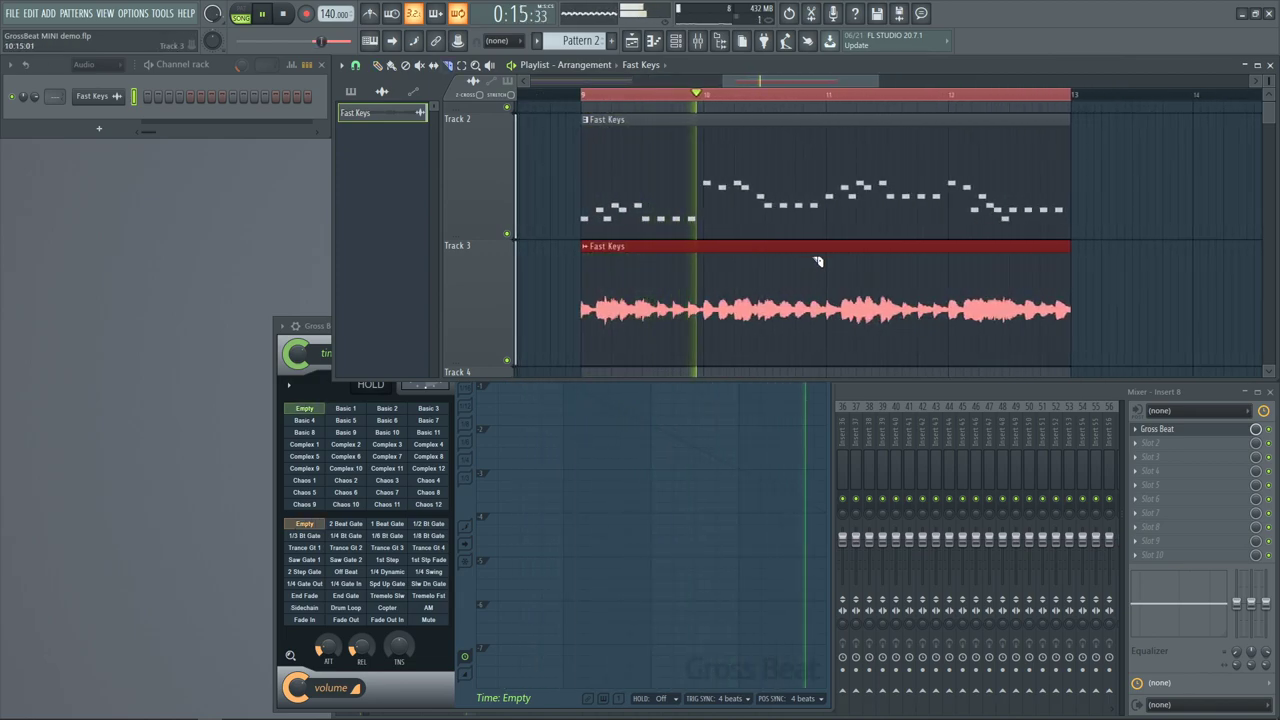
pyautogui.press('space')
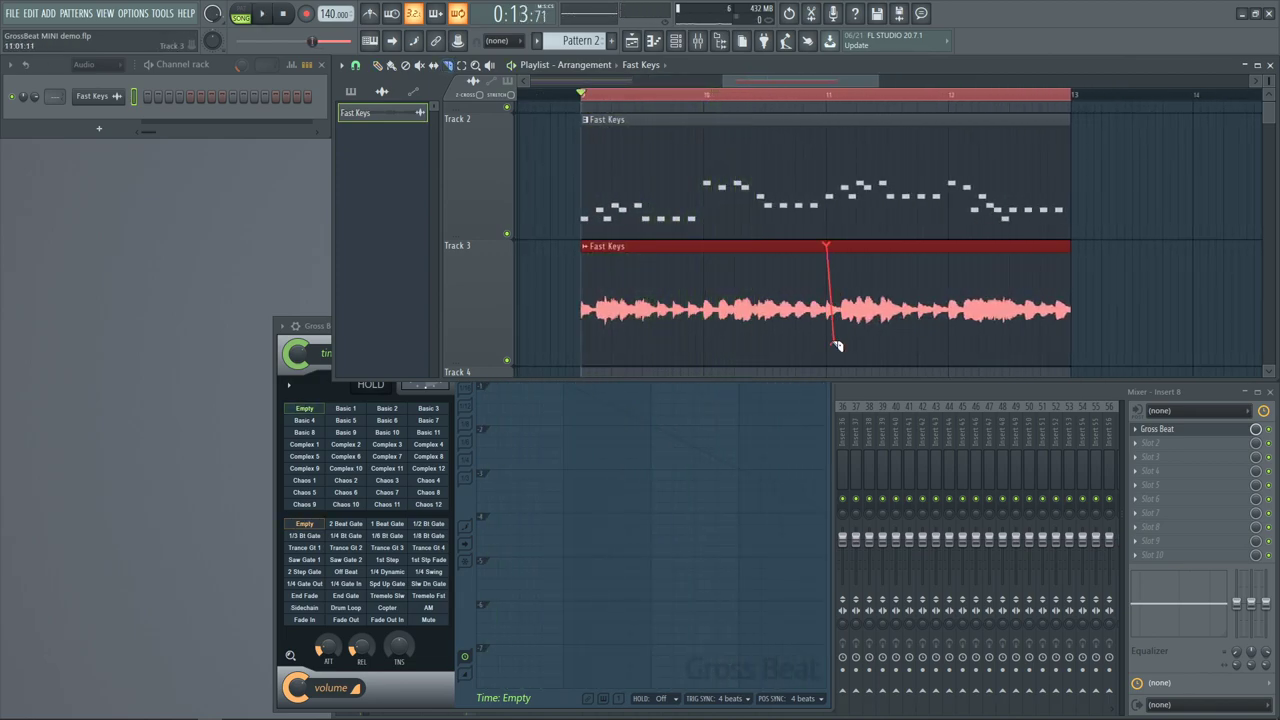
pyautogui.click(704, 300)
pyautogui.hotkey('ctrl', 'z')
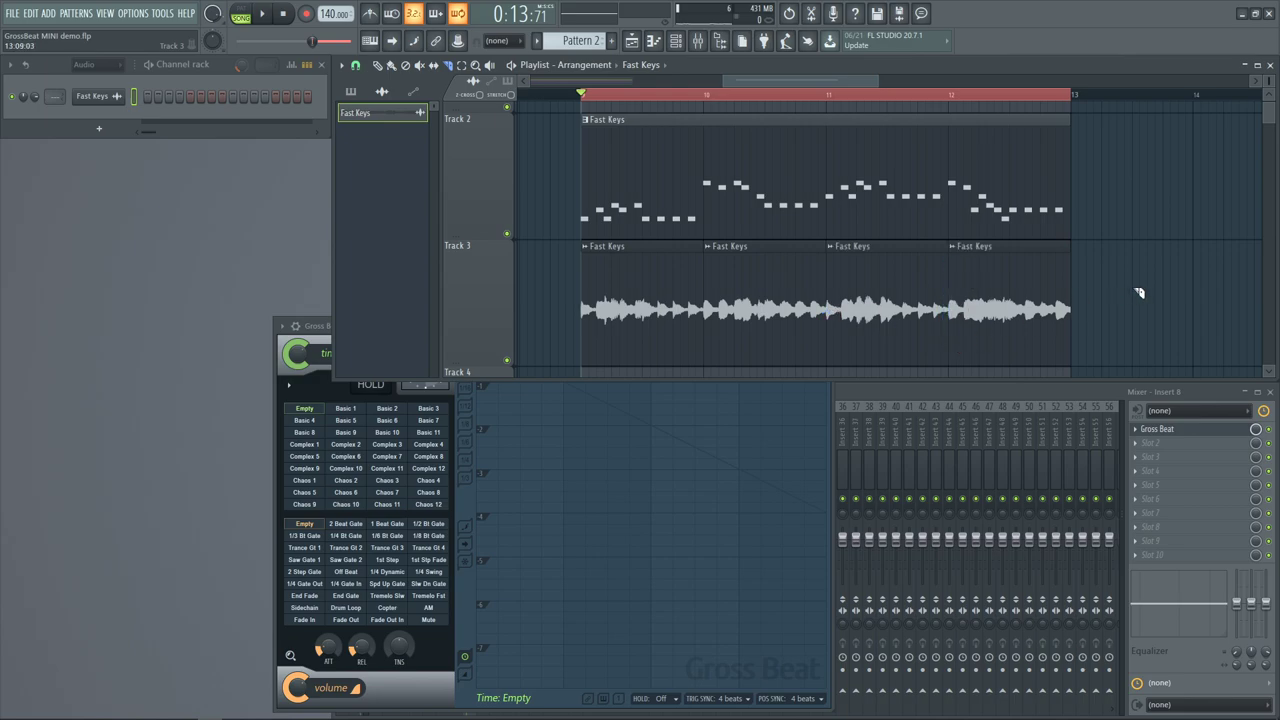
pyautogui.moveTo(1102, 312); pyautogui.dragTo(518, 300)
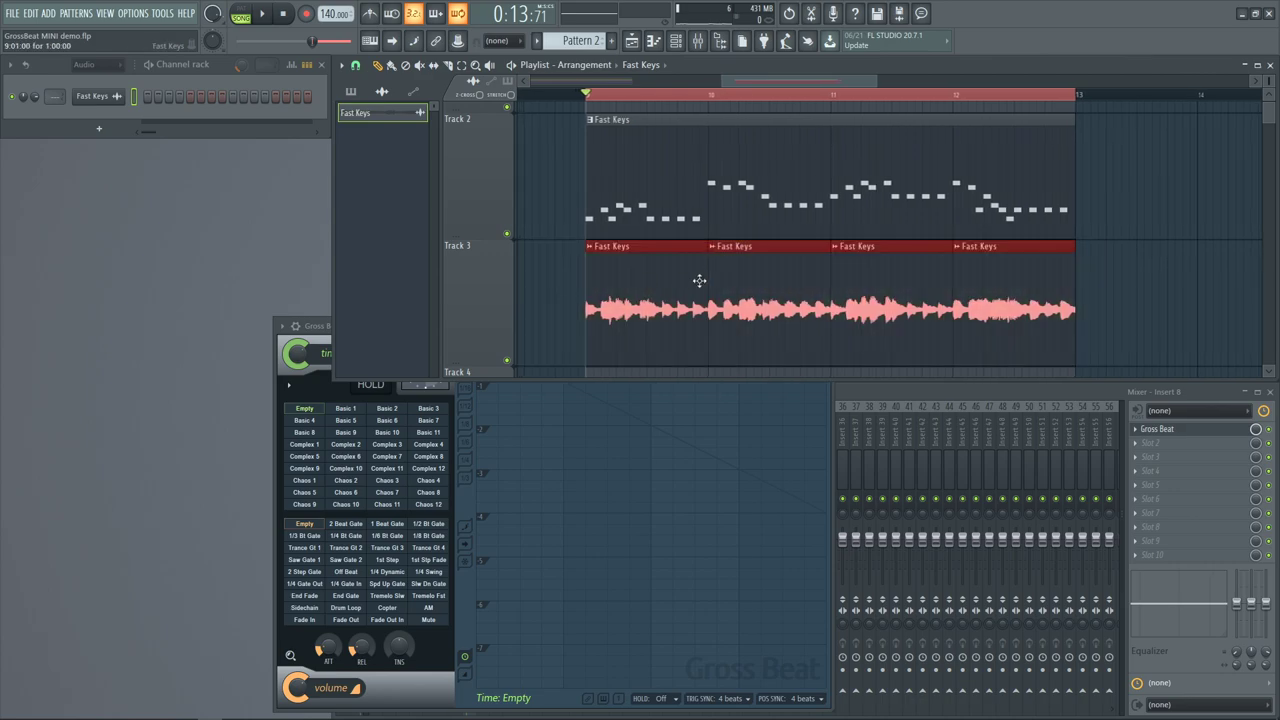
pyautogui.moveTo(707, 275); pyautogui.dragTo(645, 279)
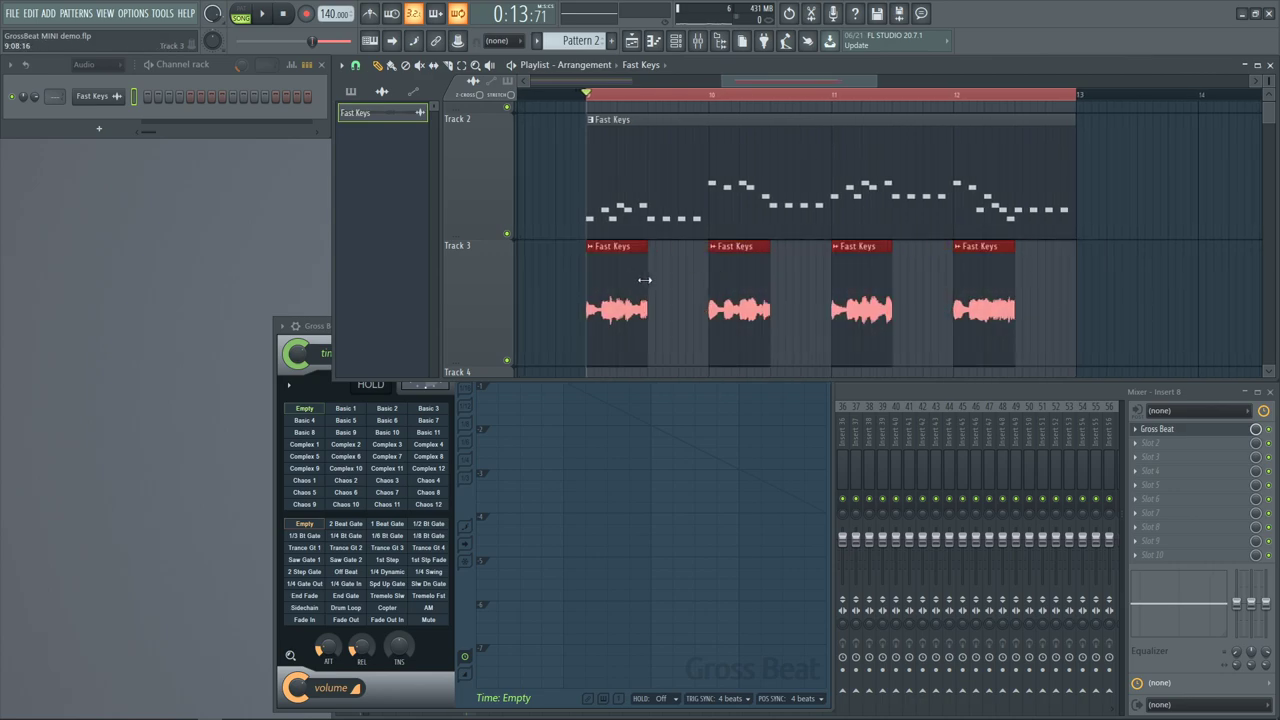
# Lower the time envelope's end point to the 2 mark and move the Gross Beat window clear of the audio slices
pyautogui.click(299, 325)
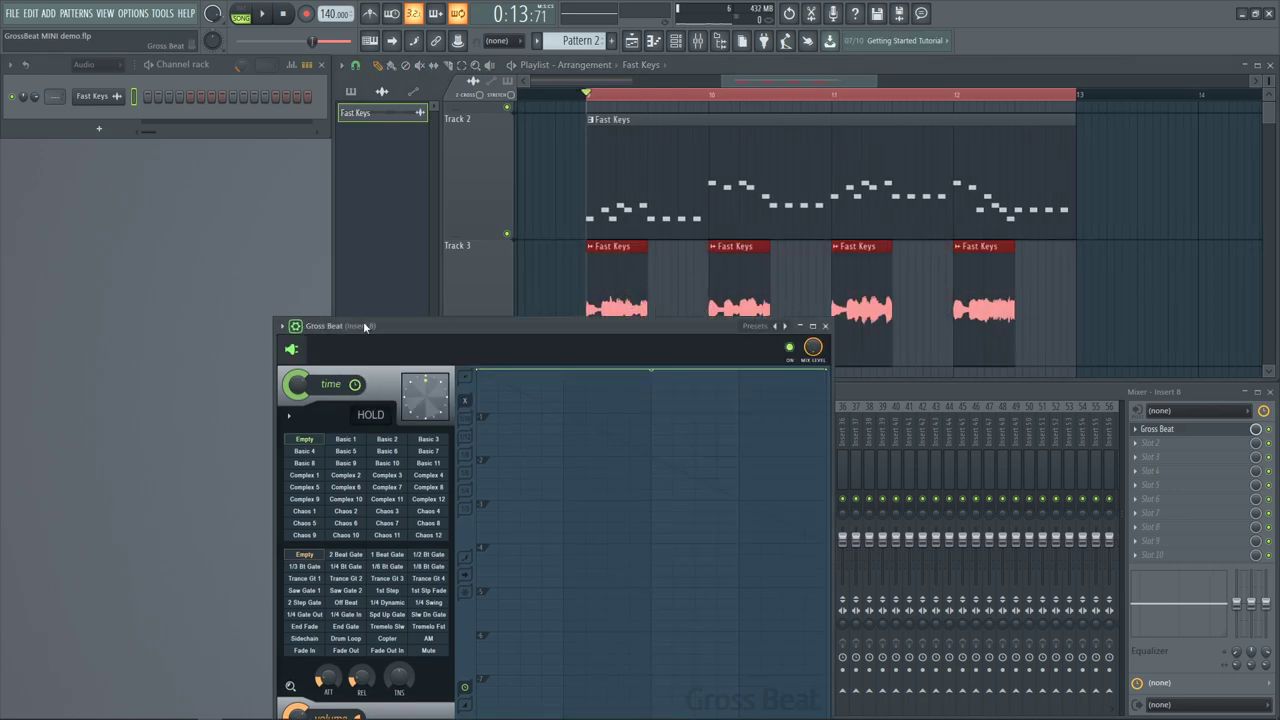
pyautogui.click(296, 326)
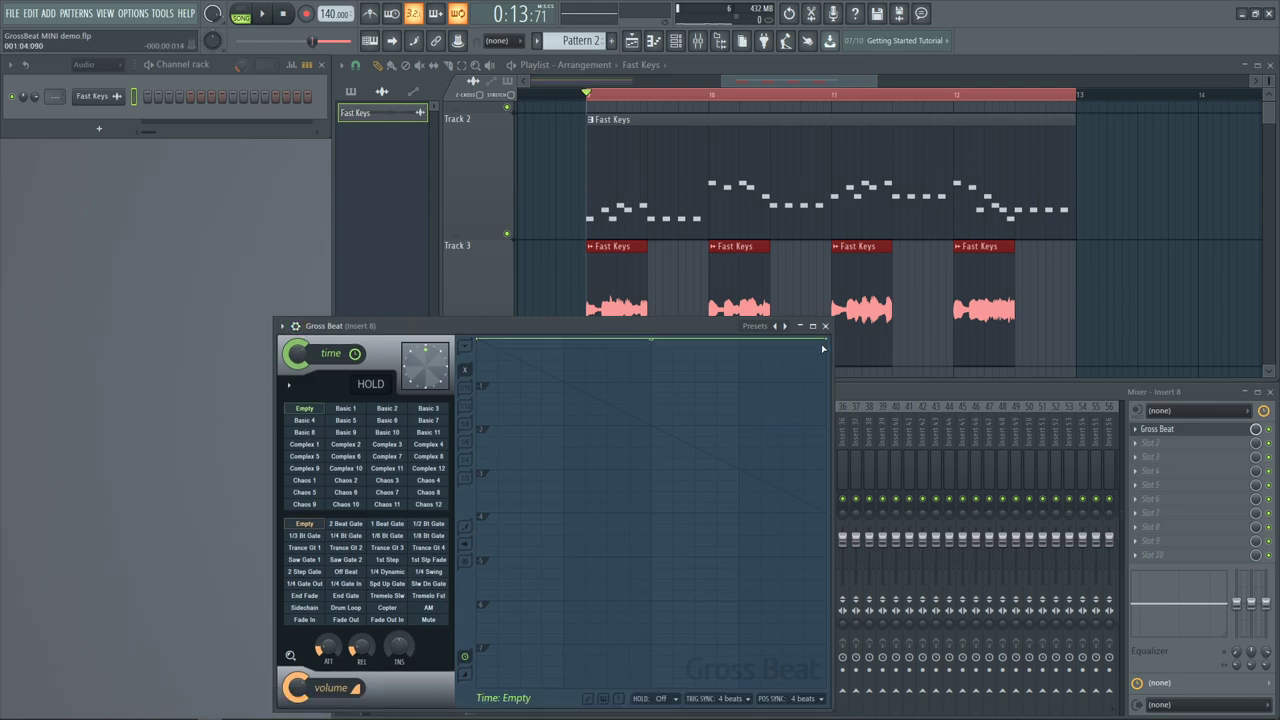
pyautogui.moveTo(829, 340); pyautogui.dragTo(829, 429)
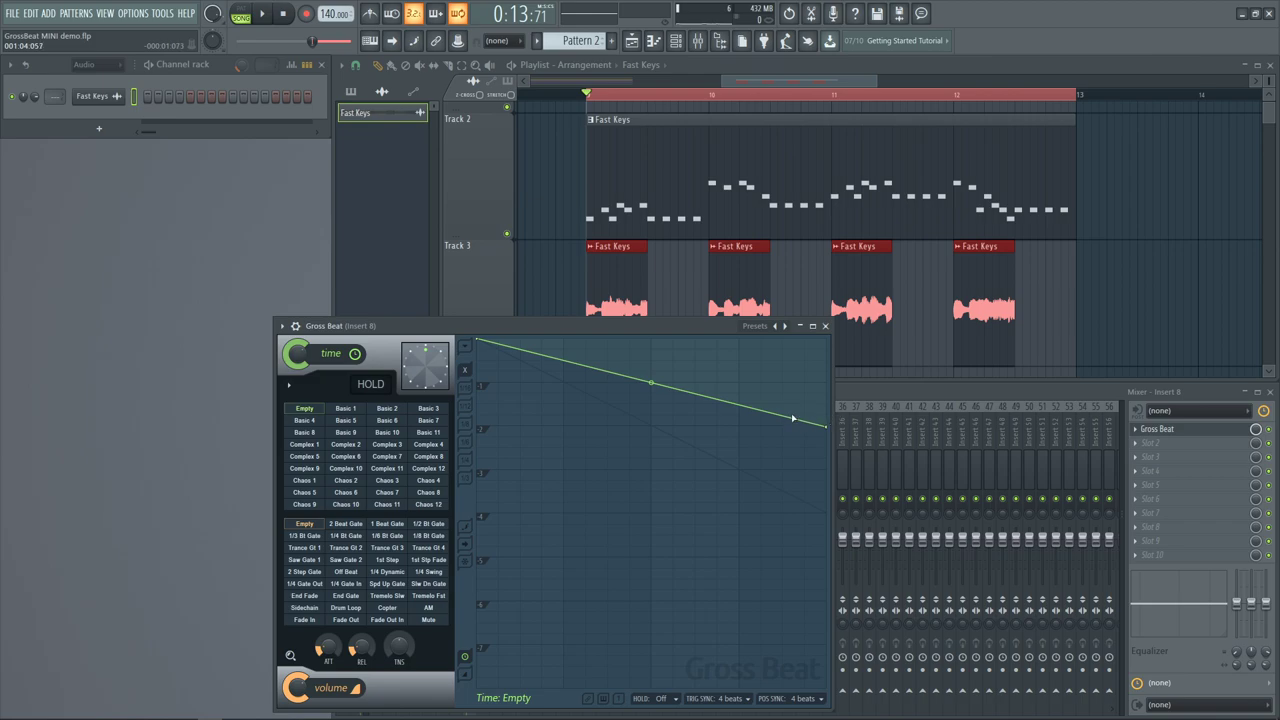
pyautogui.moveTo(683, 332); pyautogui.dragTo(465, 339)
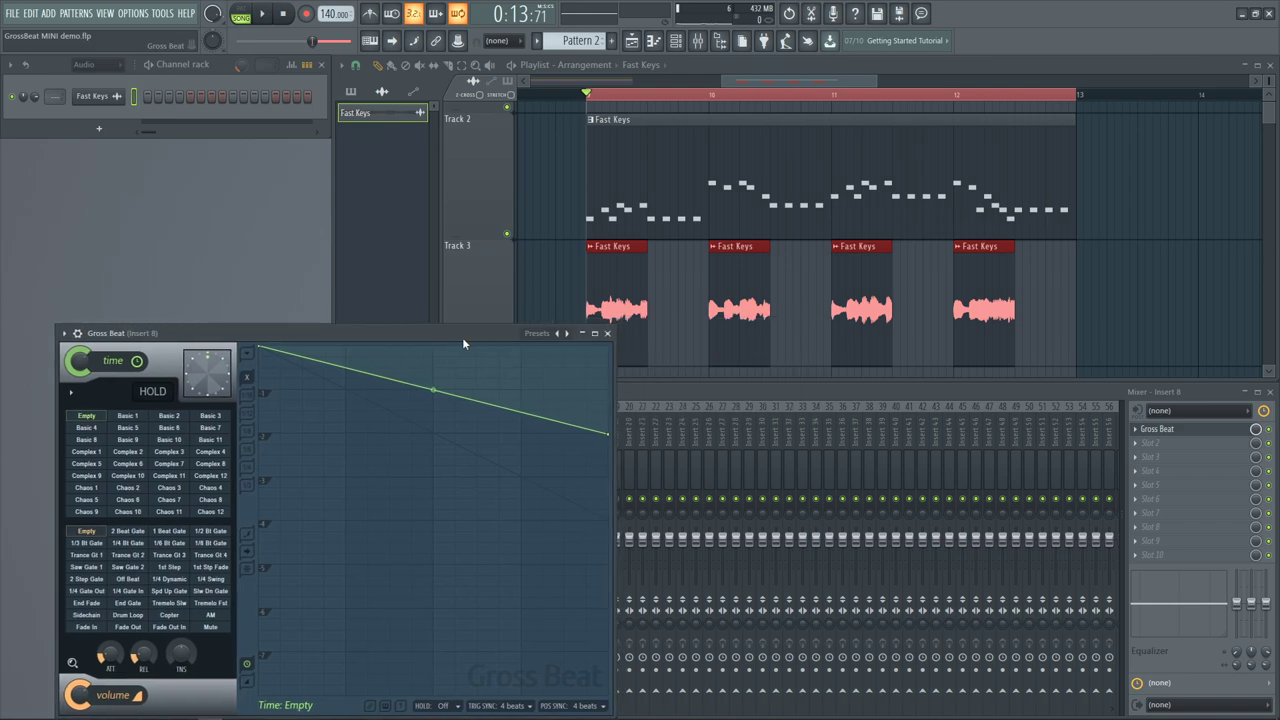
# Stretch the four half-bar Fast Keys audio slices on Track 3 to one bar each, and play them with Track 2 muted
pyautogui.scroll(-1, 701, 263)
pyautogui.scroll(1, 701, 263)
pyautogui.moveTo(1086, 332); pyautogui.dragTo(574, 274)
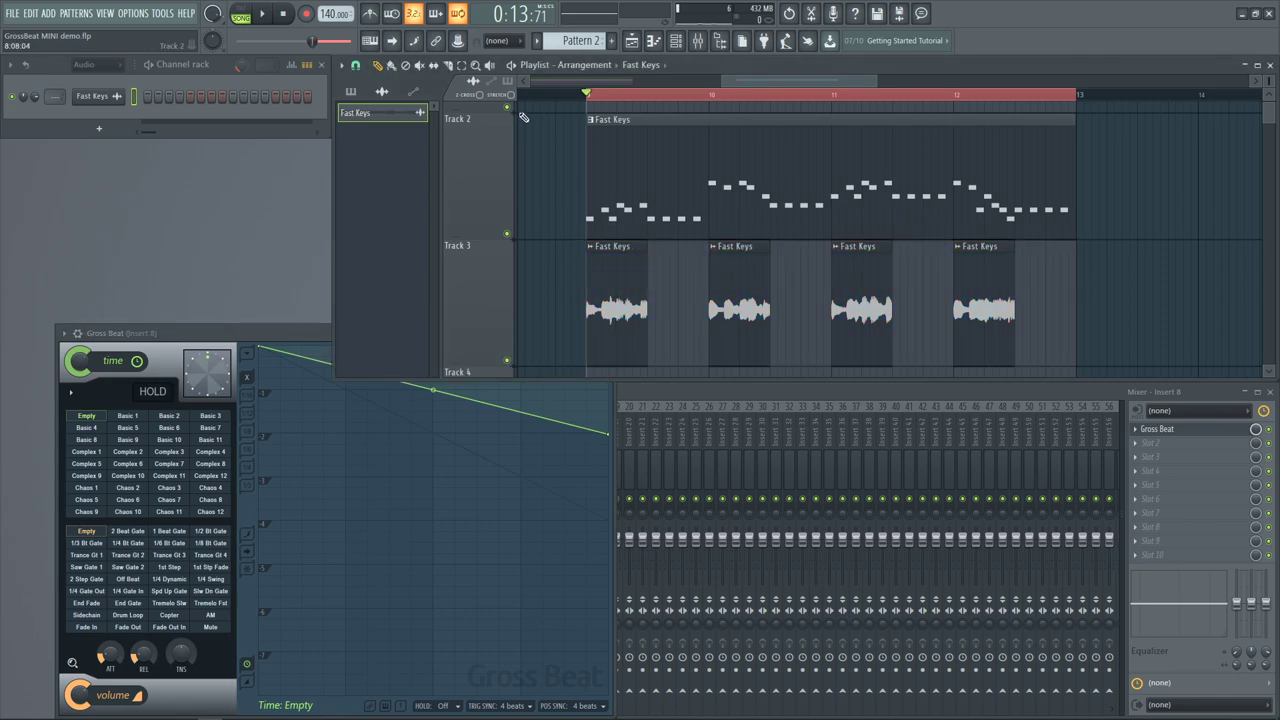
pyautogui.moveTo(1118, 318); pyautogui.dragTo(522, 292)
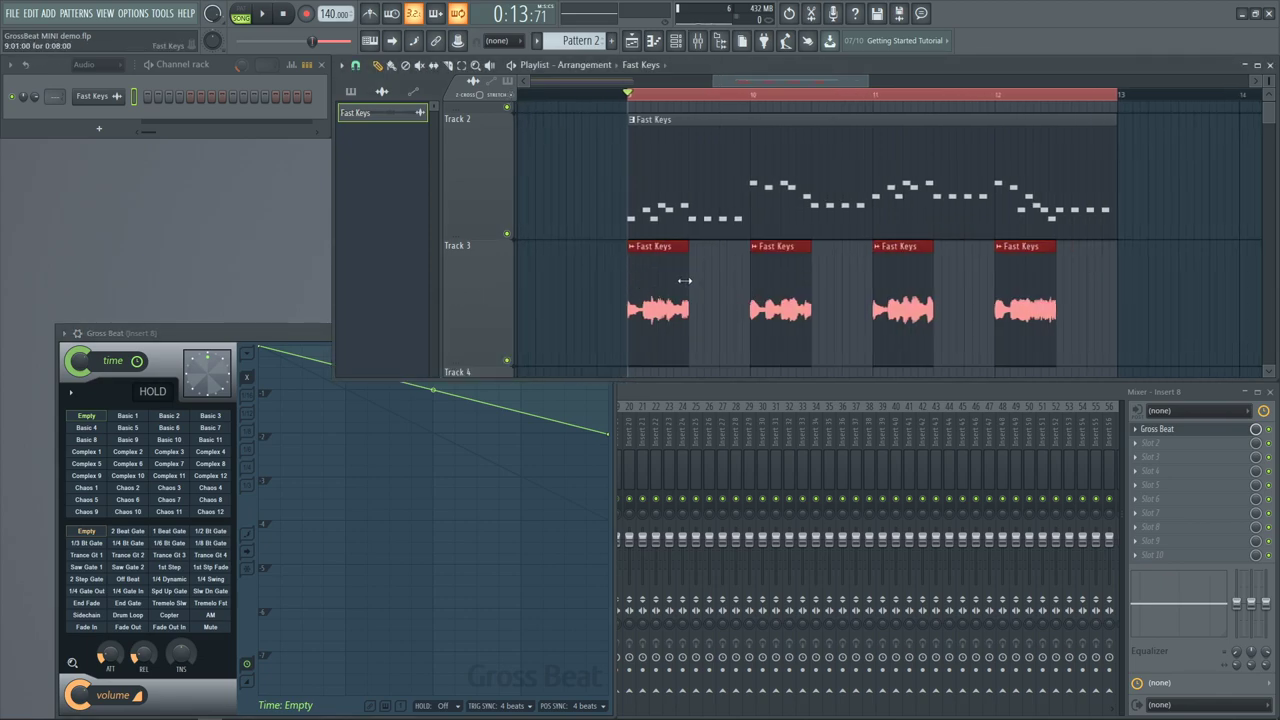
pyautogui.moveTo(684, 281); pyautogui.dragTo(745, 290)
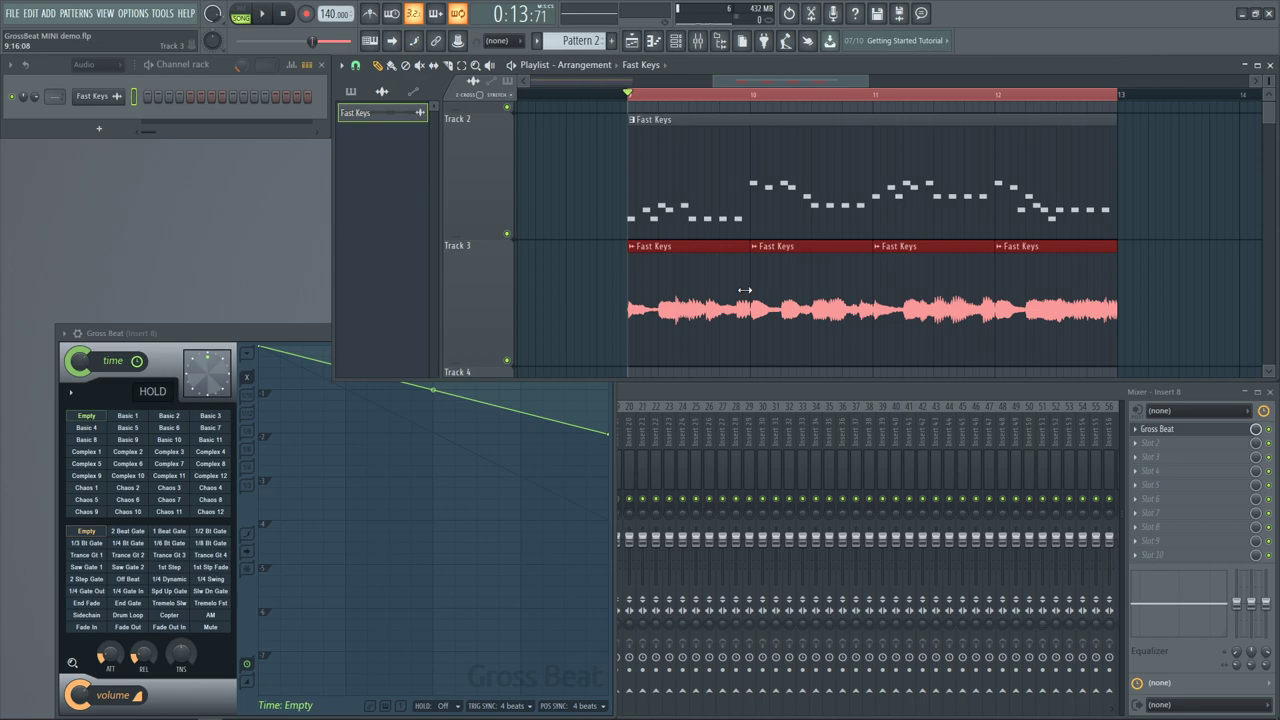
pyautogui.click(510, 237)
pyautogui.click(598, 262)
pyautogui.press('space')
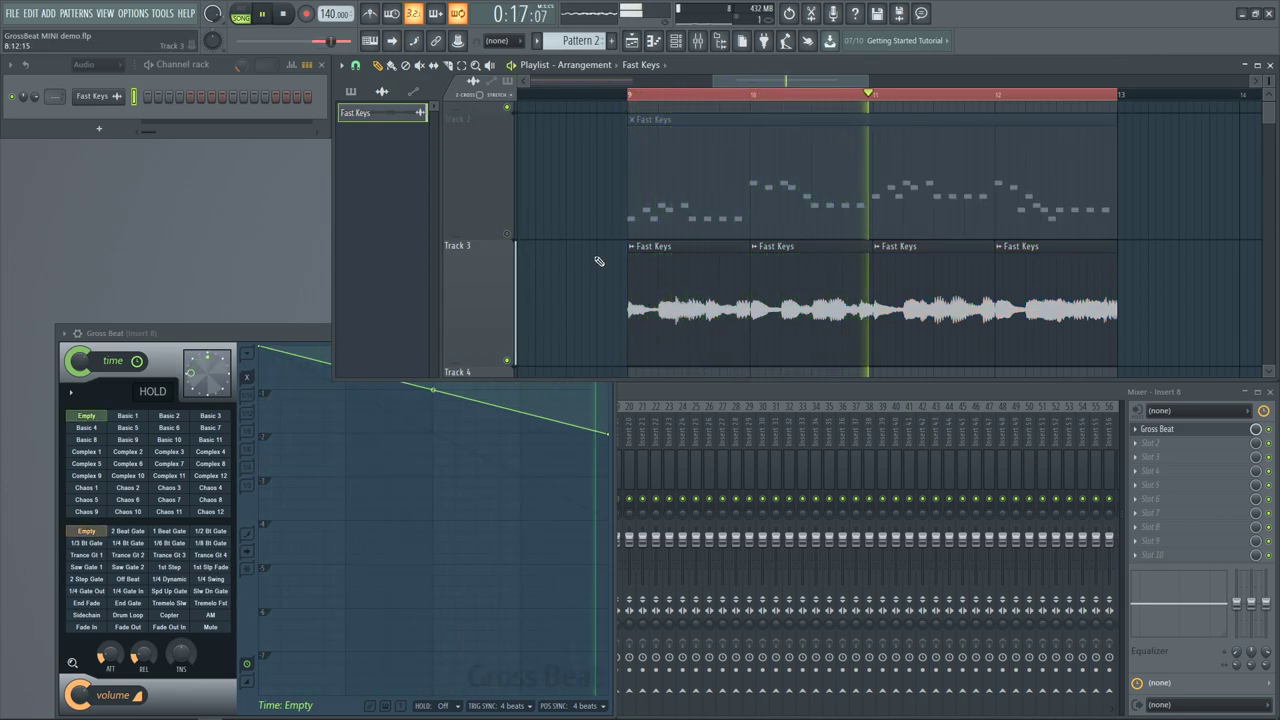
# Undo the stretch of the audio slices, and play the half-bar slices with Track 2 muted
pyautogui.press('space')
pyautogui.hotkey('ctrl', 'z')
pyautogui.hotkey('ctrl', 'z')
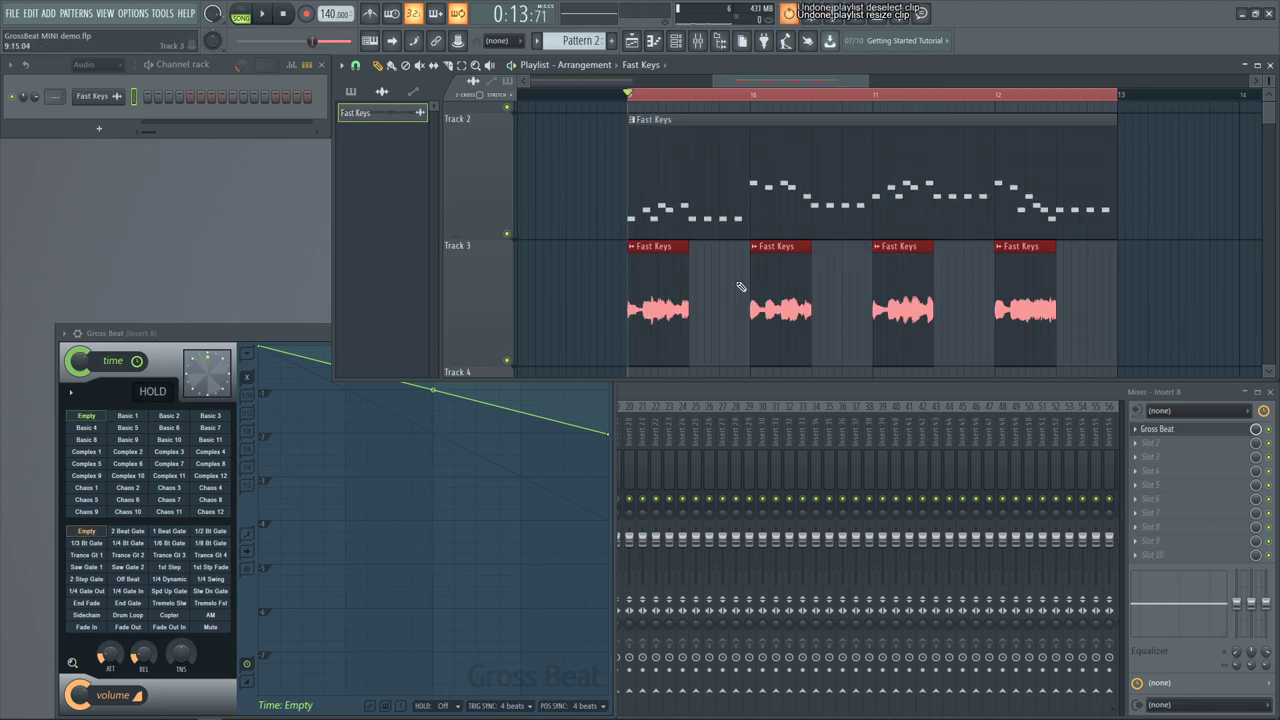
pyautogui.click(510, 237)
pyautogui.press('space')
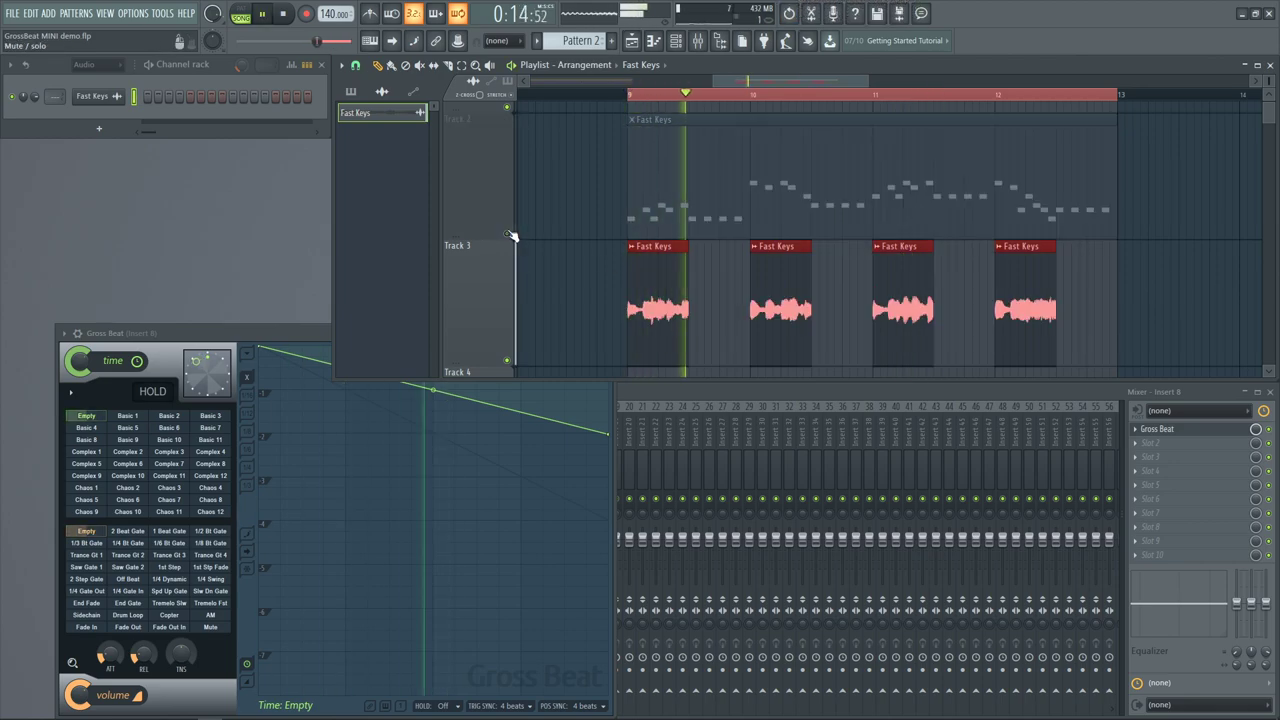
# Stretch all four Fast Keys audio slices to a full bar each again and play them back
pyautogui.press('space')
pyautogui.moveTo(685, 287); pyautogui.dragTo(745, 303)
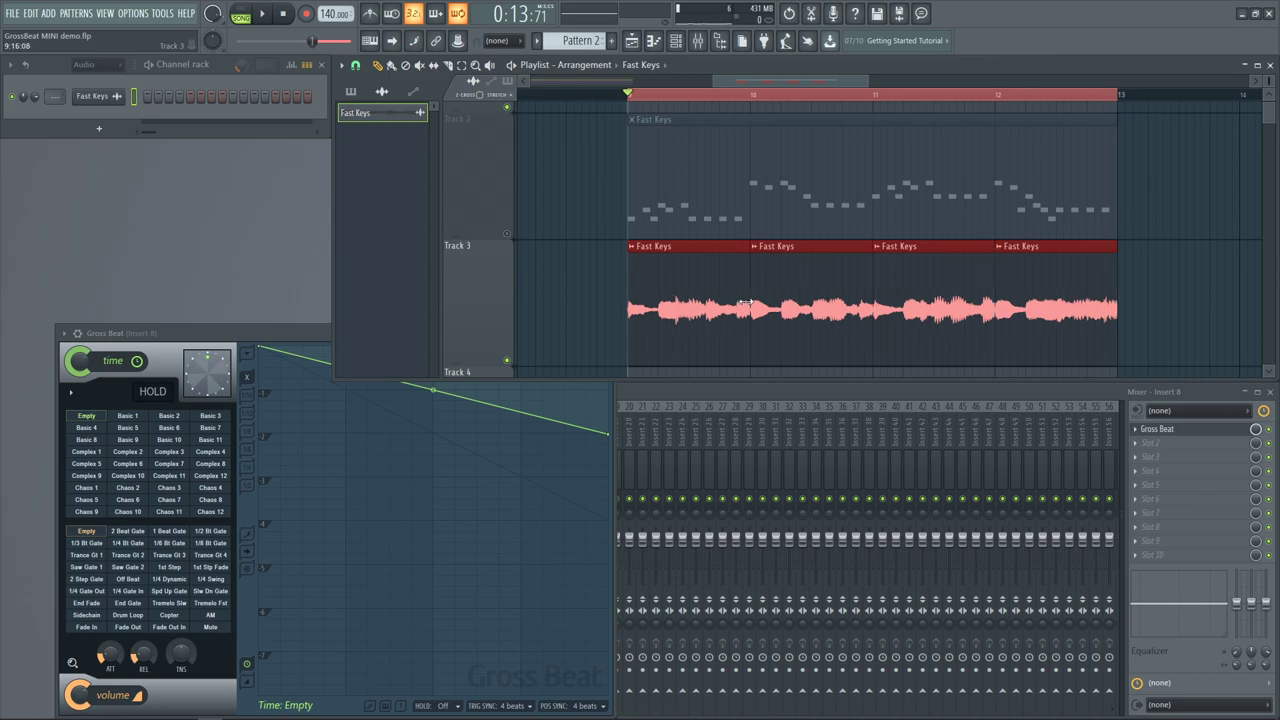
pyautogui.press('space')
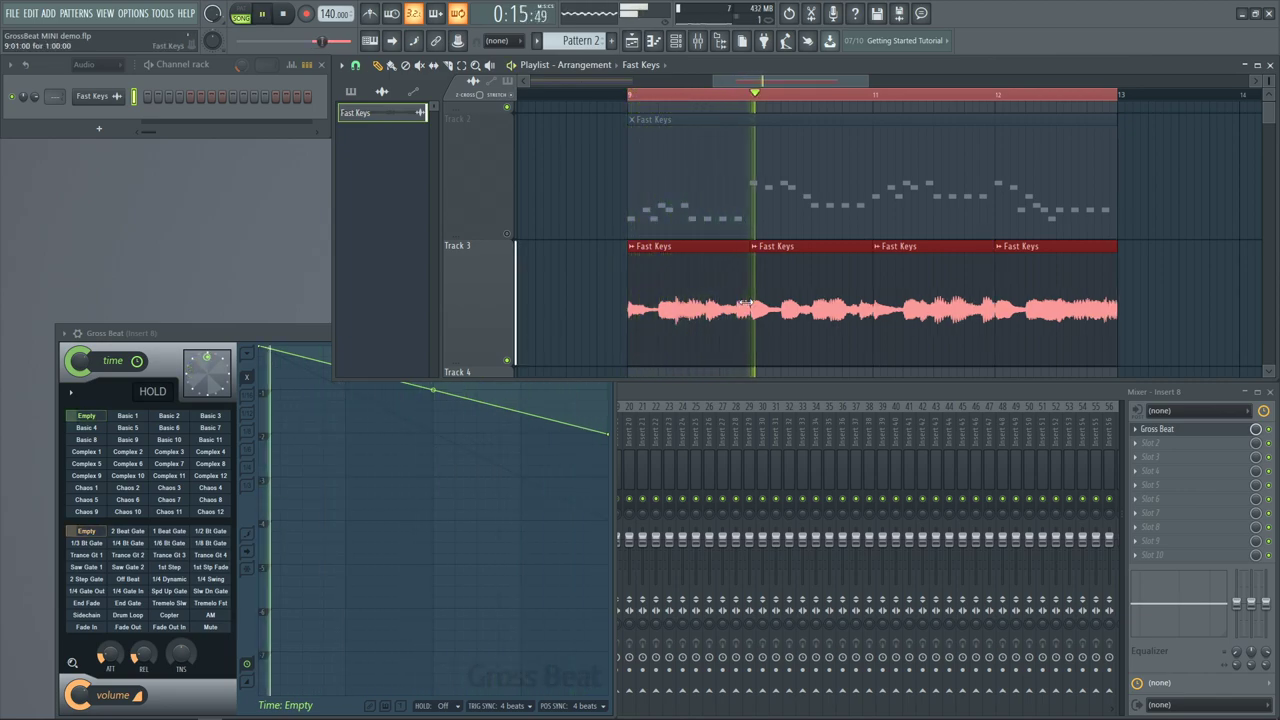
# Stop playback, mute the four Fast Keys audio slices on Track 3, and unmute Track 2
pyautogui.click(585, 318)
pyautogui.press('space')
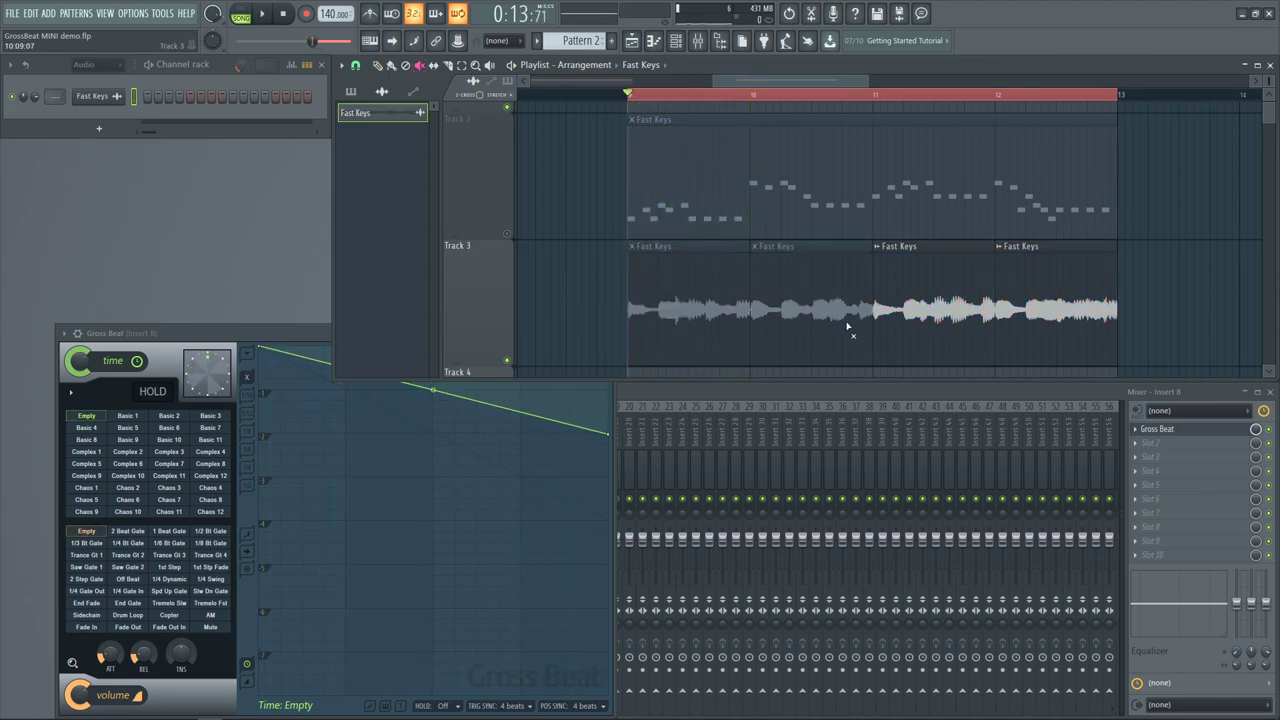
pyautogui.click(507, 233)
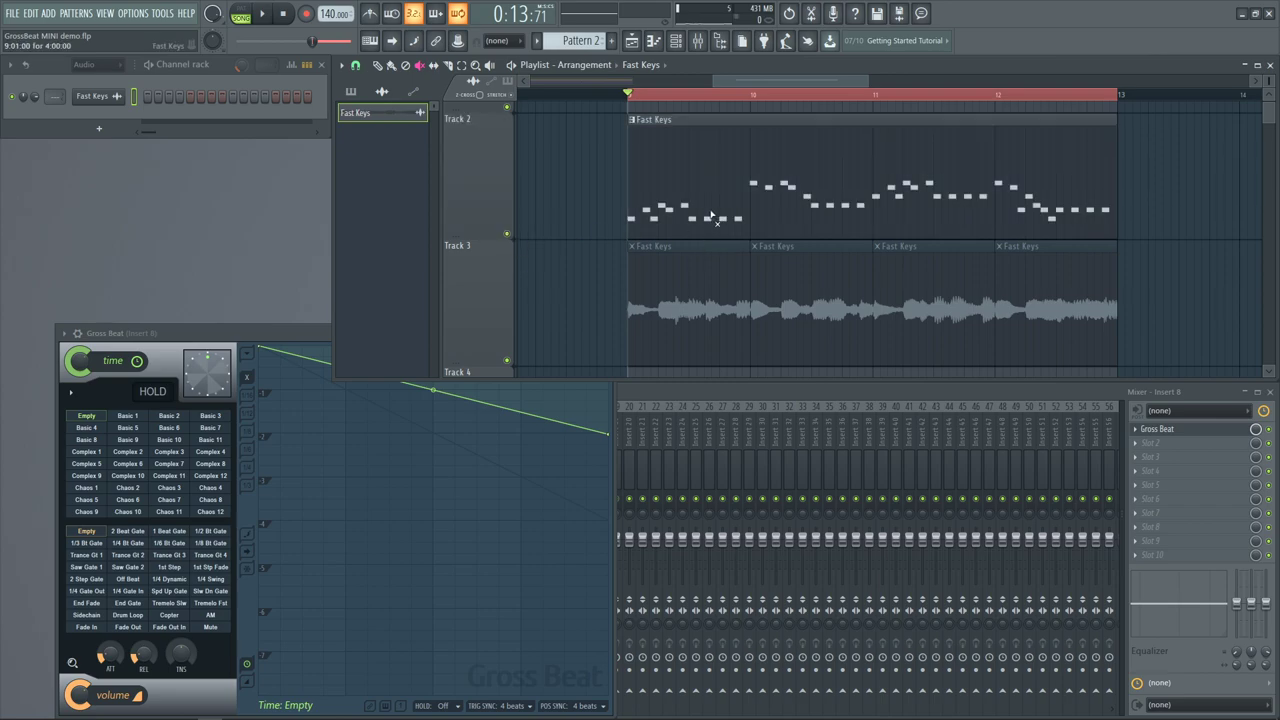
# Audition Gross Beat's Complex 2 time slot on the Fast Keys pattern, and compare it with the edited Empty slot
pyautogui.click(128, 453)
pyautogui.press('space')
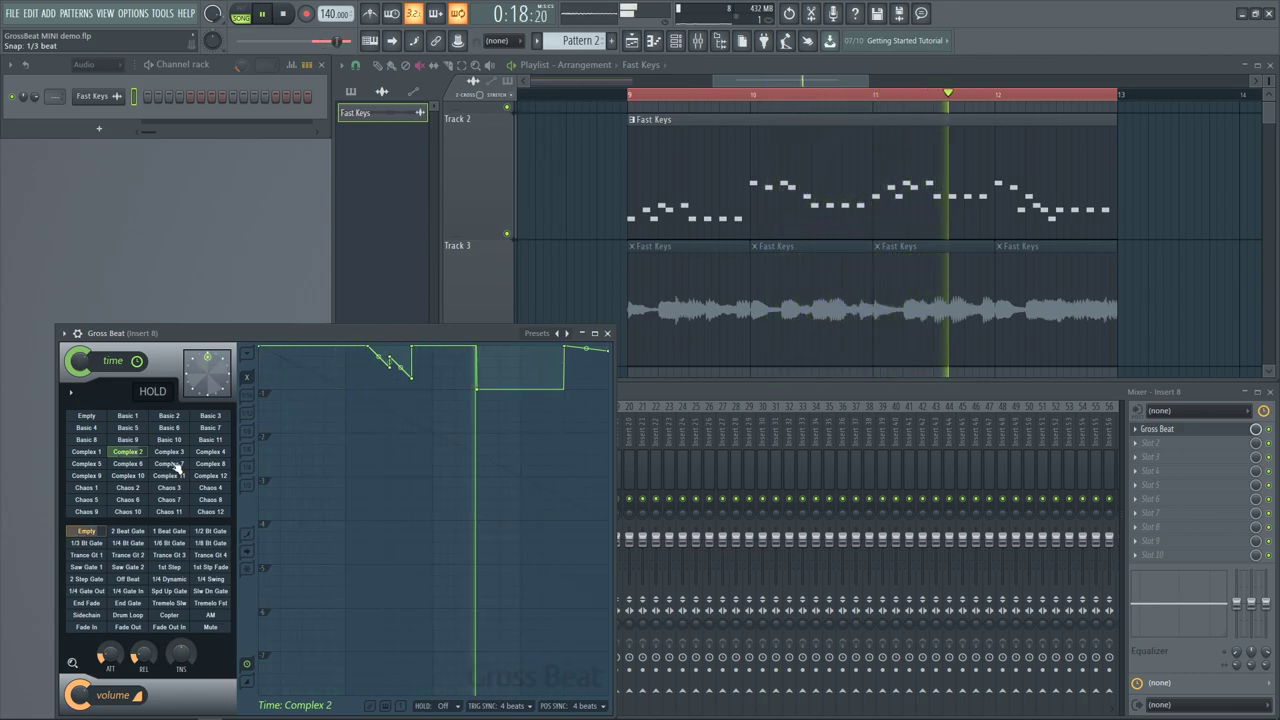
pyautogui.press('space')
pyautogui.click(87, 418)
pyautogui.press('space')
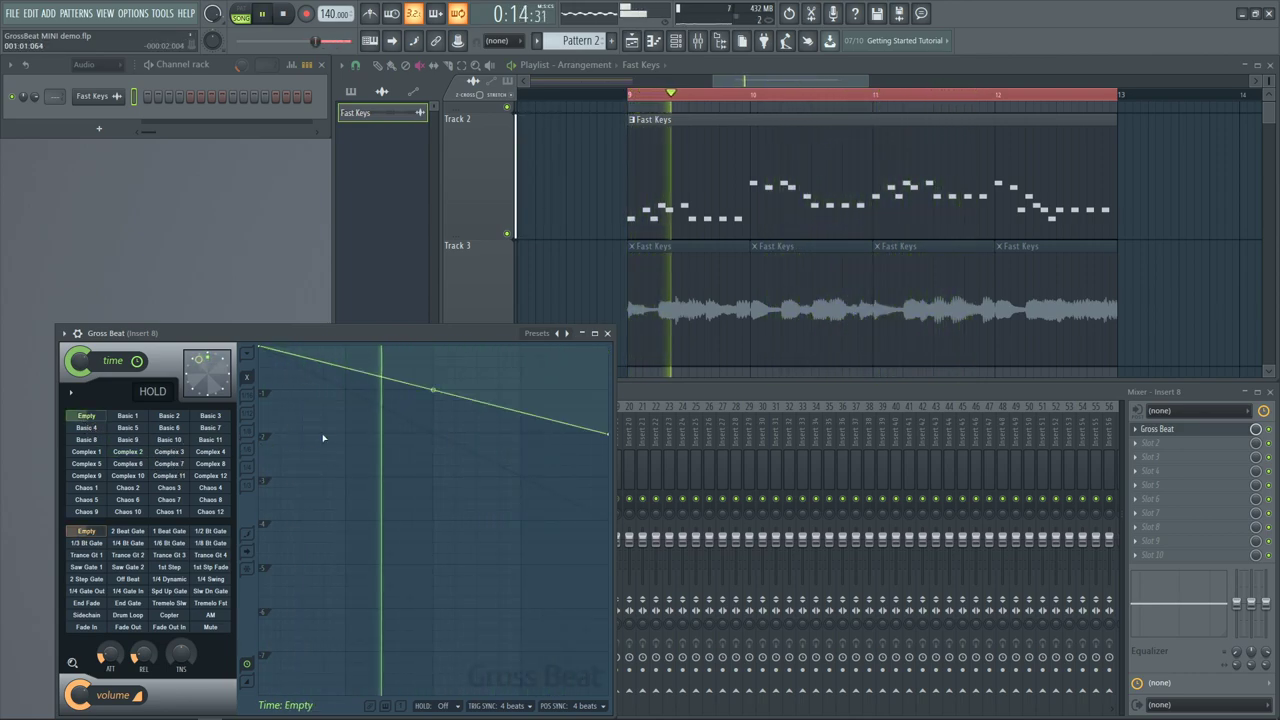
pyautogui.press('space')
# Load Gross Beat's Momentary preset and play the Fast Keys pattern through its Empty time slot
pyautogui.click(540, 333)
pyautogui.click(589, 349)
pyautogui.press('space')
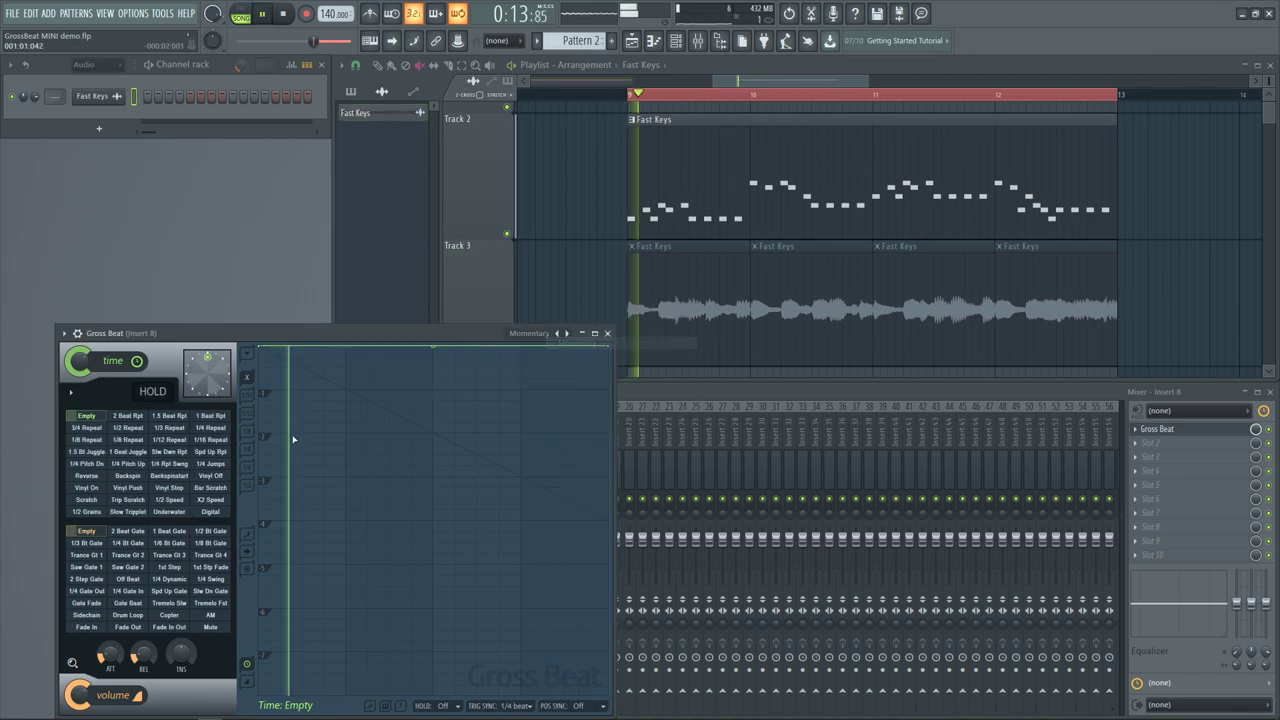
pyautogui.press('space')
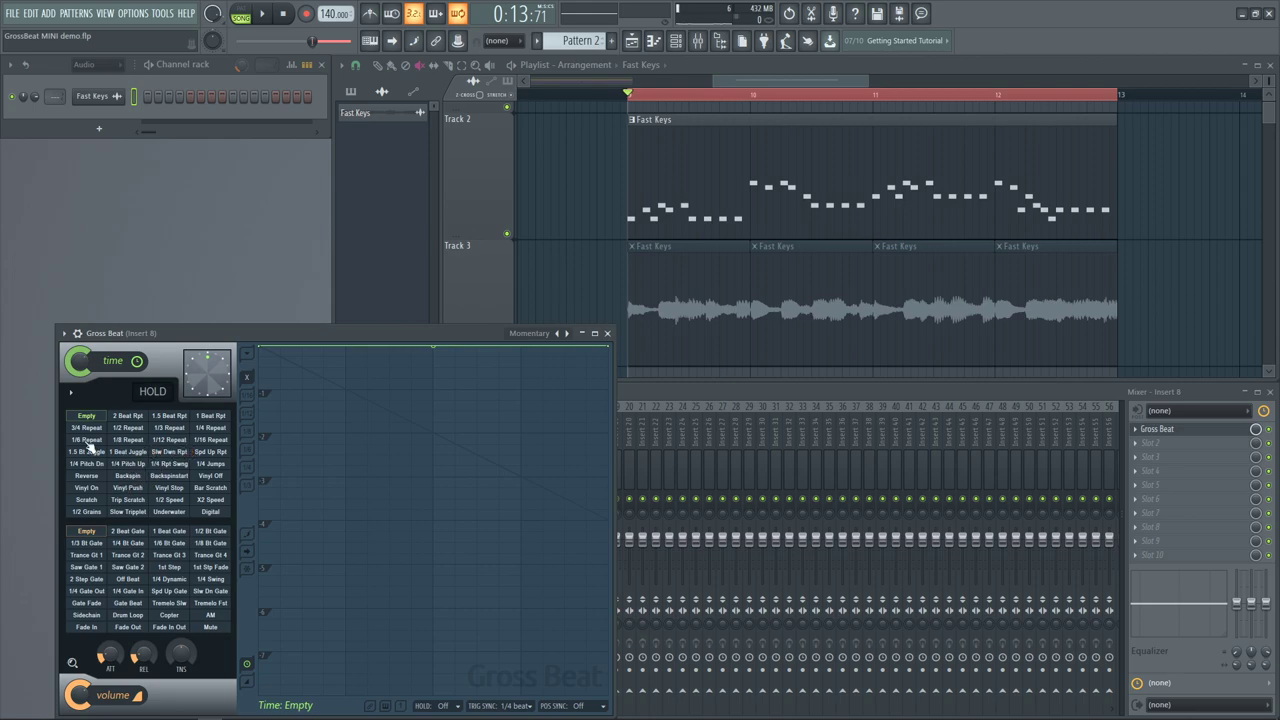
# Audition Momentary's 1/2 Grains time slot, and check the 1.5 Bt Juggle and 1 Beat Juggle envelopes
pyautogui.click(105, 512)
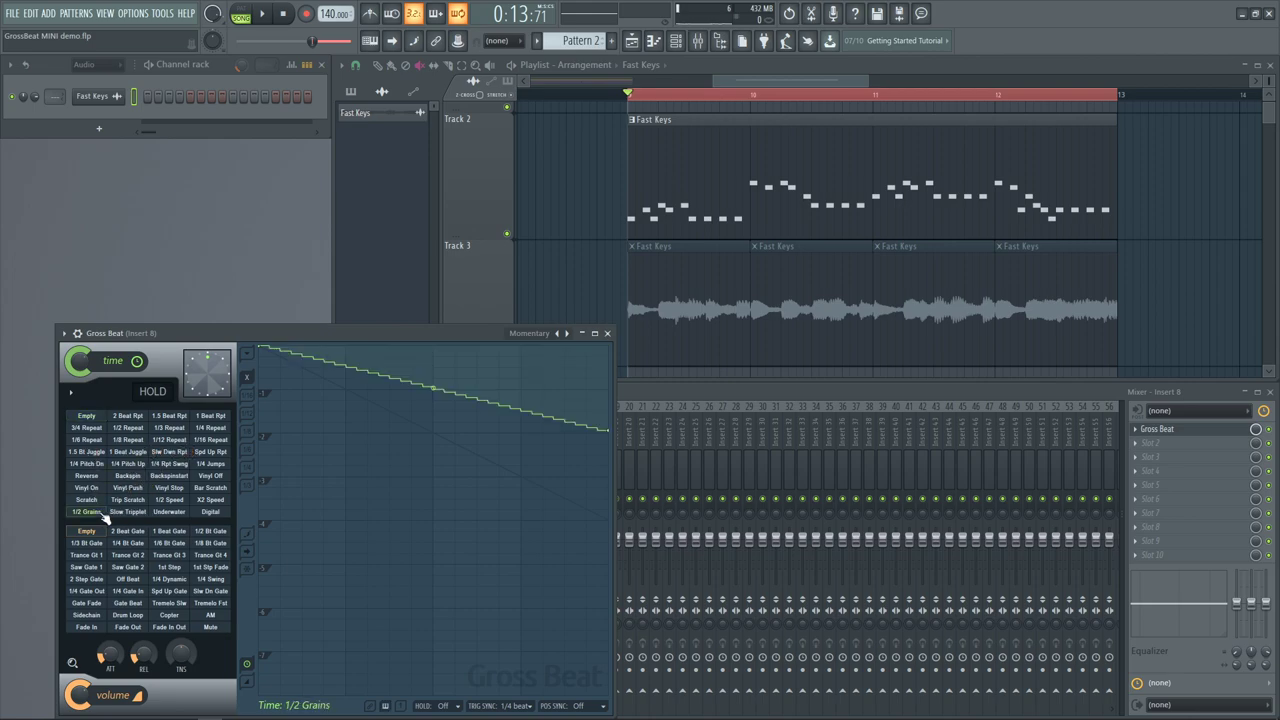
pyautogui.press('space')
pyautogui.press('space')
pyautogui.click(88, 451)
pyautogui.click(128, 451)
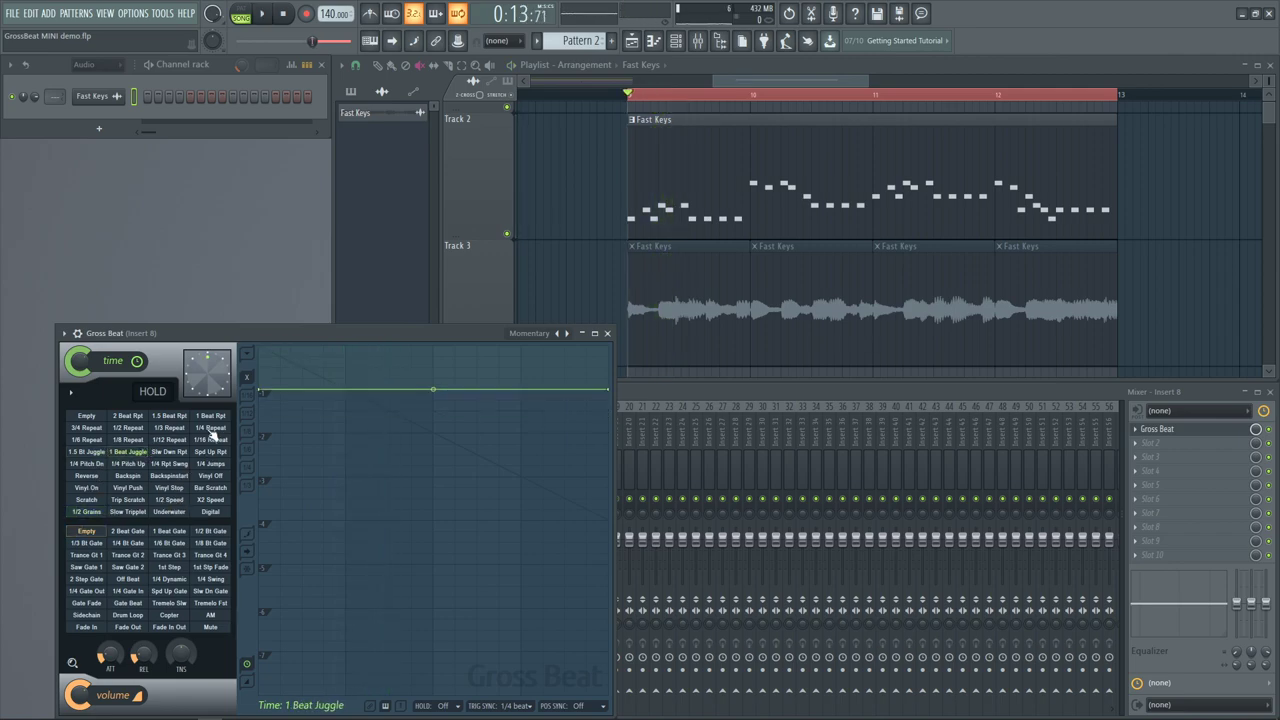
# Reload the Momentary preset and examine the envelopes of its time slots, including 1/12 Repeat, Vinyl Push and Bar Scratch
pyautogui.click(535, 334)
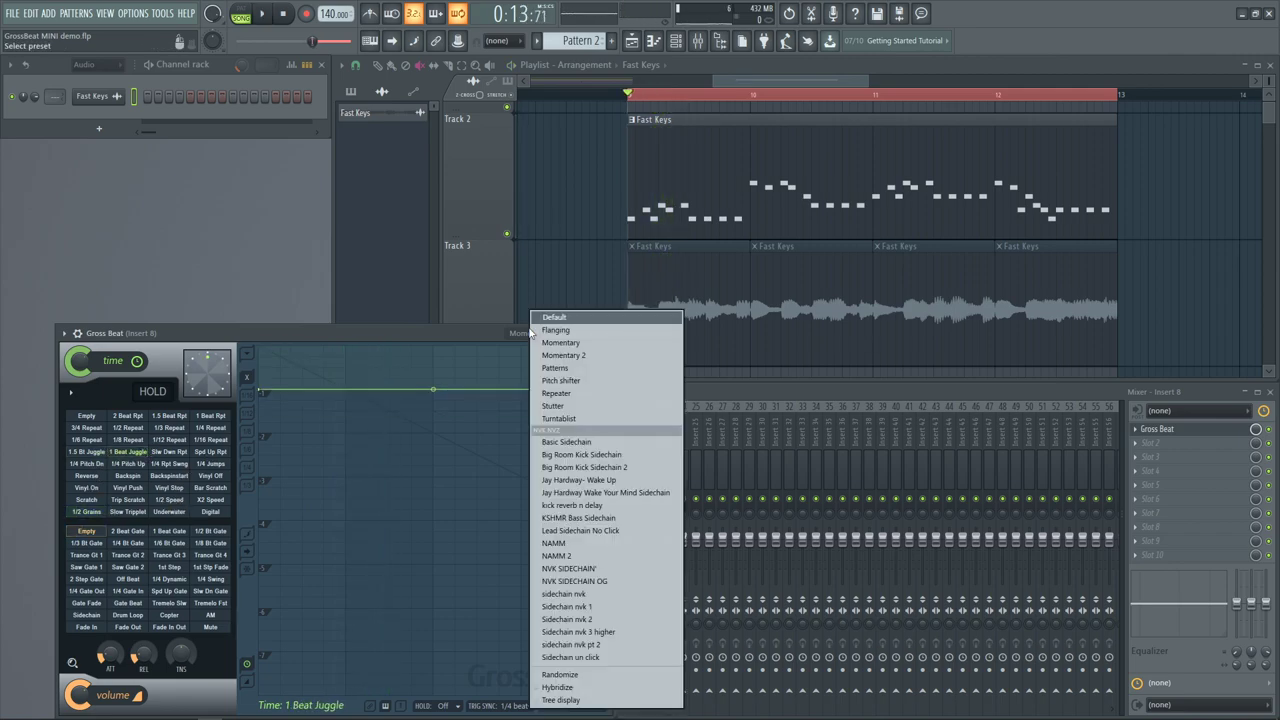
pyautogui.click(591, 342)
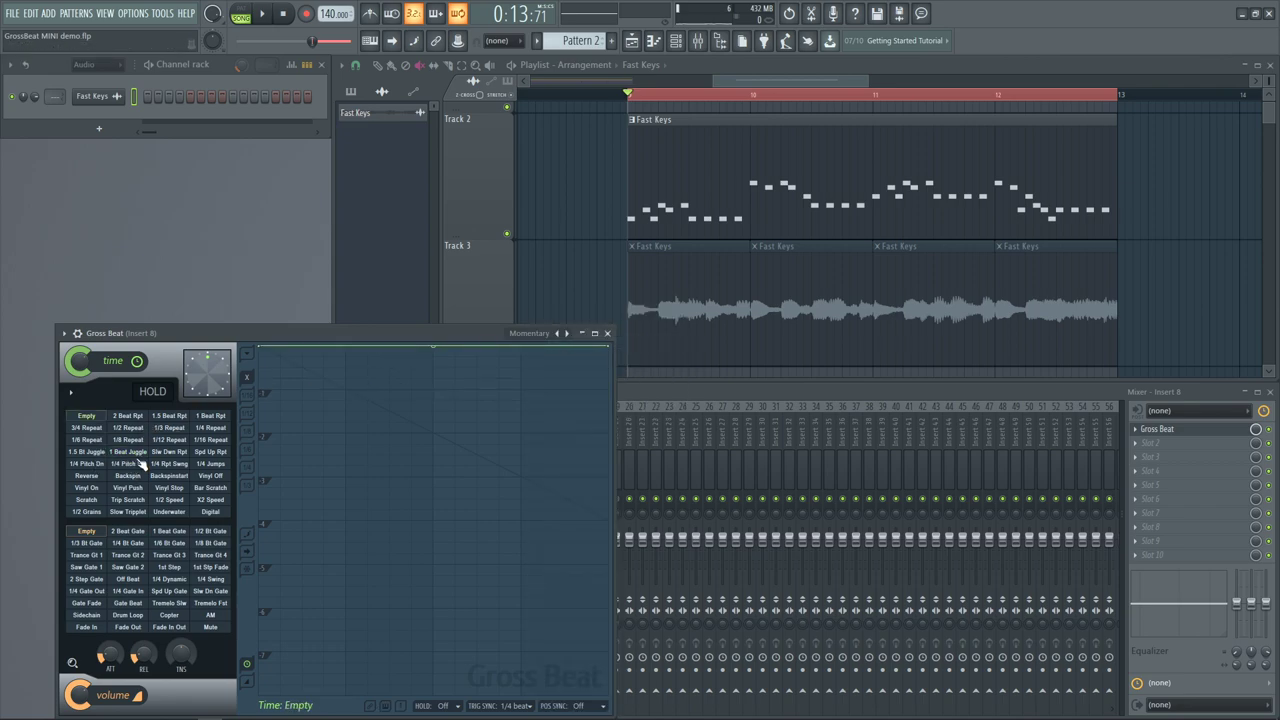
pyautogui.click(128, 463)
pyautogui.click(168, 441)
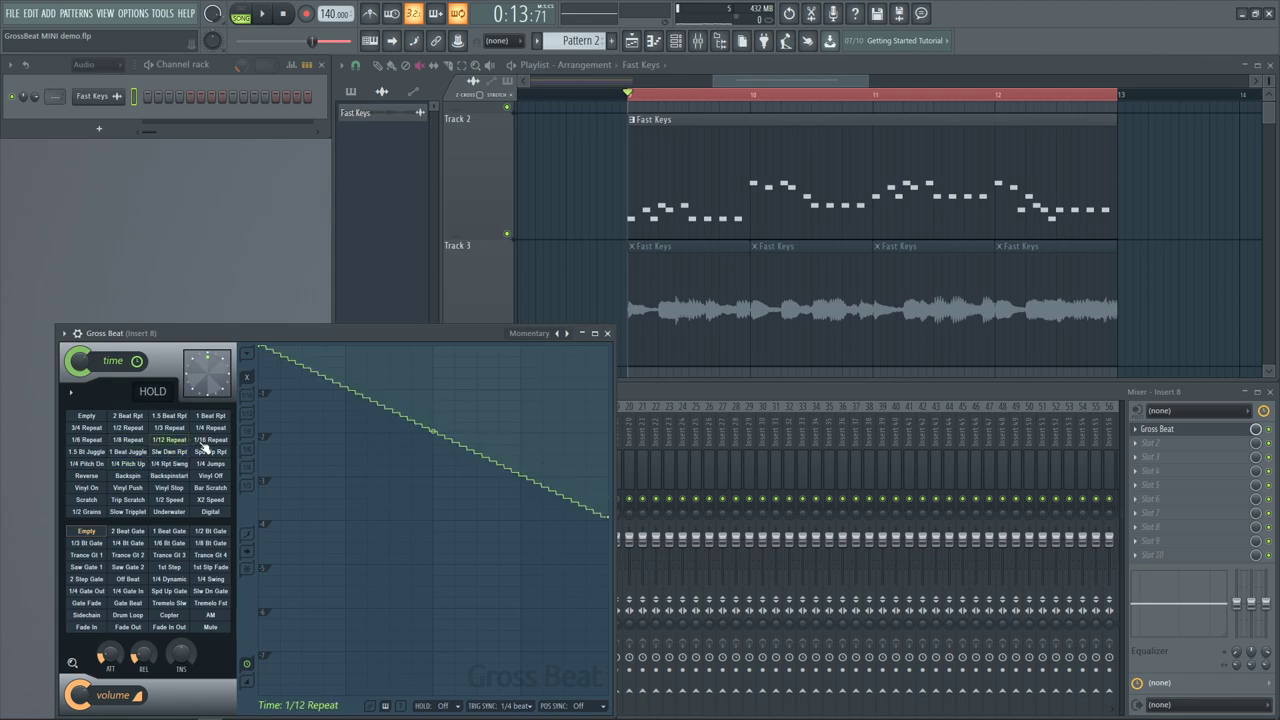
pyautogui.click(138, 439)
pyautogui.click(90, 476)
pyautogui.click(96, 499)
pyautogui.click(134, 476)
pyautogui.click(131, 488)
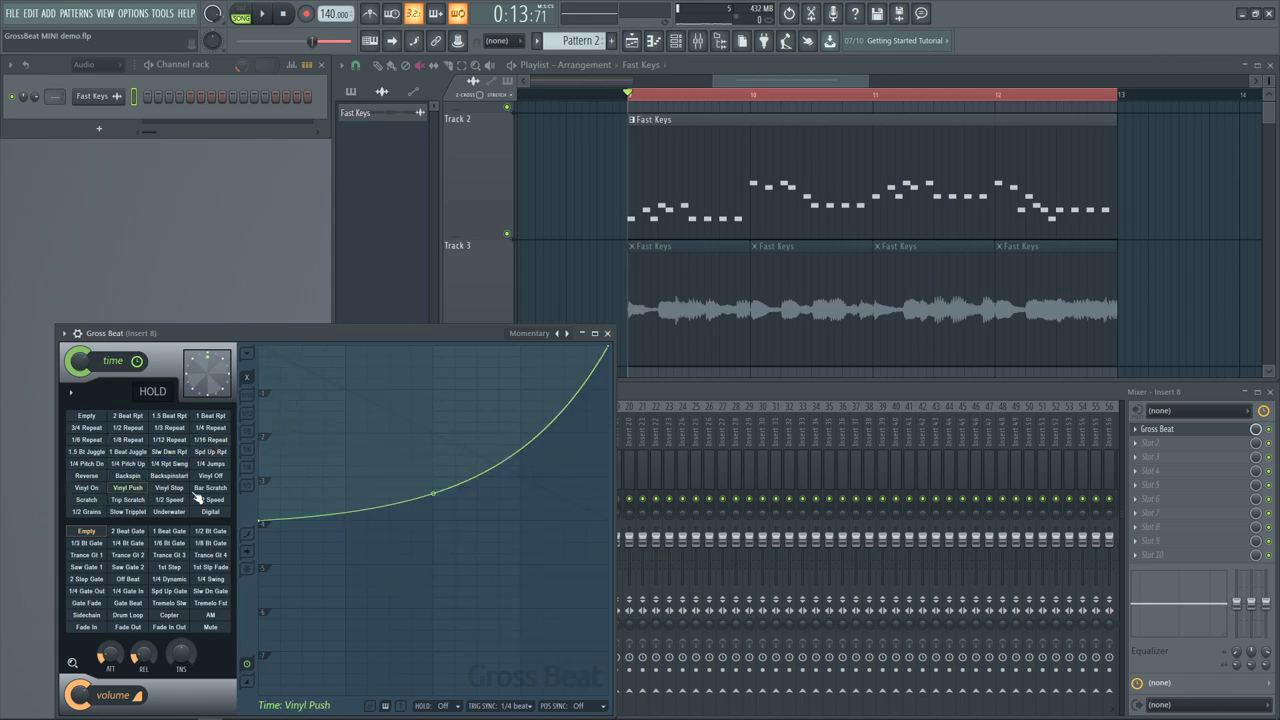
pyautogui.click(211, 489)
# Play Fast Keys through the 1/2 Speed time slot, and flatten its envelope by raising the end point
pyautogui.click(168, 499)
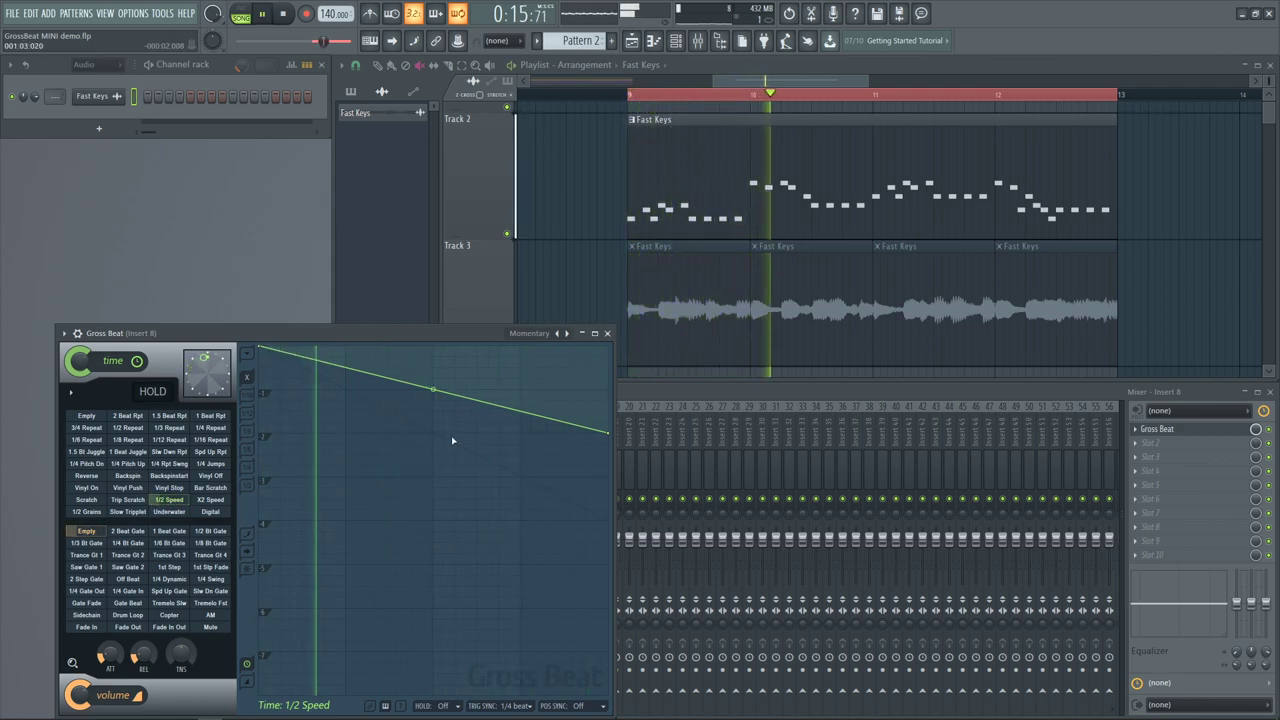
pyautogui.press('space')
pyautogui.moveTo(608, 433); pyautogui.dragTo(603, 334)
# Load Gross Beat's Default preset and play the Fast Keys pattern through its flat Slot 1 time envelope
pyautogui.click(512, 341)
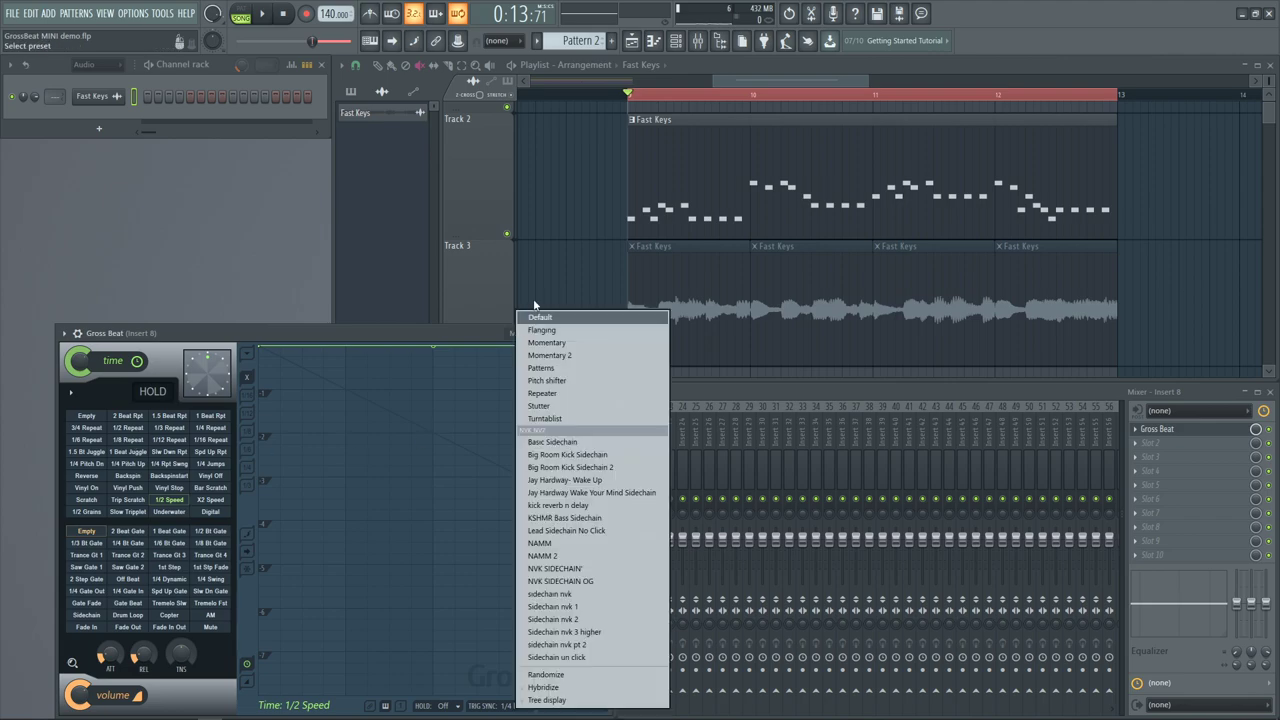
pyautogui.click(528, 318)
pyautogui.press('space')
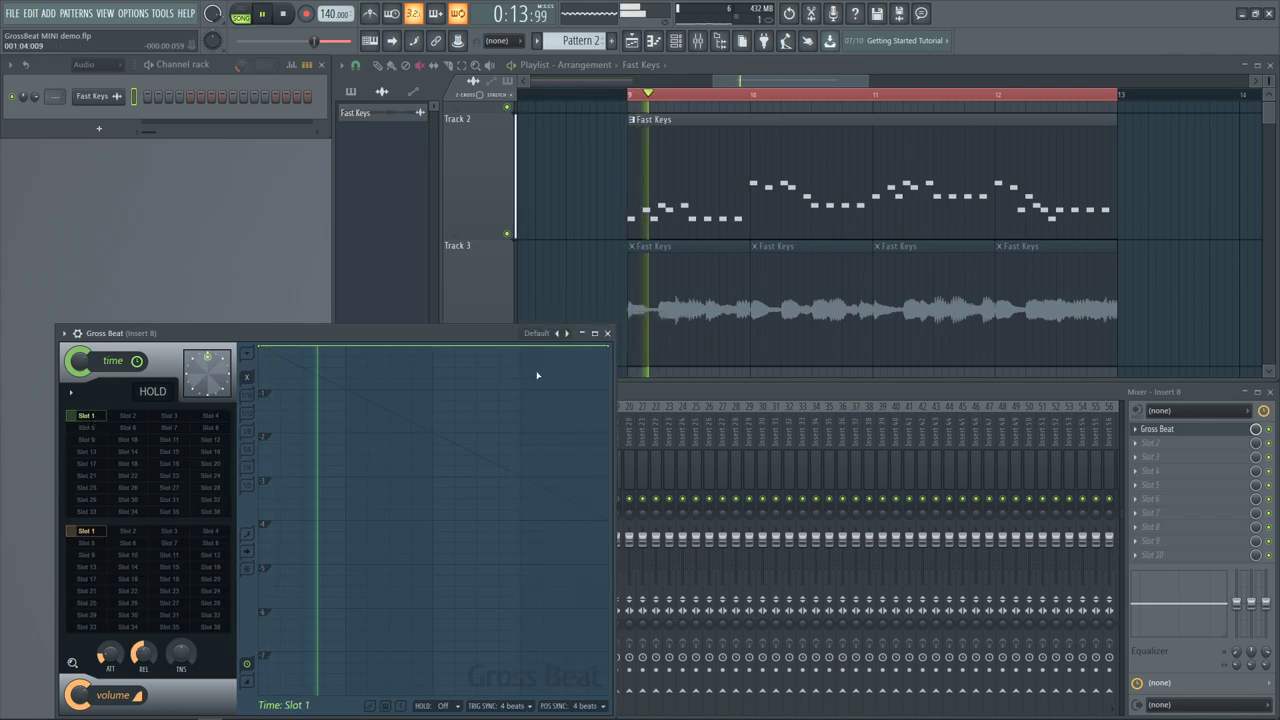
pyautogui.press('space')
# Lower the end point of Slot 1's time envelope to the 2 mark and set its mode to Single curve
pyautogui.moveTo(608, 347); pyautogui.dragTo(608, 370)
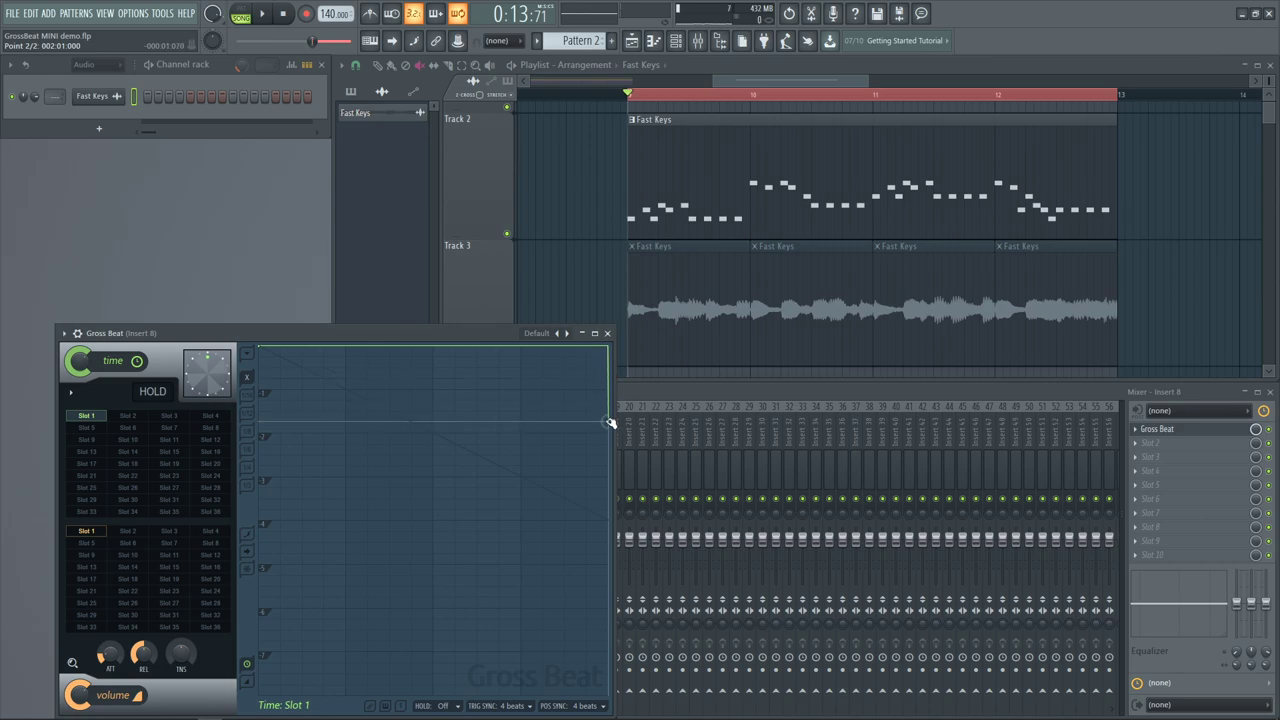
pyautogui.rightClick(610, 434)
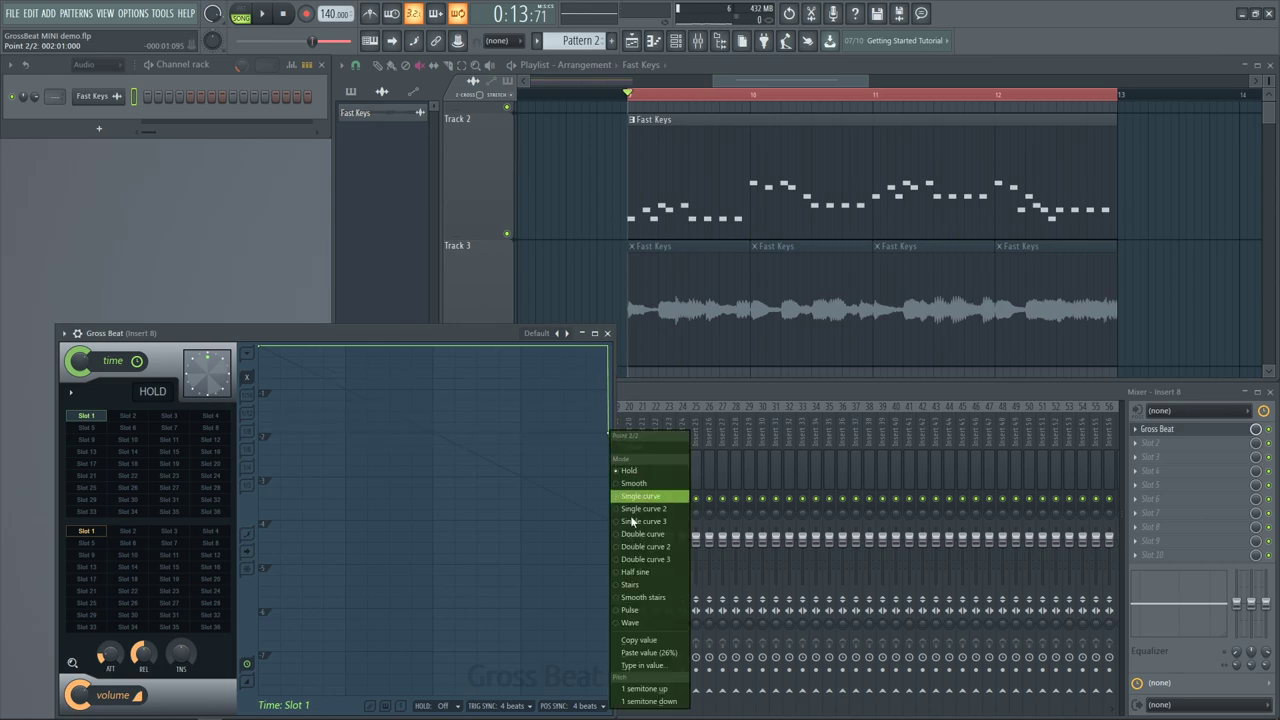
pyautogui.click(683, 499)
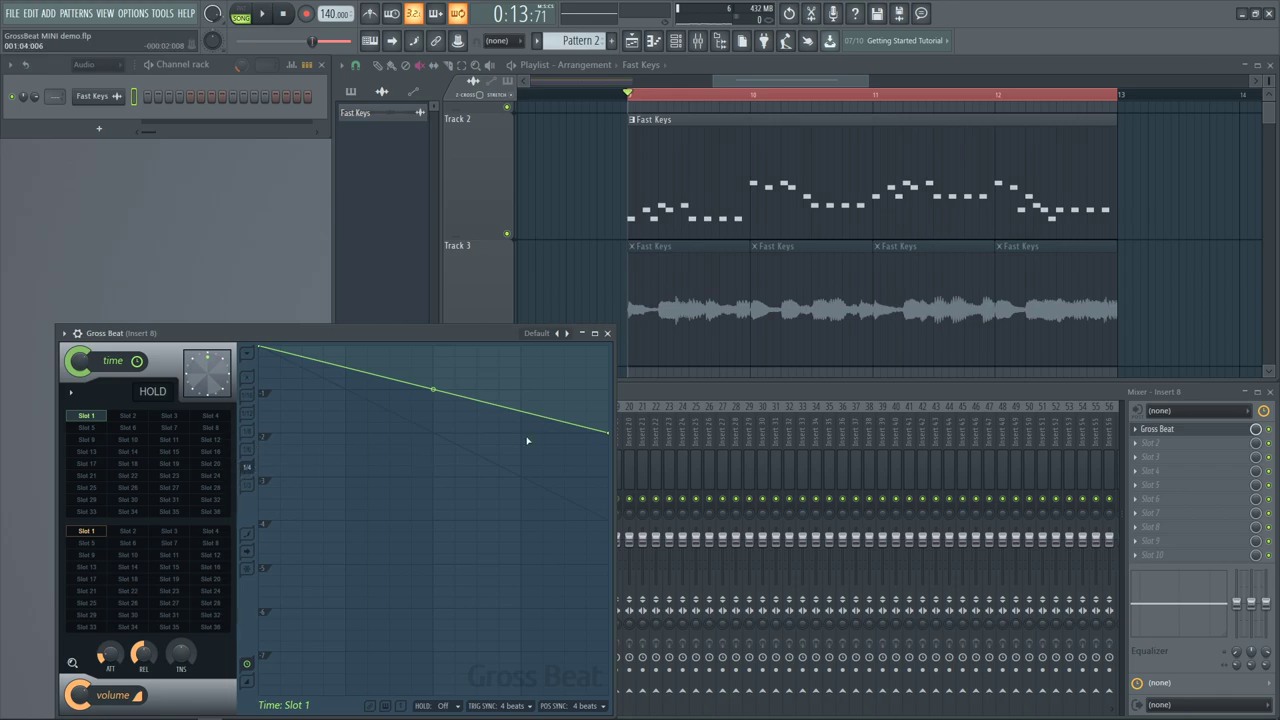
pyautogui.moveTo(611, 432)
pyautogui.mouseDown()
pyautogui.moveTo(619, 400)
pyautogui.moveTo(617, 432)
pyautogui.mouseUp()
# Play the half-speed pattern against the audio, unmuting the Track 3 slices at bars 11 and 12 and leaving the Track 2 clip unmuted
pyautogui.press('space')
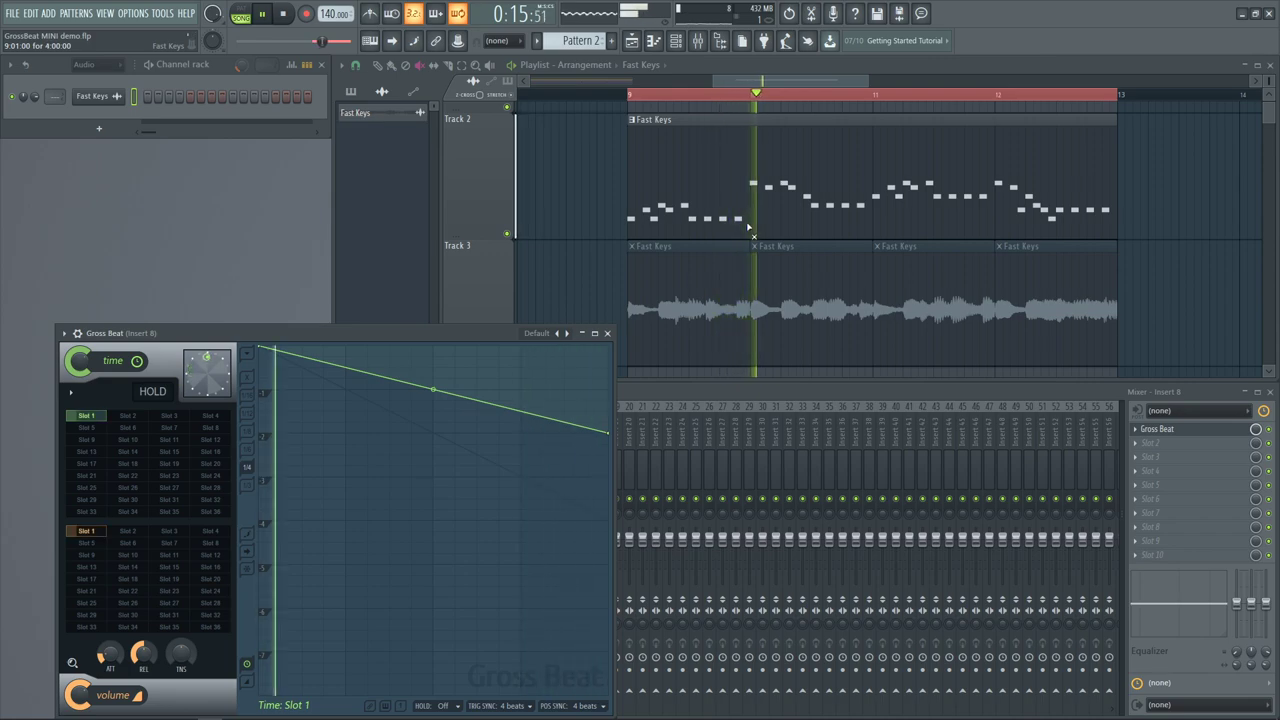
pyautogui.click(923, 209)
pyautogui.moveTo(935, 298); pyautogui.dragTo(1188, 306)
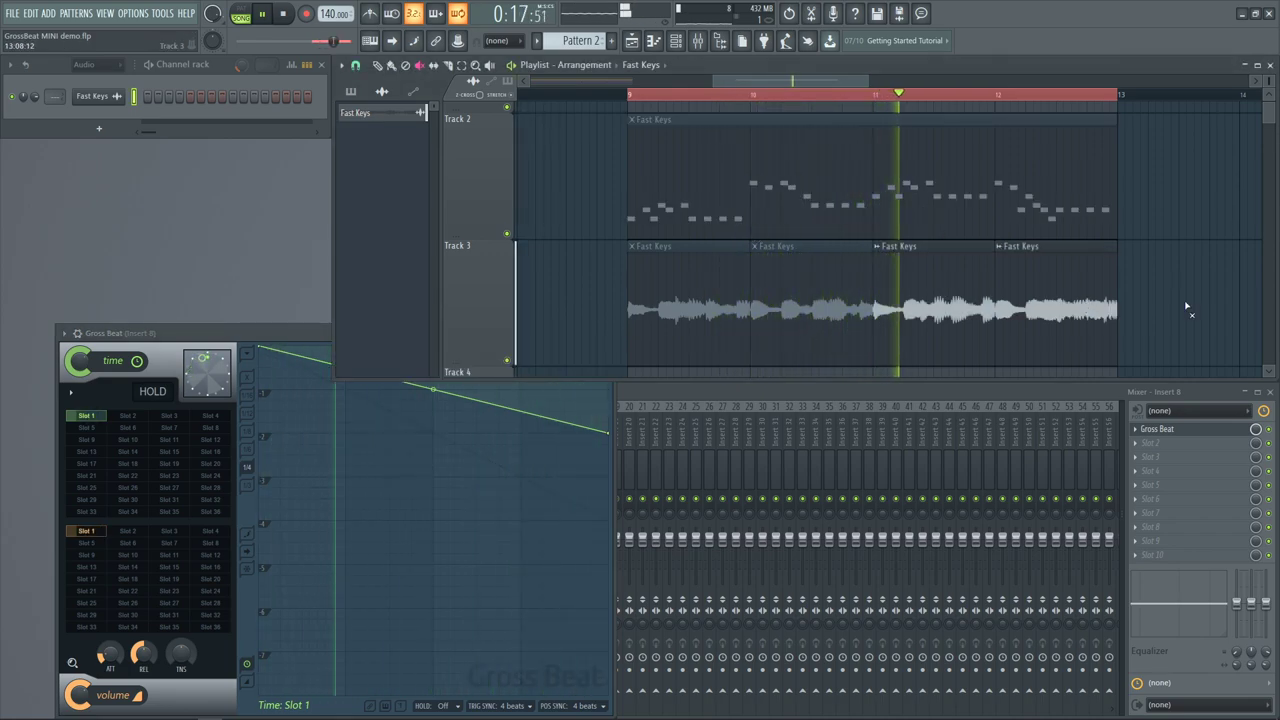
pyautogui.press('space')
pyautogui.click(803, 203)
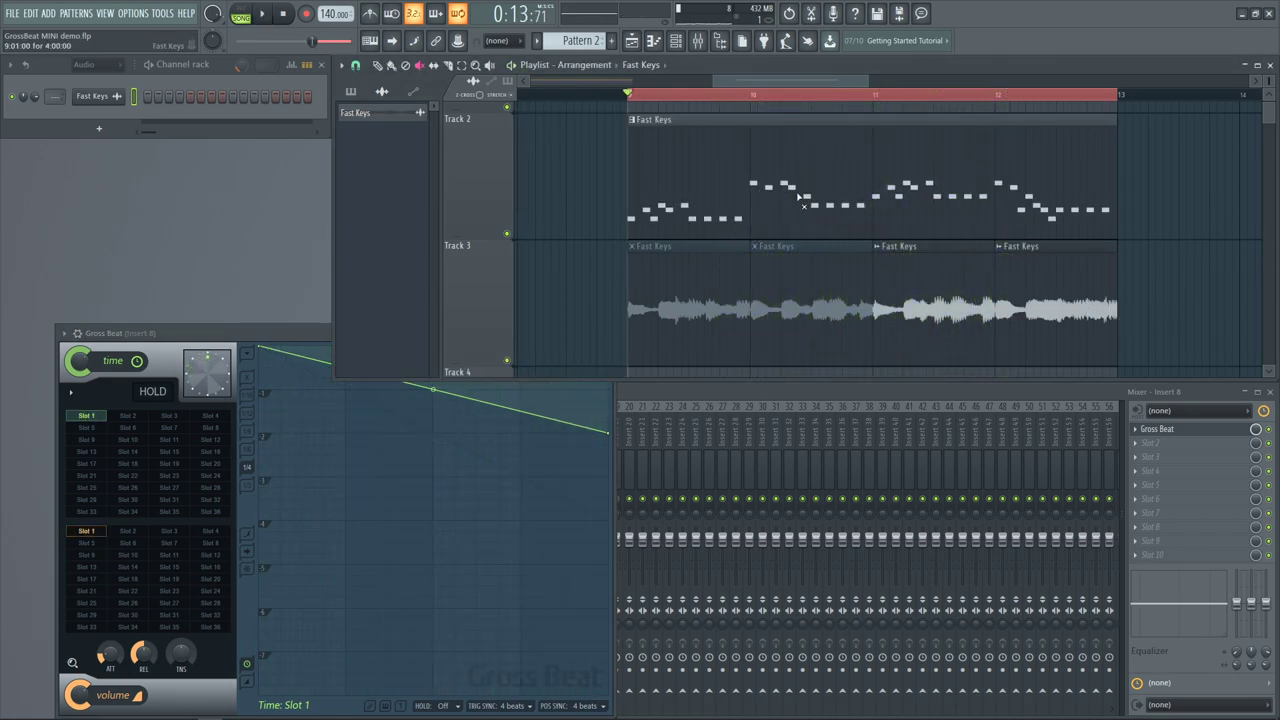
pyautogui.moveTo(878, 181)
pyautogui.mouseDown()
pyautogui.moveTo(881, 218)
pyautogui.moveTo(888, 197)
pyautogui.mouseUp()
pyautogui.hotkey('ctrl', 'z')
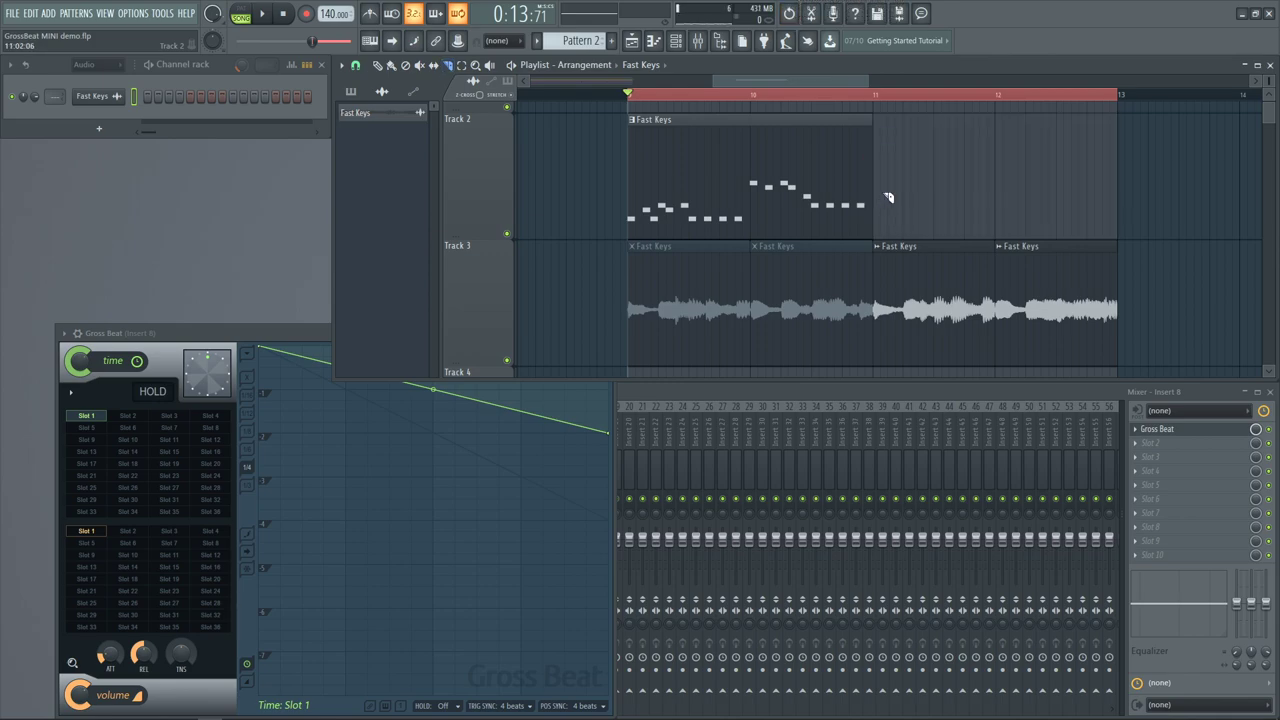
pyautogui.hotkey('ctrl', 'z')
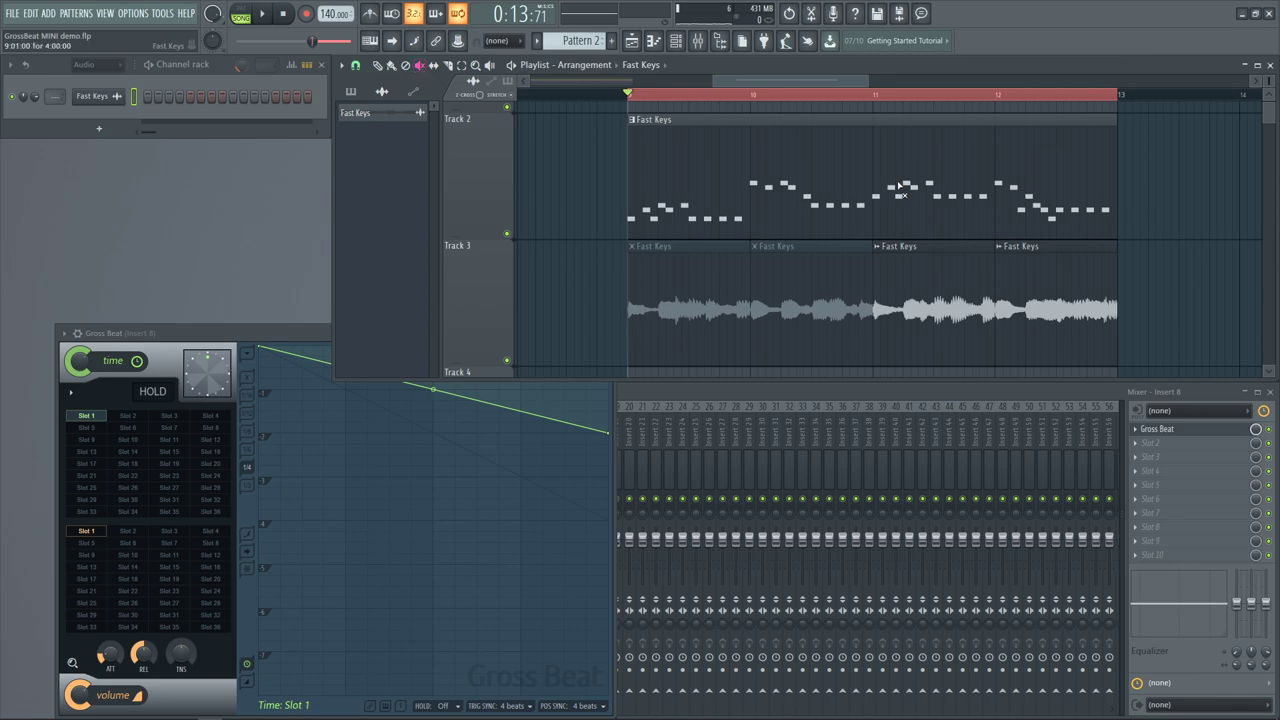
# Slice the Track 2 Fast Keys pattern clip at bar 11 and mute its second half
pyautogui.click(897, 187)
pyautogui.click(846, 196)
pyautogui.click(892, 195)
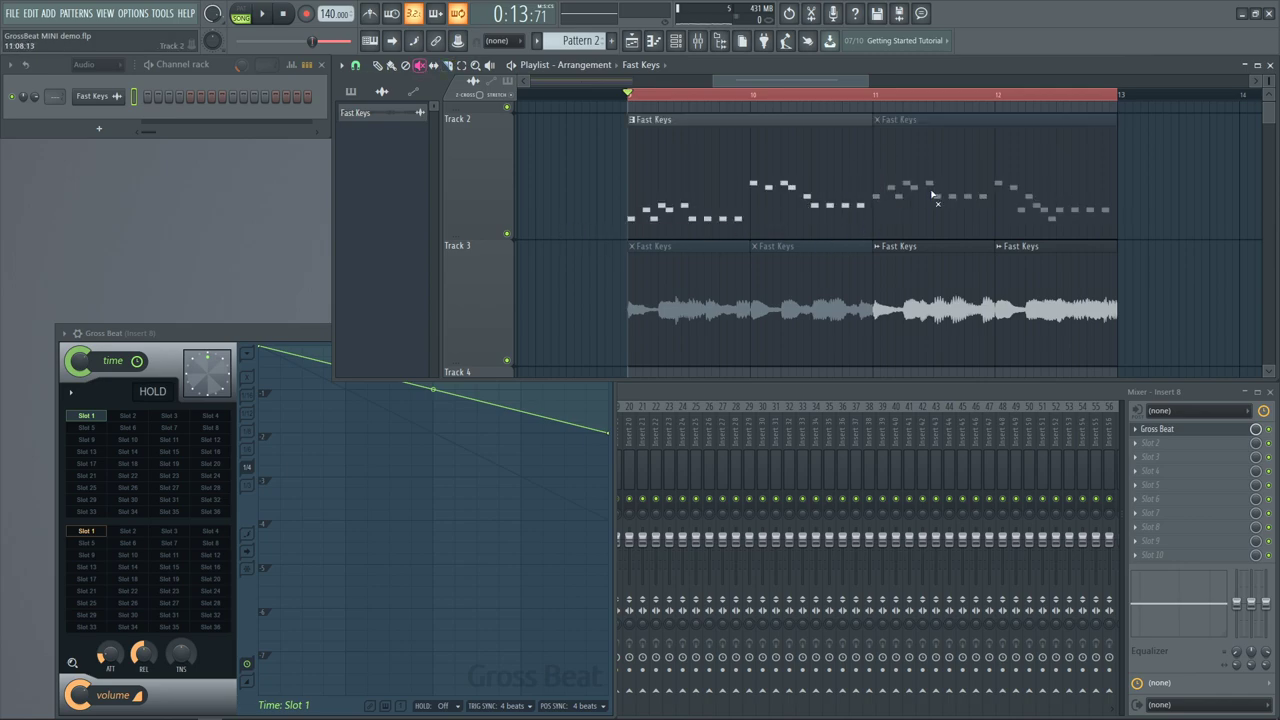
# Play the half-speed pattern followed by the last two stretched audio slices, and move the Gross Beat window over the mixer
pyautogui.press('space')
pyautogui.click(326, 331)
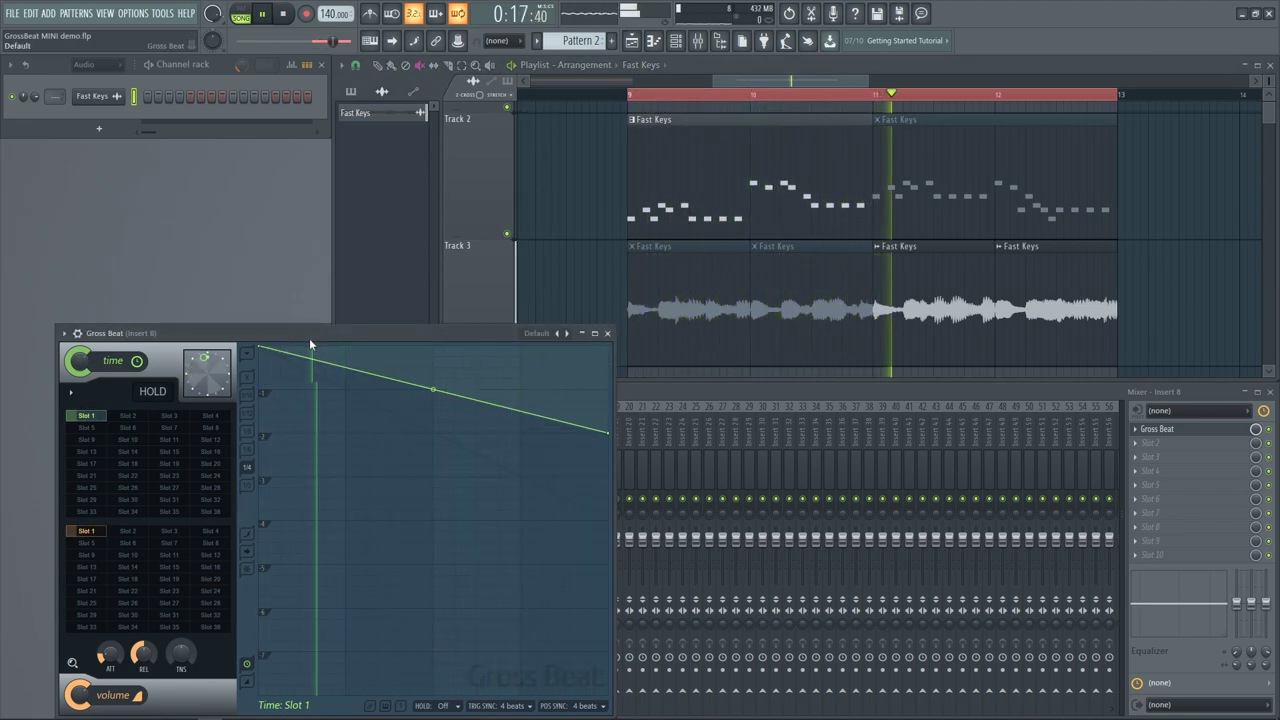
pyautogui.moveTo(310, 343); pyautogui.dragTo(820, 368)
pyautogui.press('space')
pyautogui.press('space')
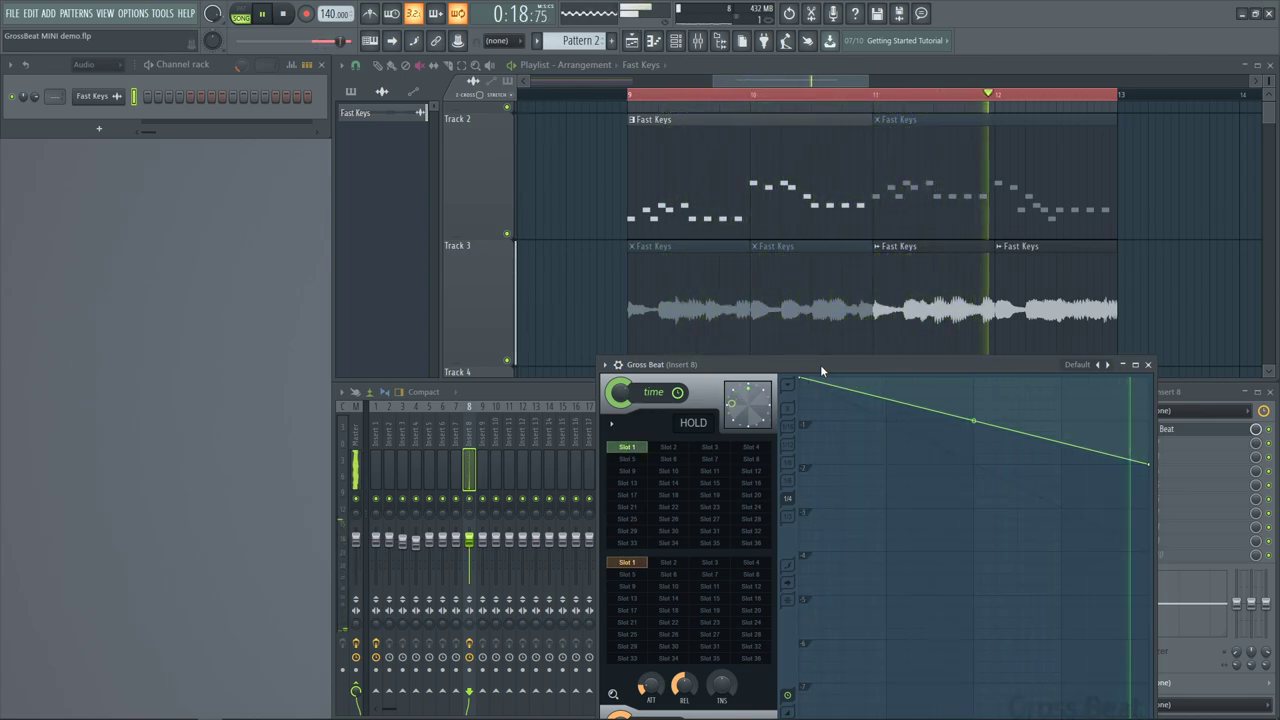
pyautogui.press('space')
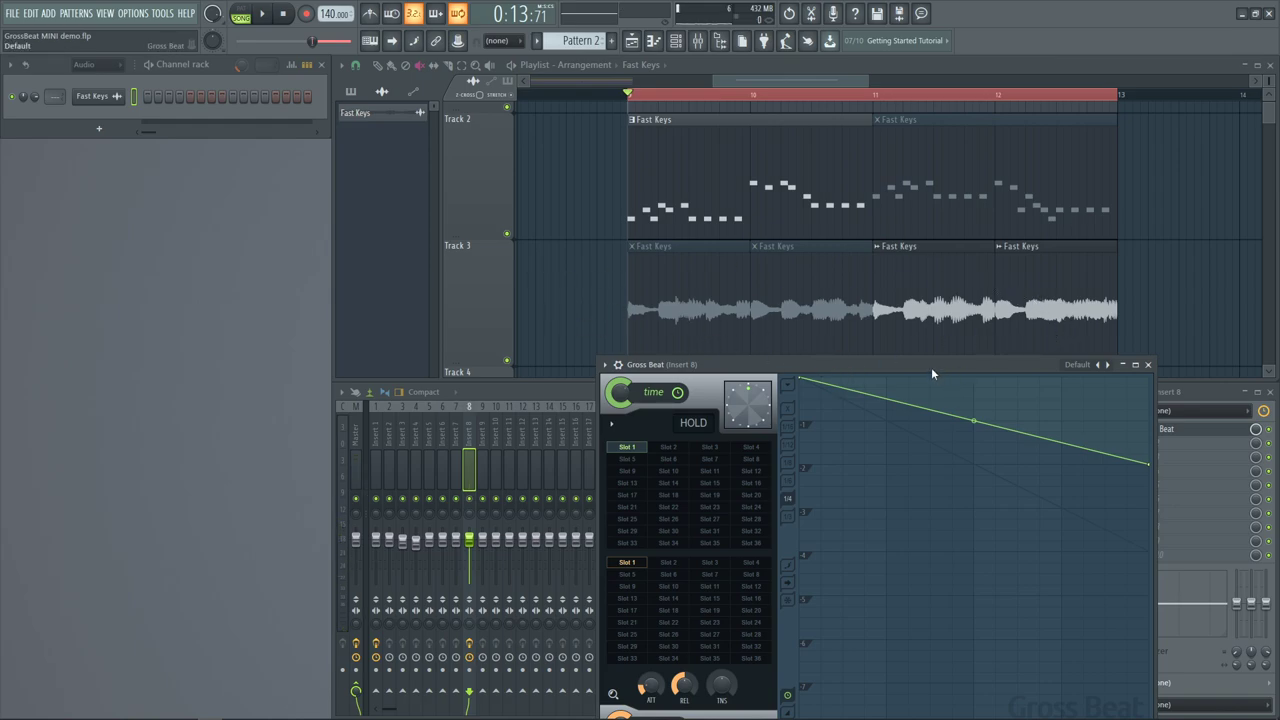
# Load the Momentary 2 preset in Gross Beat, choose time slots Complex 9 and Complex 11, and audition Complex 11 and Complex 10 during playback
pyautogui.click(1080, 369)
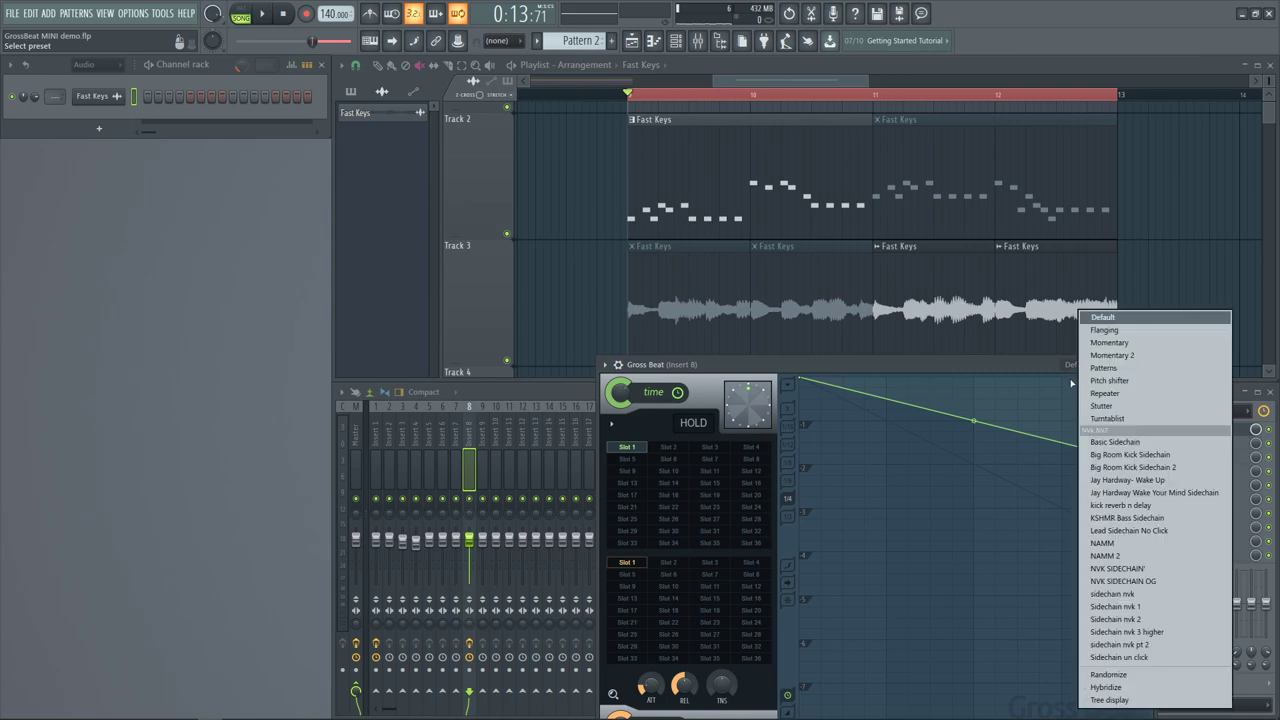
pyautogui.click(1119, 366)
pyautogui.click(627, 507)
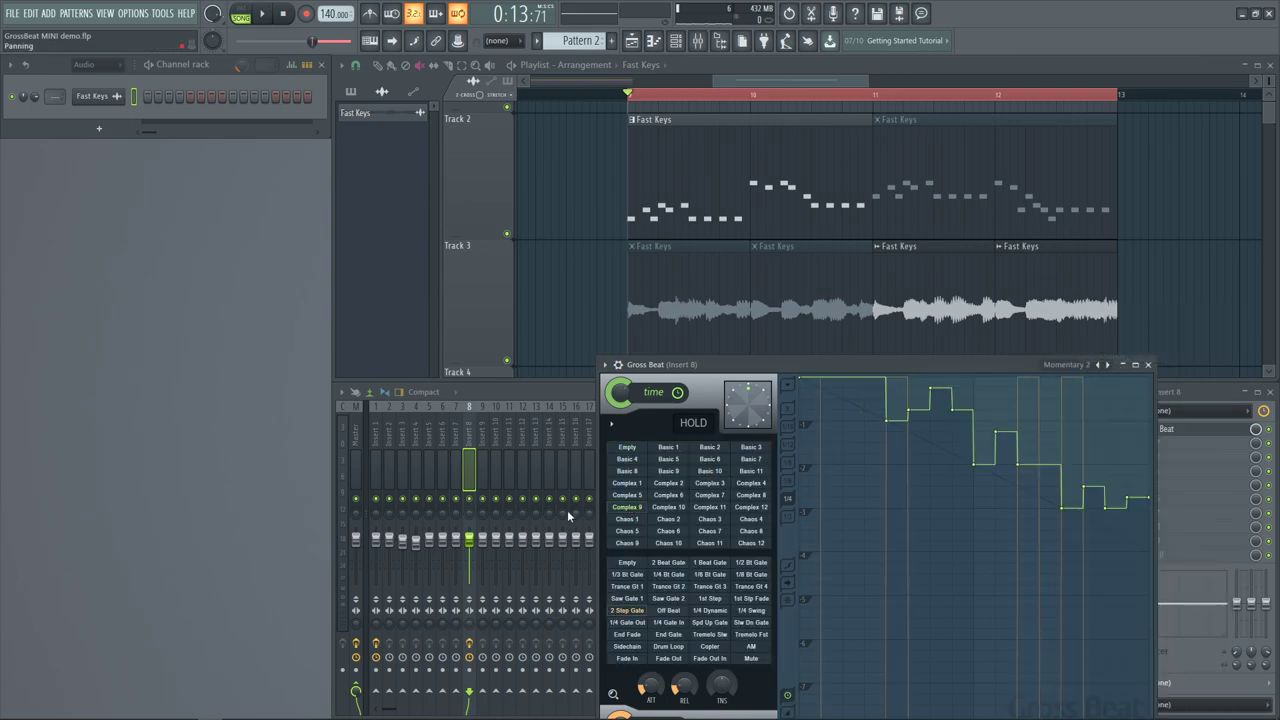
pyautogui.click(697, 509)
pyautogui.press('space')
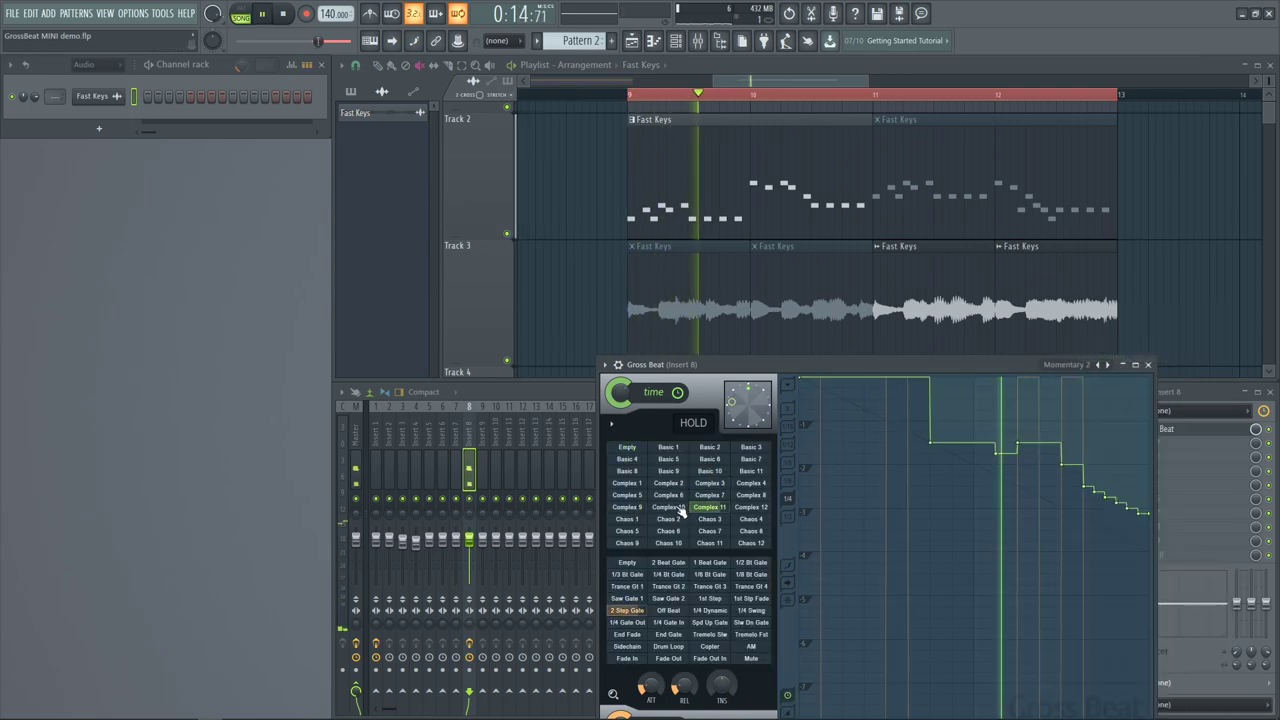
pyautogui.click(668, 507)
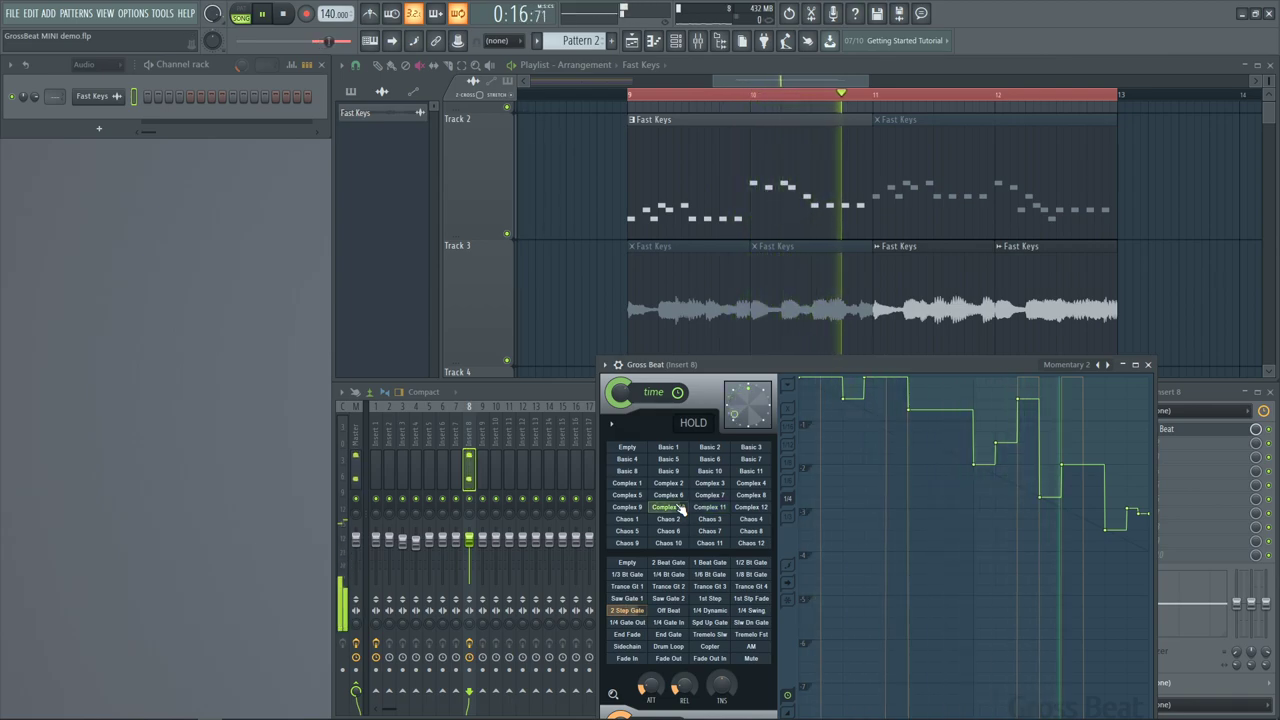
pyautogui.press('space')
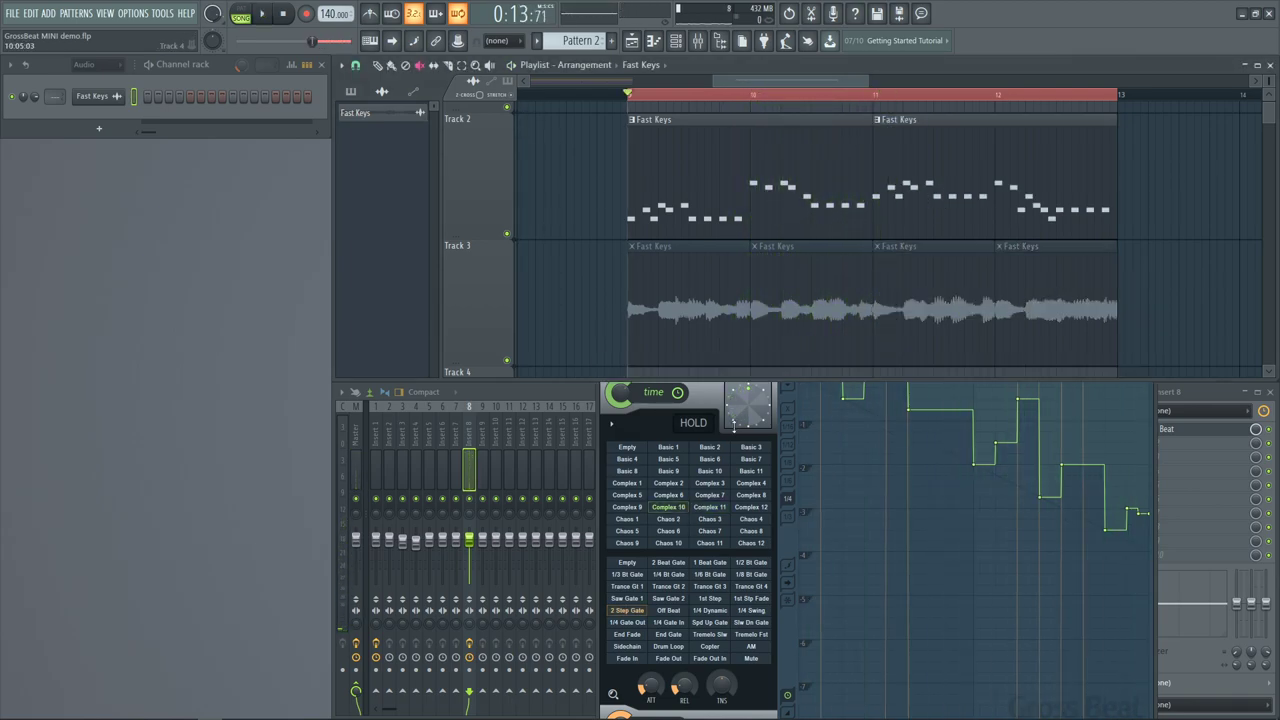
# Play the Track 2 pattern while auditioning the time slots Complex 3, Complex 4, Chaos 1, Complex 1 and Basic 5
pyautogui.click(709, 471)
pyautogui.click(709, 484)
pyautogui.press('space')
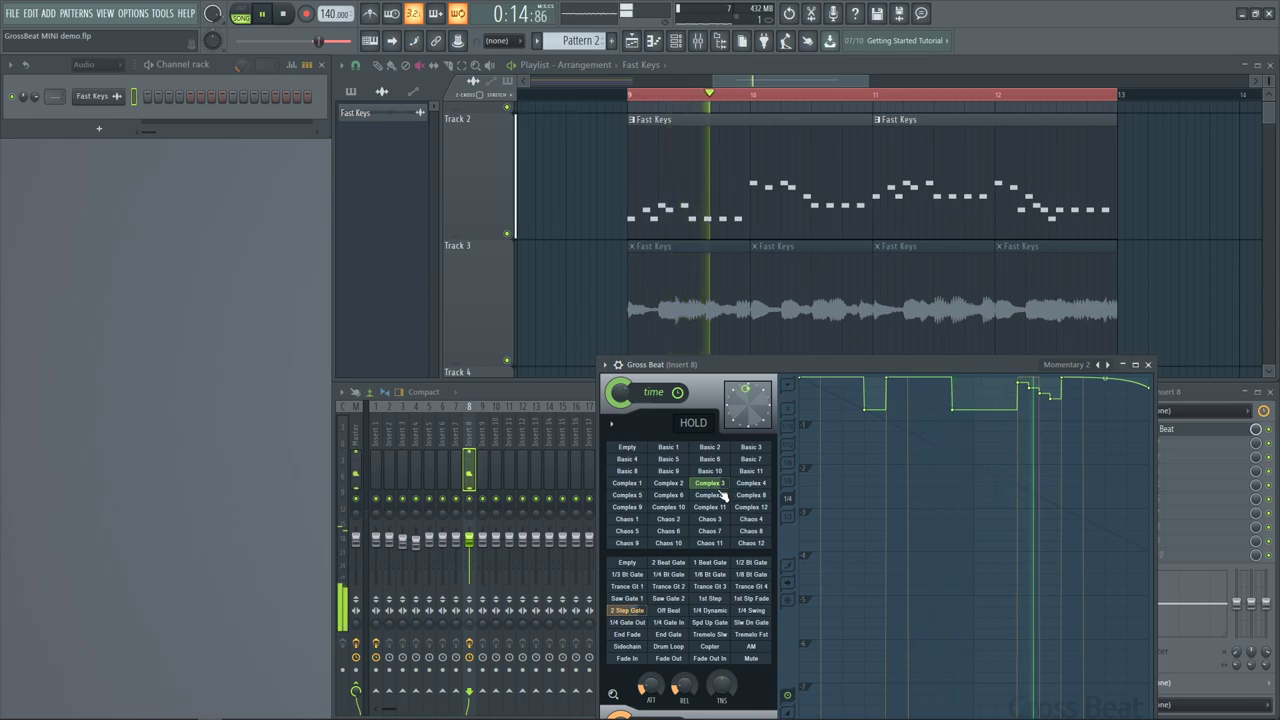
pyautogui.click(750, 486)
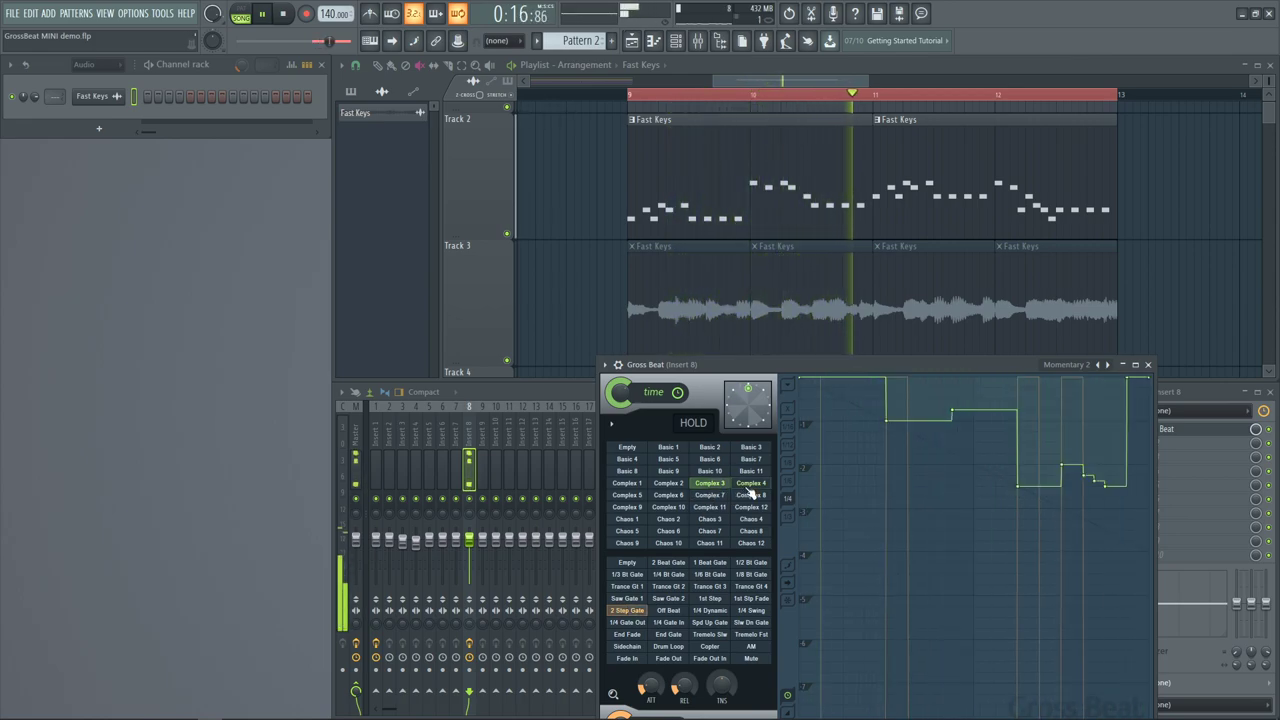
pyautogui.click(645, 521)
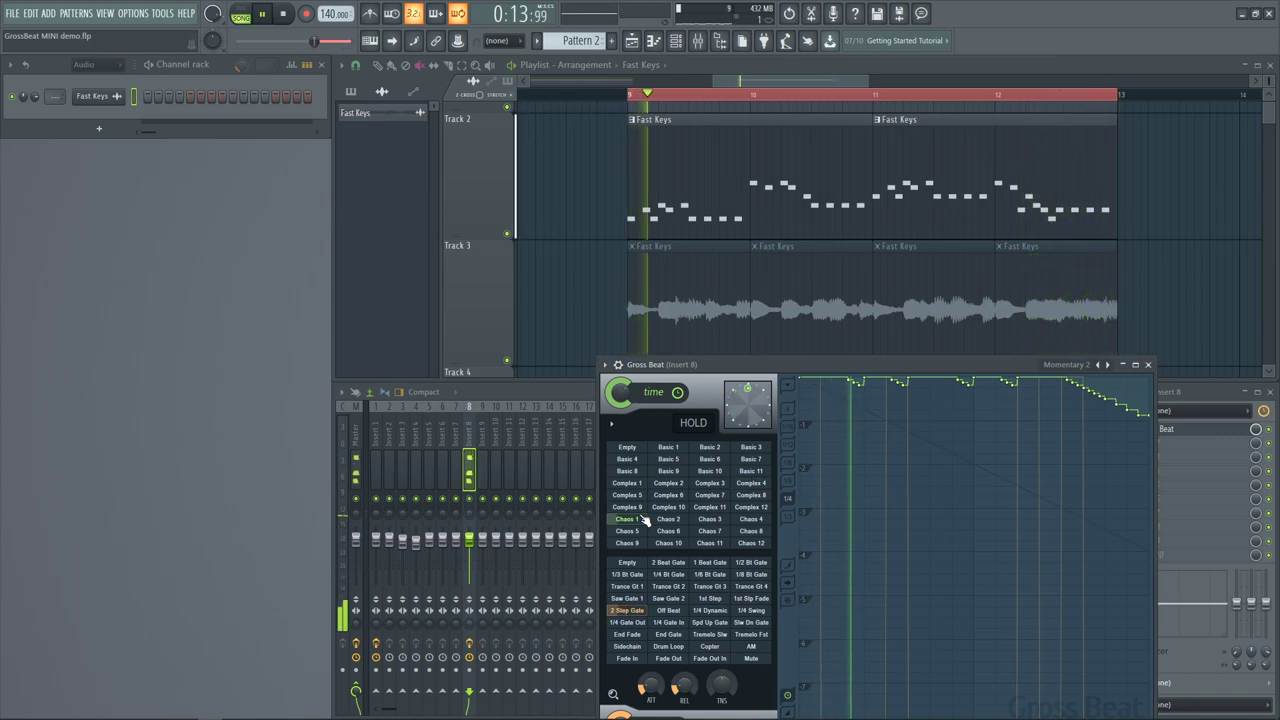
pyautogui.click(626, 483)
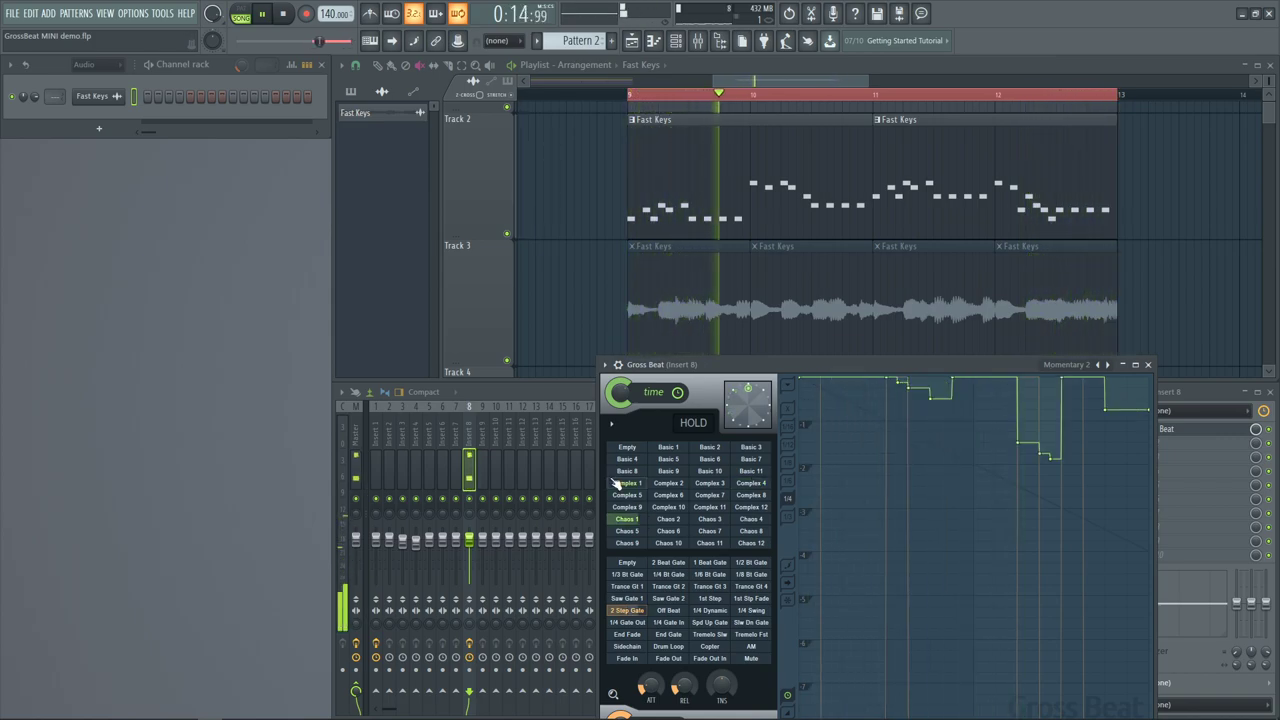
pyautogui.click(672, 462)
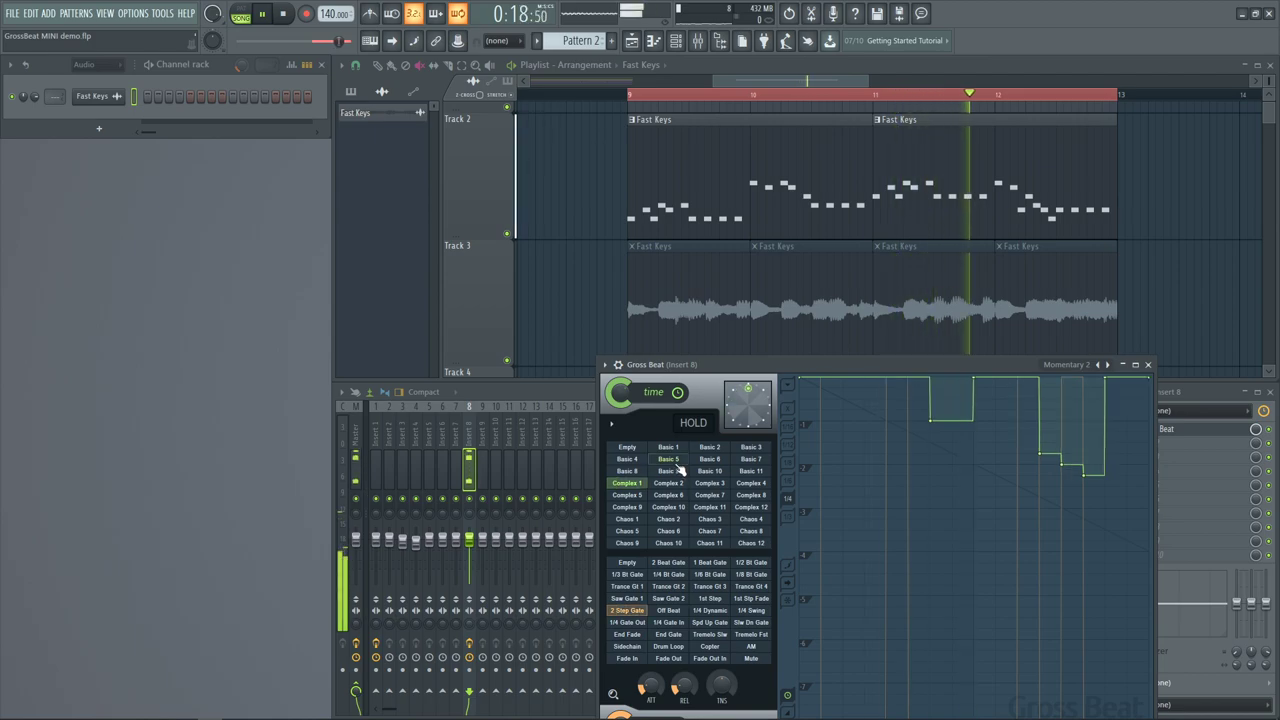
# Load the Turntablist preset and audition scratch pattern time slots 5, 2 and 7 on the playing pattern, then stop playback
pyautogui.click(1068, 365)
pyautogui.click(1097, 418)
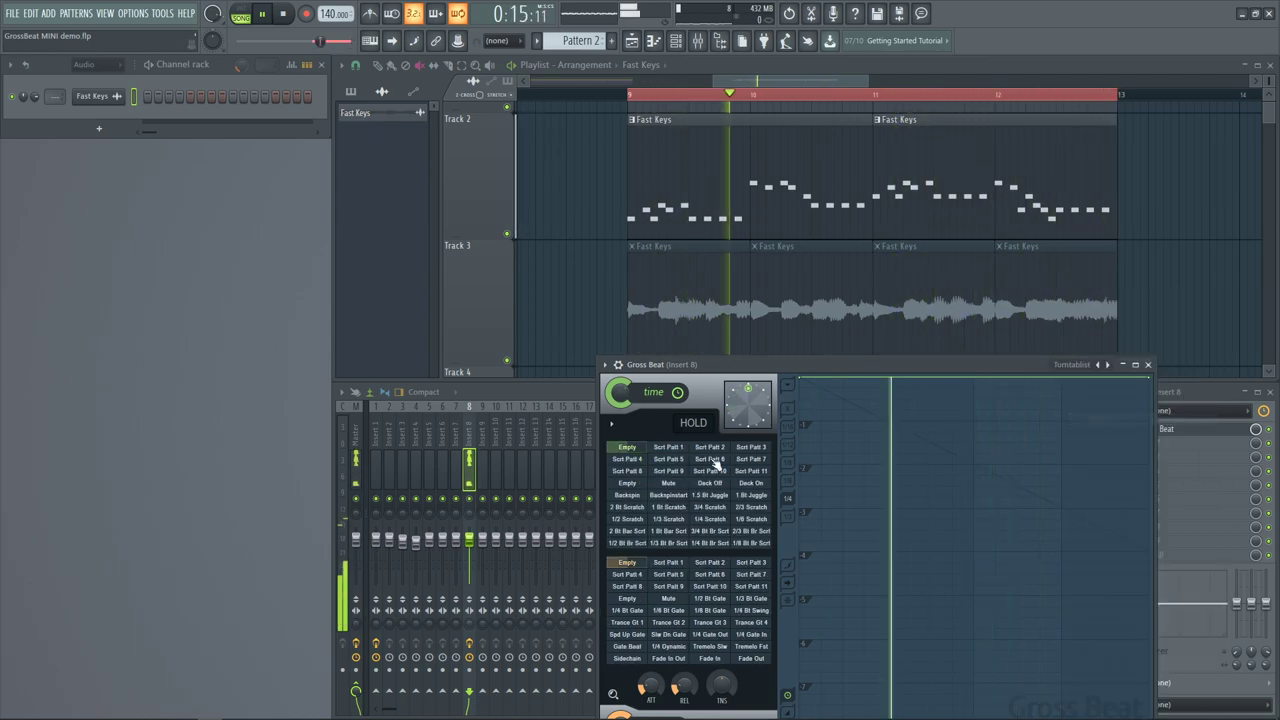
pyautogui.click(667, 459)
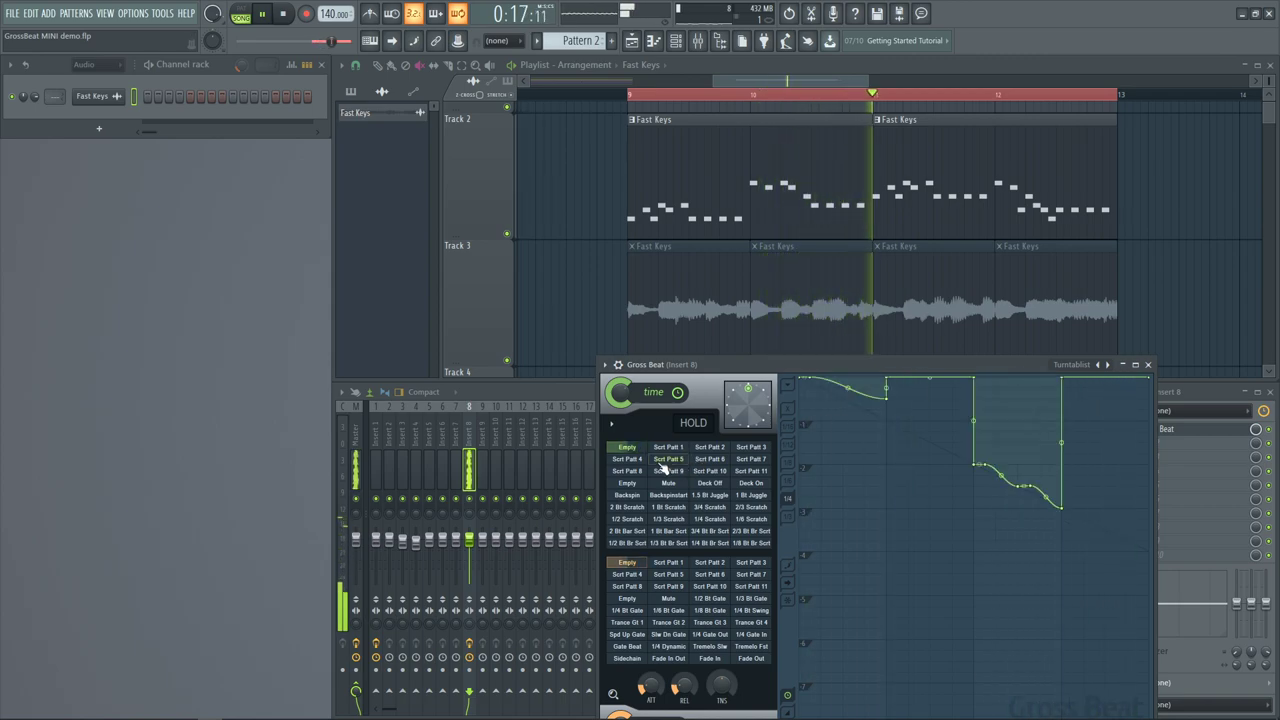
pyautogui.click(720, 449)
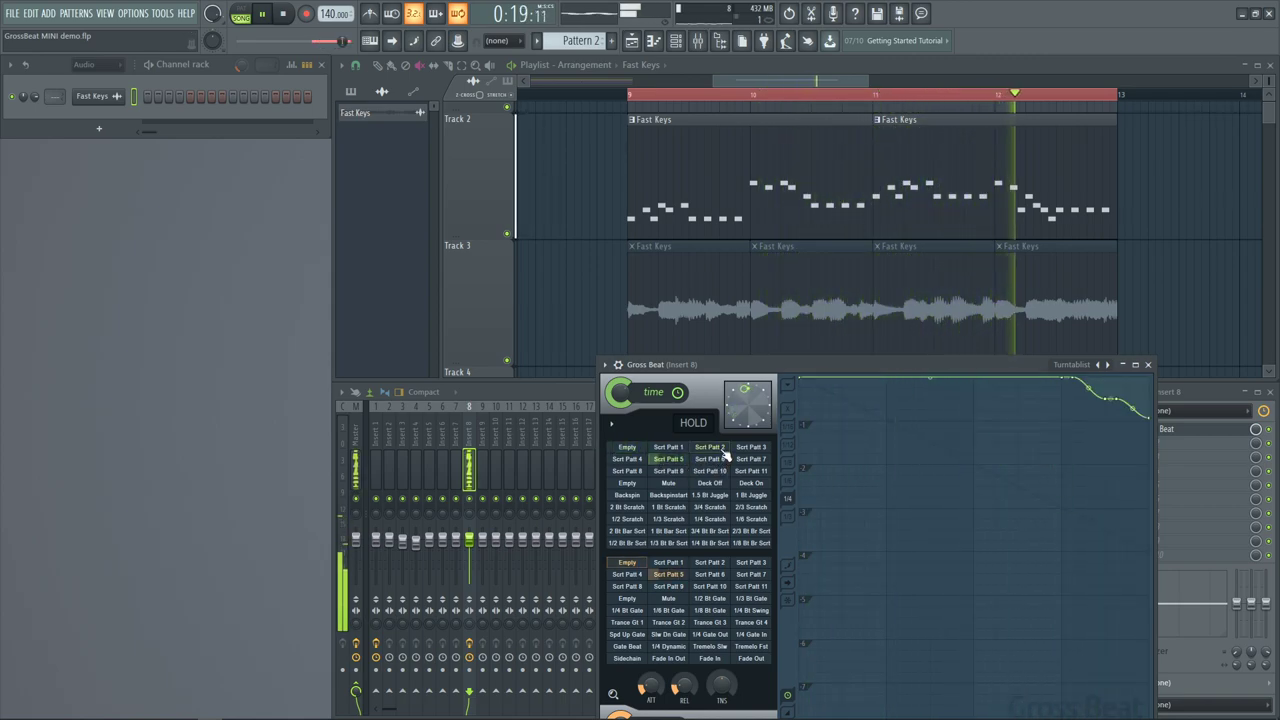
pyautogui.click(743, 464)
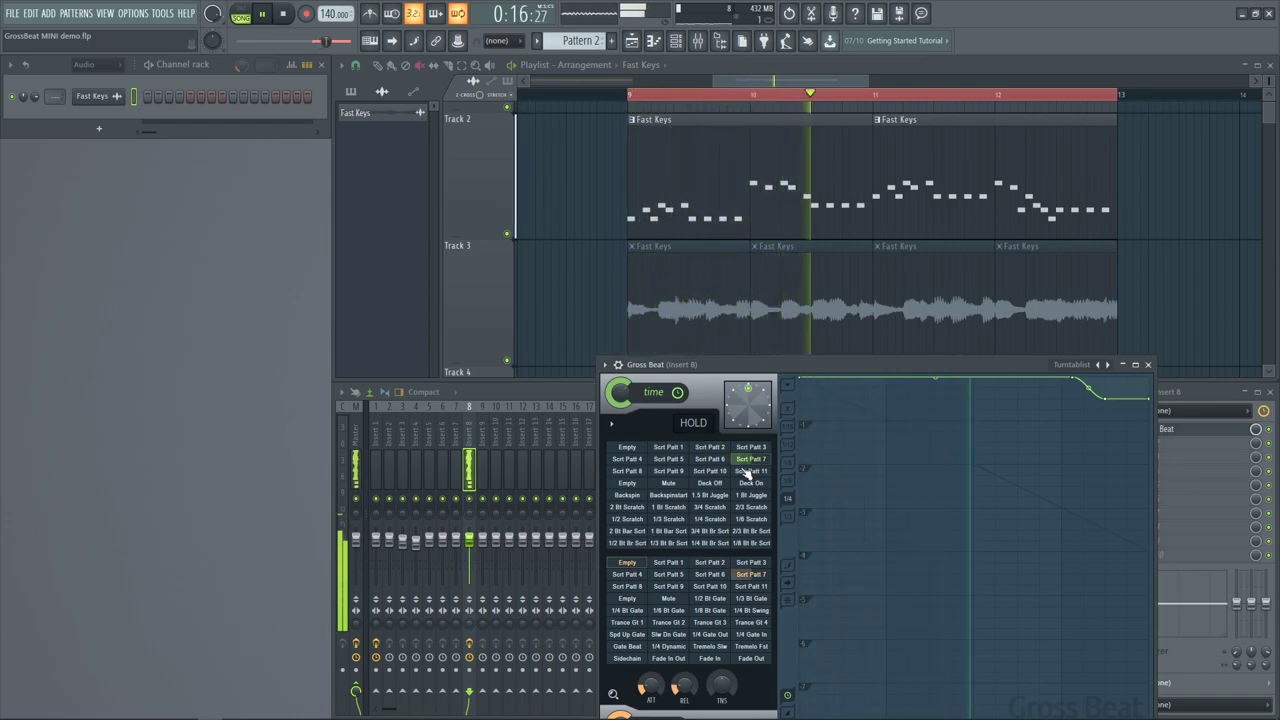
pyautogui.press('space')
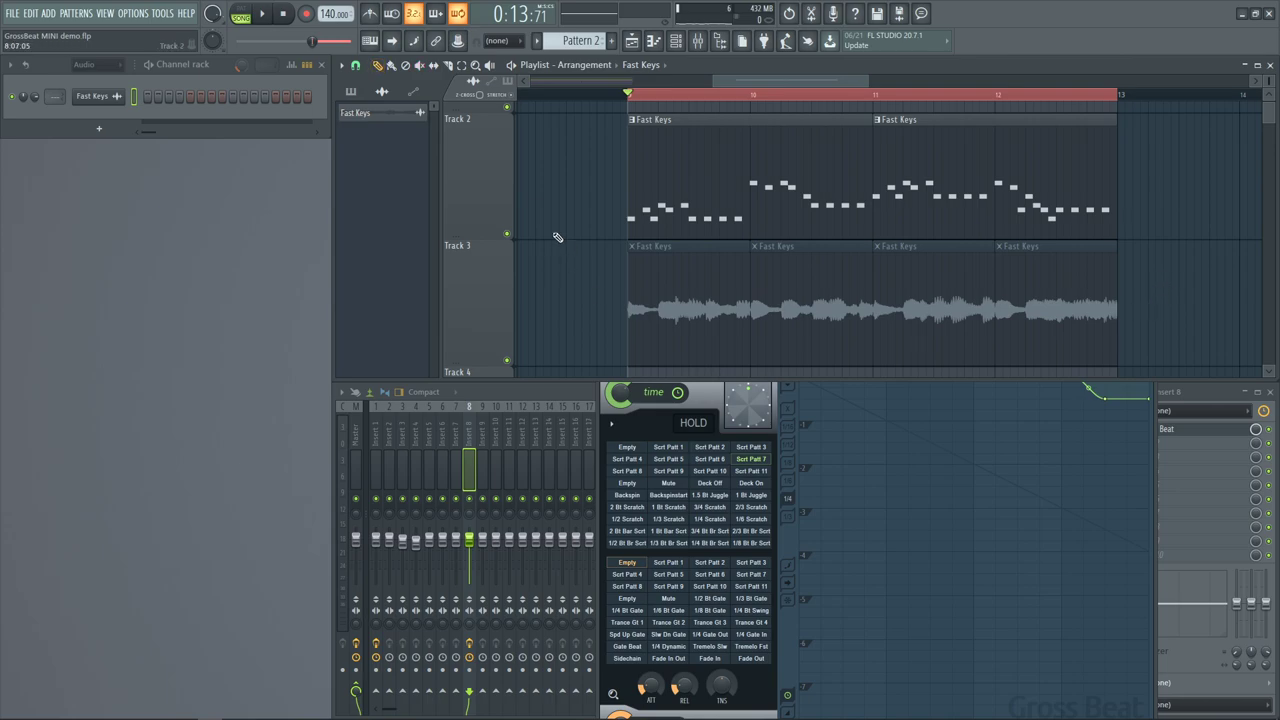
# Mute both Track 2 Fast Keys clips, unmute all four Track 3 audio slices, and bring the Gross Beat window back to the front
pyautogui.moveTo(658, 230); pyautogui.dragTo(1046, 232)
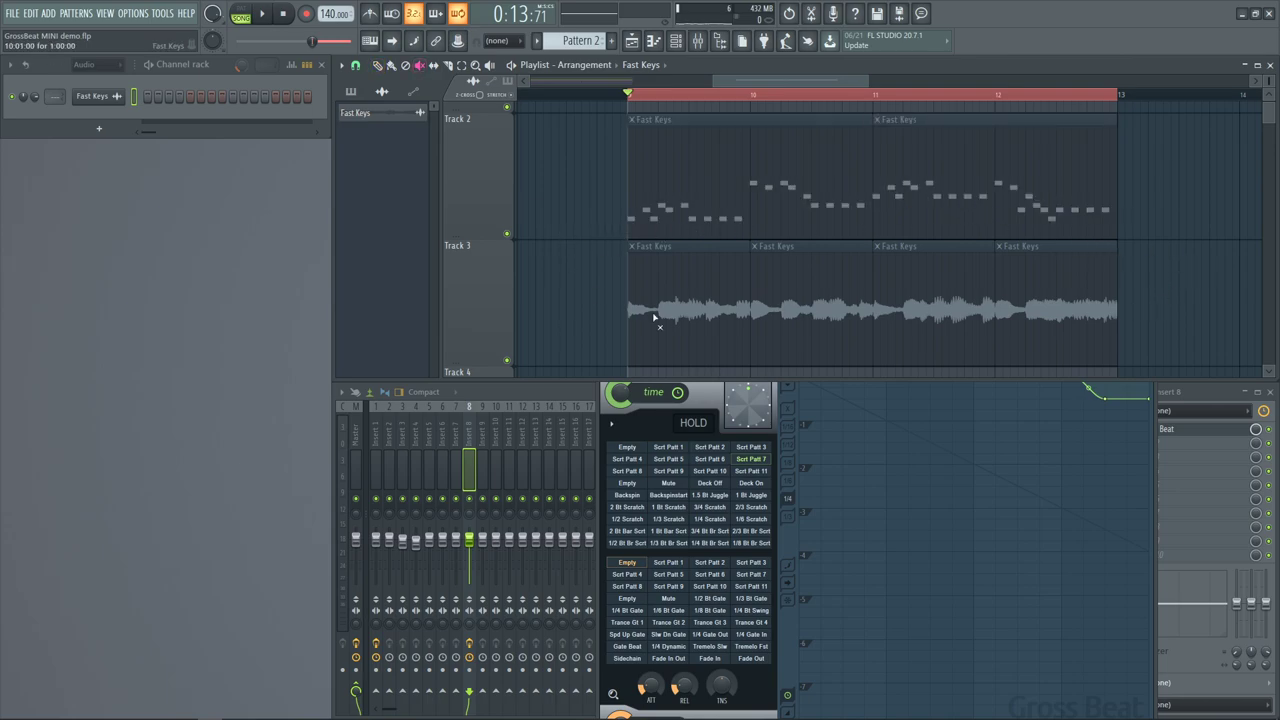
pyautogui.moveTo(704, 317); pyautogui.dragTo(1204, 293)
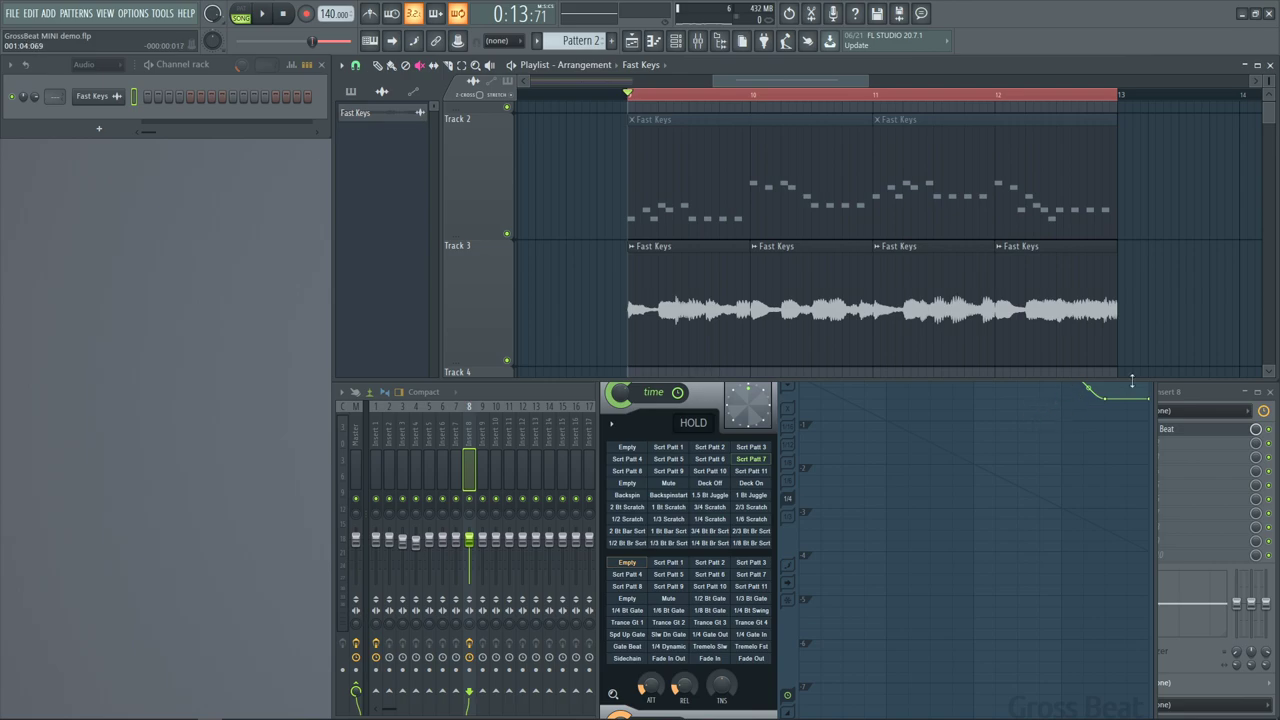
pyautogui.click(703, 395)
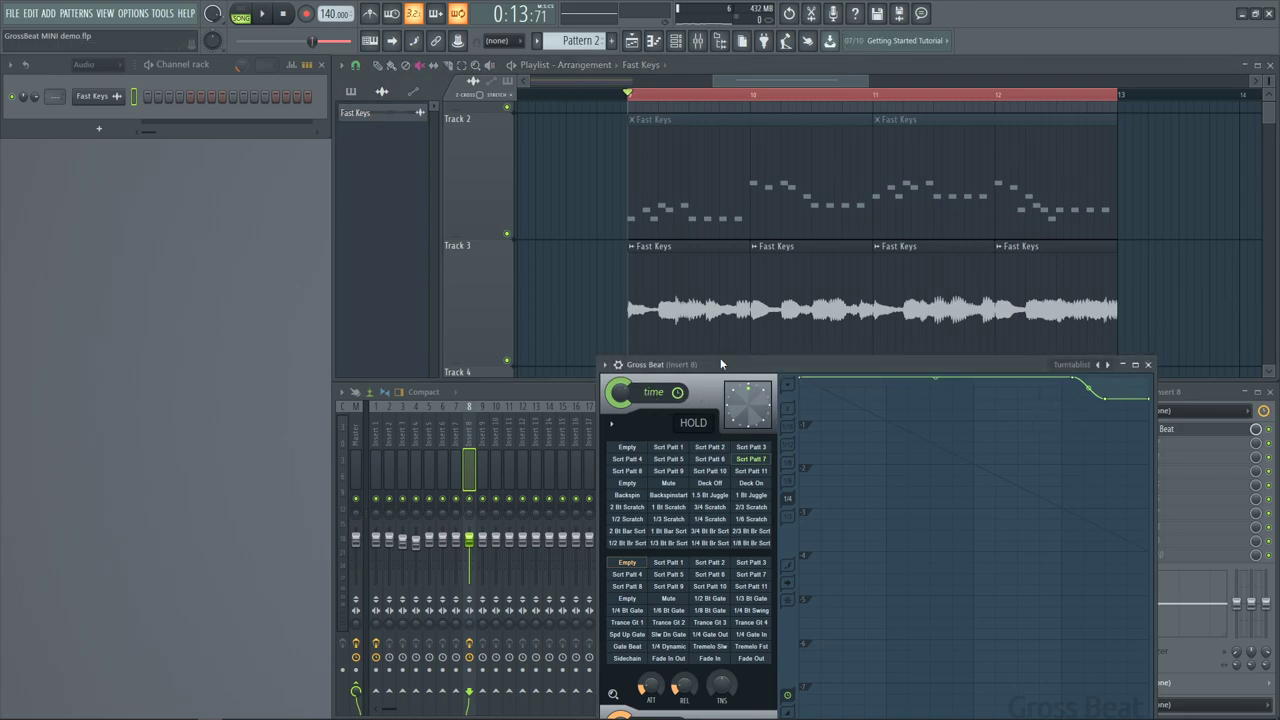
# Move the Gross Beat window clear of the playlist, audition the loop briefly, and open the Fast Keys audio clip's channel settings
pyautogui.moveTo(722, 369); pyautogui.dragTo(160, 297)
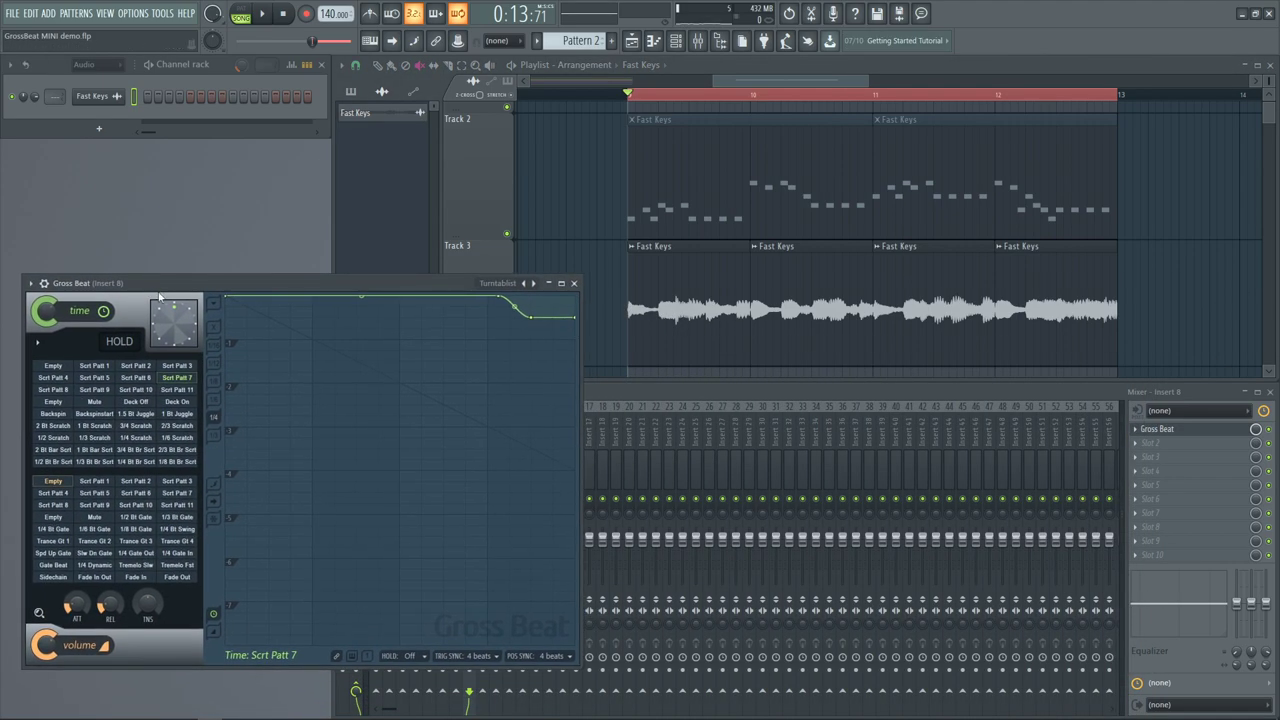
pyautogui.press('space')
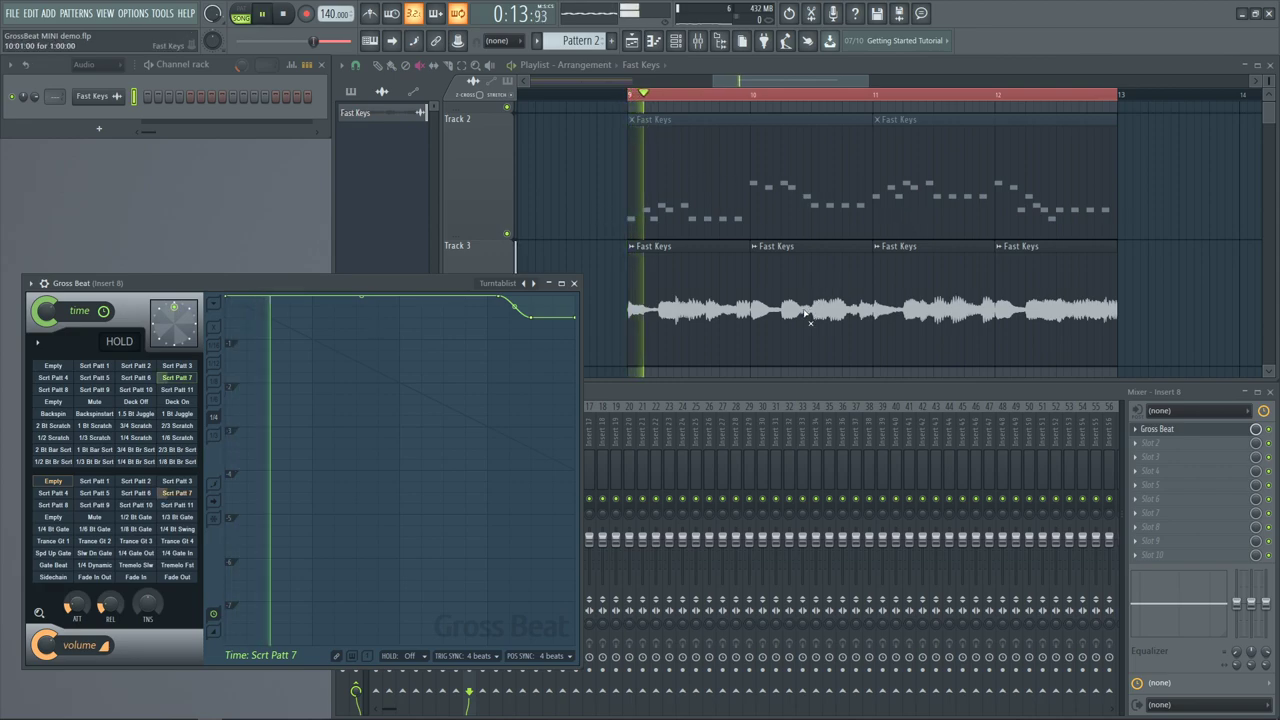
pyautogui.press('space')
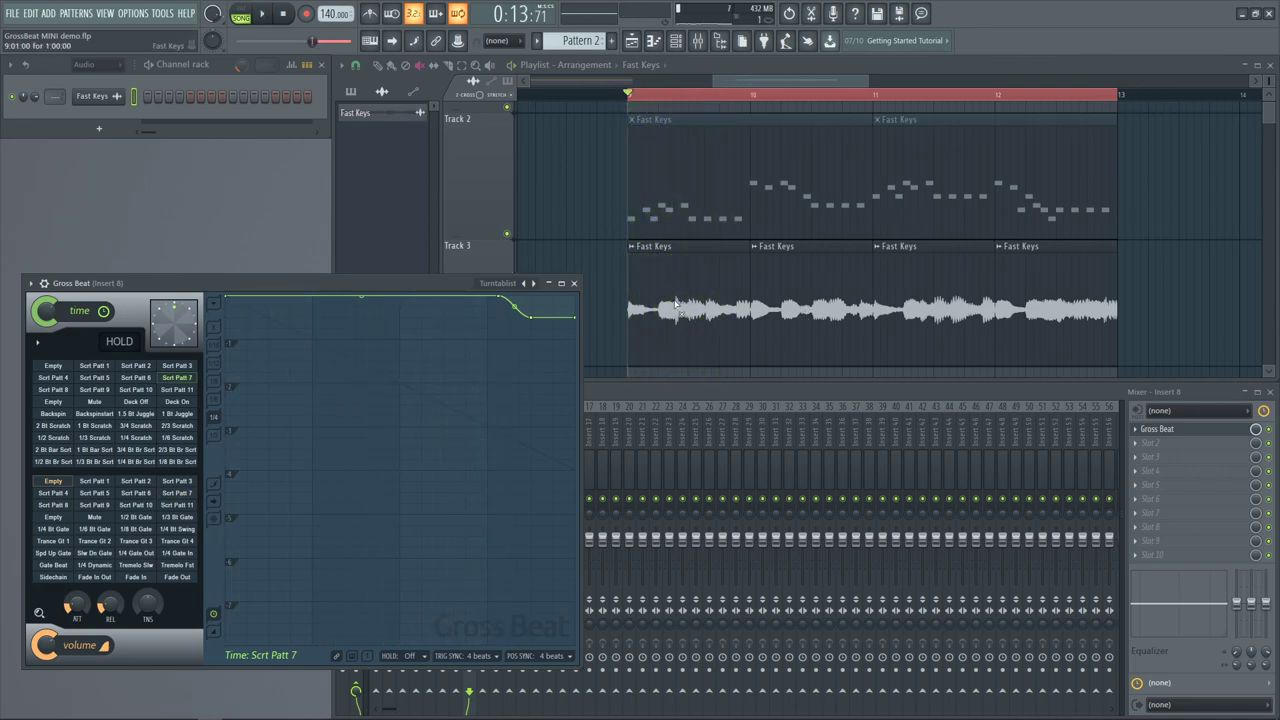
pyautogui.click(676, 305)
pyautogui.doubleClick(690, 318)
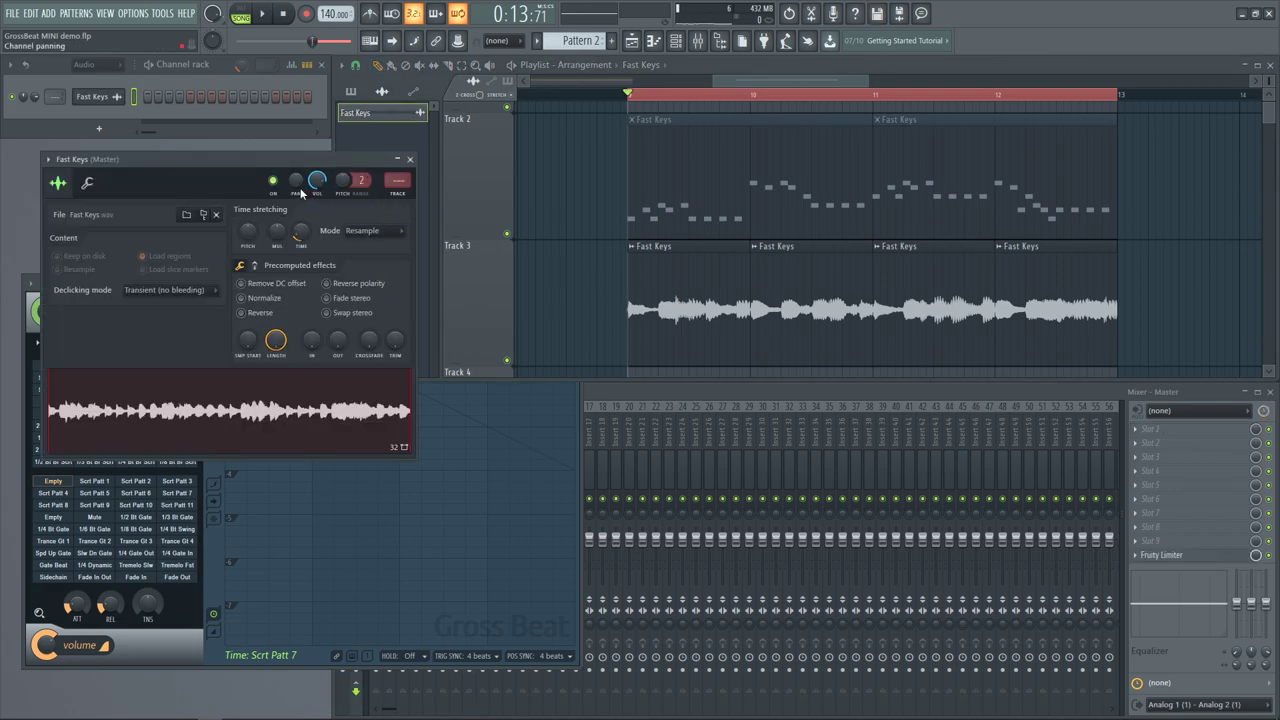
# Reset the Fast Keys channel pitch and set its pitch knob range to 48 semitones, auditioning the loop
pyautogui.press('space')
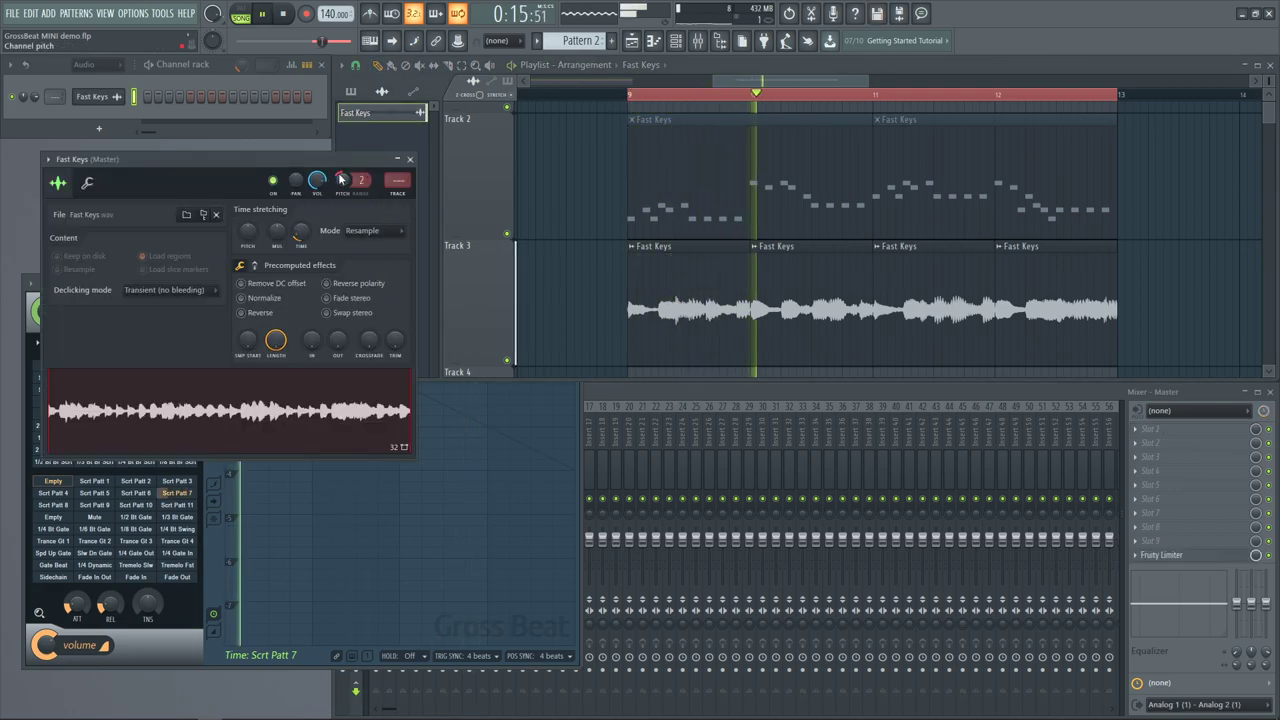
pyautogui.press('space')
pyautogui.rightClick(340, 178)
pyautogui.click(356, 184)
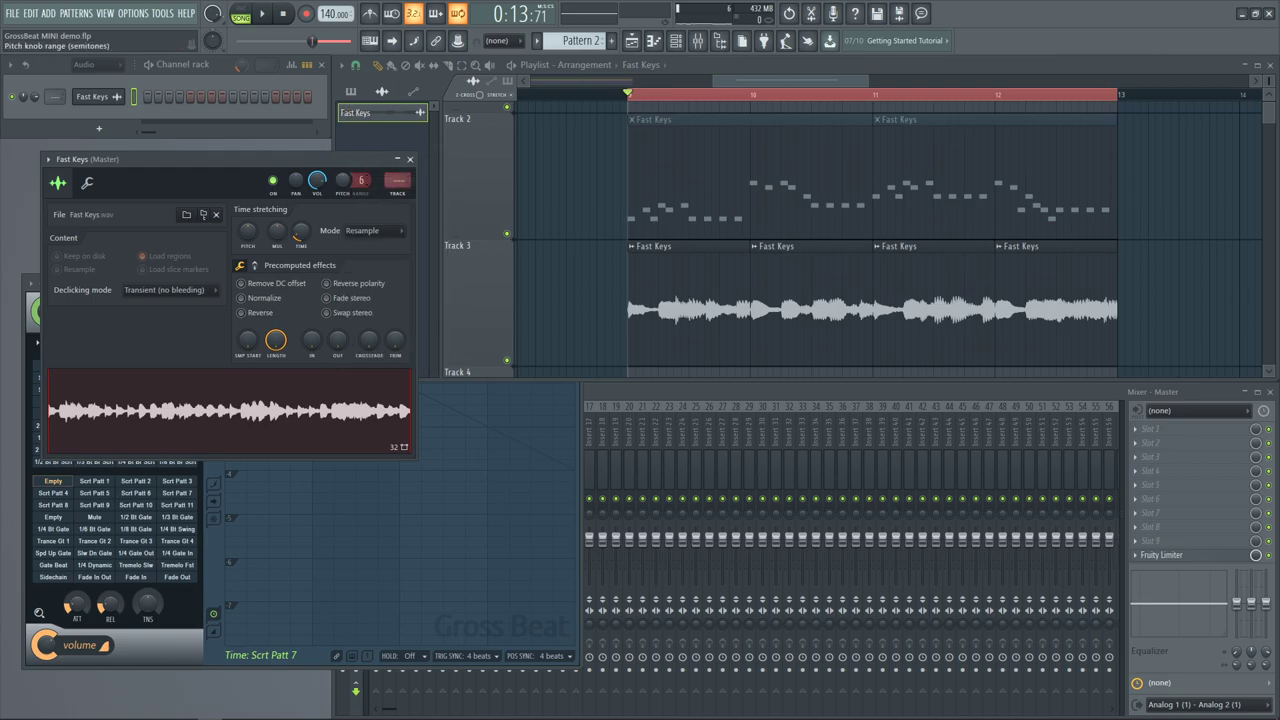
pyautogui.moveTo(360, 180); pyautogui.dragTo(342, 250)
pyautogui.press('space')
pyautogui.press('space')
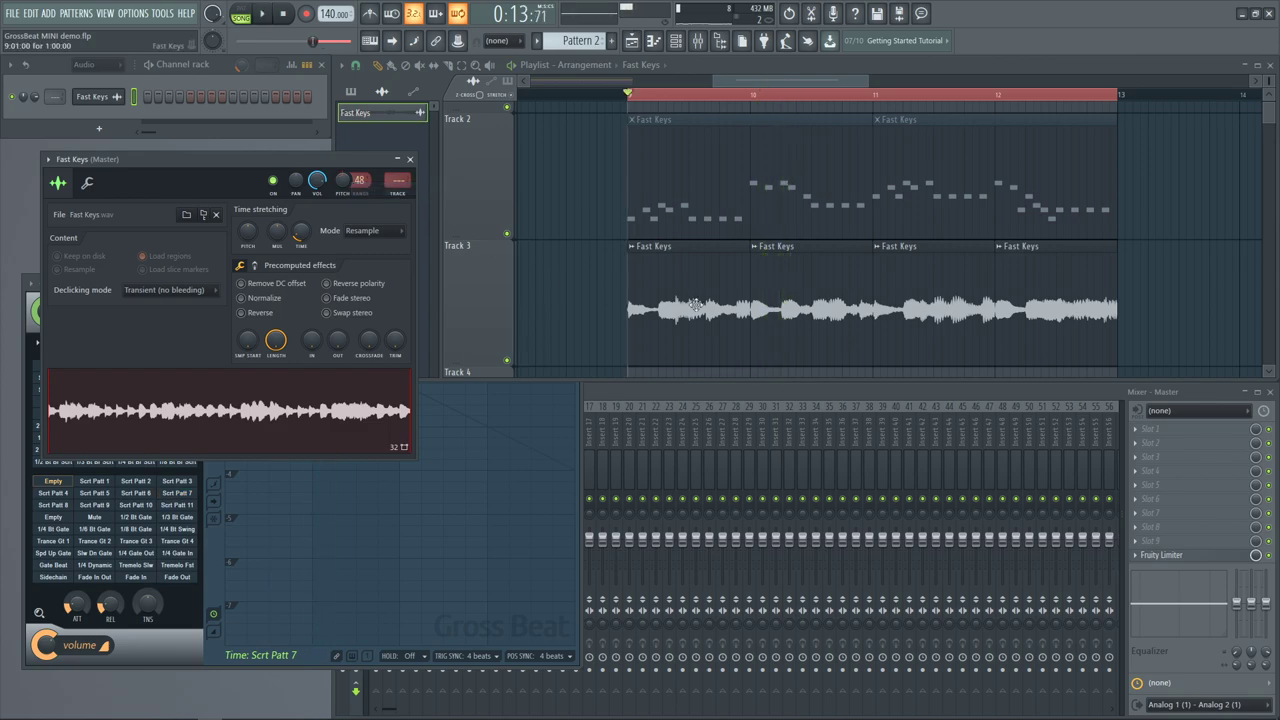
# Try the clip's time-stretching pitch shift during playback and set the stretch mode to Auto
pyautogui.press('space')
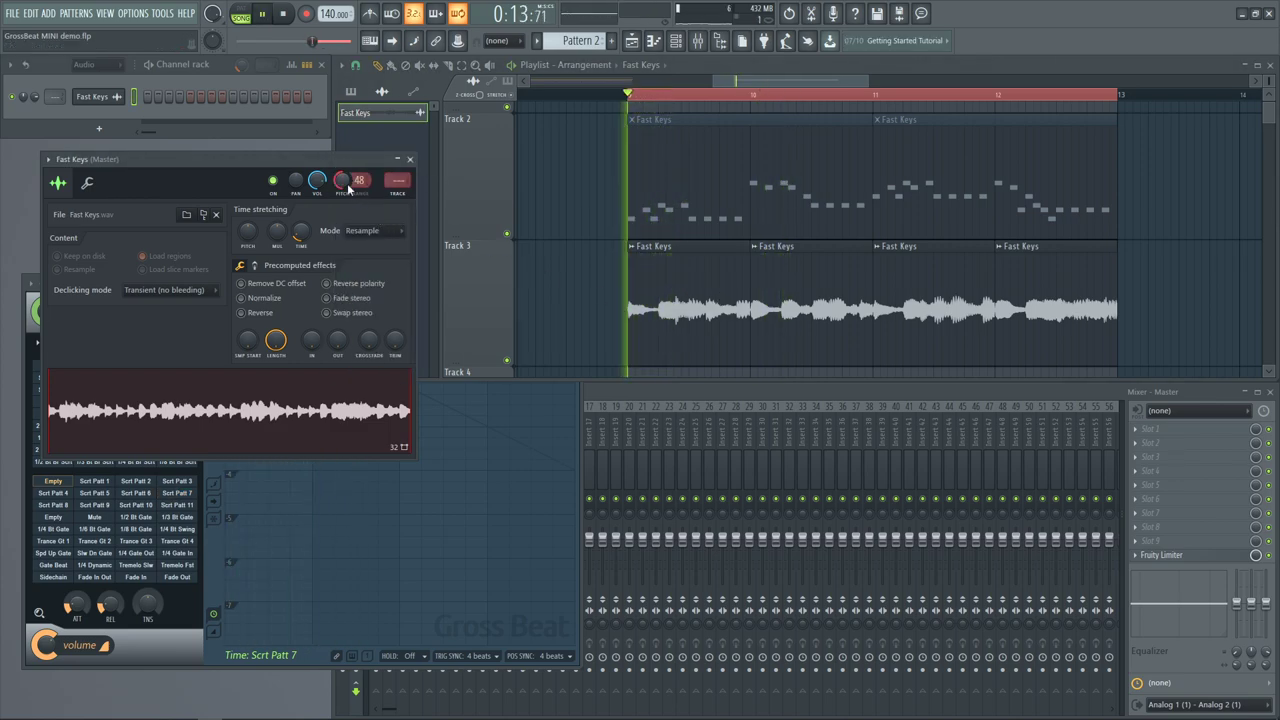
pyautogui.click(365, 230)
pyautogui.click(390, 194)
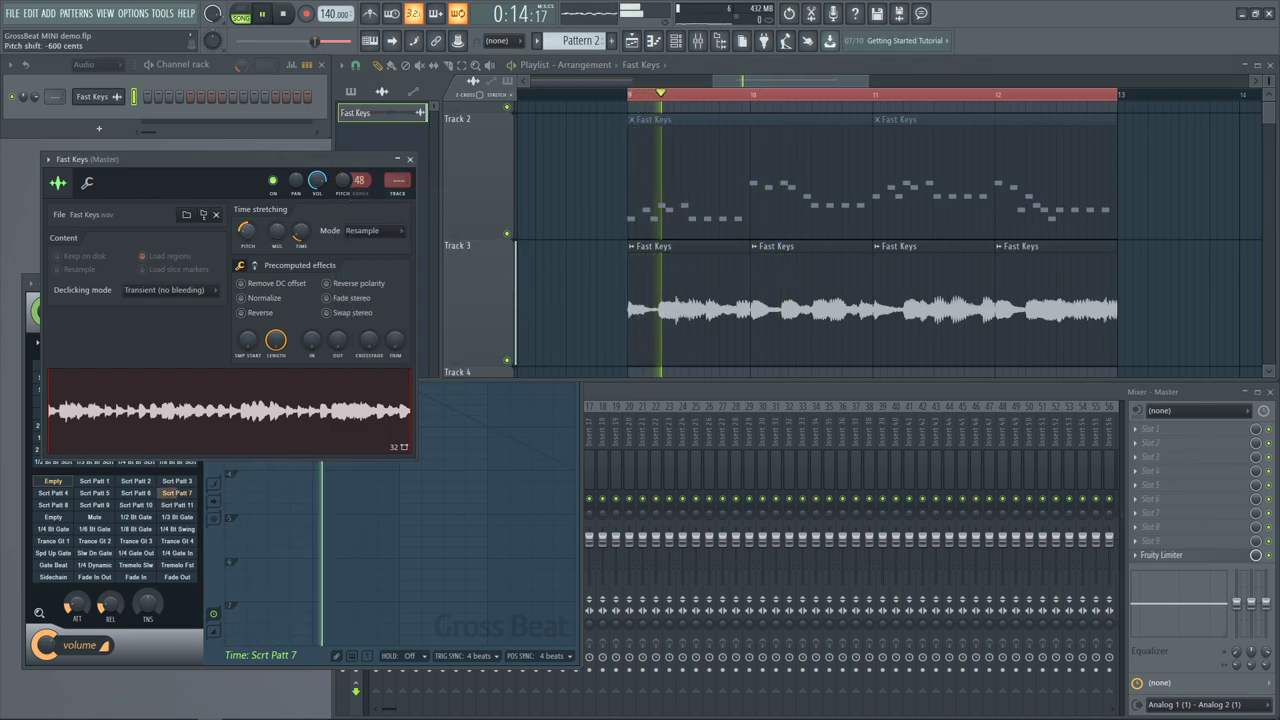
pyautogui.rightClick(255, 232)
pyautogui.click(273, 236)
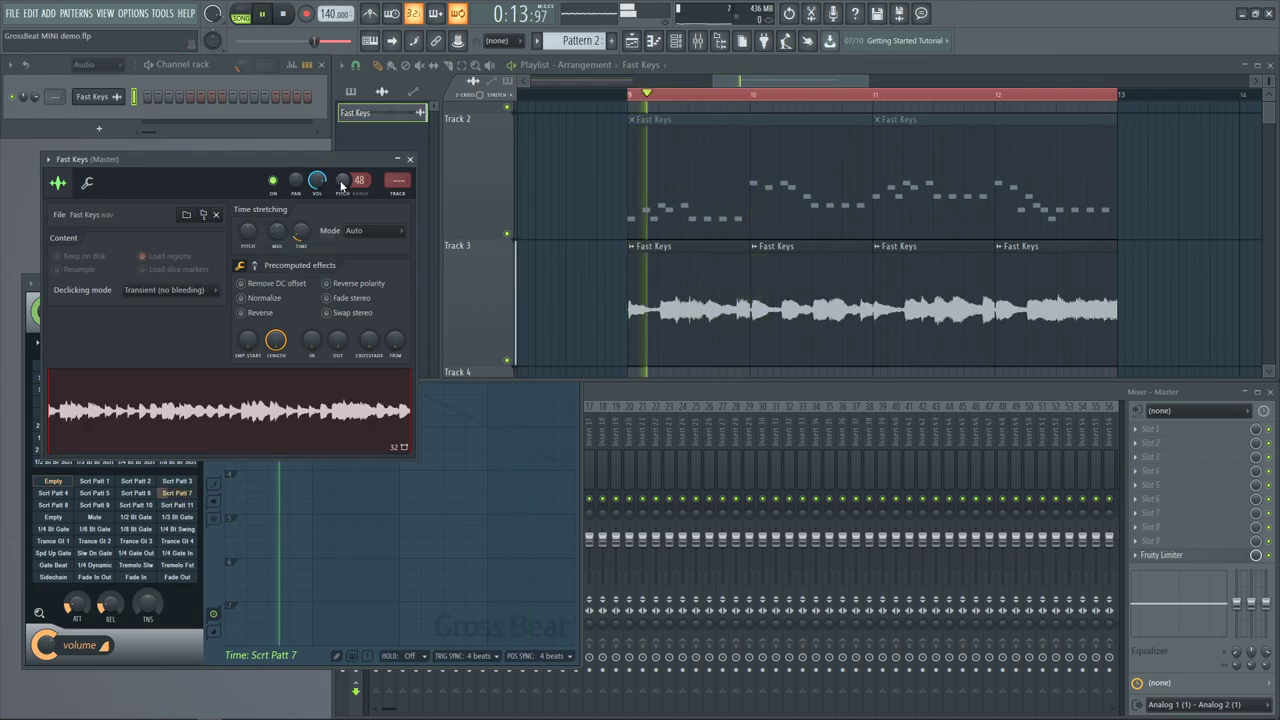
# Create an automation clip for the Fast Keys channel pitch and add a point at bar 10 lowered to the minimum
pyautogui.press('space')
pyautogui.rightClick(342, 181)
pyautogui.click(400, 268)
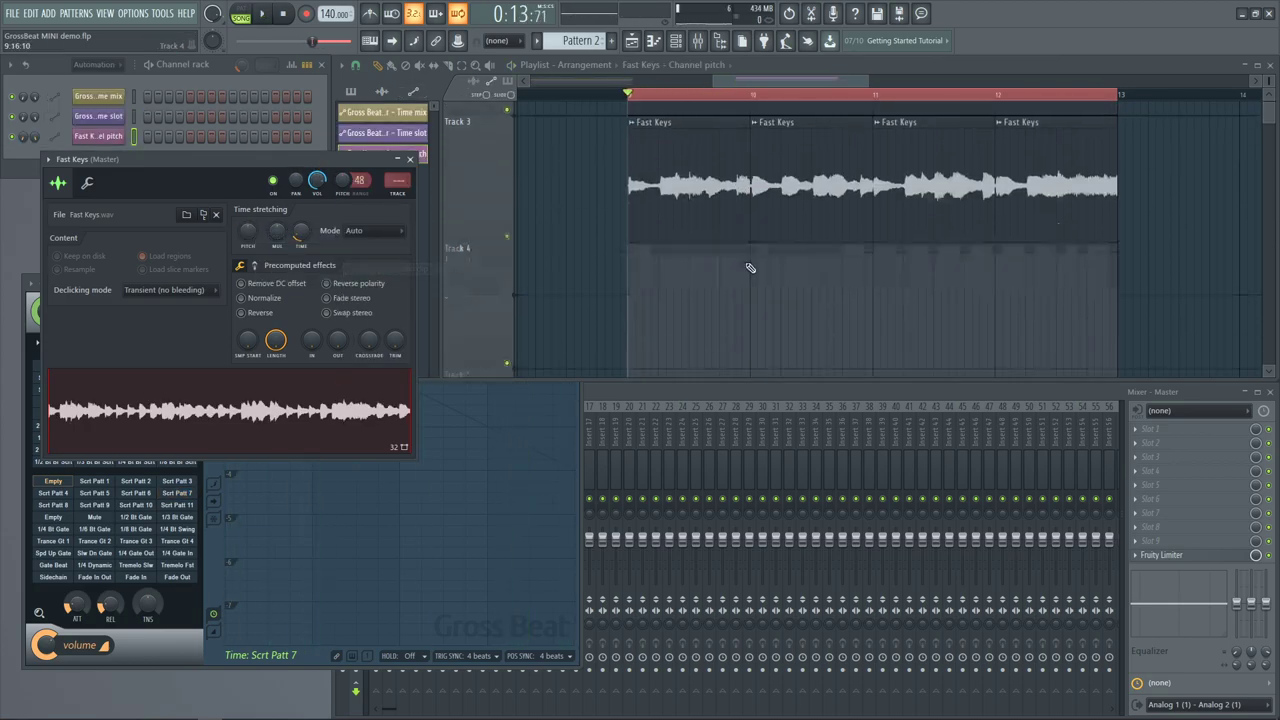
pyautogui.scroll(2, 776, 246)
pyautogui.rightClick(751, 226)
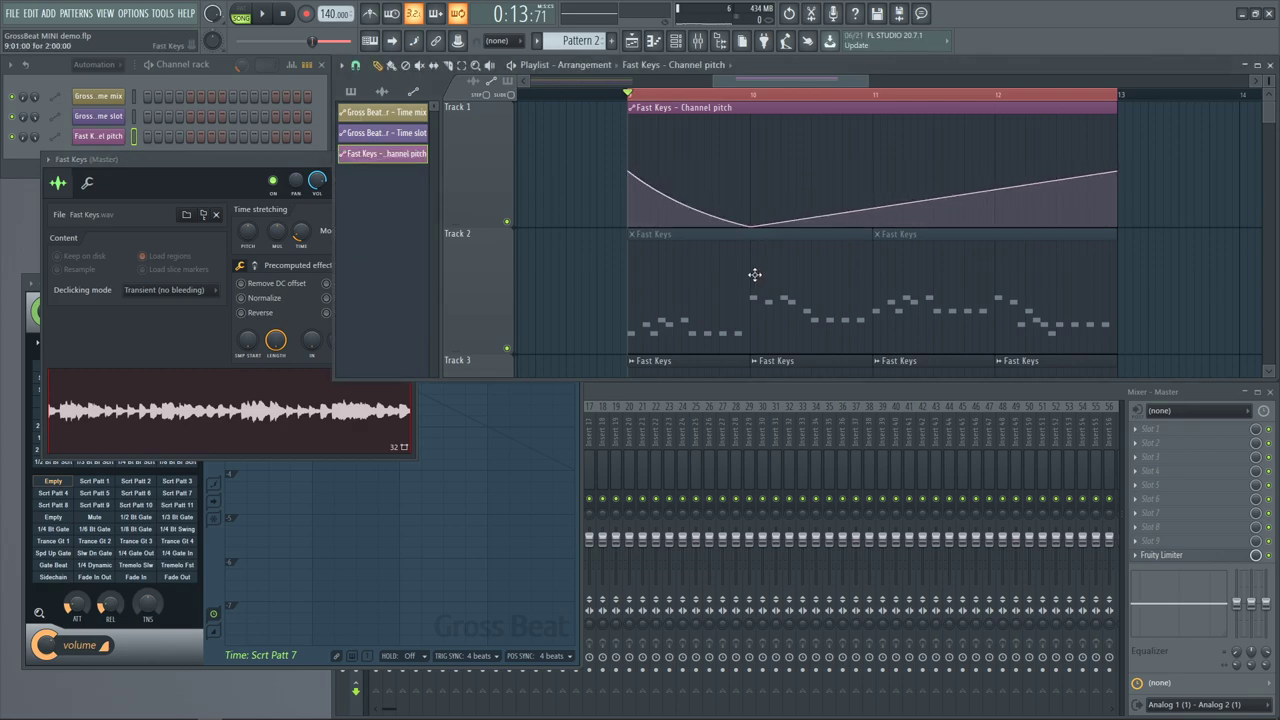
# Set the Fast Keys time stretching mode to Stretch and replay the loop to hear the pitch automation
pyautogui.press('space')
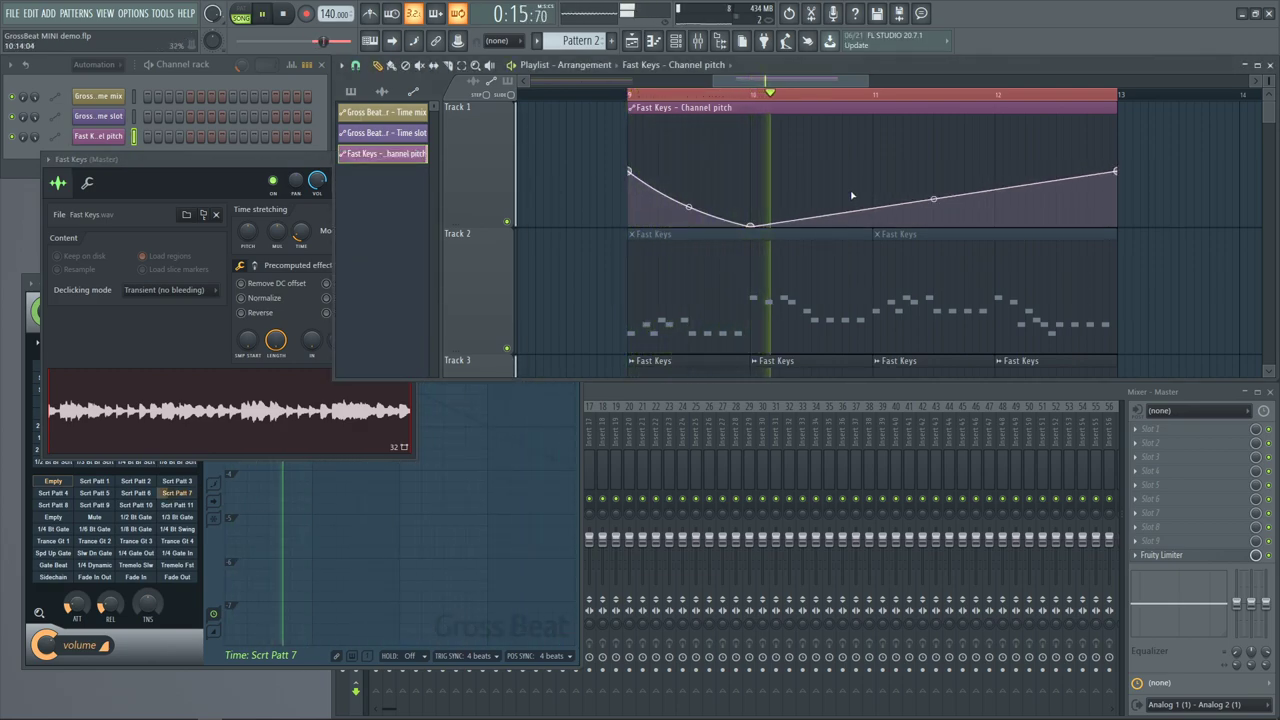
pyautogui.click(320, 205)
pyautogui.click(371, 231)
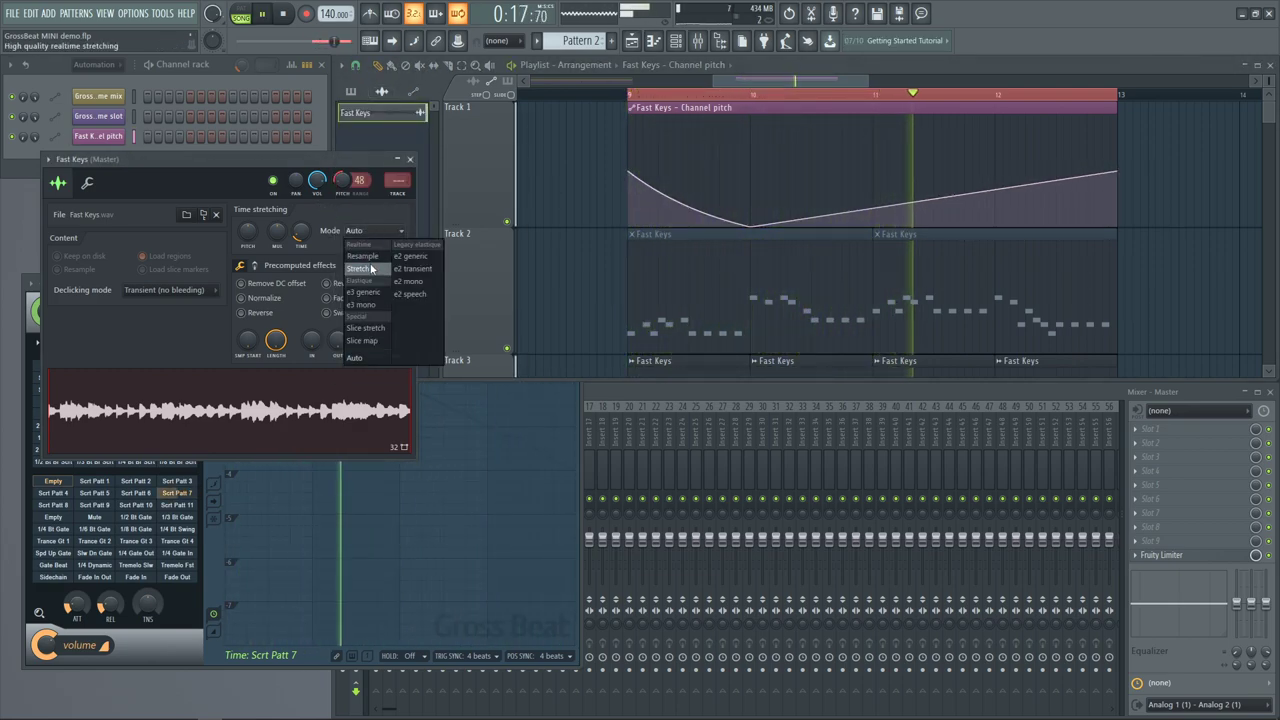
pyautogui.click(371, 268)
pyautogui.press('space')
pyautogui.press('space')
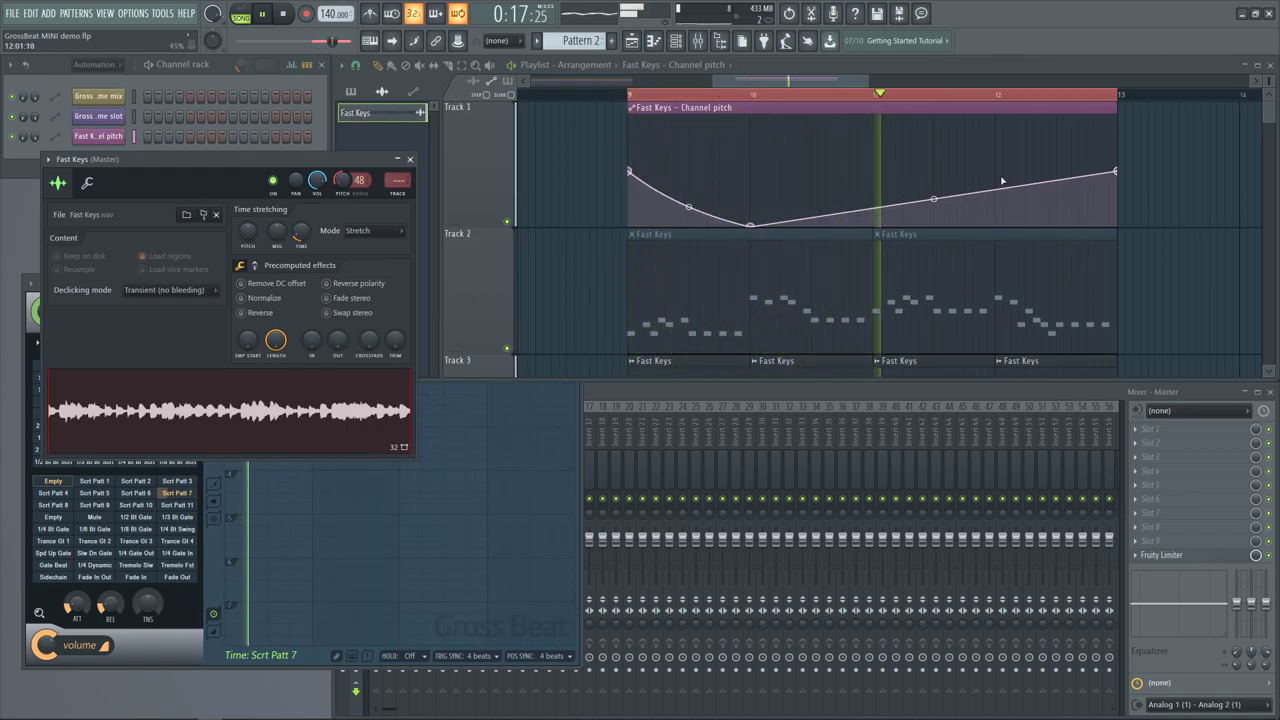
# Shape the pitch automation with a plateau from bar 10, a drop to the minimum just before bar 11, and a rise to bar 12
pyautogui.moveTo(933, 199); pyautogui.dragTo(1003, 170)
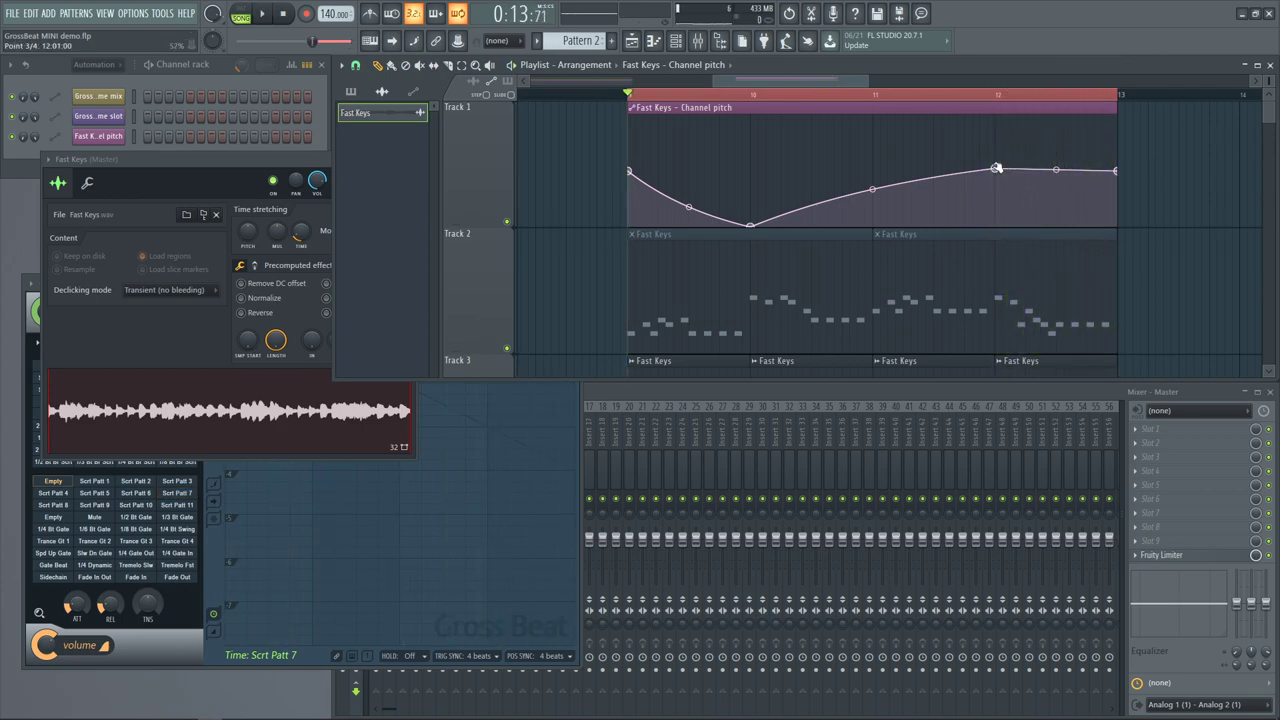
pyautogui.scroll(-3, 875, 228)
pyautogui.moveTo(827, 162); pyautogui.dragTo(871, 237)
pyautogui.rightClick(860, 175)
pyautogui.rightClick(867, 202)
# Reset the channel pitch, copy its value, and paste the 50% value into the upper automation point at bar 10
pyautogui.click(316, 181)
pyautogui.rightClick(363, 185)
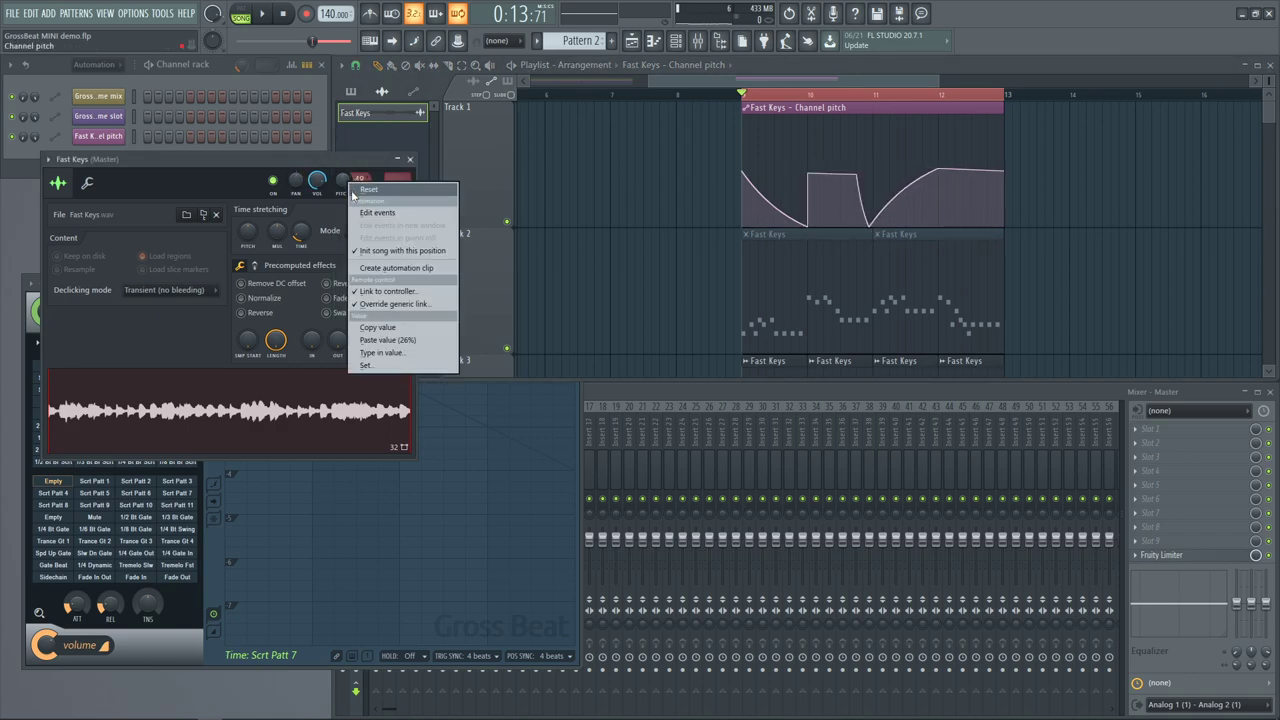
pyautogui.click(375, 195)
pyautogui.rightClick(343, 187)
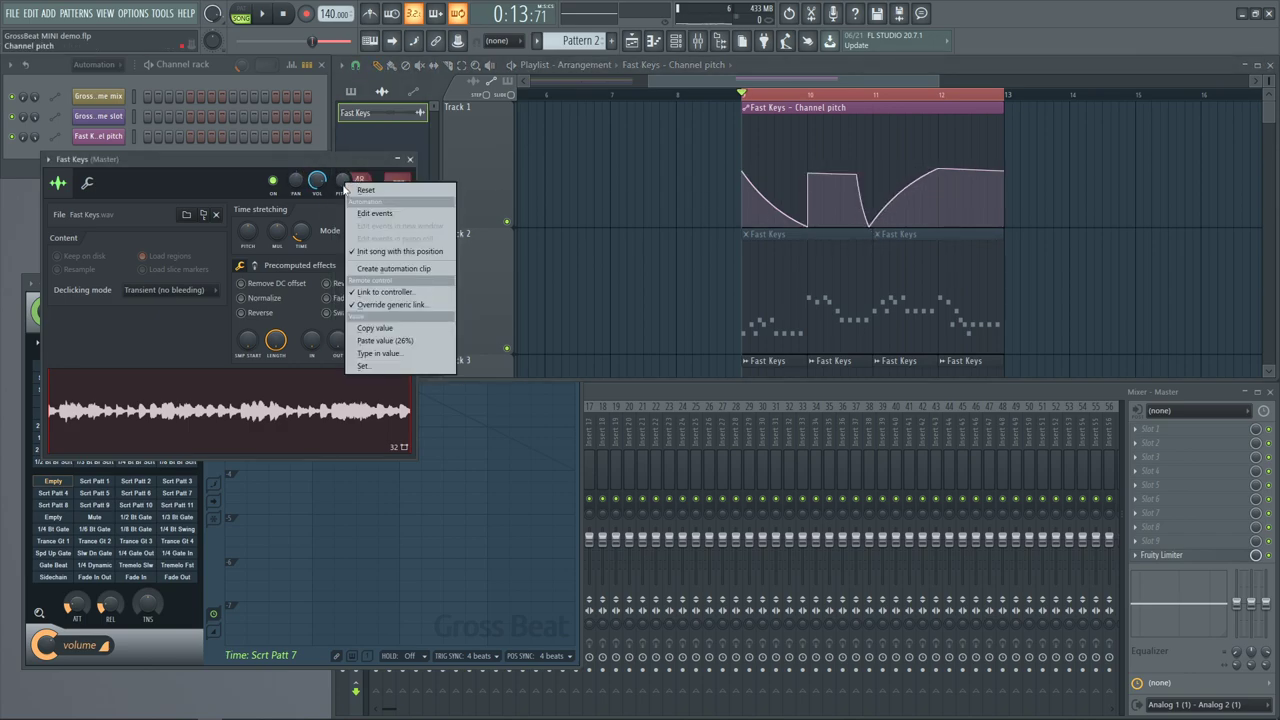
pyautogui.click(405, 328)
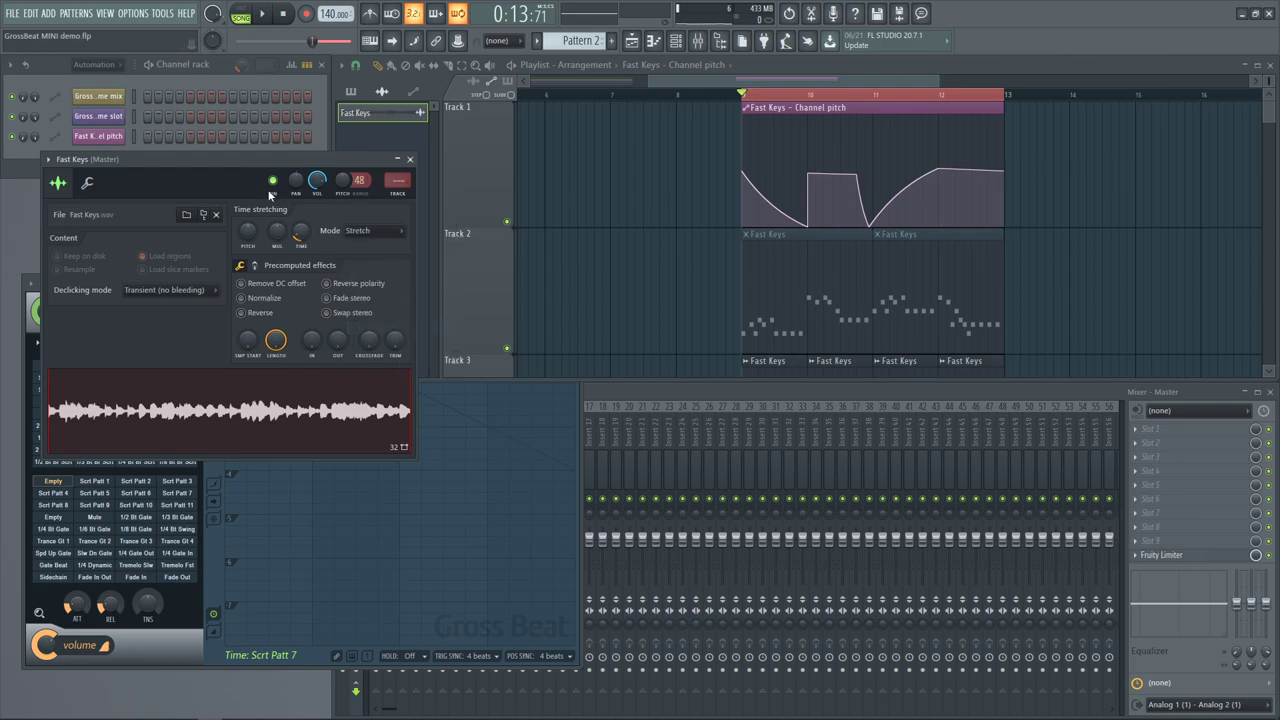
pyautogui.rightClick(807, 175)
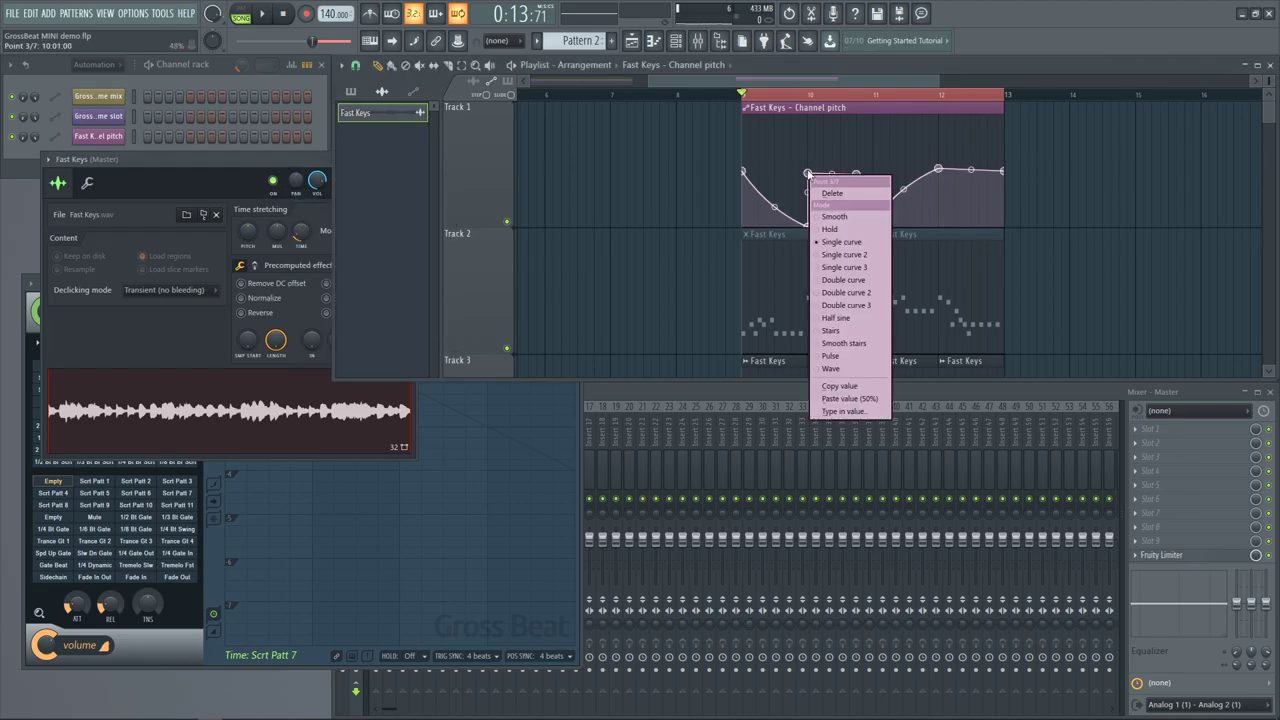
pyautogui.click(870, 398)
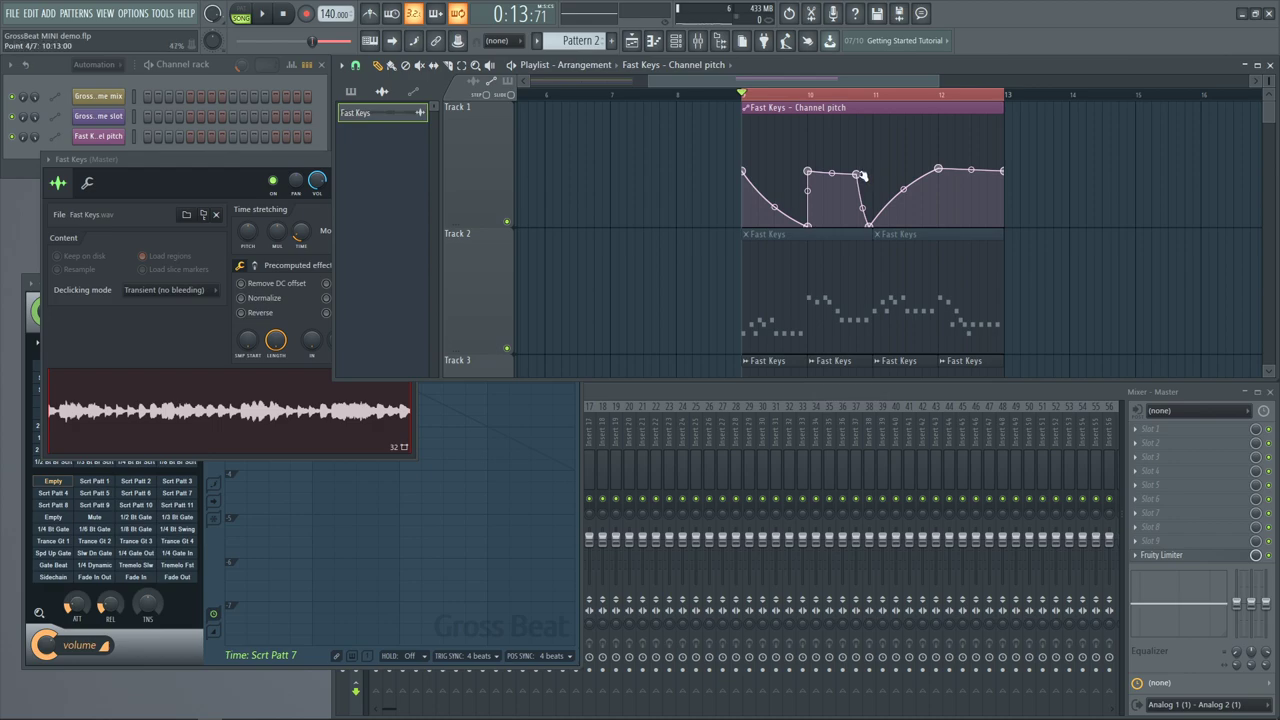
# Add a raised automation point at bar 11 and copy the Fast Keys channel pitch value again
pyautogui.rightClick(862, 176)
pyautogui.click(917, 392)
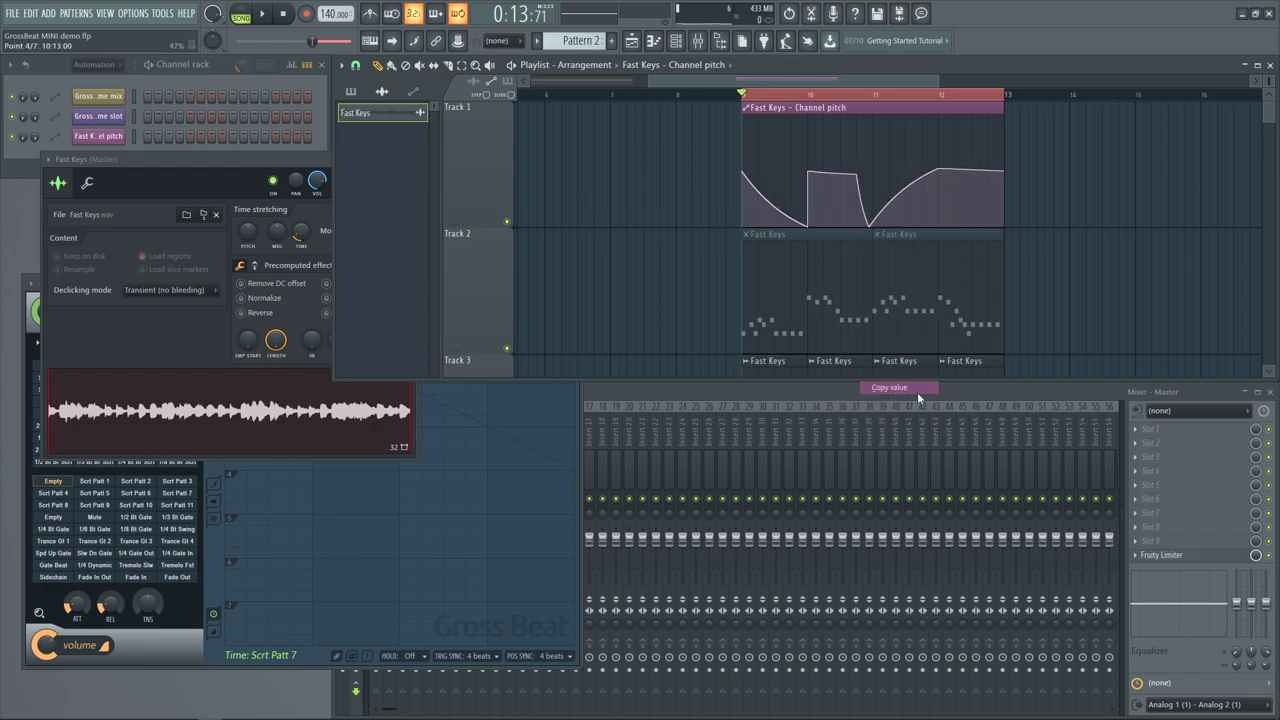
pyautogui.rightClick(874, 174)
pyautogui.rightClick(858, 177)
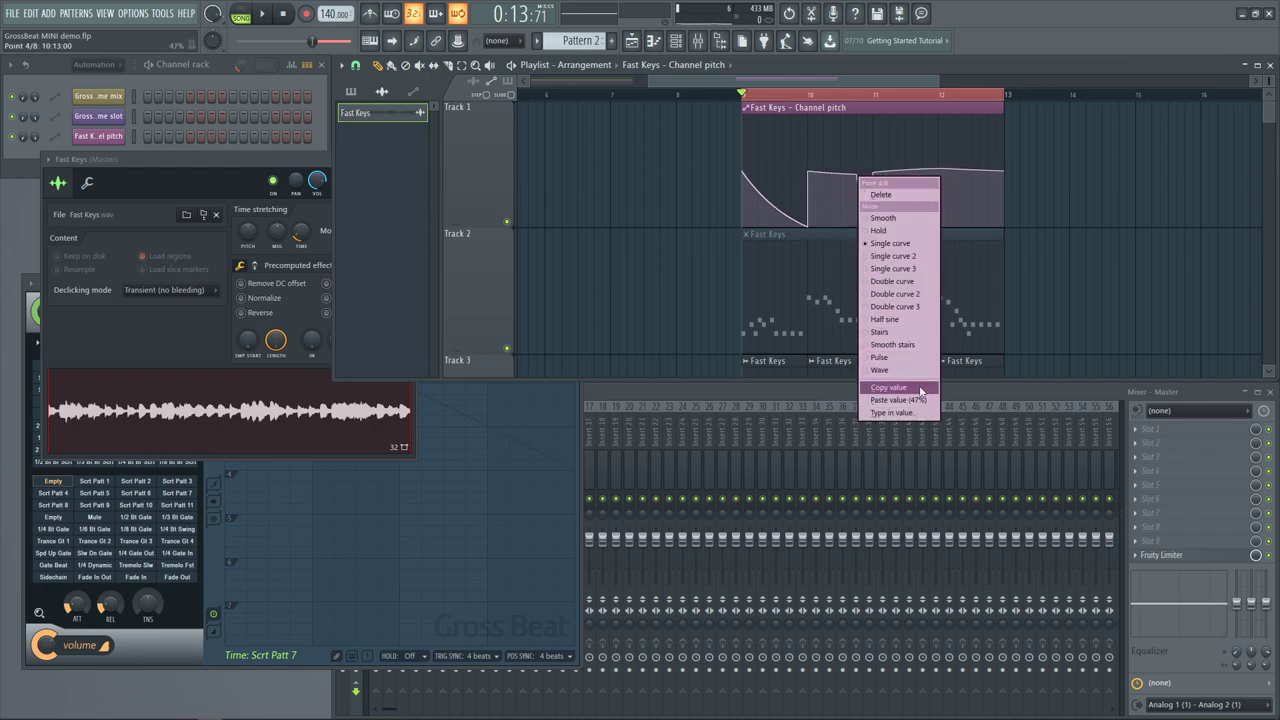
pyautogui.moveTo(172, 159); pyautogui.dragTo(175, 156)
pyautogui.rightClick(340, 180)
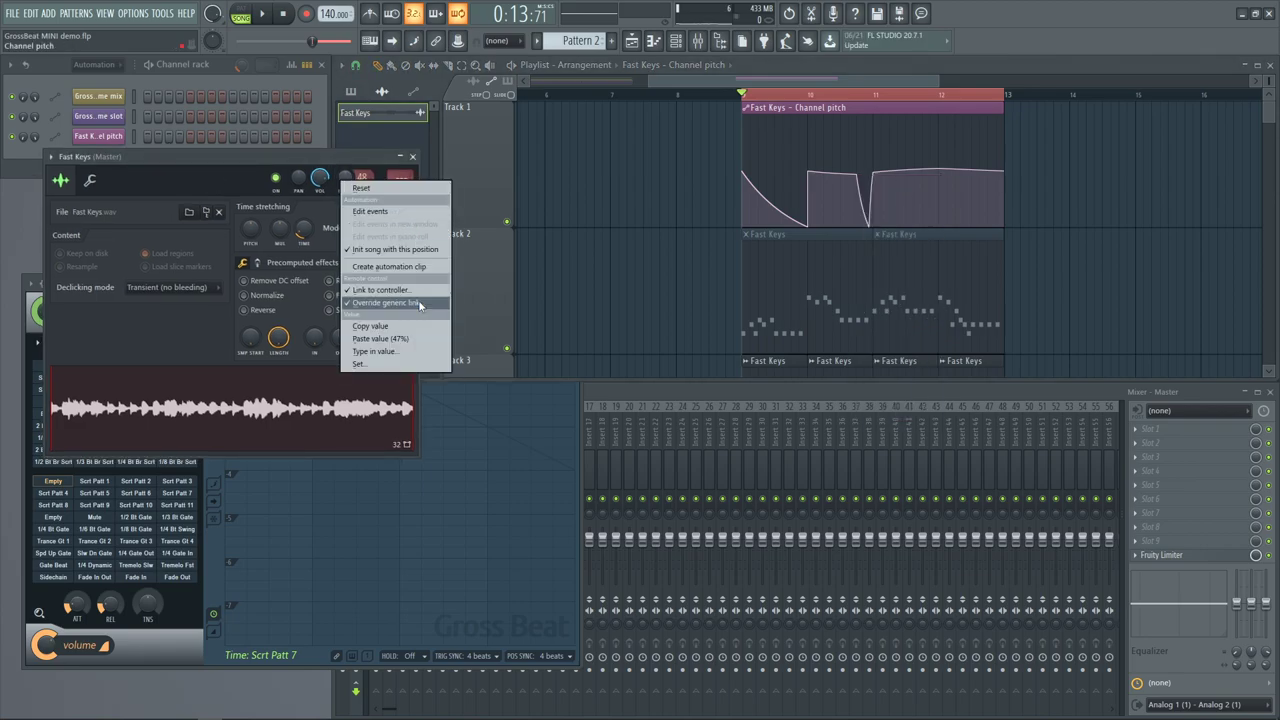
pyautogui.click(416, 325)
# Delete the stray automation point at 10:11:00 and paste the 50% value into the point at 10:13:00
pyautogui.rightClick(850, 177)
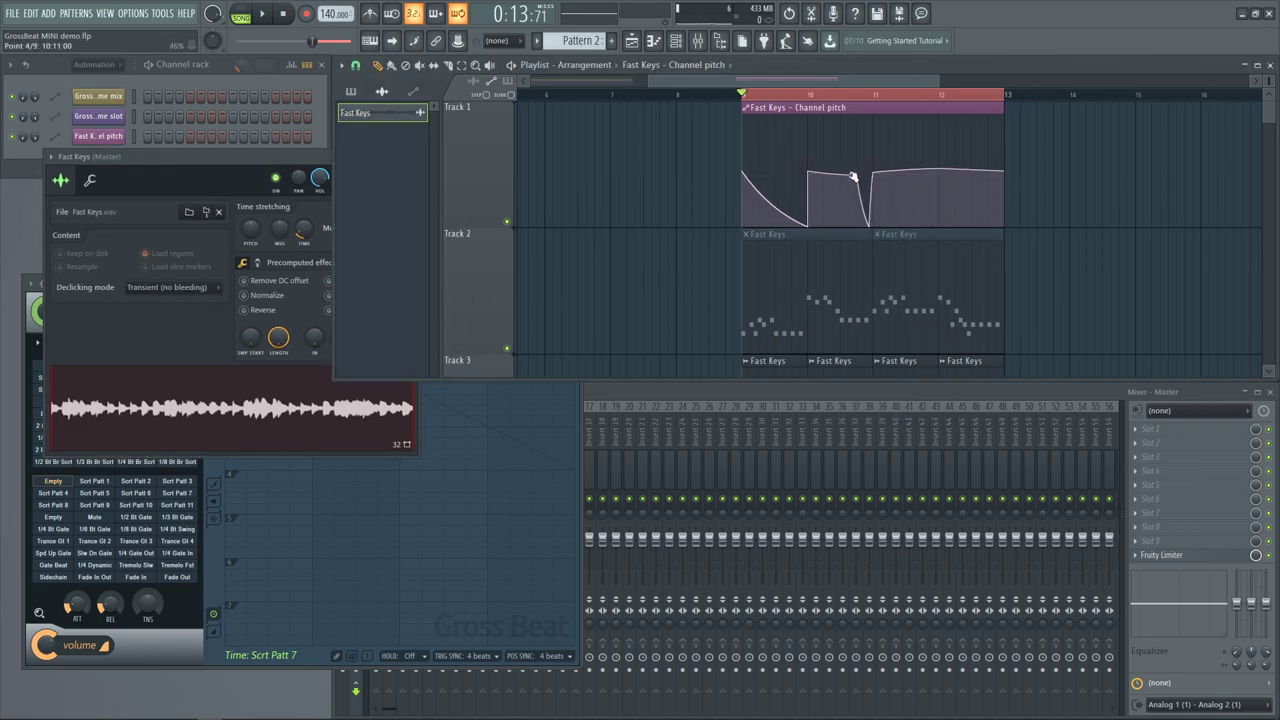
pyautogui.rightClick(850, 177)
pyautogui.click(868, 195)
pyautogui.rightClick(858, 177)
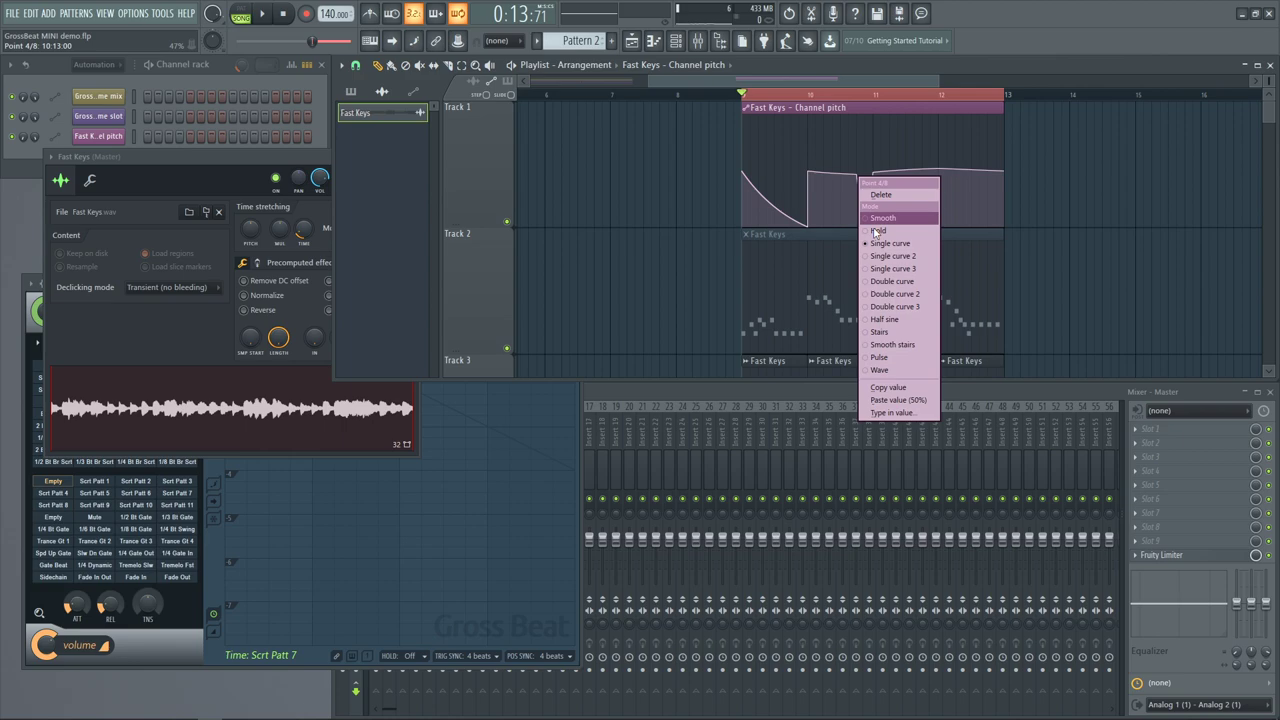
pyautogui.click(897, 399)
# Paste the 50% value into the automation points at bar 11 and bar 12
pyautogui.rightClick(874, 170)
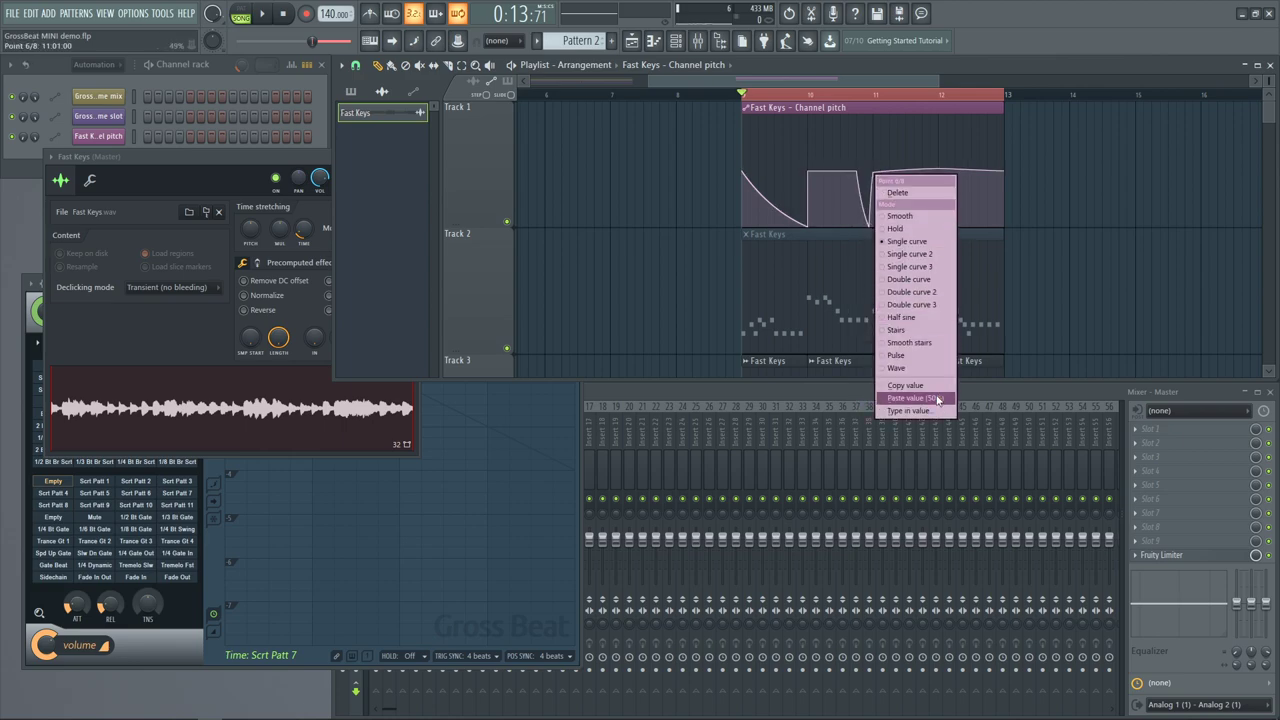
pyautogui.click(915, 398)
pyautogui.rightClick(940, 171)
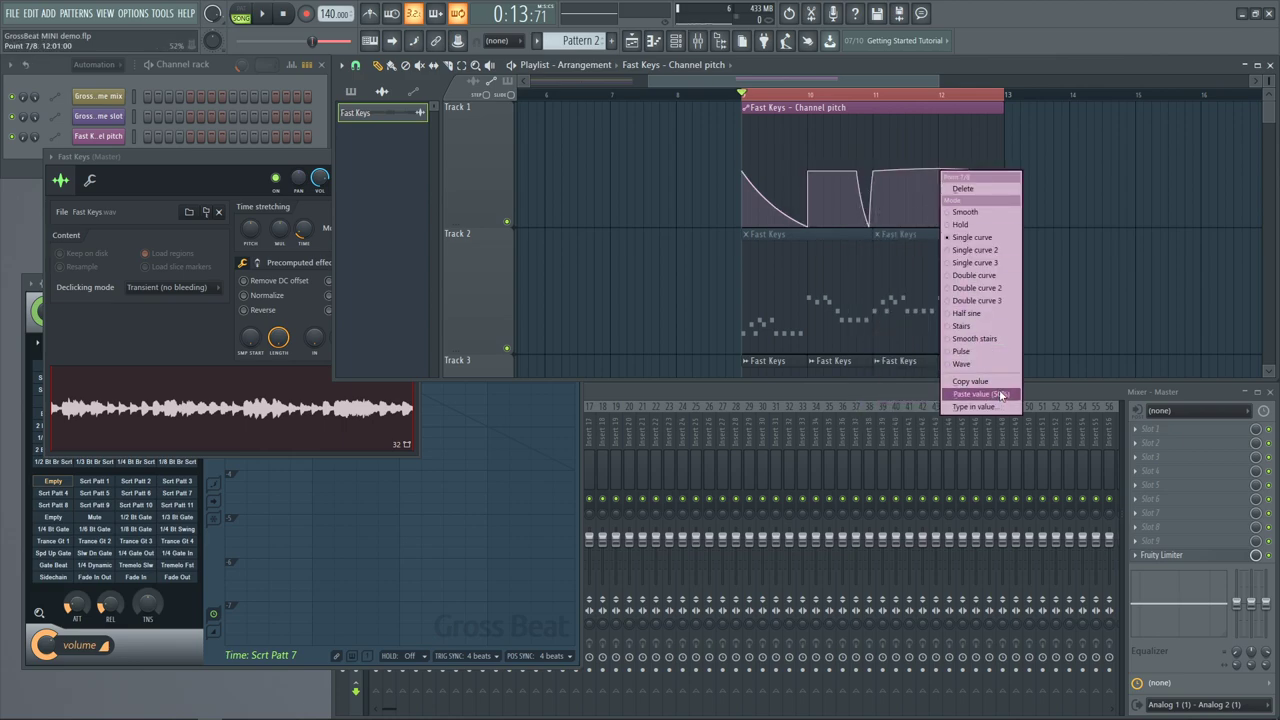
pyautogui.click(975, 395)
# Form another pitch dip from a 50% point at 11:13:00 to the minimum just before bar 12, returning to 50% at bar 12
pyautogui.rightClick(922, 172)
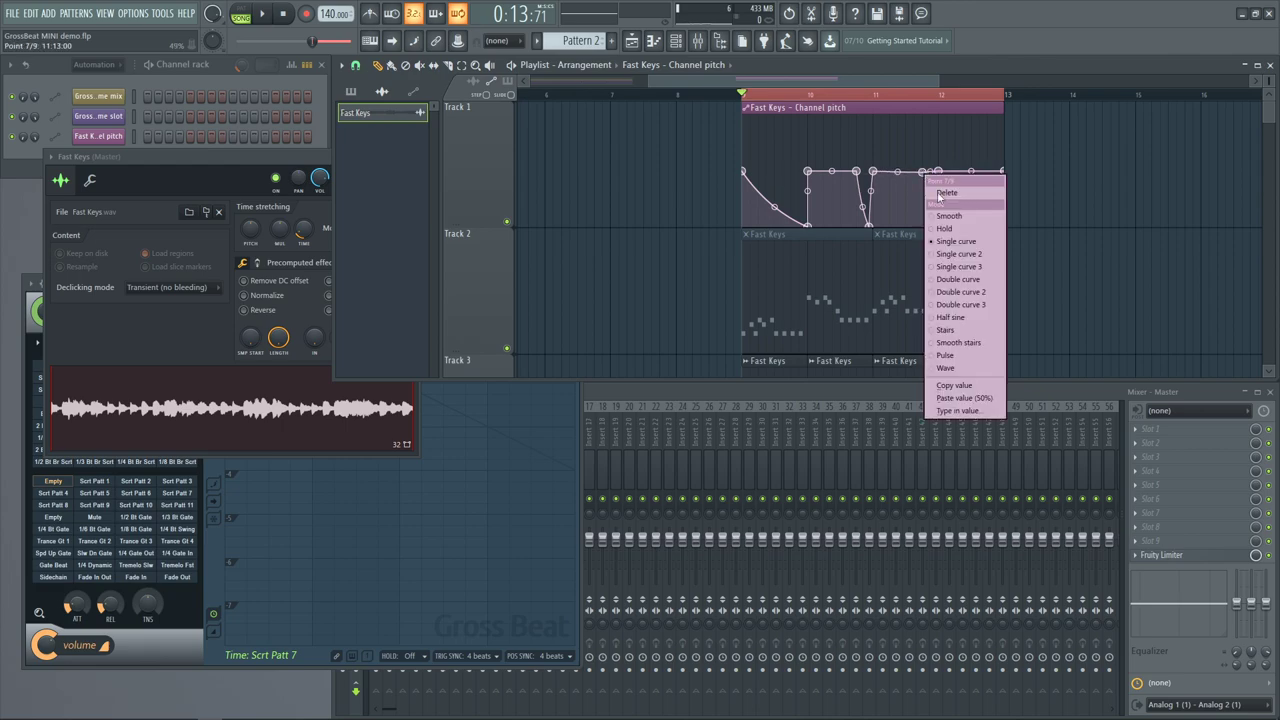
pyautogui.click(960, 398)
pyautogui.moveTo(948, 260); pyautogui.dragTo(935, 227)
pyautogui.rightClick(940, 175)
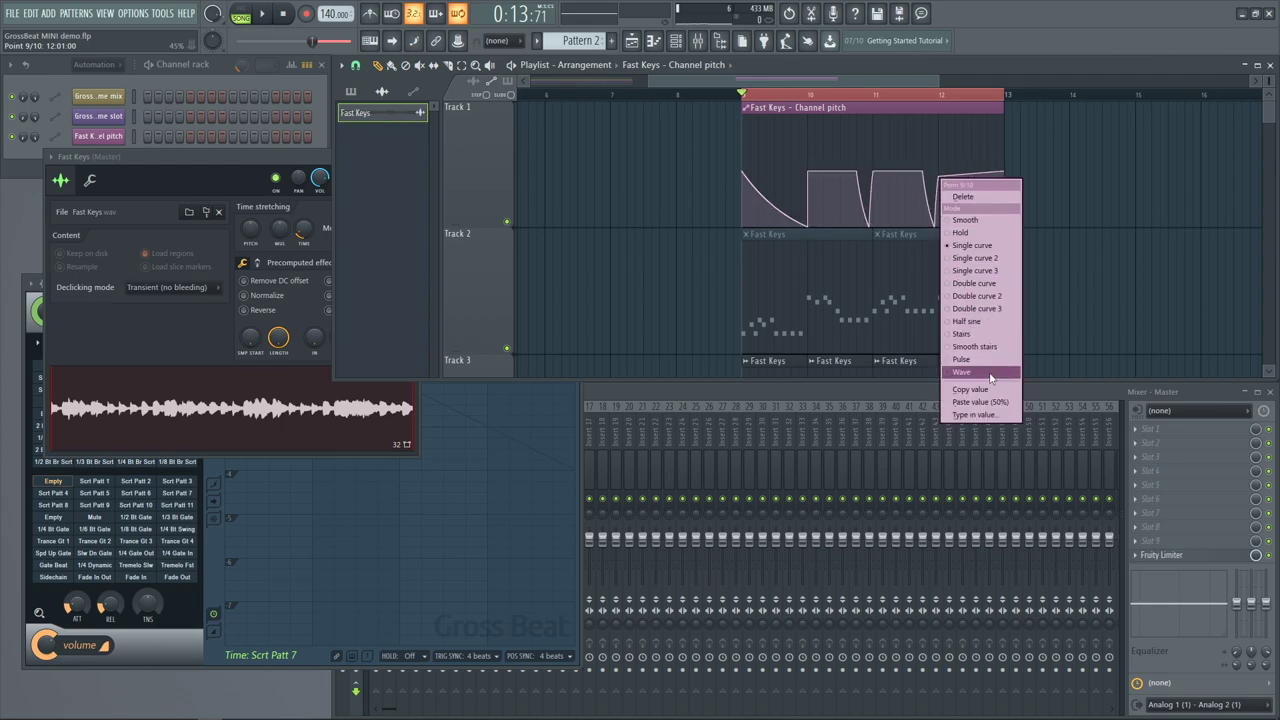
pyautogui.click(970, 402)
# Add a 50% automation point at 12:13:00 and a dip to the minimum just before bar 13
pyautogui.rightClick(990, 172)
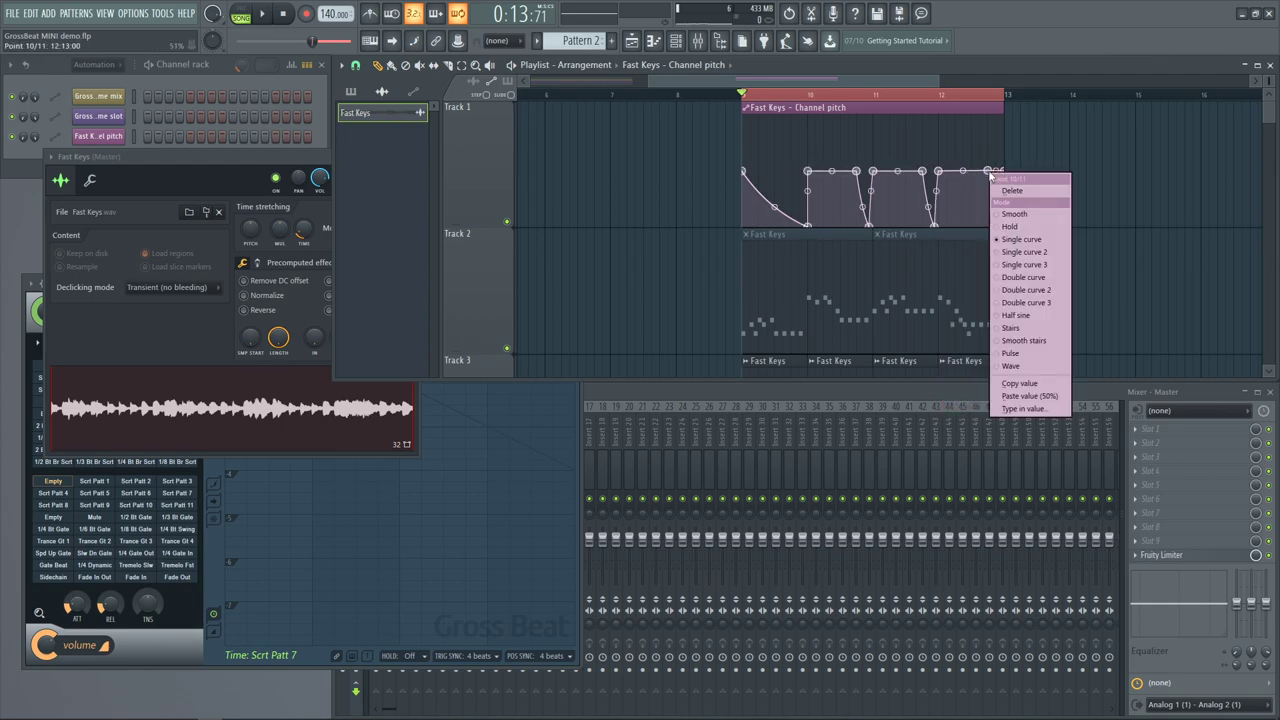
pyautogui.click(1030, 393)
pyautogui.moveTo(1001, 172); pyautogui.dragTo(1003, 205)
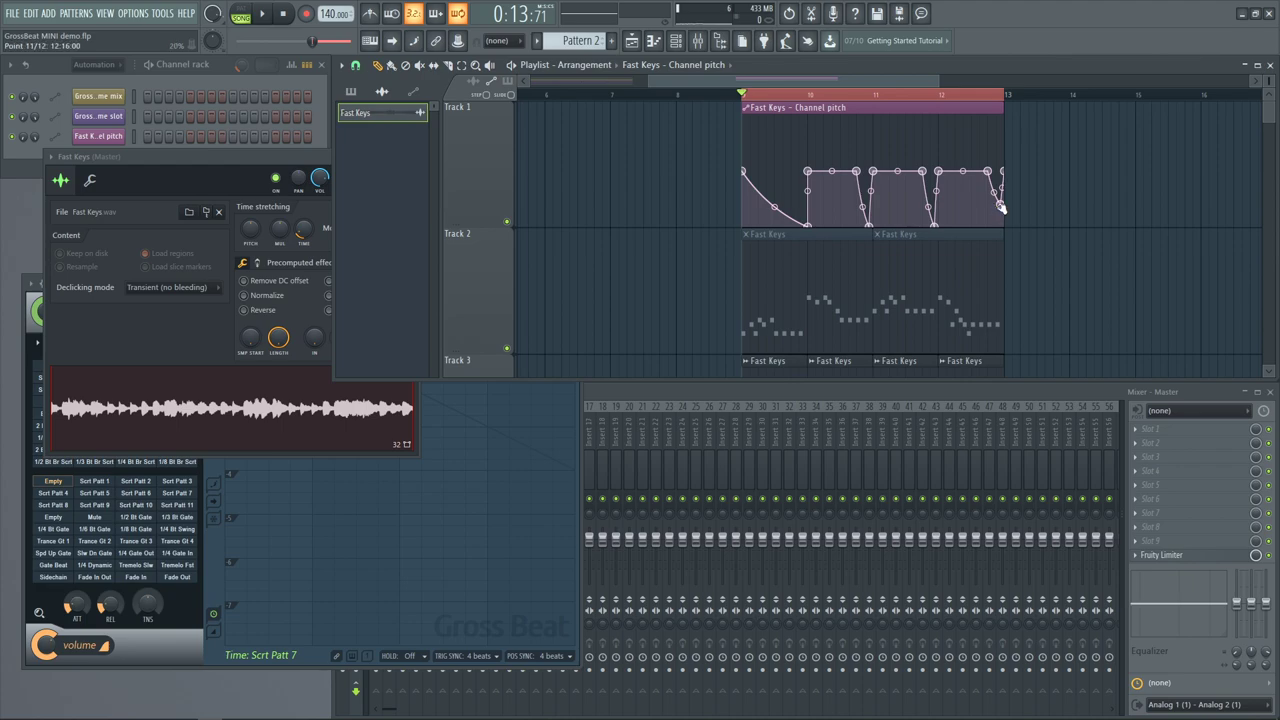
pyautogui.moveTo(1001, 222); pyautogui.dragTo(996, 228)
# Raise the last dip before bar 13 to about 30% and play back the end of the loop
pyautogui.press('space')
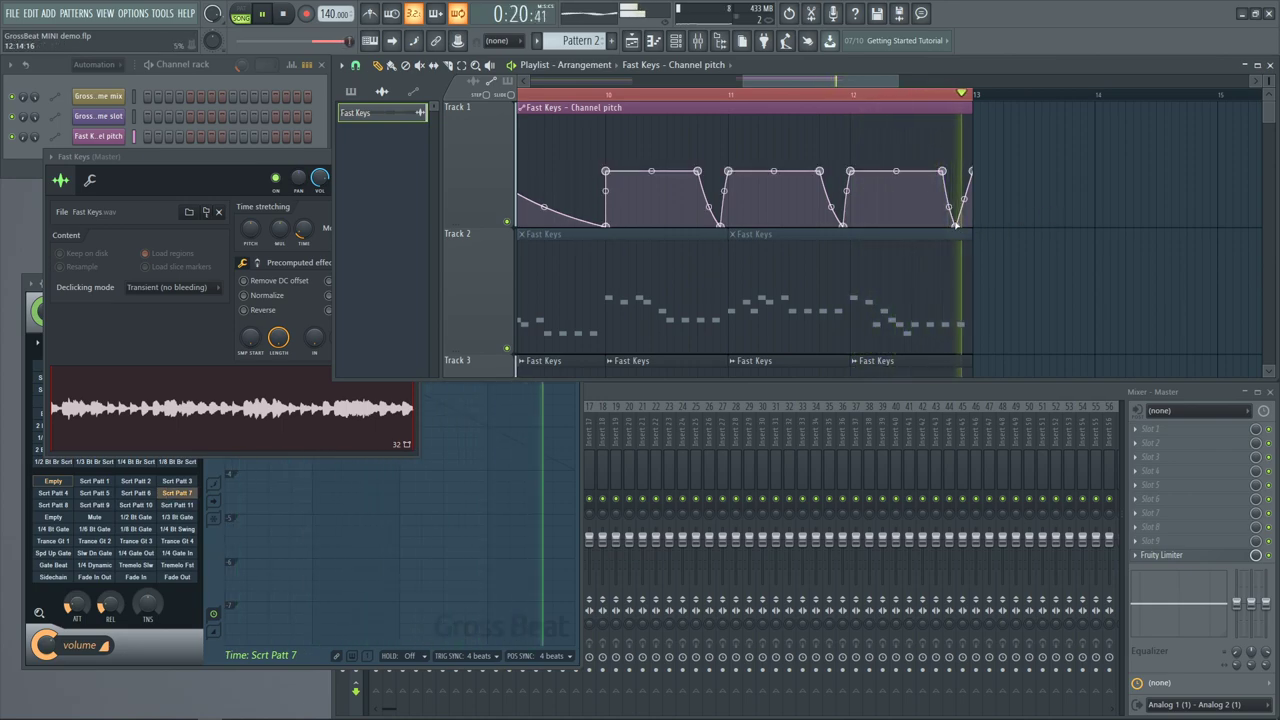
pyautogui.press('space')
pyautogui.moveTo(957, 226); pyautogui.dragTo(950, 192)
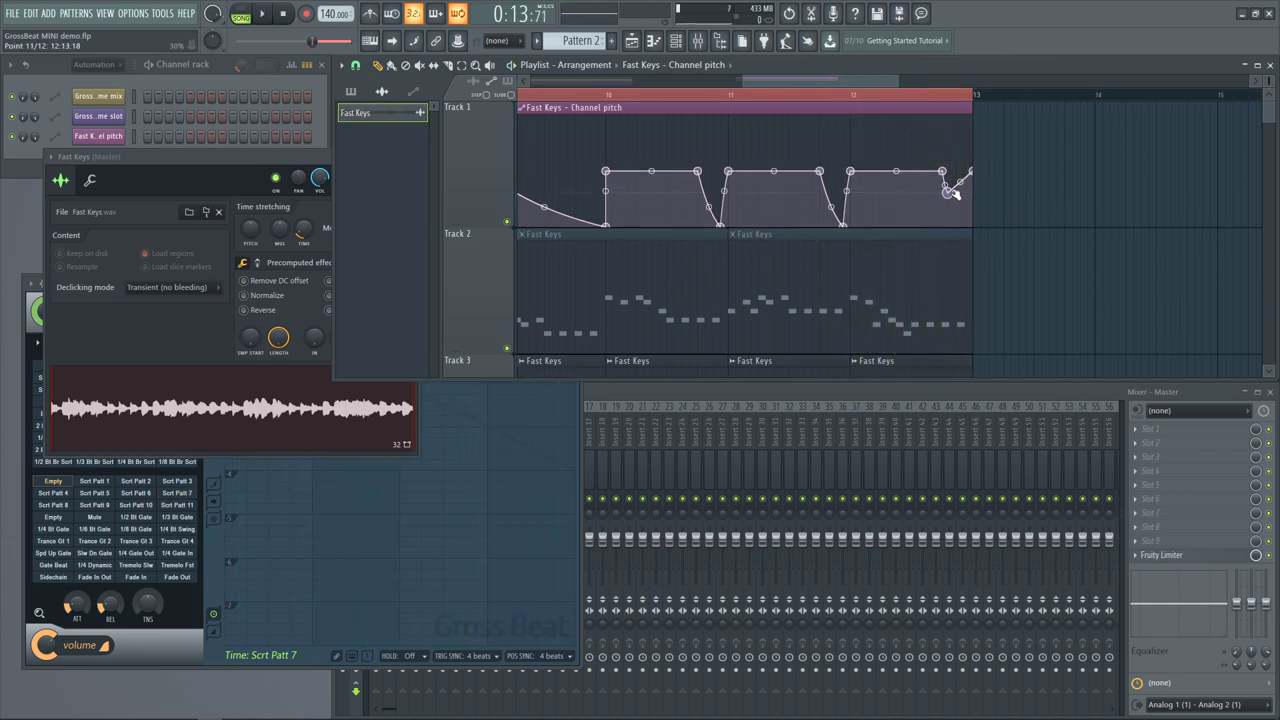
pyautogui.click(909, 94)
pyautogui.press('space')
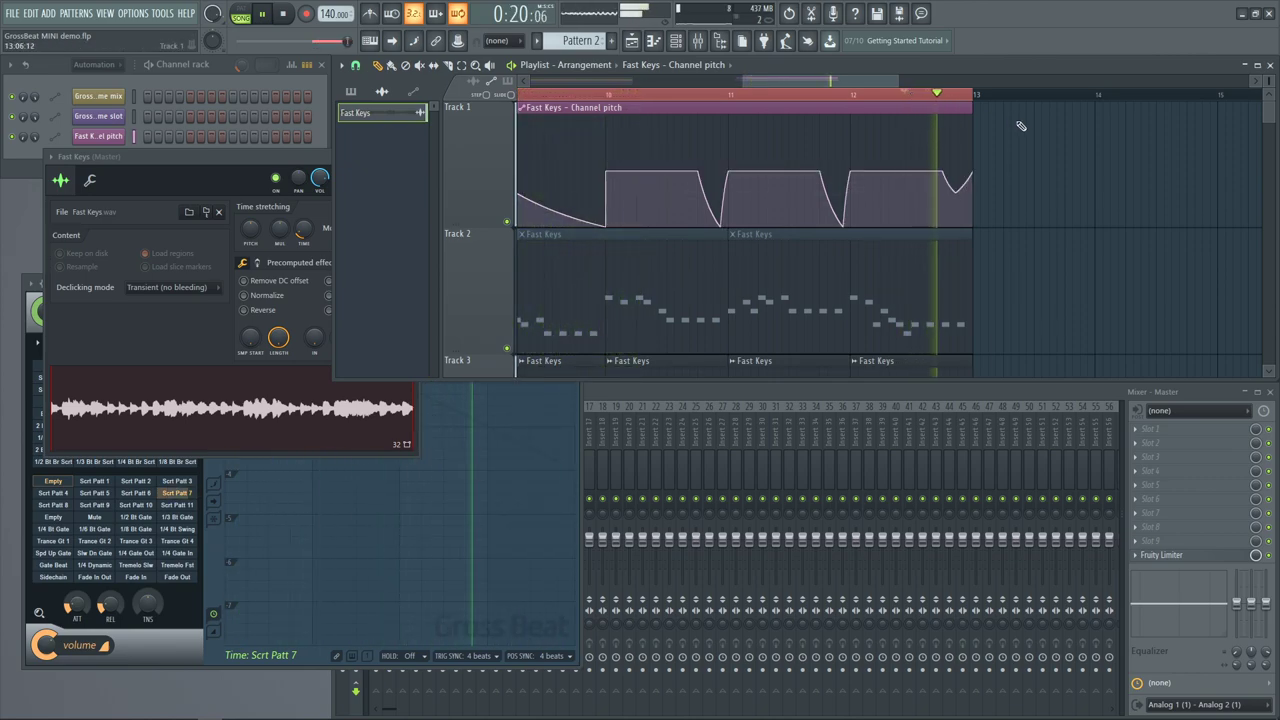
# Stop playback and close the Fast Keys audio clip's channel settings
pyautogui.scroll(-2, 1030, 130)
pyautogui.press('space')
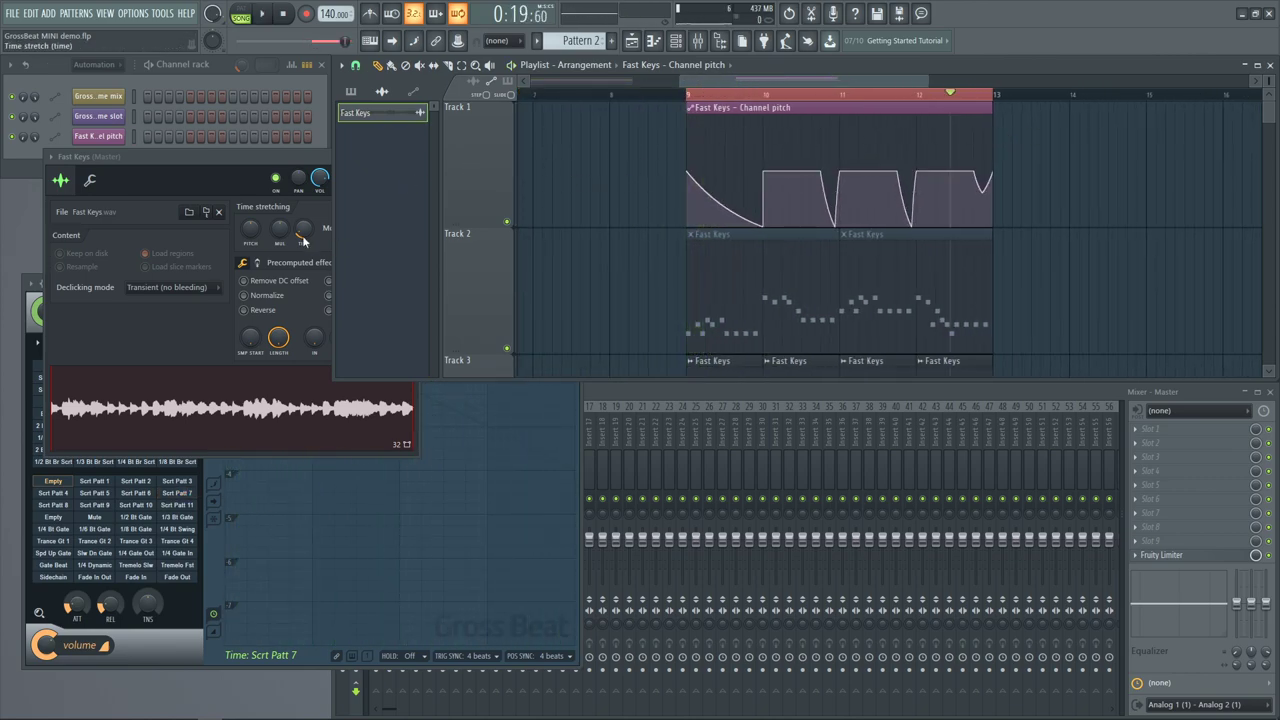
pyautogui.click(243, 168)
pyautogui.click(414, 156)
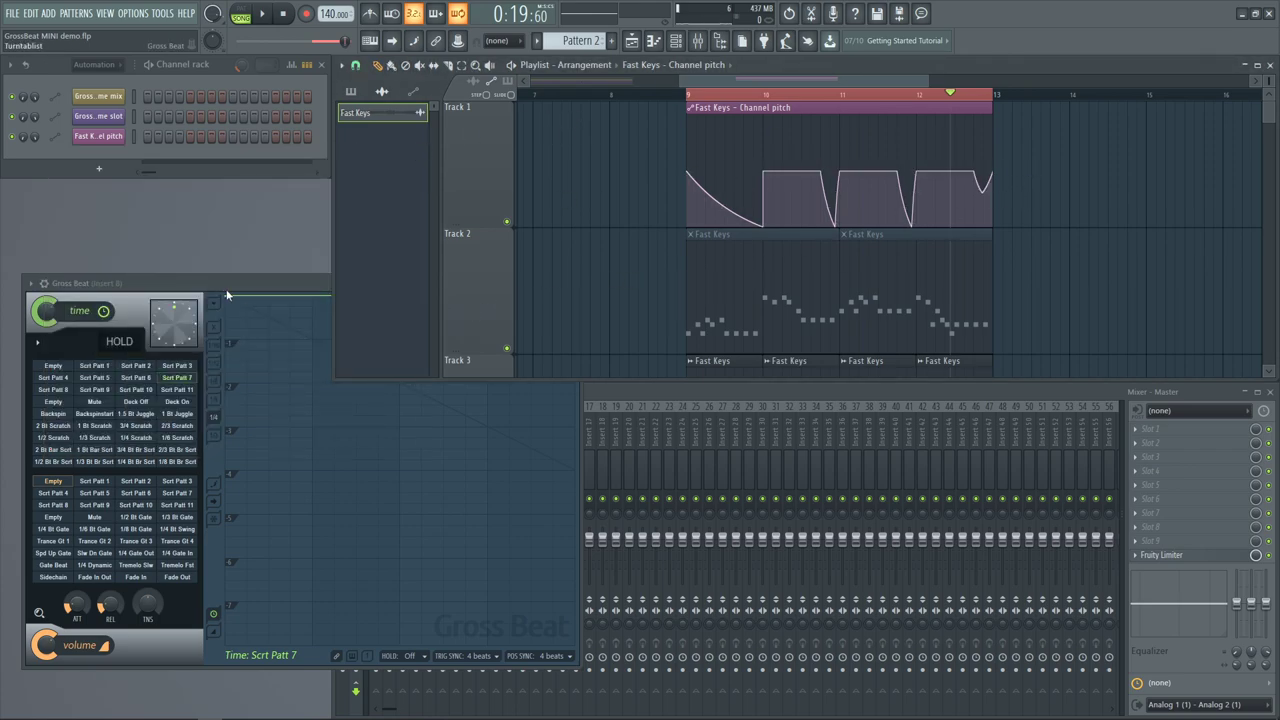
# Bring up Insert 8's Gross Beat and view the Scrt Patt 4 and Scrt Patt 5 time slots of the Turntablist preset
pyautogui.moveTo(223, 290); pyautogui.dragTo(481, 280)
pyautogui.click(392, 394)
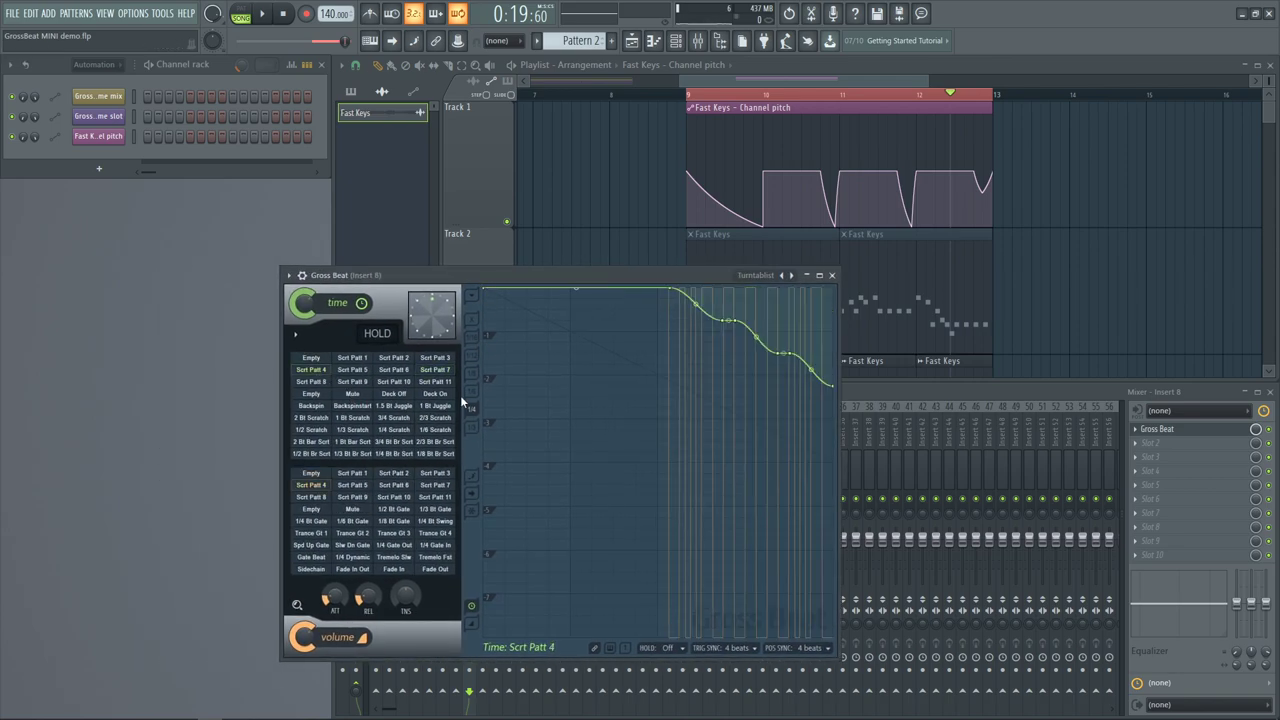
pyautogui.click(435, 394)
pyautogui.click(362, 371)
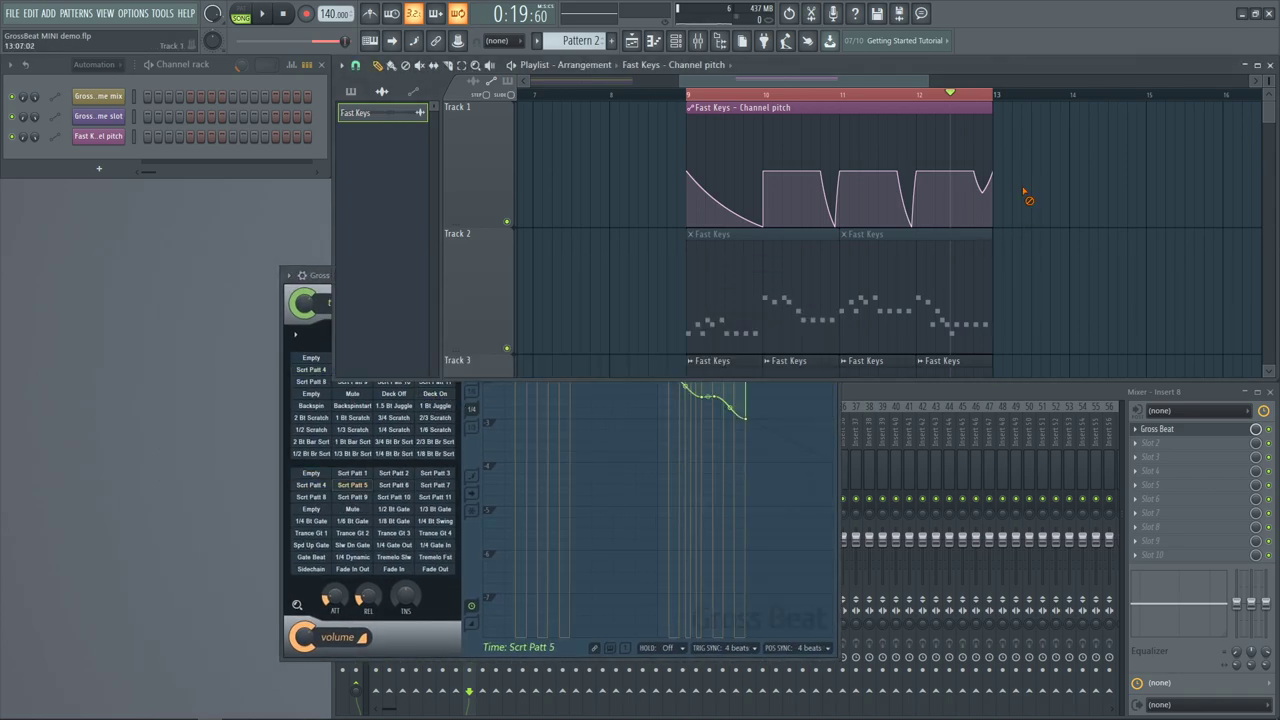
# Mute the channel pitch automation and Track 3 audio clips, unmute the Fast Keys pattern clips on Track 2, and play the loop
pyautogui.moveTo(1100, 172); pyautogui.dragTo(512, 176)
pyautogui.scroll(-2, 800, 280)
pyautogui.moveTo(646, 220); pyautogui.dragTo(1091, 183)
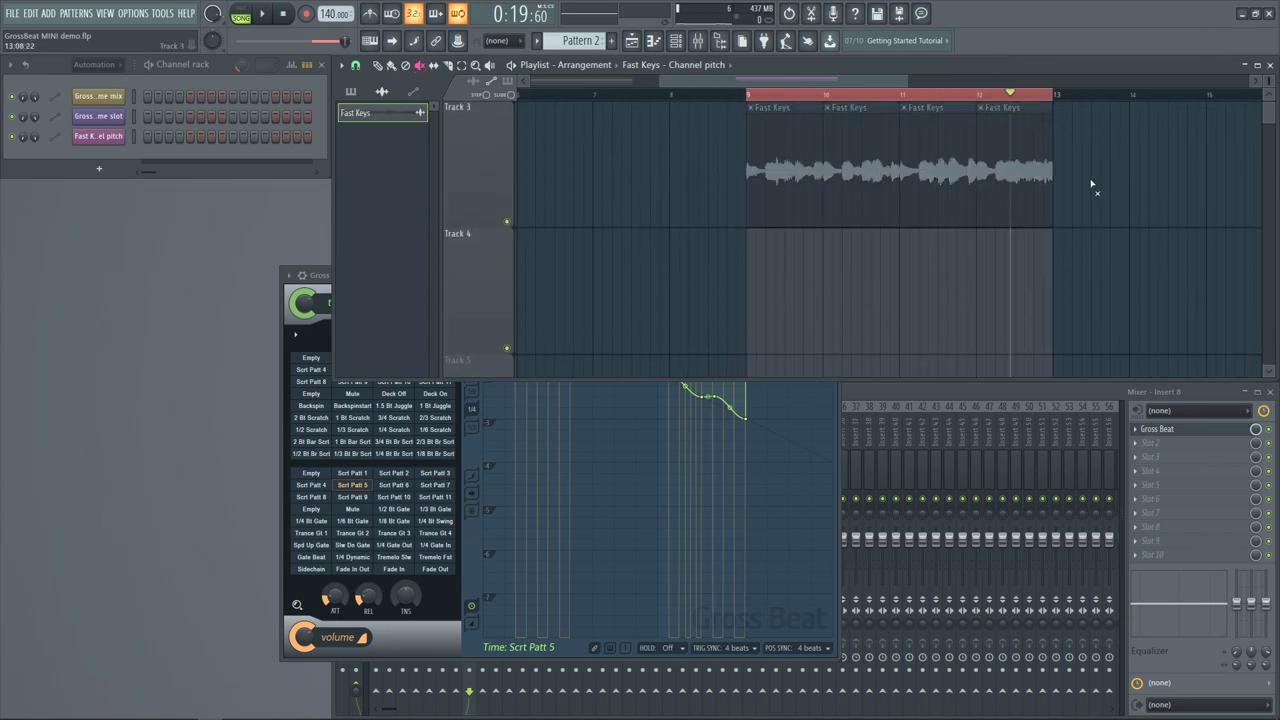
pyautogui.scroll(2, 1115, 250)
pyautogui.moveTo(1126, 275); pyautogui.dragTo(358, 316)
pyautogui.click(316, 278)
pyautogui.press('space')
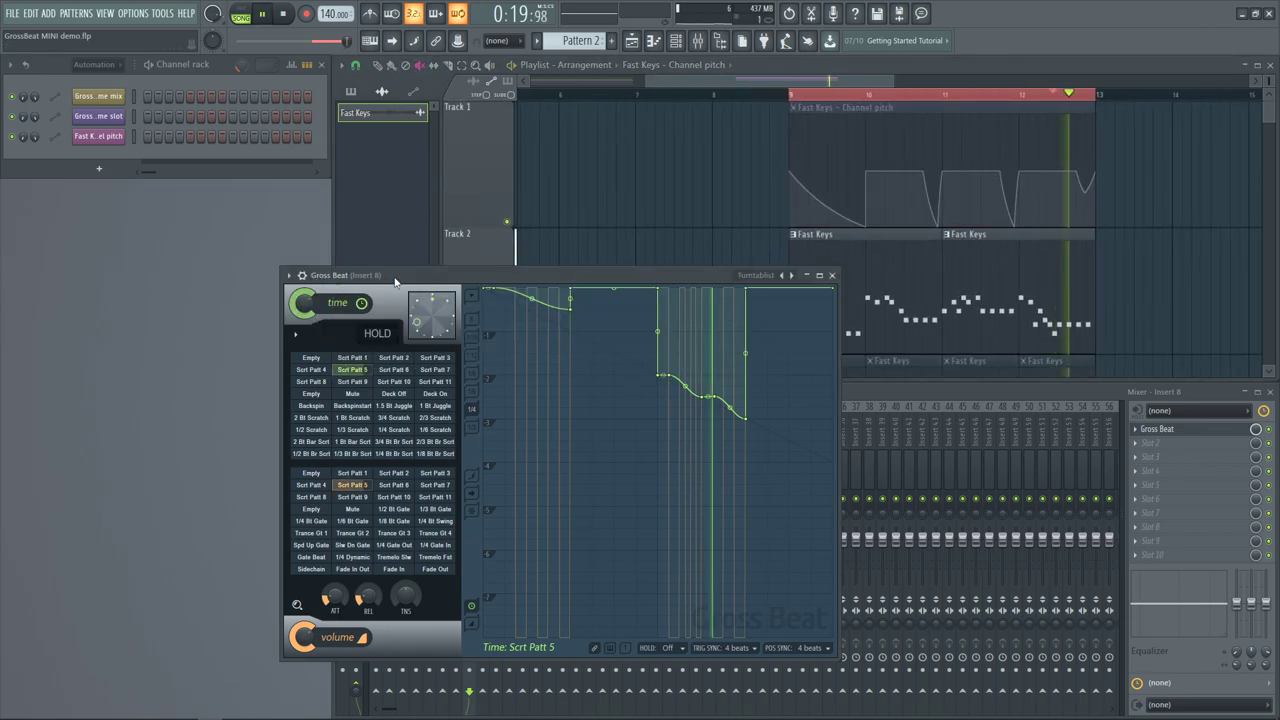
# Audition the Deck Off and Scrt Patt 6 time slots in Insert 8's Gross Beat while the loop plays
pyautogui.moveTo(580, 278); pyautogui.dragTo(513, 304)
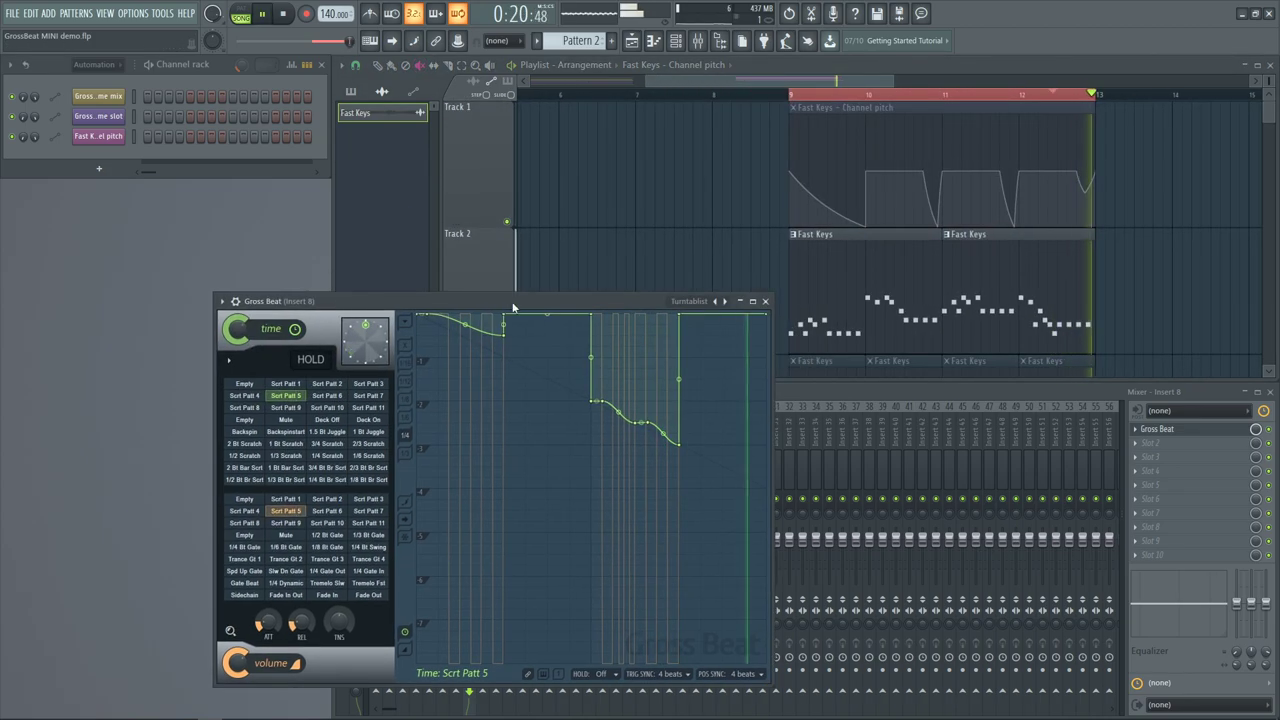
pyautogui.click(330, 420)
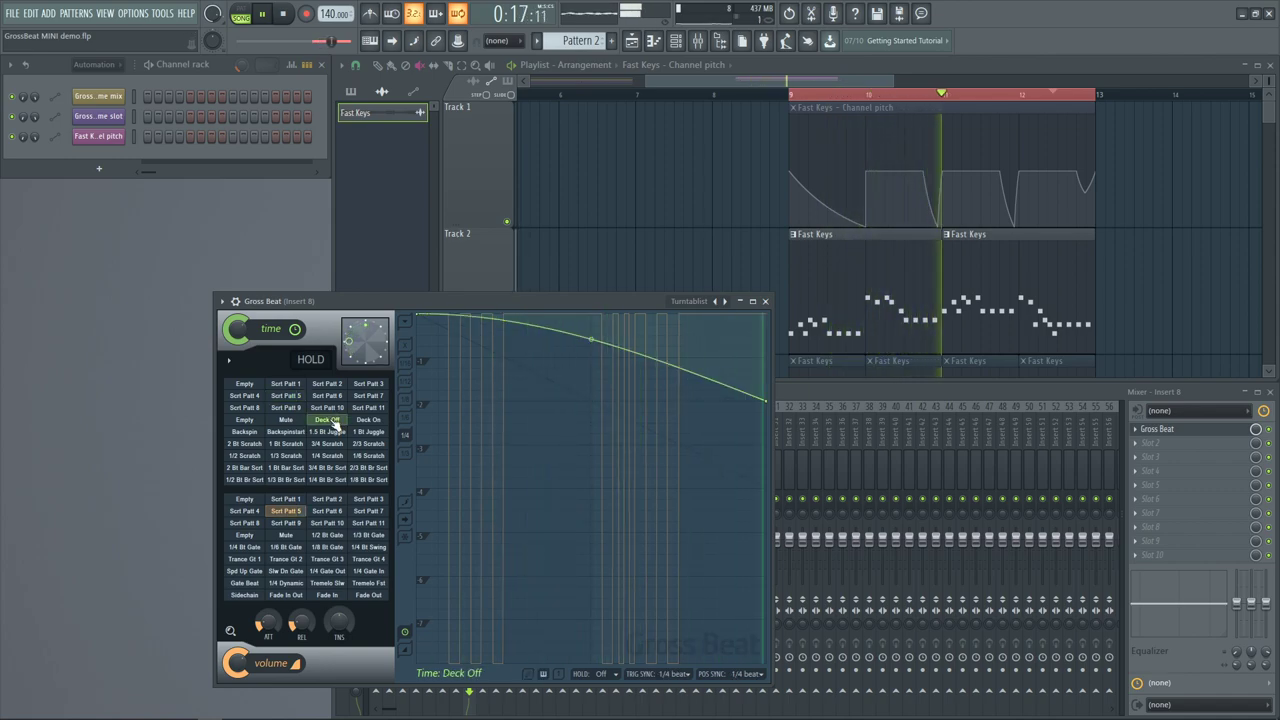
pyautogui.click(328, 396)
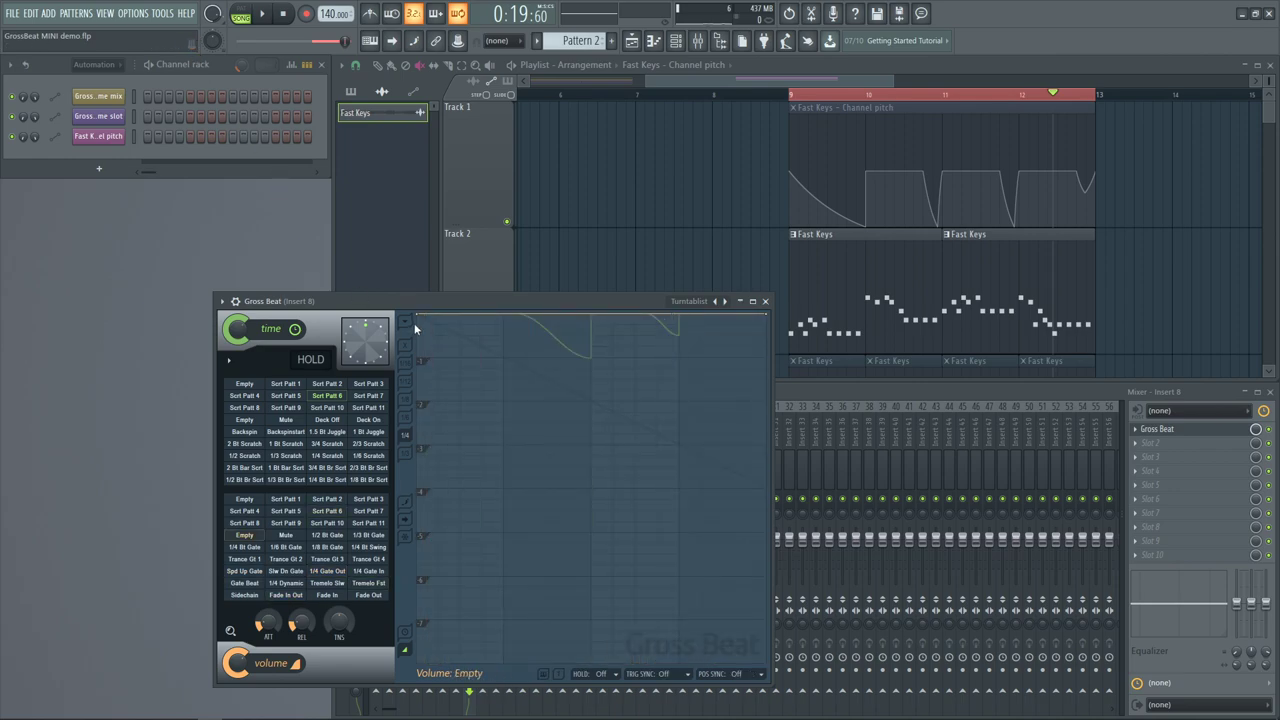
# Look through the Empty, 1/8 Bt Br Scrt, Backspinstart and Backspin time slots and examine their curves
pyautogui.moveTo(419, 304); pyautogui.dragTo(615, 208)
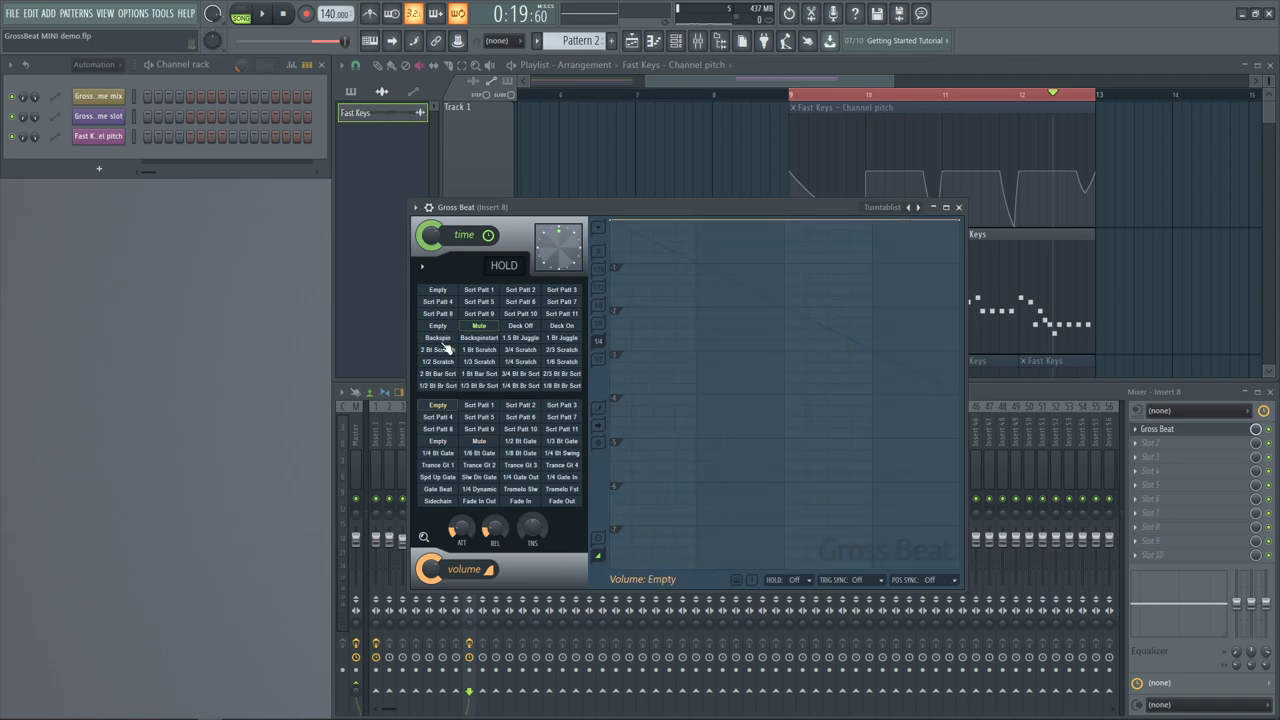
pyautogui.click(444, 291)
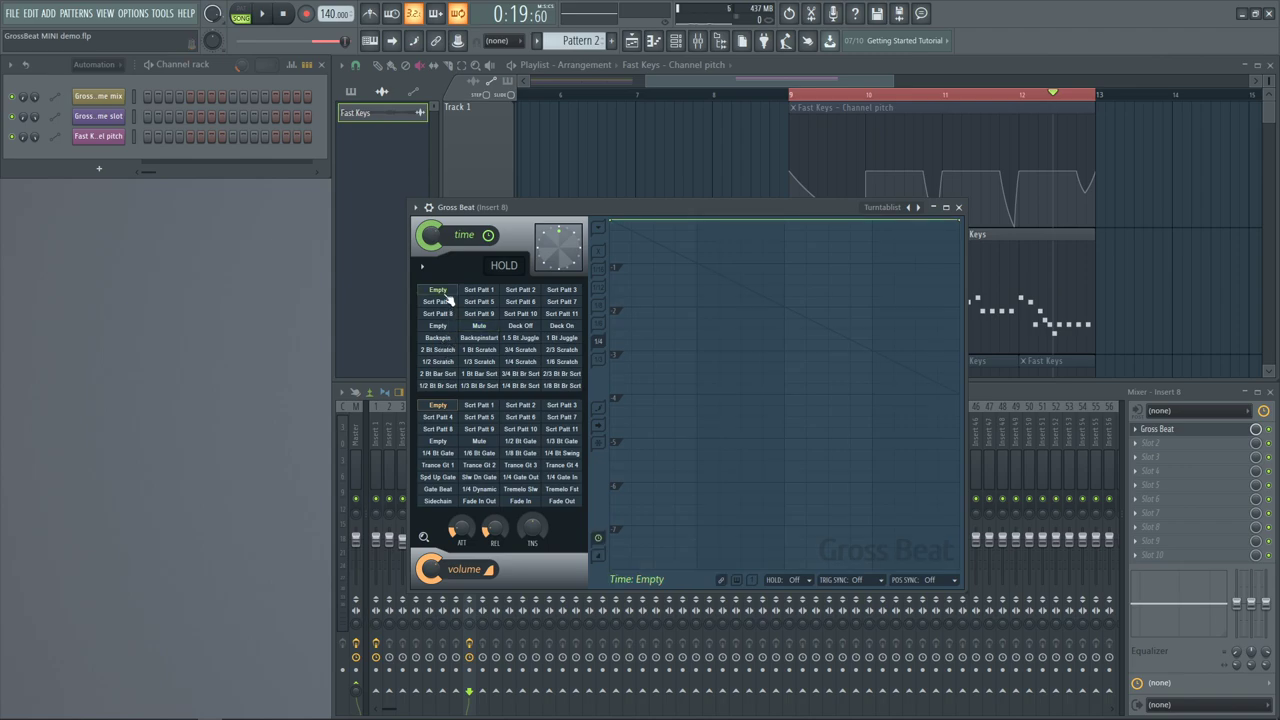
pyautogui.click(563, 386)
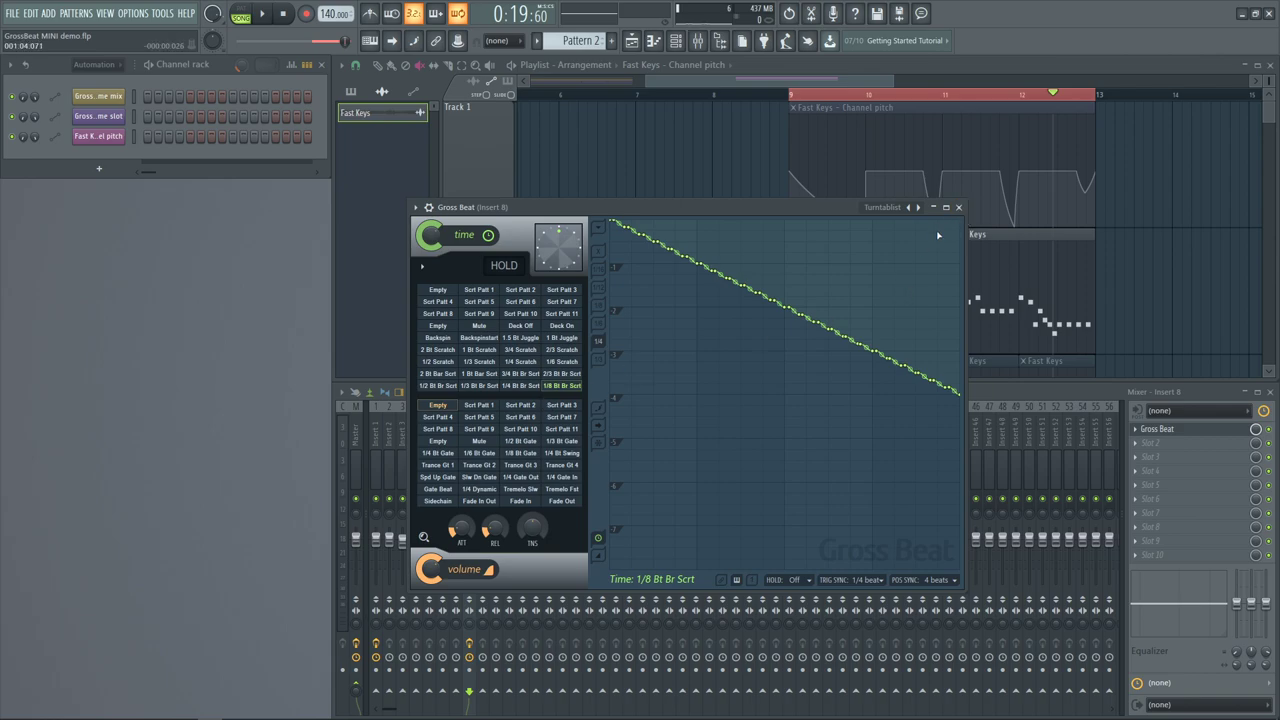
pyautogui.click(479, 338)
pyautogui.click(435, 340)
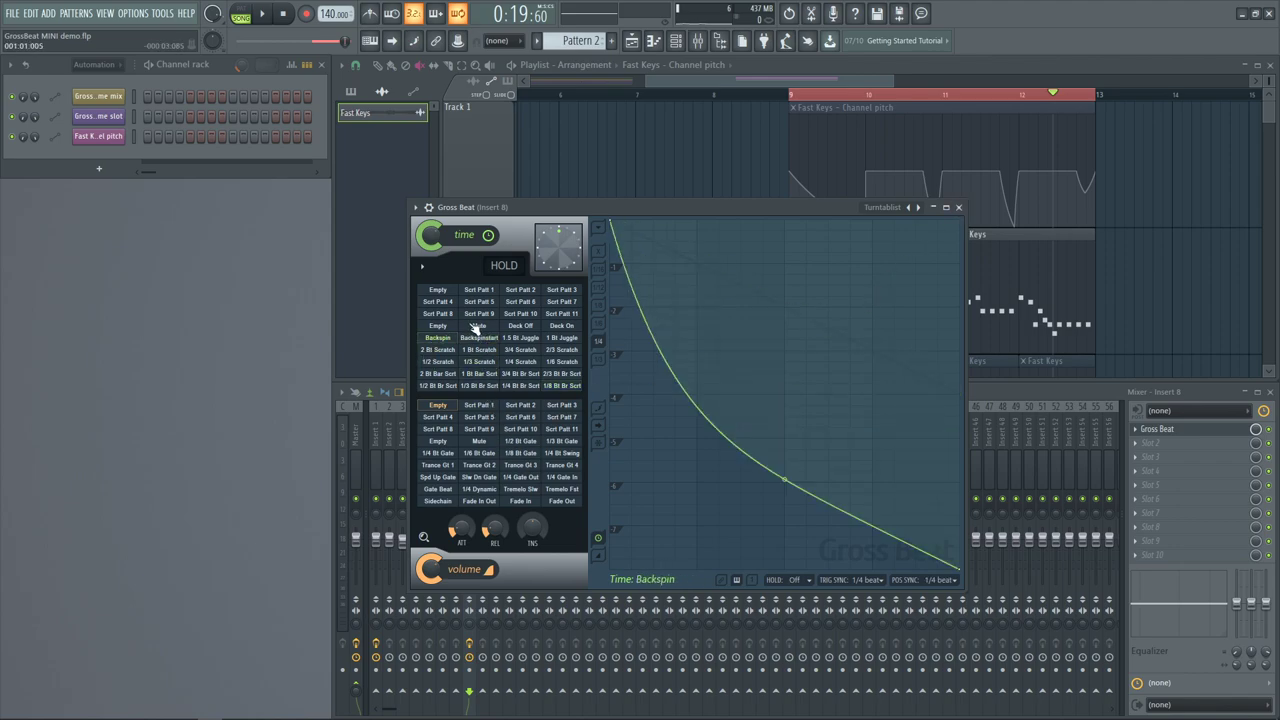
# Reorder the Gross Beat time slots so Backspinstart sits before Backspin, and uncover the playlist clips behind the plugin window
pyautogui.scroll(-4, 493, 321)
pyautogui.scroll(3, 545, 316)
pyautogui.scroll(2, 555, 317)
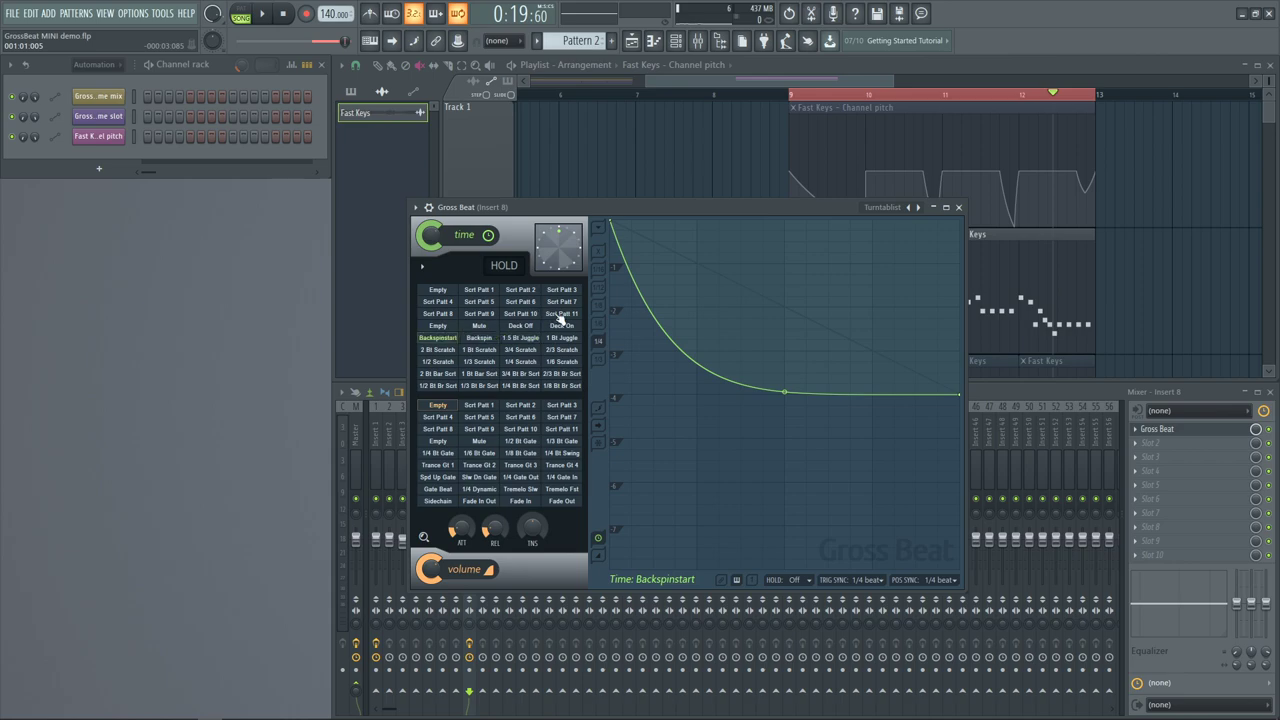
pyautogui.moveTo(577, 207); pyautogui.dragTo(563, 258)
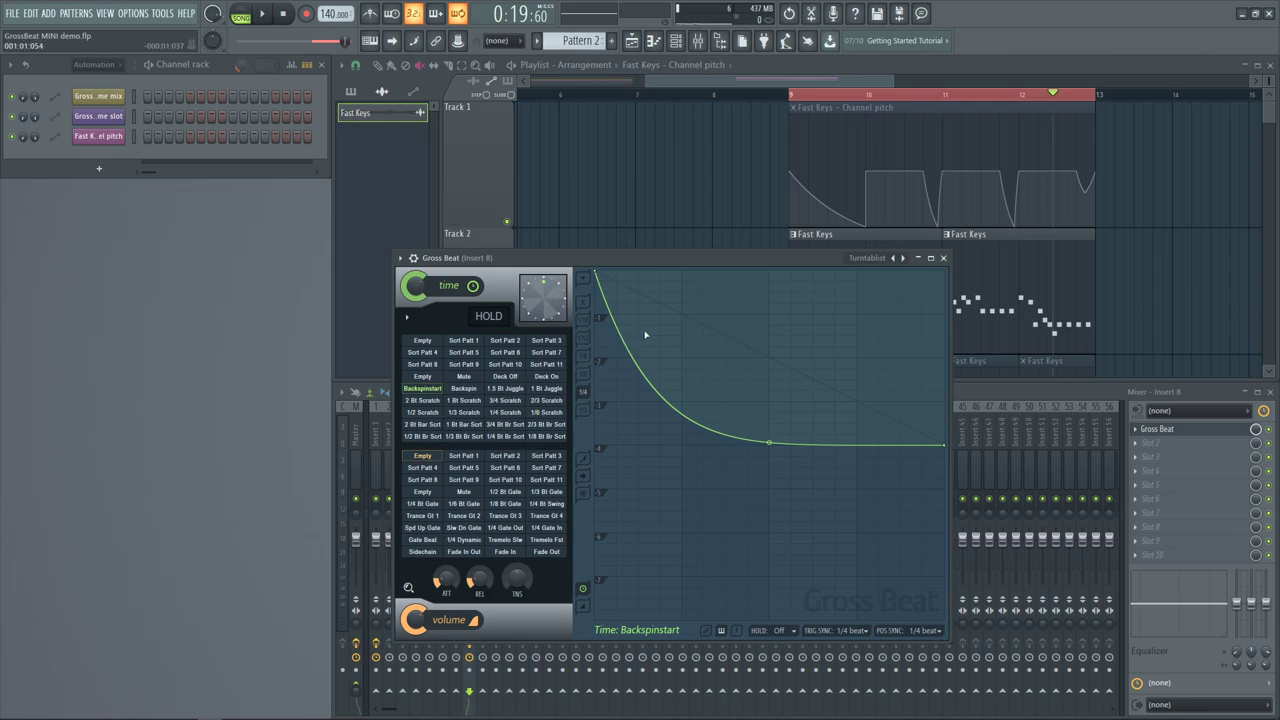
# Close Insert 8's Gross Beat window and briefly play the Pattern 1 section containing the Gross Beat automation clips
pyautogui.scroll(-4, 1094, 198)
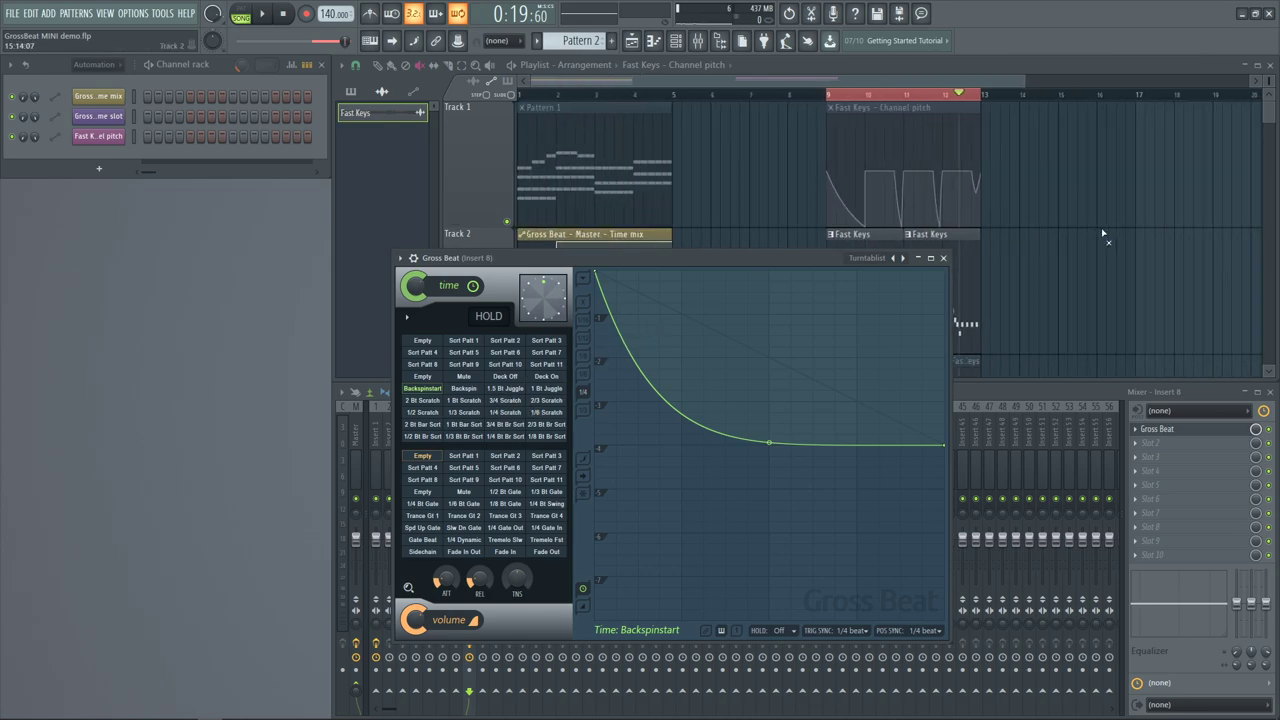
pyautogui.click(942, 257)
pyautogui.press('space')
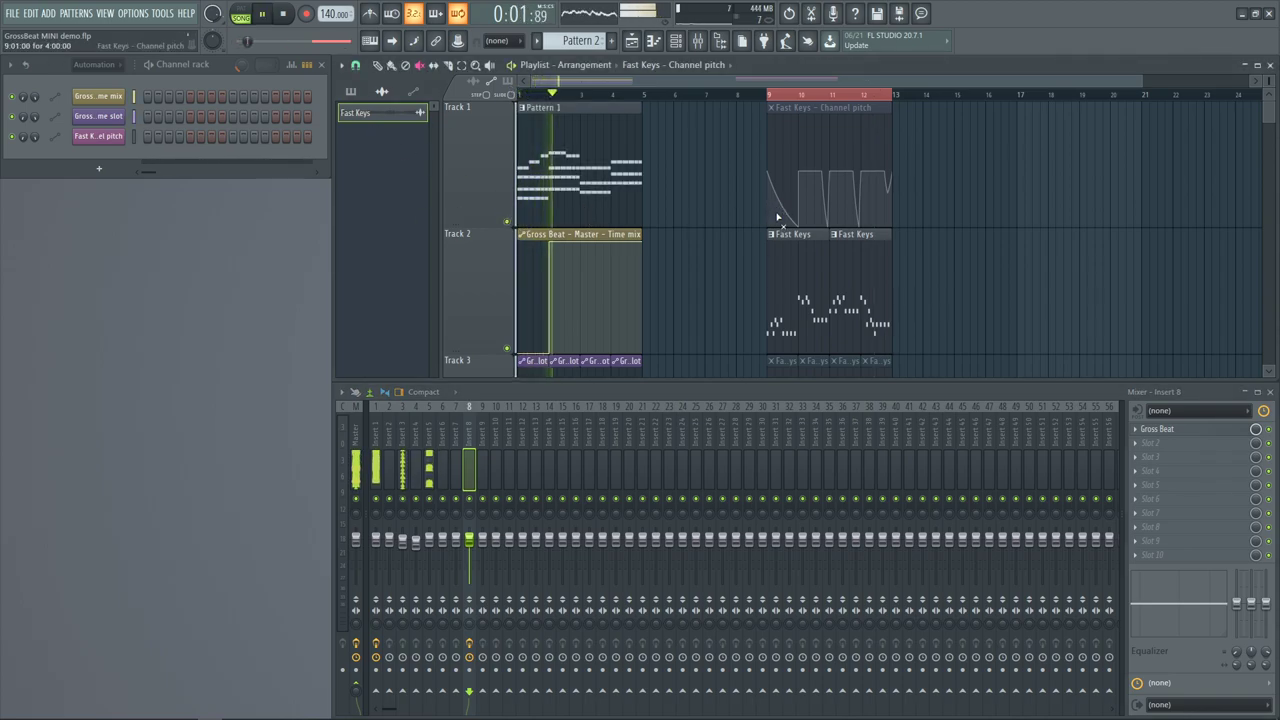
pyautogui.scroll(2, 590, 341)
pyautogui.scroll(-3, 590, 341)
pyautogui.press('space')
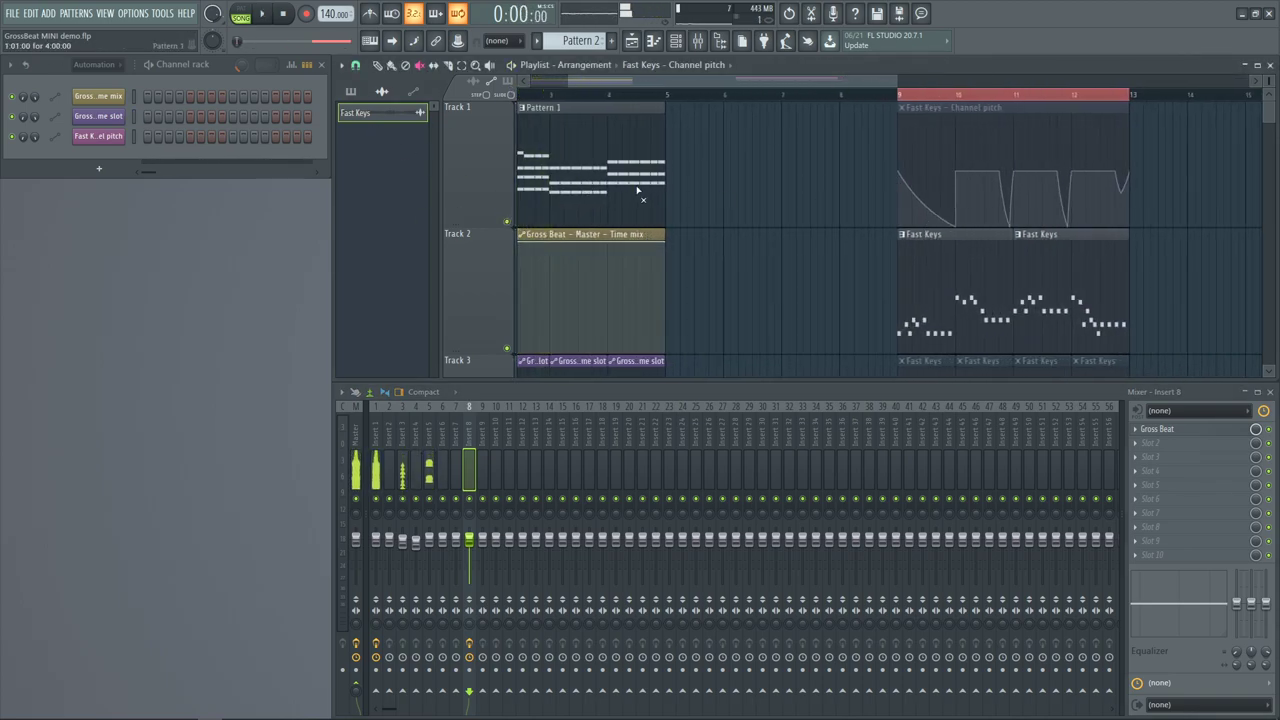
# Filter the channel rack to the Unsorted group and play Pattern 1 and Pattern 2 from bar 1 with all four playlist tracks in view
pyautogui.moveTo(674, 327); pyautogui.dragTo(516, 335)
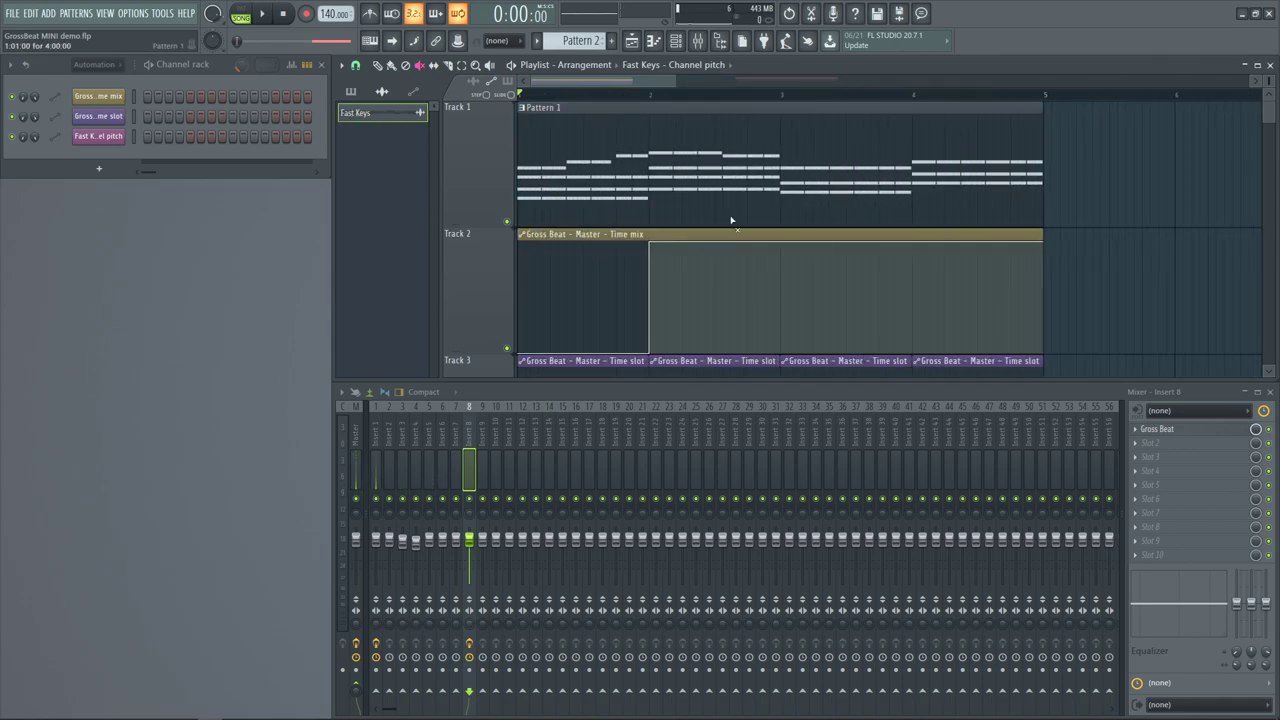
pyautogui.click(87, 67)
pyautogui.click(106, 123)
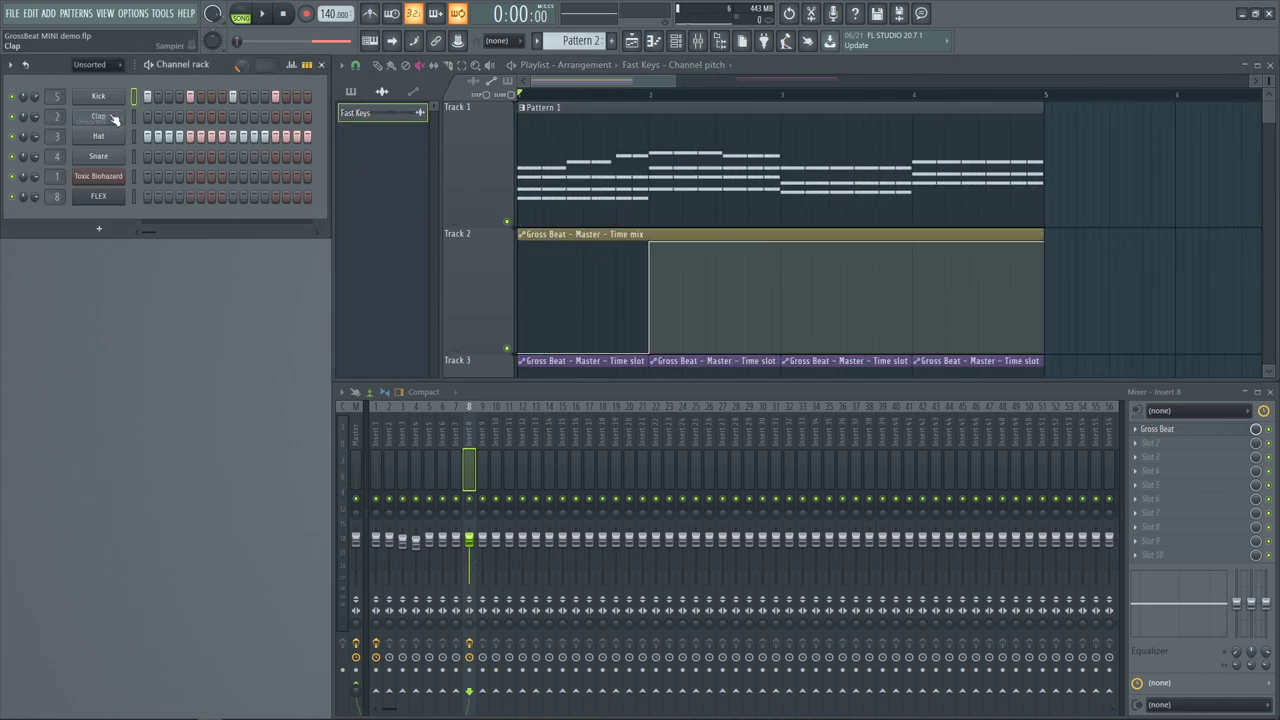
pyautogui.scroll(3, 715, 305)
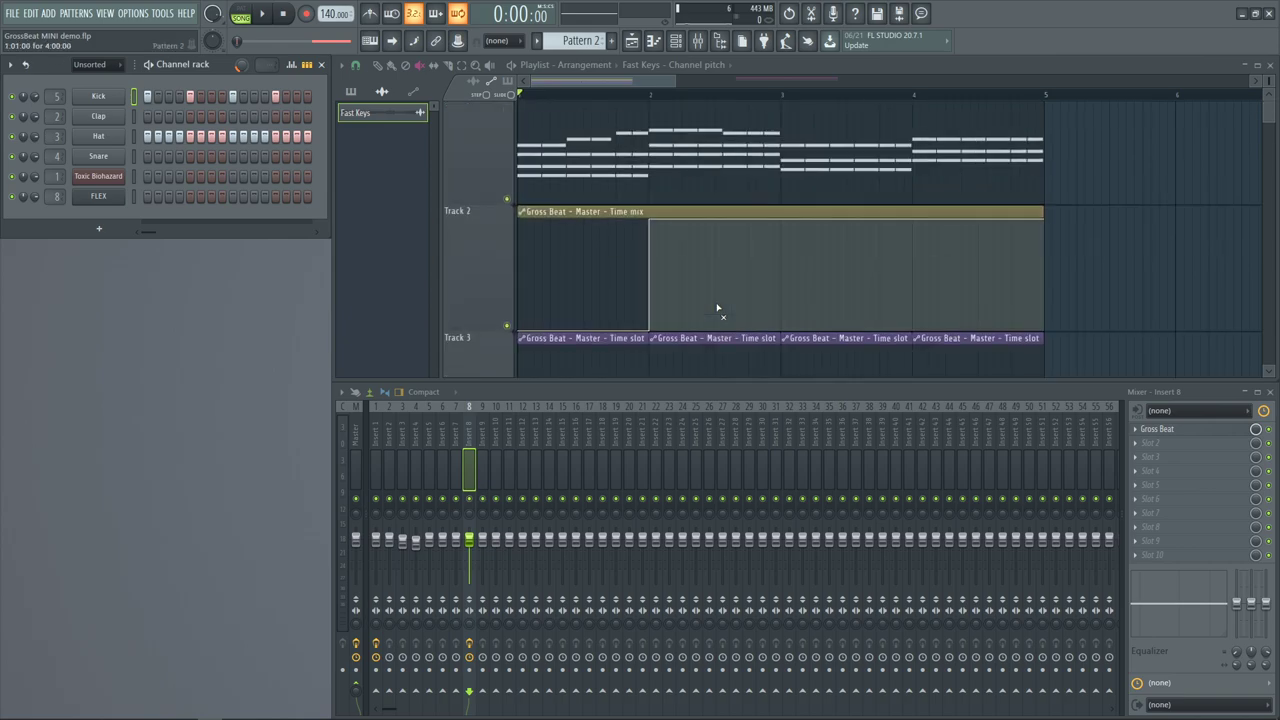
pyautogui.scroll(-3, 880, 240)
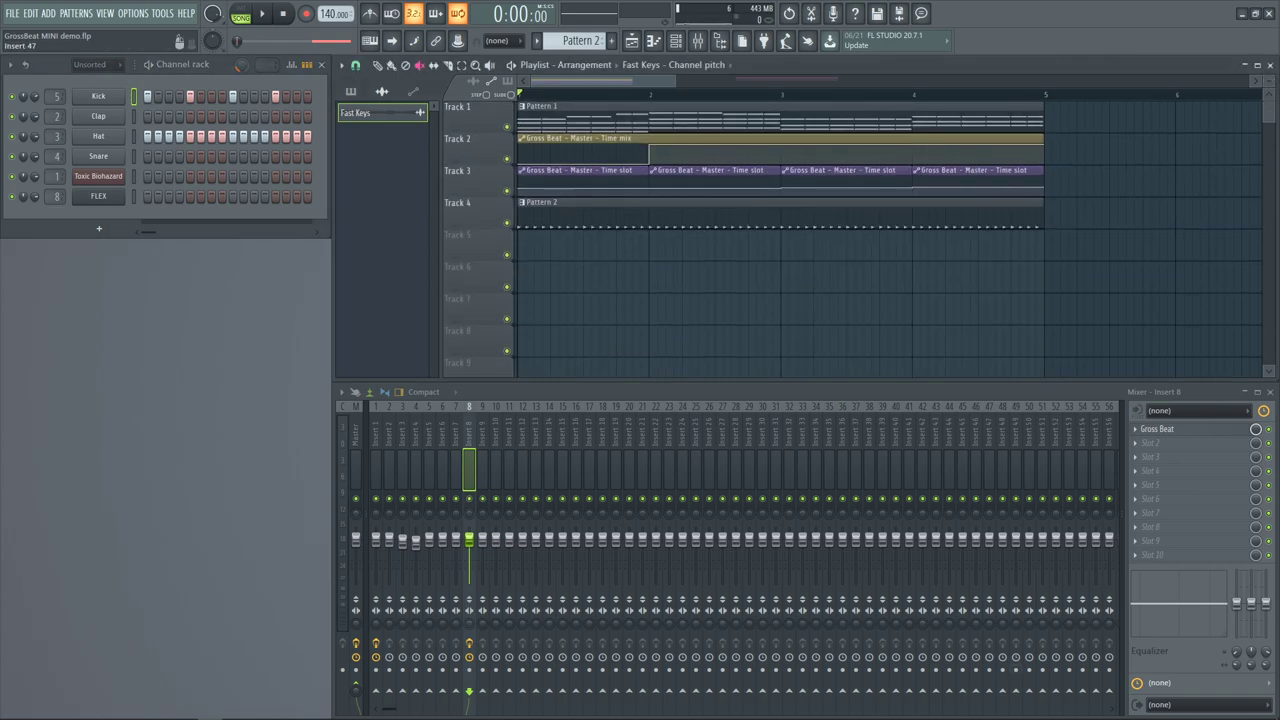
pyautogui.press('space')
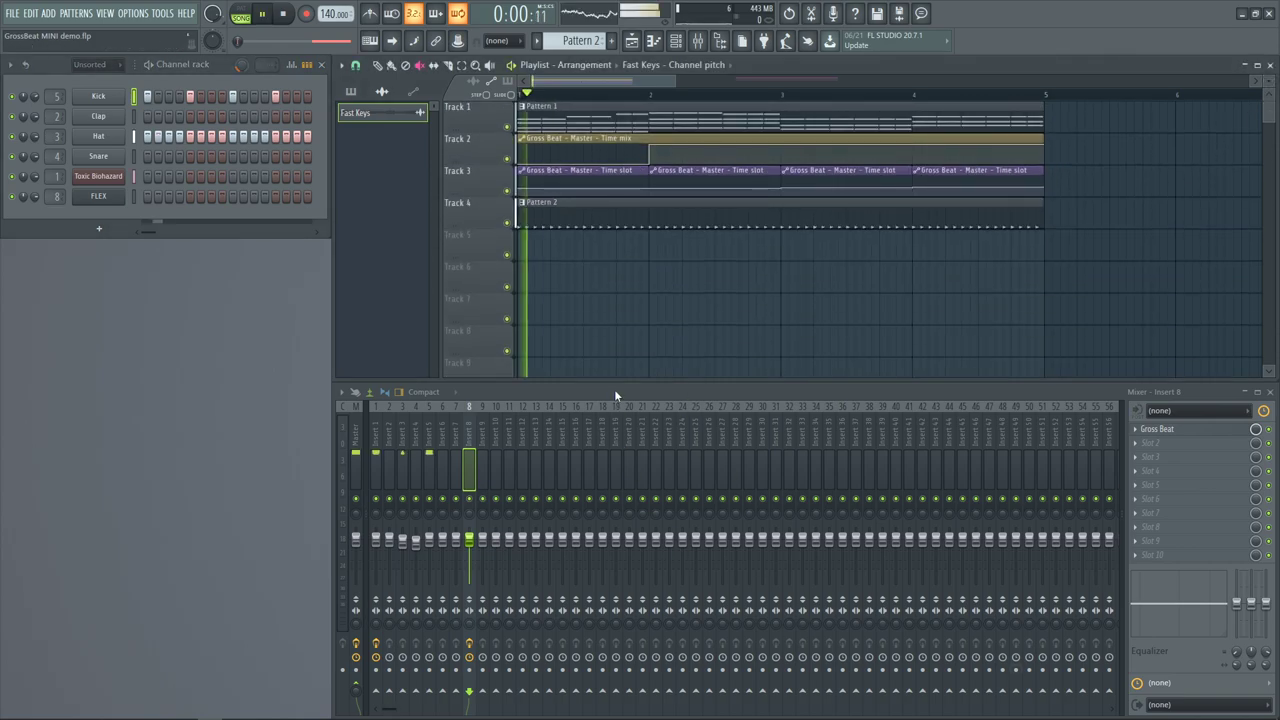
pyautogui.scroll(-2, 740, 318)
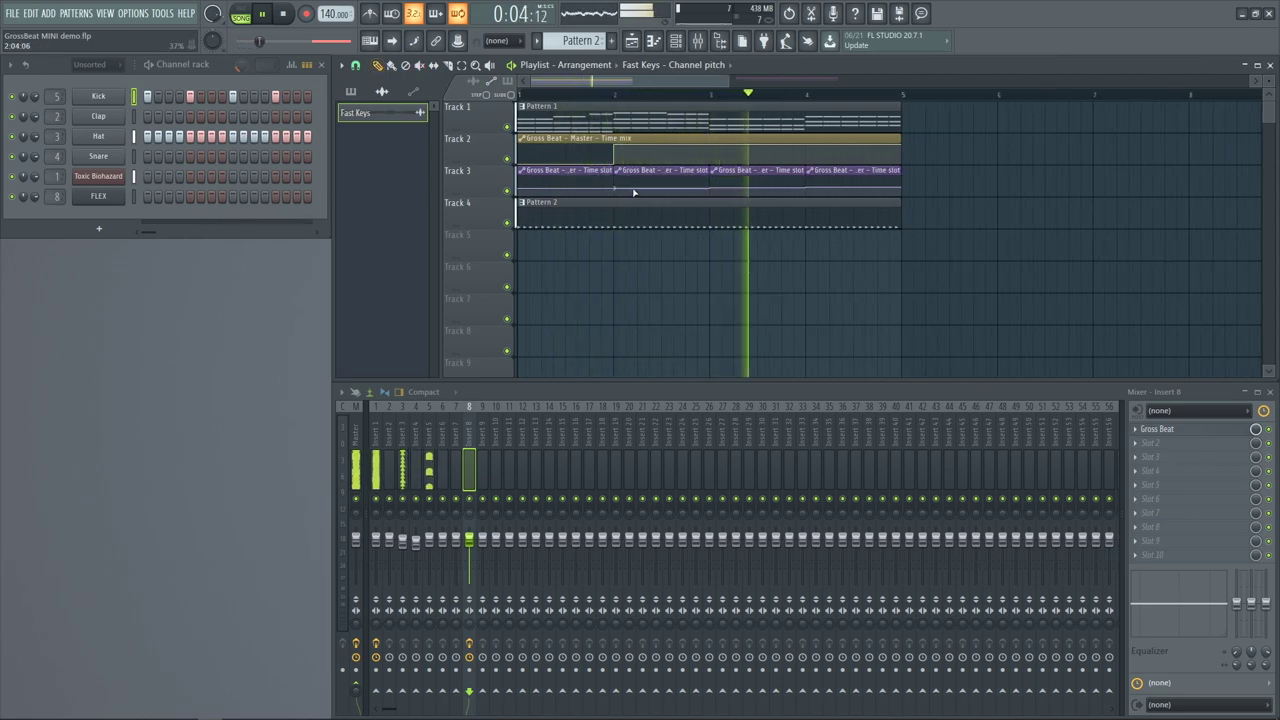
# Select mixer track Insert 1, open its Gross Beat plugin and place the window below the playlist clips
pyautogui.click(401, 470)
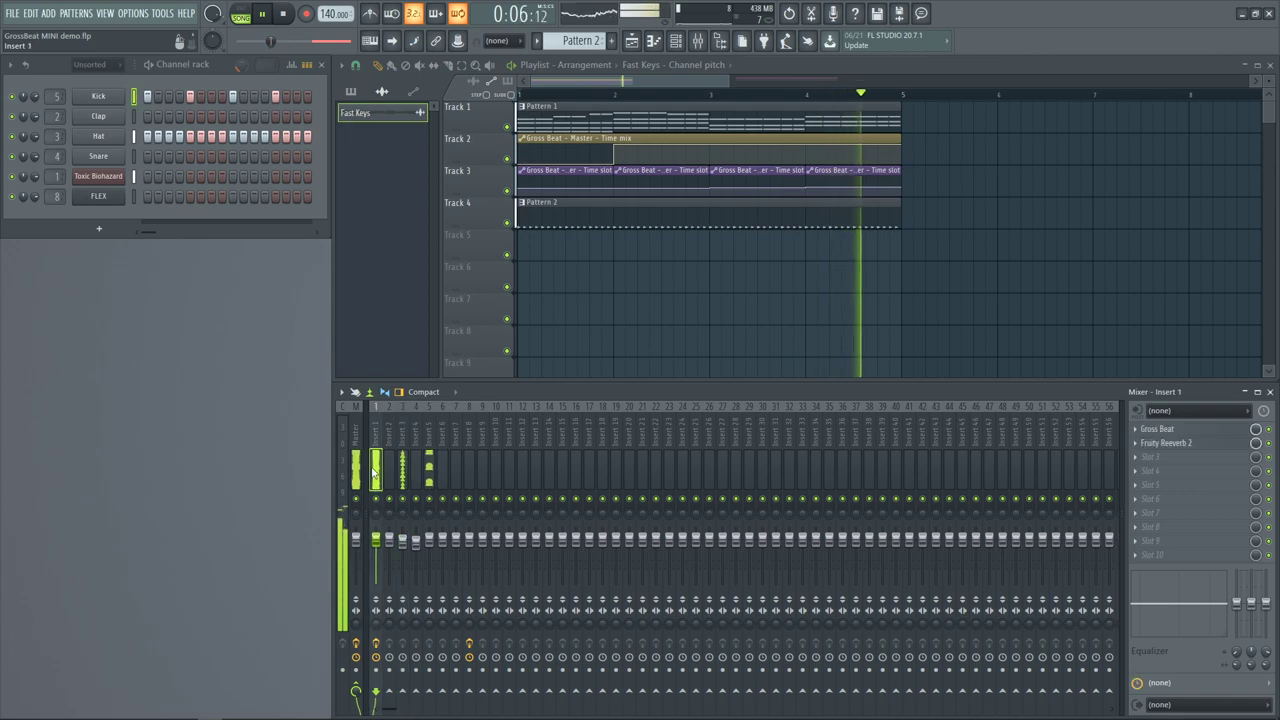
pyautogui.click(376, 470)
pyautogui.click(1157, 428)
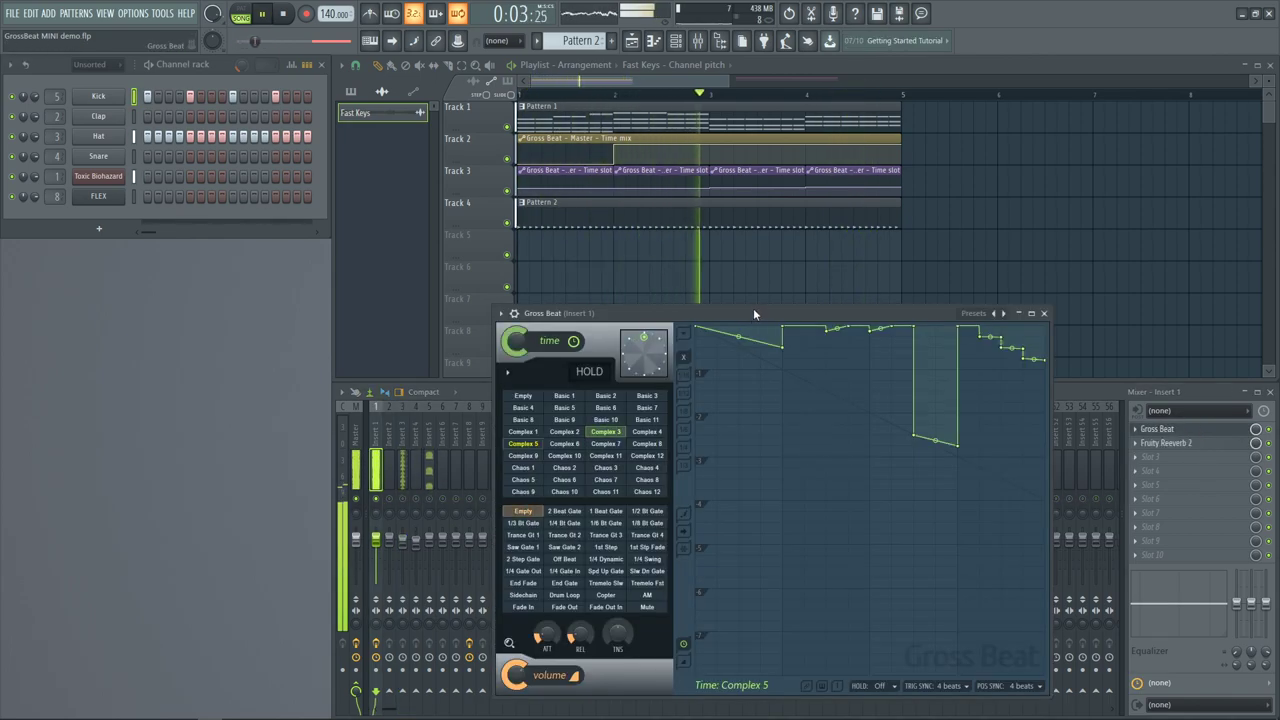
pyautogui.moveTo(751, 317); pyautogui.dragTo(627, 334)
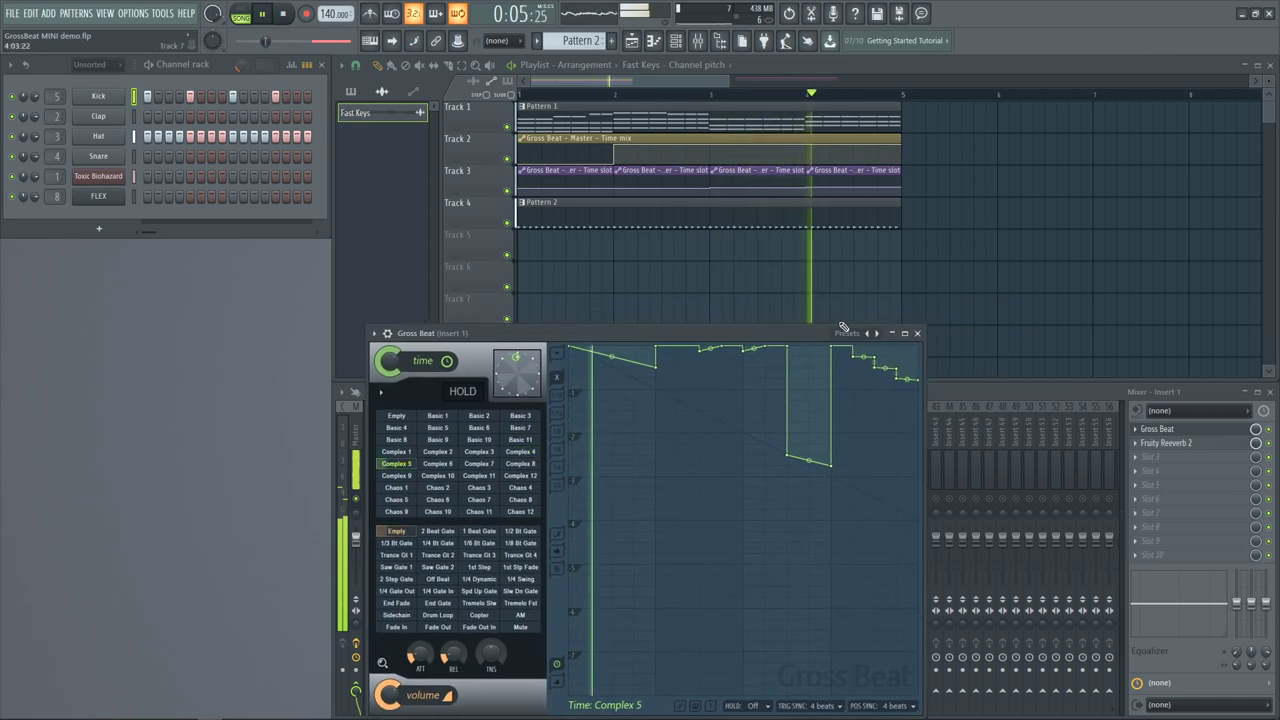
# Stop playback and compare the curves of the Complex 3 and Complex 4 time slots
pyautogui.click(482, 453)
pyautogui.press('space')
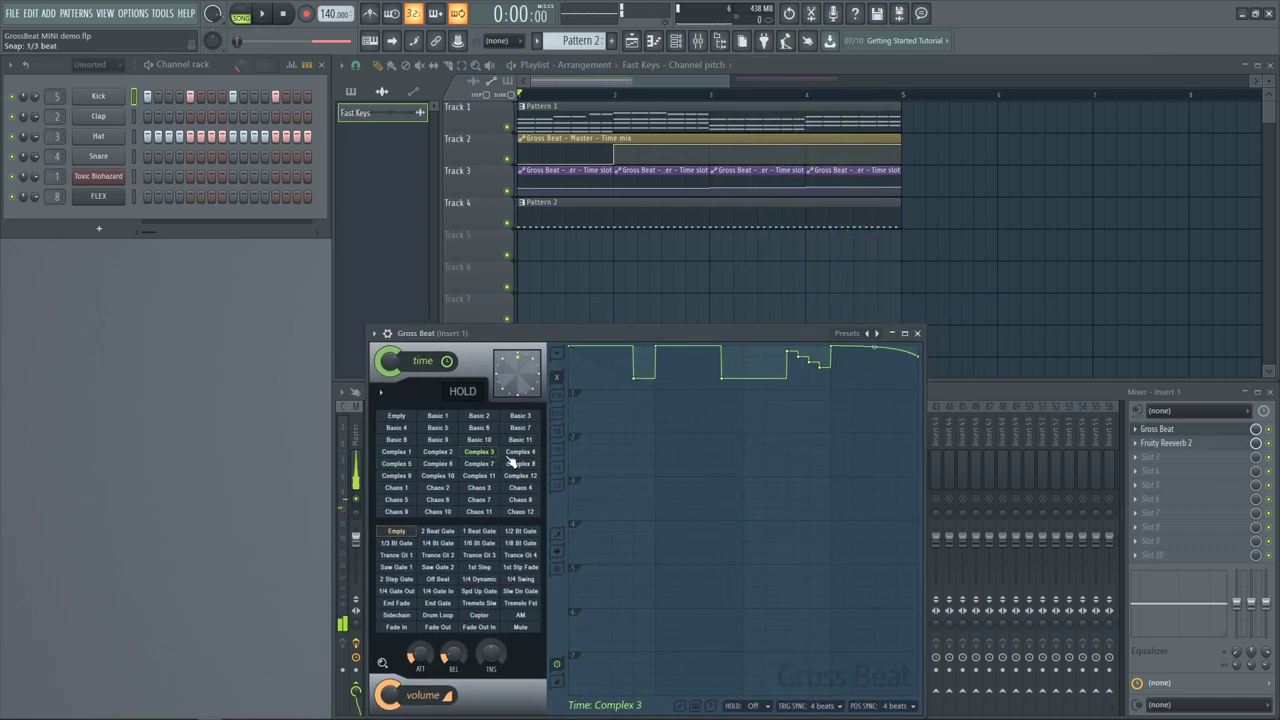
pyautogui.click(520, 453)
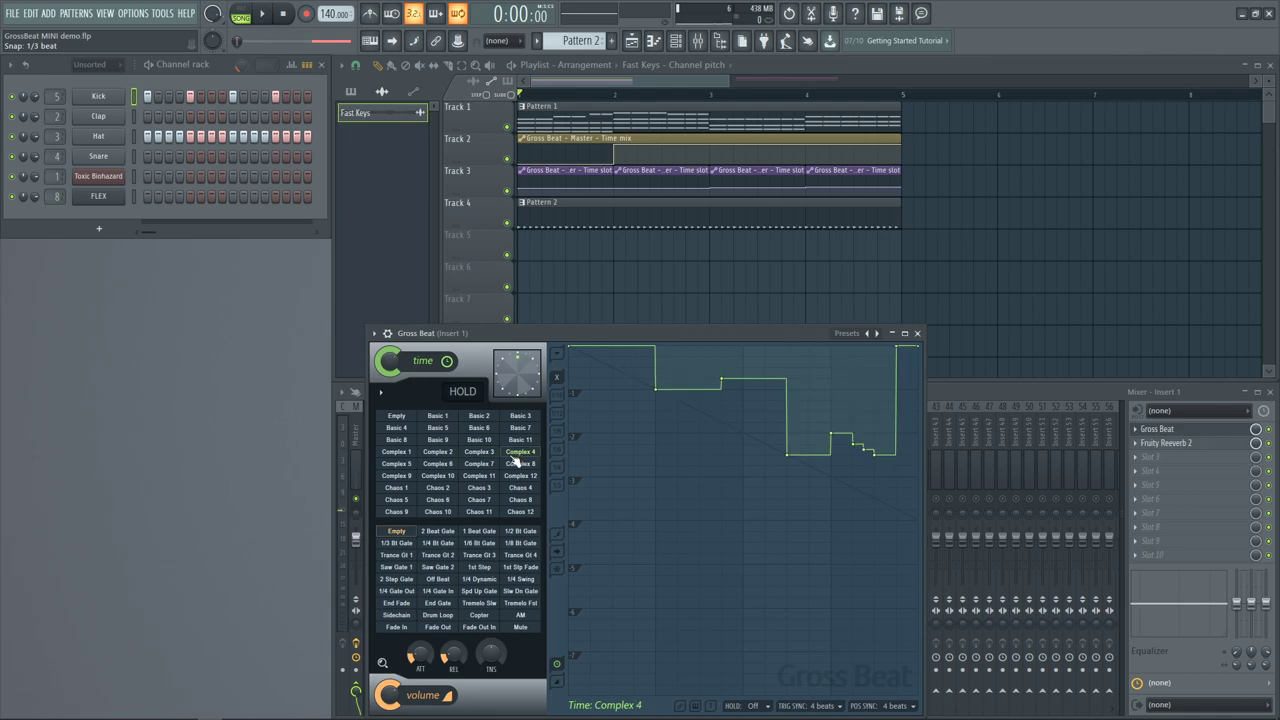
# Play the arrangement while switching Gross Beat between the Complex 3, Complex 4 and Complex 5 time slots, ending on Complex 4
pyautogui.press('space')
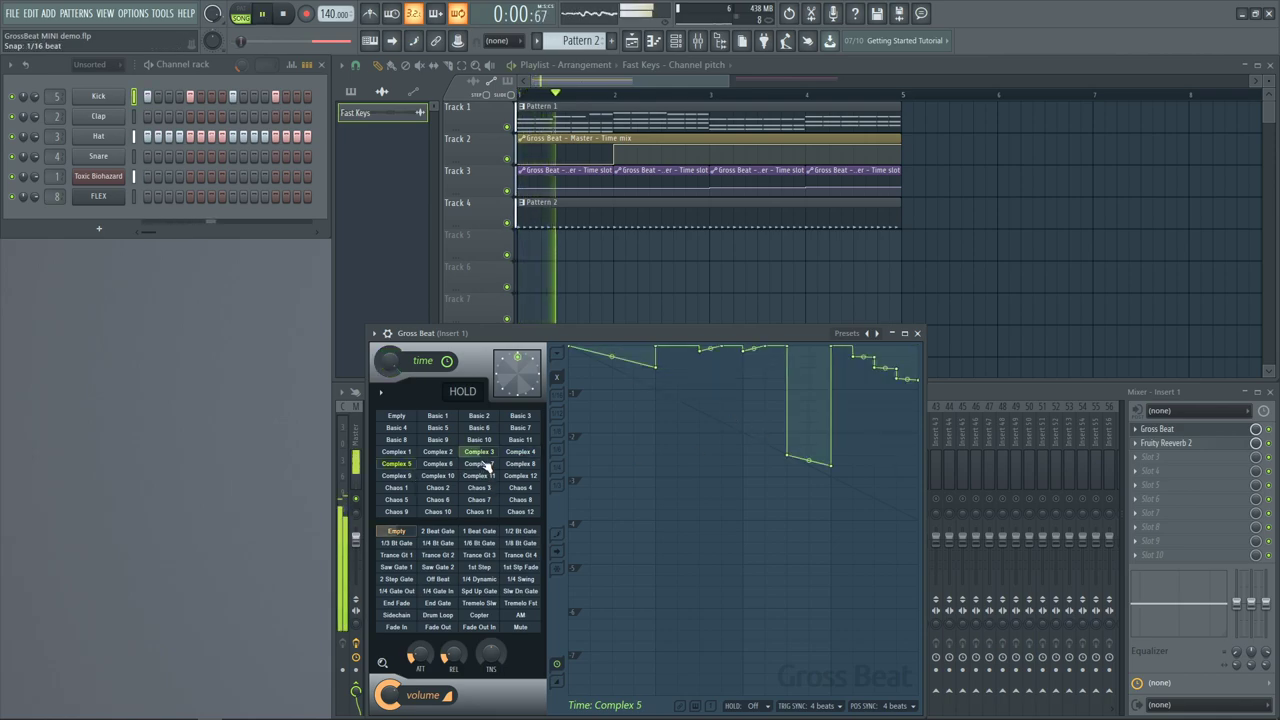
pyautogui.click(484, 455)
pyautogui.click(518, 451)
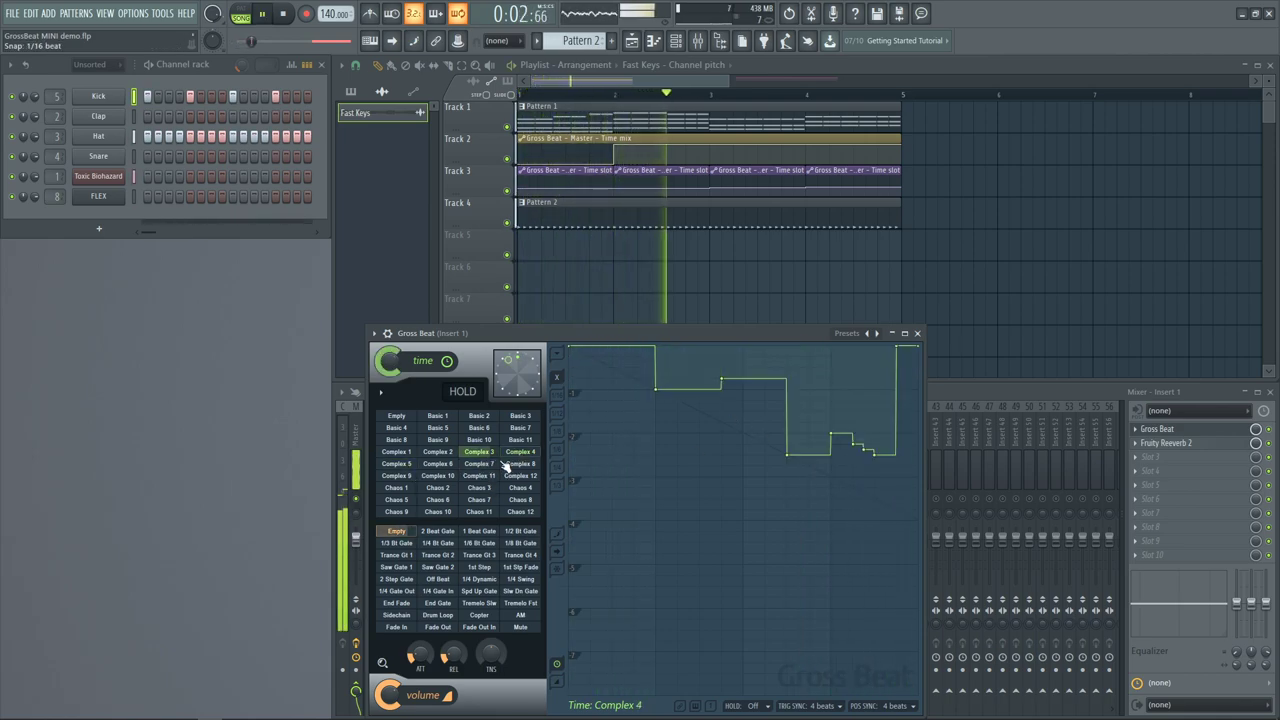
pyautogui.click(403, 468)
pyautogui.click(520, 456)
pyautogui.press('space')
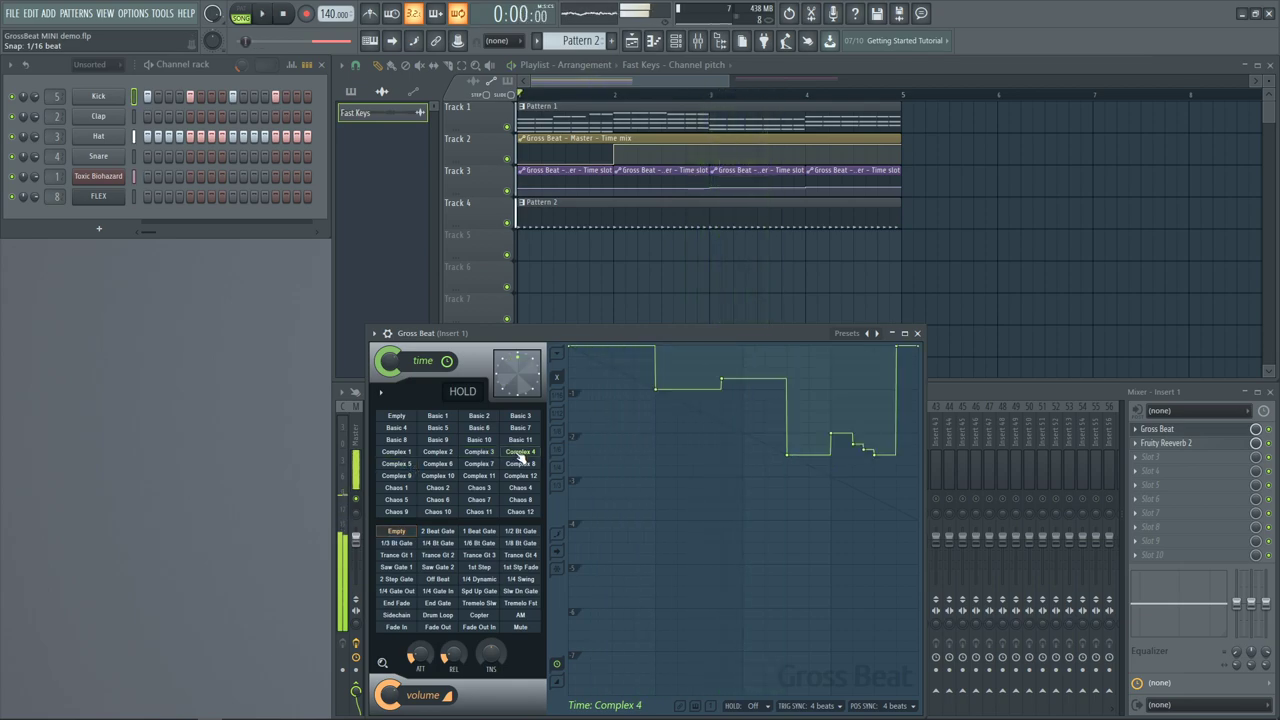
# Play the arrangement again with the Complex 4 curve displayed, stop it and show the Complex 5 time slot
pyautogui.press('space')
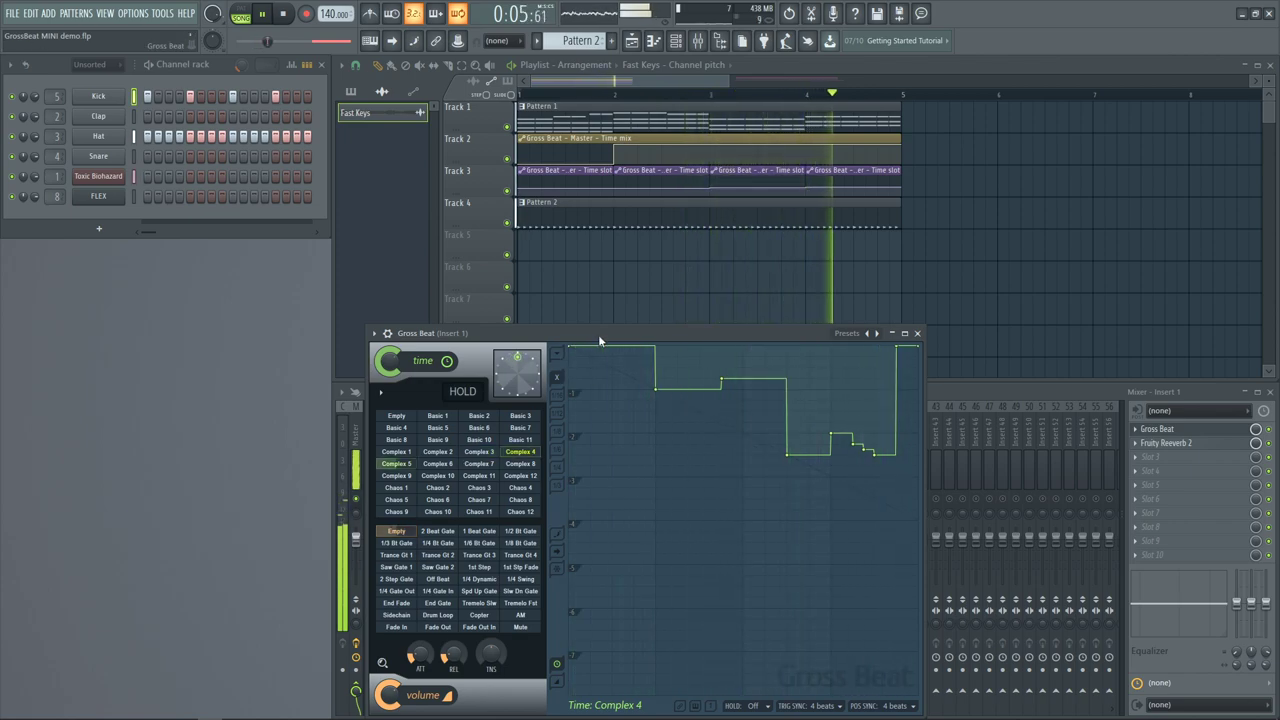
pyautogui.press('space')
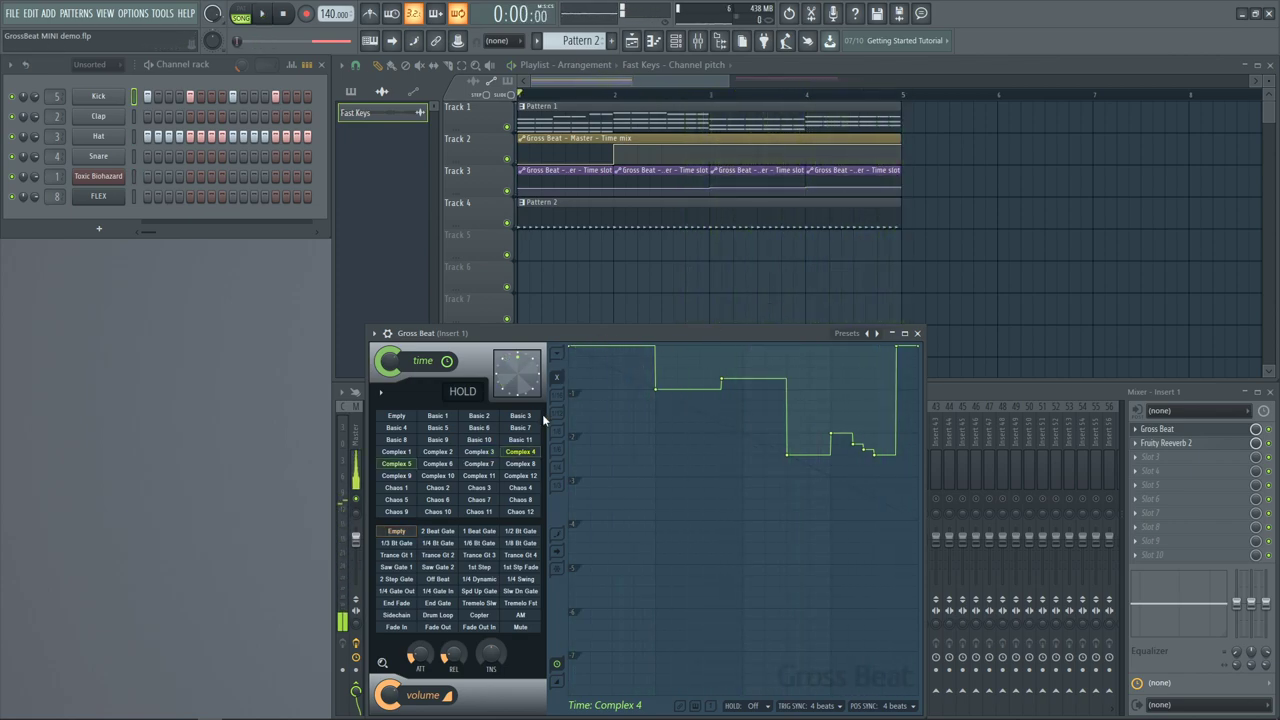
pyautogui.click(402, 465)
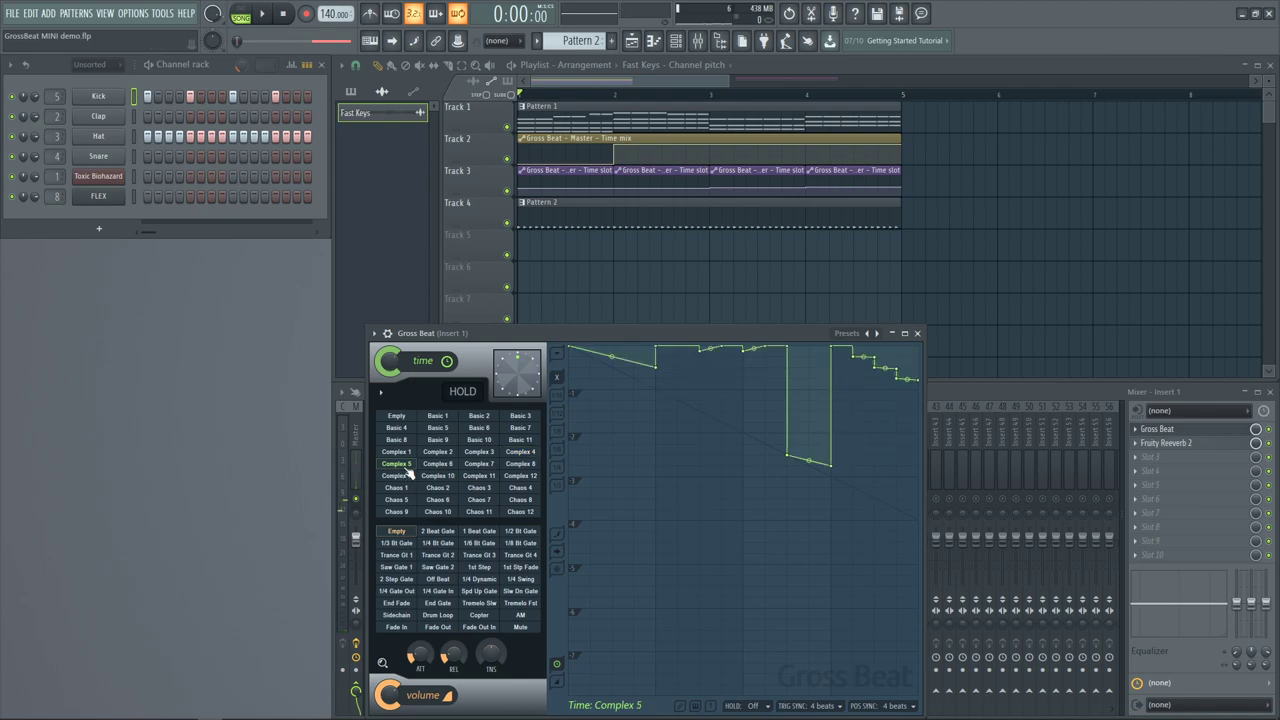
# Mute playlist Track 2 and play the arrangement on Gross Beat's Empty time slot while scratching with the time offset pad
pyautogui.click(517, 454)
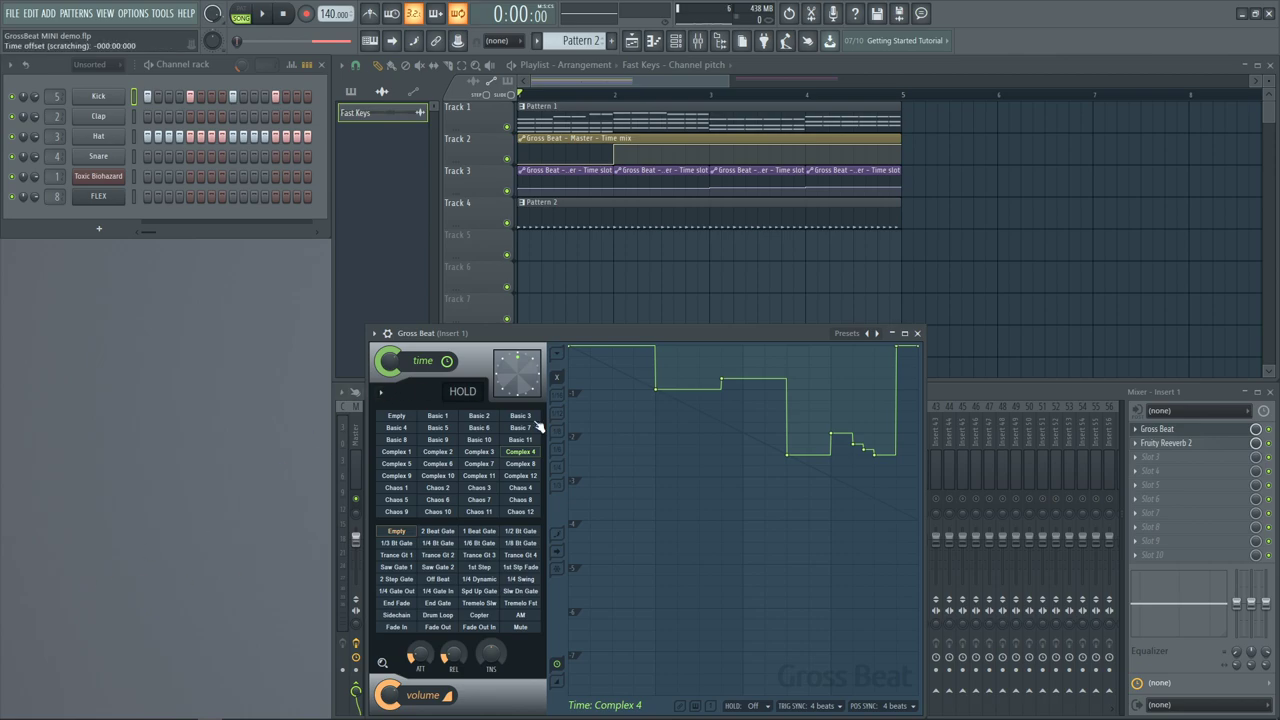
pyautogui.click(506, 158)
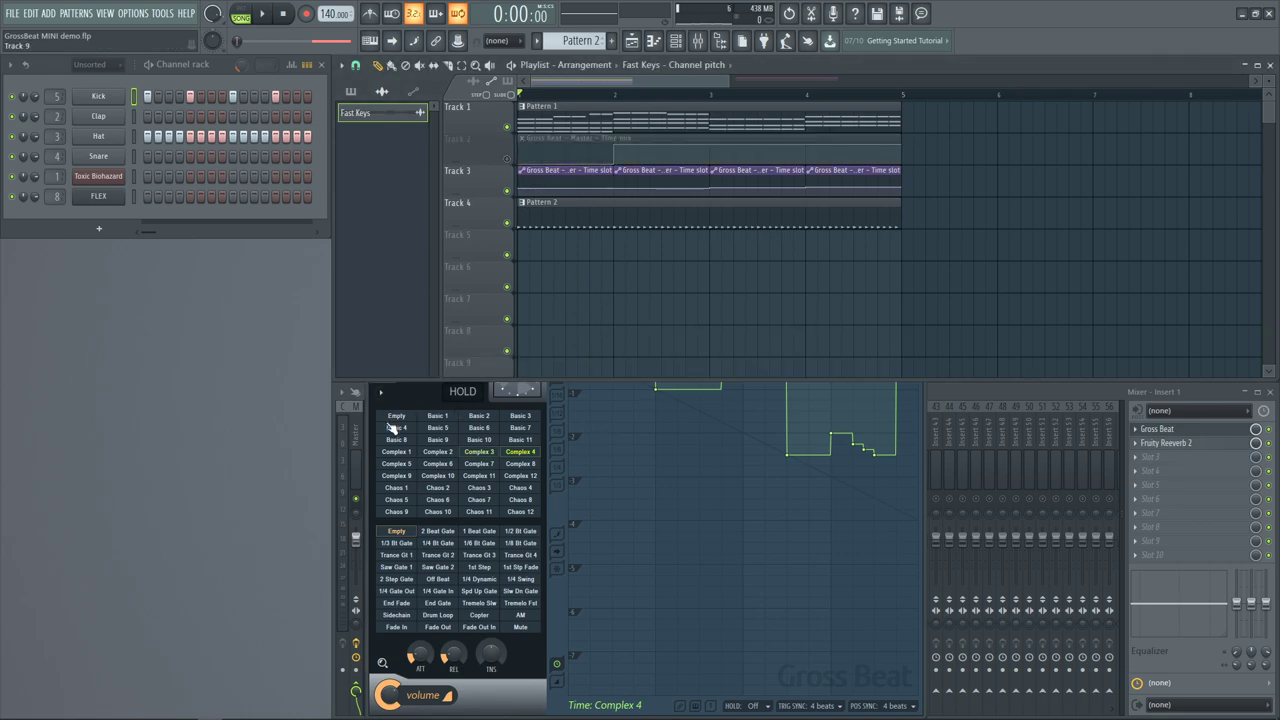
pyautogui.click(395, 417)
pyautogui.press('space')
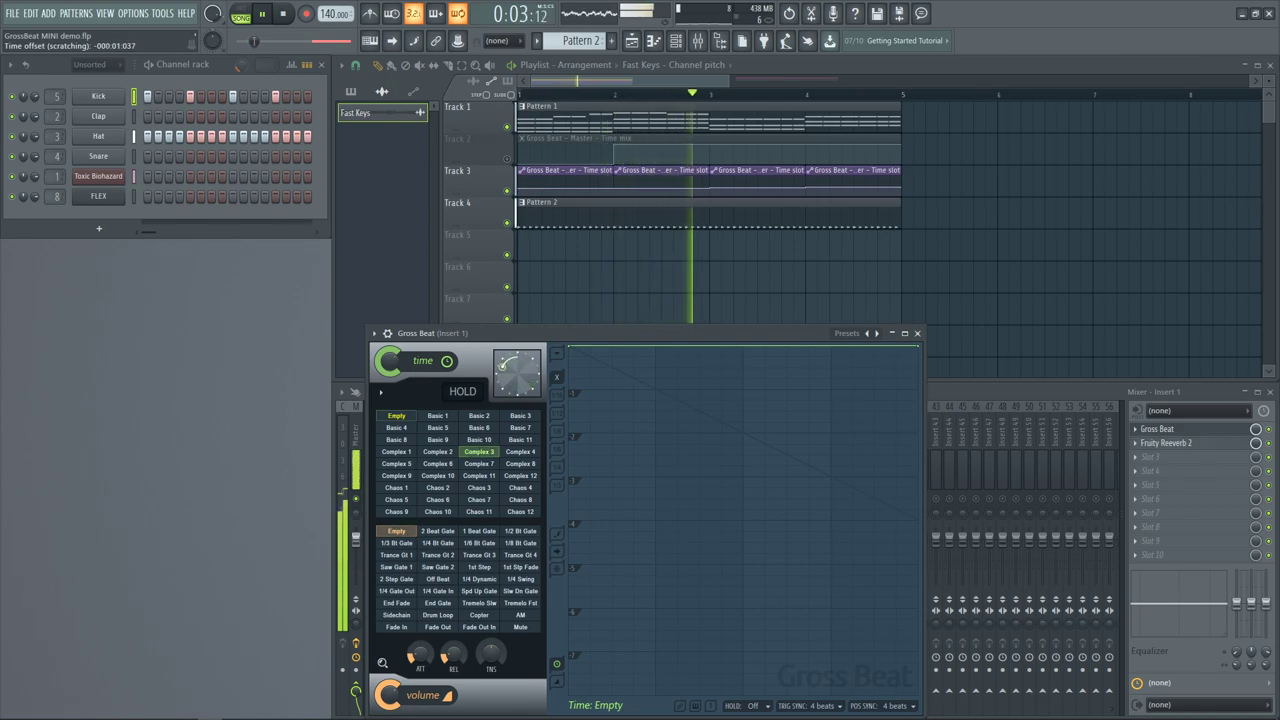
pyautogui.press('space')
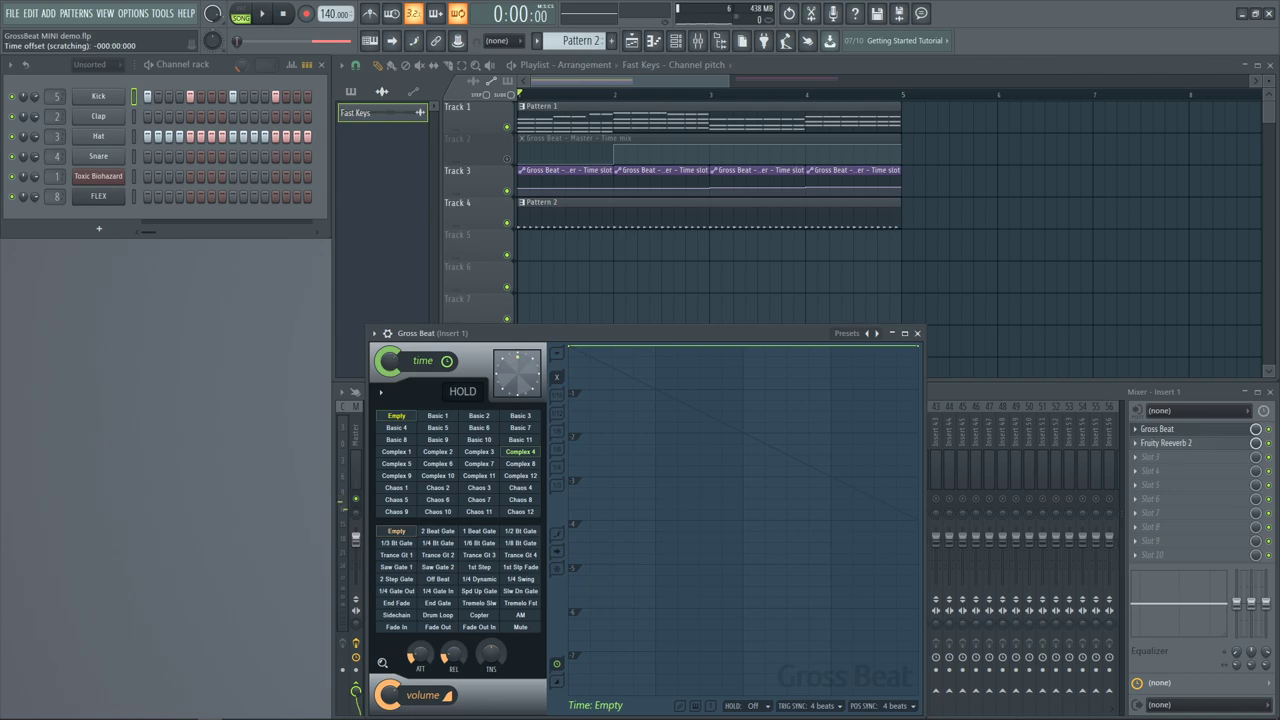
pyautogui.click(510, 358)
pyautogui.press('space')
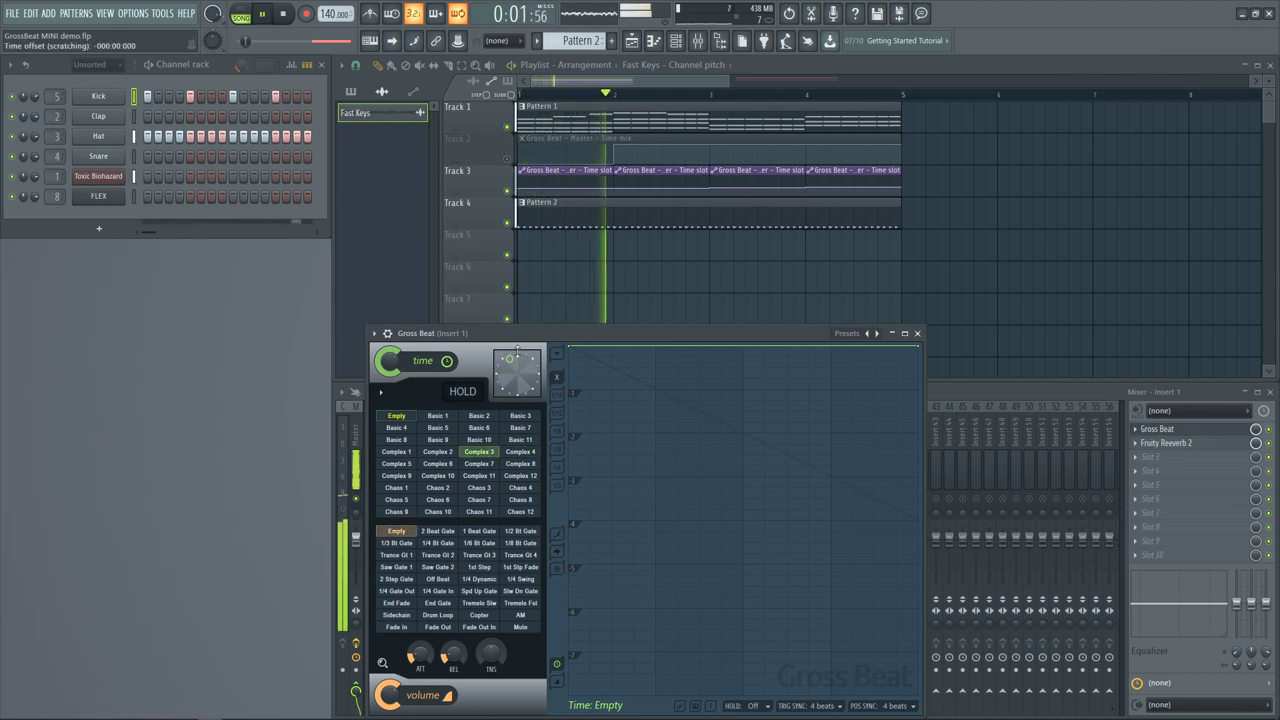
pyautogui.press('space')
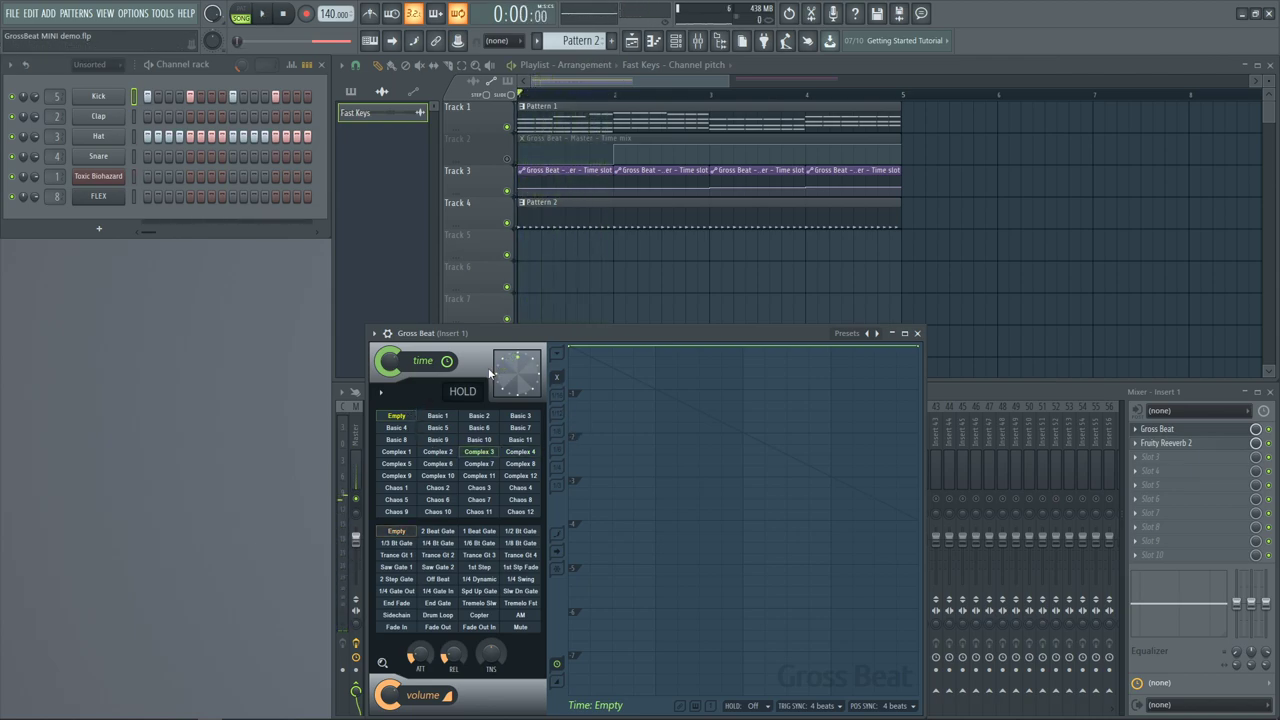
# Select the Complex 7 time slot, place Gross Beat higher over the playlist clips and unmute Track 2 during playback
pyautogui.click(479, 463)
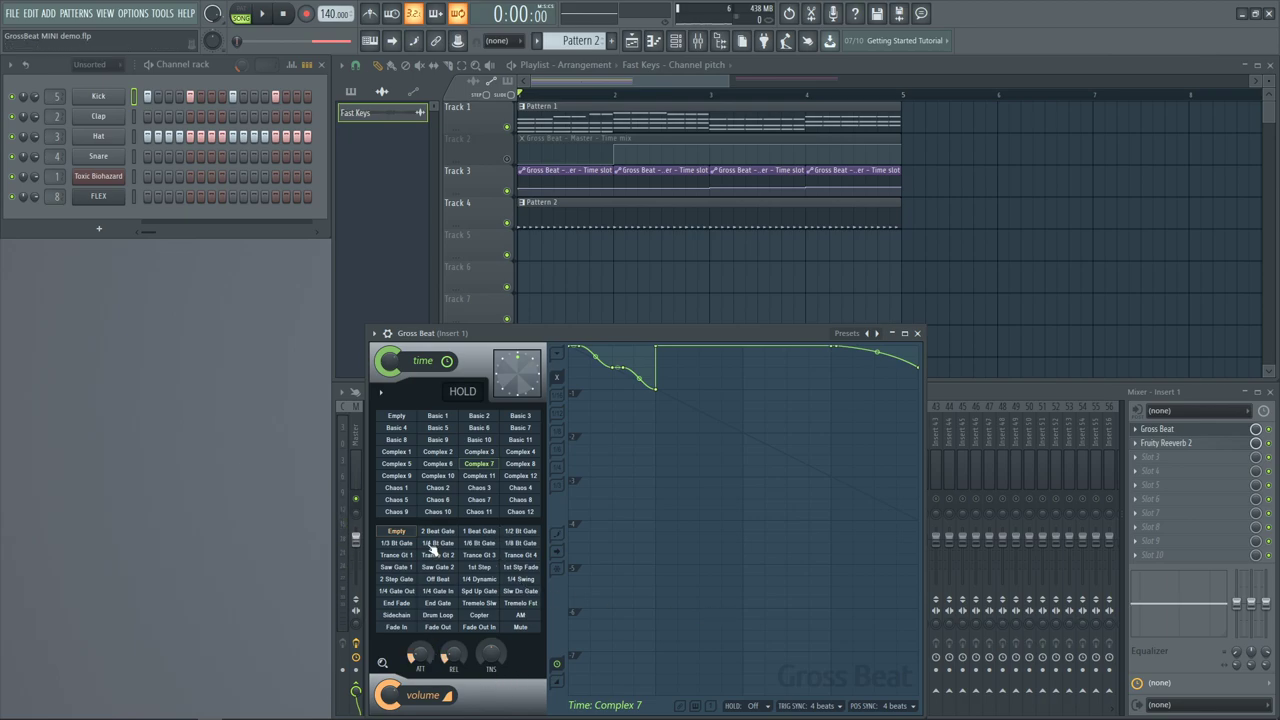
pyautogui.moveTo(494, 338); pyautogui.dragTo(452, 217)
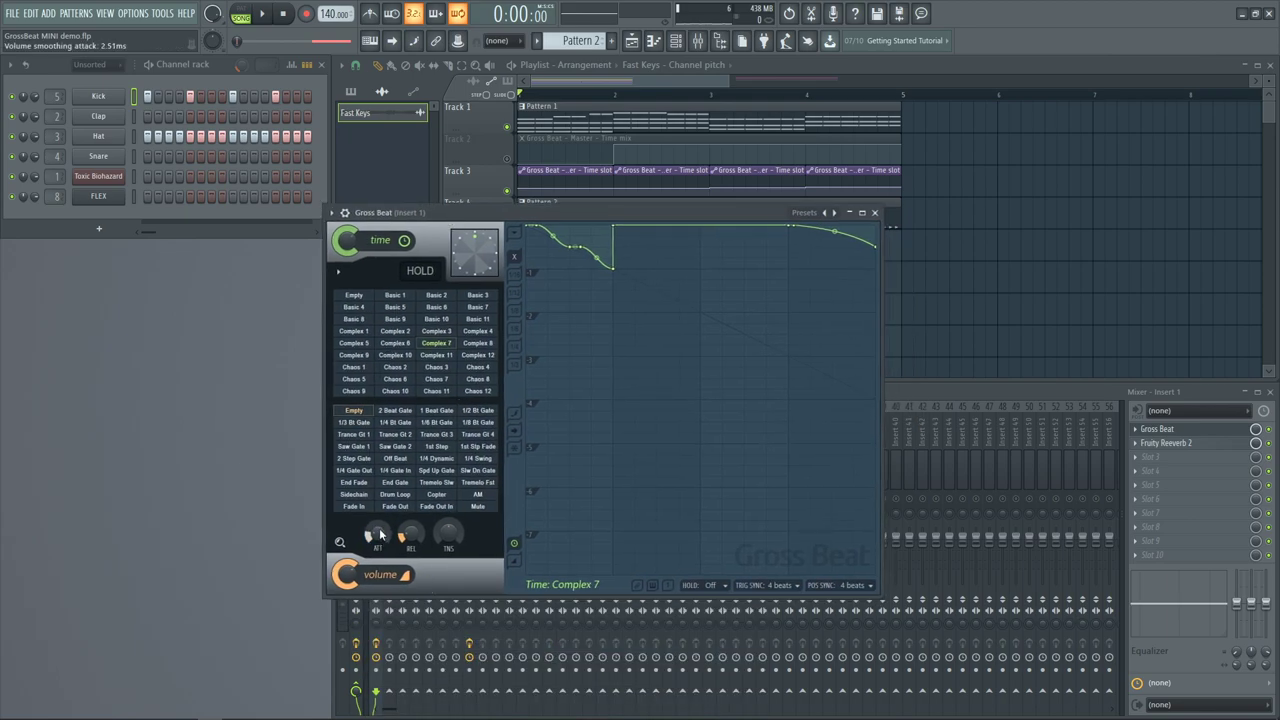
pyautogui.press('space')
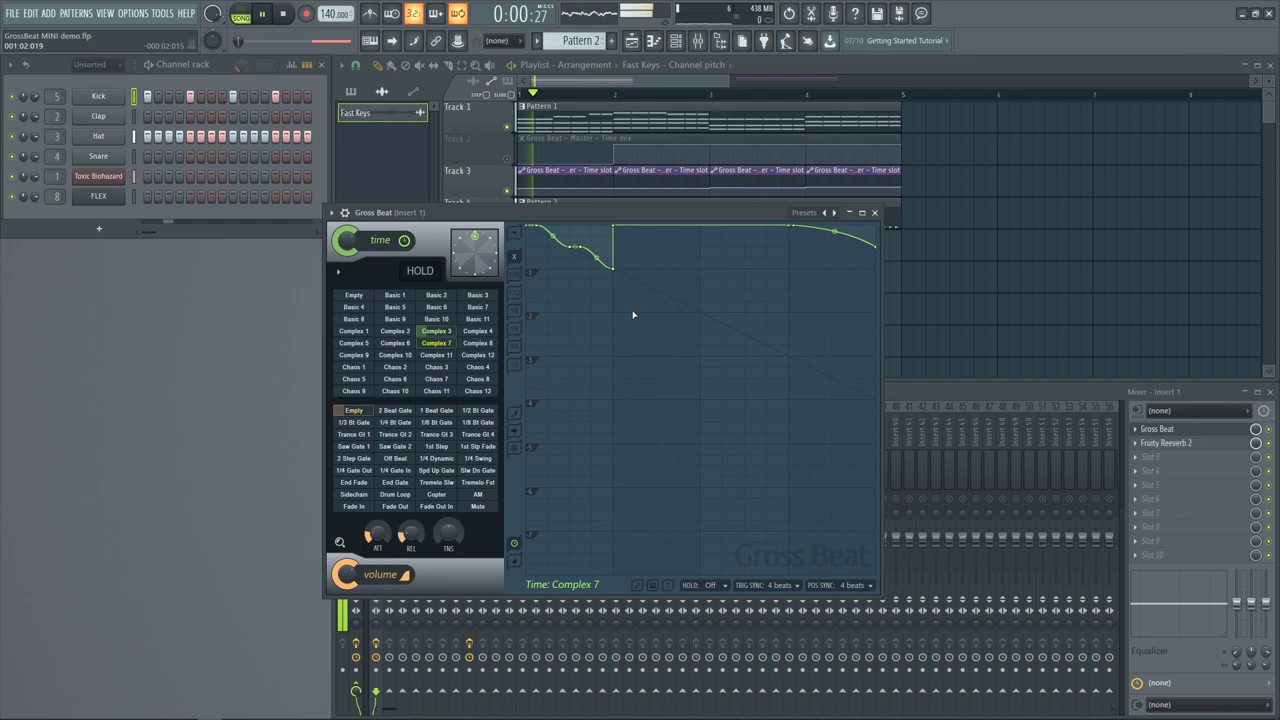
pyautogui.click(507, 158)
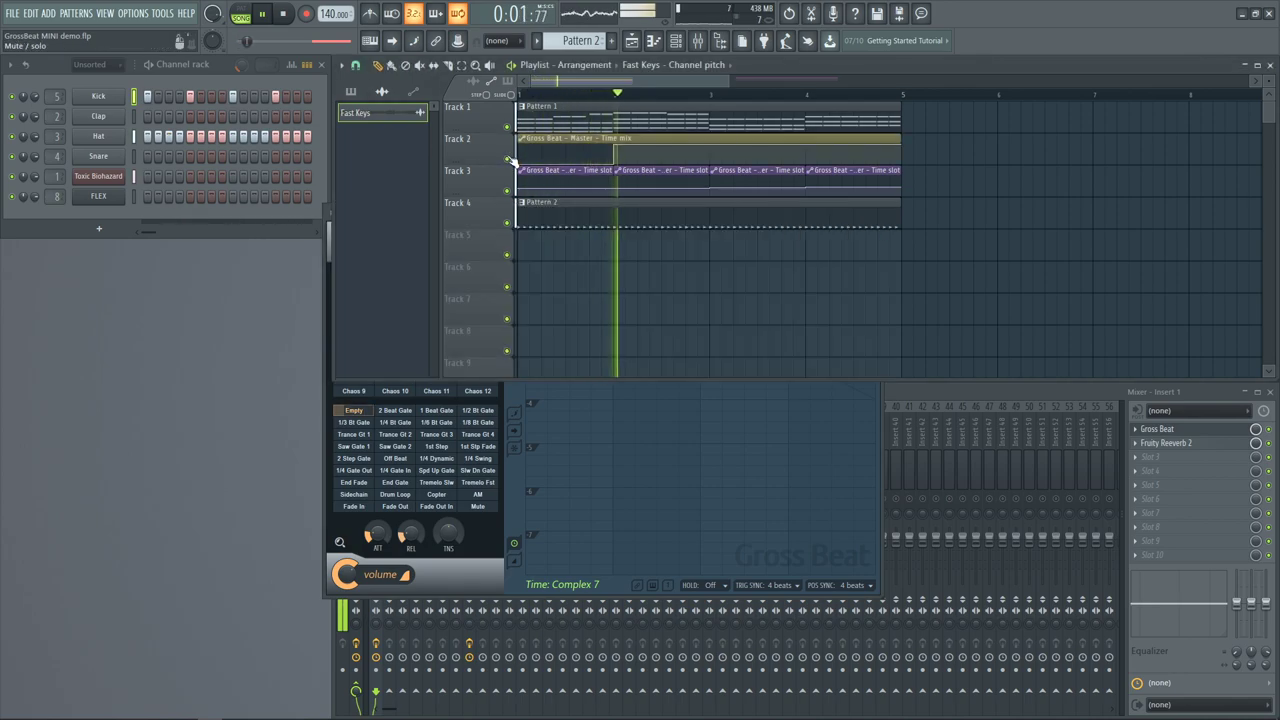
# Play the arrangement while trying Gross Beat's volume envelope tension at -28% and -100%, and reset the tension
pyautogui.click(501, 532)
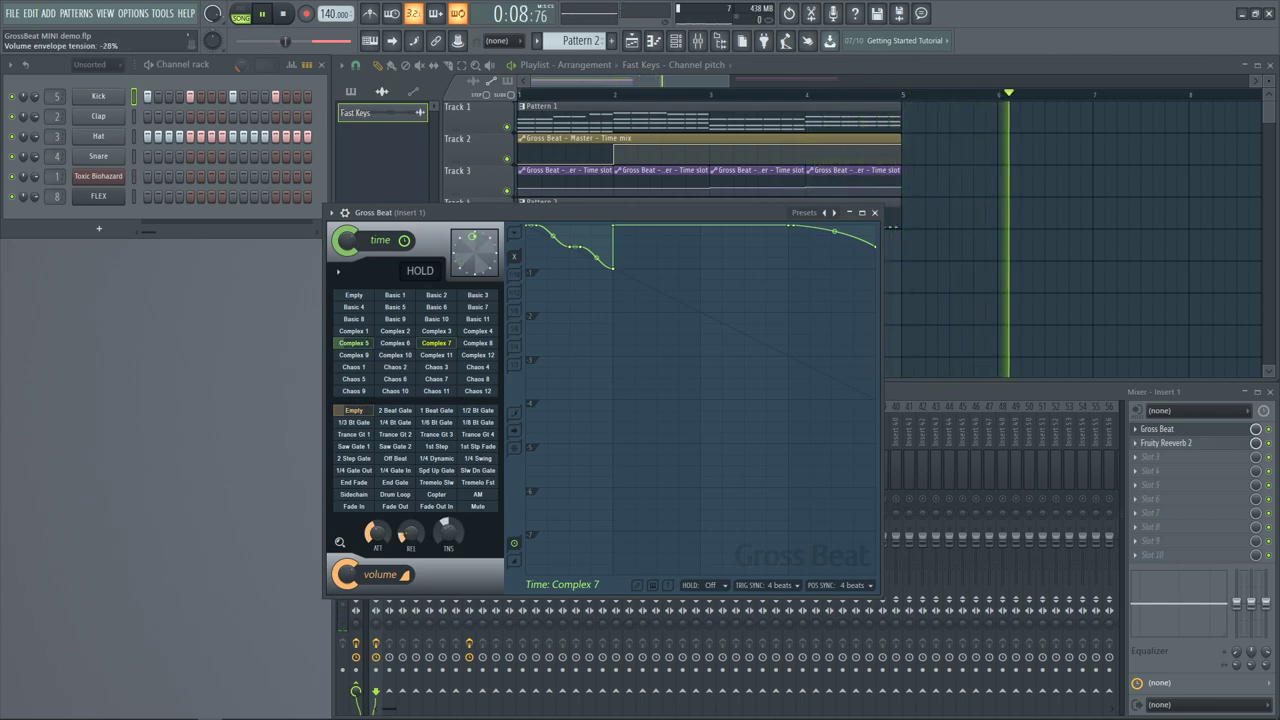
pyautogui.press('space')
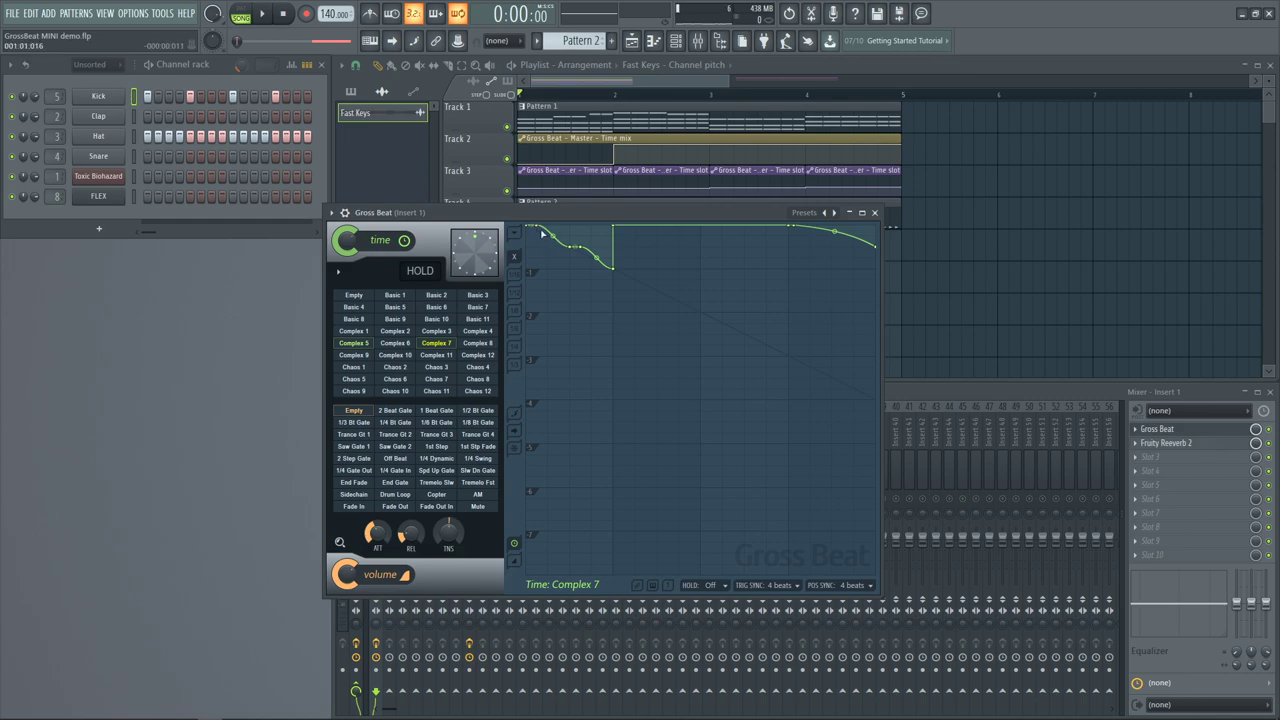
pyautogui.press('space')
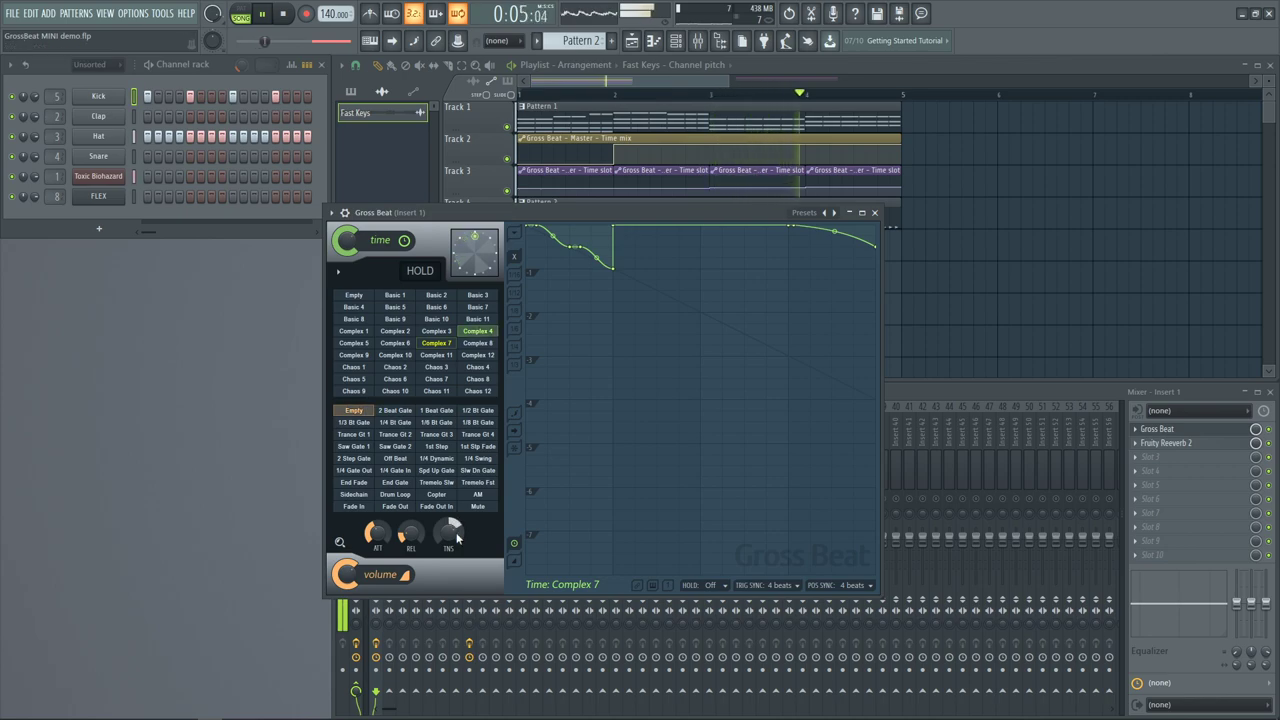
pyautogui.press('space')
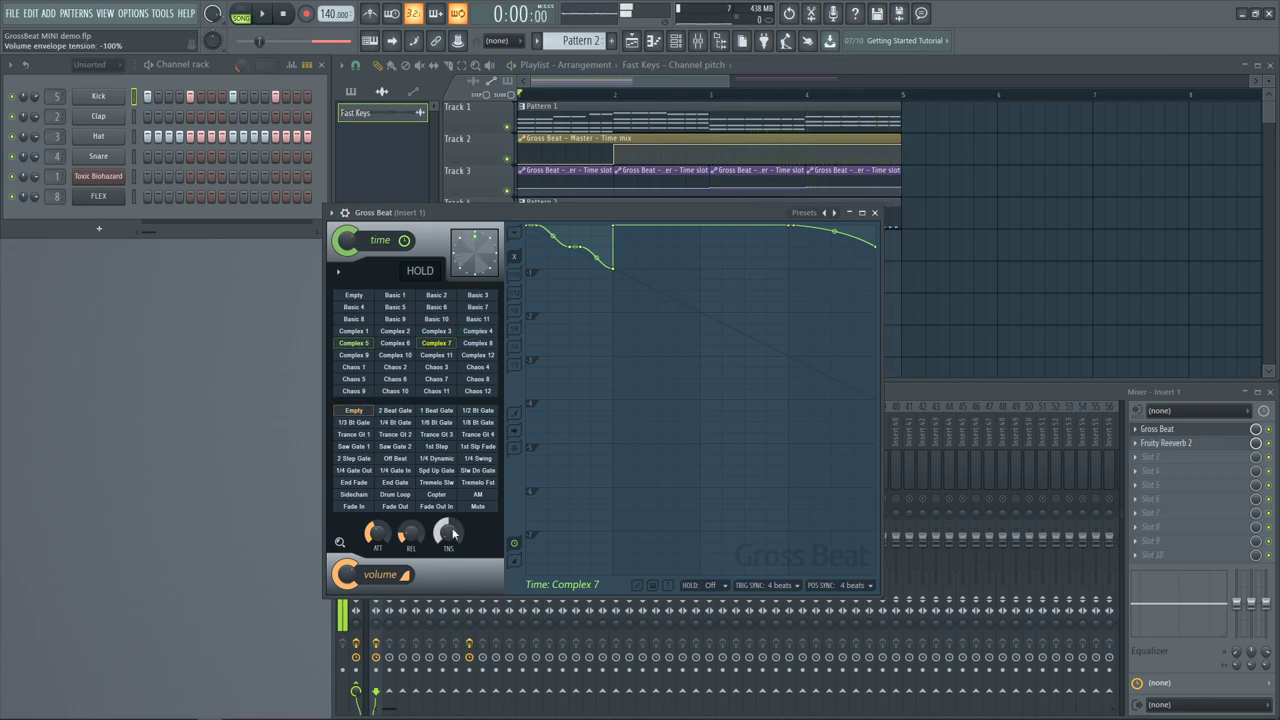
pyautogui.rightClick(454, 532)
pyautogui.click(467, 525)
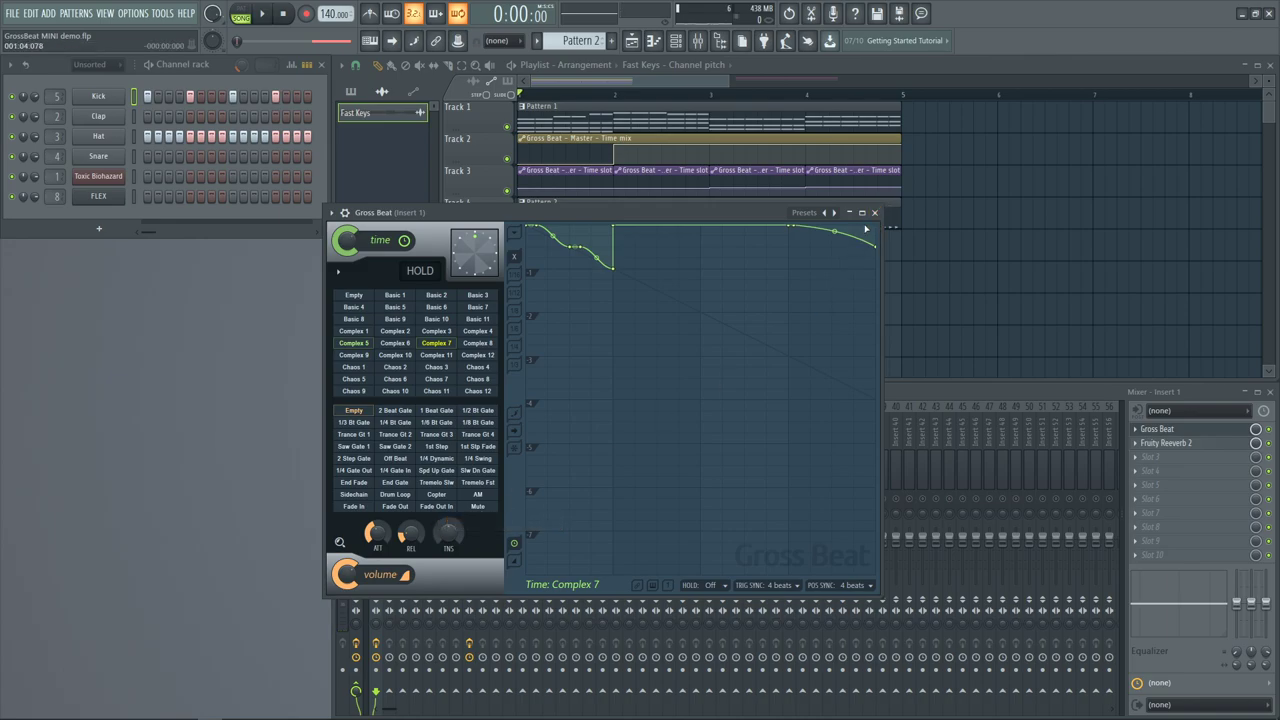
# Close Gross Beat and view the FLEX channel's plugin, closing it again to show the whole playlist
pyautogui.click(876, 213)
pyautogui.click(106, 198)
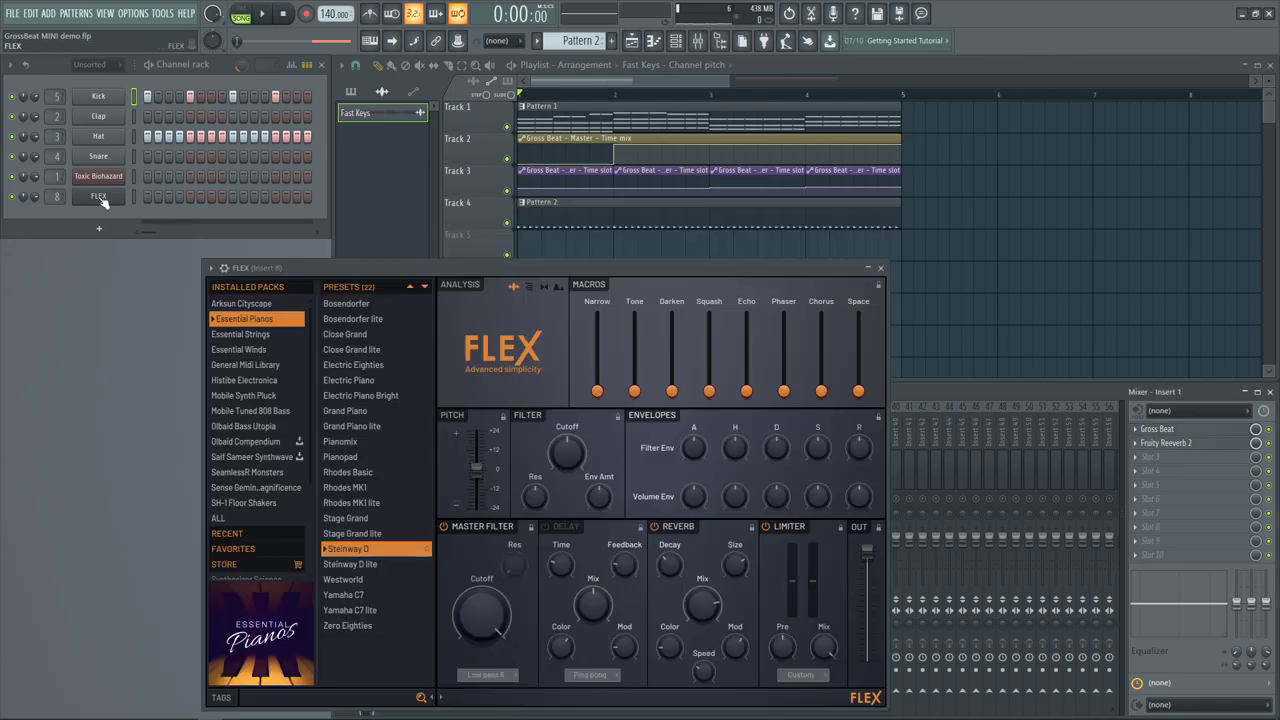
pyautogui.click(881, 267)
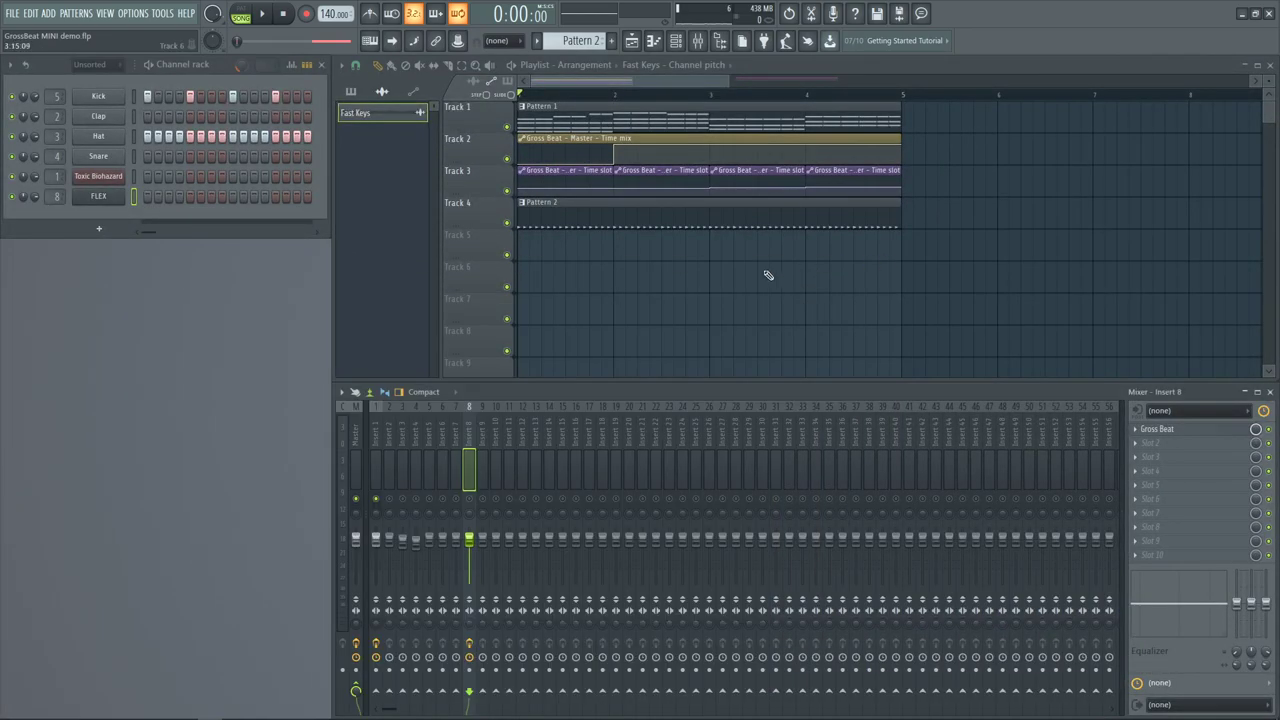
pyautogui.scroll(-5, 809, 366)
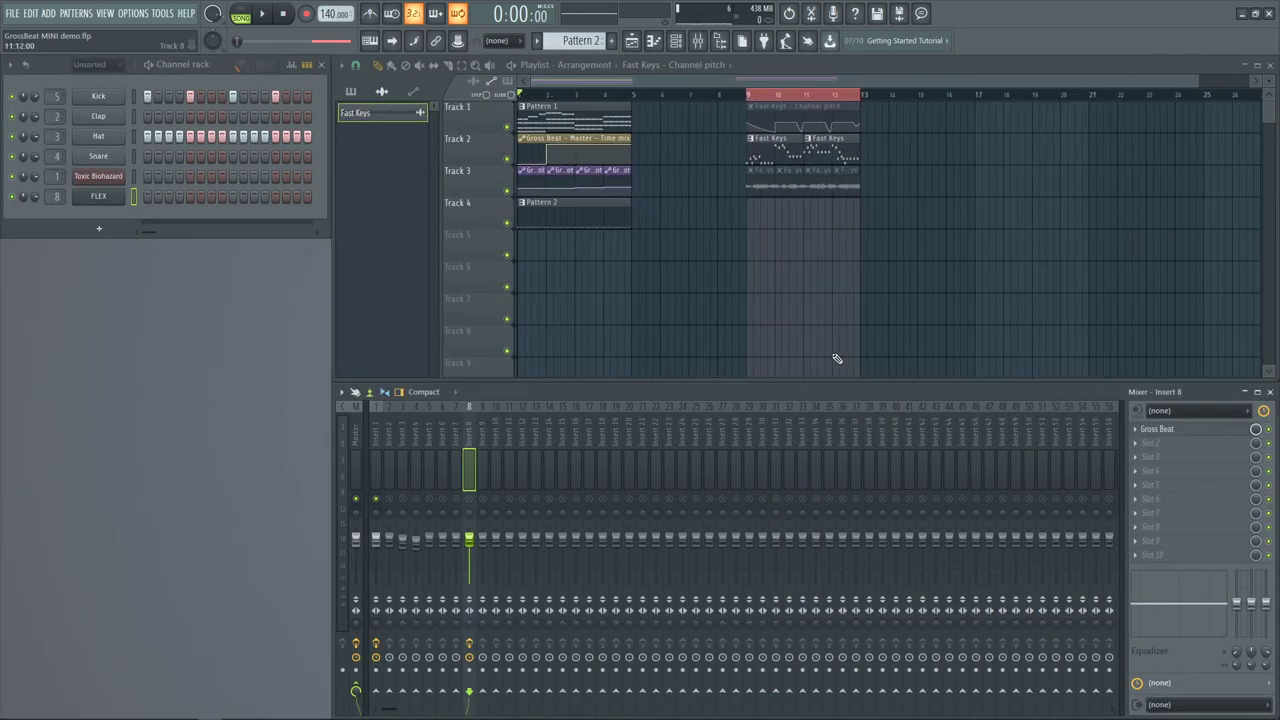
# Open the recent project Cine Voice.flp
pyautogui.click(24, 12)
pyautogui.moveTo(47, 12)
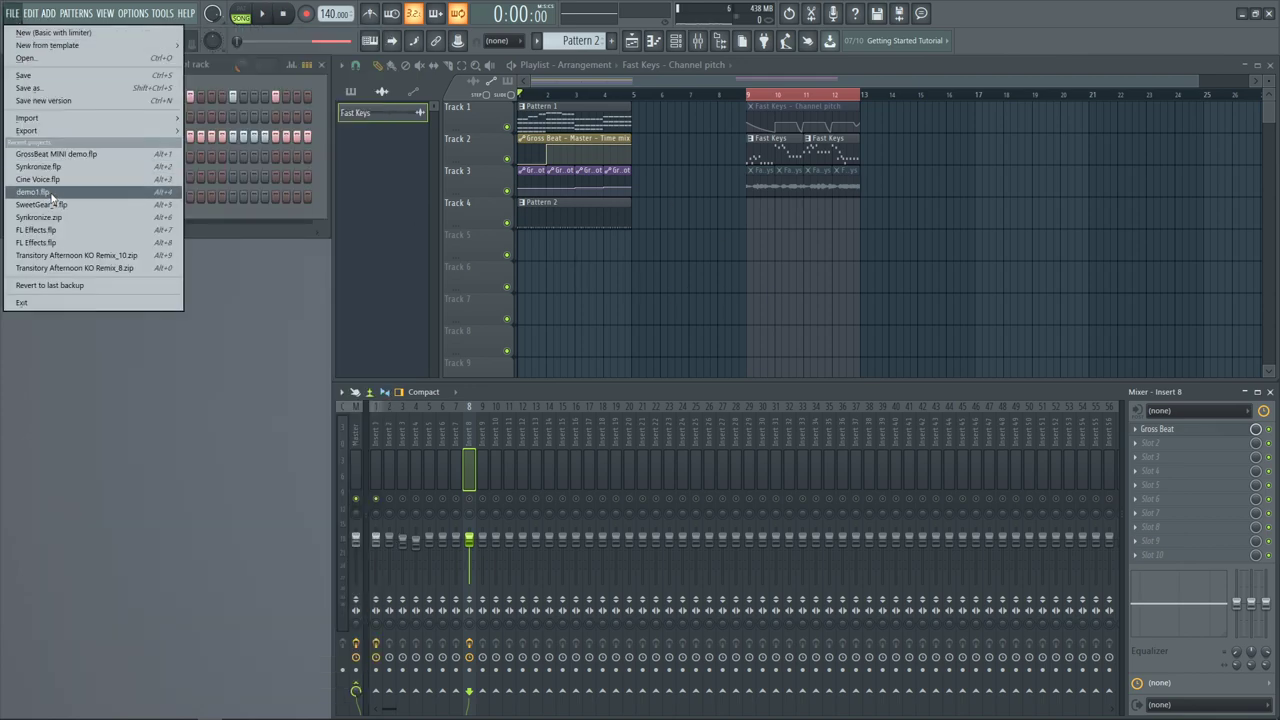
pyautogui.click(60, 181)
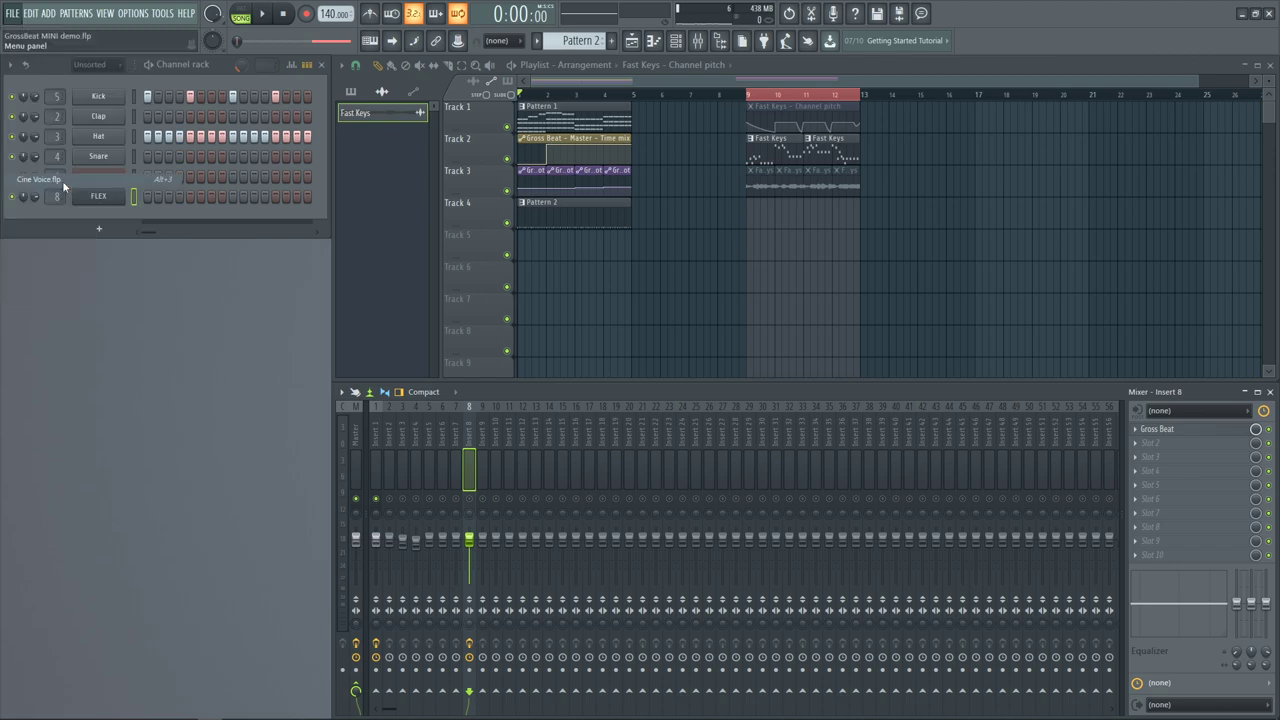
pyautogui.click(693, 401)
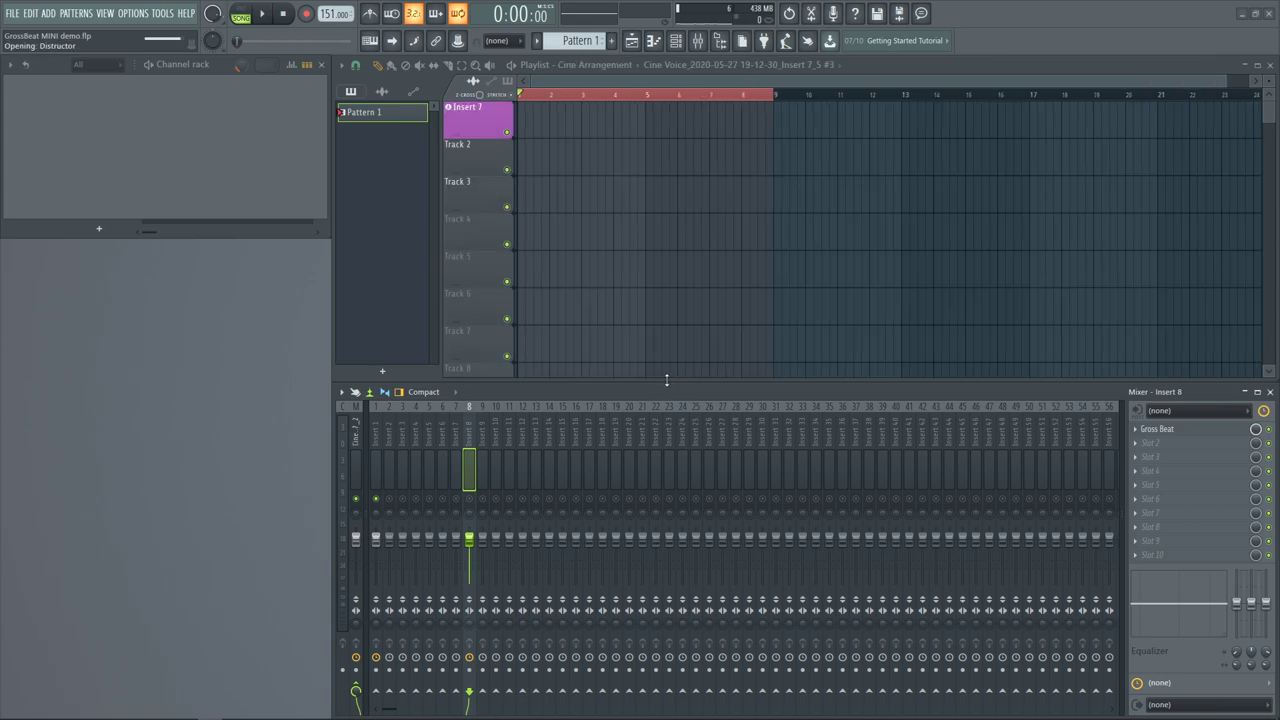
# Play the Cine Arrangement, open Vocodex on the ROBO VOX mixer track and adjust its wet level
pyautogui.press('space')
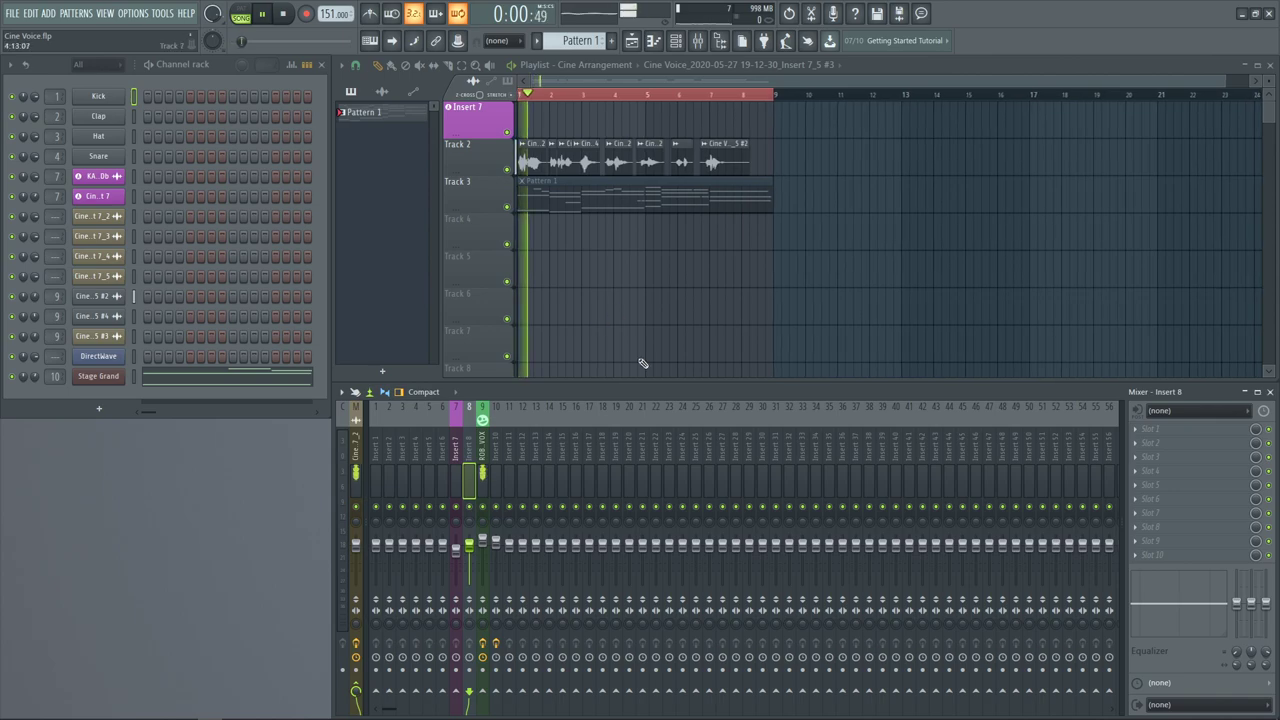
pyautogui.click(485, 443)
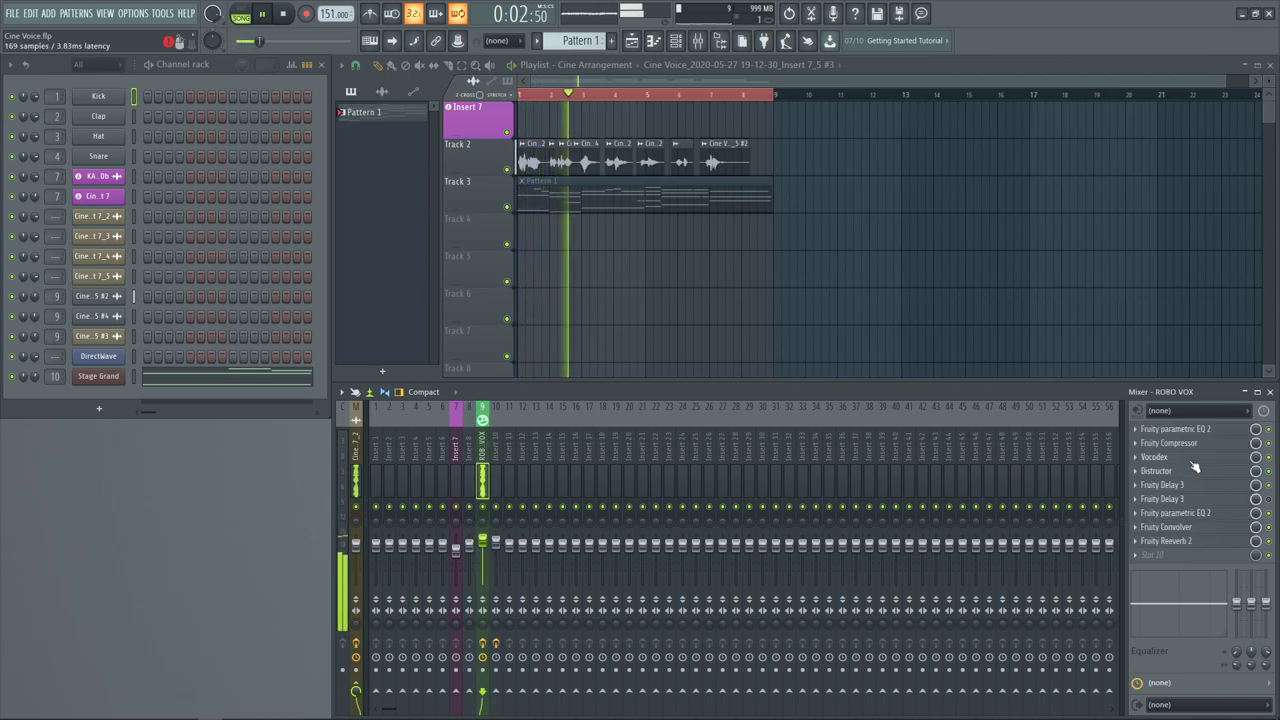
pyautogui.click(1230, 457)
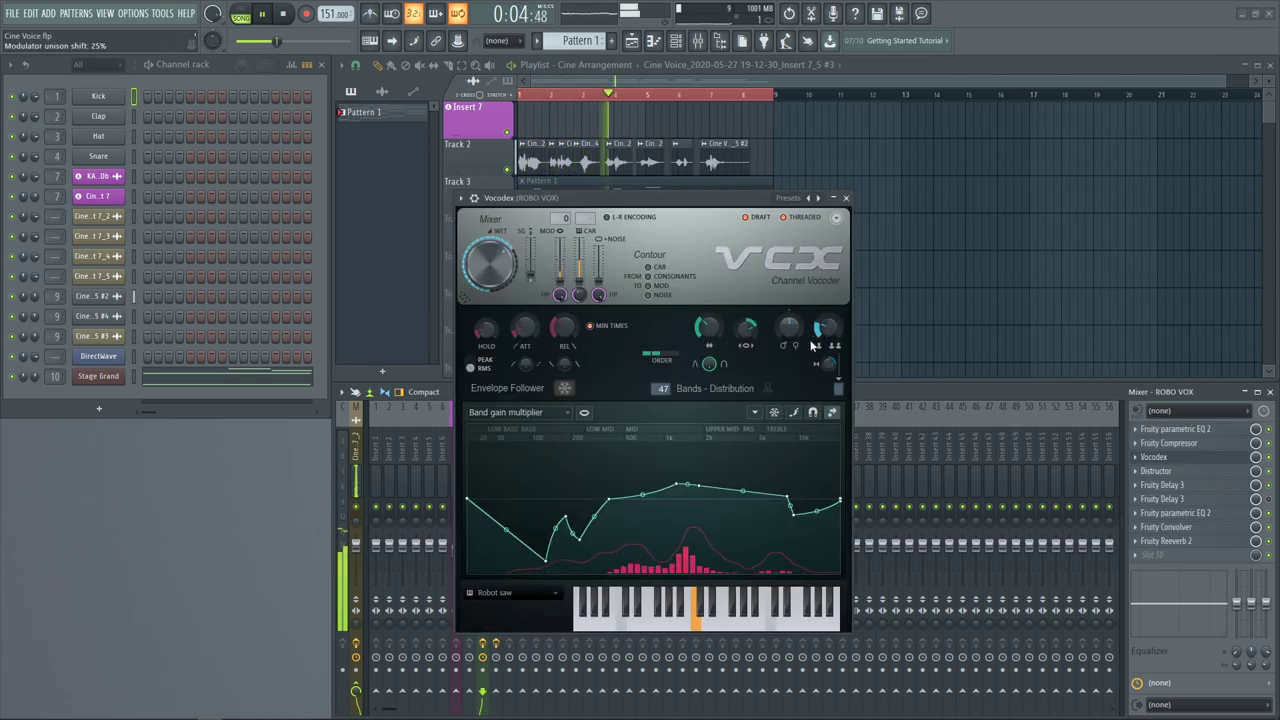
pyautogui.moveTo(483, 279); pyautogui.dragTo(483, 220)
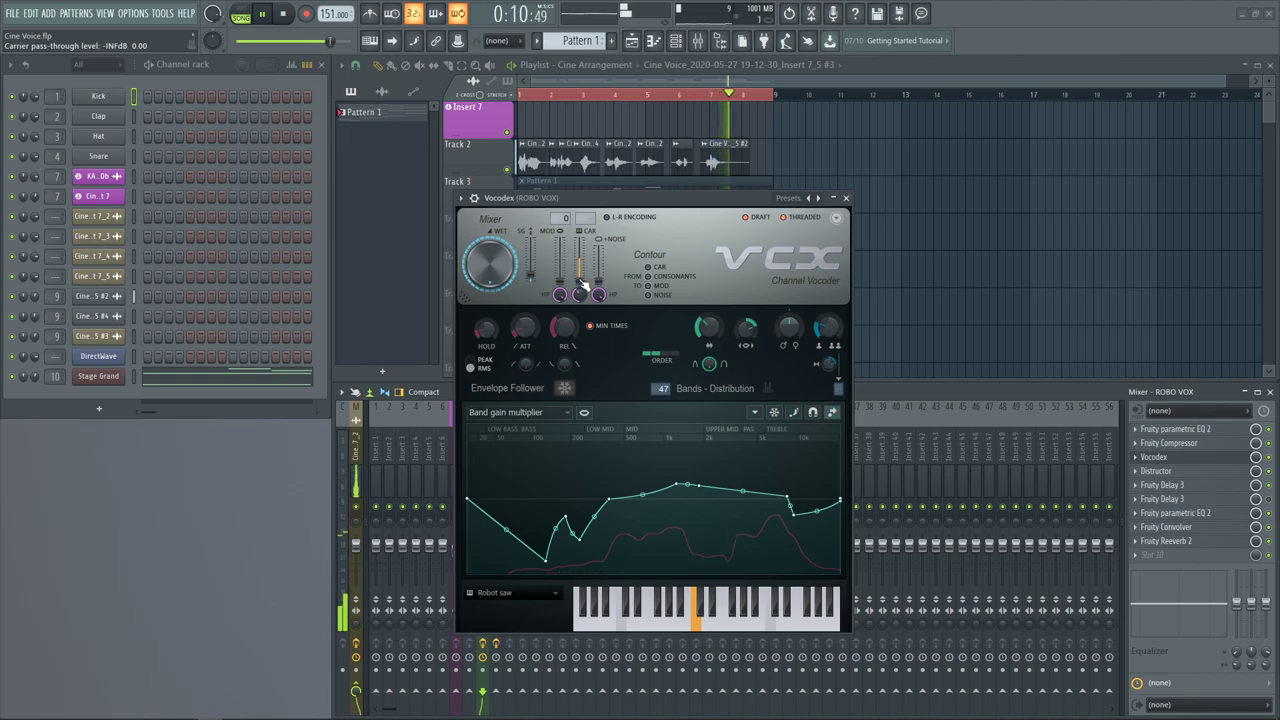
pyautogui.press('space')
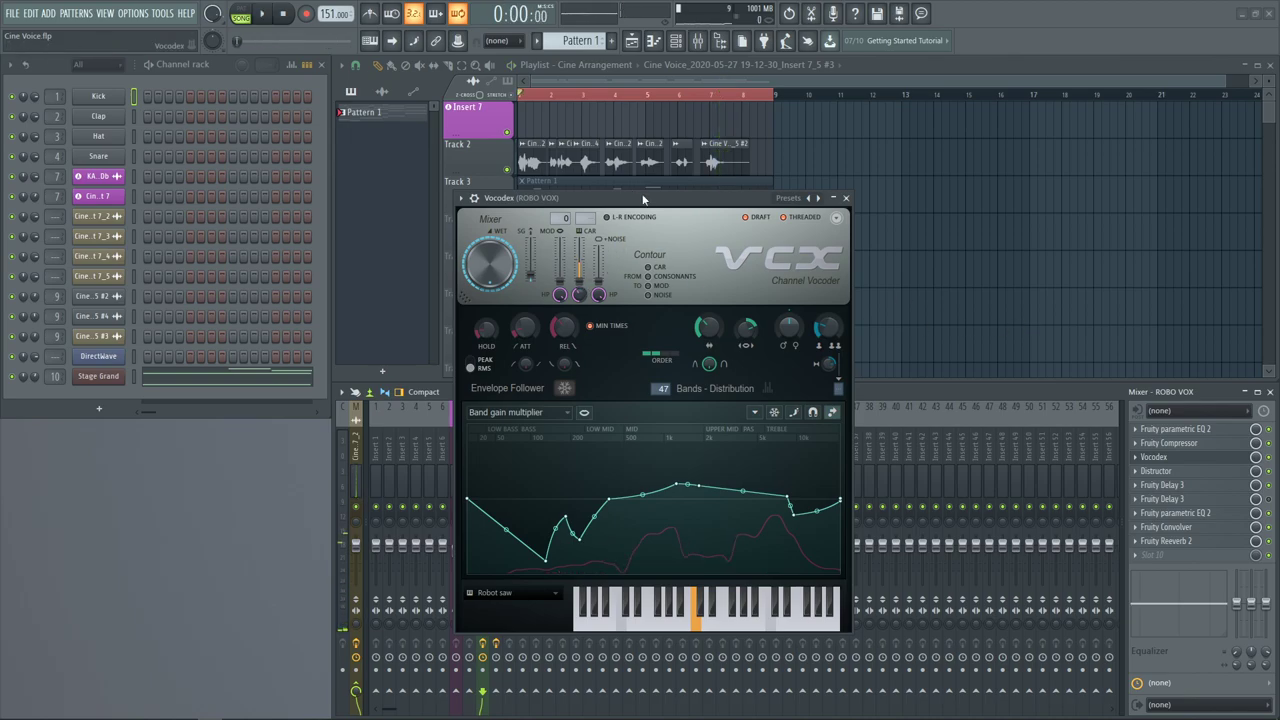
# Filter the channel rack to the Unsorted group and close Vocodex
pyautogui.moveTo(643, 198); pyautogui.dragTo(113, 196)
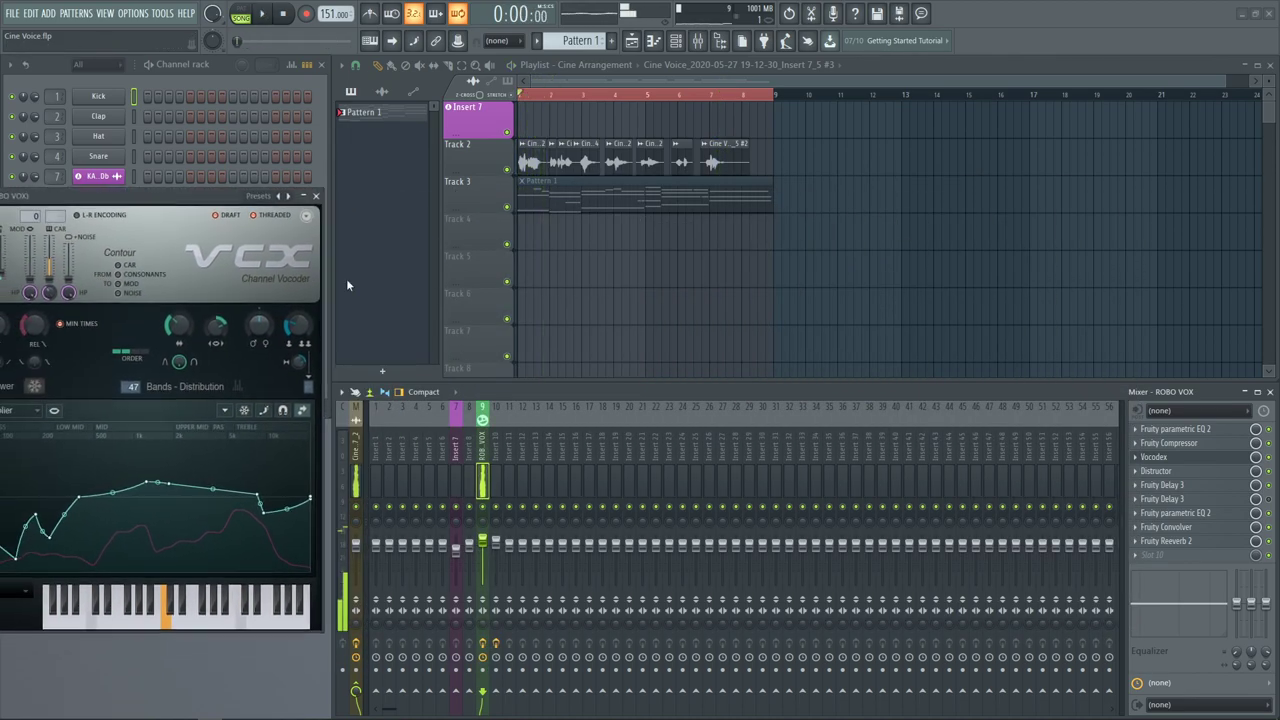
pyautogui.click(98, 66)
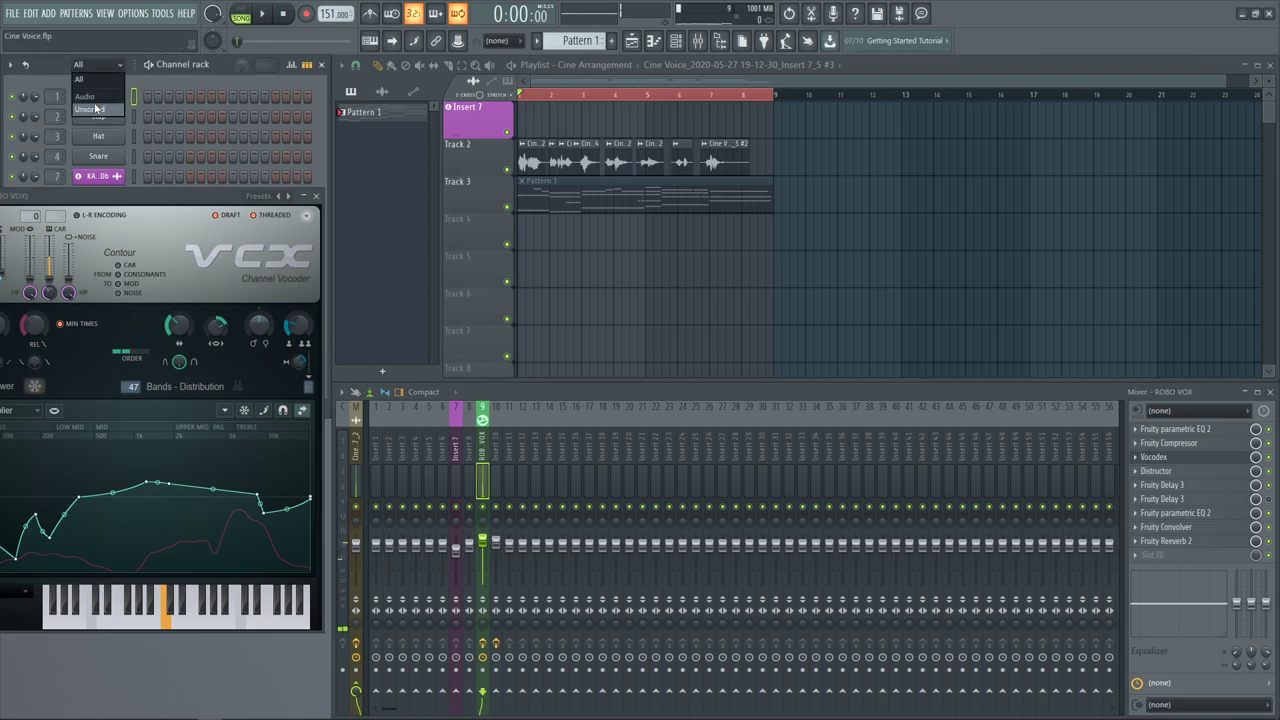
pyautogui.click(98, 109)
pyautogui.click(323, 196)
# Select the master mixer track and view its LowER NewTone LVL notebook, closing it again
pyautogui.click(358, 453)
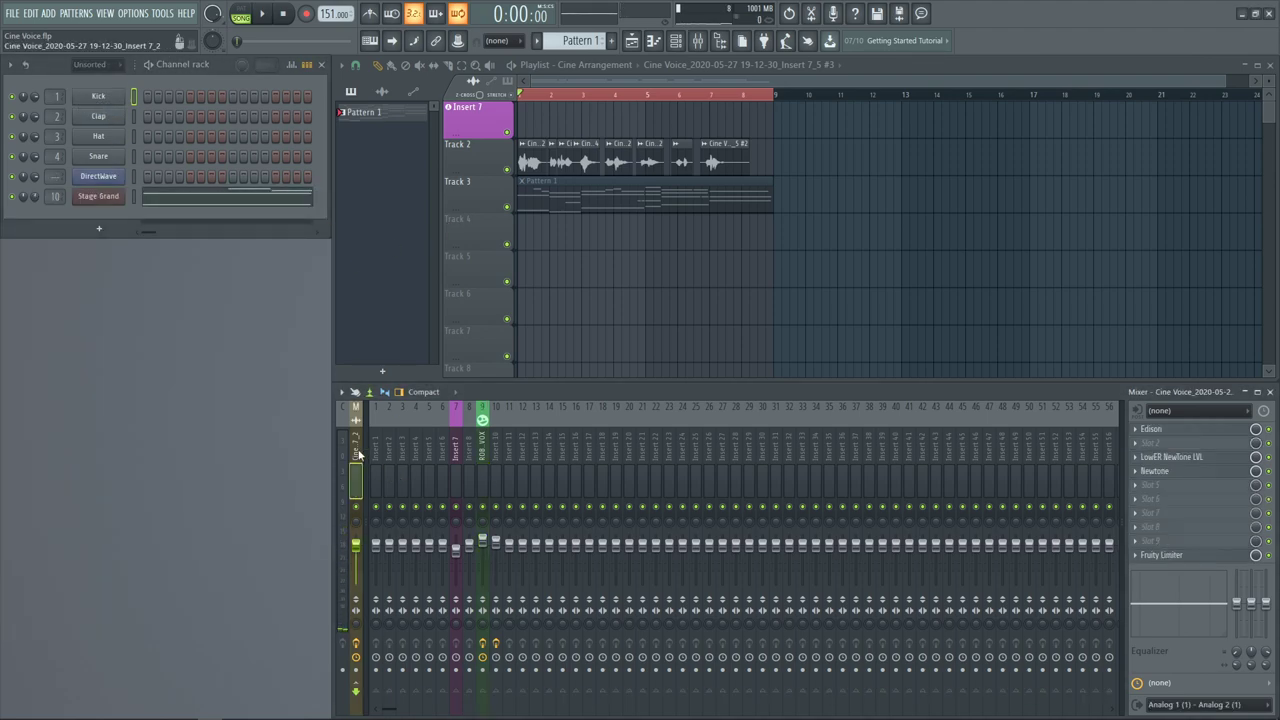
pyautogui.click(1186, 459)
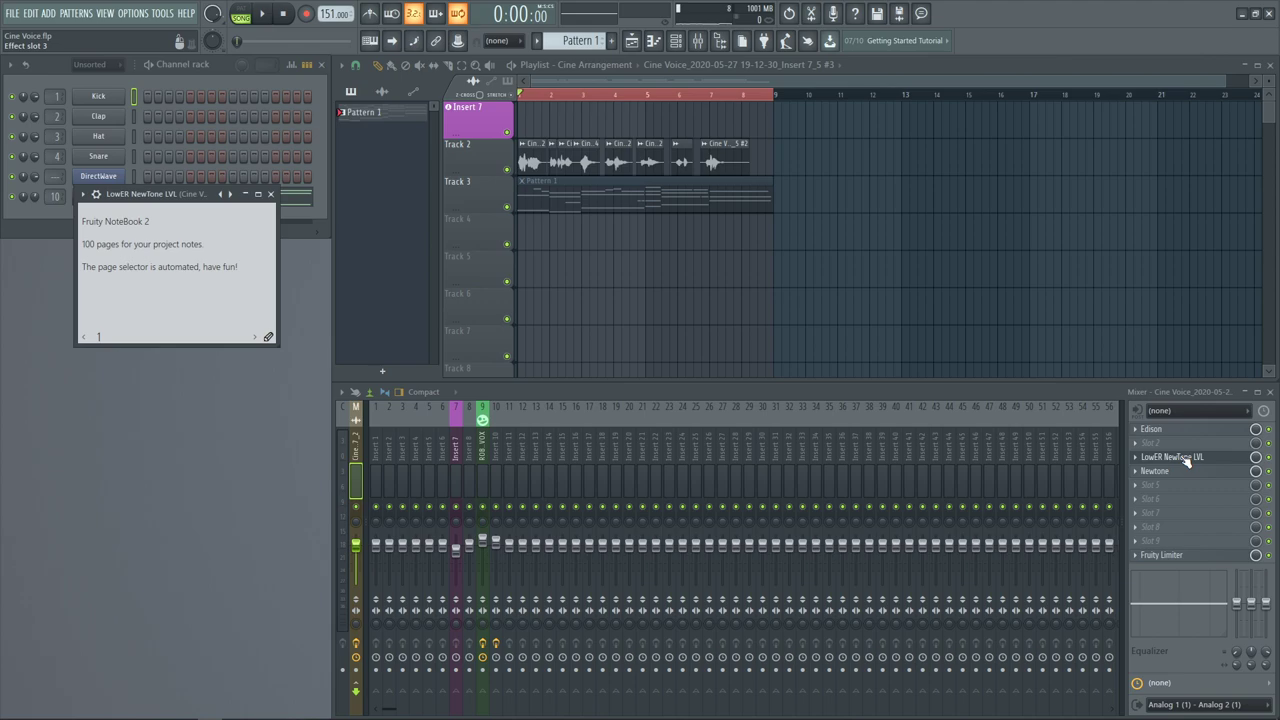
pyautogui.click(1186, 459)
# Select mixer track Insert 7 and switch the playlist from Cine Arrangement to Arrangement
pyautogui.click(457, 452)
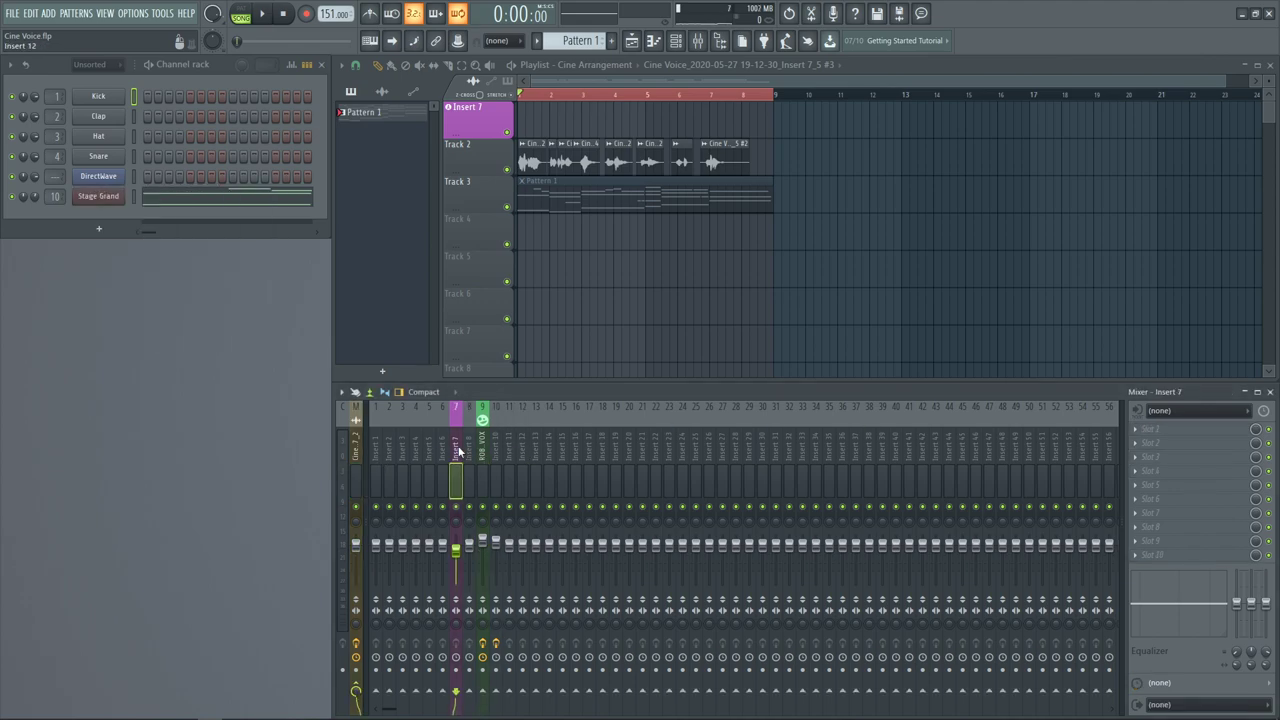
pyautogui.click(615, 66)
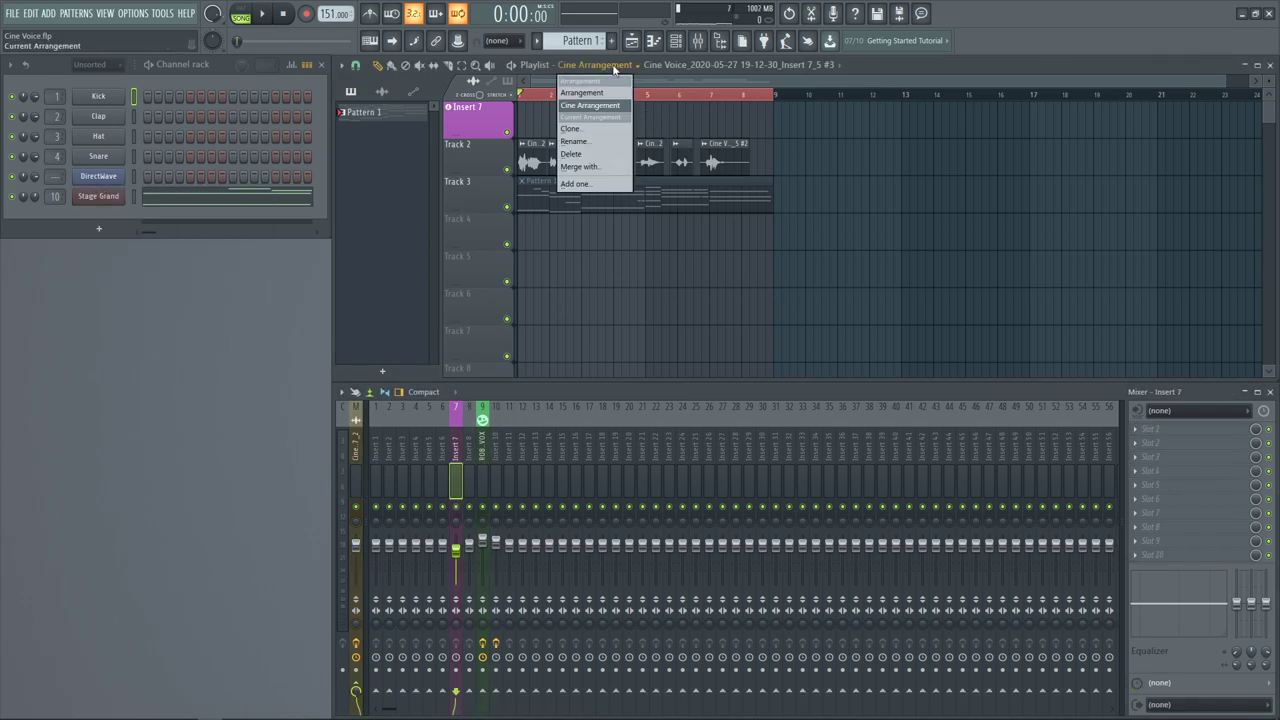
pyautogui.click(583, 93)
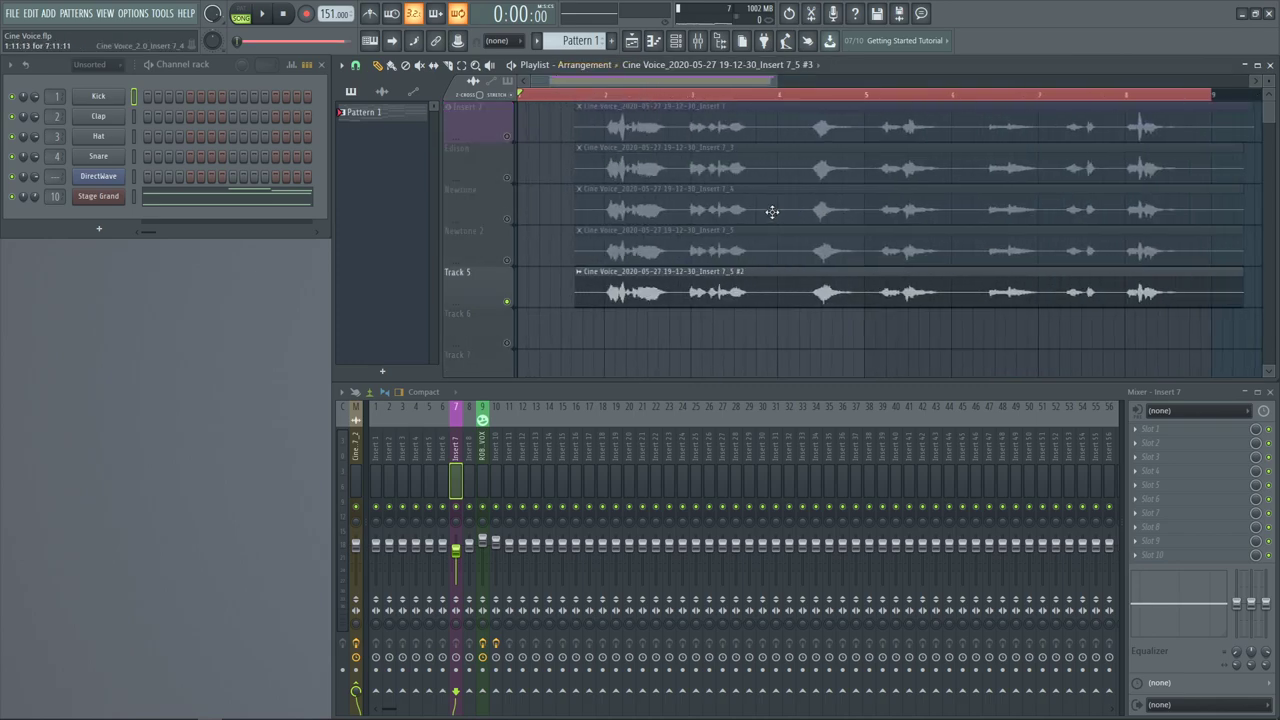
# Mute the voice clip on Track 5, unmute the Insert 7 playlist track and play the arrangement
pyautogui.click(721, 293)
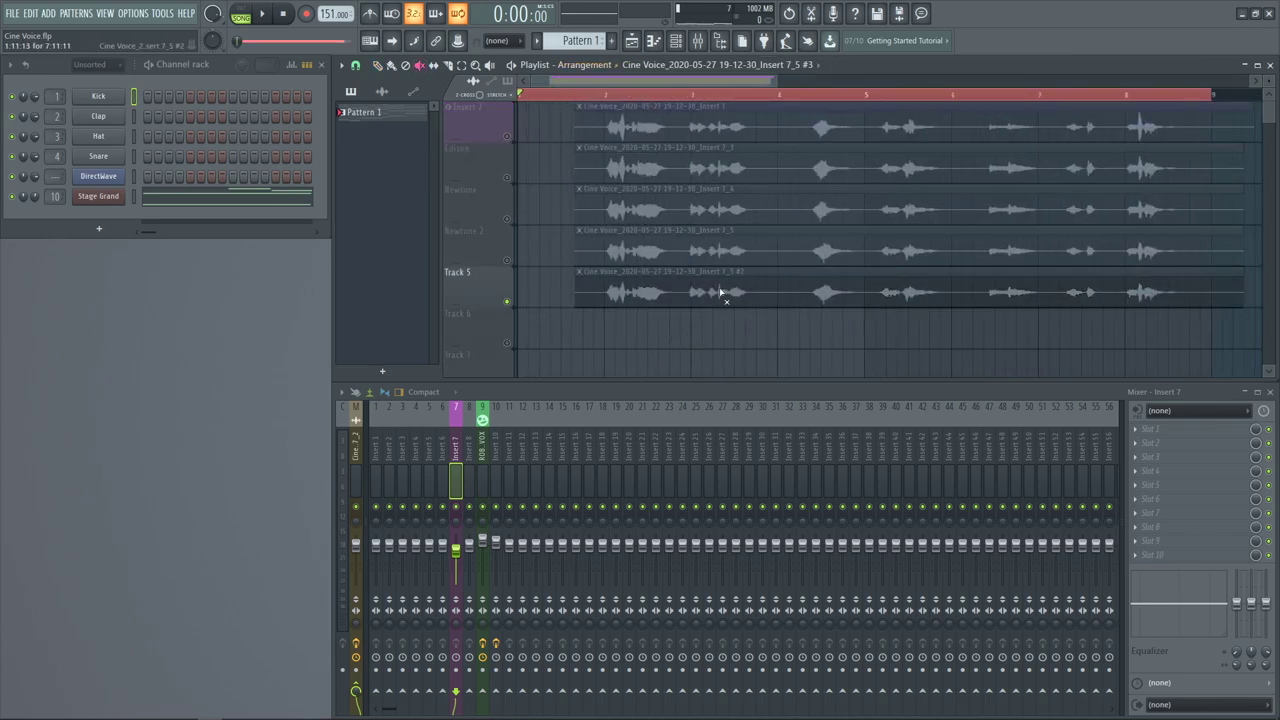
pyautogui.click(507, 136)
pyautogui.press('space')
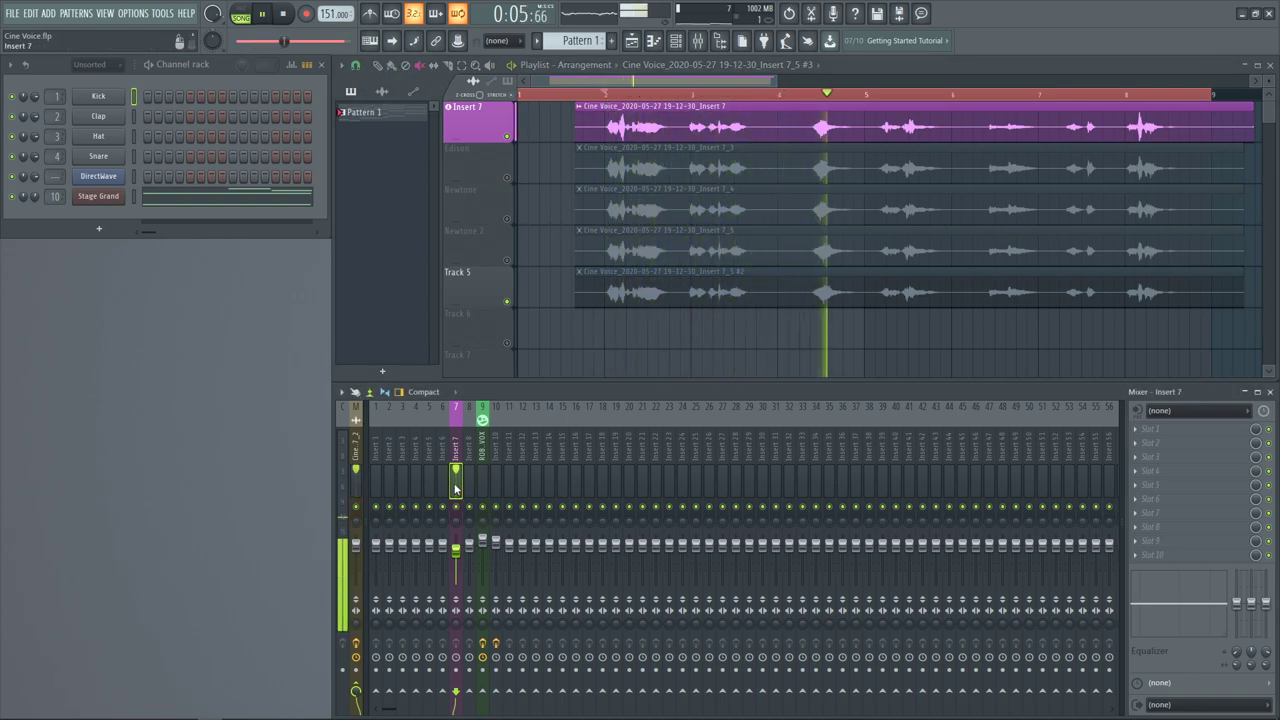
# Play the Insert 7 voice clip in the arrangement and stop playback
pyautogui.press('space')
pyautogui.scroll(-2, 862, 340)
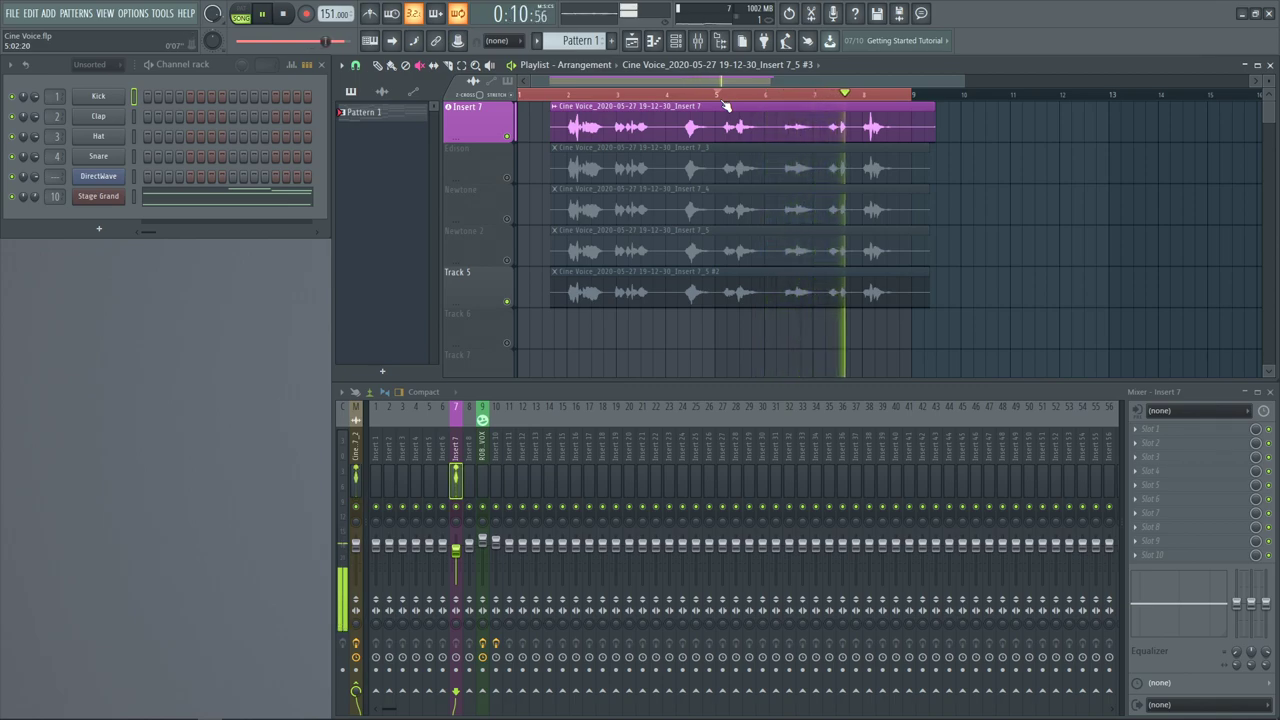
pyautogui.press('space')
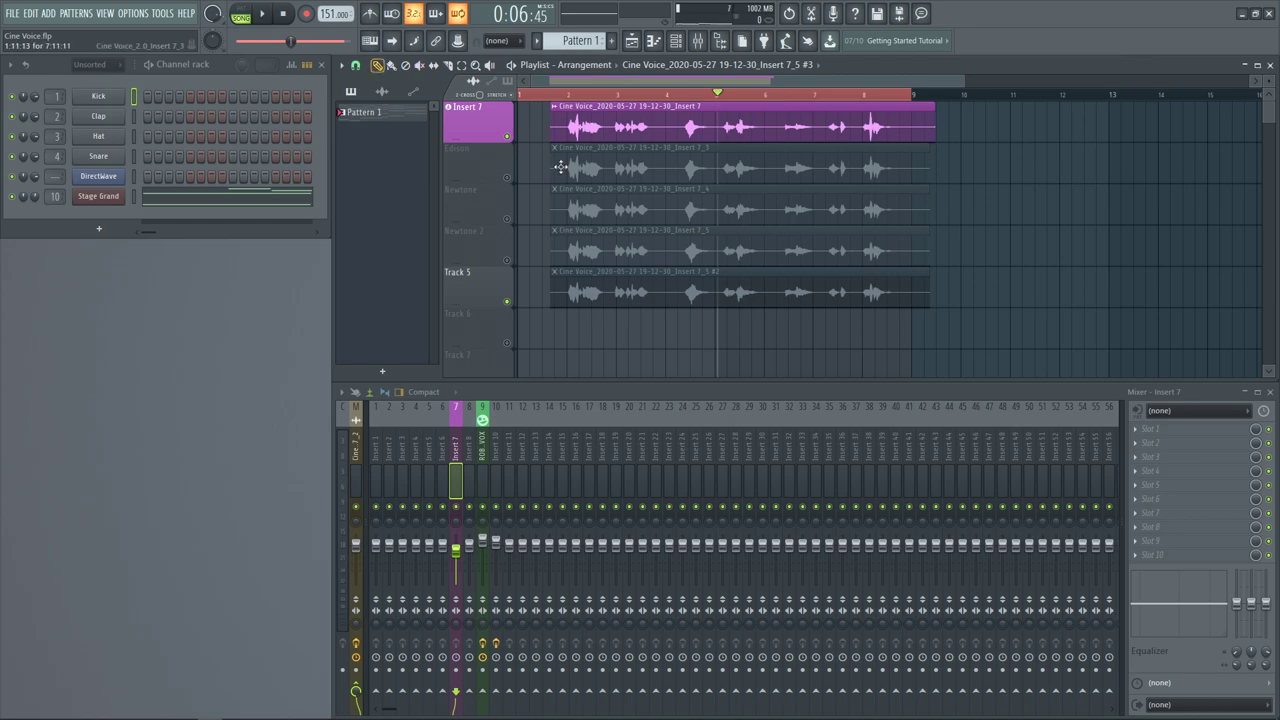
# Open the Insert 7 voice clip in the Newtone pitch corrector and maximize the Newtone window
pyautogui.doubleClick(695, 133)
pyautogui.rightClick(442, 386)
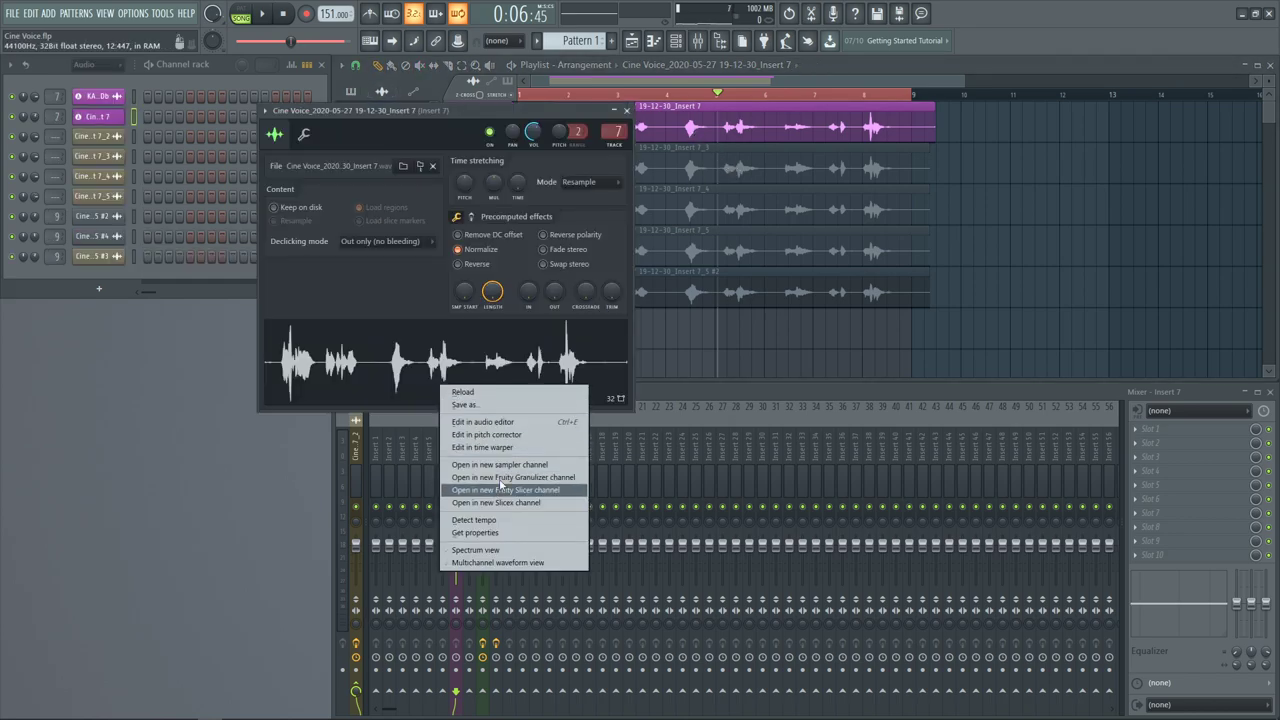
pyautogui.click(526, 435)
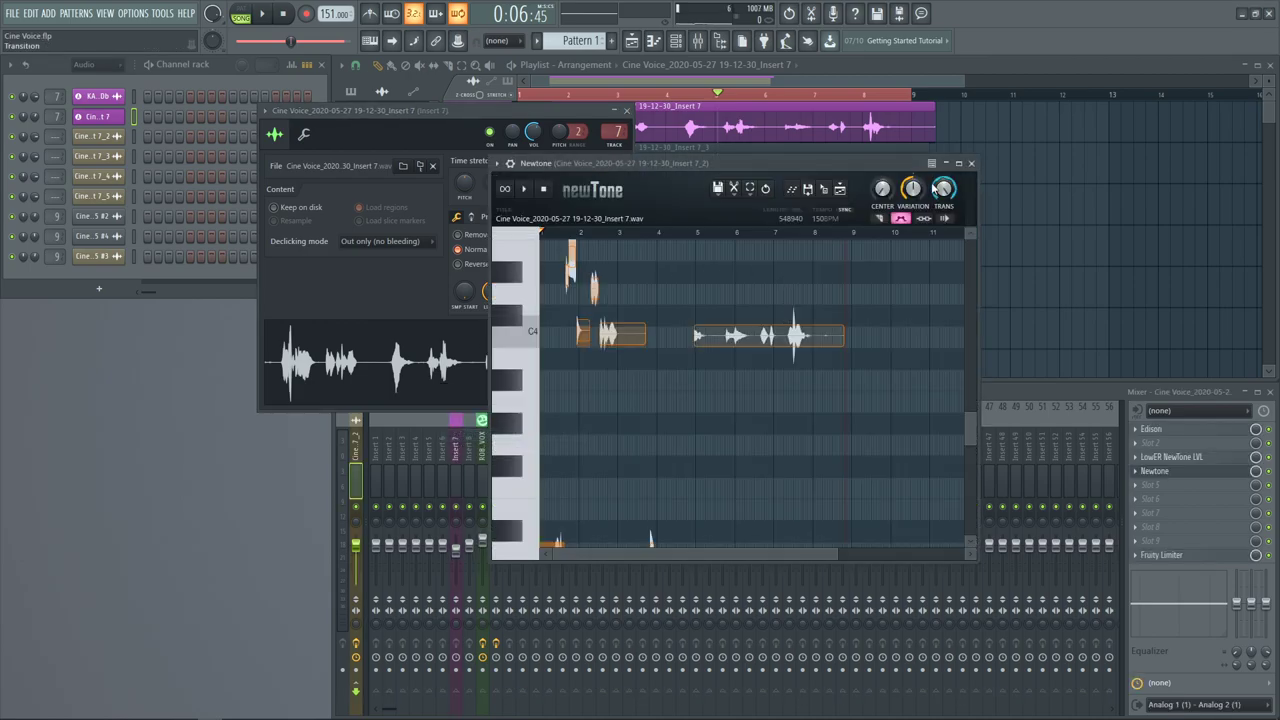
pyautogui.click(958, 163)
pyautogui.scroll(2, 623, 443)
pyautogui.scroll(-3, 597, 451)
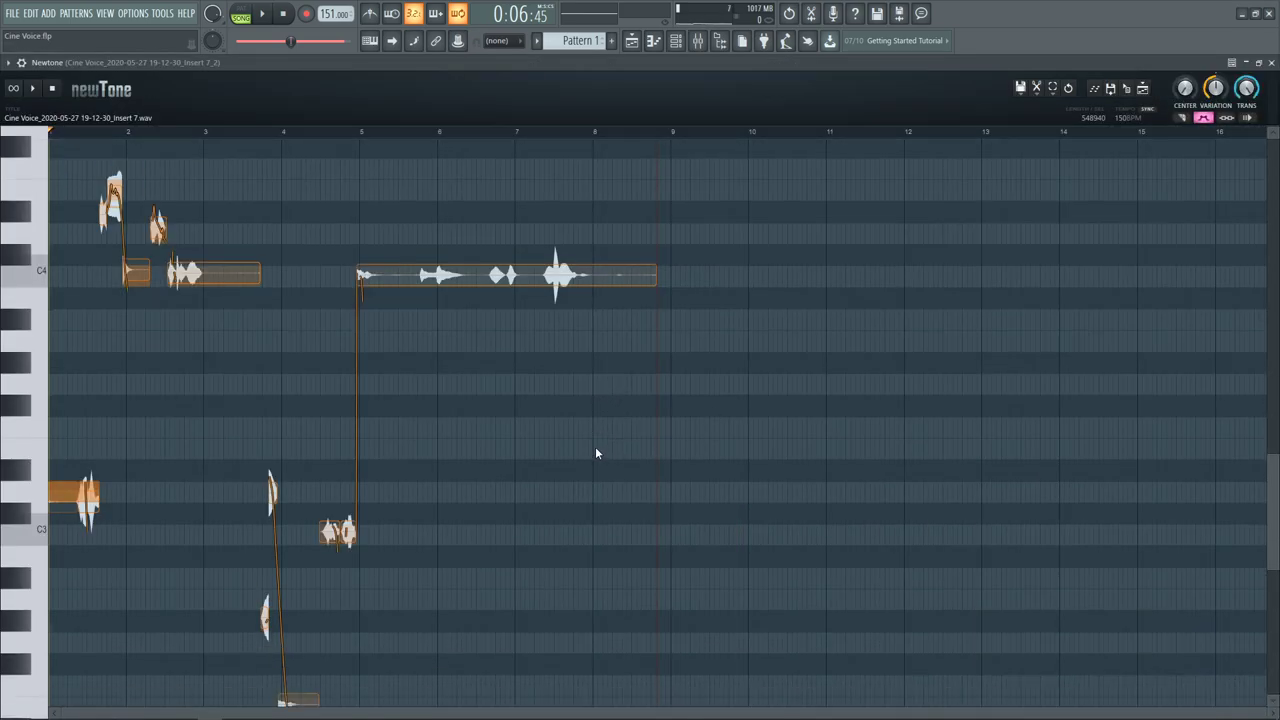
pyautogui.scroll(3, 470, 280)
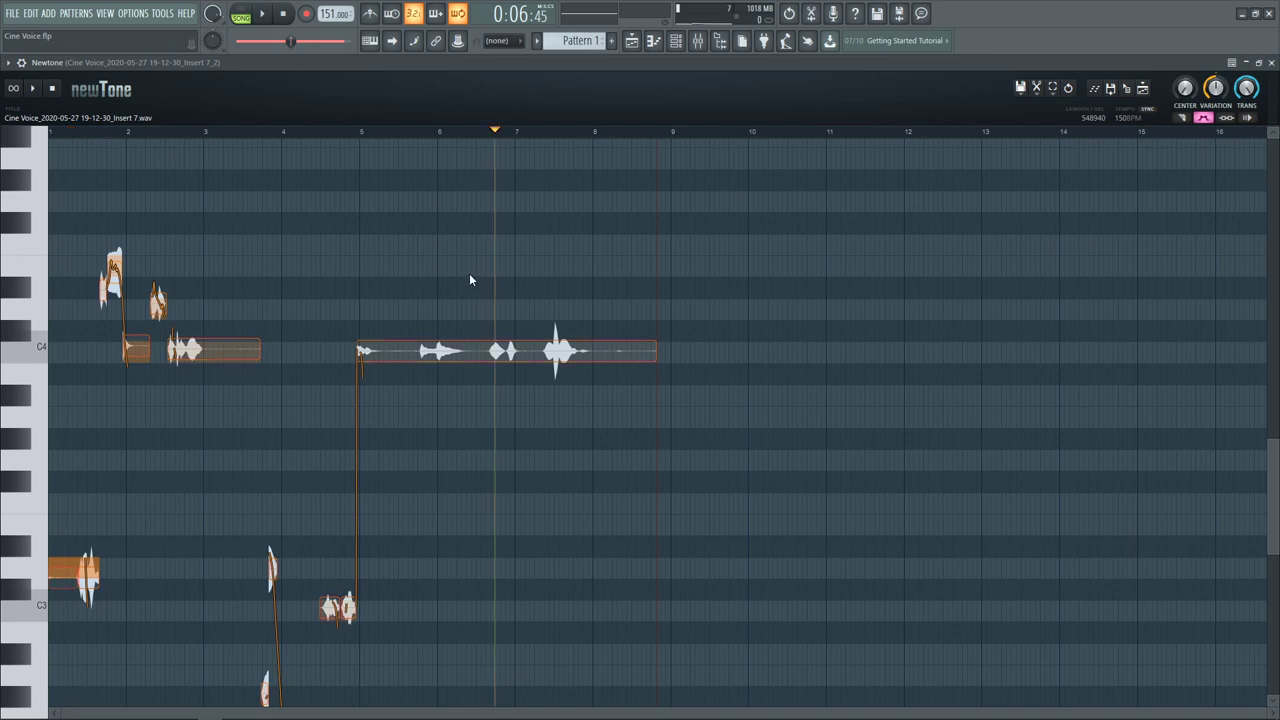
# Transpose all the vocal notes down 4 semitones, with the long note going to G#3, audition them and lower them two more semitones
pyautogui.moveTo(509, 357)
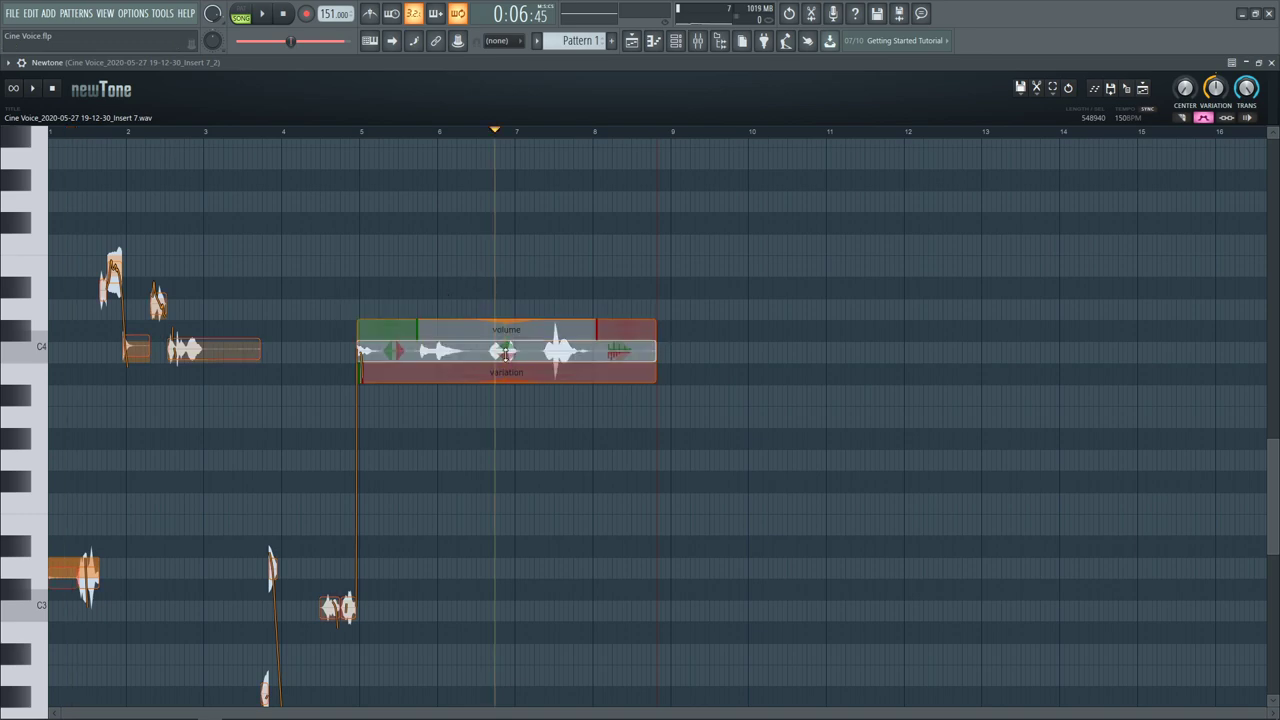
pyautogui.moveTo(505, 355); pyautogui.dragTo(522, 432)
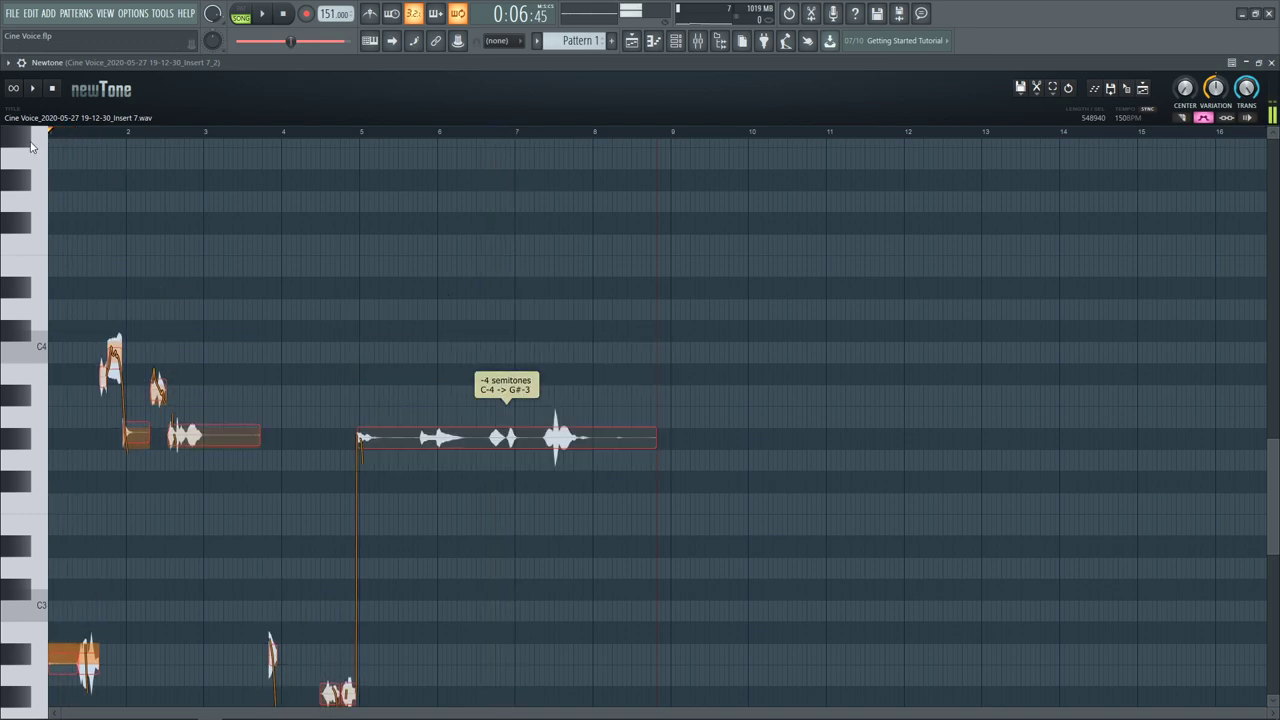
pyautogui.press('space')
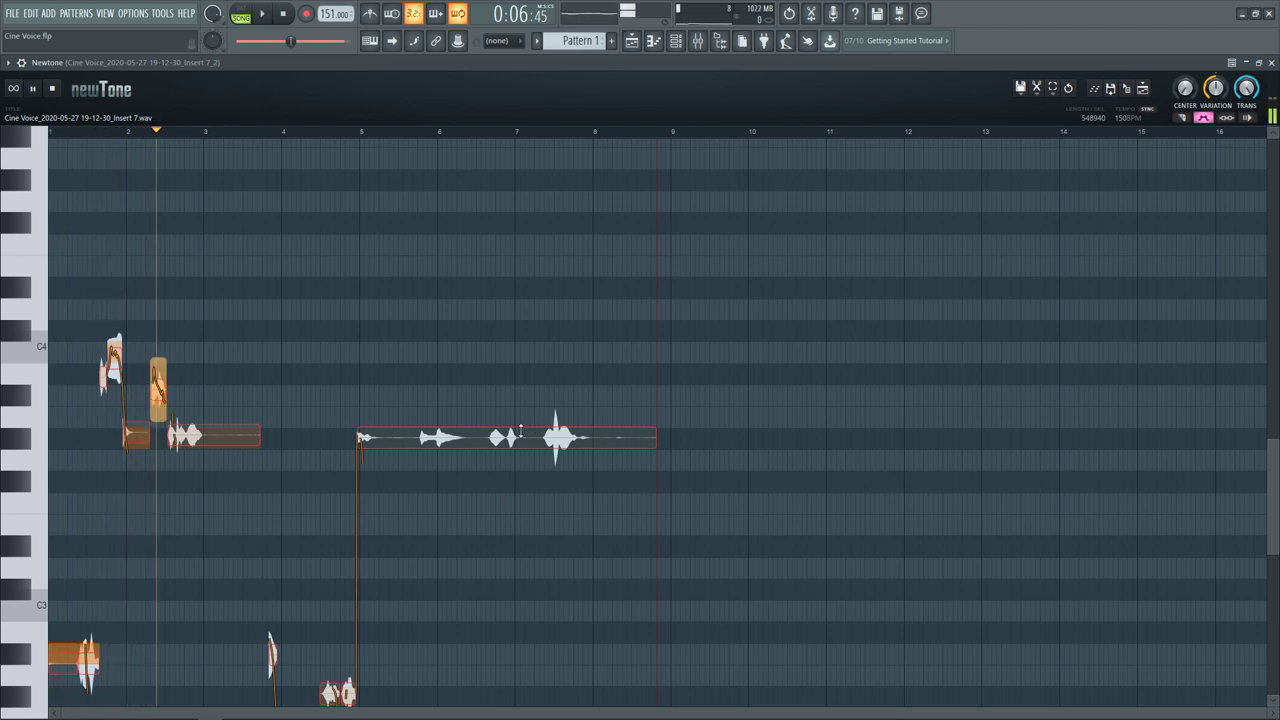
pyautogui.moveTo(508, 437); pyautogui.dragTo(509, 482)
pyautogui.press('space')
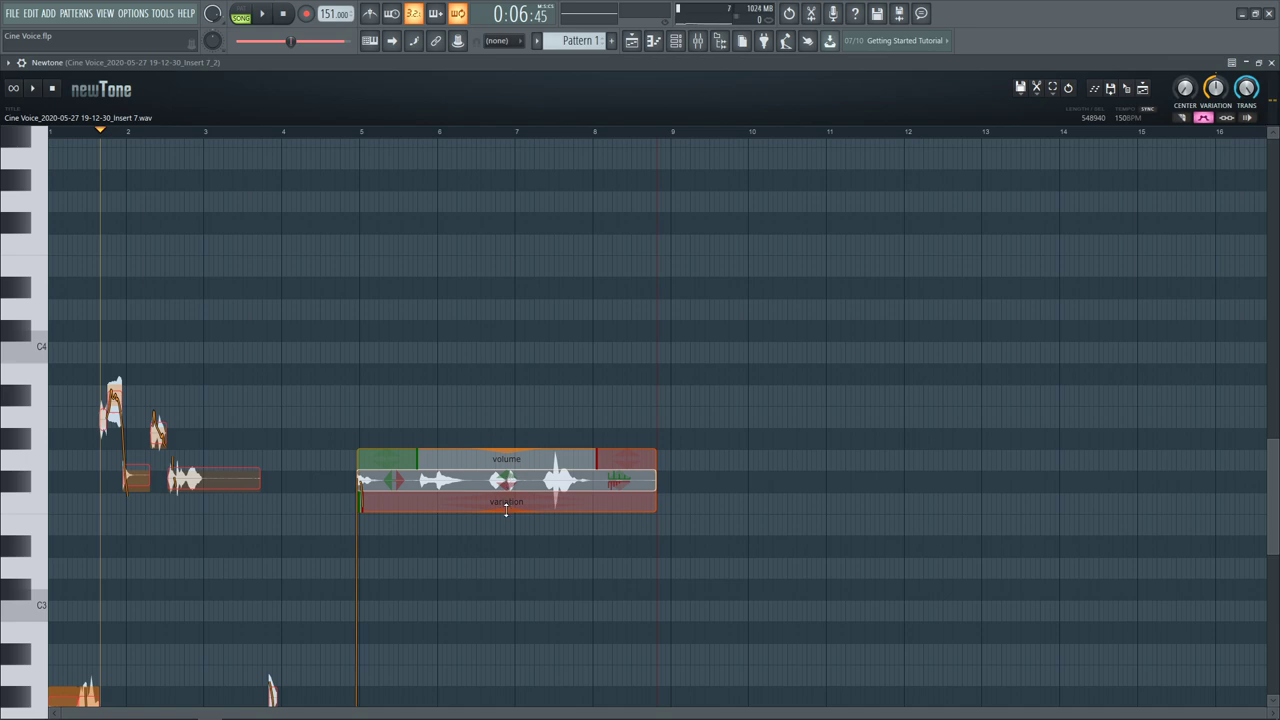
# Shift the formant of the long note to about -4.30 st and raise the notes by one semitone, auditioning the result
pyautogui.moveTo(620, 484); pyautogui.dragTo(616, 606)
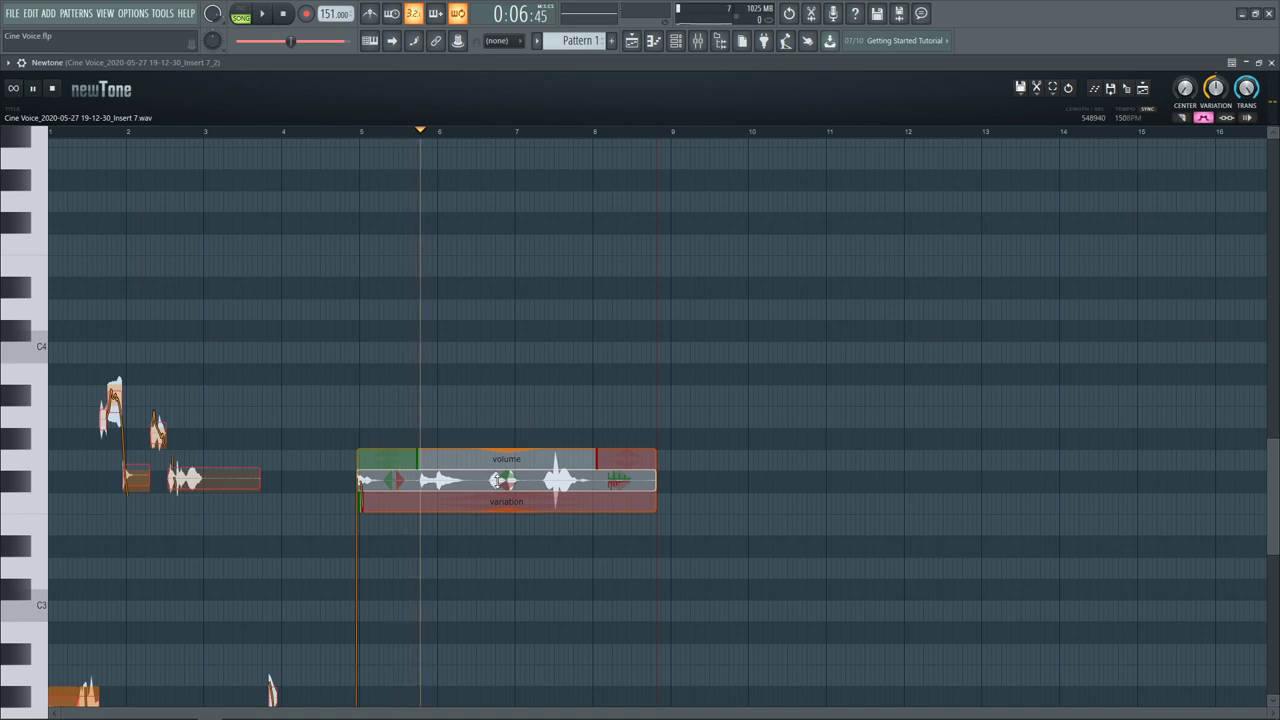
pyautogui.moveTo(590, 484); pyautogui.dragTo(611, 462)
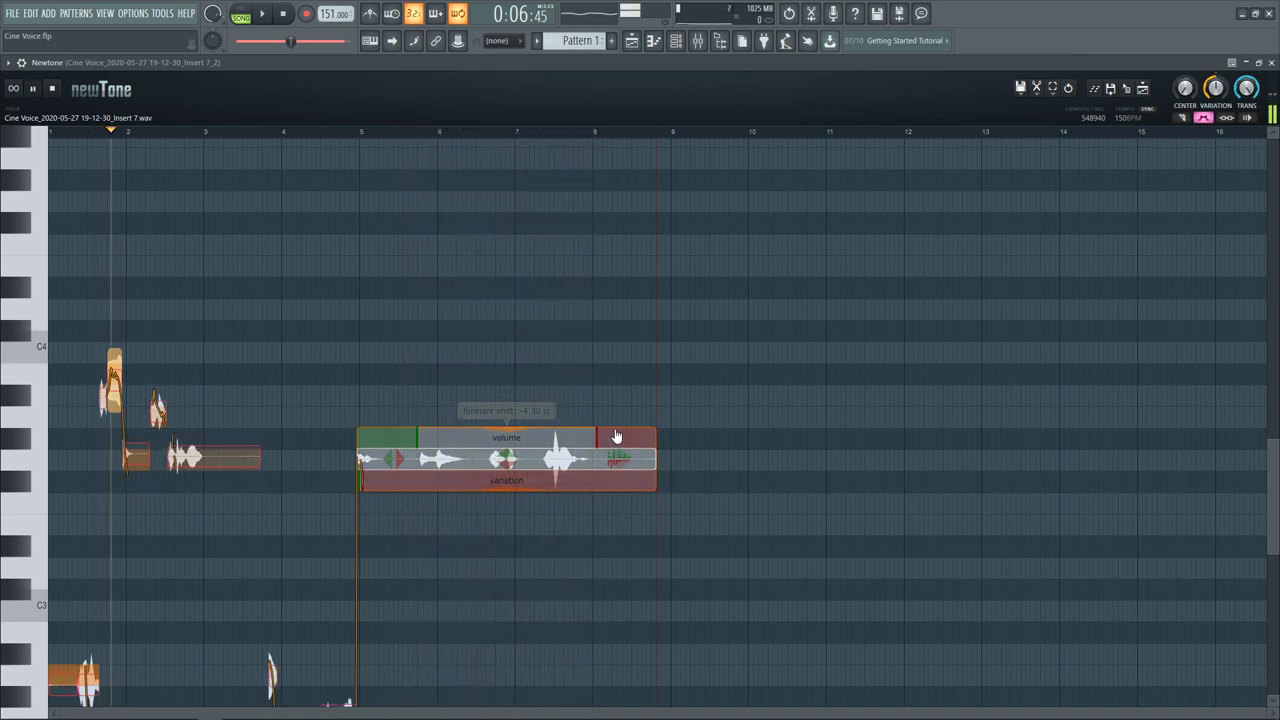
pyautogui.moveTo(617, 437); pyautogui.dragTo(604, 412)
pyautogui.scroll(-4, 550, 598)
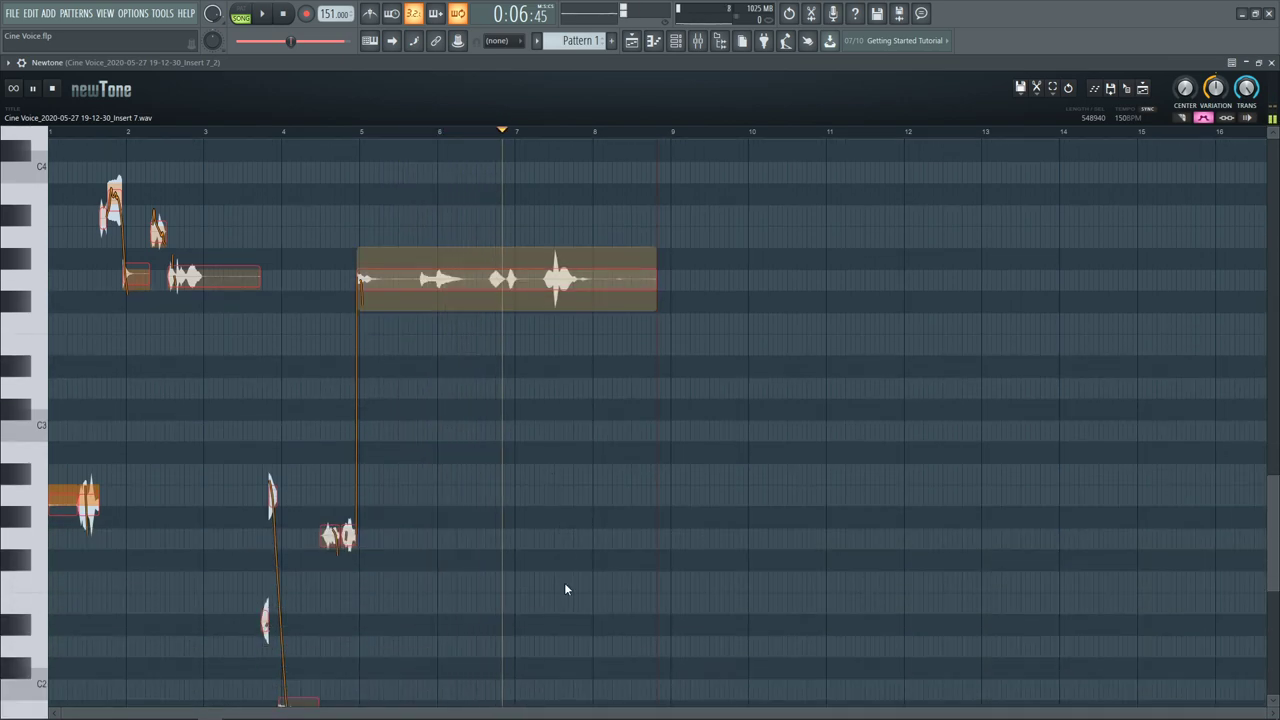
pyautogui.press('space')
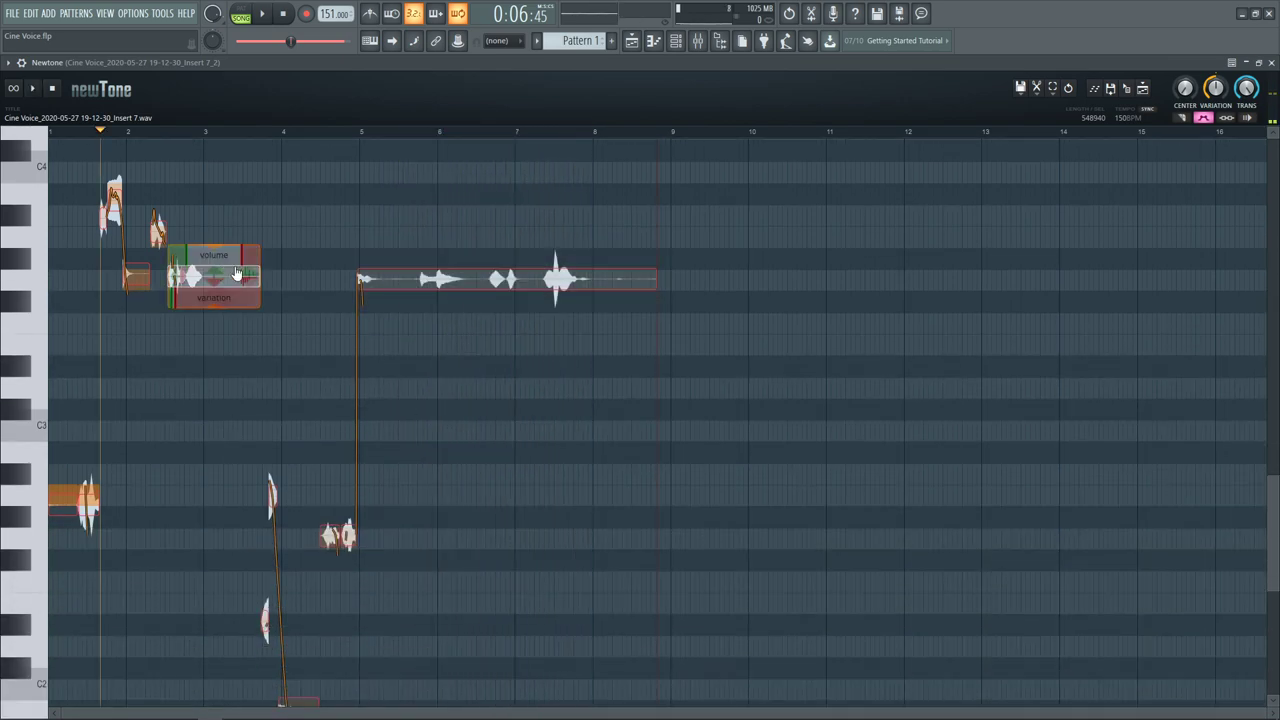
# Enable Cut mode and slice the long note into four segments at the gaps between its voice bursts
pyautogui.click(469, 271)
pyautogui.click(1181, 117)
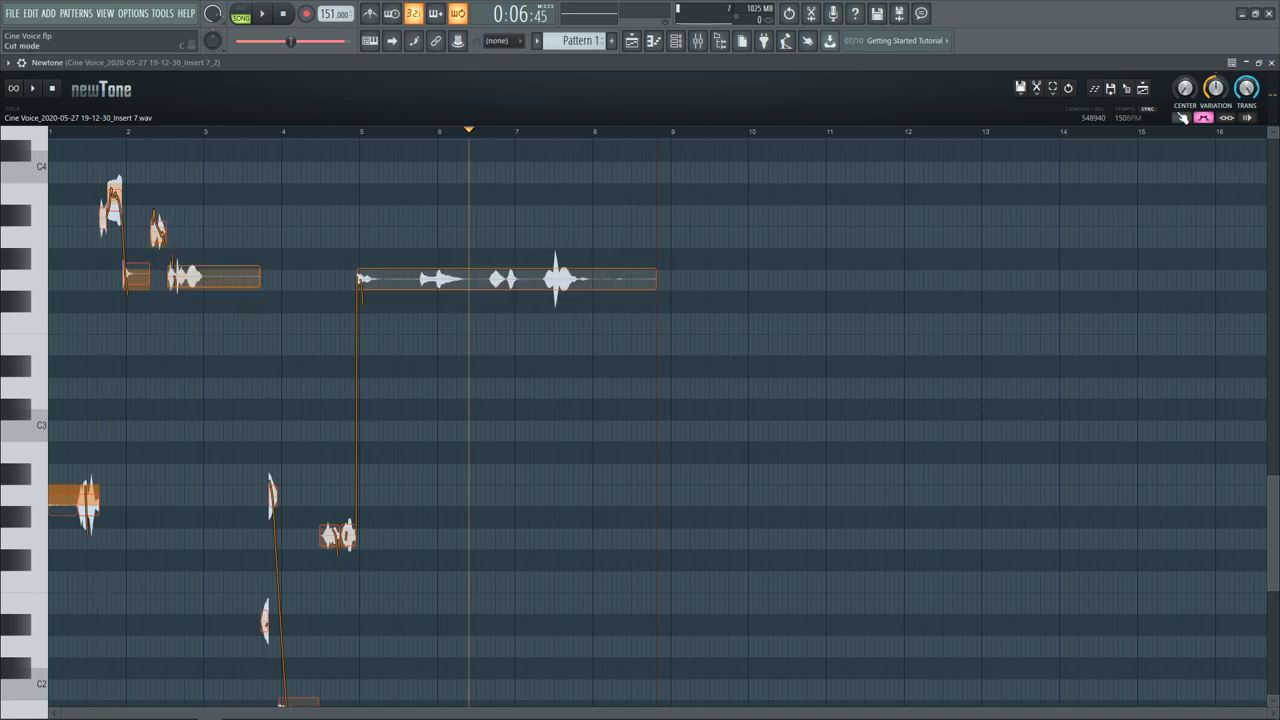
pyautogui.click(408, 280)
pyautogui.click(483, 287)
pyautogui.scroll(-1, 346, 571)
pyautogui.scroll(4, 543, 620)
pyautogui.scroll(-5, 551, 634)
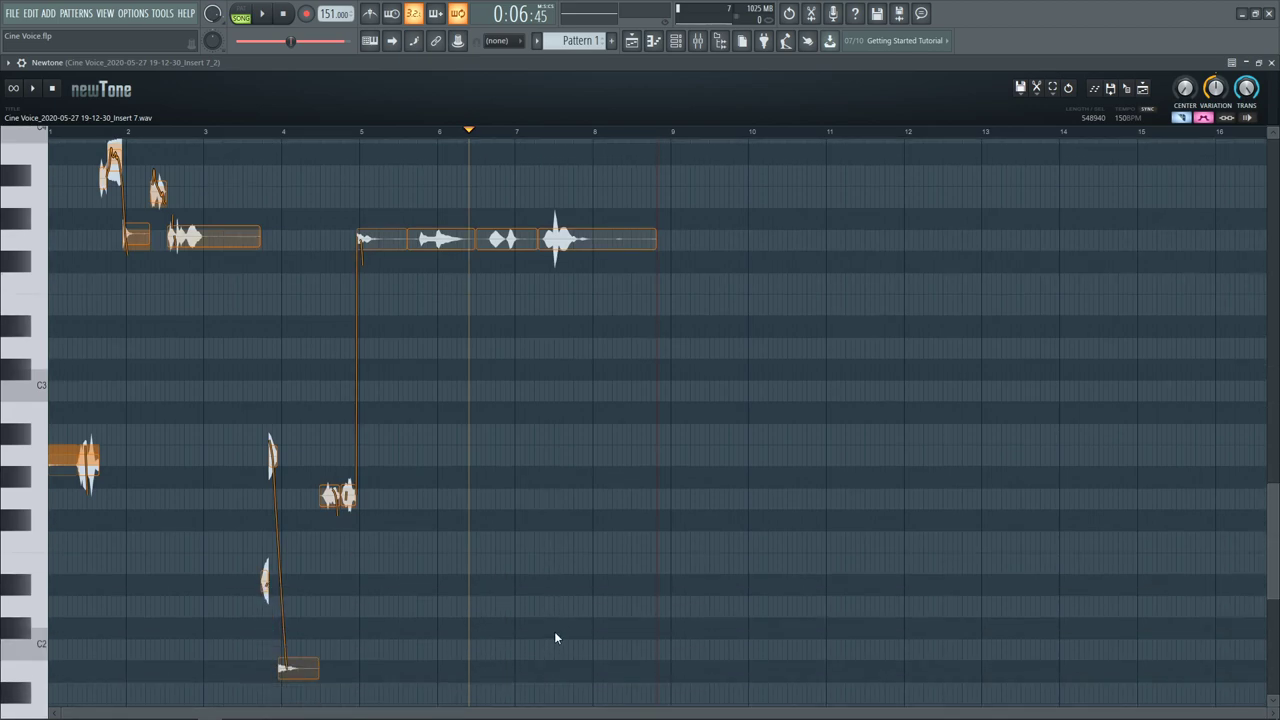
pyautogui.scroll(3, 525, 550)
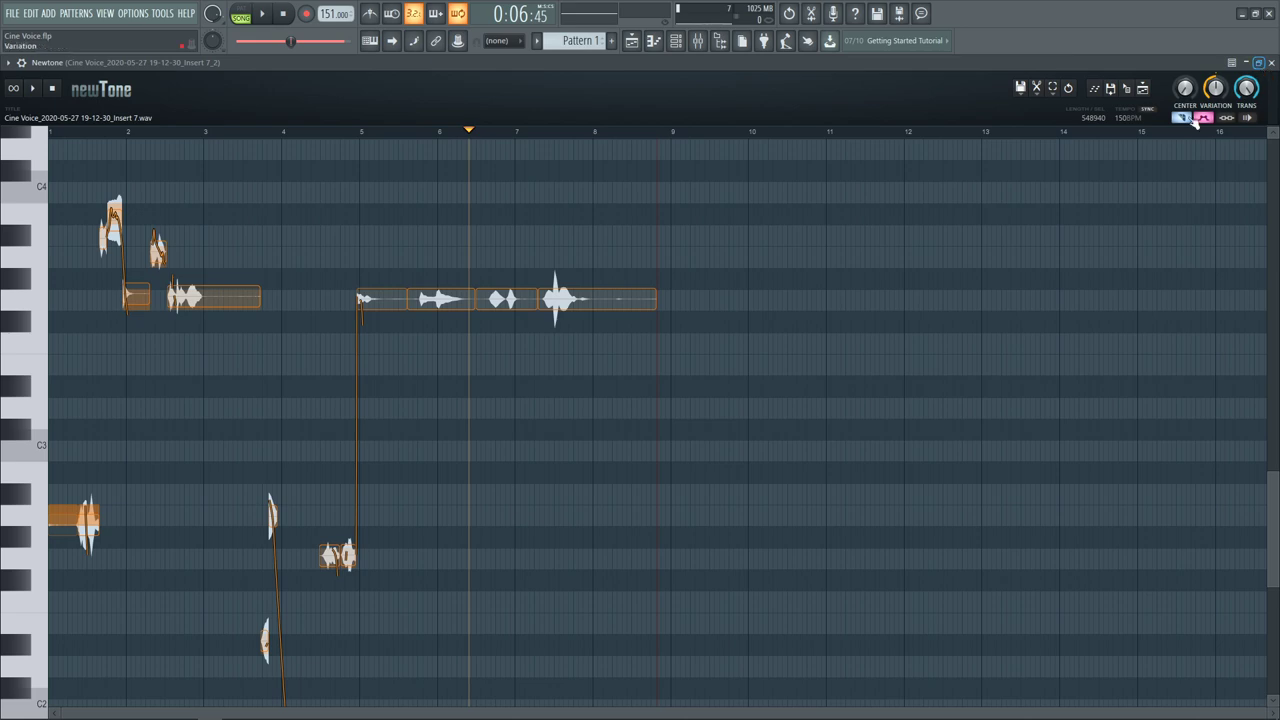
# Audition Newtone's pitch correction with Center raised and Variation at 0%, finishing with Center reduced and Variation turned up
pyautogui.moveTo(1185, 98)
pyautogui.mouseDown()
pyautogui.moveTo(1185, 40)
pyautogui.moveTo(1185, 98)
pyautogui.mouseUp()
pyautogui.press('space')
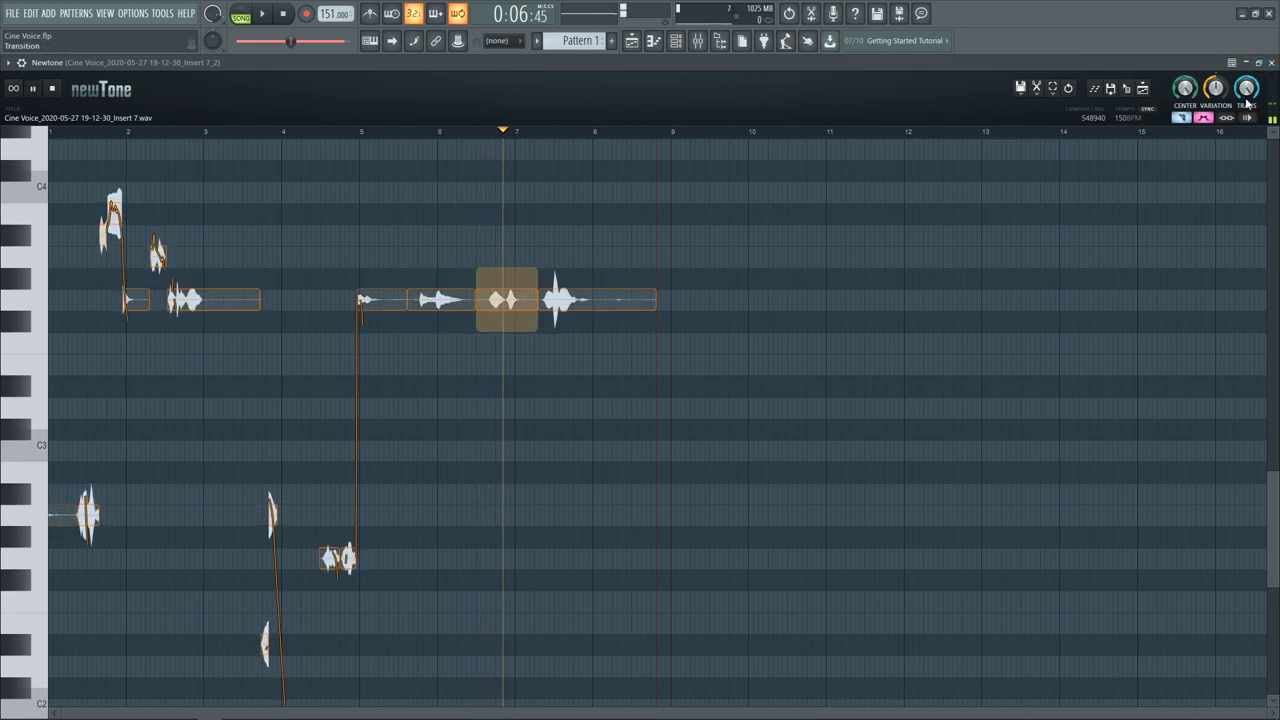
pyautogui.moveTo(1215, 88); pyautogui.dragTo(1215, 130)
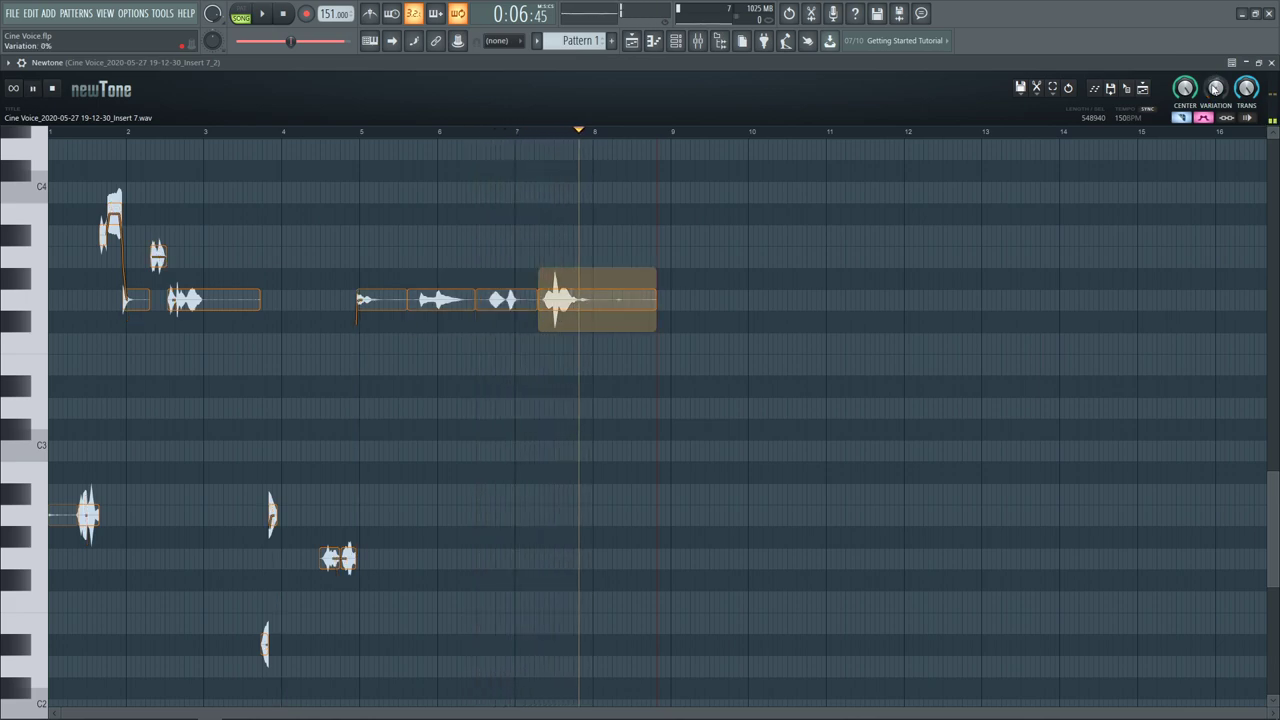
pyautogui.moveTo(1215, 89); pyautogui.dragTo(1185, 115)
pyautogui.press('space')
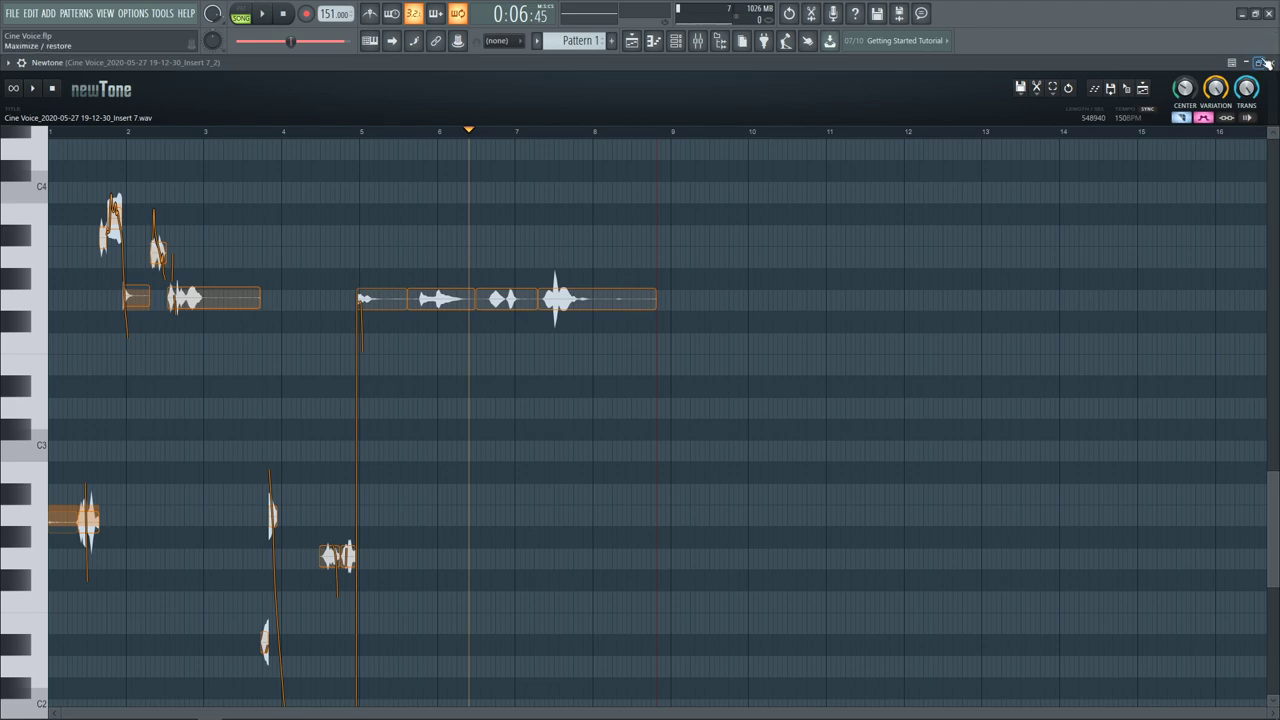
# Restore the Newtone window size, close the voice clip's channel settings and close Newtone
pyautogui.click(1259, 62)
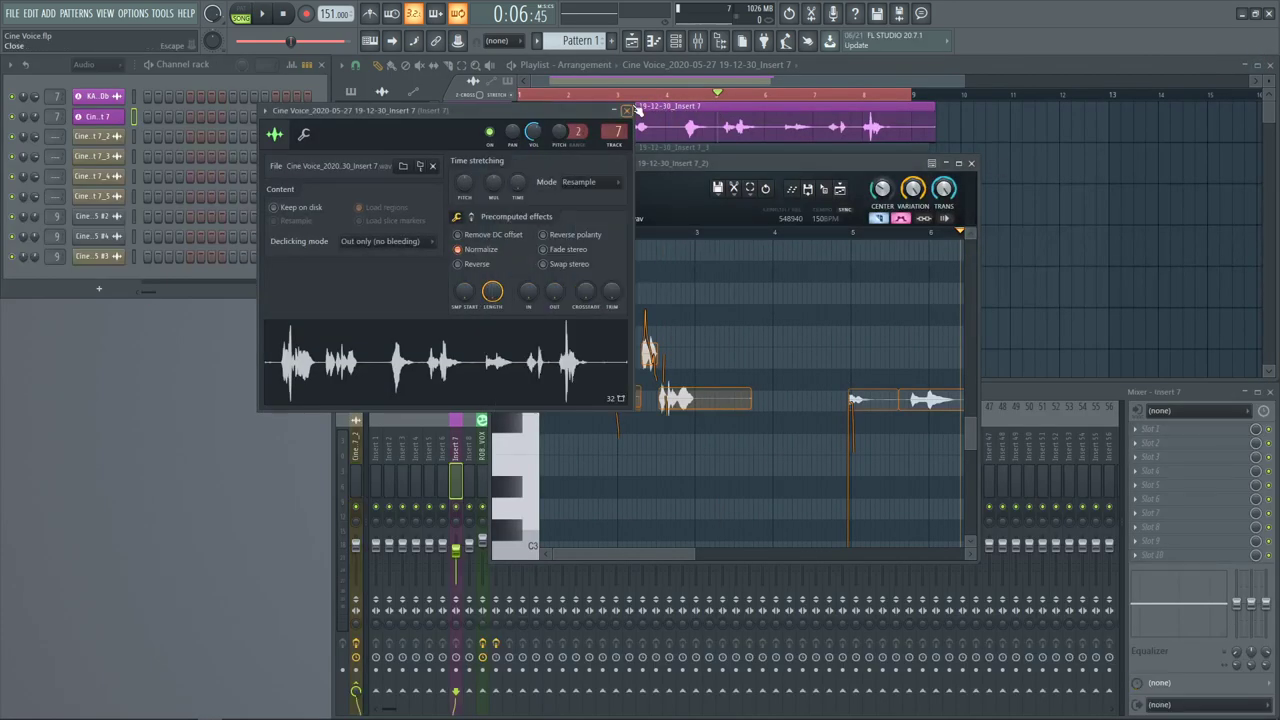
pyautogui.click(627, 109)
pyautogui.moveTo(736, 163); pyautogui.dragTo(363, 204)
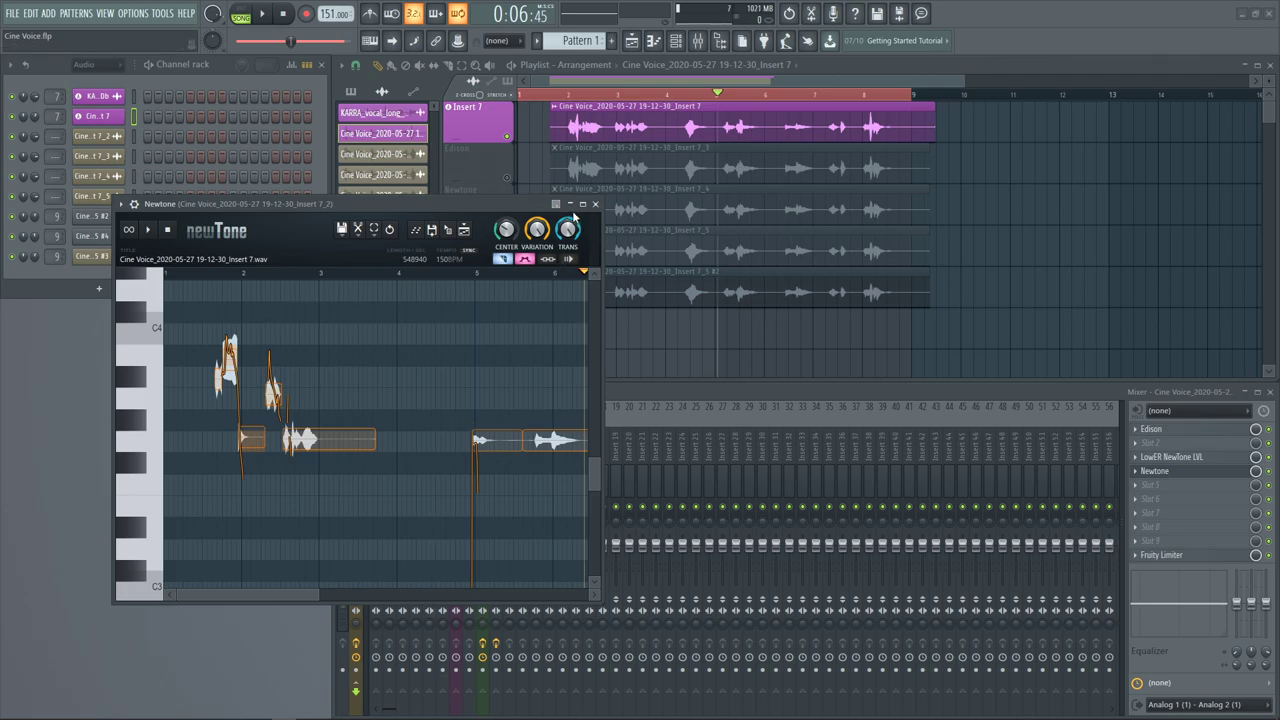
pyautogui.click(595, 204)
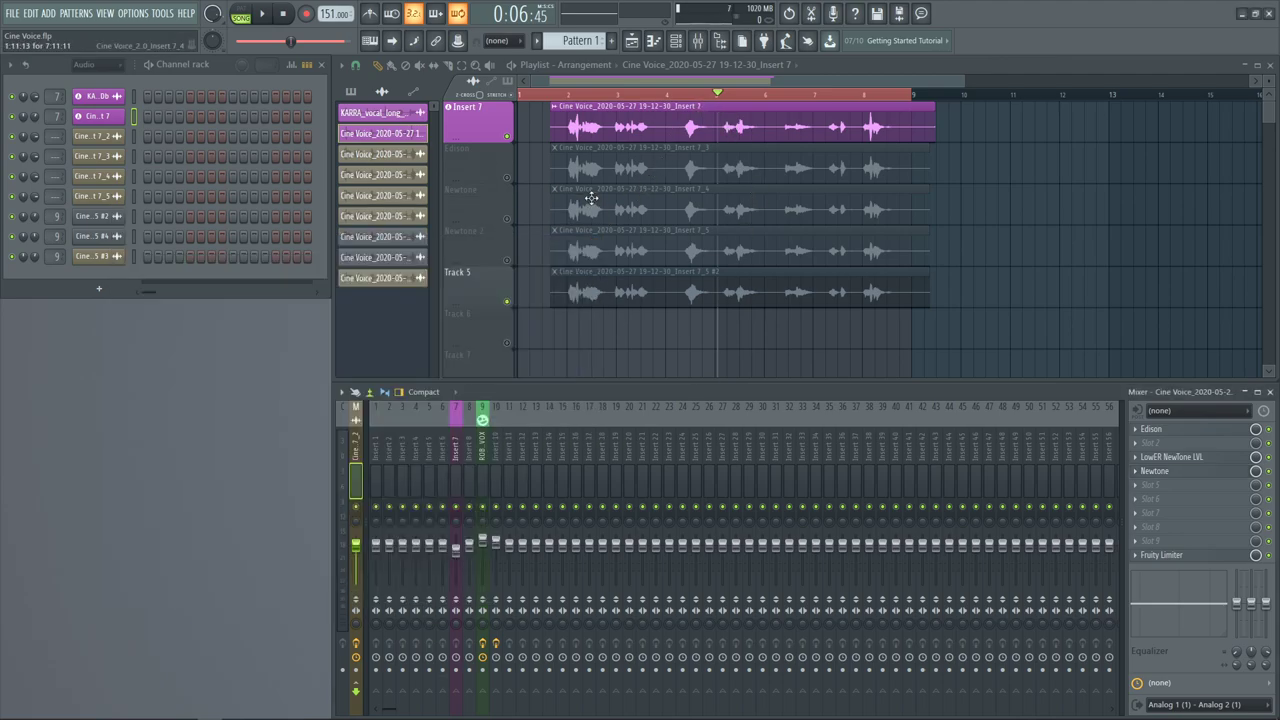
# Switch the playlist to Cine Arrangement and play it while selecting the ROBO VOX mixer track, stopping playback at the end
pyautogui.click(610, 64)
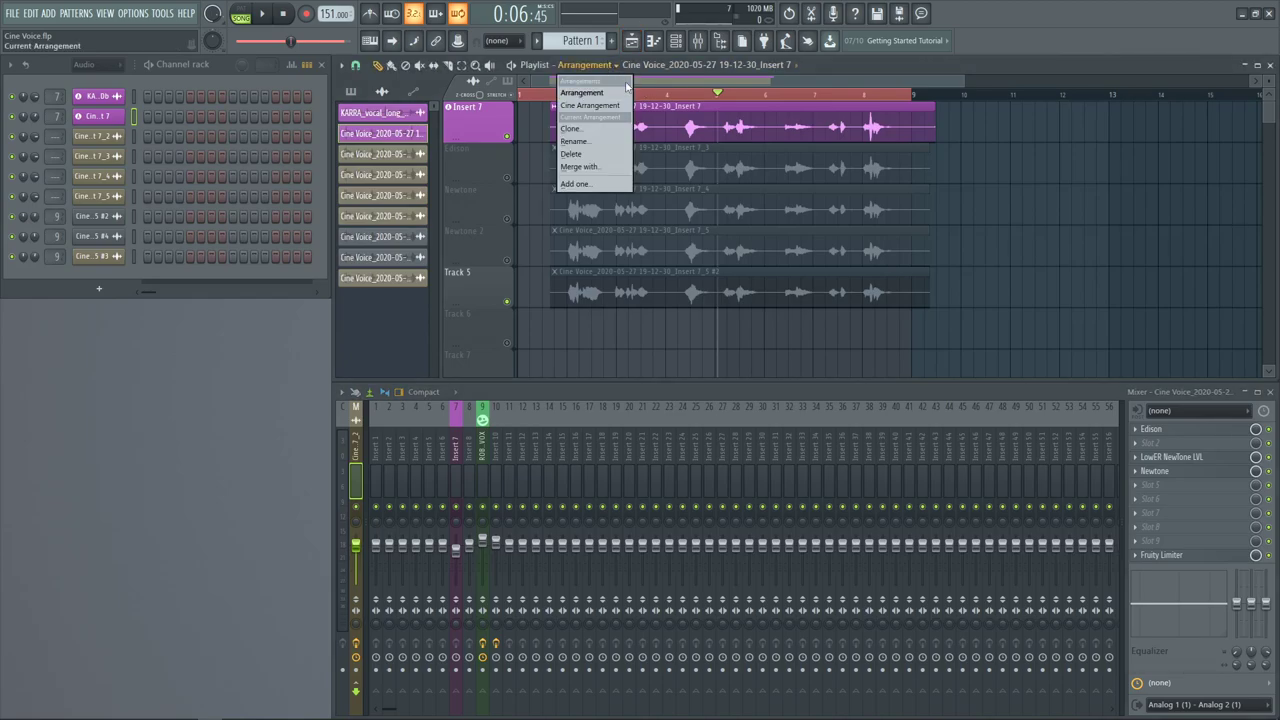
pyautogui.click(606, 104)
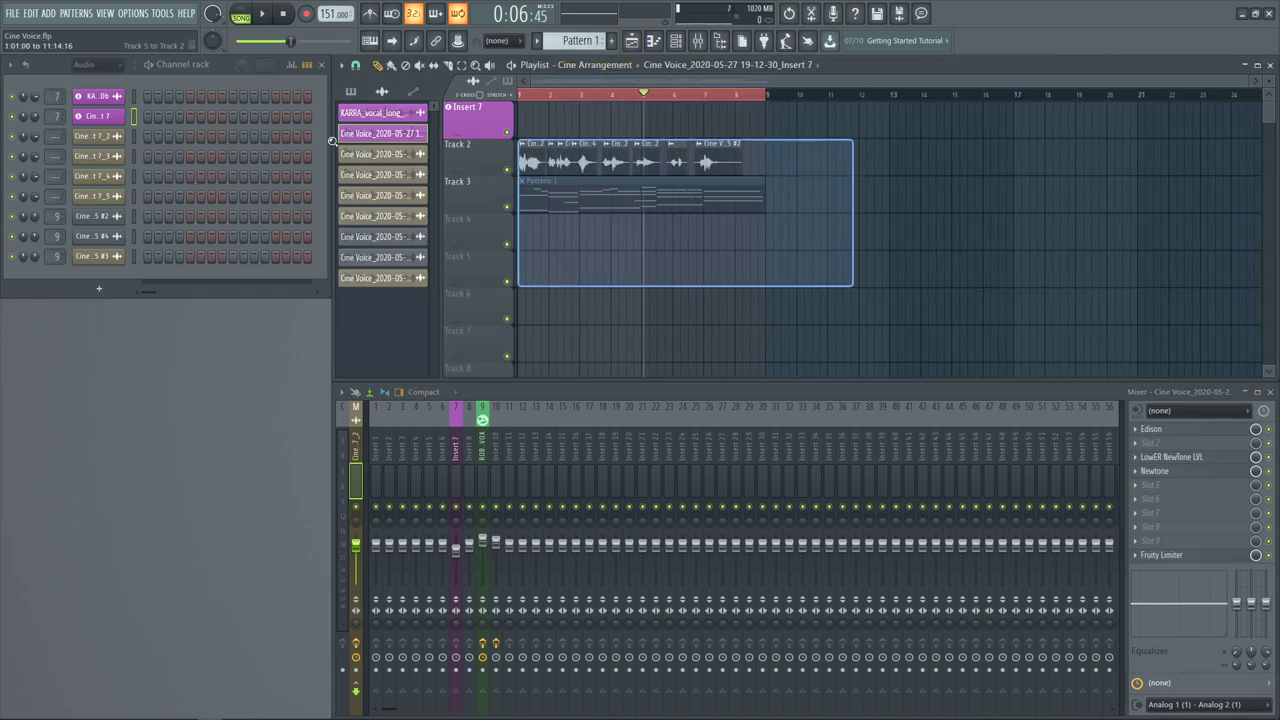
pyautogui.press('space')
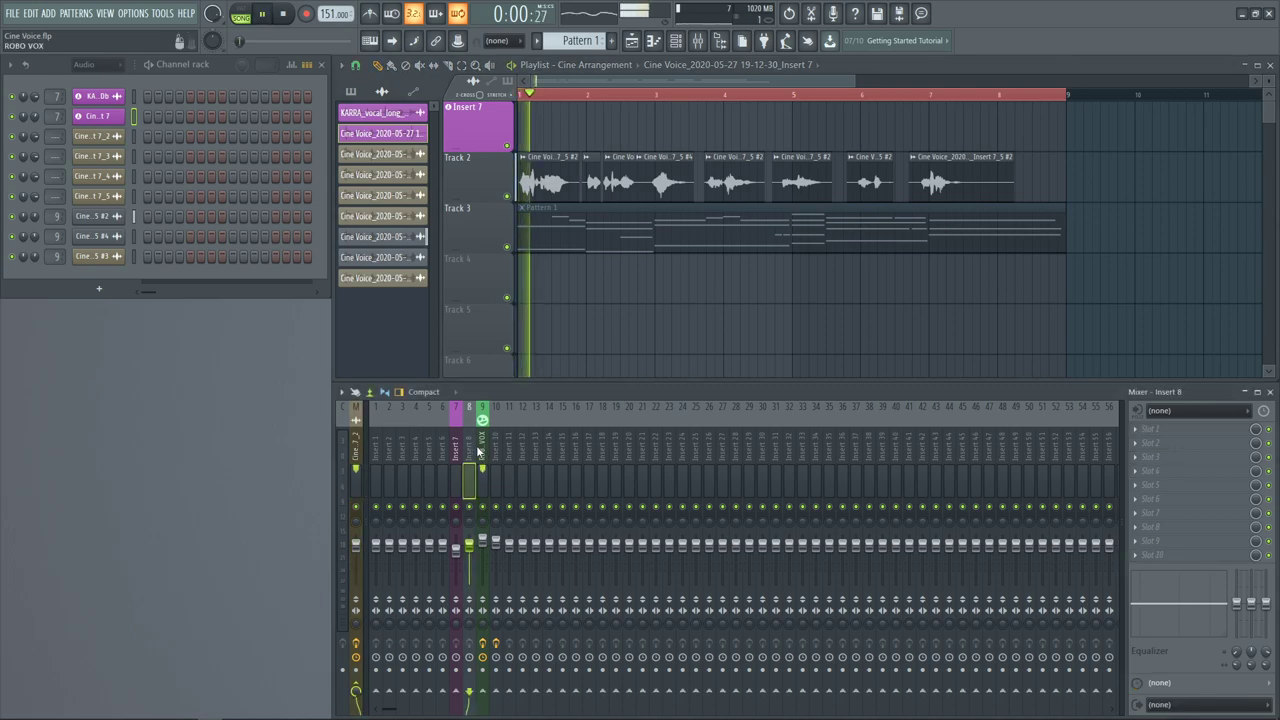
pyautogui.click(482, 453)
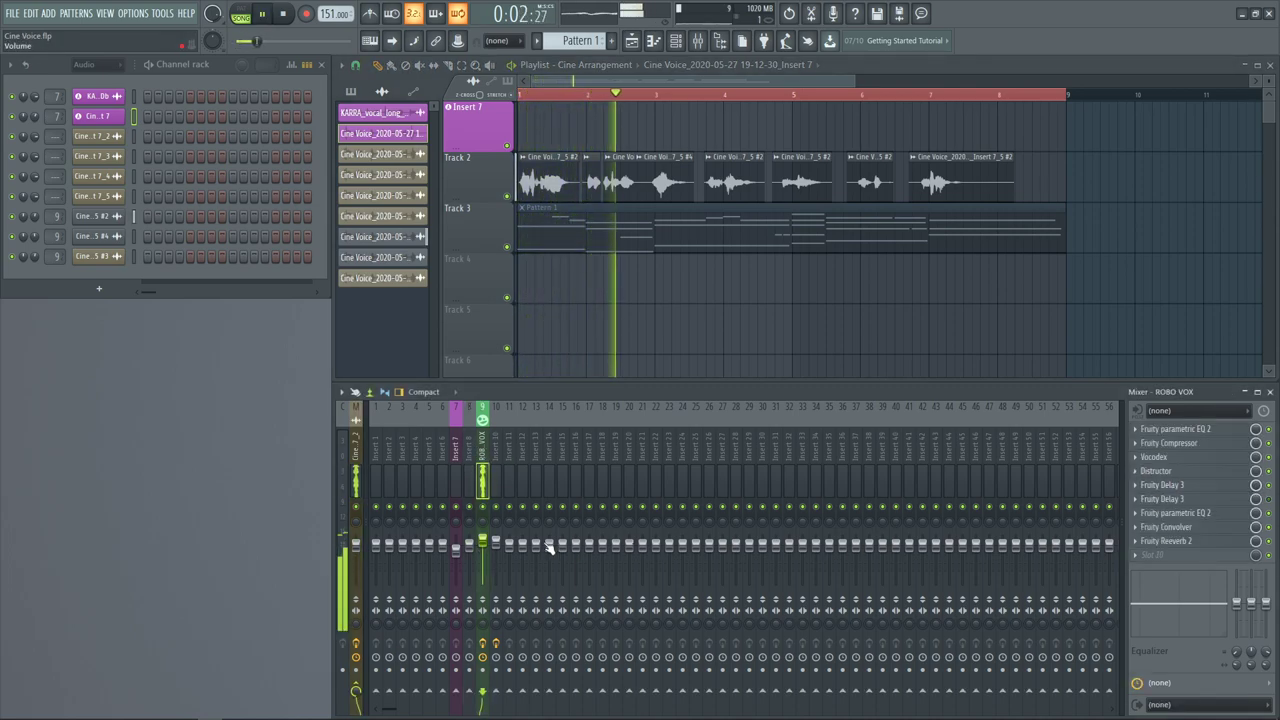
pyautogui.press('space')
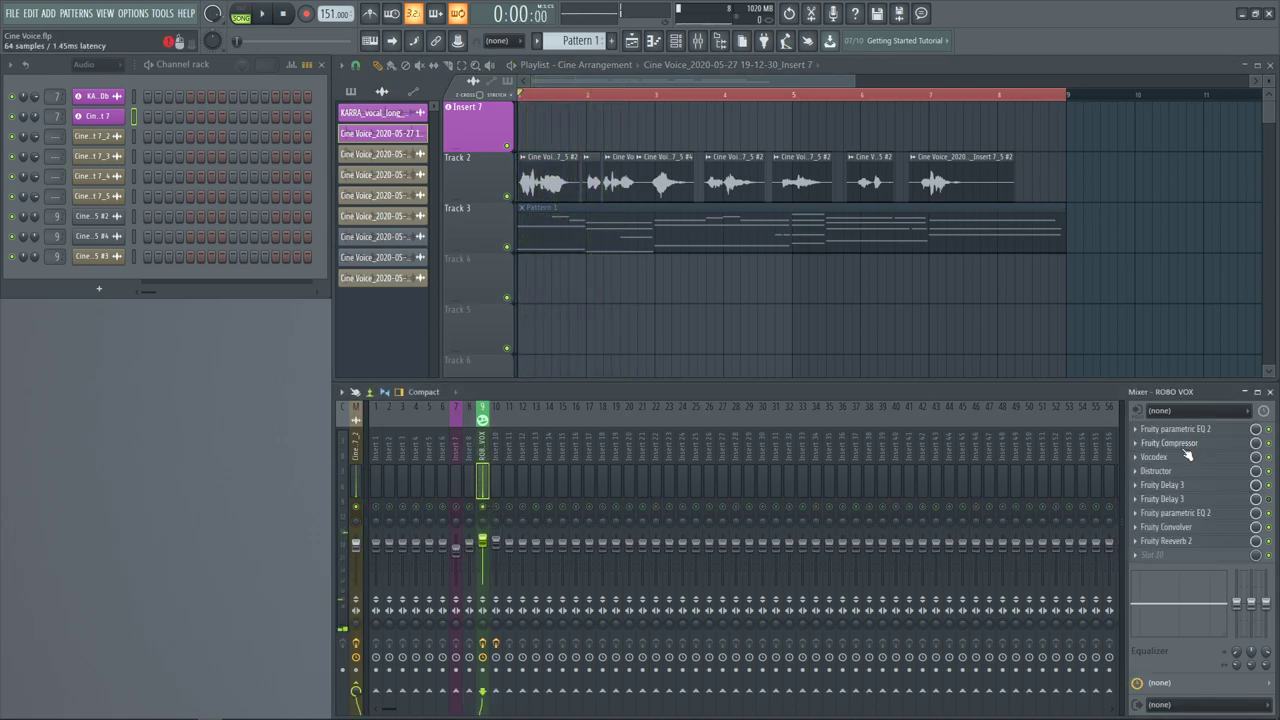
# Open Vocodex on the ROBO VOX track and audition different wet and modulator pass-through levels, with carrier pass-through at about -19.0 dB
pyautogui.click(1189, 460)
pyautogui.moveTo(185, 218); pyautogui.dragTo(695, 256)
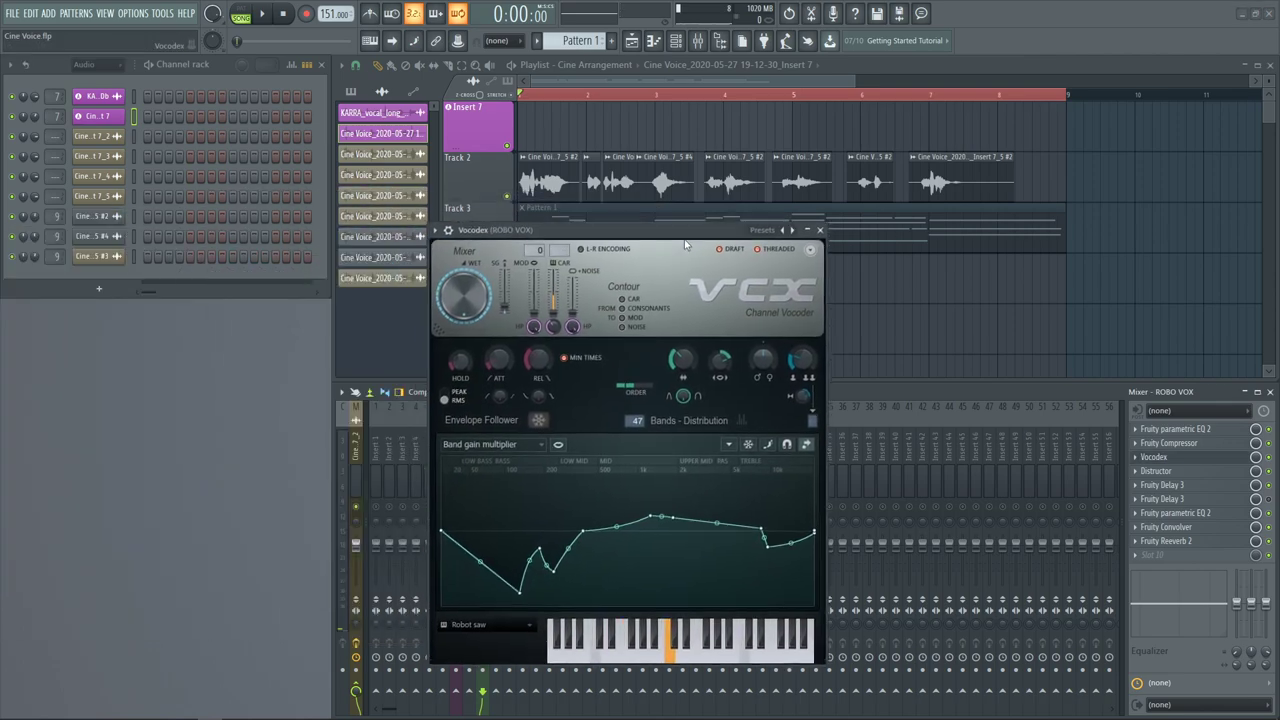
pyautogui.press('space')
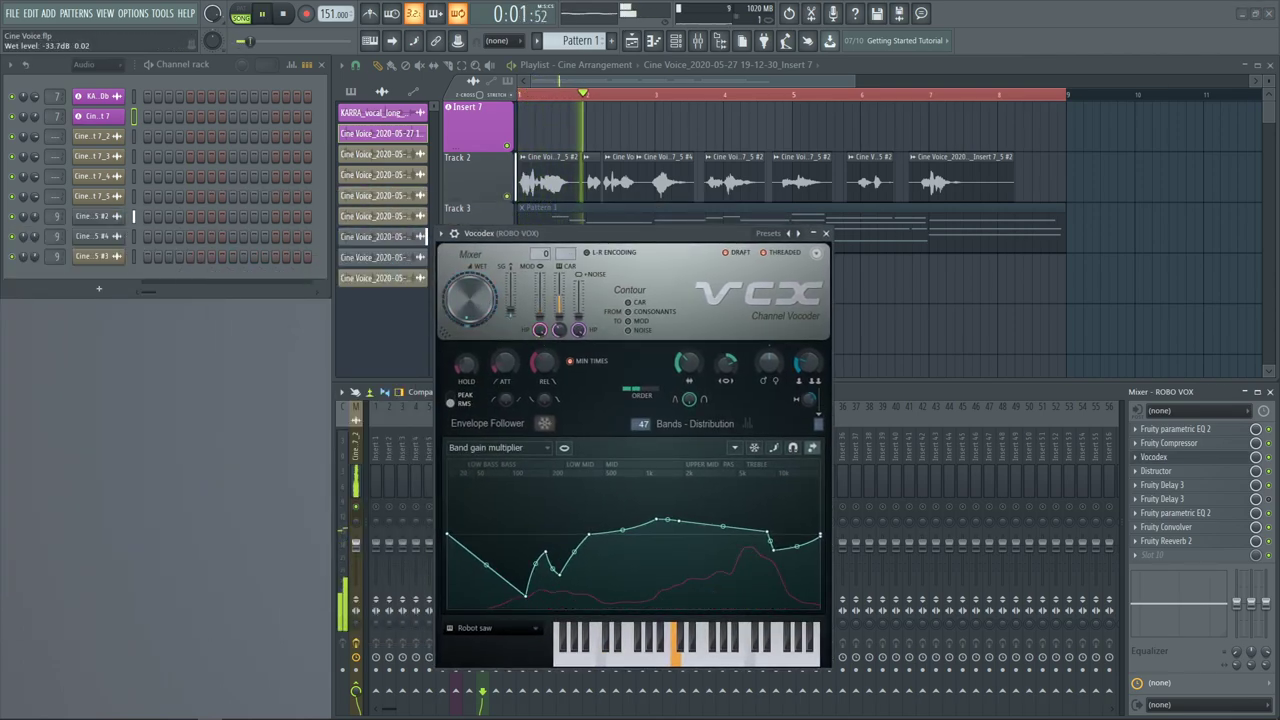
pyautogui.moveTo(475, 299); pyautogui.dragTo(475, 210)
pyautogui.moveTo(559, 317); pyautogui.dragTo(540, 303)
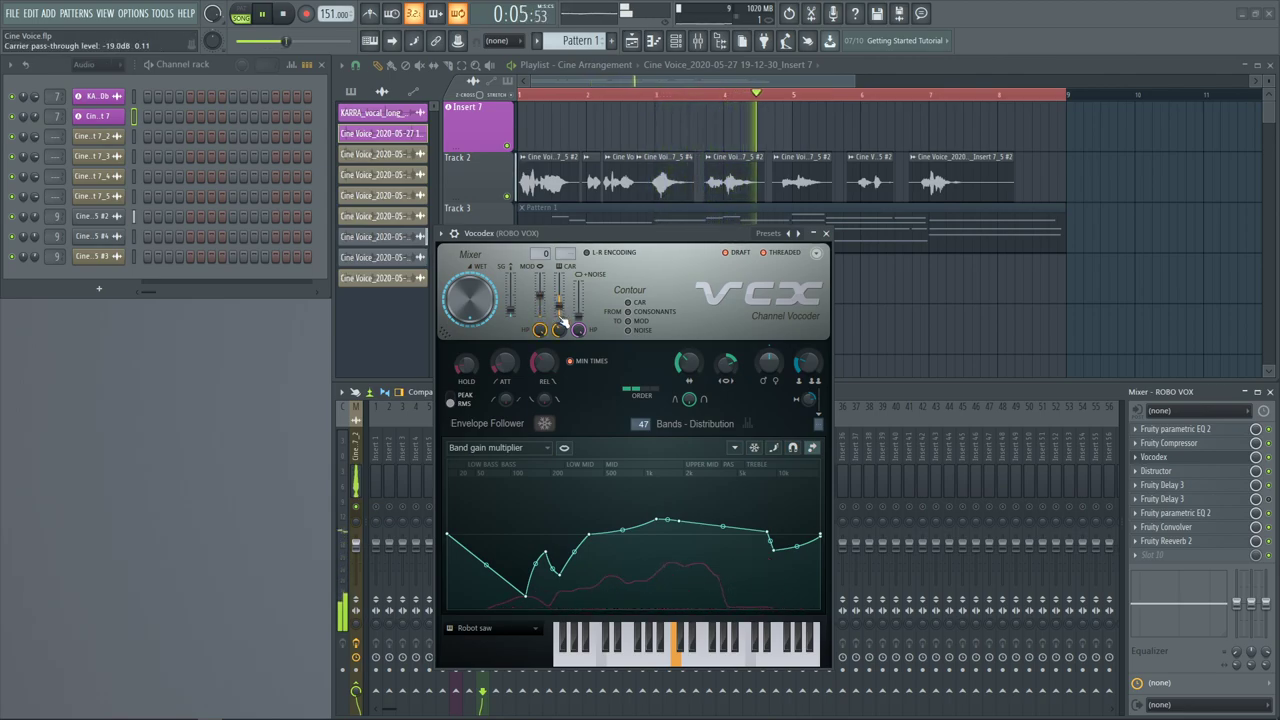
pyautogui.press('space')
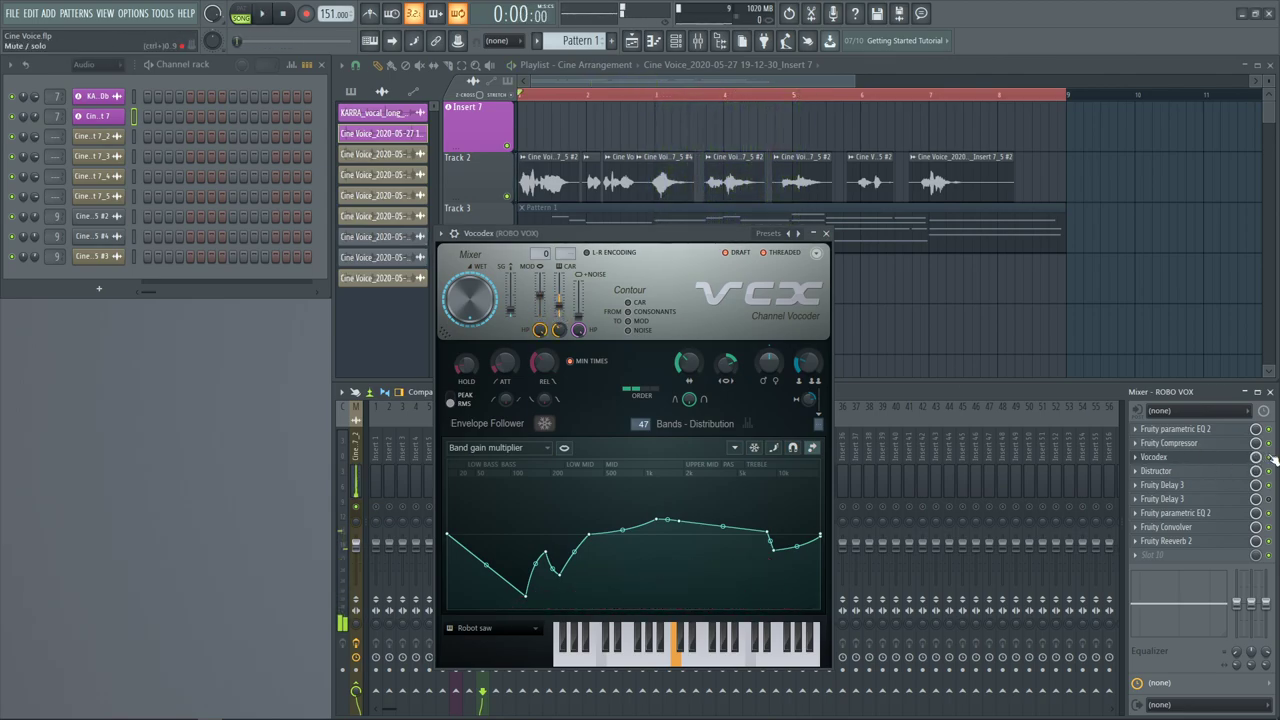
# Bypass the existing Vocodex and add a new Vocodex to the ROBO VOX track's empty slot 10
pyautogui.middleClick(1156, 552)
pyautogui.write('vop')
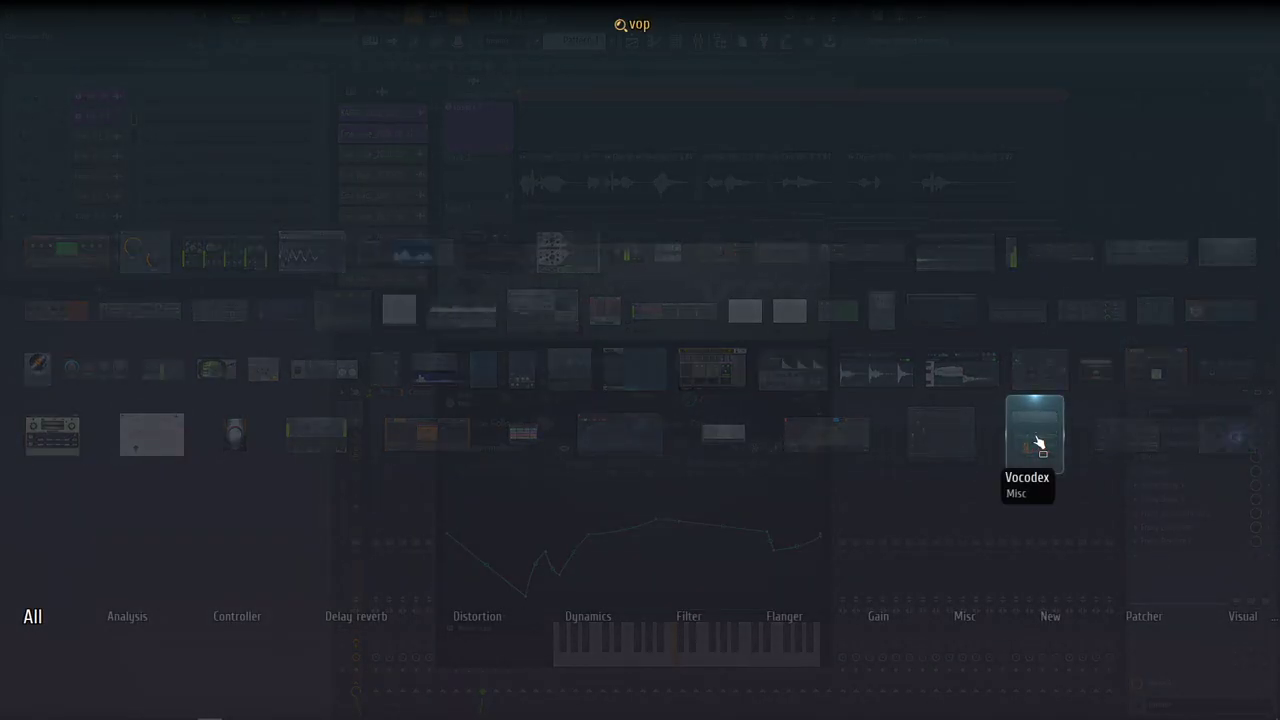
pyautogui.press('BackSpace')
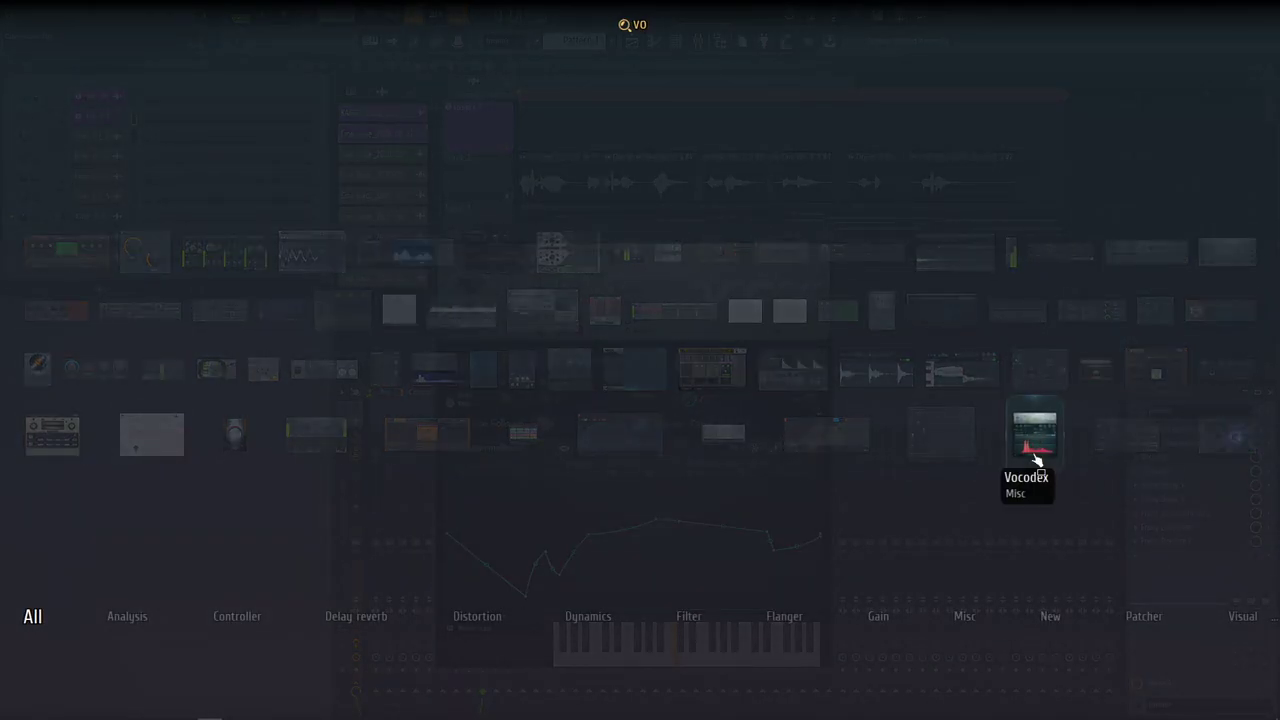
pyautogui.click(1036, 440)
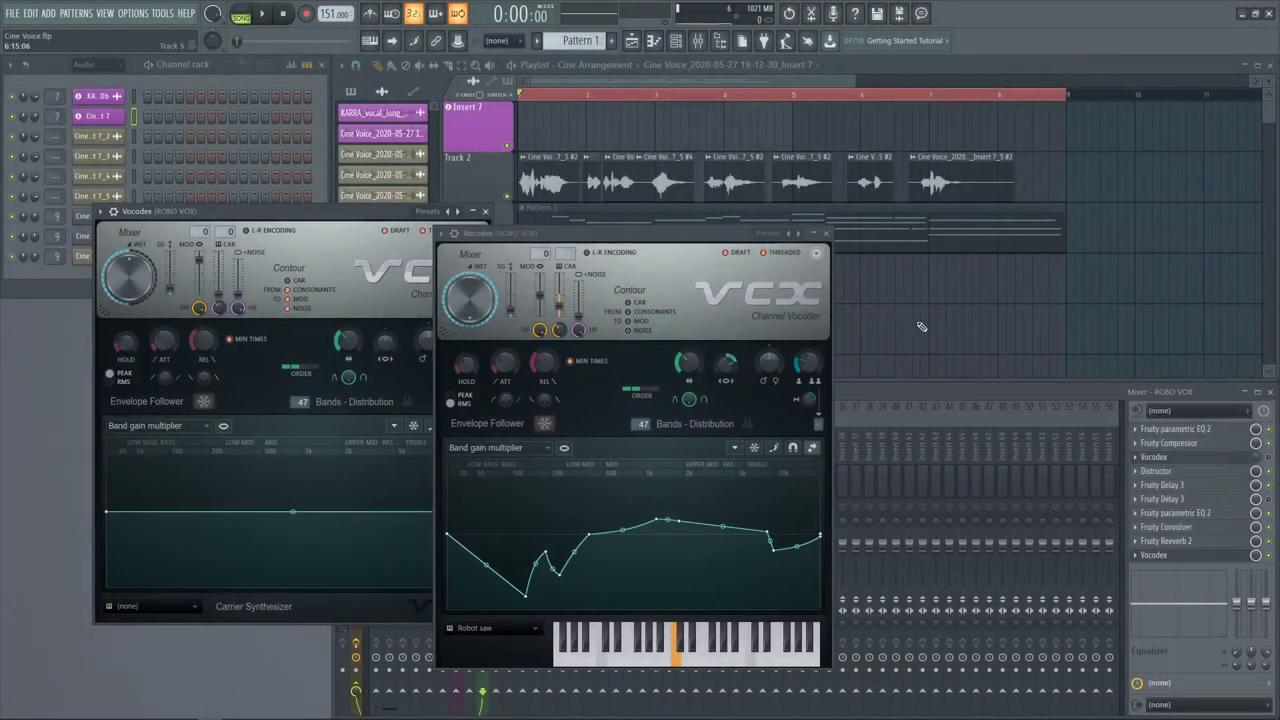
# Close the original Vocodex, move the new one directly below it in the ROBO VOX chain, and mute the effects after it
pyautogui.click(825, 233)
pyautogui.moveTo(1180, 555); pyautogui.dragTo(1176, 474)
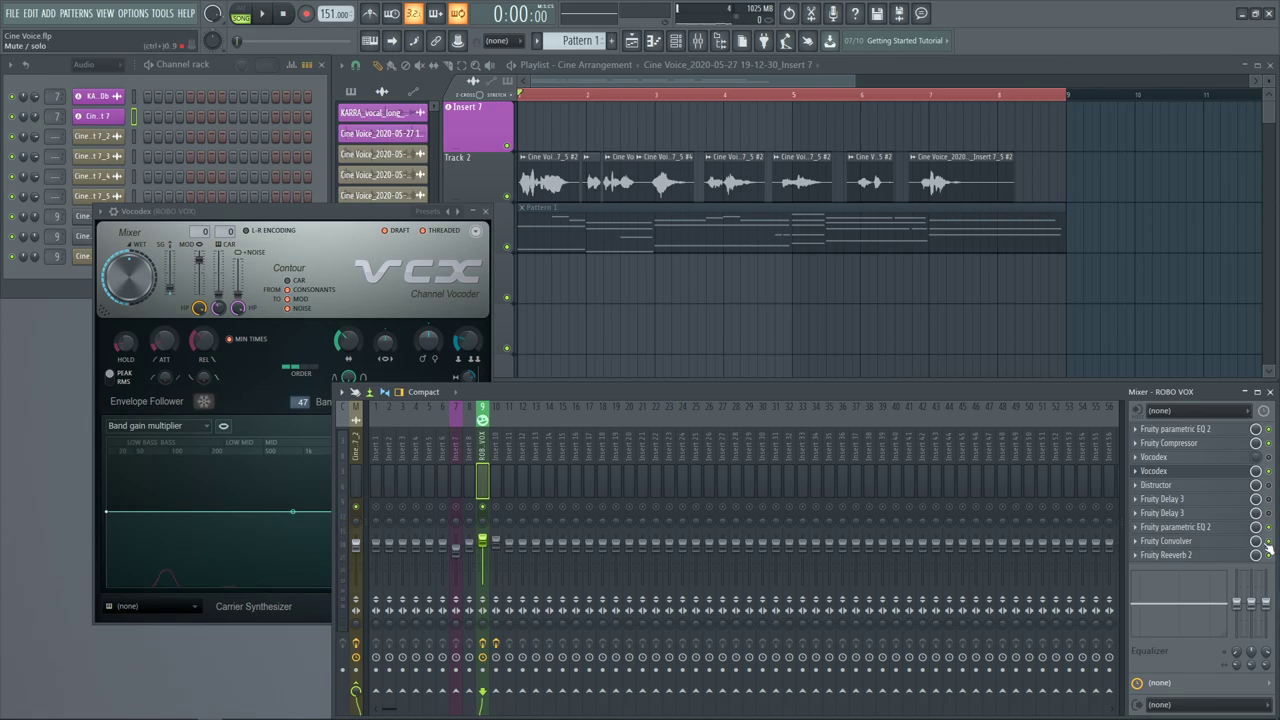
pyautogui.press('space')
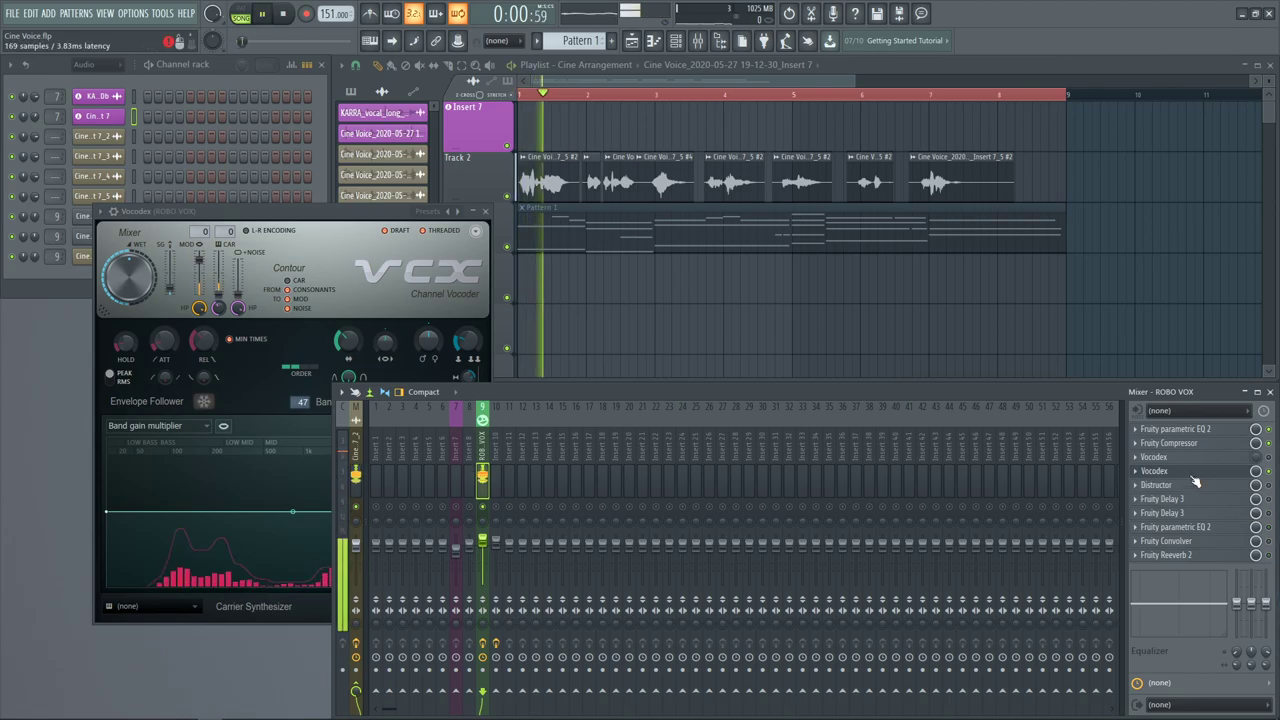
# Open the new Vocodex, reposition its window away from the channel rack, and restart playback of the arrangement
pyautogui.click(1192, 474)
pyautogui.click(1190, 472)
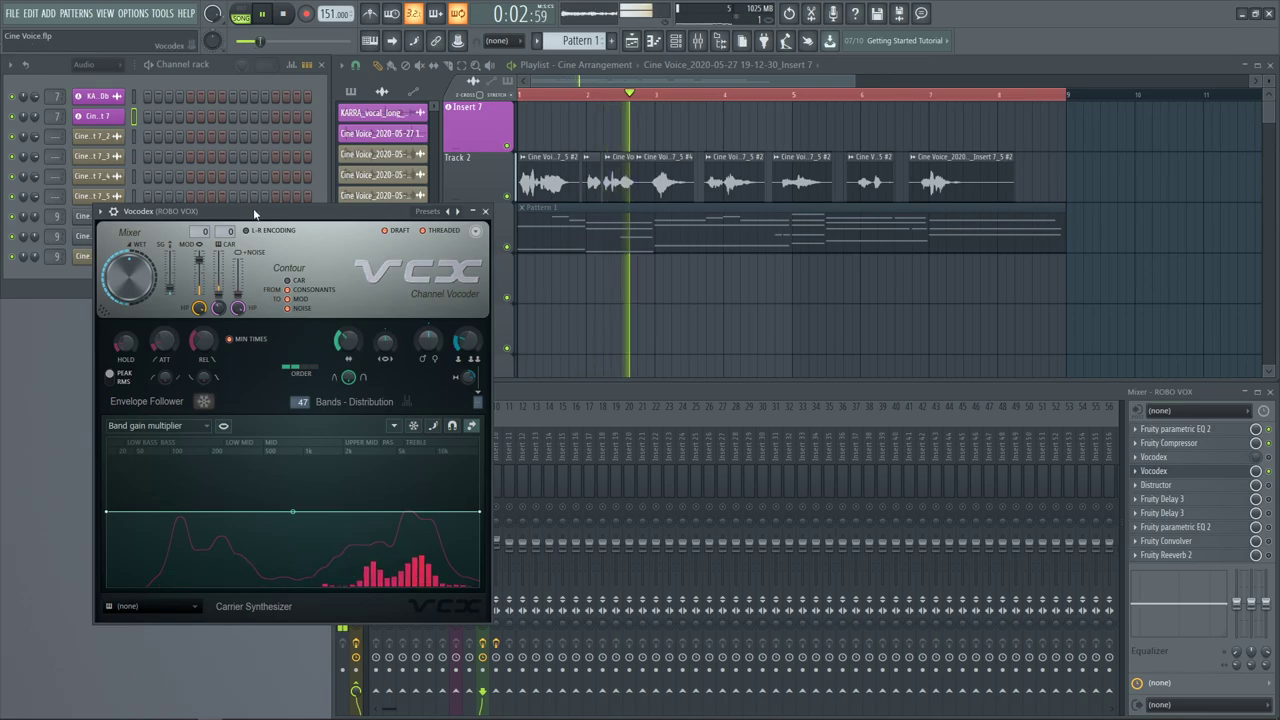
pyautogui.press('space')
pyautogui.moveTo(257, 219); pyautogui.dragTo(740, 313)
pyautogui.press('space')
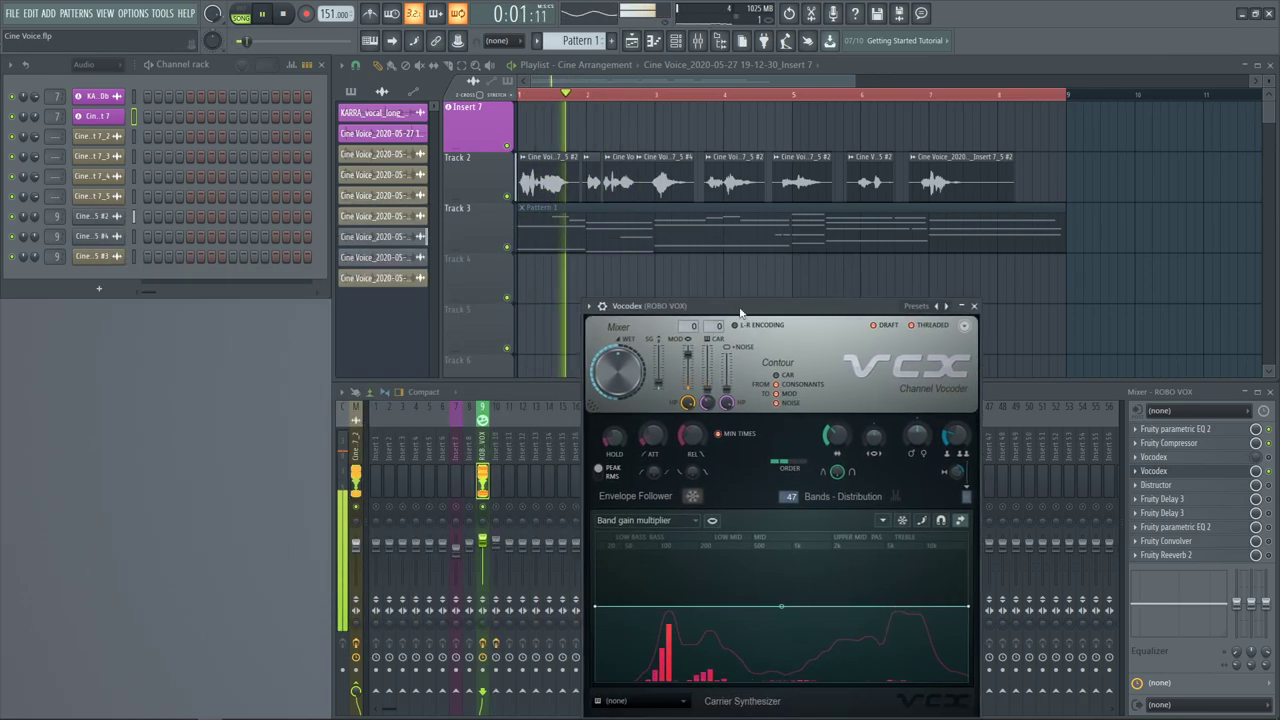
# Check the master track's effect chain, play the arrangement, and return to the new Vocodex on the ROBO VOX track
pyautogui.click(356, 470)
pyautogui.press('space')
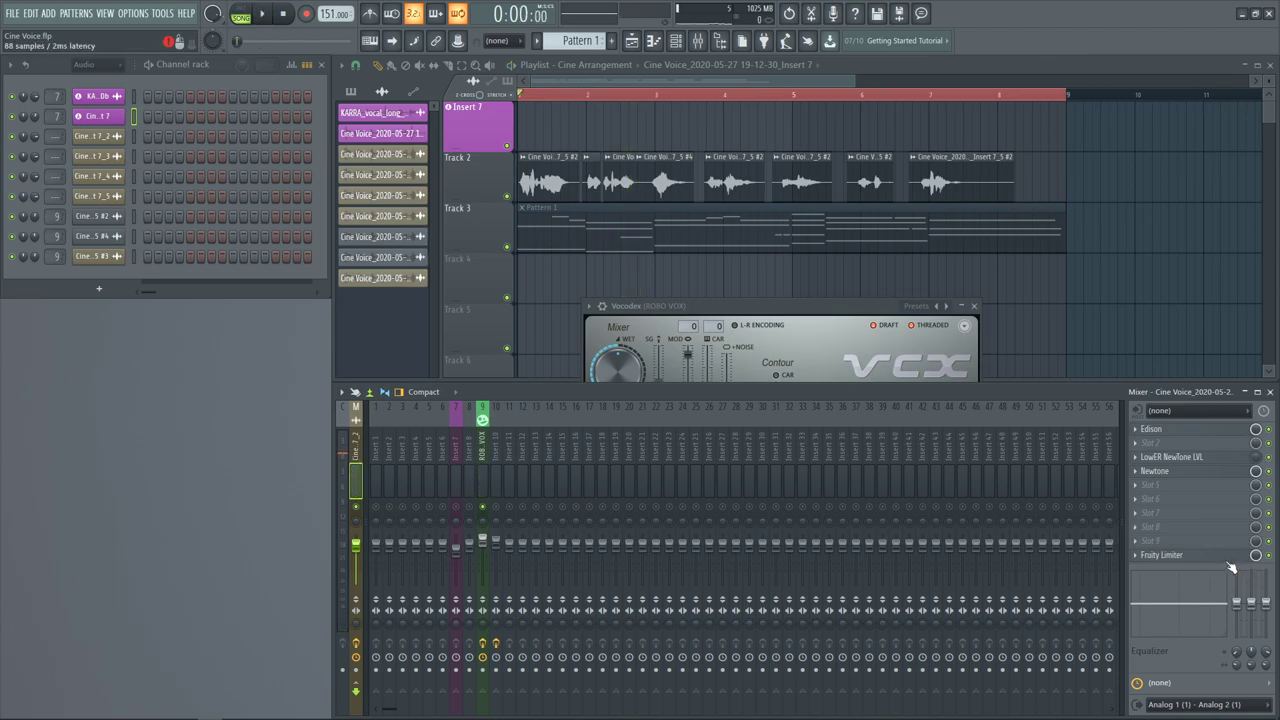
pyautogui.press('space')
pyautogui.click(481, 453)
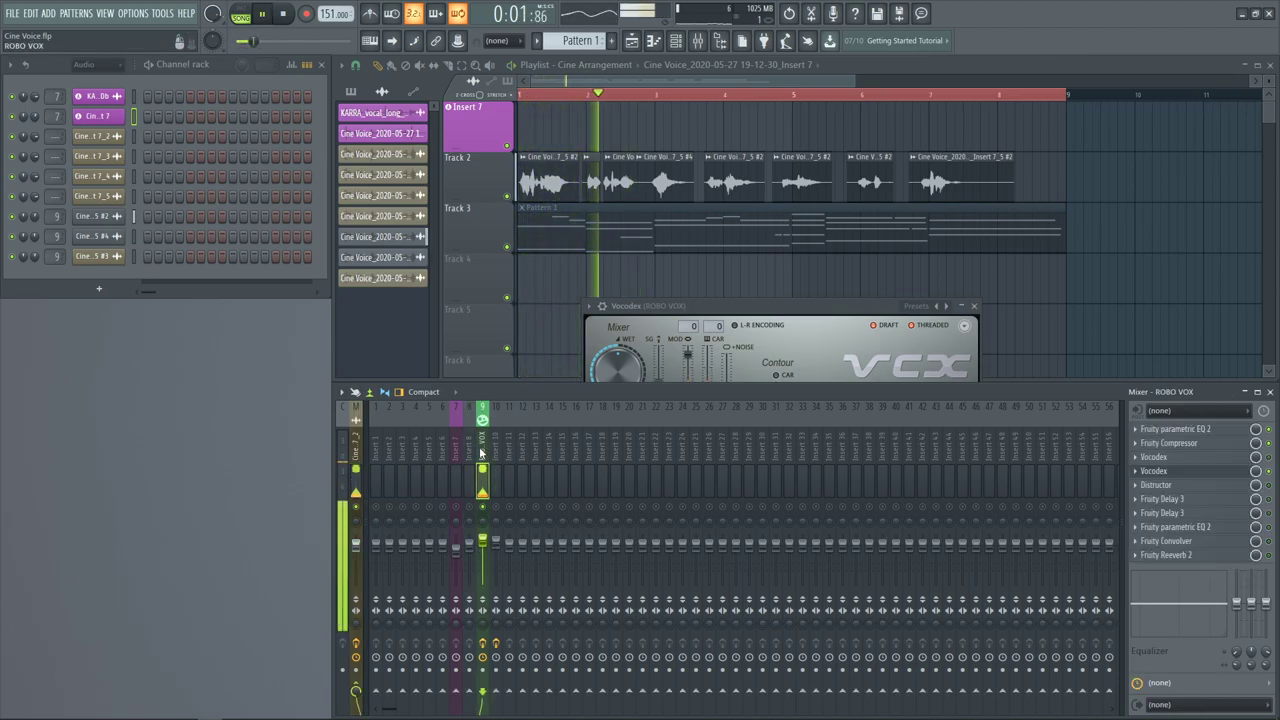
pyautogui.press('space')
pyautogui.click(761, 307)
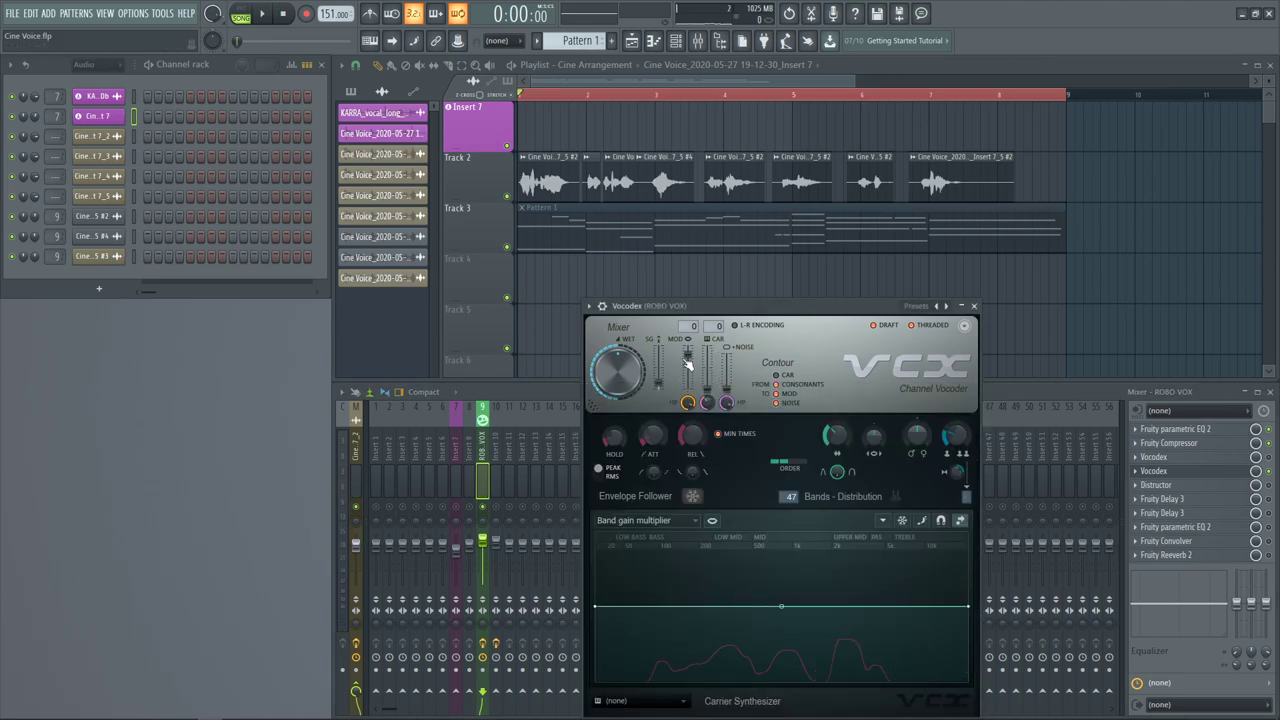
# Lower the modulator pass-through level in the new Vocodex during playback and move its window above the mixer
pyautogui.press('space')
pyautogui.click(560, 545)
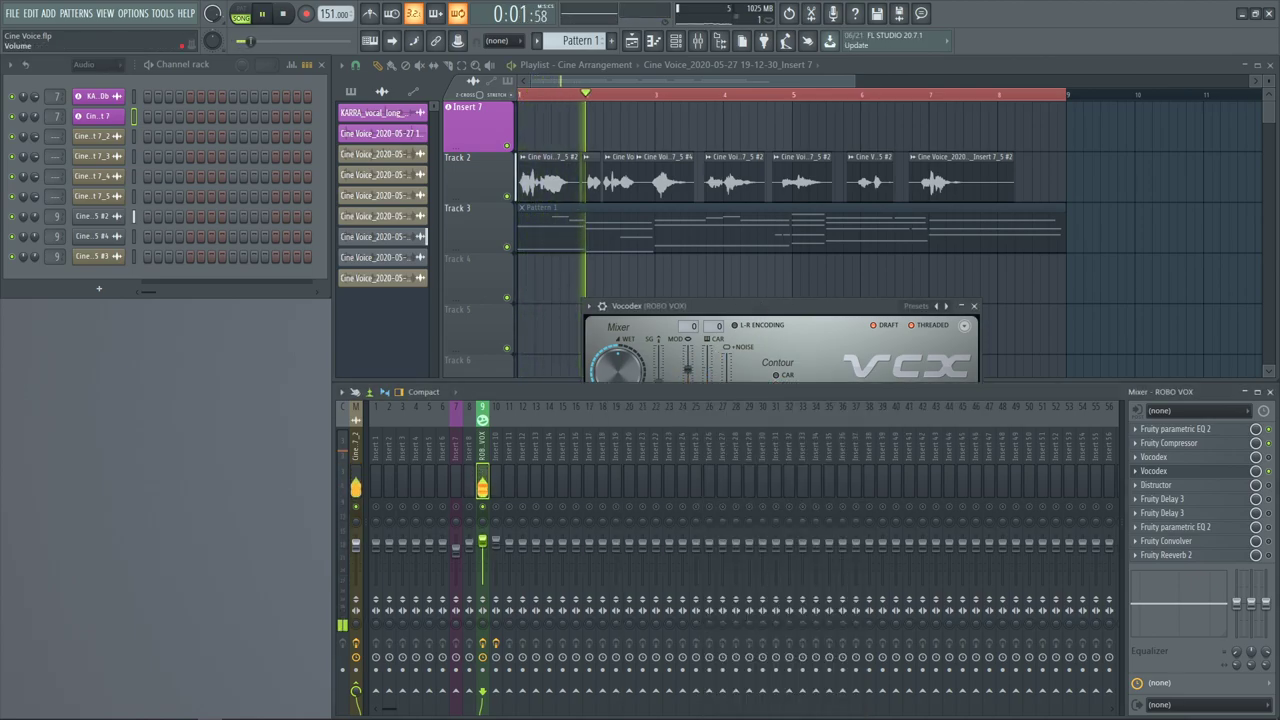
pyautogui.click(677, 312)
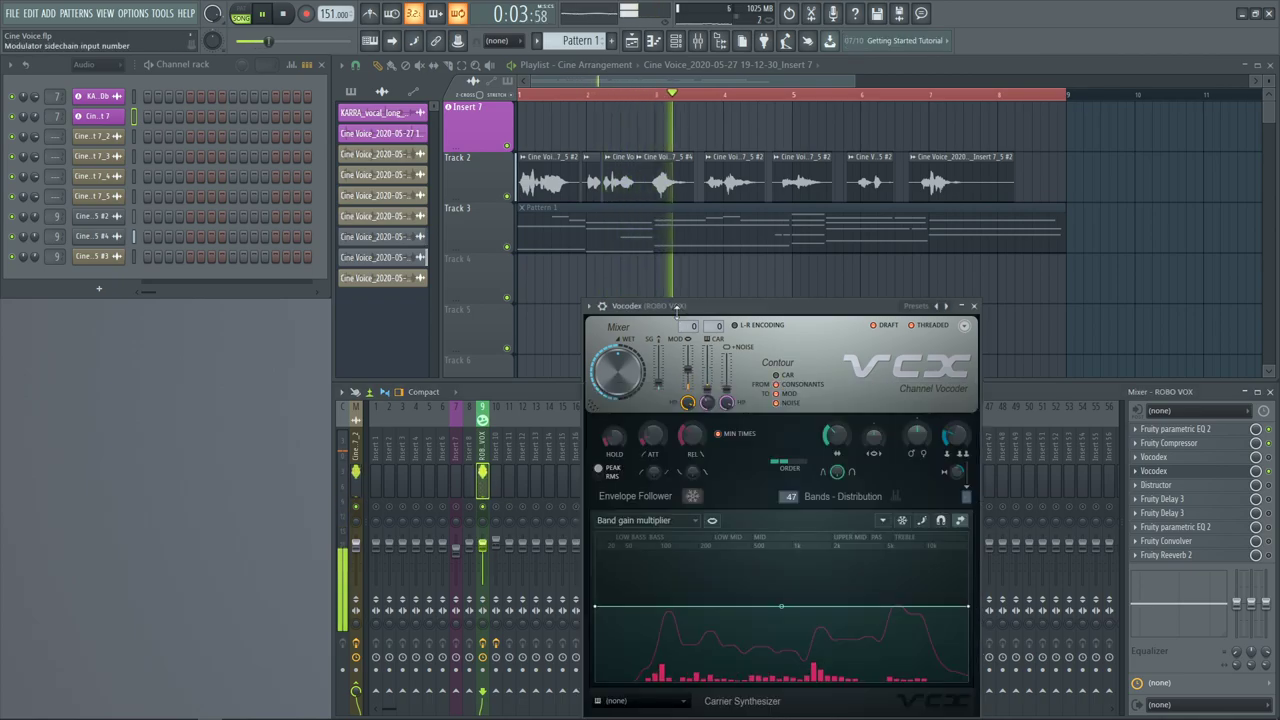
pyautogui.moveTo(677, 312); pyautogui.dragTo(655, 164)
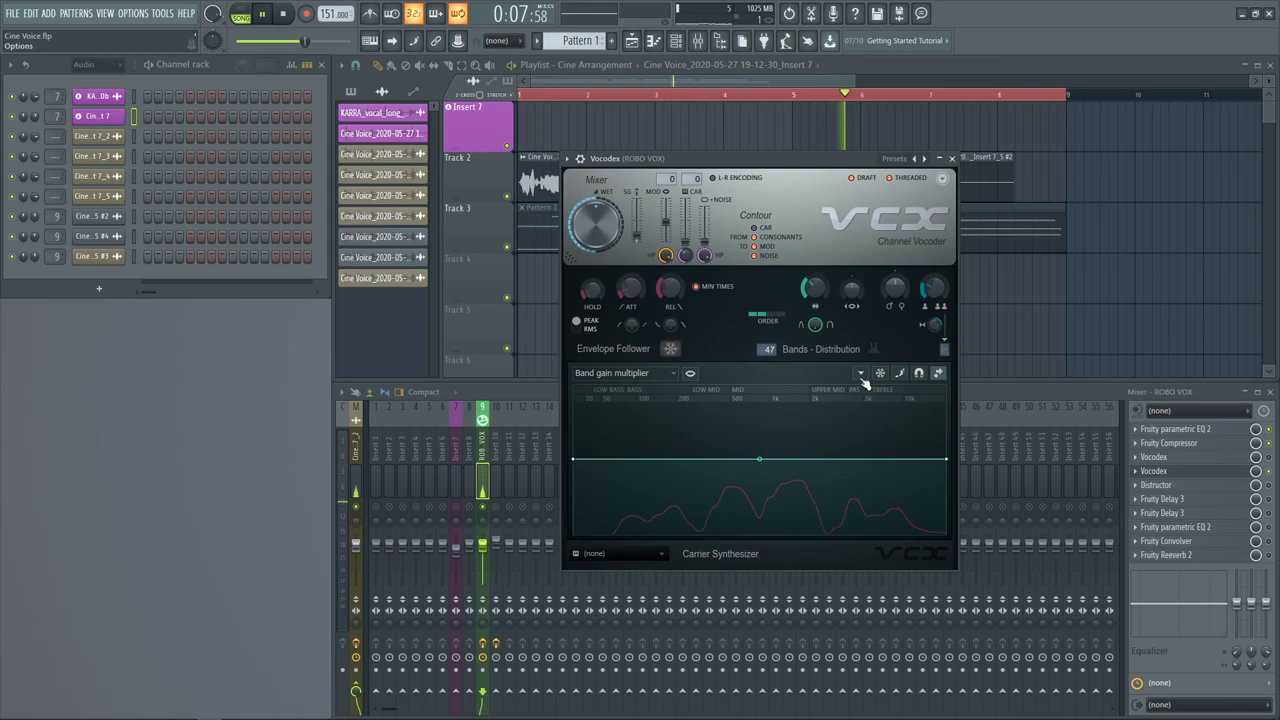
# Open the original Vocodex to compare its band gain curve, close it again, and stop playback
pyautogui.click(1187, 469)
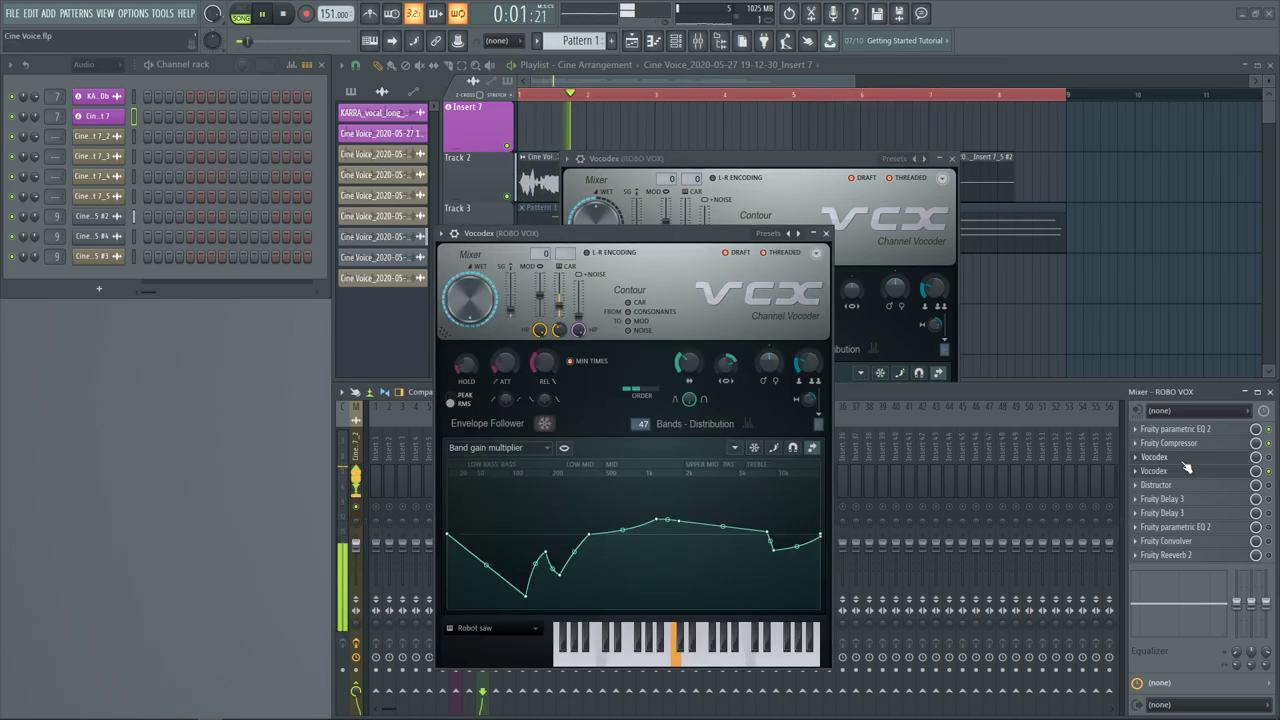
pyautogui.click(1187, 469)
pyautogui.click(1187, 469)
pyautogui.click(1187, 469)
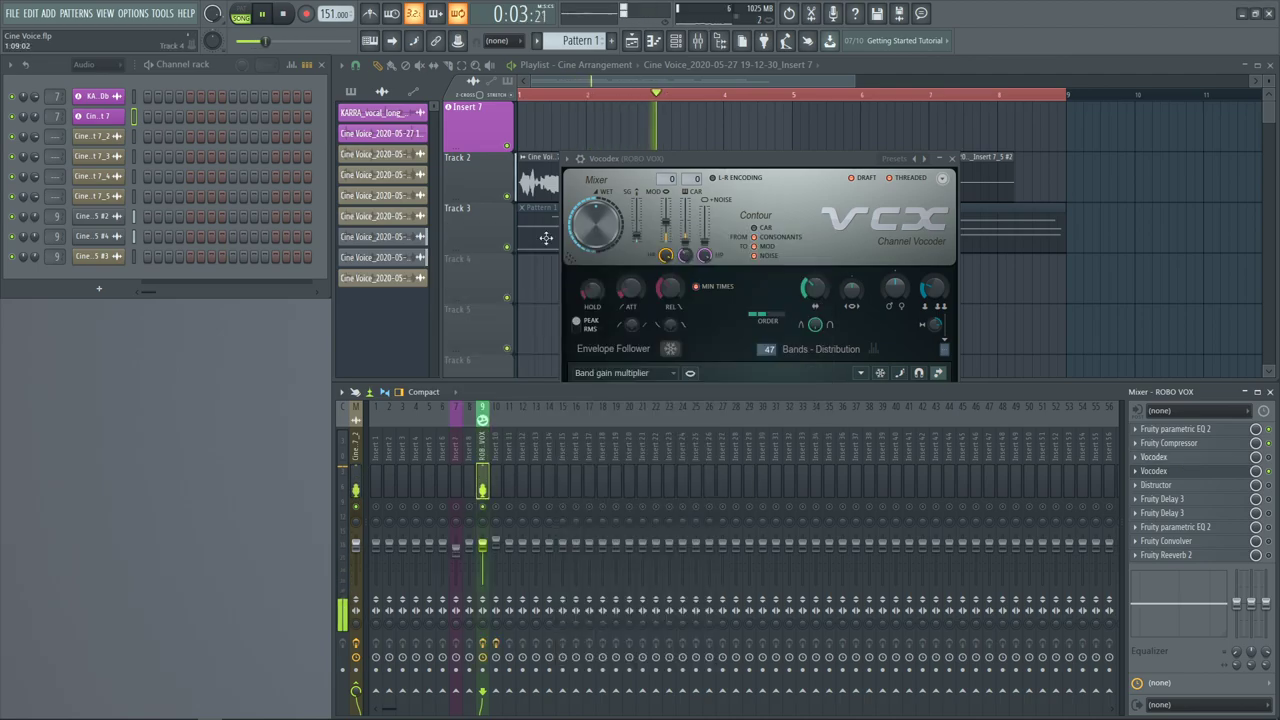
pyautogui.press('space')
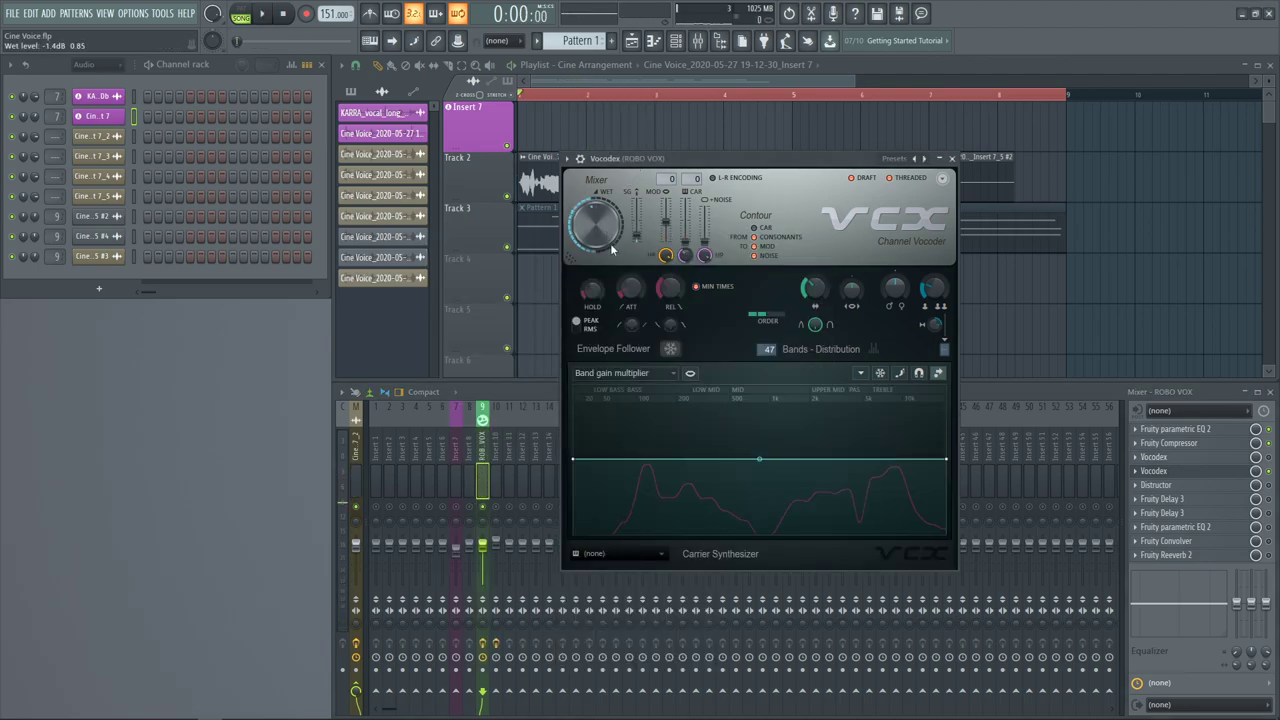
# Shape the new Vocodex's band gain multiplier curve with added points that dip the bass bands below 200 Hz, during playback
pyautogui.moveTo(644, 472); pyautogui.dragTo(689, 458)
pyautogui.press('space')
pyautogui.rightClick(698, 463)
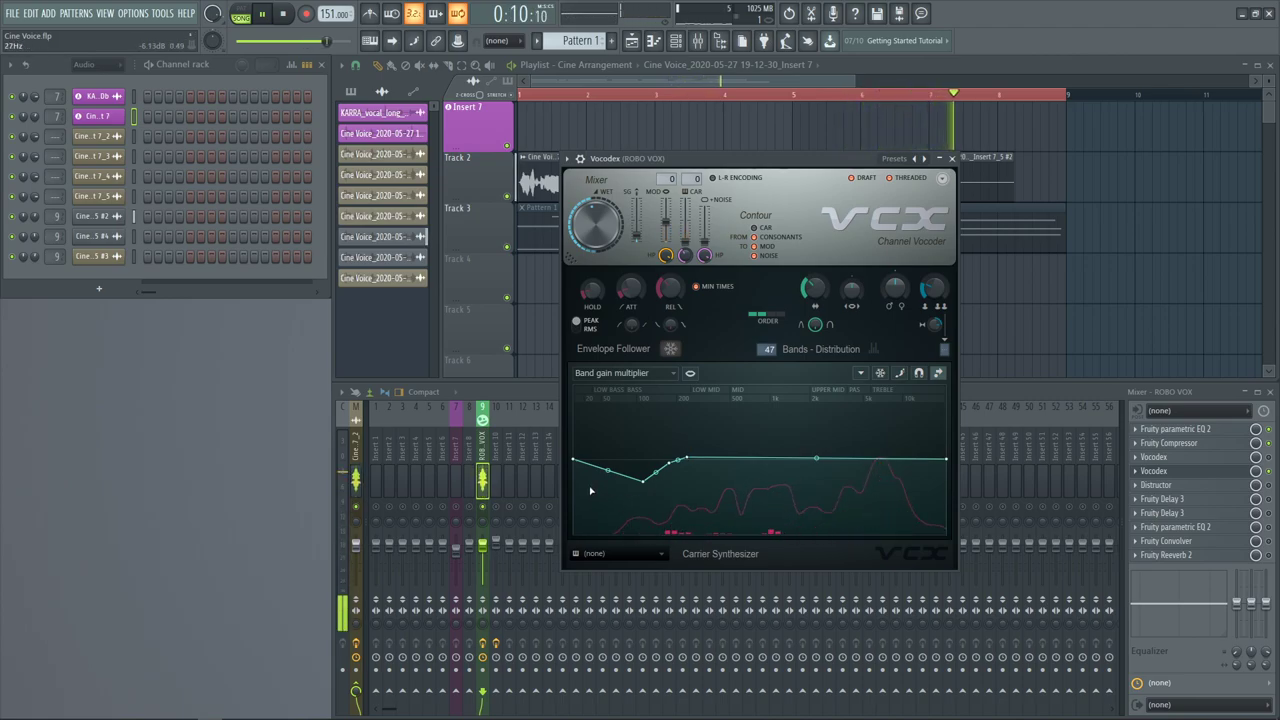
pyautogui.press('space')
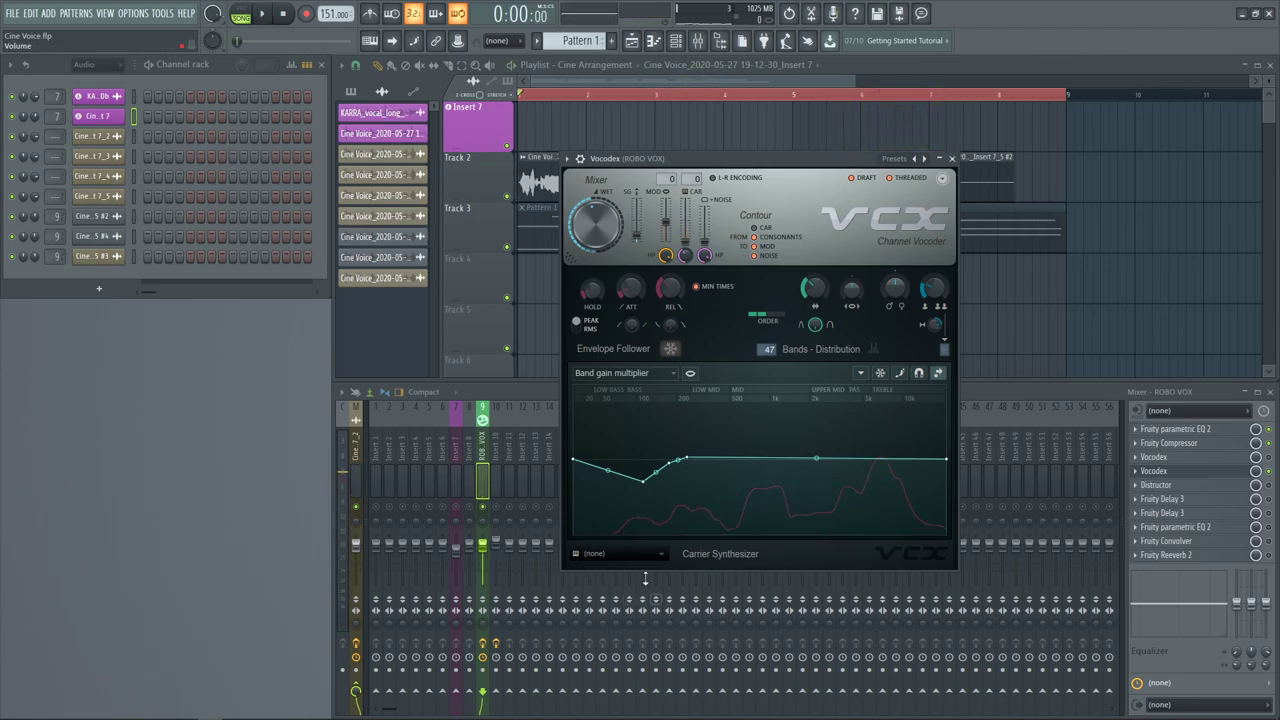
# Audition the Robot saw, Tube, Gargling and Ensemble carrier tones in Vocodex and settle on Robot saw
pyautogui.click(633, 556)
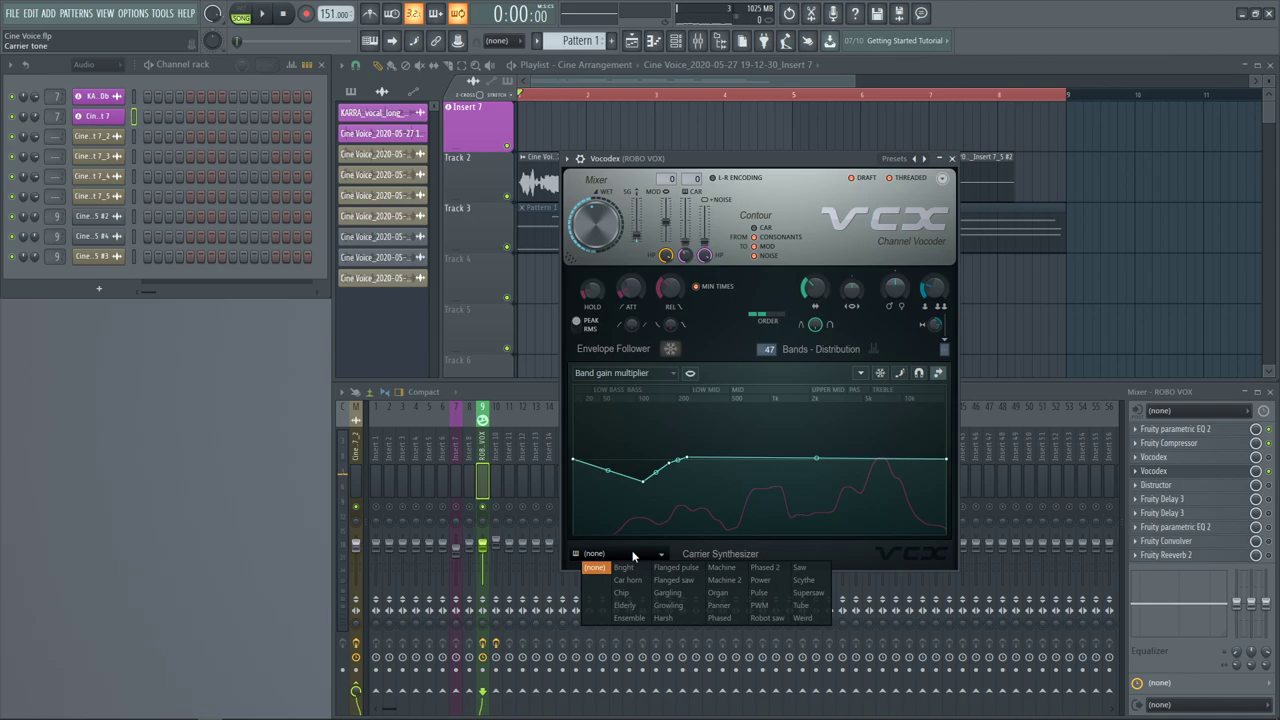
pyautogui.click(783, 619)
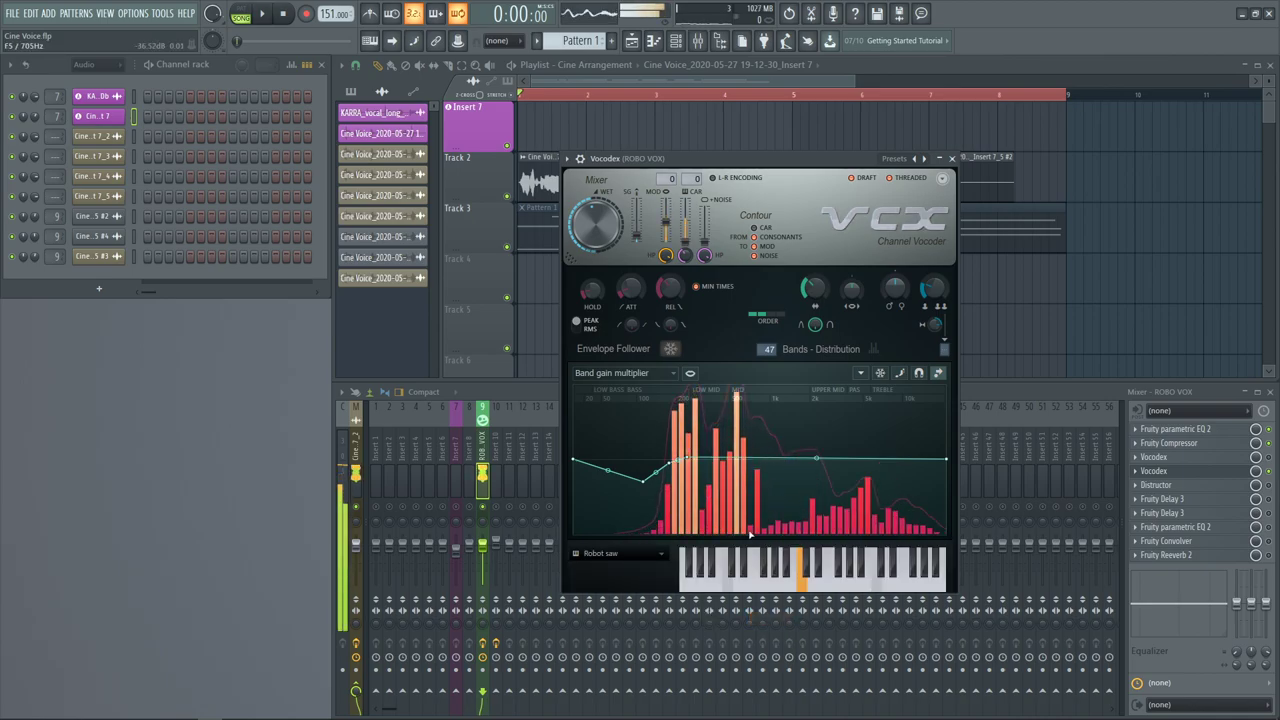
pyautogui.click(637, 552)
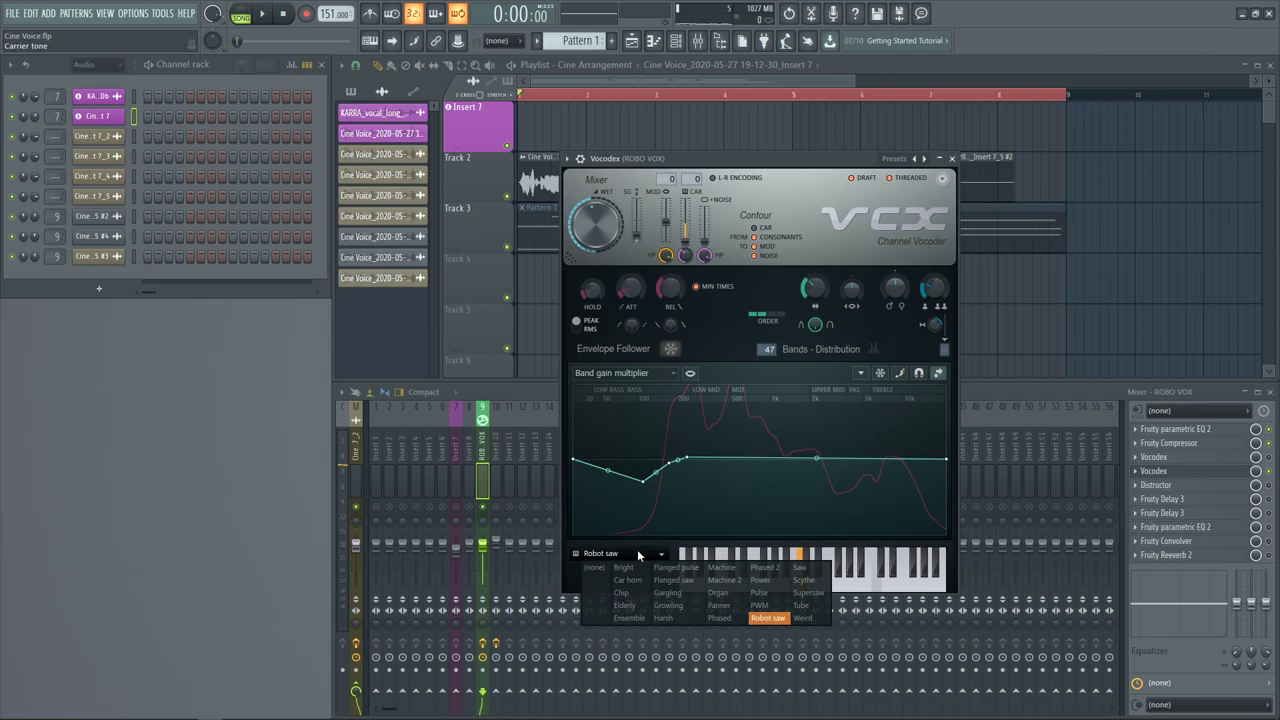
pyautogui.click(807, 608)
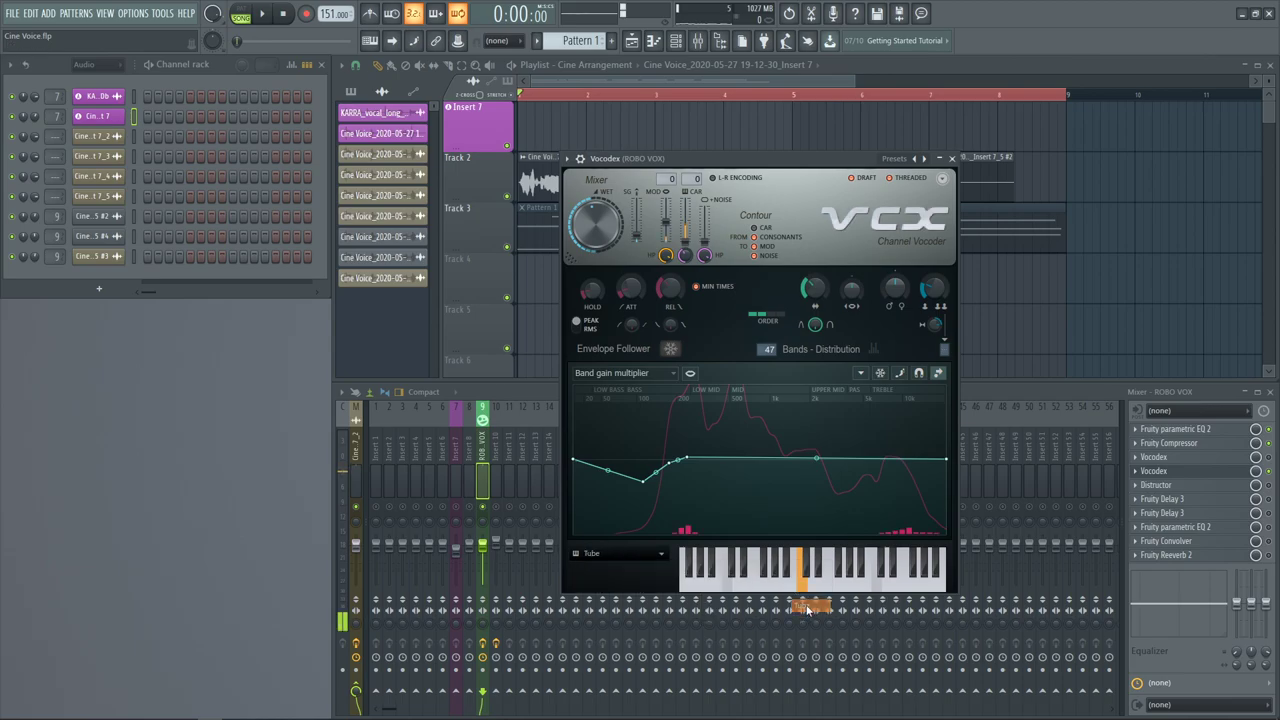
pyautogui.click(599, 555)
pyautogui.click(667, 593)
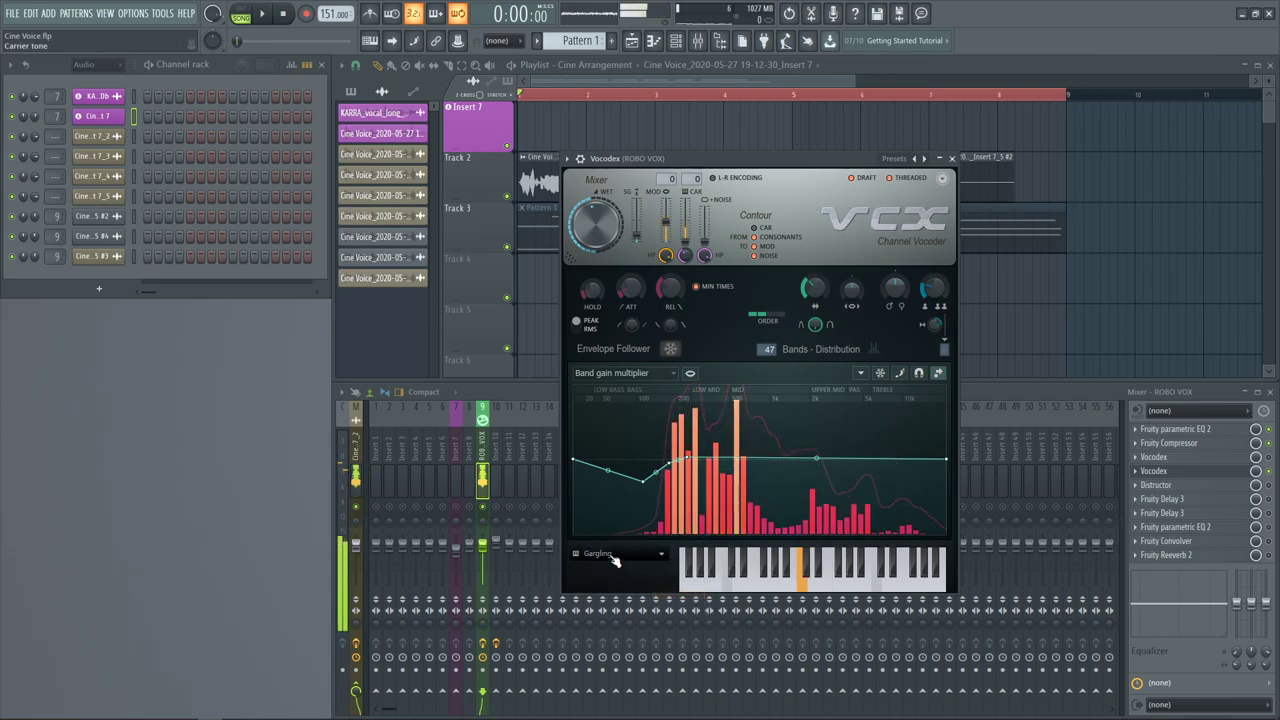
pyautogui.click(596, 553)
pyautogui.click(623, 618)
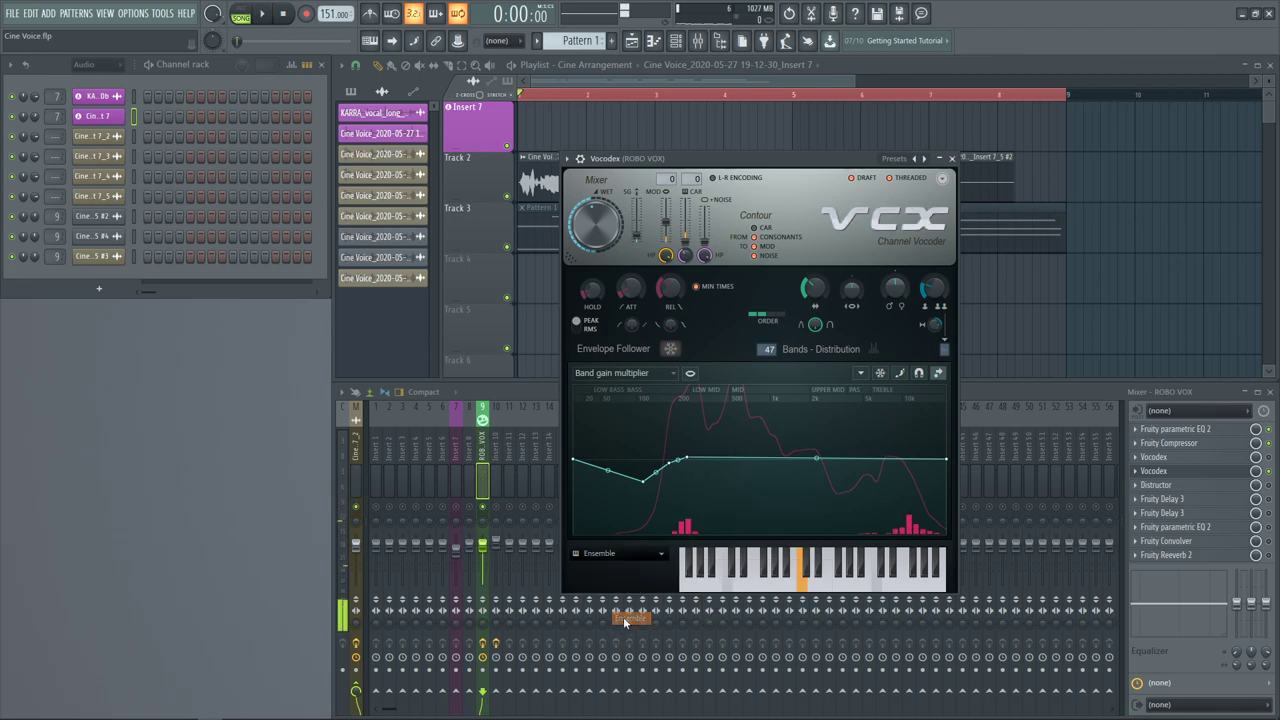
pyautogui.click(609, 556)
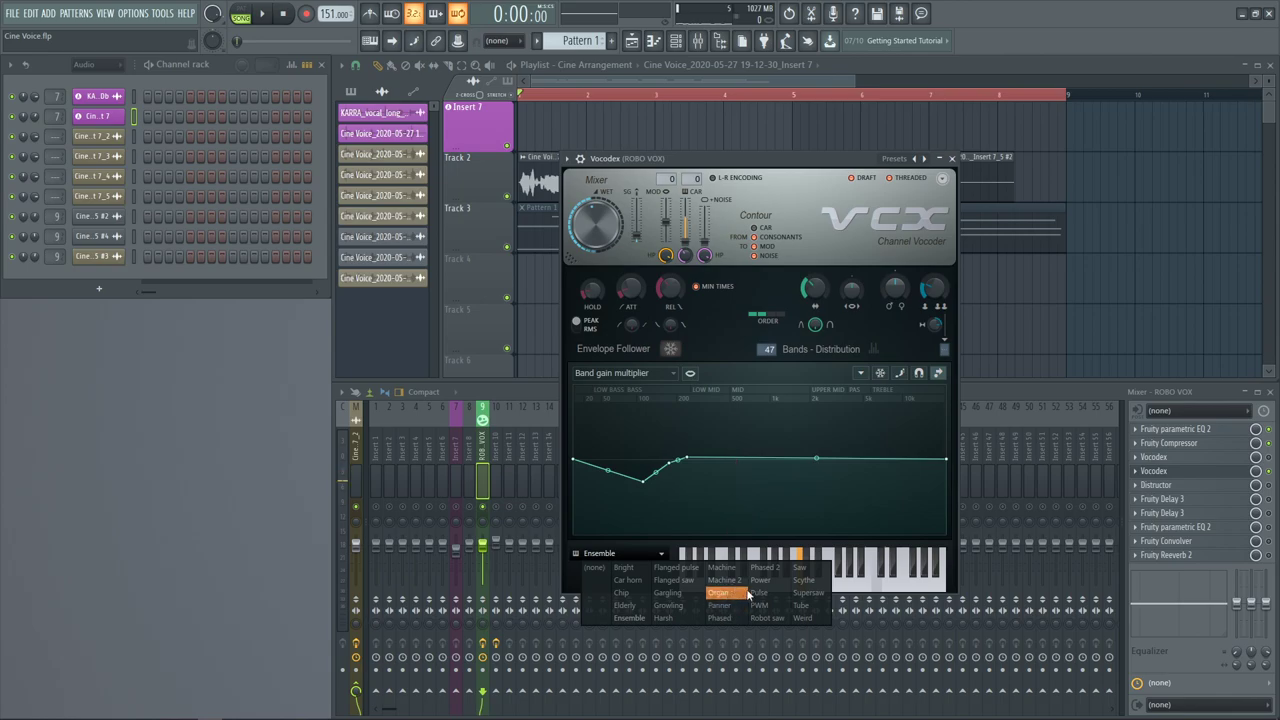
pyautogui.click(769, 618)
# Play the arrangement while setting the Vocodex band count to 32, stopping playback at the end
pyautogui.press('space')
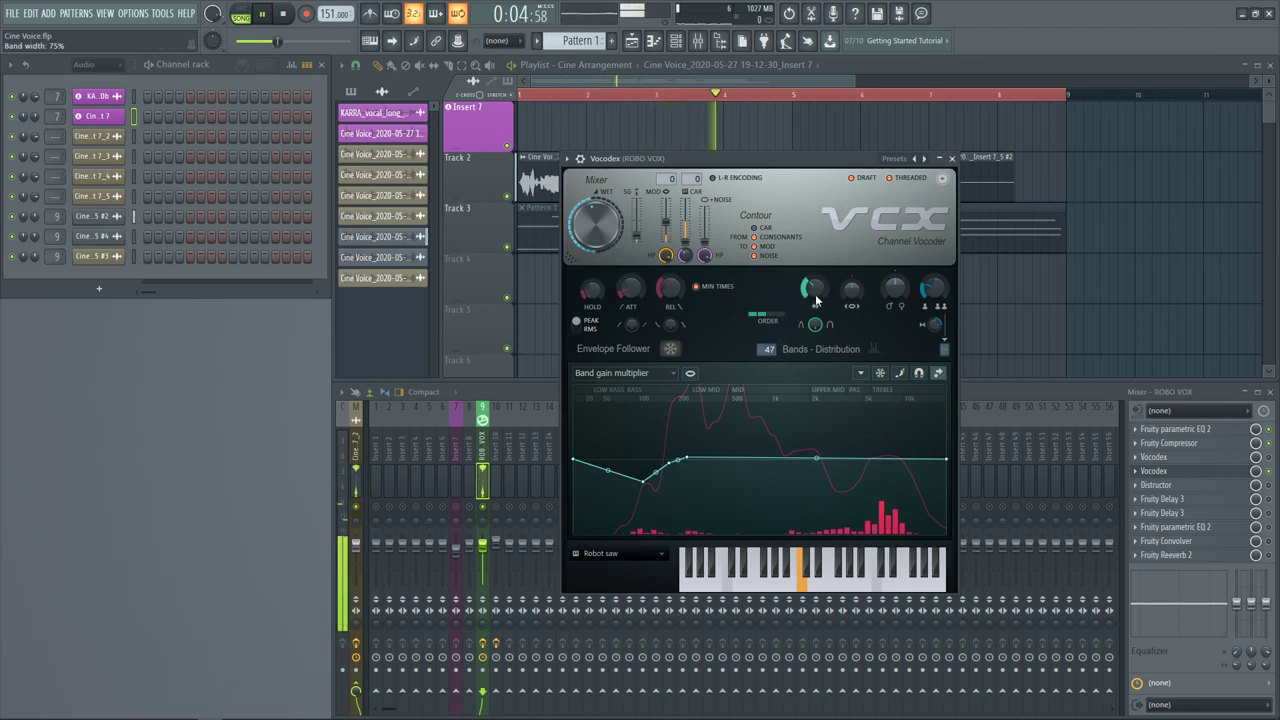
pyautogui.moveTo(773, 349); pyautogui.dragTo(773, 364)
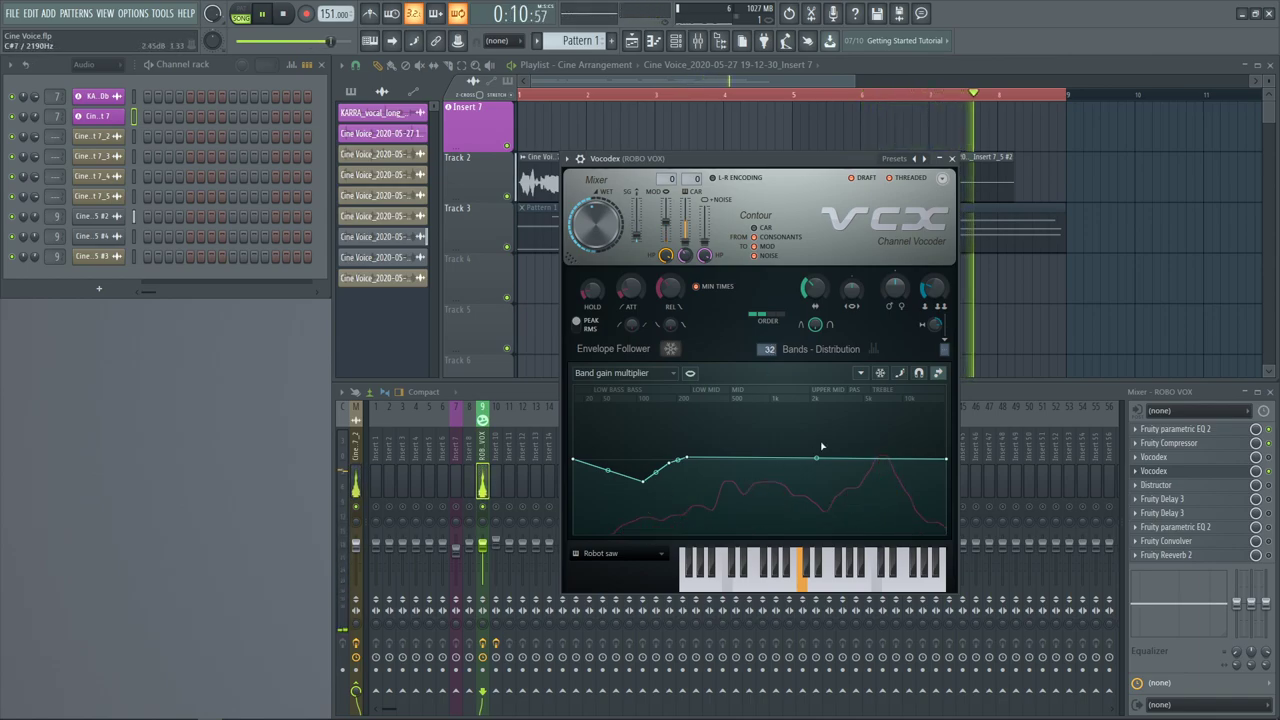
pyautogui.press('space')
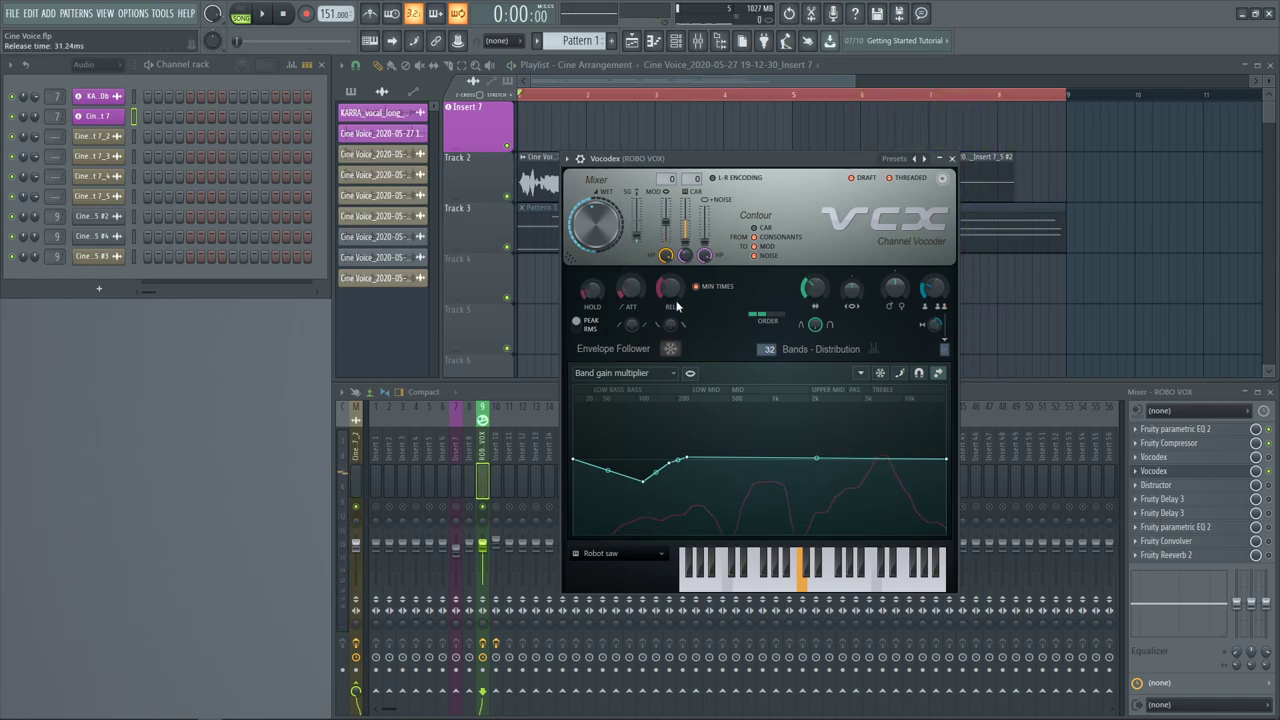
# Lower the Vocodex band count to 8 and widen the bands to 94% during playback
pyautogui.press('space')
pyautogui.moveTo(775, 351); pyautogui.dragTo(772, 370)
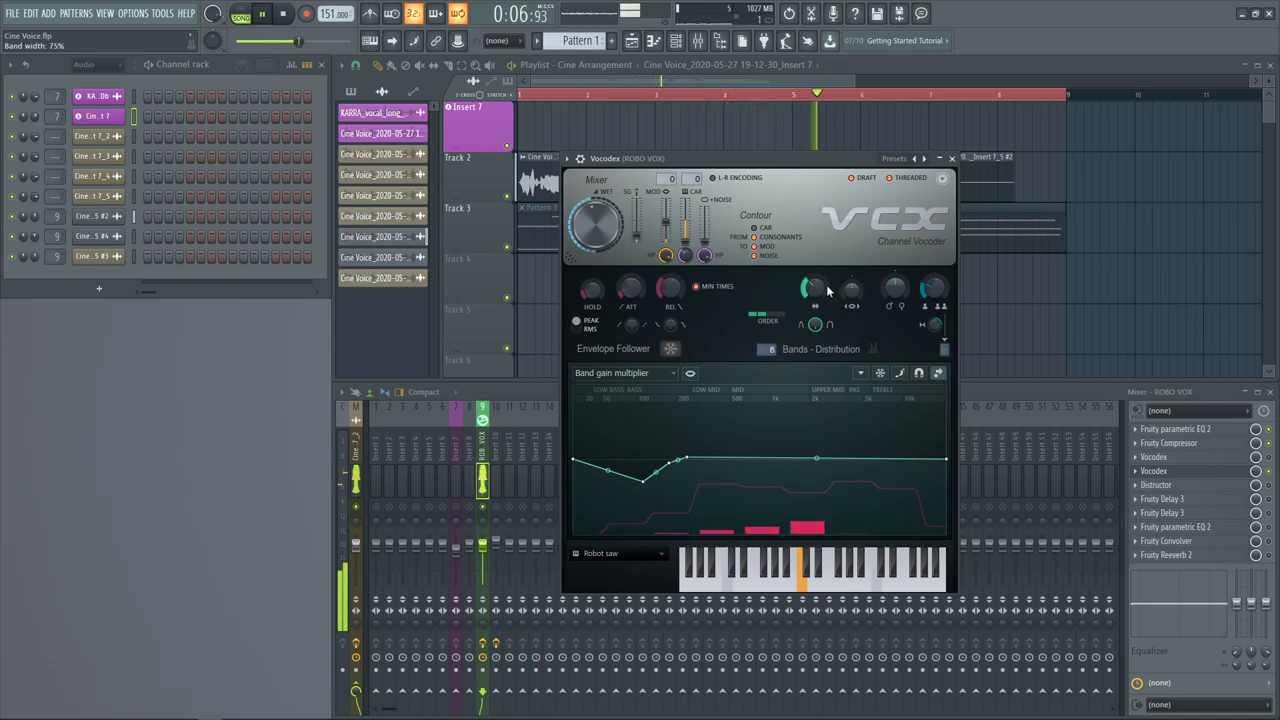
pyautogui.moveTo(818, 289)
pyautogui.mouseDown()
pyautogui.moveTo(818, 268)
pyautogui.moveTo(812, 292)
pyautogui.mouseUp()
pyautogui.press('space')
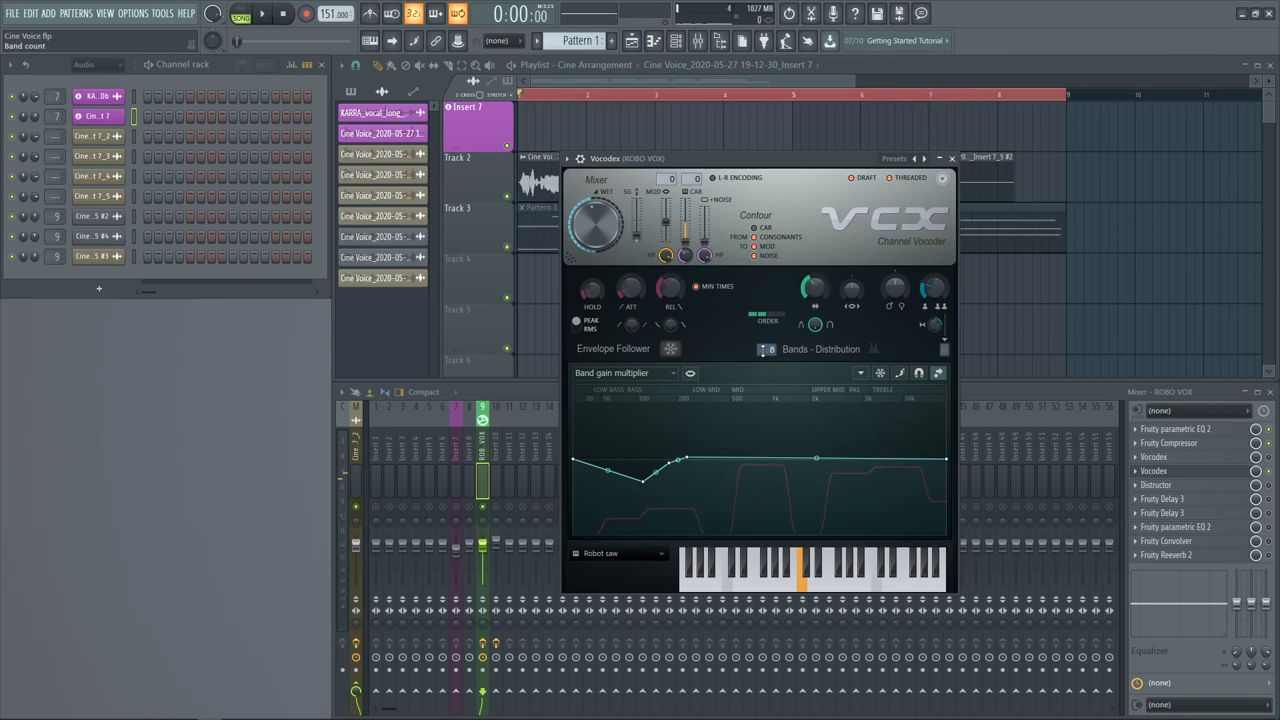
# Play the arrangement, try the formant shift, and raise the Vocodex band count to 47
pyautogui.press('space')
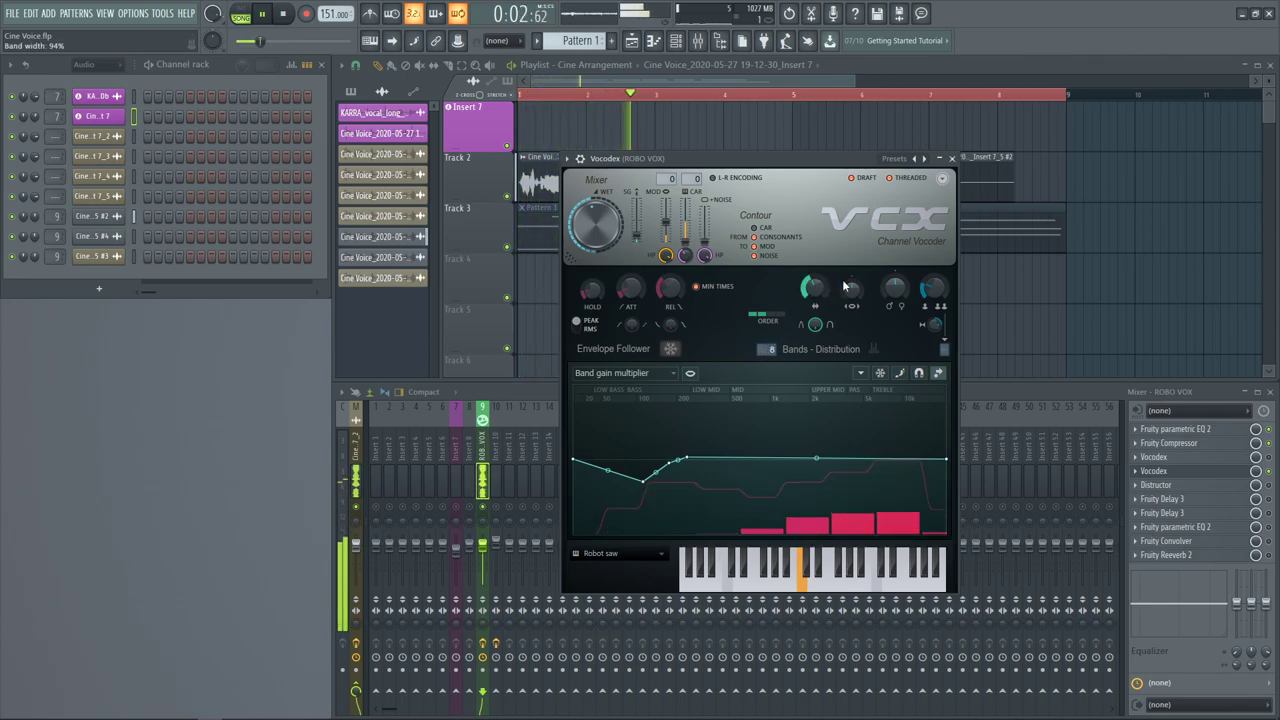
pyautogui.moveTo(895, 288)
pyautogui.mouseDown()
pyautogui.moveTo(895, 268)
pyautogui.moveTo(895, 295)
pyautogui.mouseUp()
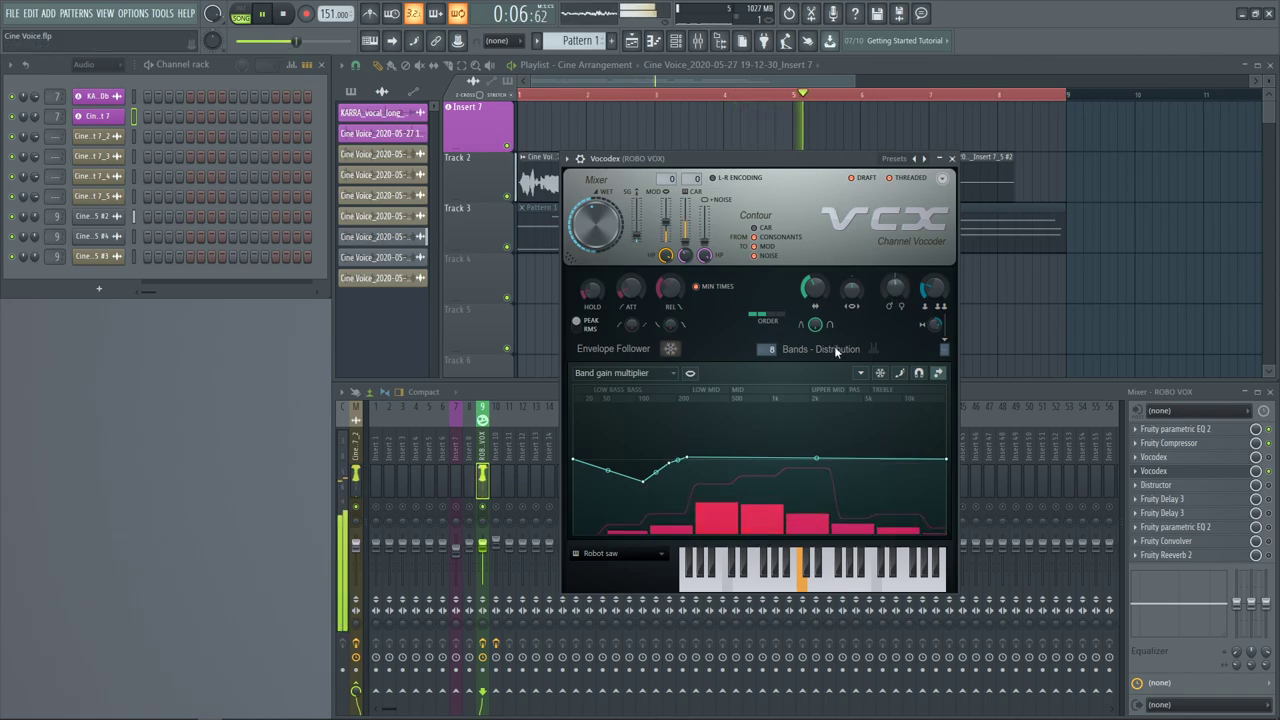
pyautogui.moveTo(767, 350); pyautogui.dragTo(767, 339)
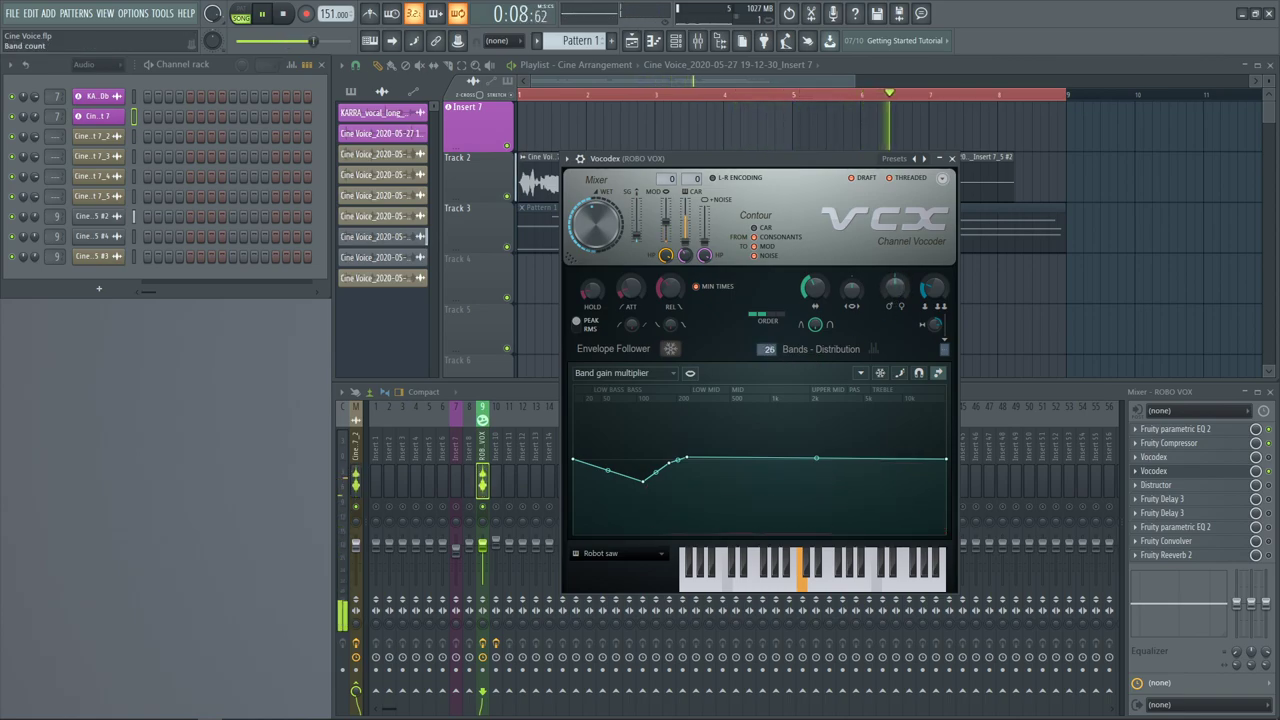
pyautogui.press('space')
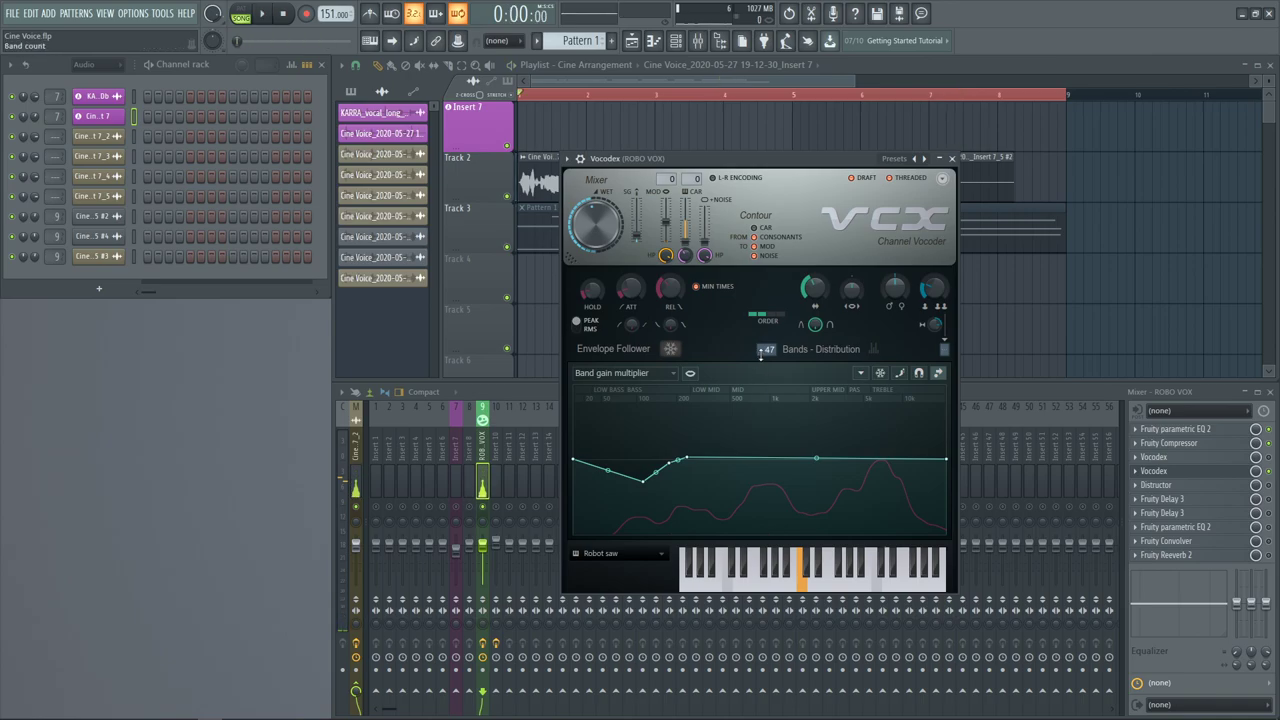
# Raise the Vocodex band count to 100 and narrow the band width to 1% while playing the arrangement
pyautogui.press('space')
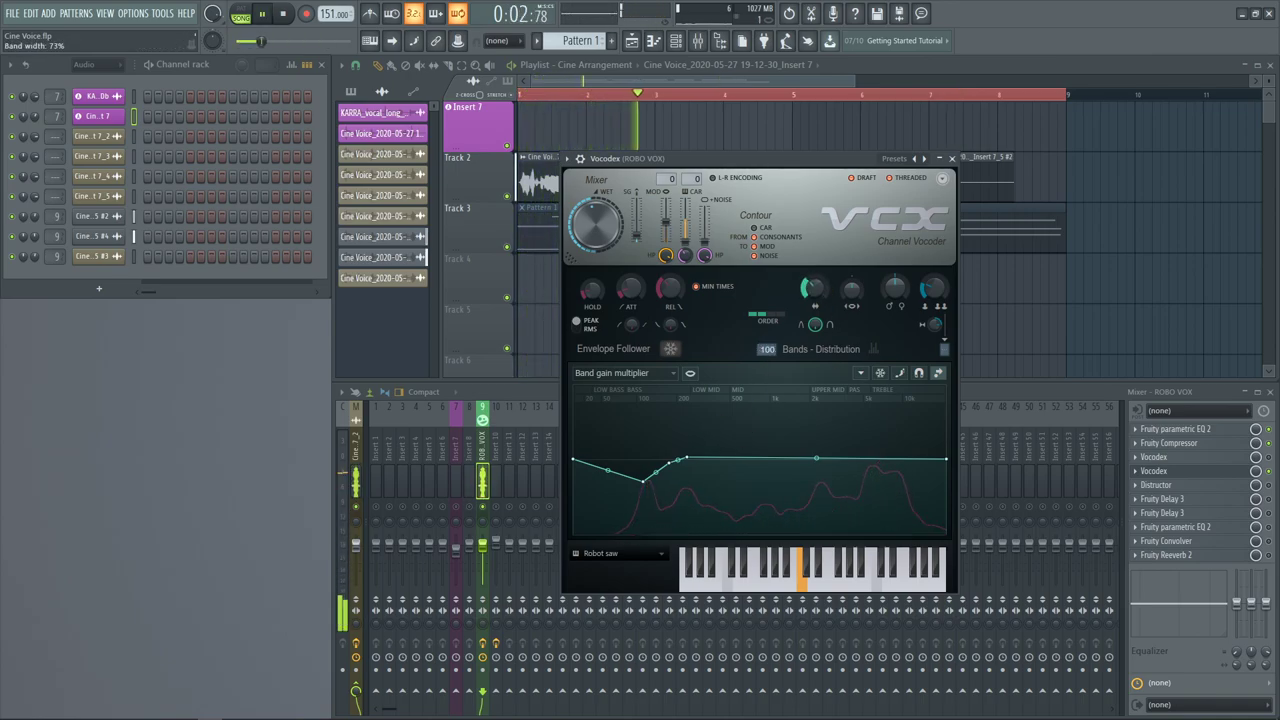
pyautogui.moveTo(818, 326); pyautogui.dragTo(818, 350)
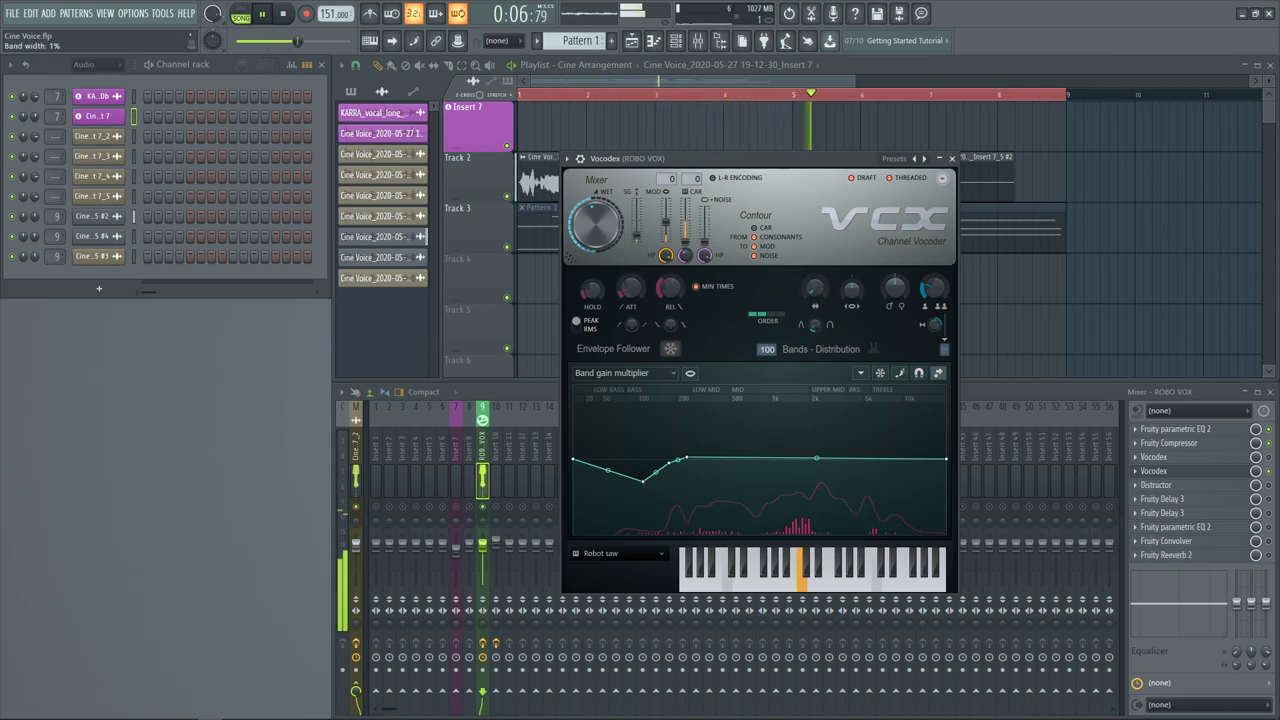
pyautogui.moveTo(815, 288); pyautogui.dragTo(815, 364)
pyautogui.press('space')
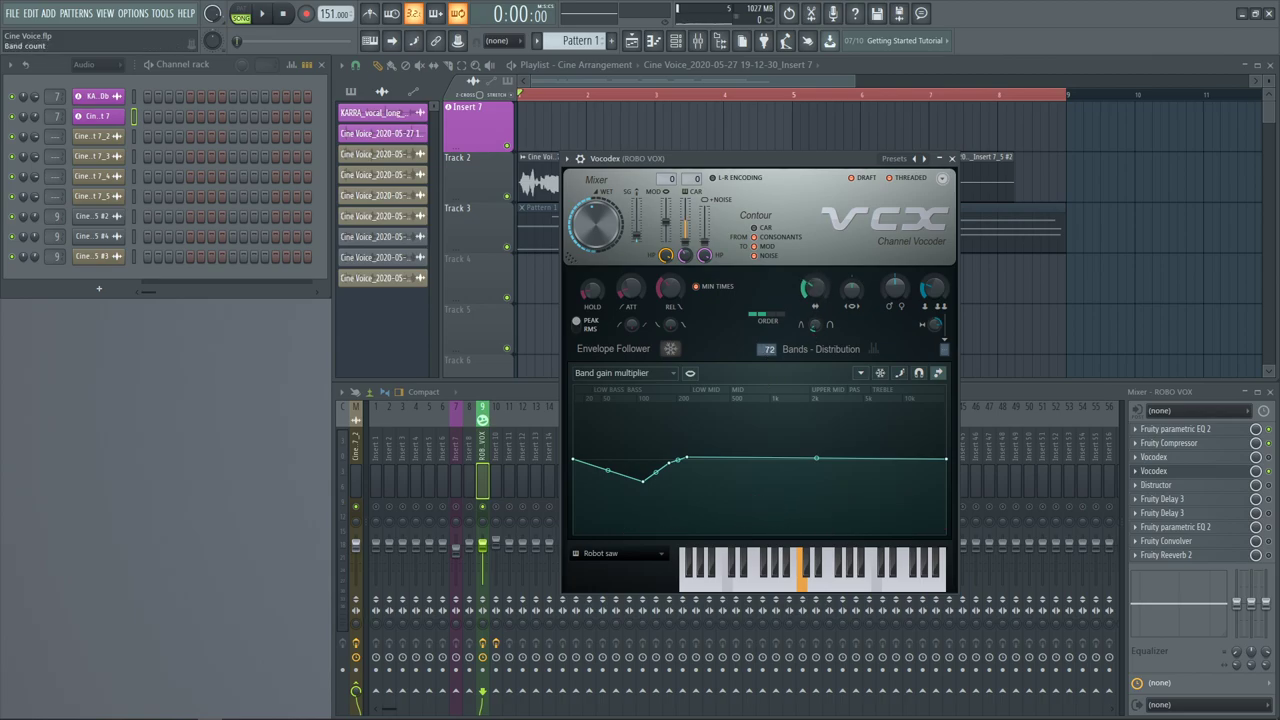
# Play the arrangement with the Vocodex band count lowered to 5, and again with it set to 100
pyautogui.press('space')
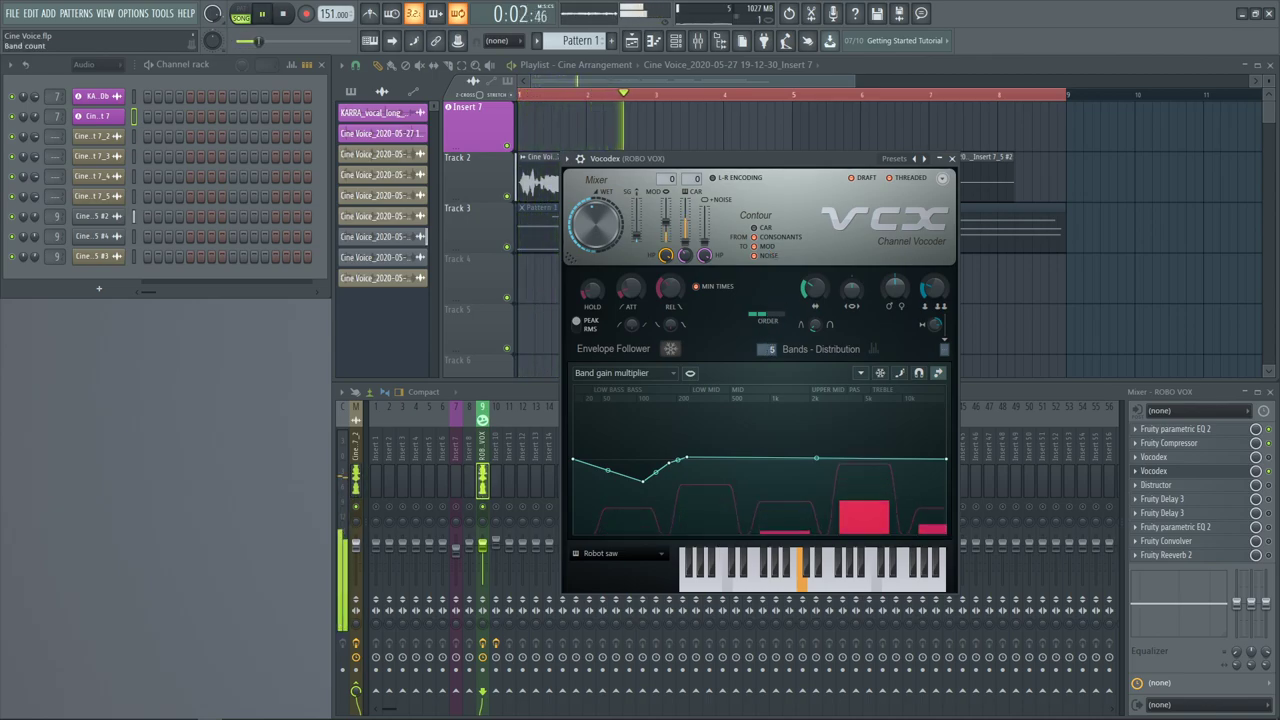
pyautogui.press('space')
pyautogui.press('space')
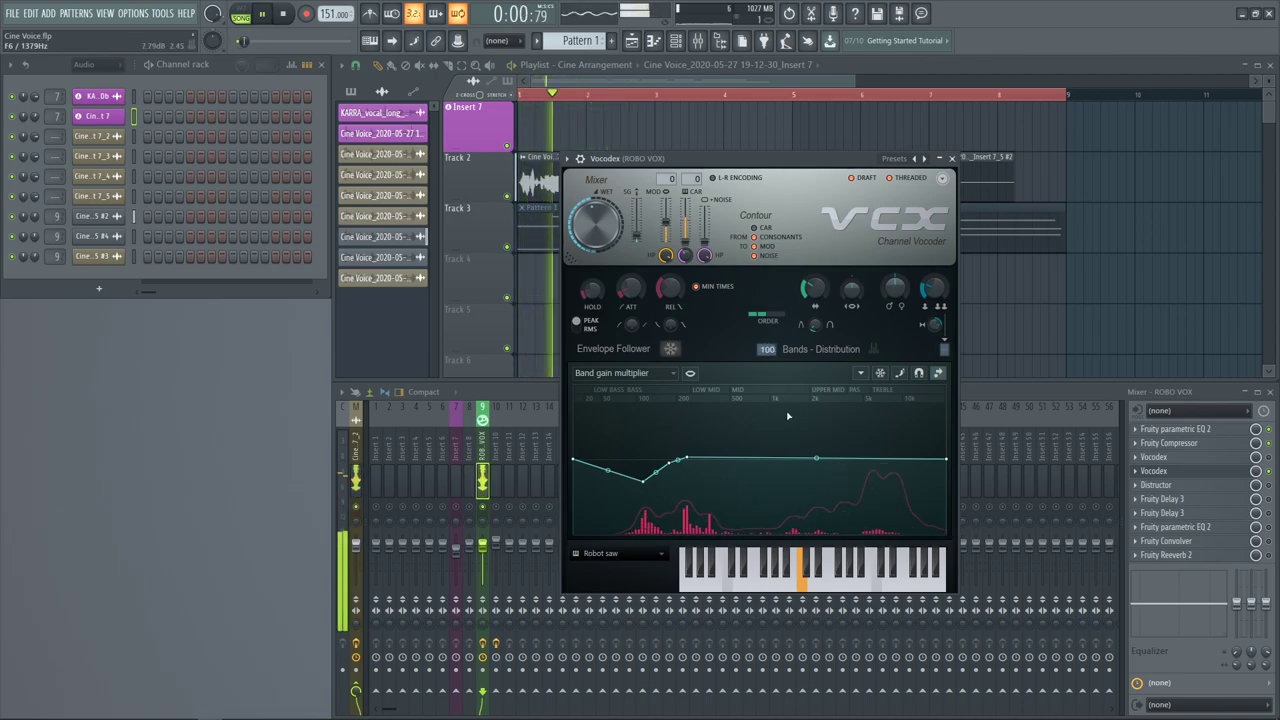
pyautogui.press('space')
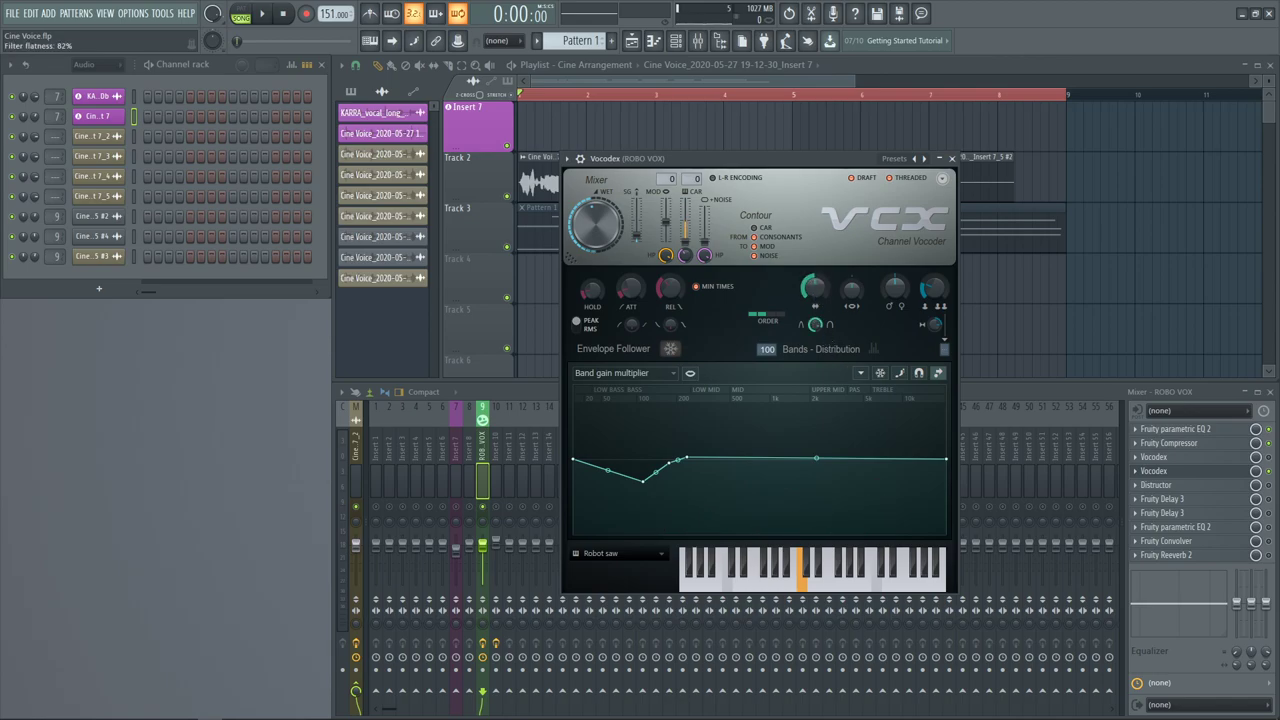
# Compare Vocodex filter flatness at 0% and 100% during playback, finishing on a low flatness
pyautogui.press('space')
pyautogui.moveTo(818, 325); pyautogui.dragTo(818, 445)
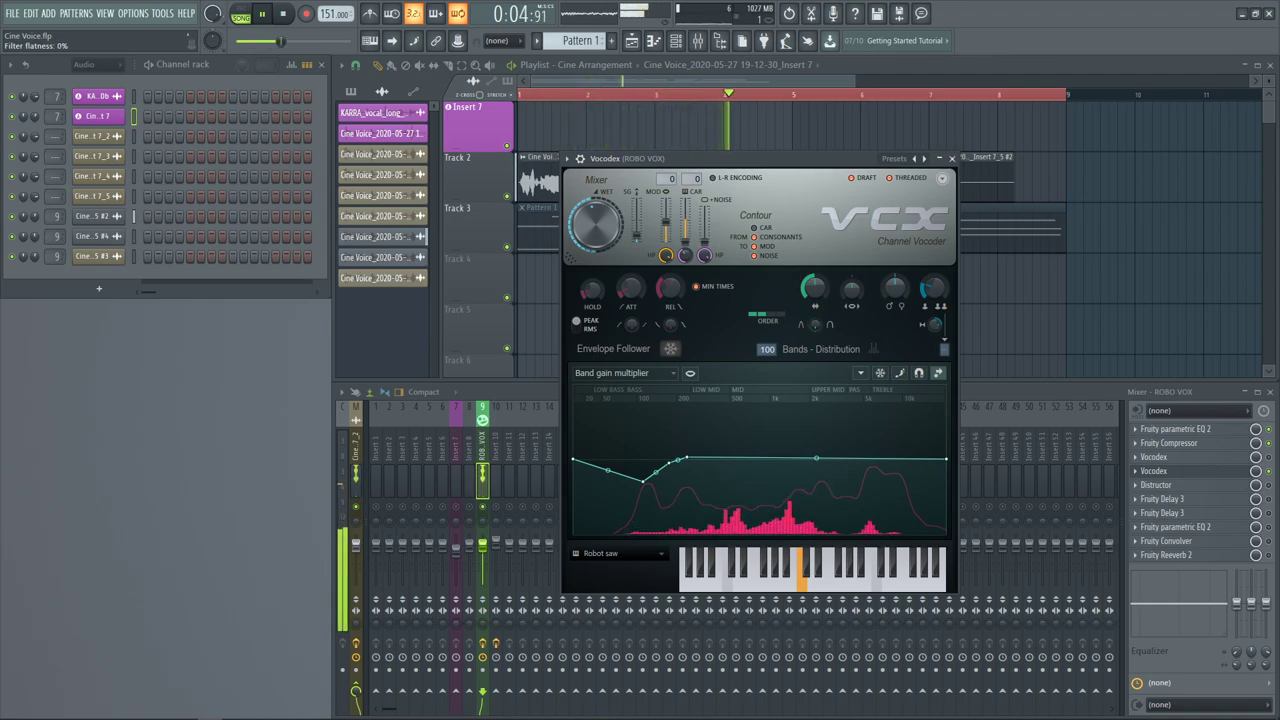
pyautogui.press('space')
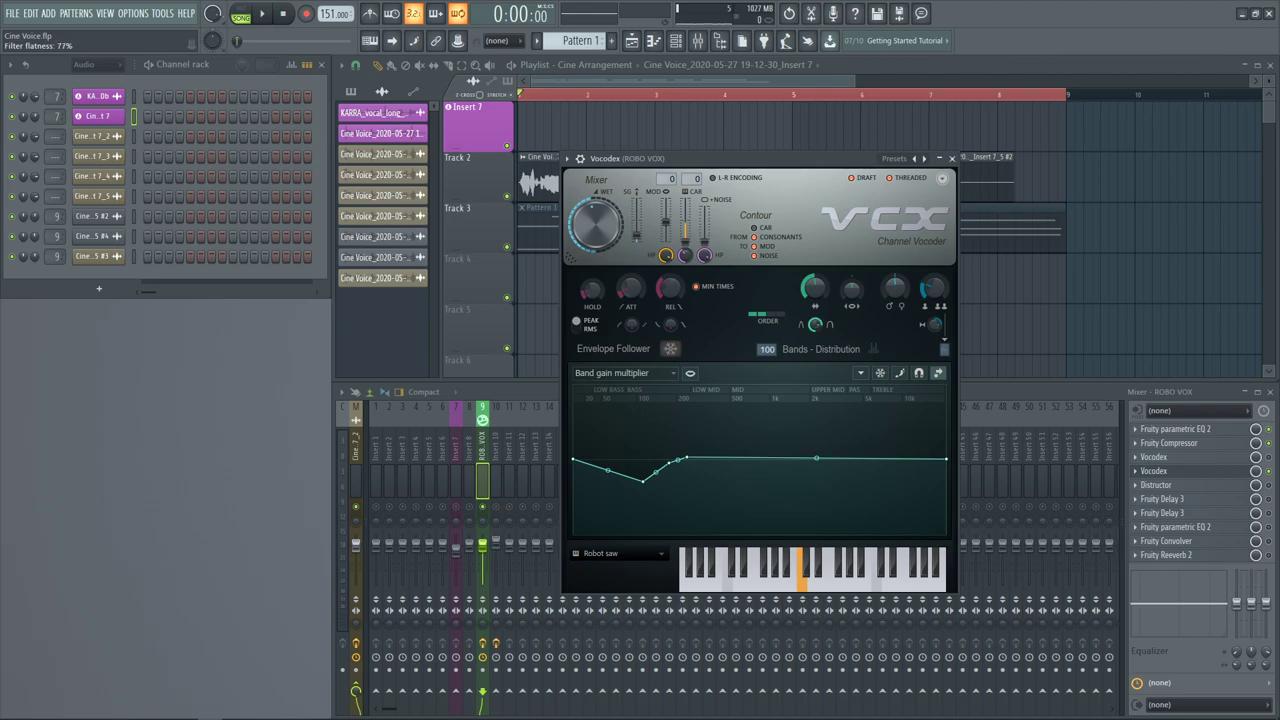
pyautogui.press('space')
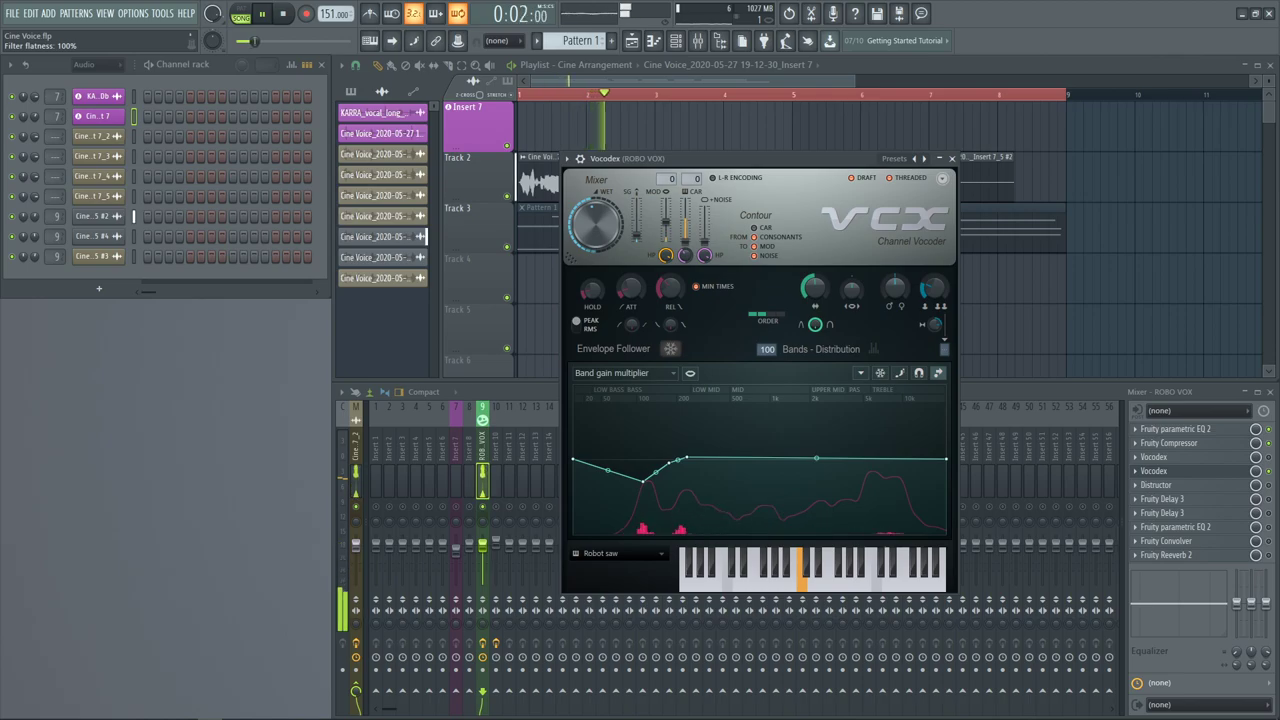
pyautogui.moveTo(815, 325); pyautogui.dragTo(815, 383)
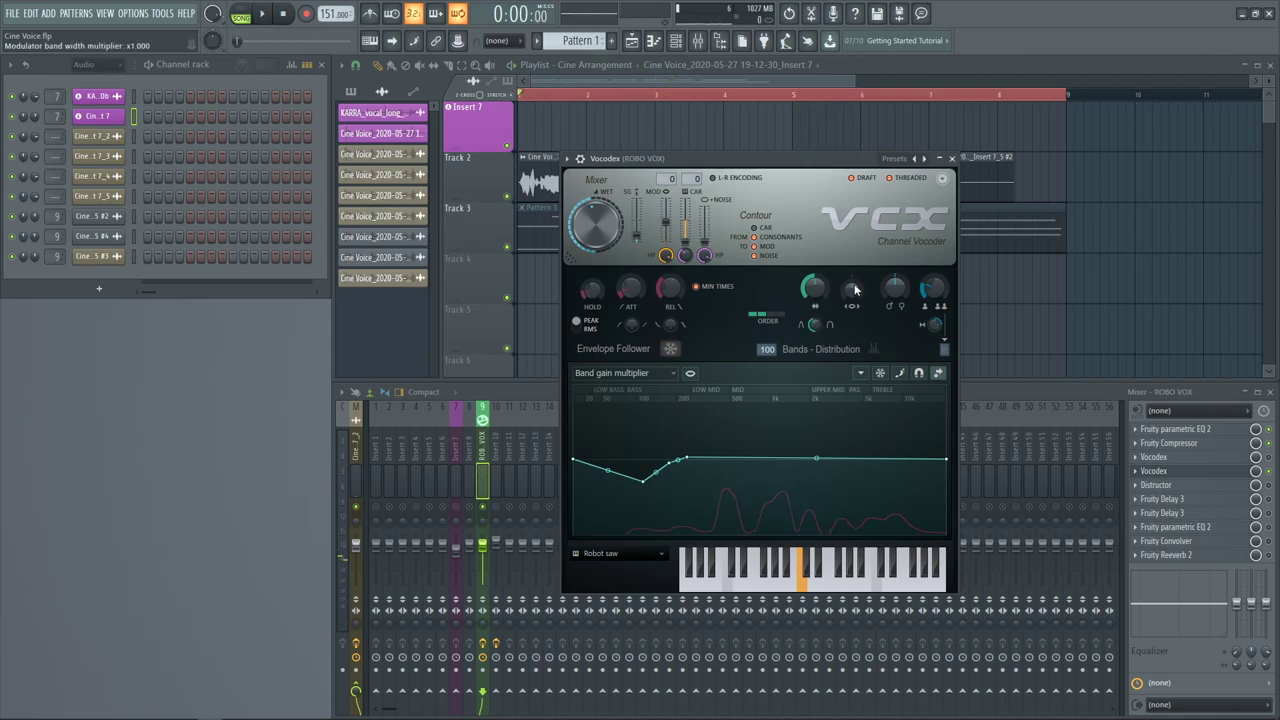
# Raise the Vocodex modulator band width multiplier and adjust the band width during playback, then stop
pyautogui.press('space')
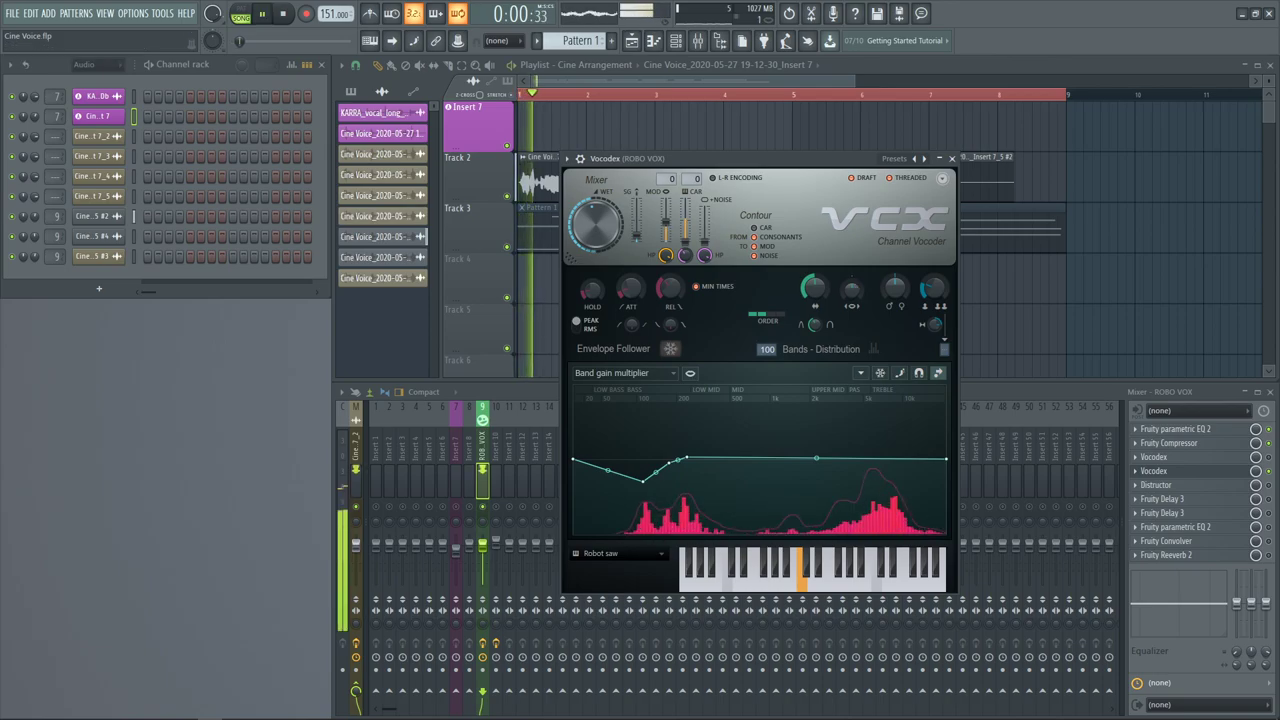
pyautogui.moveTo(853, 289); pyautogui.dragTo(853, 249)
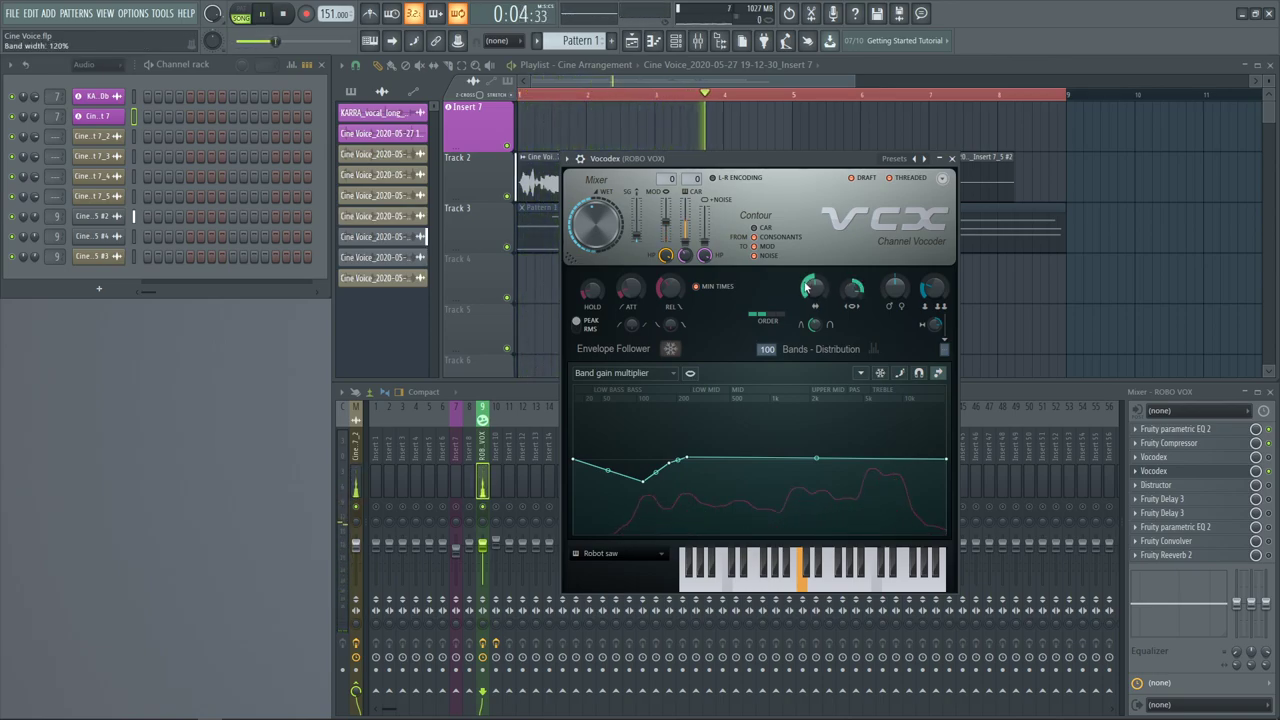
pyautogui.moveTo(815, 289); pyautogui.dragTo(810, 333)
pyautogui.press('space')
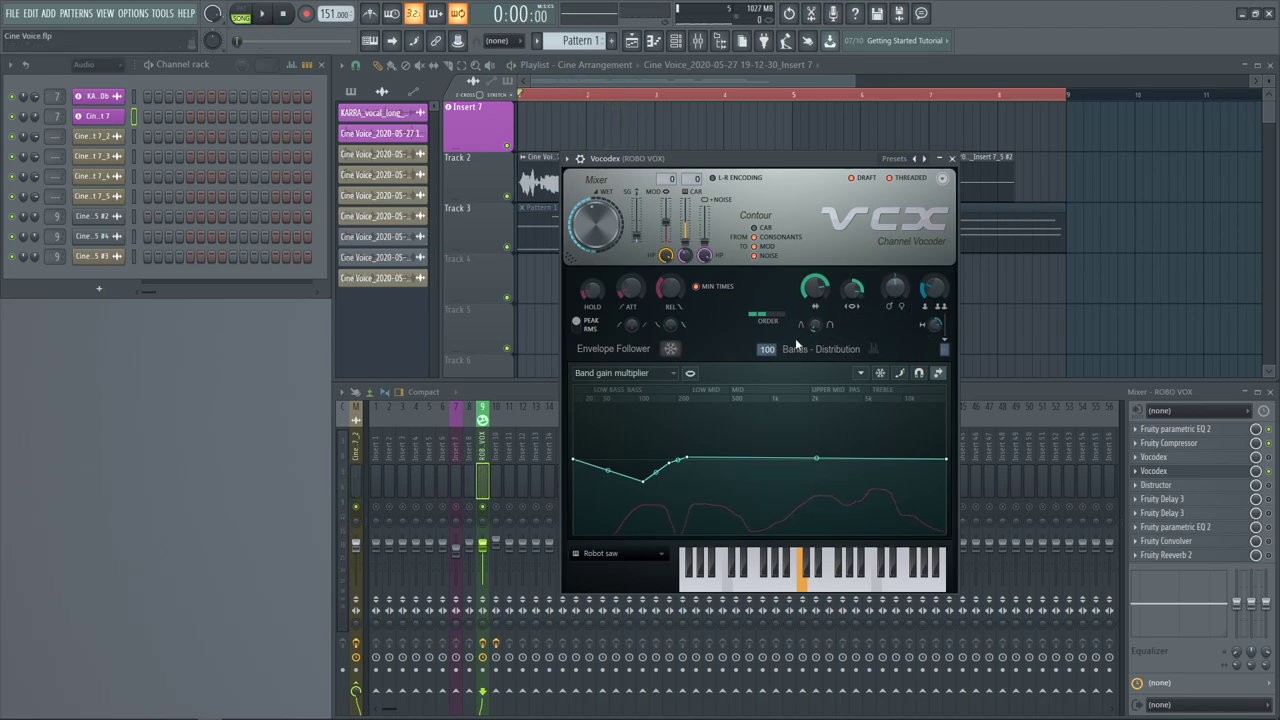
# Bypass the new Vocodex in the ROBO VOX chain and audition the original Vocodex in its place, closing the new one's window
pyautogui.click(1270, 478)
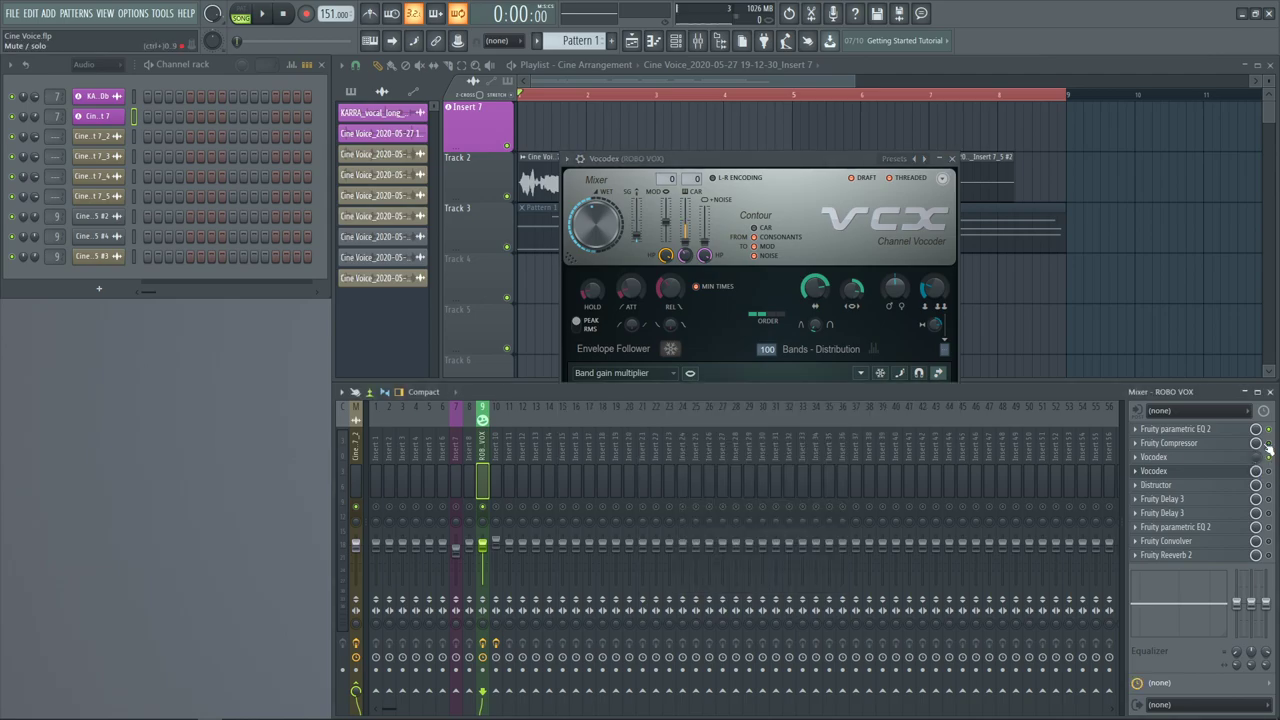
pyautogui.click(1231, 460)
pyautogui.press('space')
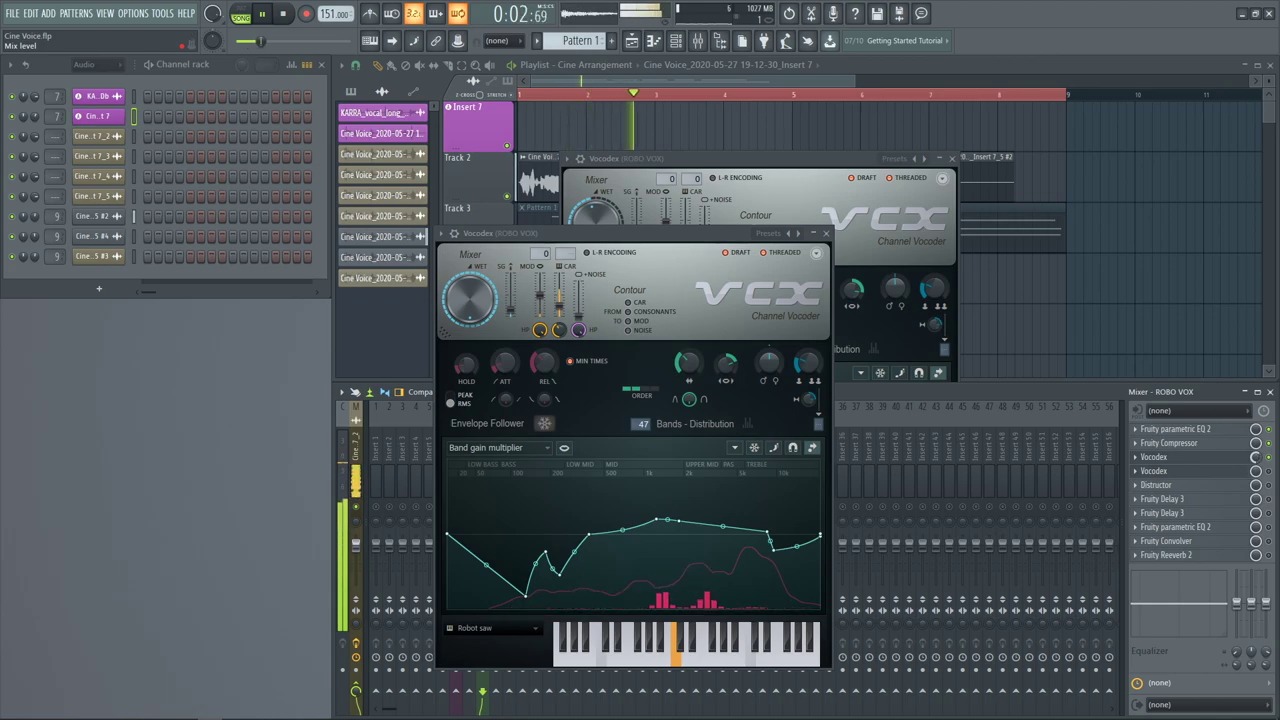
pyautogui.click(951, 158)
pyautogui.moveTo(697, 234); pyautogui.dragTo(727, 140)
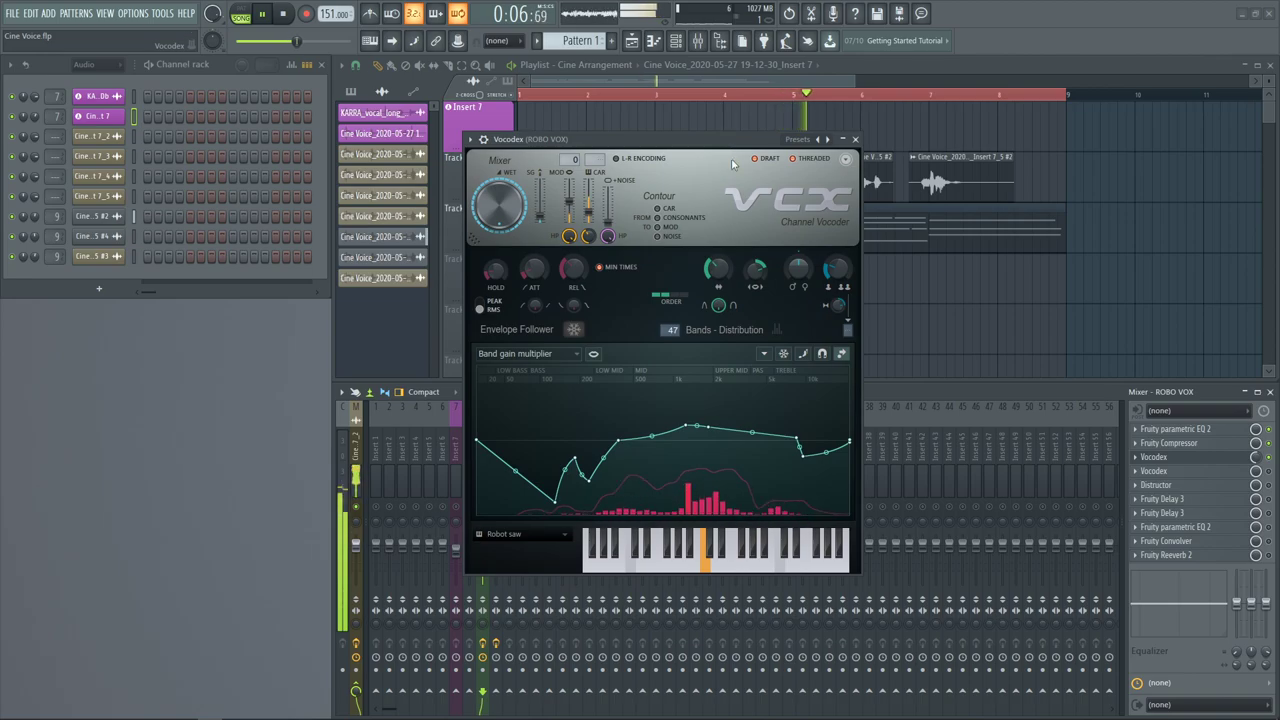
pyautogui.press('space')
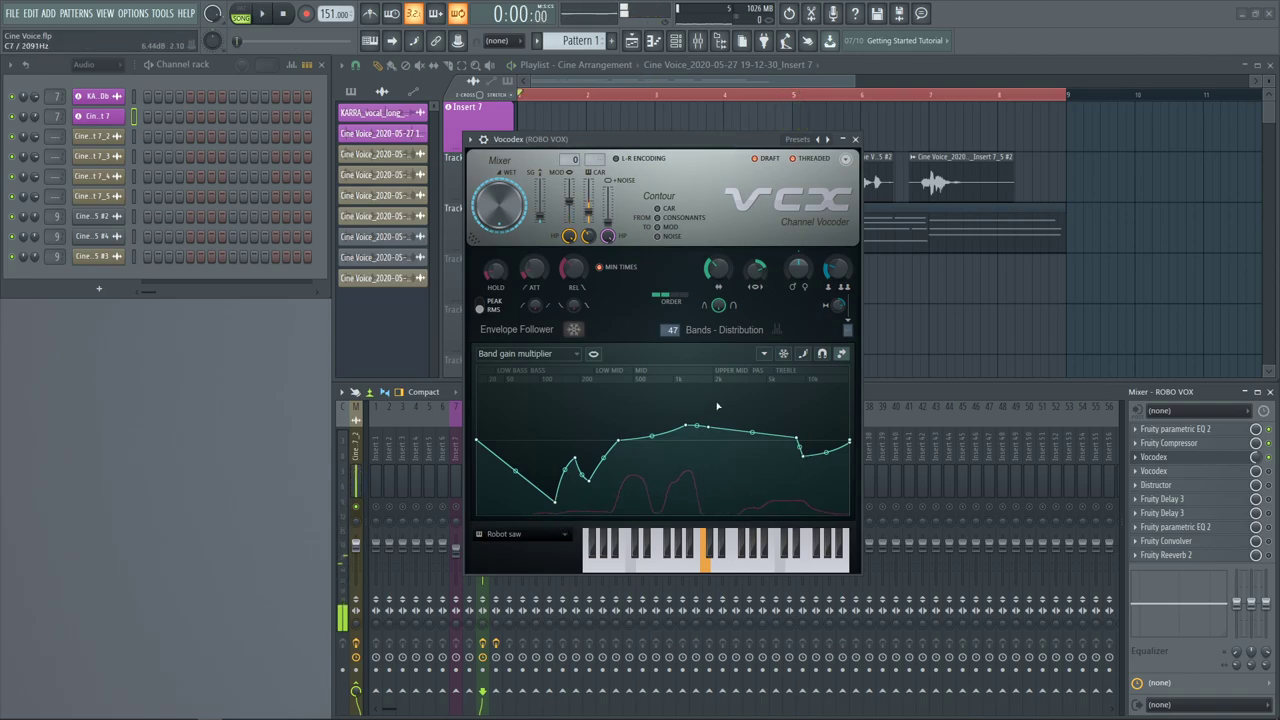
# Play the original Vocodex sound, then enable the remaining ROBO VOX effects and audition the full chain
pyautogui.press('space')
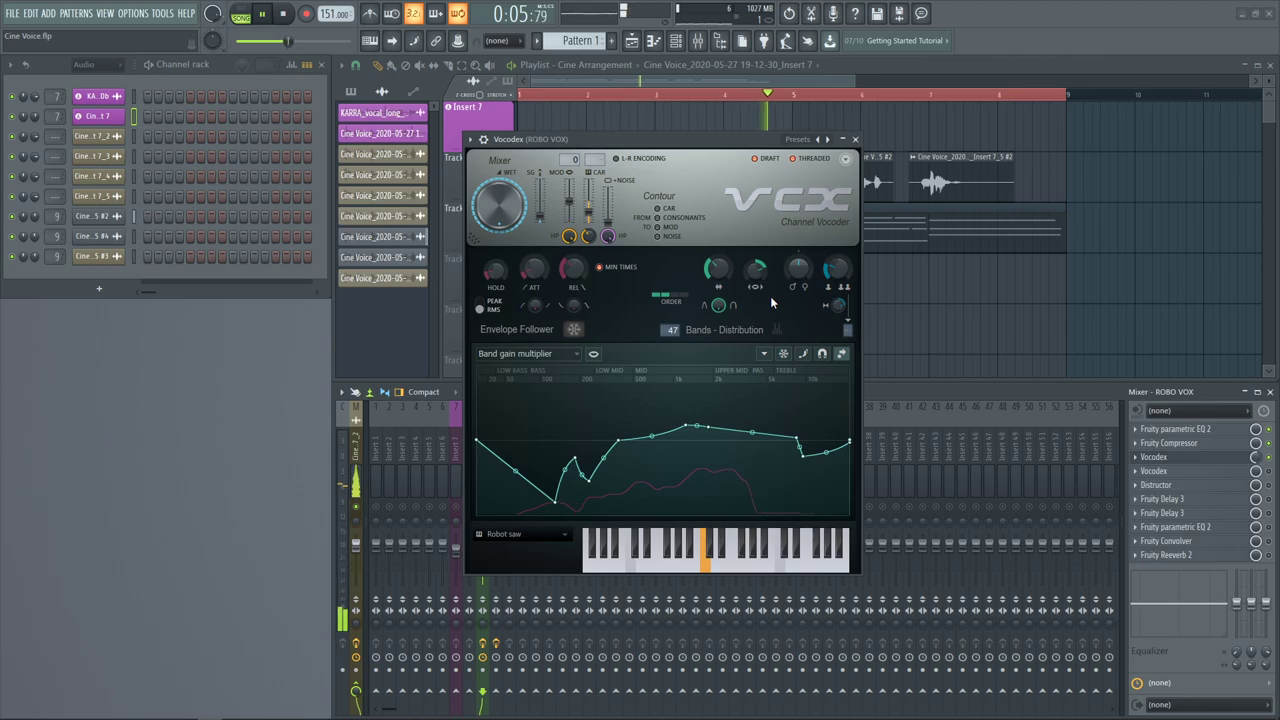
pyautogui.press('space')
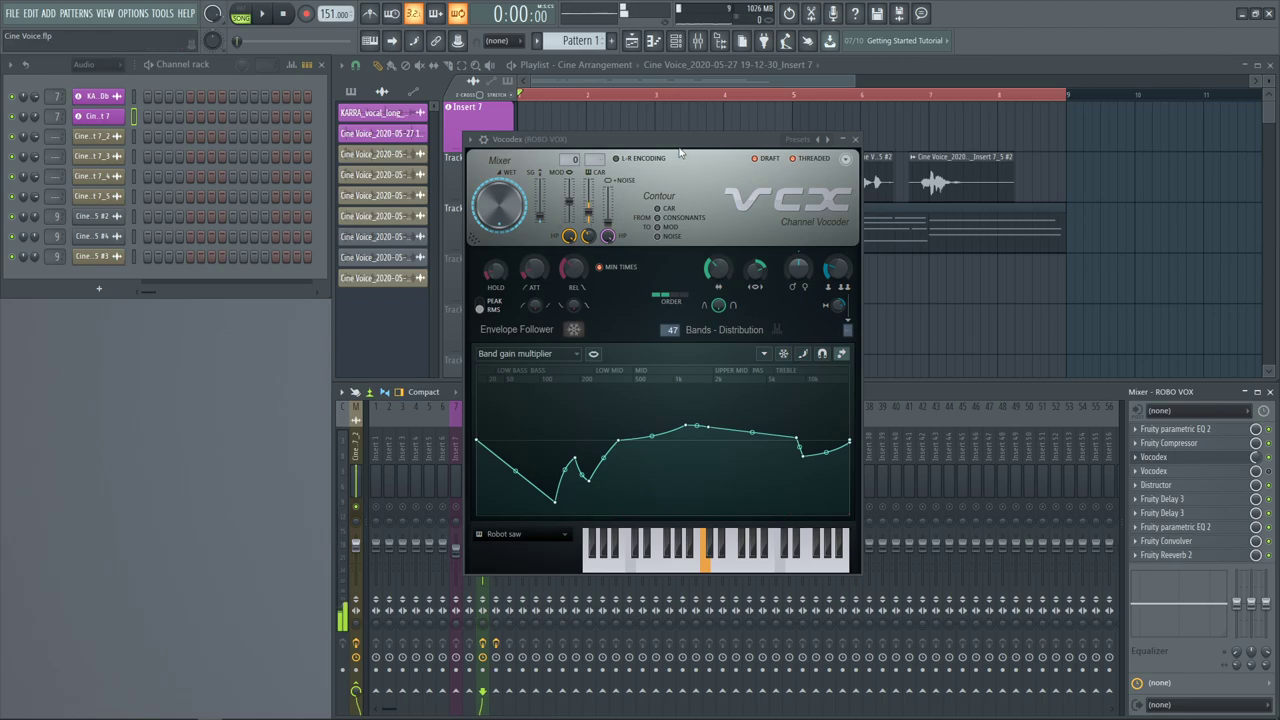
pyautogui.moveTo(680, 152); pyautogui.dragTo(839, 182)
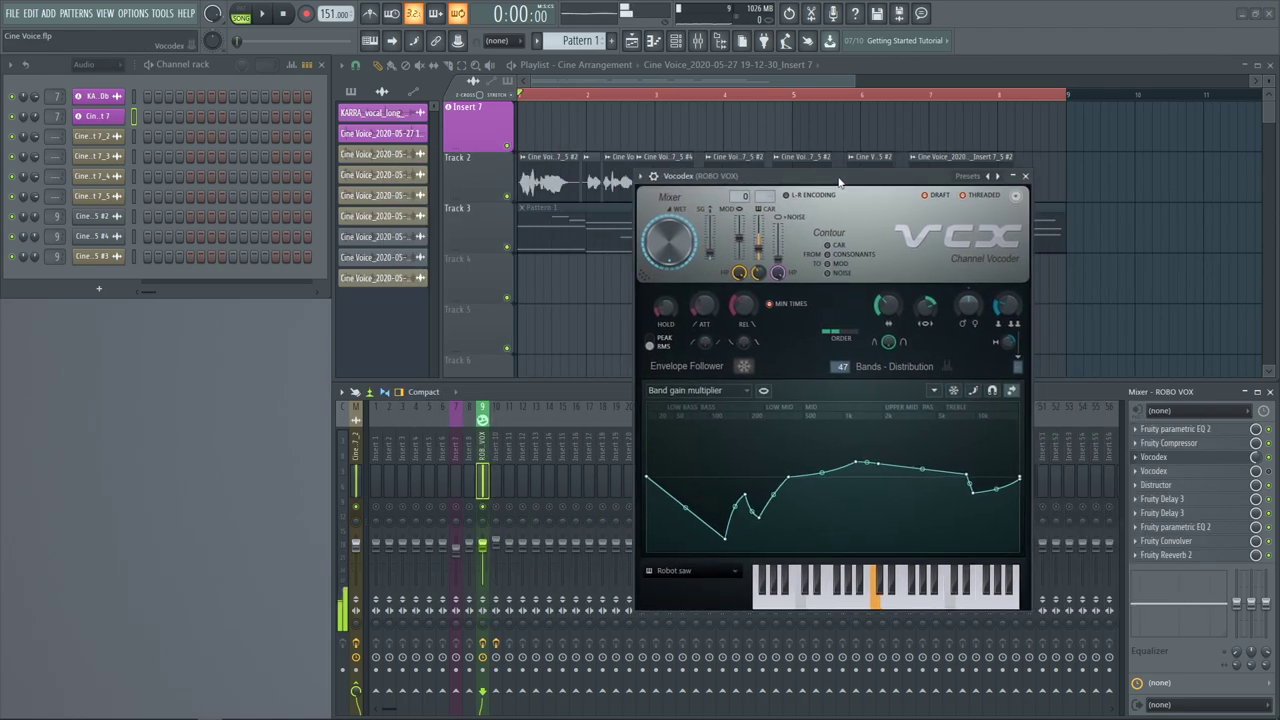
pyautogui.press('space')
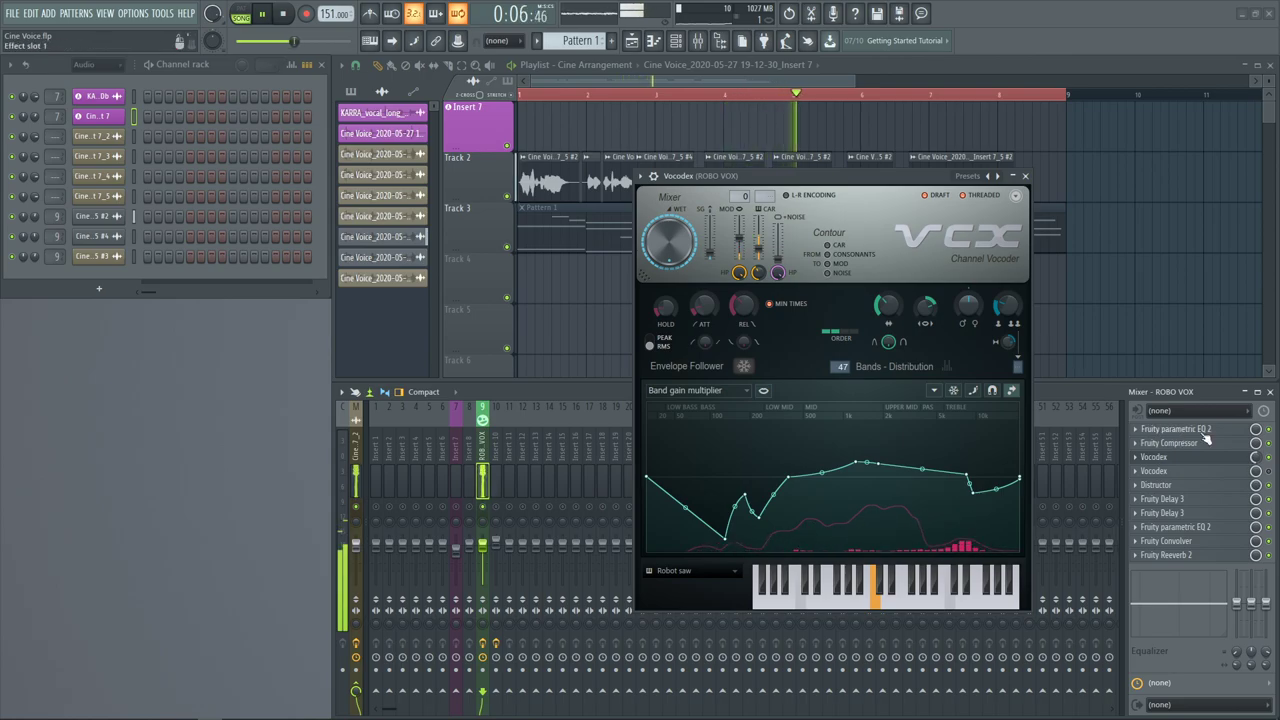
# Try the mix level of the original Vocodex slot during playback and reopen its window
pyautogui.click(1225, 458)
pyautogui.moveTo(1256, 457); pyautogui.dragTo(1256, 480)
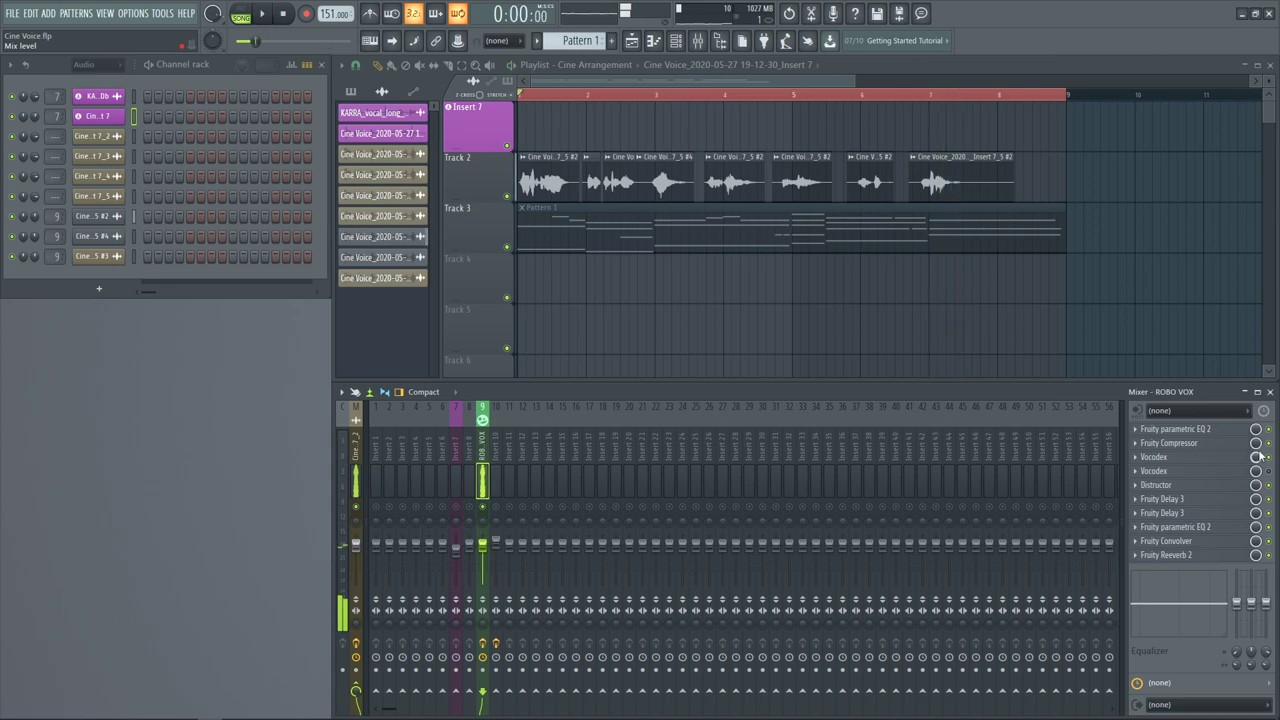
pyautogui.click(1208, 468)
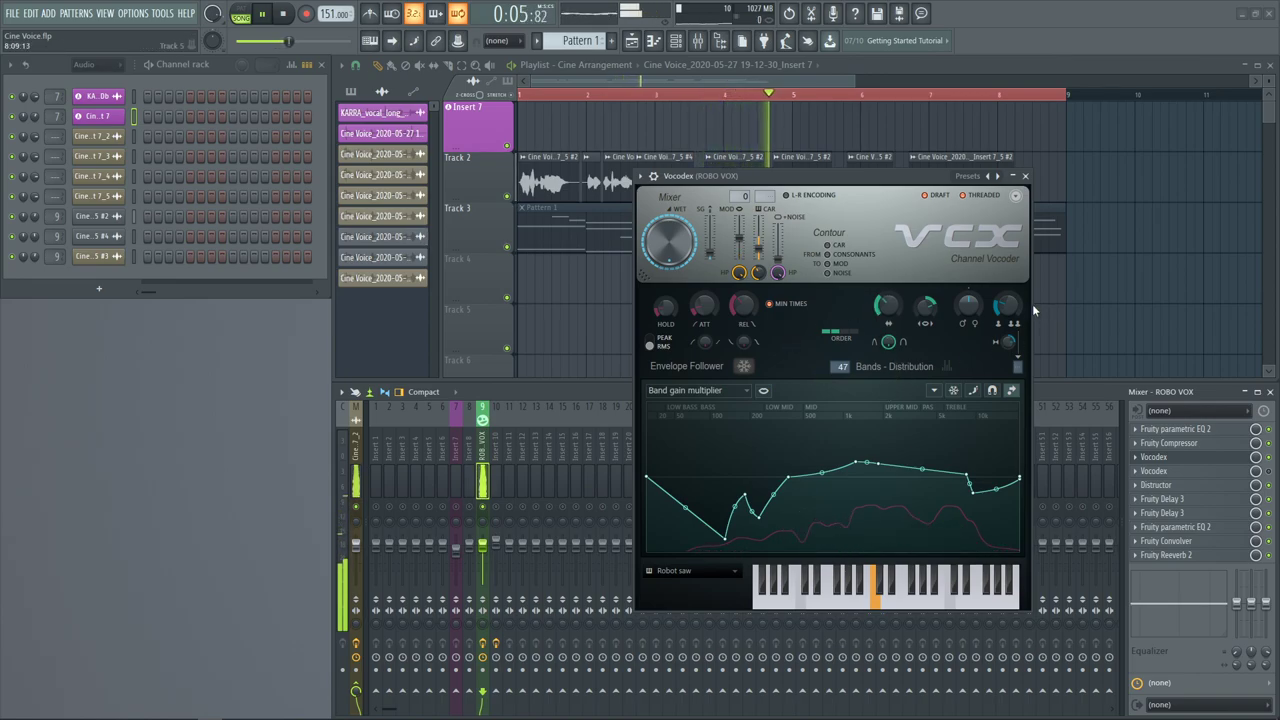
# Set the Vocodex modulator unison order to 5 and its panning to 0%, raising the unison amount during playback
pyautogui.moveTo(1007, 306); pyautogui.dragTo(1007, 275)
pyautogui.press('space')
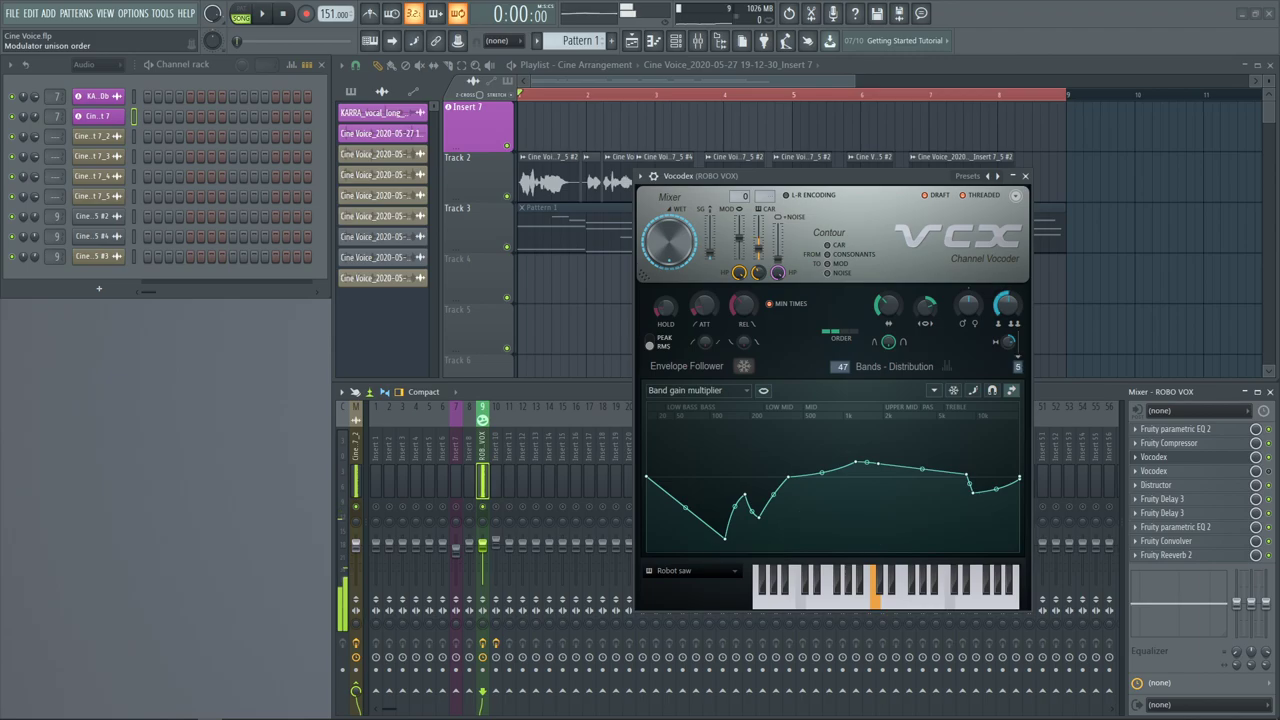
pyautogui.press('space')
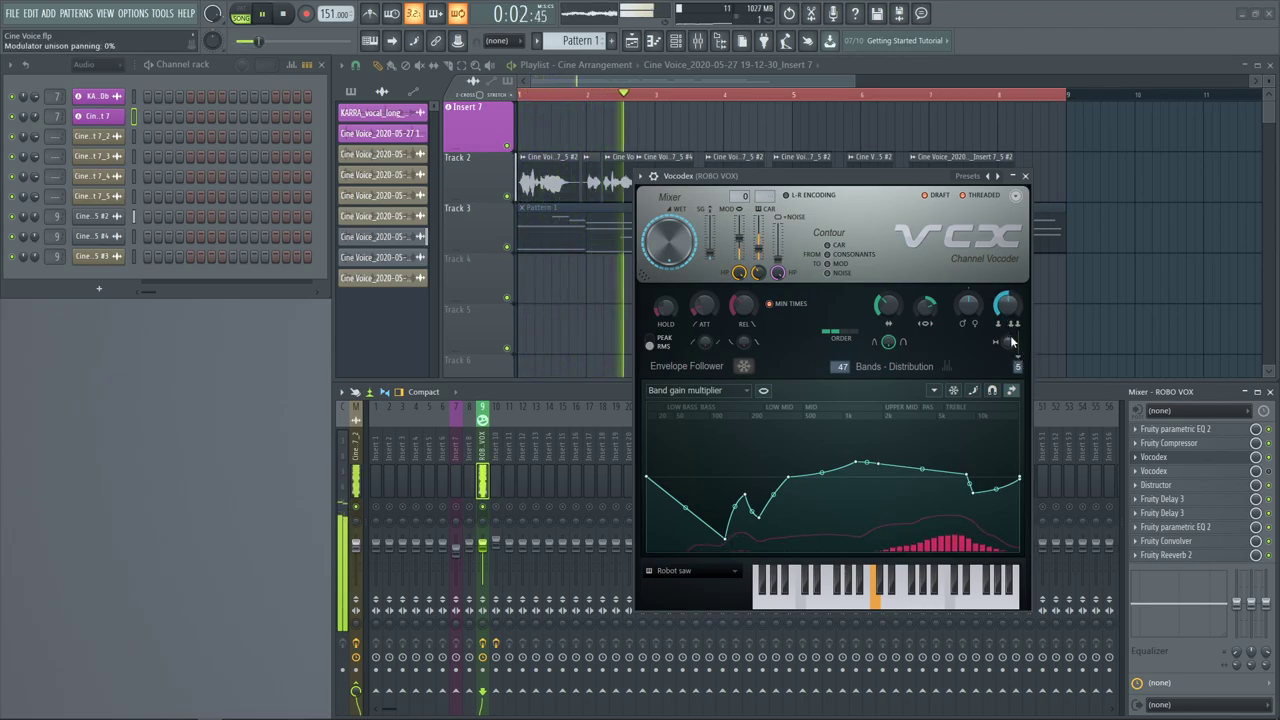
pyautogui.moveTo(1007, 306); pyautogui.dragTo(1007, 273)
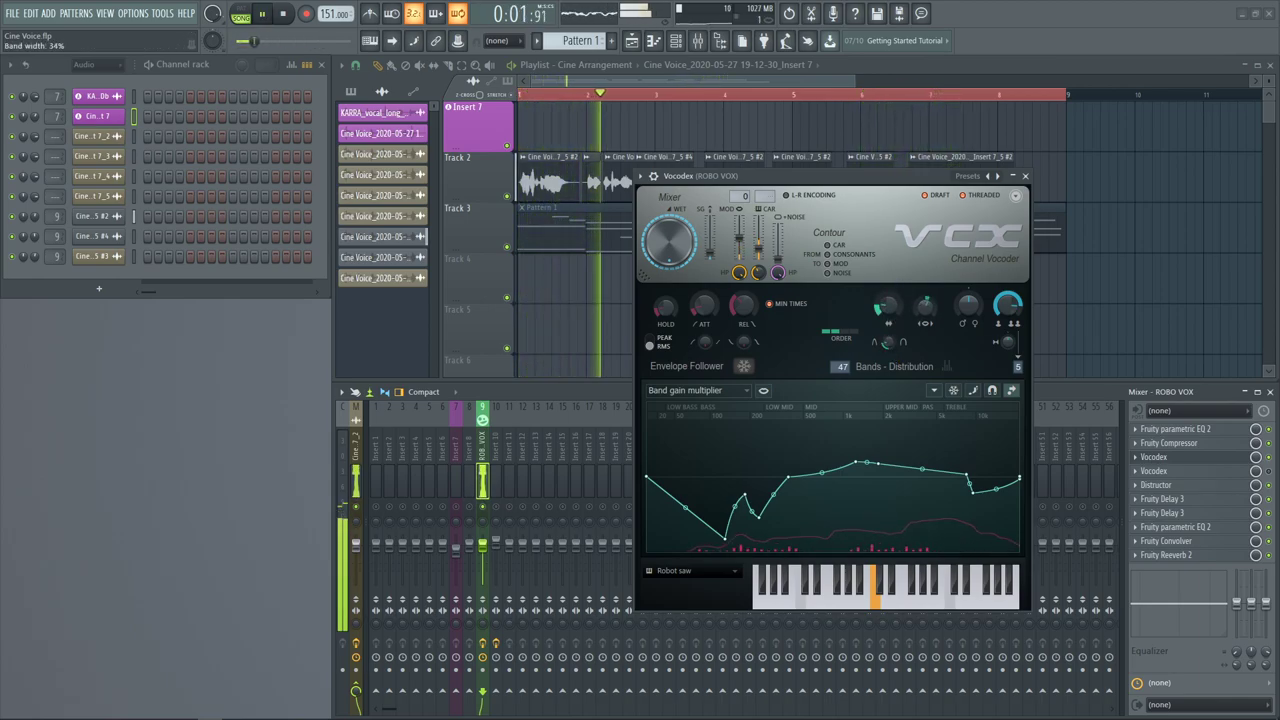
# Set the modulator band width multiplier to x1.000, widen the bands during playback, and close Vocodex
pyautogui.moveTo(887, 306)
pyautogui.mouseDown()
pyautogui.moveTo(887, 186)
pyautogui.moveTo(887, 289)
pyautogui.mouseUp()
pyautogui.press('space')
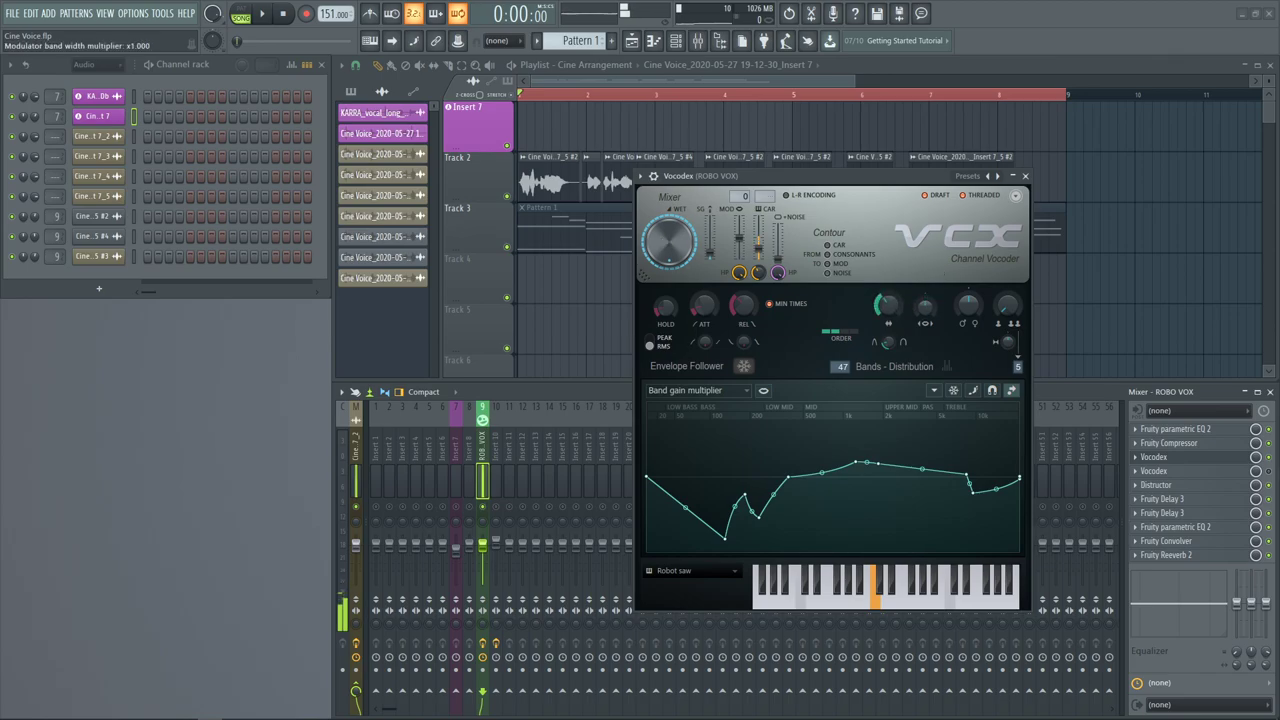
pyautogui.click(1027, 177)
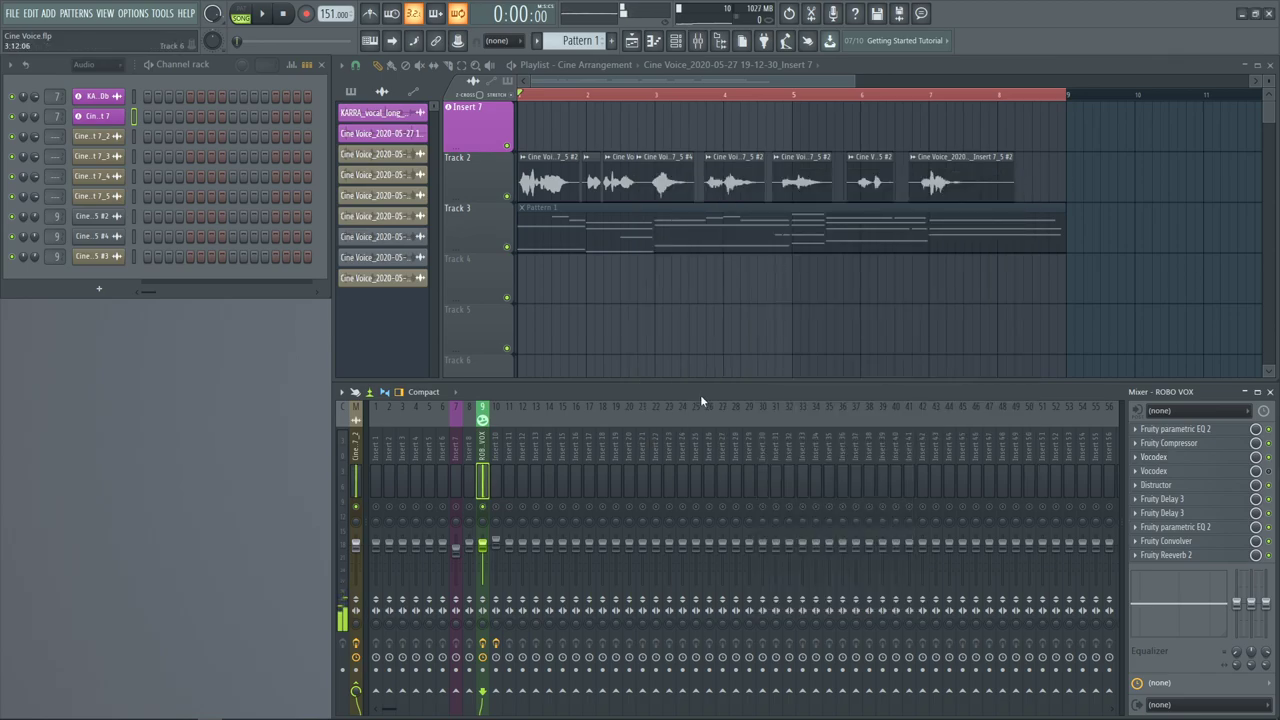
pyautogui.click(12, 14)
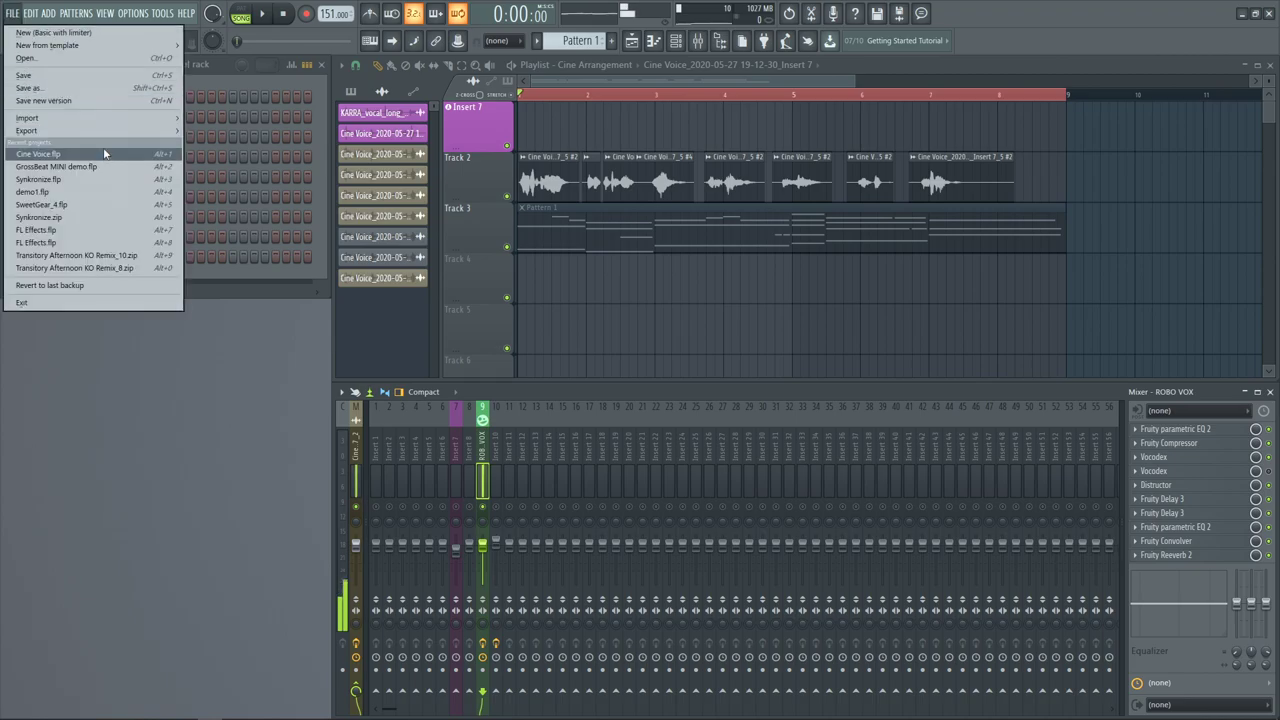
pyautogui.moveTo(107, 133)
pyautogui.click(217, 144)
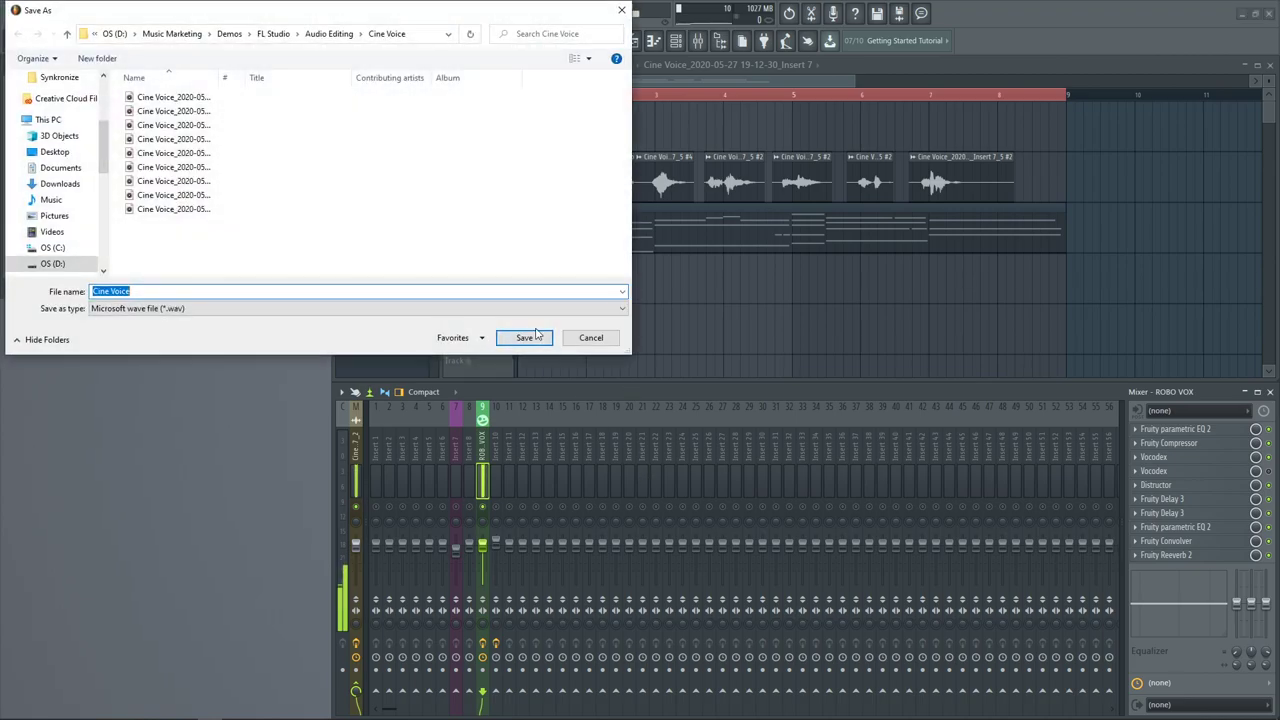
pyautogui.click(578, 343)
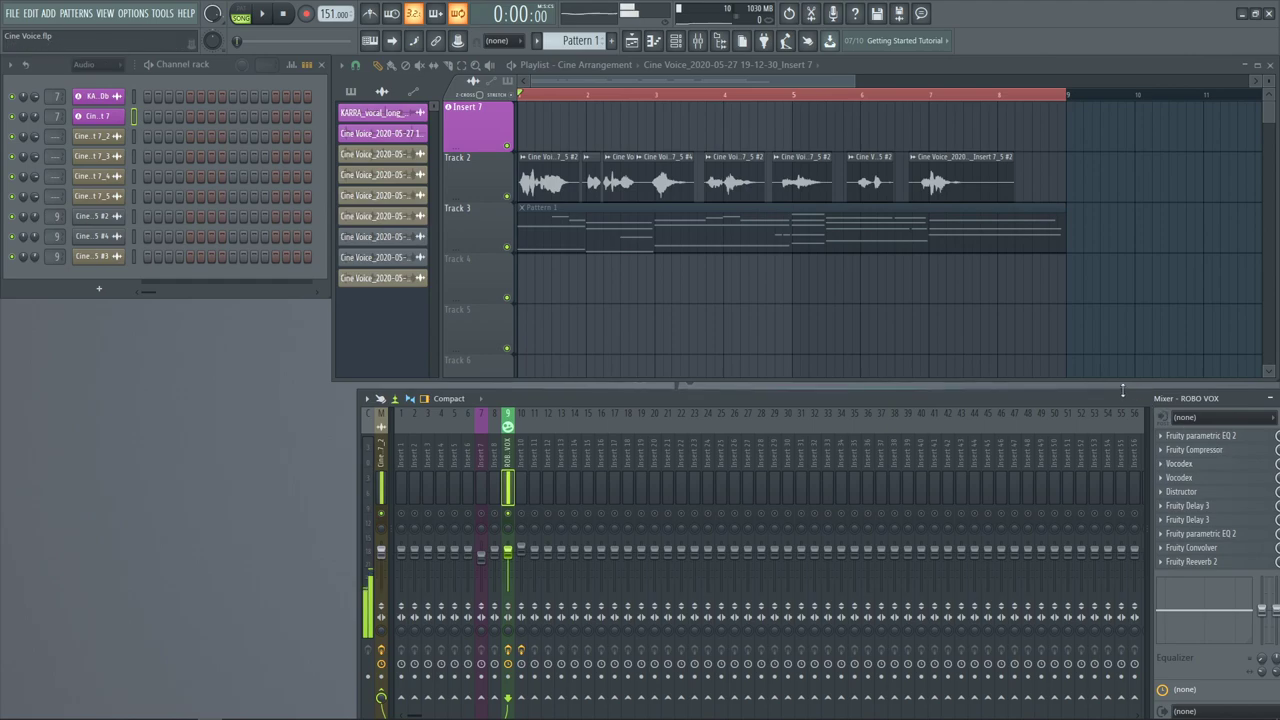
pyautogui.moveTo(1122, 390); pyautogui.dragTo(1078, 366)
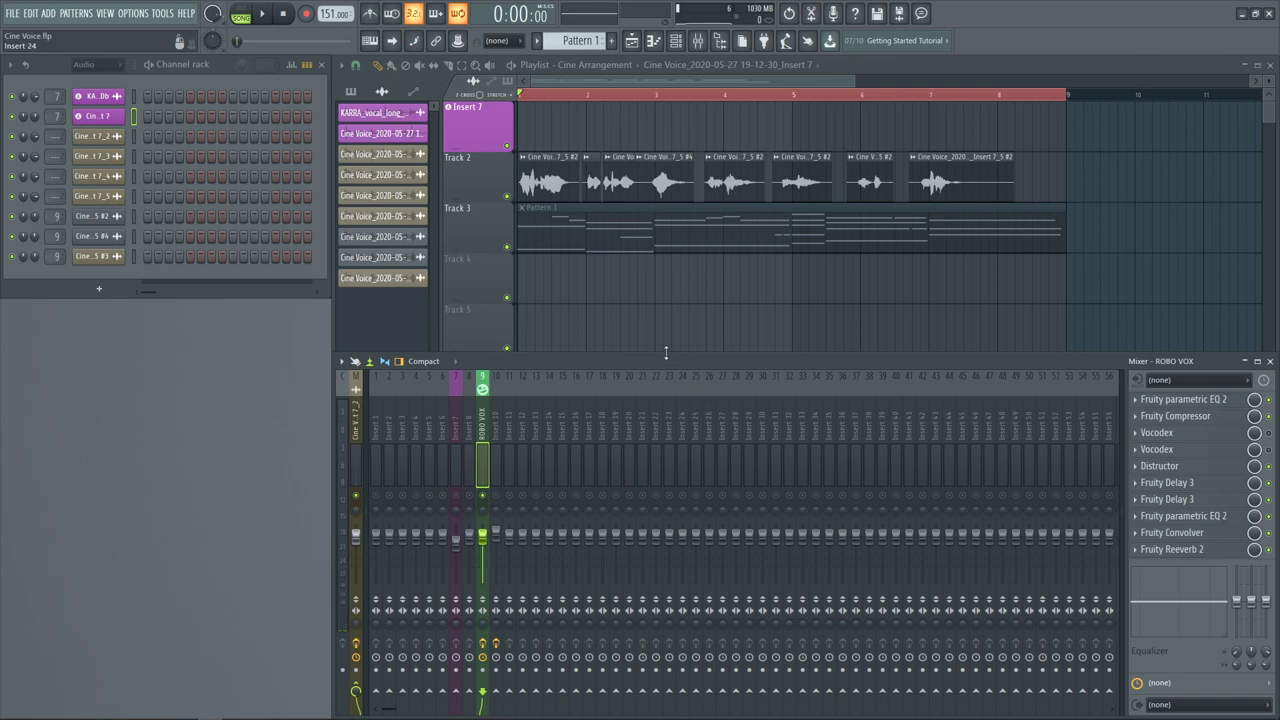
pyautogui.moveTo(666, 352); pyautogui.dragTo(660, 380)
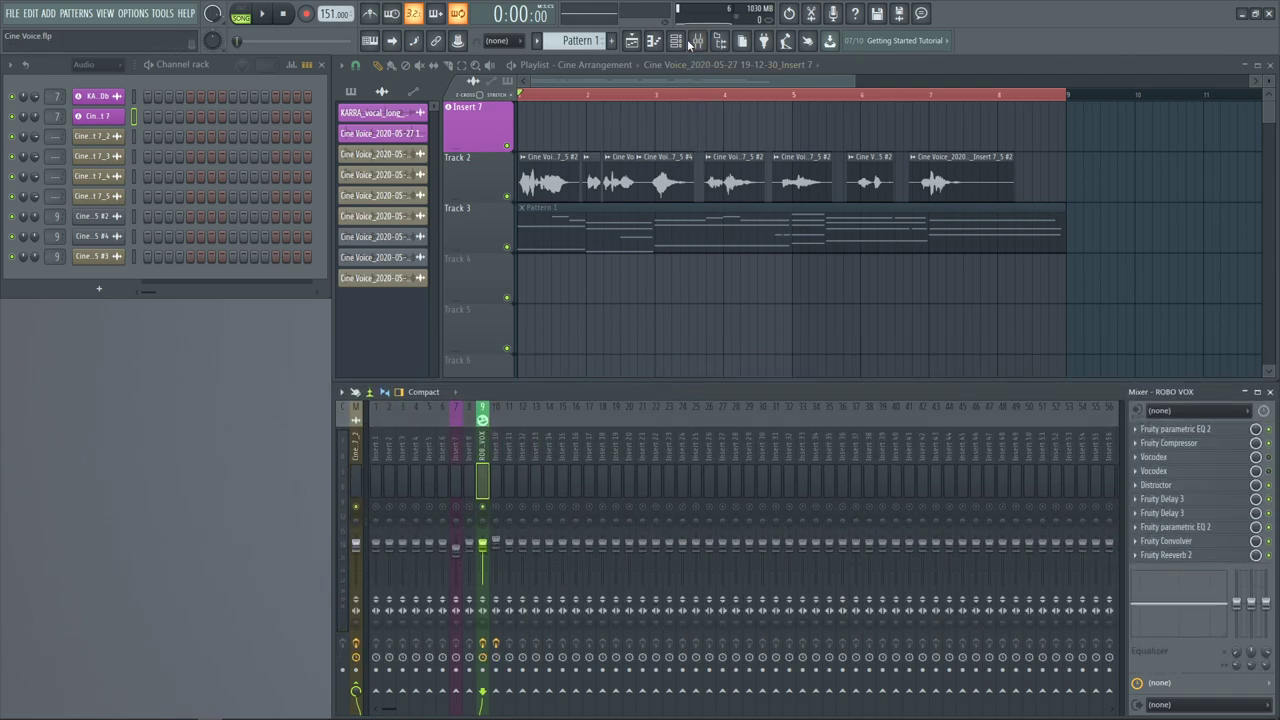
# Show the browser and start a new project from a template without saving the changes to Cine Voice.flp
pyautogui.click(719, 40)
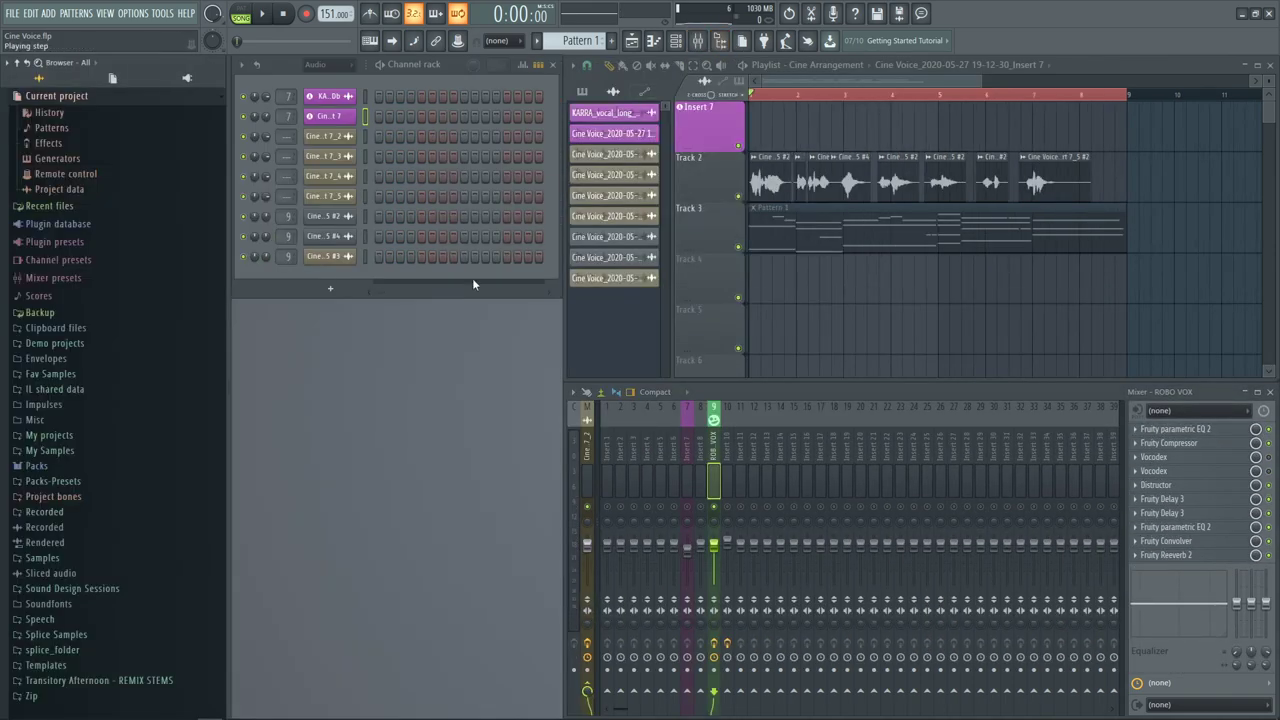
pyautogui.click(13, 16)
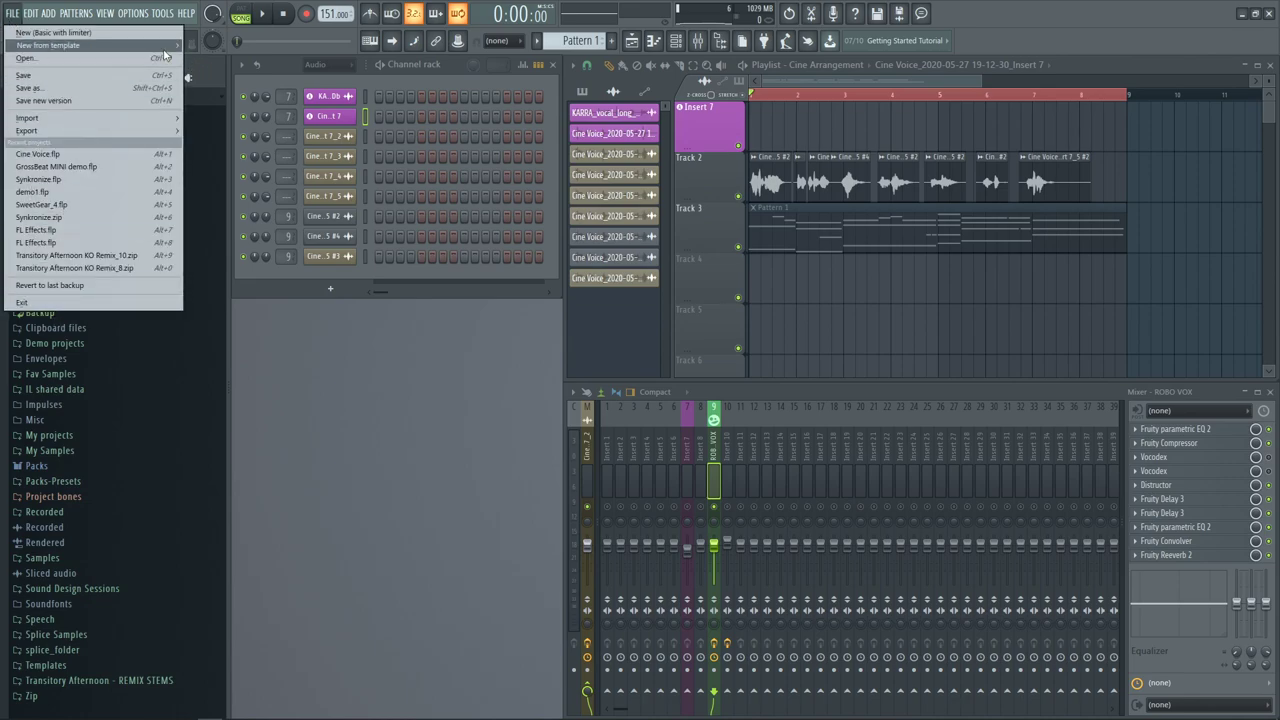
pyautogui.moveTo(165, 45)
pyautogui.click(620, 186)
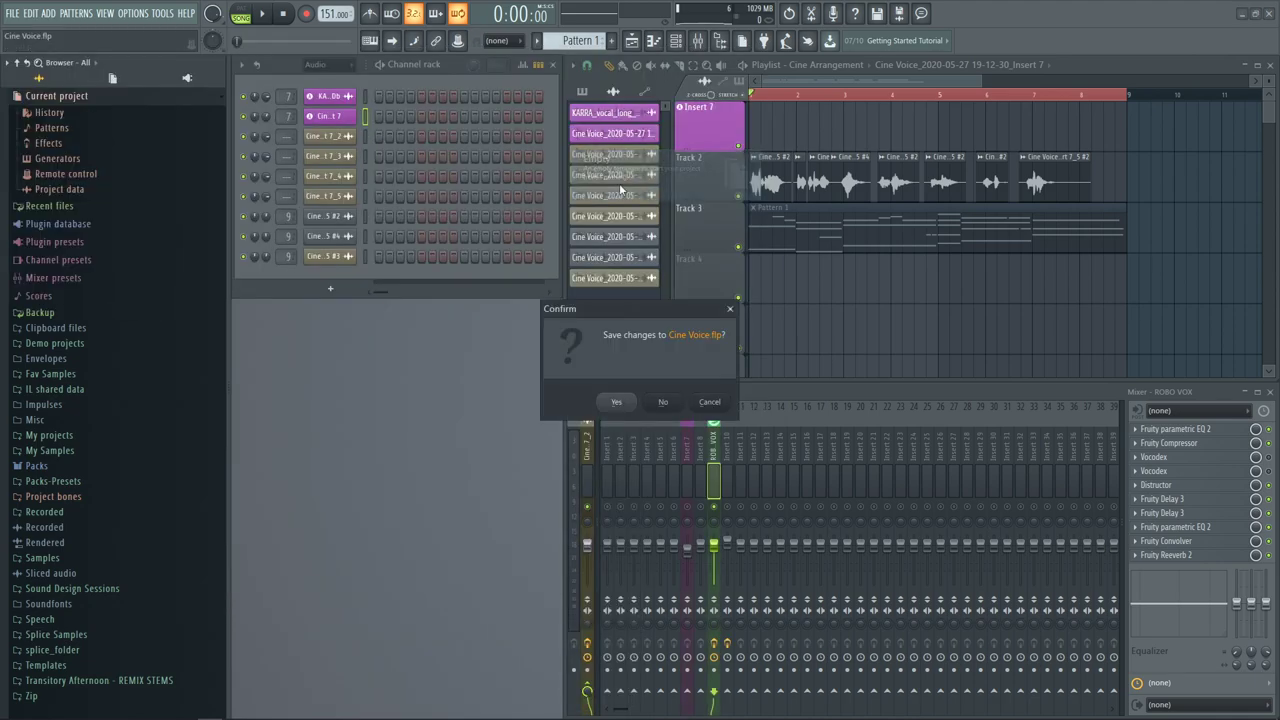
pyautogui.click(662, 401)
# Place a Pattern 1 clip at the start of Track 1 and extend it to bar 5
pyautogui.scroll(-3, 933, 80)
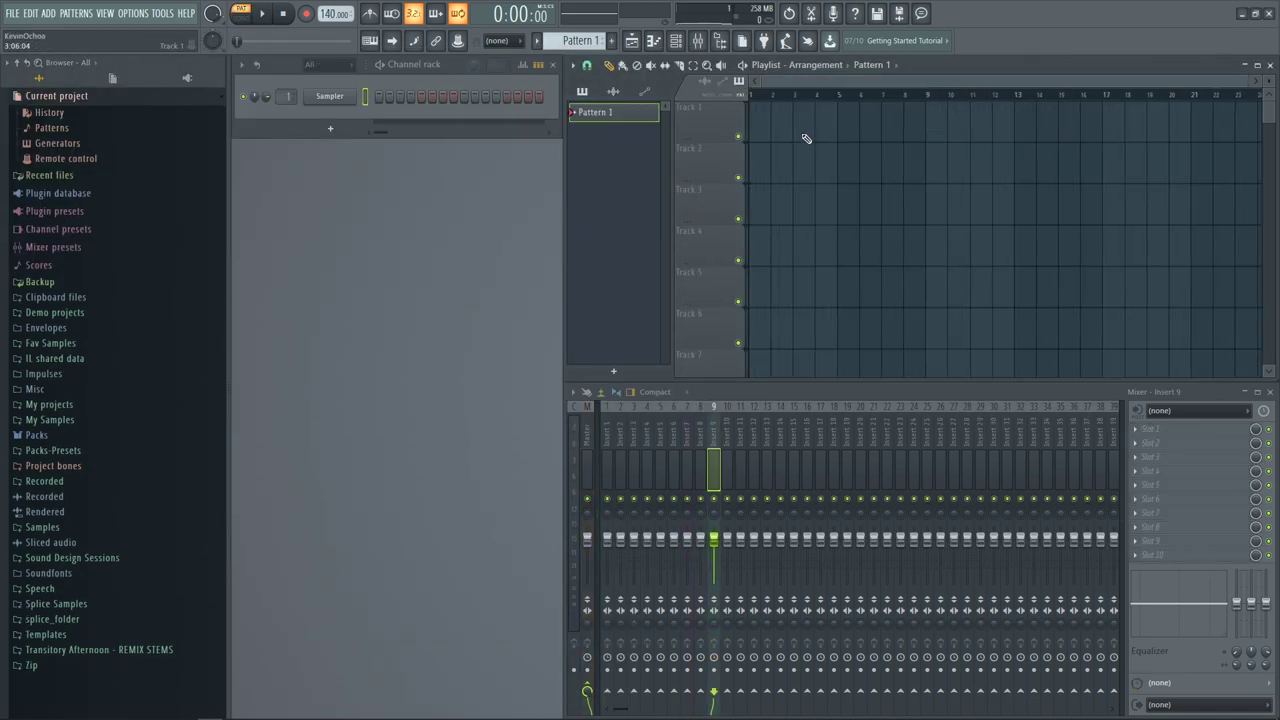
pyautogui.moveTo(811, 163); pyautogui.dragTo(767, 167)
pyautogui.moveTo(848, 219); pyautogui.dragTo(757, 135)
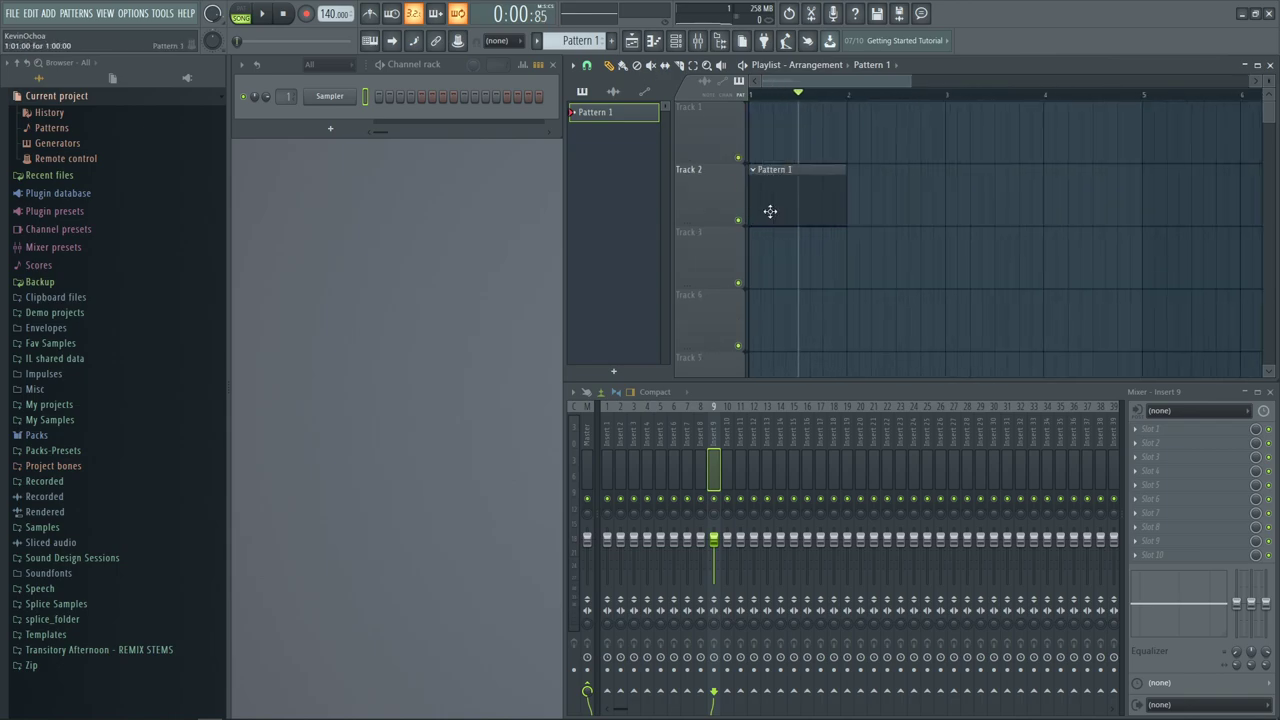
pyautogui.moveTo(769, 211); pyautogui.dragTo(779, 146)
pyautogui.moveTo(846, 112); pyautogui.dragTo(1177, 151)
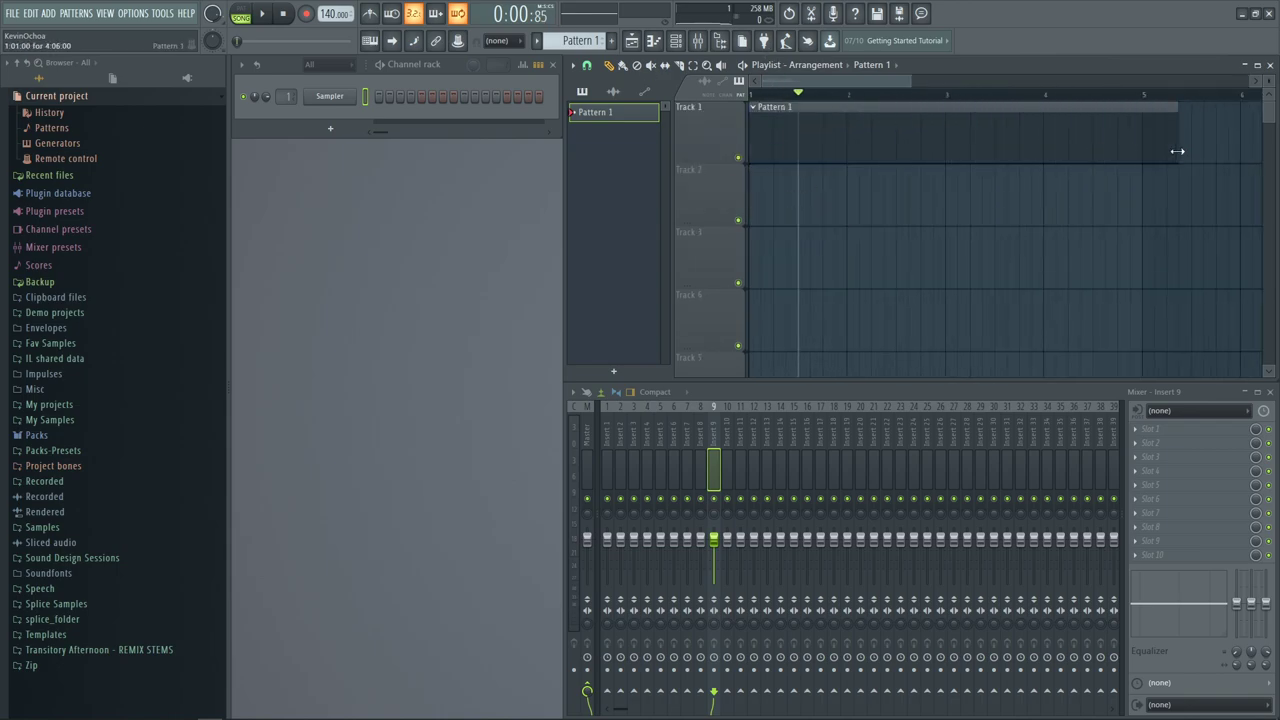
# Add a Harmor channel and load its Default preset
pyautogui.press('F8')
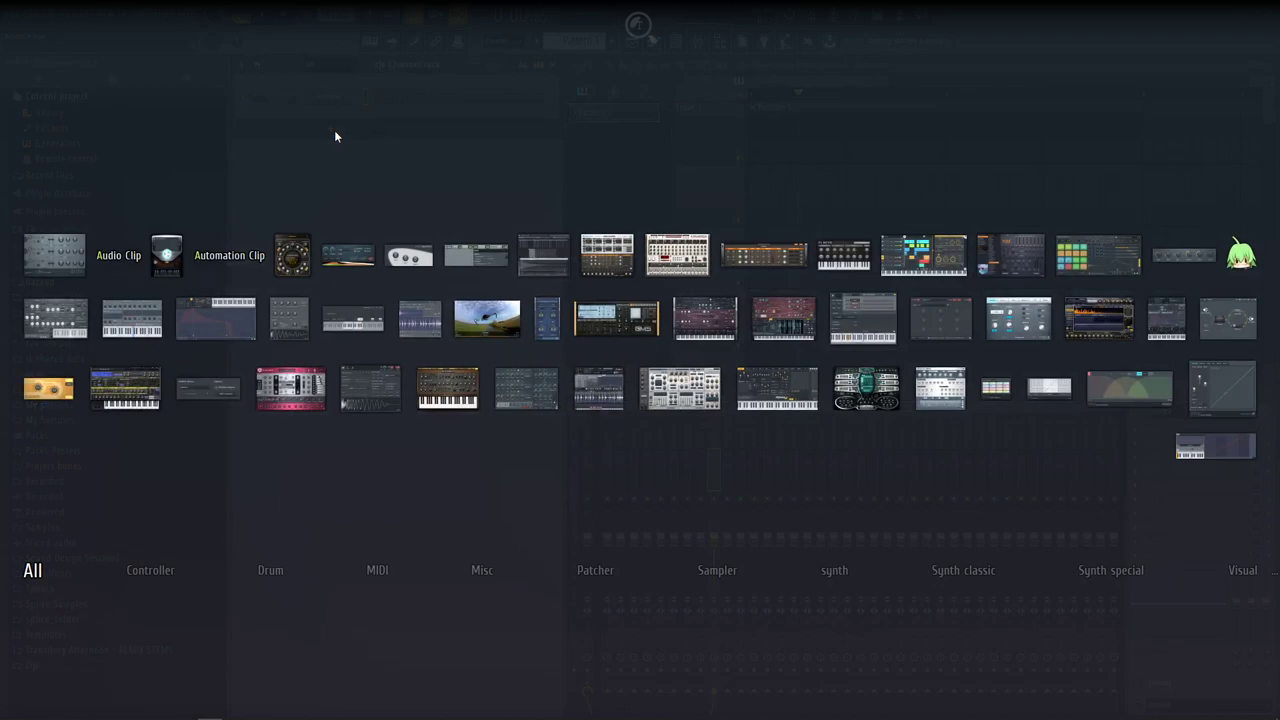
pyautogui.click(777, 312)
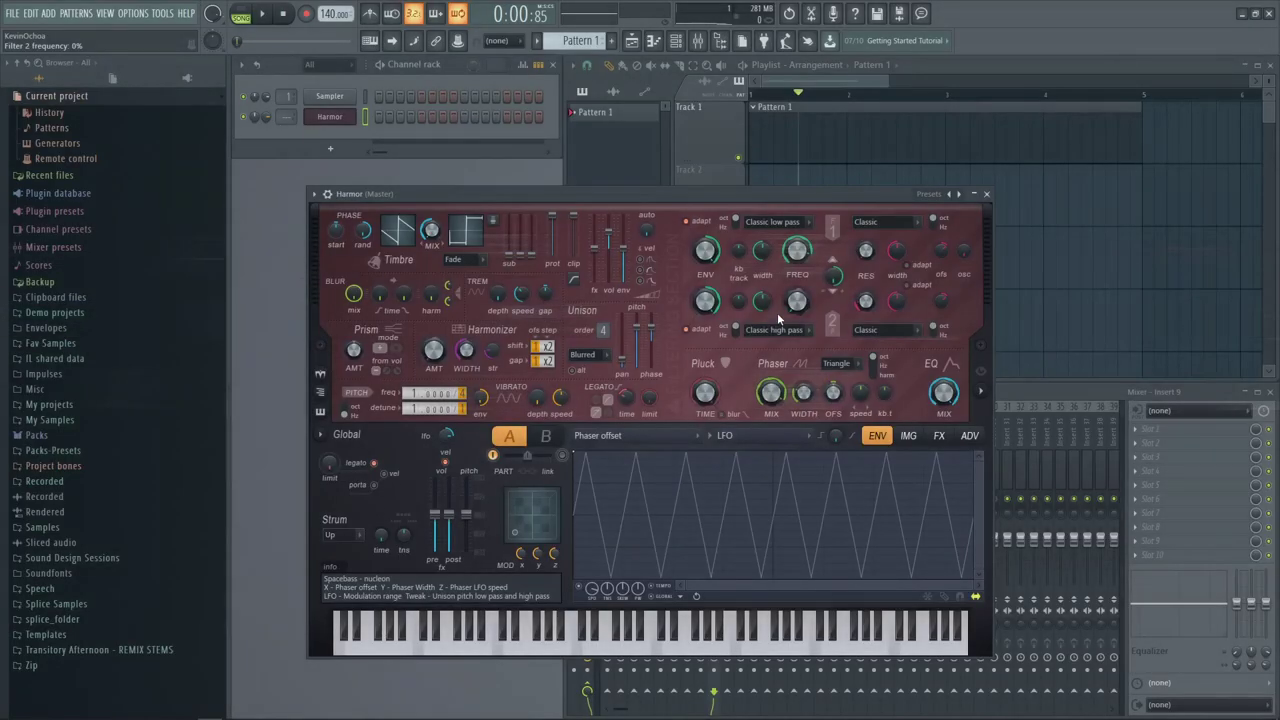
pyautogui.click(930, 196)
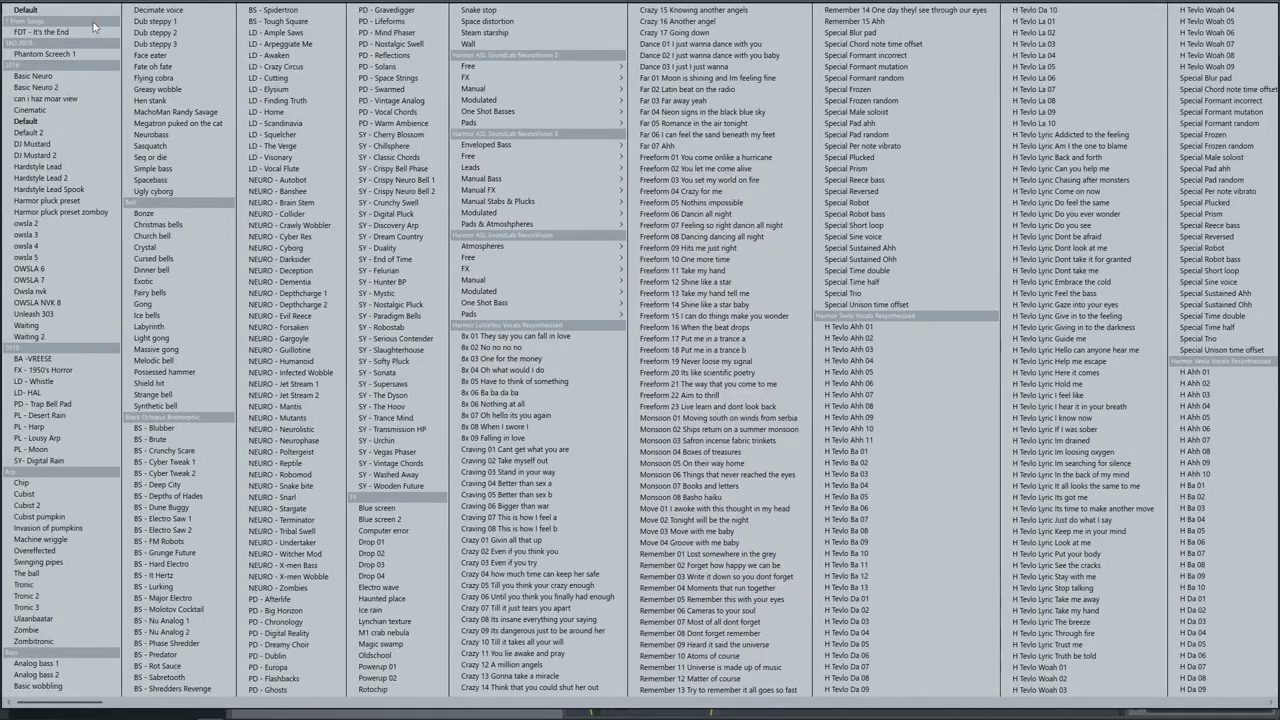
pyautogui.click(94, 27)
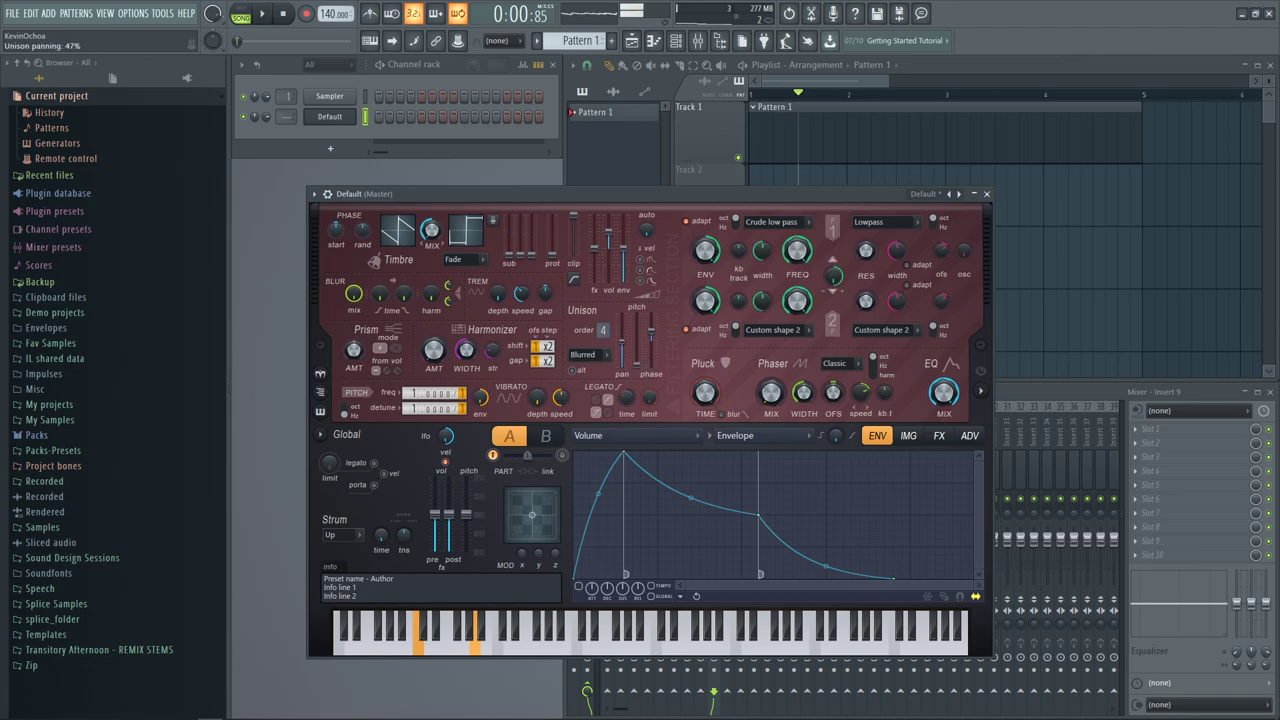
# Set Harmor's unison type to Classic and close the plugin window
pyautogui.click(592, 355)
pyautogui.click(598, 370)
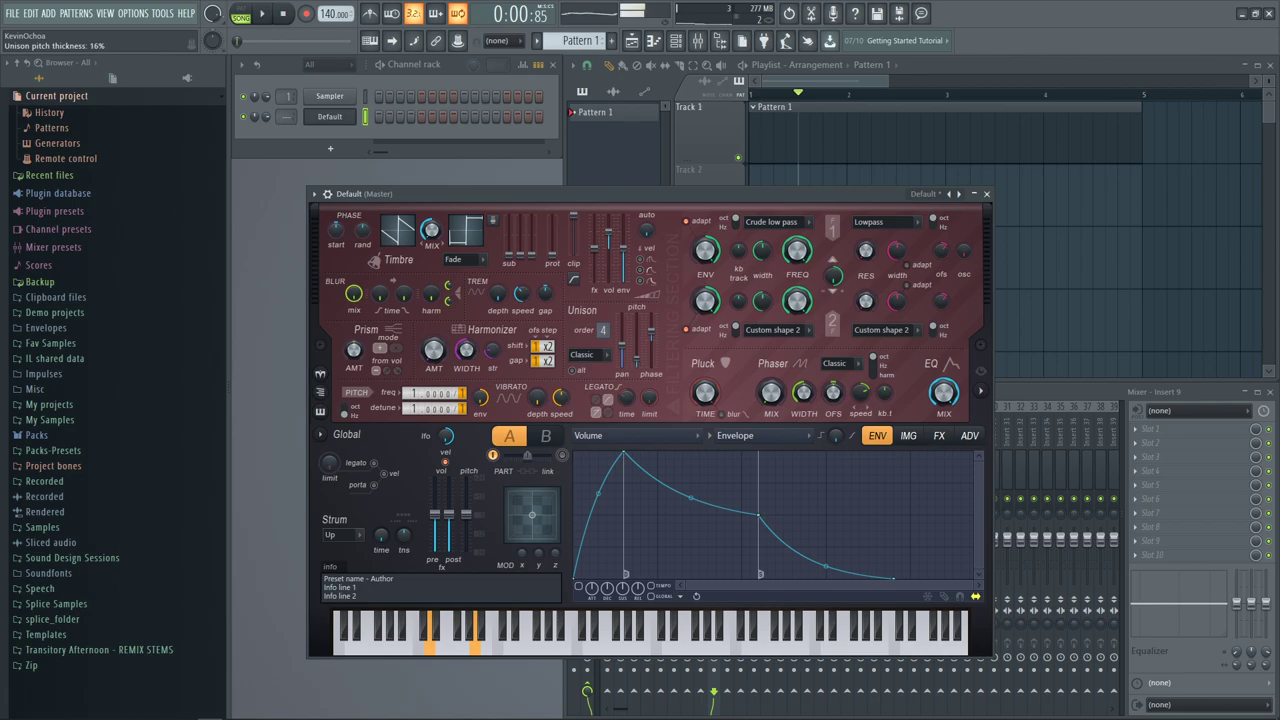
pyautogui.click(987, 194)
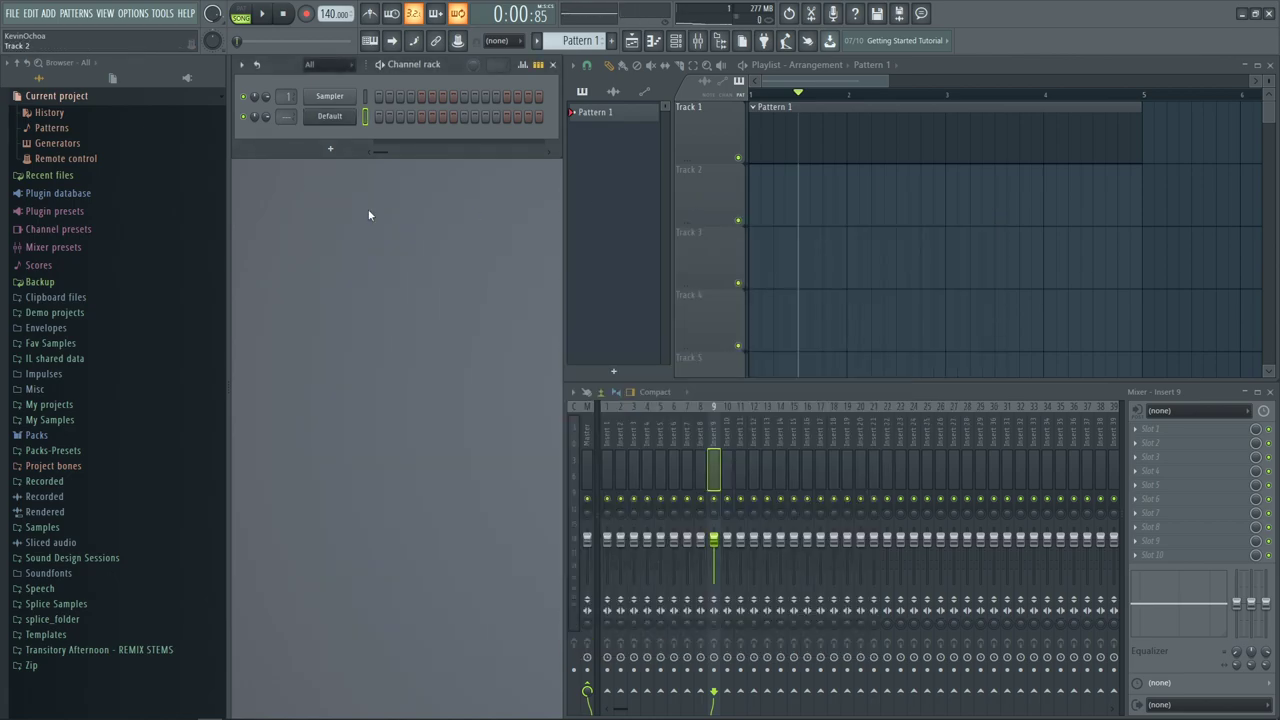
# Expand the Splice Samples folder inside Samples in the browser
pyautogui.click(186, 79)
pyautogui.click(40, 78)
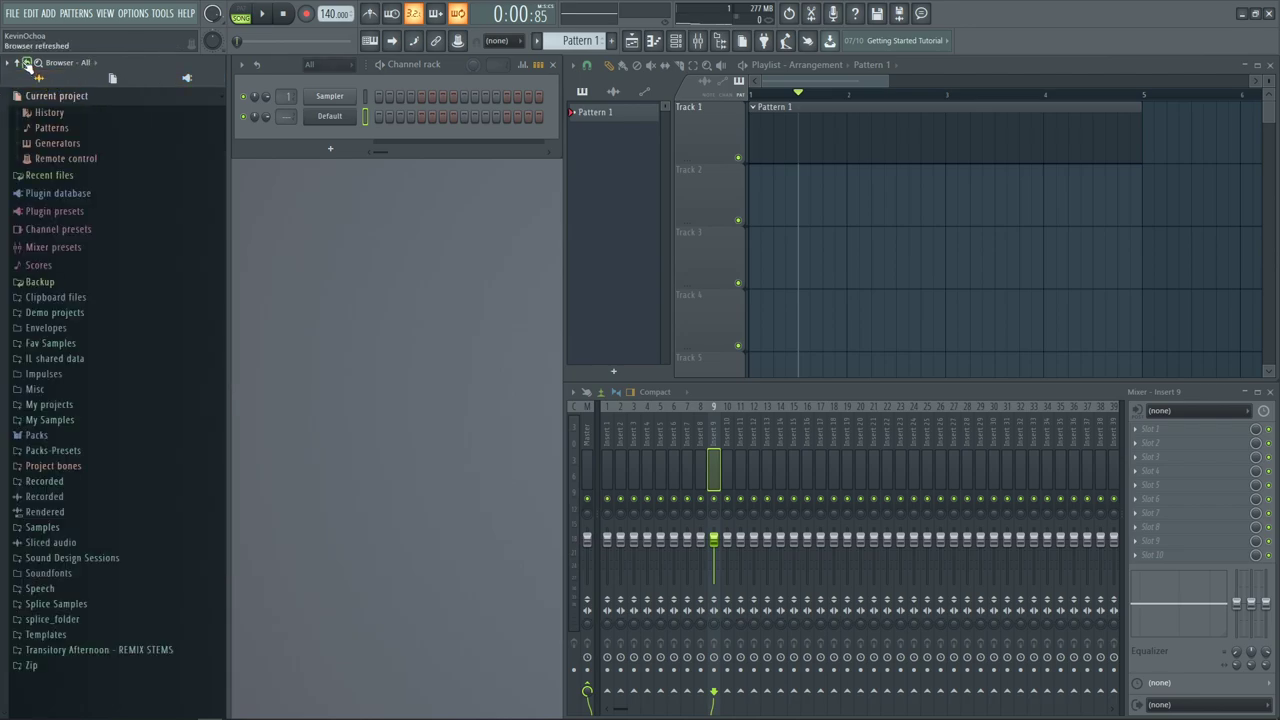
pyautogui.click(20, 96)
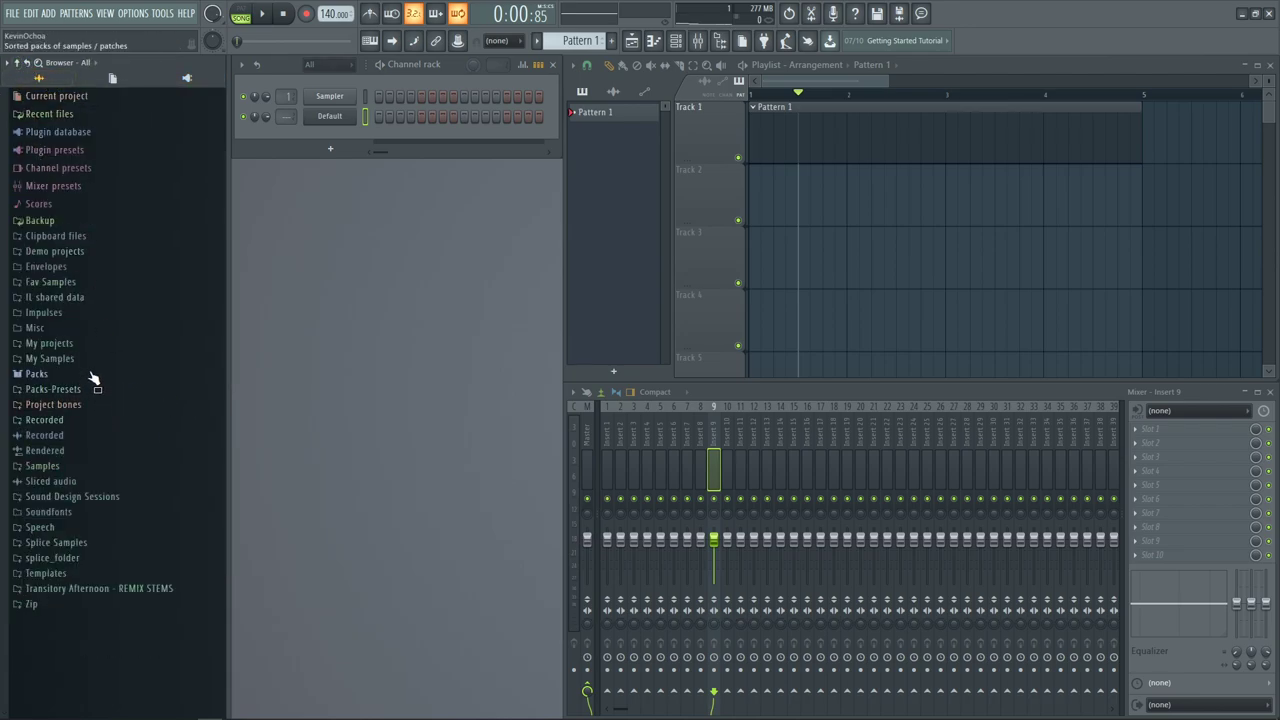
pyautogui.click(40, 374)
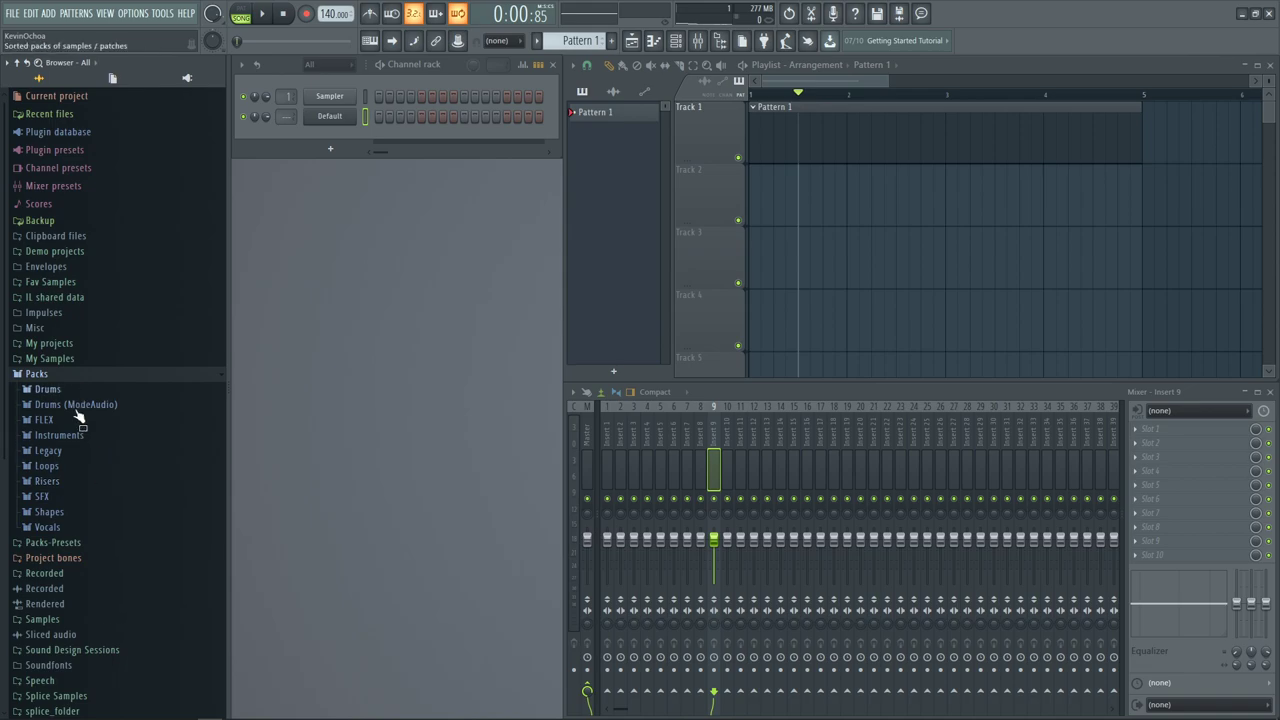
pyautogui.click(75, 379)
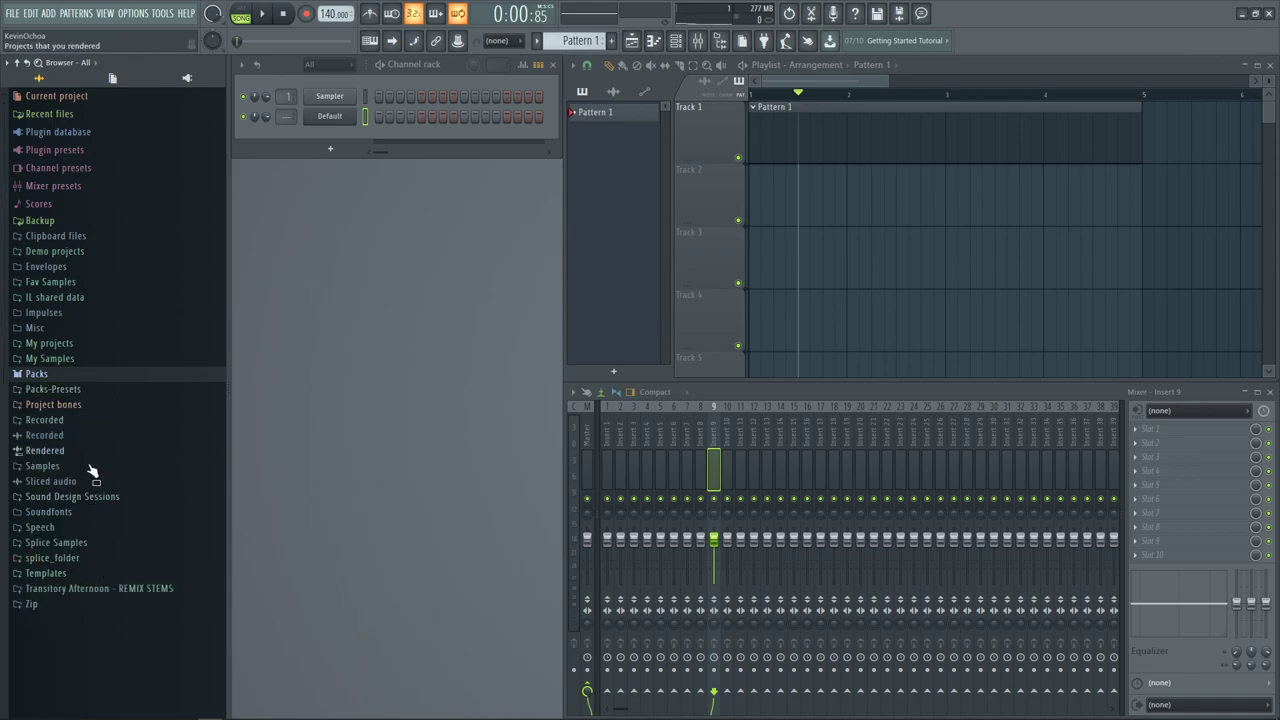
pyautogui.click(42, 466)
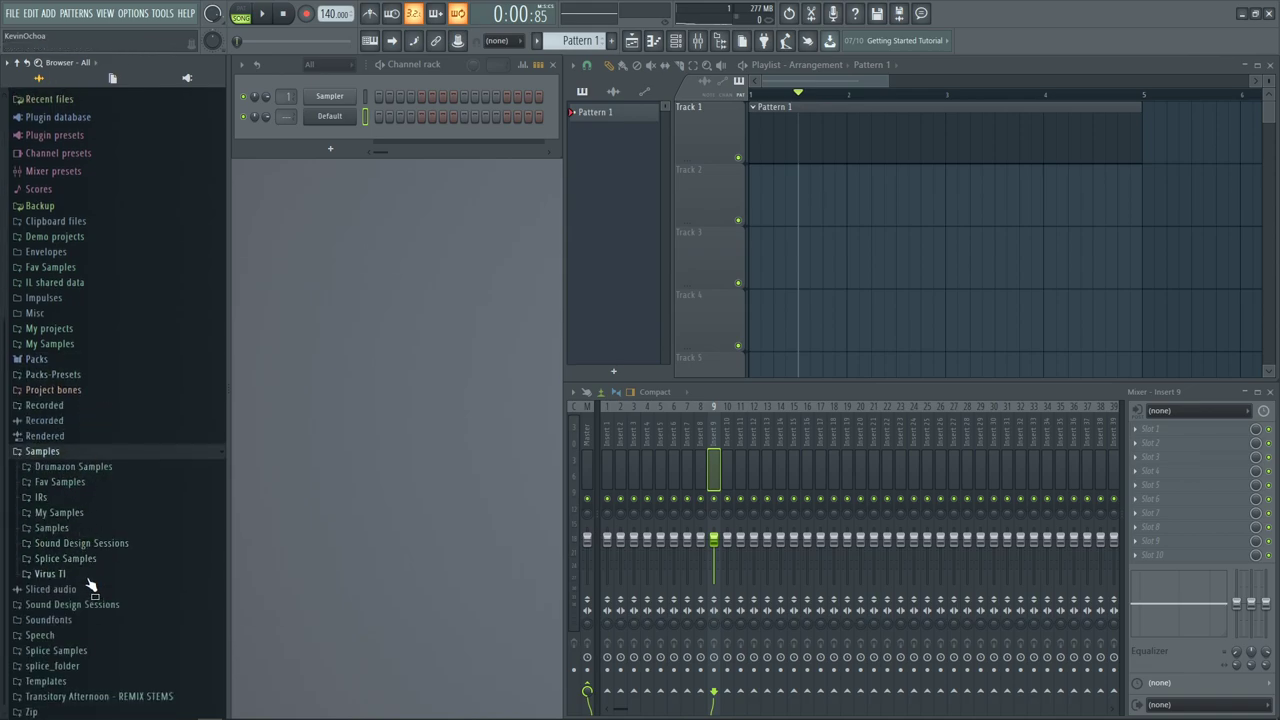
pyautogui.click(66, 558)
pyautogui.scroll(-10, 114, 530)
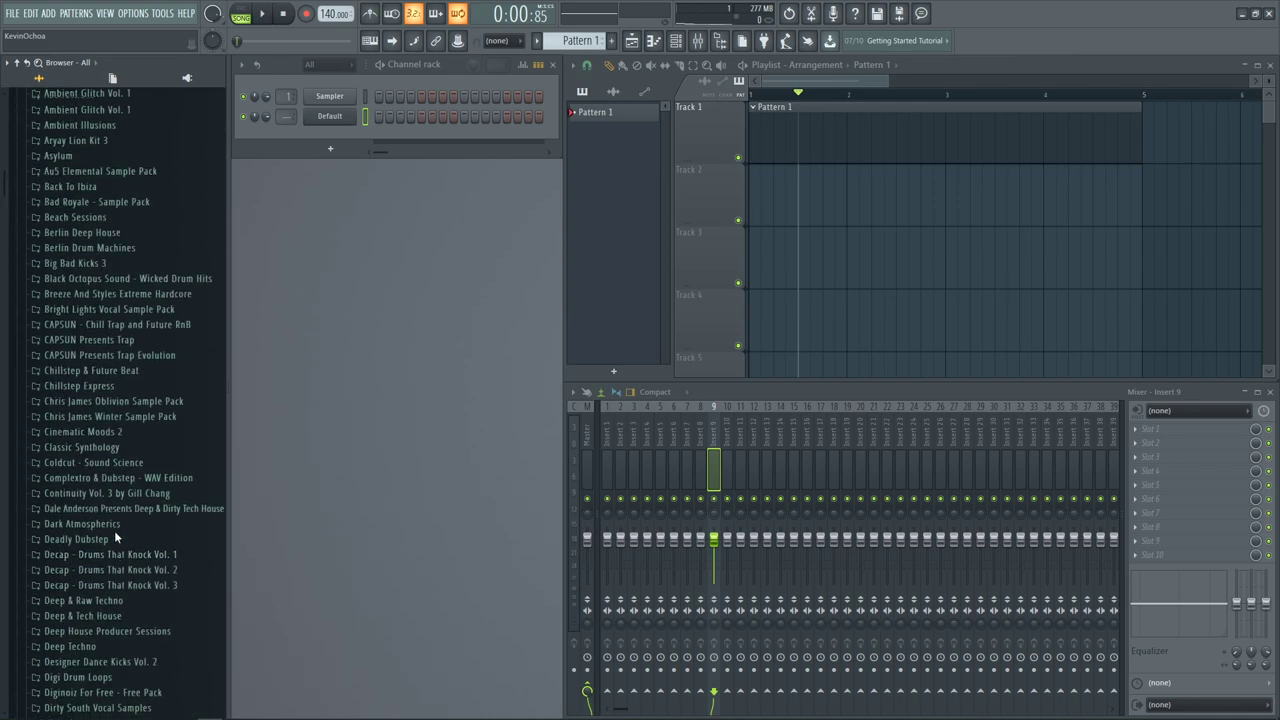
pyautogui.scroll(5, 115, 536)
pyautogui.rightClick(107, 222)
pyautogui.click(90, 284)
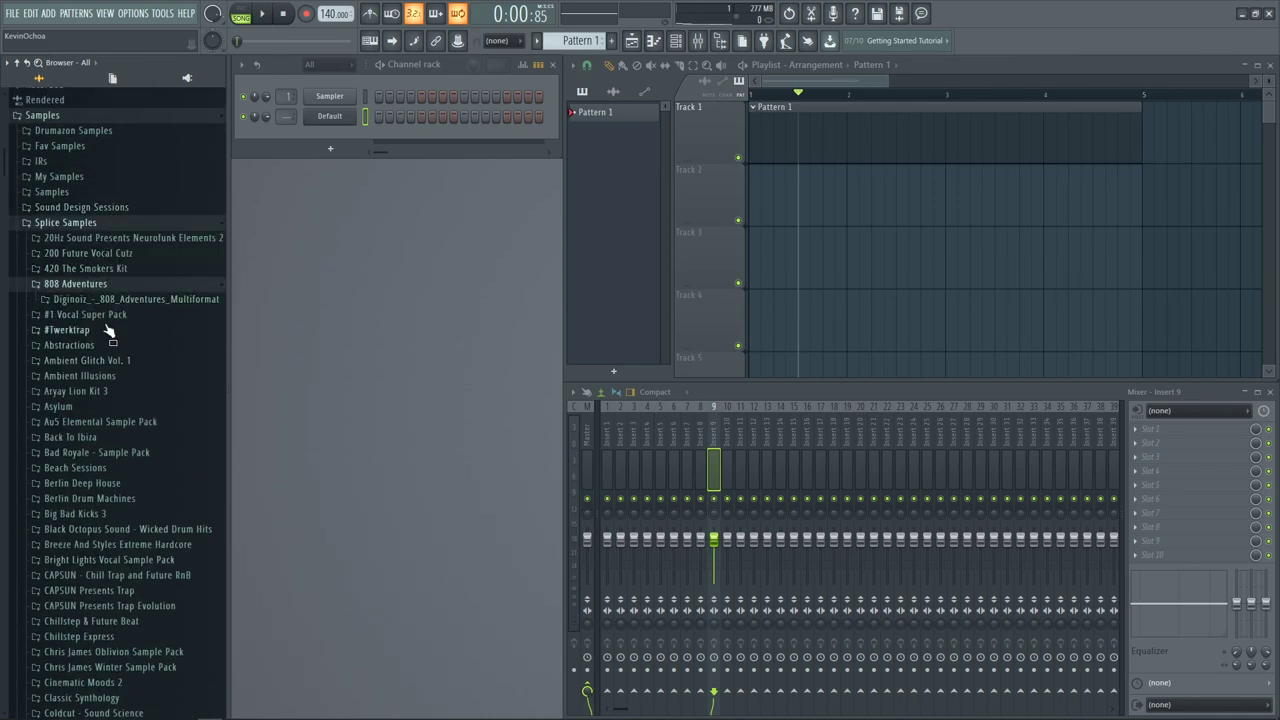
pyautogui.click(90, 284)
# Search the Splice Samples folder for "karra" and expand the KARRA_Sample_Pack folder in KARRA Vocal Sample Pack
pyautogui.rightClick(117, 226)
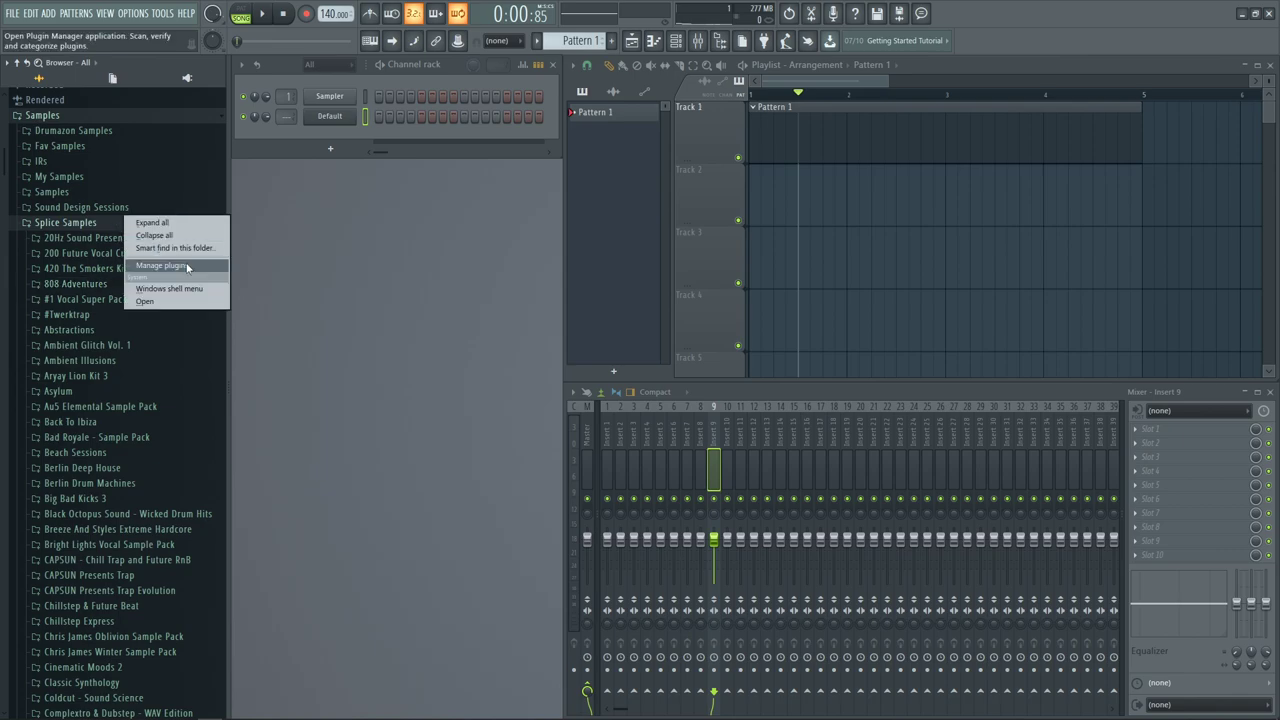
pyautogui.click(193, 251)
pyautogui.write('kar')
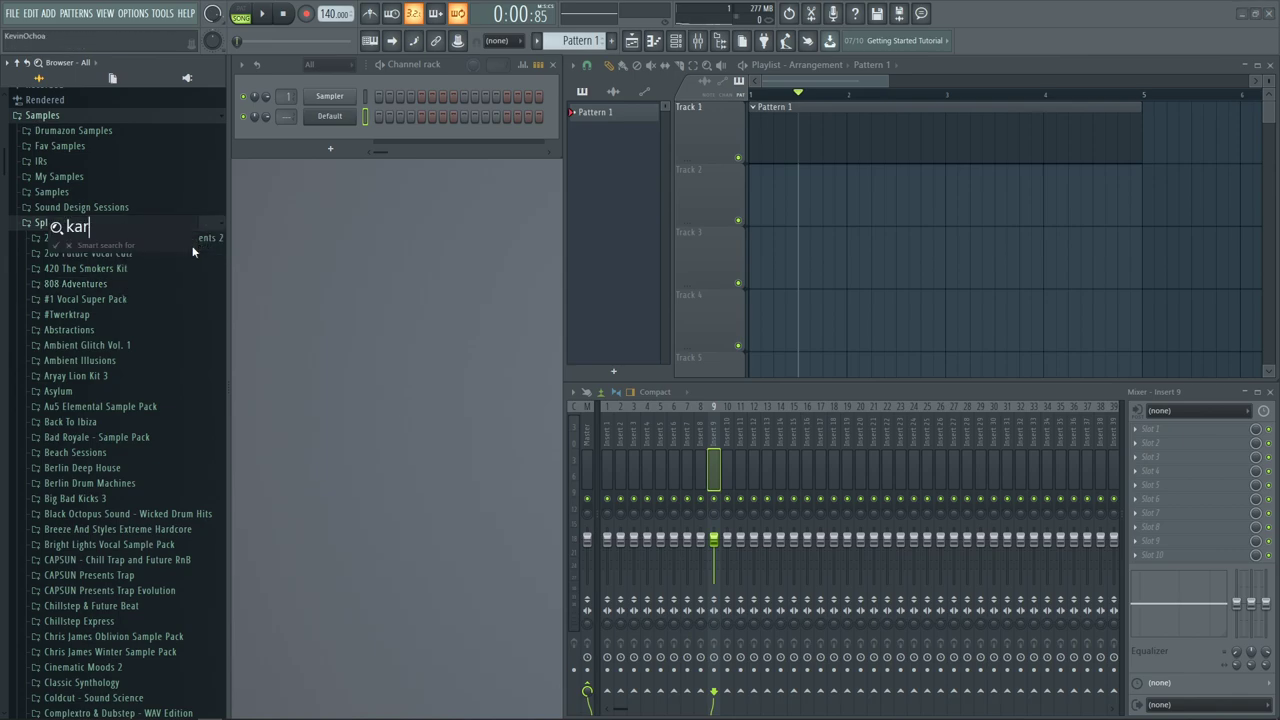
pyautogui.write('ra')
pyautogui.press('Return')
pyautogui.scroll(-5, 160, 500)
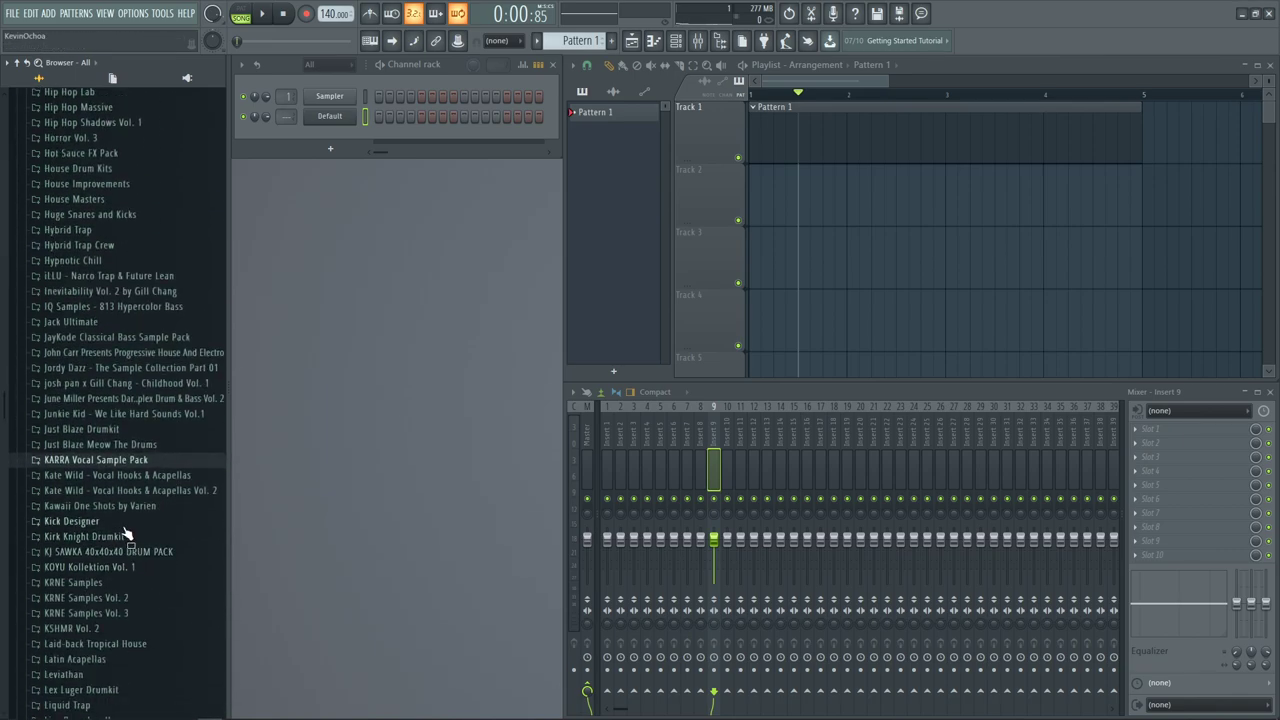
pyautogui.click(138, 462)
pyautogui.click(130, 477)
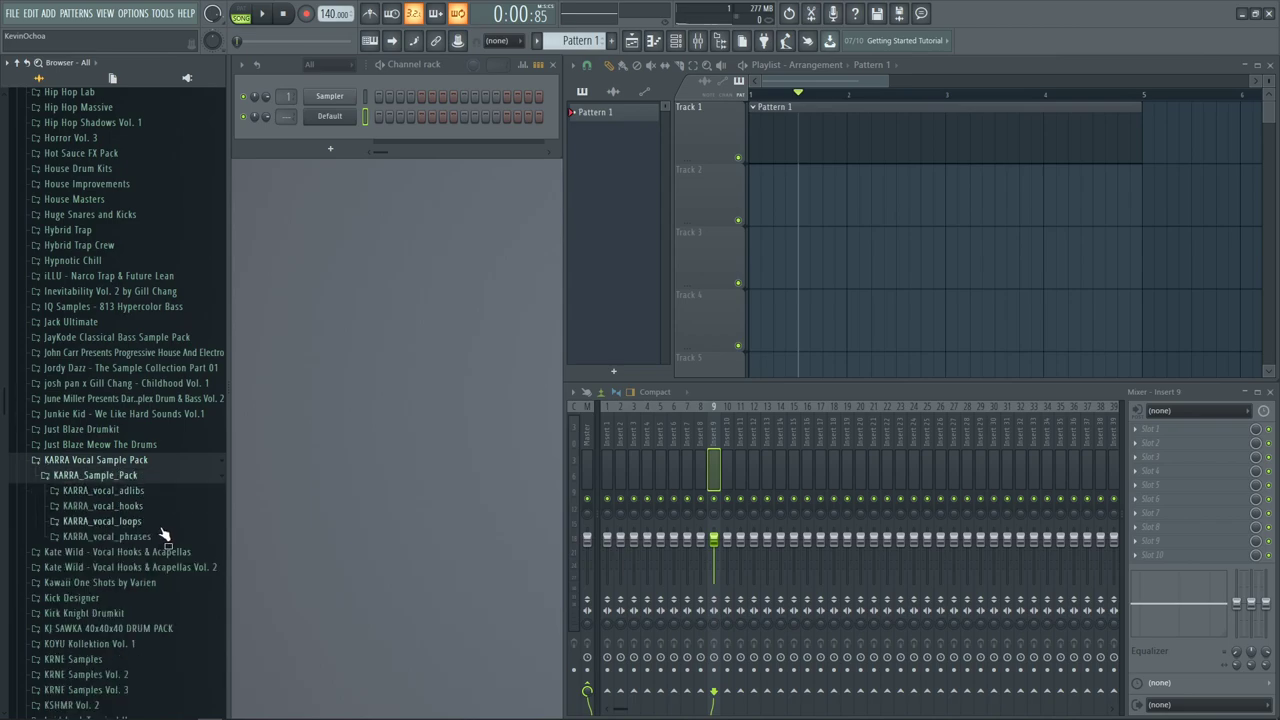
# Place the dry vocal hook "need_to_be_with_you_150_Db" at the start of Track 2 and play it
pyautogui.click(148, 507)
pyautogui.click(143, 522)
pyautogui.click(160, 550)
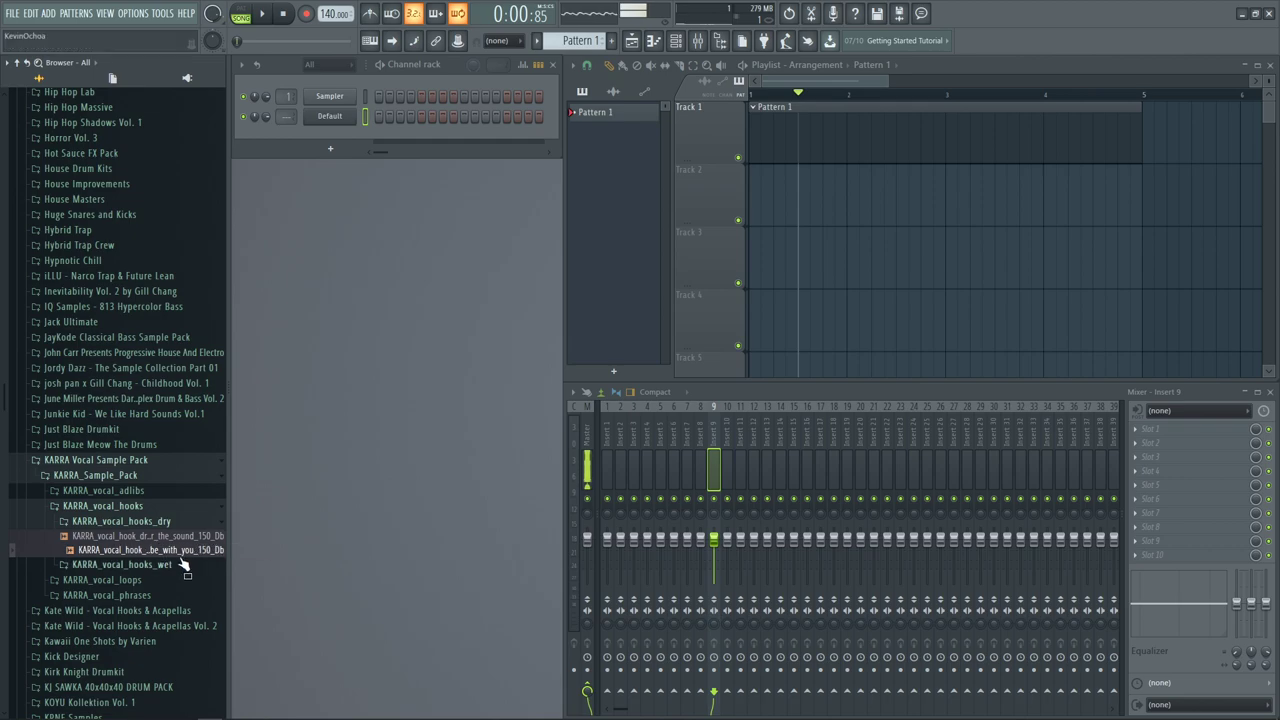
pyautogui.moveTo(180, 566); pyautogui.dragTo(858, 114)
pyautogui.press('space')
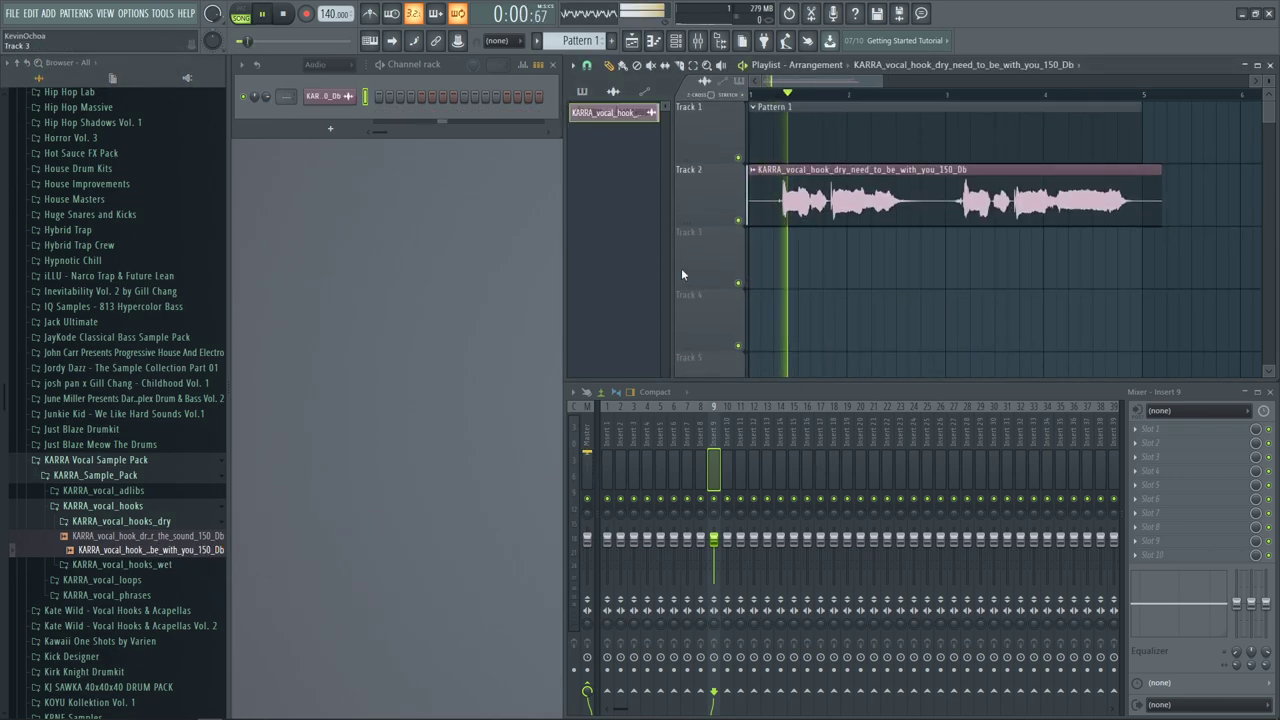
pyautogui.press('space')
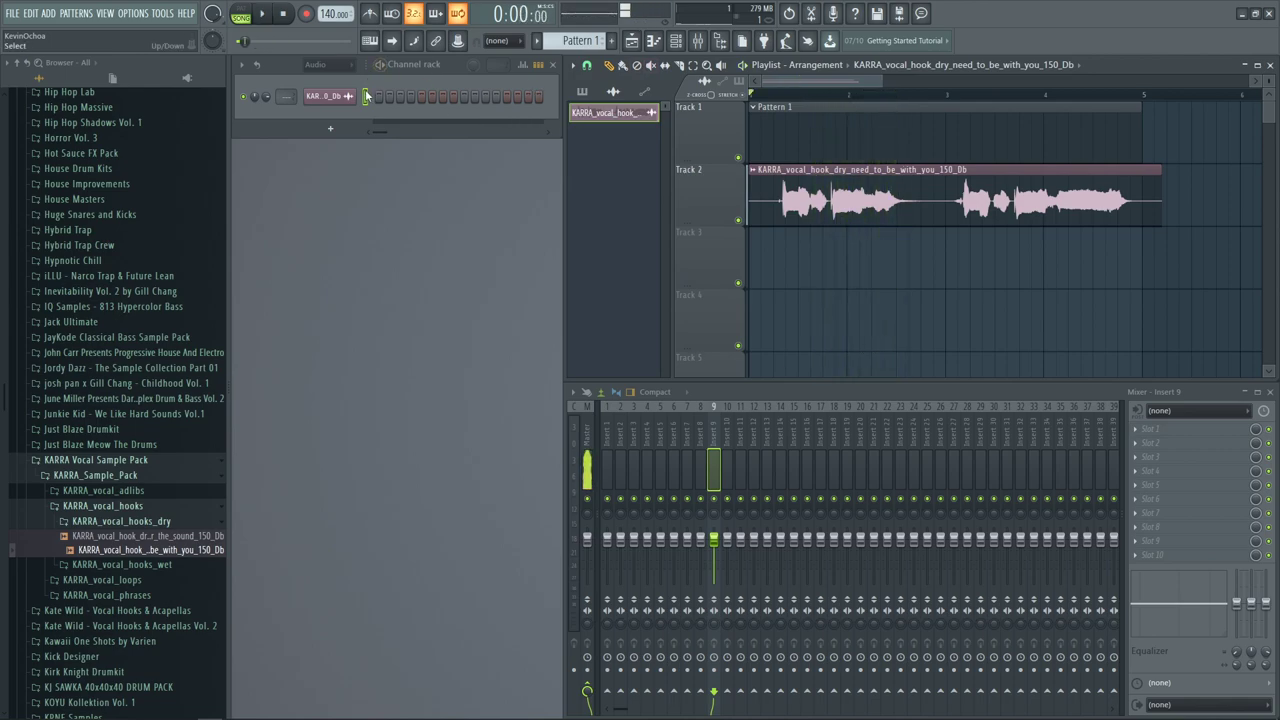
# Route the vocal channel to mixer Insert 2, try lower fader levels during playback, and reset the fader
pyautogui.moveTo(288, 97); pyautogui.dragTo(288, 91)
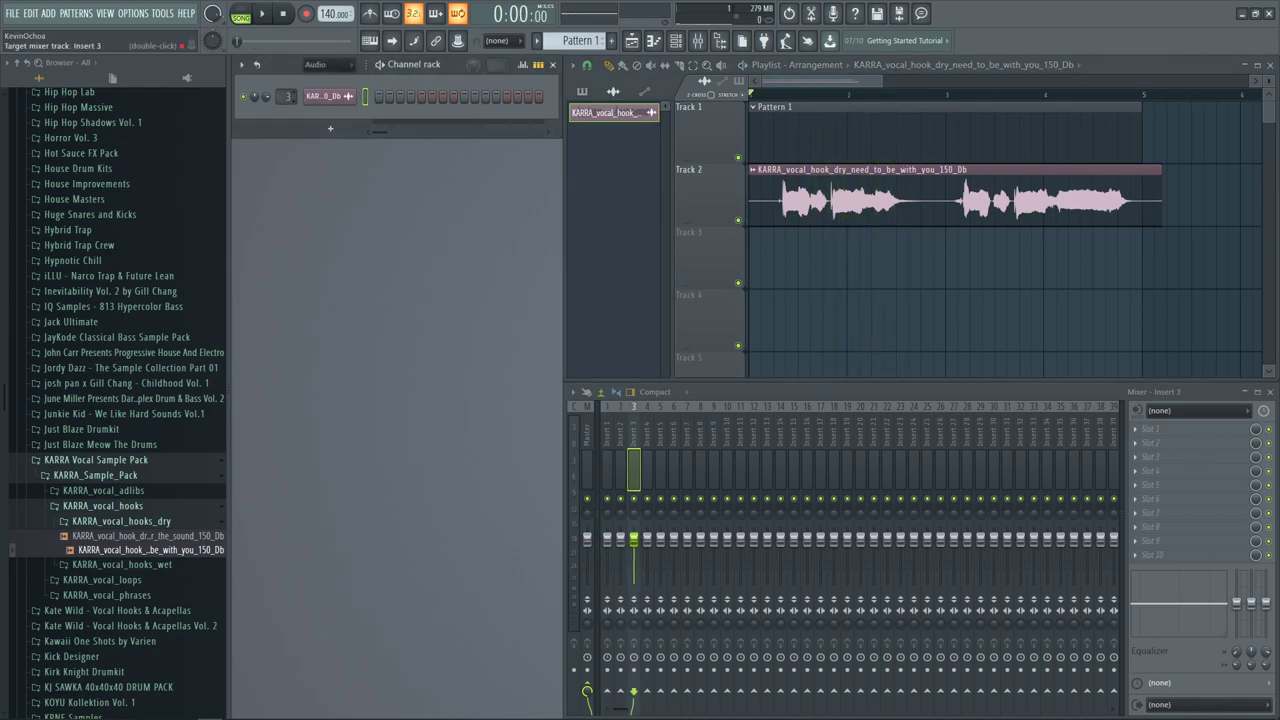
pyautogui.press('space')
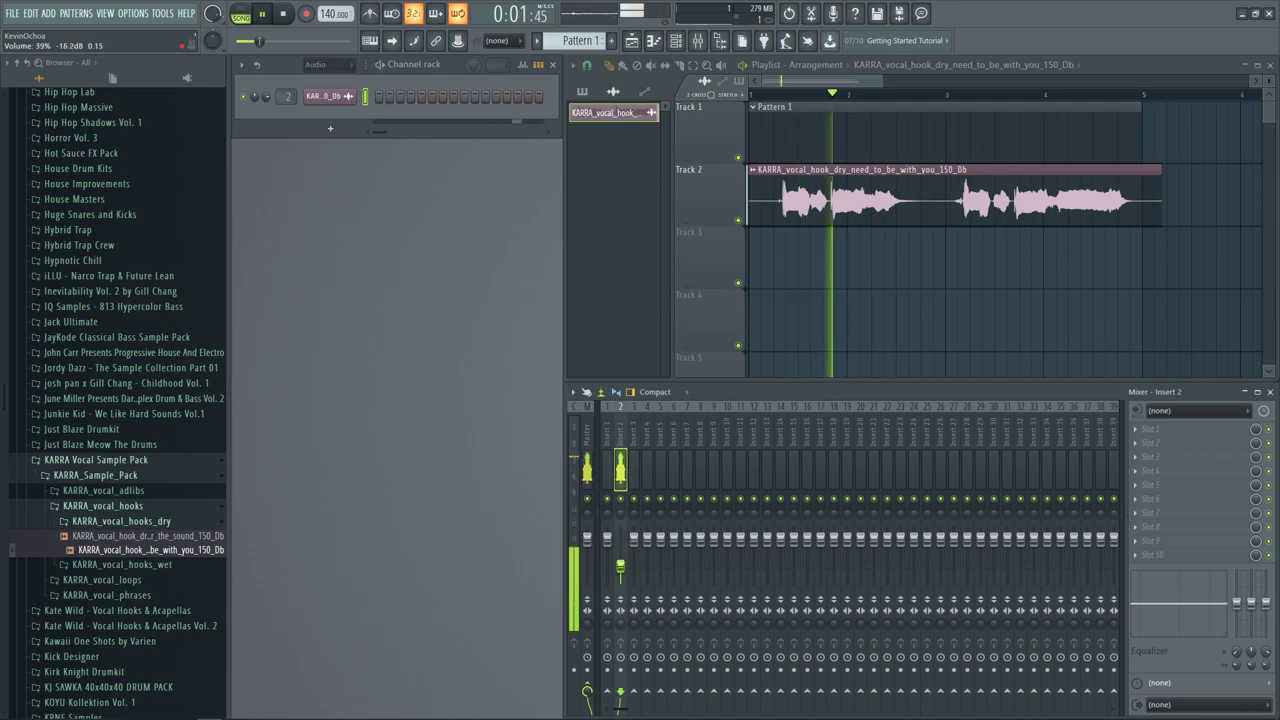
pyautogui.press('space')
pyautogui.rightClick(620, 550)
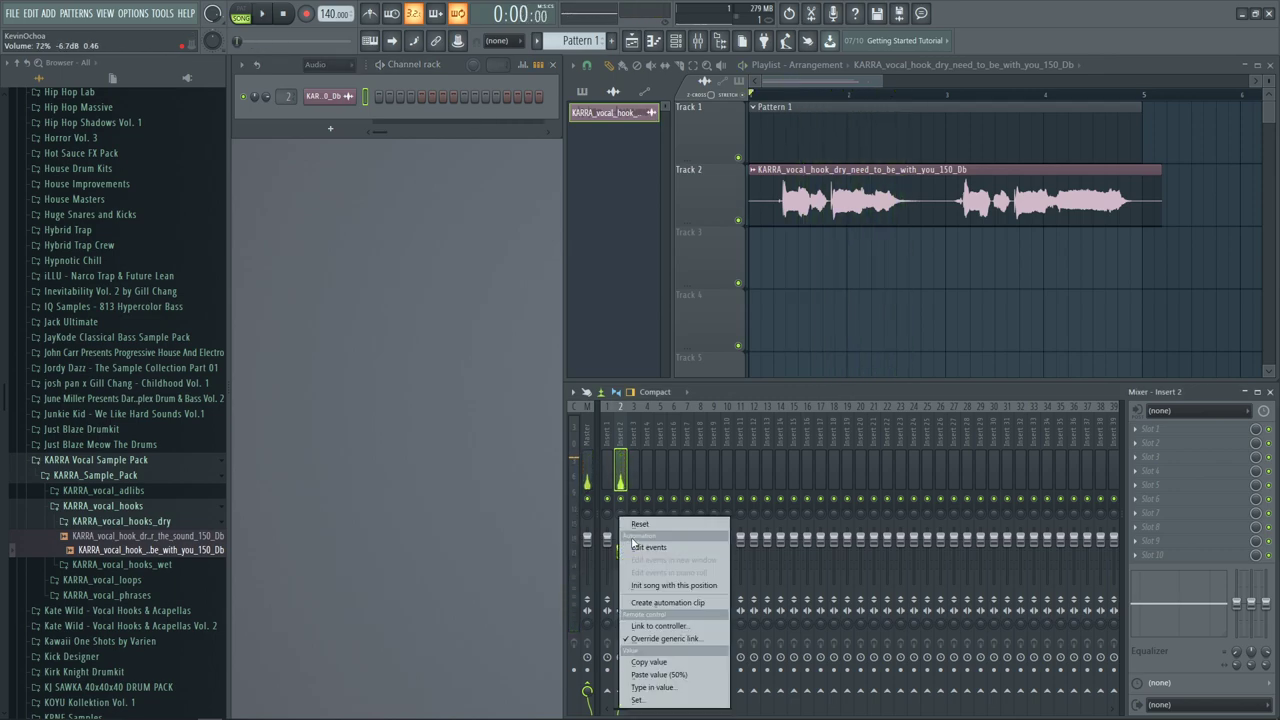
pyautogui.click(640, 524)
# Lower the vocal channel's volume to about 53% during playback and close its settings window
pyautogui.click(323, 100)
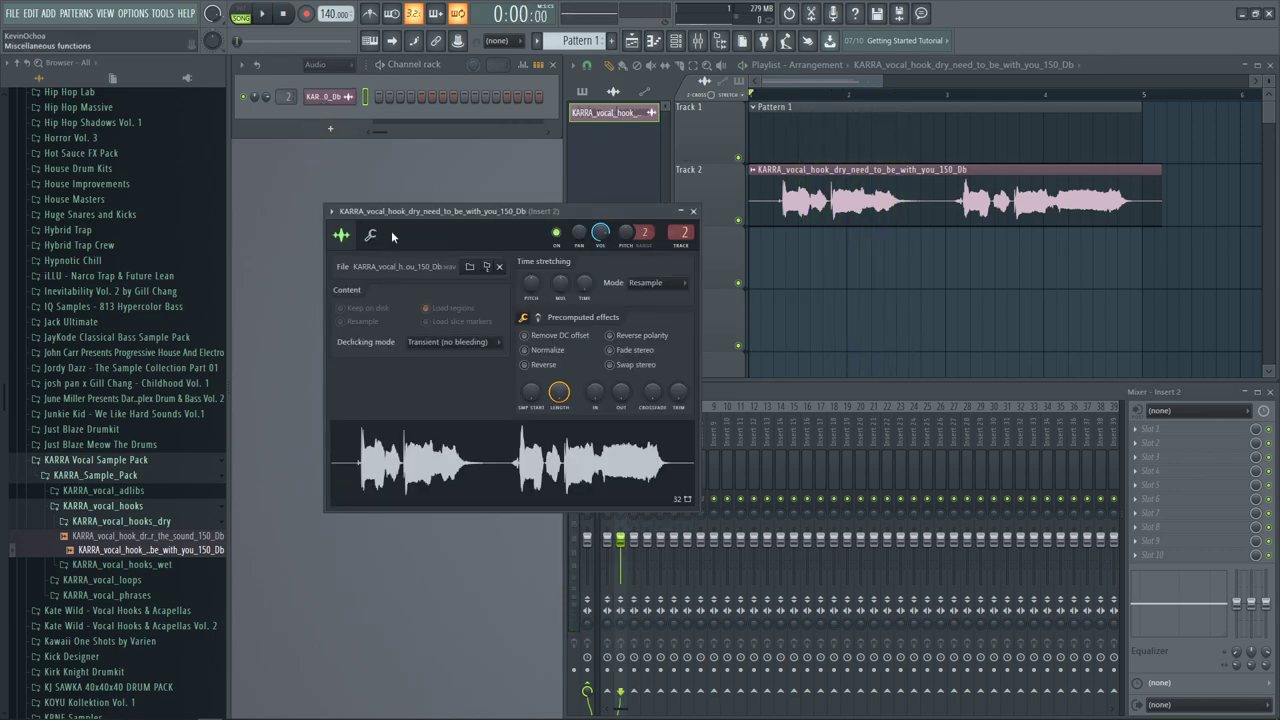
pyautogui.press('space')
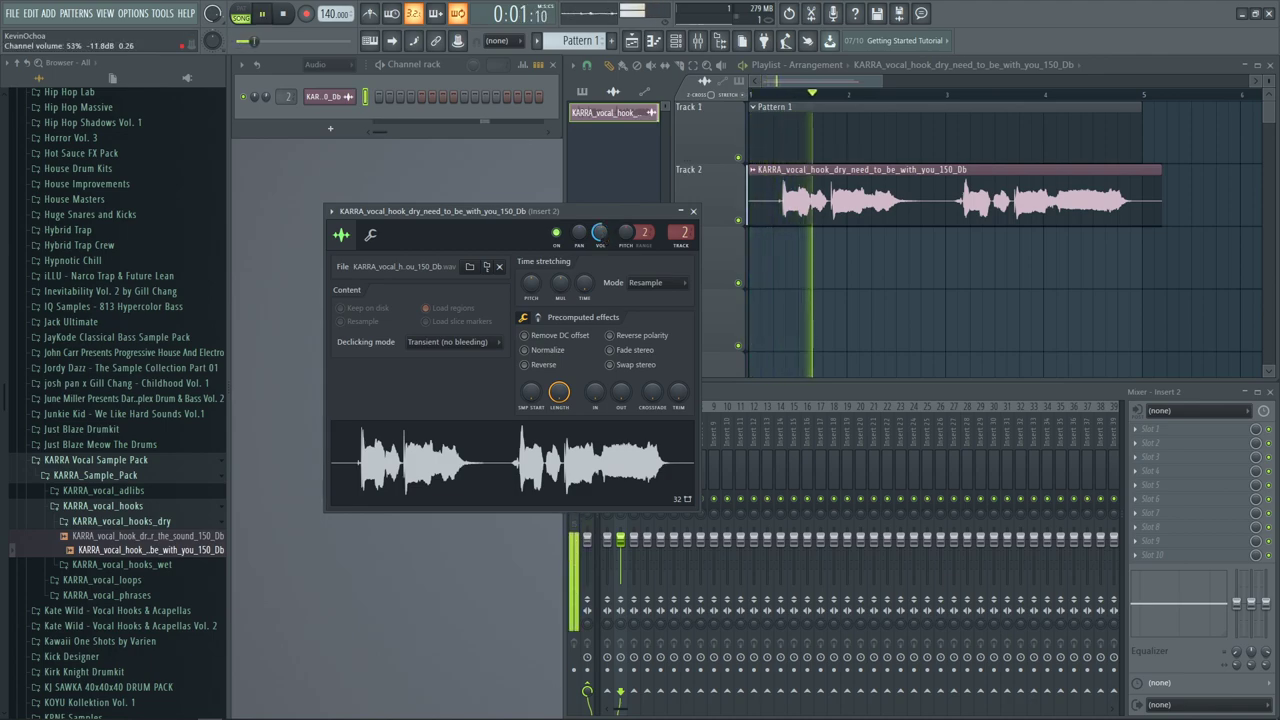
pyautogui.moveTo(600, 211); pyautogui.dragTo(821, 148)
pyautogui.press('space')
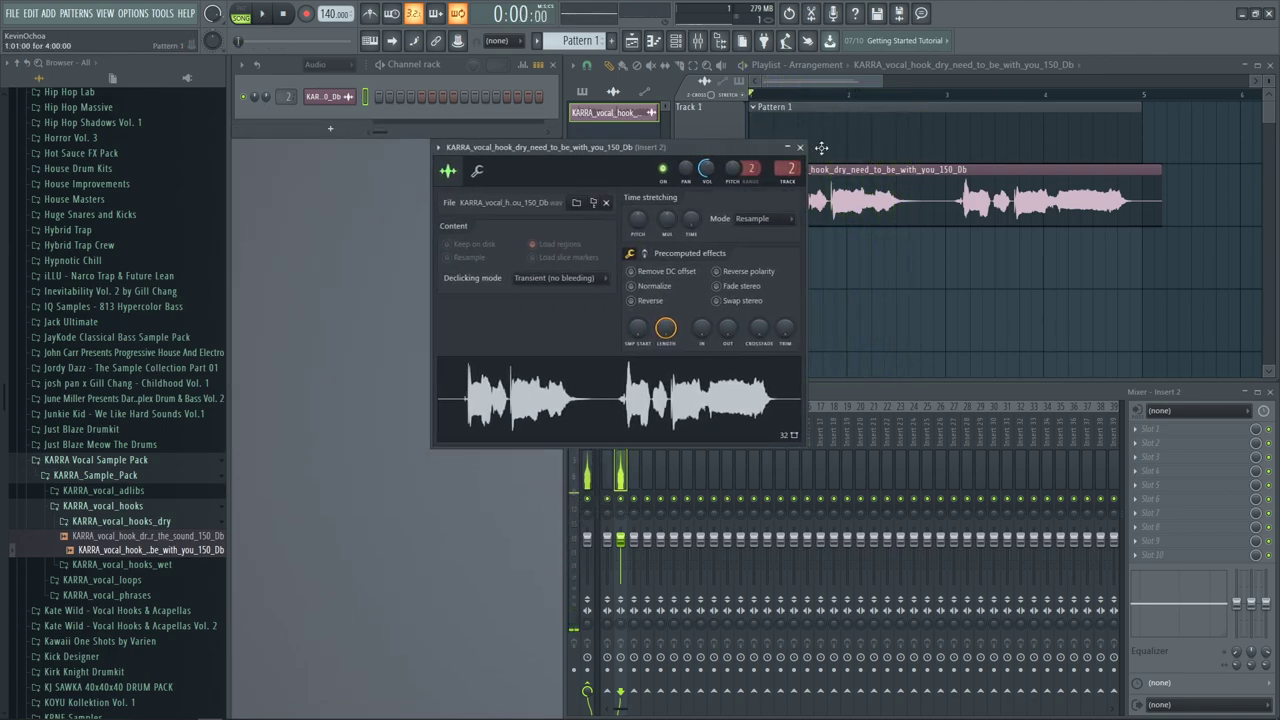
pyautogui.click(801, 149)
# Set the project tempo to 150 BPM and play the vocal hook at that tempo
pyautogui.press('space')
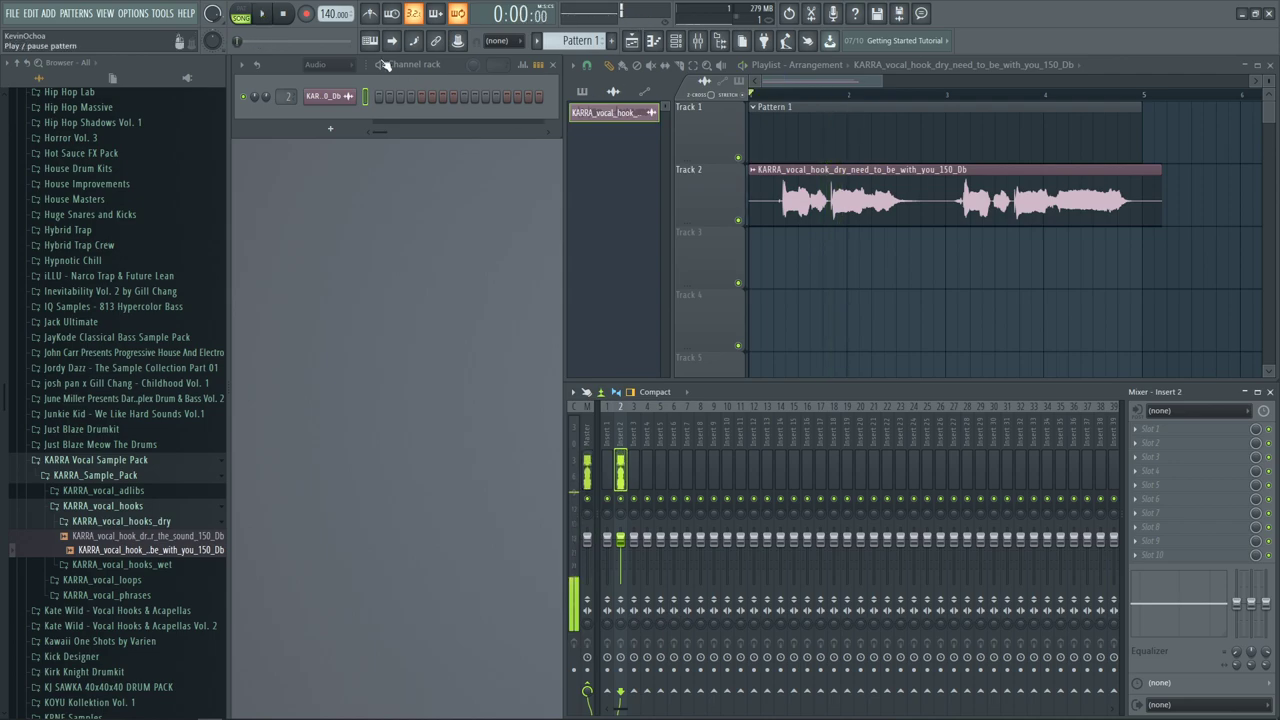
pyautogui.moveTo(335, 13); pyautogui.dragTo(335, 1)
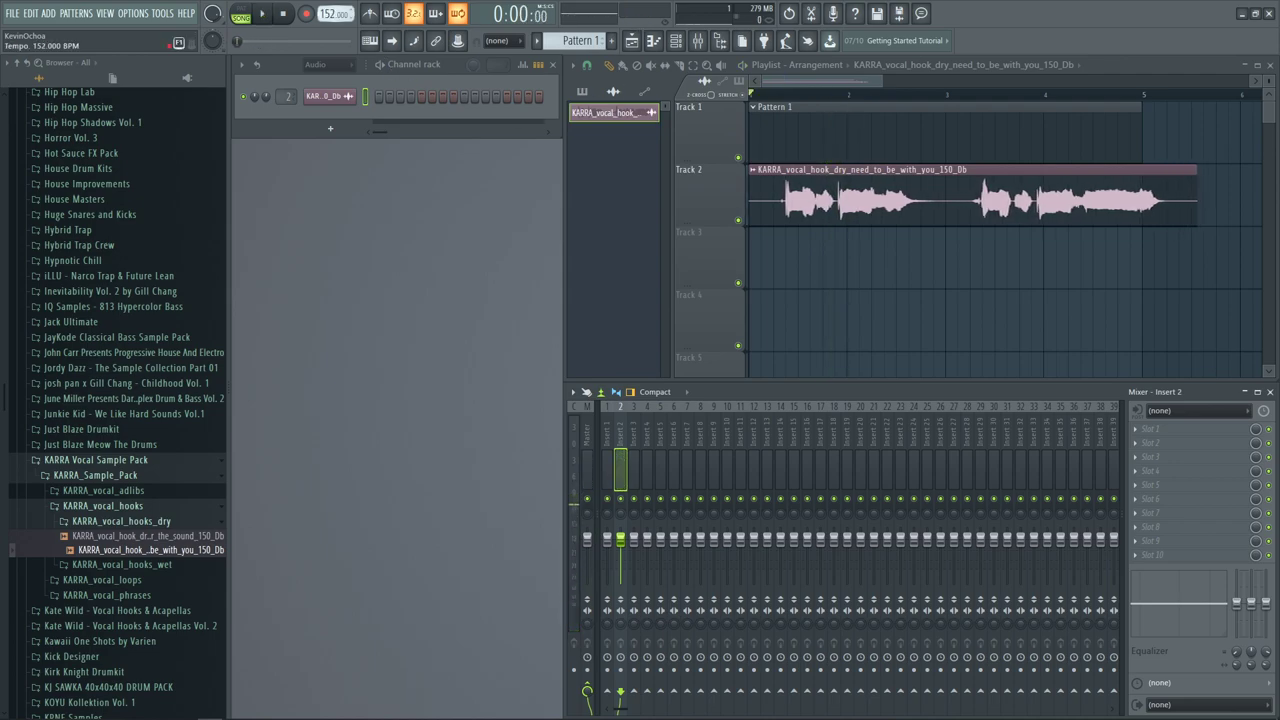
pyautogui.press('space')
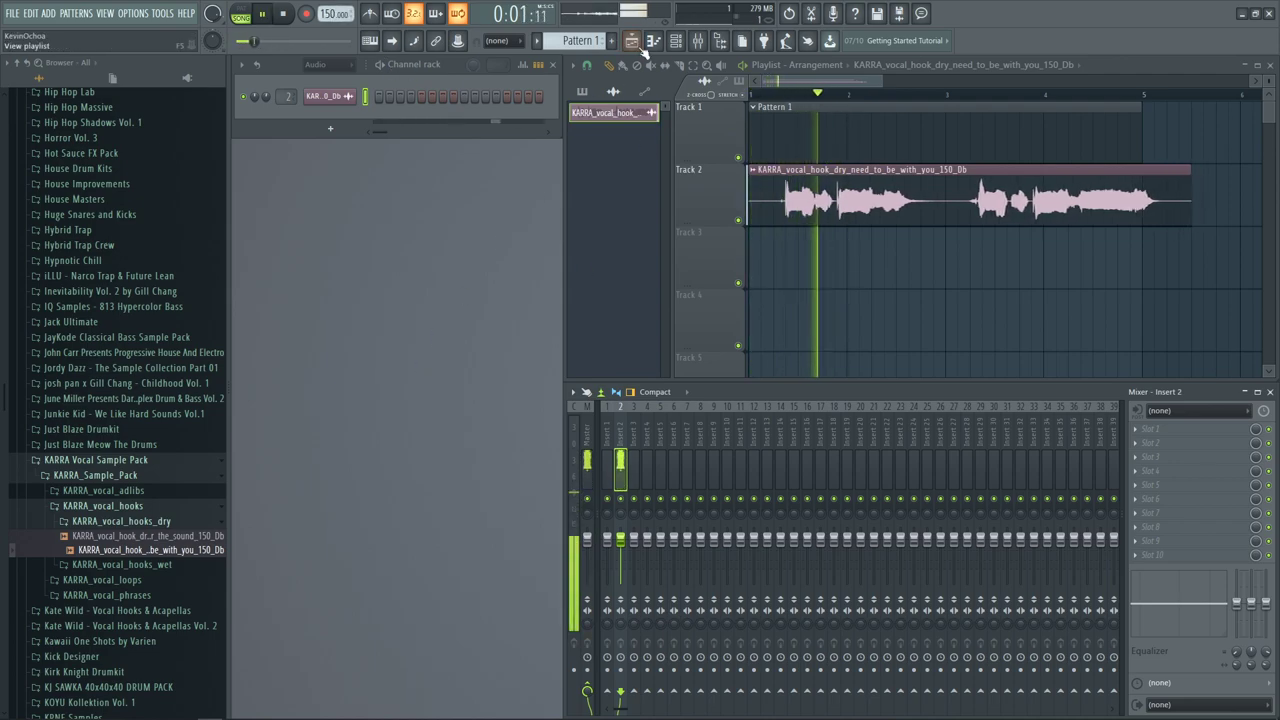
# Stop playback, hide the browser, and load Wave Candy into slot 10 of the Master mixer track
pyautogui.press('space')
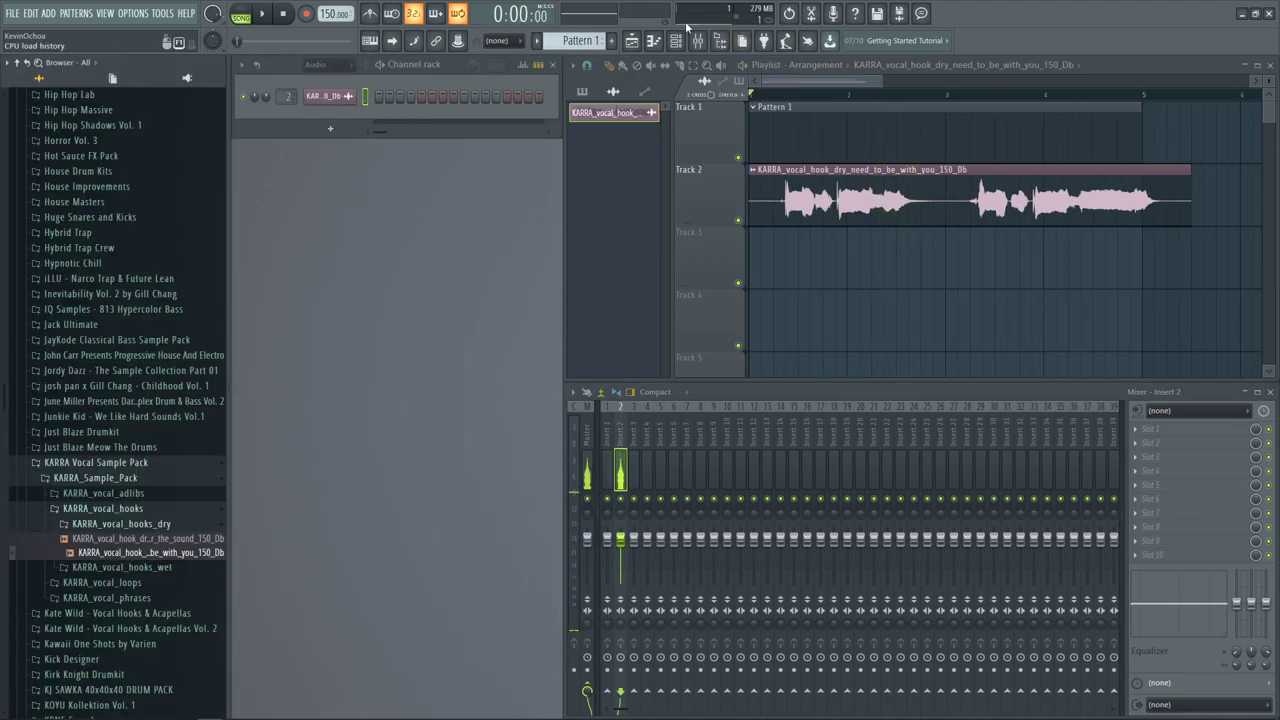
pyautogui.click(720, 40)
pyautogui.click(353, 457)
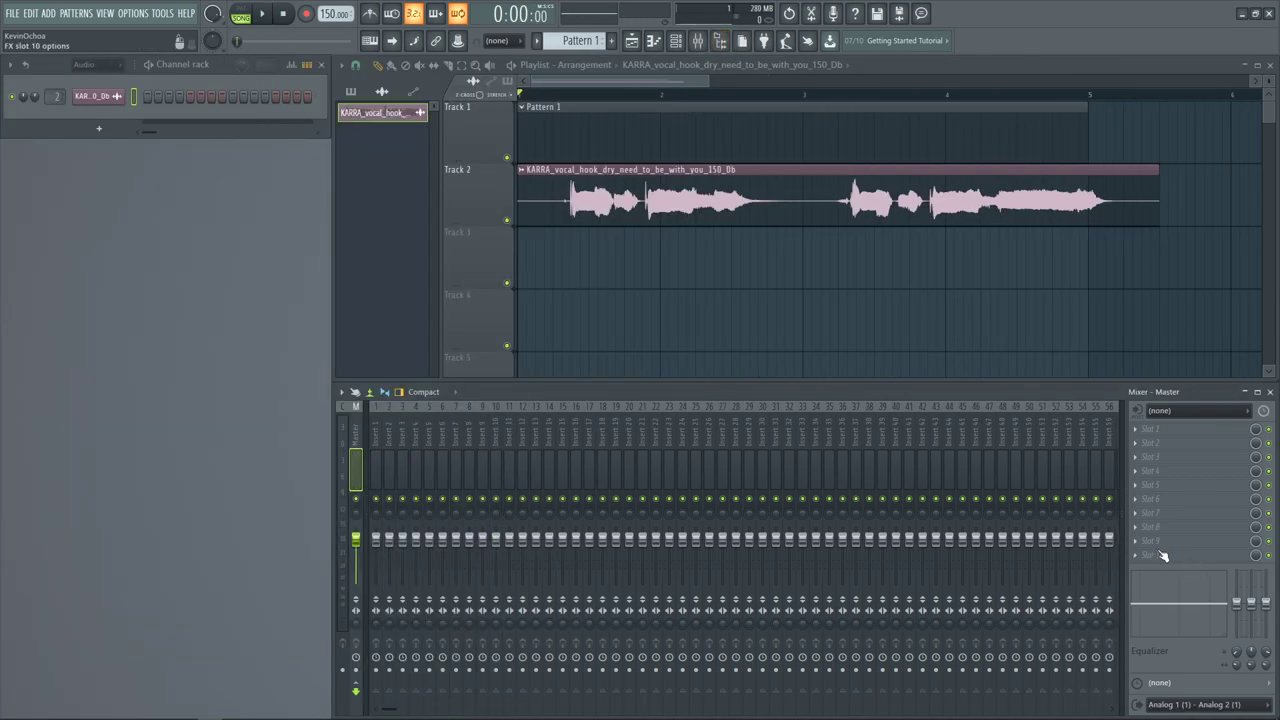
pyautogui.click(1158, 554)
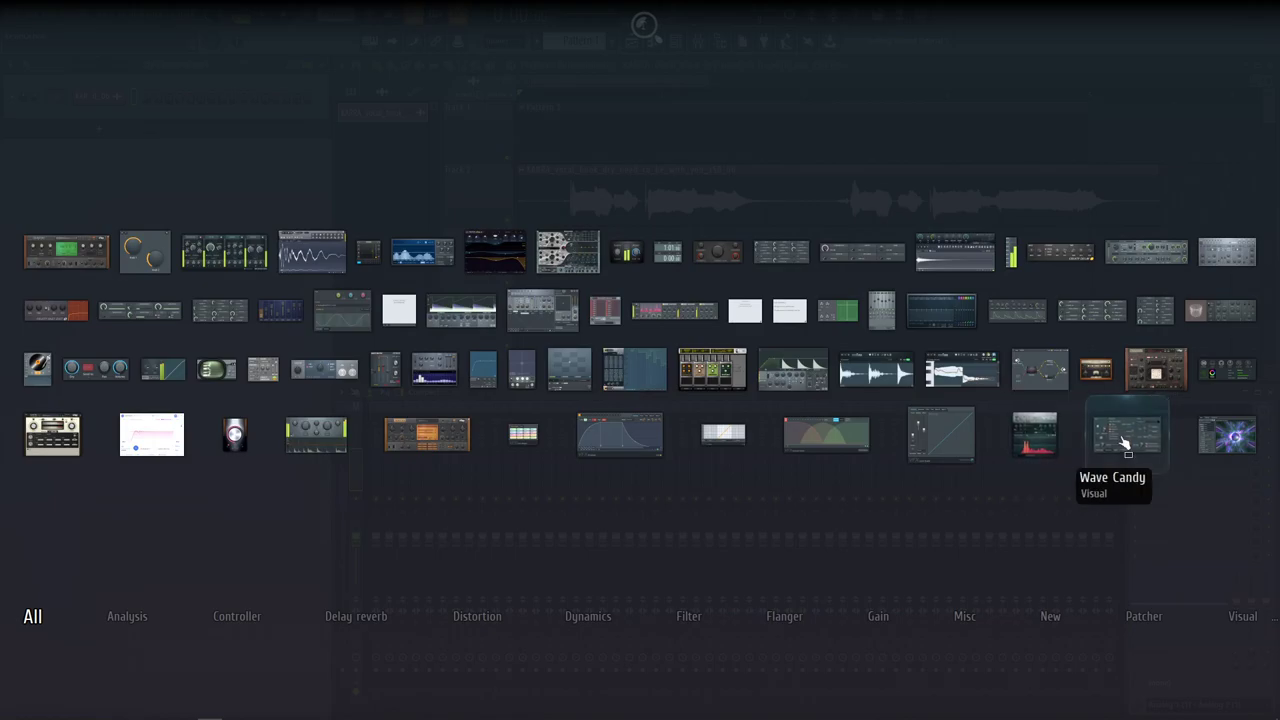
pyautogui.click(1125, 434)
# Place the Wave Candy display in the empty area below the channel rack and view the vocal's spectrum during playback
pyautogui.moveTo(765, 382); pyautogui.dragTo(118, 570)
pyautogui.press('space')
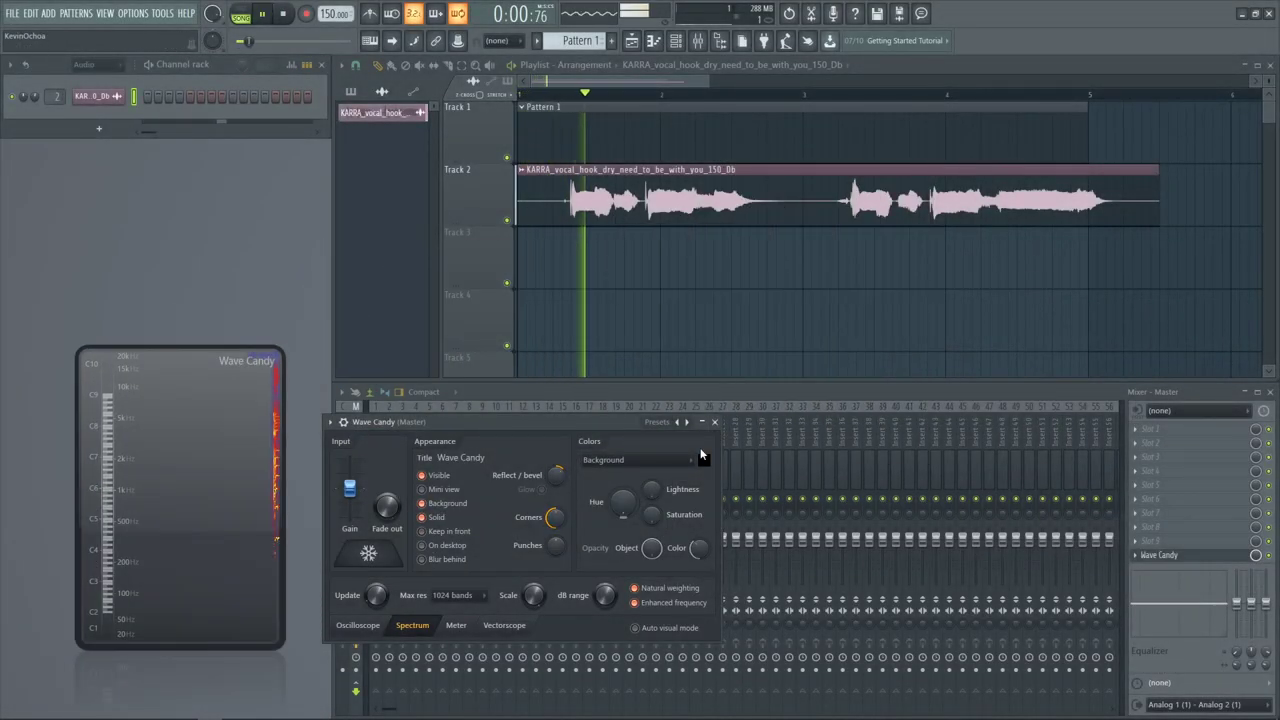
pyautogui.press('Escape')
pyautogui.moveTo(174, 513); pyautogui.dragTo(164, 568)
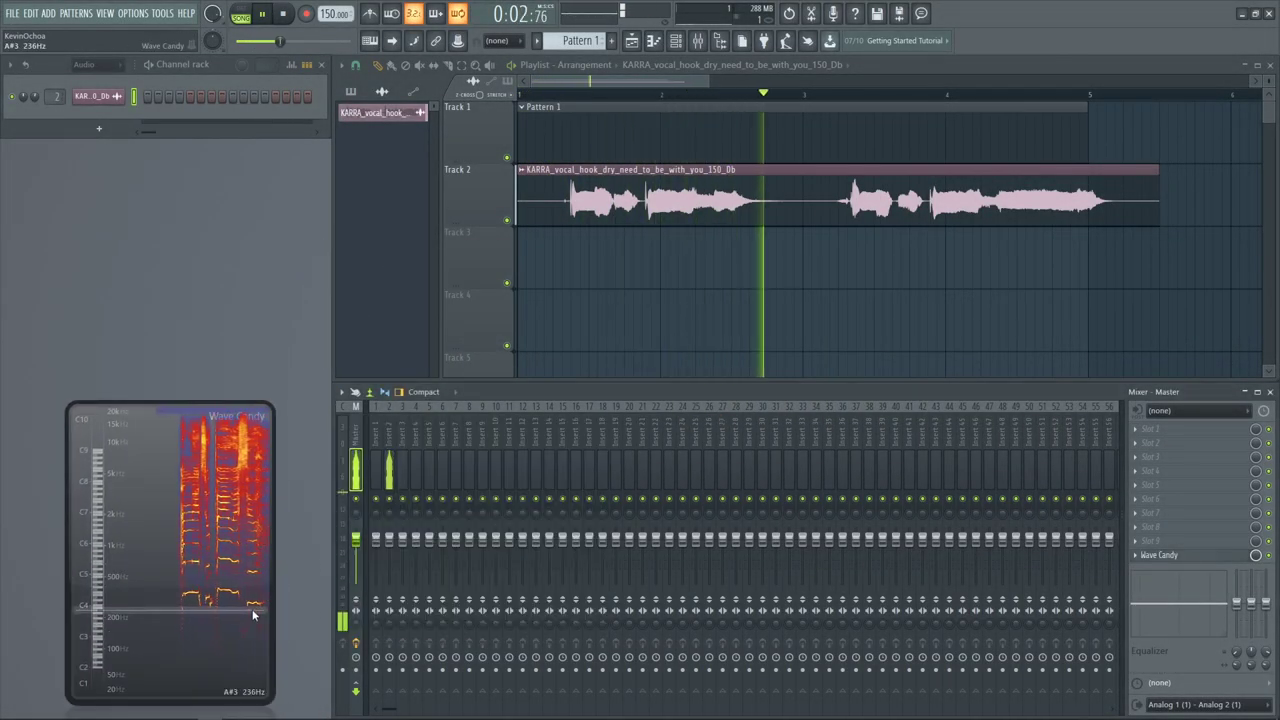
pyautogui.press('space')
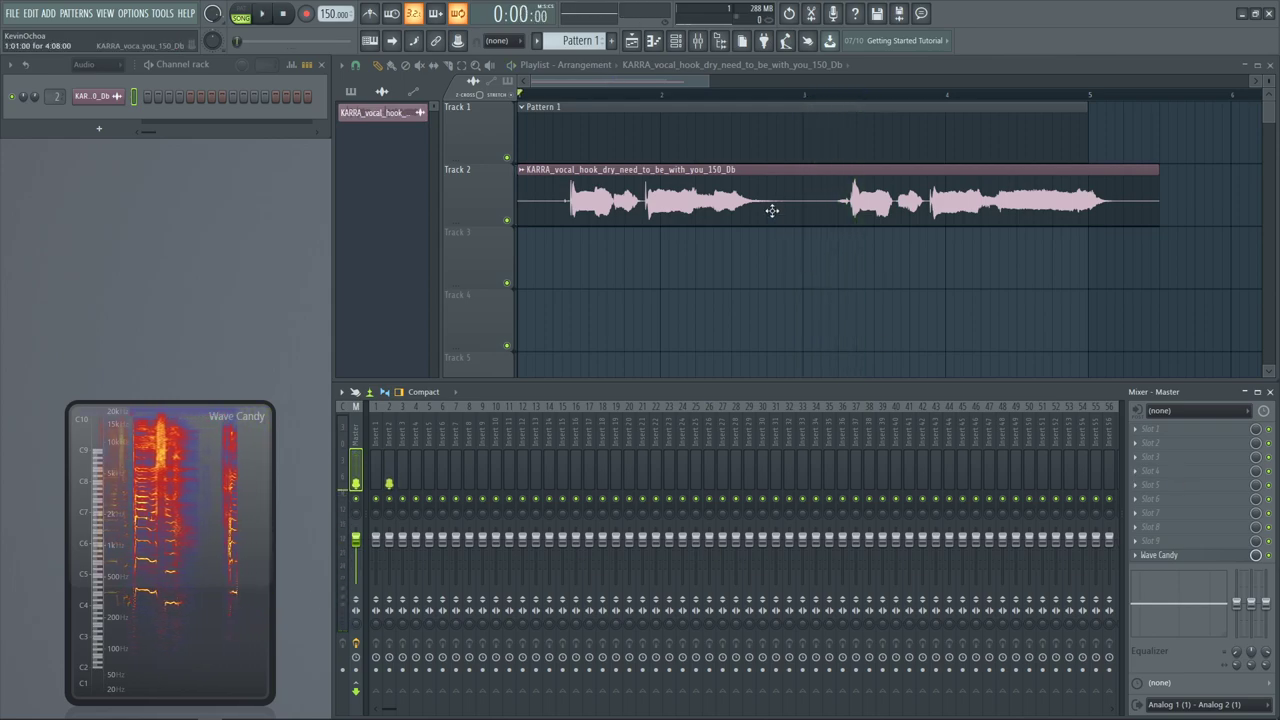
# Move the Pattern 1 clip to bar 2, align the vocal's first word with that bar, and play the arrangement
pyautogui.scroll(-2, 1089, 160)
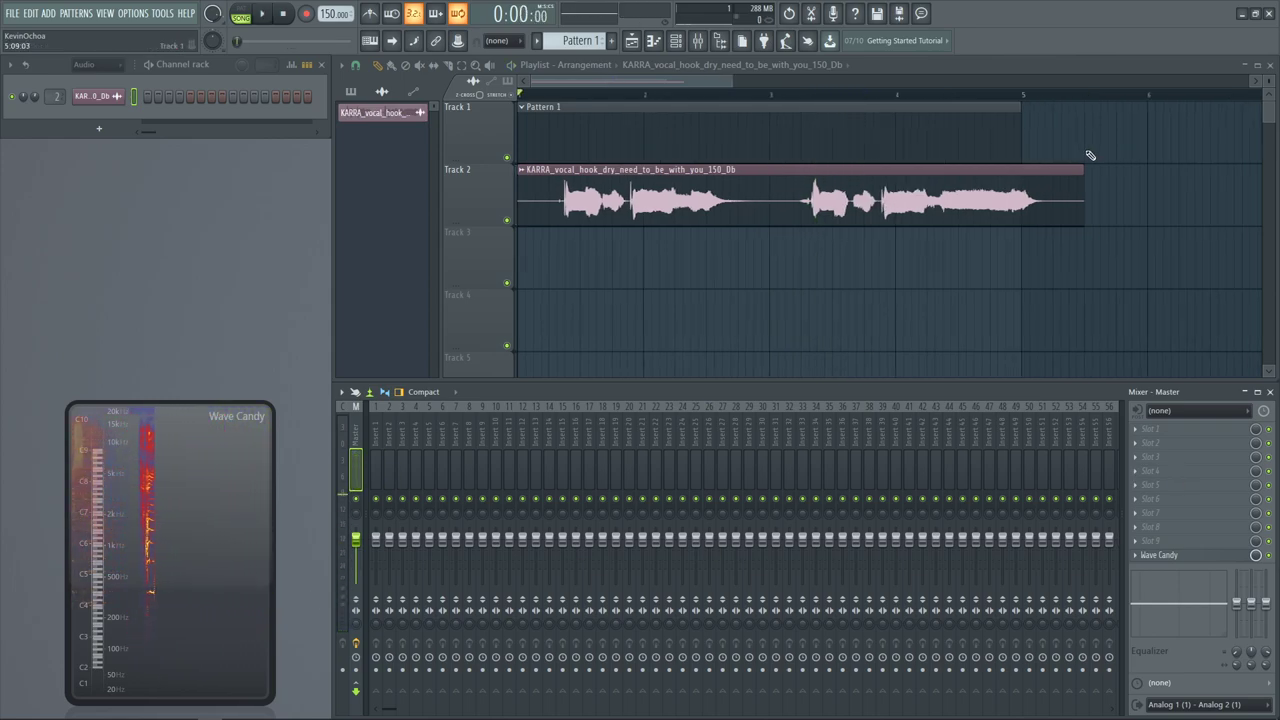
pyautogui.moveTo(654, 152); pyautogui.dragTo(760, 143)
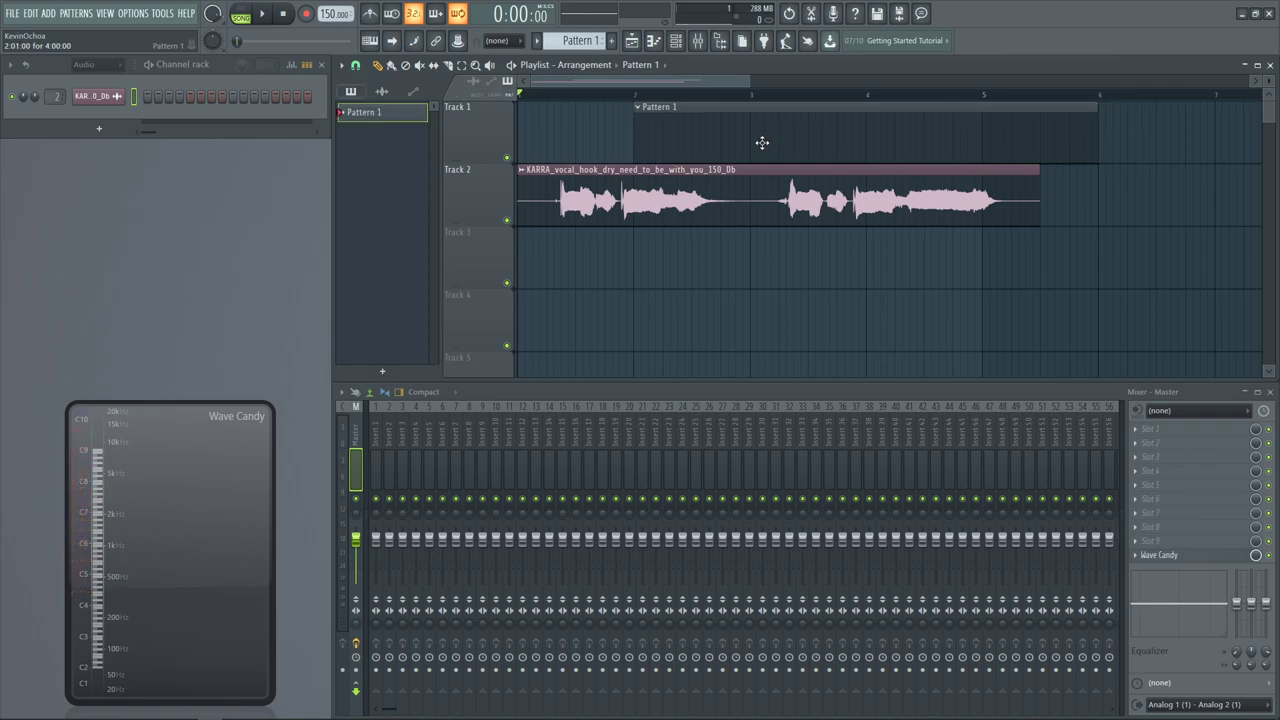
pyautogui.moveTo(608, 190); pyautogui.dragTo(681, 190)
pyautogui.press('space')
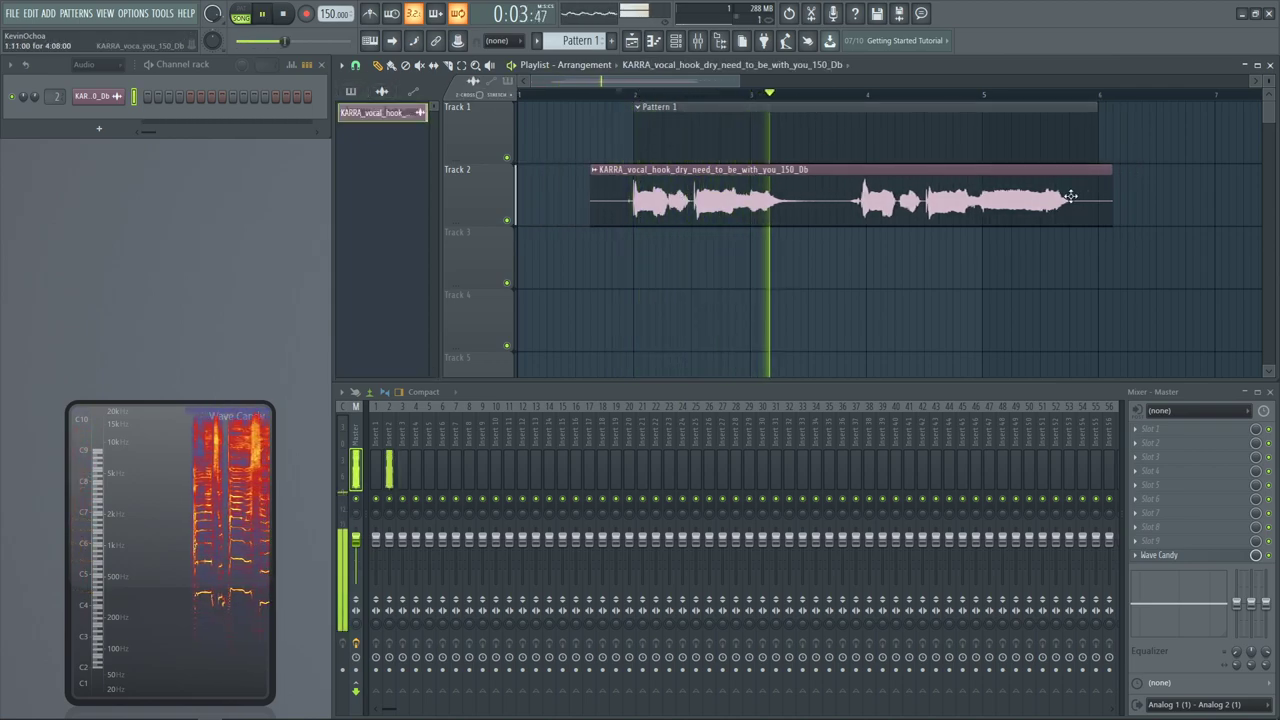
pyautogui.scroll(-2, 1042, 248)
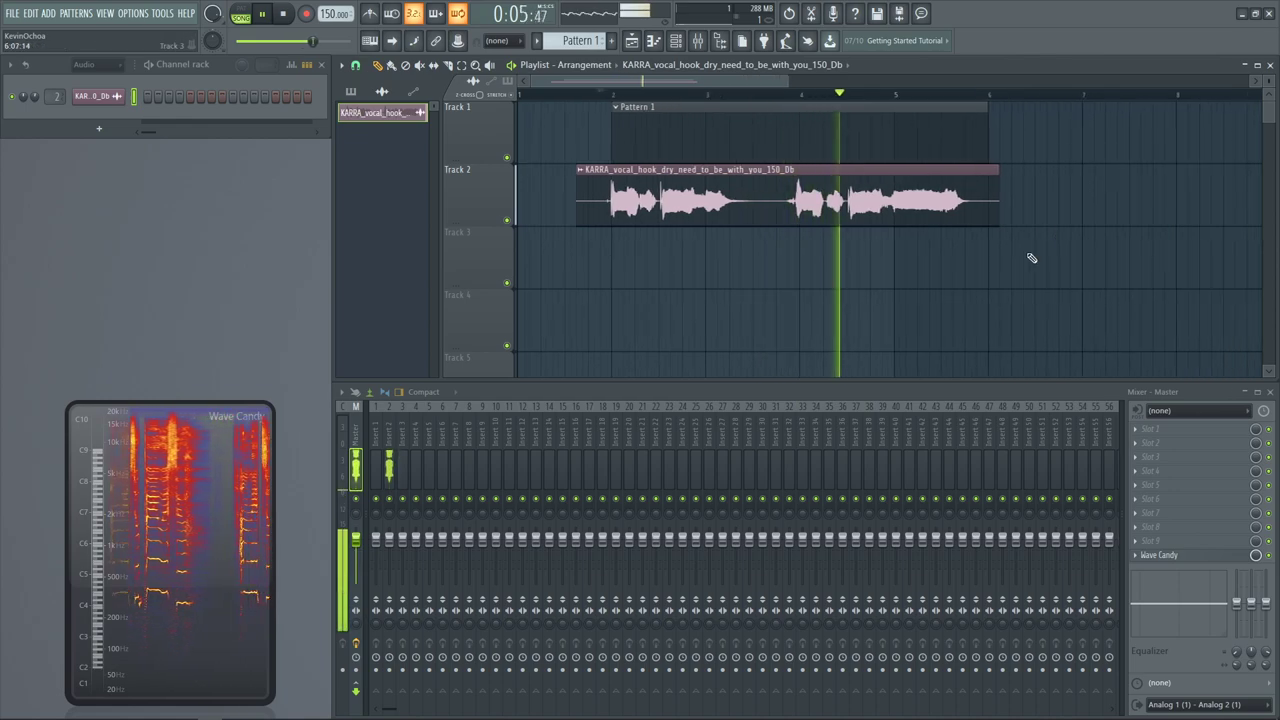
pyautogui.press('space')
# Open the vocal hook's sample in the pitch corrector
pyautogui.doubleClick(771, 214)
pyautogui.rightClick(382, 405)
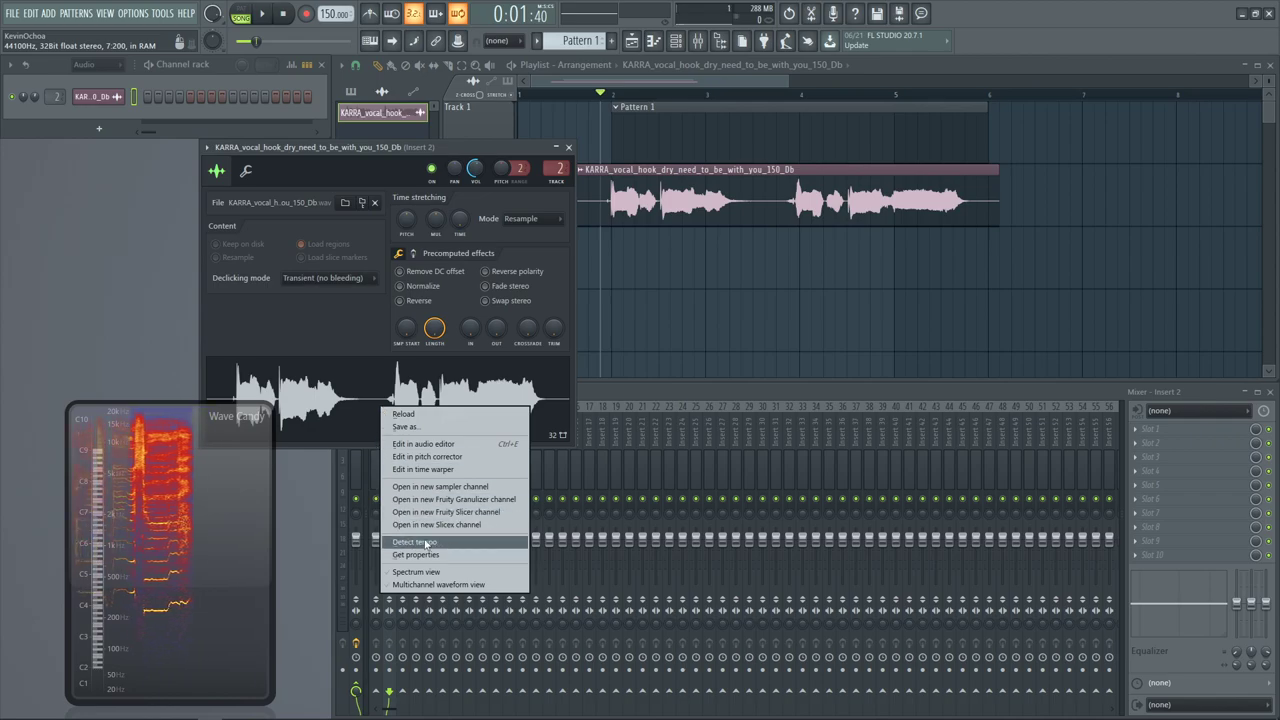
pyautogui.click(498, 458)
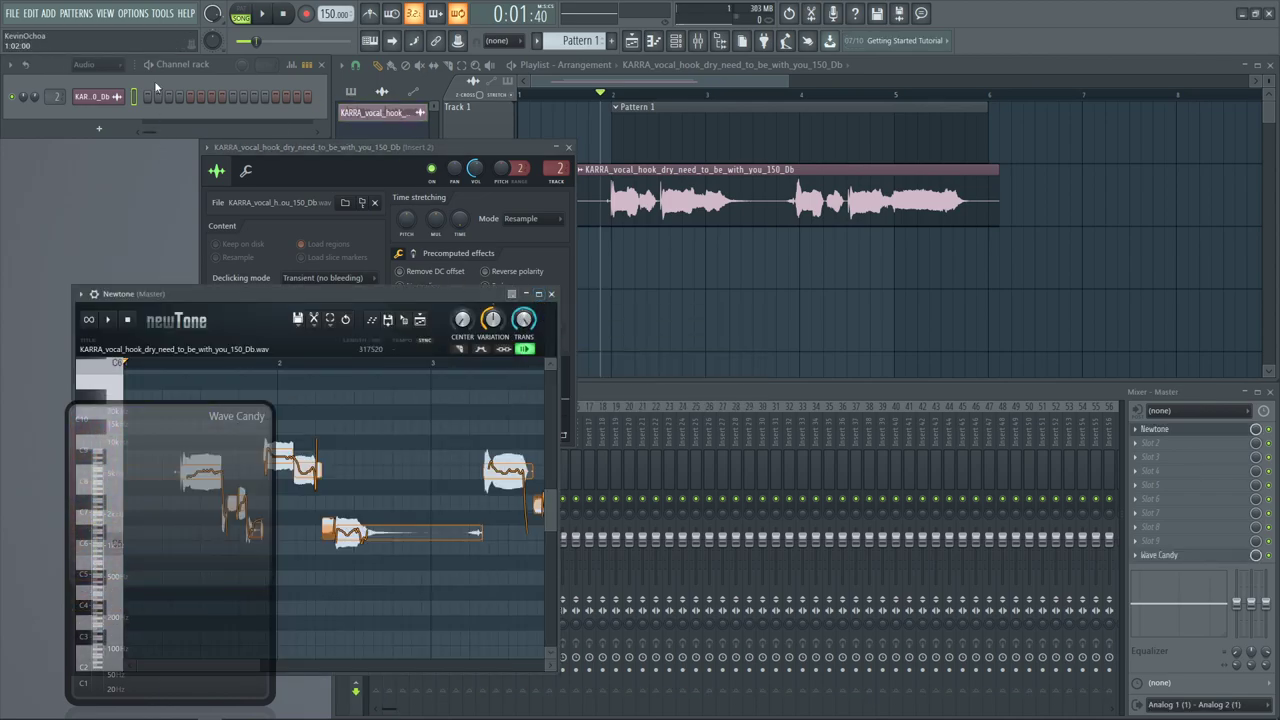
# Close the vocal channel's settings window and select the Default channel in the Unsorted channel group
pyautogui.click(122, 65)
pyautogui.click(90, 108)
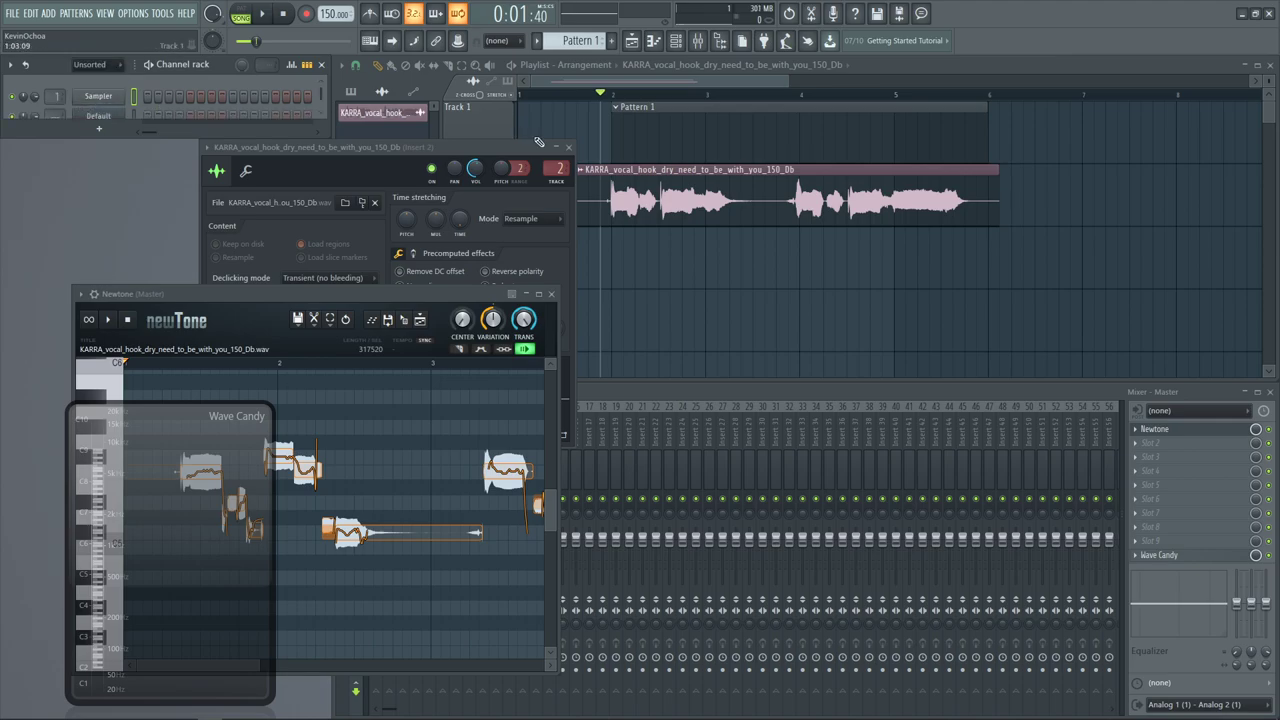
pyautogui.click(566, 149)
pyautogui.scroll(-1, 191, 94)
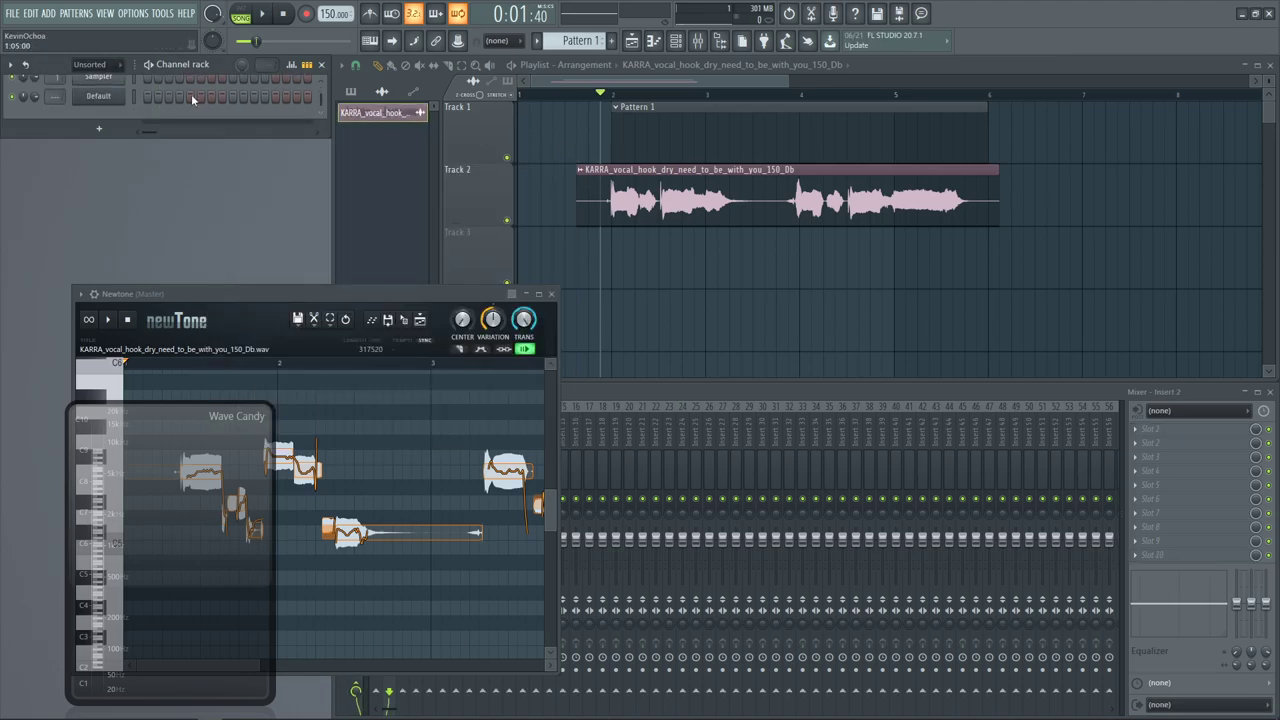
pyautogui.click(113, 98)
pyautogui.click(113, 98)
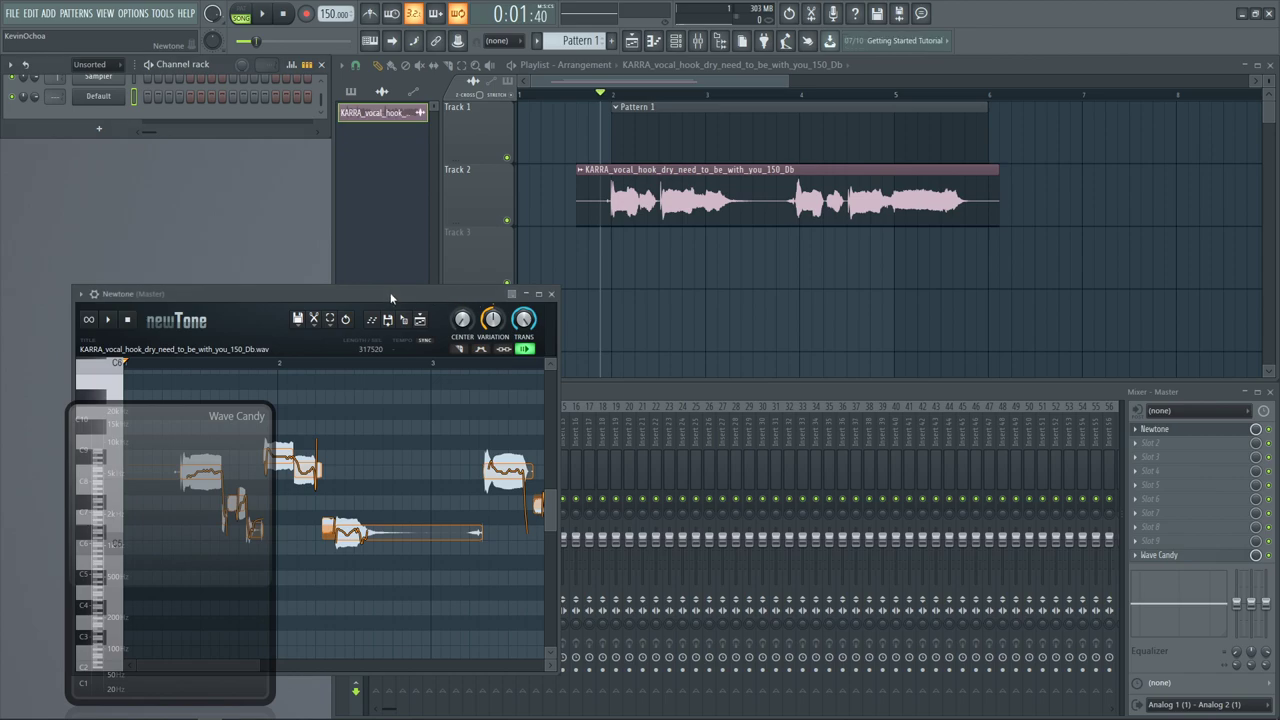
# Move Newtone clear of the Wave Candy display and preview the vocal's detected notes
pyautogui.moveTo(390, 292); pyautogui.dragTo(685, 241)
pyautogui.click(718, 291)
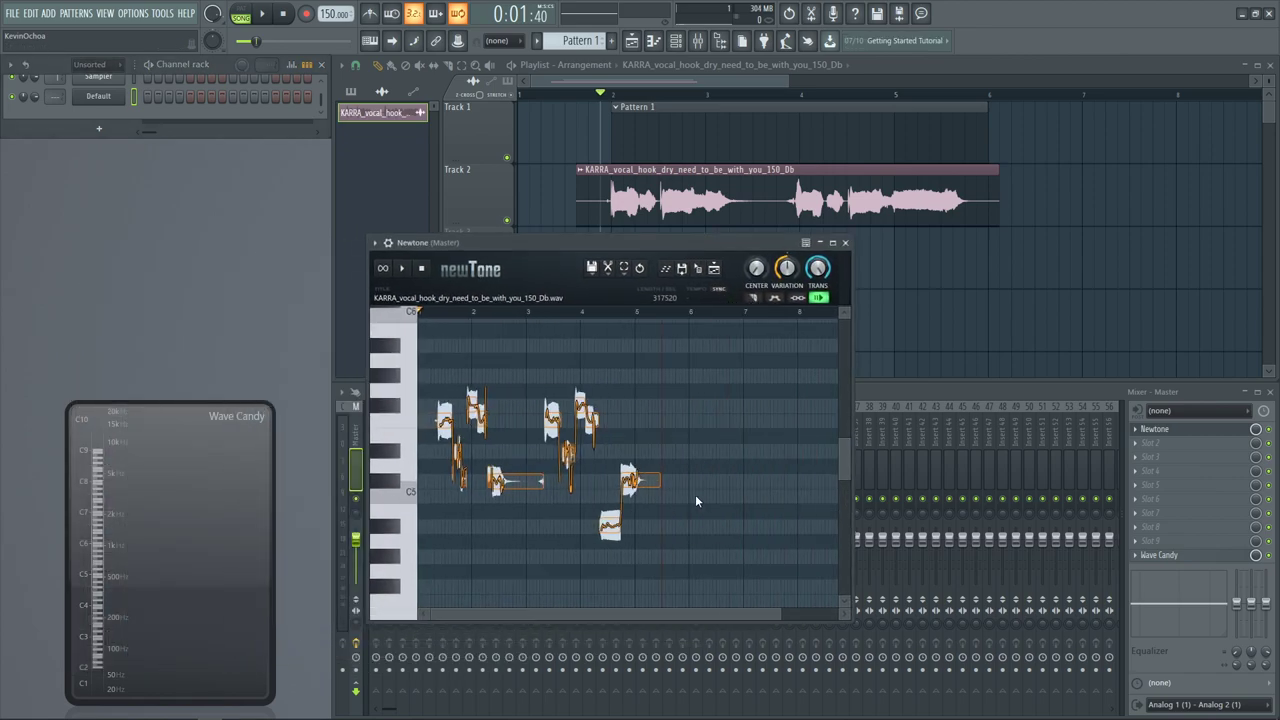
pyautogui.click(437, 313)
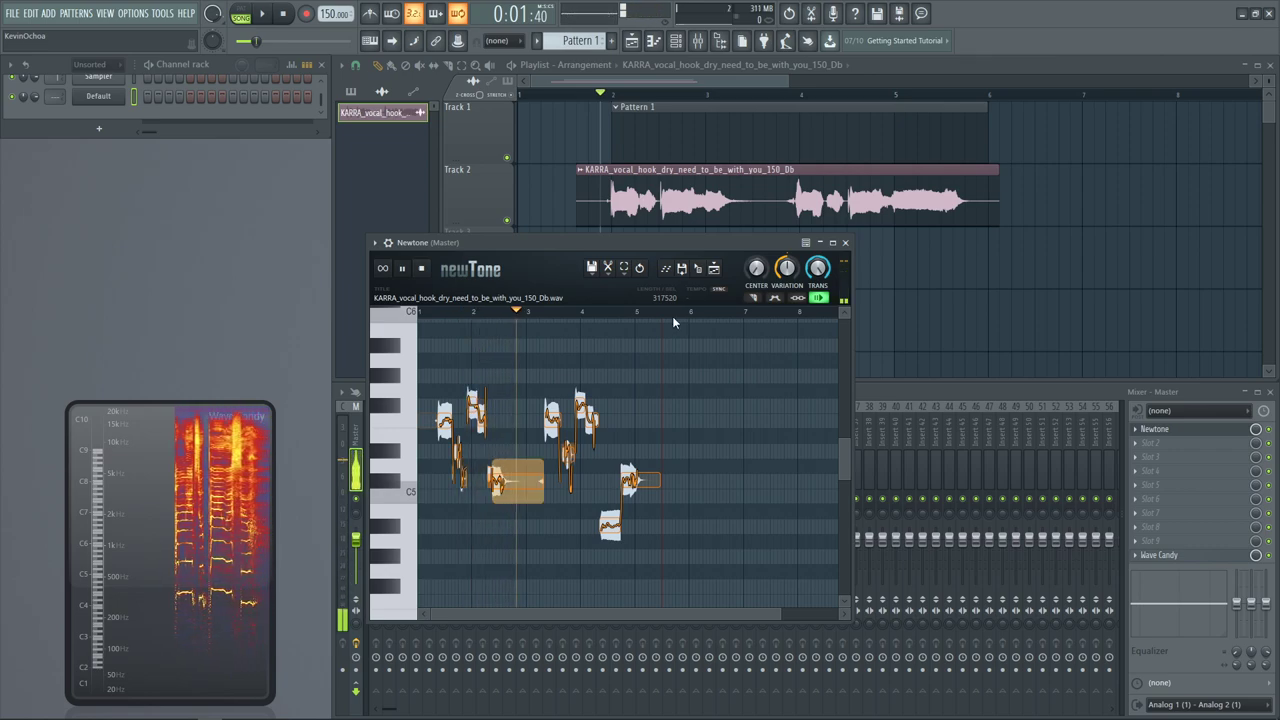
pyautogui.press('space')
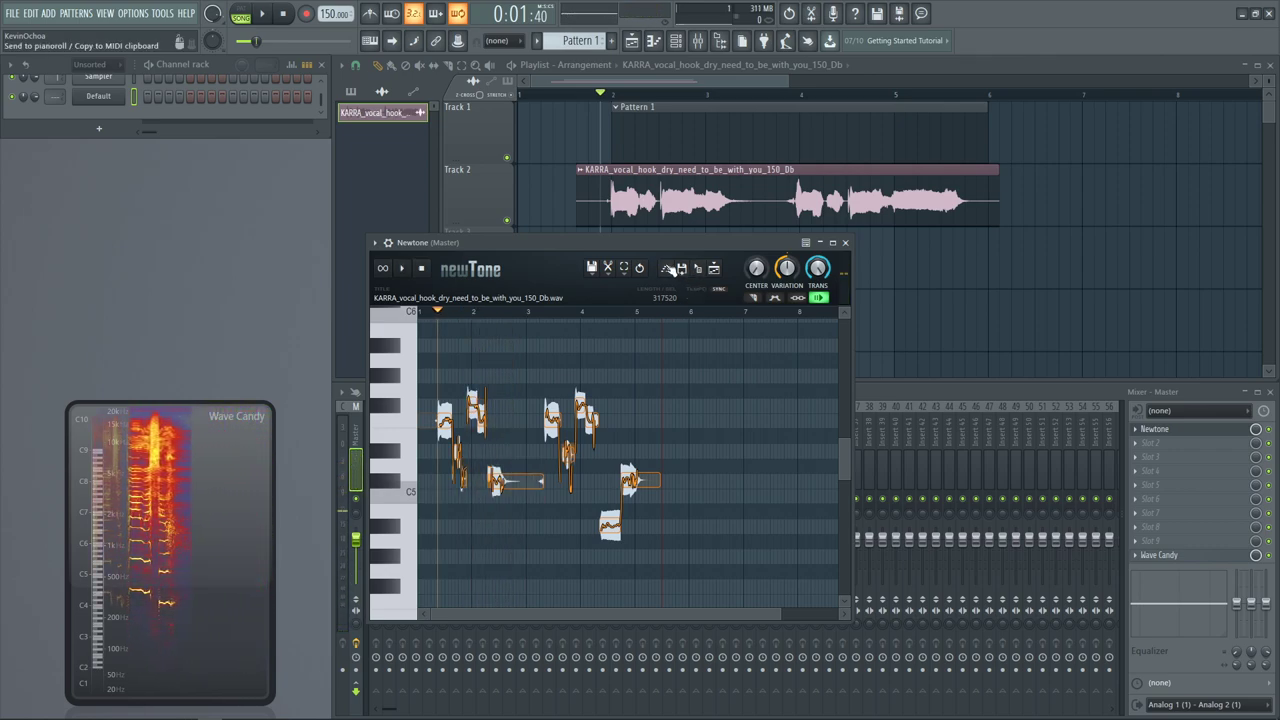
# Send Newtone's detected notes to the Default channel's piano roll, close Newtone, and play the melody with the vocal
pyautogui.click(668, 268)
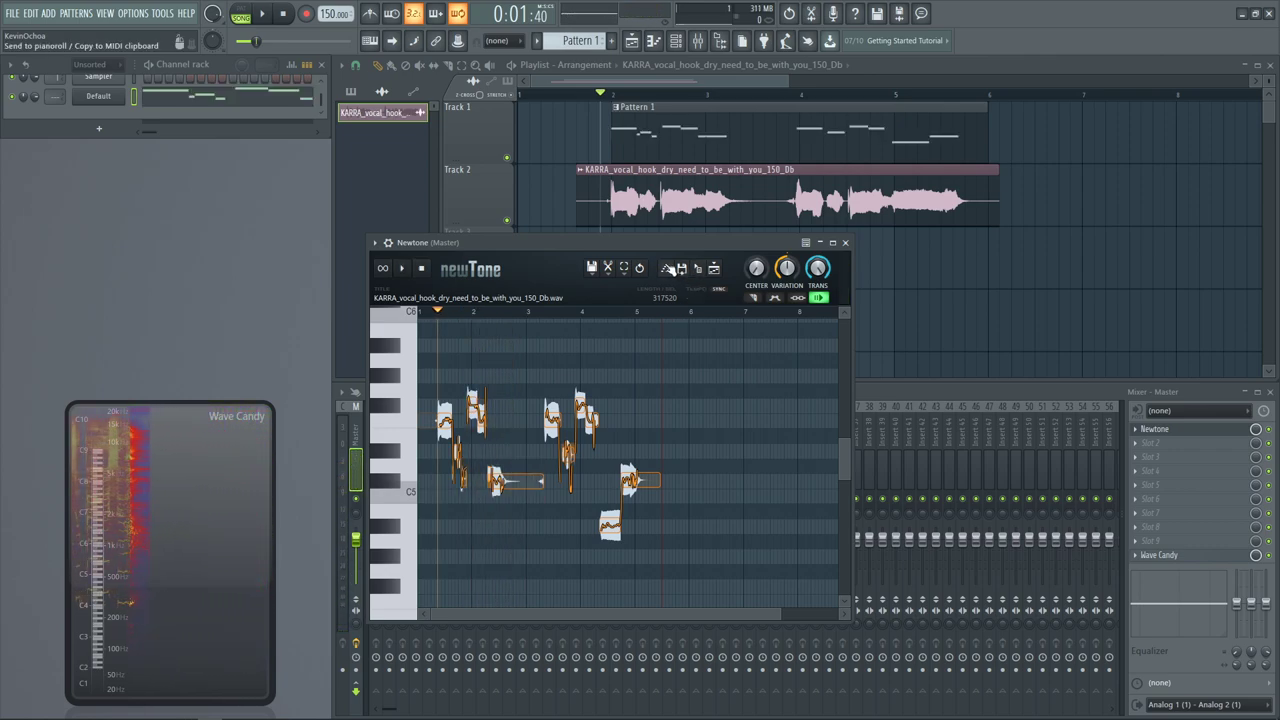
pyautogui.click(845, 242)
pyautogui.press('space')
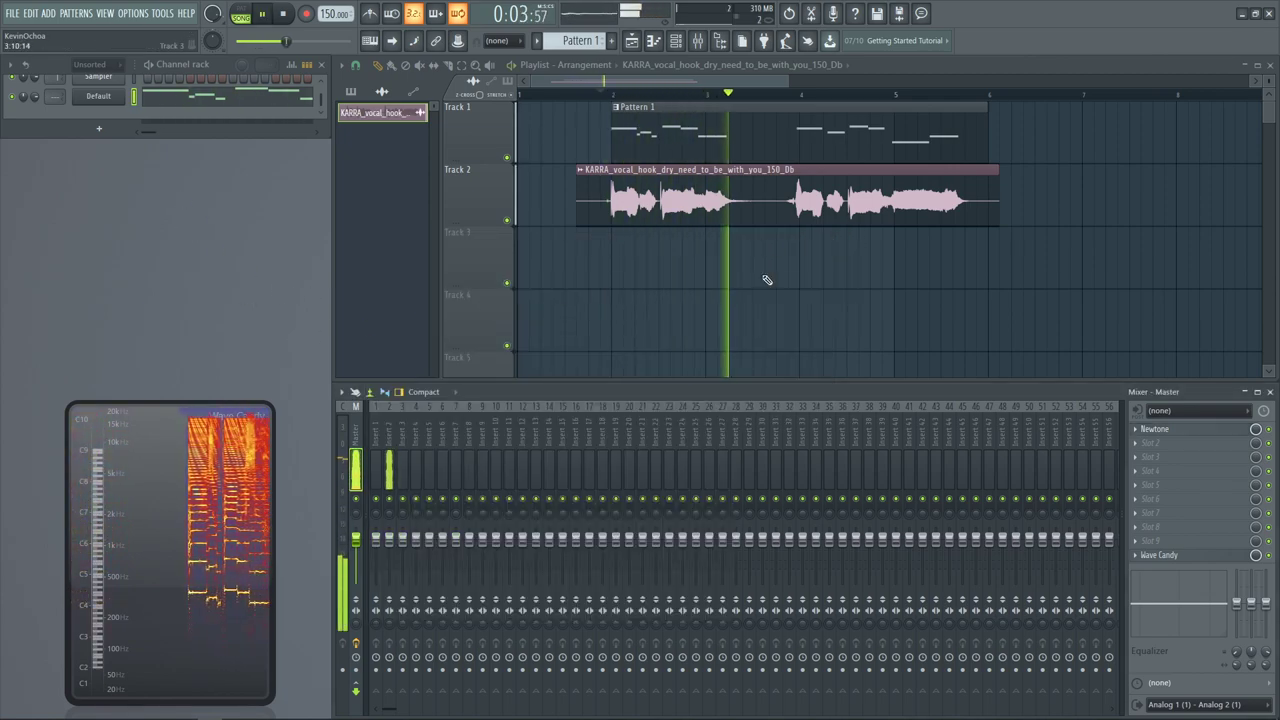
pyautogui.press('space')
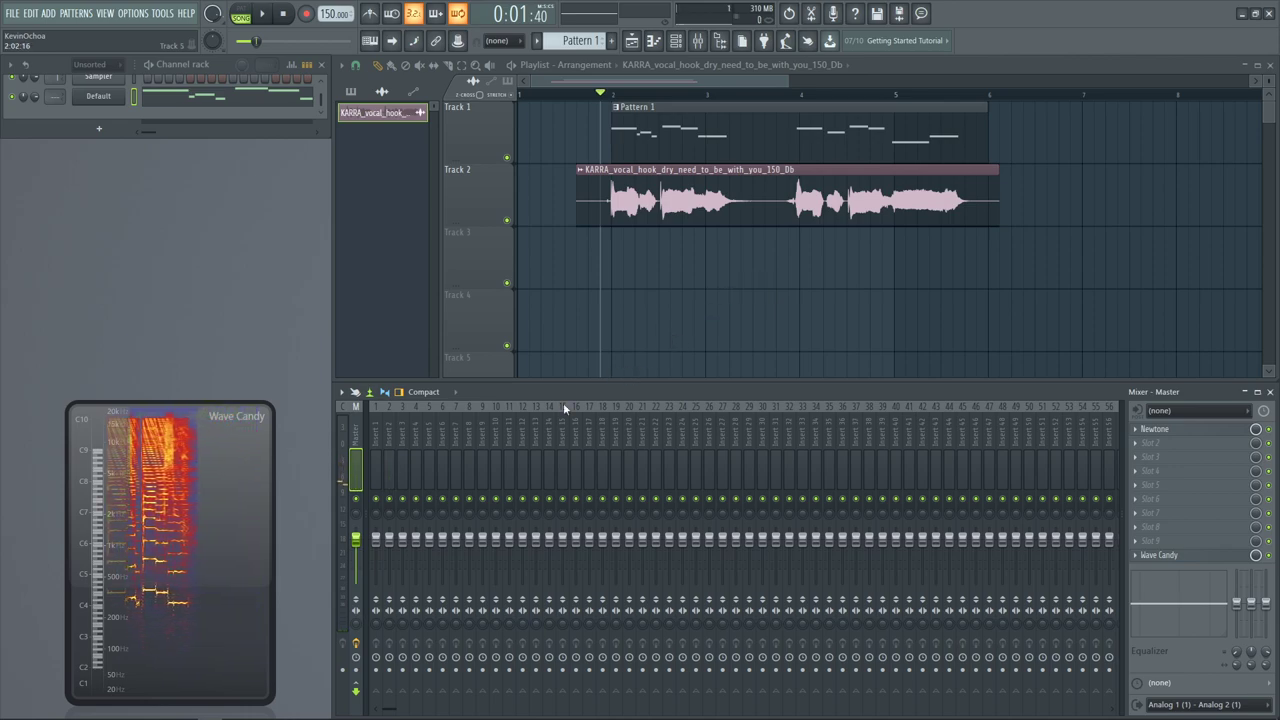
# Check Pattern 1 in the piano roll, return to the playlist, and lower the Insert 1 and Insert 2 faders to about 56%
pyautogui.click(399, 467)
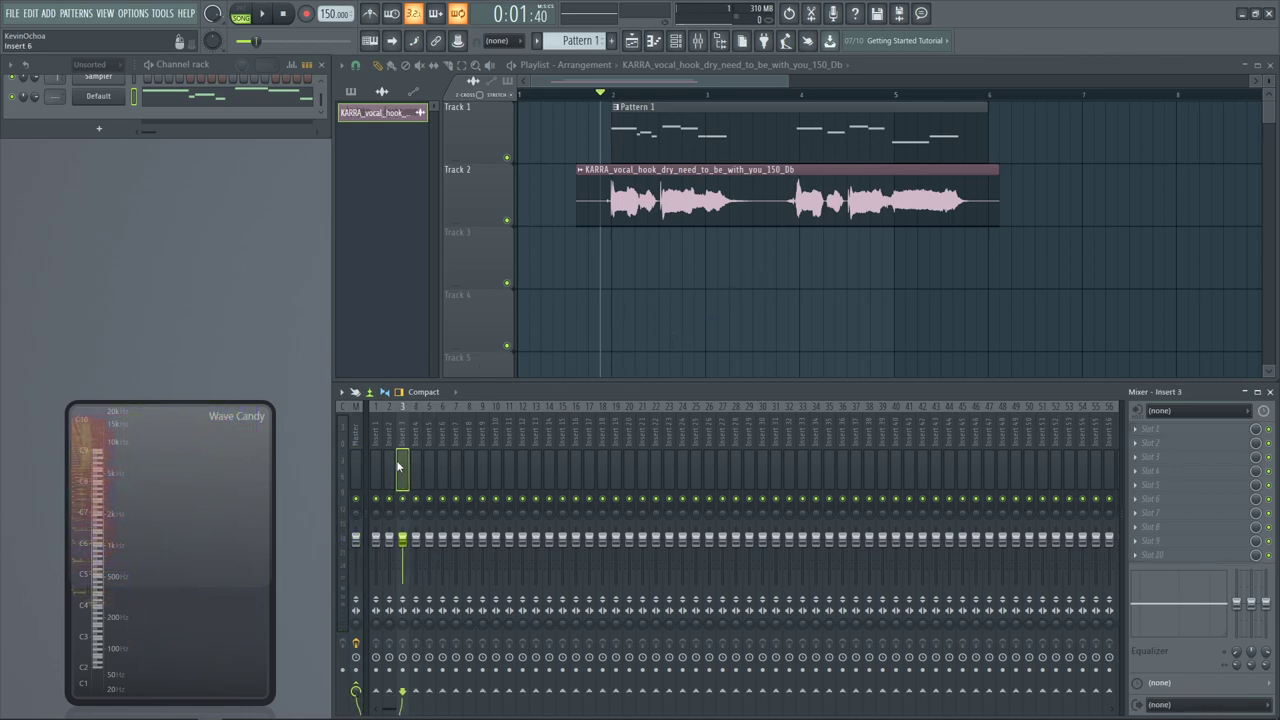
pyautogui.click(376, 465)
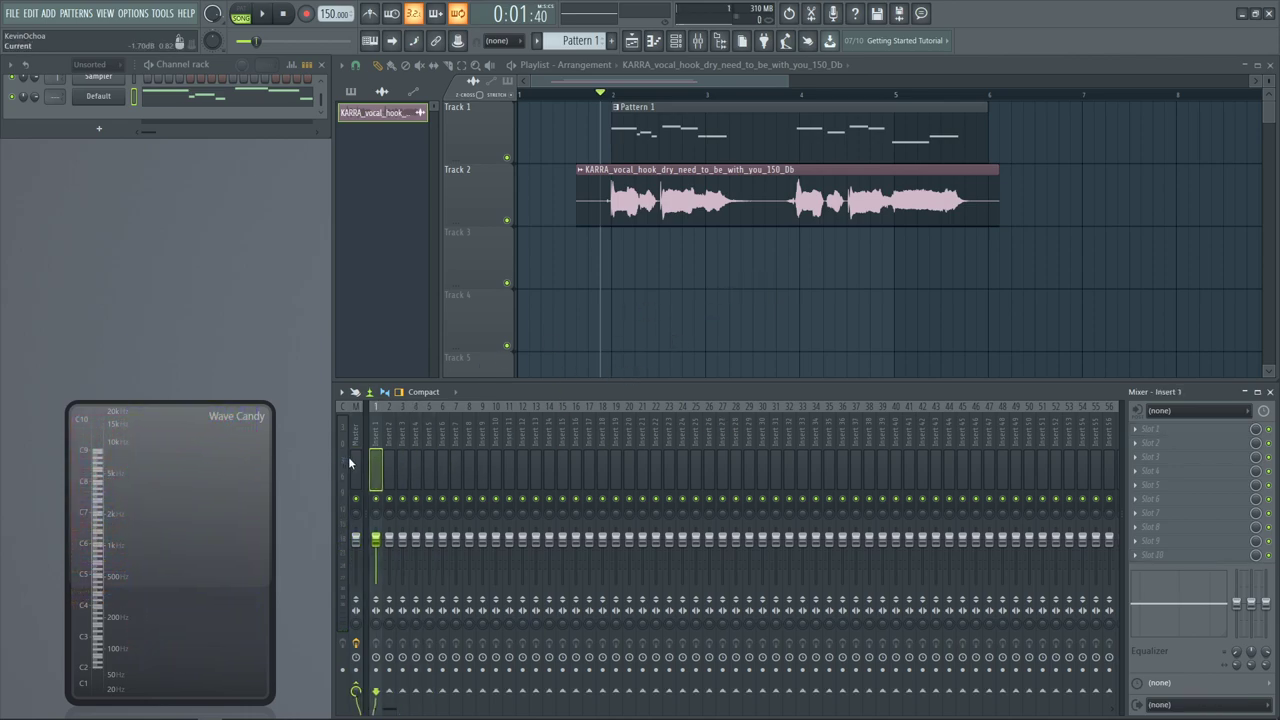
pyautogui.doubleClick(657, 150)
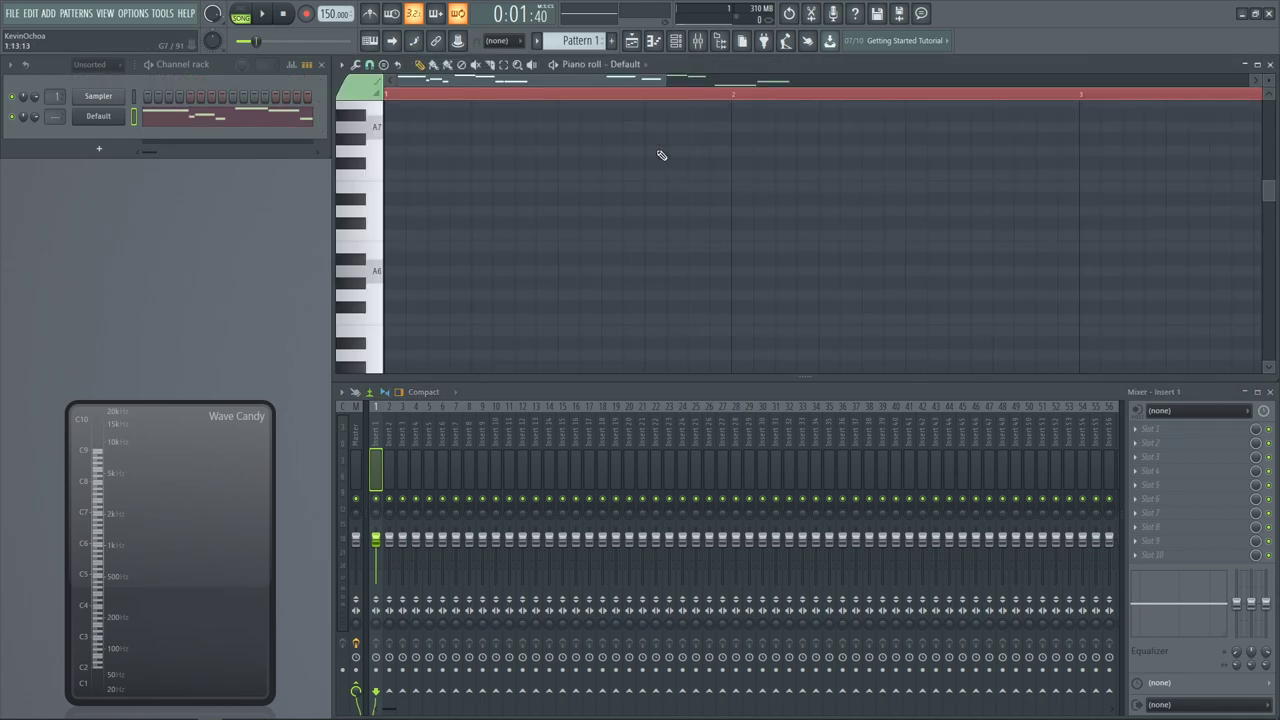
pyautogui.click(632, 43)
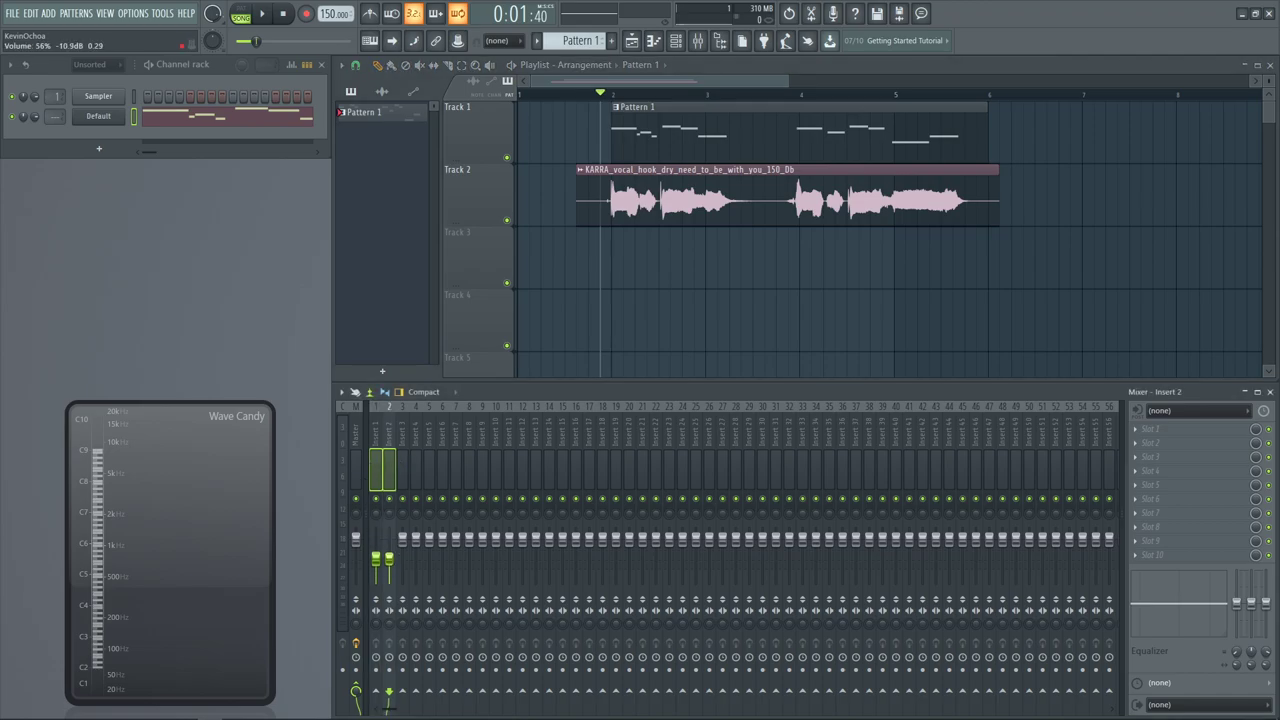
# Load Fruity Limiter into slot 6 of the Master track, close its window, and play the arrangement
pyautogui.click(359, 457)
pyautogui.middleClick(1156, 495)
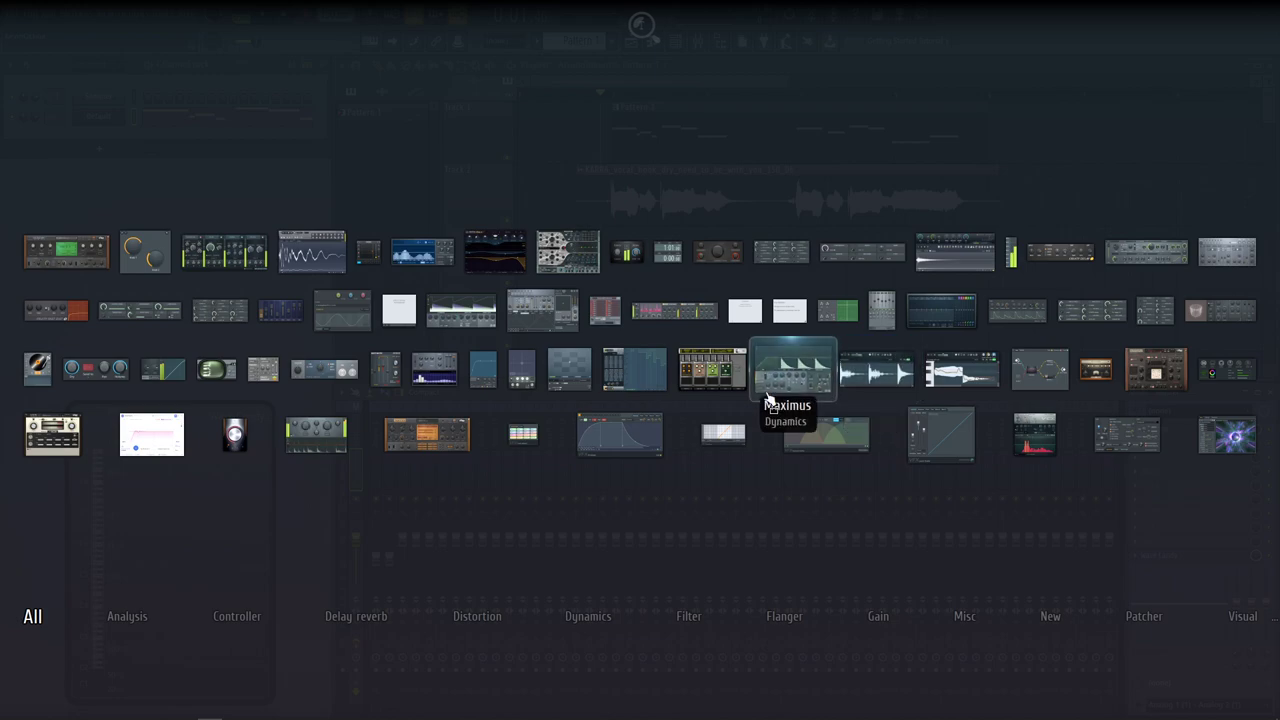
pyautogui.click(457, 332)
pyautogui.press('space')
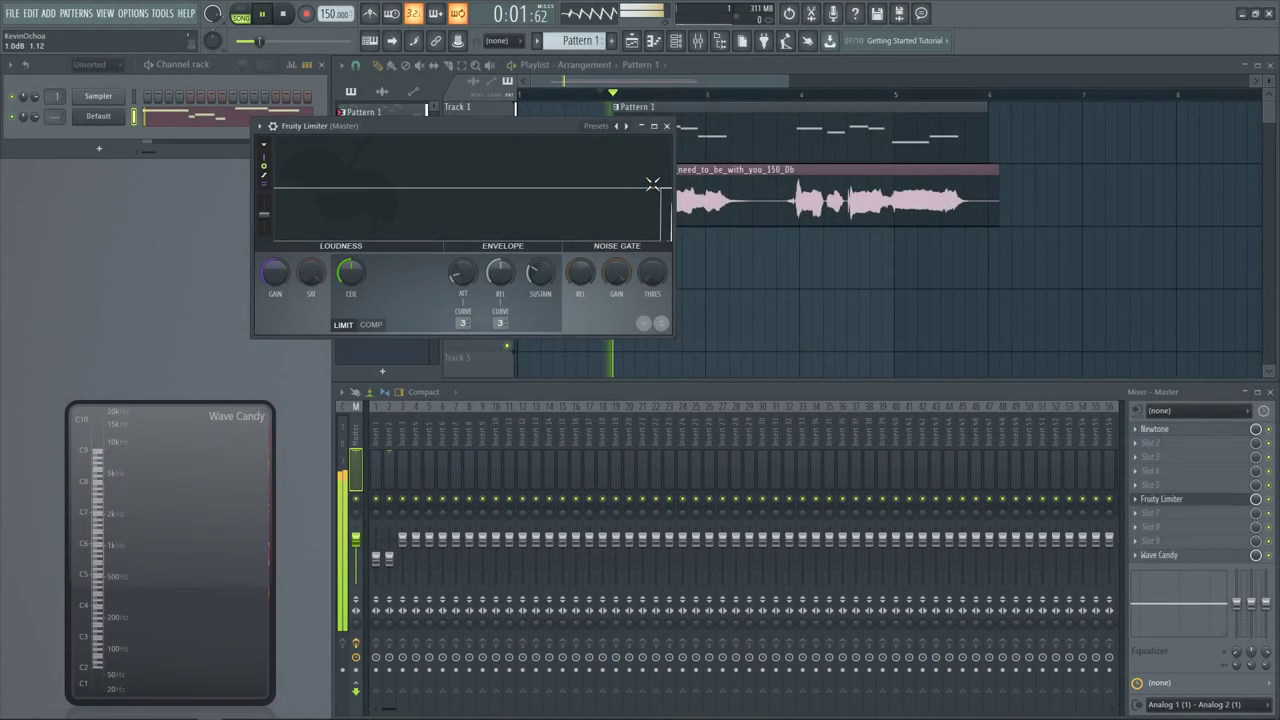
pyautogui.click(668, 126)
pyautogui.press('space')
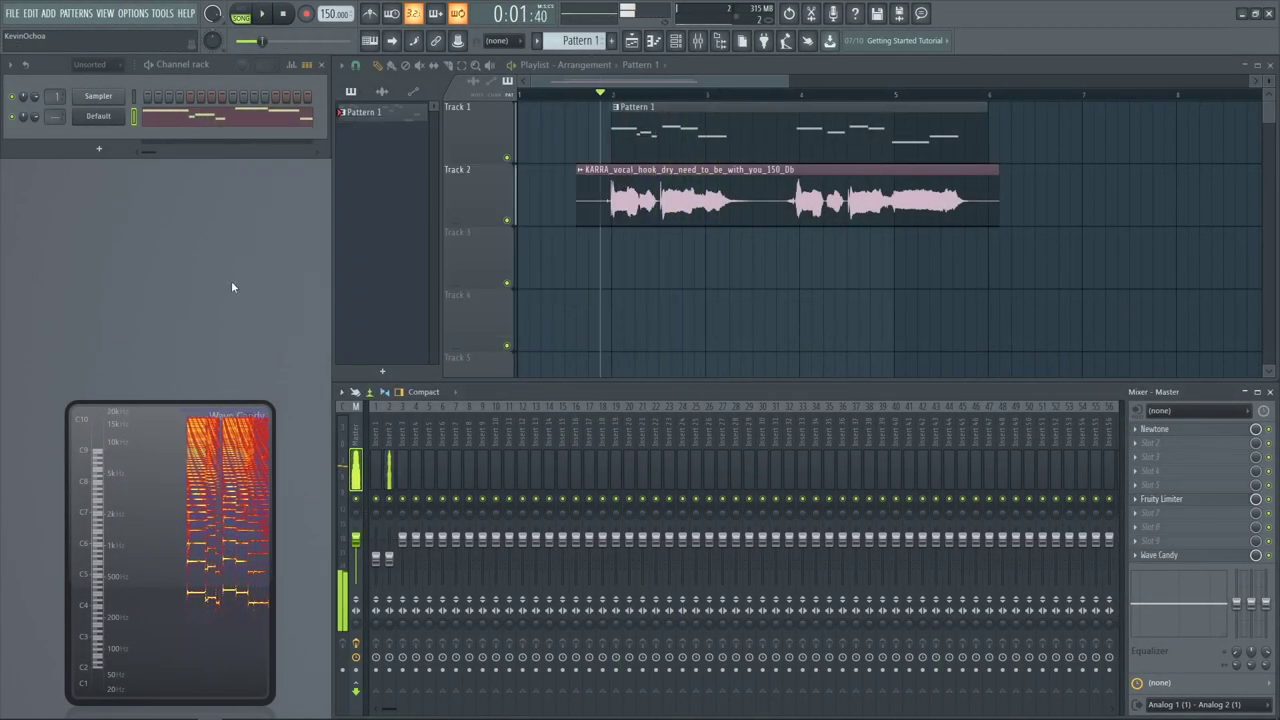
# Route the Default synth channel to mixer Insert 1 and check the routing during playback
pyautogui.moveTo(61, 116); pyautogui.dragTo(61, 109)
pyautogui.press('space')
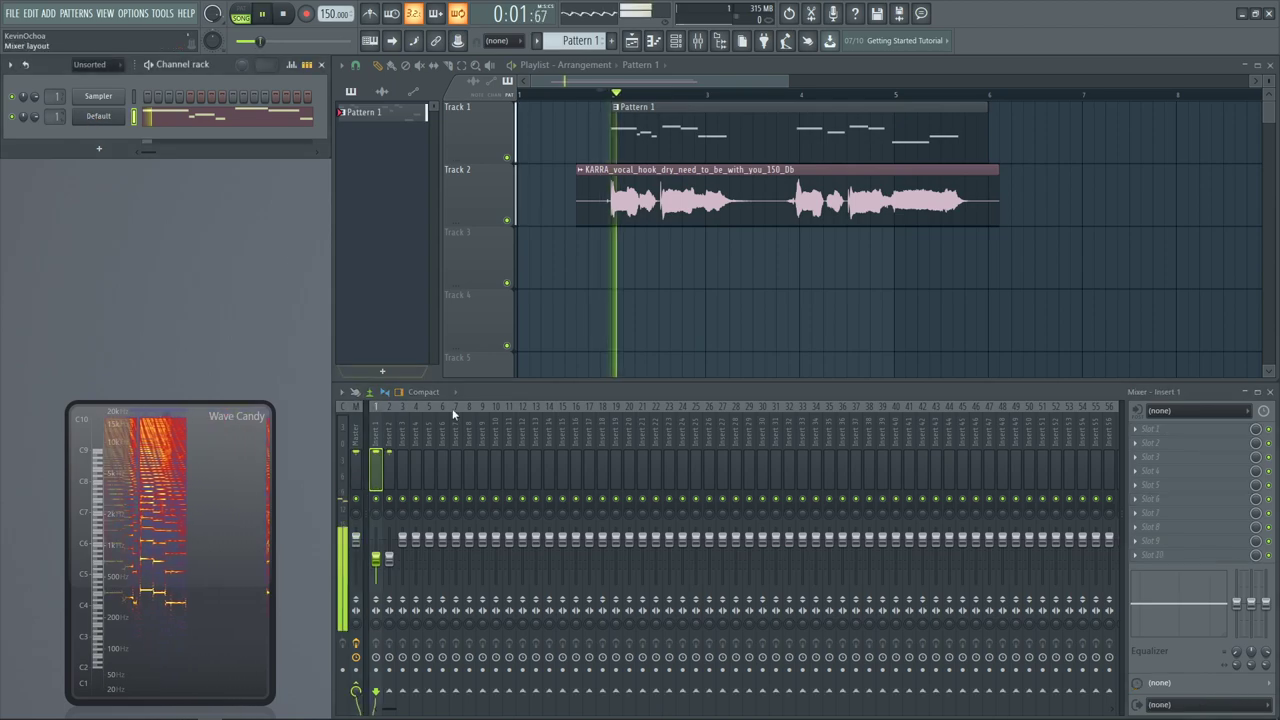
pyautogui.click(398, 478)
pyautogui.press('space')
# Load Vocodex into slot 1 of mixer Insert 3 and close its window
pyautogui.rightClick(402, 478)
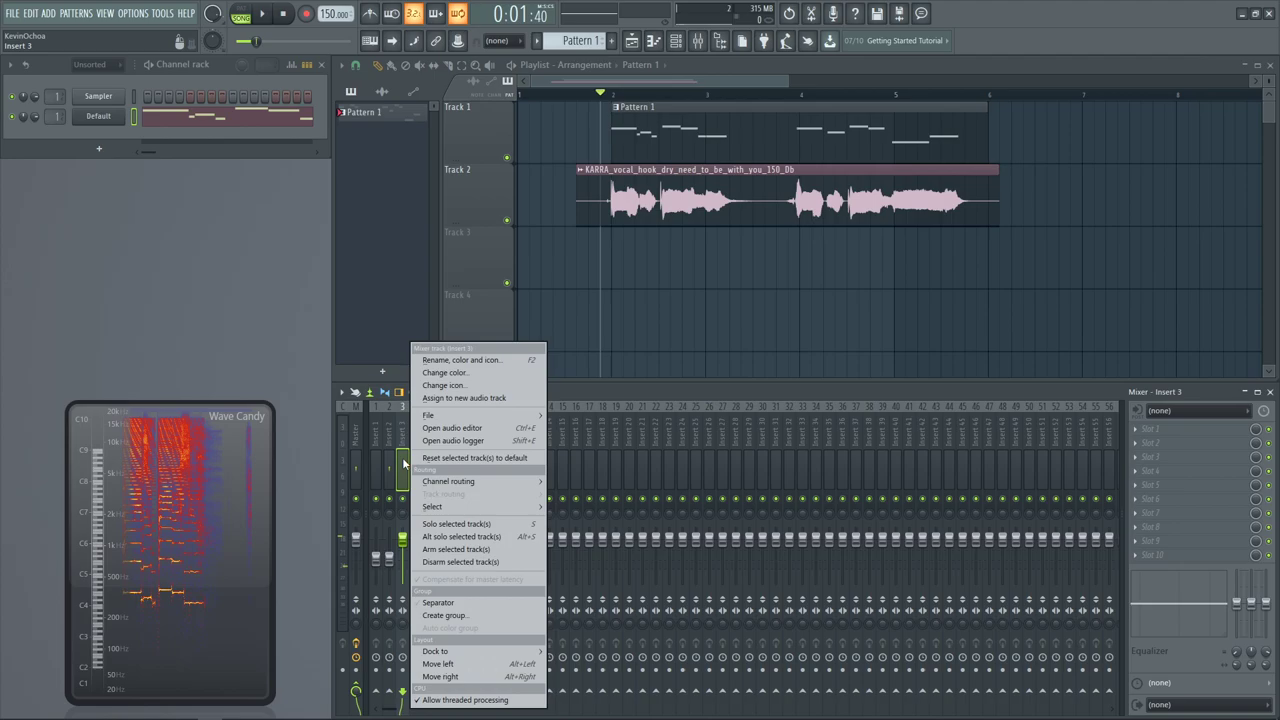
pyautogui.middleClick(1146, 428)
pyautogui.write('v')
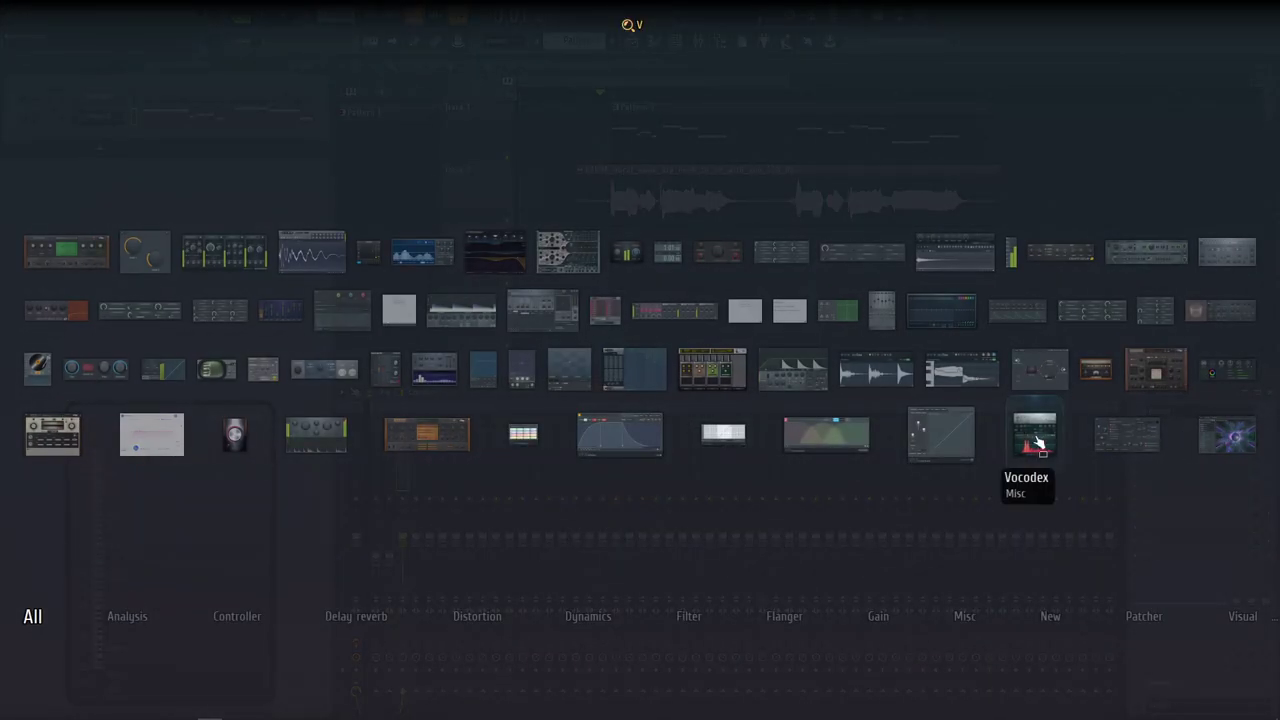
pyautogui.write('ococd')
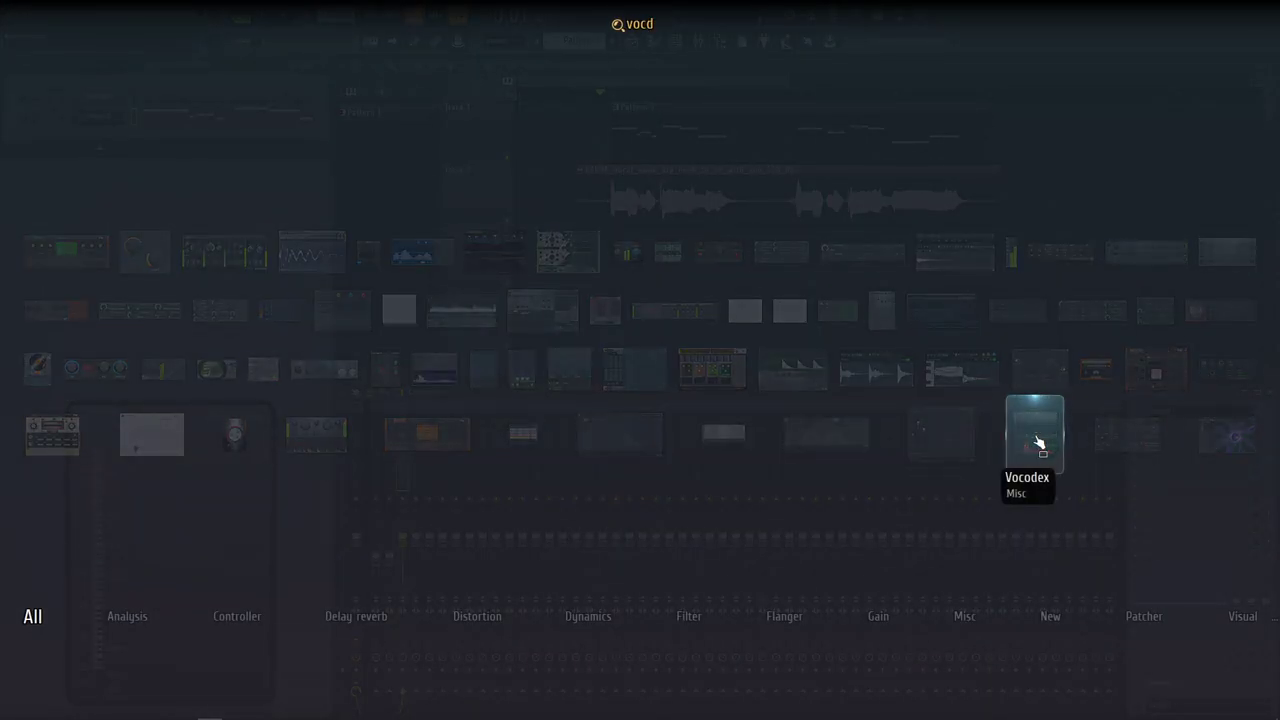
pyautogui.write('ex')
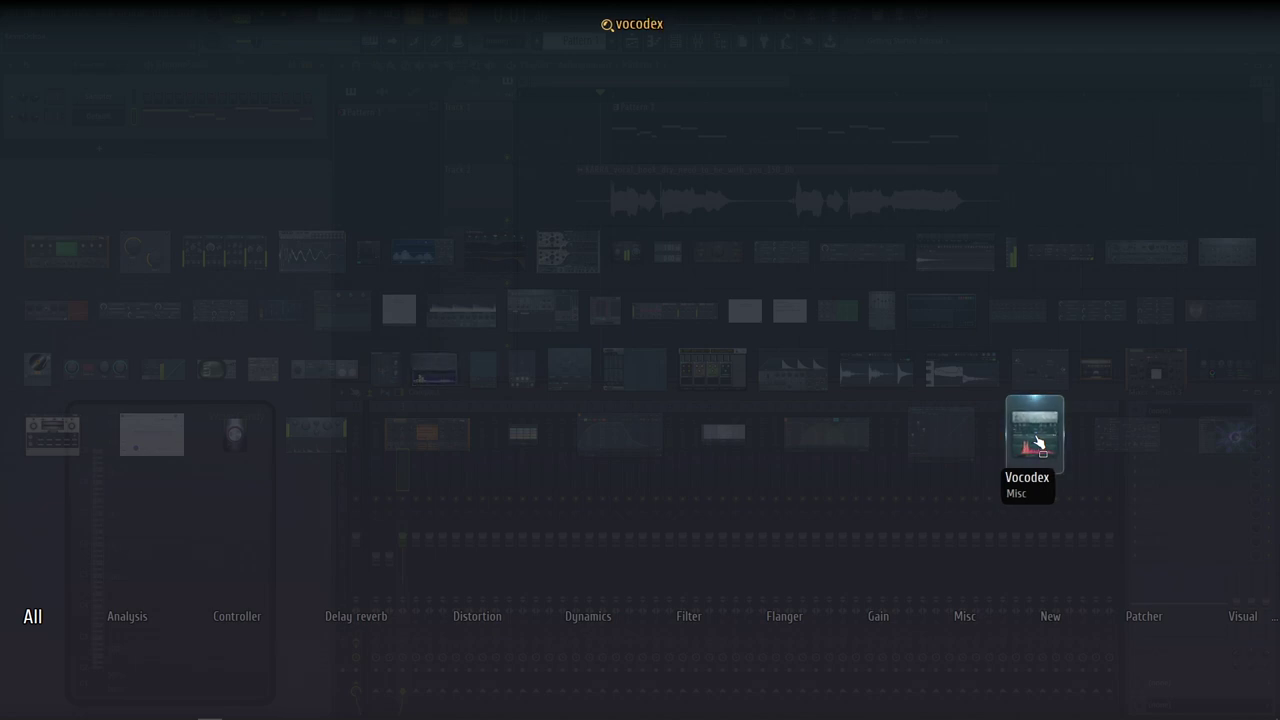
pyautogui.click(1038, 442)
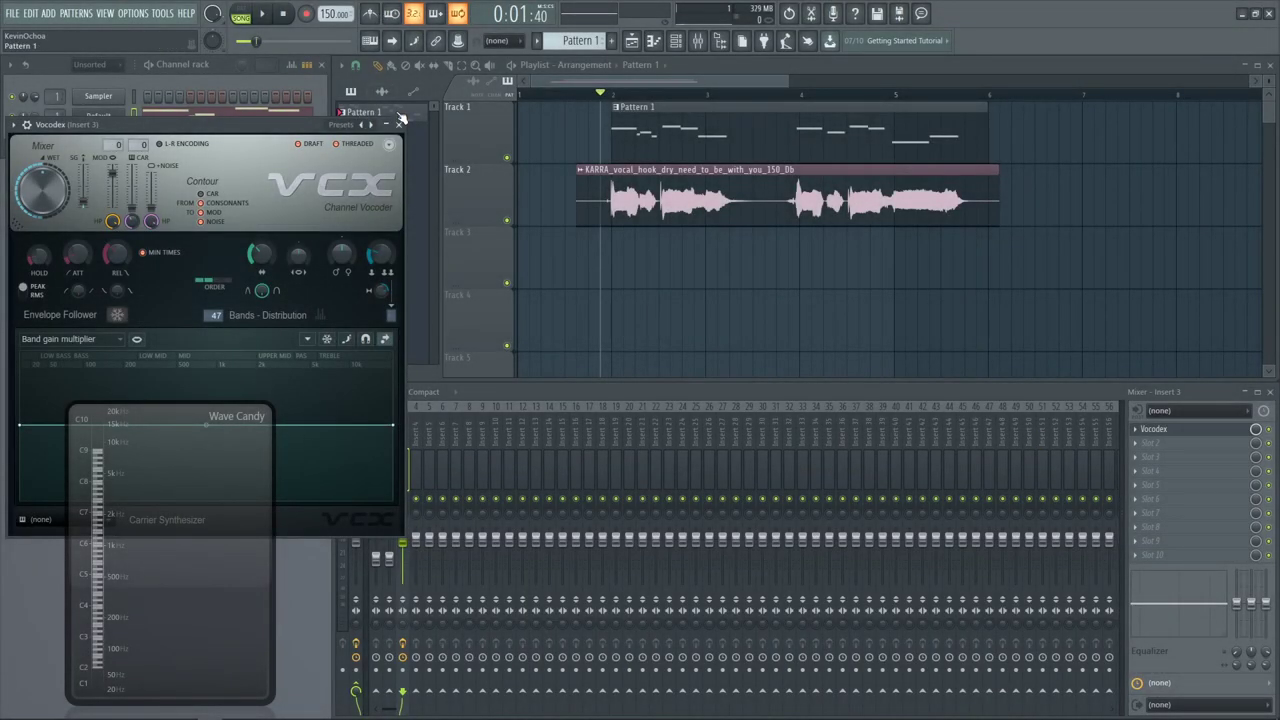
pyautogui.click(399, 123)
# Select the playlist time range from bar 2 to bar 6, spanning the whole Pattern 1 clip
pyautogui.moveTo(586, 212); pyautogui.dragTo(1033, 118)
pyautogui.moveTo(1199, 102); pyautogui.dragTo(565, 165)
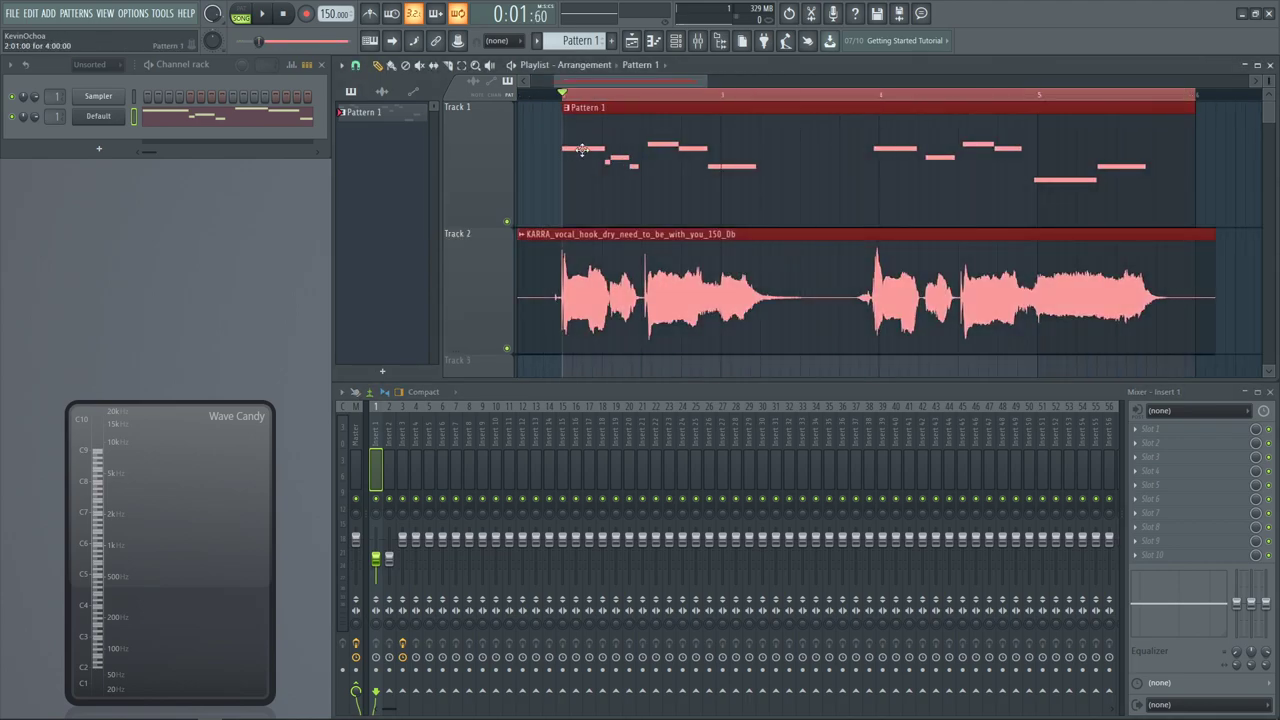
# Play the arrangement, open Pattern 1's notes in the piano roll, and play the opening phrase up close
pyautogui.press('space')
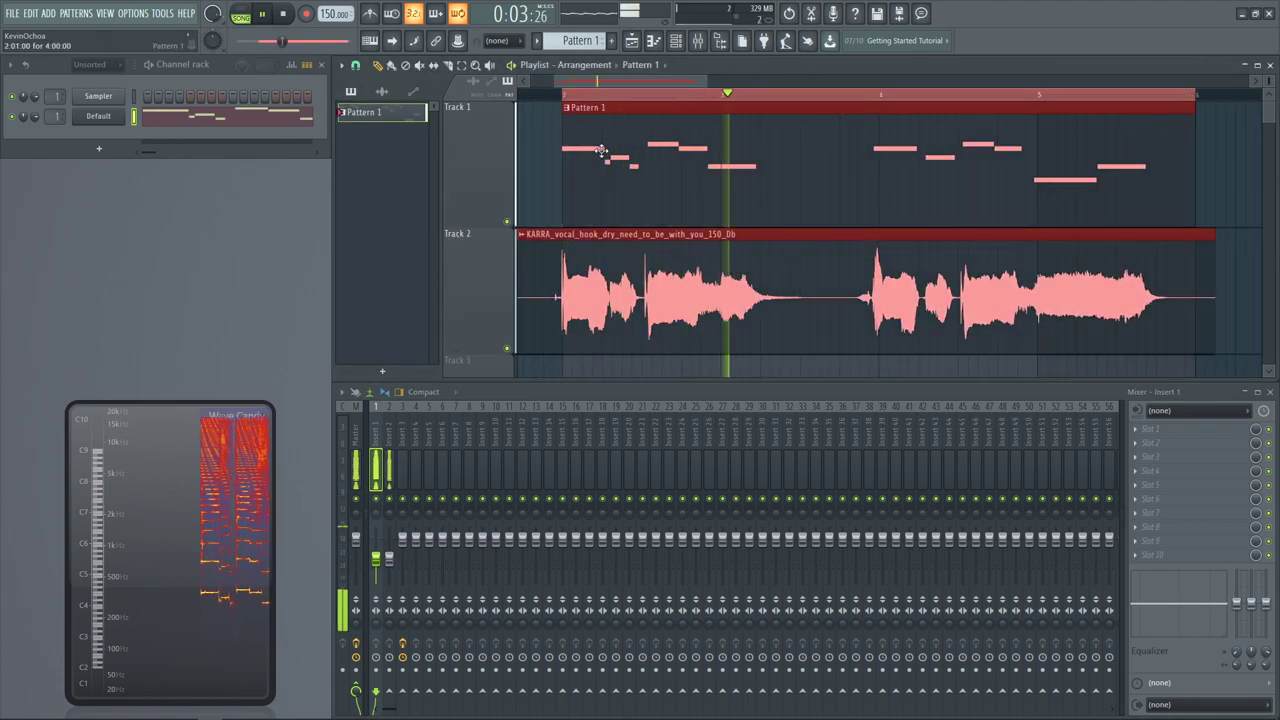
pyautogui.press('space')
pyautogui.doubleClick(603, 152)
pyautogui.keyDown('ctrl'); pyautogui.rightClick(606, 155); pyautogui.keyUp('ctrl')
pyautogui.moveTo(732, 311); pyautogui.dragTo(358, 198)
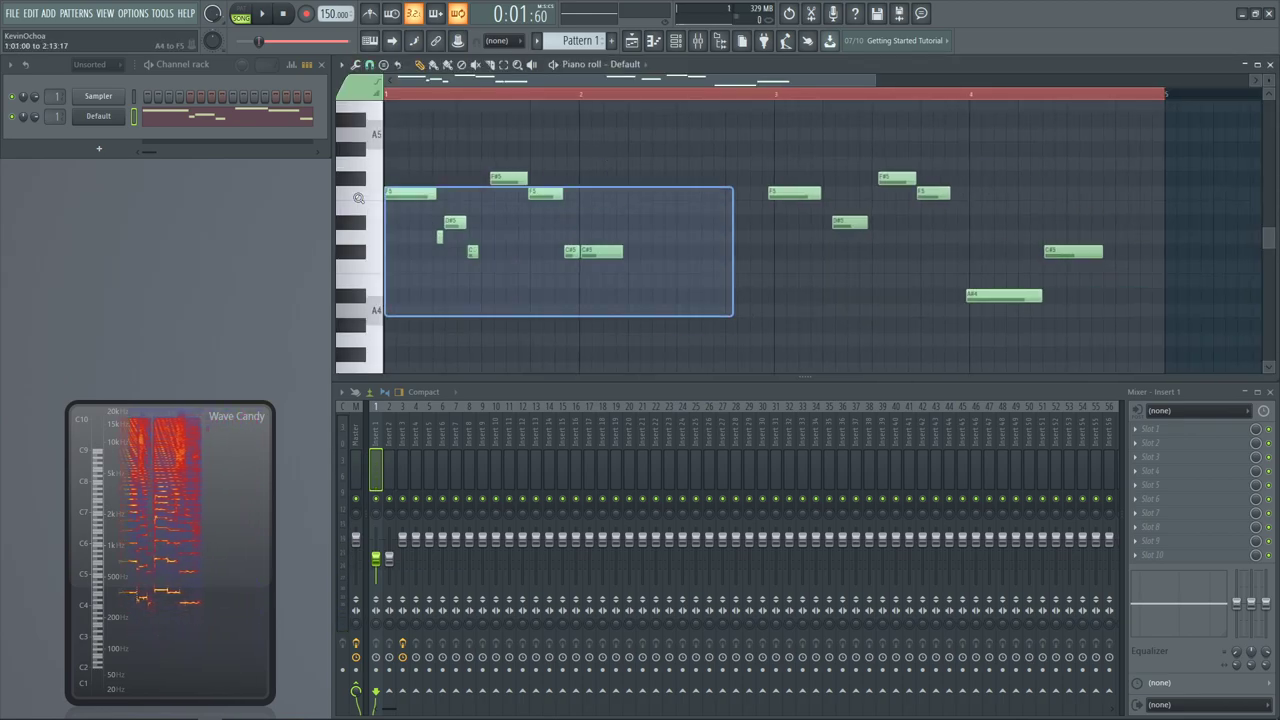
pyautogui.press('space')
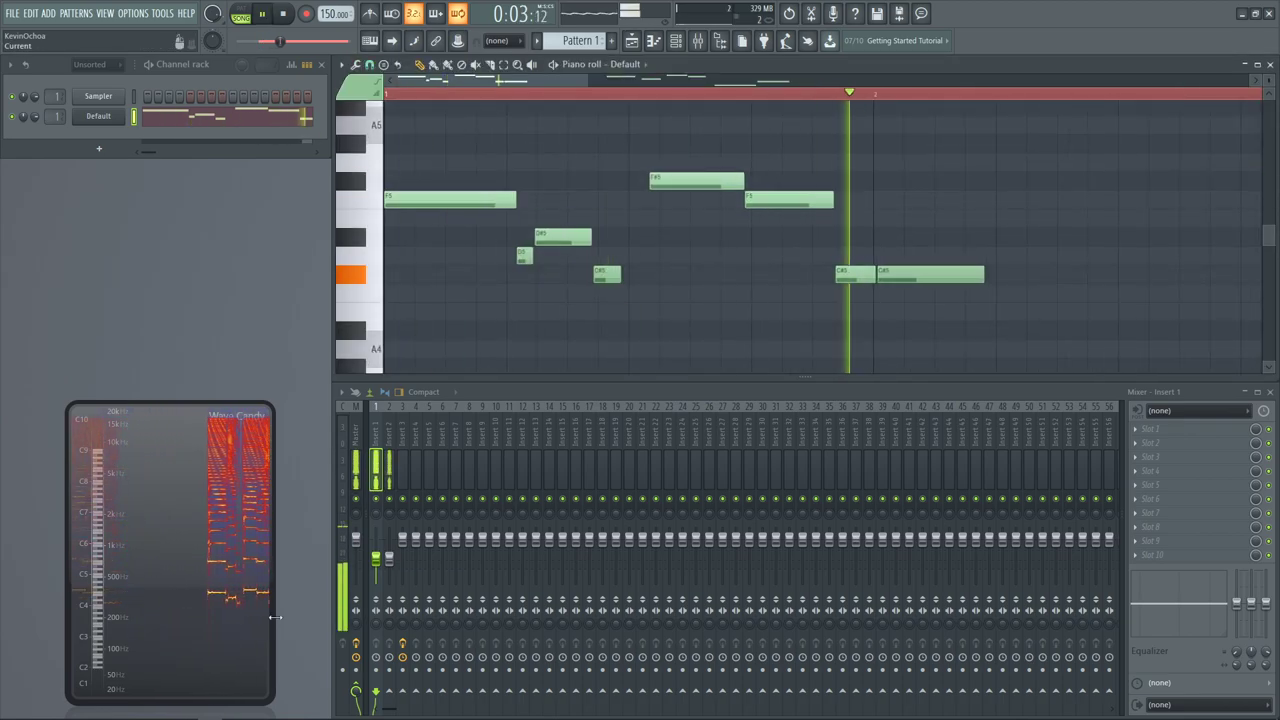
pyautogui.press('space')
# Delete the C#5 note at bar 2, stretch the preceding C#5 note to 0:05:08, and replay the phrase
pyautogui.press('space')
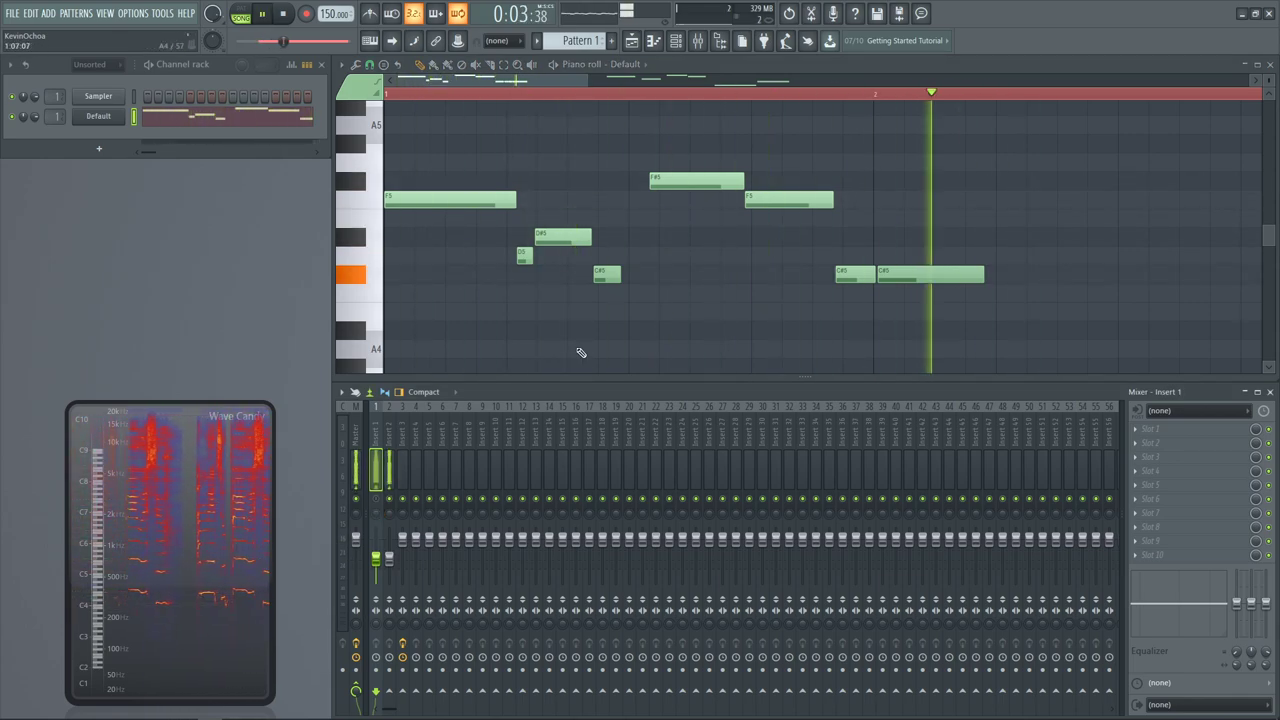
pyautogui.rightClick(880, 276)
pyautogui.press('space')
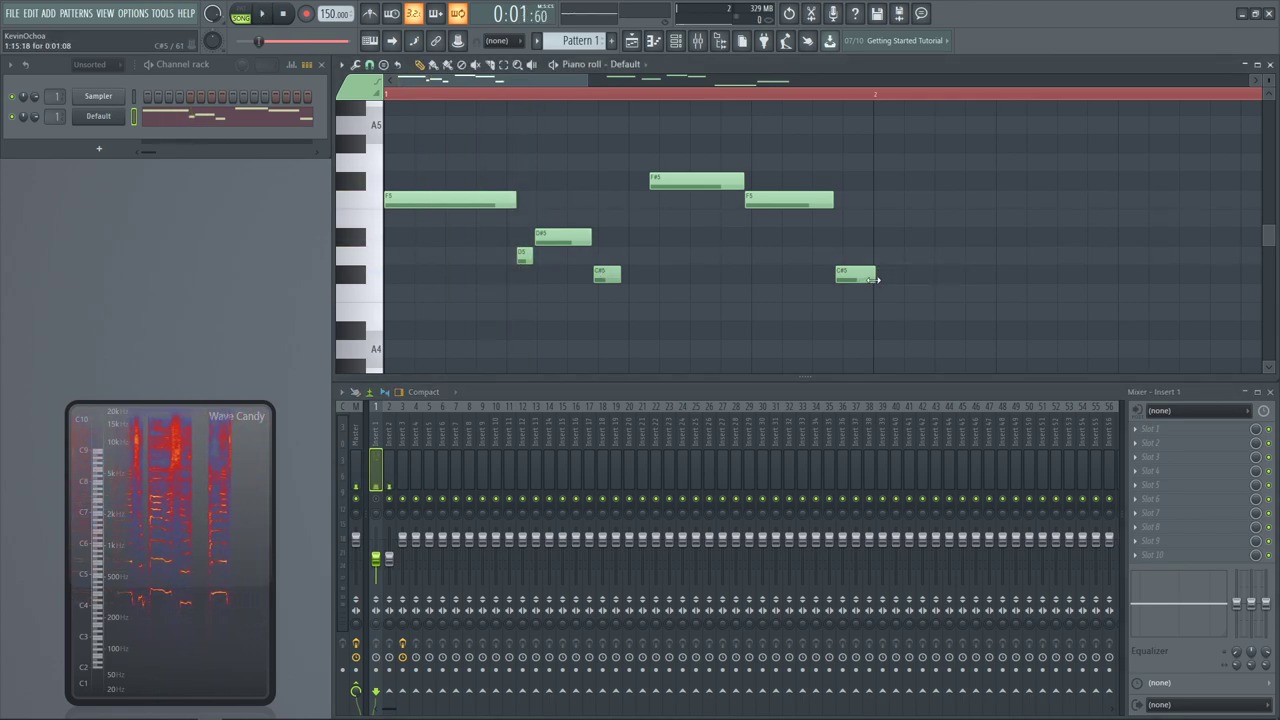
pyautogui.moveTo(874, 279); pyautogui.dragTo(1004, 286)
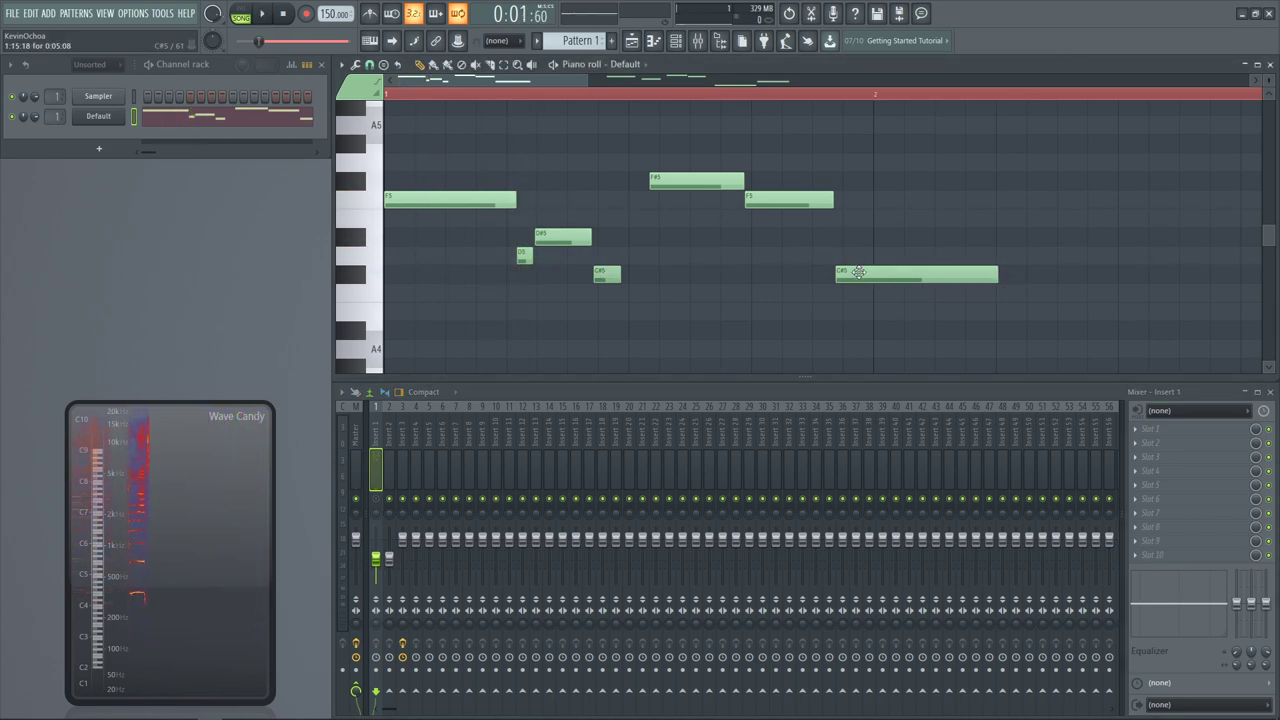
pyautogui.press('space')
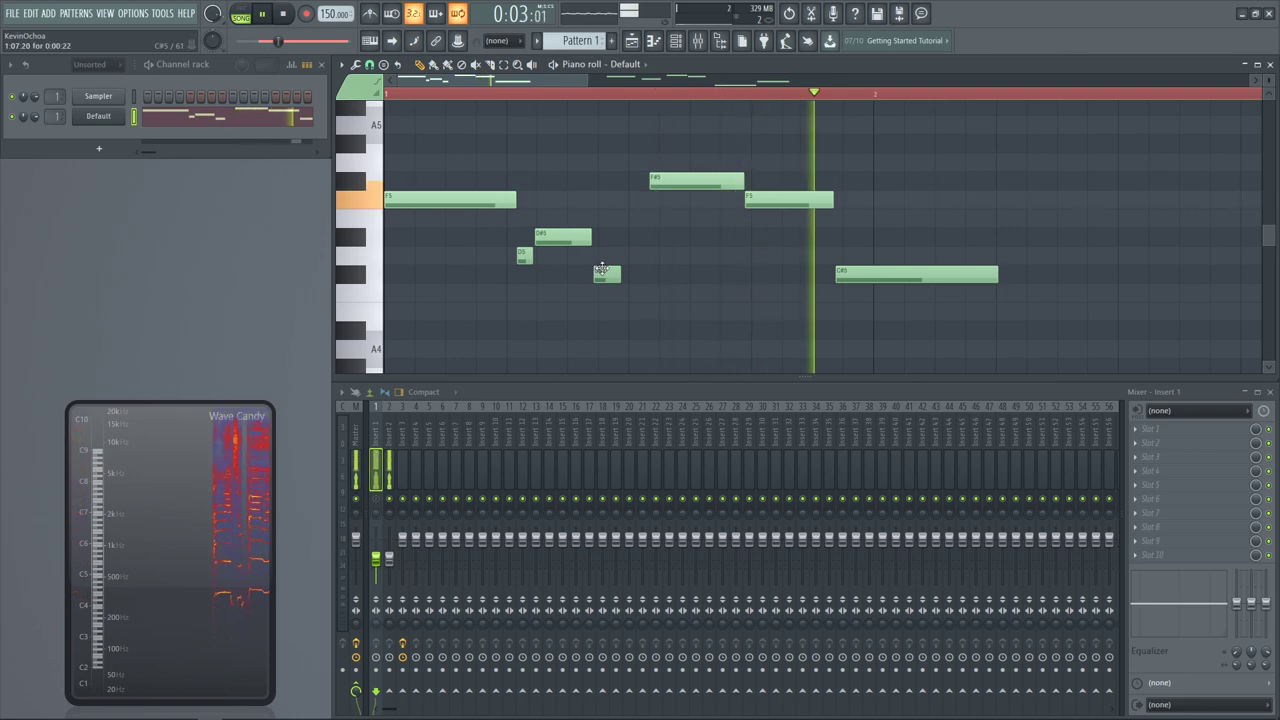
pyautogui.press('space')
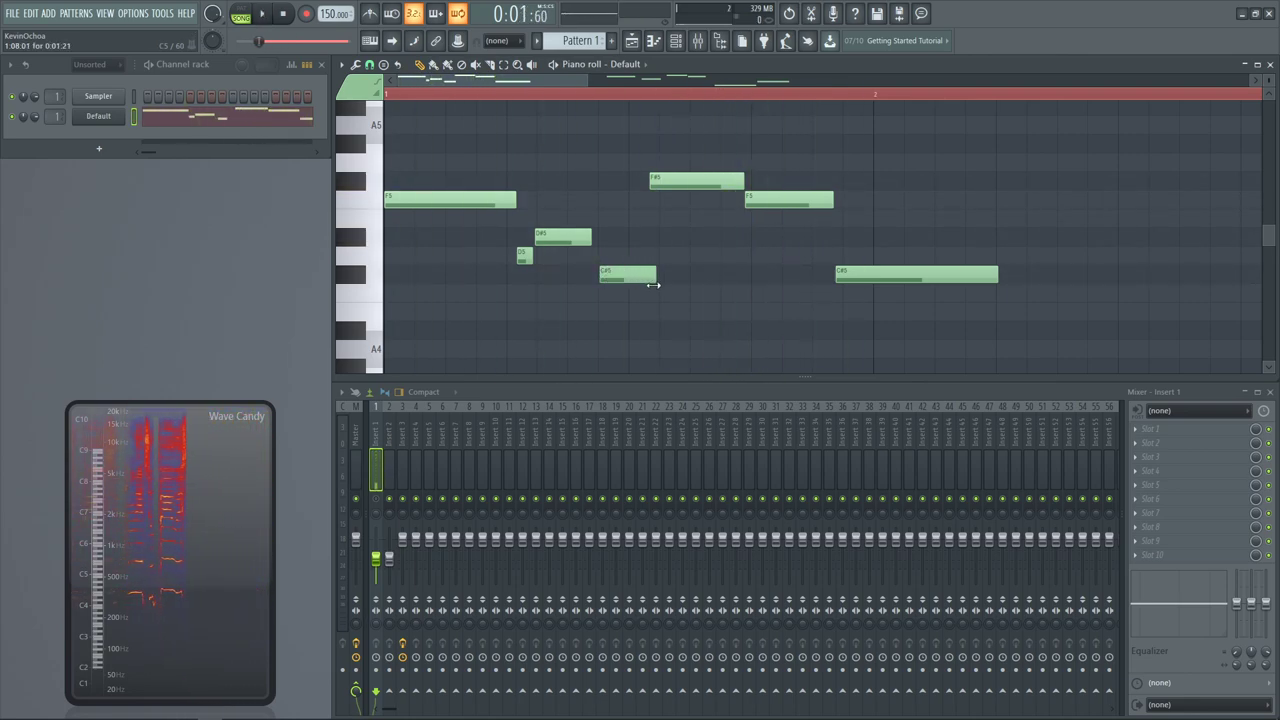
# Make the F#5 note a short slide note, and stretch the C#5 note beneath it to 0:04:21 starting at 1:08:01
pyautogui.doubleClick(678, 186)
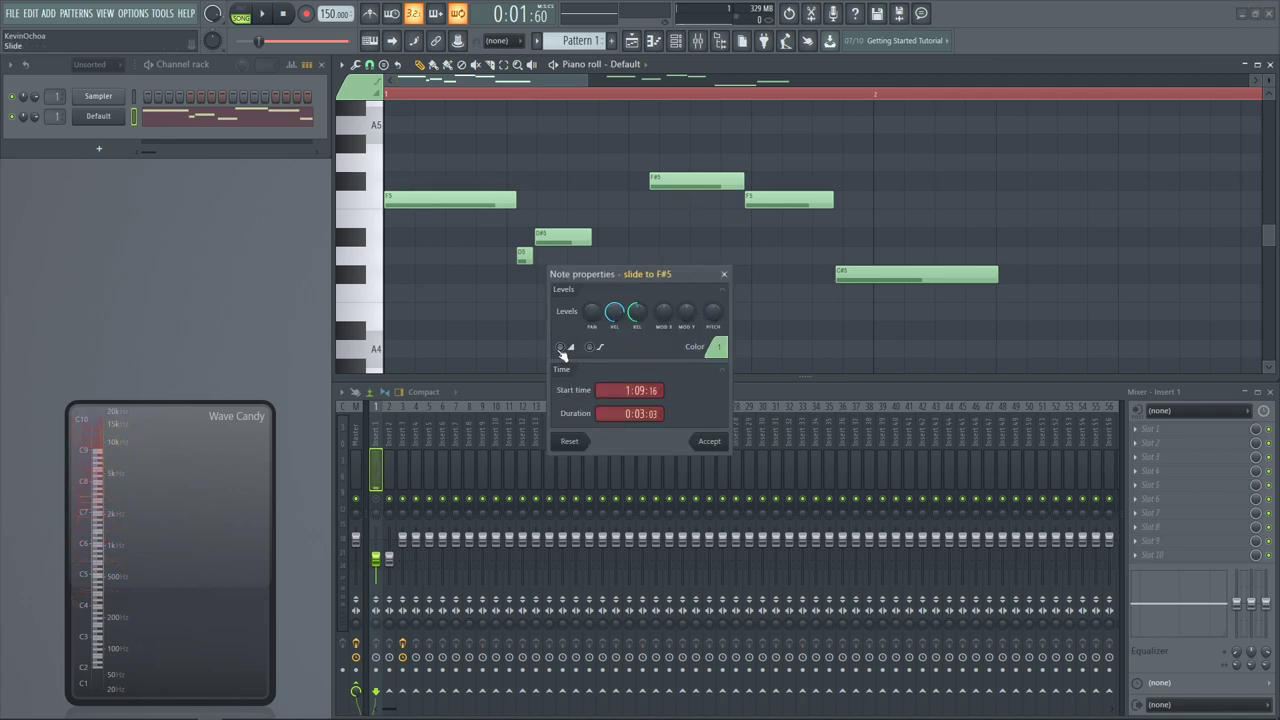
pyautogui.click(709, 441)
pyautogui.press('space')
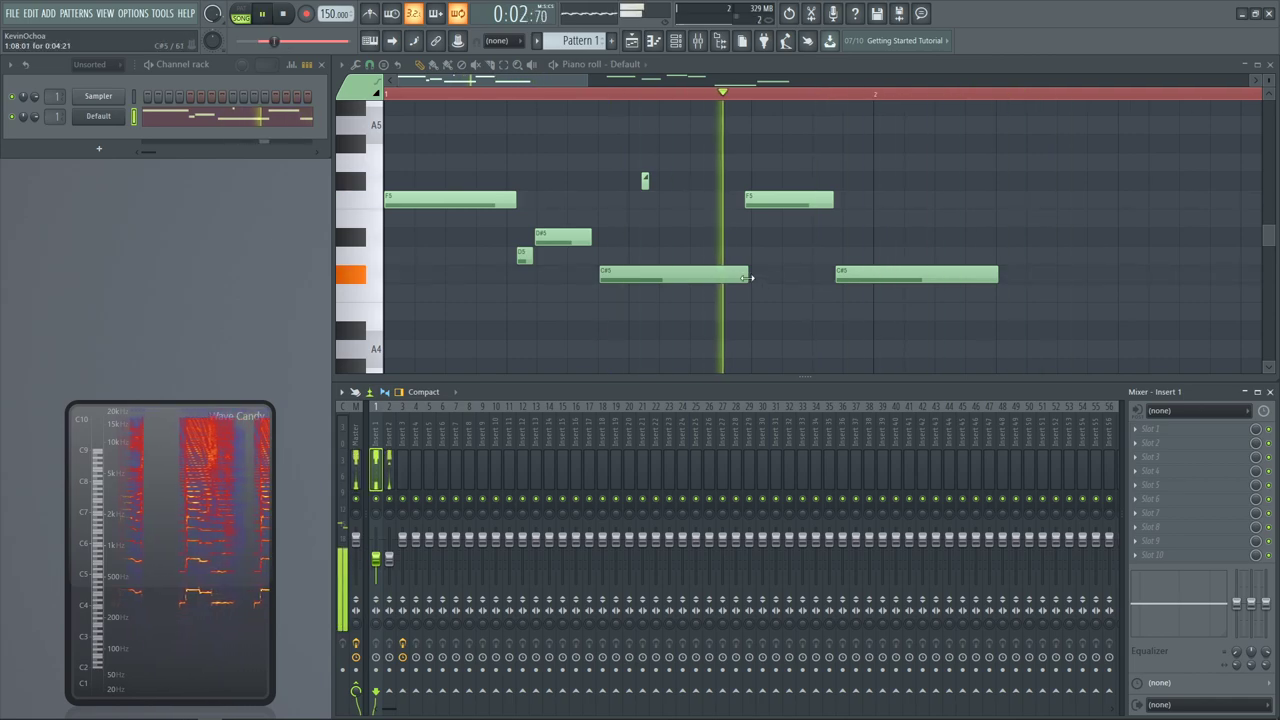
pyautogui.press('space')
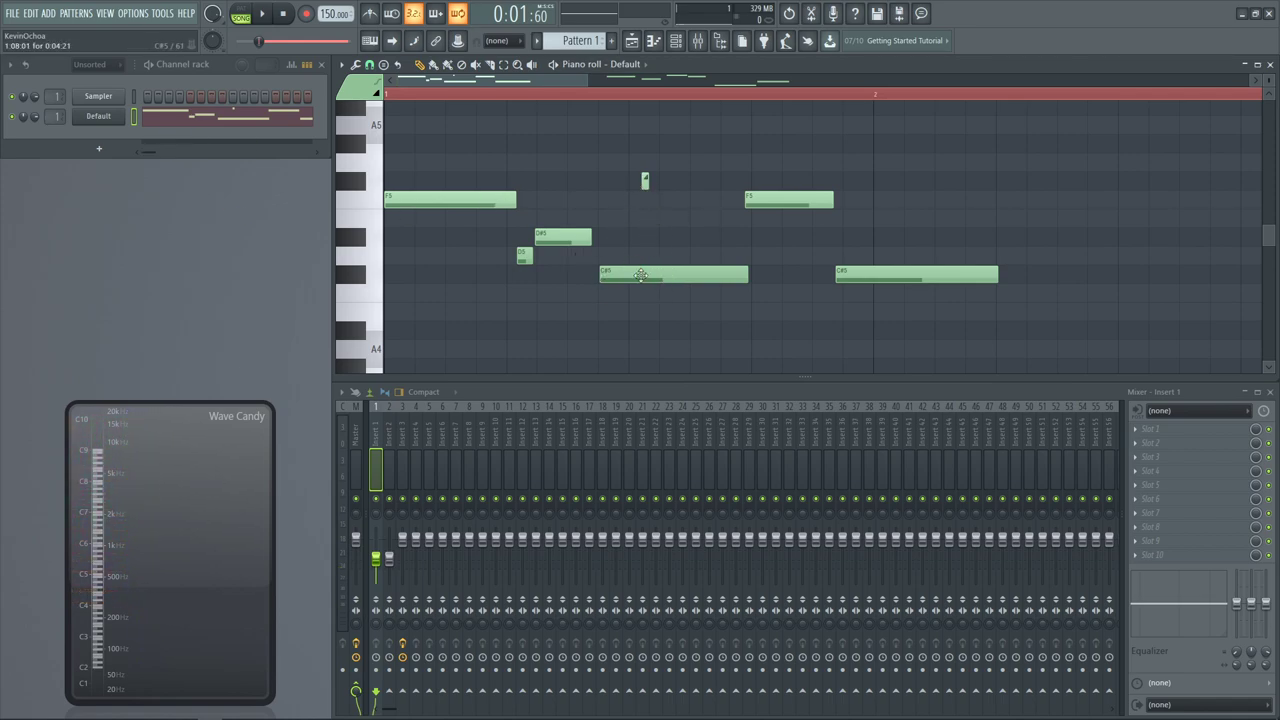
# Try adding an A#4 slide note at 1:08:00 beneath the extended C#5 note
pyautogui.doubleClick(643, 332)
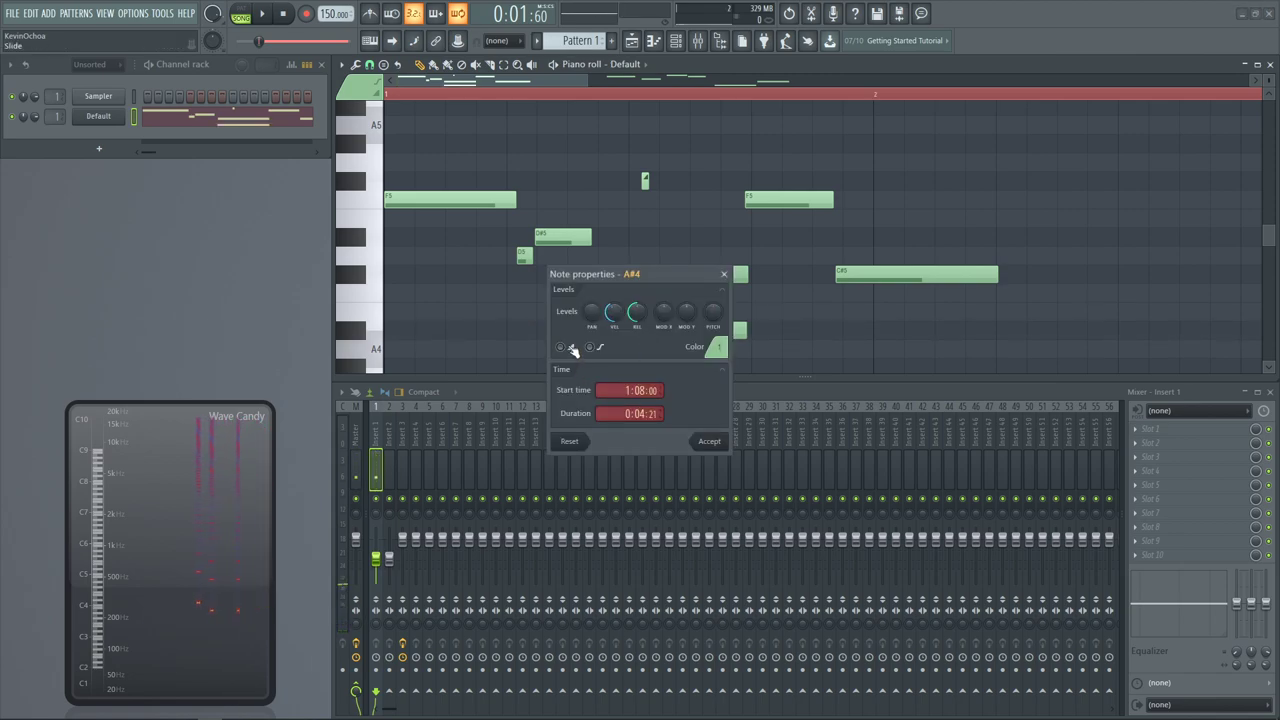
pyautogui.click(711, 441)
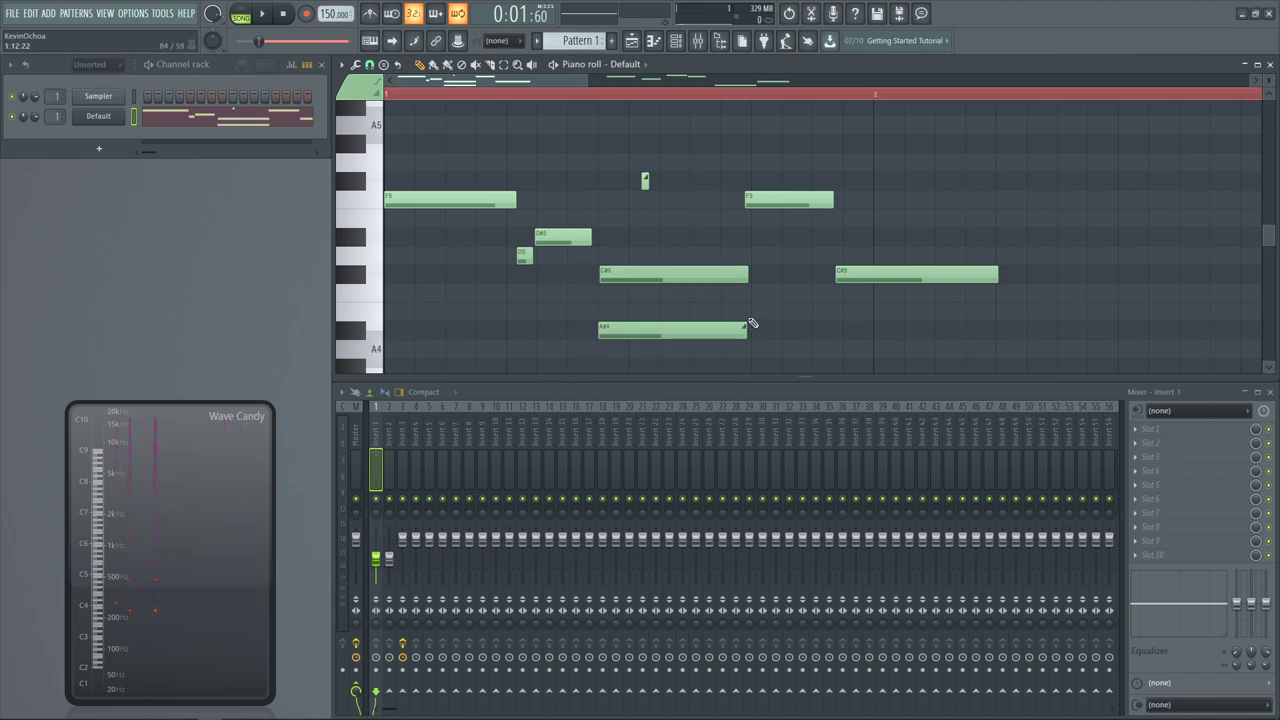
pyautogui.moveTo(578, 307); pyautogui.dragTo(803, 146)
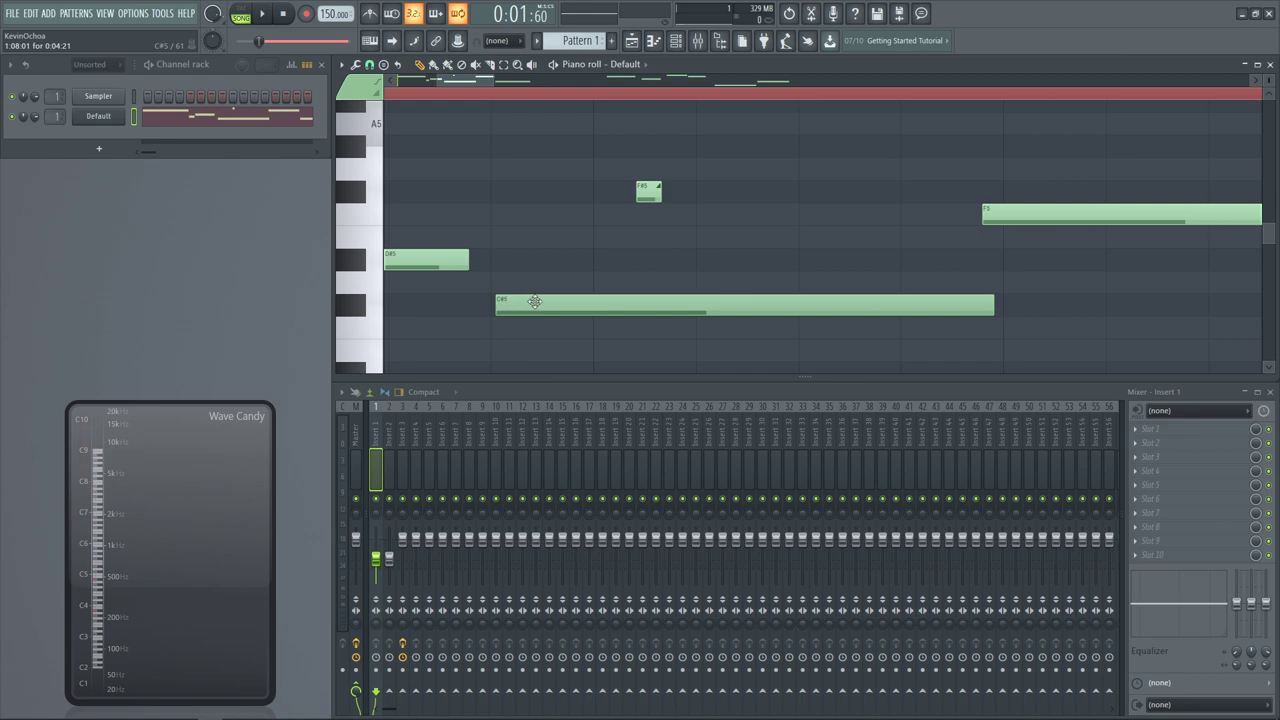
# Play the opening phrase and examine how the C#5 note slides to F#5
pyautogui.press('space')
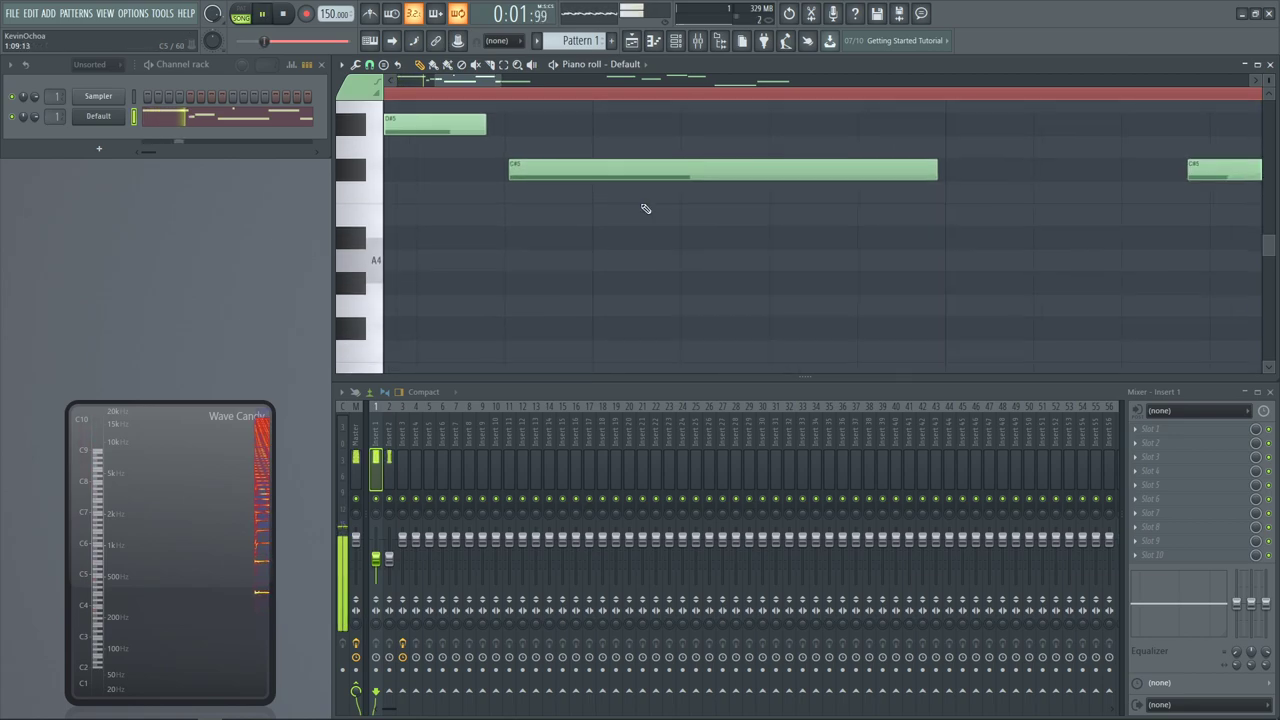
pyautogui.press('space')
pyautogui.scroll(-3, 636, 272)
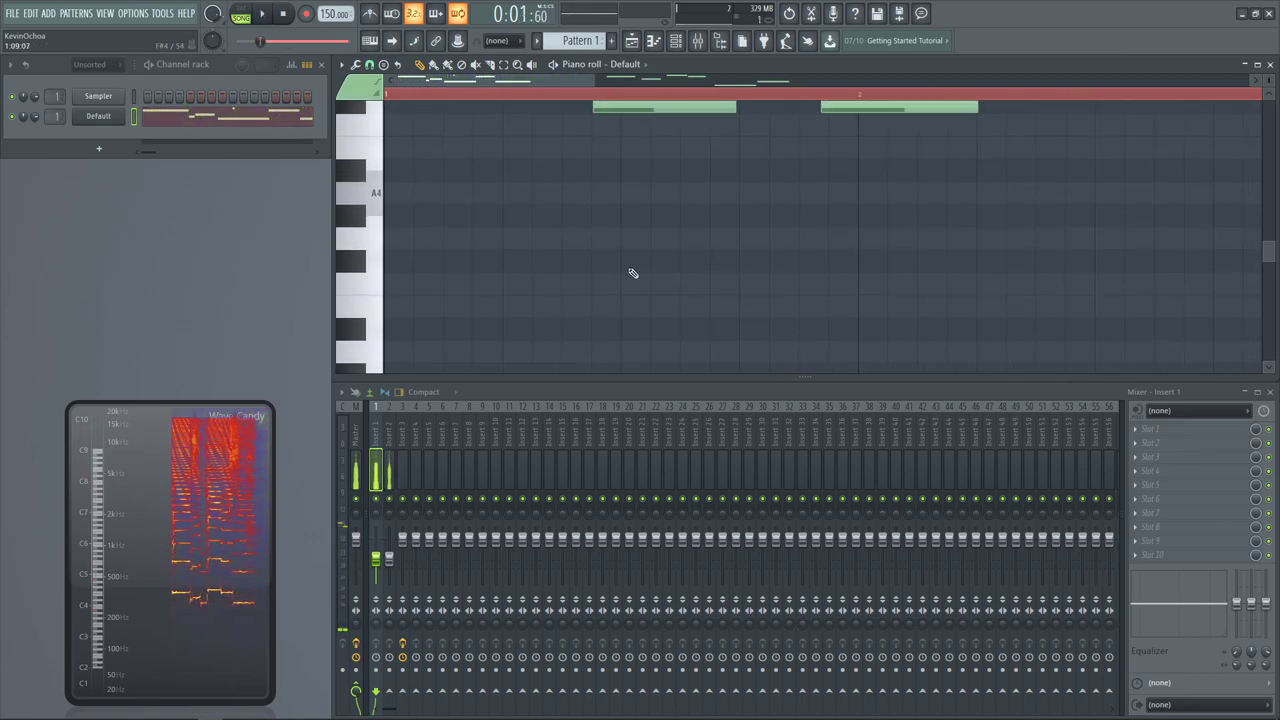
pyautogui.scroll(4, 616, 279)
pyautogui.scroll(-1, 614, 280)
pyautogui.scroll(-1, 614, 280)
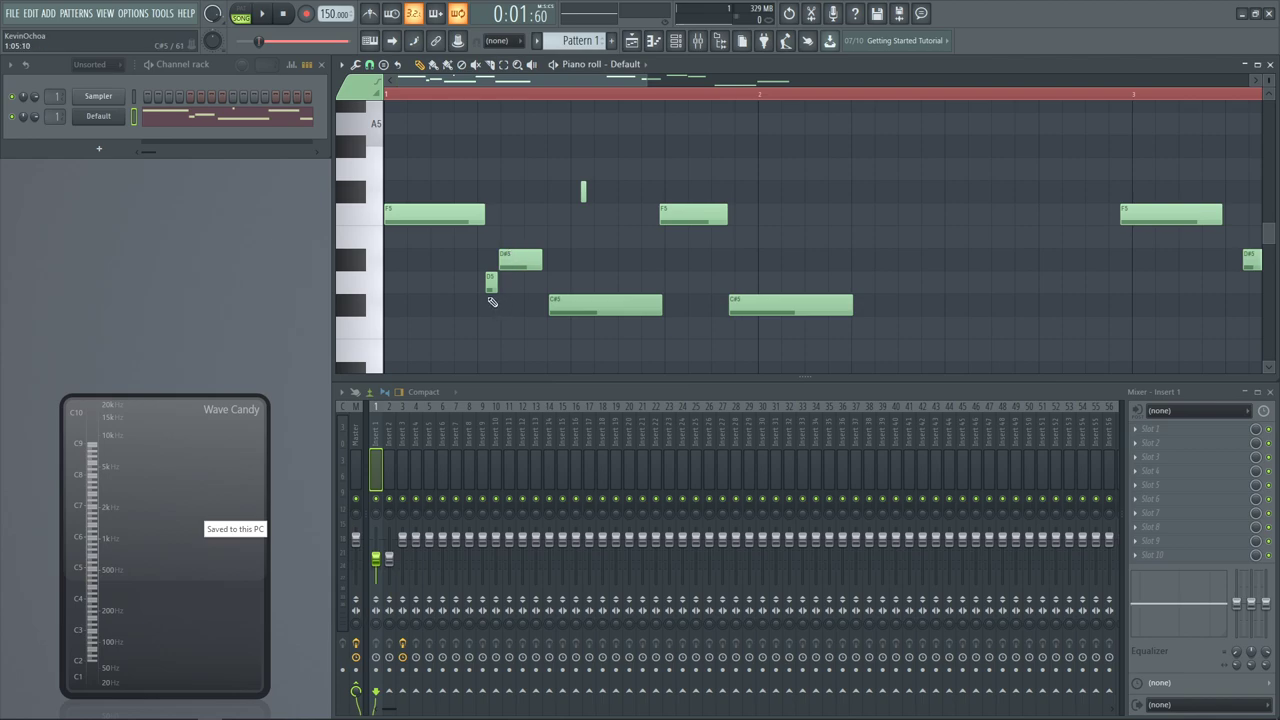
# Shorten the D#5 note at 1:05:22 to 0:00:05 and check its note properties
pyautogui.scroll(2, 552, 318)
pyautogui.moveTo(788, 336); pyautogui.dragTo(31, 182)
pyautogui.moveTo(824, 238); pyautogui.dragTo(714, 228)
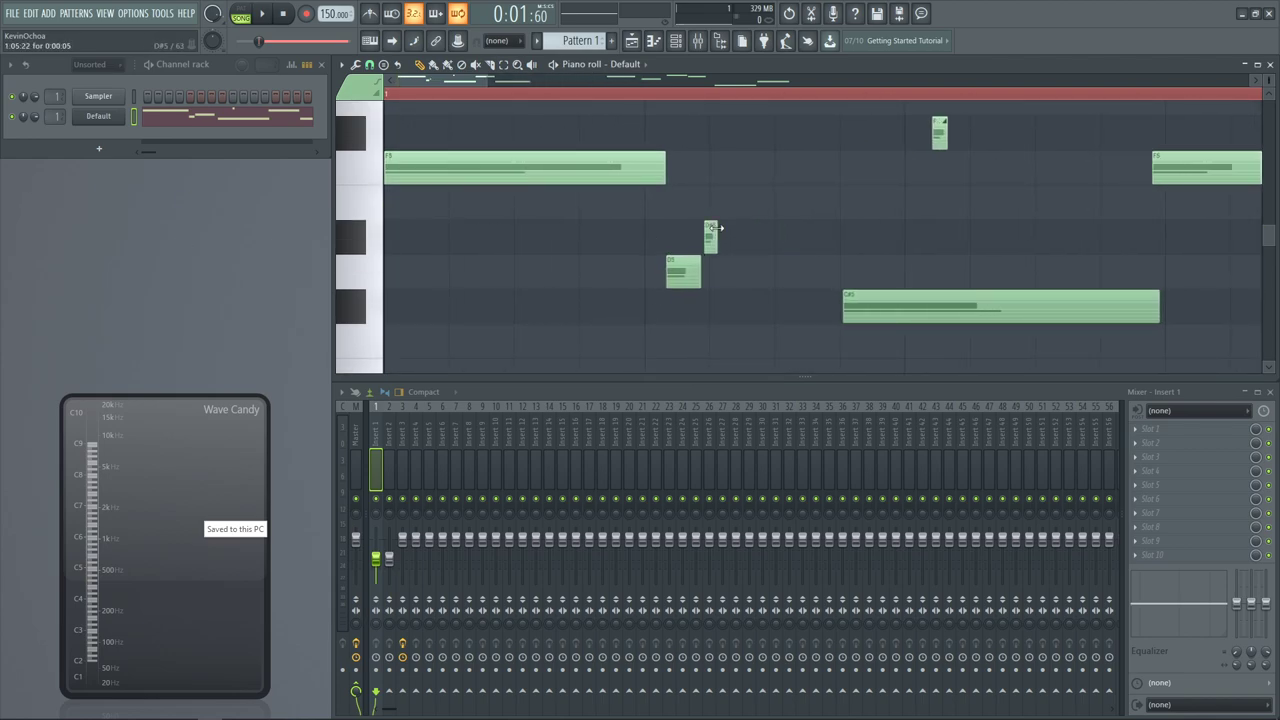
pyautogui.doubleClick(707, 229)
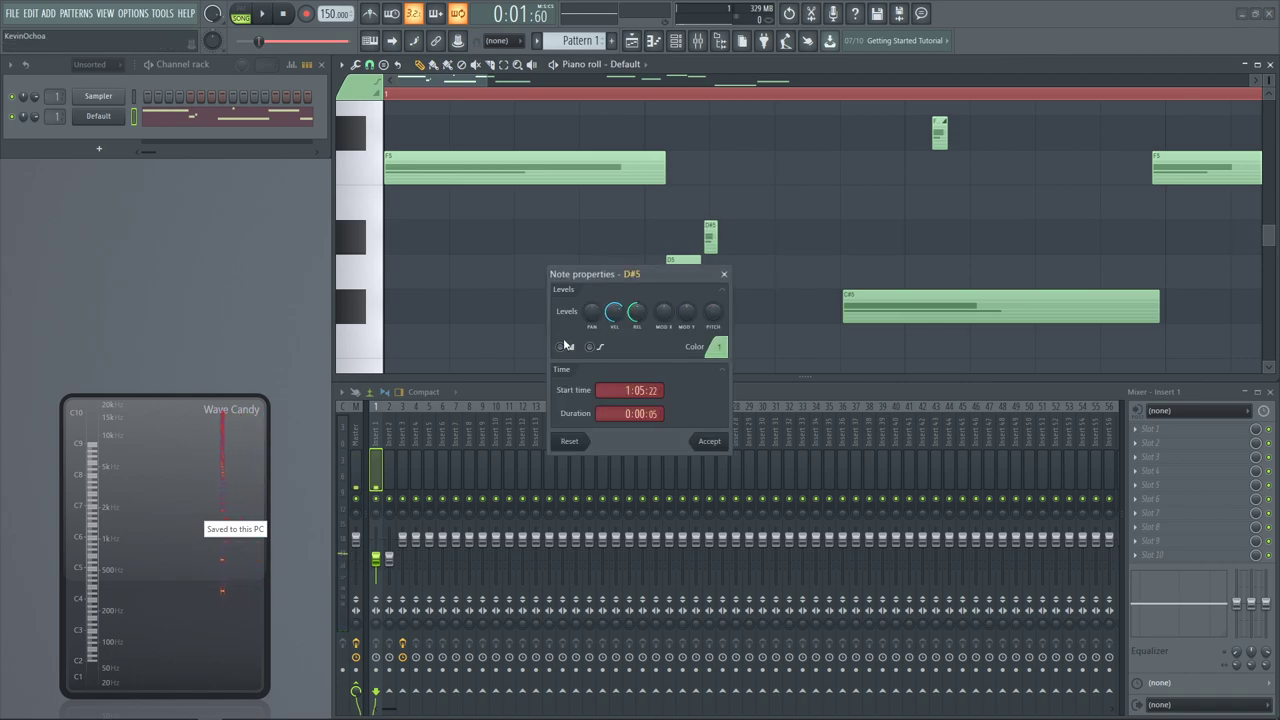
pyautogui.click(707, 443)
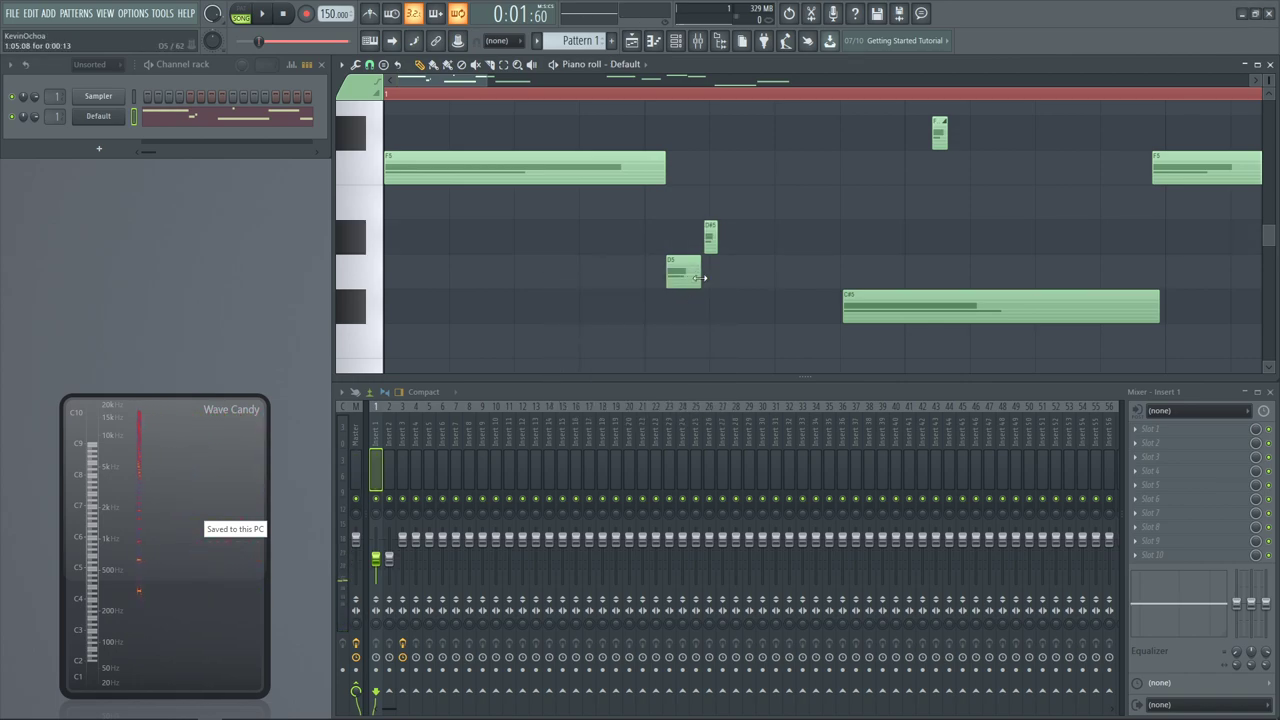
# Stretch the D5 note to 0:02:13 and make the short D#5 note a slide note at 1:05:17
pyautogui.moveTo(700, 278); pyautogui.dragTo(832, 298)
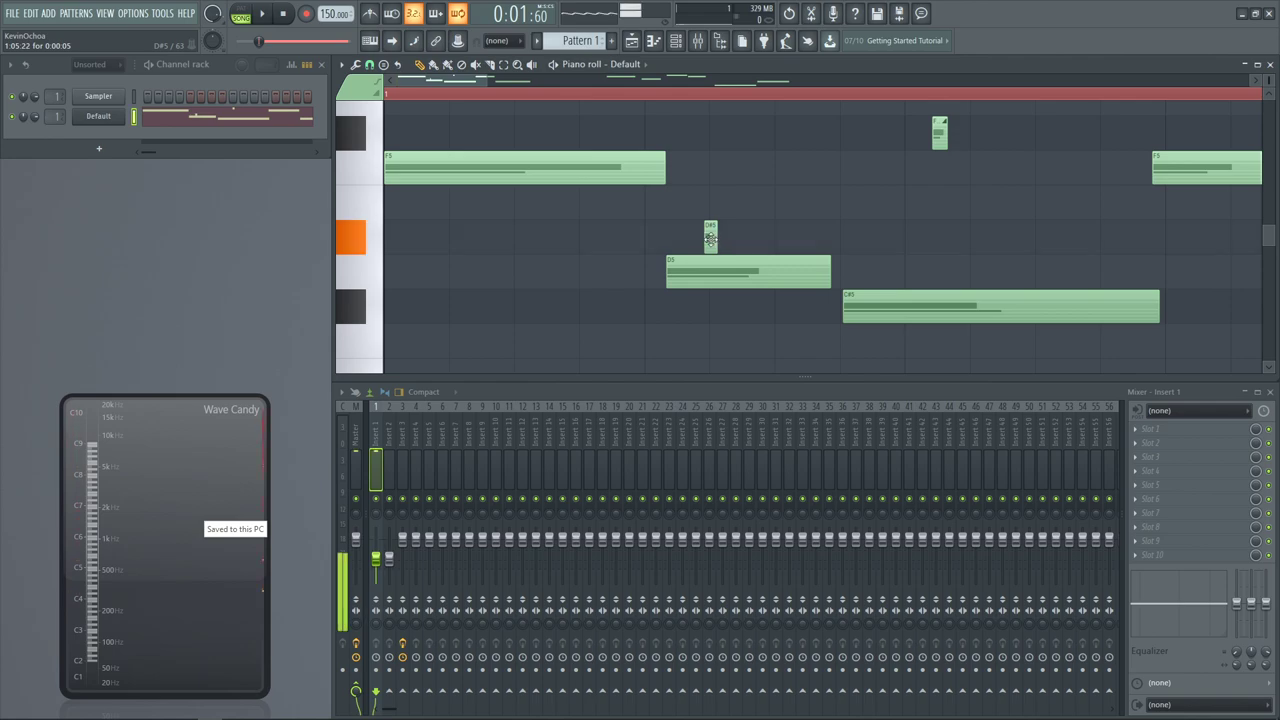
pyautogui.doubleClick(697, 237)
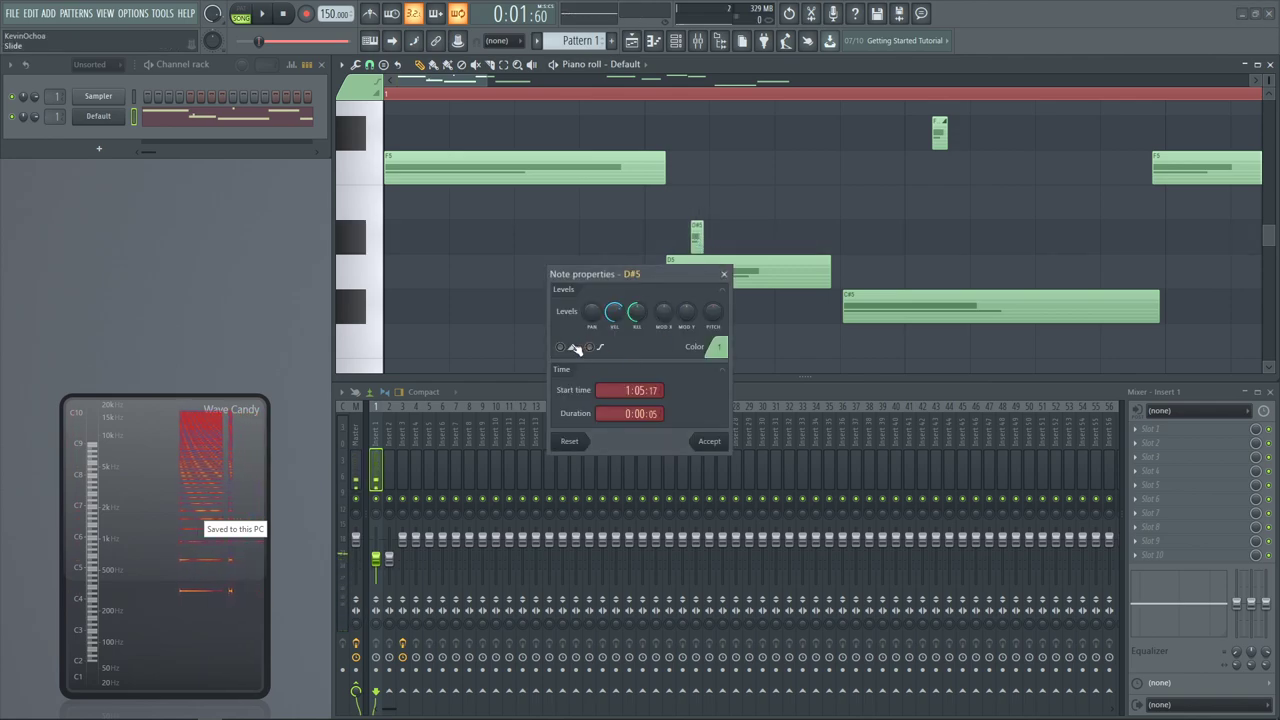
pyautogui.click(709, 441)
pyautogui.press('space')
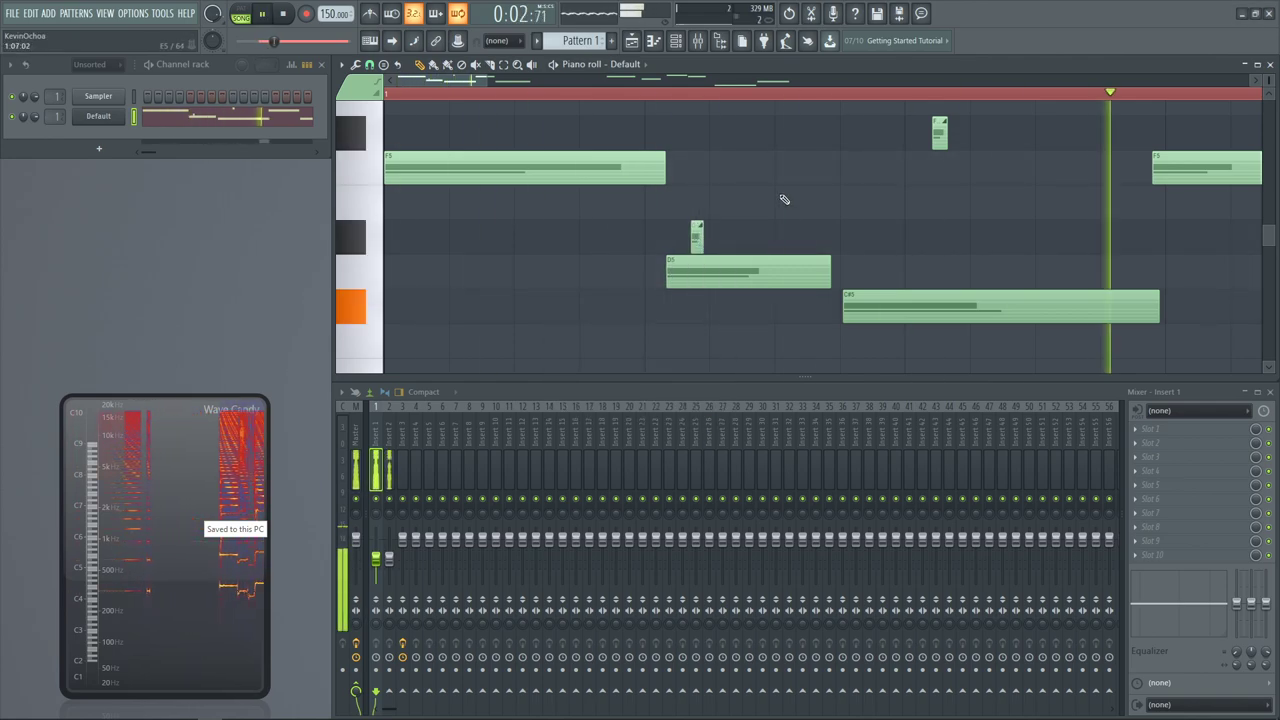
# Remove the short D#5 slide note and raise the stretched D5 note to D#5 while the phrase plays
pyautogui.rightClick(668, 272)
pyautogui.hotkey('ctrl', 'z')
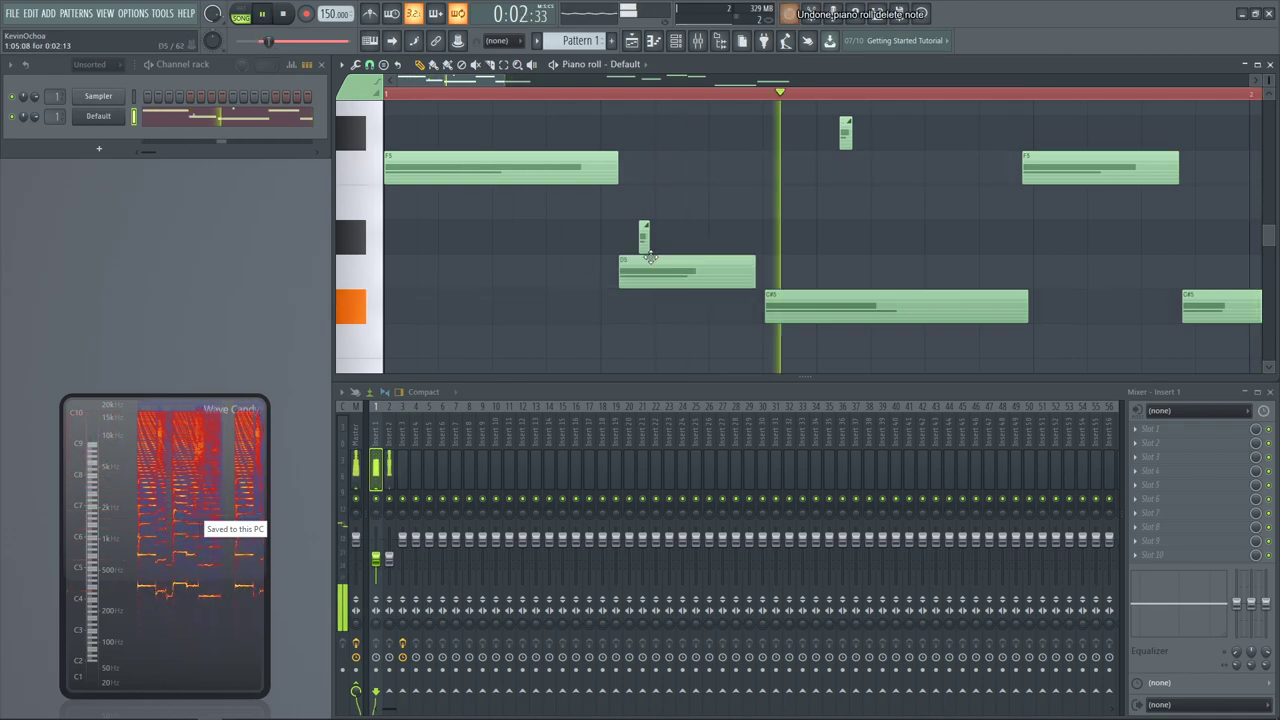
pyautogui.moveTo(651, 266); pyautogui.dragTo(652, 232)
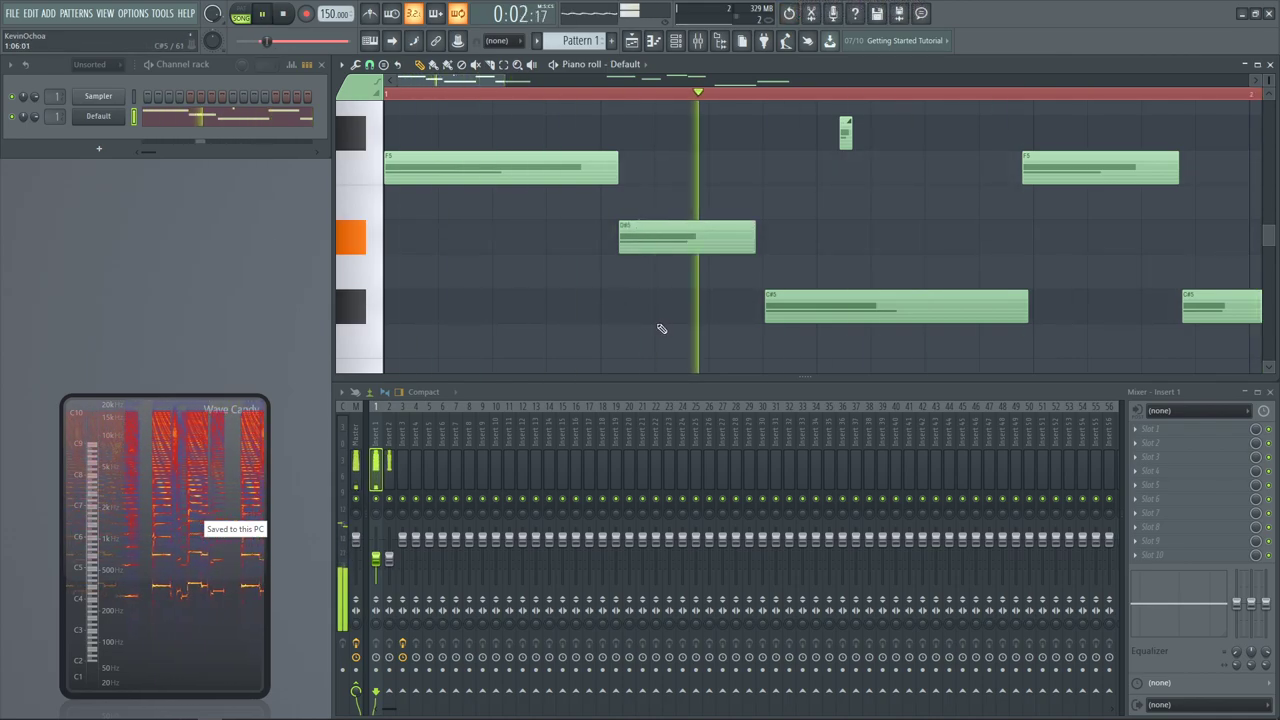
pyautogui.press('space')
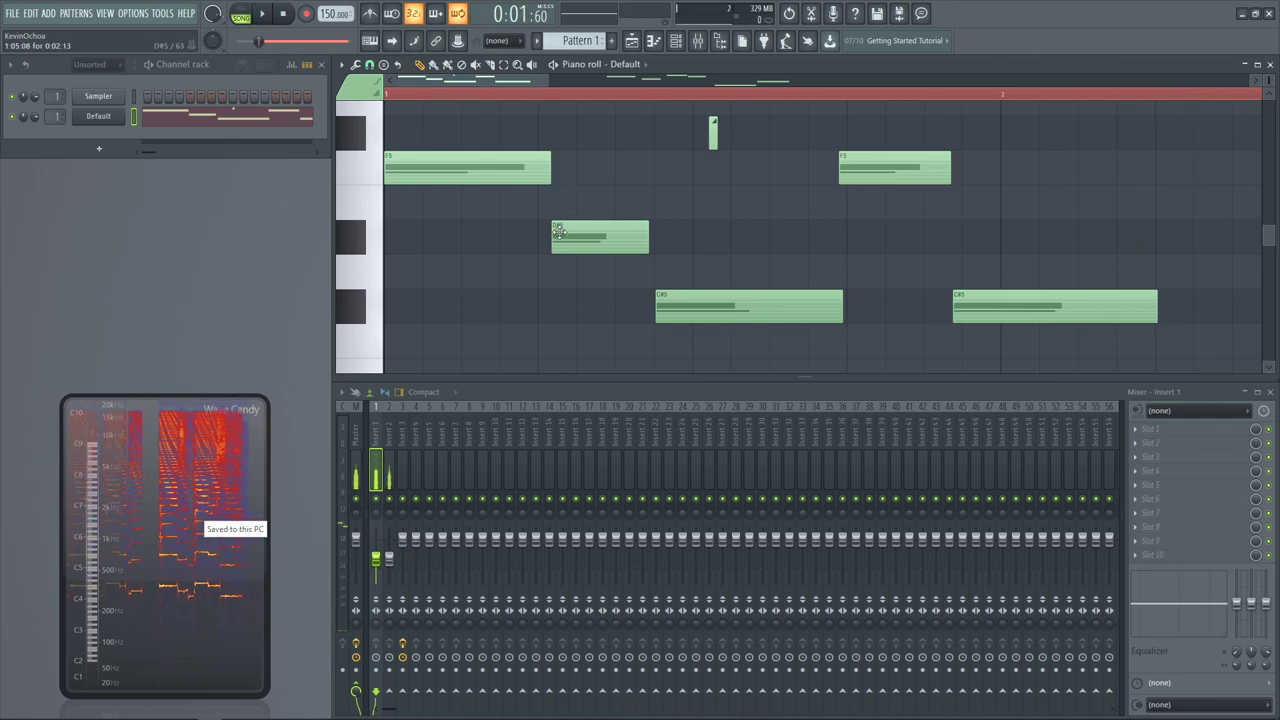
# Extend the first F5 note almost to the C#5 note, and turn the D#5 note into a short slide note beneath it
pyautogui.moveTo(550, 178); pyautogui.dragTo(630, 188)
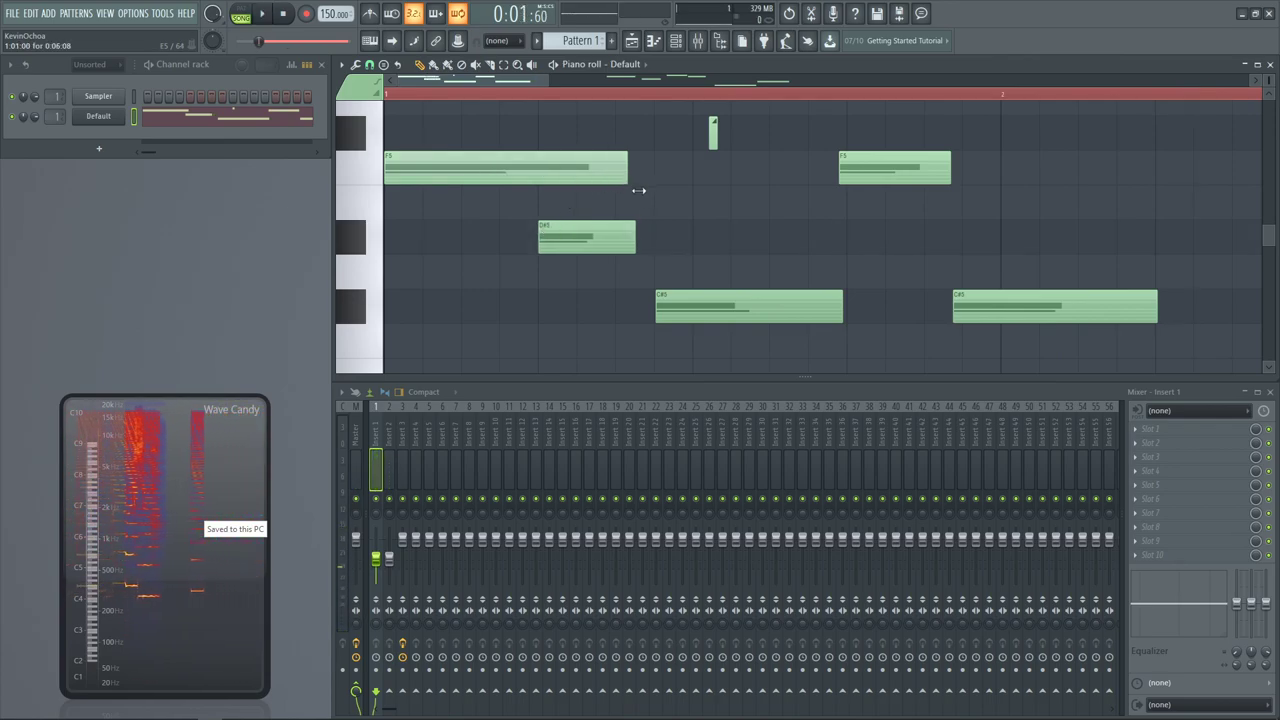
pyautogui.doubleClick(541, 240)
pyautogui.click(706, 441)
pyautogui.press('space')
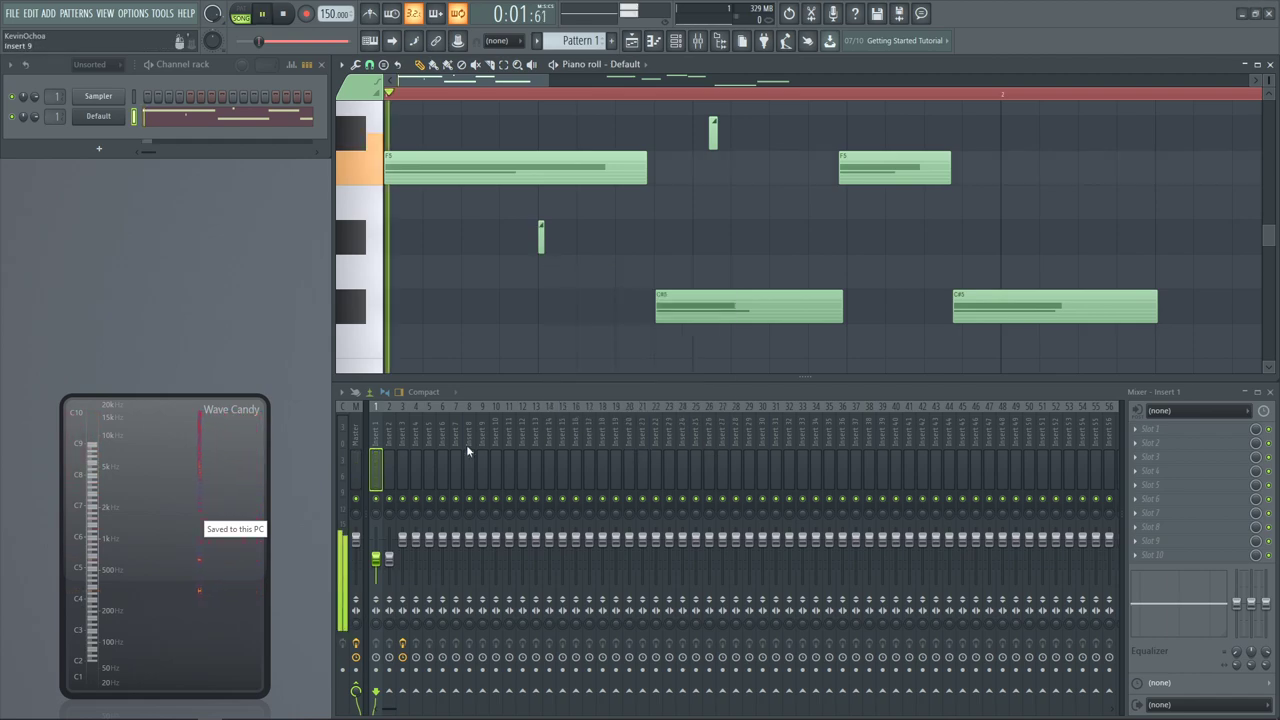
# Reposition the Wave Candy display and replay the opening notes to check the timing of the D#5 slide
pyautogui.moveTo(214, 411)
pyautogui.mouseDown()
pyautogui.moveTo(262, 425)
pyautogui.moveTo(236, 419)
pyautogui.mouseUp()
pyautogui.scroll(-2, 555, 313)
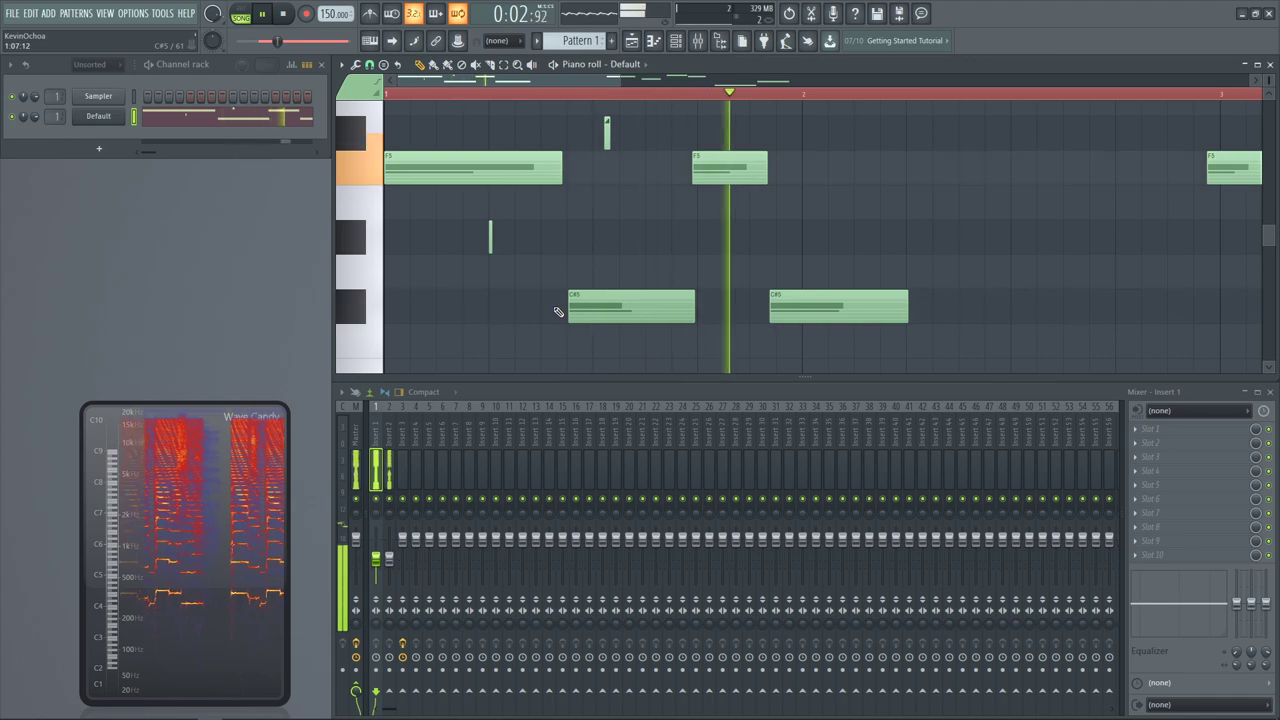
pyautogui.scroll(3, 538, 314)
pyautogui.press('space')
pyautogui.scroll(2, 683, 271)
pyautogui.press('space')
pyautogui.scroll(2, 680, 286)
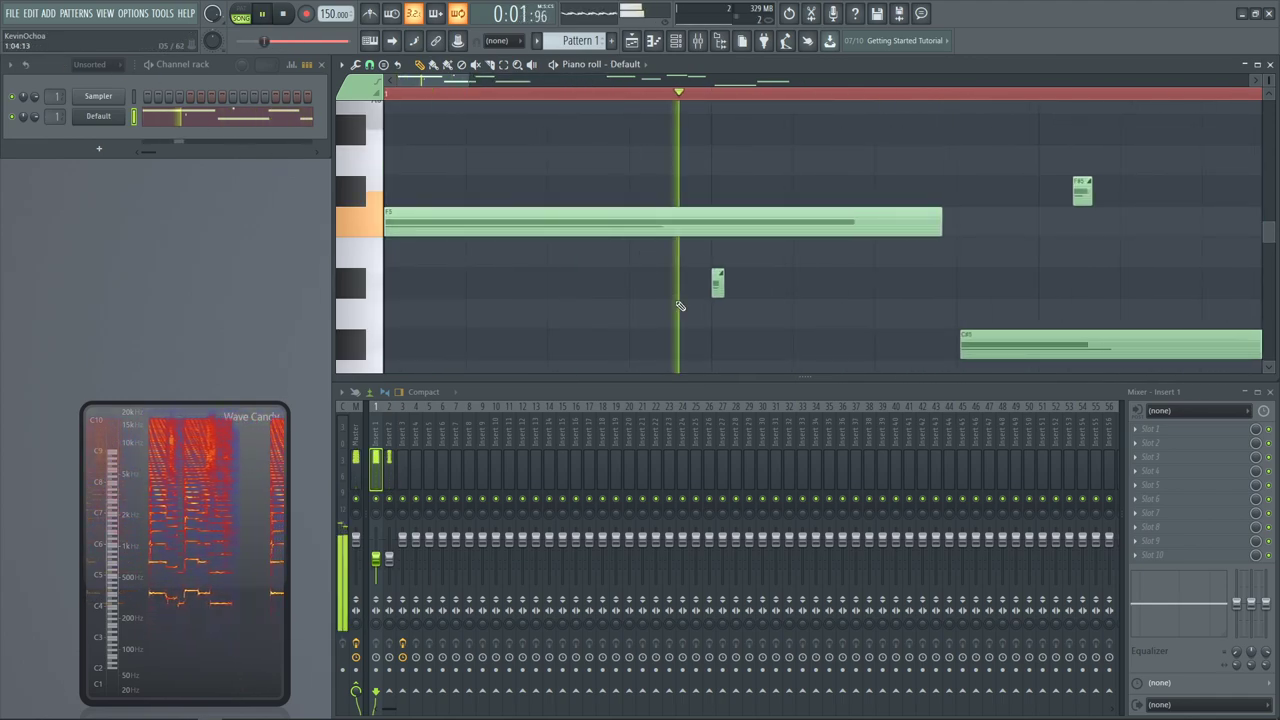
pyautogui.scroll(-1, 680, 297)
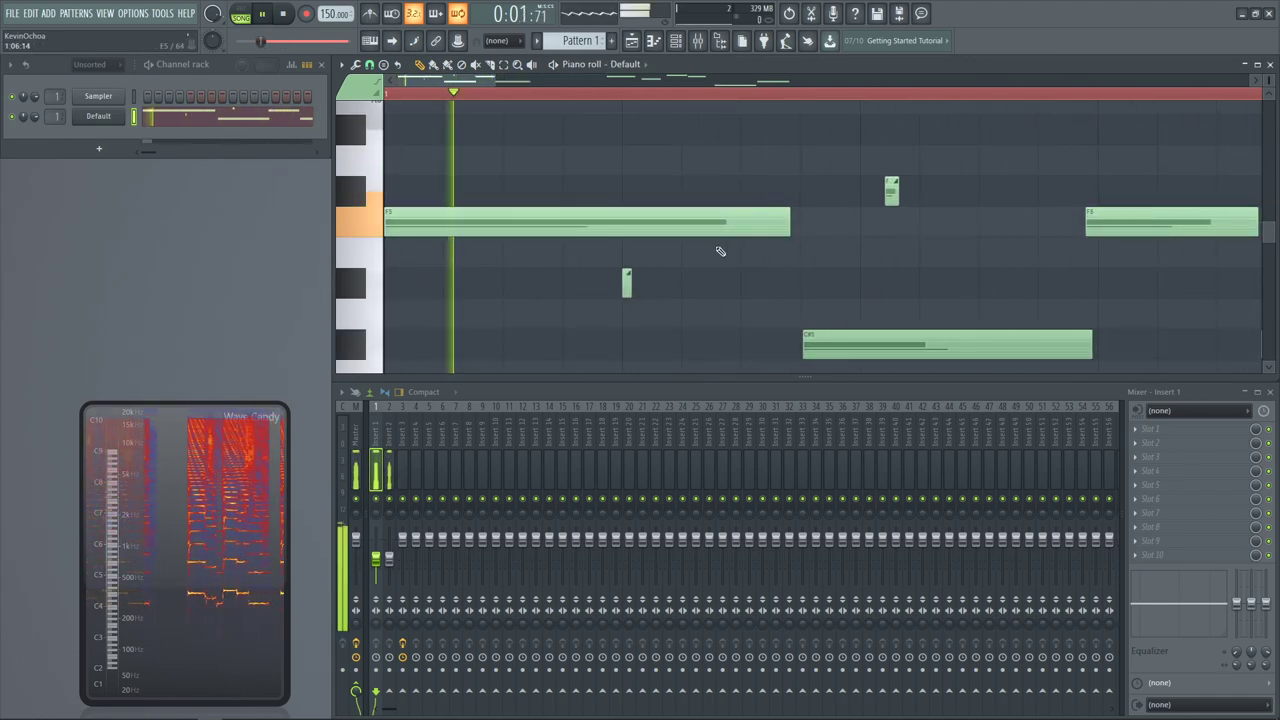
# Move the D#5 slide note slightly later and trim the end of the first F5 note, replaying the phrase to compare
pyautogui.press('space')
pyautogui.moveTo(627, 283)
pyautogui.mouseDown()
pyautogui.moveTo(617, 351)
pyautogui.moveTo(617, 266)
pyautogui.moveTo(626, 260)
pyautogui.moveTo(630, 291)
pyautogui.moveTo(643, 294)
pyautogui.mouseUp()
pyautogui.press('space')
pyautogui.press('space')
pyautogui.press('space')
pyautogui.press('space')
pyautogui.press('space')
pyautogui.press('space')
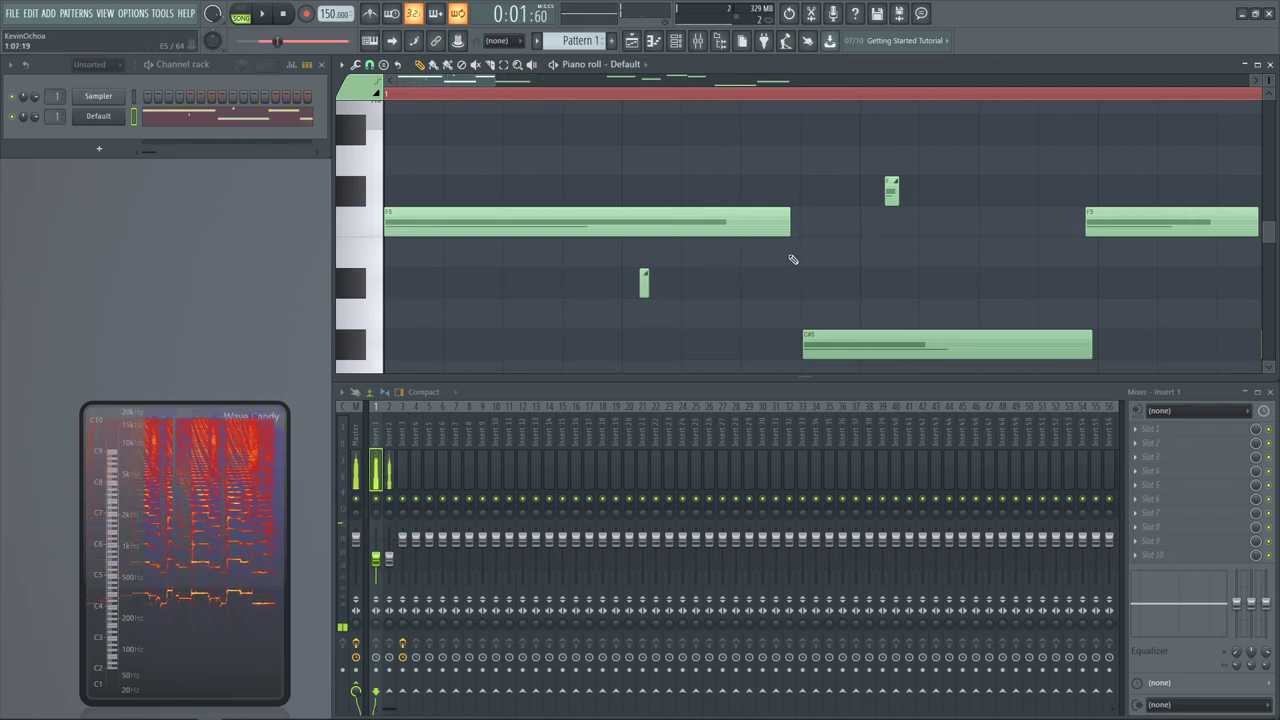
pyautogui.press('space')
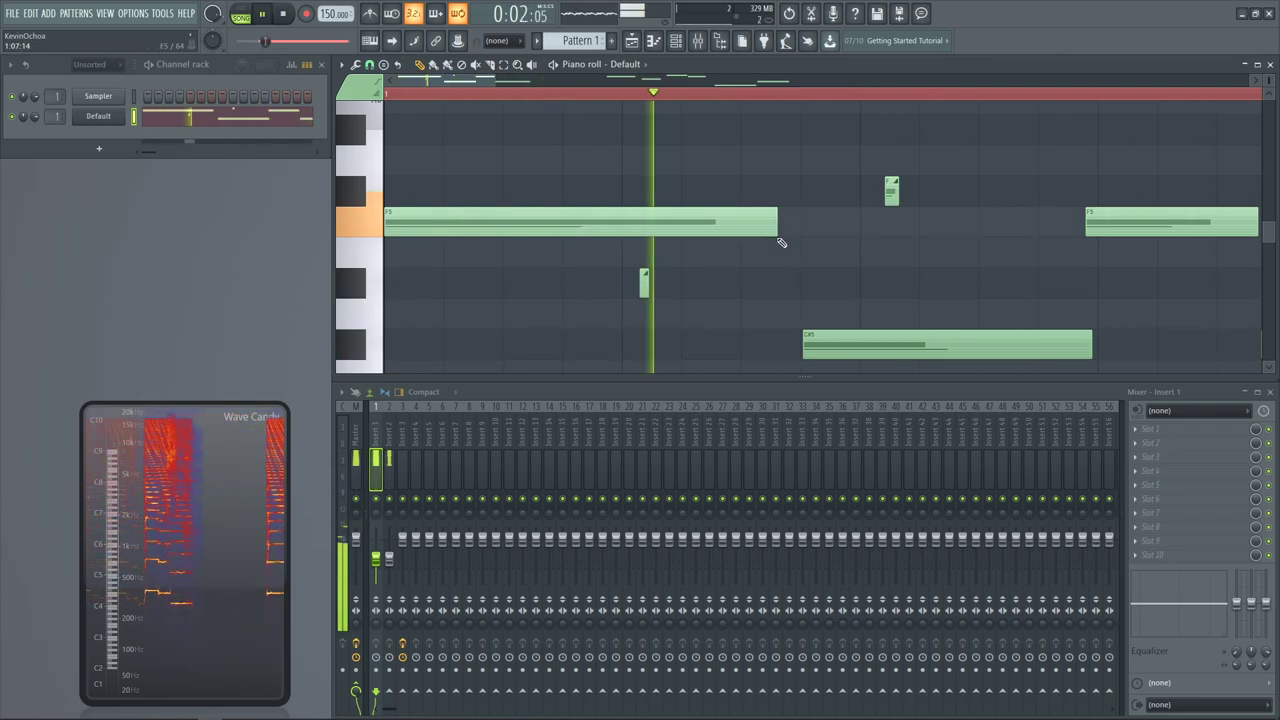
pyautogui.press('space')
# Add a D5 note at 1:07:00 lasting 0:00:21, just before the extended C#5 note, and play it back
pyautogui.scroll(-3, 775, 244)
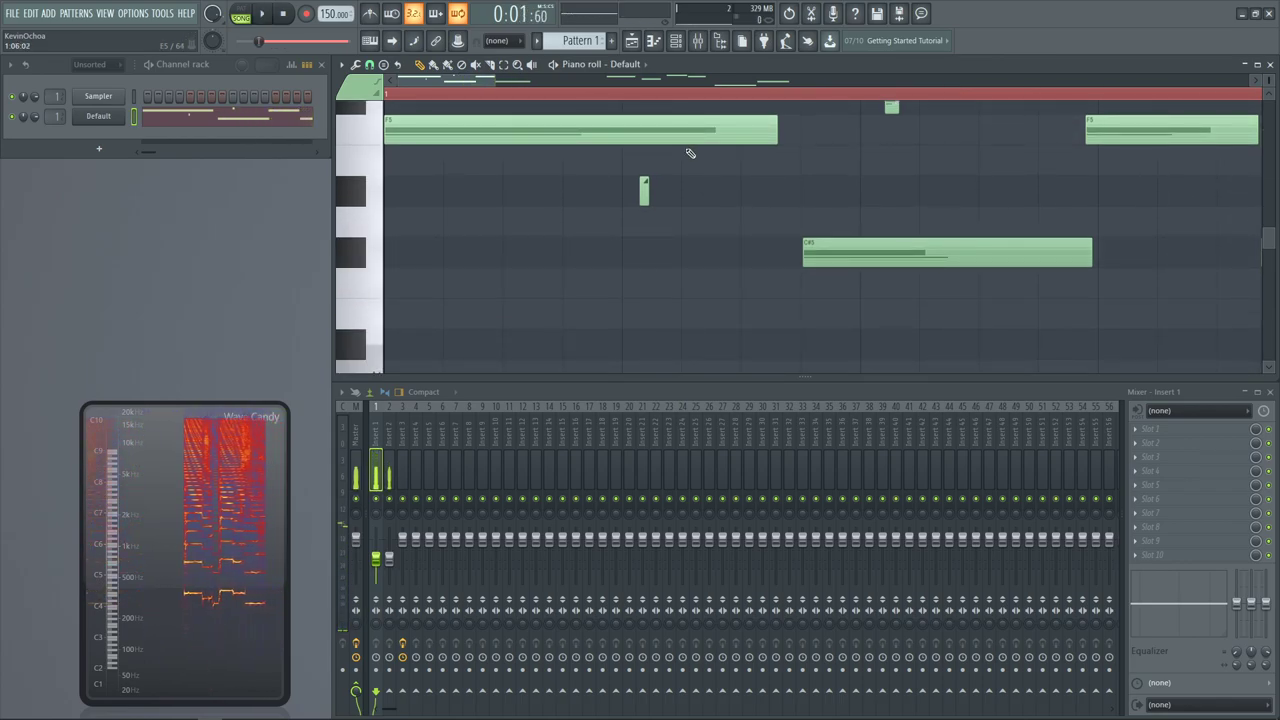
pyautogui.scroll(-2, 726, 217)
pyautogui.click(751, 246)
pyautogui.click(621, 199)
pyautogui.moveTo(700, 198); pyautogui.dragTo(655, 220)
pyautogui.press('space')
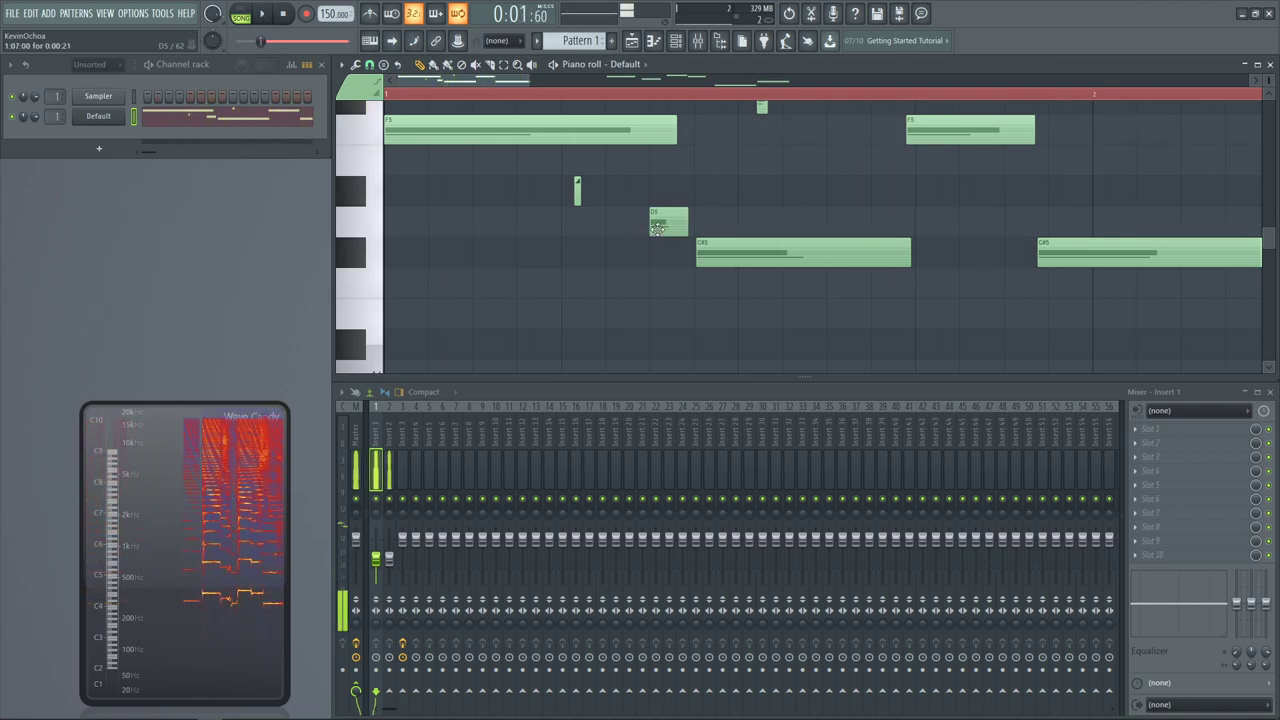
# Replay the opening phrase several times to judge the D5 note's timing before the extended C#5 note
pyautogui.press('space')
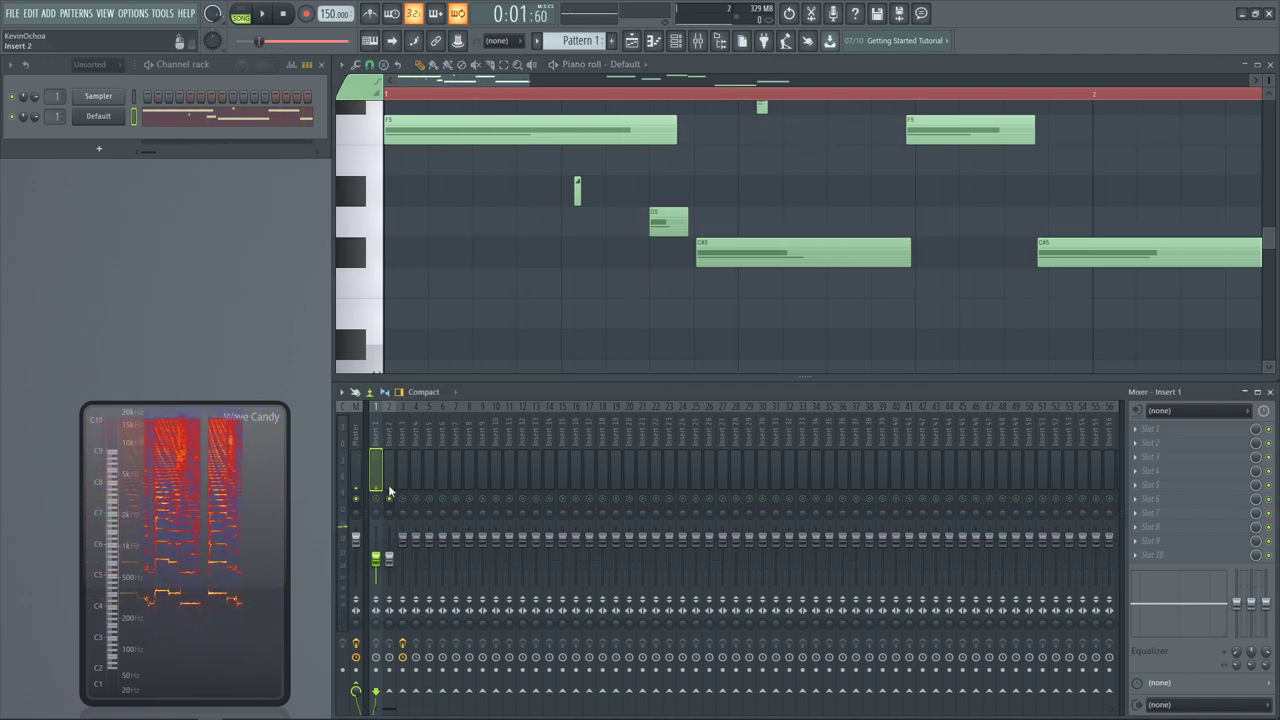
pyautogui.press('space')
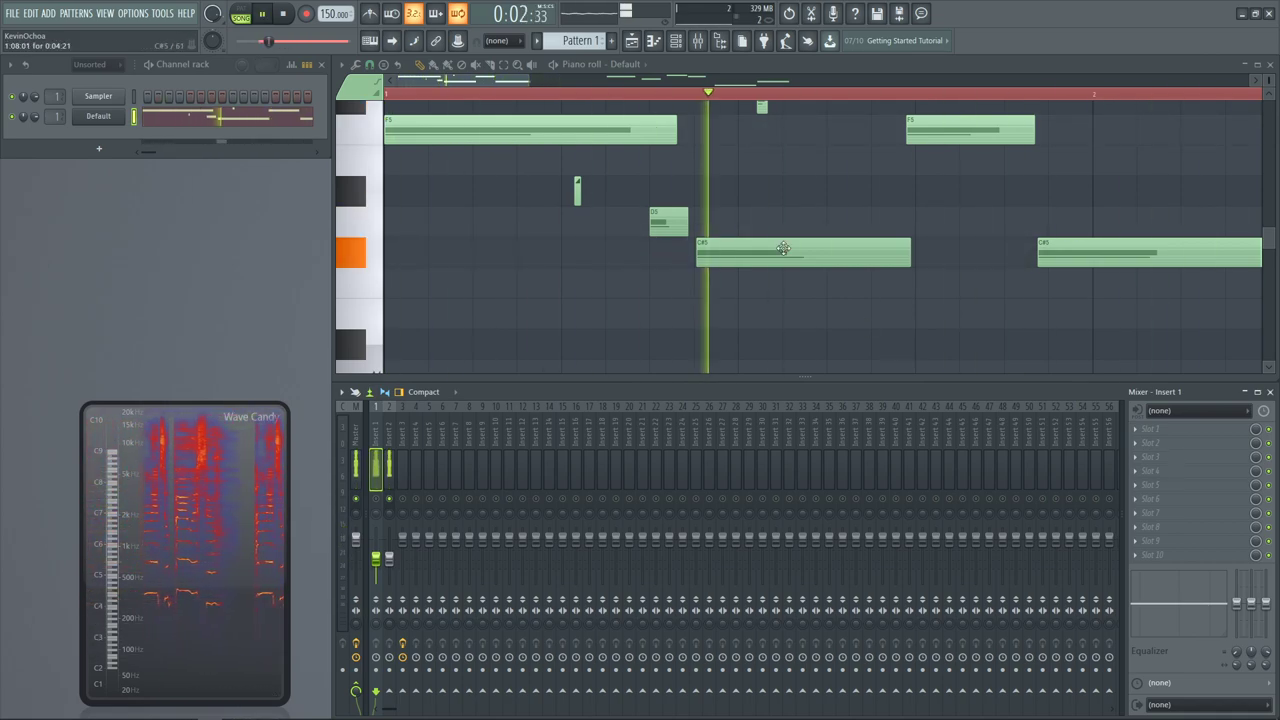
pyautogui.press('space')
pyautogui.hscroll(1, 643, 103)
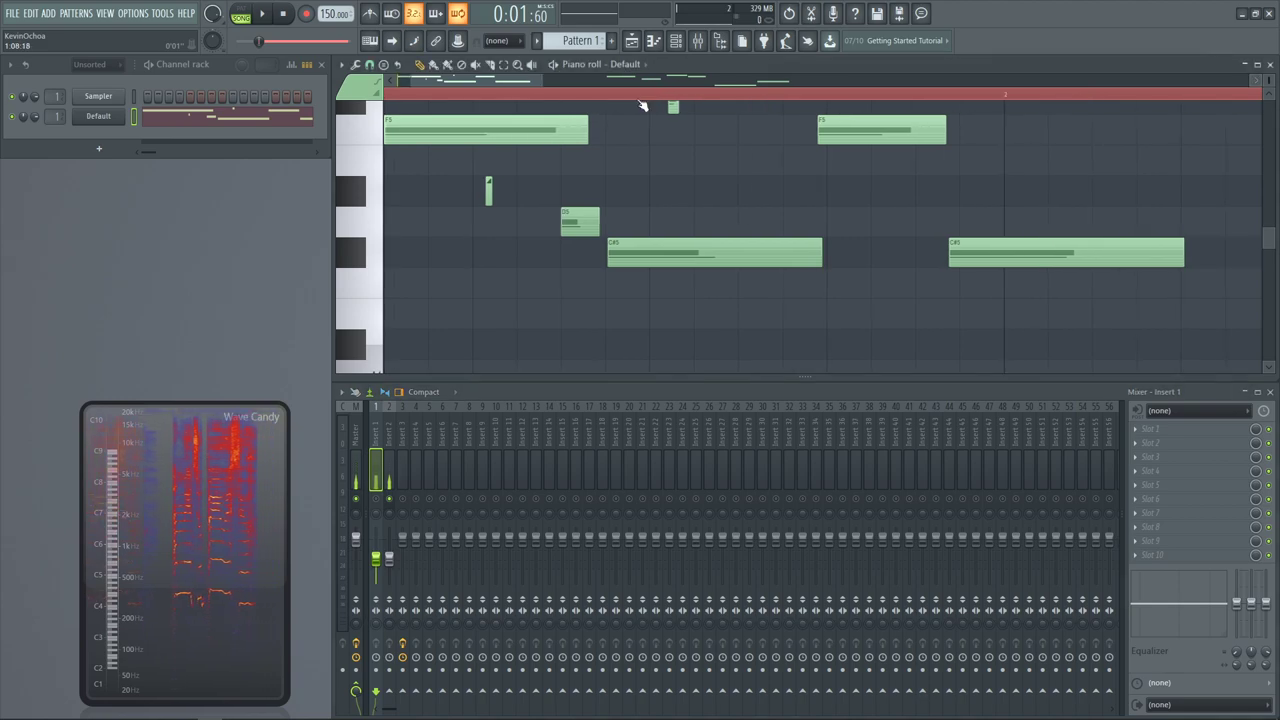
pyautogui.click(570, 98)
pyautogui.press('space')
pyautogui.press('space')
pyautogui.press('space')
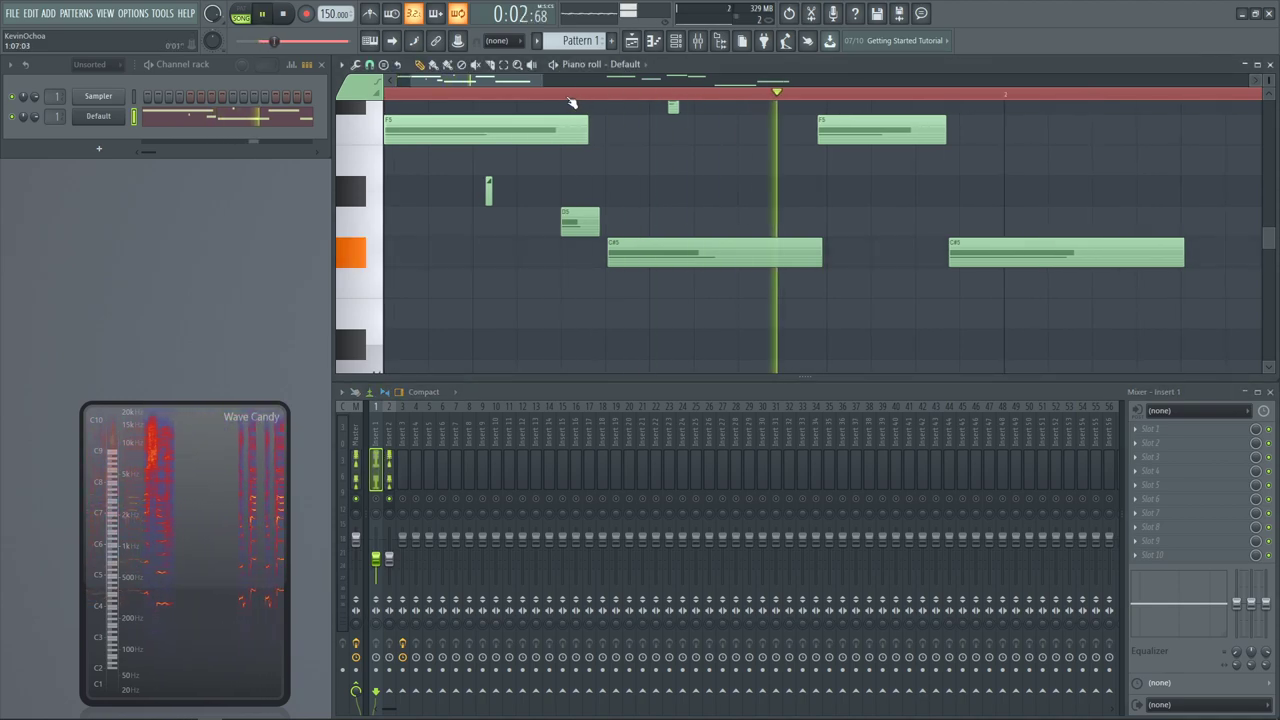
# Remove the D5 note so the first F5 and C#5 notes meet again, and nudge the D#5 slide slightly earlier while replaying
pyautogui.press('space')
pyautogui.press('space')
pyautogui.press('space')
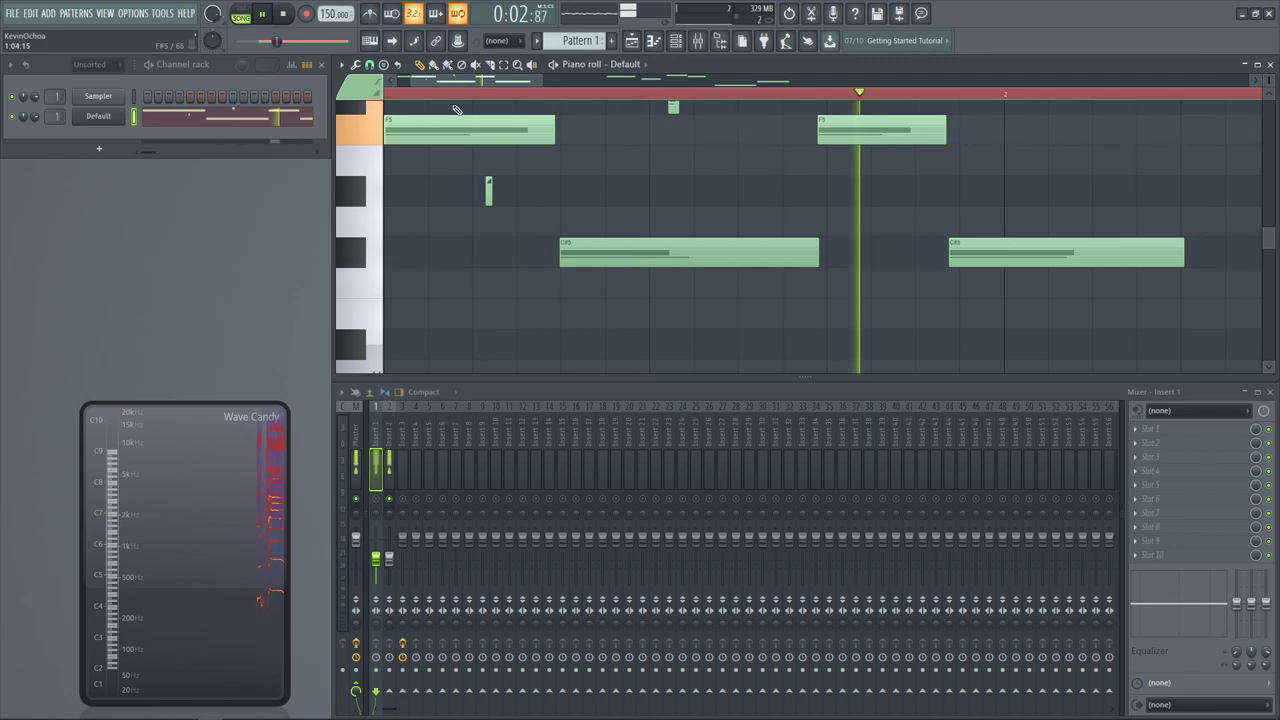
pyautogui.press('space')
pyautogui.press('space')
pyautogui.press('space')
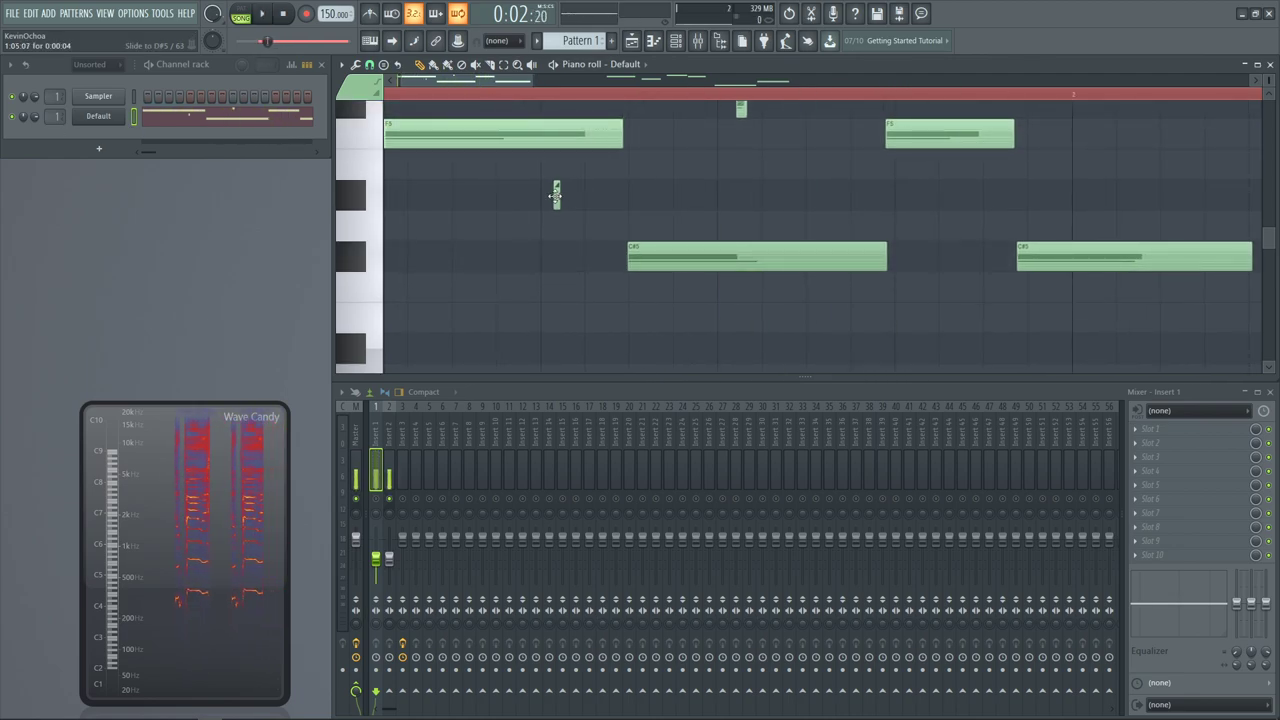
pyautogui.press('space')
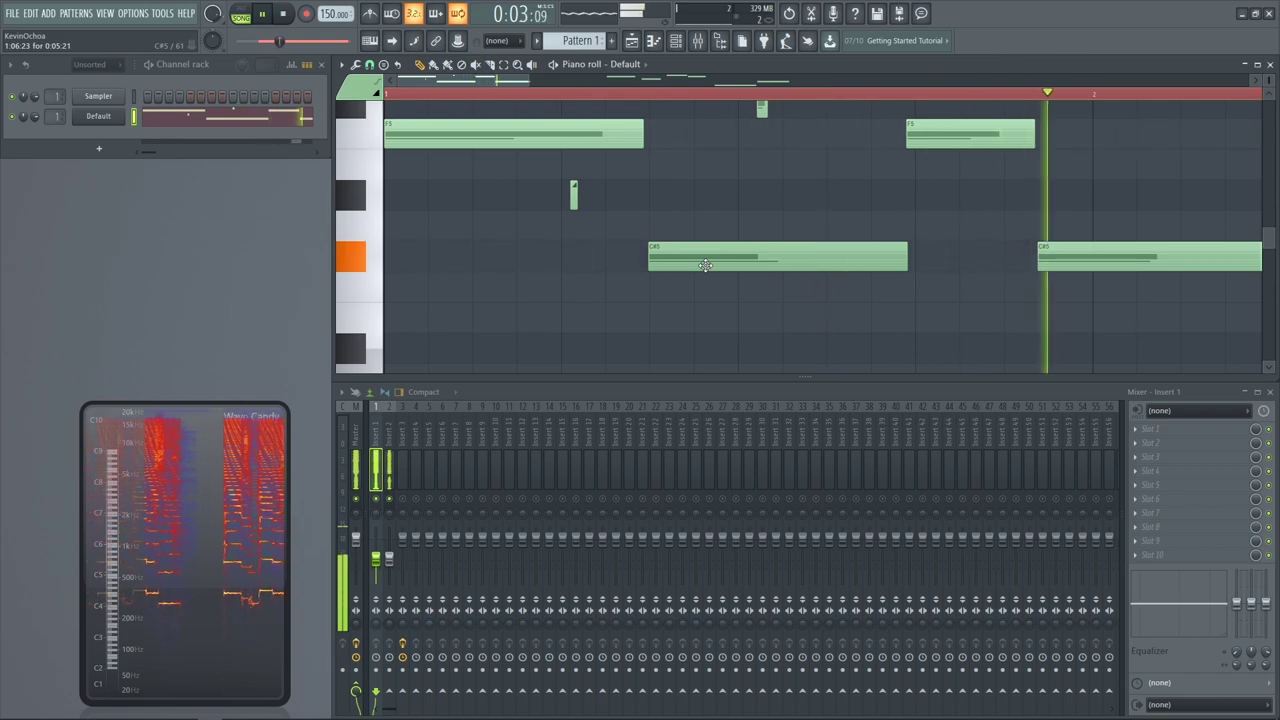
# Play the full pattern through and examine the remaining notes up to bar 5 for places that need adjusting
pyautogui.scroll(-2, 705, 265)
pyautogui.scroll(-2, 791, 266)
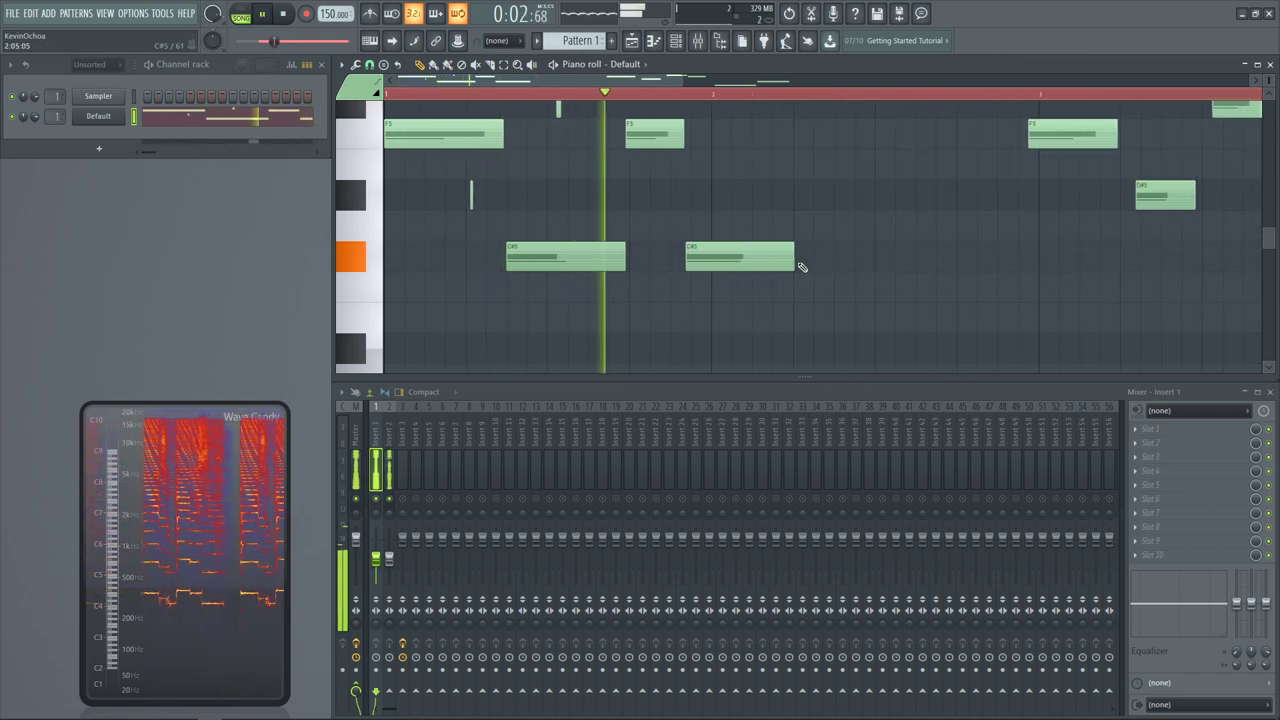
pyautogui.scroll(2, 840, 310)
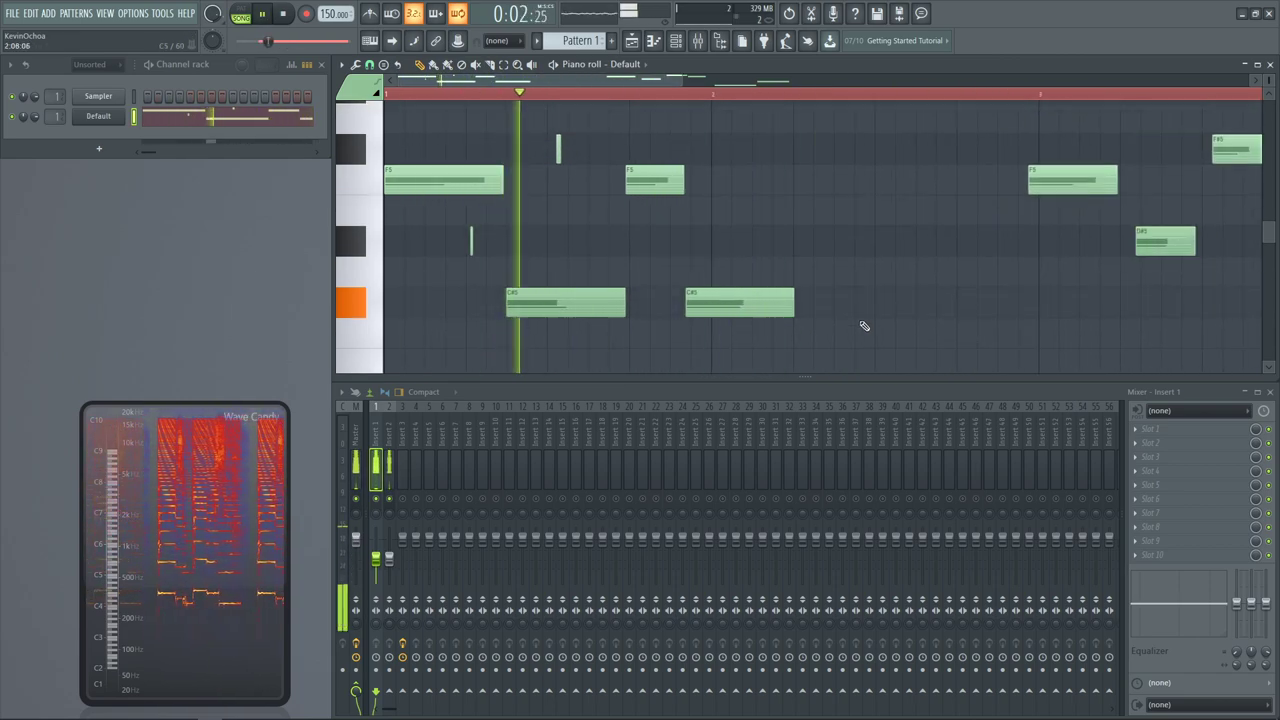
pyautogui.scroll(6, 864, 326)
pyautogui.scroll(-1, 863, 323)
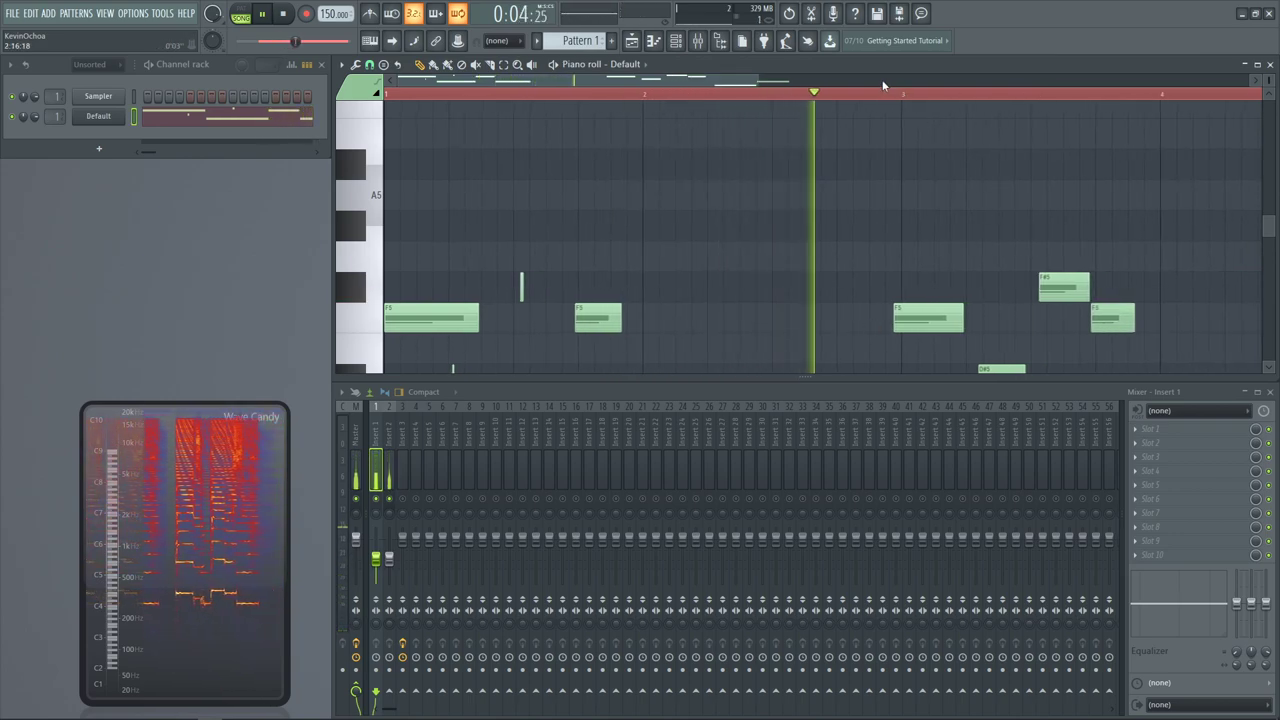
pyautogui.scroll(-6, 923, 289)
pyautogui.scroll(6, 1040, 306)
pyautogui.scroll(-6, 1072, 327)
pyautogui.scroll(-1, 1110, 333)
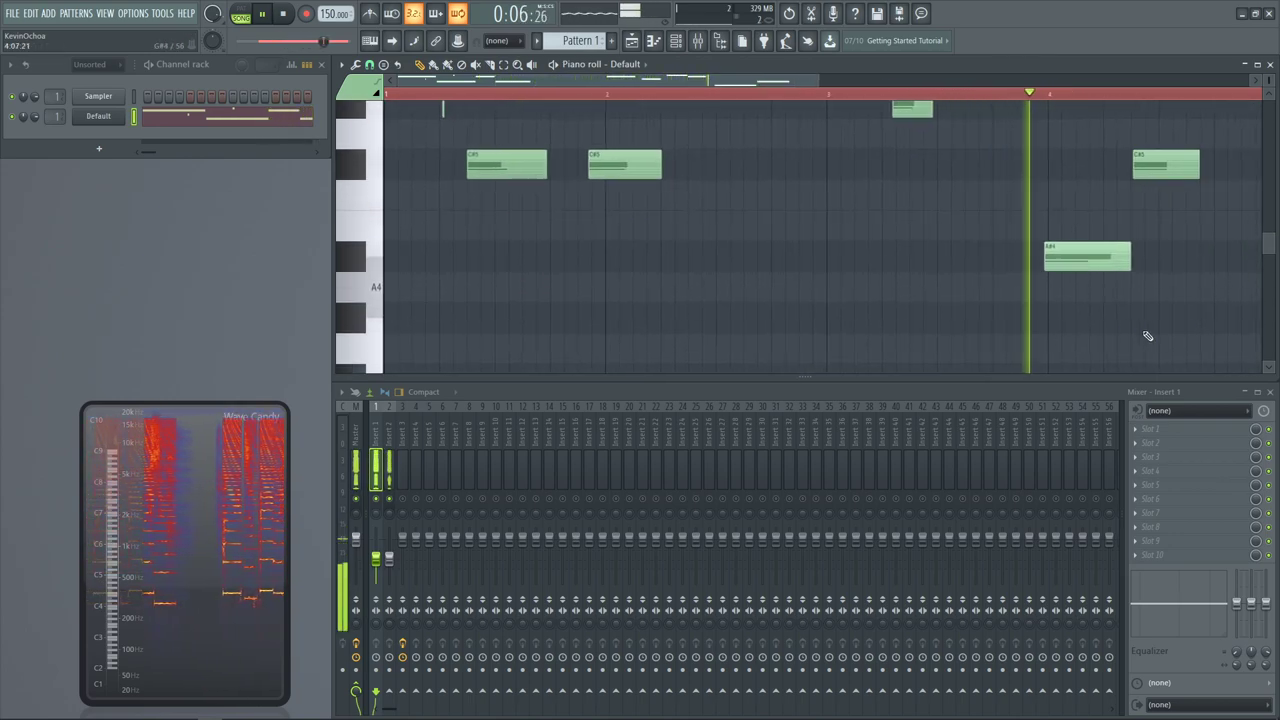
pyautogui.scroll(2, 1148, 336)
pyautogui.scroll(6, 1040, 333)
pyautogui.scroll(-2, 940, 331)
pyautogui.scroll(-1, 1000, 340)
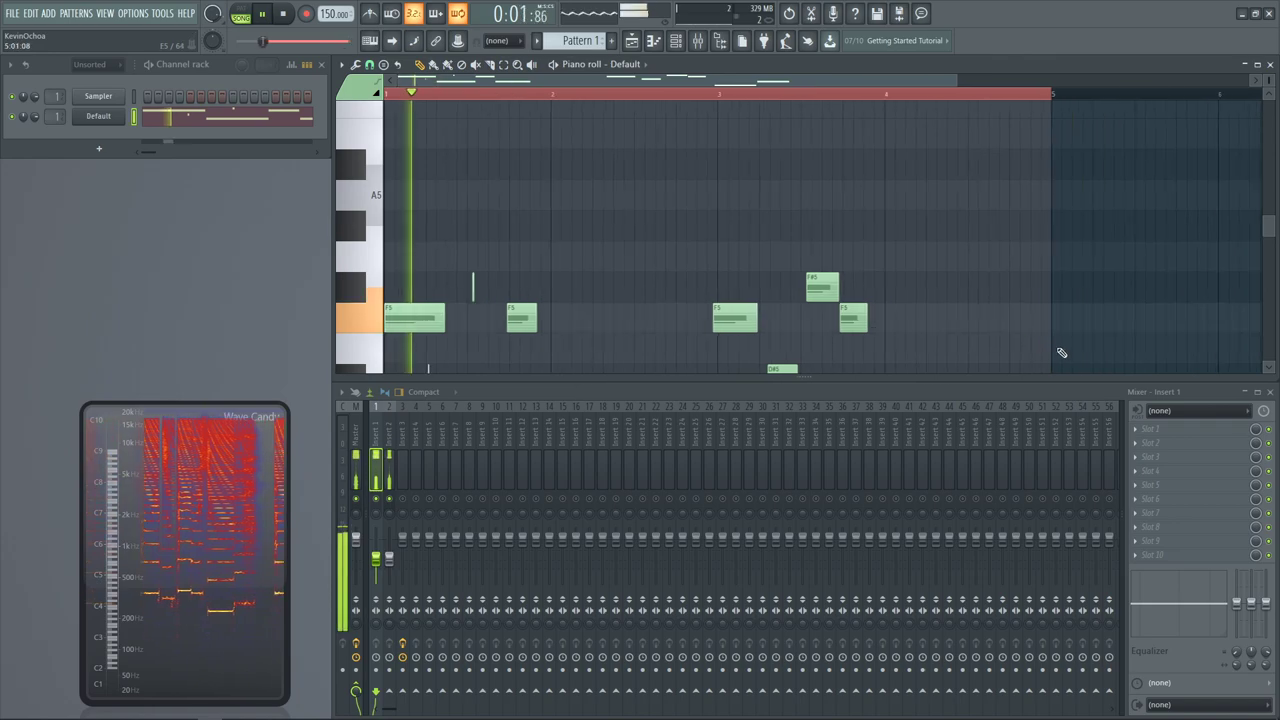
pyautogui.scroll(2, 1062, 353)
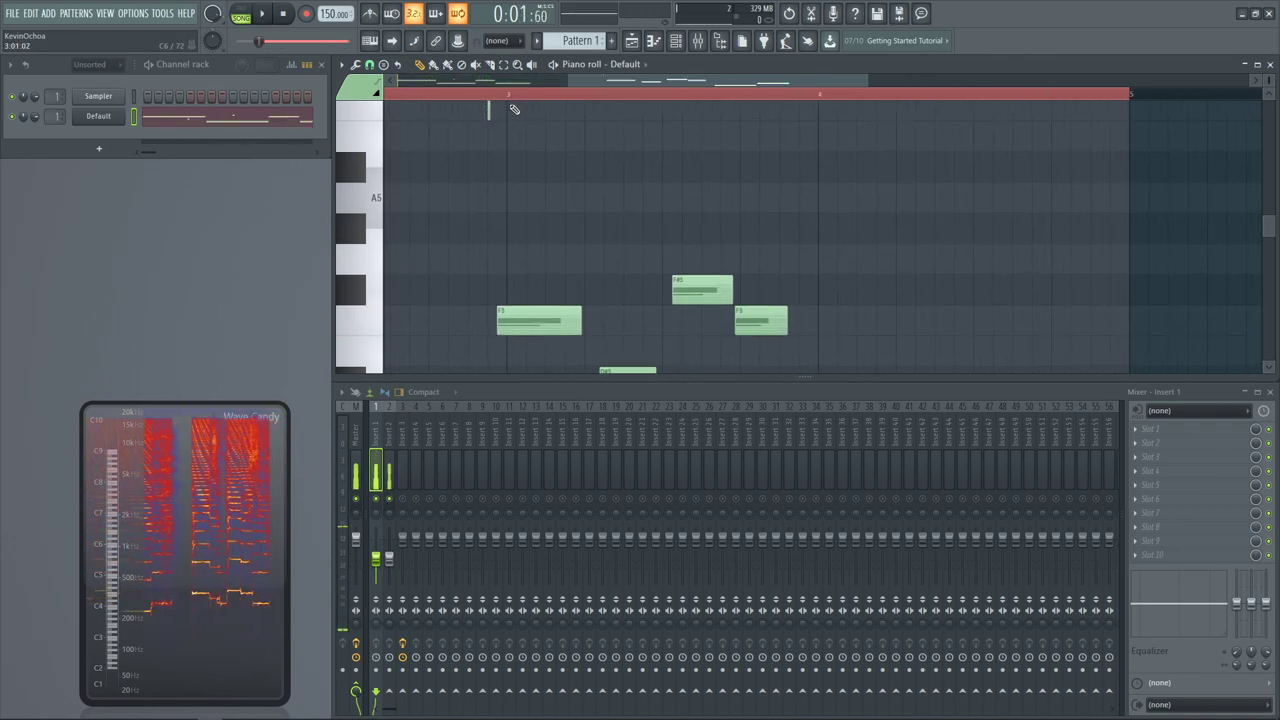
# Compare Pattern 1's notes with the KARRA vocal waveform in the playlist during playback, focusing on the second phrase
pyautogui.click(640, 42)
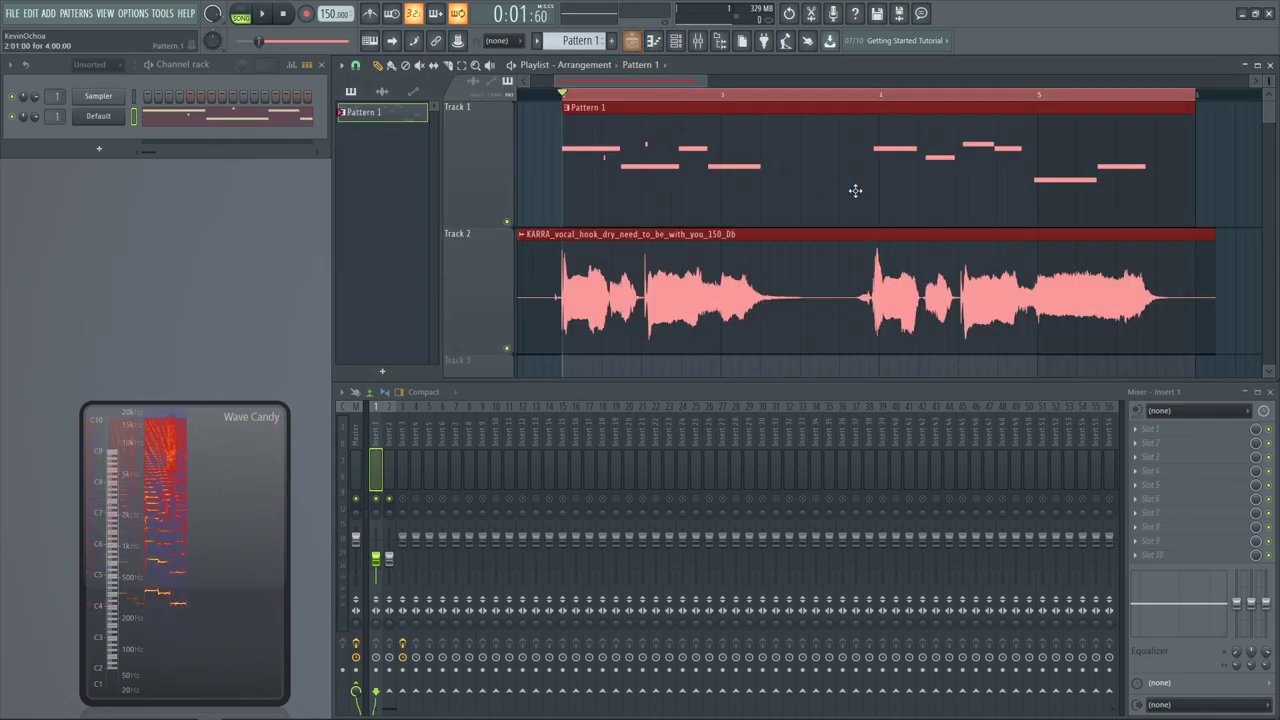
pyautogui.press('space')
pyautogui.moveTo(752, 305); pyautogui.dragTo(1170, 125)
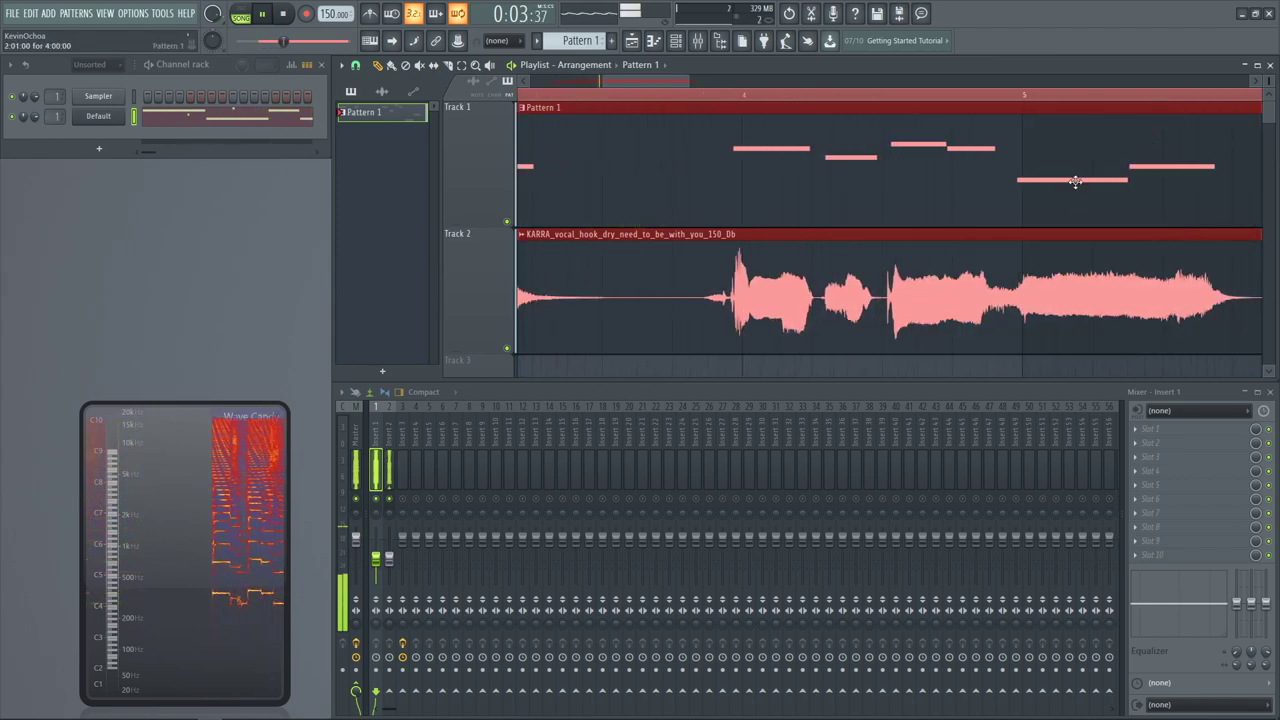
pyautogui.scroll(-3, 1075, 181)
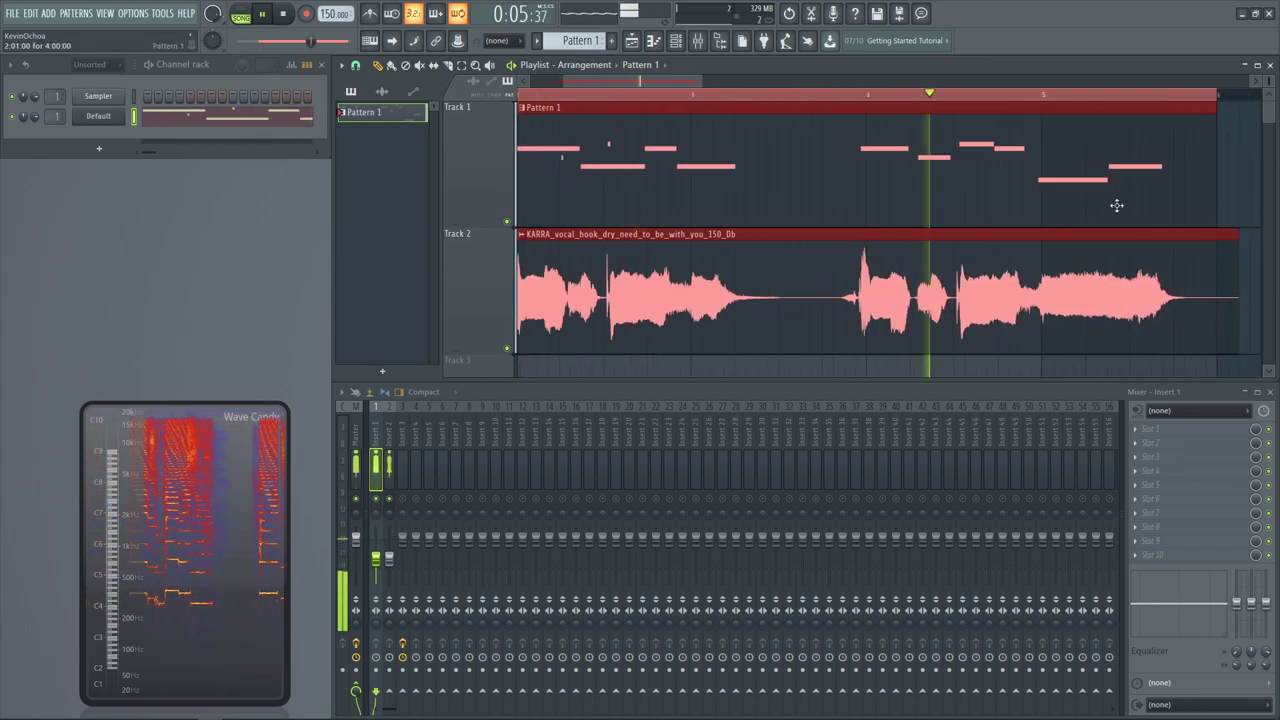
pyautogui.moveTo(789, 337); pyautogui.dragTo(1007, 142)
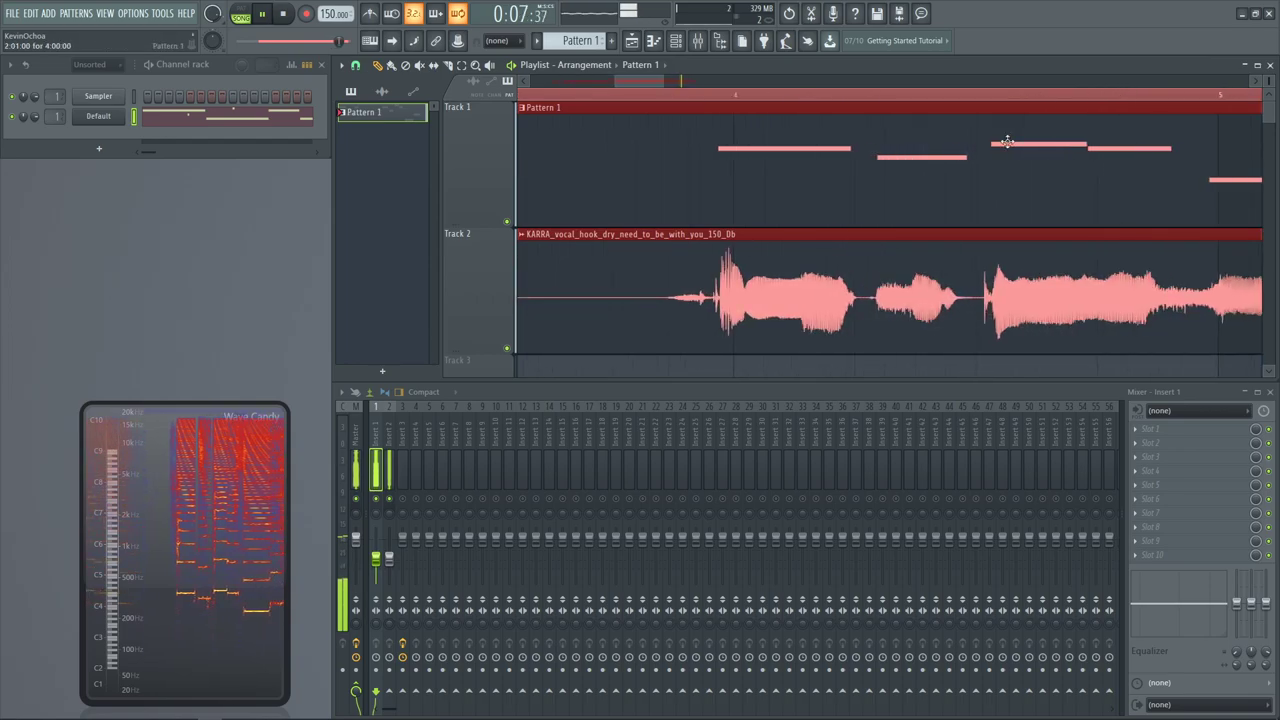
pyautogui.press('space')
# Move the D#5 note in the second phrase earlier to 3:04:23, directly after the F5 note
pyautogui.doubleClick(937, 154)
pyautogui.keyDown('ctrl'); pyautogui.rightClick(723, 177); pyautogui.keyUp('ctrl')
pyautogui.moveTo(690, 263); pyautogui.dragTo(1001, 150)
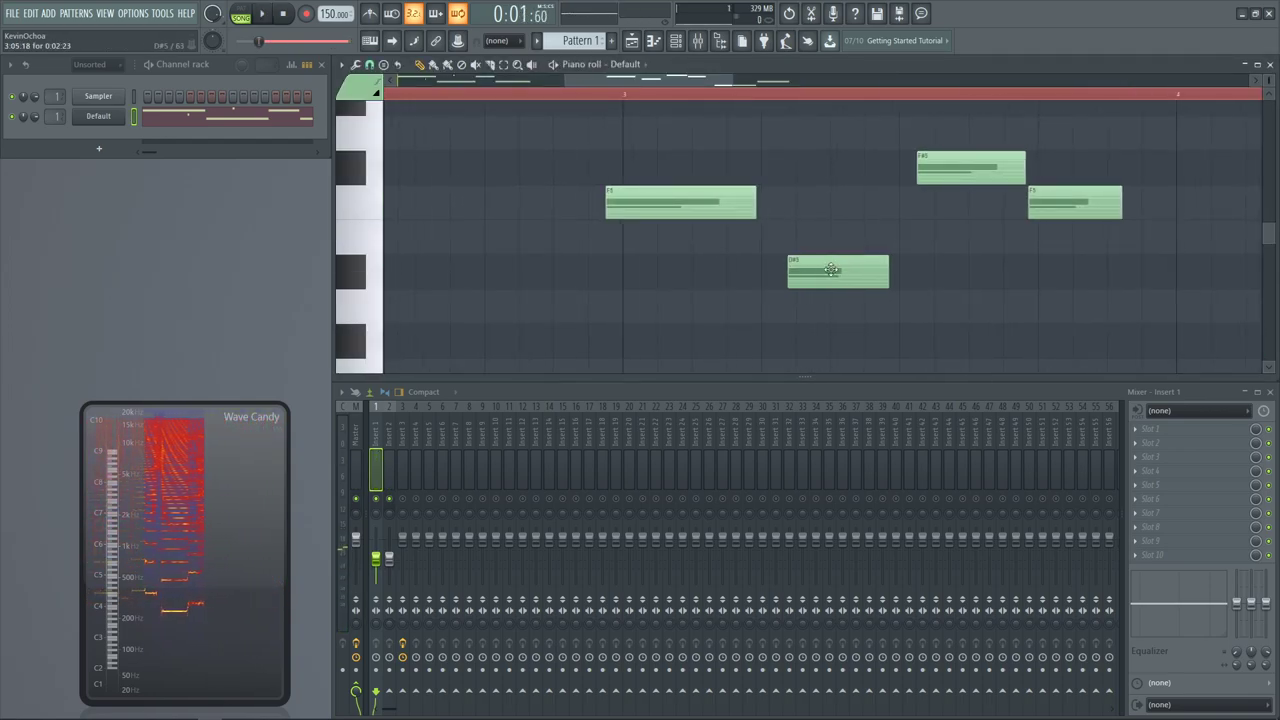
pyautogui.moveTo(831, 270); pyautogui.dragTo(781, 278)
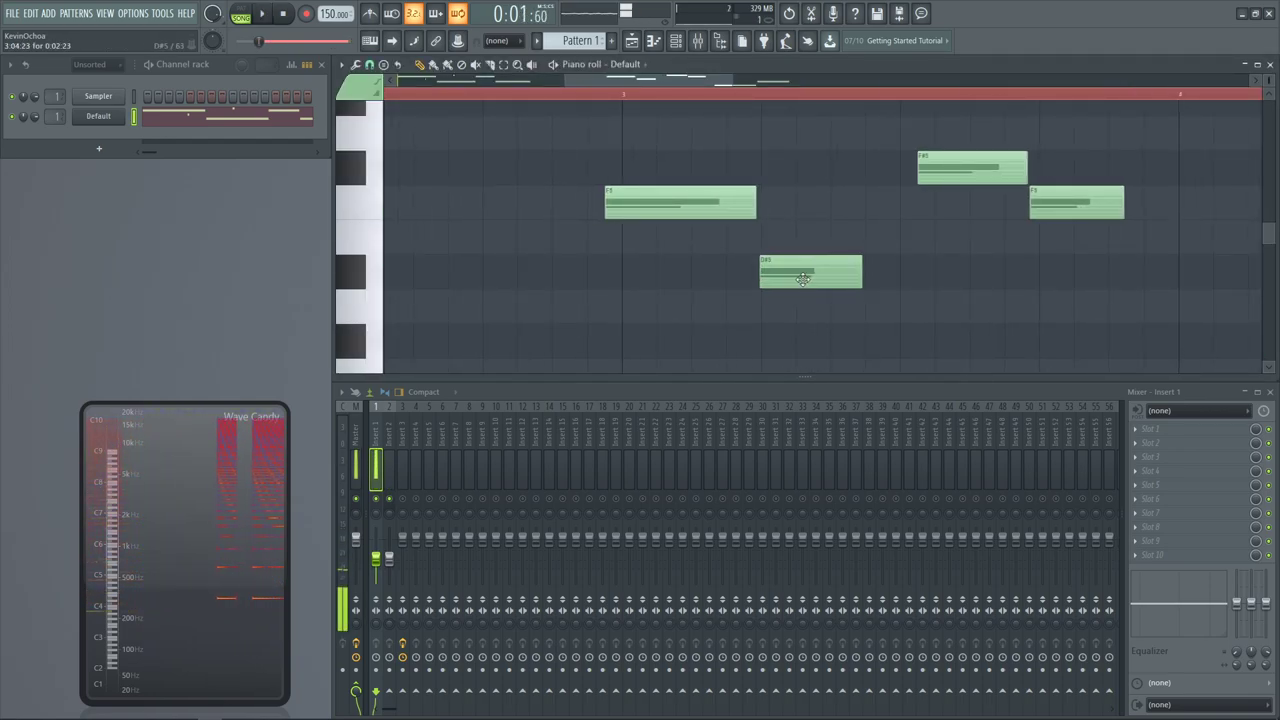
pyautogui.scroll(-3, 951, 279)
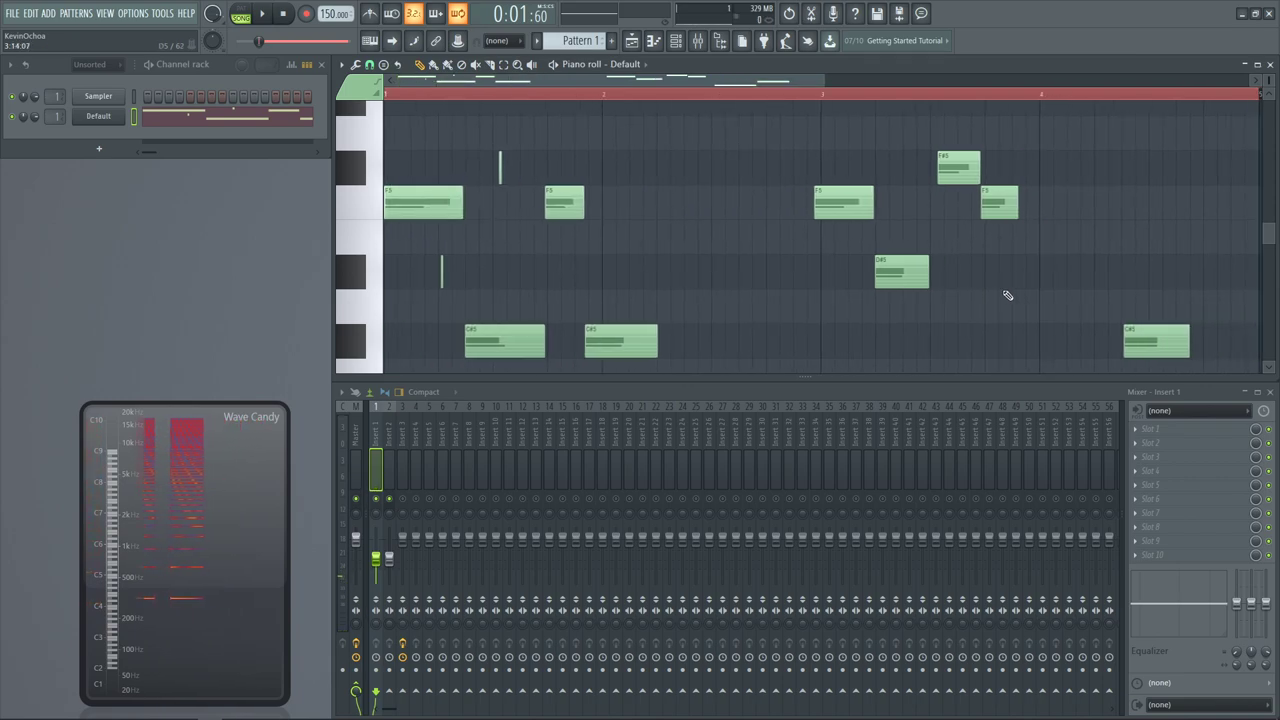
# Extend the last F5 note to about bar 4, align the second phrase's notes to the grid with even lengths, and play them back
pyautogui.moveTo(809, 110); pyautogui.dragTo(1209, 403)
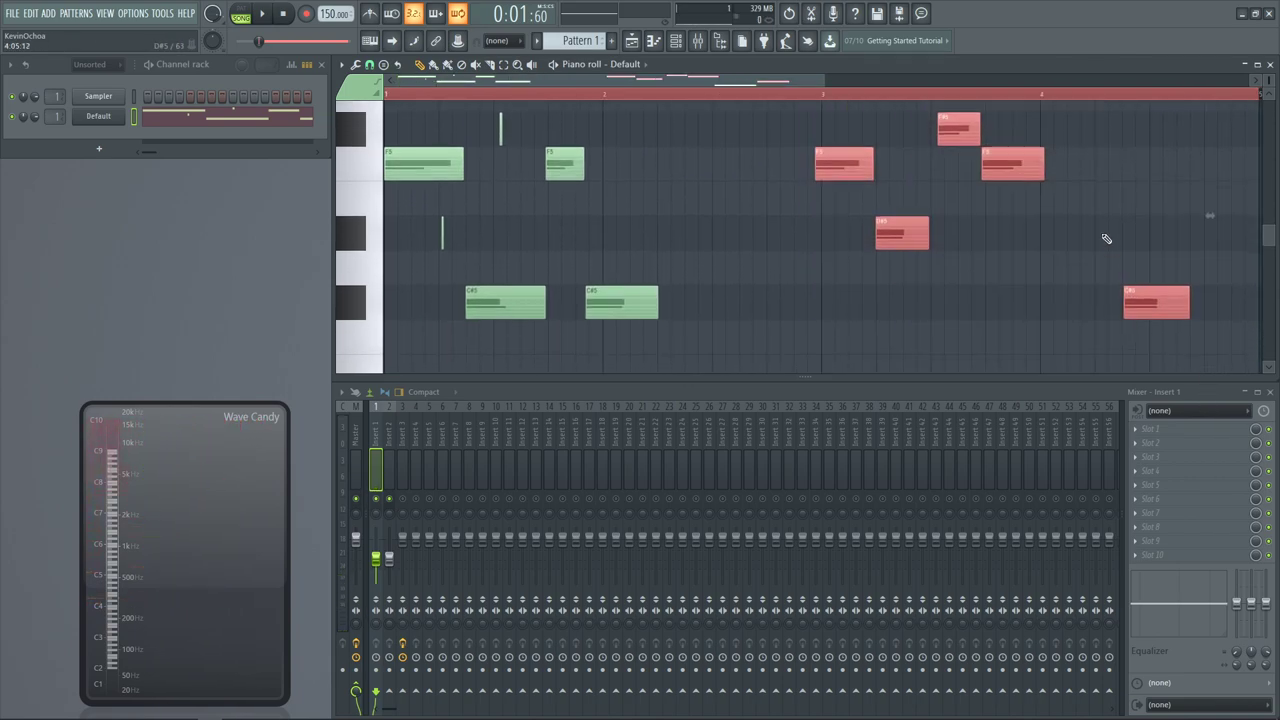
pyautogui.hotkey('ctrl', 'a')
pyautogui.hotkey('ctrl', 'd')
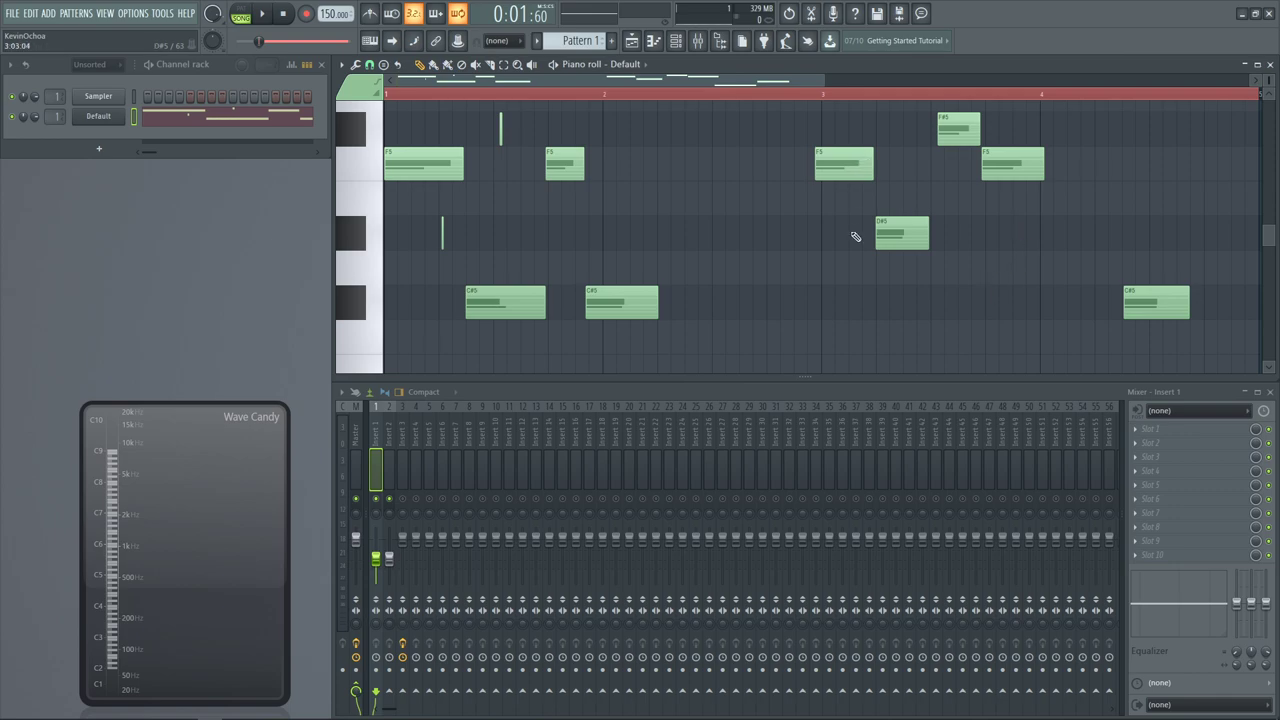
pyautogui.moveTo(826, 251); pyautogui.dragTo(749, 114)
pyautogui.press('space')
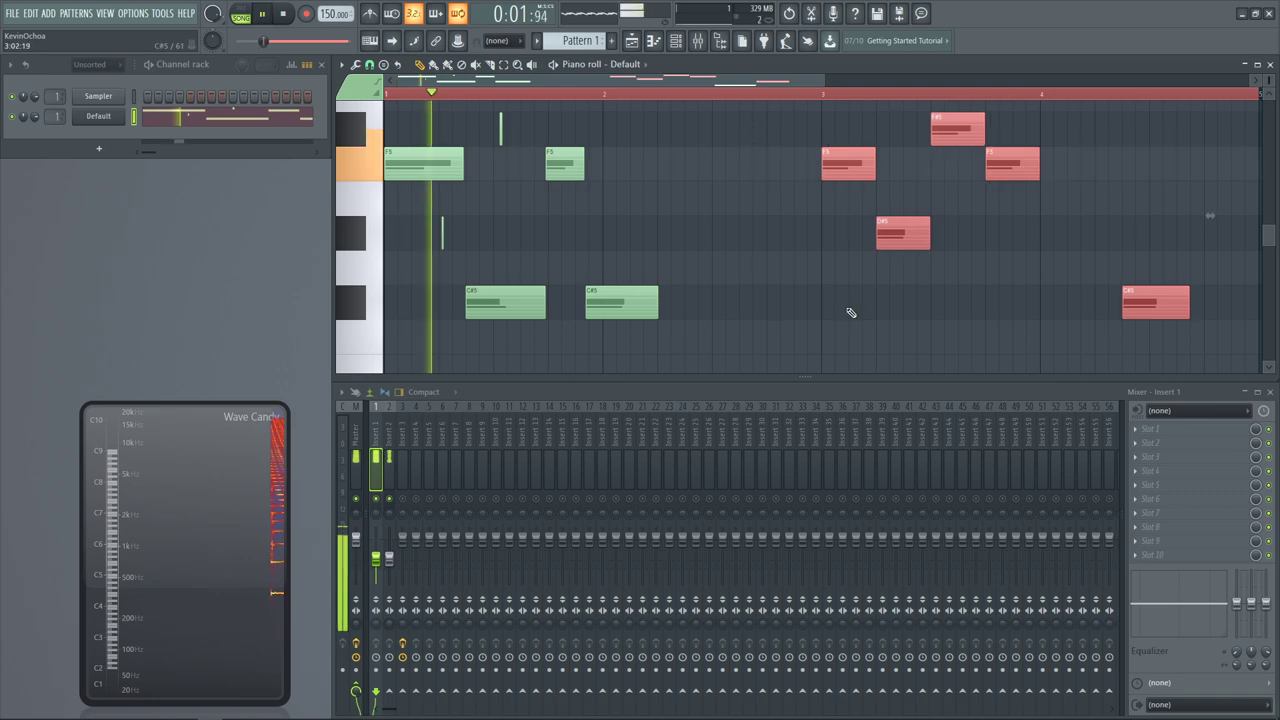
pyautogui.hotkey('ctrl', 'd')
pyautogui.moveTo(714, 306); pyautogui.dragTo(1000, 126)
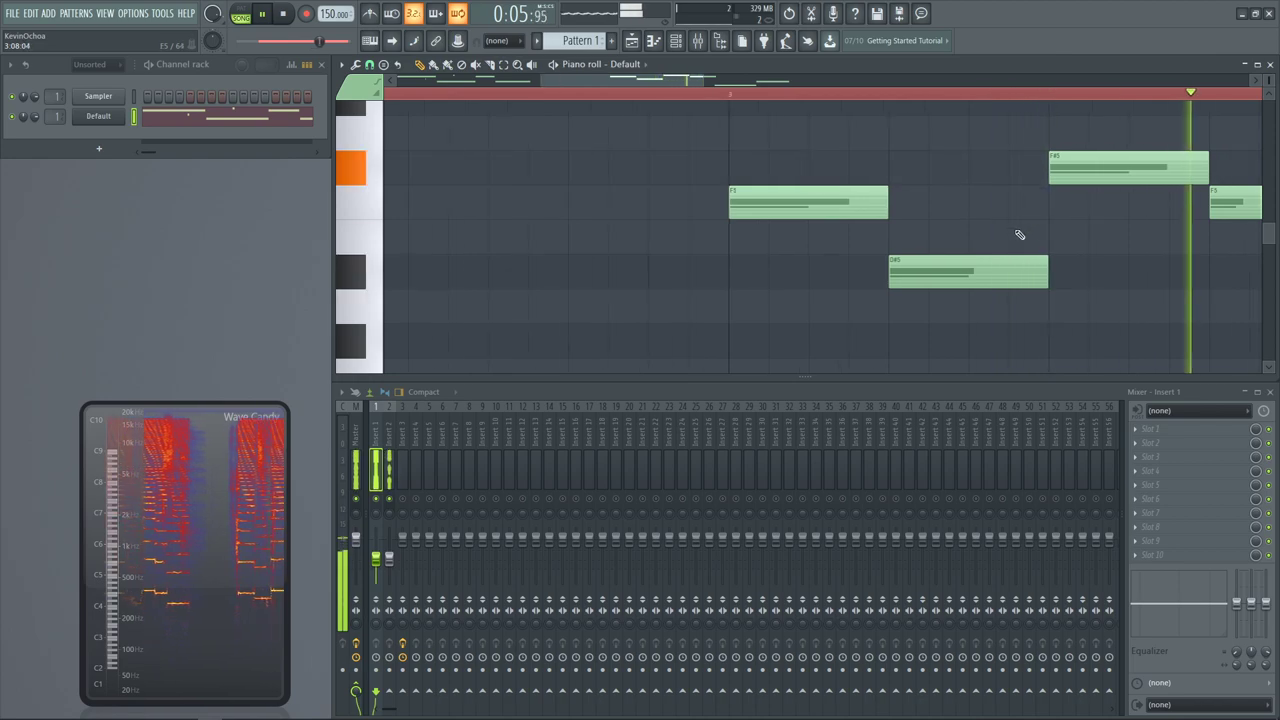
pyautogui.scroll(-4, 1012, 256)
pyautogui.scroll(2, 1101, 267)
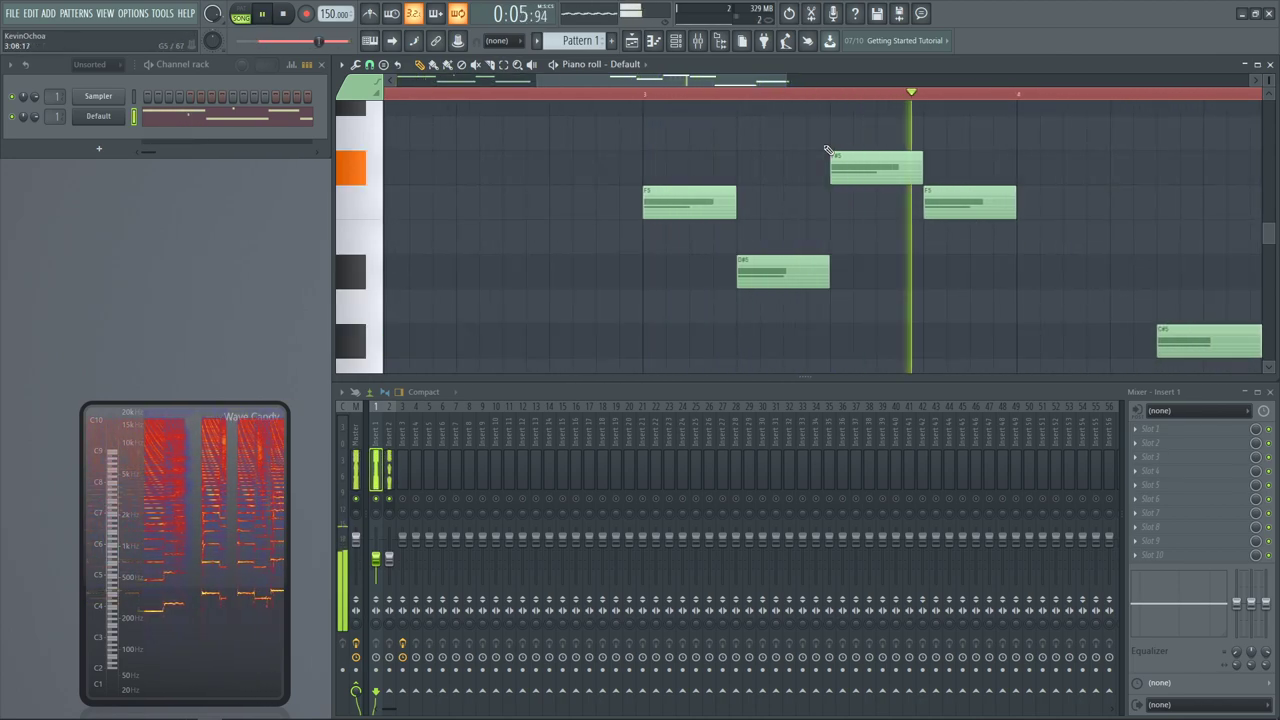
pyautogui.press('space')
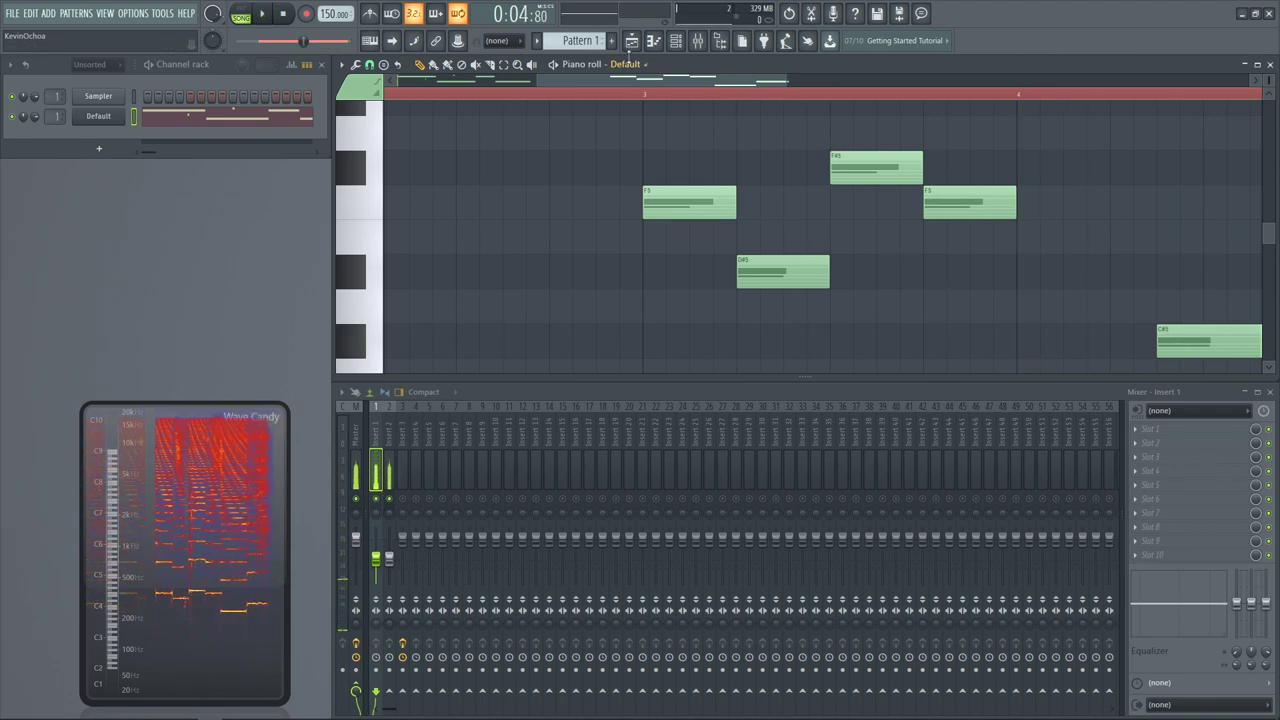
# Try shifting the KARRA vocal clip to 1:11:12 in the playlist, play it against the notes, and undo the shift
pyautogui.click(631, 48)
pyautogui.moveTo(785, 291); pyautogui.dragTo(773, 320)
pyautogui.hotkey('ctrl', 'z')
pyautogui.keyDown('ctrl'); pyautogui.click(801, 366); pyautogui.keyUp('ctrl')
pyautogui.press('space')
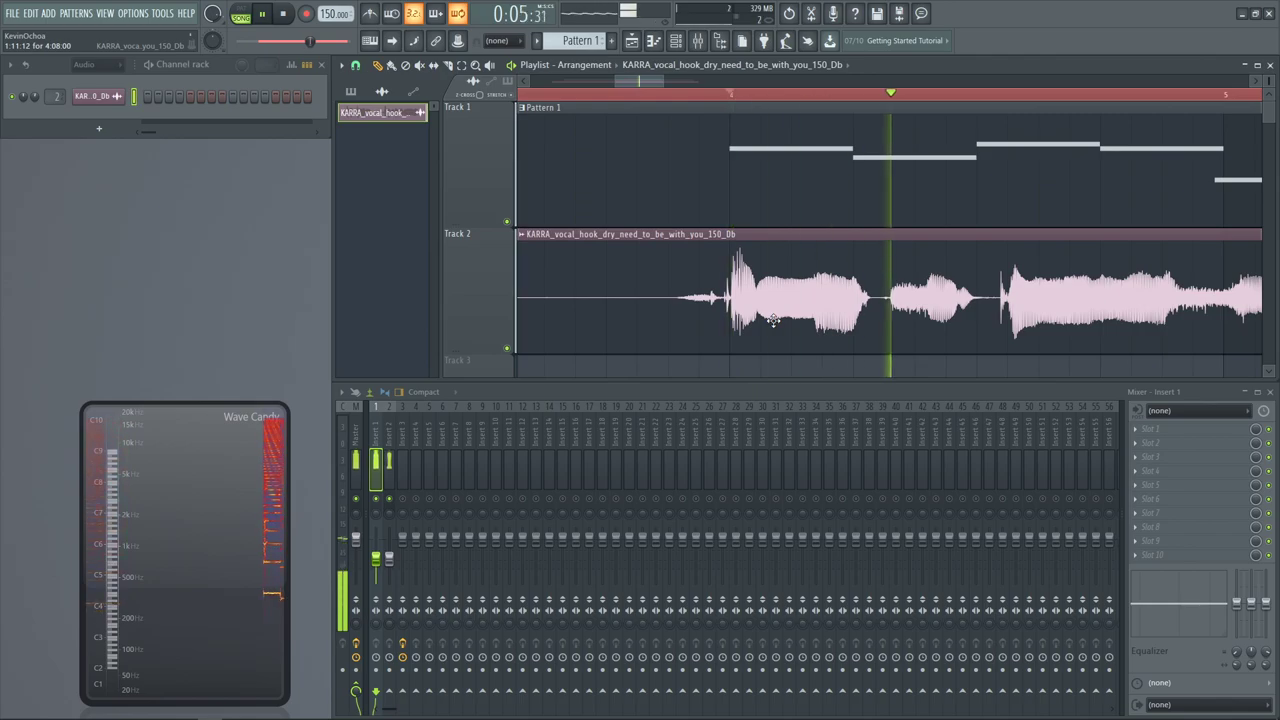
pyautogui.hotkey('ctrl', 'z')
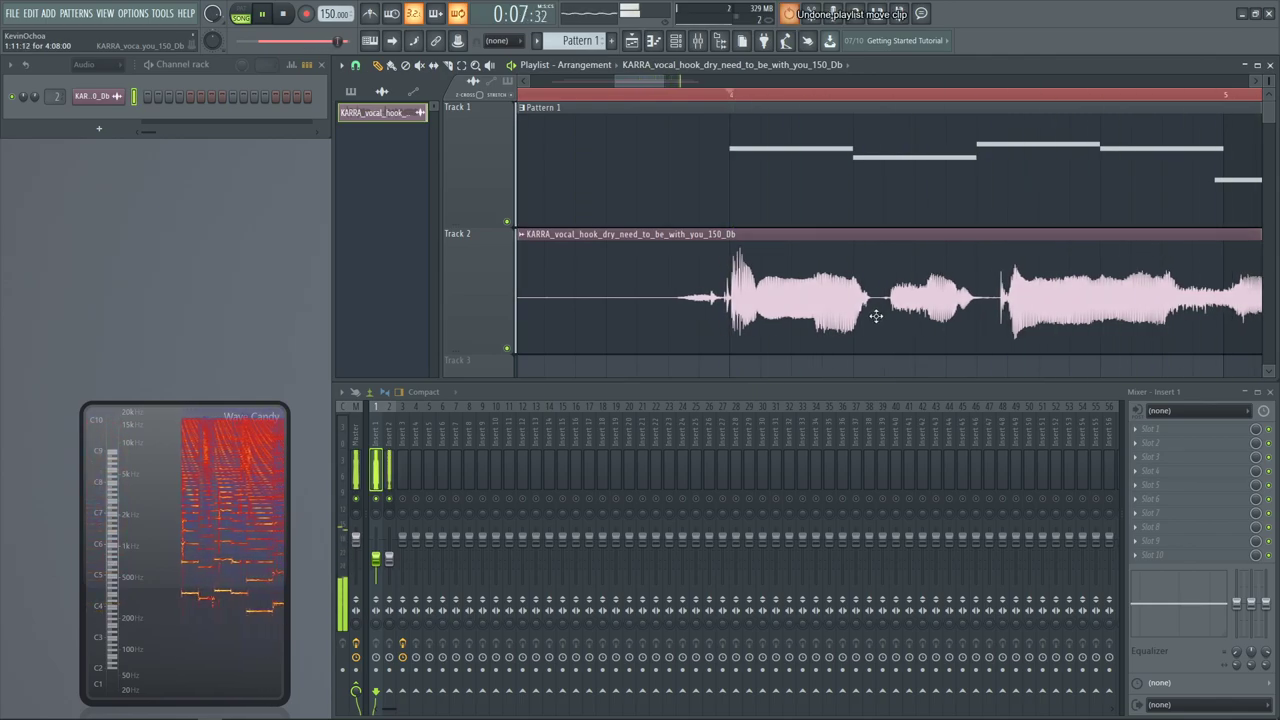
pyautogui.hotkey('ctrl', 'z')
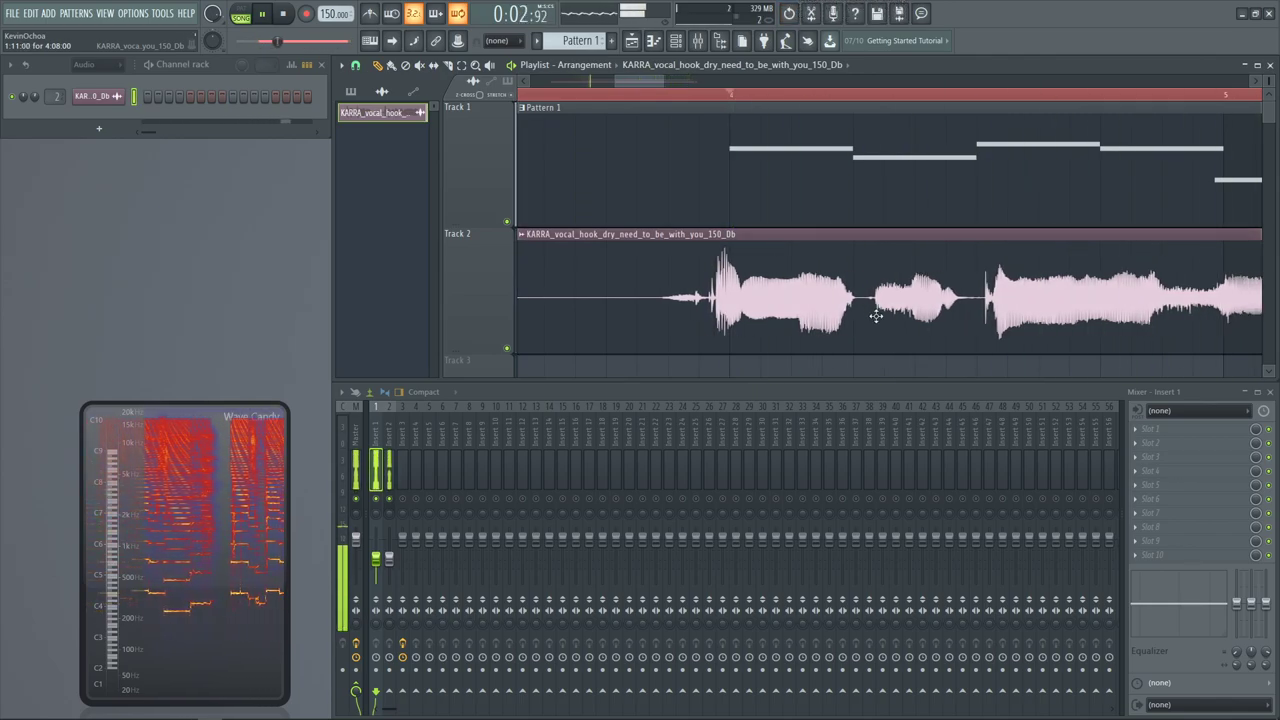
# Check the second phrase of Pattern 1 against the KARRA vocal waveform in the playlist during playback
pyautogui.scroll(-3, 875, 316)
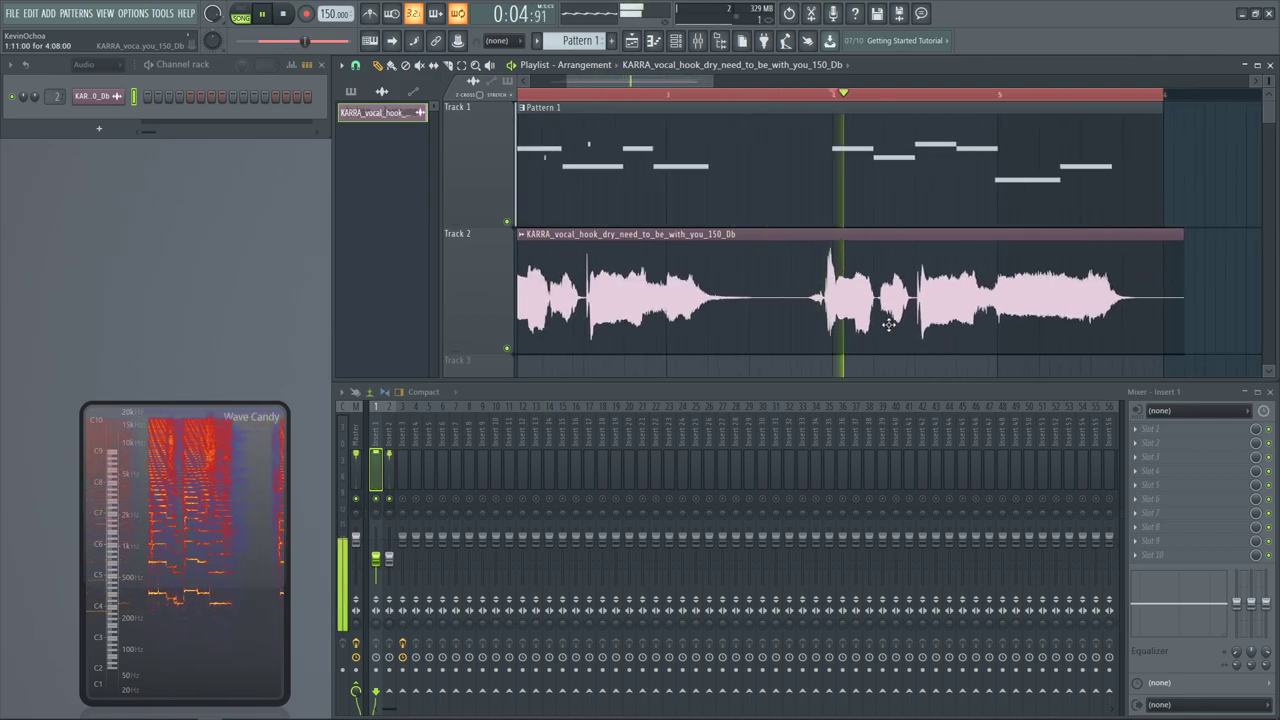
pyautogui.scroll(5, 954, 331)
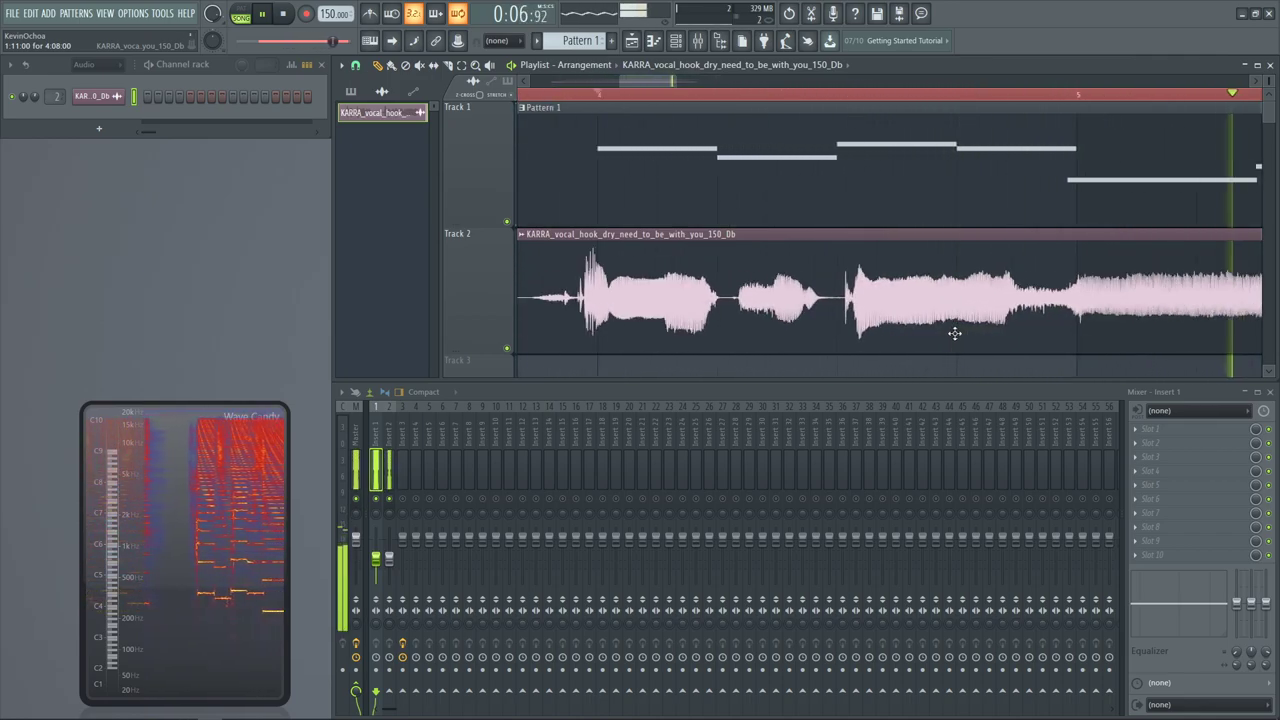
pyautogui.scroll(-4, 970, 342)
pyautogui.press('space')
# Open Pattern 1's notes in the piano roll and extend the A#4 note to where the final C#5 note ends
pyautogui.doubleClick(1126, 173)
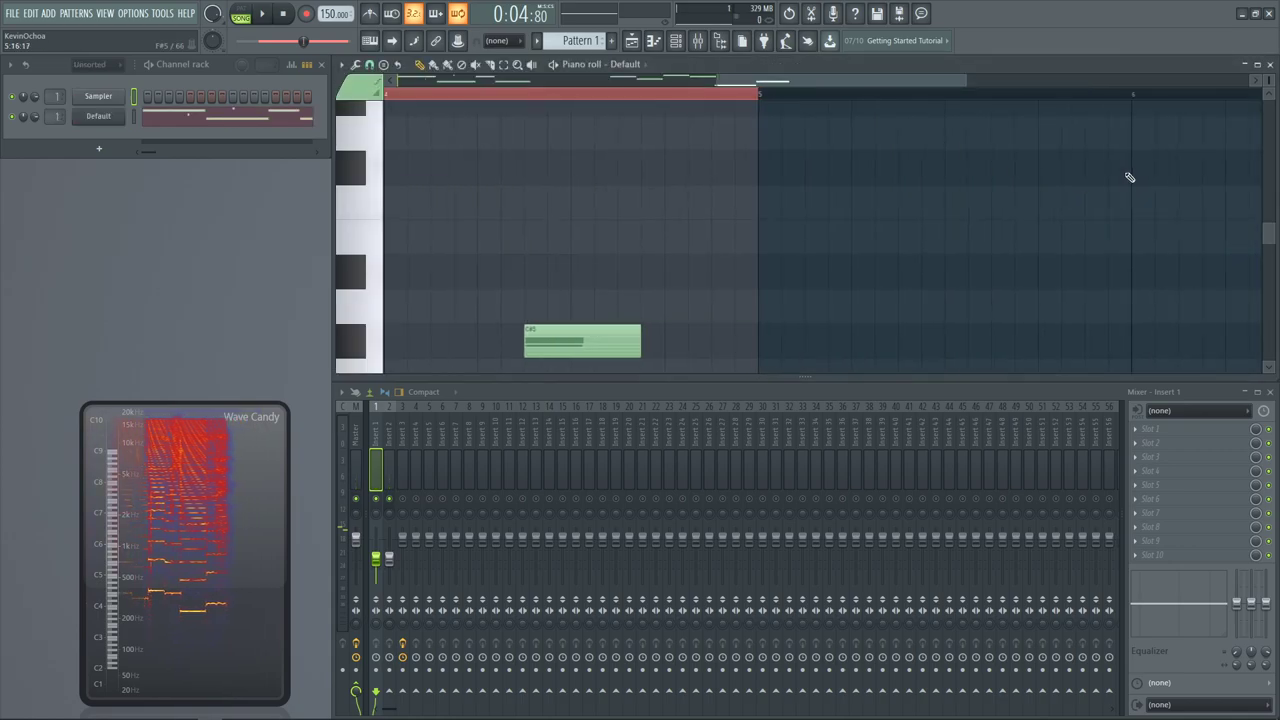
pyautogui.keyDown('ctrl'); pyautogui.rightClick(733, 198); pyautogui.keyUp('ctrl')
pyautogui.moveTo(960, 315); pyautogui.dragTo(1172, 195)
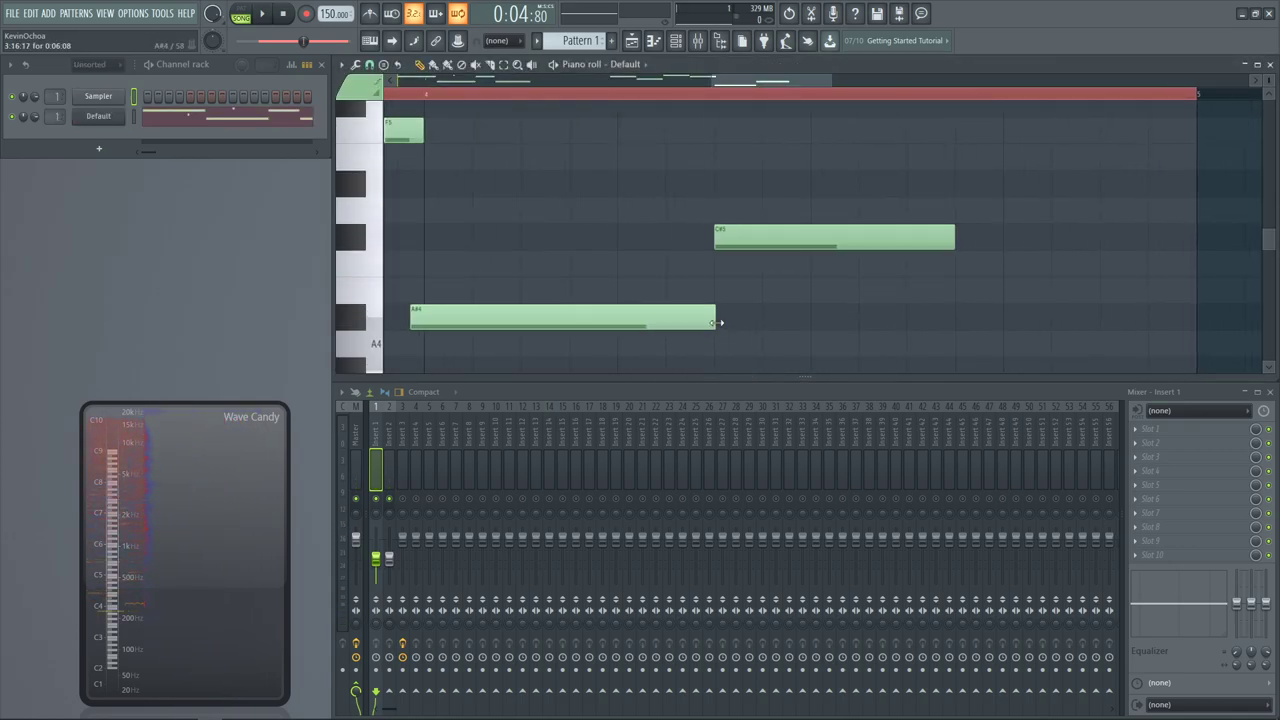
pyautogui.moveTo(718, 322); pyautogui.dragTo(953, 331)
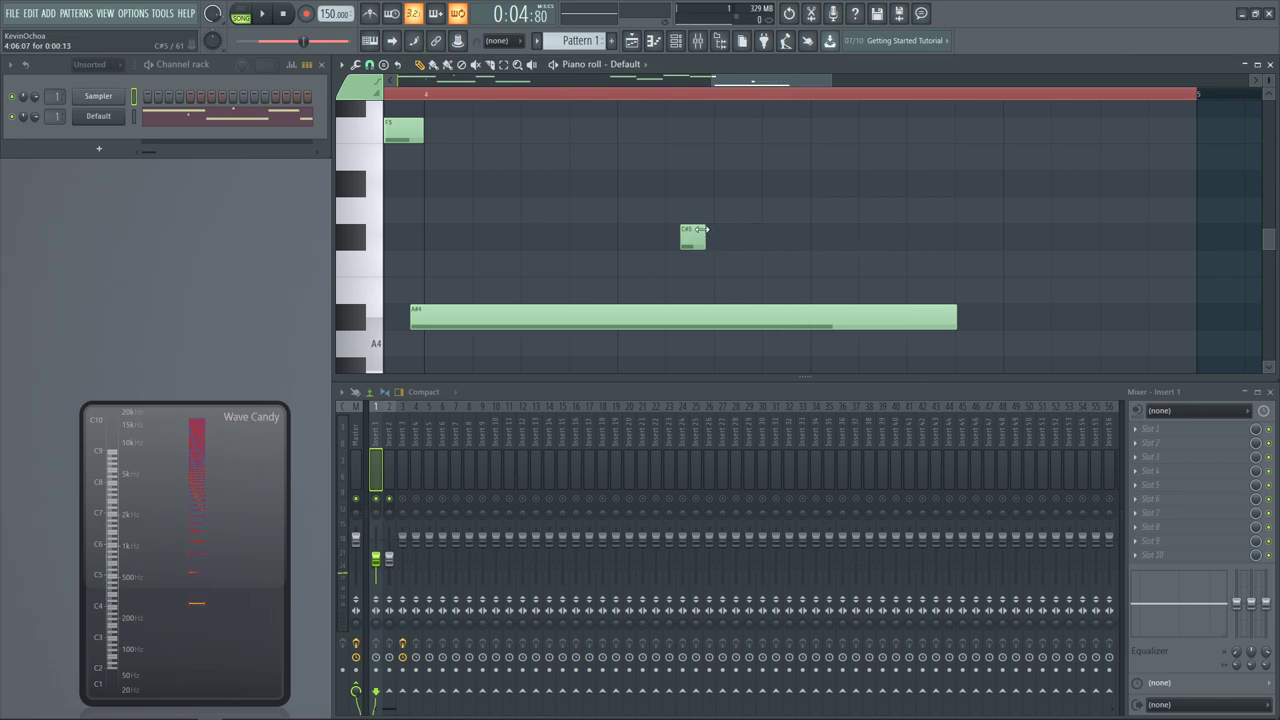
# Turn the final C#5 note into a short slide note above the A#4 note, starting at 4:06:00
pyautogui.doubleClick(700, 232)
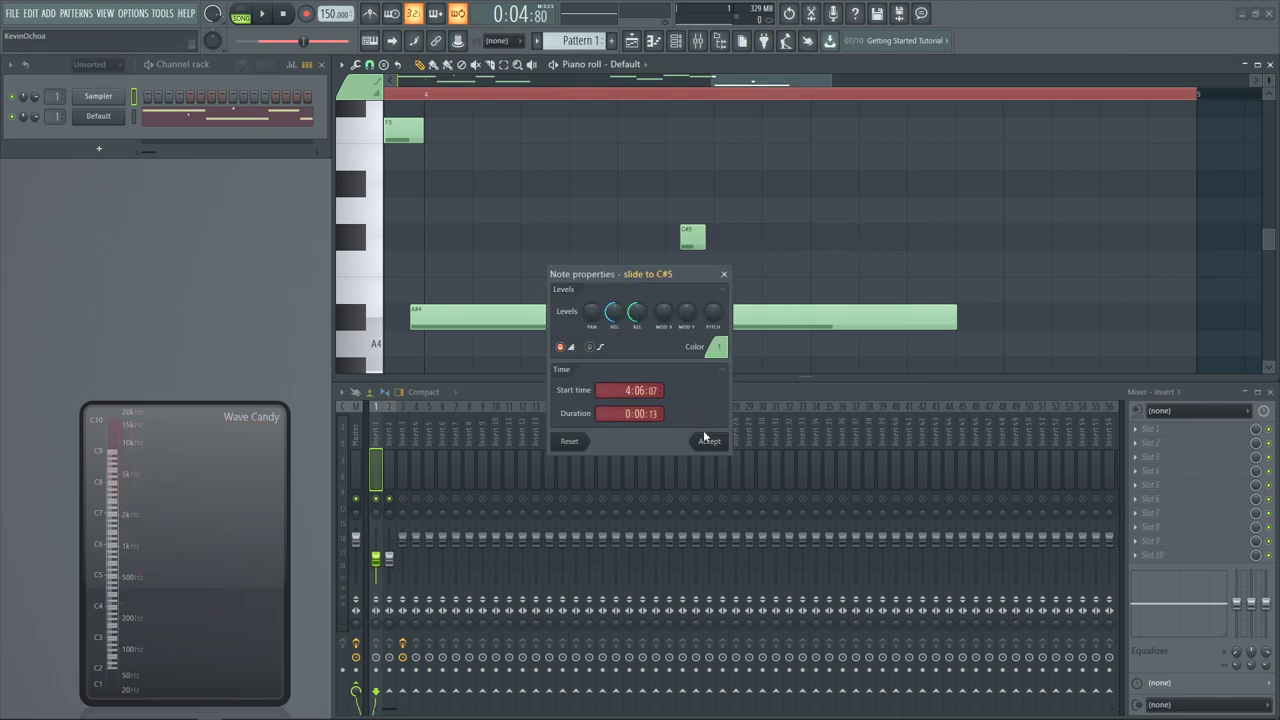
pyautogui.click(708, 441)
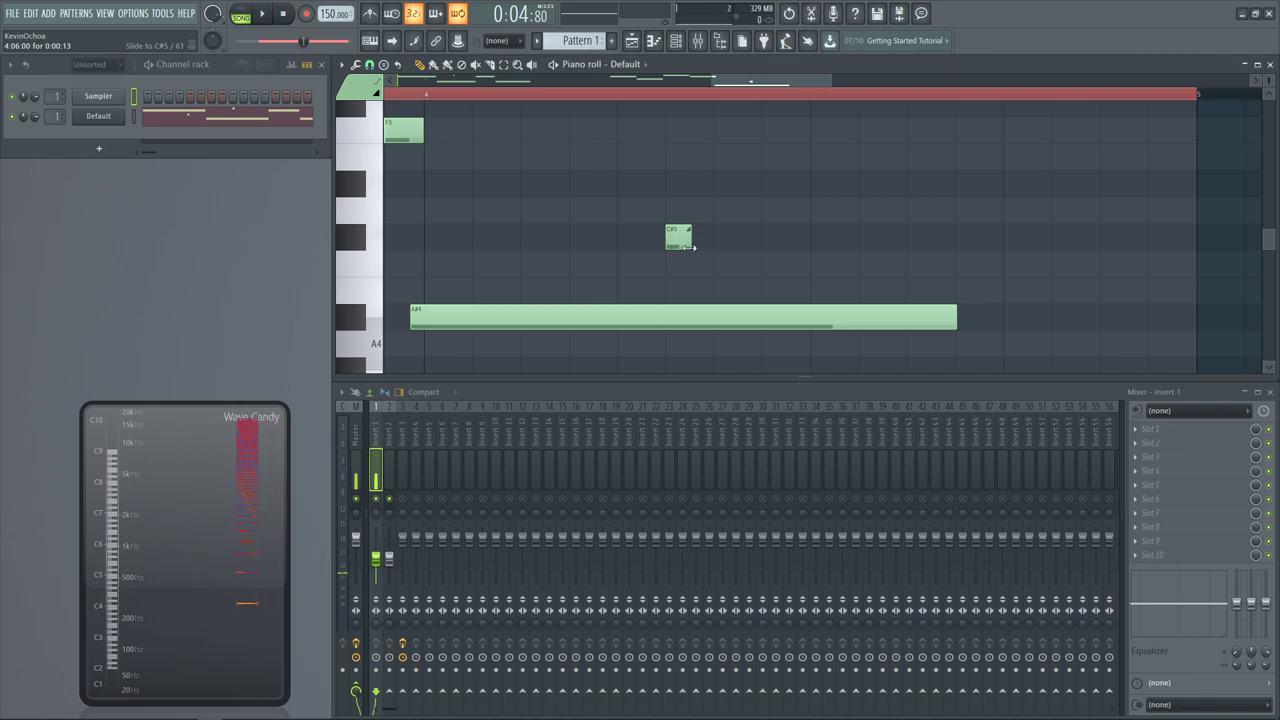
pyautogui.keyDown('ctrl'); pyautogui.rightClick(742, 237); pyautogui.keyUp('ctrl')
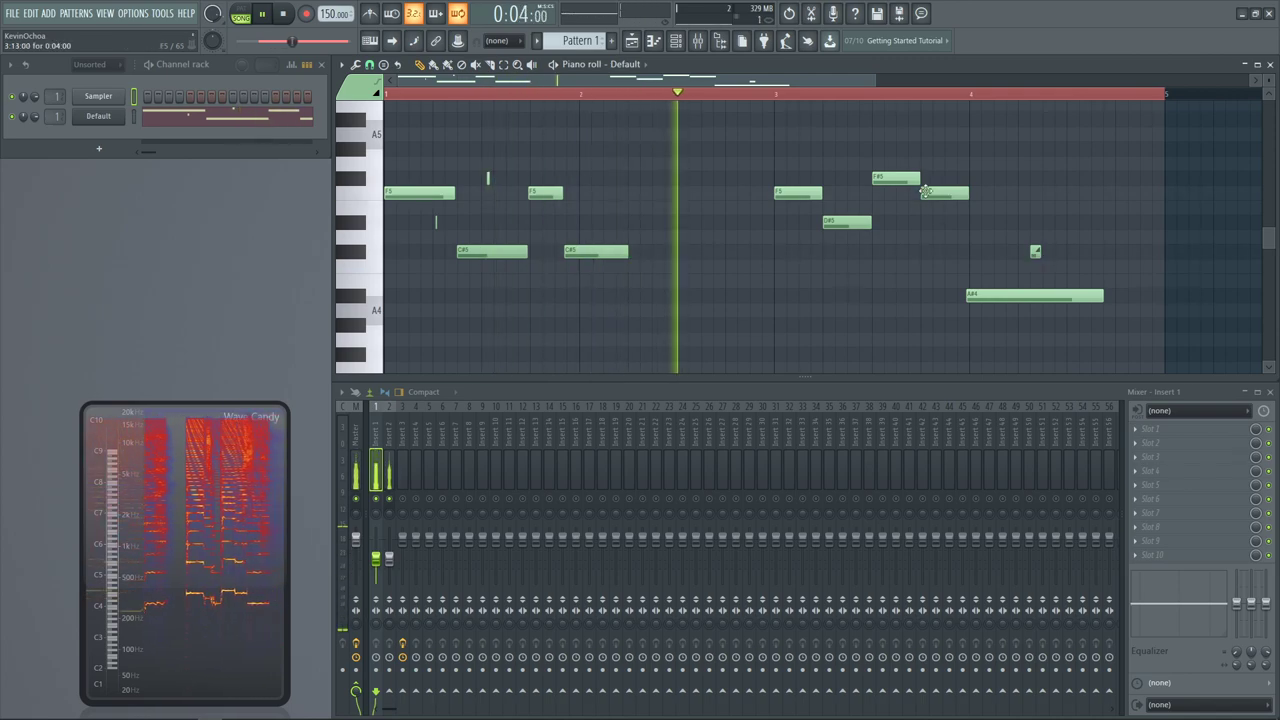
# Extend the F#5 note in the second phrase to about bar 4, with a duration of 0:08:02
pyautogui.keyDown('ctrl'); pyautogui.rightClick(1026, 152); pyautogui.keyUp('ctrl')
pyautogui.scroll(4, 1026, 152)
pyautogui.scroll(-3, 730, 200)
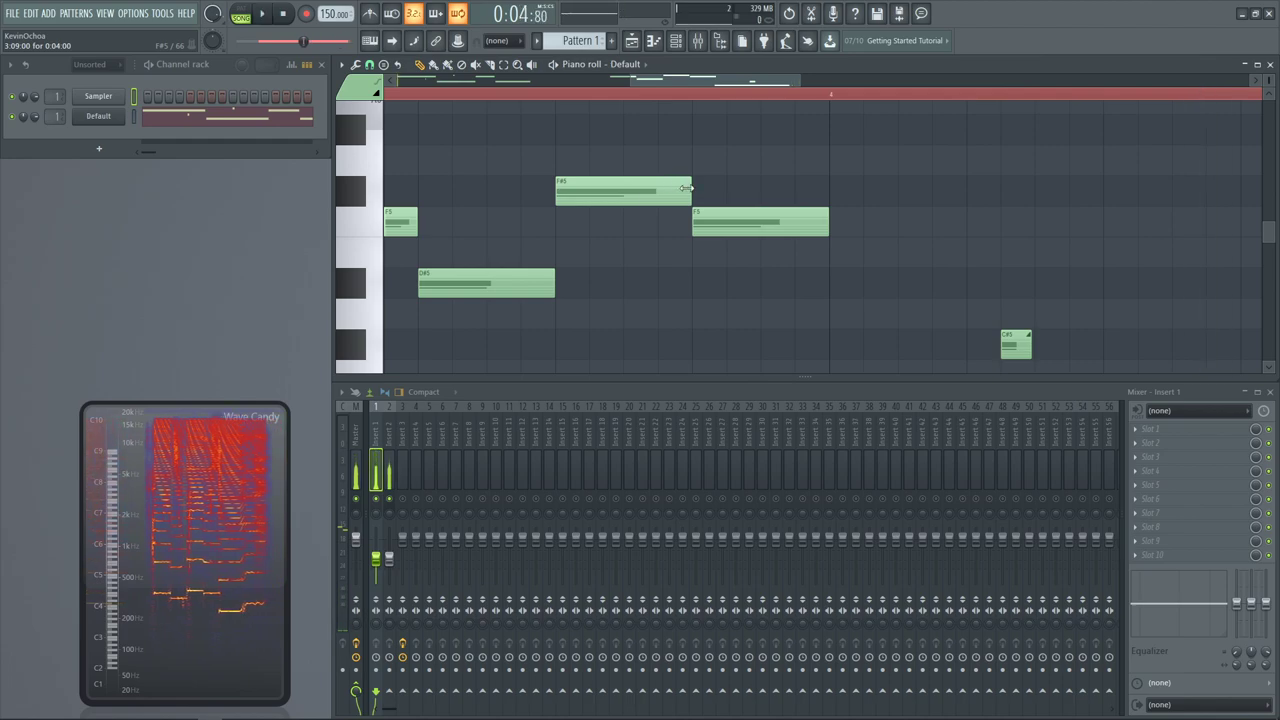
pyautogui.moveTo(686, 188); pyautogui.dragTo(826, 208)
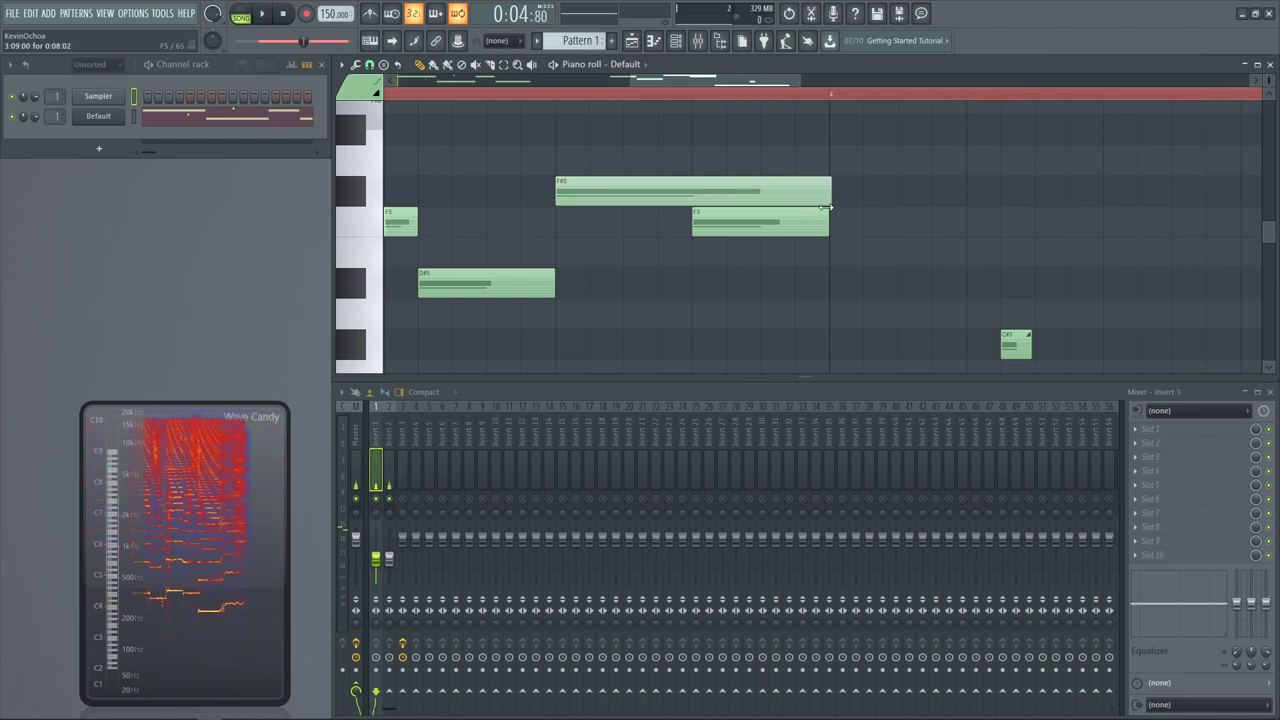
# Turn the F5 note beneath the long F#5 into a slide note 0:00:13 long and fine-tune its start during playback
pyautogui.doubleClick(700, 224)
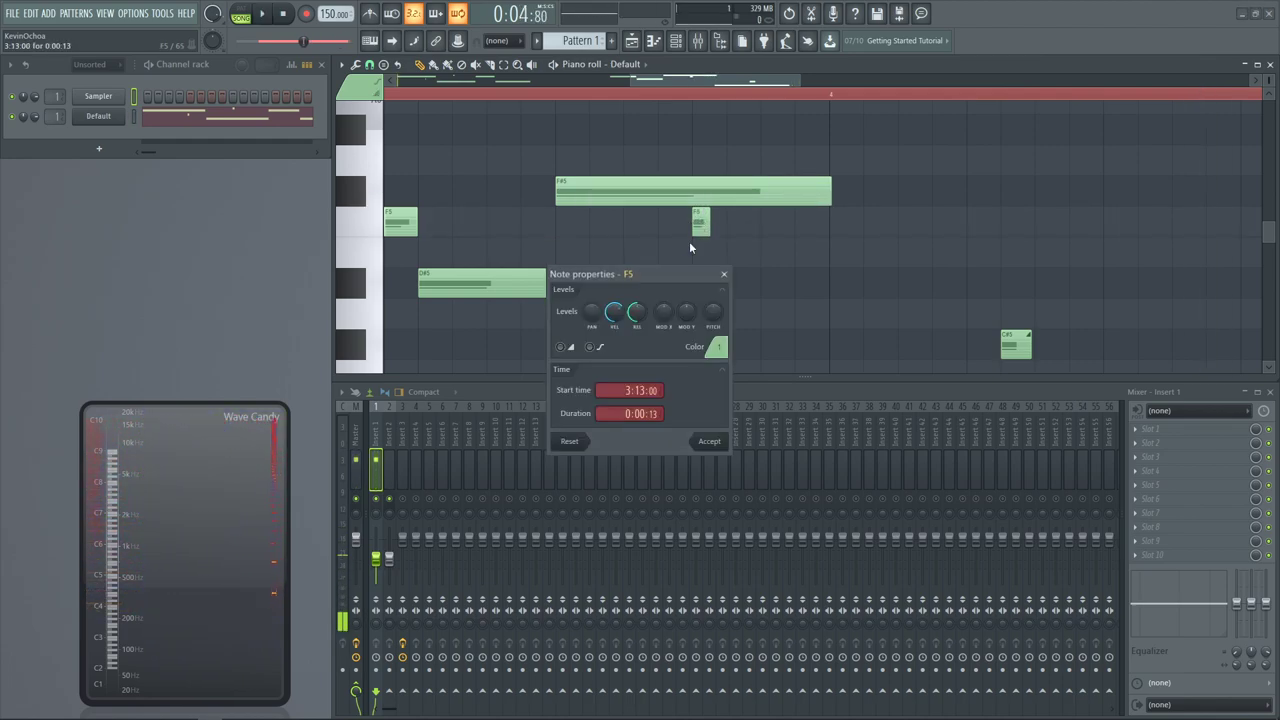
pyautogui.click(697, 445)
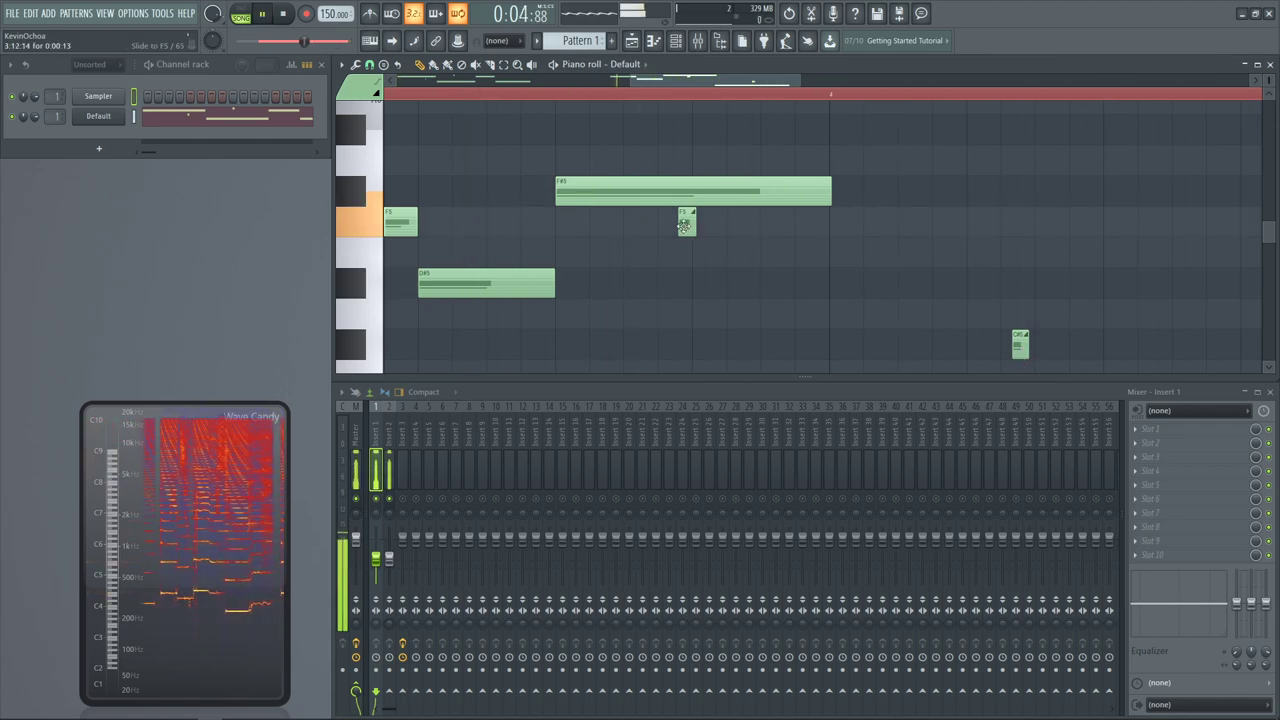
pyautogui.moveTo(685, 225); pyautogui.dragTo(678, 224)
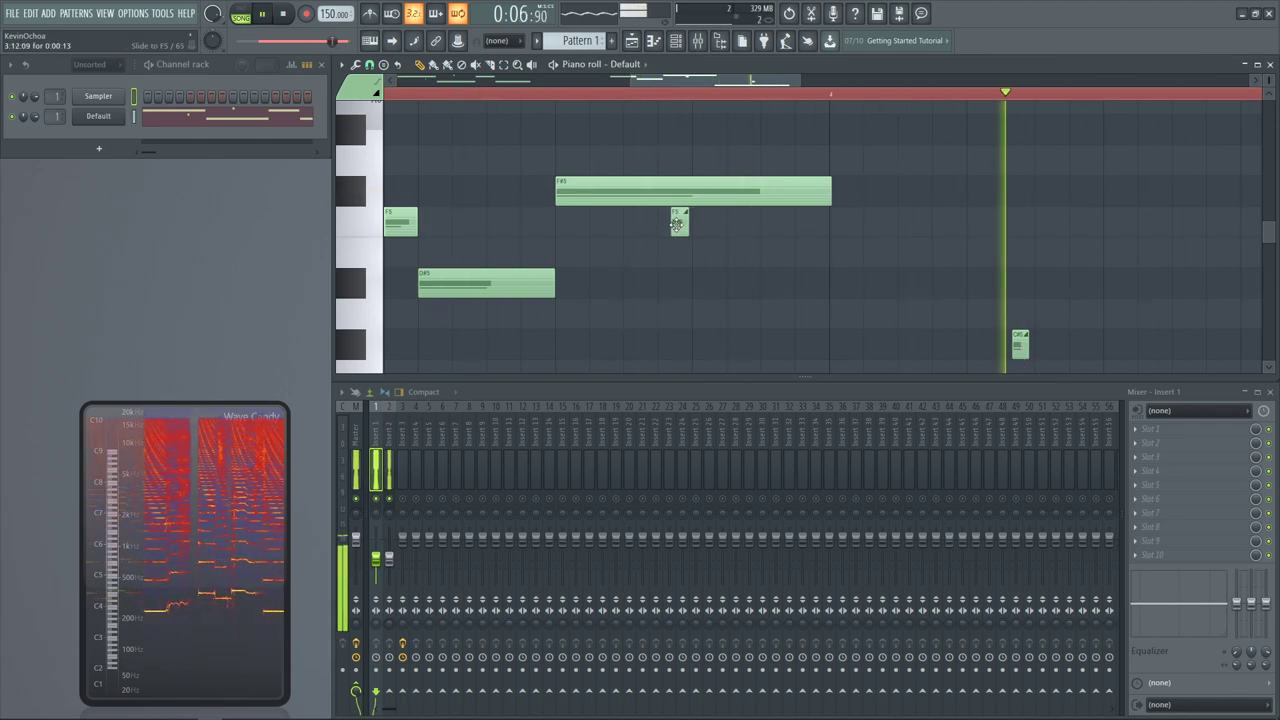
pyautogui.click(695, 97)
pyautogui.click(725, 97)
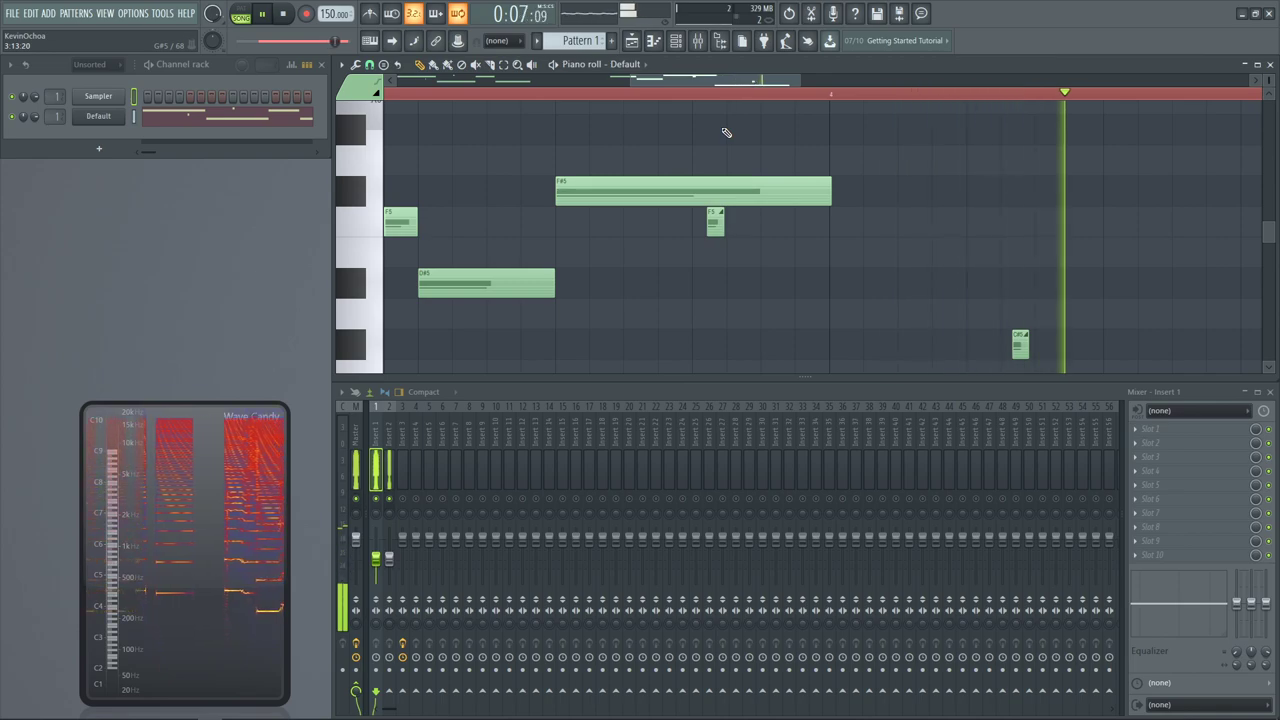
# Play back the second phrase in the piano roll and review the F5 and C#5 slide notes against the vocal
pyautogui.scroll(-3, 1005, 322)
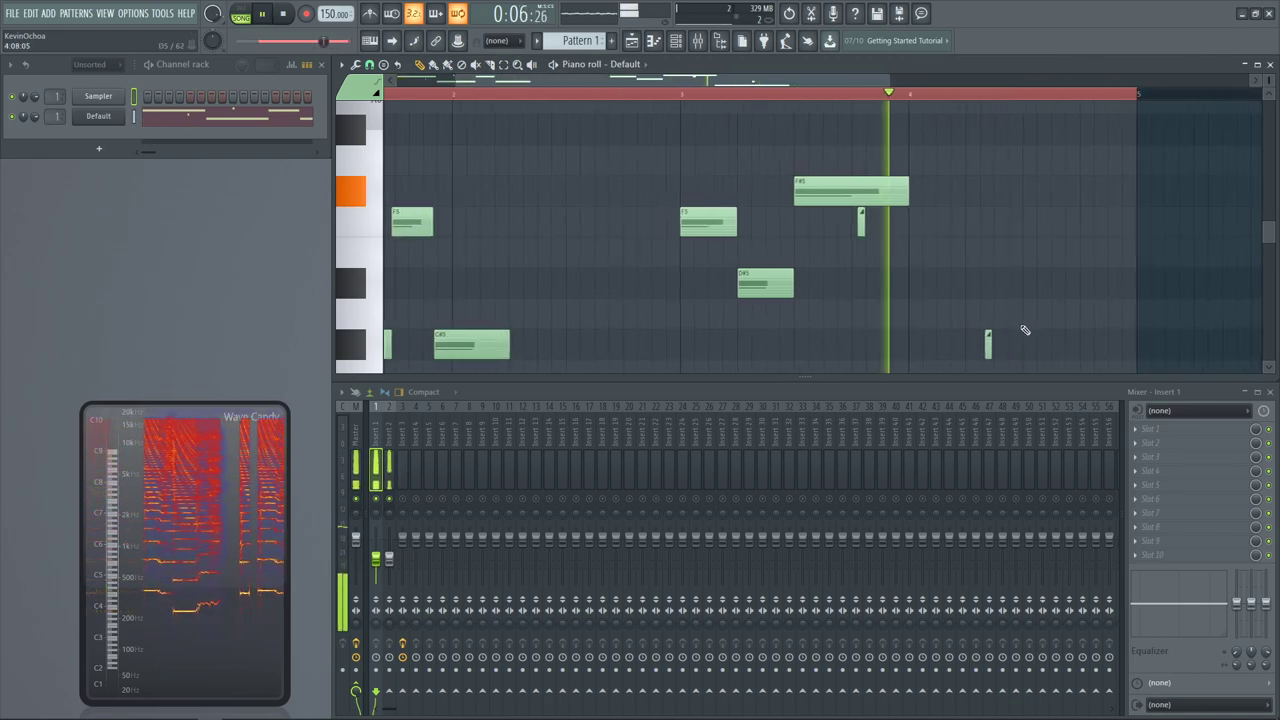
pyautogui.scroll(3, 1005, 326)
pyautogui.scroll(-2, 1004, 326)
pyautogui.scroll(-1, 1020, 348)
pyautogui.press('space')
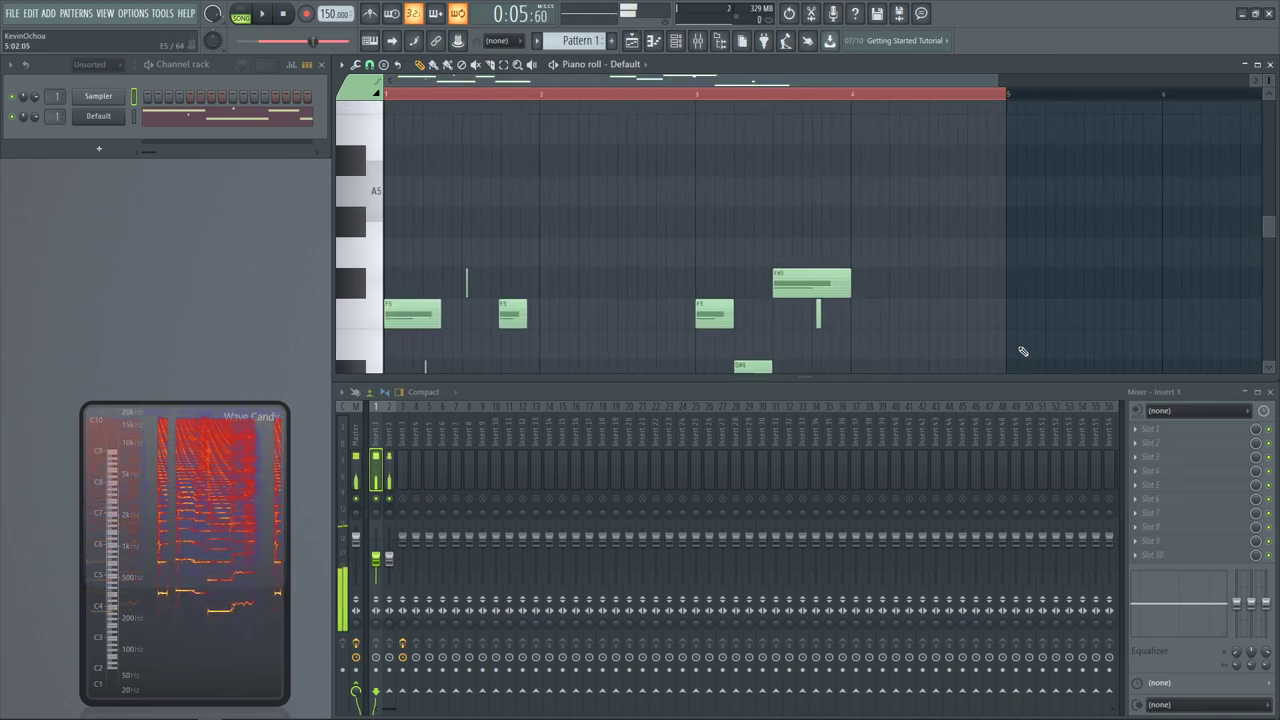
pyautogui.scroll(-2, 1022, 351)
pyautogui.keyDown('ctrl'); pyautogui.rightClick(762, 313); pyautogui.keyUp('ctrl')
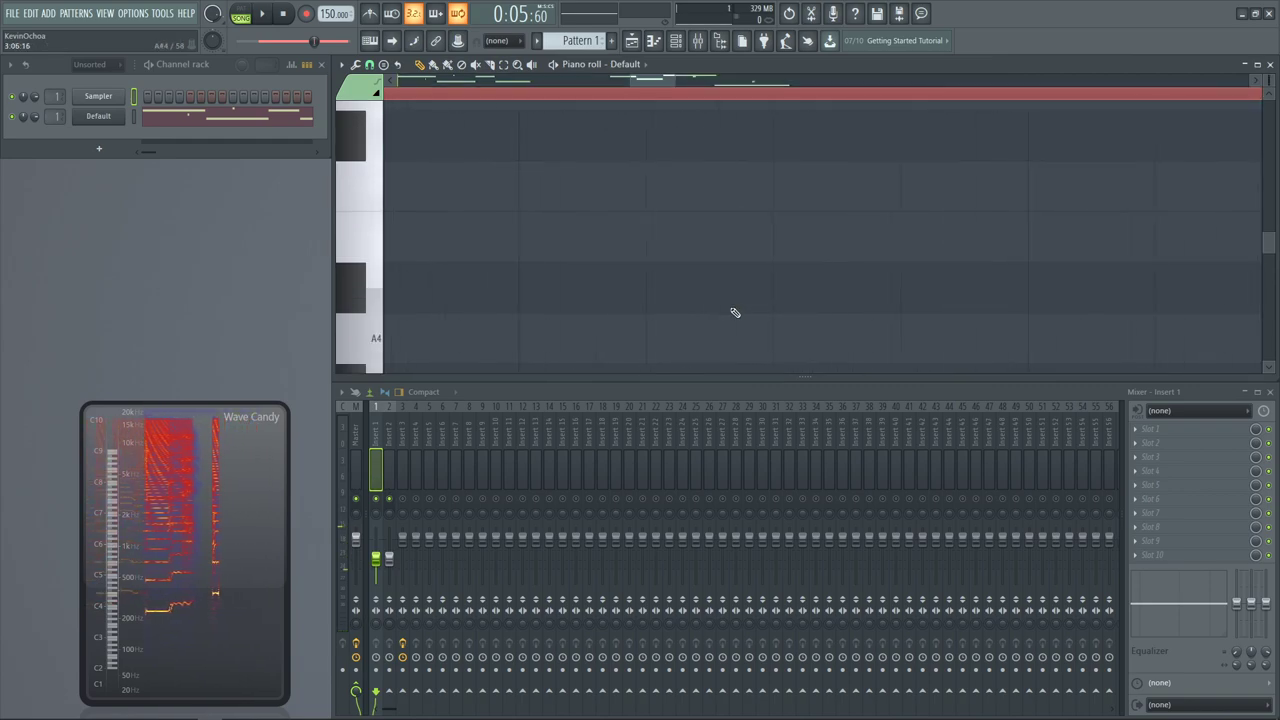
pyautogui.keyDown('ctrl'); pyautogui.rightClick(566, 297); pyautogui.keyUp('ctrl')
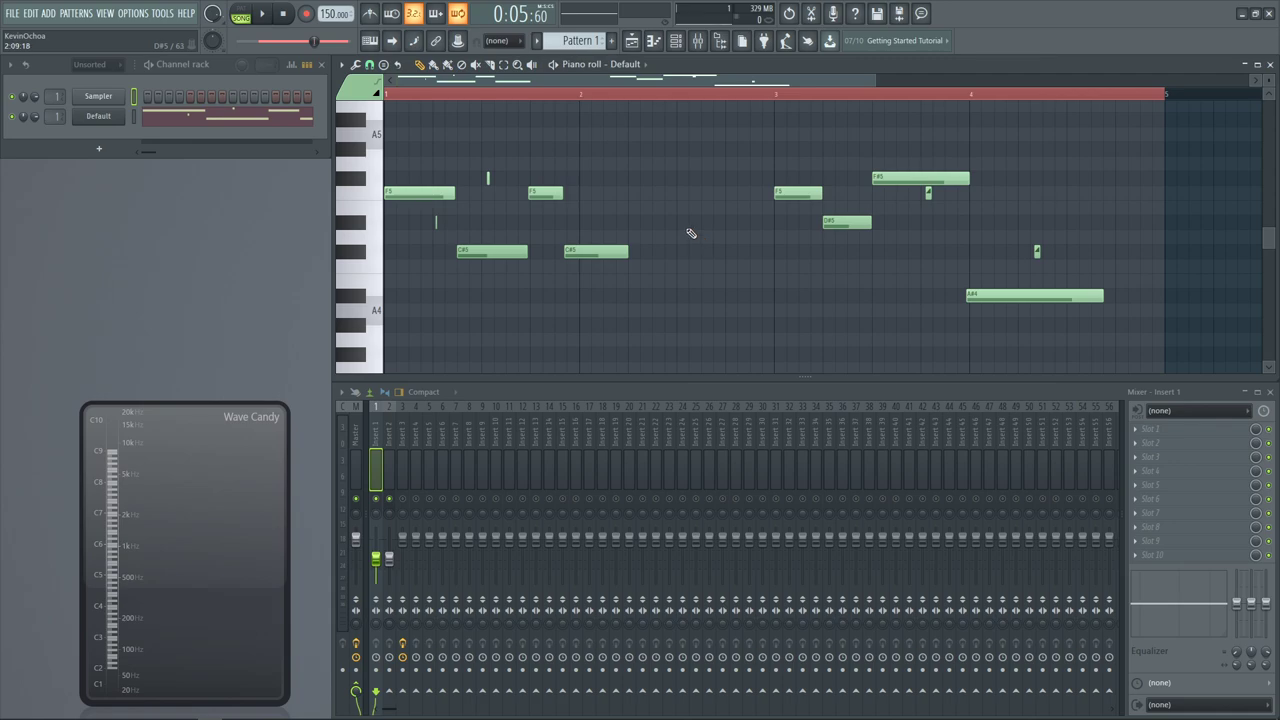
# Return to the playlist and examine how Pattern 1's notes line up with the KARRA vocal clip across both phrases
pyautogui.click(635, 42)
pyautogui.click(635, 42)
pyautogui.click(635, 42)
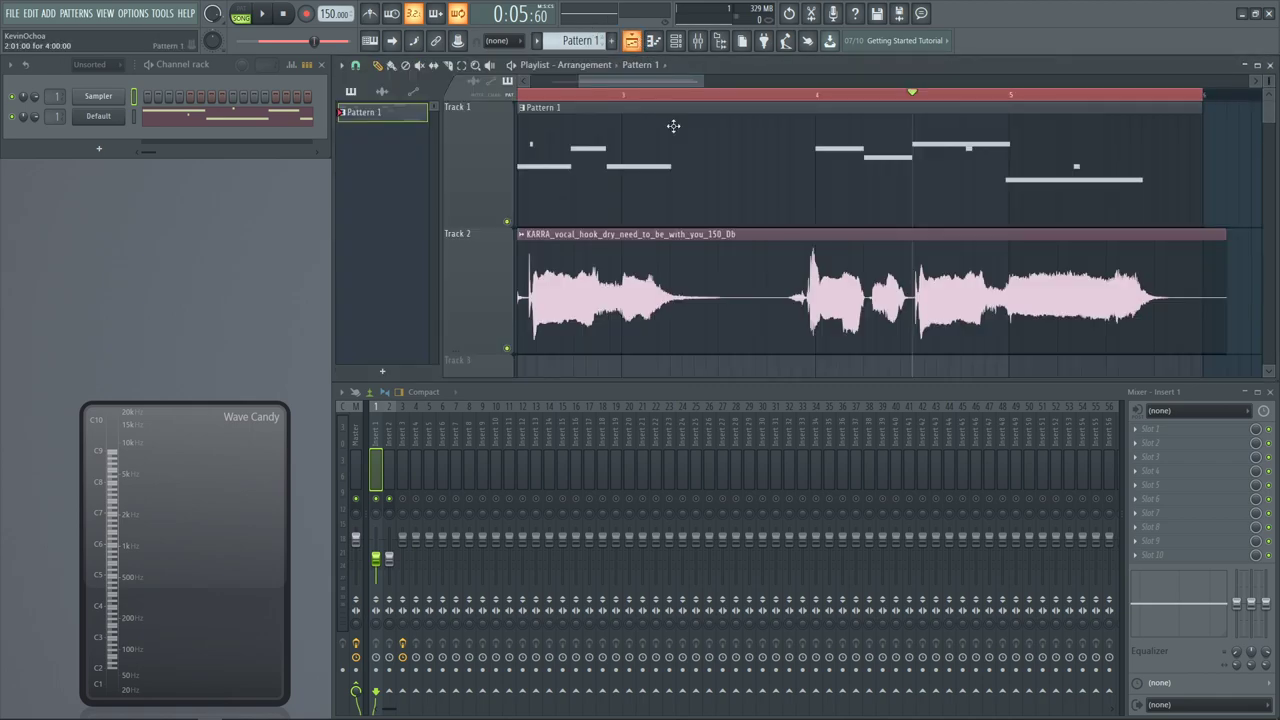
pyautogui.scroll(-3, 707, 170)
pyautogui.scroll(-2, 760, 270)
pyautogui.scroll(3, 609, 215)
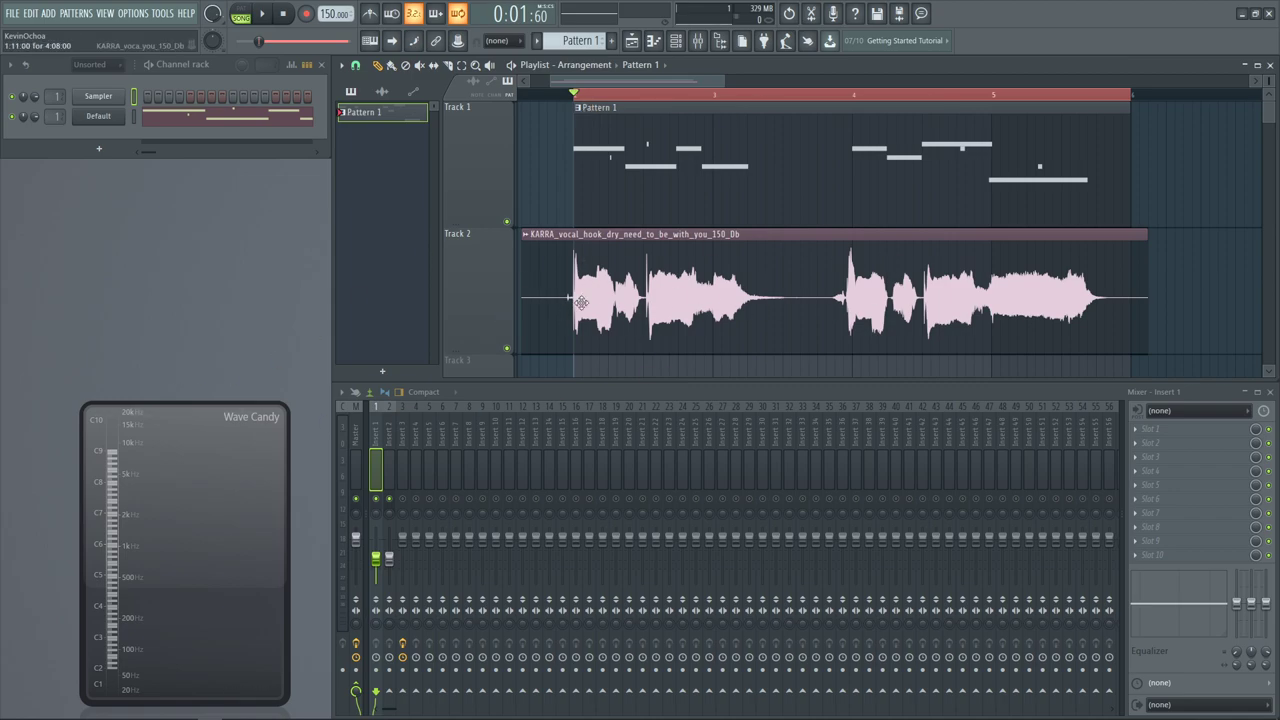
pyautogui.scroll(-2, 615, 296)
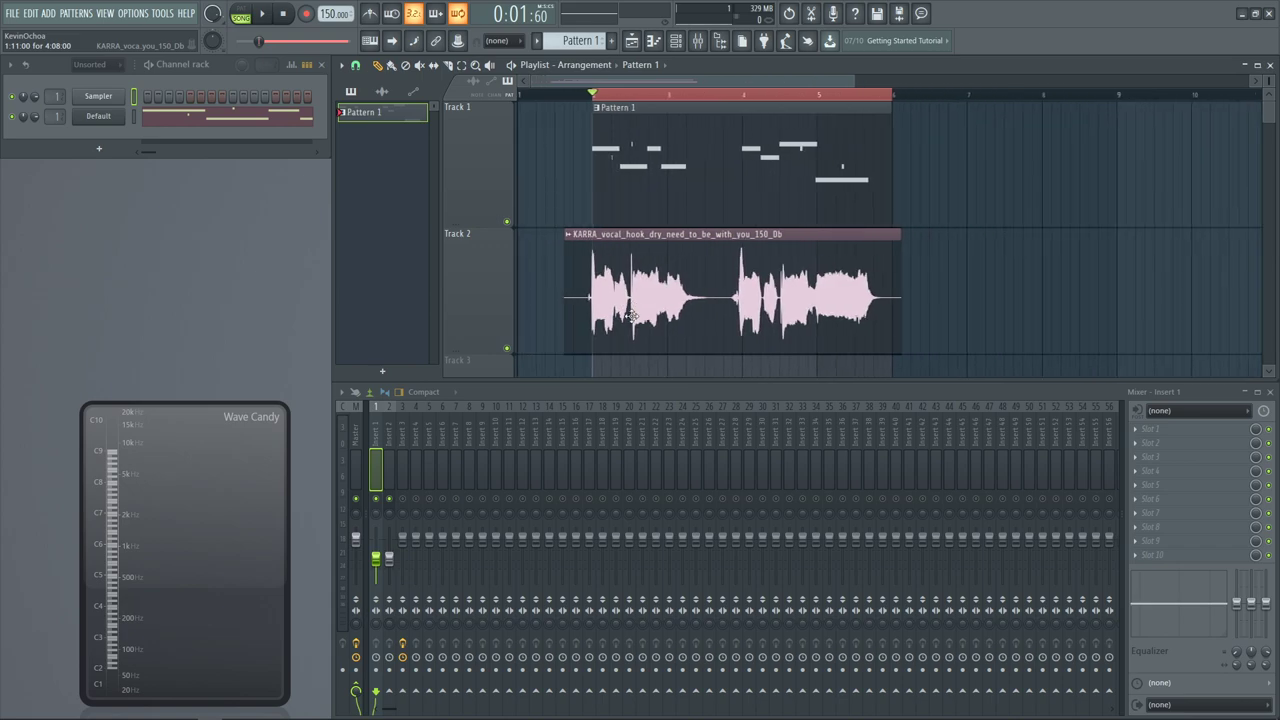
pyautogui.scroll(4, 577, 323)
# Play the arrangement briefly, stop it, and select mixer Insert 3, which holds Vocodex
pyautogui.press('space')
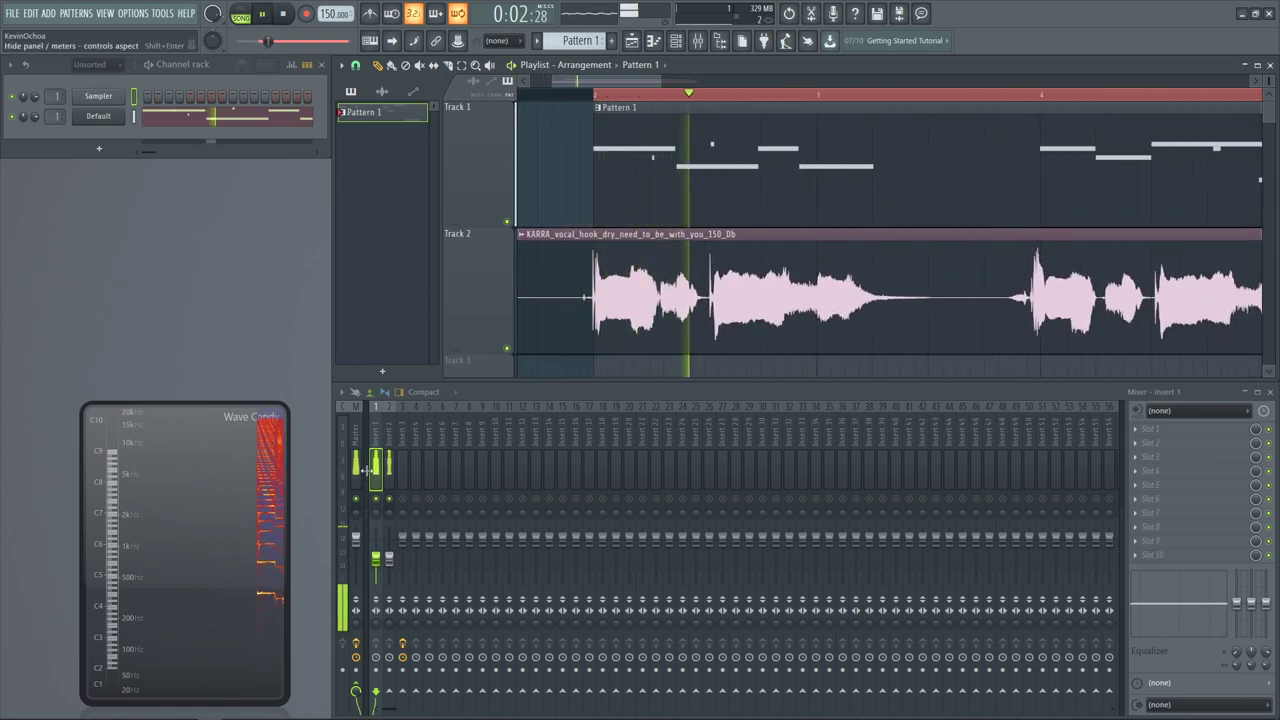
pyautogui.click(389, 463)
pyautogui.press('space')
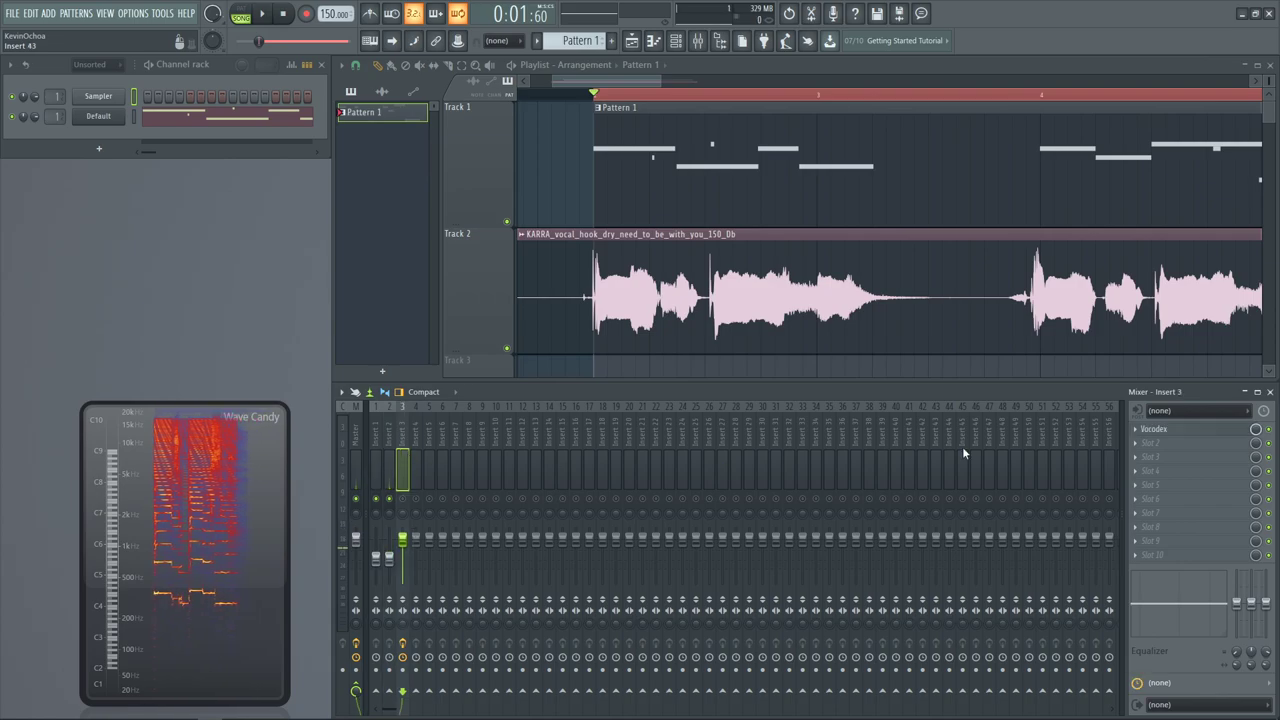
# Sidechain Insert 1 and Insert 2 into Insert 3 and disable both tracks' direct sends to Master
pyautogui.click(404, 511)
pyautogui.click(398, 505)
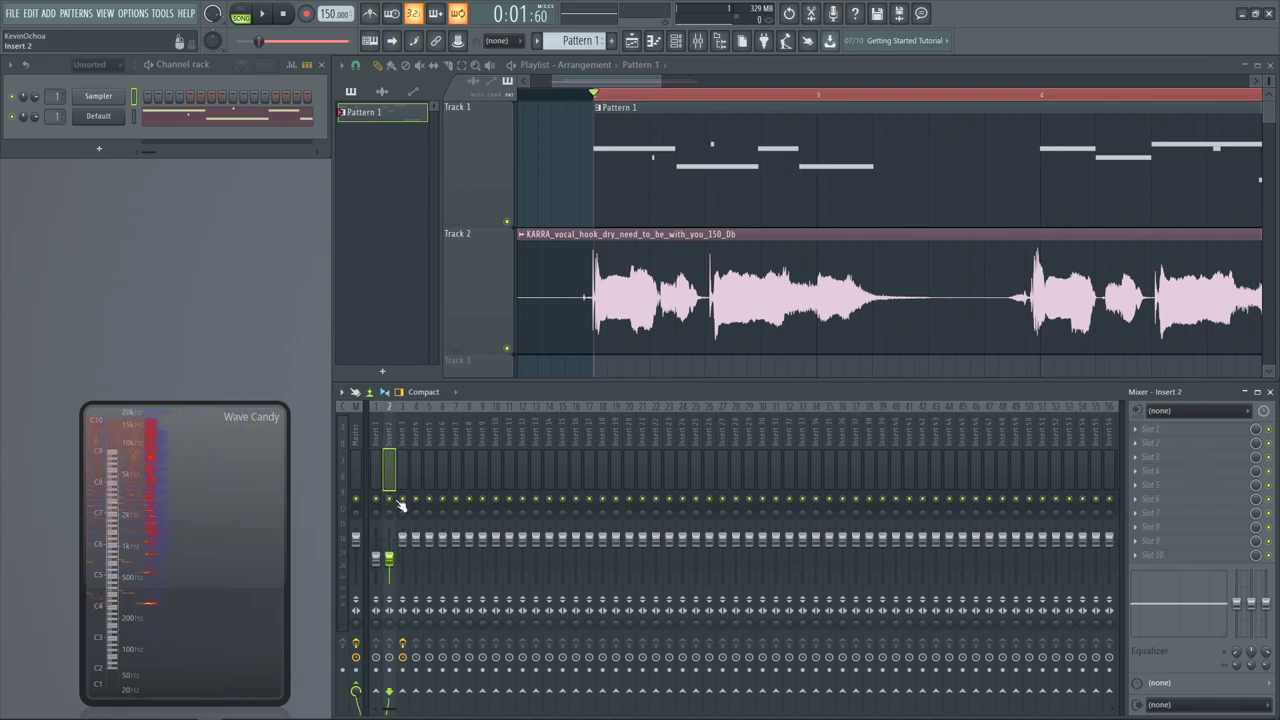
pyautogui.rightClick(403, 692)
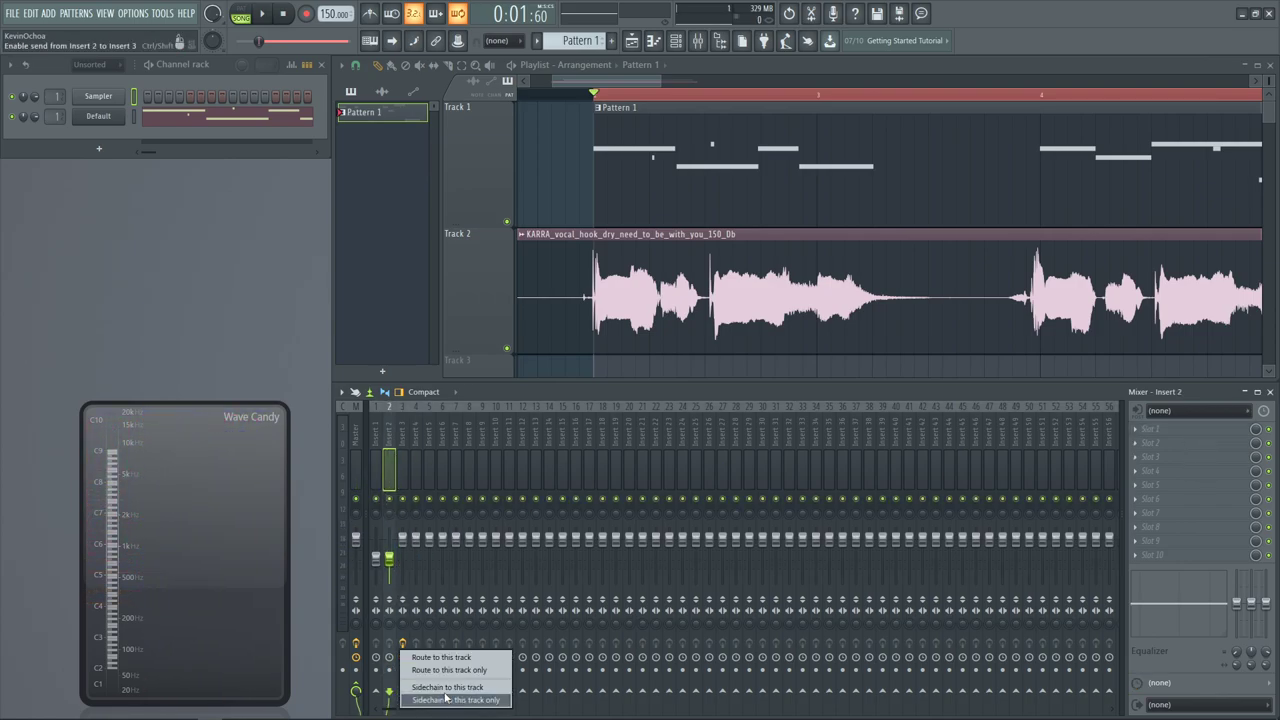
pyautogui.click(446, 689)
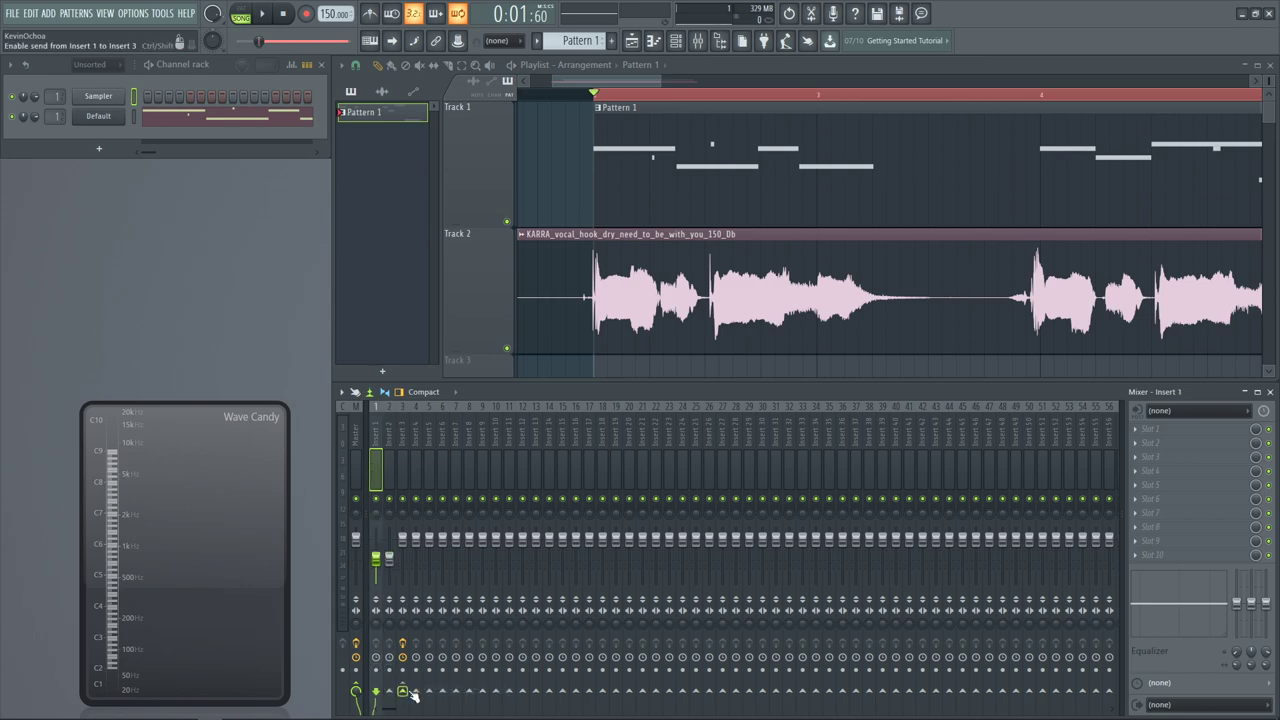
pyautogui.rightClick(405, 691)
pyautogui.click(425, 688)
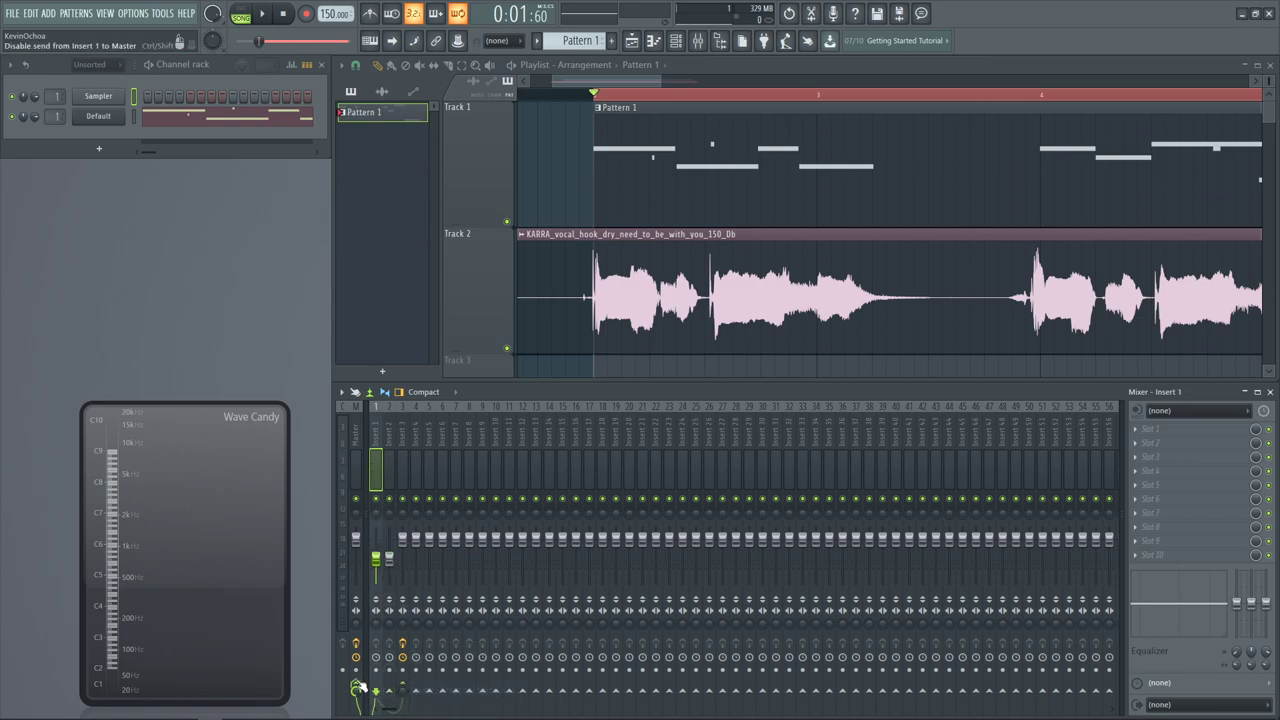
pyautogui.click(391, 504)
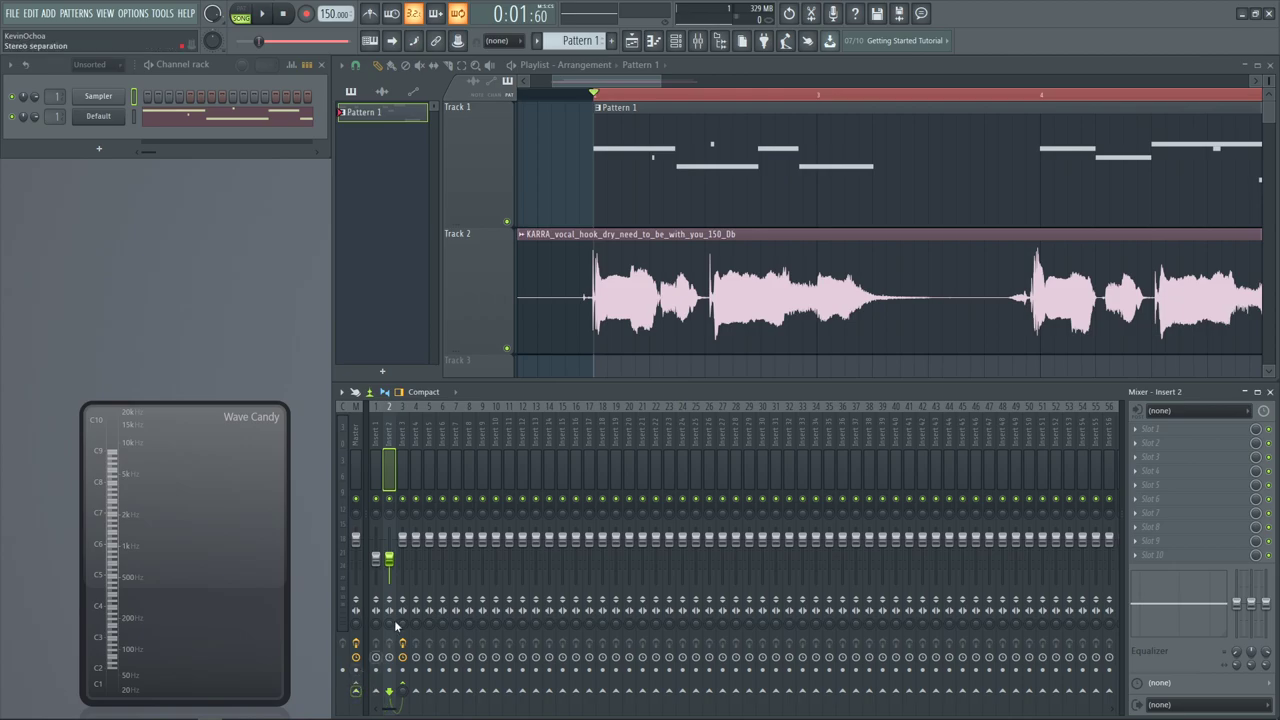
# Open Vocodex on Insert 3, move its window over the playlist and check the available carrier inputs
pyautogui.press('space')
pyautogui.click(403, 468)
pyautogui.click(1158, 430)
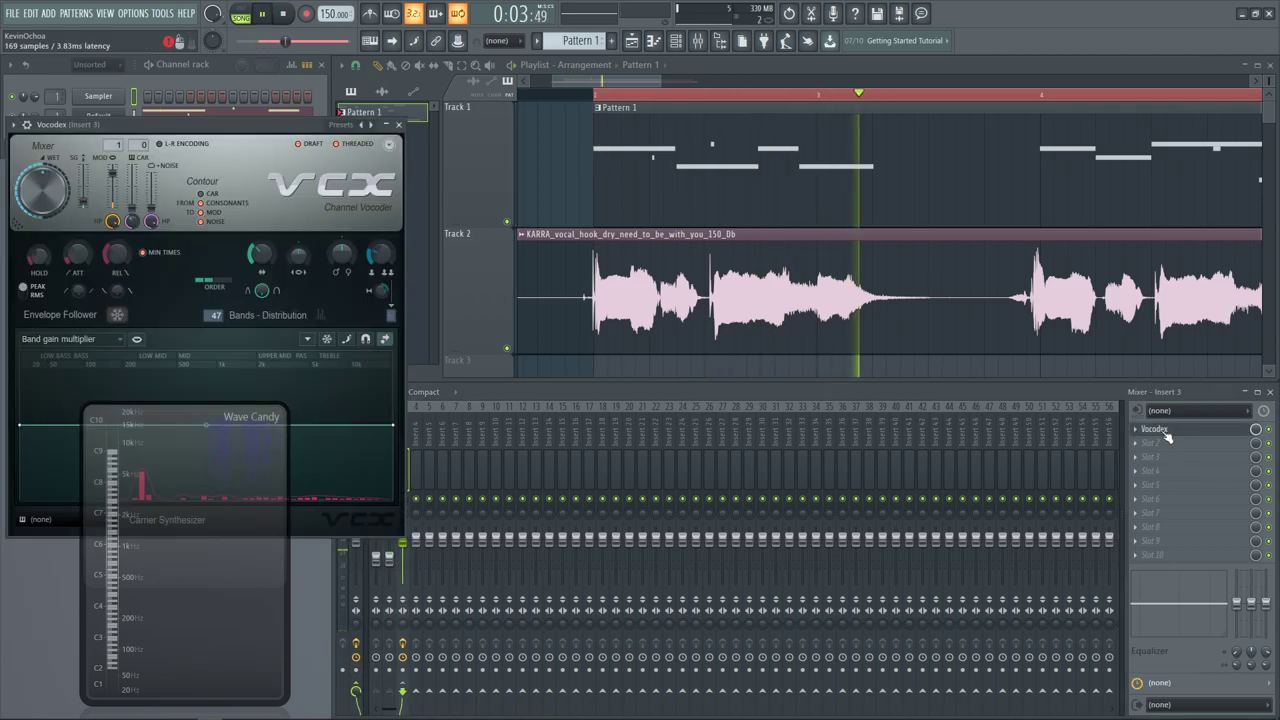
pyautogui.moveTo(222, 131); pyautogui.dragTo(773, 243)
pyautogui.press('space')
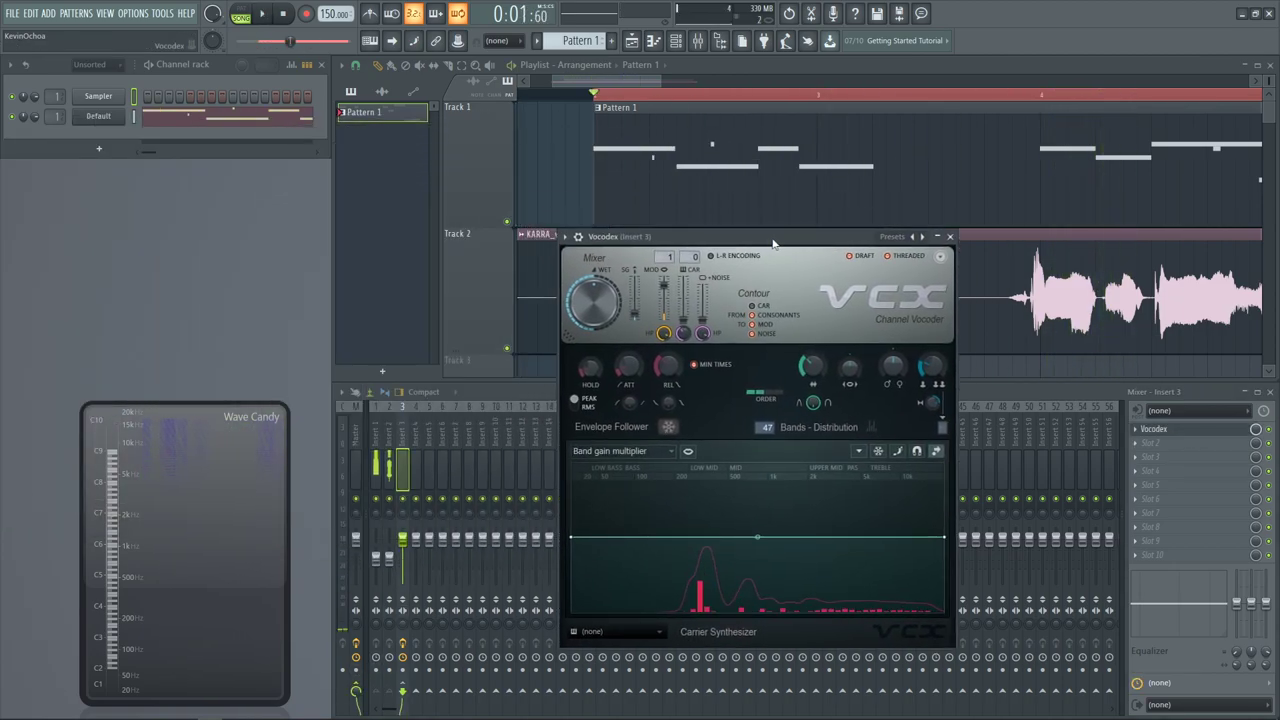
pyautogui.click(687, 256)
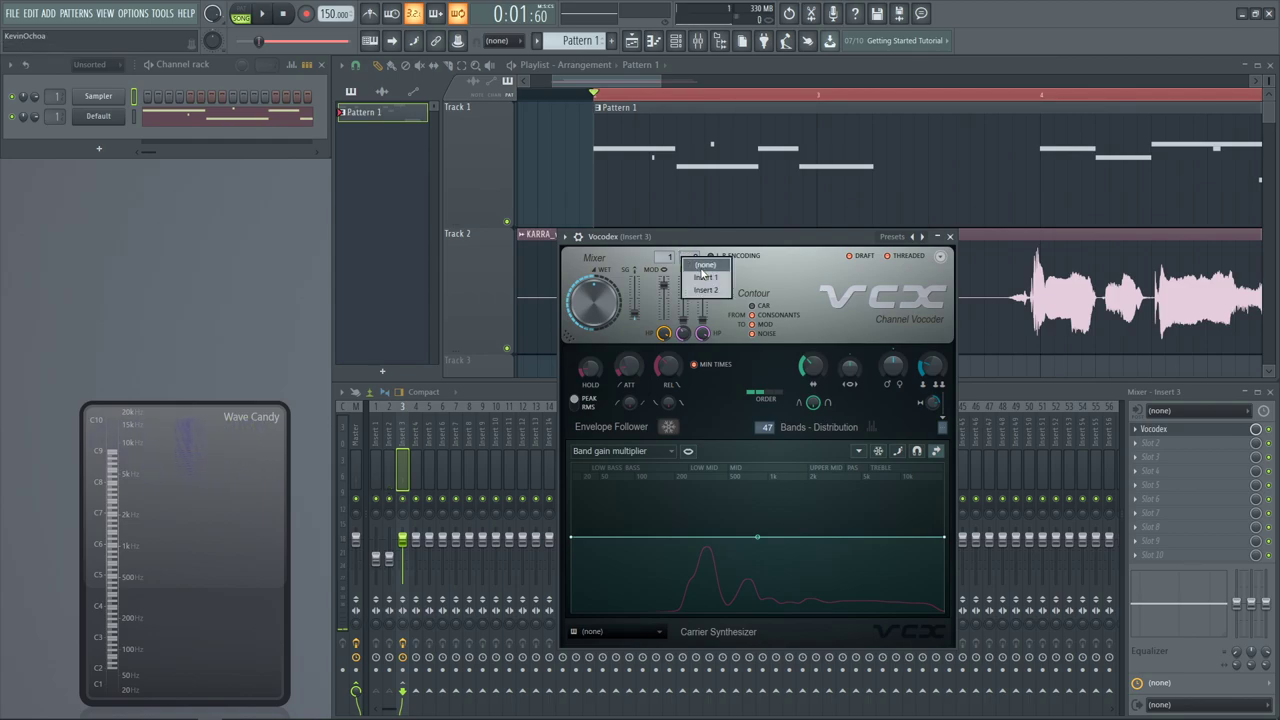
# Rename the Insert 2 mixer track as Vox
pyautogui.click(391, 436)
pyautogui.rightClick(394, 436)
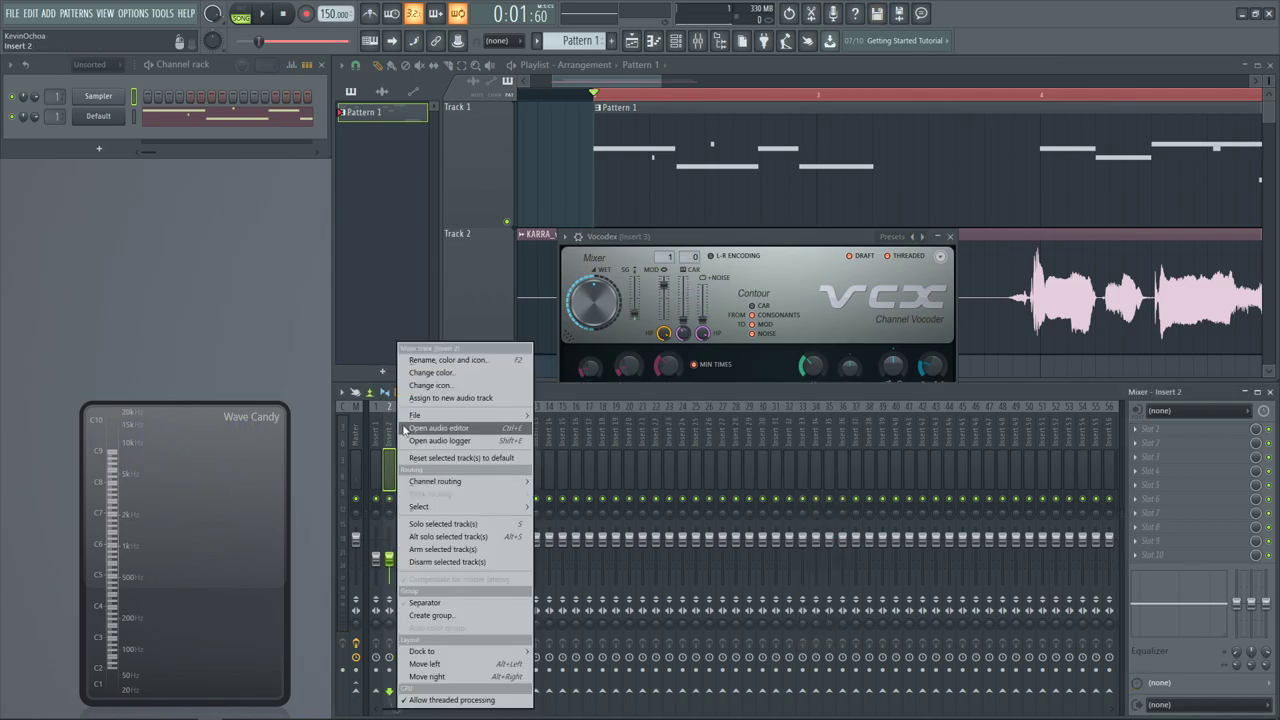
pyautogui.click(450, 361)
pyautogui.write('vv')
pyautogui.press('BackSpace')
pyautogui.press('BackSpace')
pyautogui.write('v')
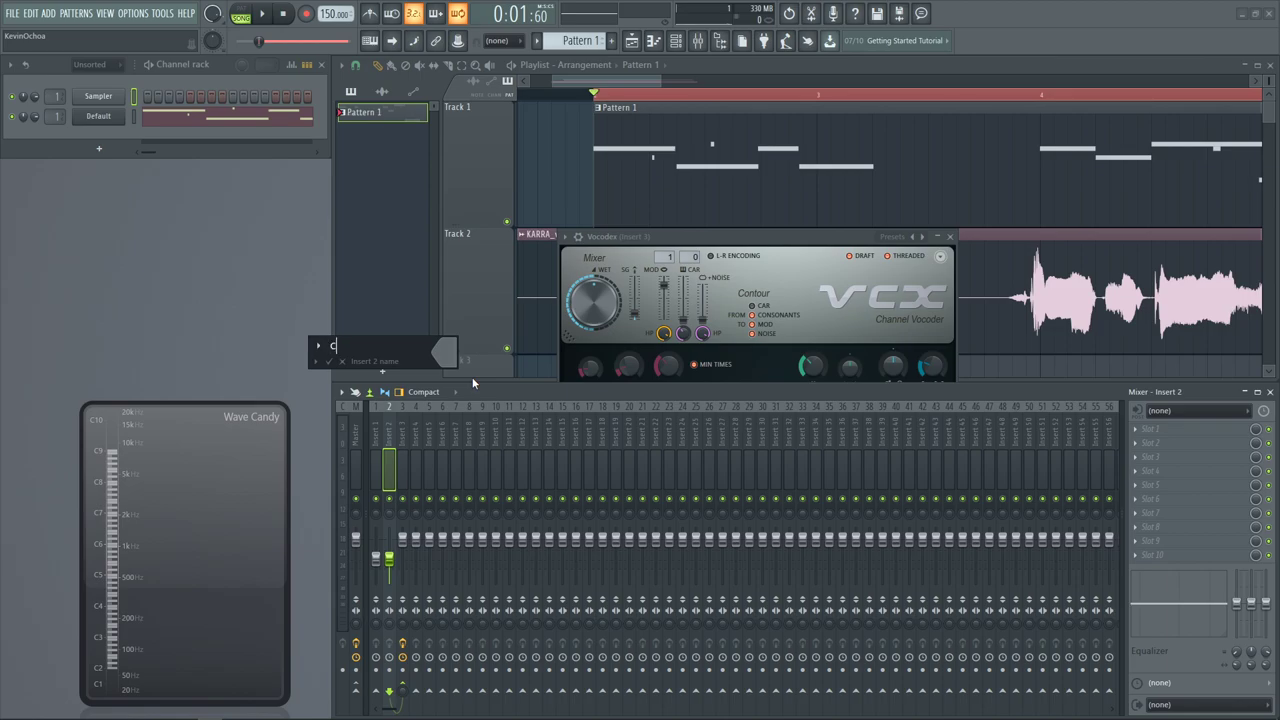
pyautogui.press('capslock')
pyautogui.press('BackSpace')
pyautogui.write('V')
pyautogui.press('capslock')
pyautogui.write('ox')
pyautogui.press('Return')
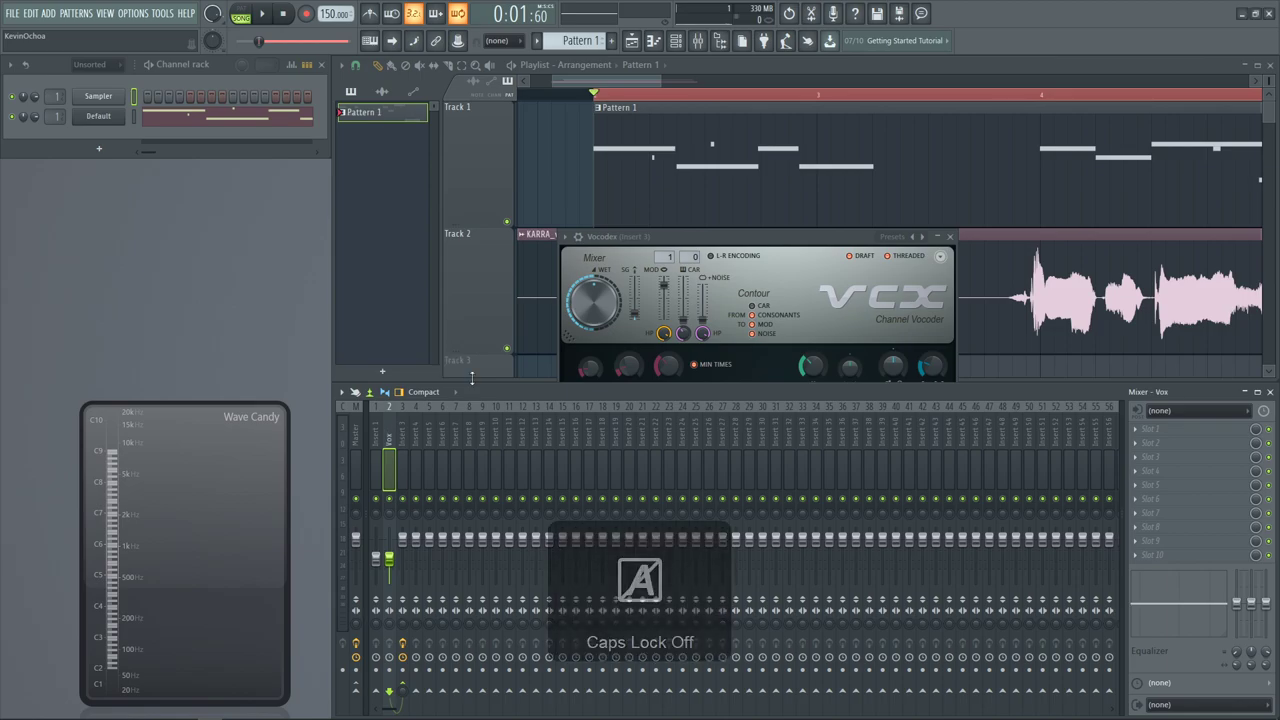
# Rename the Insert 1 mixer track as Synth
pyautogui.rightClick(372, 445)
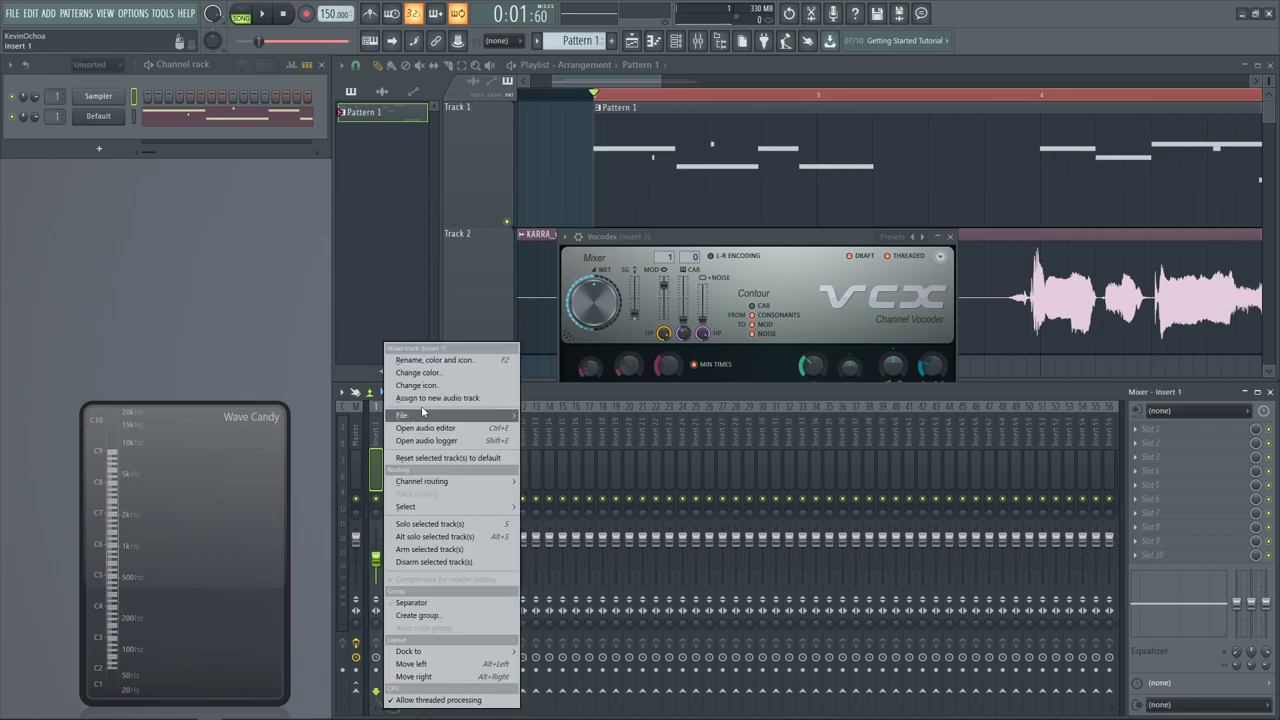
pyautogui.click(440, 365)
pyautogui.press('capslock')
pyautogui.write('Syu')
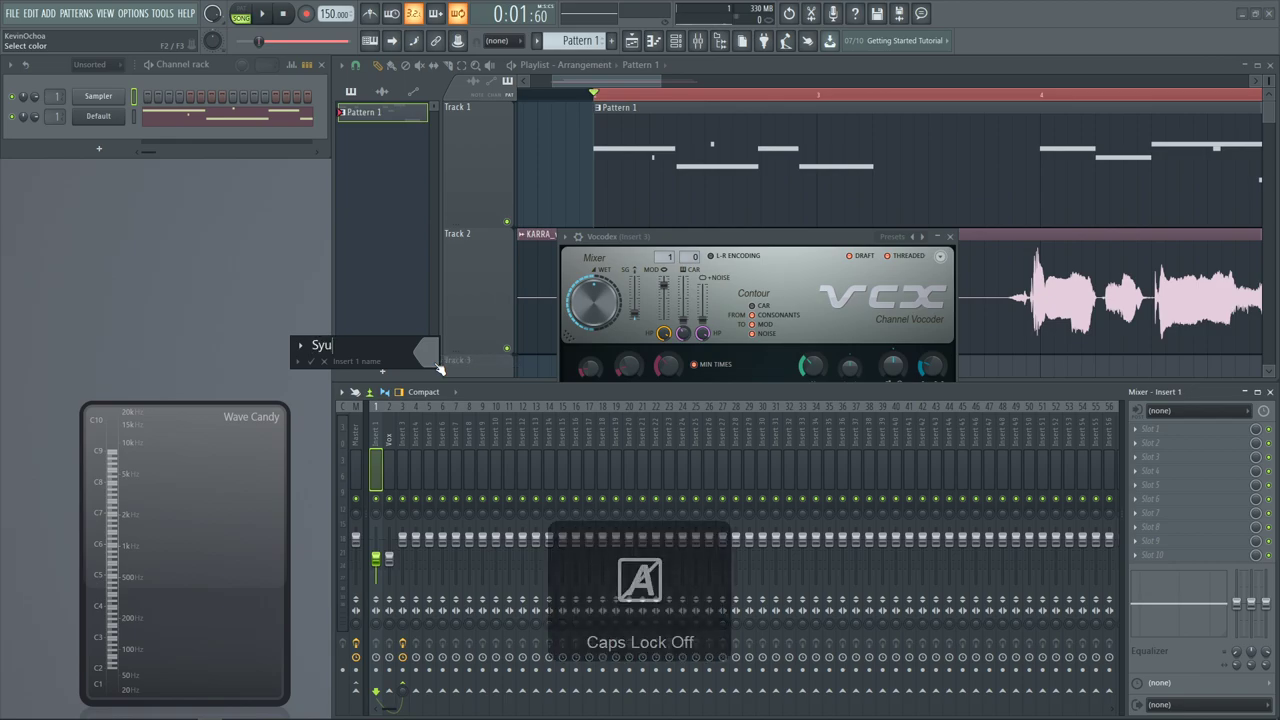
pyautogui.press('BackSpace')
pyautogui.write('nth')
pyautogui.press('Return')
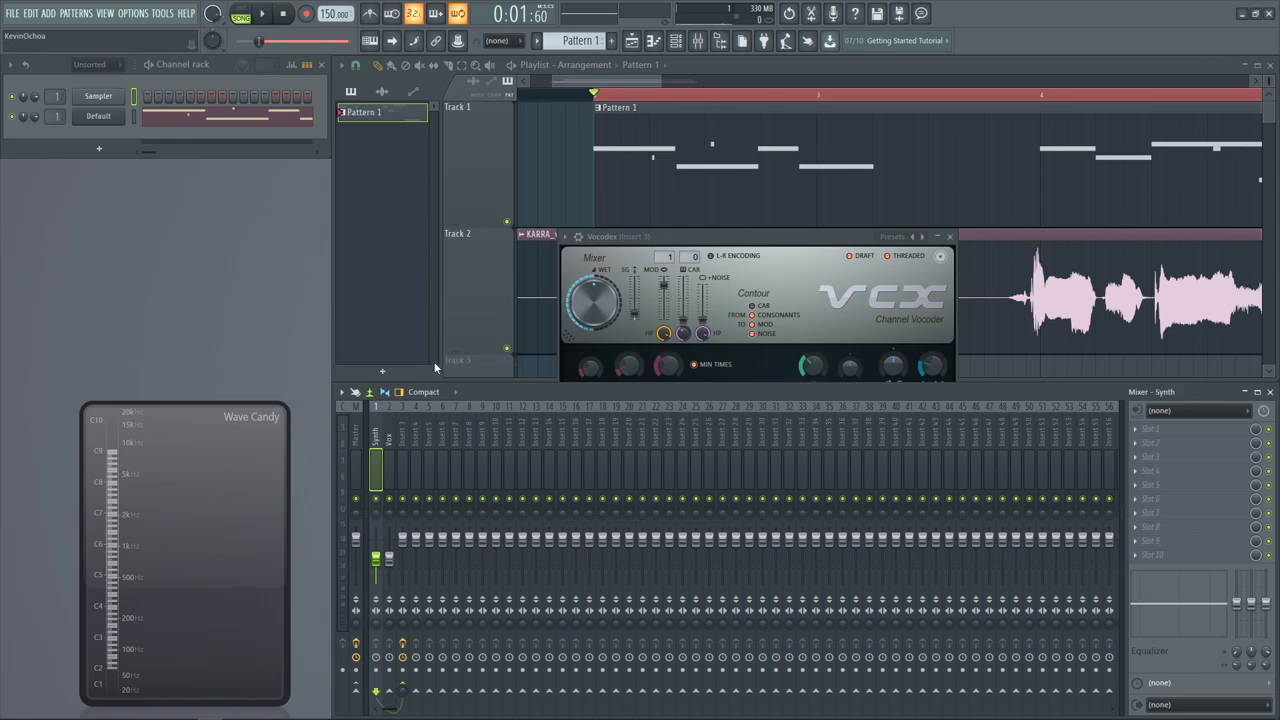
# Set the Vocodex modulator input to Vox and the carrier input to Synth
pyautogui.click(663, 257)
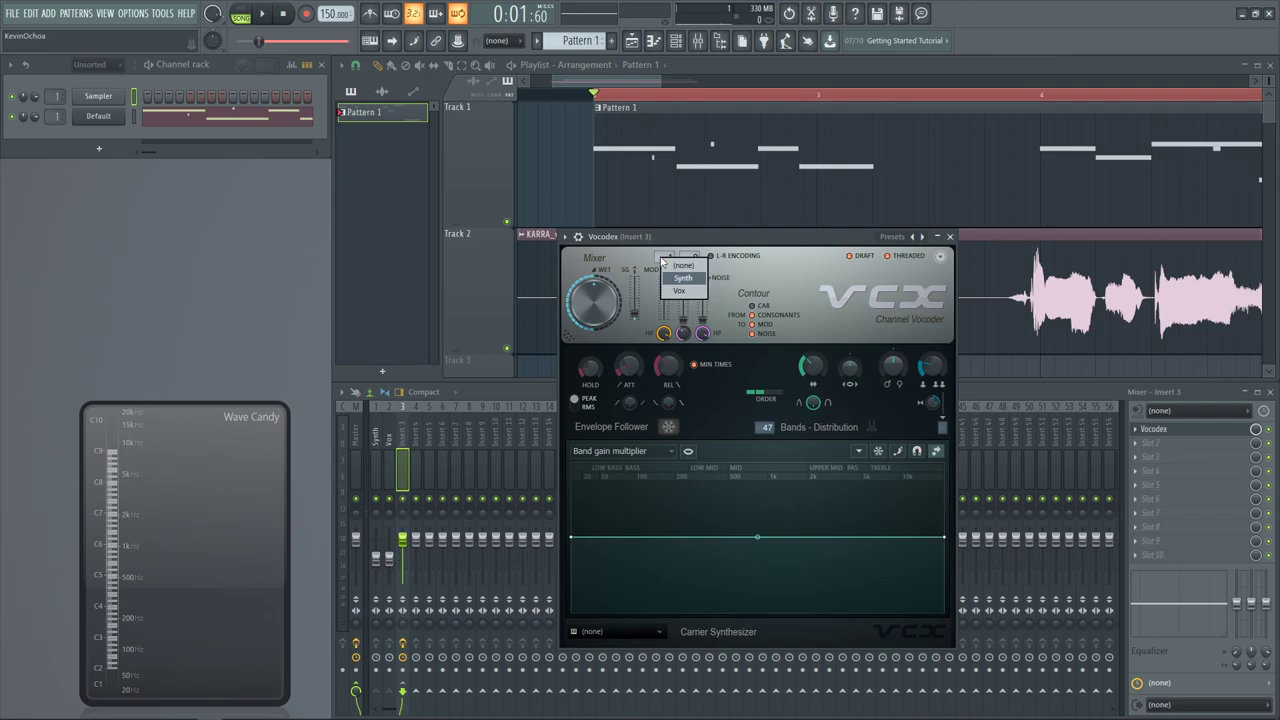
pyautogui.click(694, 258)
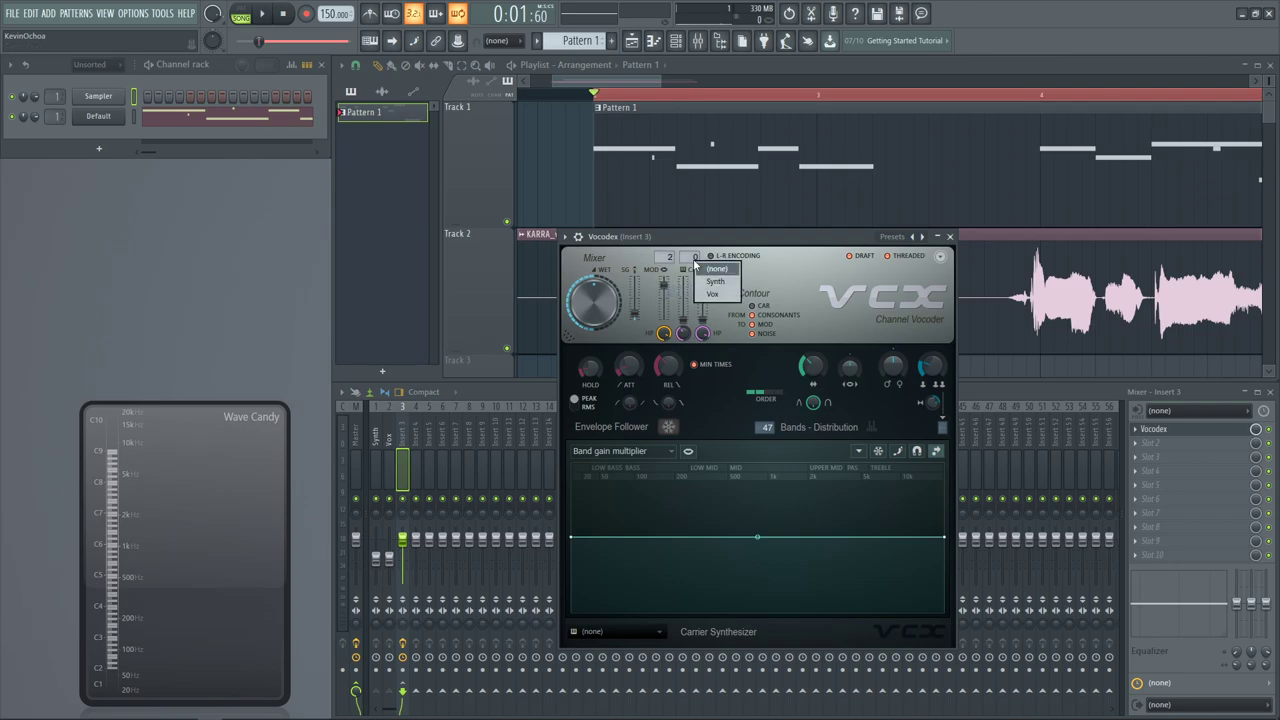
pyautogui.click(715, 282)
# Play back the arrangement to listen to the vocoded vocal
pyautogui.press('space')
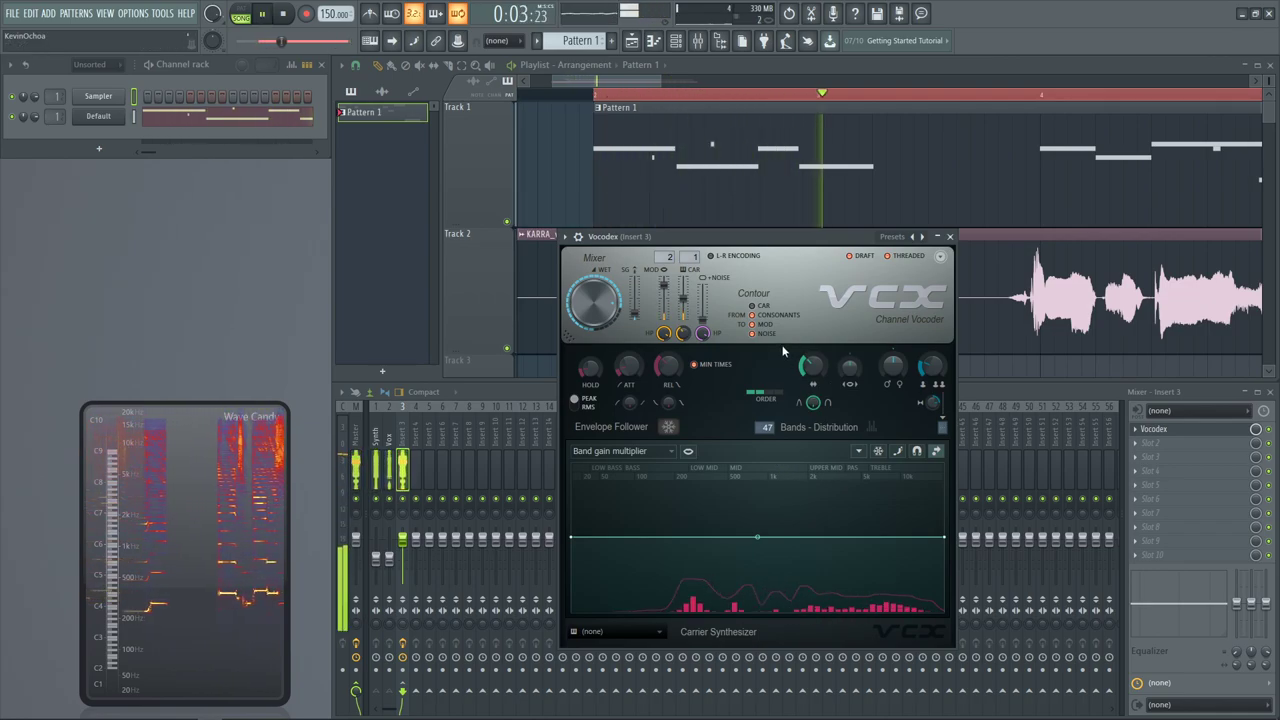
pyautogui.press('space')
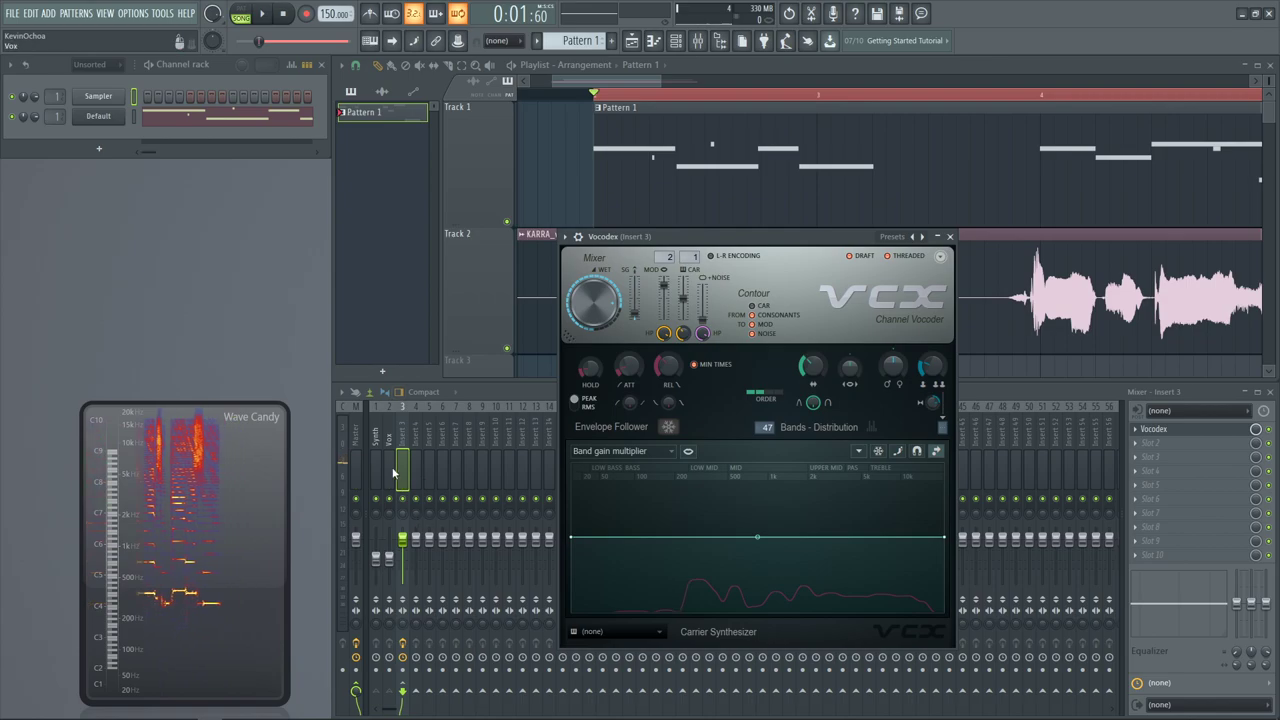
pyautogui.press('space')
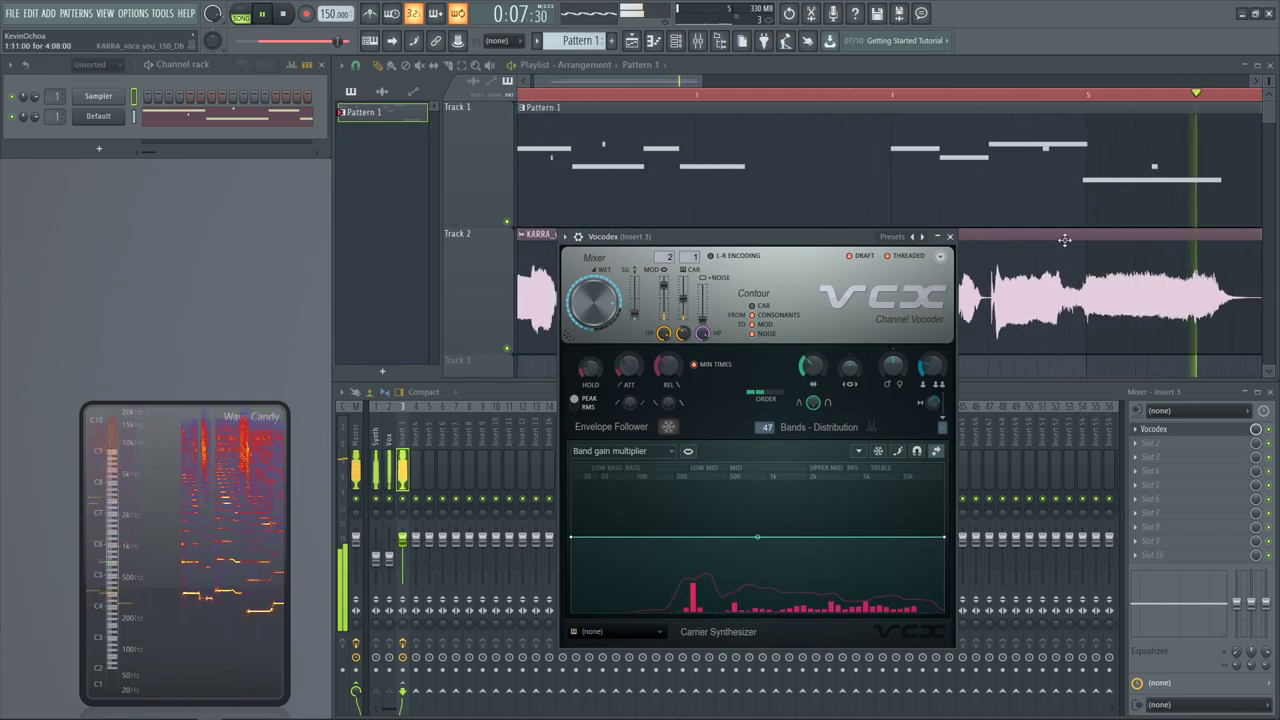
pyautogui.press('space')
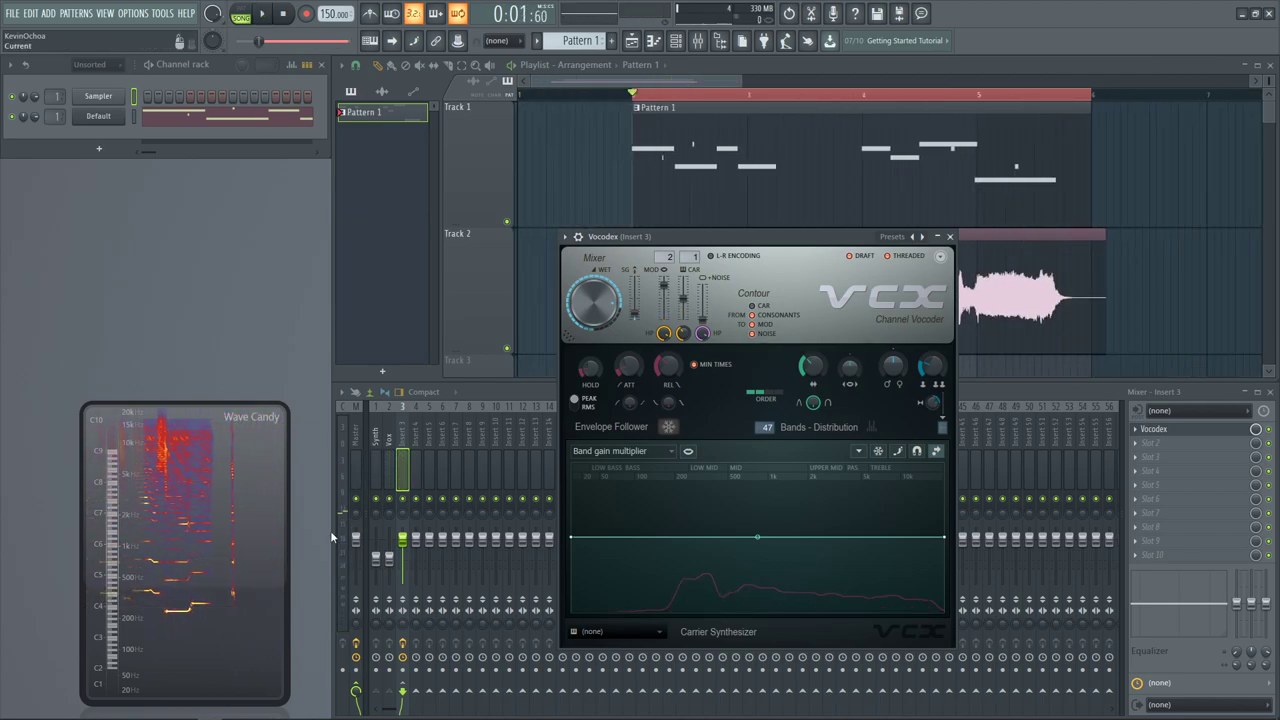
# Mute Insert 3 and send Vox directly to Master to hear the dry vocal
pyautogui.click(400, 503)
pyautogui.click(388, 470)
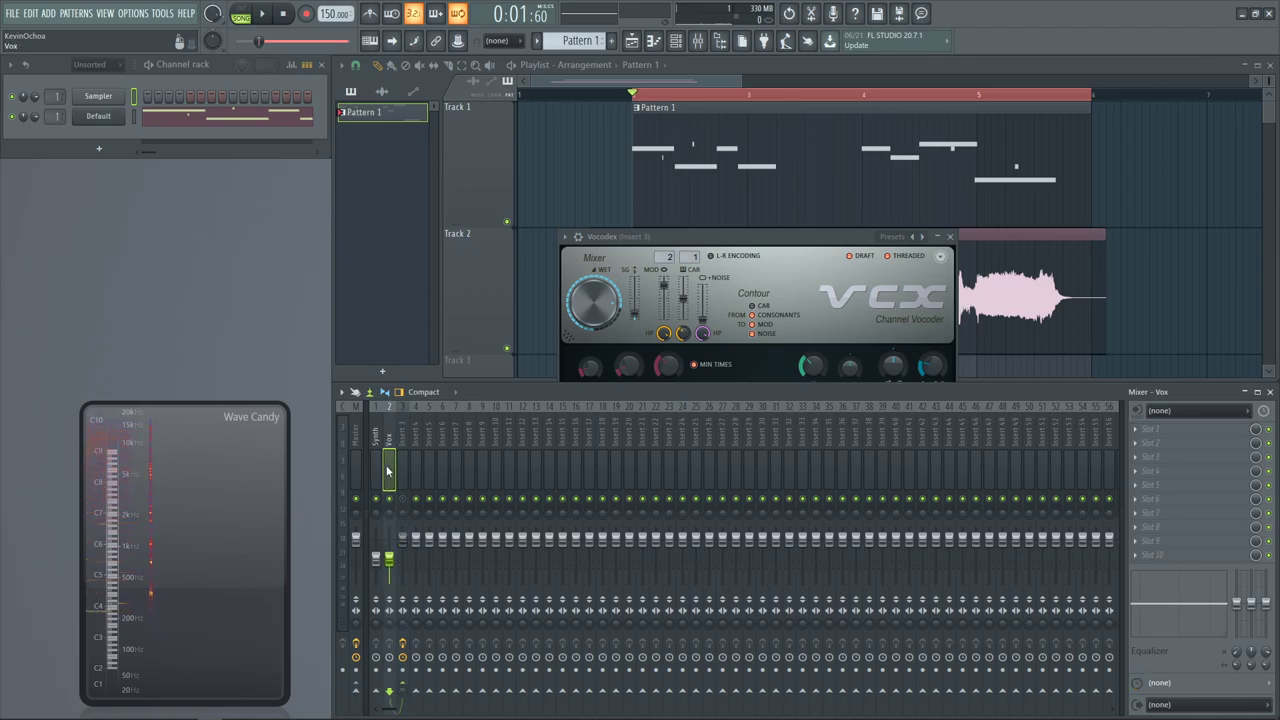
pyautogui.press('space')
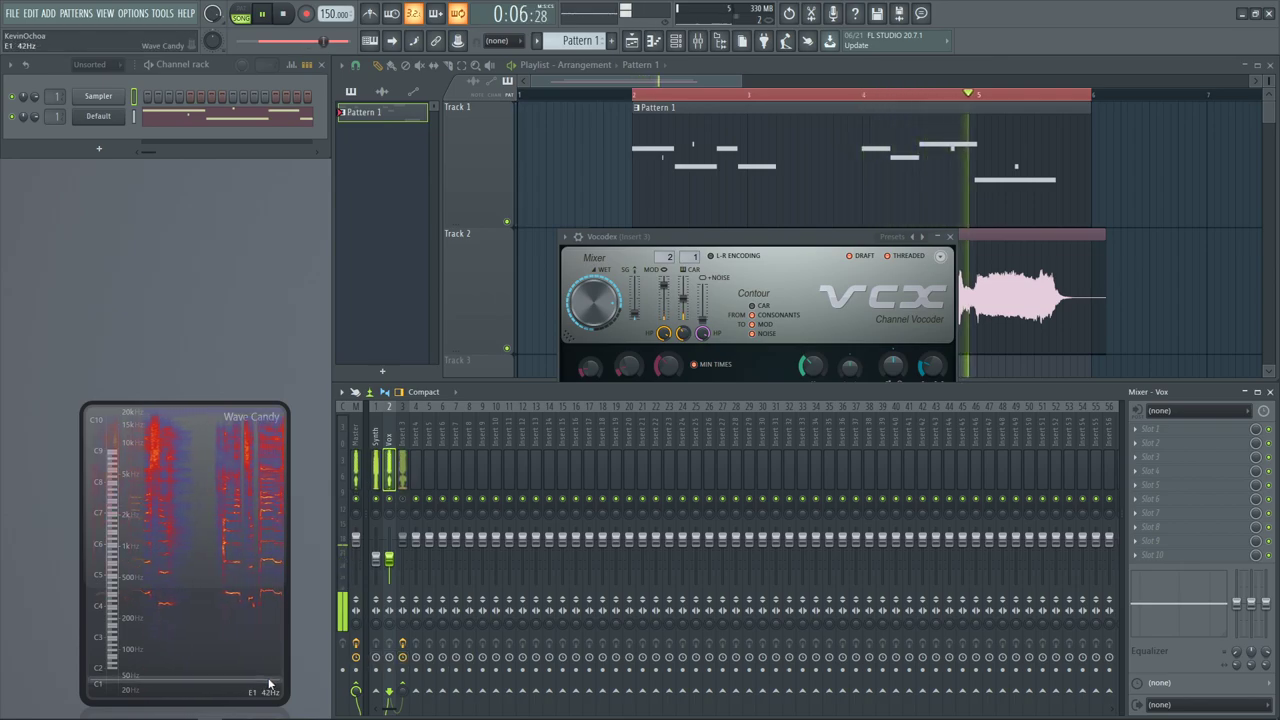
pyautogui.press('space')
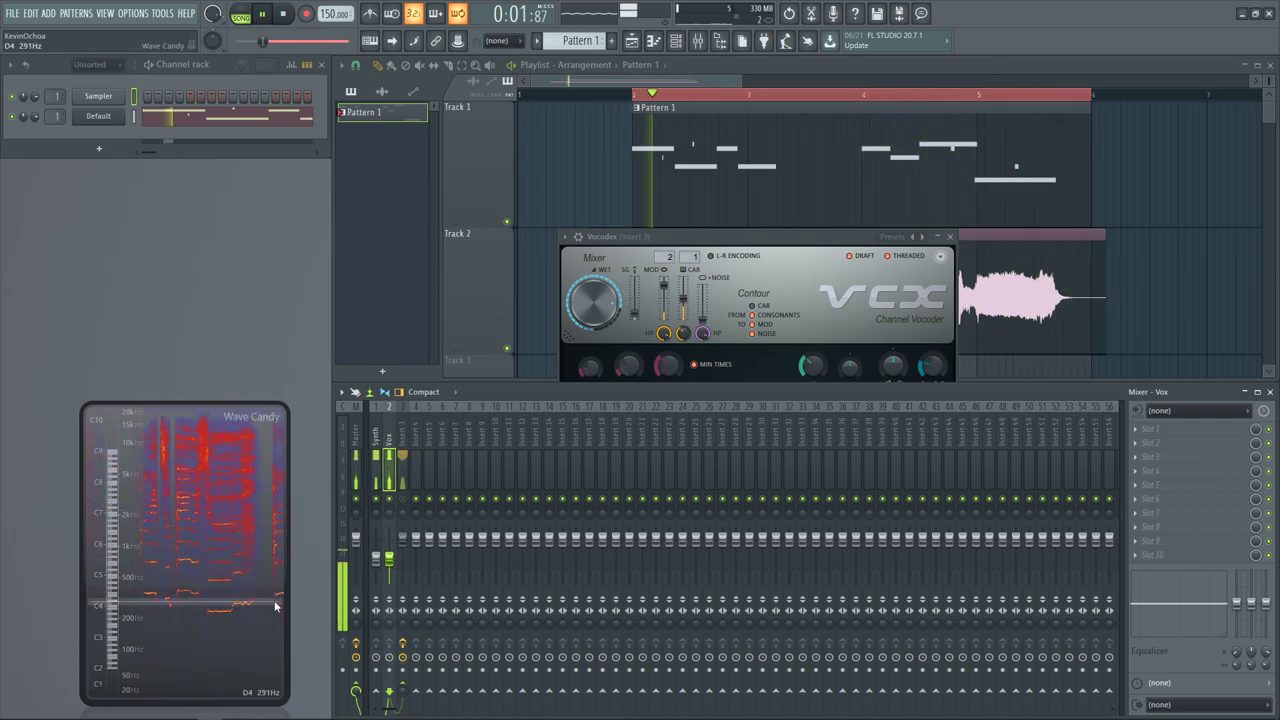
# Audition the last vocal phrase from partway through bar 5 while comparing its pitch in Wave Candy
pyautogui.click(1015, 99)
pyautogui.press('space')
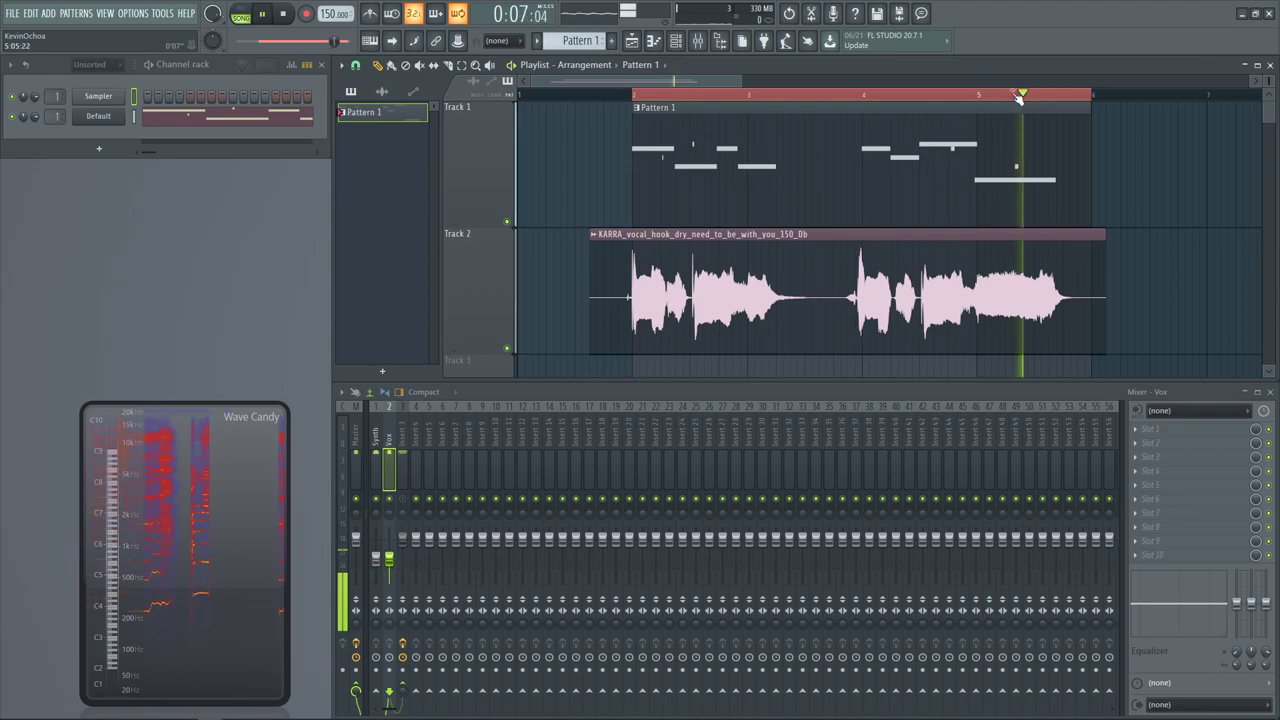
pyautogui.press('space')
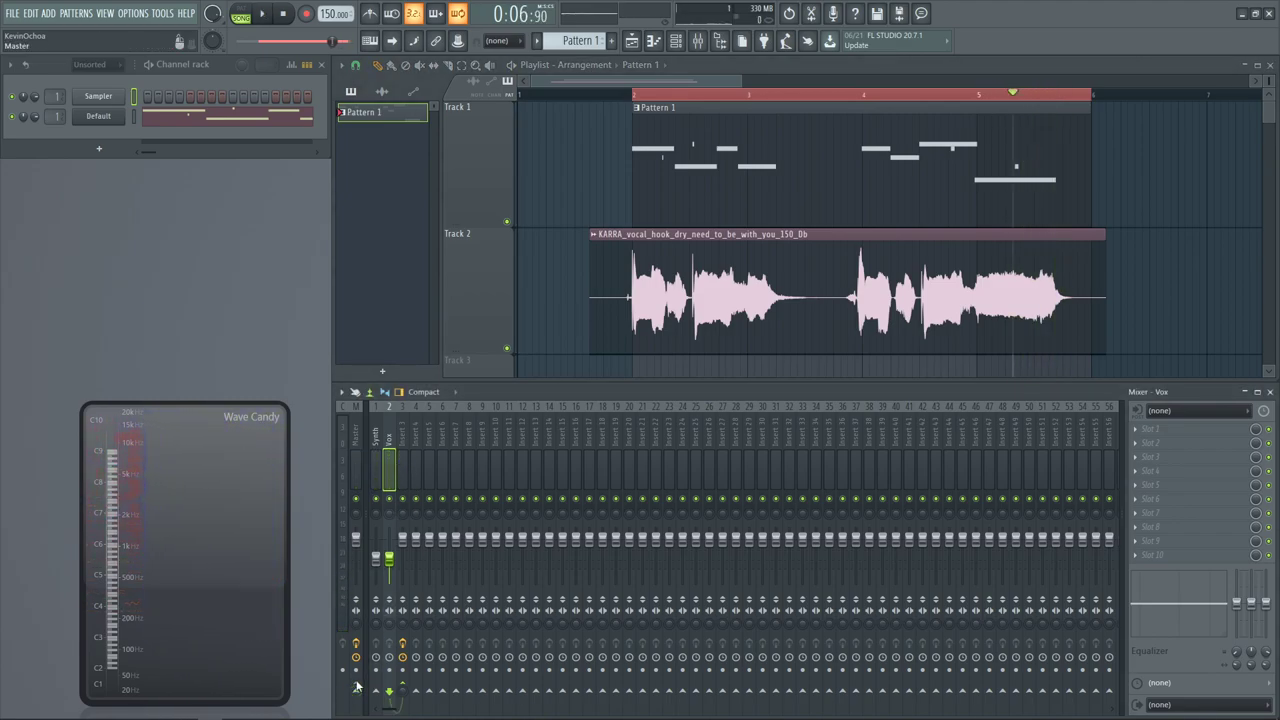
pyautogui.press('space')
pyautogui.press('space')
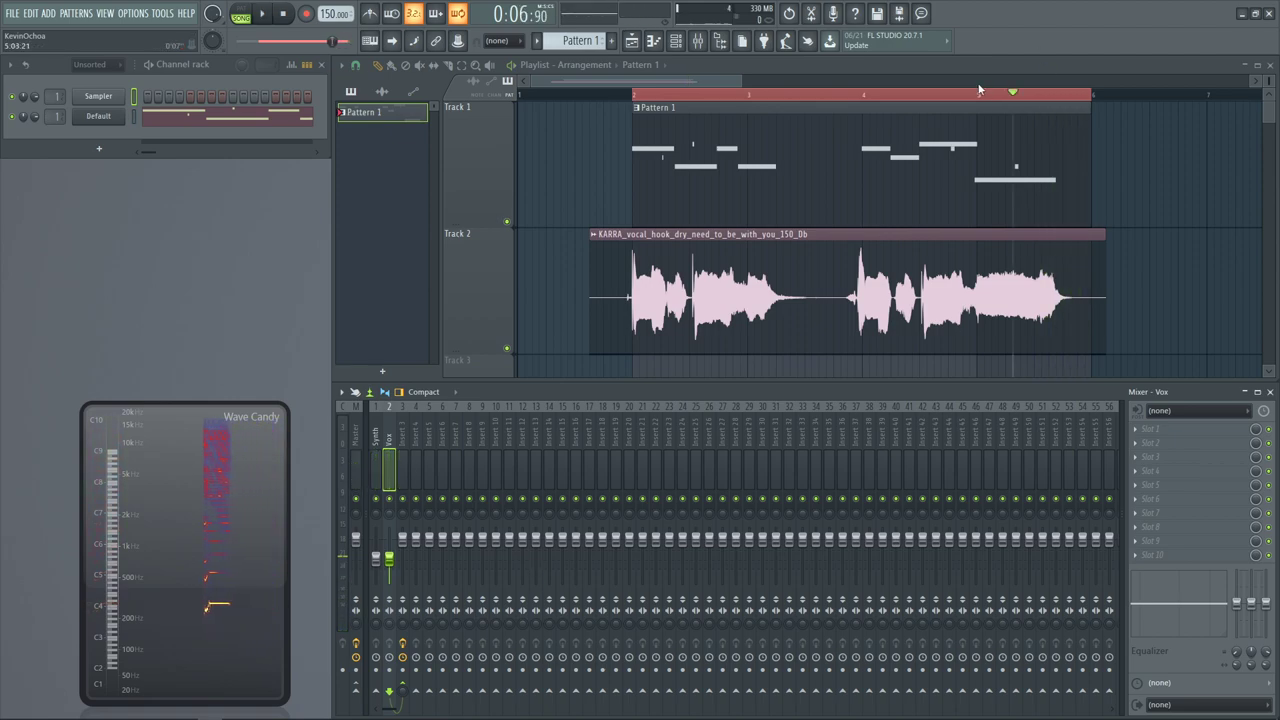
# Place the playhead at the start of bar 5 and replay the final phrase while comparing the Vox and Synth tracks
pyautogui.click(982, 95)
pyautogui.click(976, 97)
pyautogui.press('space')
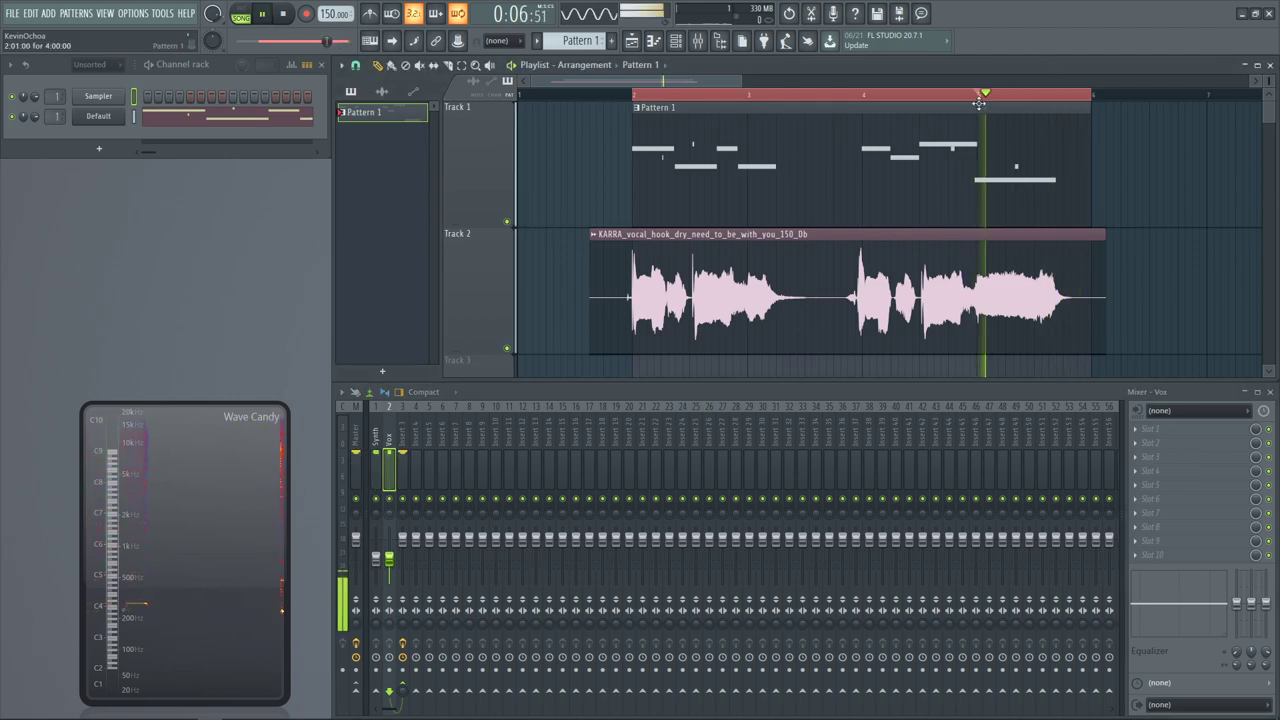
pyautogui.press('space')
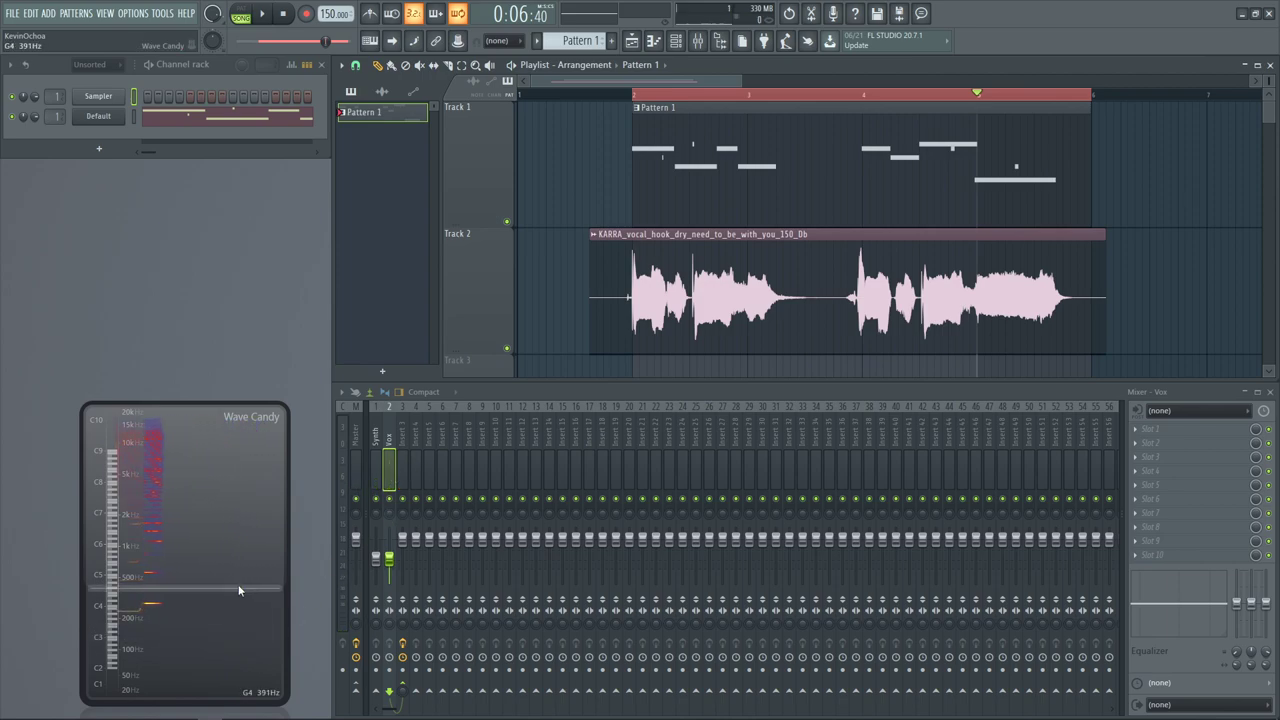
pyautogui.press('space')
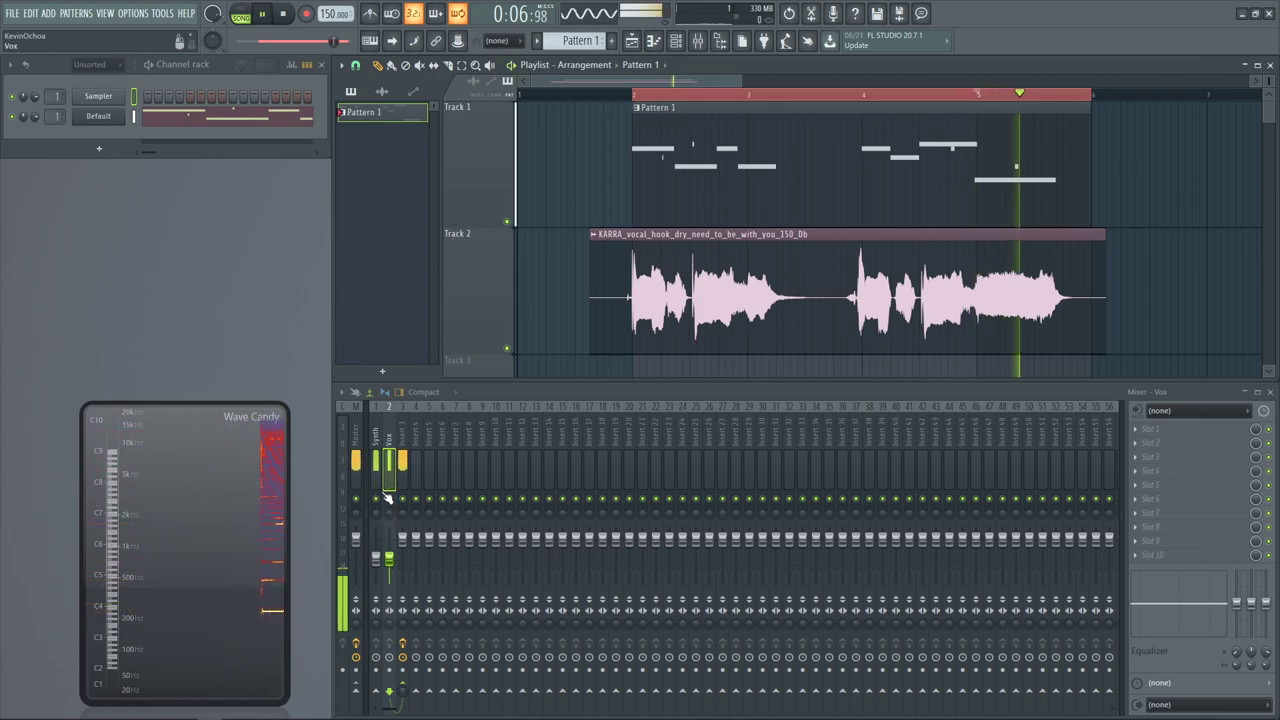
pyautogui.press('space')
pyautogui.click(376, 475)
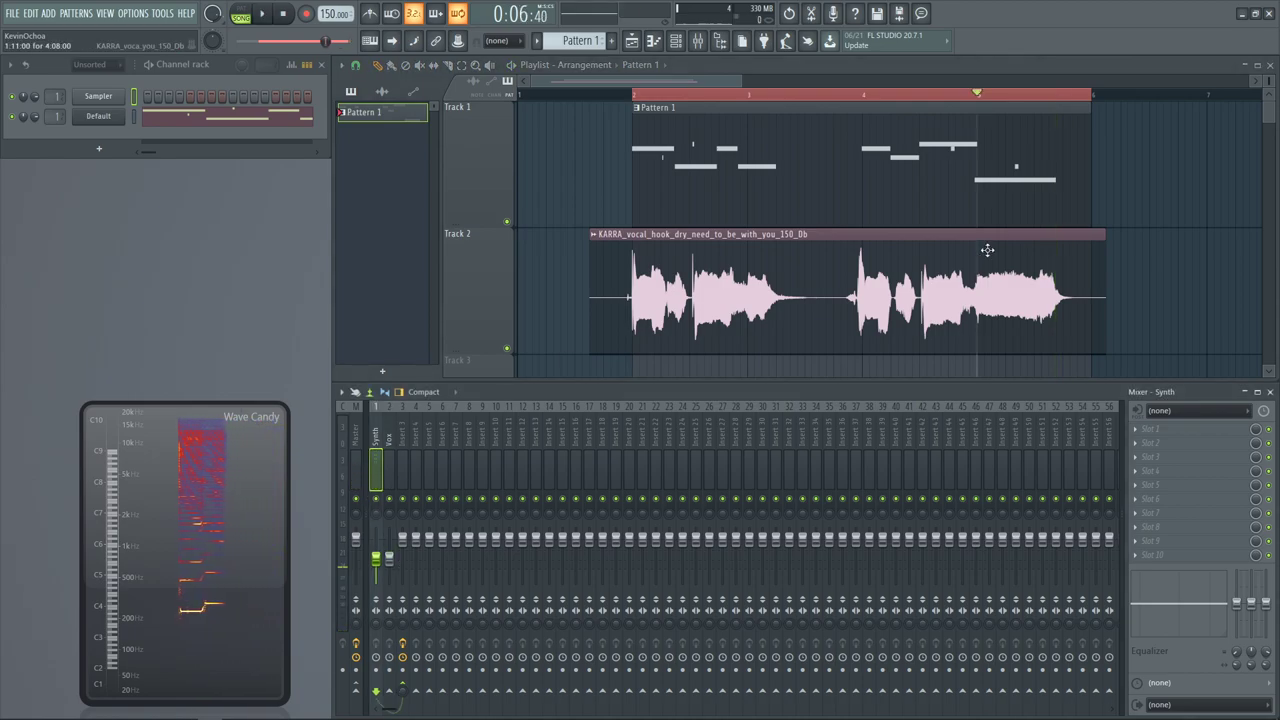
pyautogui.press('space')
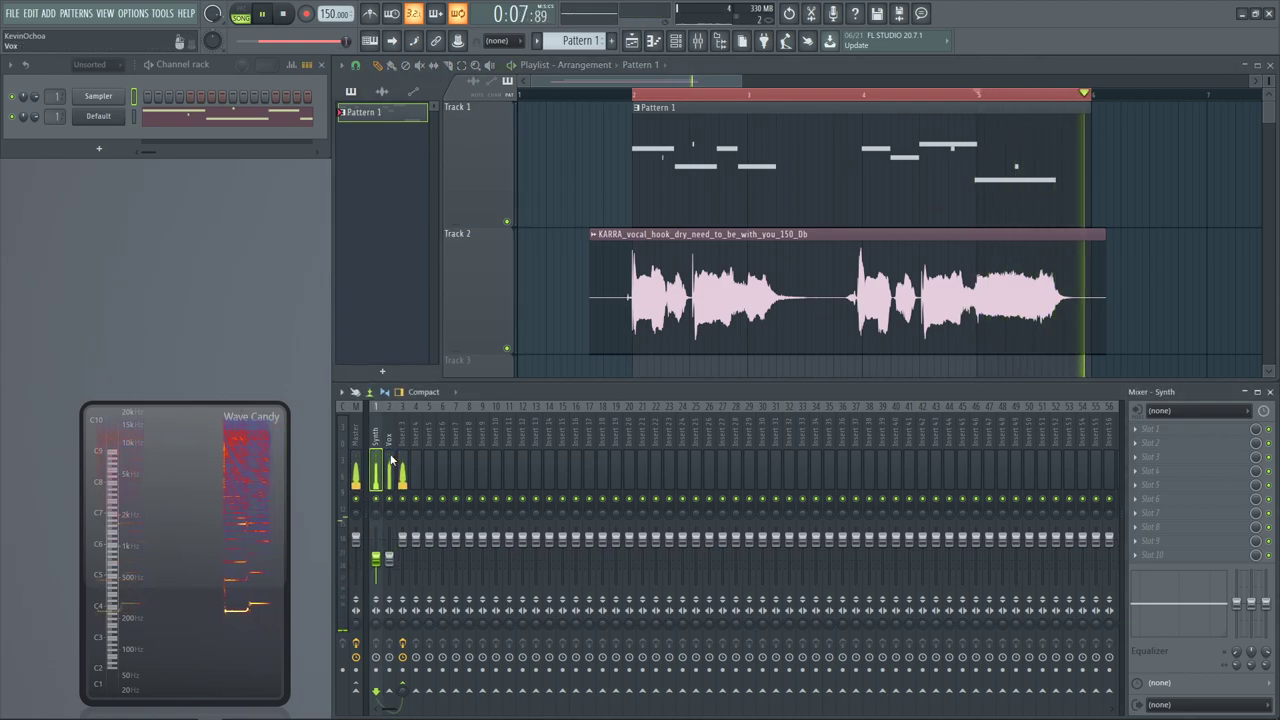
pyautogui.press('space')
# Reopen Vocodex on Insert 3 and reduce its band count to 14 and lower while auditioning the final phrase
pyautogui.click(402, 476)
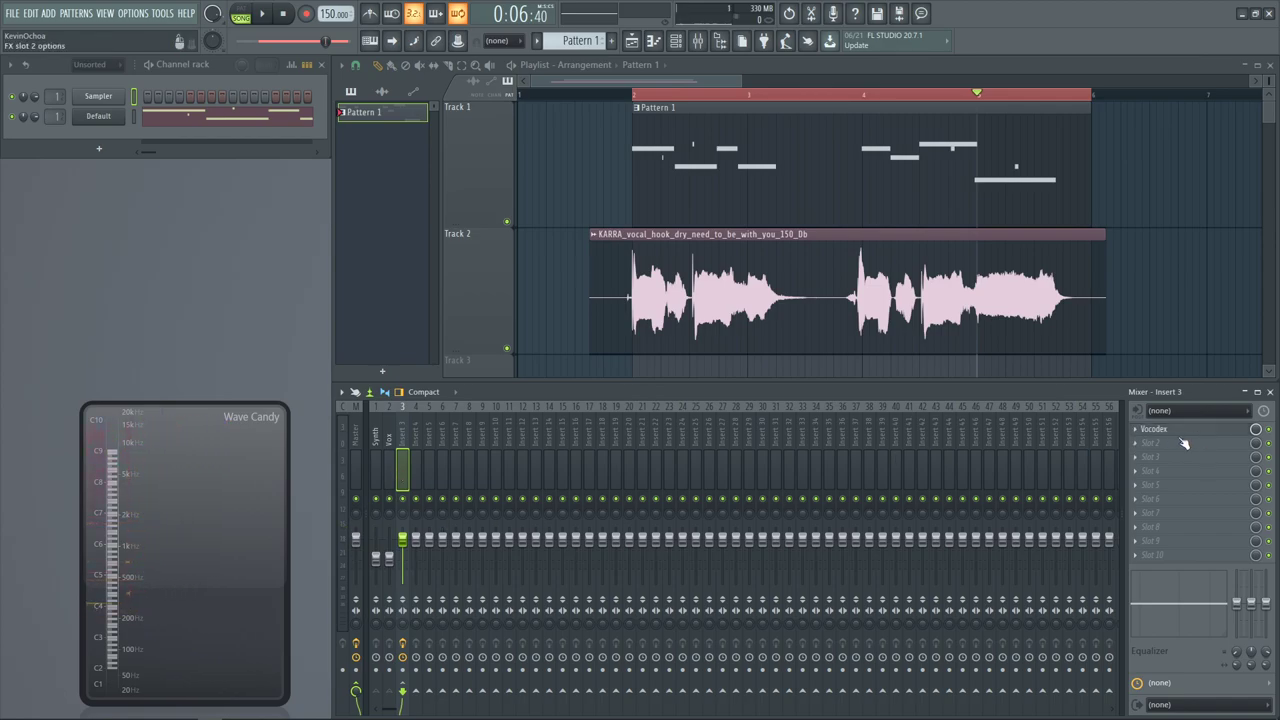
pyautogui.click(1160, 429)
pyautogui.press('space')
pyautogui.press('space')
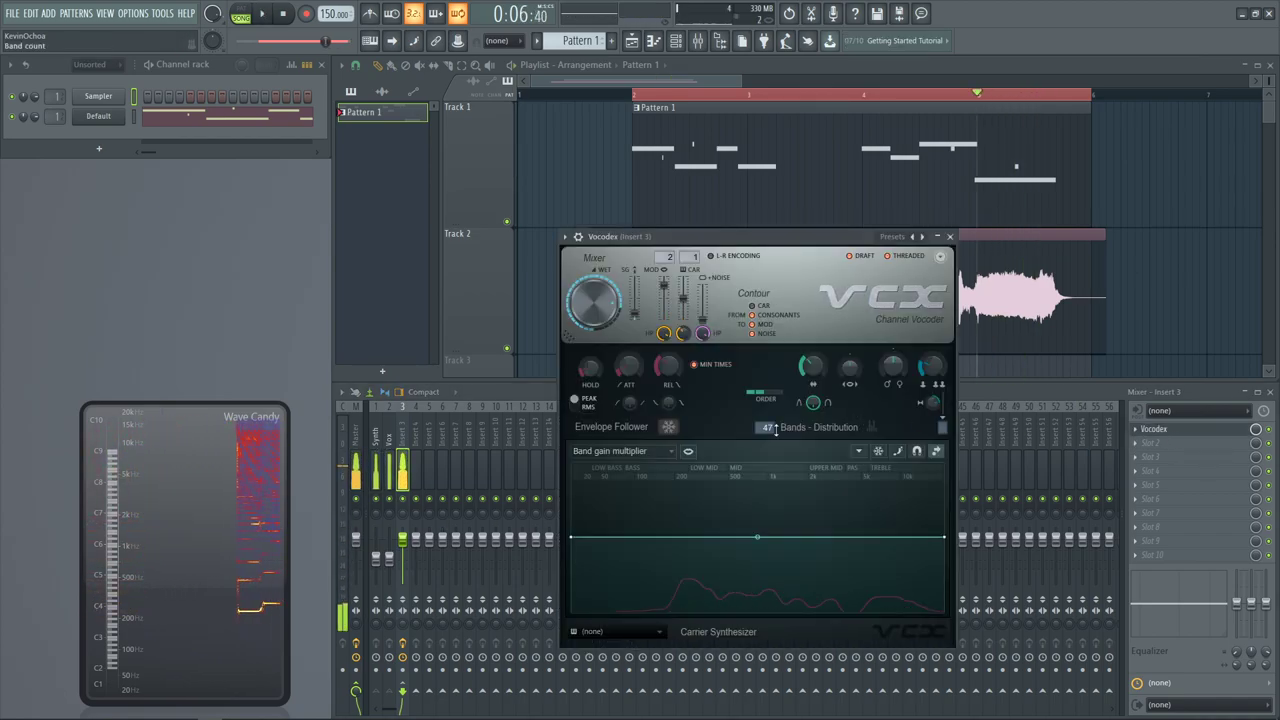
pyautogui.press('space')
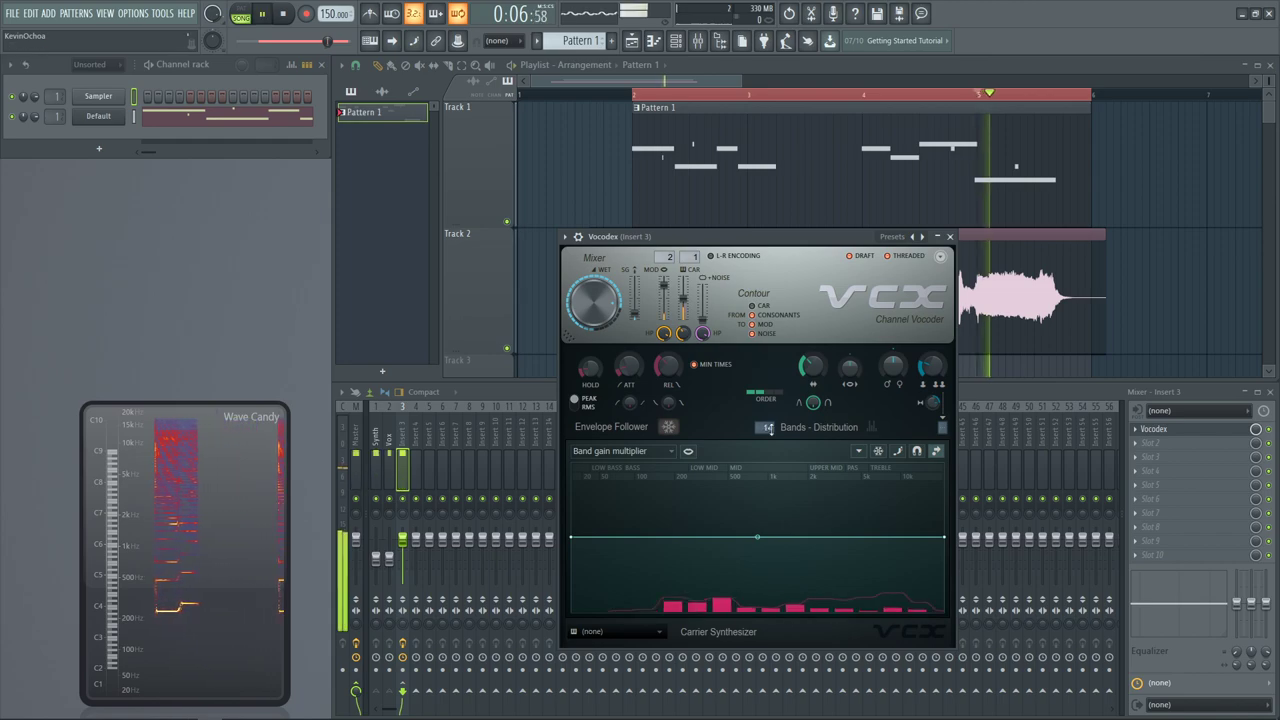
pyautogui.press('space')
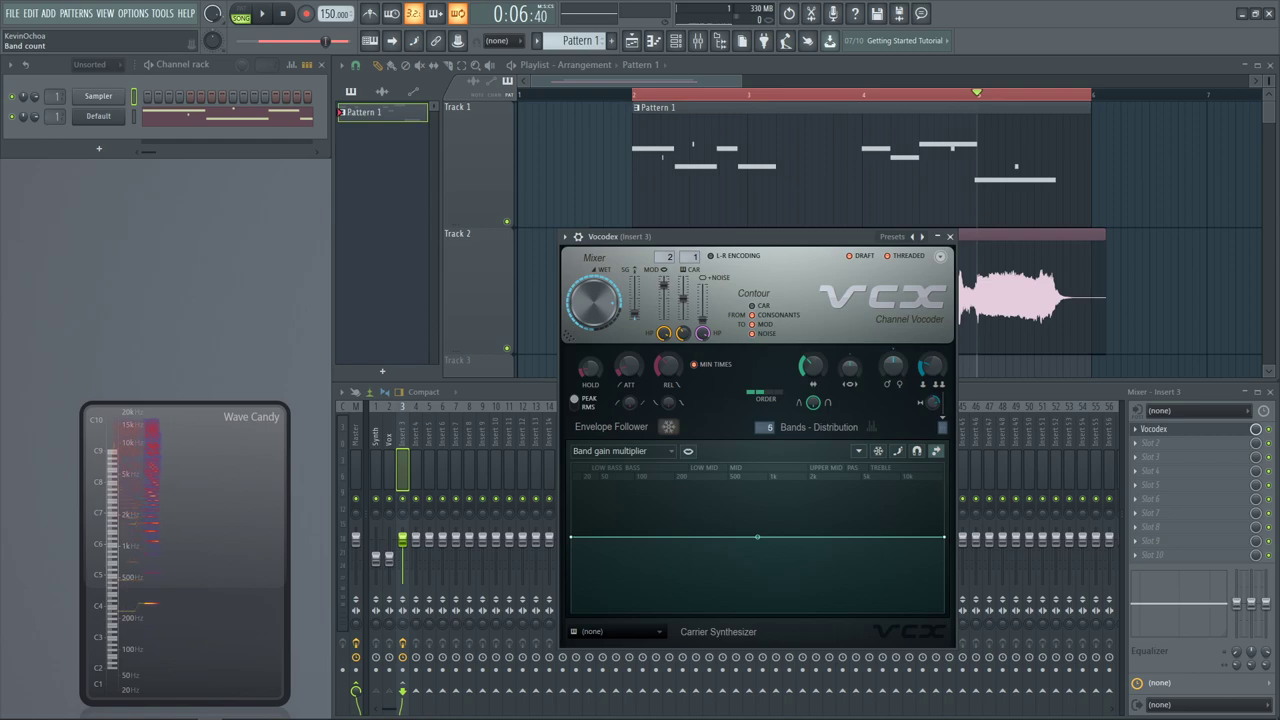
# Audition the final phrase with the Vocodex filter order at 4, and set the order to 1
pyautogui.press('space')
pyautogui.click(779, 395)
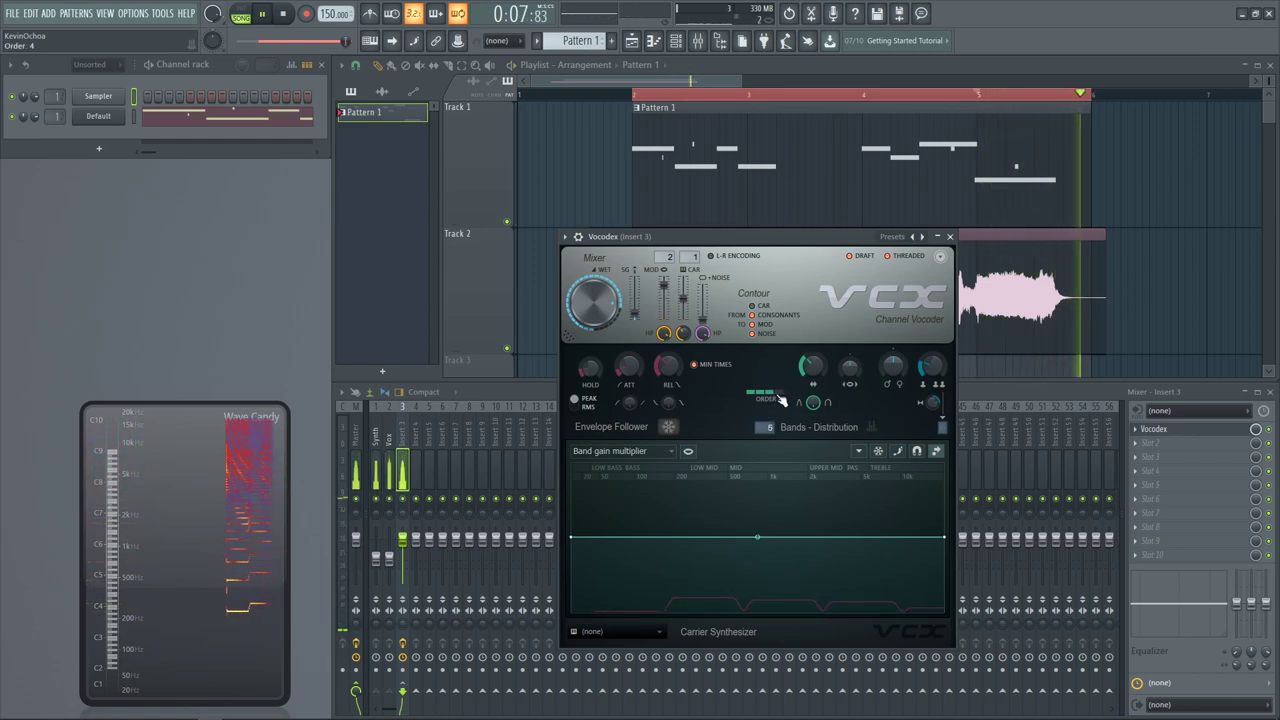
pyautogui.press('space')
pyautogui.press('space')
pyautogui.click(751, 394)
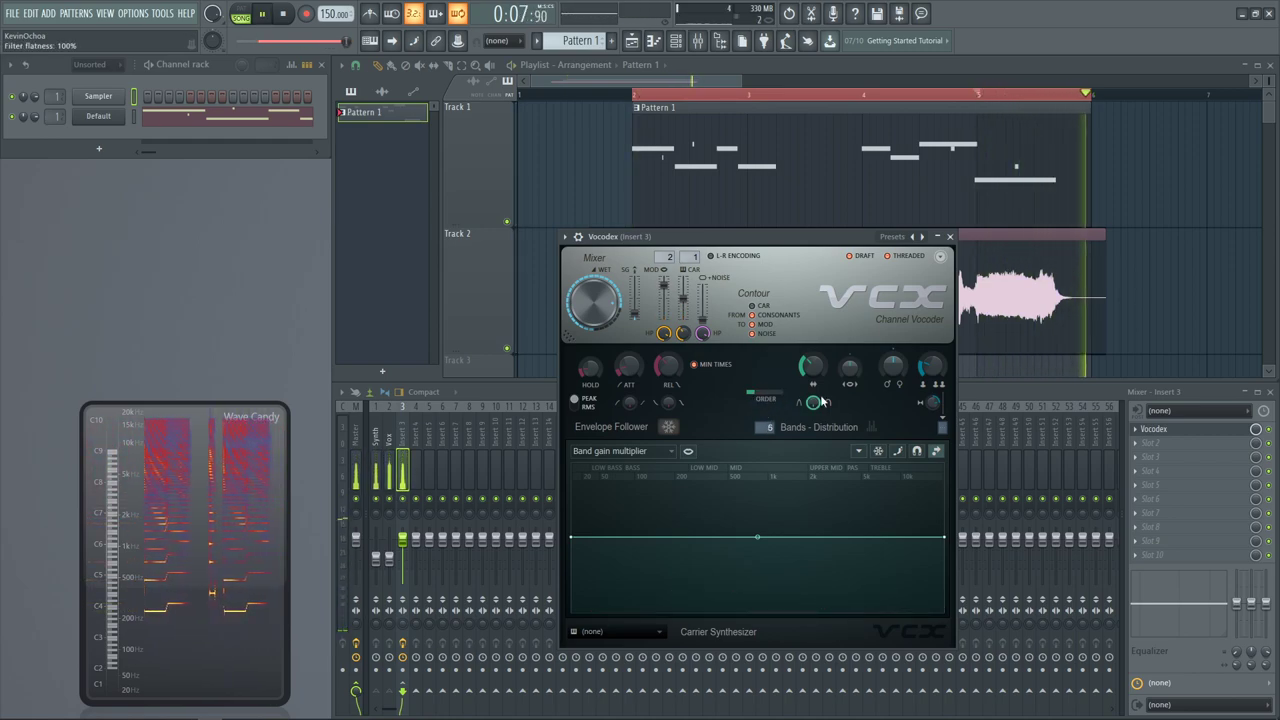
# Lower the filter flatness below 100% and replay the phrase to hear the change
pyautogui.moveTo(815, 402); pyautogui.dragTo(815, 434)
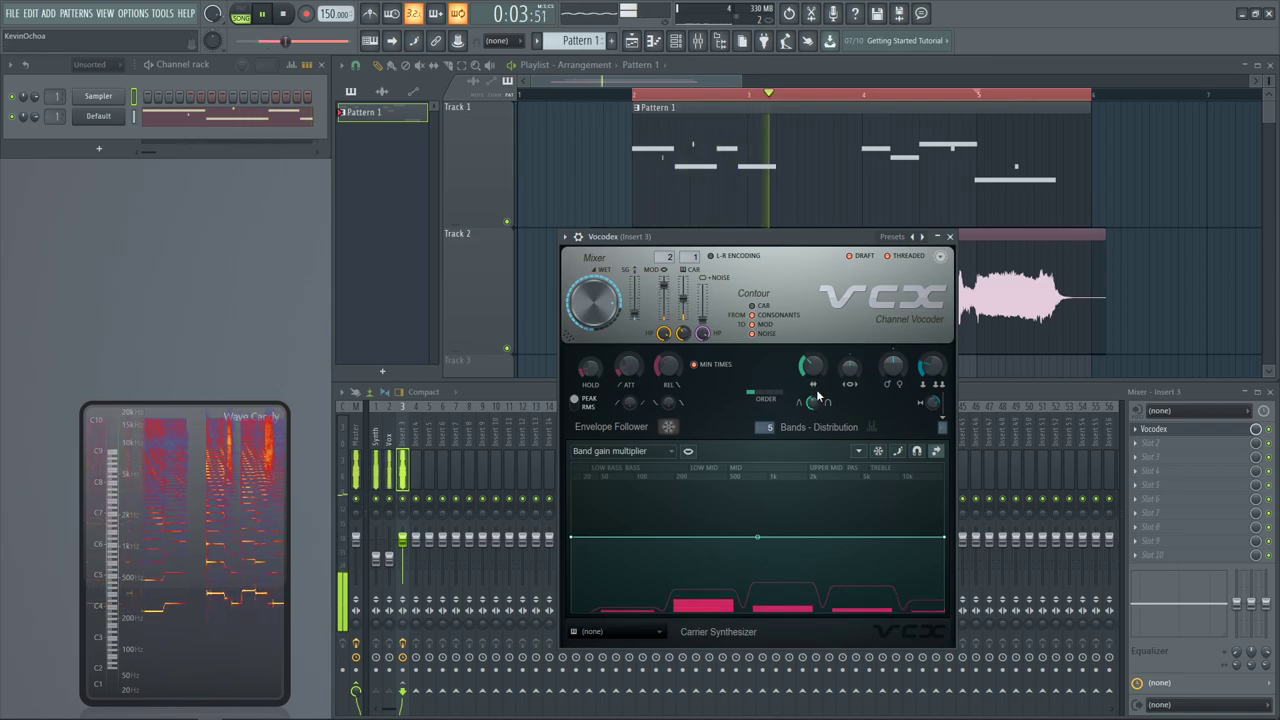
pyautogui.press('space')
pyautogui.press('space')
pyautogui.press('space')
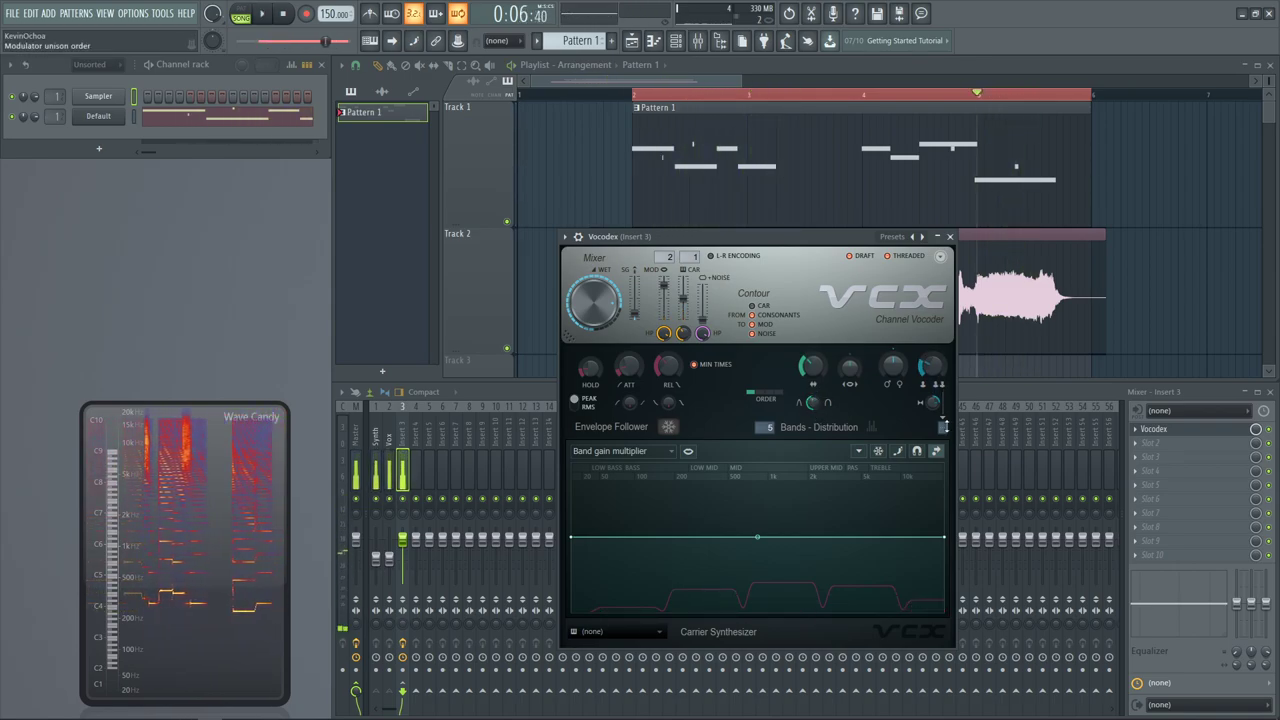
# Set the modulator unison to order 5, panning 50% and shift 23% while auditioning the phrase
pyautogui.press('space')
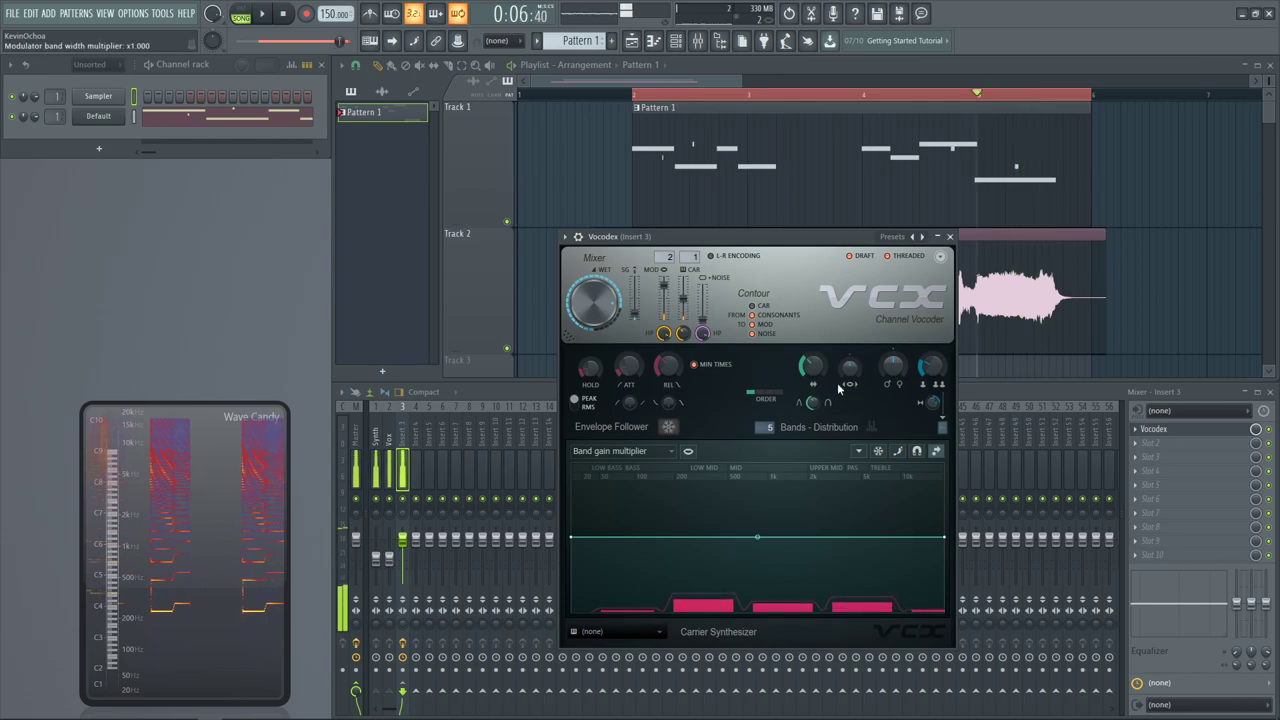
pyautogui.press('space')
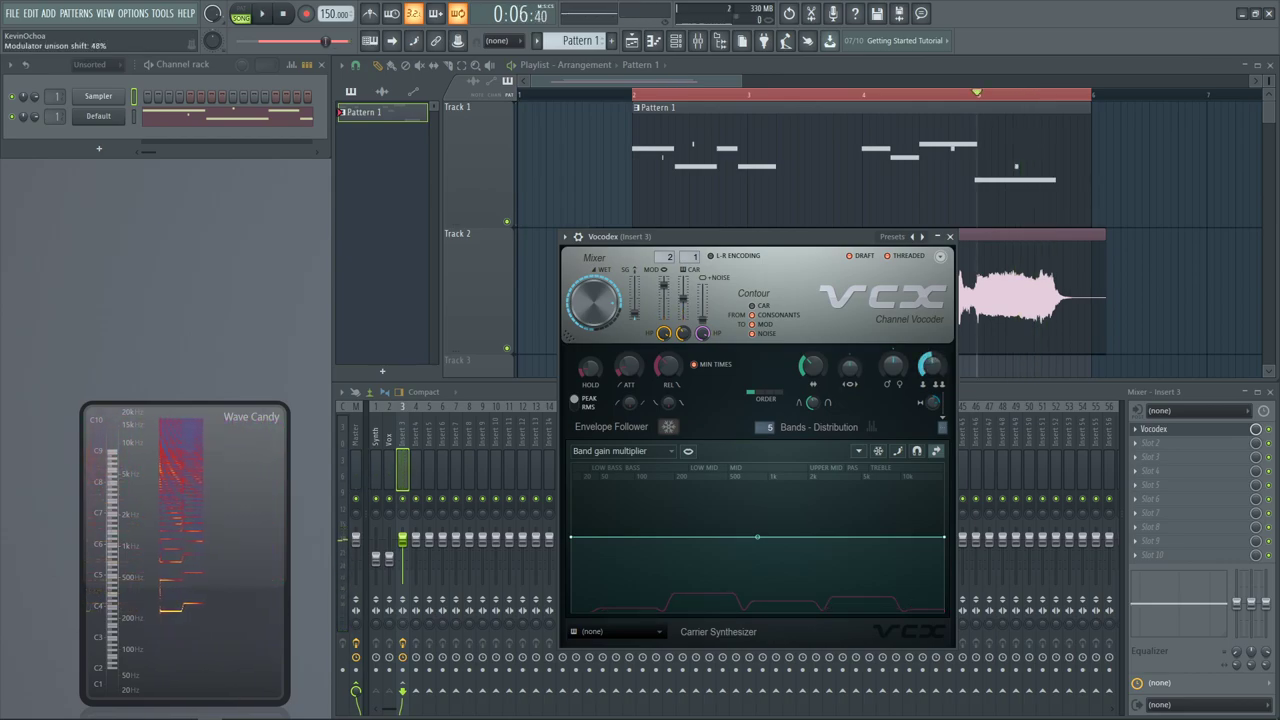
pyautogui.press('space')
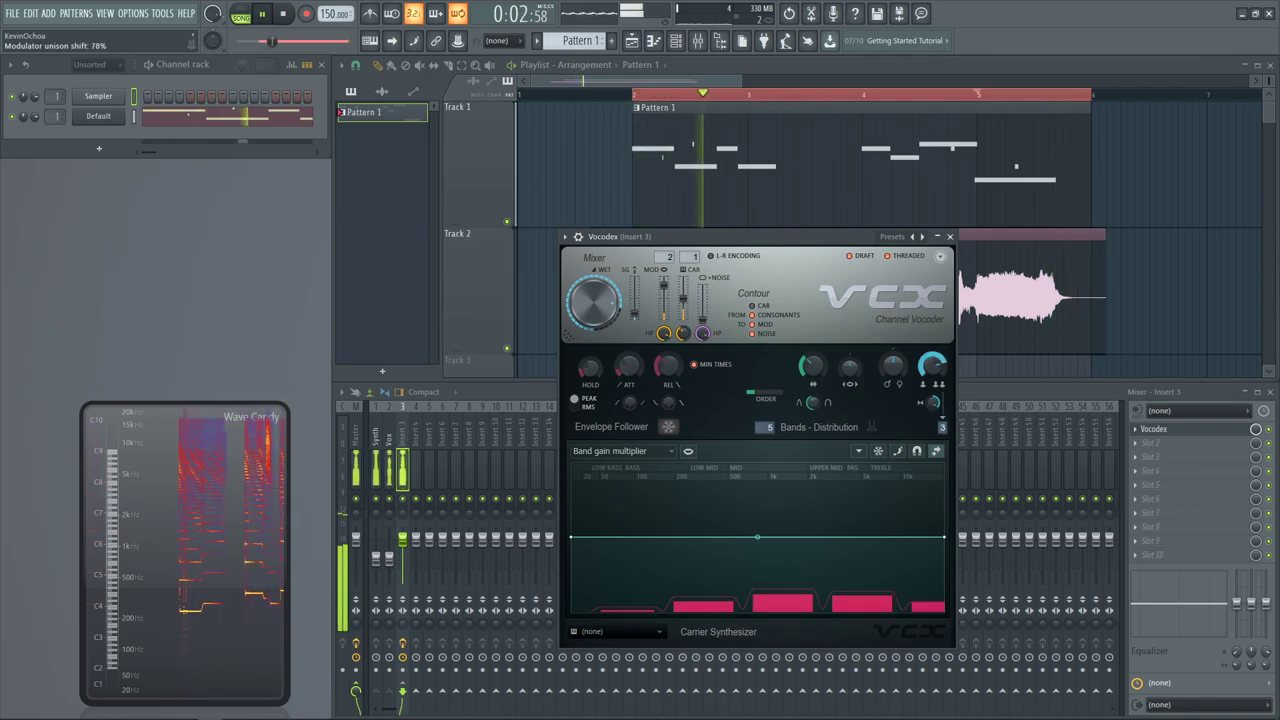
pyautogui.press('space')
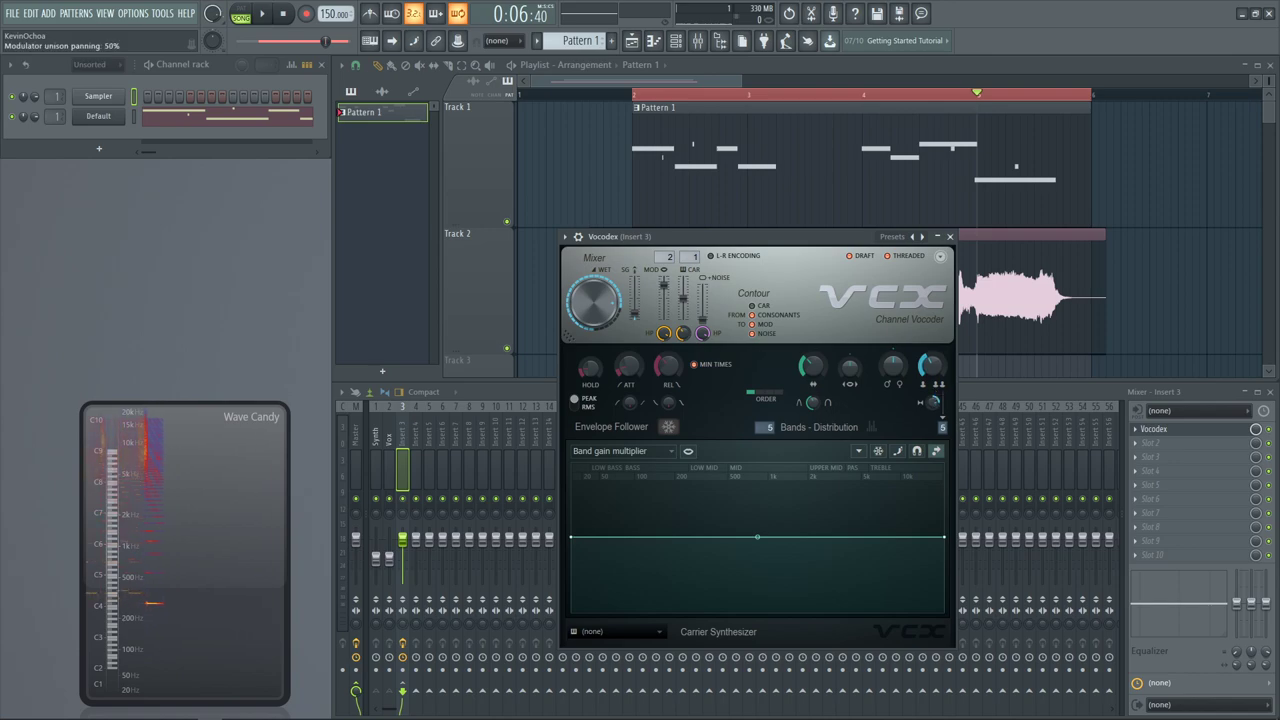
pyautogui.press('space')
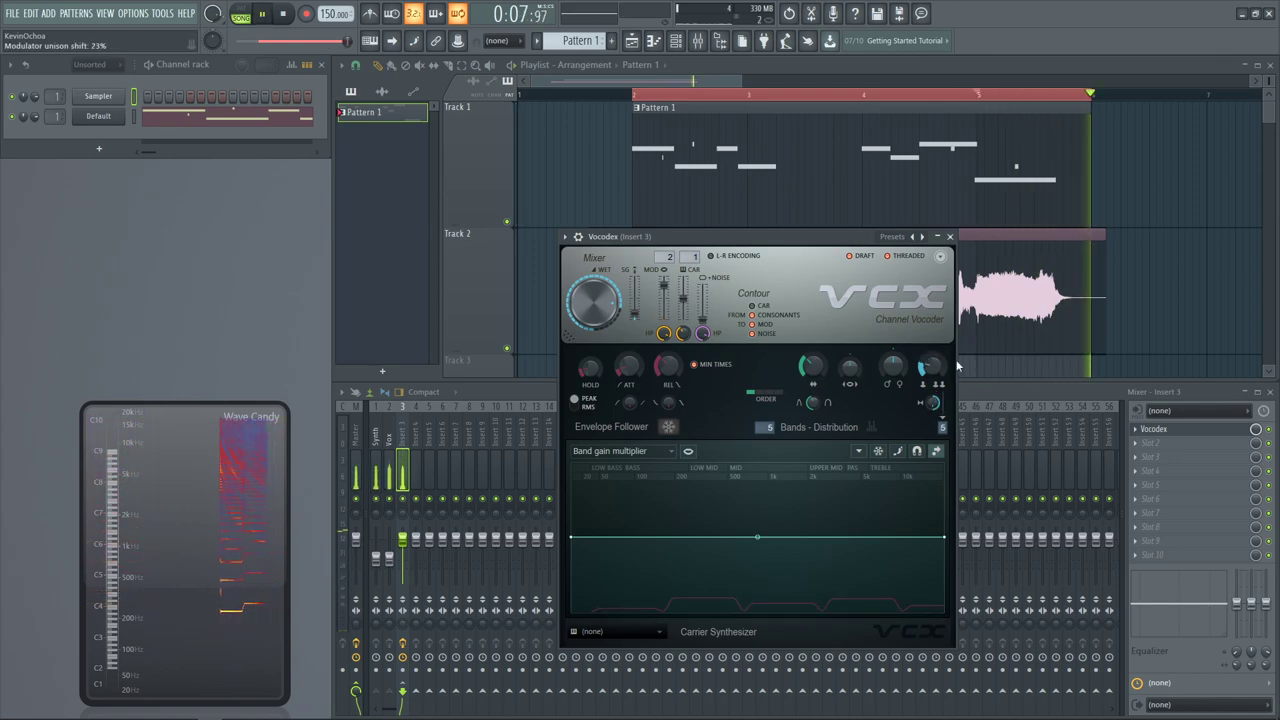
# Close Vocodex, raise the Vox track's level slightly, and reopen Vocodex from Insert 3
pyautogui.click(949, 237)
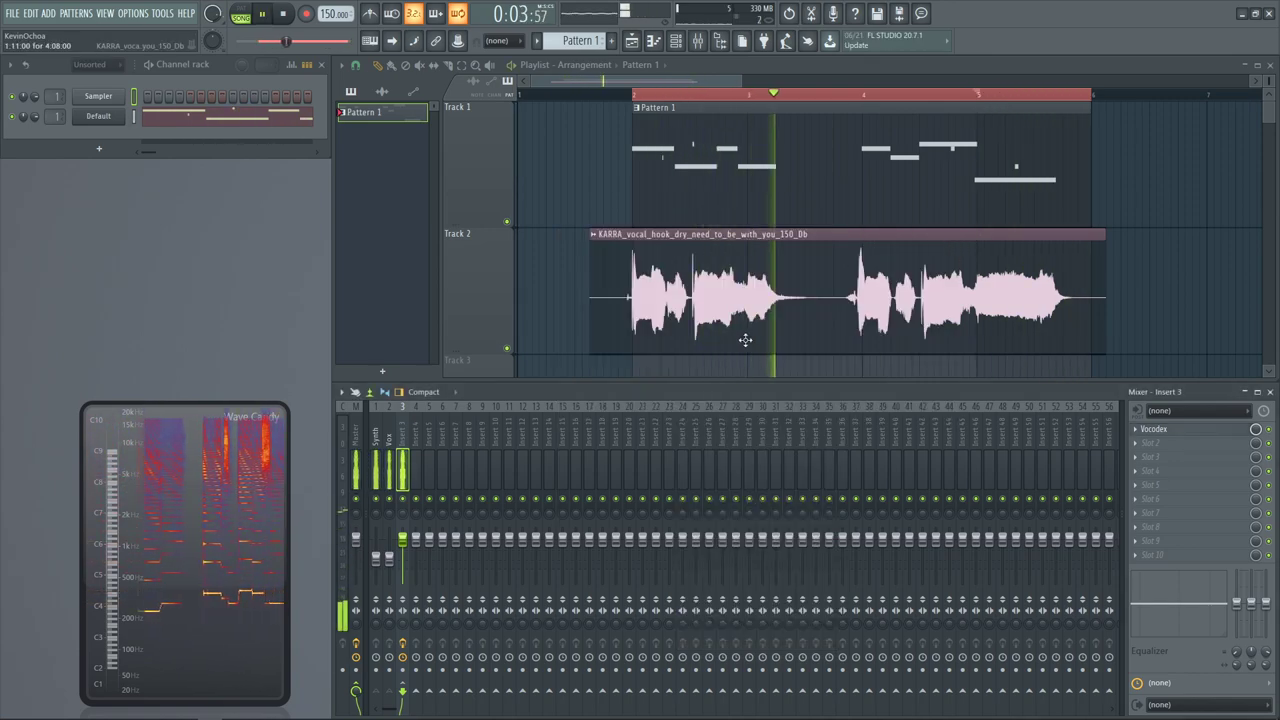
pyautogui.click(389, 555)
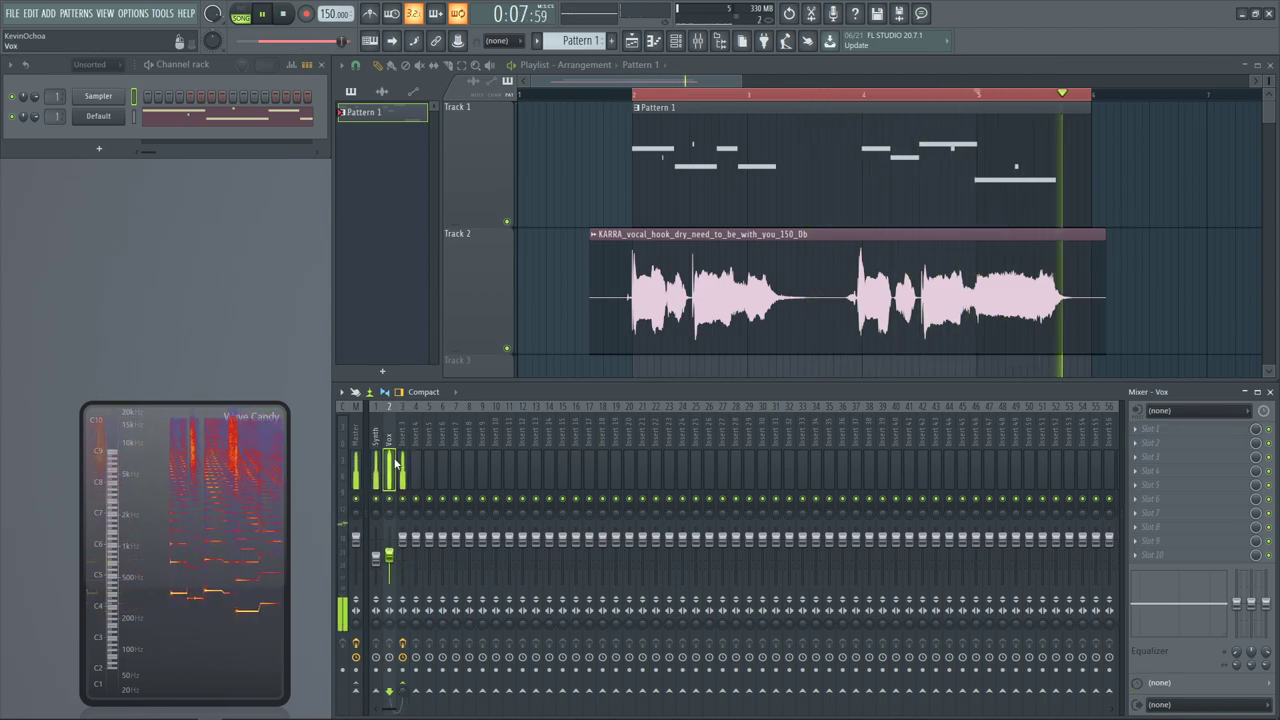
pyautogui.click(403, 466)
pyautogui.click(1168, 430)
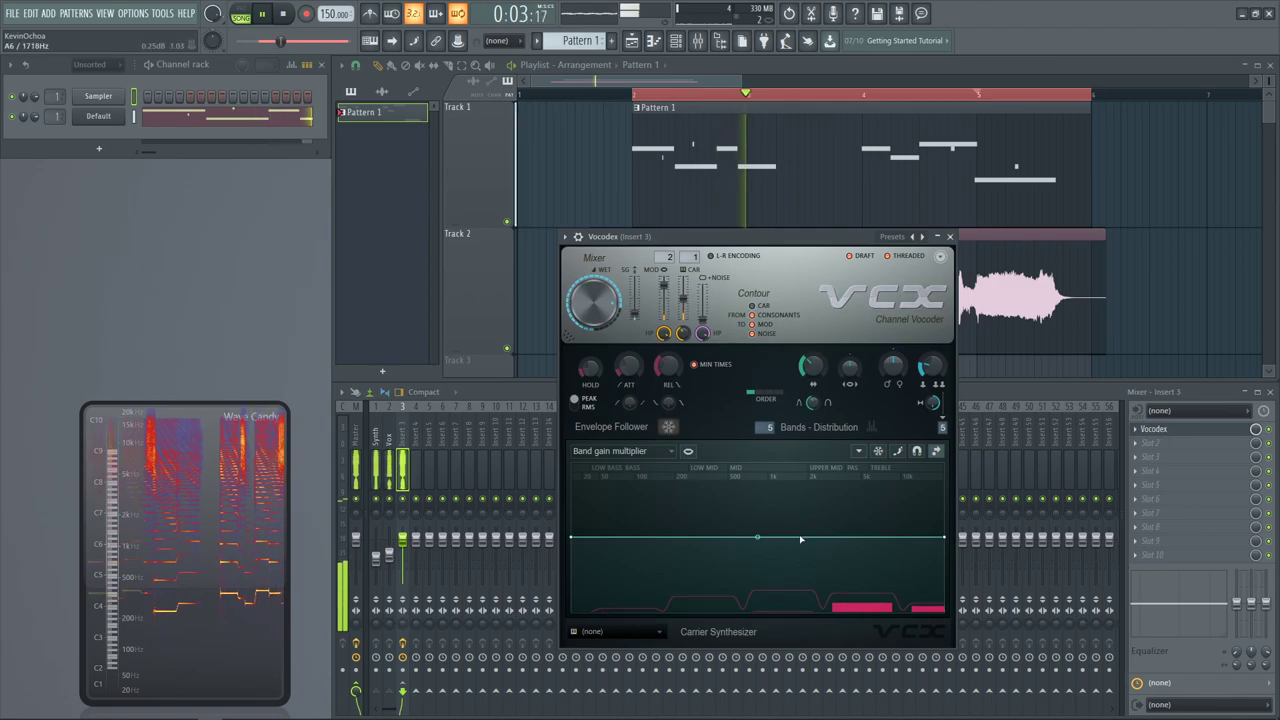
# Set the band count to 28, boost the middle of the band gain multiplier curve, and set filter flatness to 78%
pyautogui.press('space')
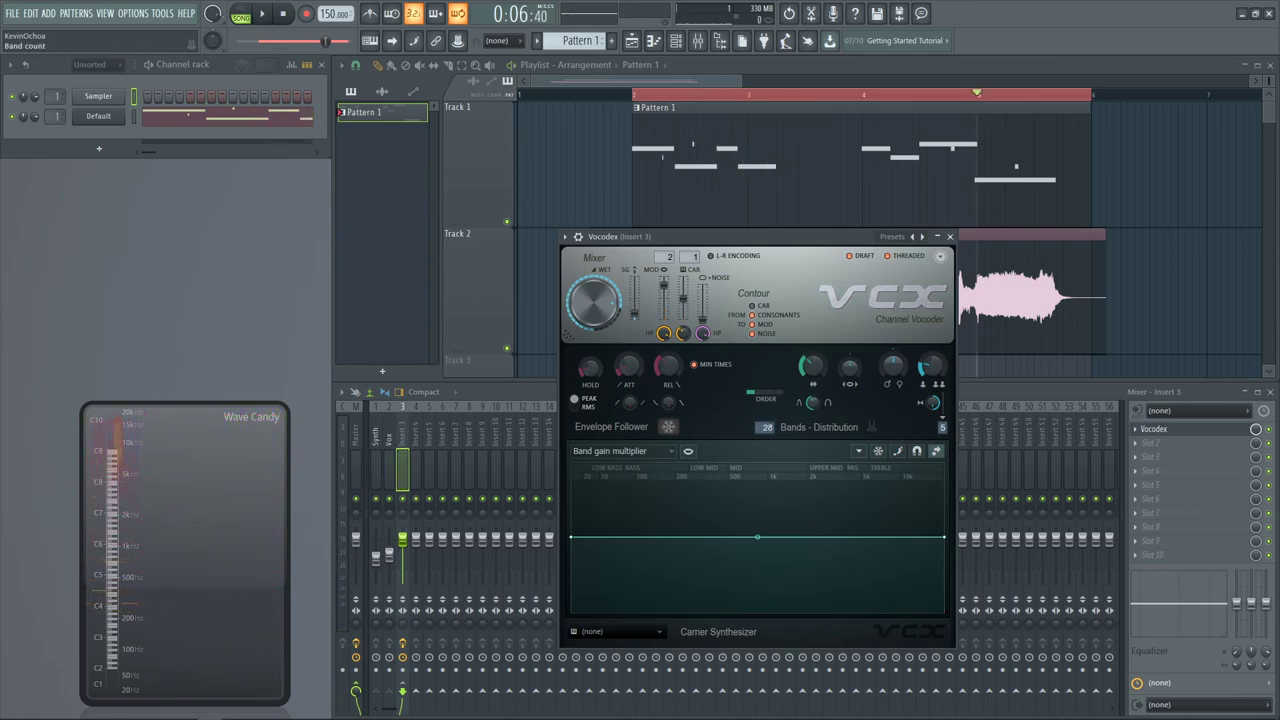
pyautogui.press('space')
pyautogui.moveTo(757, 537); pyautogui.dragTo(771, 525)
pyautogui.press('space')
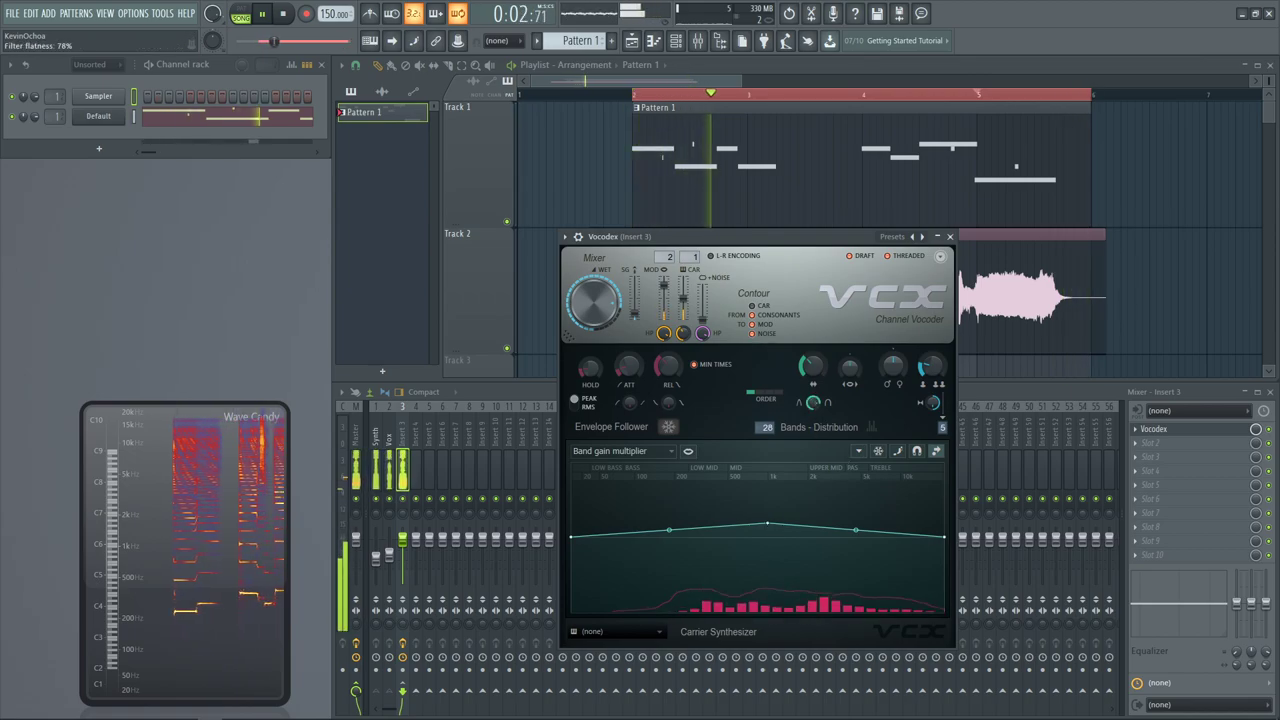
pyautogui.press('space')
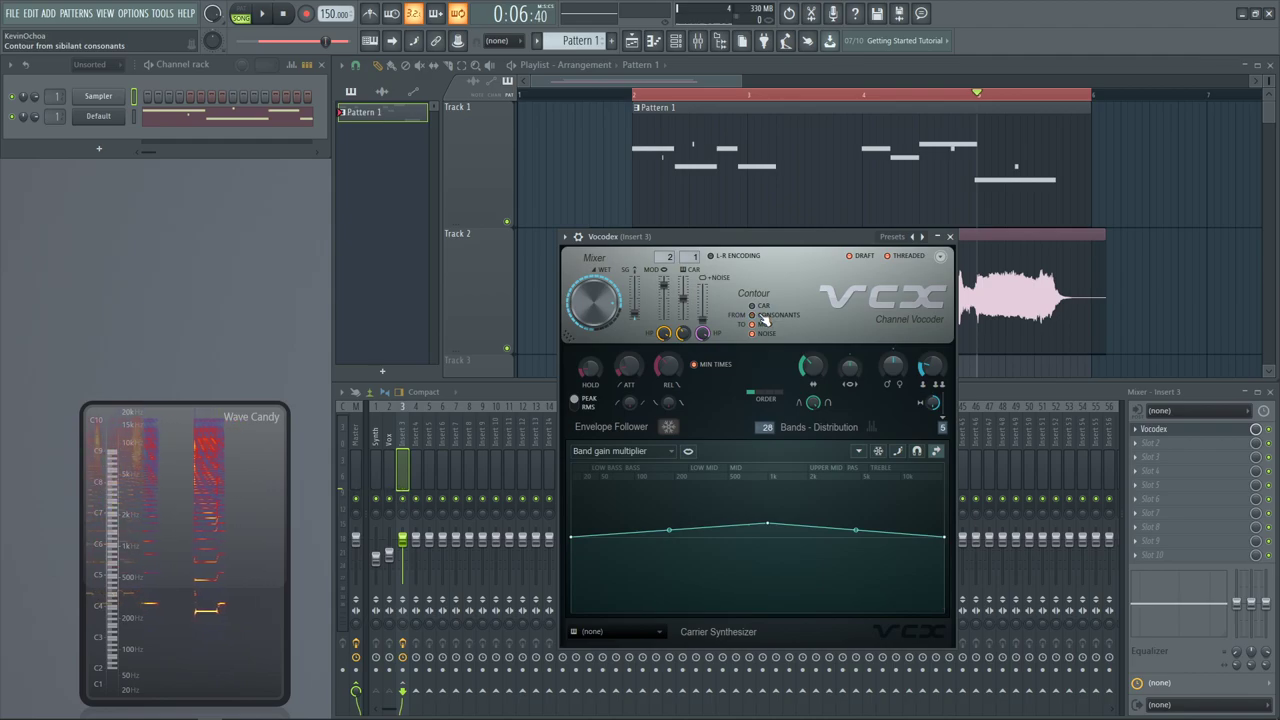
# Compare playback with contour from sibilant consonants off and on, including from the start of bar 2
pyautogui.press('space')
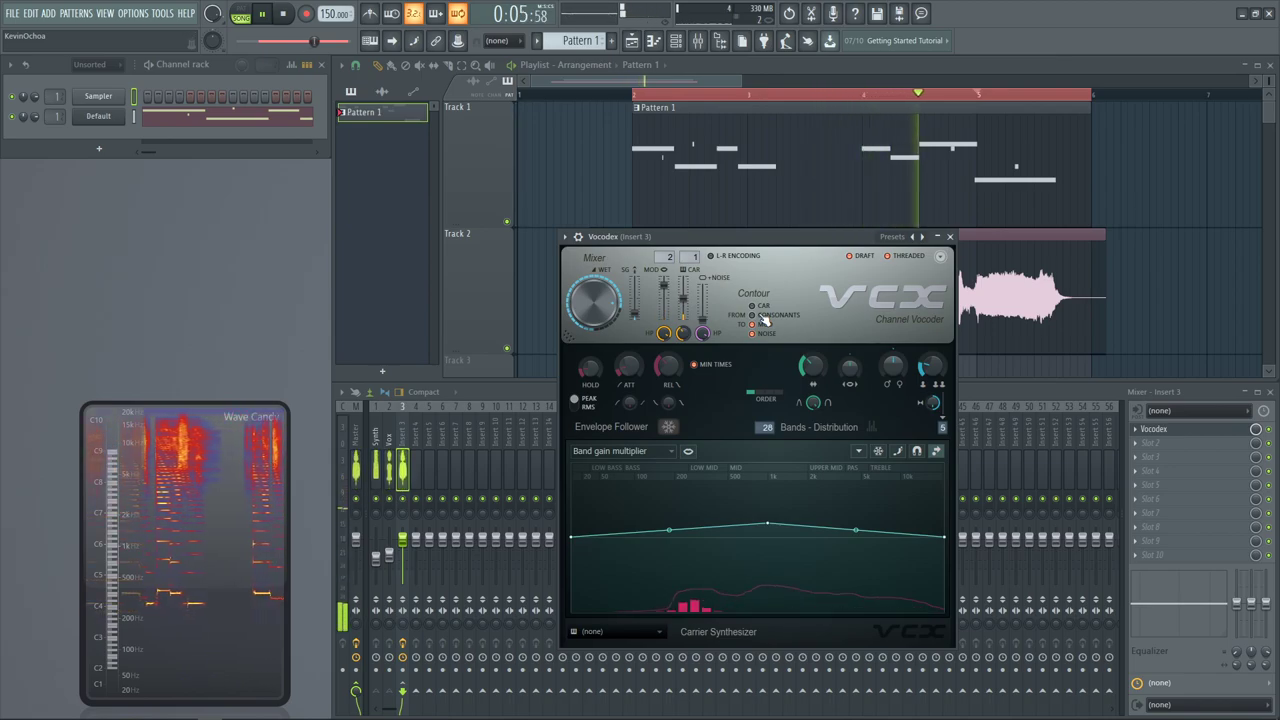
pyautogui.press('space')
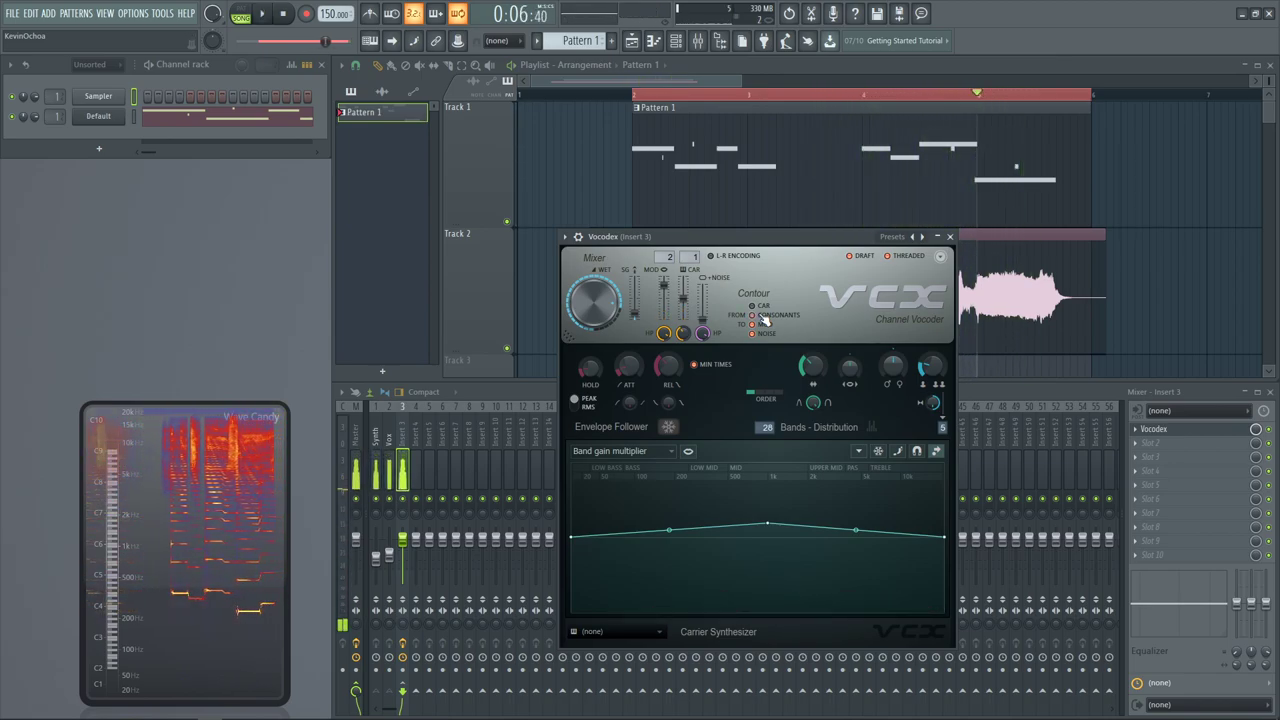
pyautogui.press('space')
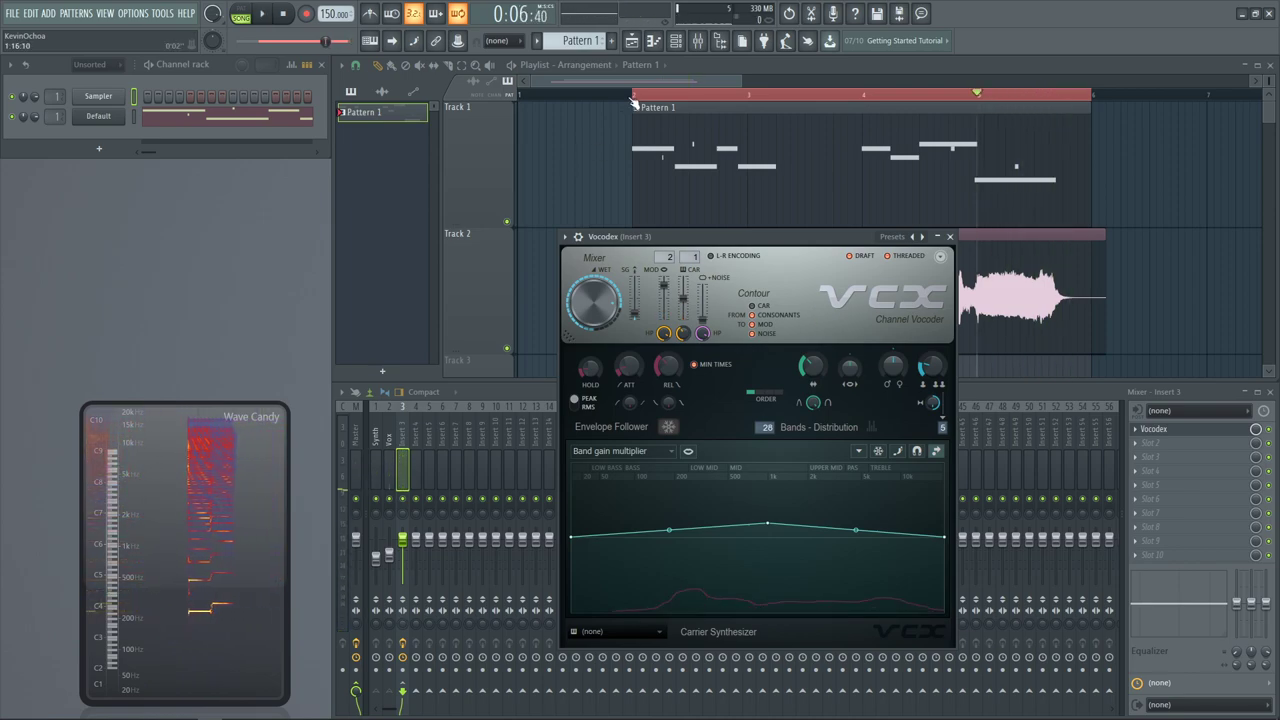
pyautogui.click(632, 97)
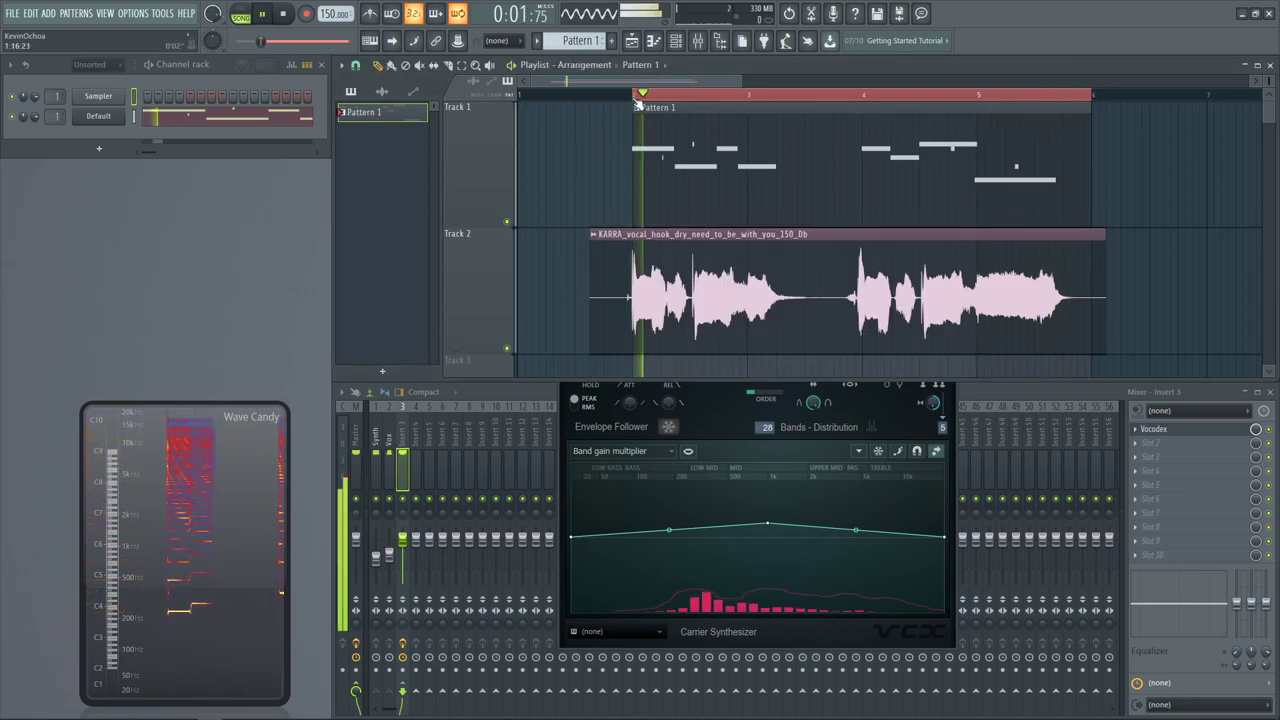
pyautogui.click(726, 412)
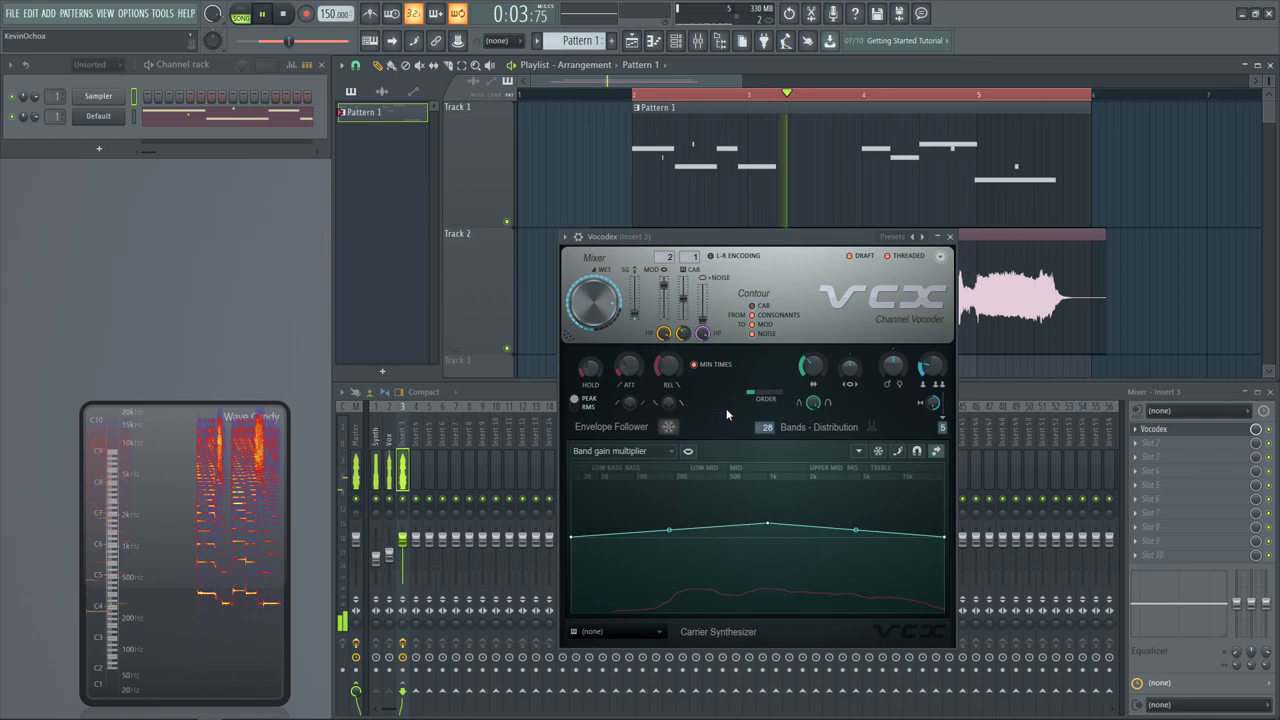
pyautogui.press('space')
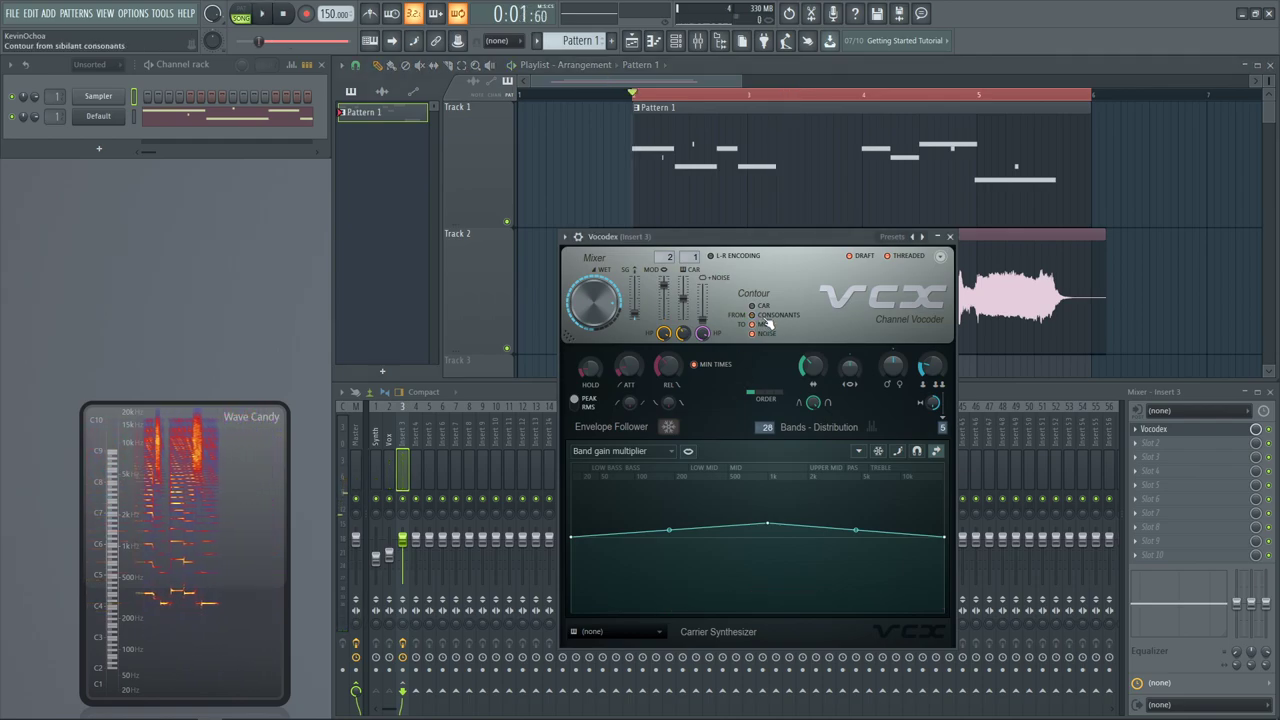
pyautogui.press('space')
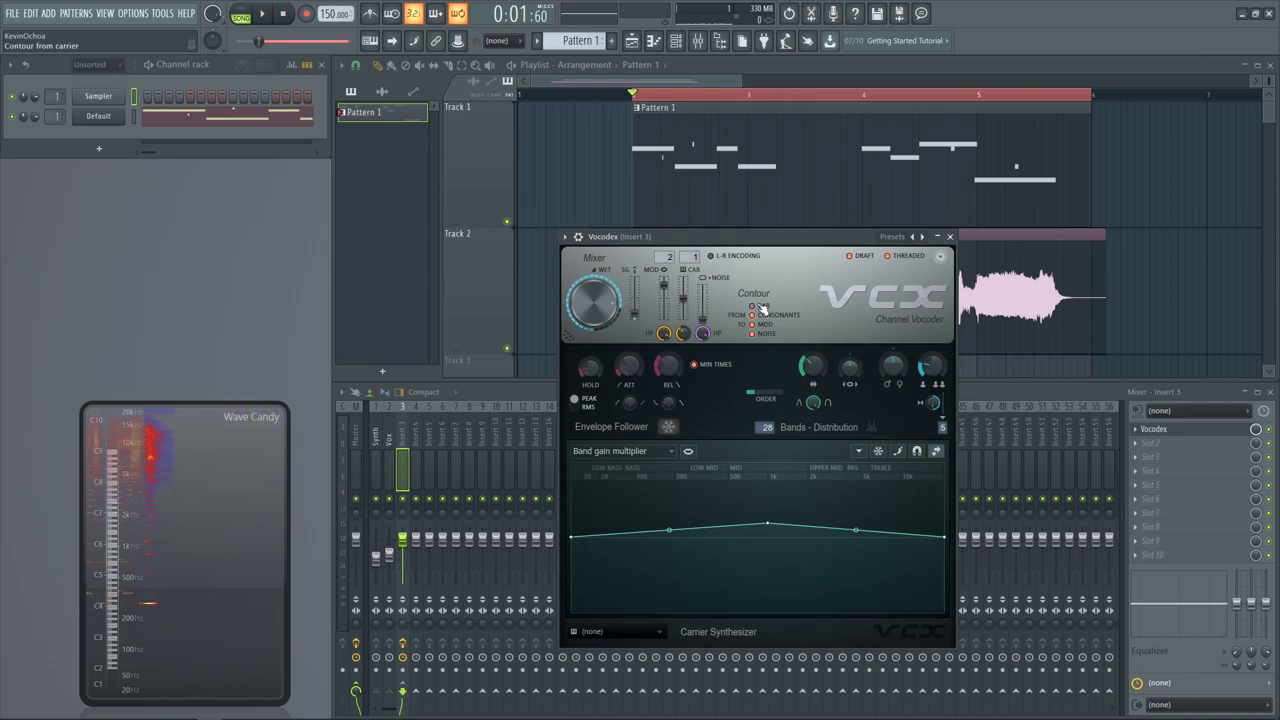
# Enable contour from the carrier, raise the SG level, and adjust the carrier pass-through lowpass frequency during playback
pyautogui.press('space')
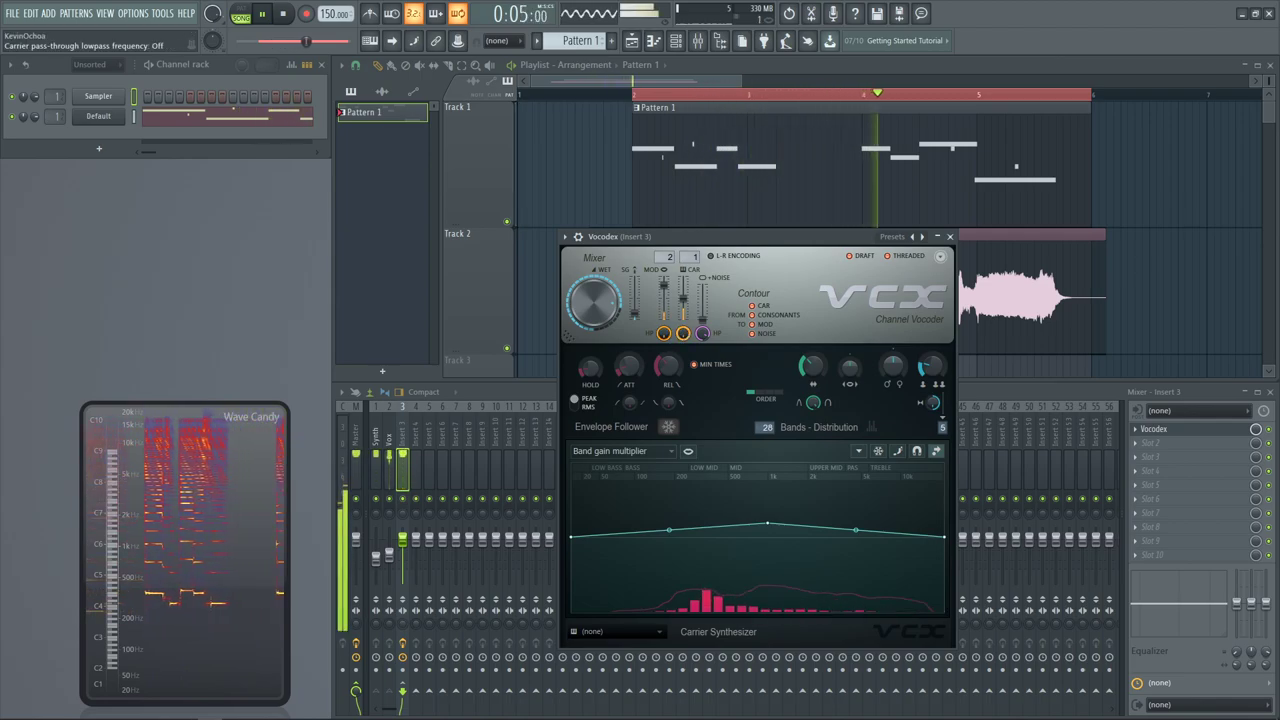
pyautogui.moveTo(683, 333); pyautogui.dragTo(683, 356)
pyautogui.moveTo(635, 314); pyautogui.dragTo(635, 294)
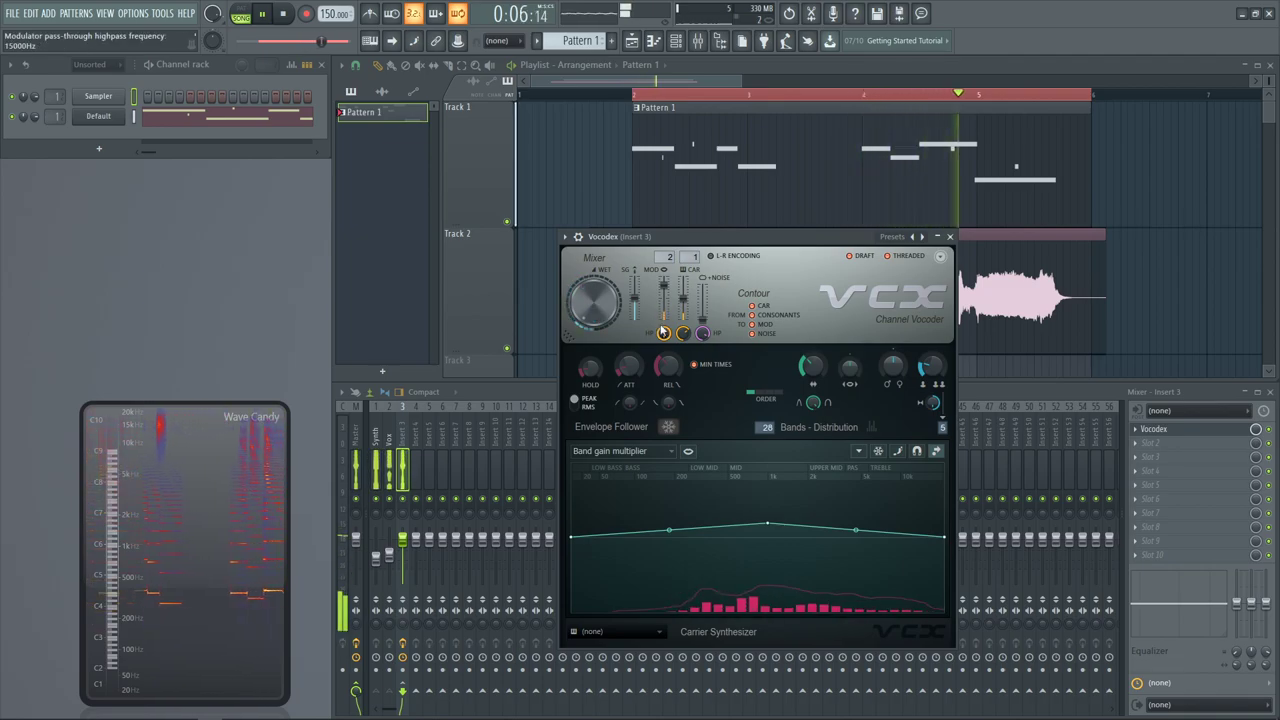
pyautogui.moveTo(683, 334); pyautogui.dragTo(683, 400)
# Turn the wet level down to audition the pass-through signals, and bring it back up
pyautogui.moveTo(608, 314); pyautogui.dragTo(608, 400)
pyautogui.press('space')
pyautogui.press('space')
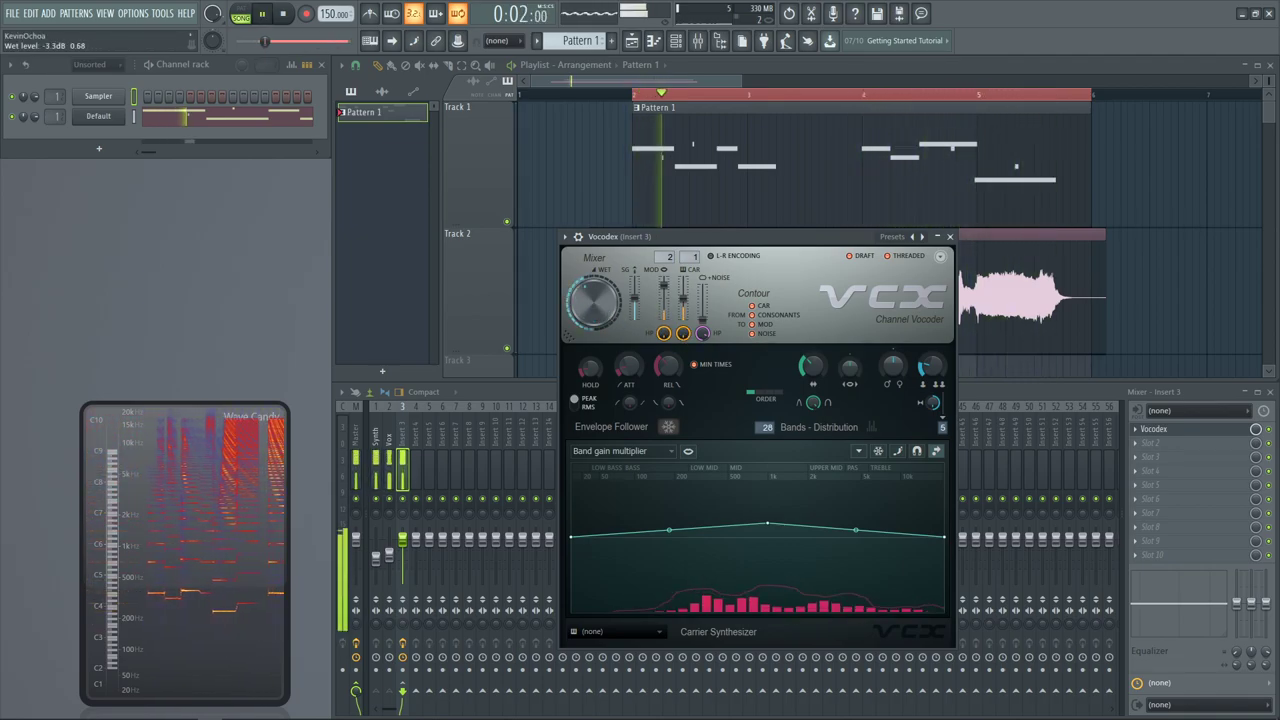
pyautogui.moveTo(608, 314); pyautogui.dragTo(608, 230)
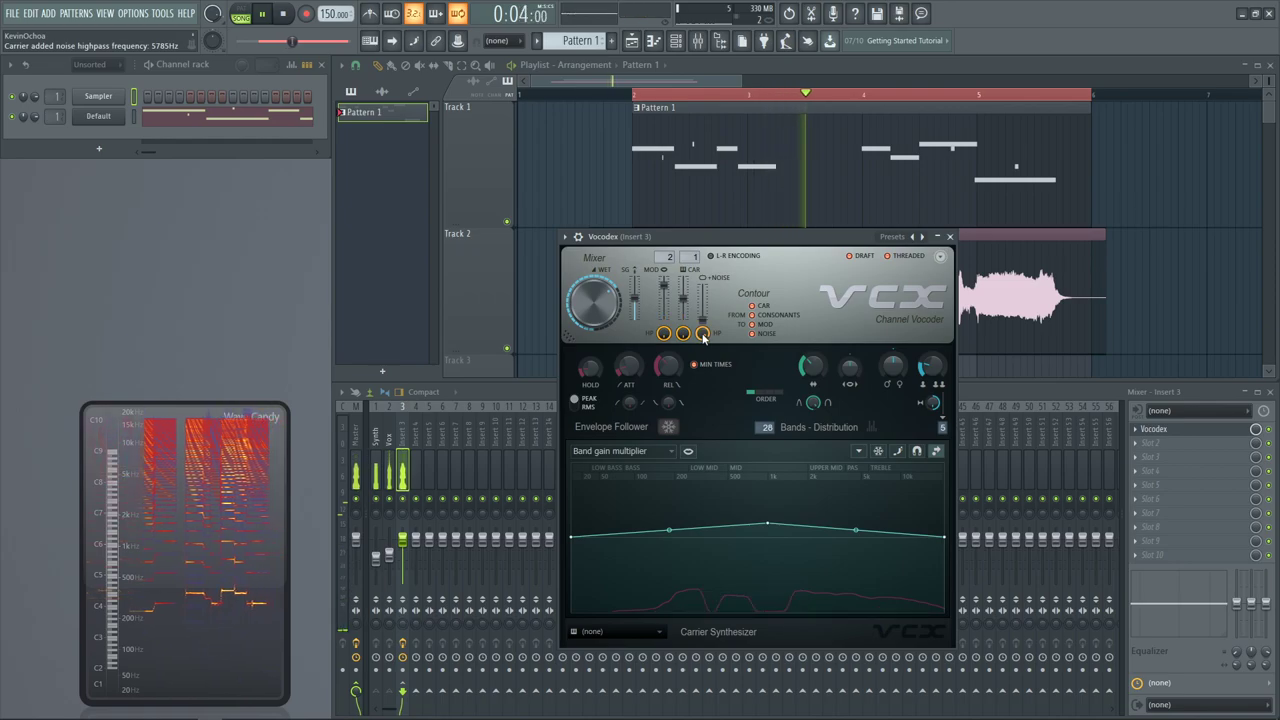
# Set the carrier added noise level to 23% and restart playback
pyautogui.moveTo(703, 320); pyautogui.dragTo(703, 318)
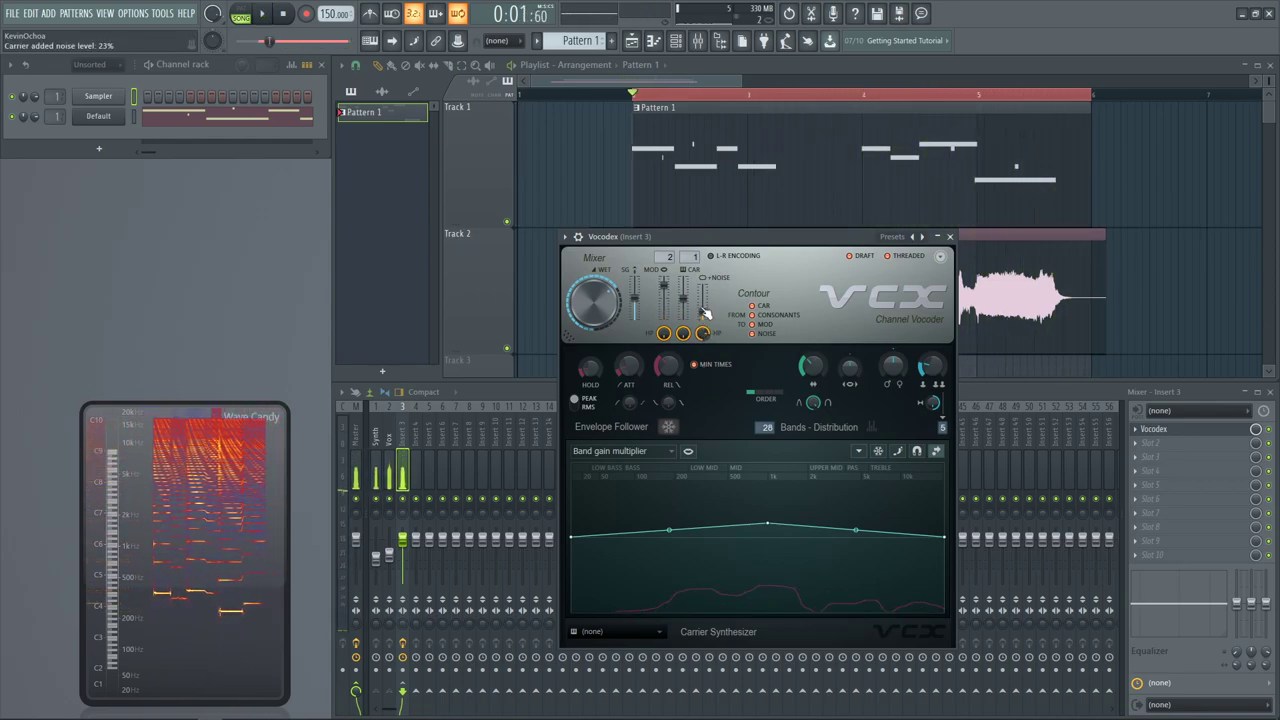
pyautogui.press('space')
# Try a modulator pitch shift of about +752 cents and reset it to default
pyautogui.moveTo(893, 366); pyautogui.dragTo(893, 340)
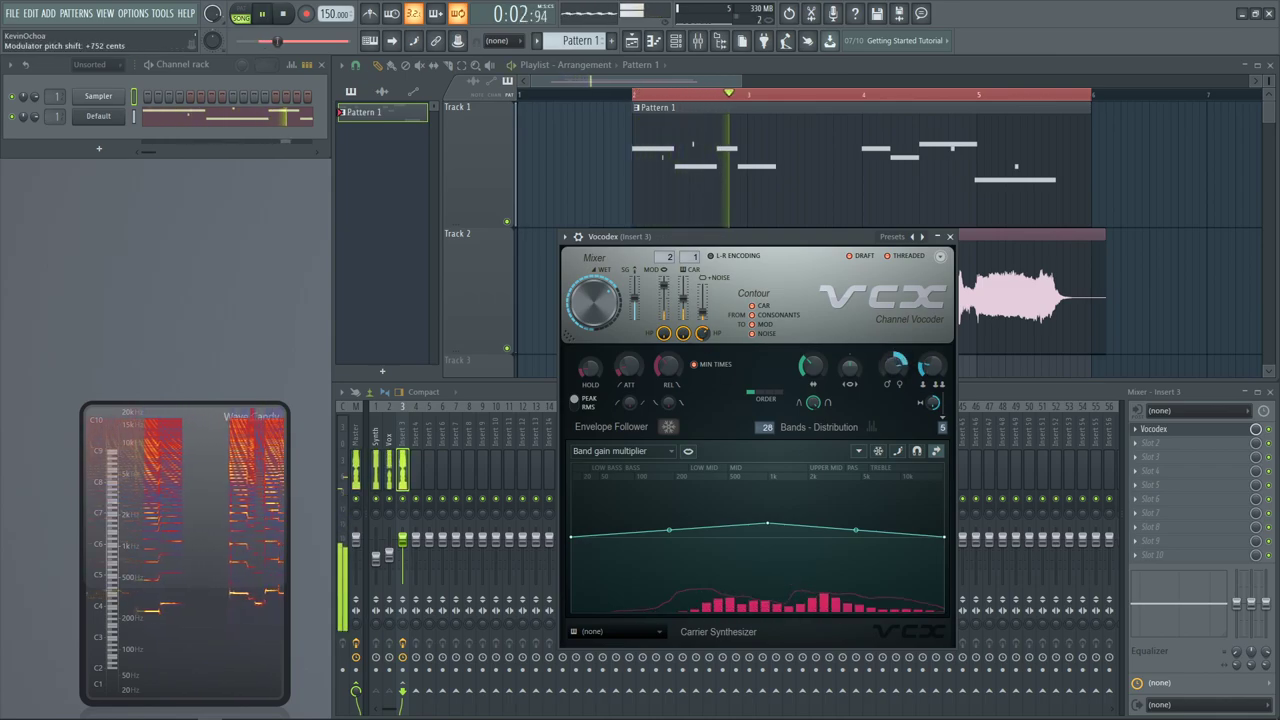
pyautogui.rightClick(900, 367)
pyautogui.click(911, 375)
# Raise the modulator band width multiplier and the filter order while auditioning from bar 2
pyautogui.press('space')
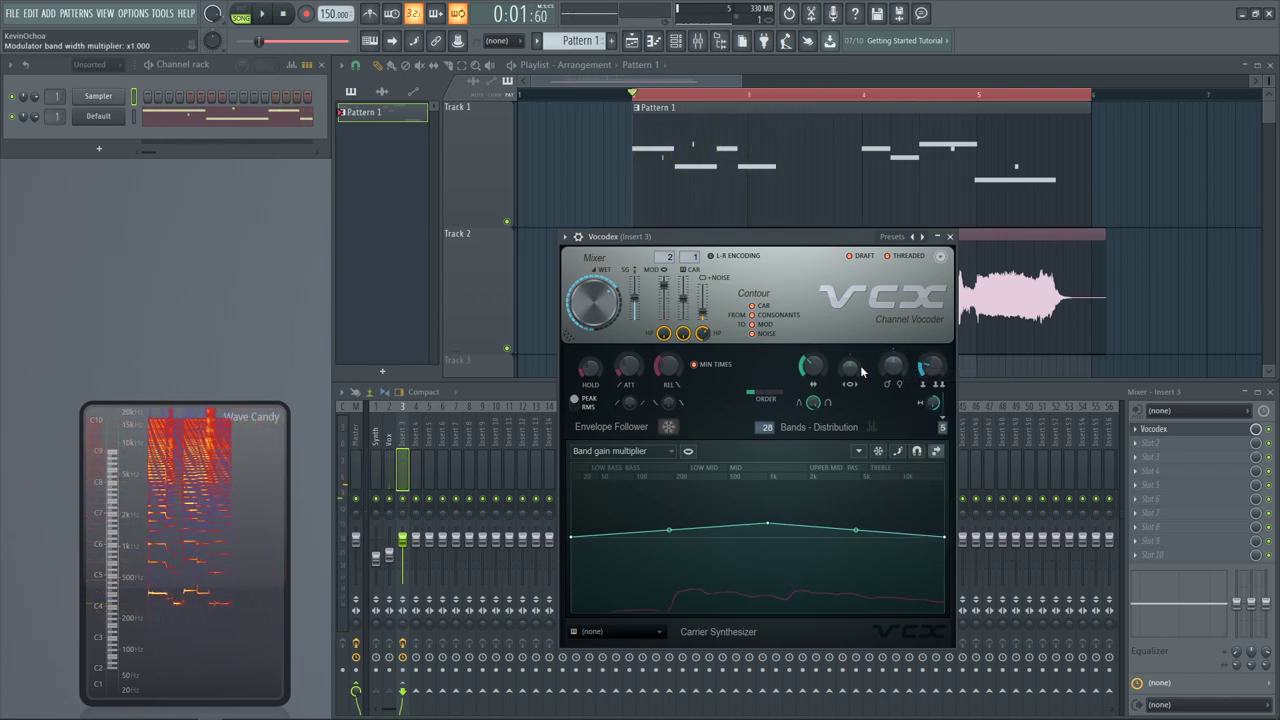
pyautogui.press('space')
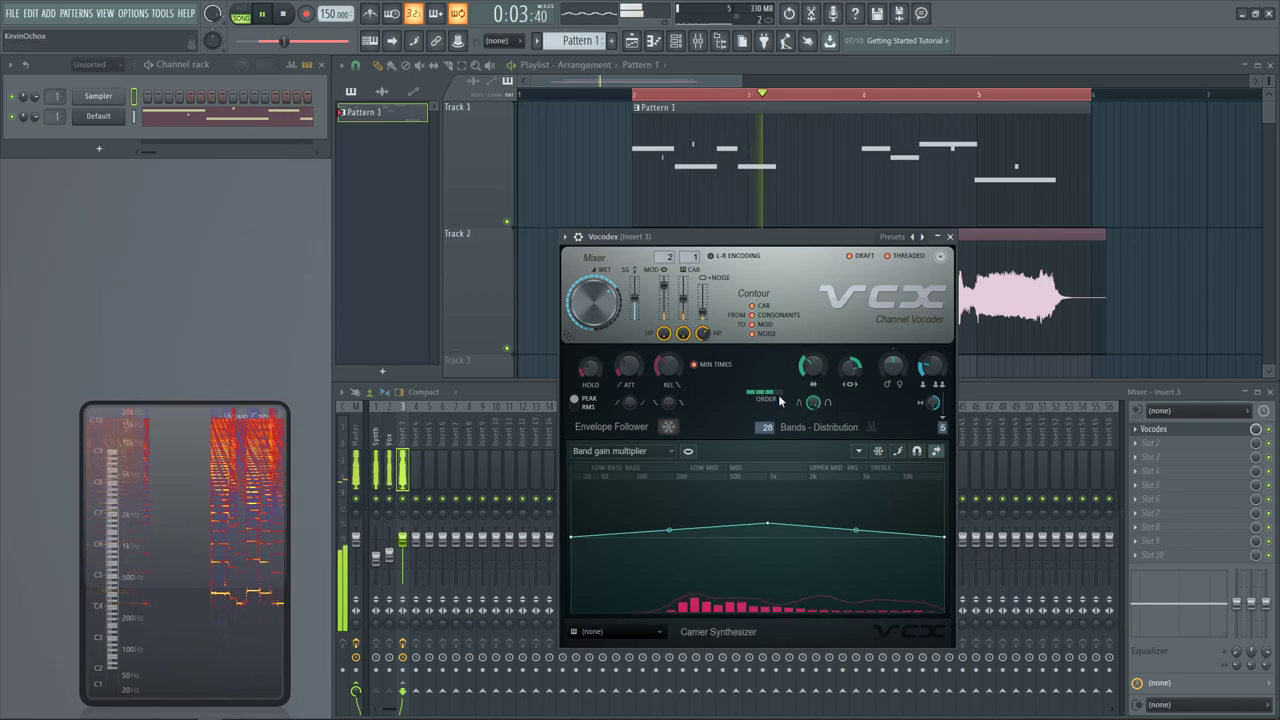
pyautogui.press('space')
# Close Vocodex, open Pattern 1 in the piano roll, and add F4 and C#4 copies of the first note
pyautogui.click(950, 237)
pyautogui.doubleClick(922, 212)
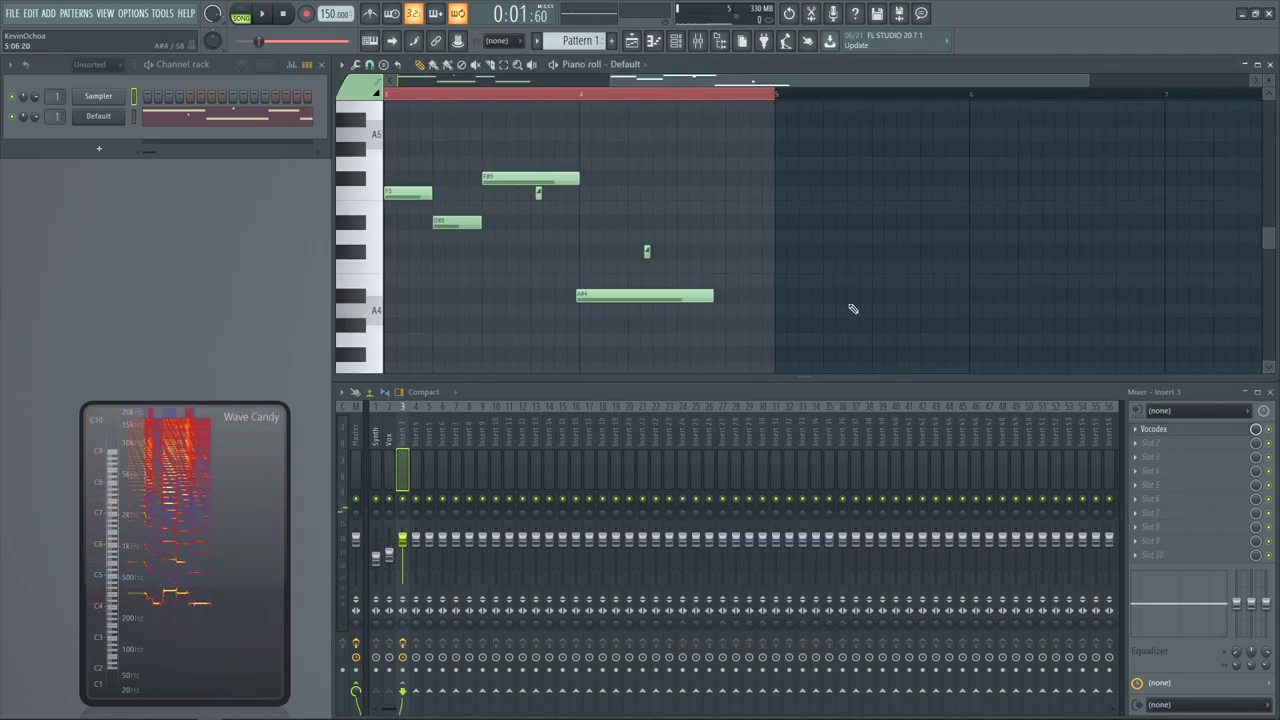
pyautogui.hscroll(-3, 853, 309)
pyautogui.moveTo(417, 190); pyautogui.dragTo(367, 145)
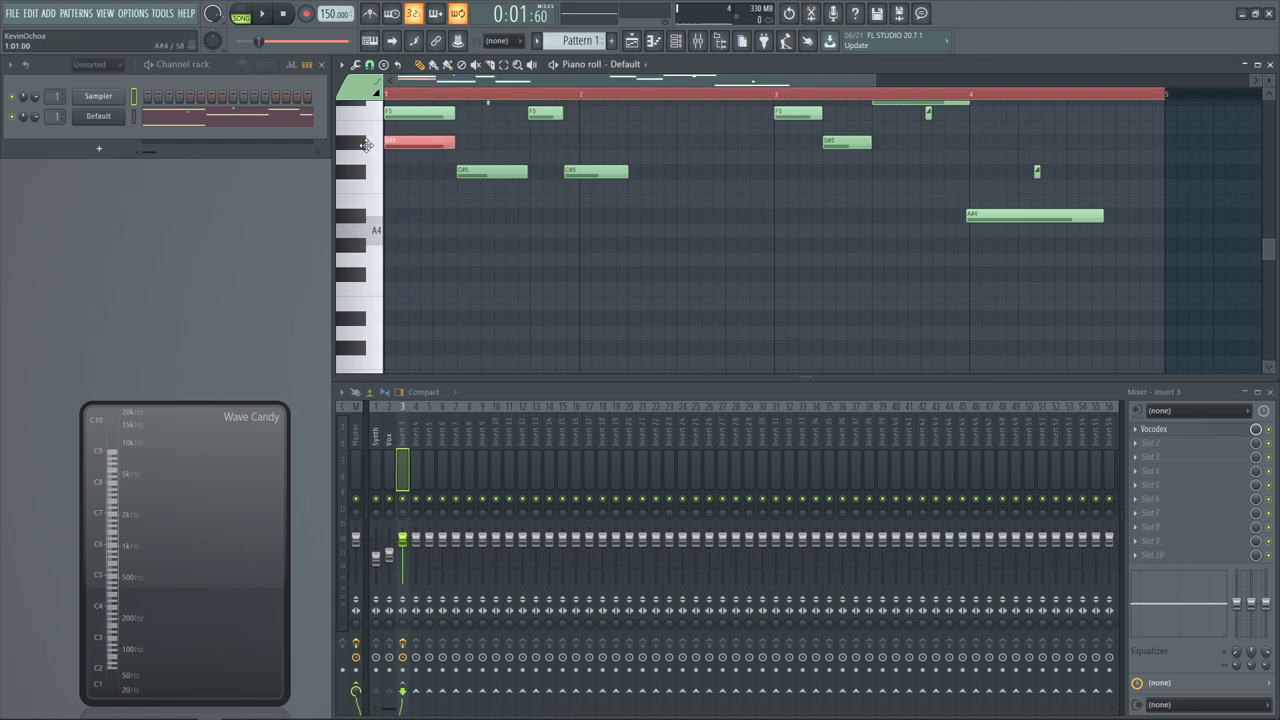
pyautogui.hotkey('ctrl', 'Down')
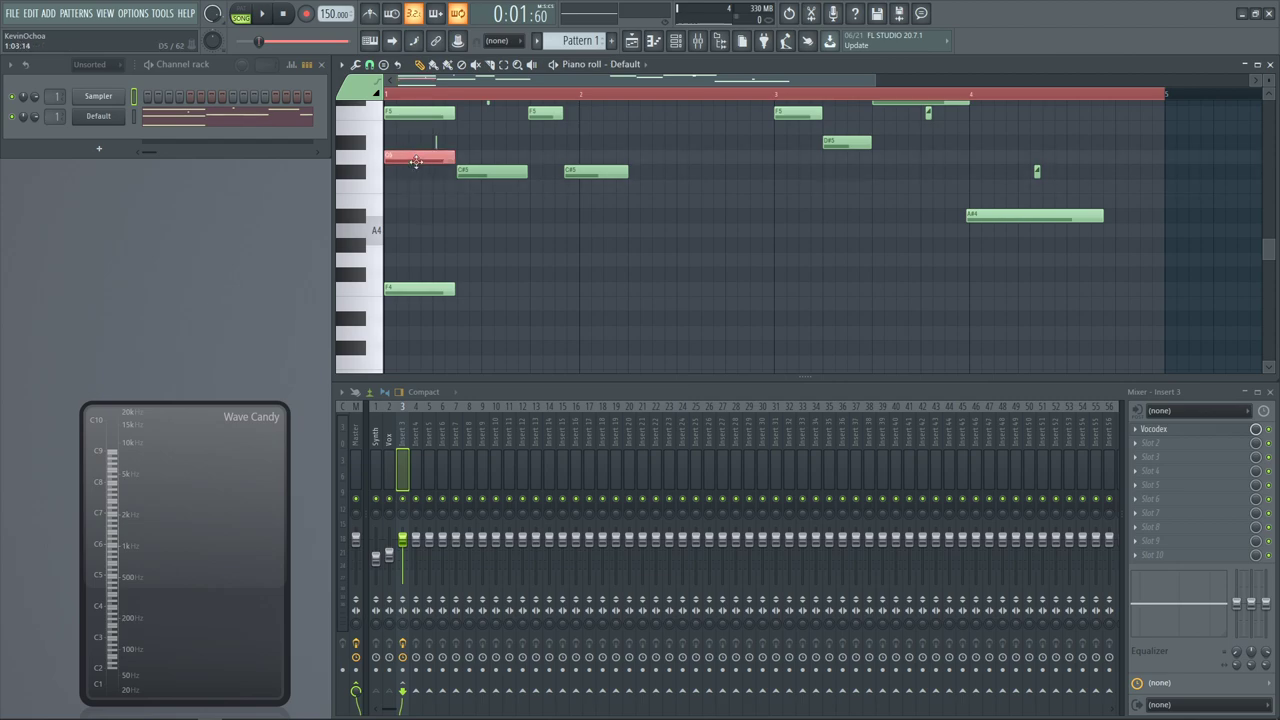
pyautogui.hotkey('ctrl', 'Down')
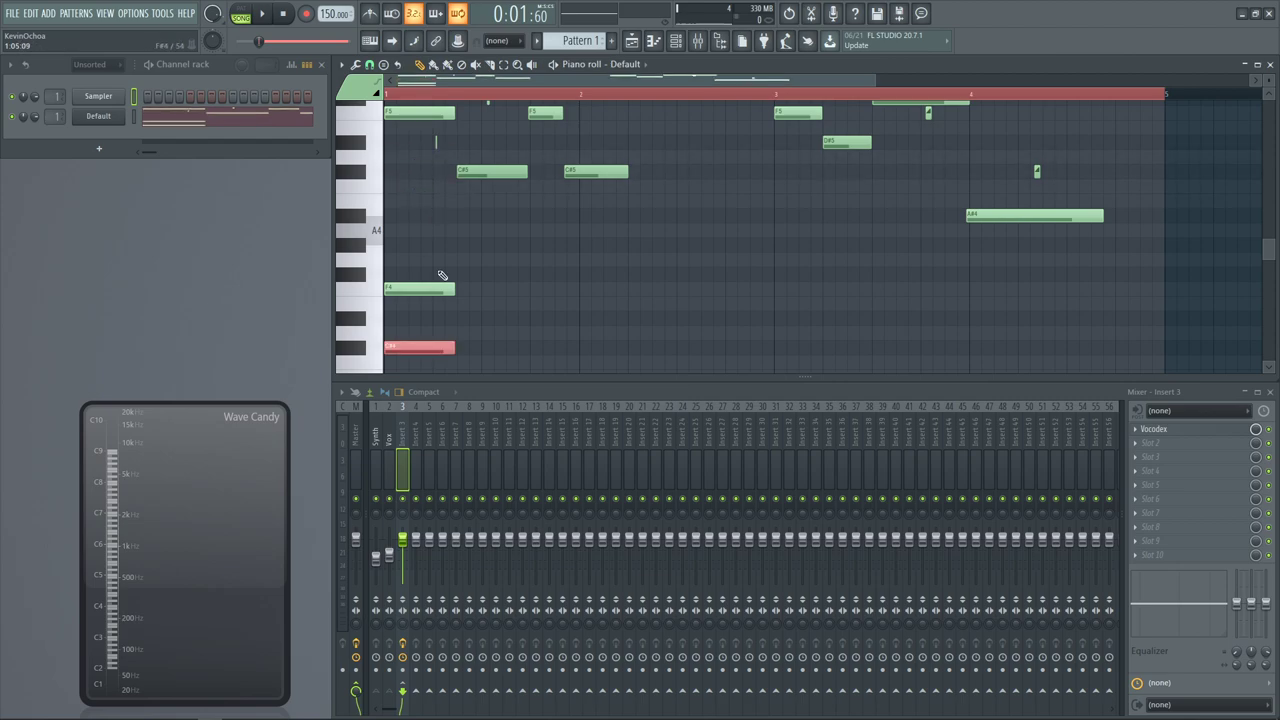
# Extend the new F4 and C#4 notes to about the end of the second C#5 note while playing the pattern
pyautogui.press('space')
pyautogui.moveTo(459, 347); pyautogui.dragTo(630, 349)
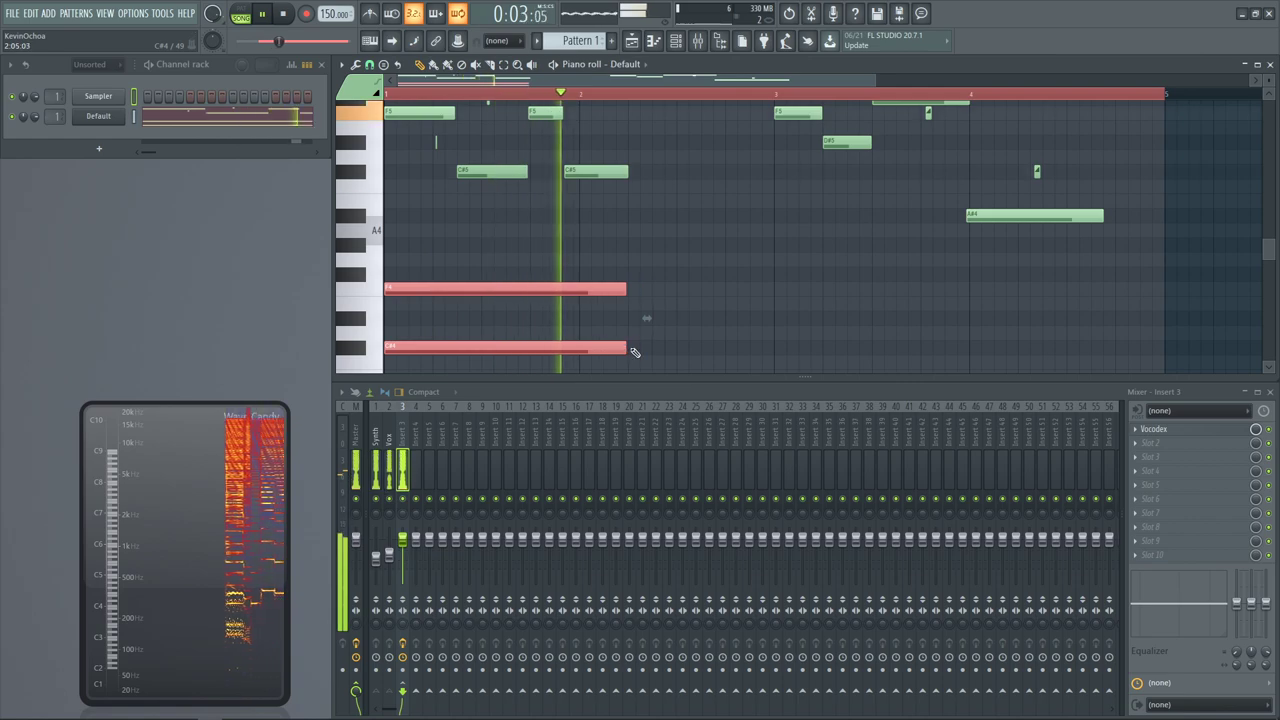
# Delete the long C#4 note and shorten the F4 note to the first F5 note's length while auditioning the pattern
pyautogui.click(670, 308)
pyautogui.rightClick(488, 350)
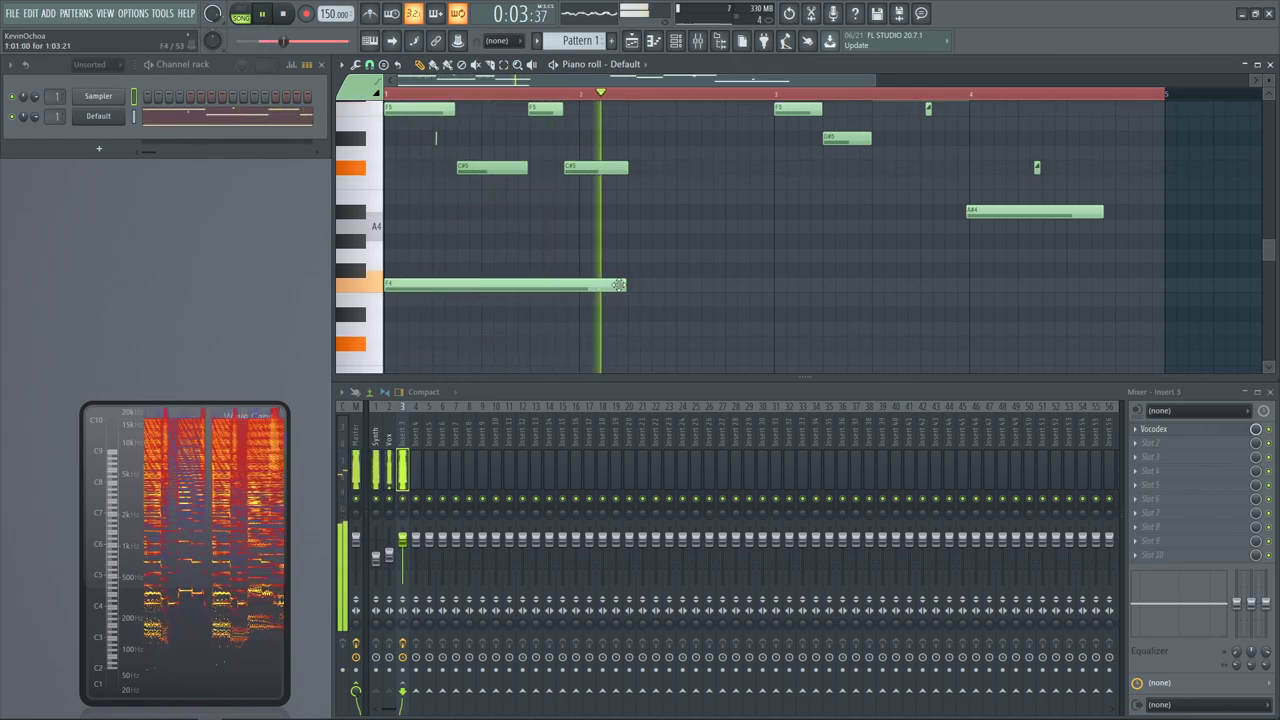
pyautogui.press('space')
pyautogui.moveTo(618, 285); pyautogui.dragTo(457, 285)
pyautogui.press('space')
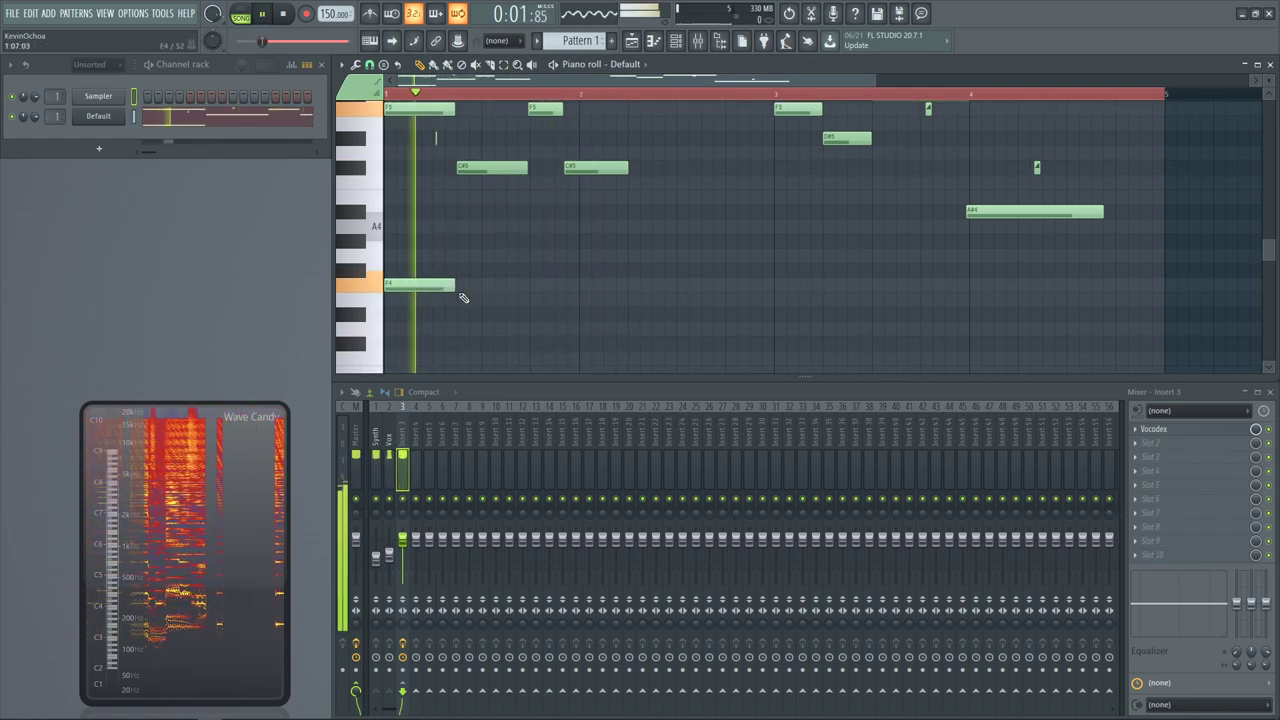
pyautogui.press('space')
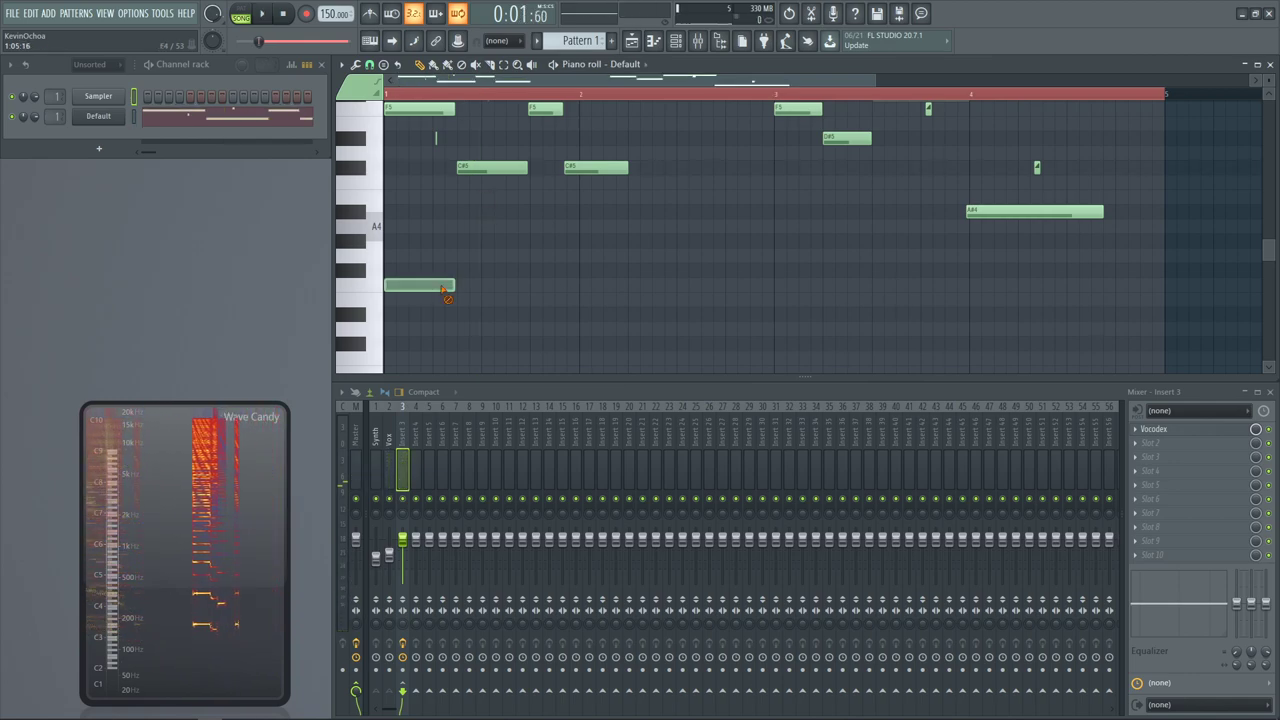
# Delete the F4 note and duplicate the whole melody below the original, with the copy starting on F#4
pyautogui.rightClick(420, 284)
pyautogui.hotkey('ctrl', 'a')
pyautogui.scroll(1, 547, 199)
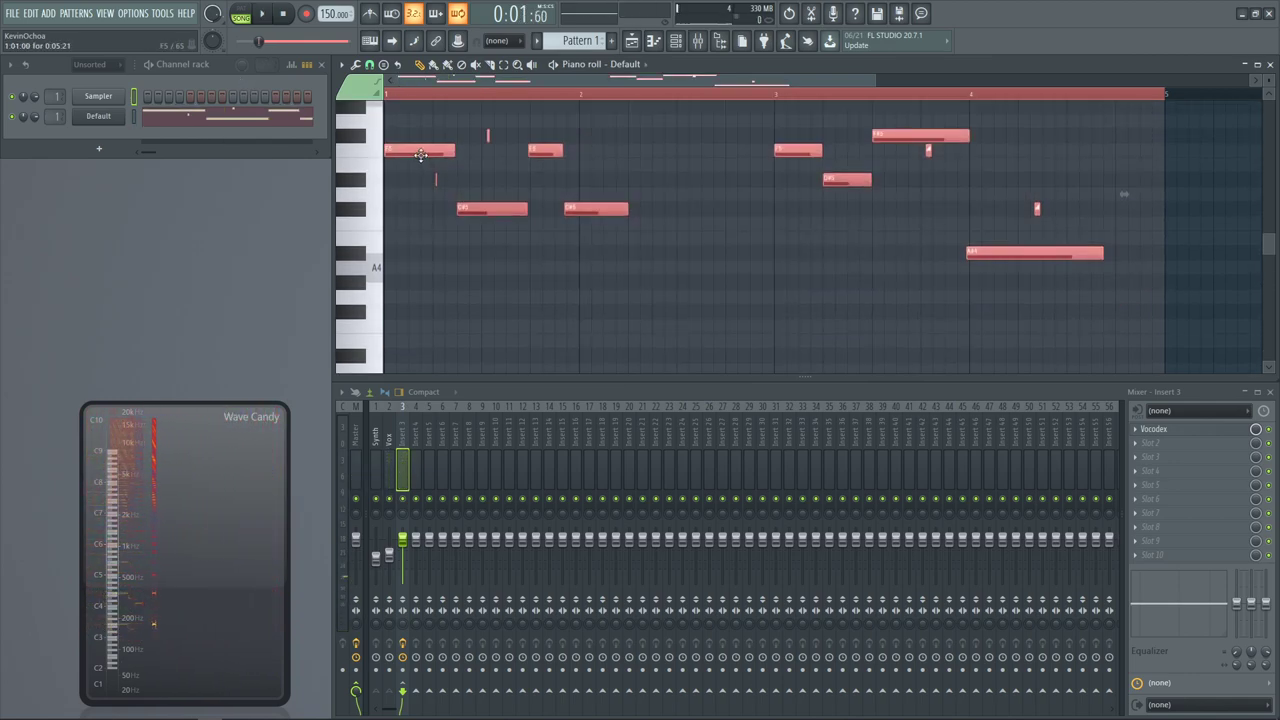
pyautogui.moveTo(421, 155); pyautogui.dragTo(421, 327)
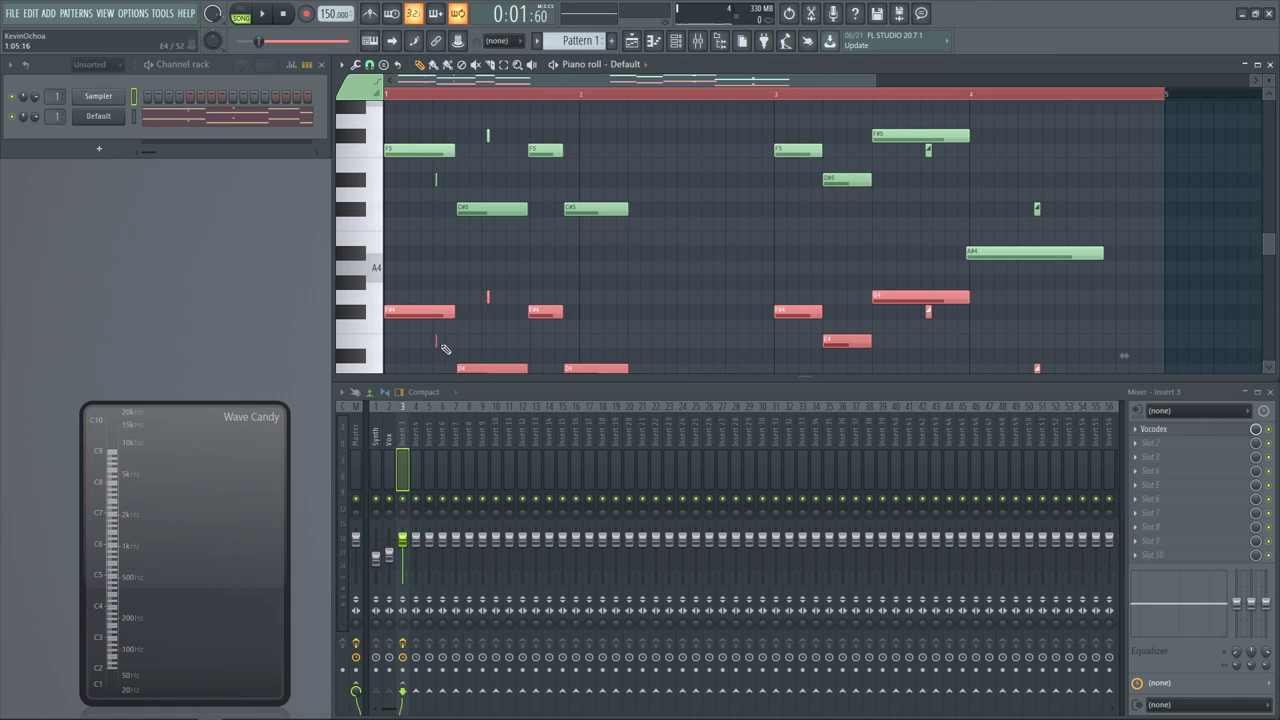
pyautogui.rightClick(437, 341)
pyautogui.scroll(-1, 1082, 292)
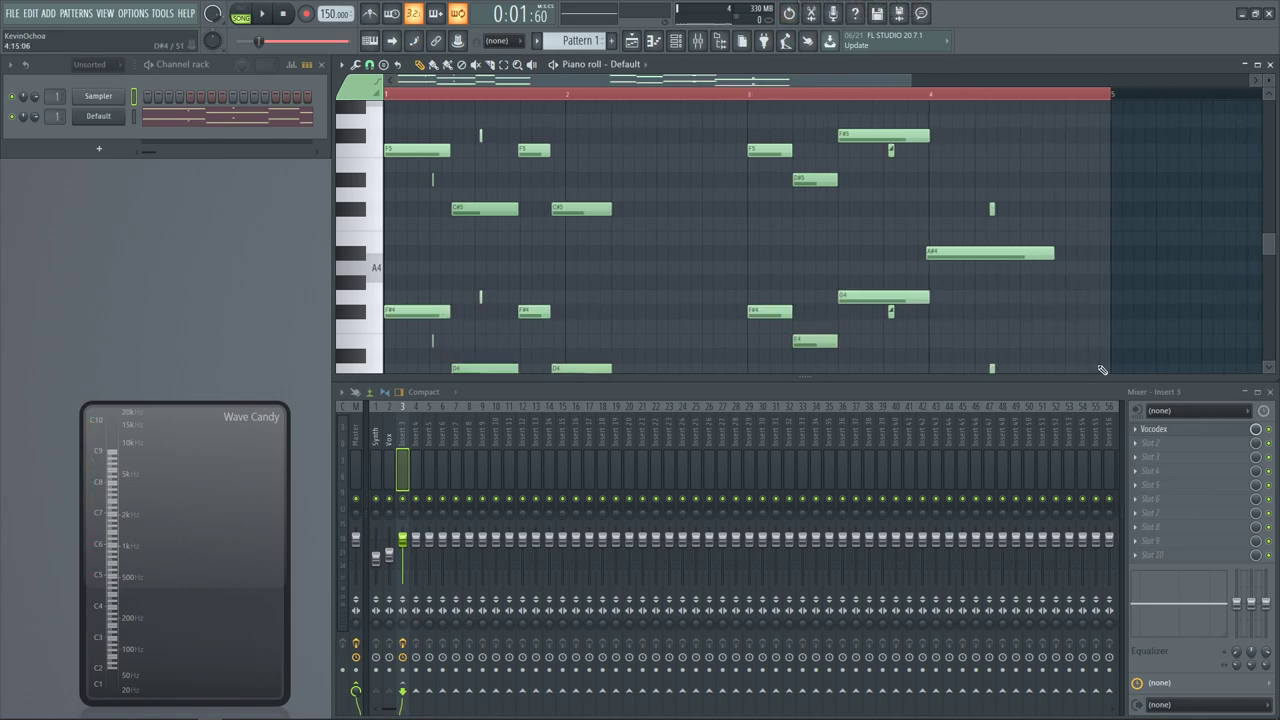
# Transpose the lower melody copy down one semitone so it starts on F4, and audition it
pyautogui.moveTo(1122, 346); pyautogui.dragTo(756, 360)
pyautogui.press('space')
pyautogui.press('space')
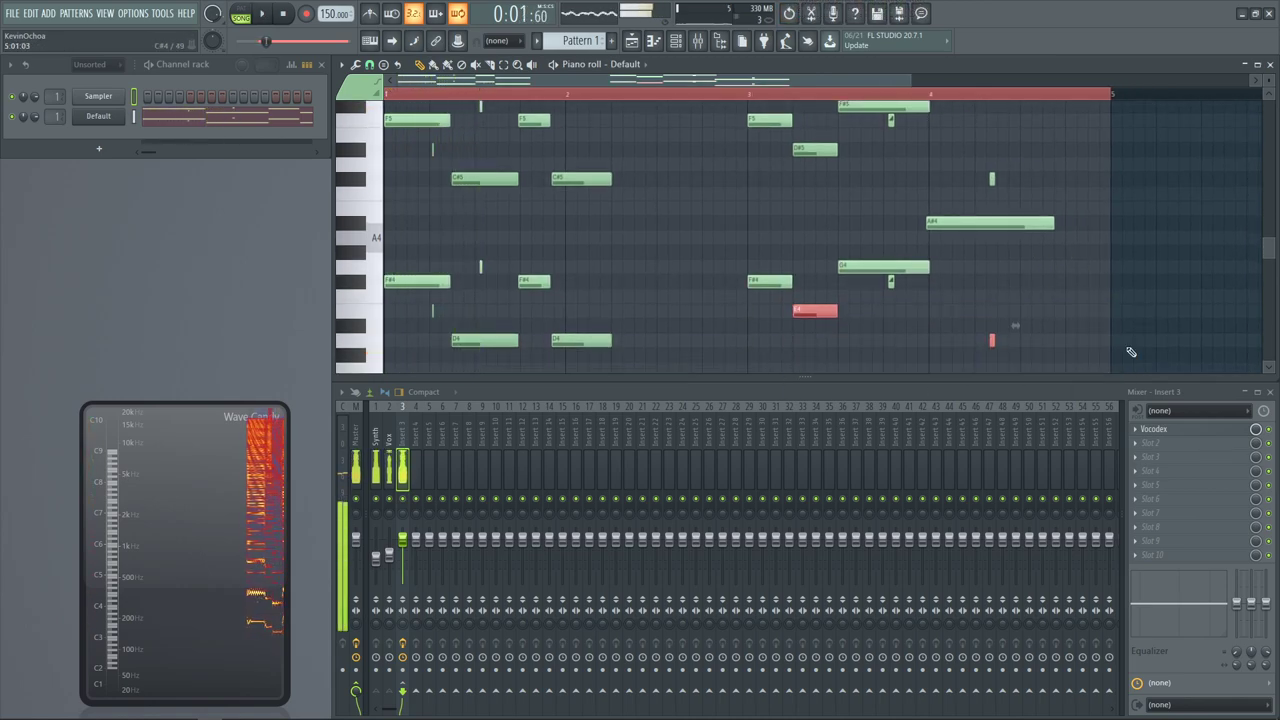
pyautogui.moveTo(1131, 344)
pyautogui.mouseDown()
pyautogui.moveTo(386, 263)
pyautogui.moveTo(378, 205)
pyautogui.mouseUp()
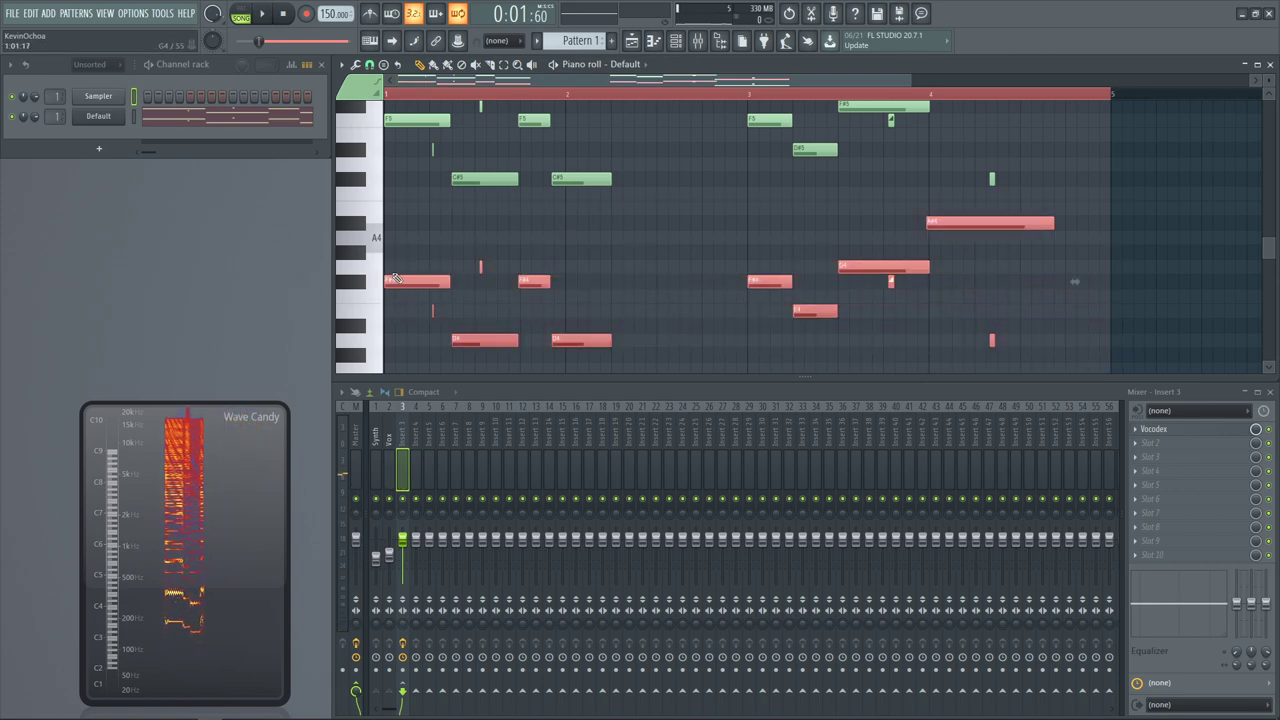
pyautogui.click(395, 278)
pyautogui.moveTo(1056, 360); pyautogui.dragTo(249, 228)
pyautogui.press('Down')
pyautogui.press('space')
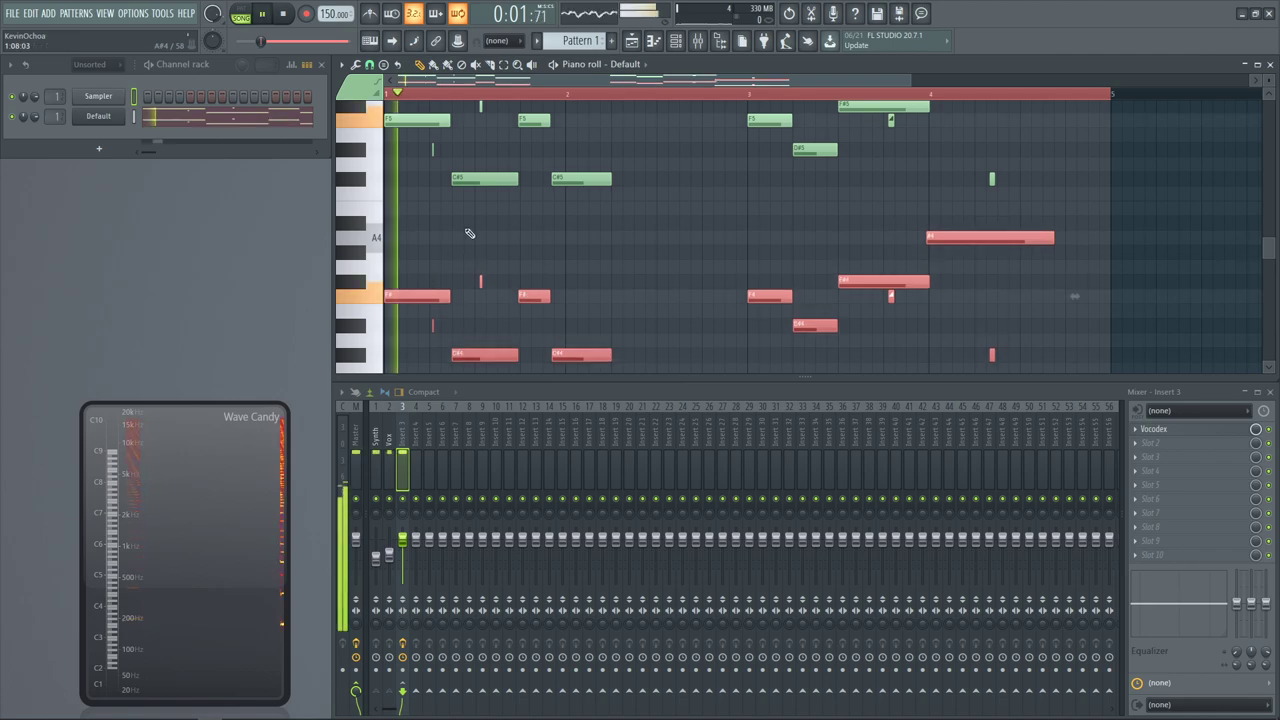
# Add an A4 note at the start of bar 1 and shorten it to about two thirds of the F4 note's length while auditioning
pyautogui.click(462, 235)
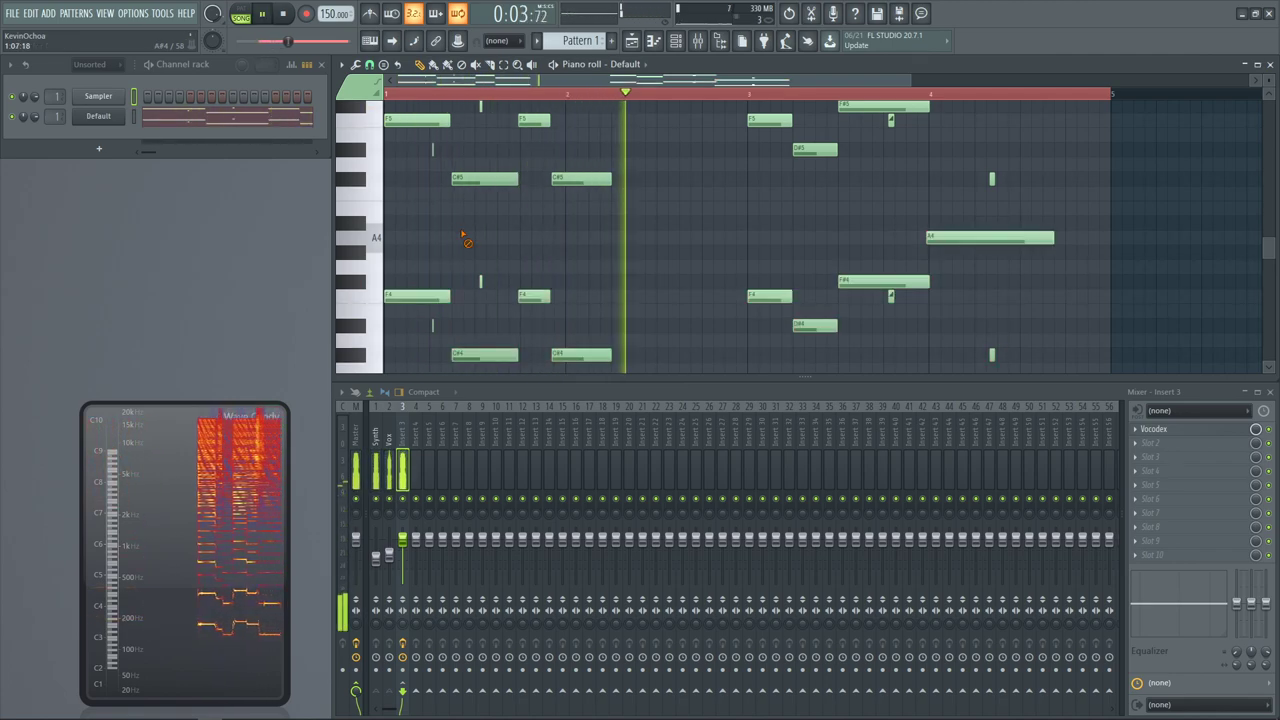
pyautogui.press('space')
pyautogui.click(393, 230)
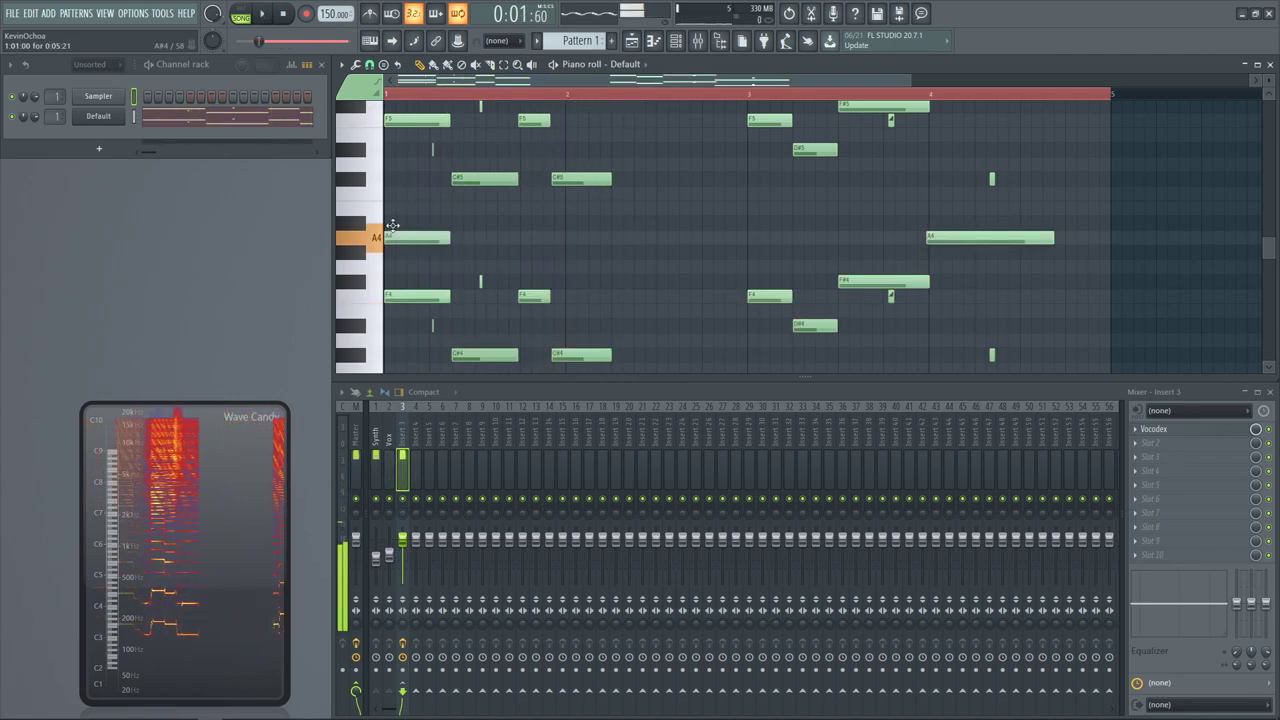
pyautogui.press('space')
pyautogui.press('space')
pyautogui.moveTo(428, 232)
pyautogui.mouseDown()
pyautogui.moveTo(417, 202)
pyautogui.moveTo(410, 244)
pyautogui.mouseUp()
pyautogui.press('space')
pyautogui.press('space')
pyautogui.press('space')
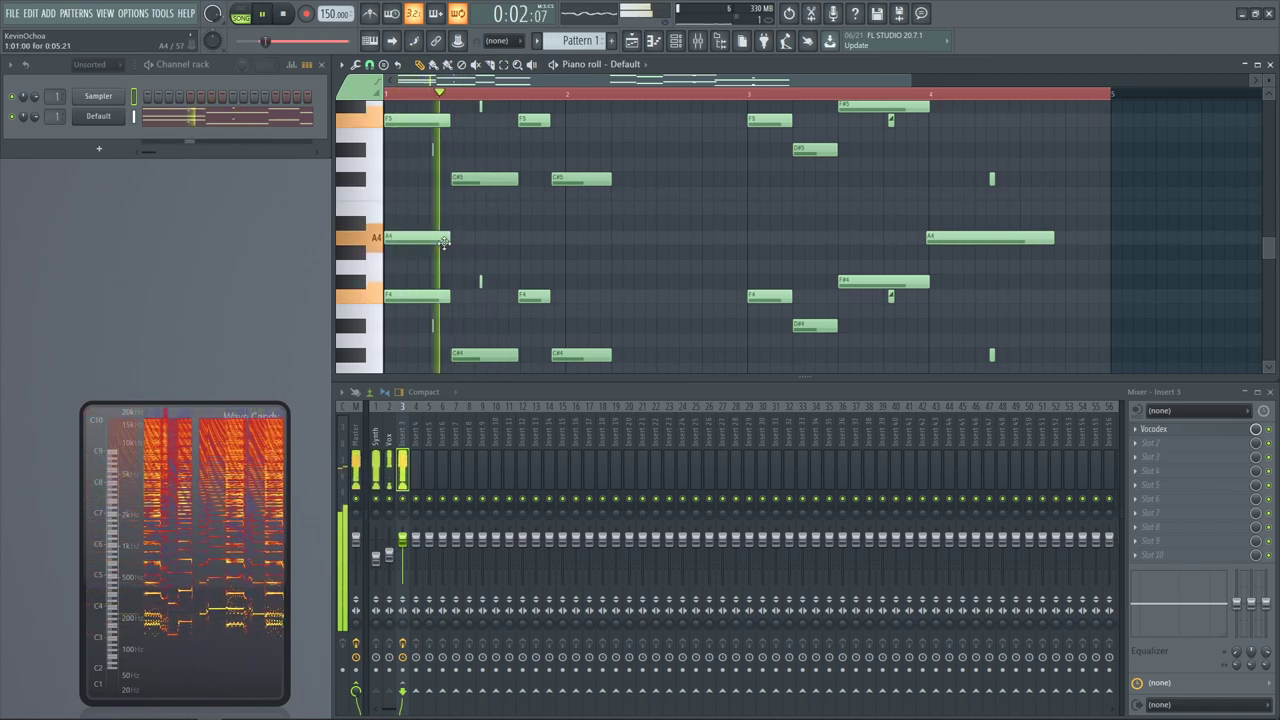
pyautogui.press('space')
pyautogui.press('space')
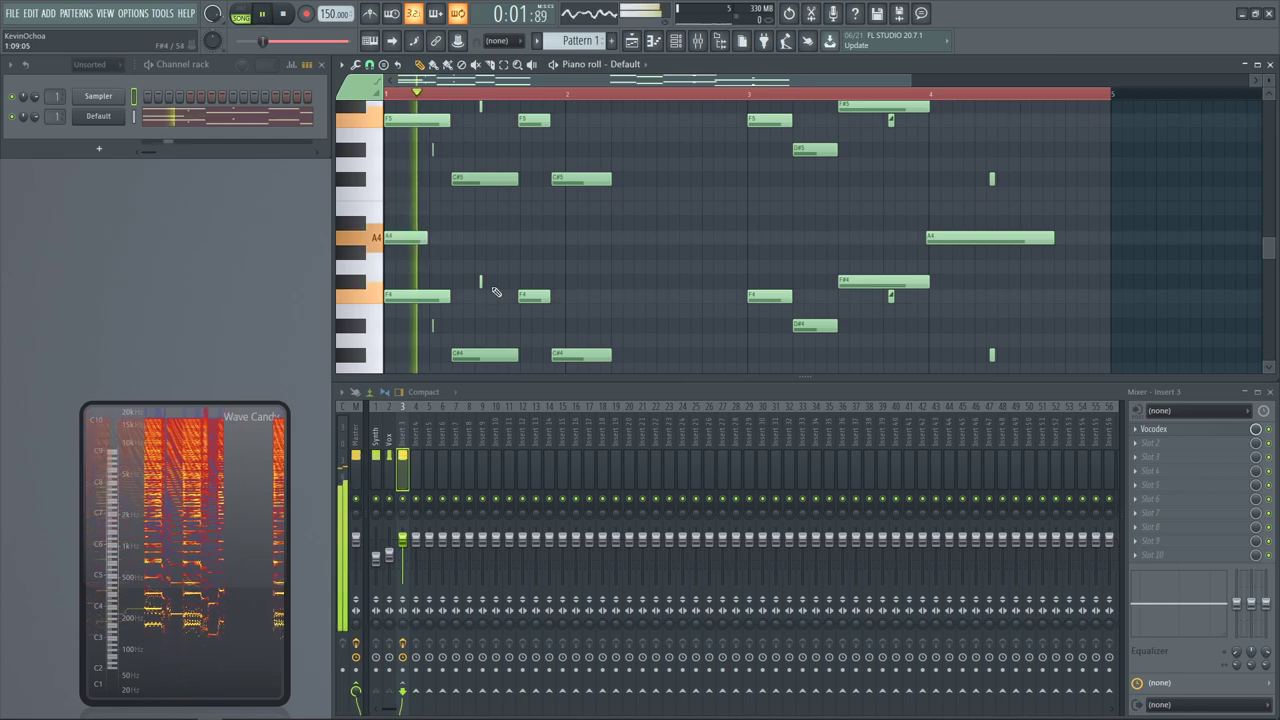
# Add an F4 note between the first C#5 and C#4 notes and audition the harmony
pyautogui.moveTo(575, 360); pyautogui.dragTo(287, 181)
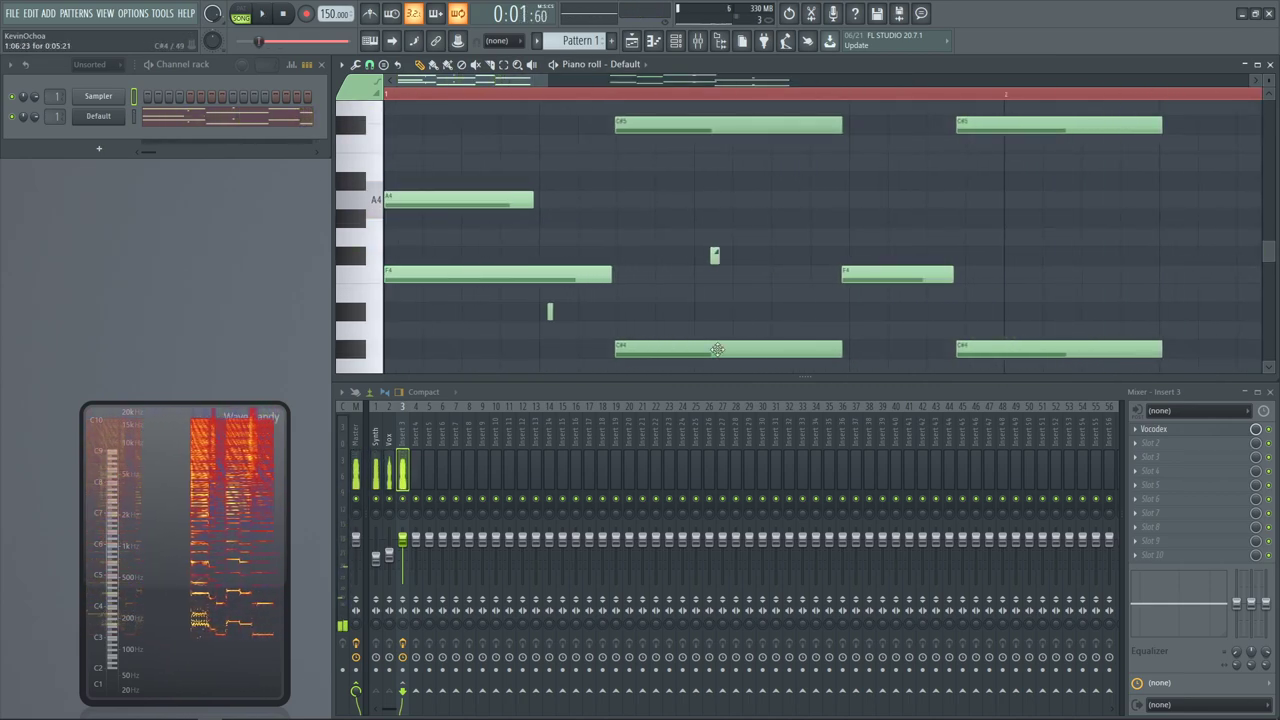
pyautogui.moveTo(689, 216)
pyautogui.mouseDown()
pyautogui.moveTo(727, 198)
pyautogui.moveTo(675, 160)
pyautogui.moveTo(682, 245)
pyautogui.moveTo(675, 158)
pyautogui.moveTo(669, 274)
pyautogui.mouseUp()
pyautogui.scroll(-1, 829, 206)
pyautogui.press('space')
pyautogui.press('space')
pyautogui.press('space')
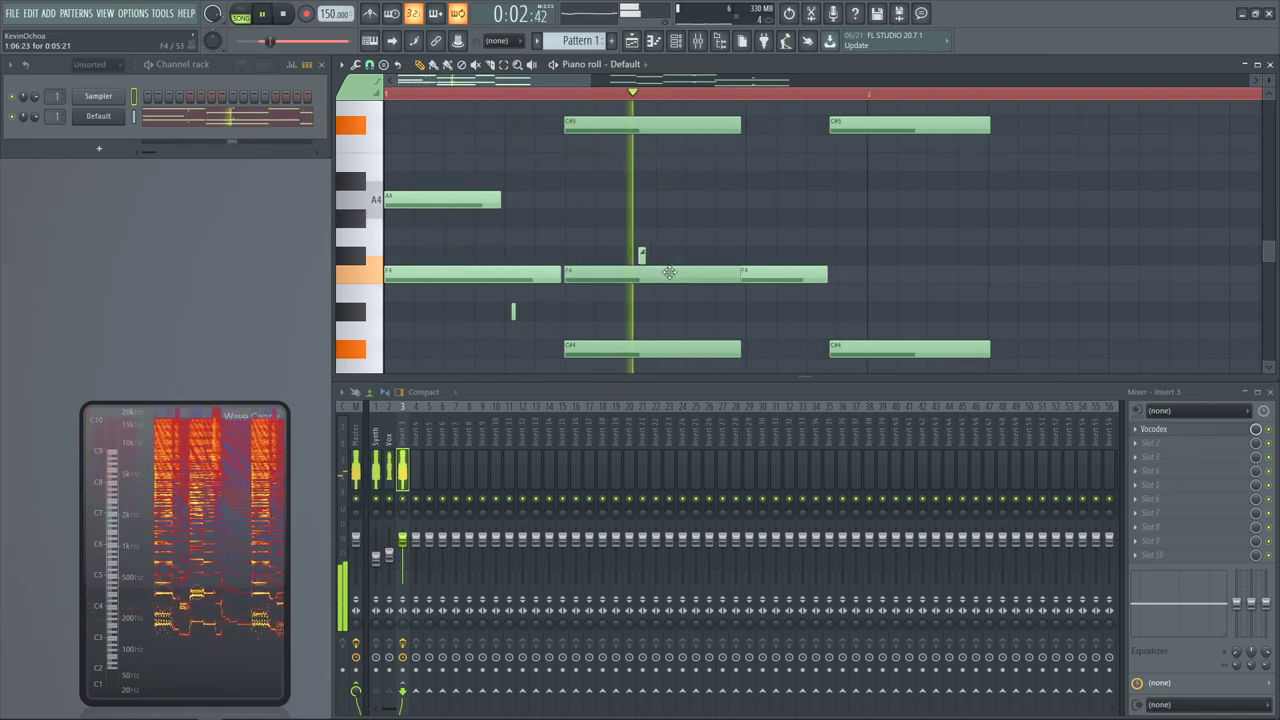
# Shorten the added F4 note so it ends just before the next F4 note
pyautogui.click(717, 283)
pyautogui.press('space')
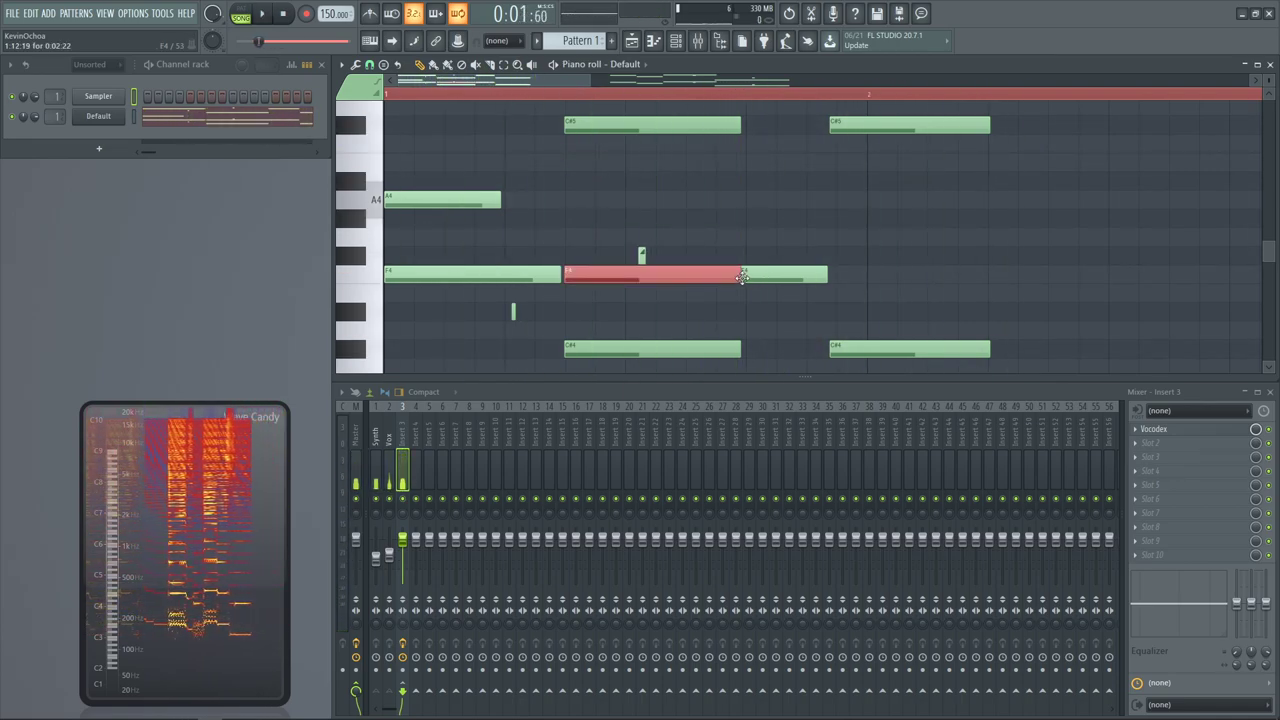
pyautogui.click(742, 278)
pyautogui.keyDown('ctrl'); pyautogui.click(718, 270); pyautogui.keyUp('ctrl')
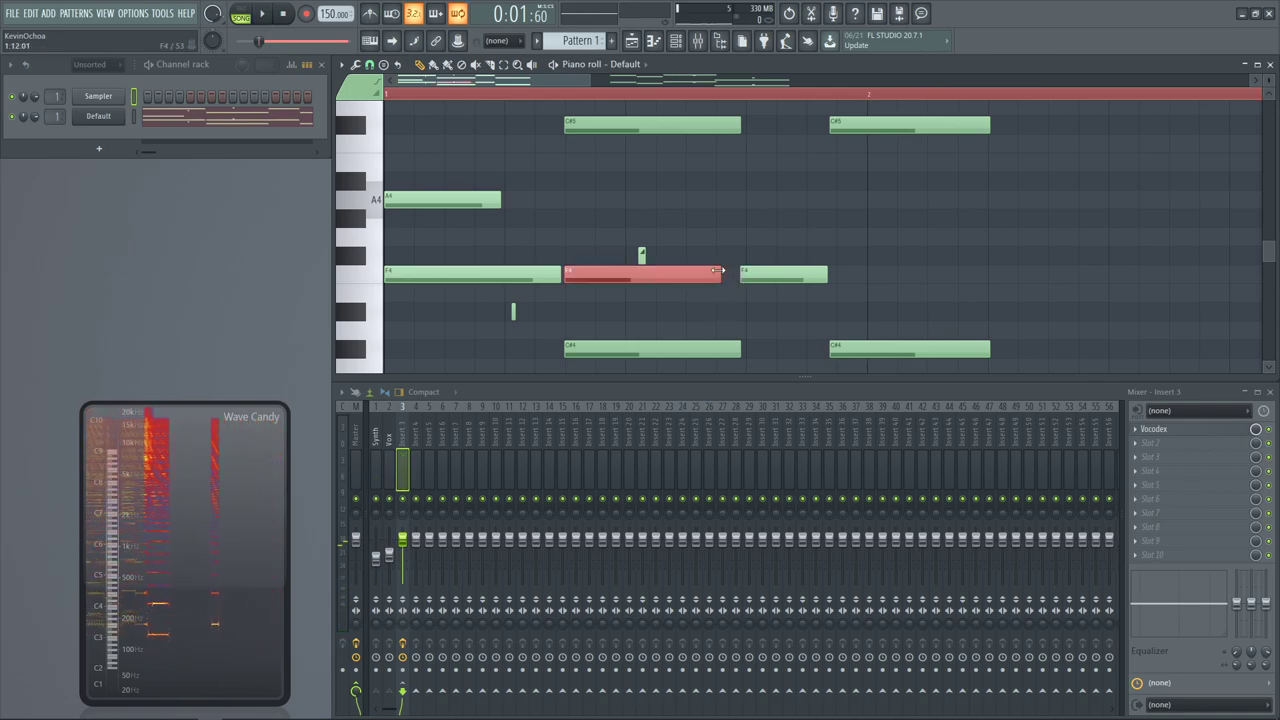
# Add an A4 note between the second C#5 and C#4 notes, audition it, and move it up to B4
pyautogui.scroll(-3, 730, 271)
pyautogui.moveTo(512, 272)
pyautogui.mouseDown()
pyautogui.moveTo(647, 230)
pyautogui.moveTo(661, 196)
pyautogui.mouseUp()
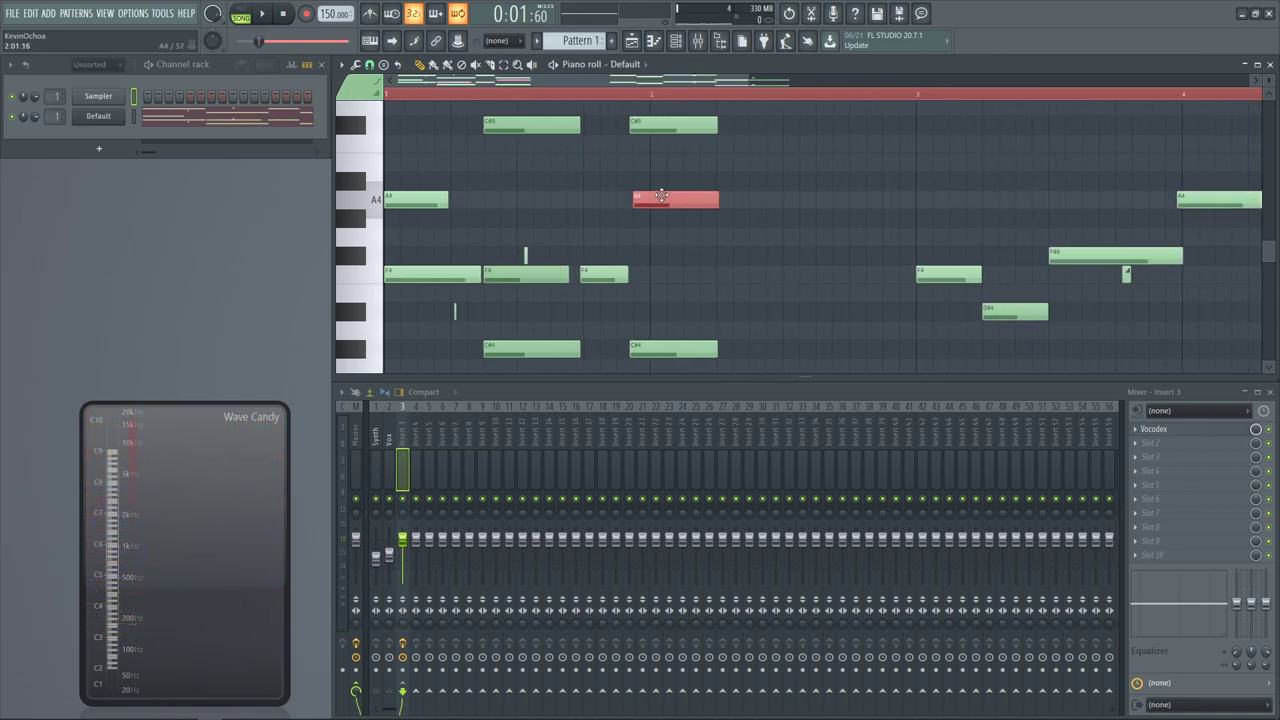
pyautogui.press('space')
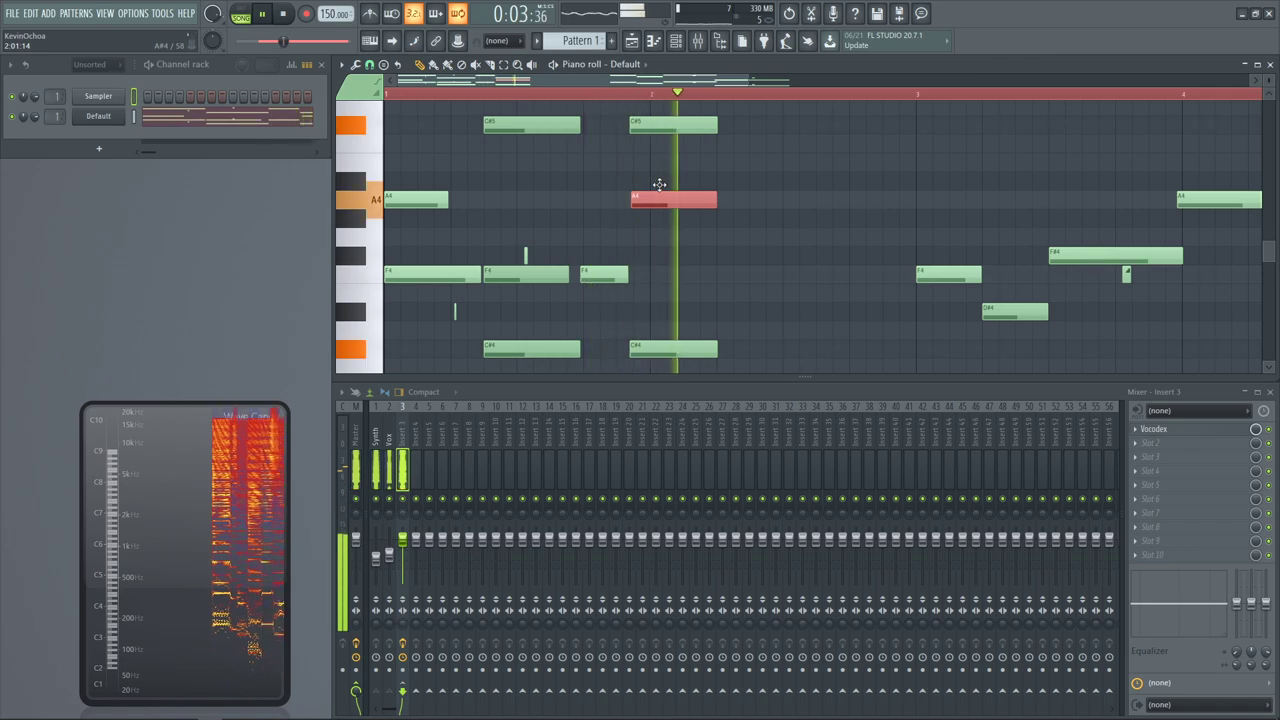
pyautogui.press('space')
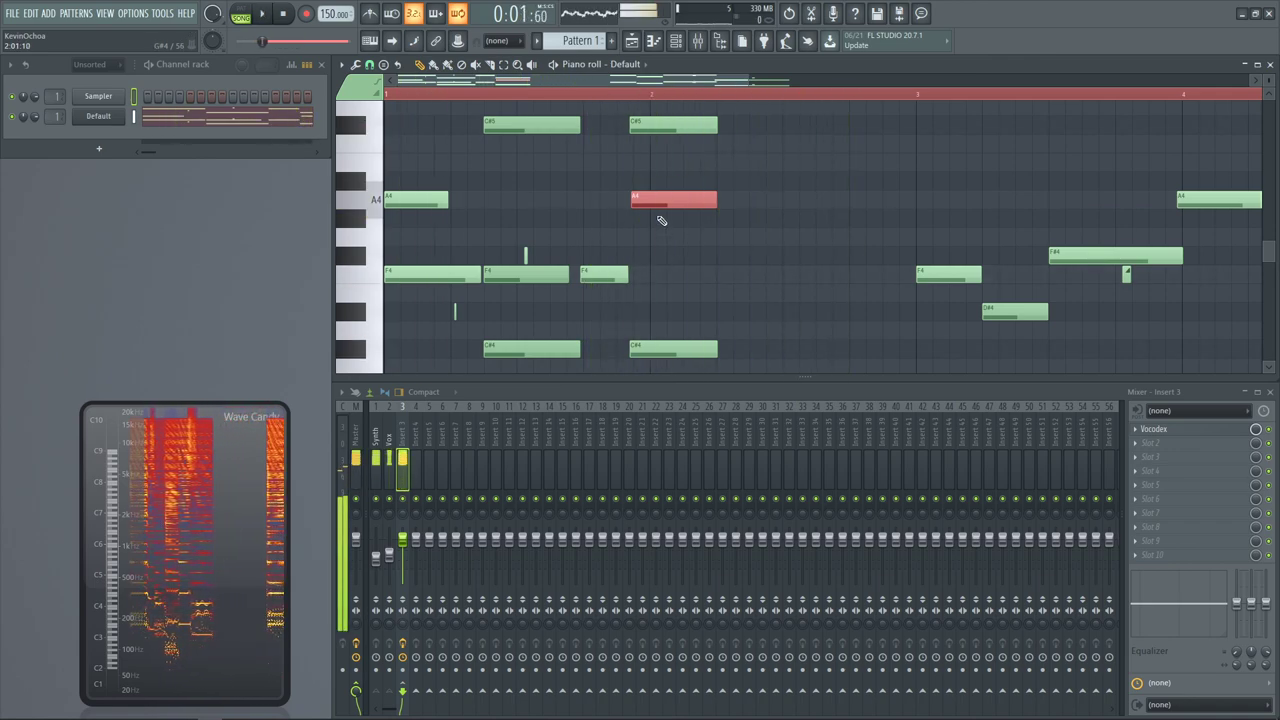
pyautogui.moveTo(662, 201); pyautogui.dragTo(667, 165)
# Delete the very short stray notes from the lower harmony copy and around bar 4
pyautogui.moveTo(488, 198); pyautogui.dragTo(528, 213)
pyautogui.rightClick(455, 312)
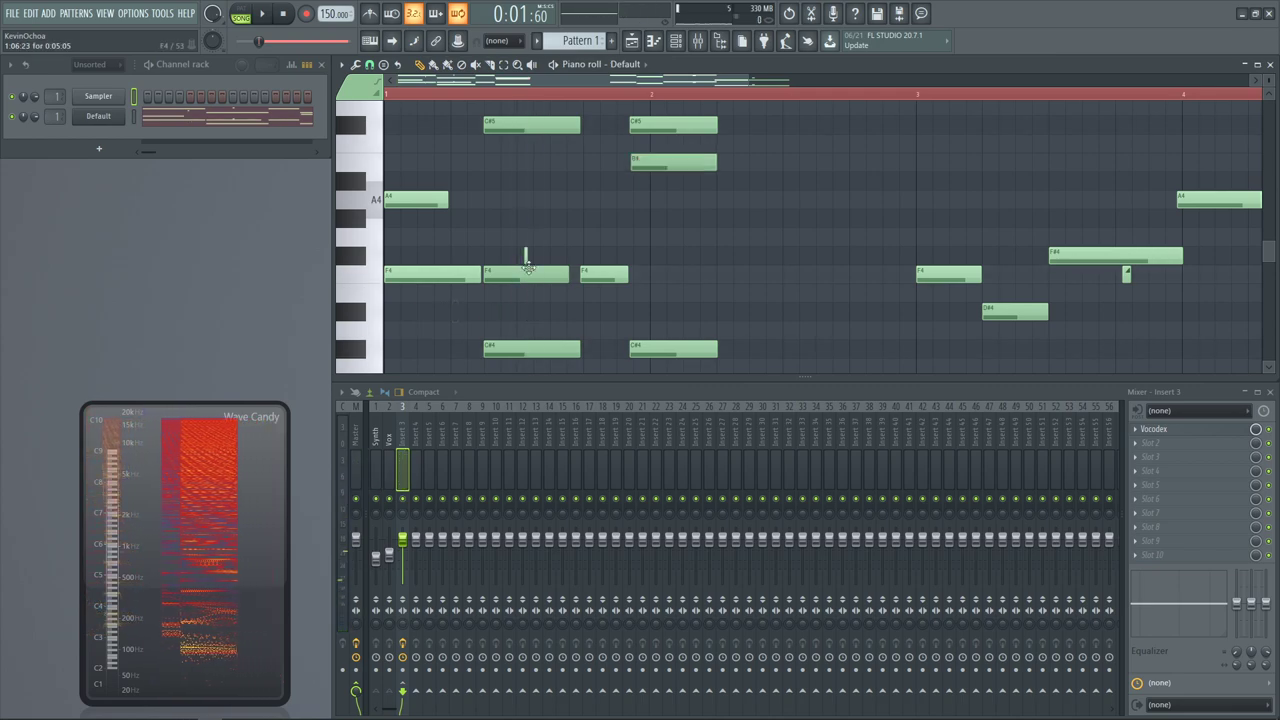
pyautogui.scroll(-2, 900, 250)
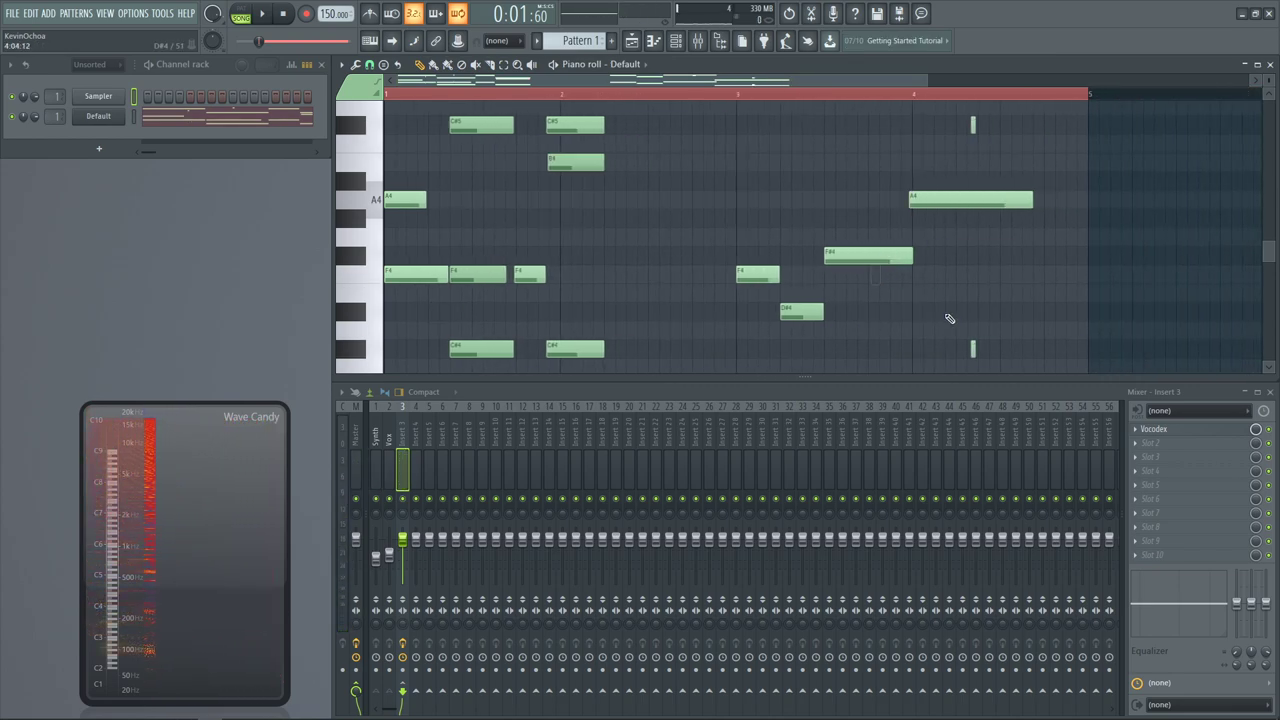
pyautogui.scroll(-2, 954, 178)
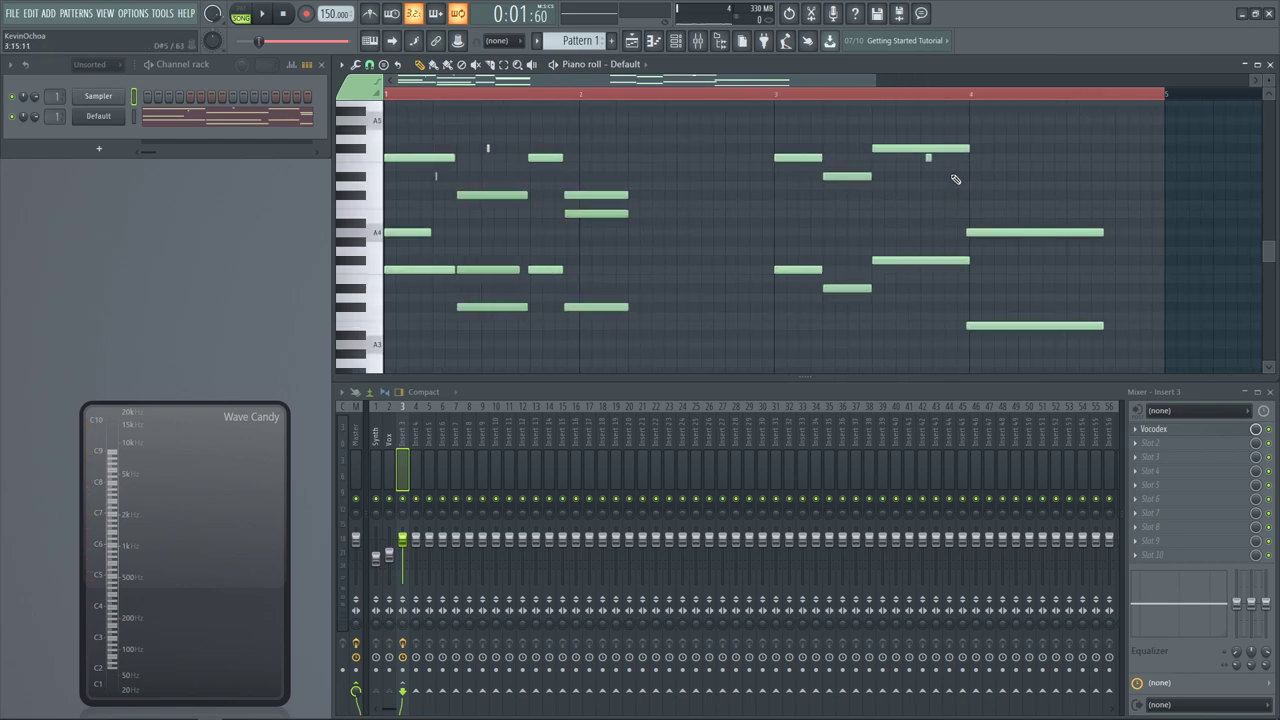
# Undo all the harmony edits in Pattern 1 back to the original single-line melody
pyautogui.scroll(-2, 1017, 200)
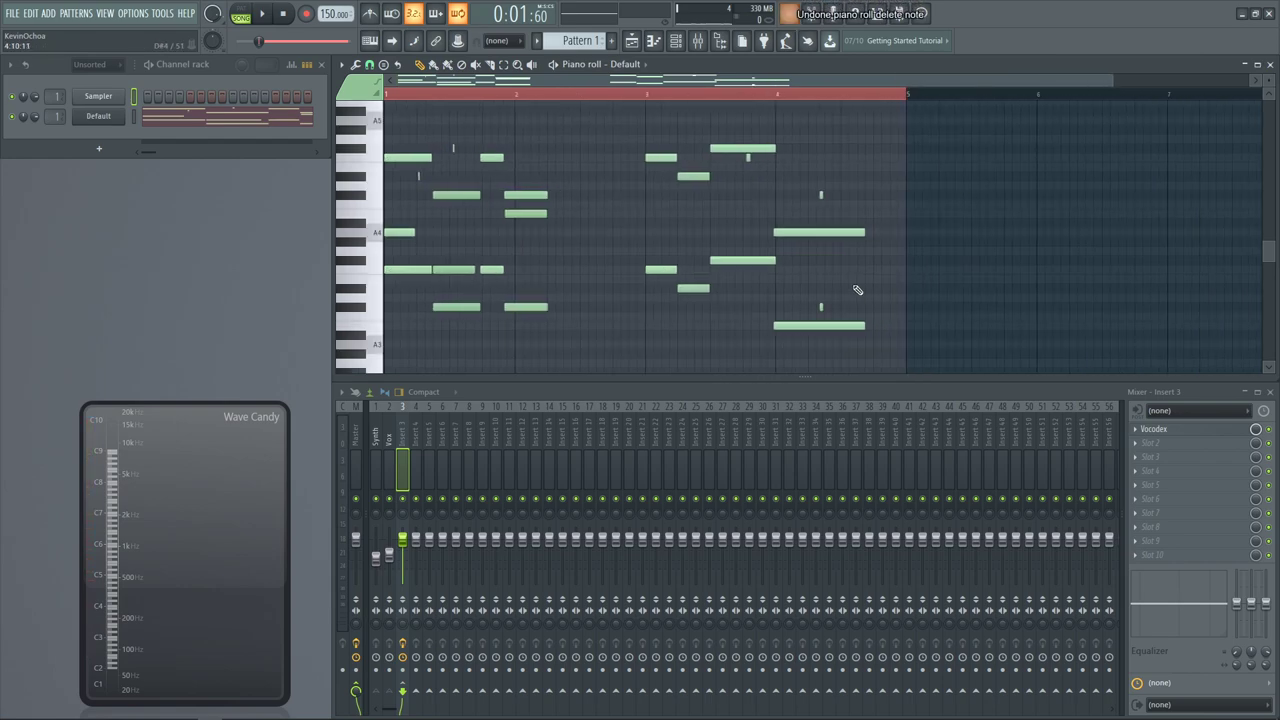
pyautogui.hotkey('ctrl', 'alt', 'z')
pyautogui.hotkey('ctrl', 'alt', 'z')
pyautogui.hotkey('ctrl', 'alt', 'z')
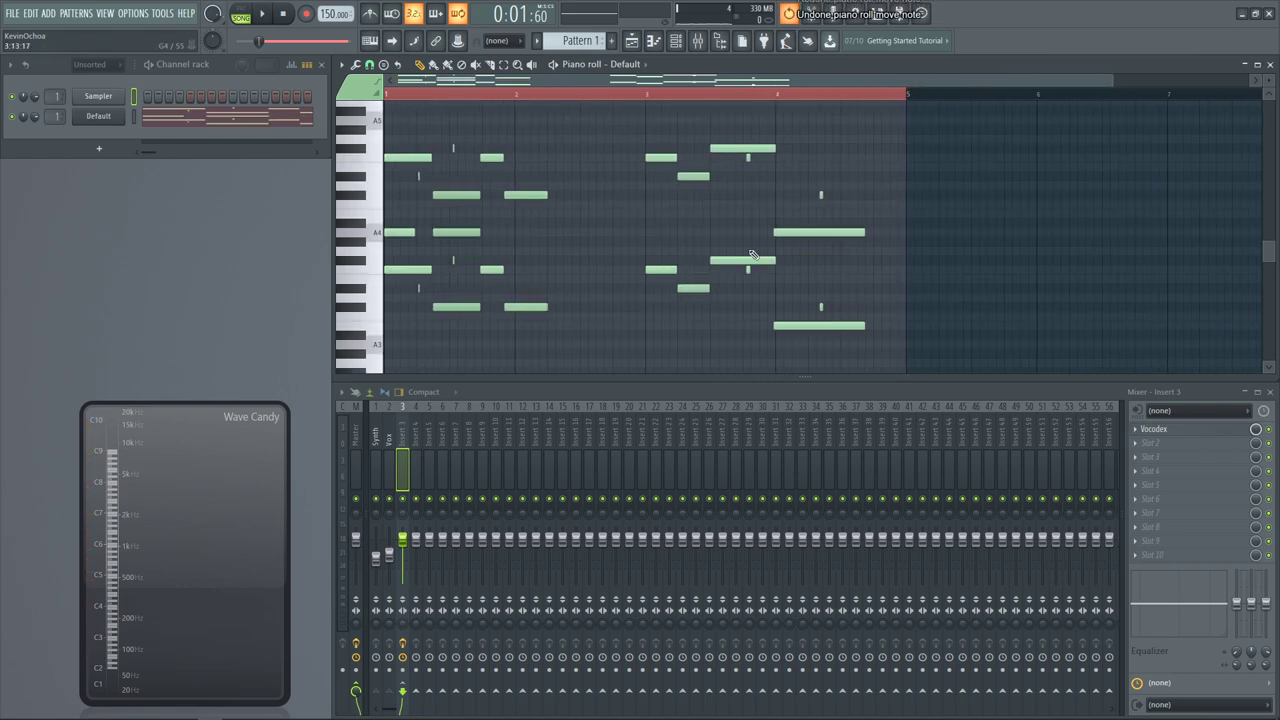
pyautogui.hotkey('ctrl', 'alt', 'z')
pyautogui.hotkey('ctrl', 'alt', 'z')
pyautogui.hotkey('ctrl', 'alt', 'z')
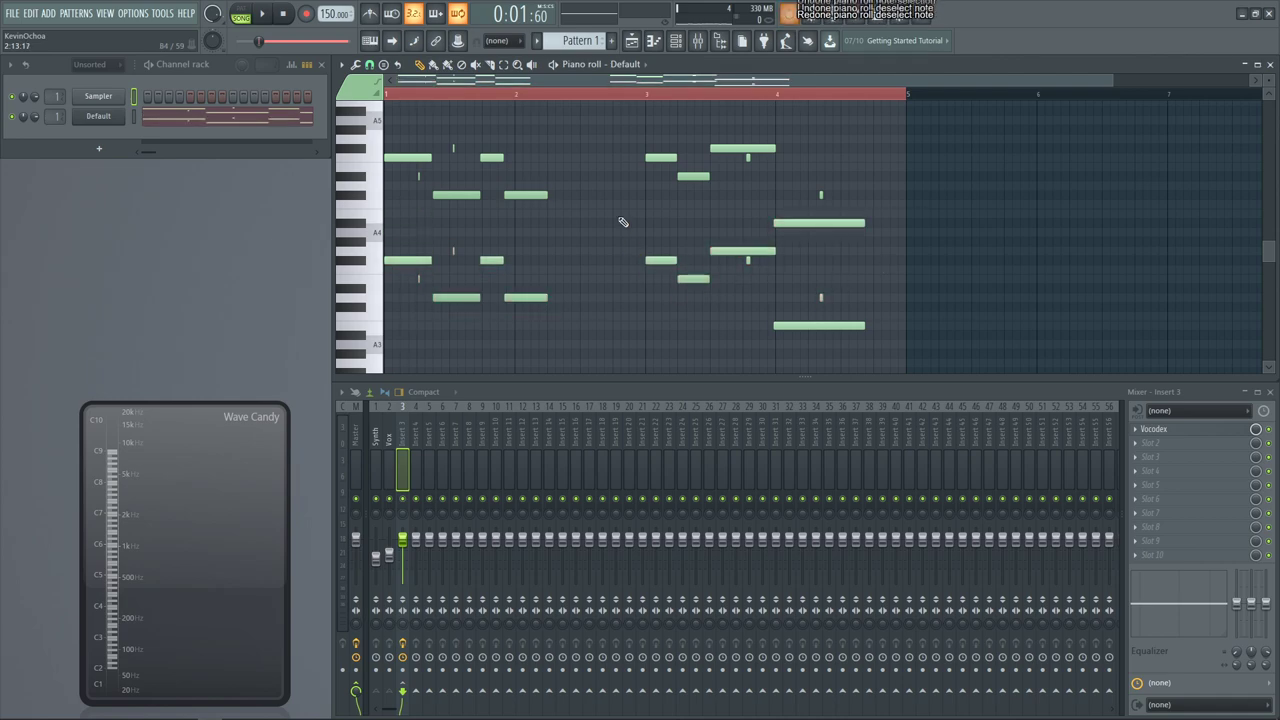
pyautogui.hotkey('ctrl', 'alt', 'z')
pyautogui.hotkey('ctrl', 'alt', 'z')
pyautogui.hotkey('ctrl', 'alt', 'z')
pyautogui.hotkey('ctrl', 'alt', 'z')
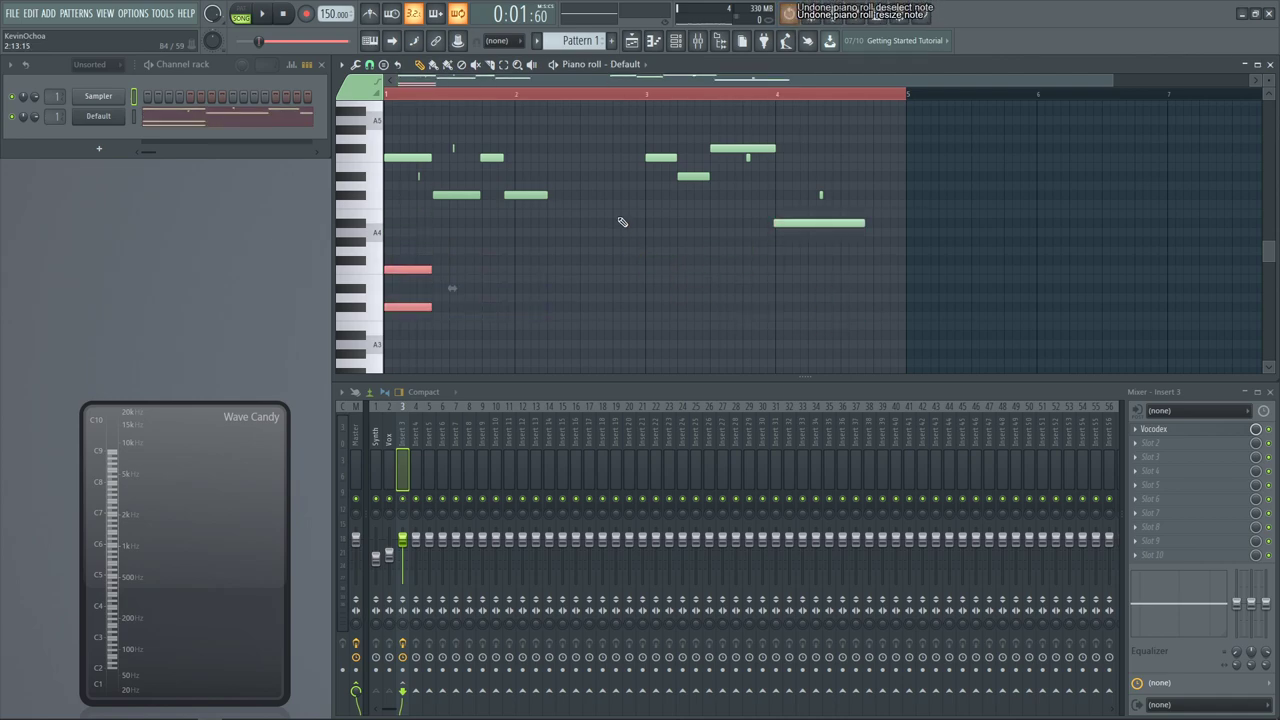
pyautogui.hotkey('ctrl', 'alt', 'z')
pyautogui.hotkey('ctrl', 'alt', 'z')
pyautogui.hotkey('ctrl', 'alt', 'z')
pyautogui.hotkey('ctrl', 'alt', 'z')
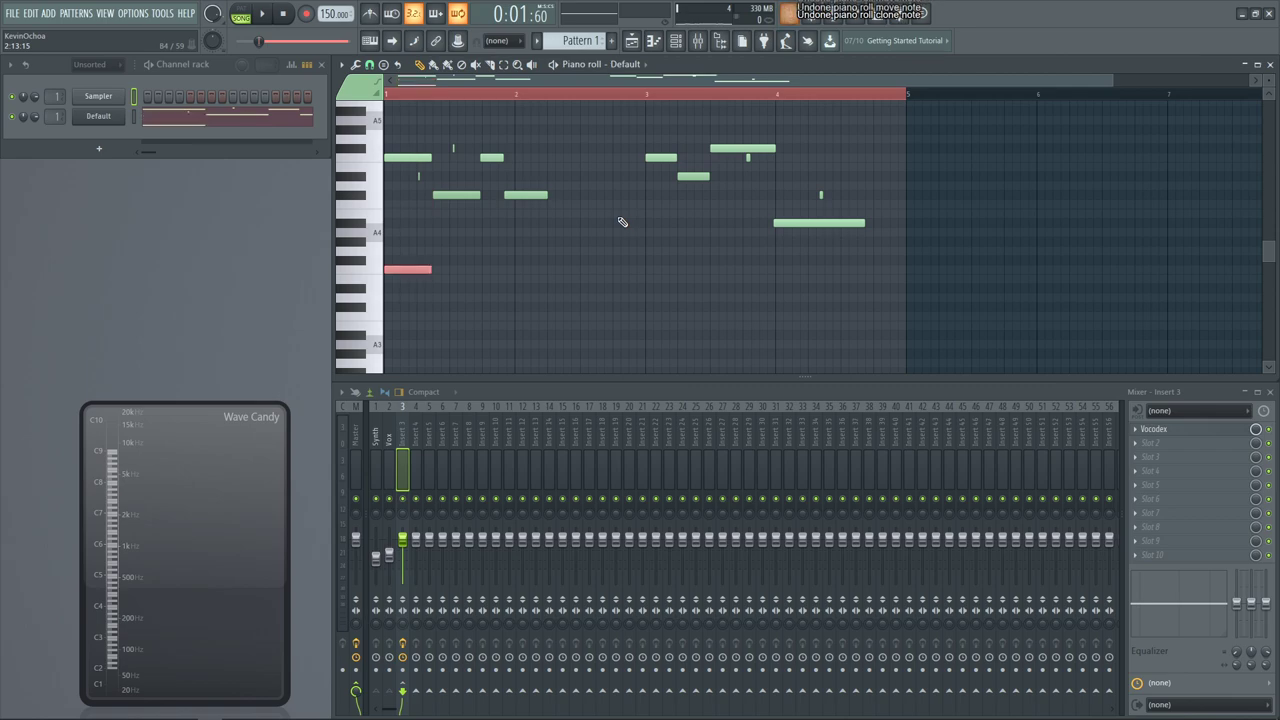
# Copy all the melody notes, then move the Pattern 1 clip on Track 1 out of the loop region to past bar 6
pyautogui.hotkey('ctrl', 'a')
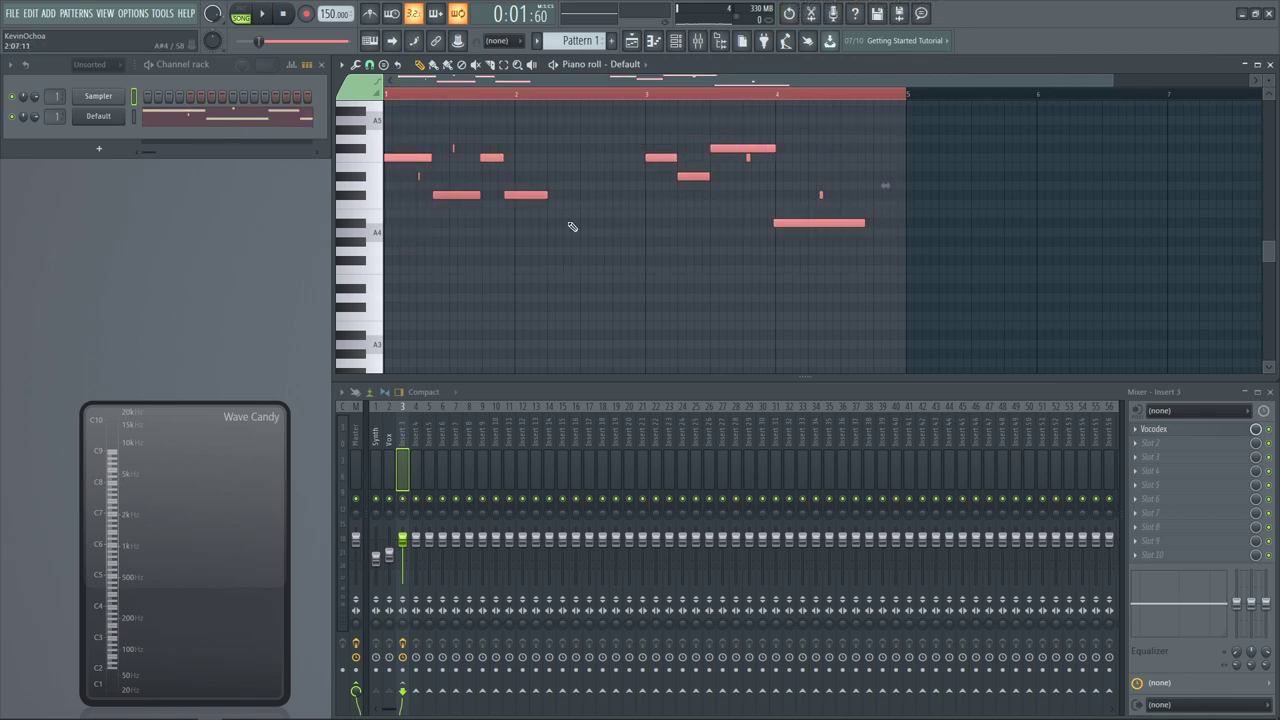
pyautogui.rightClick(623, 281)
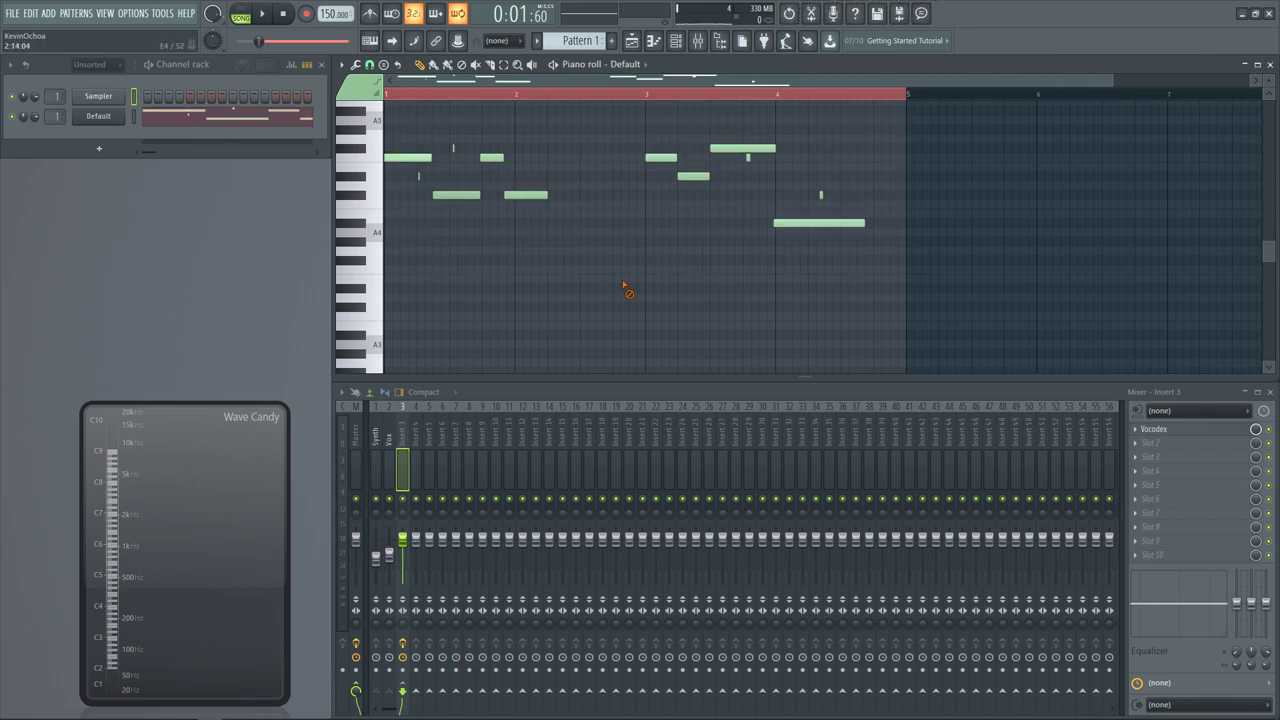
pyautogui.click(631, 41)
pyautogui.rightClick(853, 210)
pyautogui.click(1160, 202)
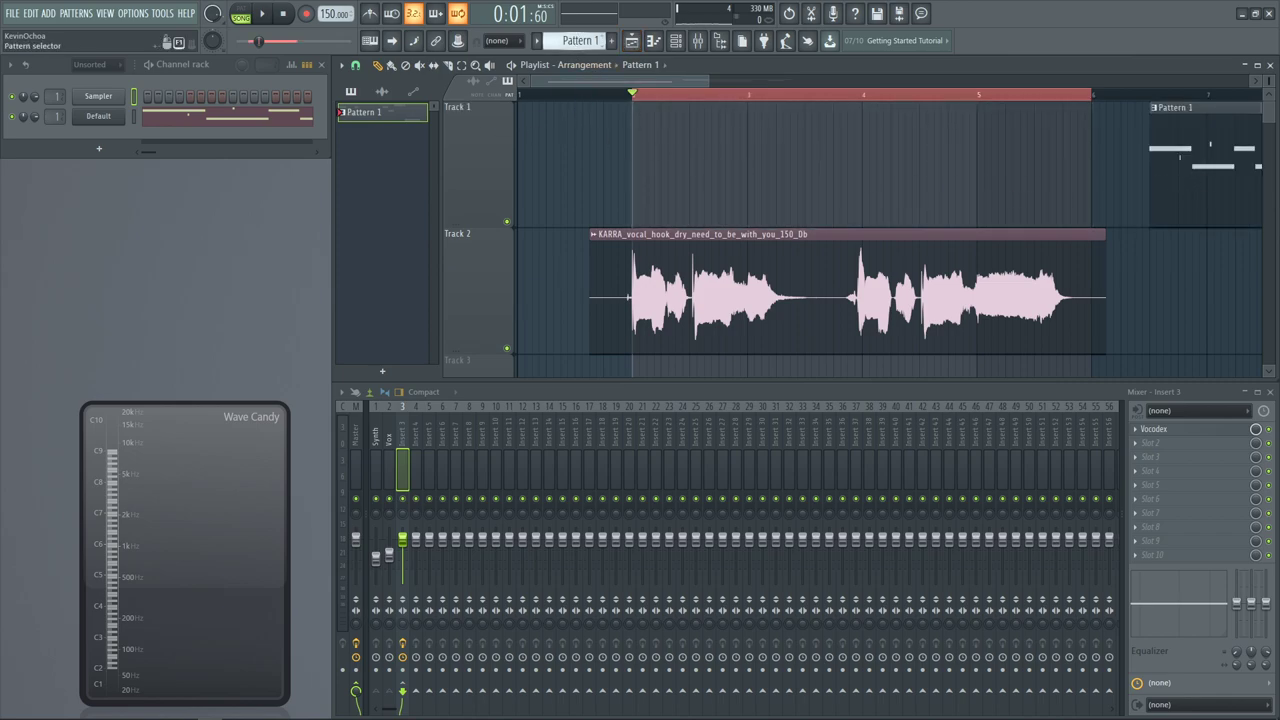
# Create Pattern 2 and paste the copied melody into the Default channel's piano roll
pyautogui.press('F4')
pyautogui.rightClick(118, 122)
pyautogui.click(190, 122)
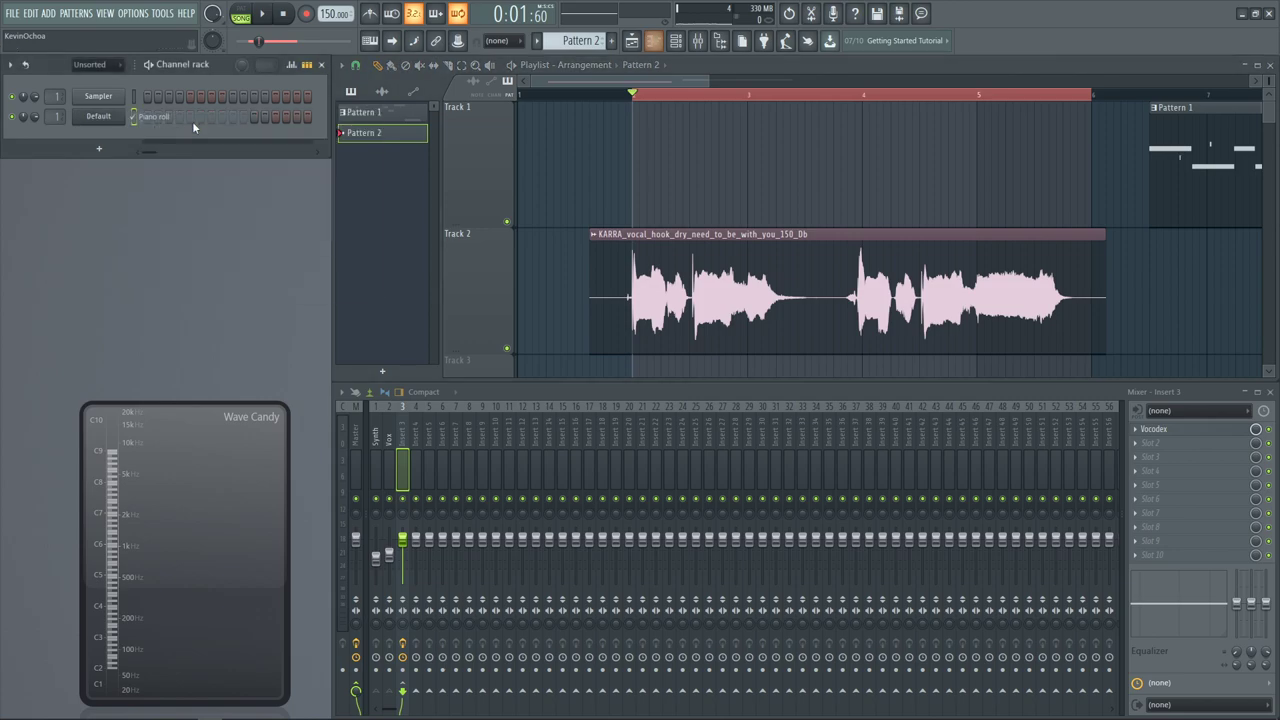
pyautogui.rightClick(115, 132)
pyautogui.click(158, 119)
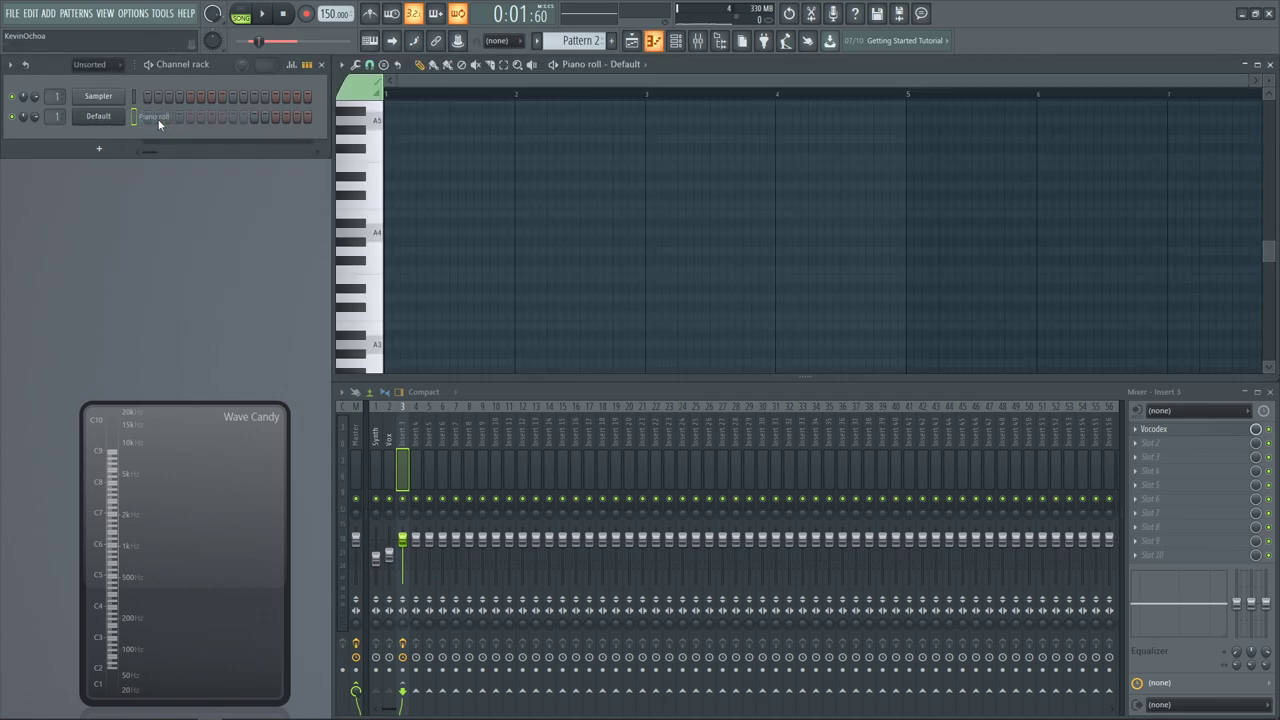
pyautogui.hotkey('ctrl', 'v')
pyautogui.hotkey('ctrl', 'd')
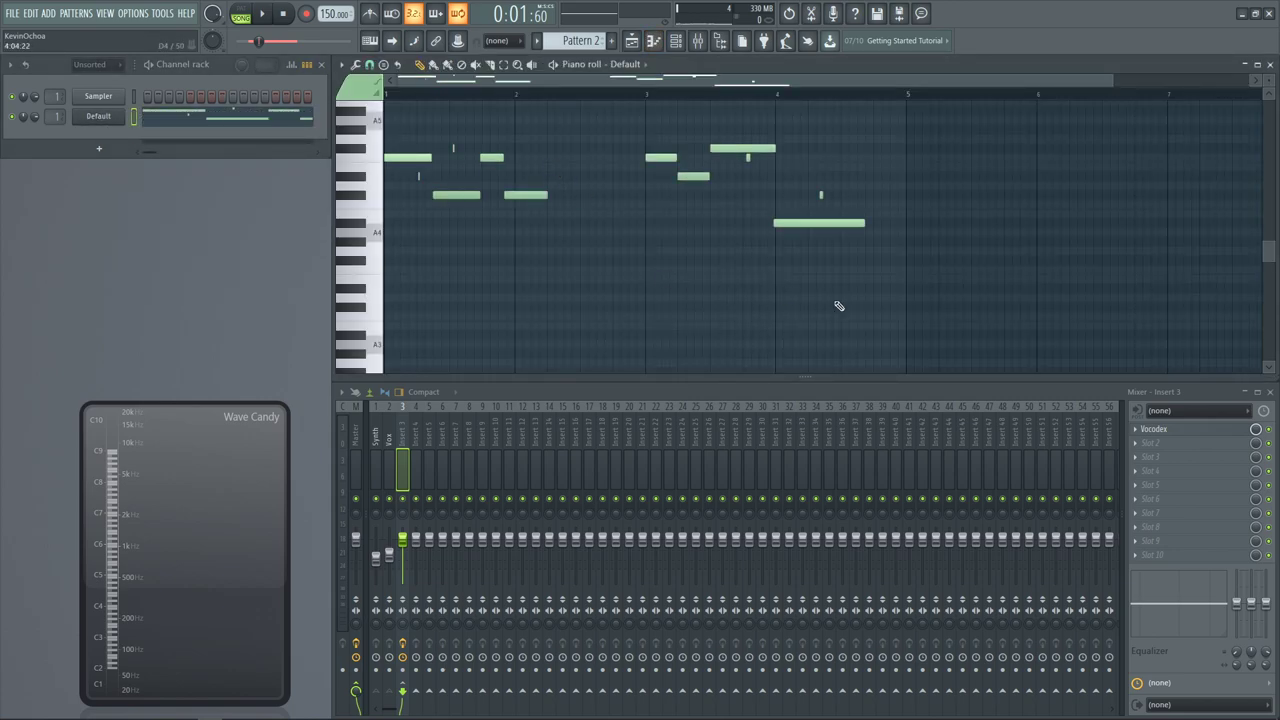
# Enlarge the piano roll to fill the workspace and frame Pattern 2's melody
pyautogui.moveTo(952, 332); pyautogui.dragTo(140, 97)
pyautogui.press('Return')
pyautogui.keyDown('ctrl'); pyautogui.rightClick(338, 172); pyautogui.keyUp('ctrl')
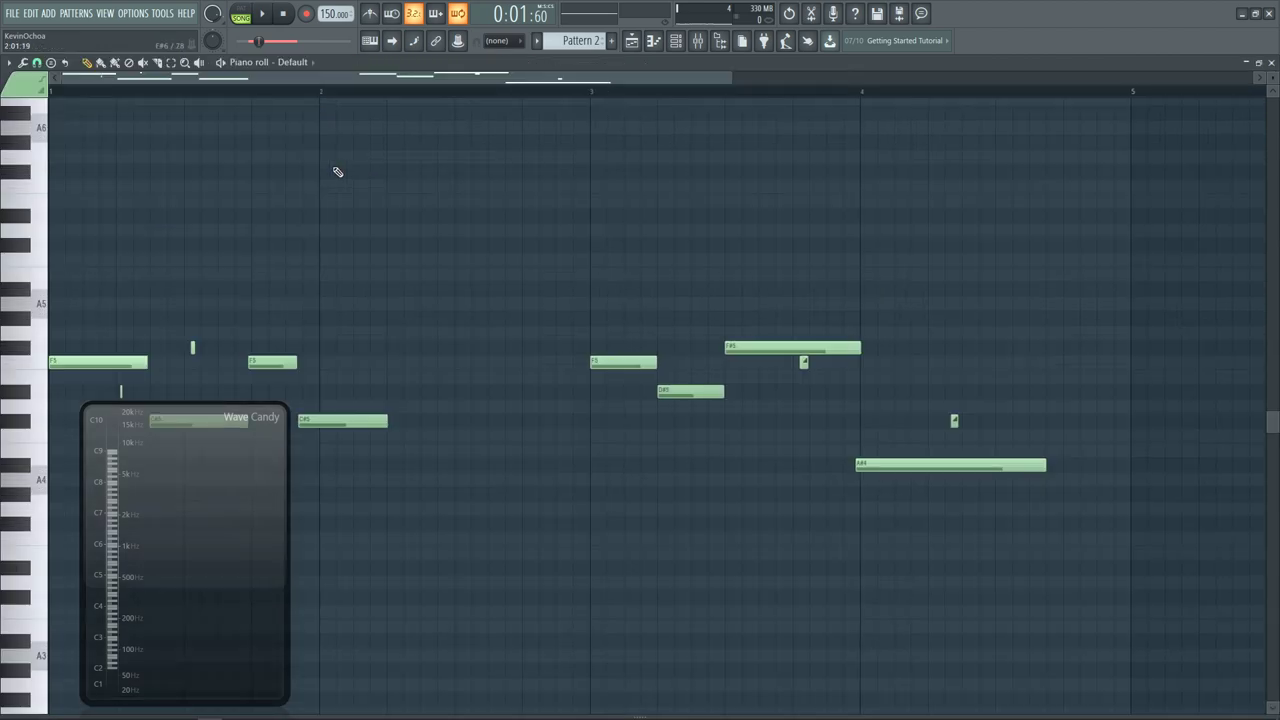
# Move the Wave Candy visualizer clear of the opening melody notes in the piano roll
pyautogui.moveTo(166, 525); pyautogui.dragTo(1032, 201)
pyautogui.keyDown('ctrl'); pyautogui.rightClick(126, 523); pyautogui.keyUp('ctrl')
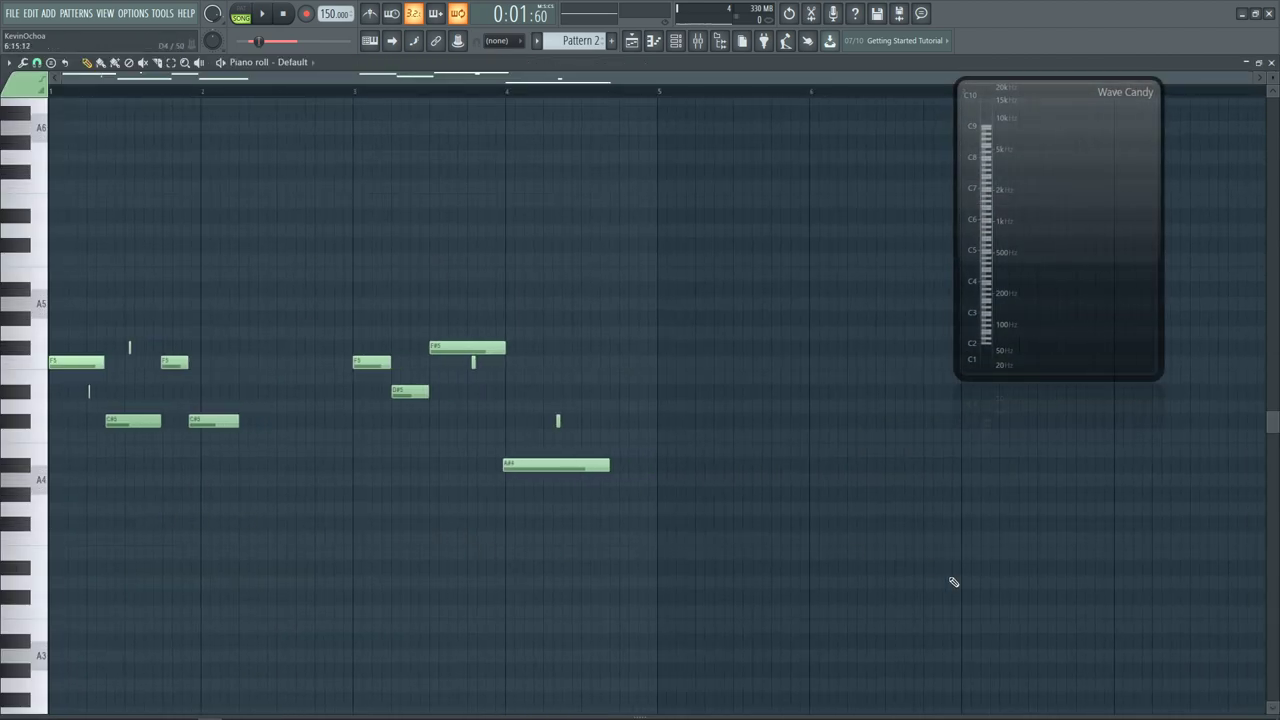
# Shorten the opening F5 note and replace the D#5 slide note with a regular D#5 that fills the gap before C#5
pyautogui.moveTo(950, 580); pyautogui.dragTo(90, 185)
pyautogui.moveTo(730, 530); pyautogui.dragTo(55, 305)
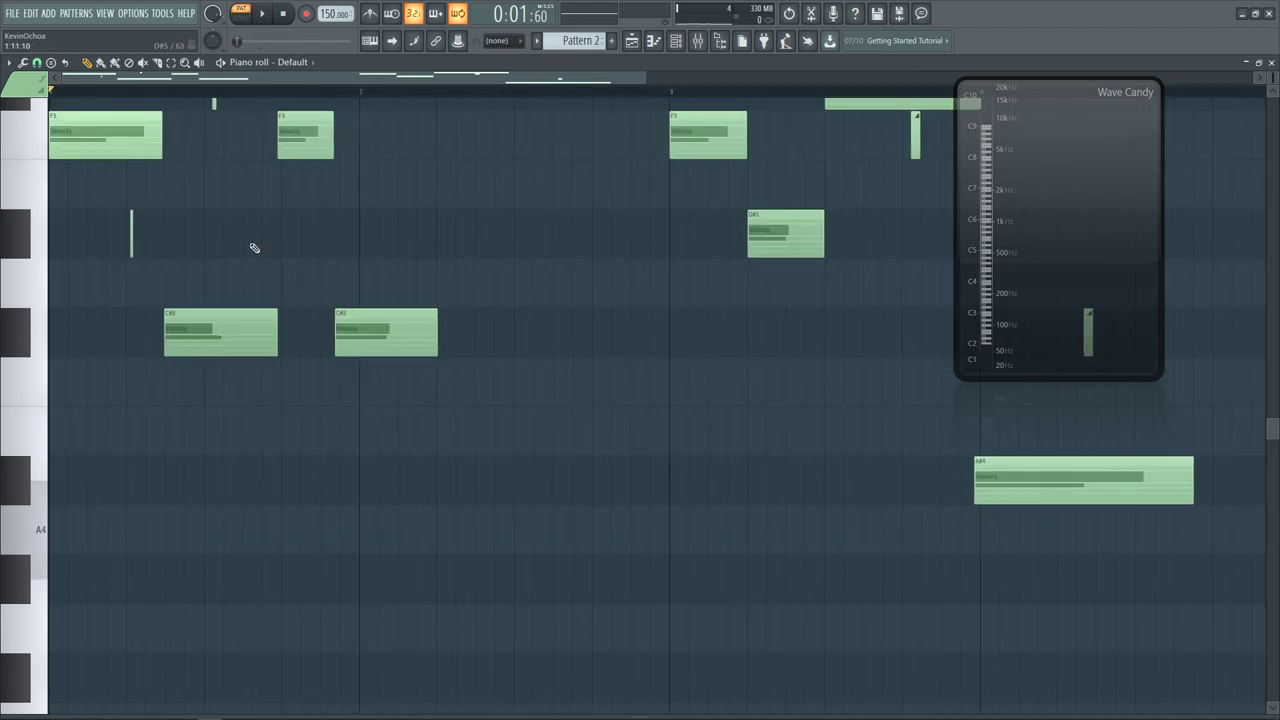
pyautogui.moveTo(146, 208); pyautogui.dragTo(444, 408)
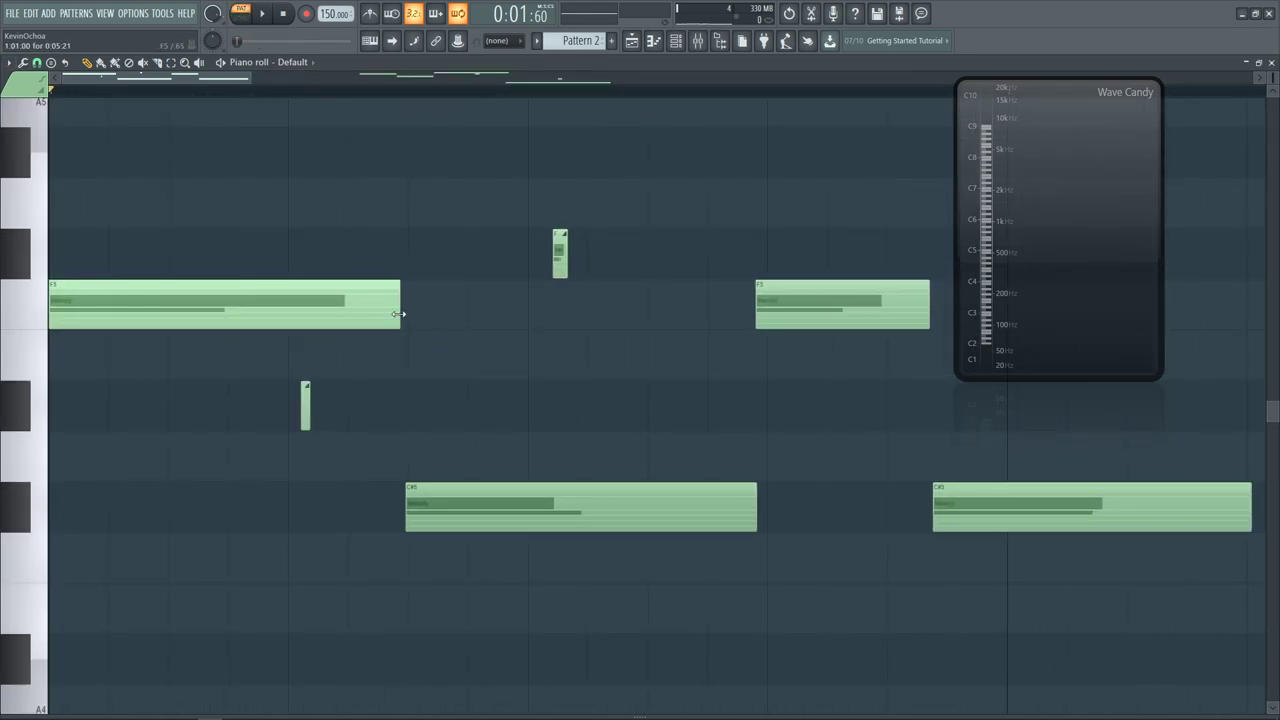
pyautogui.moveTo(398, 314); pyautogui.dragTo(280, 318)
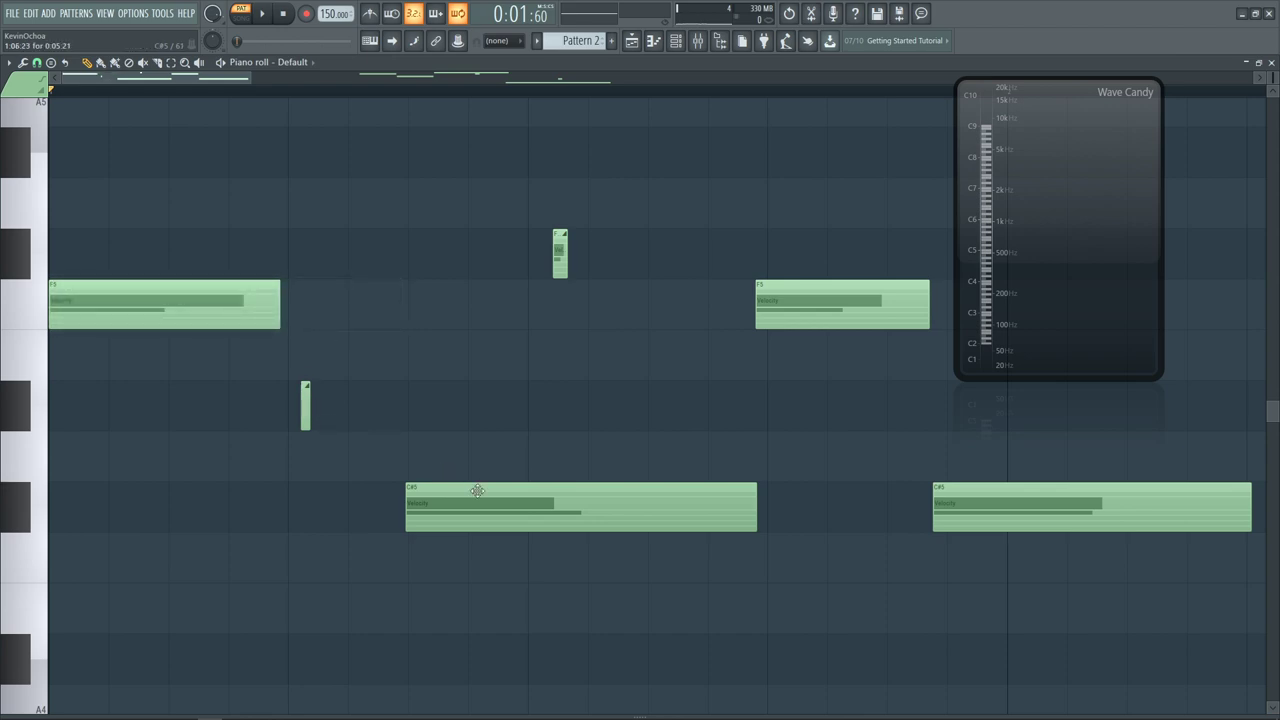
pyautogui.moveTo(477, 490); pyautogui.dragTo(495, 440)
pyautogui.hotkey('ctrl', 'z')
pyautogui.moveTo(290, 370); pyautogui.dragTo(292, 405)
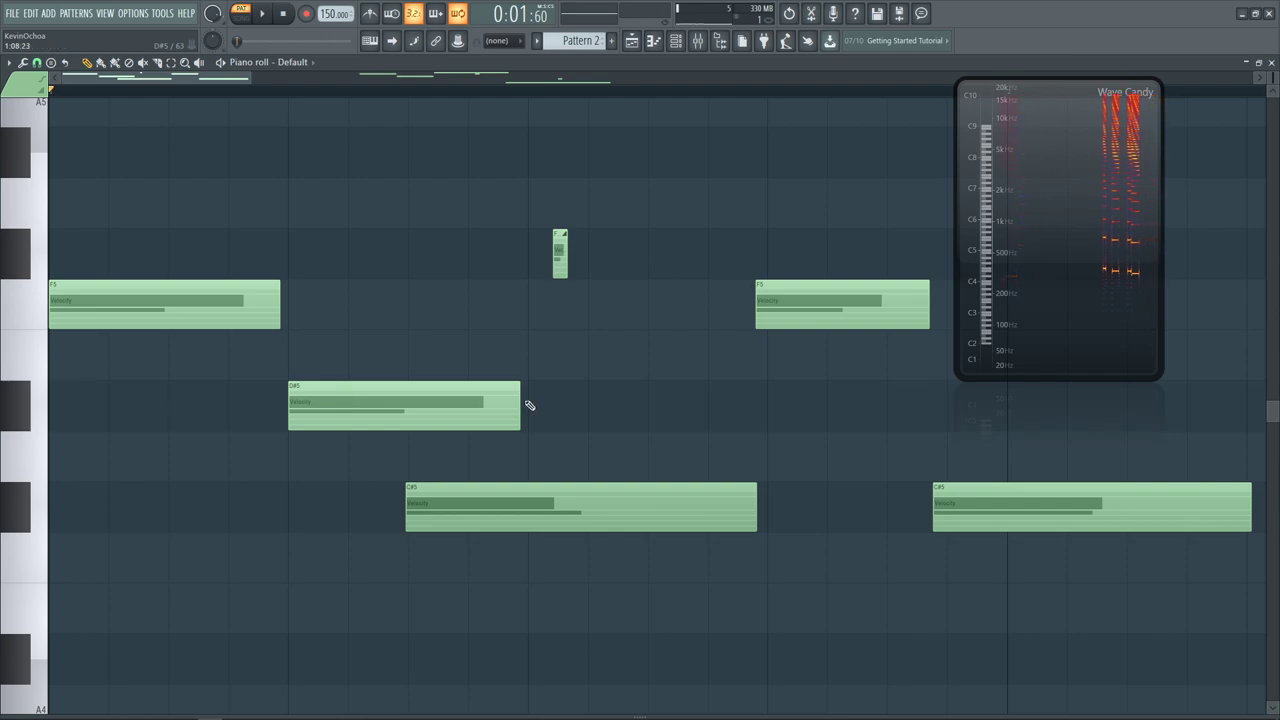
pyautogui.moveTo(520, 400); pyautogui.dragTo(400, 400)
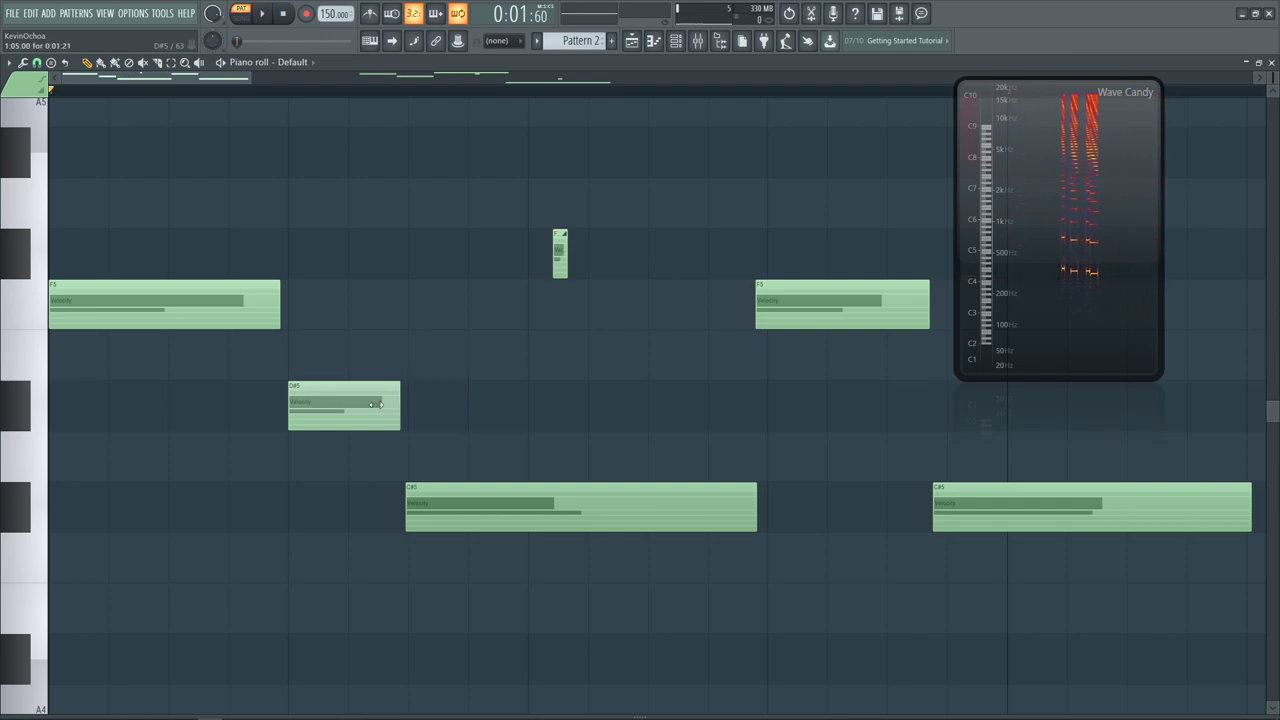
# Replace the F#5 slide note in bar 1 with a regular F#5 before the second F5, and shorten the first C#5 to make room
pyautogui.click(577, 263)
pyautogui.moveTo(634, 264); pyautogui.dragTo(717, 270)
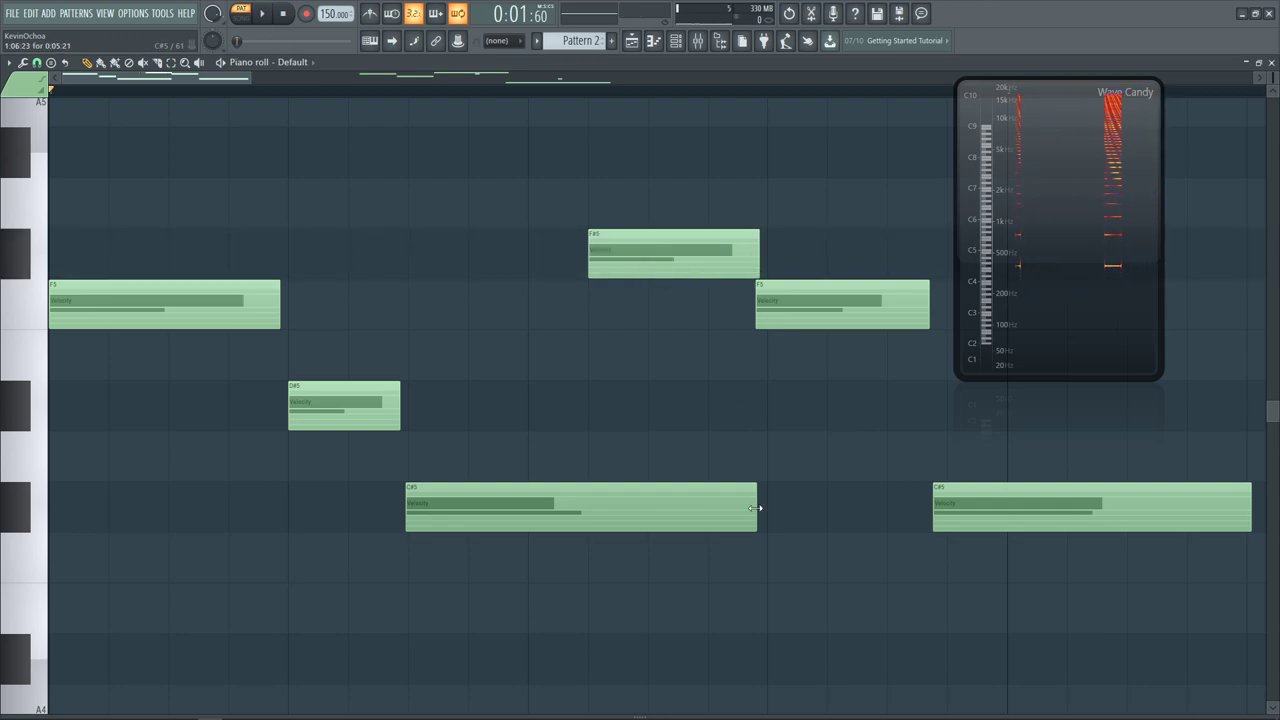
pyautogui.moveTo(755, 508); pyautogui.dragTo(577, 508)
# Shorten the long F#5 note in bar 3 and replace the F5 slide note with a regular F5 reaching bar 4
pyautogui.scroll(-4, 577, 505)
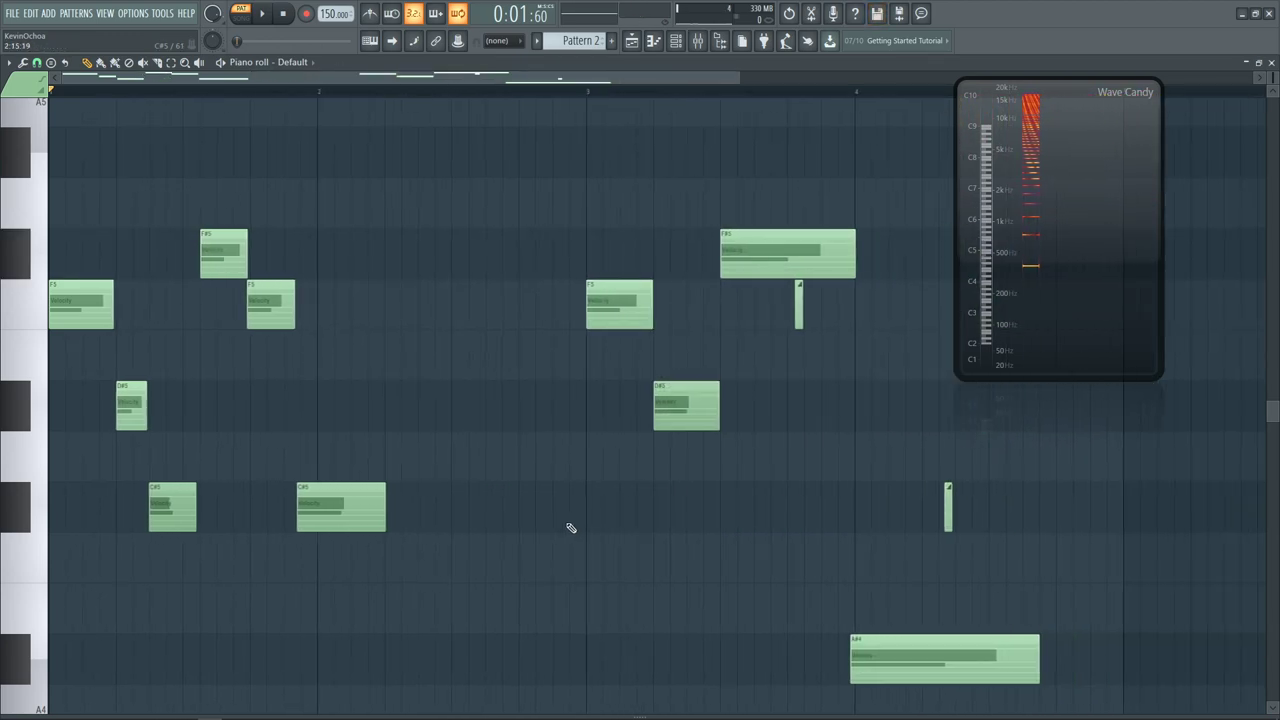
pyautogui.scroll(5, 634, 303)
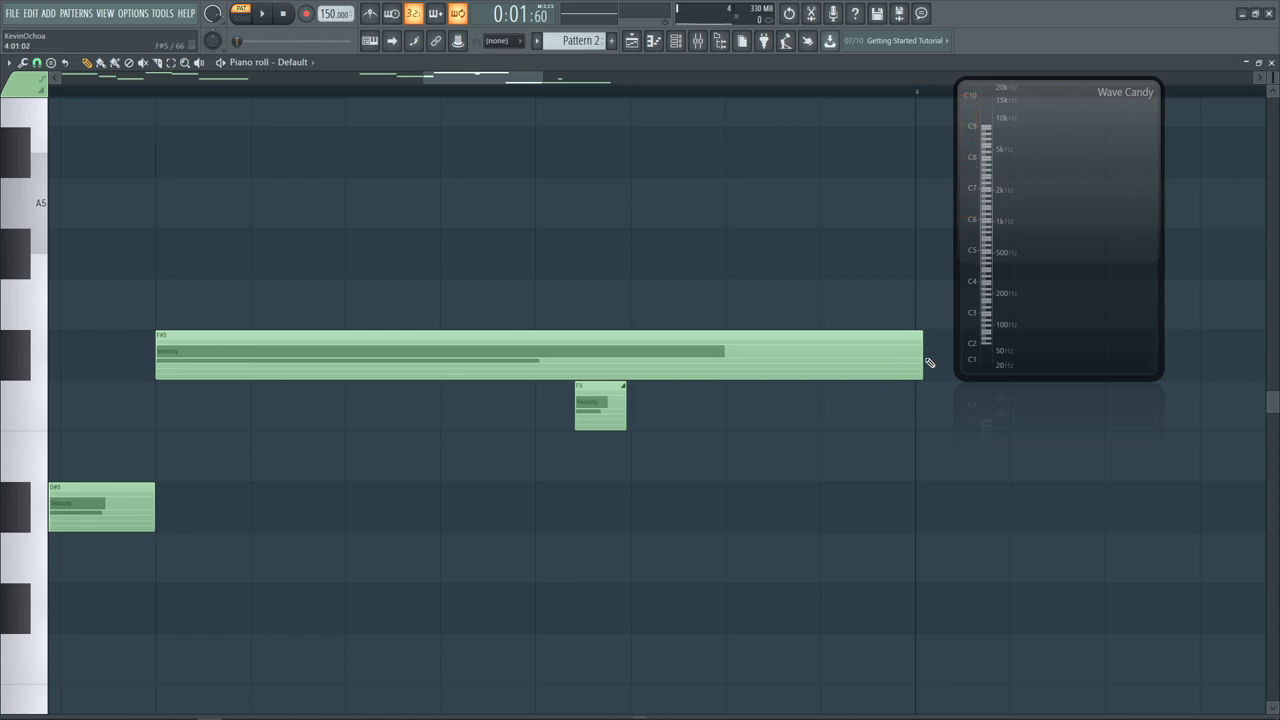
pyautogui.moveTo(919, 362); pyautogui.dragTo(538, 376)
pyautogui.rightClick(591, 395)
pyautogui.click(624, 427)
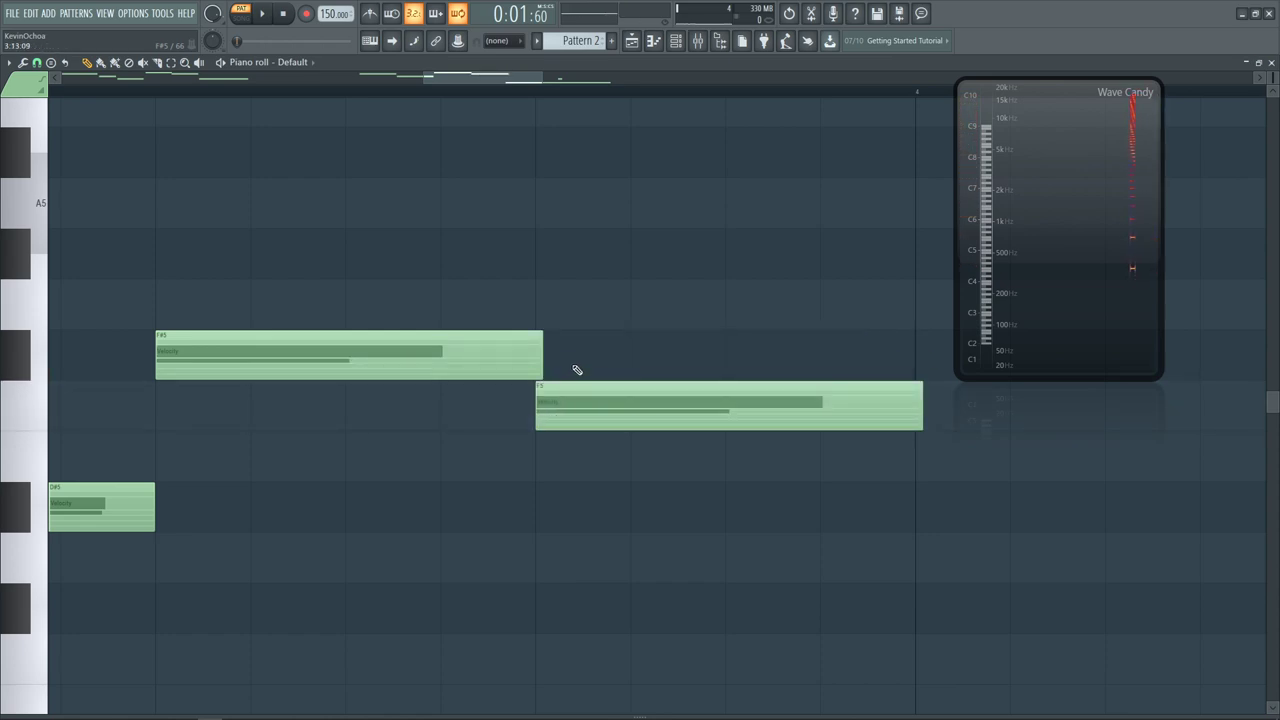
# Try to replace the C#5 slide note in bar 4 with a regular C#5 note
pyautogui.scroll(-4, 536, 543)
pyautogui.scroll(-4, 690, 612)
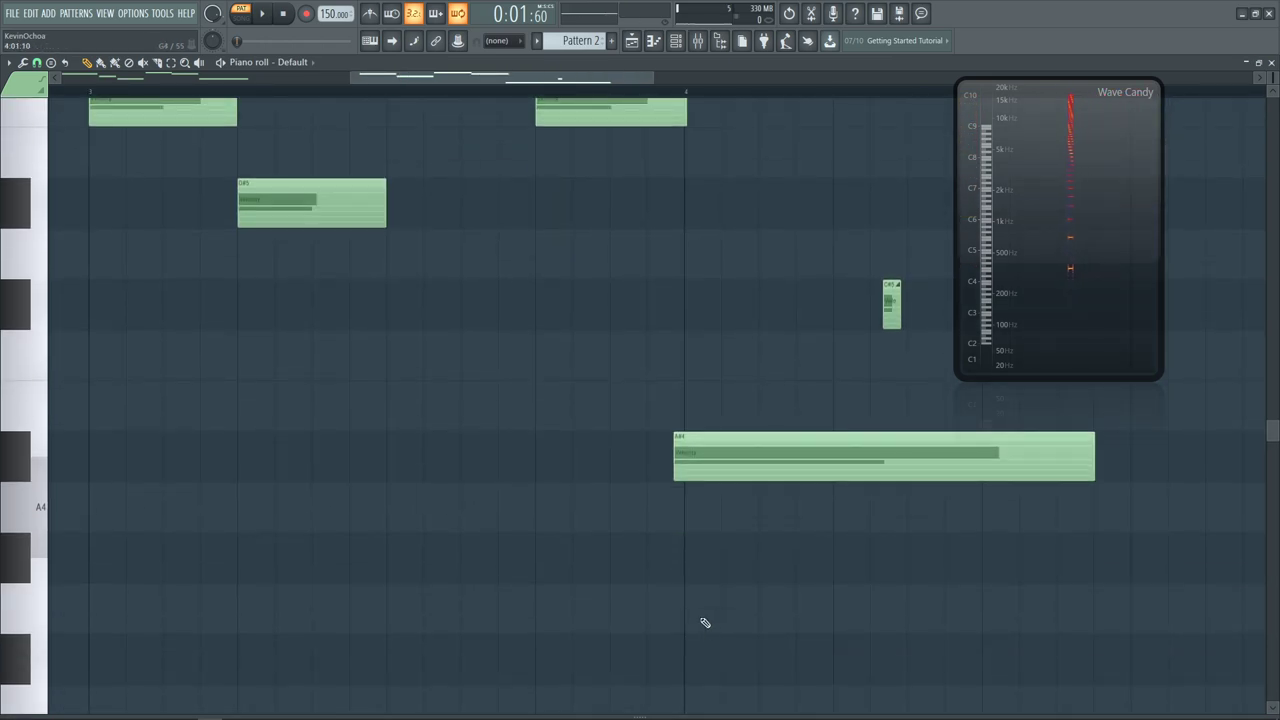
pyautogui.rightClick(1013, 440)
pyautogui.click(921, 307)
pyautogui.hotkey('ctrl', 'z')
pyautogui.hotkey('ctrl', 'z')
pyautogui.hotkey('ctrl', 'z')
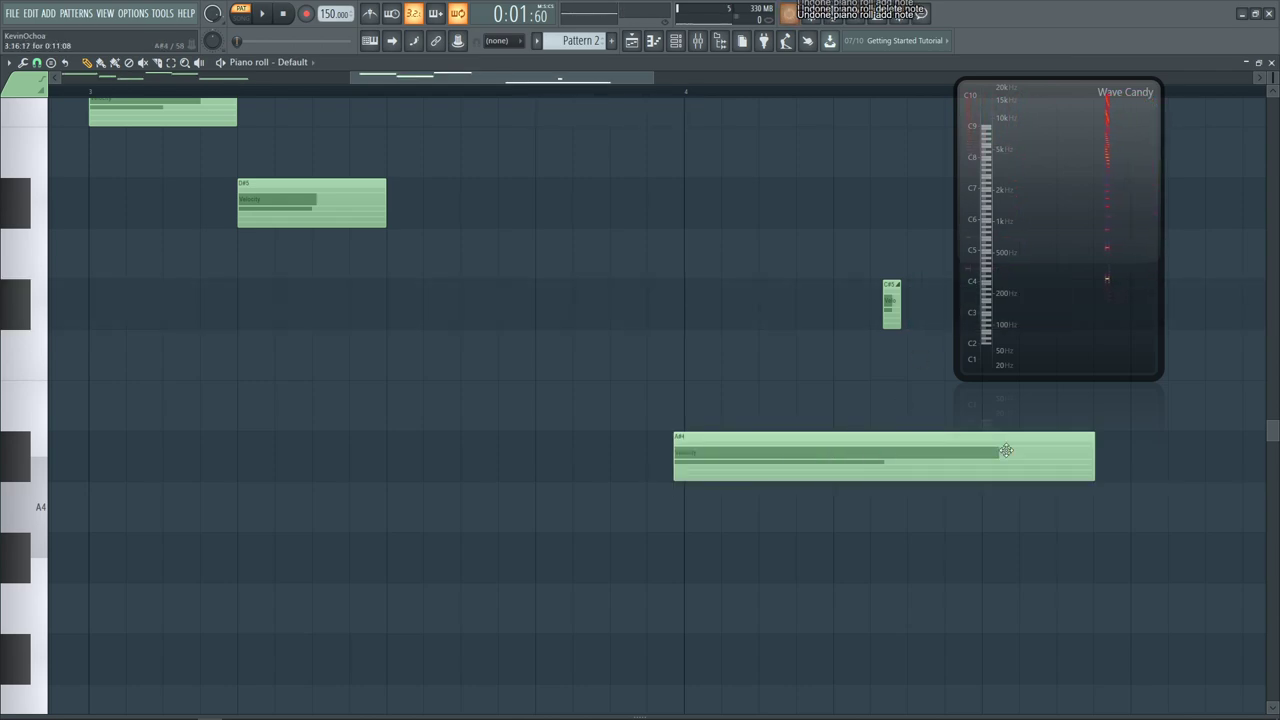
# Undo the F#5 and F5 edits in bar 3, back to the long F#5 with its slide note
pyautogui.scroll(4, 576, 420)
pyautogui.click(540, 397)
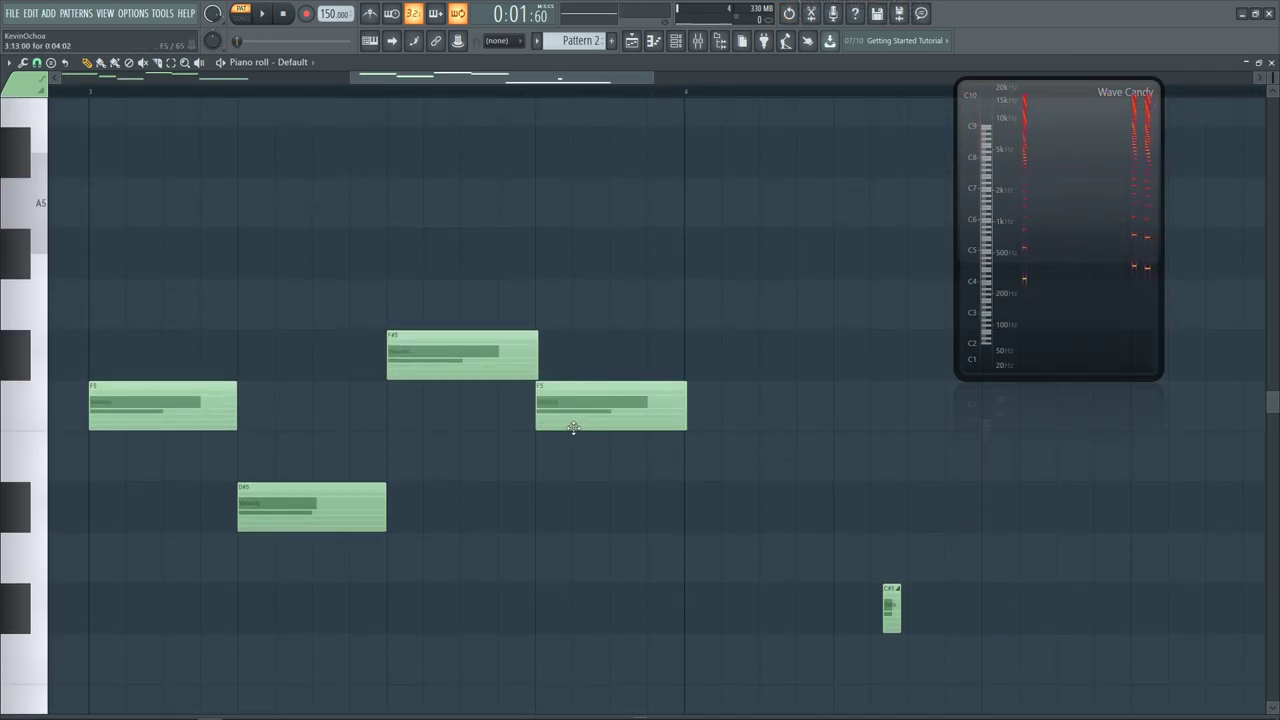
pyautogui.hotkey('ctrl', 'z')
pyautogui.hotkey('ctrl', 'z')
pyautogui.hotkey('ctrl', 'z')
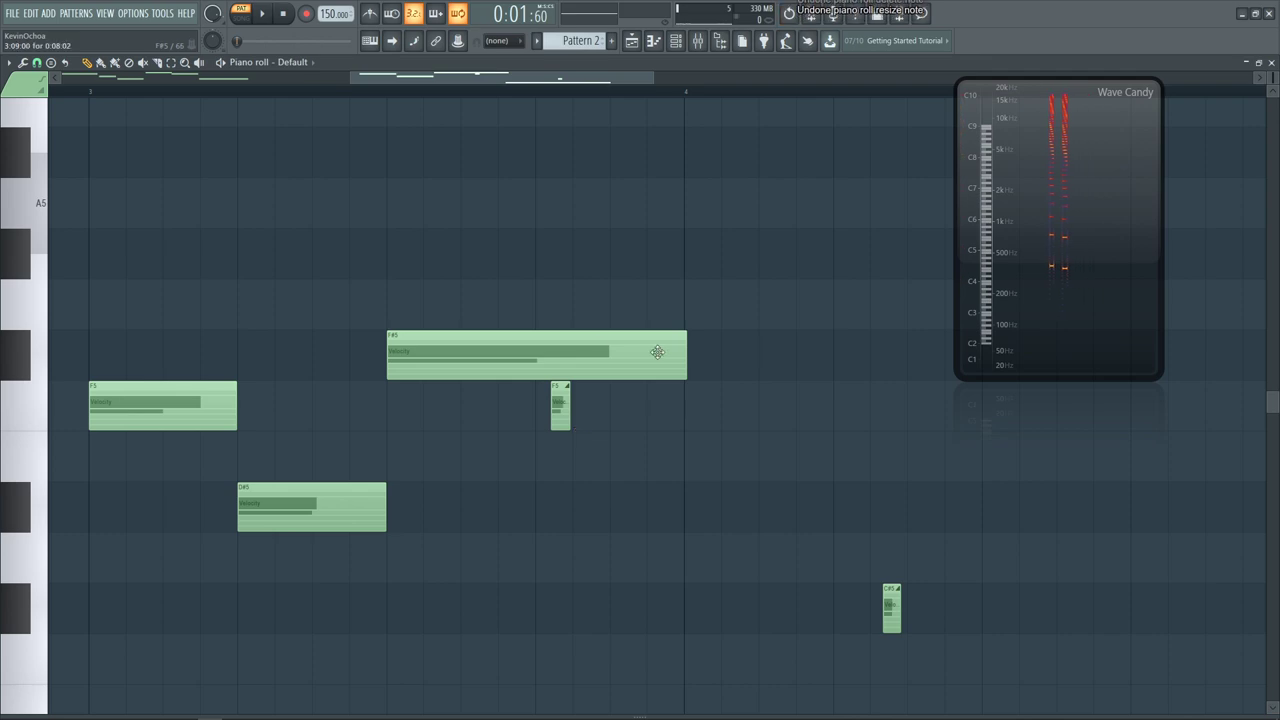
# Cut bar 3's long F#5 note to half its length and fill the rest of the bar with a regular F5 instead of the slide
pyautogui.moveTo(681, 351); pyautogui.dragTo(538, 352)
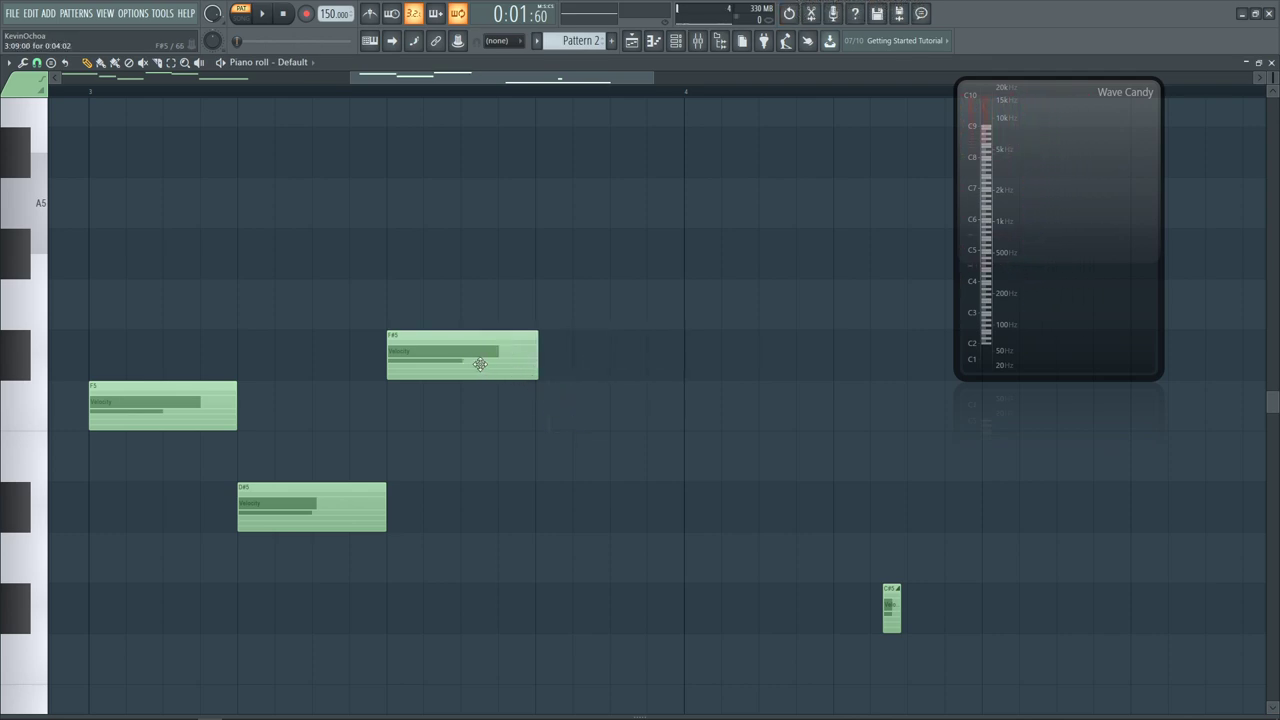
pyautogui.click(556, 410)
# Swap bar 4's C#5 slide for a regular C#5 sliced at the A#4's end, and shorten the A#4 to stop where C#5 starts
pyautogui.keyDown('ctrl'); pyautogui.scroll(-3, 608, 466); pyautogui.keyUp('ctrl')
pyautogui.scroll(-3, 760, 540)
pyautogui.scroll(1, 790, 450)
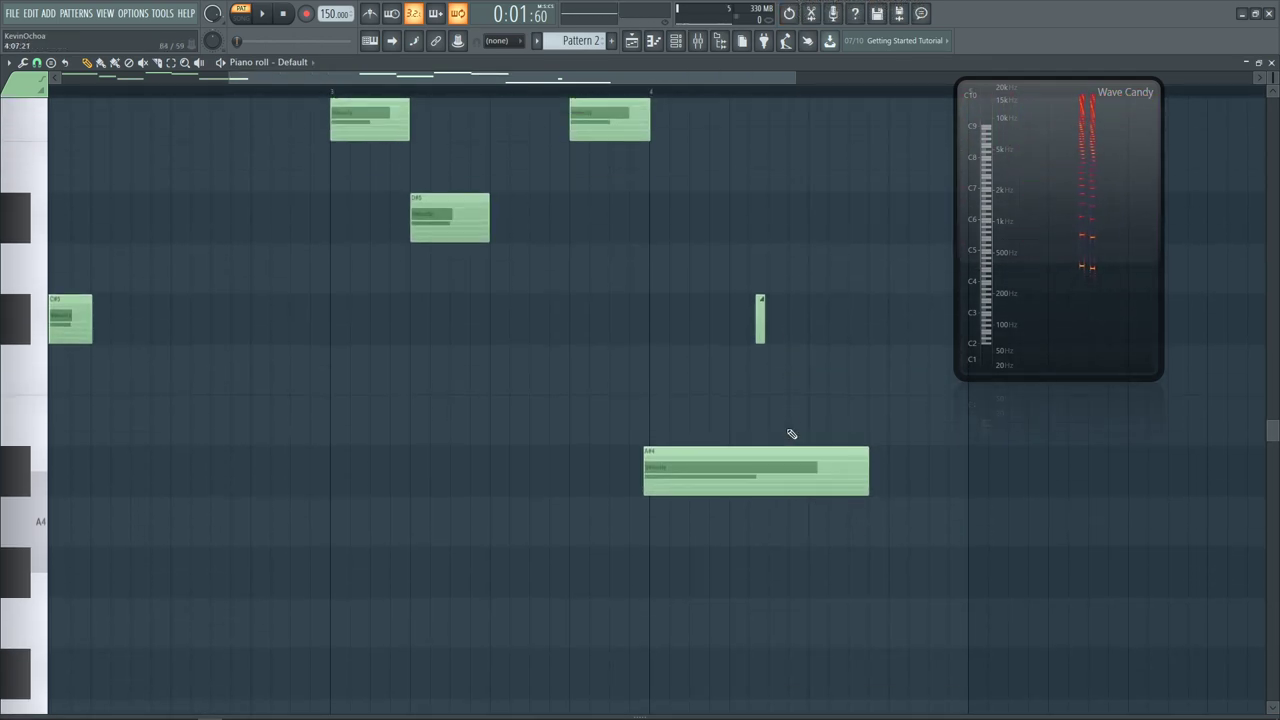
pyautogui.click(801, 464)
pyautogui.moveTo(736, 388); pyautogui.dragTo(750, 323)
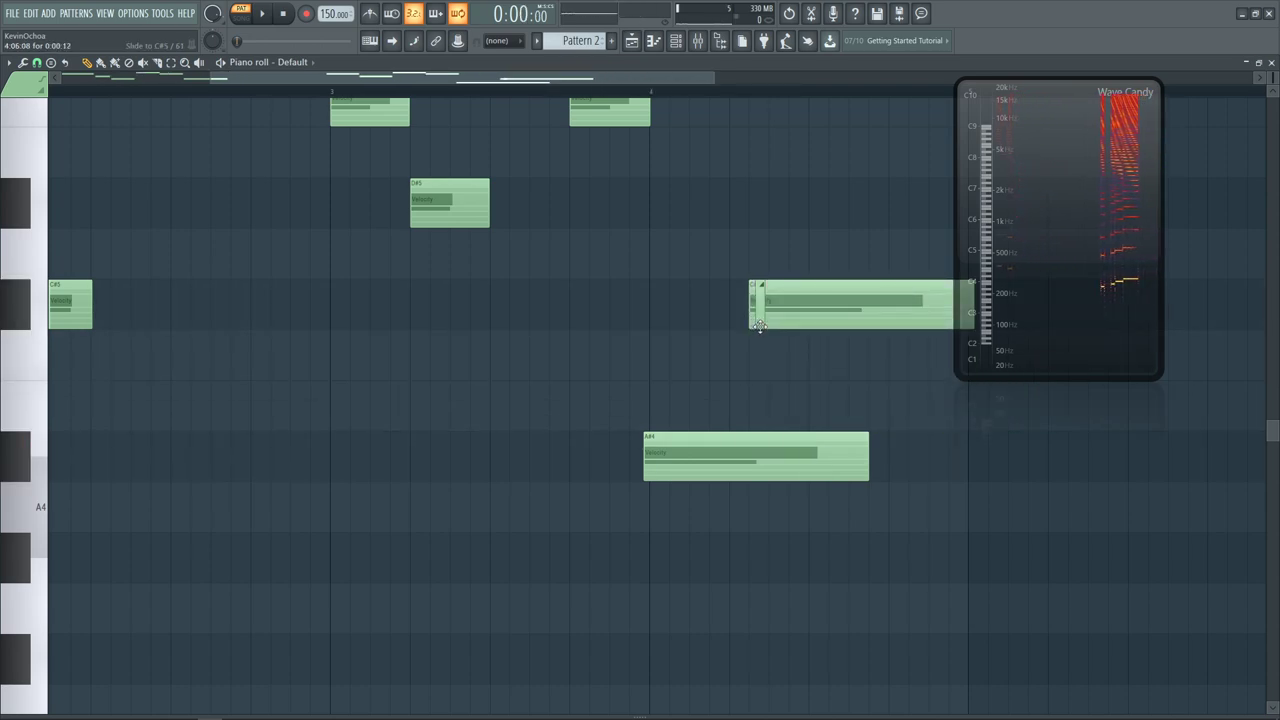
pyautogui.hotkey('ctrl', 'z')
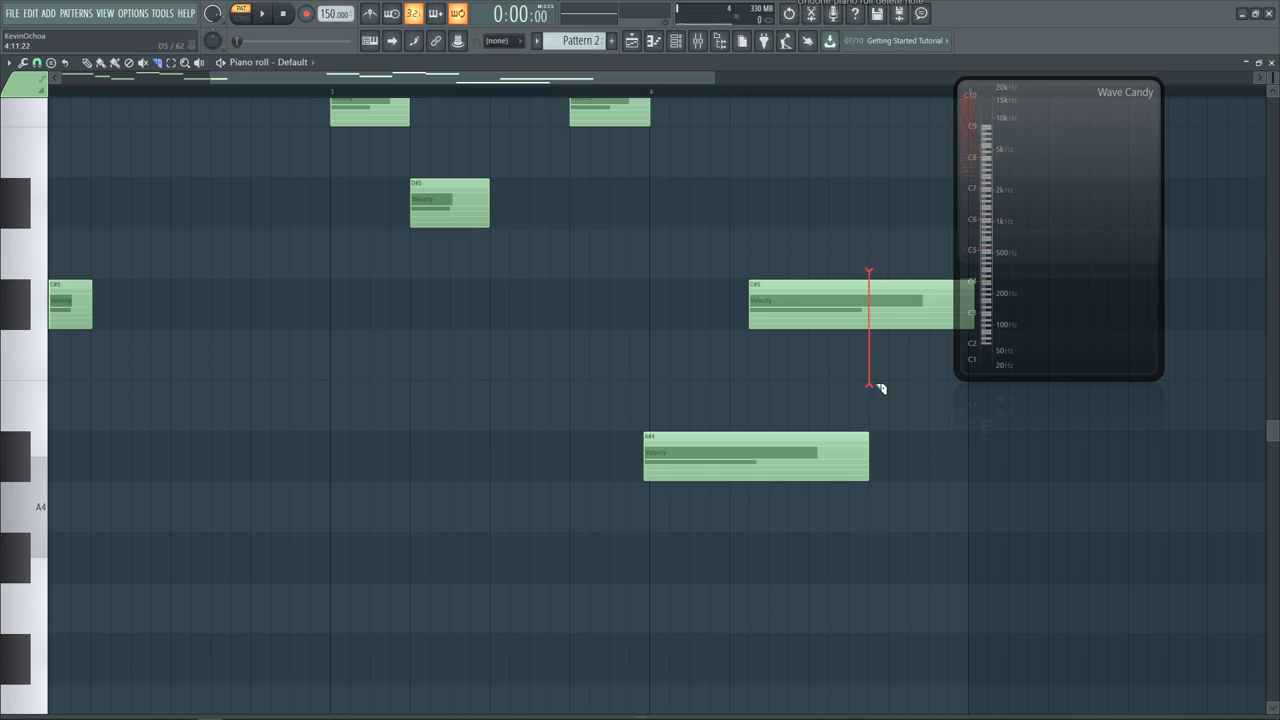
pyautogui.moveTo(880, 388); pyautogui.dragTo(880, 388)
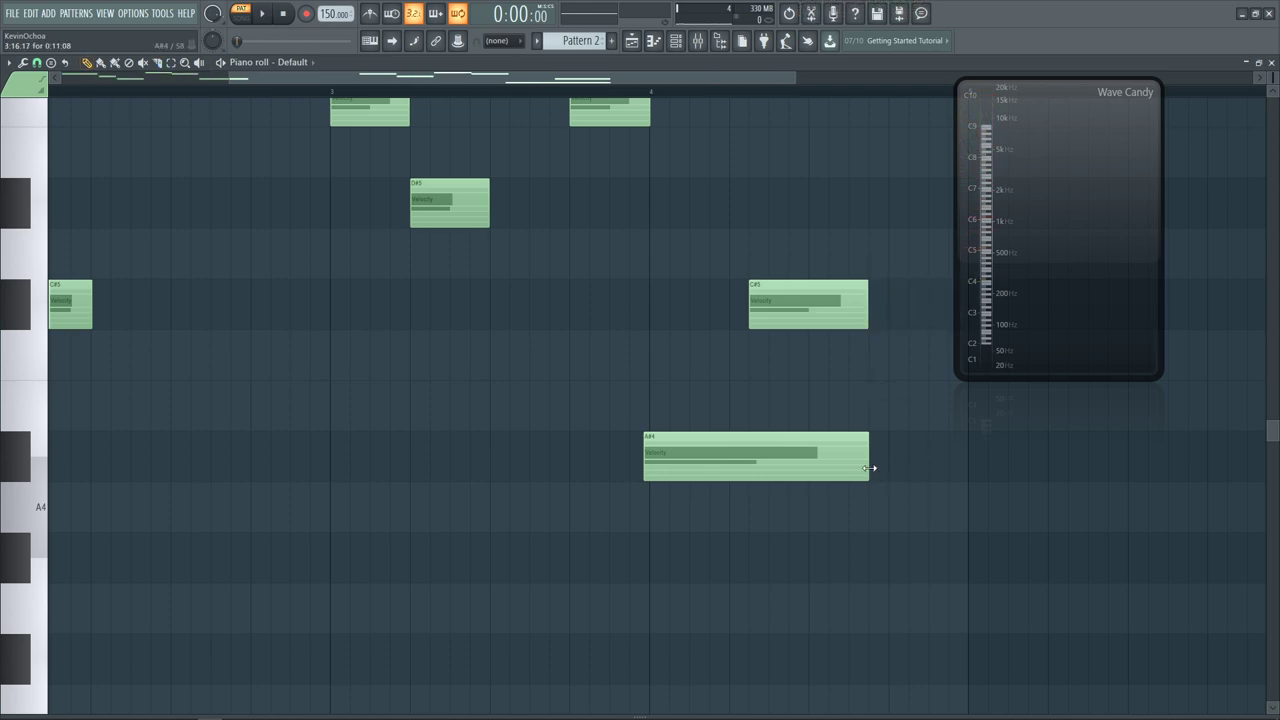
pyautogui.moveTo(869, 468); pyautogui.dragTo(705, 461)
# Select all the melody notes in Pattern 2 and quantize them to the grid
pyautogui.scroll(-2, 741, 468)
pyautogui.scroll(-3, 360, 450)
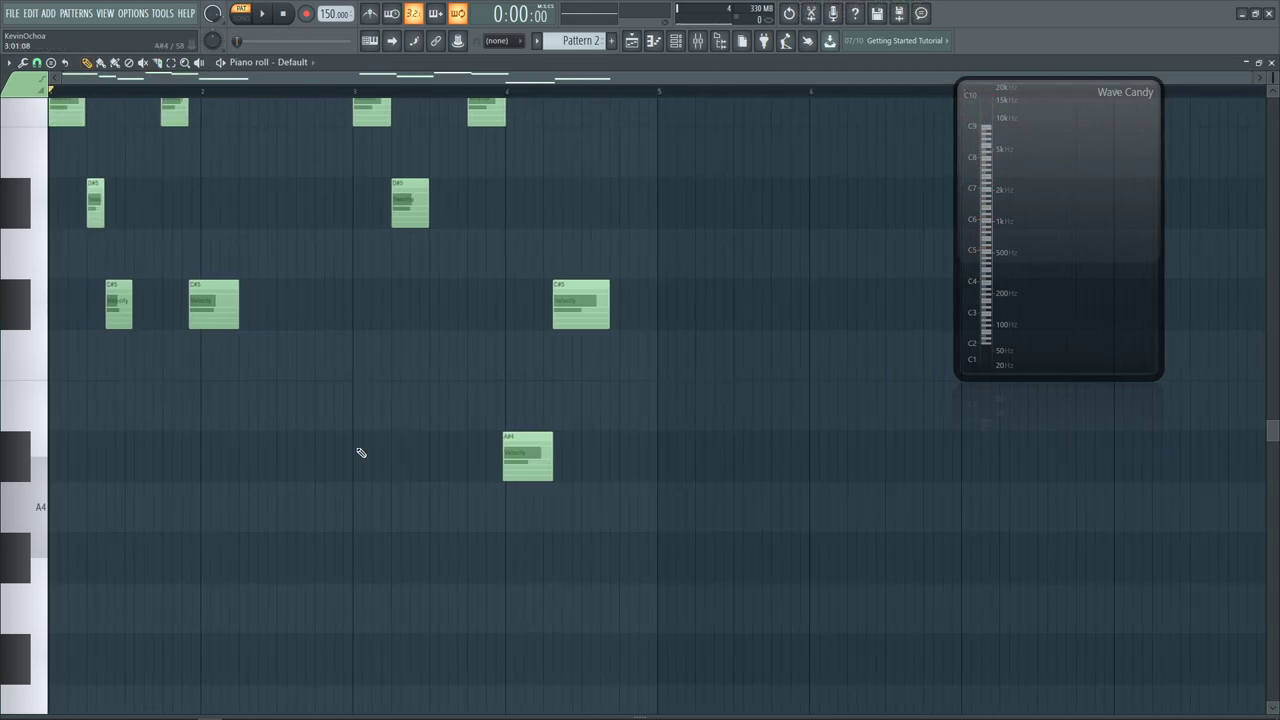
pyautogui.hotkey('ctrl', 's')
pyautogui.press('Escape')
pyautogui.hotkey('ctrl', 'a')
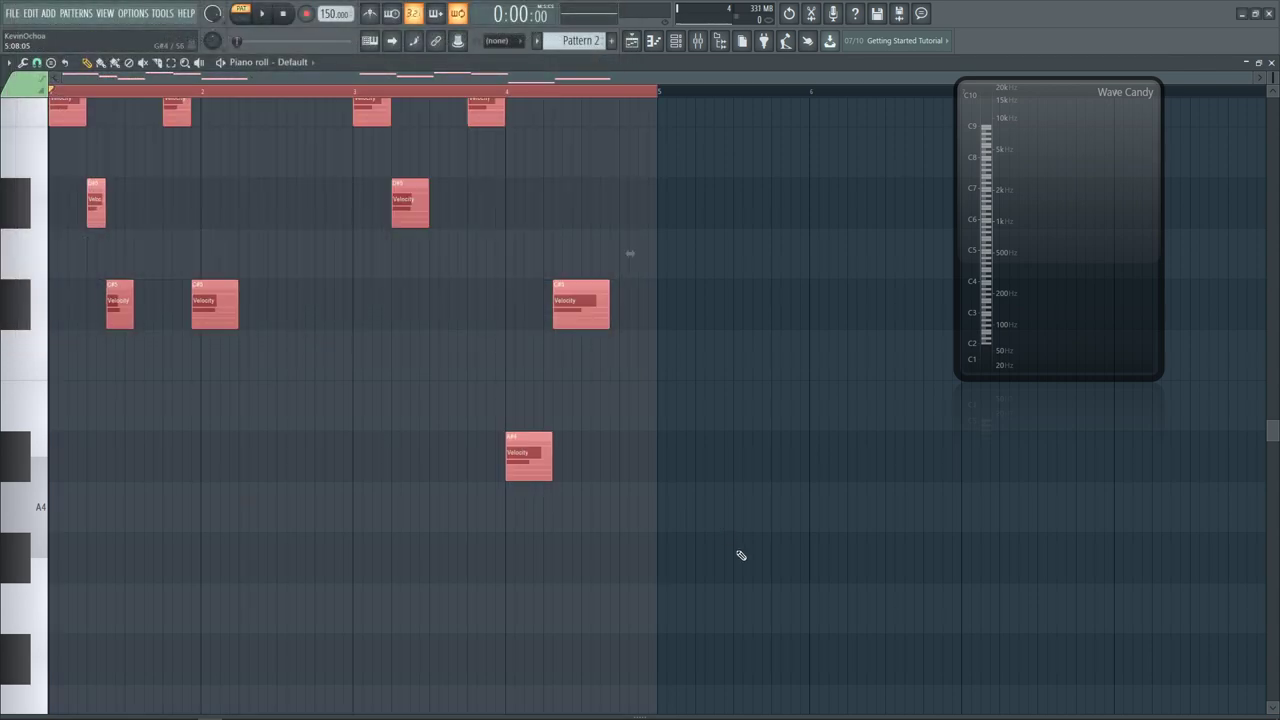
# Deselect the notes and play back Pattern 2 to check the timing of the quantized melody
pyautogui.scroll(3, 741, 555)
pyautogui.press('space')
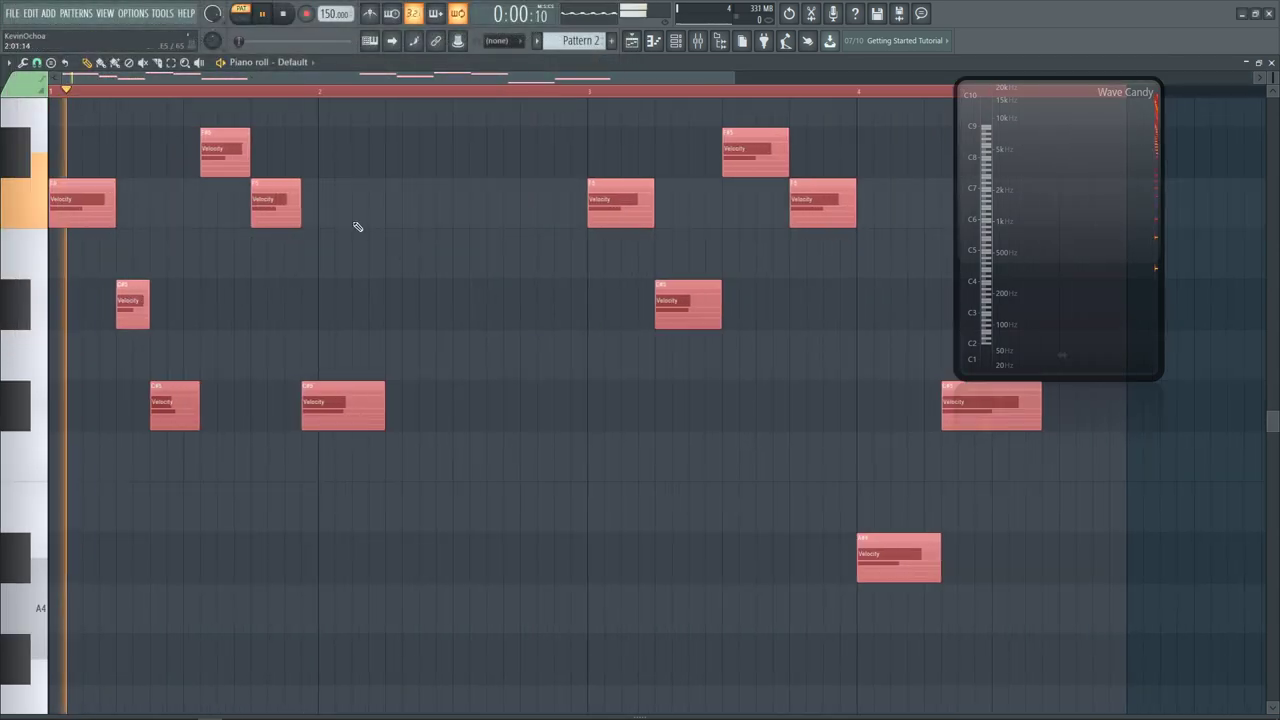
pyautogui.click(425, 341)
pyautogui.moveTo(243, 229); pyautogui.dragTo(929, 529)
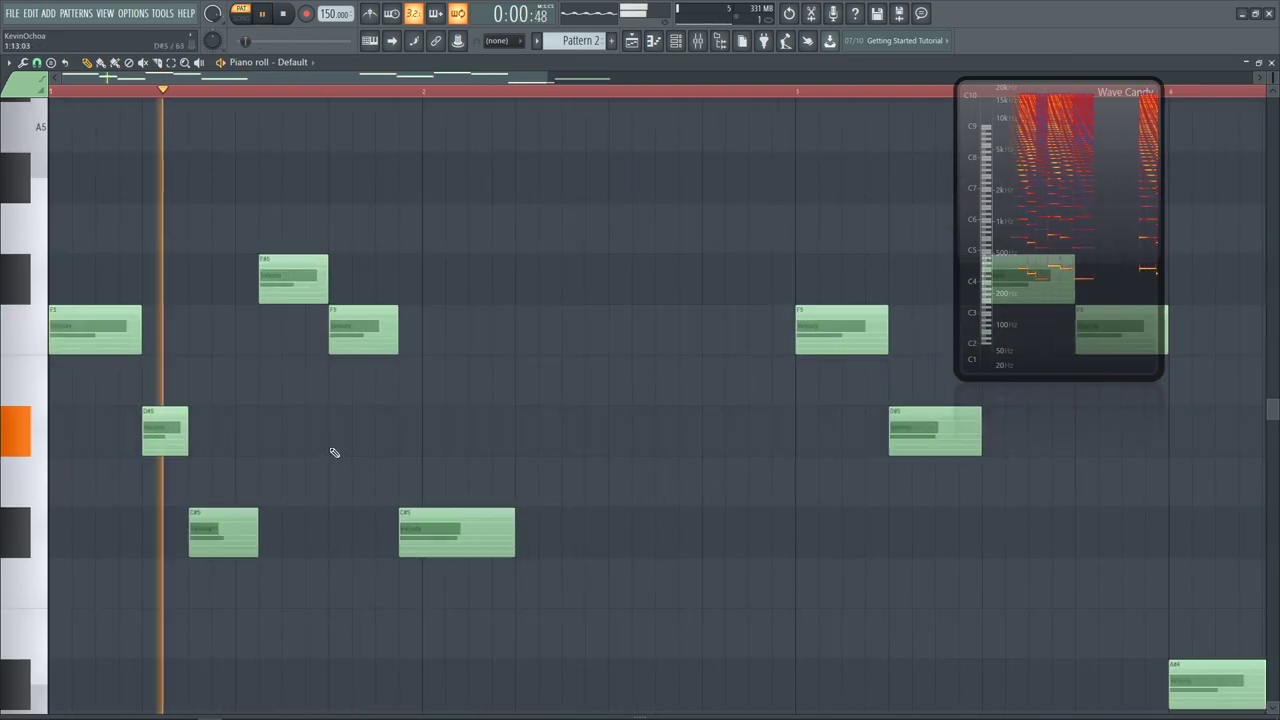
pyautogui.press('space')
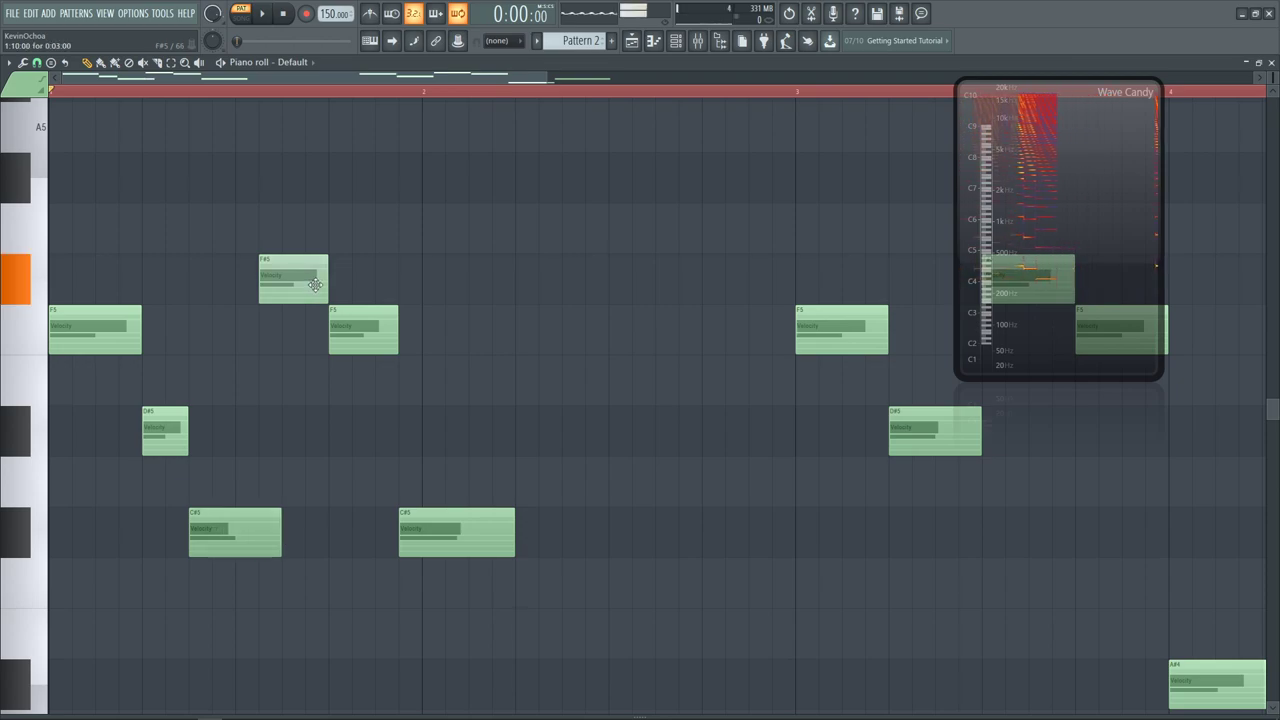
# Adjust bar 1 so the first C#5 lasts two steps and the F#5 starts directly after it and runs up to the F5
pyautogui.moveTo(350, 287); pyautogui.dragTo(327, 287)
pyautogui.press('space')
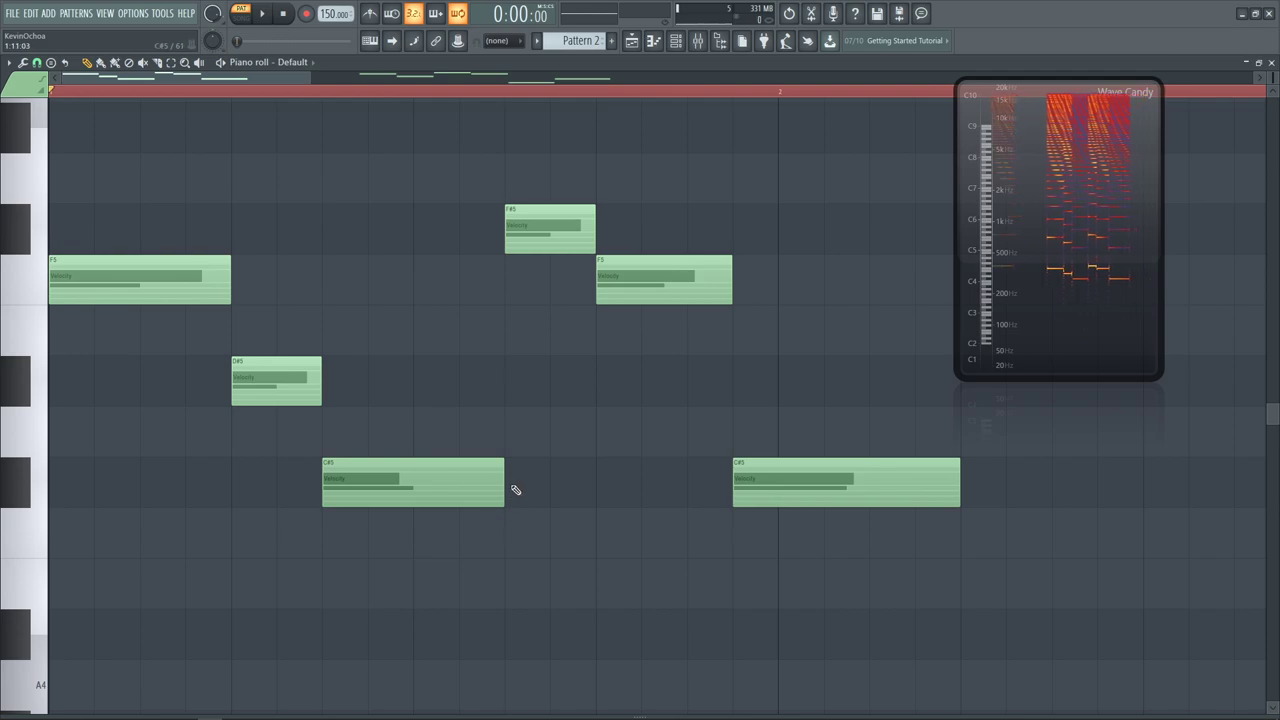
pyautogui.moveTo(503, 486); pyautogui.dragTo(401, 472)
pyautogui.moveTo(557, 250); pyautogui.dragTo(466, 218)
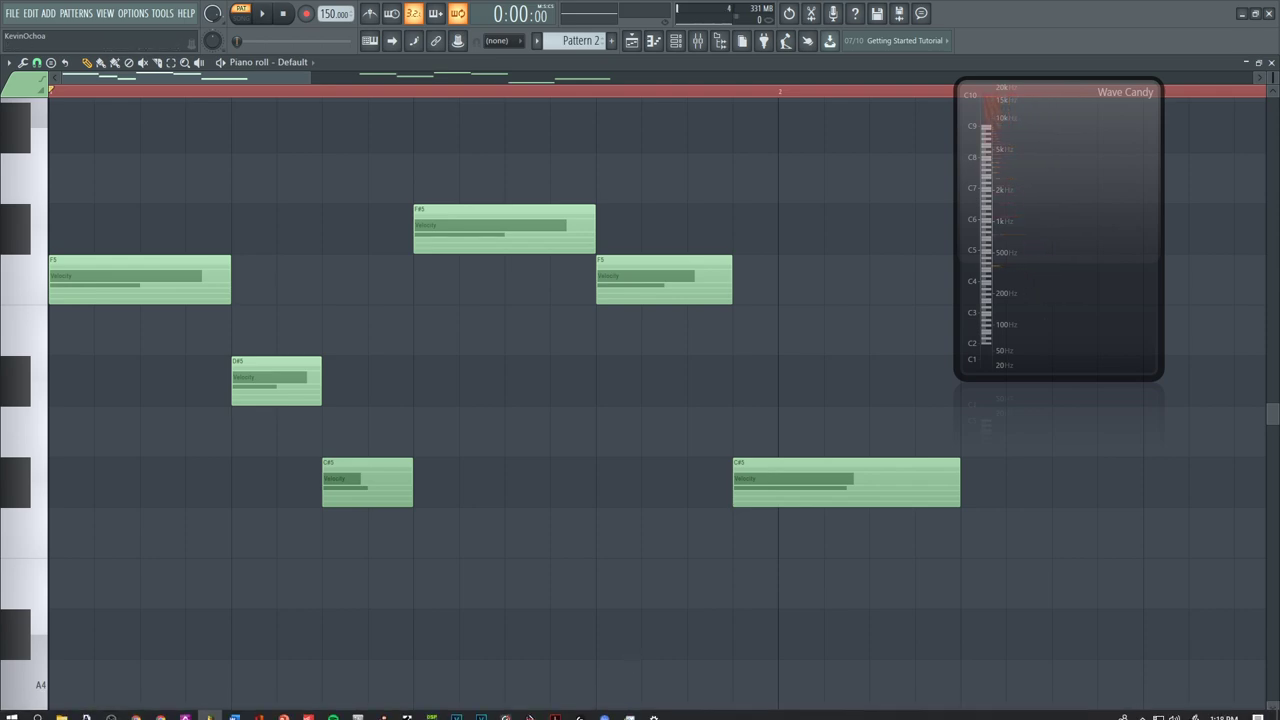
# Enlarge the velocity lane and raise the velocity of all the notes to maximum with the note properties' level offsets
pyautogui.moveTo(643, 716); pyautogui.dragTo(600, 357)
pyautogui.scroll(-4, 600, 355)
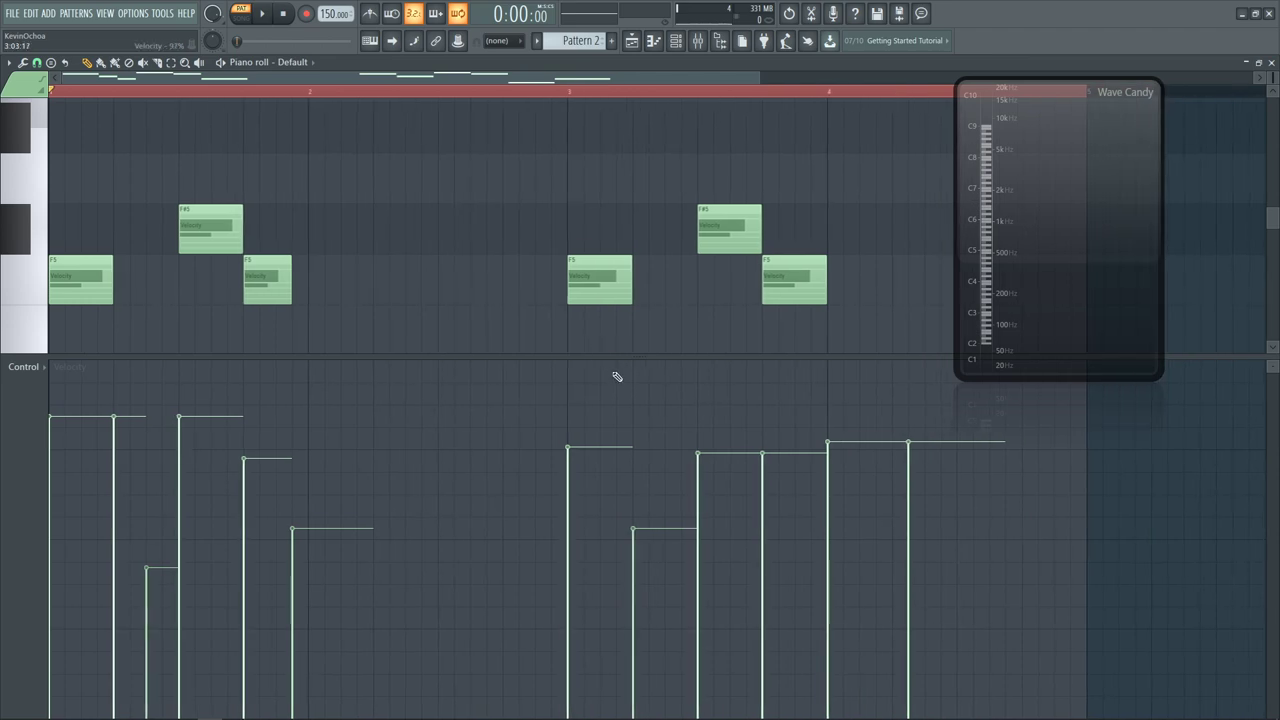
pyautogui.hotkey('ctrl', 'a')
pyautogui.hotkey('alt', 'x')
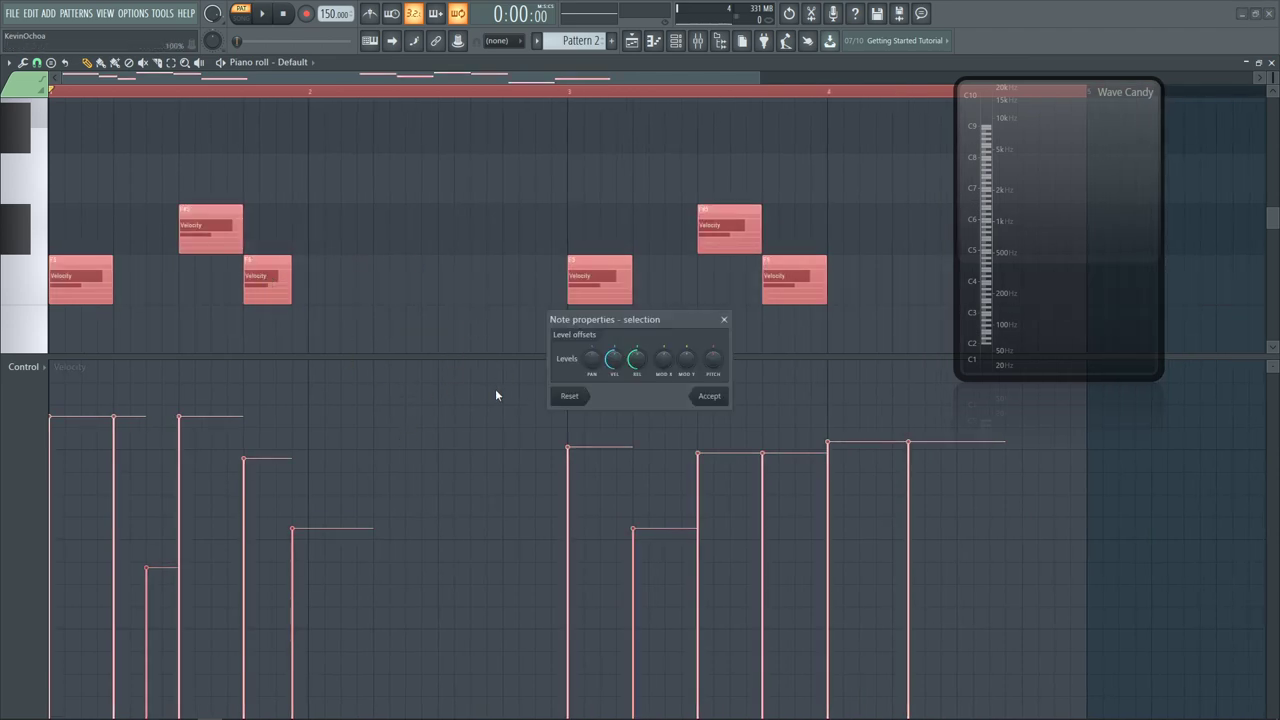
pyautogui.click(709, 396)
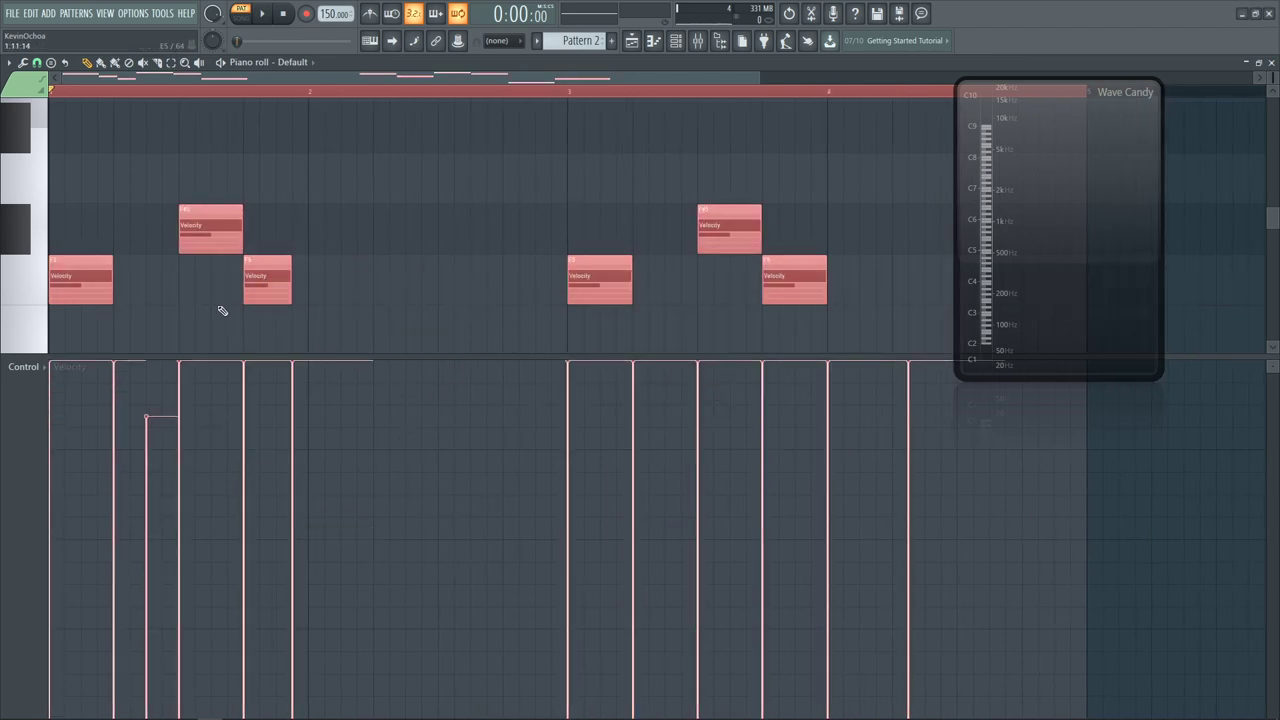
pyautogui.hotkey('alt', 'x')
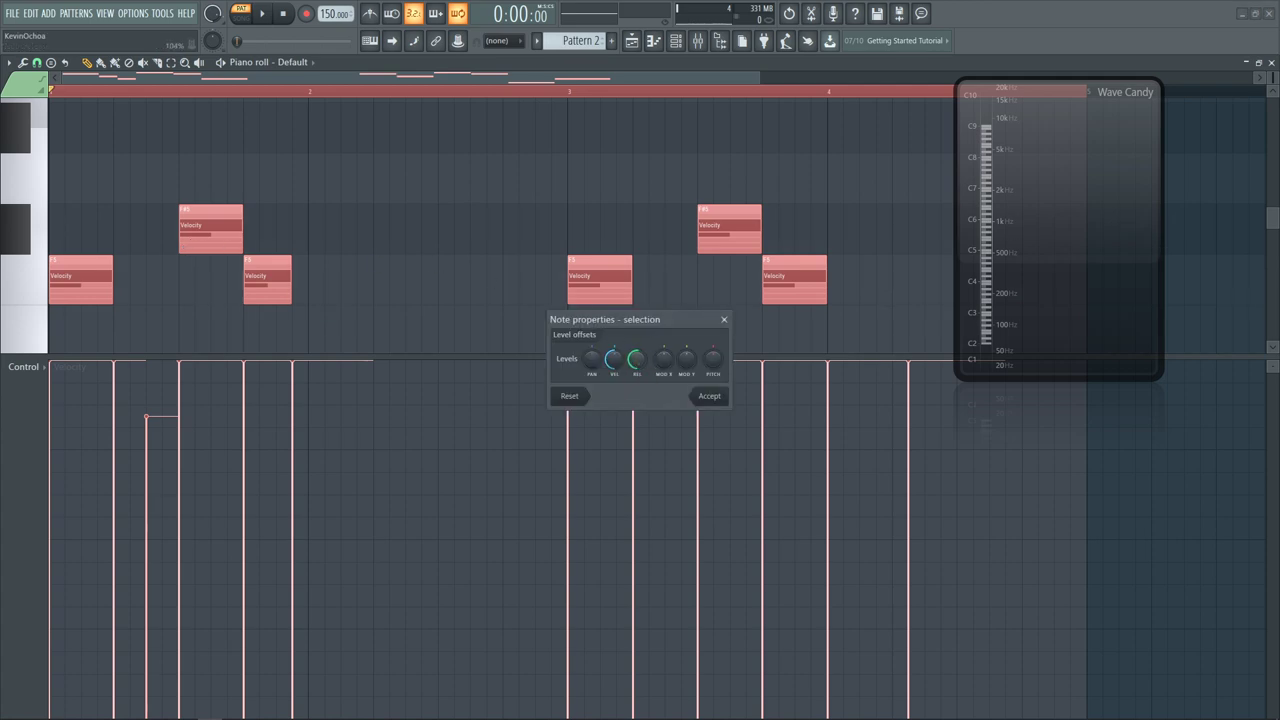
pyautogui.click(709, 396)
# Lower the velocity of all the notes together to an even level of about 76%
pyautogui.keyDown('ctrl'); pyautogui.click(454, 315); pyautogui.keyUp('ctrl')
pyautogui.hotkey('ctrl', 'a')
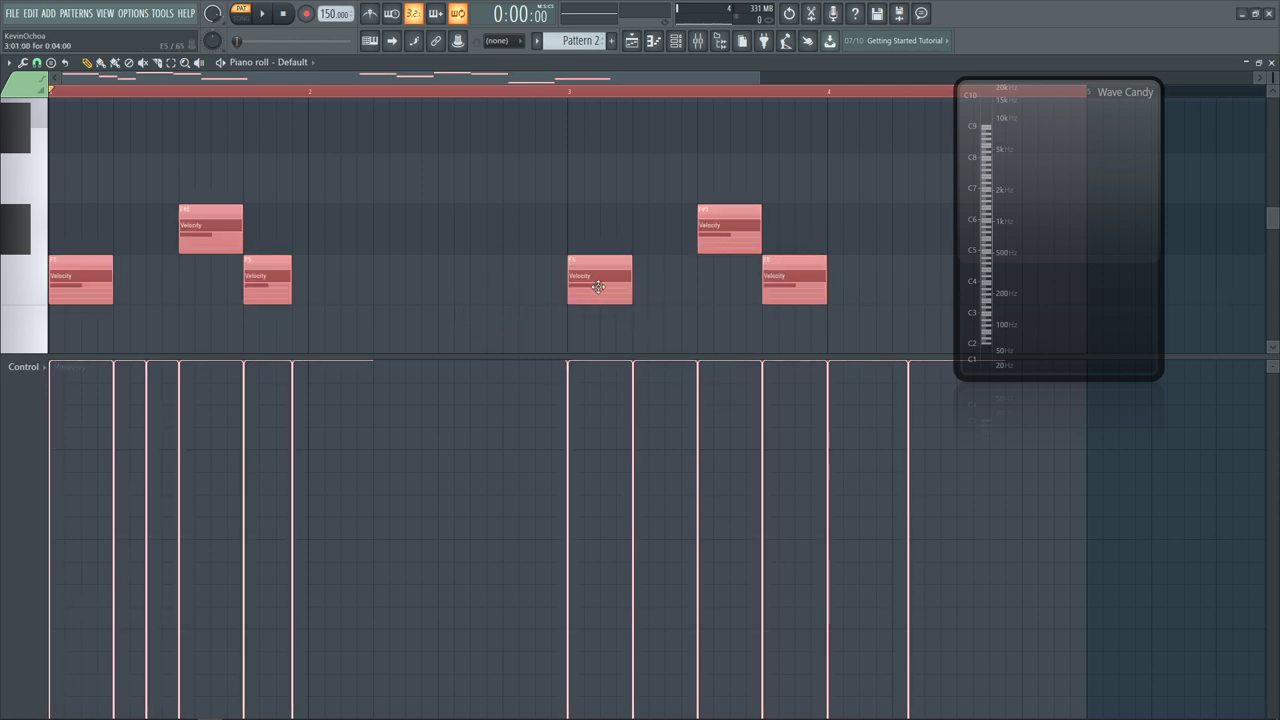
pyautogui.hotkey('alt', 'x')
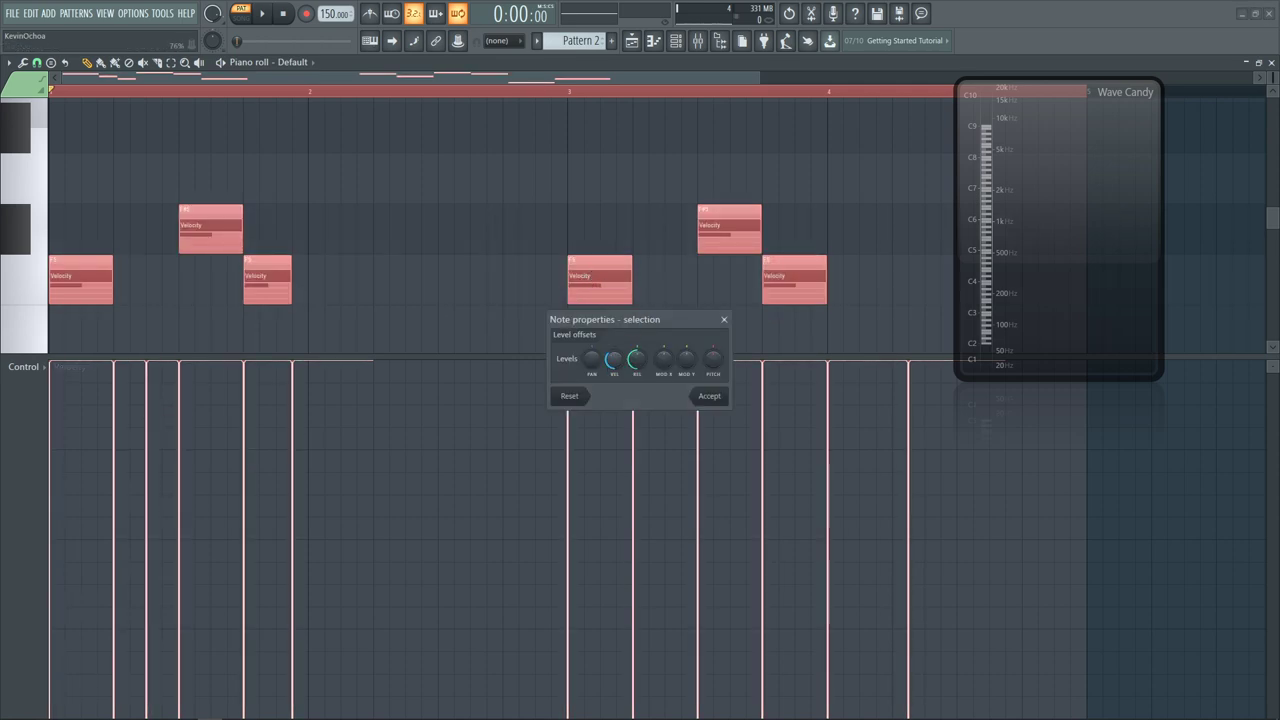
pyautogui.click(695, 397)
pyautogui.keyDown('ctrl'); pyautogui.click(447, 278); pyautogui.keyUp('ctrl')
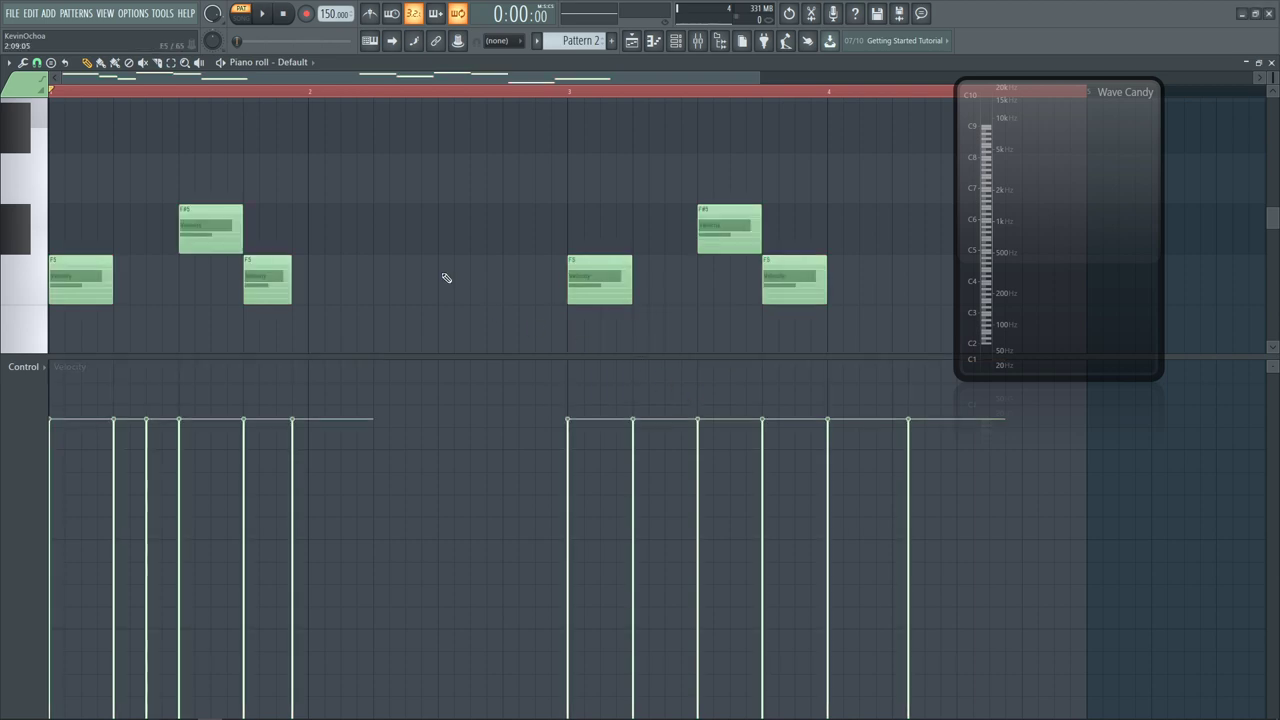
# Play back Pattern 2 and collapse the velocity lane to give the note area its full height
pyautogui.keyDown('ctrl'); pyautogui.rightClick(447, 278); pyautogui.keyUp('ctrl')
pyautogui.press('space')
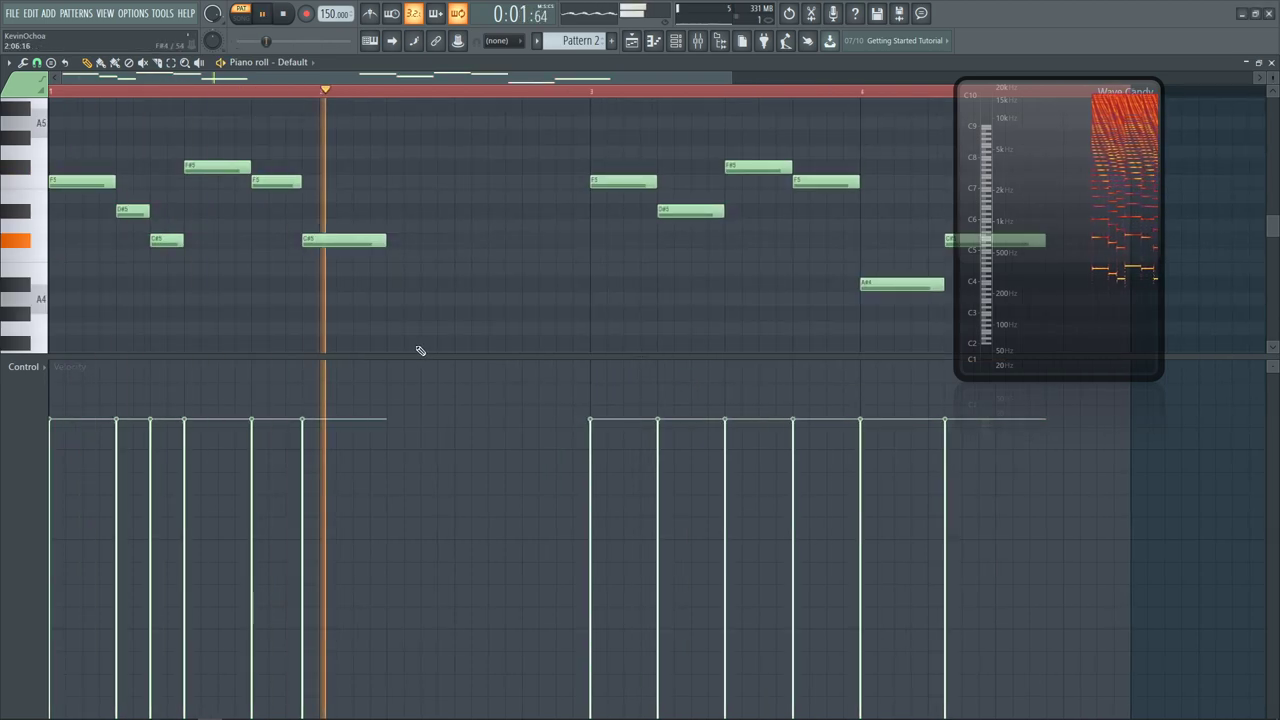
pyautogui.moveTo(411, 357); pyautogui.dragTo(344, 589)
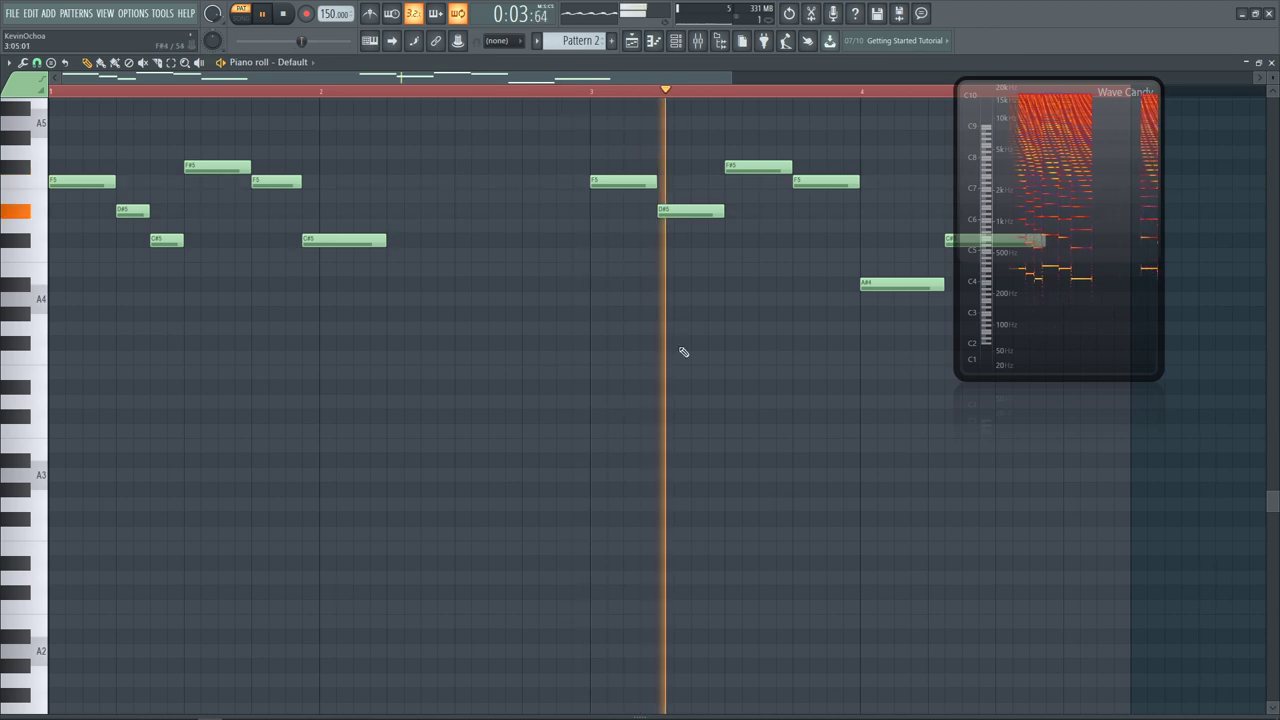
# Try shortening bar 1's D#5, moving the C#5 earlier and adding a one-step D#5 after it, play it, and undo the changes
pyautogui.scroll(-2, 595, 410)
pyautogui.keyDown('ctrl'); pyautogui.rightClick(398, 240); pyautogui.keyUp('ctrl')
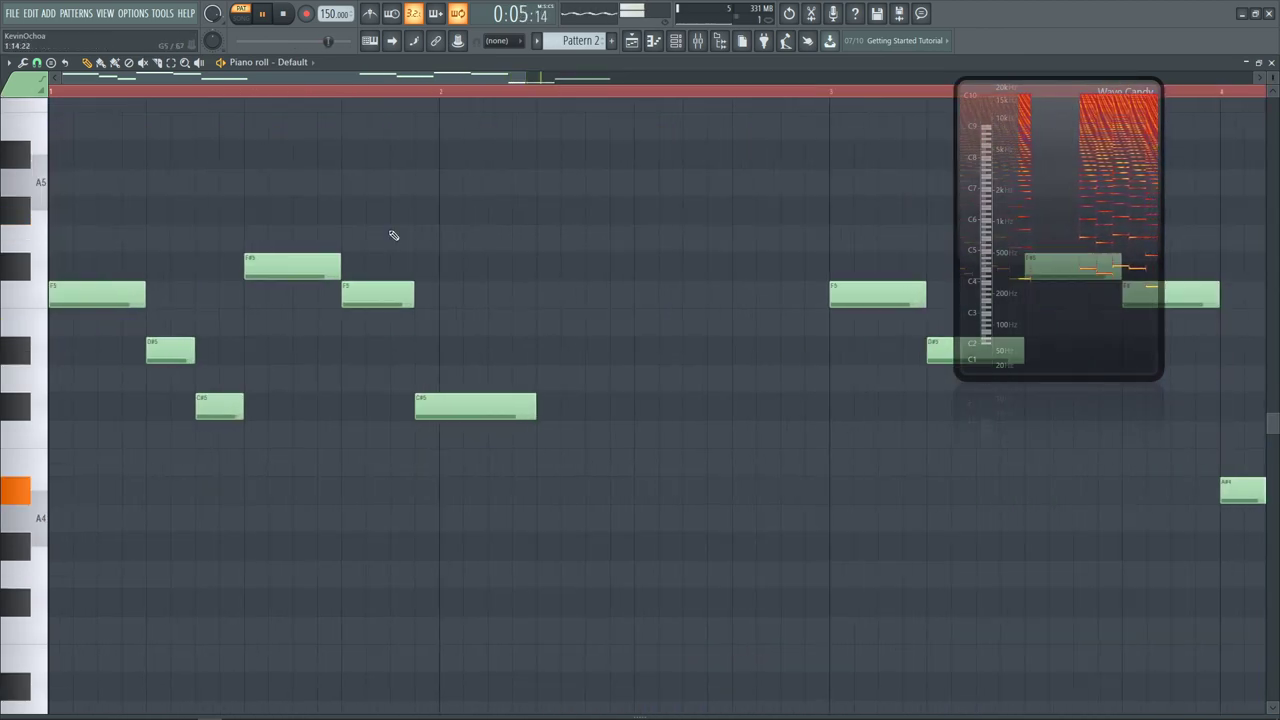
pyautogui.press('space')
pyautogui.click(217, 372)
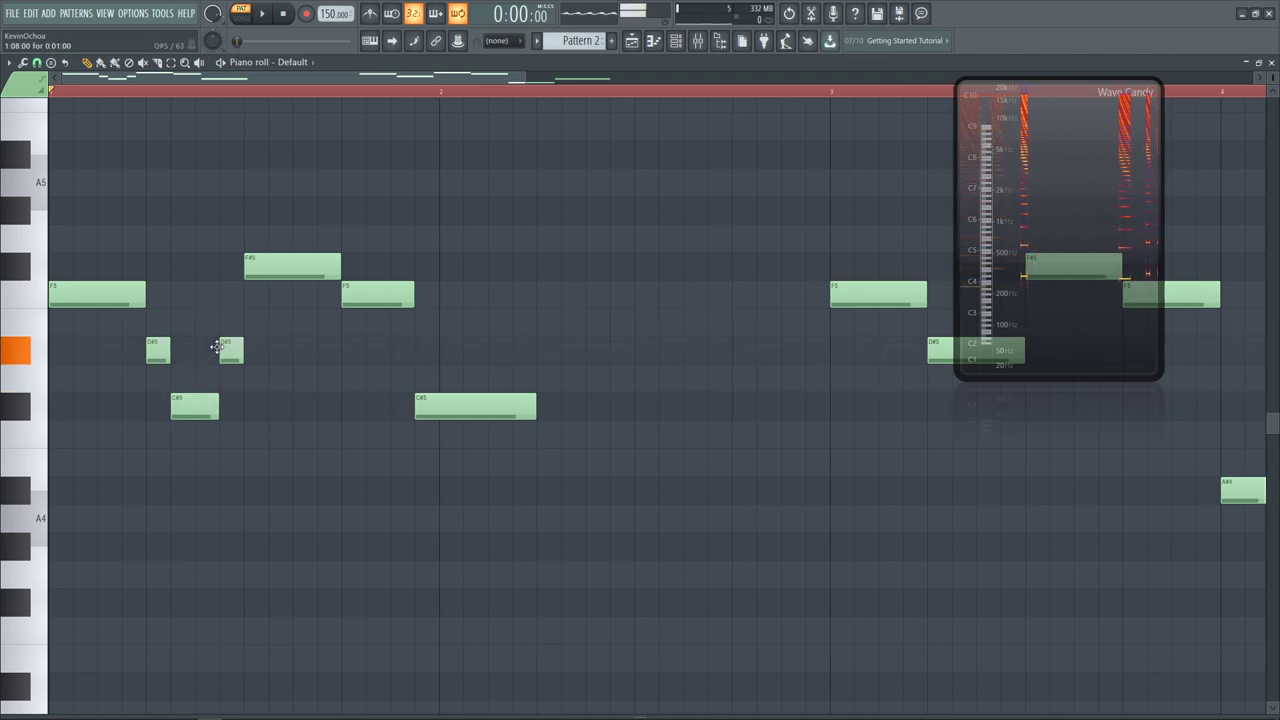
pyautogui.press('space')
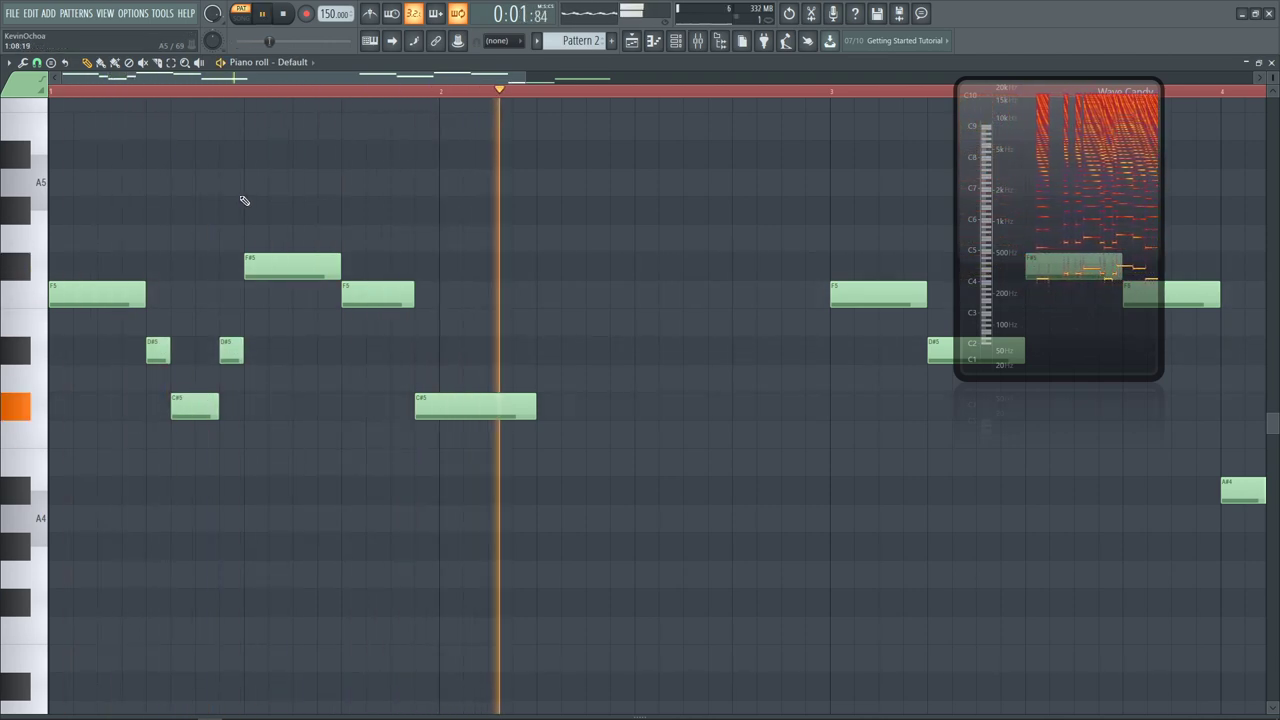
pyautogui.hotkey('ctrl', 'z')
pyautogui.hotkey('ctrl', 'z')
pyautogui.hotkey('ctrl', 'z')
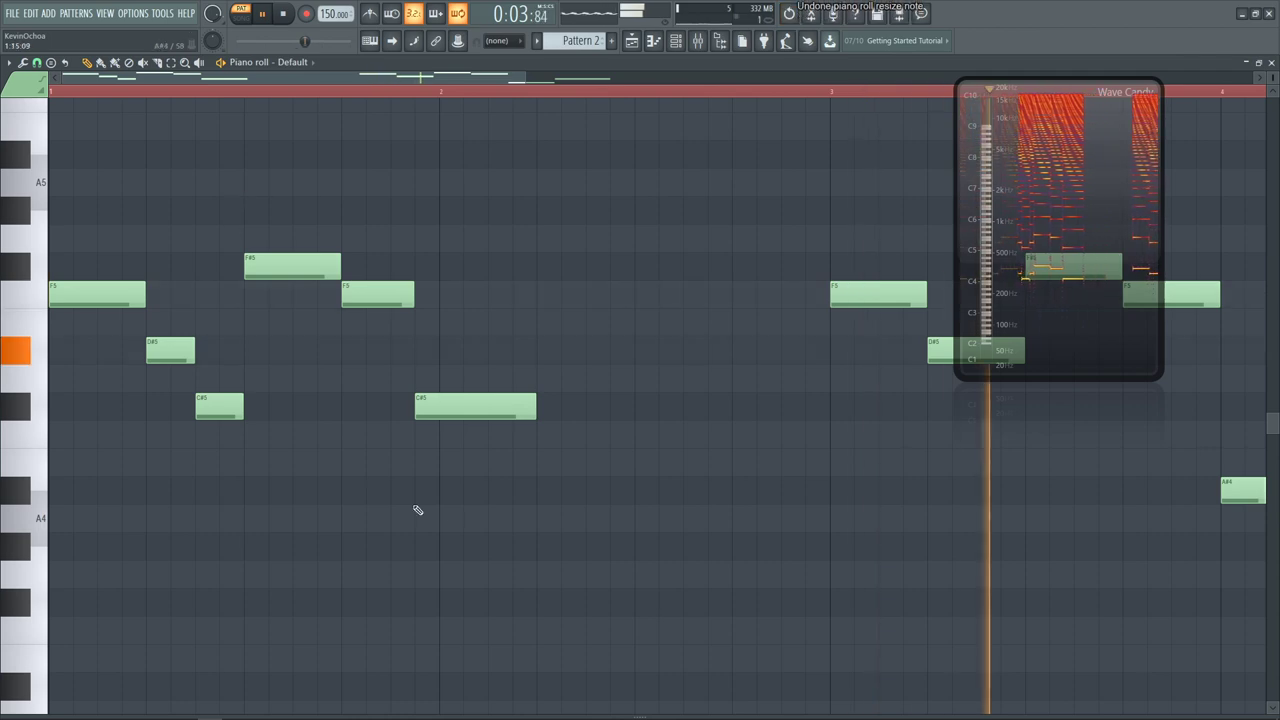
# Replace the short D#5 and C#5 with an eight-step C#5 at the start of bar 1 and lengthen the first F5 to match
pyautogui.scroll(-3, 436, 520)
pyautogui.moveTo(1006, 614); pyautogui.dragTo(82, 214)
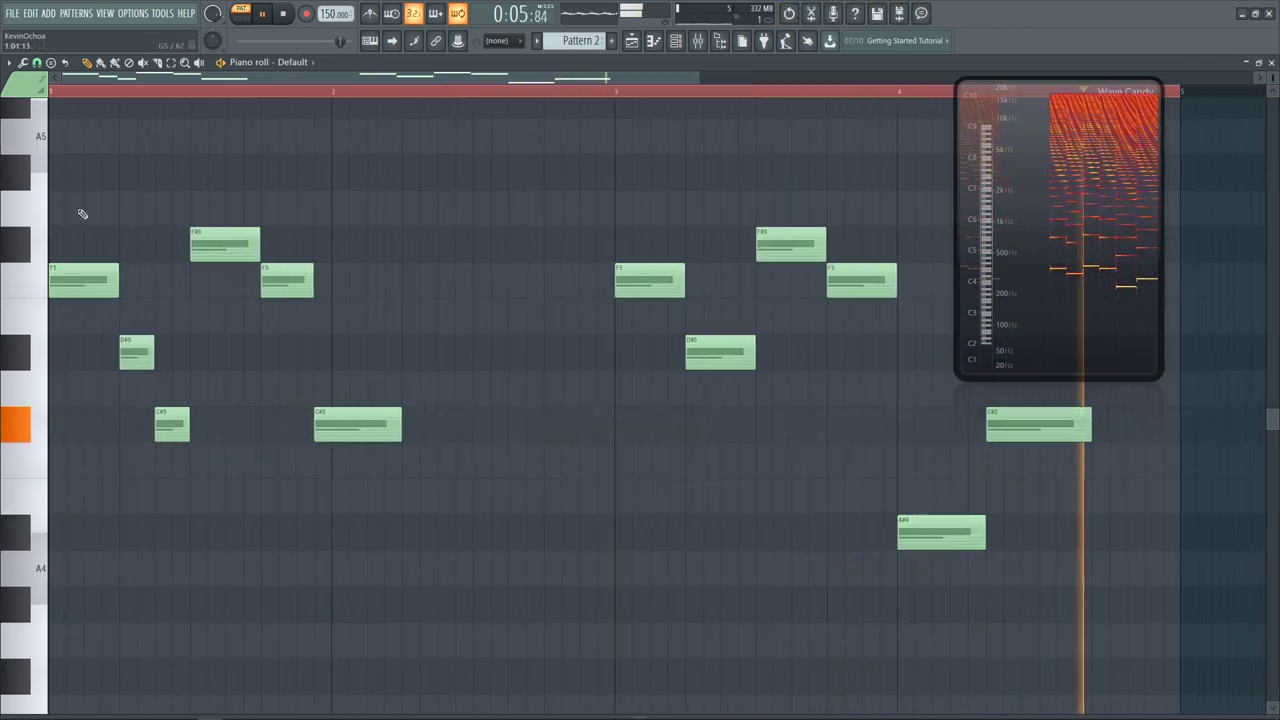
pyautogui.press('space')
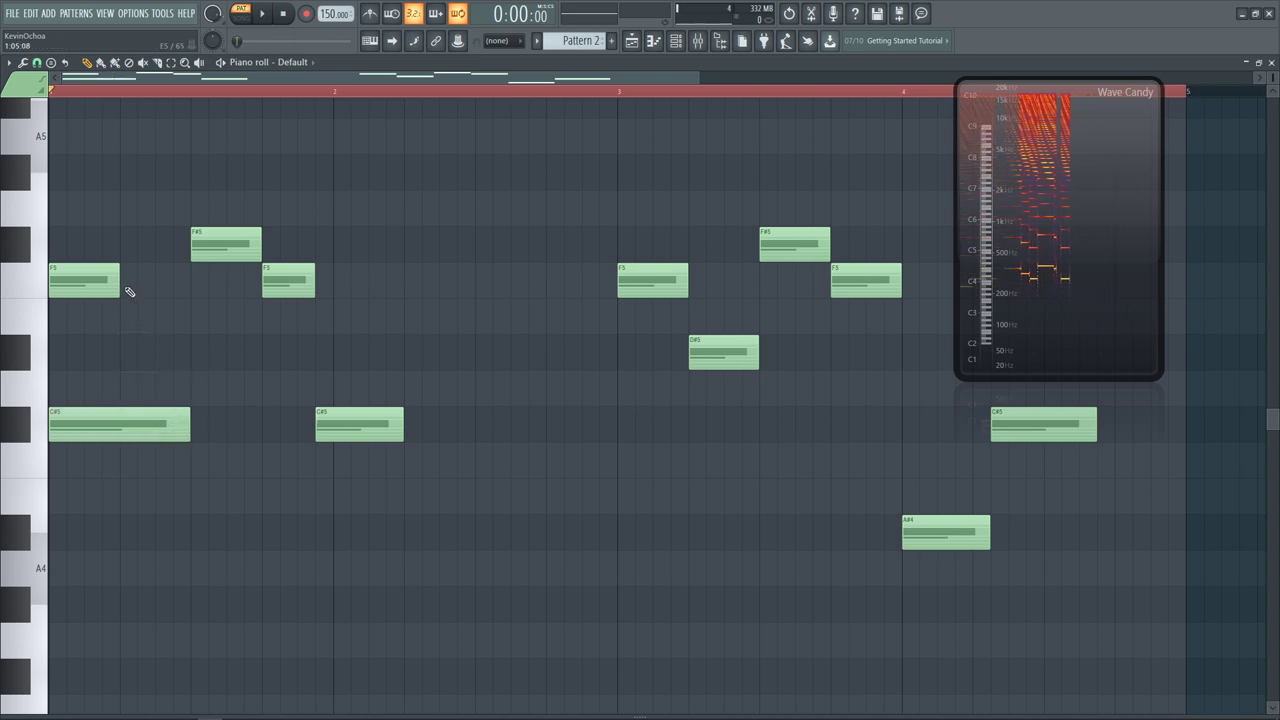
pyautogui.press('space')
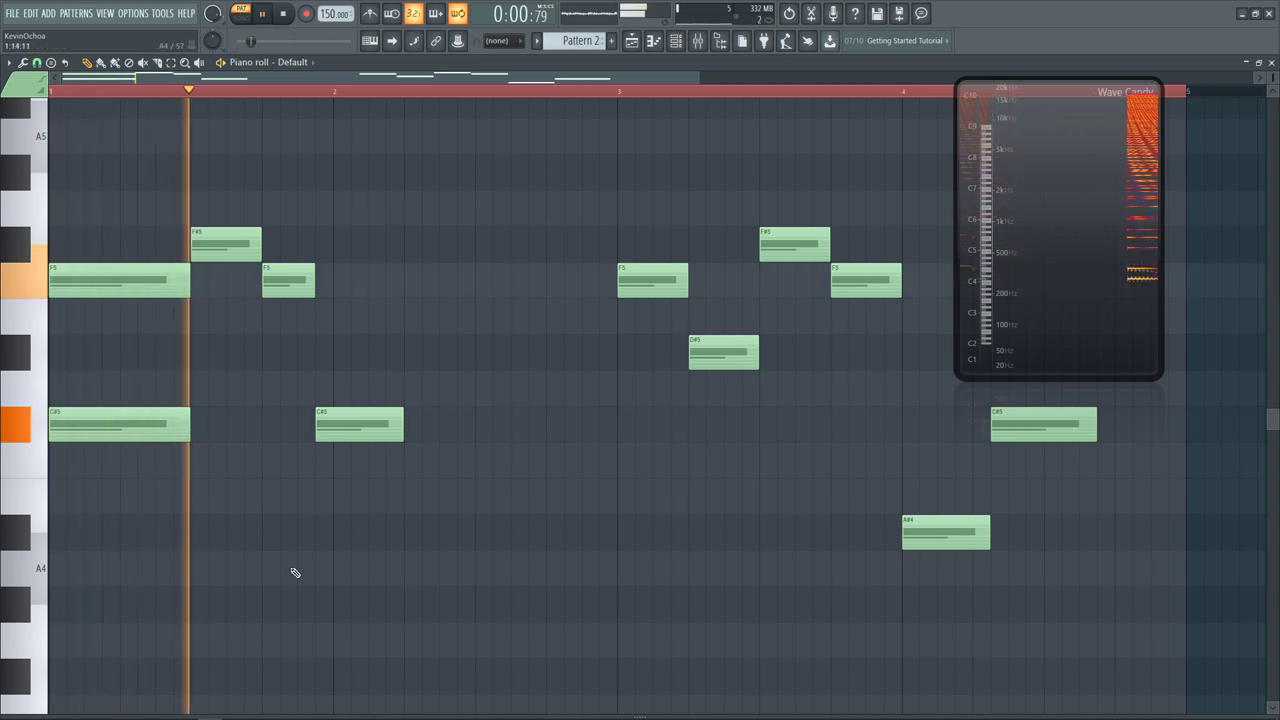
# Try an A4 and a G#4 as a third note under the opening F5 and C#5, audition both, and remove the extra note
pyautogui.press('space')
pyautogui.press('space')
pyautogui.press('space')
pyautogui.moveTo(60, 602); pyautogui.dragTo(5, 536)
pyautogui.press('space')
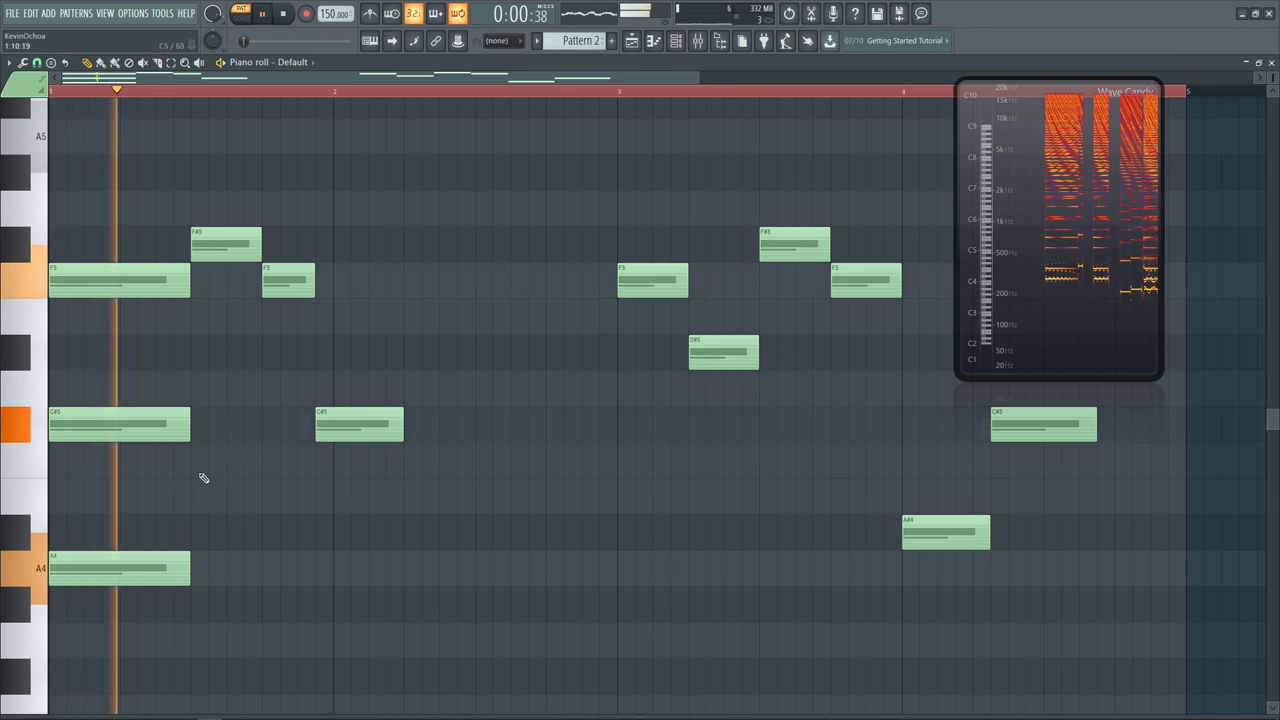
pyautogui.press('space')
pyautogui.moveTo(125, 566); pyautogui.dragTo(91, 619)
pyautogui.press('space')
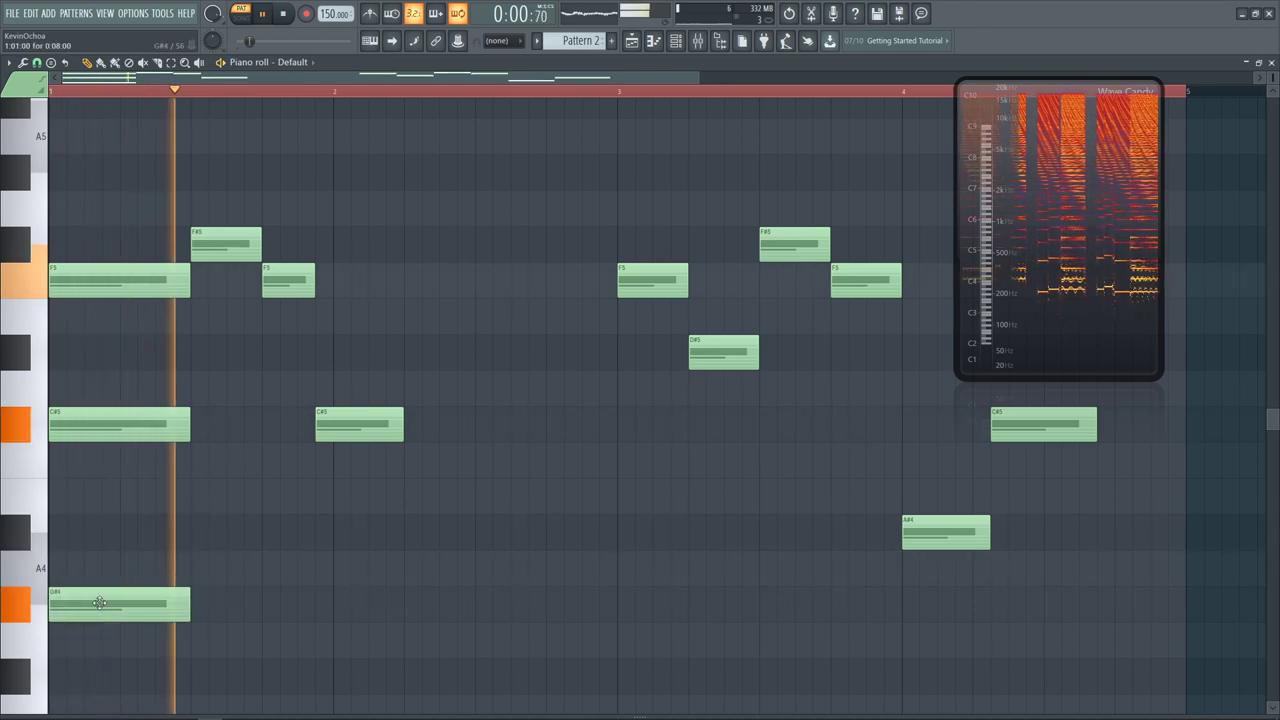
pyautogui.press('space')
pyautogui.rightClick(91, 612)
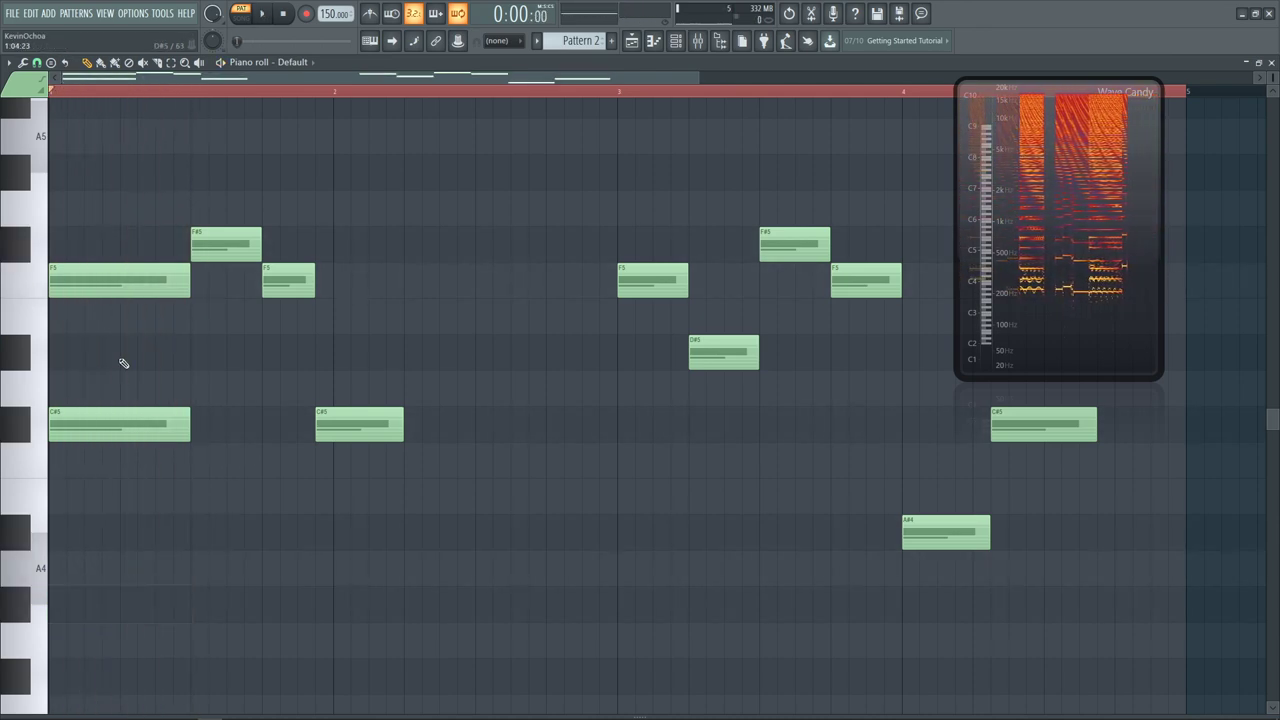
# Lower the opening F5 and the following F#5 in bar 1 by an octave to F4 and F#4, auditioning the pattern
pyautogui.click(98, 291)
pyautogui.hotkey('ctrl', 'Down')
pyautogui.press('space')
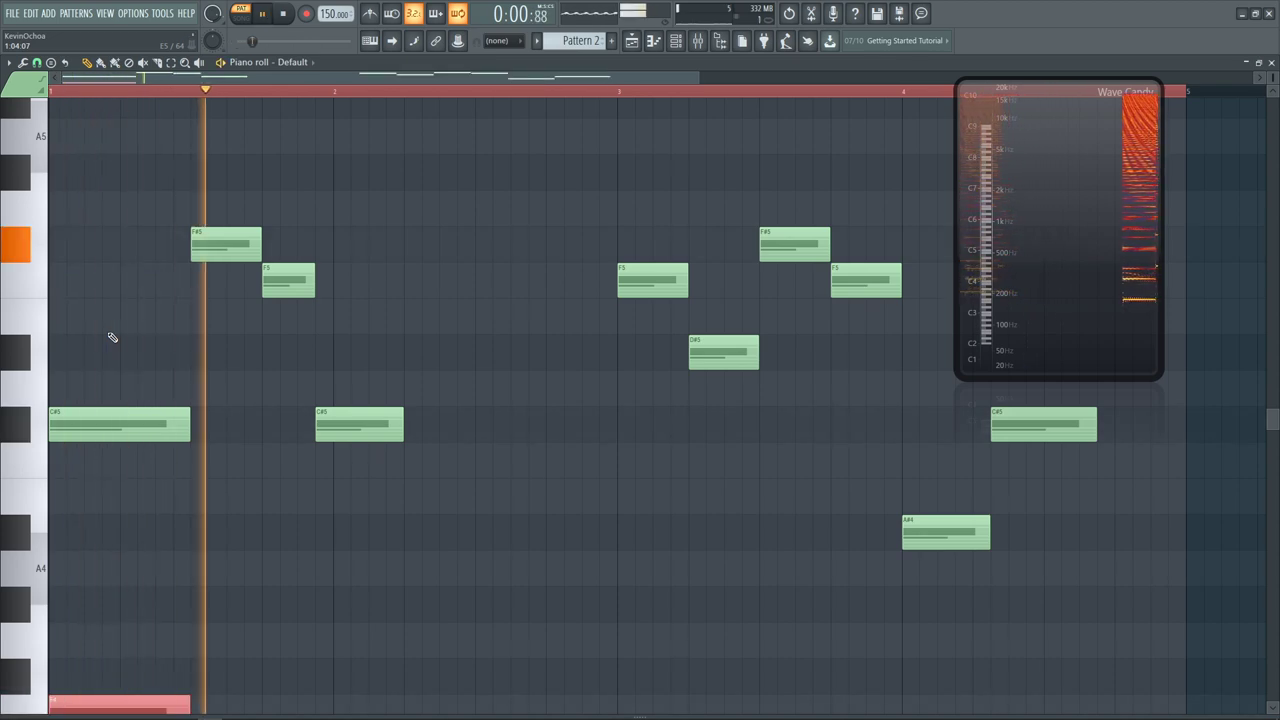
pyautogui.press('space')
pyautogui.keyDown('ctrl'); pyautogui.click(267, 477); pyautogui.keyUp('ctrl')
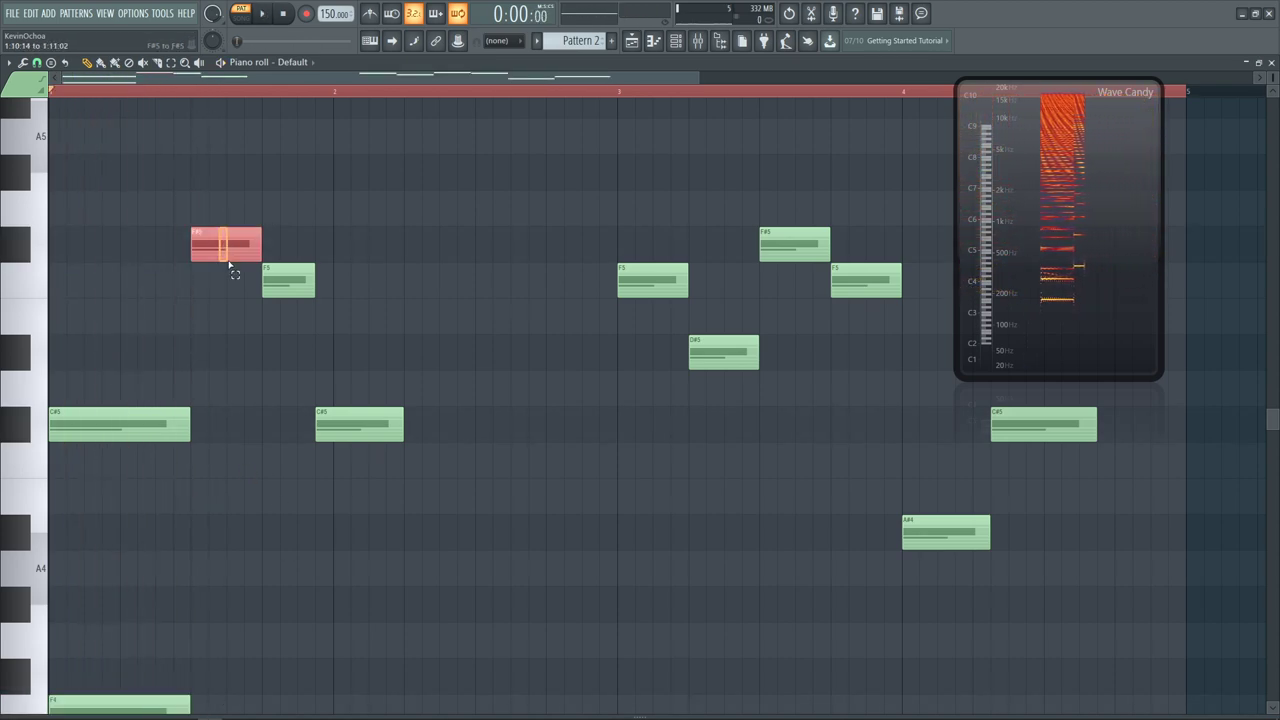
pyautogui.hotkey('ctrl', 'Down')
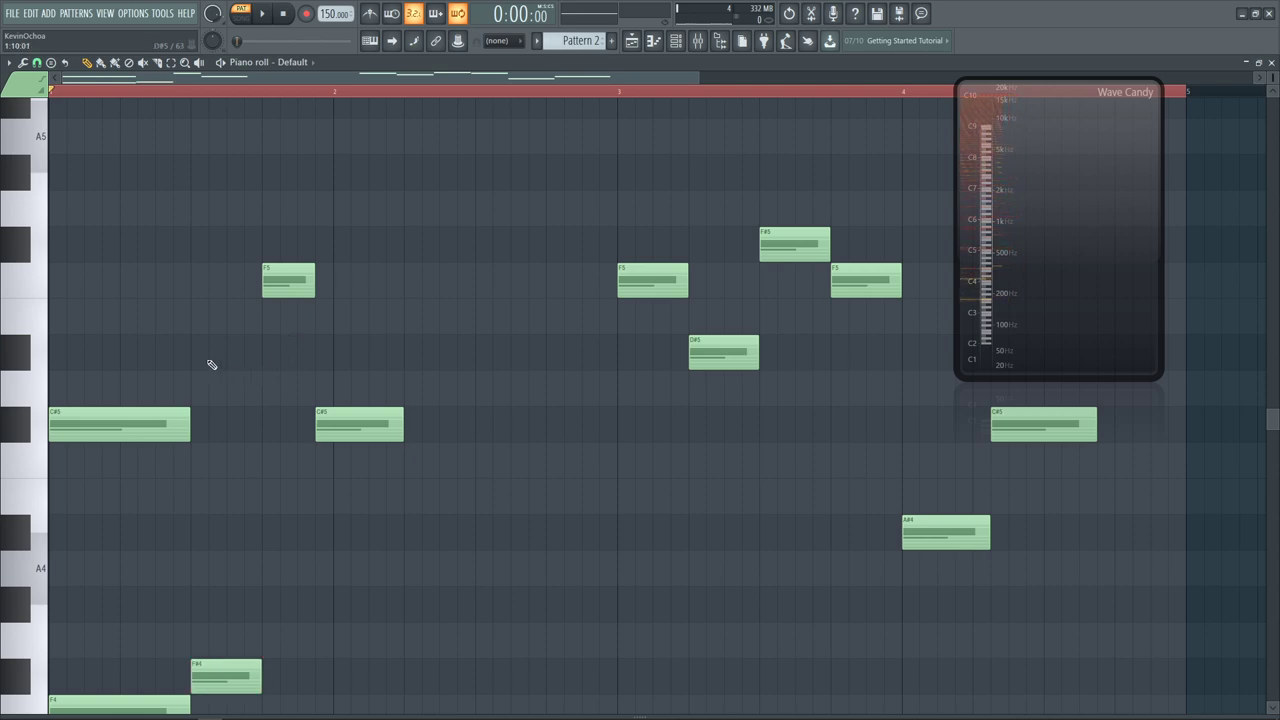
# Try a D#5 above the F#4 in bar 1, remove it, and audition the pattern without it
pyautogui.click(211, 364)
pyautogui.rightClick(265, 354)
pyautogui.press('space')
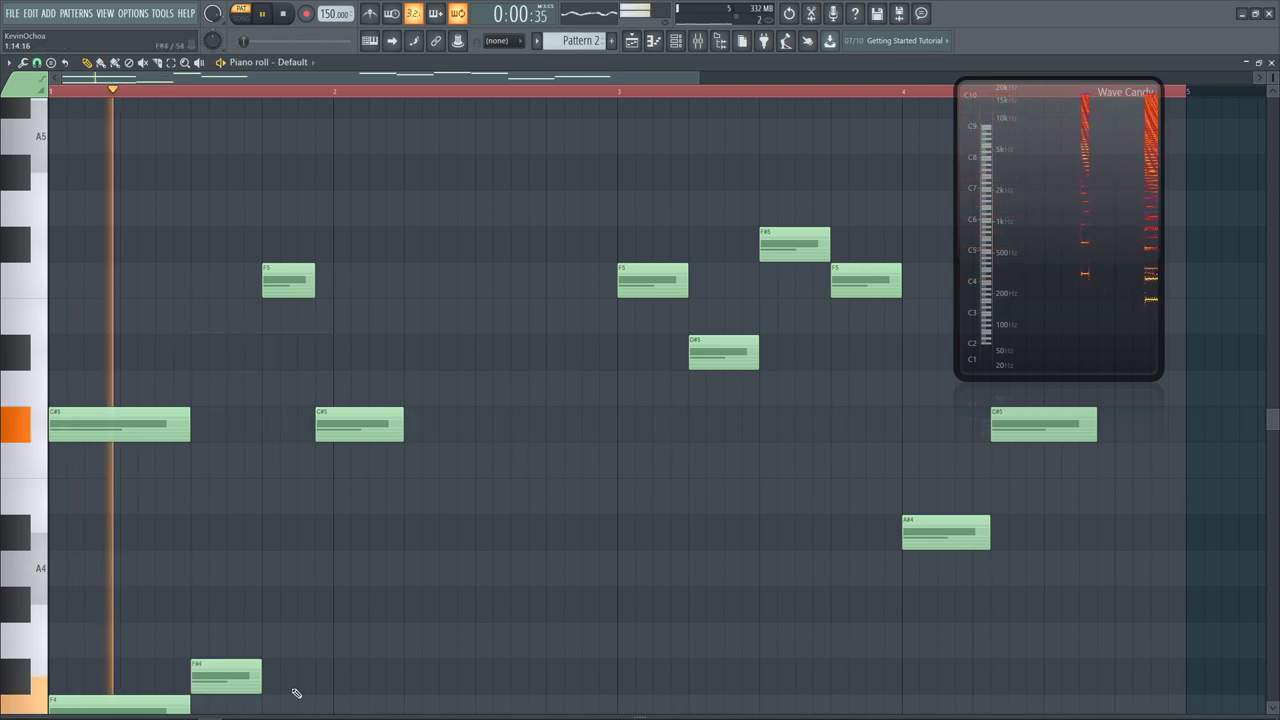
pyautogui.scroll(-2, 297, 676)
pyautogui.press('space')
pyautogui.scroll(2, 287, 508)
pyautogui.scroll(1, 287, 508)
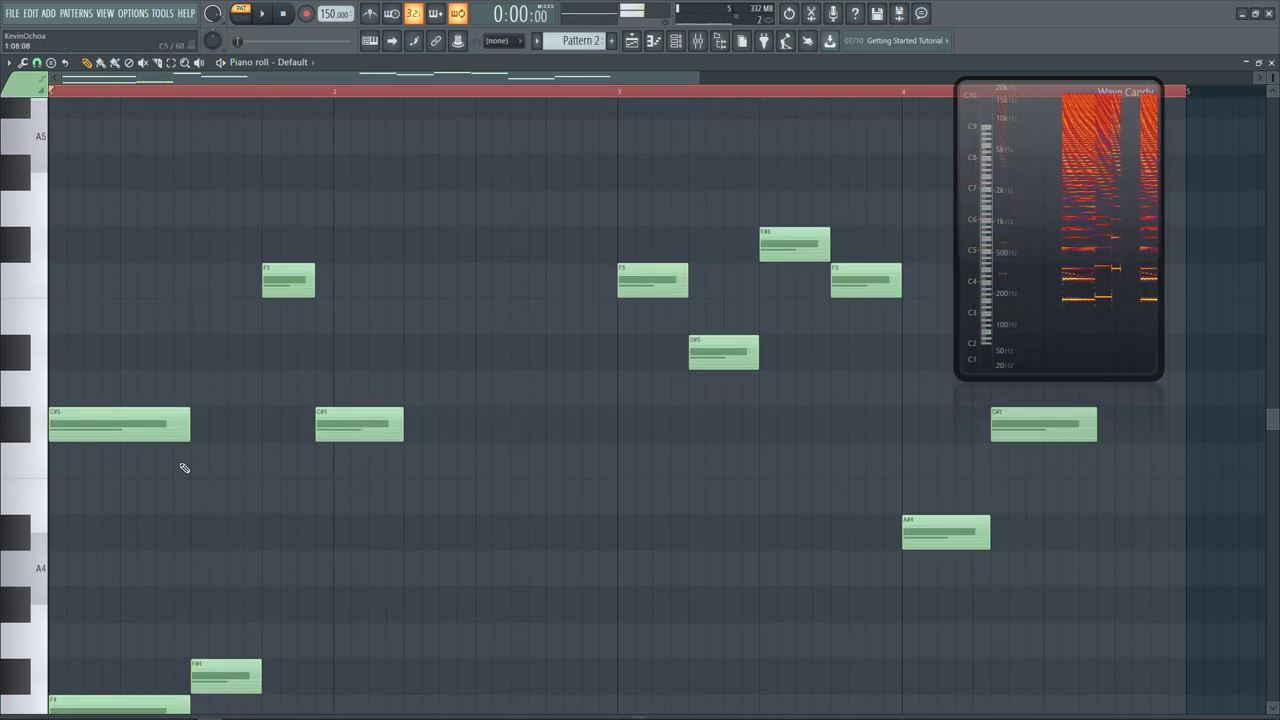
# Add an upper harmony note for the F#4 in bar 1, shorten it to four steps, and move it to A#4 while auditioning
pyautogui.click(222, 467)
pyautogui.press('space')
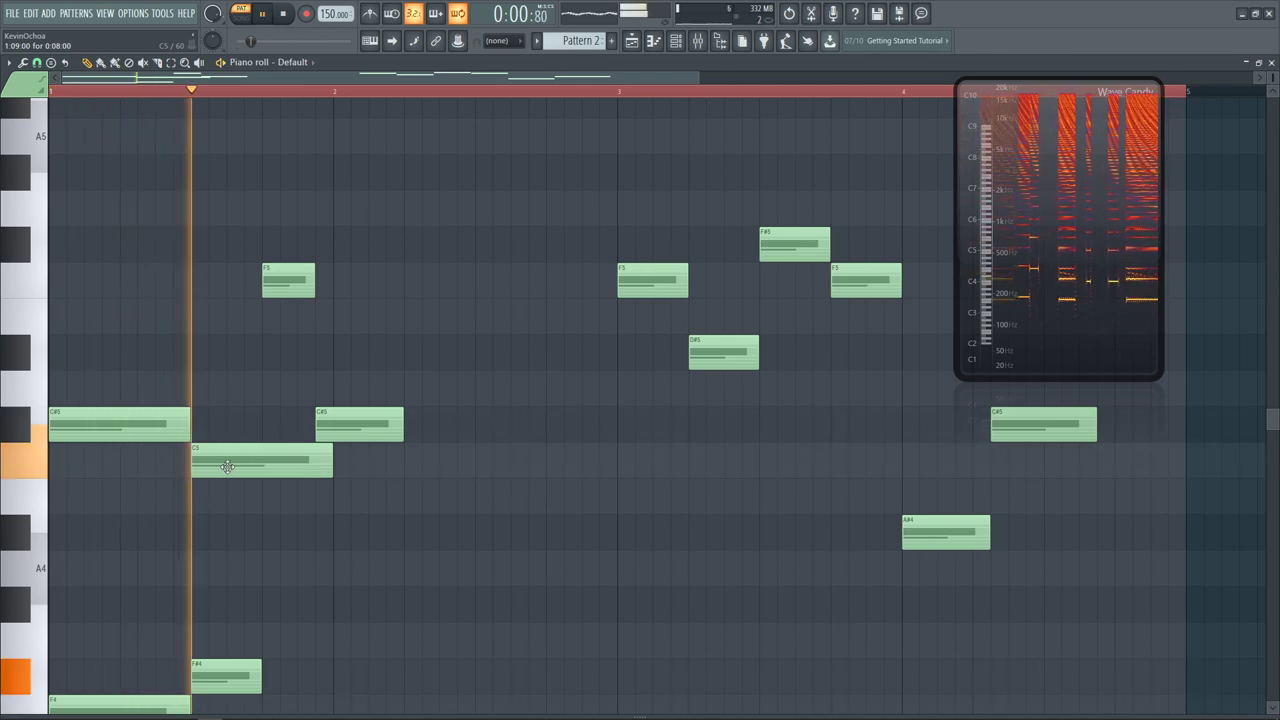
pyautogui.press('space')
pyautogui.moveTo(332, 469); pyautogui.dragTo(213, 497)
pyautogui.press('space')
pyautogui.press('space')
pyautogui.press('space')
pyautogui.press('space')
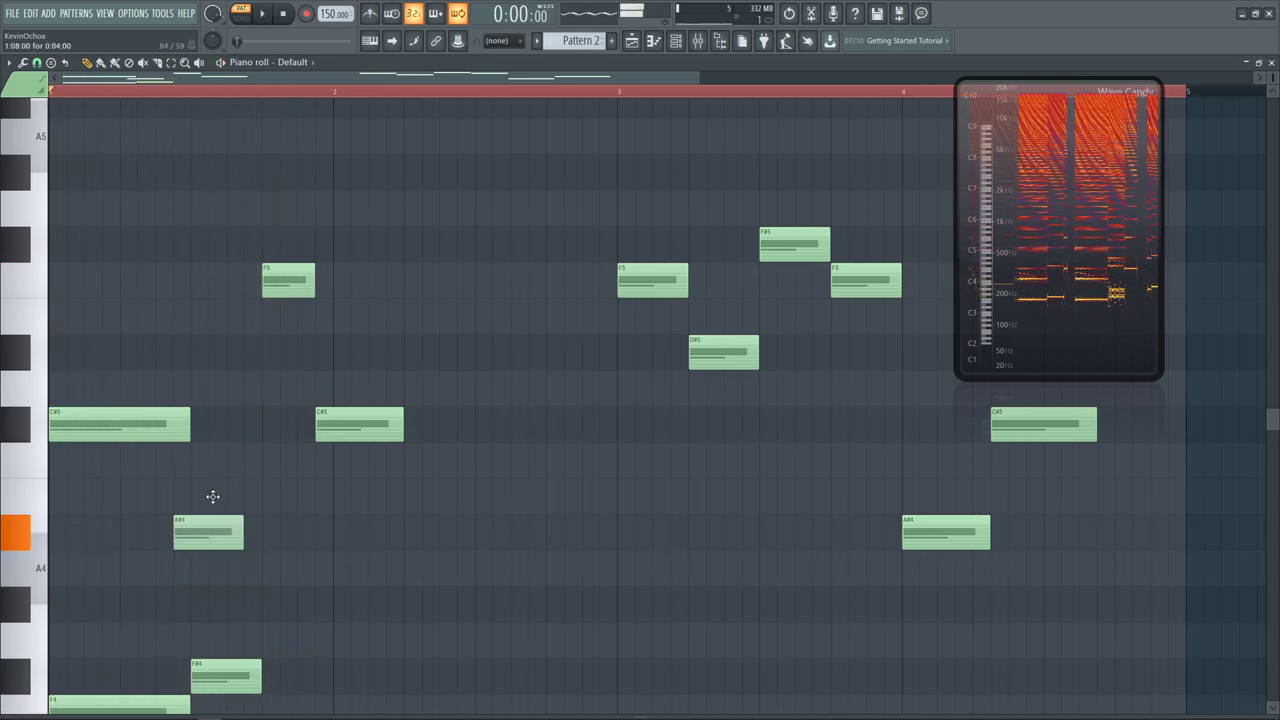
# Try the opening C#5 as C5, line the A#4 up with the F#4, and raise it to B4
pyautogui.press('space')
pyautogui.press('space')
pyautogui.moveTo(149, 426); pyautogui.dragTo(150, 464)
pyautogui.press('space')
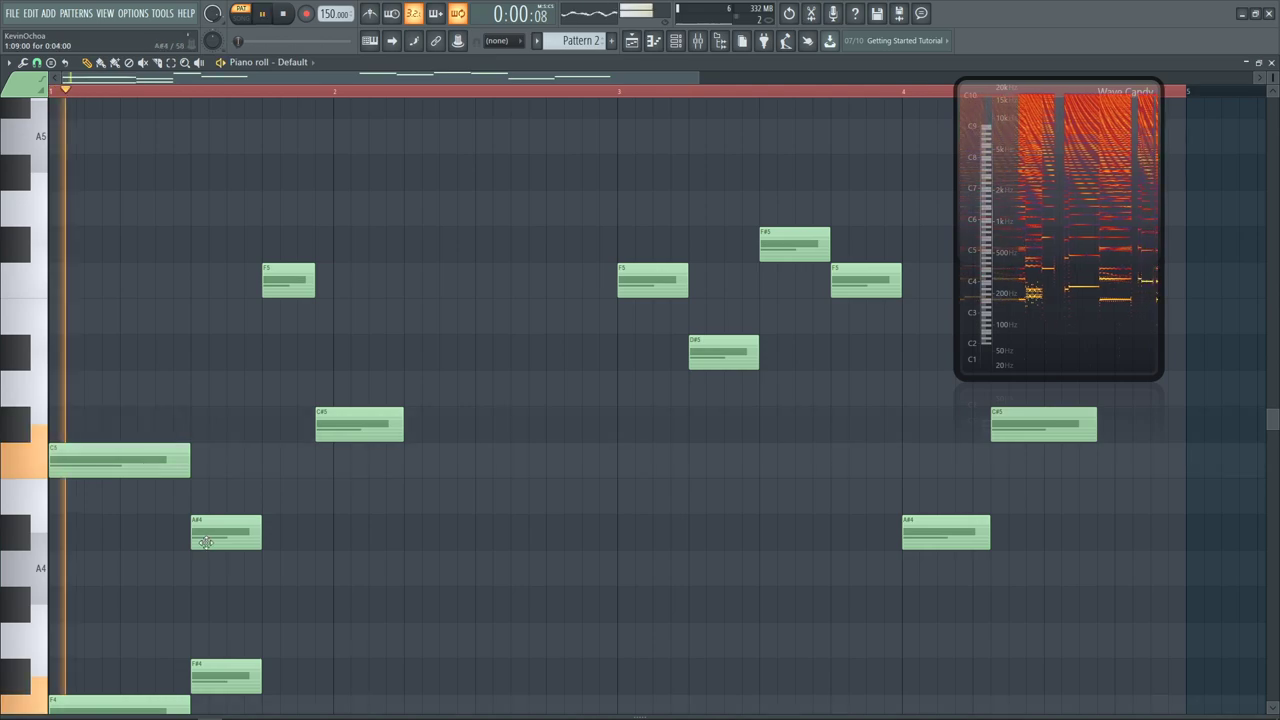
pyautogui.moveTo(206, 541); pyautogui.dragTo(211, 493)
pyautogui.press('space')
# Delete the upper C5 and B4 notes, and undo back to C#5 over the F4 and B4 over the F#4
pyautogui.rightClick(211, 493)
pyautogui.rightClick(150, 464)
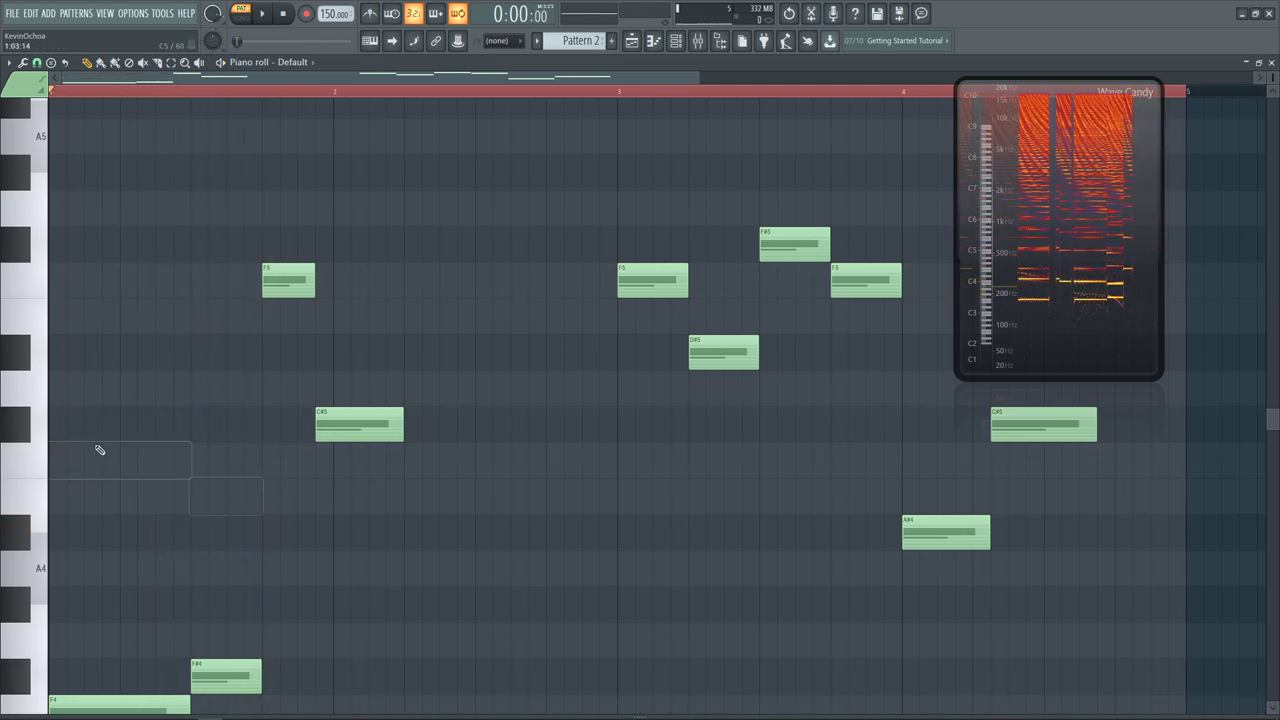
pyautogui.hotkey('ctrl', 'z')
pyautogui.hotkey('ctrl', 'z')
pyautogui.hotkey('ctrl', 'z')
pyautogui.hotkey('ctrl', 'z')
pyautogui.hotkey('ctrl', 'z')
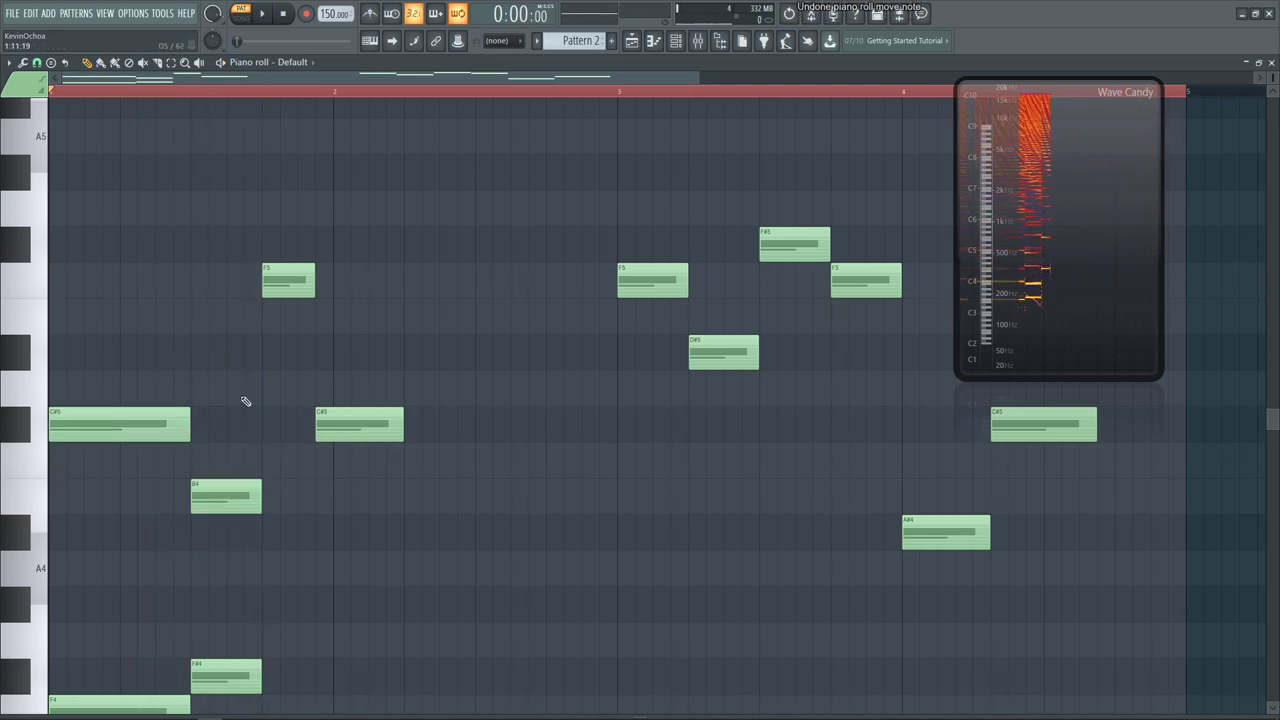
# Place Pattern 2 on Track 1 of the playlist at bar 2, above the vocal clip, and play back the arrangement
pyautogui.press('Return')
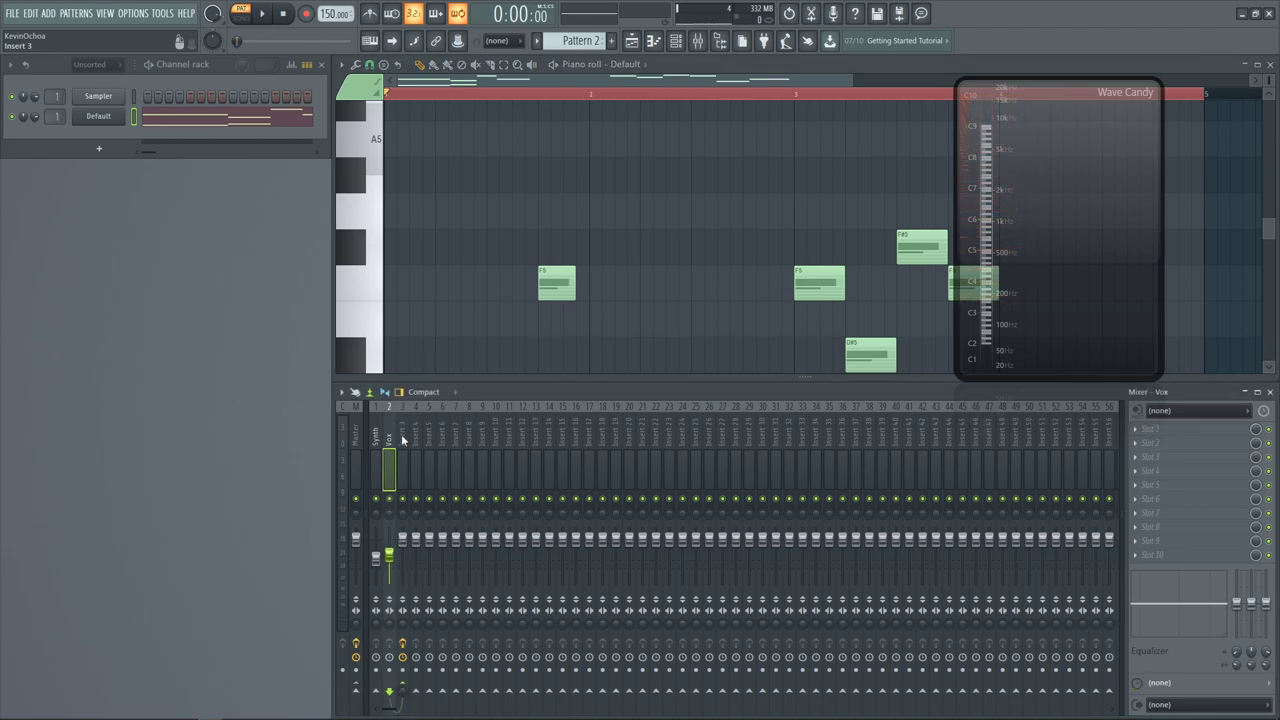
pyautogui.press('space')
pyautogui.click(651, 41)
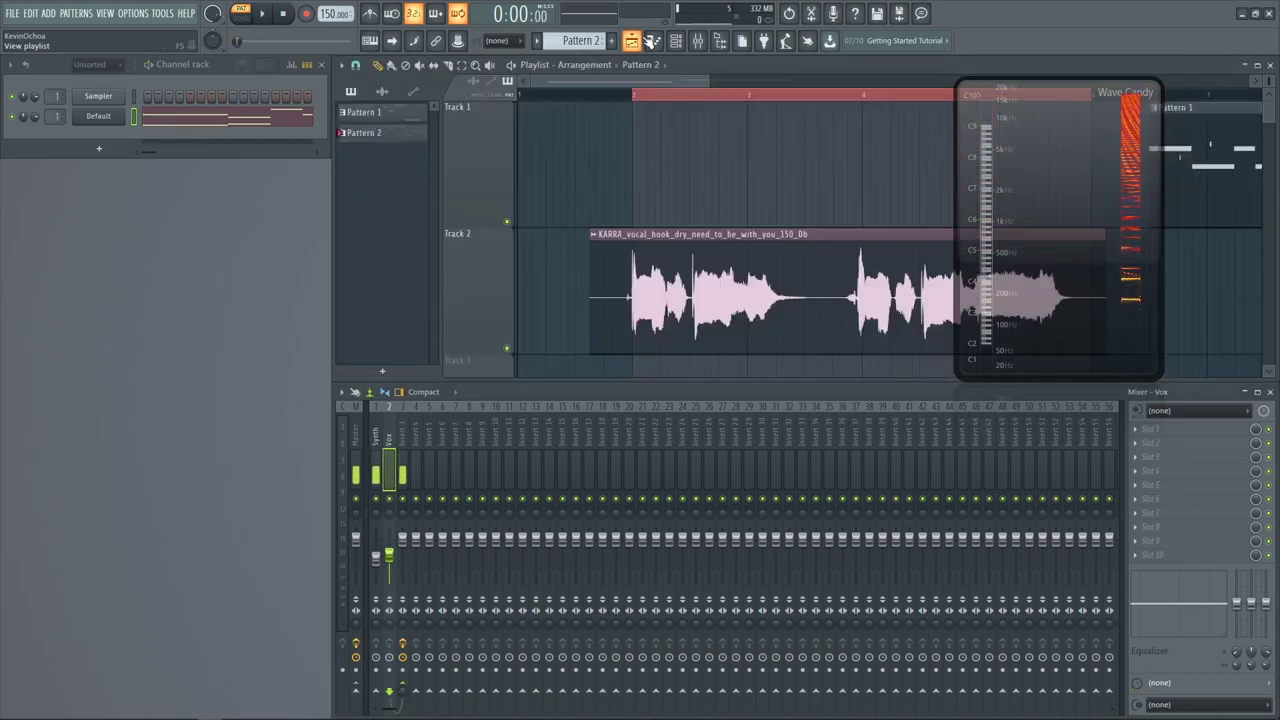
pyautogui.click(650, 145)
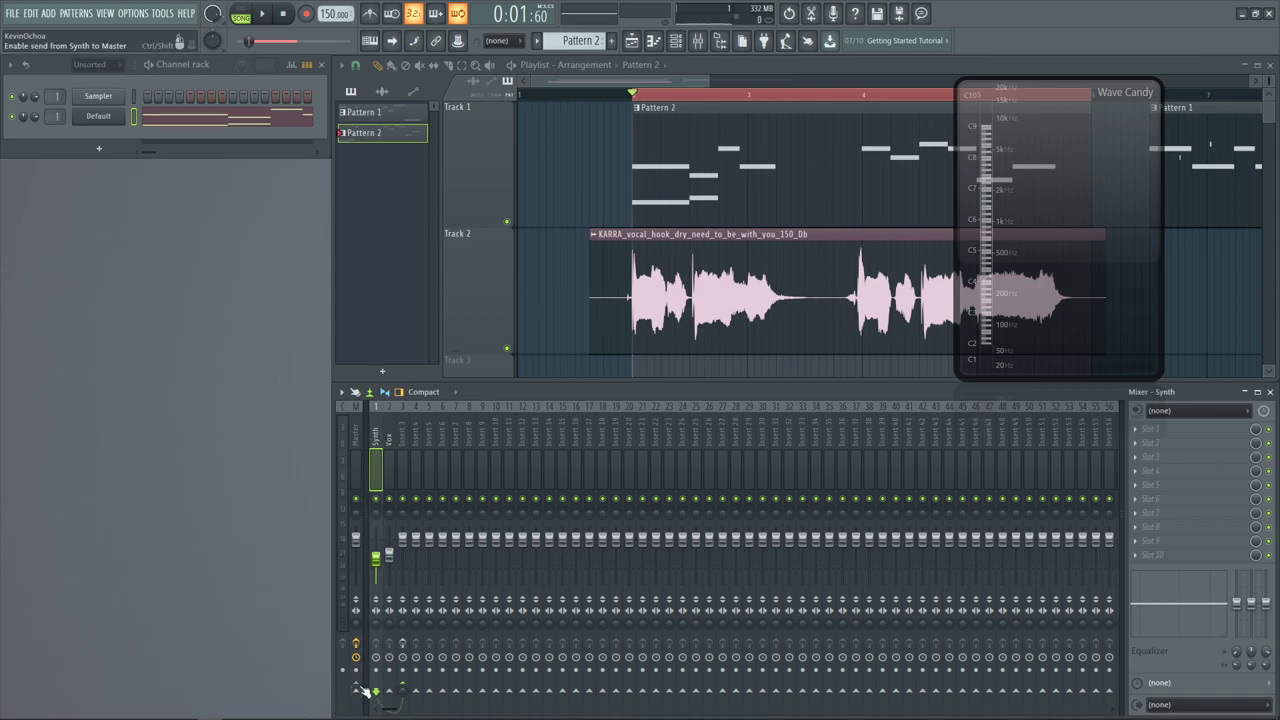
pyautogui.press('space')
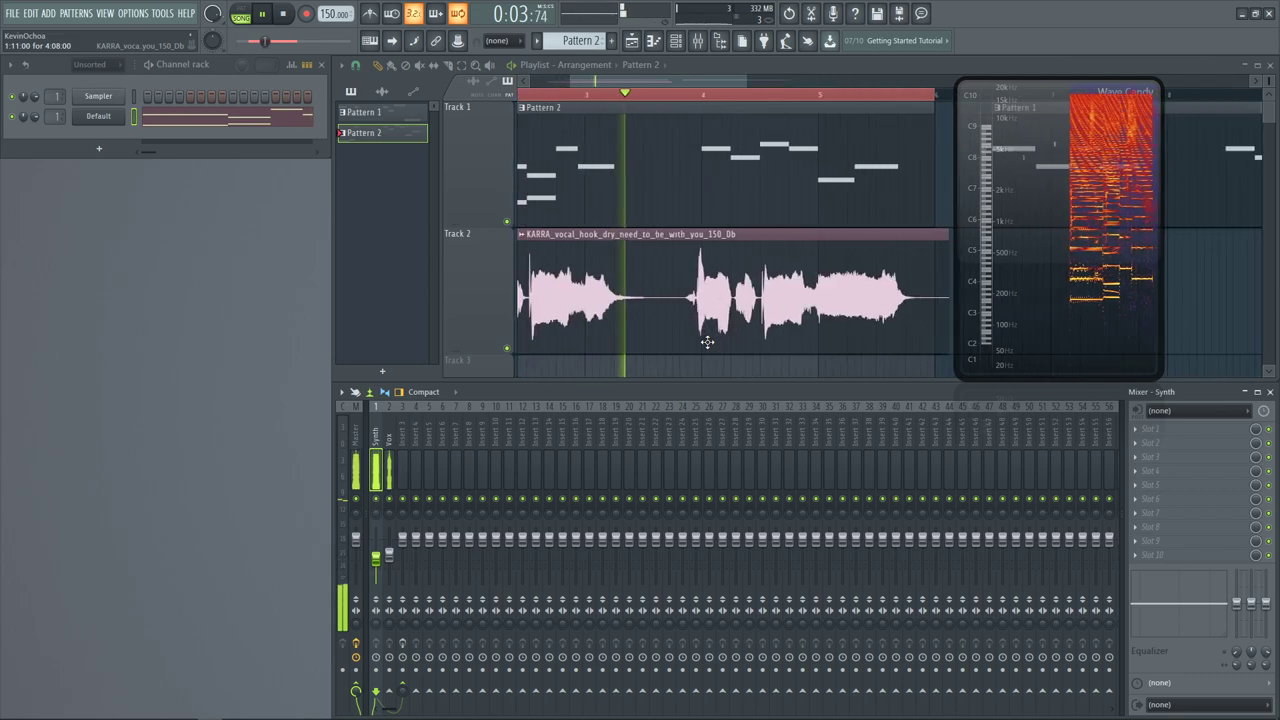
pyautogui.scroll(-3, 671, 311)
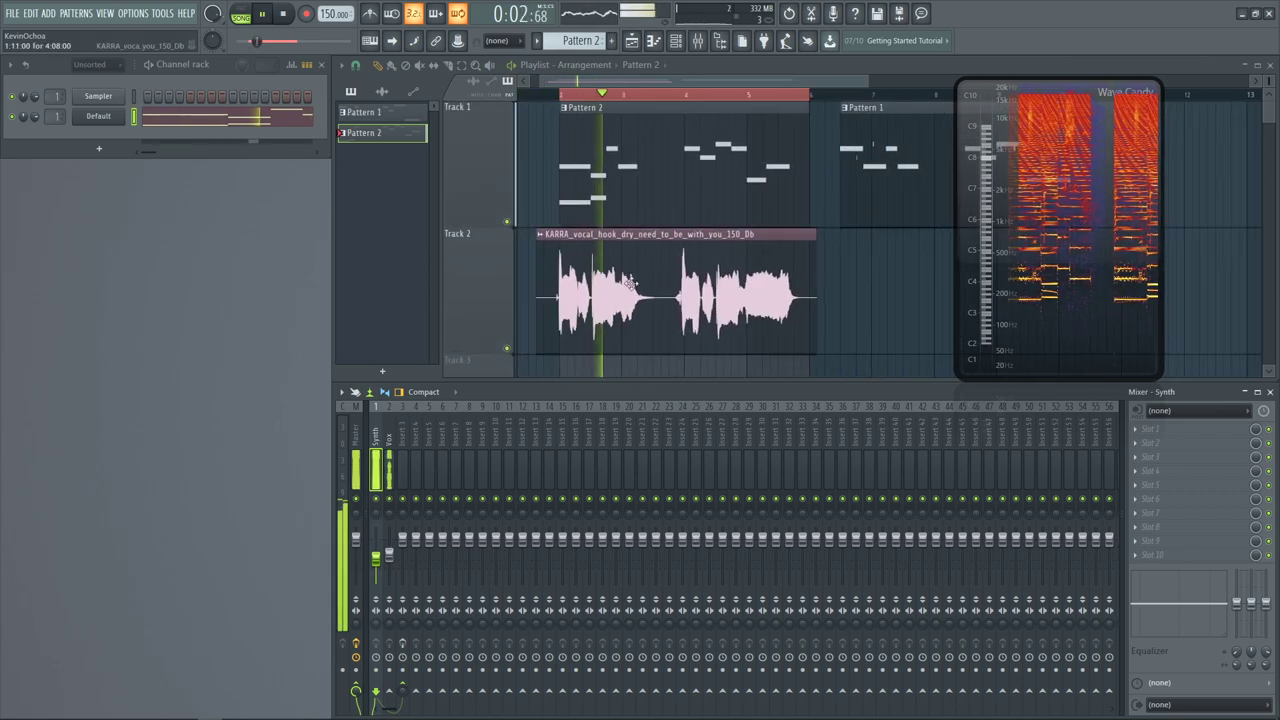
# Open Pattern 2's notes and add a five-step G#4 under bar 1's last C#5, trying A4 and G4 against the vocal first
pyautogui.doubleClick(608, 200)
pyautogui.press('space')
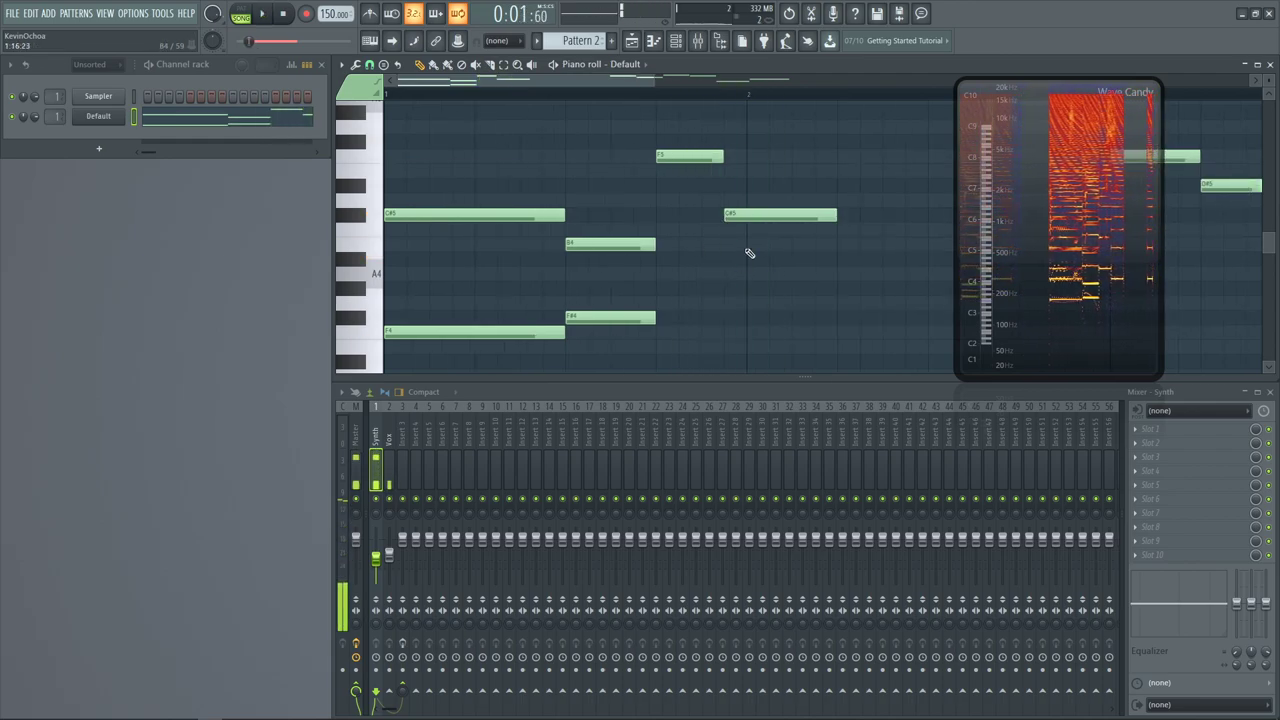
pyautogui.click(726, 275)
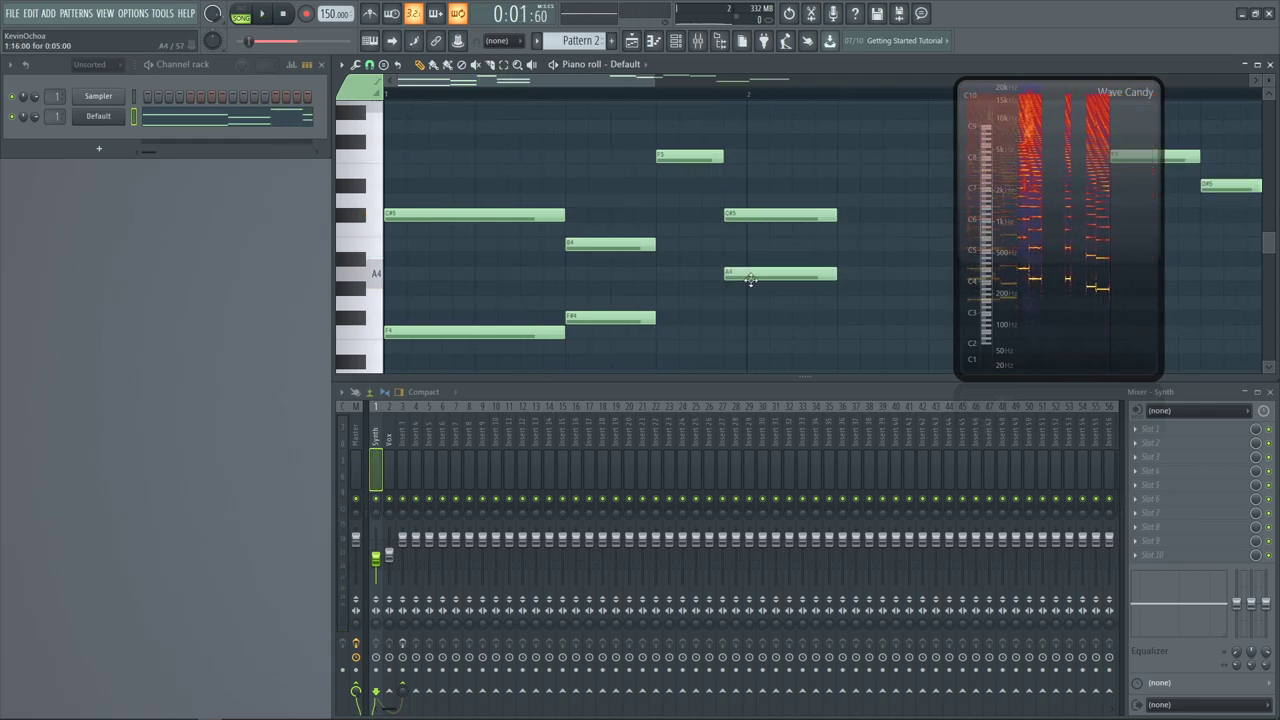
pyautogui.press('space')
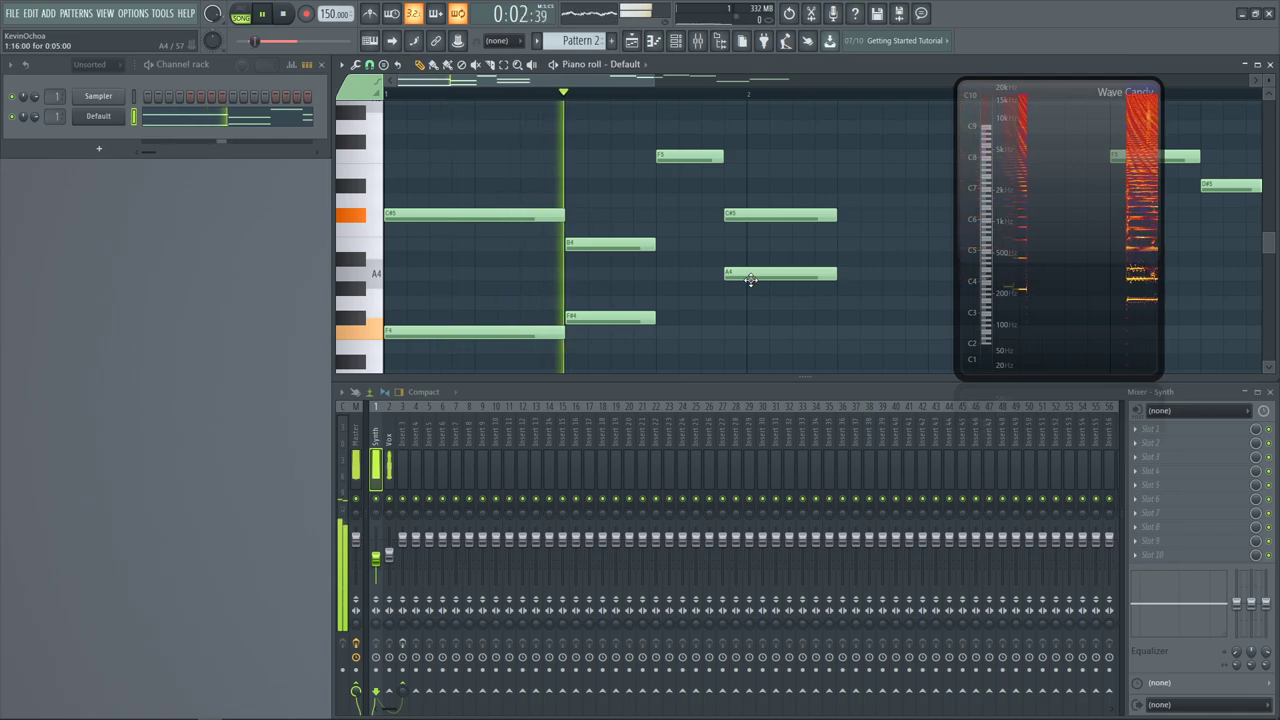
pyautogui.moveTo(753, 303)
pyautogui.mouseDown()
pyautogui.moveTo(753, 272)
pyautogui.moveTo(753, 303)
pyautogui.mouseUp()
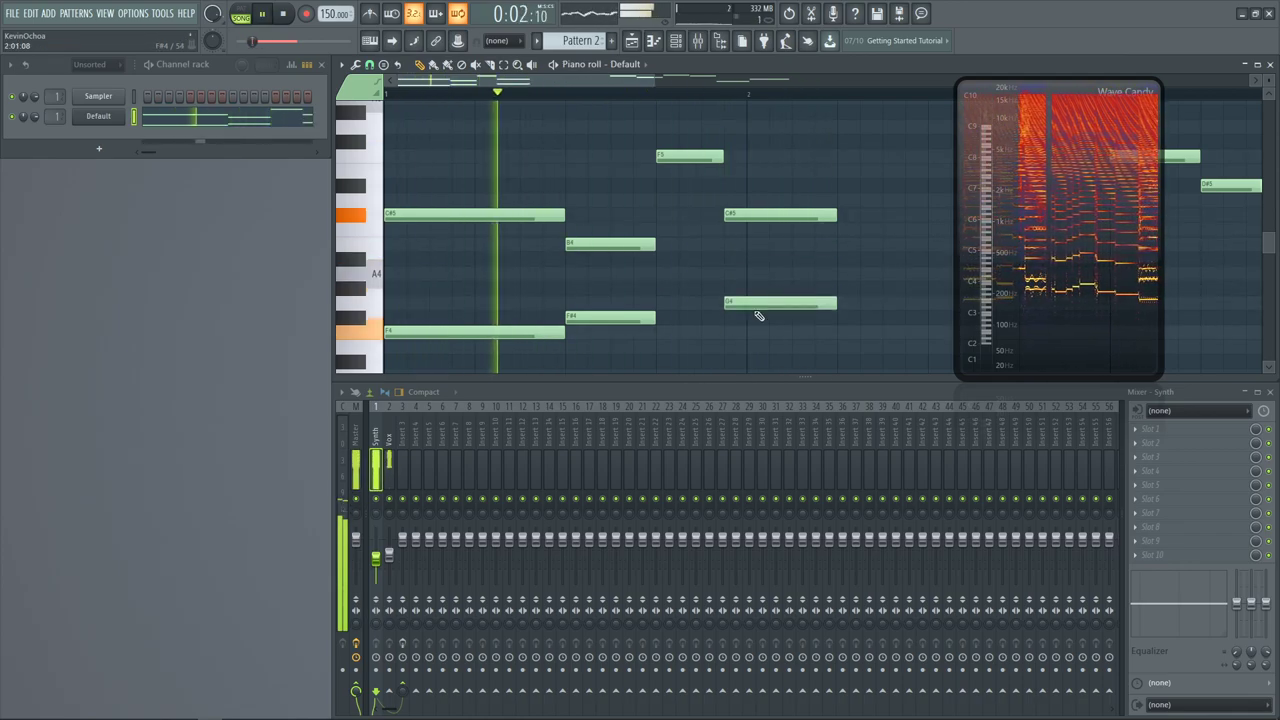
pyautogui.click(740, 286)
pyautogui.rightClick(747, 305)
pyautogui.press('space')
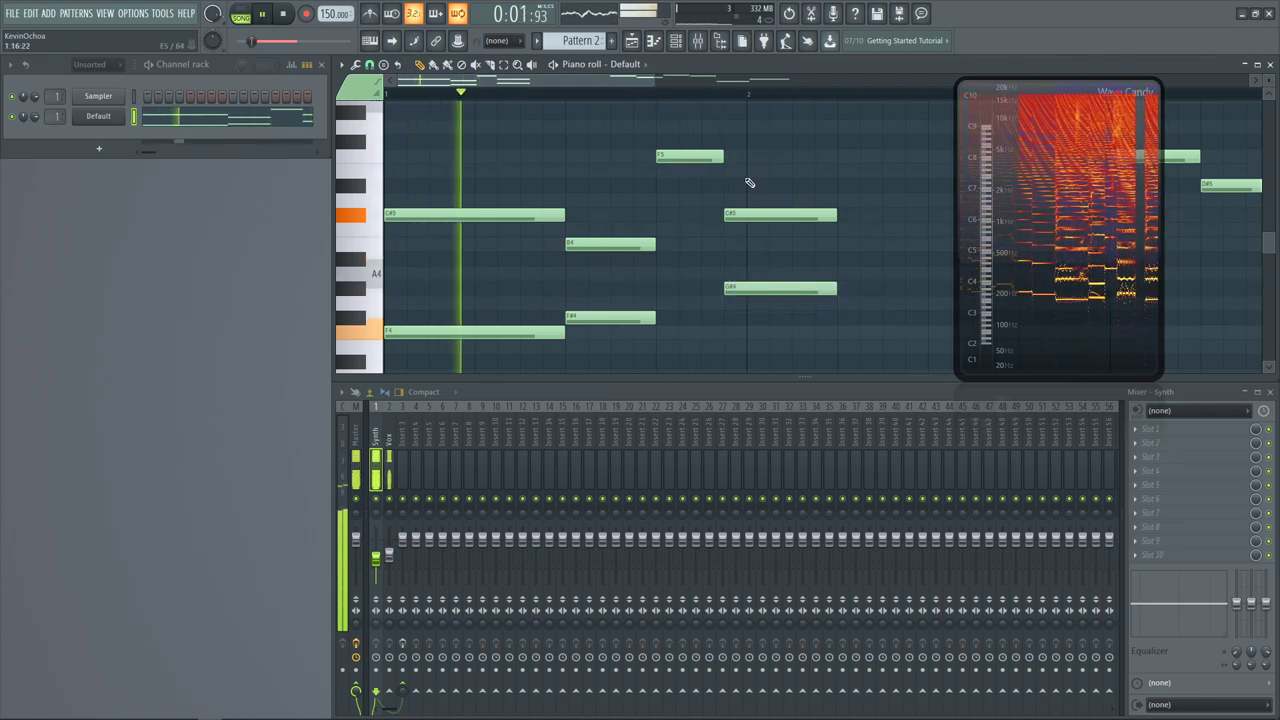
pyautogui.press('space')
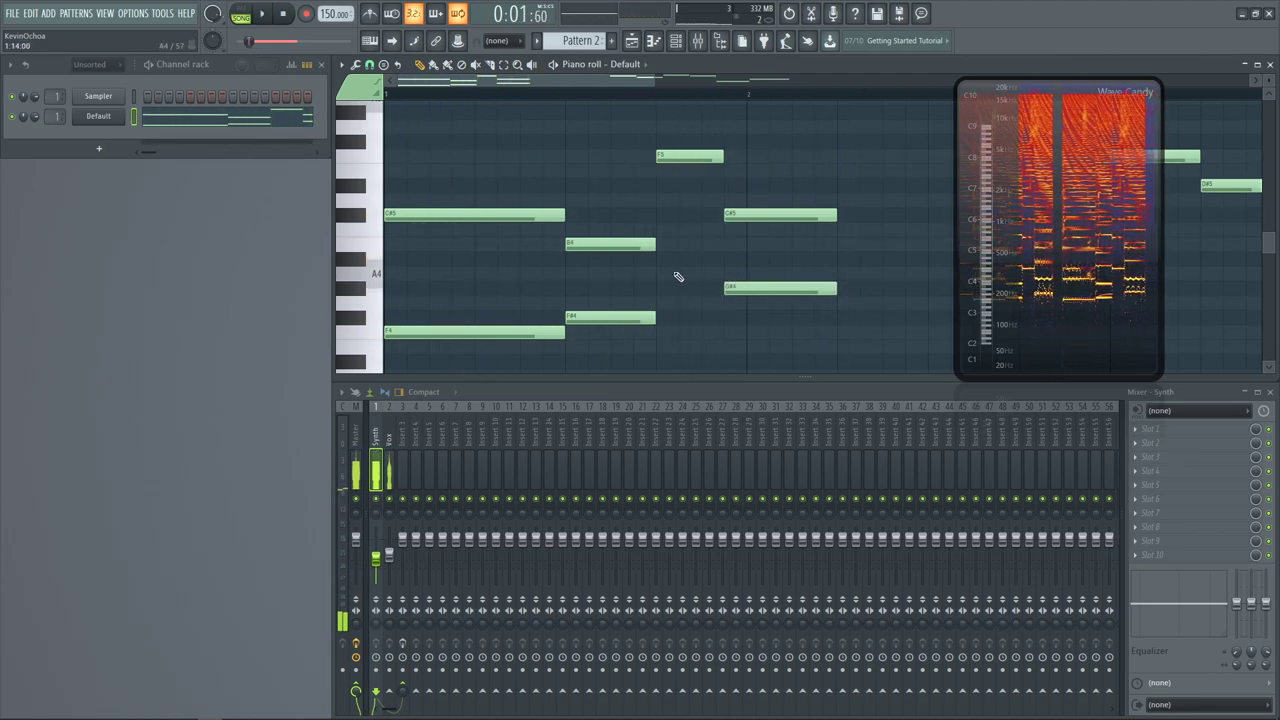
# Add a C#5 under the short F5 in bar 1, and change that F5 to F#5, dropped an octave to F#4
pyautogui.moveTo(670, 285); pyautogui.dragTo(681, 240)
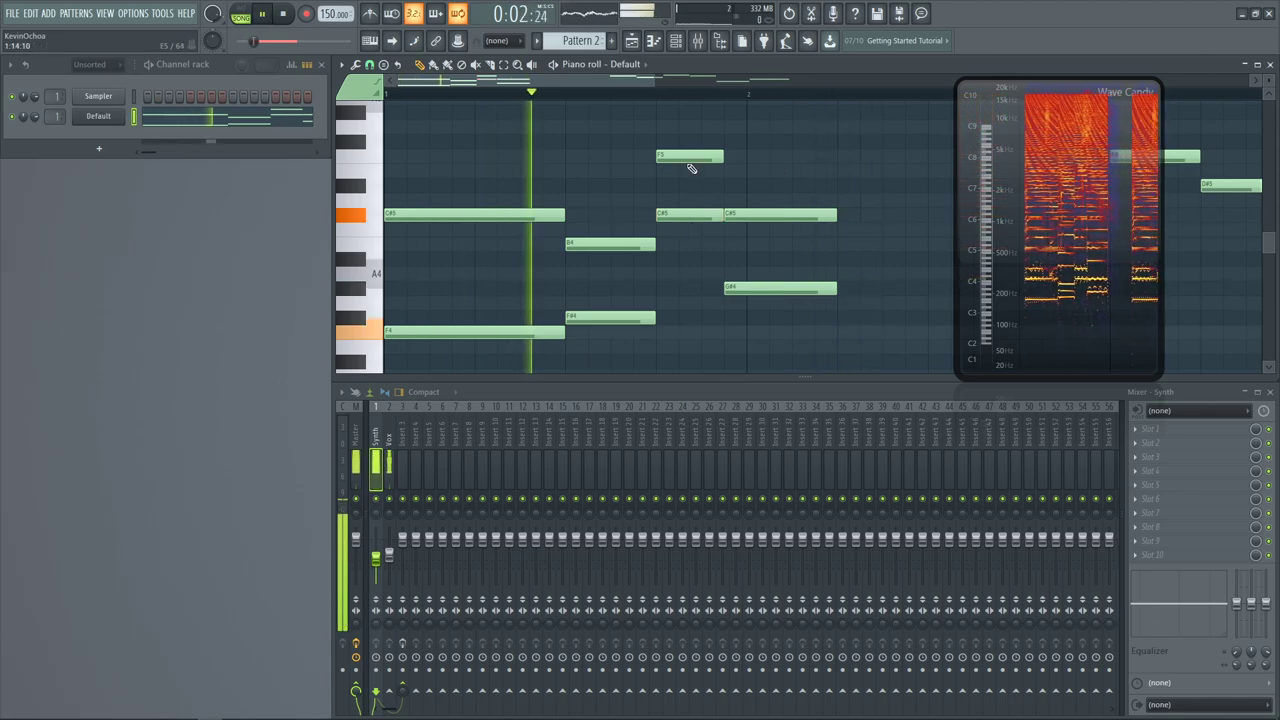
pyautogui.moveTo(694, 160); pyautogui.dragTo(694, 144)
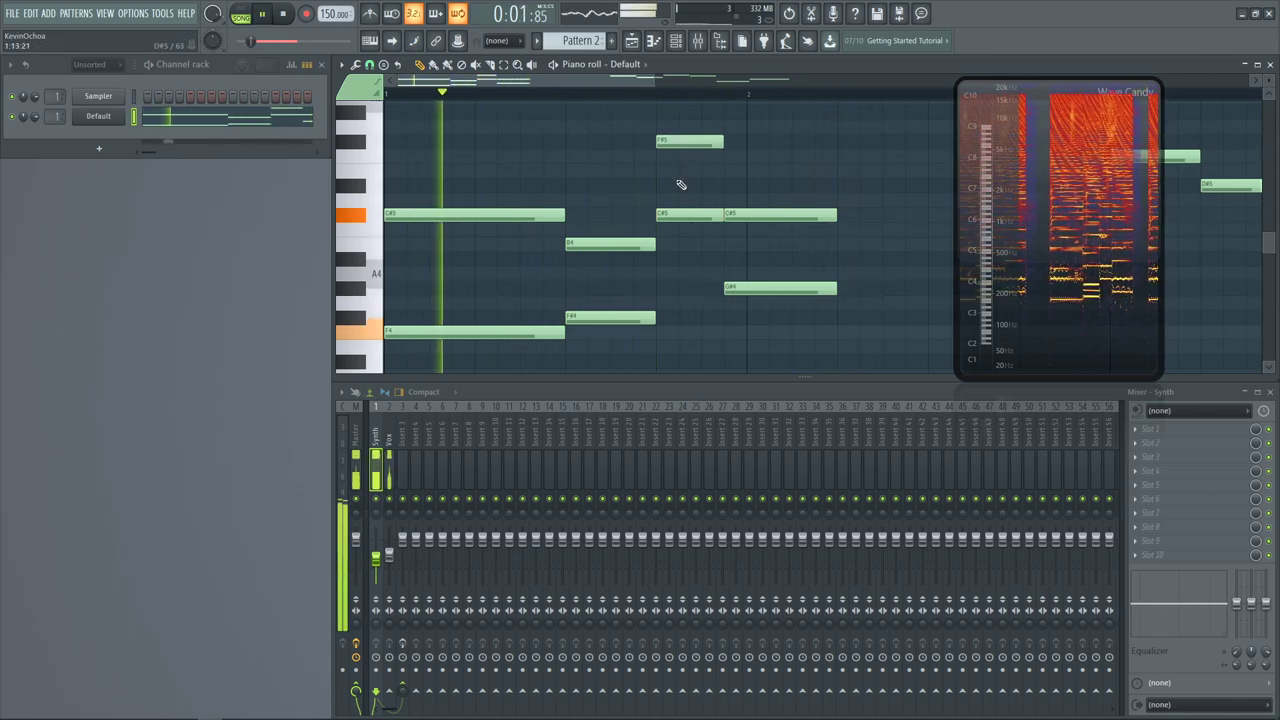
pyautogui.scroll(-3, 680, 180)
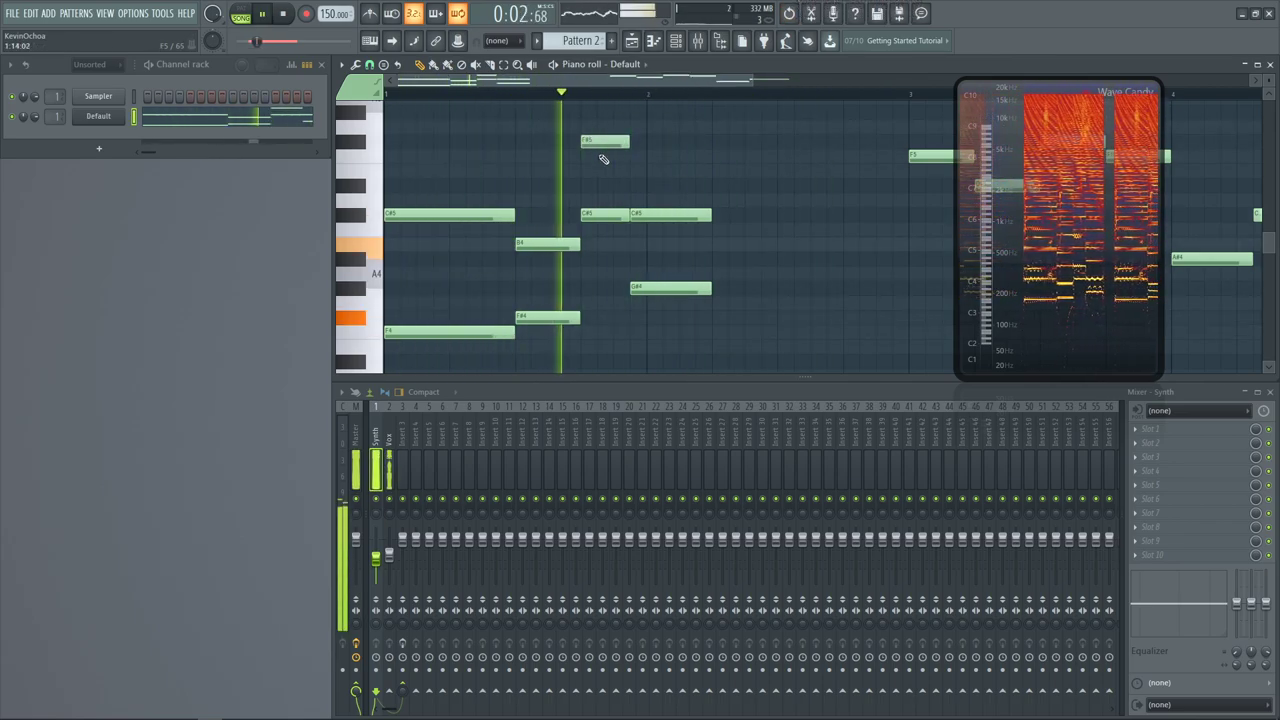
pyautogui.click(600, 144)
pyautogui.hotkey('ctrl', 'Down')
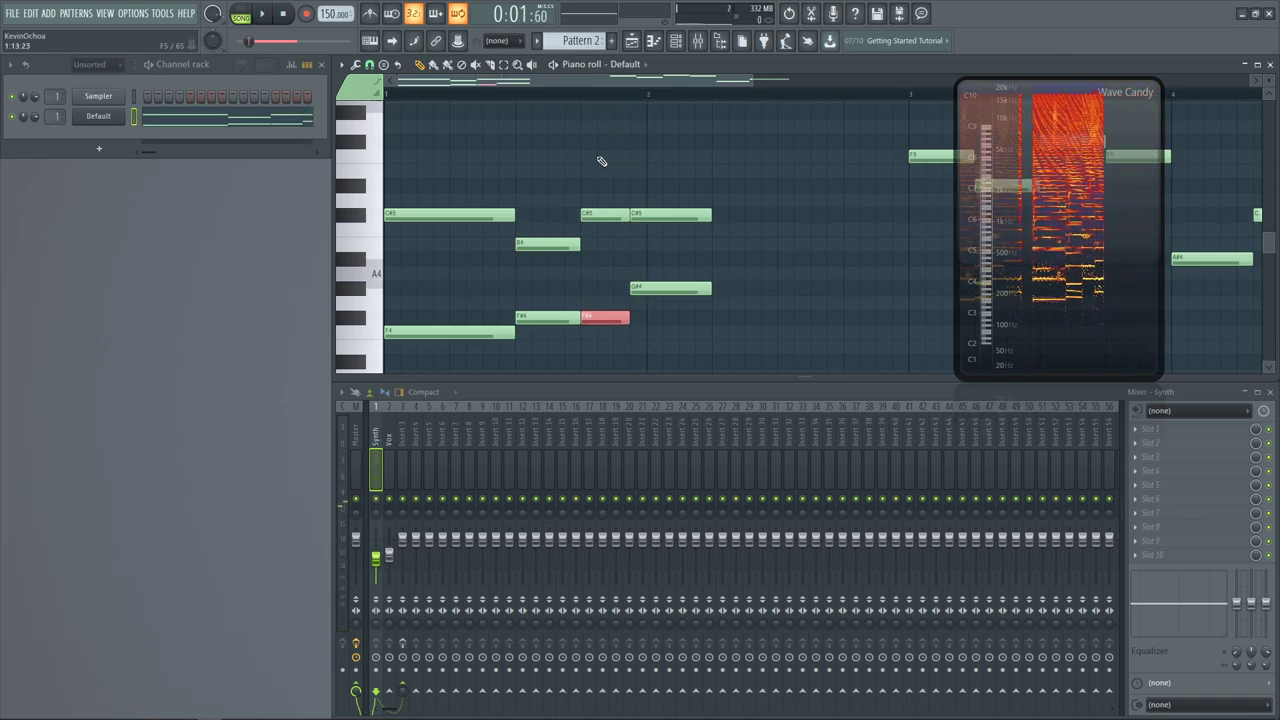
# Play Pattern 2's notes against the vocal, again from bar 3, with the Wave Candy analyser moved clear of the notes
pyautogui.press('space')
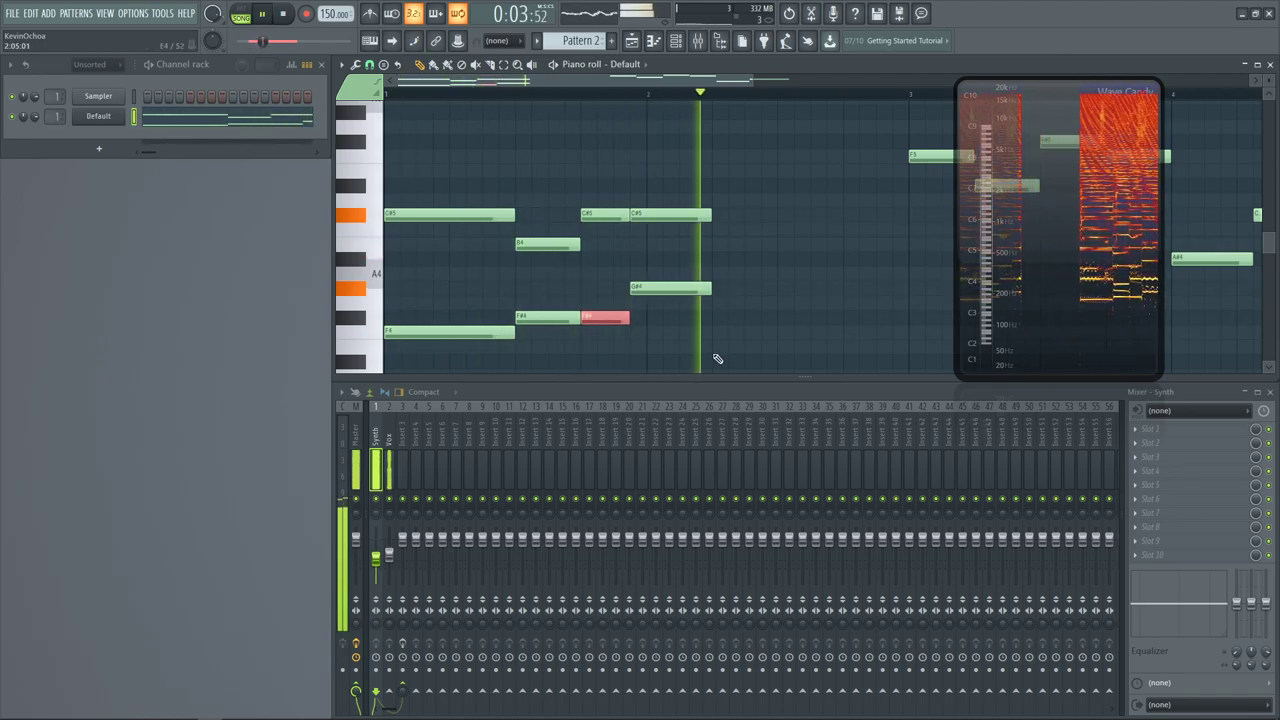
pyautogui.scroll(-2, 851, 311)
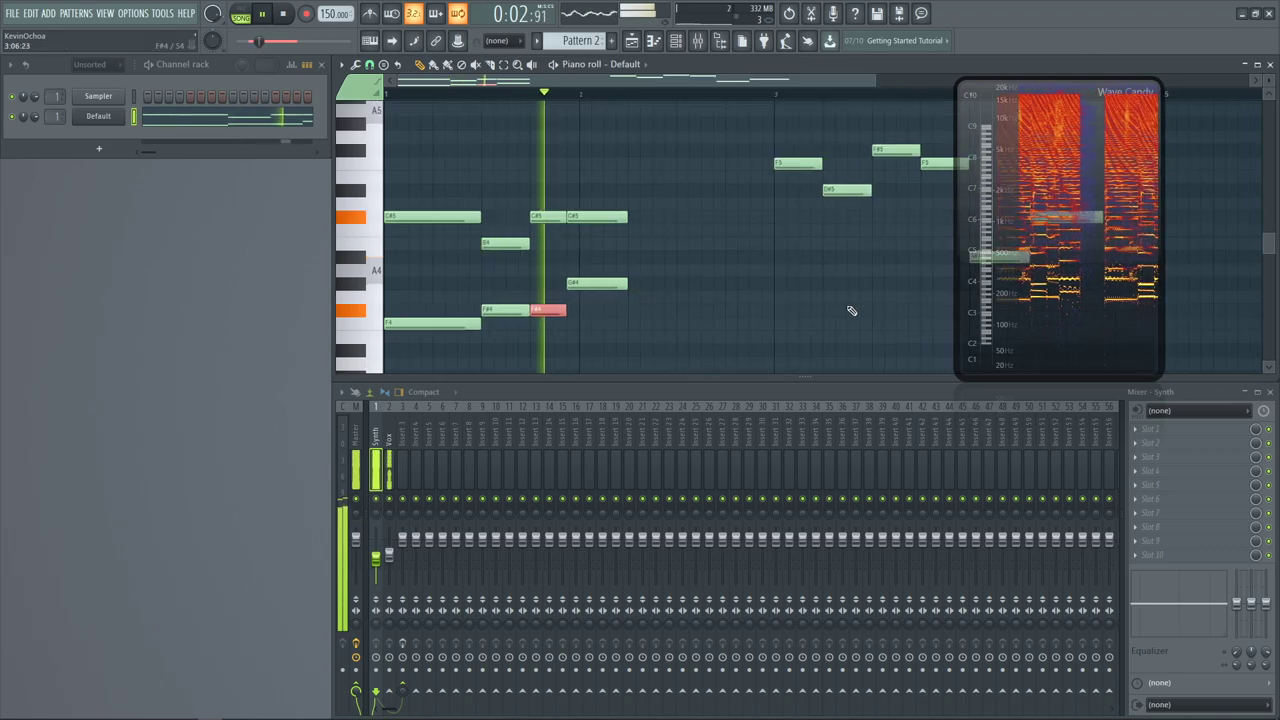
pyautogui.moveTo(973, 237); pyautogui.dragTo(1157, 253)
pyautogui.press('space')
pyautogui.click(782, 94)
pyautogui.press('space')
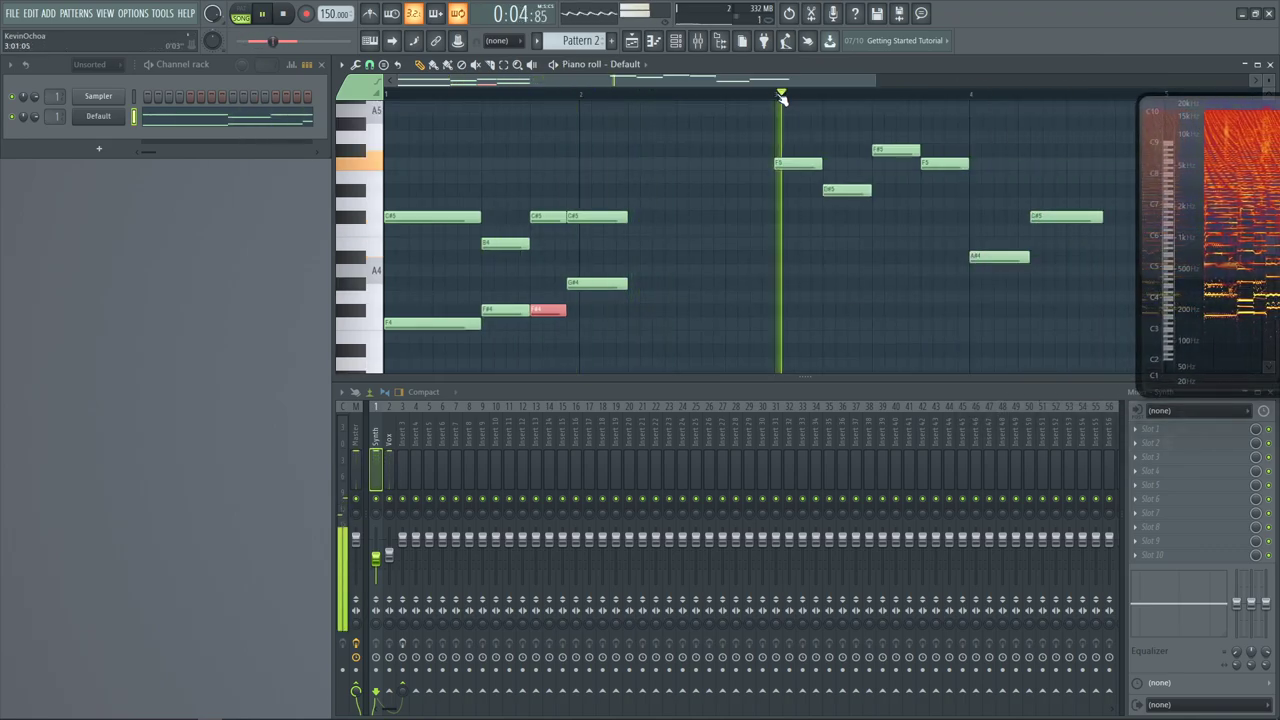
pyautogui.scroll(-2, 767, 249)
pyautogui.scroll(1, 768, 250)
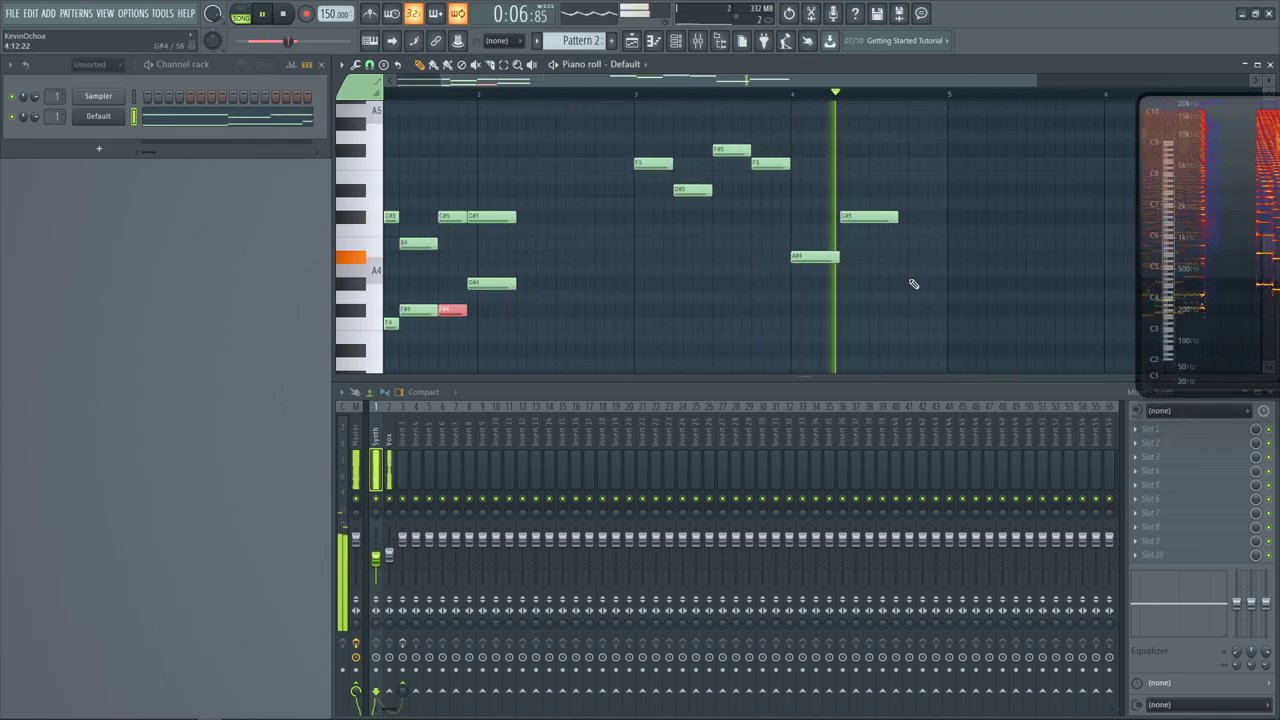
pyautogui.press('space')
# Lower the notes of bars 3 and 4 by an octave and duplicate them above, with the copy starting on C#5
pyautogui.moveTo(908, 278); pyautogui.dragTo(656, 128)
pyautogui.hotkey('ctrl', 'Down')
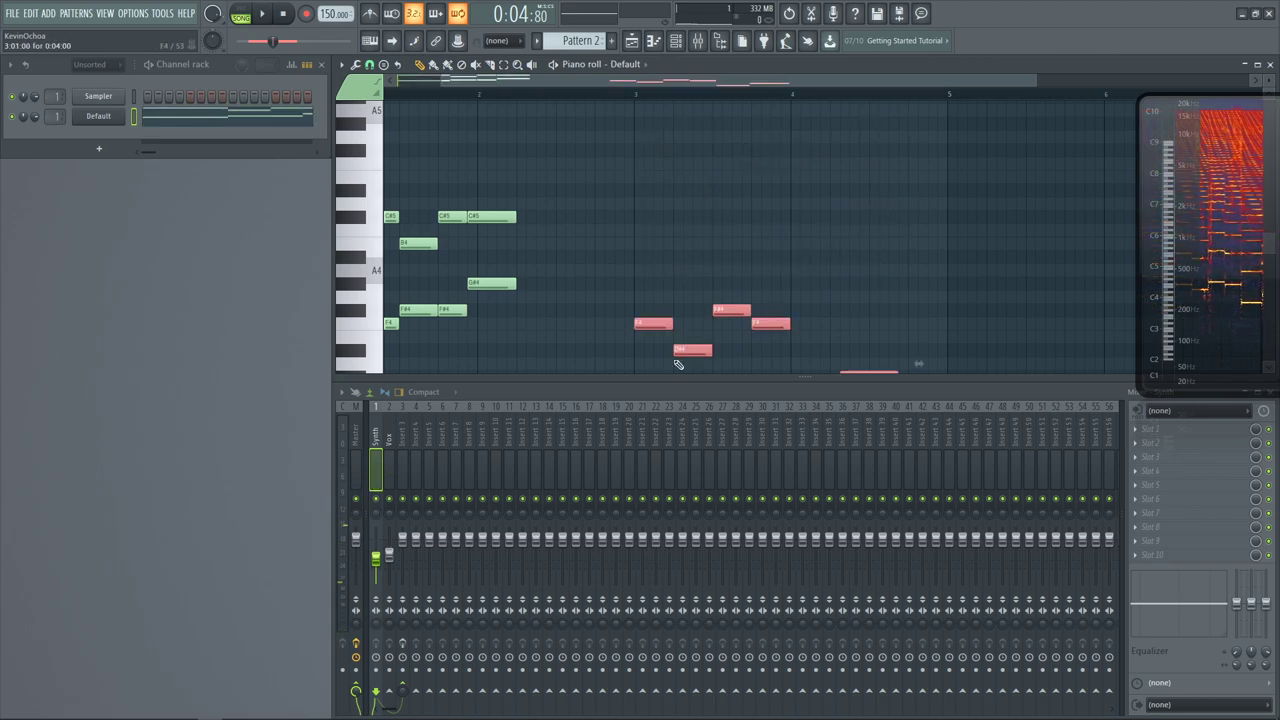
pyautogui.keyDown('shift'); pyautogui.moveTo(655, 325); pyautogui.dragTo(652, 216); pyautogui.keyUp('shift')
pyautogui.scroll(-1, 692, 266)
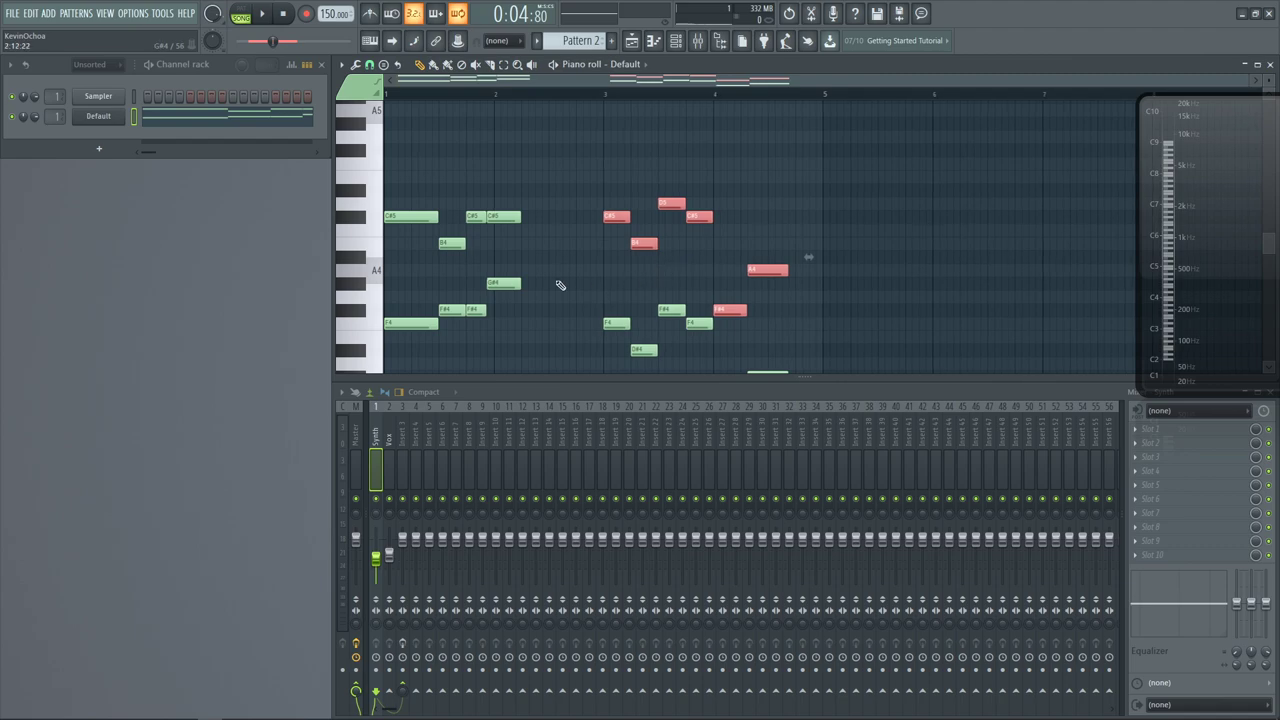
# Change bar 3's third upper note to C#5, and its second and third lower notes to F#4 and F4, checking against the vocal
pyautogui.scroll(1, 560, 275)
pyautogui.press('space')
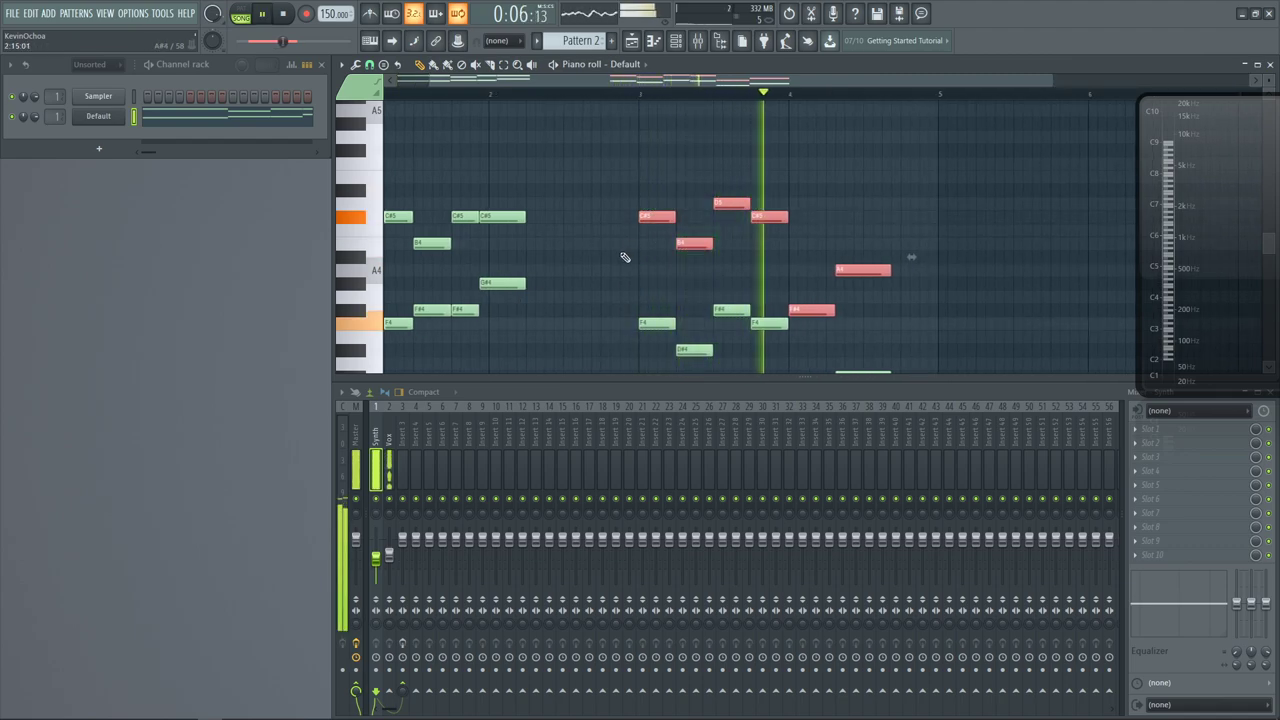
pyautogui.keyDown('ctrl'); pyautogui.click(627, 258); pyautogui.keyUp('ctrl')
pyautogui.scroll(-2, 658, 271)
pyautogui.press('space')
pyautogui.press('space')
pyautogui.press('space')
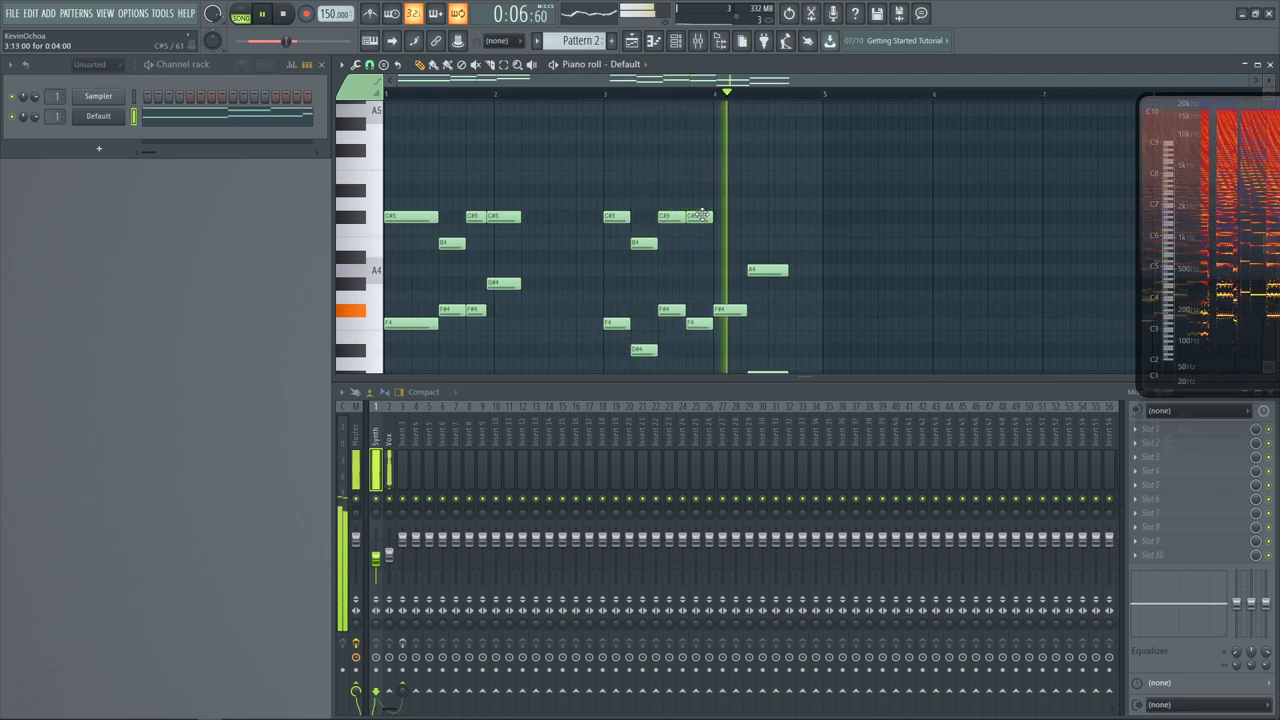
pyautogui.press('space')
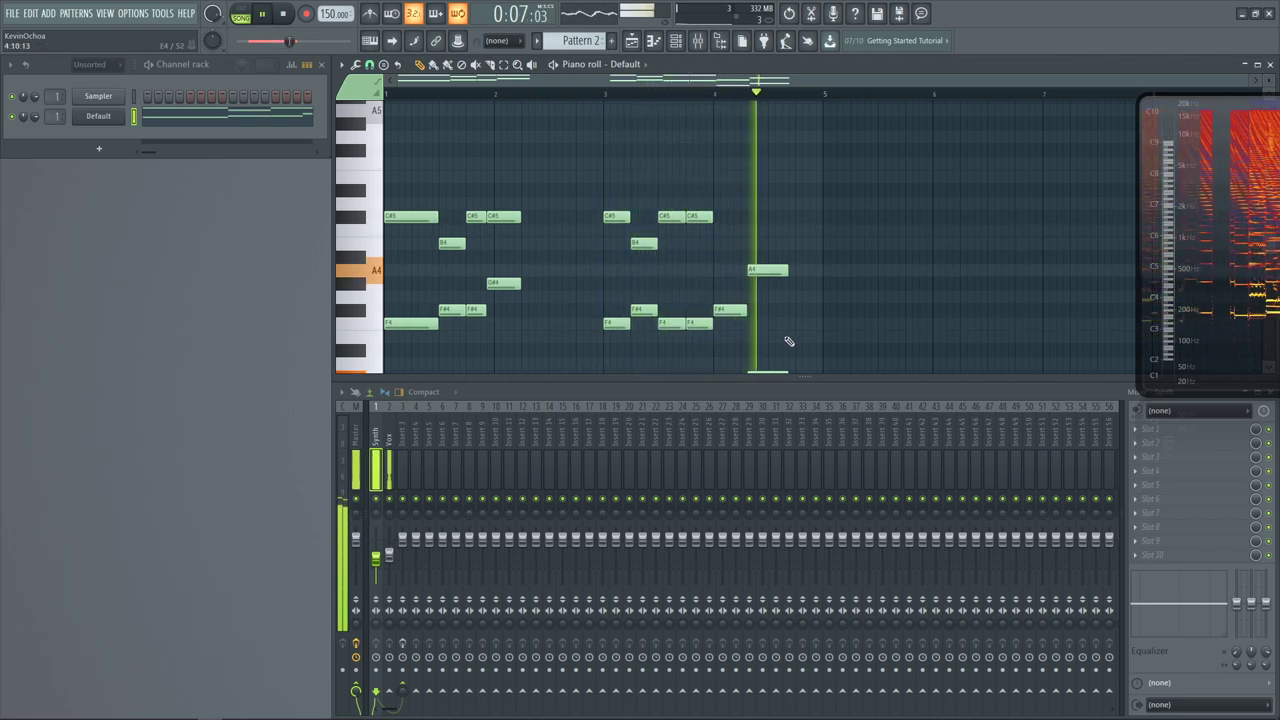
# Raise all of bar 4's notes by an octave, putting its lower pair on A#4 and C#5, and play the result
pyautogui.scroll(-2, 788, 341)
pyautogui.press('space')
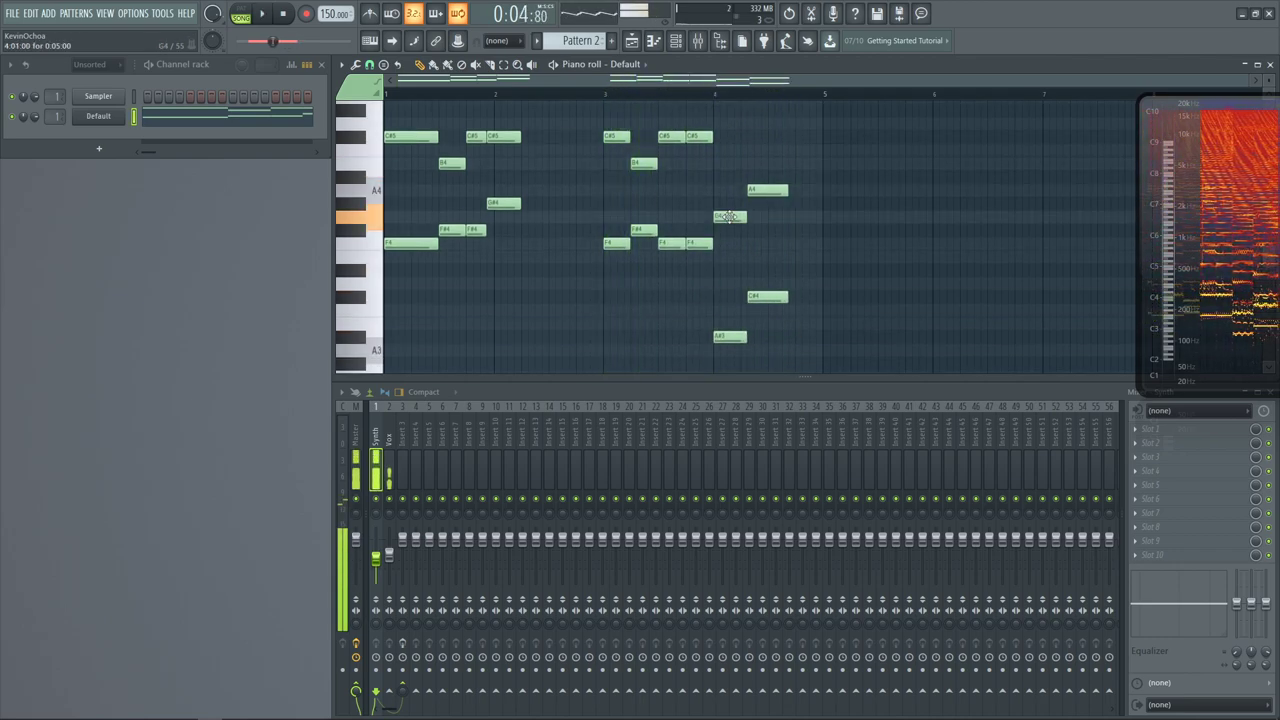
pyautogui.moveTo(721, 356); pyautogui.dragTo(769, 185)
pyautogui.hotkey('ctrl', 'Up')
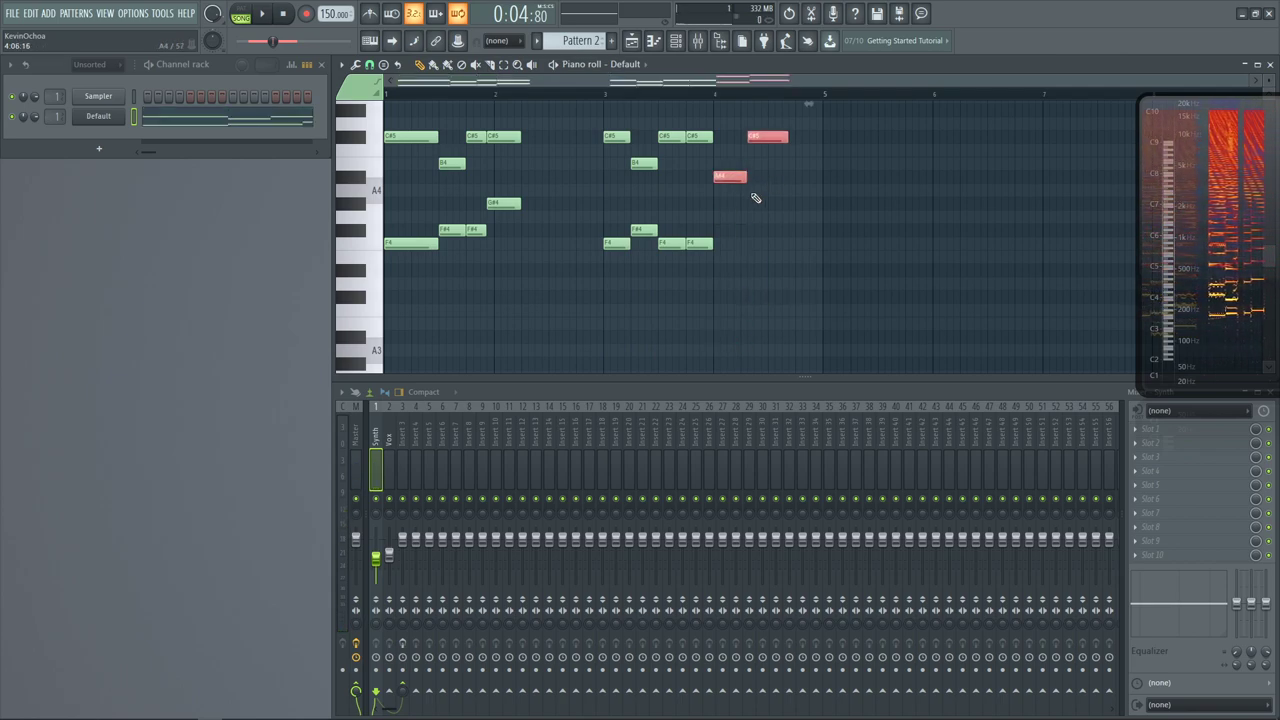
pyautogui.scroll(2, 770, 215)
pyautogui.keyDown('ctrl'); pyautogui.click(846, 280); pyautogui.keyUp('ctrl')
pyautogui.press('space')
# Move bar 4's two upper notes down to F4 and G4 beneath A#4 and C#5, and raise the last one to G#4
pyautogui.scroll(3, 791, 276)
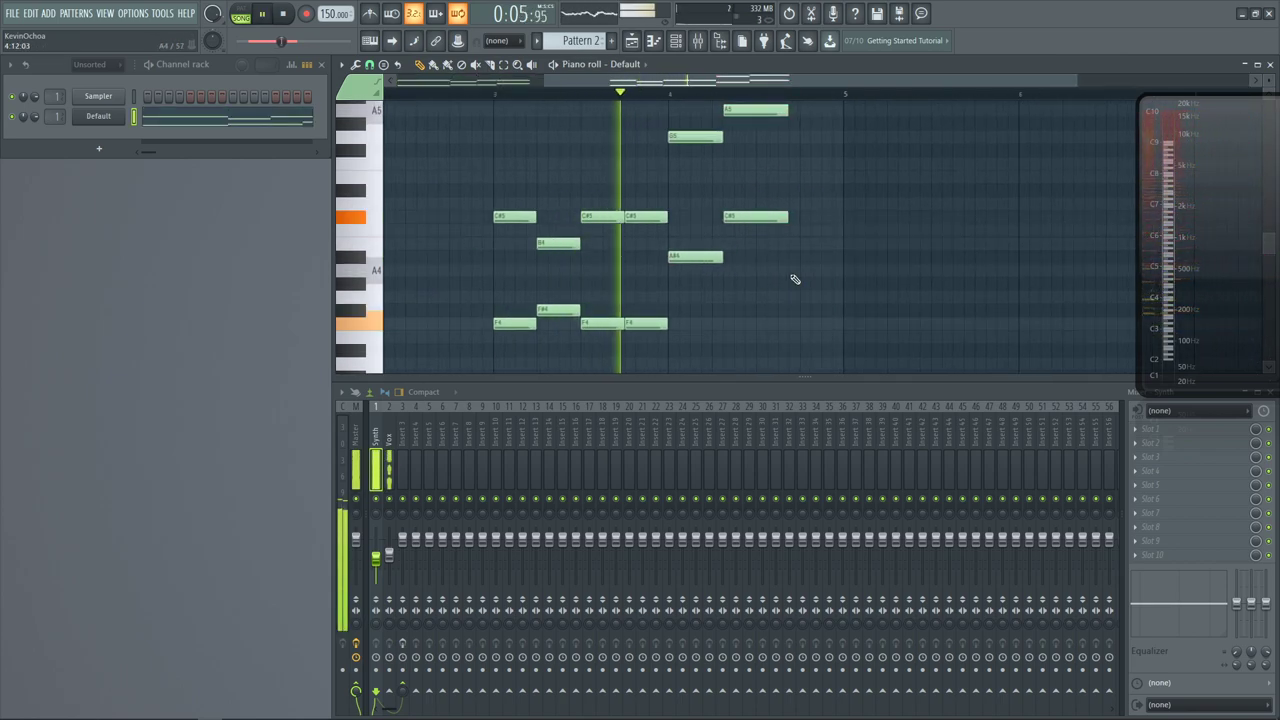
pyautogui.moveTo(811, 157); pyautogui.dragTo(690, 101)
pyautogui.press('space')
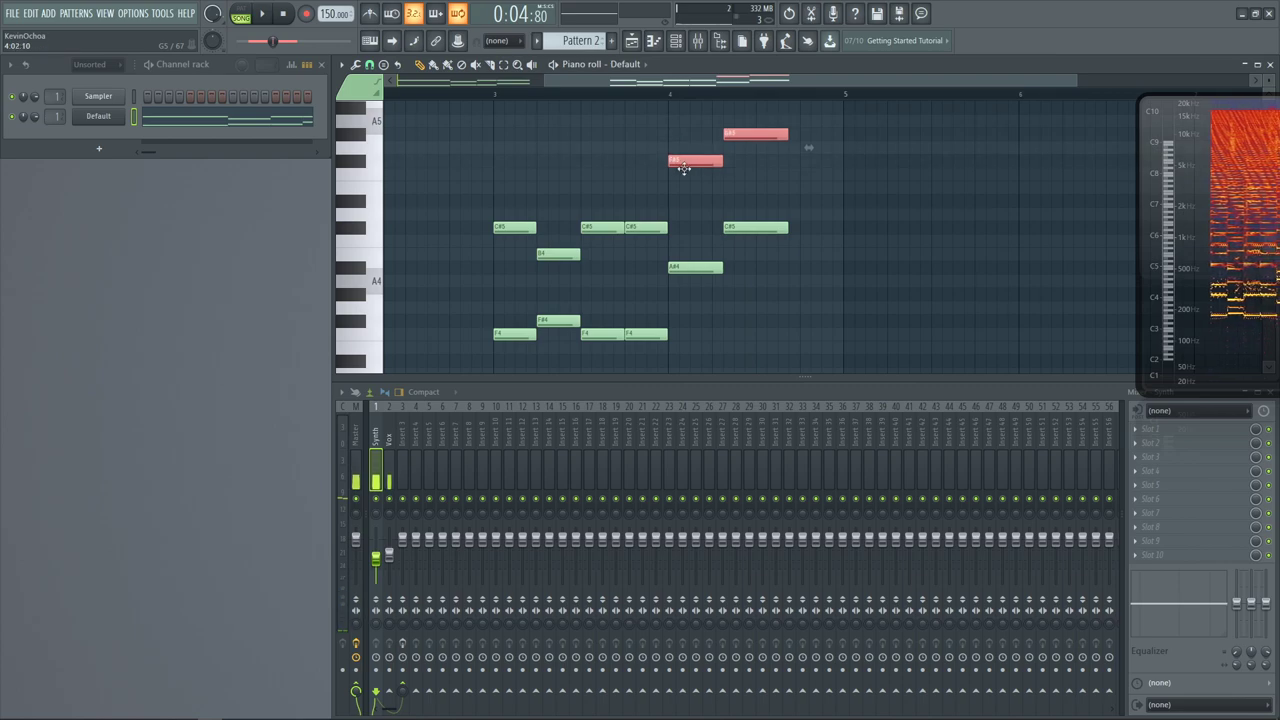
pyautogui.moveTo(683, 167); pyautogui.dragTo(677, 325)
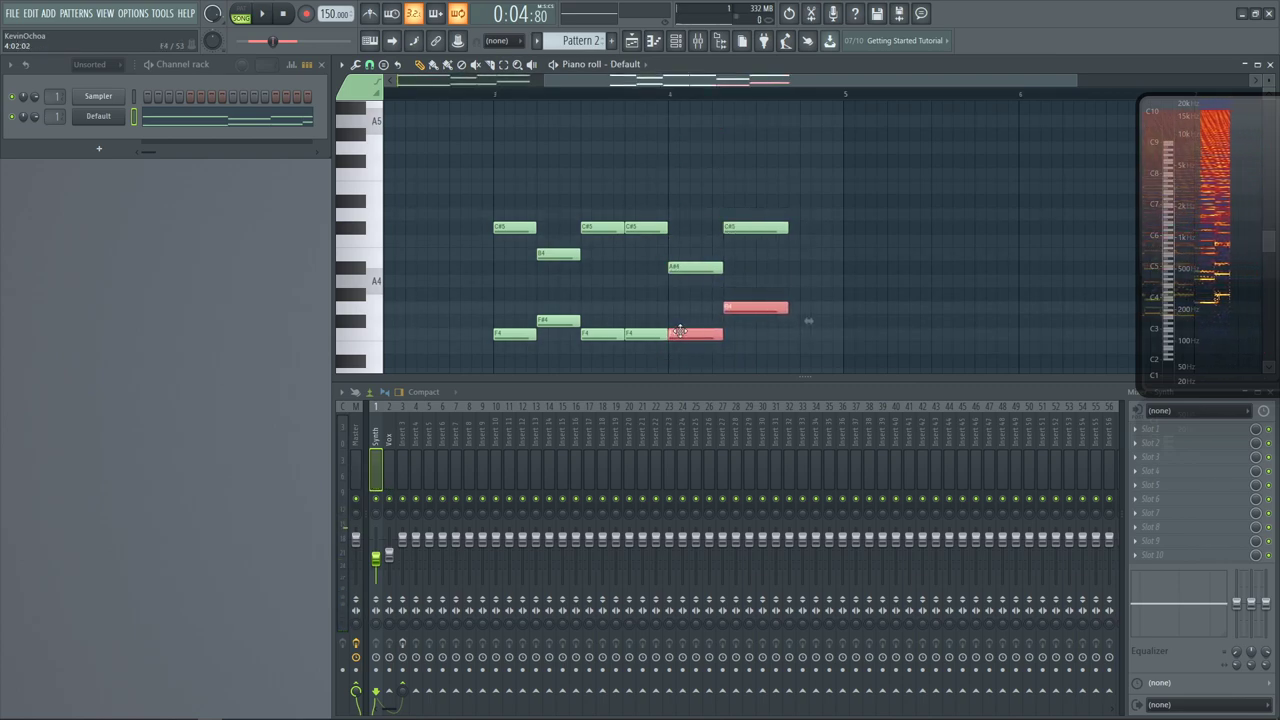
pyautogui.press('space')
pyautogui.keyDown('ctrl'); pyautogui.click(677, 316); pyautogui.keyUp('ctrl')
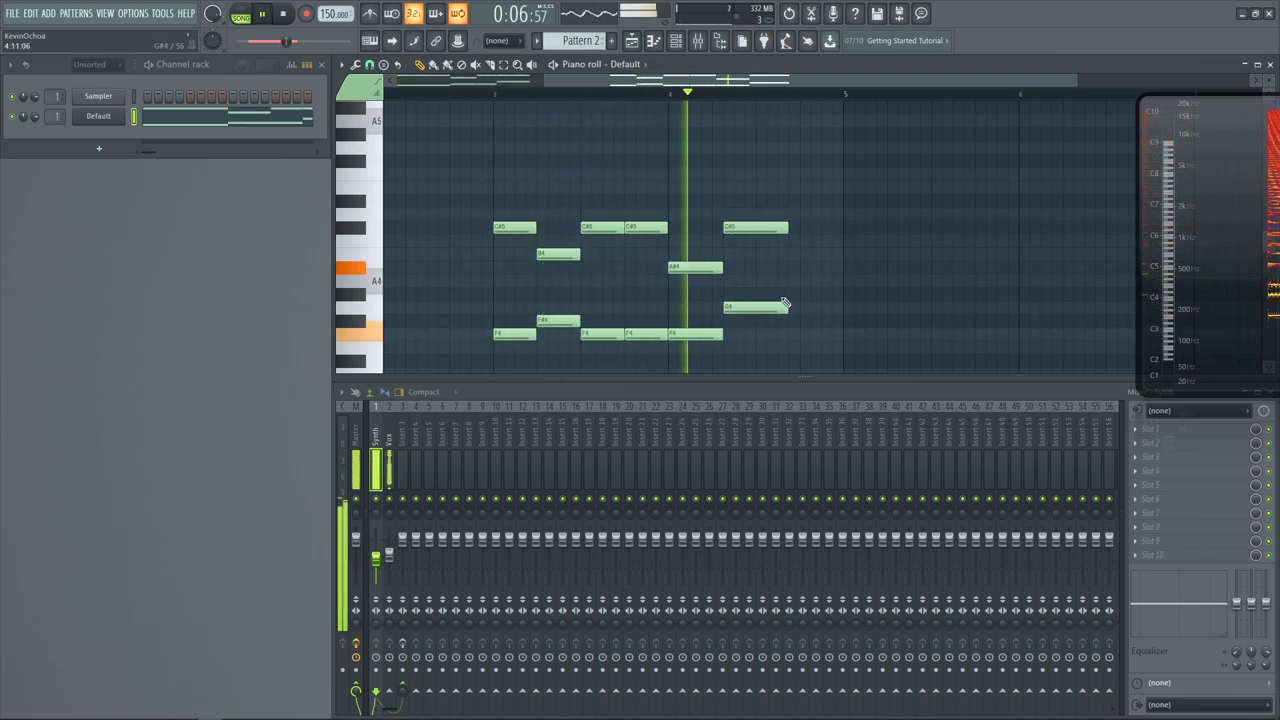
pyautogui.moveTo(754, 309); pyautogui.dragTo(754, 295)
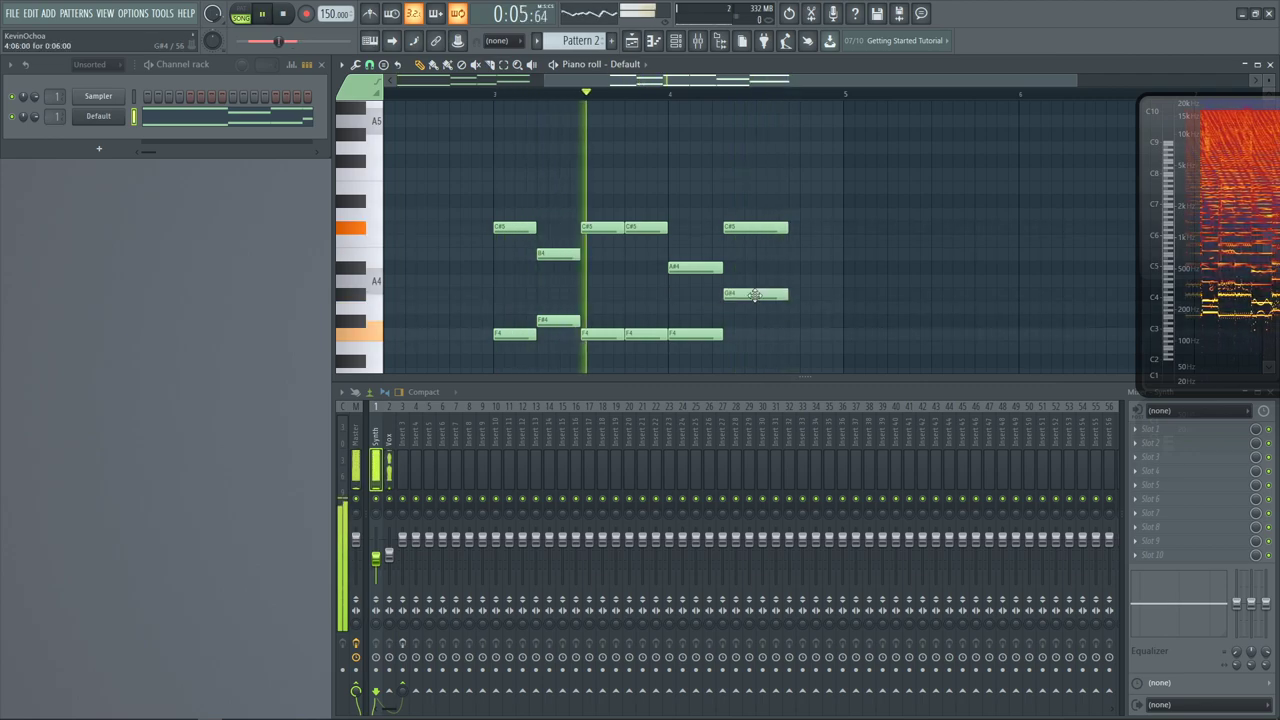
pyautogui.scroll(-2, 820, 286)
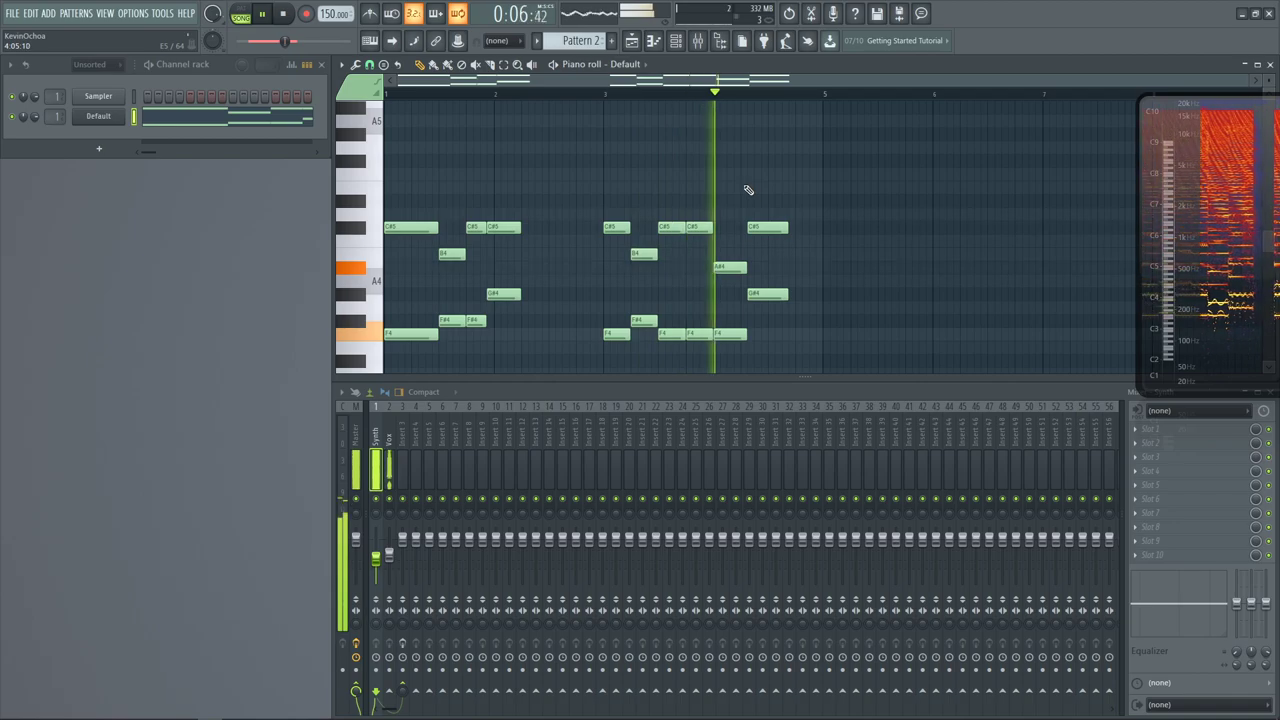
pyautogui.press('space')
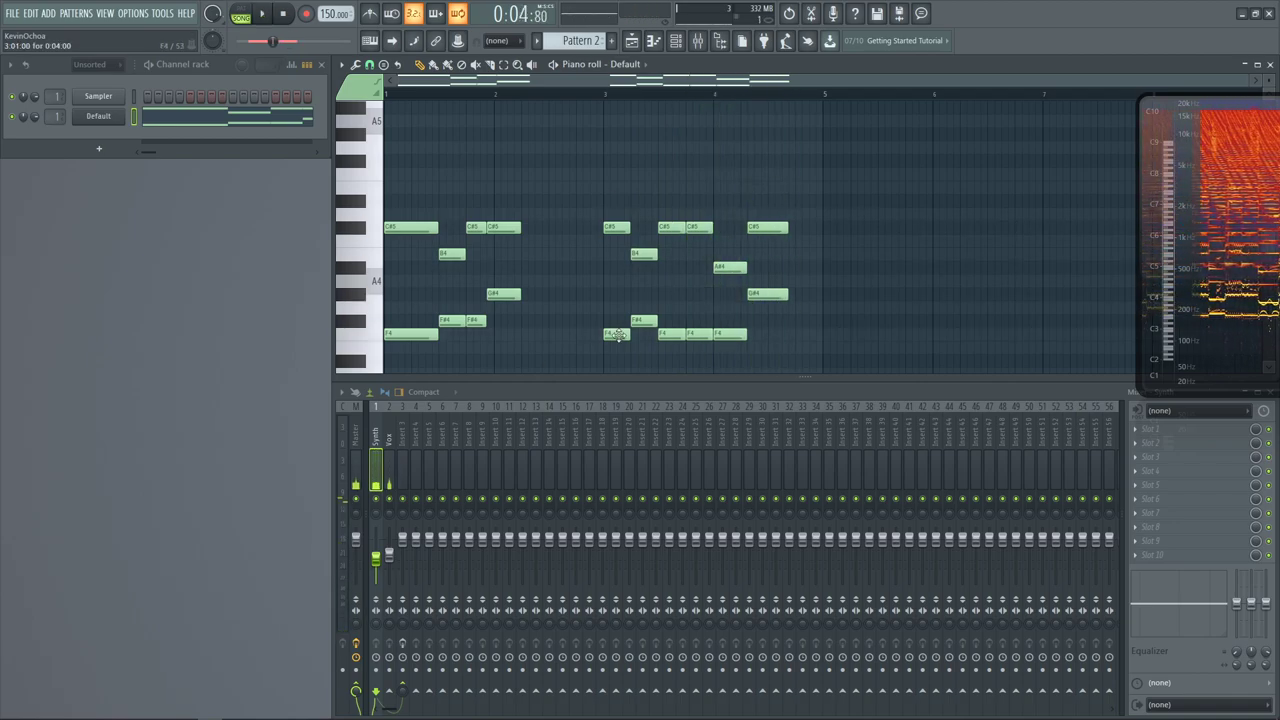
# Move the Wave Candy analyser beneath the channel rack and open the Vocodex effect on mixer Insert 3
pyautogui.click(388, 449)
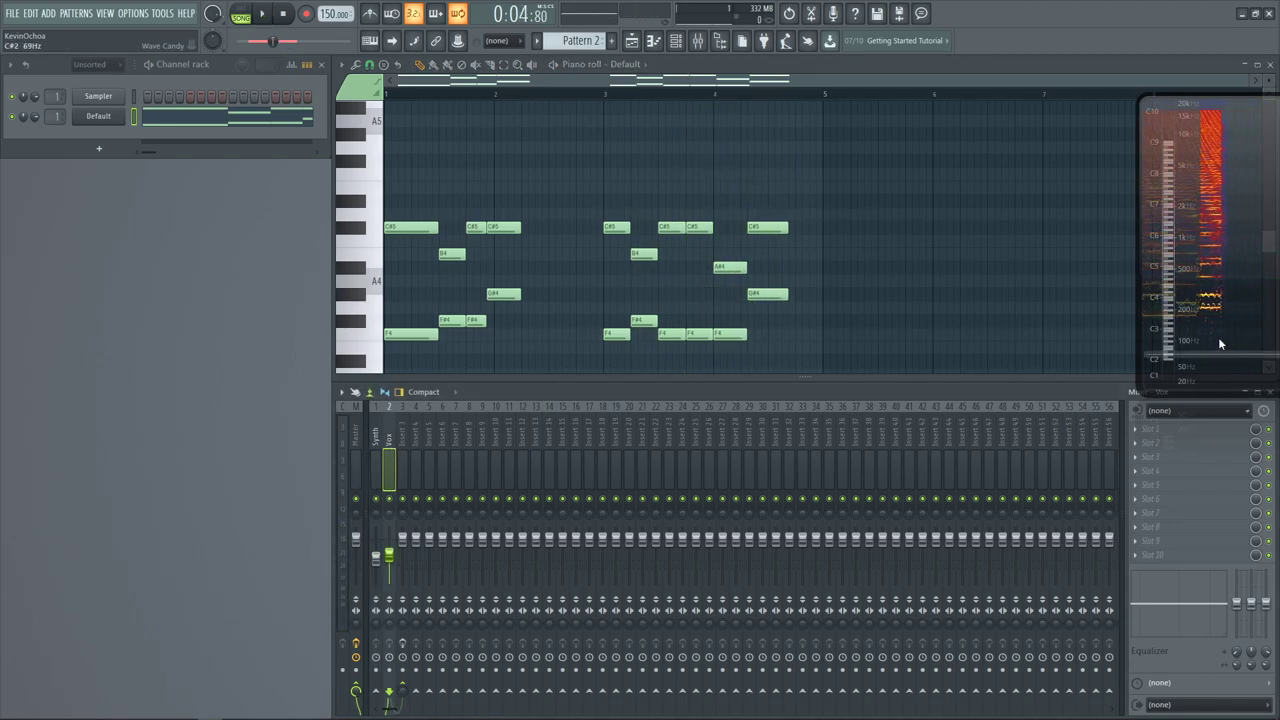
pyautogui.moveTo(1220, 343); pyautogui.dragTo(215, 447)
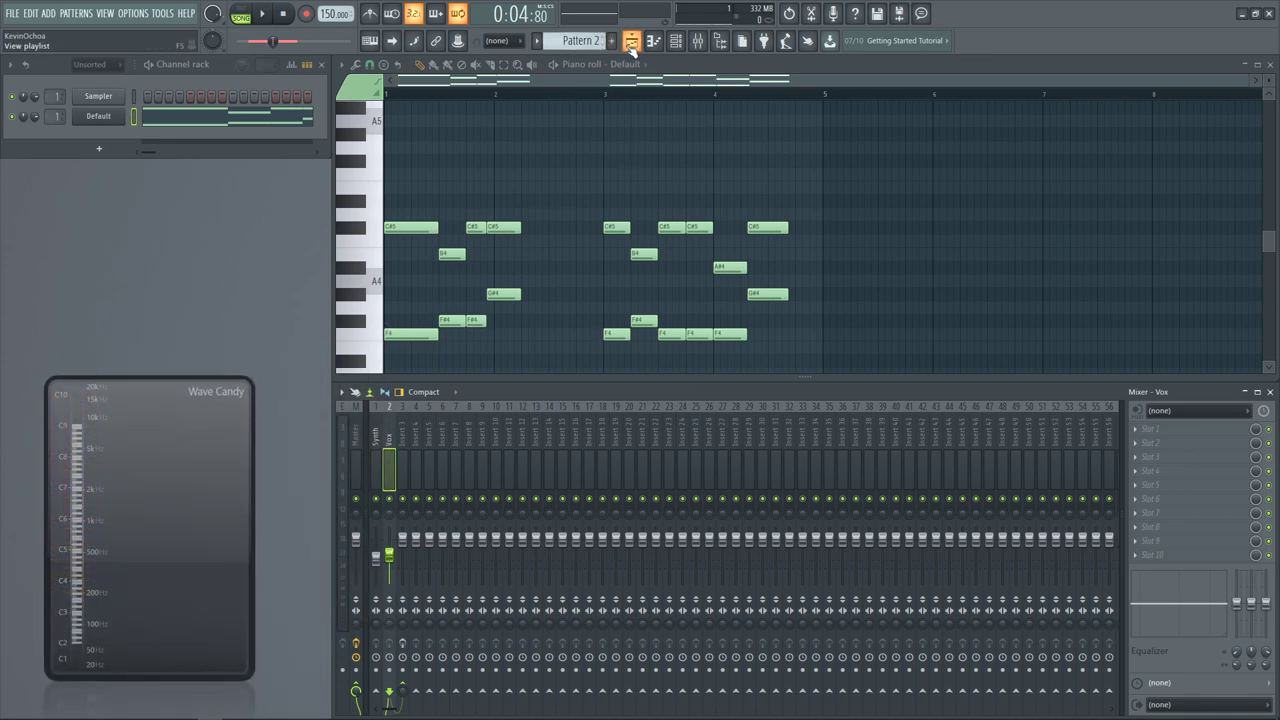
pyautogui.click(388, 452)
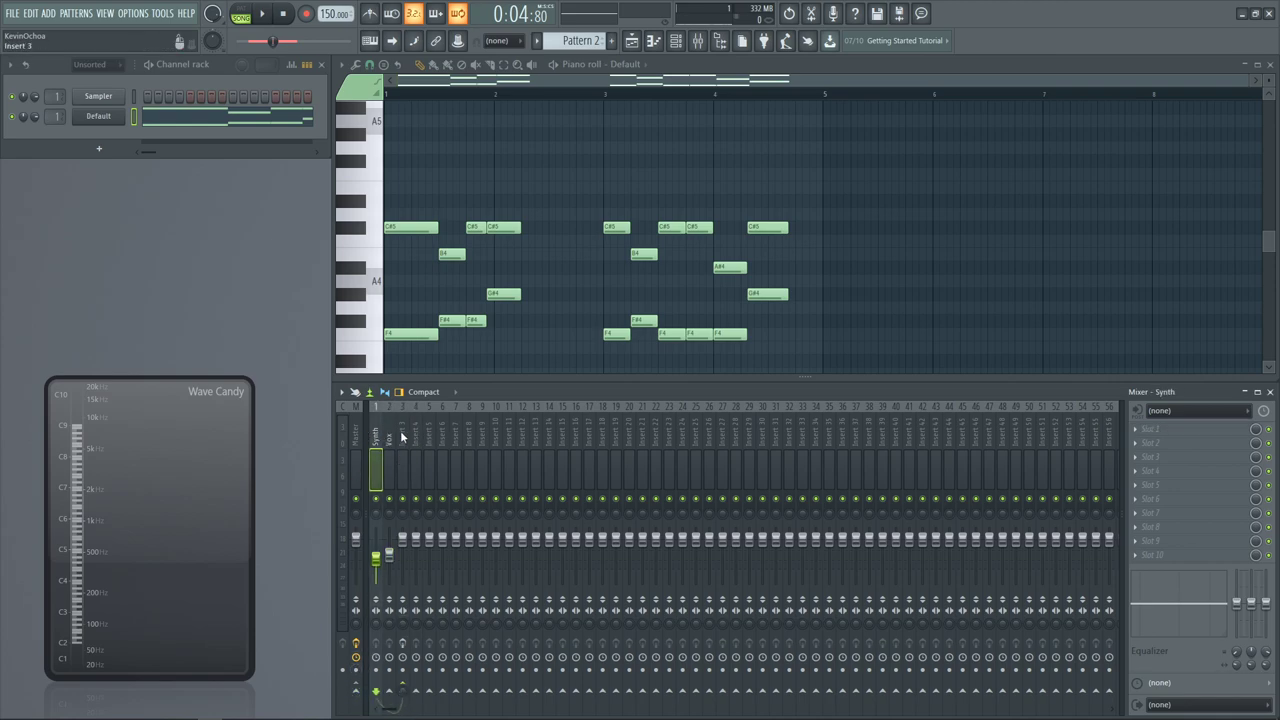
pyautogui.click(1180, 432)
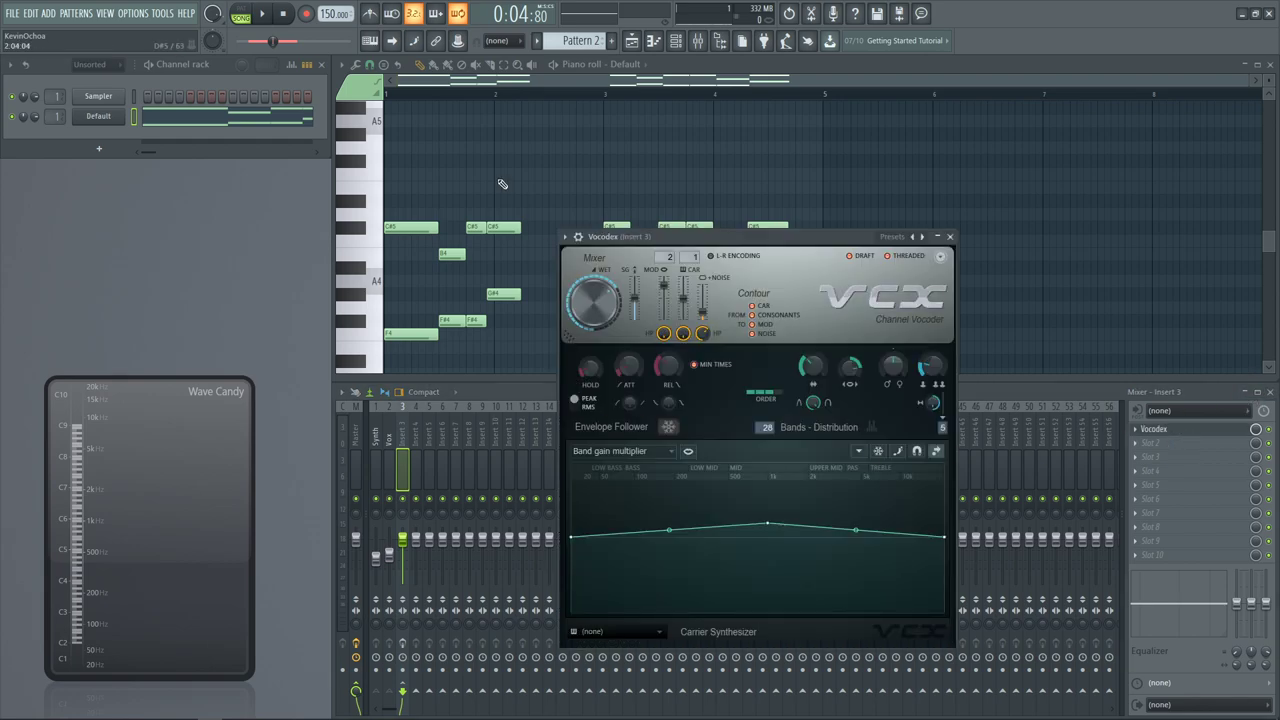
# Select Insert 3 and play the arrangement to listen to the harmonised notes through Vocodex
pyautogui.click(456, 90)
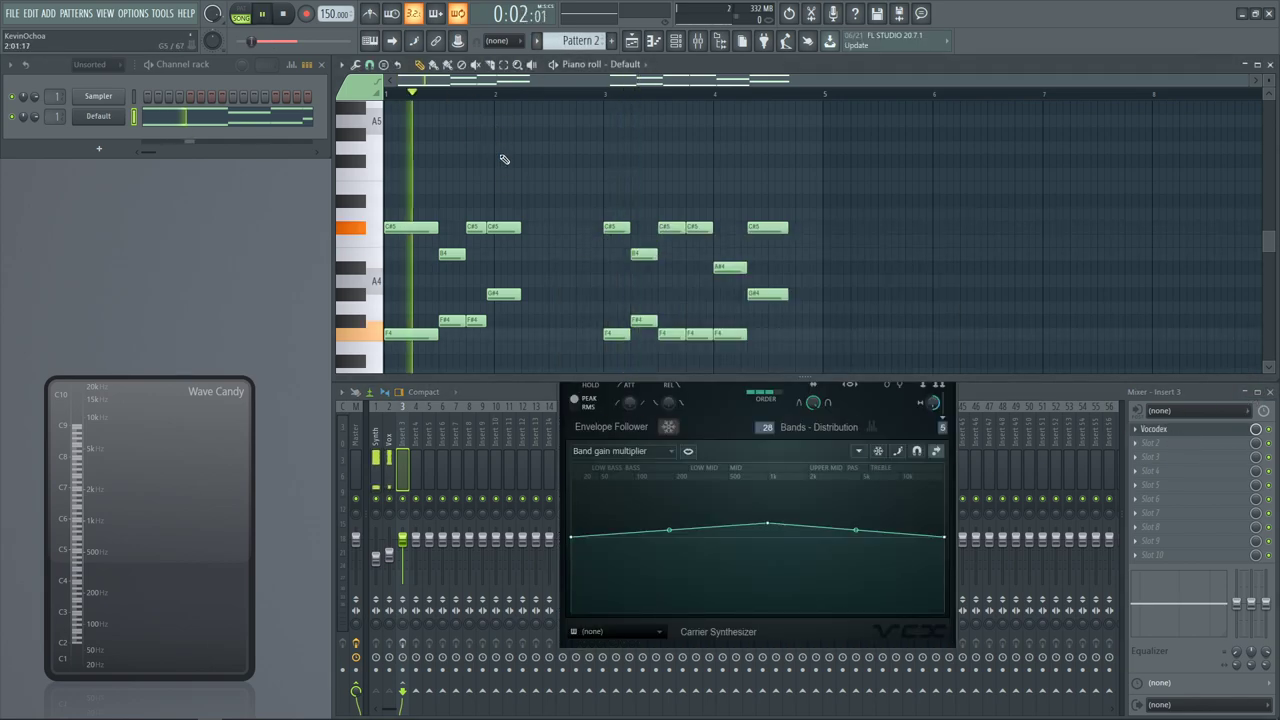
pyautogui.click(776, 407)
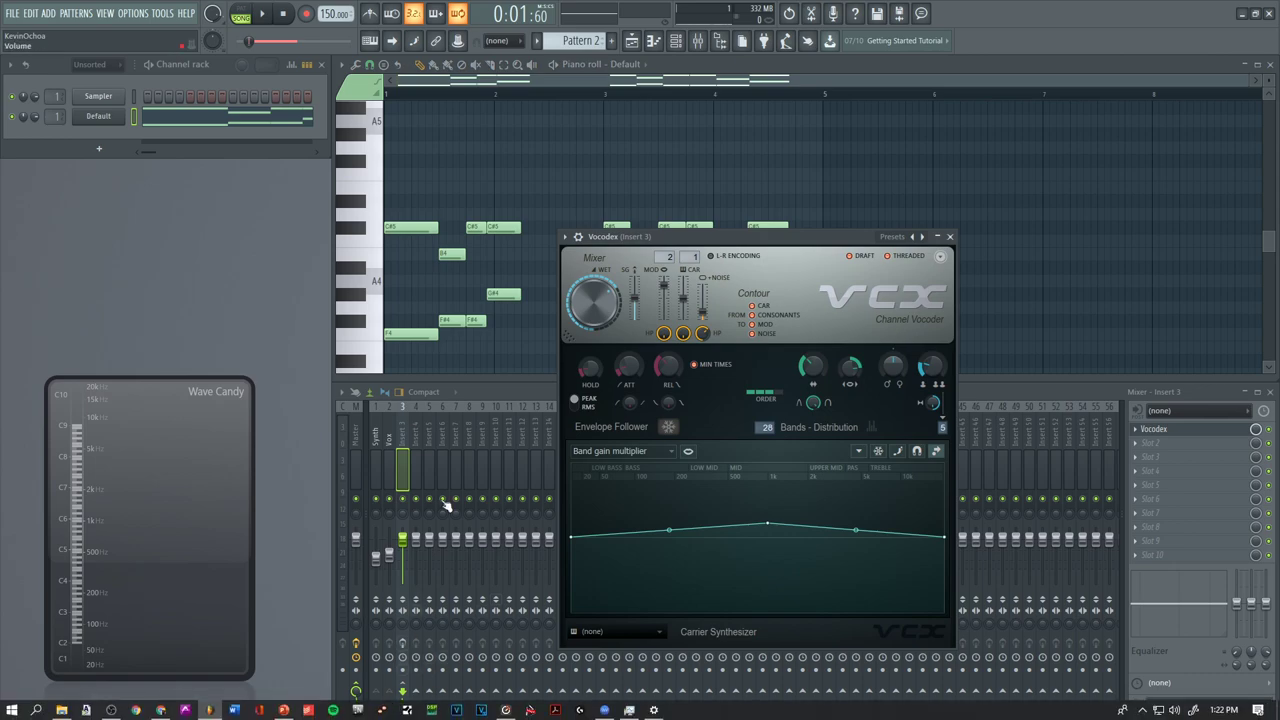
pyautogui.click(405, 465)
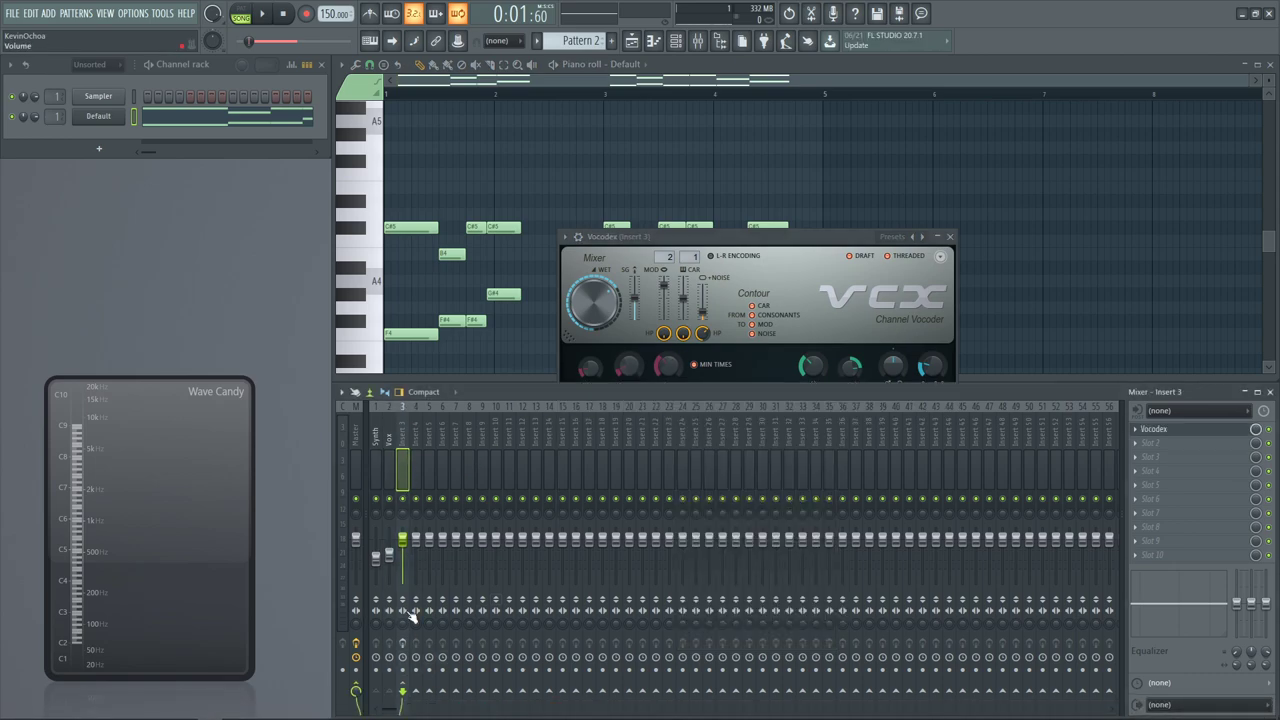
pyautogui.moveTo(699, 243); pyautogui.dragTo(688, 213)
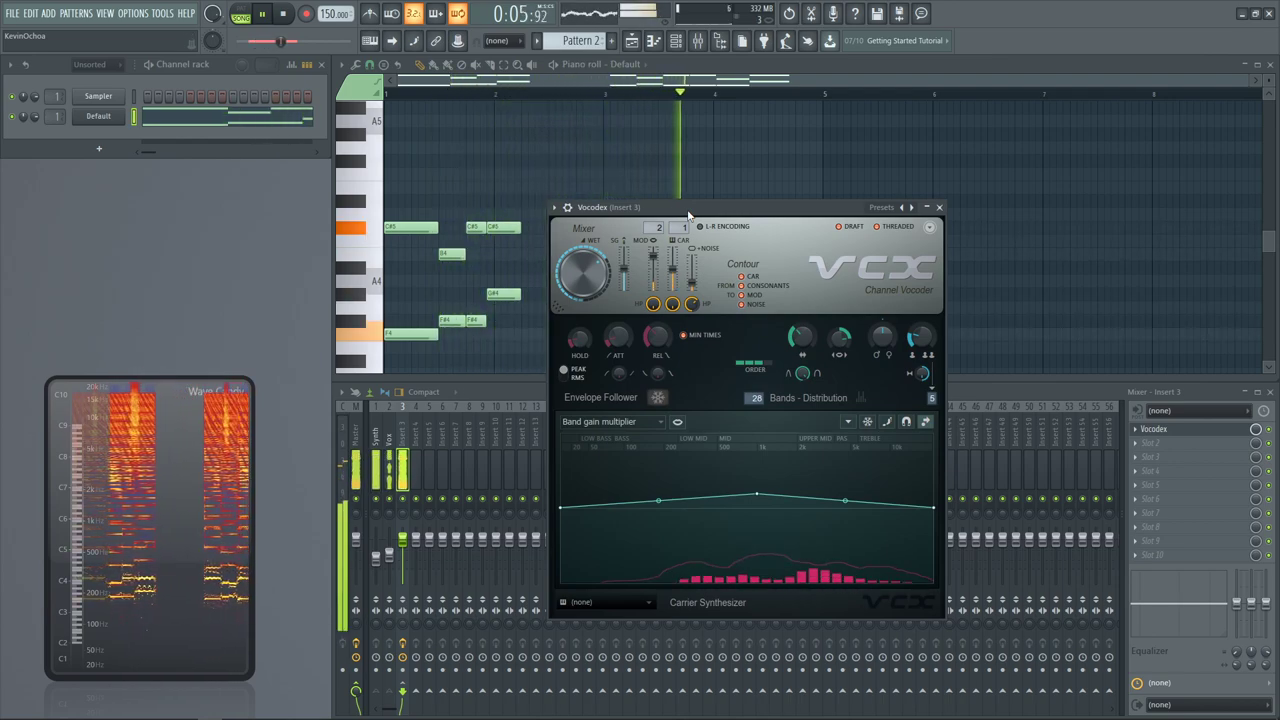
pyautogui.press('space')
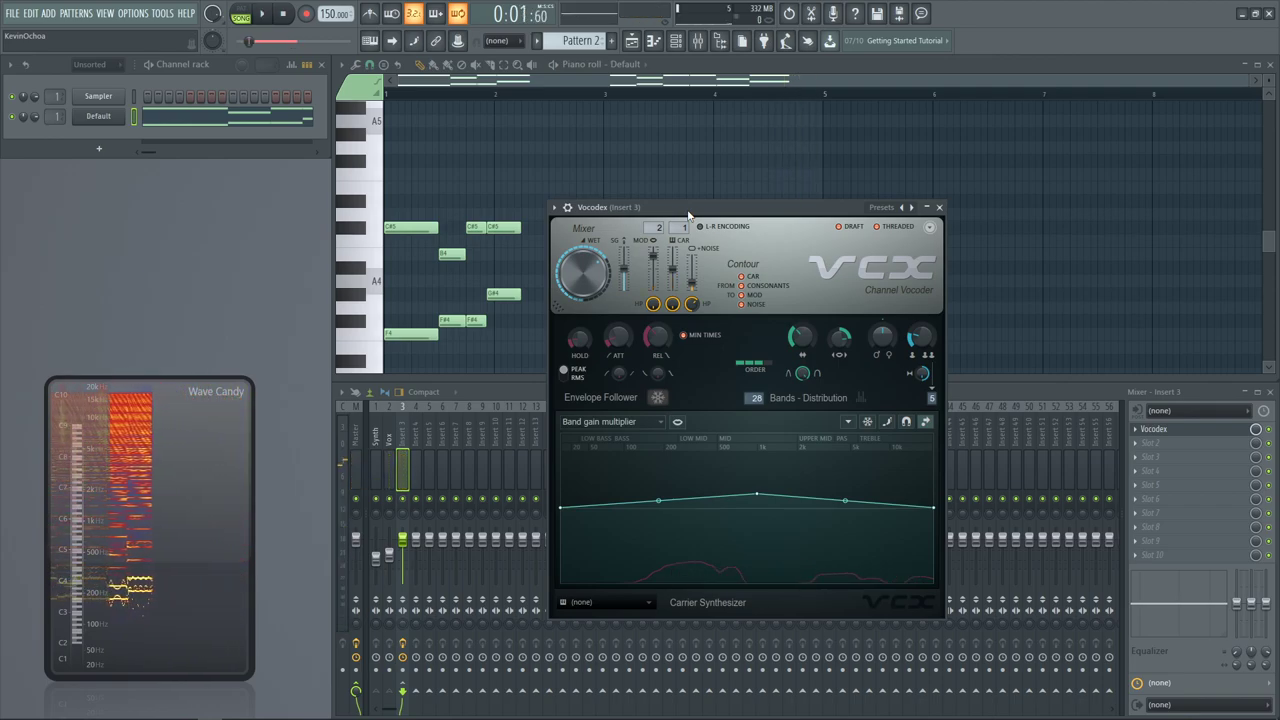
# Reposition the Vocodex window below the notes and switch its band graph to Envelope attack, followed by Hold
pyautogui.moveTo(703, 211); pyautogui.dragTo(743, 219)
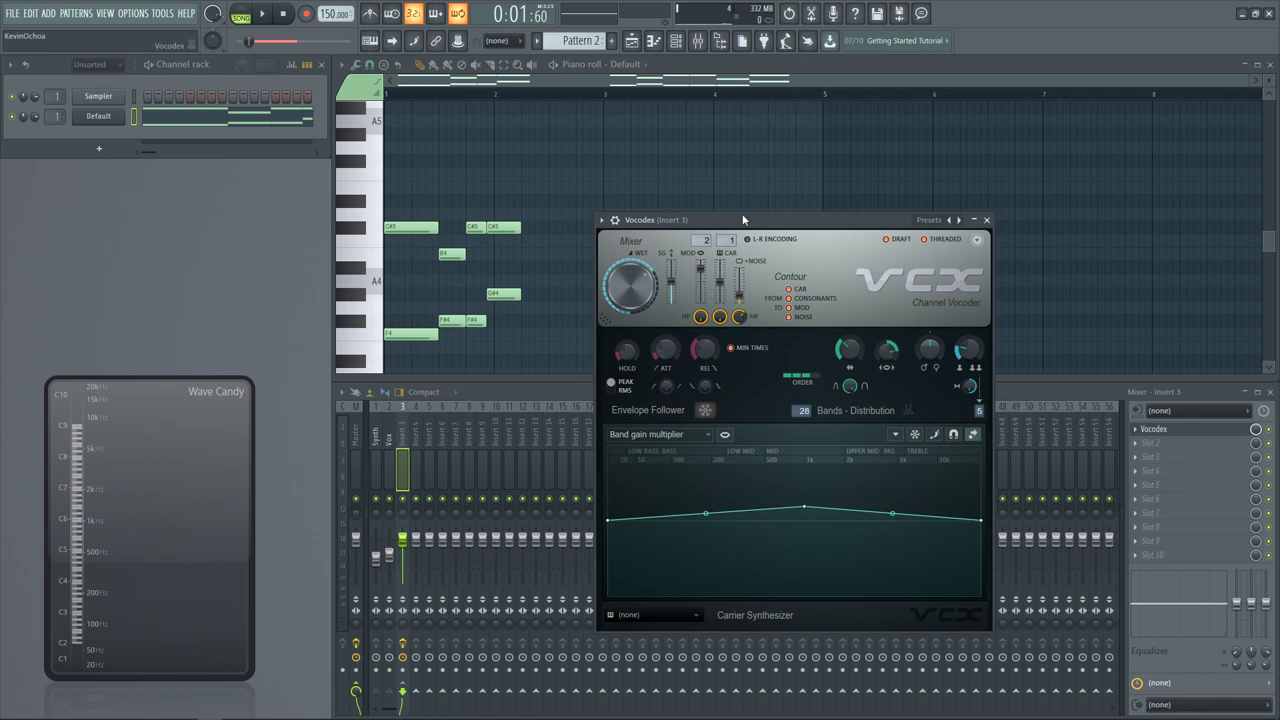
pyautogui.moveTo(752, 227); pyautogui.dragTo(583, 312)
pyautogui.scroll(-5, 575, 268)
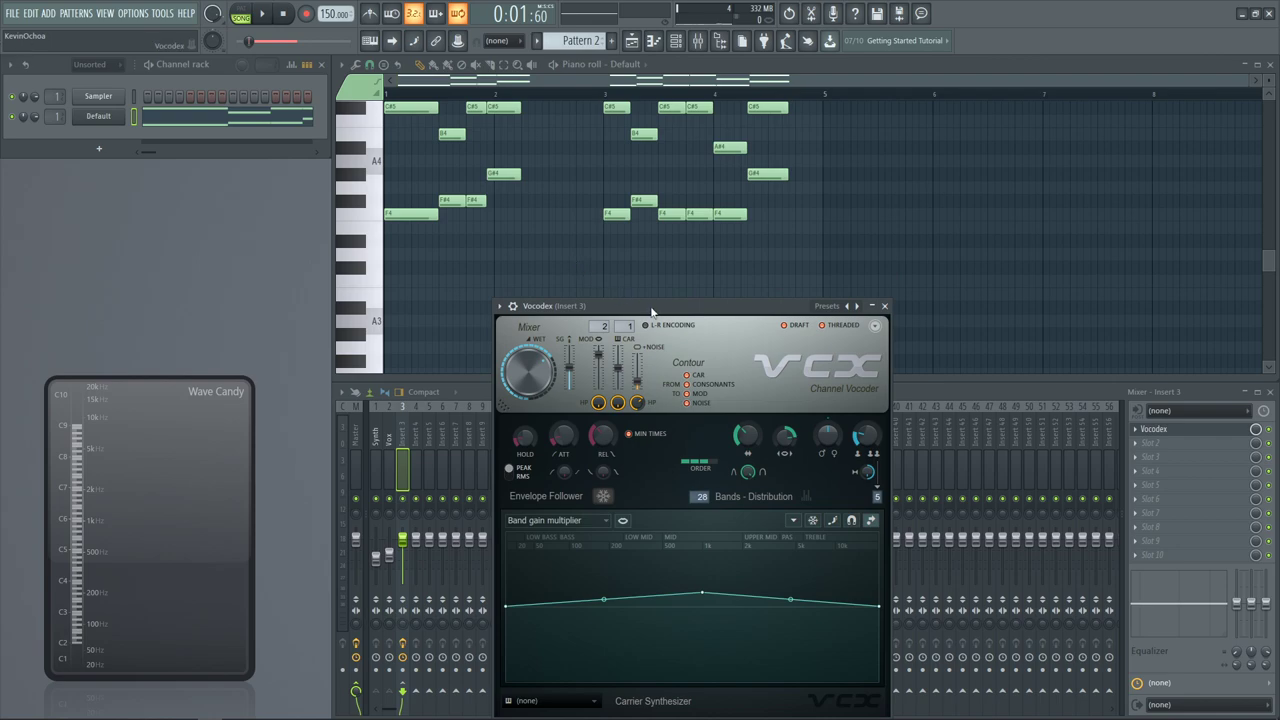
pyautogui.moveTo(651, 311); pyautogui.dragTo(638, 264)
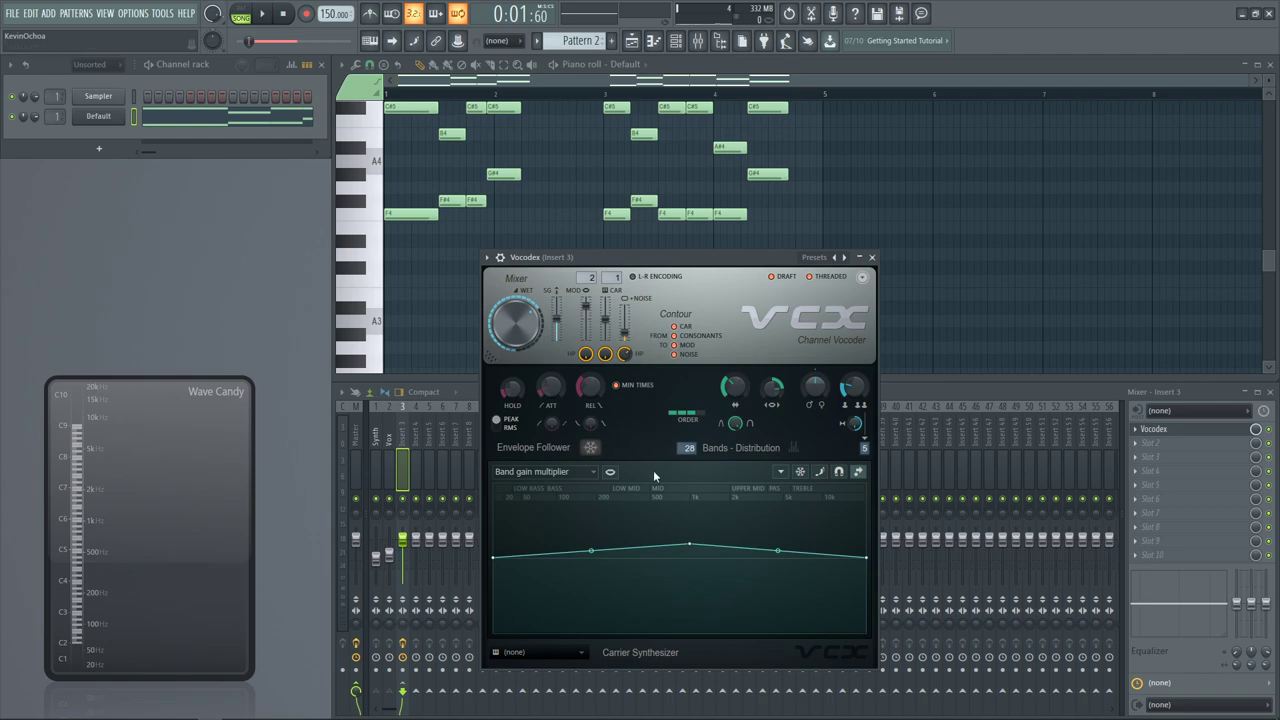
pyautogui.click(563, 472)
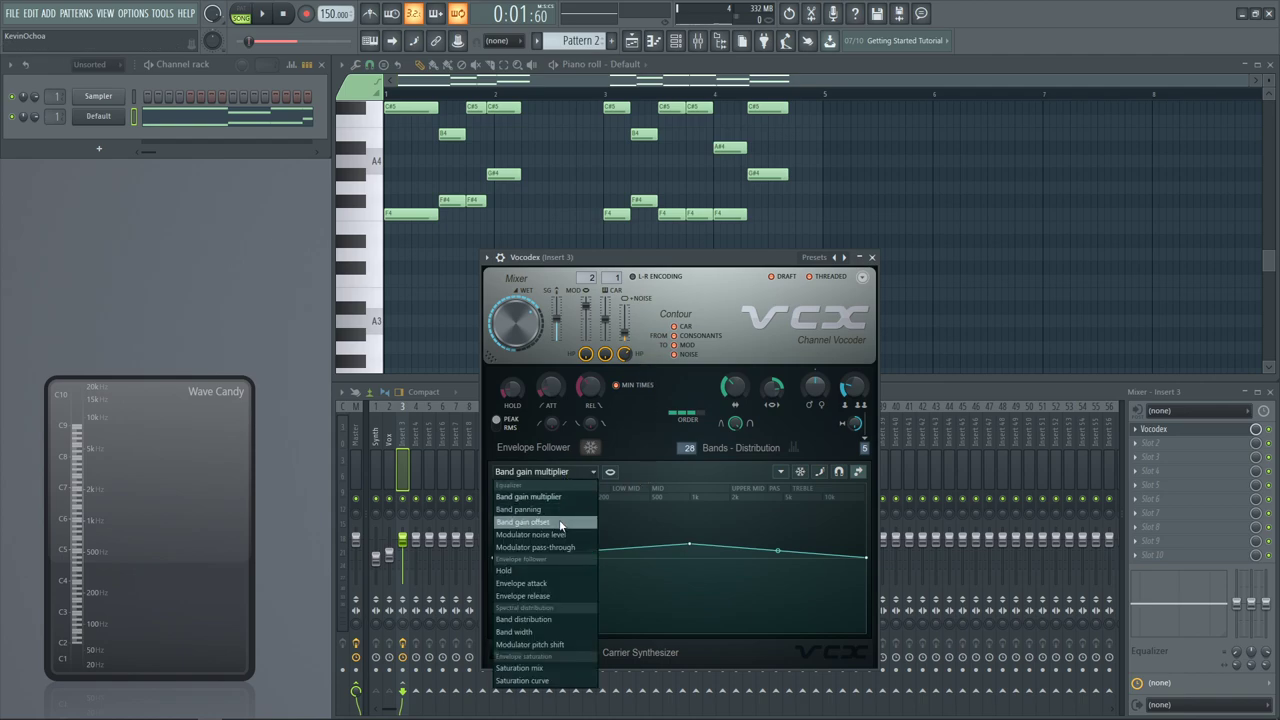
pyautogui.click(555, 584)
pyautogui.click(536, 472)
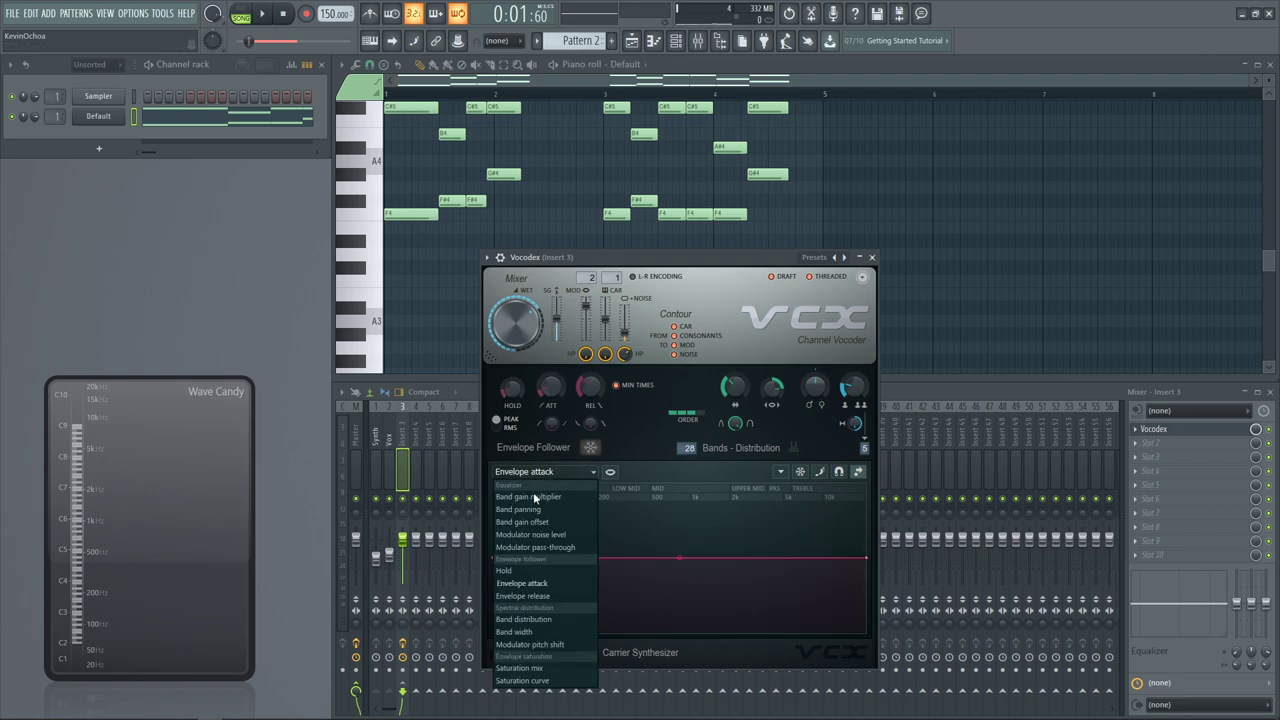
pyautogui.click(532, 572)
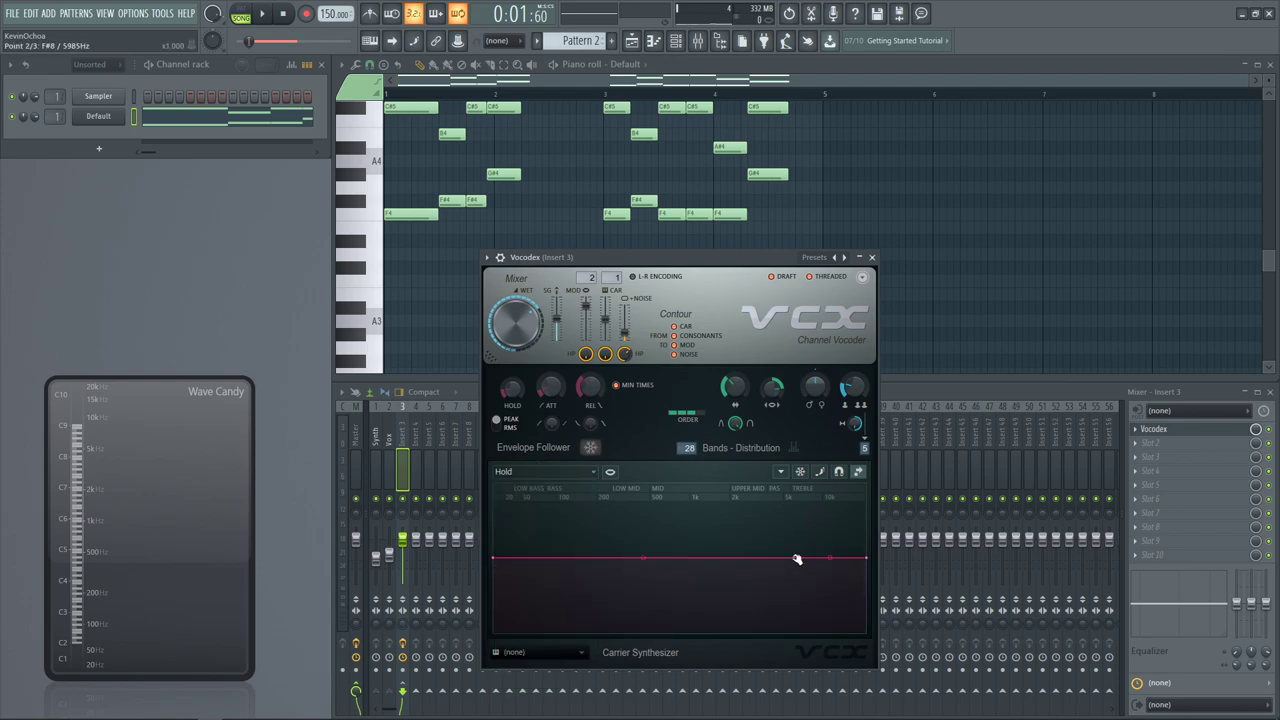
# Adjust the treble end of Vocodex's Hold curve during playback, settling its last point at x1.204
pyautogui.press('space')
pyautogui.moveTo(870, 596); pyautogui.dragTo(860, 500)
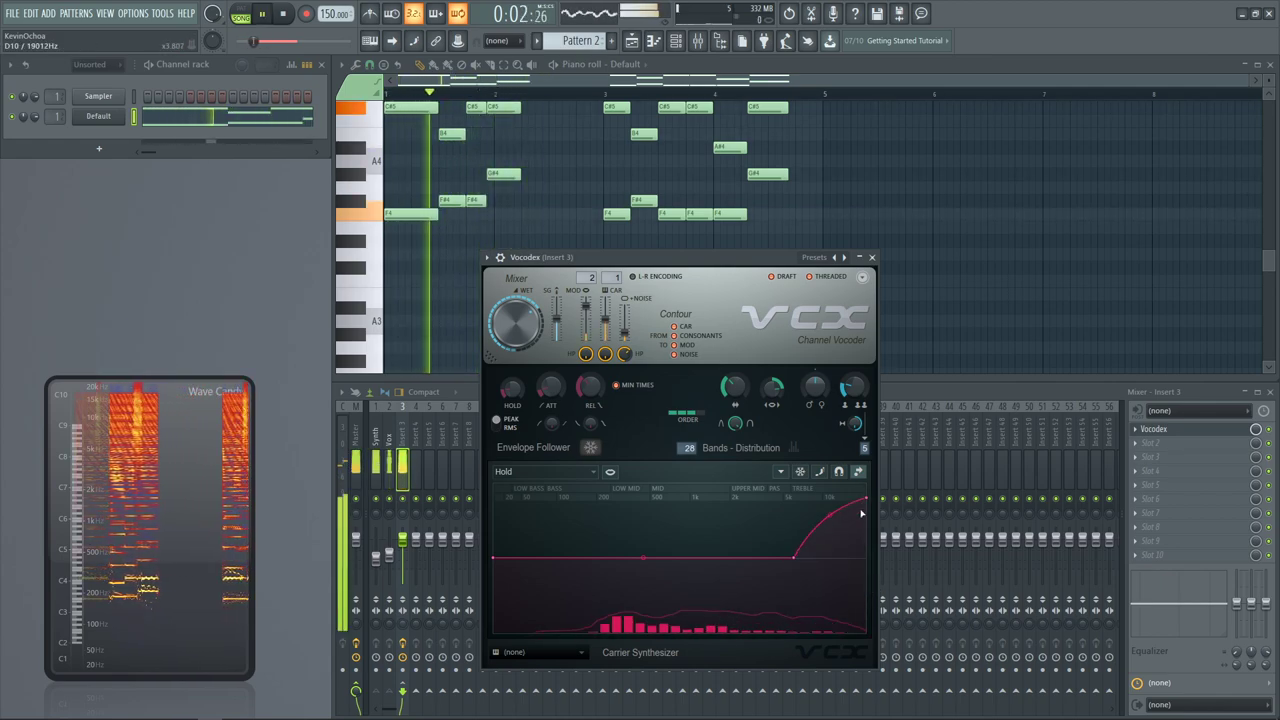
pyautogui.press('space')
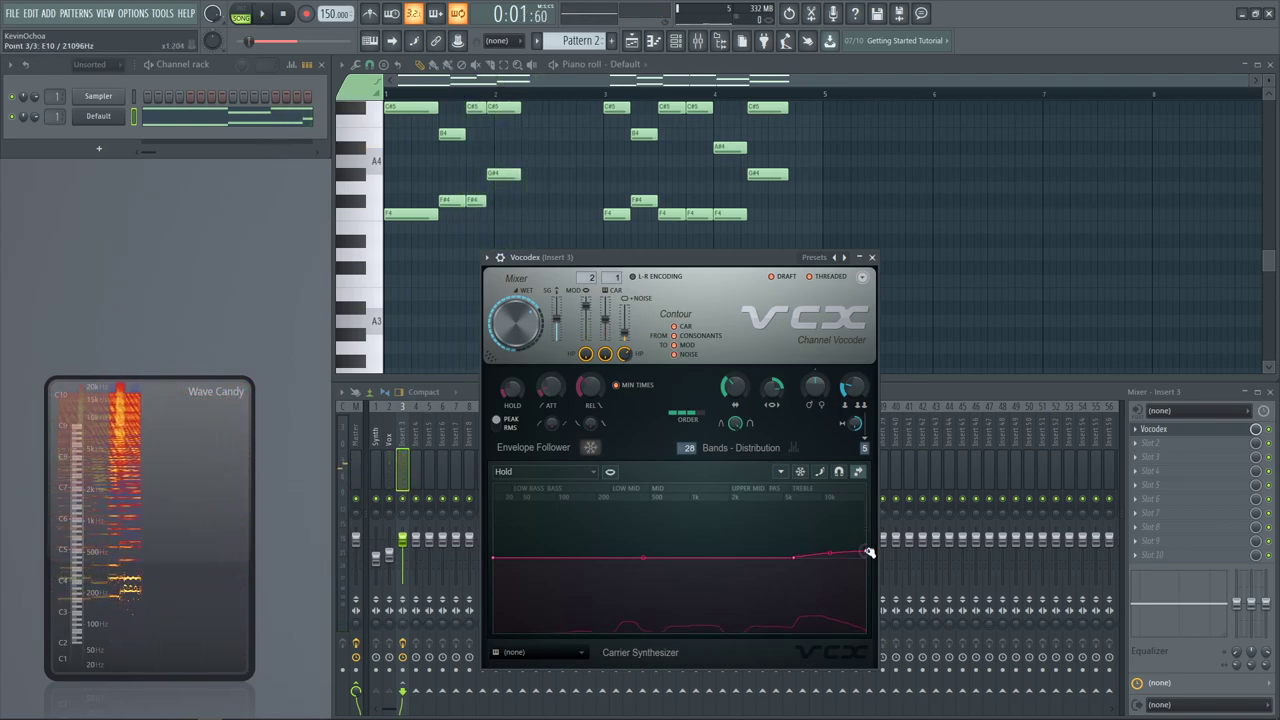
# Raise the last treble point of Vocodex's Hold curve to x1.880 during playback and close Vocodex
pyautogui.press('space')
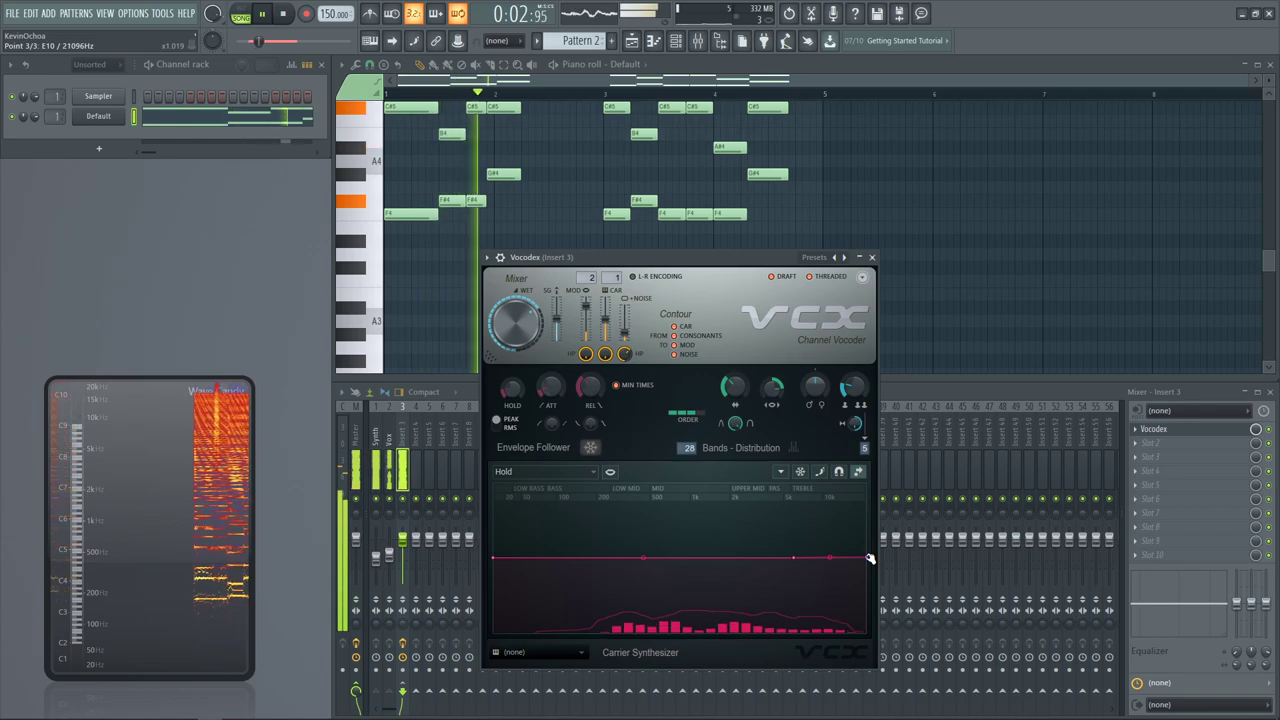
pyautogui.moveTo(869, 559); pyautogui.dragTo(870, 539)
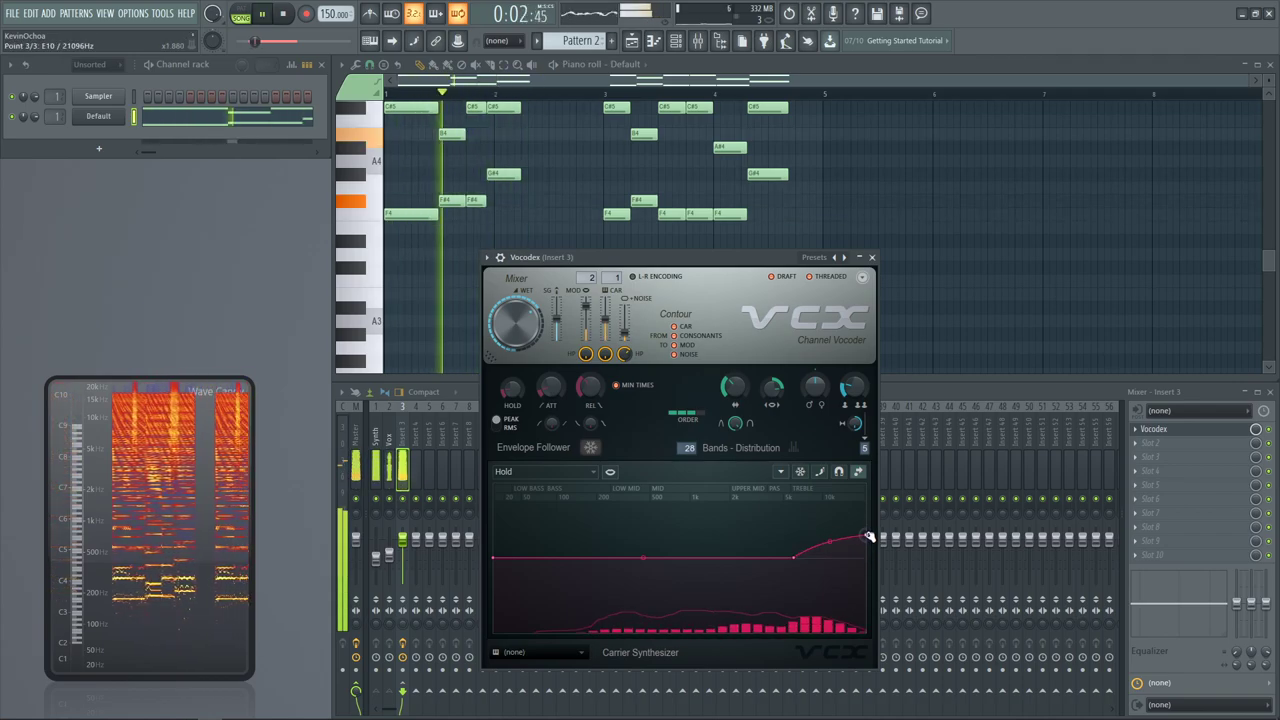
pyautogui.press('space')
pyautogui.press('Escape')
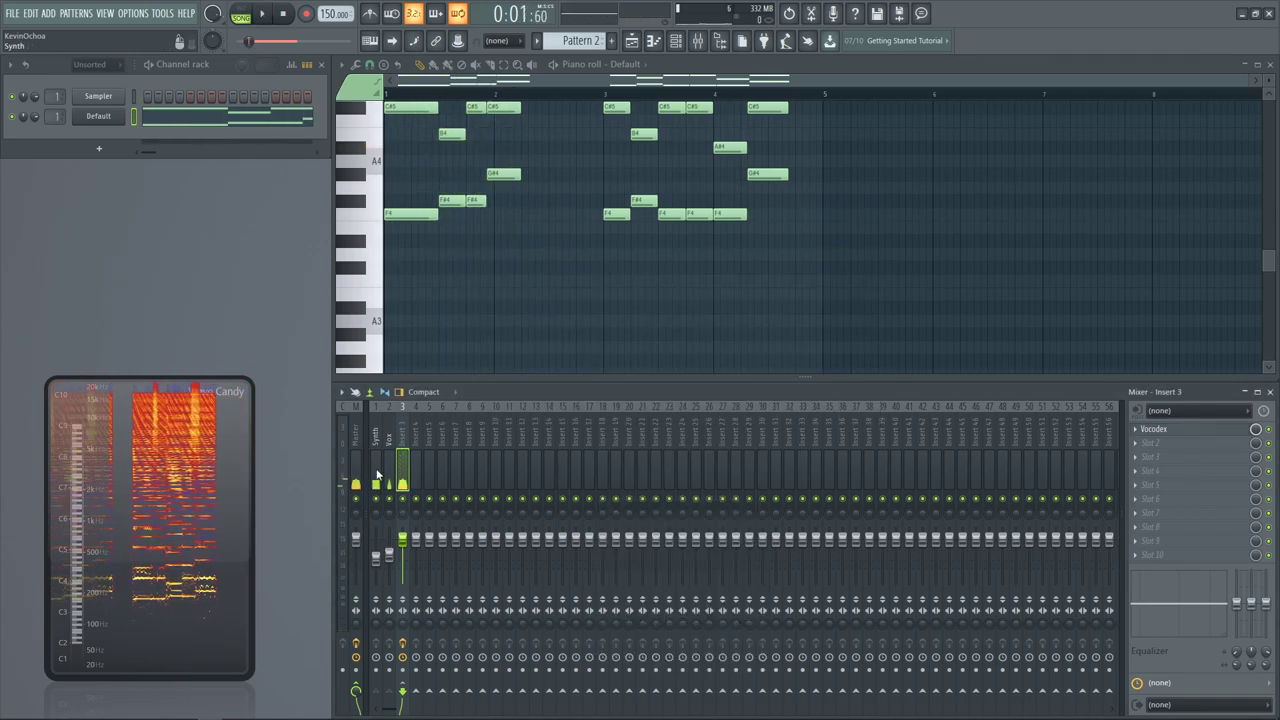
# Lower the Insert 3 volume fader slightly while the arrangement plays
pyautogui.press('space')
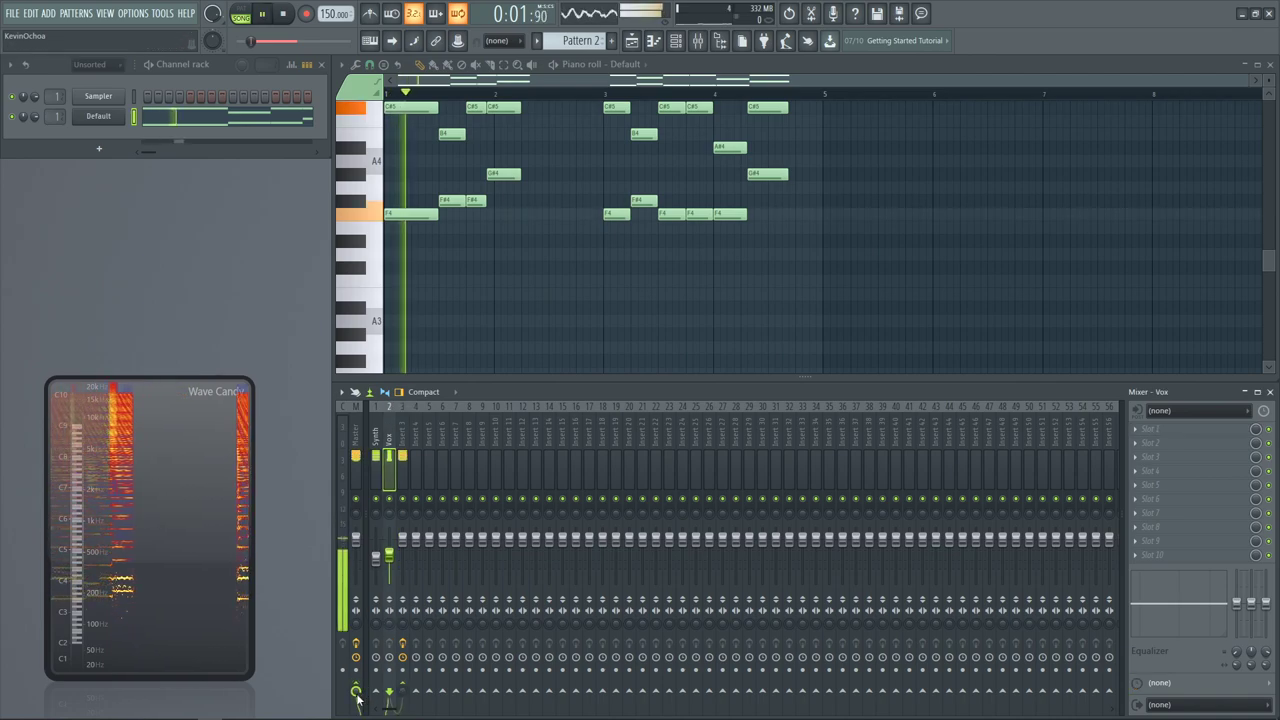
pyautogui.click(401, 540)
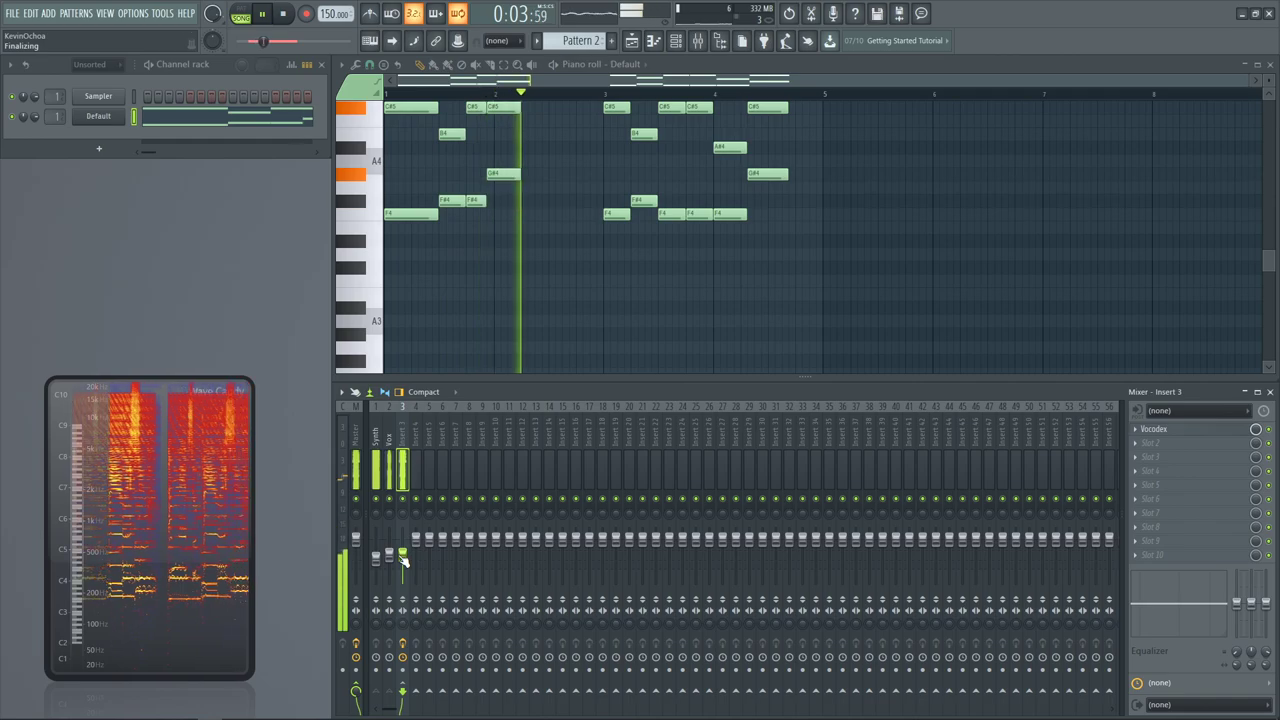
pyautogui.press('space')
pyautogui.press('F8')
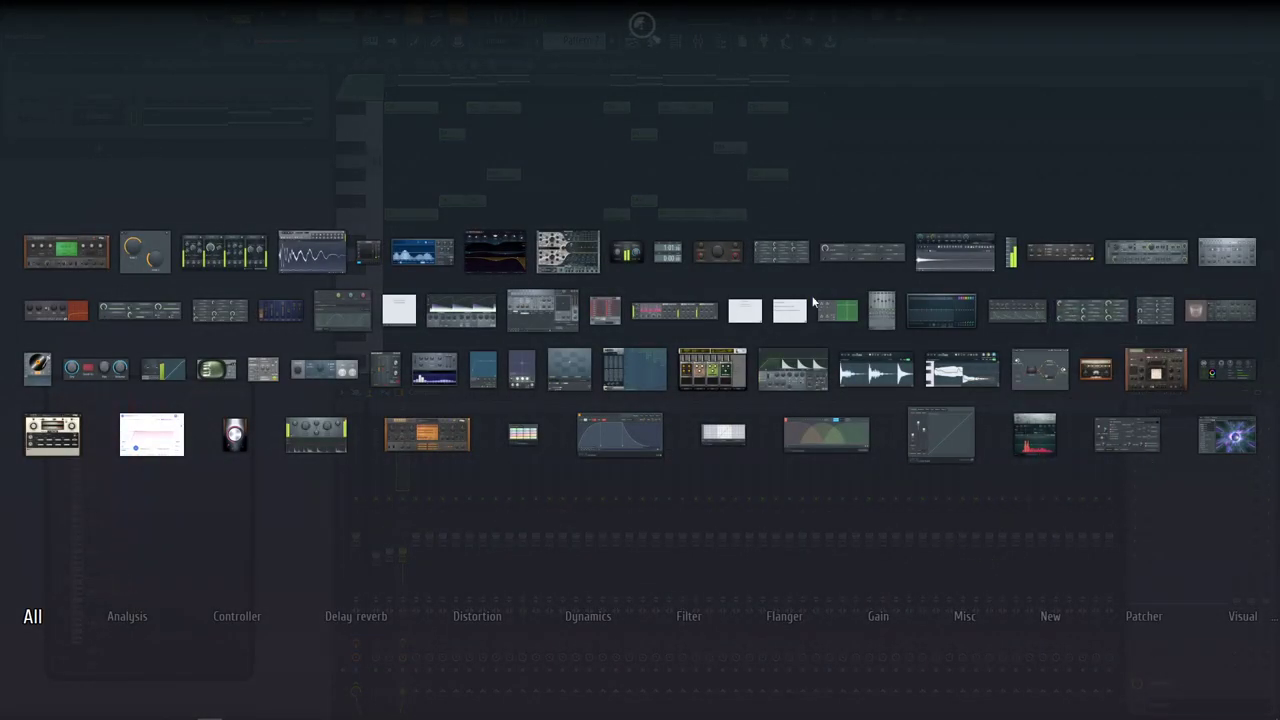
pyautogui.write('co')
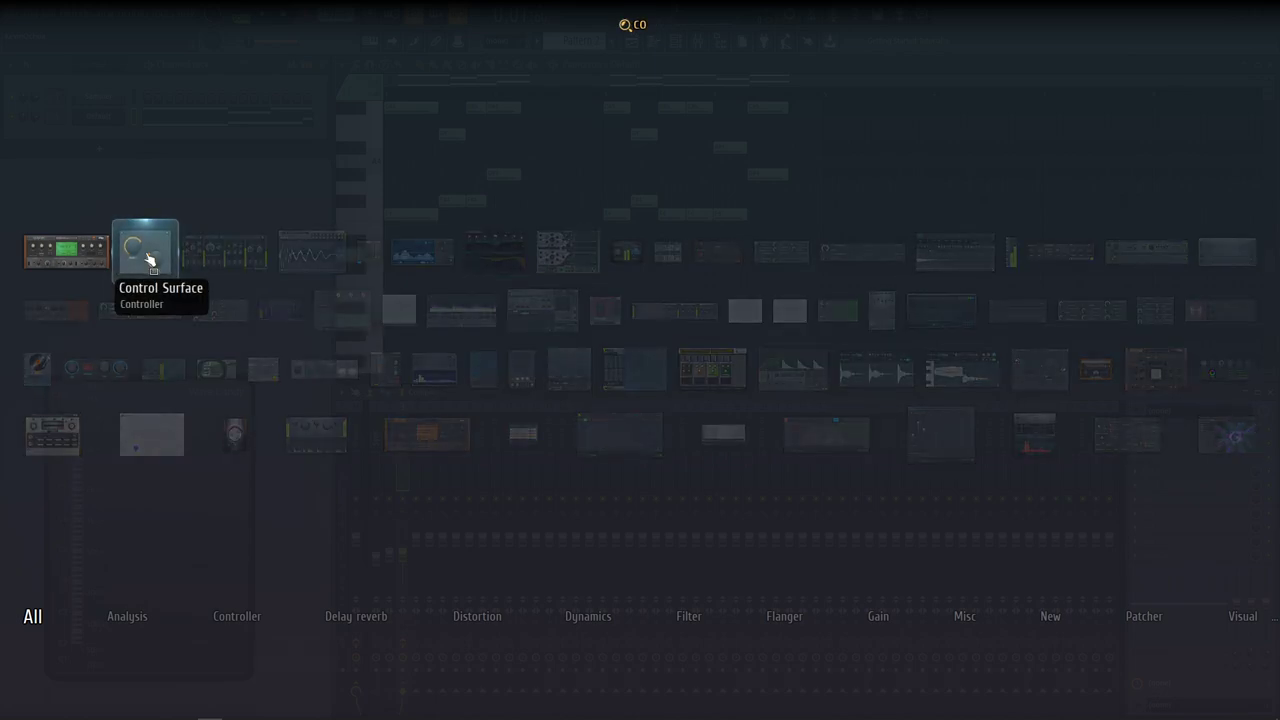
pyautogui.press('BackSpace')
pyautogui.press('BackSpace')
pyautogui.write('c')
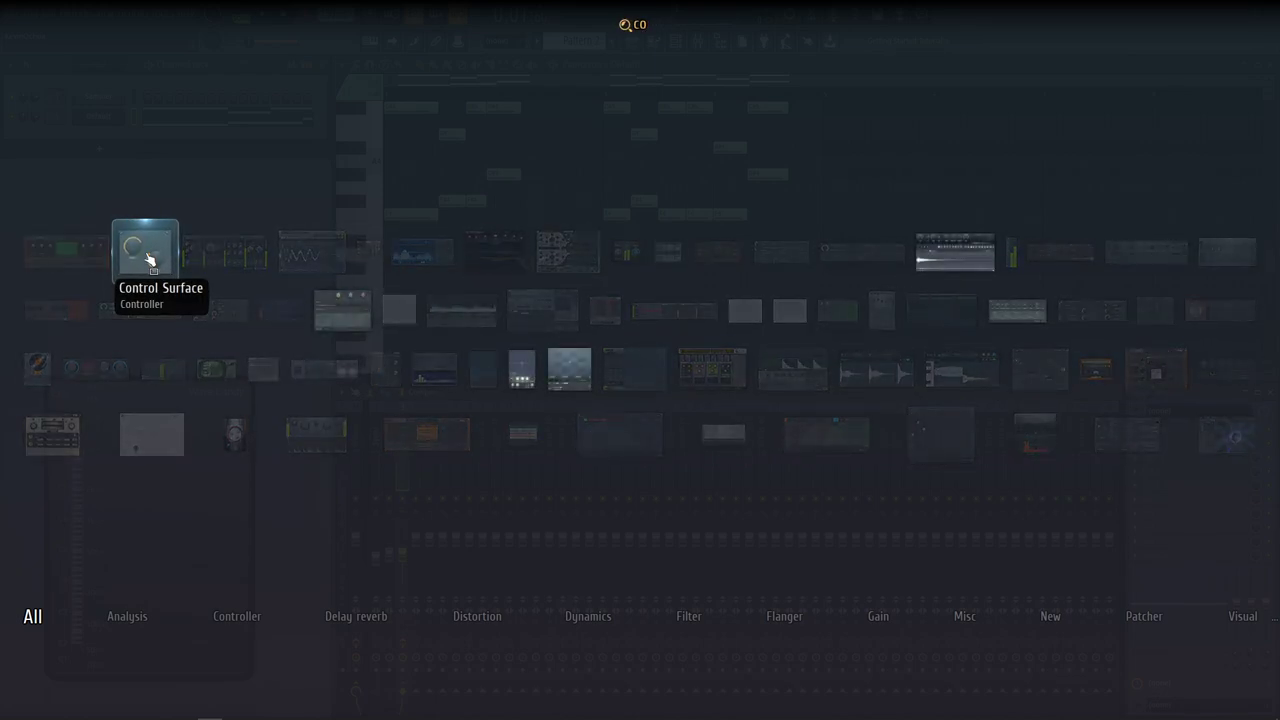
pyautogui.press('Escape')
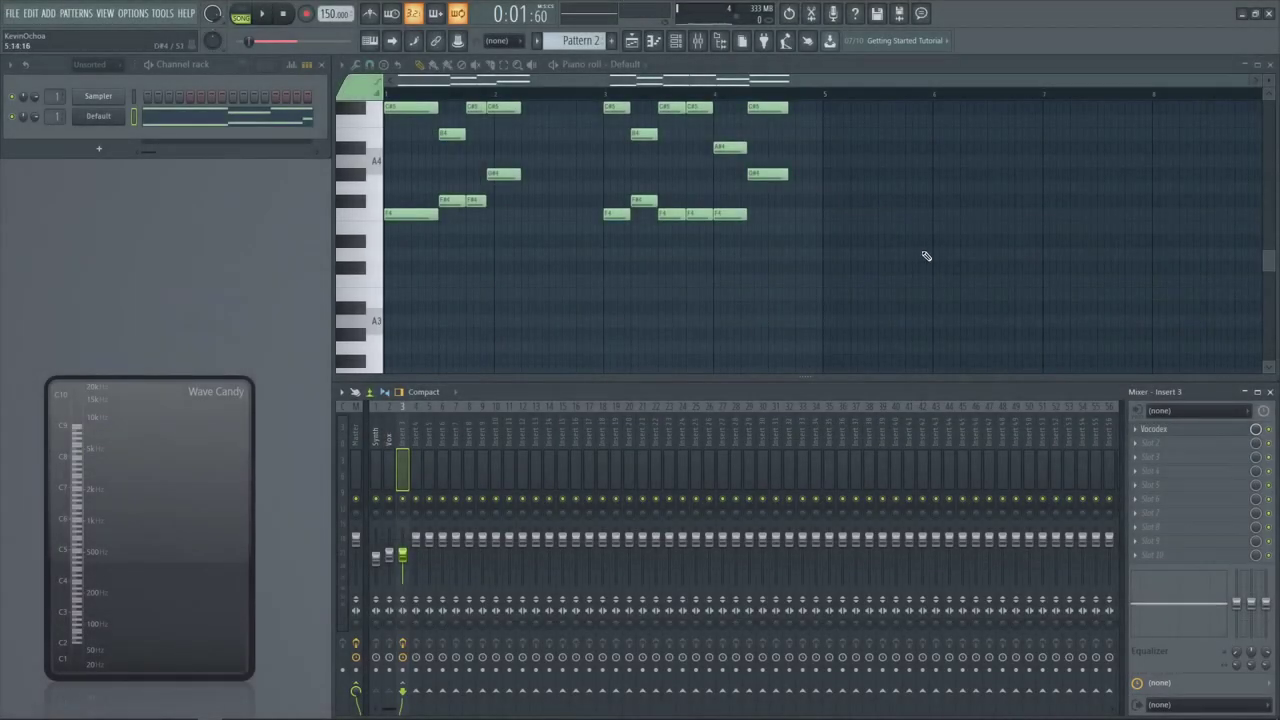
# Add Fruity Convolver to the fourth effect slot of Insert 3 and load its Warehouse (Hall E-Dark) preset
pyautogui.press('F8')
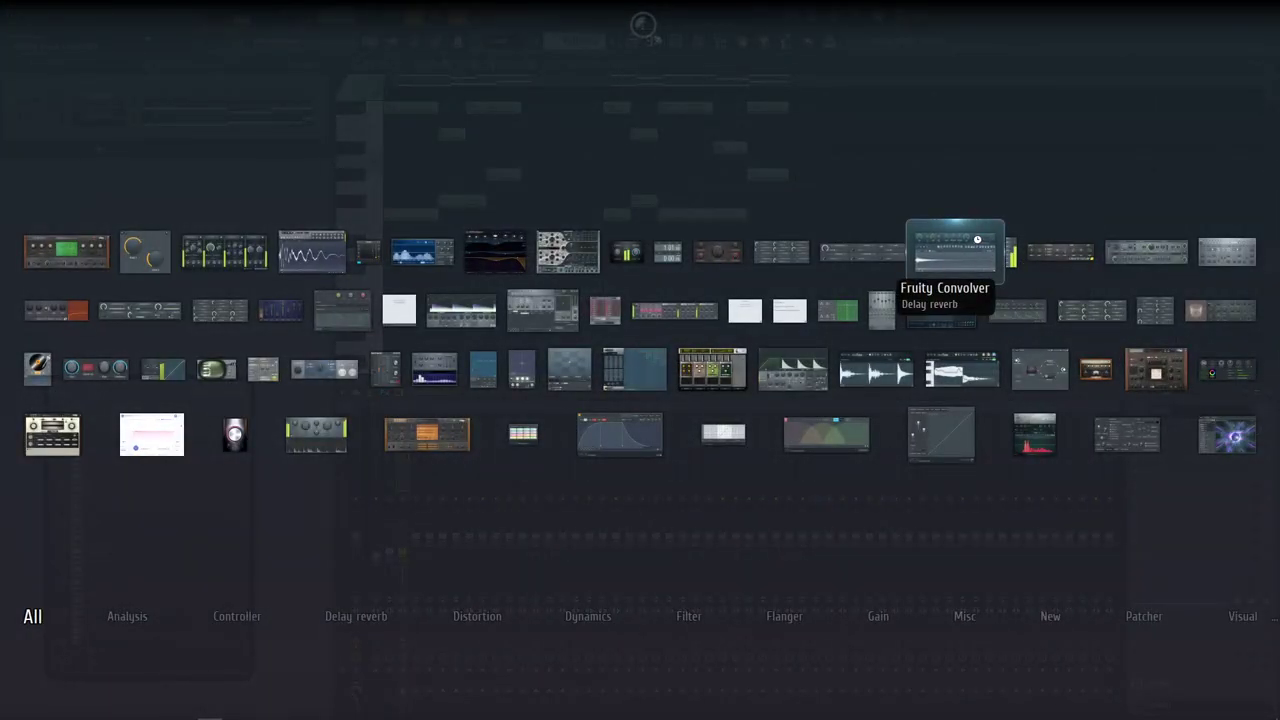
pyautogui.click(945, 252)
pyautogui.moveTo(355, 170); pyautogui.dragTo(645, 231)
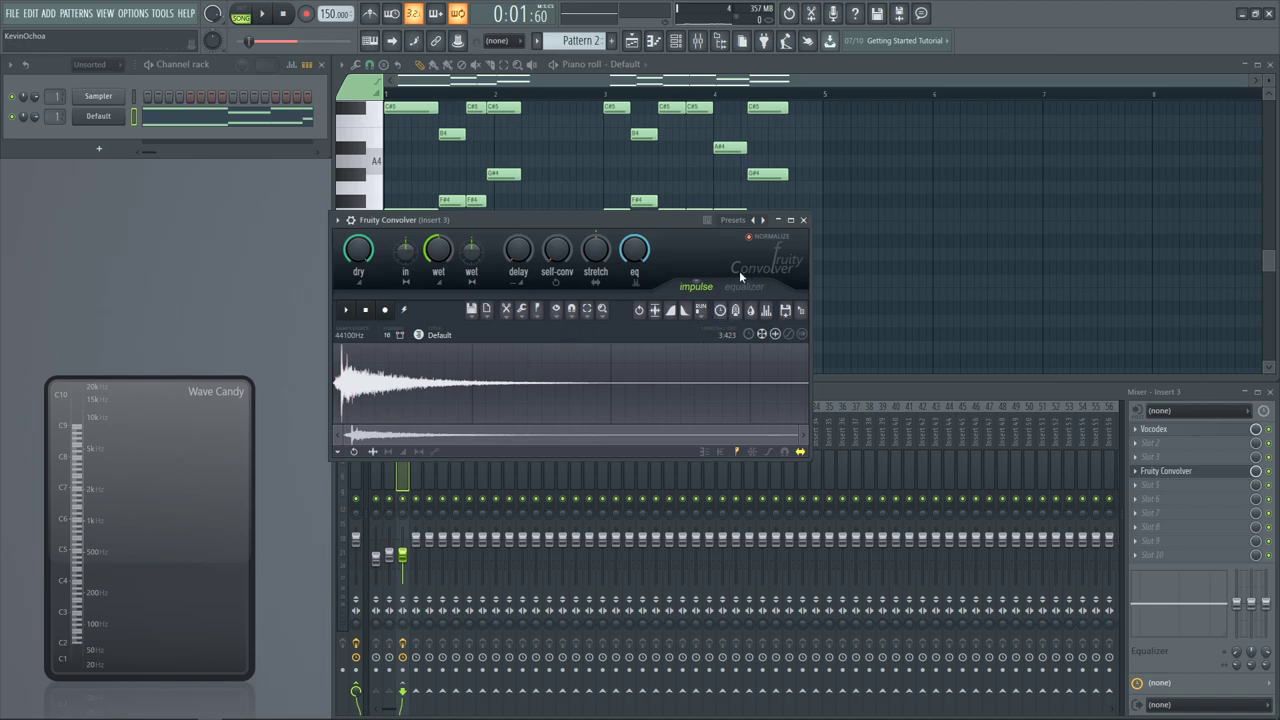
pyautogui.click(732, 222)
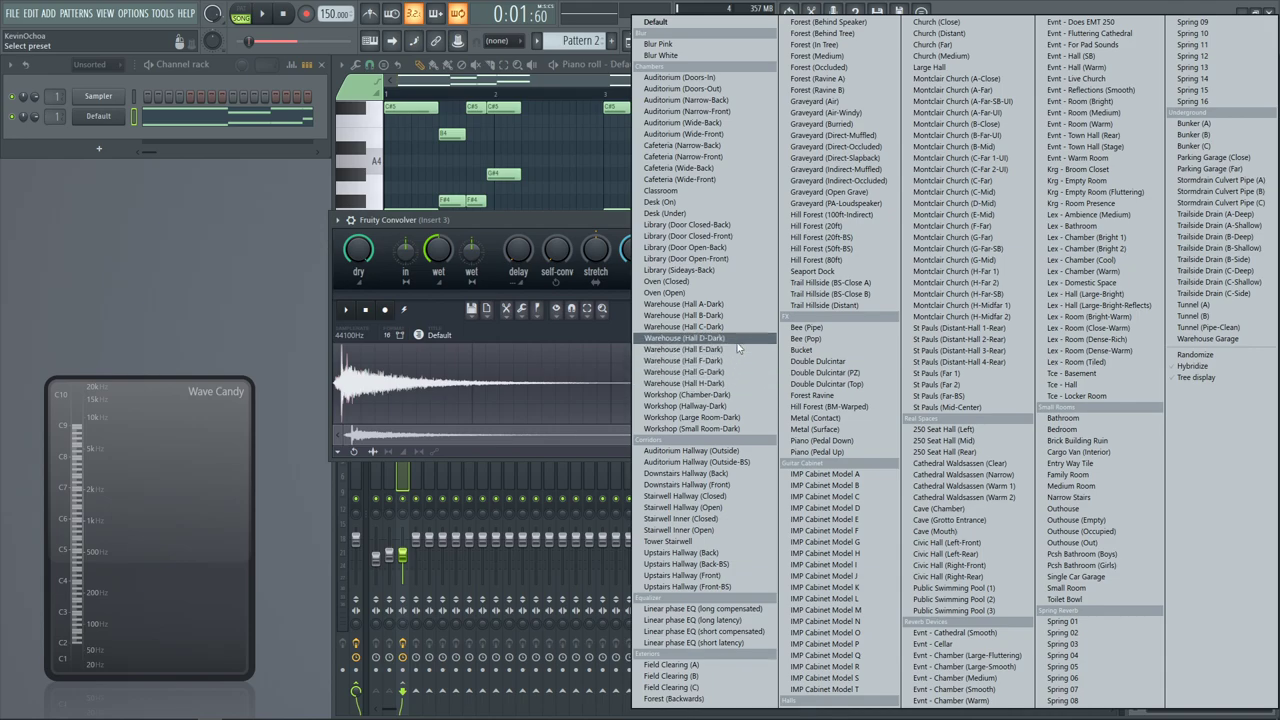
pyautogui.click(740, 350)
pyautogui.click(803, 220)
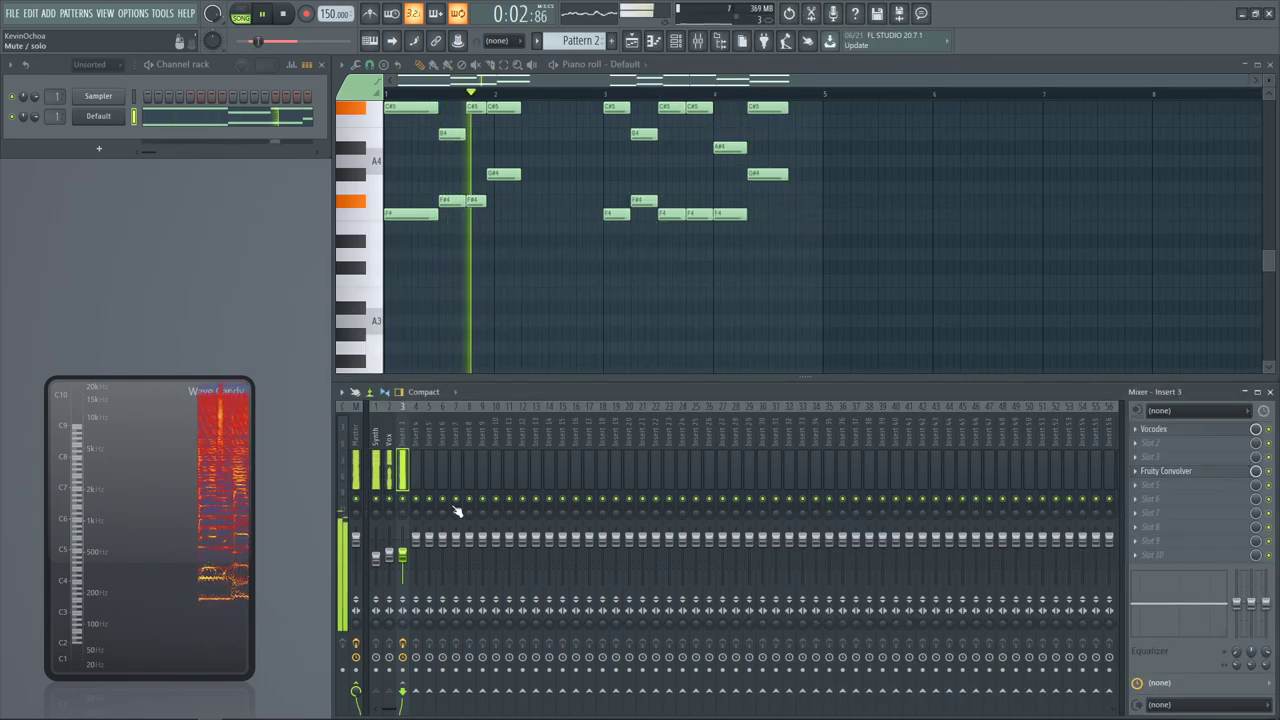
# Reduce Fruity Convolver's wet level during playback and close its window
pyautogui.click(1200, 471)
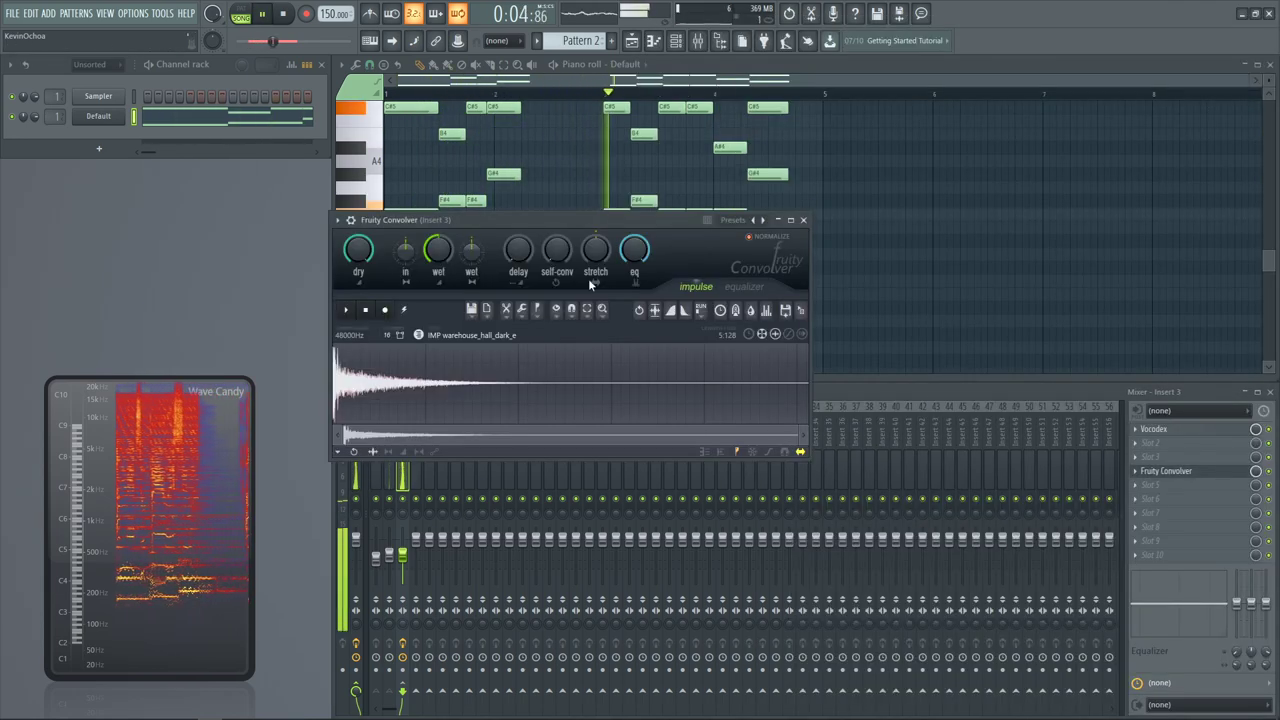
pyautogui.moveTo(443, 252); pyautogui.dragTo(443, 268)
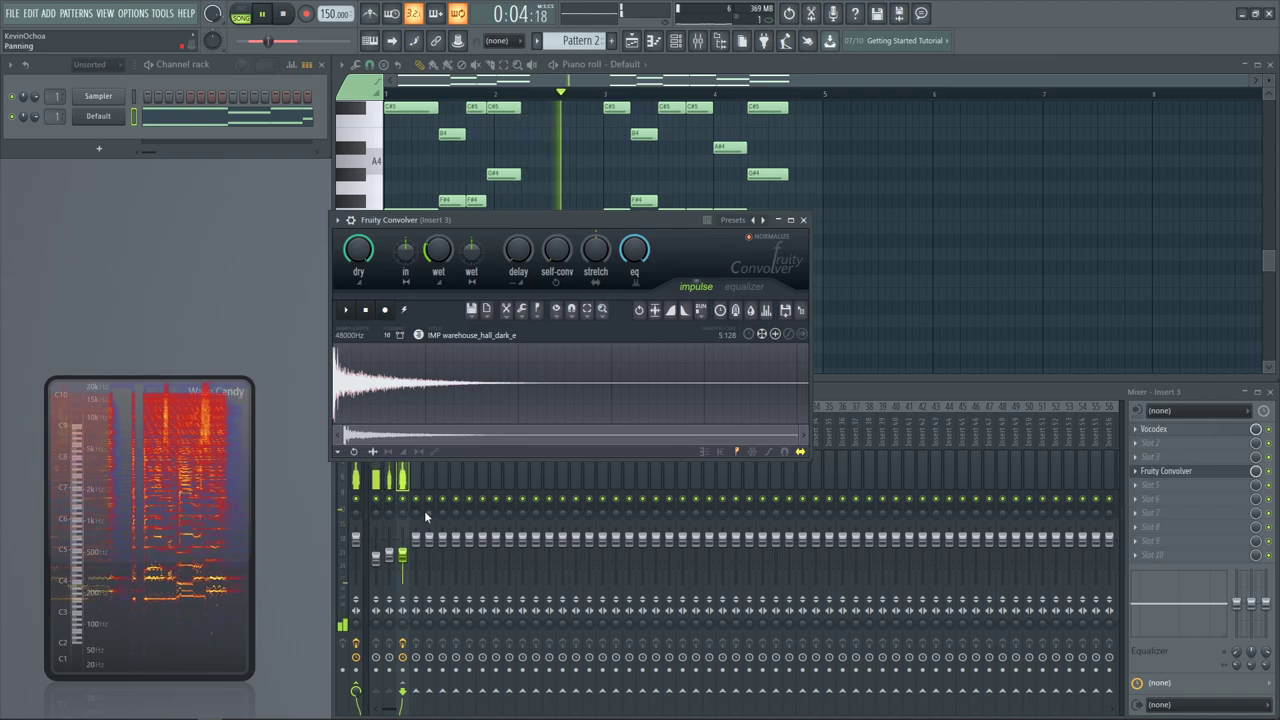
pyautogui.click(803, 219)
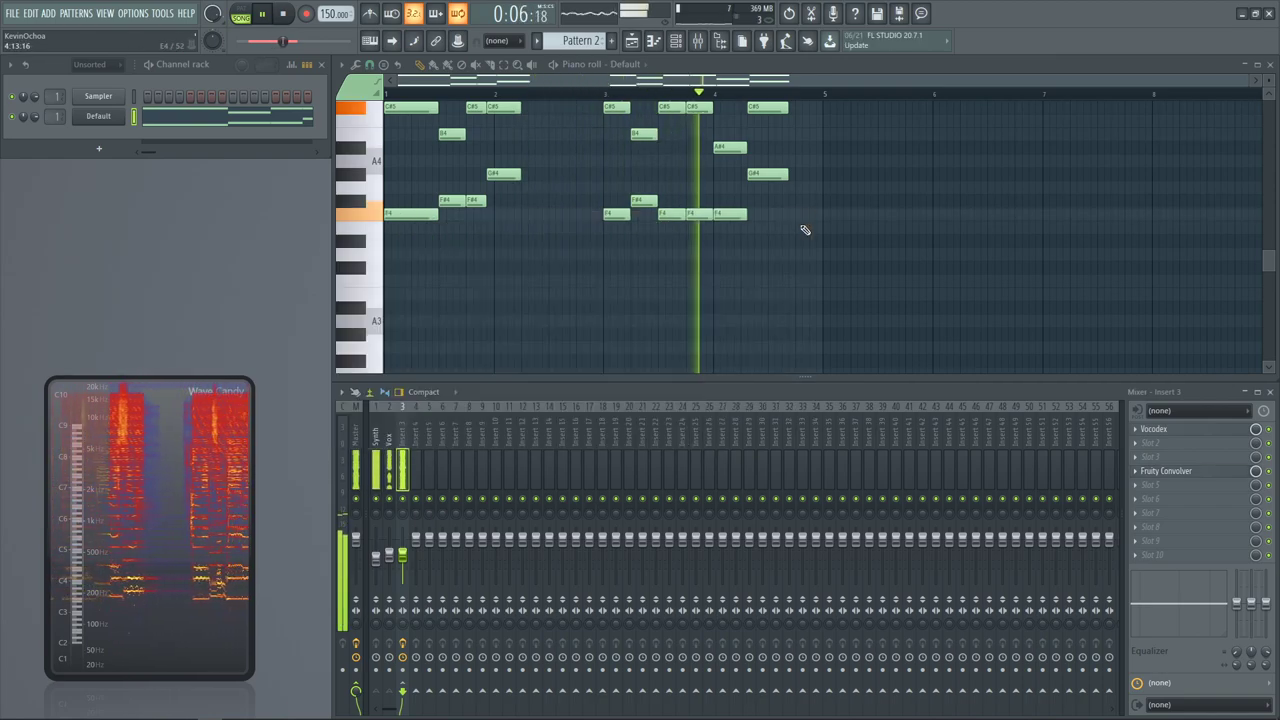
# Reopen Vocodex, unsolo Insert 3 and raise the Soundgoodizing level during playback
pyautogui.click(1207, 436)
pyautogui.press('space')
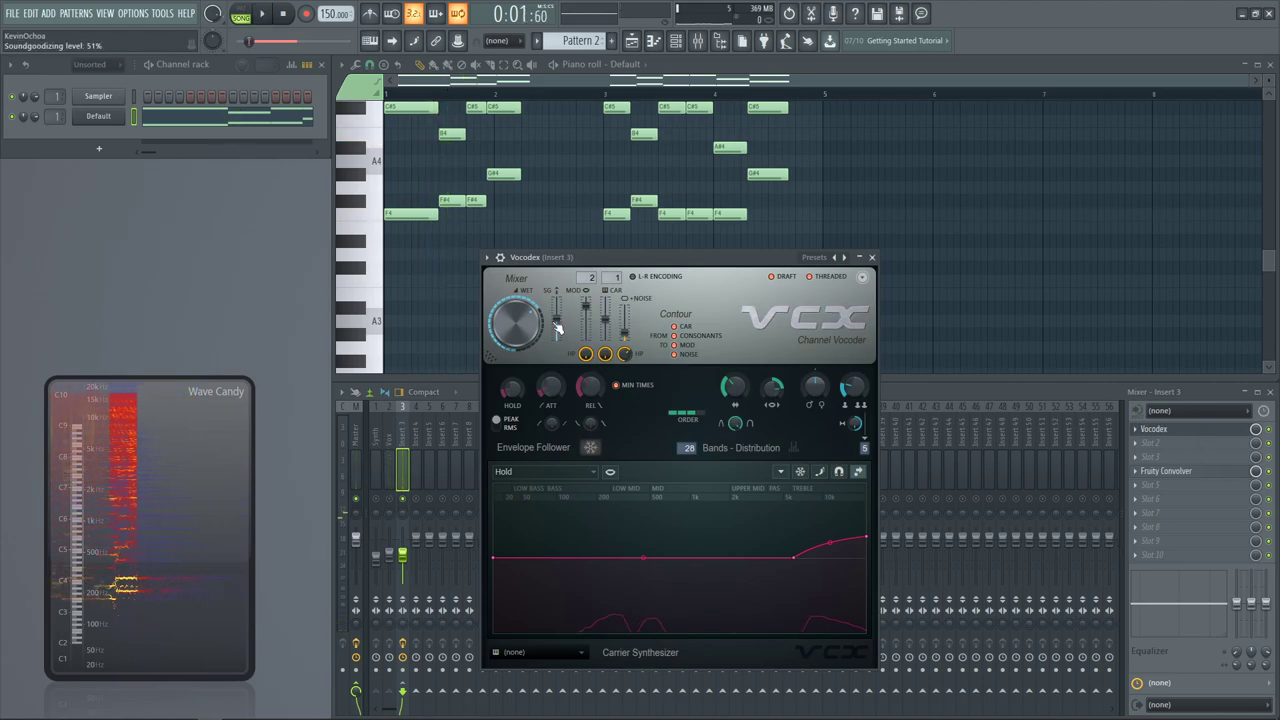
pyautogui.rightClick(400, 500)
pyautogui.press('space')
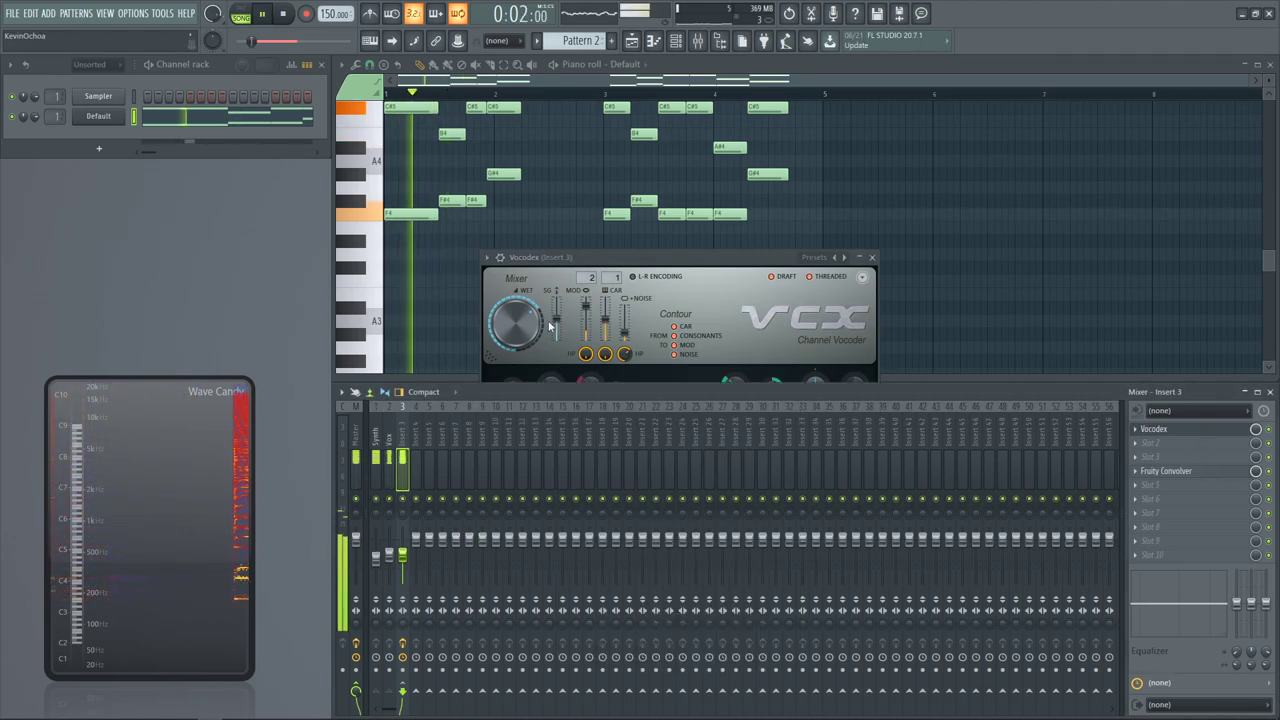
pyautogui.moveTo(555, 324); pyautogui.dragTo(555, 308)
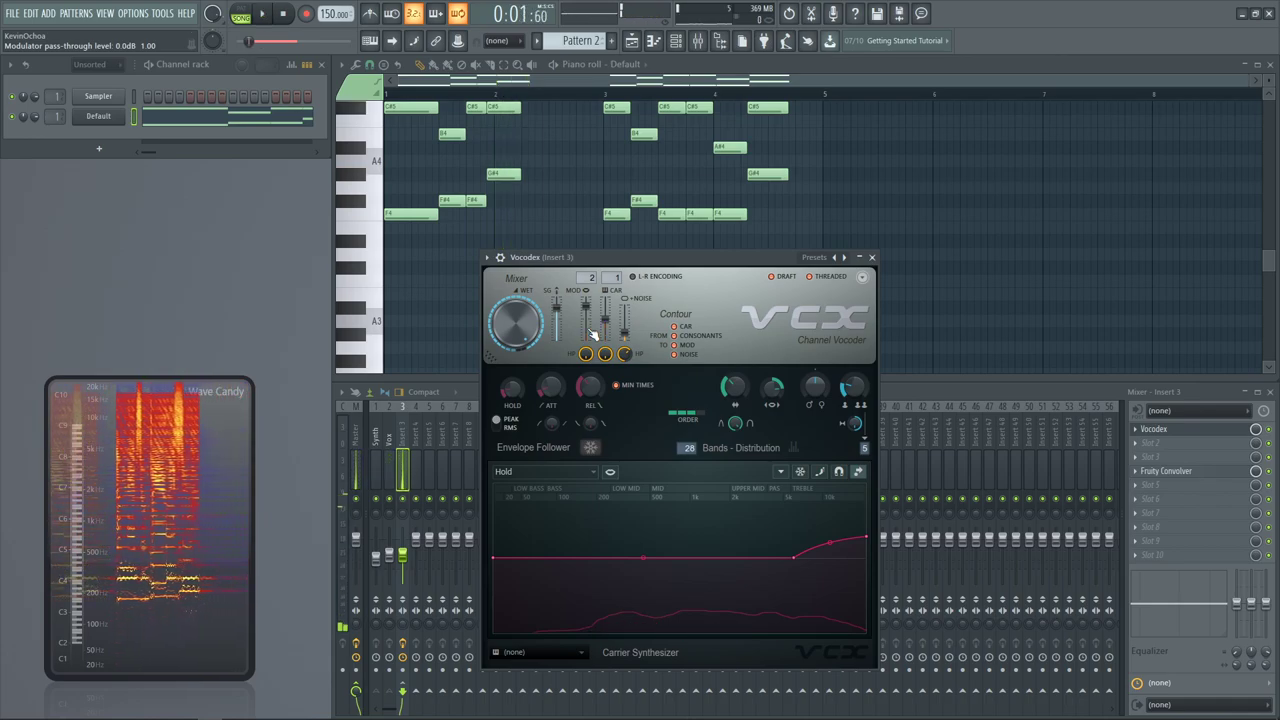
# Add Soundgoodizer to the second effect slot of Insert 3, reposition its window and select mode D
pyautogui.press('F8')
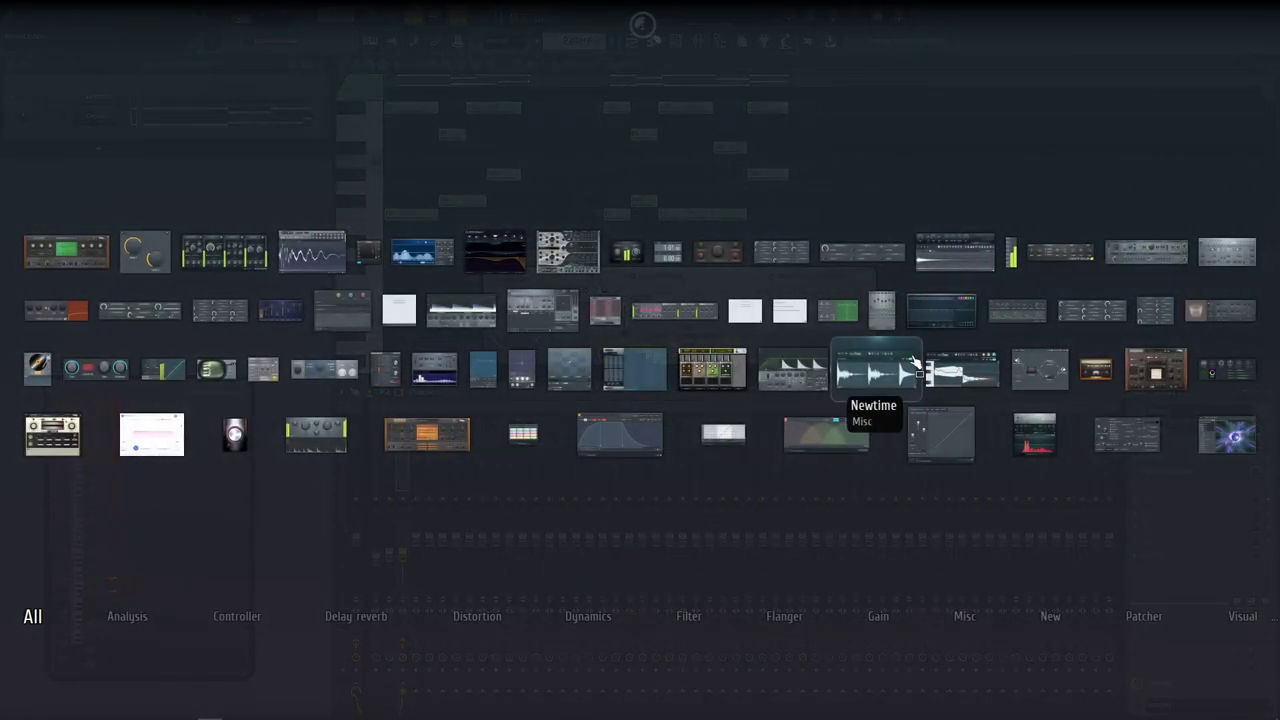
pyautogui.write('soun')
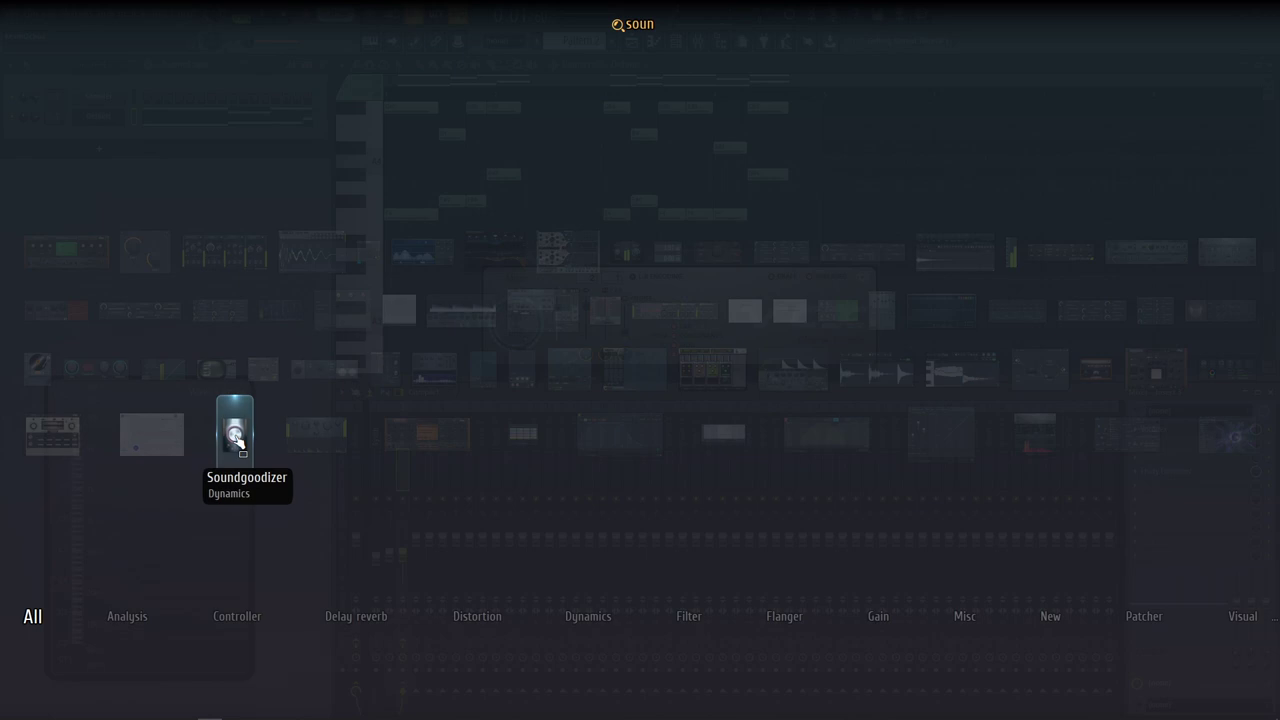
pyautogui.click(236, 438)
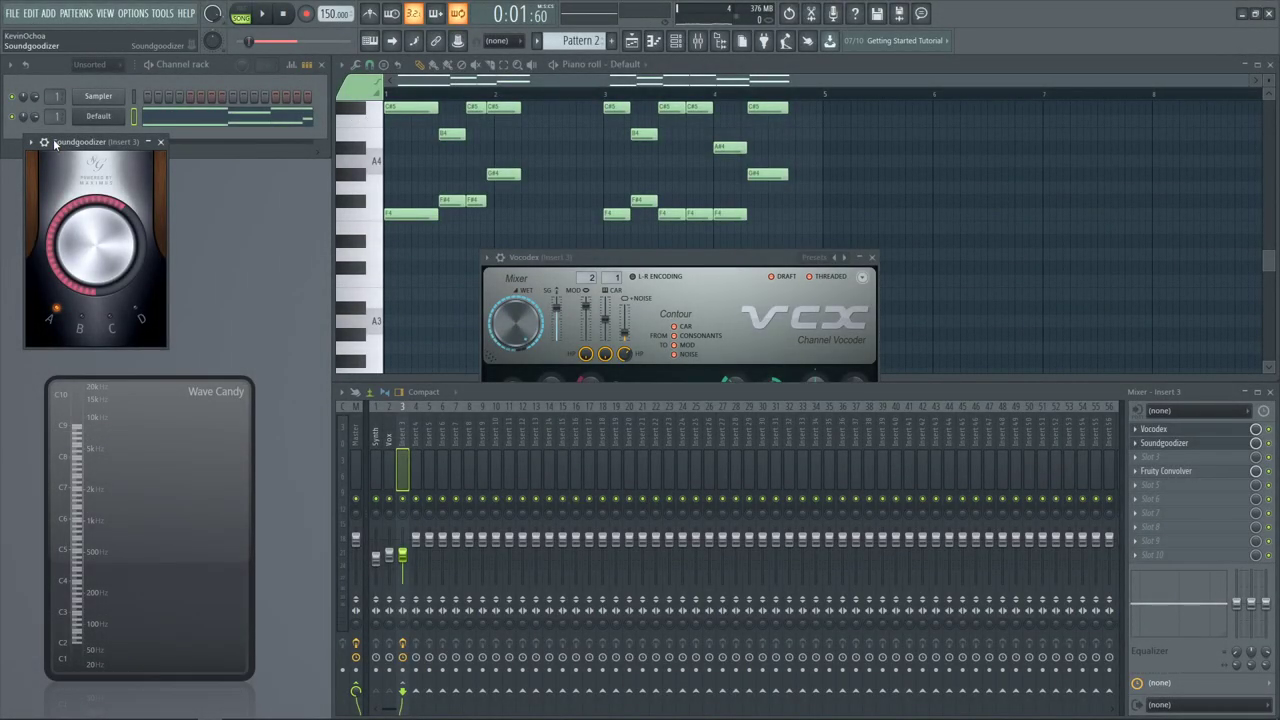
pyautogui.moveTo(54, 143); pyautogui.dragTo(553, 205)
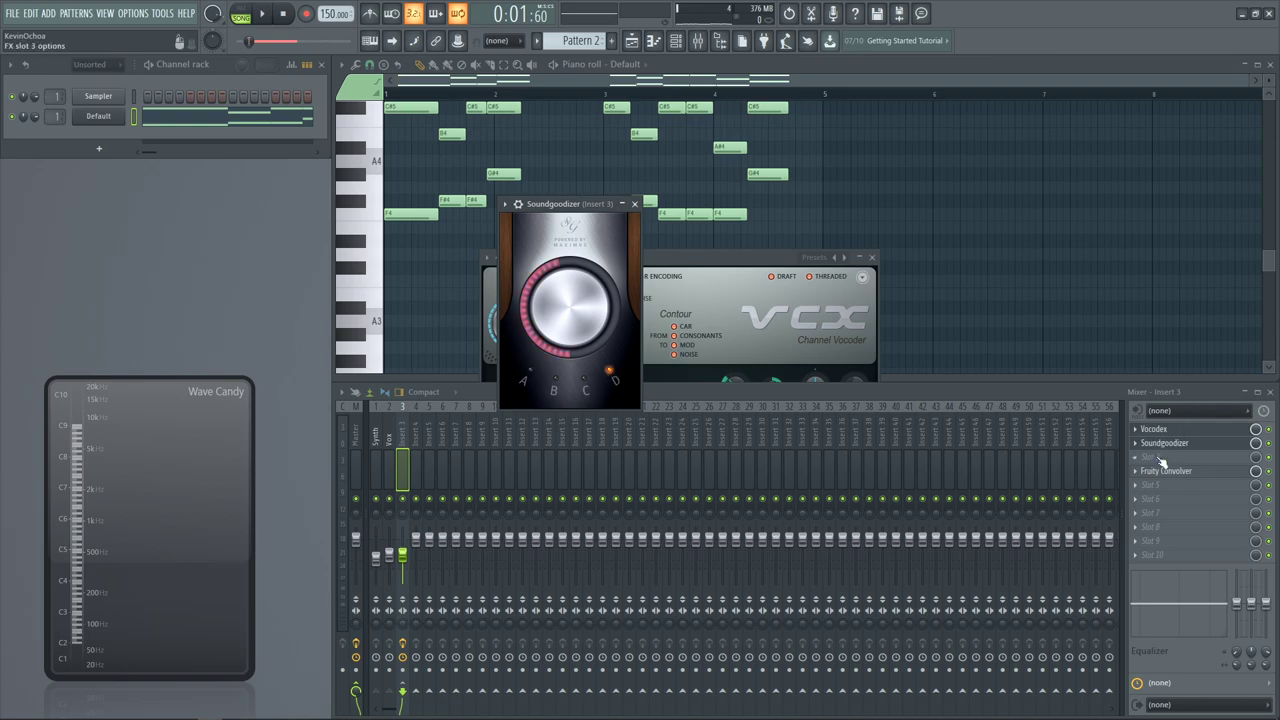
# Add Maximus to the third effect slot of Insert 3
pyautogui.click(1160, 458)
pyautogui.write('max')
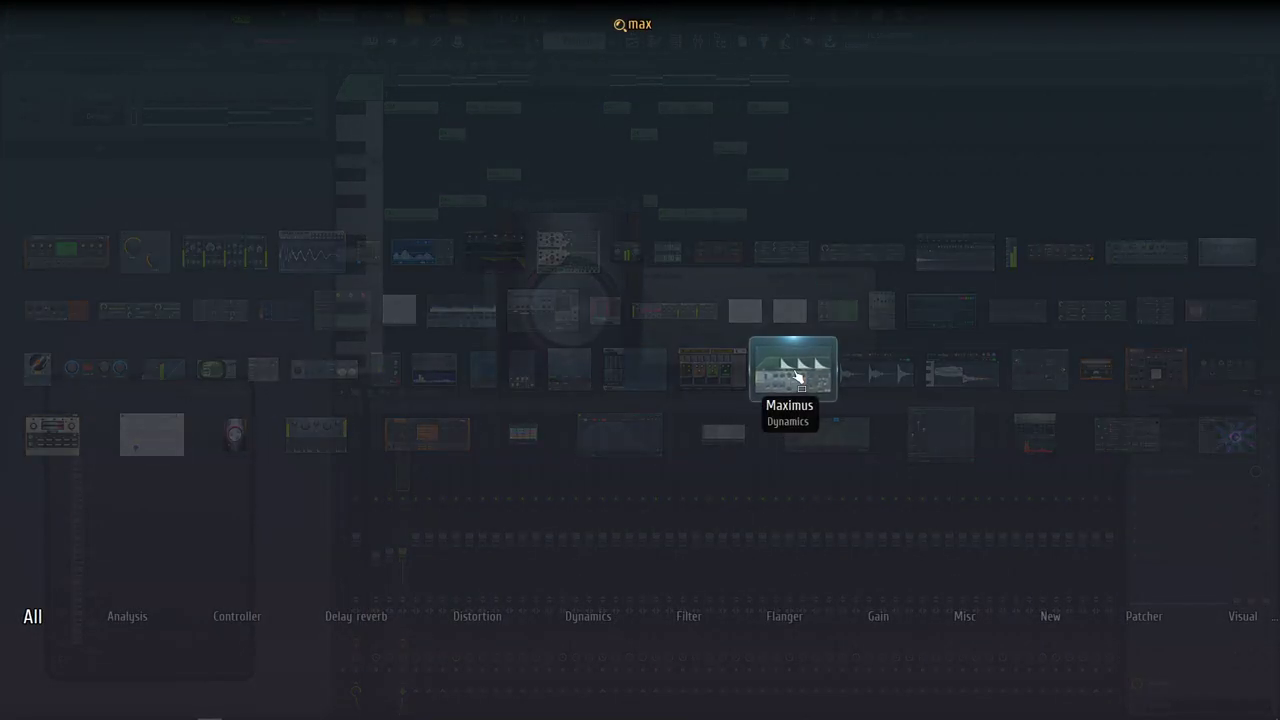
pyautogui.click(797, 375)
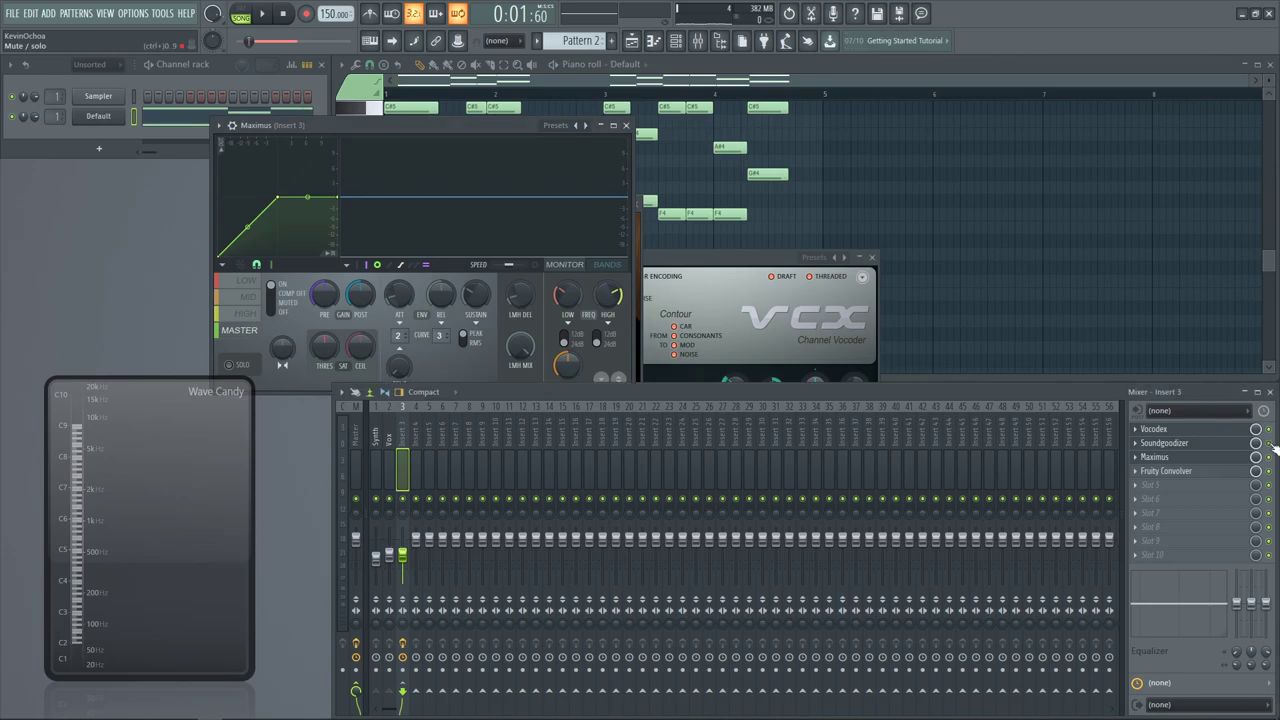
# Bypass Soundgoodizer, set Vocodex's Soundgoodizing level to 0%, and play the part through Maximus
pyautogui.click(1158, 429)
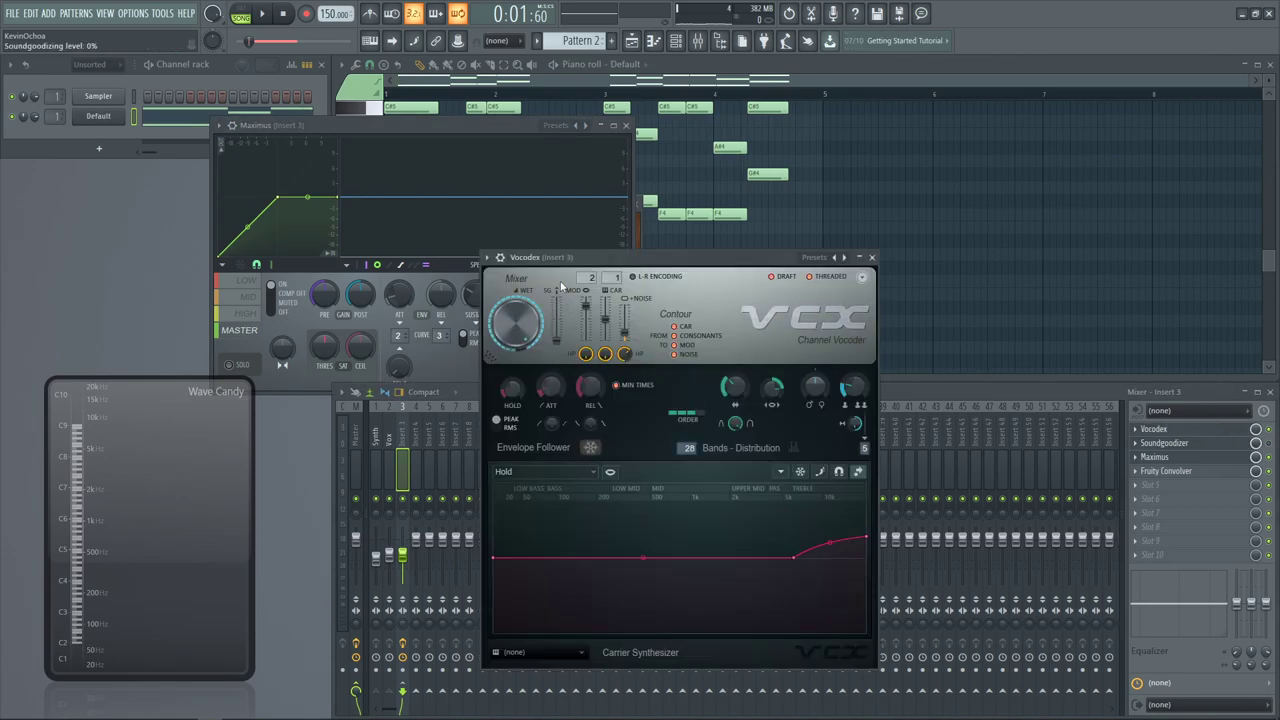
pyautogui.click(490, 124)
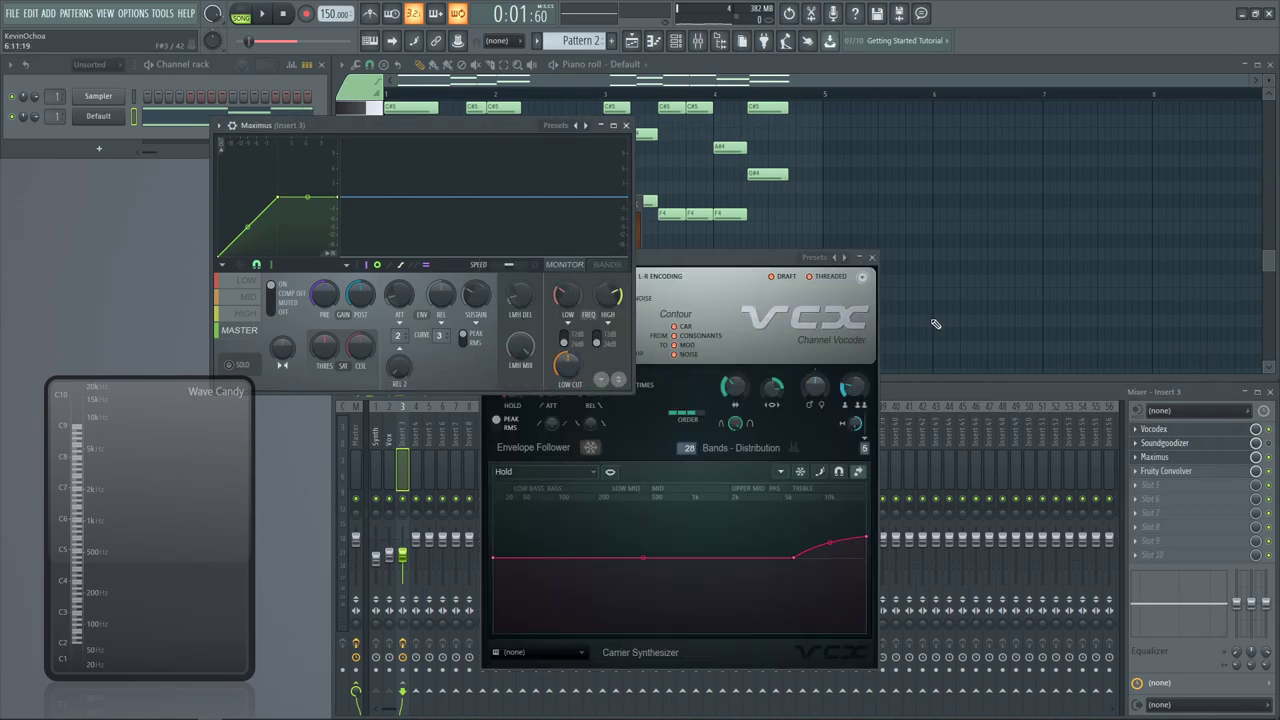
pyautogui.press('space')
pyautogui.click(677, 260)
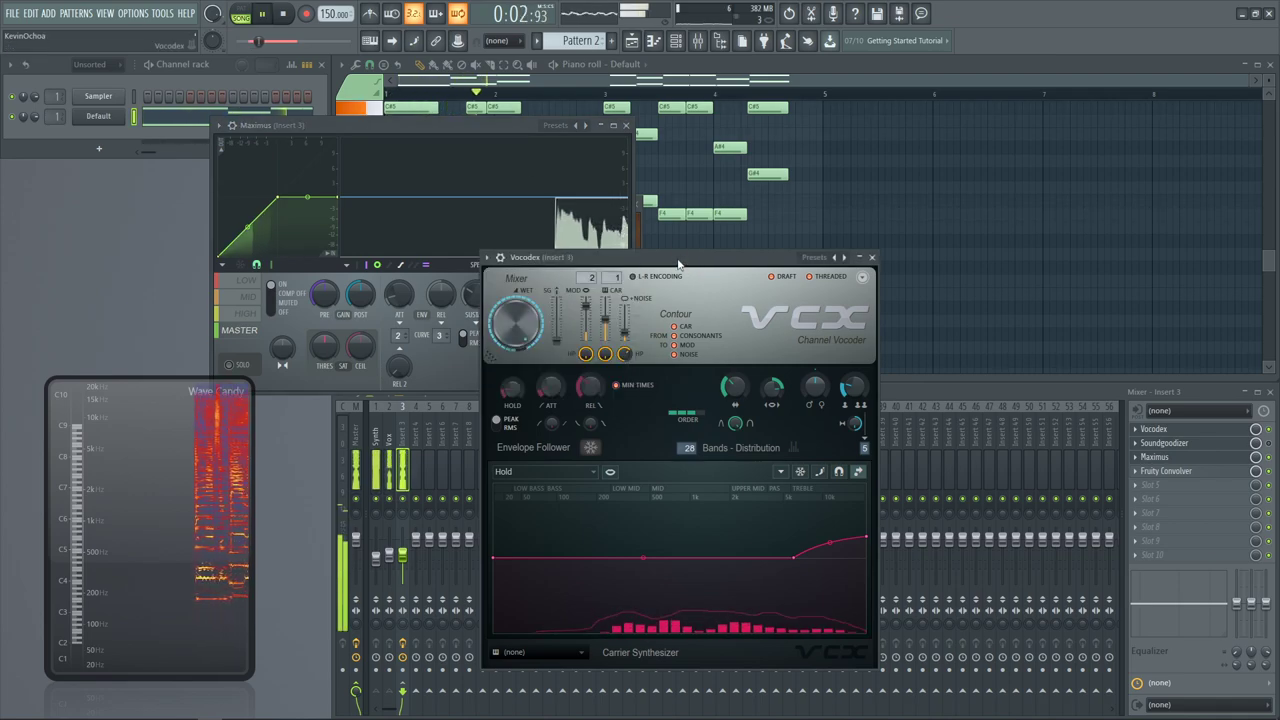
# Audition Maximus's Soundgoodizer presets c, d, b and a during playback, keep a, and bypass Maximus
pyautogui.click(345, 230)
pyautogui.click(537, 40)
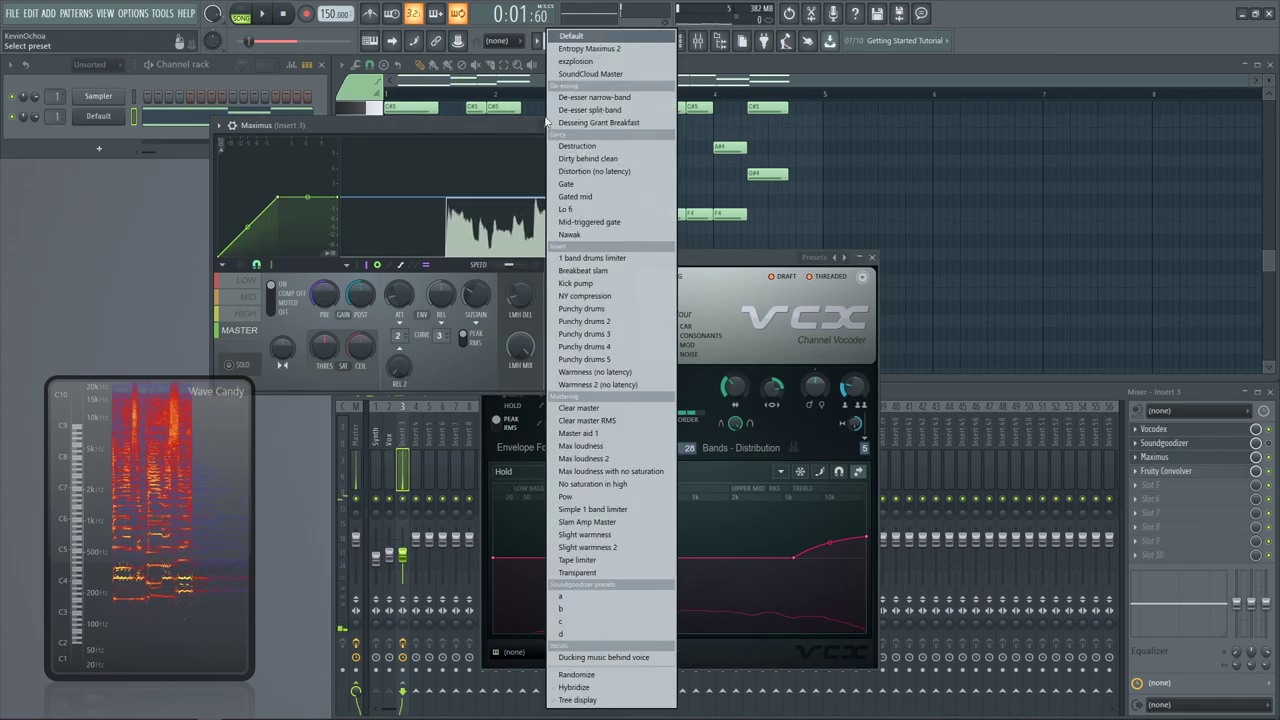
pyautogui.click(613, 622)
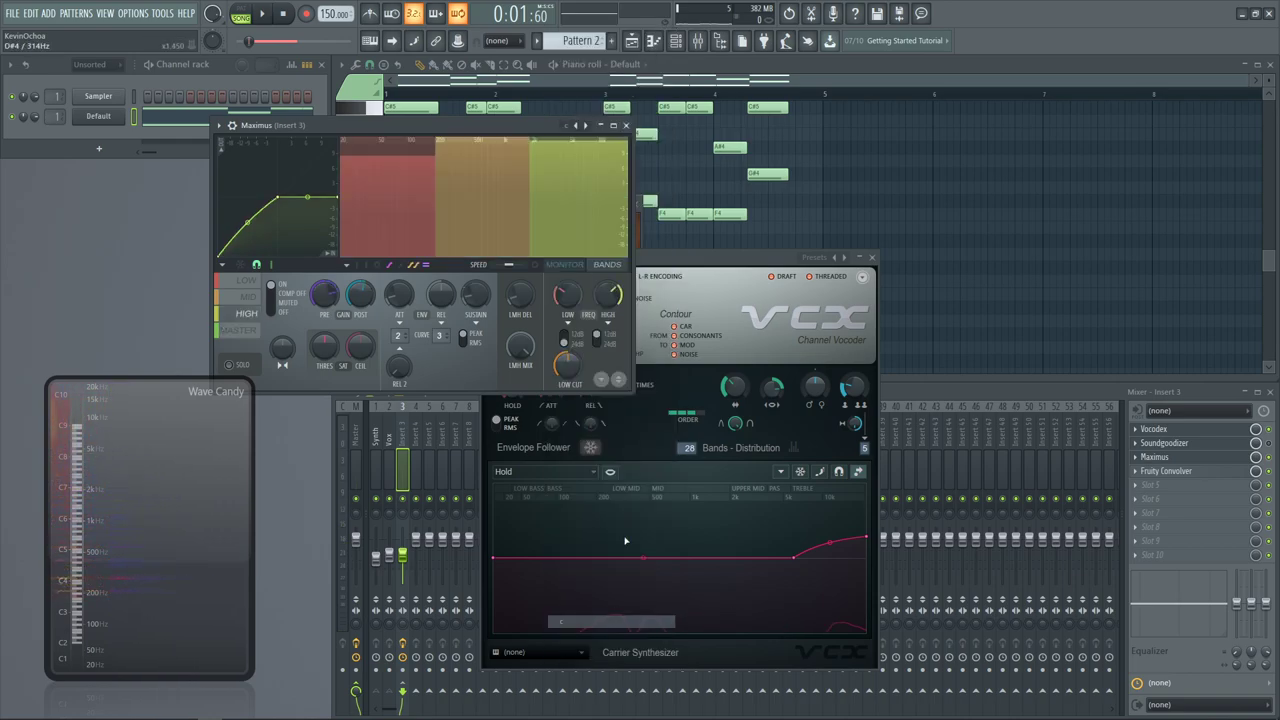
pyautogui.click(586, 127)
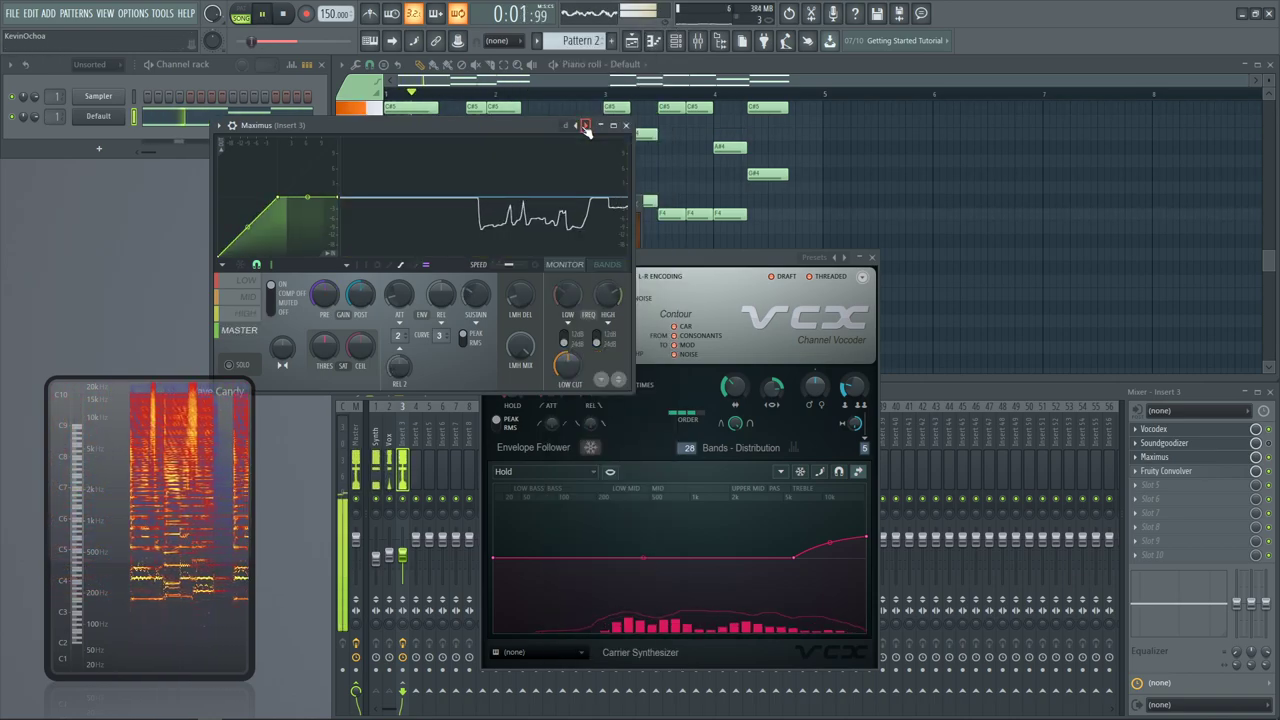
pyautogui.click(576, 127)
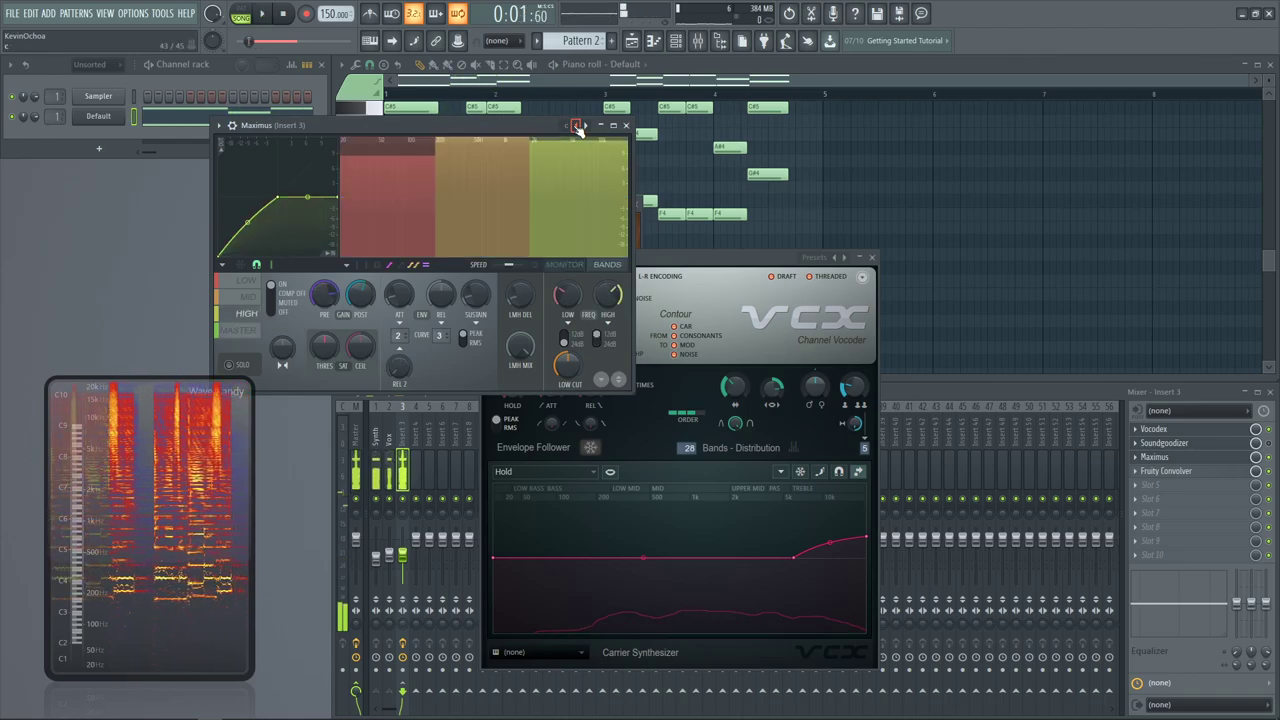
pyautogui.click(576, 127)
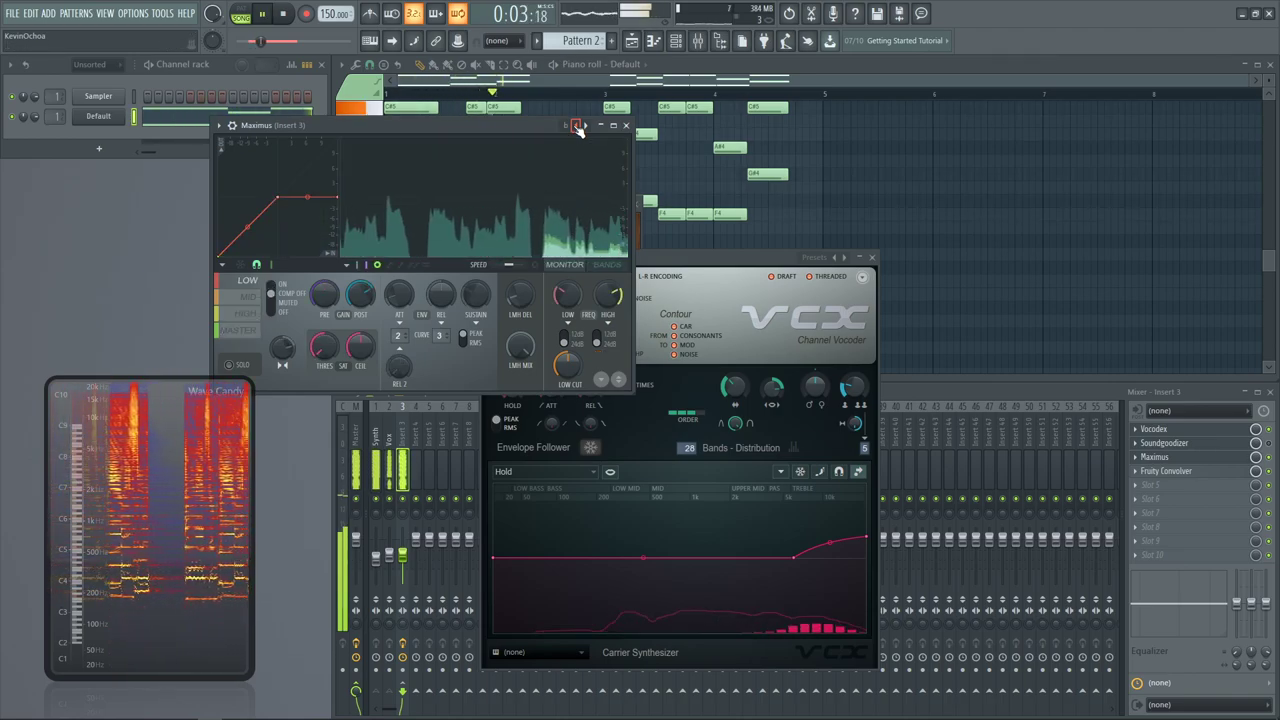
pyautogui.click(577, 127)
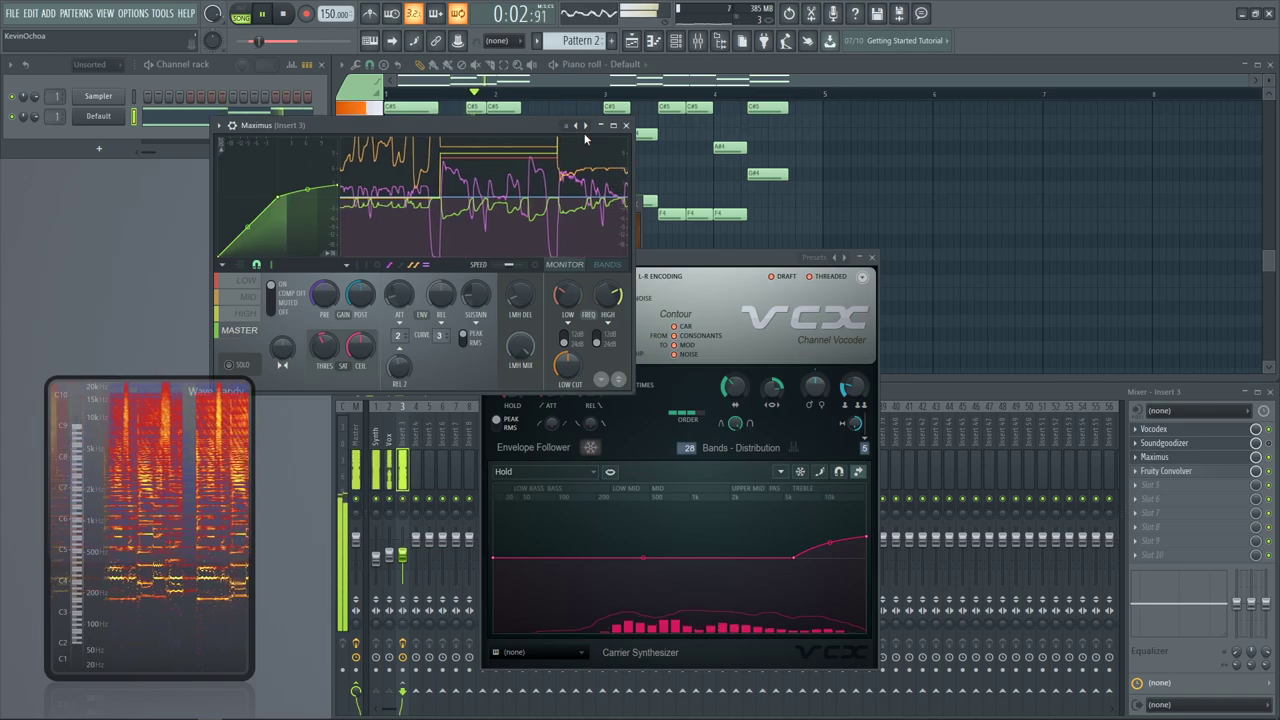
pyautogui.click(1272, 457)
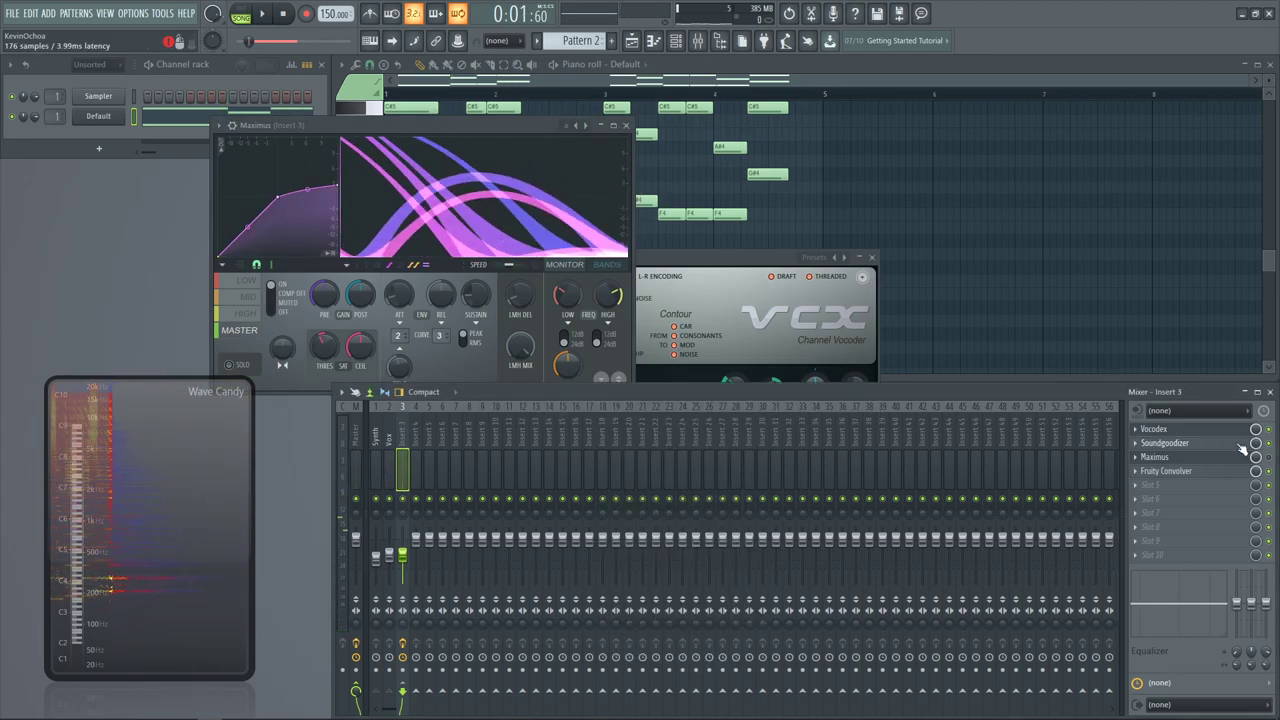
# Open Soundgoodizer on Insert 3 and audition modes B, C and D during playback, settling on mode A
pyautogui.click(1241, 446)
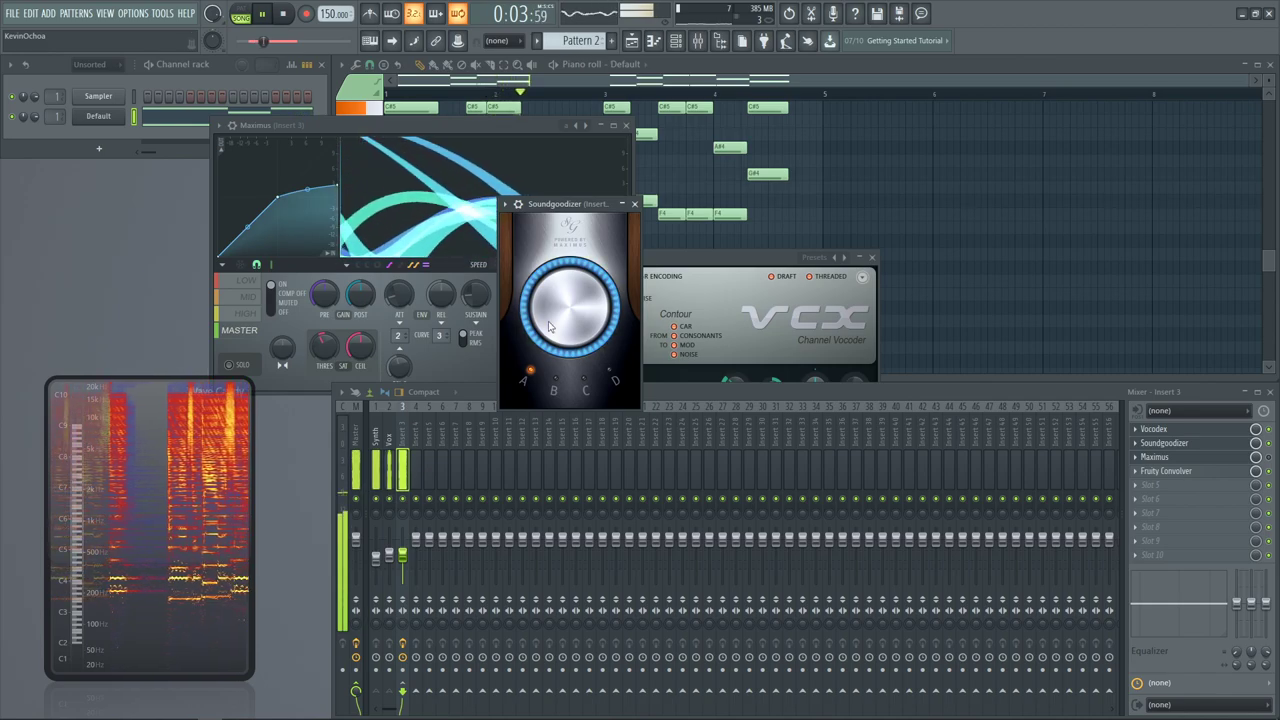
pyautogui.click(555, 385)
pyautogui.press('space')
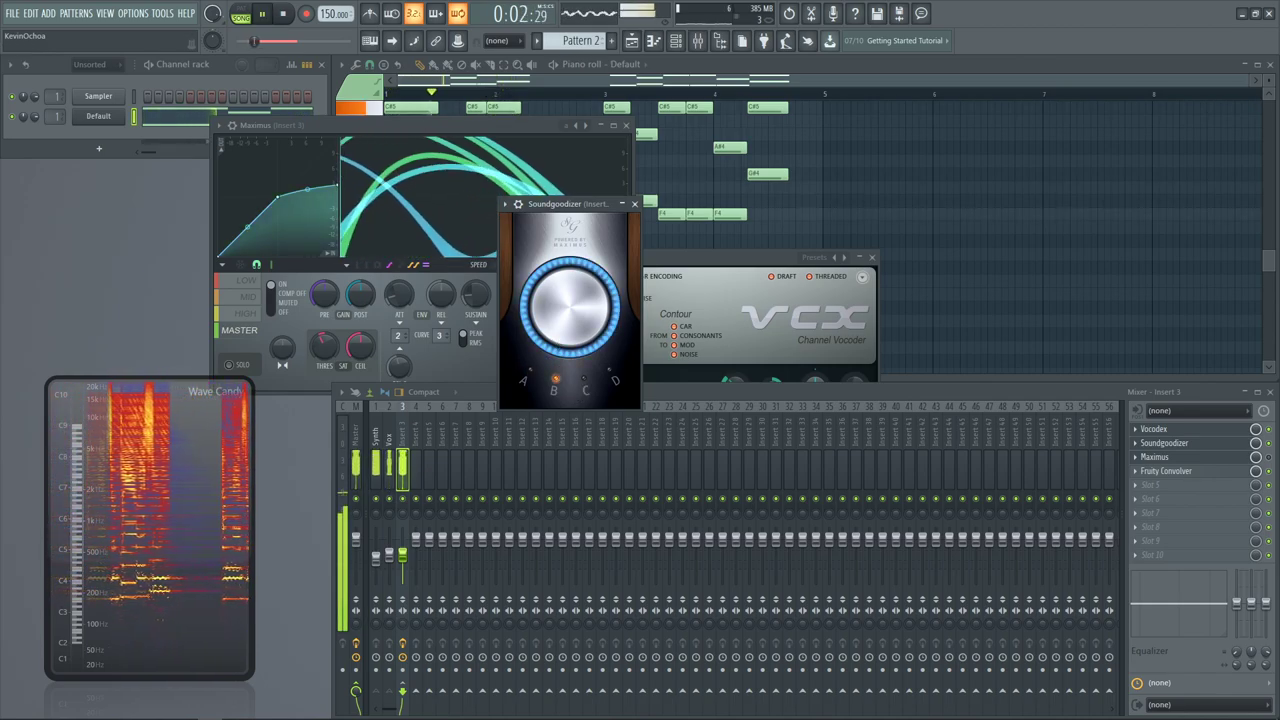
pyautogui.press('space')
pyautogui.moveTo(571, 328); pyautogui.dragTo(574, 250)
pyautogui.click(585, 379)
pyautogui.press('space')
pyautogui.click(526, 381)
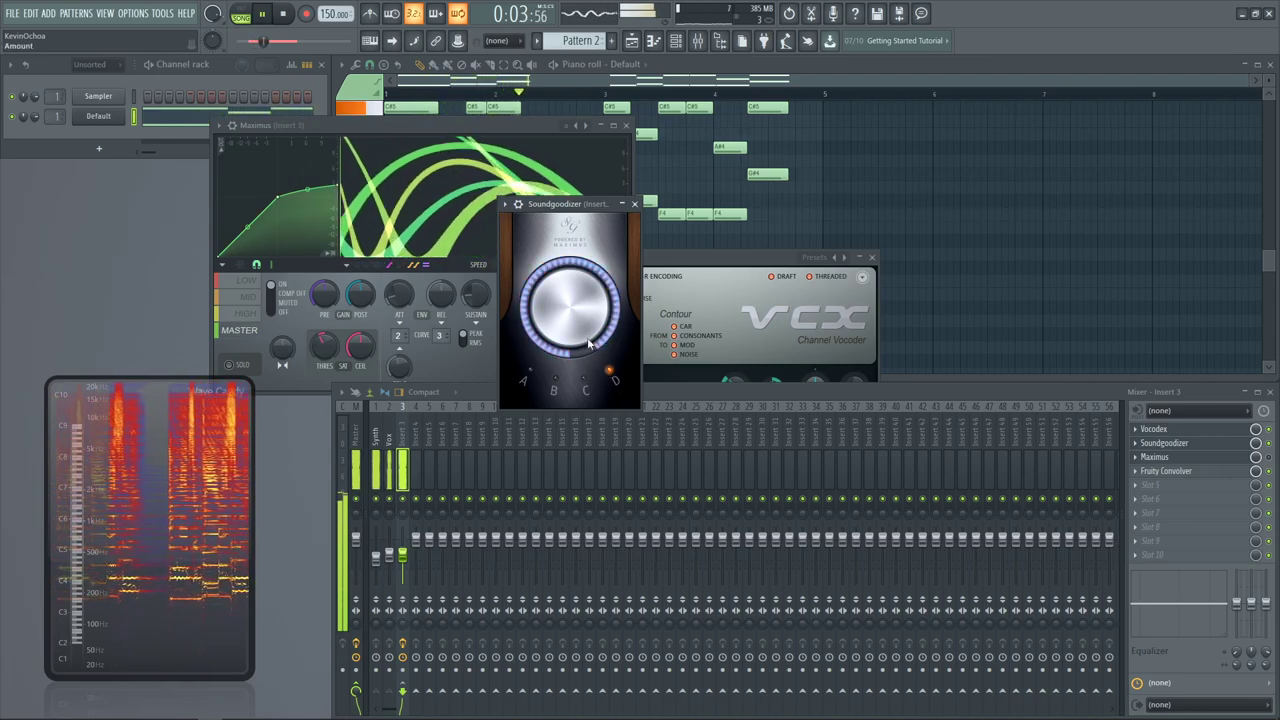
pyautogui.press('space')
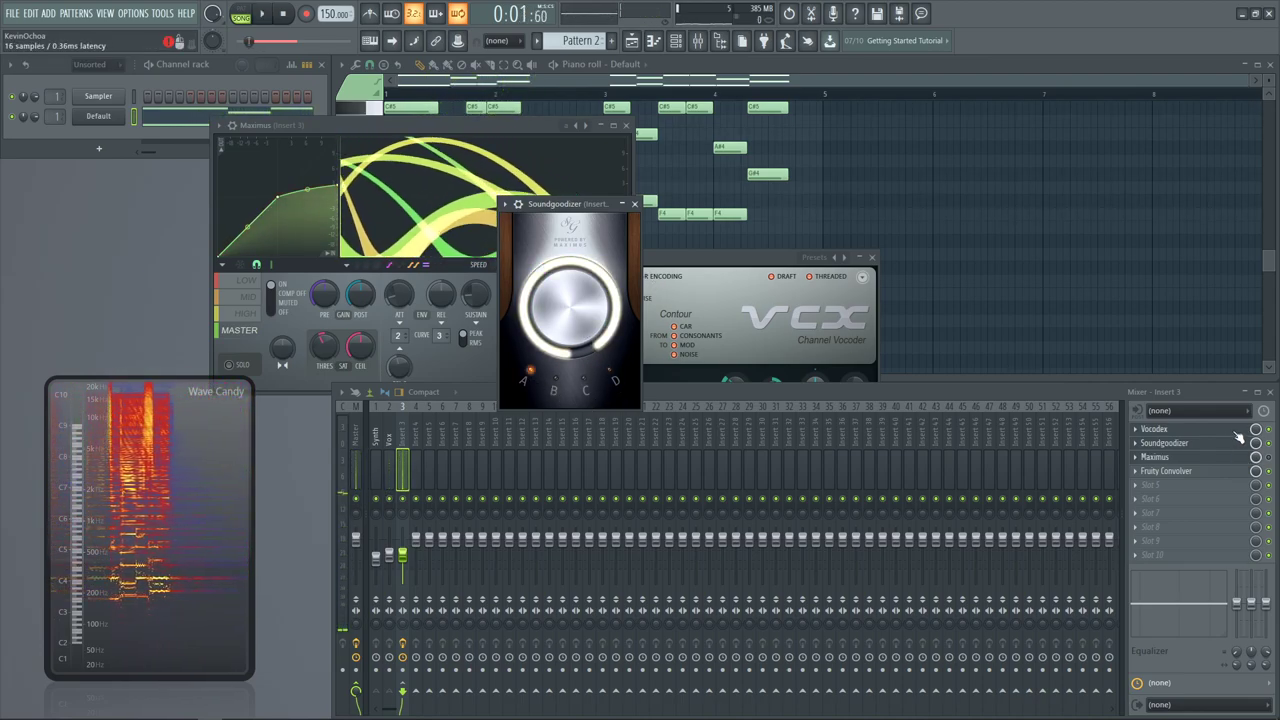
# Bypass Soundgoodizer on Insert 3 and close its window
pyautogui.click(1269, 444)
pyautogui.click(1269, 457)
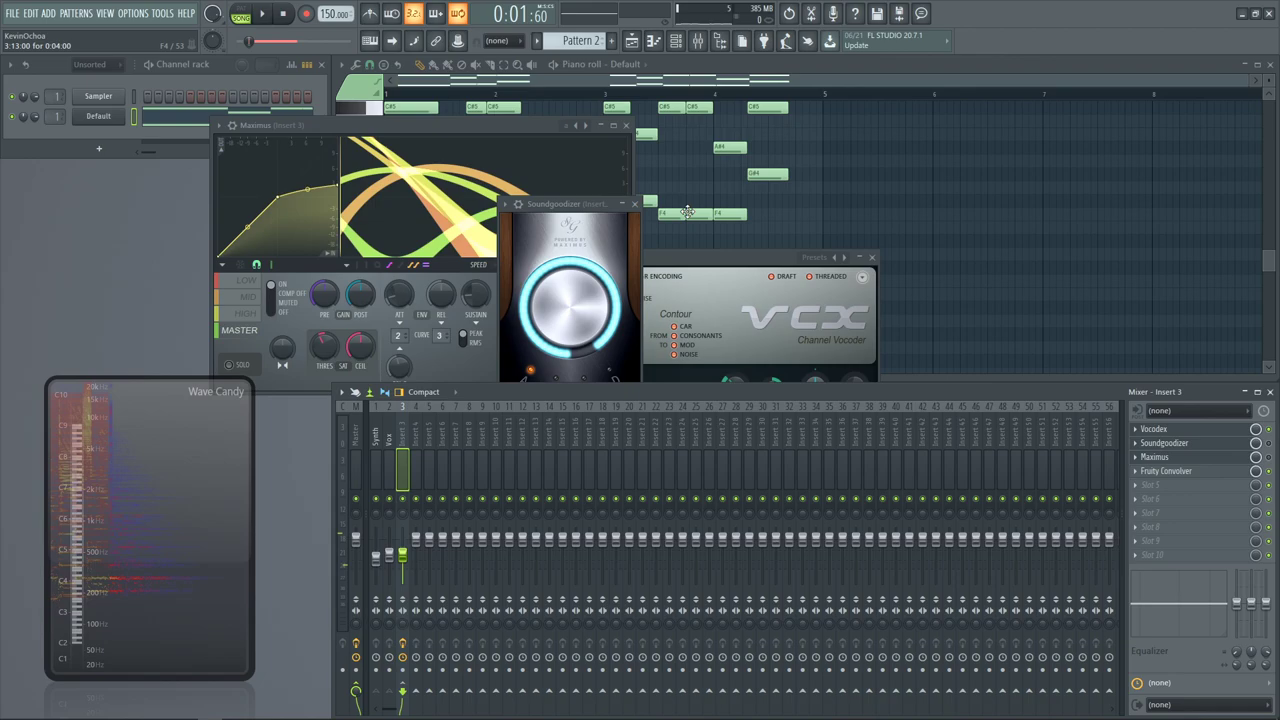
pyautogui.click(688, 278)
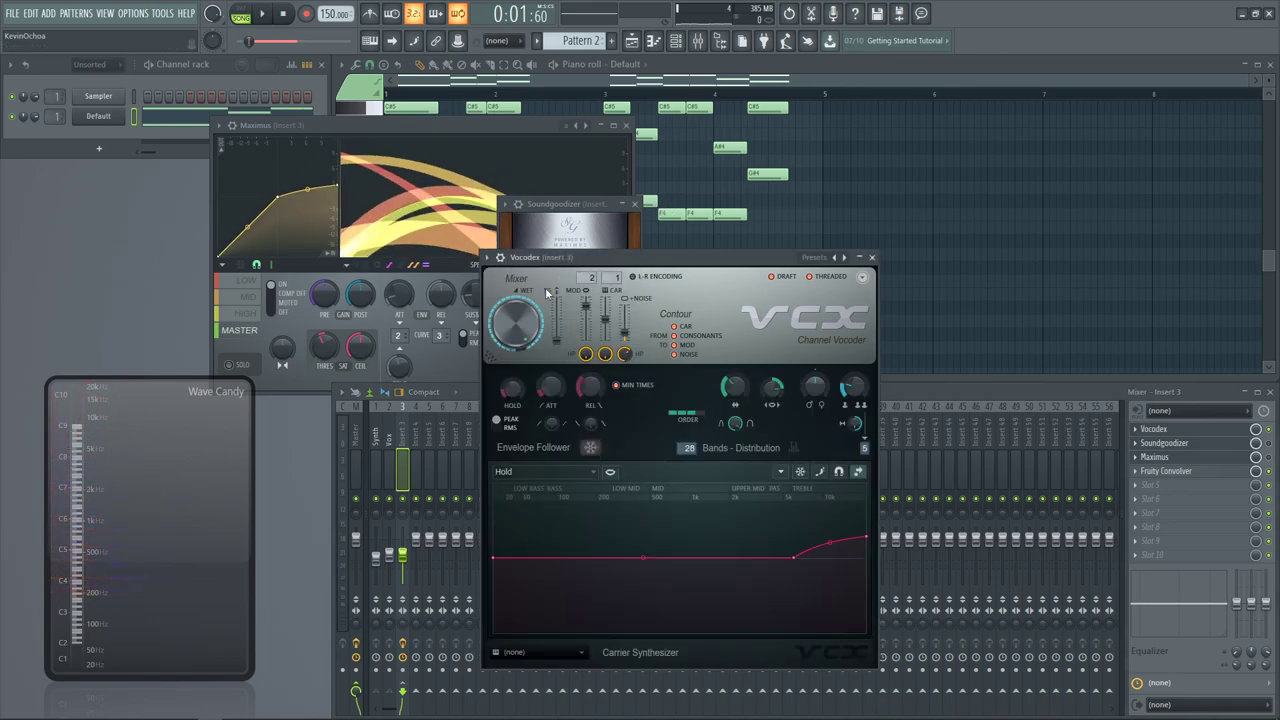
pyautogui.click(635, 204)
pyautogui.click(1219, 446)
pyautogui.click(1219, 446)
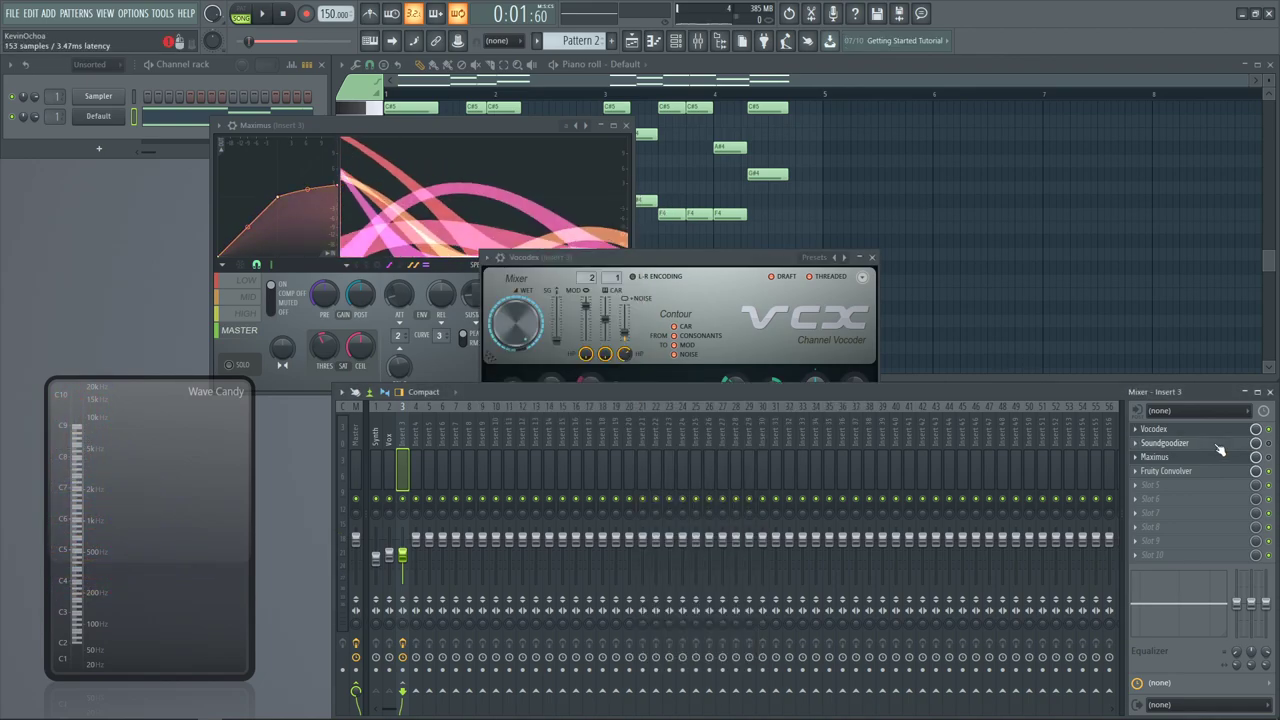
pyautogui.click(1219, 446)
pyautogui.click(1219, 446)
# Reopen Maximus on Insert 3, look over its preset list, and enable the effect during playback
pyautogui.click(1221, 458)
pyautogui.click(1221, 458)
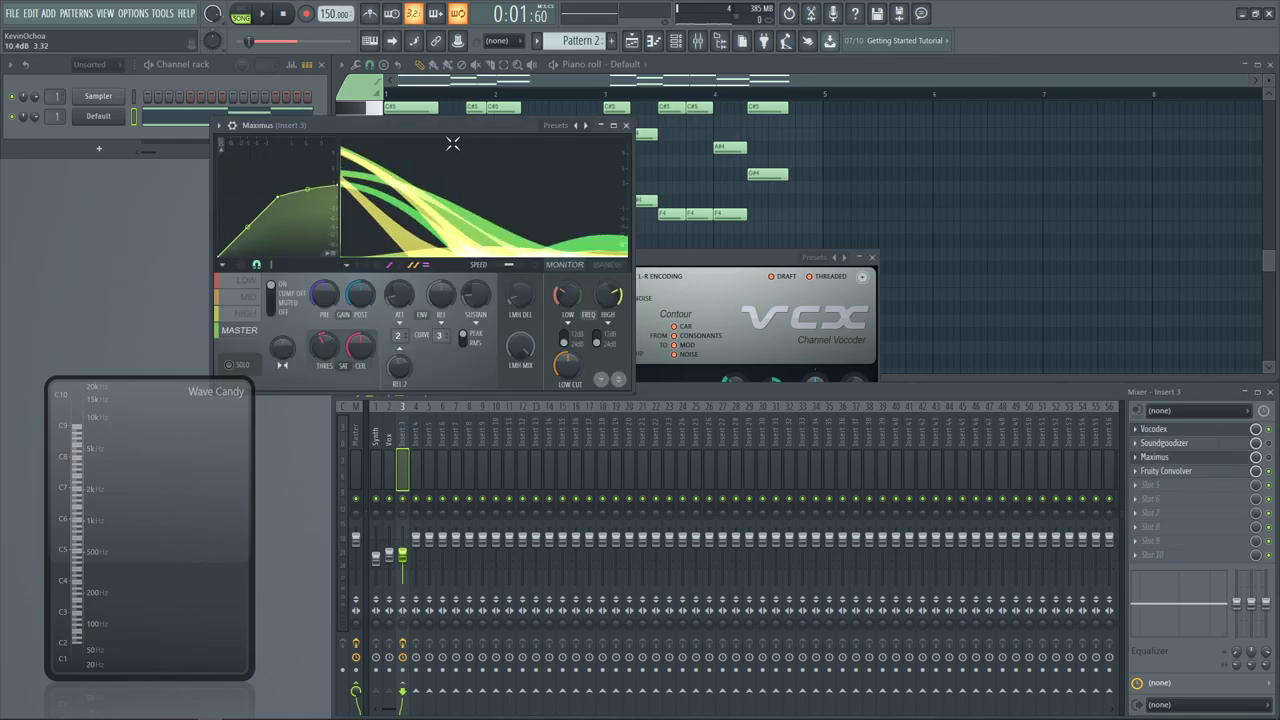
pyautogui.click(555, 125)
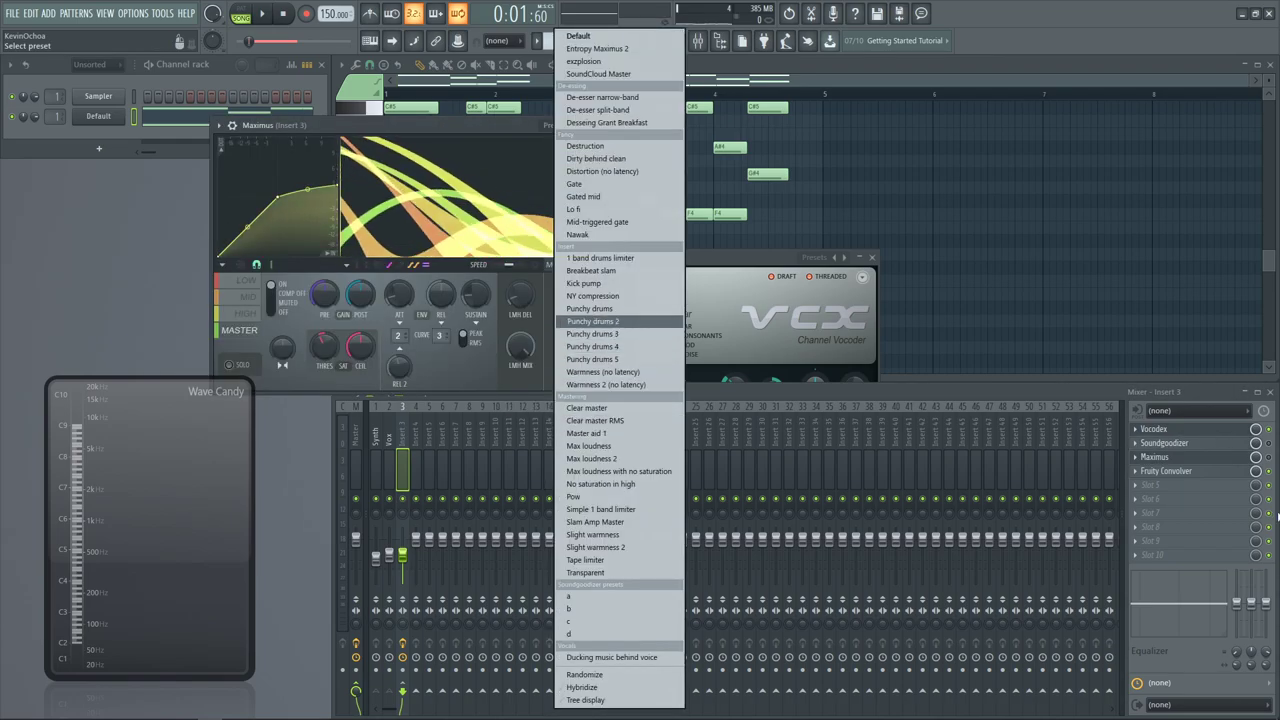
pyautogui.click(1269, 458)
pyautogui.press('space')
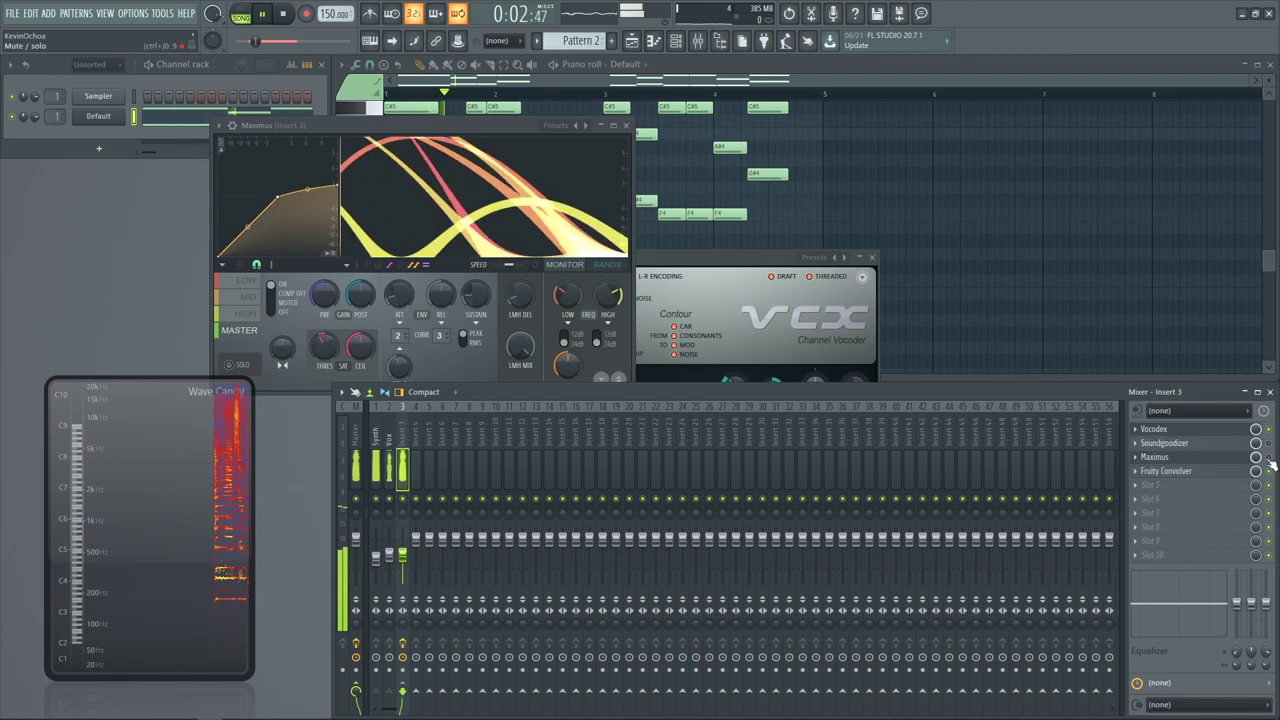
pyautogui.click(1269, 458)
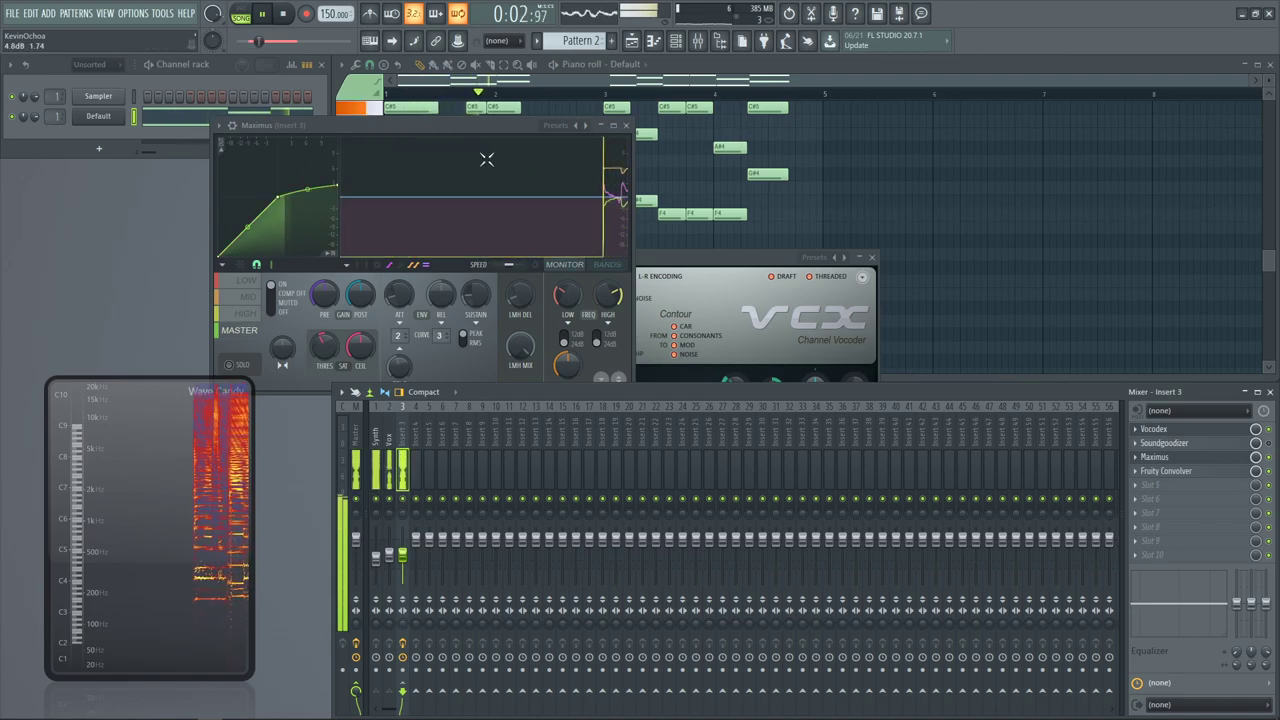
# Select Maximus's High band in the bands display, and play the part after checking Vocodex's Soundgoodizing level
pyautogui.click(233, 316)
pyautogui.click(607, 264)
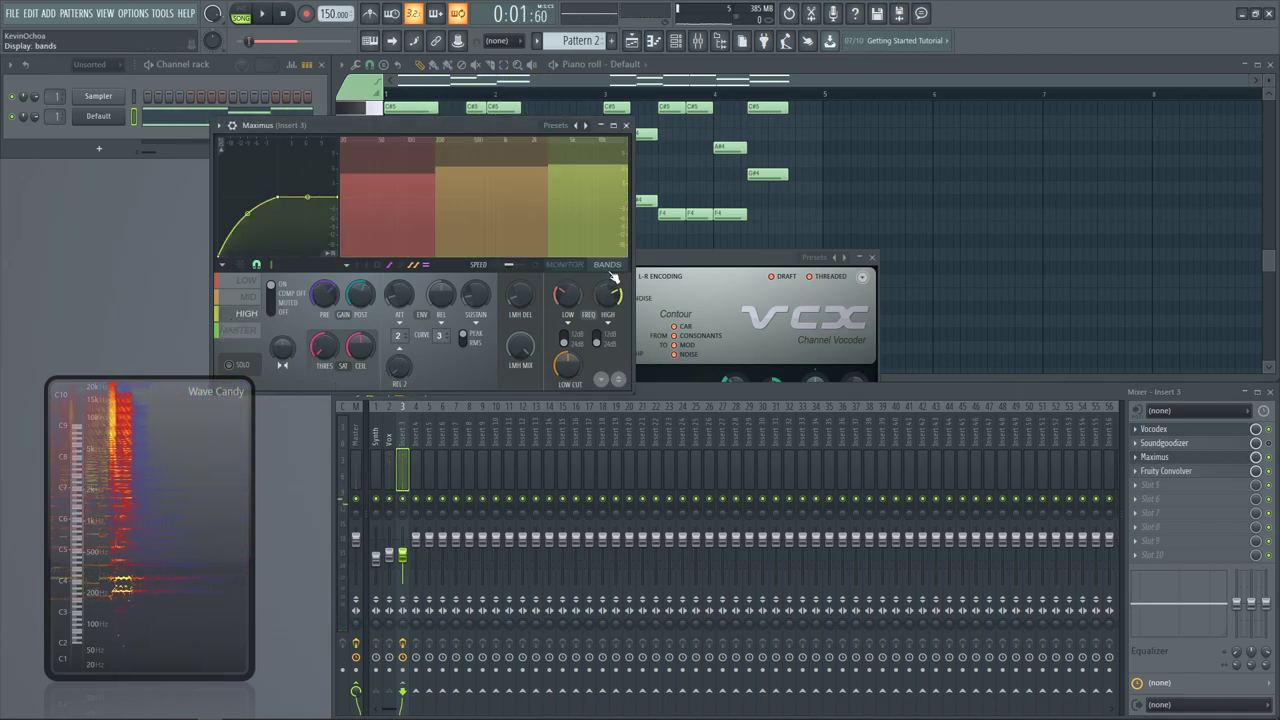
pyautogui.click(1181, 431)
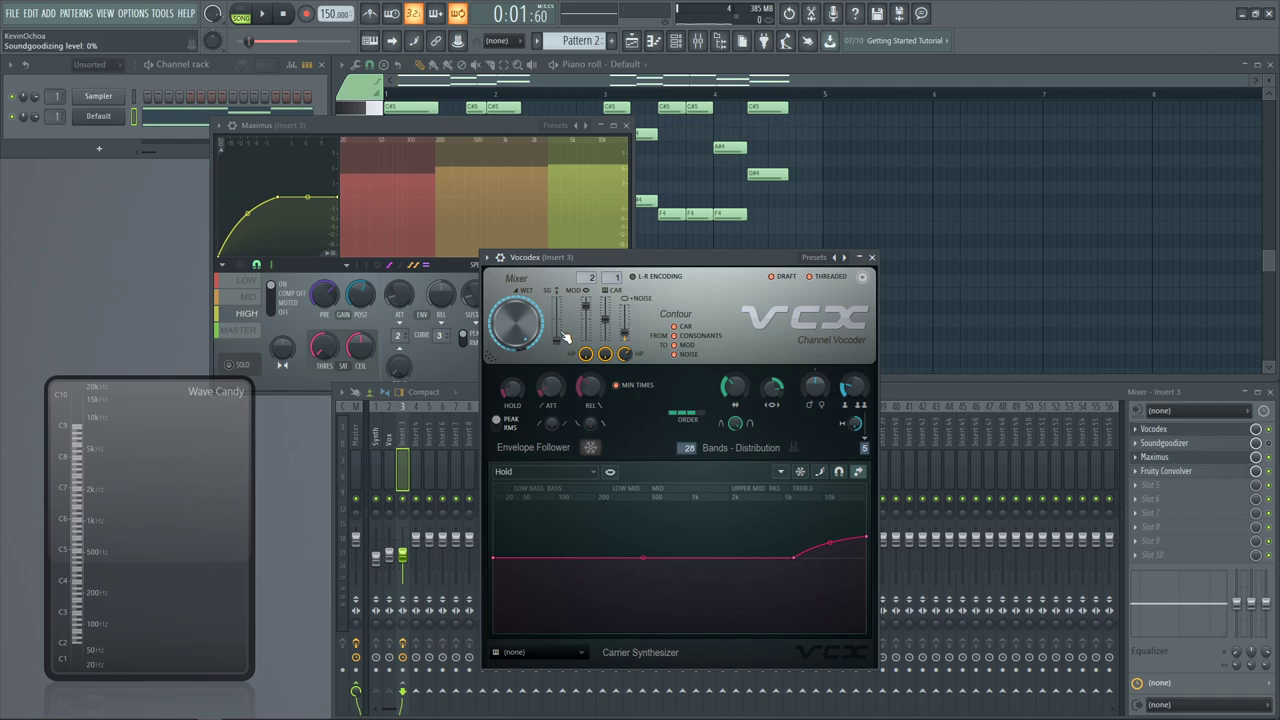
pyautogui.click(872, 258)
pyautogui.press('space')
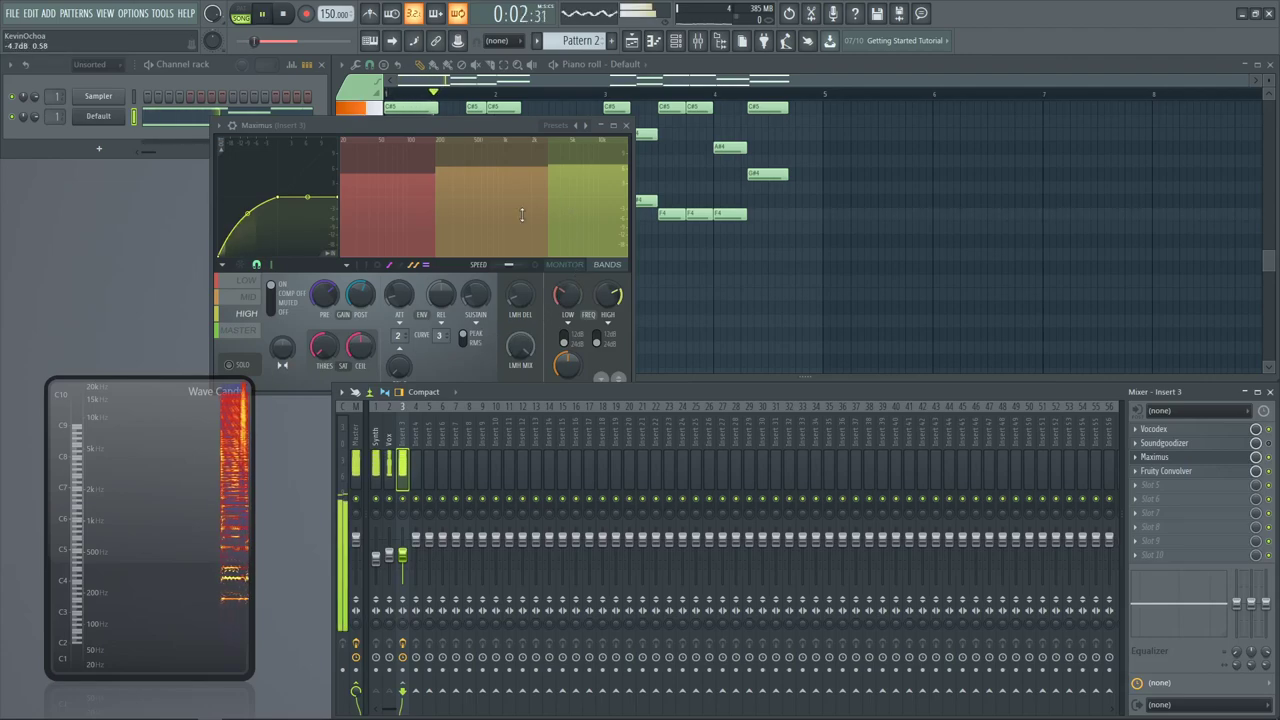
pyautogui.press('space')
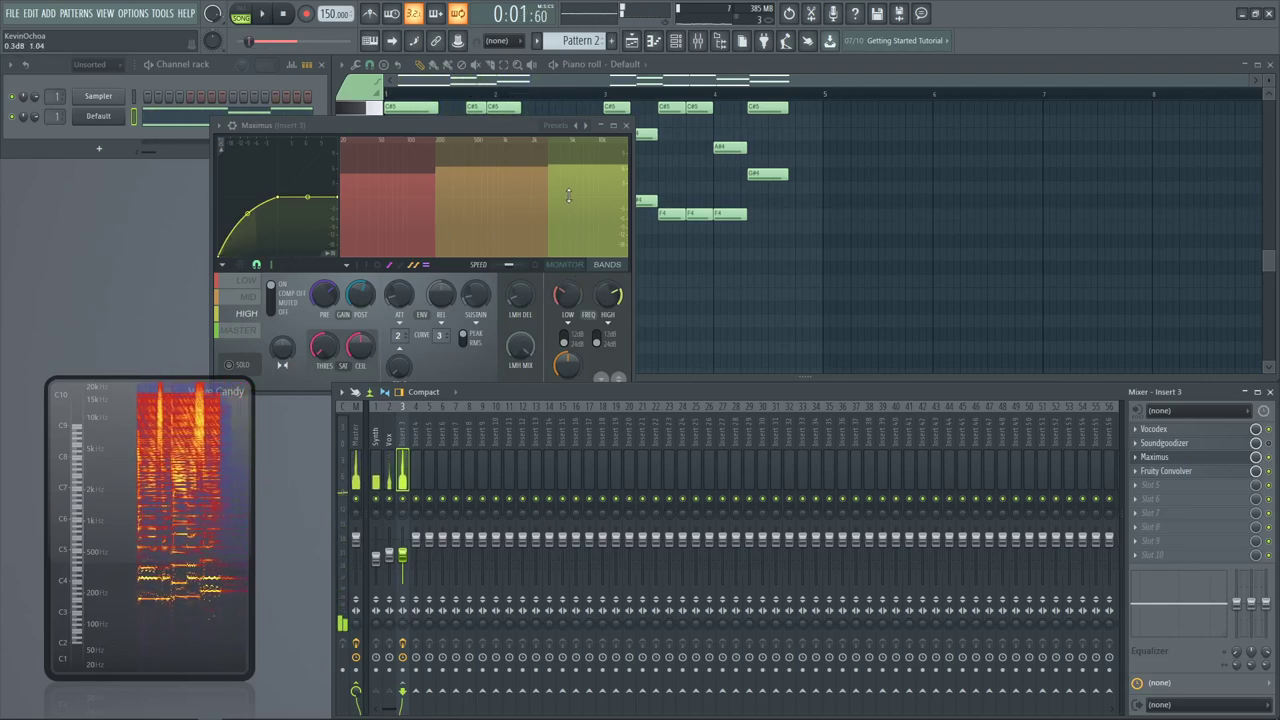
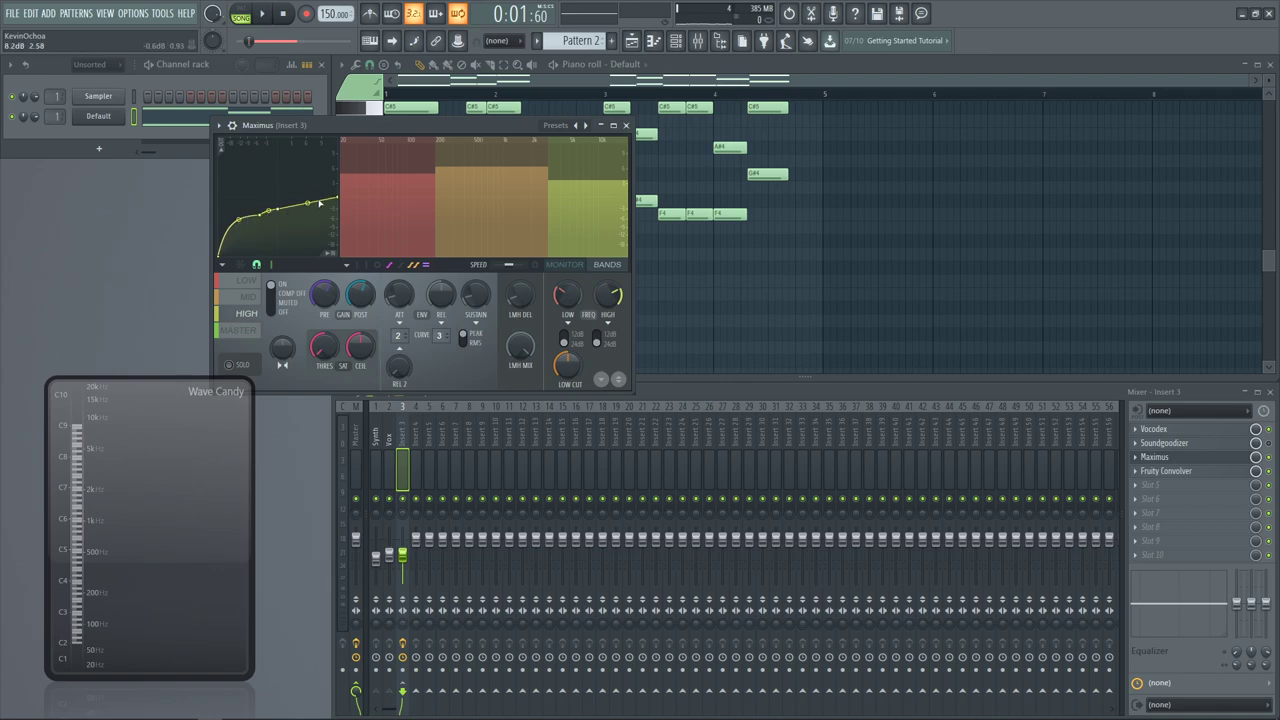
# Lower and flatten the compression curve of Maximus's High band while auditioning the part
pyautogui.press('space')
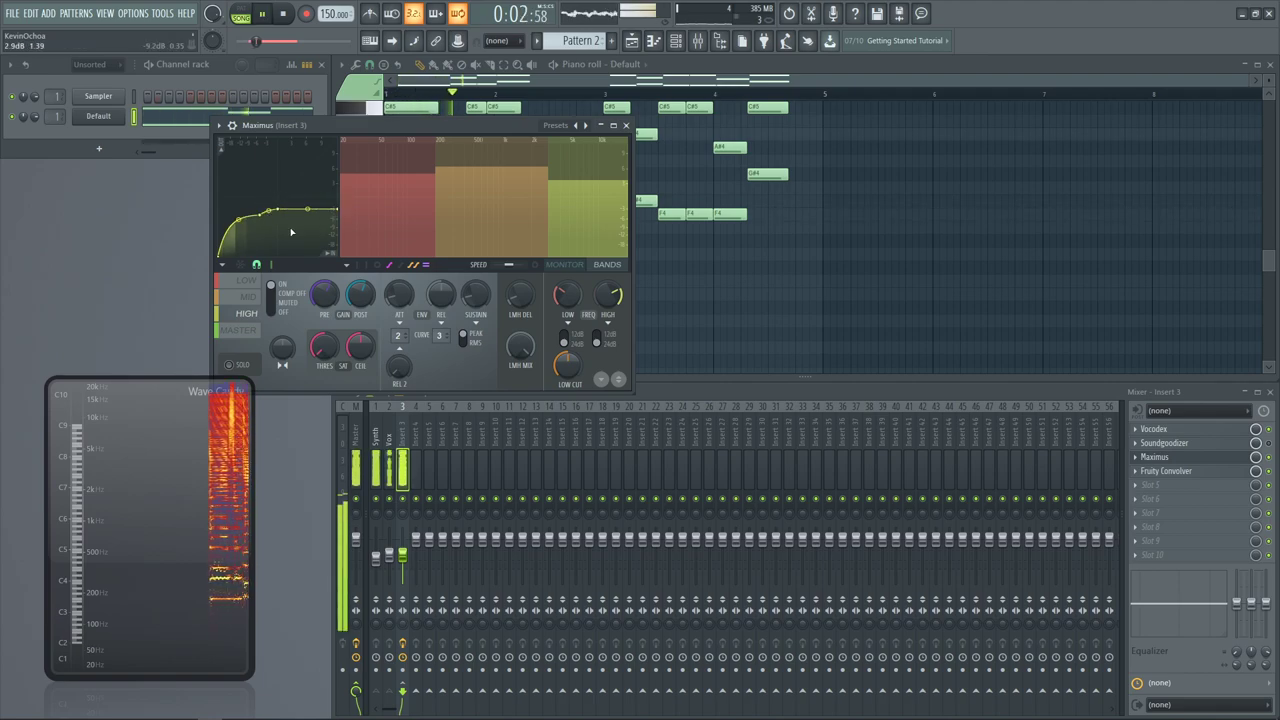
pyautogui.moveTo(238, 218)
pyautogui.mouseDown()
pyautogui.moveTo(240, 232)
pyautogui.moveTo(242, 221)
pyautogui.mouseUp()
pyautogui.press('space')
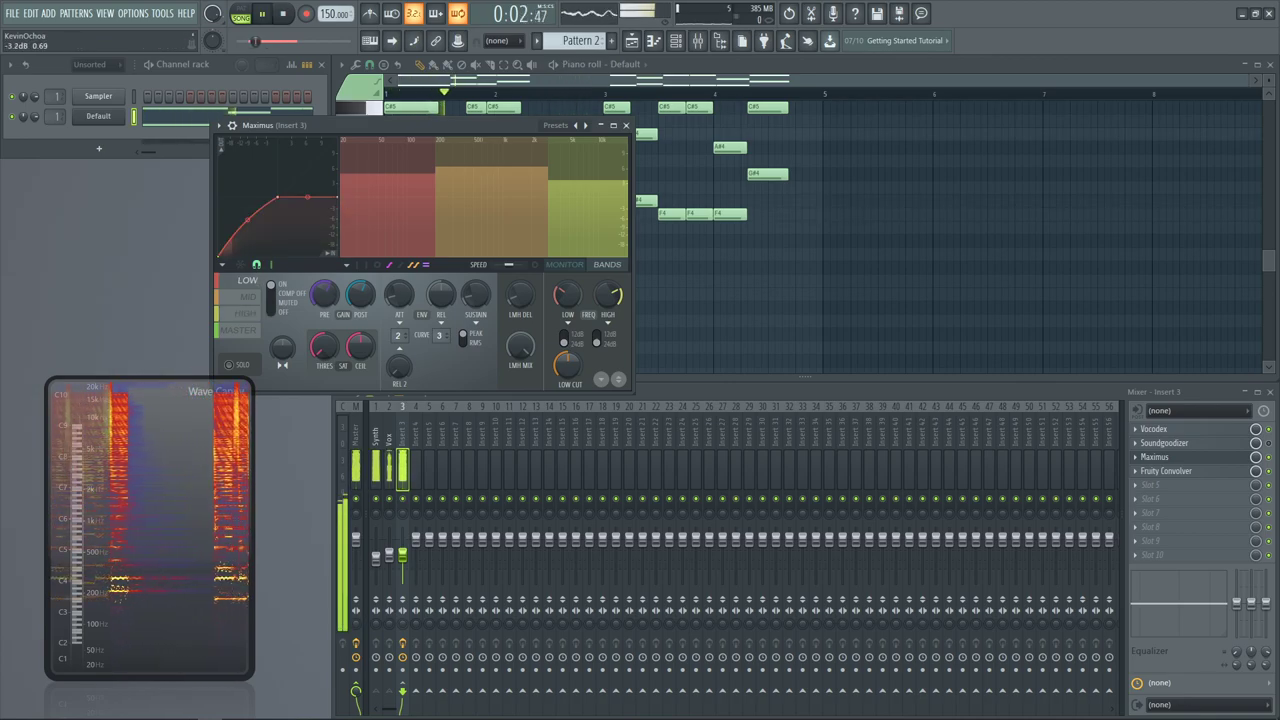
pyautogui.press('space')
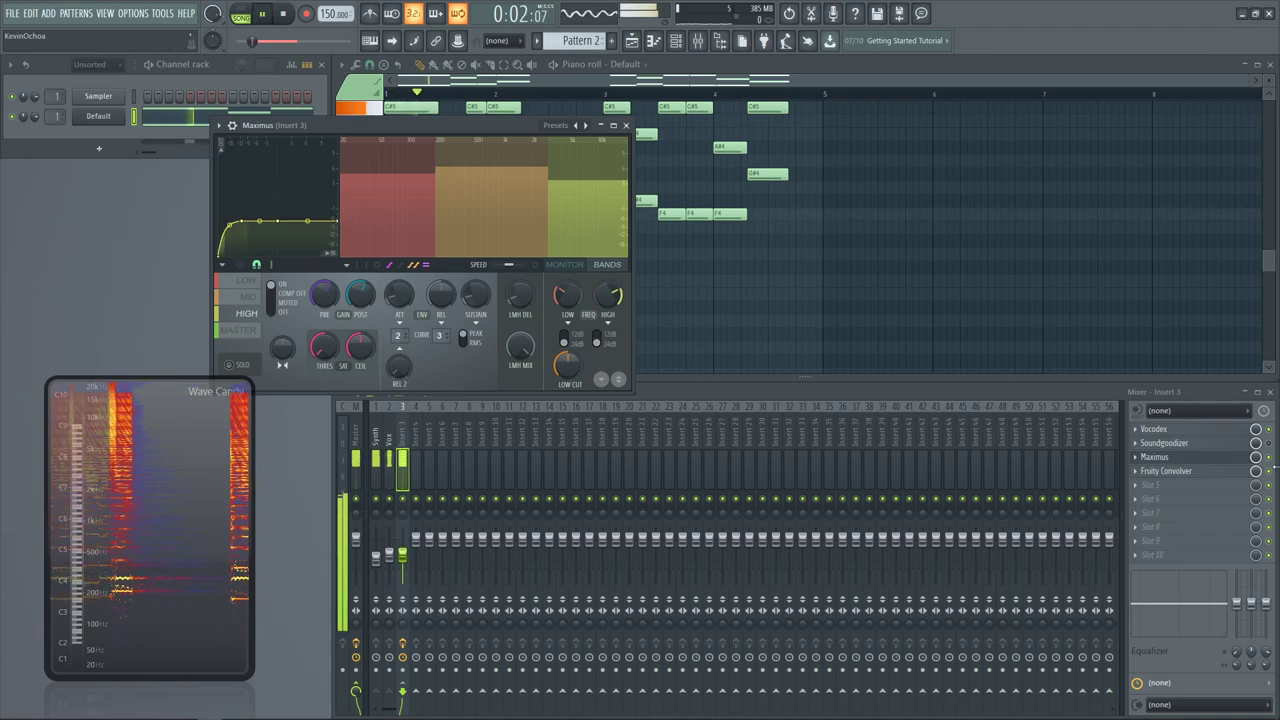
pyautogui.press('space')
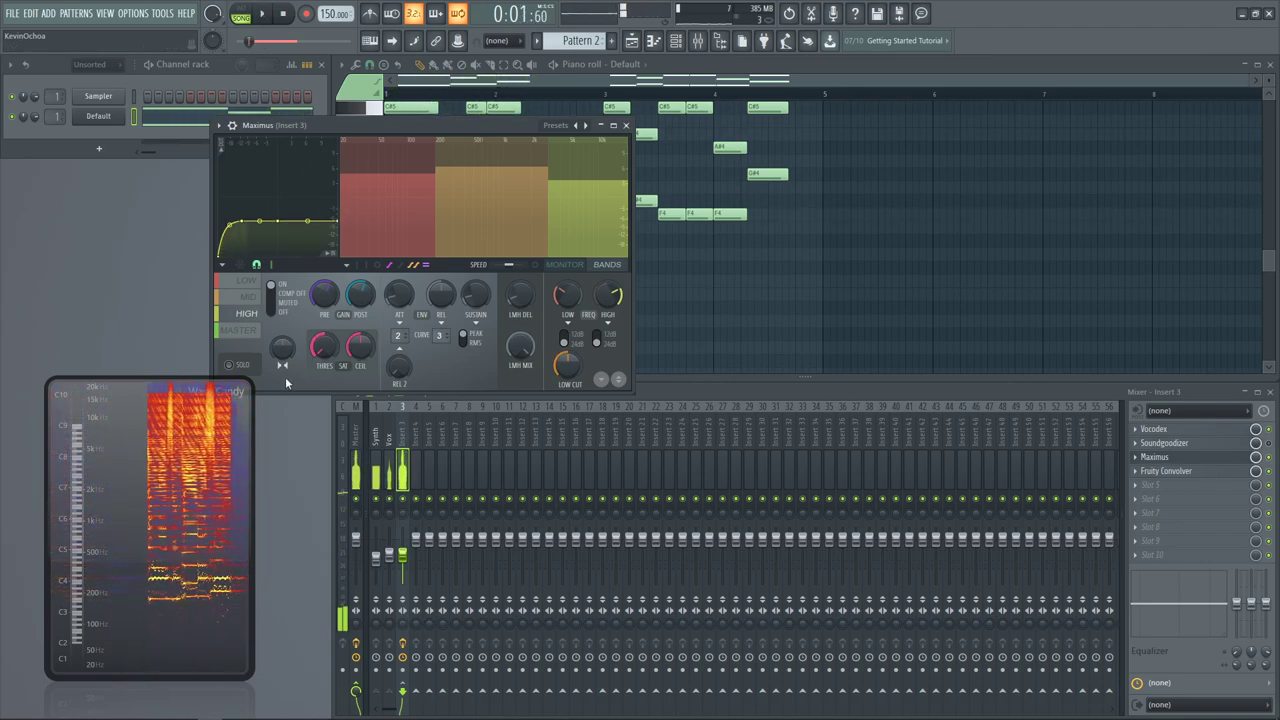
# Compare Maximus's High band with compression off and on, and soften the knee of its curve before closing the window
pyautogui.click(278, 300)
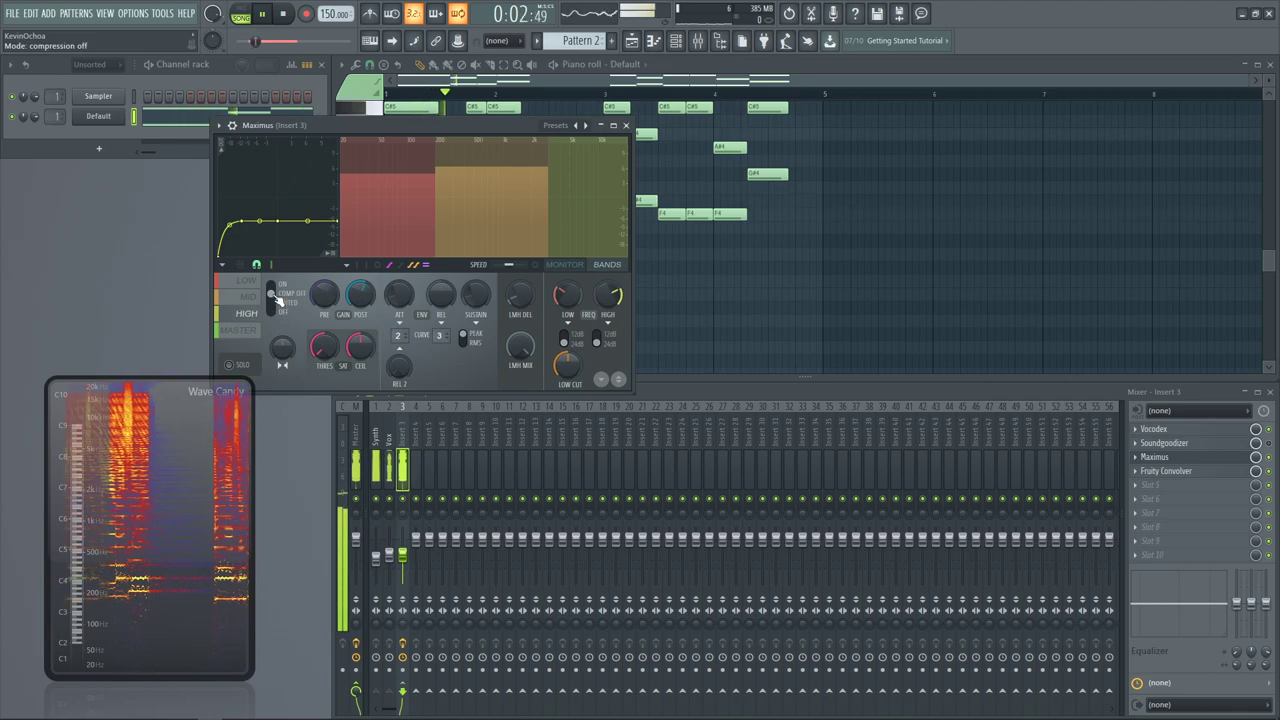
pyautogui.click(273, 287)
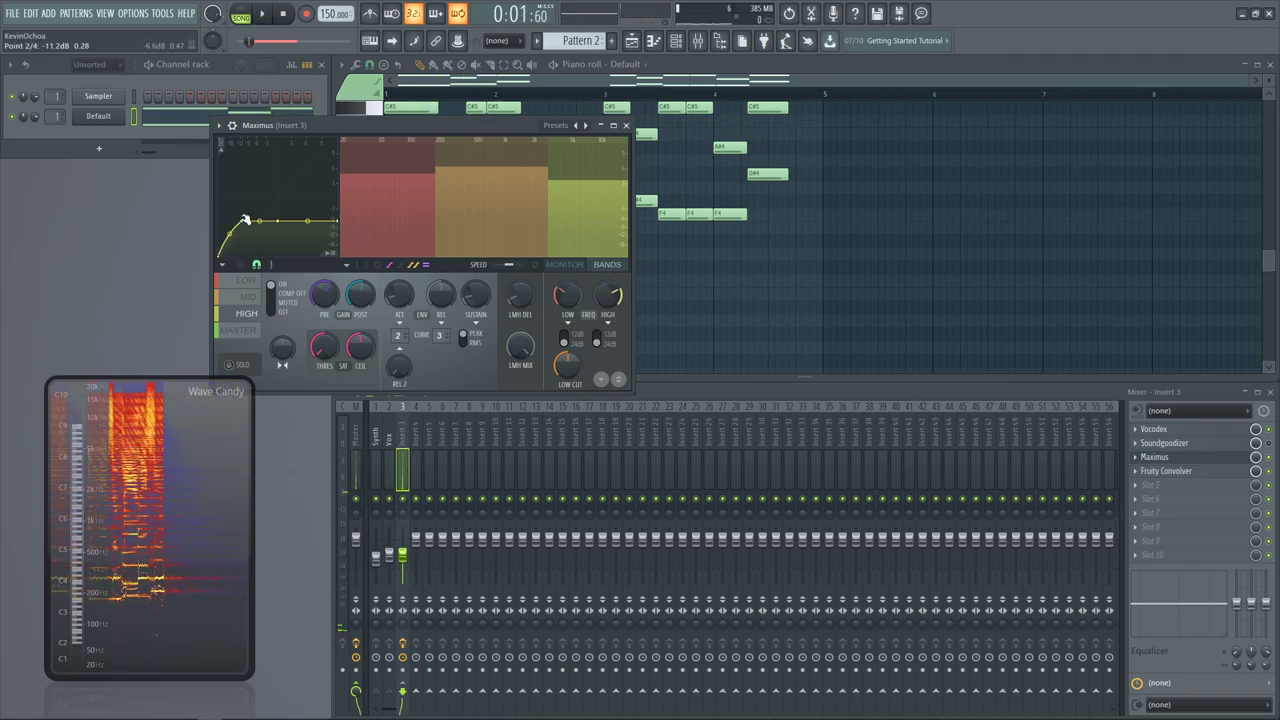
pyautogui.press('space')
pyautogui.moveTo(245, 219); pyautogui.dragTo(249, 226)
pyautogui.press('space')
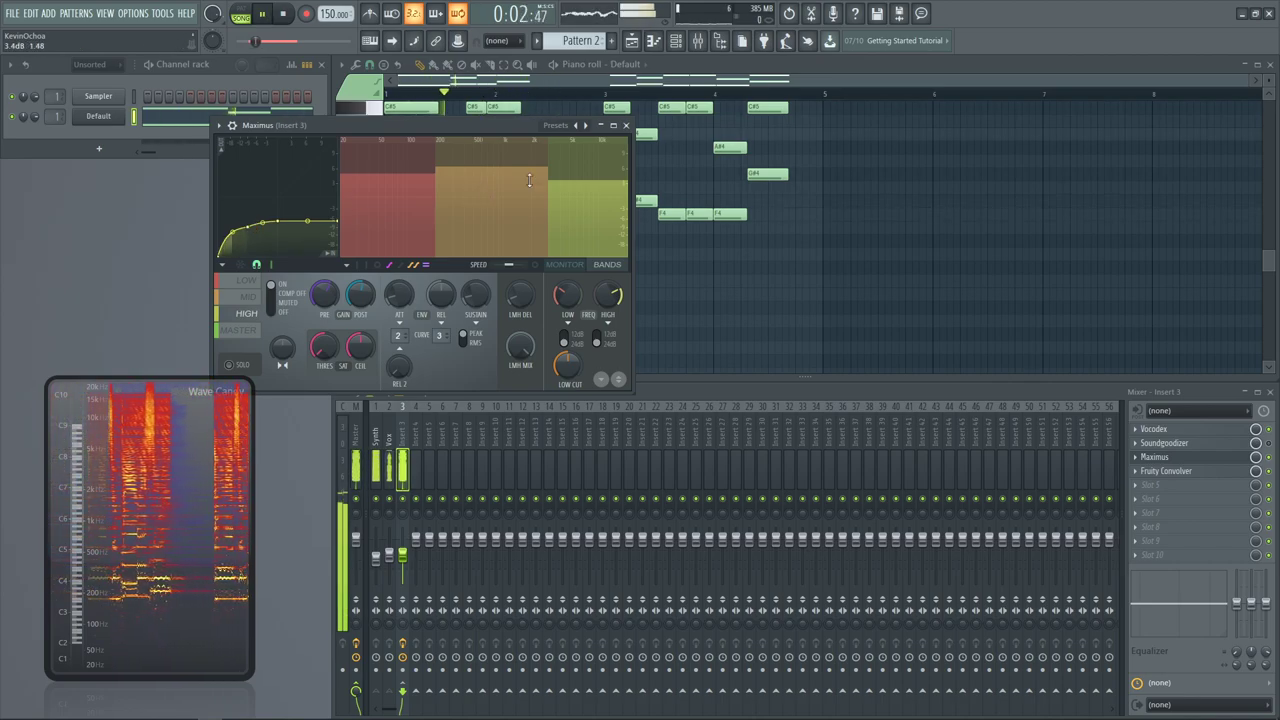
pyautogui.click(625, 127)
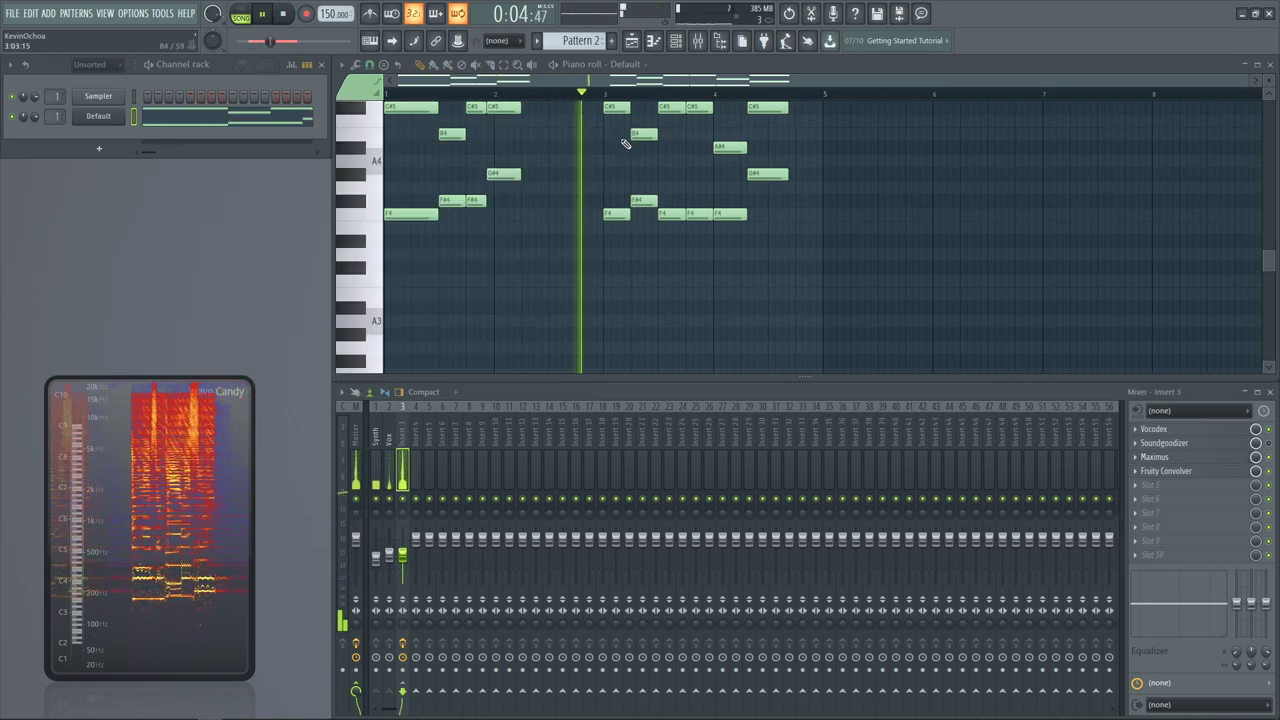
# Raise the Vox track's volume, lower Insert 3's volume, and play the part to judge the balance
pyautogui.press('space')
pyautogui.click(389, 462)
pyautogui.moveTo(389, 553); pyautogui.dragTo(389, 542)
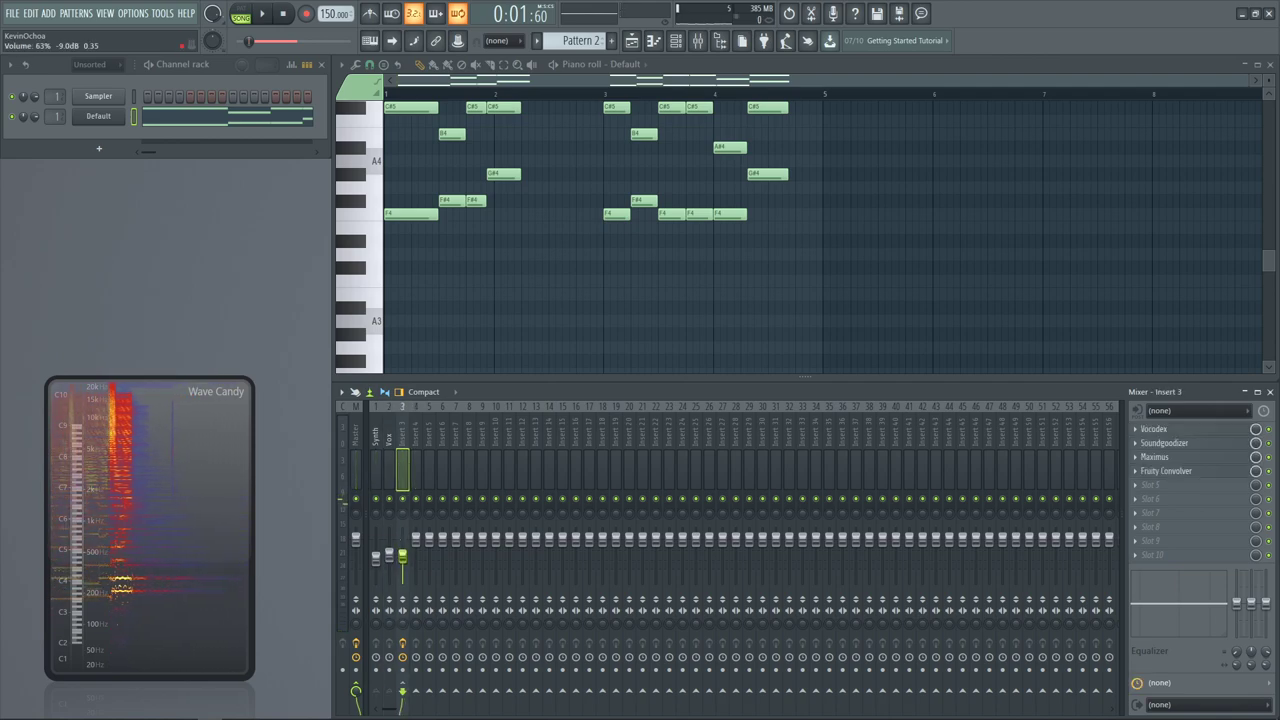
pyautogui.press('space')
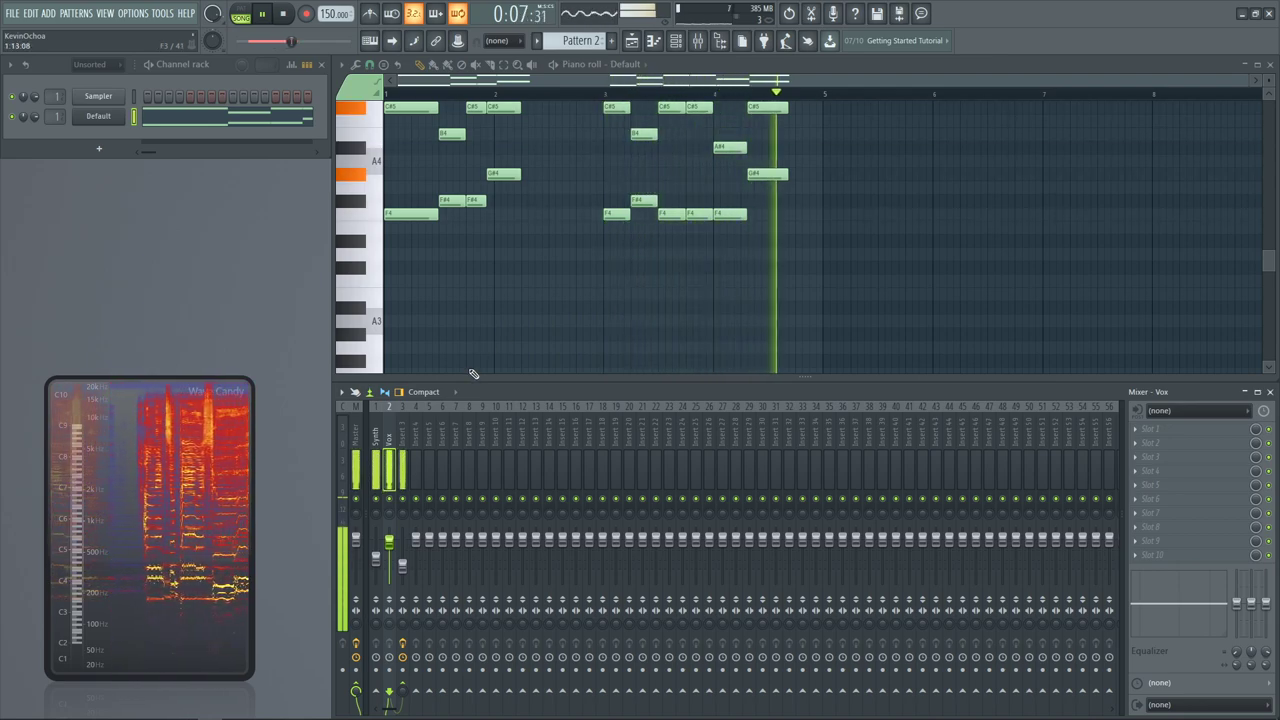
pyautogui.press('space')
# Add Fruity Delay 3 to the fifth effect slot of Insert 3 and move its window over the piano roll
pyautogui.click(404, 441)
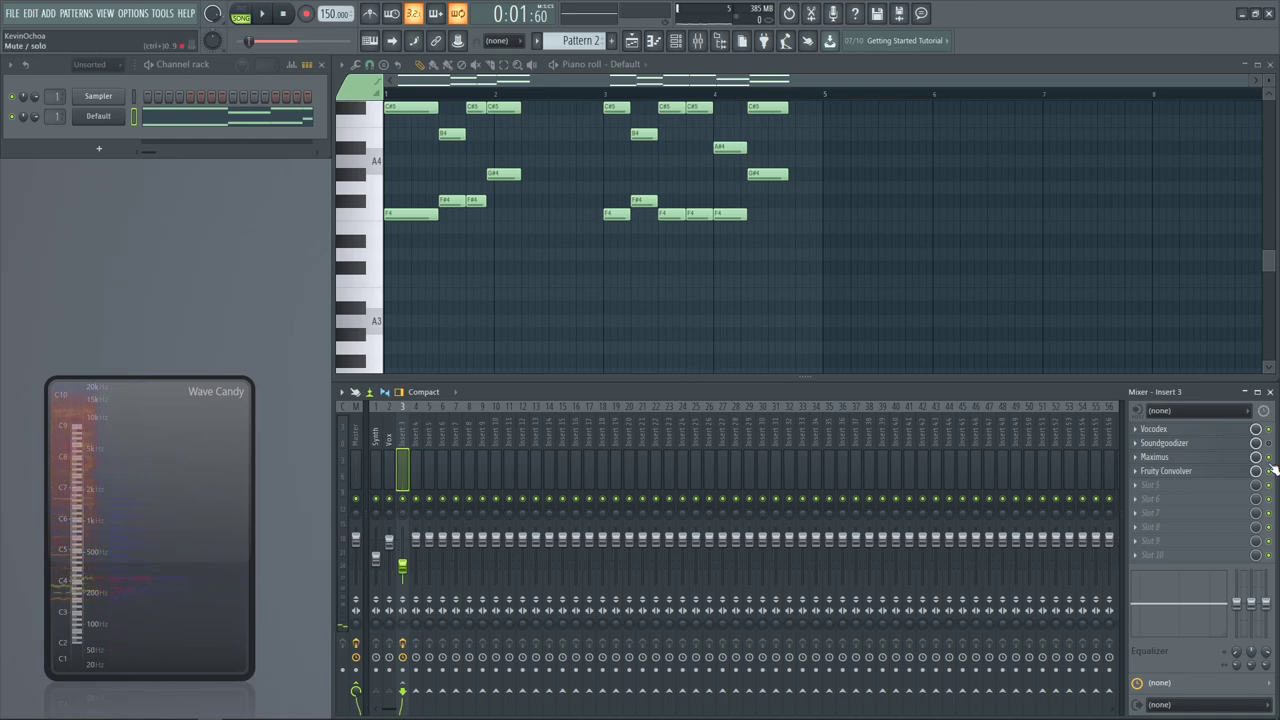
pyautogui.click(1194, 484)
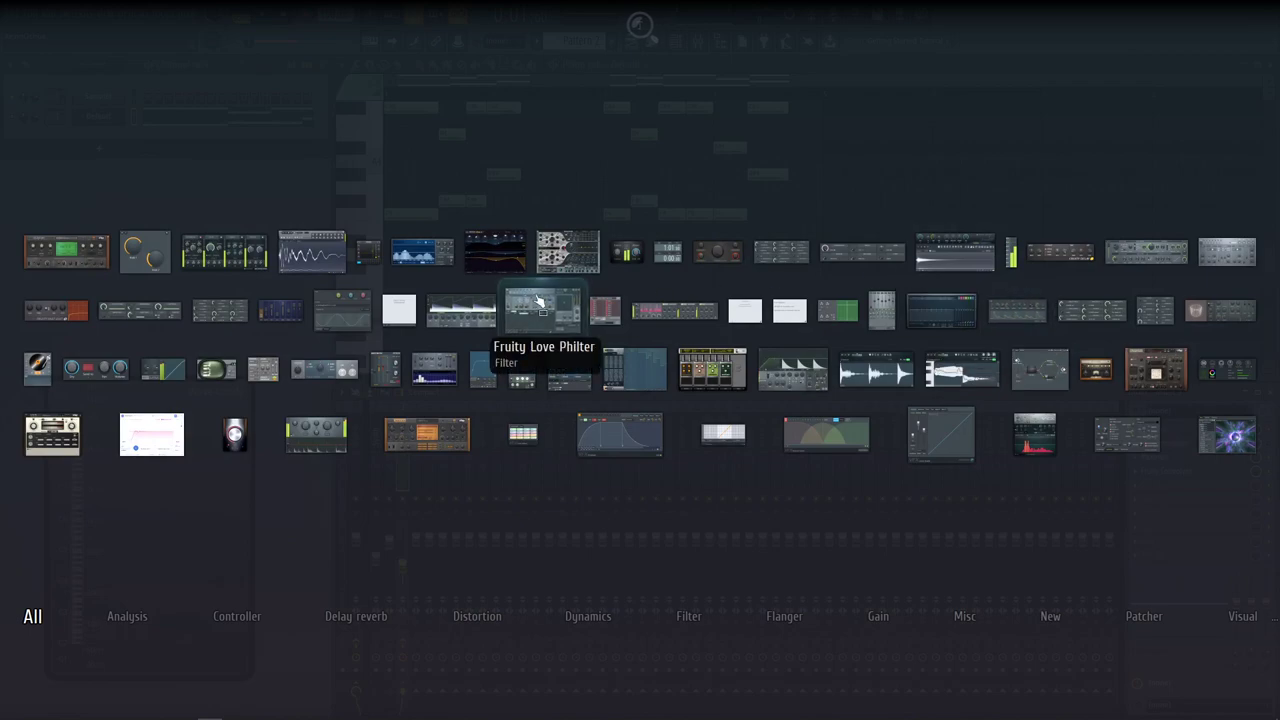
pyautogui.click(1149, 239)
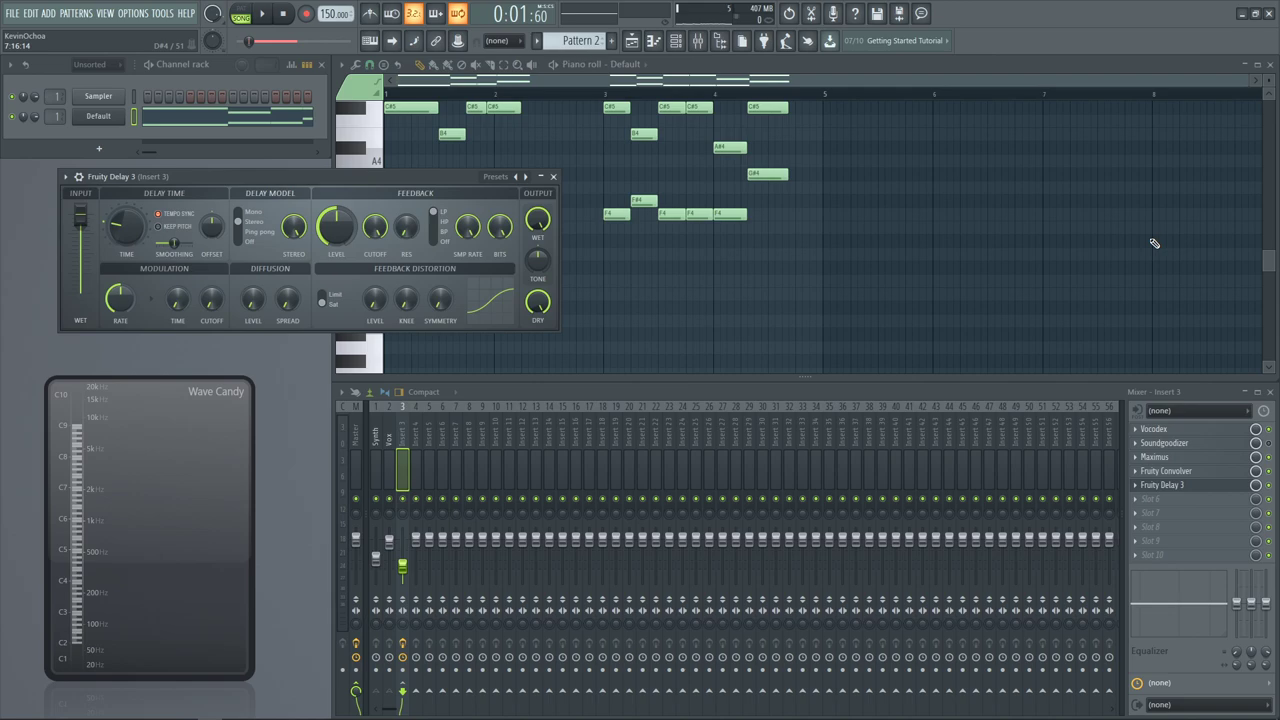
pyautogui.moveTo(465, 178); pyautogui.dragTo(869, 270)
# Play the part through Fruity Delay 3, soloing Insert 3 briefly to hear the delay on its own
pyautogui.press('space')
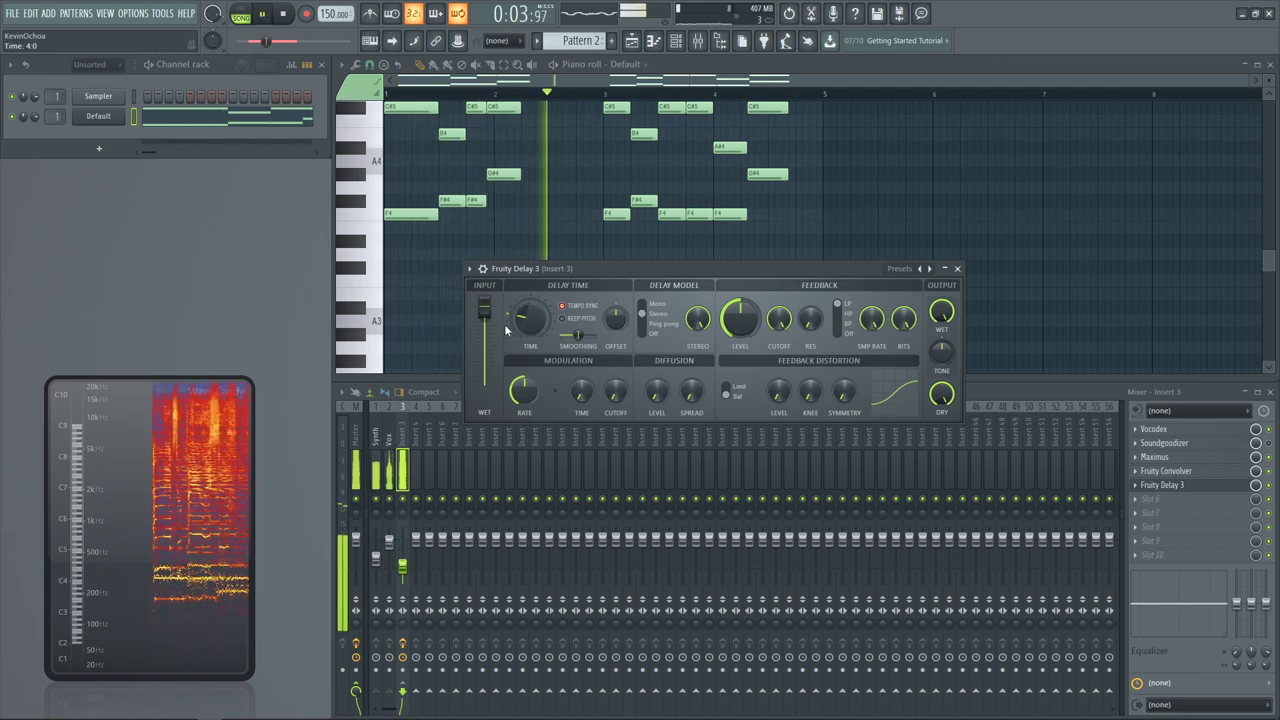
pyautogui.click(405, 490)
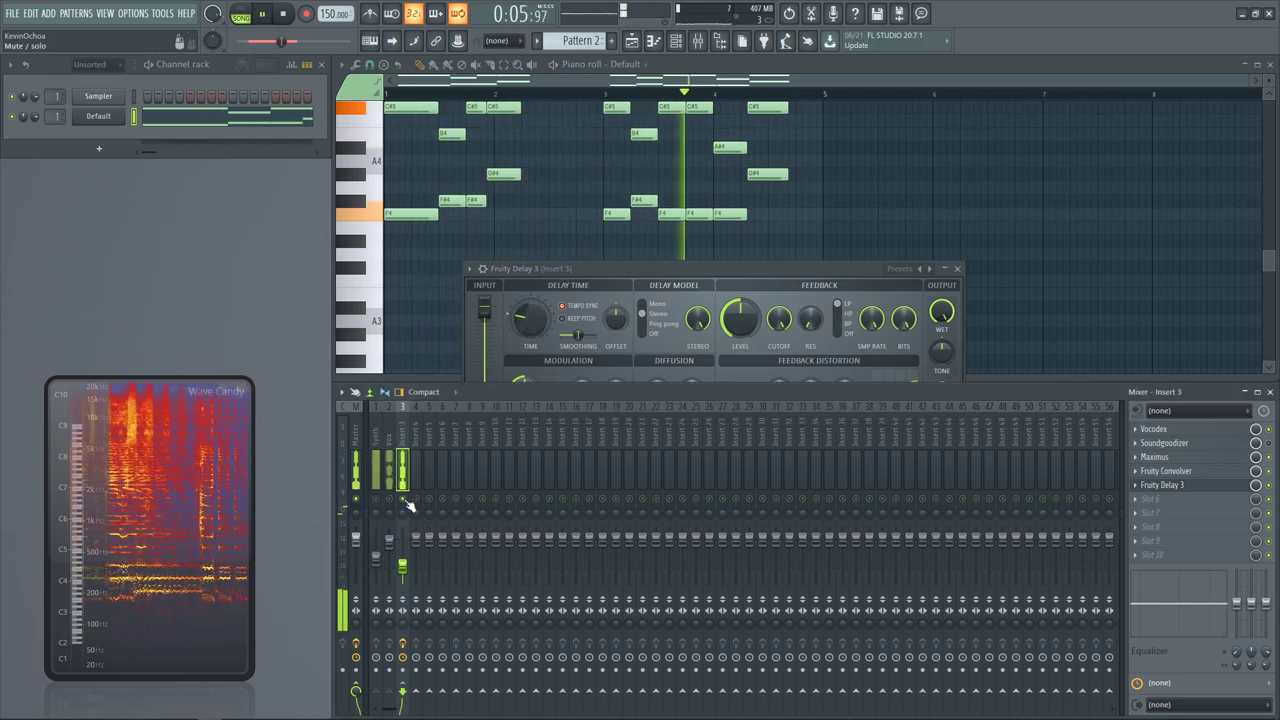
pyautogui.click(588, 272)
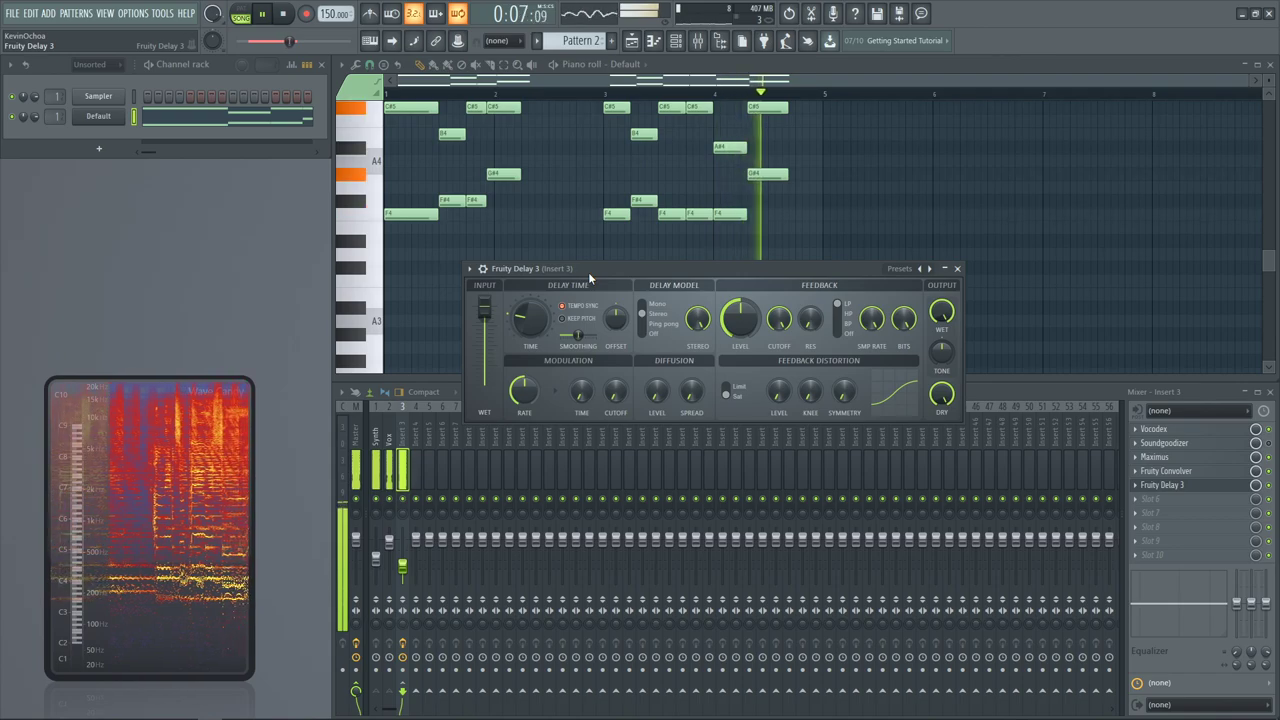
pyautogui.press('space')
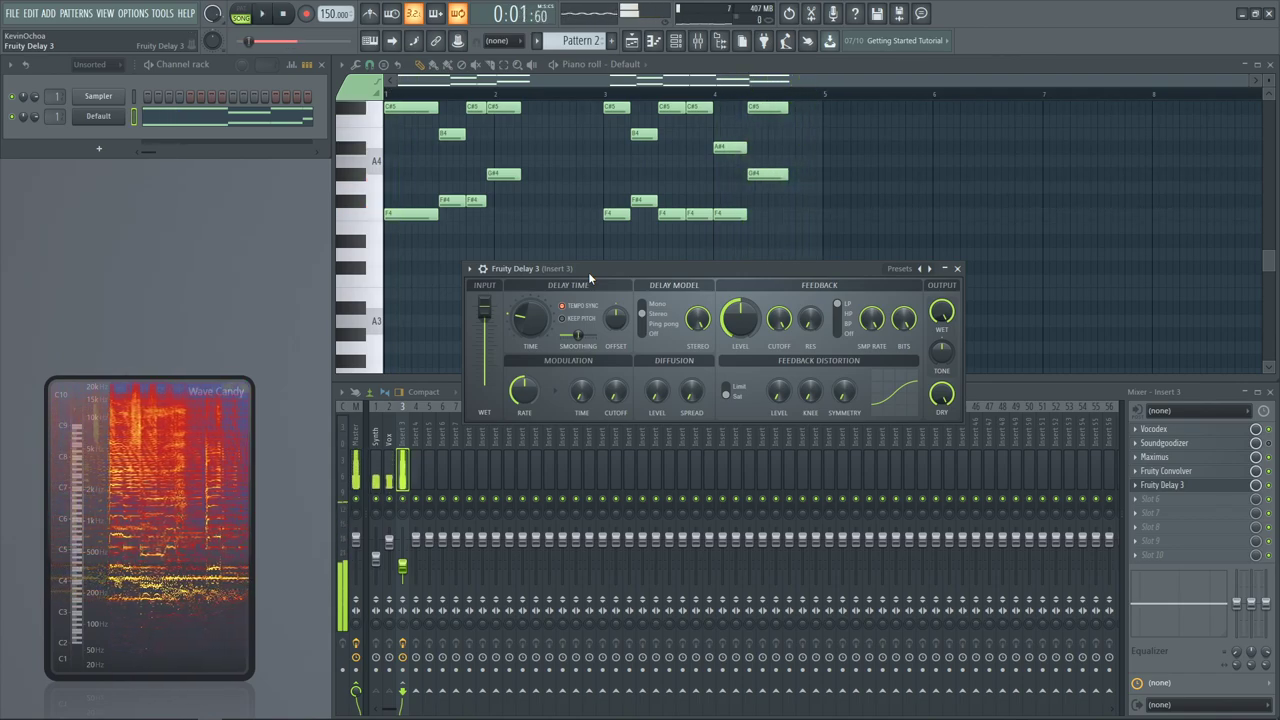
# Bypass Fruity Delay 3, lower Insert 3's volume further, and close the delay window
pyautogui.click(1270, 492)
pyautogui.click(389, 455)
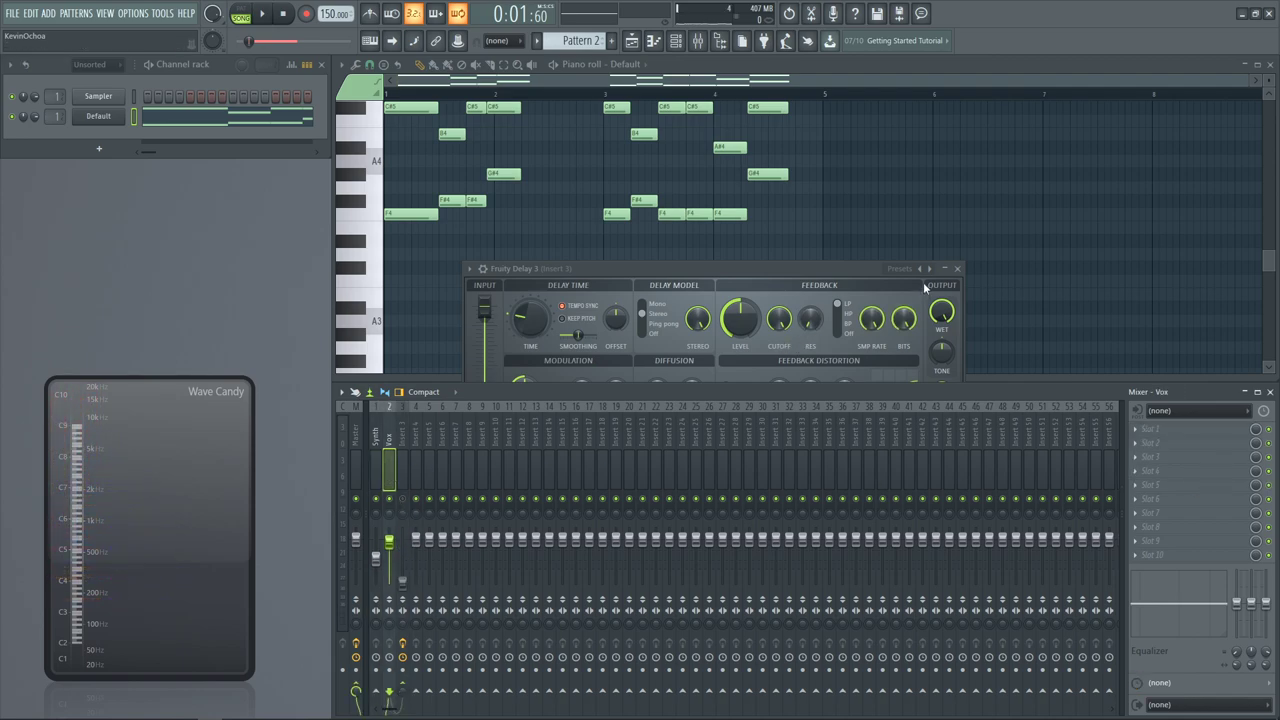
pyautogui.click(957, 268)
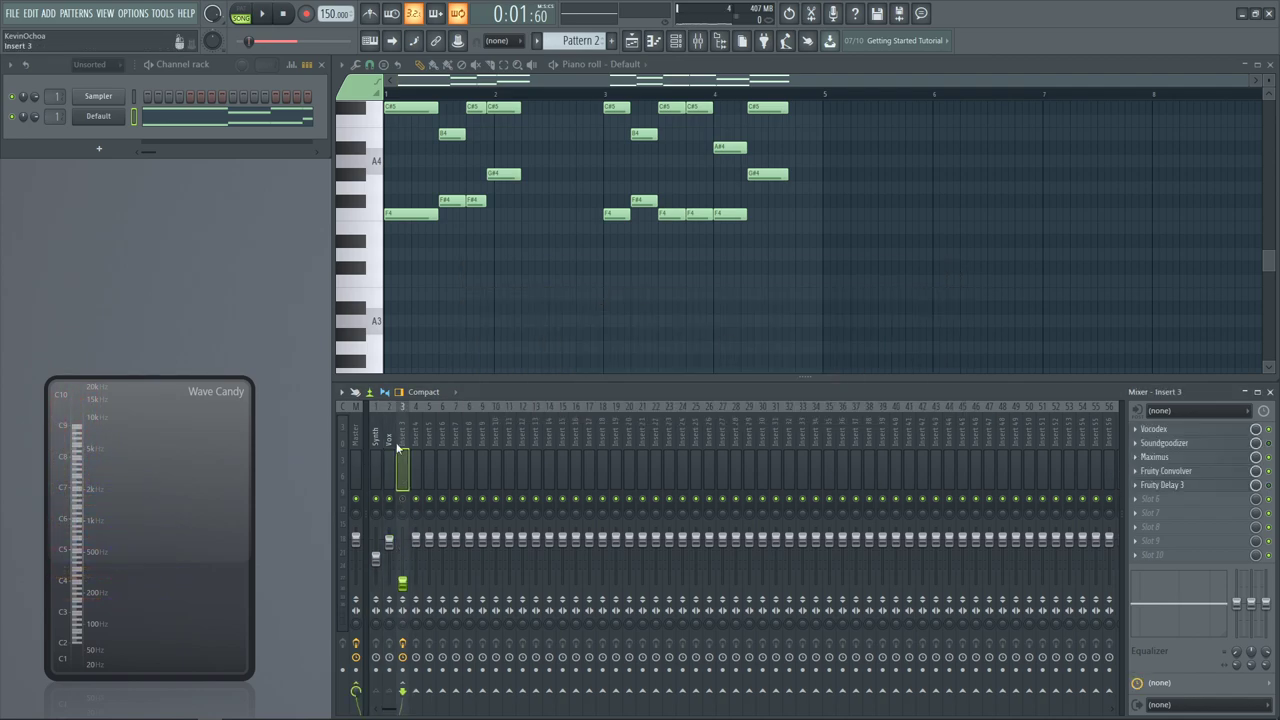
# Add Fruity Delay 3 to the fifth effect slot of the Vox track and move its window away from the channel rack
pyautogui.press('F8')
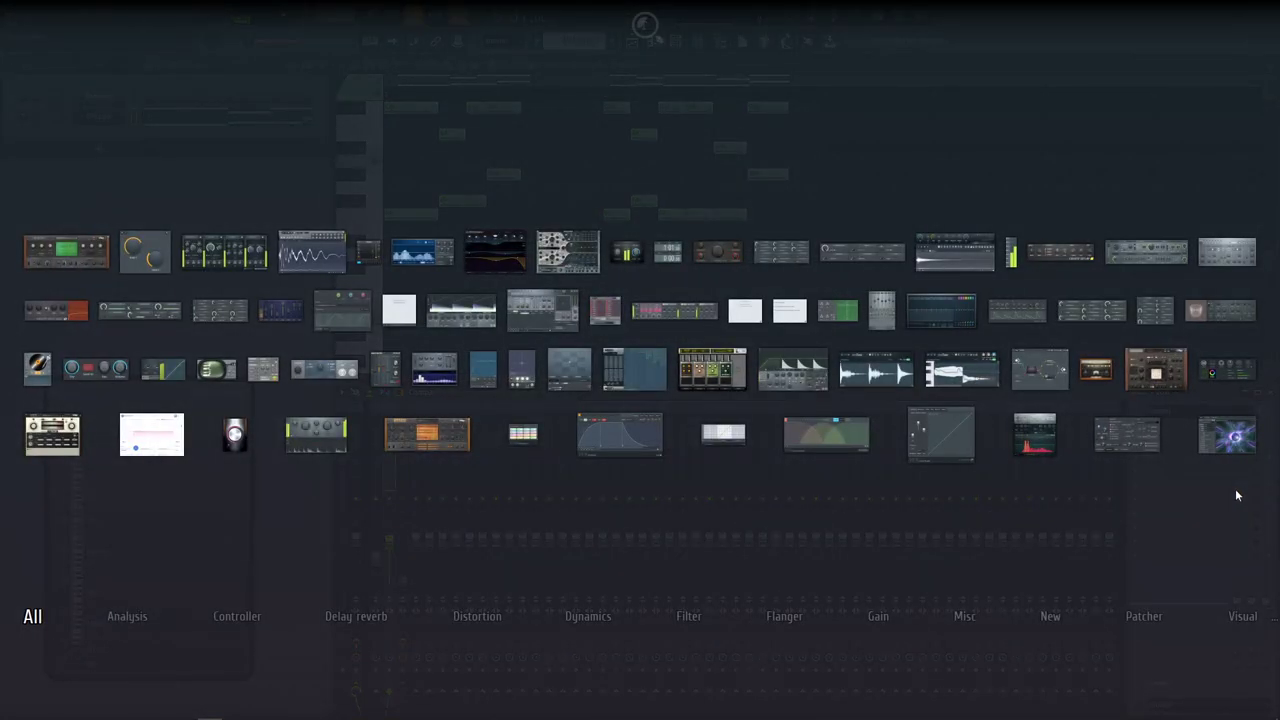
pyautogui.write('fru')
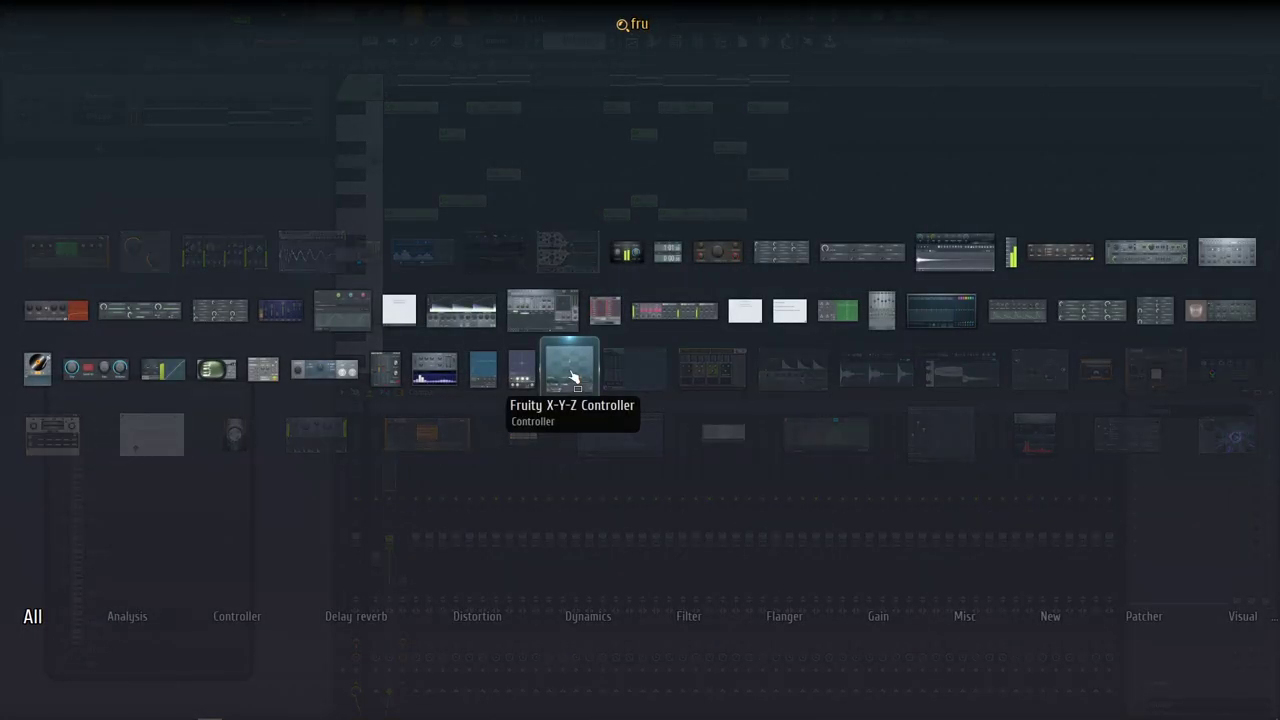
pyautogui.click(1146, 251)
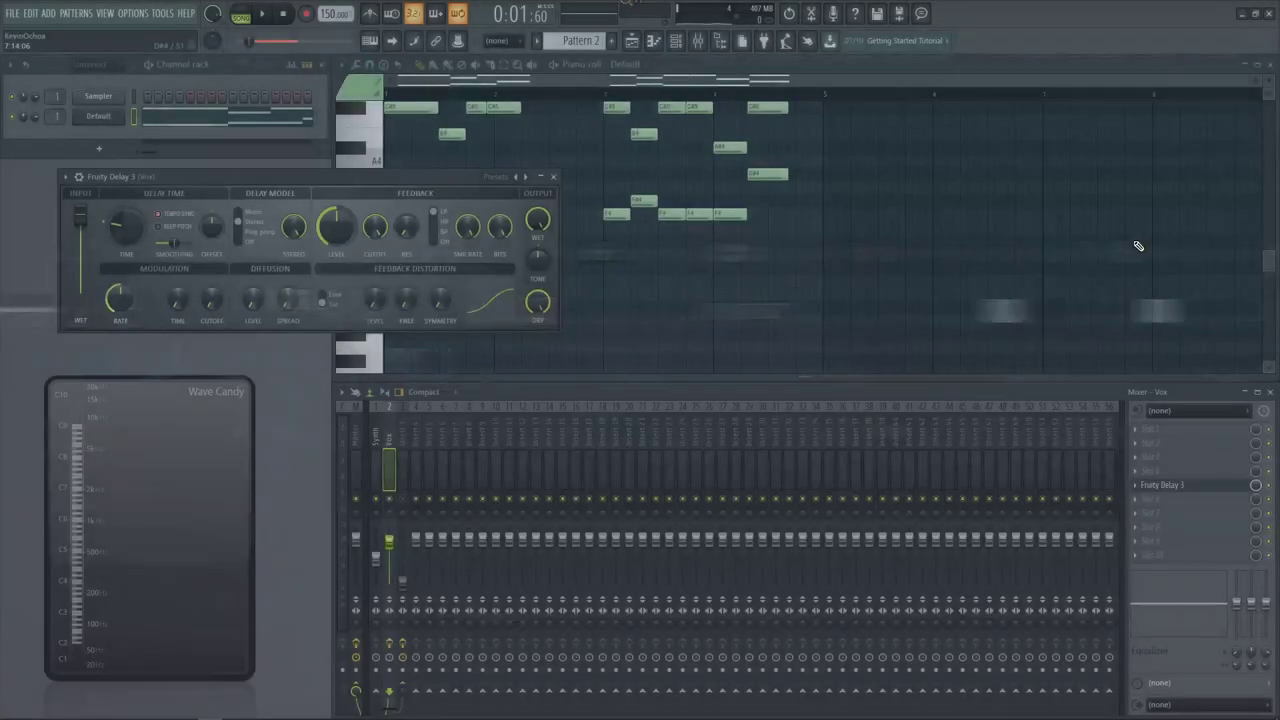
pyautogui.moveTo(443, 180); pyautogui.dragTo(864, 289)
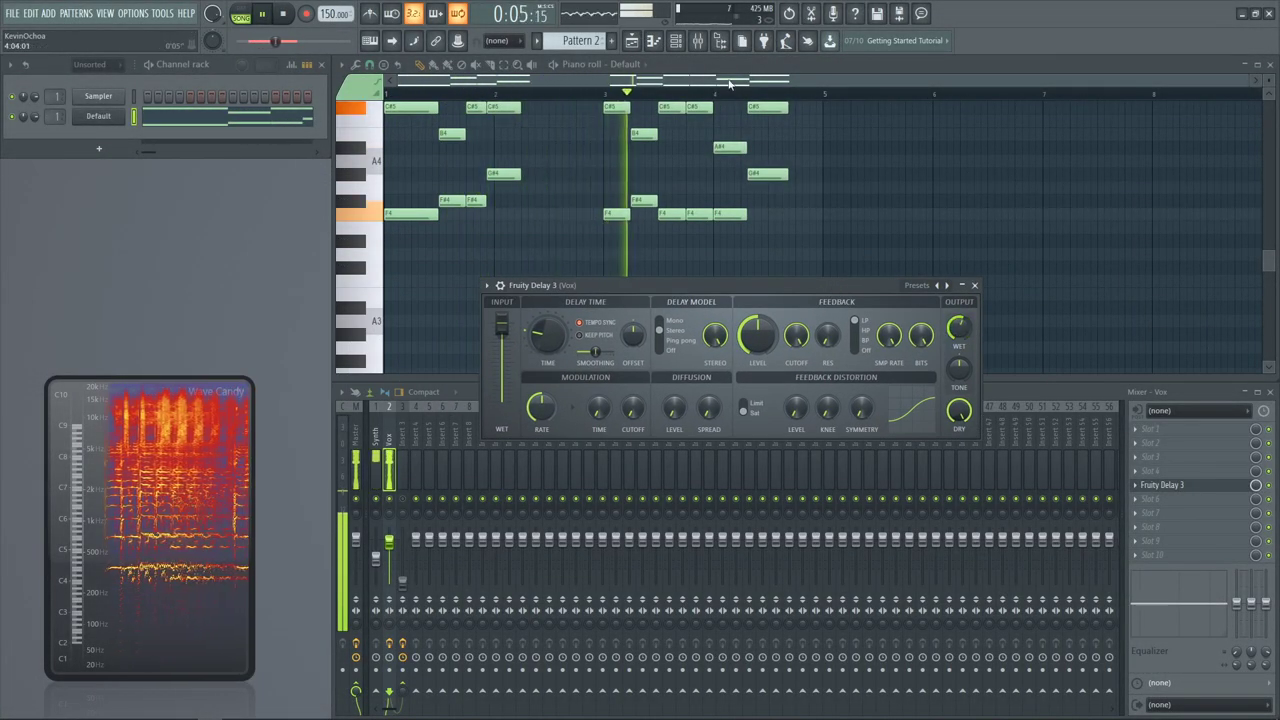
# Mute the Pattern 2 and Pattern 1 clips in the playlist, stop playback, and bring the Fruity Delay 3 window back to the front
pyautogui.click(650, 41)
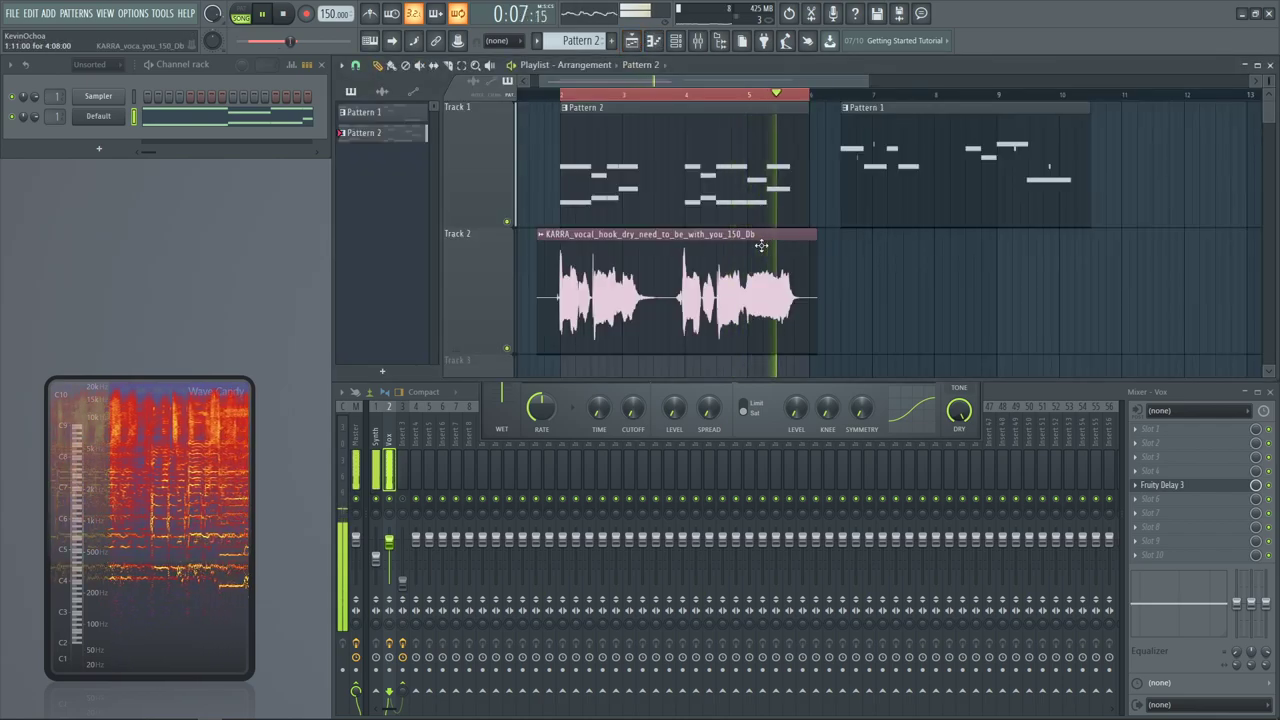
pyautogui.press('t')
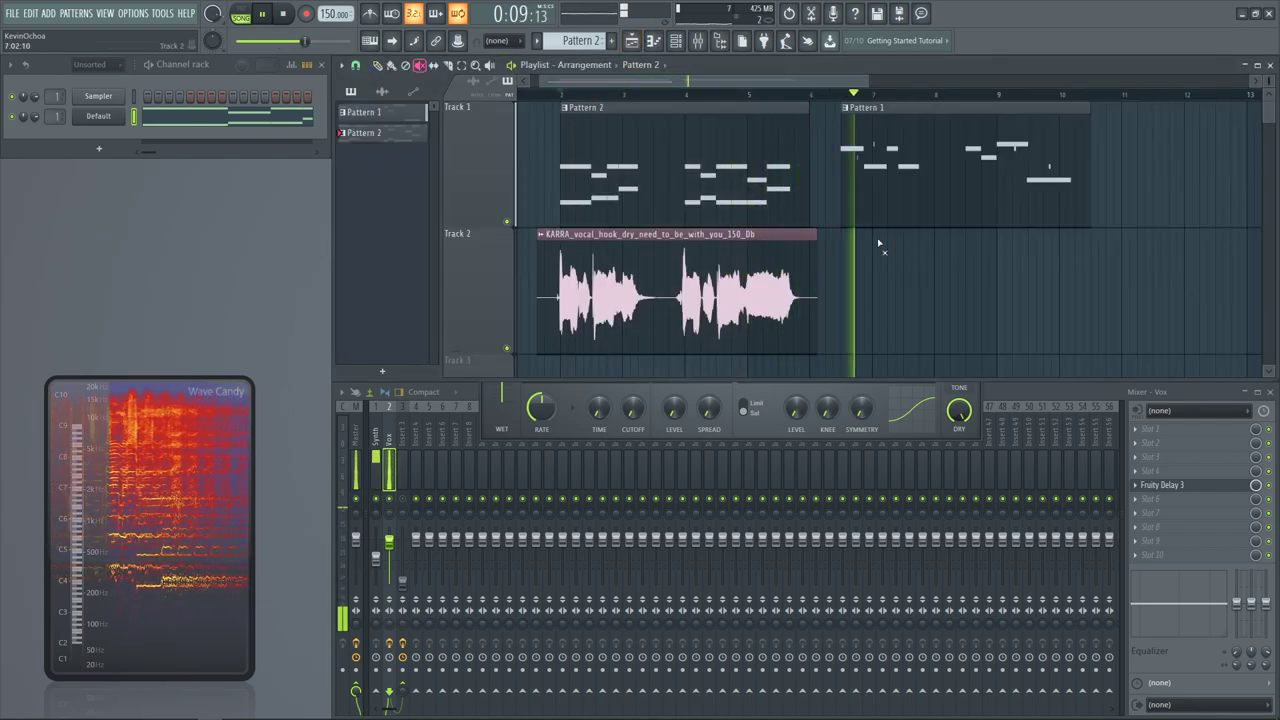
pyautogui.moveTo(868, 205); pyautogui.dragTo(638, 190)
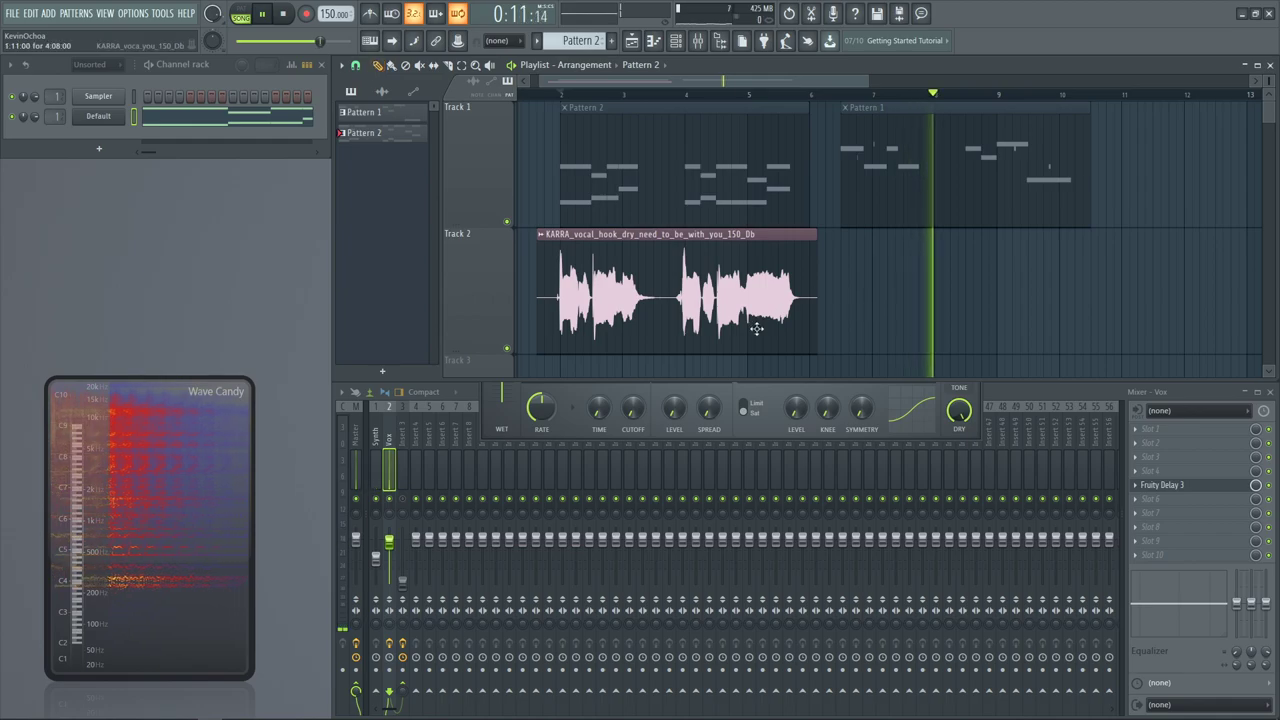
pyautogui.press('space')
pyautogui.click(852, 400)
pyautogui.keyDown('ctrl'); pyautogui.scroll(2, 587, 204); pyautogui.keyUp('ctrl')
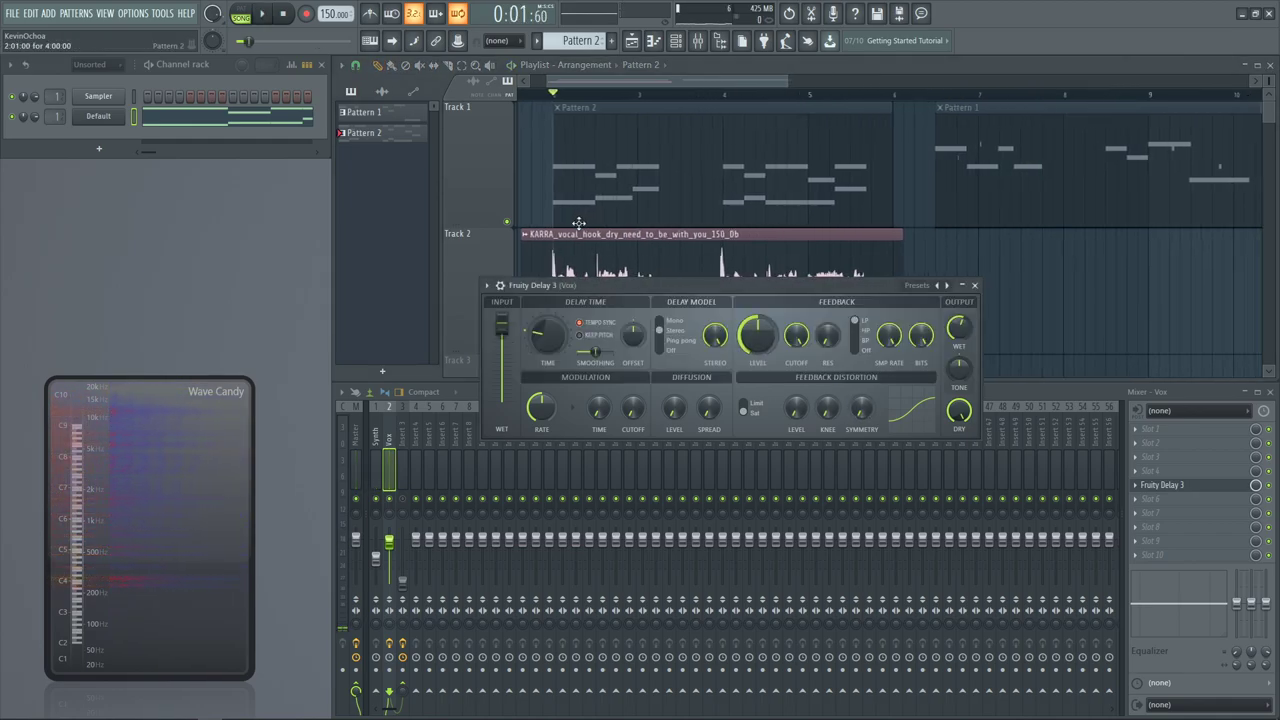
# Set the delay's modulation rate to 0.3 Hz, raise its modulation time, and shape the feedback distortion while playing the vocal
pyautogui.scroll(-3, 570, 210)
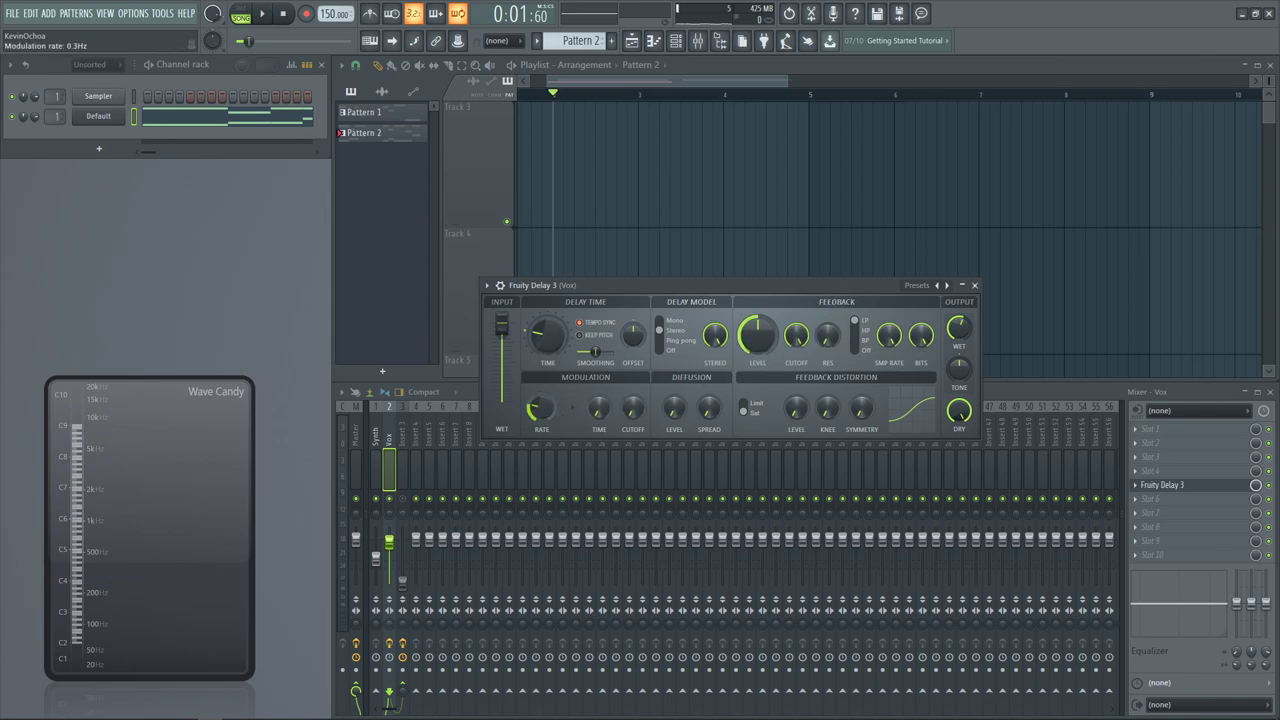
pyautogui.press('space')
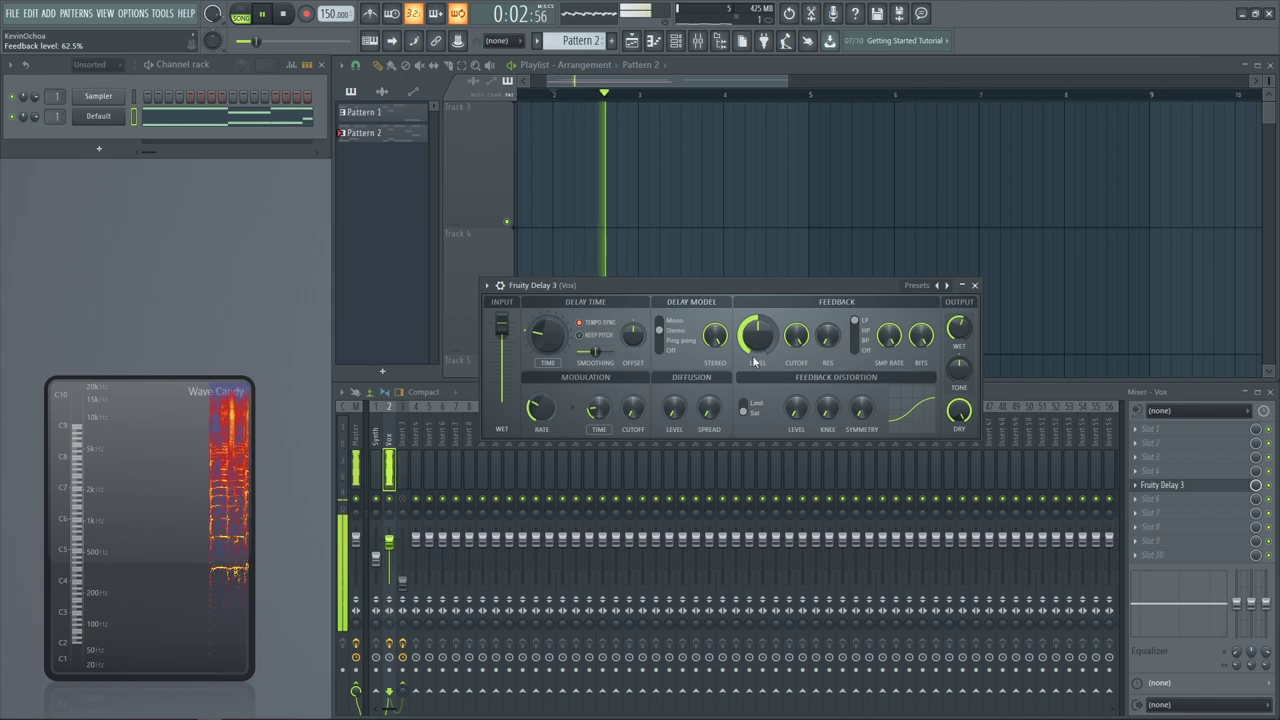
pyautogui.moveTo(599, 410); pyautogui.dragTo(599, 402)
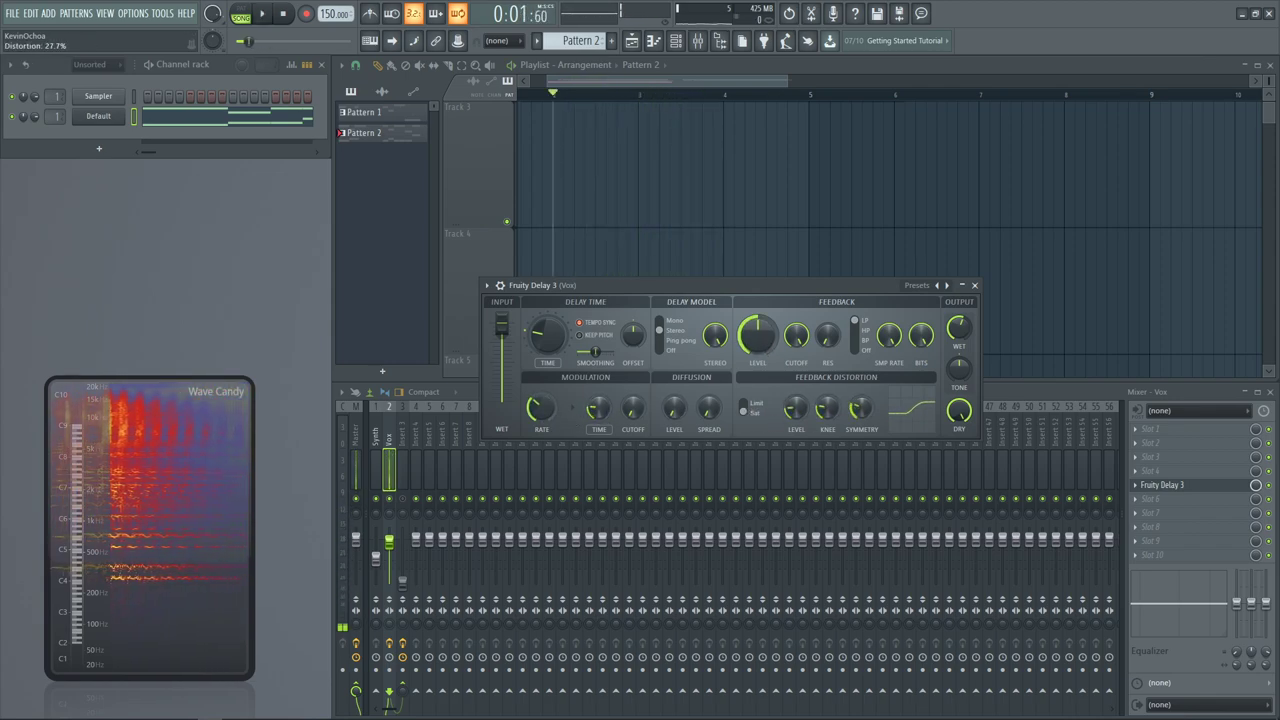
# Offset the delay time by 31.9%, adjust the diffusion level and spread, and switch the delay model to Ping pong while auditioning
pyautogui.press('space')
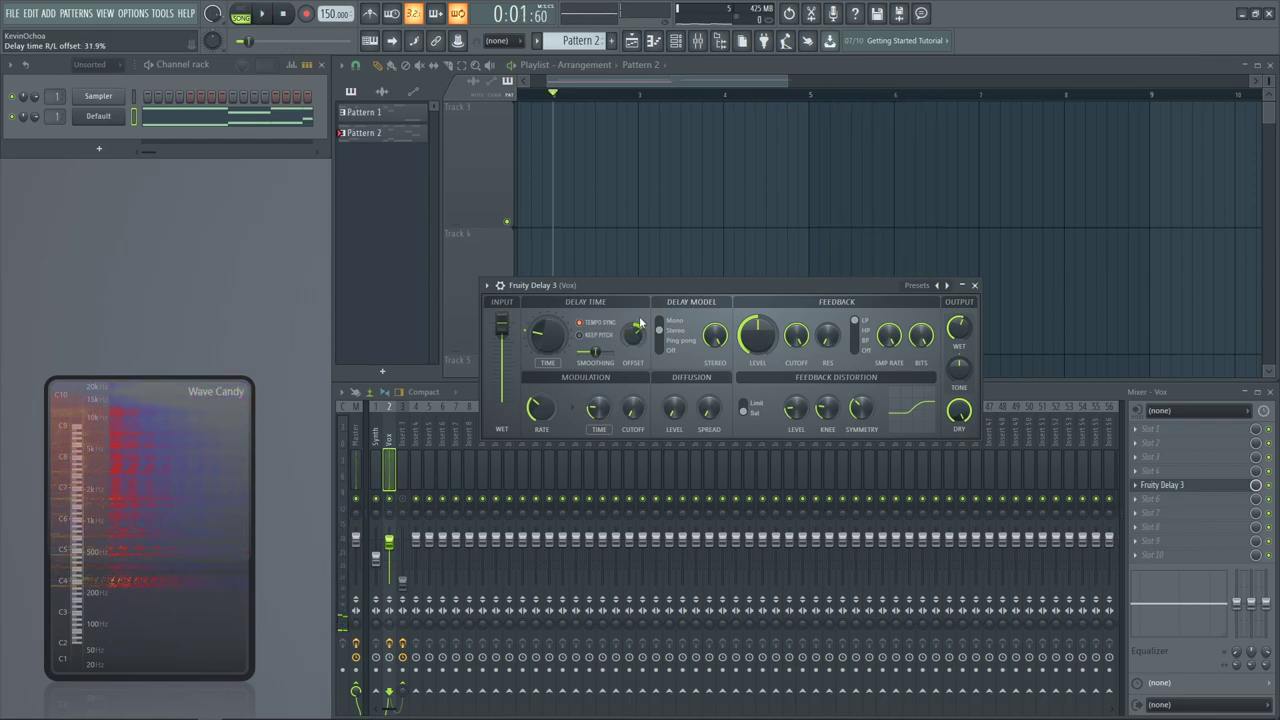
pyautogui.press('space')
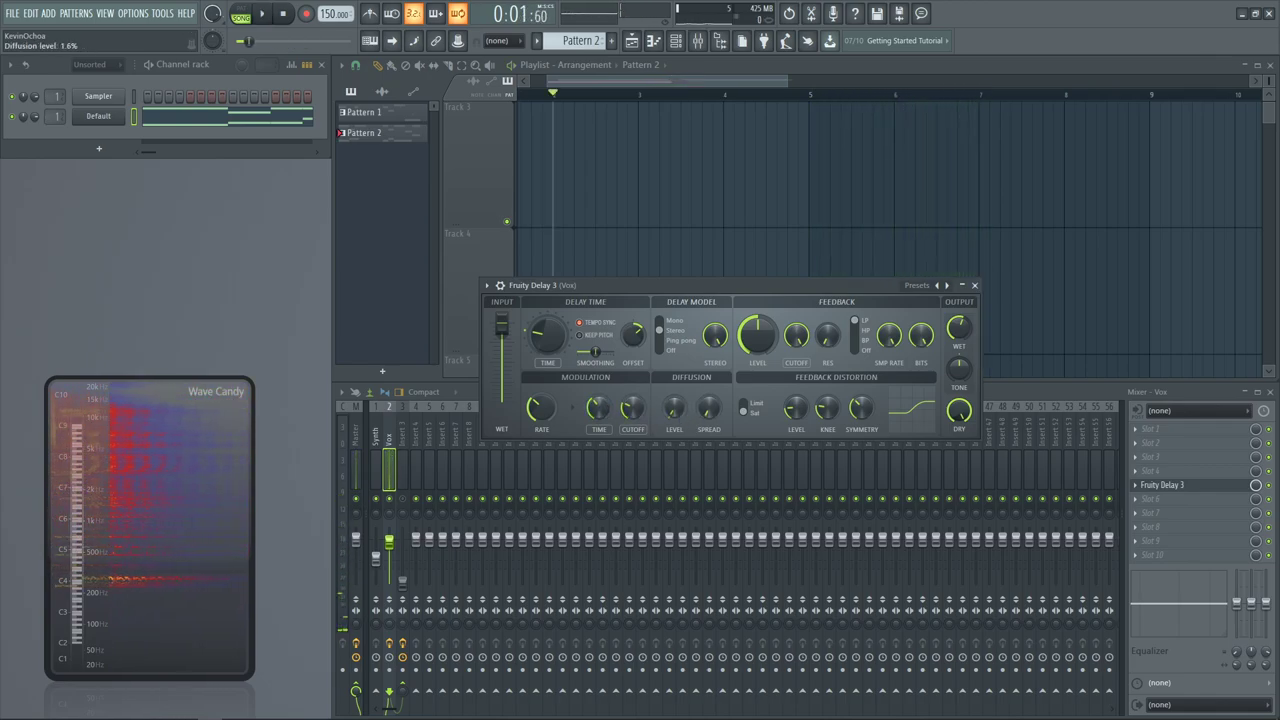
pyautogui.press('space')
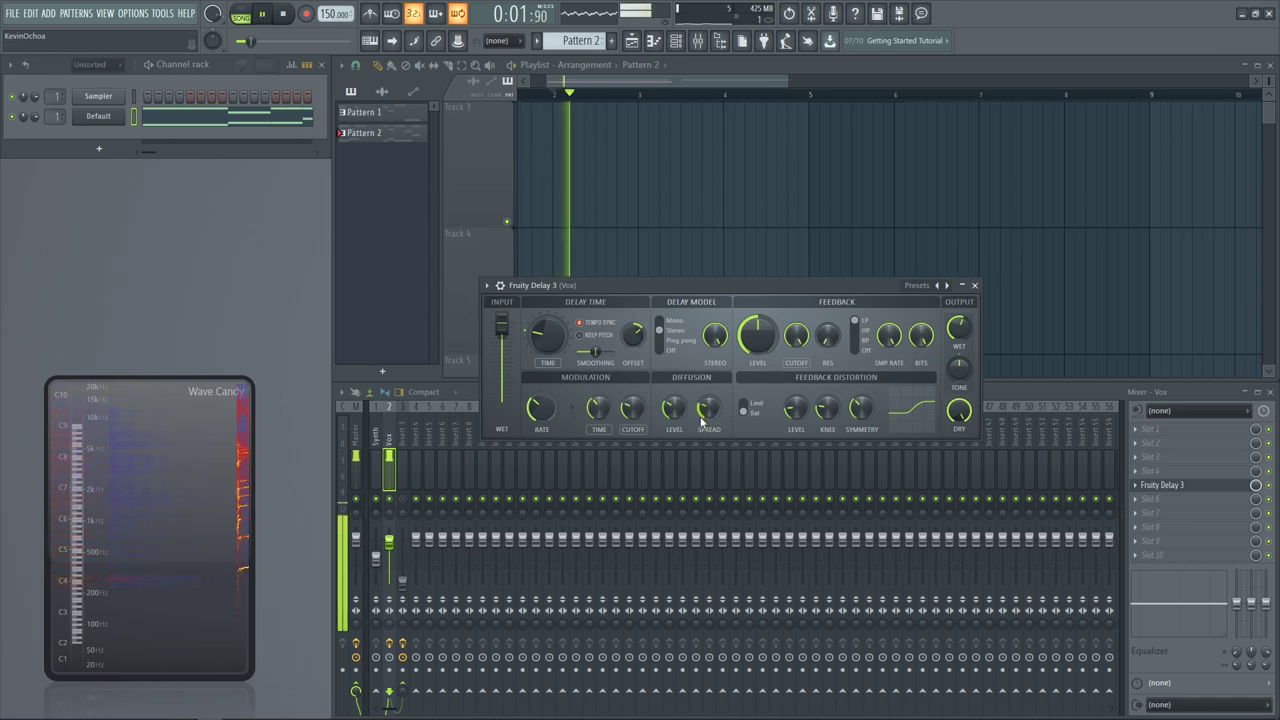
pyautogui.moveTo(709, 408); pyautogui.dragTo(709, 417)
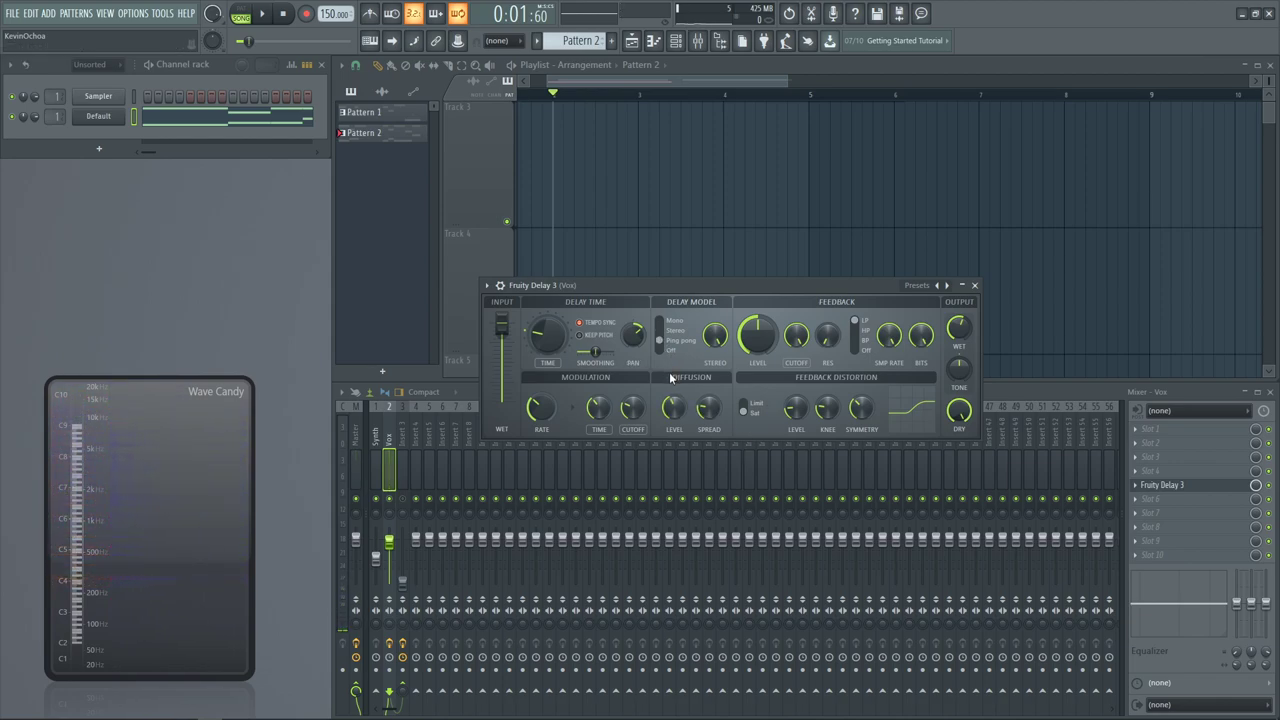
# Set the ping-pong pan to 100%, switch the feedback filter to BP, and lower the modulation rate to 0.2 Hz during playback
pyautogui.press('space')
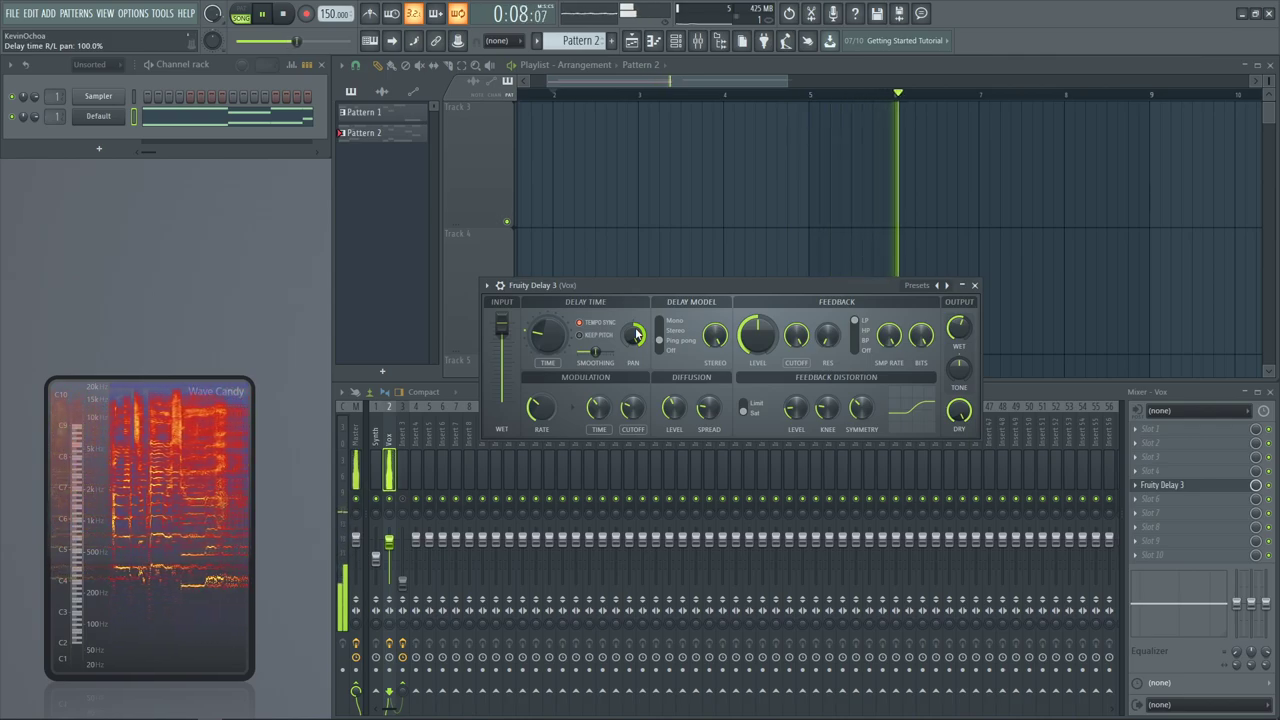
pyautogui.press('space')
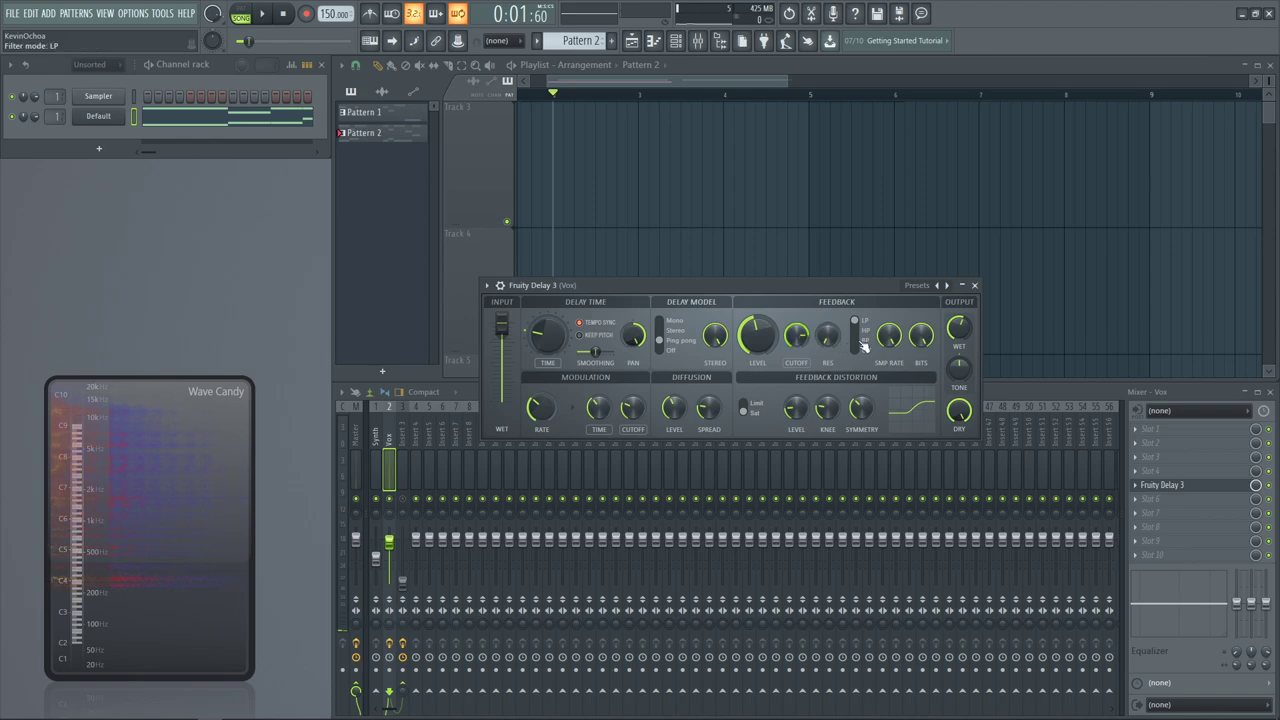
pyautogui.press('space')
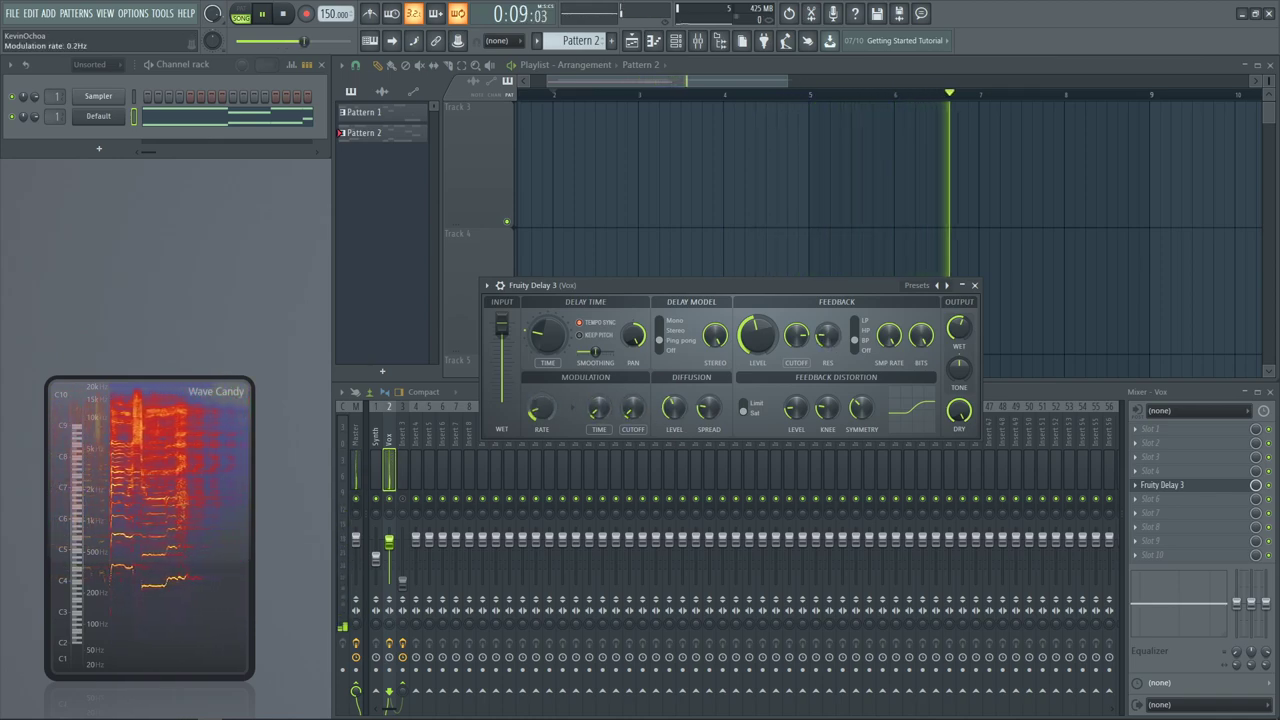
pyautogui.moveTo(543, 410); pyautogui.dragTo(543, 397)
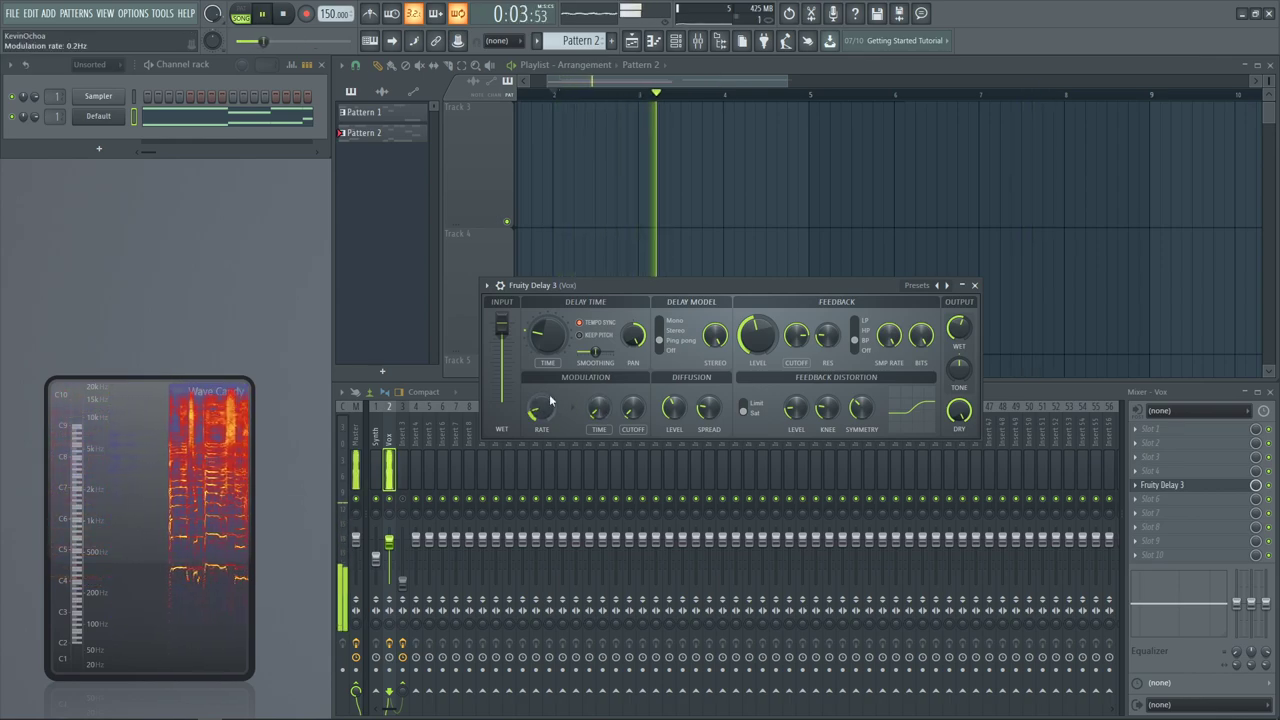
# Reduce the feedback's sample rate and bit depth while listening, and set the delay's output wet level to 0%
pyautogui.press('space')
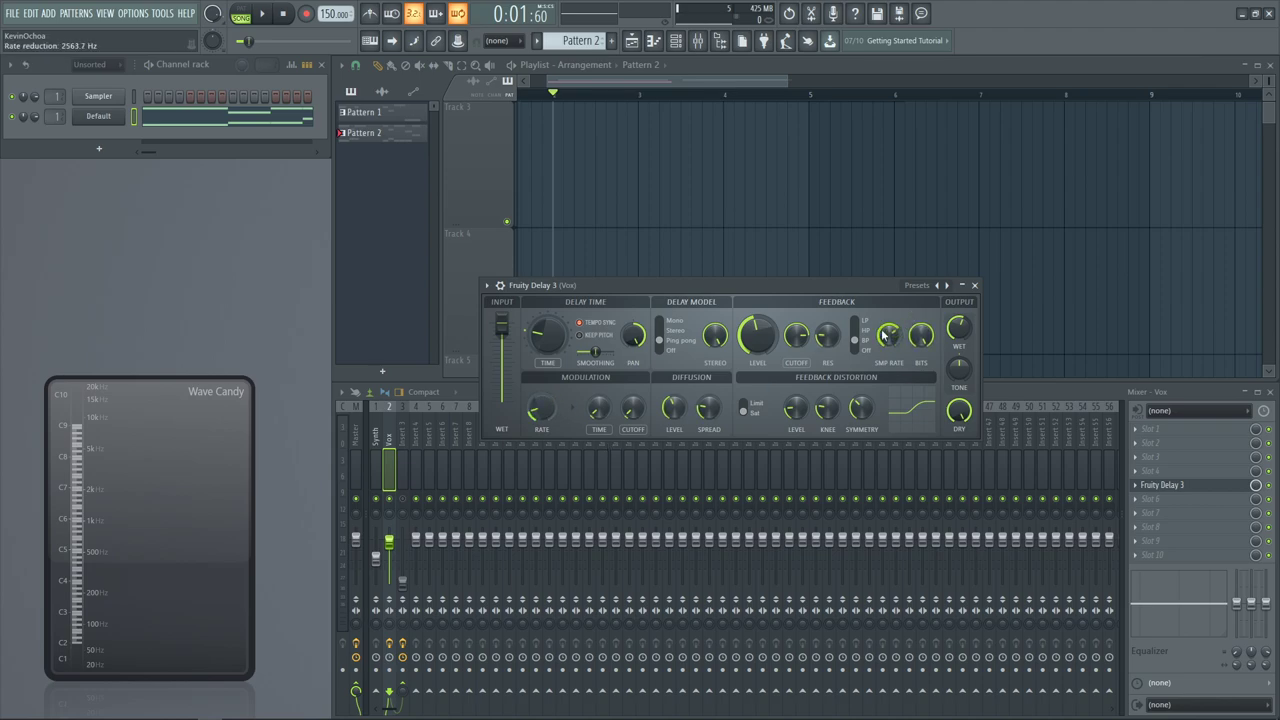
pyautogui.press('space')
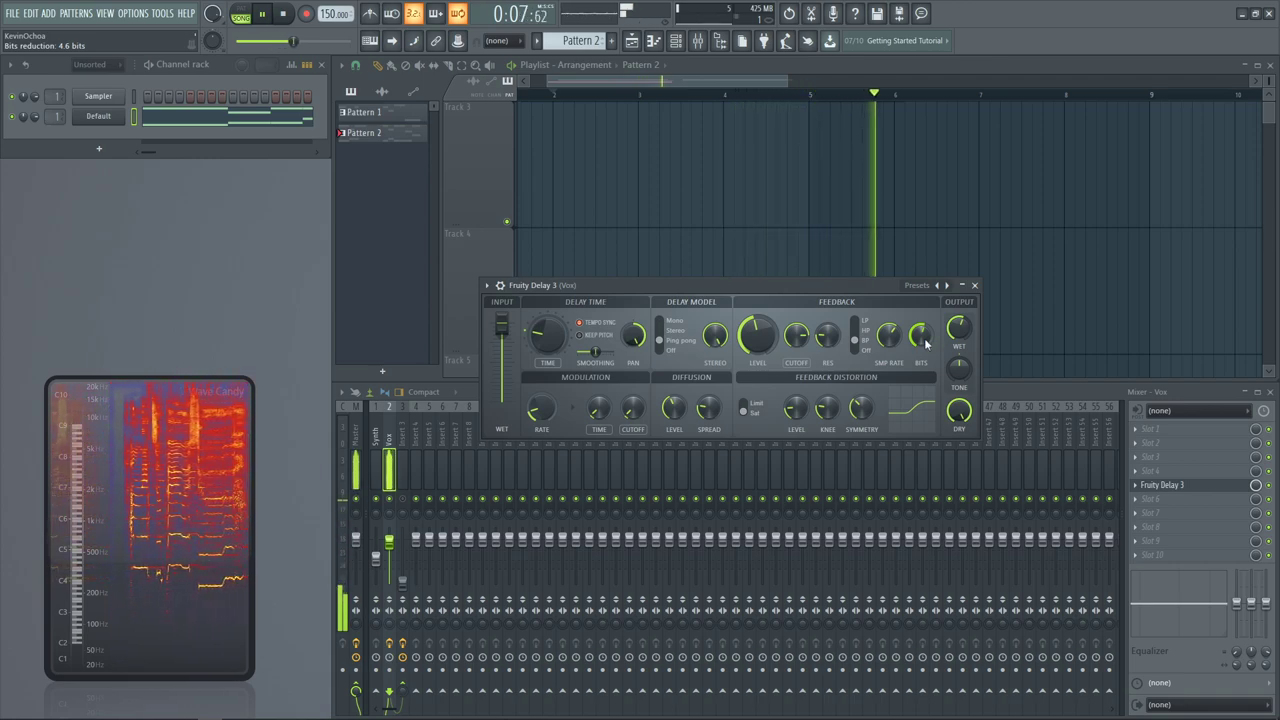
pyautogui.press('space')
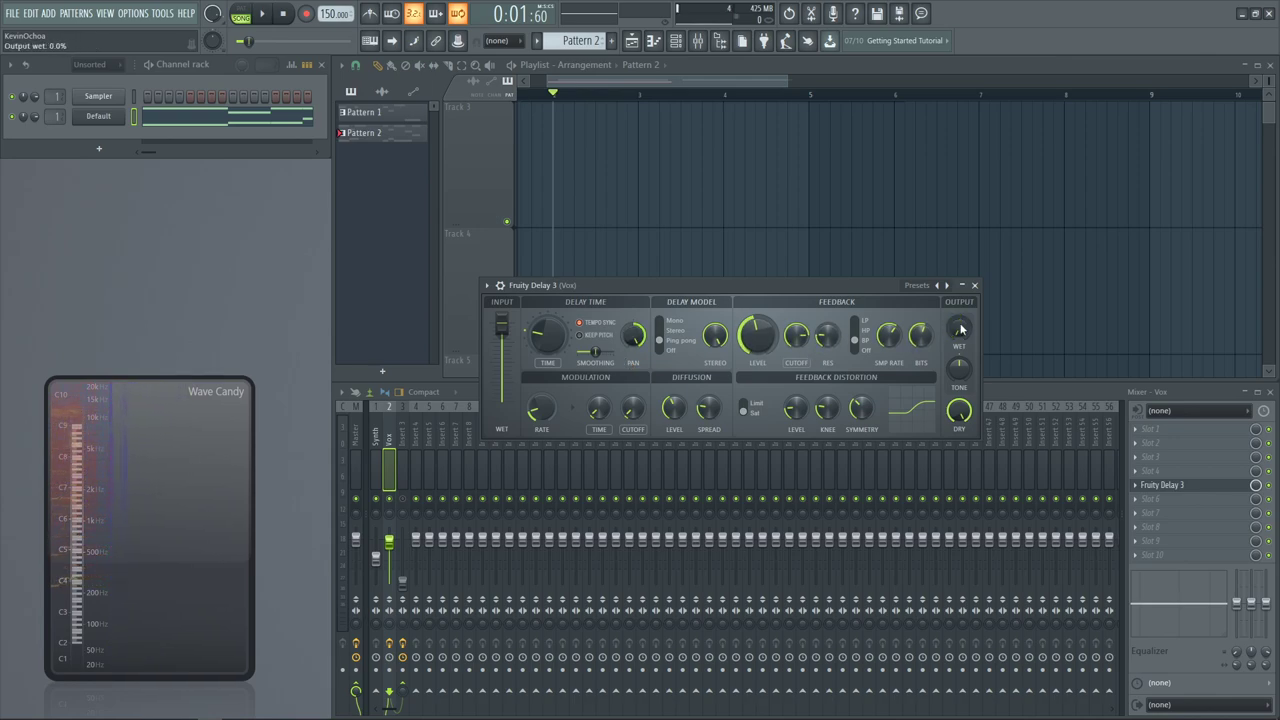
# Create an automation clip for Fruity Delay 3's output wet level and move the delay window below the playlist
pyautogui.scroll(-3, 746, 188)
pyautogui.scroll(-5, 690, 196)
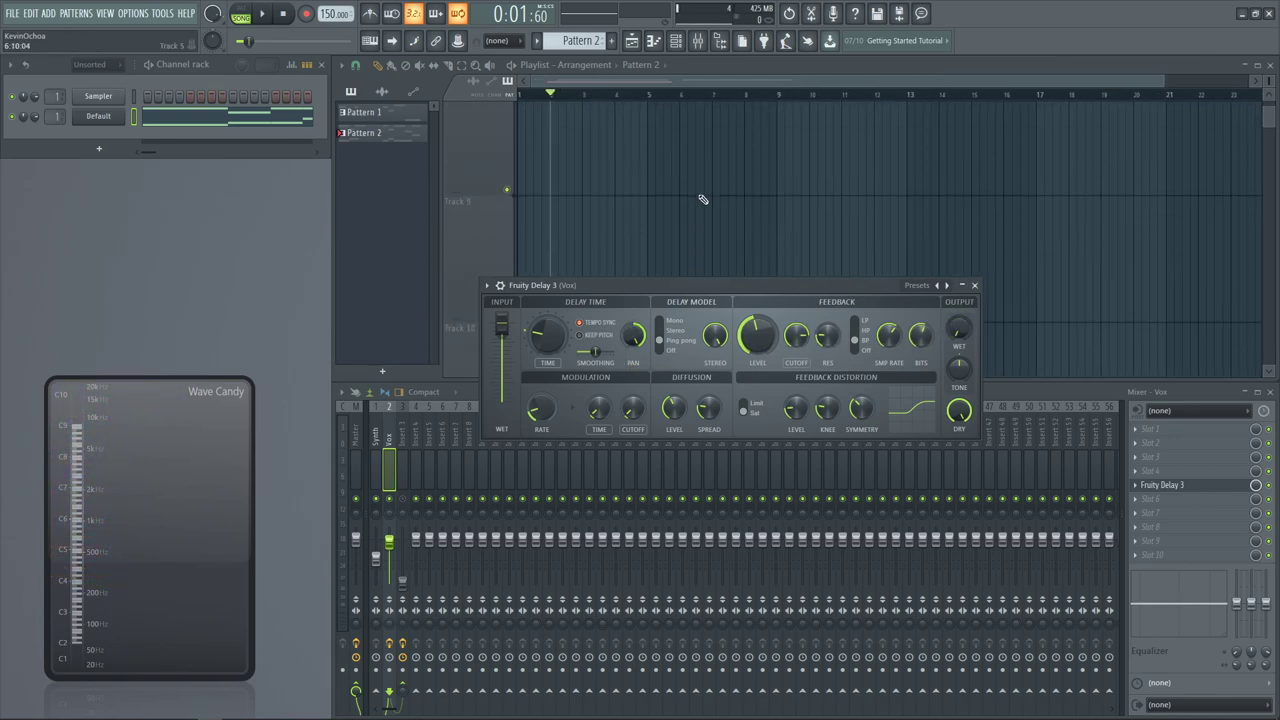
pyautogui.scroll(3, 702, 170)
pyautogui.scroll(-4, 720, 174)
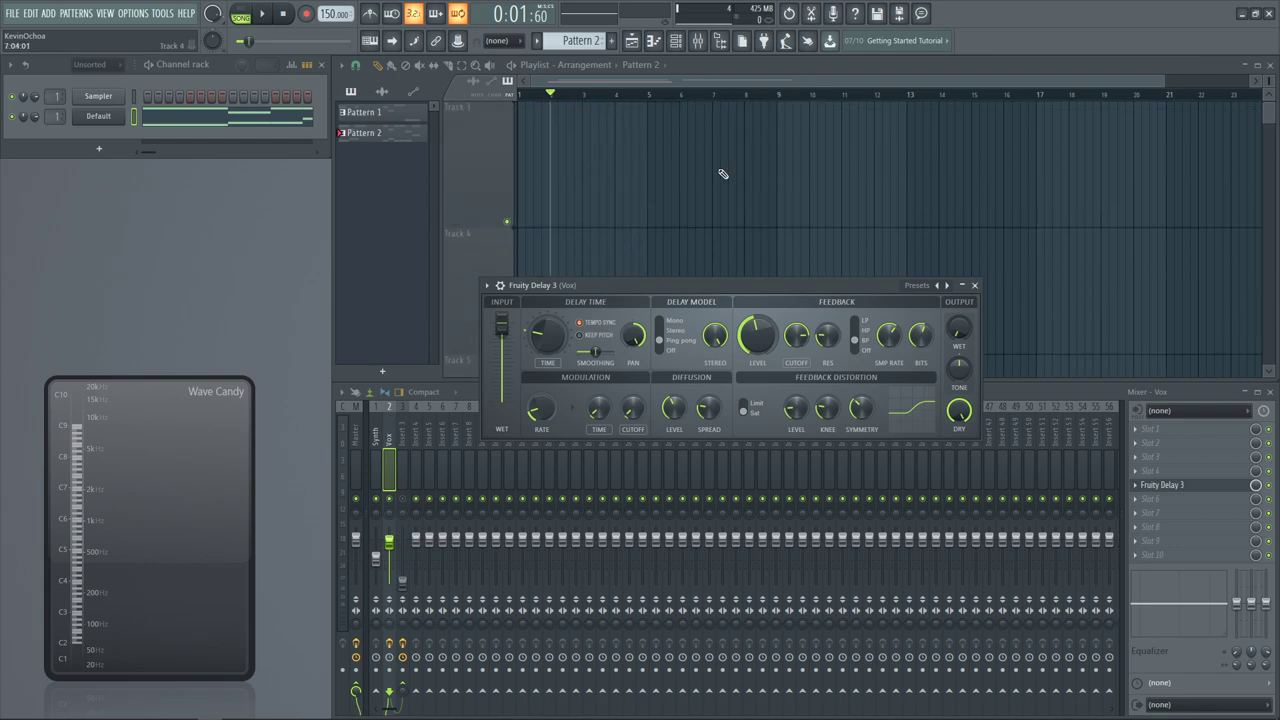
pyautogui.scroll(3, 723, 174)
pyautogui.moveTo(749, 172); pyautogui.dragTo(673, 248)
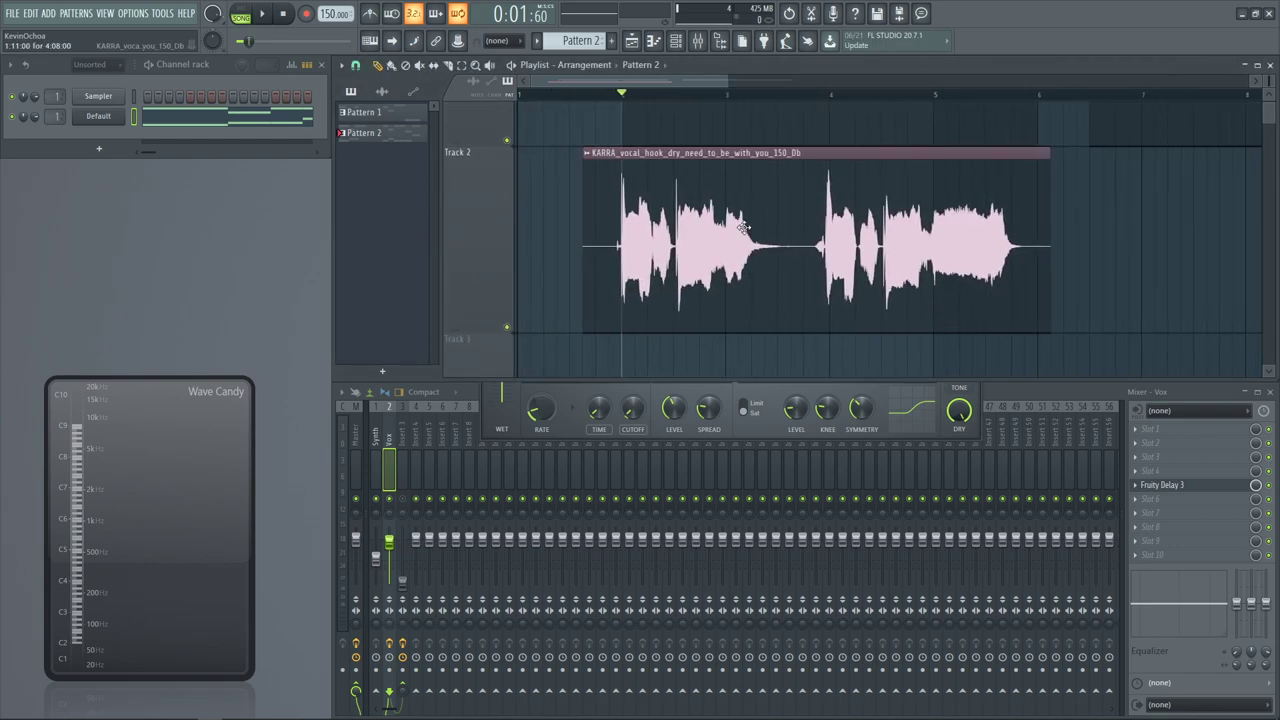
pyautogui.click(870, 400)
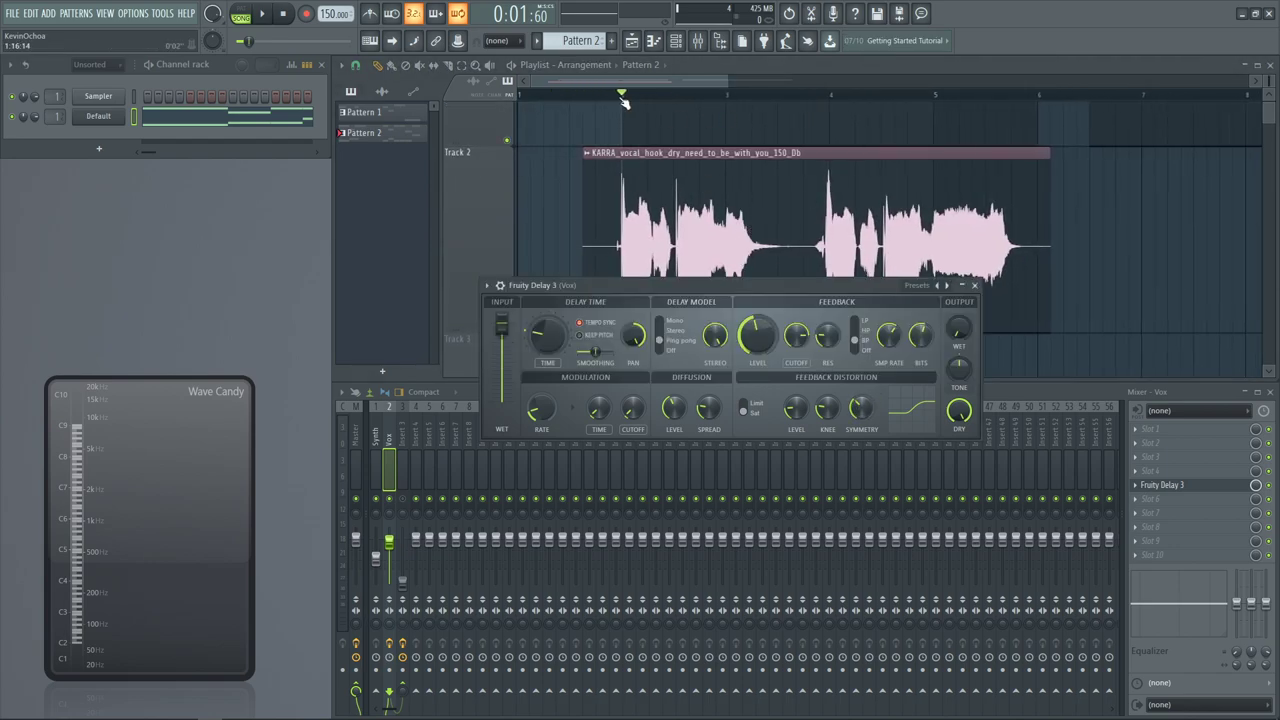
pyautogui.rightClick(967, 336)
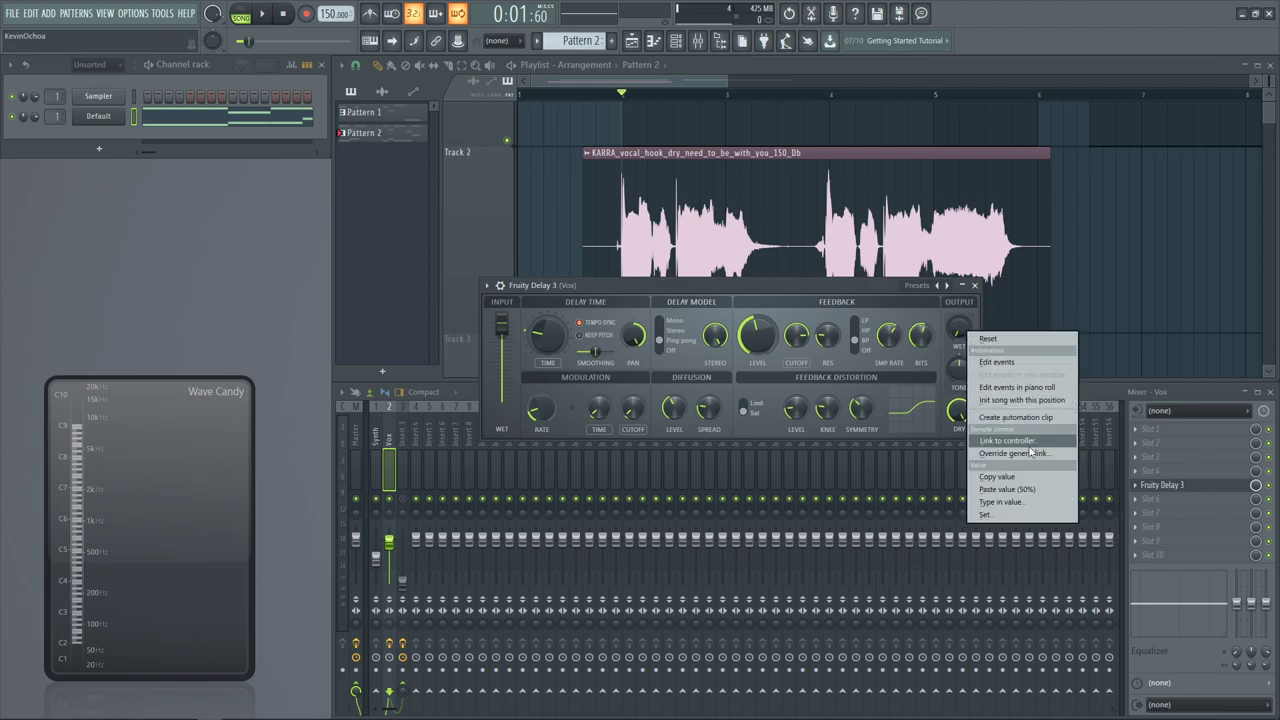
pyautogui.click(1016, 417)
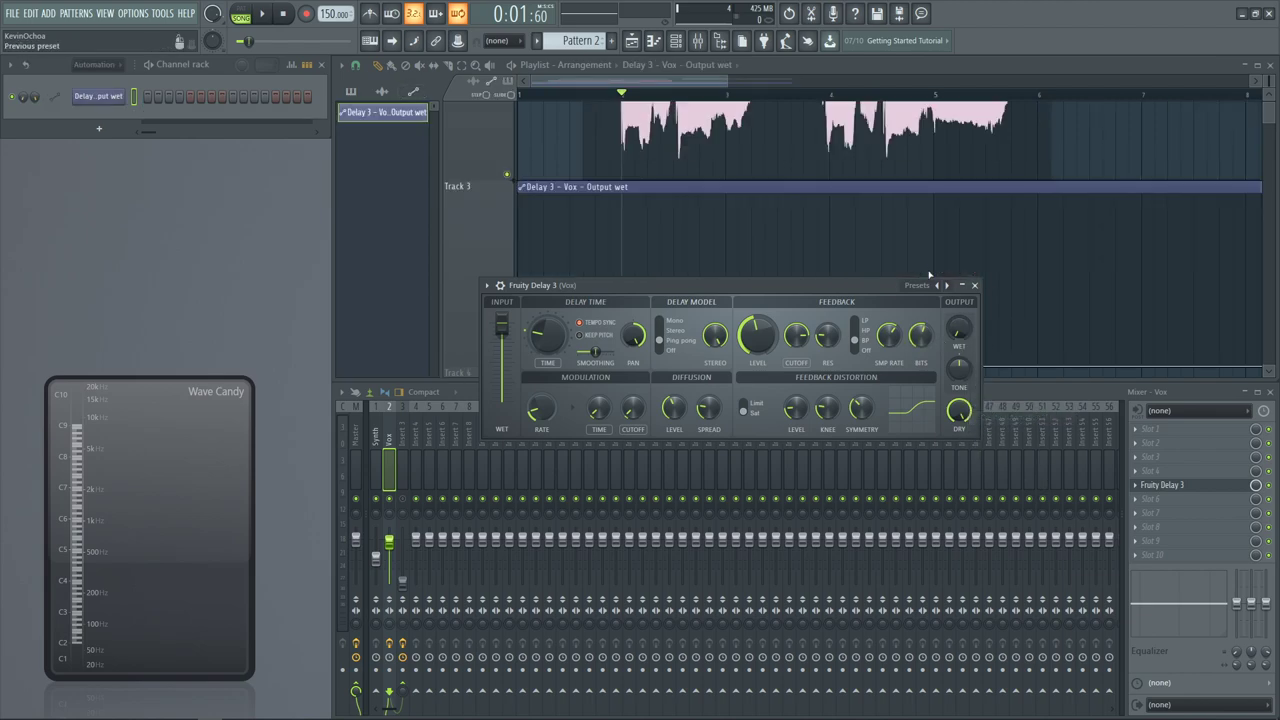
pyautogui.moveTo(790, 285); pyautogui.dragTo(781, 411)
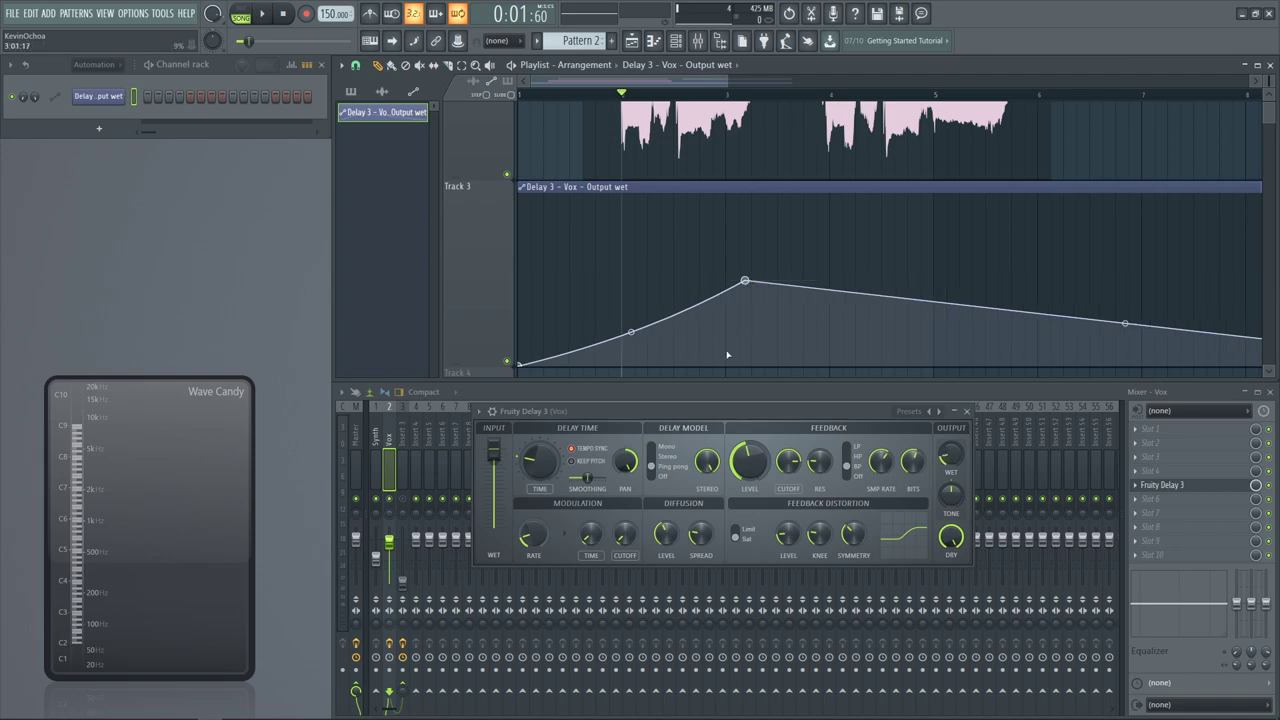
# Shape the output wet automation to rise between bars 3 and 4, drop to zero, and rise again just before bar 6
pyautogui.moveTo(727, 354); pyautogui.dragTo(743, 368)
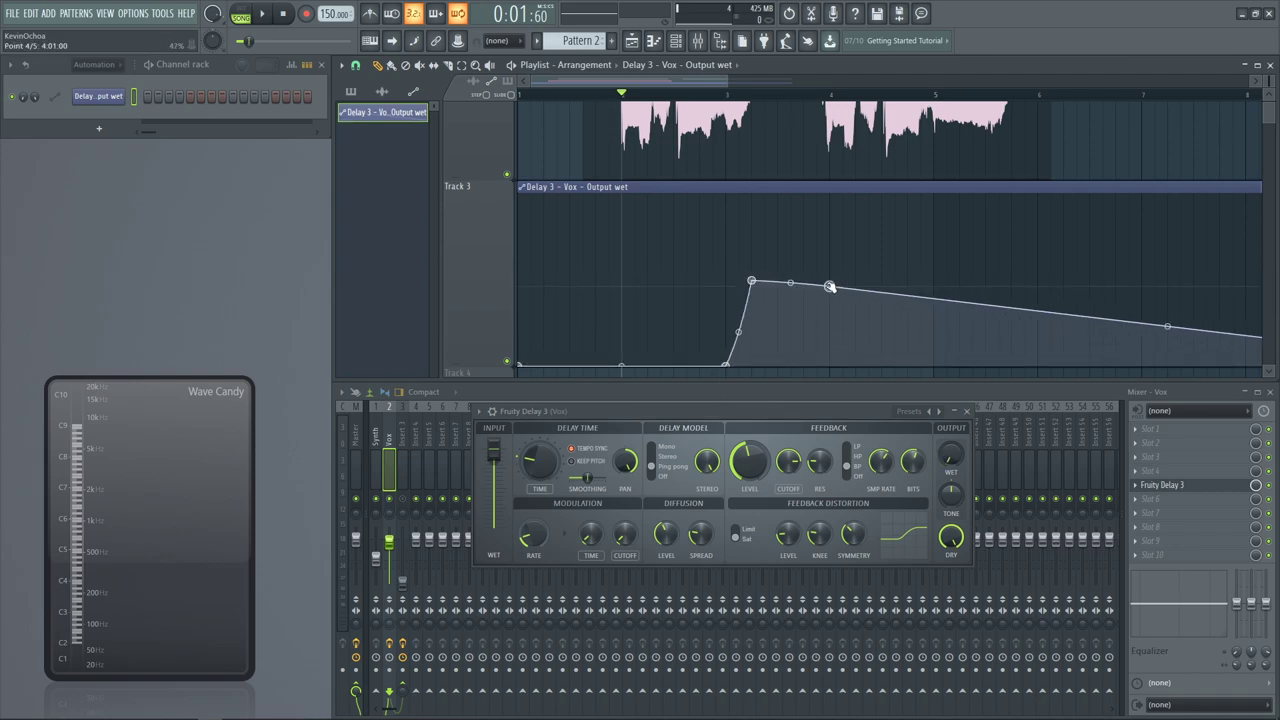
pyautogui.moveTo(843, 332); pyautogui.dragTo(838, 399)
pyautogui.rightClick(1020, 265)
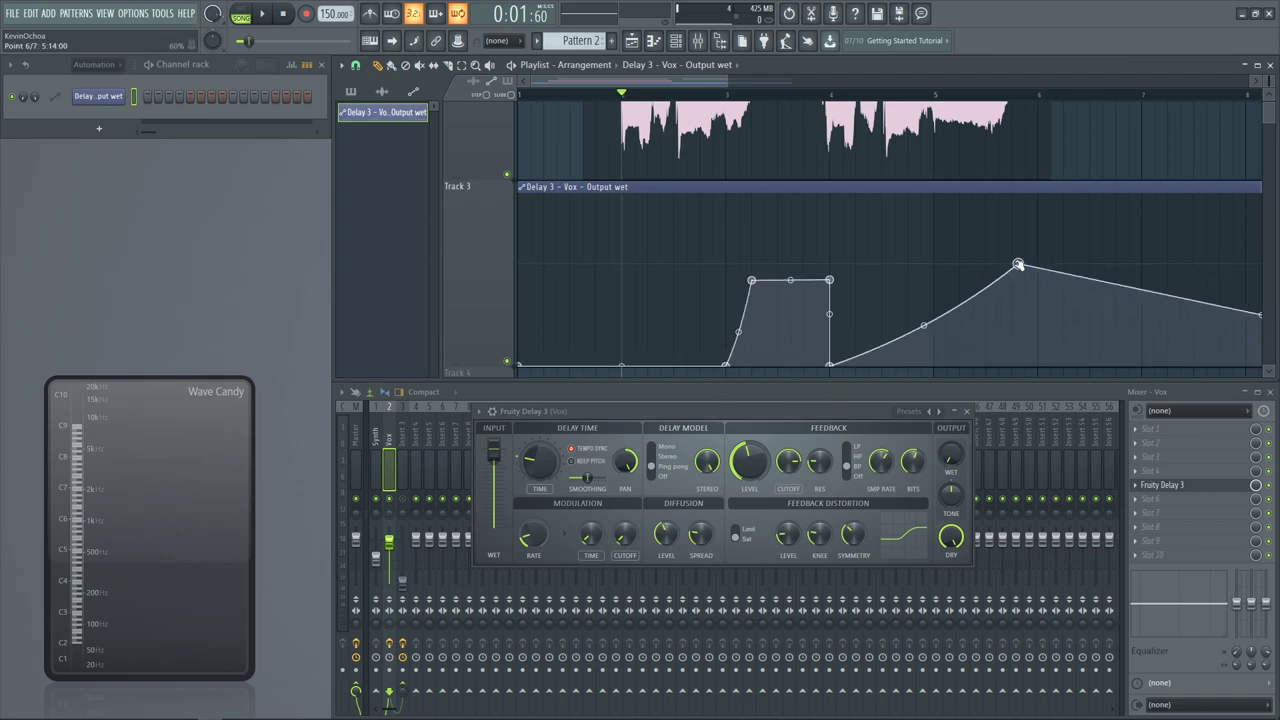
pyautogui.moveTo(1020, 265); pyautogui.dragTo(989, 404)
pyautogui.rightClick(985, 332)
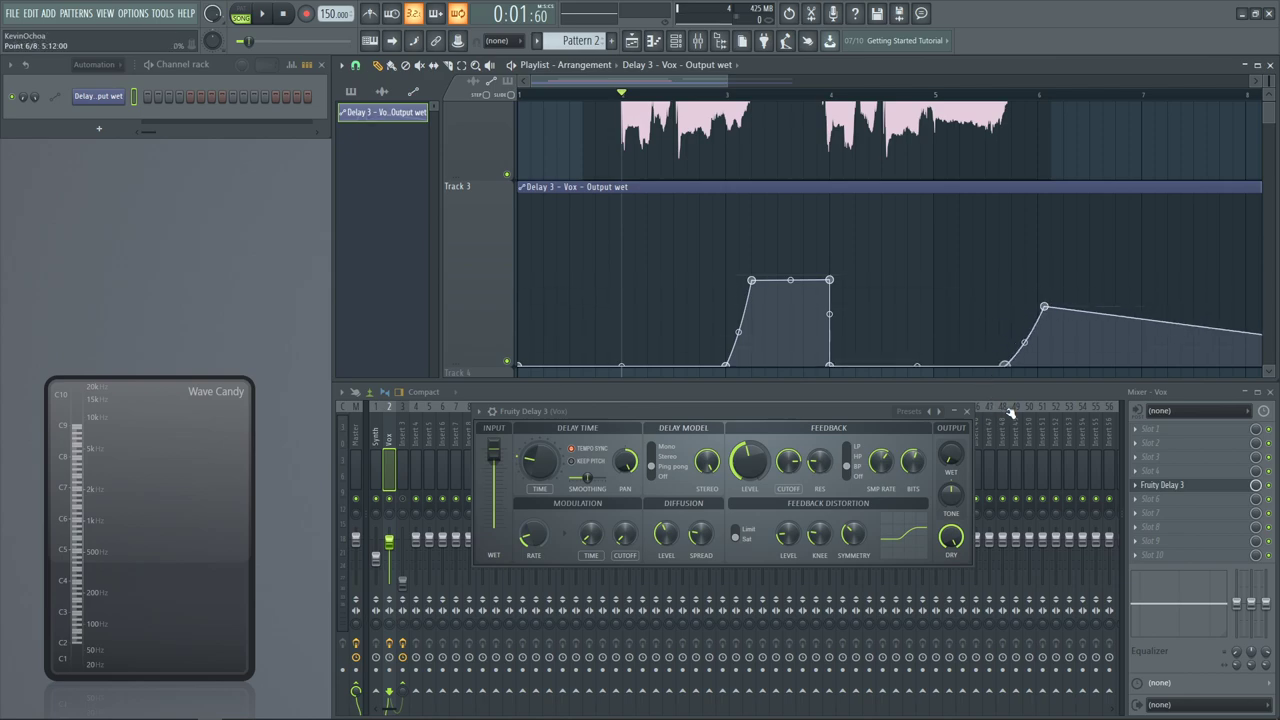
pyautogui.moveTo(1097, 316); pyautogui.dragTo(1096, 297)
# Play the vocal, move the first wet rise earlier to about mid bar 2, and make the second rise higher and earlier
pyautogui.press('space')
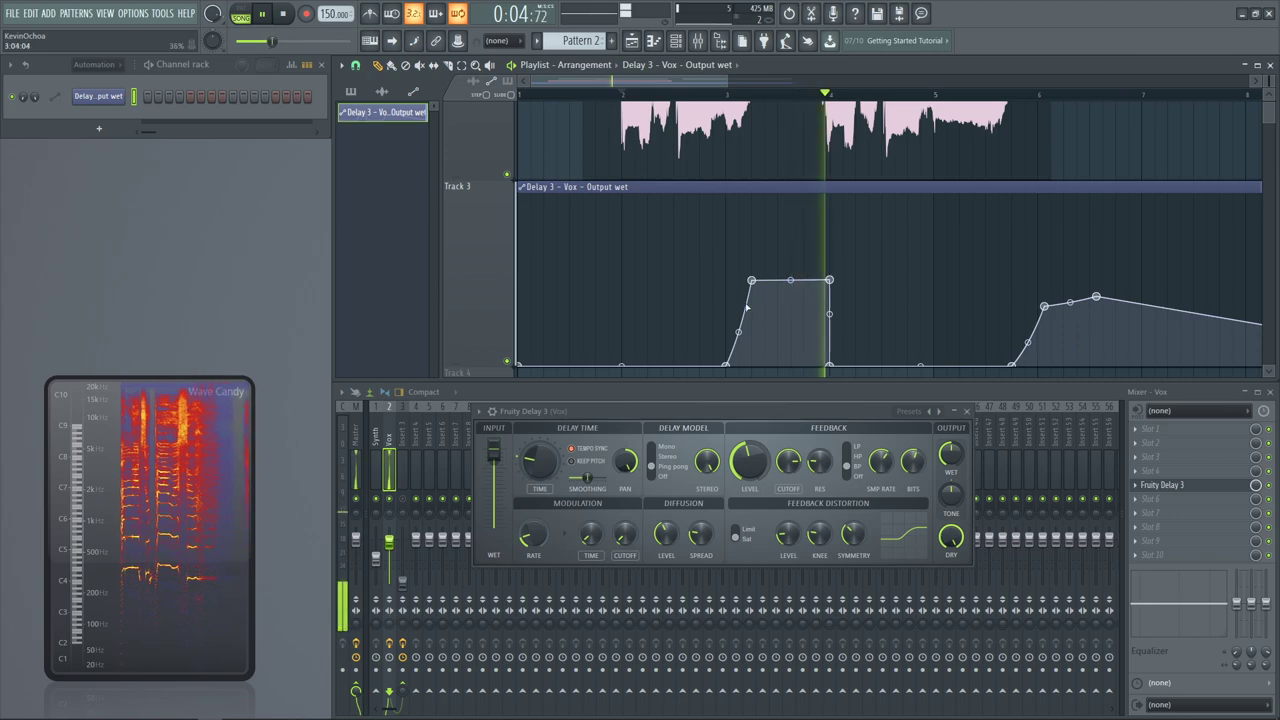
pyautogui.press('space')
pyautogui.rightClick(700, 277)
pyautogui.moveTo(700, 277)
pyautogui.mouseDown()
pyautogui.moveTo(687, 365)
pyautogui.moveTo(702, 288)
pyautogui.mouseUp()
pyautogui.press('space')
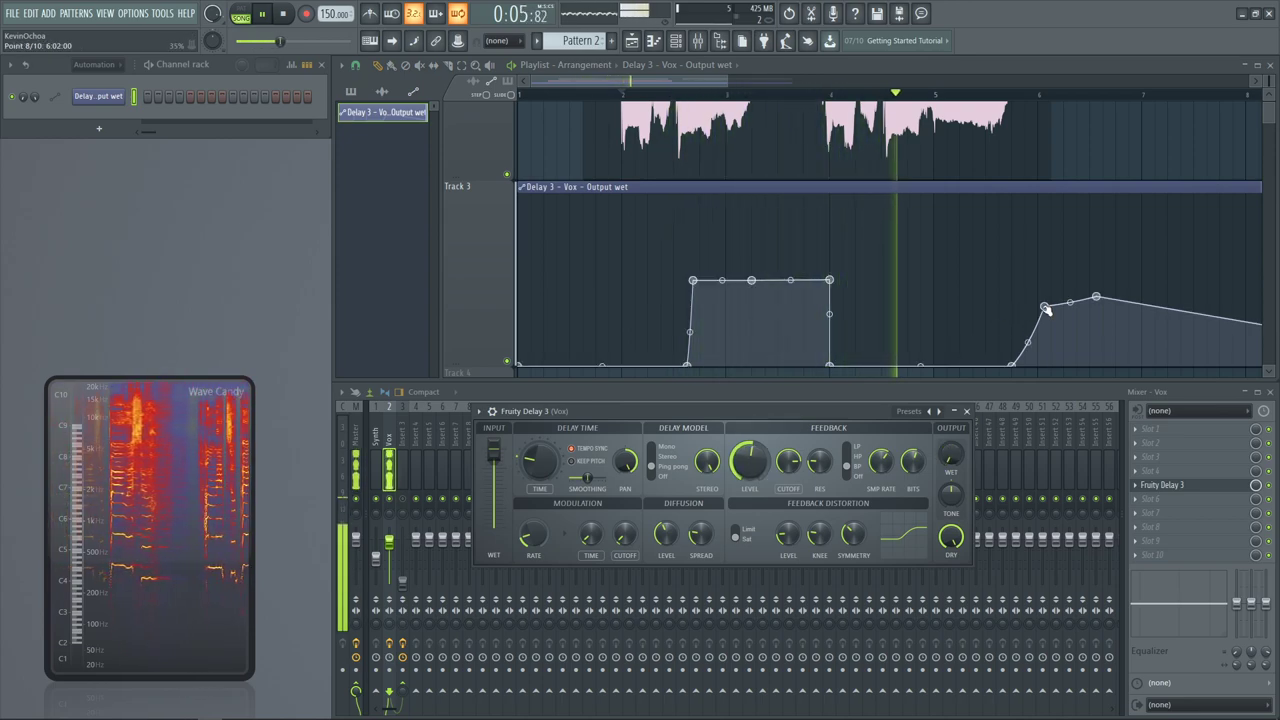
pyautogui.moveTo(1044, 307); pyautogui.dragTo(1031, 292)
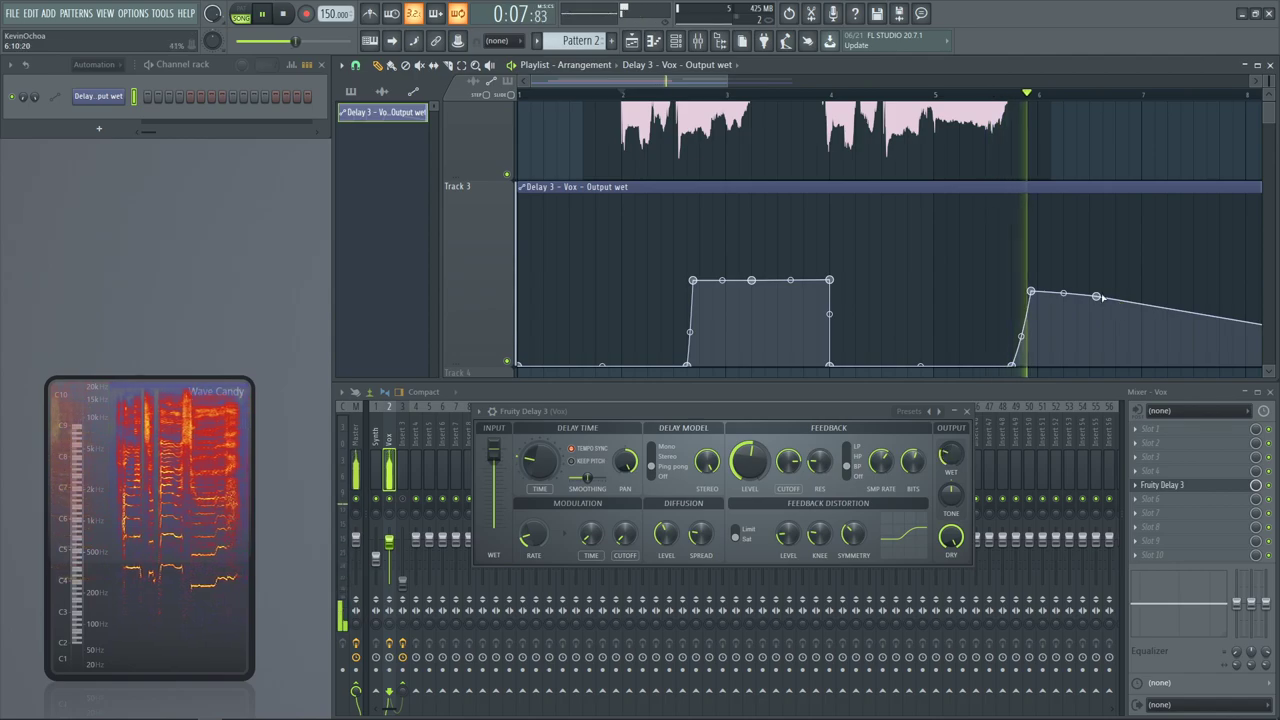
# Move the second wet rise to bar 5, raise the point in bar 6, and delete the automation point between them
pyautogui.press('space')
pyautogui.click(966, 313)
pyautogui.moveTo(966, 313); pyautogui.dragTo(966, 287)
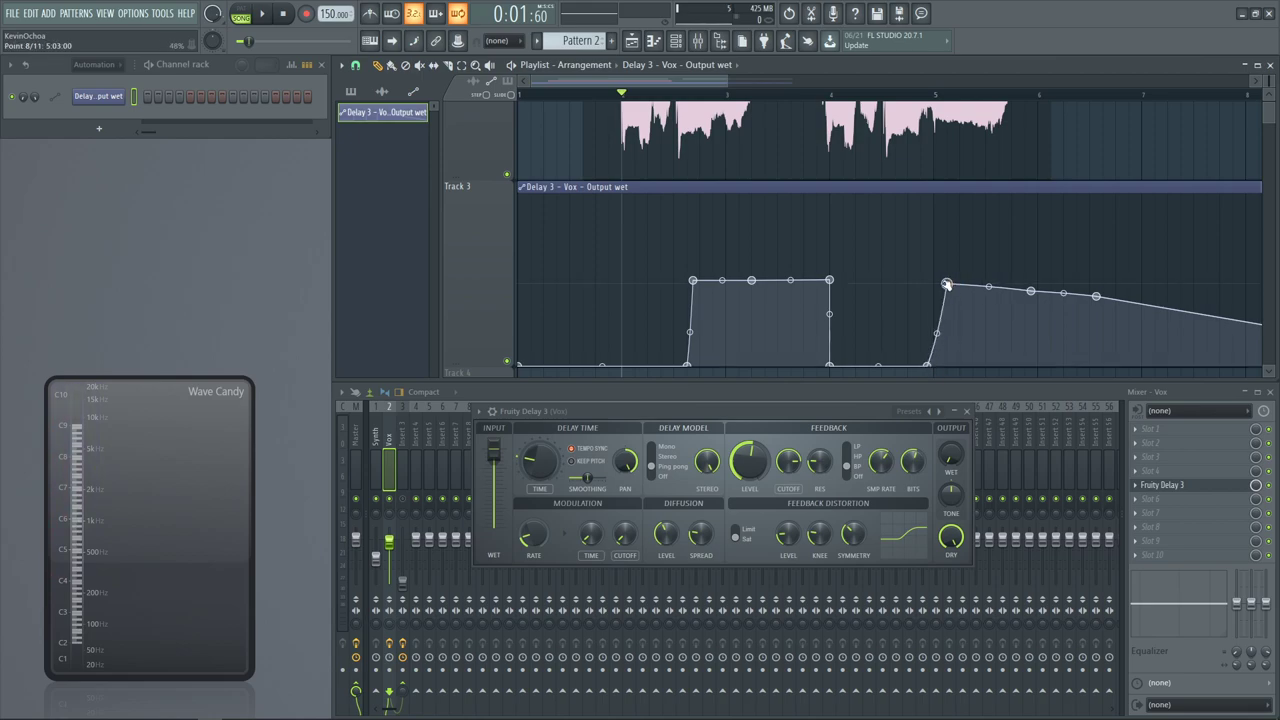
pyautogui.scroll(-1, 932, 84)
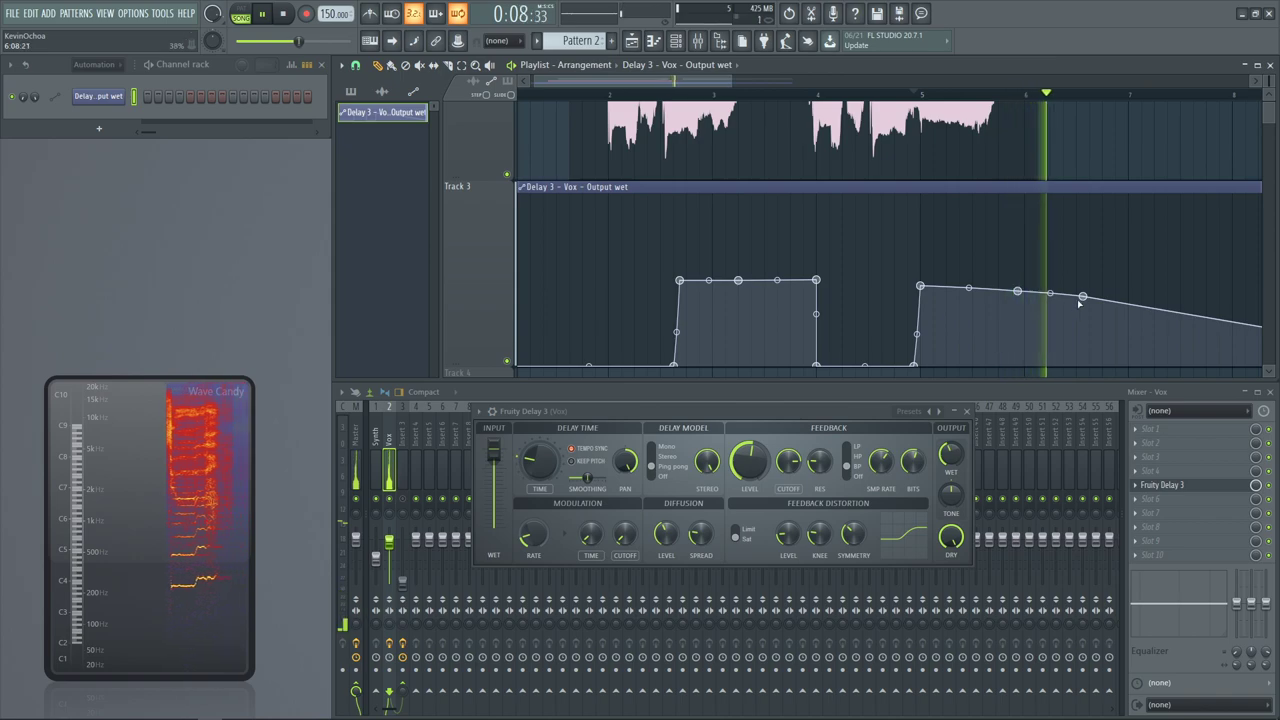
pyautogui.moveTo(1082, 297); pyautogui.dragTo(1088, 279)
pyautogui.rightClick(1018, 291)
pyautogui.click(1043, 311)
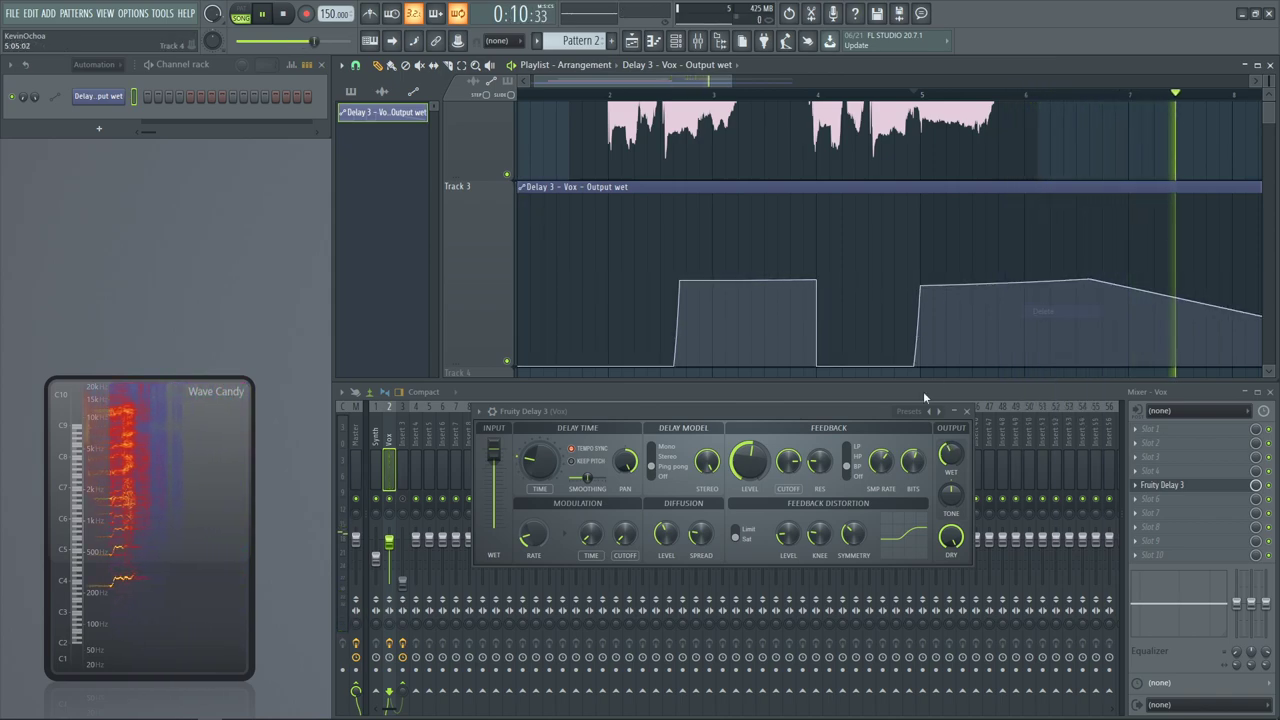
# Raise Fruity Delay 3's feedback level and set its delay time to 6:0 while playing the vocal from mid bar 2
pyautogui.press('space')
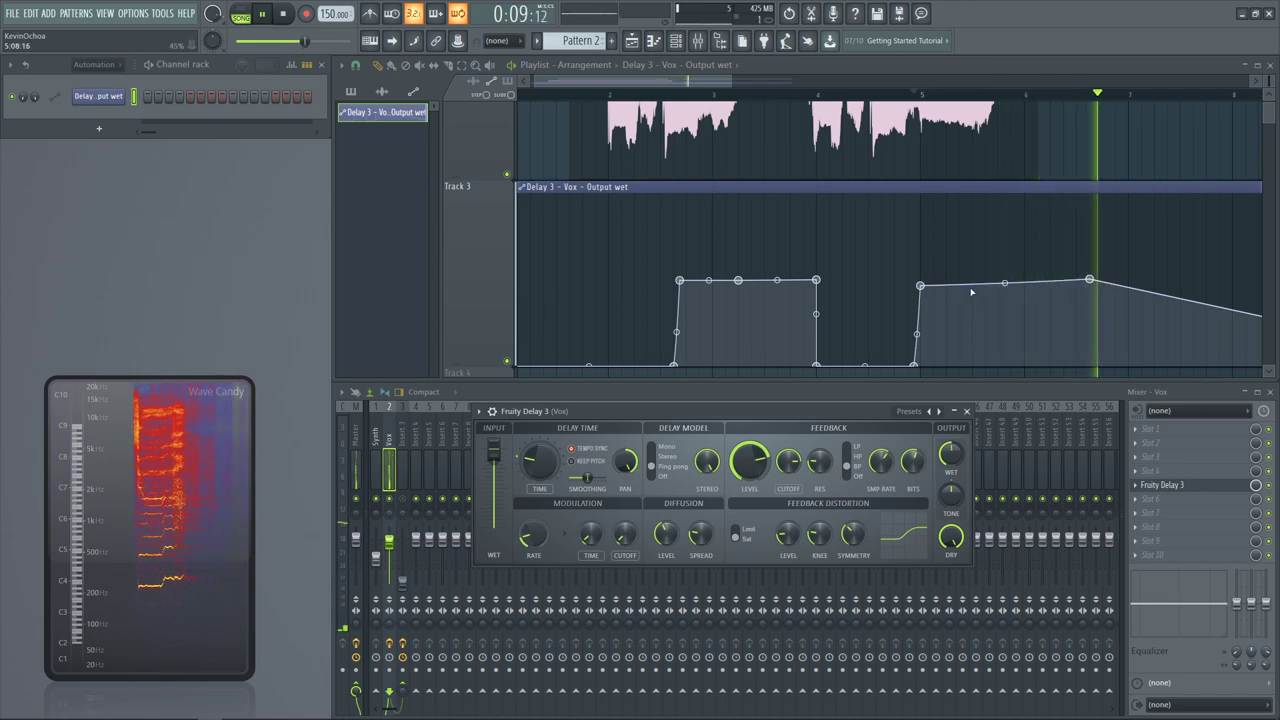
pyautogui.press('space')
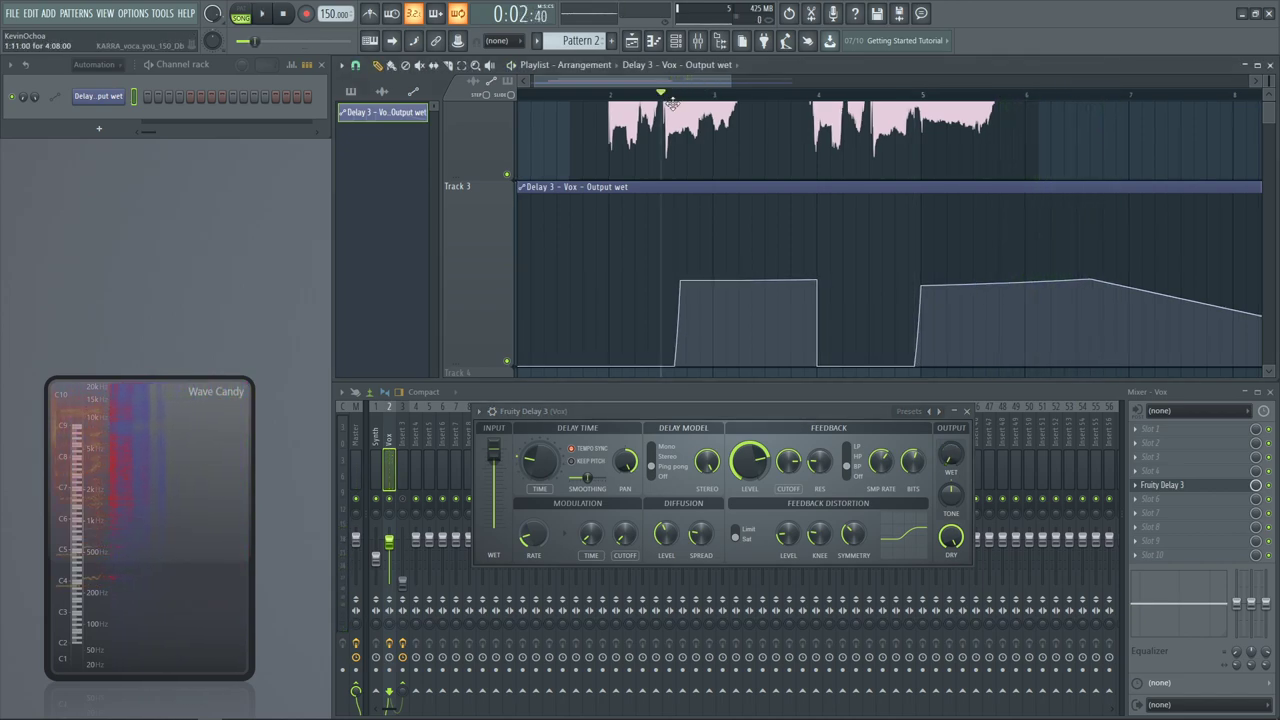
pyautogui.press('space')
pyautogui.scroll(2, 701, 297)
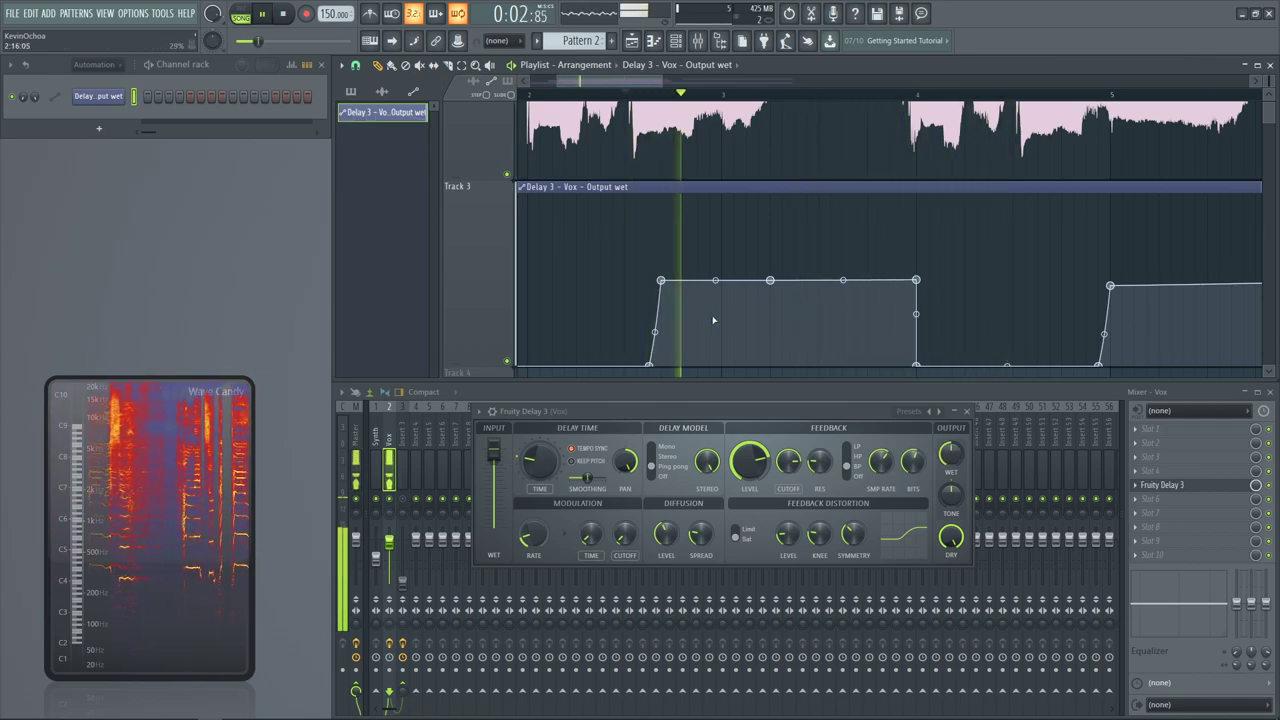
pyautogui.press('space')
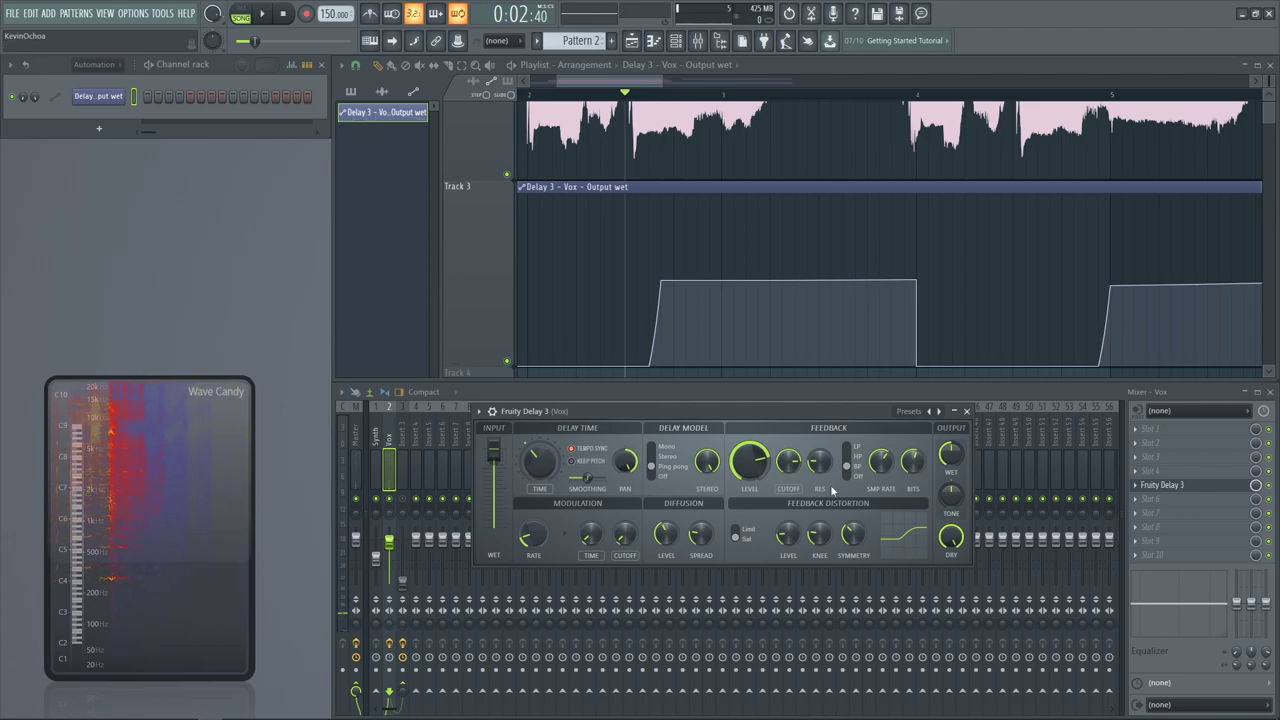
# Shift the first wet rise to an abrupt step at bar 3 and play the phrase back
pyautogui.rightClick(722, 287)
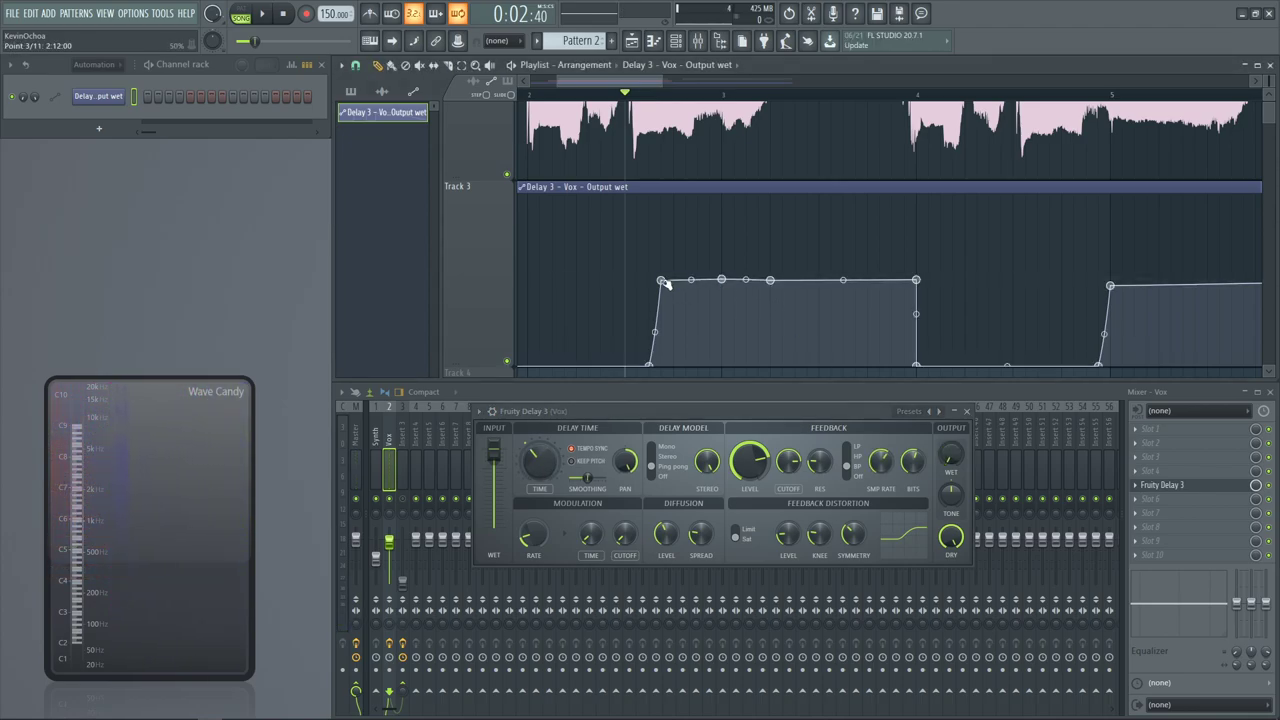
pyautogui.press('space')
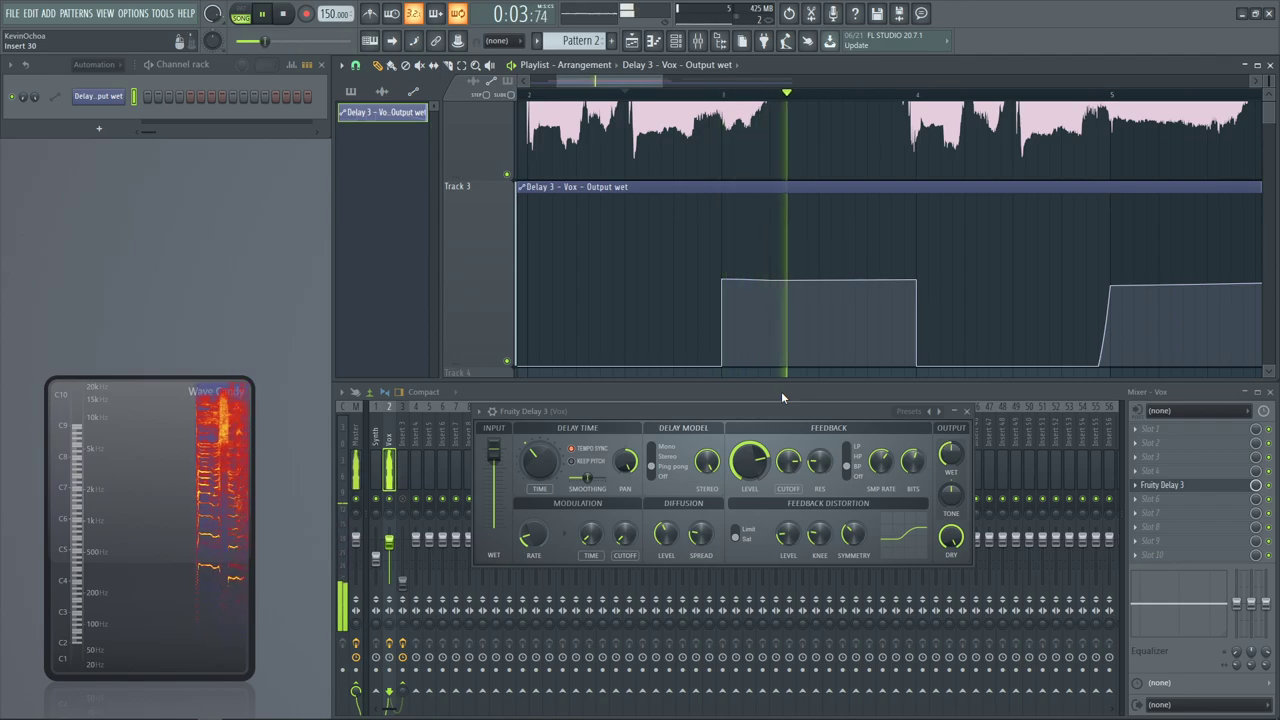
pyautogui.press('space')
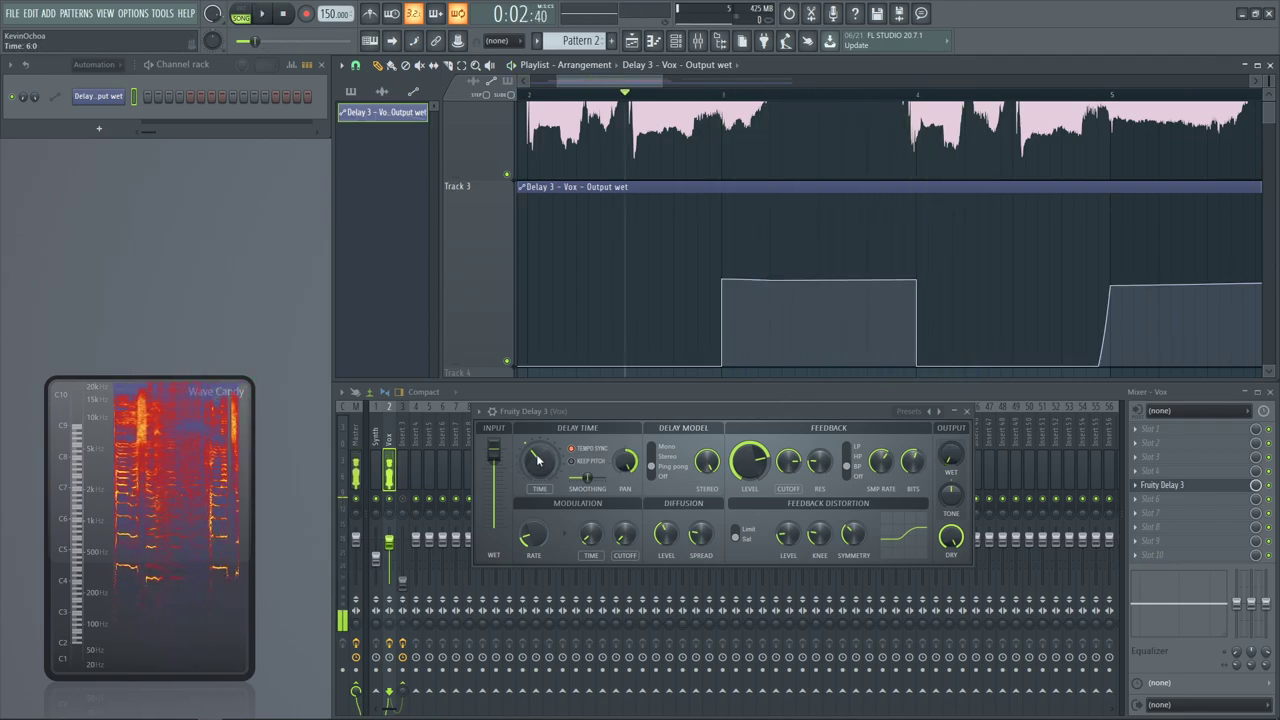
# Set the delay time to 8:0 and move the second wet rise to an abrupt step about three quarters through bar 5
pyautogui.press('space')
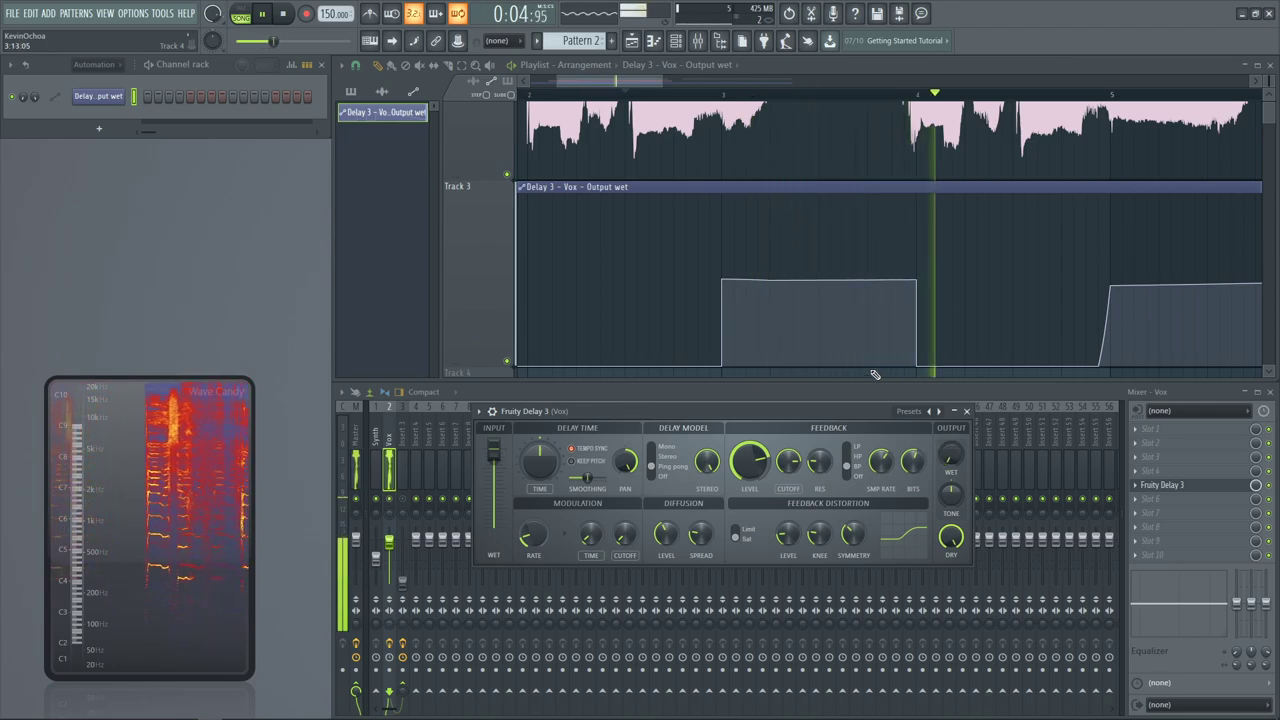
pyautogui.scroll(-1, 873, 375)
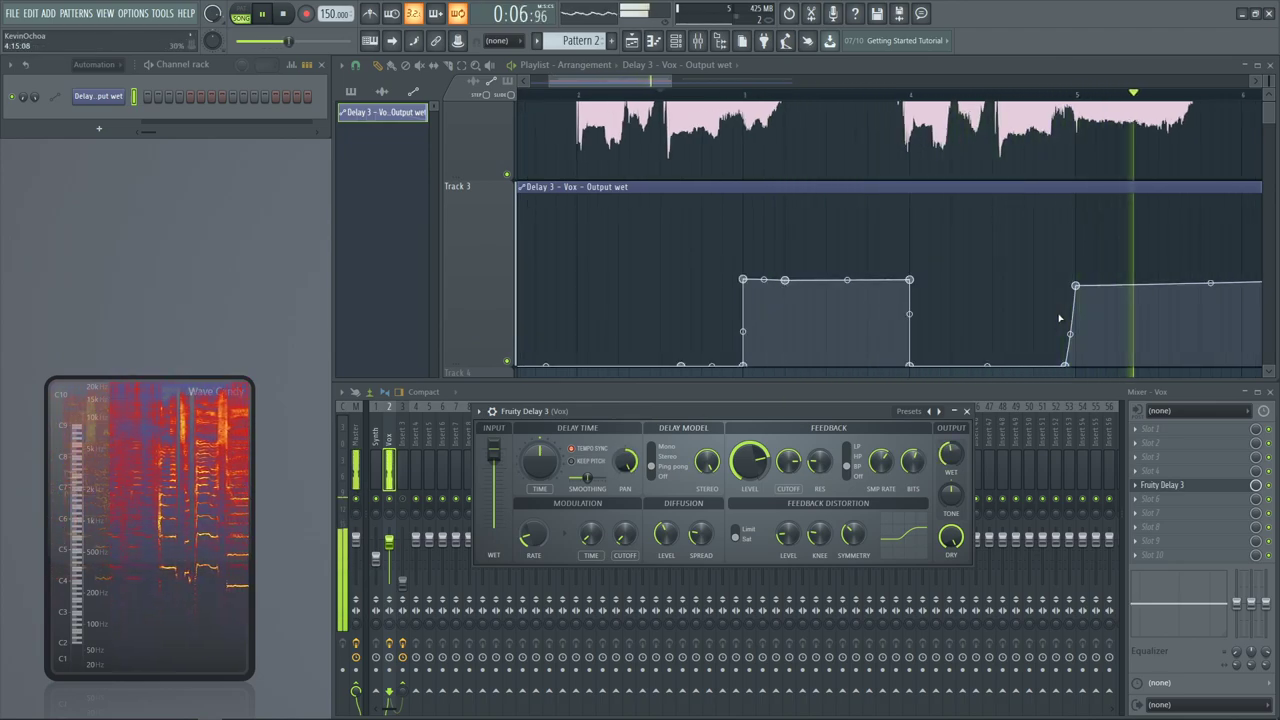
pyautogui.scroll(1, 918, 310)
pyautogui.click(1003, 291)
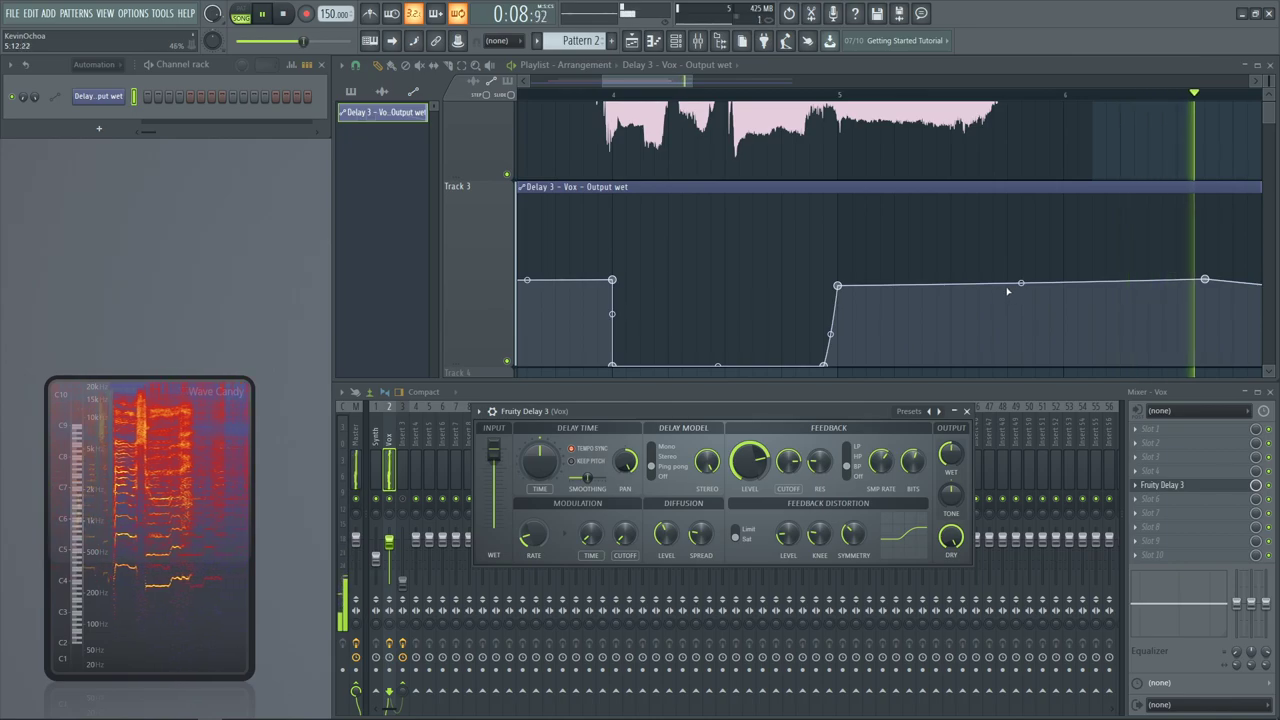
pyautogui.moveTo(840, 287); pyautogui.dragTo(960, 430)
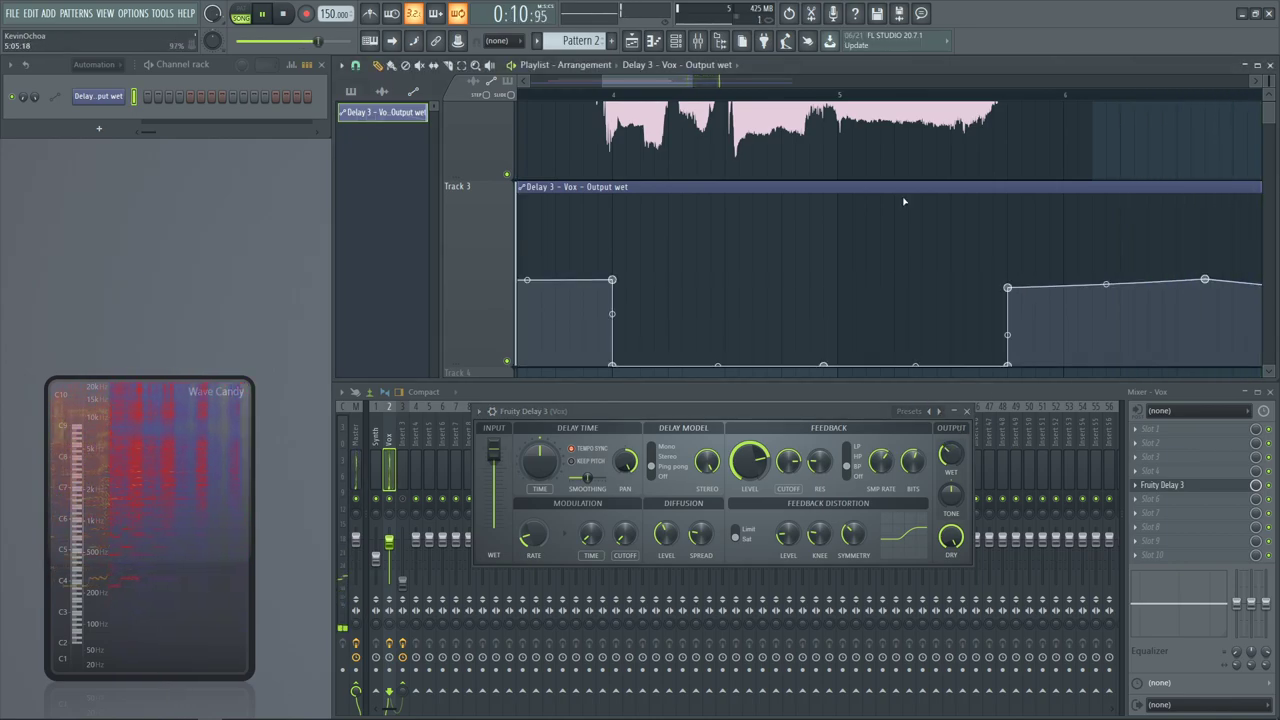
# Play from mid bar 2 and pull the start of the second wet rise back to 5:05:00 for a gradual curve
pyautogui.click(845, 103)
pyautogui.scroll(-3, 918, 248)
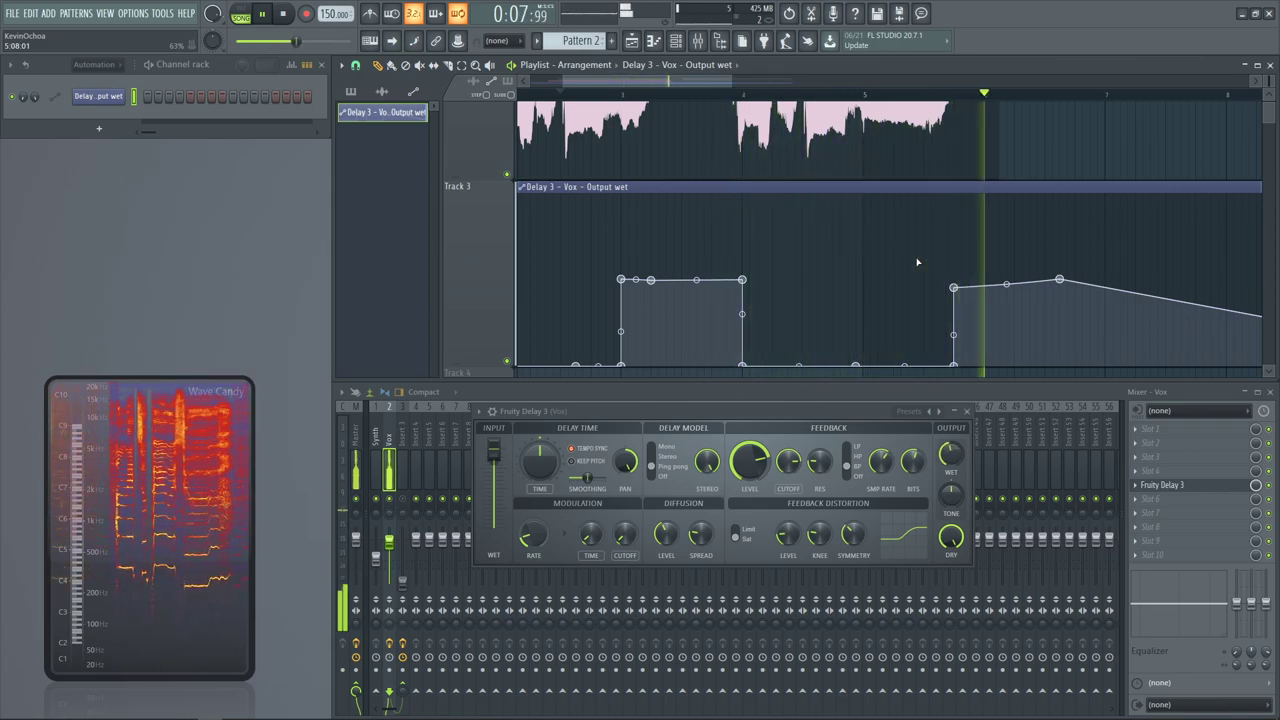
pyautogui.moveTo(956, 368); pyautogui.dragTo(896, 366)
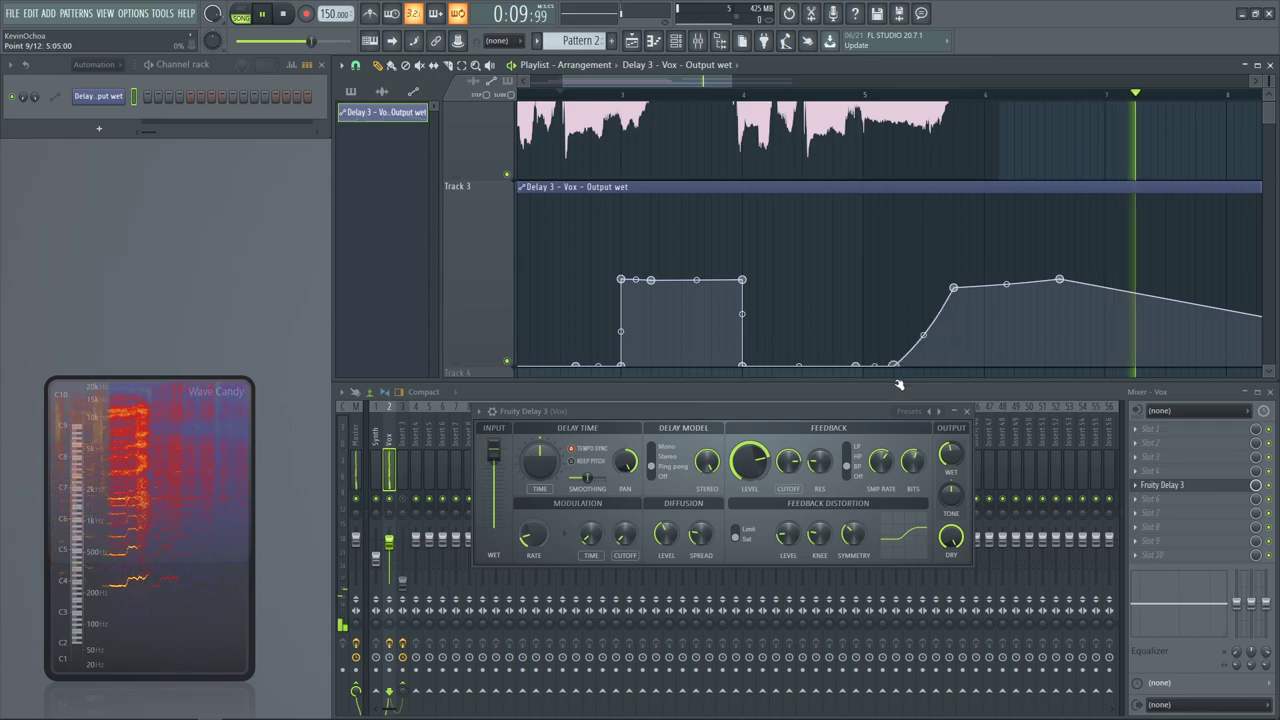
pyautogui.press('space')
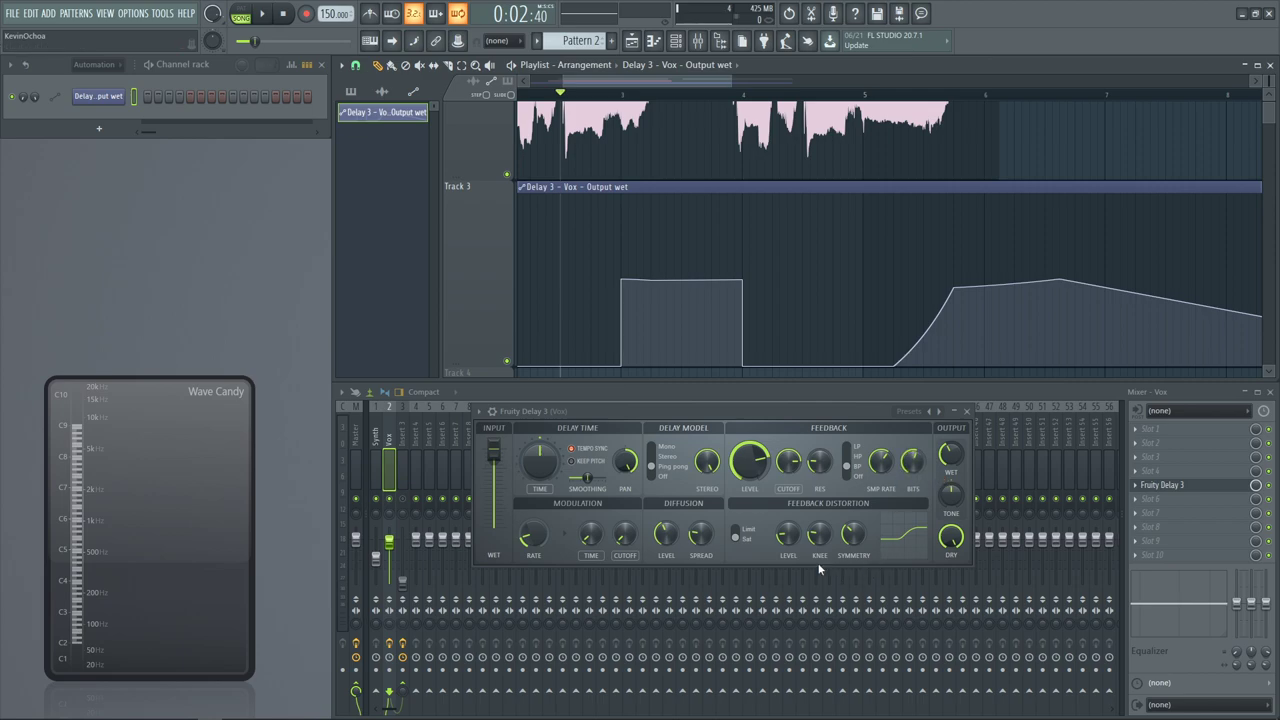
# Audition shorter delay times on the vocal and set the delay time to 2:0
pyautogui.press('space')
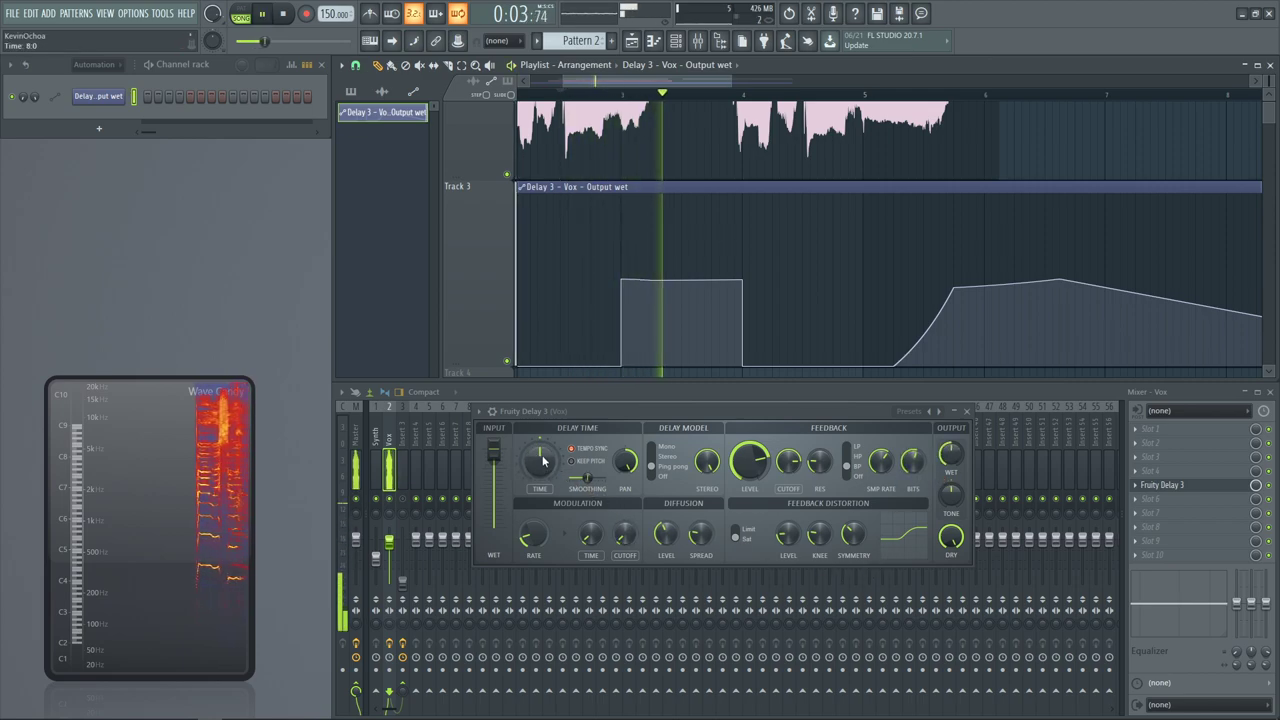
pyautogui.press('space')
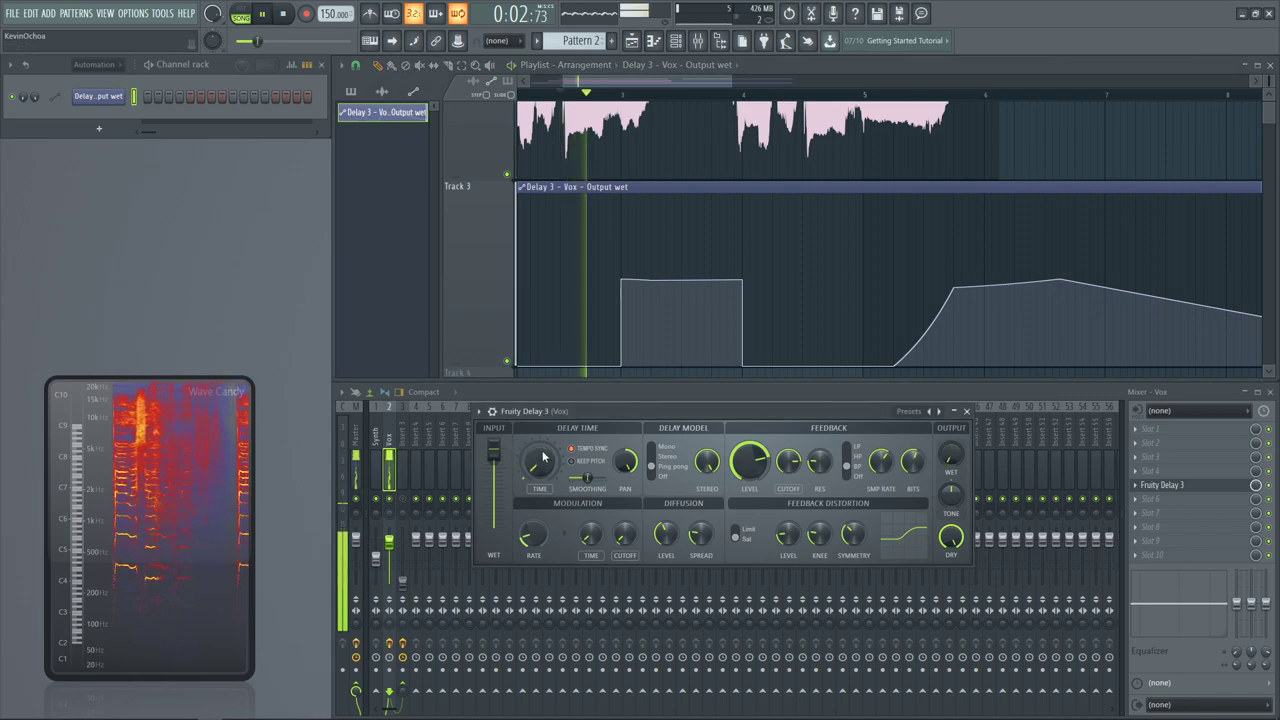
pyautogui.press('space')
pyautogui.moveTo(542, 456); pyautogui.dragTo(542, 446)
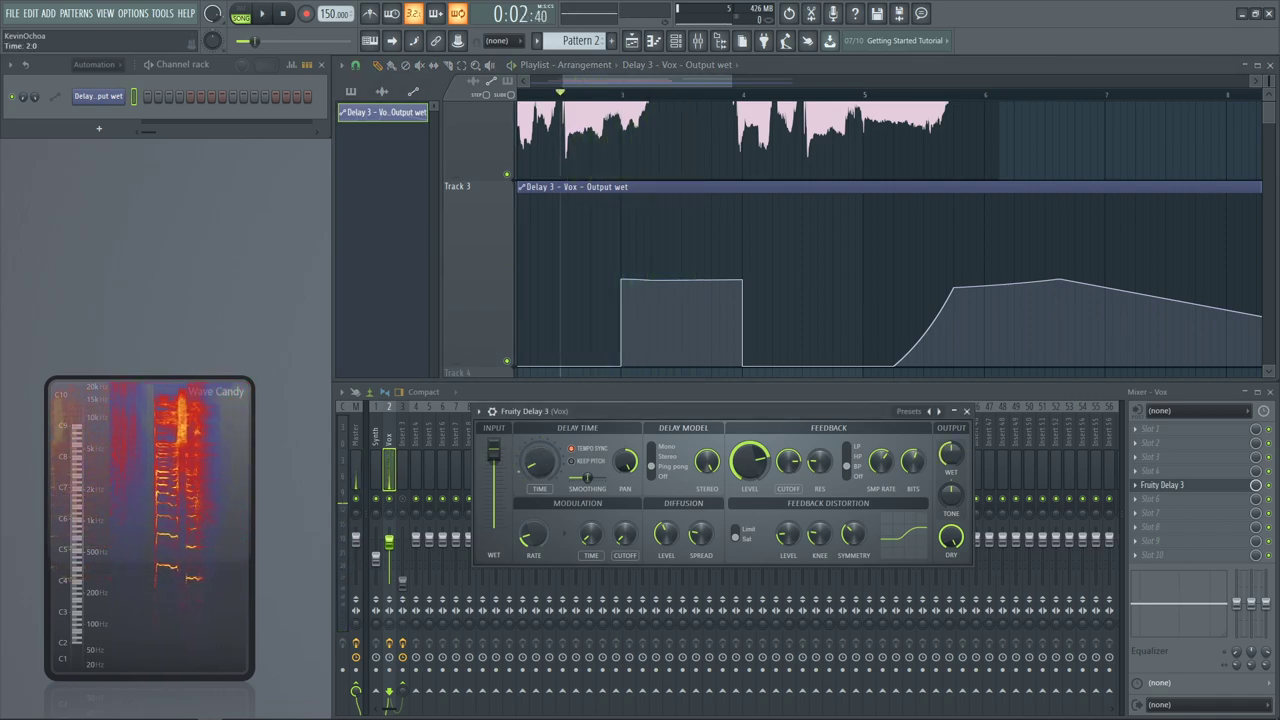
# Adjust the feedback's sample rate reduction and lower its filter resonance while listening to the vocal
pyautogui.press('space')
pyautogui.moveTo(881, 461); pyautogui.dragTo(881, 446)
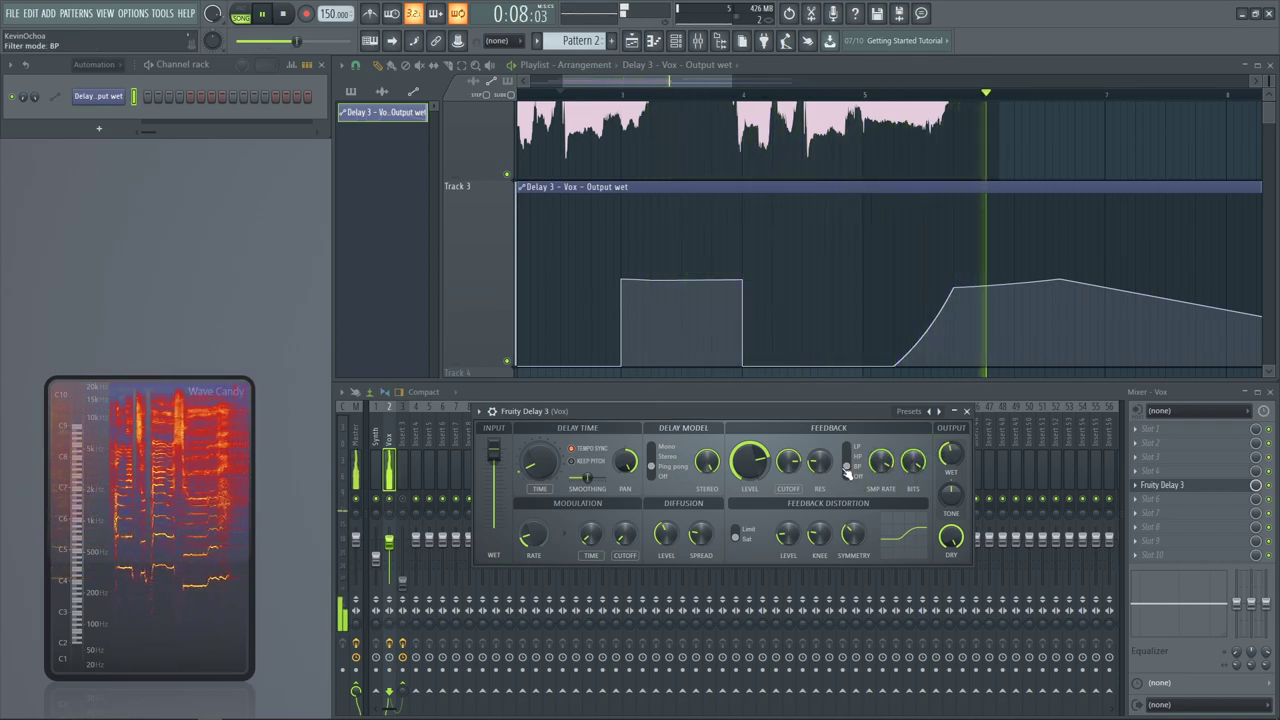
pyautogui.moveTo(819, 461); pyautogui.dragTo(819, 467)
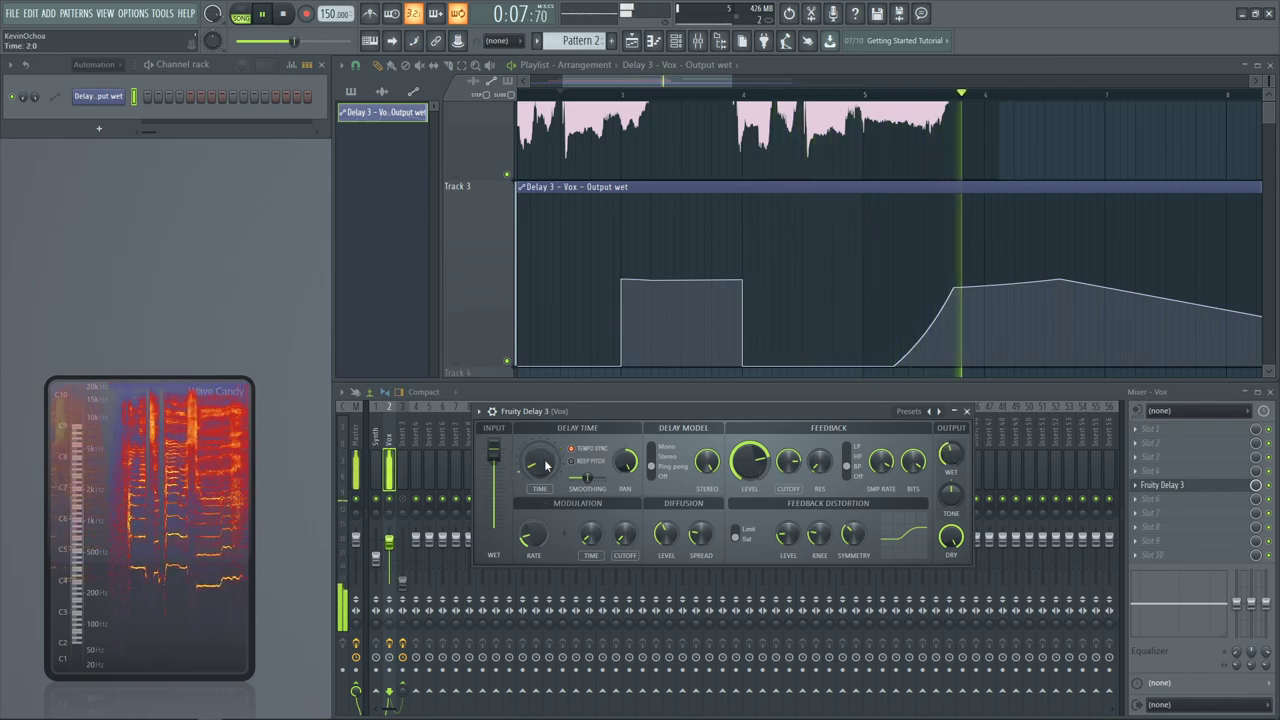
pyautogui.press('space')
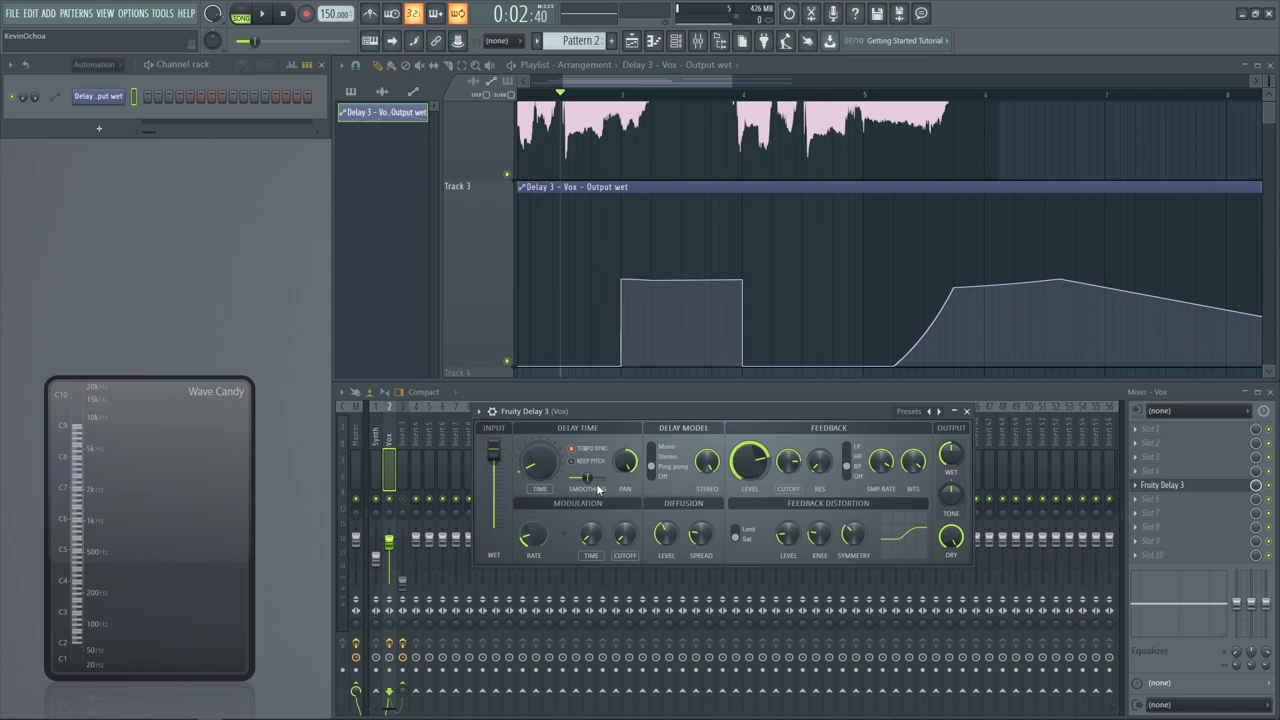
# Increase the delay's smoothing and modulation rate, set modulation cutoff to about 30%, and turn on Keep pitch while listening
pyautogui.press('space')
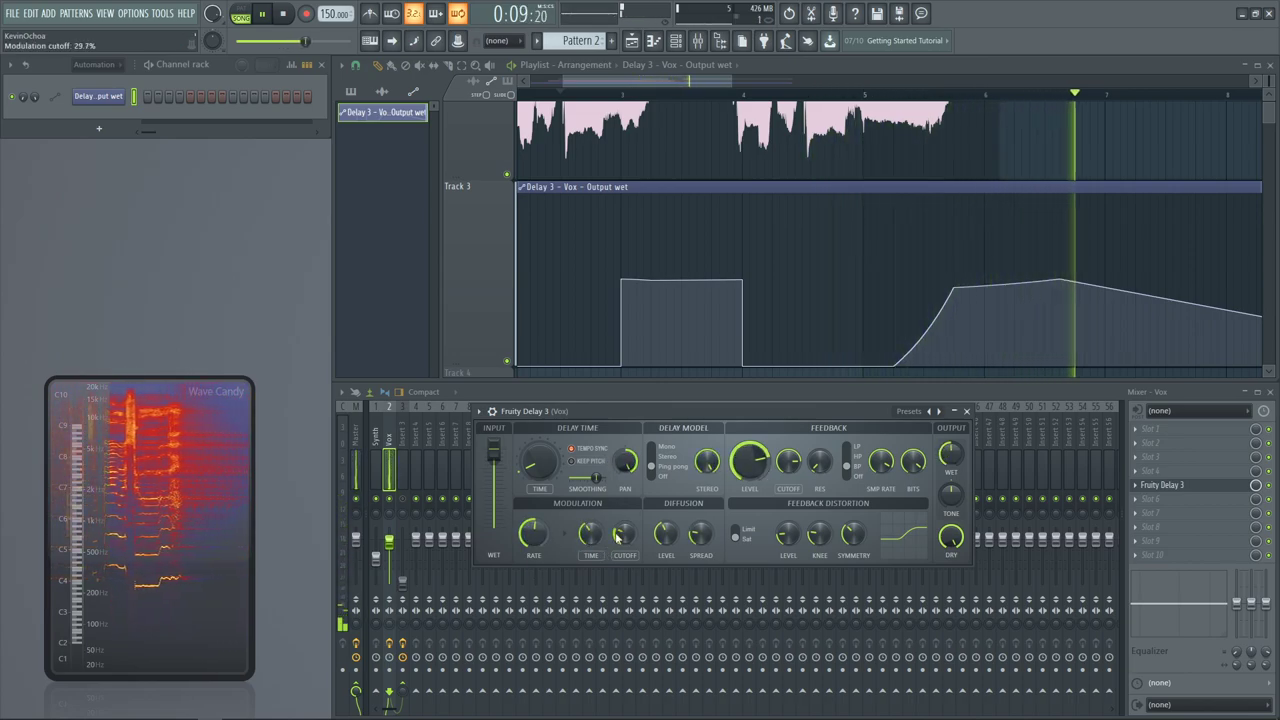
pyautogui.press('space')
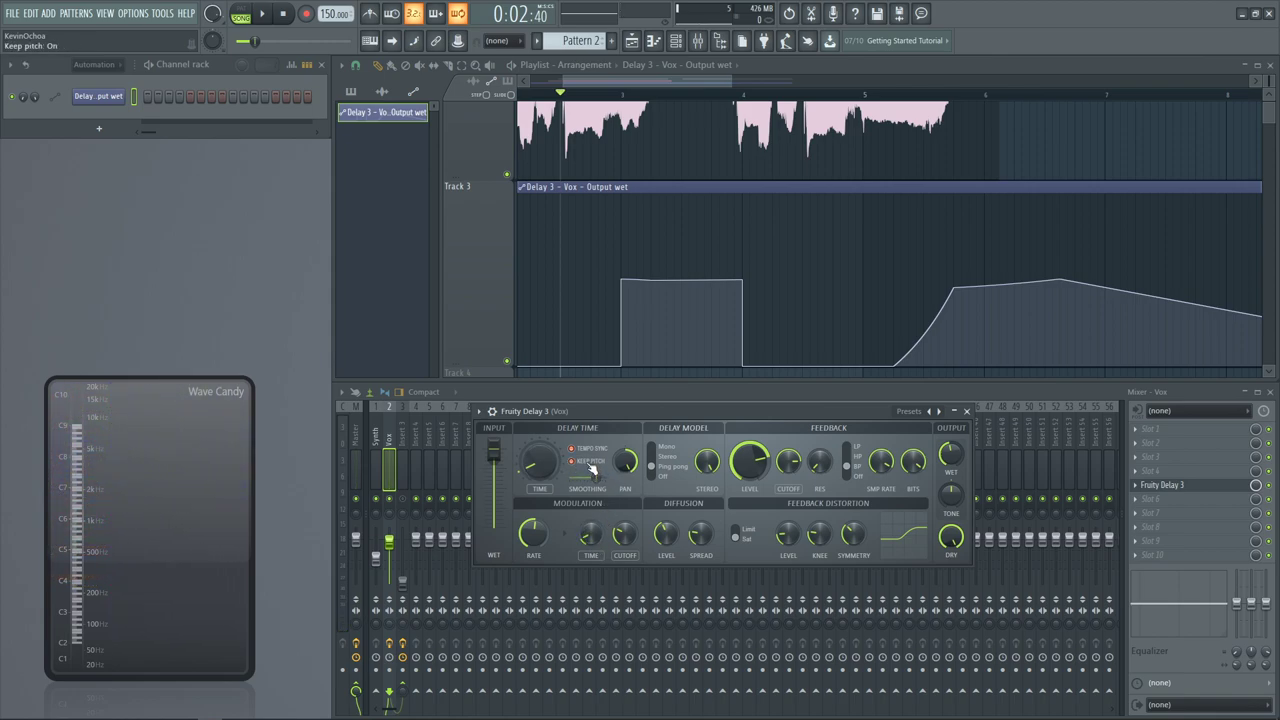
pyautogui.press('space')
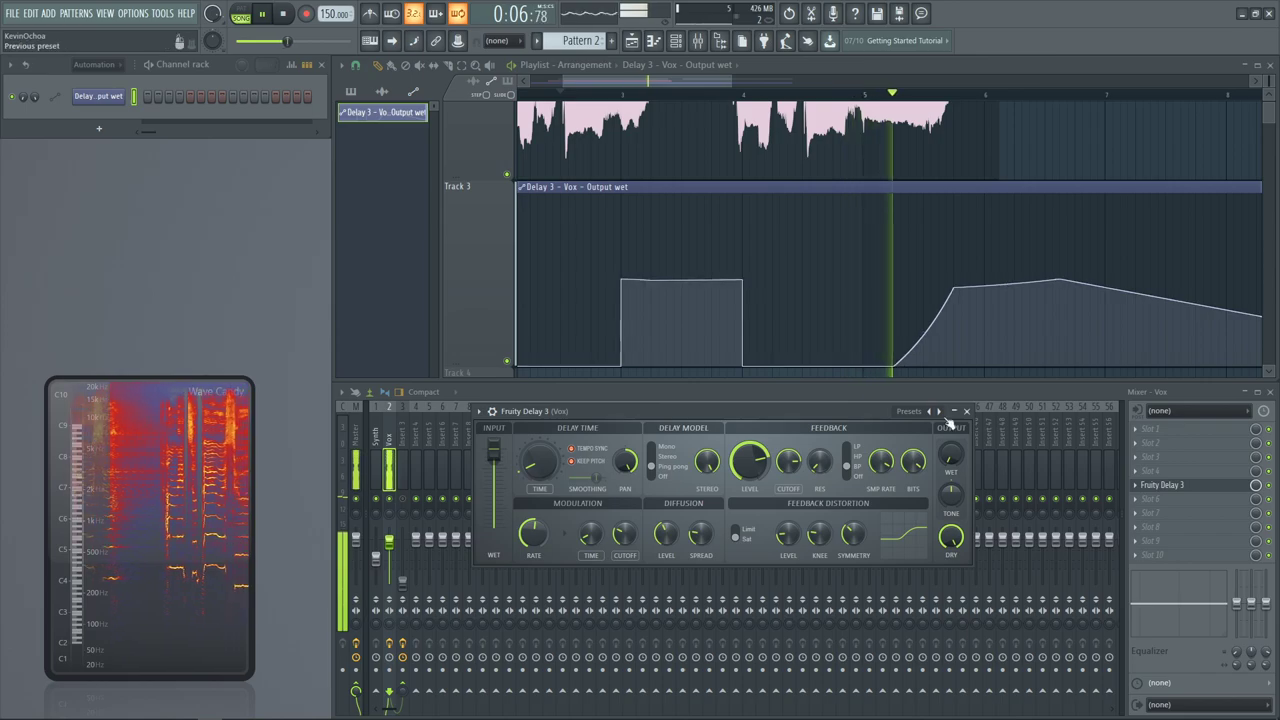
pyautogui.press('space')
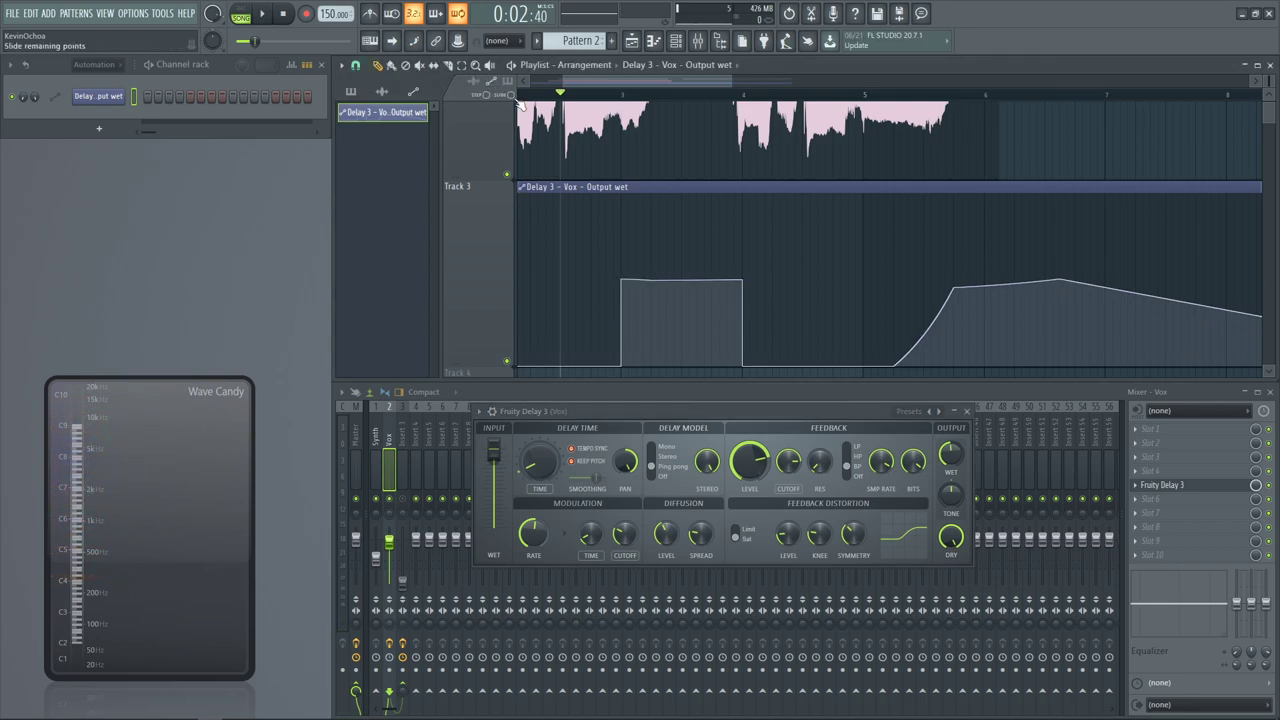
# Clear the stepped output wet automation, raise it to a continuous gently rising curve, and extend the clip to nearly bar 12
pyautogui.hotkey('ctrl', 'z')
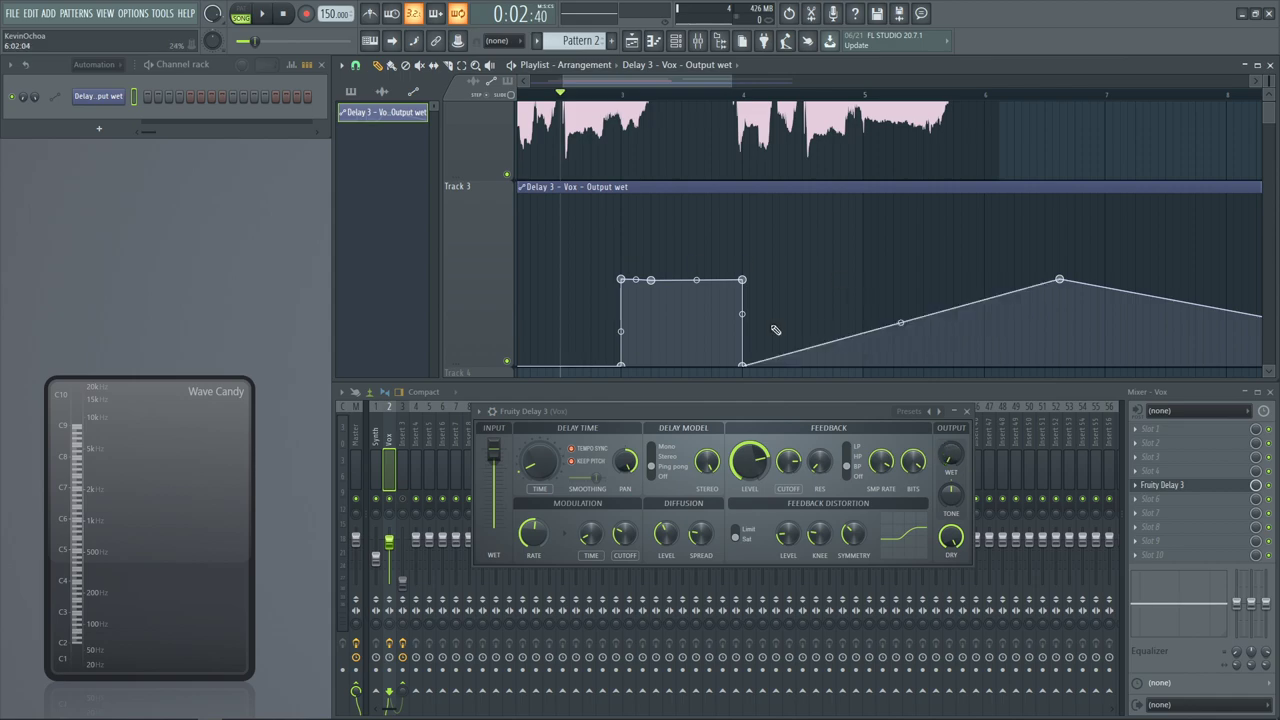
pyautogui.hotkey('ctrl', 'z')
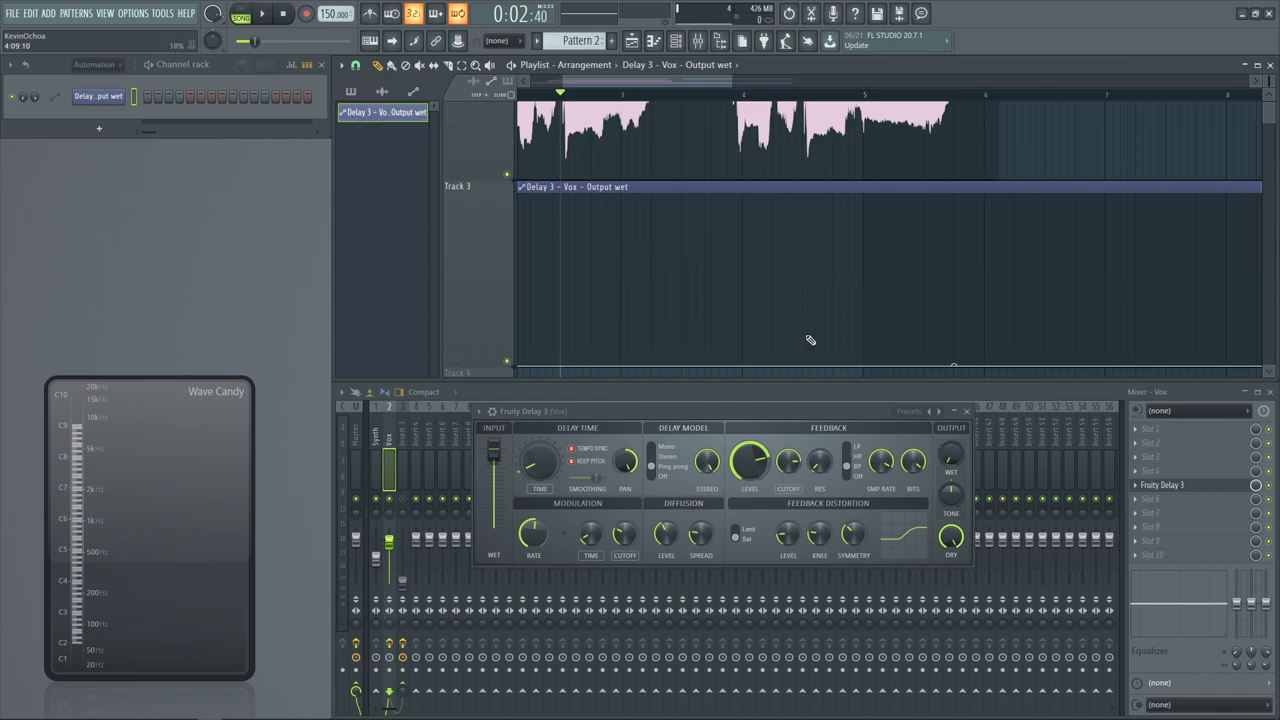
pyautogui.scroll(-3, 810, 340)
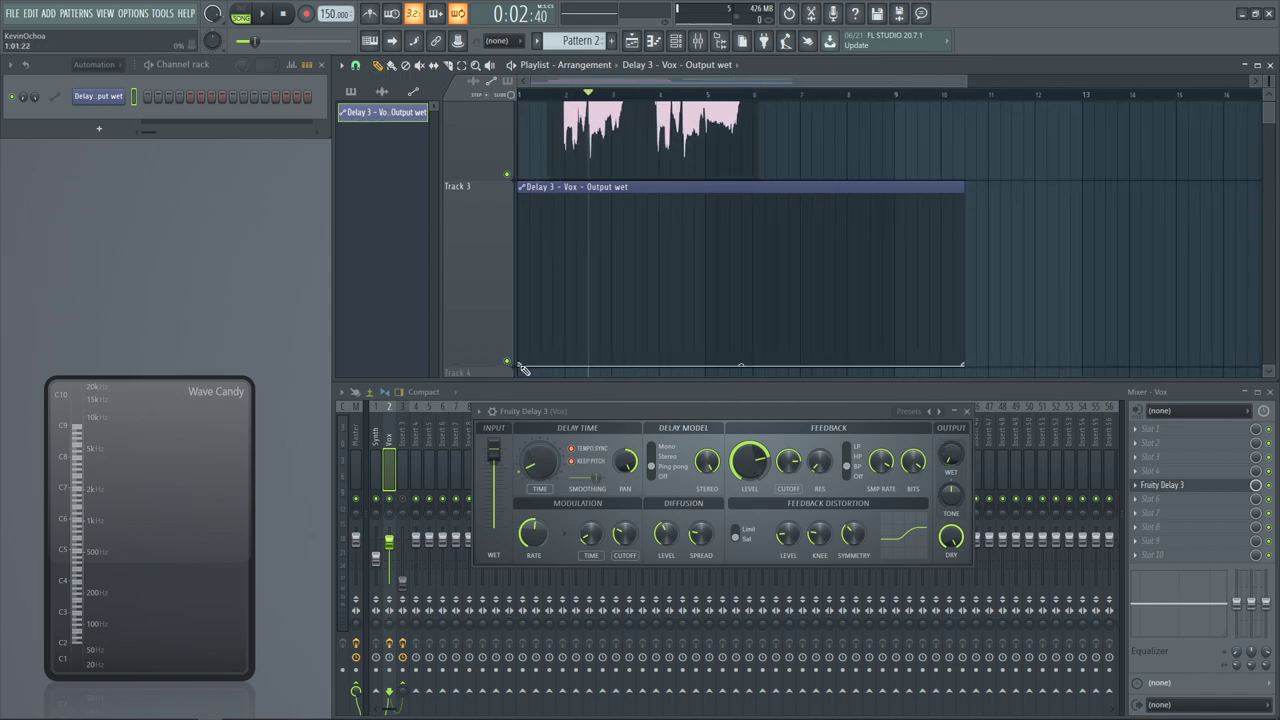
pyautogui.moveTo(519, 306)
pyautogui.mouseDown()
pyautogui.moveTo(922, 291)
pyautogui.moveTo(496, 306)
pyautogui.moveTo(1017, 274)
pyautogui.moveTo(521, 290)
pyautogui.moveTo(1034, 266)
pyautogui.mouseUp()
# Play the vocal, switch the feedback filter to LP with bits reduction at 6.7 bits, and save the project
pyautogui.press('space')
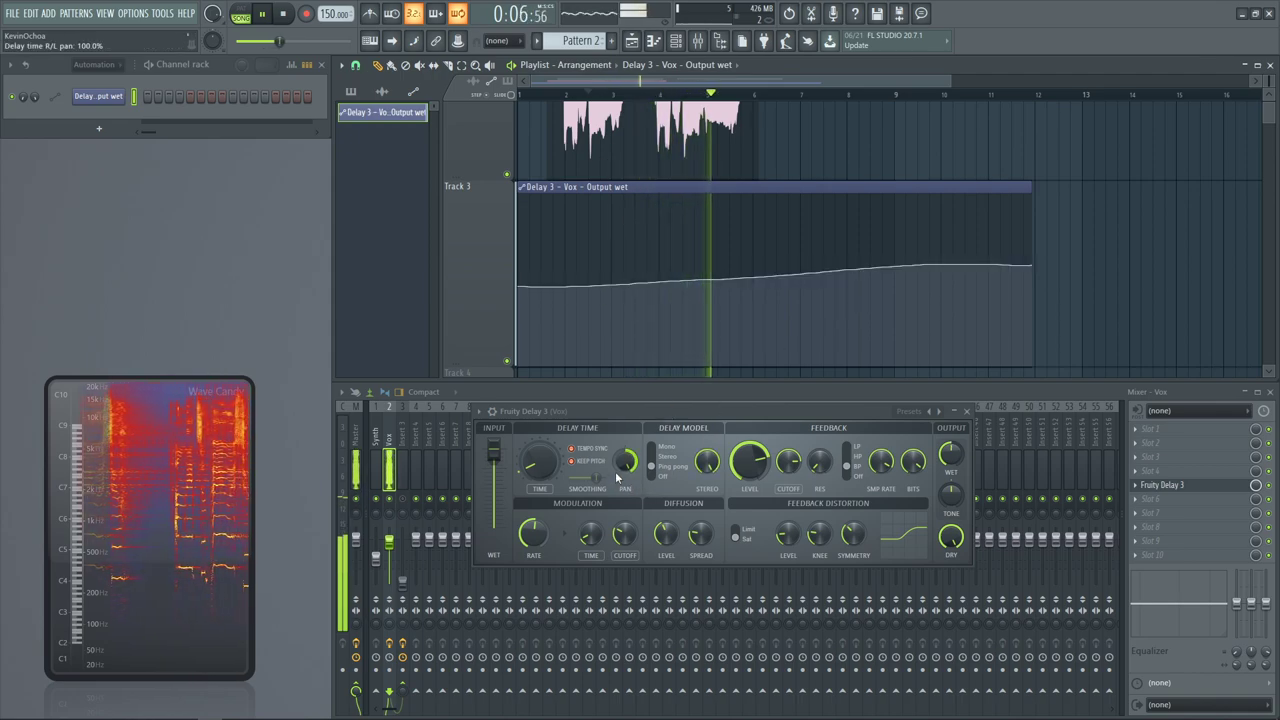
pyautogui.click(858, 456)
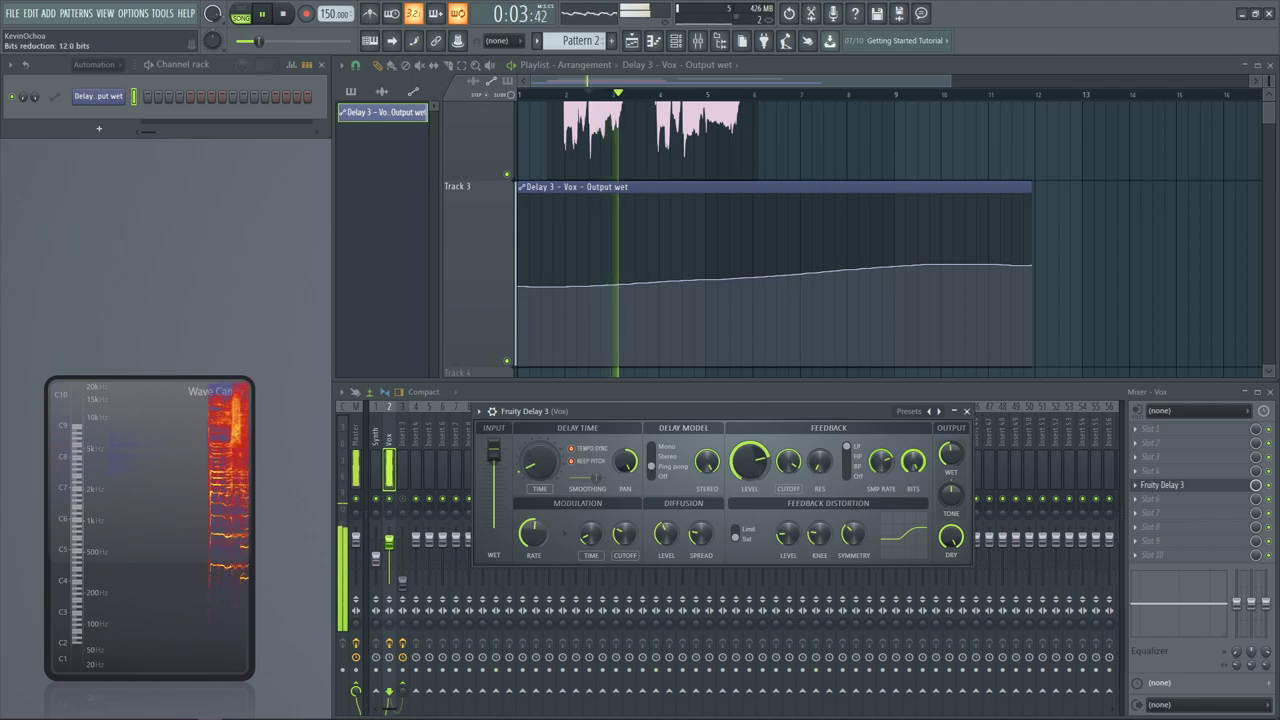
pyautogui.moveTo(913, 465); pyautogui.dragTo(913, 455)
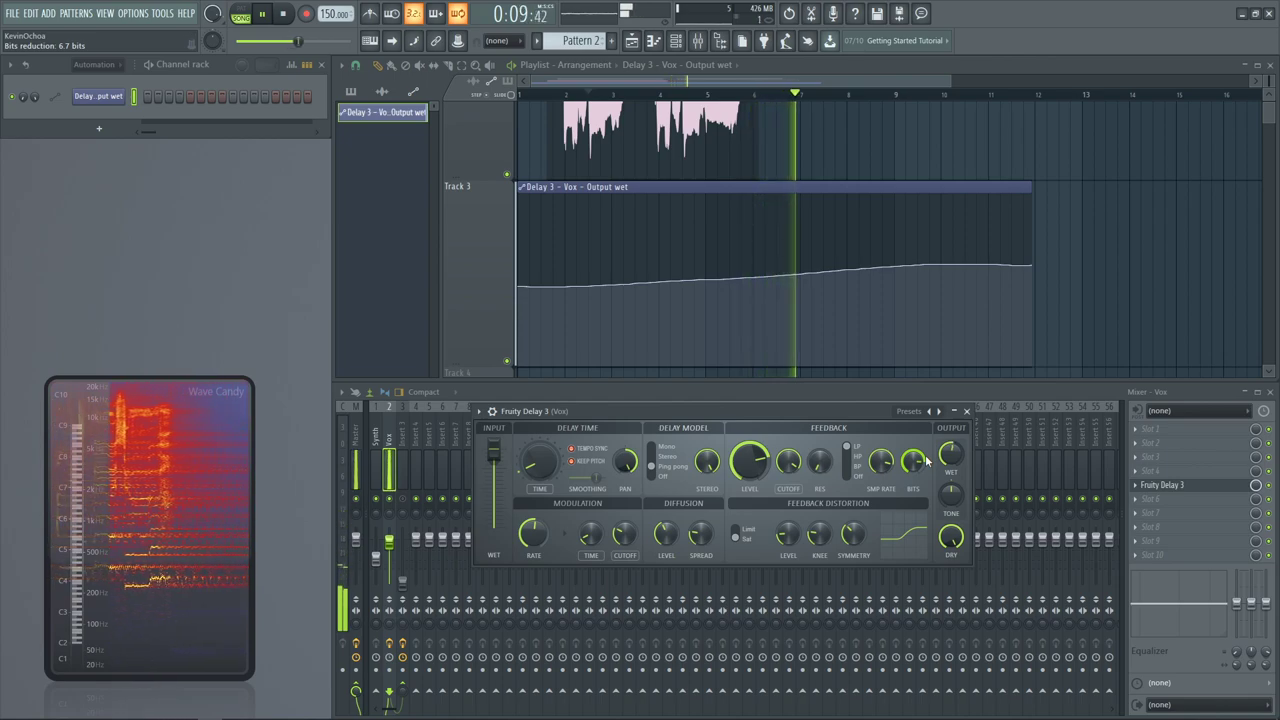
pyautogui.press('space')
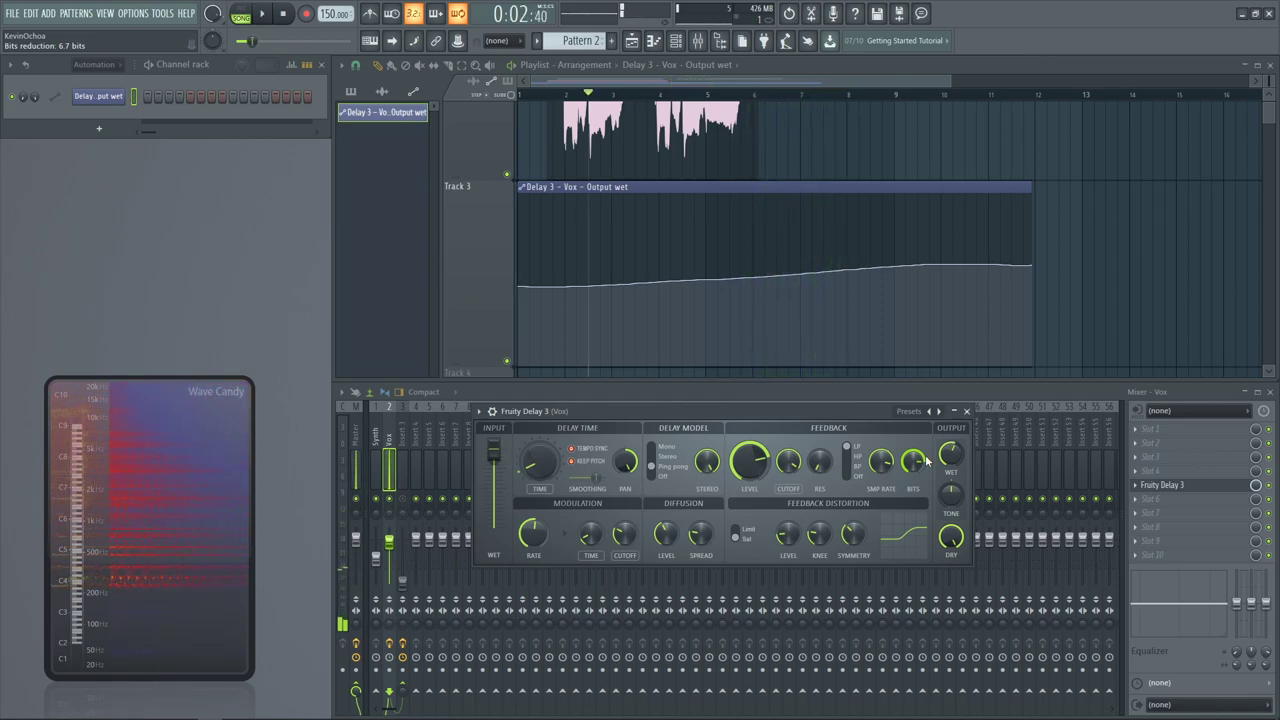
pyautogui.hotkey('ctrl', 's')
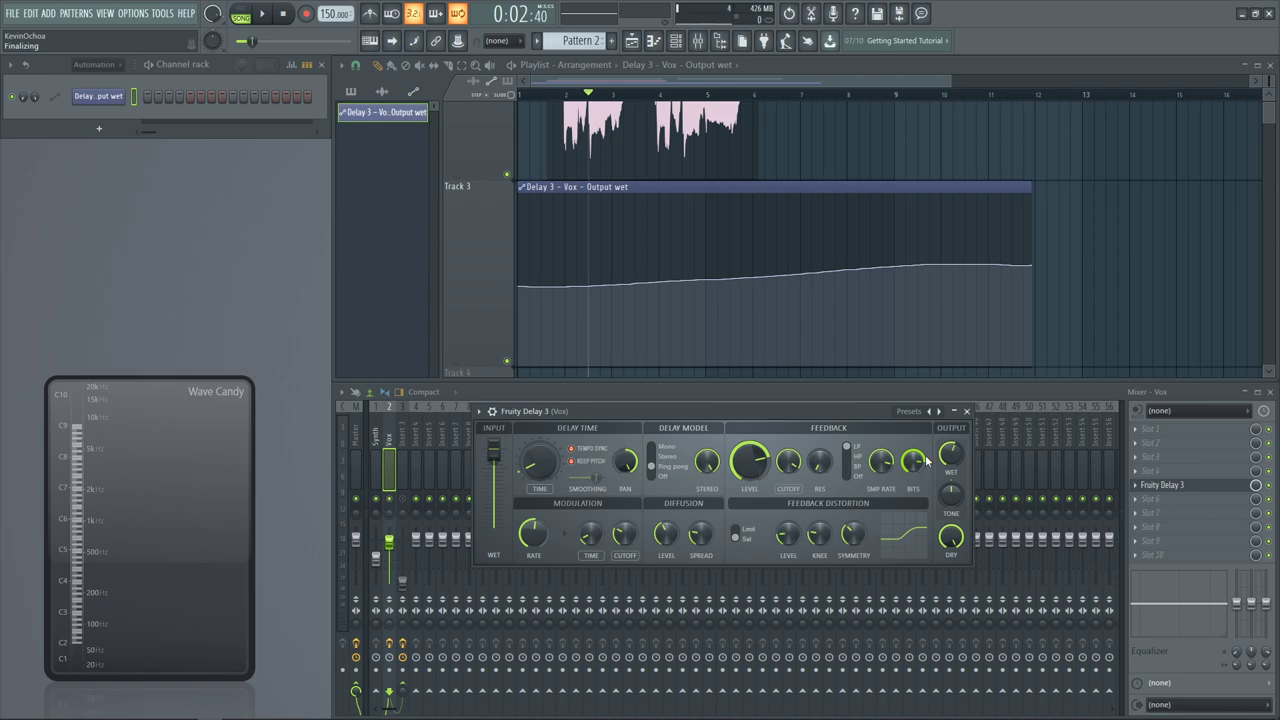
# Close the Fruity Delay 3 window and examine the vocal clip and output wet automation across the playlist tracks
pyautogui.press('Escape')
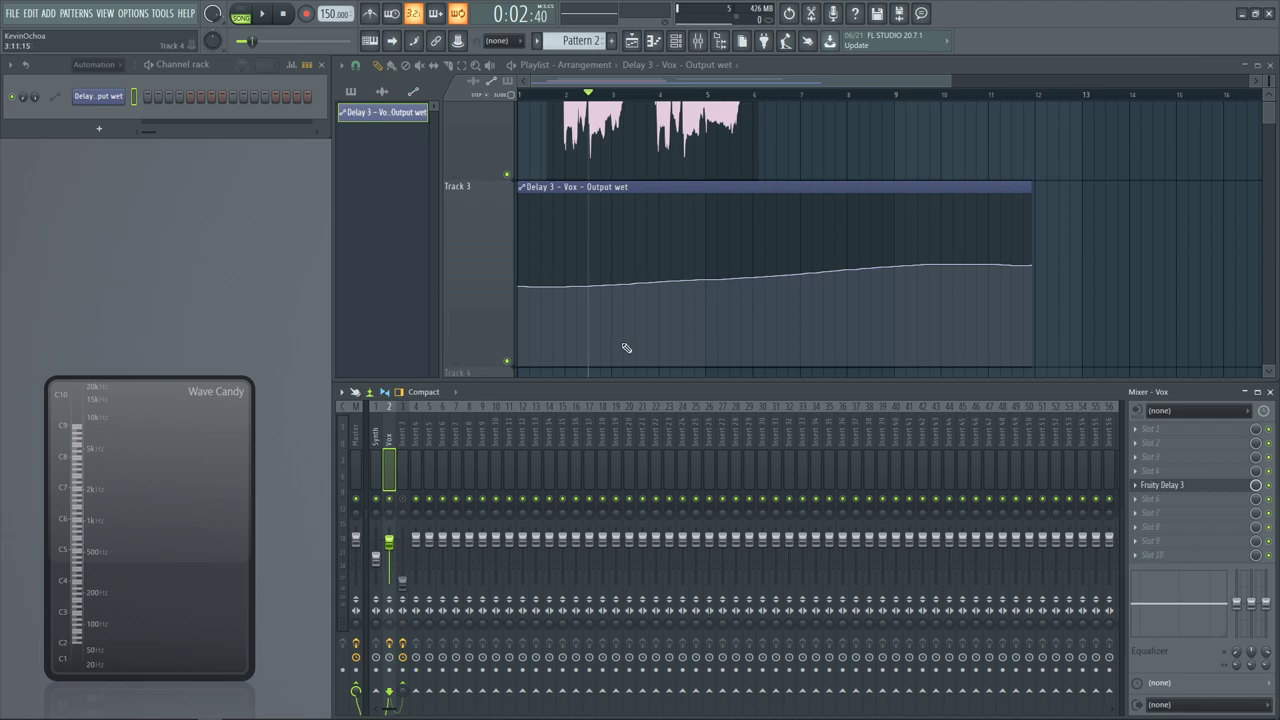
pyautogui.scroll(5, 645, 148)
pyautogui.press('space')
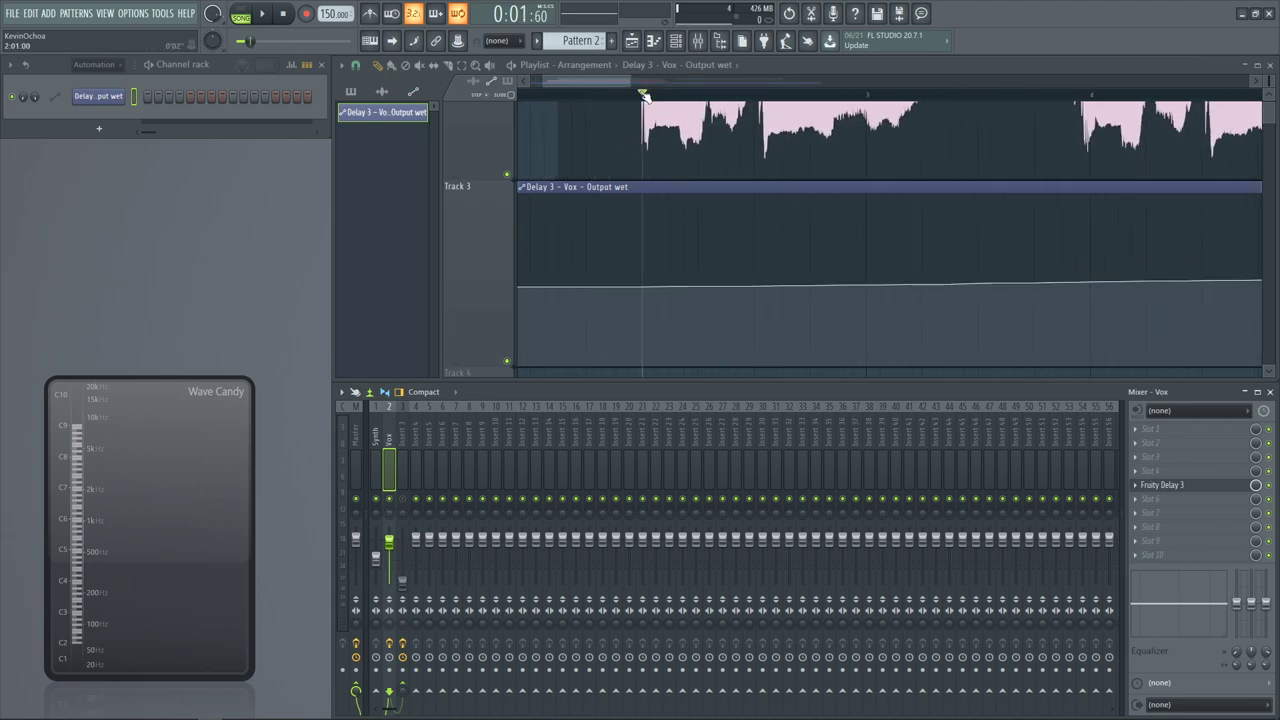
pyautogui.scroll(-5, 700, 285)
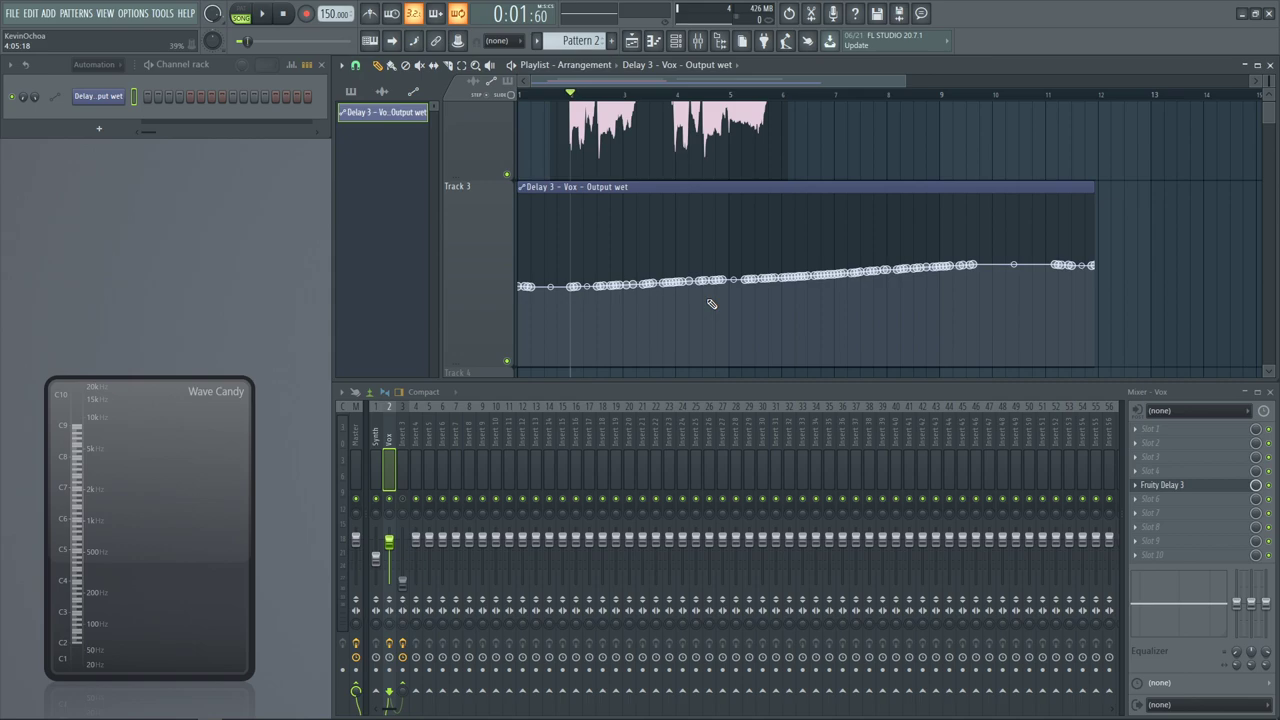
pyautogui.scroll(3, 711, 304)
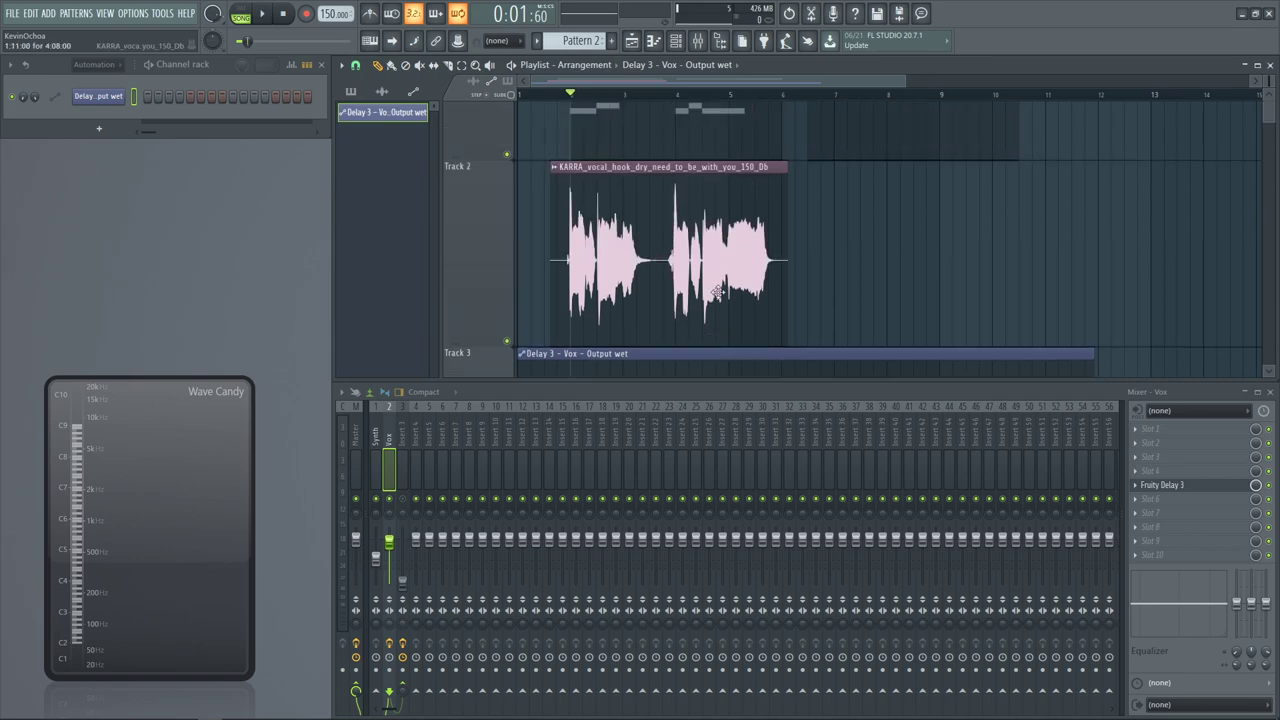
pyautogui.scroll(-4, 705, 300)
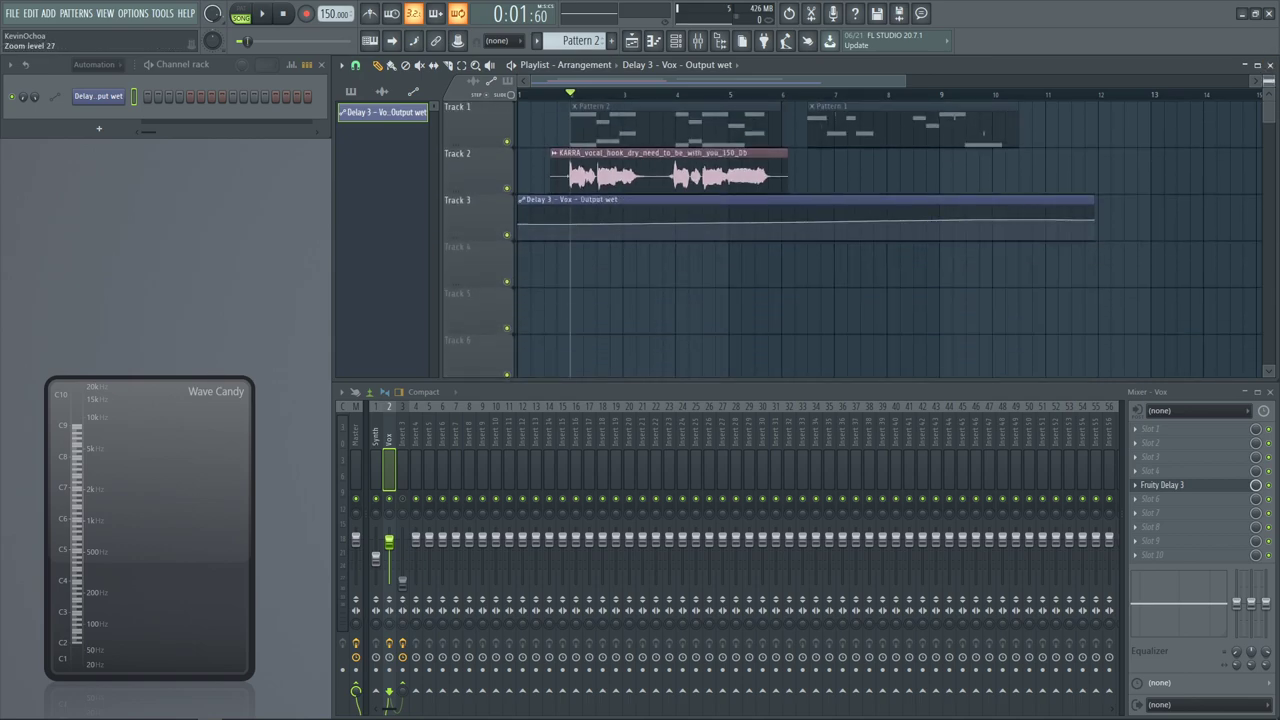
# Open the channel settings of the vocal clip on Track 2 for a look, and close them
pyautogui.doubleClick(609, 177)
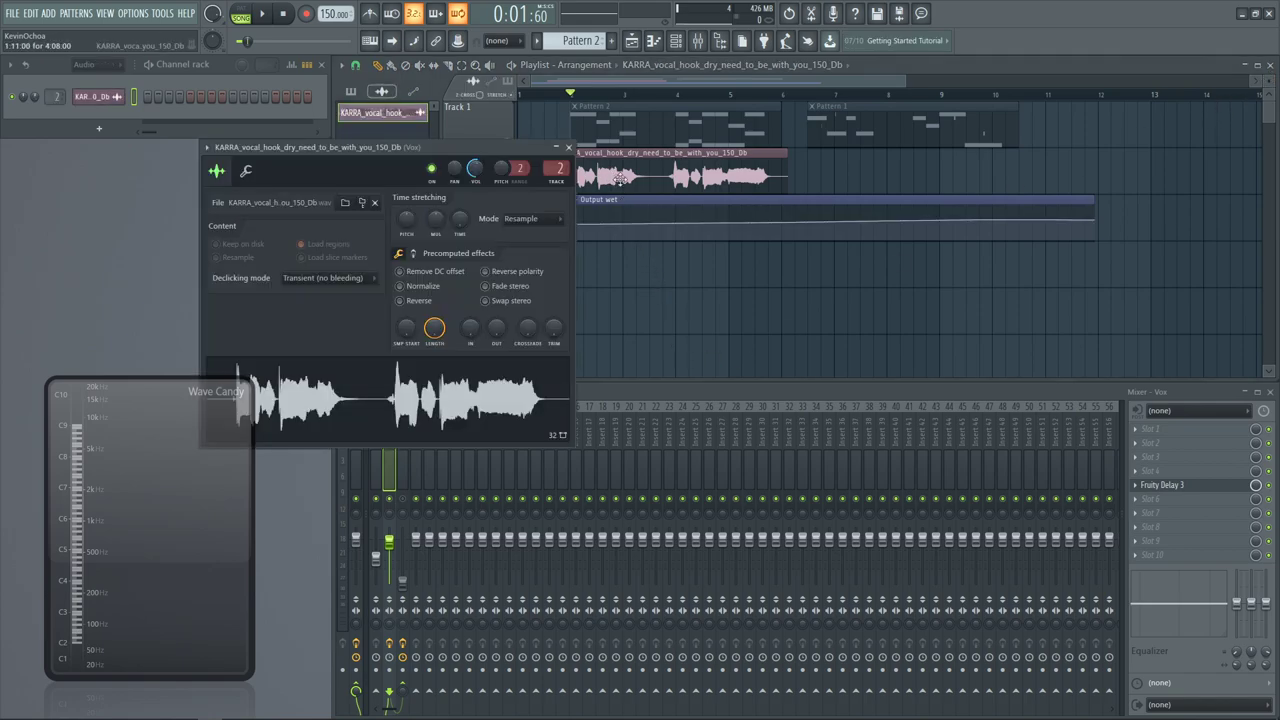
pyautogui.click(565, 146)
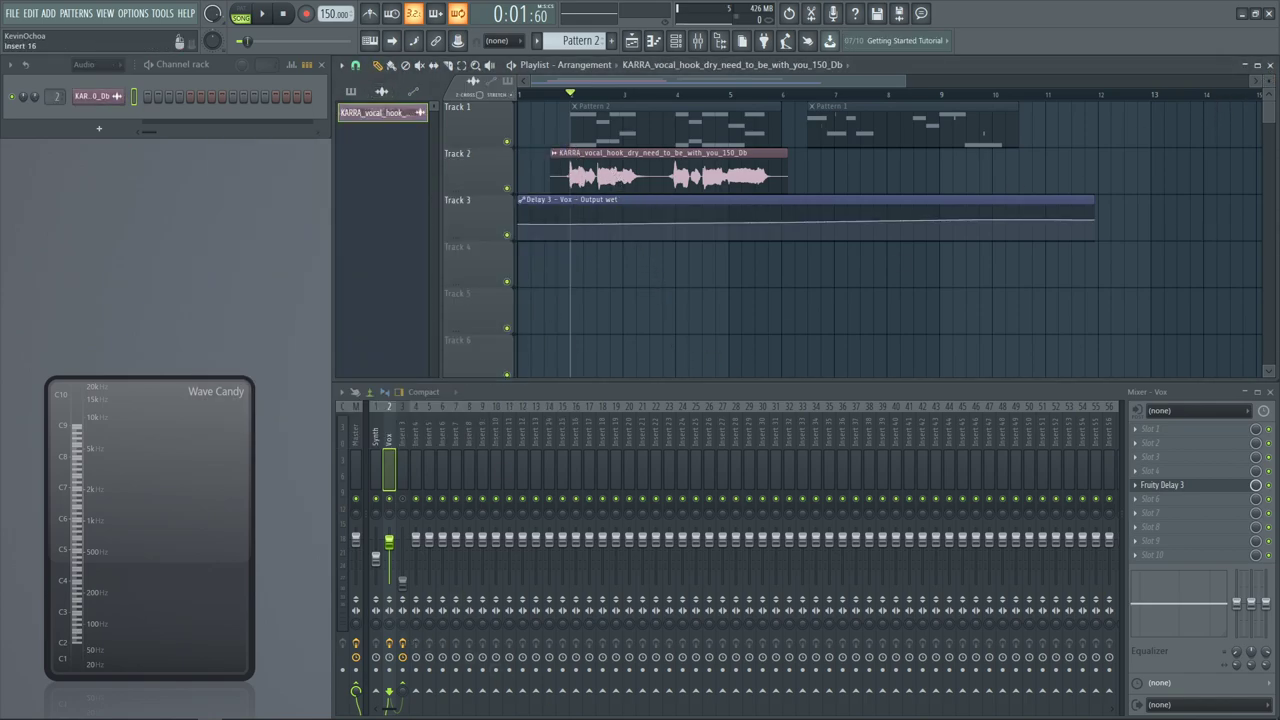
pyautogui.press('Escape')
pyautogui.press('Escape')
pyautogui.press('Escape')
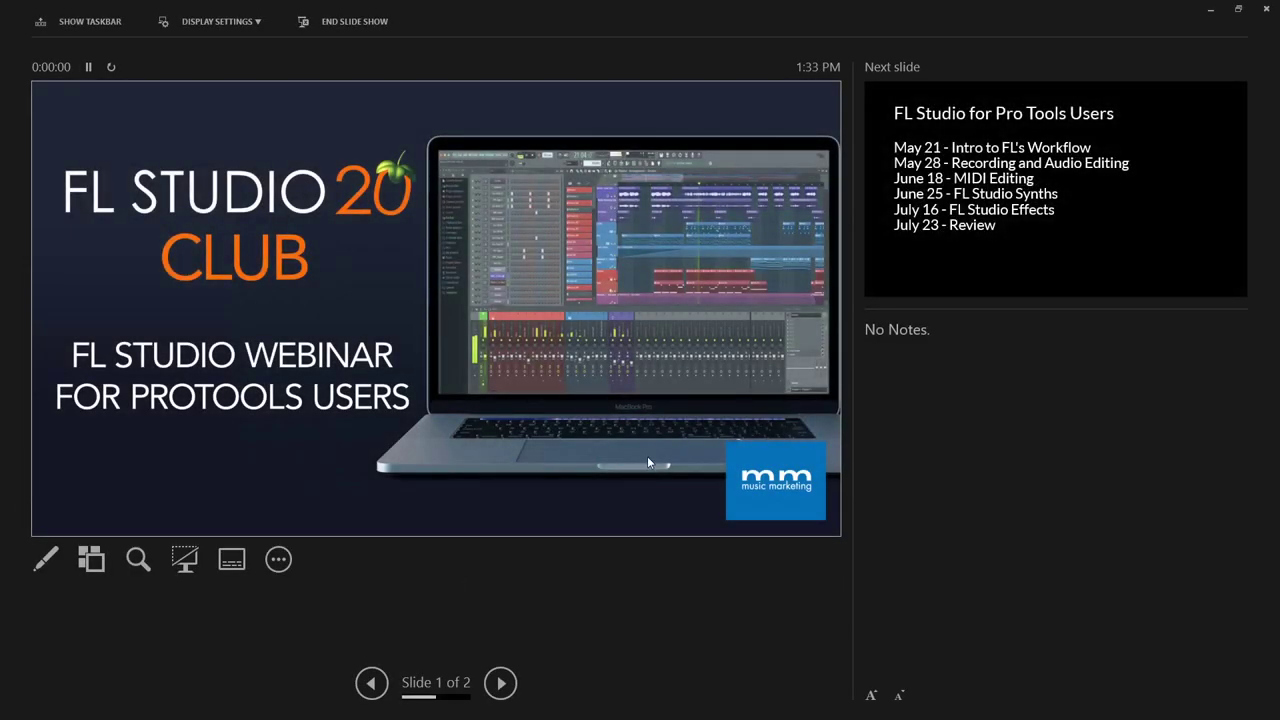
# In the PowerPoint presentation, switch the presenter view to Duplicate Slide Show and advance to the FL Studio for Pro Tools Users schedule slide
pyautogui.click(236, 22)
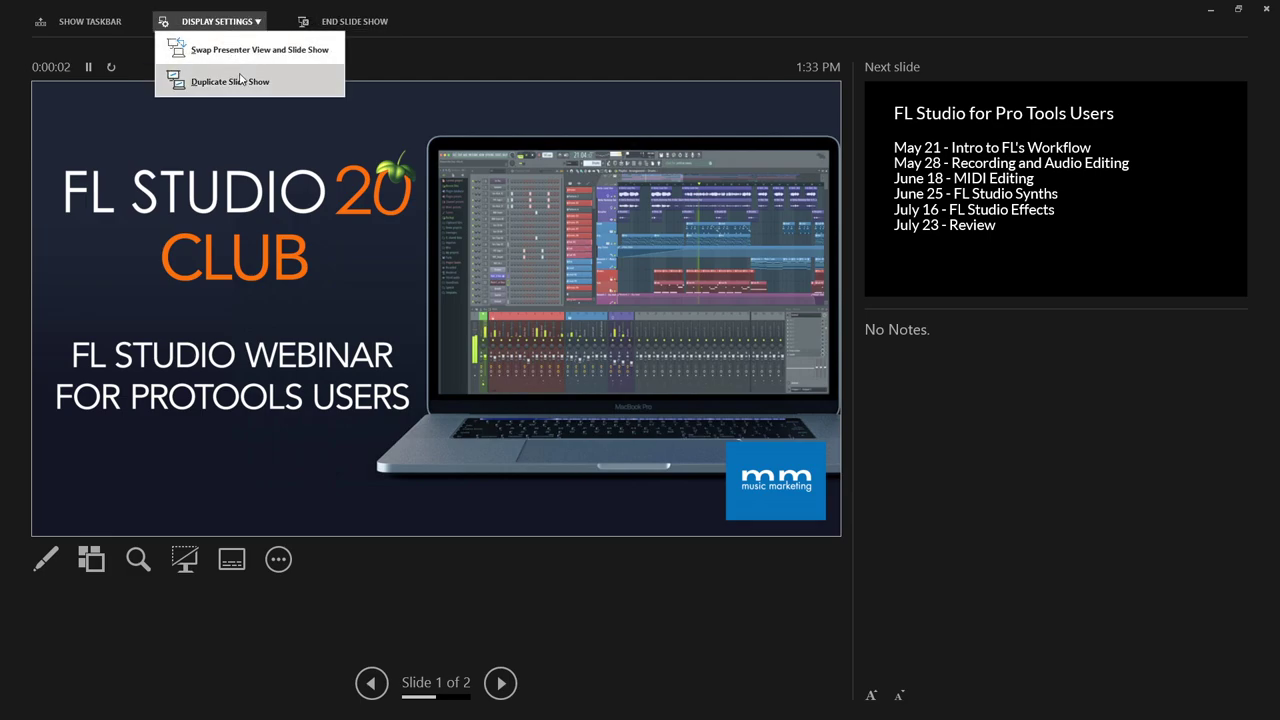
pyautogui.click(239, 81)
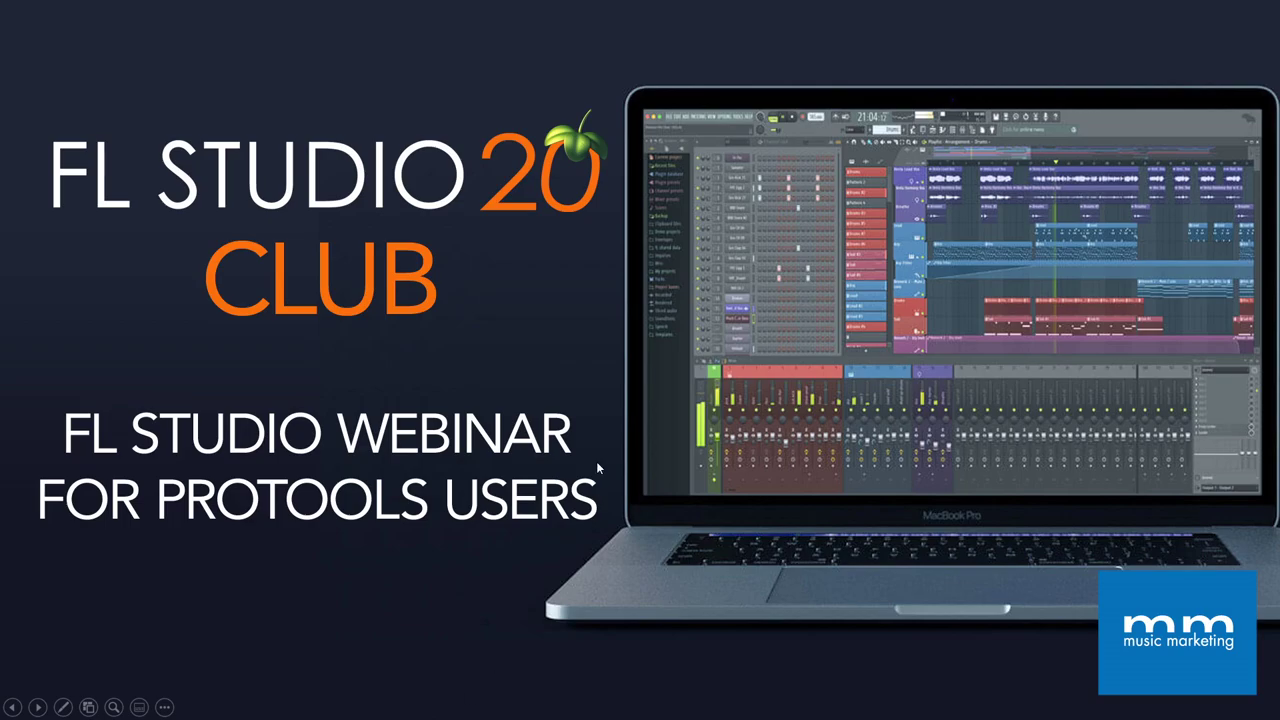
pyautogui.click(598, 462)
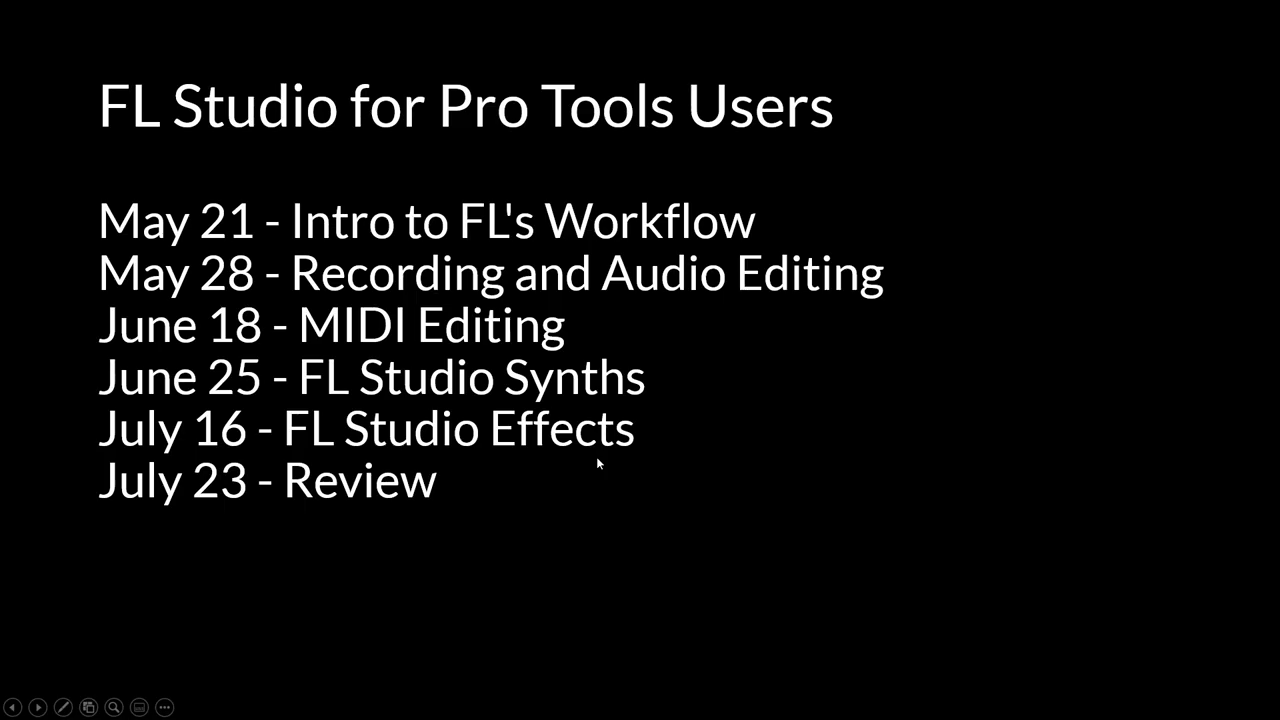